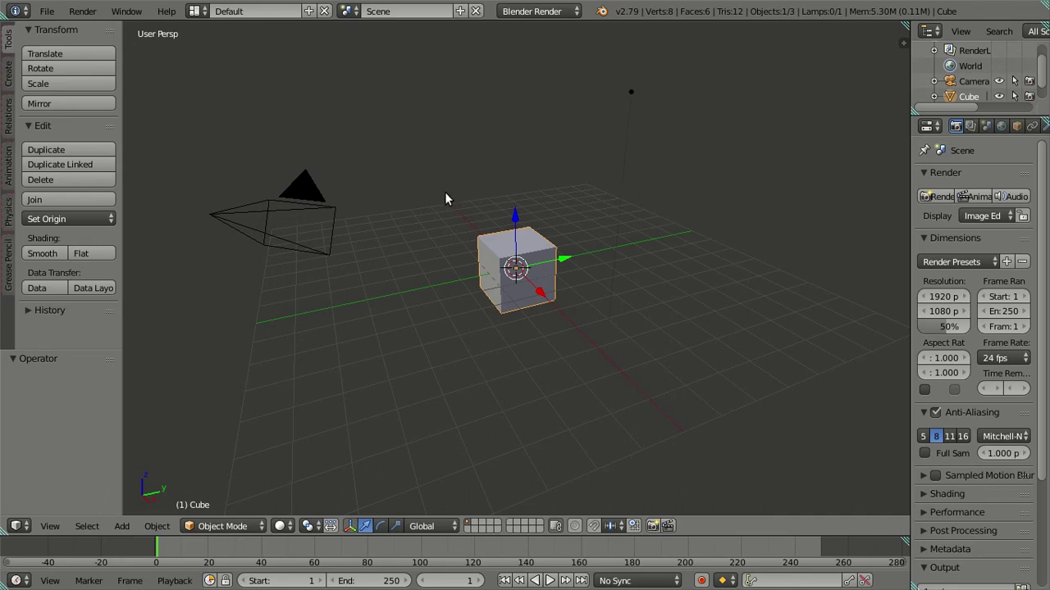
- Hide the tool shelf, switch to orthographic view, and delete the default cube and lamp
key("t")
key("KP_5")
right_click(527, 149, "shift")
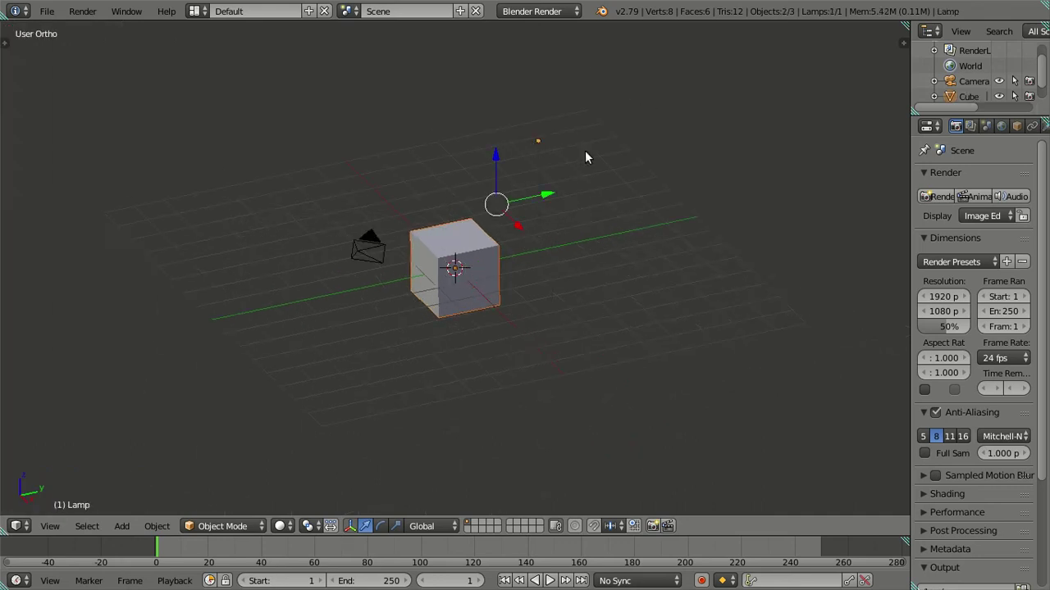
key("x")
left_click(612, 156)
- Delete the camera and collapse the timeline to enlarge the 3D view
right_click(358, 250)
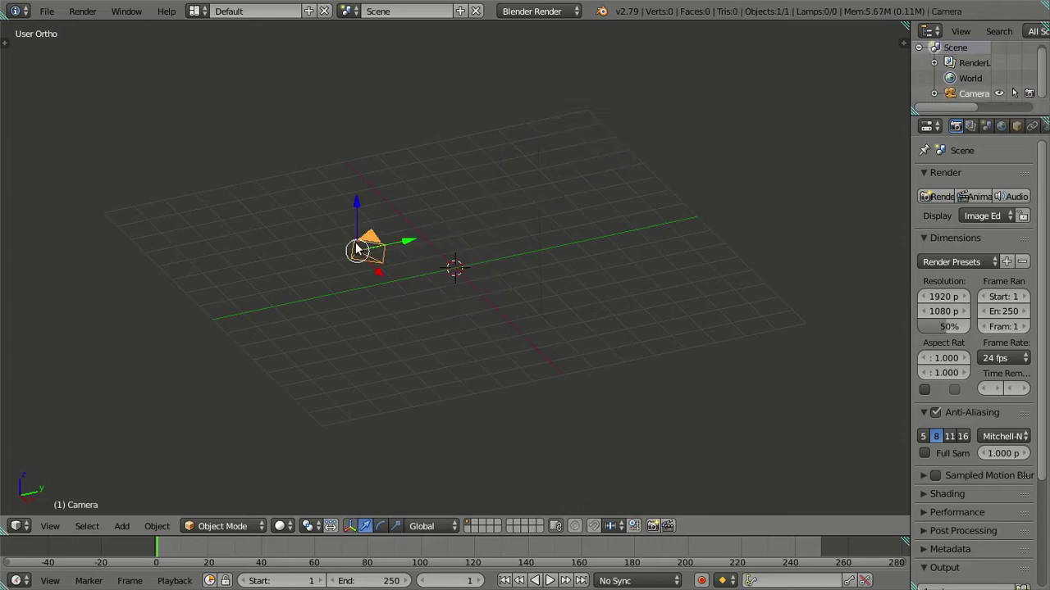
key("Delete")
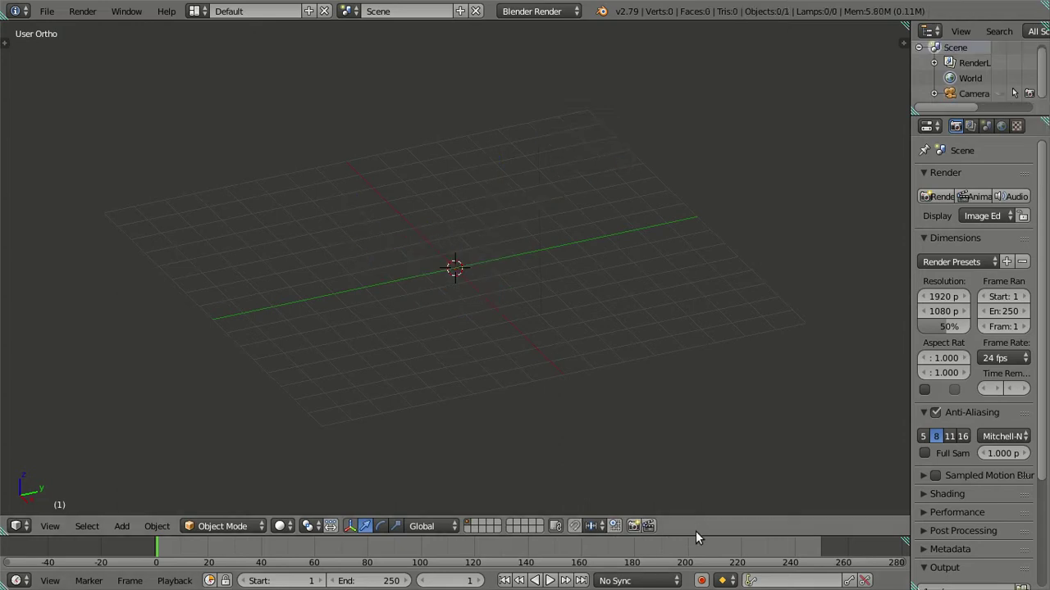
left_click_drag(695, 533, 695, 569)
middle_click_drag(602, 304, 587, 306, "alt")
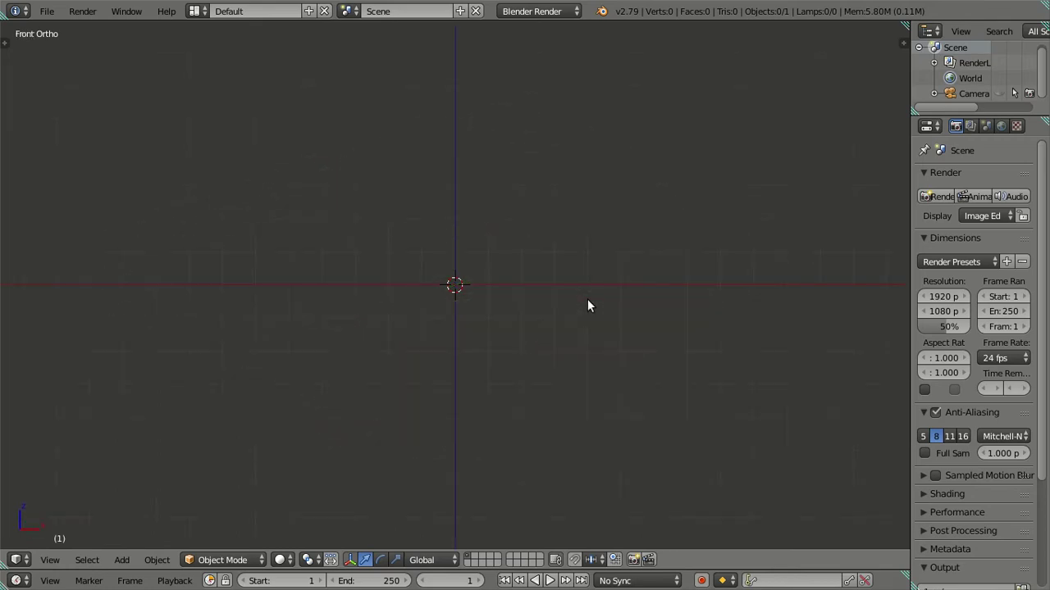
- In the properties sidebar, enable Background Images and add an empty image slot
key("n")
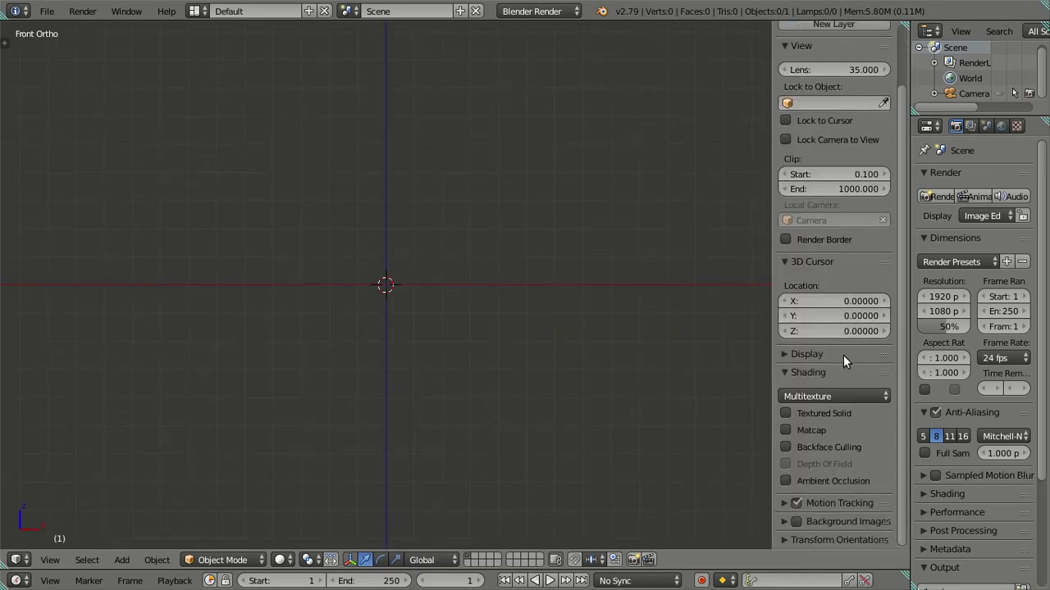
left_click(796, 522)
left_click(784, 522)
scroll(788, 500, "down", 1)
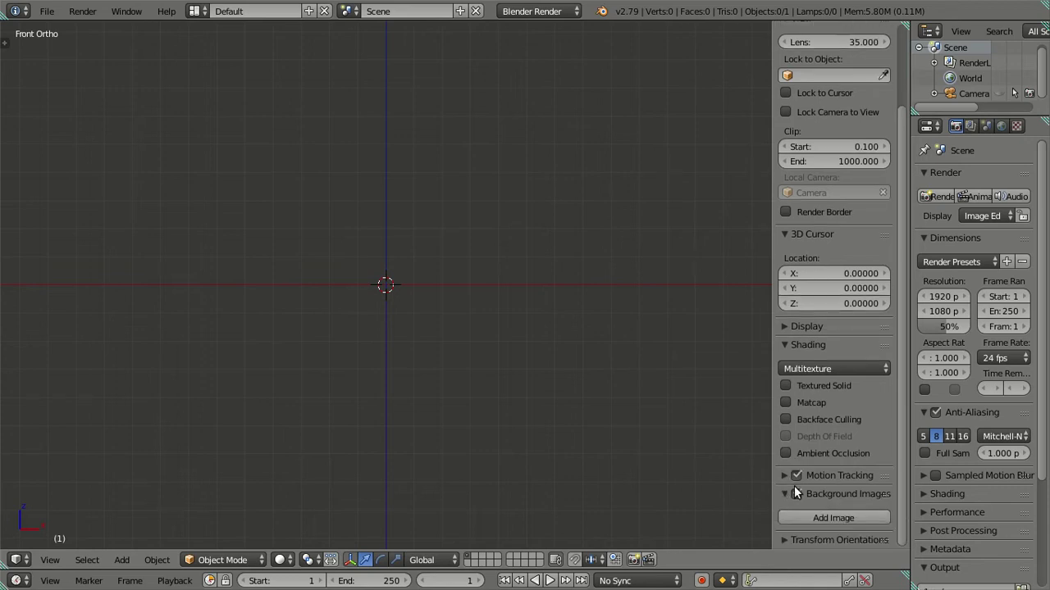
left_click(811, 520)
scroll(804, 492, "down", 1)
scroll(802, 478, "down", 2)
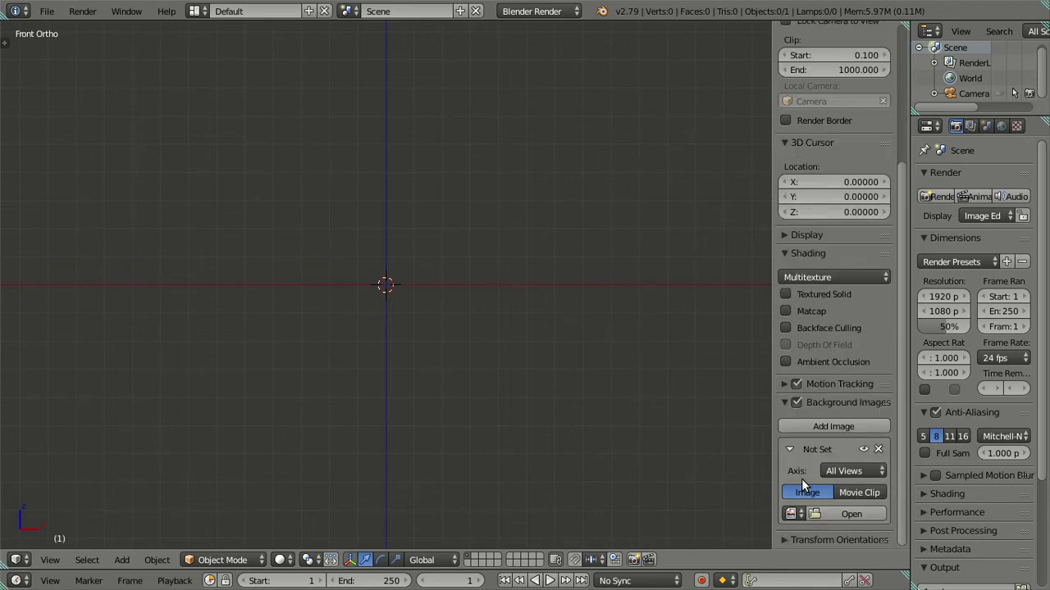
- Load the yellow truck's front photo from the Desktop as the background image
left_click(843, 513)
left_click(46, 288)
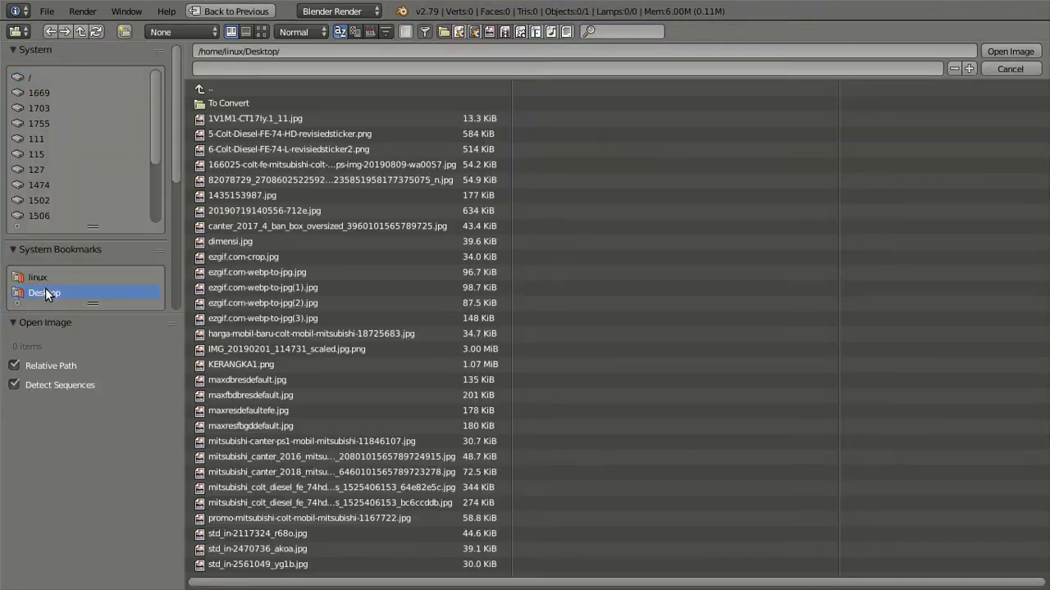
left_click(263, 35)
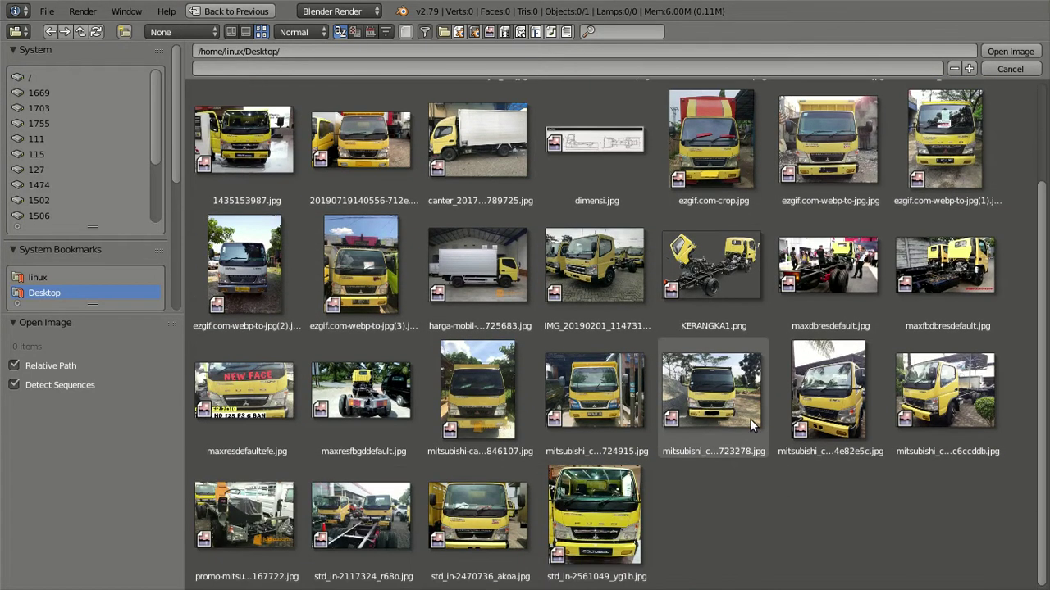
scroll(796, 416, "down", 2)
left_click(750, 410)
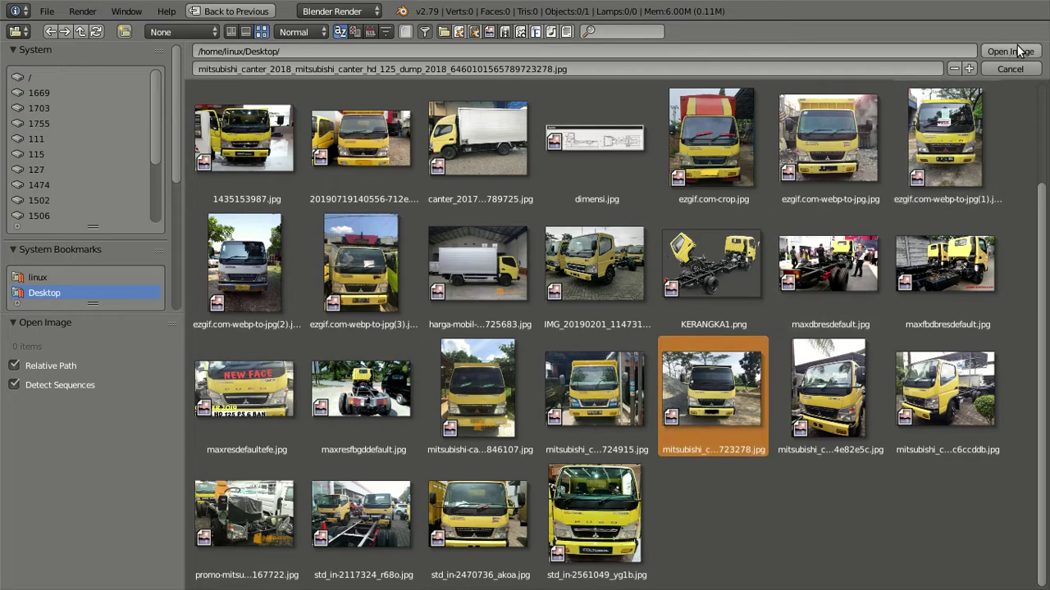
left_click(1010, 52)
scroll(409, 308, "up", 3)
scroll(407, 308, "up", 3)
scroll(442, 262, "up", 2)
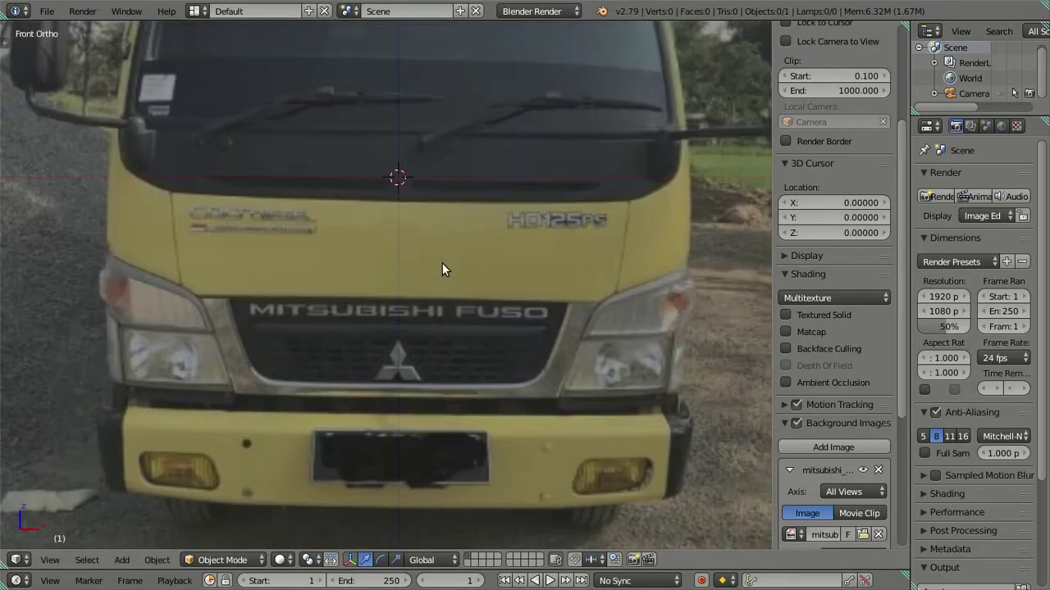
scroll(405, 261, "up", 2)
scroll(469, 256, "up", 2)
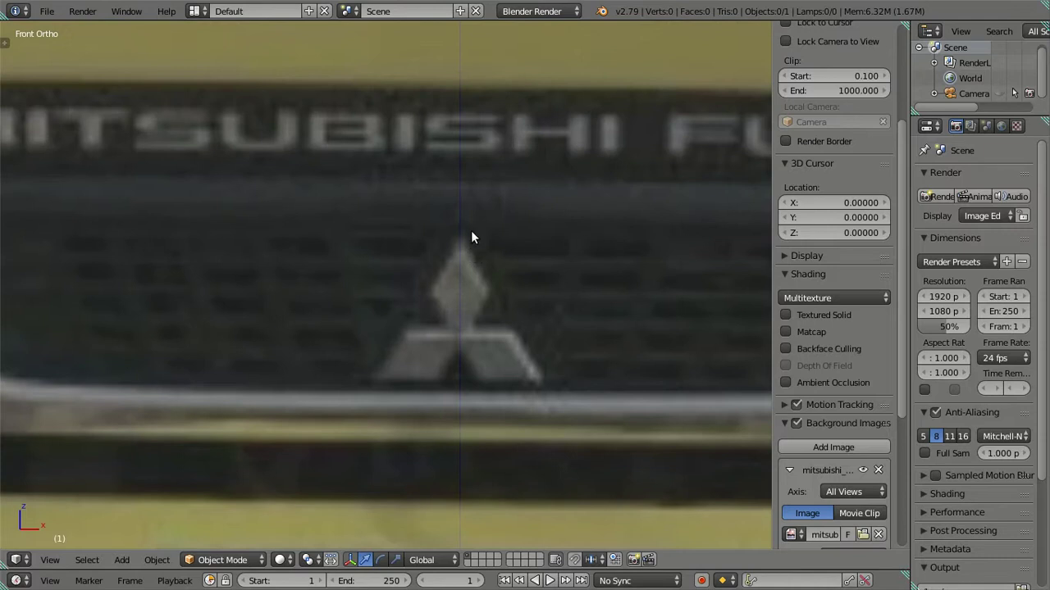
scroll(468, 232, "down", 3)
scroll(464, 164, "down", 3)
scroll(451, 214, "down", 2)
scroll(437, 316, "down", 1)
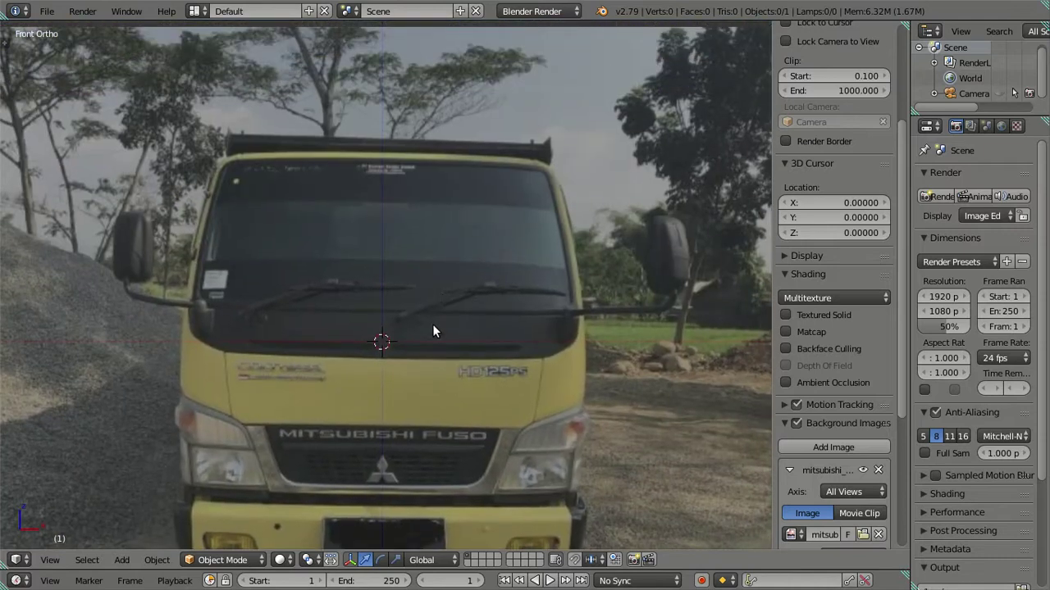
scroll(399, 419, "up", 3)
mouse_move(399, 419)
middle_mouse_down("shift")
mouse_move(447, 162)
mouse_move(387, 252)
middle_mouse_up("shift")
scroll(447, 162, "down", 1)
scroll(445, 164, "down", 3)
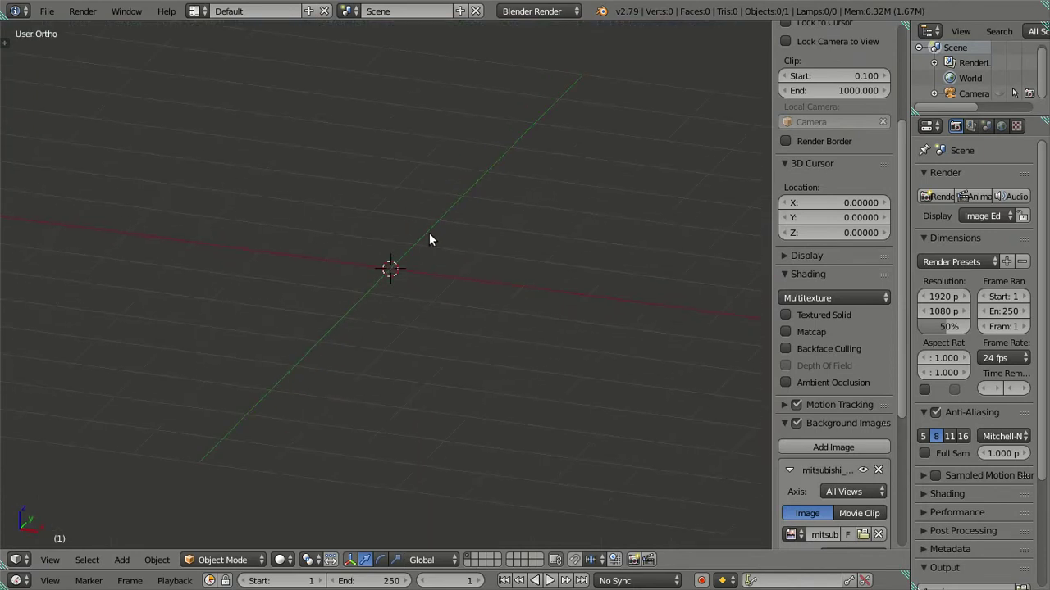
- Add a plane, rotate it 90° about X in Edit Mode, and switch to front view
key("shift+a")
left_click(496, 234)
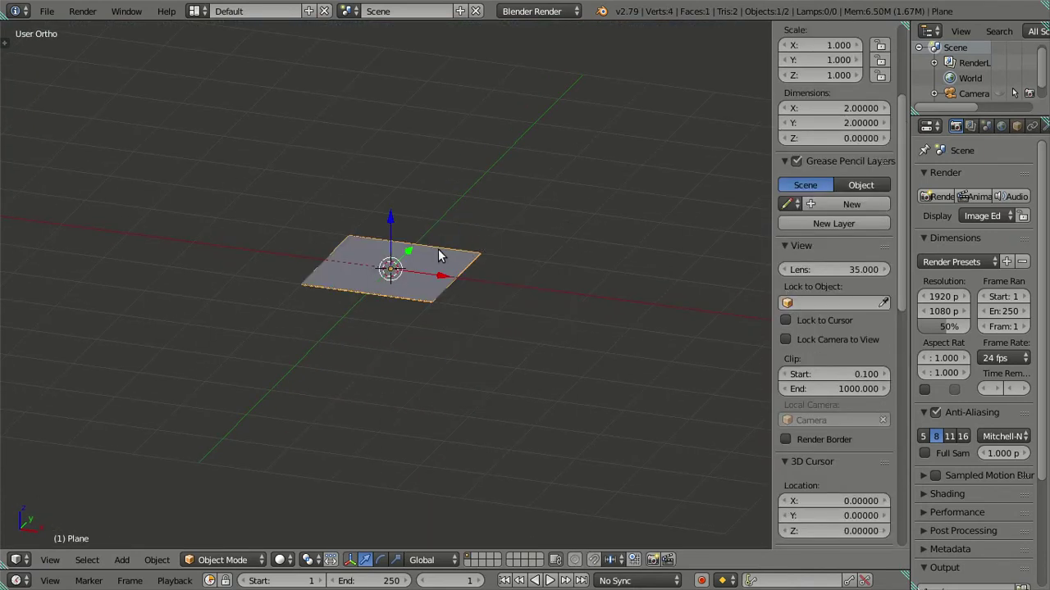
middle_click_drag(438, 256, 500, 266)
key("Tab")
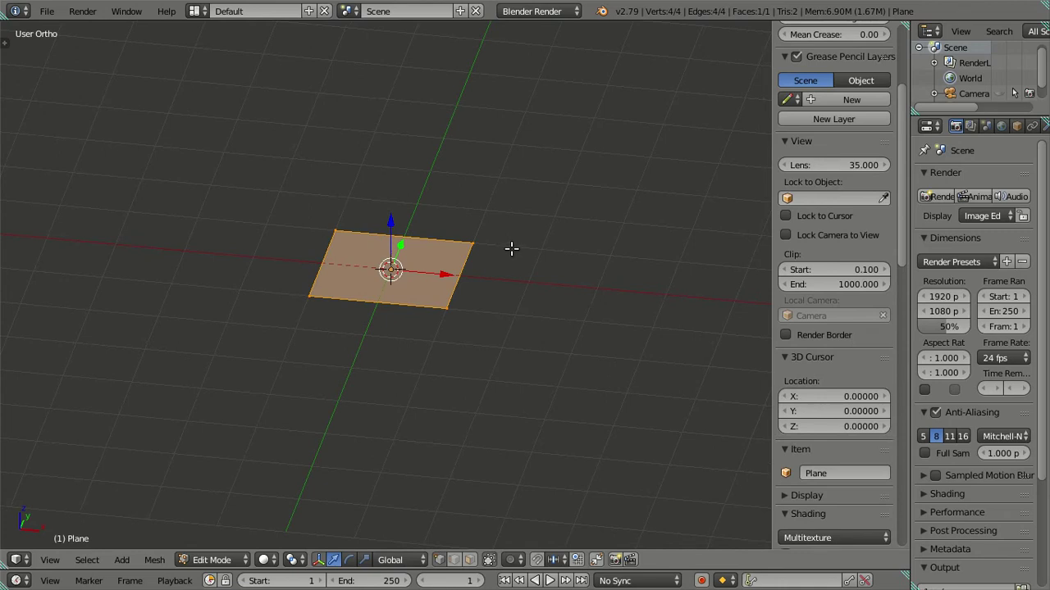
type("rx90")
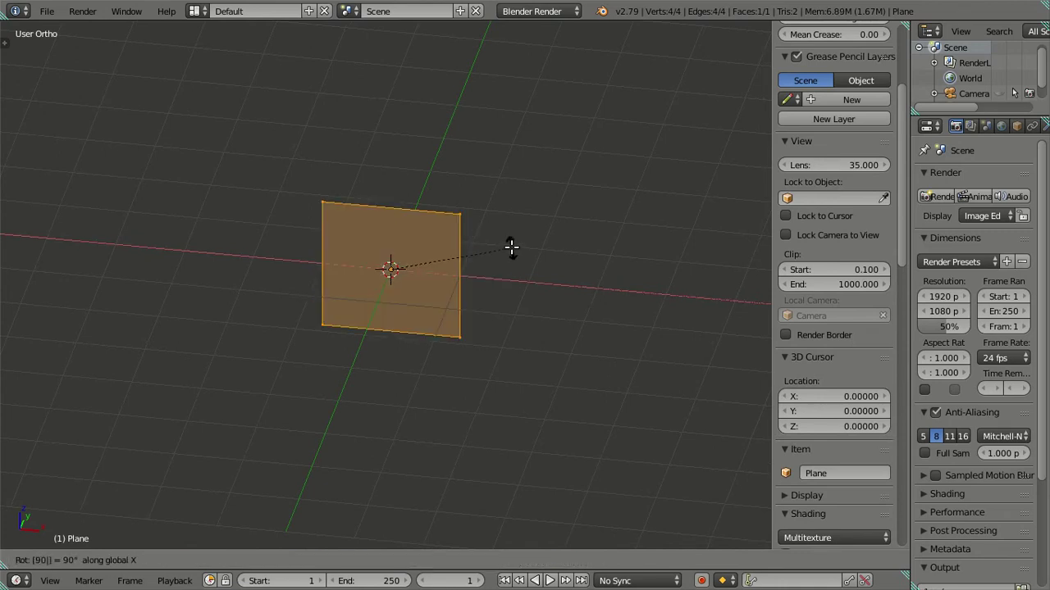
key("Return")
key("KP_1")
scroll(484, 255, "up", 3)
- Add a vertical loop cut centred down the middle of the plane
key("a")
scroll(451, 262, "up", 3)
scroll(457, 261, "down", 3)
key("ctrl+Tab")
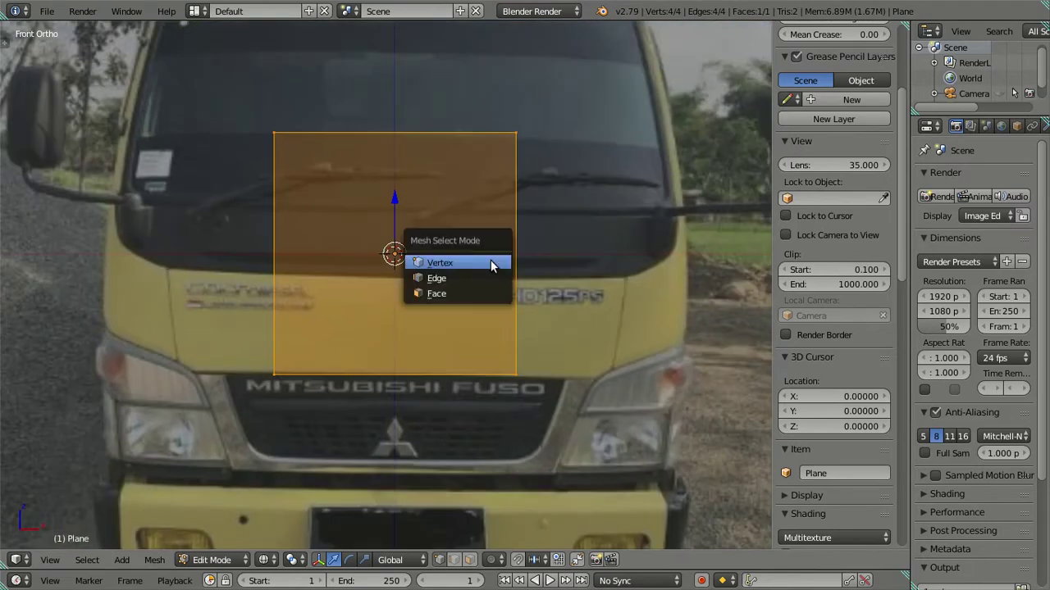
left_click(492, 279)
right_click(502, 254)
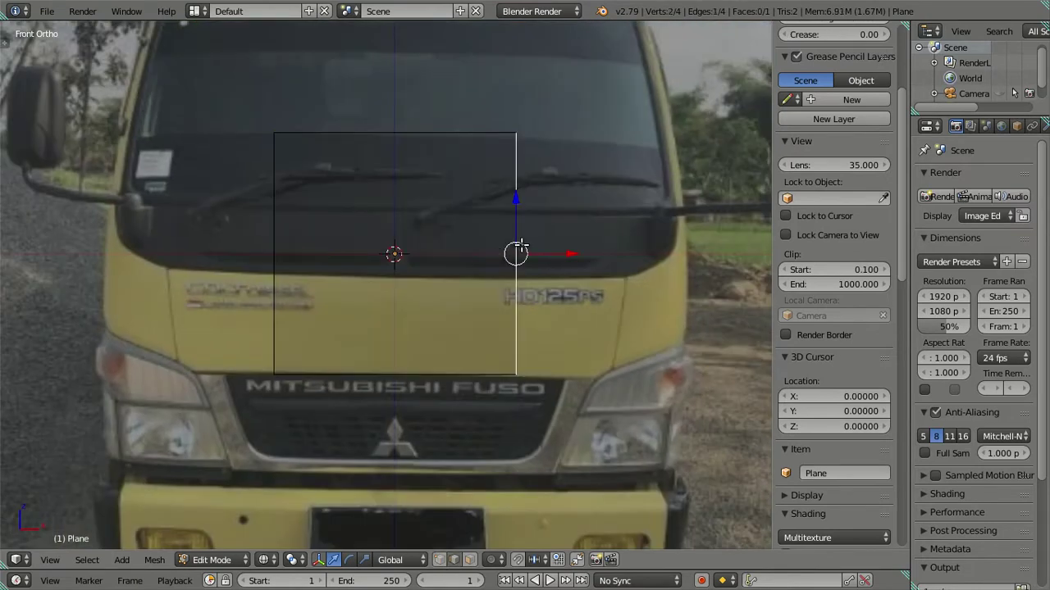
key("ctrl+r")
left_click(412, 154)
right_click(410, 157)
- Delete the plane's left half face
key("ctrl+Tab")
left_click(385, 176)
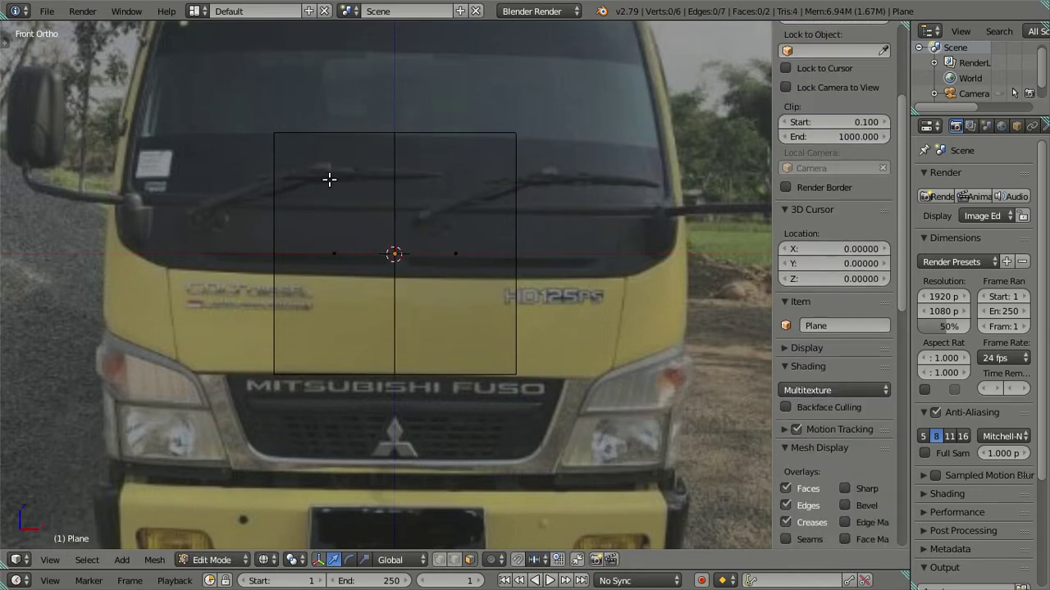
right_click(328, 243)
key("x")
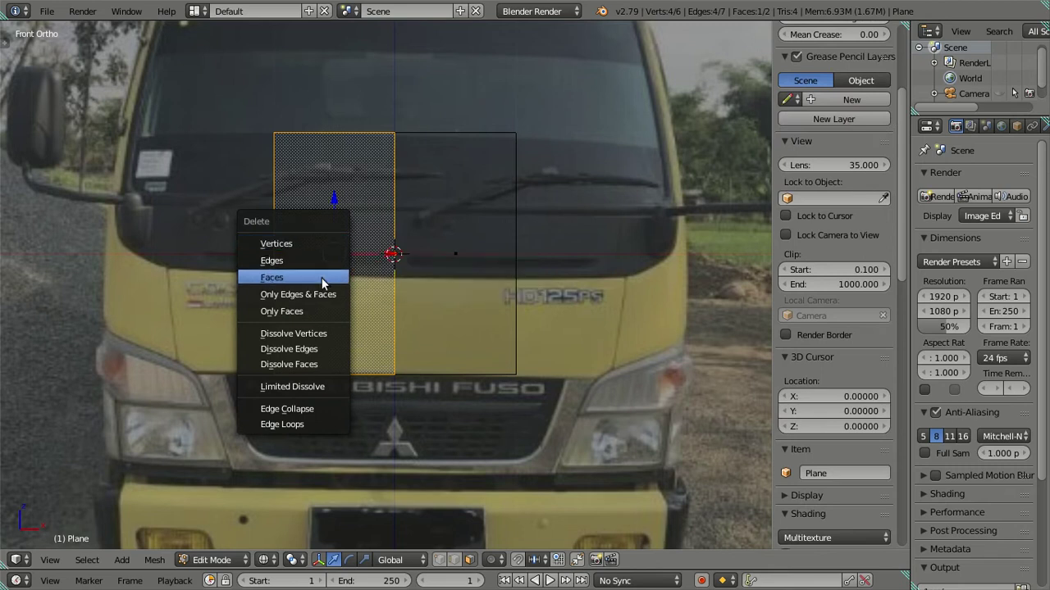
left_click(326, 277)
scroll(832, 246, "down", 5)
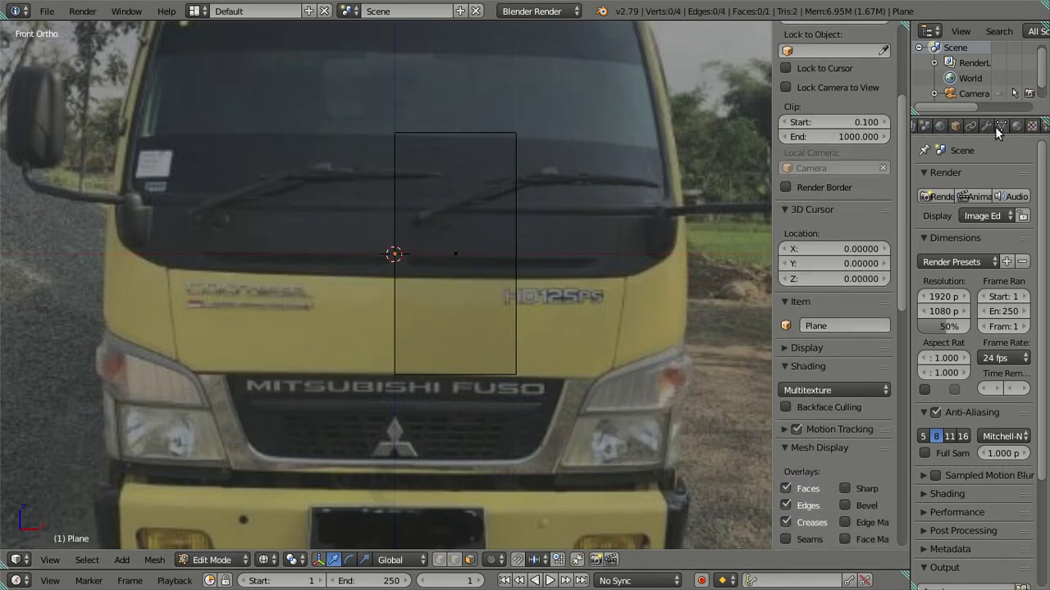
- Add a Mirror modifier and move the plane's right edge out to the cab's side
left_click(992, 125)
left_click(950, 173)
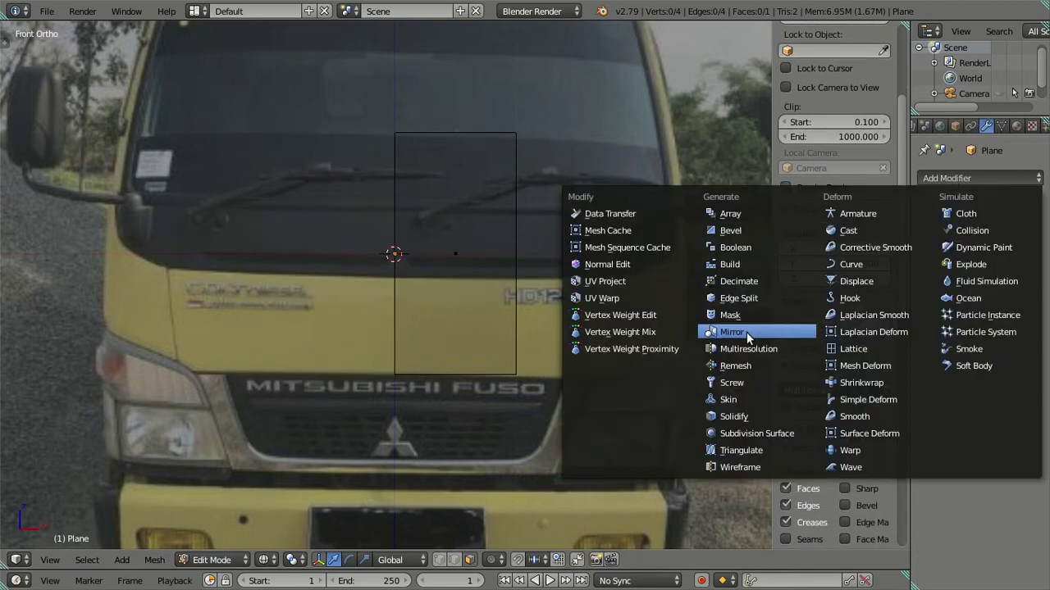
left_click(746, 333)
key("ctrl+Tab")
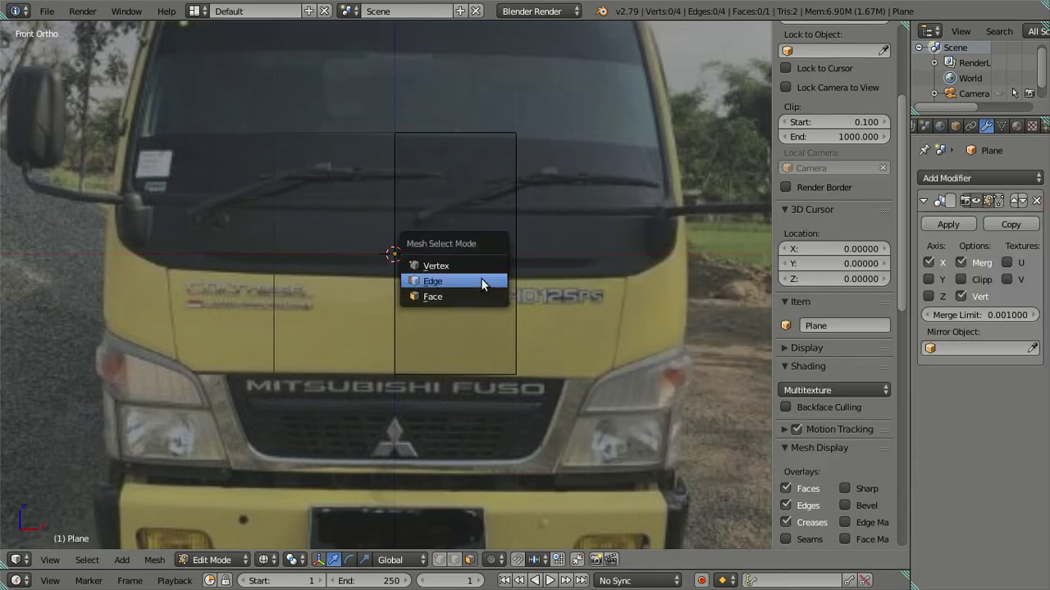
left_click(482, 283)
right_click(513, 262)
scroll(531, 254, "down", 2)
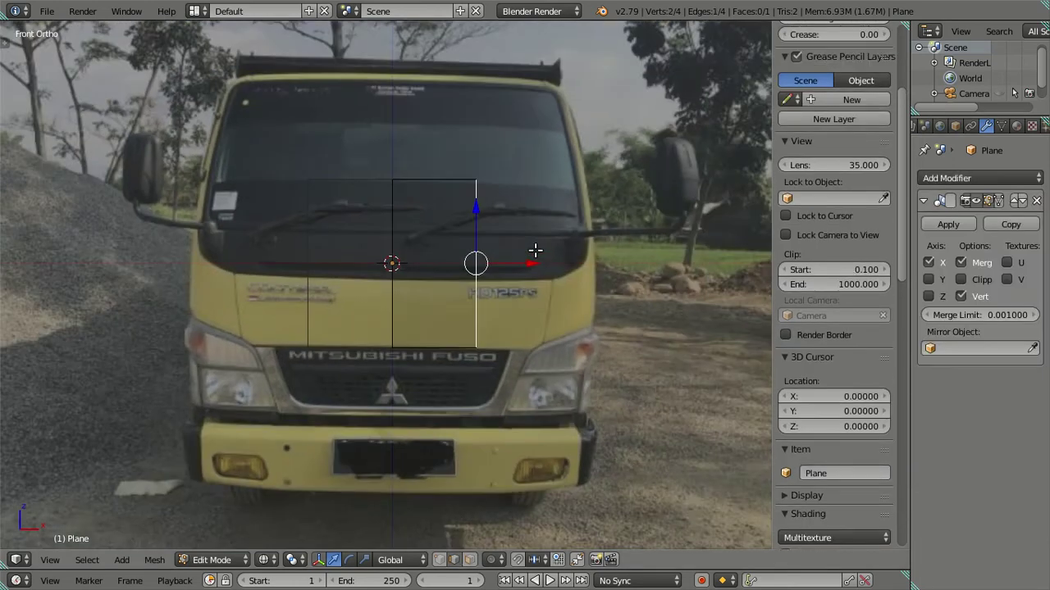
left_click_drag(527, 268, 595, 266)
scroll(595, 266, "up", 2)
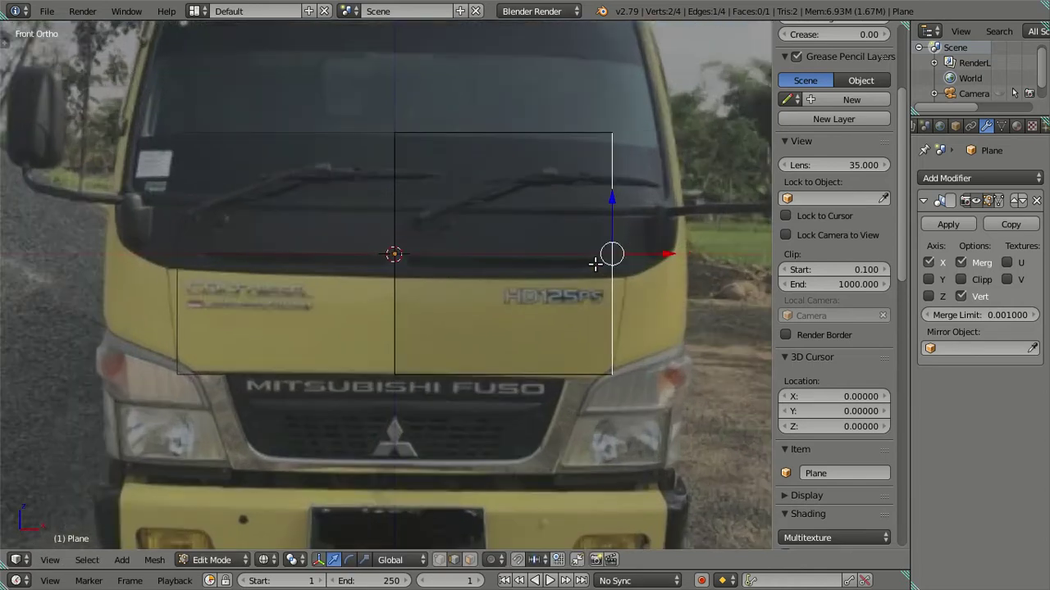
left_click_drag(667, 253, 742, 254)
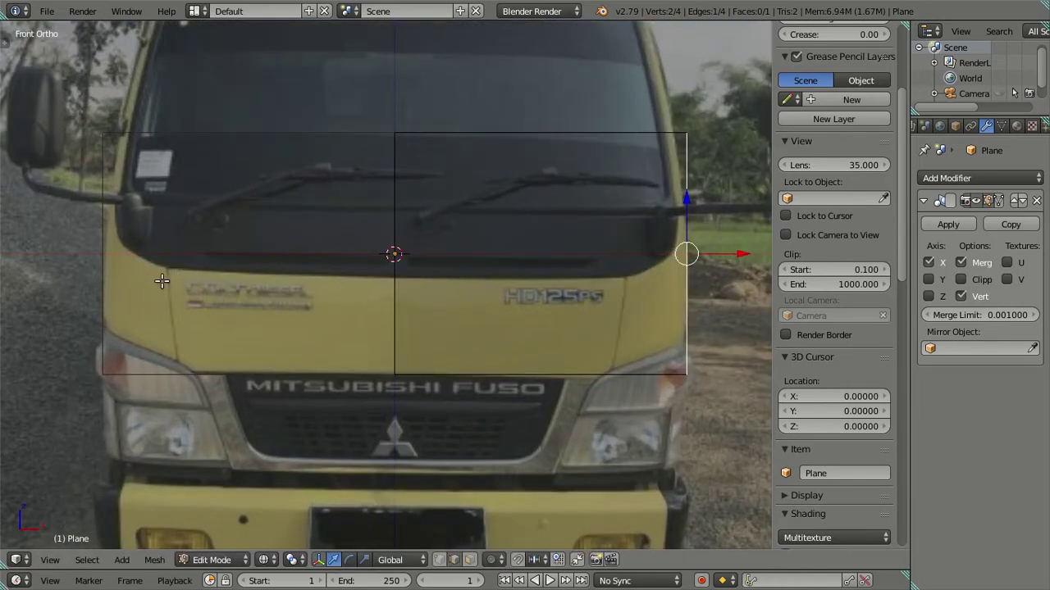
- Move the selected edge vertically down to the grille bottom
scroll(90, 281, "up", 1)
scroll(47, 301, "up", 1)
scroll(300, 304, "up", 1)
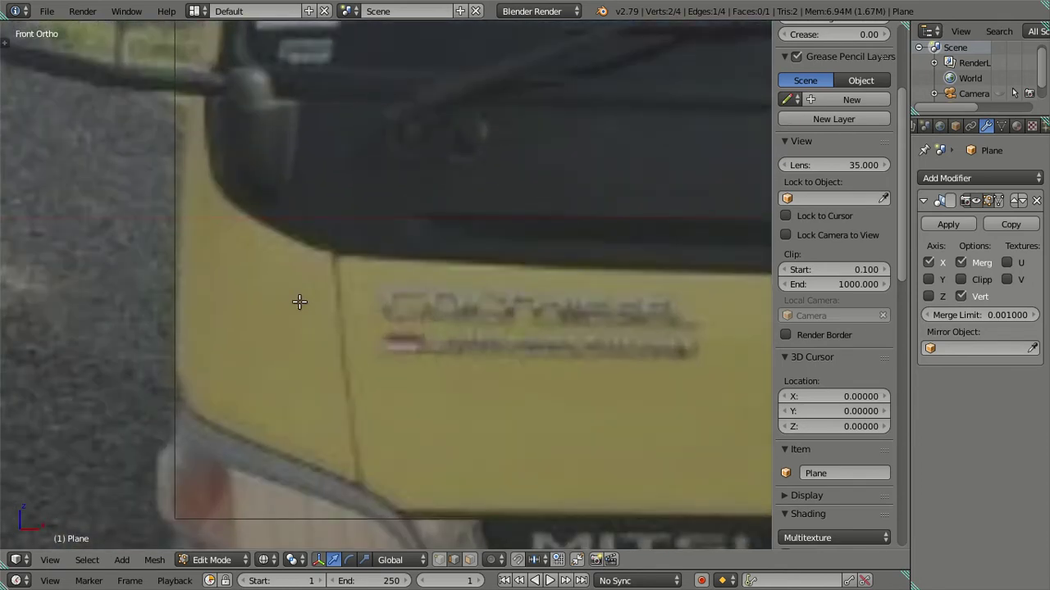
scroll(300, 300, "down", 1)
scroll(457, 307, "down", 1)
scroll(265, 216, "down", 1)
scroll(328, 238, "down", 1)
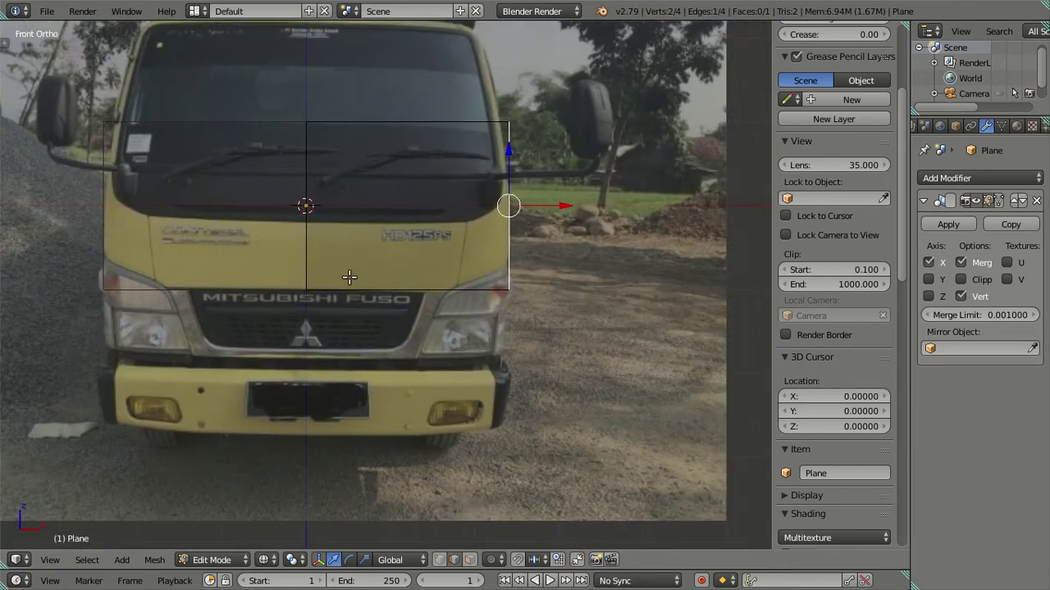
key("g")
key("z")
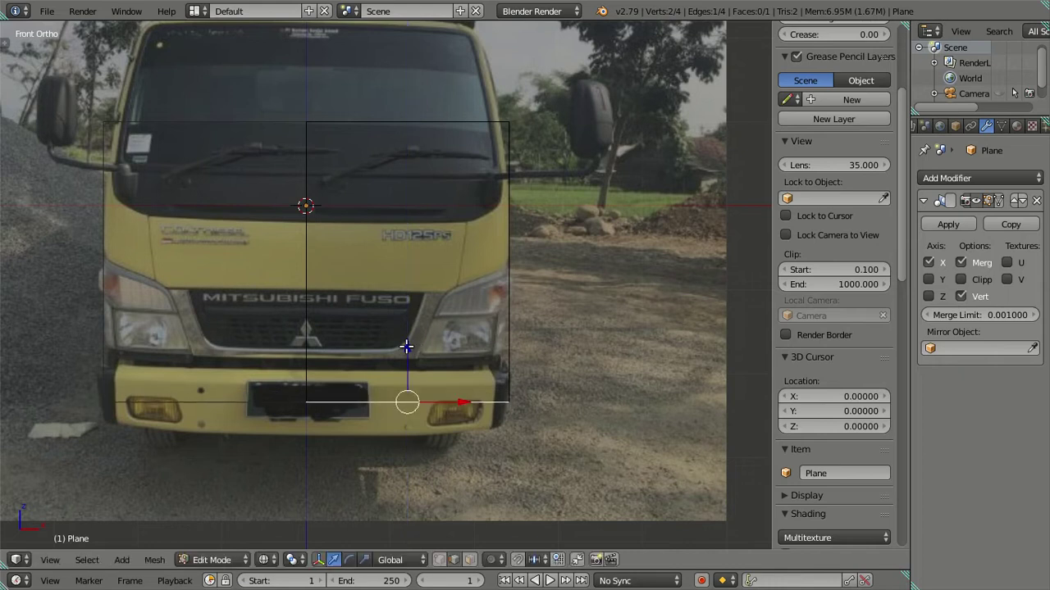
left_click(410, 348)
scroll(523, 262, "up", 2)
scroll(534, 245, "left", 2, "ctrl")
scroll(535, 245, "down", 2, "shift")
key("g")
key("z")
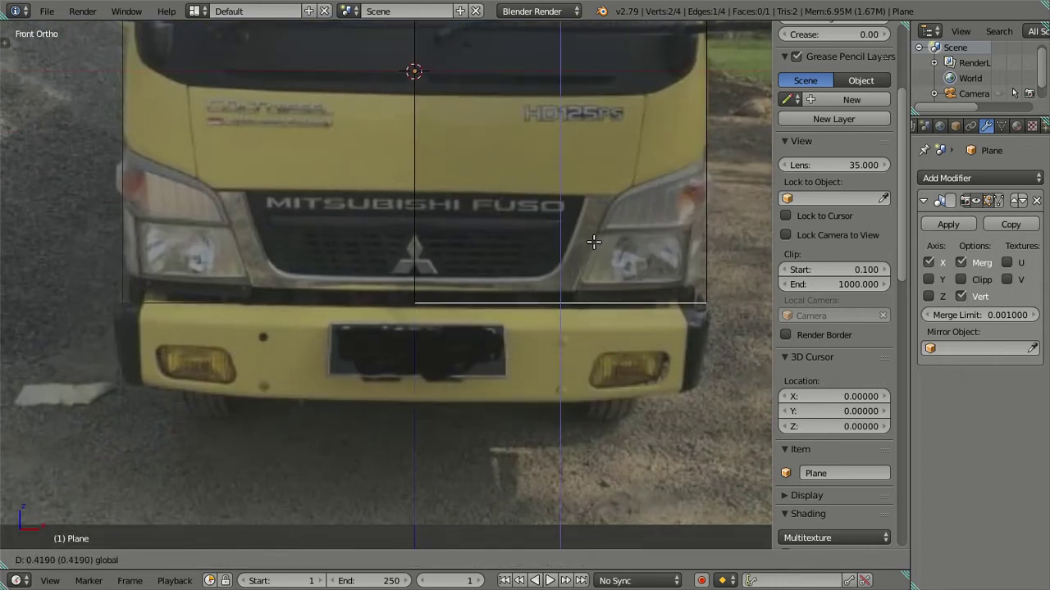
left_click(595, 233)
scroll(595, 233, "up", 4, "shift")
scroll(595, 233, "right", 2, "ctrl")
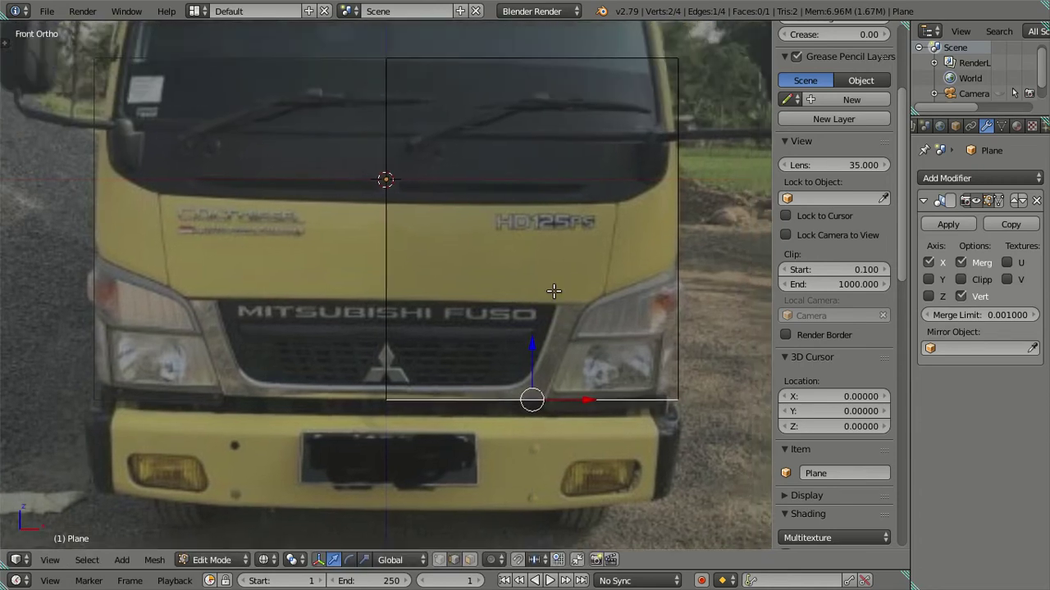
scroll(553, 290, "up", 3, "shift")
scroll(533, 320, "up", 4, "shift")
scroll(520, 354, "up", 1, "shift")
- Raise the plane's top edge vertically to the cab roof
right_click(494, 329)
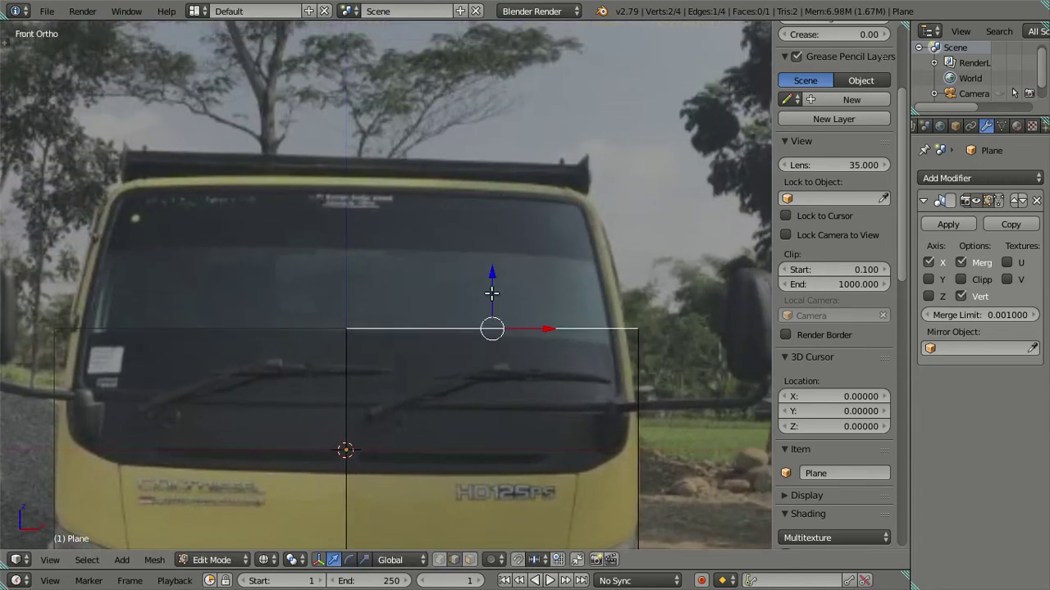
key("g")
key("z")
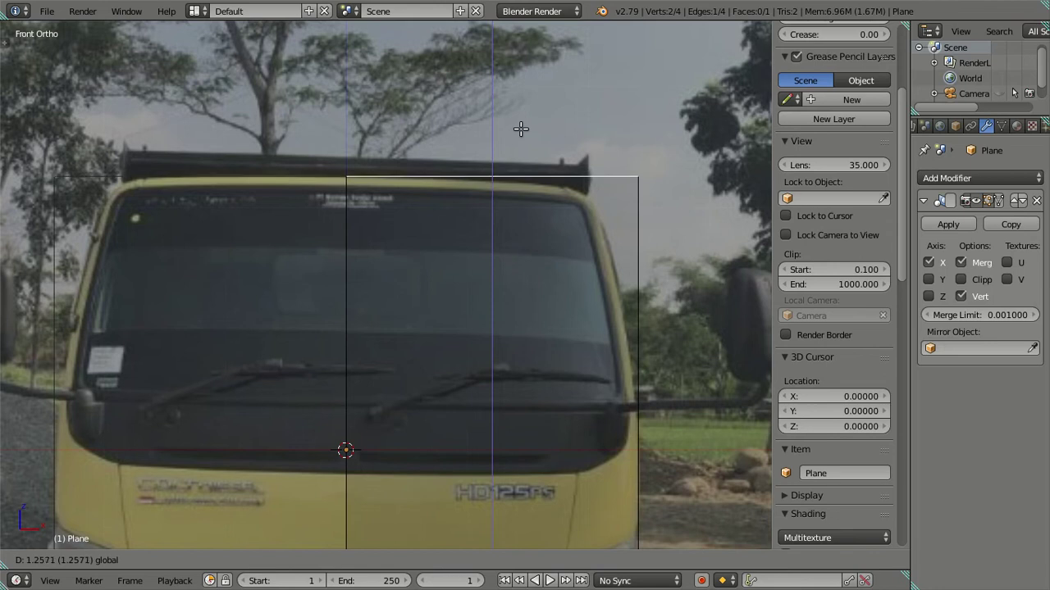
left_click(521, 131)
scroll(520, 131, "down", 4)
scroll(502, 181, "down", 2)
scroll(561, 321, "down", 1, "shift")
scroll(561, 321, "right", 1, "ctrl")
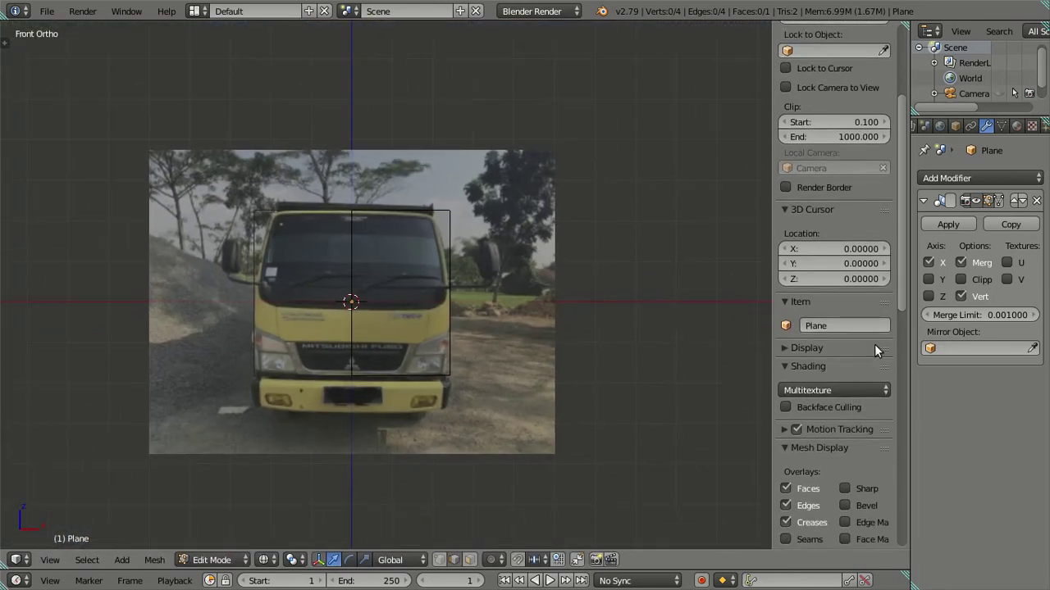
scroll(859, 340, "down", 5)
scroll(855, 341, "down", 5)
scroll(854, 342, "down", 5)
- Restrict the truck front photo to the Front view axis
scroll(813, 351, "down", 1)
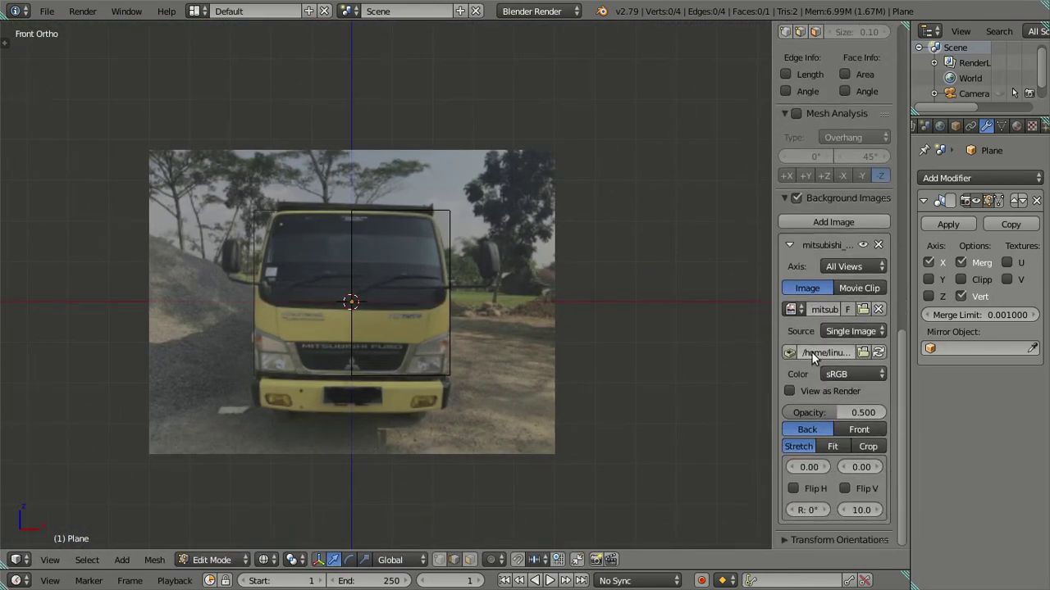
left_click(788, 245)
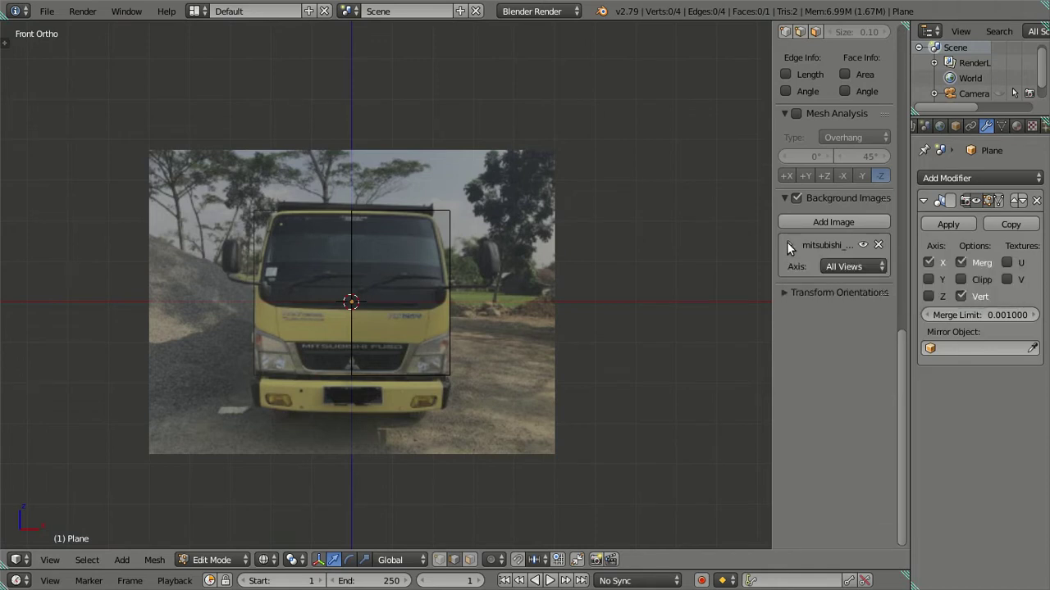
left_click(830, 266)
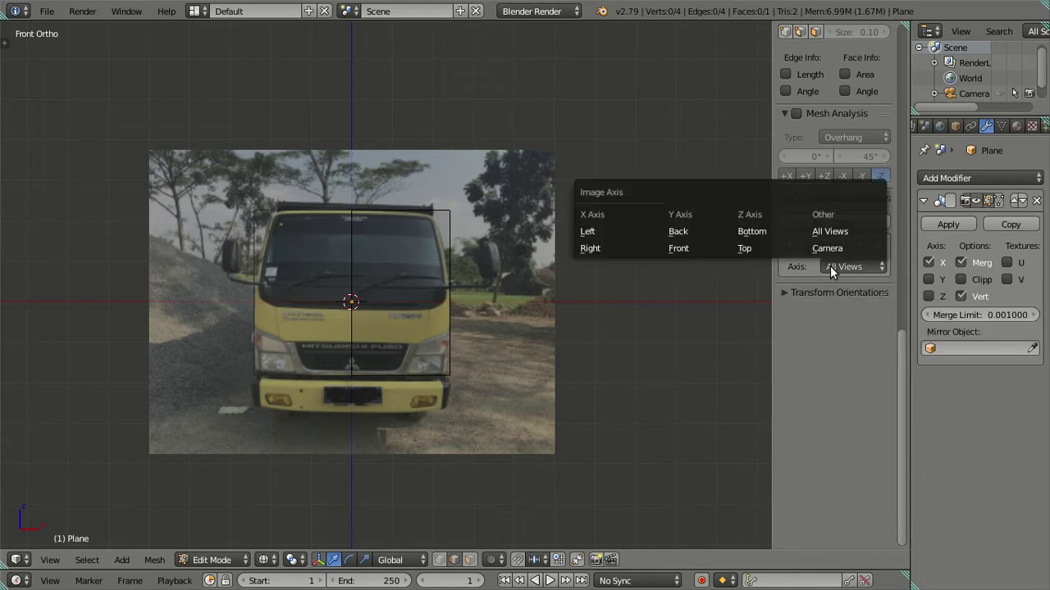
left_click(685, 249)
- Add KERANGKA1.png from the Desktop as a second background image
left_click(811, 222)
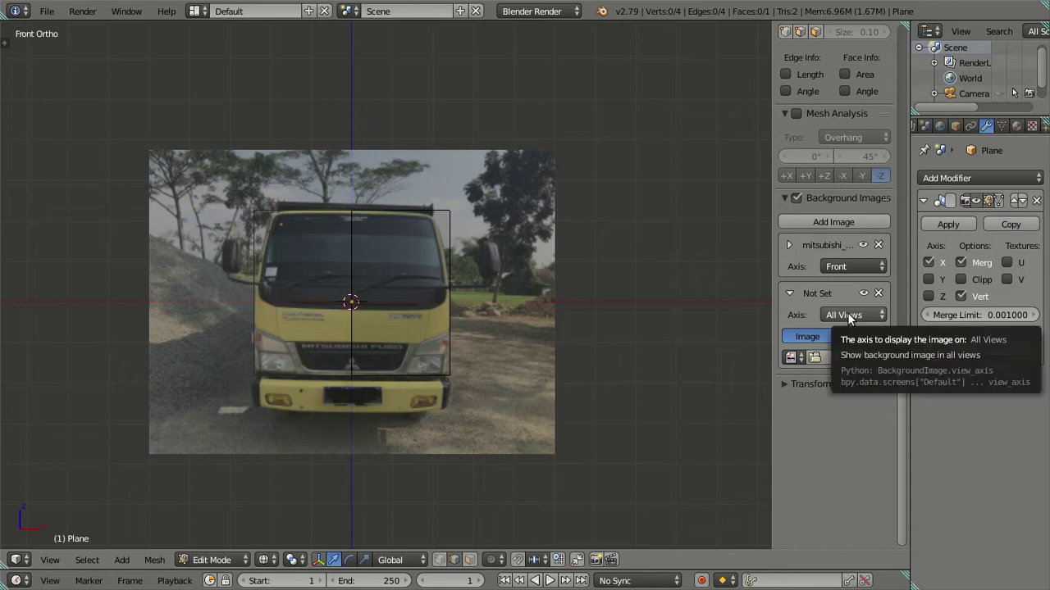
left_click(842, 355)
left_click(35, 292)
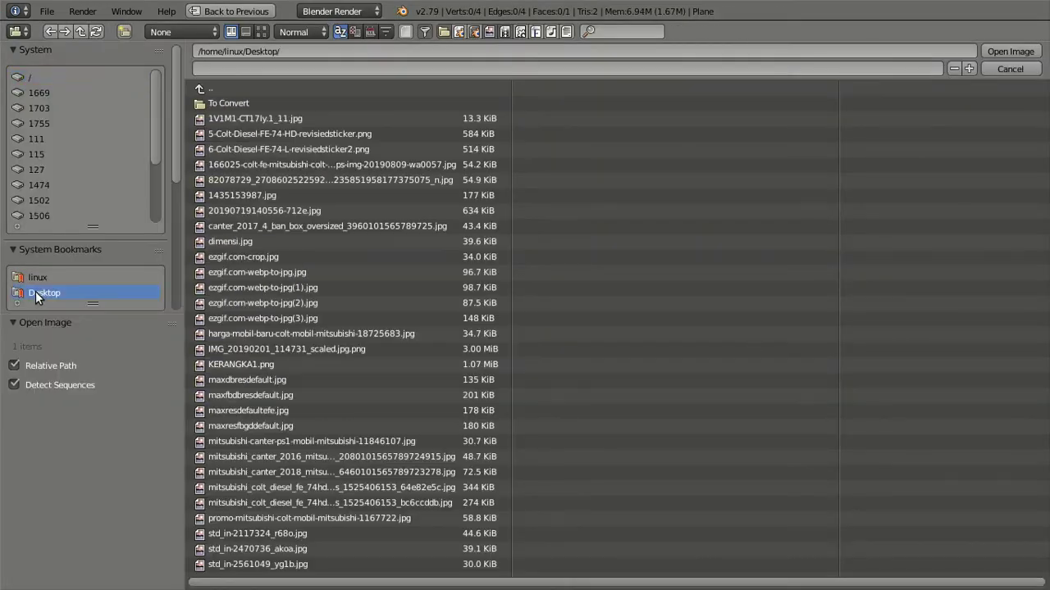
left_click(261, 32)
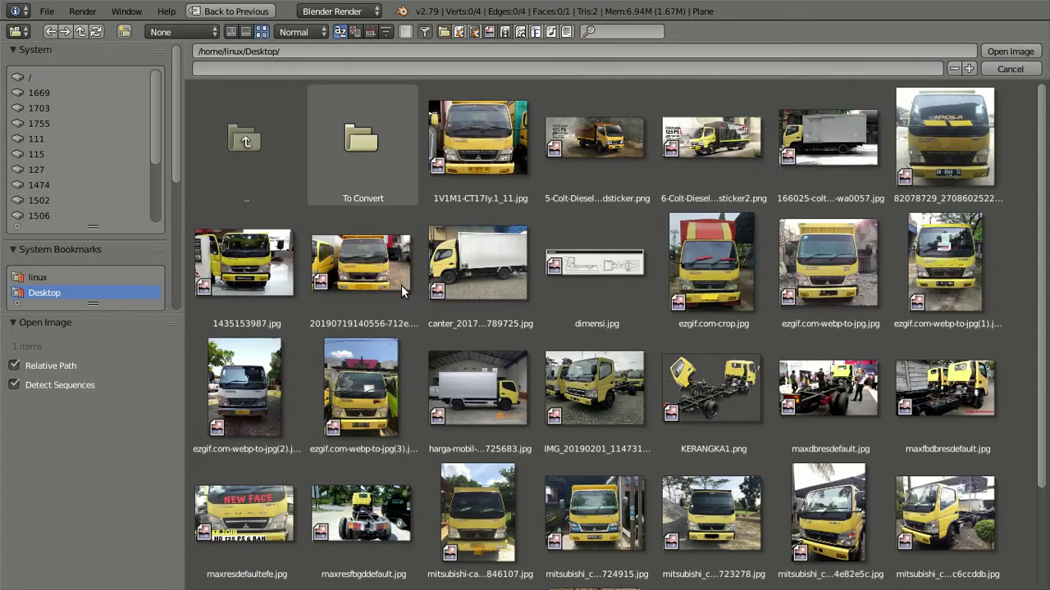
scroll(401, 291, "down", 2)
left_click(724, 287)
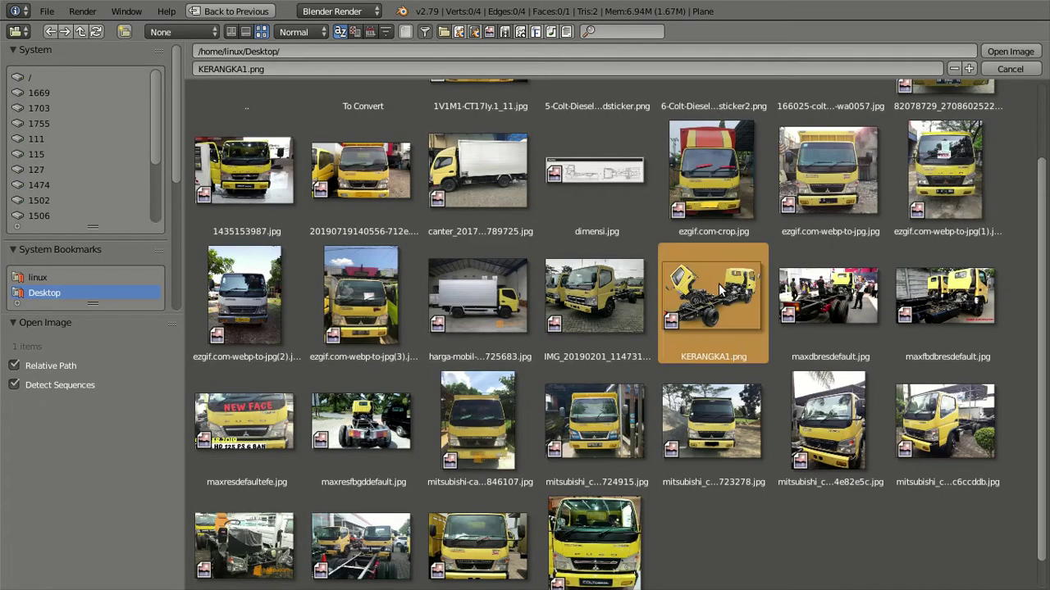
left_click(1012, 54)
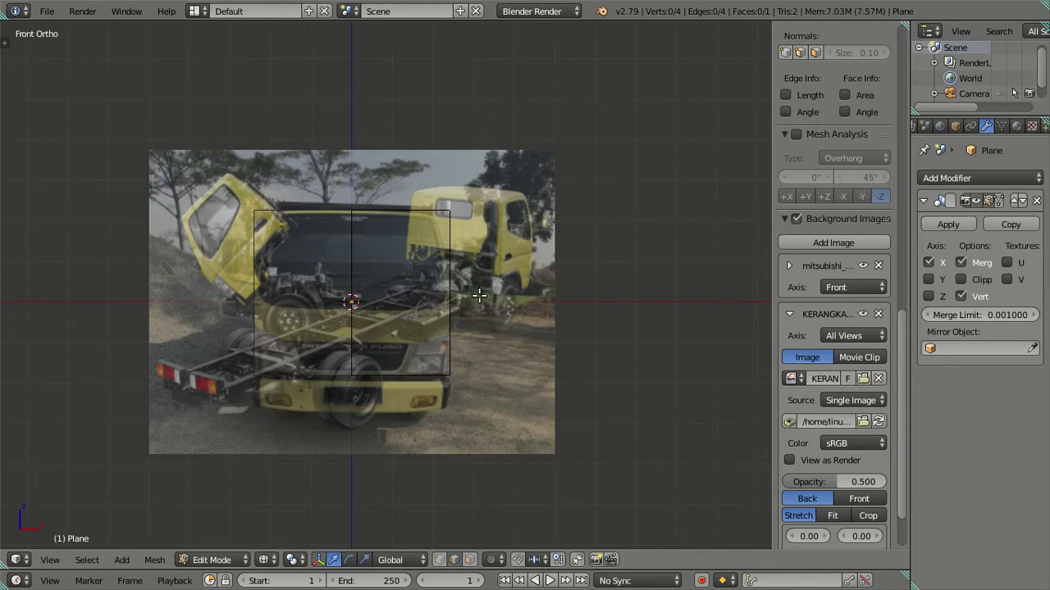
- Hide the truck front photo and set the KERANGKA1 horizontal offset to 3.20
left_click(858, 265)
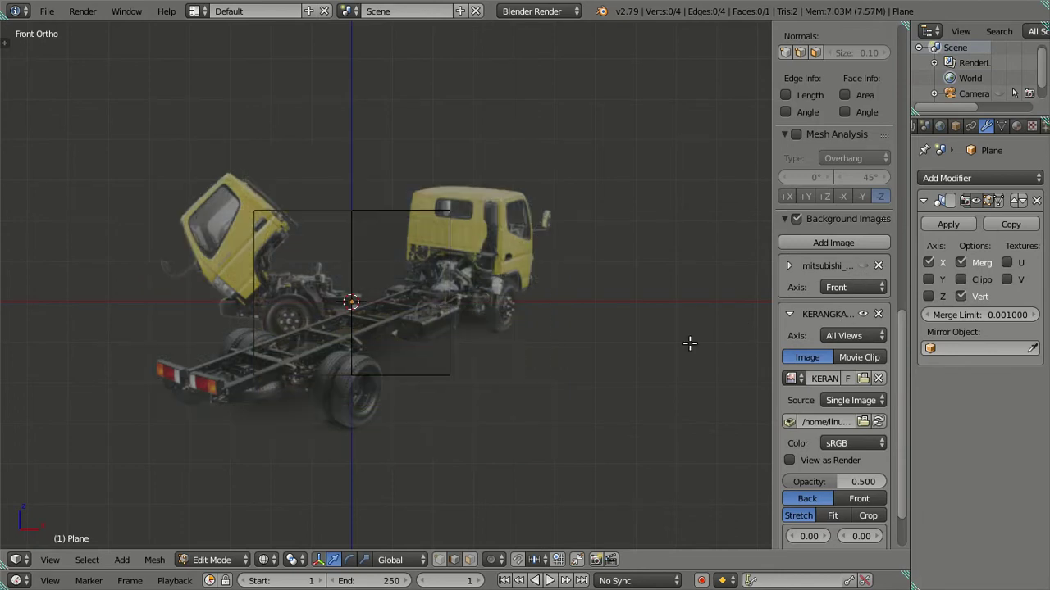
scroll(395, 362, "up", 2)
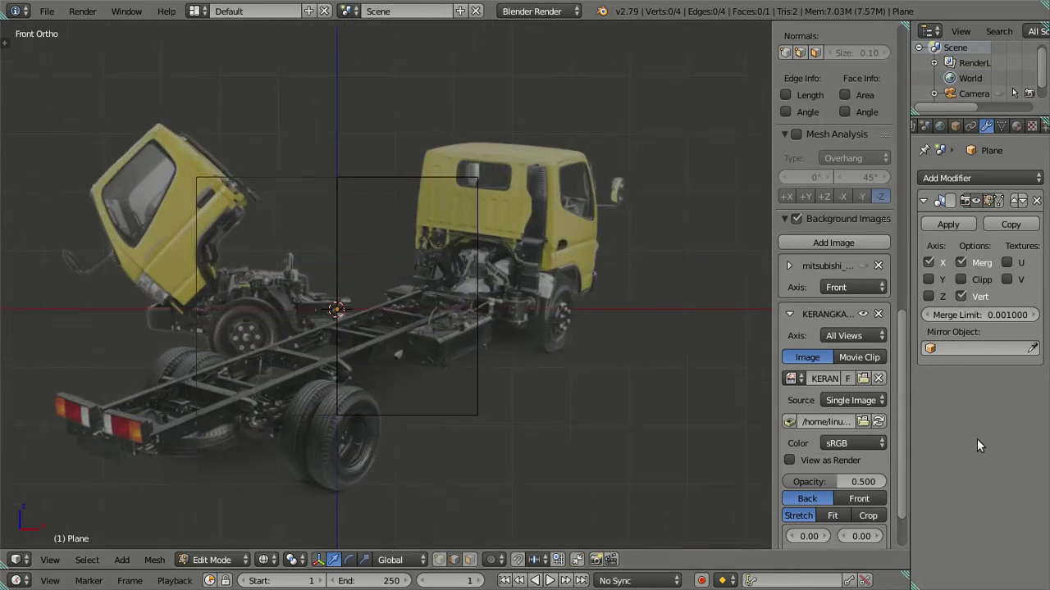
scroll(859, 472, "down", 2)
left_click(878, 465)
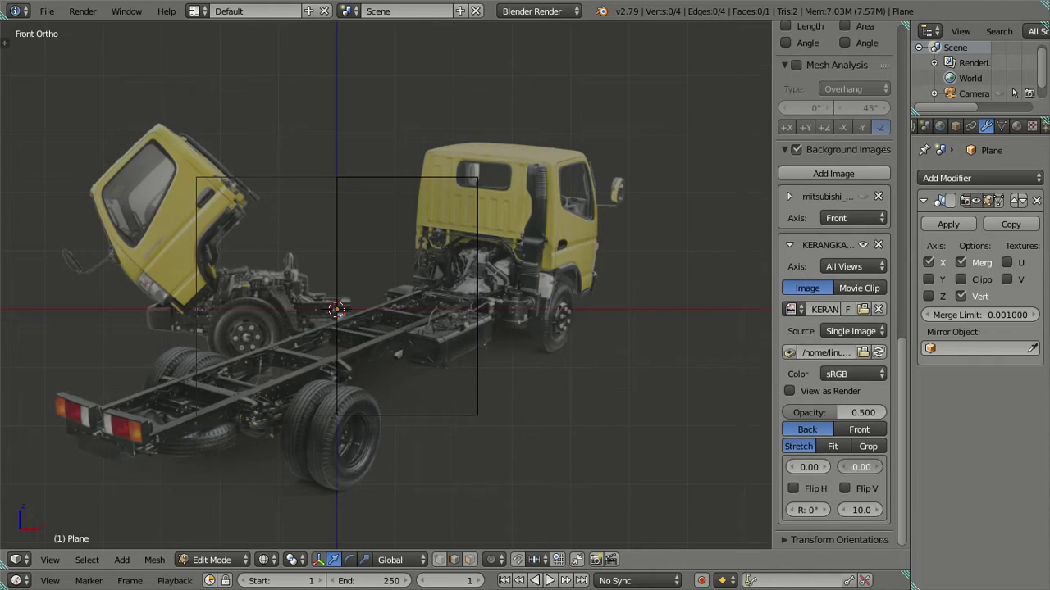
left_click(845, 464)
left_click_drag(824, 463, 1009, 463)
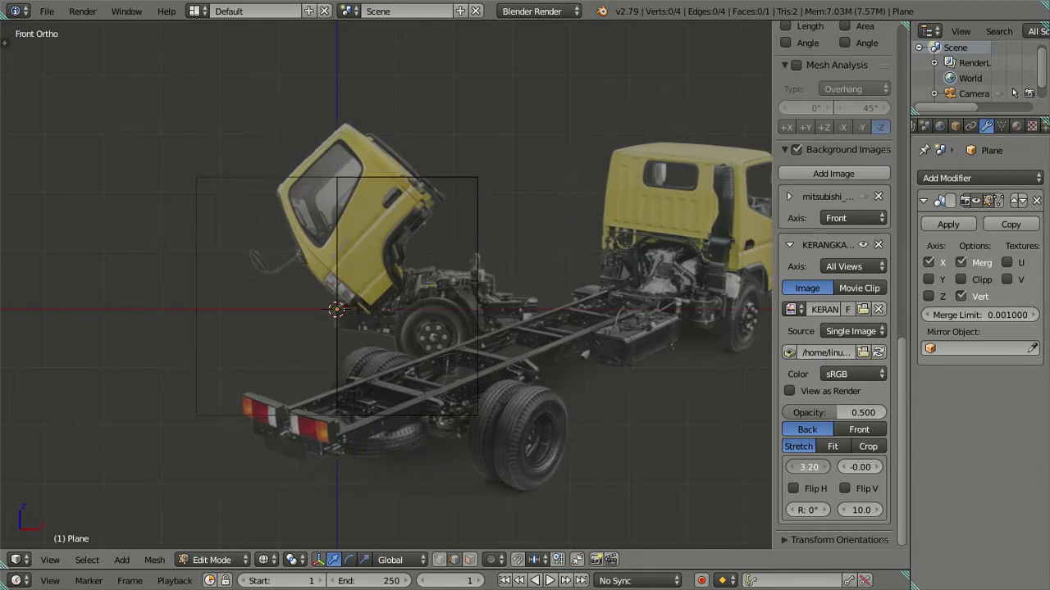
left_click_drag(809, 467, 894, 507)
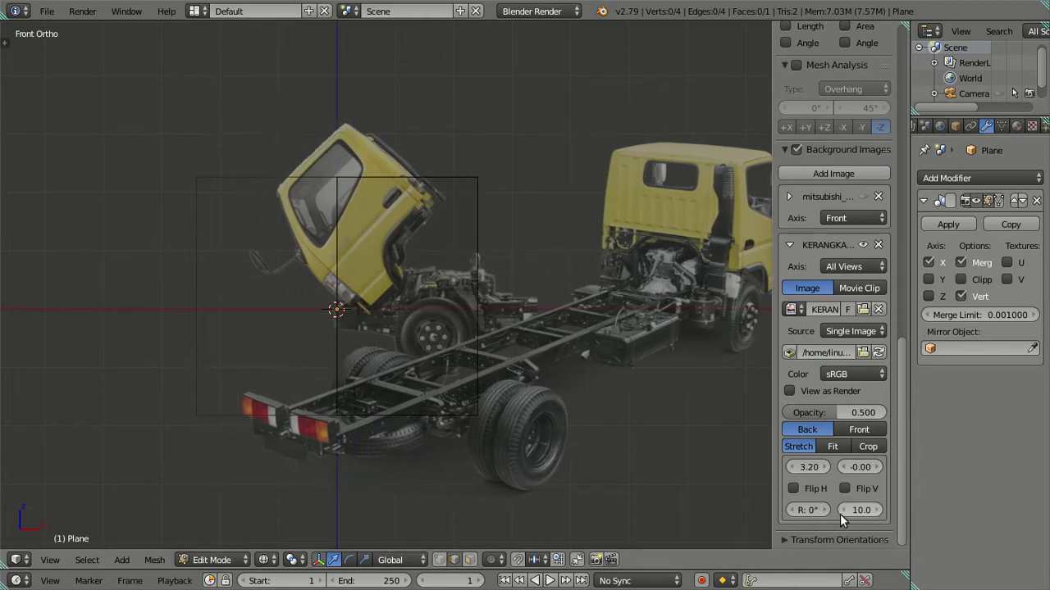
- Rotate KERANGKA1 to 39.5°, offset it to Y -2.90, size 13.1, and reshow the truck photo
left_click_drag(824, 511, 902, 510)
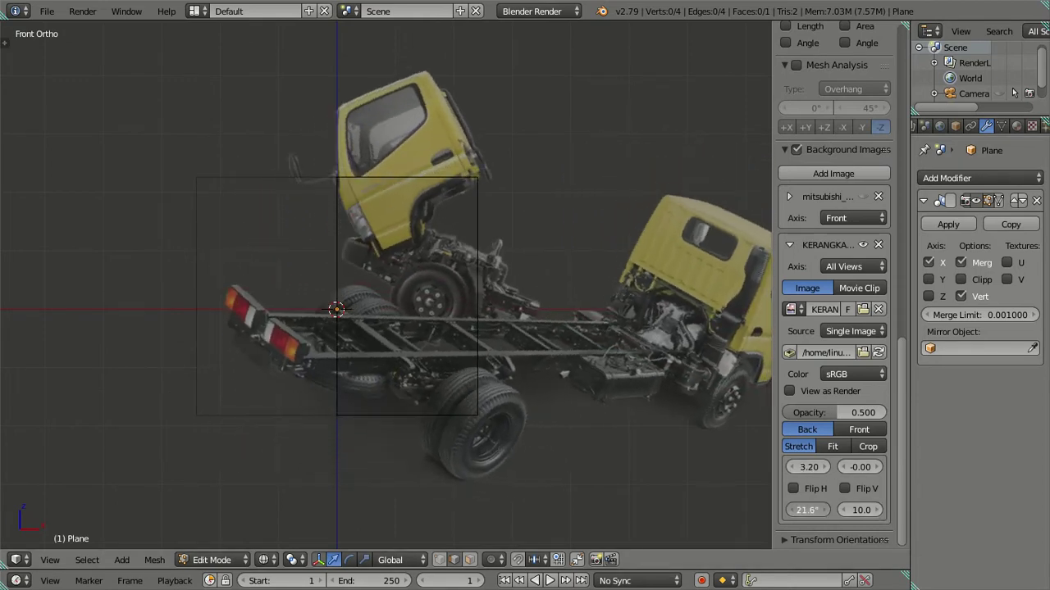
left_click_drag(823, 510, 853, 510)
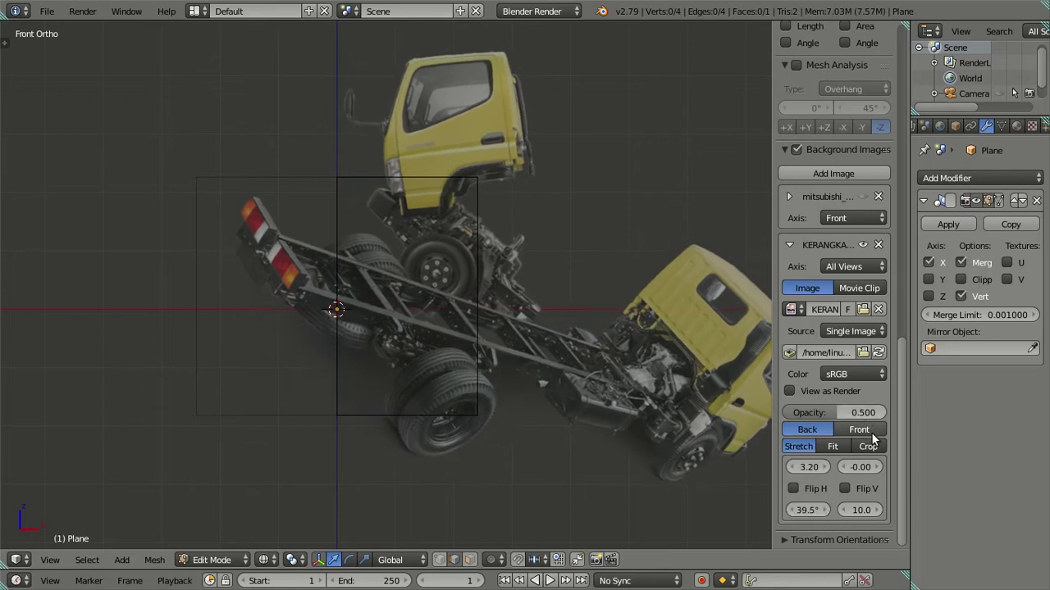
mouse_move(875, 466)
left_mouse_down()
mouse_move(894, 466)
mouse_move(697, 468)
left_mouse_up()
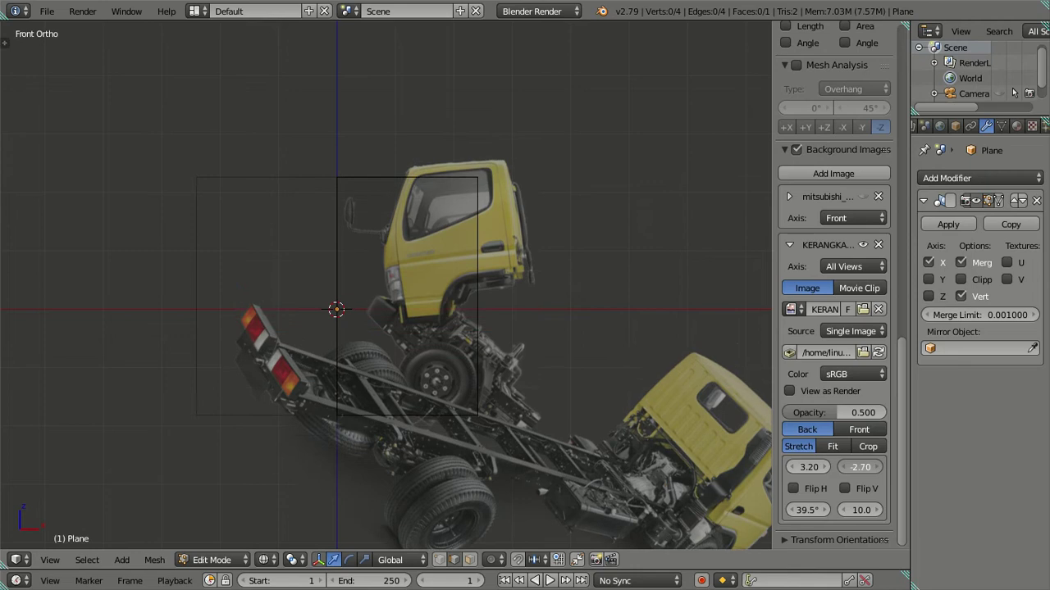
left_click_drag(860, 467, 849, 466)
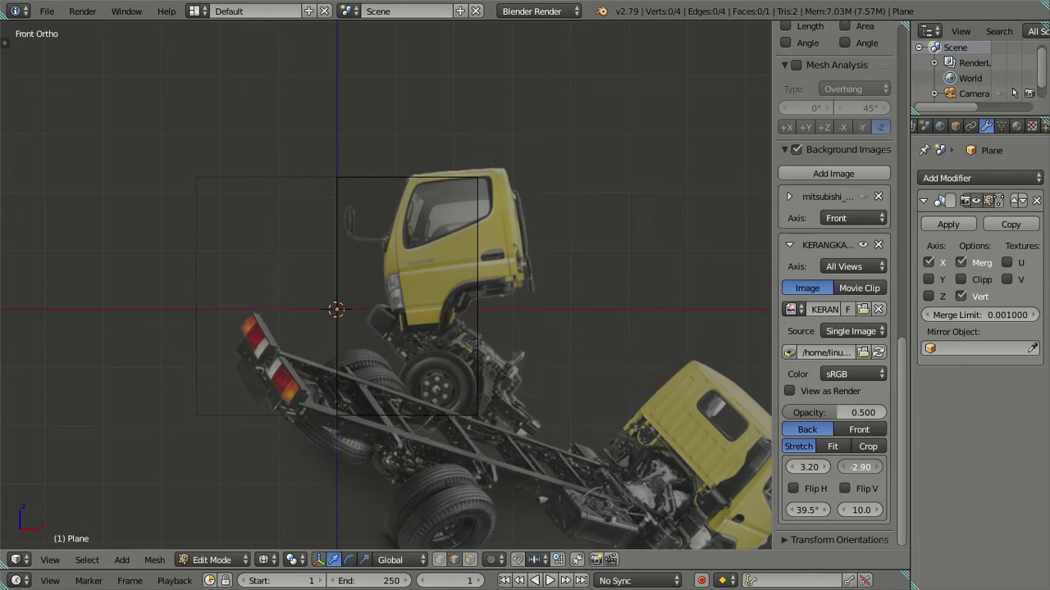
left_click_drag(875, 510, 926, 509)
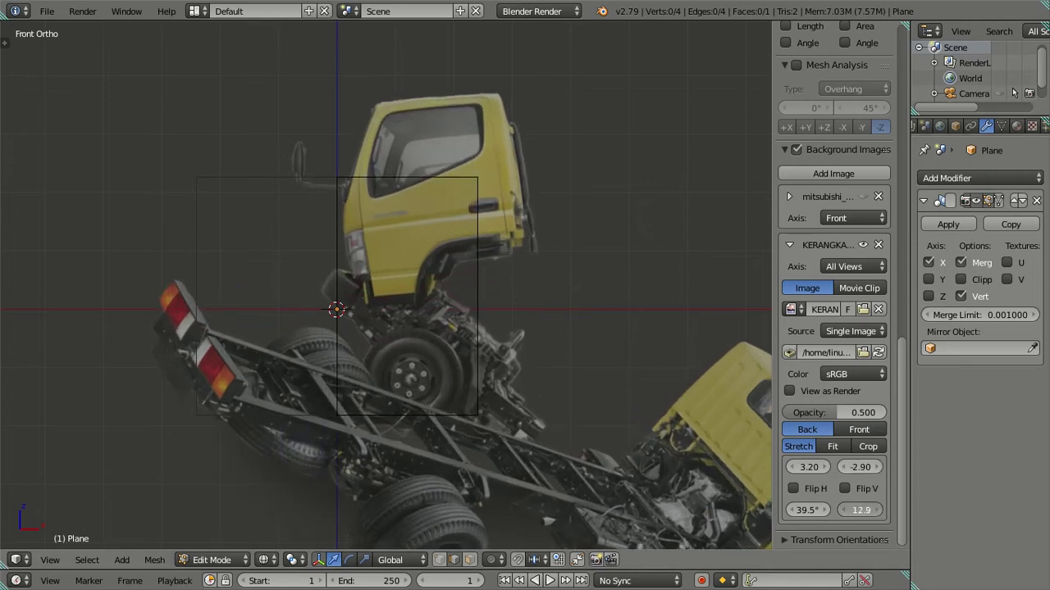
left_click(863, 196)
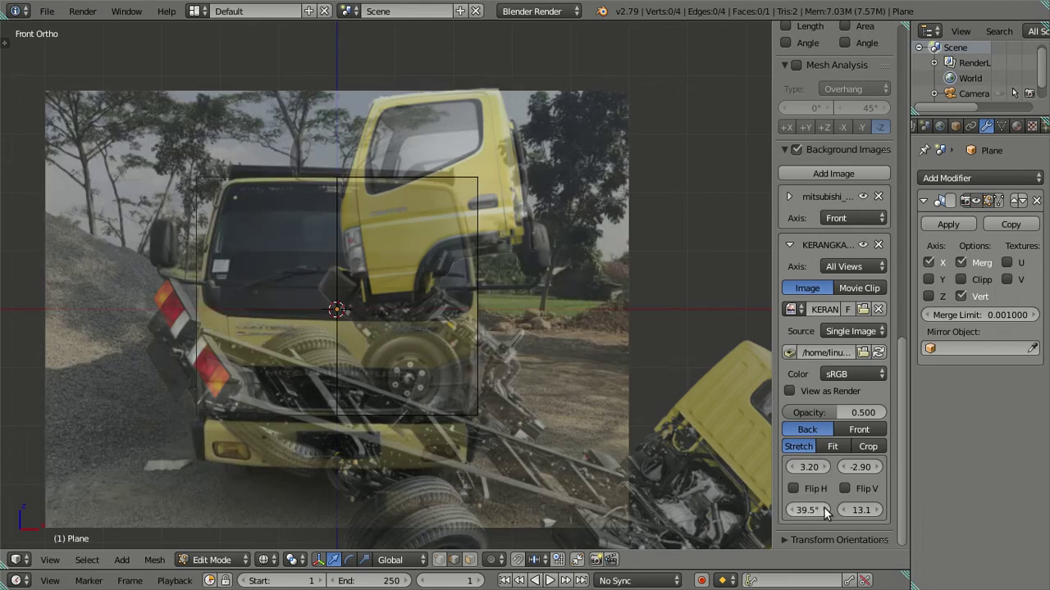
- Set KERANGKA1 to 44.8° rotation, size 17.8, and offsets X 4.00, Y -8.30
left_click_drag(824, 506, 855, 507)
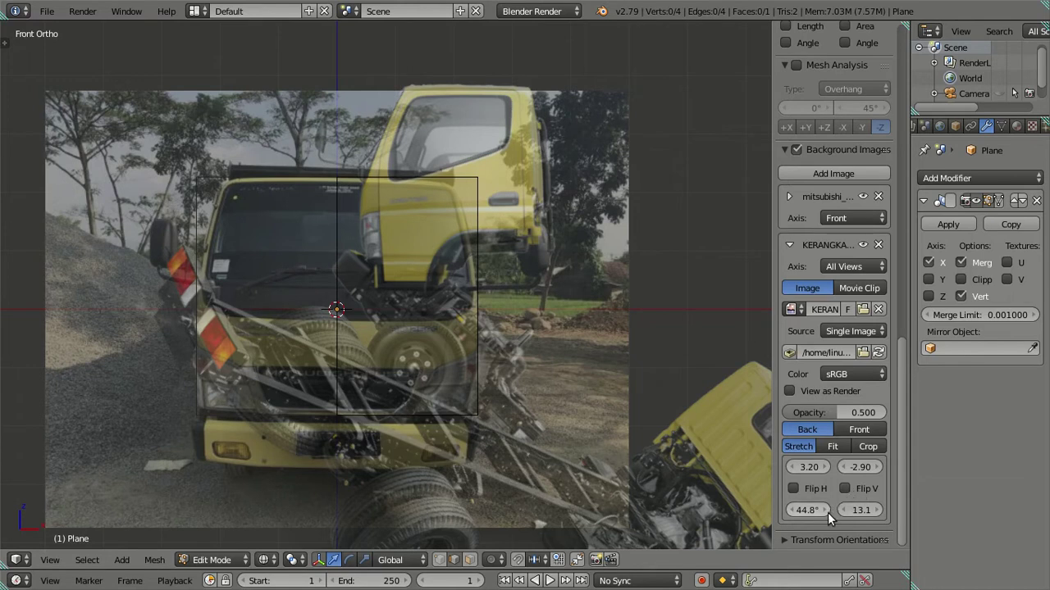
left_click_drag(842, 509, 870, 509)
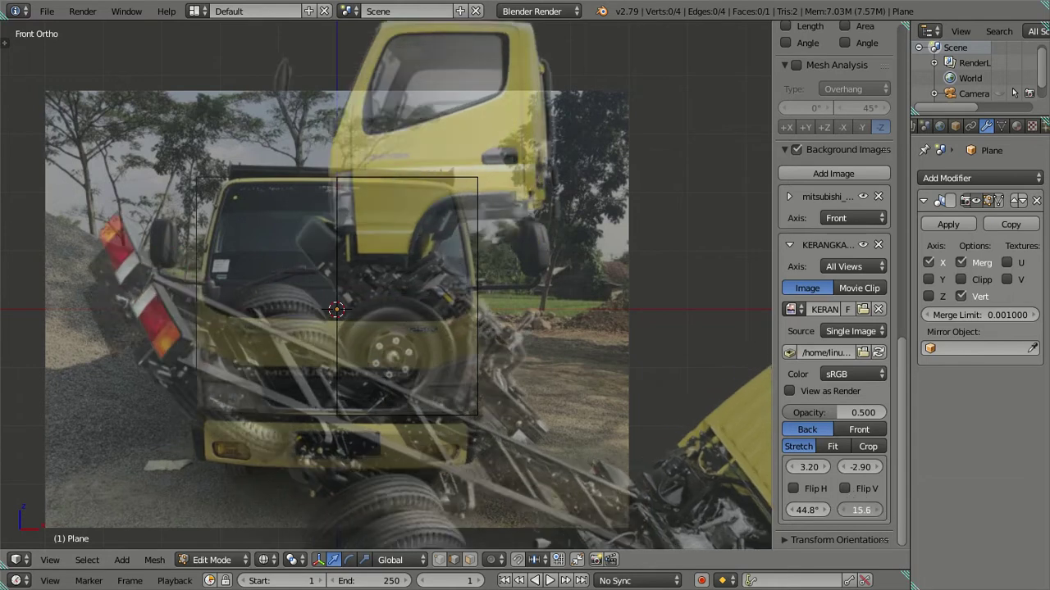
left_click_drag(883, 469, 847, 468)
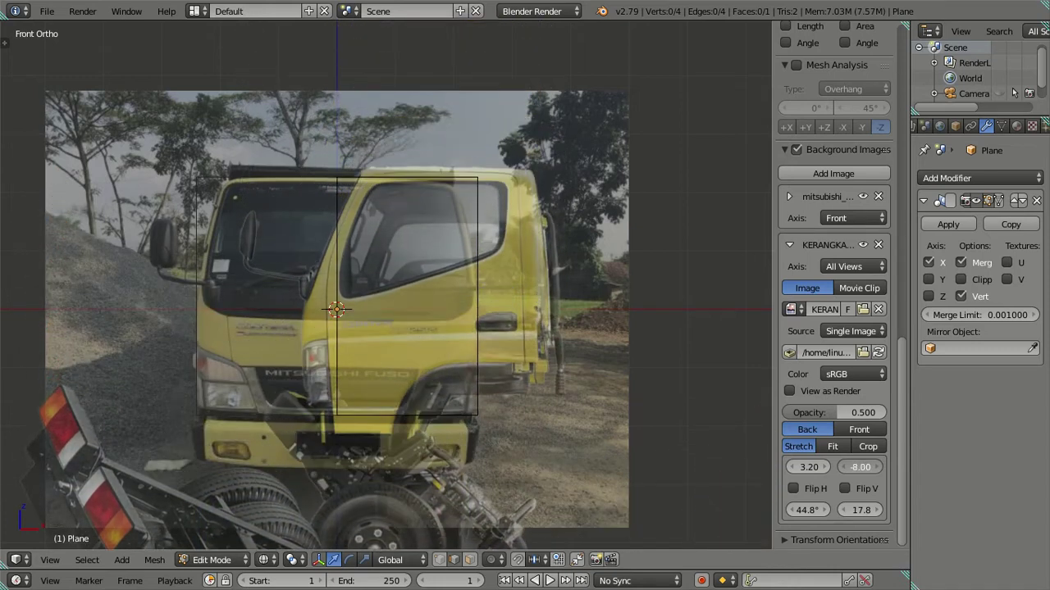
left_click(843, 466)
left_click(843, 466)
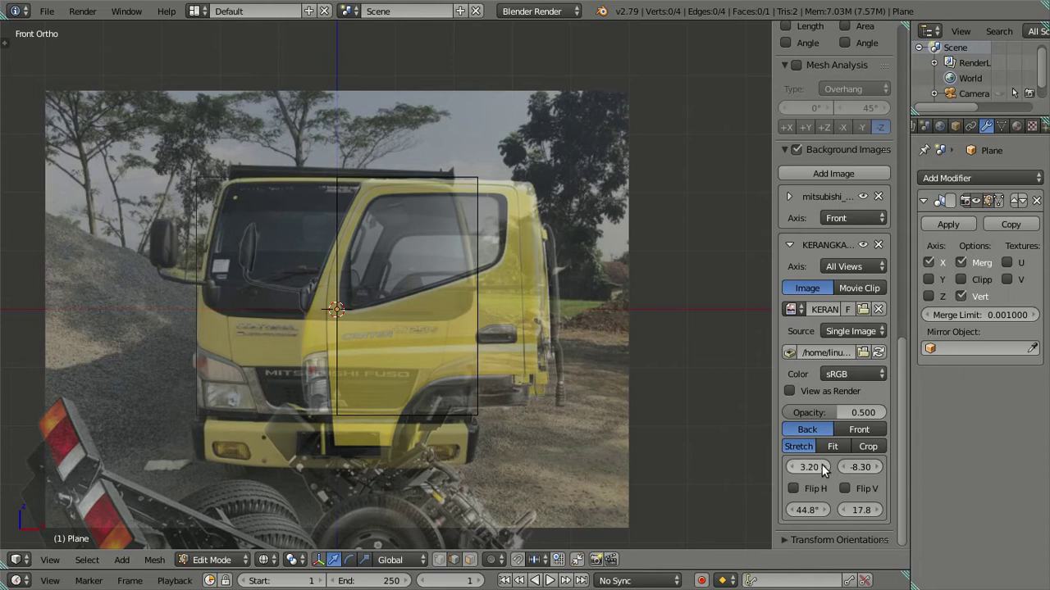
left_click_drag(808, 467, 820, 467)
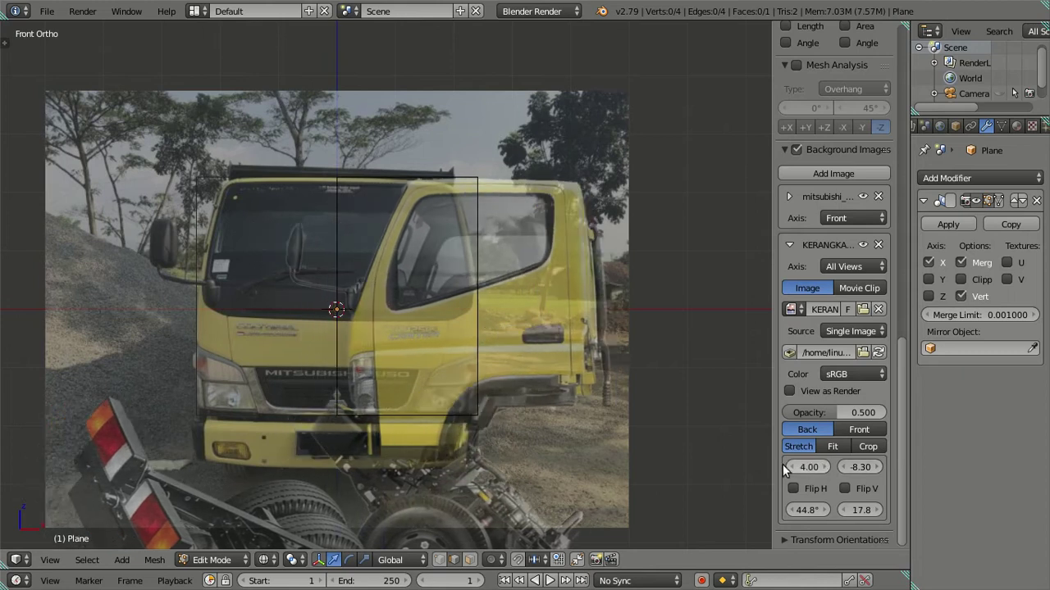
scroll(485, 361, "up", 2)
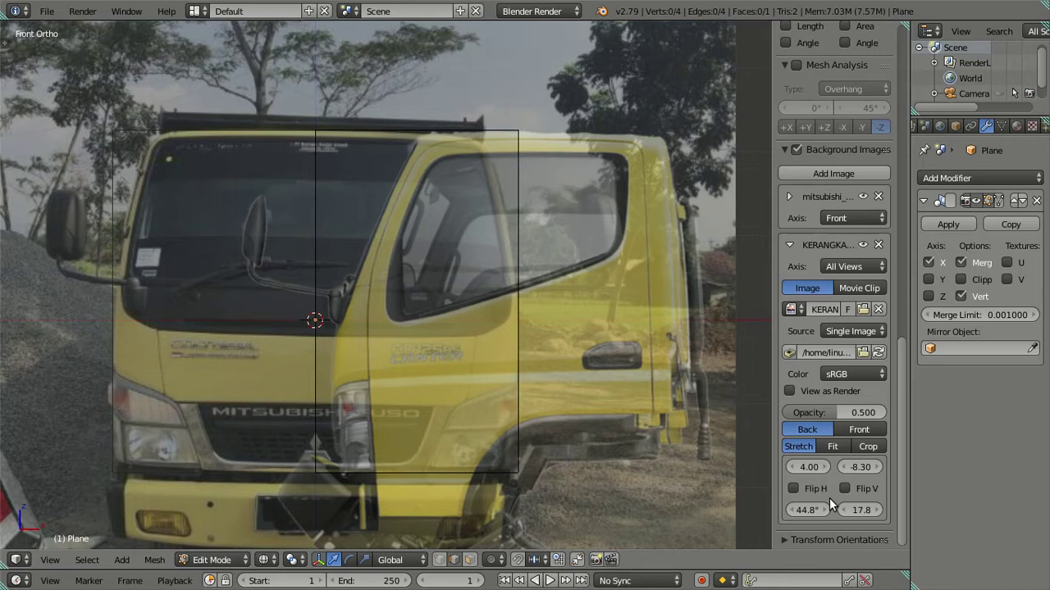
scroll(583, 442, "down", 3)
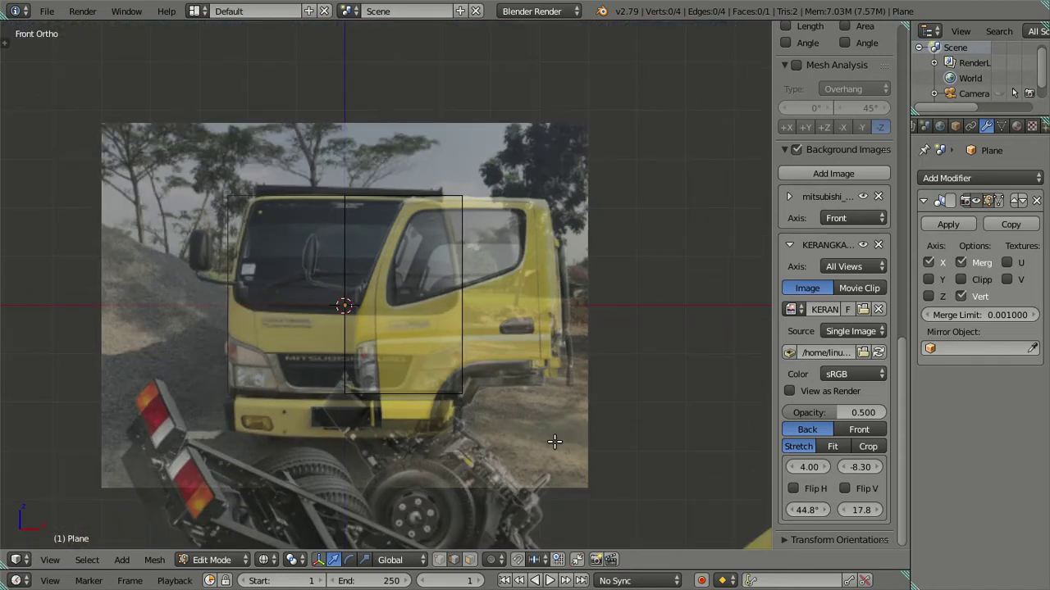
scroll(555, 441, "up", 2)
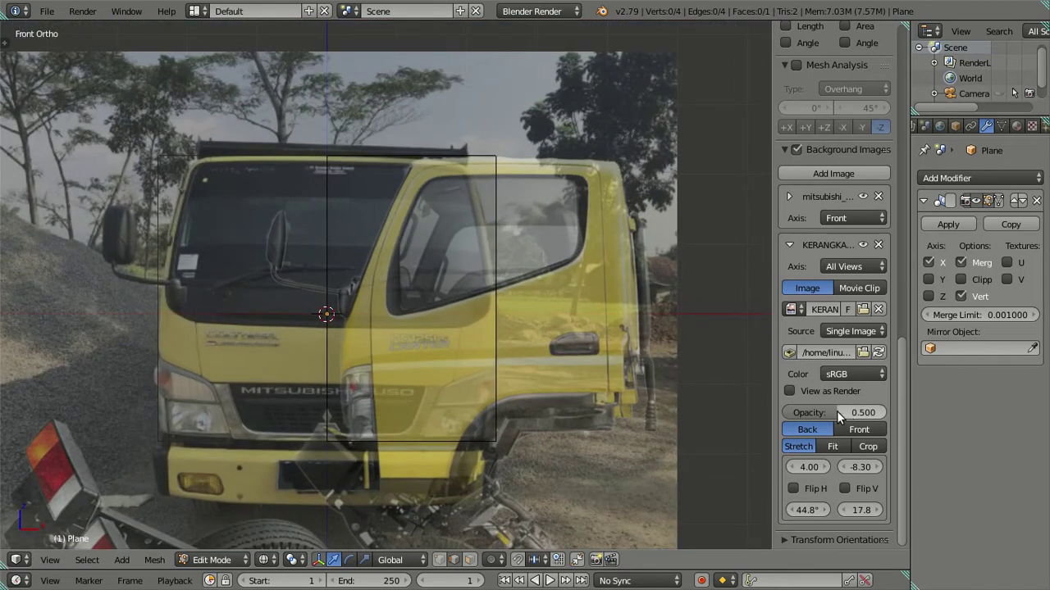
- Set the cab overlay opacity to 0.638 and slide the overlay sideways
left_click_drag(837, 412, 886, 415)
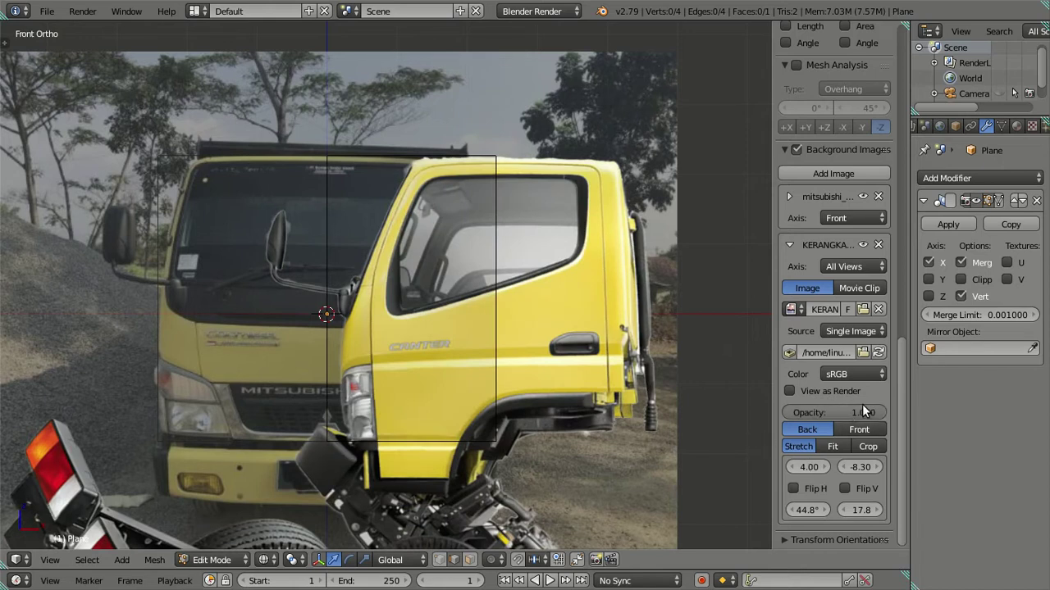
left_click_drag(833, 412, 812, 412)
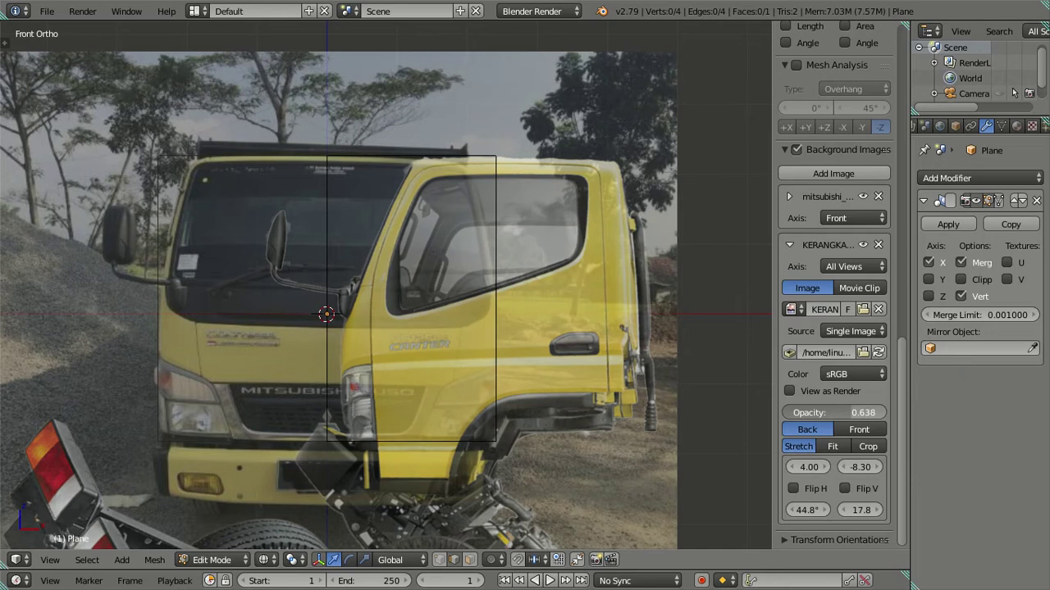
mouse_move(834, 468)
left_mouse_down()
mouse_move(869, 468)
mouse_move(792, 467)
left_mouse_up()
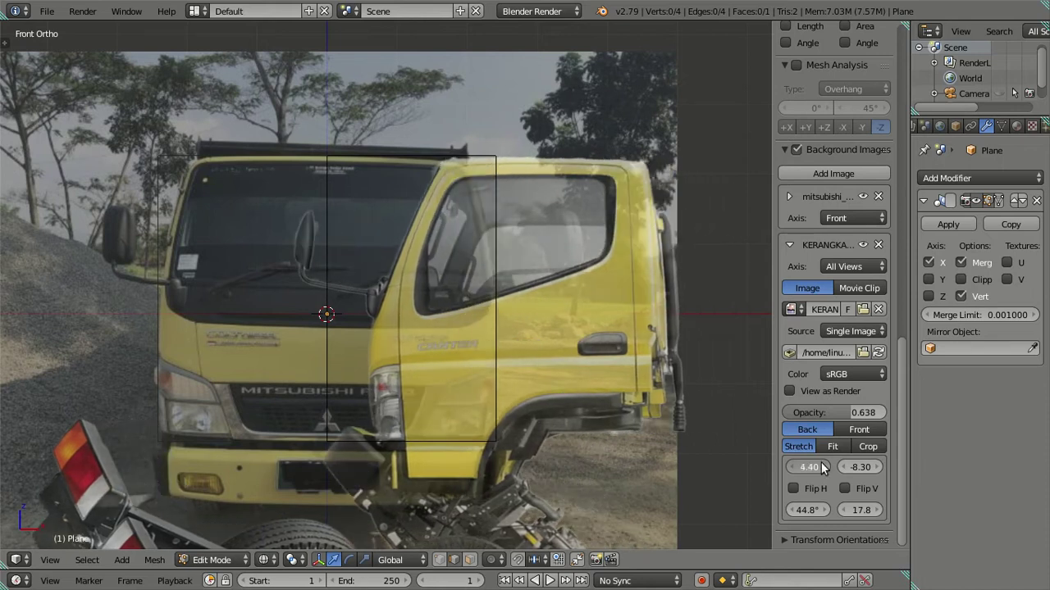
- Rotate the cab overlay to 45.5°
left_click_drag(816, 510, 826, 509)
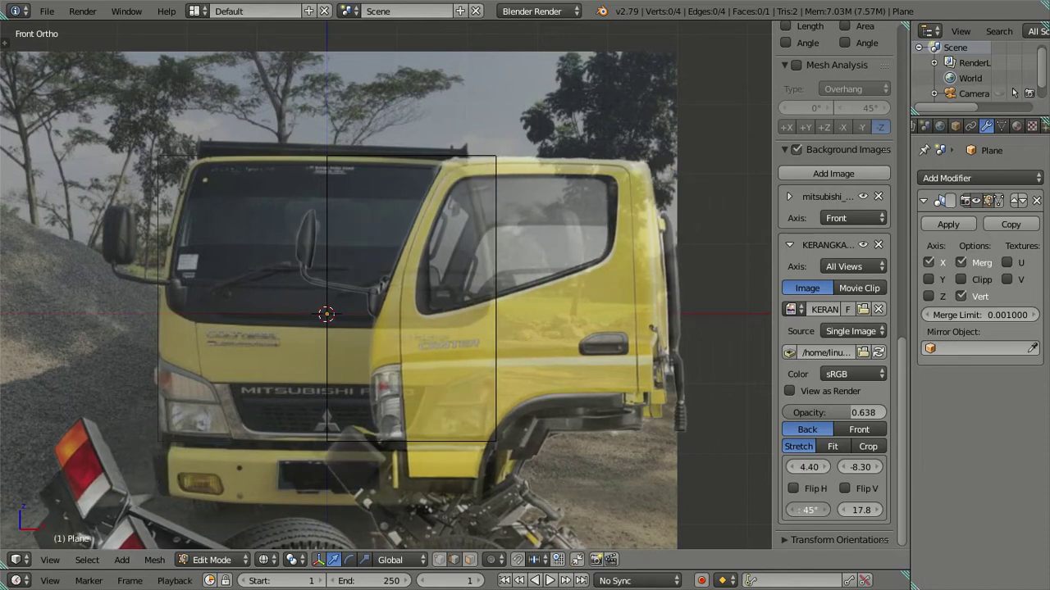
left_click(826, 510)
left_click(825, 509)
left_click(825, 510)
left_click(826, 509)
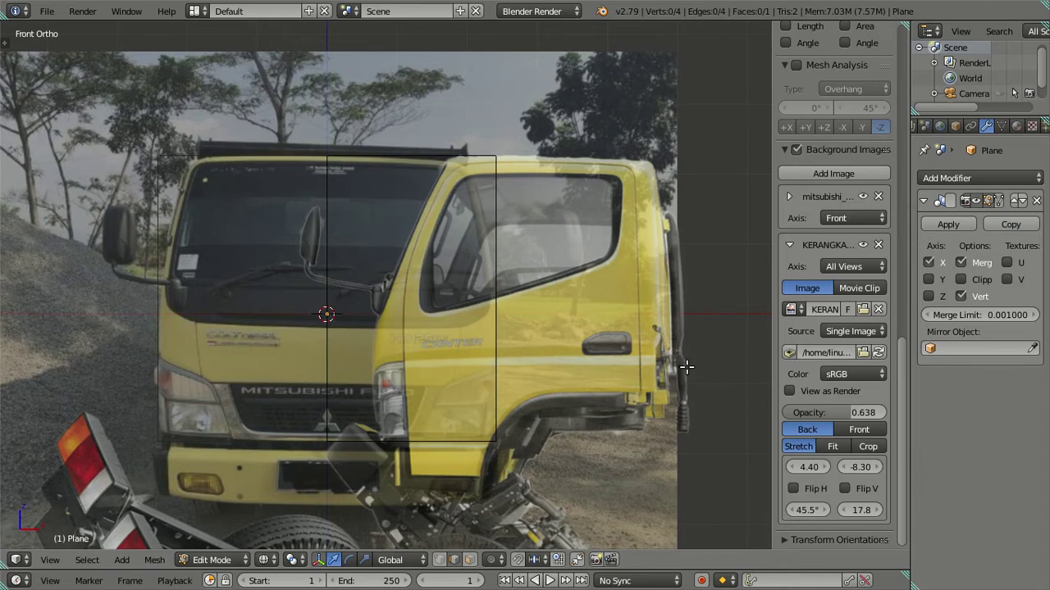
- Shrink the overlay to size 17.7, nudge its vertical offset, and start editing the X offset
left_click(843, 506)
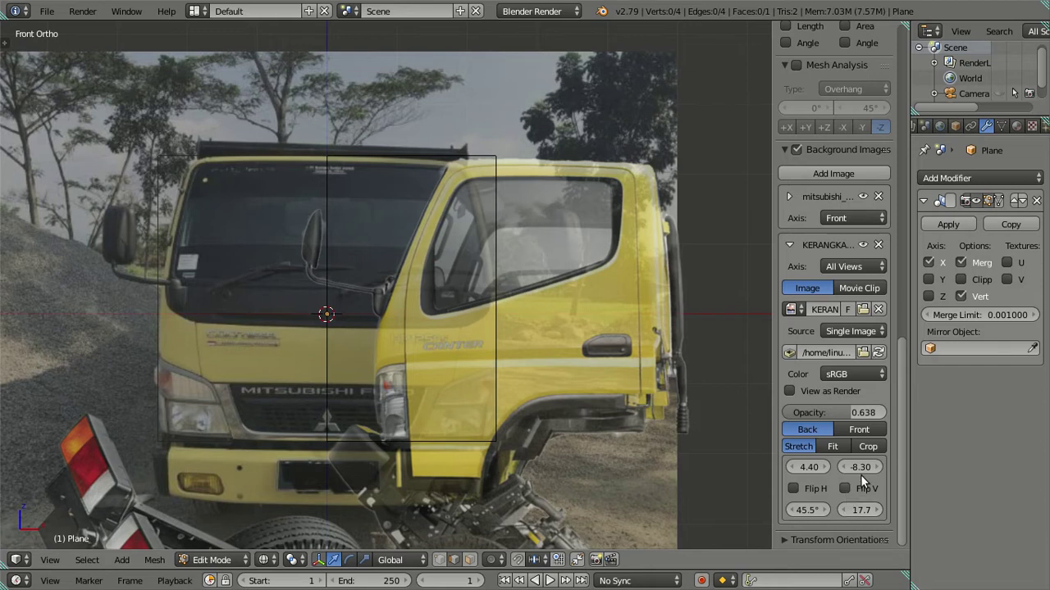
left_click(841, 465)
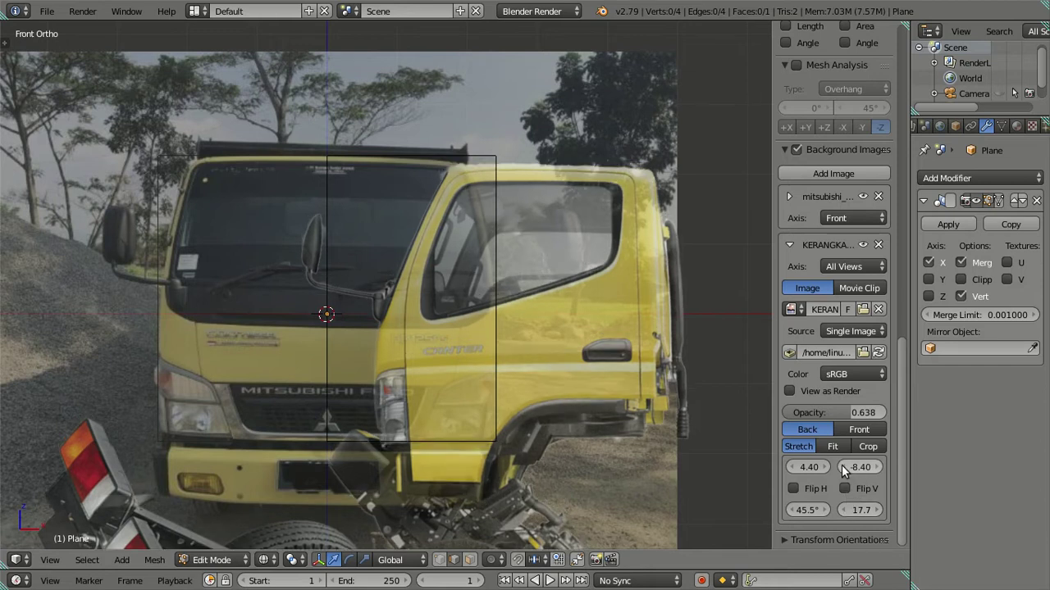
left_click(880, 465)
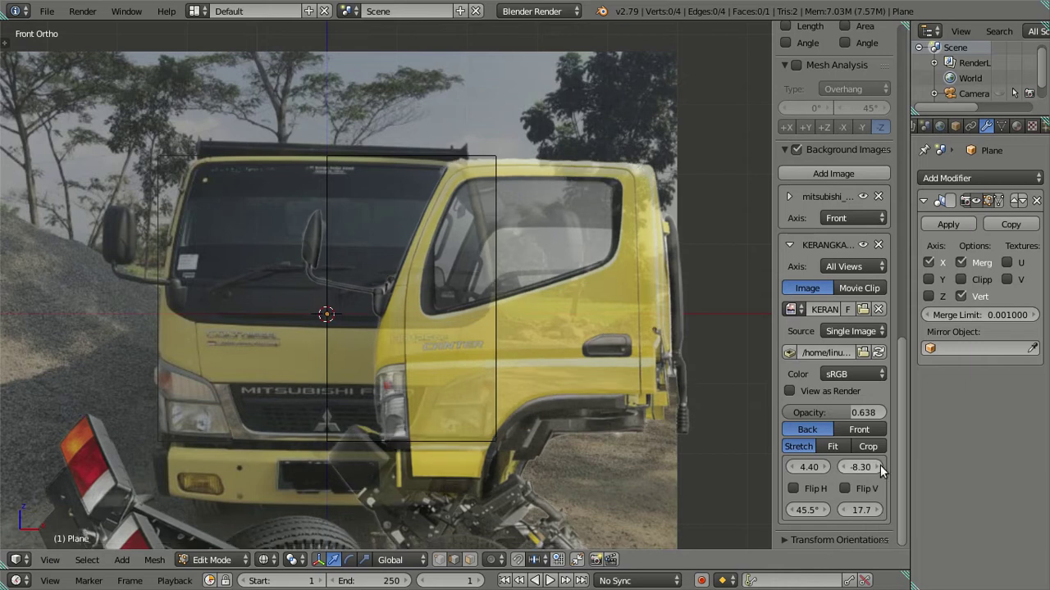
left_click(798, 462)
- Enter 3 as the cab overlay's X offset, then drag it further right
type("3")
key("Return")
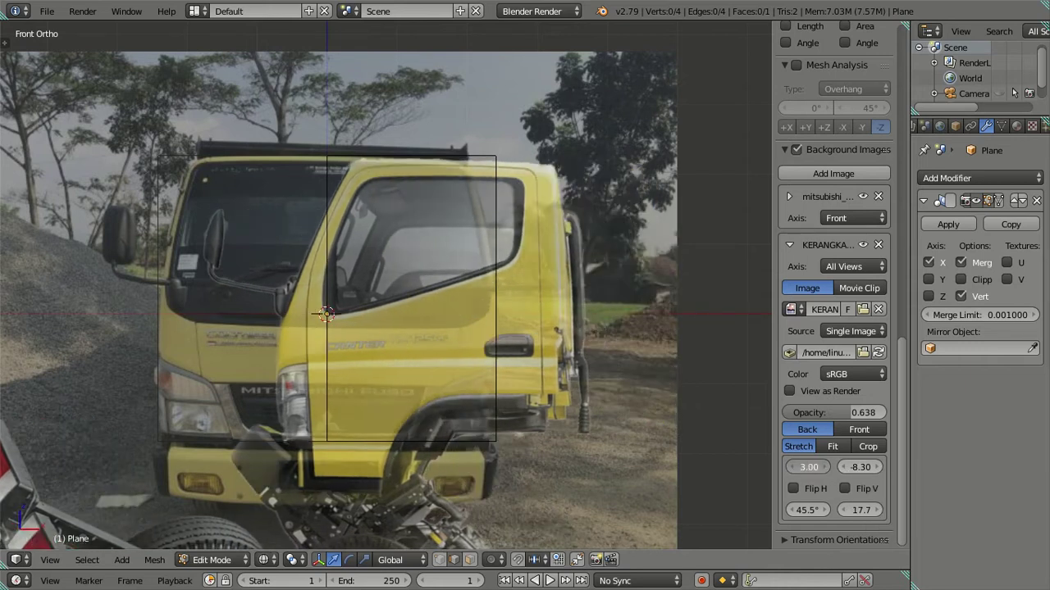
left_click_drag(808, 467, 845, 467)
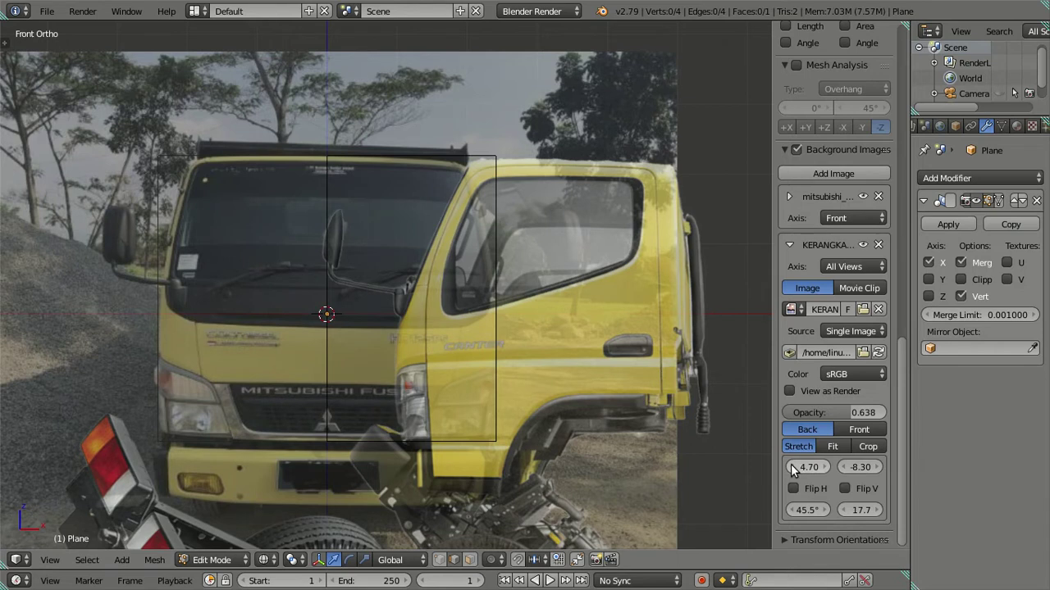
left_click_drag(823, 466, 853, 466)
- Zoom in, settle the X offset at 6.00, fade the overlay to 0.346, and expand the mitsubishi image
scroll(638, 430, "up", 3)
scroll(638, 430, "up", 2)
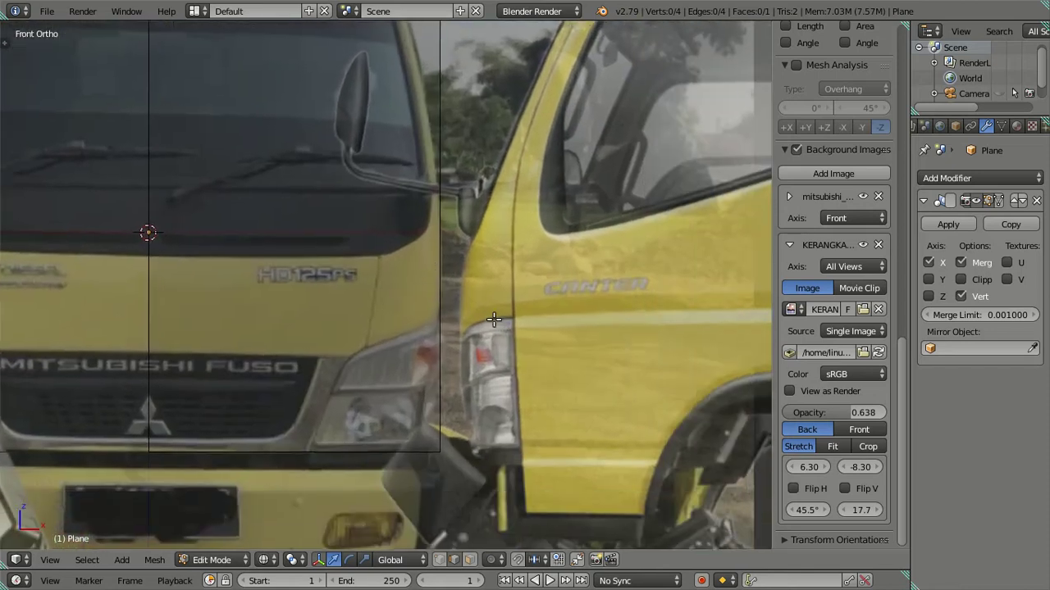
scroll(492, 321, "up", 2)
scroll(492, 321, "up", 1)
scroll(455, 296, "up", 2)
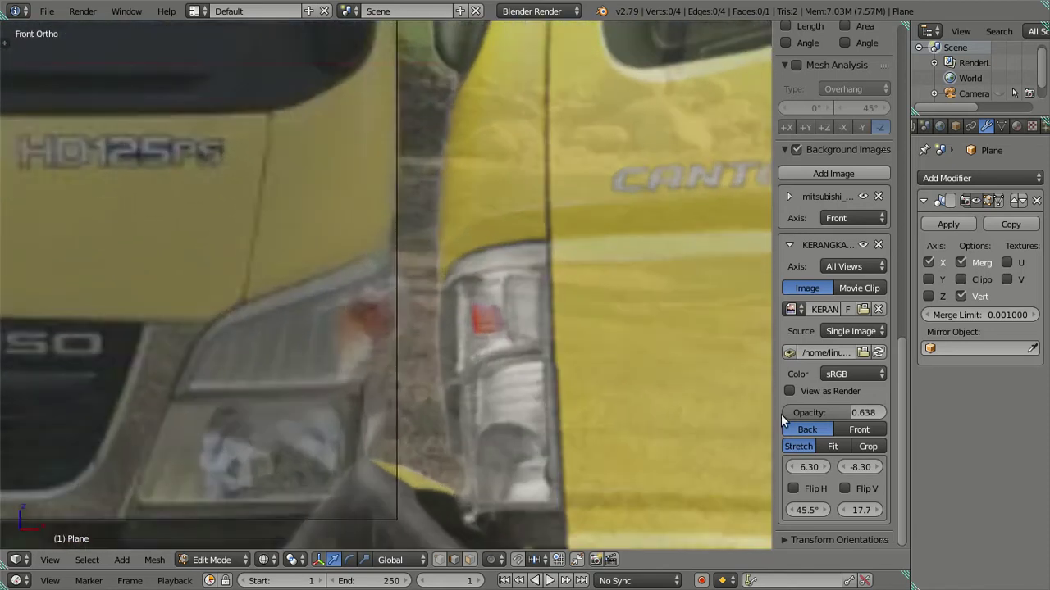
left_click(794, 466)
left_click(793, 467)
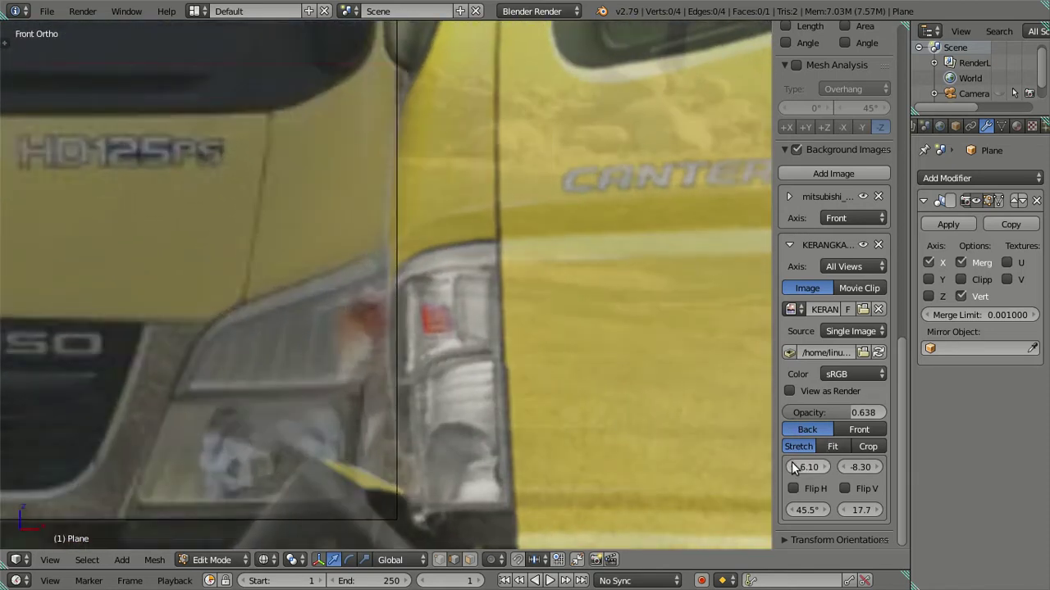
left_click(794, 467)
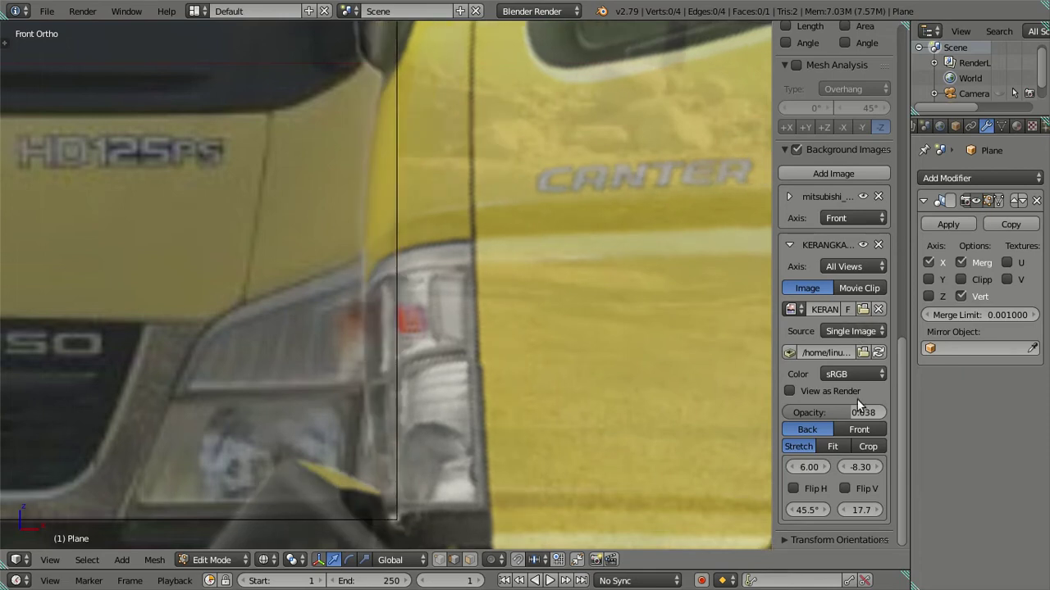
left_click_drag(857, 412, 808, 413)
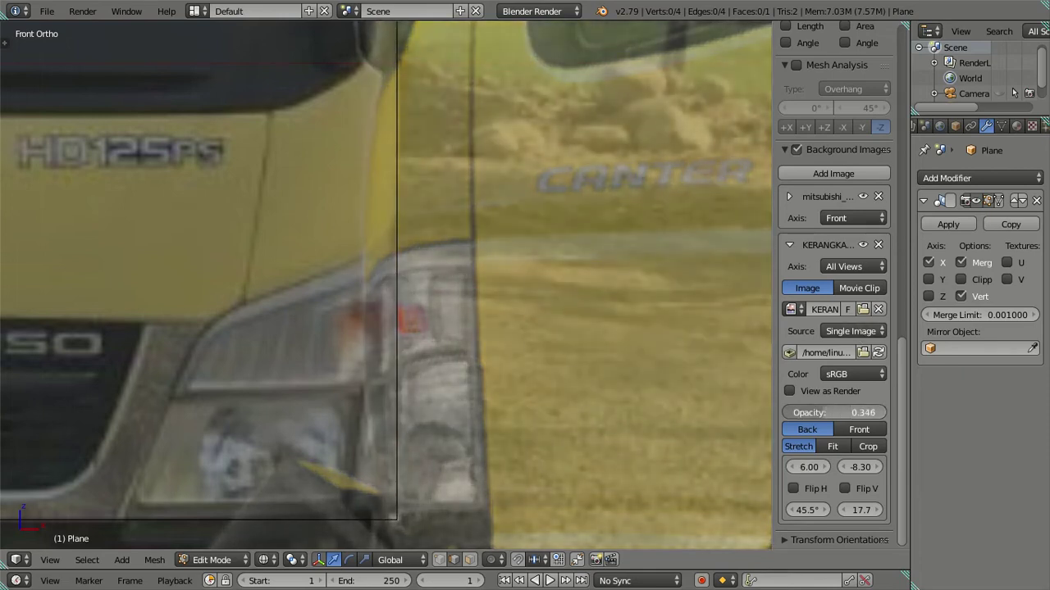
left_click(787, 198)
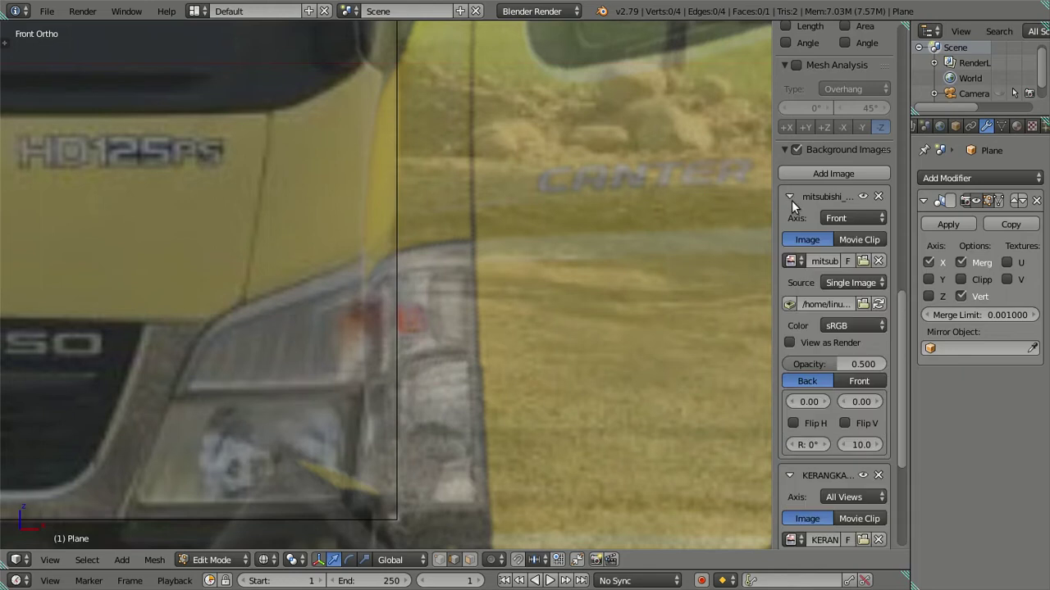
- Toggle the mitsubishi photo's opacity to 1.0 and back to 0.500, then collapse its settings
left_click_drag(820, 364, 886, 364)
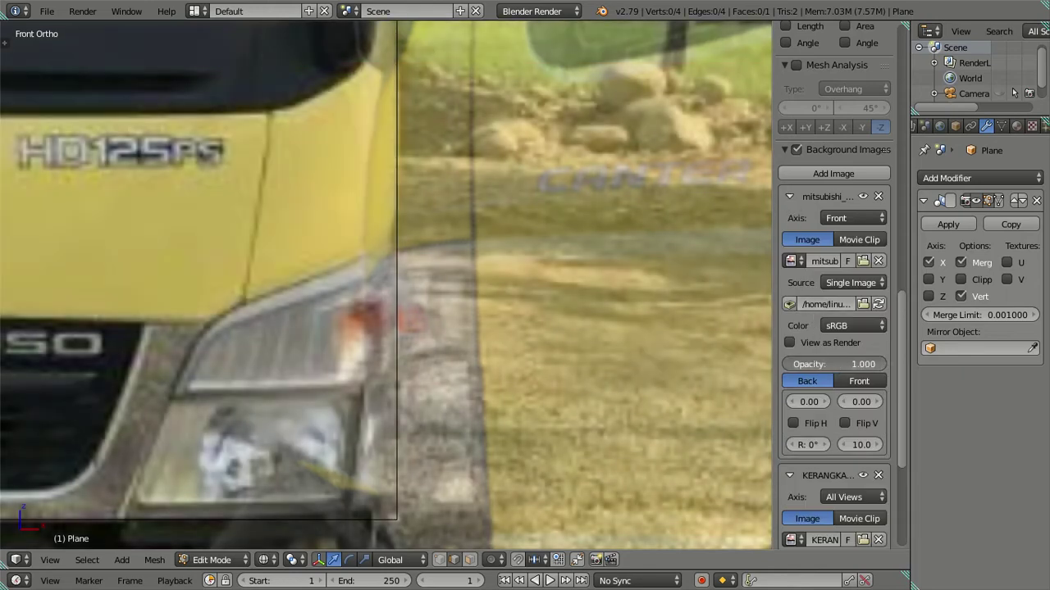
left_click_drag(886, 364, 843, 363)
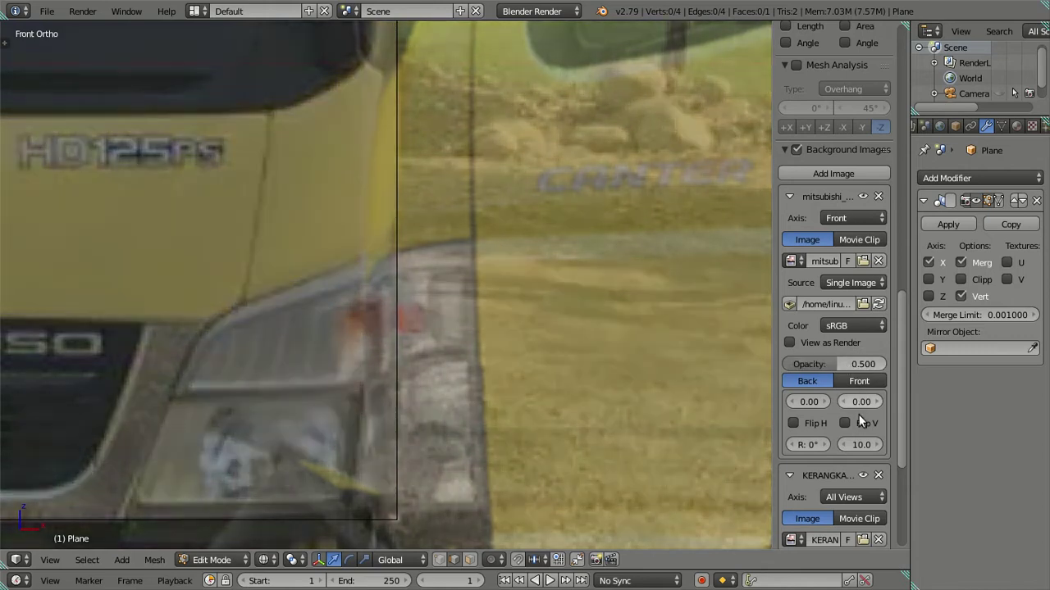
left_click(790, 198)
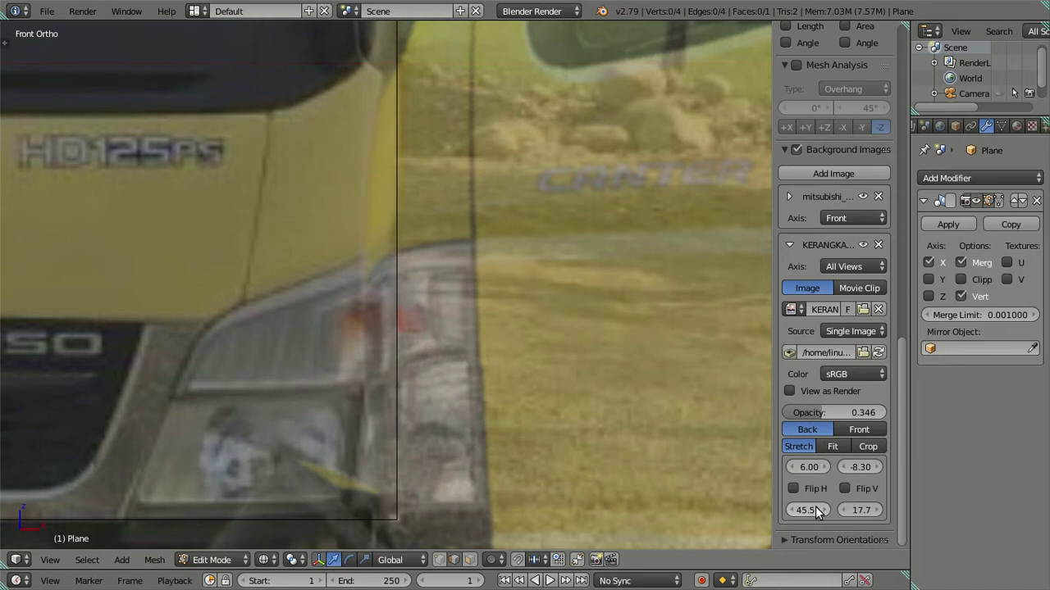
- Make the cab overlay fully opaque, set size 17.6, and slide it to X offset 3.30
scroll(607, 399, "down", 3)
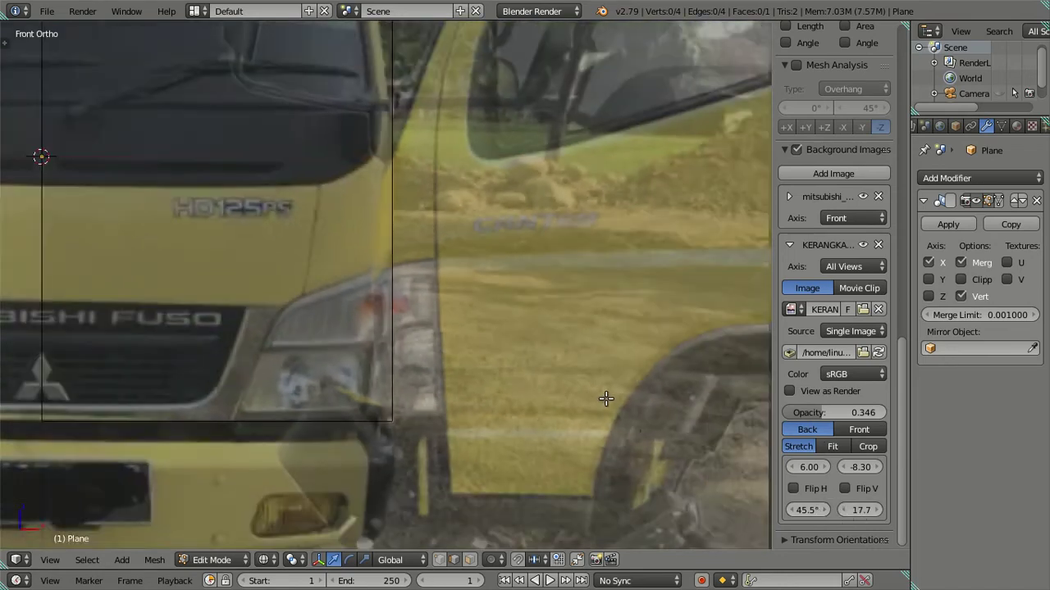
scroll(607, 400, "down", 2)
left_click_drag(819, 413, 874, 412)
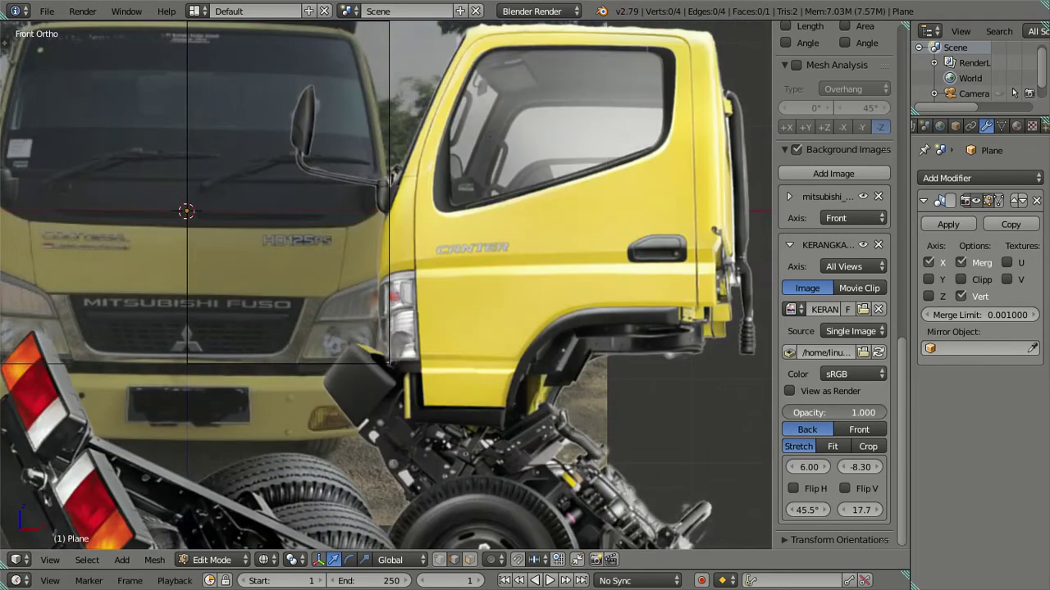
left_click(846, 510)
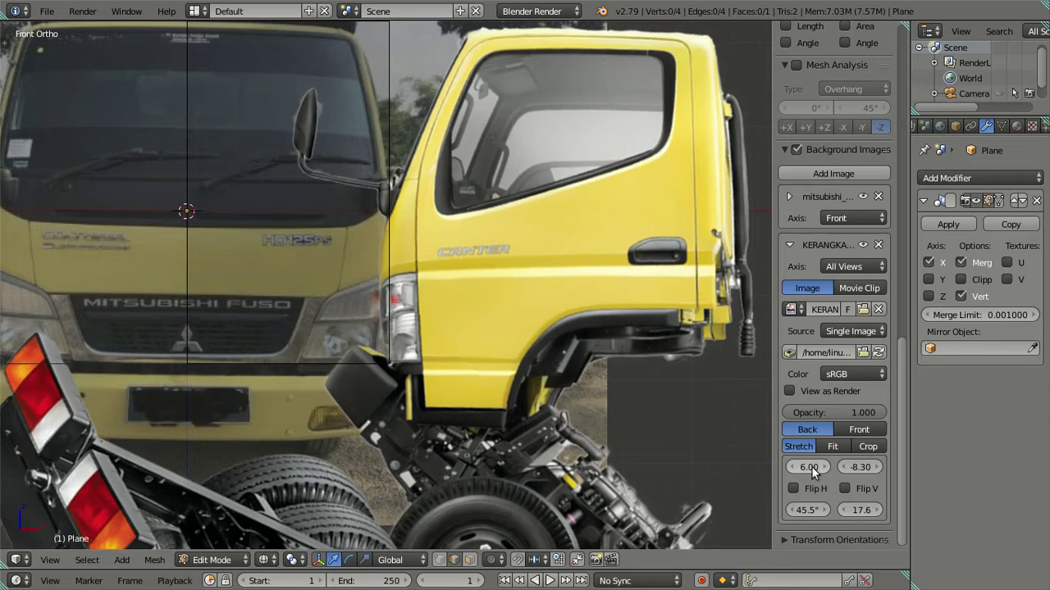
scroll(450, 328, "down", 1)
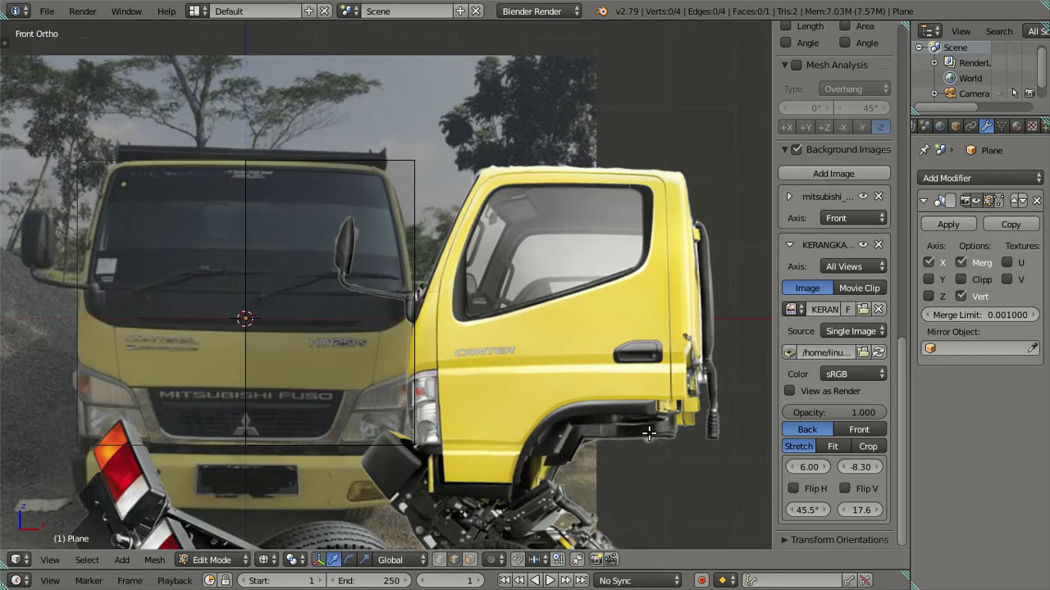
left_click_drag(808, 467, 784, 466)
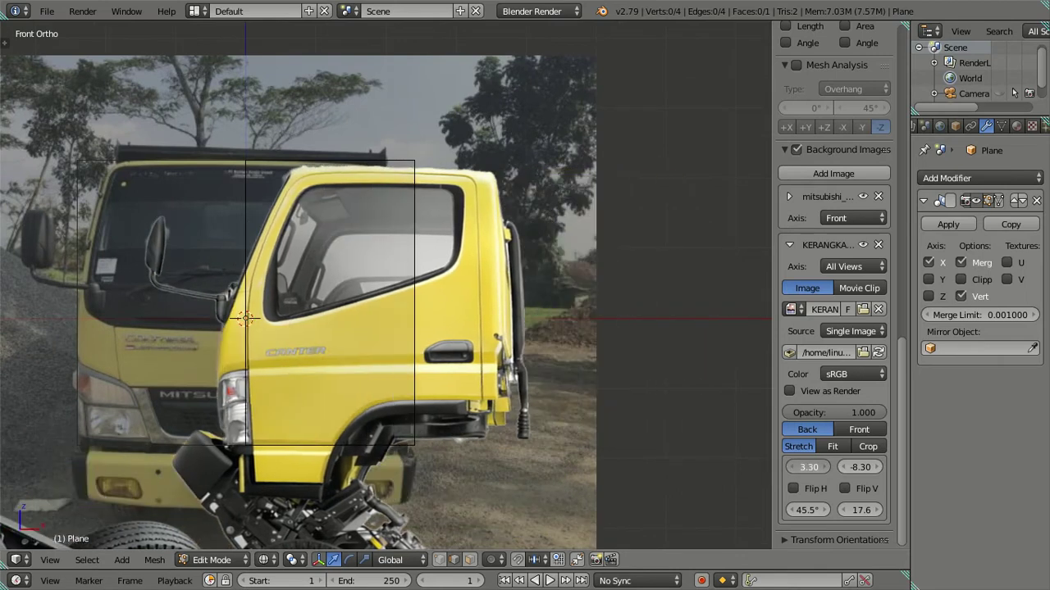
left_click(867, 510)
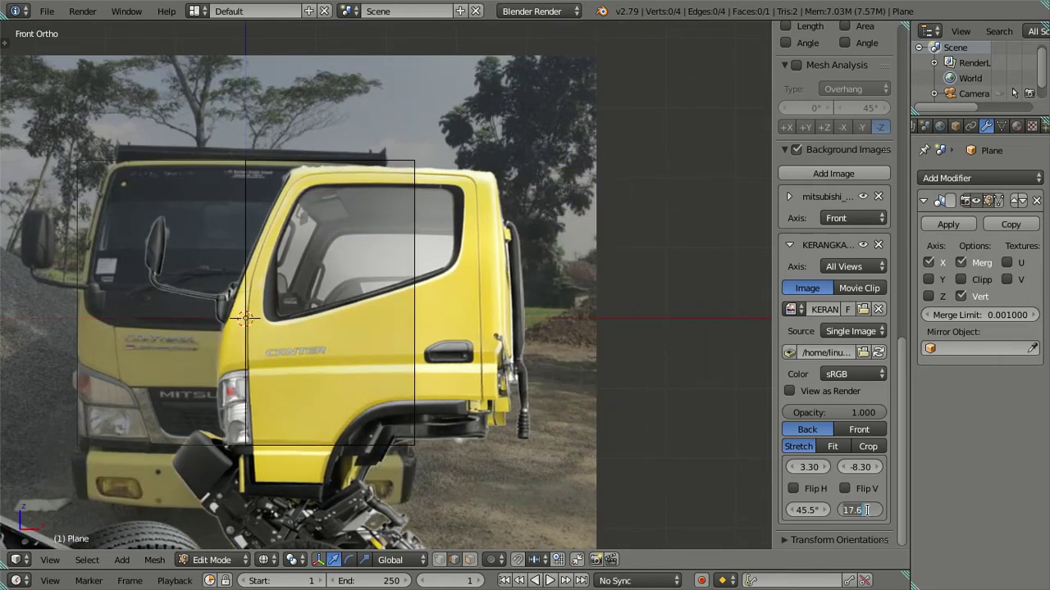
type("5")
key("Return")
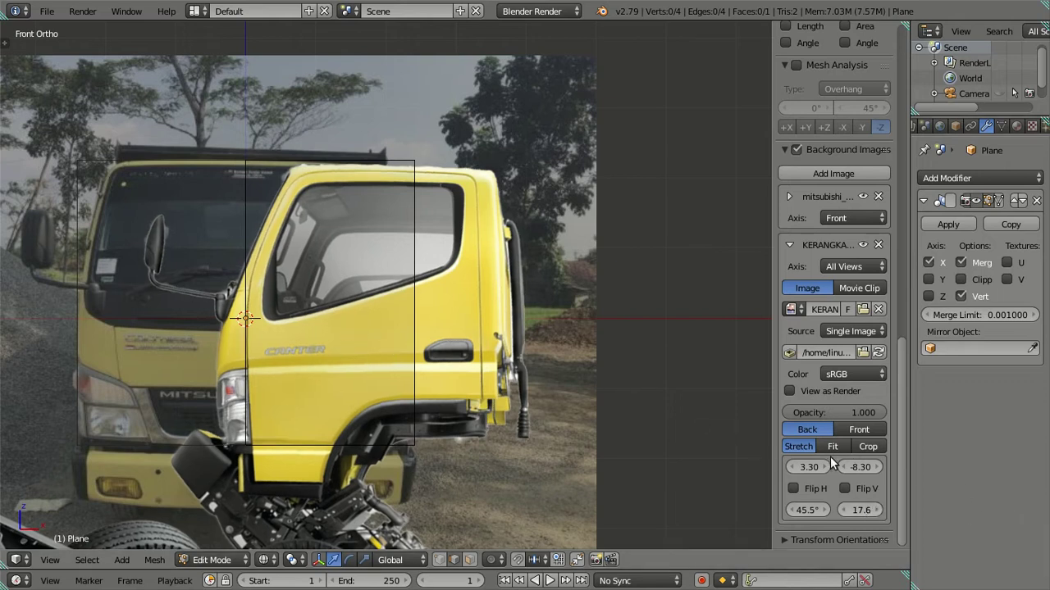
- Adjust the vertical offset to -8.20 and fade the overlay to 0.551 opacity
left_click(842, 466)
left_click(877, 467)
left_click(878, 466)
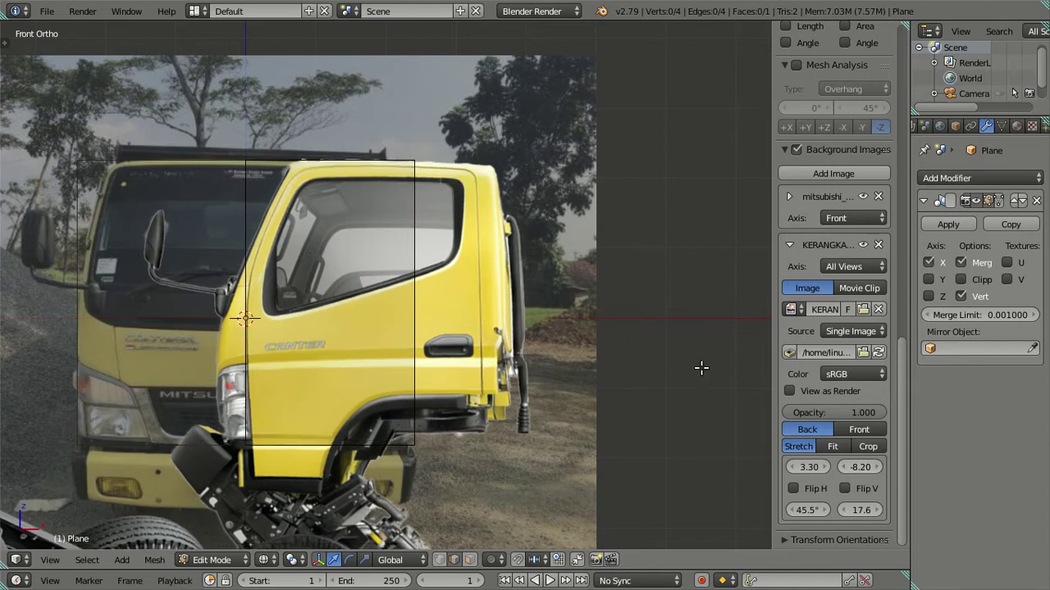
left_click_drag(829, 413, 357, 184)
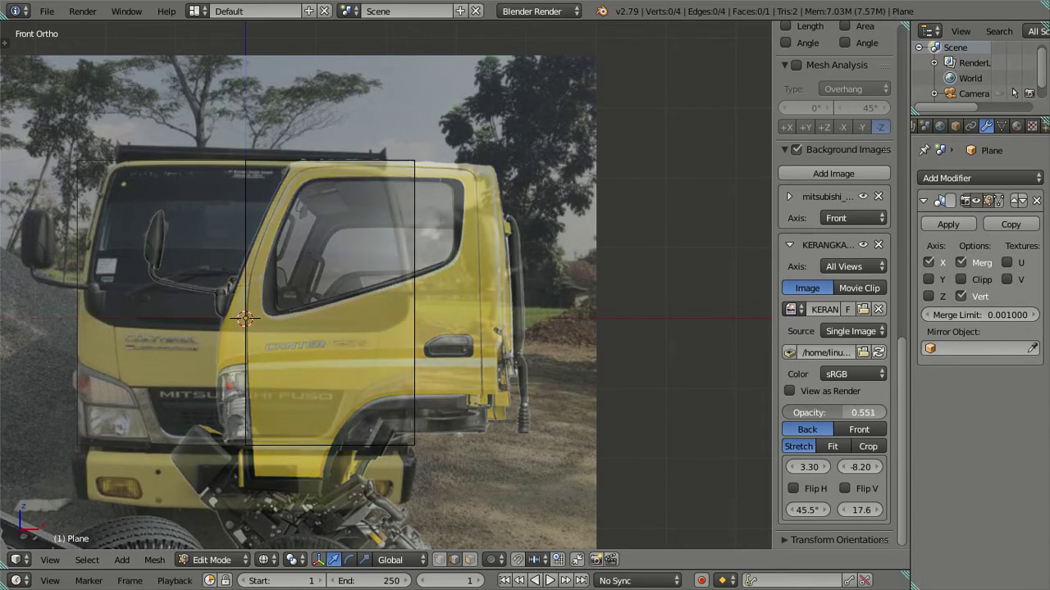
scroll(356, 184, "up", 2)
scroll(352, 232, "up", 1)
right_click(368, 124)
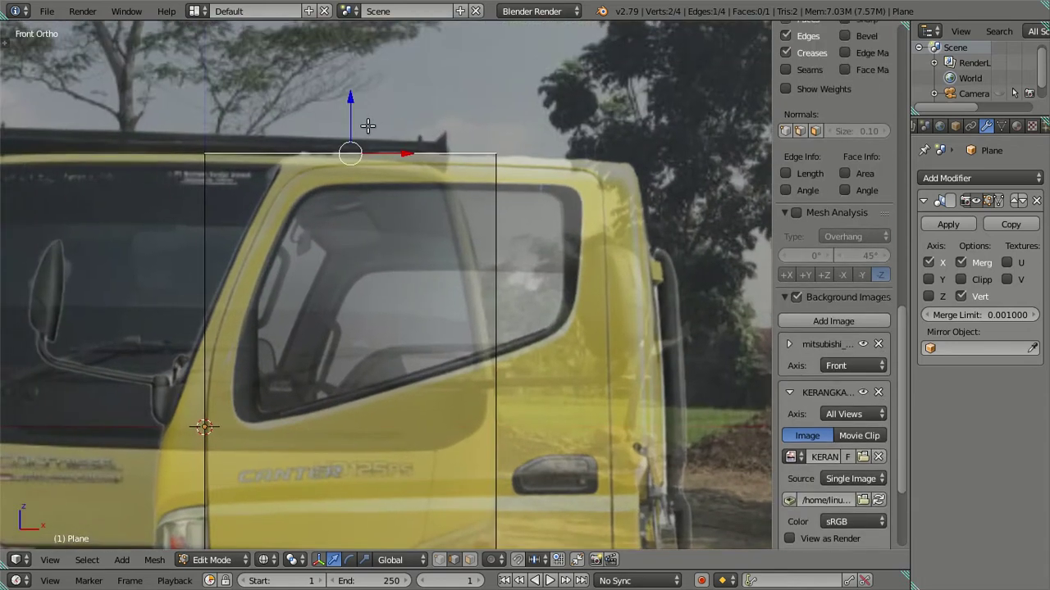
left_click_drag(342, 143, 345, 269)
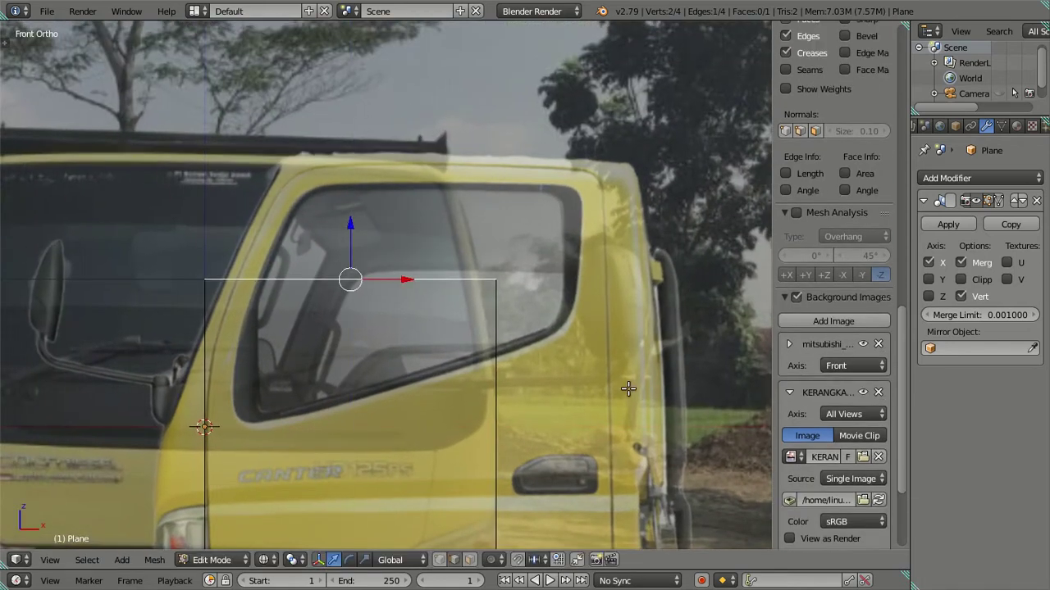
scroll(820, 459, "down", 5)
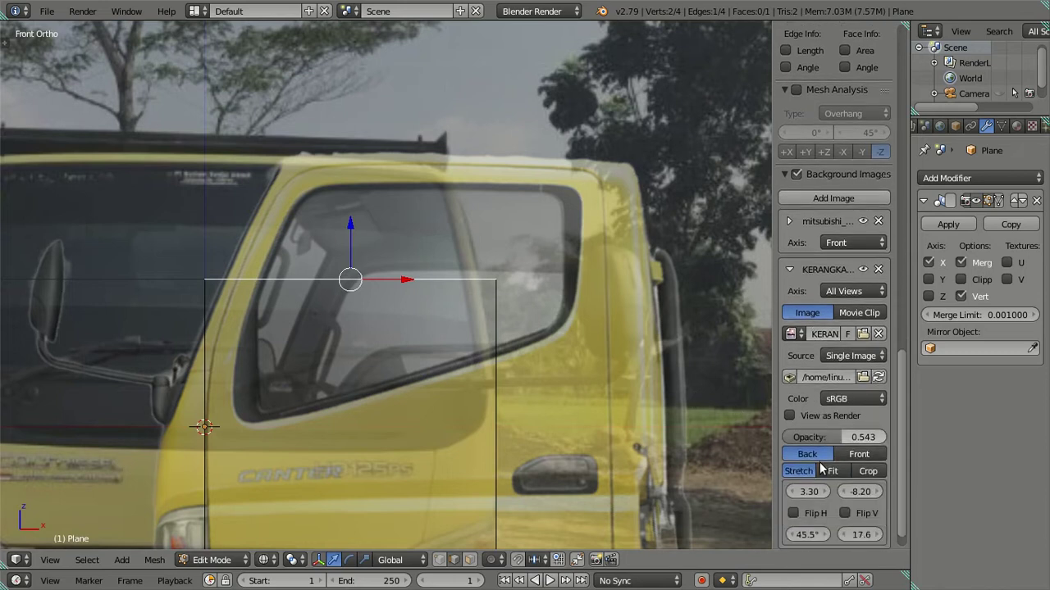
left_click(877, 467)
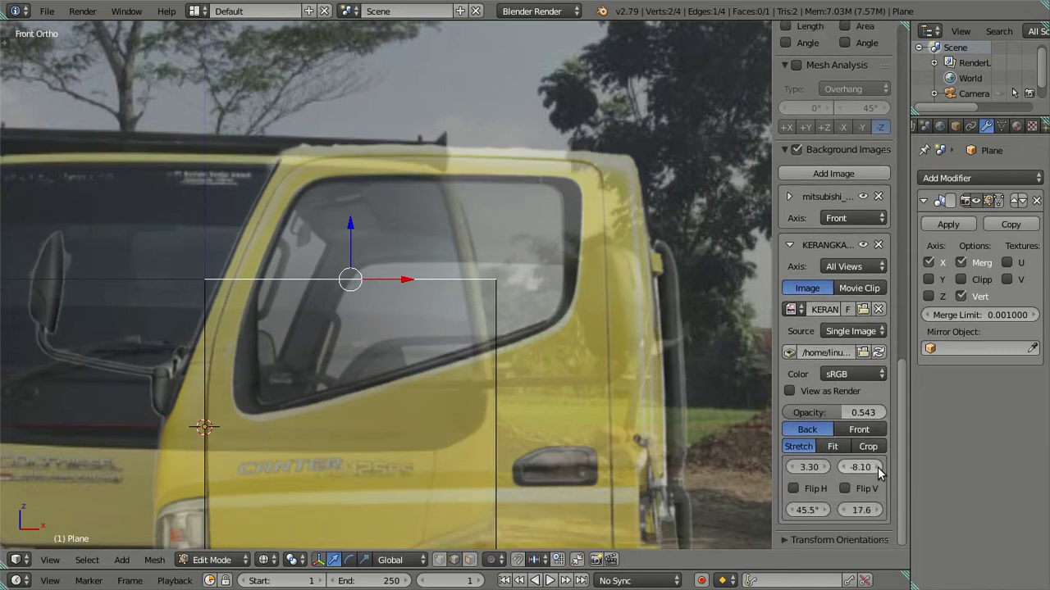
left_click(845, 468)
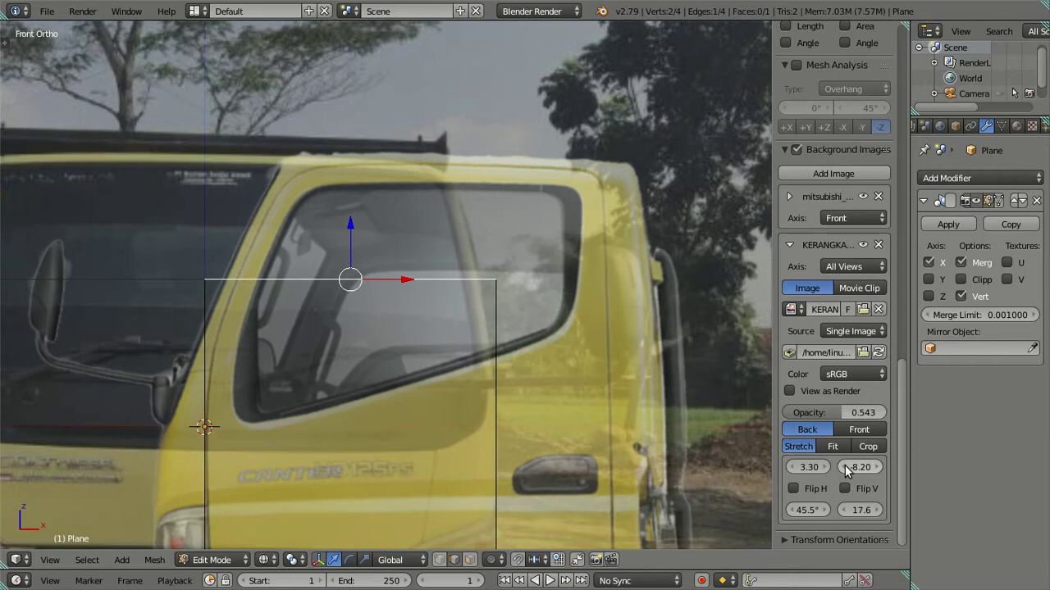
left_click(867, 466)
type("-8.25")
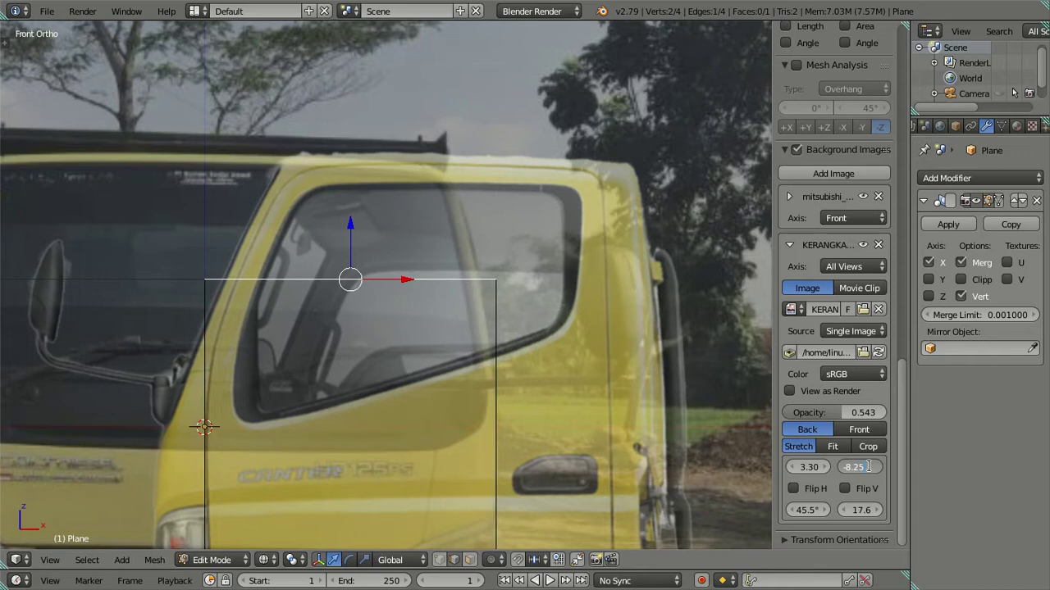
key("Return")
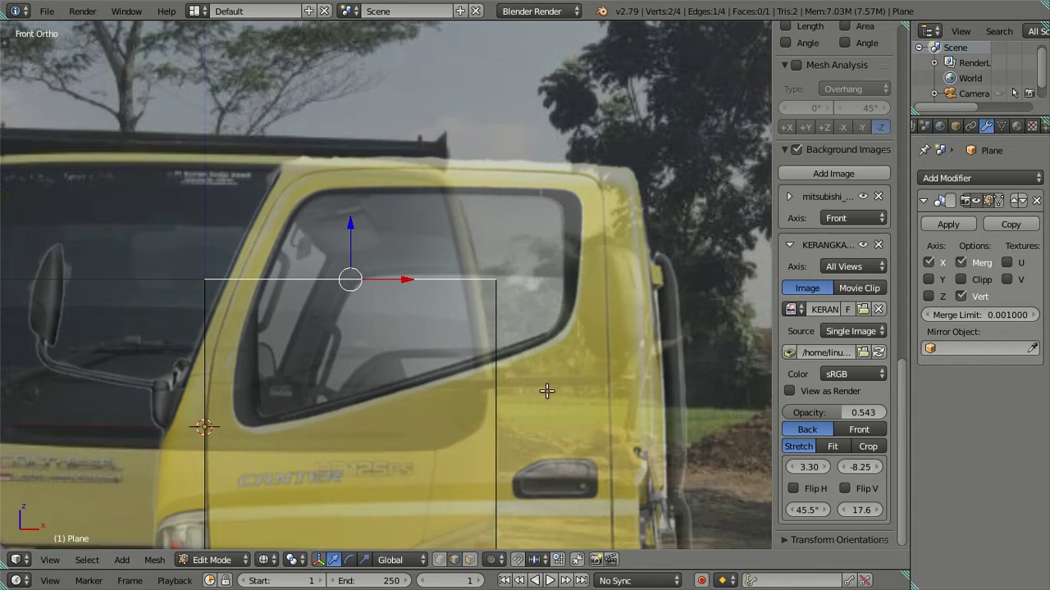
left_click(872, 466)
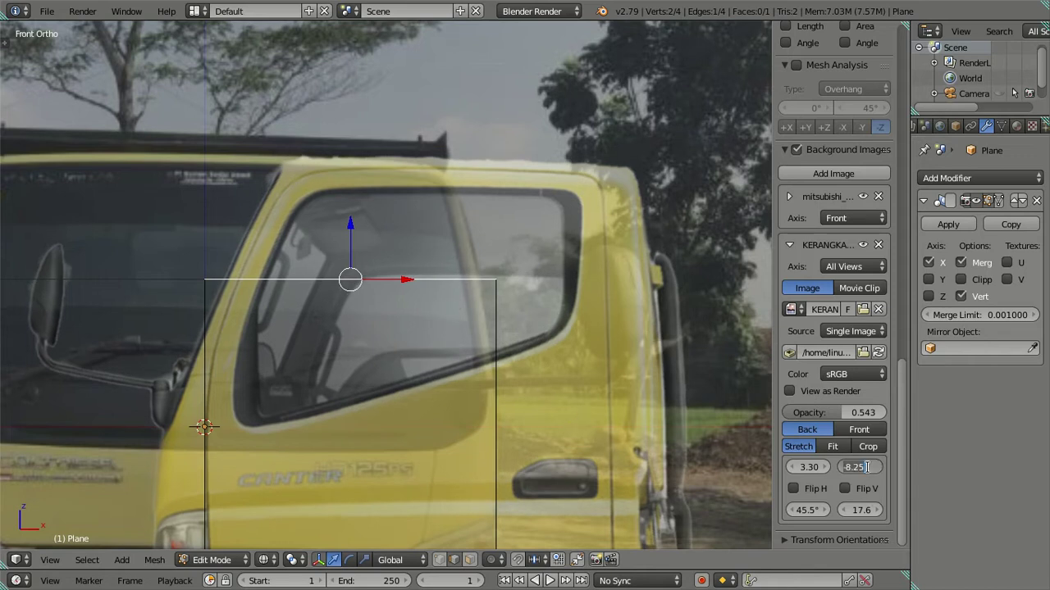
key("BackSpace")
- Frame the truck background and slide it left to X offset 1.70
key("Return")
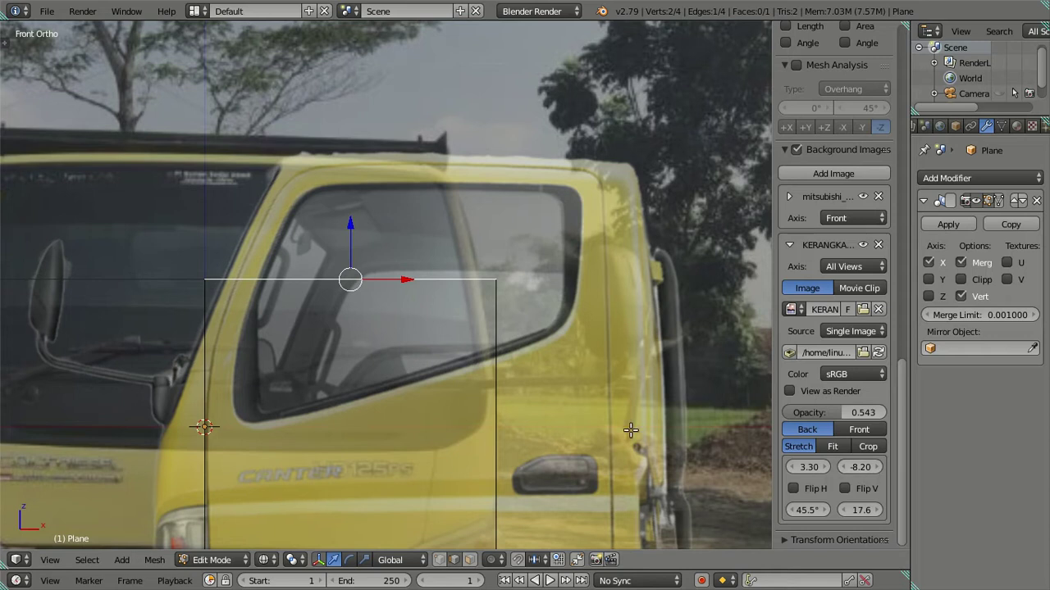
scroll(331, 349, "down", 2)
scroll(419, 331, "up", 1)
scroll(419, 331, "up", 3)
scroll(305, 309, "up", 2)
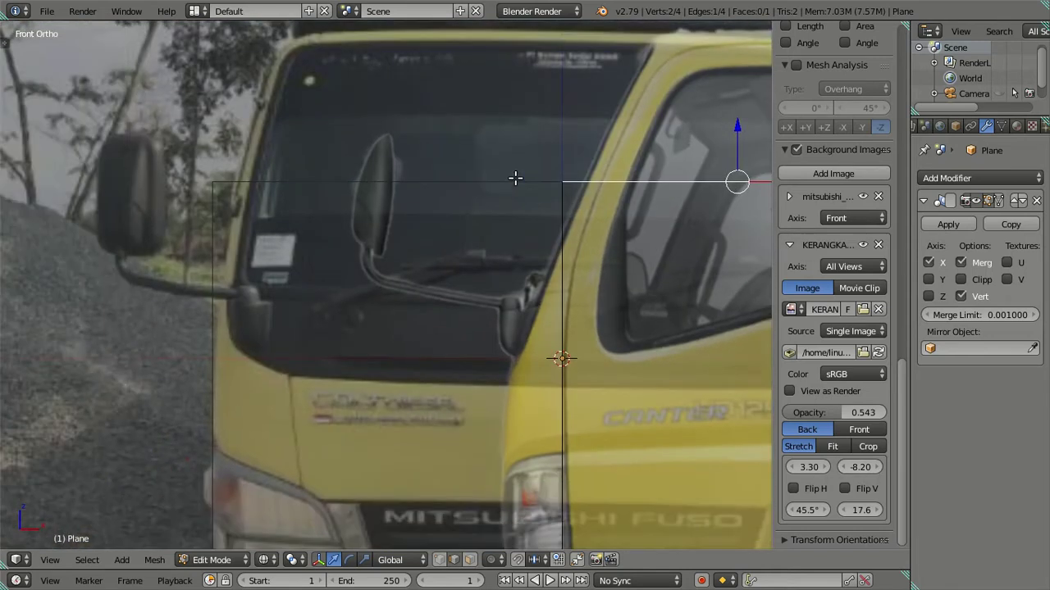
scroll(514, 175, "up", 2)
scroll(514, 208, "up", 1)
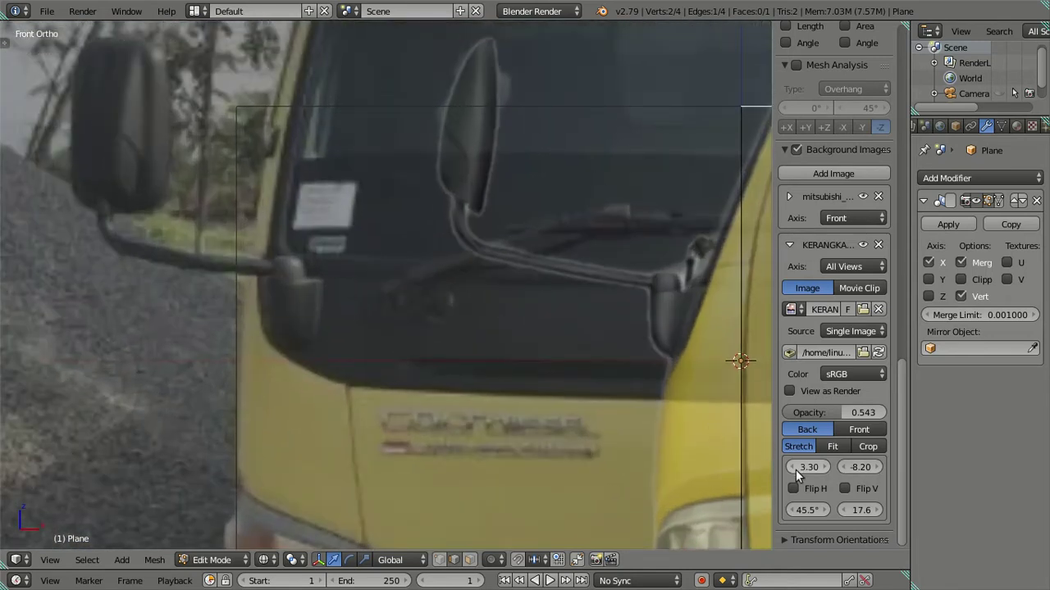
left_click_drag(809, 467, 771, 467)
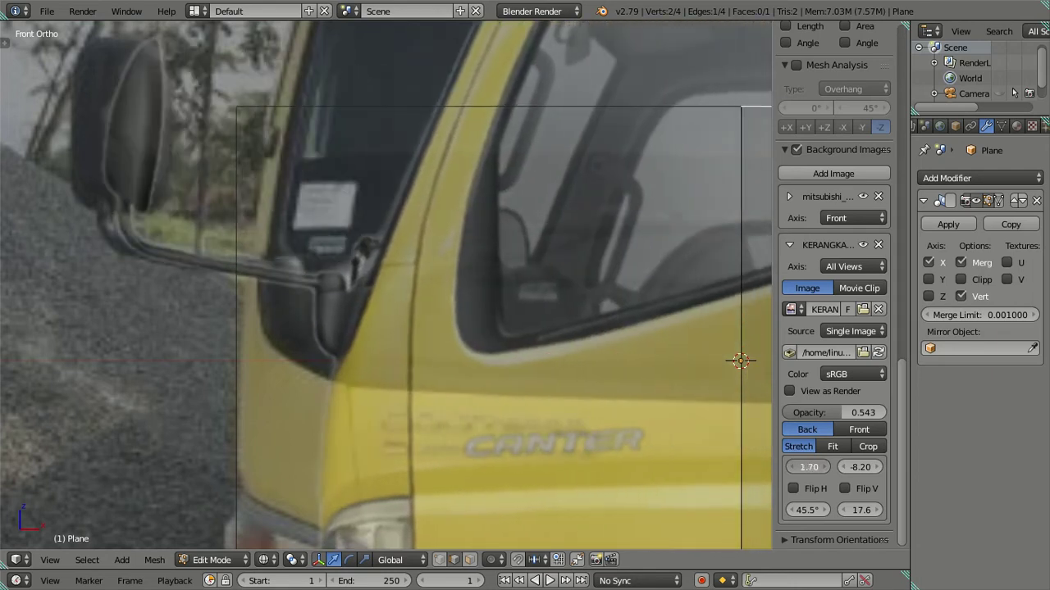
- Re-edit the vertical offset, raising the background image to -8.10
left_click(866, 468)
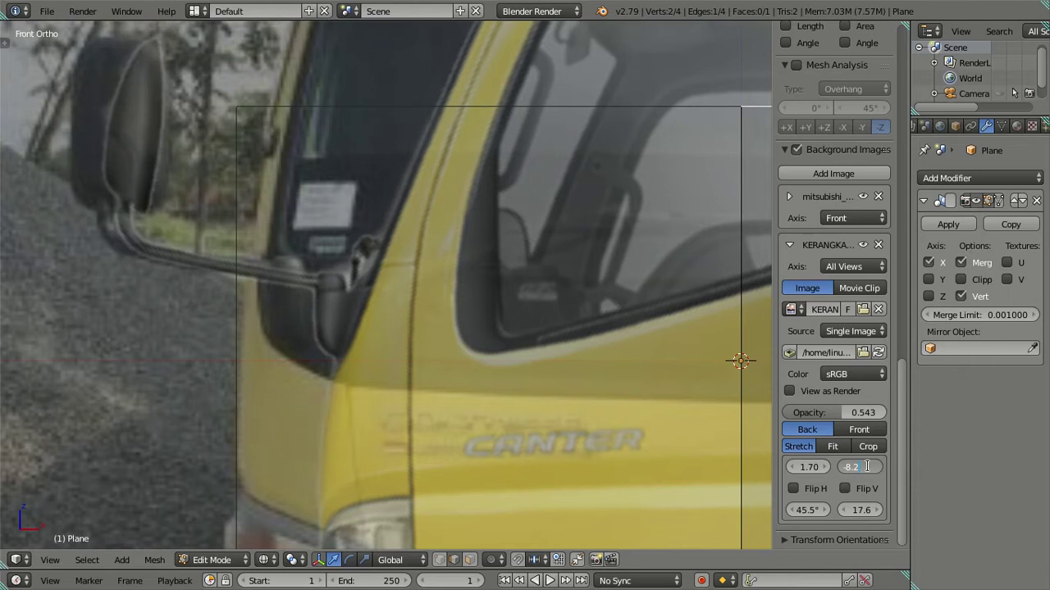
type("-8.25")
key("Return")
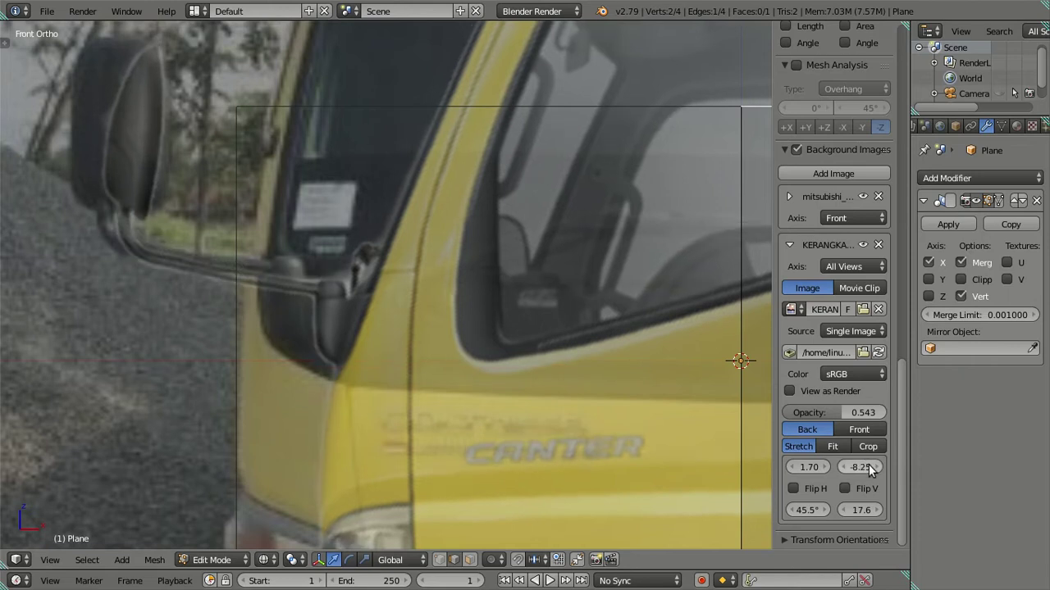
left_click(871, 466)
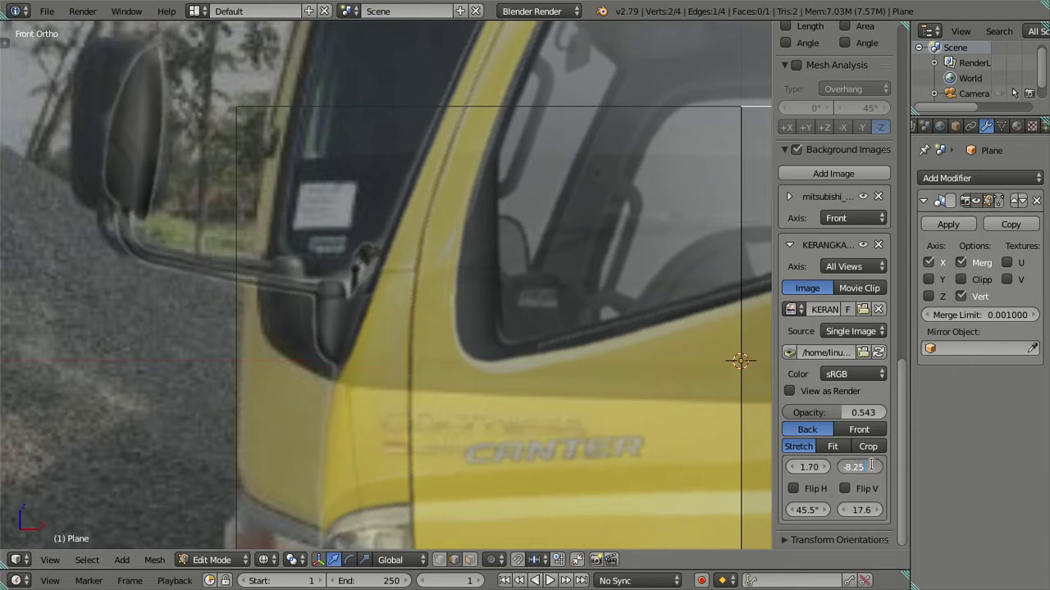
type("-8.2")
key("Return")
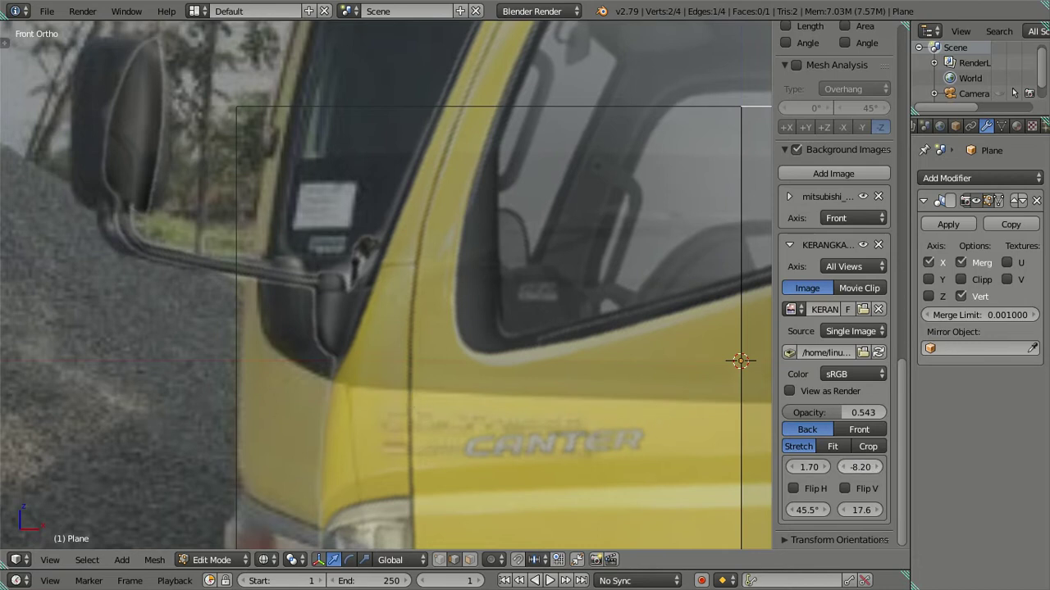
left_click(878, 468)
- Recentre the cab and enlarge the background image to size 17.7
scroll(563, 421, "down", 2)
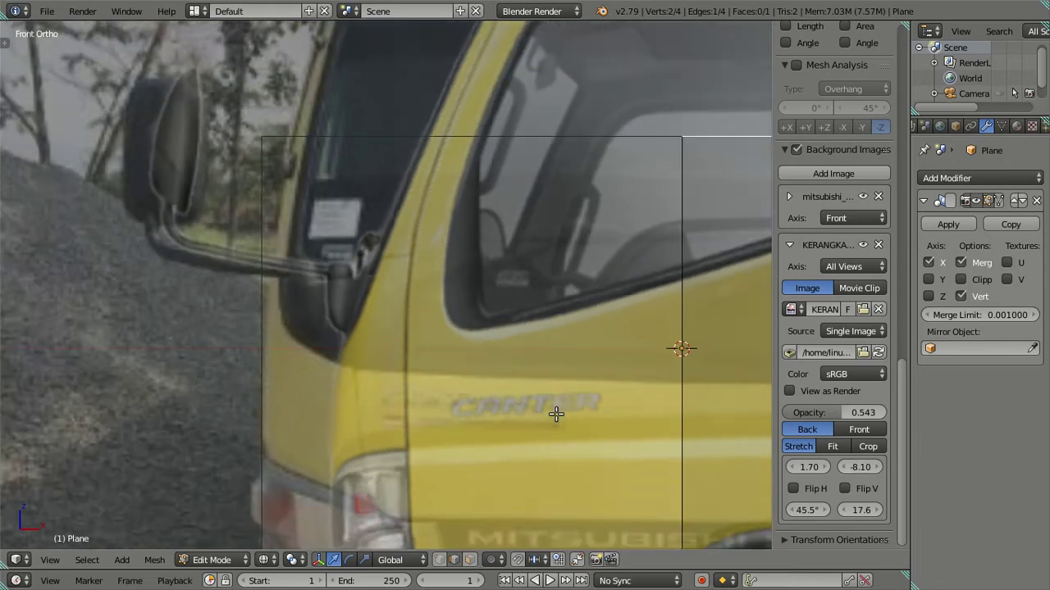
scroll(555, 417, "down", 1)
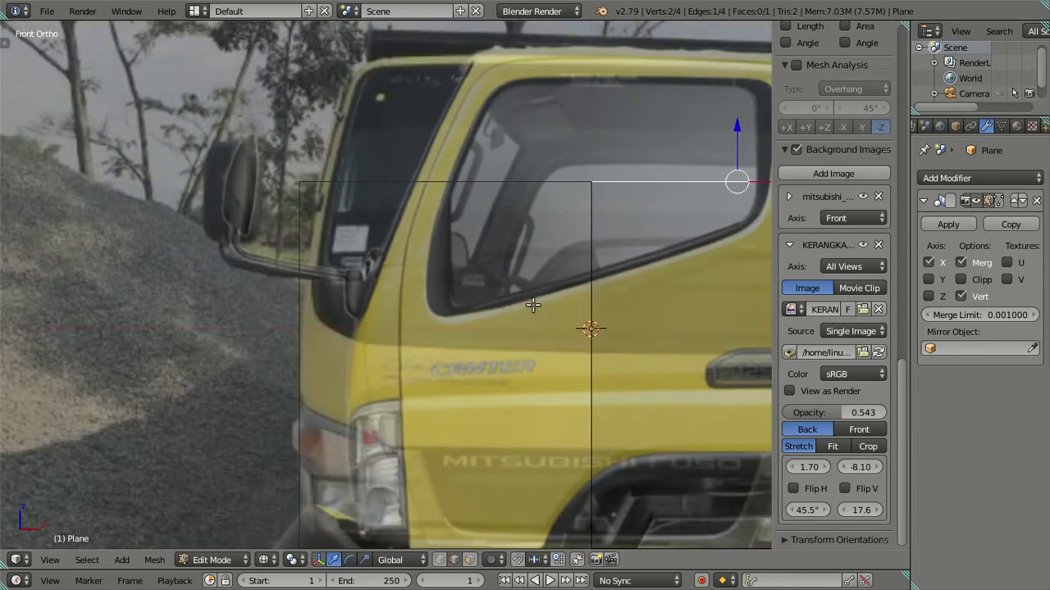
middle_click_drag(534, 304, 458, 327, "shift")
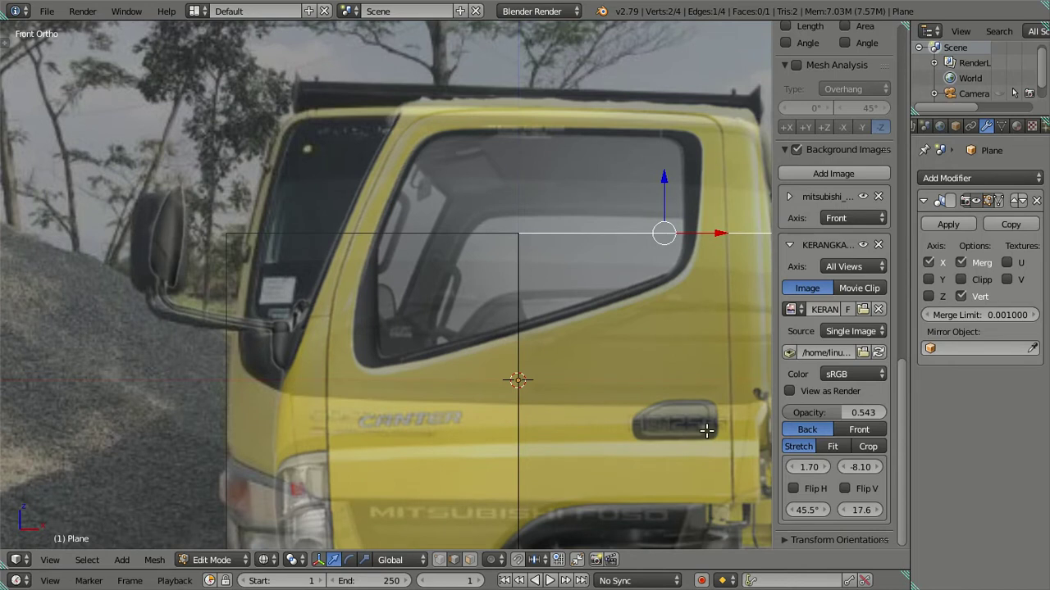
left_click(877, 510)
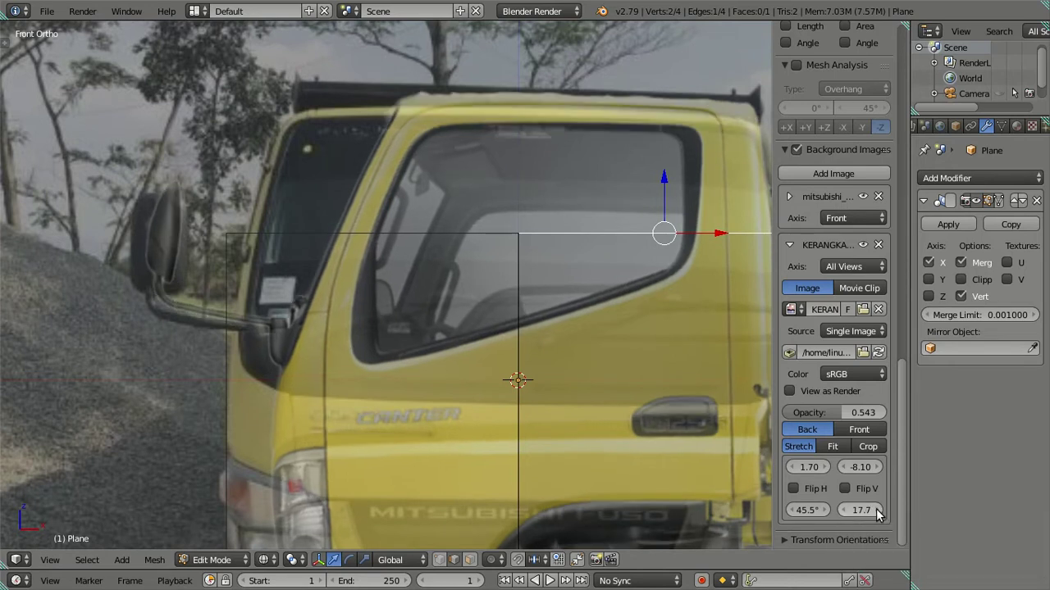
left_click(842, 468)
- Keep X offset at 1.70, enlarge the image to 17.9, and set vertical offset -8.20
scroll(333, 405, "up", 2)
scroll(489, 403, "up", 1)
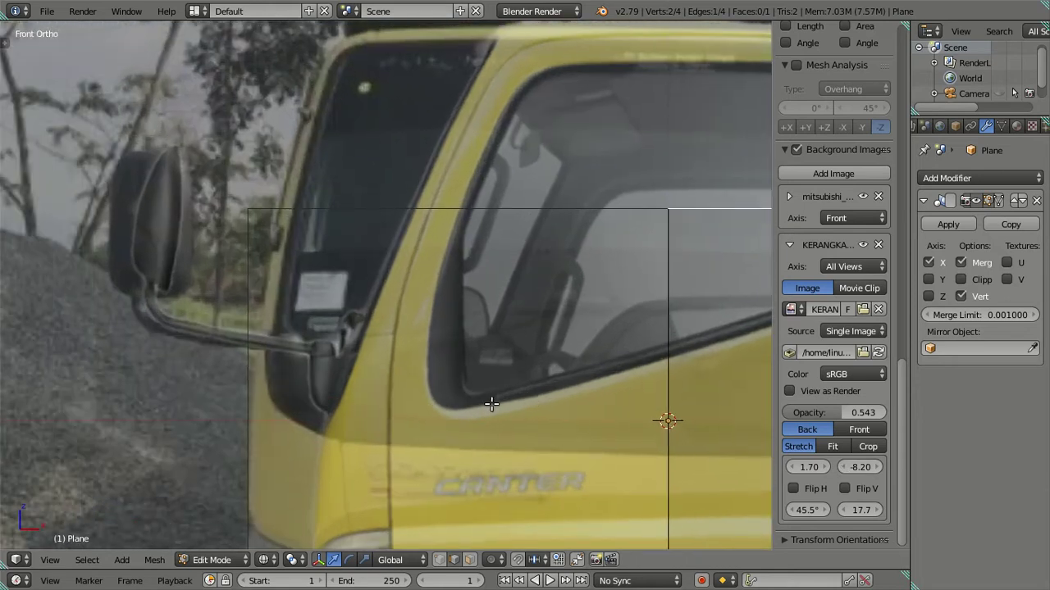
scroll(483, 405, "up", 1, "ctrl")
left_click(789, 467)
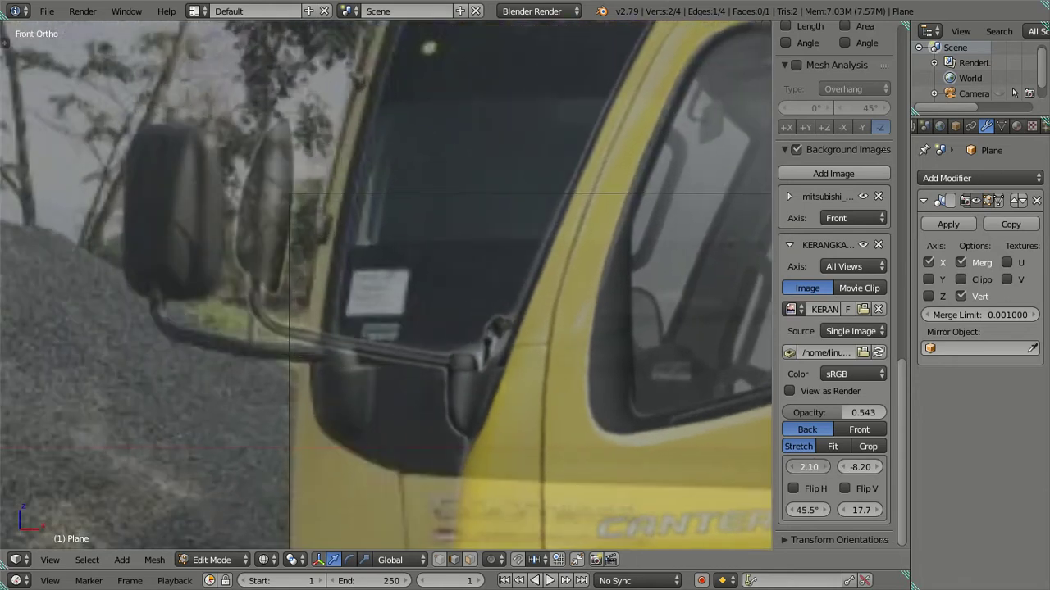
key("ctrl+z")
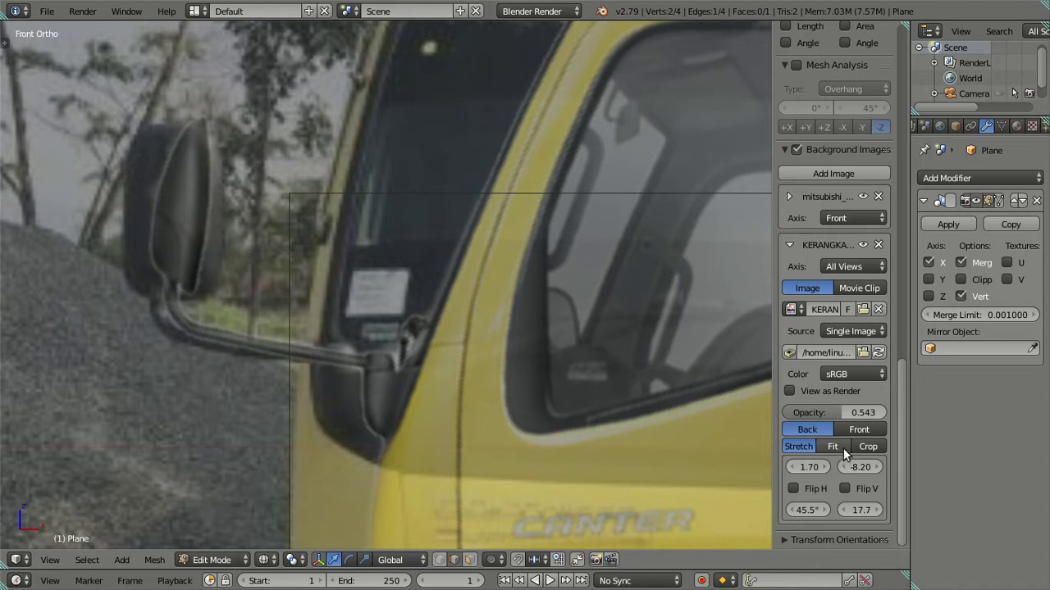
left_click(841, 465)
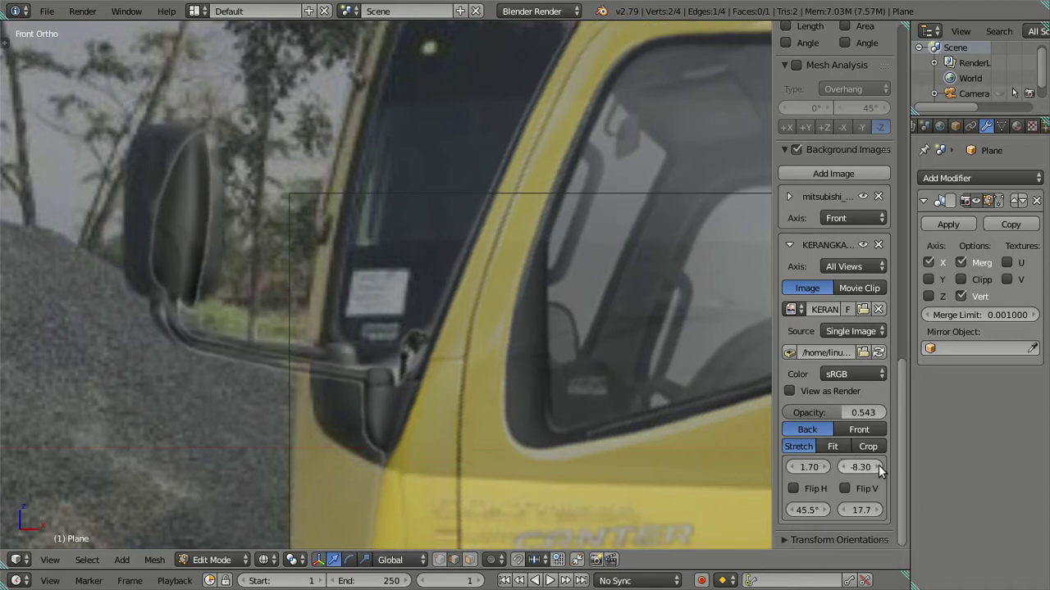
left_click(879, 465)
left_click(878, 465)
left_click(880, 510)
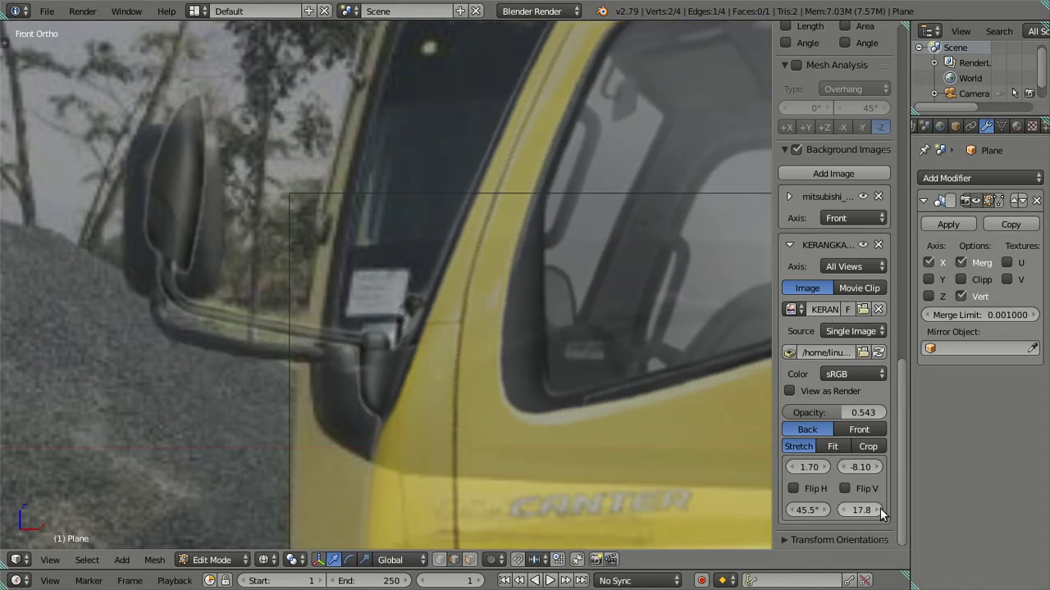
left_click(880, 510)
left_click(843, 467)
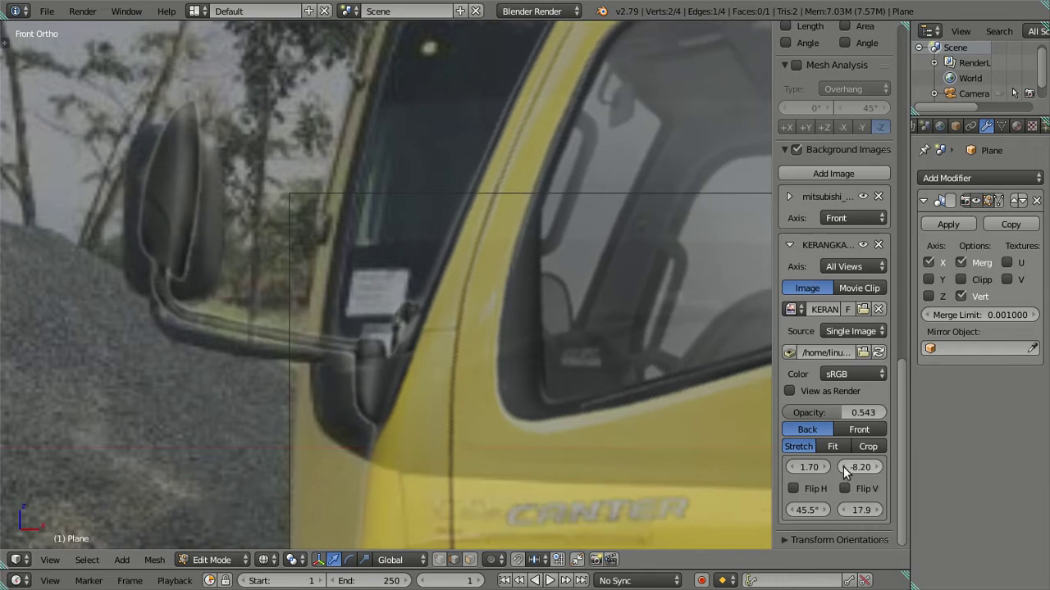
- Lower the image to vertical offset -8.40, recentre the truck, and shrink it back to 17.7
scroll(510, 370, "down", 3)
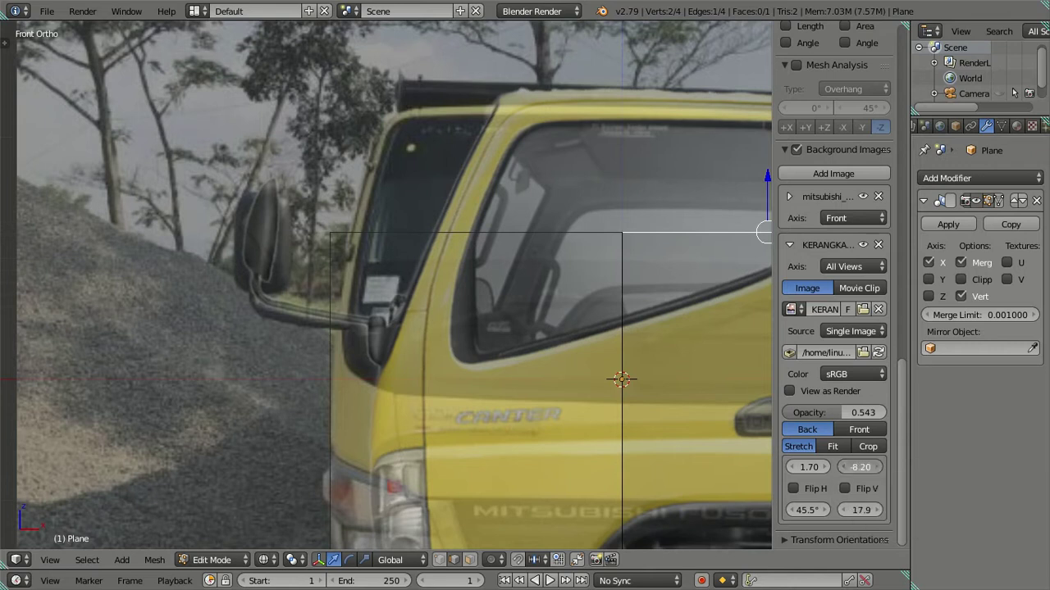
left_click(843, 467)
left_click(843, 467)
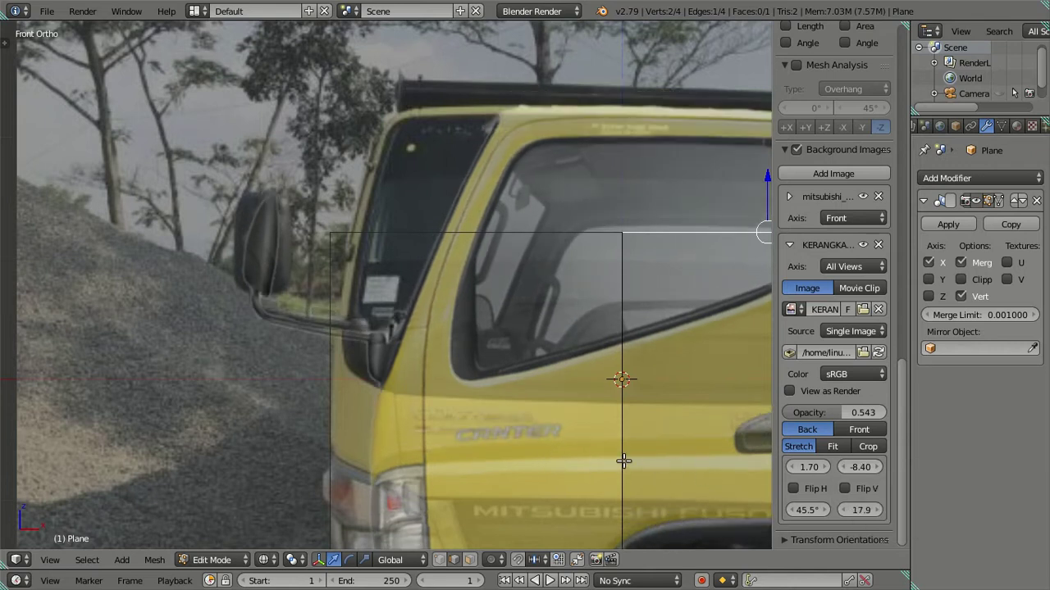
scroll(623, 461, "down", 1)
scroll(623, 462, "up", 2)
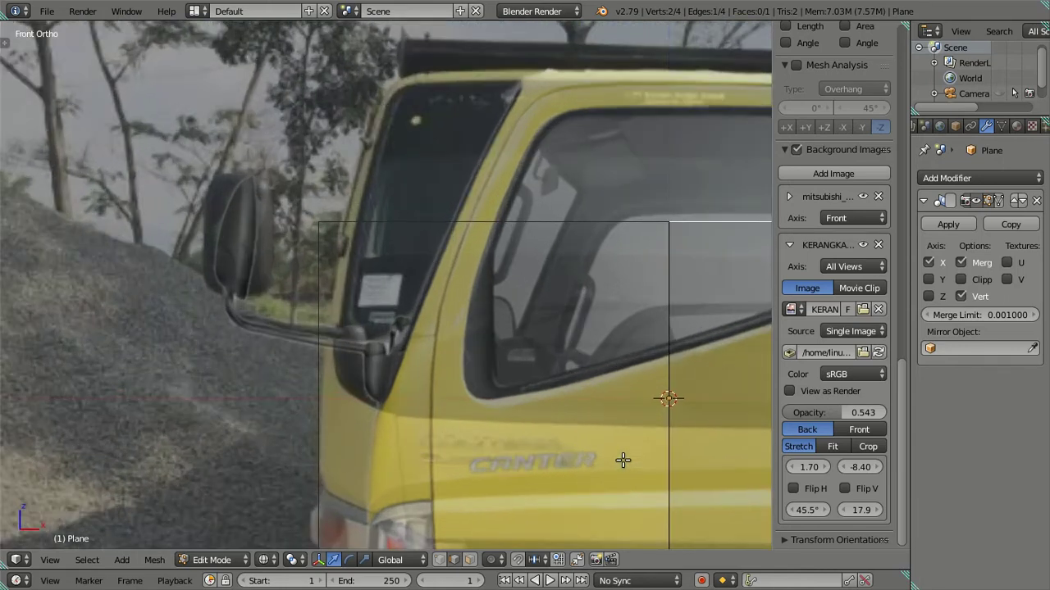
scroll(623, 462, "down", 3)
middle_click_drag(492, 452, 495, 371, "shift")
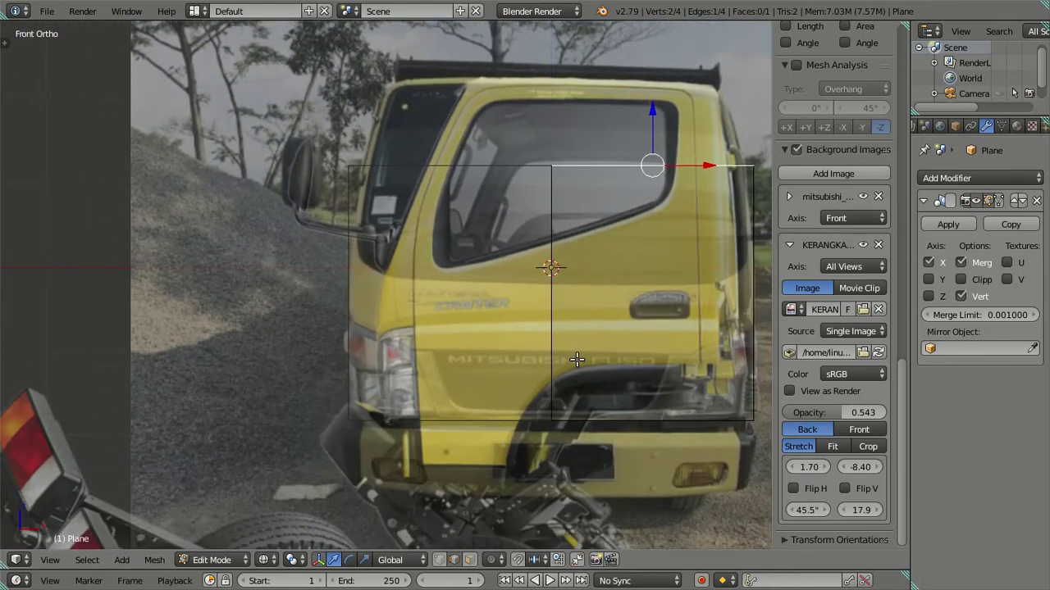
middle_click_drag(577, 360, 561, 395, "shift")
left_click(843, 509)
left_click(843, 509)
- Step the vertical offset down to -8.90, then back up to -8.10
left_click(847, 467)
left_click(846, 467)
left_click(846, 467)
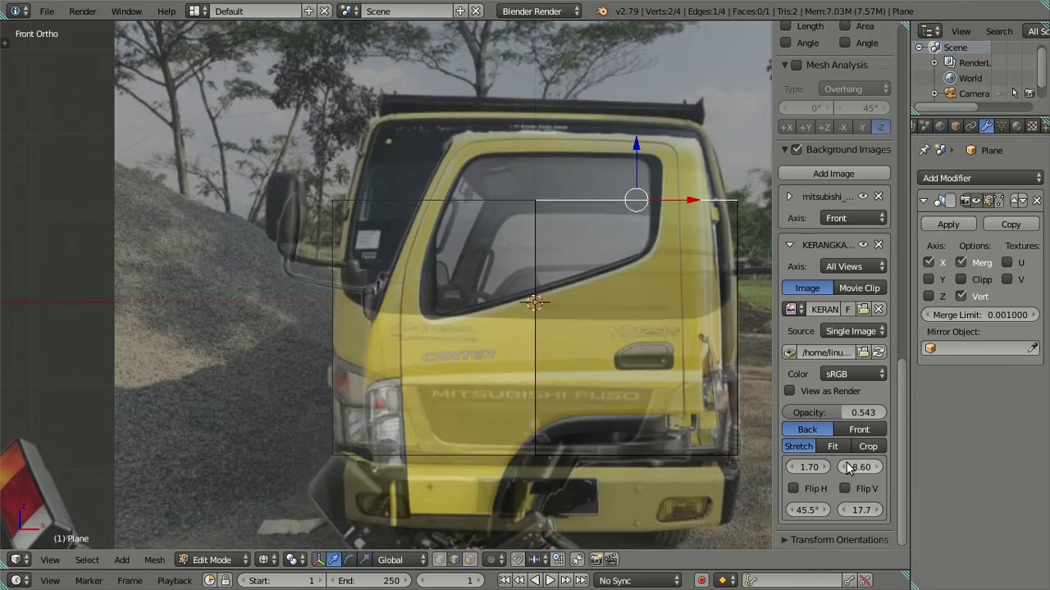
left_click(845, 467)
left_click(845, 468)
left_click(881, 468)
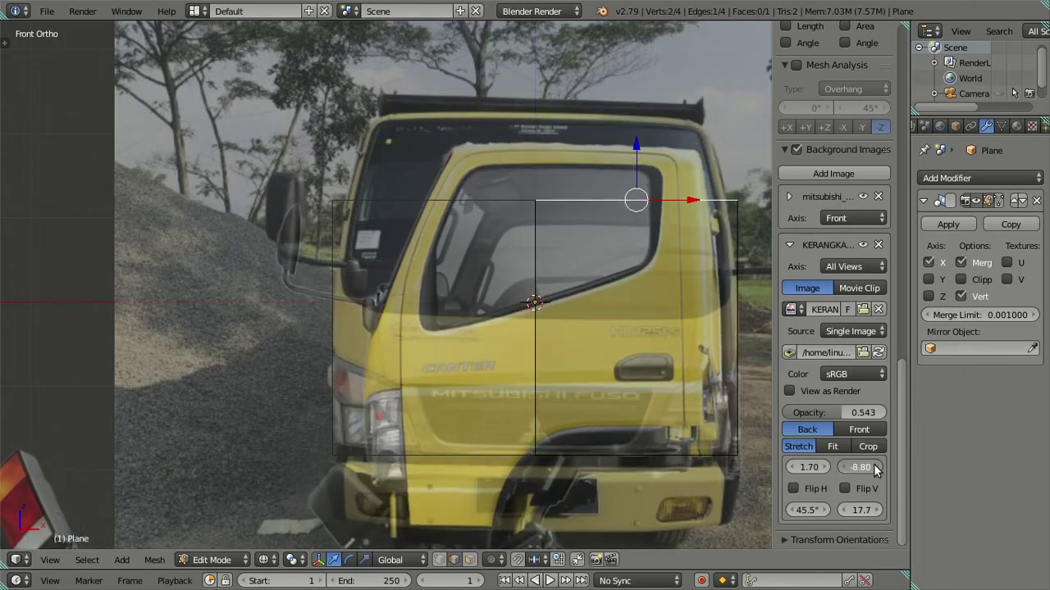
left_click(881, 468)
left_click(881, 468)
left_click(879, 467)
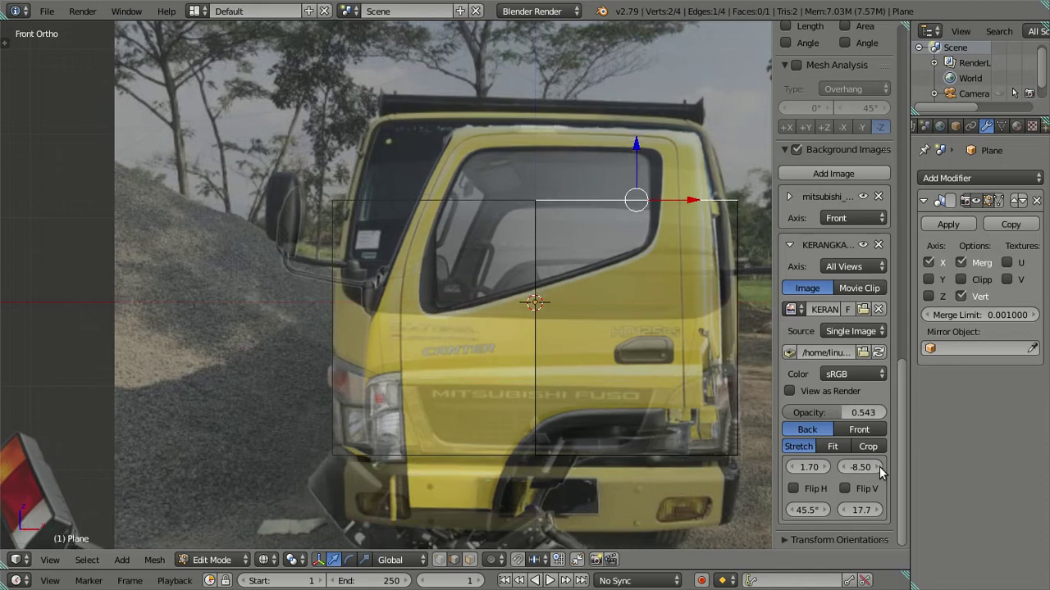
left_click(879, 467)
left_click(879, 467)
left_click(879, 468)
left_click(879, 467)
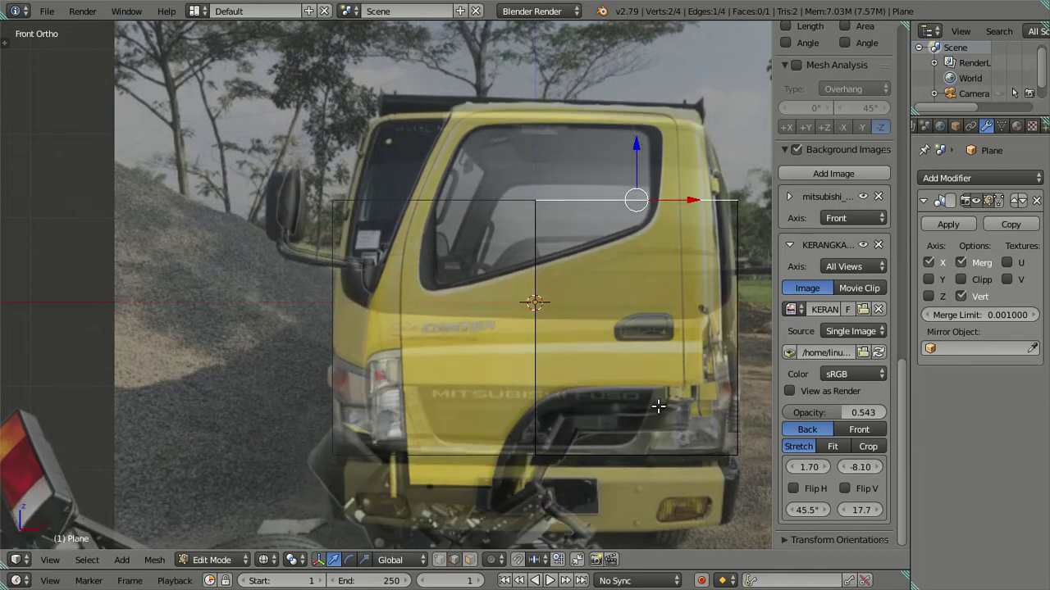
scroll(655, 403, "up", 3)
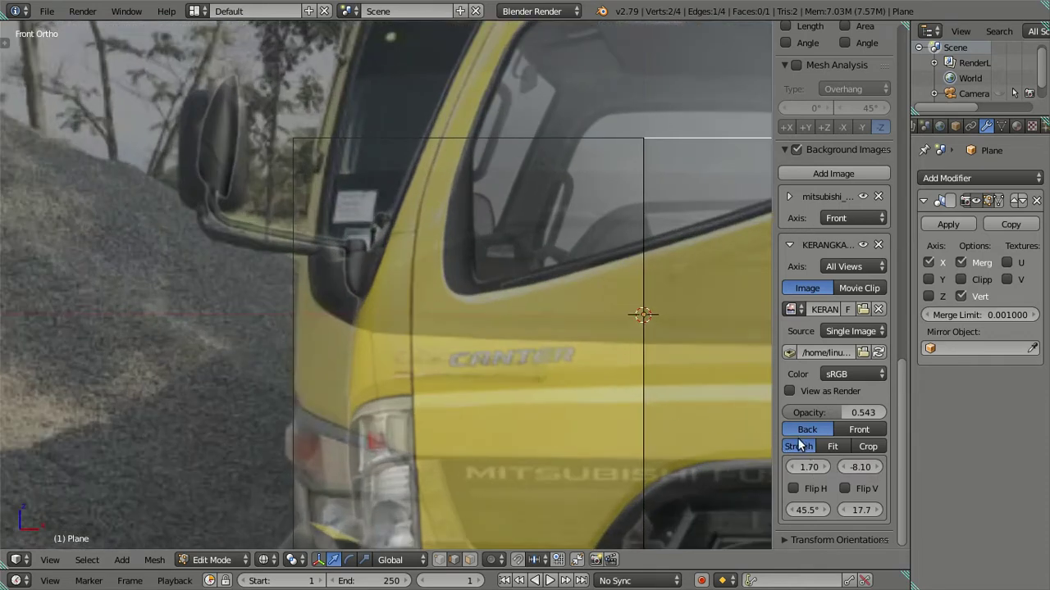
scroll(571, 325, "up", 1)
scroll(556, 375, "up", 1)
- Slide the background photo right to X offset 3.70 and lower it to -8.20
left_click_drag(822, 467, 884, 469)
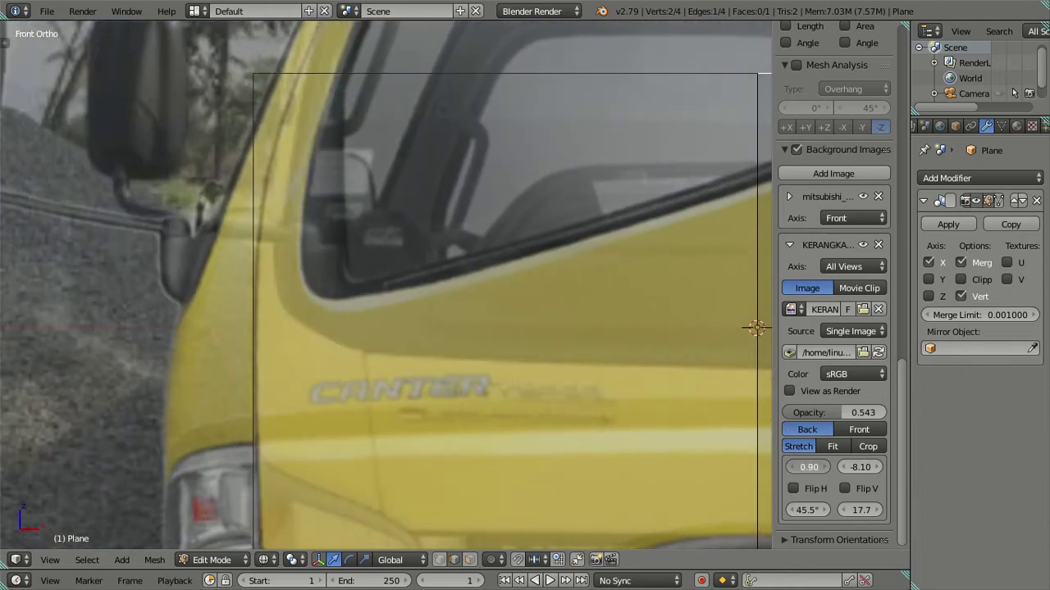
left_click(844, 465)
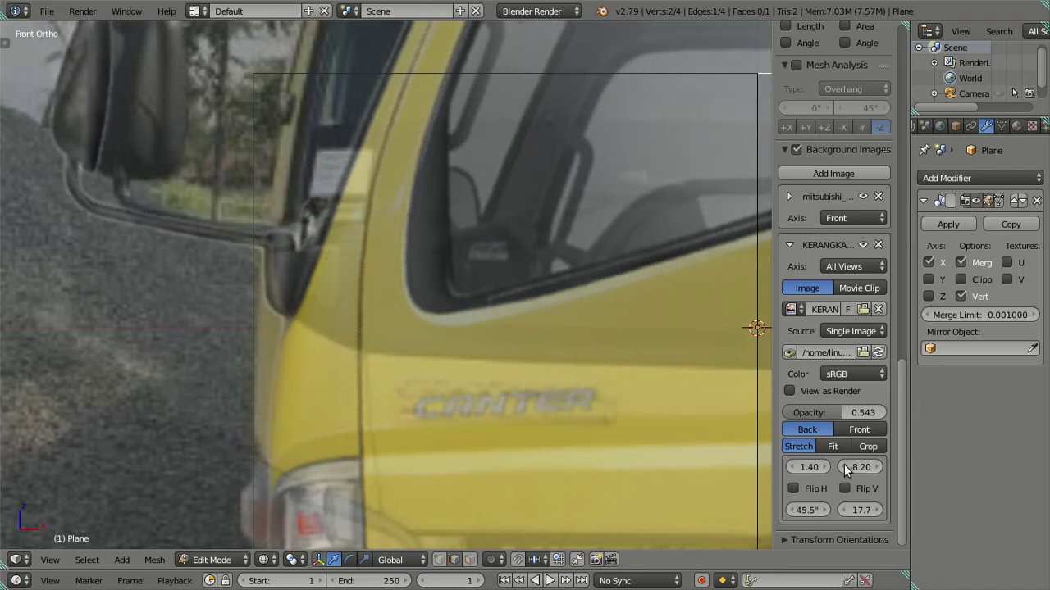
scroll(520, 403, "down", 2)
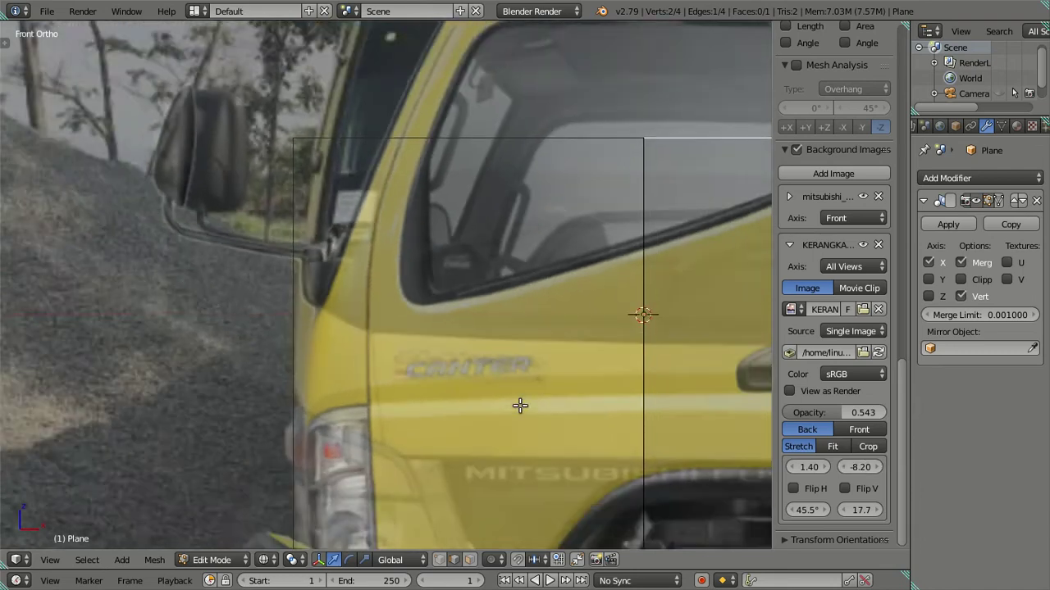
scroll(516, 378, "down", 2)
scroll(512, 356, "down", 1)
middle_click_drag(512, 357, 494, 358, "shift")
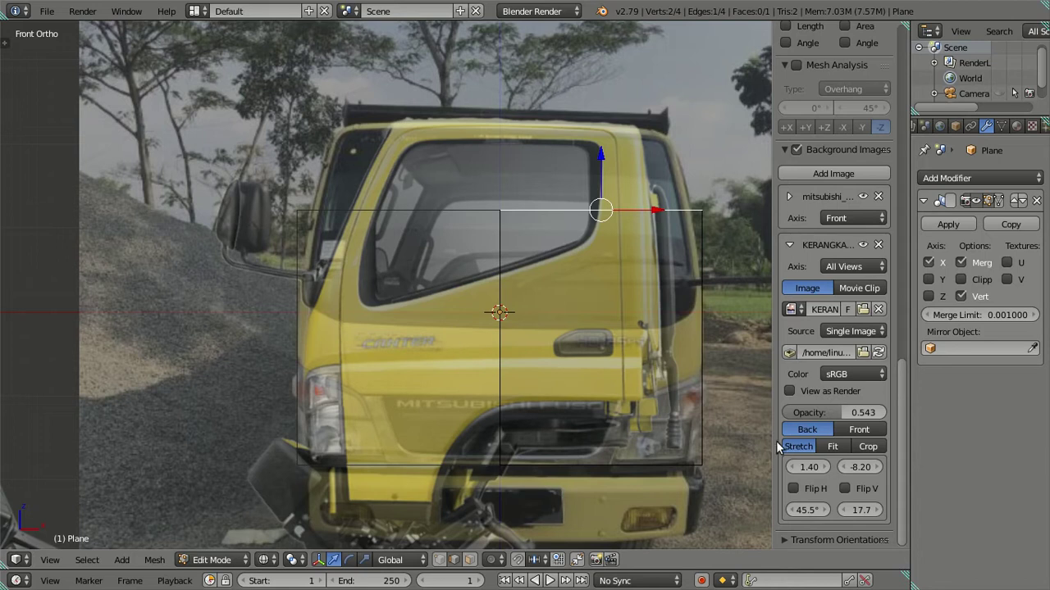
left_click_drag(826, 468, 894, 467)
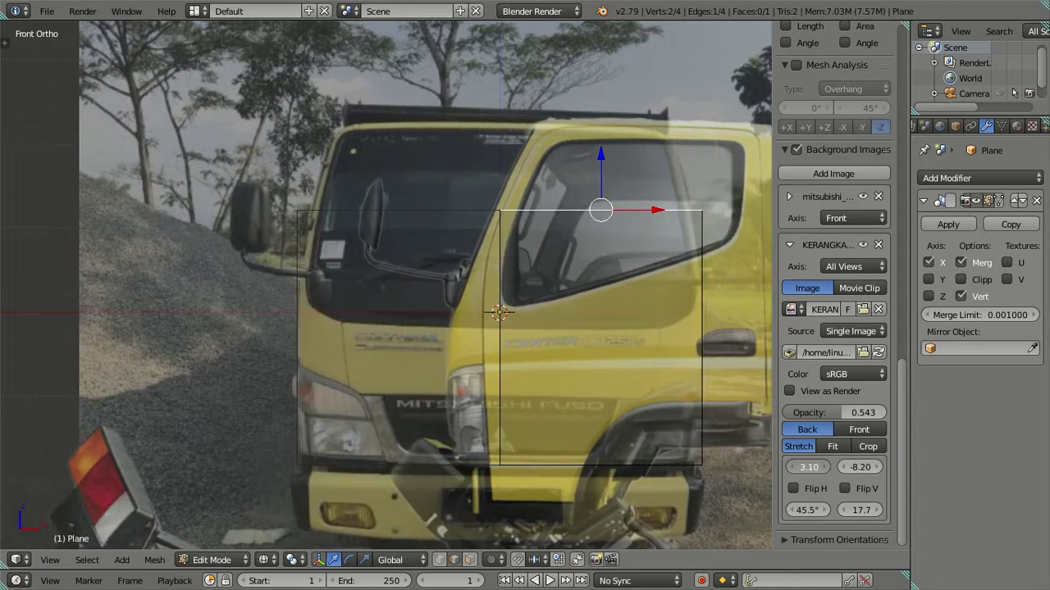
left_click_drag(825, 467, 808, 467)
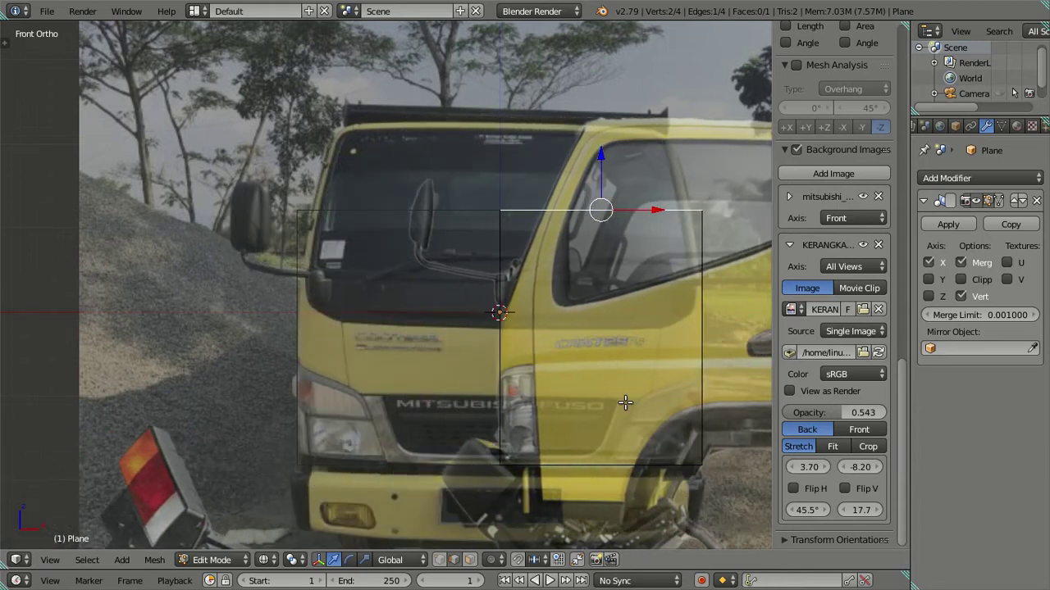
middle_click_drag(531, 344, 431, 341, "shift")
scroll(431, 342, "up", 1)
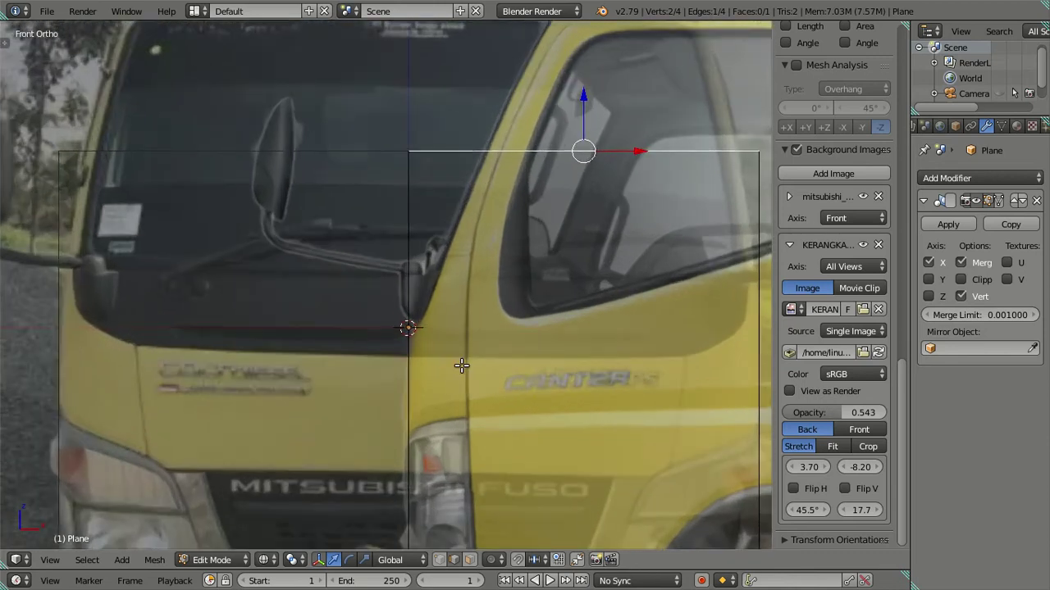
scroll(431, 341, "up", 1)
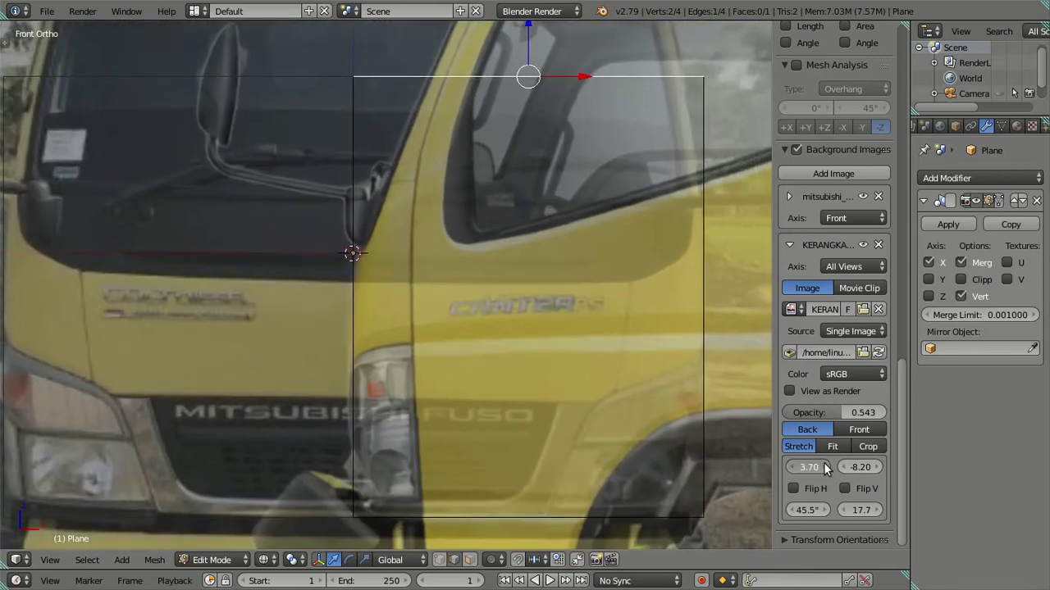
left_click_drag(823, 463, 829, 463)
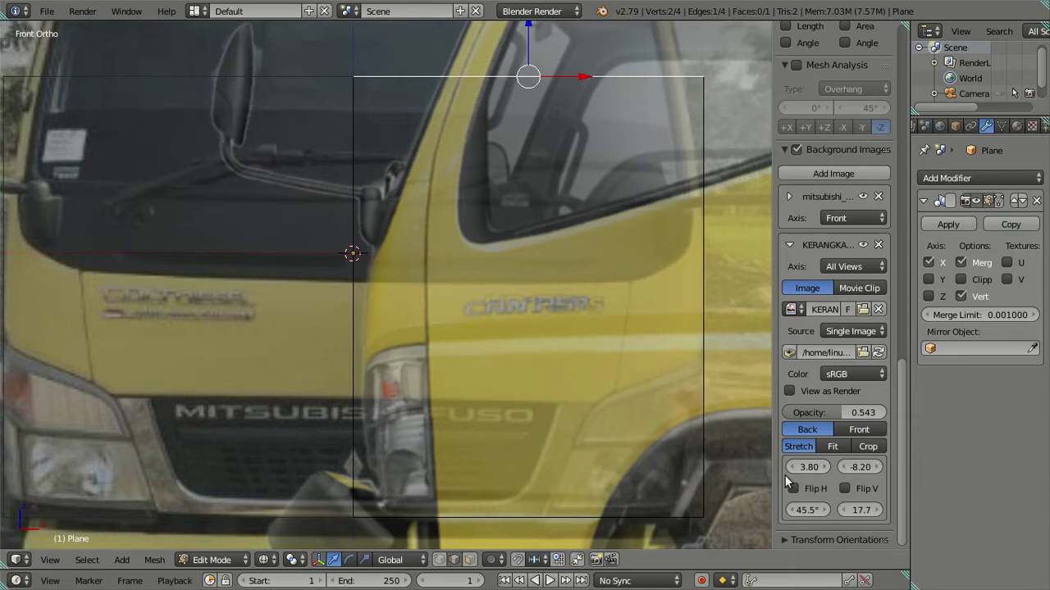
- Set the background photo's horizontal offset precisely to 3.75
left_click_drag(820, 467, 794, 467)
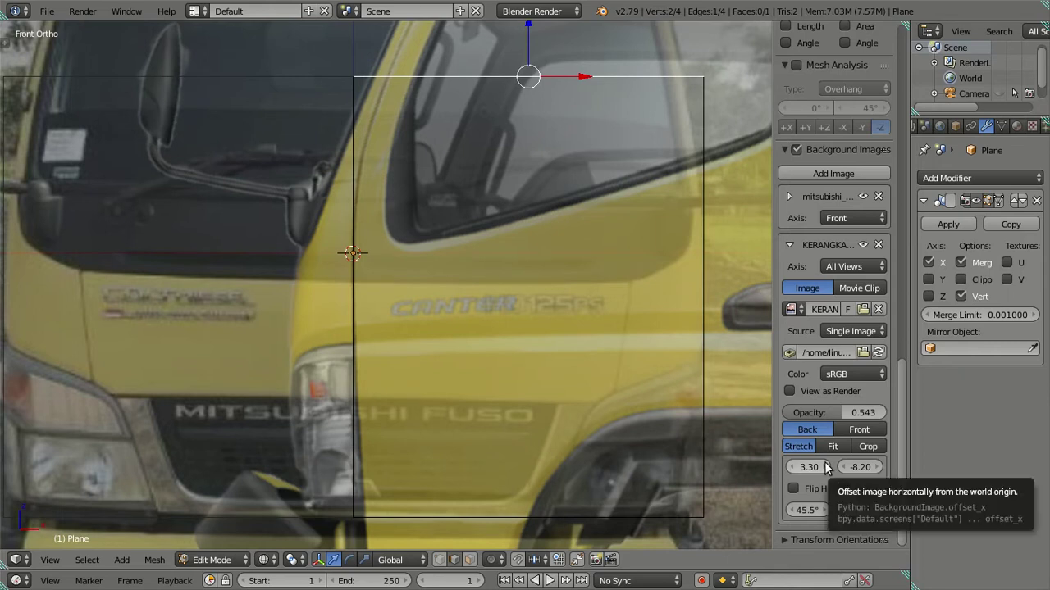
scroll(826, 466, "up", 1, "ctrl")
scroll(826, 466, "up", 2, "ctrl")
scroll(826, 466, "up", 1, "ctrl")
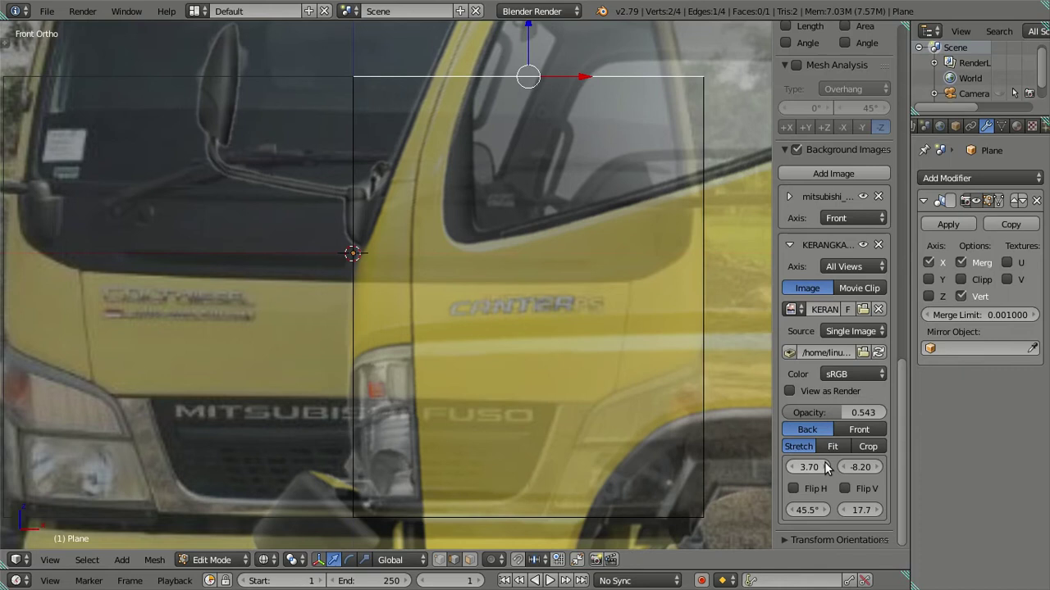
scroll(826, 467, "up", 1, "ctrl")
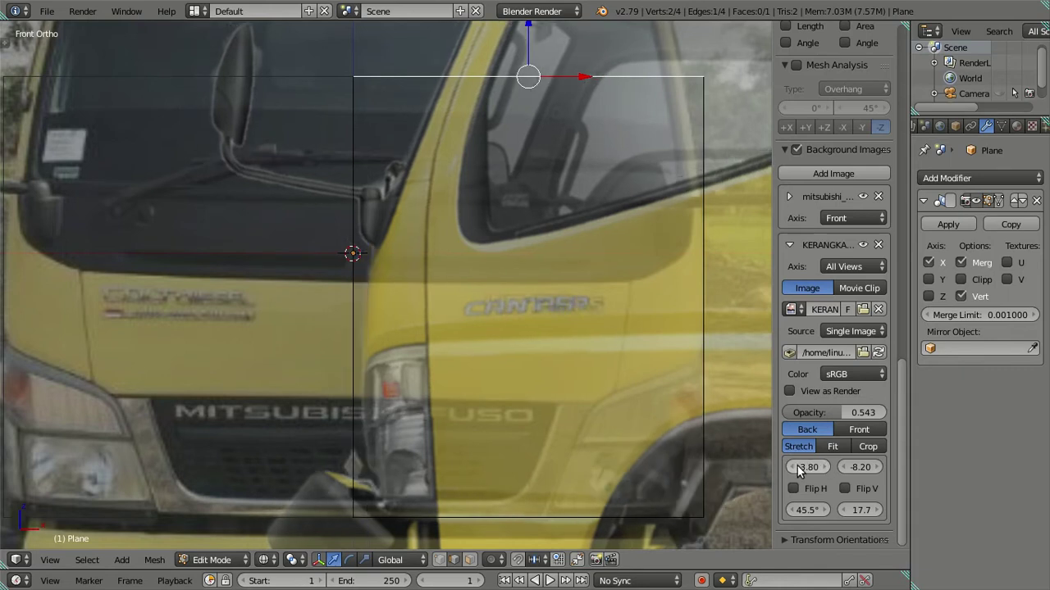
left_click(797, 466)
left_click(818, 467)
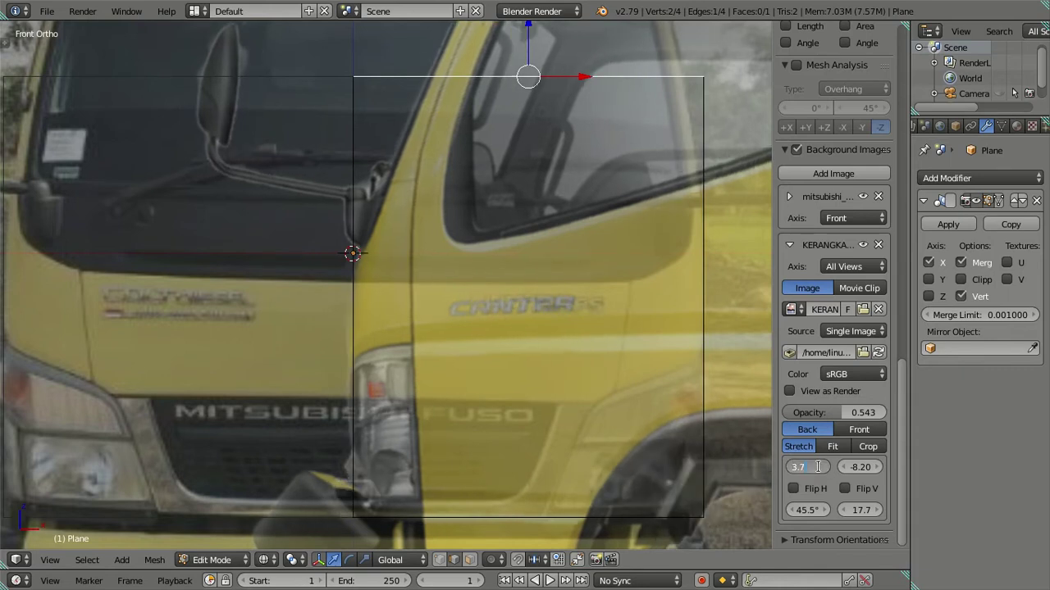
type("5")
key("Return")
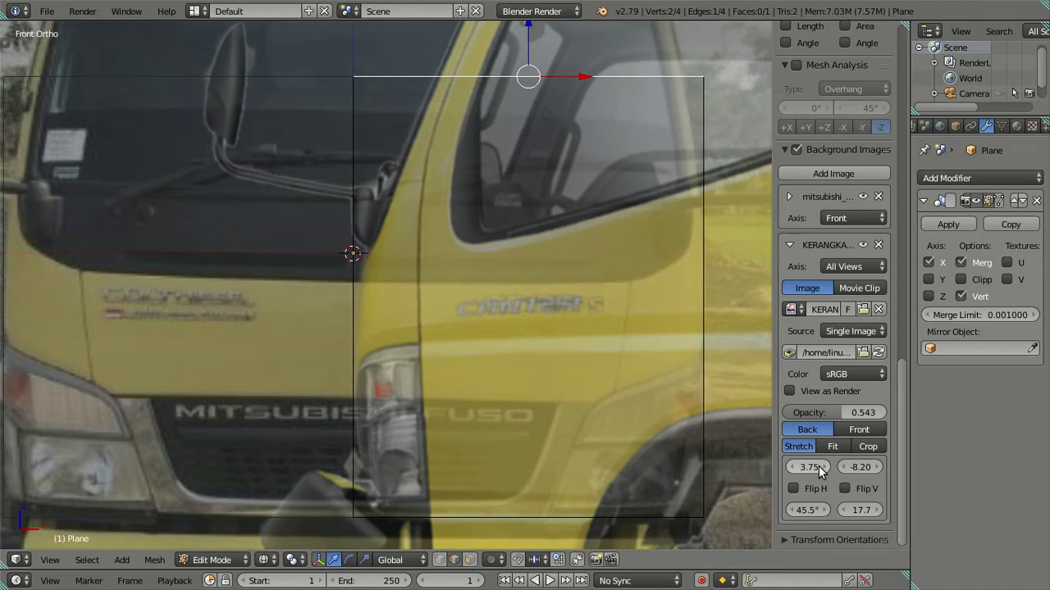
- Raise the photo's opacity slightly to 0.551
scroll(492, 337, "down", 1)
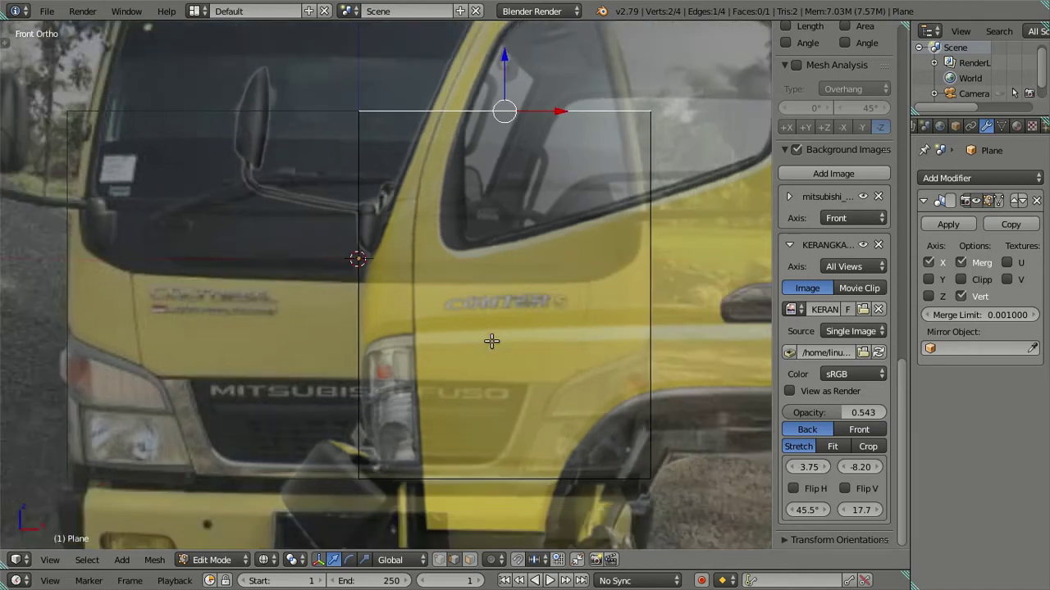
scroll(492, 337, "down", 2)
scroll(484, 349, "up", 2)
scroll(467, 319, "up", 2)
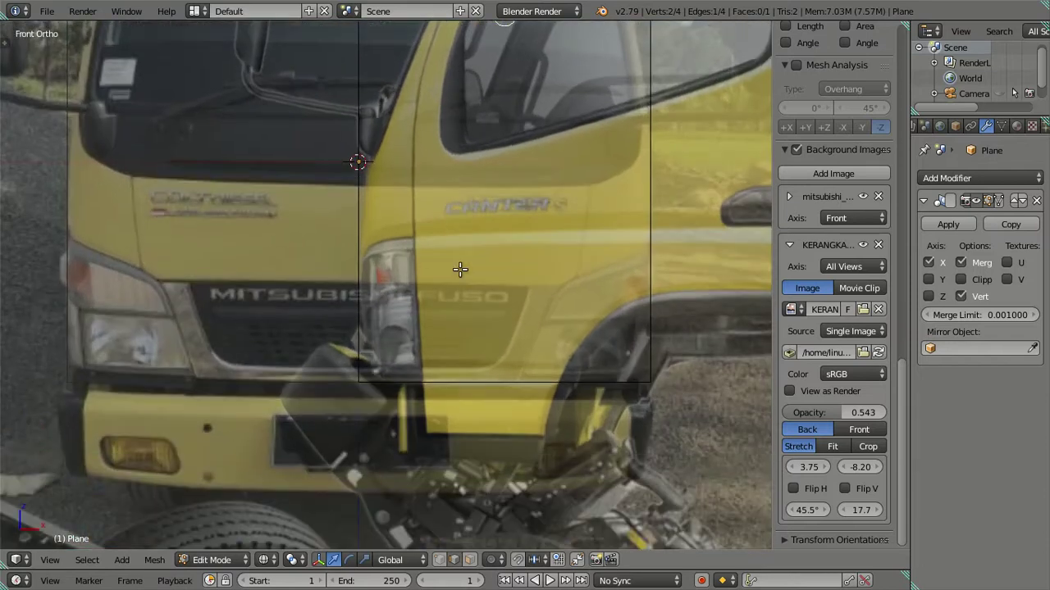
scroll(462, 269, "up", 1)
mouse_move(839, 412)
left_mouse_down()
mouse_move(886, 412)
mouse_move(842, 413)
left_mouse_up()
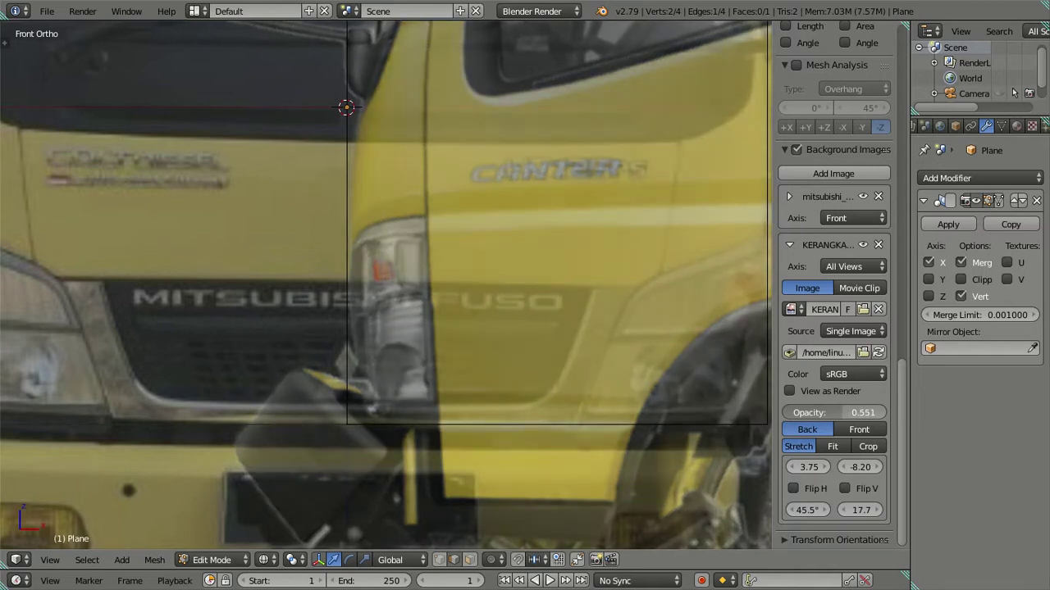
- Enlarge the background photo to size 17.8 and lower it one vertical offset step
left_click(879, 510)
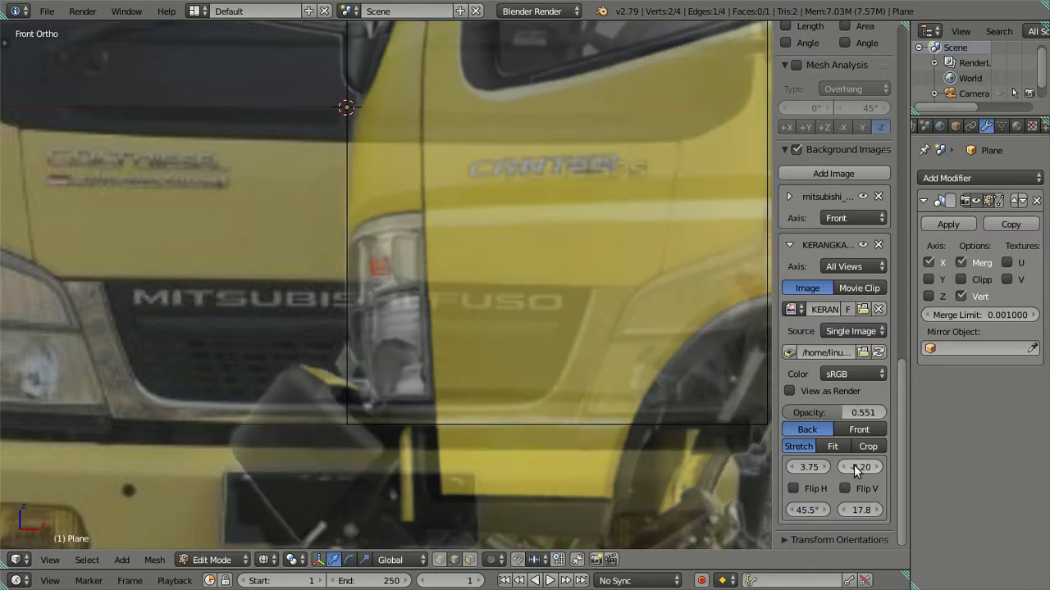
left_click(842, 467)
scroll(492, 277, "down", 1)
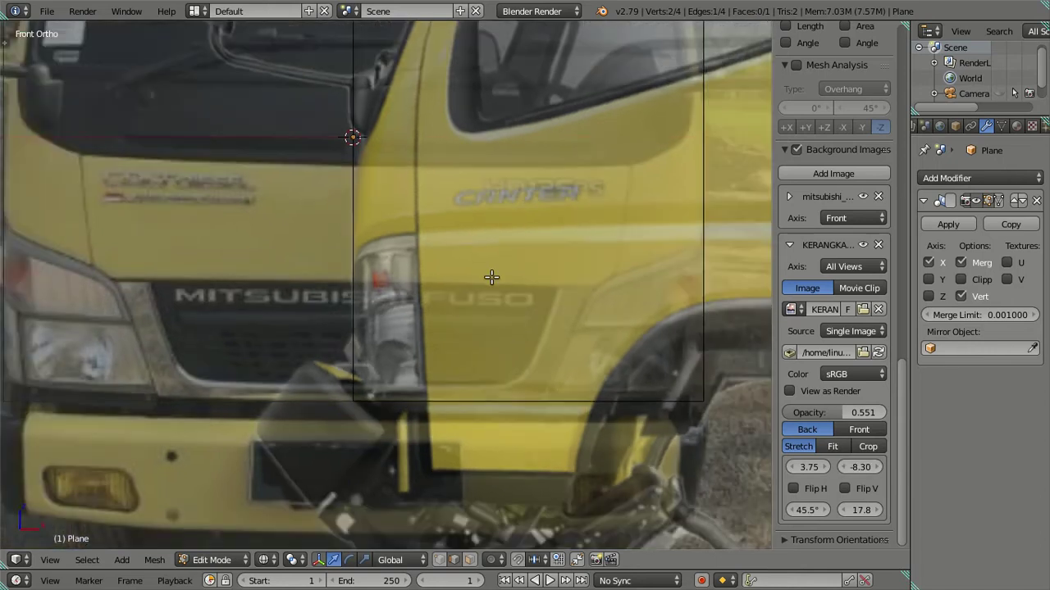
middle_click_drag(492, 277, 495, 416, "shift")
scroll(495, 416, "up", 2, "shift")
scroll(493, 328, "down", 2)
scroll(495, 293, "up", 1, "shift")
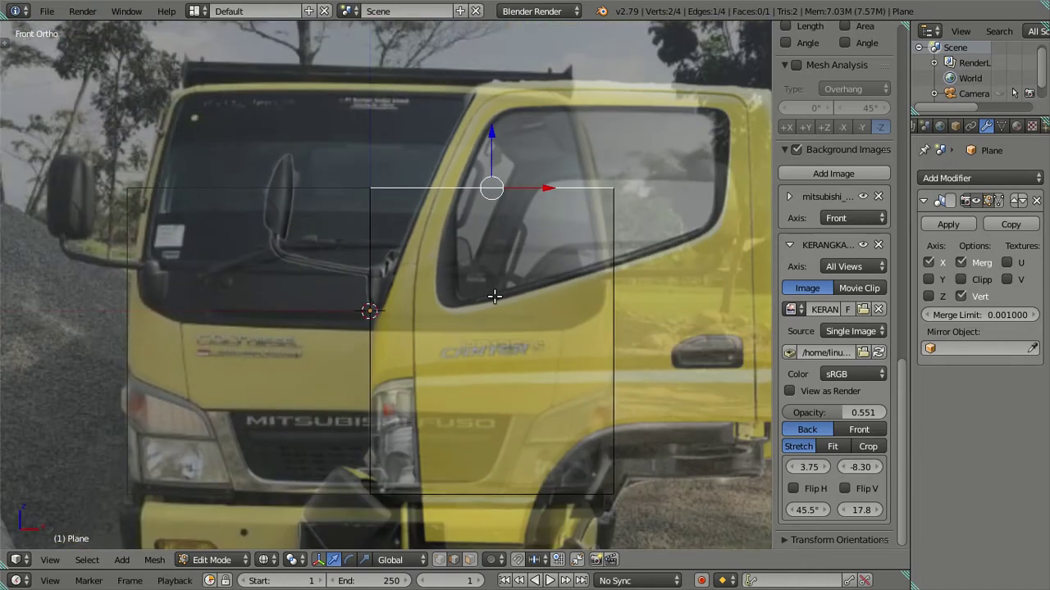
scroll(494, 296, "down", 2, "shift")
scroll(506, 229, "up", 2)
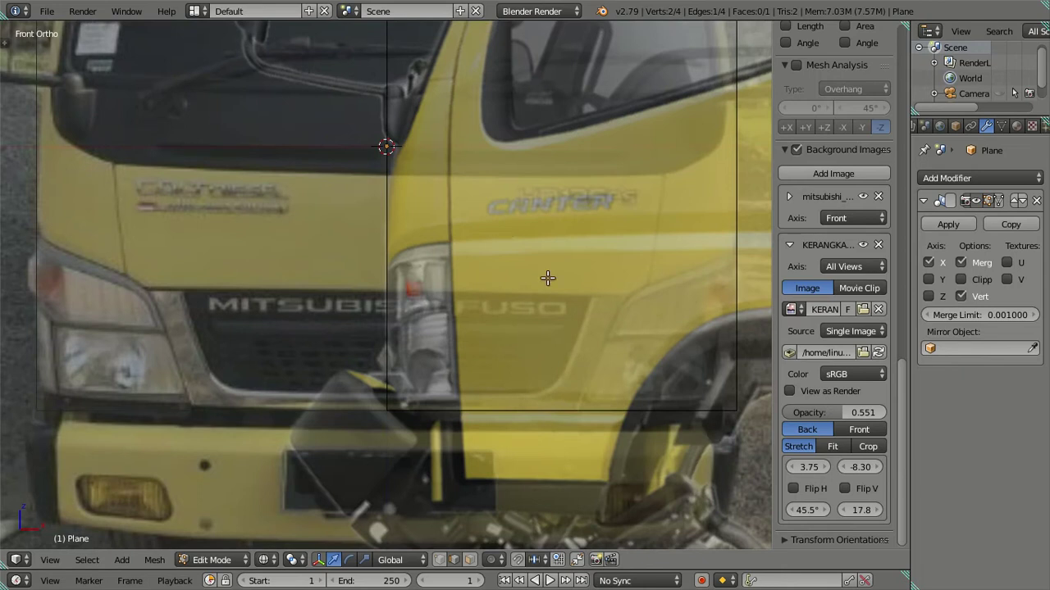
left_click_drag(823, 465, 790, 465)
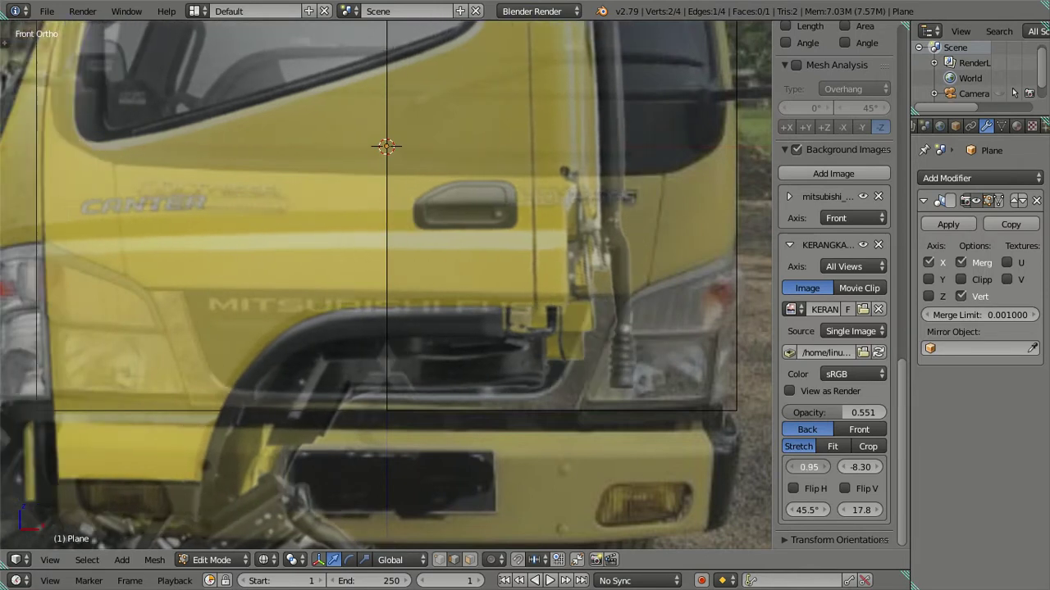
key("Escape")
- Set the photo's vertical offset to -8.25, keeping the horizontal offset at 3.75
left_click(845, 467)
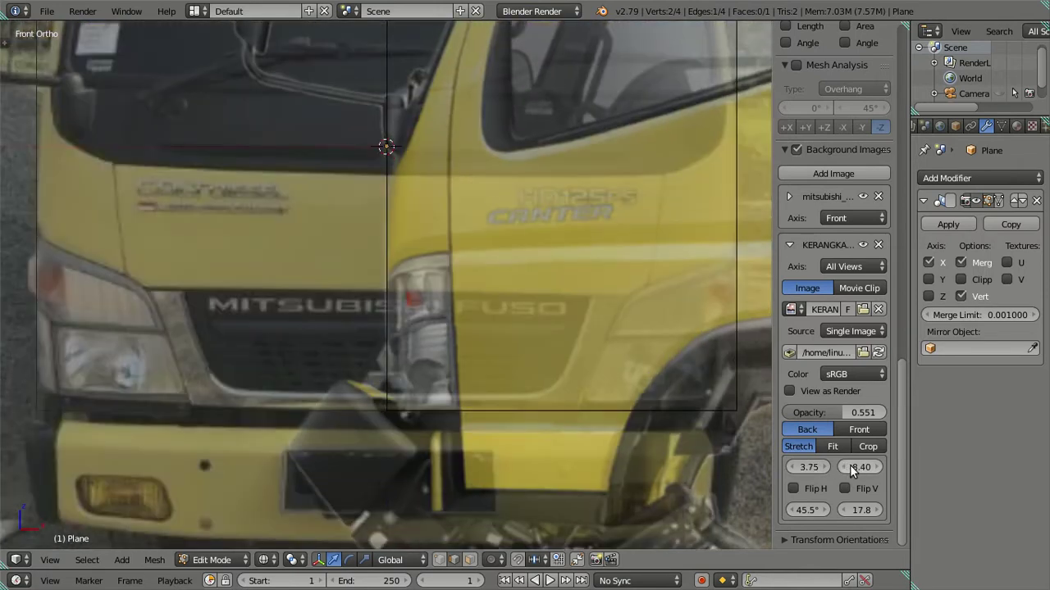
left_click_drag(849, 465, 865, 469)
left_click(866, 469)
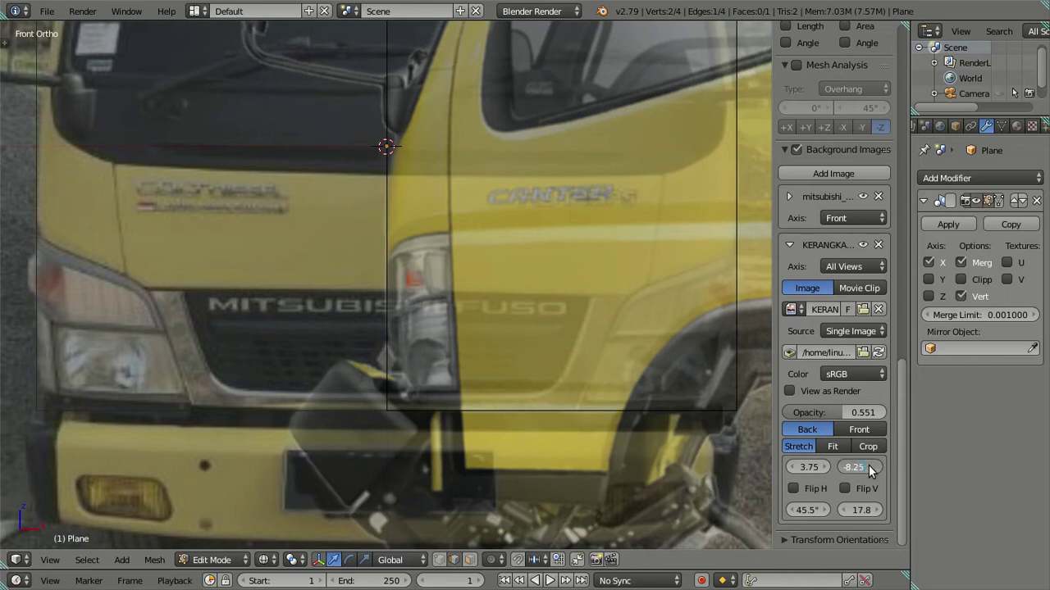
key("Return")
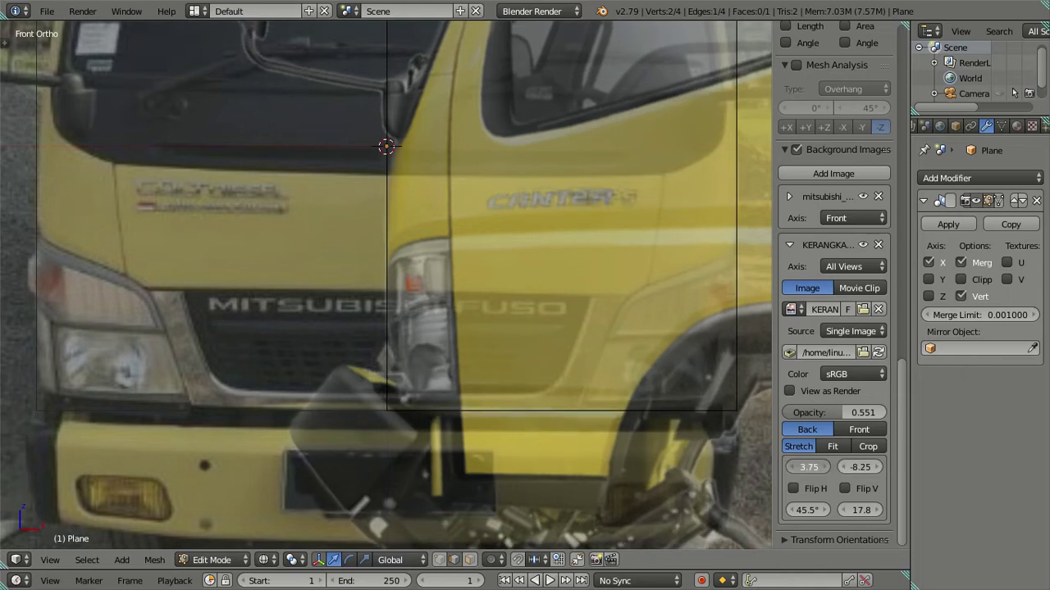
left_click_drag(808, 467, 763, 467)
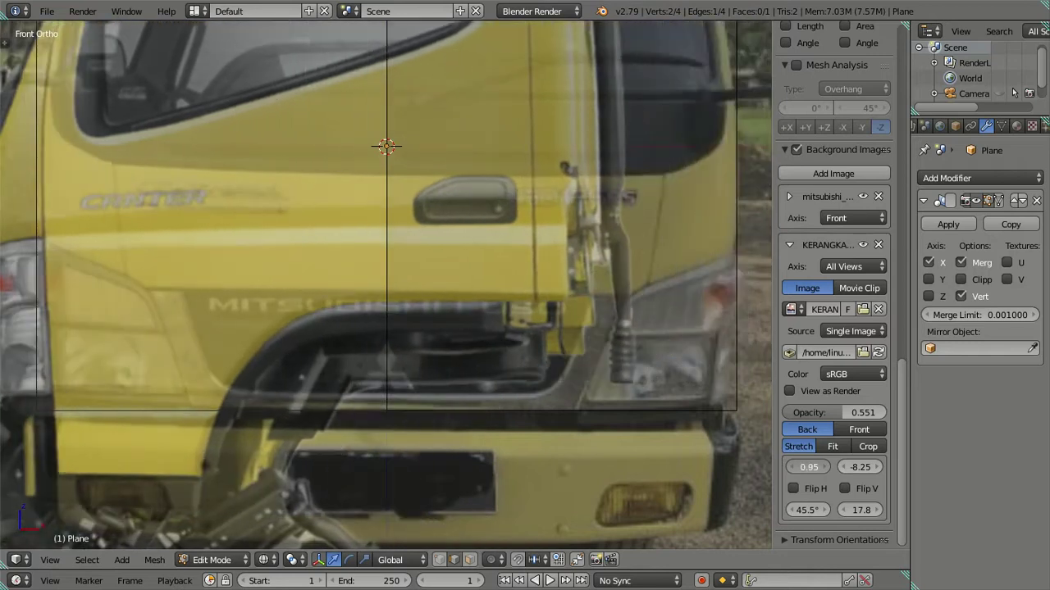
right_click(825, 465)
scroll(605, 363, "down", 2)
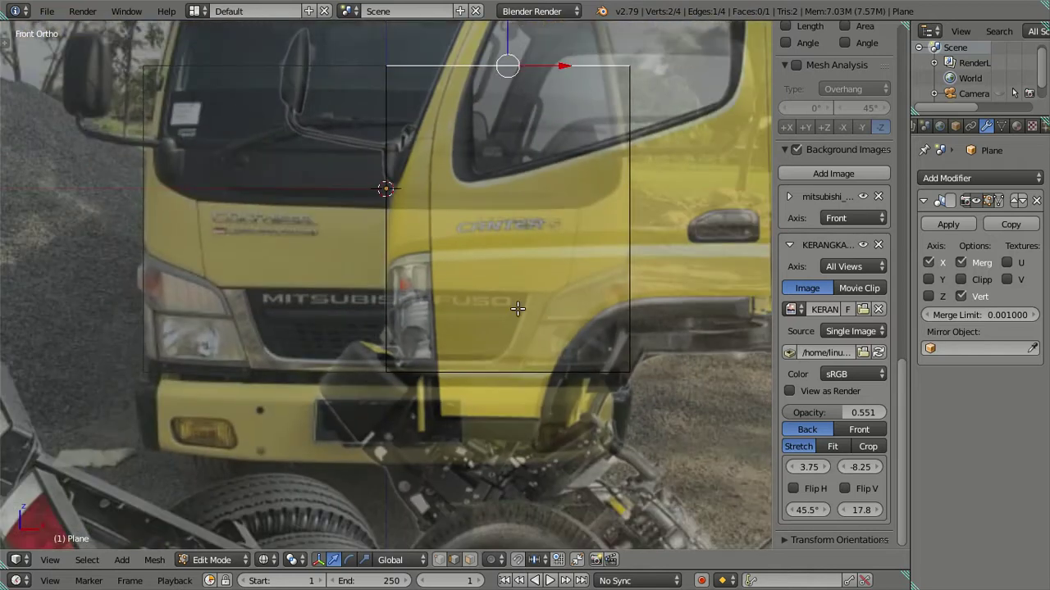
scroll(518, 308, "up", 1)
scroll(457, 328, "down", 1)
scroll(484, 336, "up", 1)
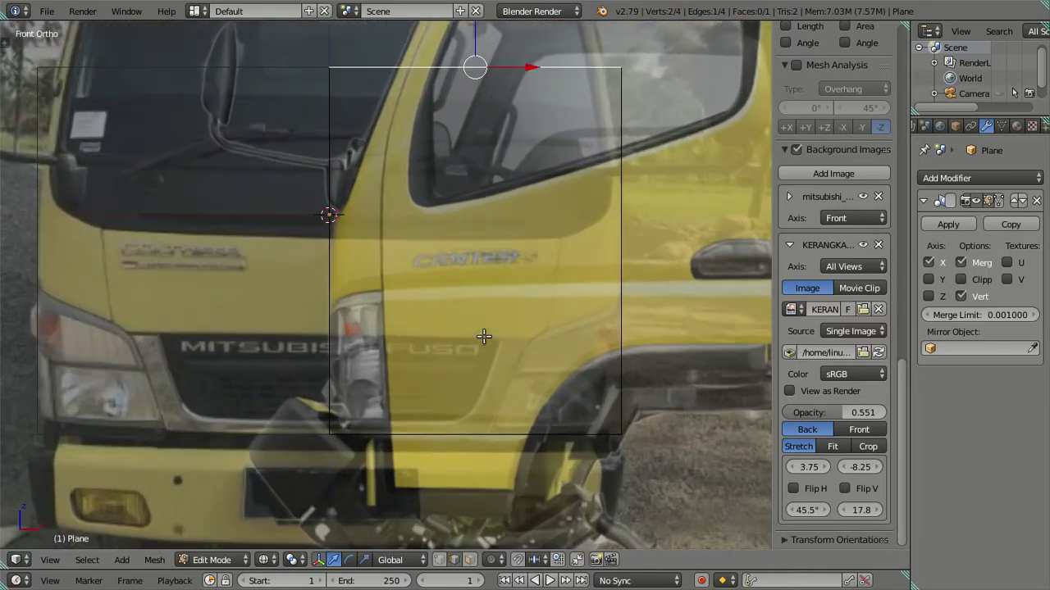
scroll(469, 312, "down", 1)
scroll(429, 351, "down", 1)
scroll(427, 351, "up", 1)
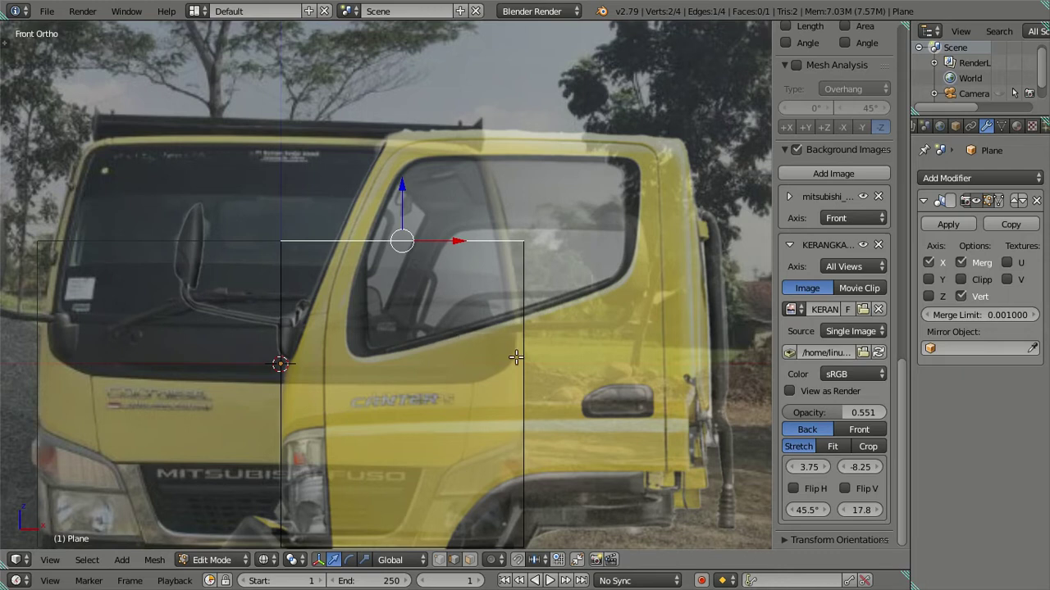
- Set the background photo's size back to 17.75, then switch to Right Ortho view
left_click(841, 511)
scroll(553, 379, "up", 1)
middle_click_drag(553, 380, 566, 331, "shift")
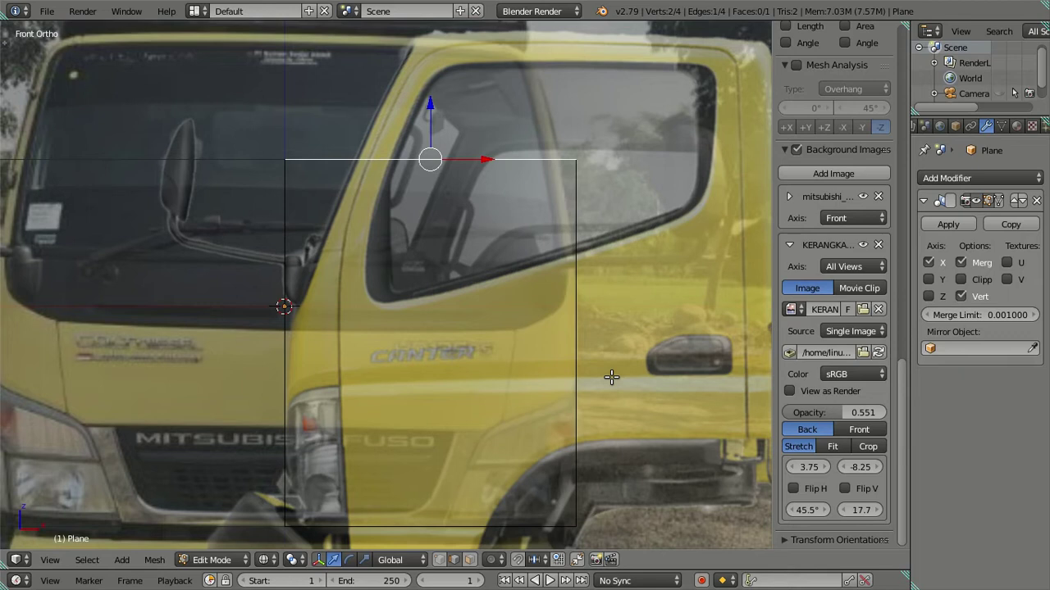
left_click(860, 510)
type("17.75")
key("Return")
scroll(627, 411, "down", 4)
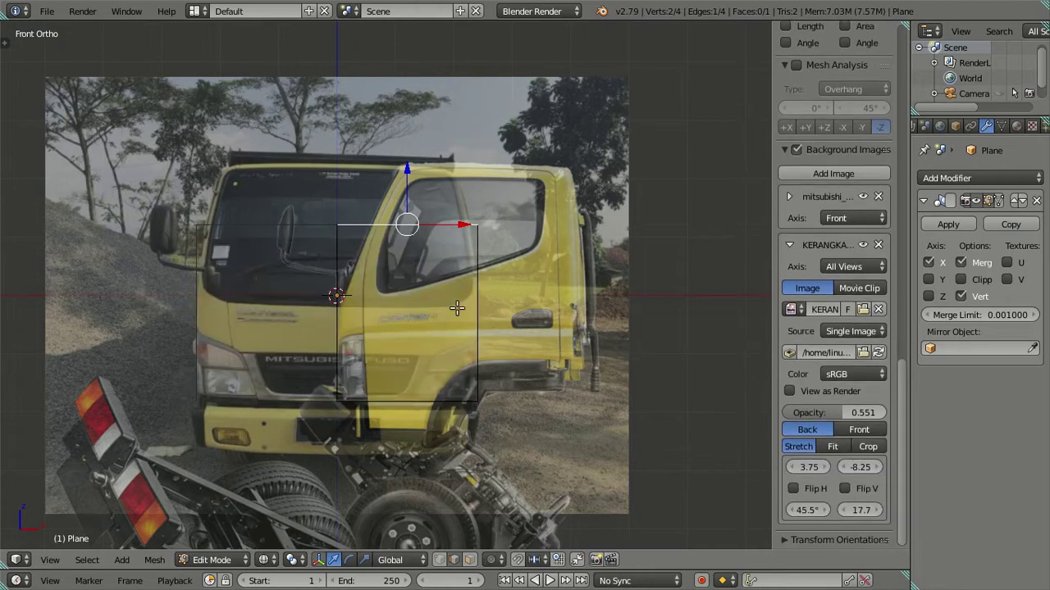
key("KP_3")
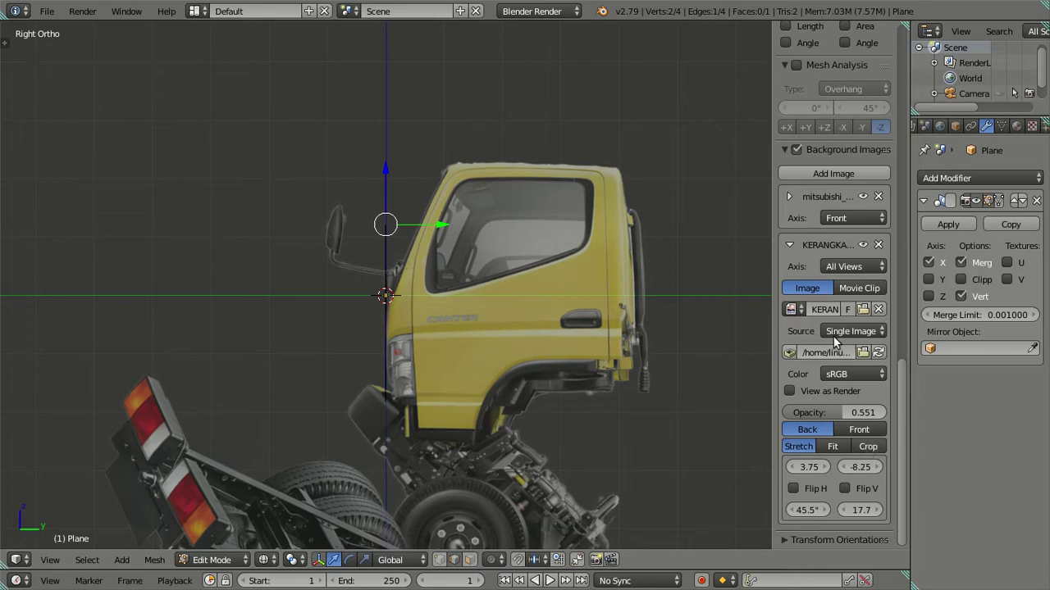
- Set the KERANGKA chassis image's Axis to Right, then compare front and right views
left_click(789, 246)
left_click(845, 266)
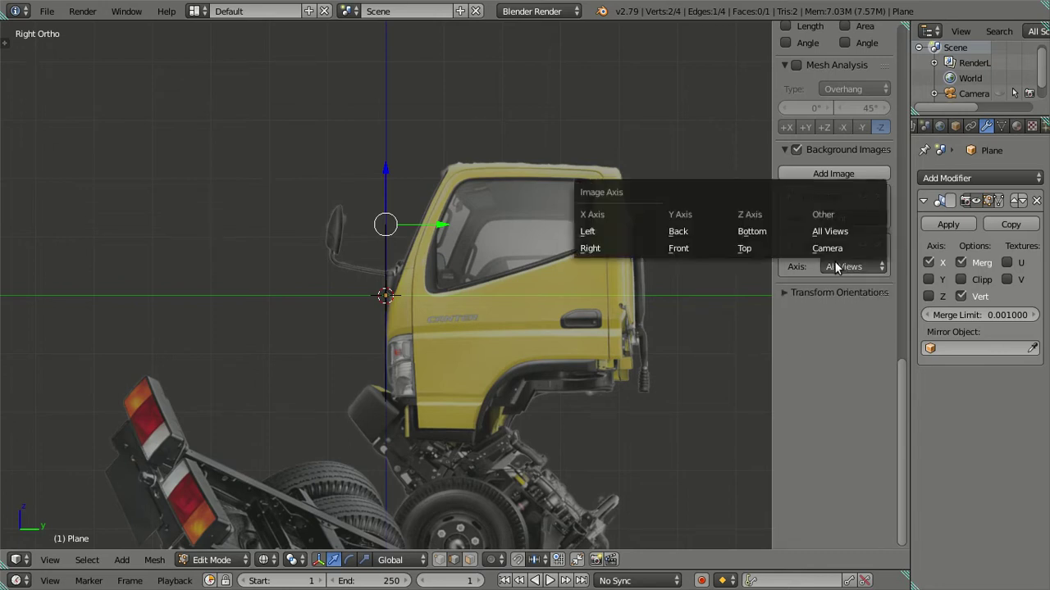
left_click(610, 246)
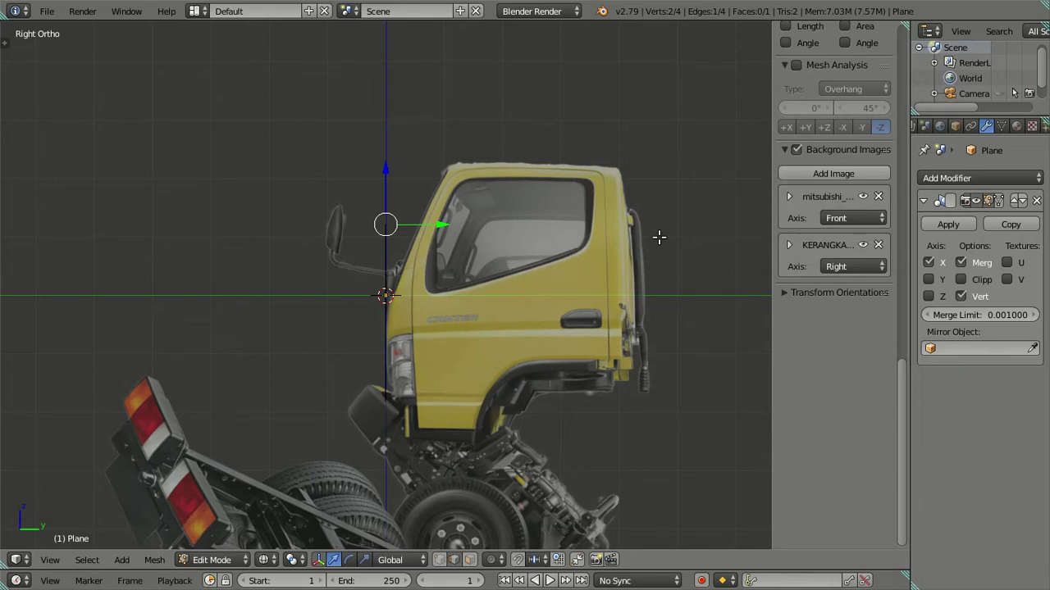
key("KP_1")
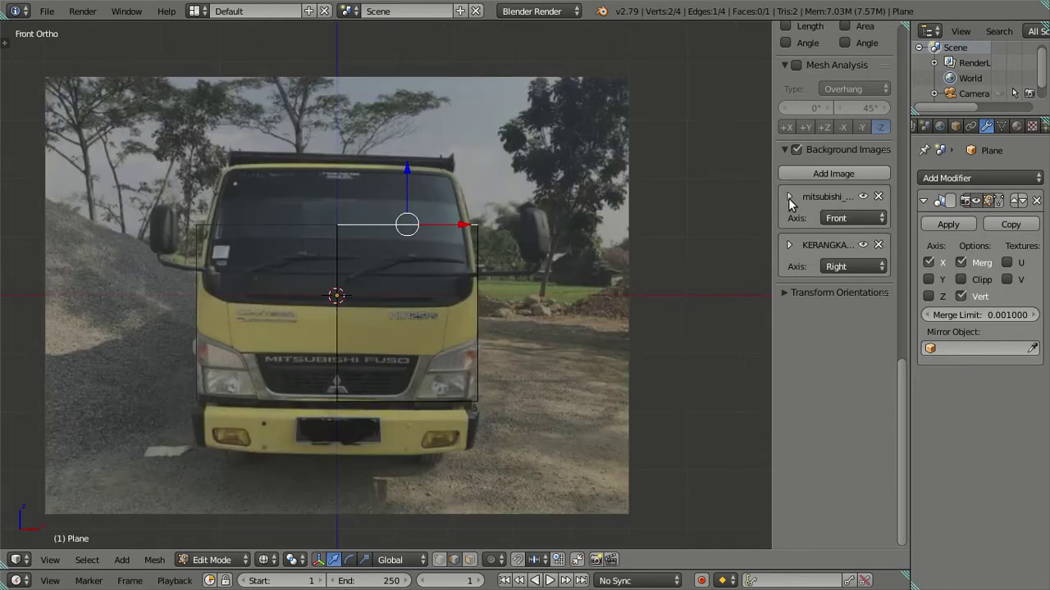
left_click(789, 245)
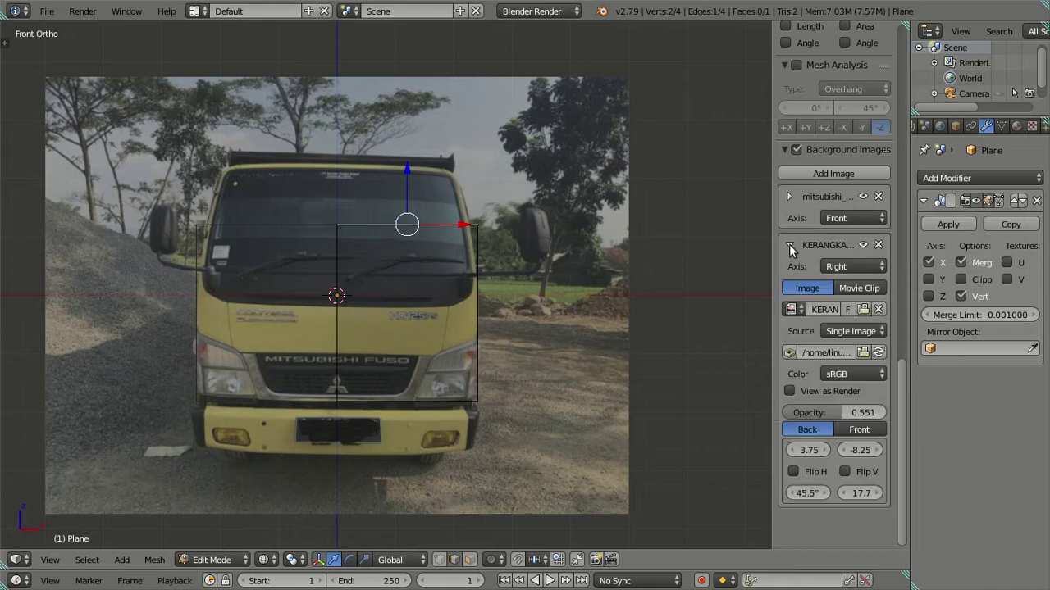
left_click(789, 243)
key("KP_3")
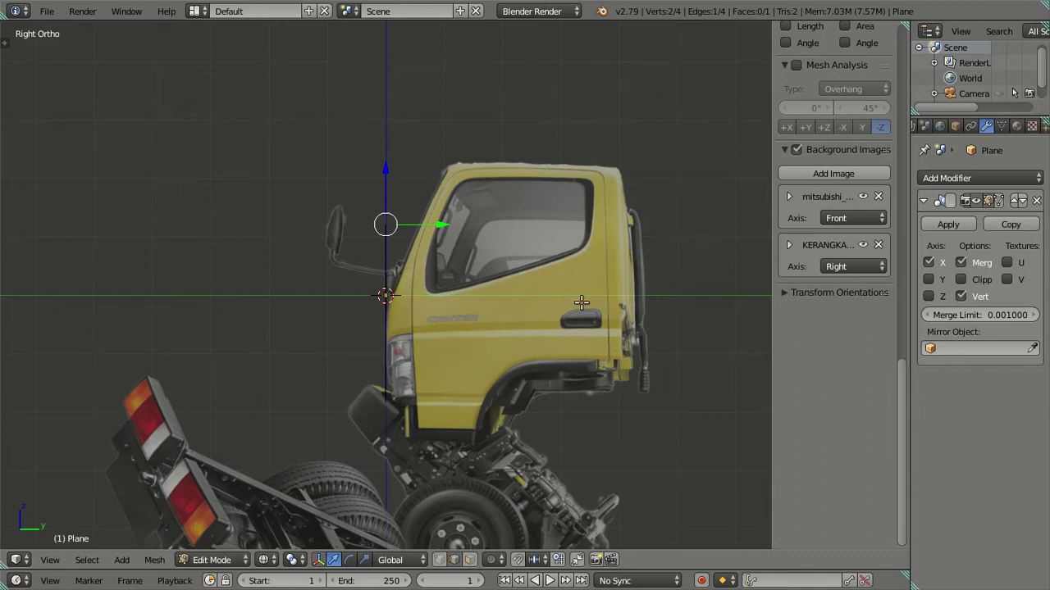
scroll(582, 303, "down", 4)
scroll(469, 284, "down", 1)
scroll(466, 280, "up", 3)
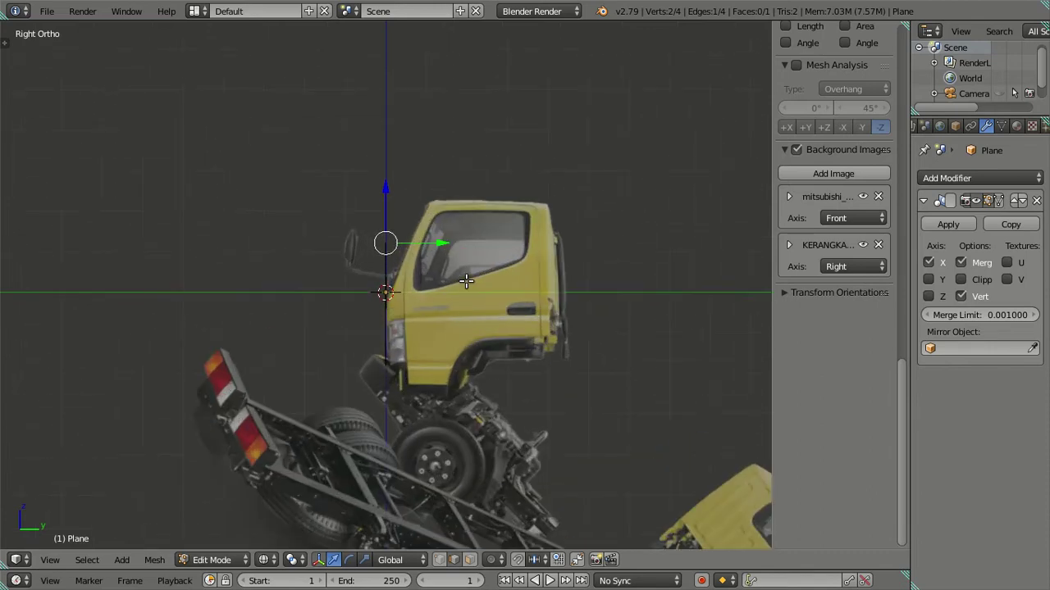
scroll(468, 246, "up", 4)
scroll(452, 288, "up", 2)
scroll(384, 287, "up", 2)
scroll(384, 287, "down", 3)
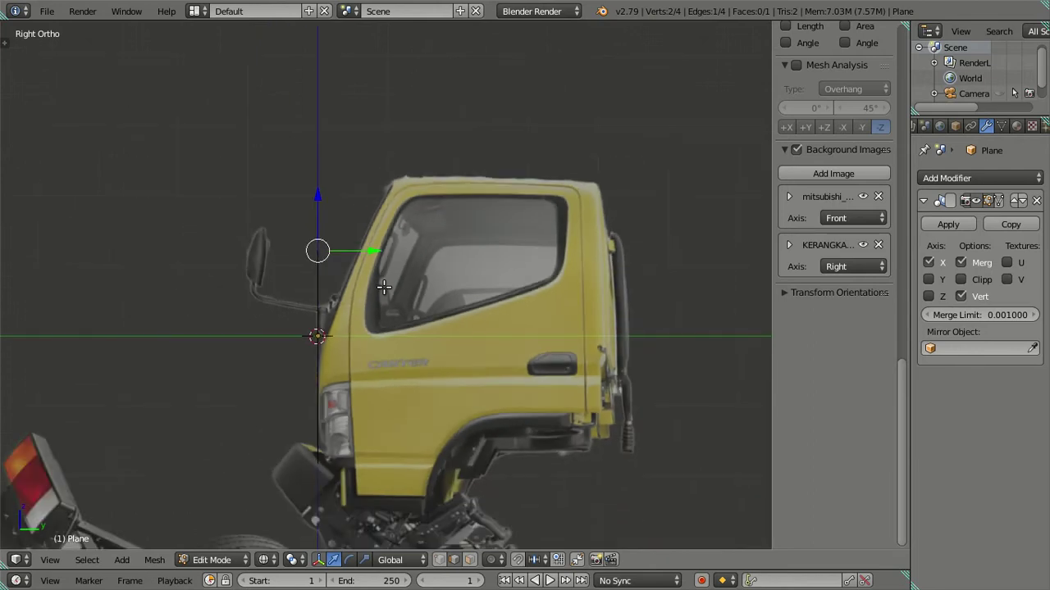
- Add a background image slot and select maxresfbgddefault.jpg from the Desktop thumbnails
scroll(404, 253, "down", 1)
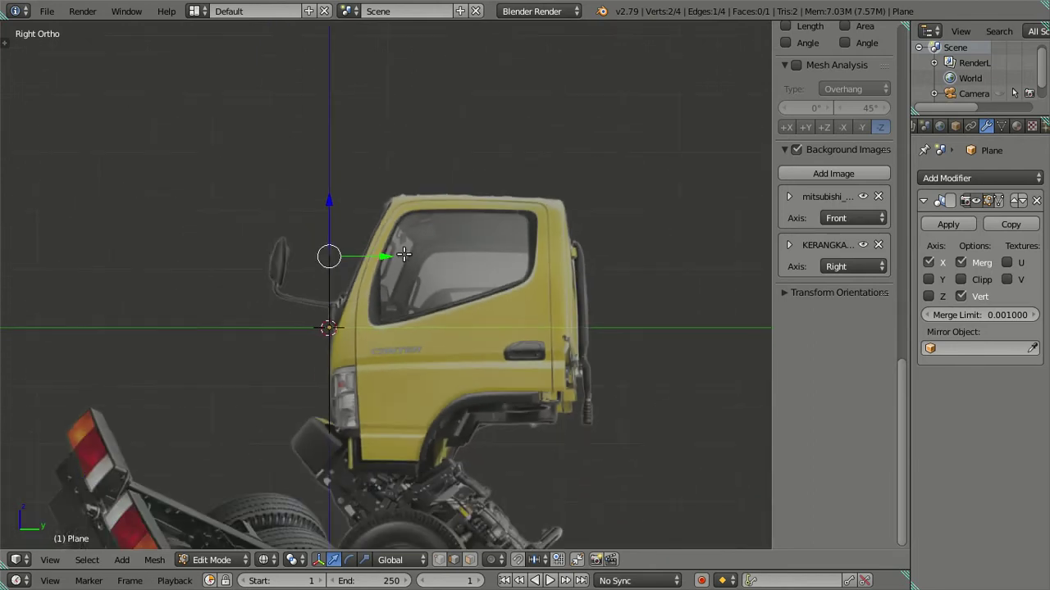
left_click(790, 175)
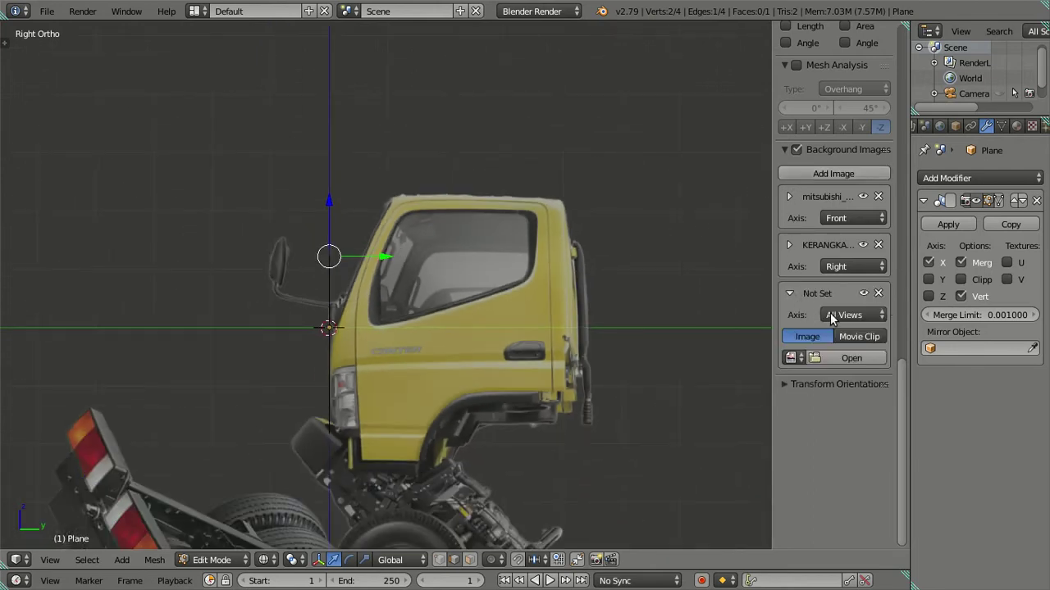
left_click(833, 358)
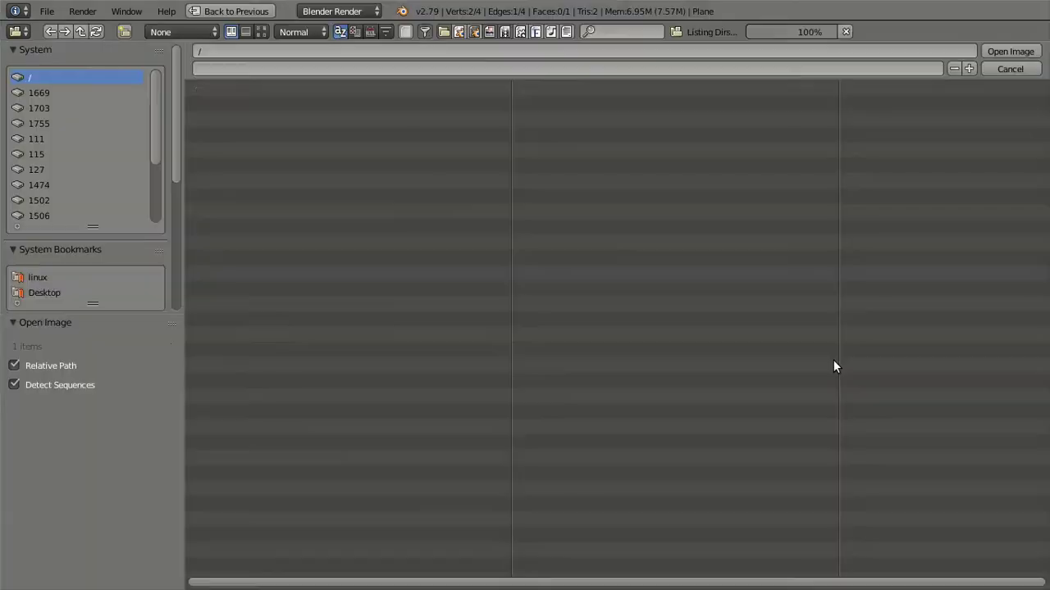
left_click(37, 277)
left_click(39, 293)
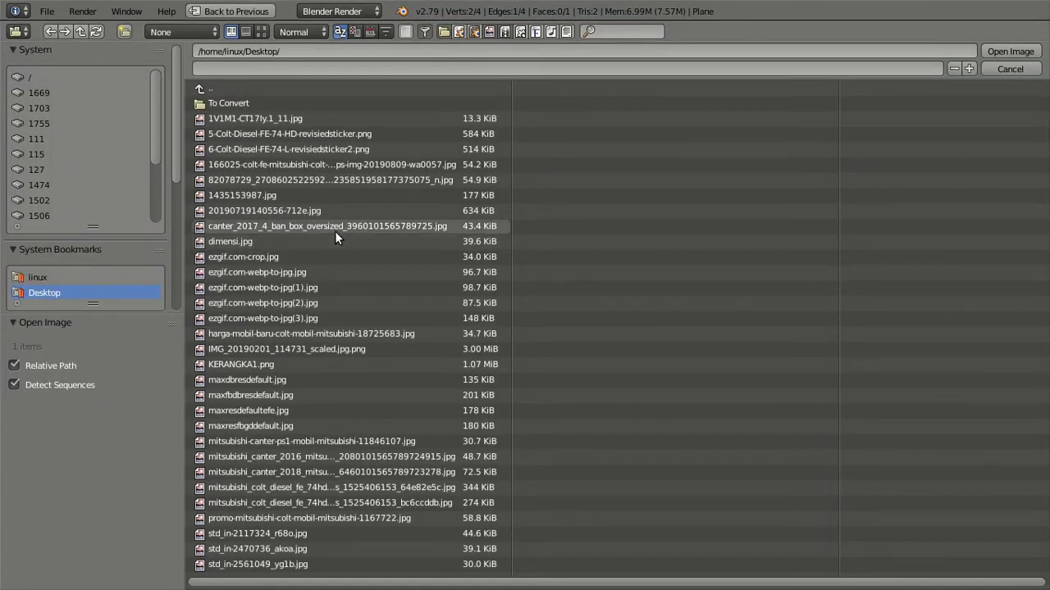
left_click(263, 30)
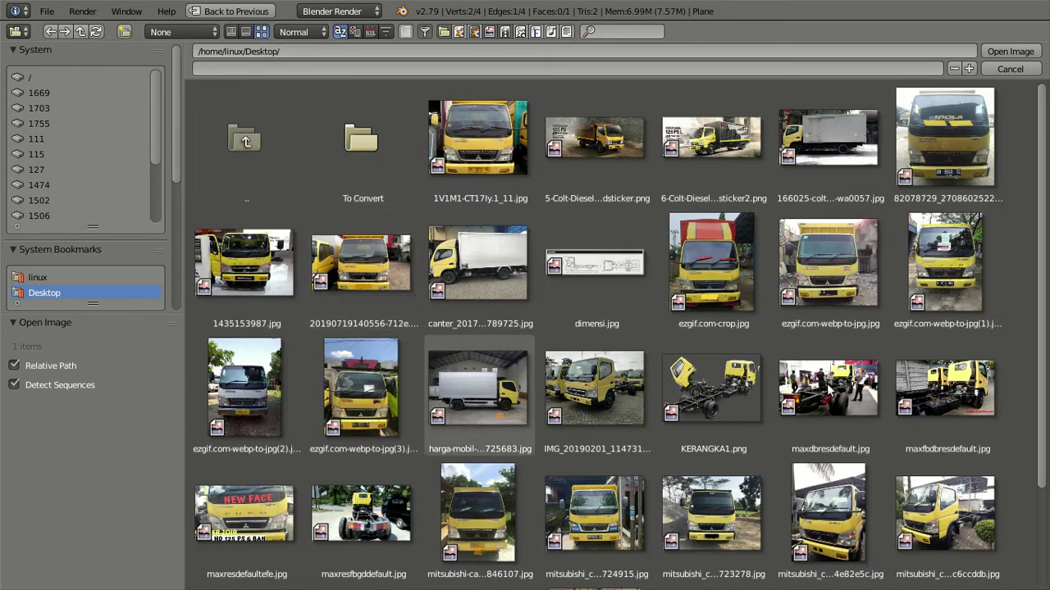
scroll(587, 295, "down", 3)
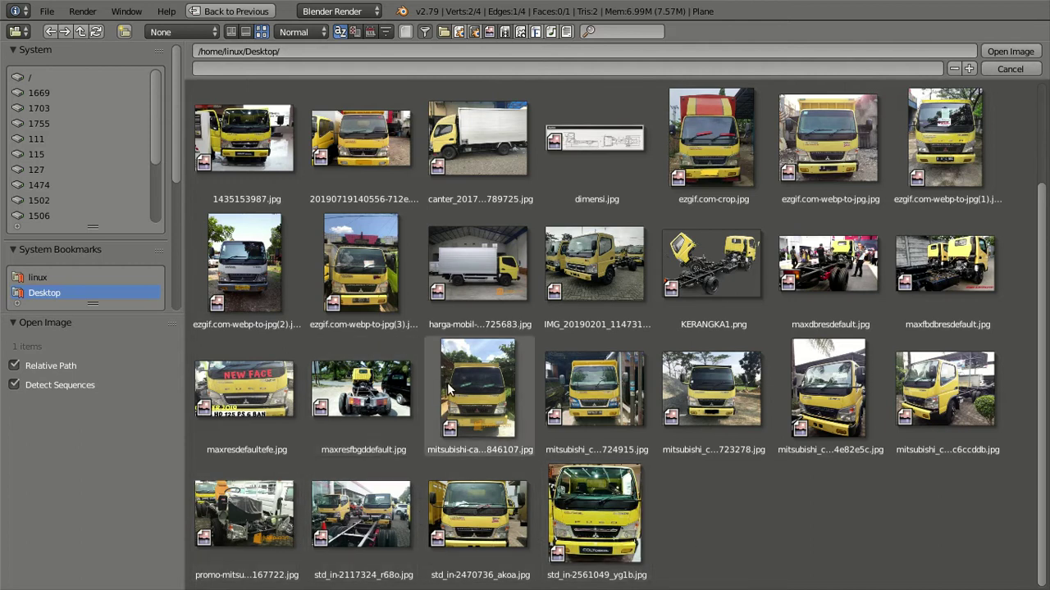
left_click(379, 395)
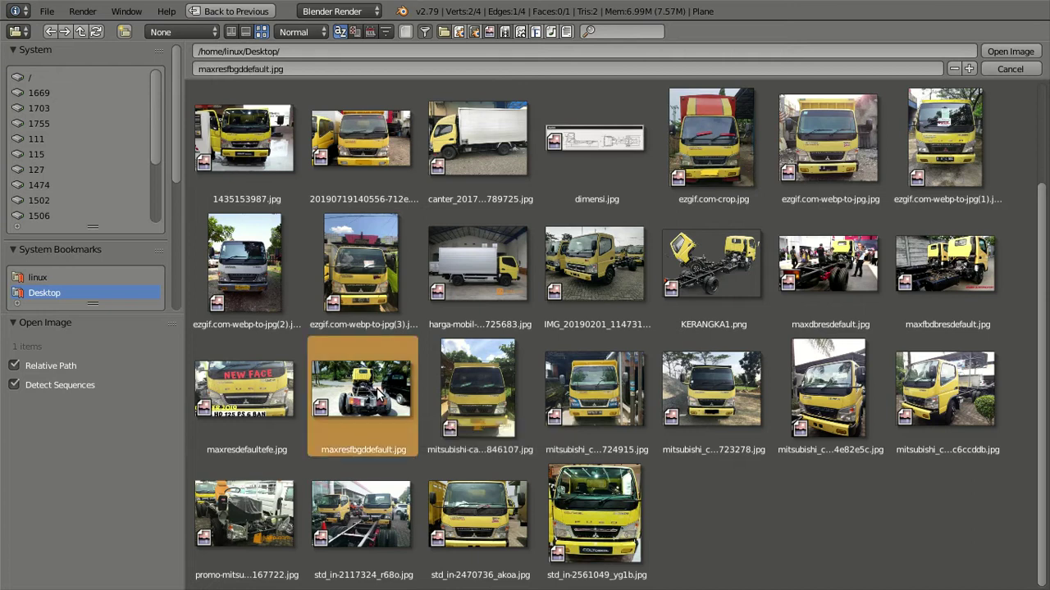
- Load maxresfbgddefault.jpg as a background and set its horizontal offset to -10.3
left_click(996, 50)
scroll(391, 234, "down", 5)
scroll(392, 265, "up", 2)
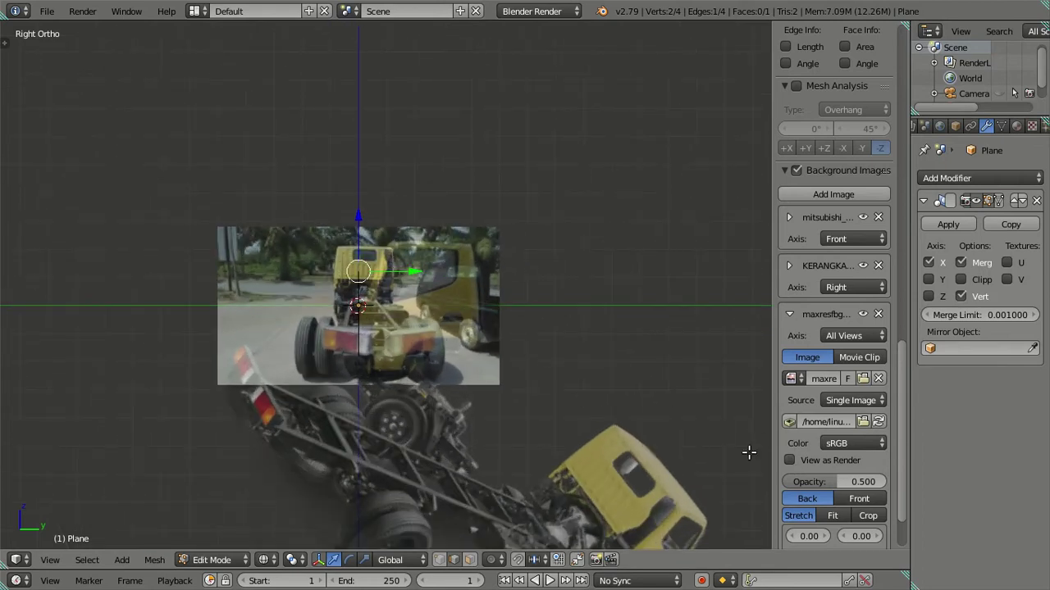
scroll(826, 401, "down", 2)
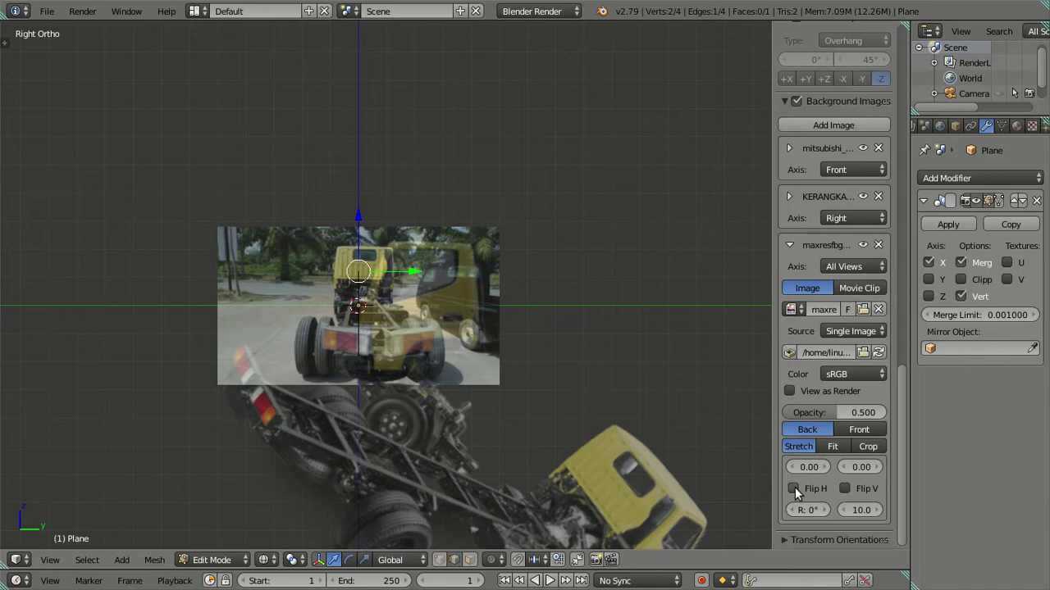
left_click_drag(809, 467, 770, 467)
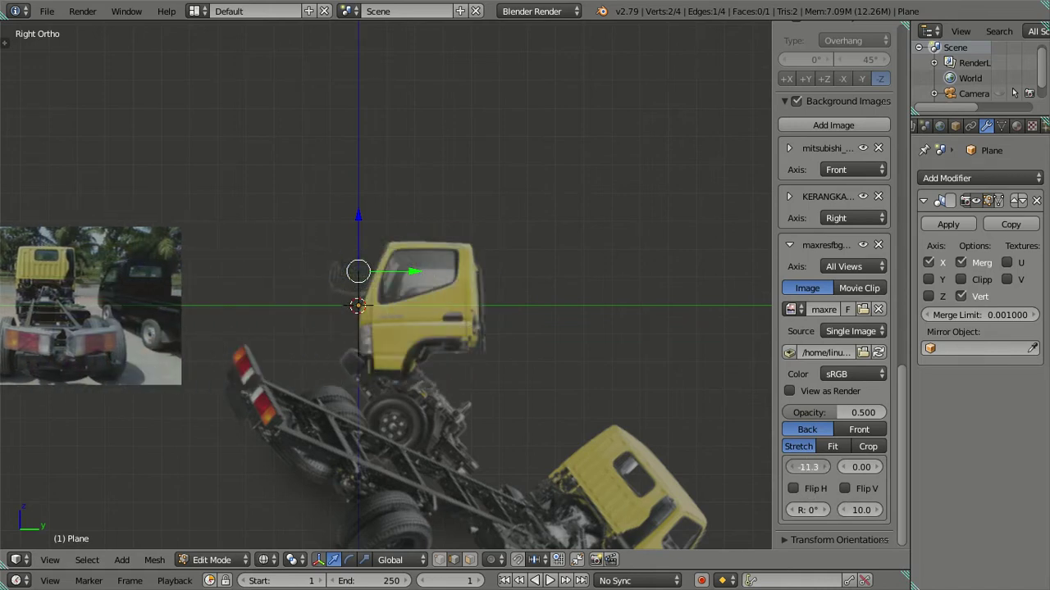
middle_click_drag(397, 342, 519, 342, "shift")
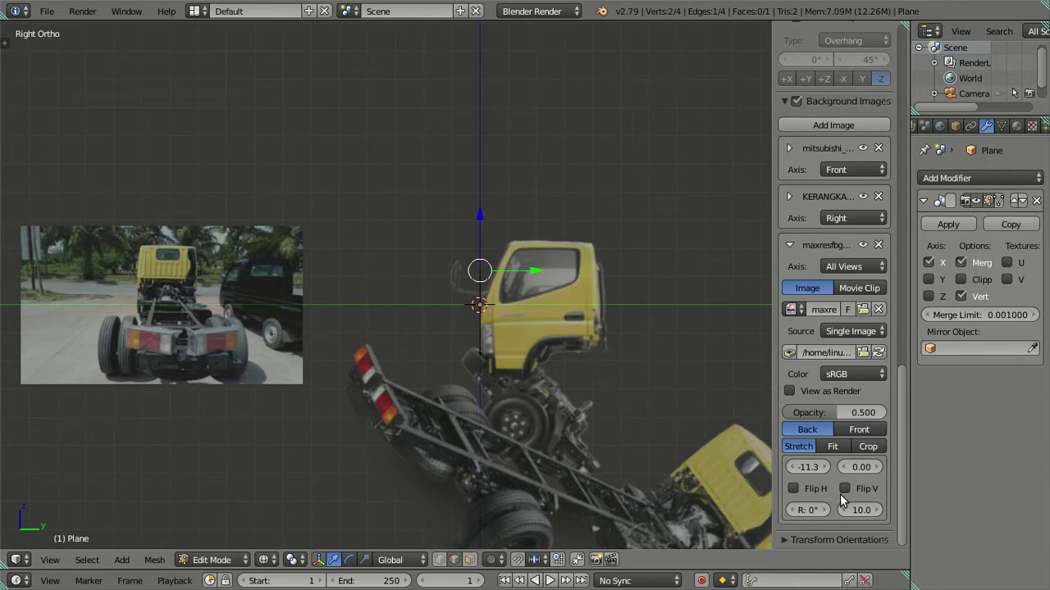
key("KP_1")
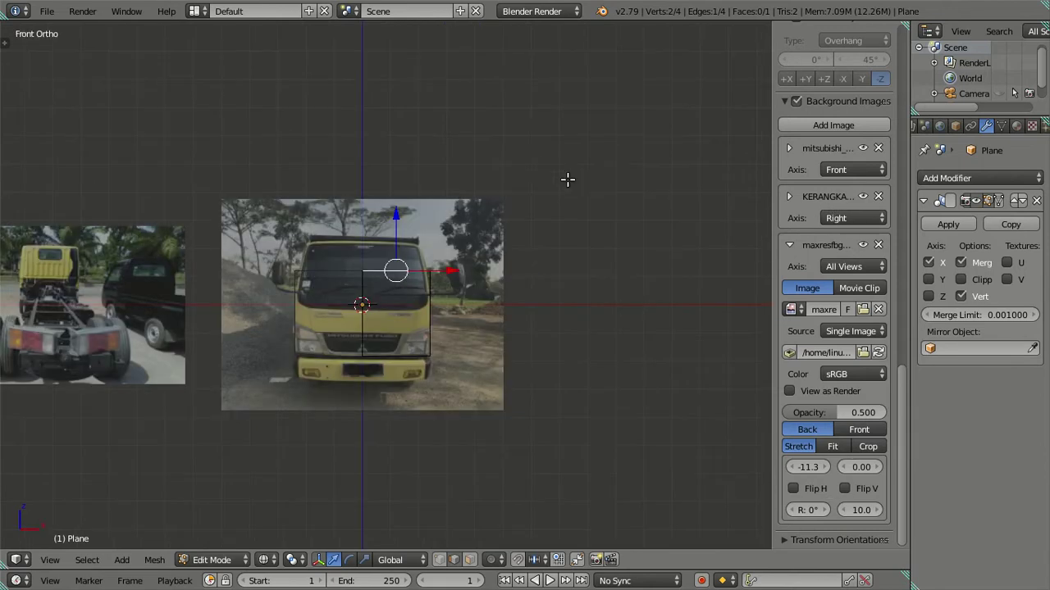
middle_click_drag(567, 179, 763, 189, "shift")
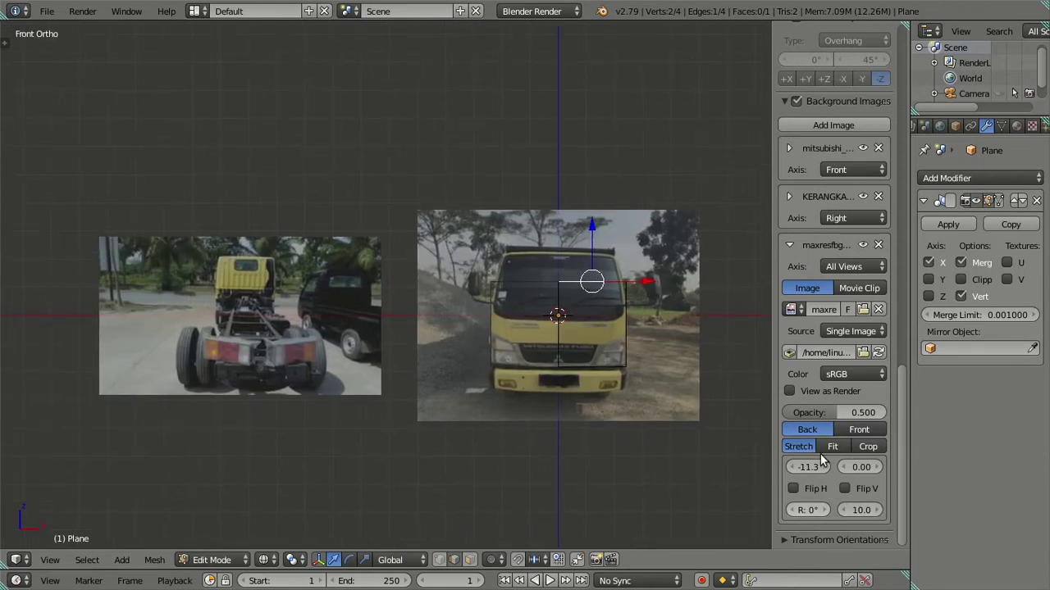
left_click(823, 466)
left_click(823, 465)
left_click(824, 466)
left_click(823, 466)
left_click(823, 465)
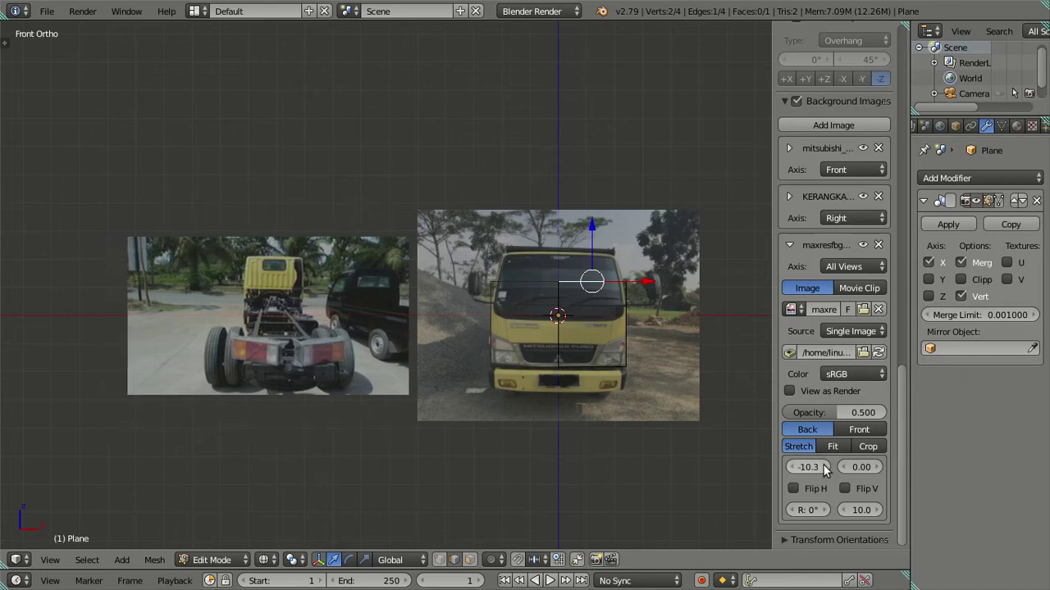
- Make the chassis photo opacity 1.0, limit it to Front view, and add an empty slot
left_click_drag(831, 413, 882, 413)
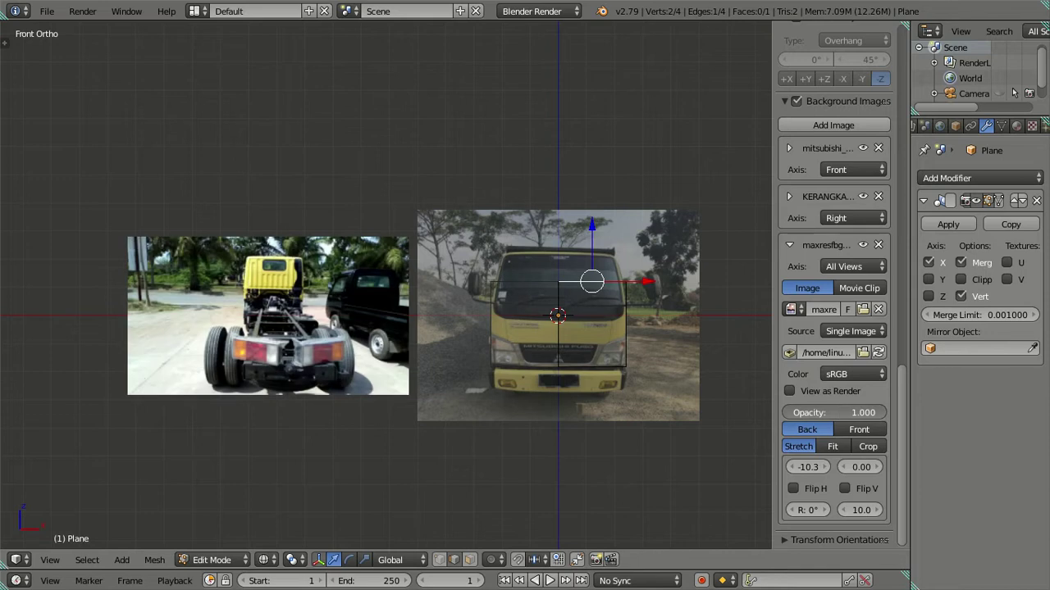
scroll(122, 246, "up", 2)
scroll(246, 287, "up", 2)
scroll(358, 326, "up", 2)
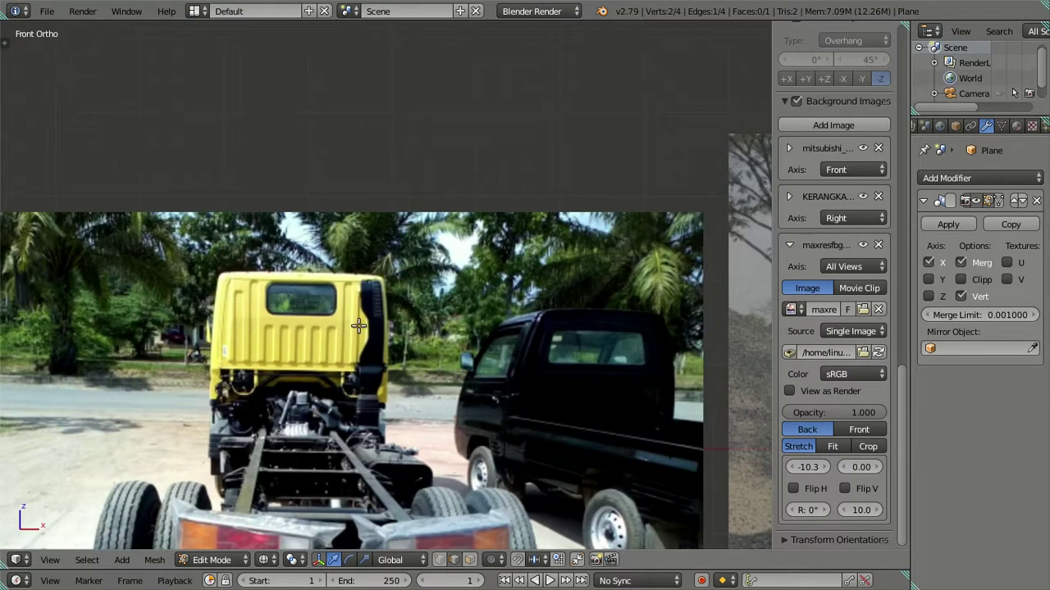
scroll(359, 325, "up", 3)
scroll(354, 326, "down", 3)
scroll(492, 361, "down", 2)
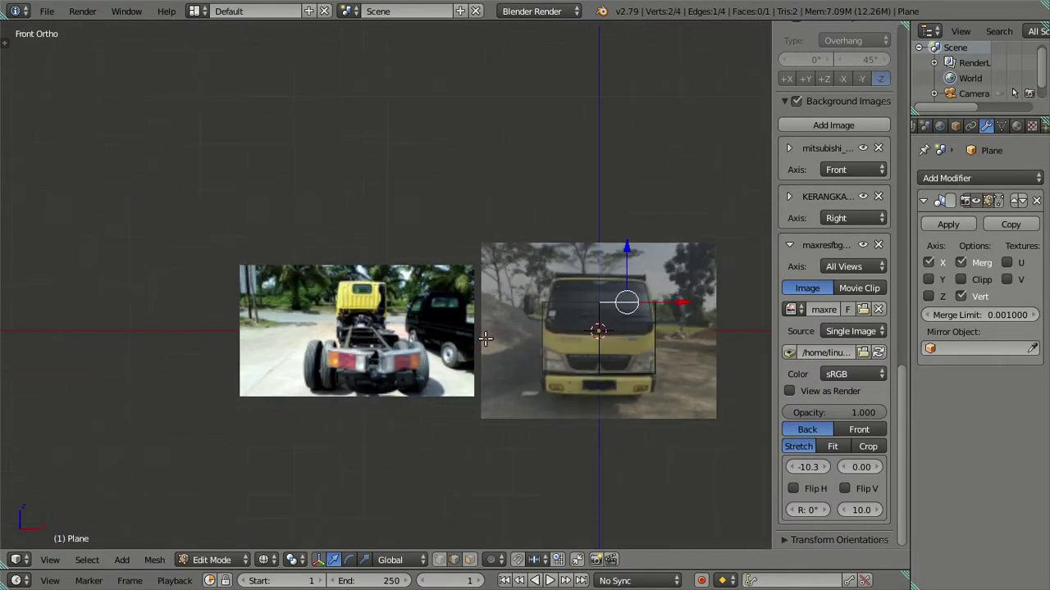
scroll(643, 406, "down", 1)
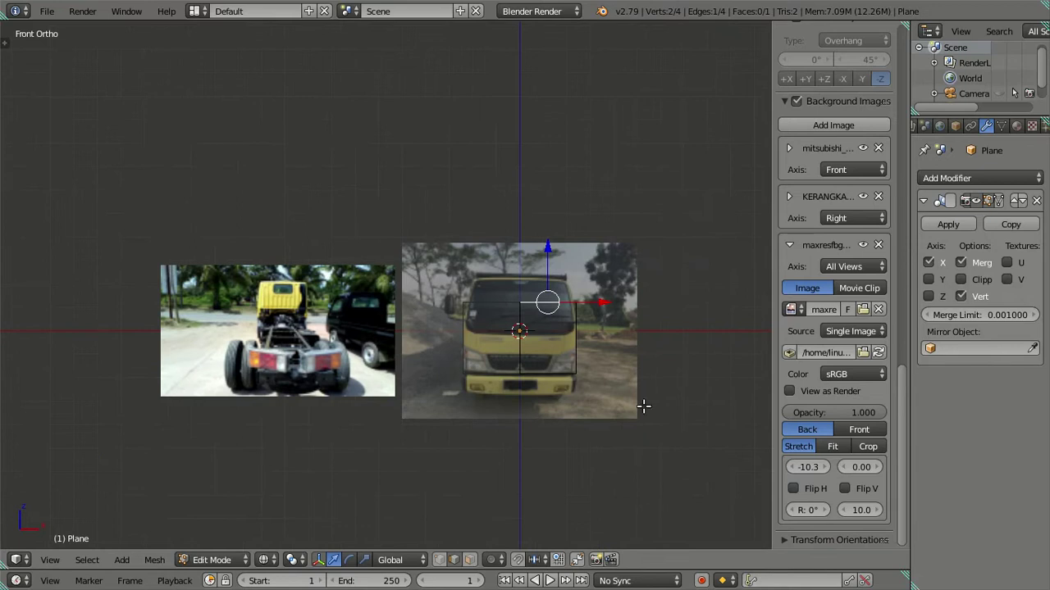
left_click(788, 246)
scroll(573, 264, "down", 1)
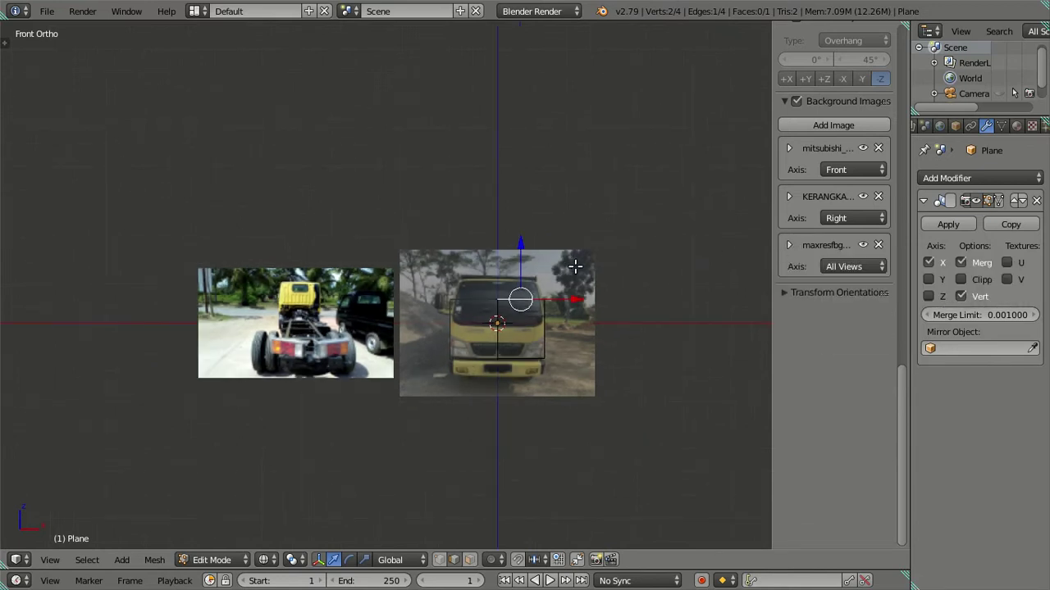
left_click(831, 263)
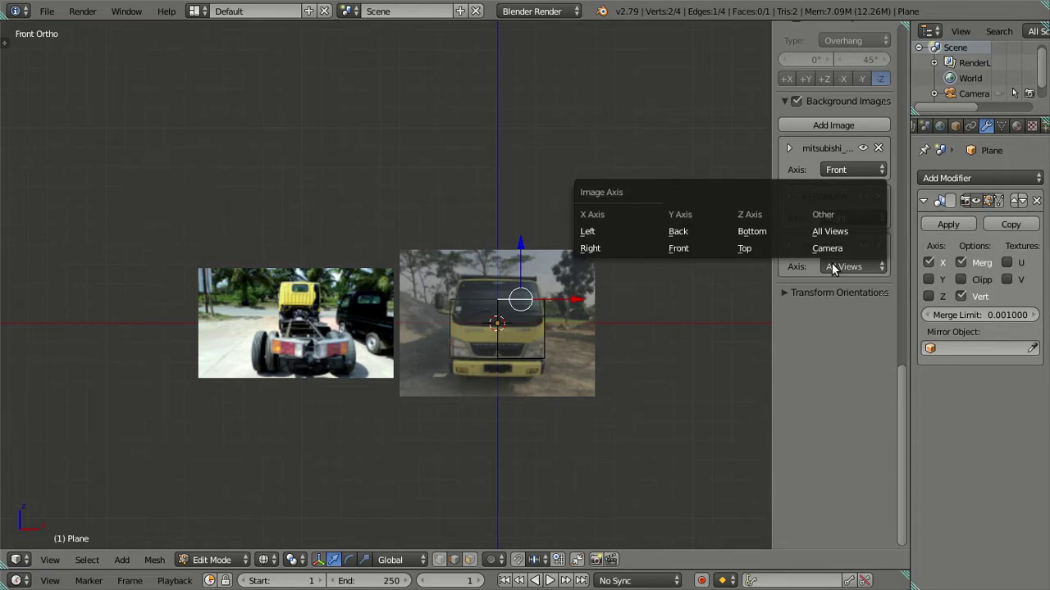
left_click(702, 247)
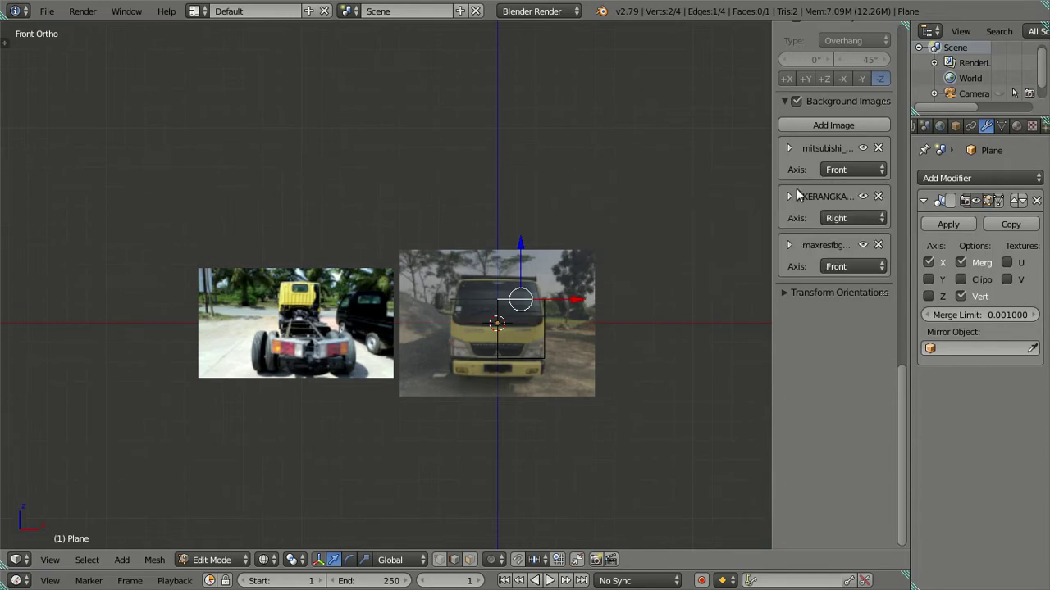
left_click(794, 123)
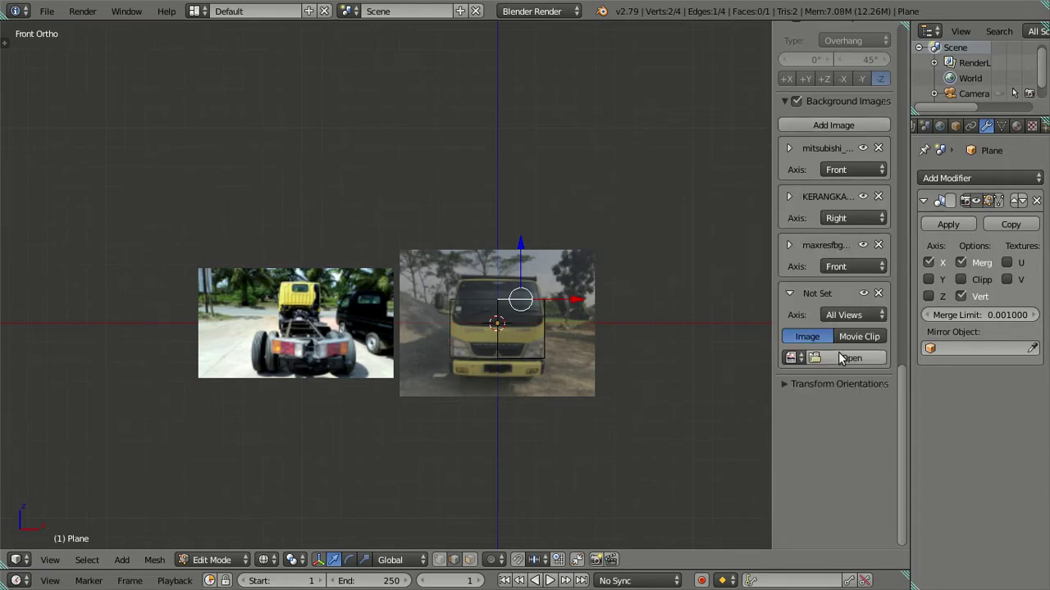
- Load 1435153987.jpg from the Desktop as the new background image
left_click(841, 359)
left_click(39, 293)
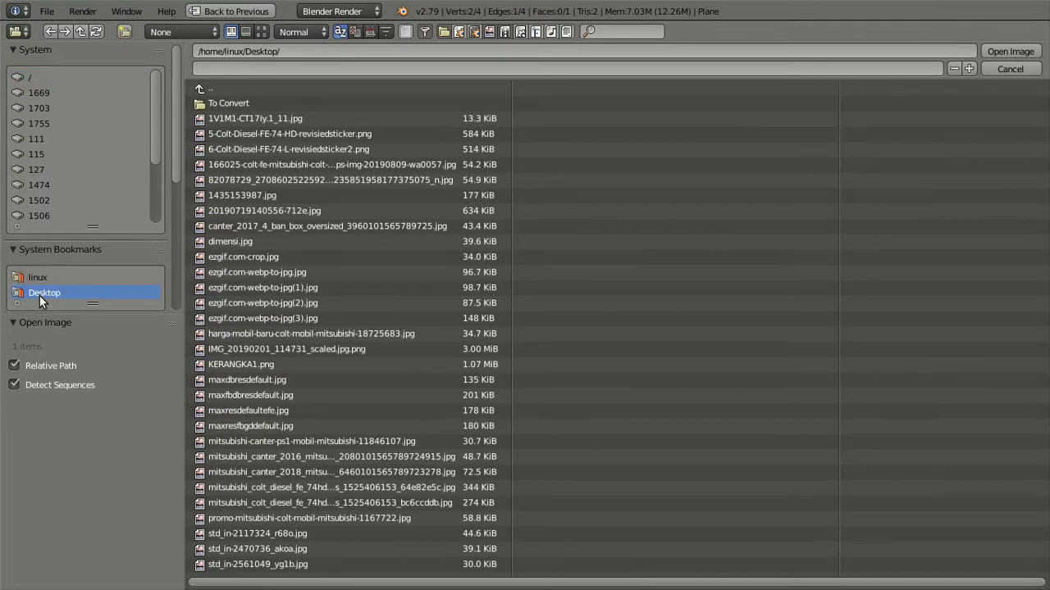
left_click(262, 32)
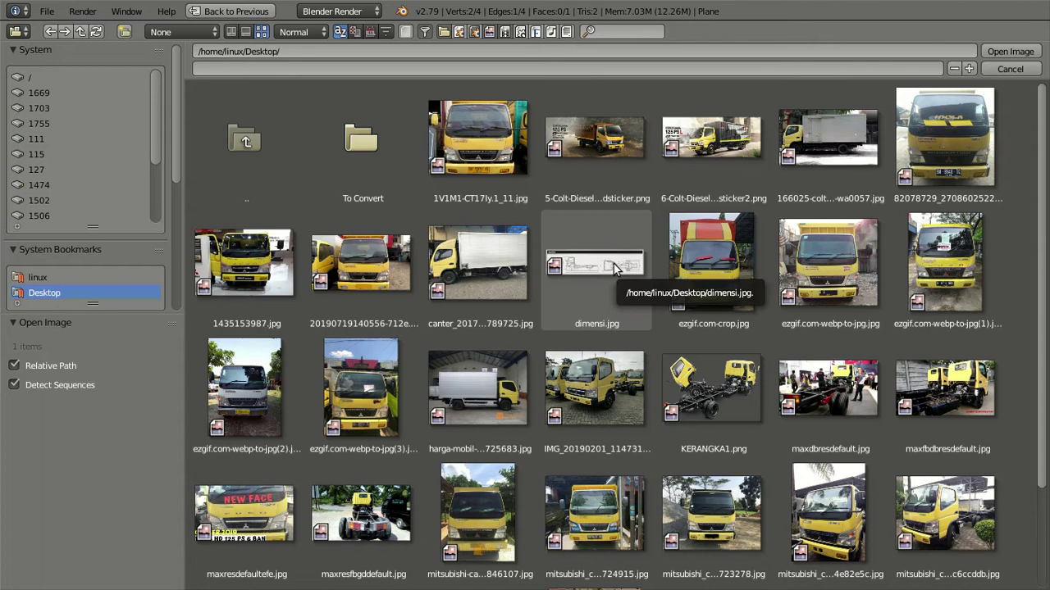
left_click(258, 261)
left_click(1010, 51)
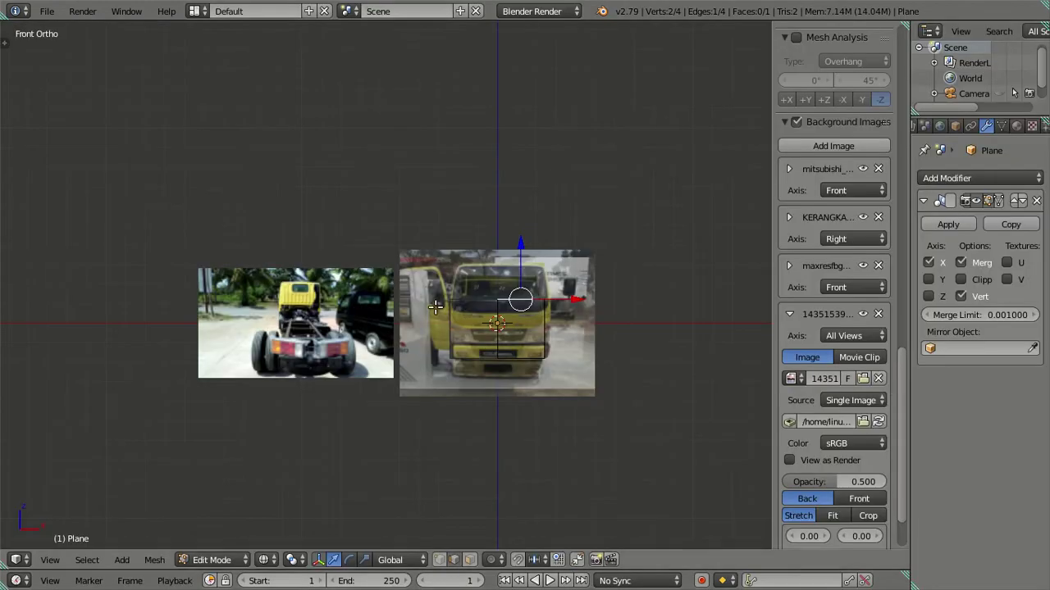
- Give the truck-front photo opacity 1.0 and offsets X -10.3, Y 9.20
scroll(436, 307, "up", 3)
scroll(454, 267, "up", 1)
scroll(850, 438, "down", 2)
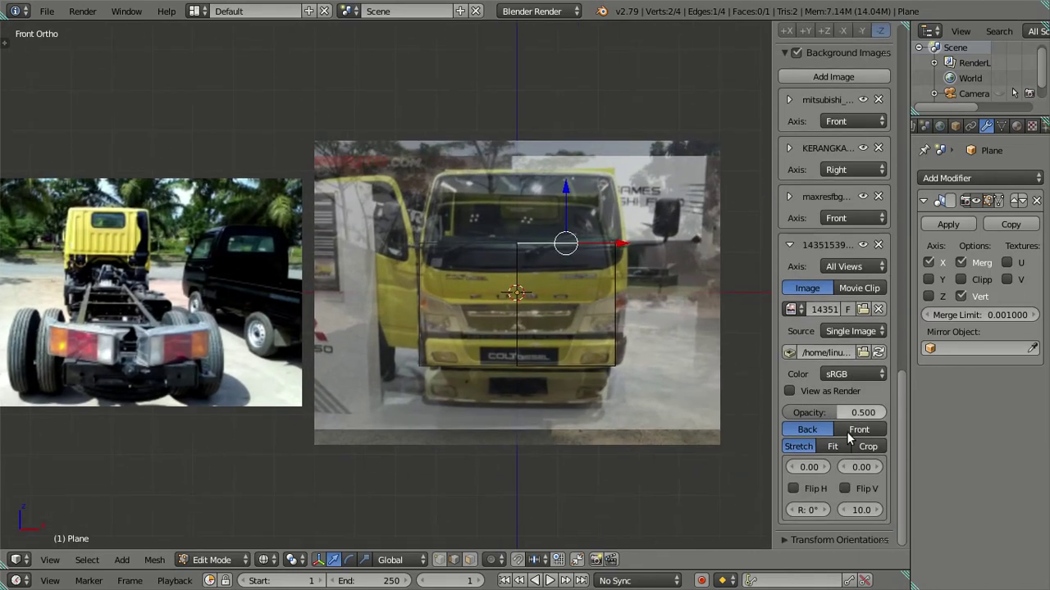
left_click_drag(833, 412, 884, 412)
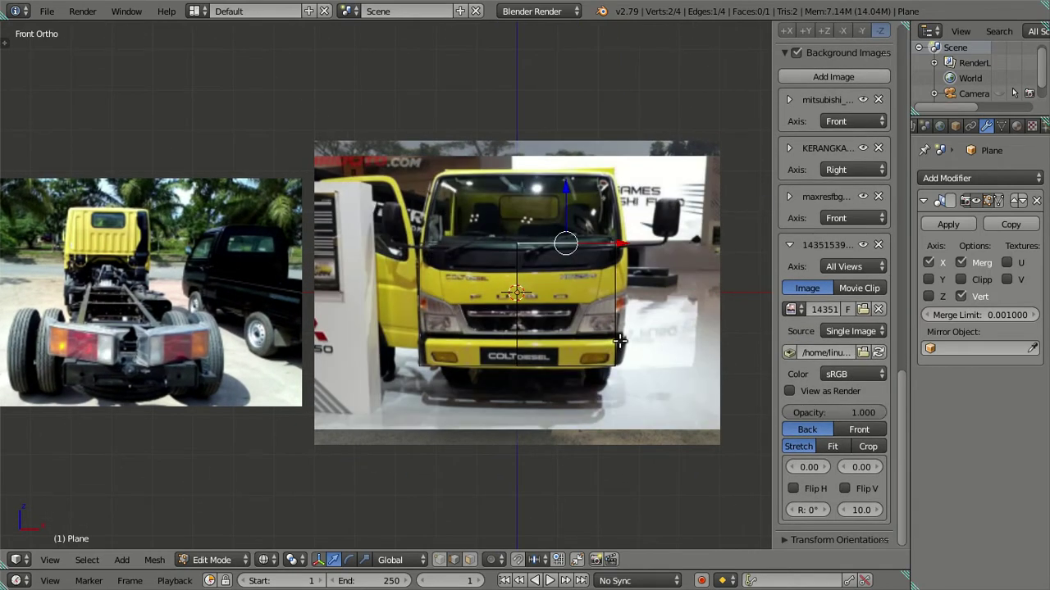
scroll(620, 341, "down", 3)
mouse_move(807, 467)
left_mouse_down()
mouse_move(779, 467)
mouse_move(813, 467)
left_mouse_up()
left_click(820, 470)
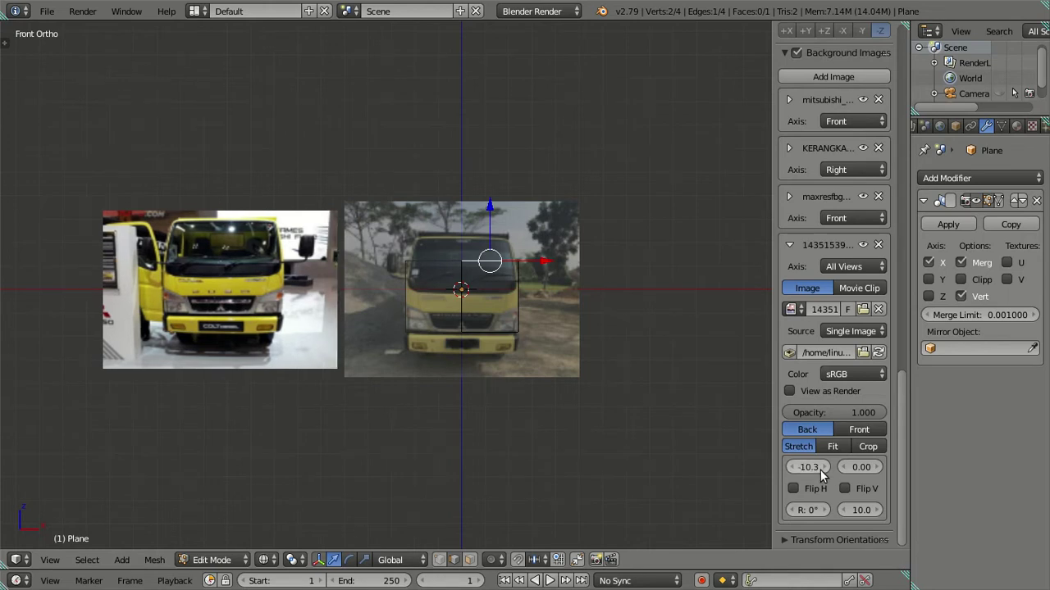
left_click(844, 468)
mouse_move(844, 468)
left_mouse_down()
mouse_move(721, 468)
mouse_move(1027, 468)
left_mouse_up()
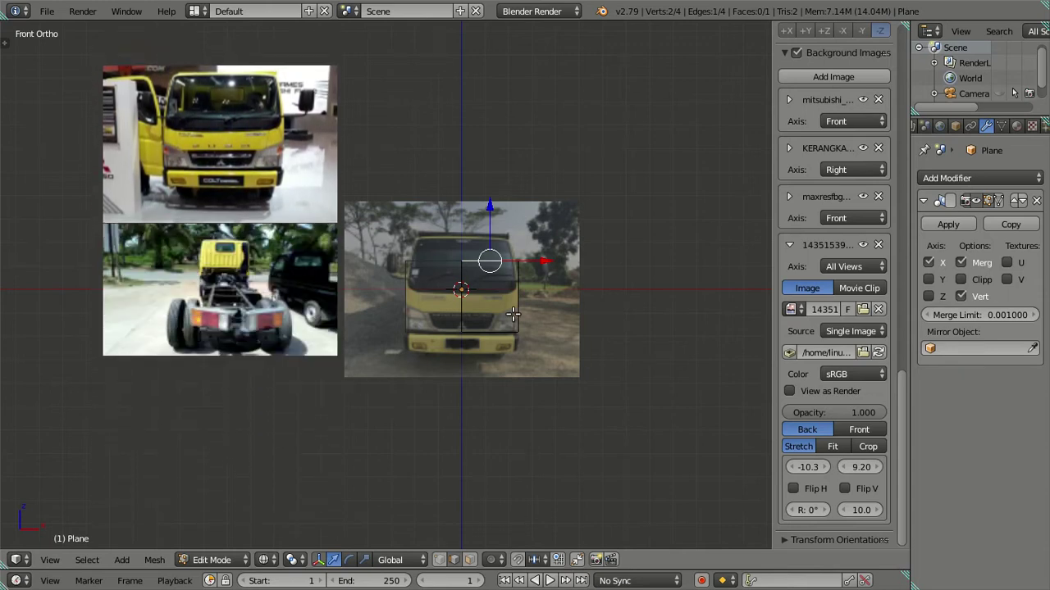
- Show the truck-front photo in Front view only and collapse its settings
scroll(457, 320, "up", 3)
scroll(458, 319, "down", 3)
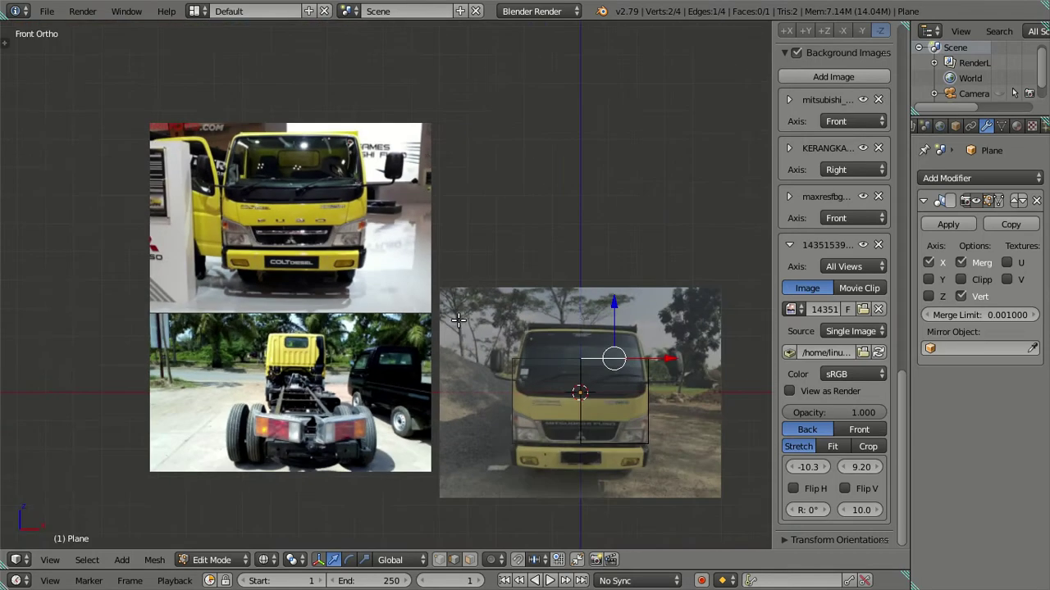
scroll(671, 394, "down", 1)
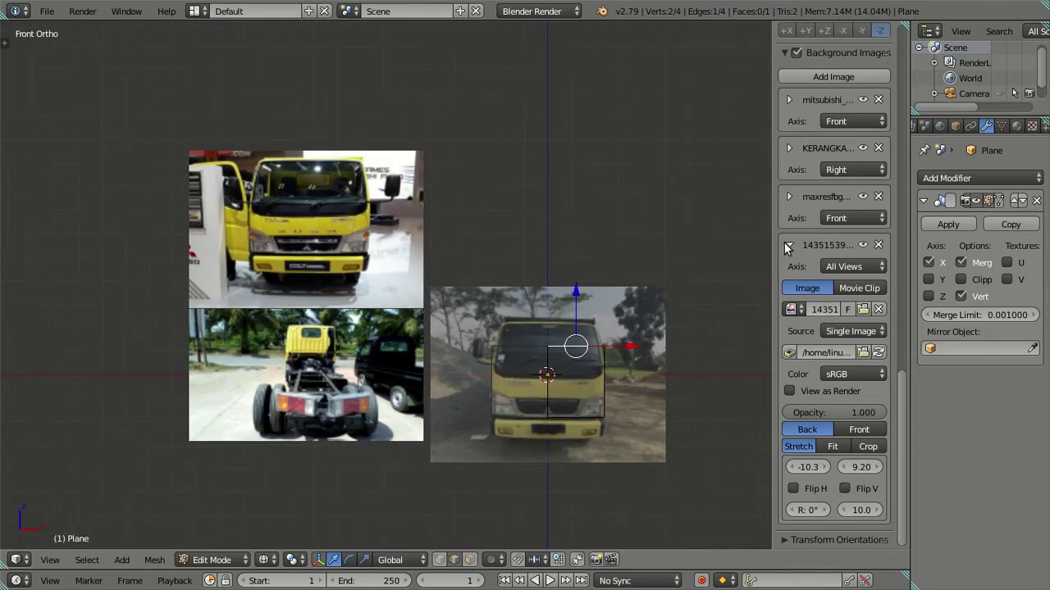
left_click(846, 266)
left_click(703, 248)
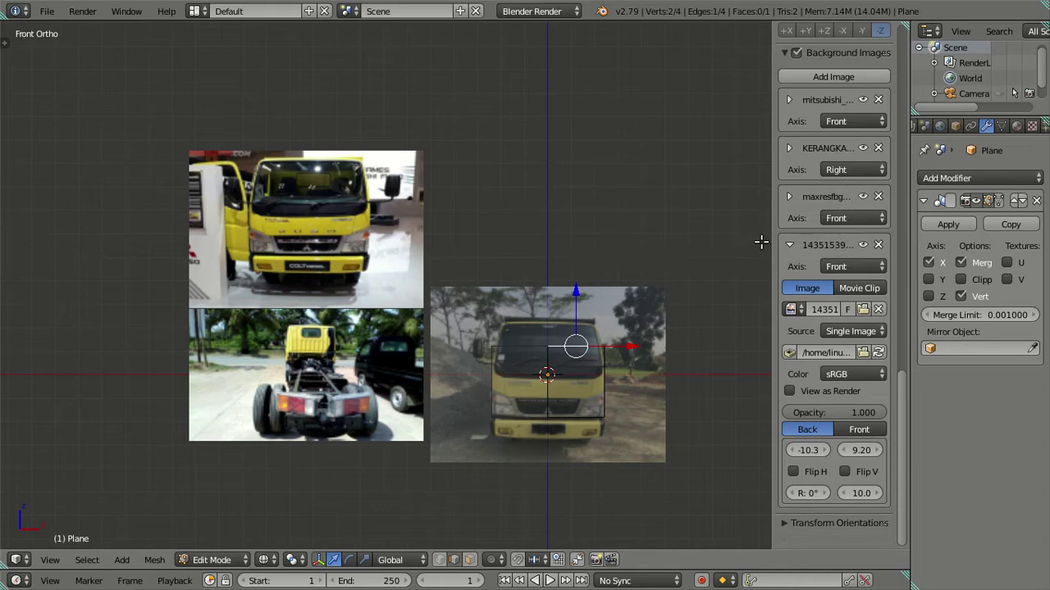
left_click(789, 245)
scroll(804, 300, "up", 5)
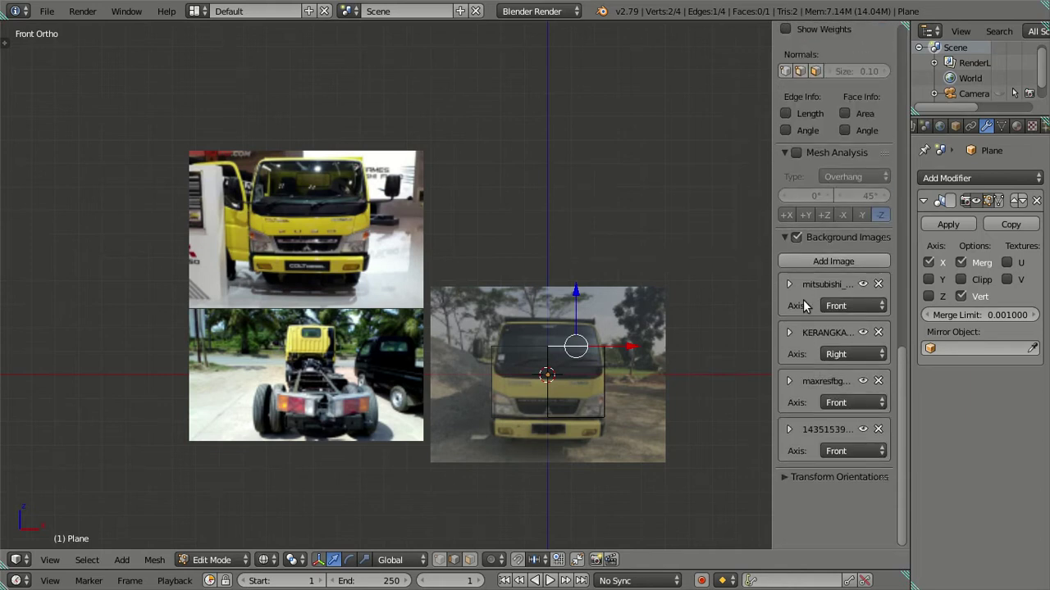
- Add a background image slot and load 1V1M1-CT17ly.1_11.jpg from the Desktop
scroll(628, 312, "down", 2)
scroll(533, 312, "down", 2)
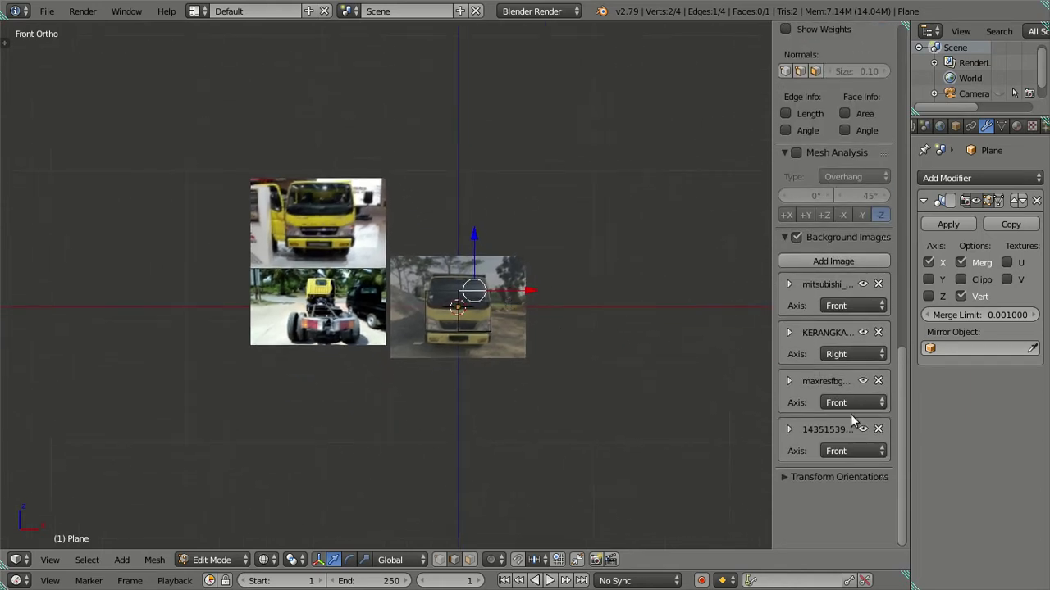
left_click(818, 260)
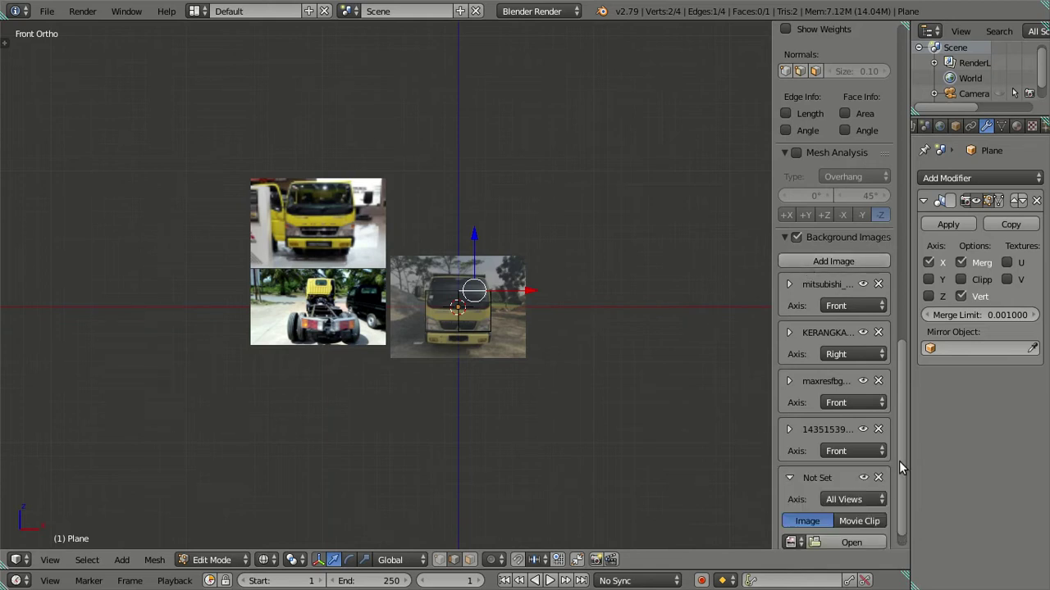
scroll(843, 475, "down", 1)
left_click(847, 517)
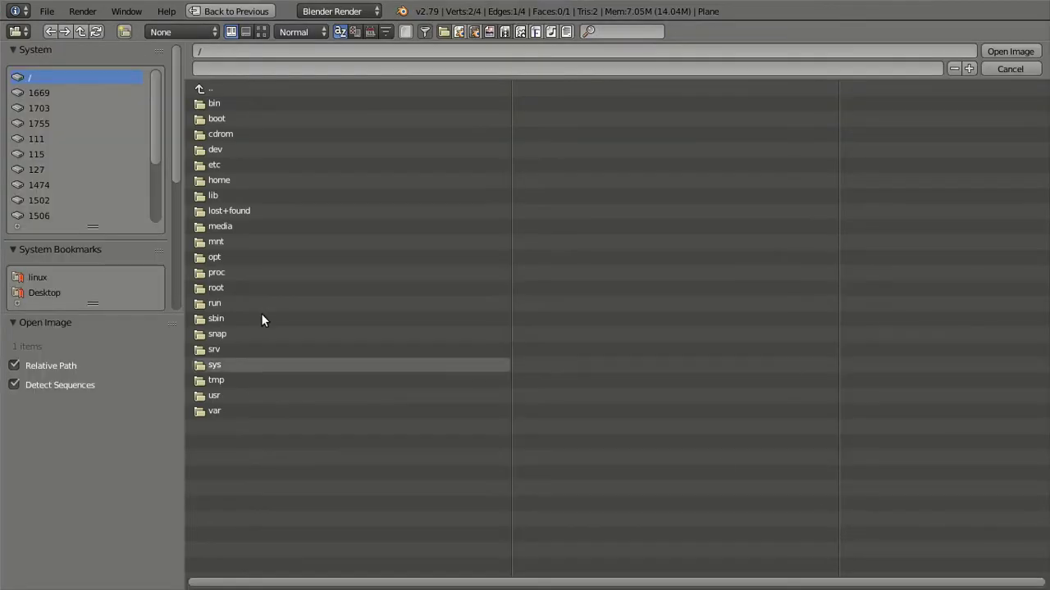
left_click(74, 292)
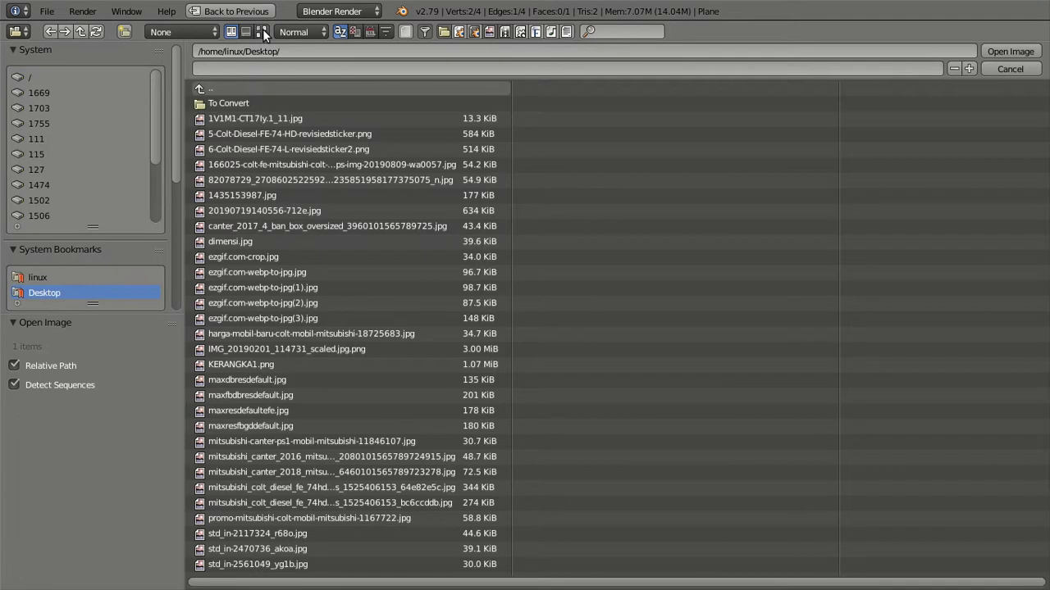
left_click(262, 33)
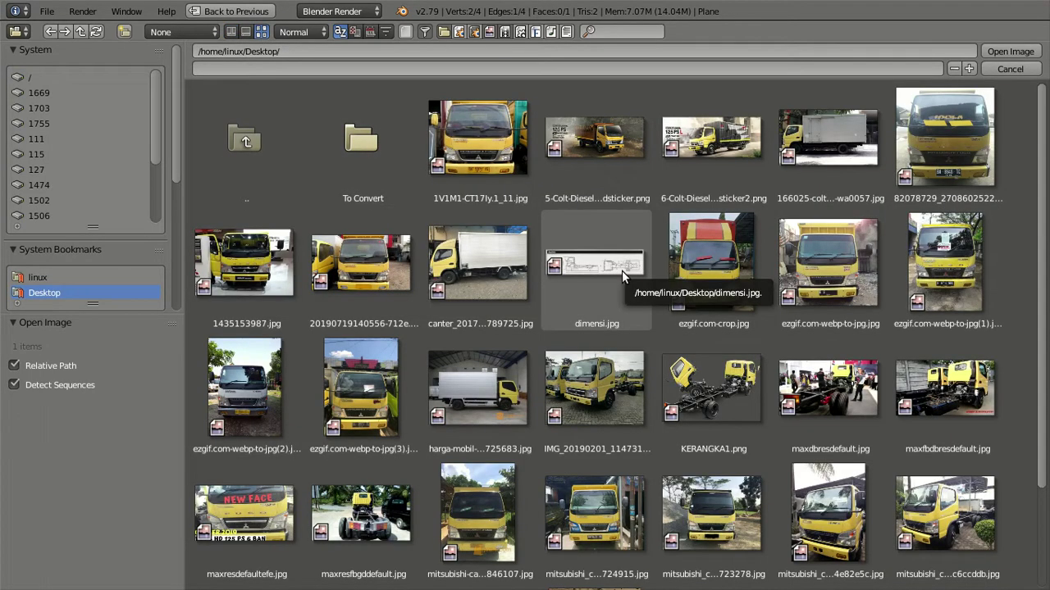
left_click(490, 139)
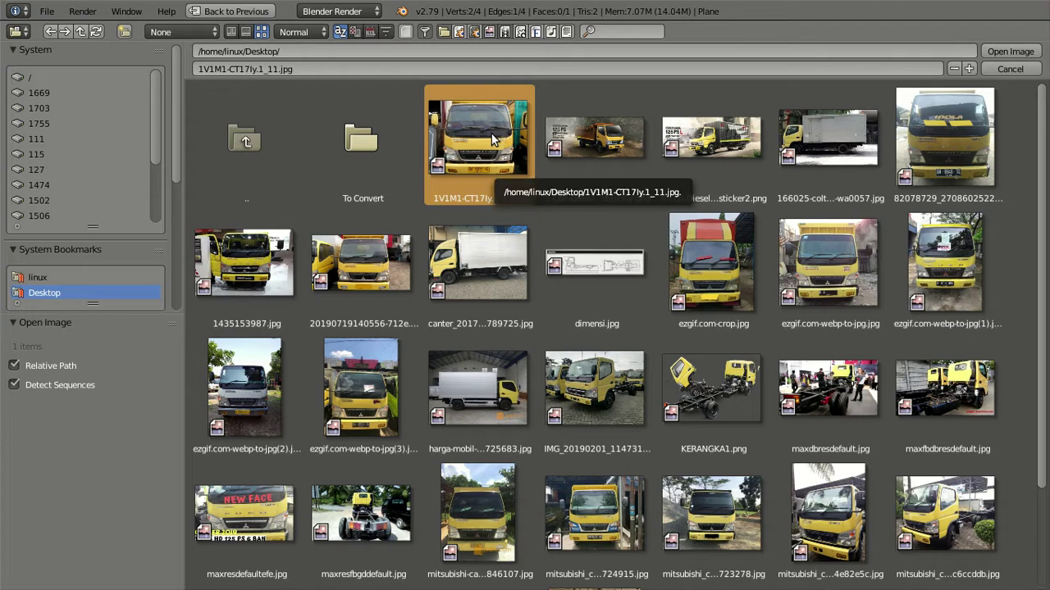
left_click(996, 52)
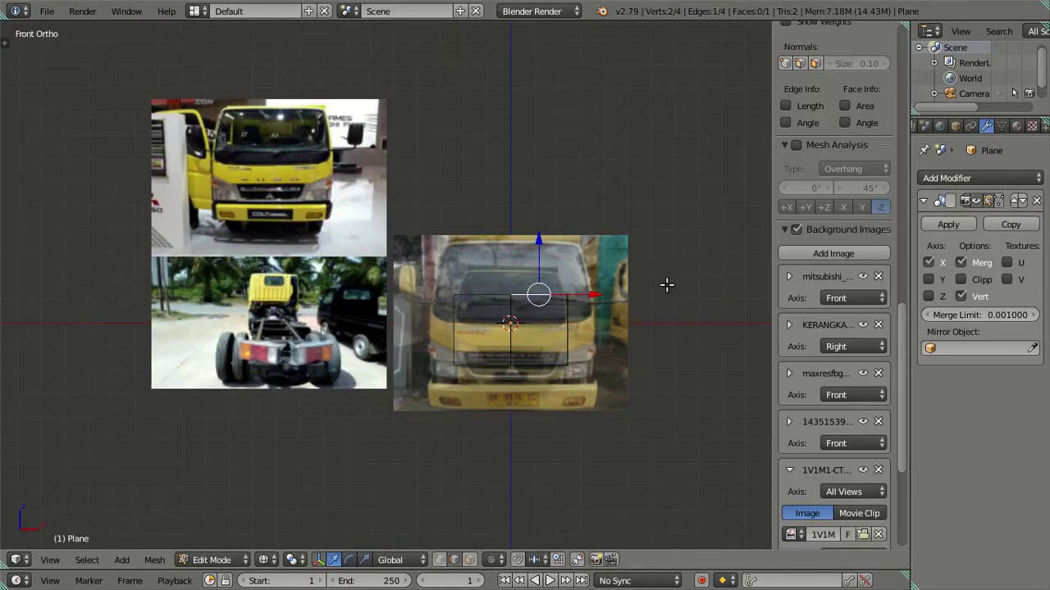
- Position the new photo at offsets X -10.3, Y -8.80 below the chassis photo
scroll(666, 284, "down", 4)
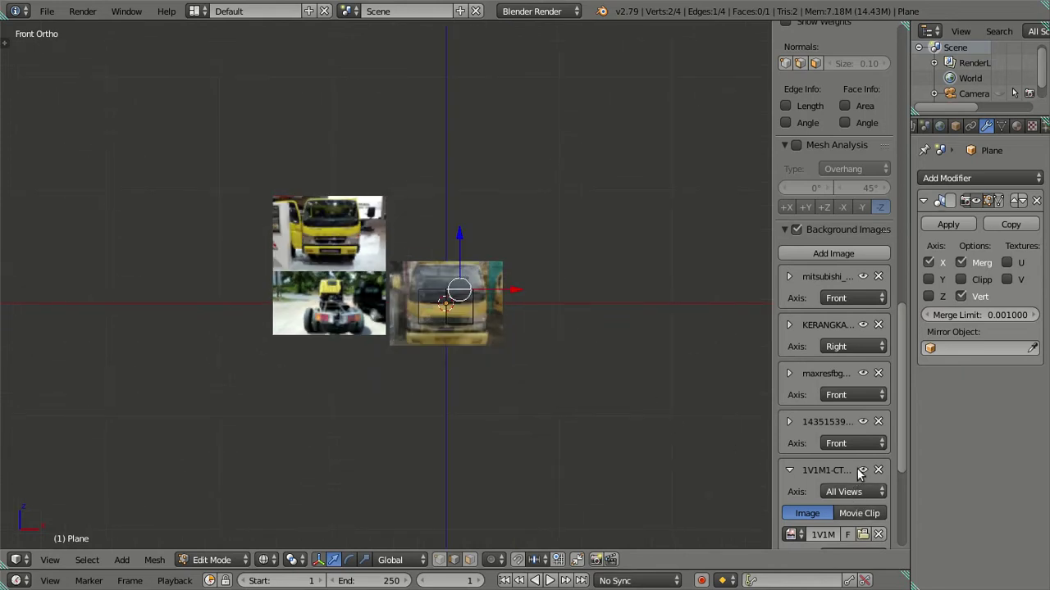
scroll(859, 475, "down", 3)
scroll(800, 492, "down", 5)
left_click_drag(808, 466, 738, 466)
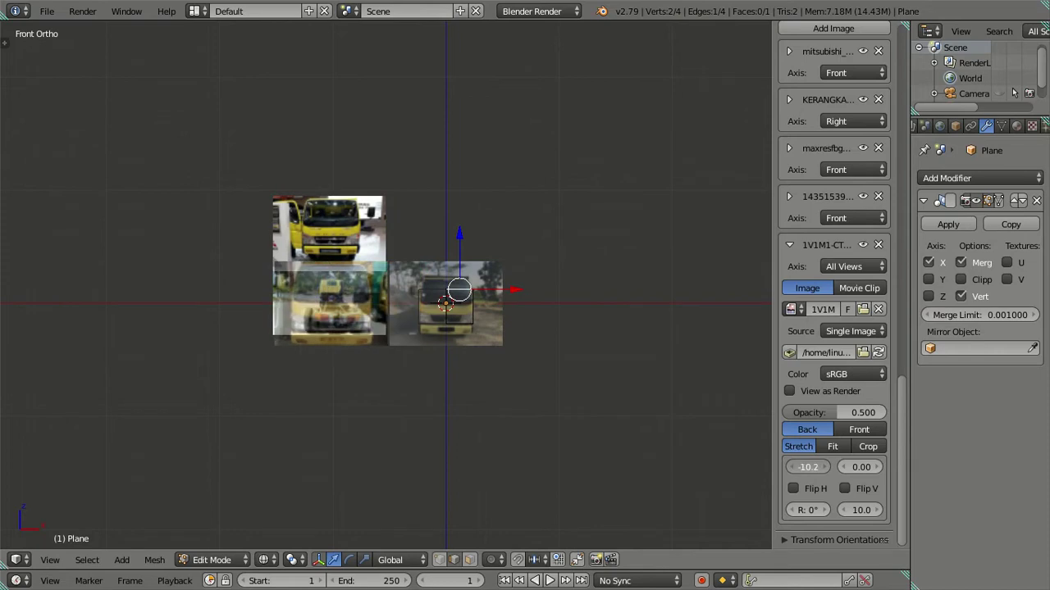
left_click(826, 468)
left_click(826, 465)
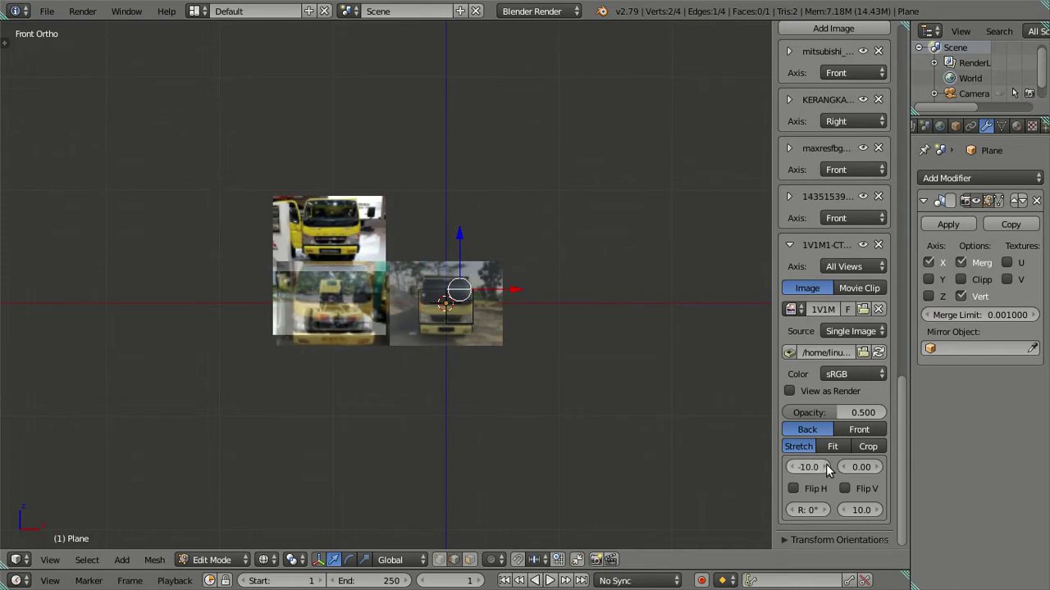
scroll(348, 317, "up", 2)
scroll(348, 317, "up", 2)
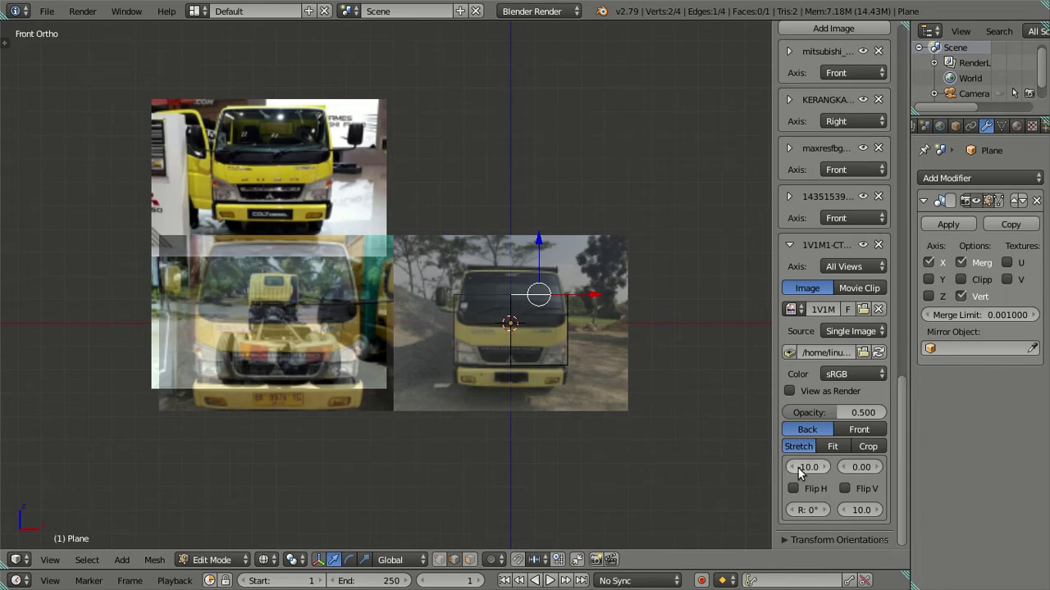
mouse_move(809, 467)
left_mouse_down()
mouse_move(792, 466)
mouse_move(803, 467)
left_mouse_up()
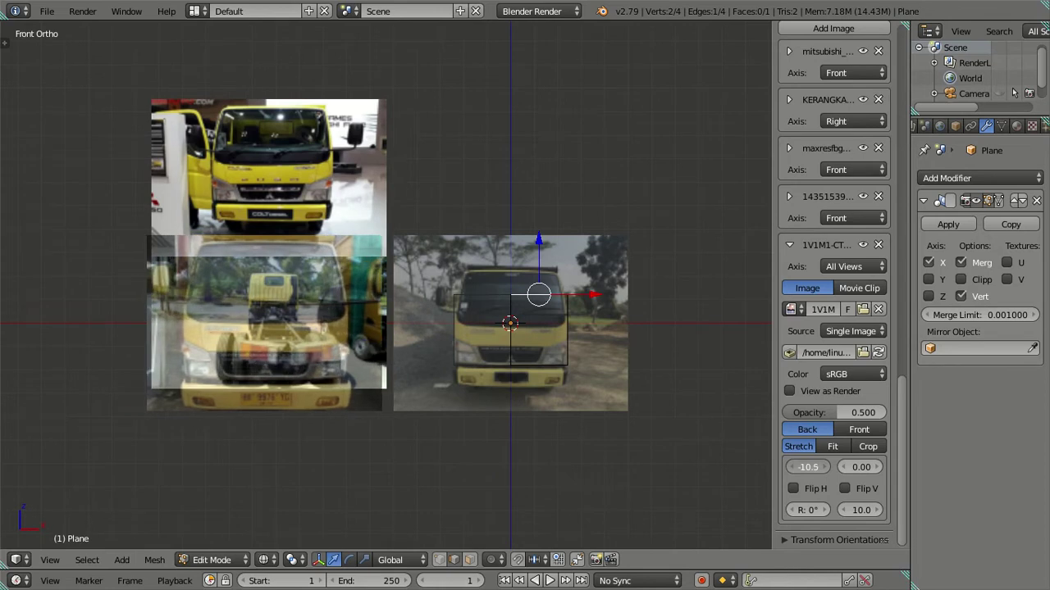
left_click(824, 467)
left_click(825, 466)
left_click_drag(845, 470, 755, 470)
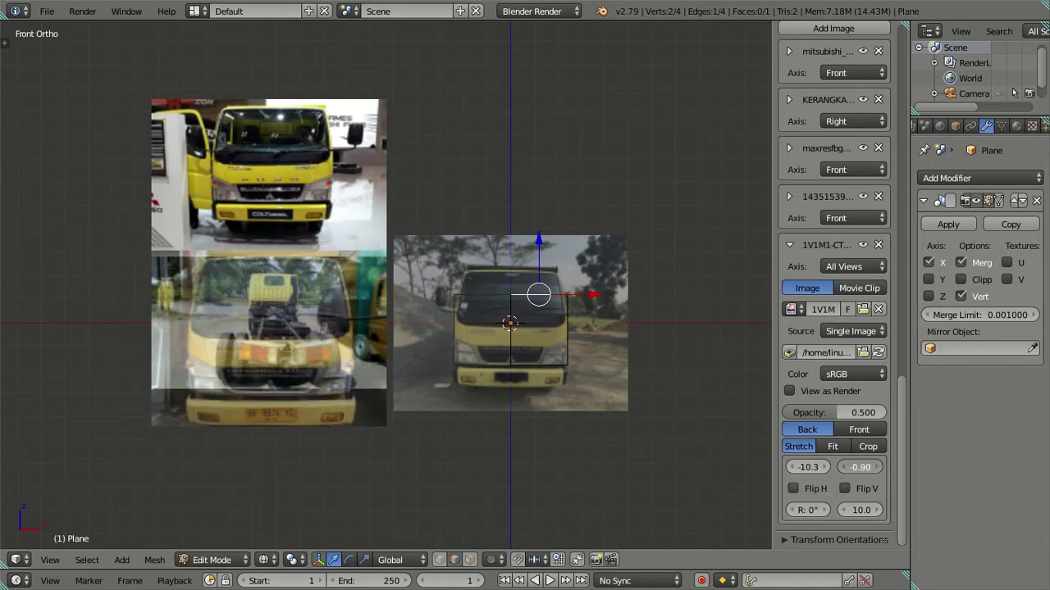
left_click_drag(860, 467, 853, 467)
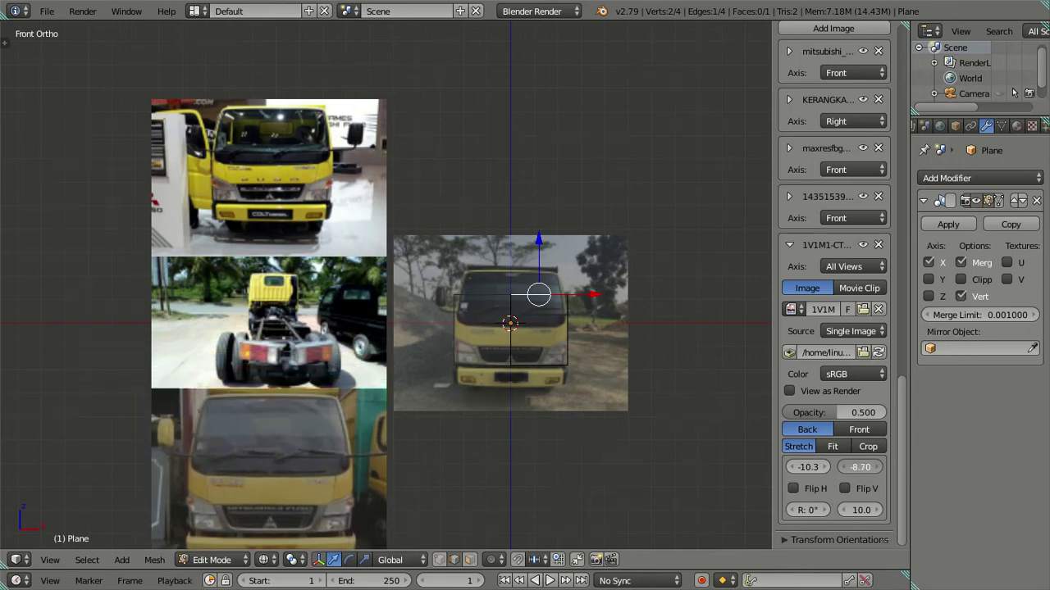
- Set the photo's opacity to 1.0 and its Axis to Front, then recentre the view
left_click_drag(834, 412, 889, 412)
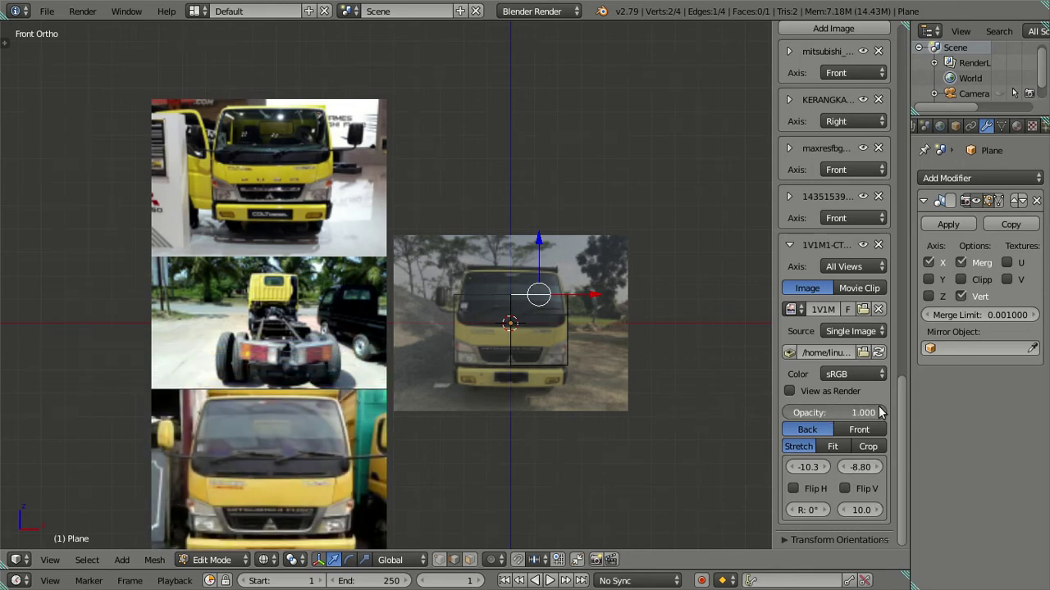
left_click(788, 245)
left_click(788, 245)
left_click(788, 245)
left_click(837, 266)
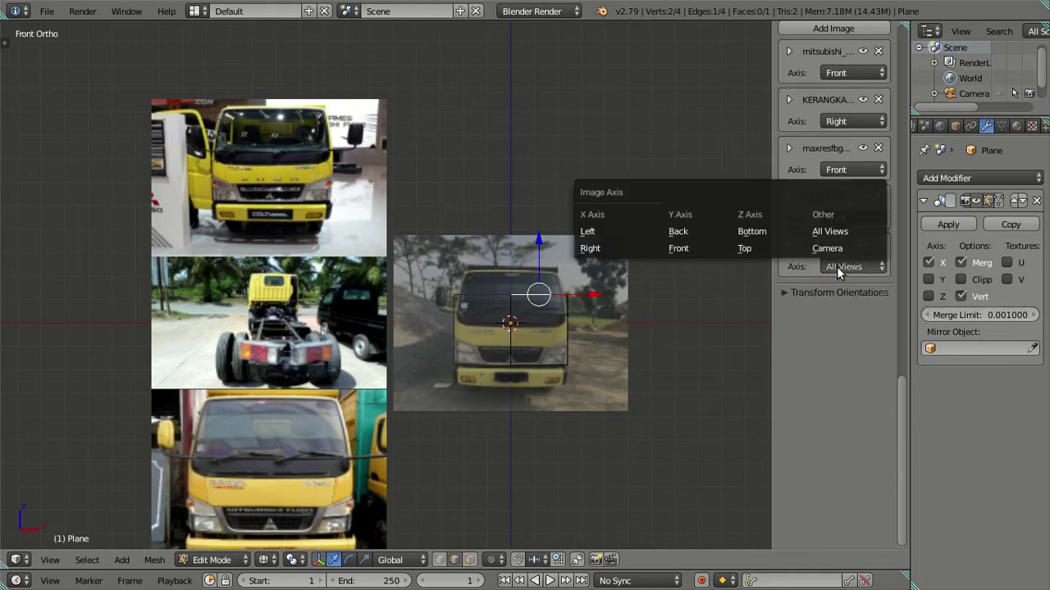
left_click(697, 245)
middle_click_drag(358, 398, 399, 229, "shift")
scroll(400, 229, "up", 3)
scroll(383, 260, "up", 2)
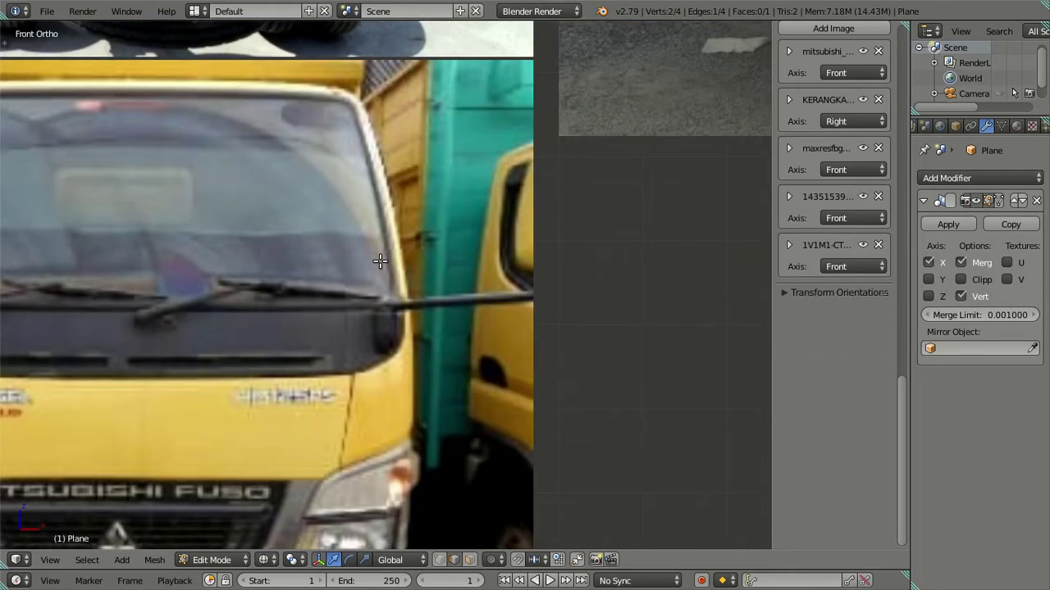
scroll(382, 260, "down", 3)
scroll(380, 261, "down", 1)
middle_click_drag(527, 176, 440, 306, "shift")
scroll(440, 307, "down", 1)
mouse_move(458, 269)
middle_mouse_down("shift")
mouse_move(485, 237)
mouse_move(487, 202)
mouse_move(443, 304)
middle_mouse_up("shift")
scroll(441, 305, "down", 3)
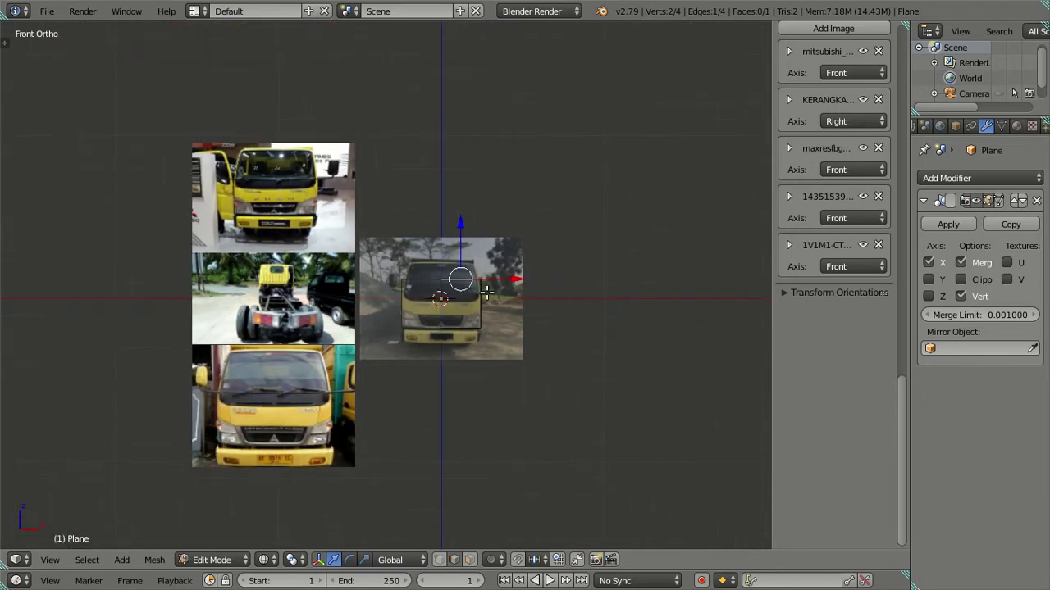
scroll(831, 246, "up", 5)
- Add a new background image and load dimensi.jpg from the Desktop folder
left_click(830, 151)
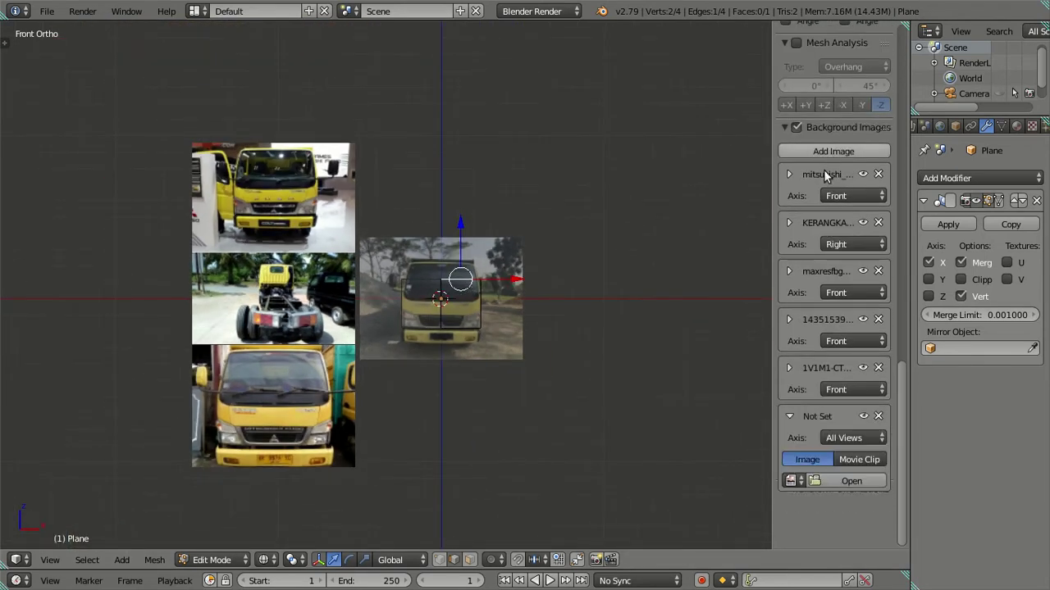
left_click(844, 480)
left_click(69, 292)
left_click(261, 31)
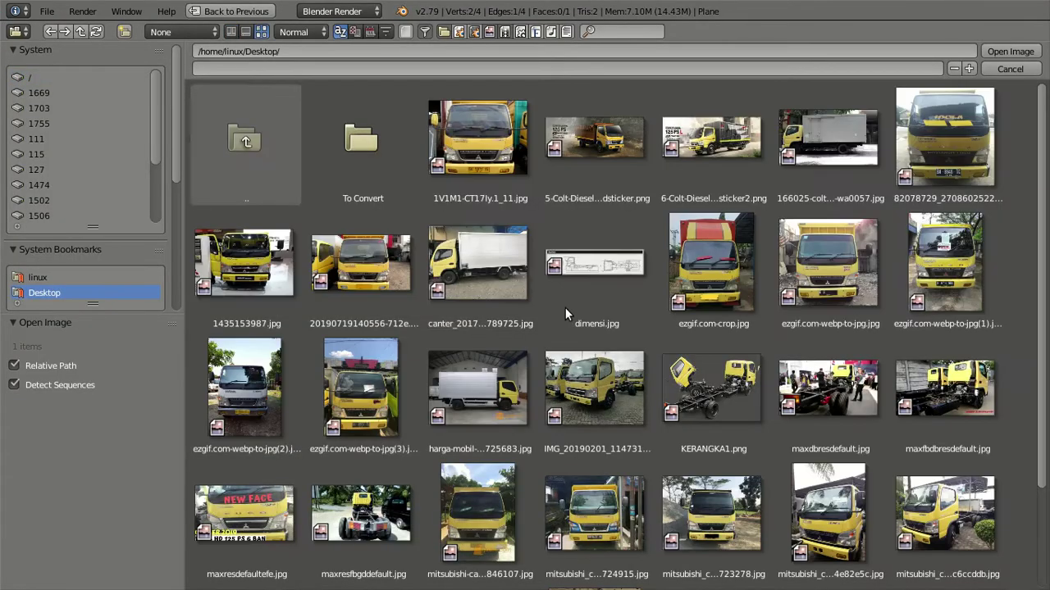
scroll(656, 369, "down", 2)
scroll(753, 402, "up", 1)
scroll(753, 402, "up", 1)
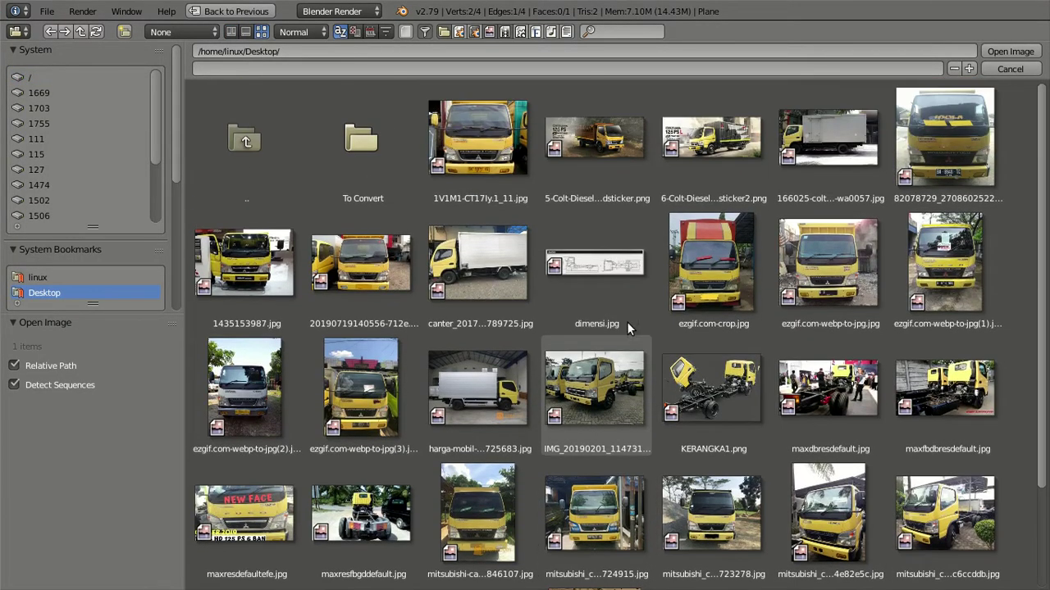
left_click(622, 275)
left_click(1002, 51)
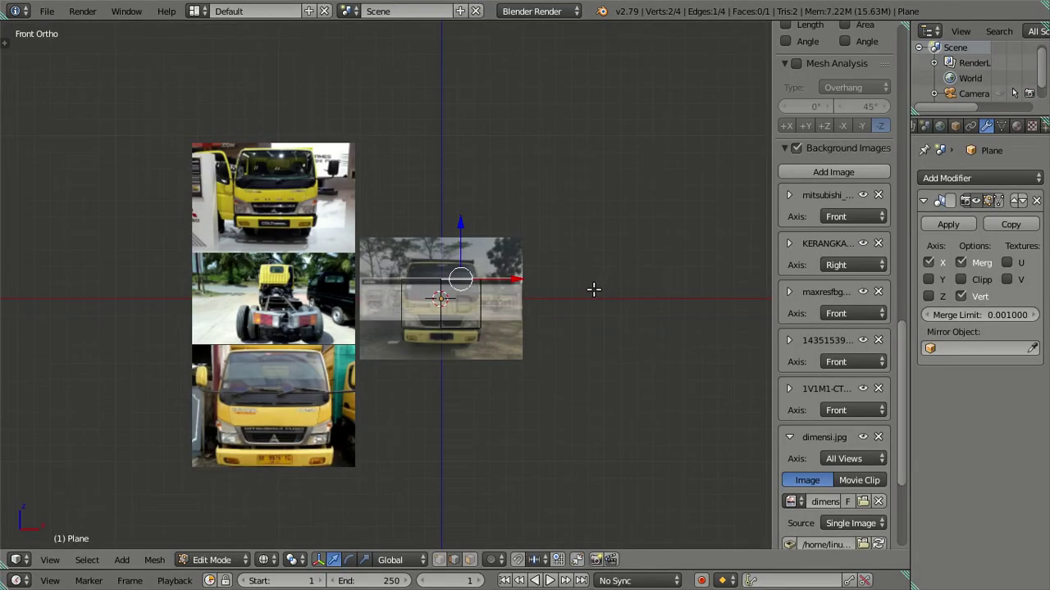
- Set the first truck photo's background axis to All Views
scroll(591, 337, "up", 3)
scroll(589, 337, "up", 3)
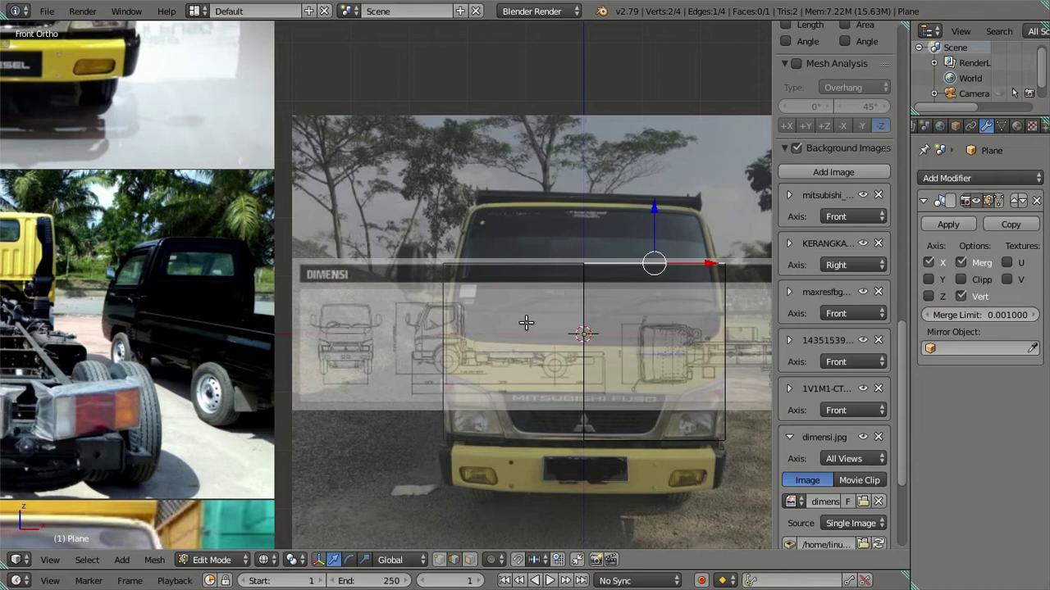
scroll(526, 322, "down", 3)
scroll(574, 321, "down", 1)
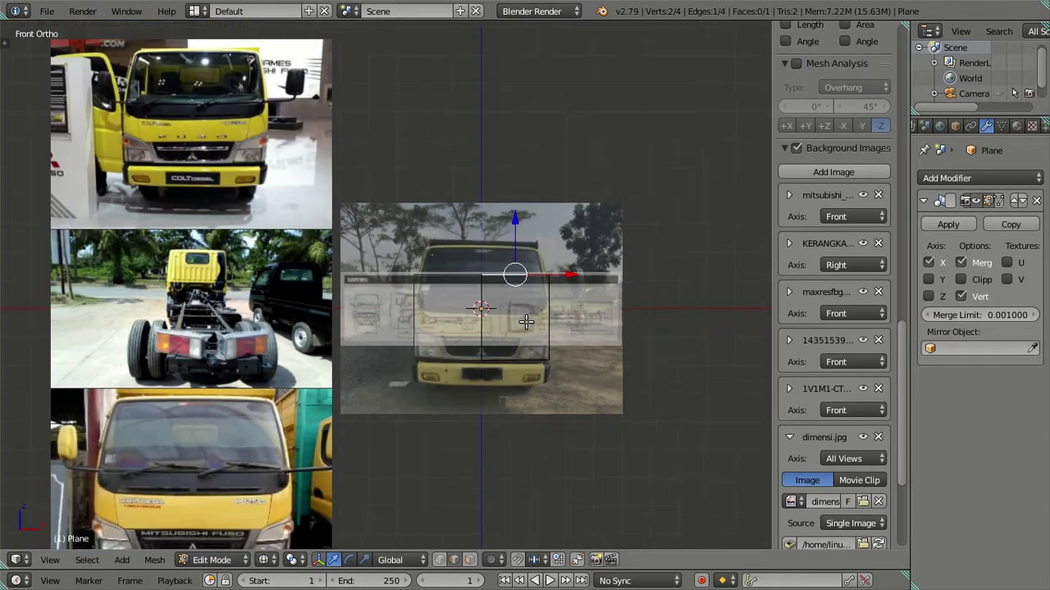
left_click(843, 218)
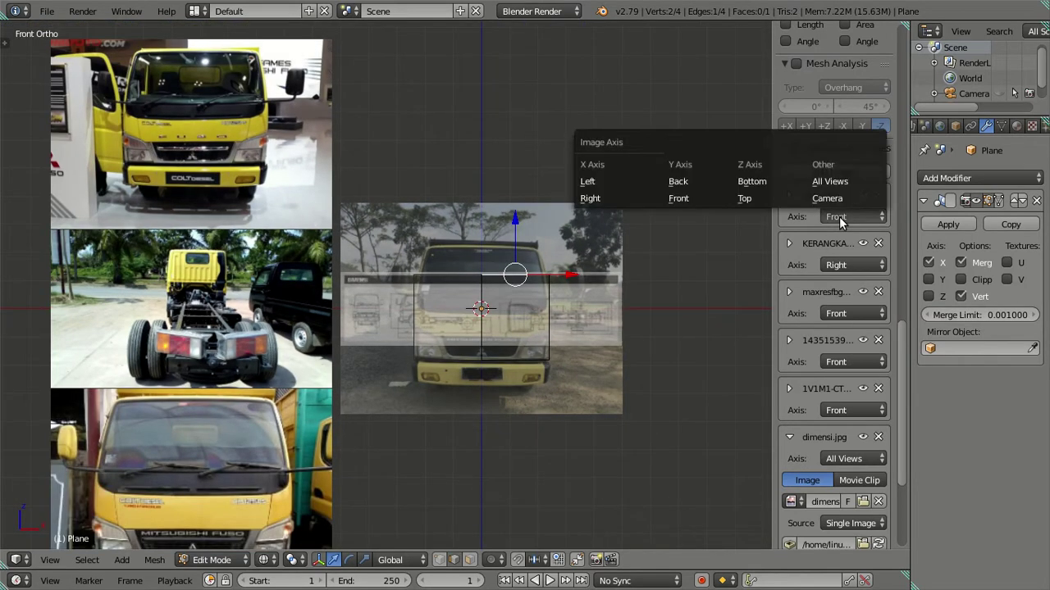
left_click(814, 182)
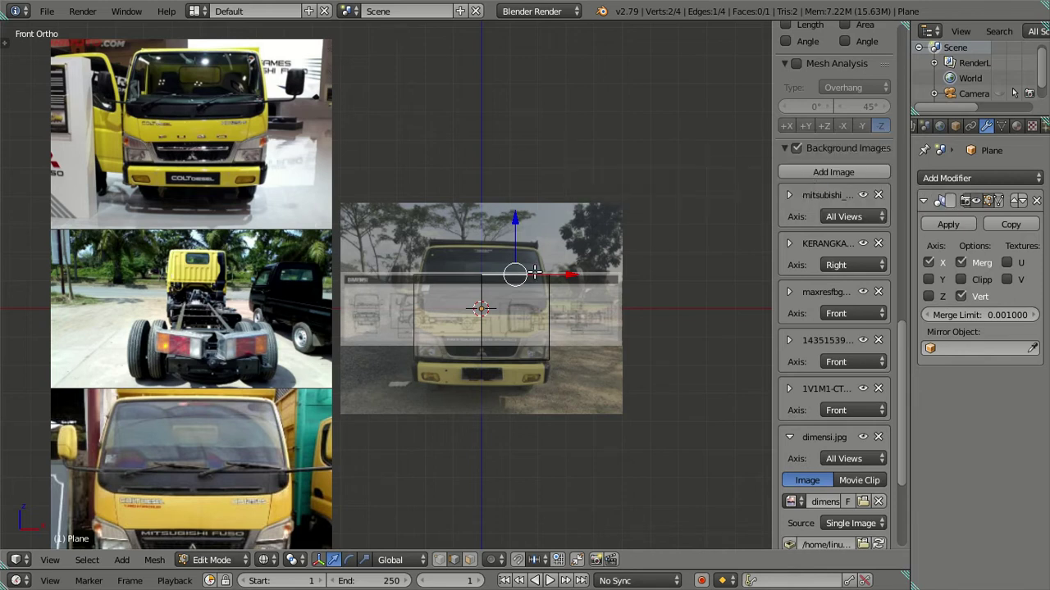
- Go to the top view, then orbit and settle on the right-side orthographic view
key("KP_7")
scroll(534, 261, "down", 1)
scroll(509, 271, "up", 2)
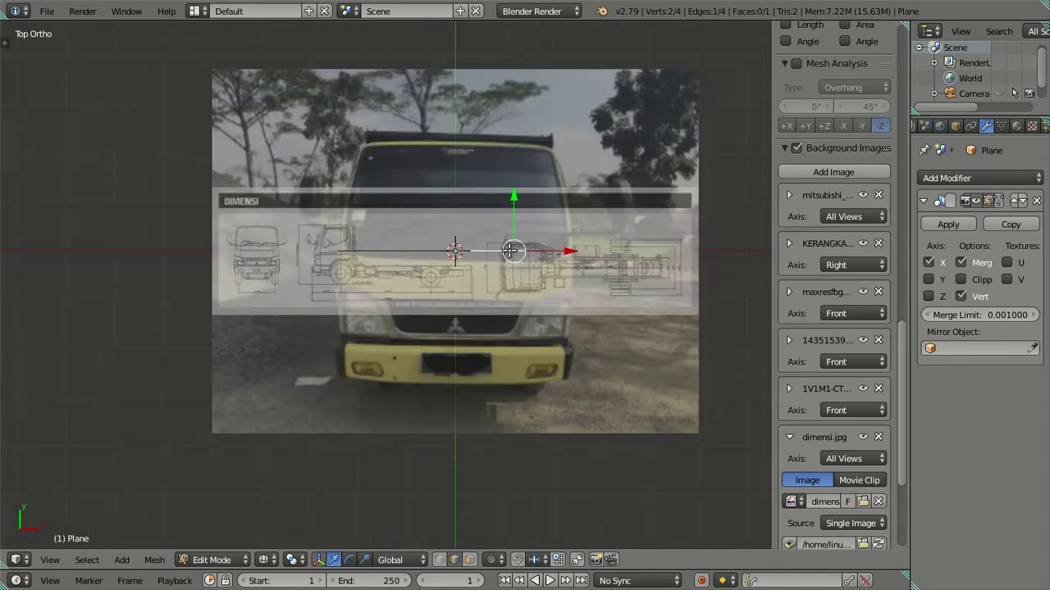
scroll(476, 287, "up", 2)
scroll(450, 300, "up", 1)
scroll(449, 301, "down", 1)
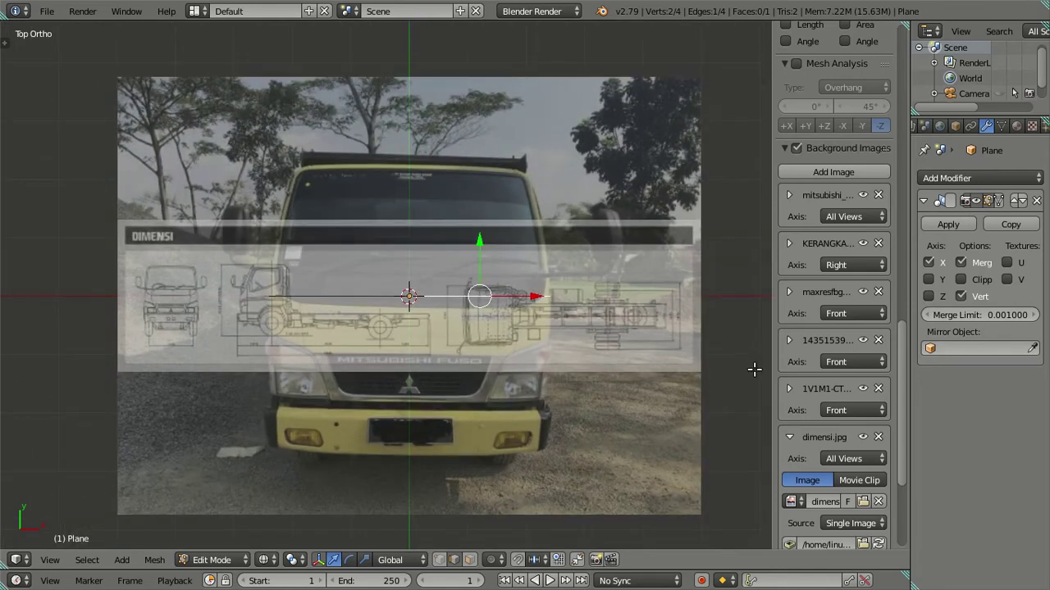
scroll(839, 379, "down", 3)
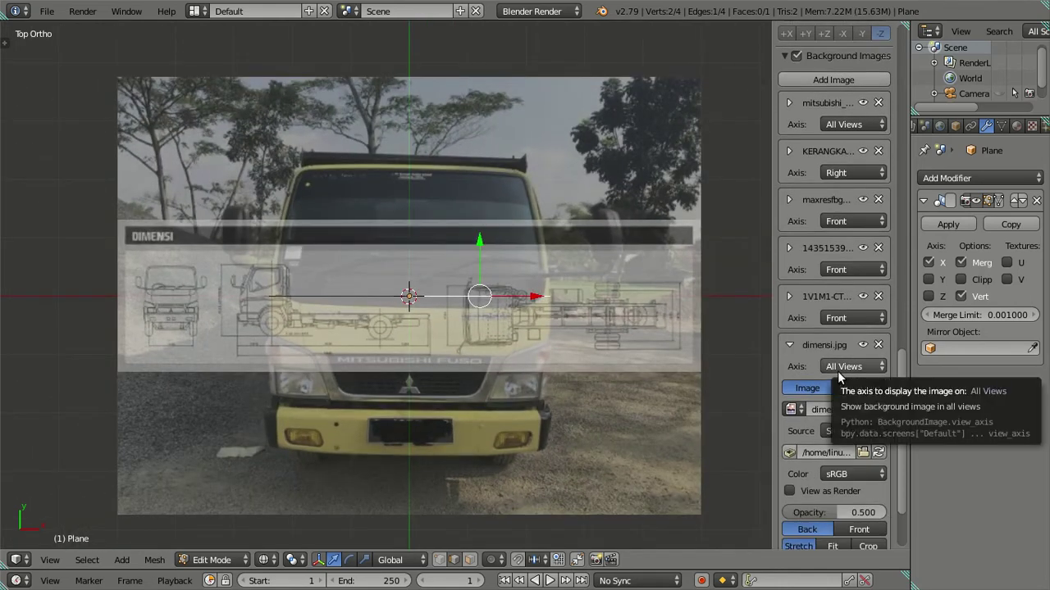
mouse_move(460, 295)
middle_mouse_down()
mouse_move(347, 218)
mouse_move(366, 234)
middle_mouse_up()
middle_click_drag(516, 328, 515, 328)
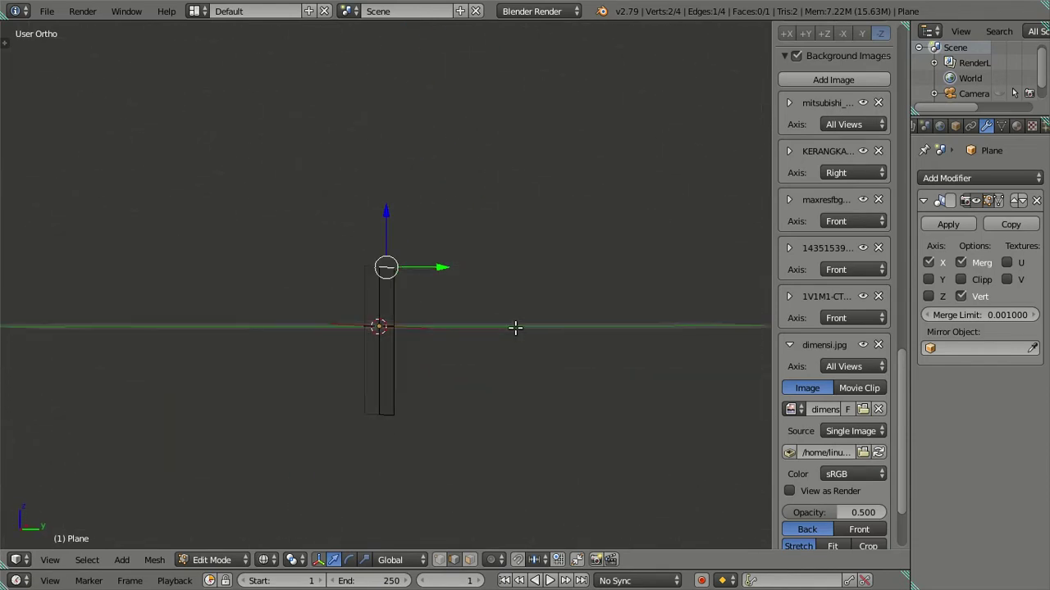
key("KP_3")
- Extrude the plane's face sideways into a box, deselect all, and return to top view
key("g")
key("Escape")
key("e")
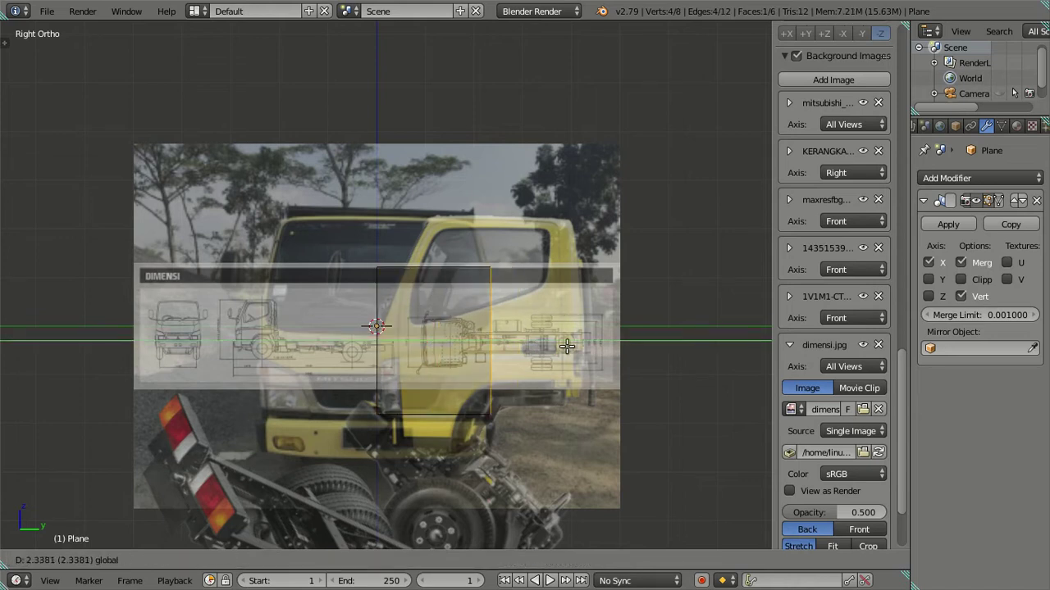
left_click(666, 343)
mouse_move(666, 343)
middle_mouse_down()
mouse_move(590, 383)
mouse_move(516, 321)
mouse_move(616, 382)
mouse_move(642, 328)
mouse_move(620, 305)
middle_mouse_up()
key("a")
key("KP_7")
- Set the dimensi.jpg background rotation to -90° so it runs lengthwise in top view
middle_click_drag(464, 225, 461, 290, "shift")
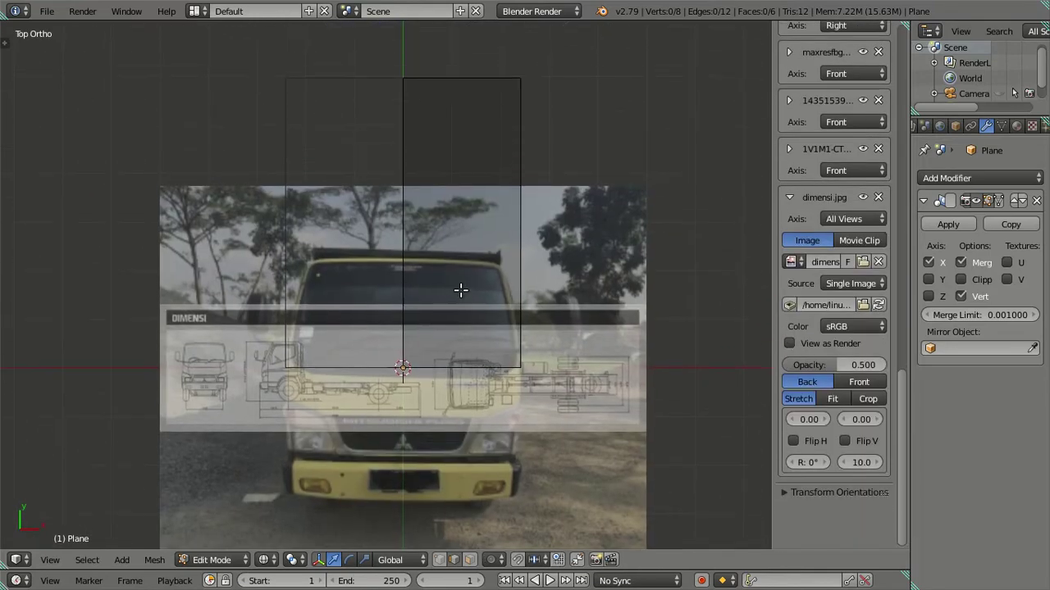
scroll(461, 289, "up", 2)
middle_click_drag(484, 362, 457, 237, "shift")
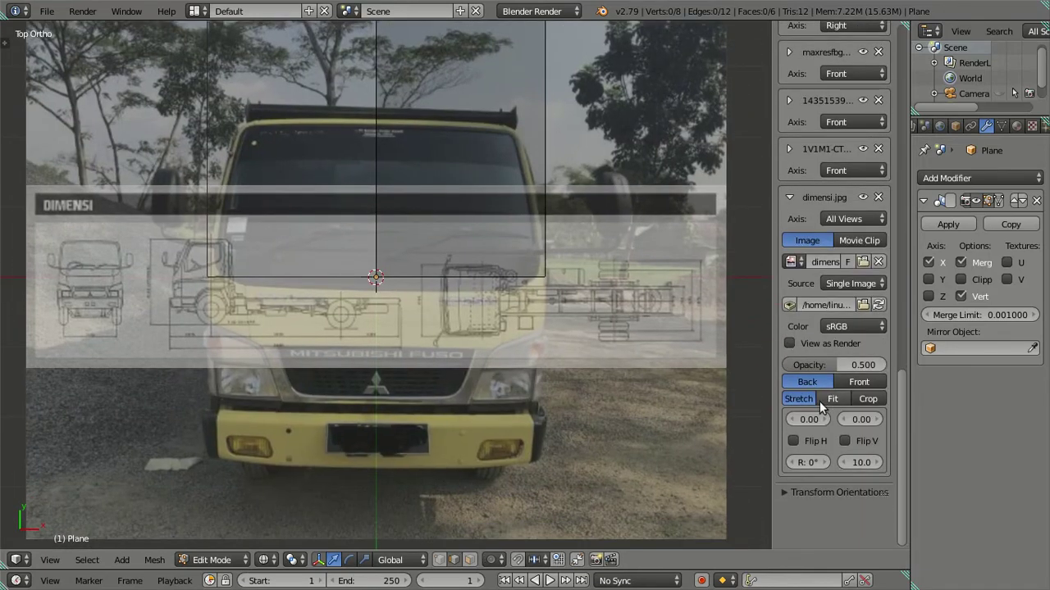
left_click_drag(826, 462, 804, 463)
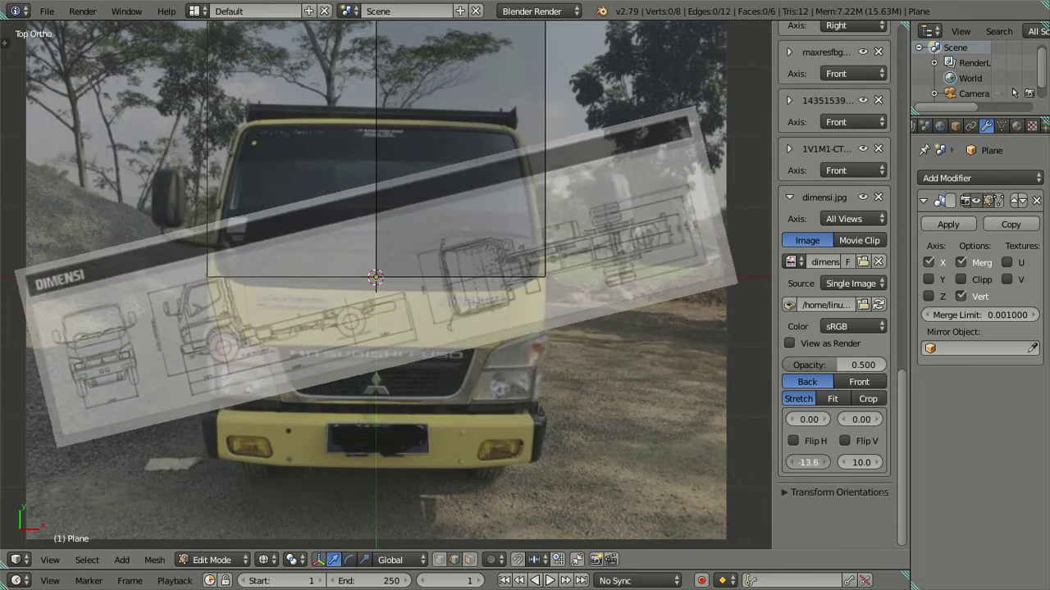
left_click(801, 462)
type("-90")
key("Return")
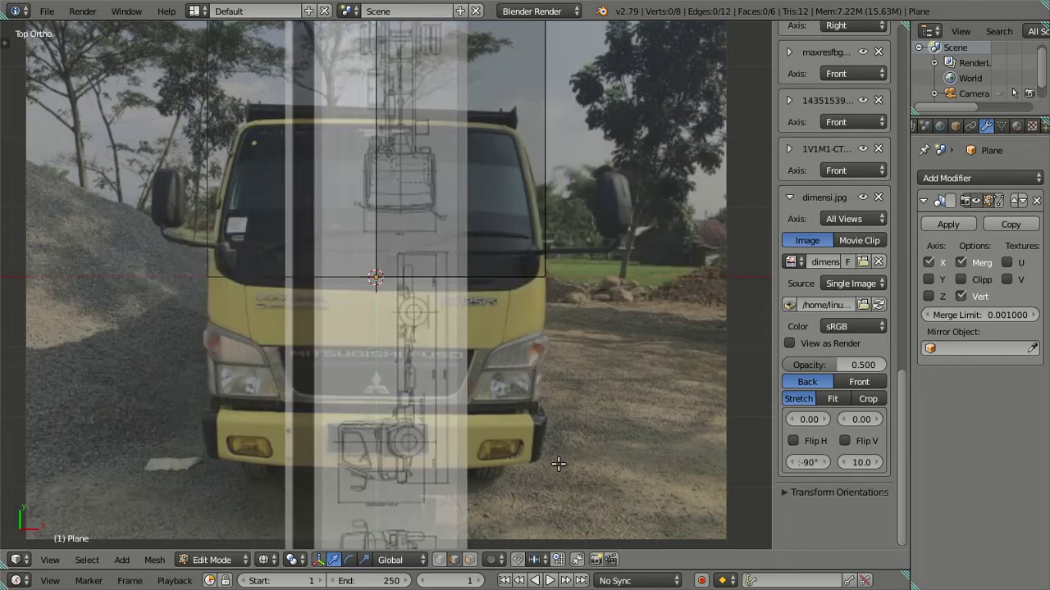
scroll(516, 401, "down", 1)
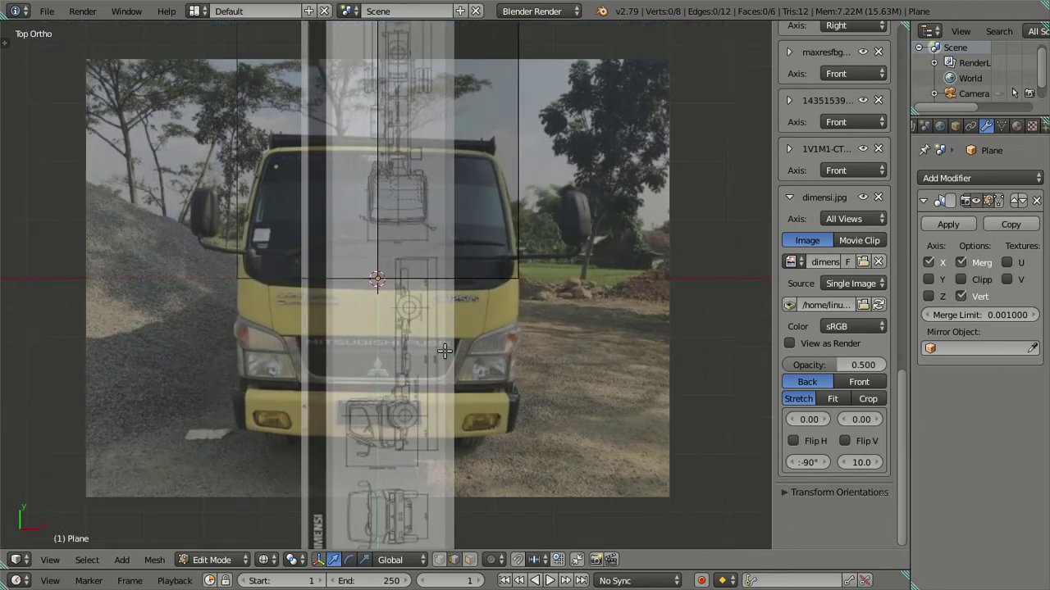
mouse_move(406, 236)
middle_mouse_down("shift")
mouse_move(430, 328)
mouse_move(391, 246)
middle_mouse_up("shift")
scroll(430, 328, "up", 3)
scroll(429, 326, "up", 4)
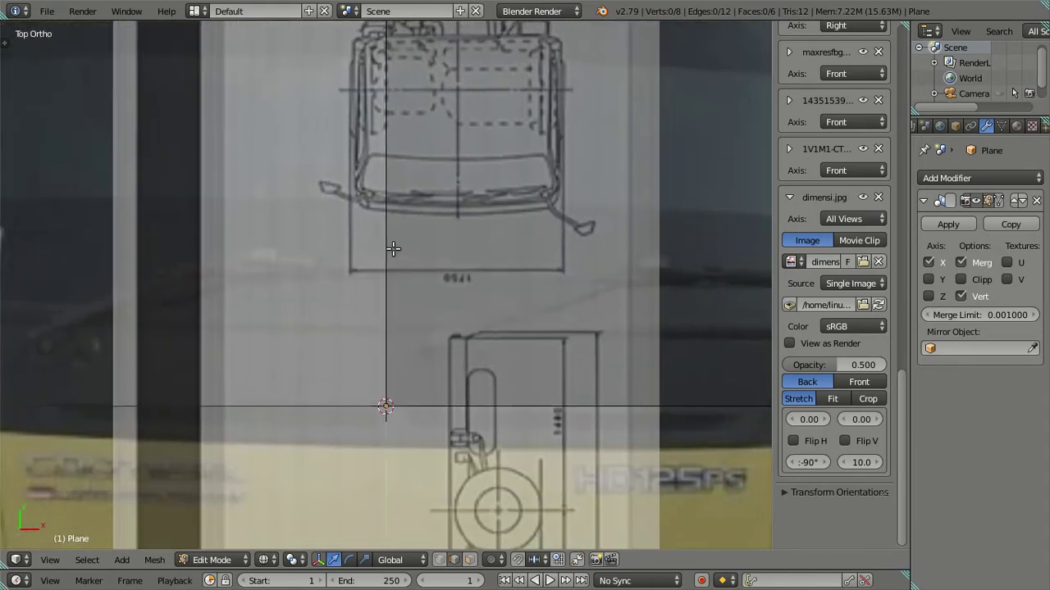
- Step the blueprint's X offset left, then set it to -0.35
left_click(794, 419)
left_click(794, 420)
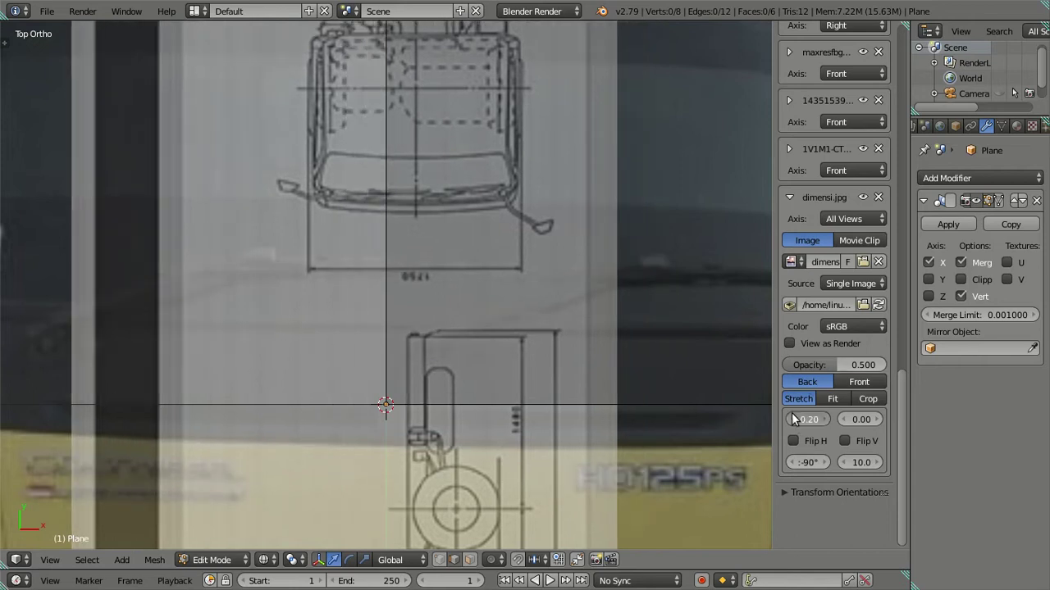
left_click(794, 419)
left_click(794, 419)
middle_click_drag(386, 237, 388, 241, "shift")
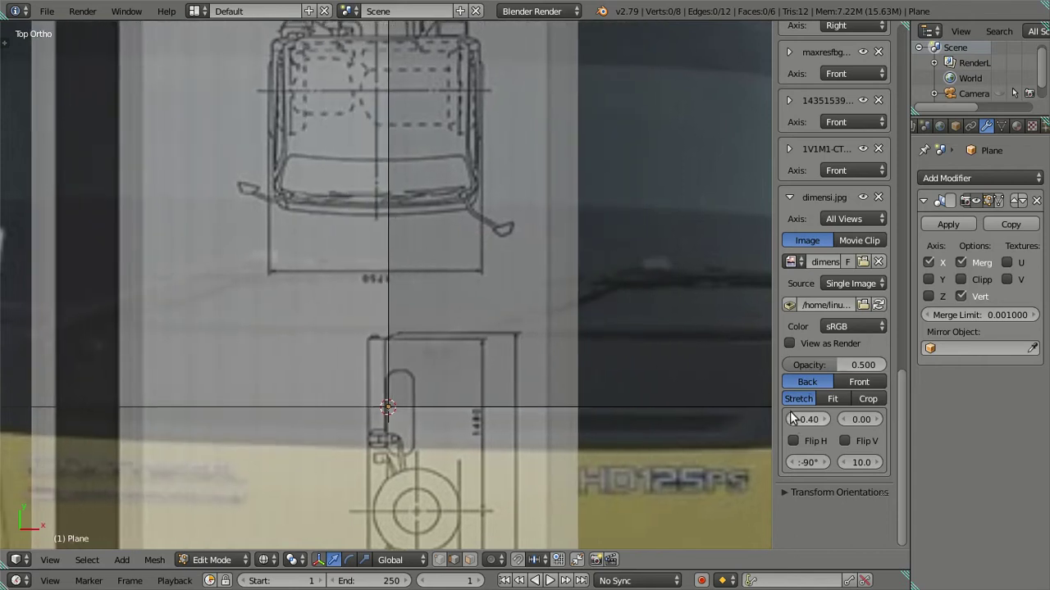
left_click(824, 419)
left_click(817, 419)
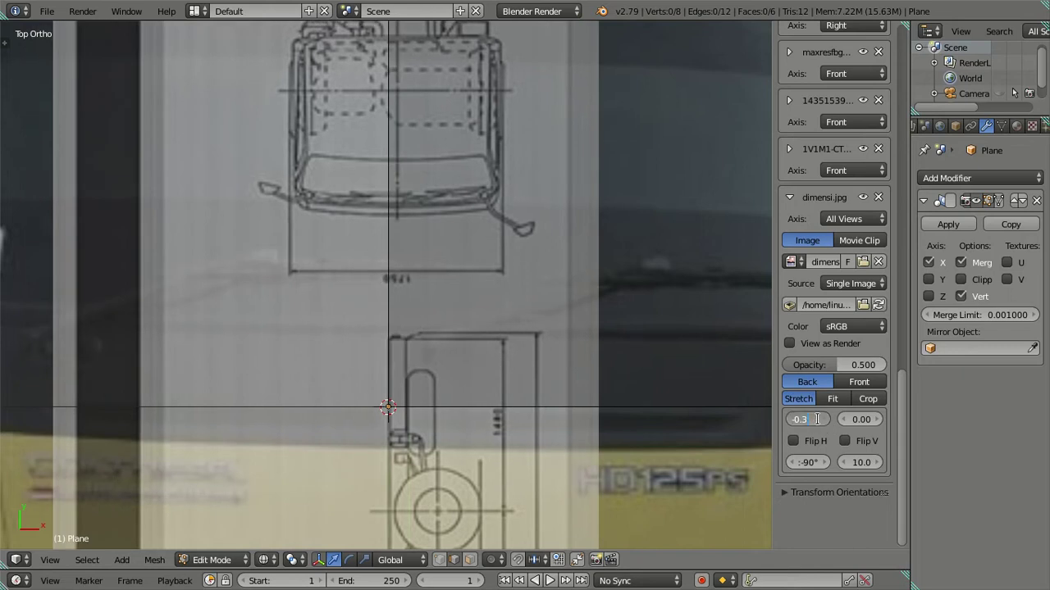
type("5")
key("Return")
- Refine the blueprint's X offset to -0.345, then -0.3475, centring the cab outline
scroll(478, 410, "up", 1)
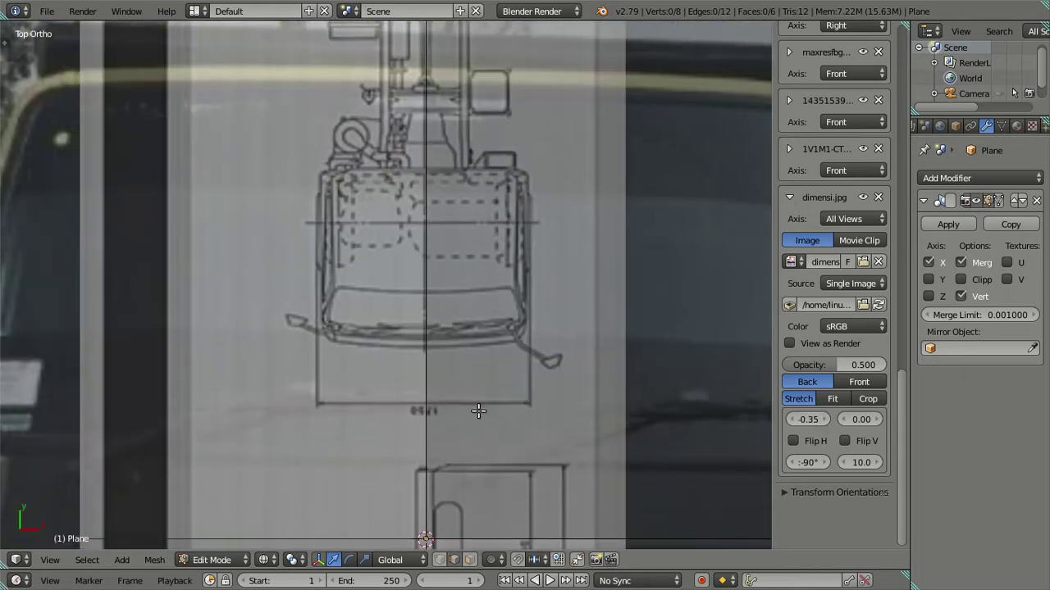
scroll(464, 413, "up", 3)
middle_click_drag(463, 413, 426, 353, "shift")
left_click(821, 420)
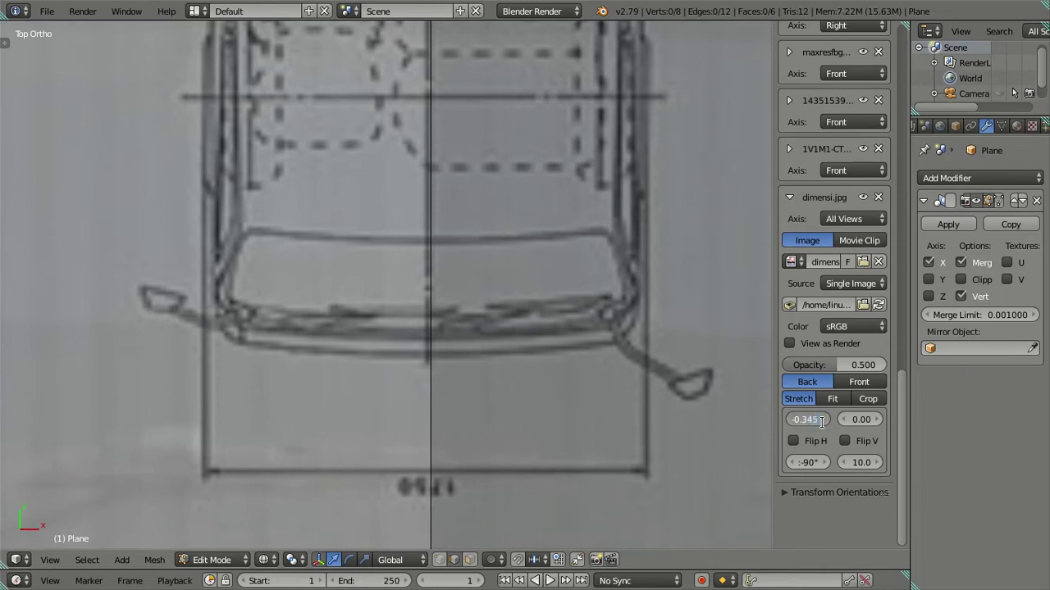
key("Return")
left_click(818, 421)
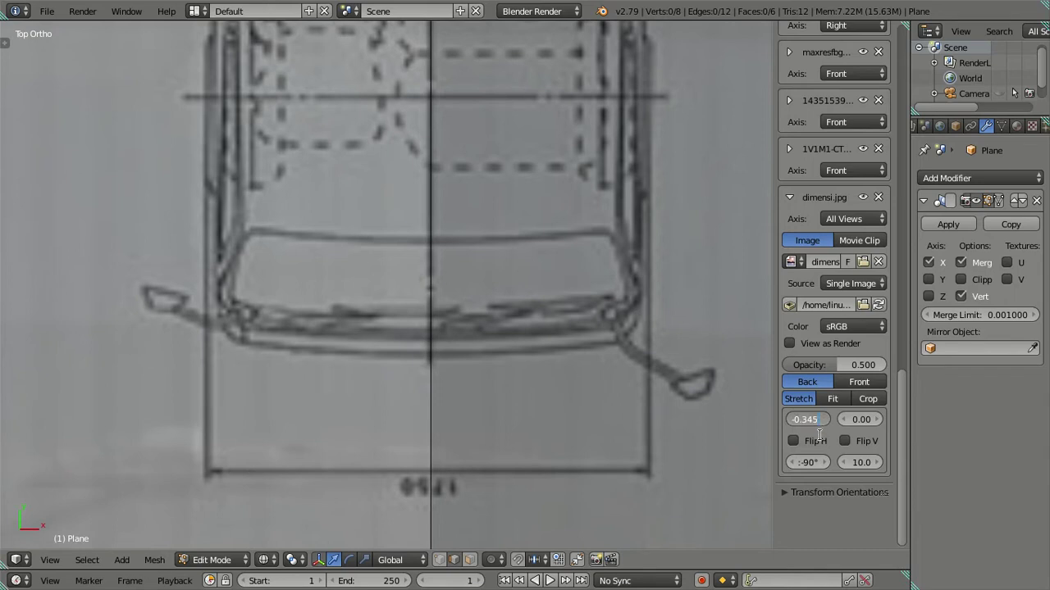
type("-0.3475")
key("Return")
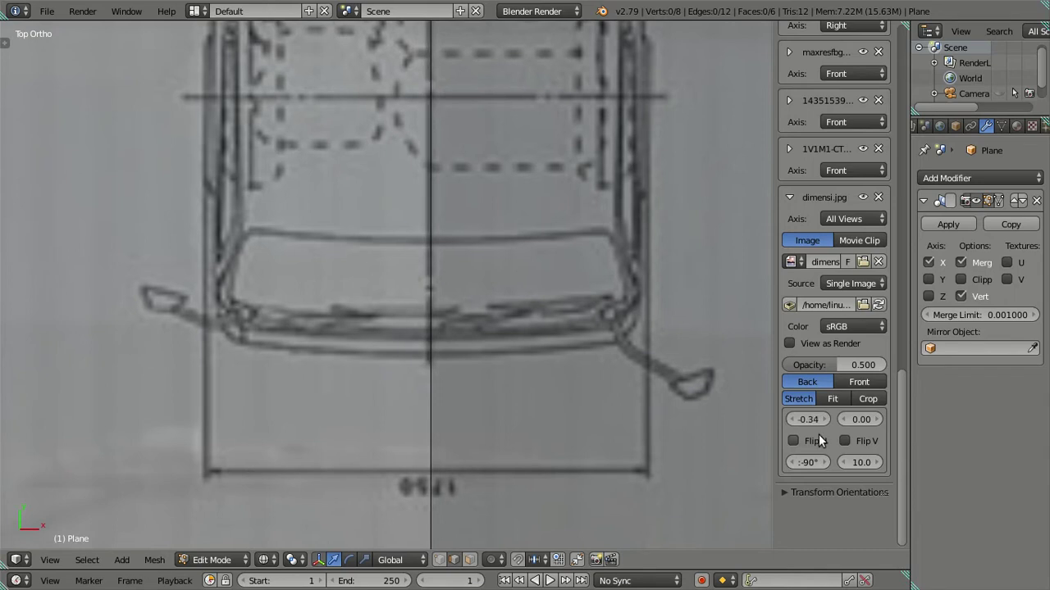
left_click(822, 420)
key("ctrl+a")
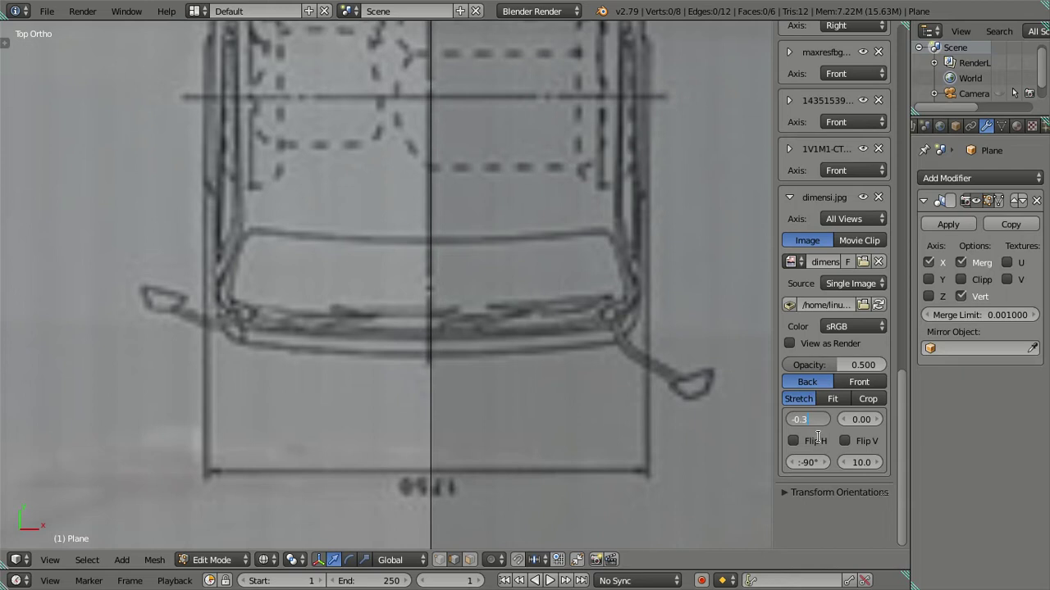
type("5")
- Set the dimensi.jpg blueprint's X offset to -0.34
key("Return")
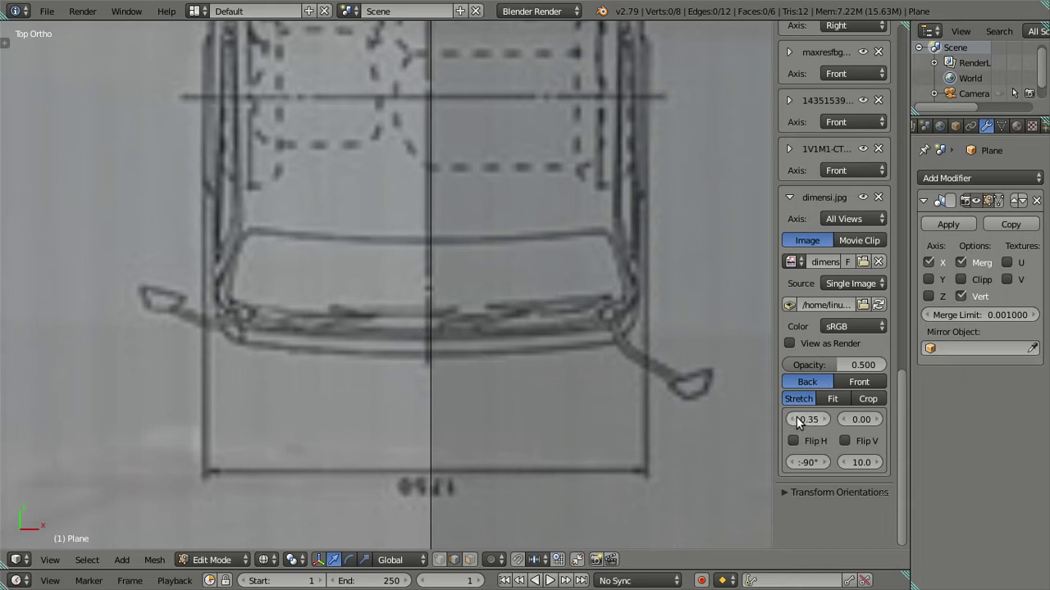
left_click(812, 421)
type("-0.33")
key("Return")
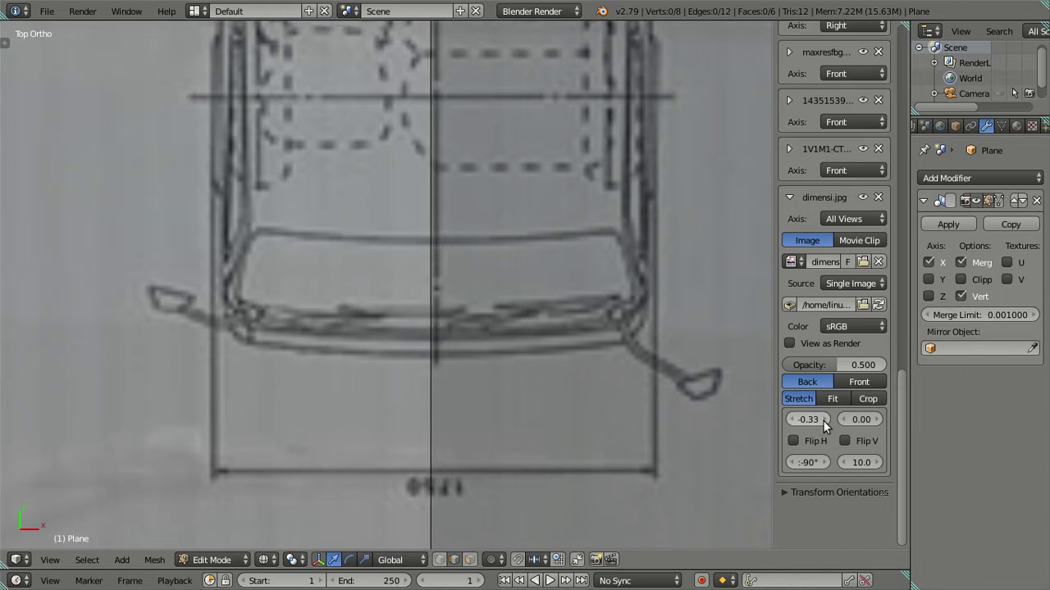
left_click(821, 420)
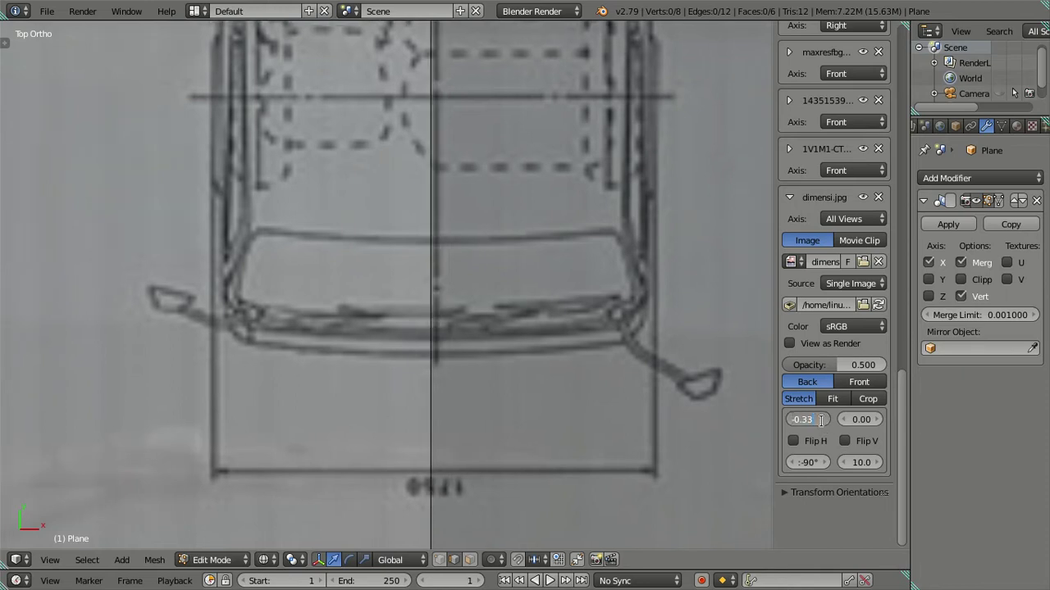
type("-0.34")
key("Return")
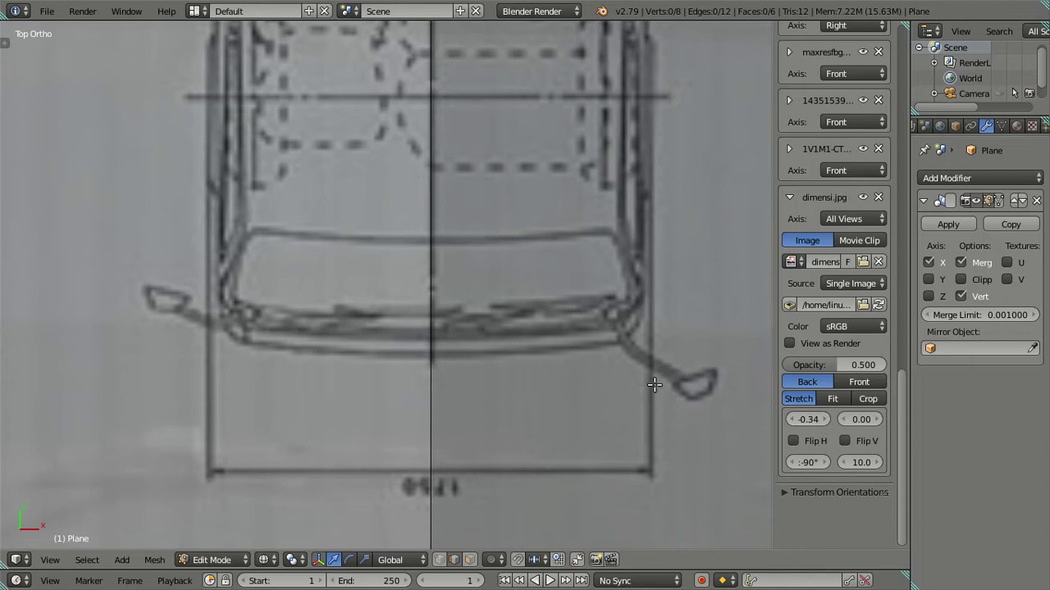
left_click(817, 420)
- Shift the blueprint down toward the plane to a Y offset of -3.45
scroll(431, 348, "down", 2)
scroll(431, 348, "down", 3)
scroll(431, 348, "down", 2)
scroll(431, 348, "up", 2)
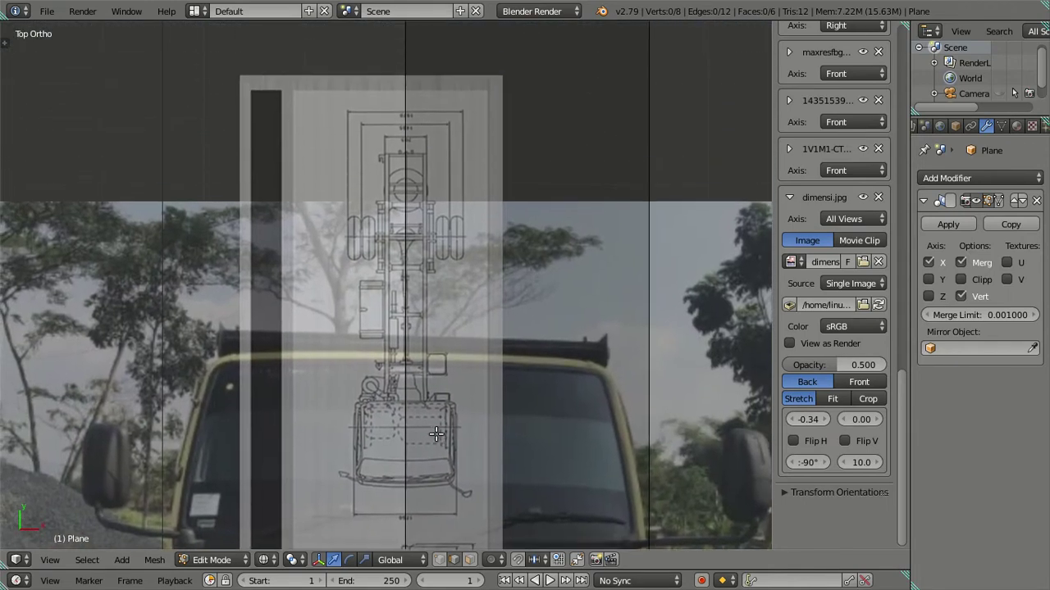
scroll(423, 371, "up", 2)
scroll(423, 371, "up", 2)
scroll(418, 361, "down", 2)
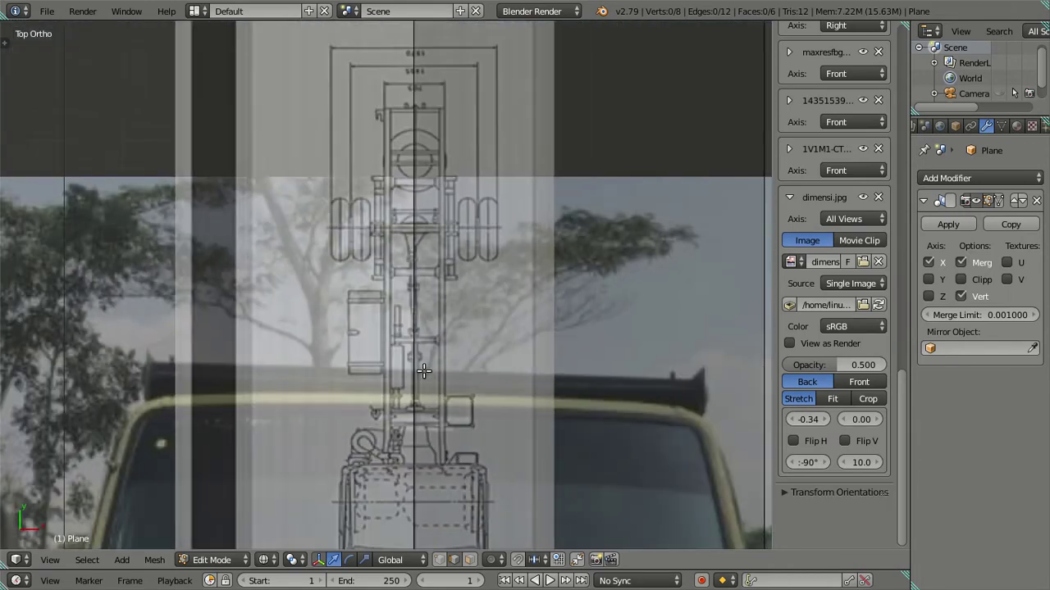
scroll(414, 349, "up", 2)
scroll(409, 334, "up", 1)
scroll(408, 333, "down", 3)
scroll(414, 328, "up", 2)
scroll(422, 322, "up", 2)
scroll(438, 314, "down", 1)
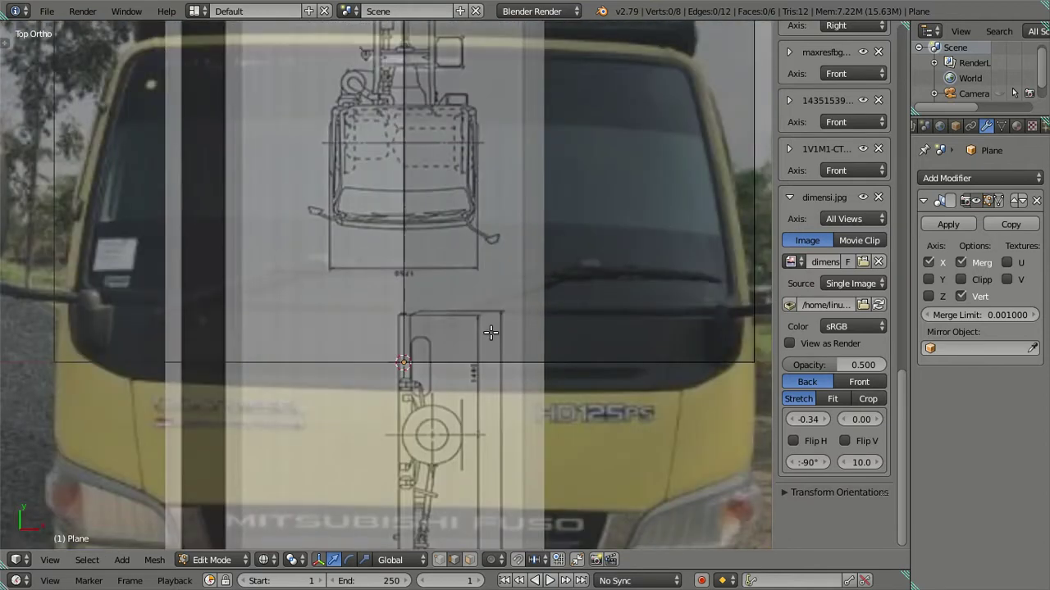
mouse_move(843, 415)
left_mouse_down()
mouse_move(804, 419)
mouse_move(864, 423)
left_mouse_up()
scroll(606, 425, "up", 3)
left_click(875, 420)
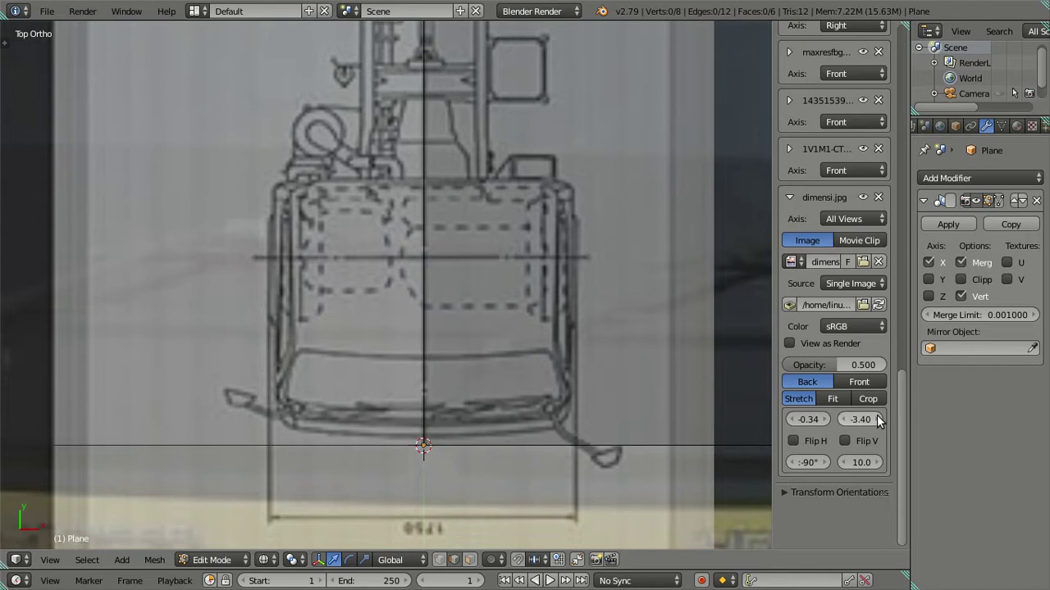
left_click(867, 421)
left_click(869, 421)
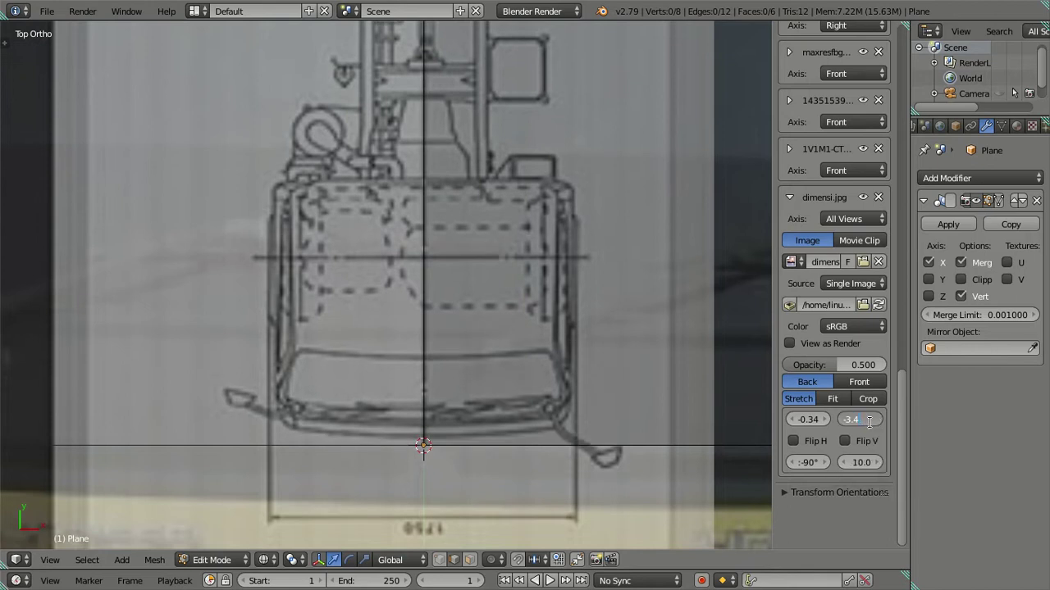
type("5")
key("Return")
- Raise the blueprint's opacity to 1.000
scroll(475, 383, "down", 5)
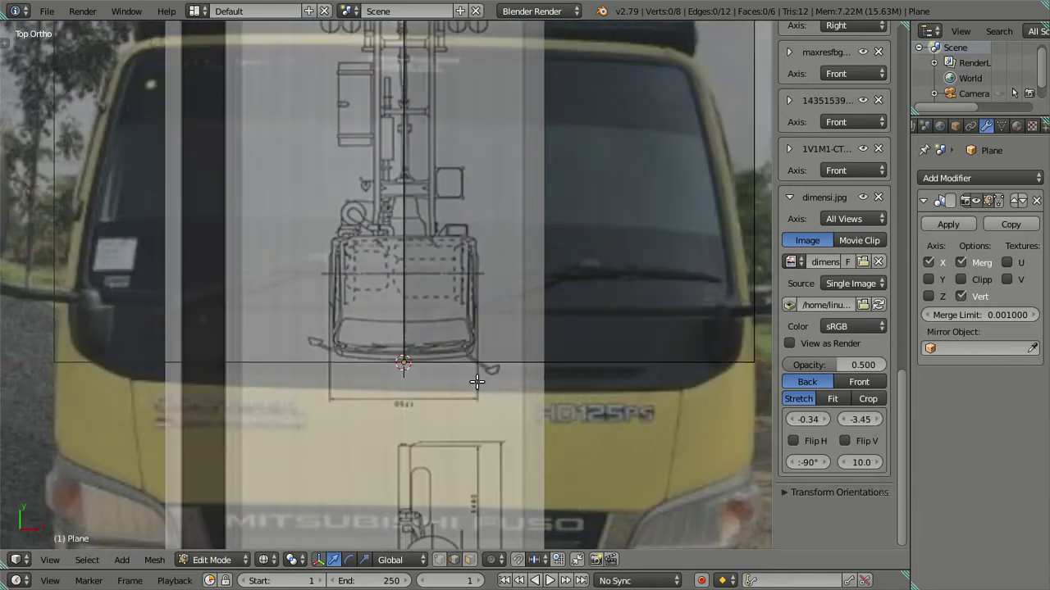
scroll(476, 383, "down", 2)
left_click_drag(828, 365, 878, 366)
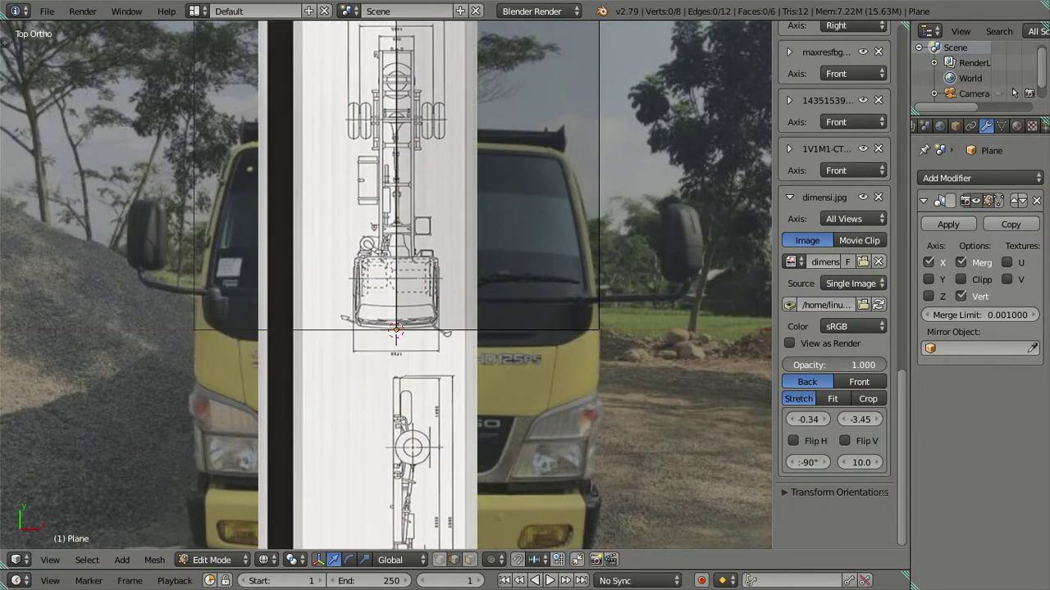
- Drop the blueprint to 0.5 opacity and scale it up to size 50.0
key("BackSpace")
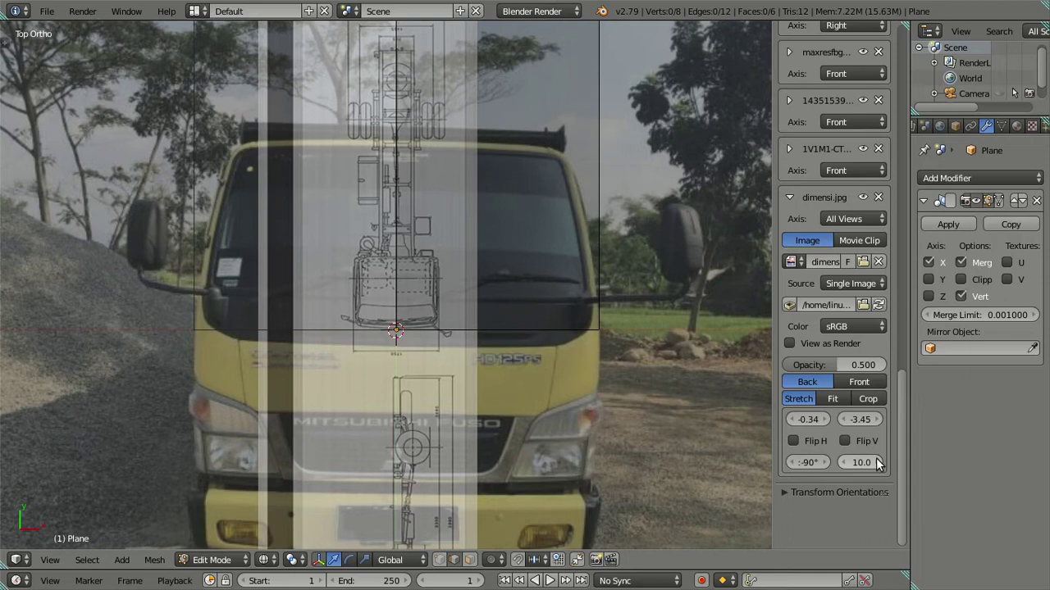
left_click_drag(877, 464, 951, 465)
mouse_move(861, 463)
left_mouse_down()
mouse_move(910, 462)
mouse_move(884, 443)
left_mouse_up()
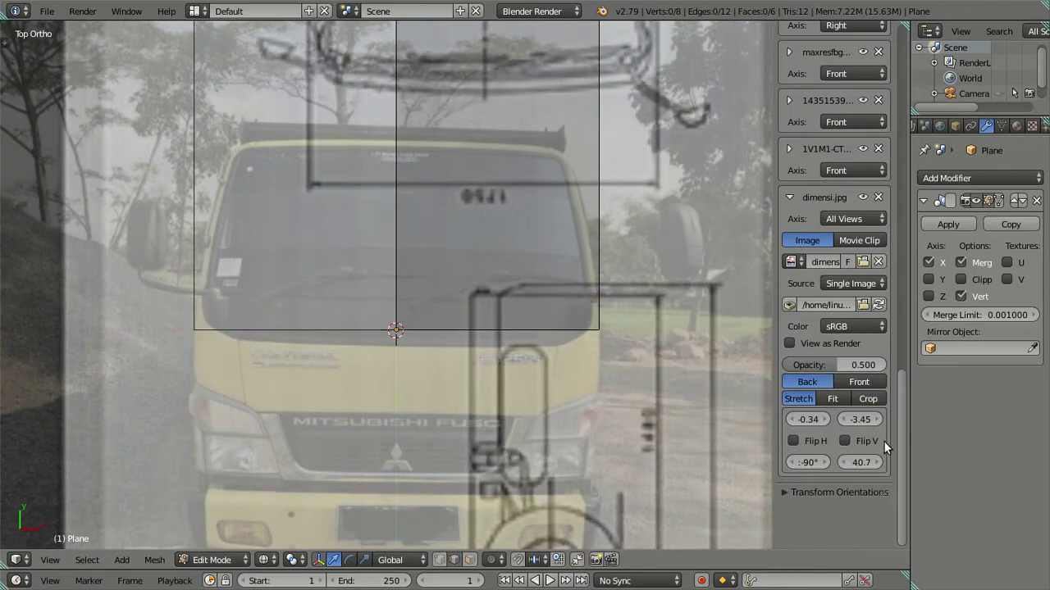
scroll(611, 337, "down", 3)
middle_click_drag(611, 337, 589, 439, "shift")
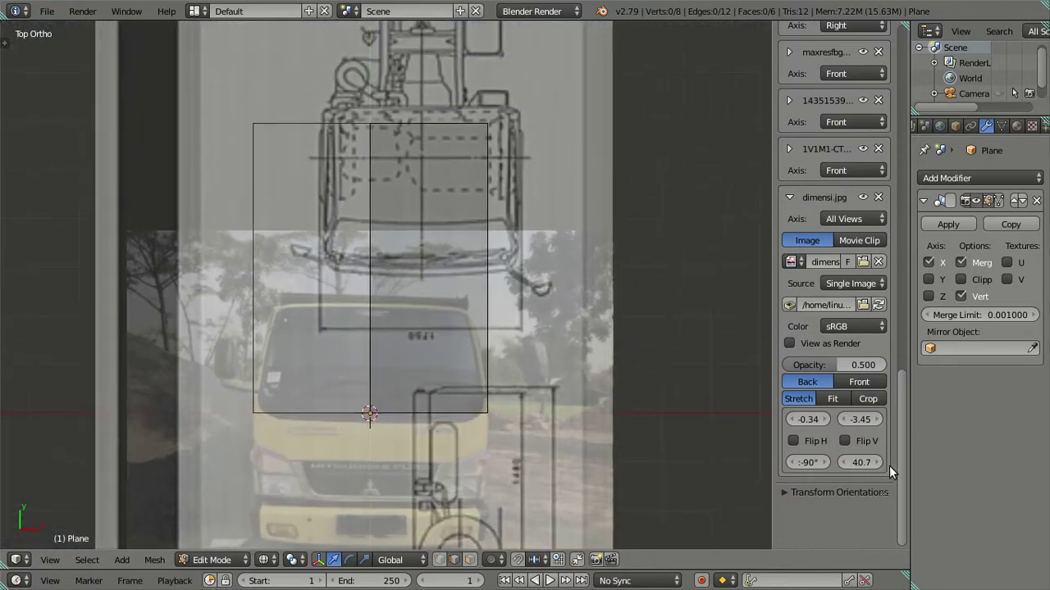
left_click_drag(794, 419, 753, 419)
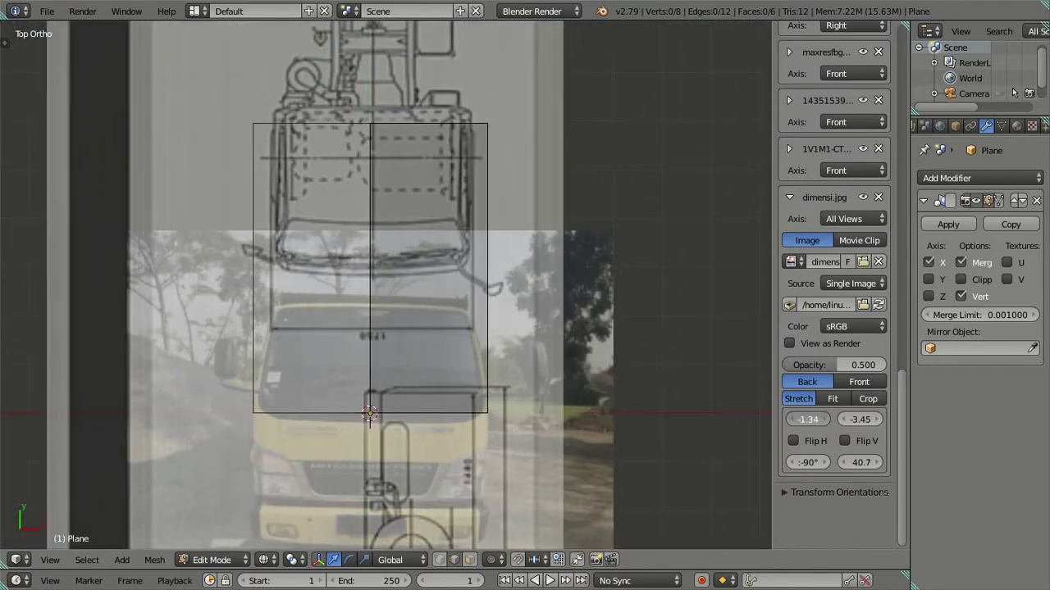
left_click_drag(860, 419, 823, 419)
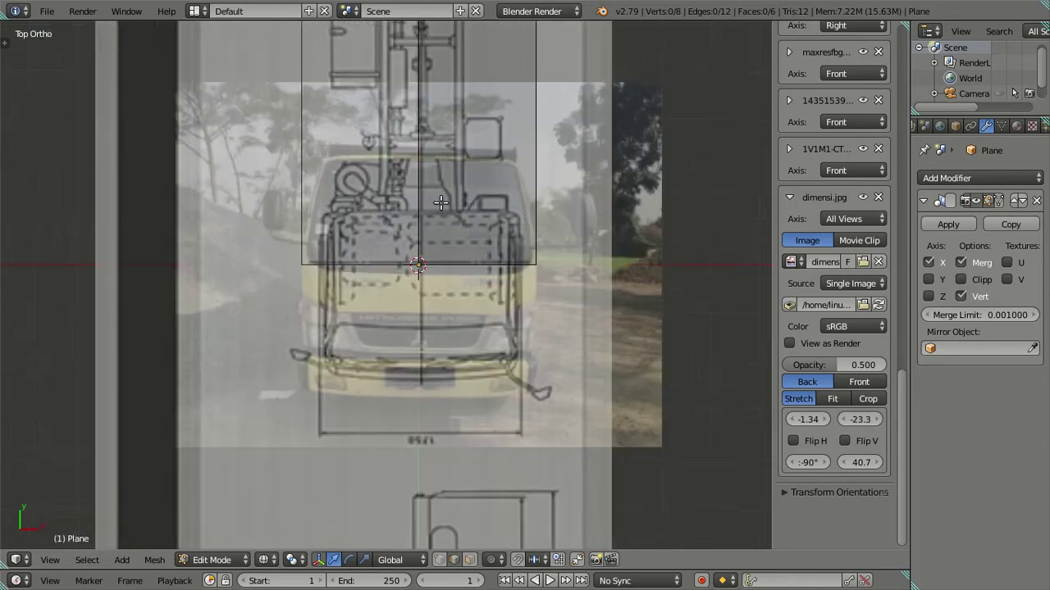
scroll(382, 431, "up", 2)
middle_click_drag(456, 212, 437, 297, "shift")
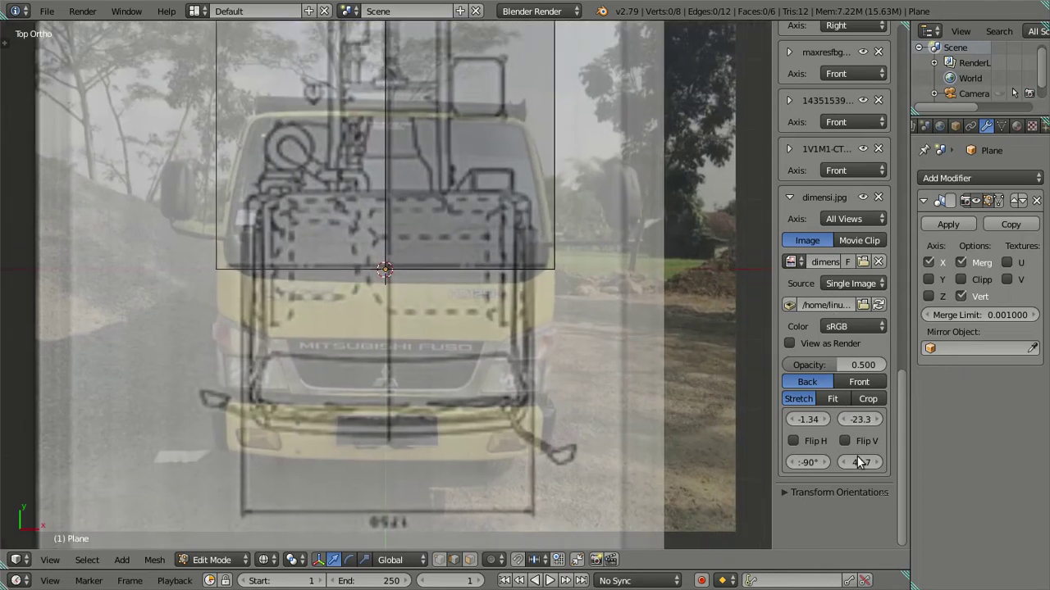
mouse_move(860, 463)
left_mouse_down()
mouse_move(890, 463)
mouse_move(845, 465)
left_mouse_up()
type("50")
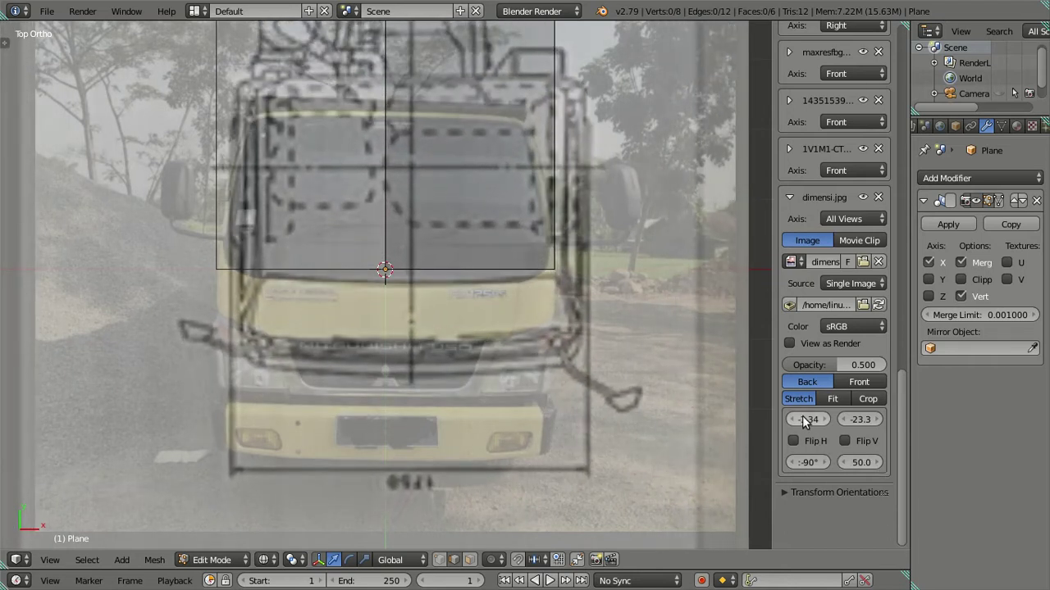
- Move the blueprint to X -1.70, Y -17.2 so the cab fits the plane
left_click_drag(803, 420, 790, 421)
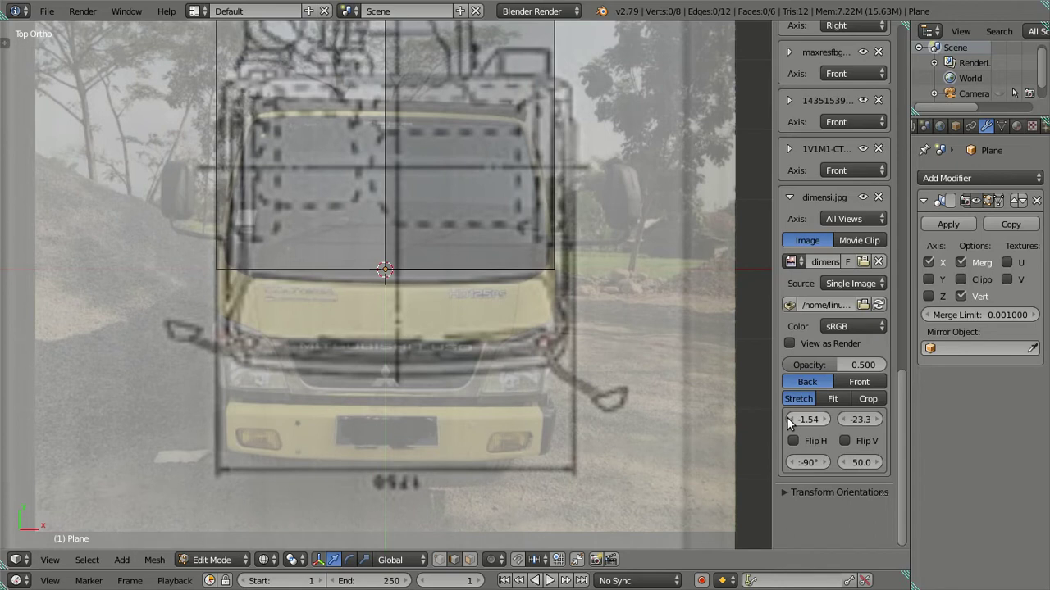
left_click(789, 420)
mouse_move(860, 420)
left_mouse_down()
mouse_move(890, 419)
mouse_move(831, 419)
left_mouse_up()
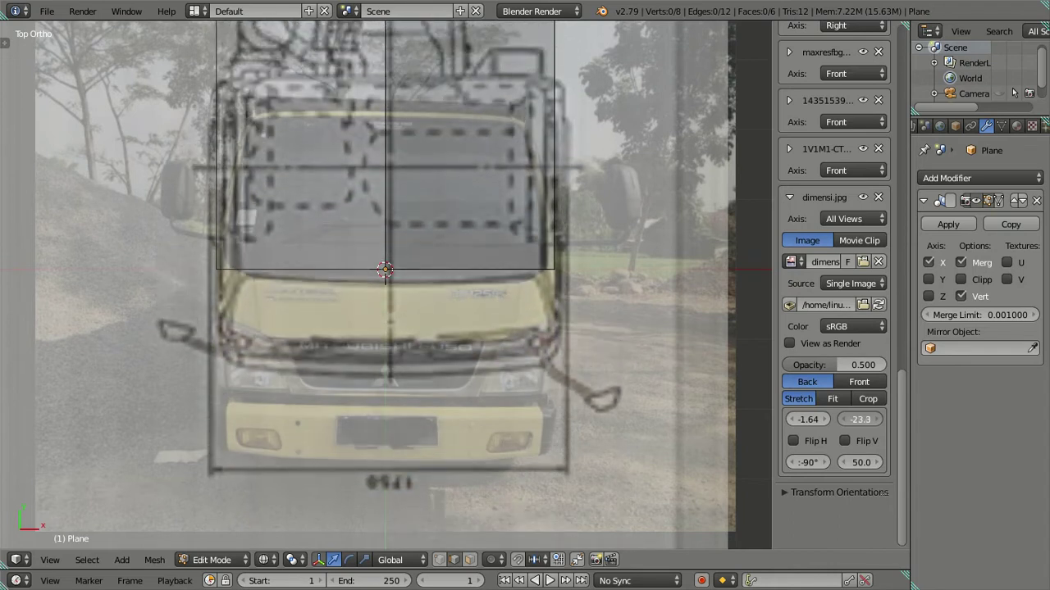
left_click_drag(860, 419, 880, 423)
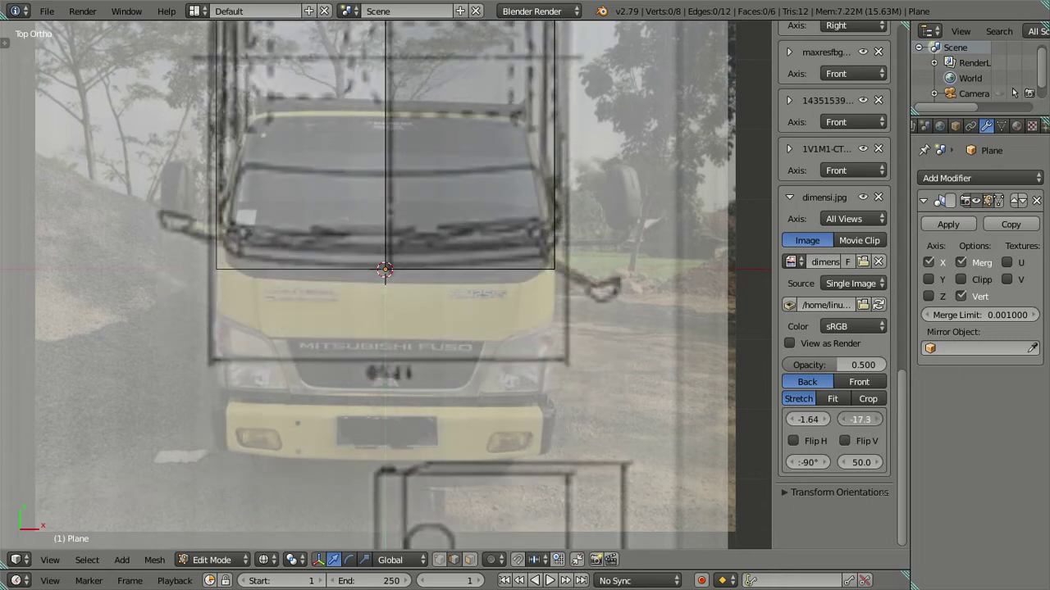
left_click(841, 419)
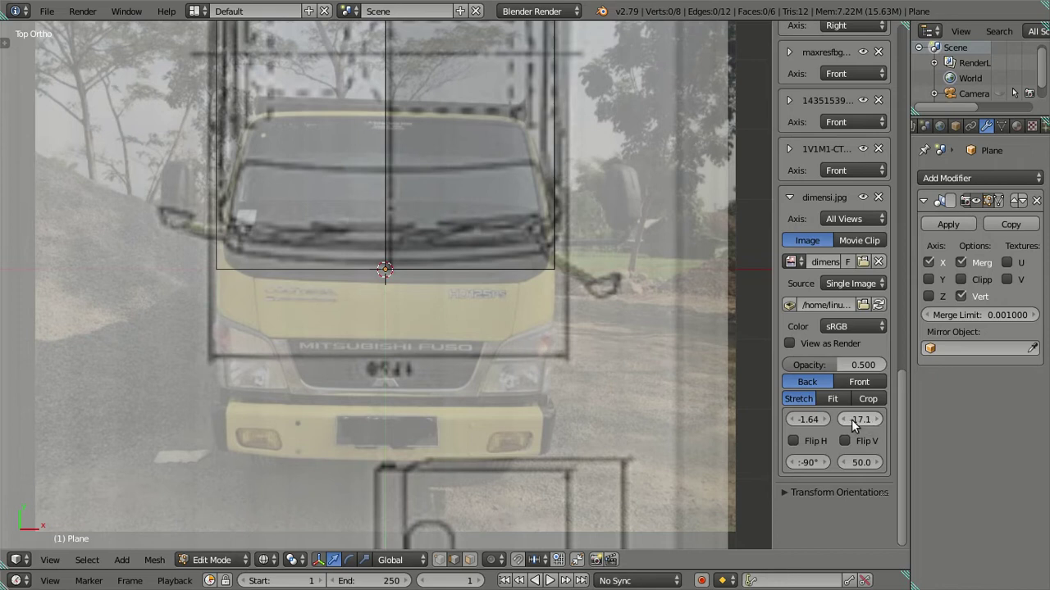
left_click(841, 419)
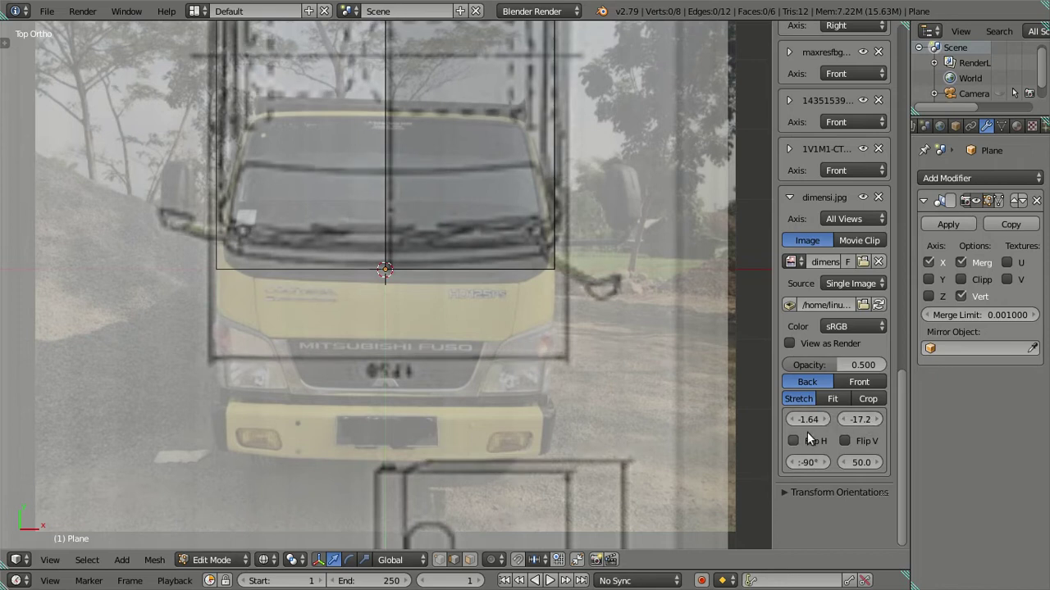
left_click(790, 419)
scroll(574, 336, "up", 3)
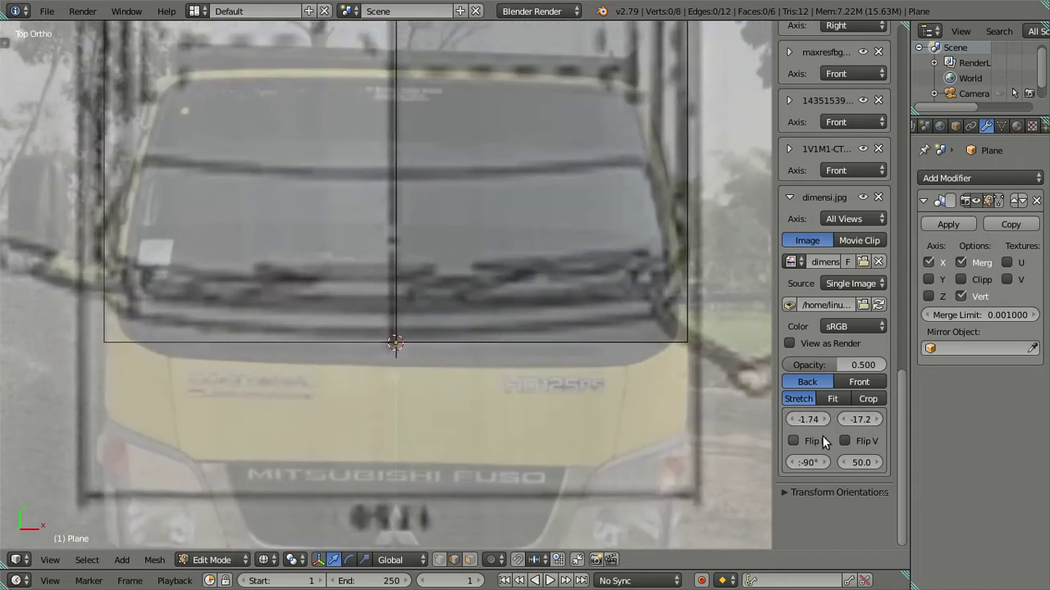
left_click(808, 419)
type("-1.7")
key("Return")
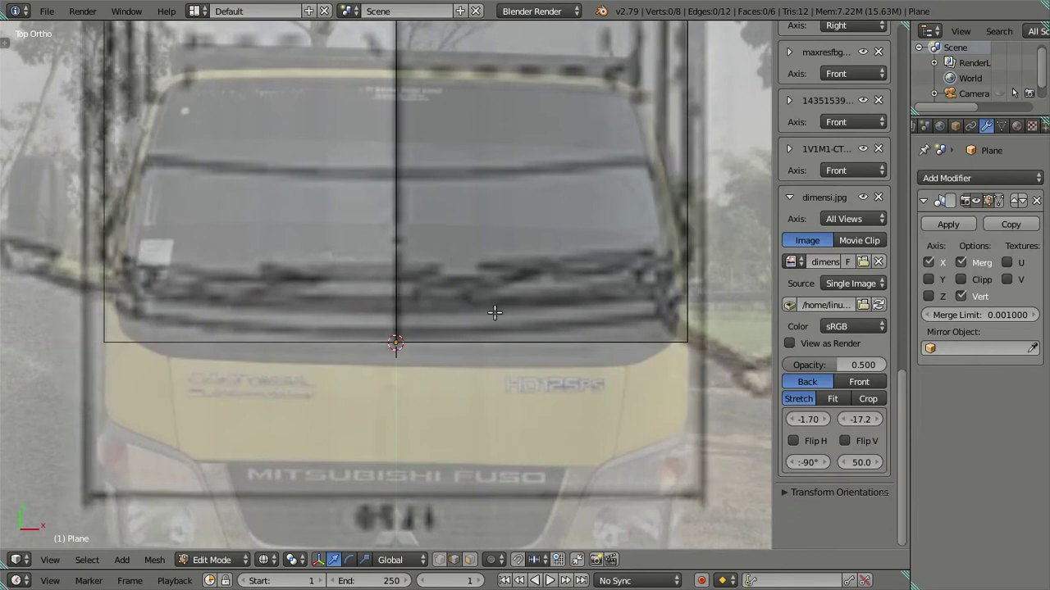
- Restore the blueprint to full 1.000 opacity
scroll(450, 305, "down", 3)
scroll(426, 304, "down", 3)
scroll(405, 319, "down", 2)
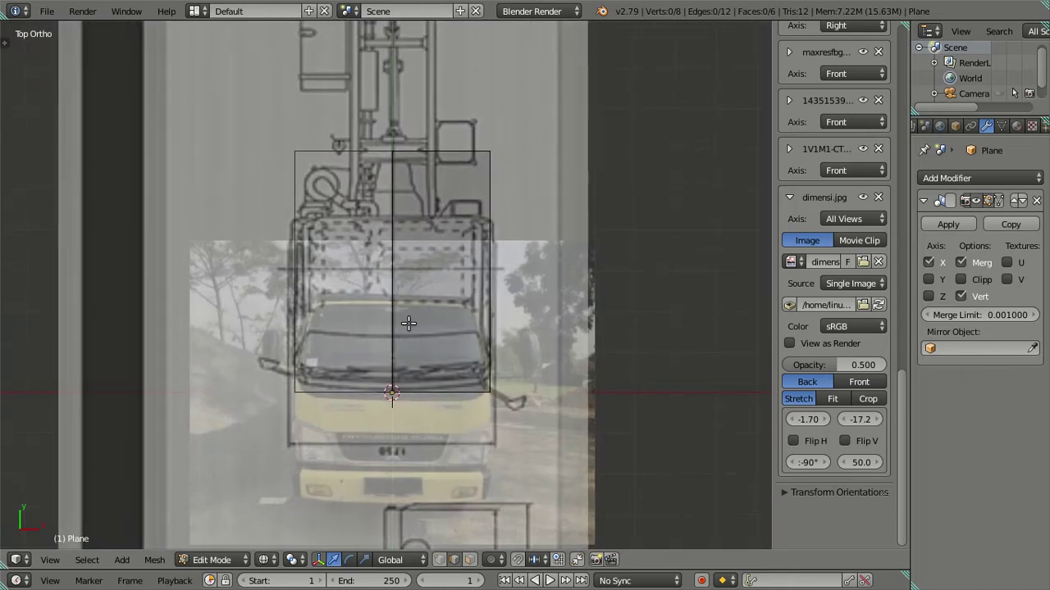
scroll(410, 315, "down", 2)
middle_click_drag(410, 315, 421, 319, "shift")
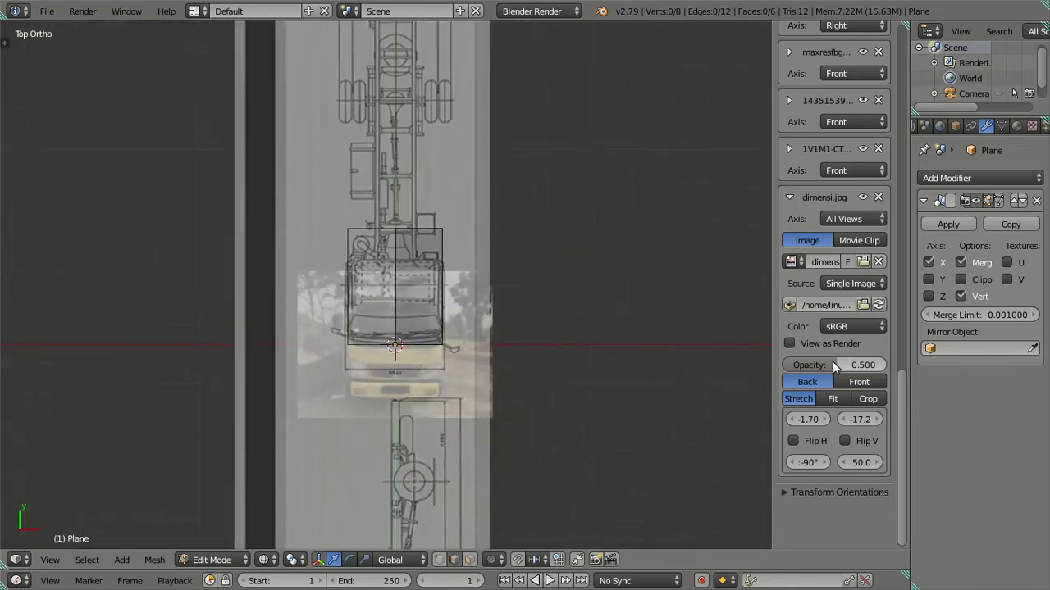
left_click_drag(832, 365, 881, 365)
scroll(394, 344, "up", 3)
scroll(405, 382, "up", 2)
scroll(388, 329, "up", 1)
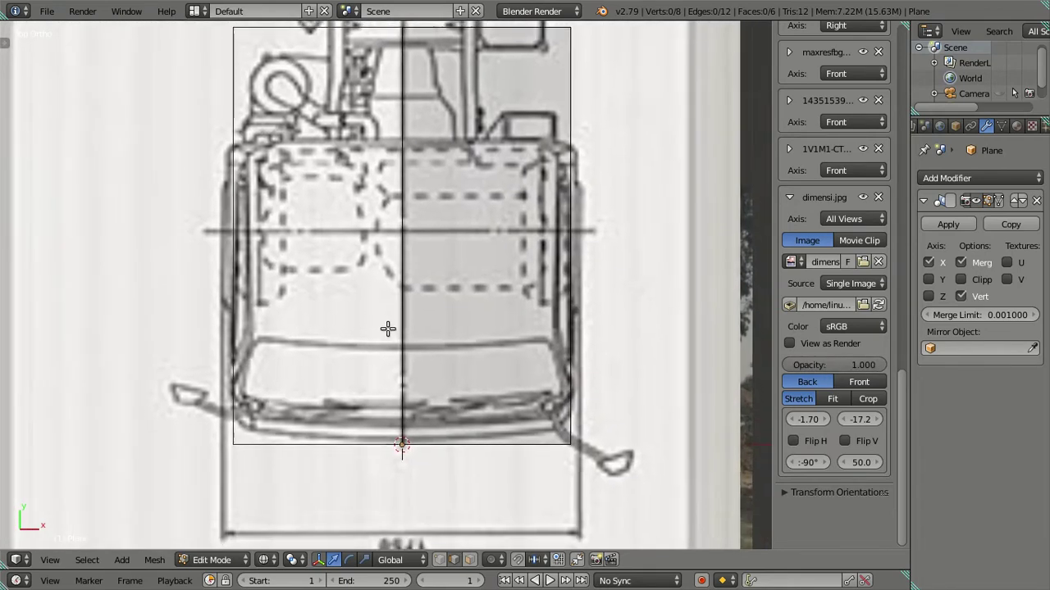
- Check the front view, then set the dimensi.jpg background's Axis to Top
key("z")
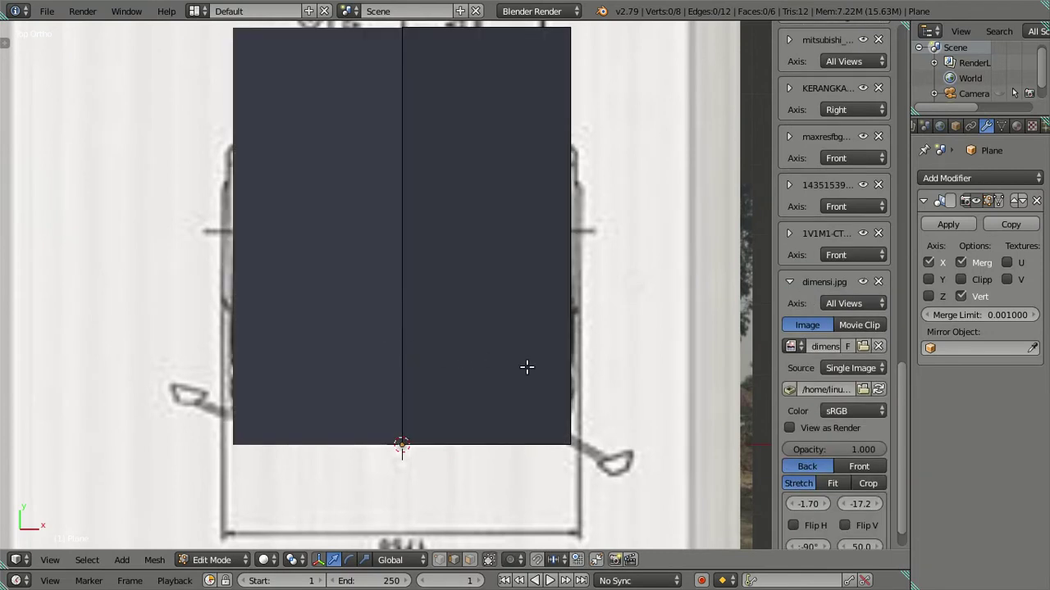
scroll(681, 420, "down", 4)
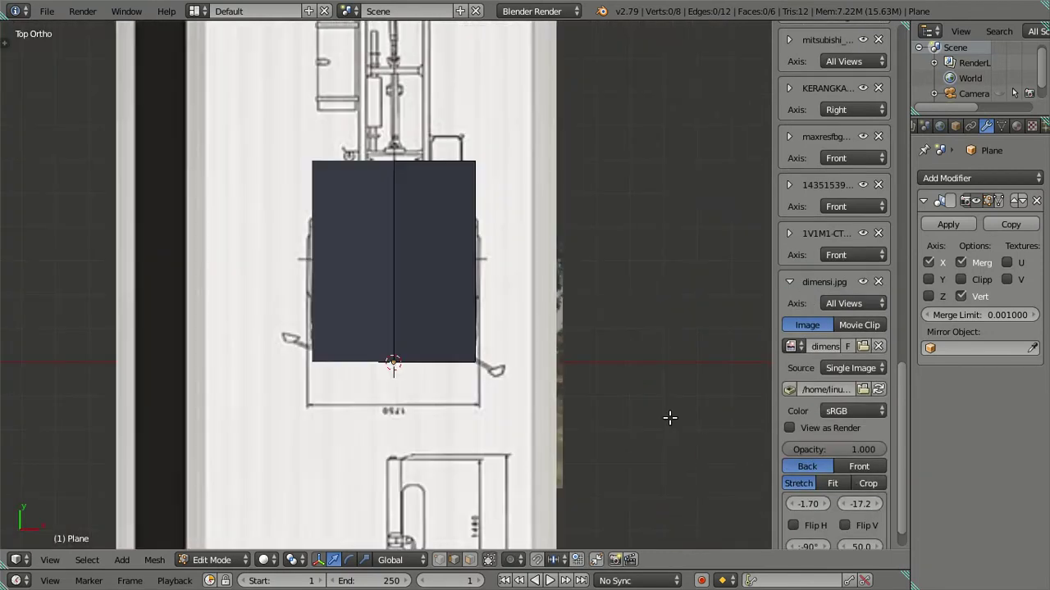
key("KP_1")
scroll(558, 386, "up", 4)
key("z")
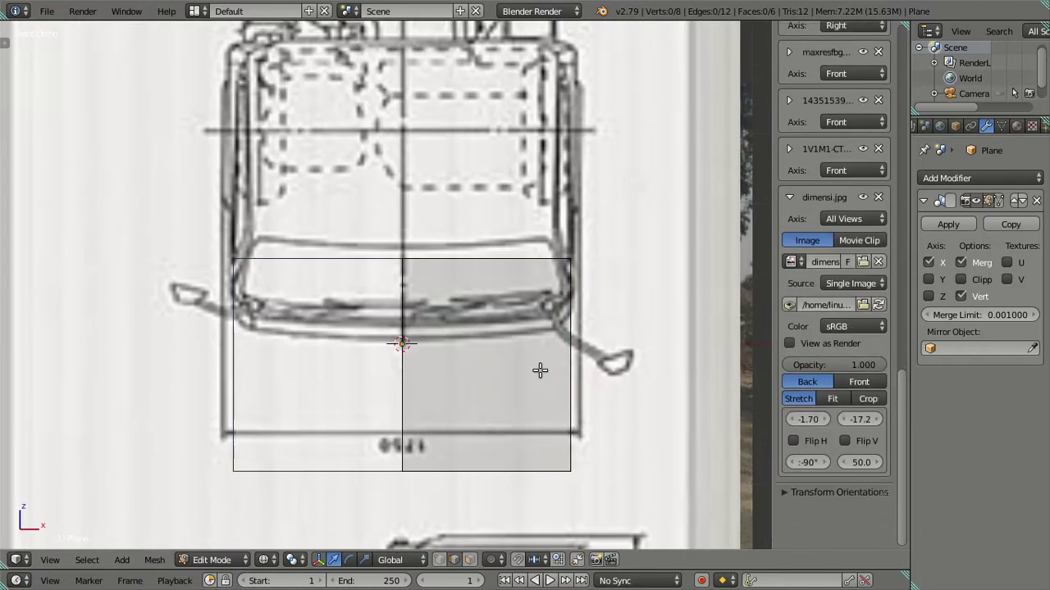
left_click(845, 221)
left_click(763, 200)
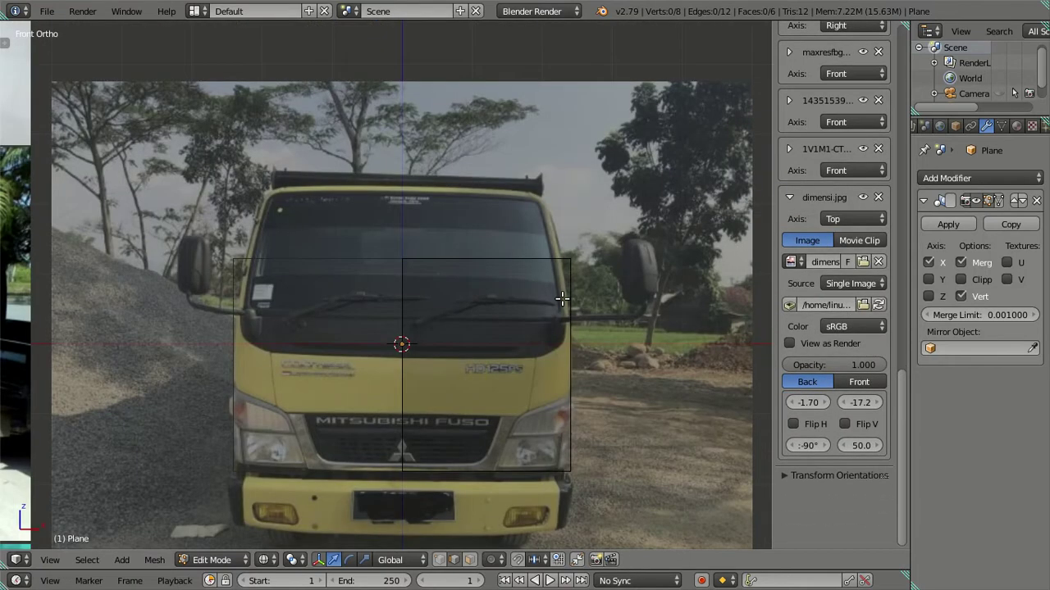
- In top view, try moving the plane's right edge outward, then cancel the move
scroll(557, 330, "up", 2)
scroll(558, 332, "down", 3)
key("KP_7")
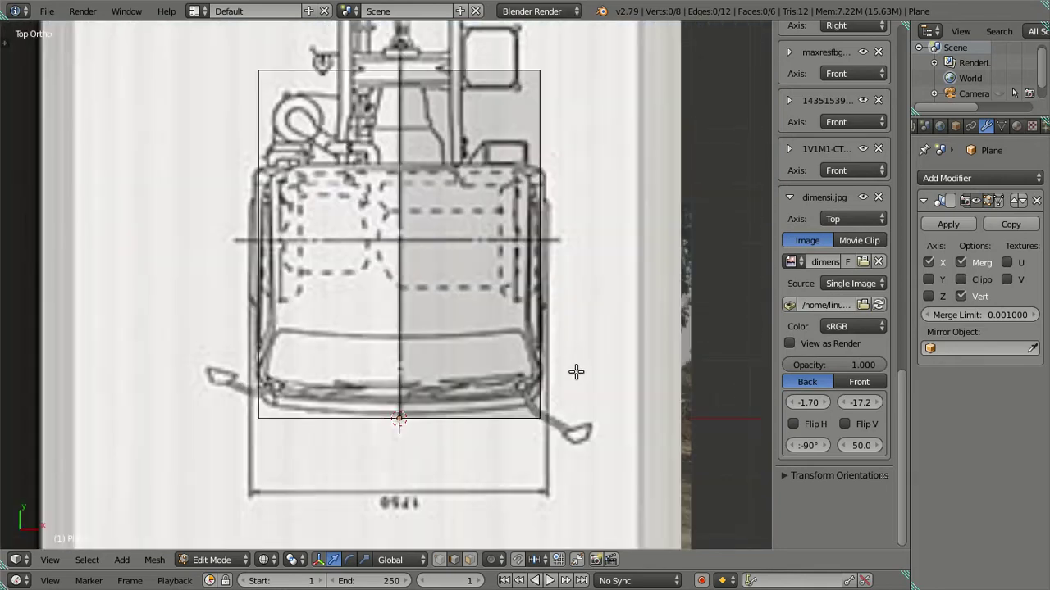
scroll(574, 370, "up", 2)
middle_click_drag(571, 367, 560, 347, "shift")
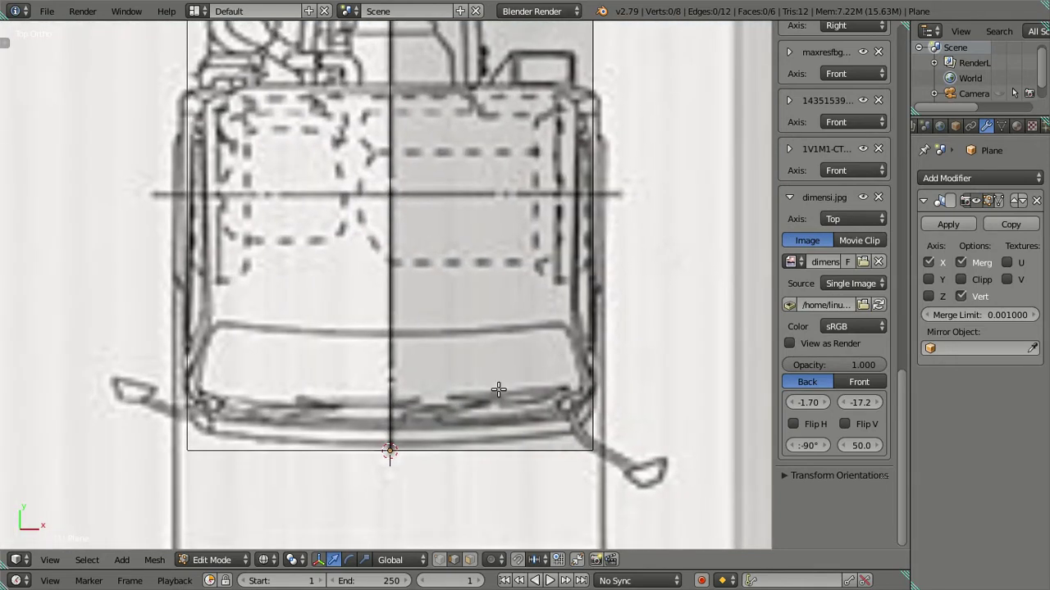
left_click(588, 368)
left_click_drag(659, 205, 672, 209)
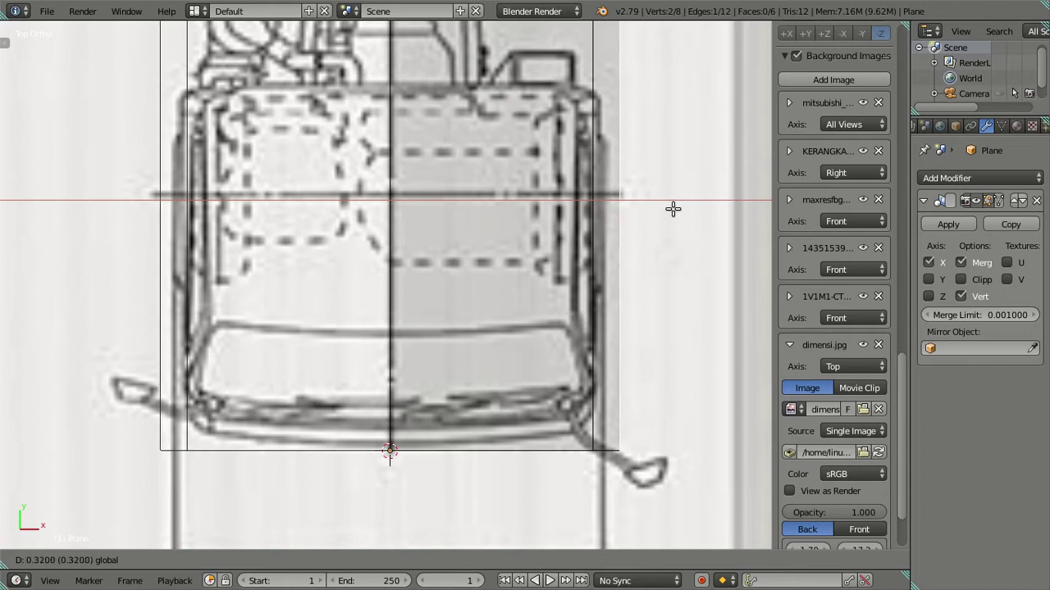
right_click(663, 211)
- Deselect all, compare front, orbited and top views, ending in Right Ortho
key("KP_1")
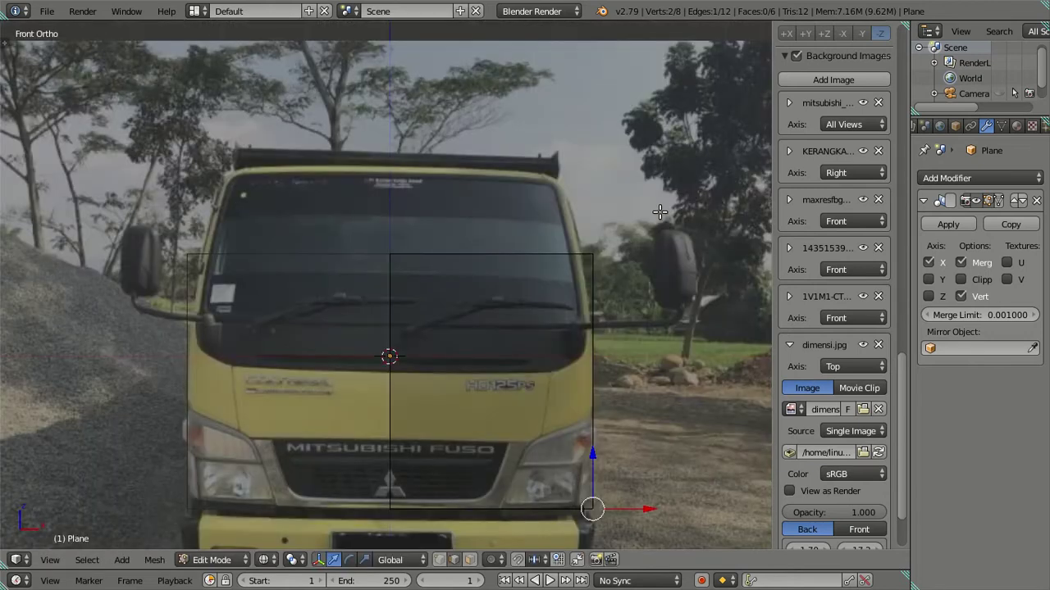
key("a")
mouse_move(609, 304)
middle_mouse_down()
mouse_move(595, 345)
mouse_move(457, 328)
middle_mouse_up()
key("KP_7")
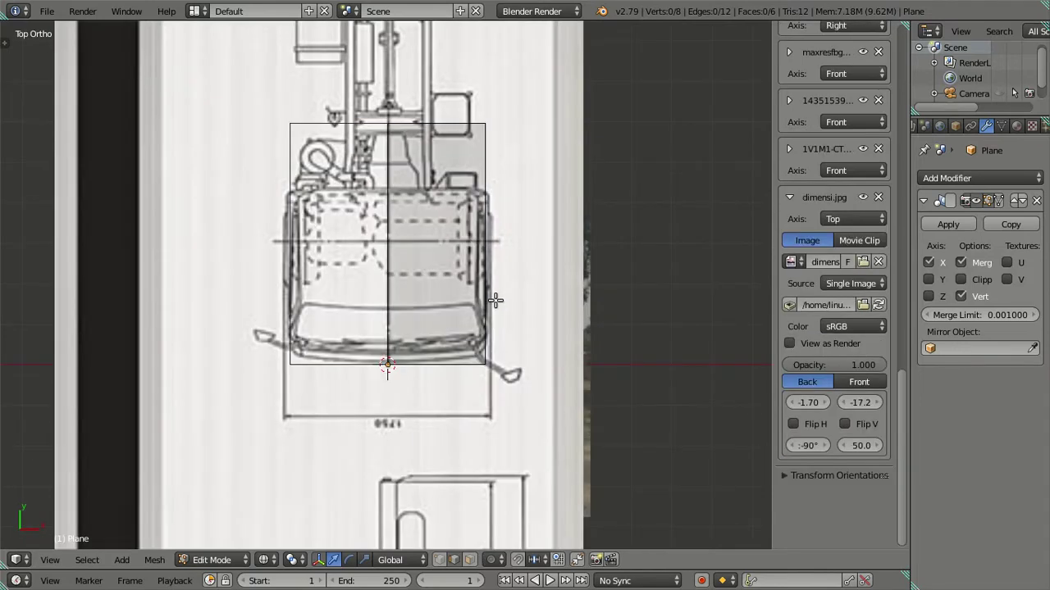
key("KP_3")
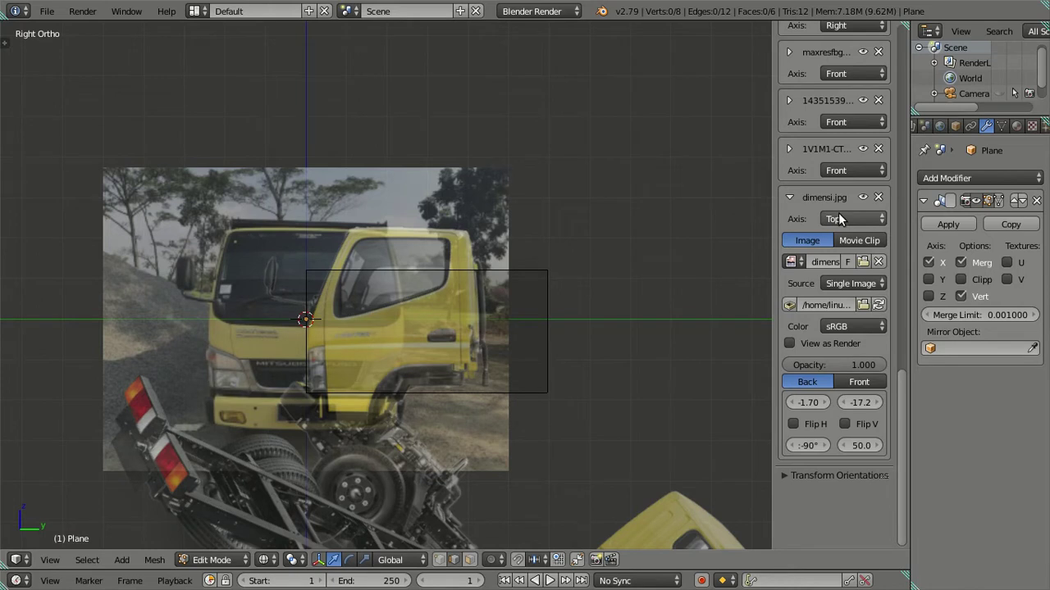
- Collapse the first dimensi.jpg panel and add a new empty background image slot
left_click(791, 196)
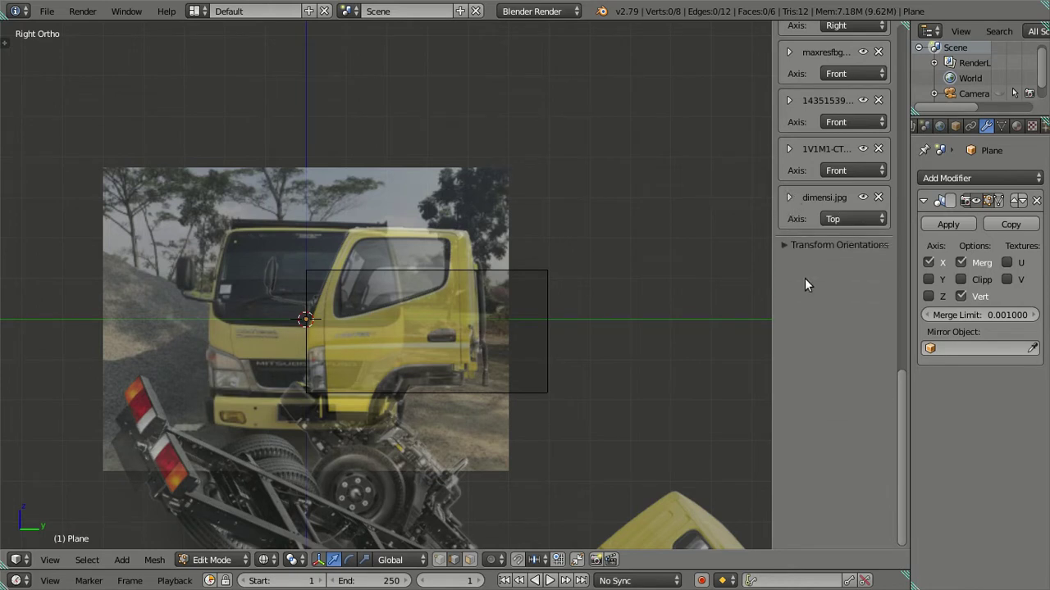
scroll(804, 278, "up", 3)
scroll(804, 278, "up", 3)
scroll(804, 277, "up", 1)
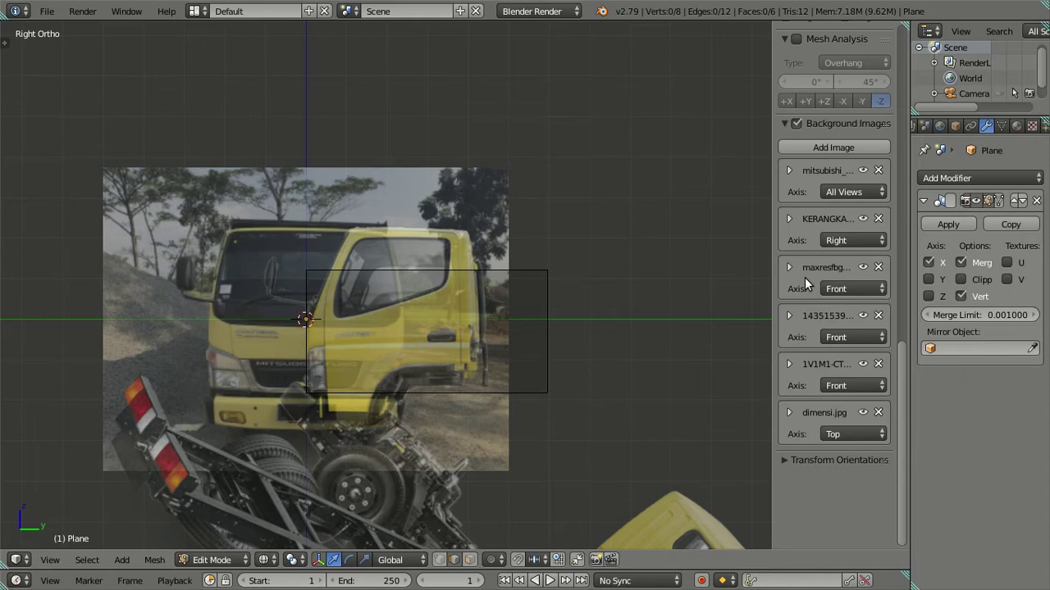
scroll(804, 277, "up", 4)
left_click(818, 267)
scroll(818, 268, "down", 4)
scroll(817, 268, "down", 1)
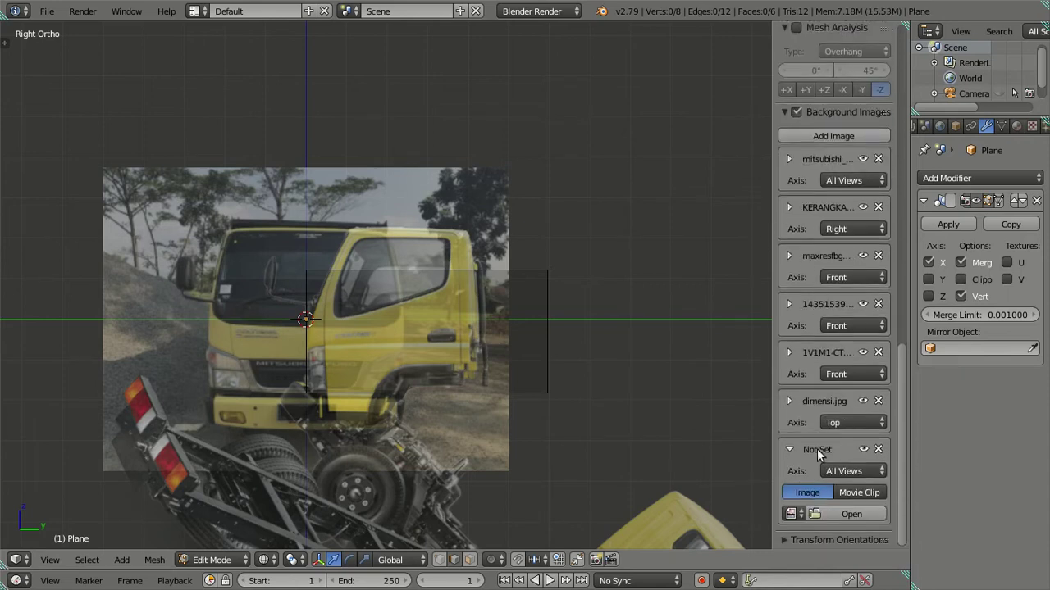
- Load dimensi.jpg from the Desktop into the new background slot
left_click(826, 511)
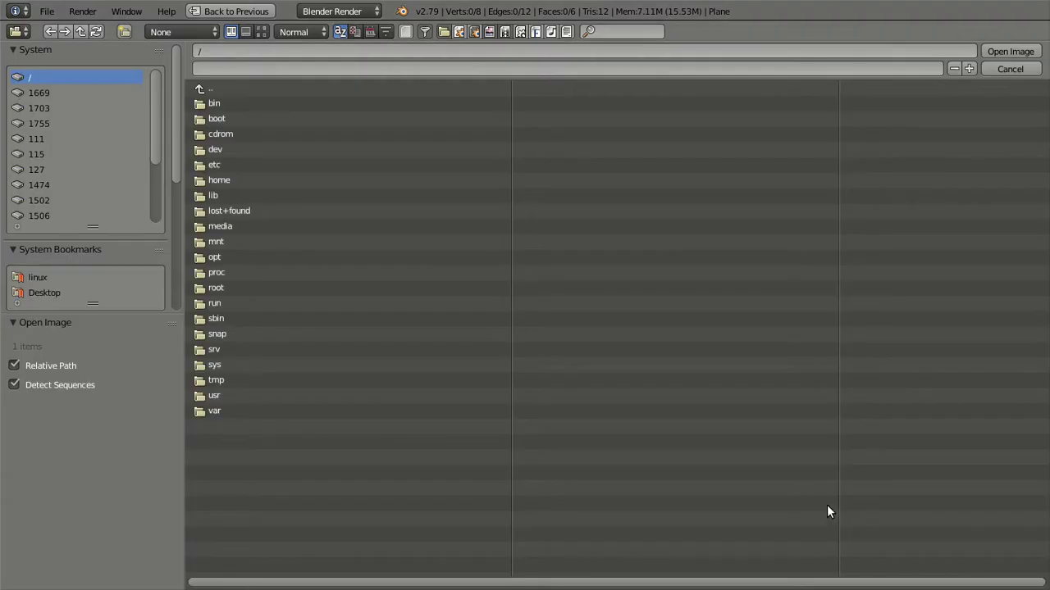
left_click(81, 291)
left_click(259, 35)
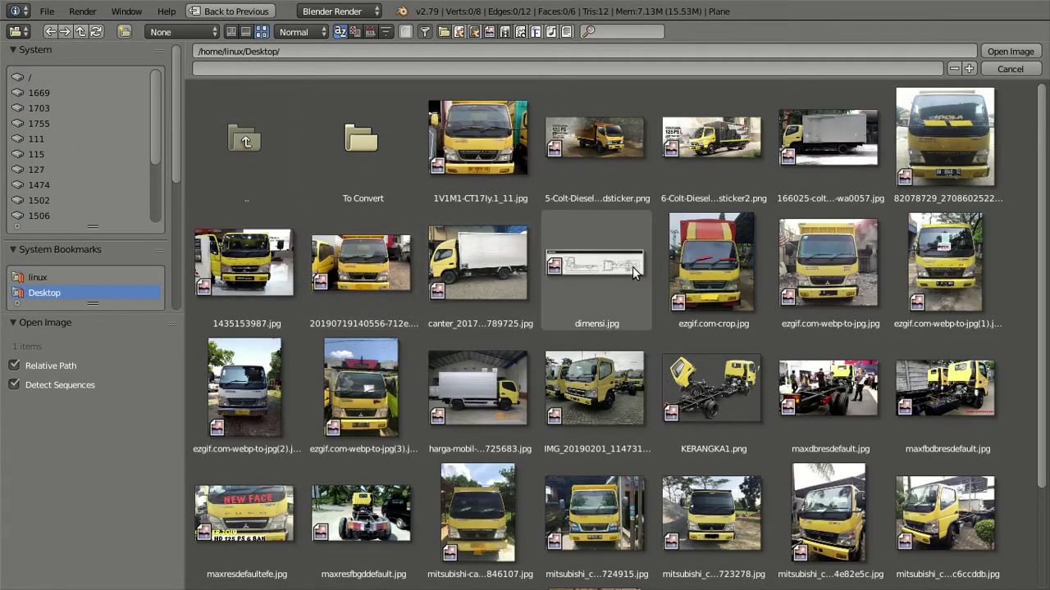
left_click(596, 267)
left_click(1011, 52)
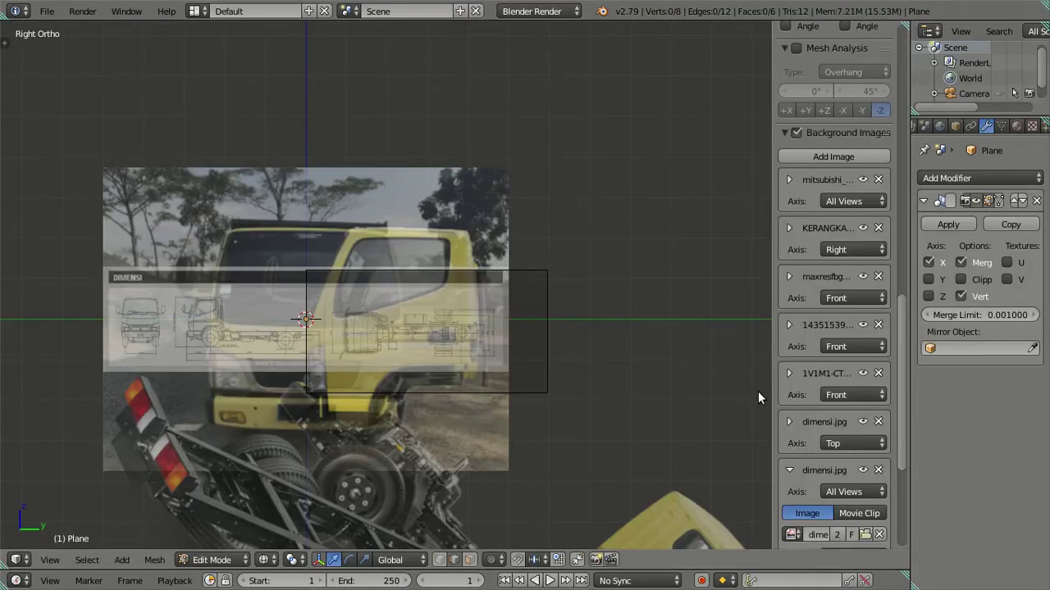
- Scale the second dimensi.jpg to size 39.0 and set its X offset to 12.2 over the cab
scroll(430, 339, "up", 1)
scroll(372, 351, "up", 2)
scroll(669, 449, "down", 2)
scroll(534, 315, "down", 1)
scroll(798, 424, "down", 3)
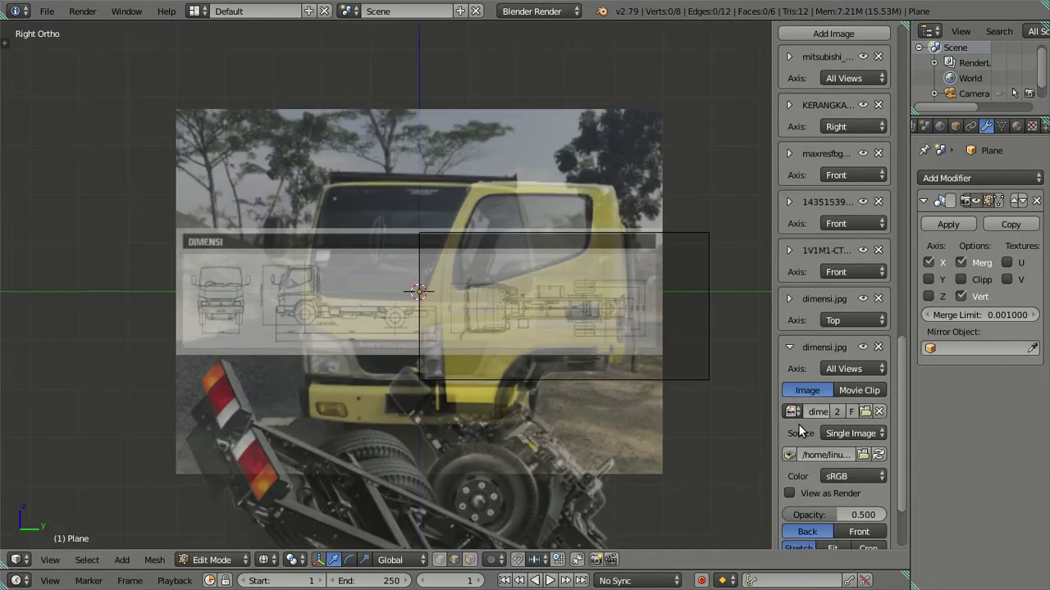
scroll(802, 466, "down", 4)
left_click_drag(882, 515, 951, 514)
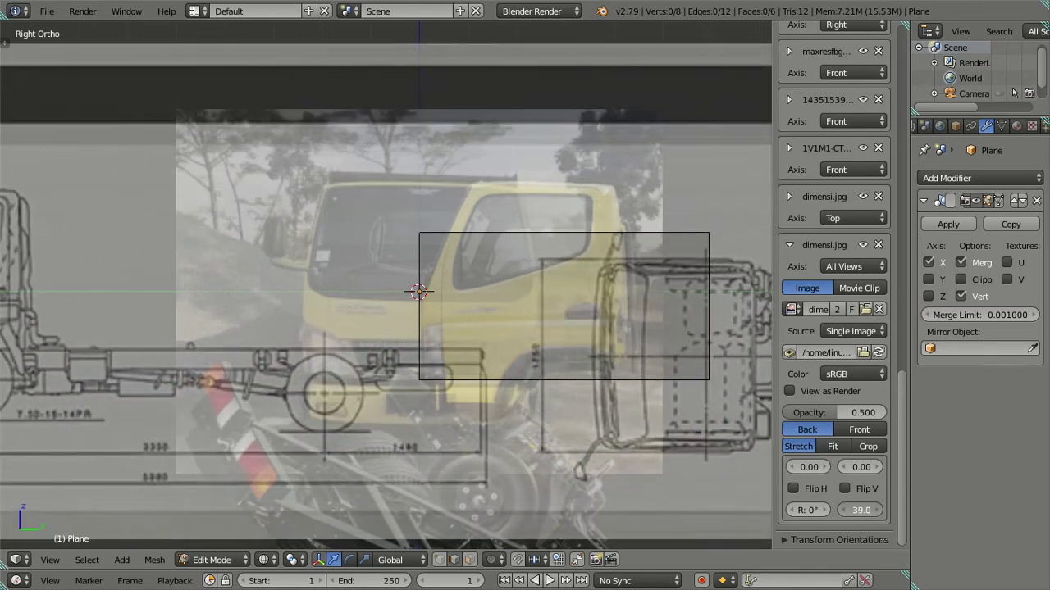
left_click_drag(791, 467, 836, 467)
scroll(623, 301, "up", 3)
middle_click_drag(623, 300, 498, 304, "shift")
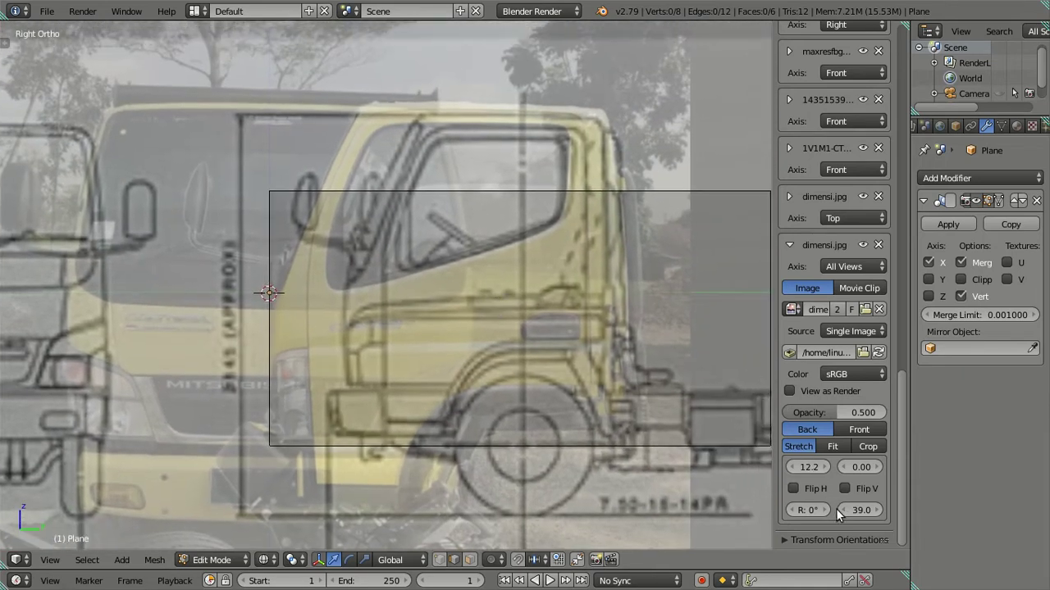
scroll(855, 261, "up", 4)
scroll(855, 261, "up", 4)
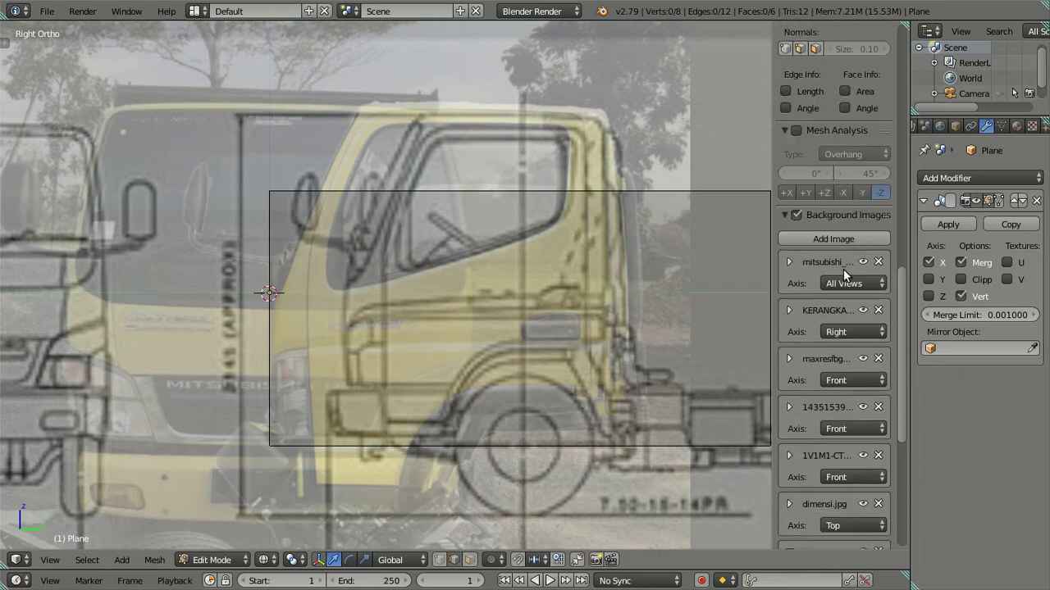
- Set the mitsubishi photo background's Axis to Front so it shows only in front view
left_click(845, 282)
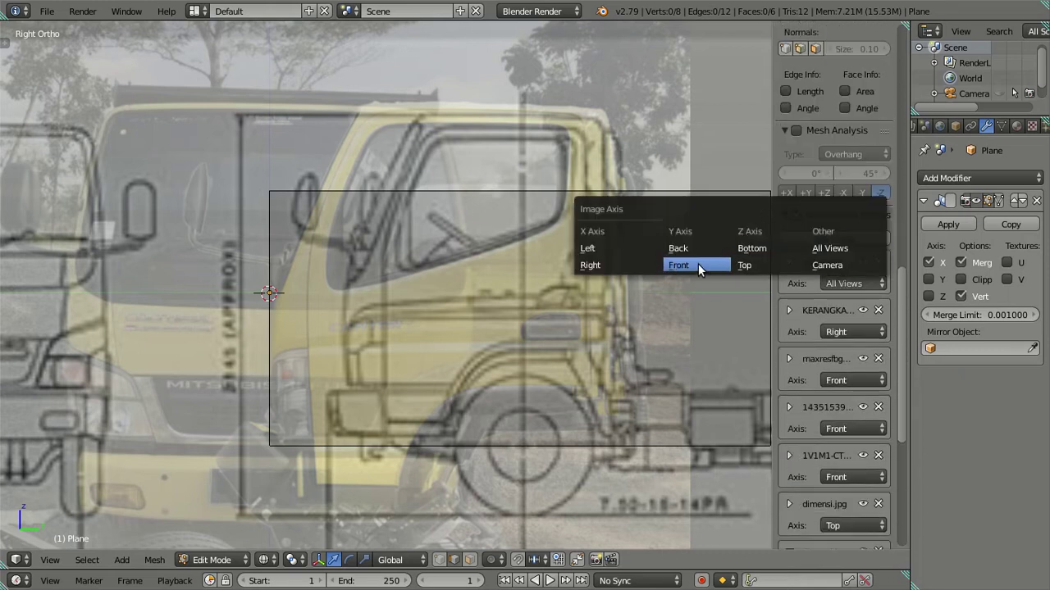
left_click(698, 263)
scroll(686, 300, "down", 4)
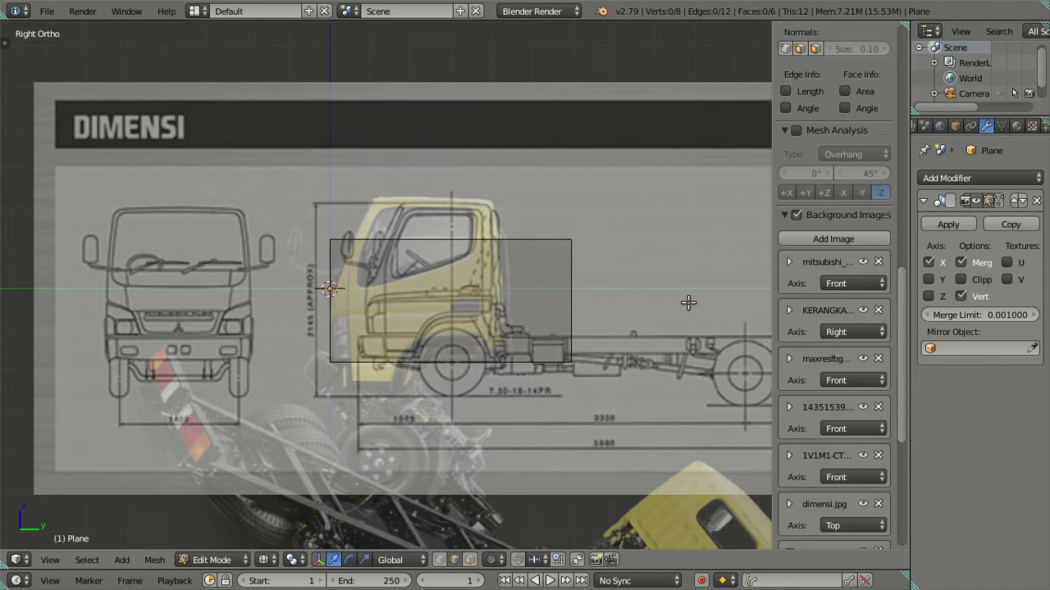
scroll(668, 336, "up", 1)
scroll(583, 363, "up", 1)
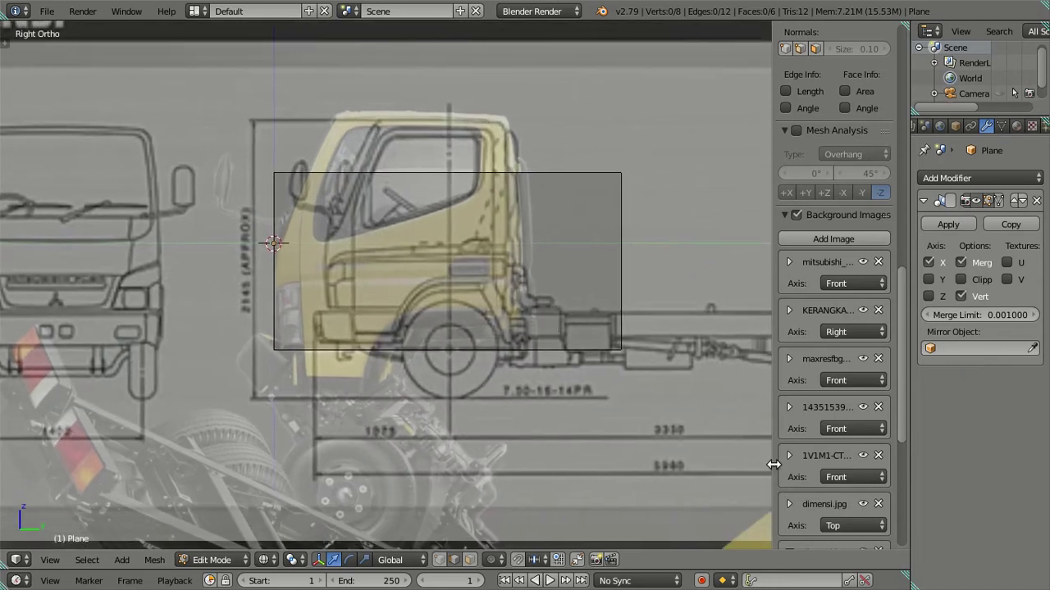
scroll(825, 443, "down", 6)
scroll(825, 459, "down", 1)
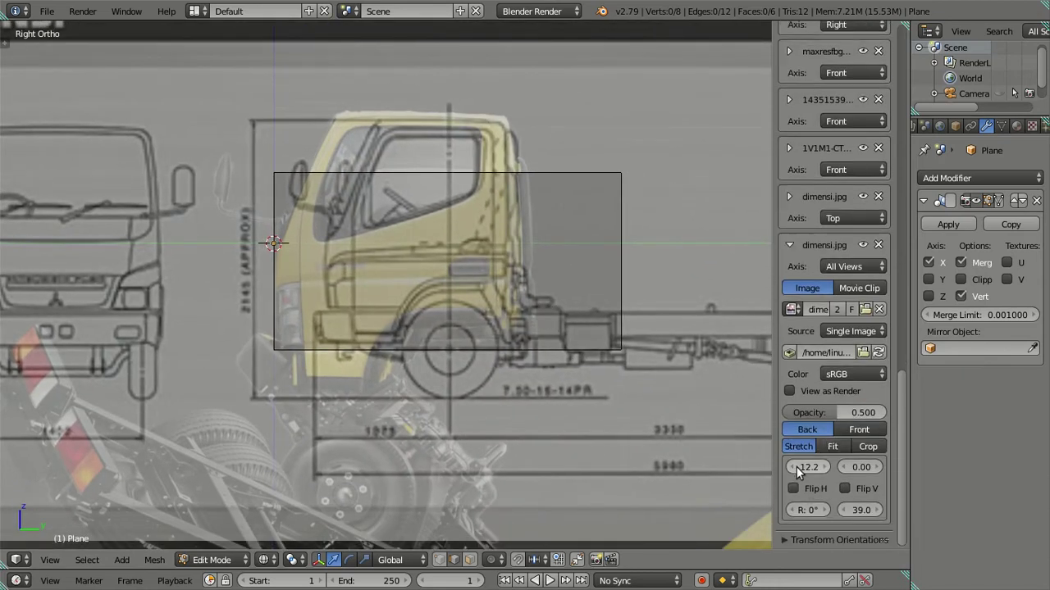
- Nudge the side blueprint's X offset to 13.9 and enlarge it to match the cab
left_click(792, 467)
left_click(792, 467)
left_click(792, 468)
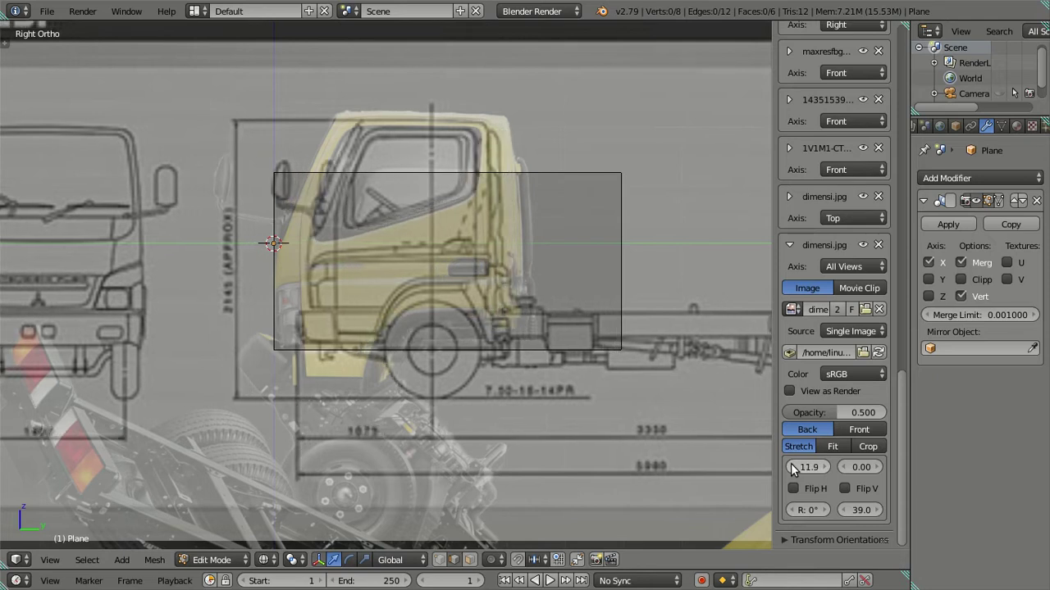
left_click(792, 468)
left_click(823, 468)
scroll(693, 403, "down", 3)
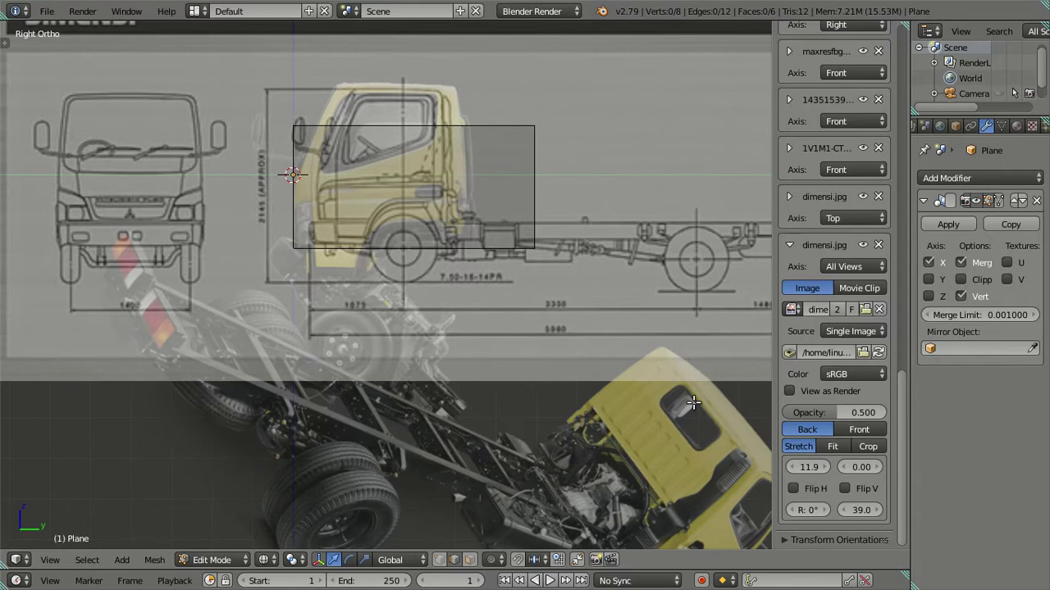
mouse_move(886, 516)
left_mouse_down()
mouse_move(923, 517)
mouse_move(870, 511)
left_mouse_up()
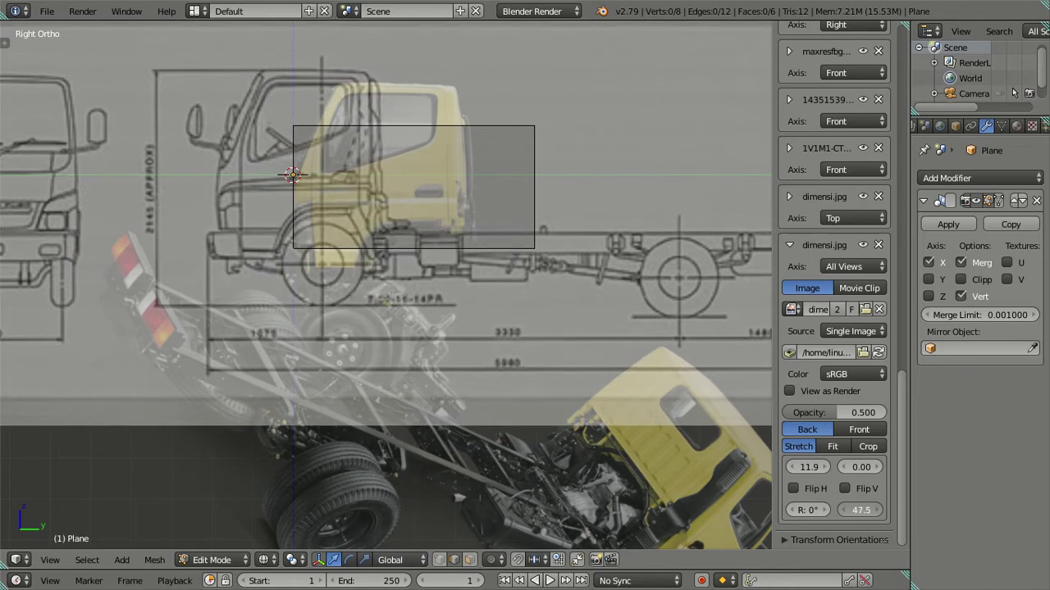
left_click_drag(861, 467, 845, 468)
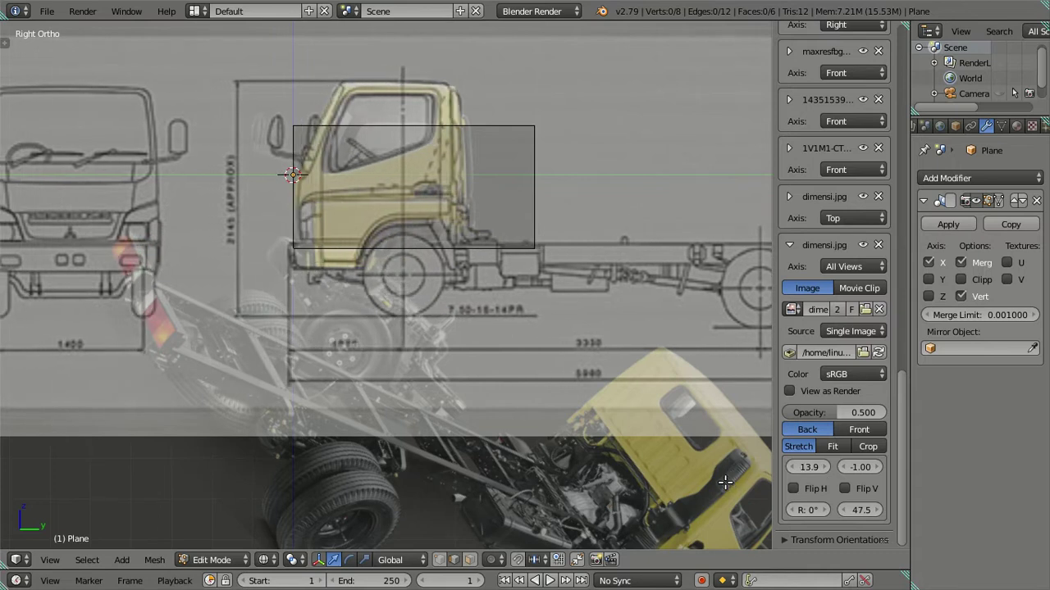
- Set the blueprint to 0.500 opacity and lower it over the cab photo
scroll(715, 476, "up", 3)
scroll(565, 317, "up", 2)
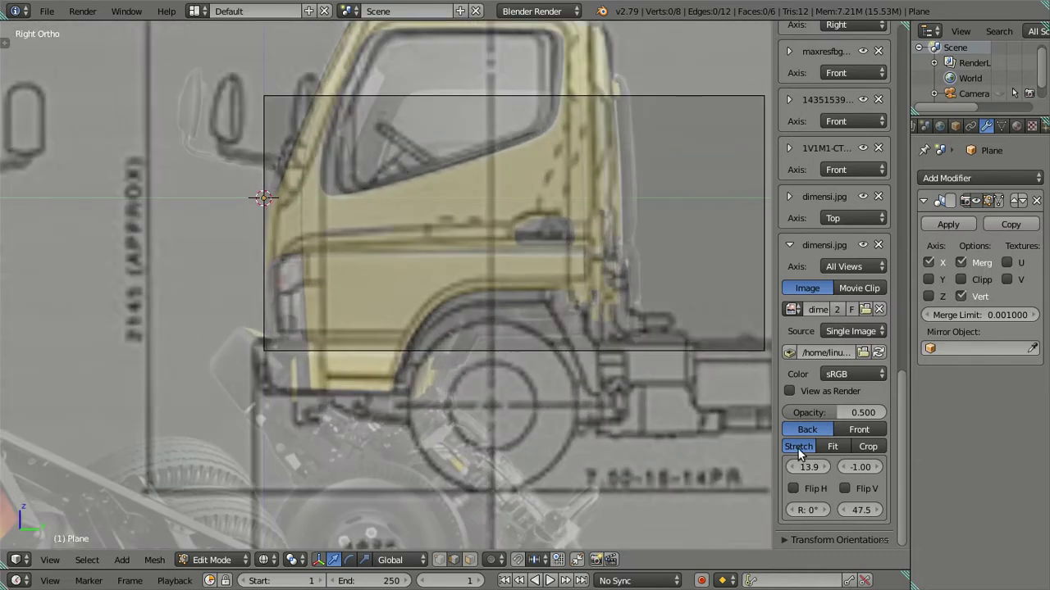
mouse_move(834, 413)
left_mouse_down()
mouse_move(812, 413)
mouse_move(845, 413)
left_mouse_up()
mouse_move(460, 248)
middle_mouse_down("shift")
mouse_move(480, 394)
mouse_move(475, 251)
middle_mouse_up("shift")
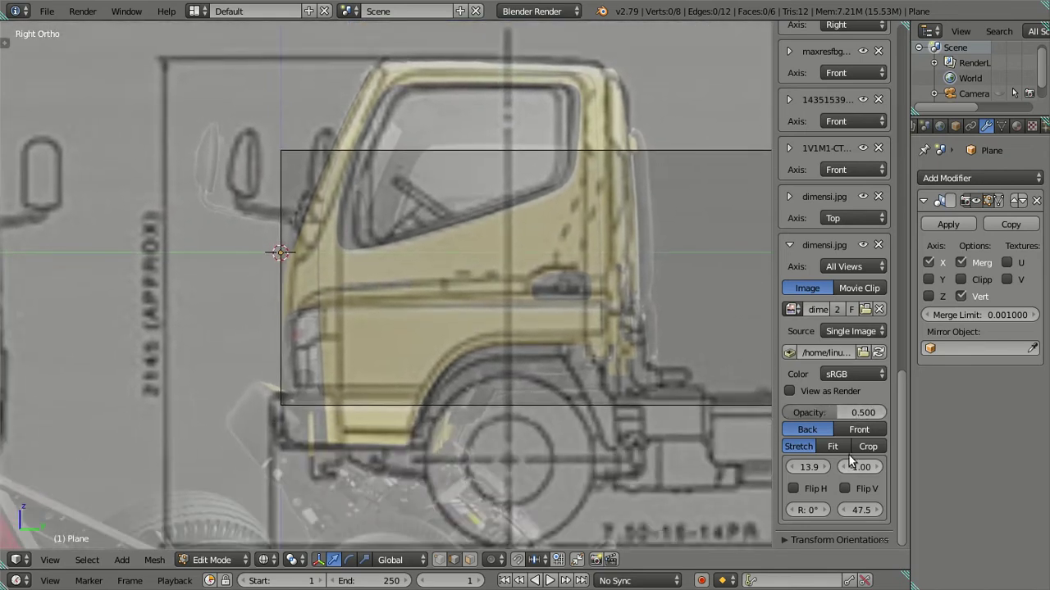
left_click(845, 467)
left_click(845, 468)
left_click(845, 468)
left_click(845, 467)
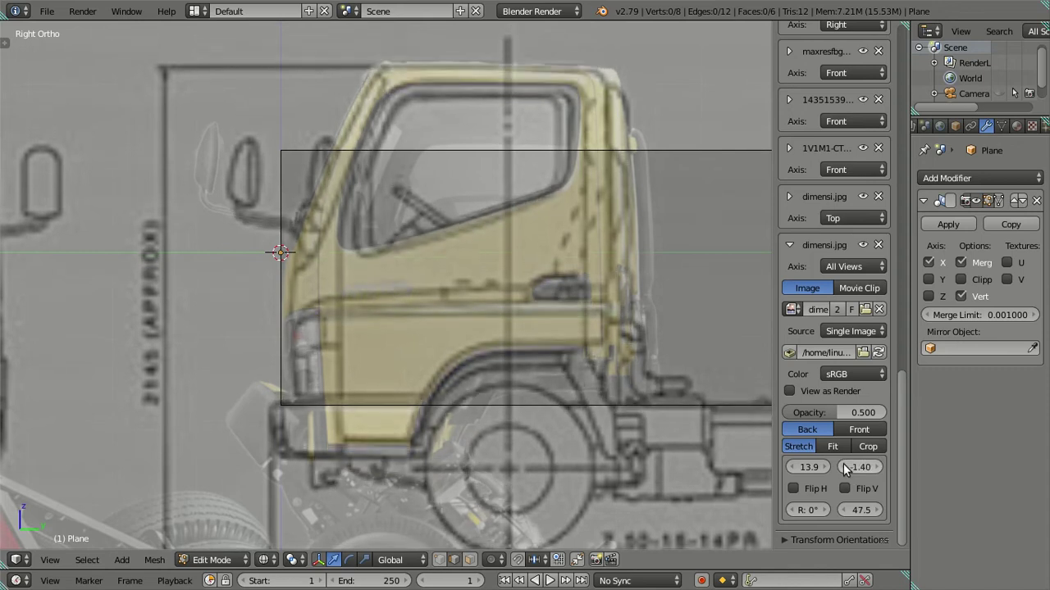
left_click(876, 467)
left_click(876, 468)
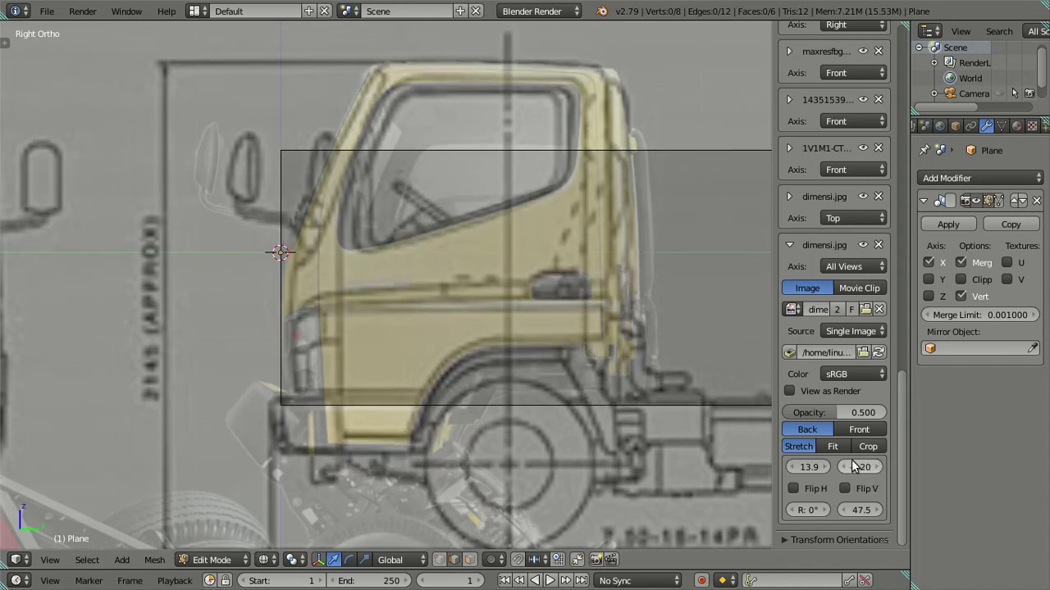
left_click(844, 466)
- Fine-tune the blueprint's size to 48.0
left_click(878, 510)
left_click(878, 511)
left_click(878, 510)
left_click(879, 510)
left_click(879, 510)
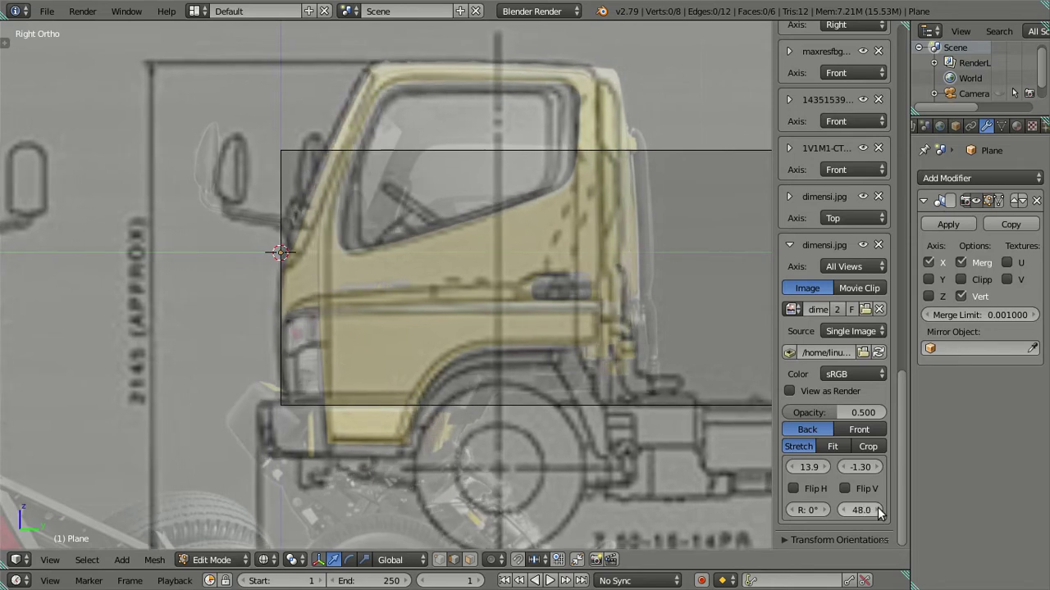
left_click(849, 508)
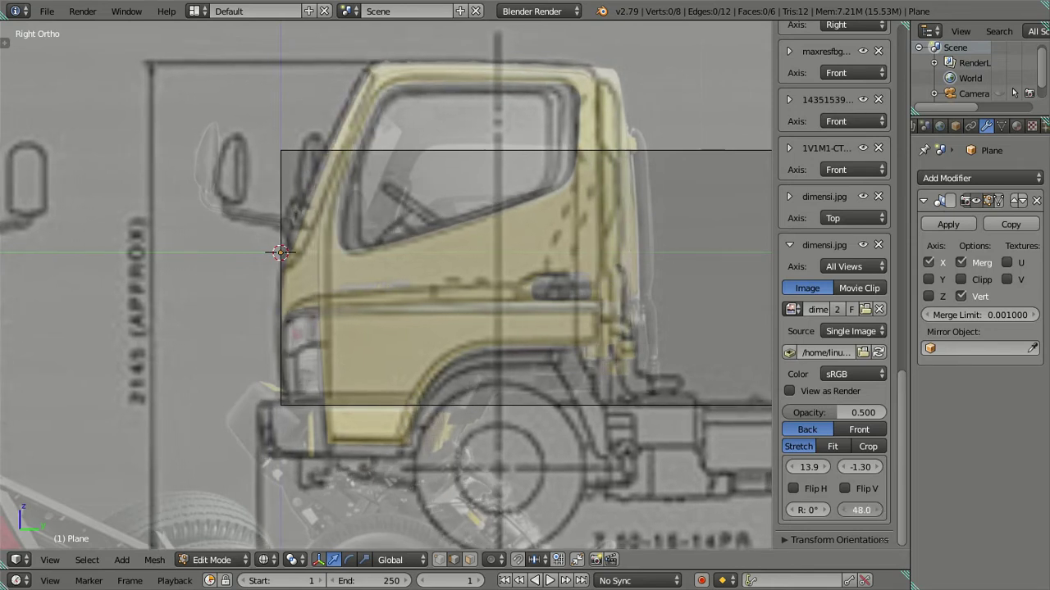
left_click(879, 510)
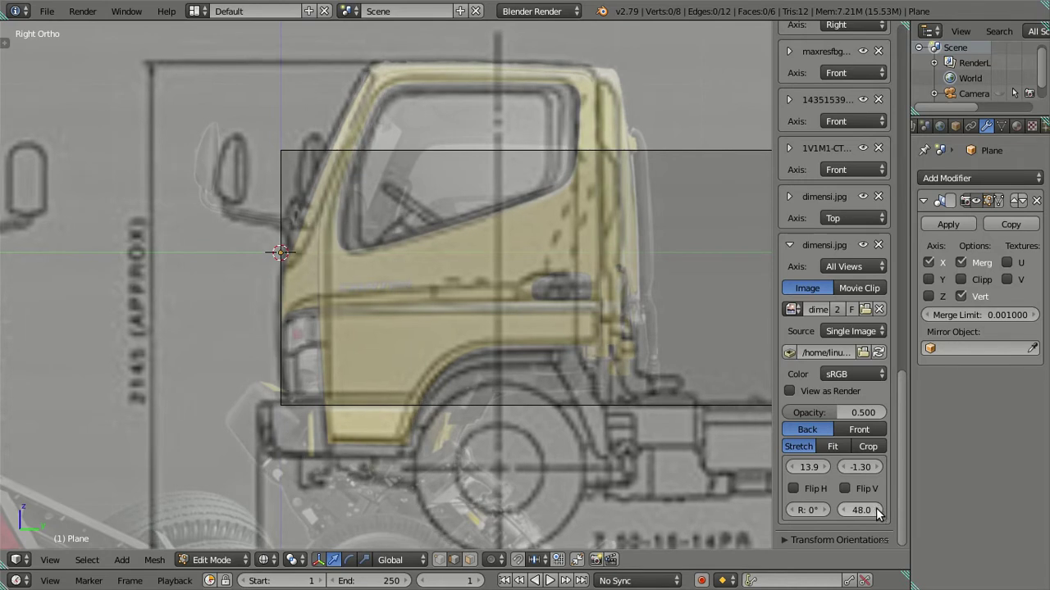
- Step the blueprint's Y offset through -1.20 and -1.40 to settle at -1.00
left_click(878, 467)
left_click(847, 467)
left_click(844, 469)
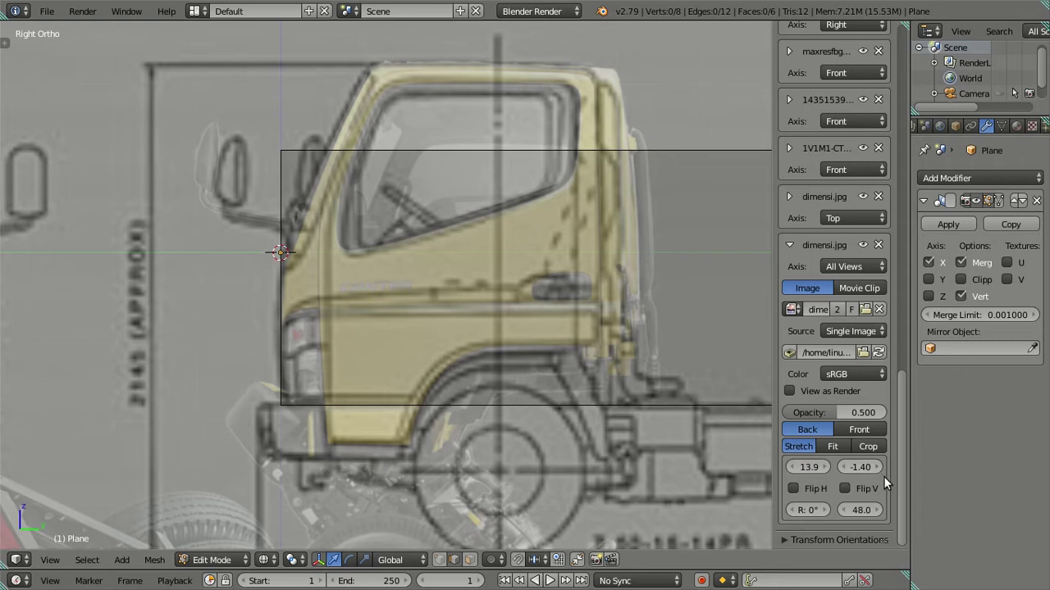
left_click(877, 466)
left_click(877, 466)
left_click(877, 466)
left_click(877, 466)
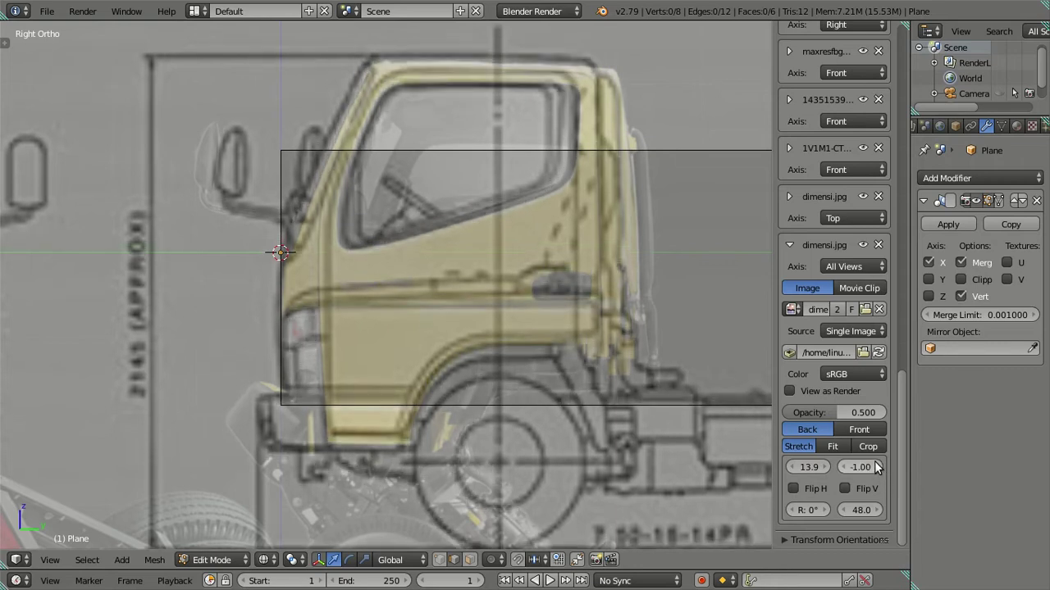
- Move the side dimensi.jpg blueprint to offset 14.0, -1.40 and raise its opacity to 1.000
mouse_move(842, 467)
left_mouse_down()
mouse_move(816, 466)
mouse_move(869, 467)
mouse_move(853, 466)
left_mouse_up()
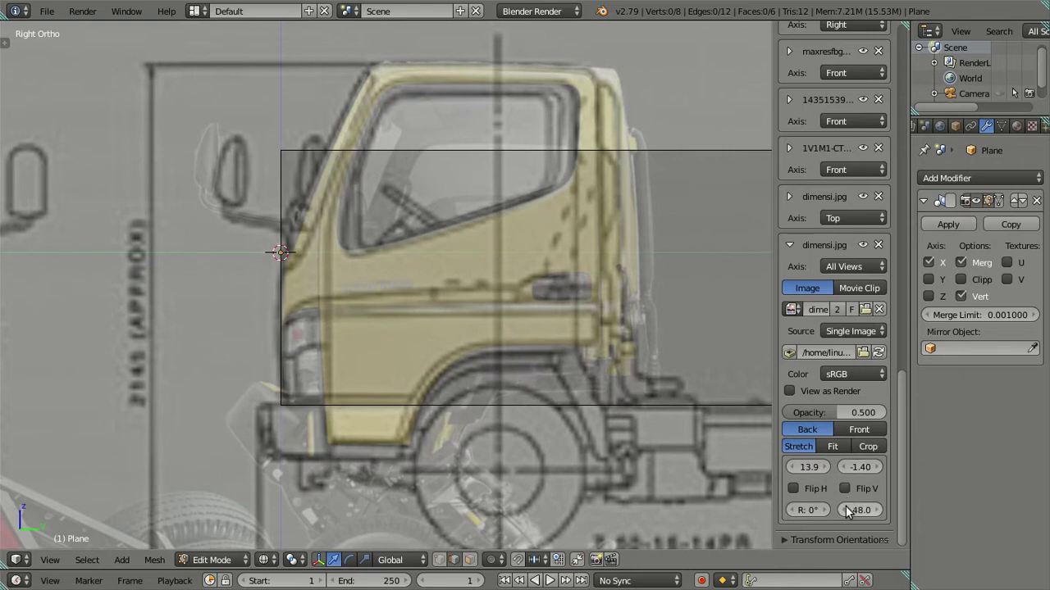
left_click_drag(808, 466, 821, 464)
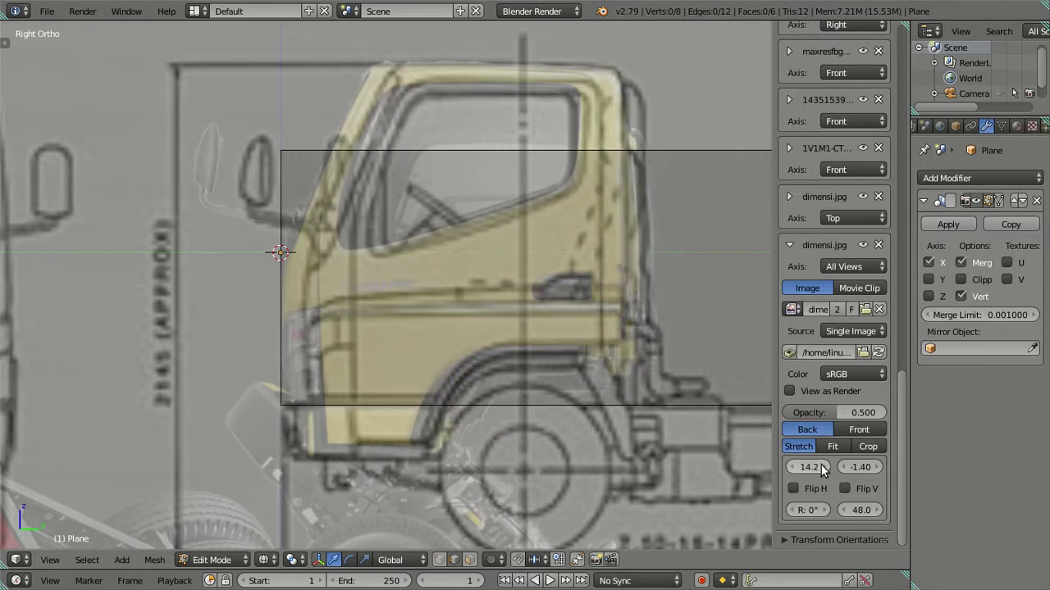
scroll(511, 436, "up", 1)
scroll(504, 435, "up", 1)
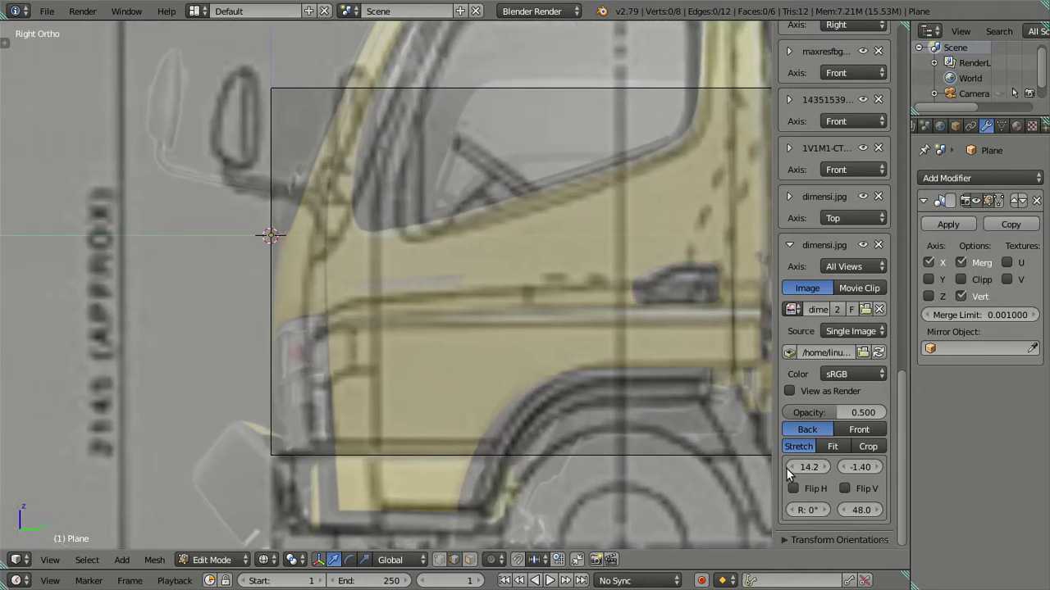
left_click(793, 467)
left_click(793, 466)
scroll(523, 303, "down", 1)
scroll(523, 303, "down", 1)
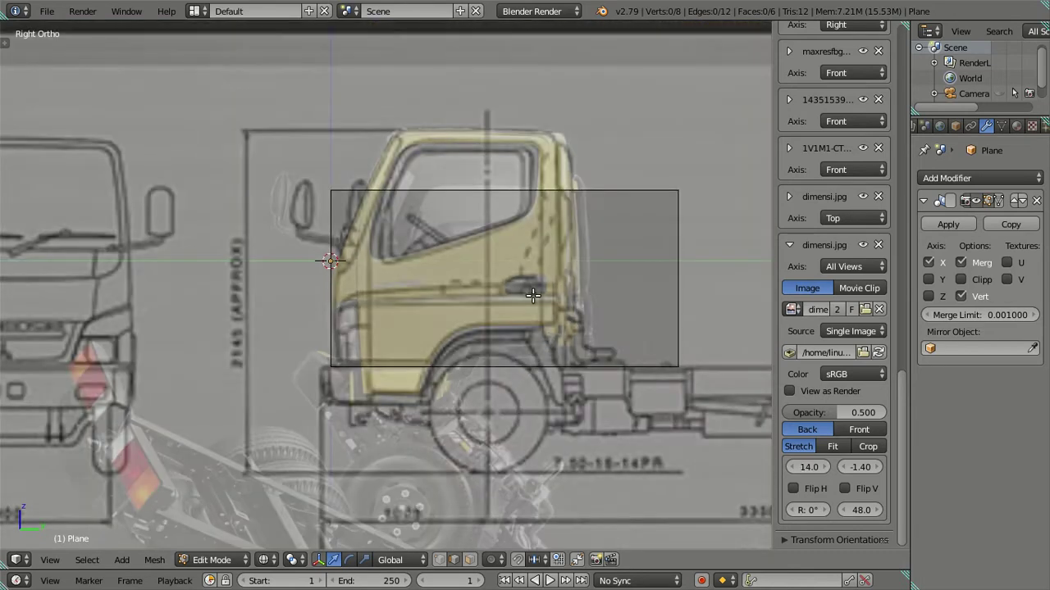
scroll(523, 304, "up", 1)
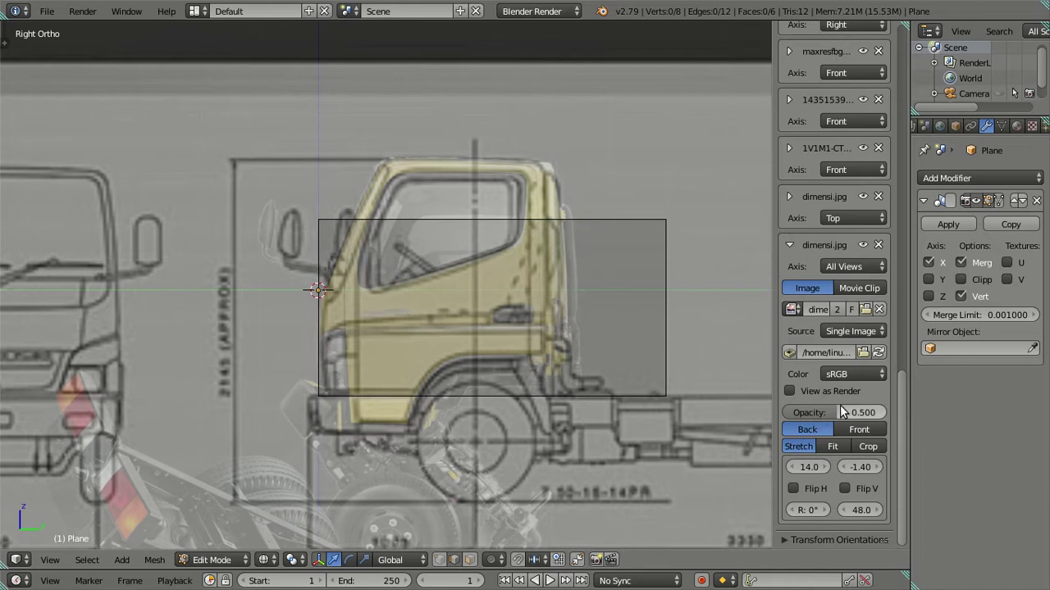
left_click_drag(839, 405, 894, 405)
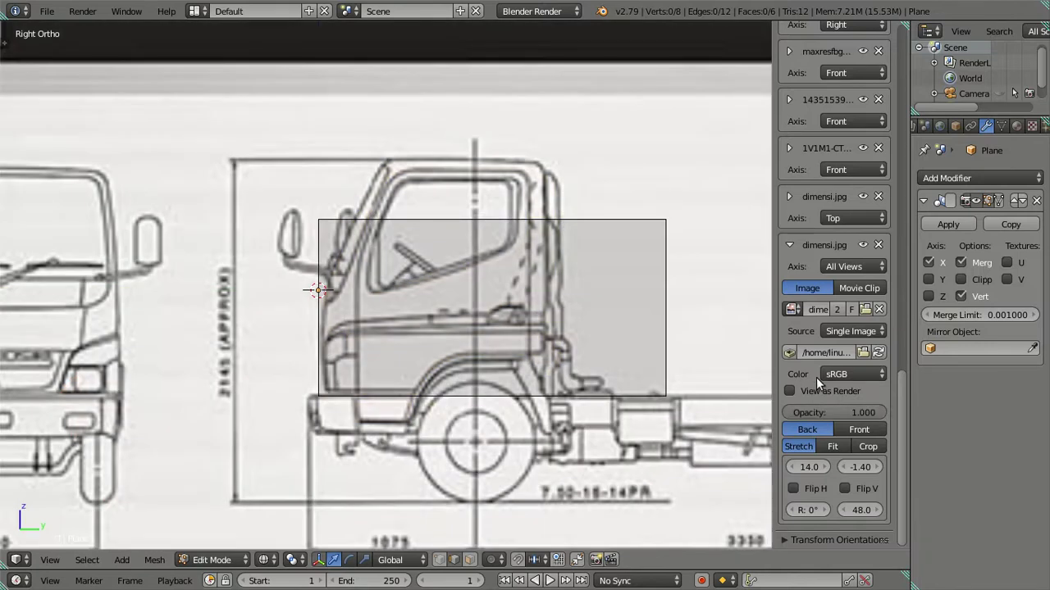
- Switch to Left view and turn on Flip H for the second dimensi.jpg blueprint
left_click(790, 251)
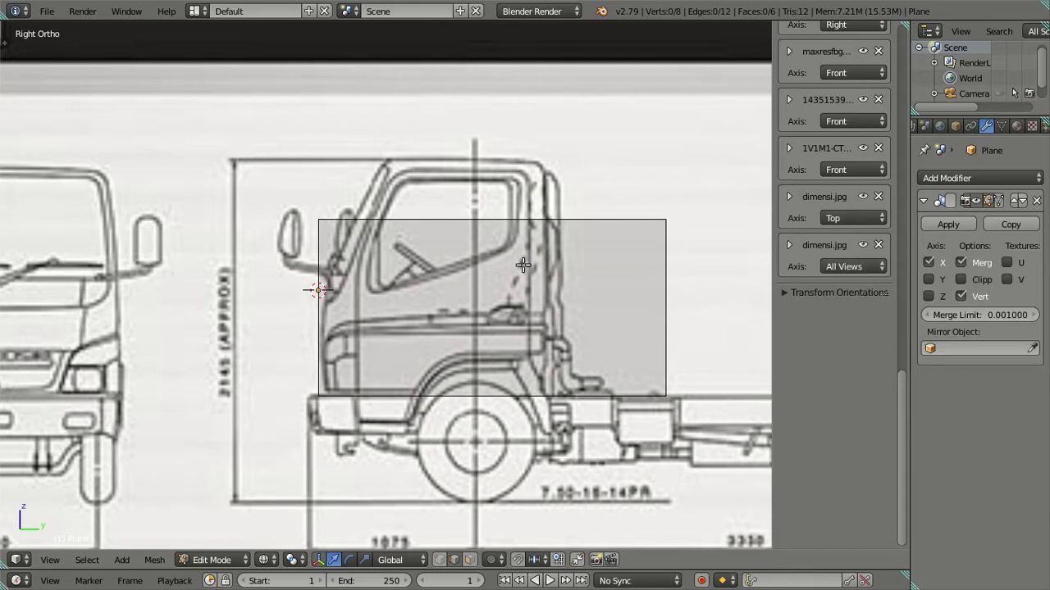
key("ctrl+KP_3")
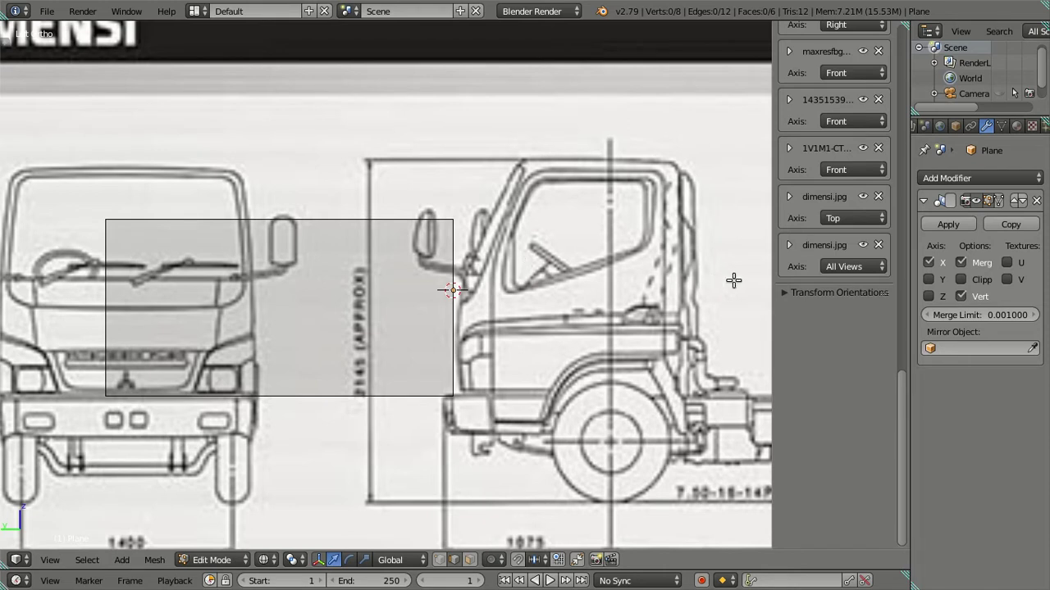
left_click(788, 246)
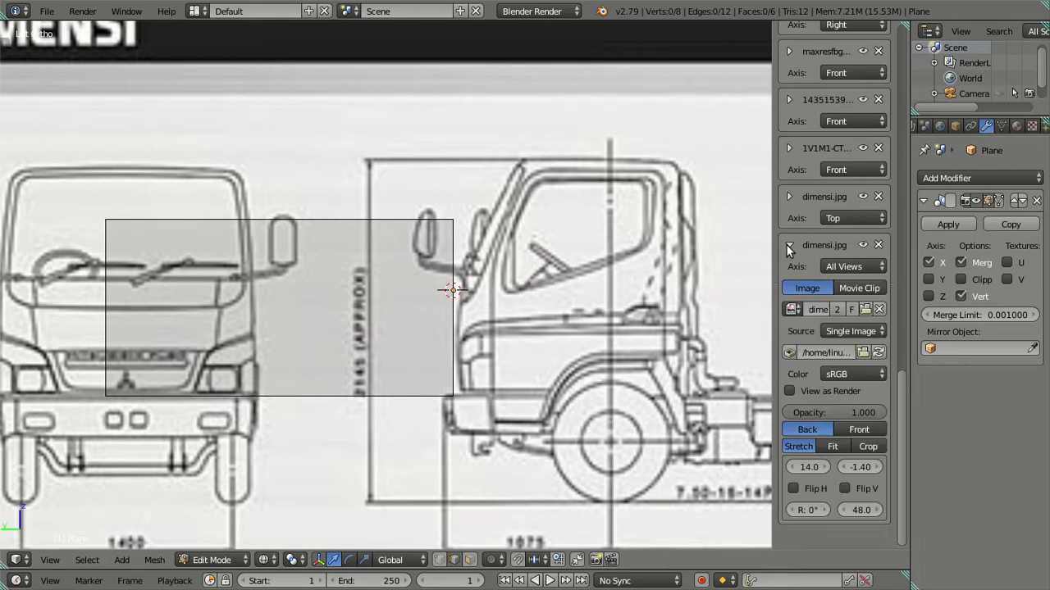
left_click(792, 489)
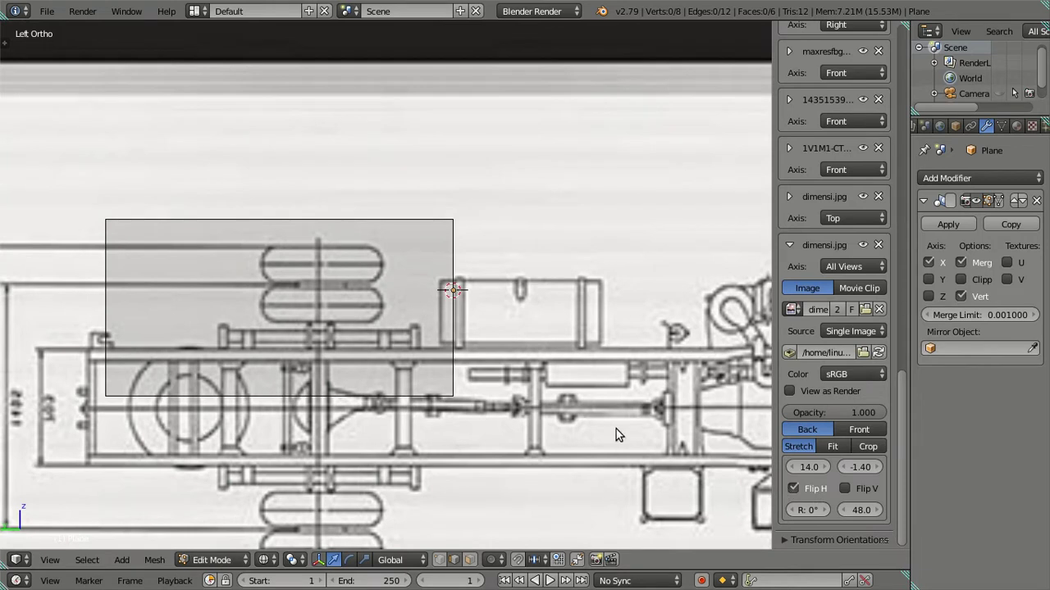
- Drag the flipped blueprint's X offset down to -14.1, then nudge it to -14.0
scroll(616, 429, "down", 7)
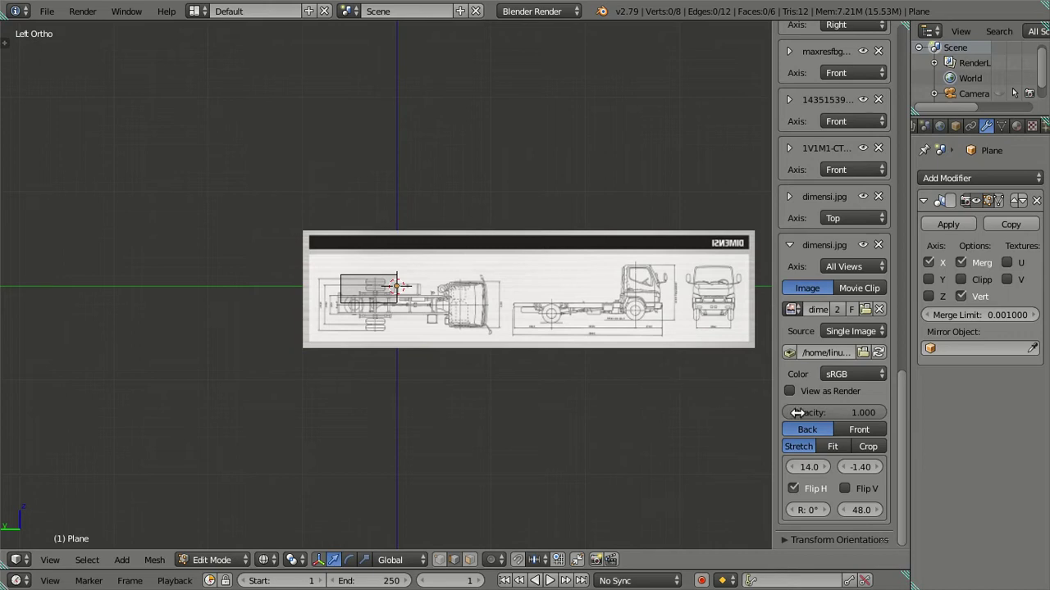
left_click_drag(808, 466, 722, 467)
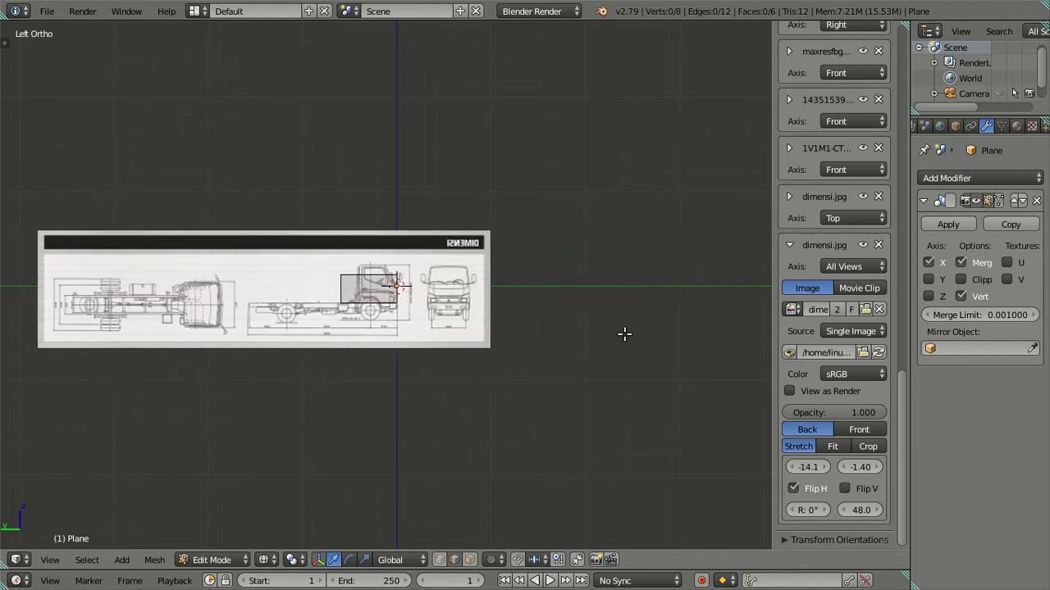
scroll(623, 333, "up", 8)
scroll(597, 328, "up", 3)
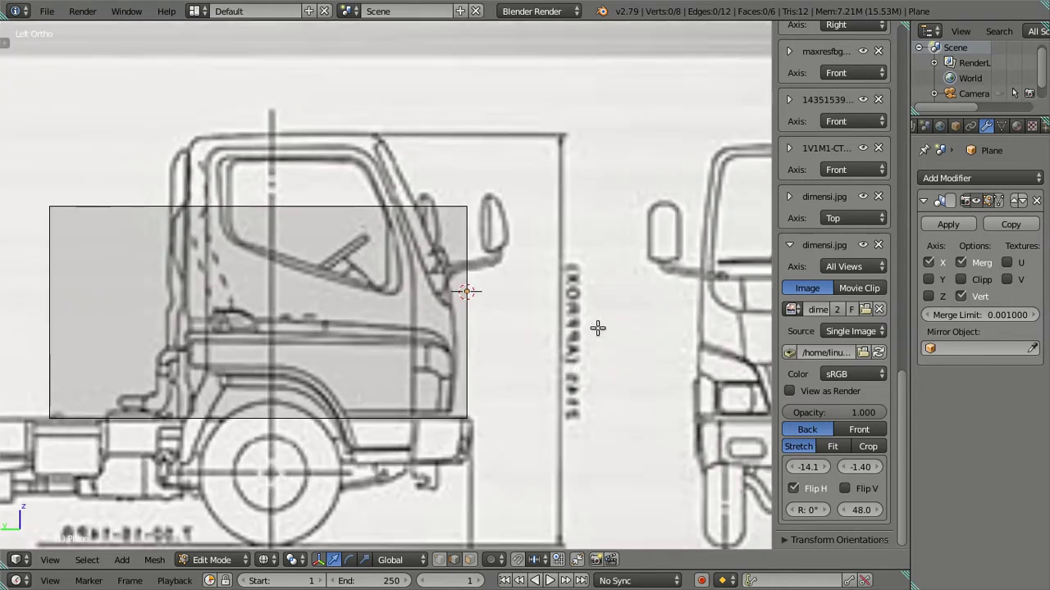
left_click(825, 465)
key("KP_3")
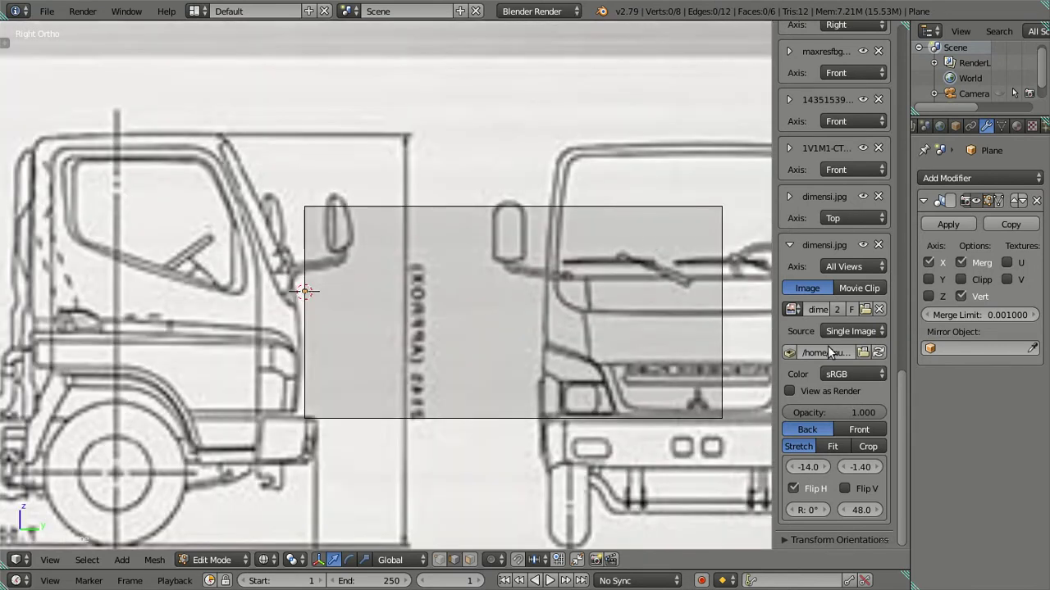
- Set the flipped blueprint's Axis to Left and compare the left and right side views
left_click(856, 267)
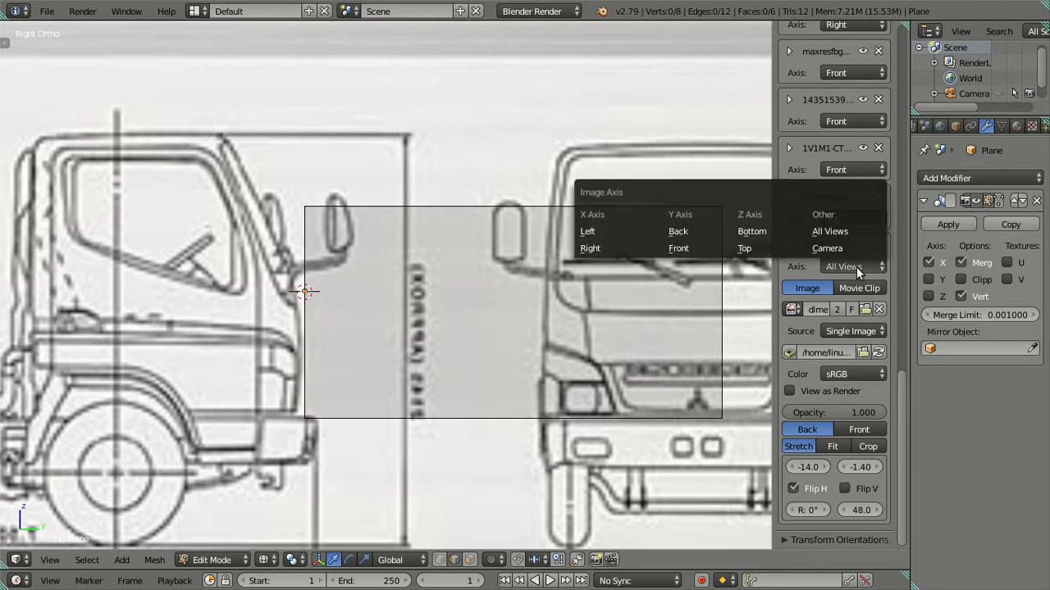
left_click(589, 231)
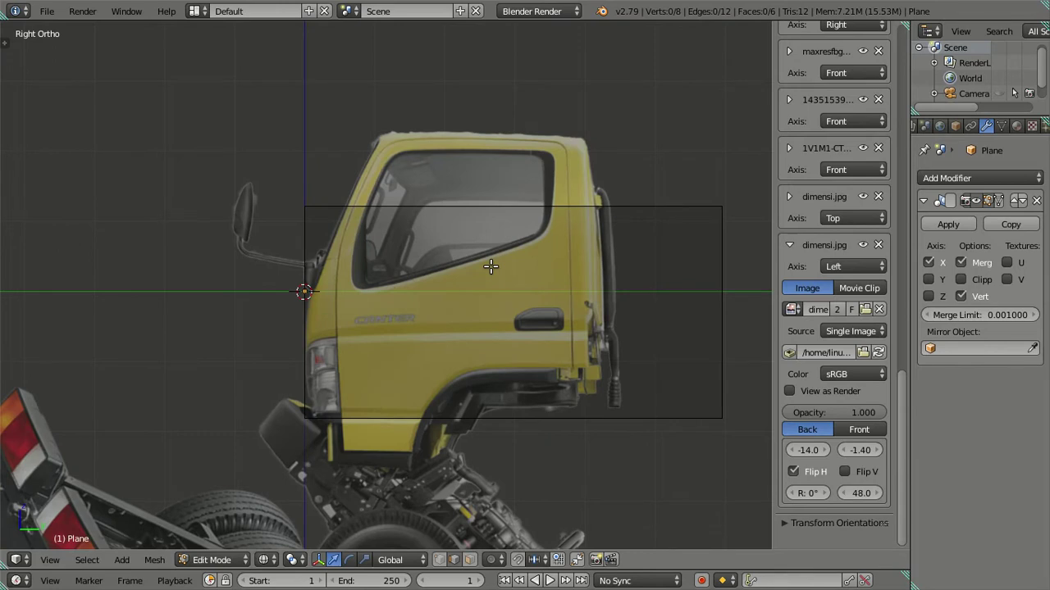
key("ctrl+KP_3")
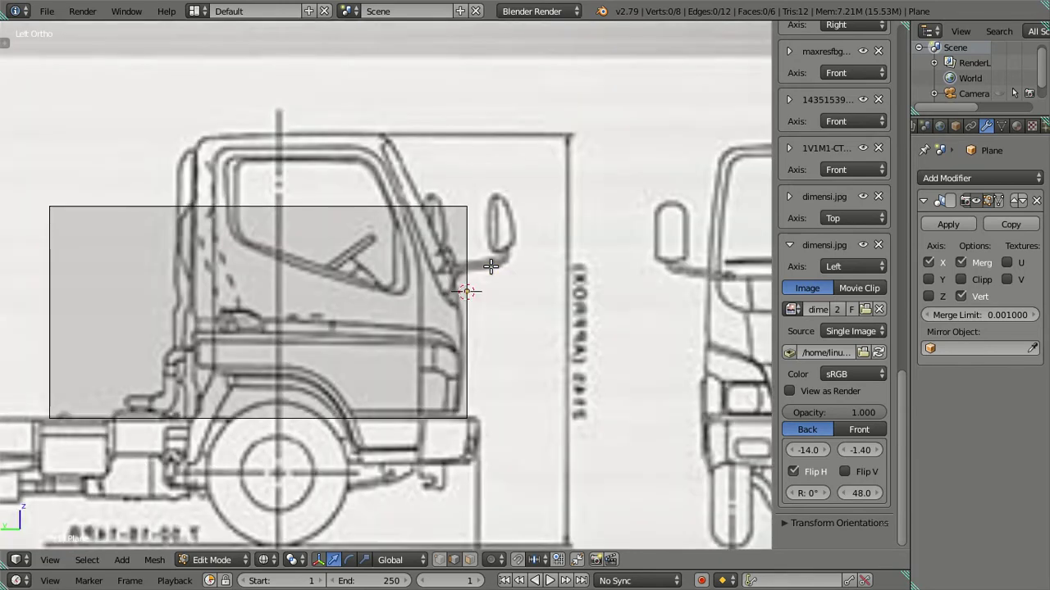
key("KP_3")
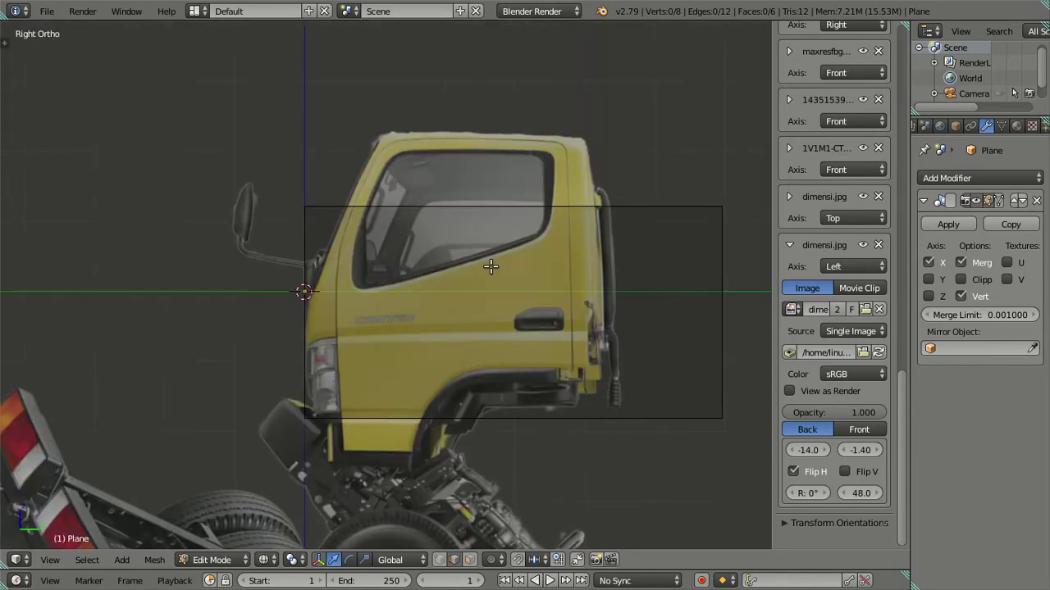
key("ctrl+KP_3")
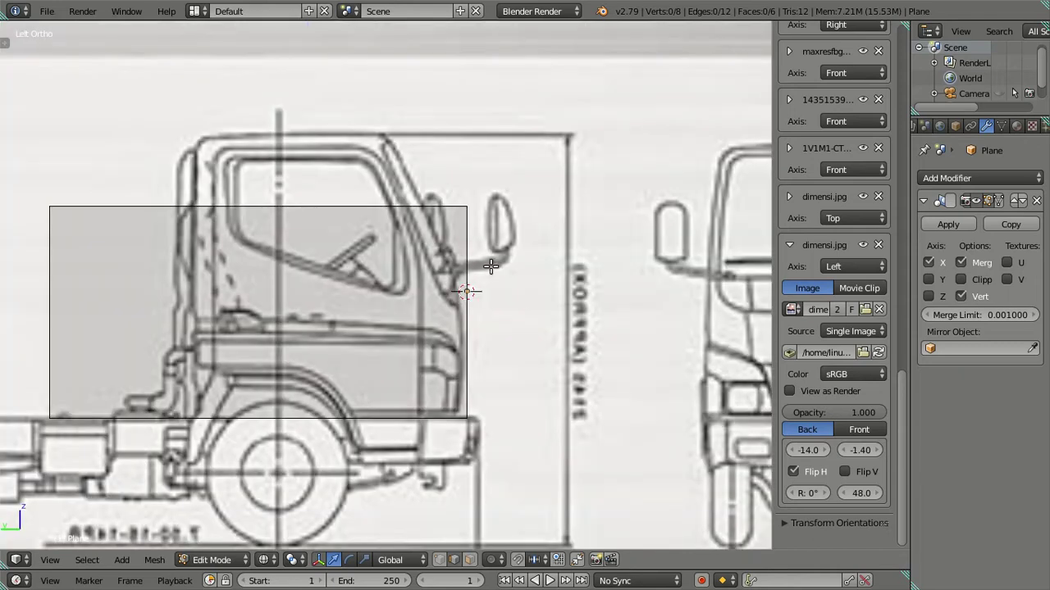
key("KP_3")
key("ctrl+KP_3")
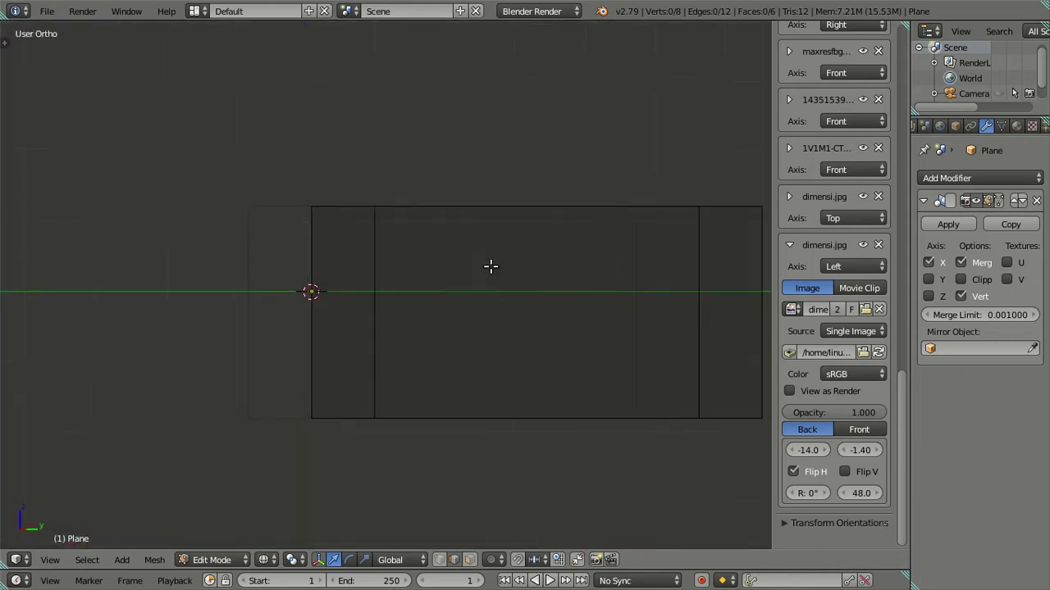
key("KP_3")
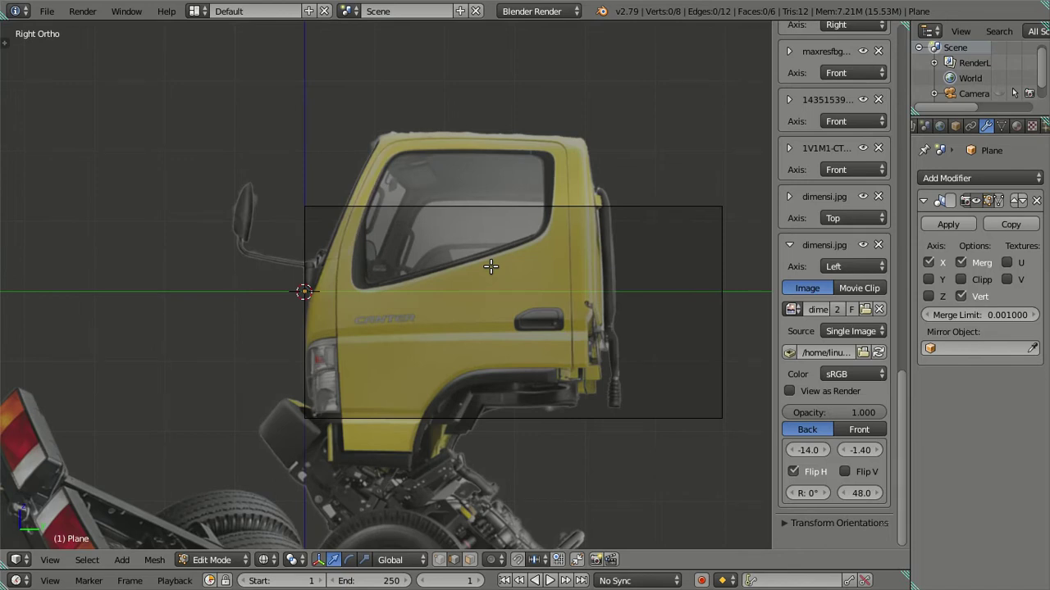
key("ctrl+KP_3")
- Fine-tune the blueprint's horizontal offset to -13.9
scroll(491, 266, "up", 2)
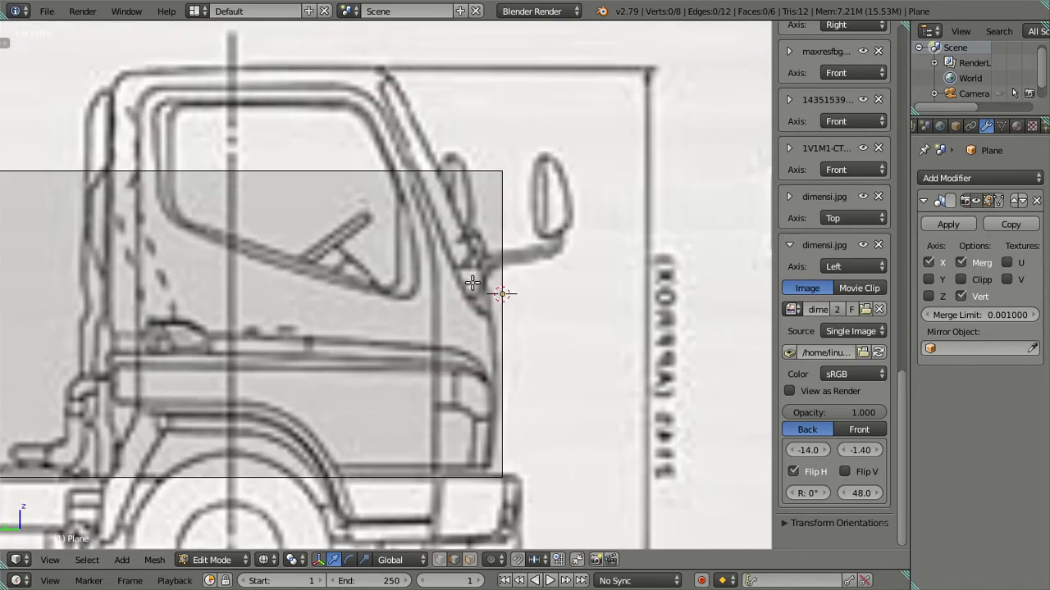
left_click_drag(819, 451, 820, 447)
left_click(799, 451)
left_click(819, 450)
key("Escape")
left_click(822, 451)
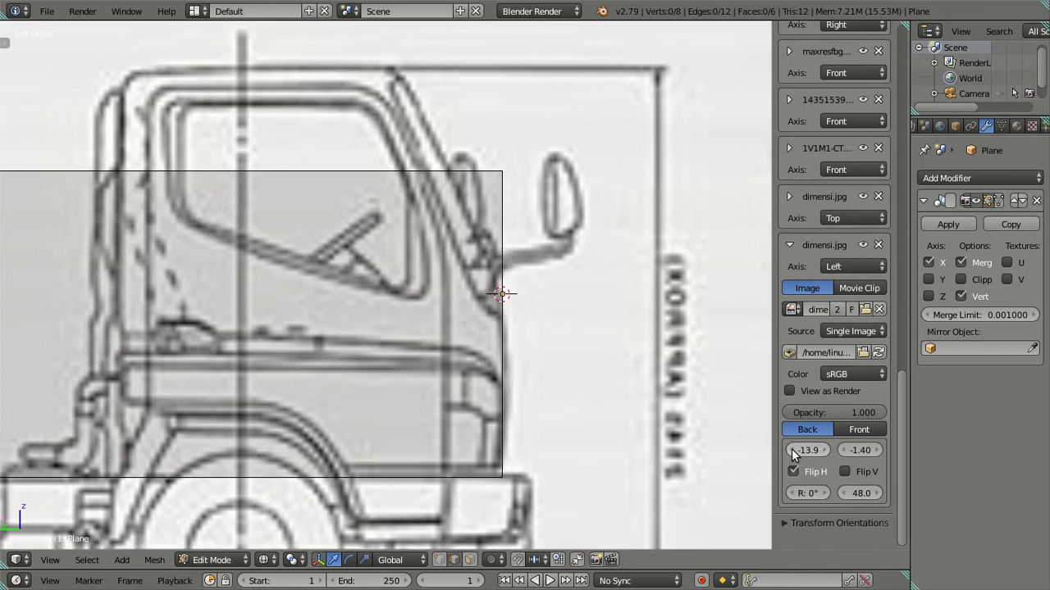
left_click(792, 450)
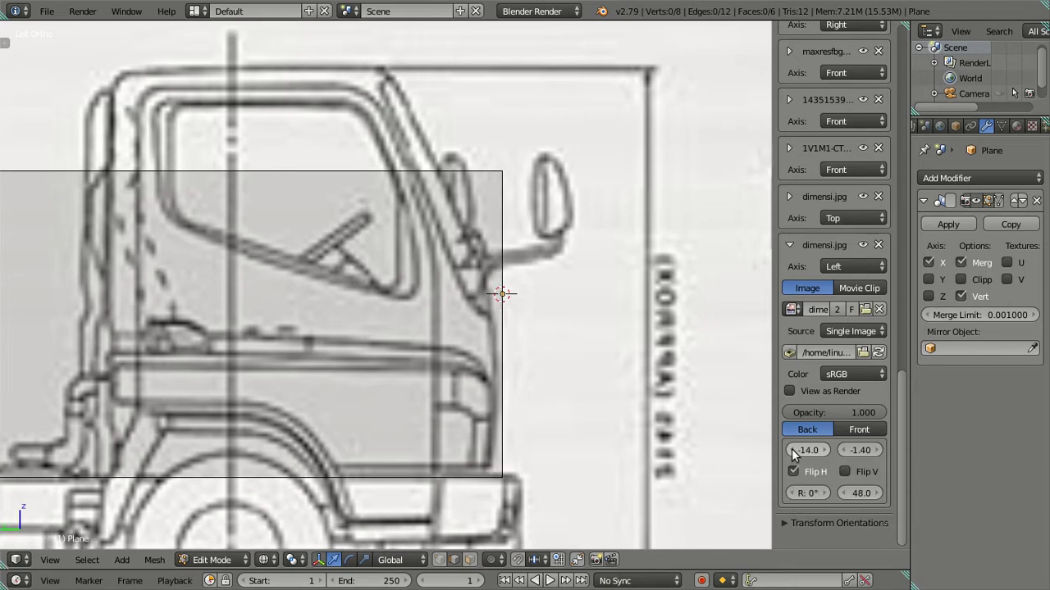
left_click(792, 450)
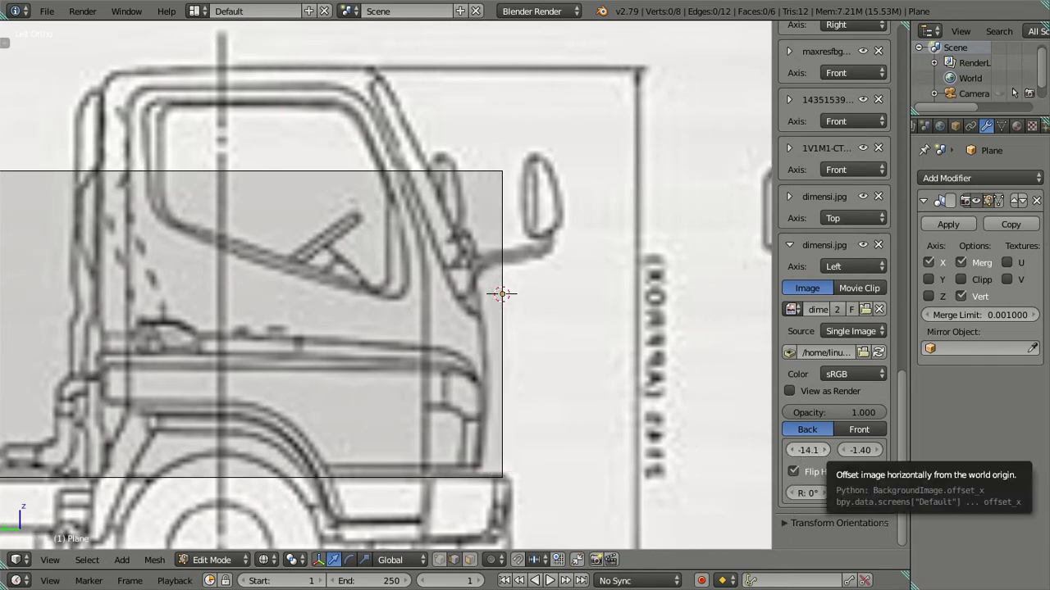
left_click(822, 448)
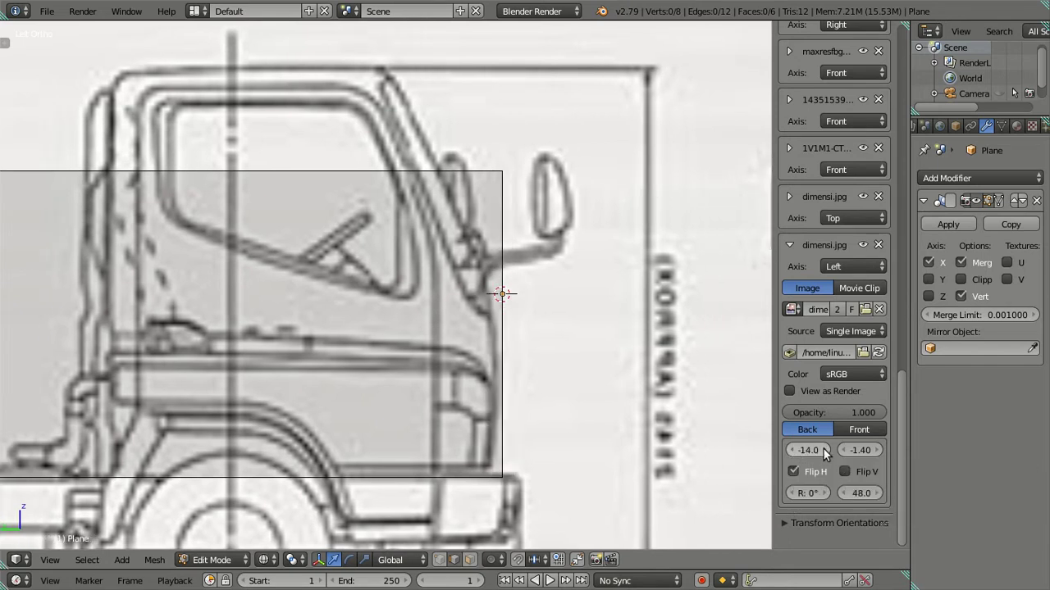
left_click(822, 448)
type("-13.95")
left_click(792, 450)
left_click(823, 451)
left_click(821, 450)
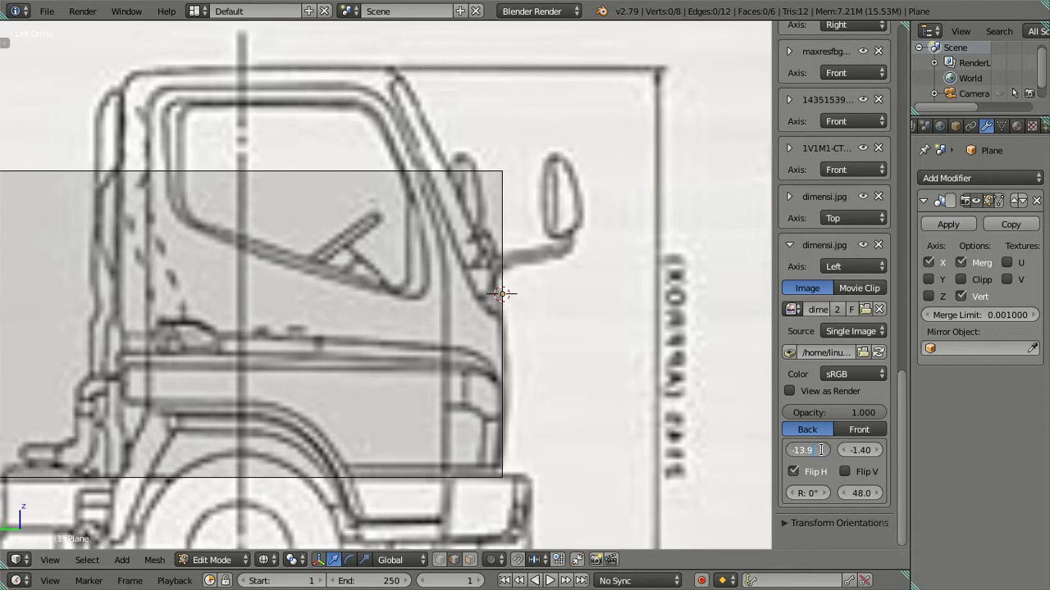
key("Return")
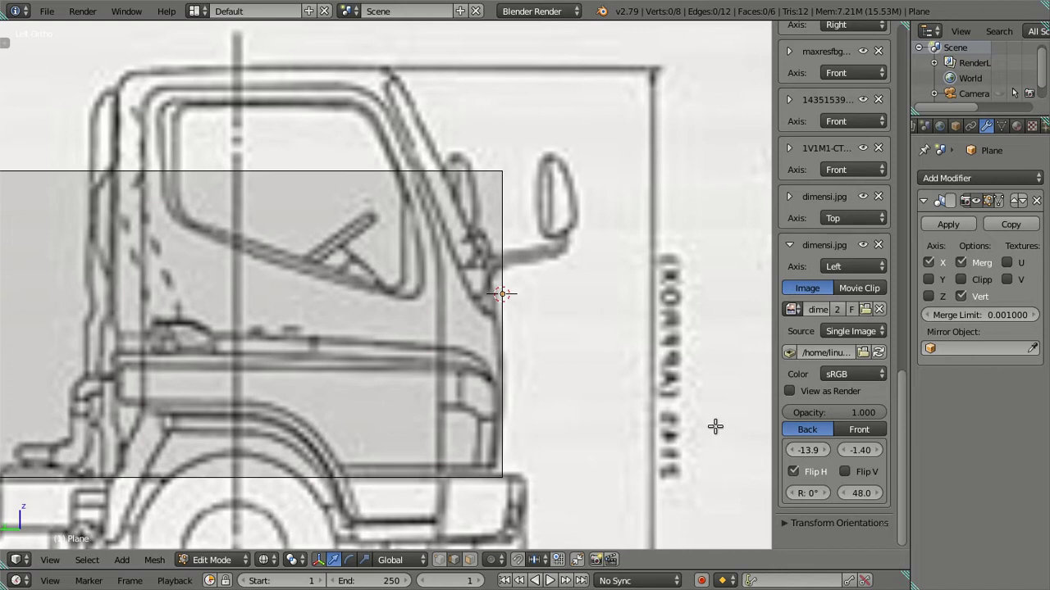
- Zoom out to check the alignment, then return to the right side view with the truck photo
scroll(545, 364, "down", 3)
scroll(546, 363, "down", 5)
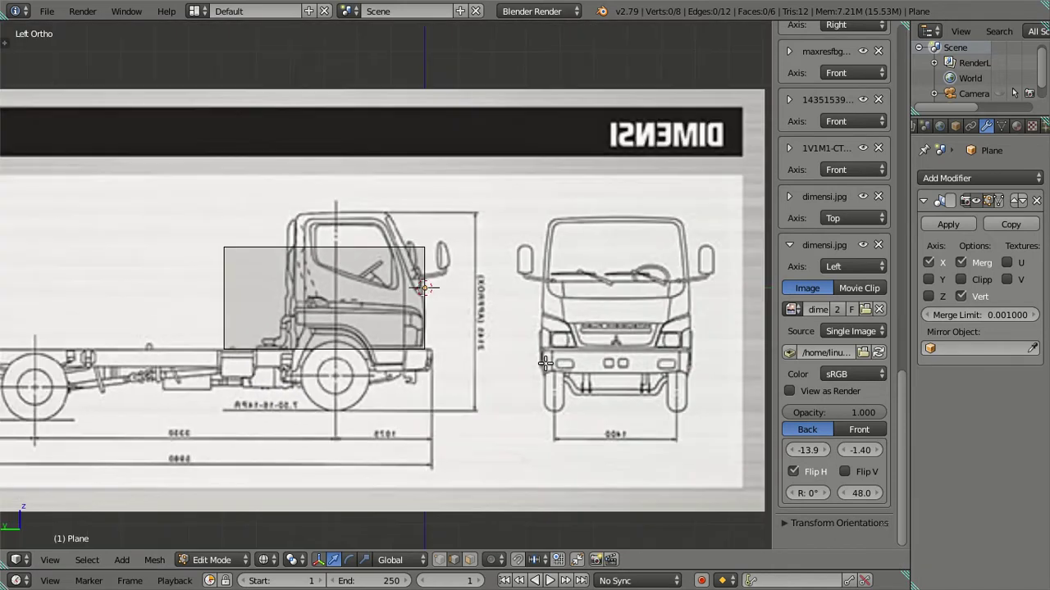
scroll(545, 364, "down", 2)
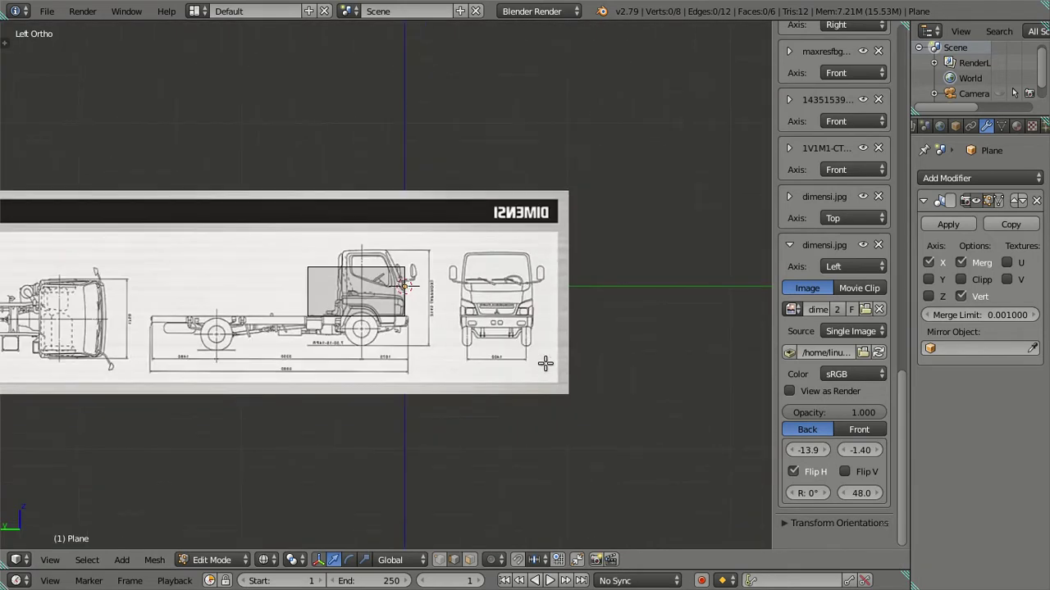
key("KP_3")
scroll(545, 363, "up", 4)
scroll(545, 359, "up", 4)
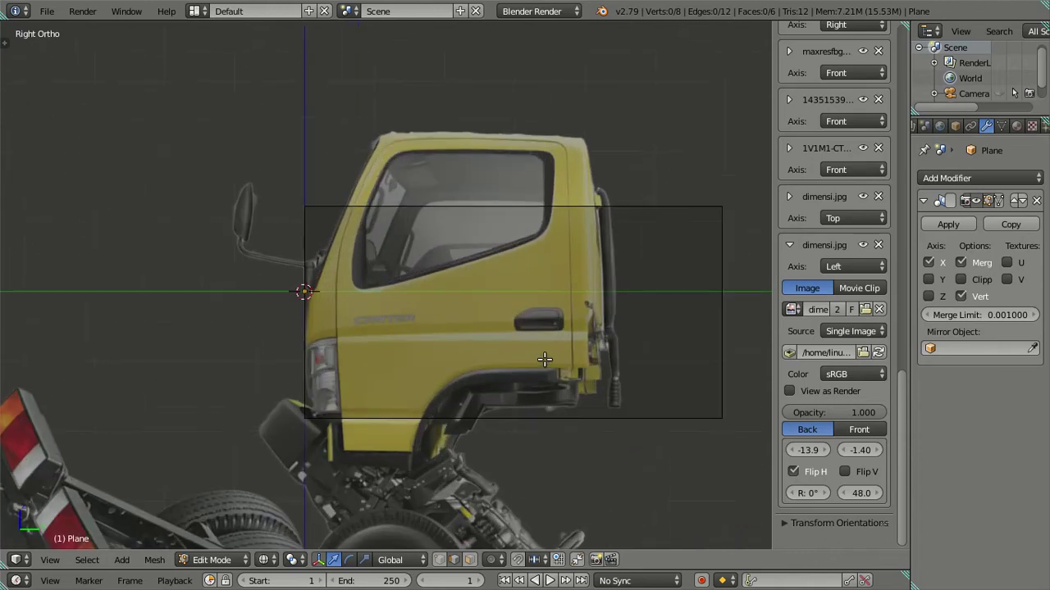
- Switch to solid shading and select the whole box mesh
middle_click_drag(626, 314, 489, 335, "shift")
middle_click_drag(553, 304, 569, 376)
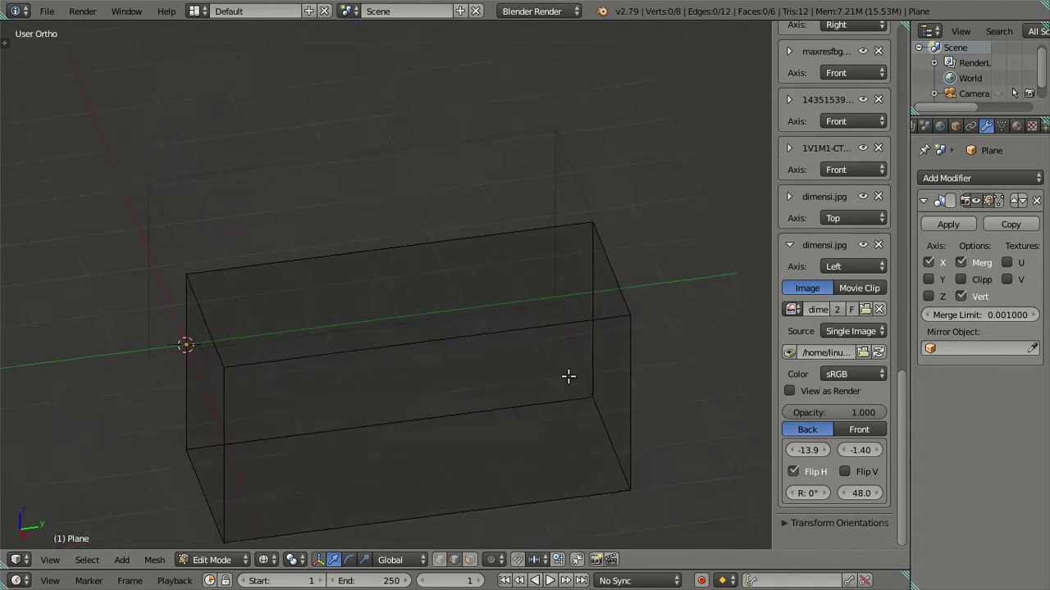
key("z")
right_click(426, 356)
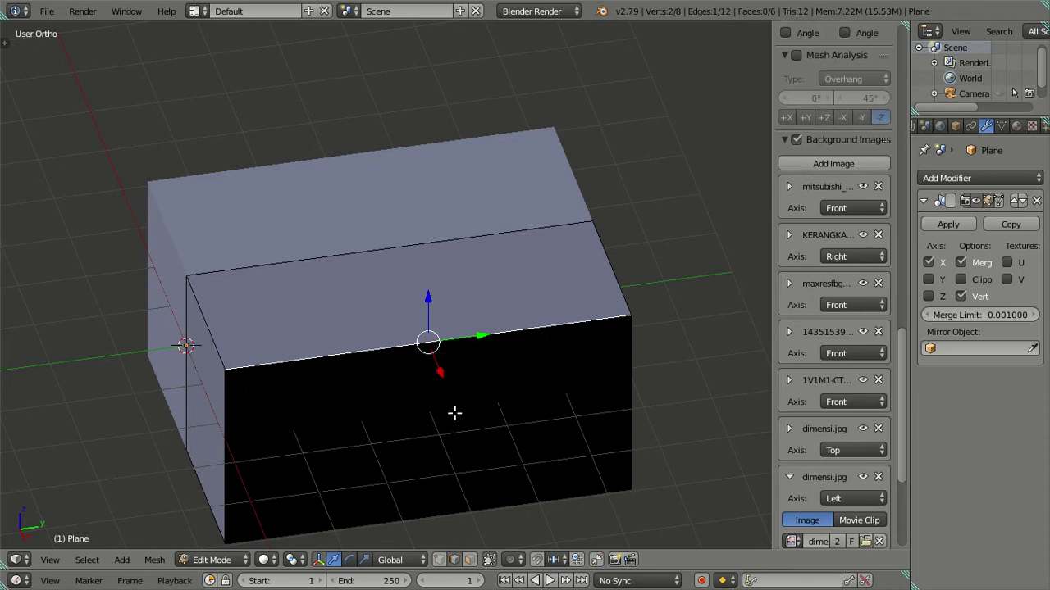
key("a")
key("a")
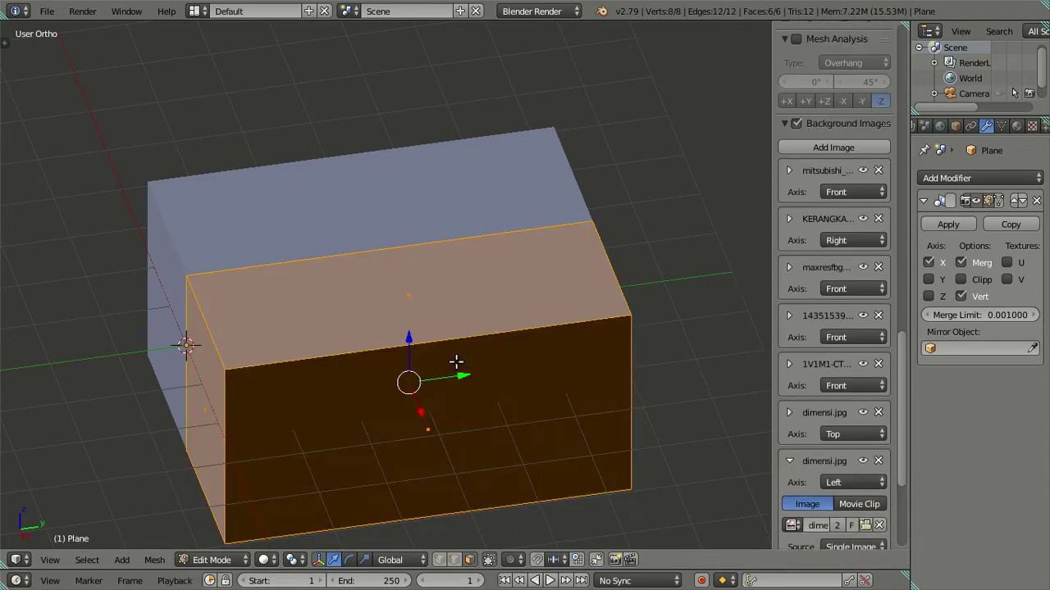
key("a")
key("a")
- Delete faces to leave a single upright plane and select its right edge
mouse_move(516, 418)
middle_mouse_down()
mouse_move(422, 307)
mouse_move(364, 375)
mouse_move(415, 443)
middle_mouse_up()
key("x")
left_click(510, 280)
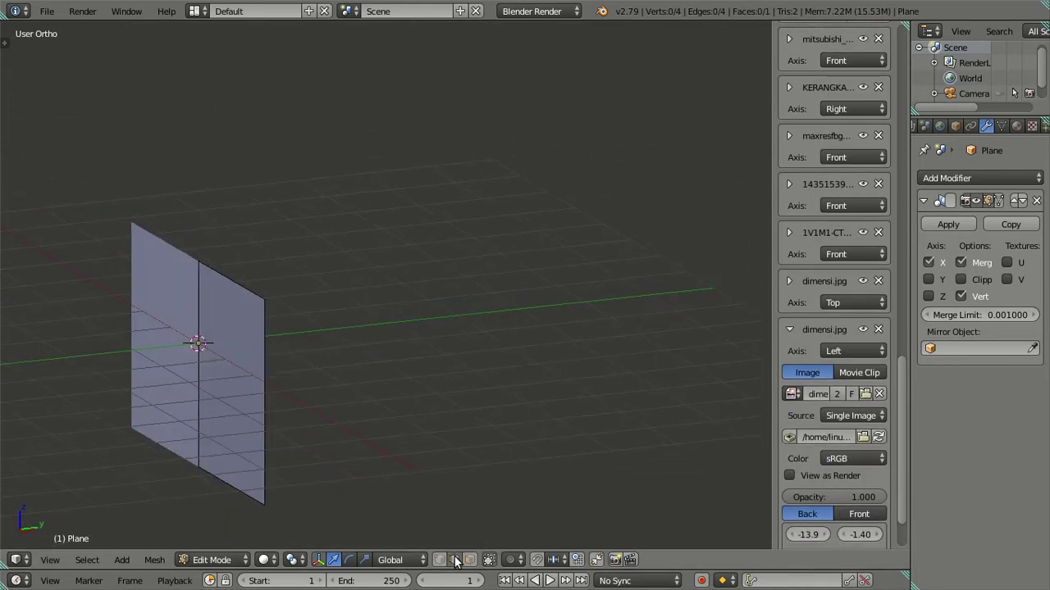
key("KP_3")
middle_click_drag(201, 332, 304, 351)
right_click(307, 351)
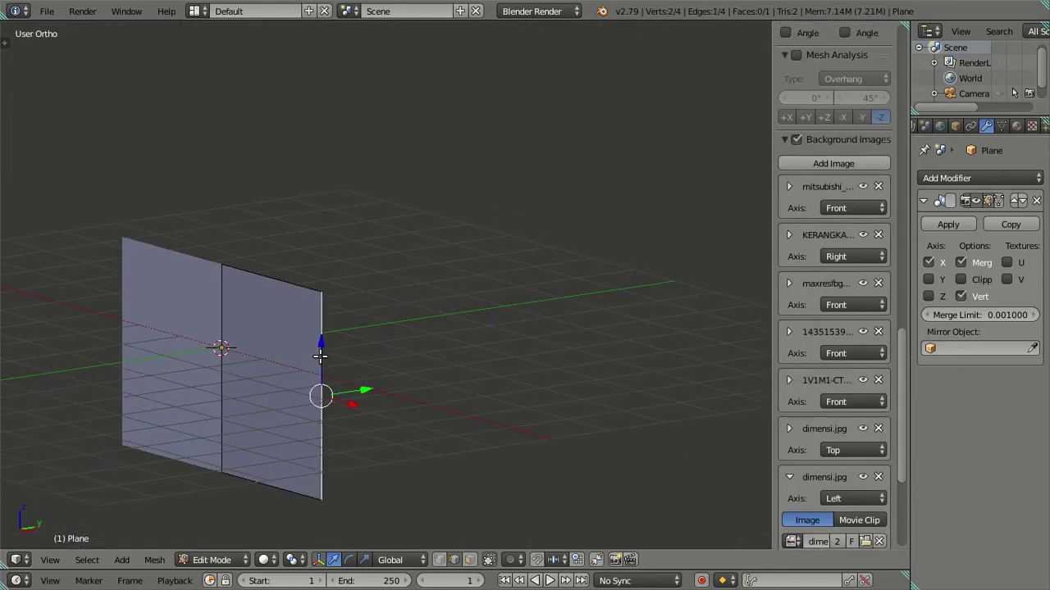
key("KP_3")
- Stretch the plane's edge across the cab side, then delete the Left-view dimensi.jpg background
key("g")
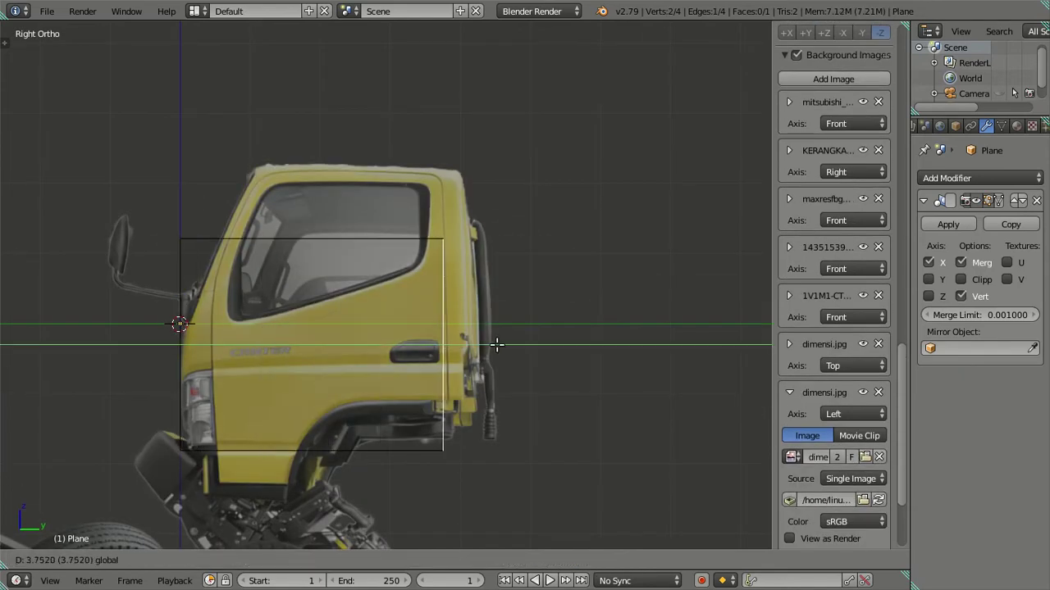
left_click(498, 345)
key("ctrl+KP_3")
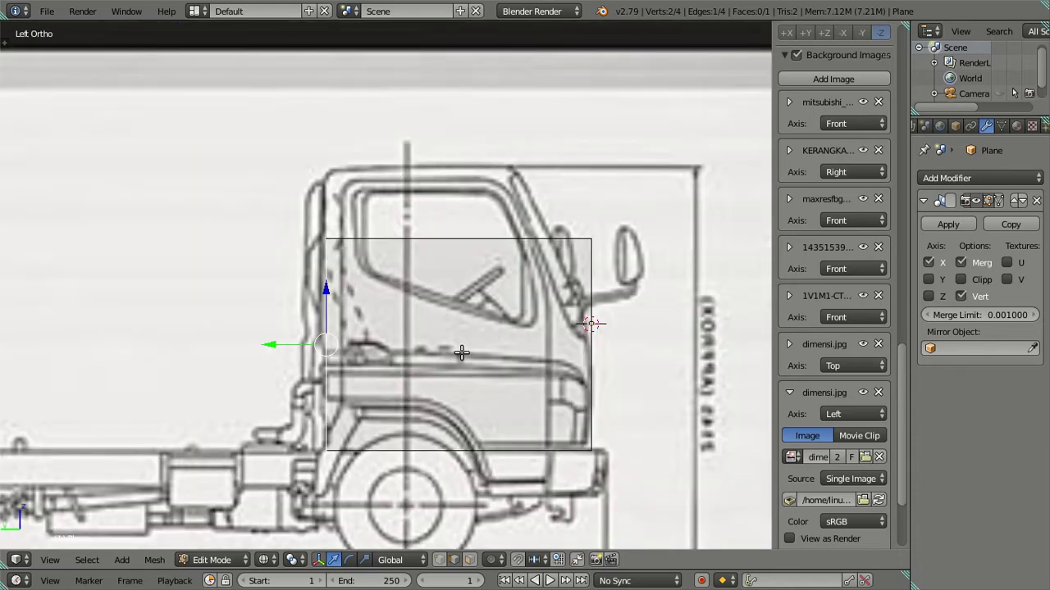
scroll(462, 355, "down", 2)
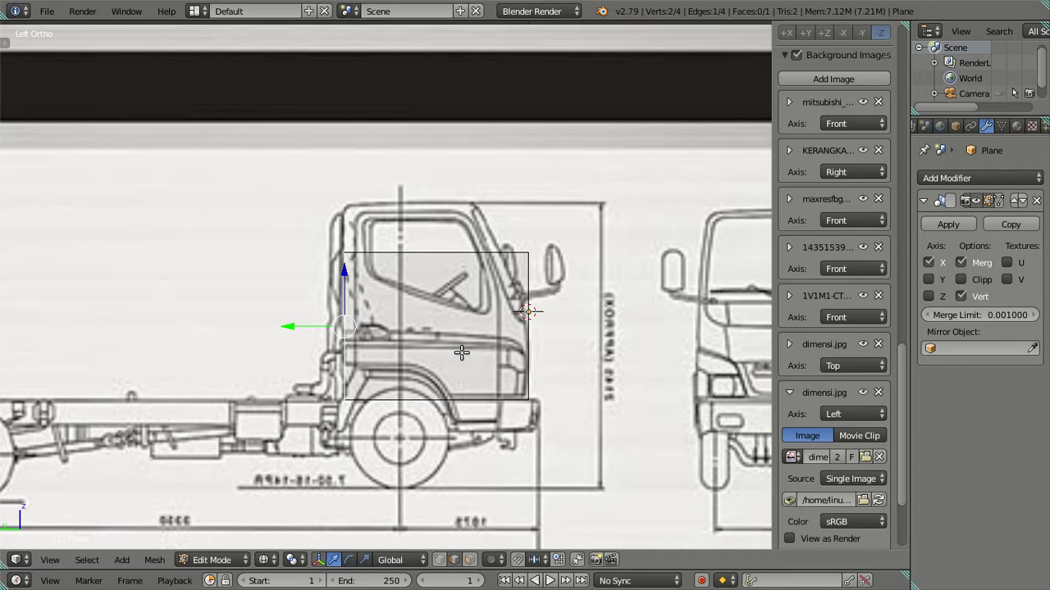
scroll(461, 353, "down", 4)
scroll(461, 353, "down", 2)
scroll(492, 354, "up", 1)
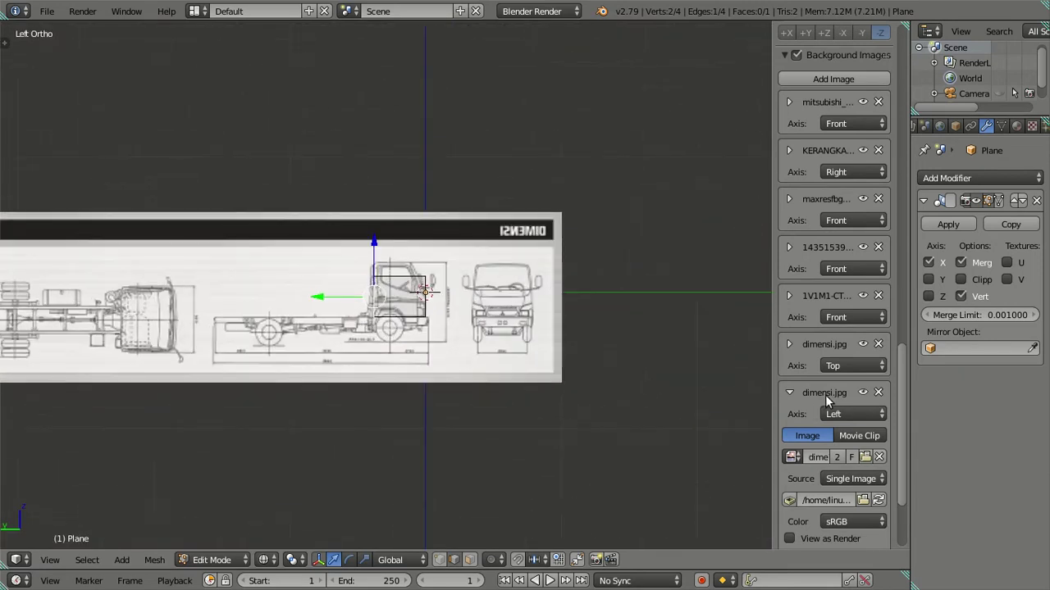
scroll(825, 394, "down", 3)
scroll(825, 392, "down", 2)
left_click(800, 261)
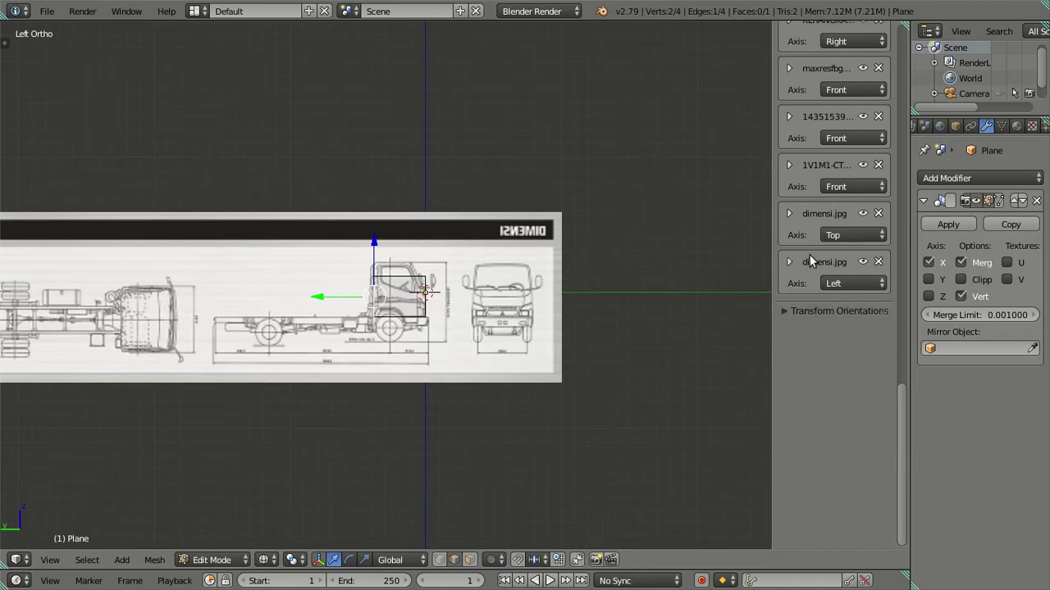
left_click(879, 260)
scroll(849, 287, "up", 3)
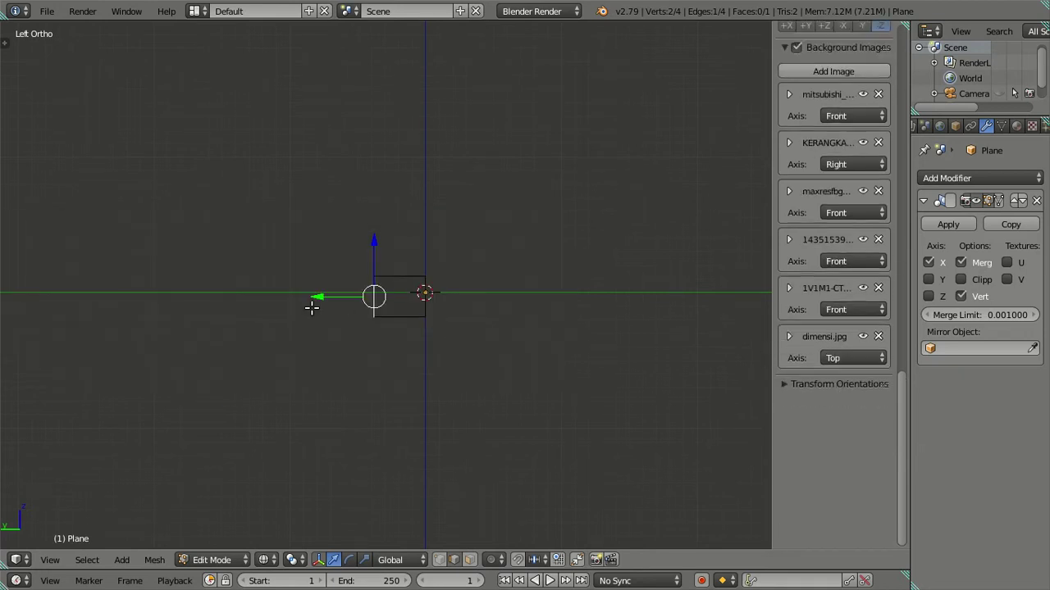
key("ctrl+KP_3")
- Raise the front mitsubishi photo's opacity to 1.000
scroll(452, 298, "up", 4)
scroll(445, 306, "up", 6)
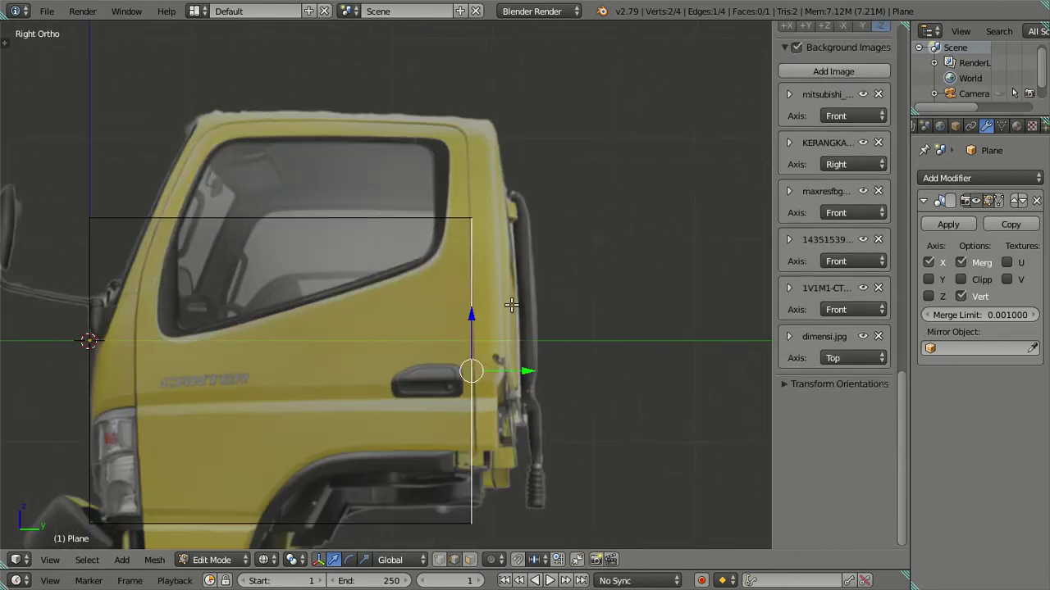
scroll(776, 311, "up", 2)
scroll(776, 312, "up", 4)
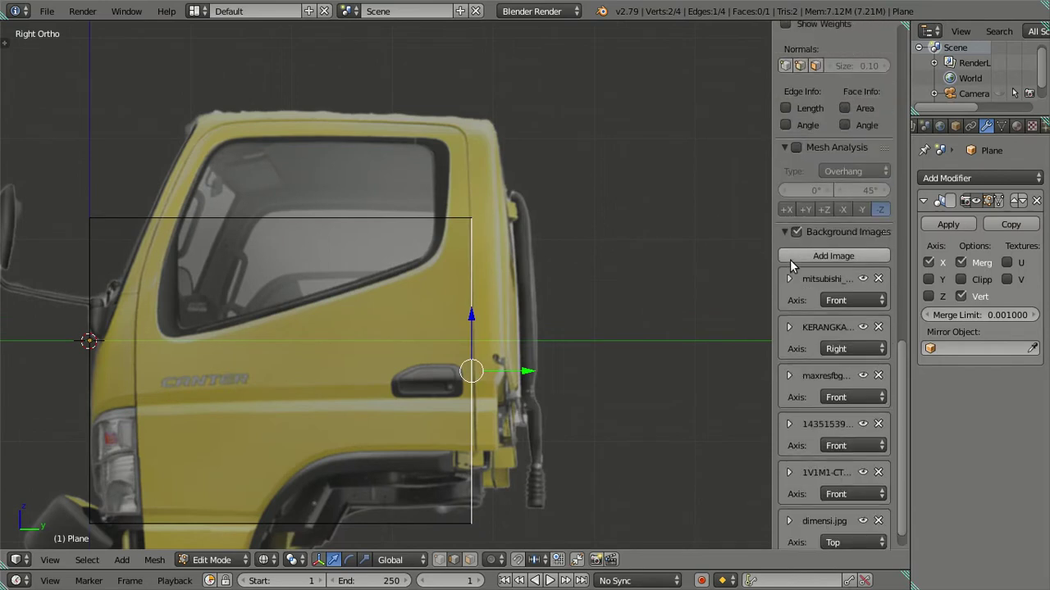
left_click(789, 279)
scroll(804, 299, "down", 3)
left_click_drag(831, 355, 882, 354)
key("KP_1")
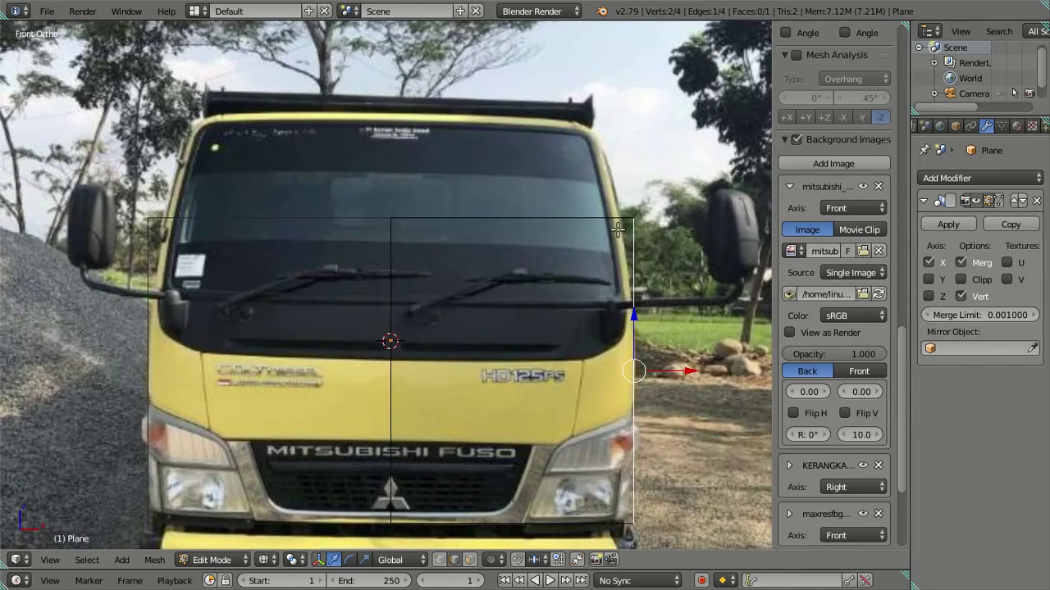
- Raise the KERANGKA cab-and-chassis image's opacity to 1.000
left_click(788, 189)
left_click(786, 235)
left_click(786, 234)
scroll(736, 243, "down", 8)
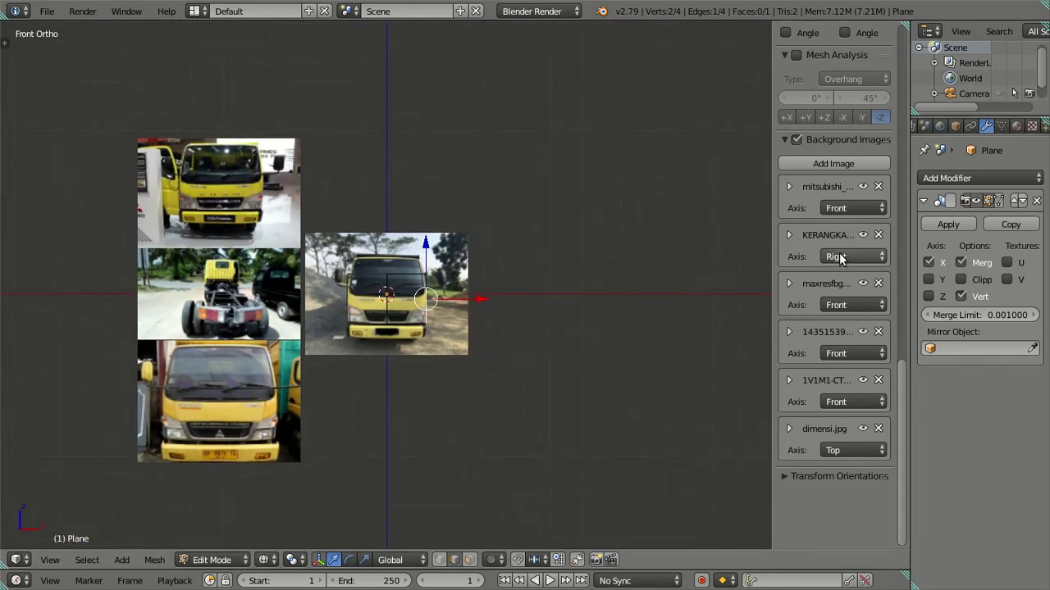
left_click(789, 235)
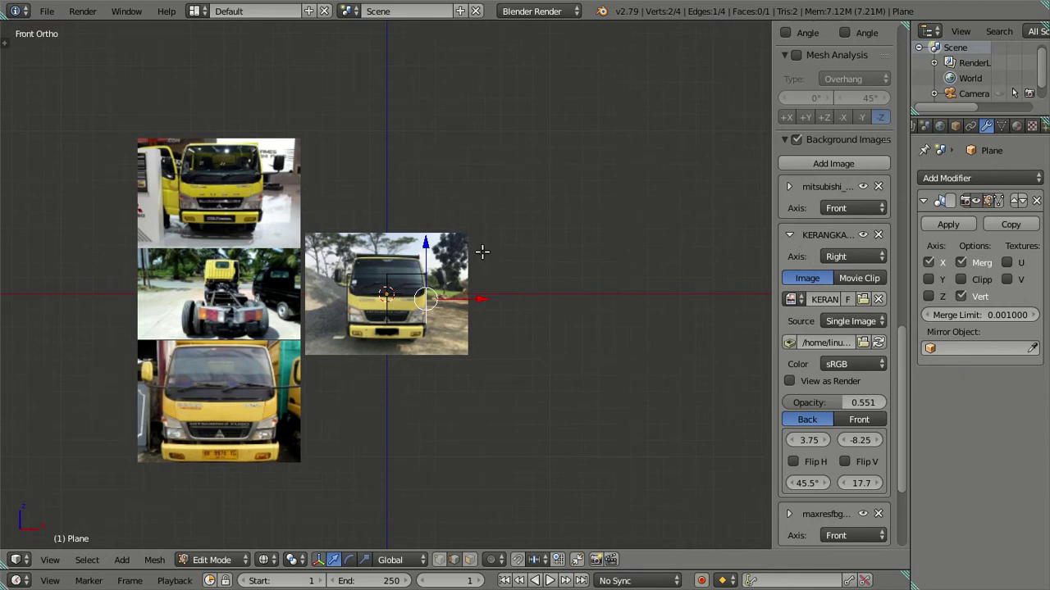
key("KP_3")
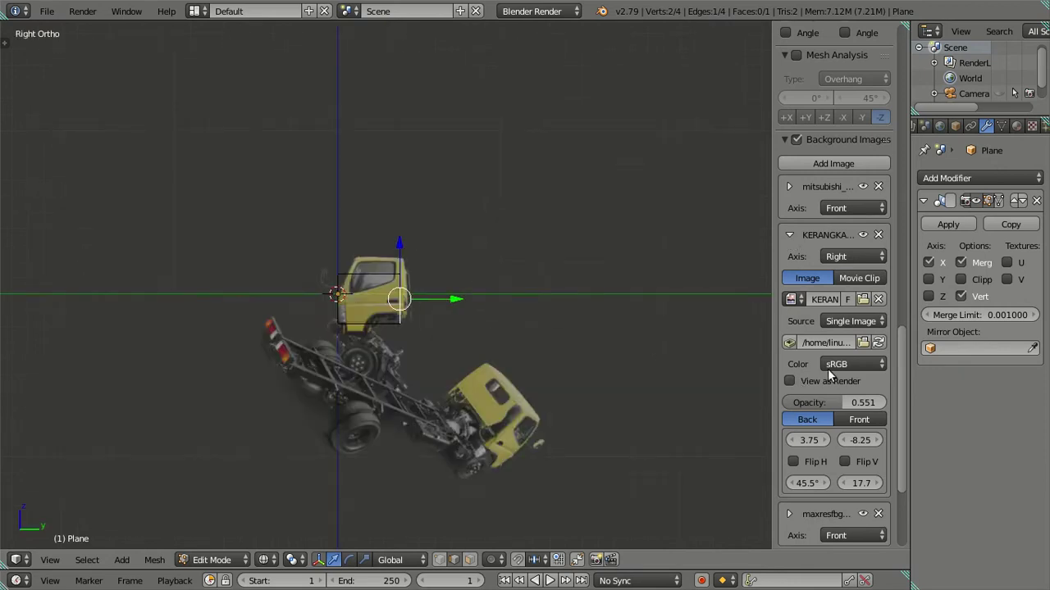
left_click_drag(835, 402, 886, 403)
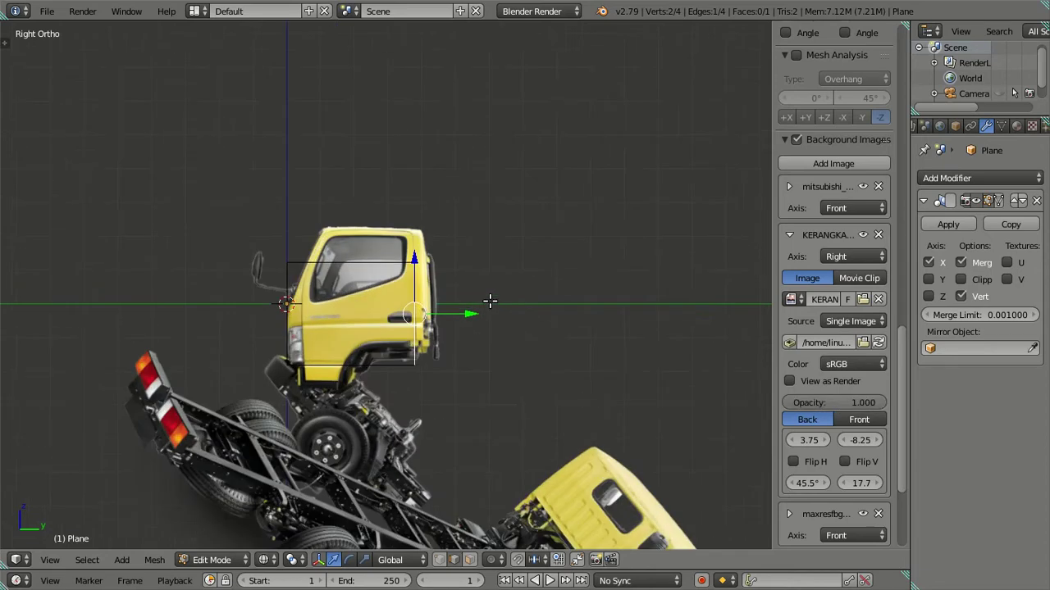
scroll(533, 308, "up", 8)
left_click(789, 235)
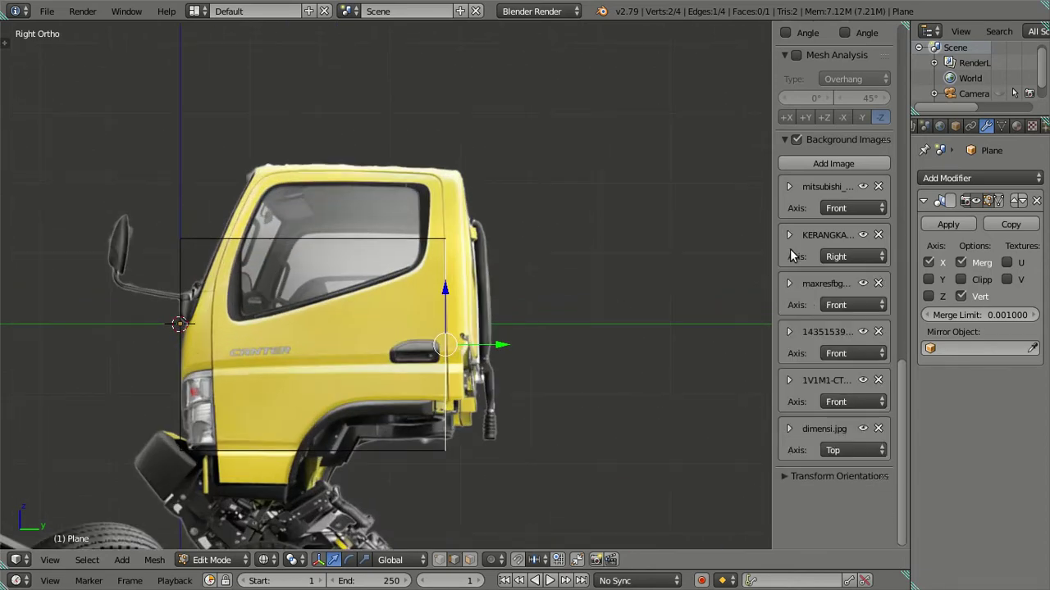
- Set the Axis of the 14351539, 1V1M1 and maxresfbg photos to All Views
scroll(633, 283, "down", 1)
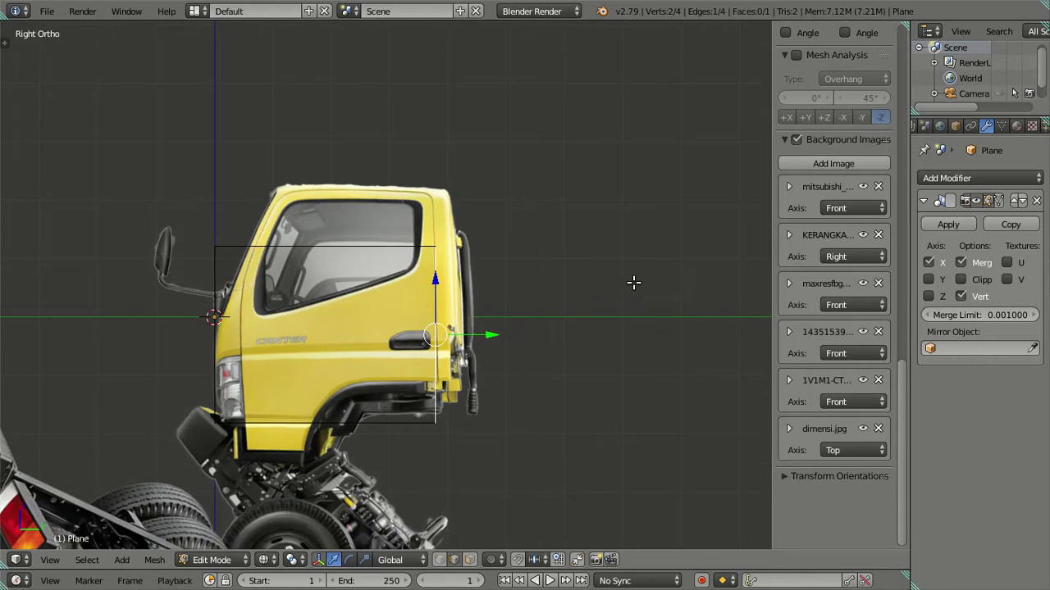
scroll(634, 283, "down", 1)
scroll(634, 283, "down", 1)
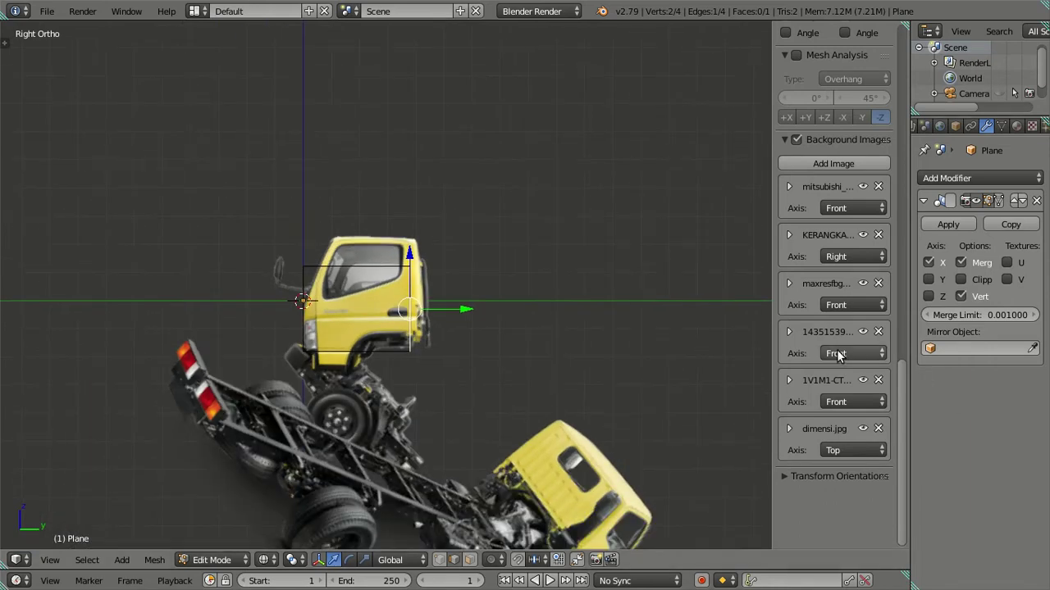
left_click(836, 354)
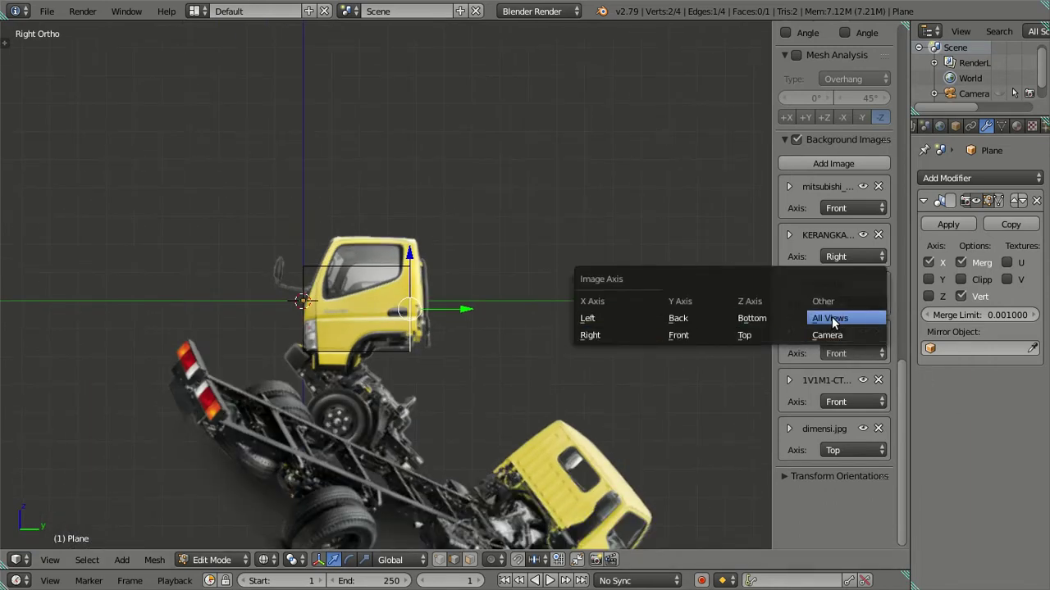
left_click(828, 317)
left_click(840, 402)
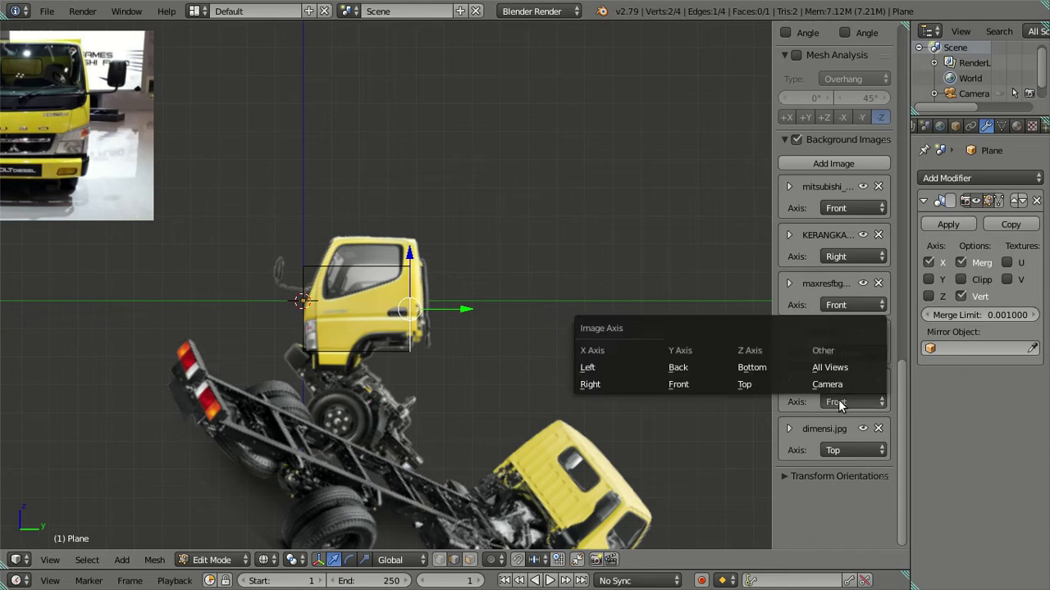
left_click(826, 371)
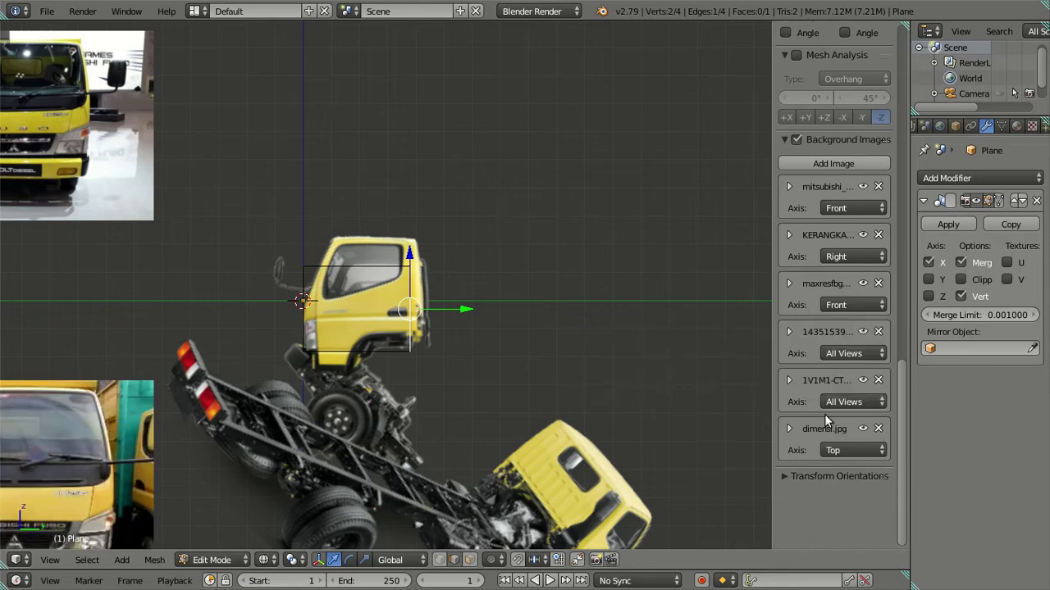
left_click(826, 305)
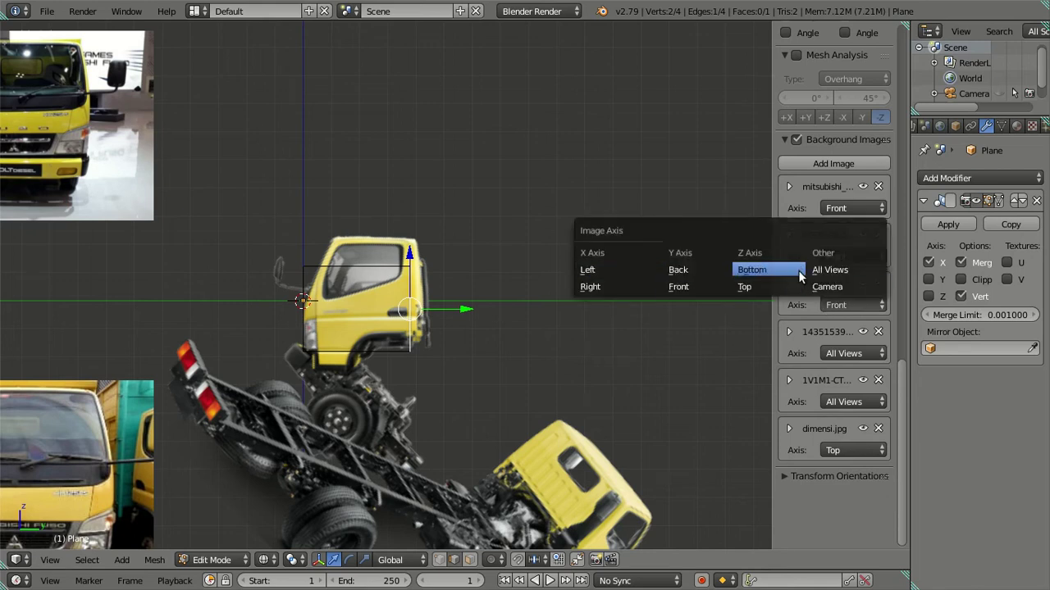
left_click(829, 270)
key("KP_3")
key("KP_7")
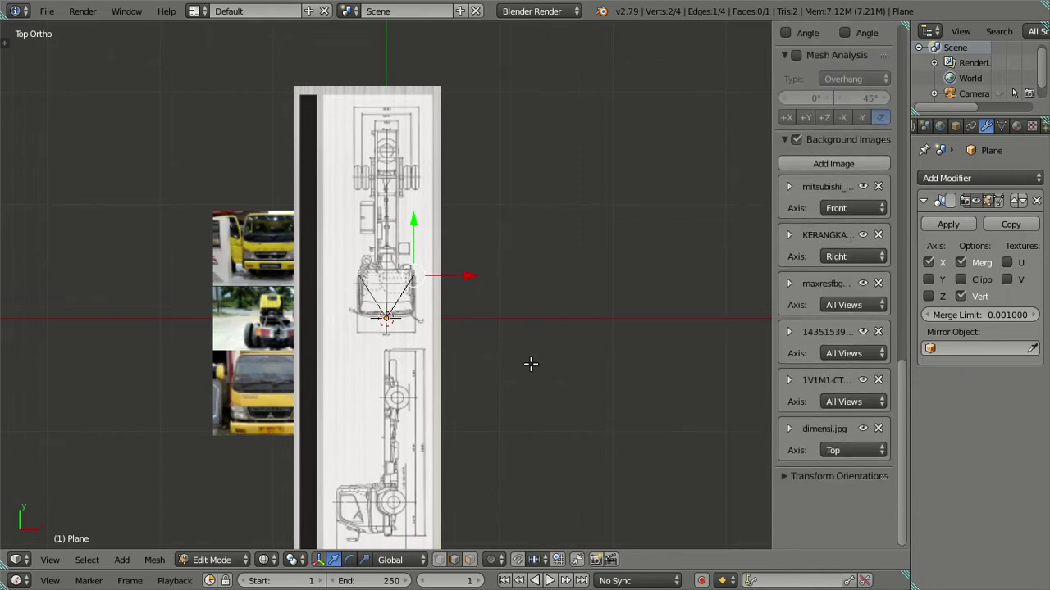
- Delete the plane in object mode and switch to top view
mouse_move(533, 394)
middle_mouse_down()
mouse_move(511, 333)
mouse_move(433, 293)
mouse_move(436, 252)
mouse_move(422, 274)
mouse_move(429, 306)
mouse_move(403, 321)
mouse_move(479, 414)
middle_mouse_up()
key("Tab")
key("x")
left_click(401, 310)
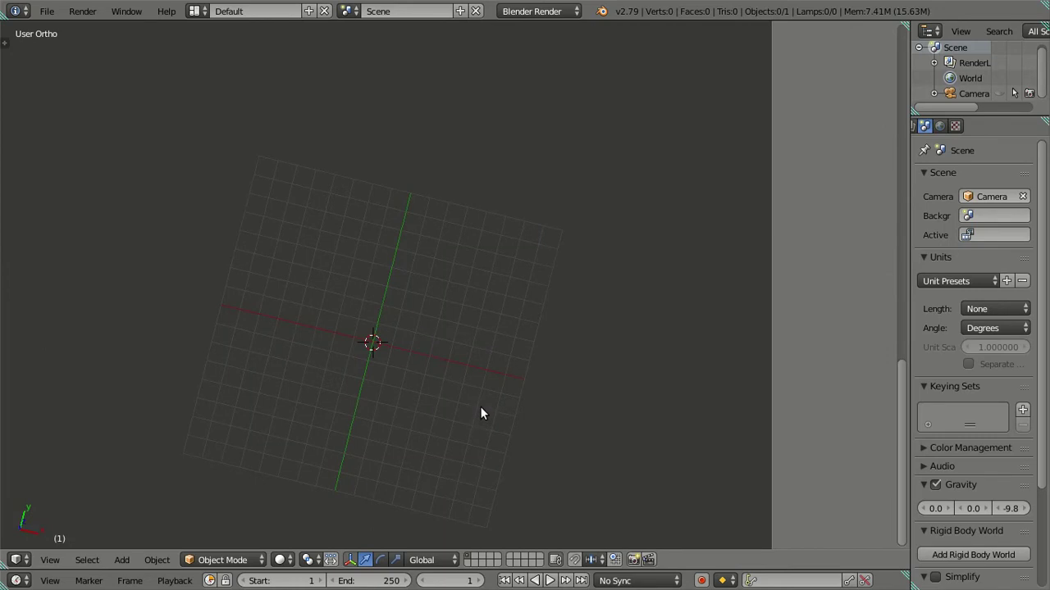
key("KP_7")
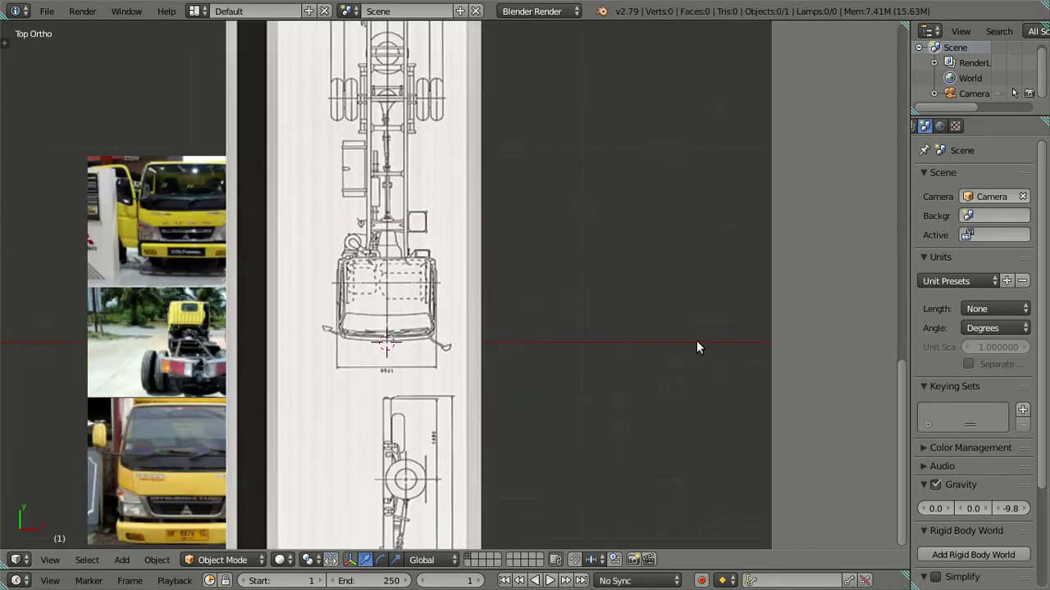
- Shift the first truck photo's X offset further left toward -13.3
mouse_move(897, 367)
left_mouse_down()
mouse_move(916, 179)
mouse_move(940, 221)
mouse_move(931, 256)
left_mouse_up()
scroll(766, 358, "down", 3)
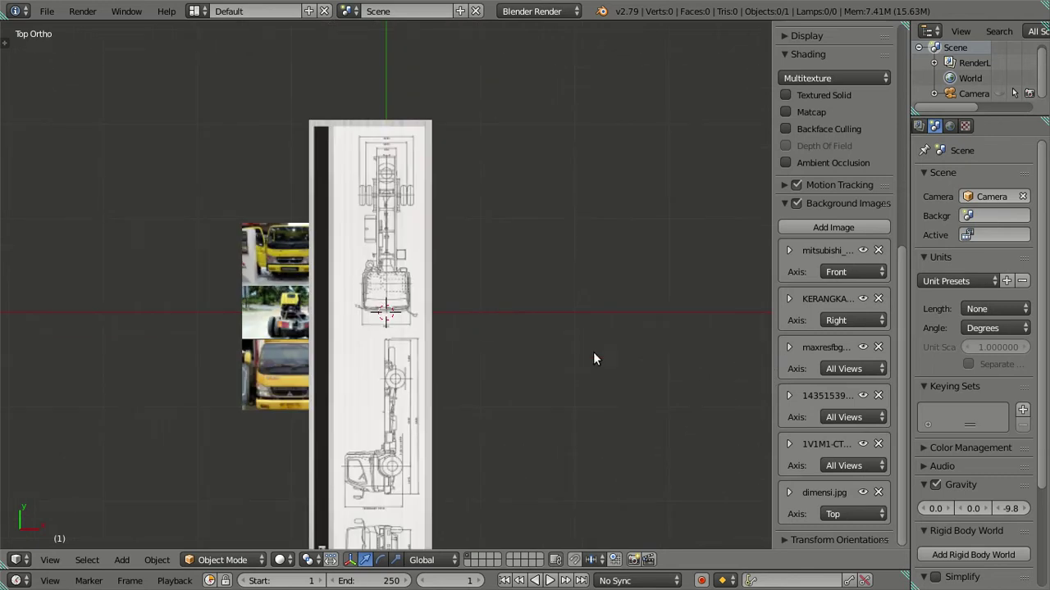
left_click(789, 492)
scroll(792, 468, "down", 3)
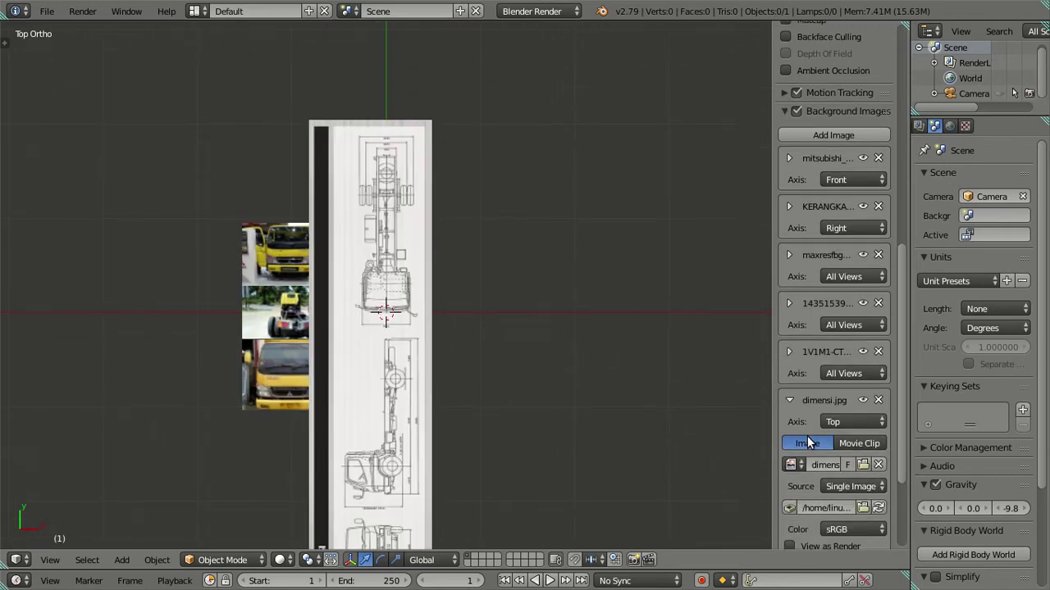
scroll(799, 431, "down", 2)
left_click(790, 338)
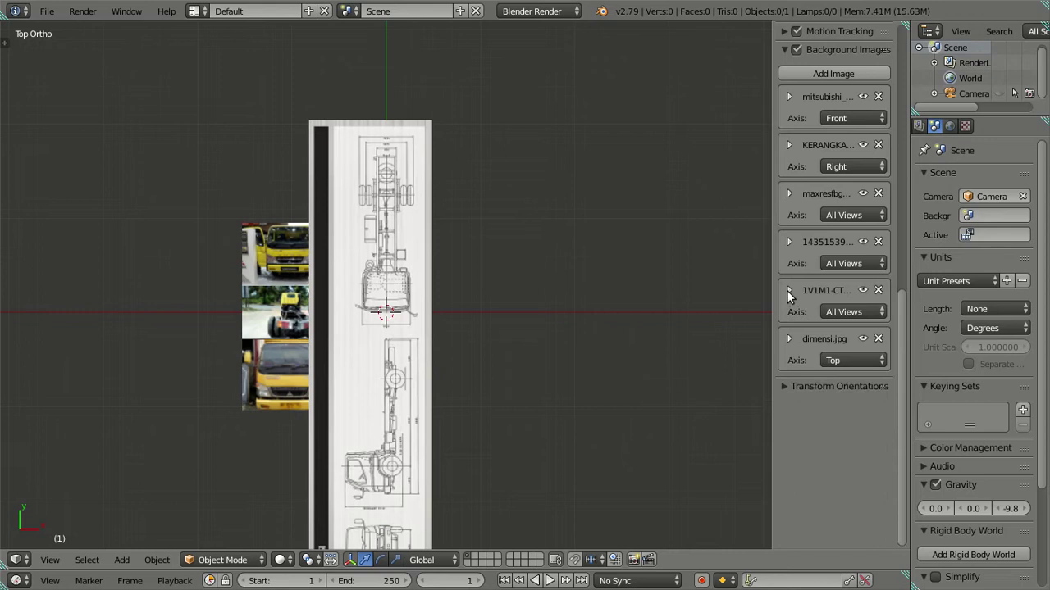
left_click(786, 290)
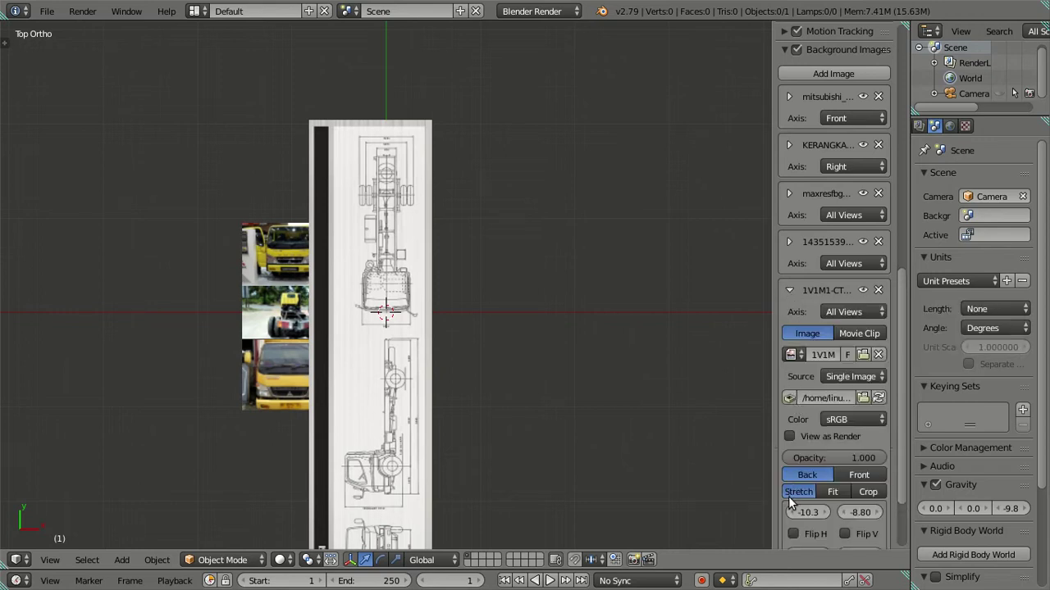
mouse_move(792, 512)
left_mouse_down()
mouse_move(762, 512)
mouse_move(783, 512)
left_mouse_up()
- Delete the leftover plane from the front view
key("KP_1")
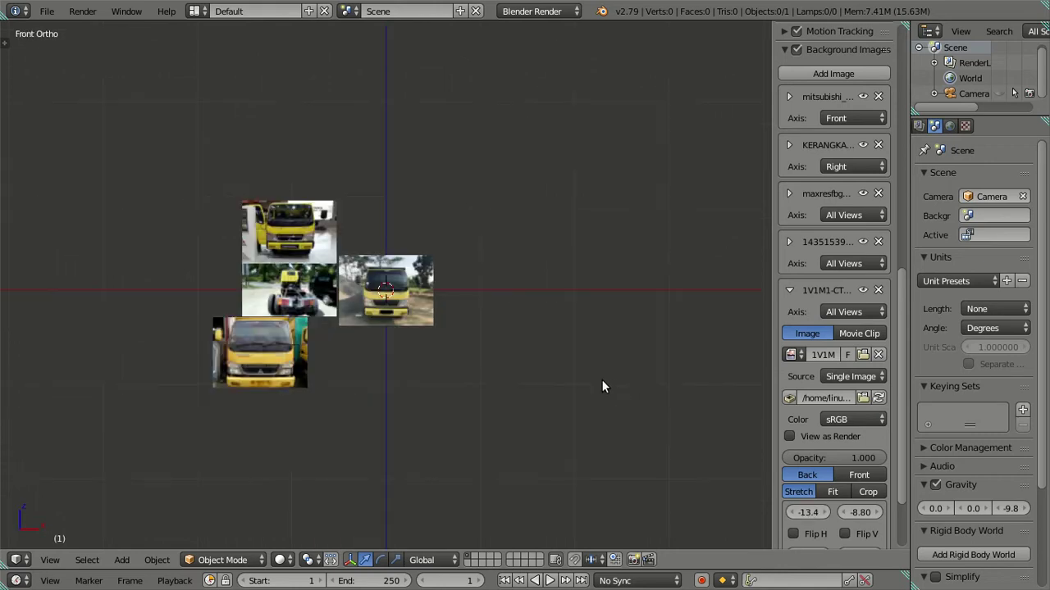
scroll(598, 378, "up", 6)
scroll(598, 378, "up", 1)
scroll(598, 378, "down", 3)
scroll(607, 378, "down", 1)
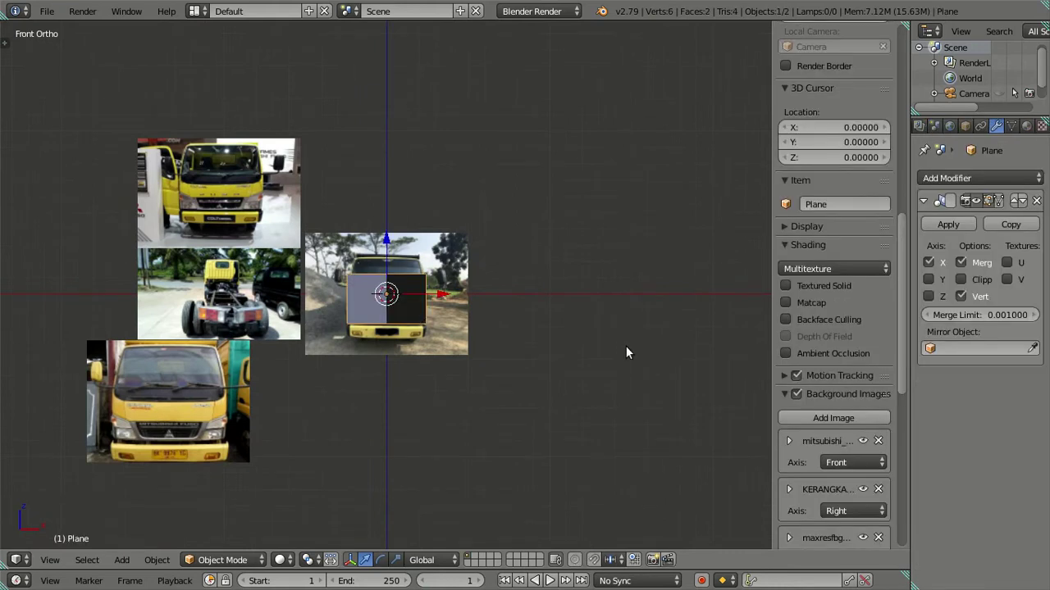
key("x")
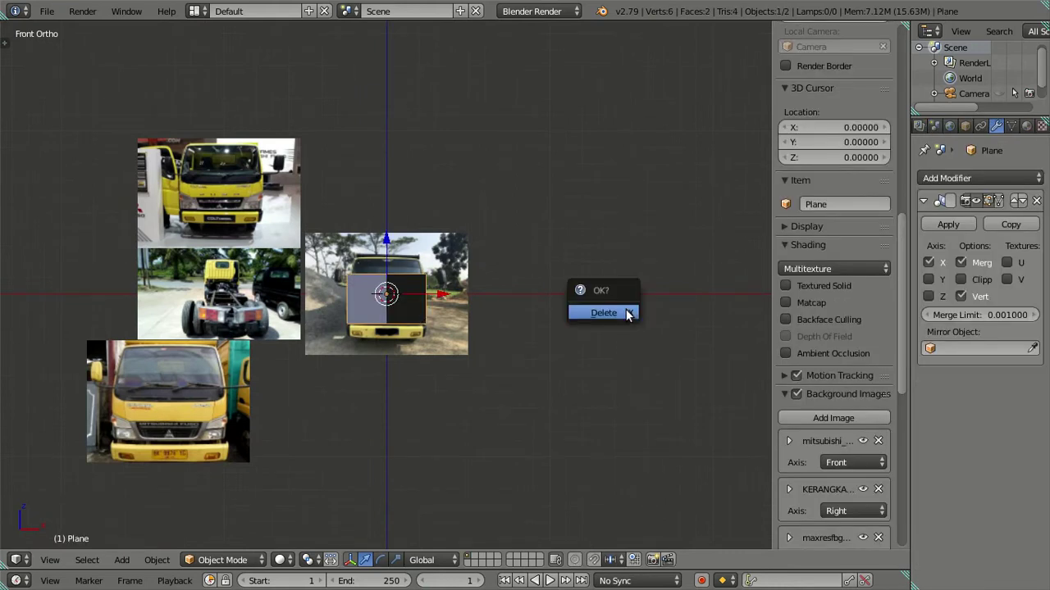
left_click(606, 310)
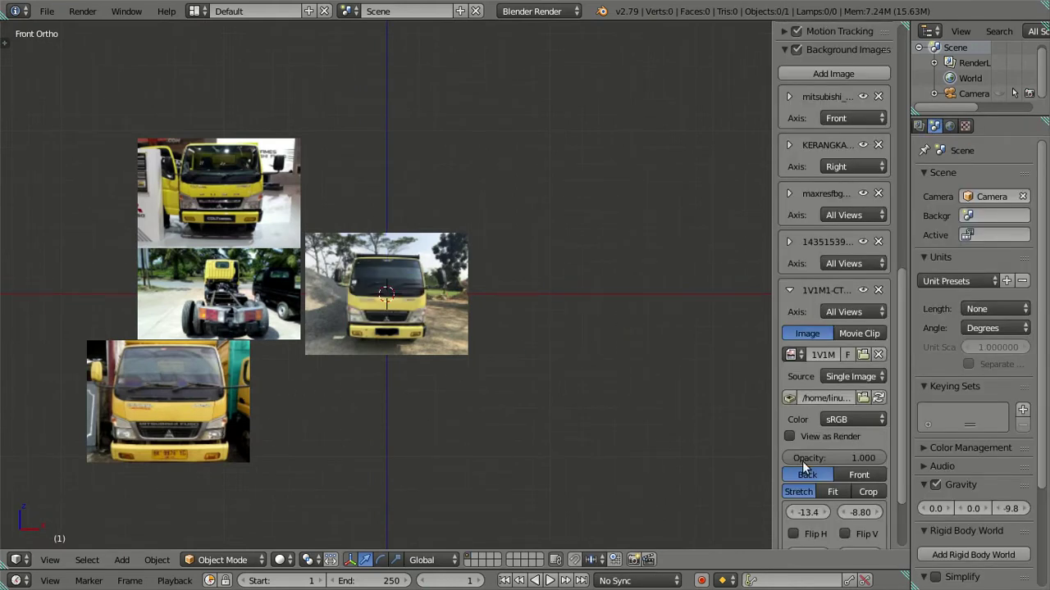
scroll(802, 461, "down", 3)
mouse_move(820, 419)
left_mouse_down()
mouse_move(832, 418)
mouse_move(817, 416)
left_mouse_up()
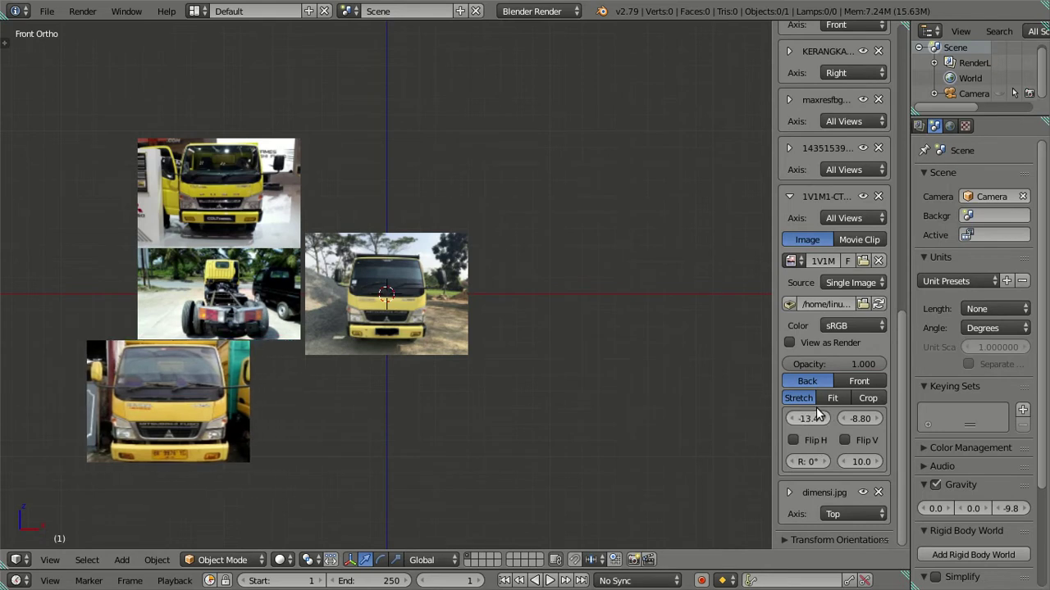
- Shift the next truck photo's X offset from -10.3 to about -13.3
key("KP_7")
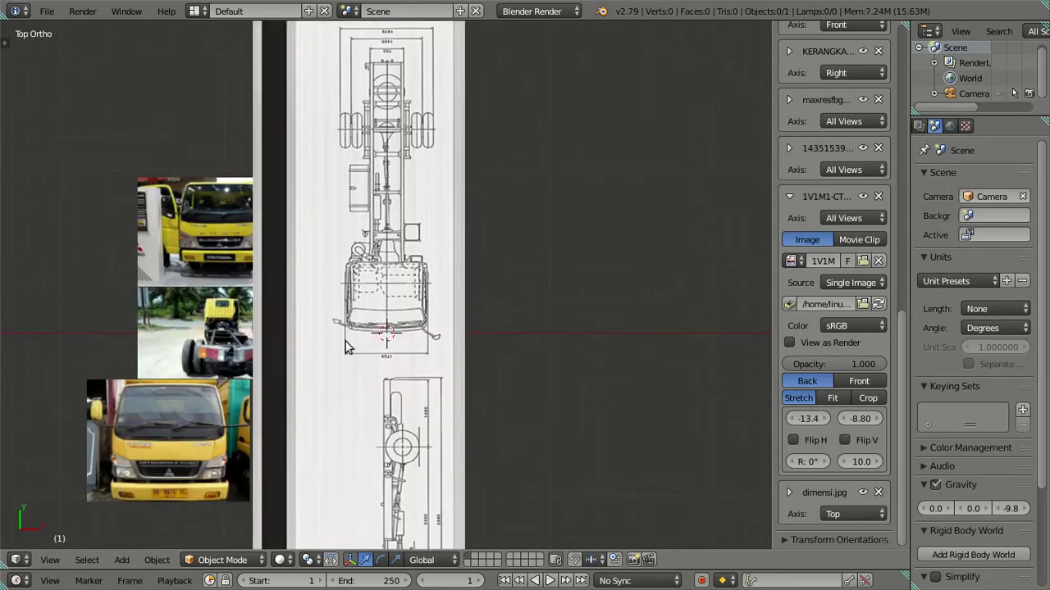
scroll(419, 329, "up", 1)
scroll(623, 406, "up", 2)
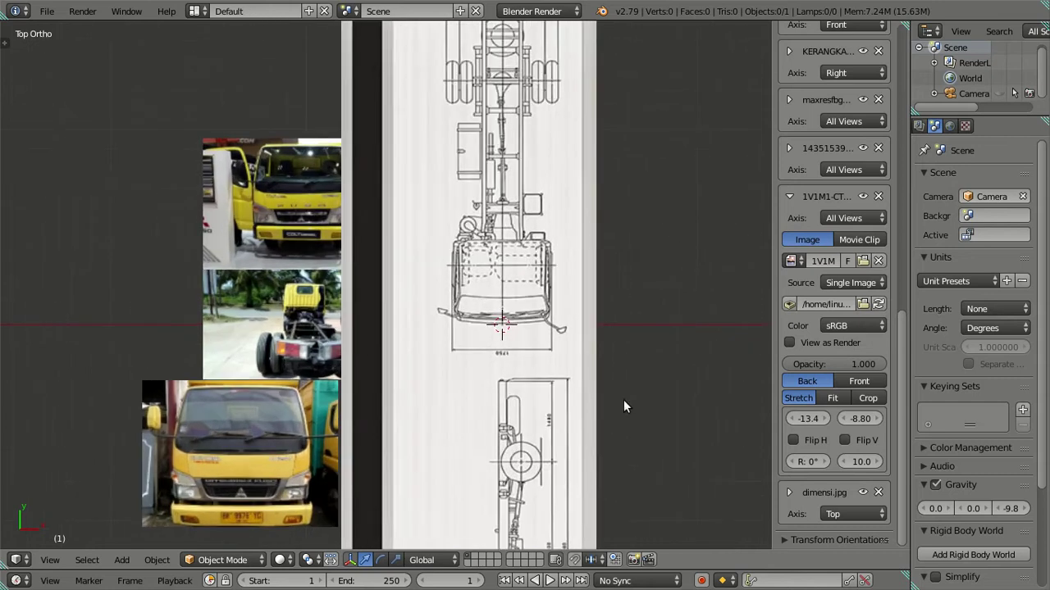
left_click(787, 198)
left_click(788, 148)
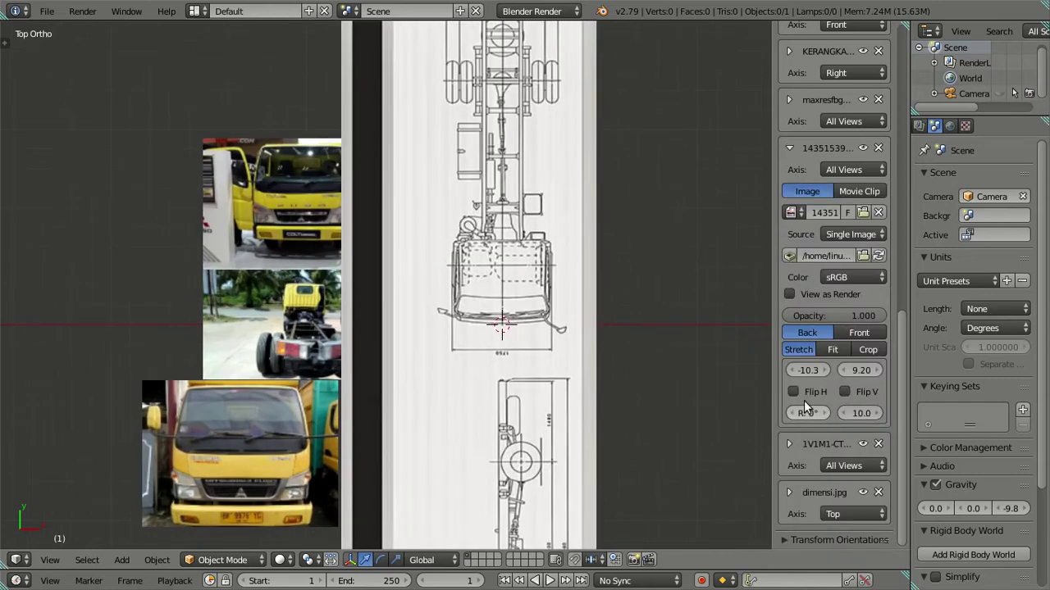
mouse_move(792, 365)
left_mouse_down()
mouse_move(755, 366)
mouse_move(812, 369)
left_mouse_up()
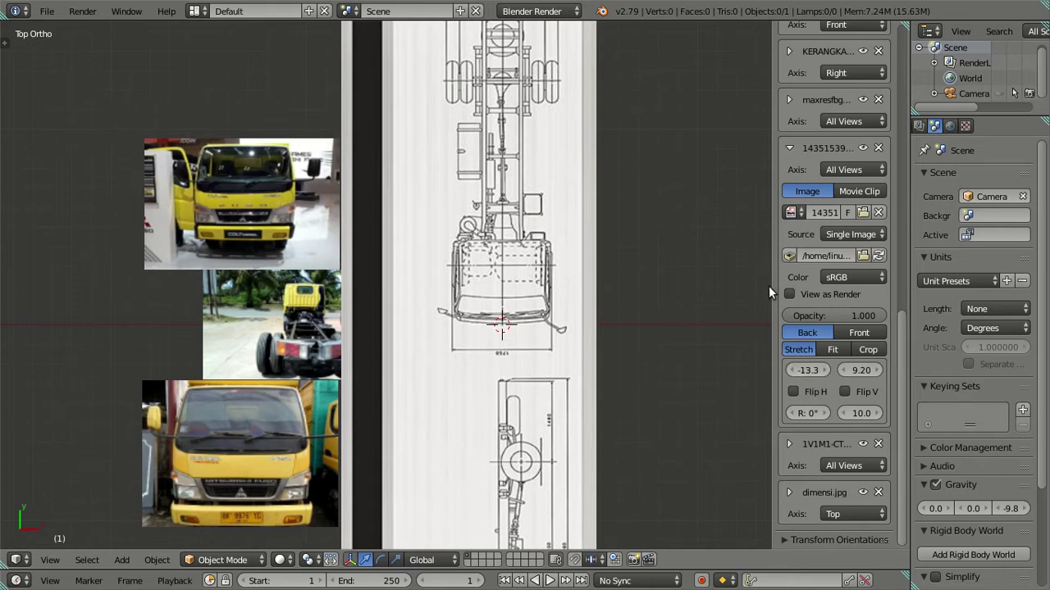
left_click(789, 148)
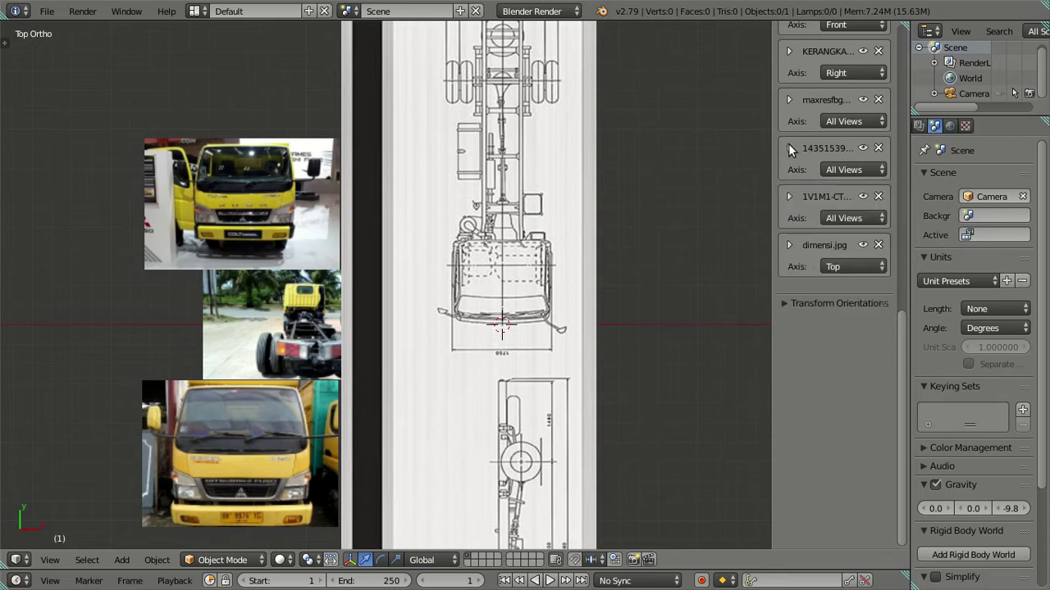
- Shift the last truck photo's X offset left to about -13.3
left_click(789, 99)
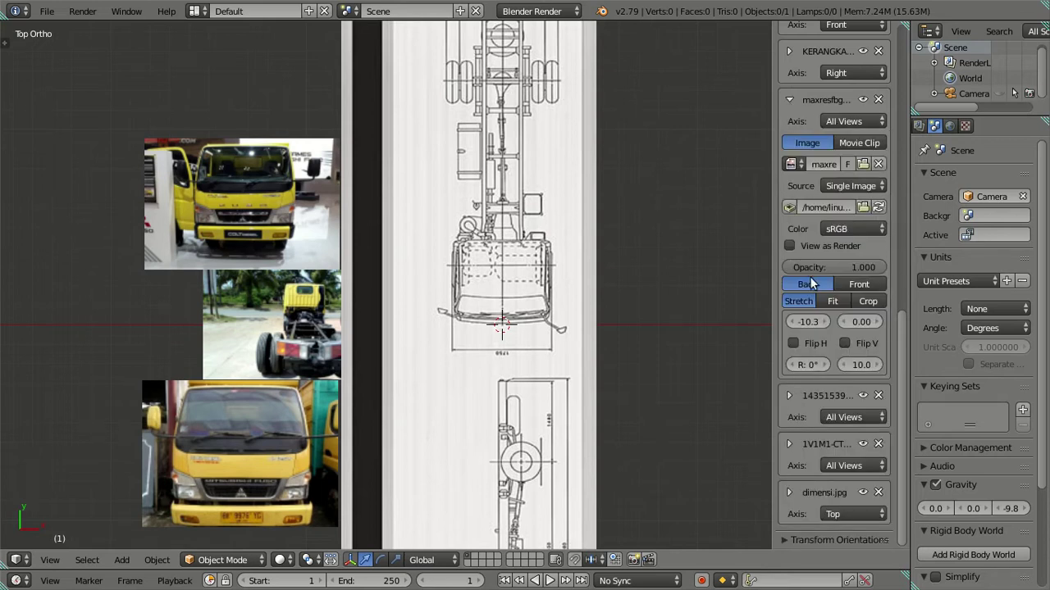
left_click_drag(808, 321, 787, 321)
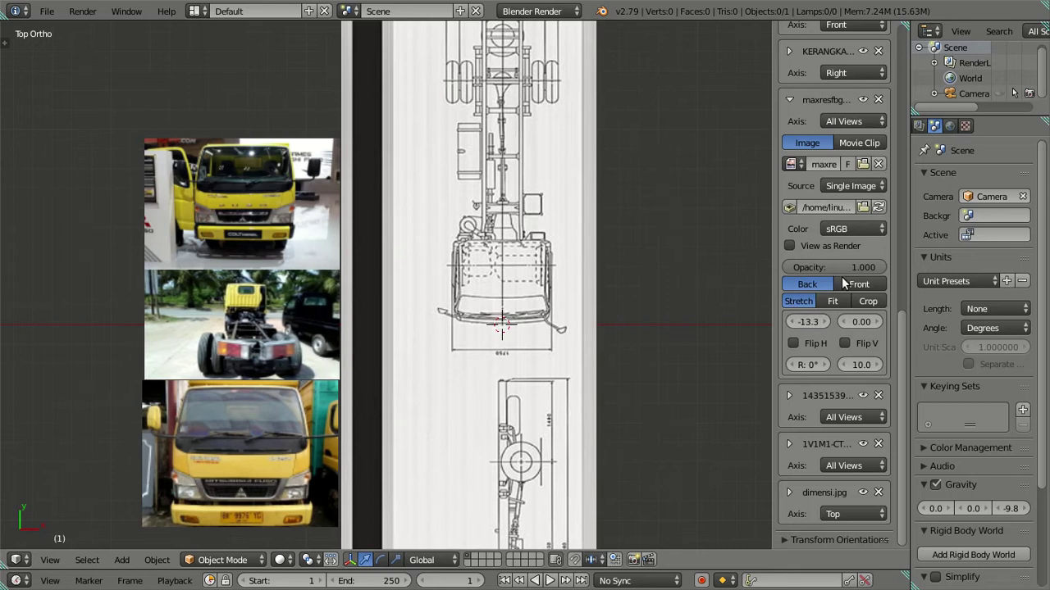
scroll(790, 143, "up", 3)
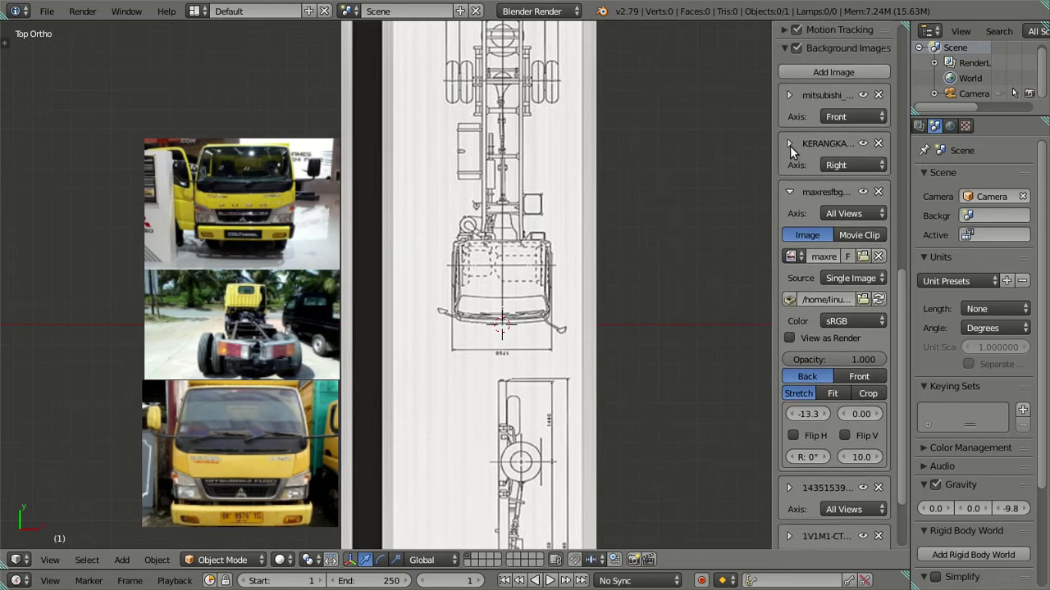
left_click(789, 192)
scroll(808, 410, "up", 4)
scroll(805, 471, "up", 11)
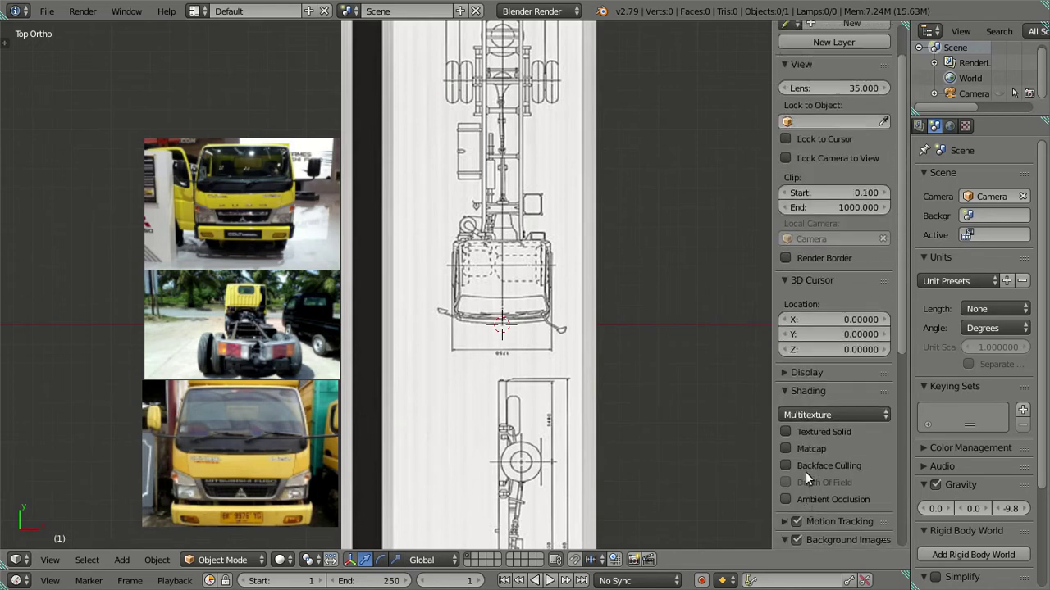
scroll(805, 480, "up", 2)
- Hide the side panel and centre the front truck photo in front view
key("n")
middle_click_drag(628, 400, 553, 303)
key("KP_1")
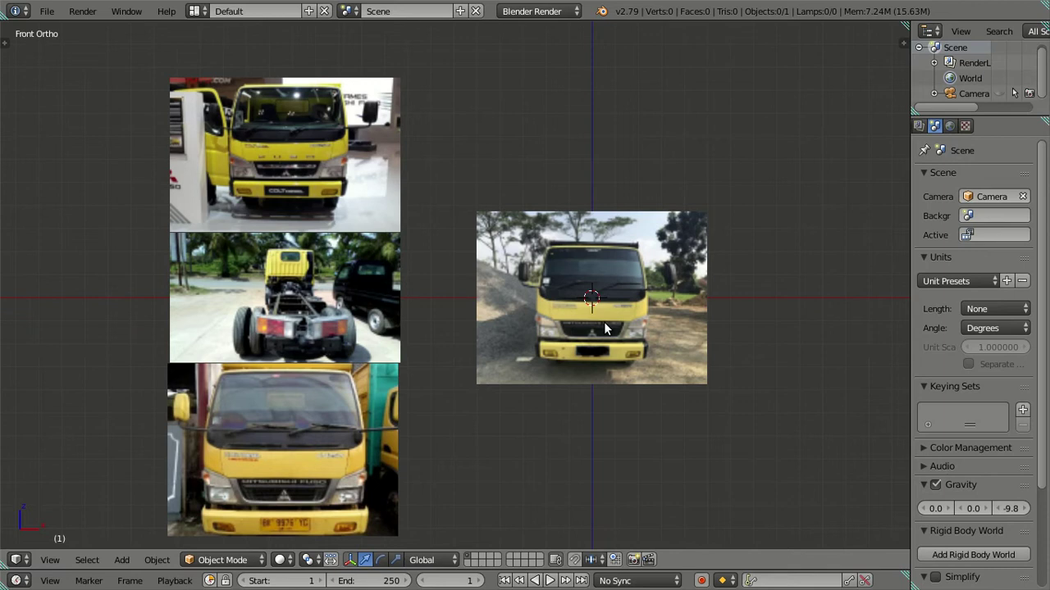
scroll(604, 325, "up", 2)
middle_click_drag(693, 331, 463, 324, "shift")
scroll(473, 330, "up", 3)
key("KP_3")
key("KP_1")
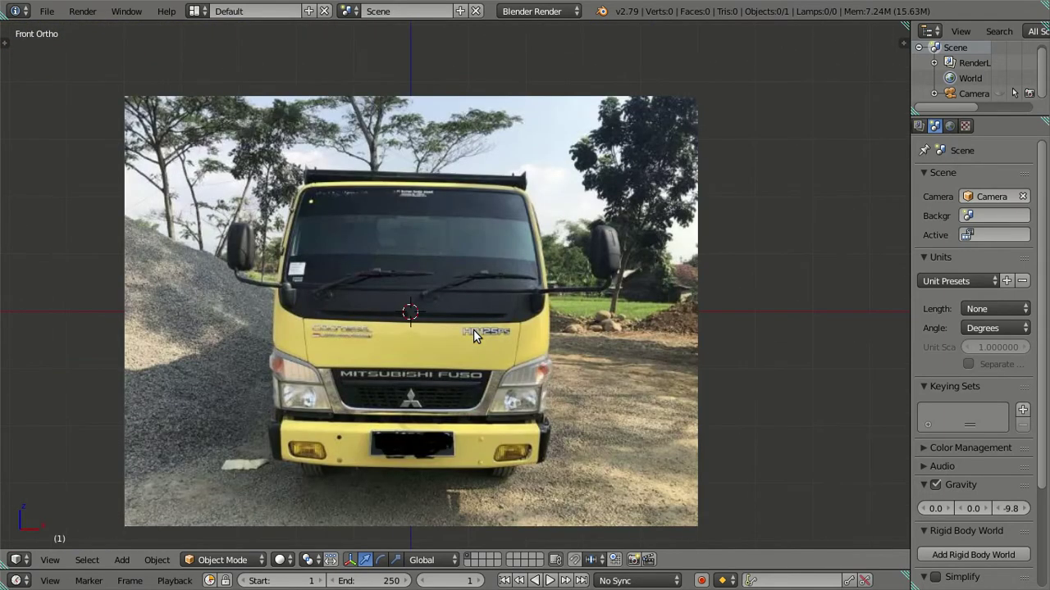
key("KP_7")
key("KP_1")
middle_click_drag(458, 338, 484, 336, "shift")
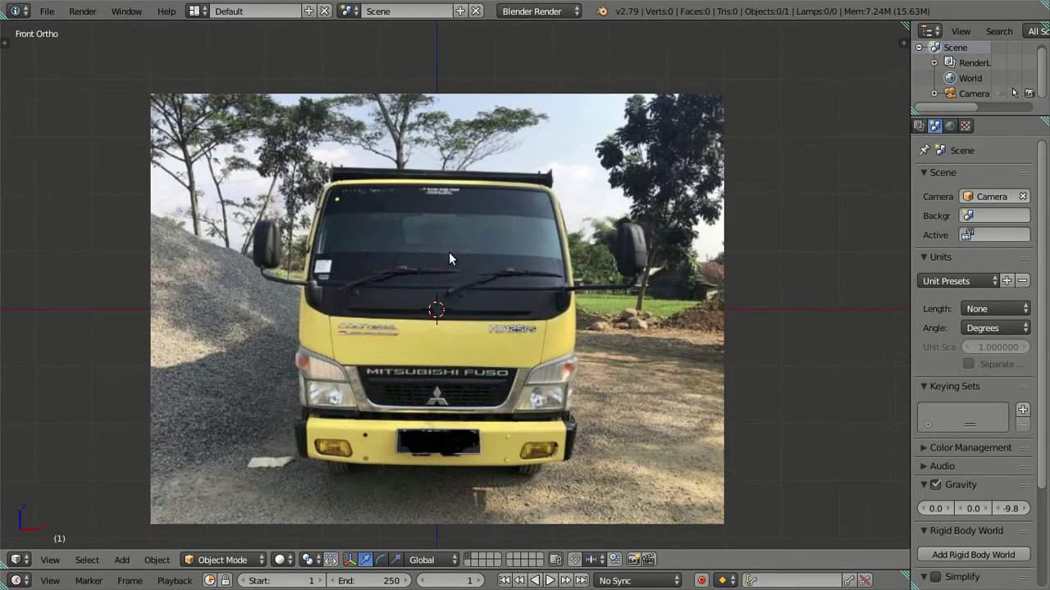
- Add a plane at the 3D cursor in the cab's centre
key("shift+a")
left_click(497, 256)
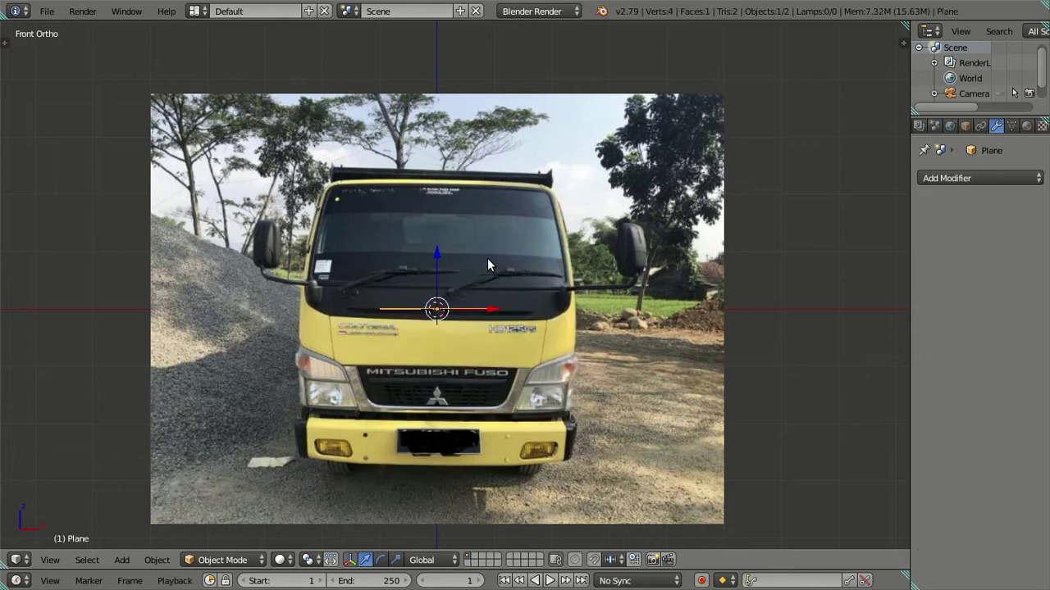
key("Tab")
mouse_move(464, 264)
middle_mouse_down()
mouse_move(347, 406)
mouse_move(373, 276)
mouse_move(359, 363)
mouse_move(492, 361)
mouse_move(450, 343)
mouse_move(436, 351)
mouse_move(464, 225)
middle_mouse_up()
key("Tab")
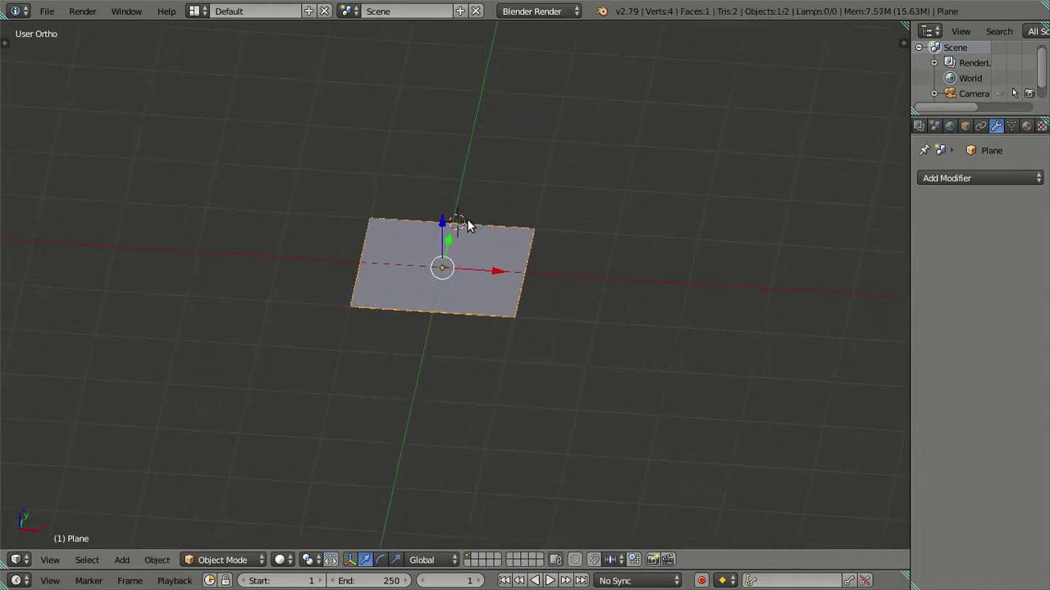
left_click(457, 213)
scroll(459, 218, "up", 2)
- Loop-cut the plane down the middle and delete its left face
key("Tab")
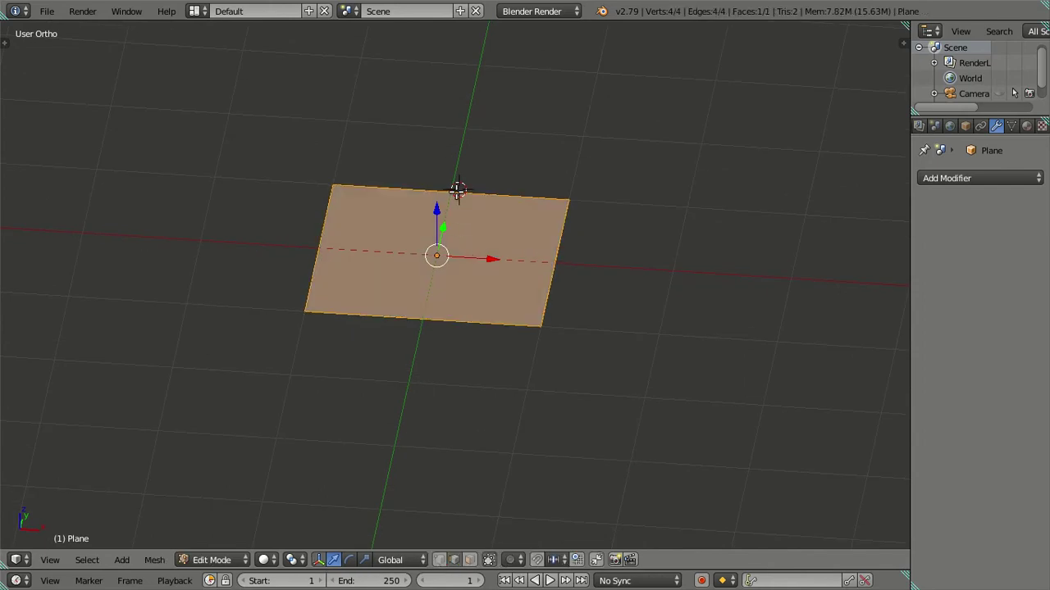
key("ctrl+r")
left_click(361, 305)
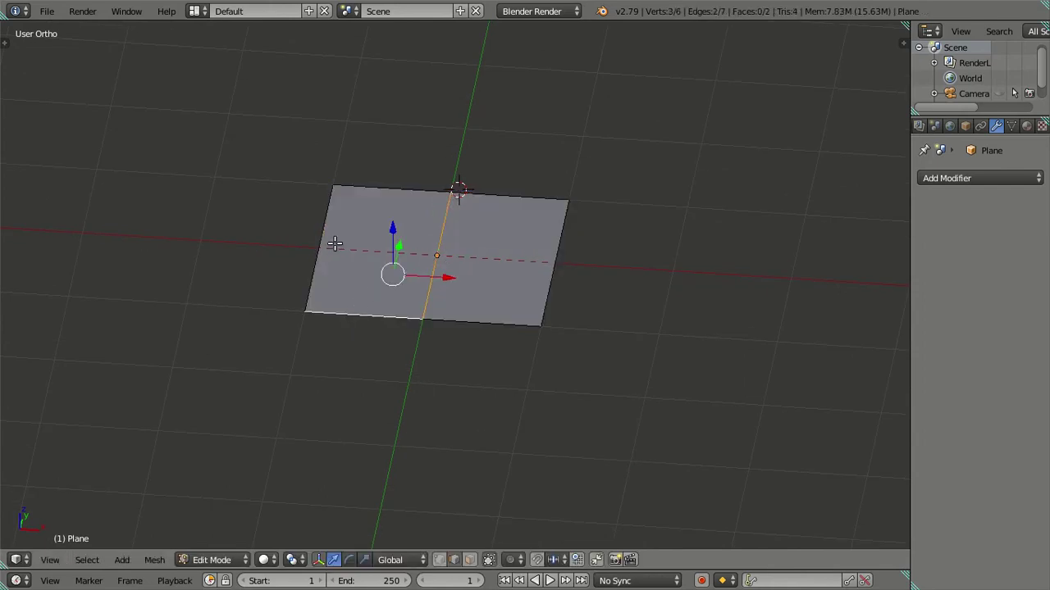
right_click(415, 179)
key("x")
left_click(510, 170)
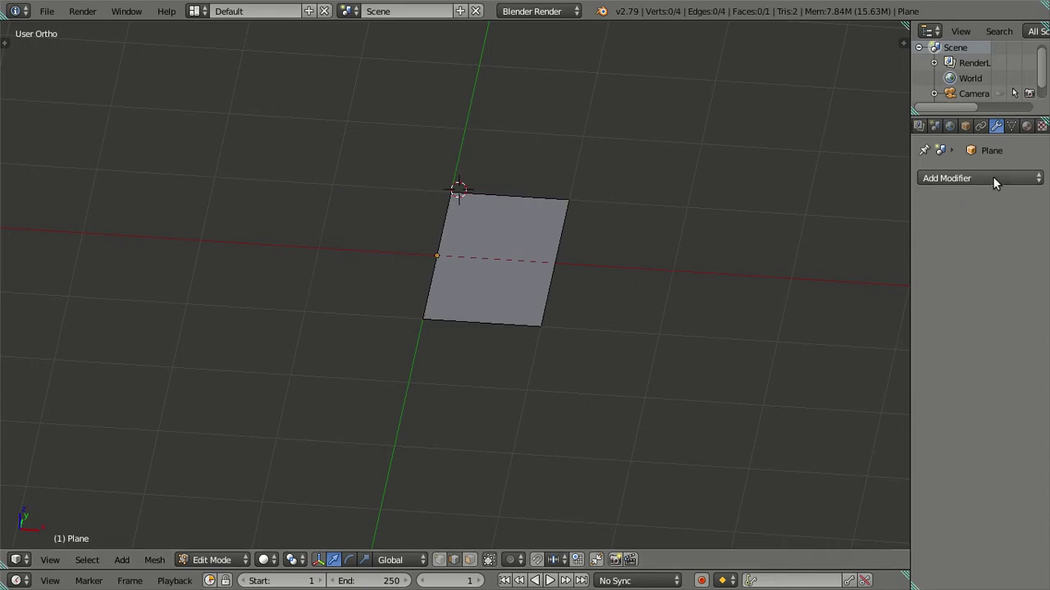
- Add a Mirror modifier on X to reflect the remaining half plane
left_click(965, 182)
left_click(735, 331)
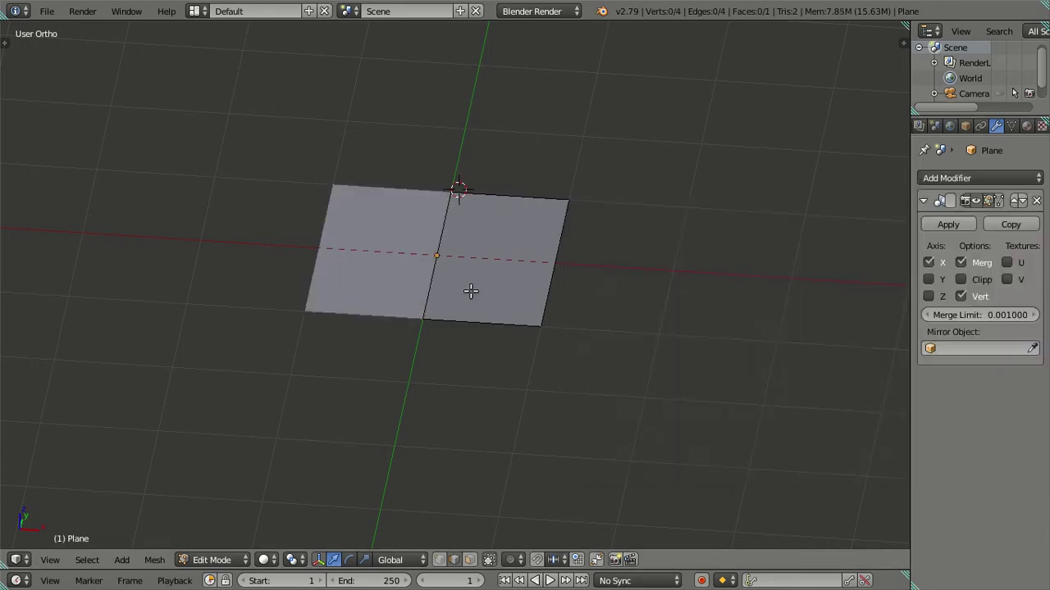
middle_click_drag(473, 288, 477, 382, "shift")
key("Tab")
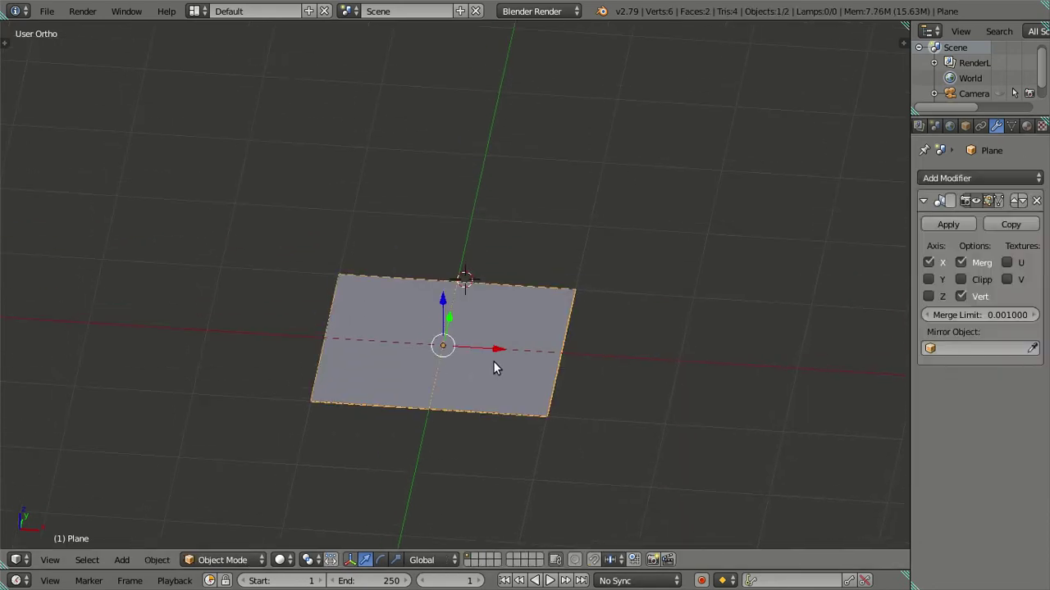
key("Tab")
scroll(493, 361, "down", 3)
- In side view, move the plane up to the cab roof
key("KP_3")
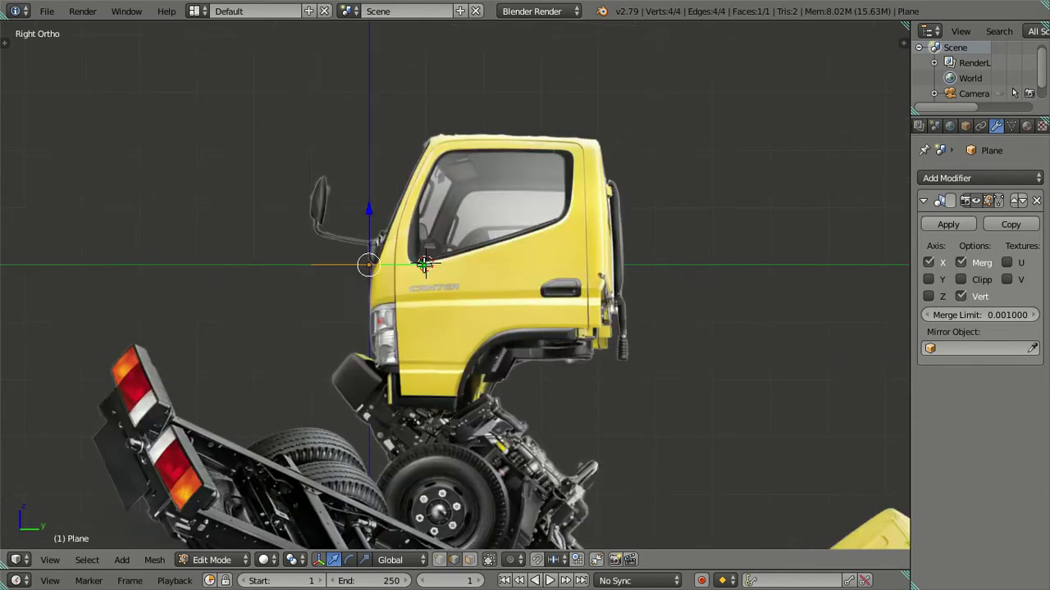
scroll(424, 264, "up", 2)
scroll(406, 347, "up", 1)
key("g")
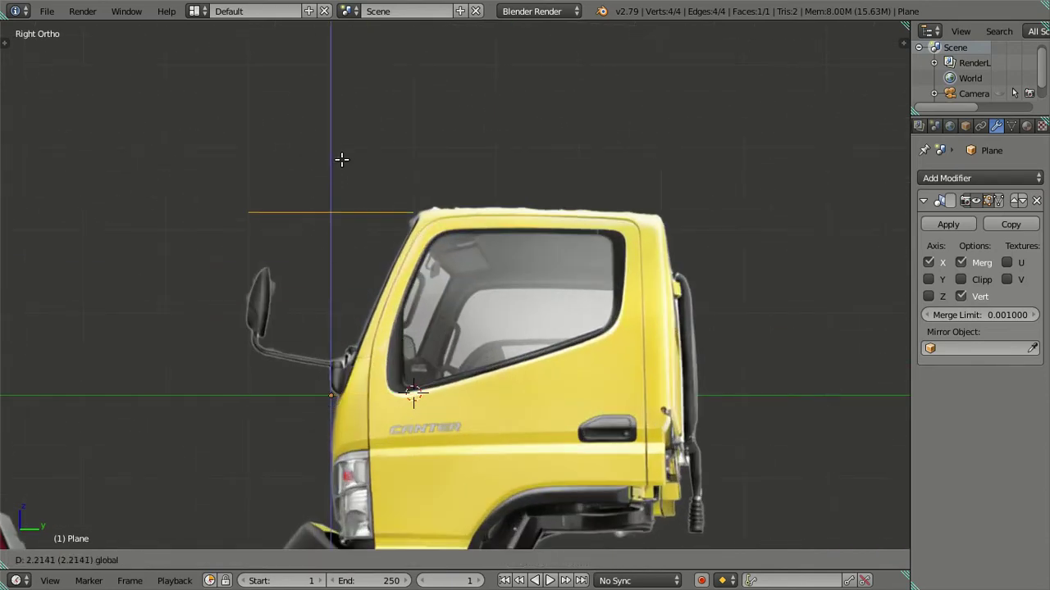
left_click(344, 159)
- In front view, adjust the plane's Z height onto the roof edge
key("KP_1")
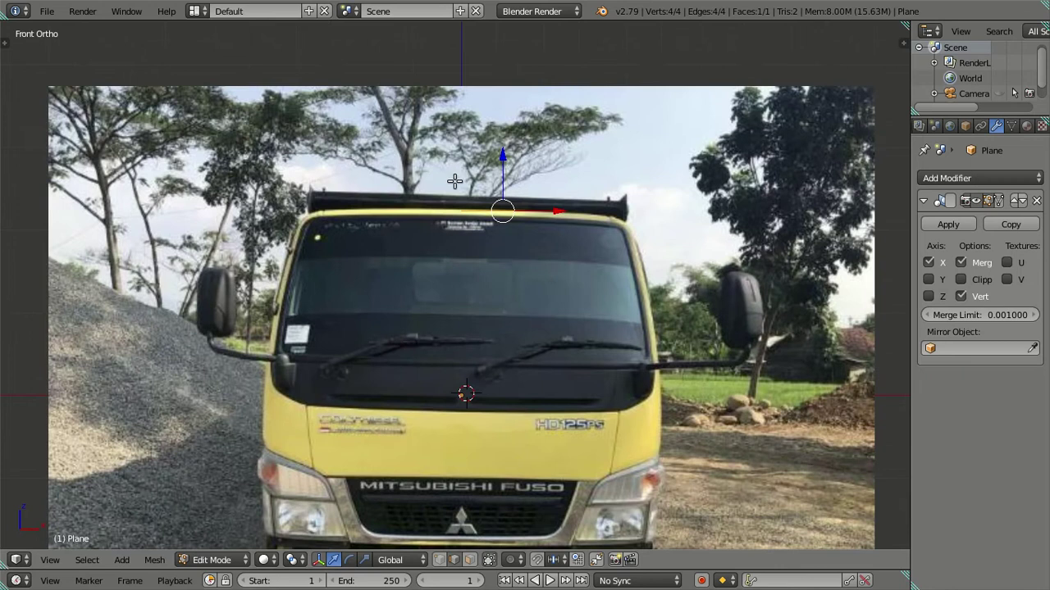
scroll(455, 181, "up", 2)
scroll(434, 237, "up", 1)
scroll(414, 295, "up", 1)
left_click_drag(468, 236, 475, 232)
scroll(477, 247, "down", 2)
scroll(484, 284, "down", 1)
scroll(514, 328, "up", 2)
scroll(517, 344, "up", 1)
scroll(444, 331, "up", 1)
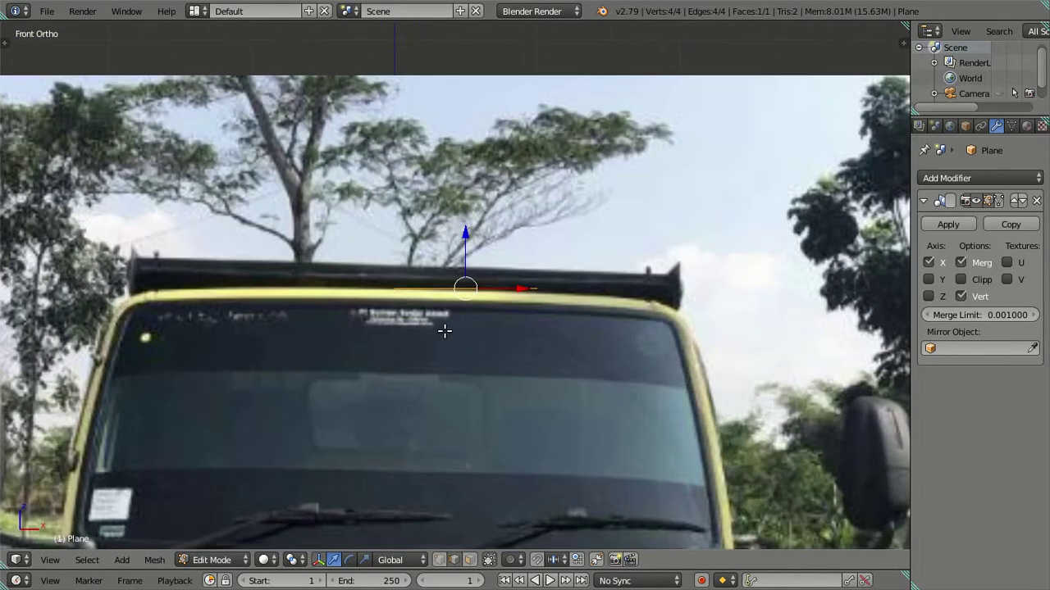
scroll(443, 328, "up", 1)
left_click_drag(482, 228, 482, 228)
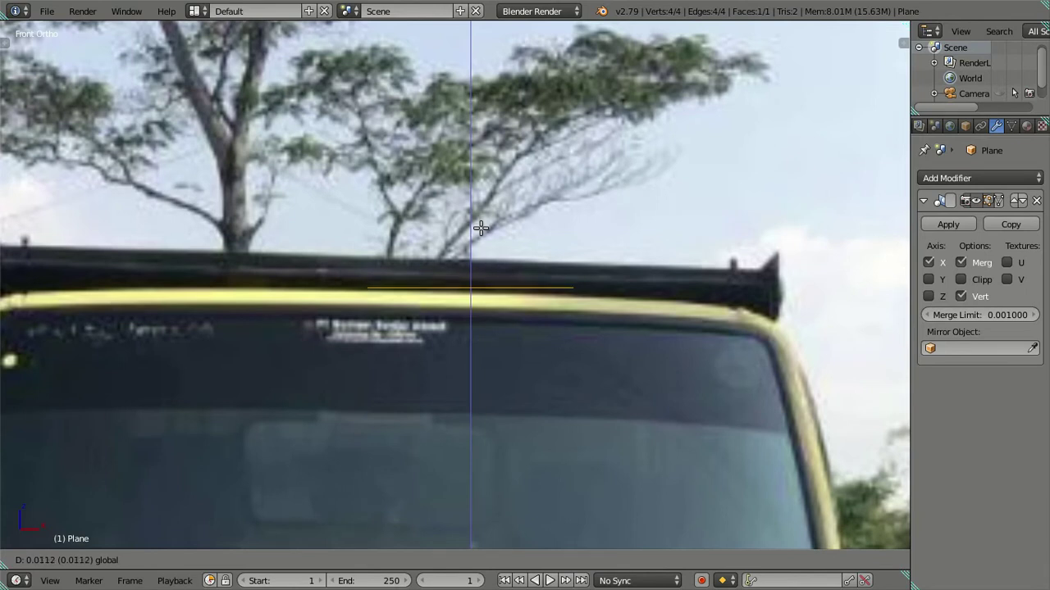
scroll(472, 246, "down", 3)
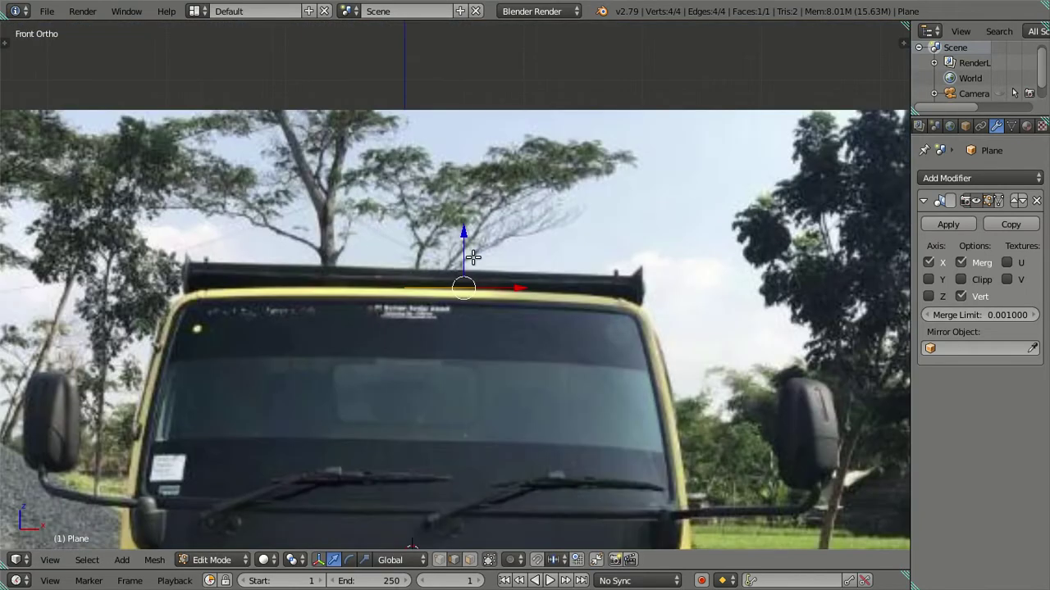
- In side view, slide the plane along Y over the cab roof, then leave edit mode
key("KP_3")
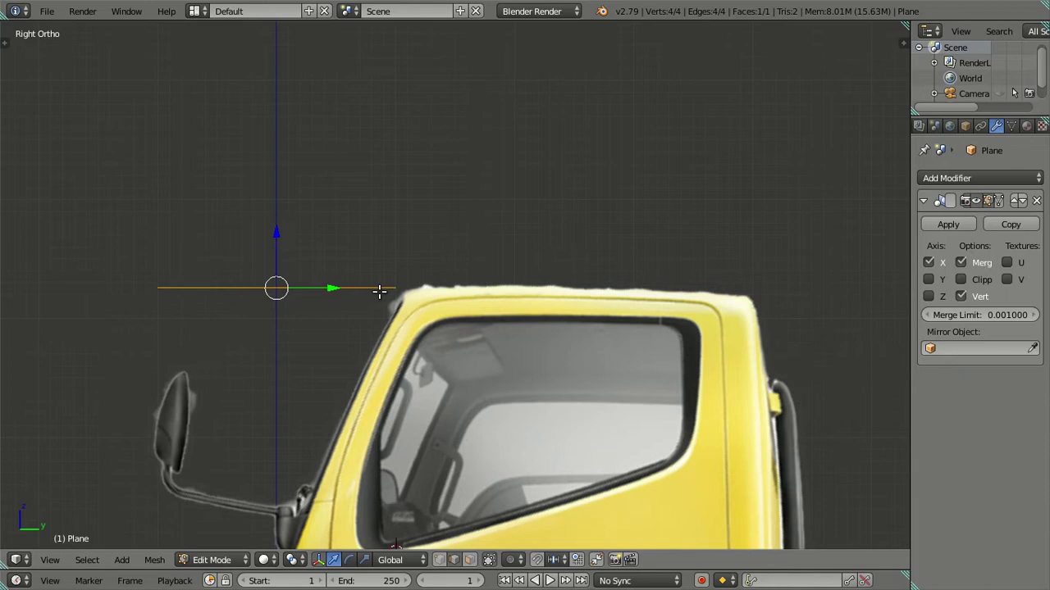
left_click_drag(329, 285, 604, 287)
scroll(452, 333, "up", 2)
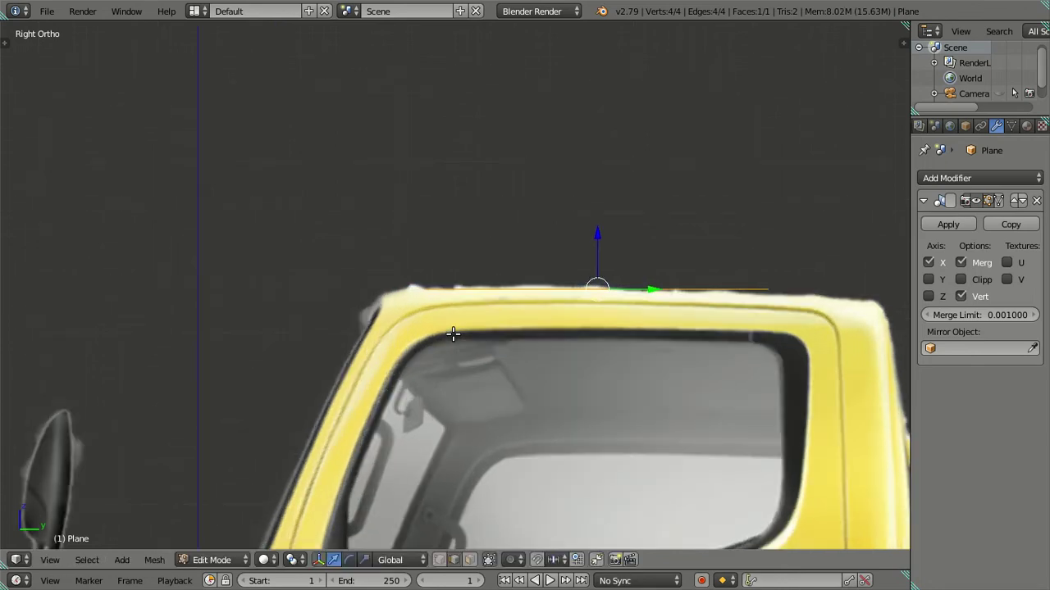
middle_click_drag(500, 331, 446, 308, "shift")
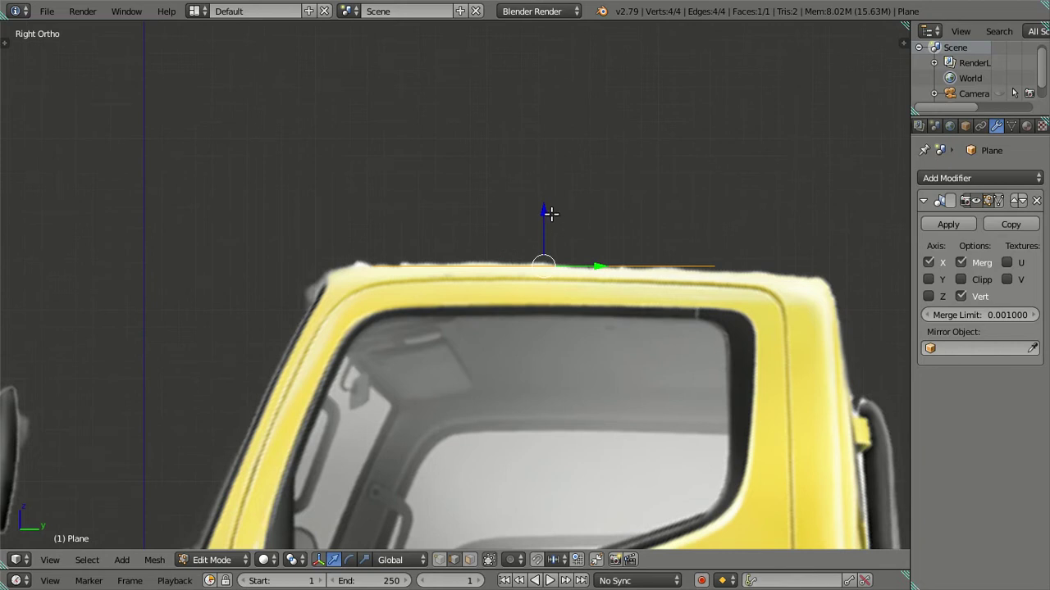
left_click_drag(550, 213, 540, 202)
key("KP_1")
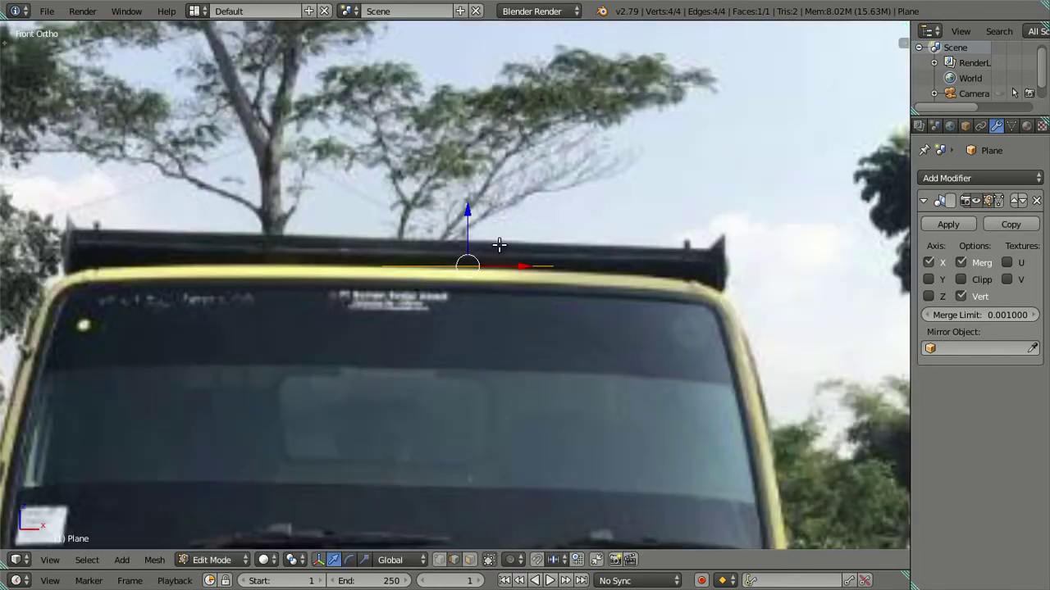
key("Tab")
scroll(576, 265, "up", 2)
middle_click_drag(579, 267, 562, 283)
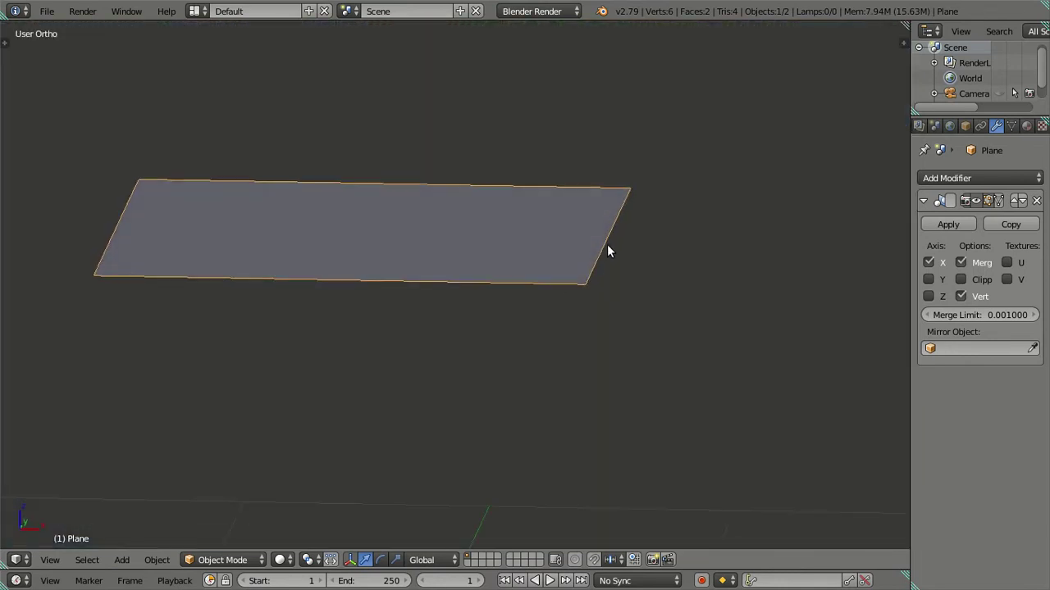
- Select the plane's right edge in edit mode and frame it in front view
key("Tab")
scroll(595, 248, "down", 5)
scroll(594, 250, "down", 2)
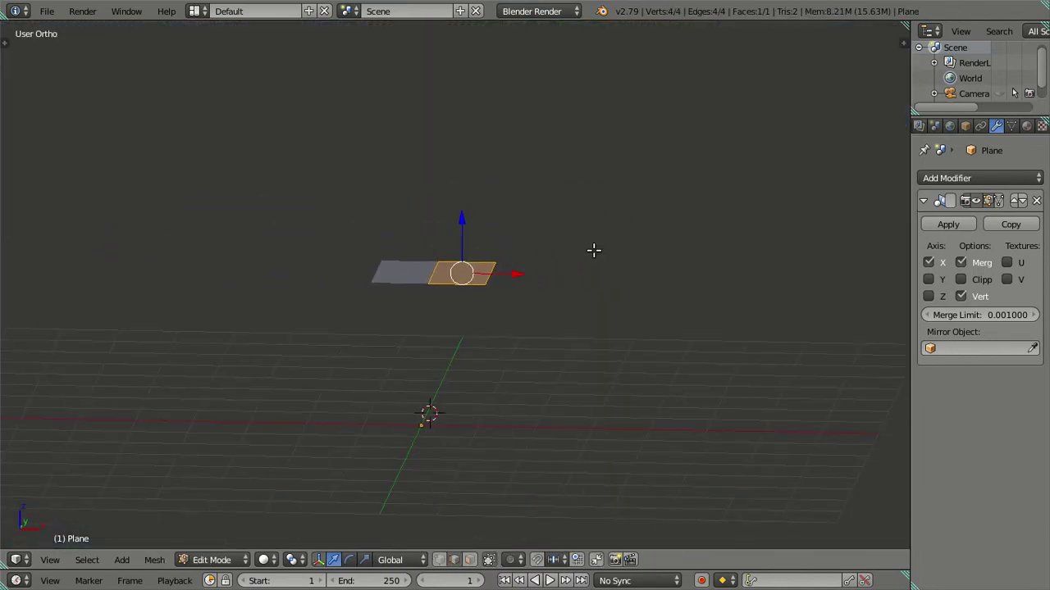
scroll(516, 261, "up", 2)
key("Tab")
key("Tab")
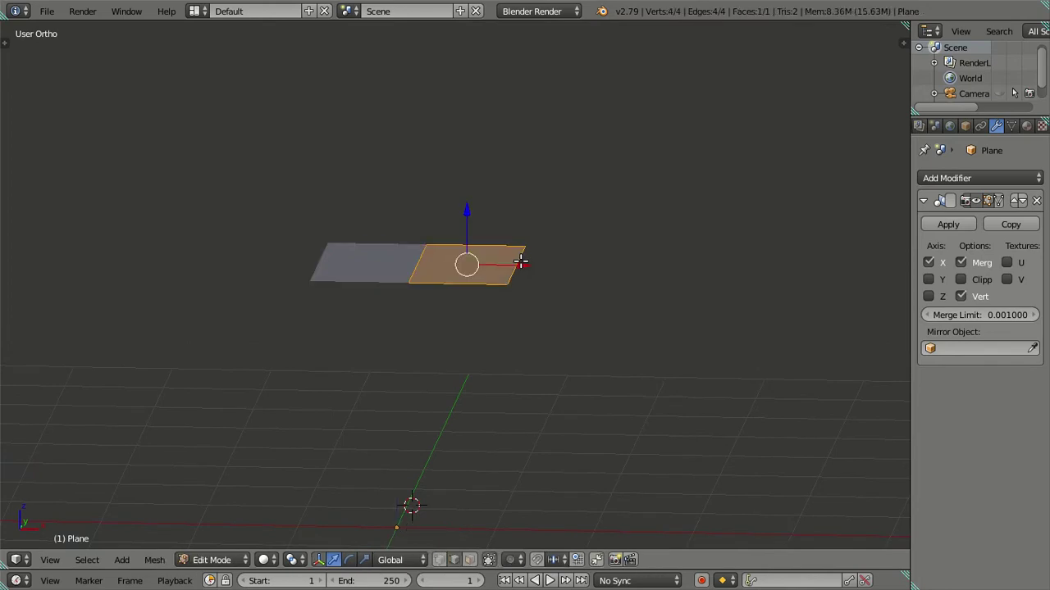
right_click(516, 264)
key("KP_1")
scroll(467, 306, "up", 1)
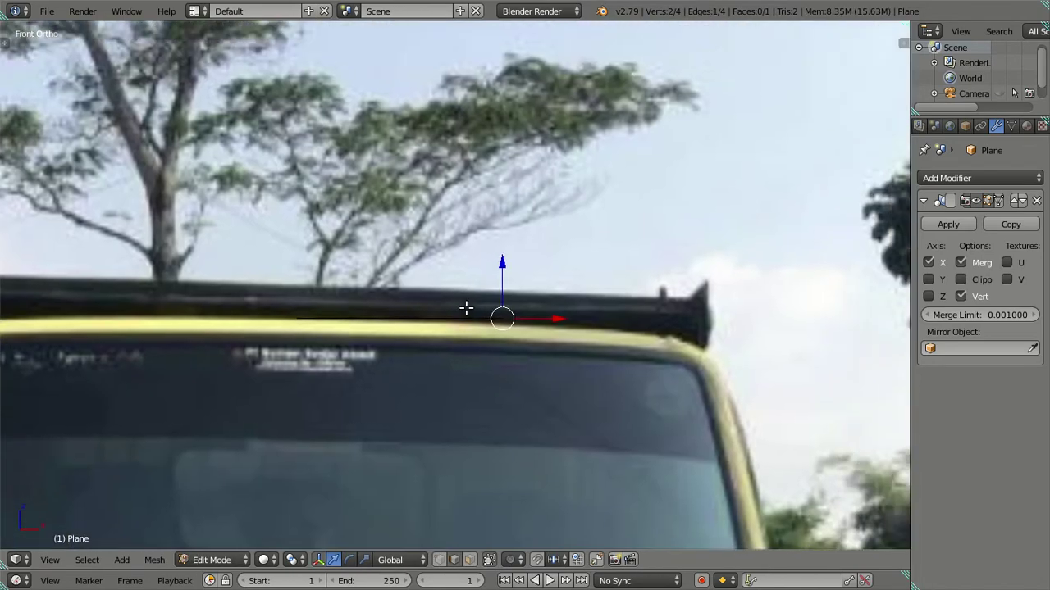
scroll(468, 307, "up", 1)
scroll(532, 269, "up", 1)
middle_click_drag(531, 268, 541, 270, "shift")
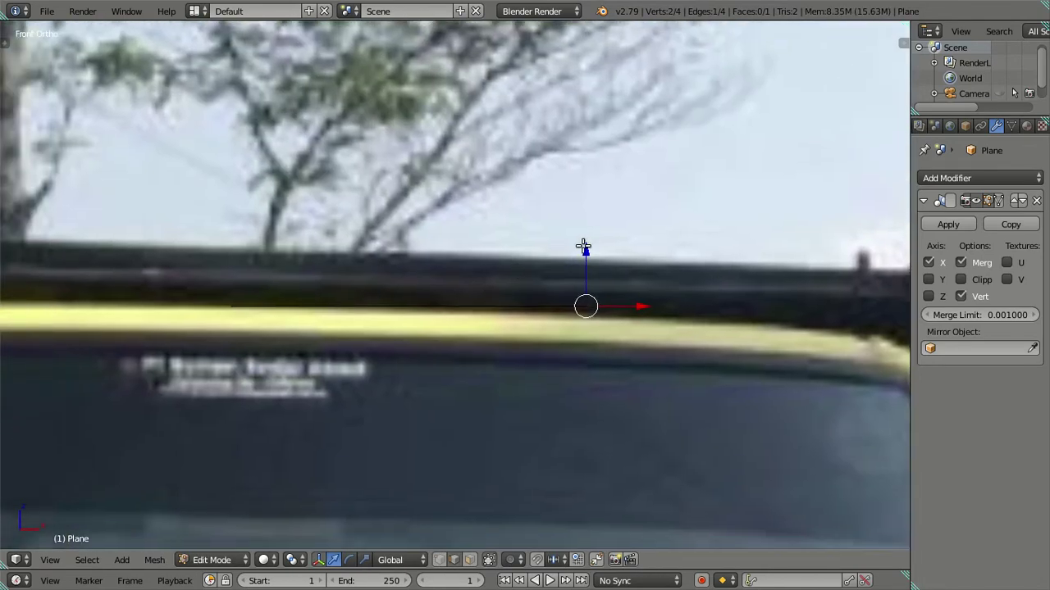
- Switch to vertex select and fit the outer vertex onto the roof line
left_click(440, 561)
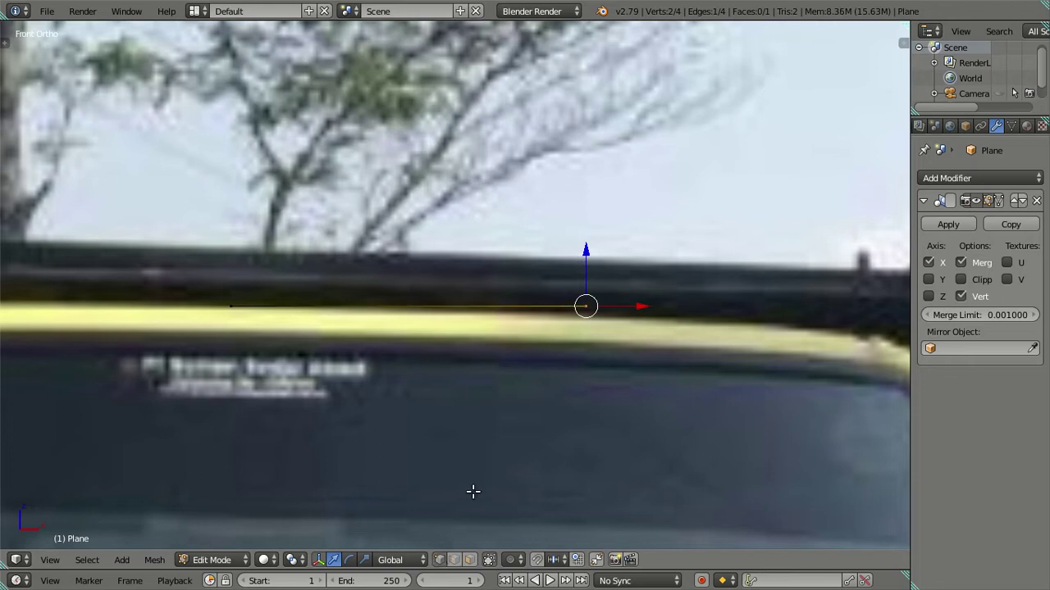
left_click_drag(578, 243, 587, 249)
left_click_drag(637, 303, 559, 304)
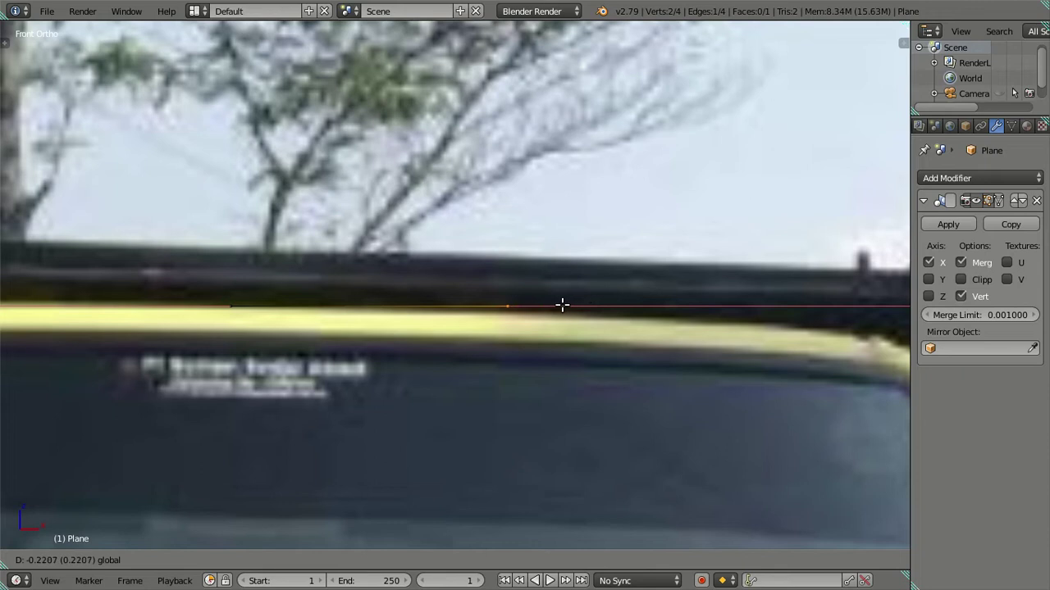
left_click_drag(502, 249, 518, 255)
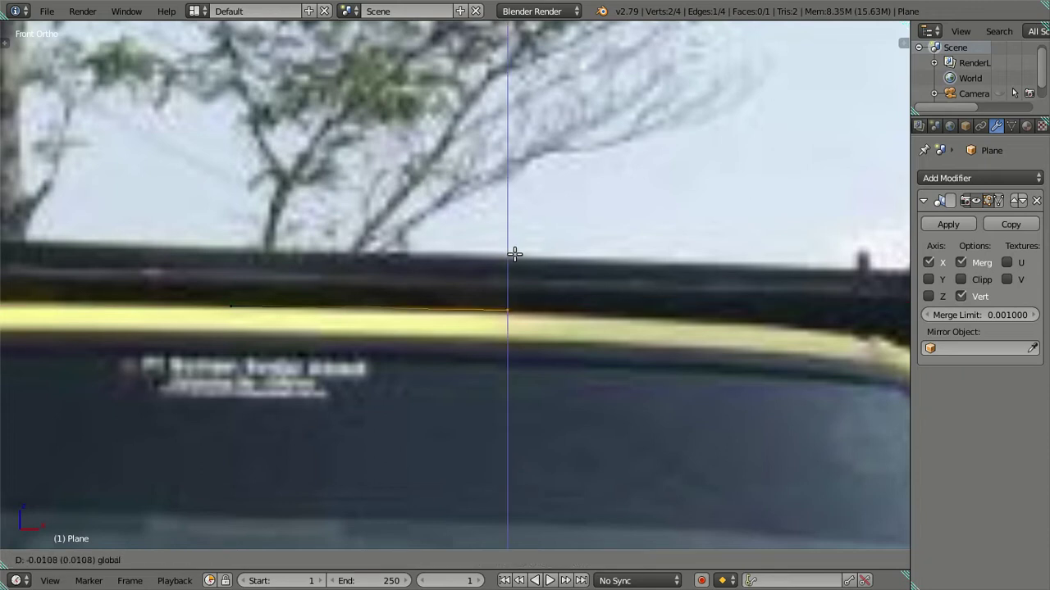
middle_click_drag(539, 326, 483, 290, "shift")
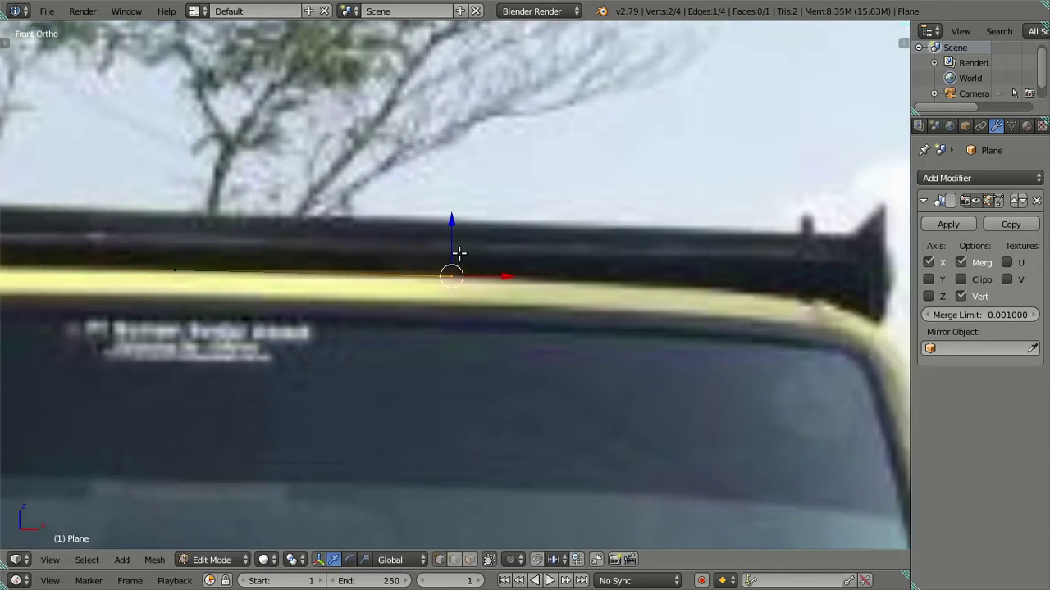
- Extrude two new vertices along the roof curve to the roof corner
key("e")
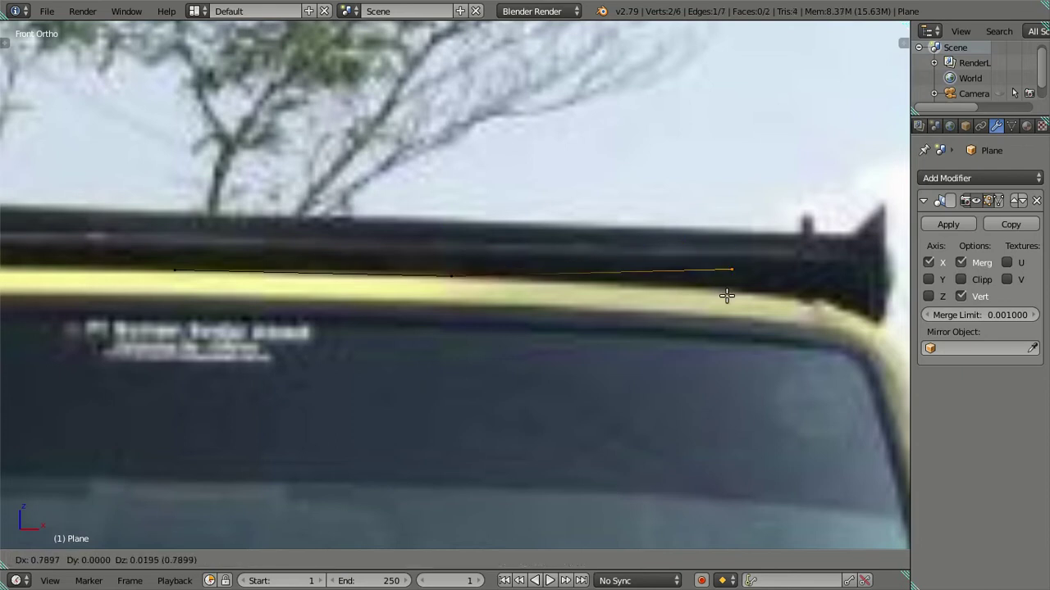
left_click(734, 304)
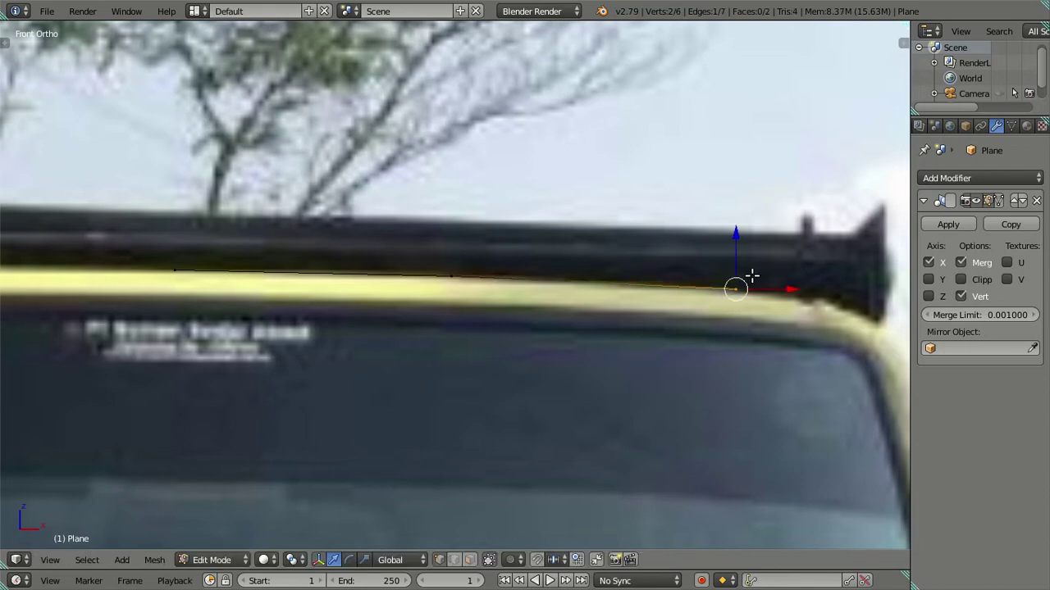
key("g")
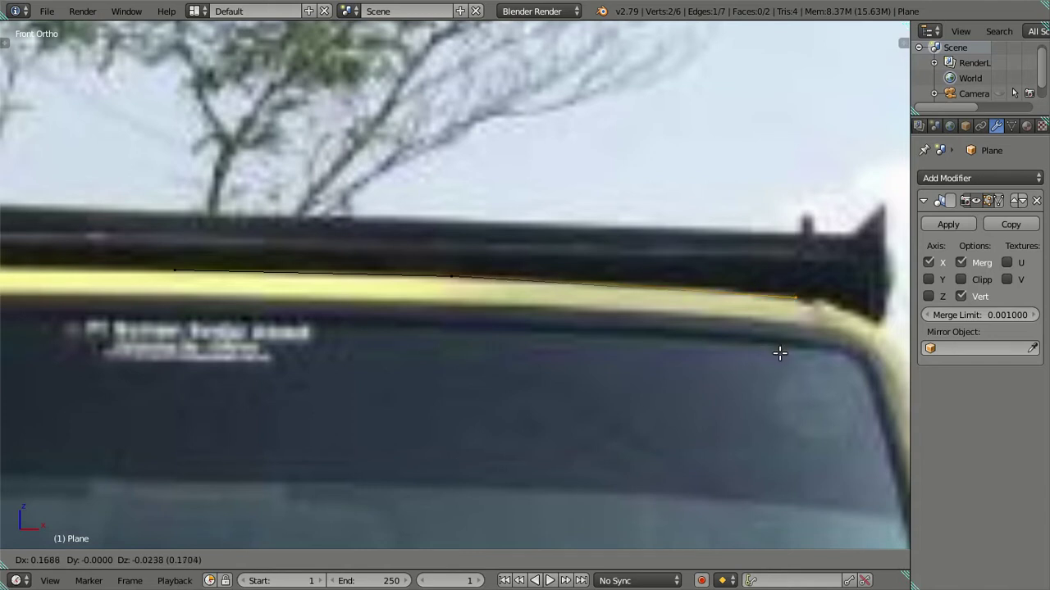
left_click(603, 339)
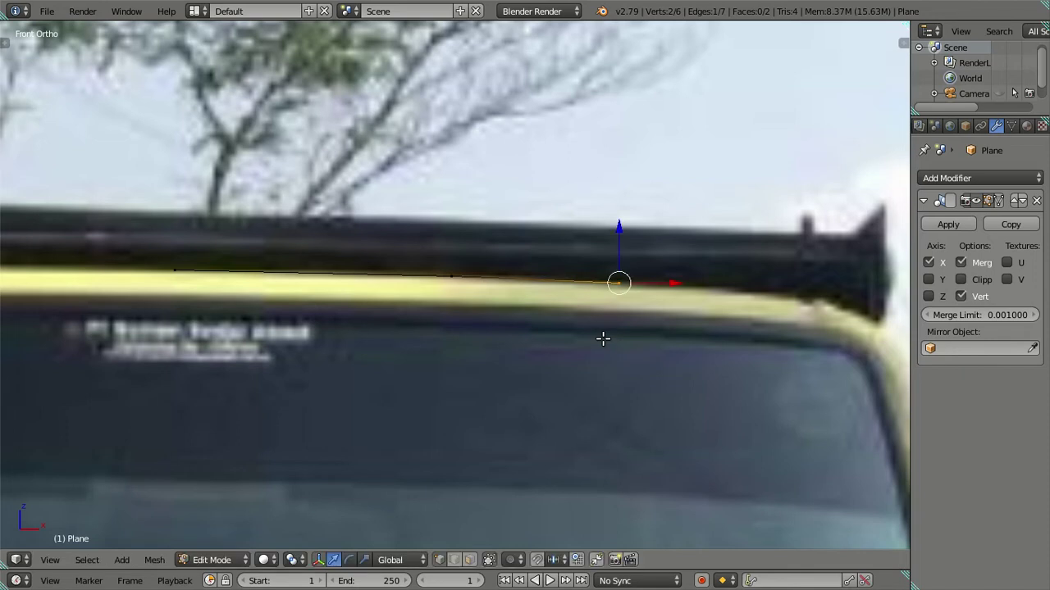
key("e")
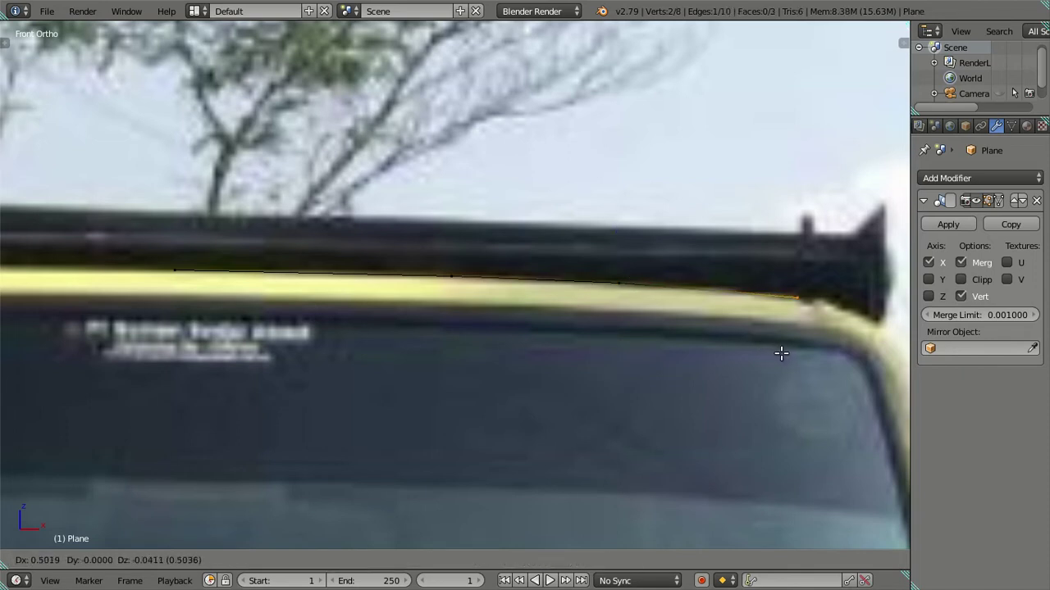
left_click(780, 354)
- Select the strip's left edge loop and switch to side view
key("a")
mouse_move(592, 302)
middle_mouse_down()
mouse_move(515, 326)
mouse_move(347, 325)
mouse_move(423, 342)
middle_mouse_up()
right_click(304, 309, "alt")
key("KP_1")
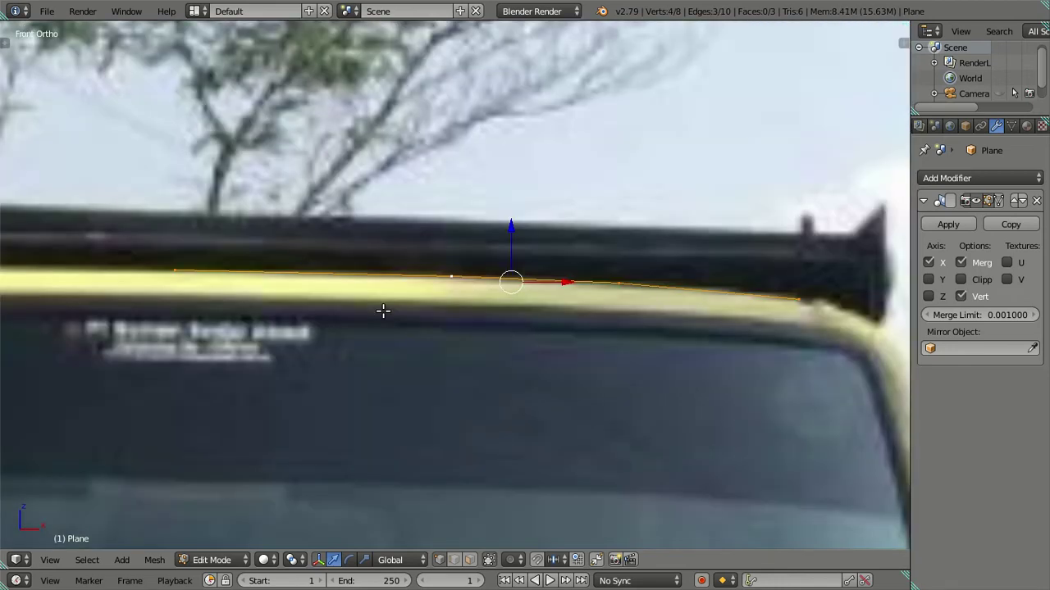
key("KP_3")
middle_click_drag(382, 309, 446, 278, "shift")
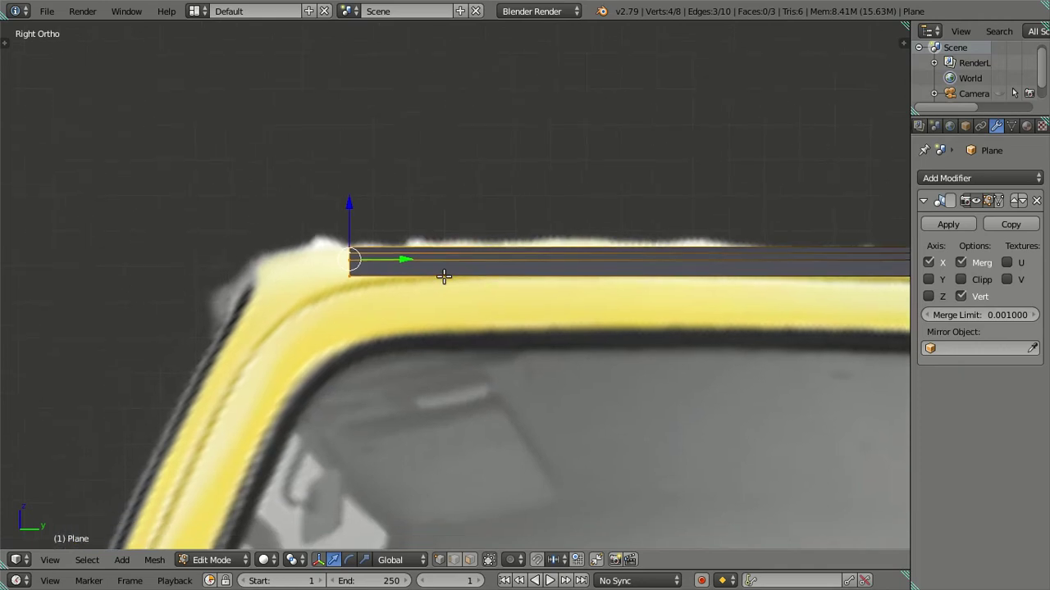
- Extrude the edge loop forward along Y to the roof front and lower it onto the curve
scroll(477, 277, "down", 2)
key("e")
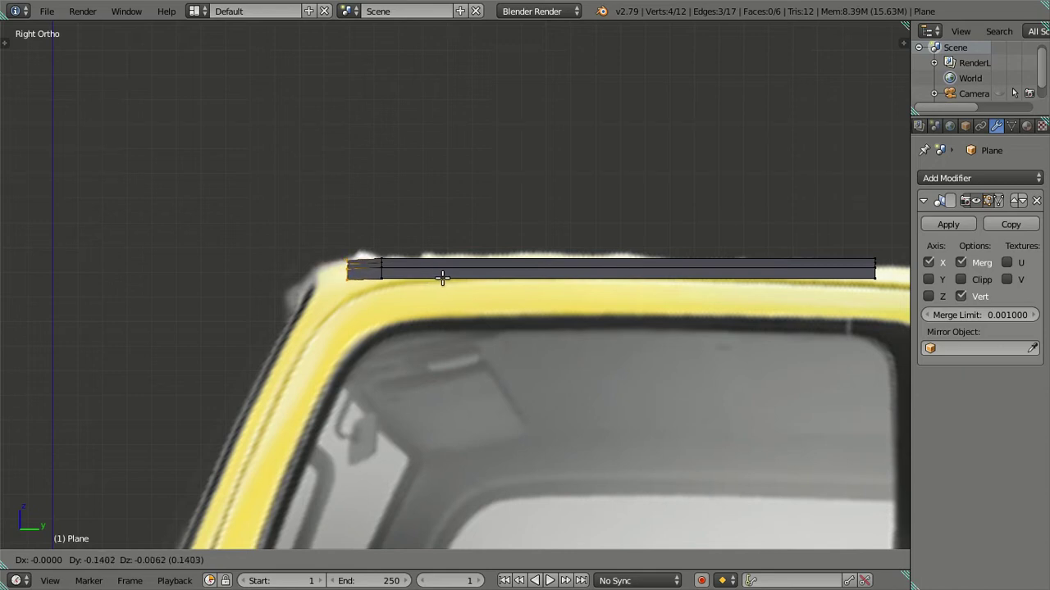
left_click(442, 279)
scroll(435, 279, "up", 5)
middle_click_drag(436, 279, 478, 250, "shift")
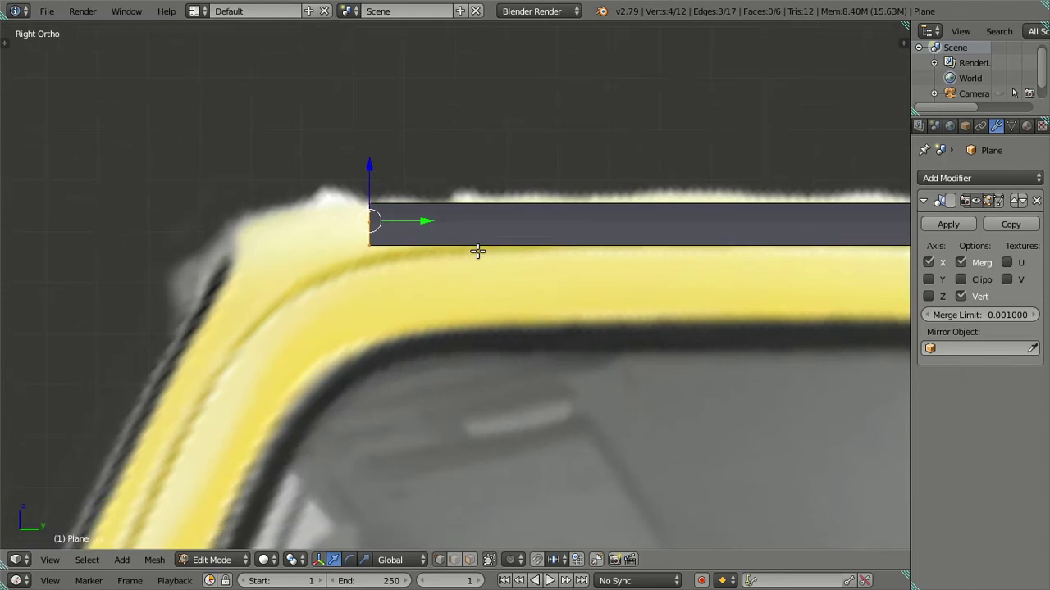
key("g")
key("y")
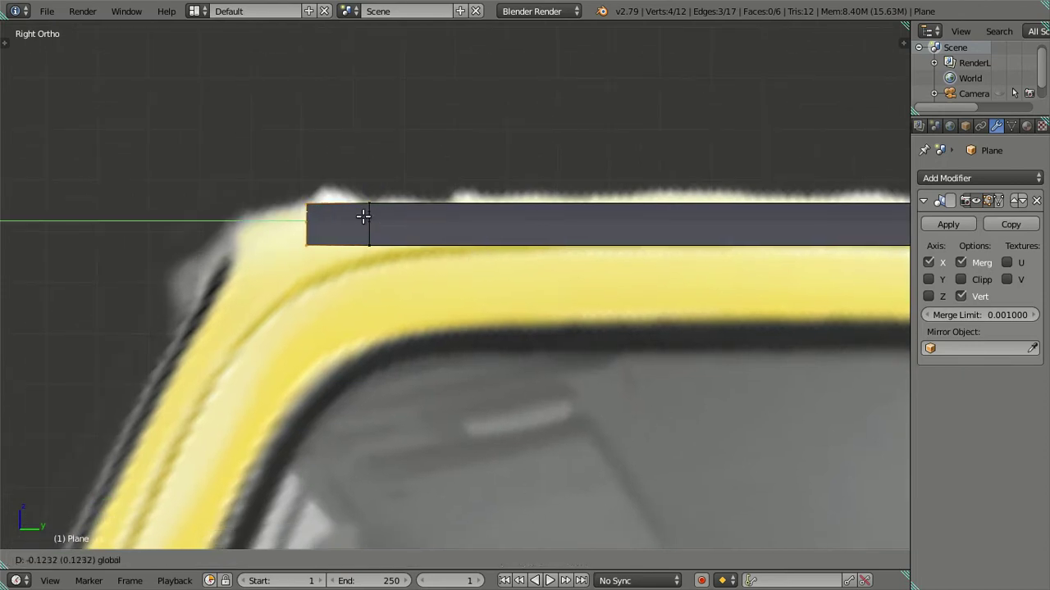
left_click(363, 218)
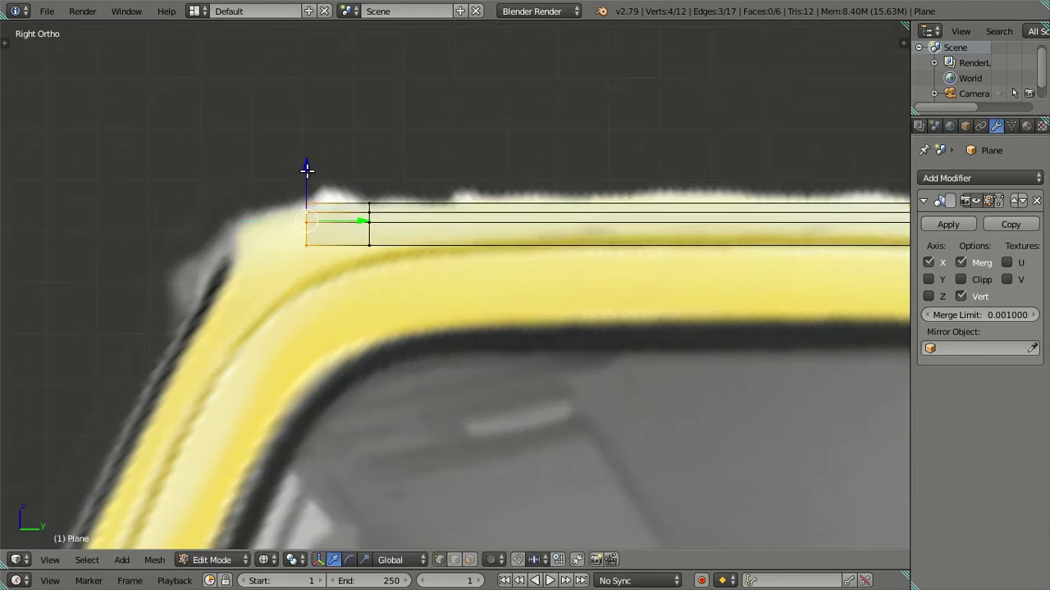
left_click_drag(307, 170, 316, 179)
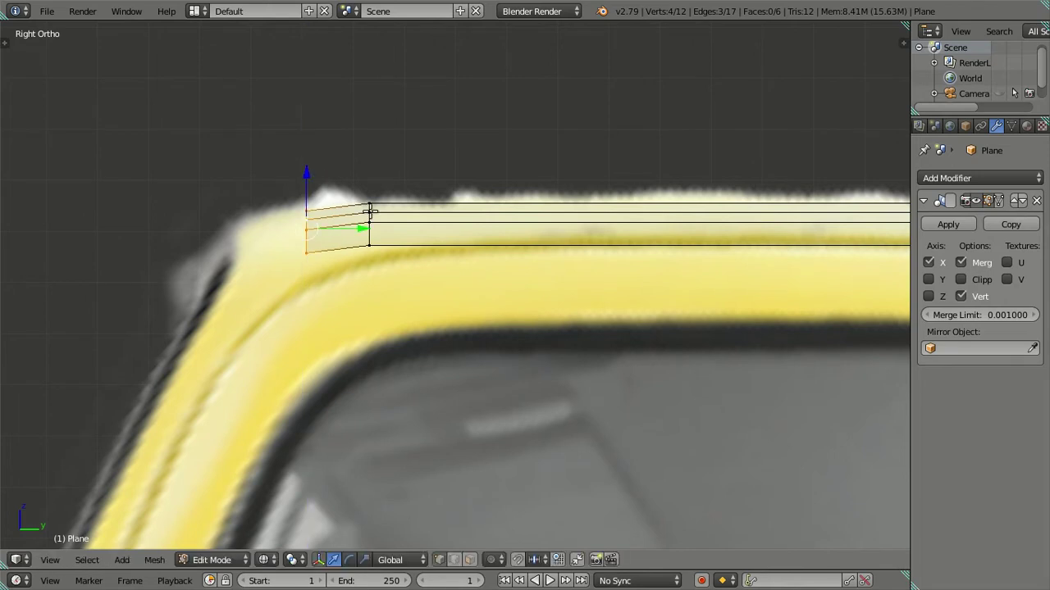
- Extrude another row down the cab's front corner
key("e")
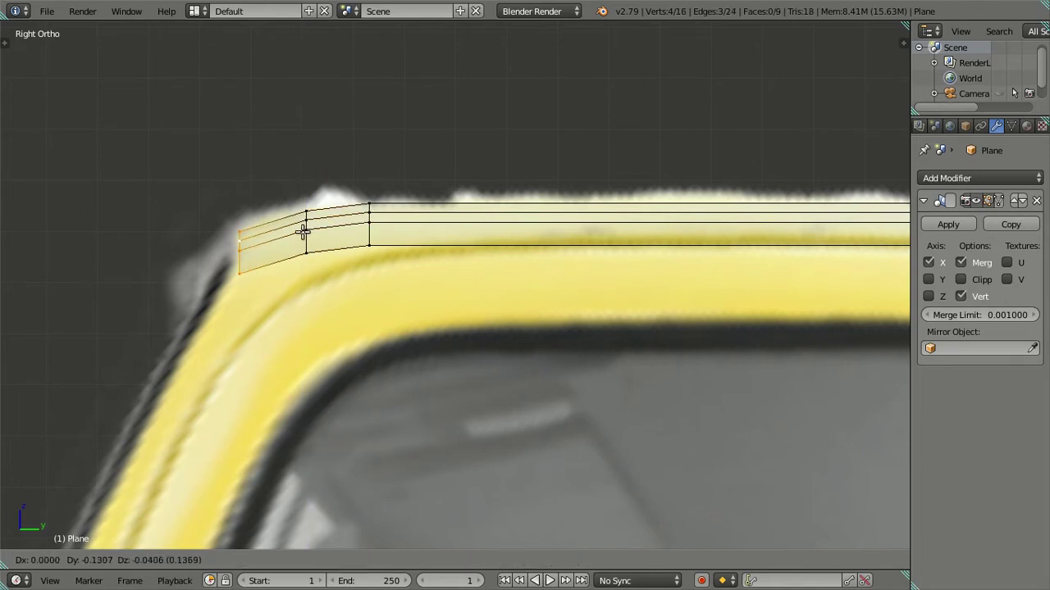
left_click(304, 232)
scroll(334, 227, "down", 3)
middle_click_drag(623, 258, 286, 251, "shift")
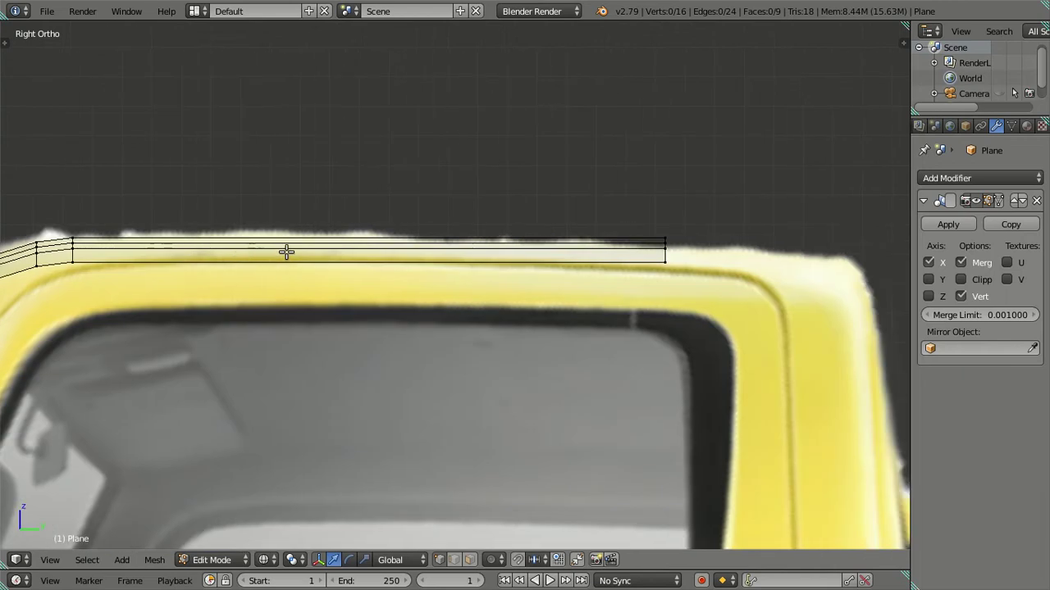
scroll(286, 251, "down", 2)
middle_click_drag(689, 273, 511, 281, "shift")
scroll(483, 289, "up", 2)
- Reposition the strip's end vertices and extrude two segments toward the roof's rear corner
right_click(375, 255)
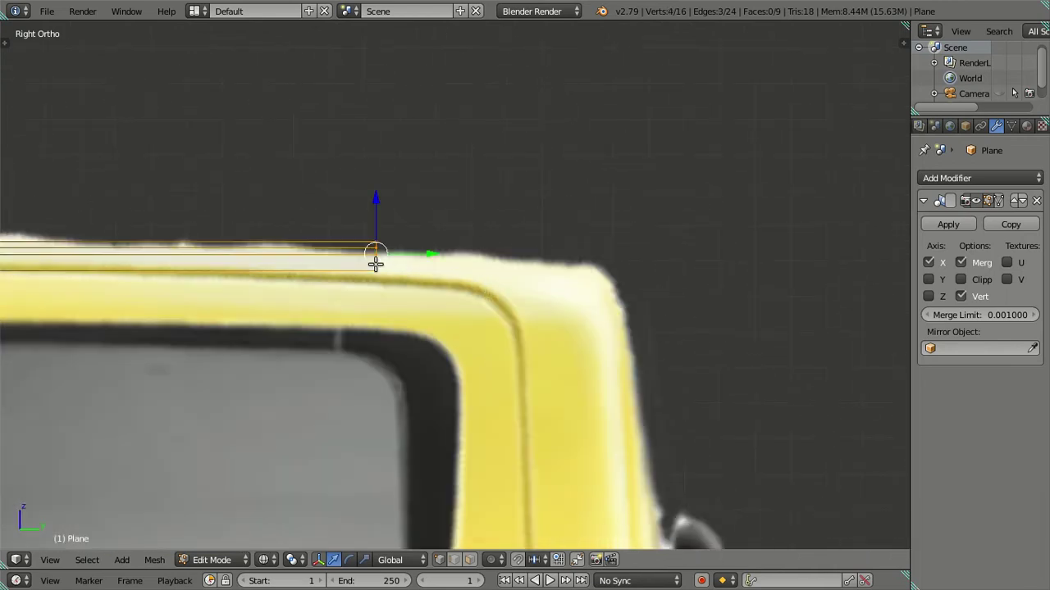
middle_click_drag(367, 232, 607, 242, "shift")
scroll(579, 241, "down", 2)
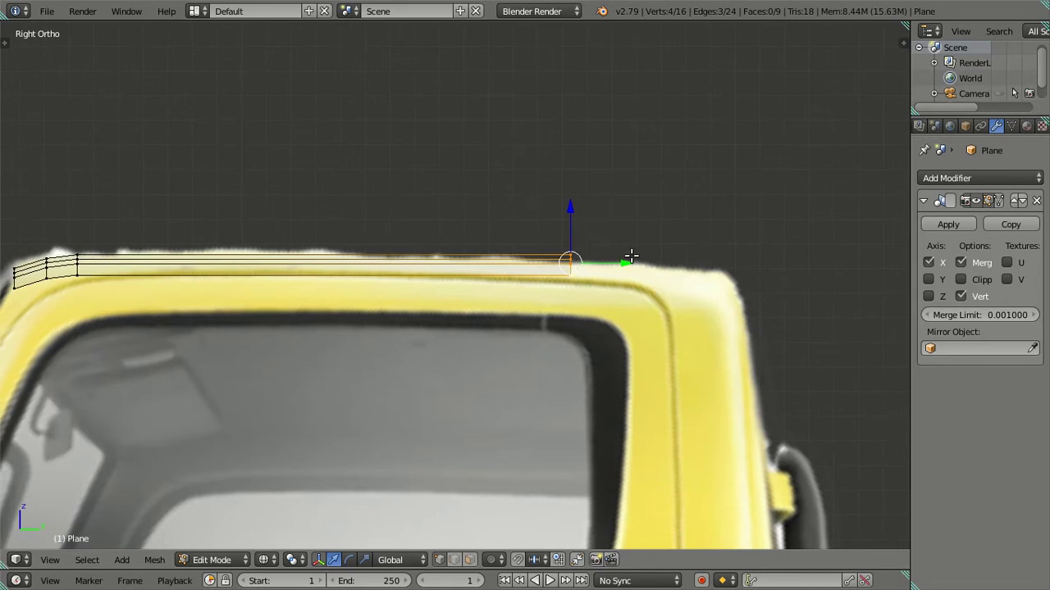
mouse_move(629, 259)
left_mouse_down()
mouse_move(402, 261)
mouse_move(406, 277)
left_mouse_up()
key("e")
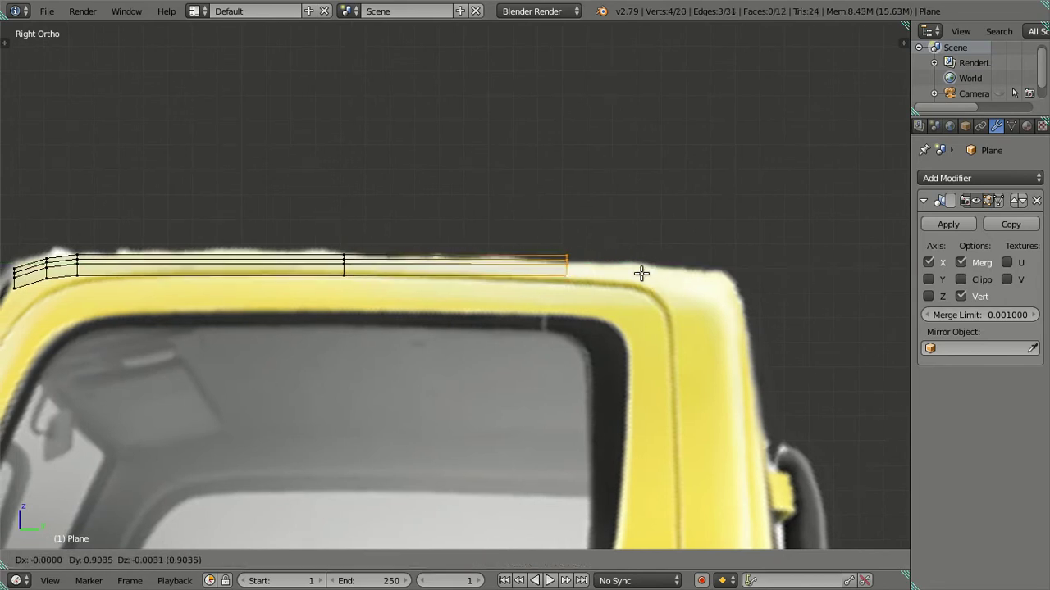
left_click(703, 281)
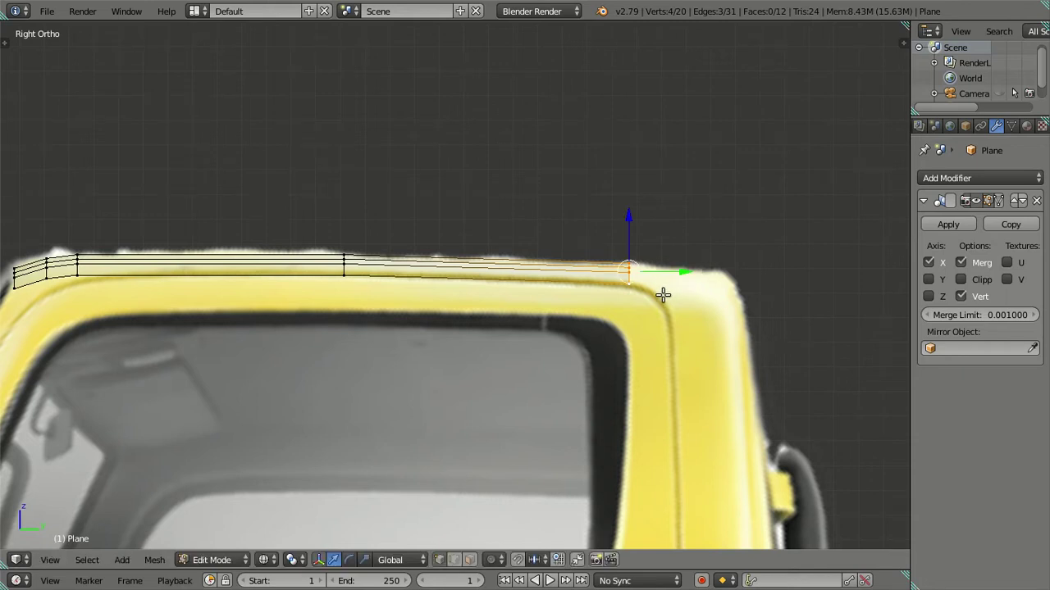
key("e")
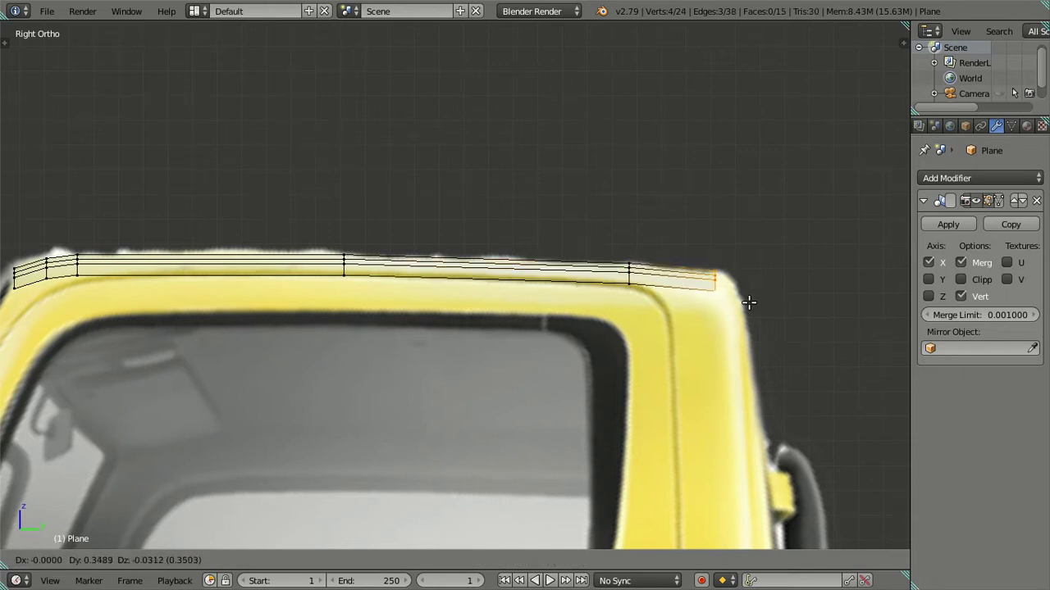
left_click(748, 303)
- Deselect all and return to object mode to inspect the curved roof panel
key("a")
mouse_move(494, 290)
middle_mouse_down()
mouse_move(503, 346)
mouse_move(545, 328)
mouse_move(445, 260)
mouse_move(436, 342)
mouse_move(405, 354)
mouse_move(398, 379)
mouse_move(552, 349)
mouse_move(558, 319)
mouse_move(533, 313)
middle_mouse_up()
key("Tab")
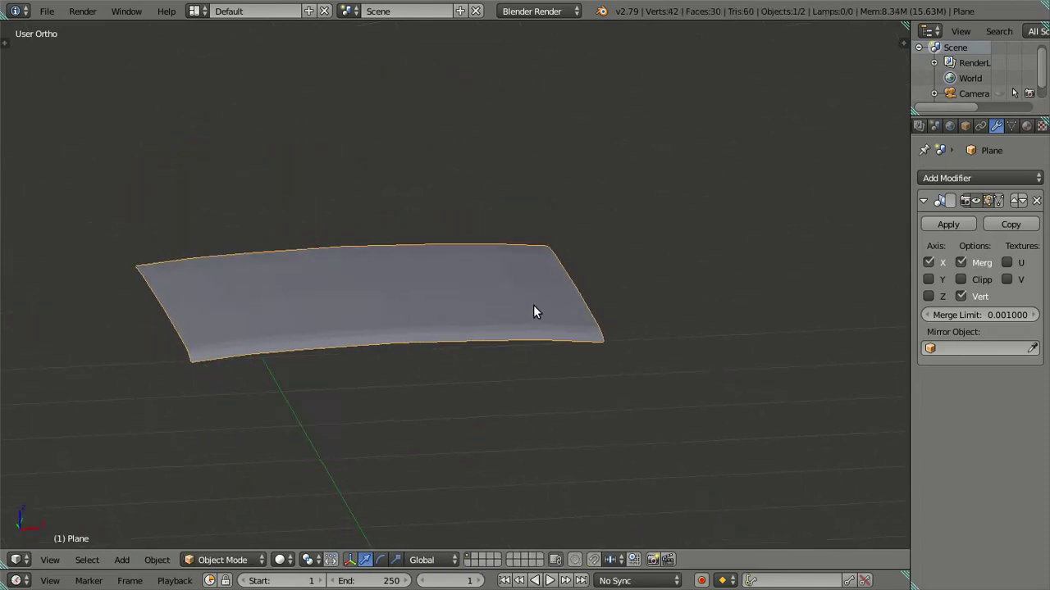
- Return to Edit Mode and select the two vertices at the strip's outer end
key("KP_1")
scroll(533, 305, "up", 2)
key("Tab")
scroll(546, 292, "up", 3)
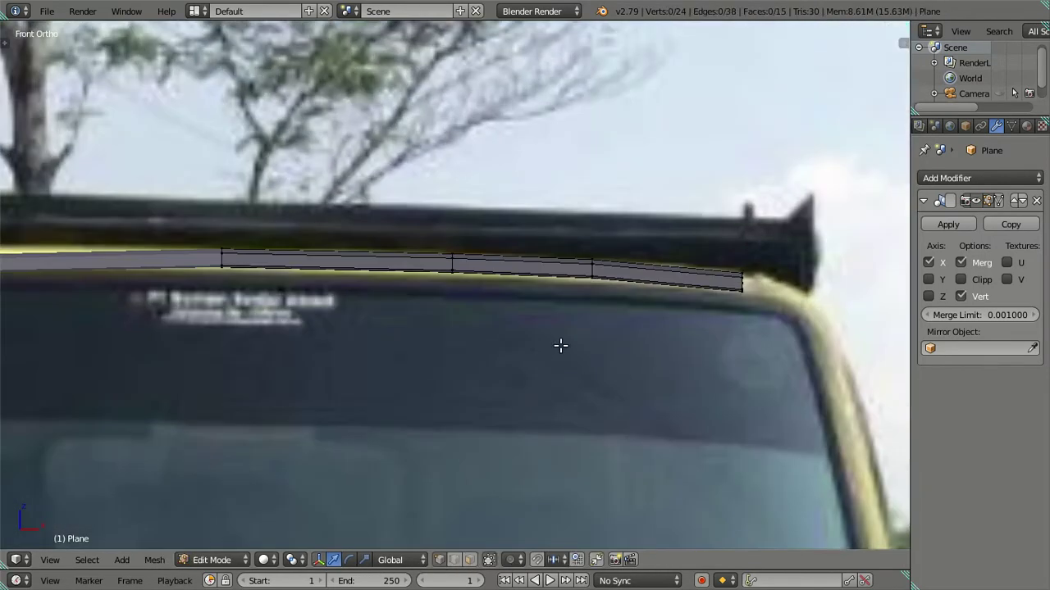
scroll(684, 304, "down", 1)
mouse_move(527, 303)
middle_mouse_down()
mouse_move(460, 331)
mouse_move(468, 457)
middle_mouse_up()
right_click(452, 414)
right_click(462, 396, "shift")
middle_click_drag(461, 397, 507, 390)
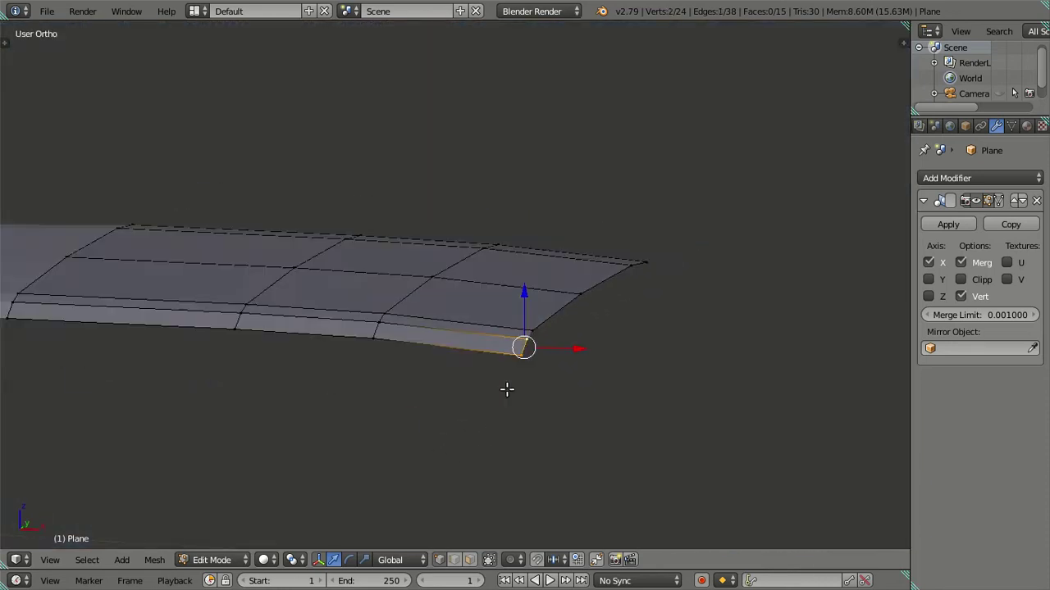
- Check the selected end edge against the front photo around the roof's front corner
key("KP_1")
scroll(593, 364, "up", 2)
middle_click_drag(680, 346, 552, 342, "shift")
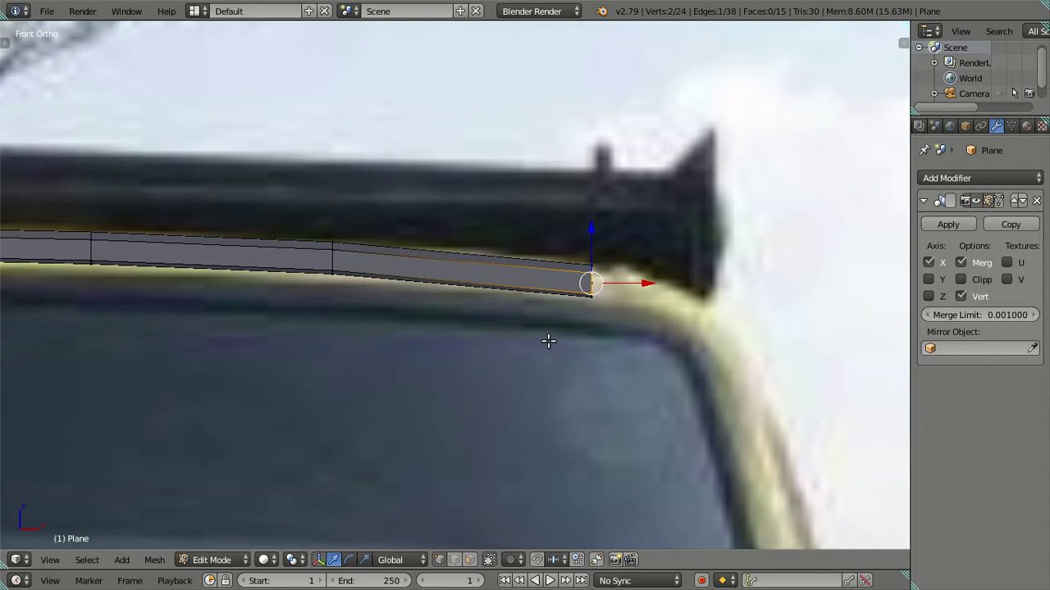
scroll(548, 341, "down", 3)
scroll(564, 323, "down", 3)
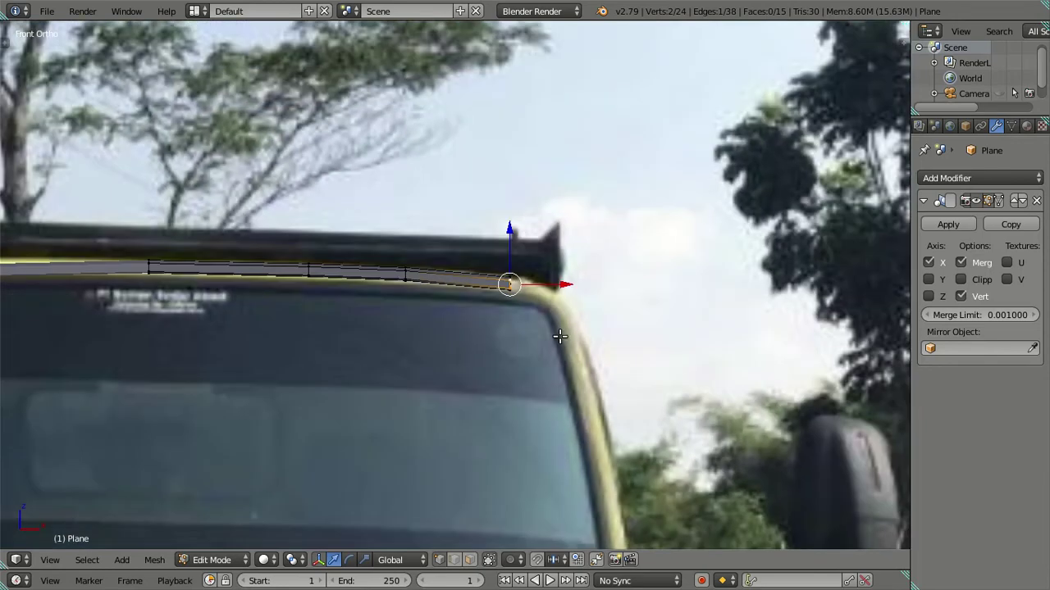
scroll(558, 343, "down", 2)
middle_click_drag(526, 339, 524, 290, "shift")
scroll(521, 285, "up", 3)
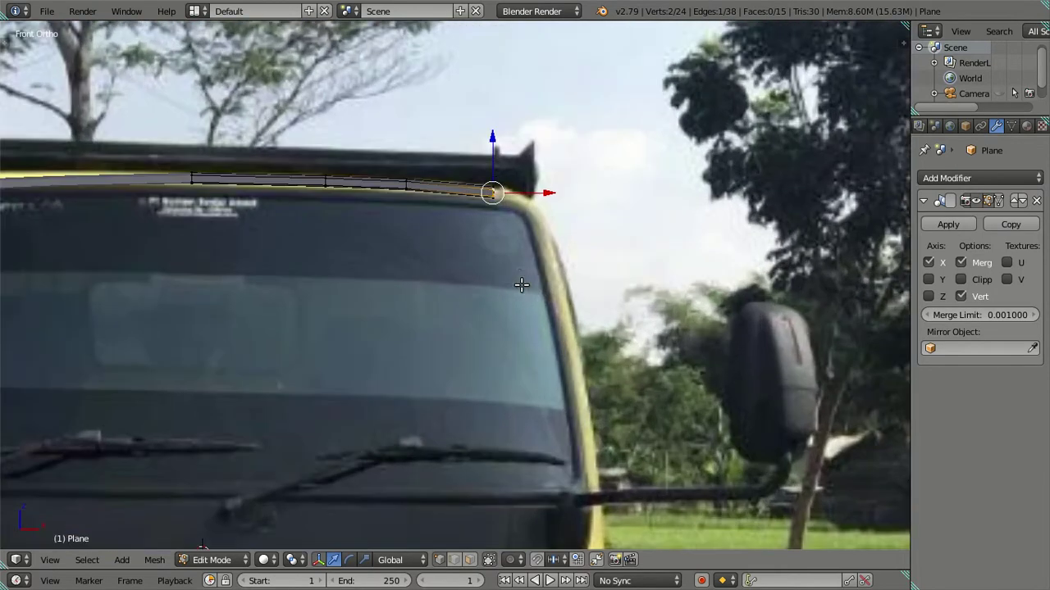
scroll(492, 233, "up", 2)
scroll(457, 272, "up", 1)
middle_click_drag(457, 271, 452, 279, "shift")
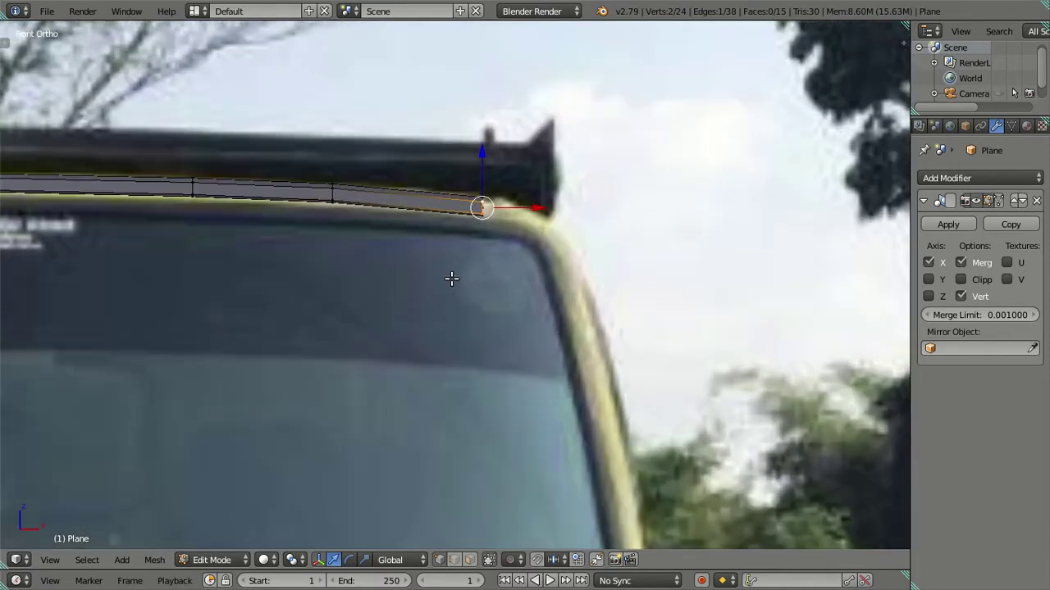
- Compare the strip's end with the side photo of the cab, then orbit to view it
key("KP_8")
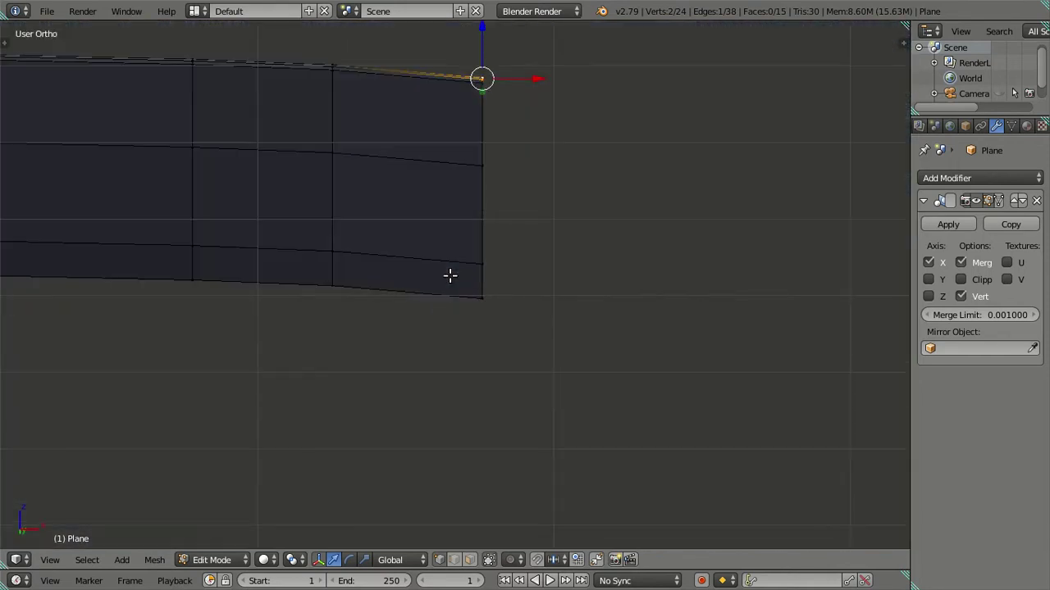
key("KP_1")
key("KP_3")
scroll(405, 273, "down", 2)
scroll(347, 282, "down", 1)
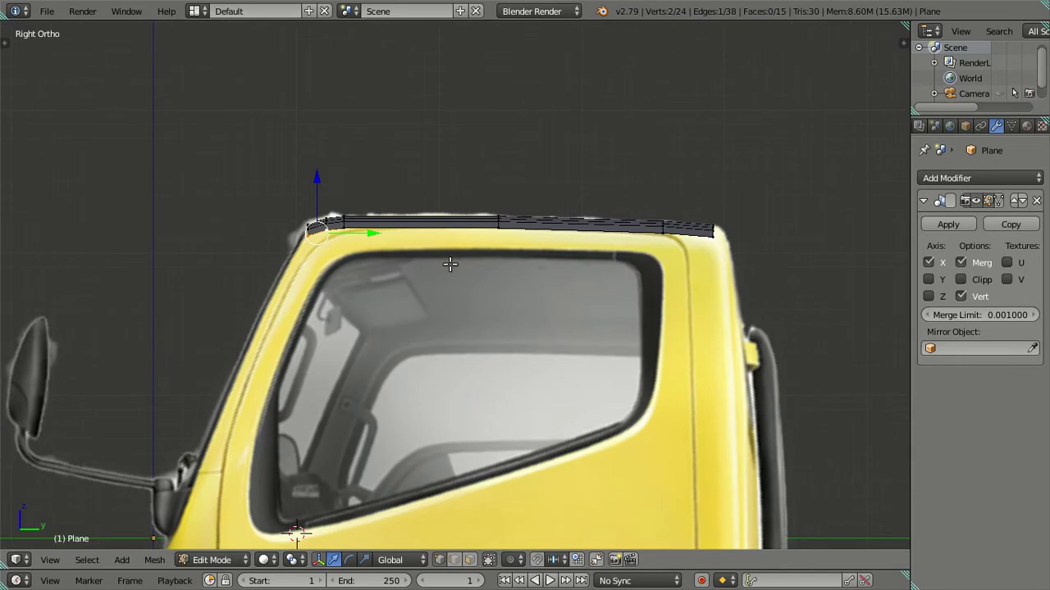
scroll(373, 260, "up", 1)
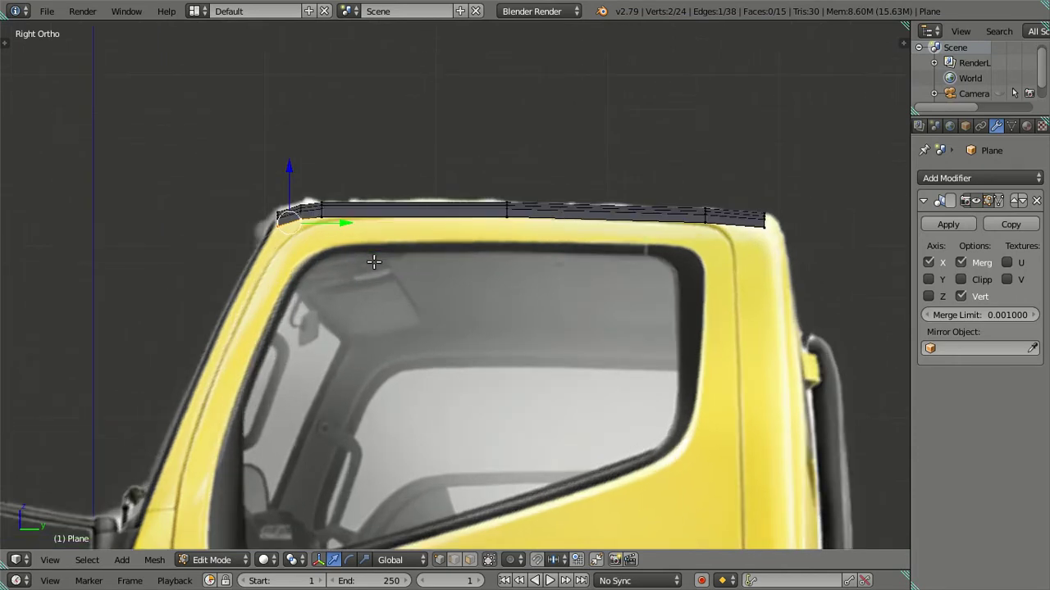
middle_click_drag(374, 259, 461, 255, "shift")
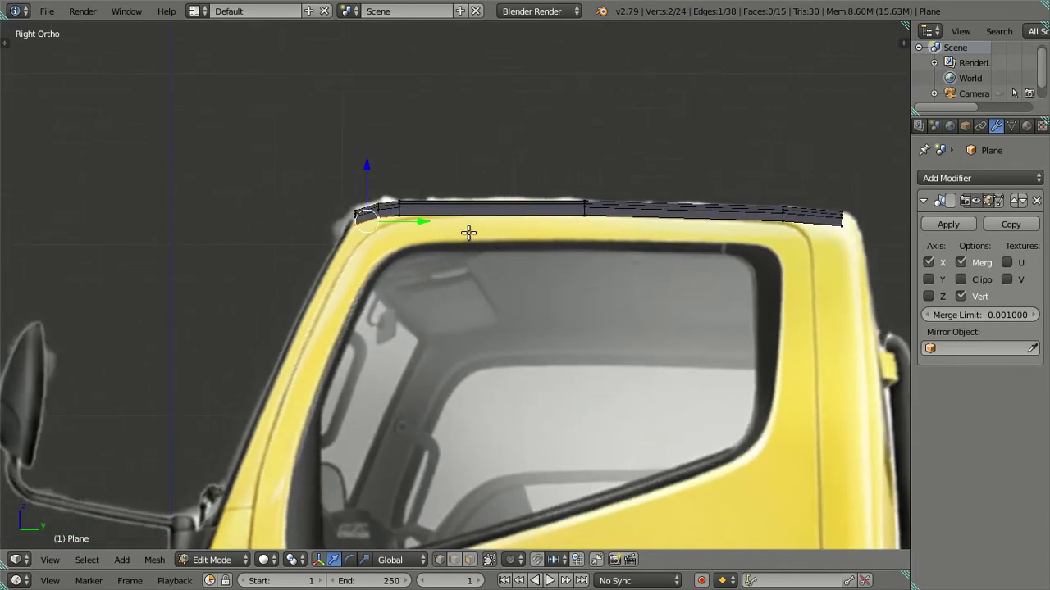
scroll(343, 227, "up", 2)
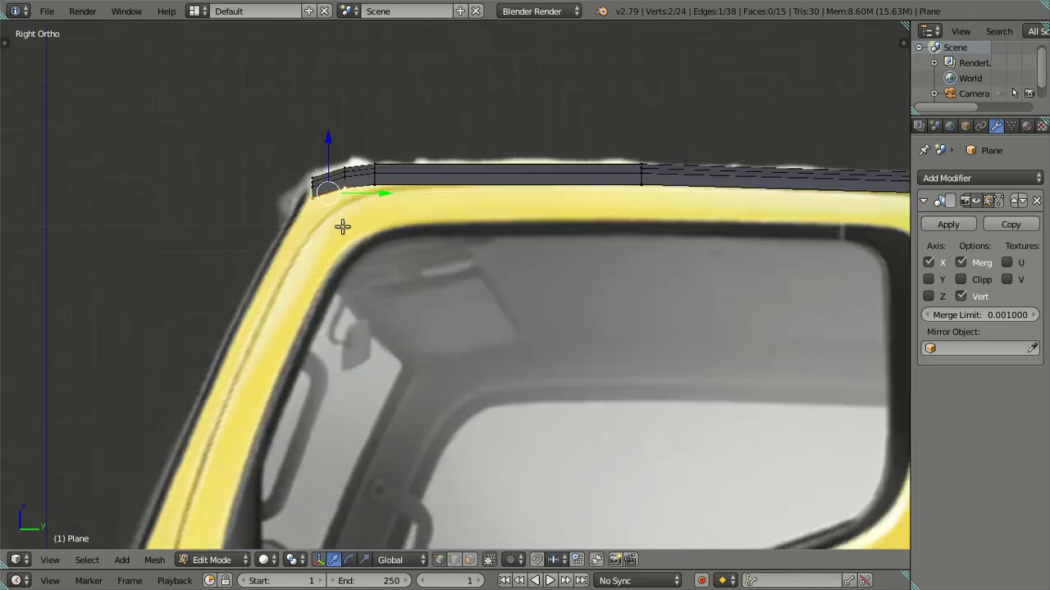
mouse_move(370, 227)
middle_mouse_down()
mouse_move(408, 328)
mouse_move(541, 404)
middle_mouse_up()
- In the front view, extrude two new segments from the strip's end along the roof curve
key("e")
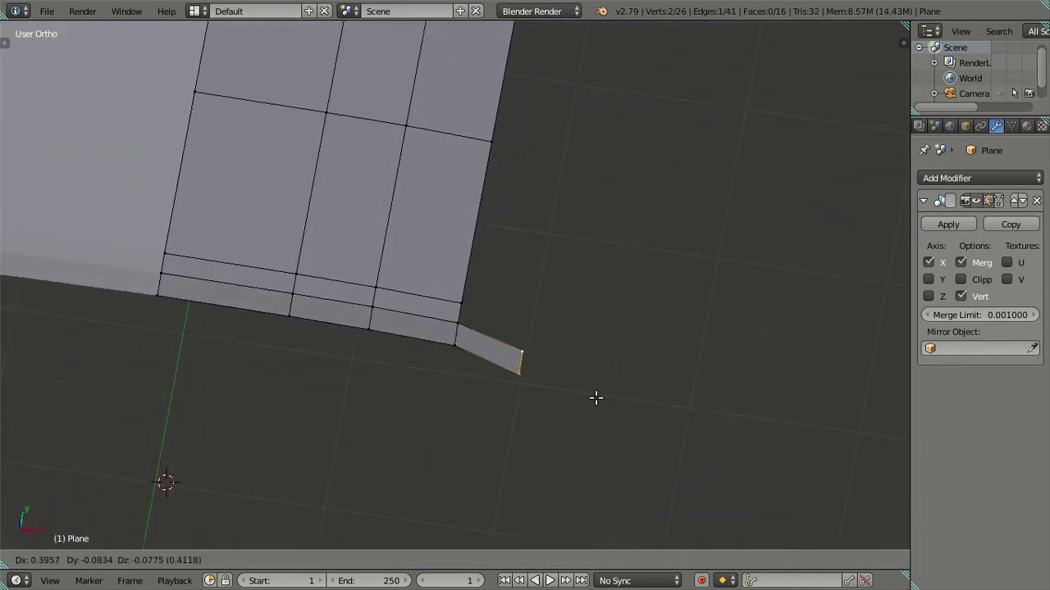
right_click(581, 399)
key("KP_1")
scroll(533, 351, "down", 1)
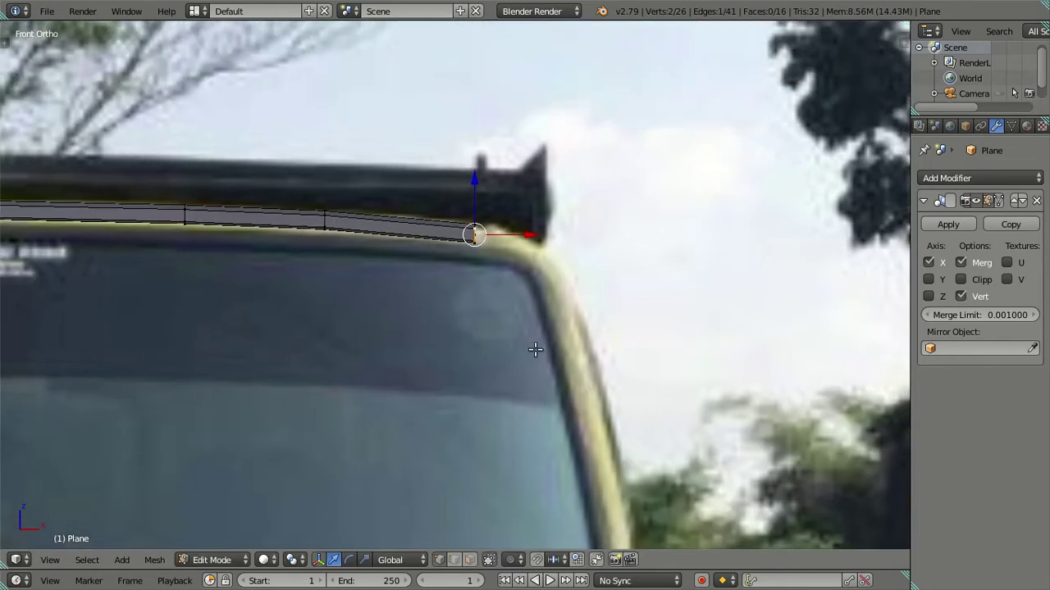
scroll(508, 278, "up", 1)
key("e")
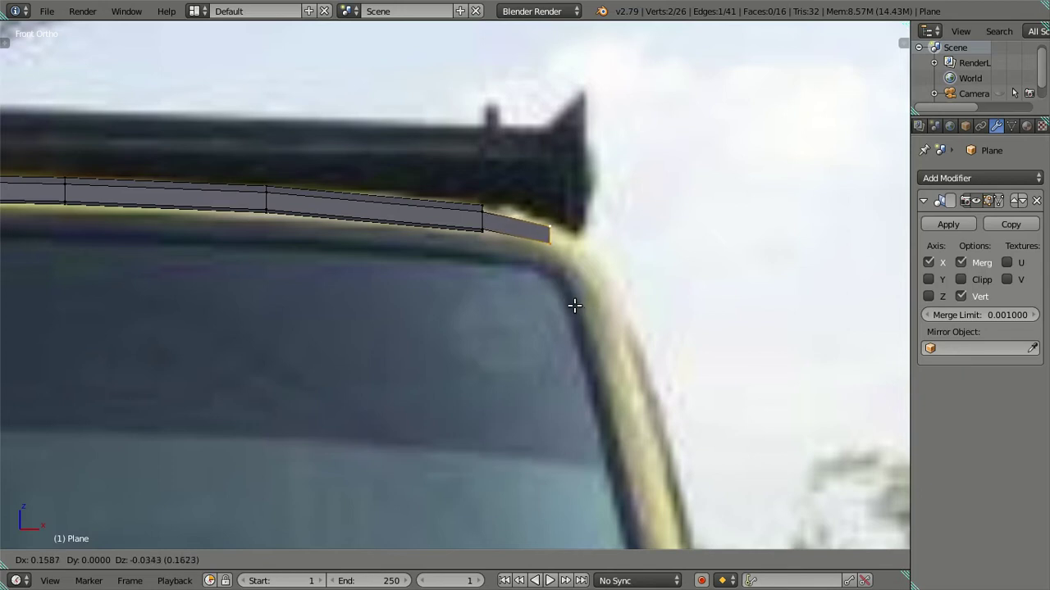
left_click(574, 305)
scroll(574, 304, "up", 1)
scroll(586, 302, "up", 1)
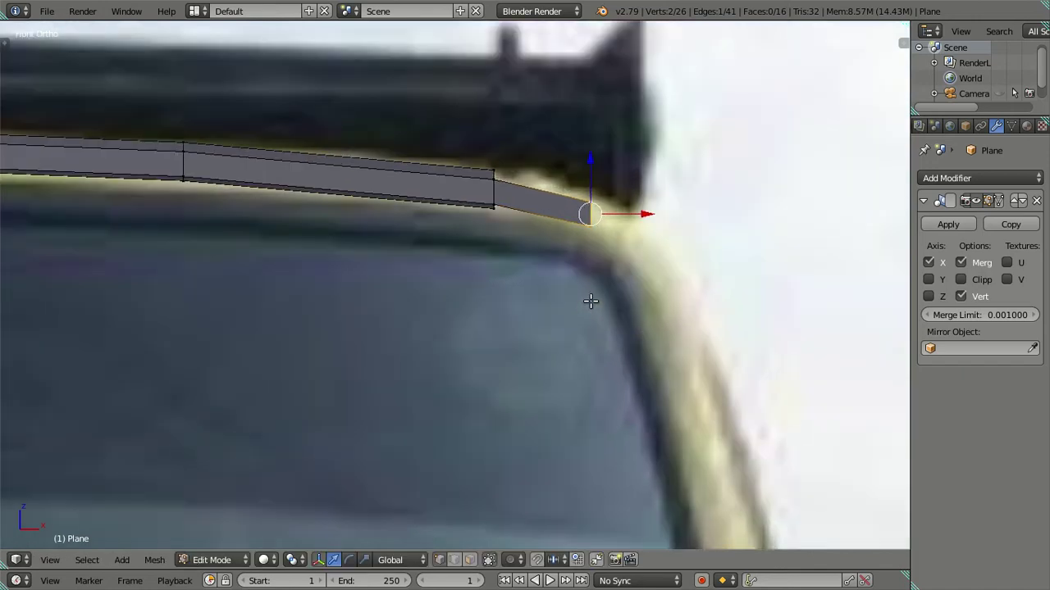
key("e")
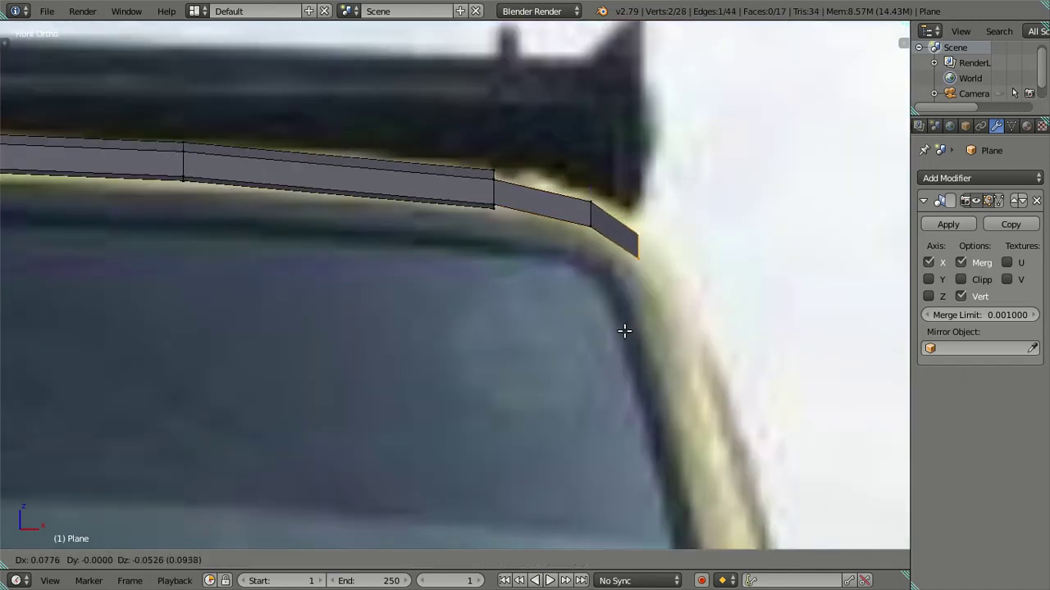
left_click(621, 332)
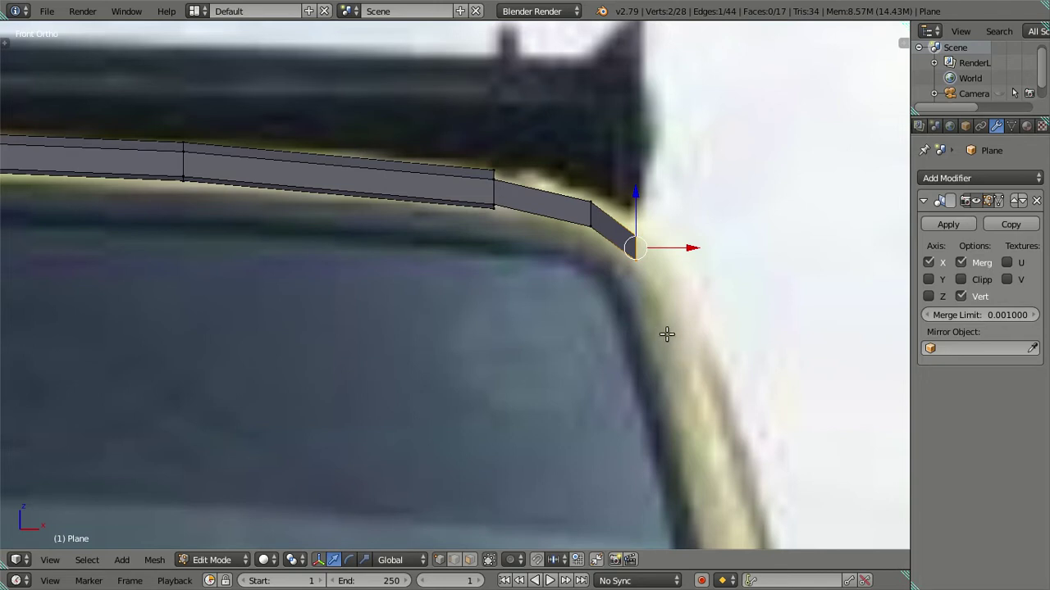
- Inspect the strip, then move its end edge onto the front roof corner's curve
scroll(645, 352, "down", 5)
middle_click_drag(585, 352, 595, 265, "shift")
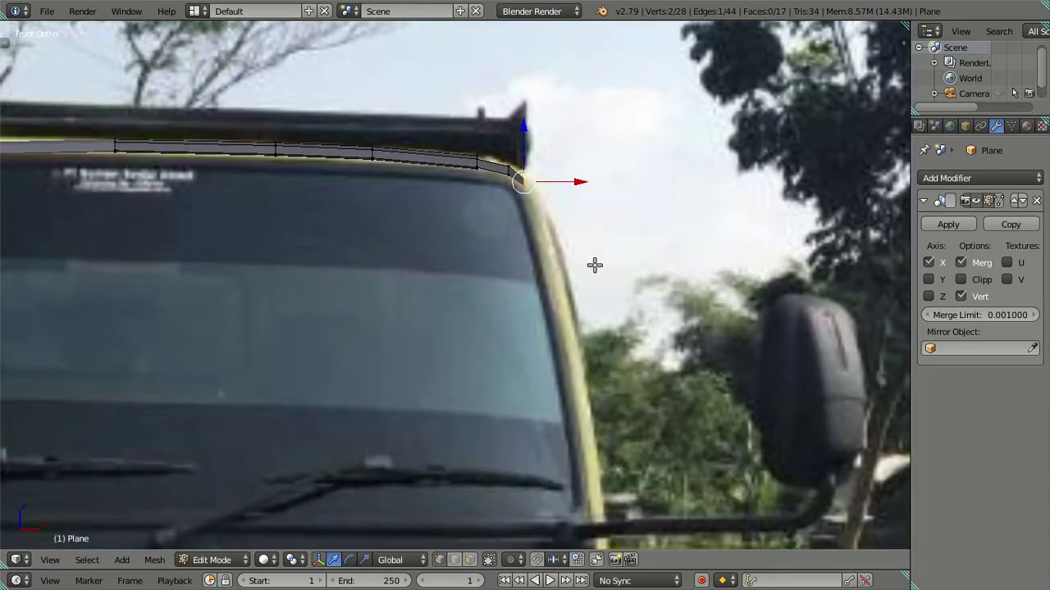
mouse_move(547, 219)
middle_mouse_down("shift")
mouse_move(525, 345)
mouse_move(235, 344)
mouse_move(368, 424)
mouse_move(389, 490)
mouse_move(402, 424)
mouse_move(418, 410)
middle_mouse_up("shift")
key("KP_1")
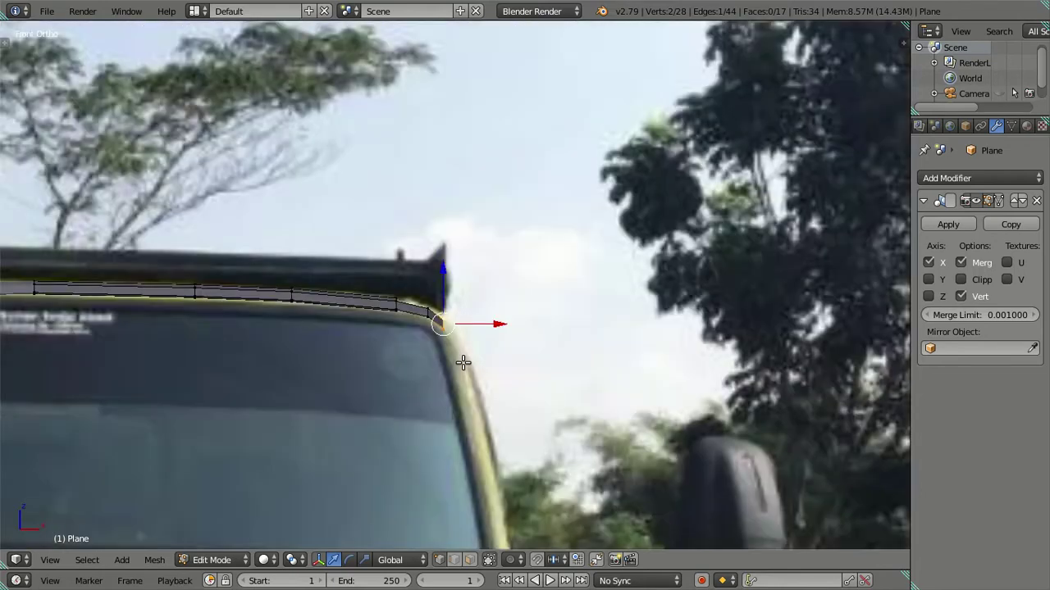
scroll(466, 363, "up", 3)
scroll(464, 294, "up", 2)
scroll(498, 335, "up", 2)
key("g")
left_click(515, 337)
key("g")
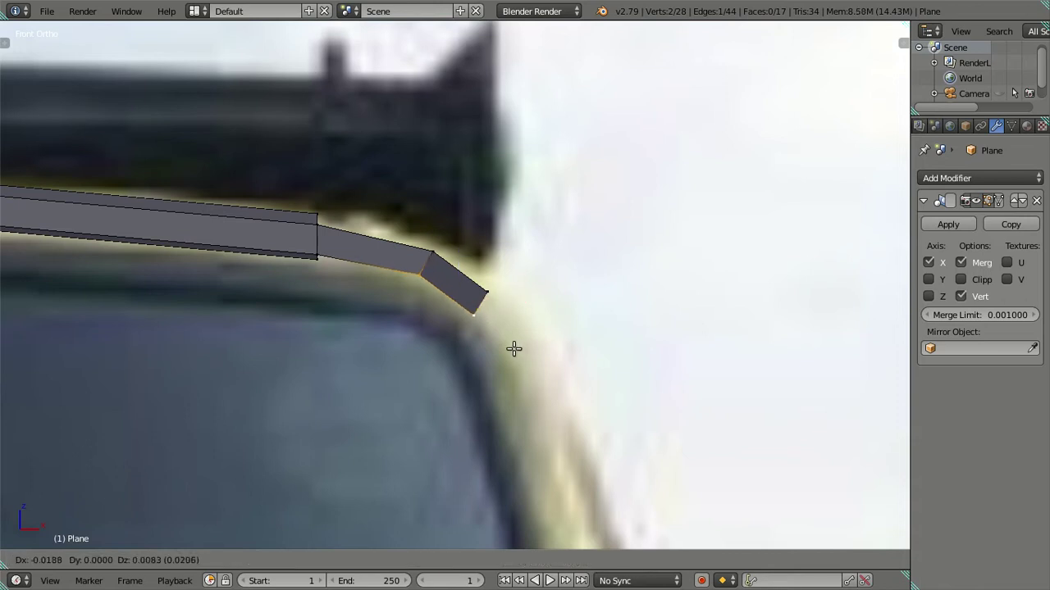
left_click(514, 348)
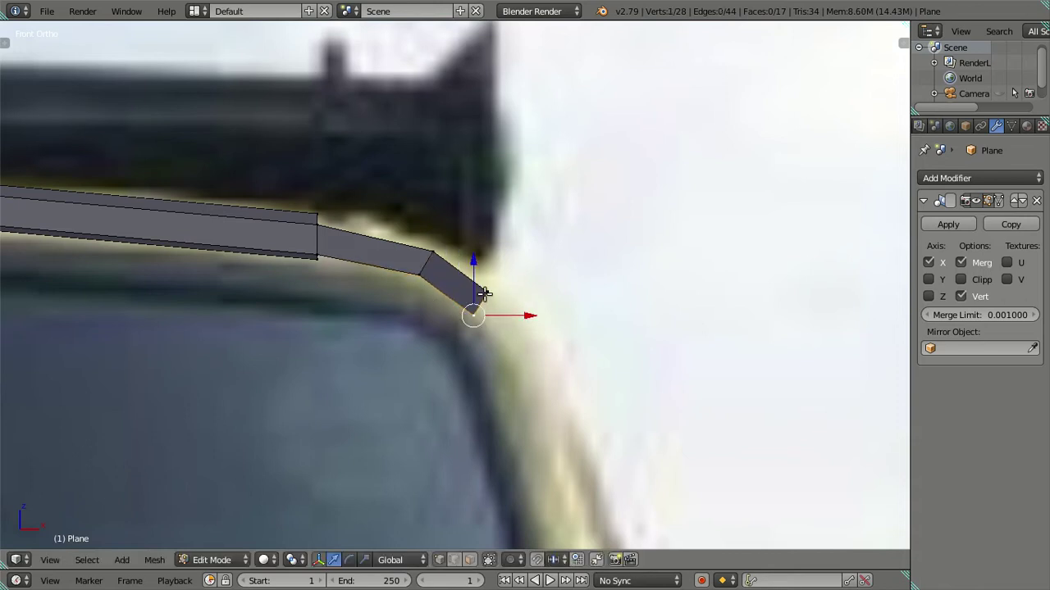
- Extrude one segment further around the corner and another down the windscreen pillar
key("e")
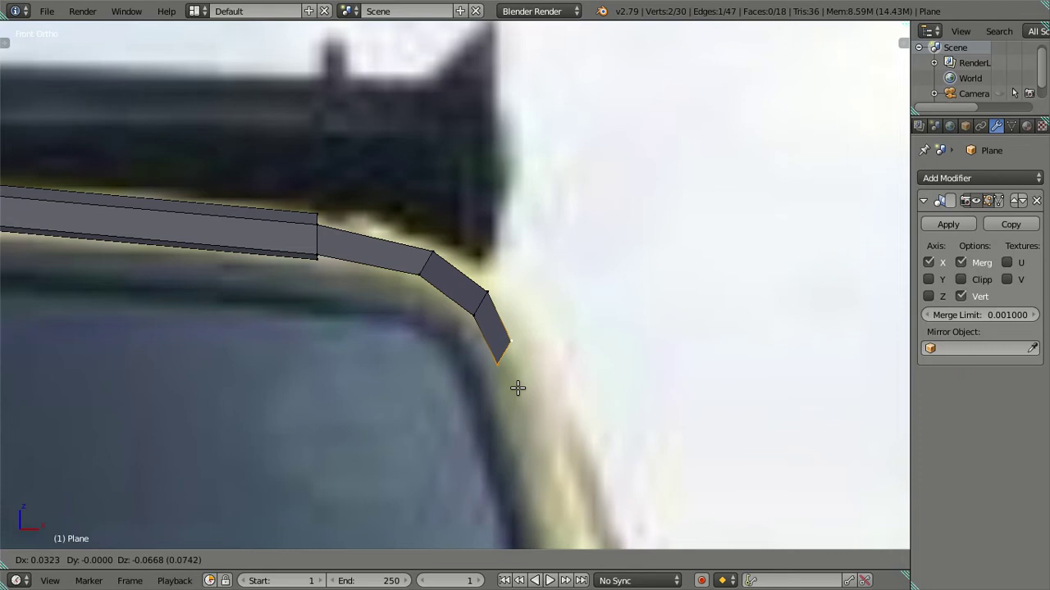
left_click(515, 351)
right_click(499, 361, "shift")
scroll(464, 263, "down", 2)
scroll(462, 254, "down", 1, "shift")
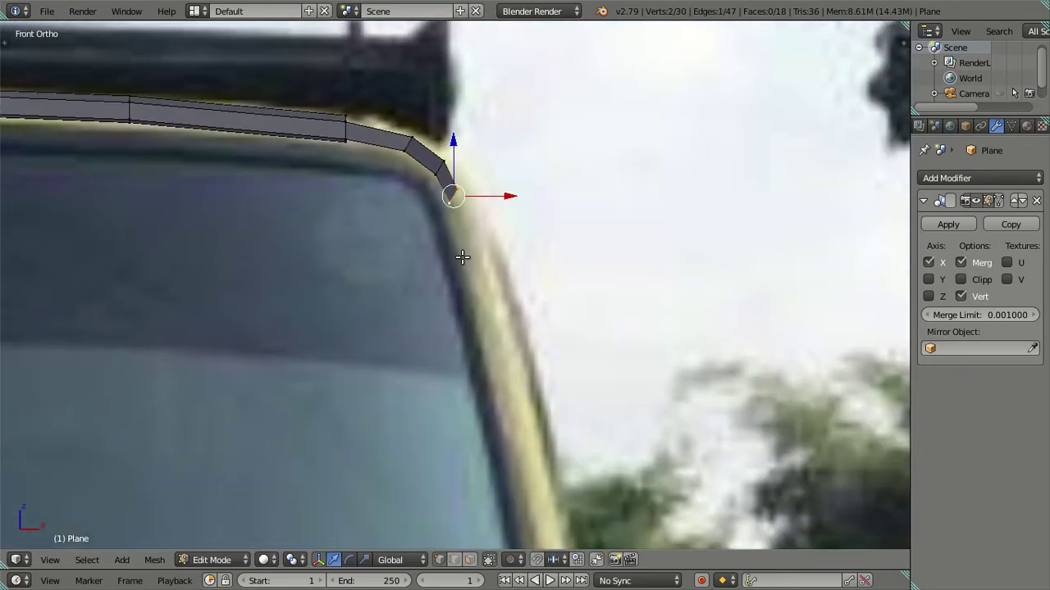
key("e")
left_click(499, 424)
scroll(488, 405, "down", 3)
scroll(468, 328, "down", 2, "shift")
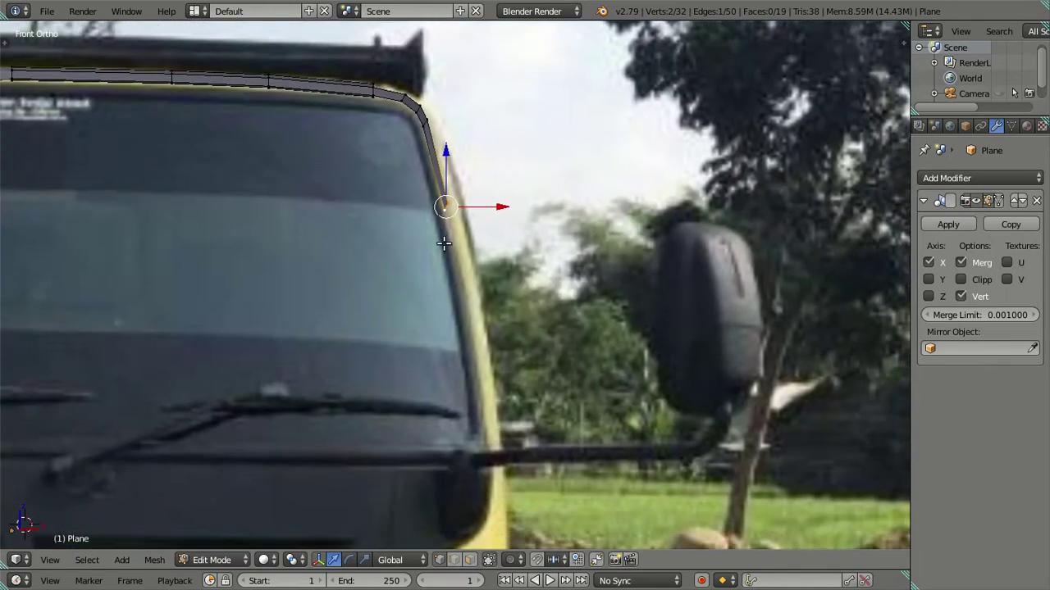
- Move the roof strip's outer corner vertex onto the cab outline in the photo
scroll(443, 243, "up", 3)
scroll(443, 243, "up", 2)
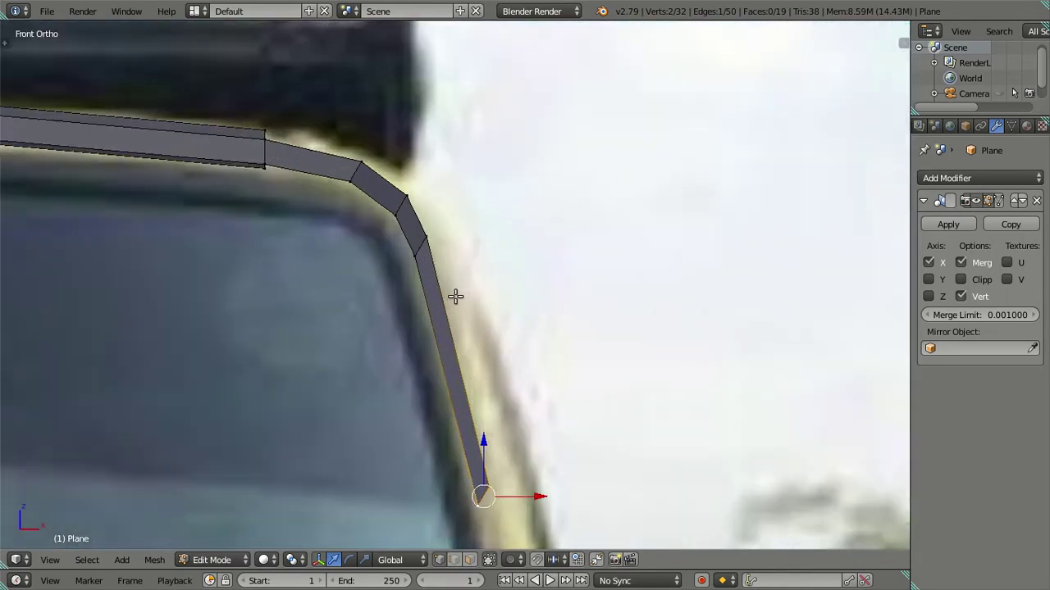
scroll(405, 245, "up", 1)
scroll(405, 244, "up", 1)
right_click(408, 205)
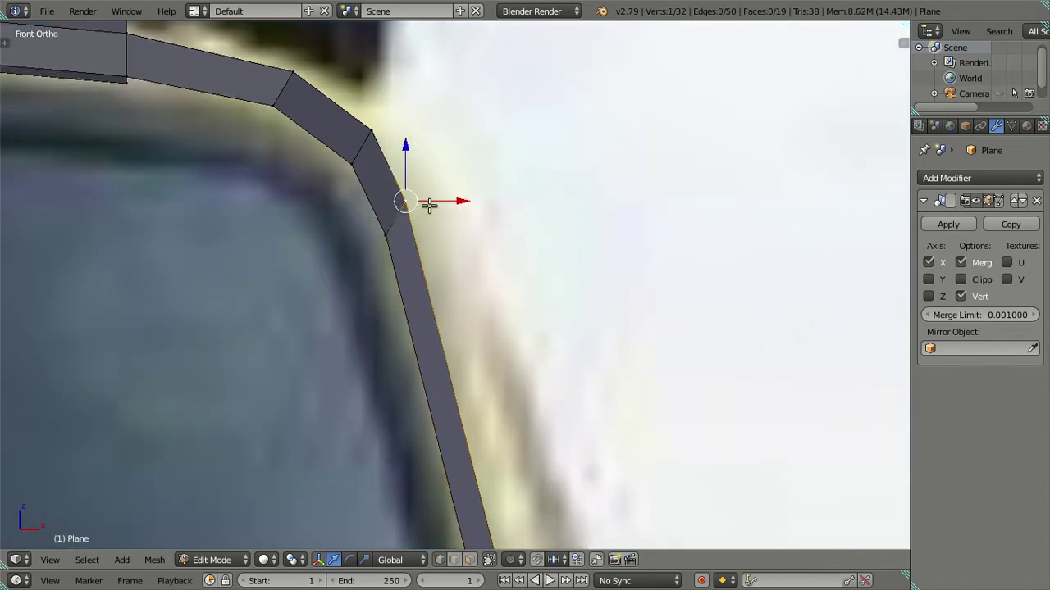
key("g")
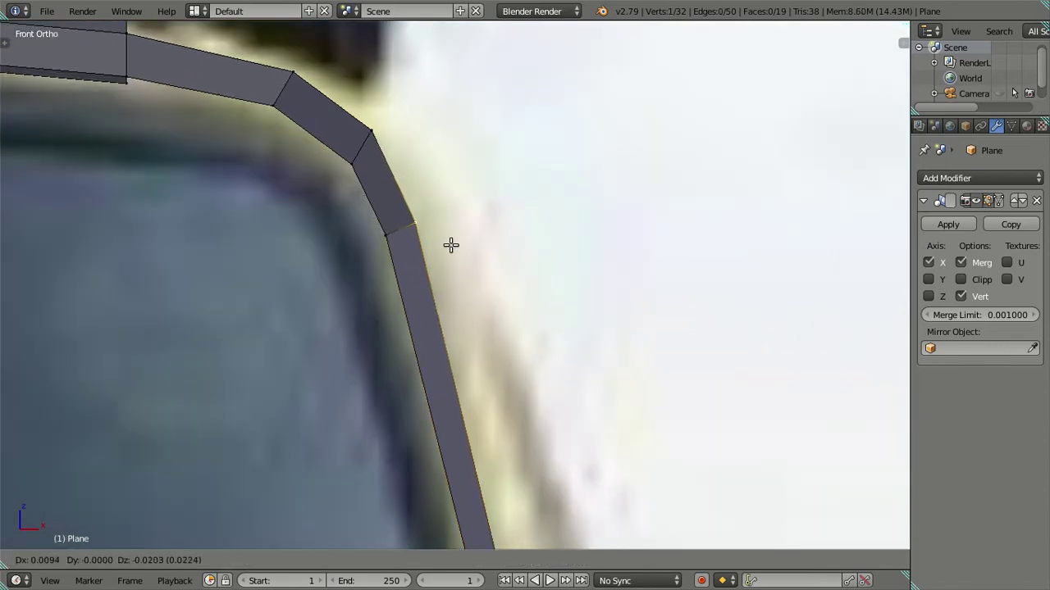
left_click(451, 244)
- Move the inner corner vertex down along the windshield pillar in front view
right_click(383, 229)
mouse_move(408, 259)
middle_mouse_down()
mouse_move(430, 329)
mouse_move(569, 253)
mouse_move(550, 368)
mouse_move(531, 284)
middle_mouse_up()
key("KP_1")
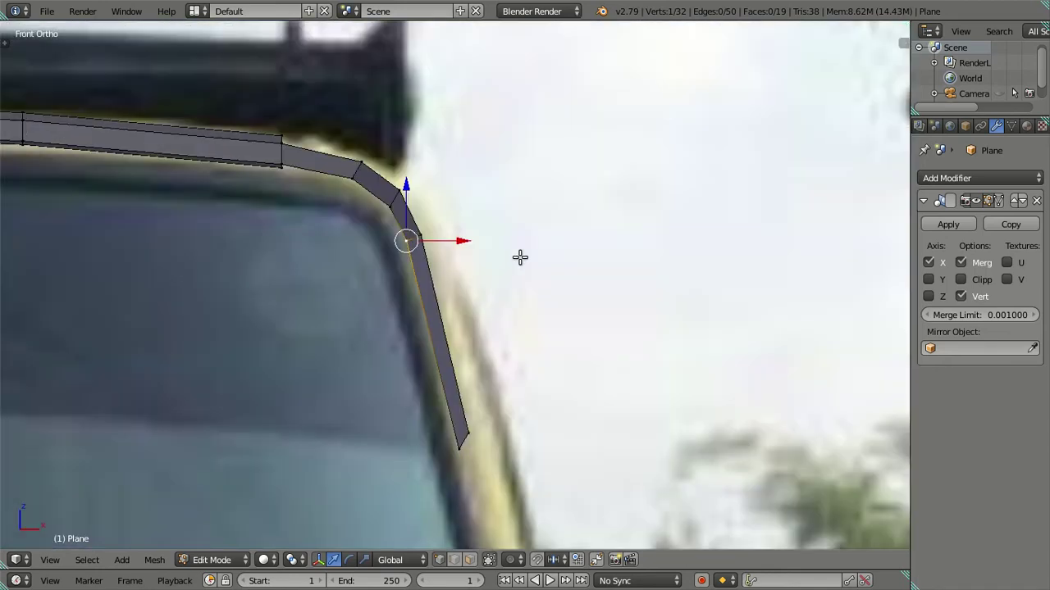
scroll(485, 352, "up", 1)
scroll(488, 312, "up", 4)
key("g")
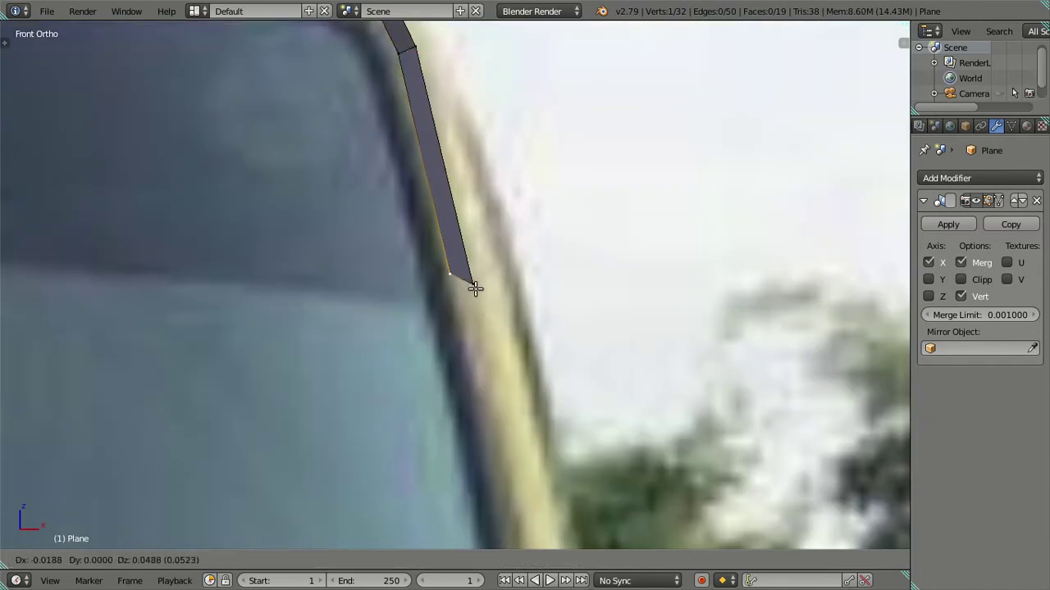
left_click(476, 295)
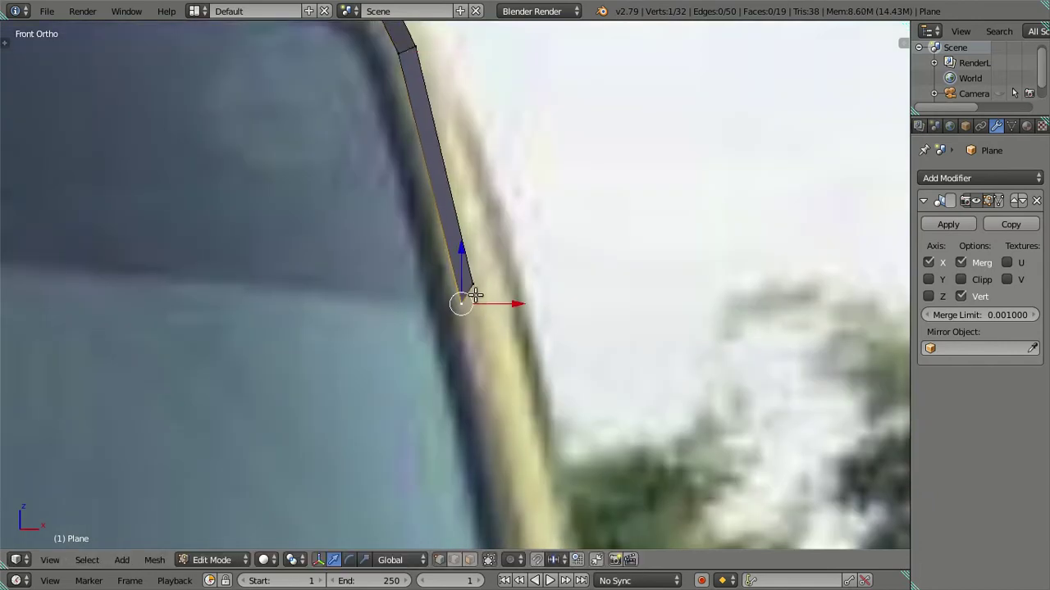
- Slide the strip's bottom edge further down along the cab pillar
right_click(486, 284, "shift")
scroll(485, 284, "down", 5)
scroll(480, 271, "up", 1)
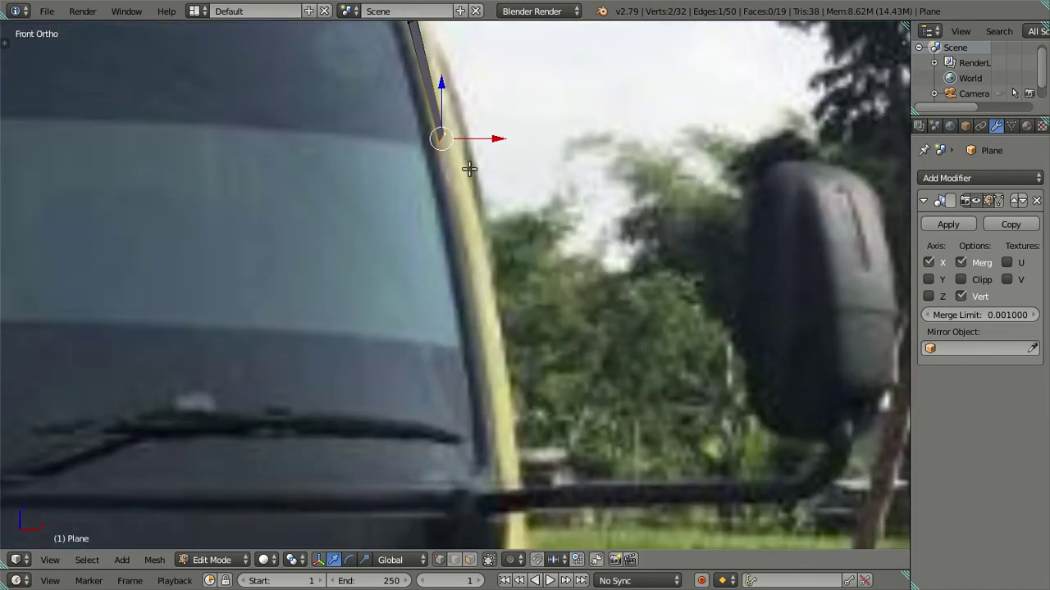
scroll(467, 255, "down", 4)
middle_click_drag(476, 260, 496, 238, "shift")
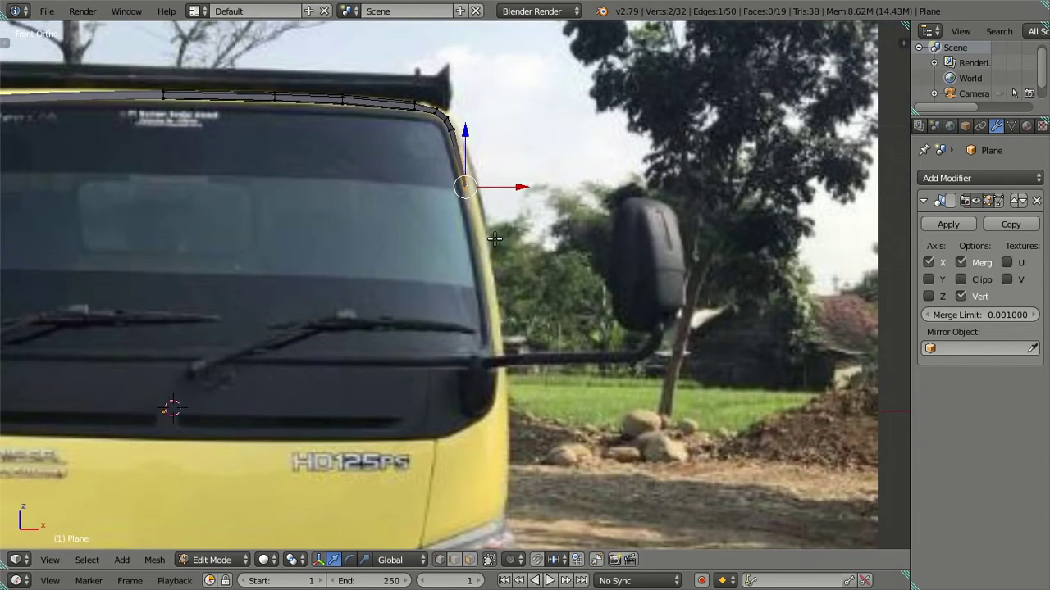
key("g")
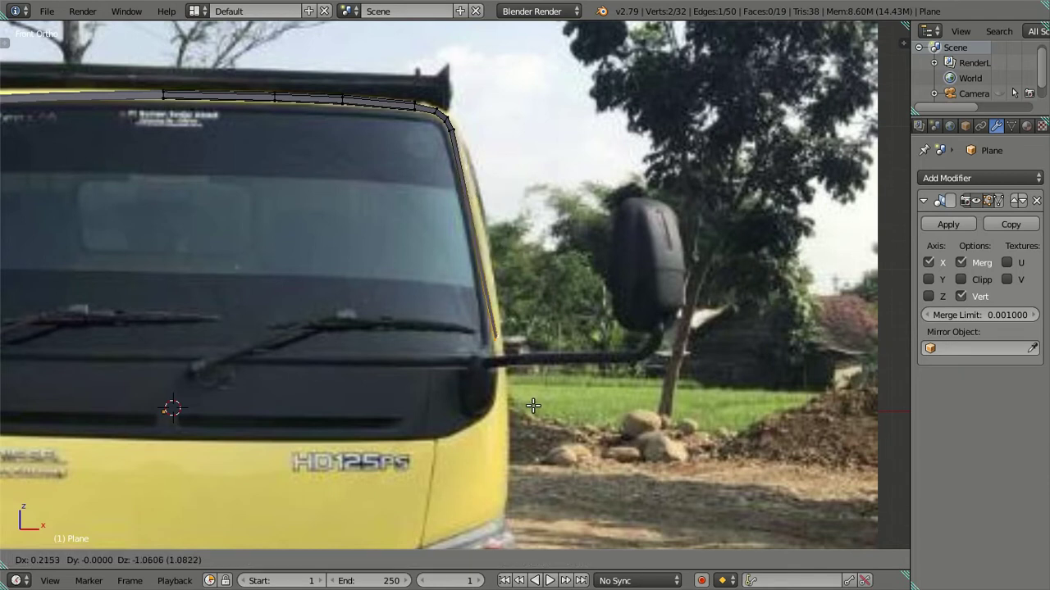
left_click(533, 405)
- Adjust the bottom vertex's height along Z and its sideways position along X
scroll(500, 255, "up", 2)
scroll(484, 238, "up", 2)
scroll(477, 259, "up", 1)
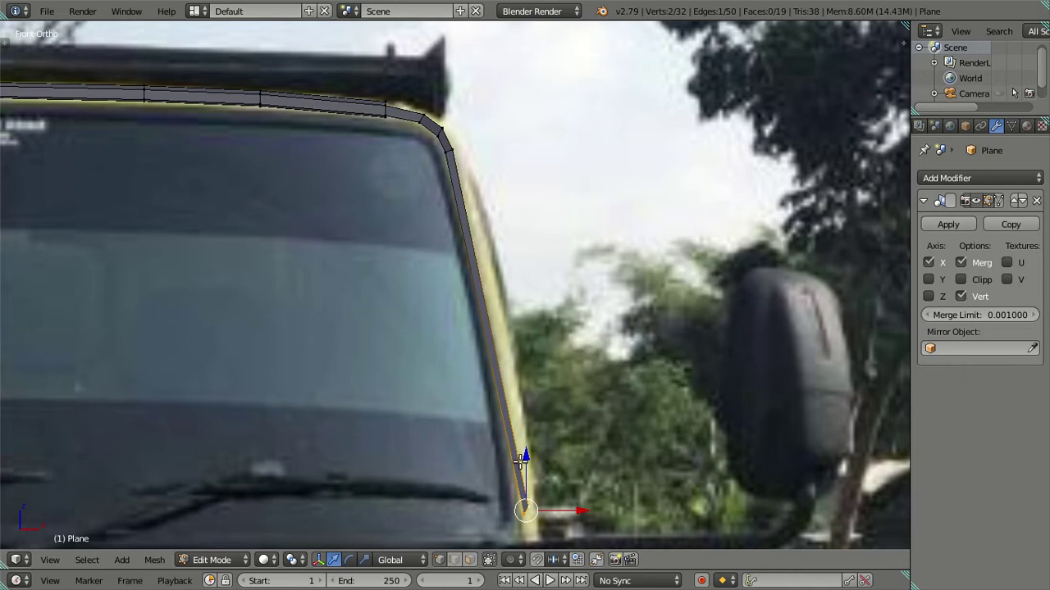
middle_click_drag(521, 462, 517, 436, "shift")
scroll(543, 490, "up", 3)
scroll(433, 298, "up", 2)
right_click(431, 253)
key("g")
key("z")
left_click(426, 238)
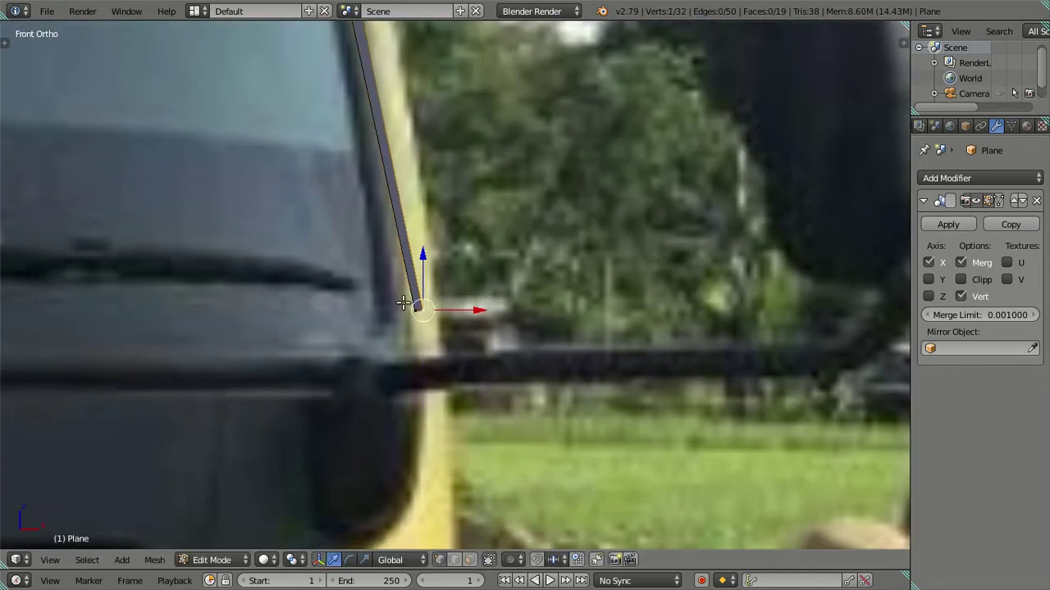
key("g")
key("x")
left_click(464, 306)
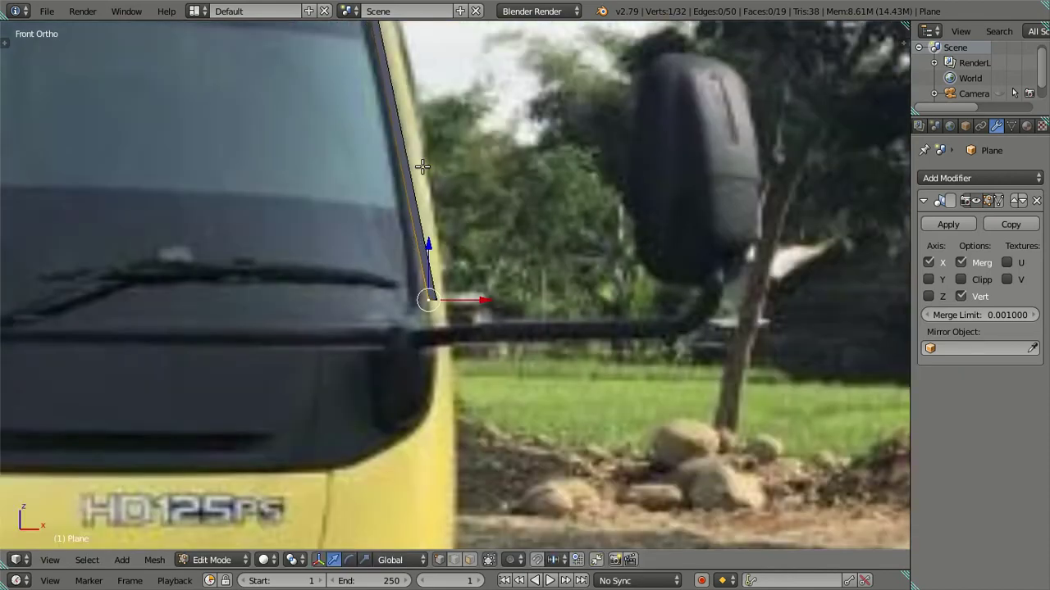
- Extend the strip down with a new section and begin sliding it along X
middle_click_drag(422, 167, 448, 292, "shift")
left_click(416, 239, "ctrl")
key("g")
key("Escape")
key("g")
key("x")
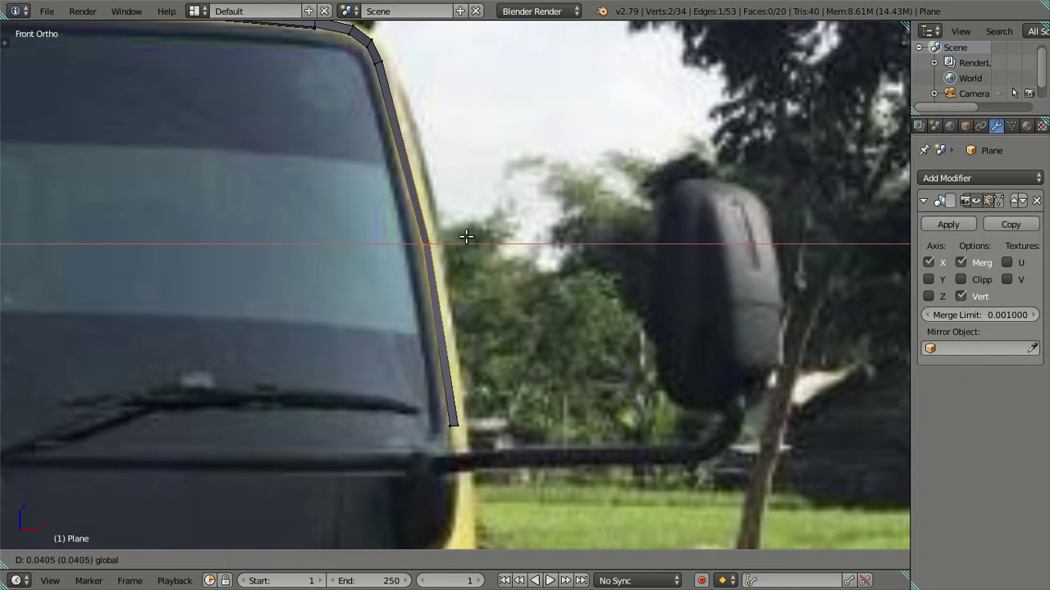
- Place the new section, then extrude another edge down along the pillar
left_click(465, 237)
key("a")
middle_click_drag(476, 237, 449, 276, "shift")
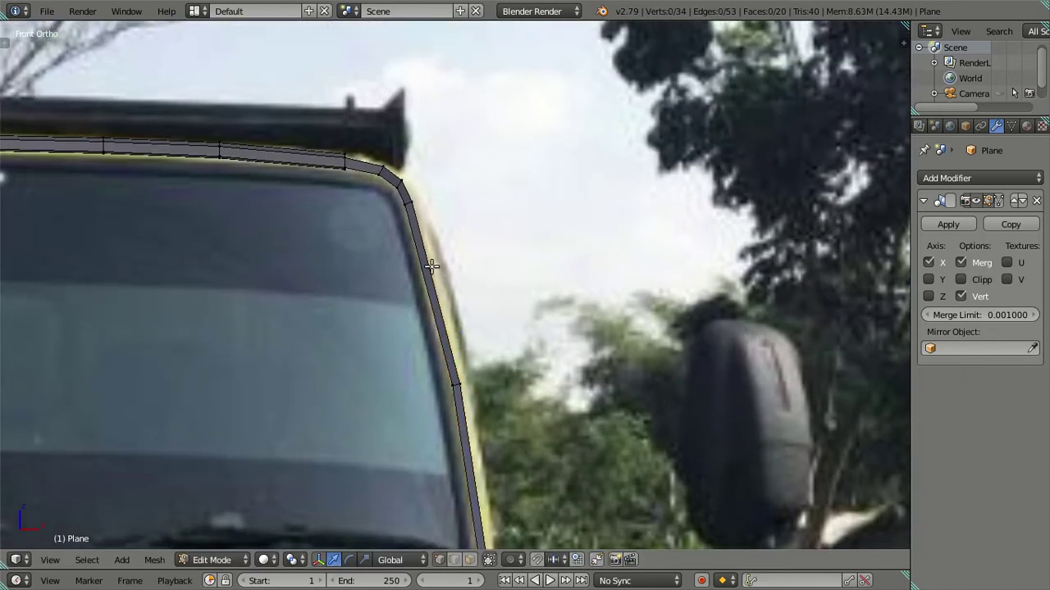
right_click(431, 265)
key("e")
right_click(432, 266)
scroll(439, 284, "up", 1)
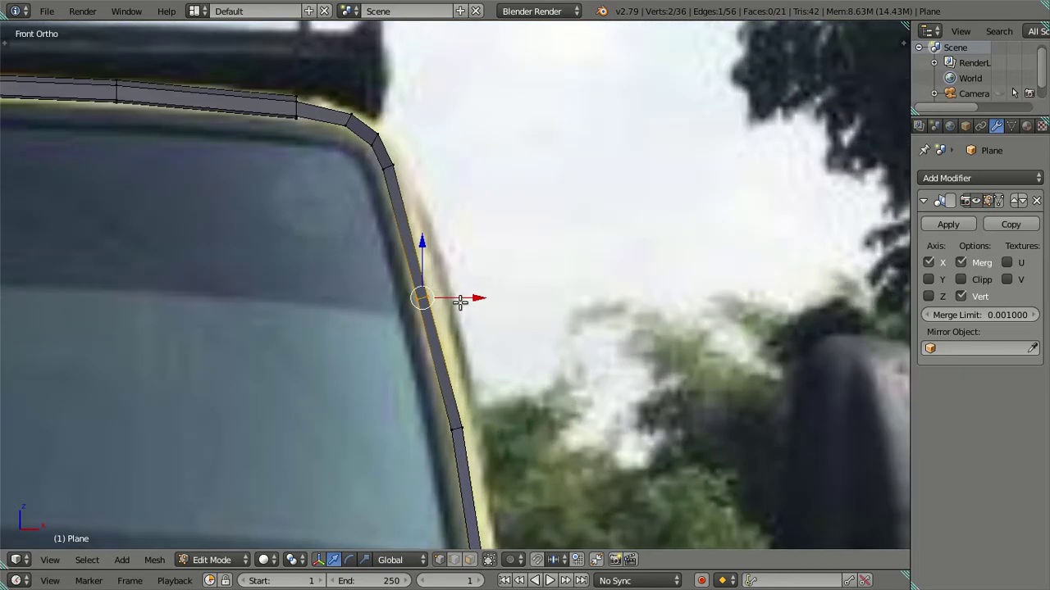
key("g")
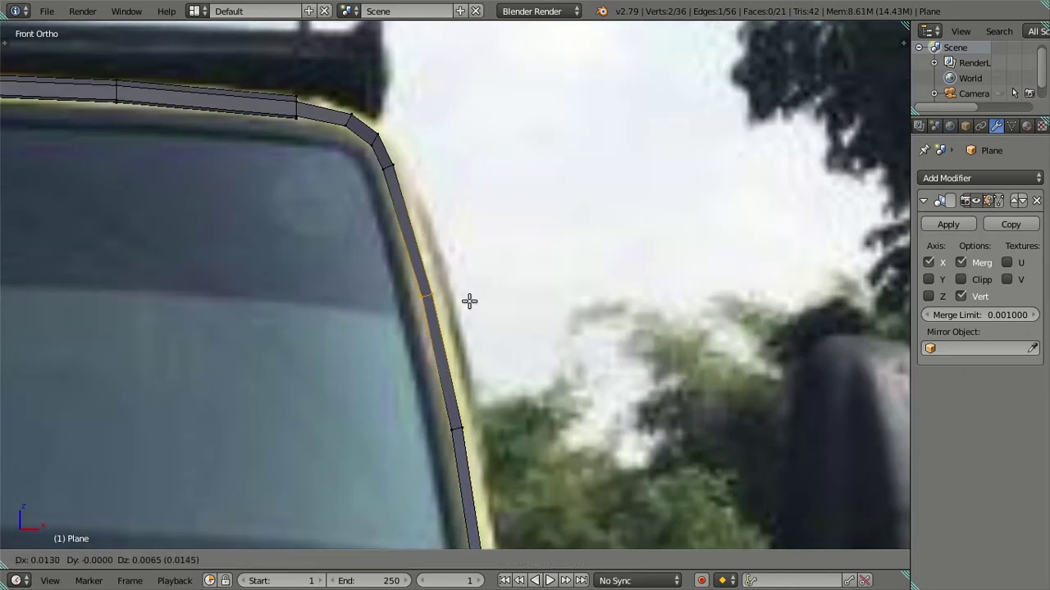
left_click(468, 300)
- Slide the pillar-corner vertex pair along X onto the windshield pillar edge
scroll(452, 276, "up", 1)
scroll(435, 265, "up", 2, "shift")
right_click(393, 232)
scroll(426, 246, "up", 1)
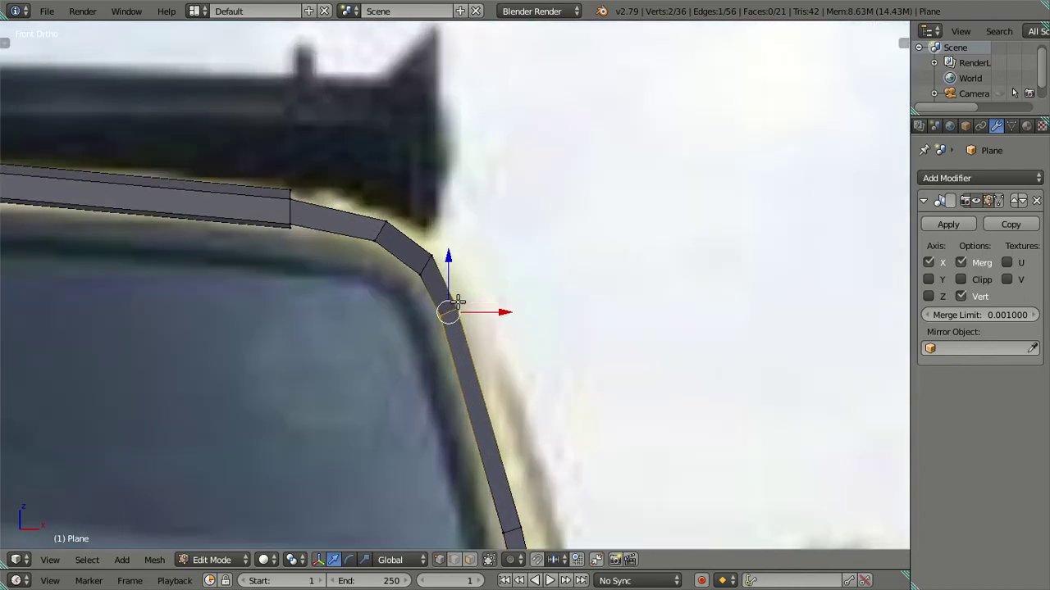
scroll(445, 262, "up", 2, "shift")
right_click(463, 297, "shift")
key("g")
key("x")
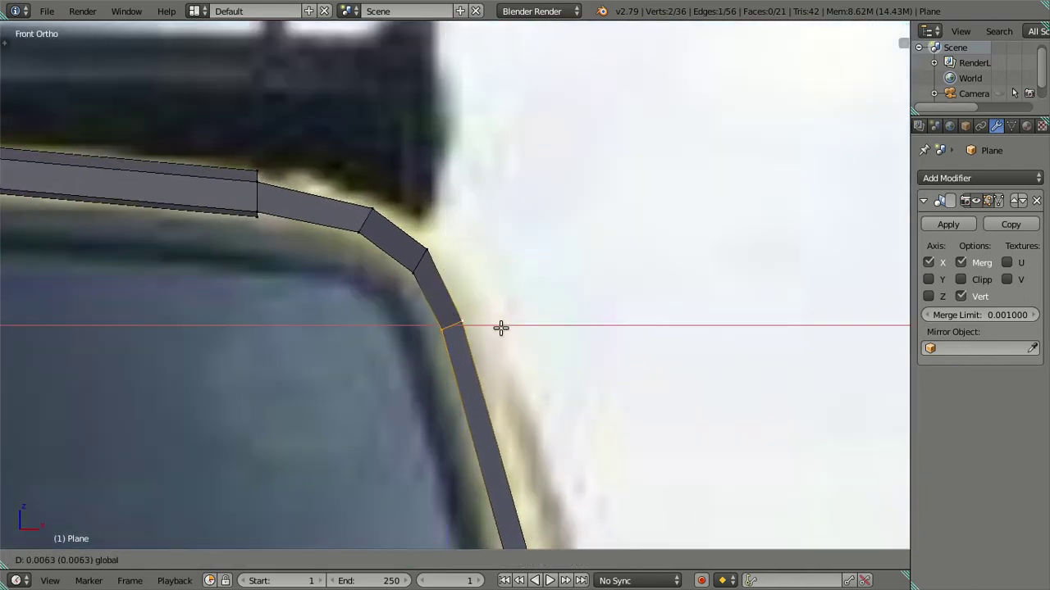
left_click(504, 326)
scroll(503, 325, "down", 3)
key("a")
- Slide a pillar edge along X to hug the curved windshield, then orbit to check
scroll(525, 352, "down", 2)
scroll(553, 386, "down", 2)
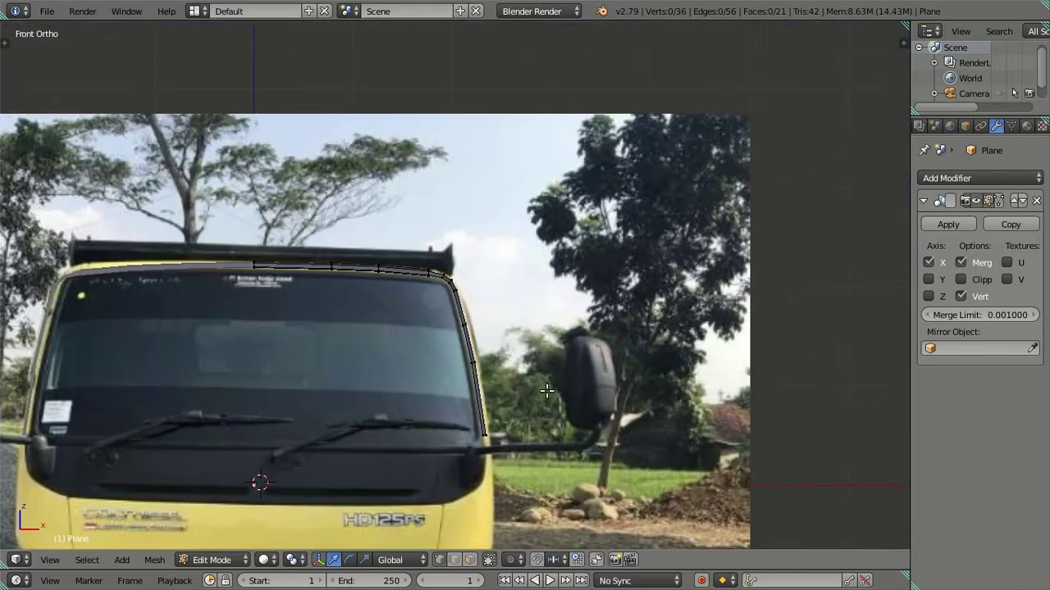
scroll(520, 389, "up", 2)
scroll(476, 312, "up", 2)
scroll(450, 233, "up", 2)
right_click(414, 281)
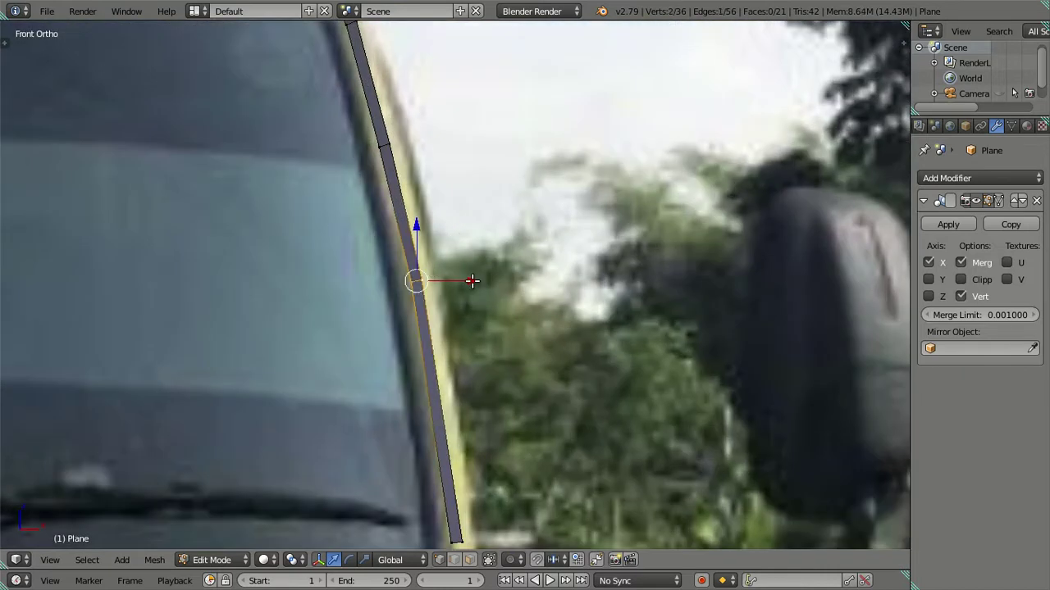
key("g")
key("x")
left_click(469, 282)
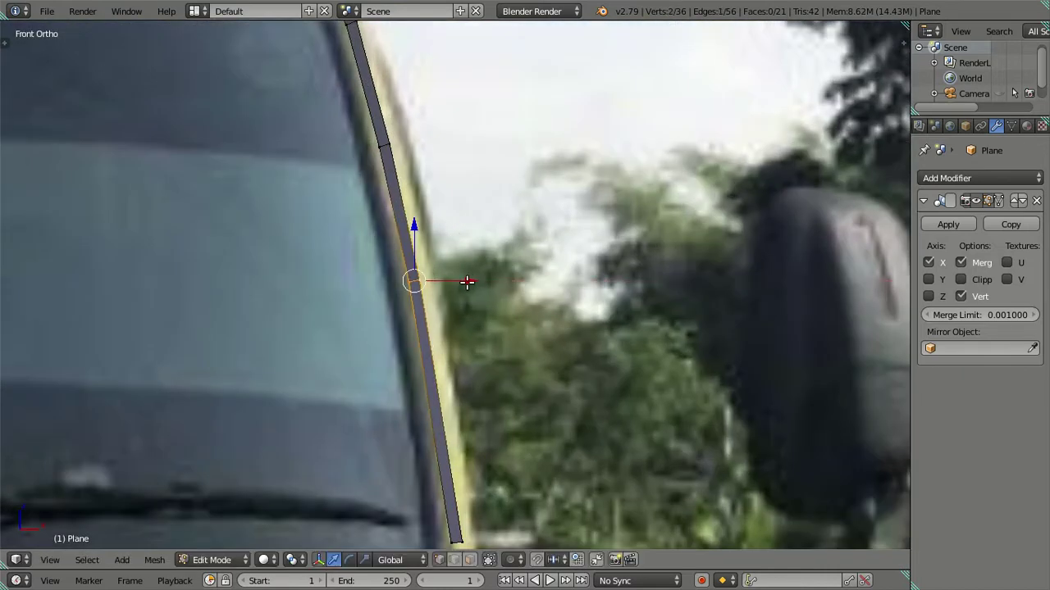
key("a")
scroll(458, 273, "down", 3)
mouse_move(457, 273)
middle_mouse_down()
mouse_move(366, 284)
mouse_move(248, 232)
mouse_move(255, 302)
mouse_move(302, 270)
middle_mouse_up()
- In right side view, move the strip's bottom edge forward and down to the mirror mount
key("KP_3")
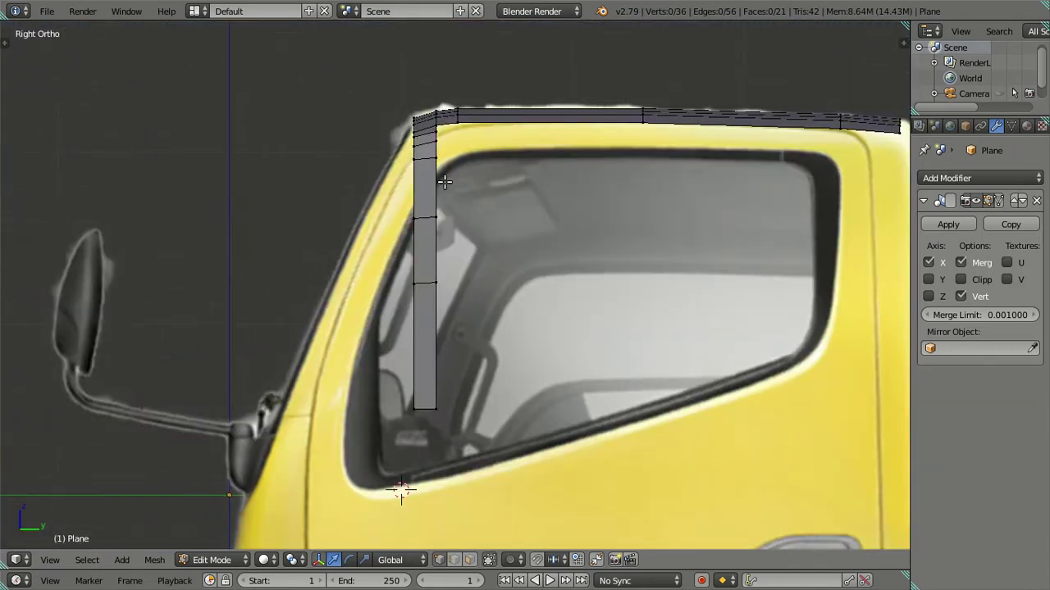
right_click(422, 408)
mouse_move(461, 412)
left_mouse_down()
mouse_move(424, 406)
mouse_move(352, 421)
left_mouse_up()
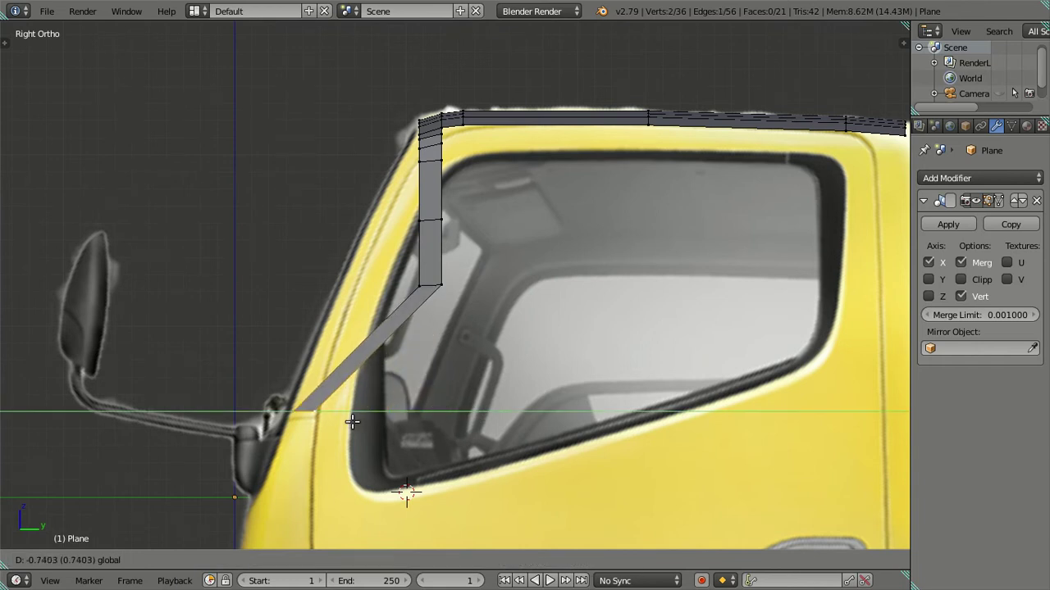
left_click(350, 421)
scroll(350, 420, "up", 2)
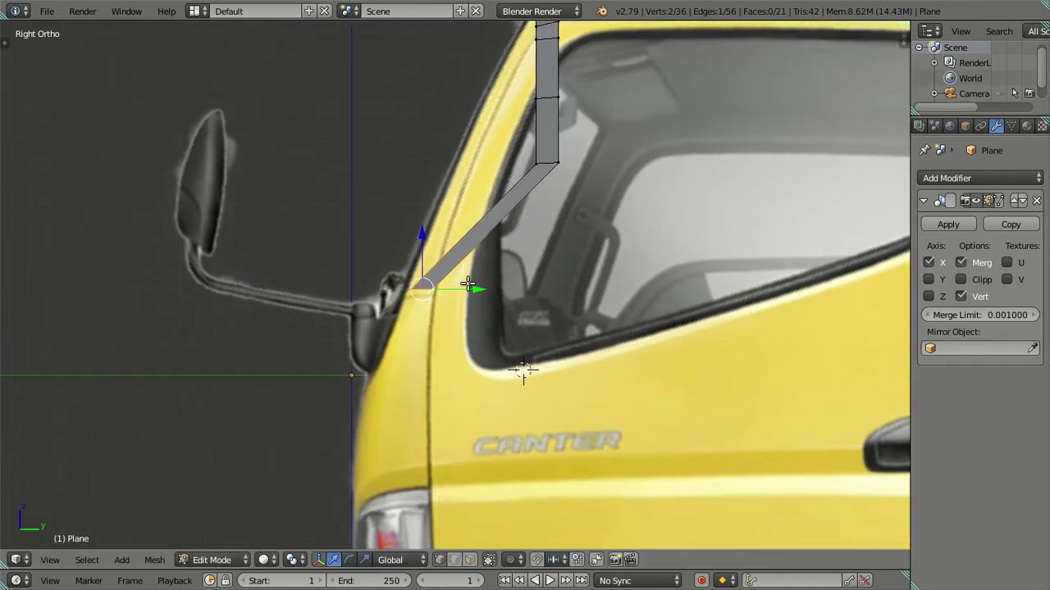
scroll(382, 240, "up", 2)
left_click_drag(381, 239, 383, 253)
left_click_drag(433, 306, 424, 306)
left_click(424, 306)
scroll(424, 307, "down", 2)
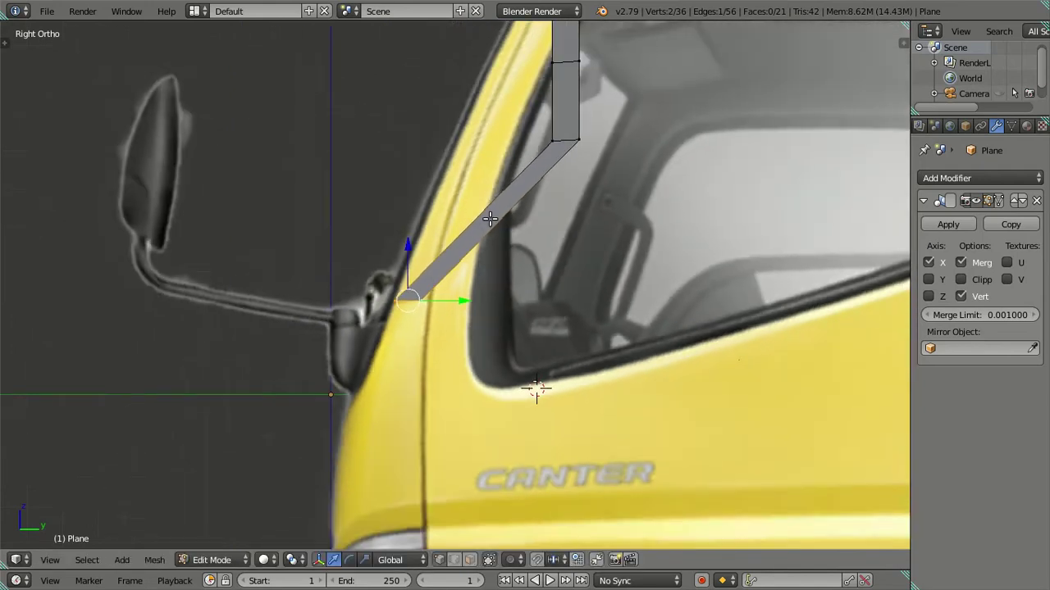
scroll(476, 346, "down", 1)
- Dissolve the two surplus cross edges in the pillar strip
left_click(528, 308)
left_click(516, 223, "alt")
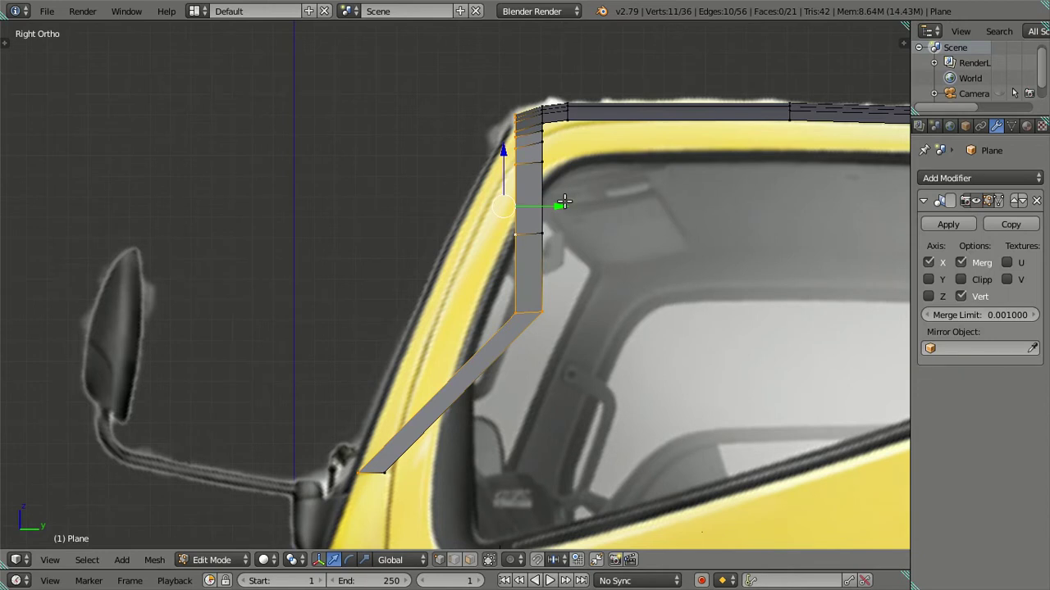
left_click(528, 302)
key("x")
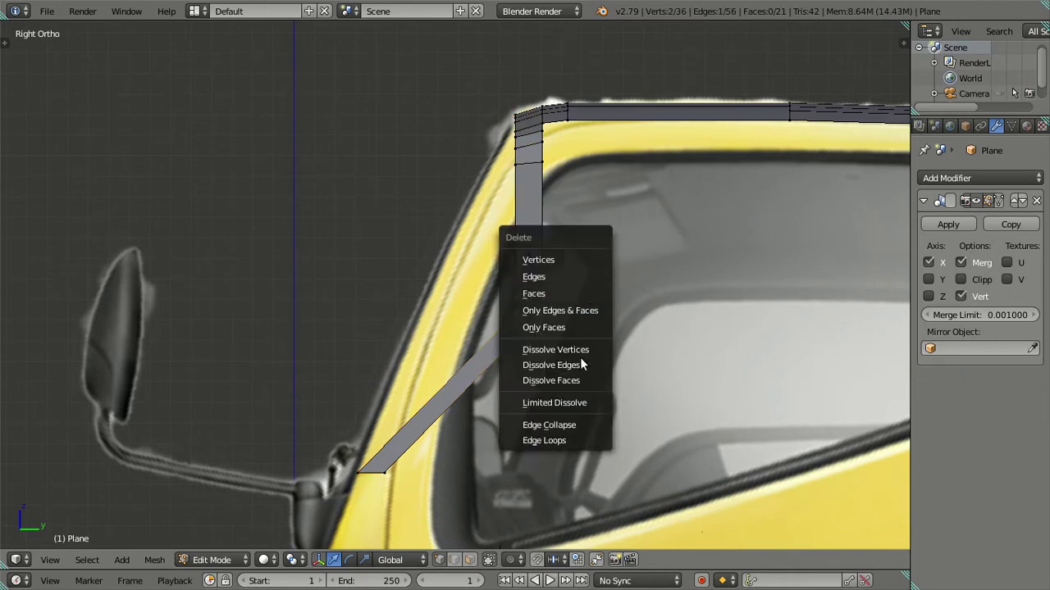
left_click(578, 366)
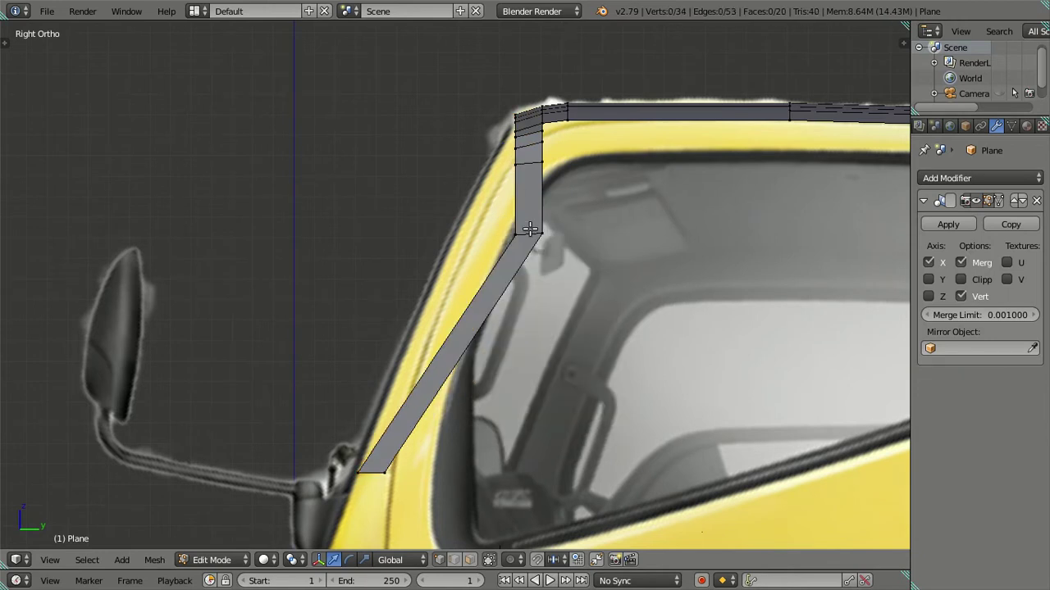
left_click(530, 229)
key("x")
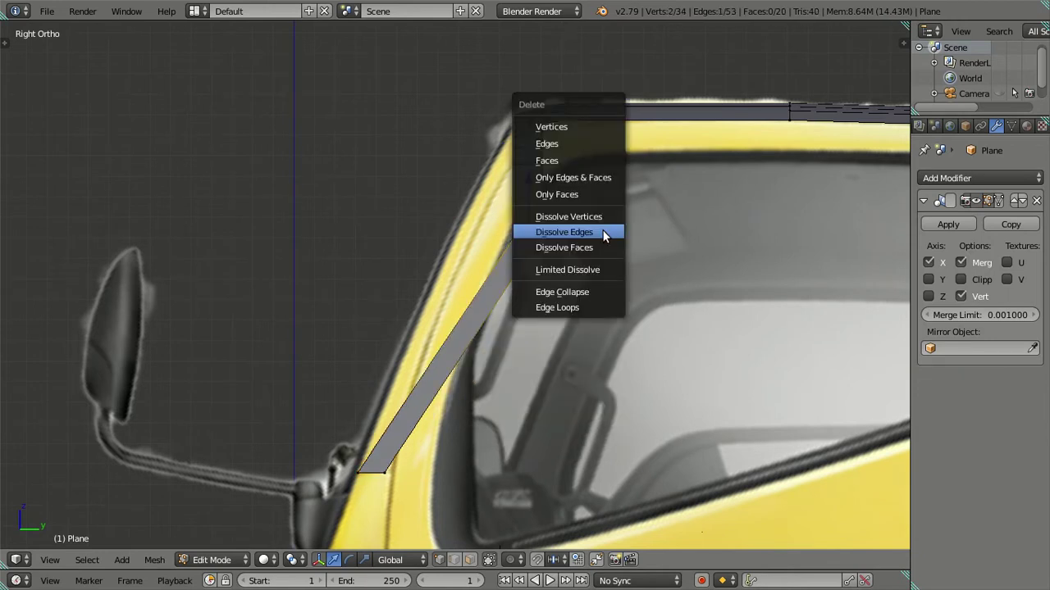
left_click(602, 231)
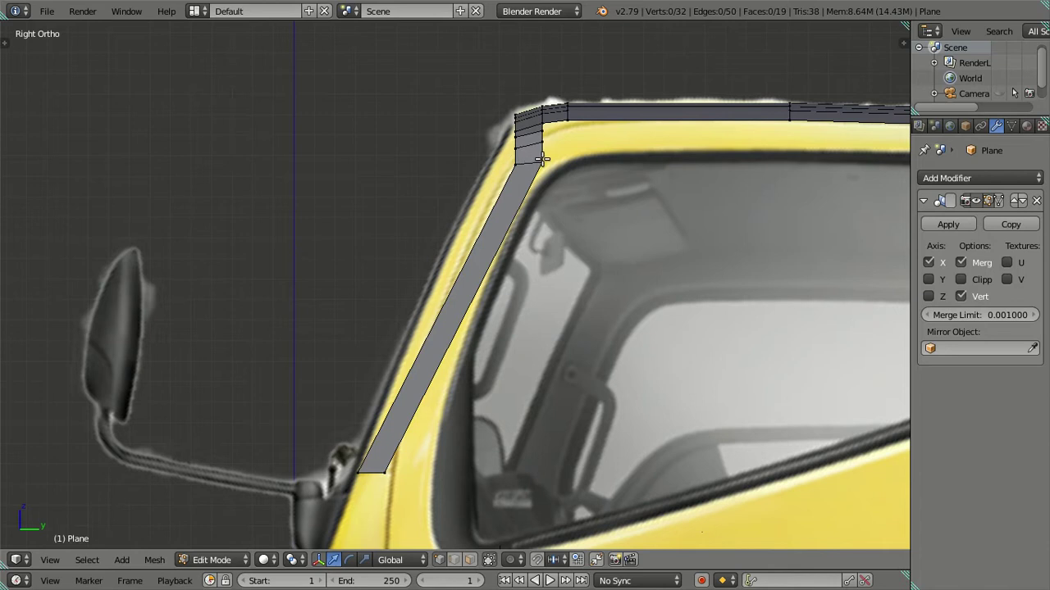
- Slide two edges at the top of the pillar along Y toward the roof edge
scroll(542, 159, "up", 2)
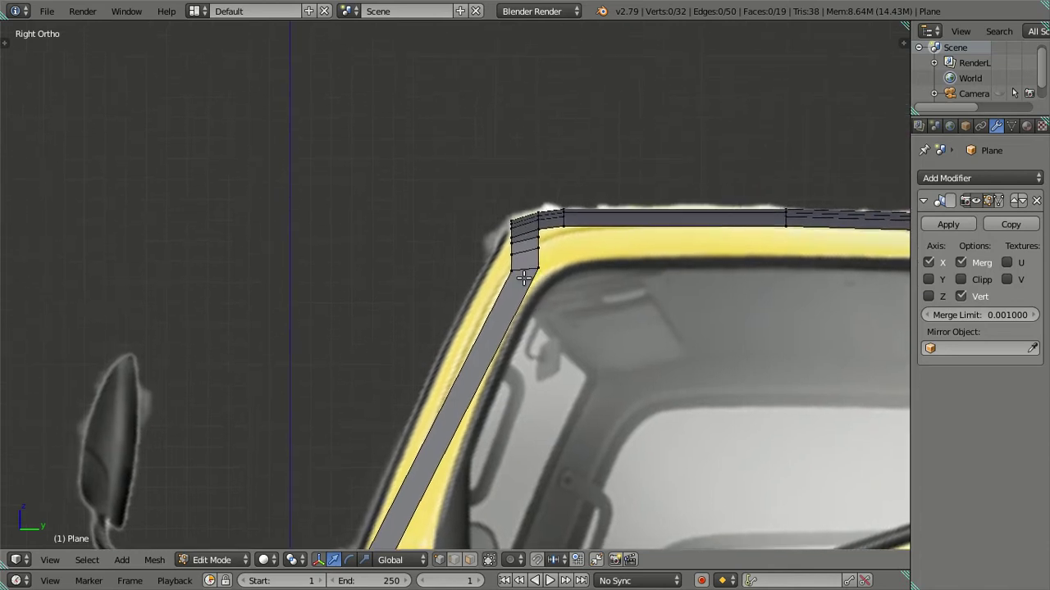
scroll(565, 260, "up", 1)
right_click(573, 252)
key("g")
key("y")
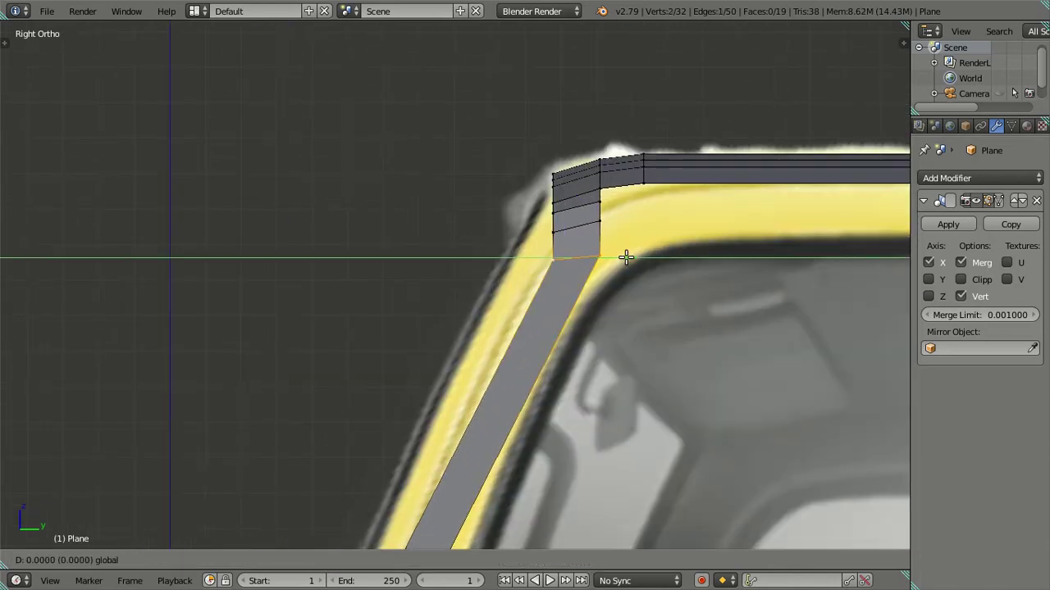
left_click(591, 258)
right_click(576, 224)
key("g")
key("y")
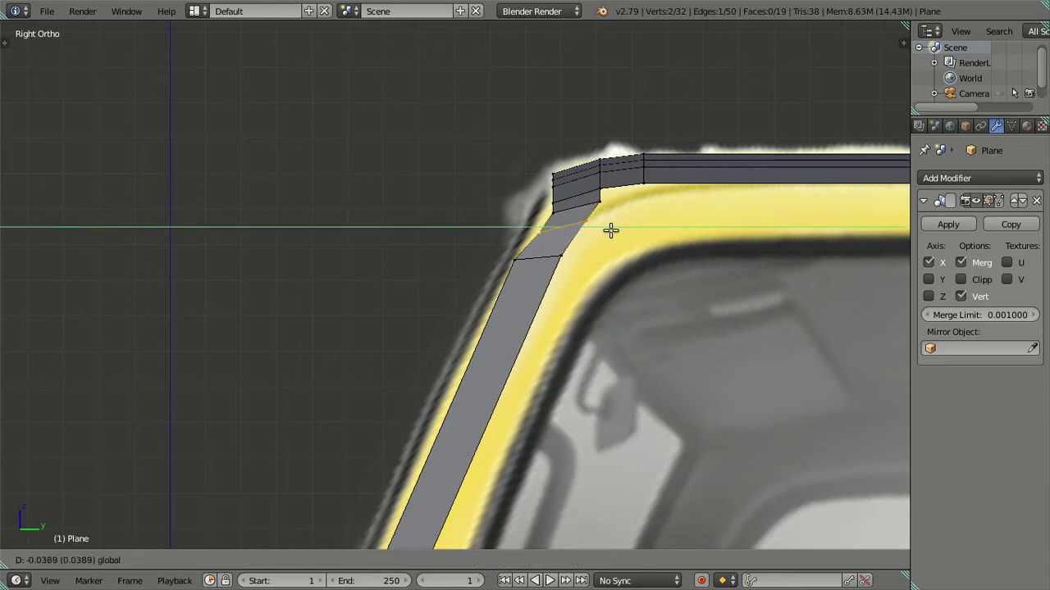
left_click(592, 216)
- Slide the roof-pillar corner edge and corner vertex along Y onto the rounded roof edge
key("a")
right_click(574, 206)
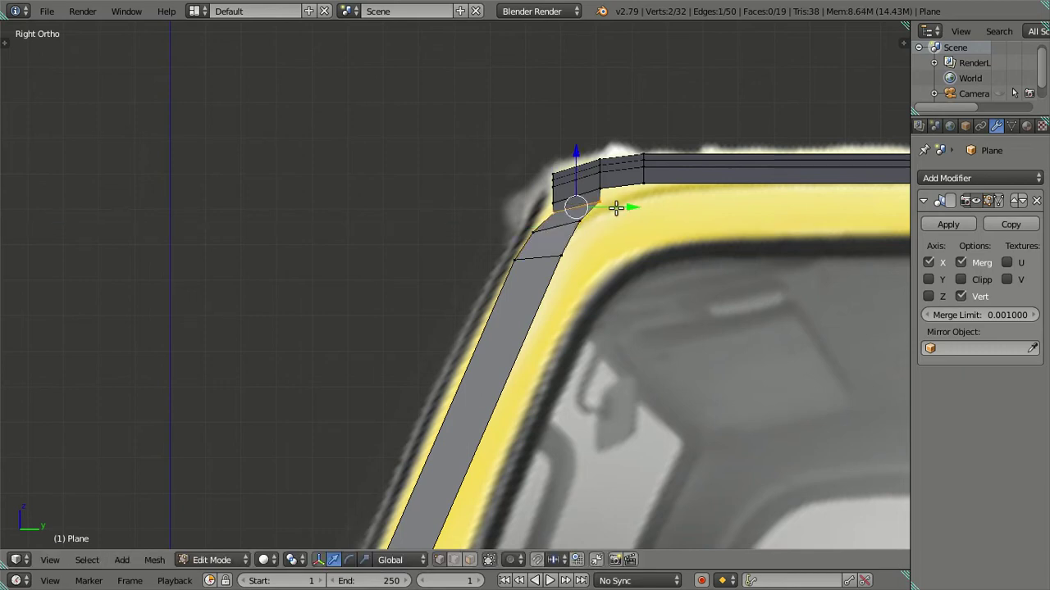
key("g")
key("y")
left_click(607, 209)
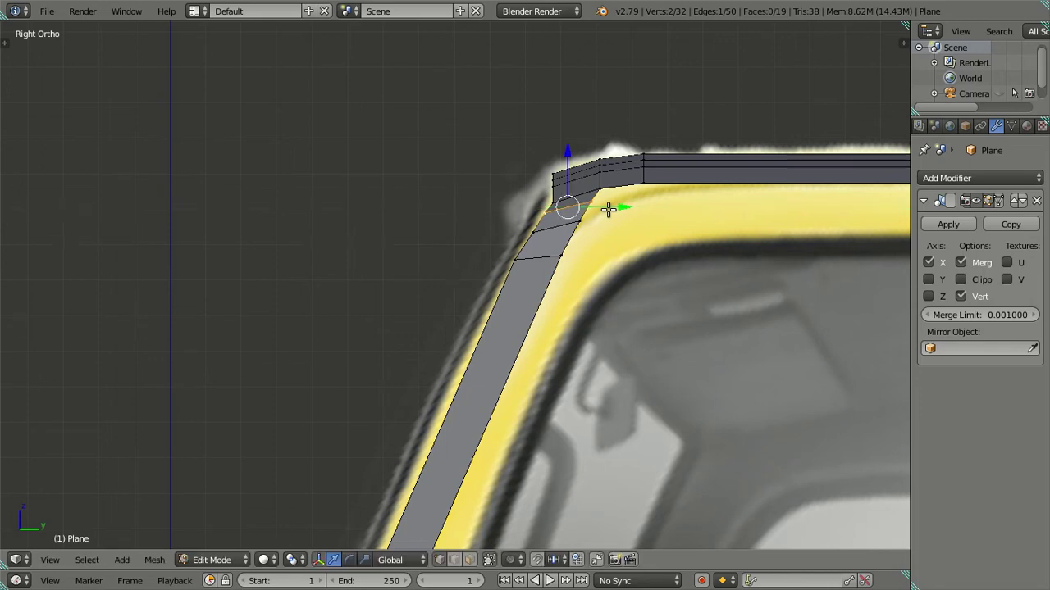
middle_click_drag(605, 206, 547, 298, "shift")
scroll(574, 302, "up", 2)
key("a")
right_click(533, 300)
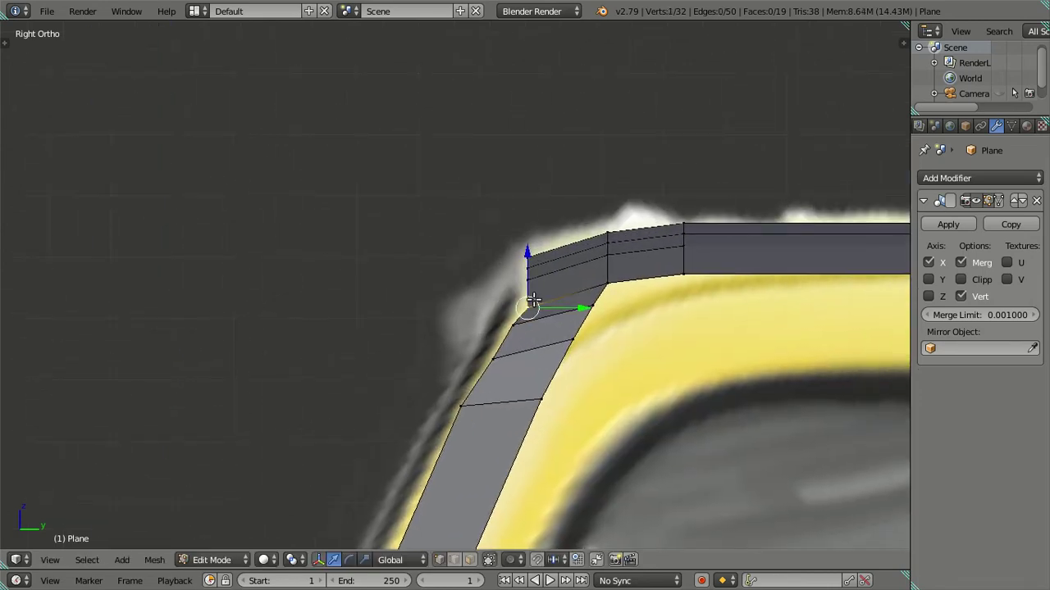
key("g")
key("y")
left_click(574, 306)
- Orbit and inspect the bent strip in Object Mode, then return to Right Ortho
mouse_move(574, 306)
middle_mouse_down()
mouse_move(569, 356)
mouse_move(565, 333)
mouse_move(381, 265)
mouse_move(275, 256)
mouse_move(365, 296)
mouse_move(413, 269)
mouse_move(523, 291)
mouse_move(623, 251)
mouse_move(673, 159)
mouse_move(754, 91)
mouse_move(732, 154)
mouse_move(586, 221)
mouse_move(434, 207)
mouse_move(441, 260)
middle_mouse_up()
key("Tab")
key("a")
key("Tab")
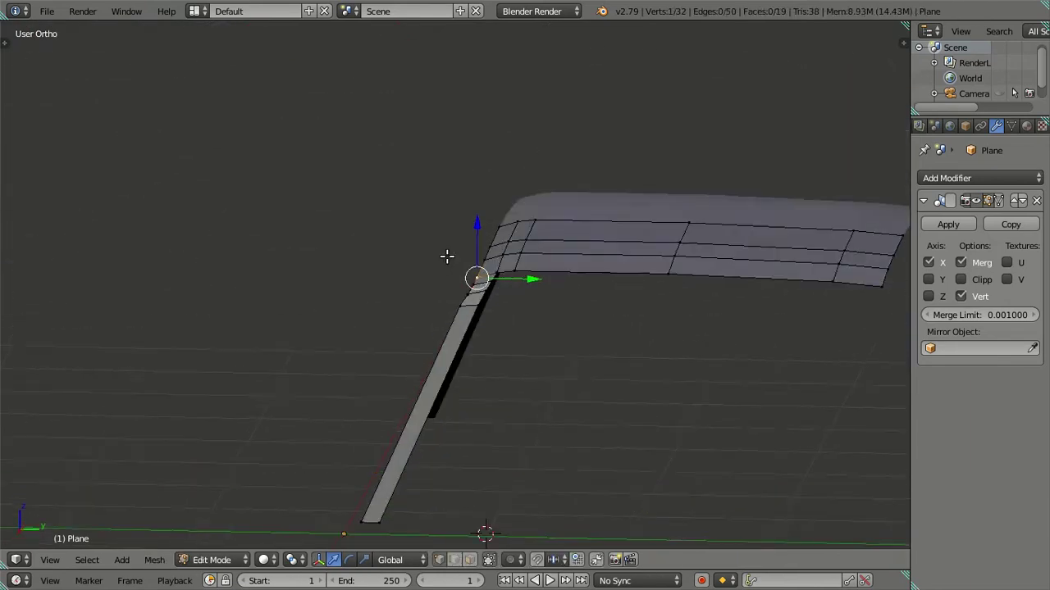
key("KP_3")
scroll(501, 328, "up", 2)
scroll(512, 259, "up", 2)
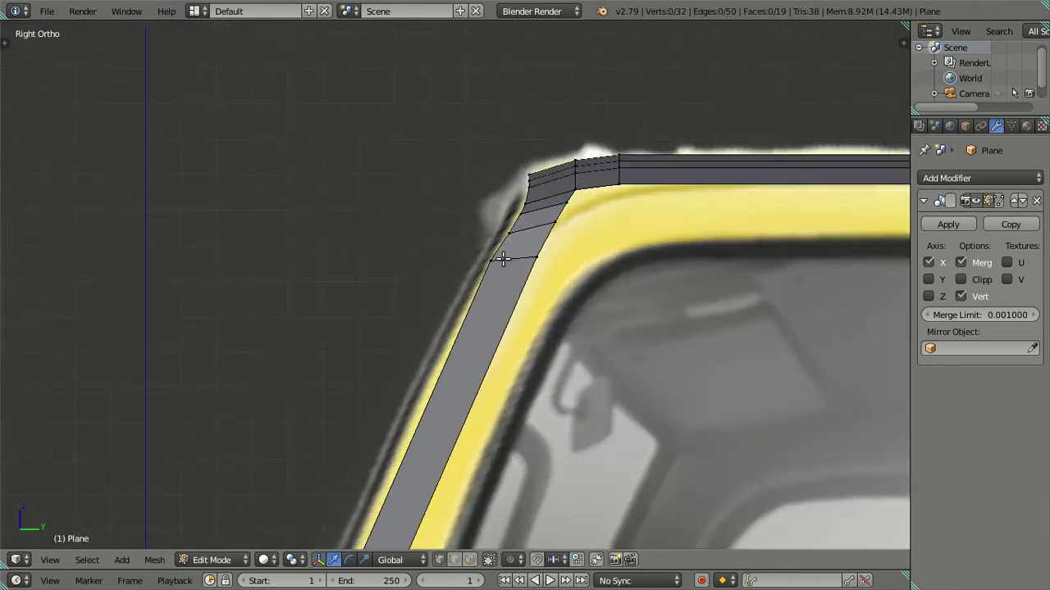
- Switch to wireframe and test sliding the roof-corner vertex along Y, then cancel
scroll(502, 259, "up", 2)
right_click(505, 249)
key("z")
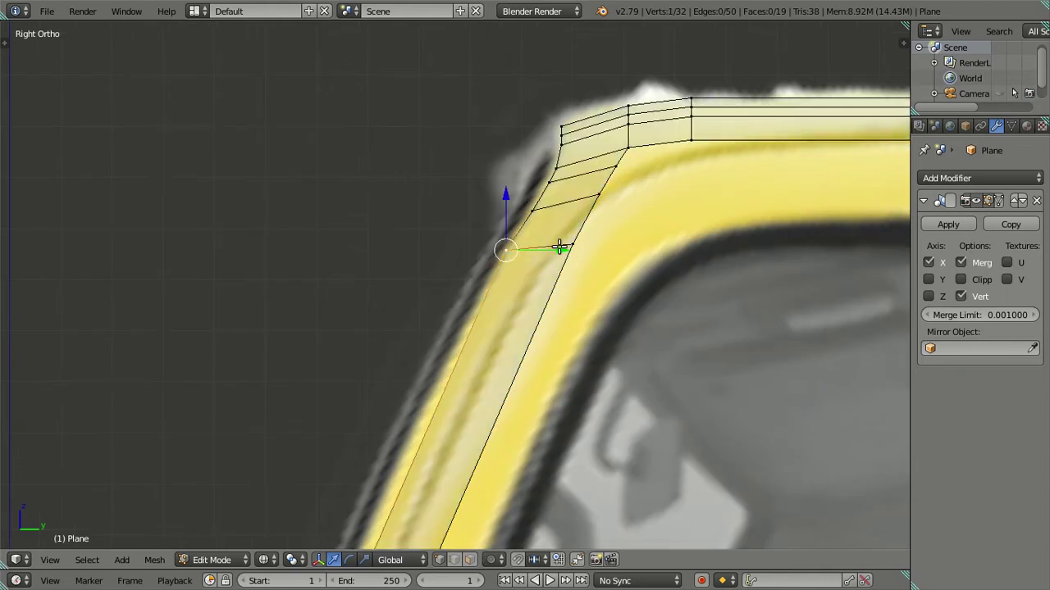
mouse_move(566, 248)
left_mouse_down()
mouse_move(648, 244)
mouse_move(621, 241)
left_mouse_up()
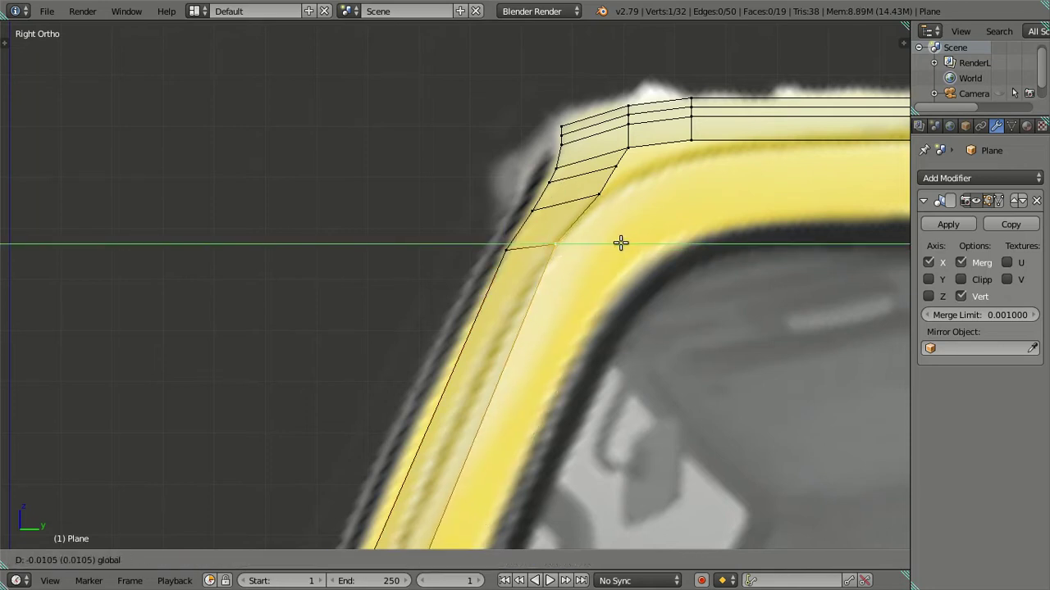
right_click(599, 195)
scroll(618, 211, "down", 3)
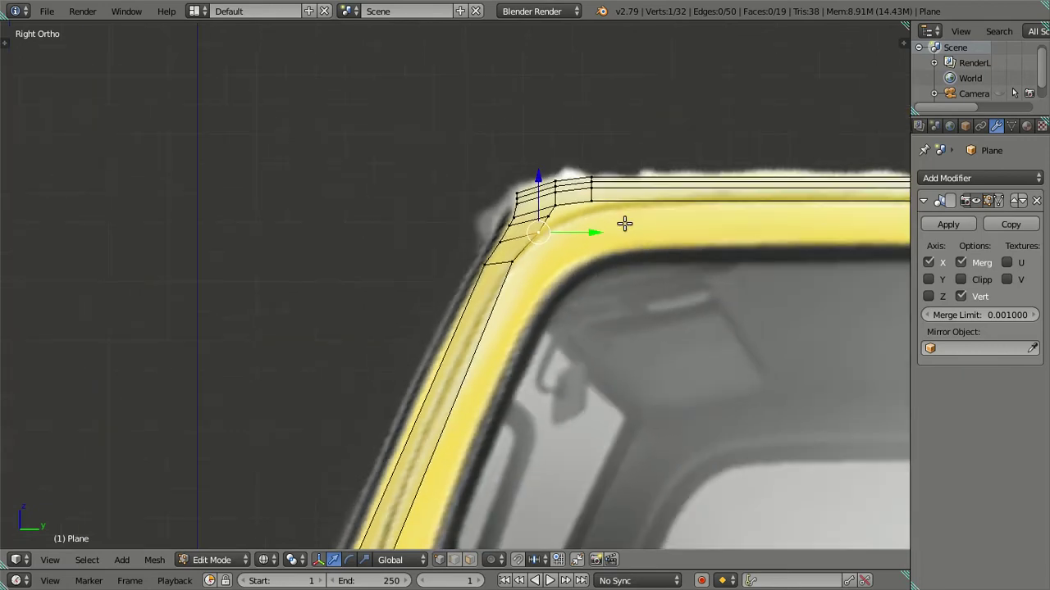
key("a")
scroll(555, 288, "down", 2)
middle_click_drag(555, 288, 554, 200, "shift")
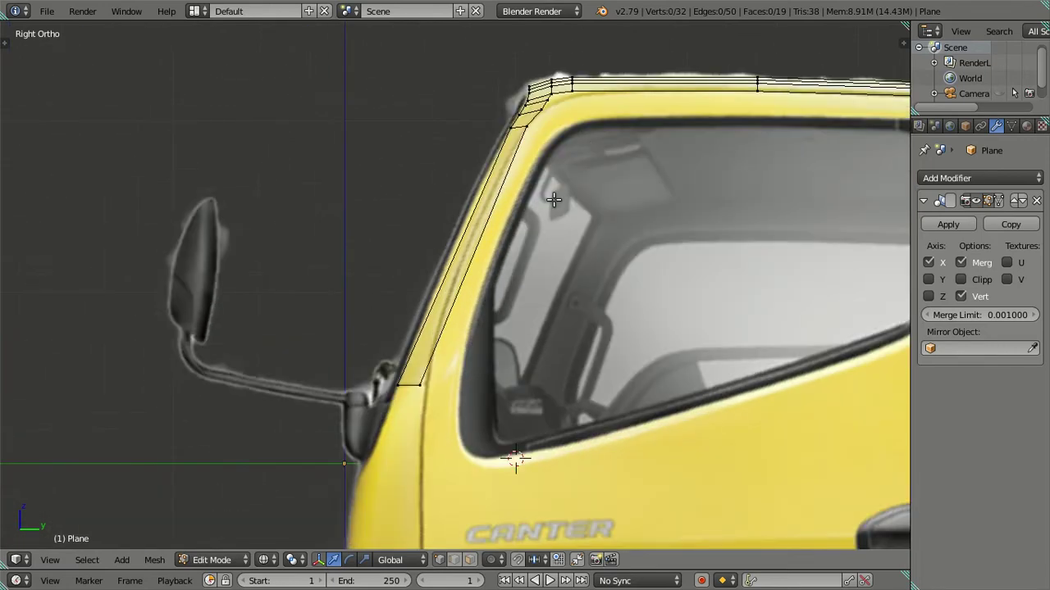
- Add two loop cuts across the front pillar, replacing an initial single cut
key("ctrl+r")
left_click(492, 250)
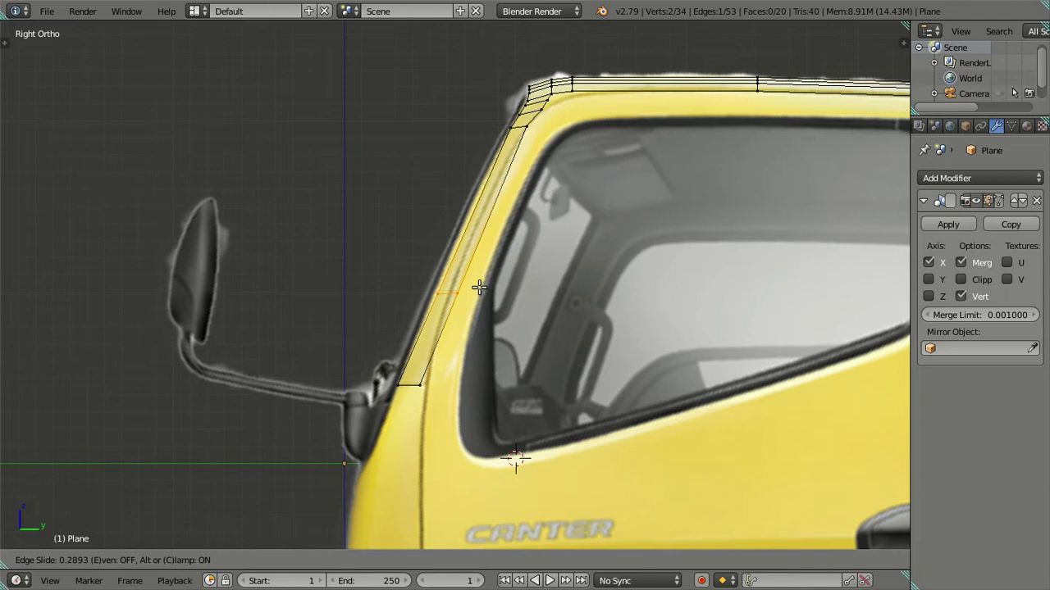
right_click(480, 285)
key("ctrl+z")
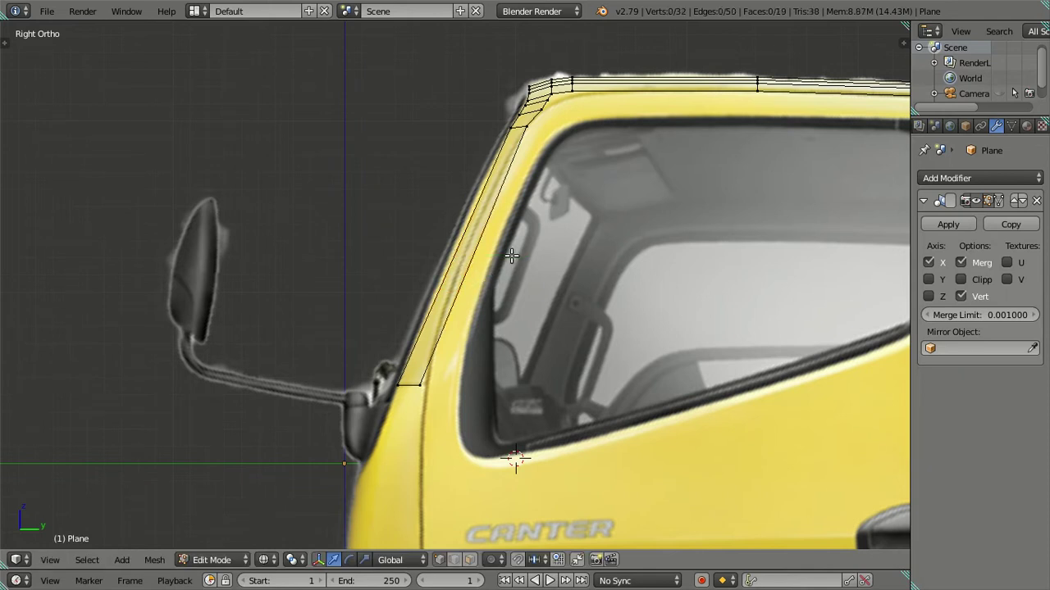
key("ctrl+r")
scroll(514, 253, "up", 1)
left_click(514, 253)
right_click(514, 252)
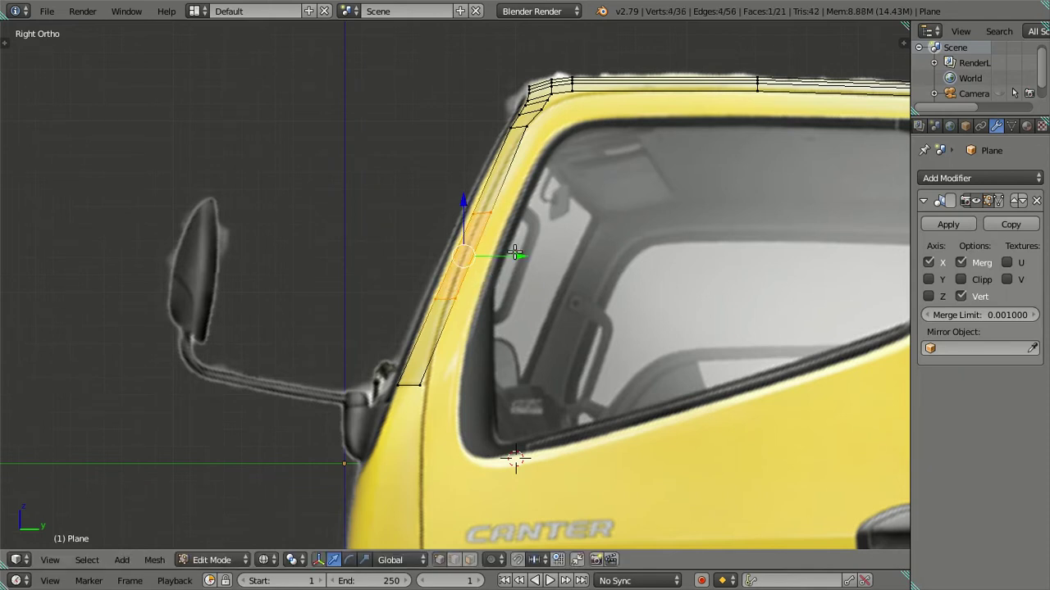
- Shift the new pillar edges and an upper cross edge along Y to follow the pillar's curve
scroll(533, 238, "up", 3)
key("g")
key("y")
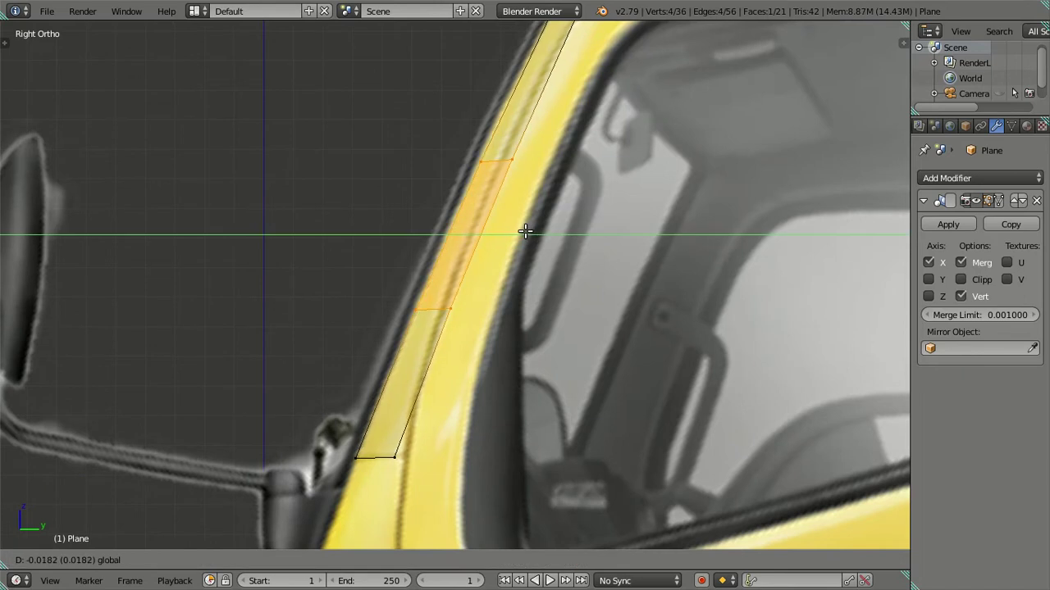
left_click(526, 230)
middle_click_drag(508, 228, 488, 273, "shift")
right_click(489, 273)
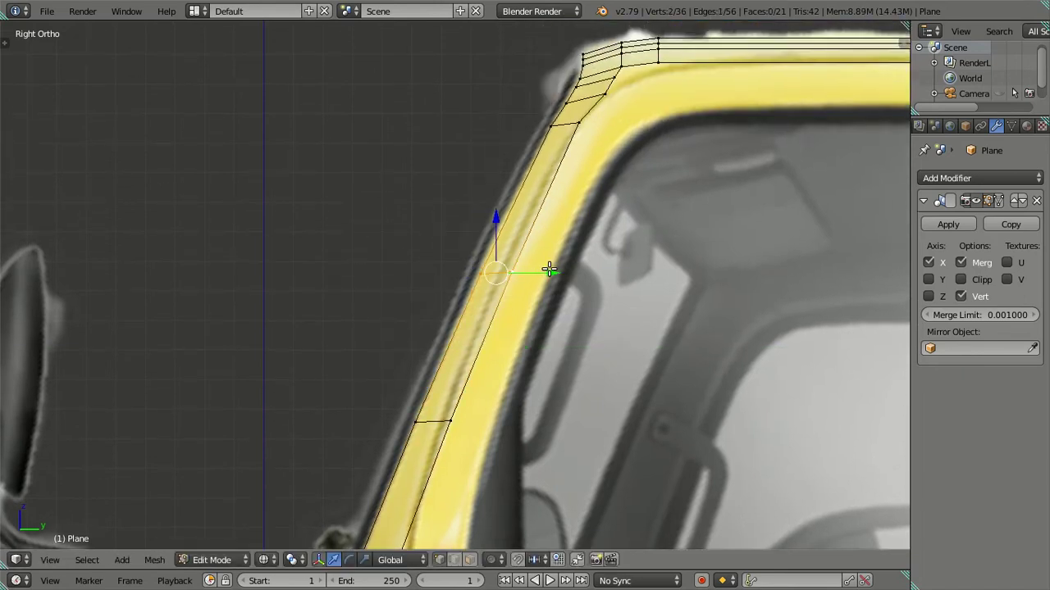
key("g")
key("y")
left_click(547, 269)
key("a")
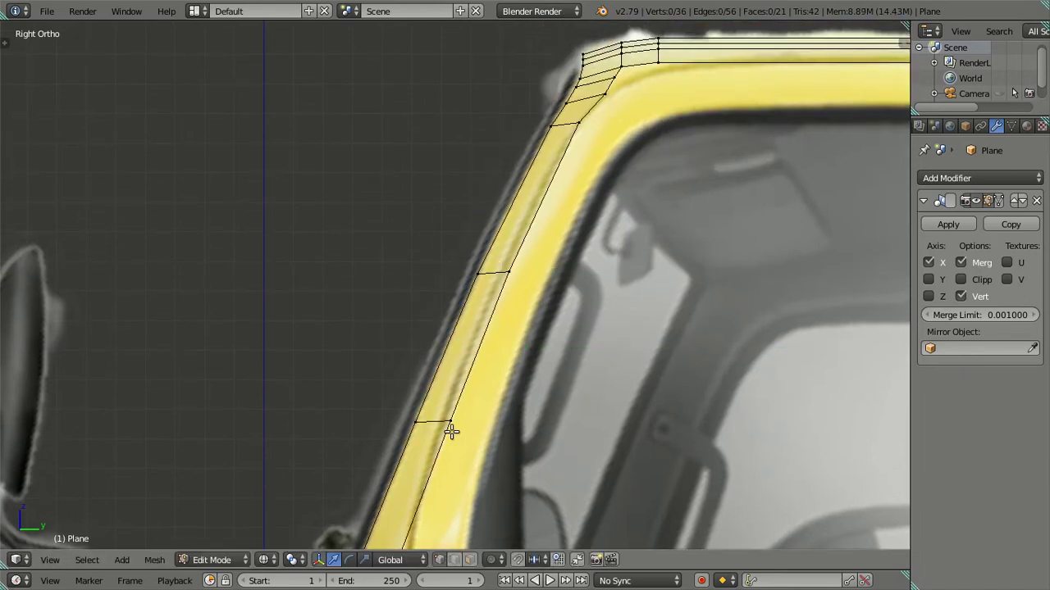
- Shift the lower pillar edge along Y onto the pillar in the side photo
right_click(506, 271)
right_click(466, 423, "shift")
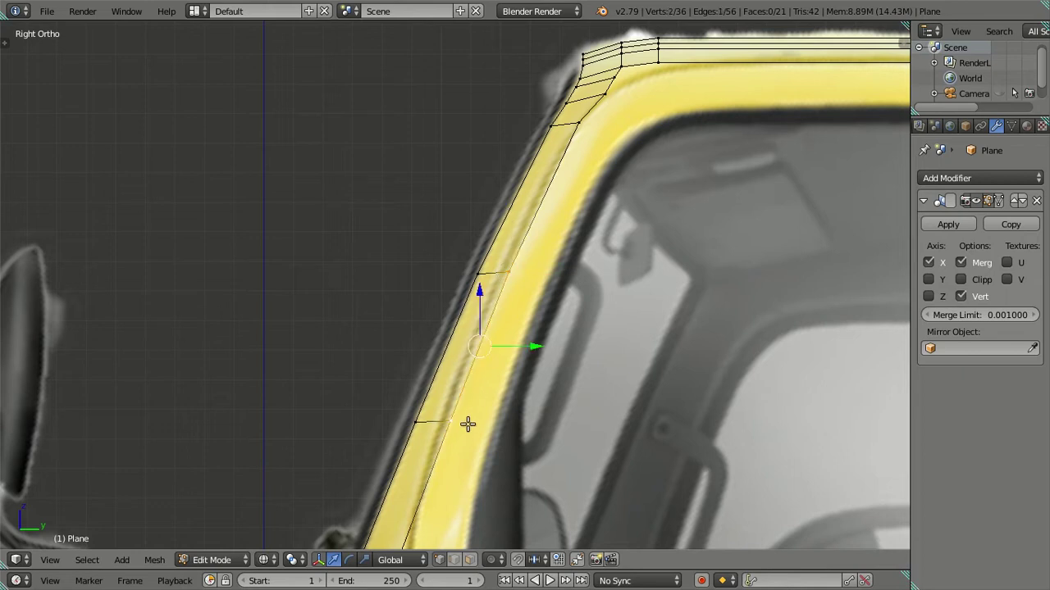
left_click_drag(535, 347, 526, 337)
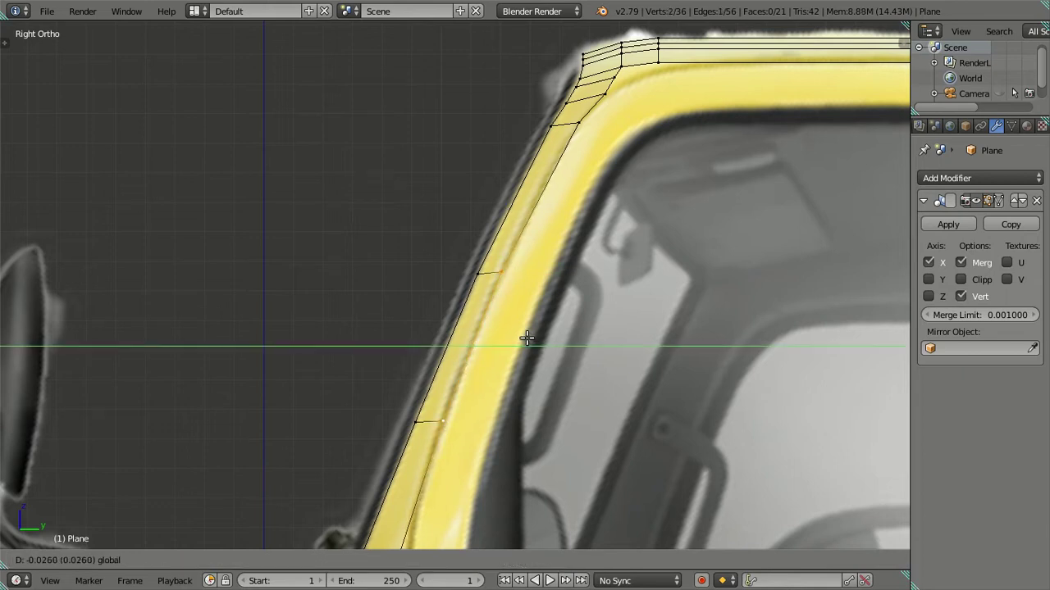
left_click(526, 338)
scroll(515, 251, "down", 2)
key("a")
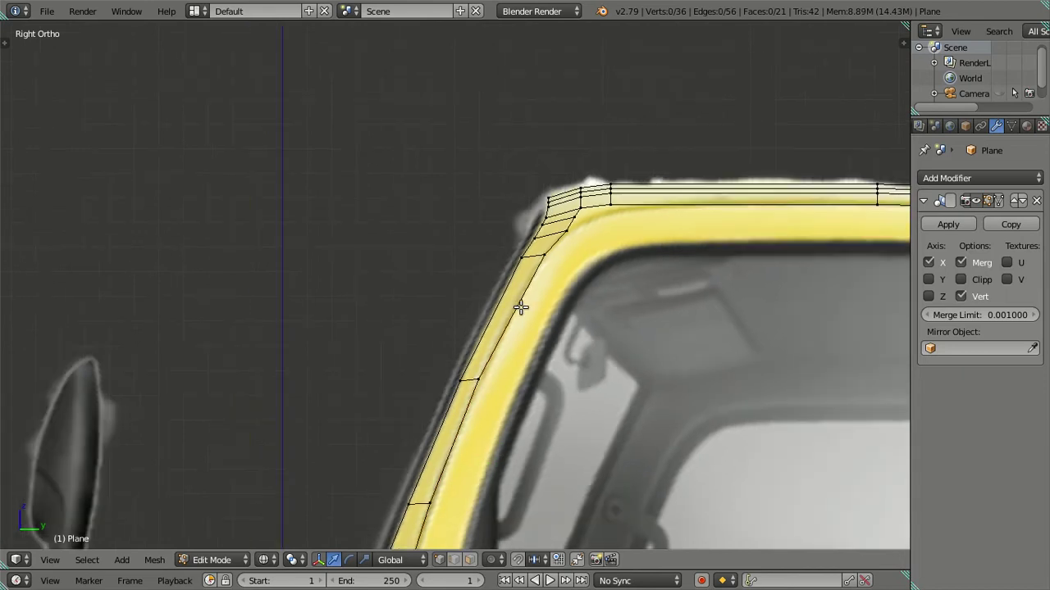
scroll(547, 264, "down", 3)
key("KP_1")
- Slide two pillar vertices along X onto the windshield pillar outline in the front view
scroll(546, 347, "up", 2)
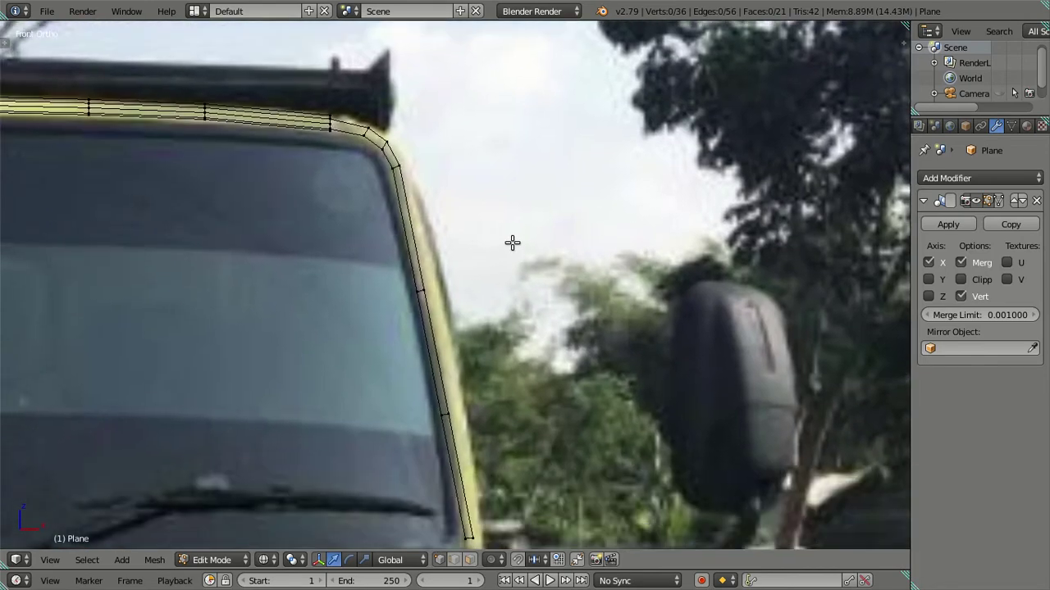
scroll(511, 241, "up", 1)
scroll(466, 346, "up", 2)
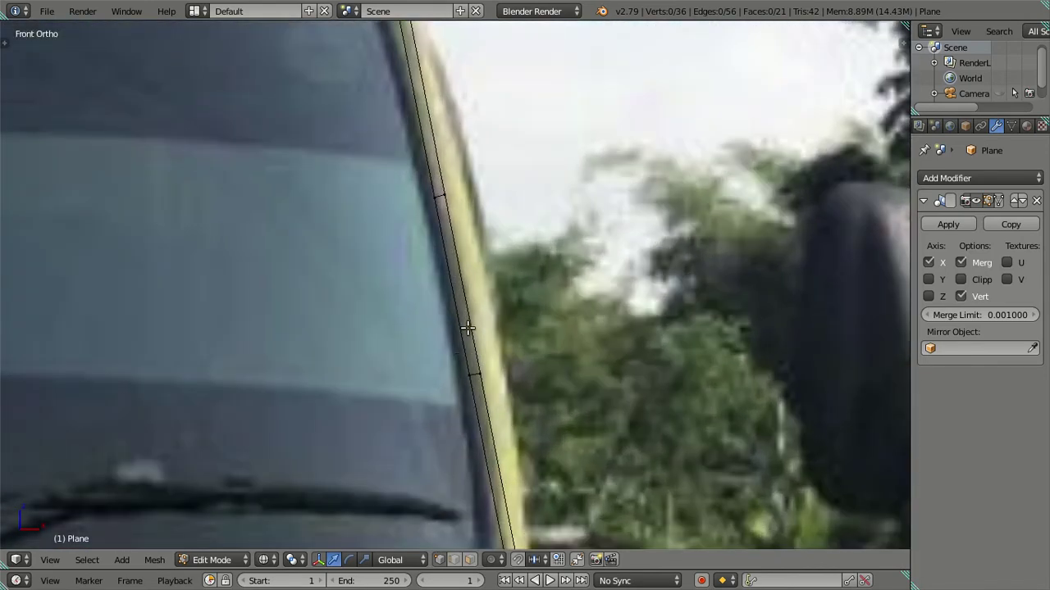
right_click(474, 372)
key("g")
key("x")
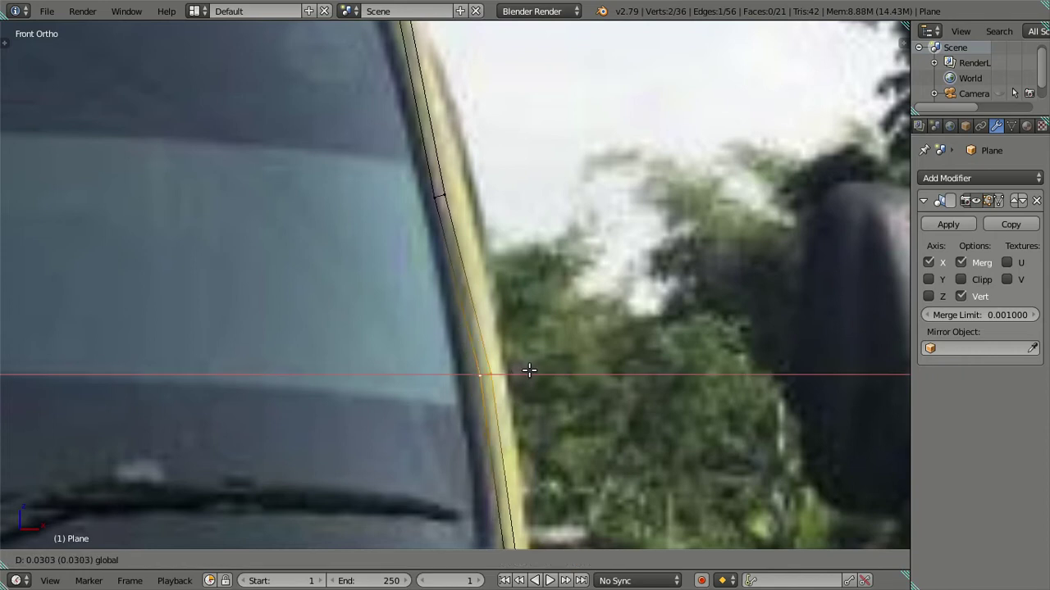
left_click(529, 371)
right_click(439, 195)
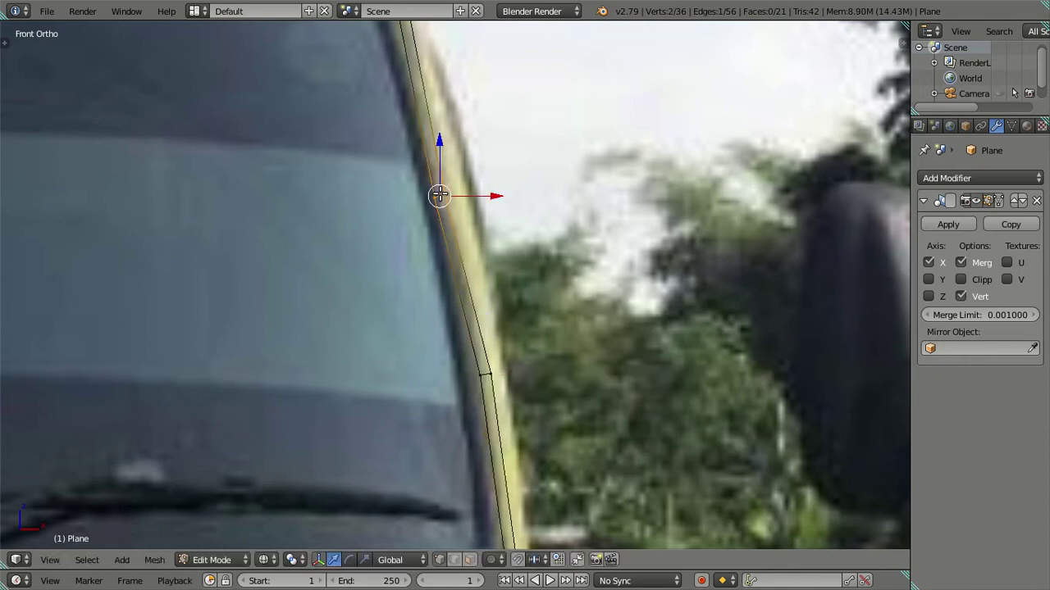
left_click_drag(488, 195, 495, 196)
left_click(495, 196)
scroll(496, 199, "down", 2)
scroll(496, 199, "down", 1)
key("a")
- Move a pillar edge along X to hug the windshield frame
scroll(498, 286, "up", 2)
scroll(512, 419, "up", 3)
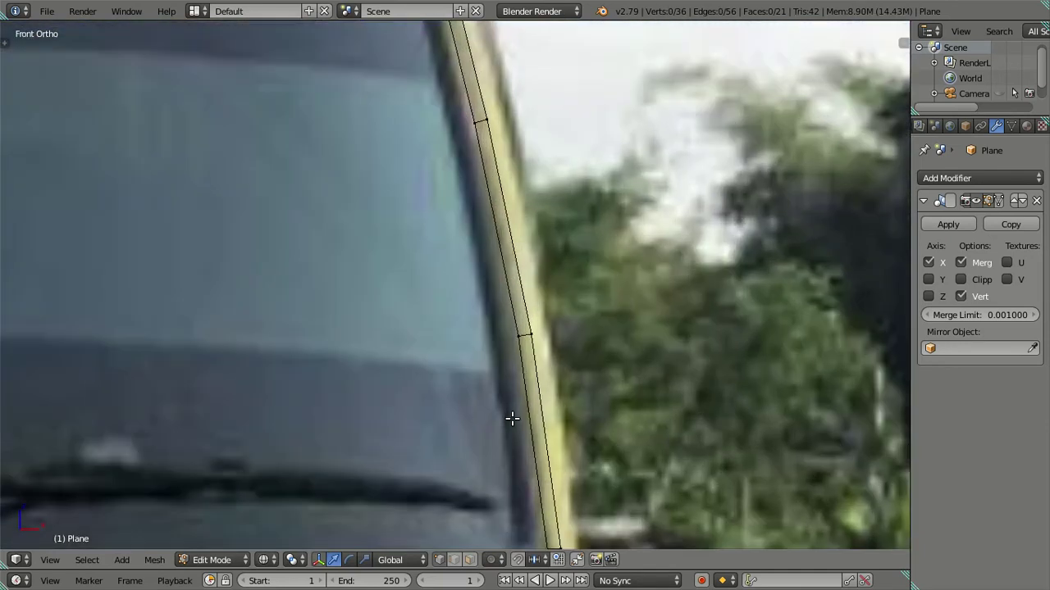
right_click(528, 343)
key("g")
key("x")
left_click(570, 335)
key("a")
scroll(564, 337, "down", 2)
scroll(544, 311, "down", 3)
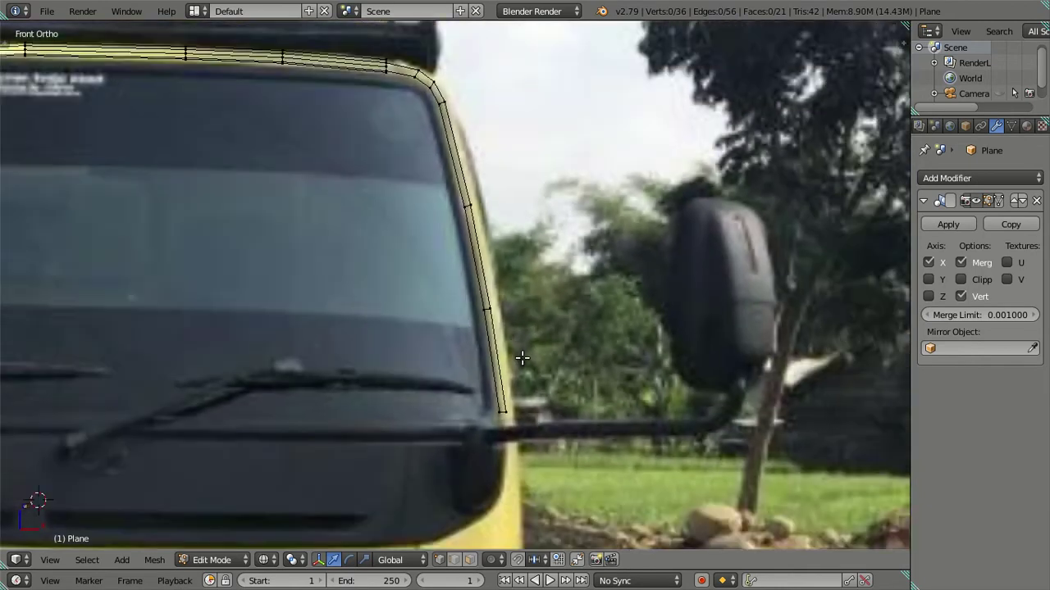
- Nudge two roof-corner vertices onto the rounded windshield frame outline
middle_click_drag(545, 311, 517, 408, "shift")
scroll(495, 289, "up", 3)
middle_click_drag(493, 283, 440, 364, "shift")
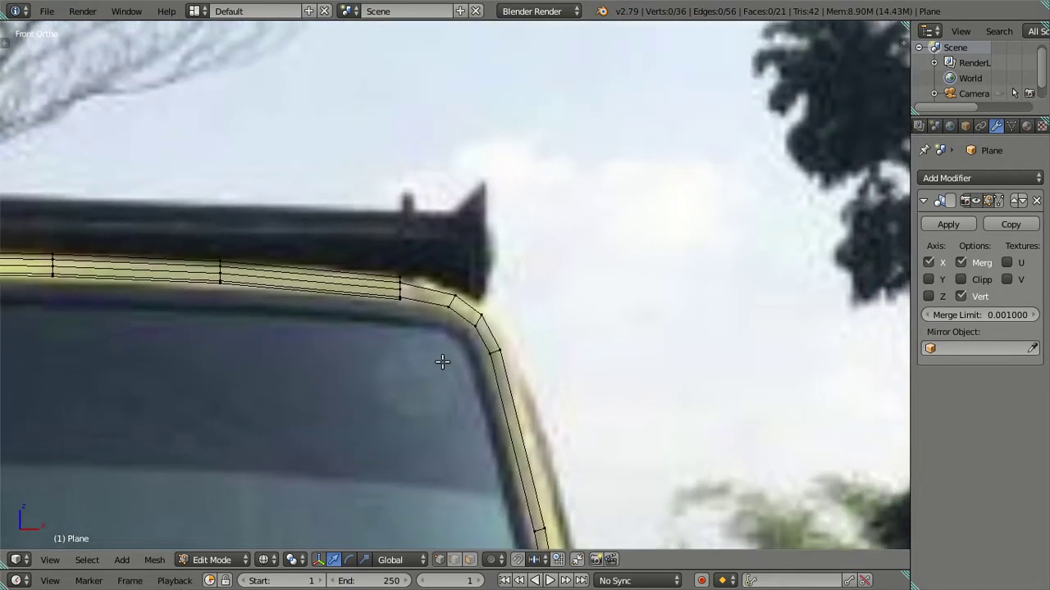
scroll(459, 352, "up", 2)
right_click(487, 348)
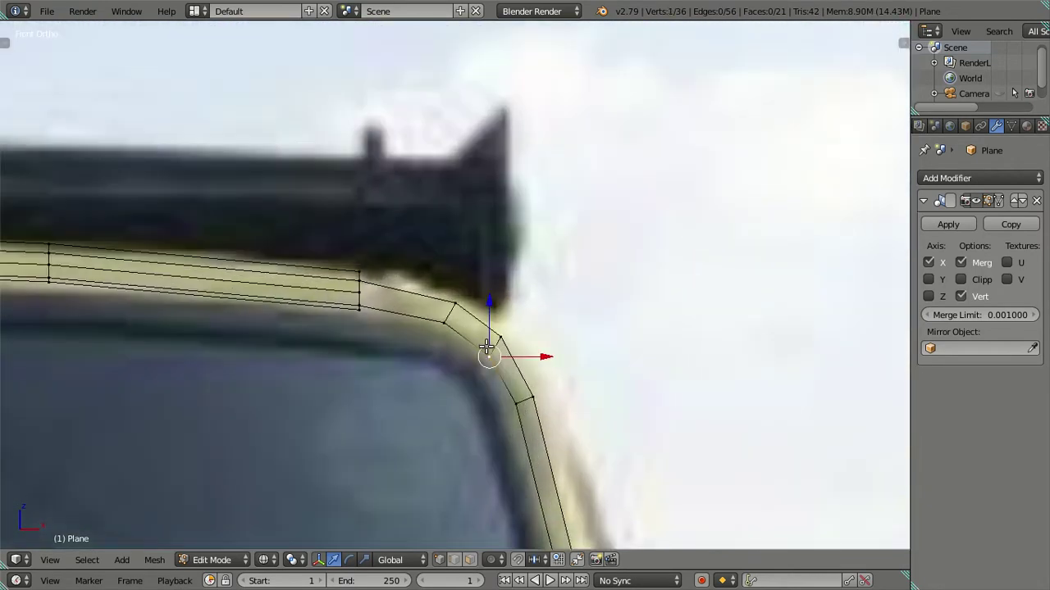
key("g")
left_click(521, 381)
scroll(507, 364, "down", 2)
right_click(441, 311)
key("g")
left_click(465, 344)
key("KP_3")
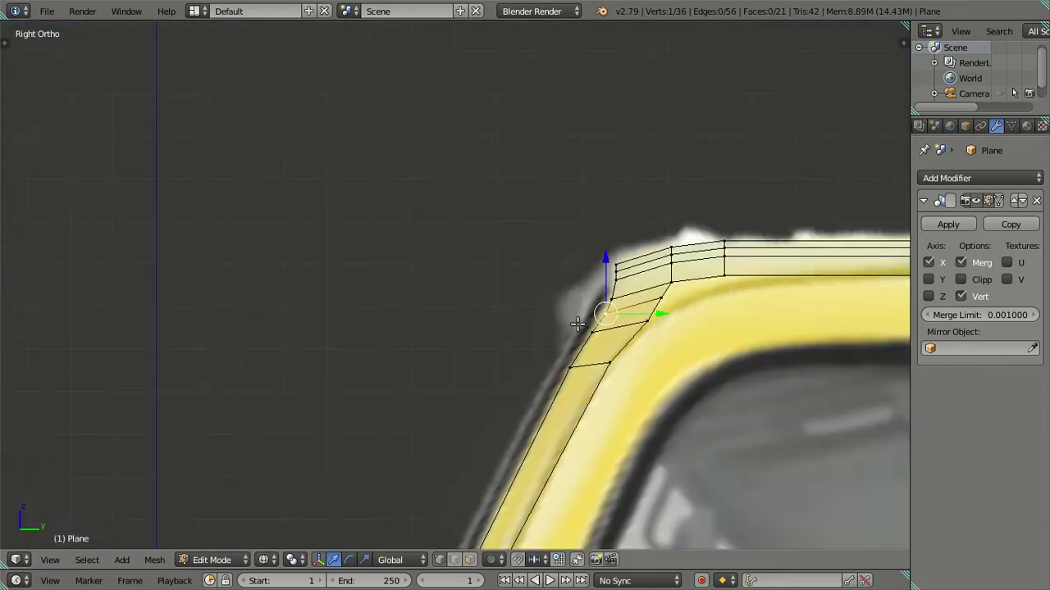
- Shift the roof-corner vertex pair along Y
key("a")
scroll(577, 324, "up", 2)
right_click(538, 310)
right_click(525, 382, "shift")
left_click_drag(621, 350, 601, 345)
left_click(601, 345)
key("a")
scroll(537, 377, "down", 3)
mouse_move(530, 382)
middle_mouse_down("shift")
mouse_move(527, 240)
mouse_move(487, 304)
mouse_move(527, 293)
mouse_move(583, 351)
mouse_move(628, 330)
mouse_move(498, 344)
mouse_move(454, 295)
mouse_move(366, 296)
mouse_move(382, 298)
mouse_move(415, 258)
mouse_move(461, 300)
mouse_move(477, 337)
mouse_move(435, 254)
mouse_move(394, 241)
mouse_move(384, 283)
mouse_move(396, 303)
middle_mouse_up("shift")
scroll(526, 240, "down", 3)
scroll(478, 289, "up", 3)
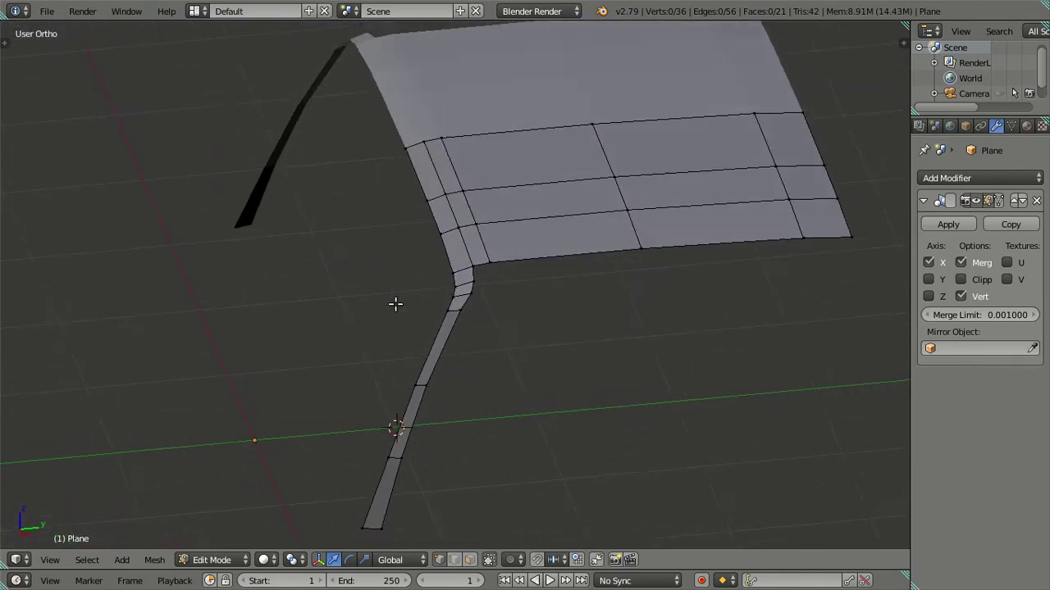
- In the side view, move the roof-corner vertex onto the cab's rounded corner curve
key("KP_3")
scroll(438, 363, "up", 4)
middle_click_drag(465, 357, 448, 247, "shift")
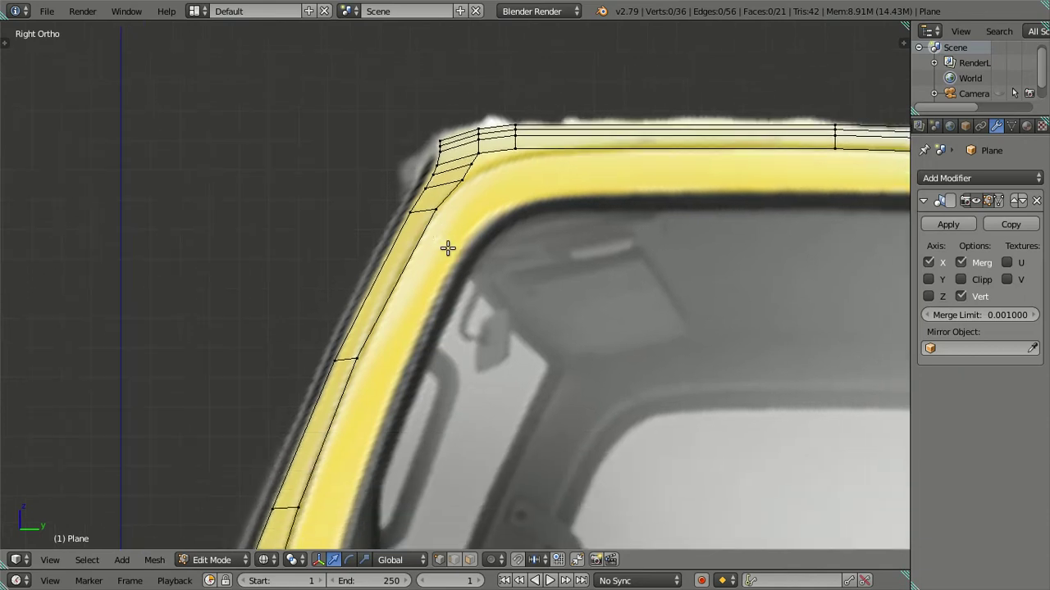
middle_click_drag(513, 179, 428, 299, "shift")
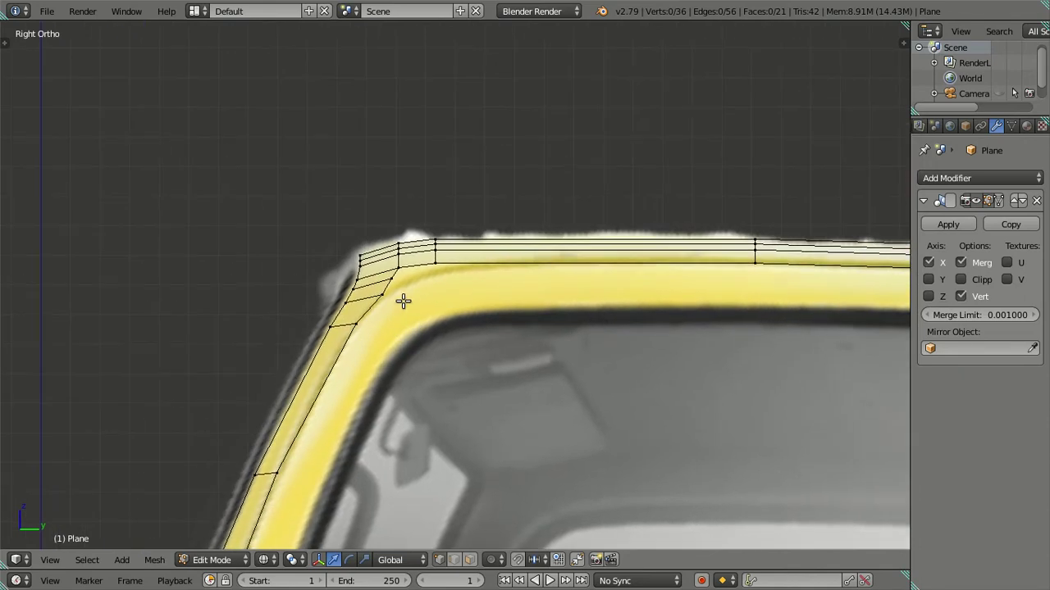
right_click(397, 281)
scroll(399, 291, "up", 1)
key("g")
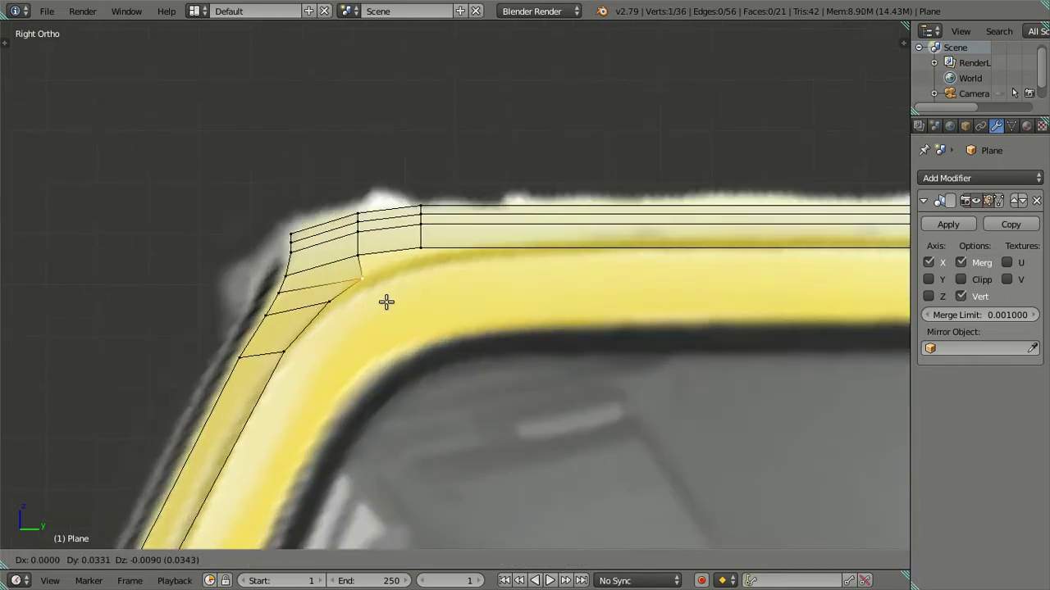
left_click(386, 303)
- Inspect the reshaped corner from the front and side views in solid shading
middle_click_drag(377, 305, 566, 320)
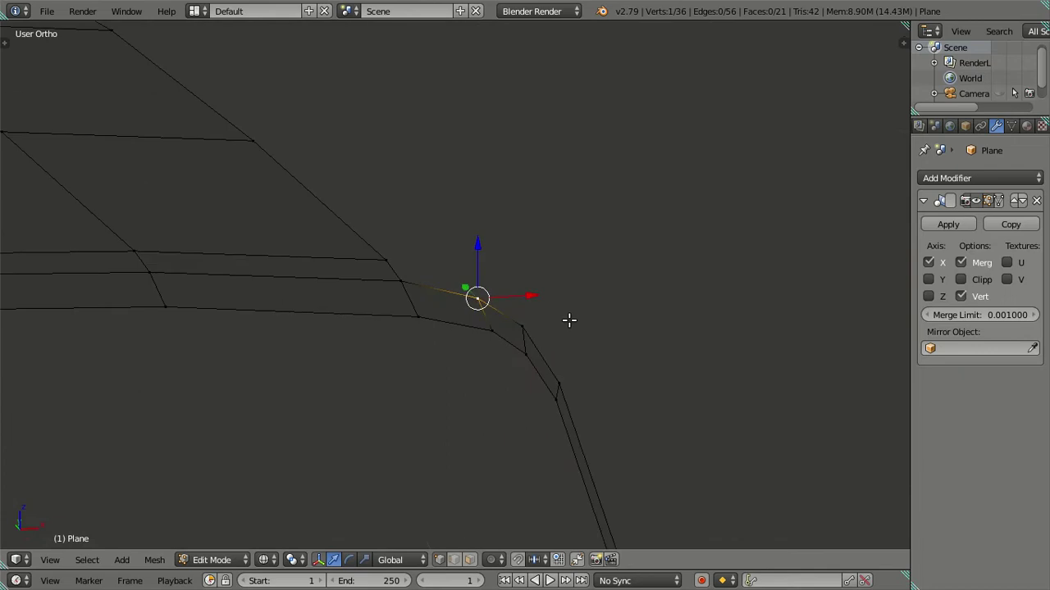
key("KP_1")
scroll(542, 310, "up", 1)
scroll(523, 303, "up", 1)
mouse_move(522, 303)
middle_mouse_down()
mouse_move(396, 366)
mouse_move(384, 355)
mouse_move(342, 407)
mouse_move(353, 356)
mouse_move(345, 328)
middle_mouse_up()
key("a")
key("z")
key("z")
key("KP_3")
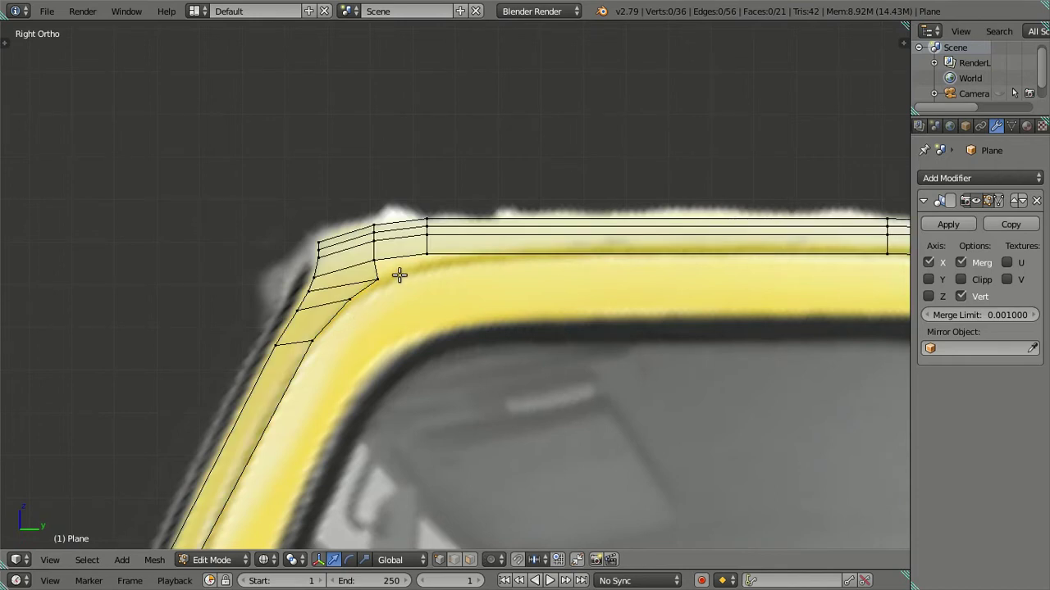
scroll(424, 279, "down", 2)
mouse_move(433, 274)
middle_mouse_down()
mouse_move(462, 374)
mouse_move(451, 331)
mouse_move(386, 339)
mouse_move(341, 375)
mouse_move(328, 344)
mouse_move(419, 306)
middle_mouse_up()
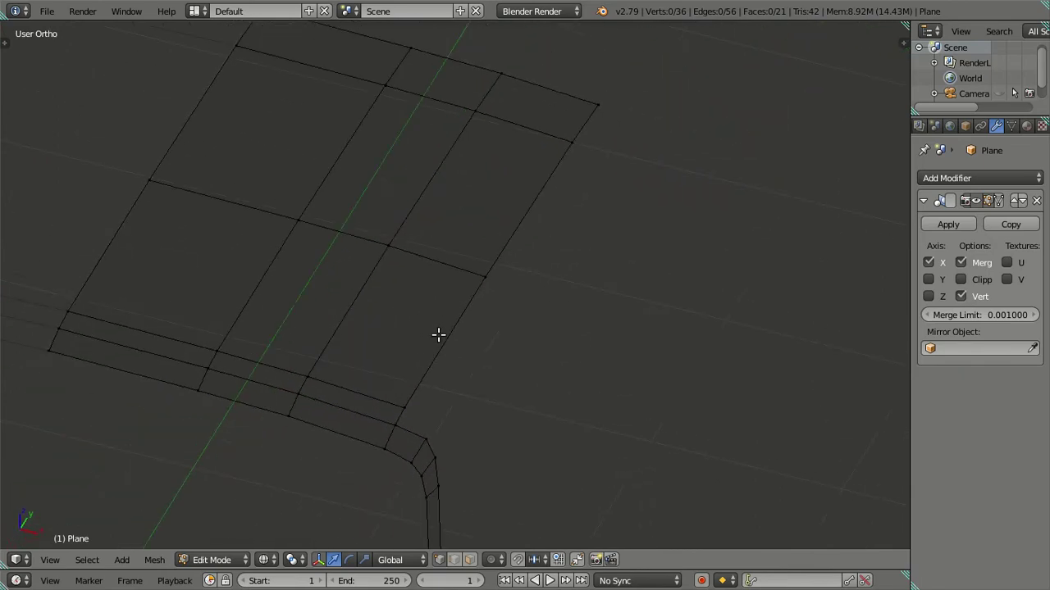
- Select the outer roof corner vertex and check its X coordinate in the sidebar, leaving it unchanged
right_click(417, 392)
right_click(603, 121, "ctrl")
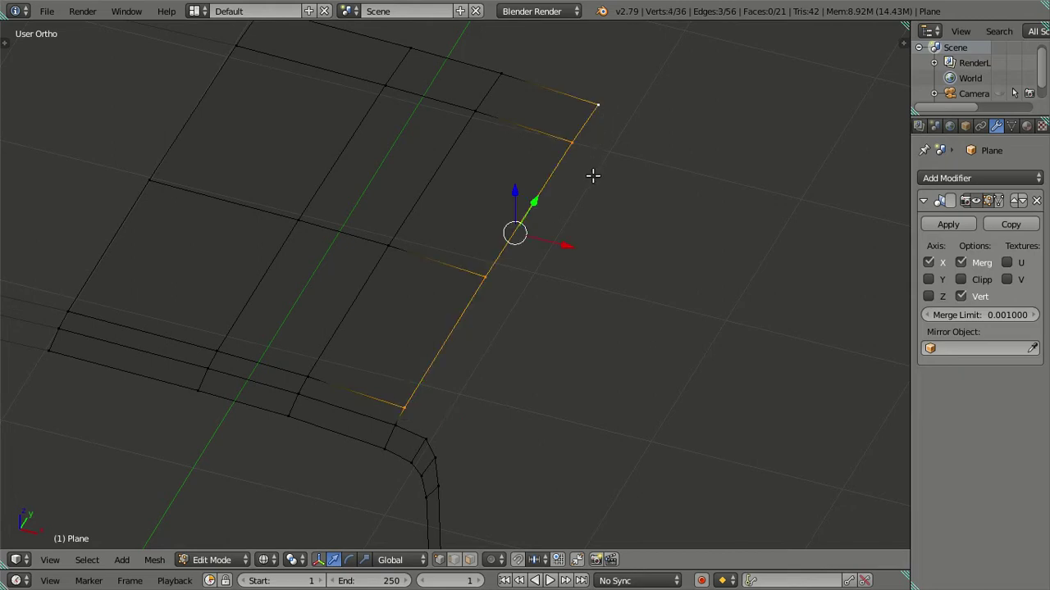
right_click(444, 418)
key("n")
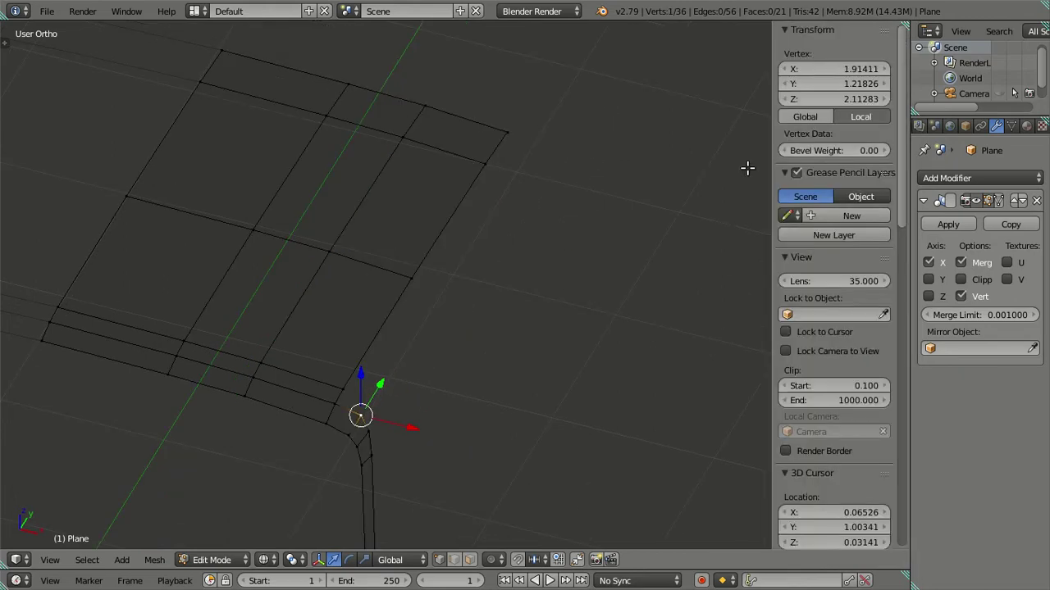
left_click_drag(408, 427, 438, 433)
key("Escape")
double_click(828, 69)
key("Escape")
key("a")
- Extrude the roof's outer edge loop in place
right_click(343, 389)
right_click(508, 130, "ctrl")
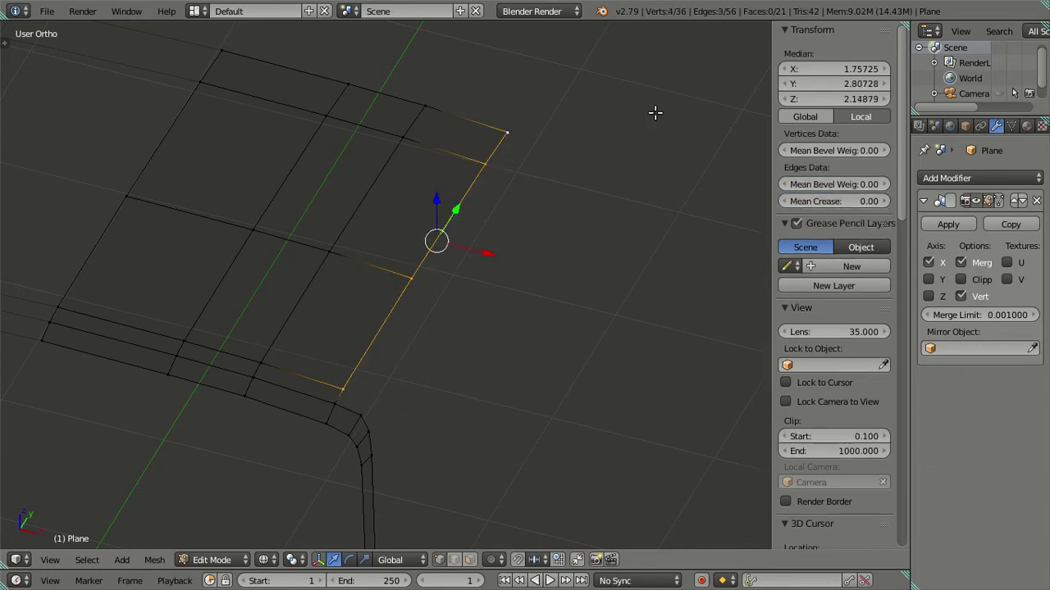
key("e")
key("Escape")
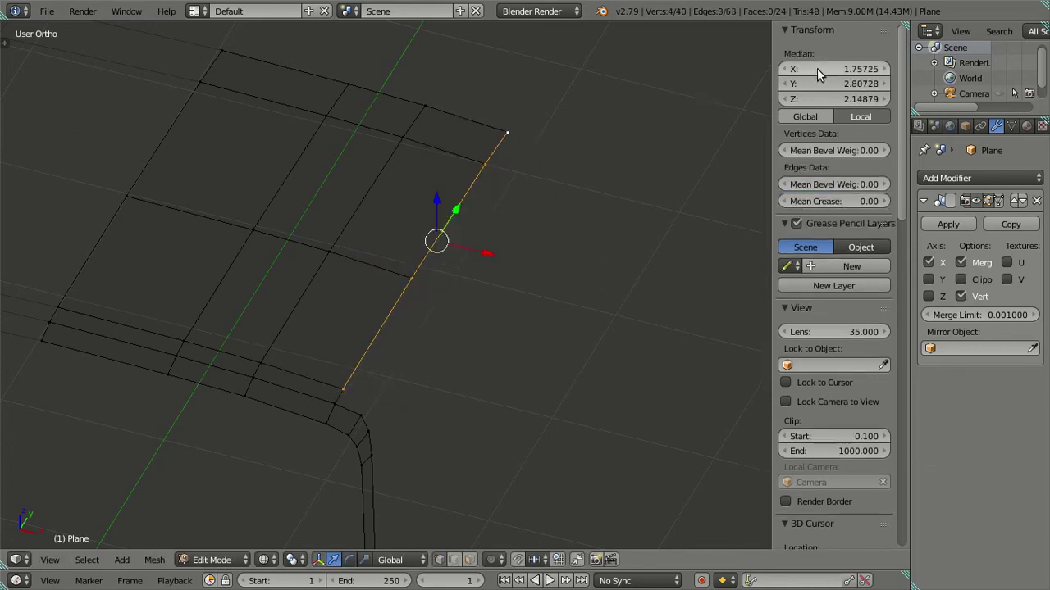
key("a")
mouse_move(514, 277)
middle_mouse_down()
mouse_move(485, 224)
mouse_move(430, 352)
middle_mouse_up()
- Select the two vertices at the roof-to-pillar gap and fill the missing face
right_click(427, 376)
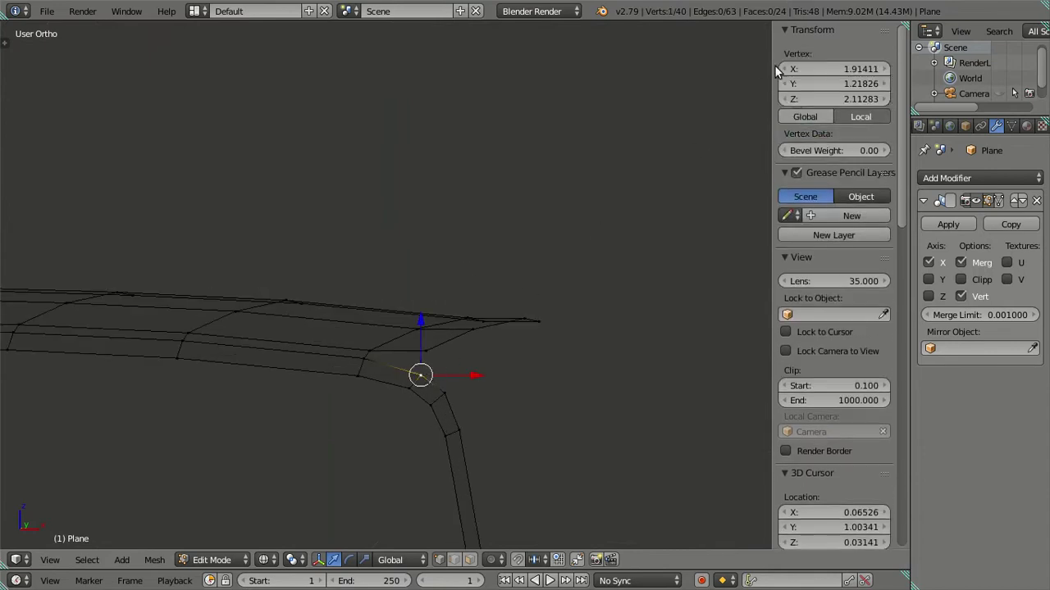
key("a")
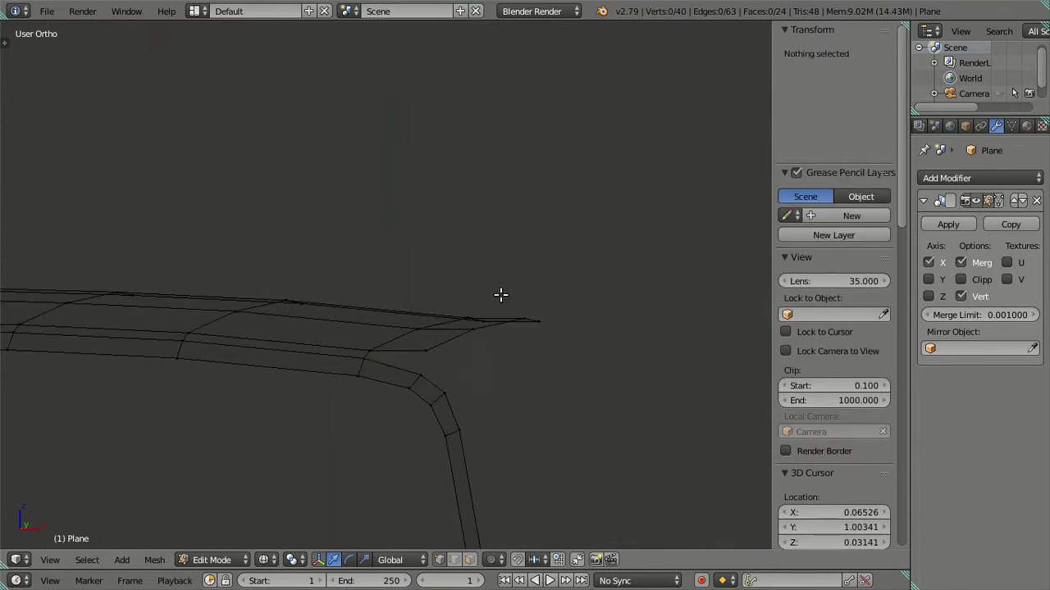
scroll(499, 299, "up", 3)
right_click(492, 308, "alt")
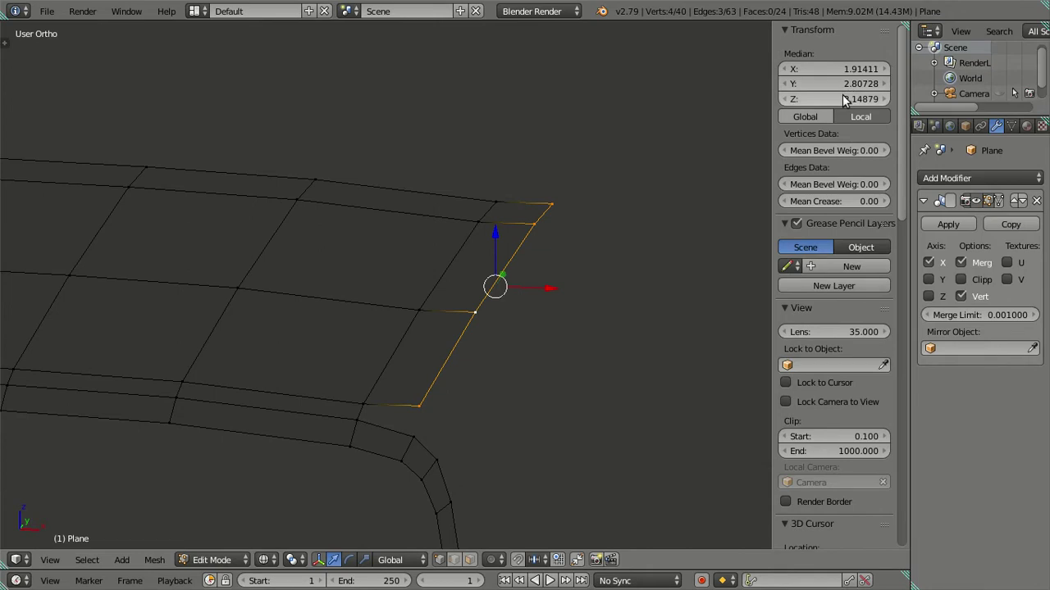
key("a")
mouse_move(513, 312)
middle_mouse_down()
mouse_move(434, 310)
mouse_move(286, 385)
mouse_move(242, 351)
middle_mouse_up()
right_click(246, 366)
right_click(279, 348, "shift")
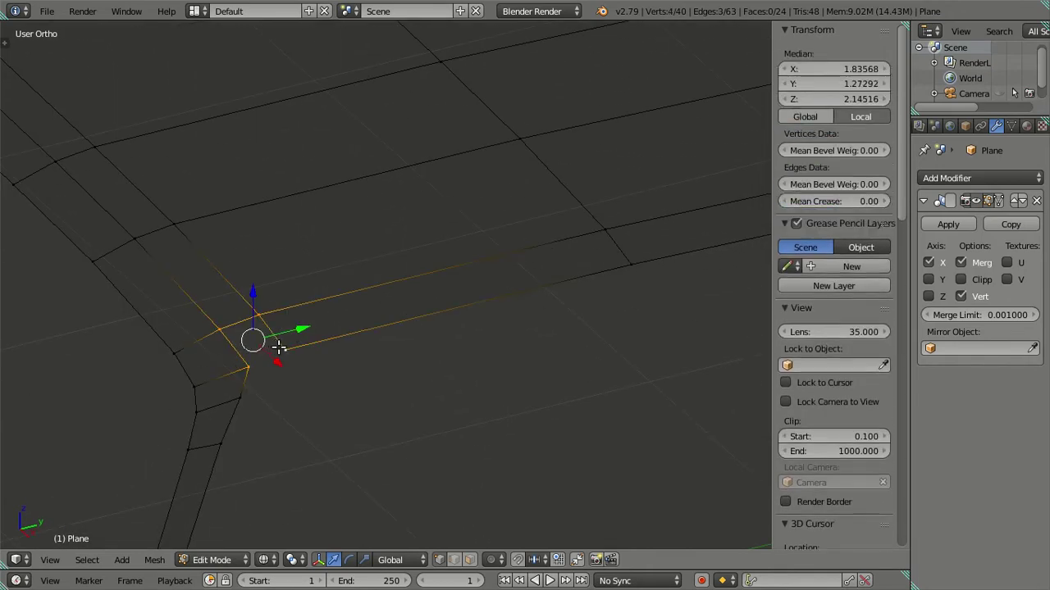
key("f")
key("a")
- Hide the sidebar and review the 25-face mesh in solid shading
key("n")
scroll(369, 324, "down", 2)
key("a")
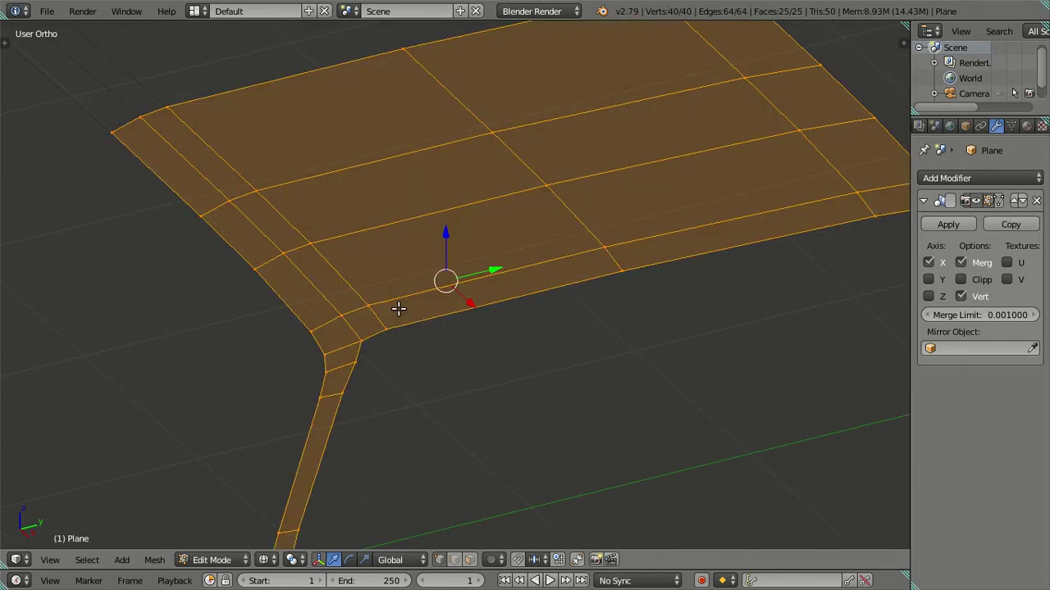
key("a")
key("z")
mouse_move(409, 304)
middle_mouse_down()
mouse_move(394, 370)
mouse_move(366, 274)
mouse_move(356, 274)
middle_mouse_up()
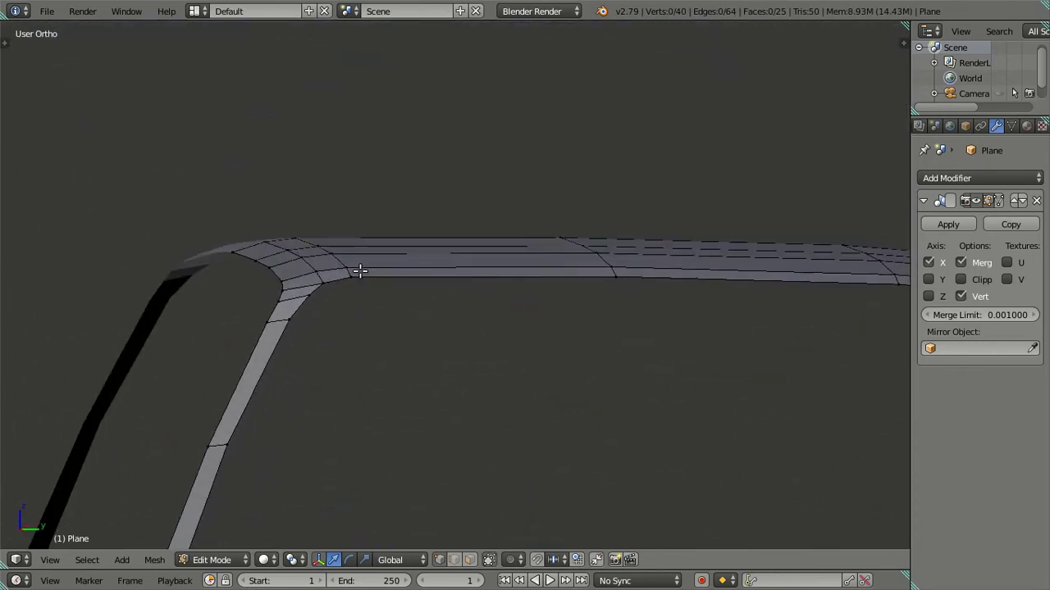
key("KP_1")
scroll(470, 271, "down", 2)
scroll(484, 232, "up", 4)
scroll(487, 236, "down", 1)
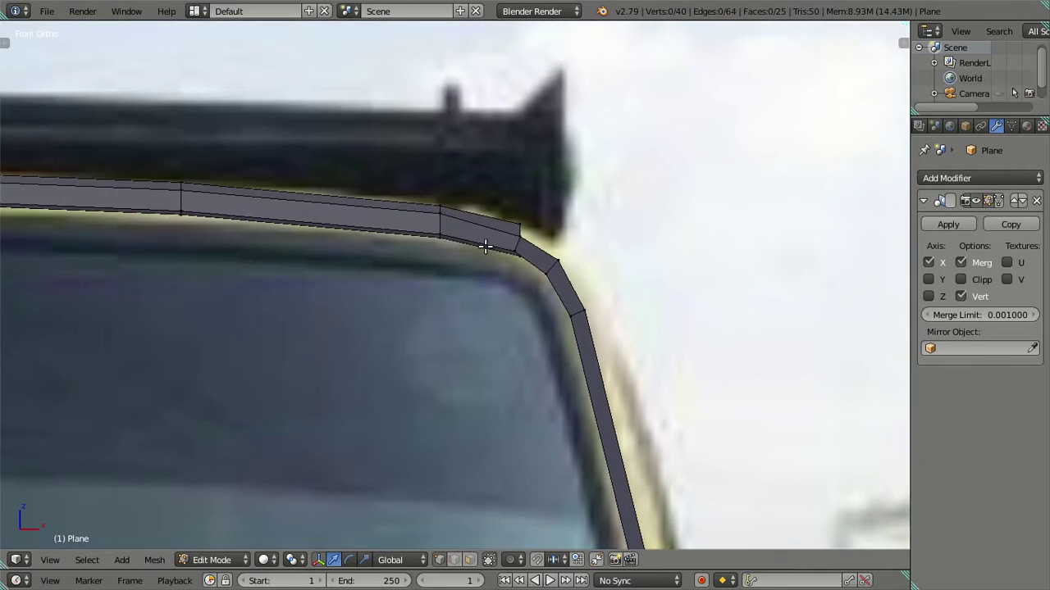
key("z")
scroll(480, 243, "down", 2)
mouse_move(576, 248)
middle_mouse_down()
mouse_move(421, 257)
mouse_move(427, 279)
mouse_move(408, 269)
mouse_move(408, 378)
mouse_move(440, 260)
mouse_move(467, 244)
mouse_move(450, 327)
mouse_move(388, 328)
mouse_move(480, 227)
mouse_move(451, 237)
mouse_move(405, 279)
mouse_move(481, 324)
mouse_move(519, 323)
mouse_move(471, 300)
middle_mouse_up()
scroll(457, 268, "up", 3)
scroll(457, 268, "down", 2)
key("KP_3")
key("z")
key("KP_3")
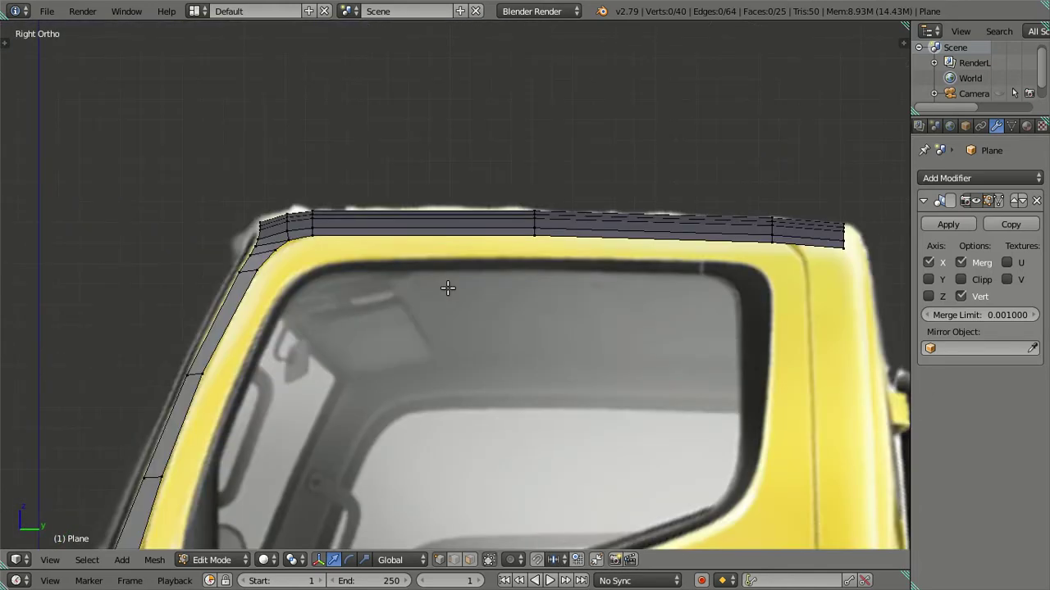
key("x")
key("Escape")
key("z")
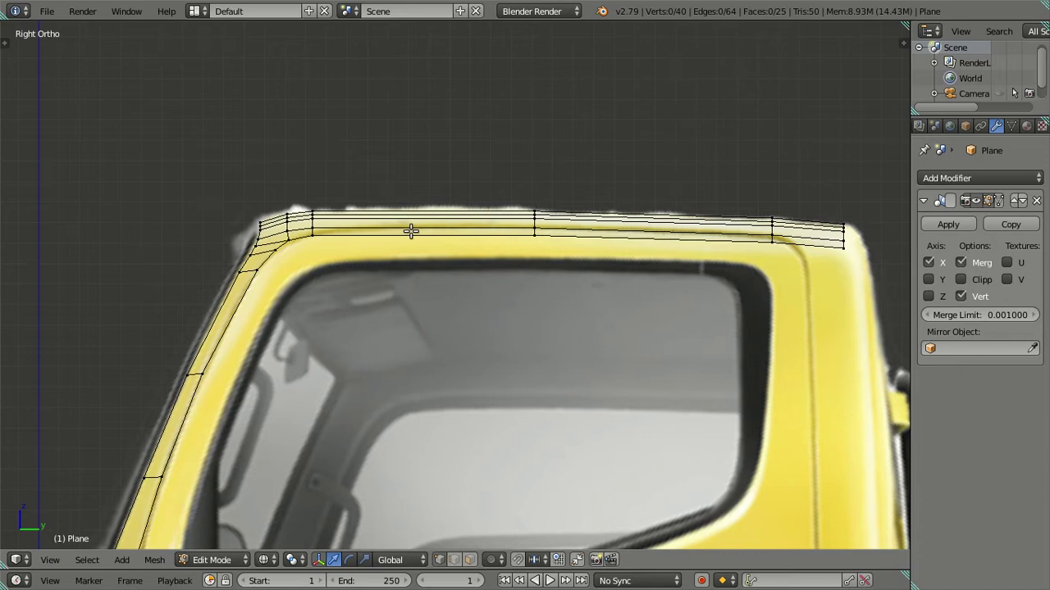
- Select the roof's middle and bottom edge rows and raise them slightly
scroll(410, 231, "up", 1)
scroll(391, 241, "up", 1)
middle_click_drag(255, 319, 145, 304, "shift")
right_click(150, 315)
right_click(871, 334, "alt")
right_click(117, 335, "shift")
right_click(866, 357, "alt+shift")
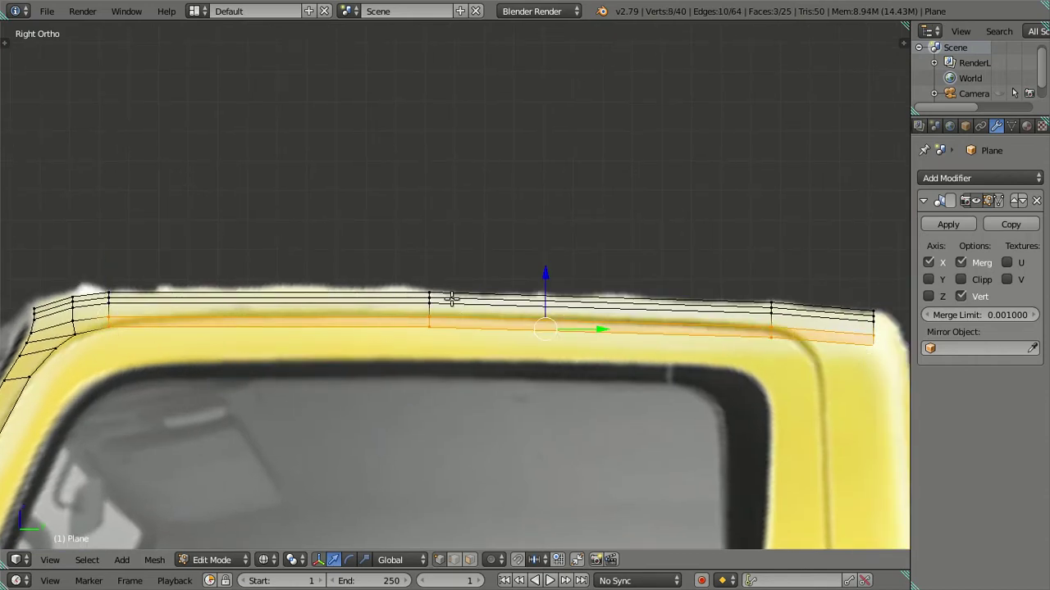
left_click_drag(551, 269, 551, 268)
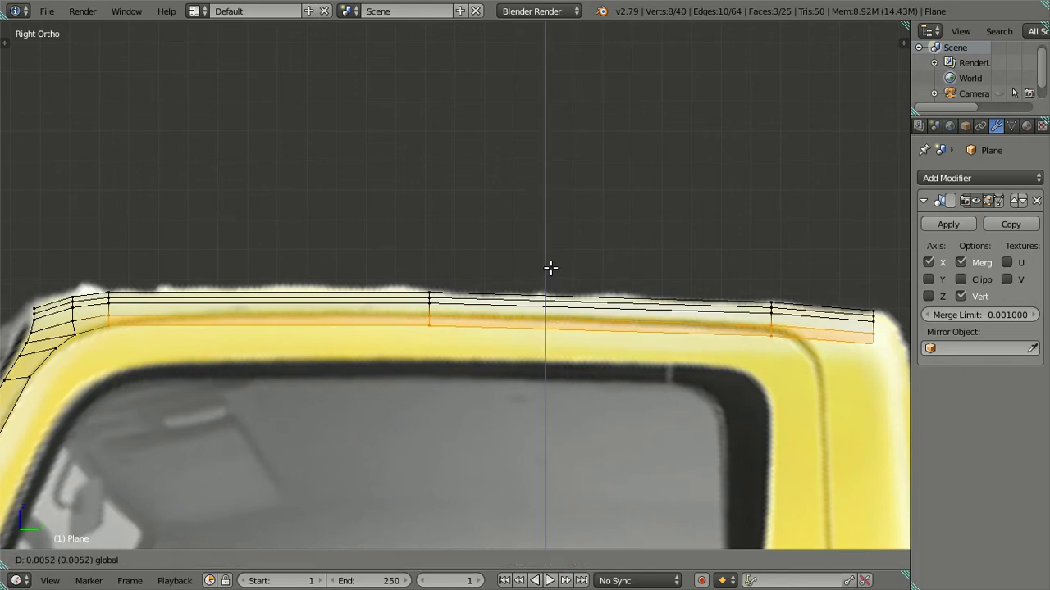
left_click(550, 267)
- Drop two left-end vertices, then lift the roof edge vertically to the photo's roofline
right_click(113, 320, "shift")
right_click(110, 308, "shift")
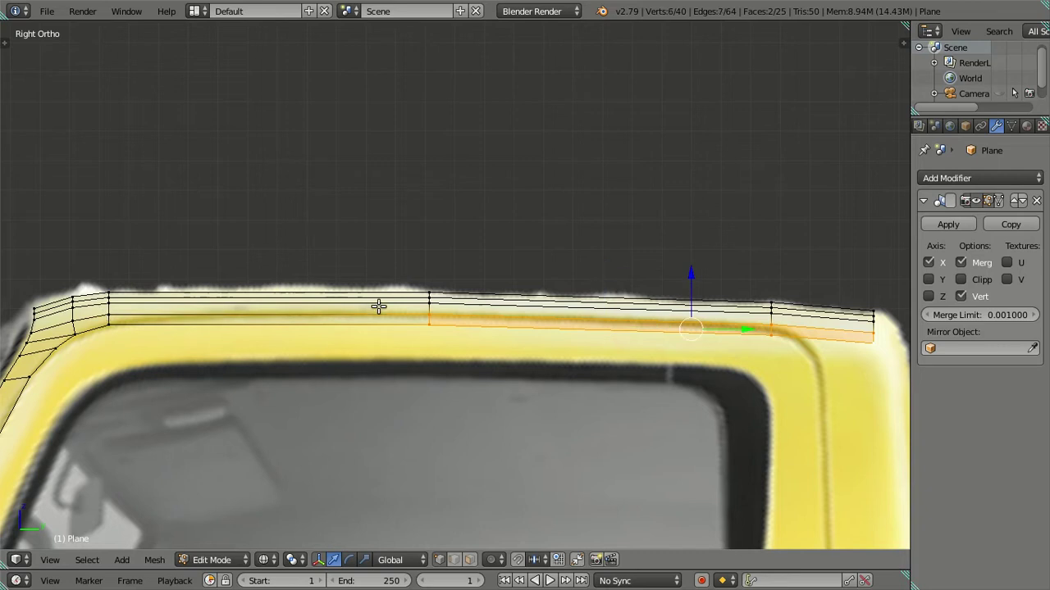
key("g")
key("z")
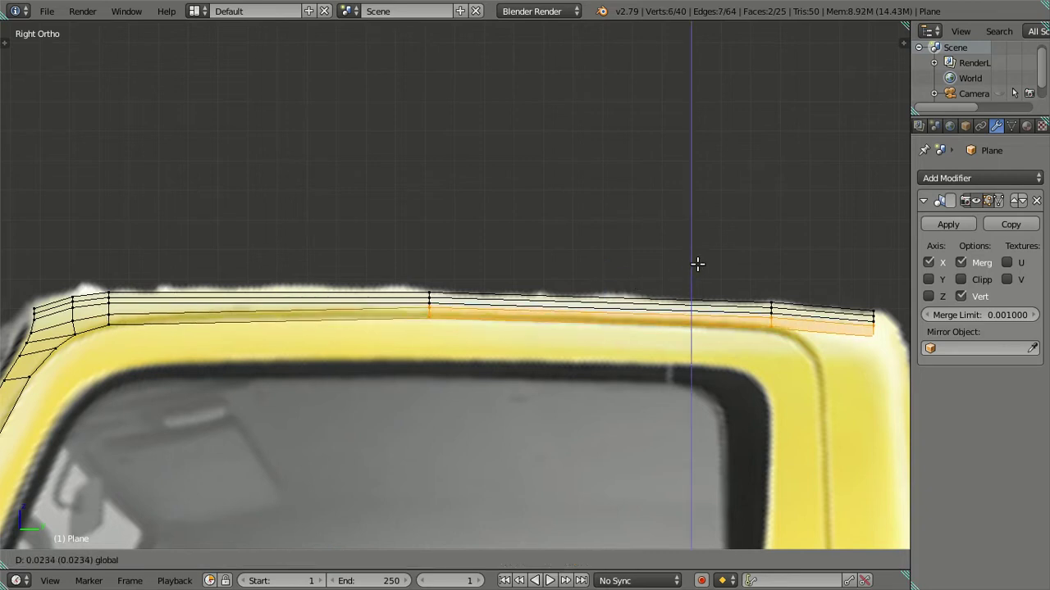
left_click(697, 263)
key("a")
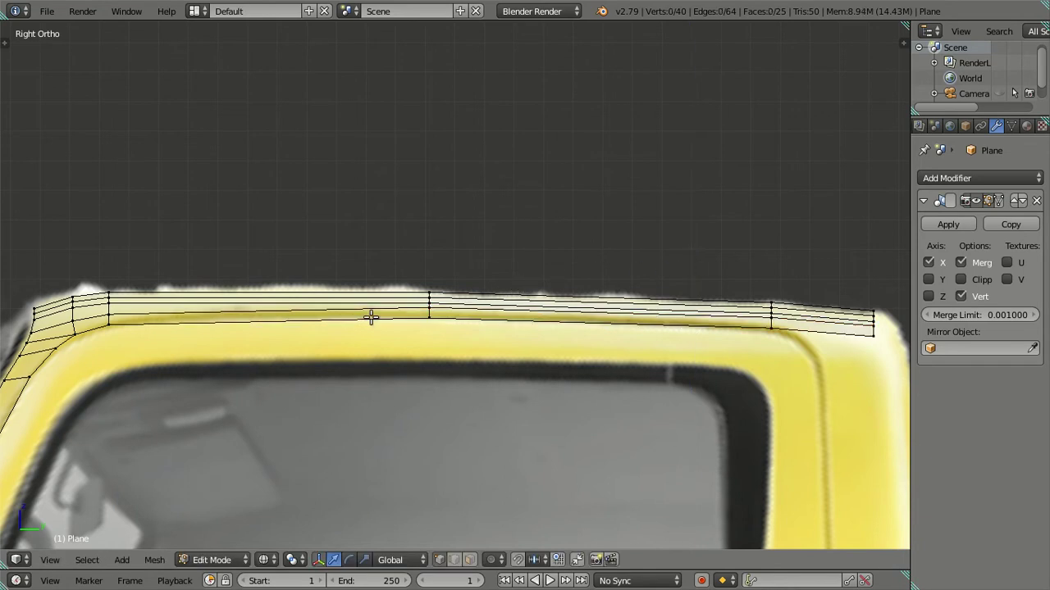
- Slide a vertical roof edge loop toward the front corner in the right-side view
right_click(456, 311, "alt")
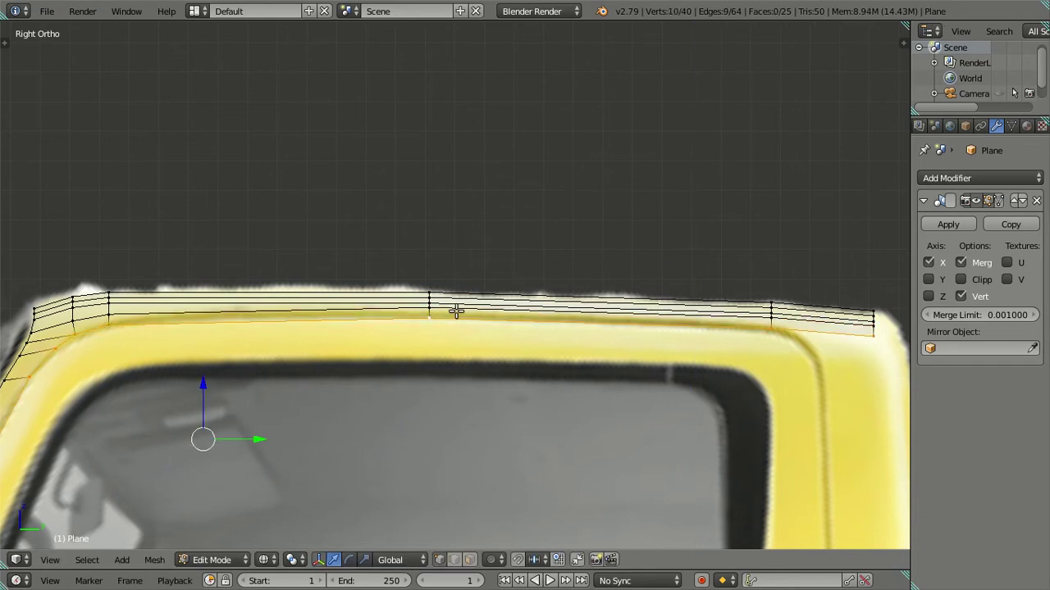
middle_click_drag(480, 310, 443, 340)
right_click(434, 257, "alt")
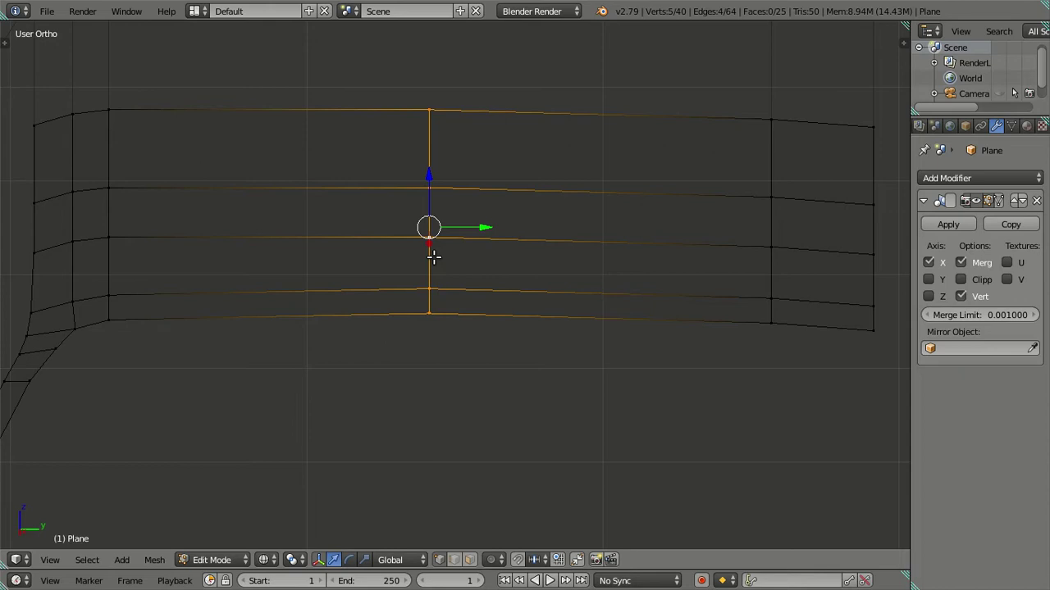
key("KP_3")
key("g")
key("y")
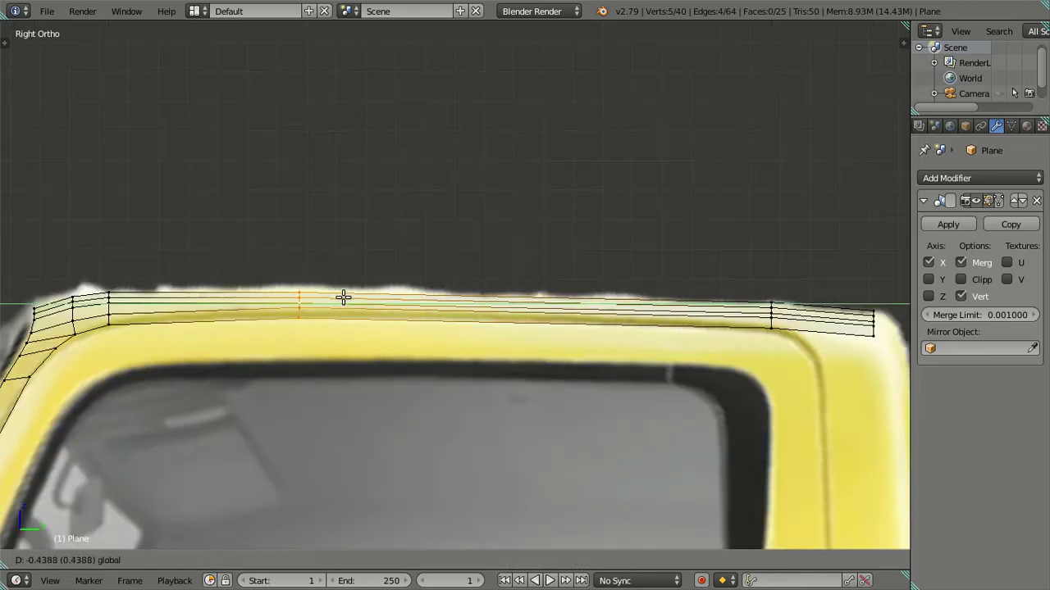
left_click(252, 296)
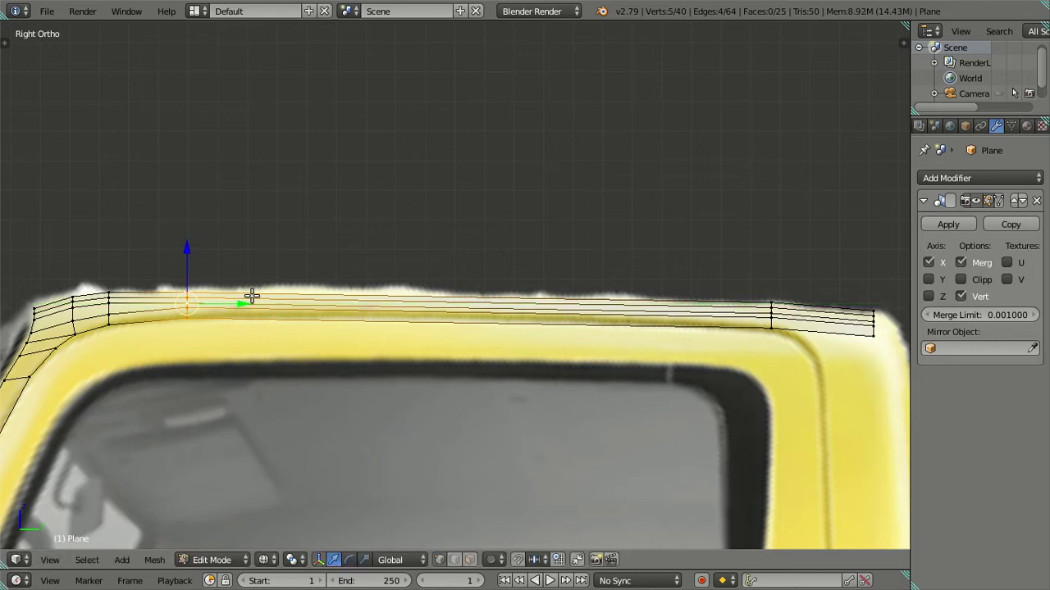
- Add a loop cut across the roof and position it front-to-back and in height
key("ctrl+r")
left_click(414, 298)
left_click(114, 225)
key("g")
key("y")
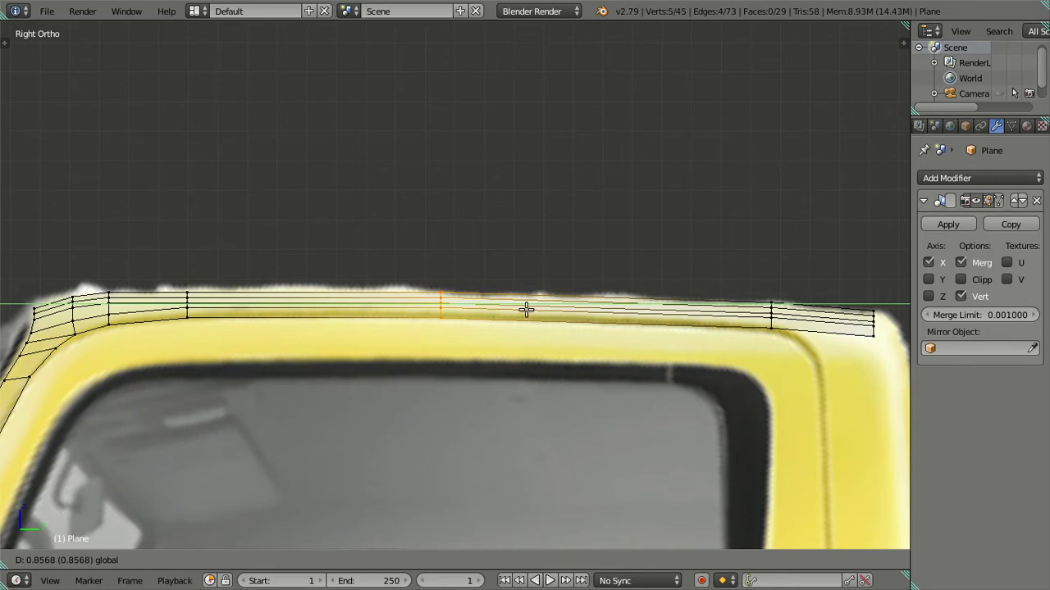
left_click(690, 328)
key("g")
key("z")
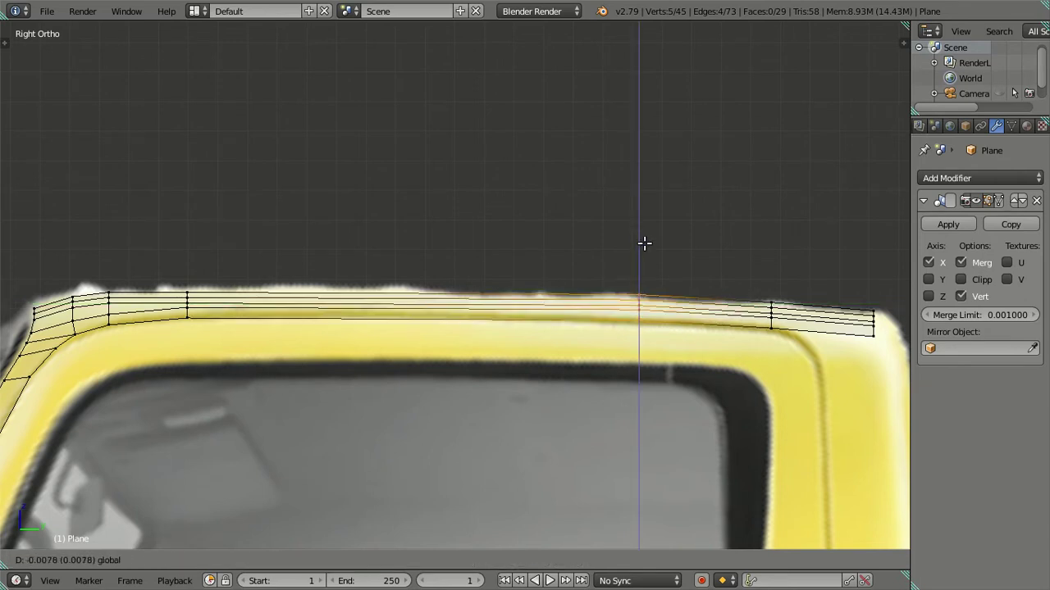
left_click(648, 245)
key("a")
- Add a second roof loop cut, slide it front-to-back and lift it to the roofline
key("ctrl+r")
left_click(439, 300)
right_click(439, 300)
key("ctrl+z")
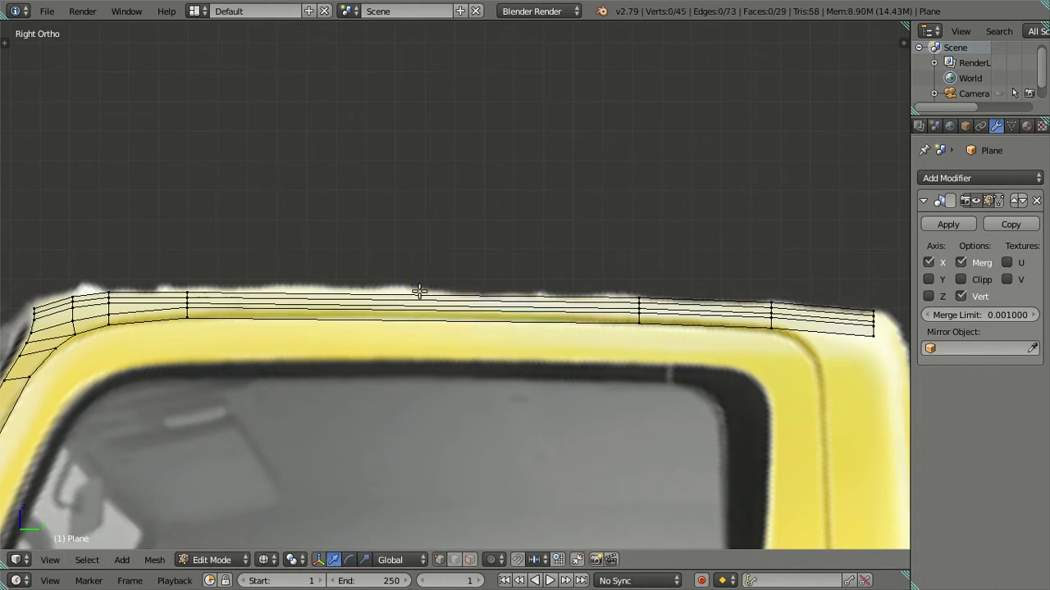
key("ctrl+r")
left_click(262, 304)
left_click(70, 222)
key("g")
key("y")
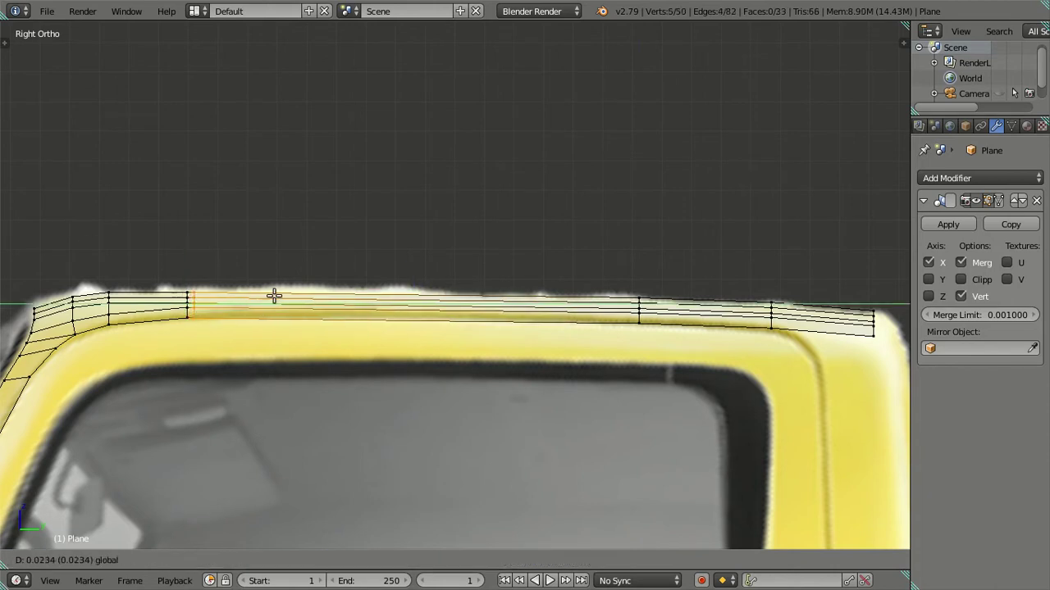
left_click(465, 293)
left_click_drag(405, 248, 418, 247)
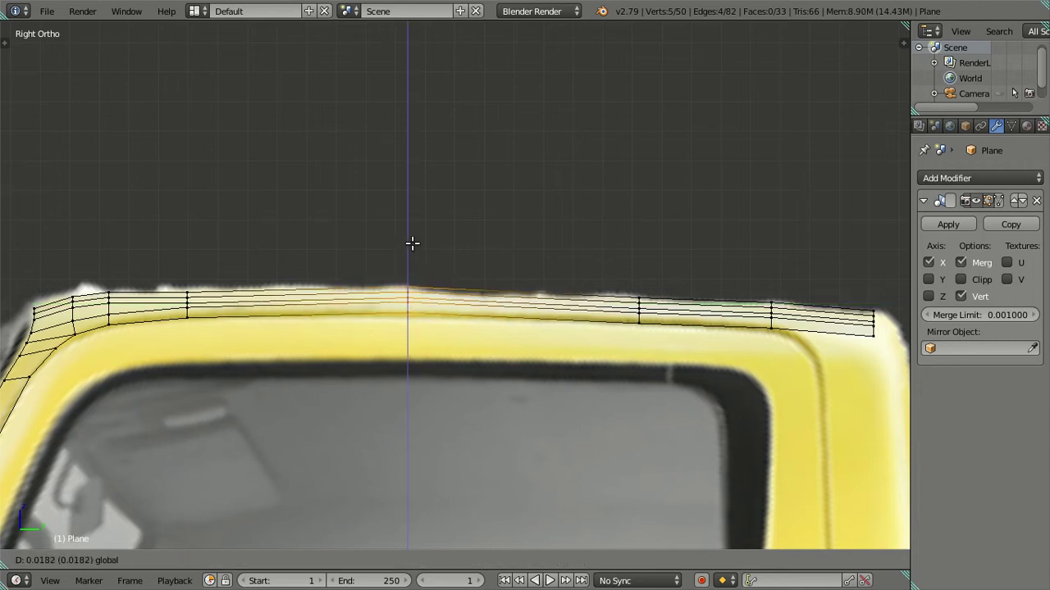
left_click(416, 248)
- Inspect the mesh in solid shading, then return to the front view over the photo
key("a")
mouse_move(387, 265)
middle_mouse_down()
mouse_move(486, 291)
mouse_move(389, 309)
mouse_move(465, 291)
middle_mouse_up()
key("z")
key("KP_1")
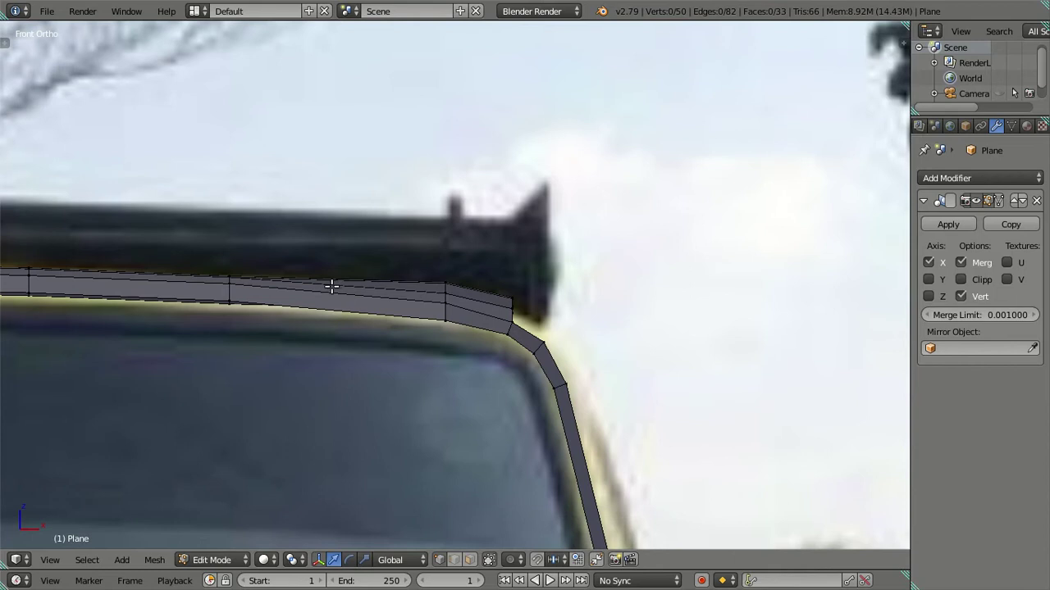
- Switch to wireframe and compare the smoothed roof shape against the editable mesh
scroll(332, 285, "down", 3)
mouse_move(328, 276)
middle_mouse_down("shift")
mouse_move(513, 288)
mouse_move(423, 283)
mouse_move(461, 311)
mouse_move(412, 291)
mouse_move(312, 314)
mouse_move(293, 344)
mouse_move(321, 284)
mouse_move(344, 305)
middle_mouse_up("shift")
key("z")
key("z")
key("Tab")
scroll(342, 305, "up", 3)
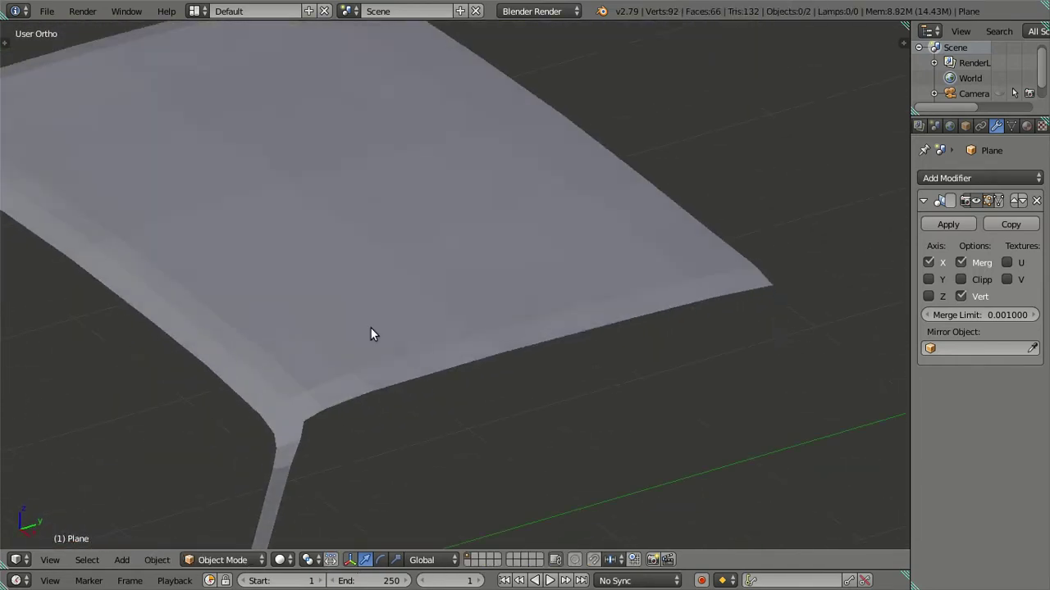
scroll(371, 328, "down", 3)
key("Tab")
scroll(539, 333, "up", 2)
key("Tab")
mouse_move(539, 336)
middle_mouse_down()
mouse_move(514, 319)
mouse_move(544, 309)
mouse_move(547, 295)
mouse_move(629, 289)
mouse_move(495, 293)
mouse_move(579, 279)
mouse_move(605, 279)
mouse_move(612, 291)
mouse_move(587, 284)
middle_mouse_up()
key("Tab")
scroll(515, 295, "down", 2)
scroll(612, 290, "up", 2)
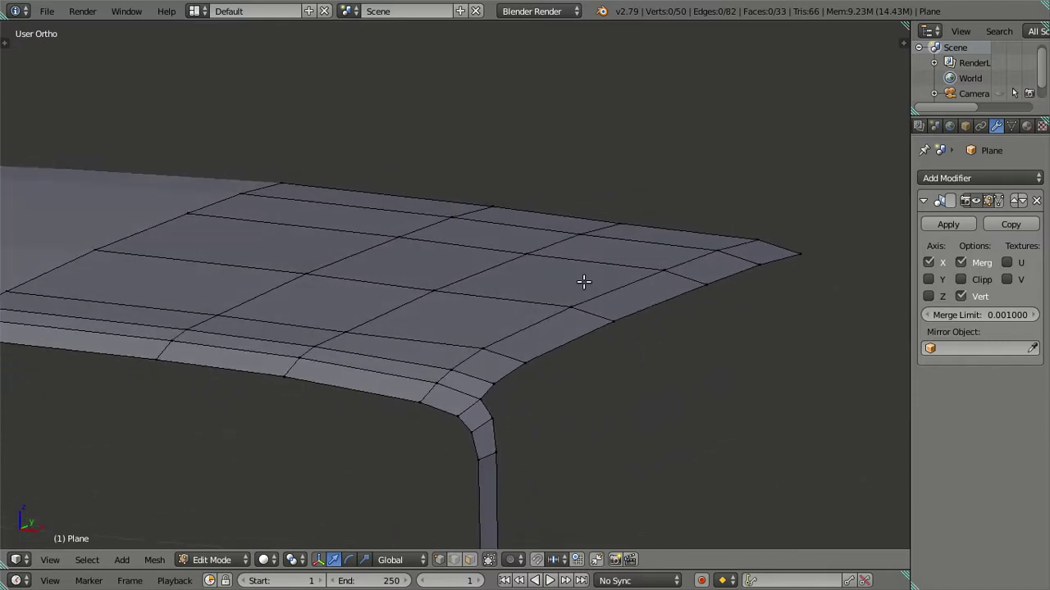
- Show the side panel and compare the heights of several roof vertices
key("n")
scroll(660, 229, "up", 3)
scroll(357, 292, "down", 2)
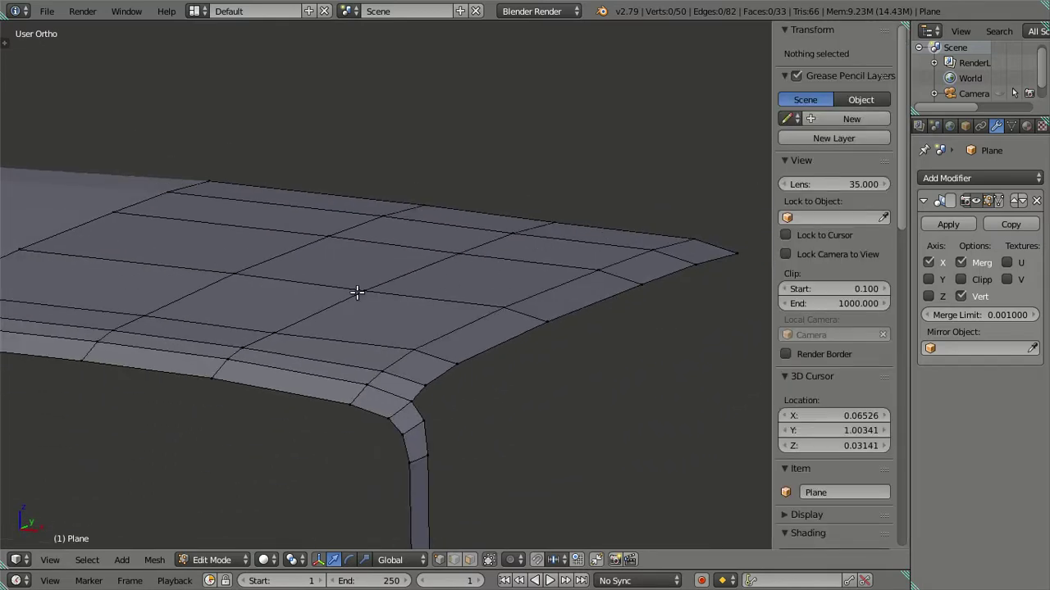
right_click(346, 290)
right_click(250, 277)
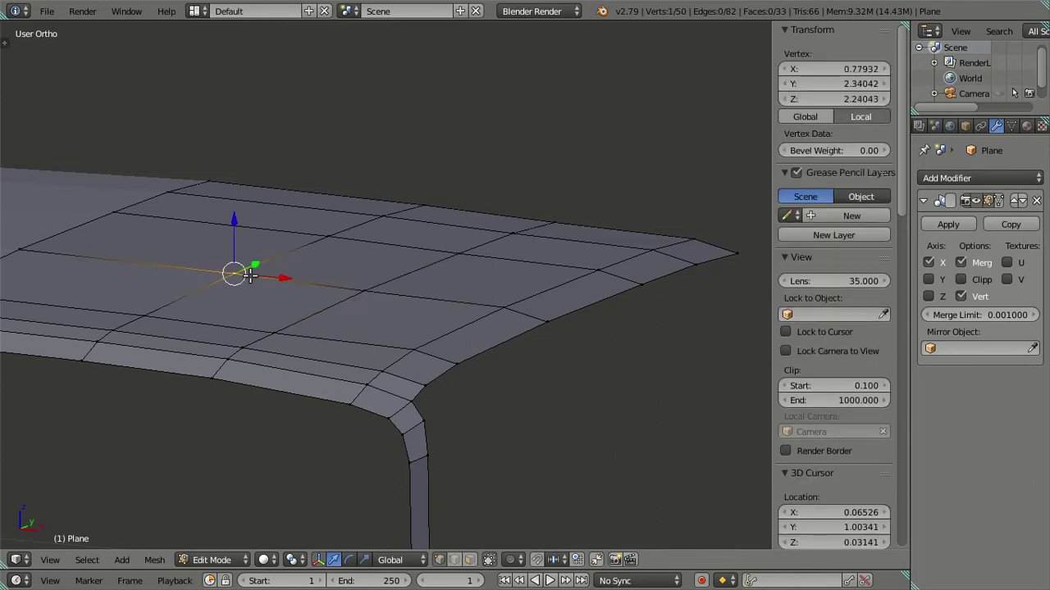
right_click(353, 290)
right_click(217, 273)
right_click(115, 236)
key("a")
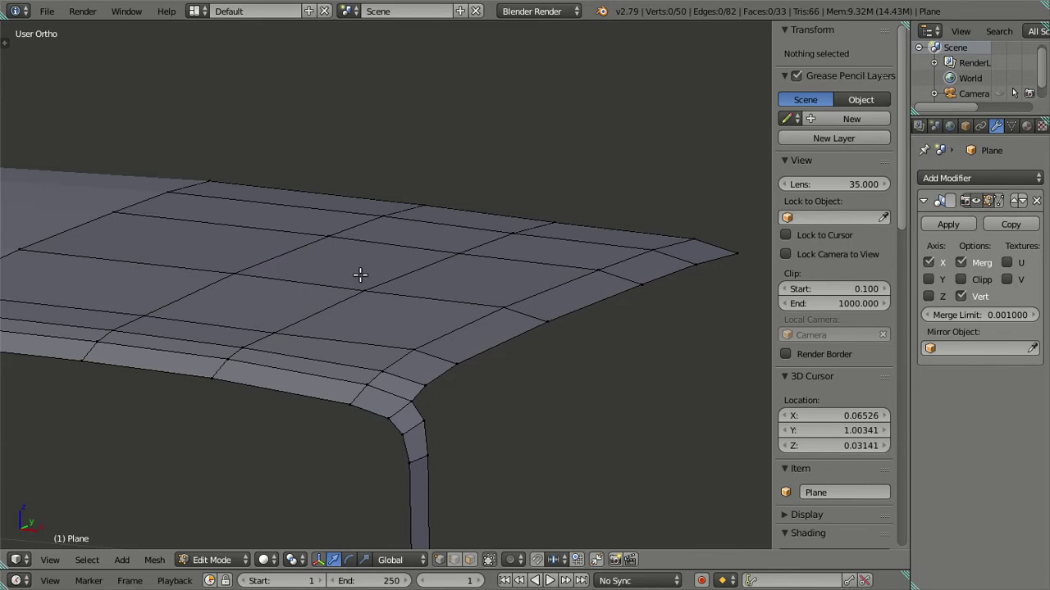
- Select three edge loops across the roof strip, checking them in side view
right_click(295, 323)
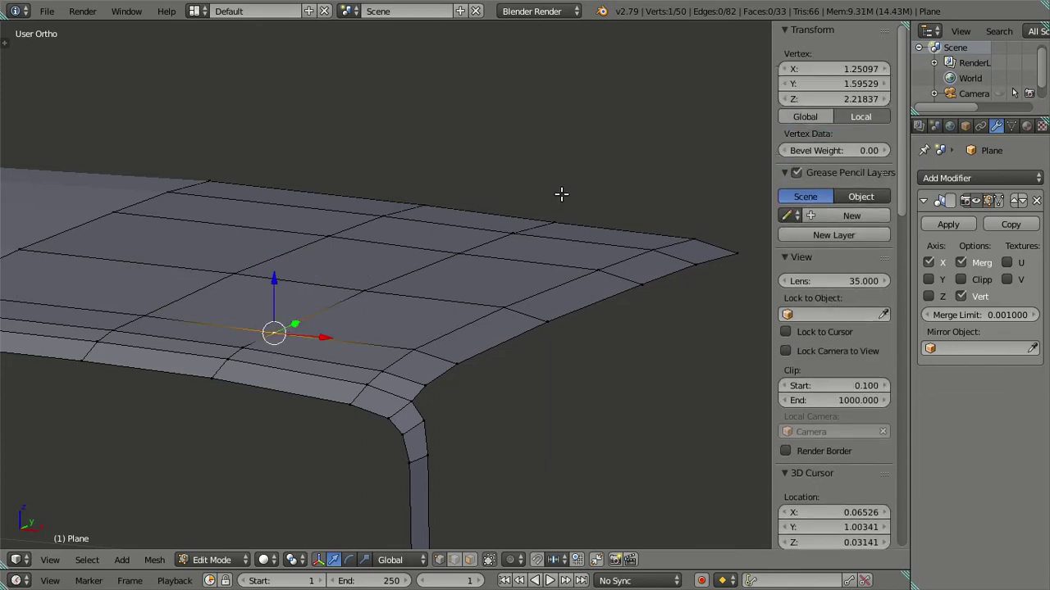
right_click(549, 215, "alt")
right_click(353, 208, "alt+shift")
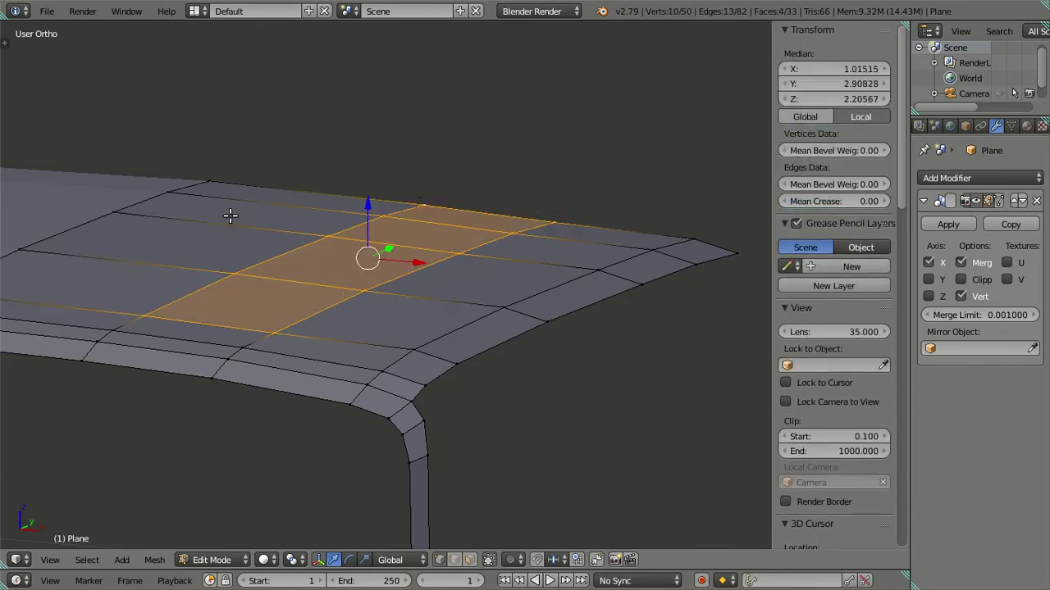
scroll(229, 221, "down", 2)
middle_click_drag(140, 282, 200, 254)
right_click(280, 217, "alt+shift")
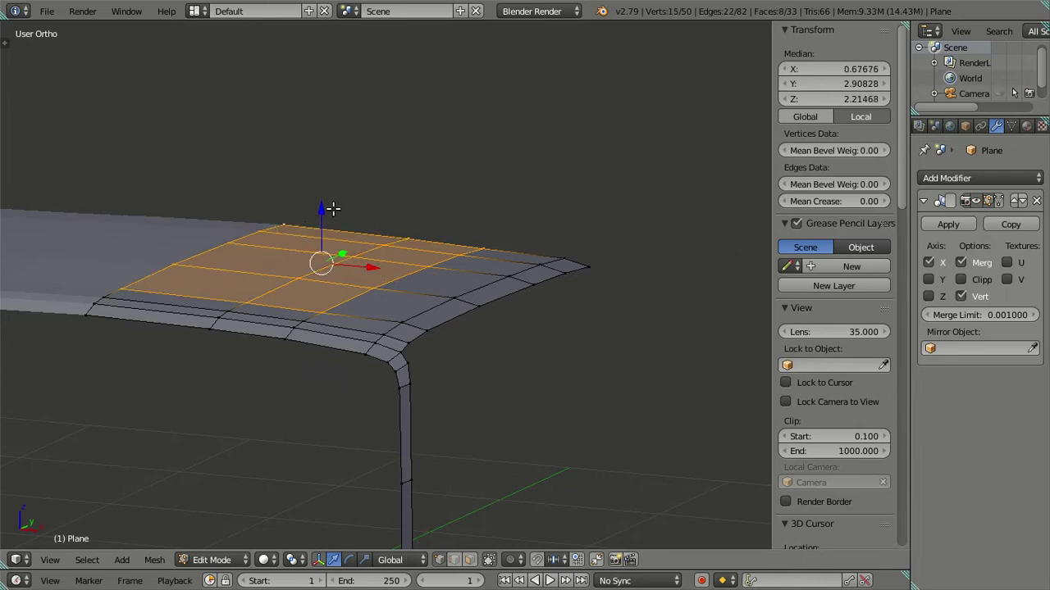
key("KP_3")
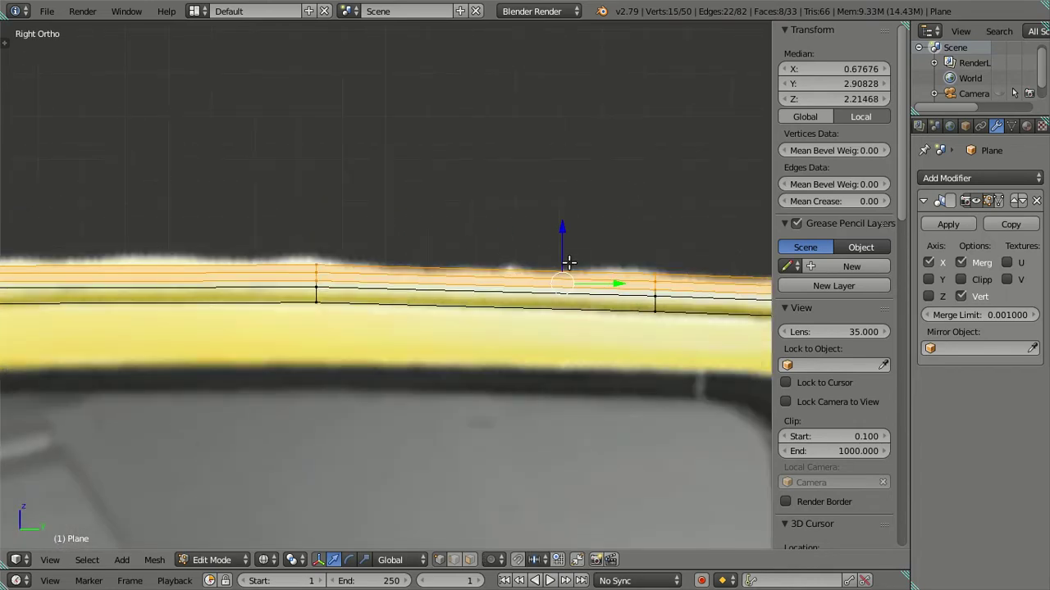
key("g")
key("z")
key("Escape")
- In front view, lift the selected roof strip vertically to meet the photo's roofline
scroll(505, 249, "down", 2)
mouse_move(505, 250)
middle_mouse_down()
mouse_move(577, 290)
mouse_move(649, 269)
middle_mouse_up()
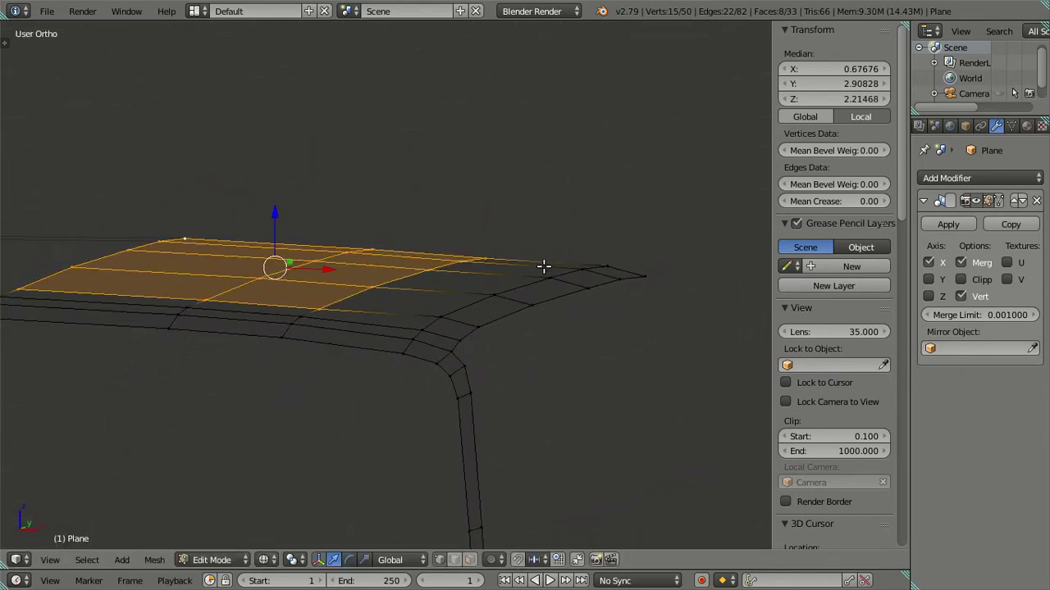
key("KP_1")
scroll(314, 267, "up", 1)
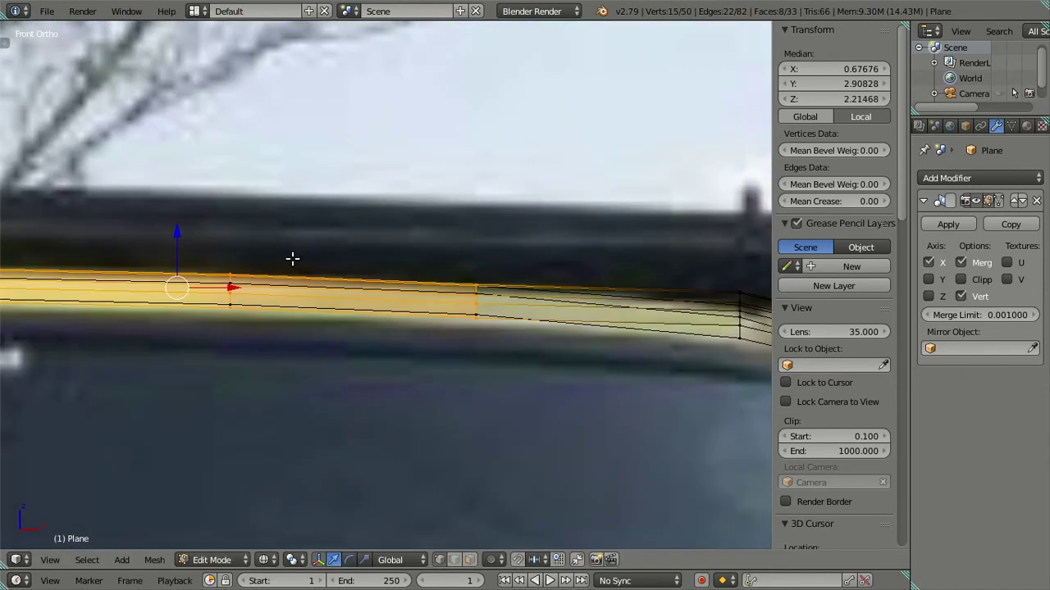
middle_click_drag(292, 259, 213, 289, "shift")
key("g")
key("z")
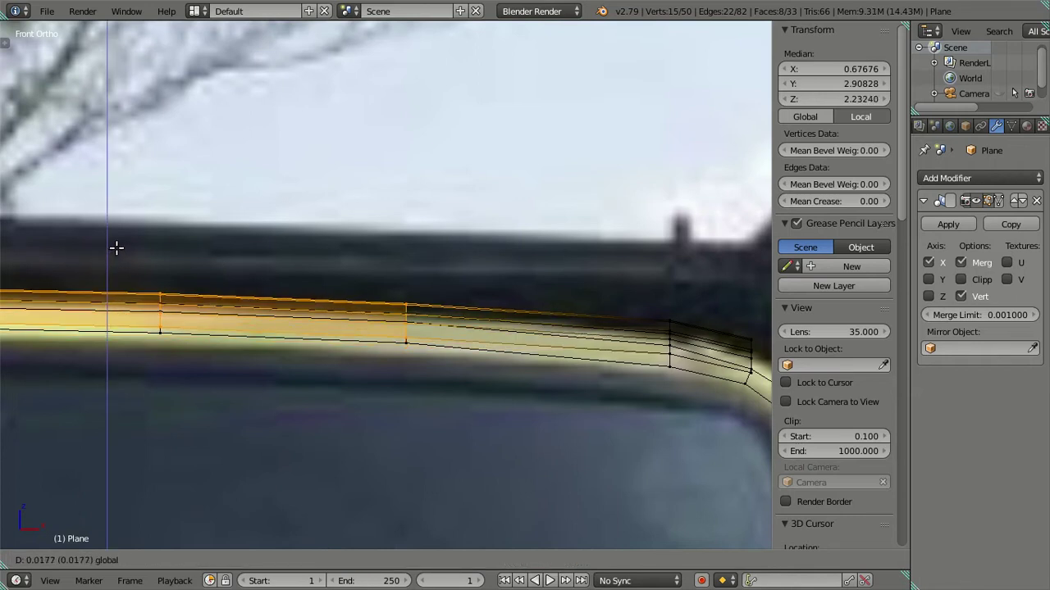
left_click(117, 248)
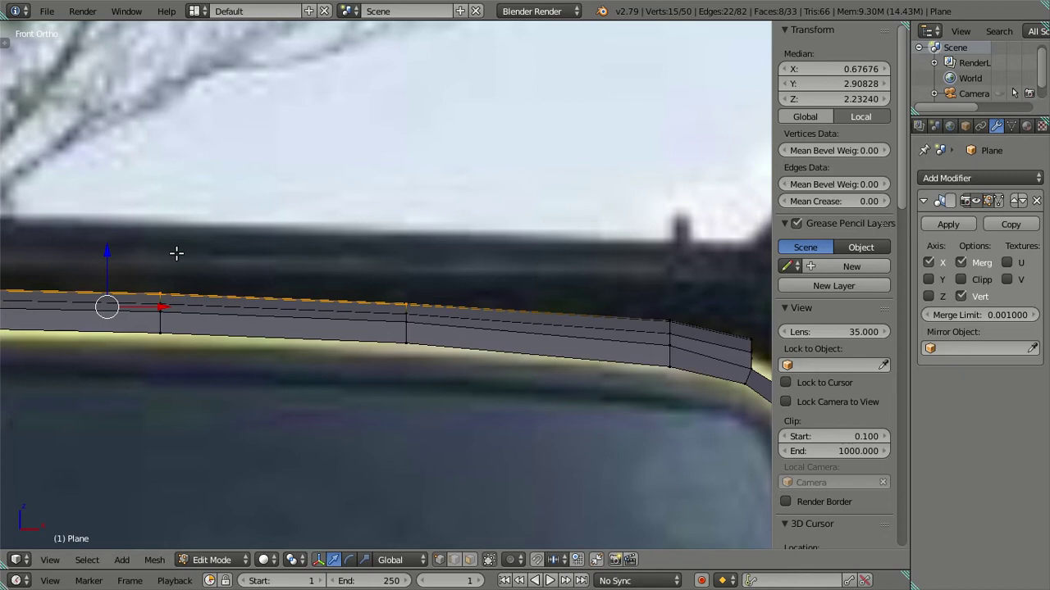
middle_click_drag(175, 251, 318, 243, "shift")
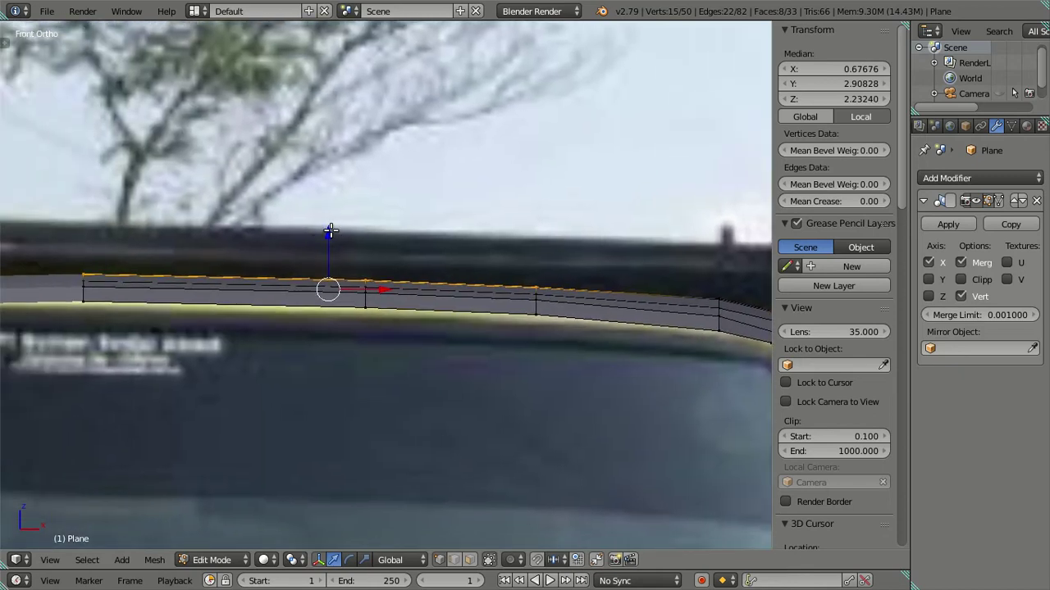
left_click_drag(329, 231, 331, 230)
left_click(332, 230)
- Review the smoothed roof shape from a low angle and the right-side view
scroll(487, 246, "down", 3)
mouse_move(487, 246)
middle_mouse_down()
mouse_move(423, 335)
mouse_move(382, 339)
middle_mouse_up()
key("Tab")
scroll(382, 401, "up", 2)
mouse_move(382, 407)
middle_mouse_down()
mouse_move(375, 351)
mouse_move(323, 248)
mouse_move(319, 263)
middle_mouse_up()
key("KP_3")
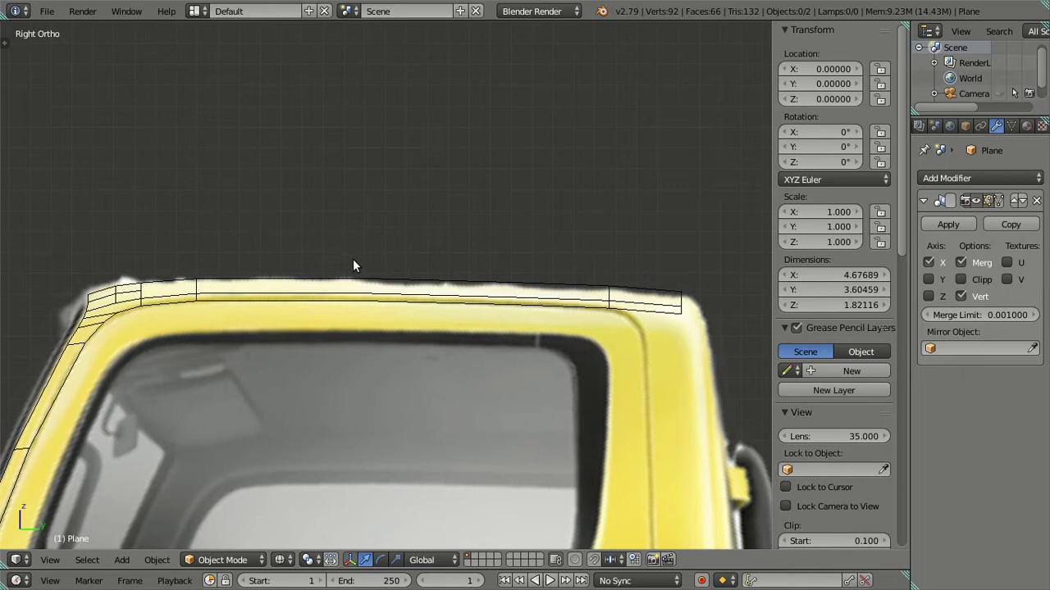
- Enter Edit Mode in the Right side view, hide the side panel, and frame the front pillar strip
scroll(328, 281, "down", 2)
middle_click_drag(270, 293, 326, 352)
scroll(325, 353, "up", 2)
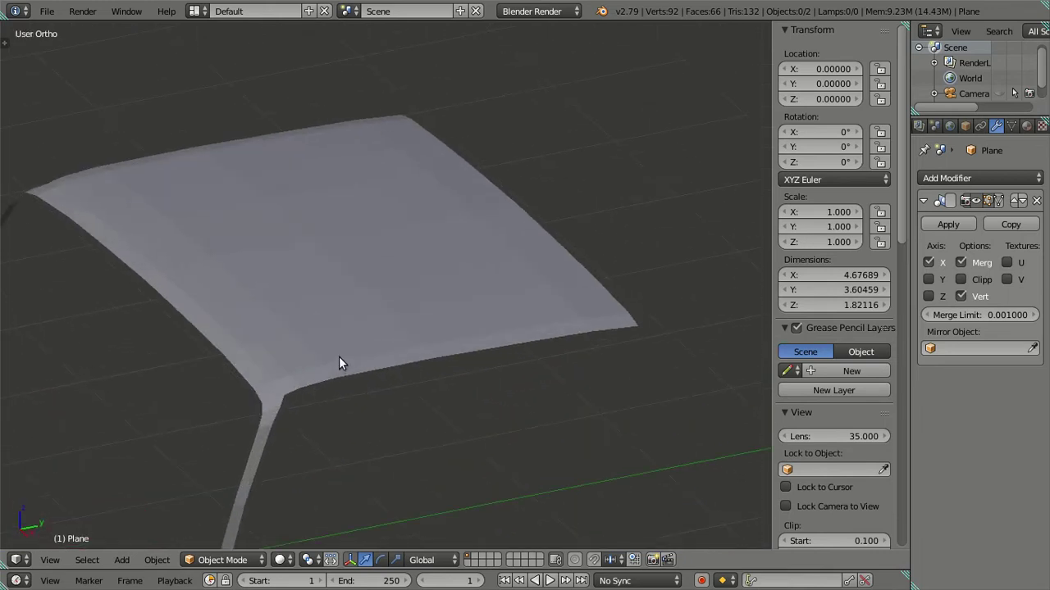
key("KP_3")
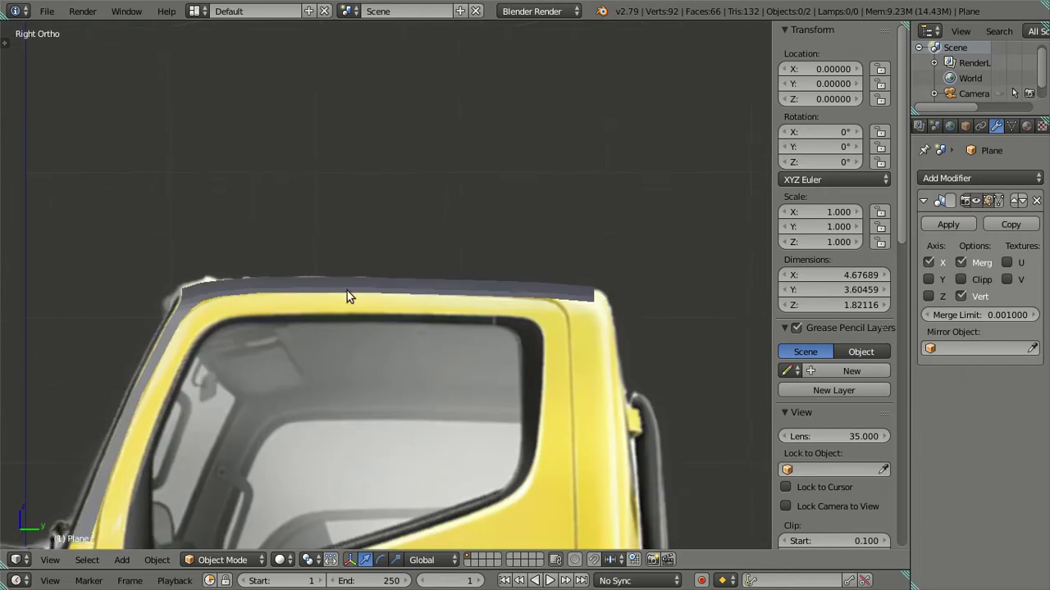
key("Tab")
scroll(350, 266, "up", 1)
key("n")
scroll(333, 265, "up", 2)
scroll(333, 264, "down", 2)
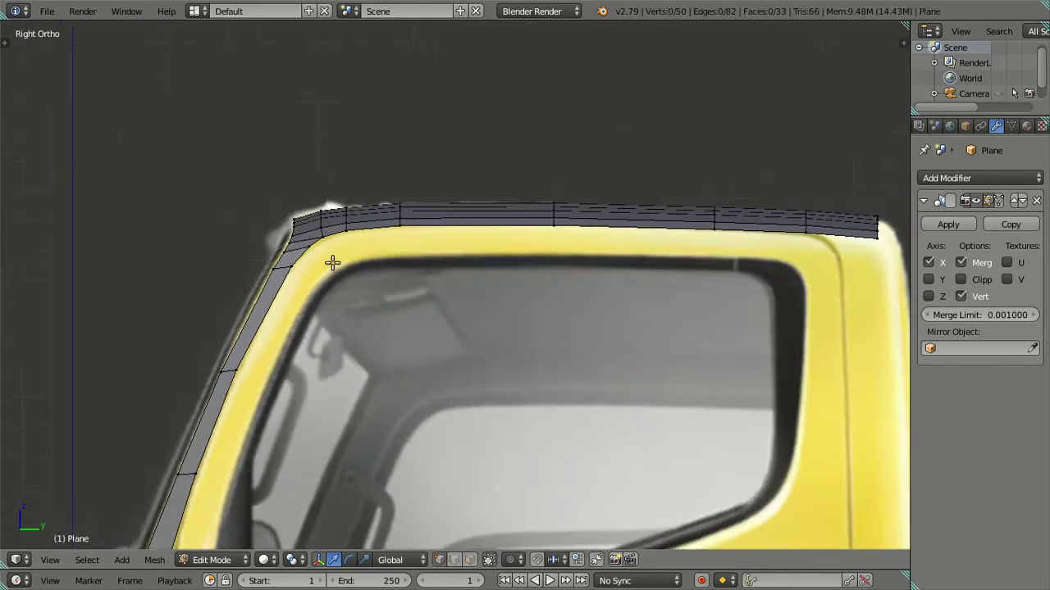
middle_click_drag(374, 265, 430, 156, "shift")
middle_click_drag(384, 307, 398, 229, "shift")
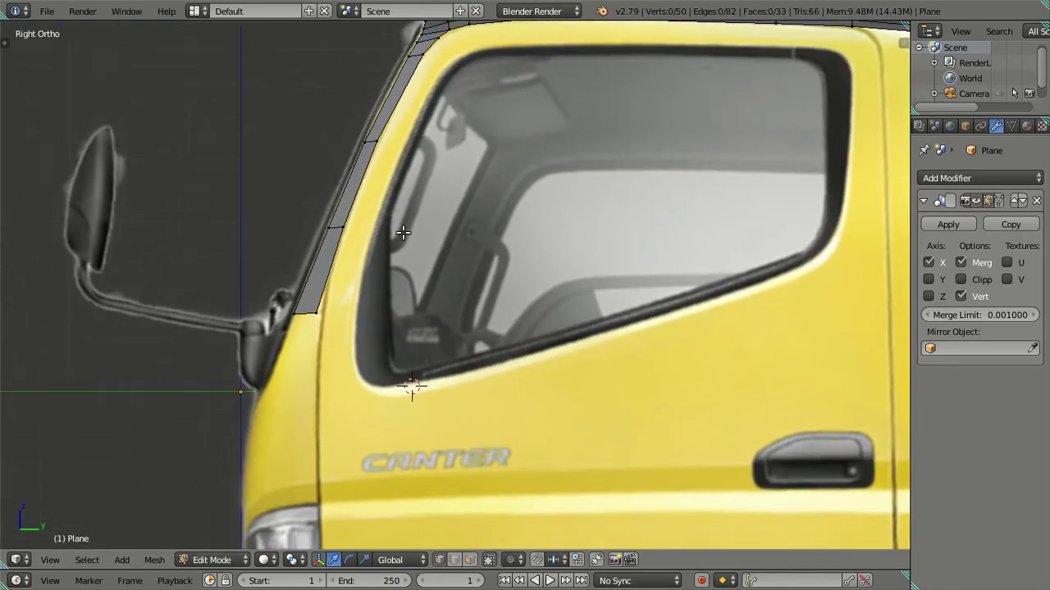
scroll(344, 311, "up", 3)
mouse_move(296, 258)
middle_mouse_down("shift")
mouse_move(319, 287)
mouse_move(368, 290)
middle_mouse_up("shift")
scroll(328, 270, "down", 5)
scroll(374, 283, "up", 1)
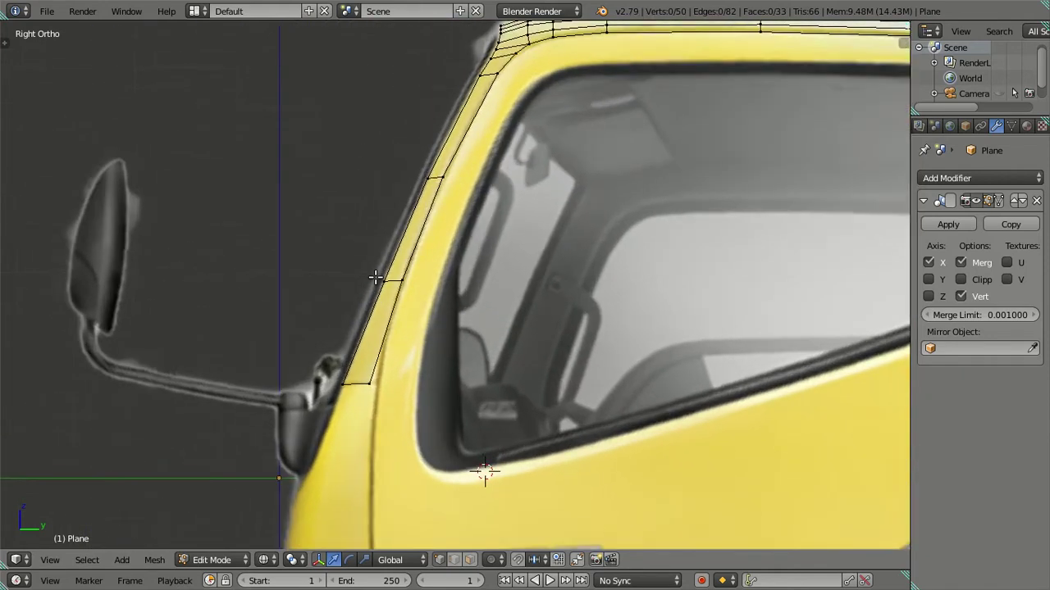
scroll(374, 320, "up", 4)
- Add an edge loop midway across the pillar strip and slide it along Y to match the photo
key("ctrl+r")
left_click(382, 335)
right_click(375, 385)
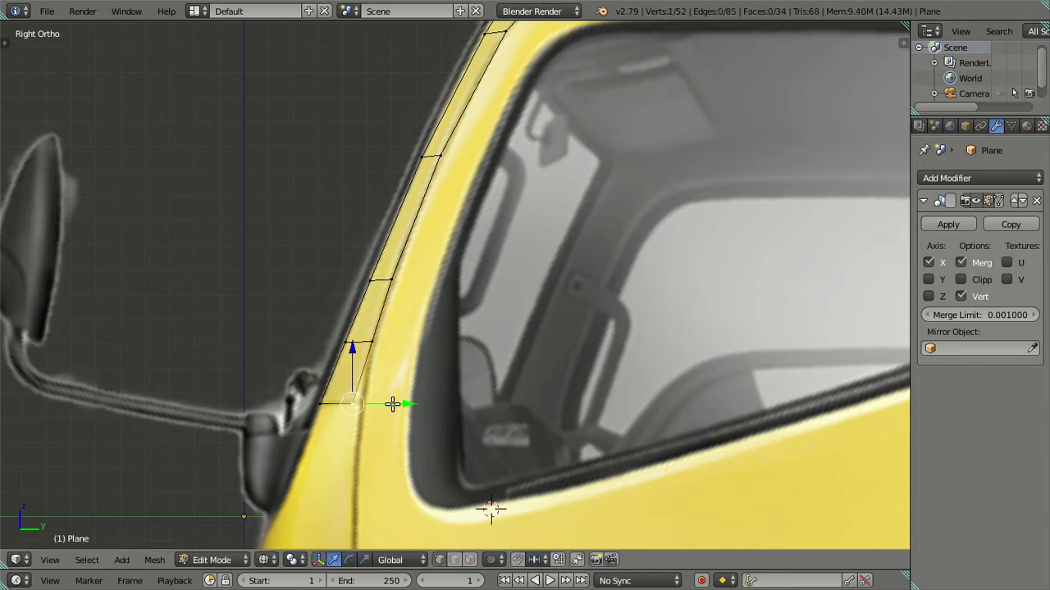
key("g")
key("y")
left_click(399, 400)
key("a")
- In the Front view, select the vertices running down the windshield pillar
middle_click_drag(386, 342, 450, 326)
key("KP_1")
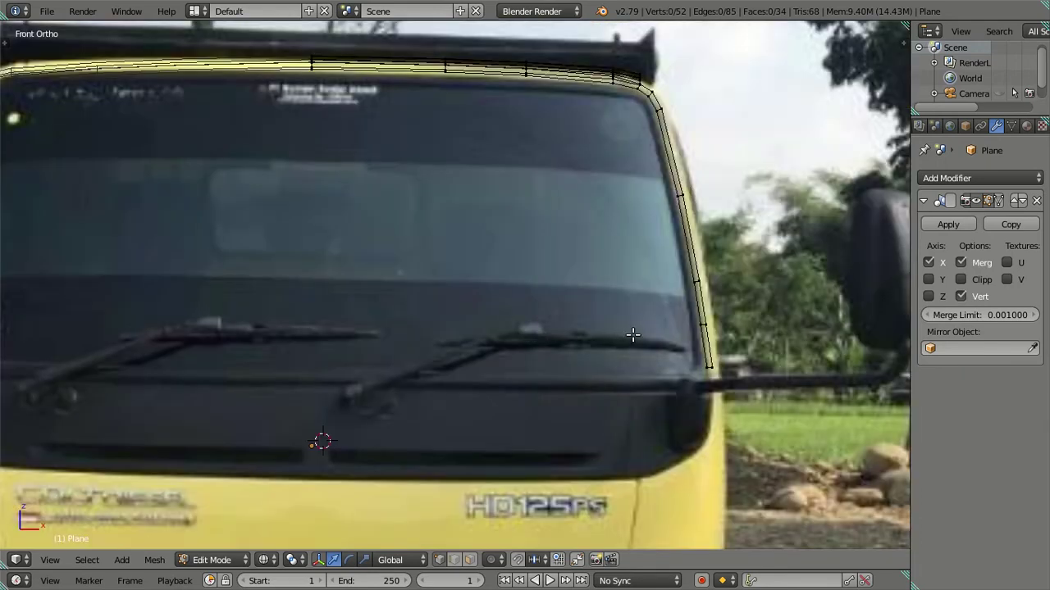
scroll(632, 334, "up", 2)
scroll(527, 326, "up", 3)
scroll(689, 317, "up", 2)
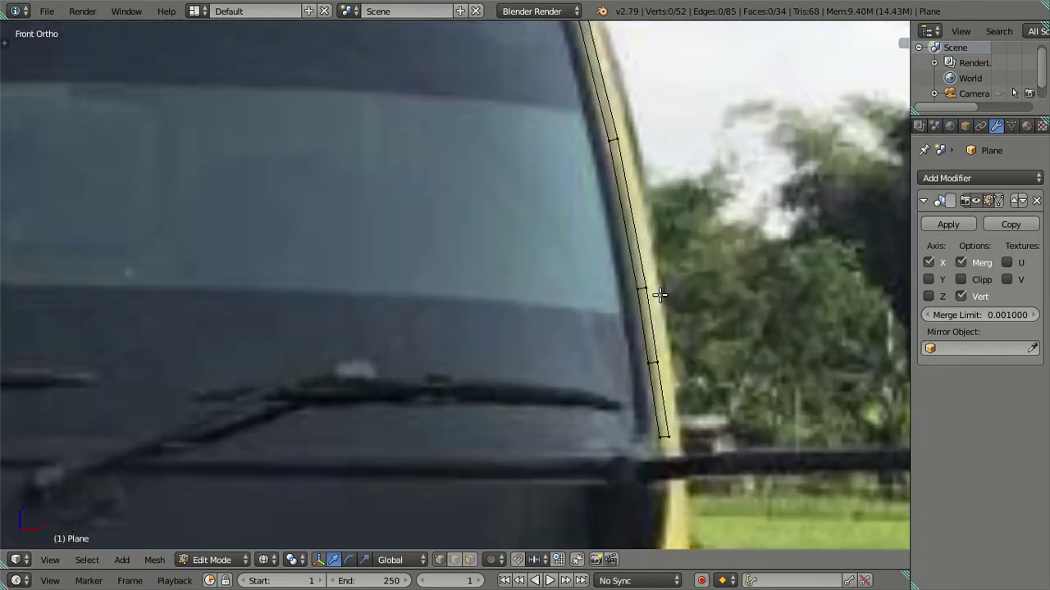
scroll(660, 295, "down", 5)
scroll(599, 227, "up", 3)
scroll(379, 331, "up", 2)
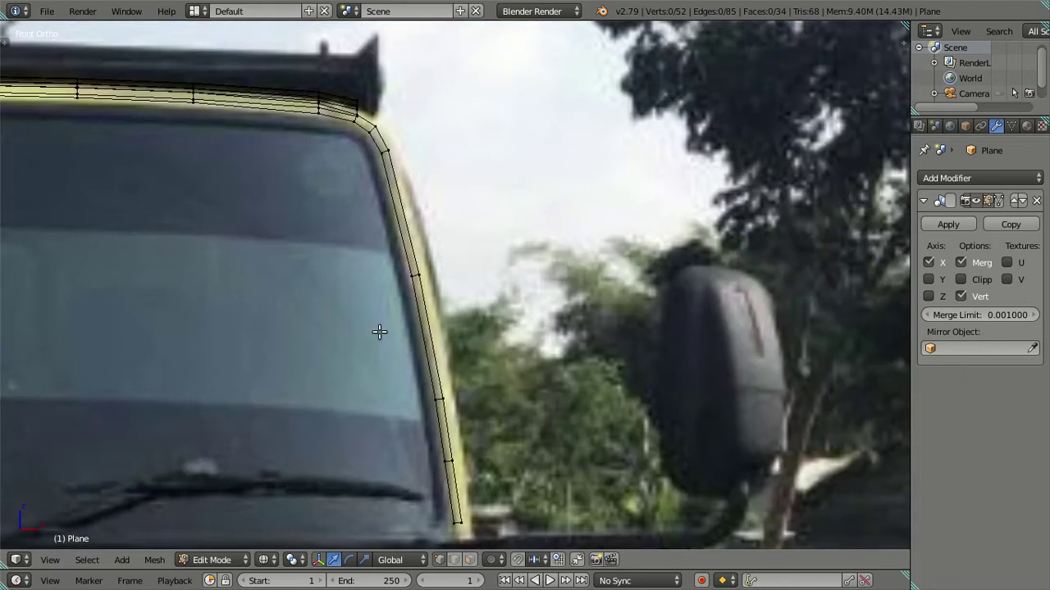
scroll(378, 332, "up", 1)
right_click(411, 250)
scroll(470, 371, "down", 1)
right_click(452, 381)
right_click(456, 441, "shift")
right_click(474, 498, "shift")
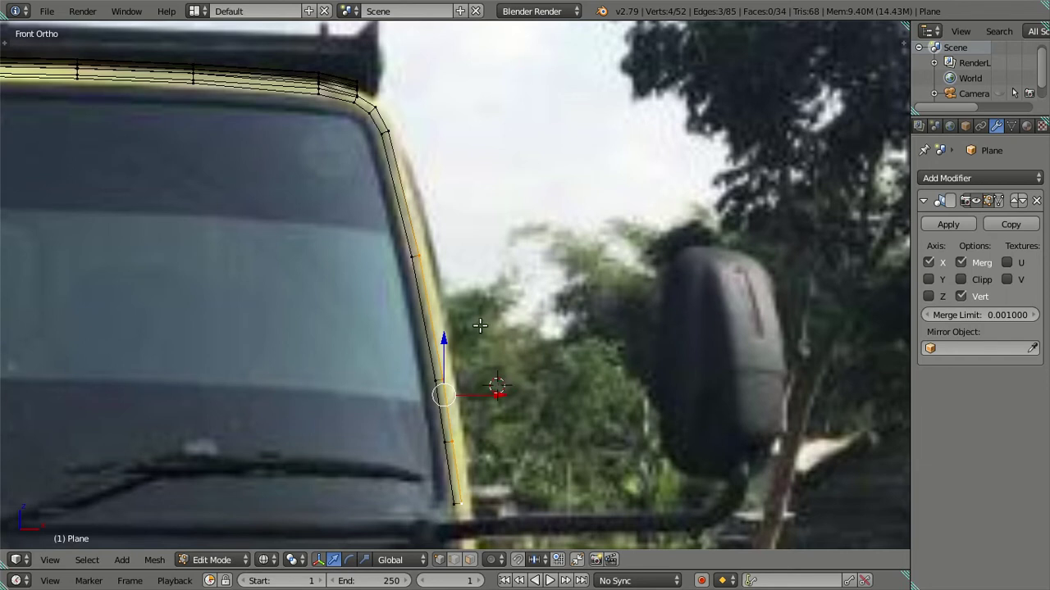
- Move the top pillar vertex sideways along X onto the windshield pillar edge
key("g")
key("x")
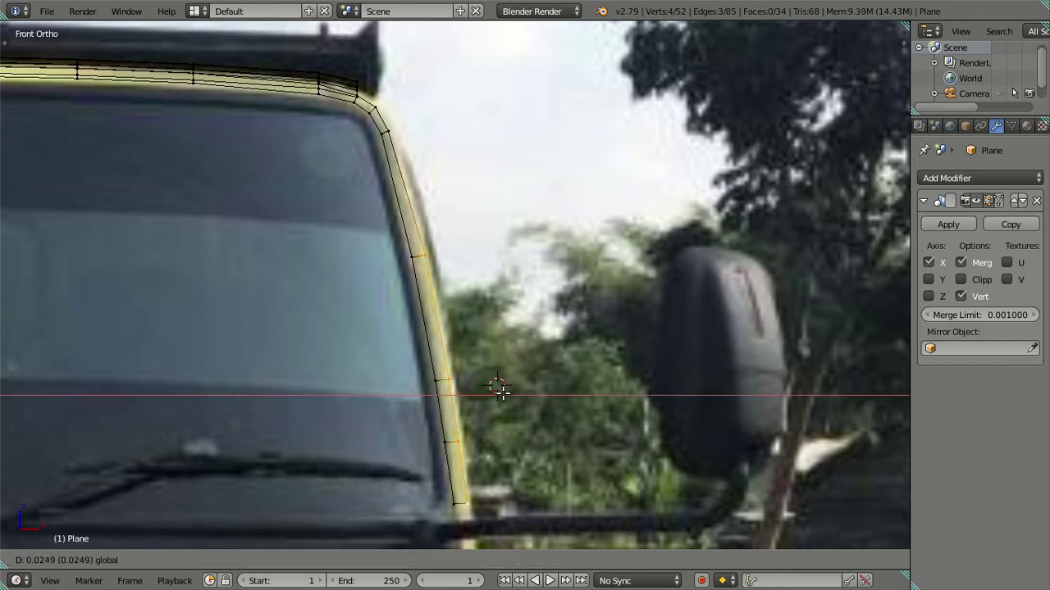
right_click(499, 387)
middle_click_drag(498, 387, 428, 303, "shift")
right_click(416, 174)
key("g")
key("x")
left_click(434, 178)
mouse_move(421, 161)
middle_mouse_down("shift")
mouse_move(389, 279)
mouse_move(403, 393)
mouse_move(354, 482)
mouse_move(311, 355)
mouse_move(286, 441)
mouse_move(301, 443)
mouse_move(303, 415)
mouse_move(327, 421)
middle_mouse_up("shift")
right_click(374, 271, "shift")
- Compare the pillar strip against the side and front photos, then select its bottom edge
scroll(389, 269, "down", 3)
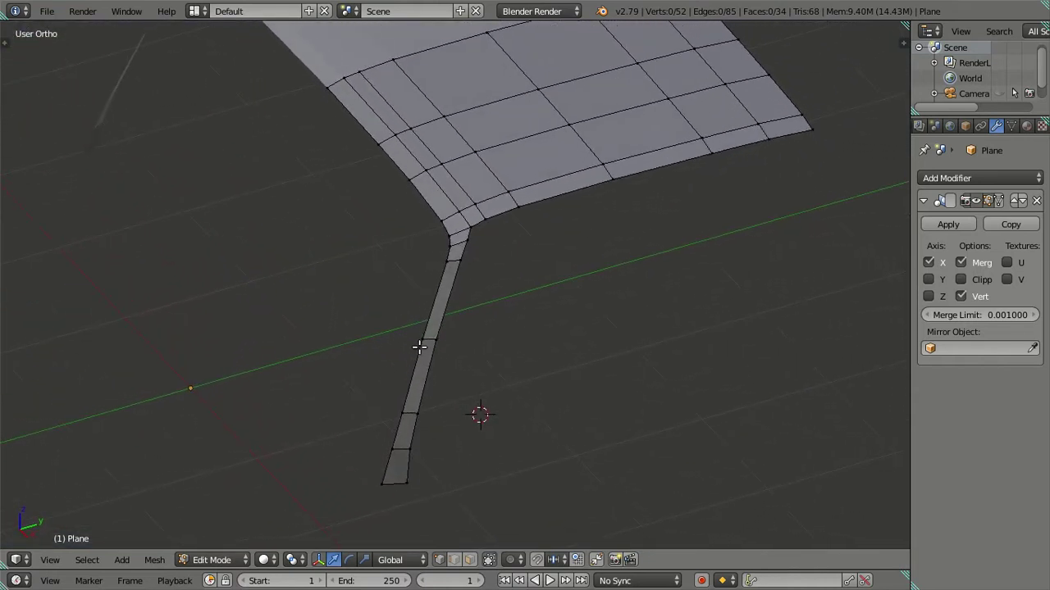
middle_click_drag(443, 265, 436, 286, "shift")
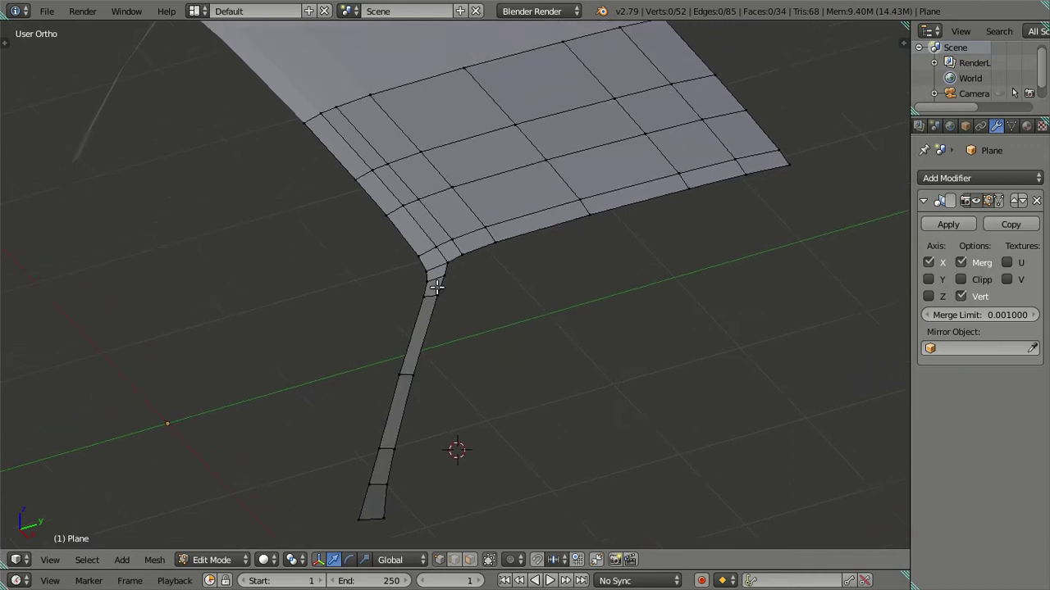
scroll(436, 286, "up", 2)
scroll(427, 309, "down", 3)
mouse_move(445, 347)
middle_mouse_down()
mouse_move(405, 222)
mouse_move(336, 270)
mouse_move(503, 292)
middle_mouse_up()
key("KP_3")
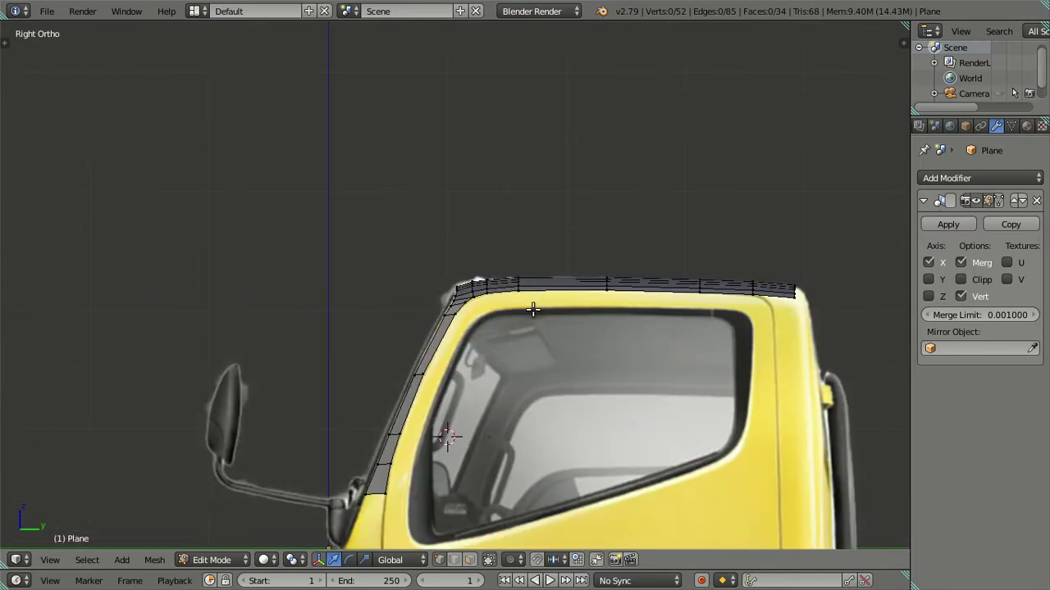
scroll(534, 304, "up", 1)
scroll(530, 298, "up", 2)
scroll(491, 210, "up", 1)
middle_click_drag(491, 210, 455, 216, "shift")
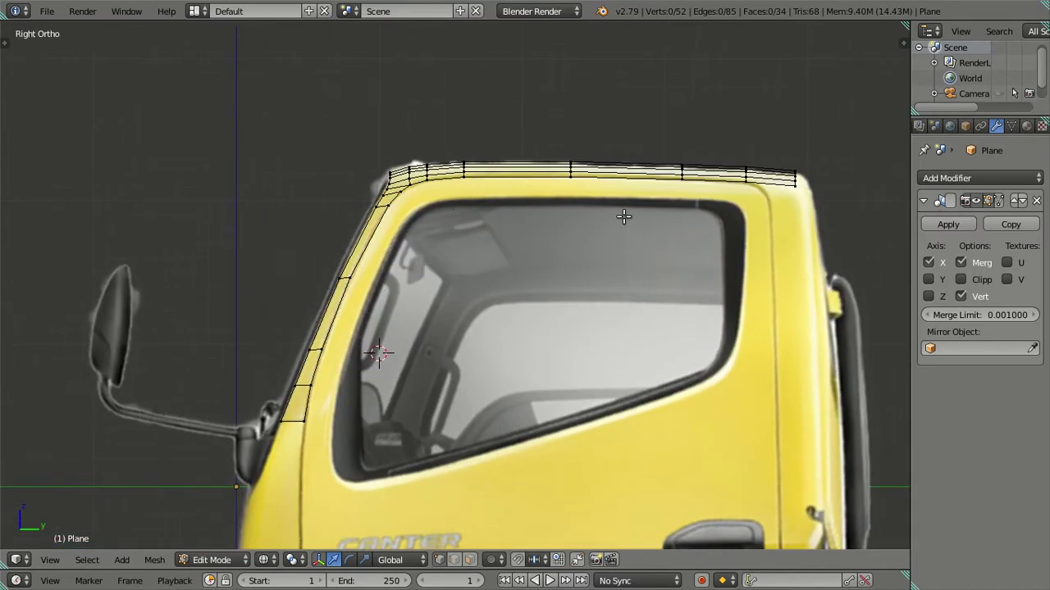
middle_click_drag(649, 209, 534, 269, "shift")
scroll(520, 276, "up", 1)
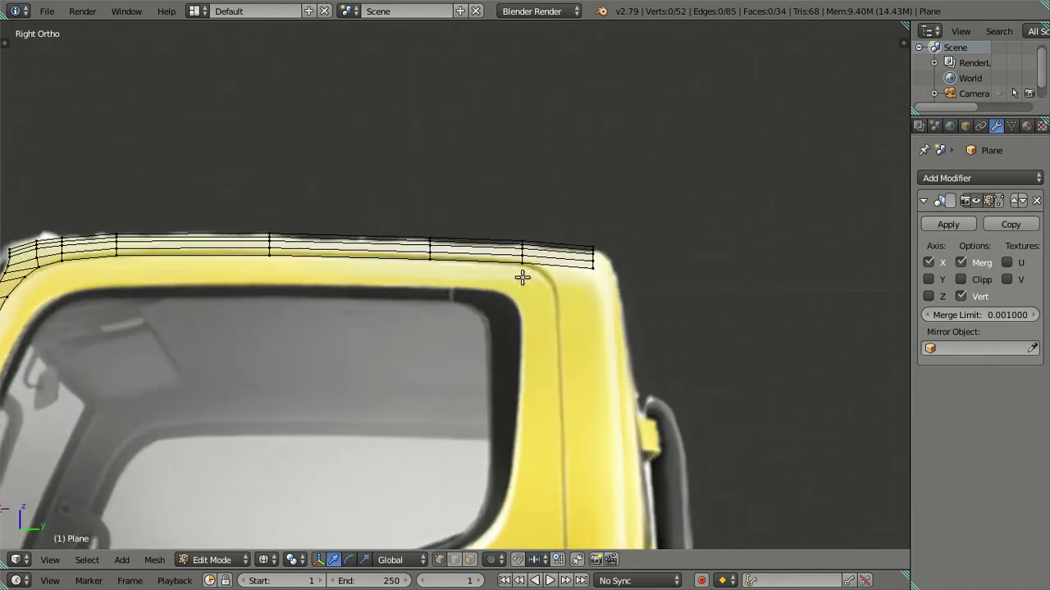
scroll(426, 335, "down", 3)
middle_click_drag(427, 335, 659, 214, "shift")
scroll(391, 334, "up", 3)
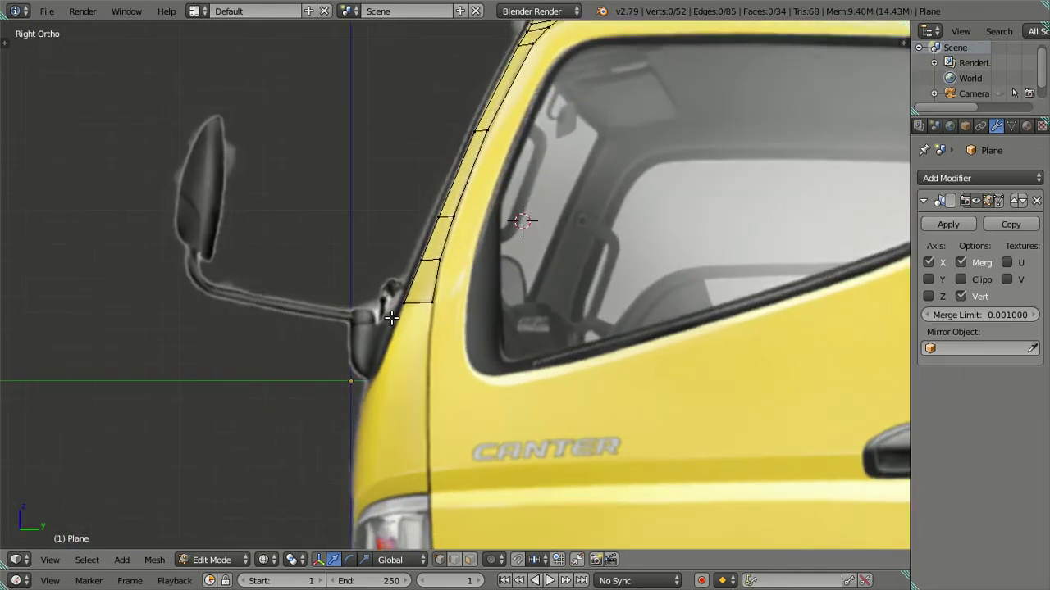
key("KP_1")
middle_click_drag(468, 345, 496, 321, "shift")
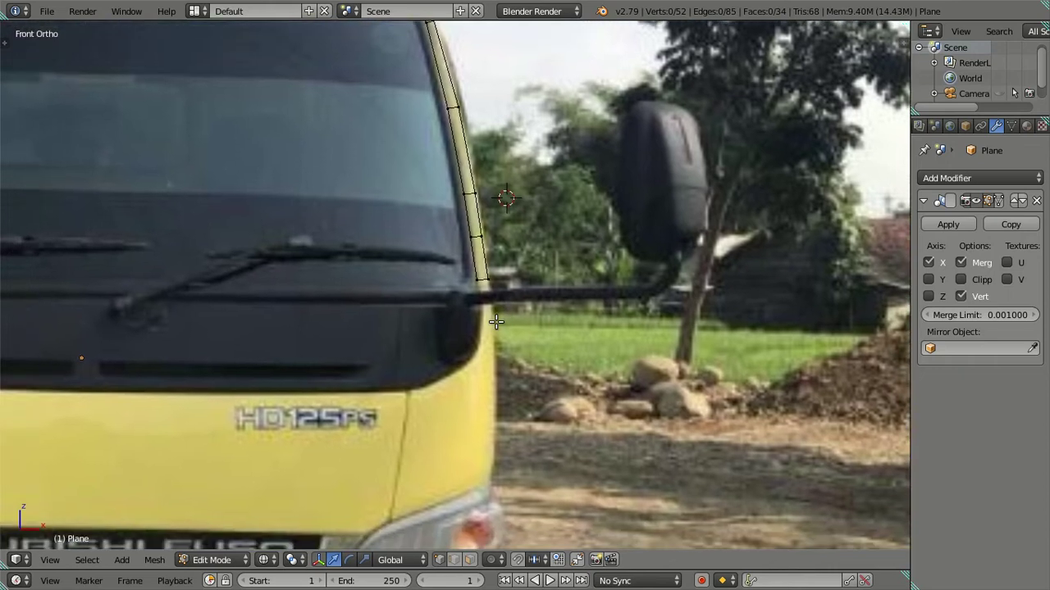
scroll(489, 322, "up", 2)
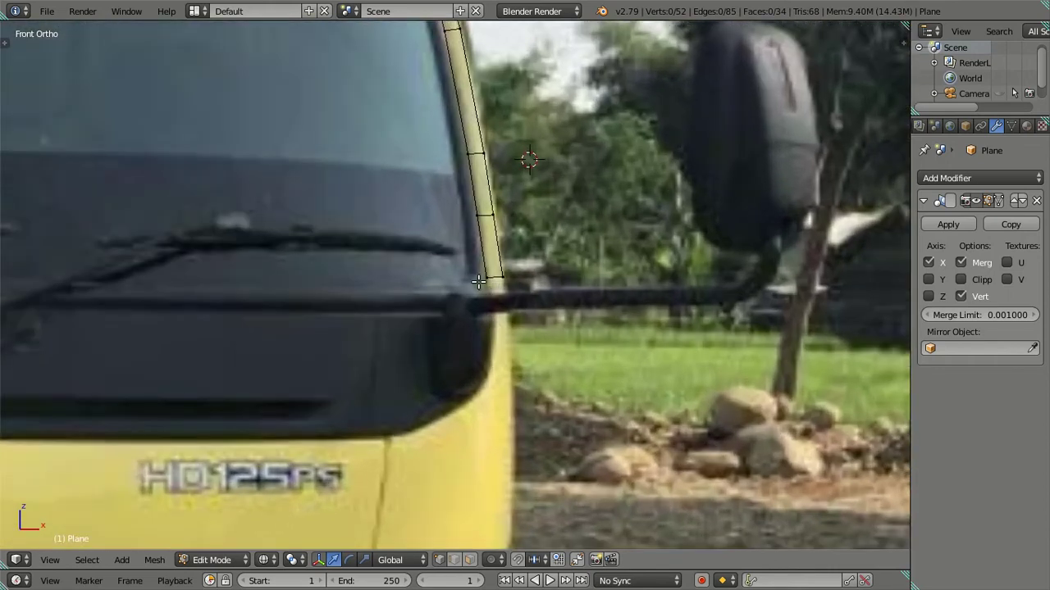
scroll(493, 292, "down", 2)
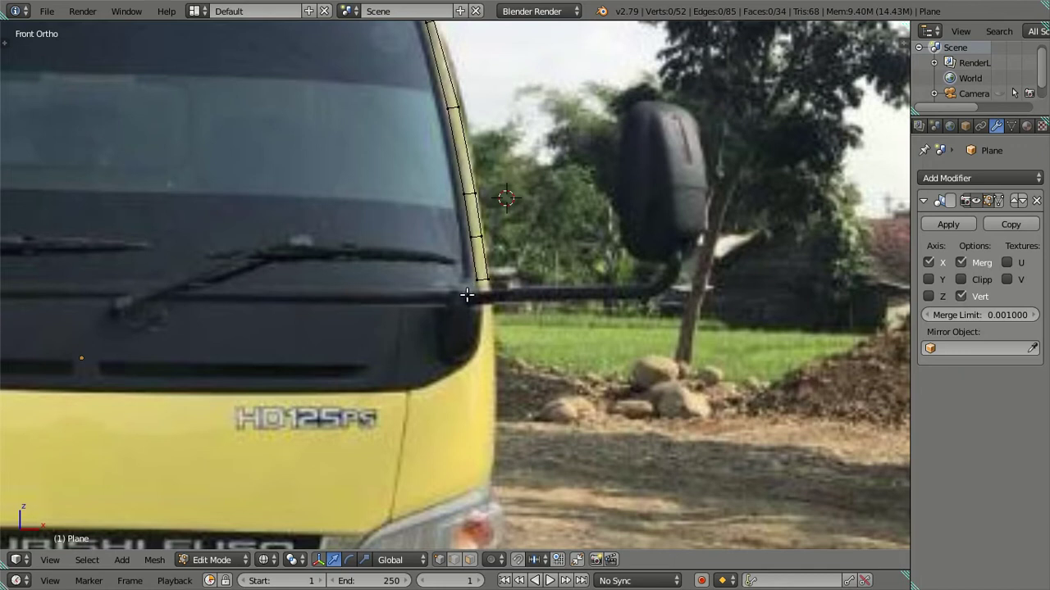
key("KP_3")
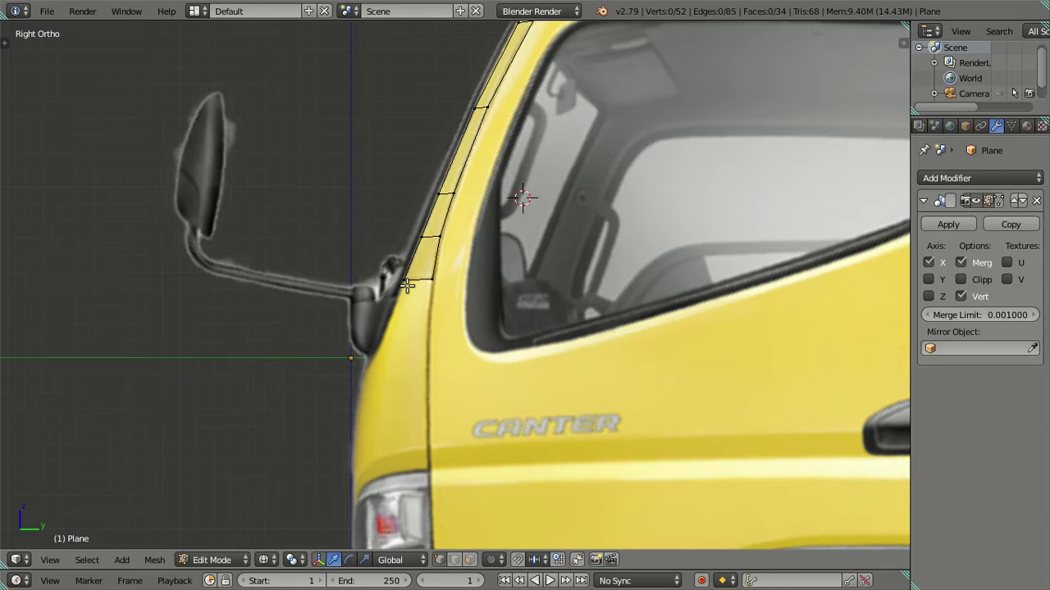
key("KP_1")
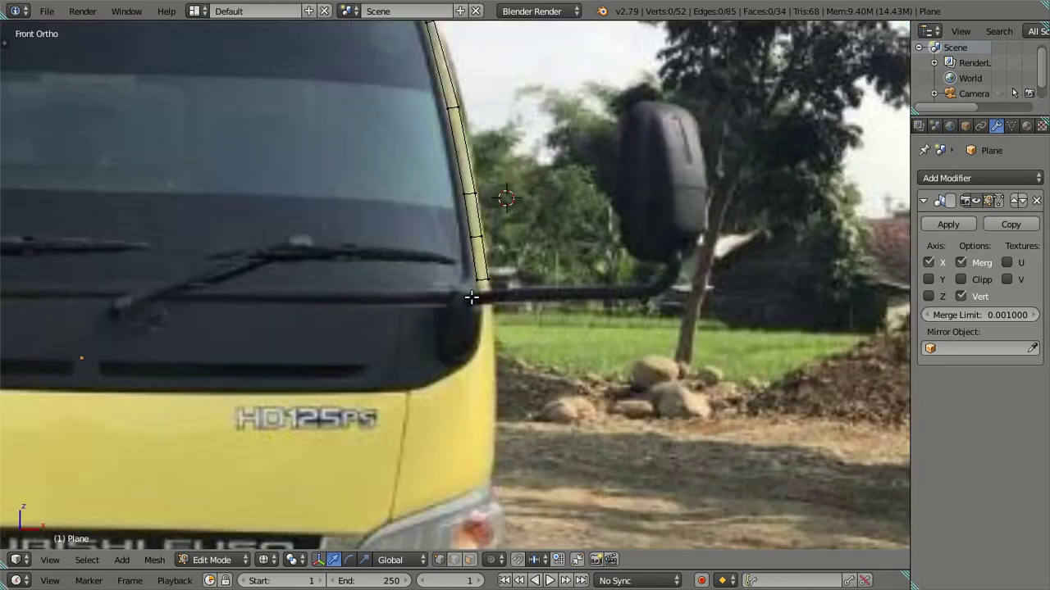
key("KP_3")
right_click(419, 283)
- Extrude the pillar's bottom edge and move it straight down along Z past the mirror mount
middle_click_drag(424, 312, 424, 302, "shift")
key("e")
right_click(438, 246)
key("g")
key("z")
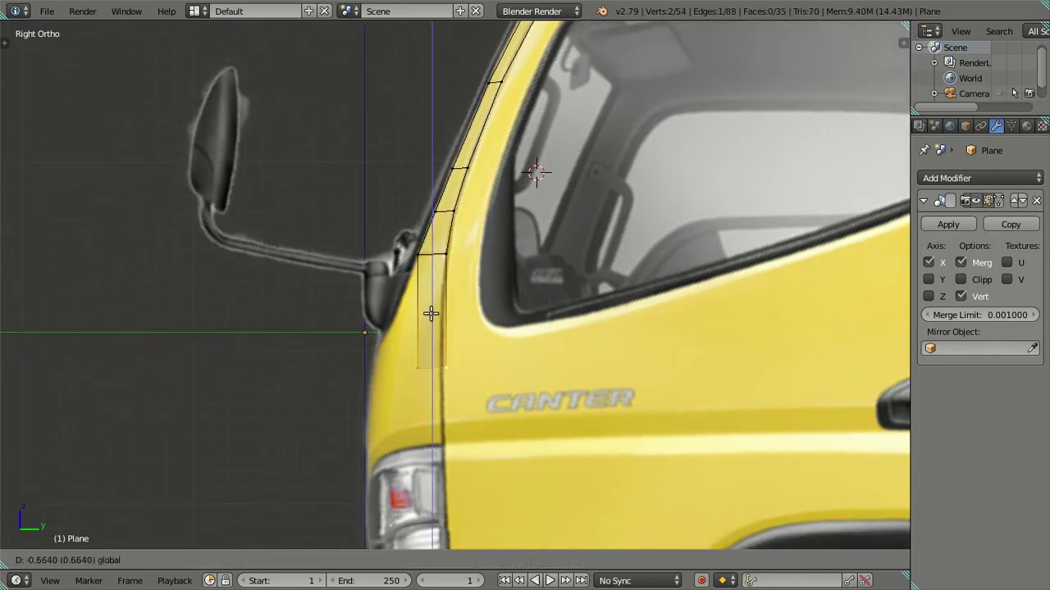
left_click(432, 366)
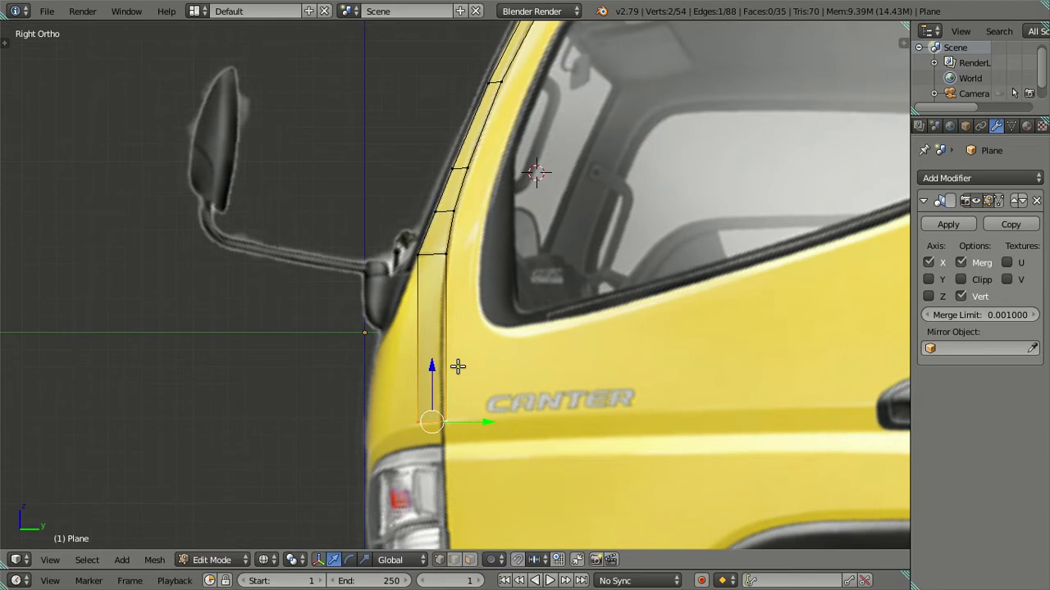
scroll(471, 367, "up", 1)
middle_click_drag(447, 367, 454, 346, "shift")
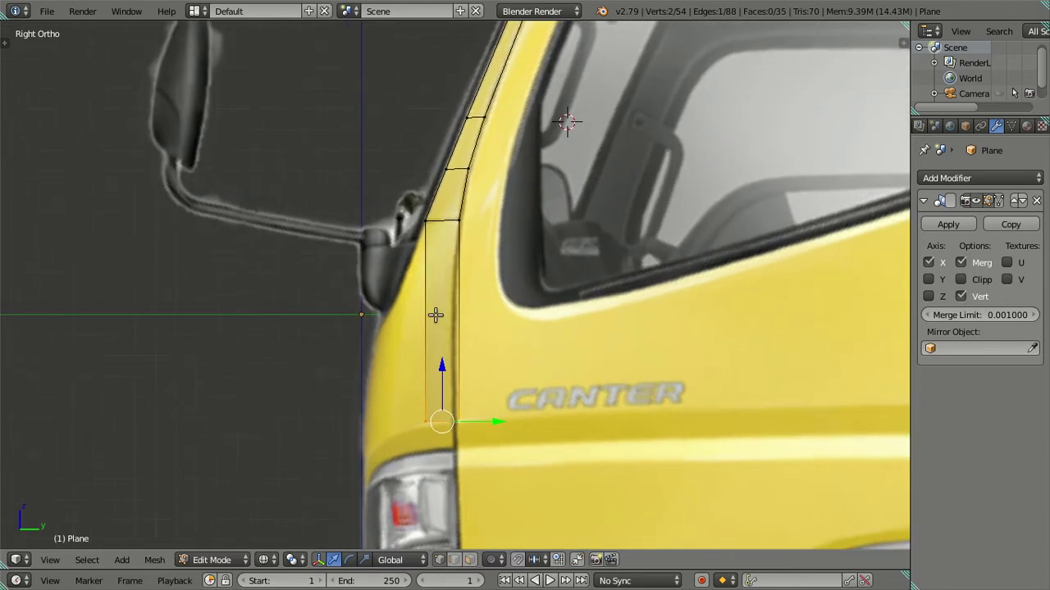
mouse_move(427, 299)
middle_mouse_down()
mouse_move(445, 336)
mouse_move(441, 295)
middle_mouse_up()
key("KP_3")
key("KP_1")
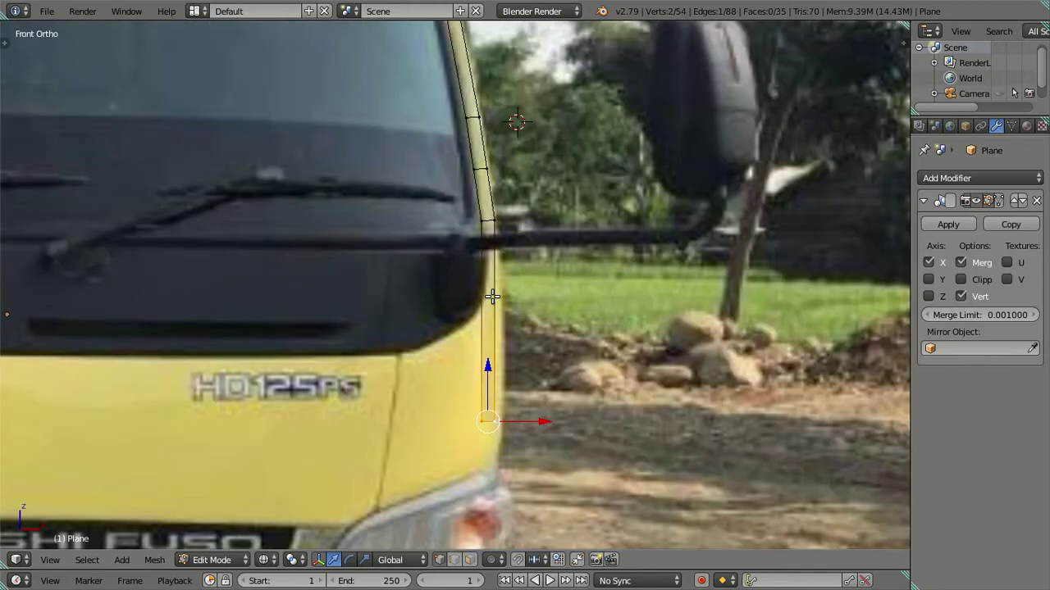
key("KP_3")
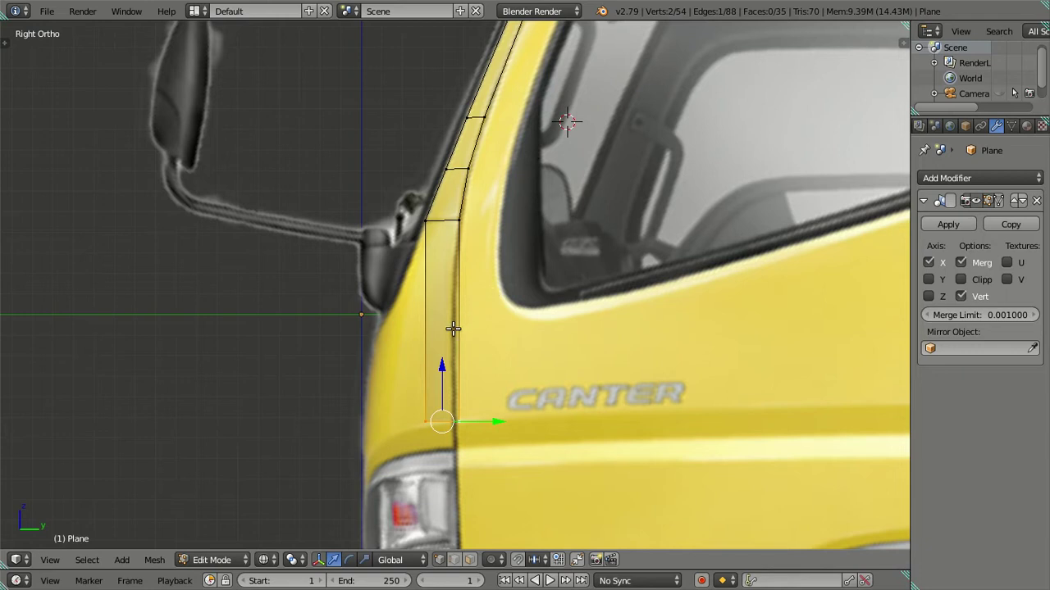
- Nudge the new lower edge toward the cab front to fit both photos, then start a 2-cut loop cut
middle_click_drag(455, 321, 465, 283, "shift")
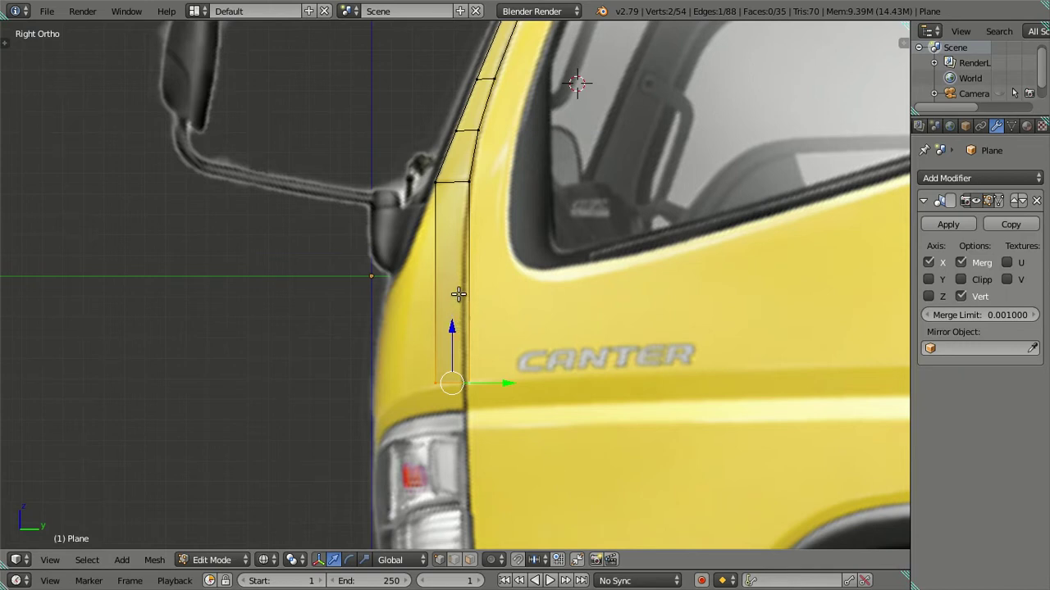
left_click_drag(449, 318, 455, 320)
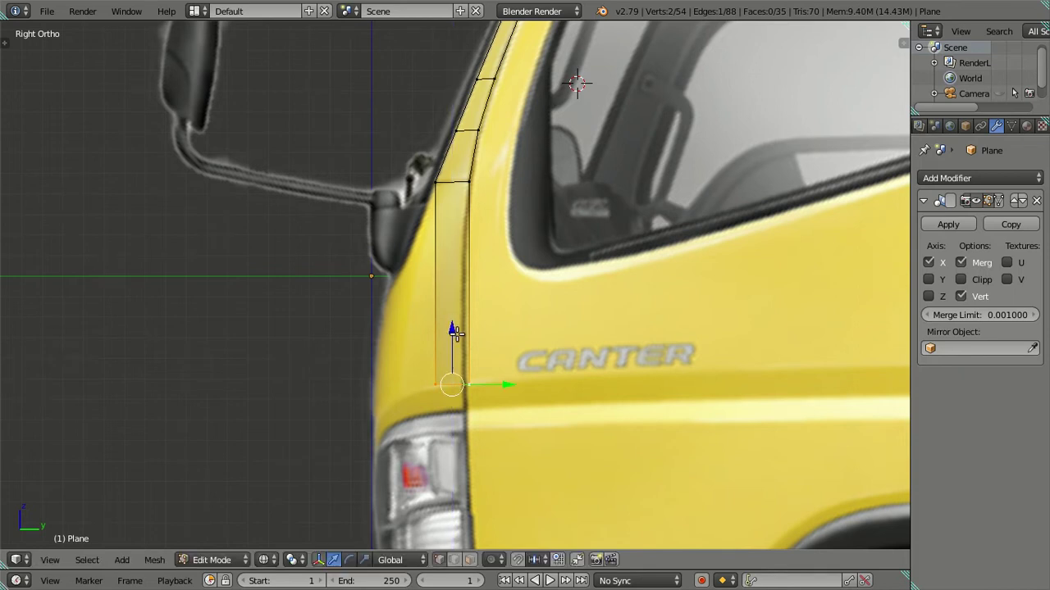
left_click_drag(510, 383, 502, 381)
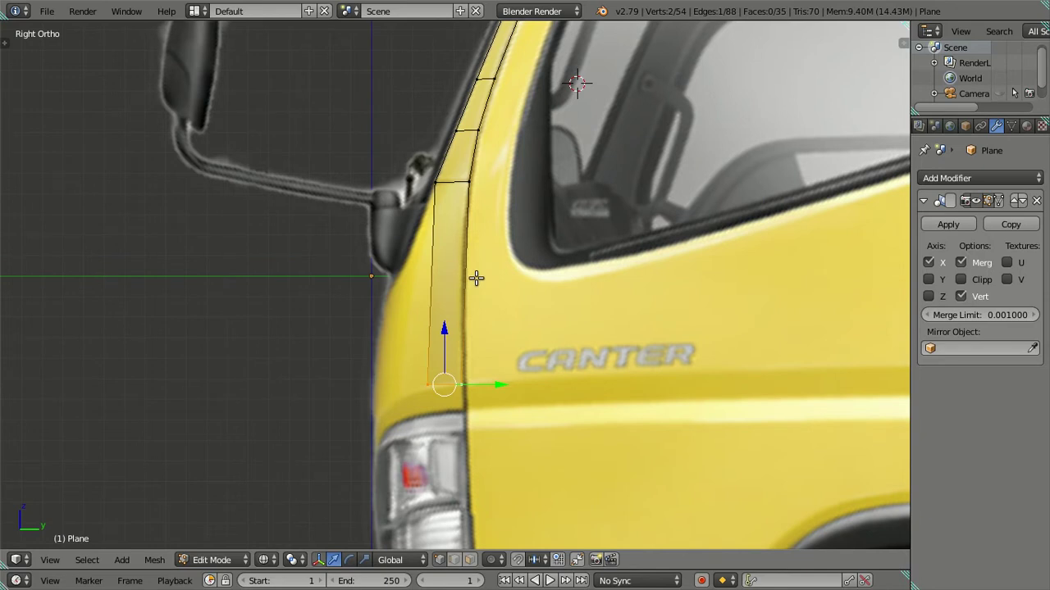
key("KP_1")
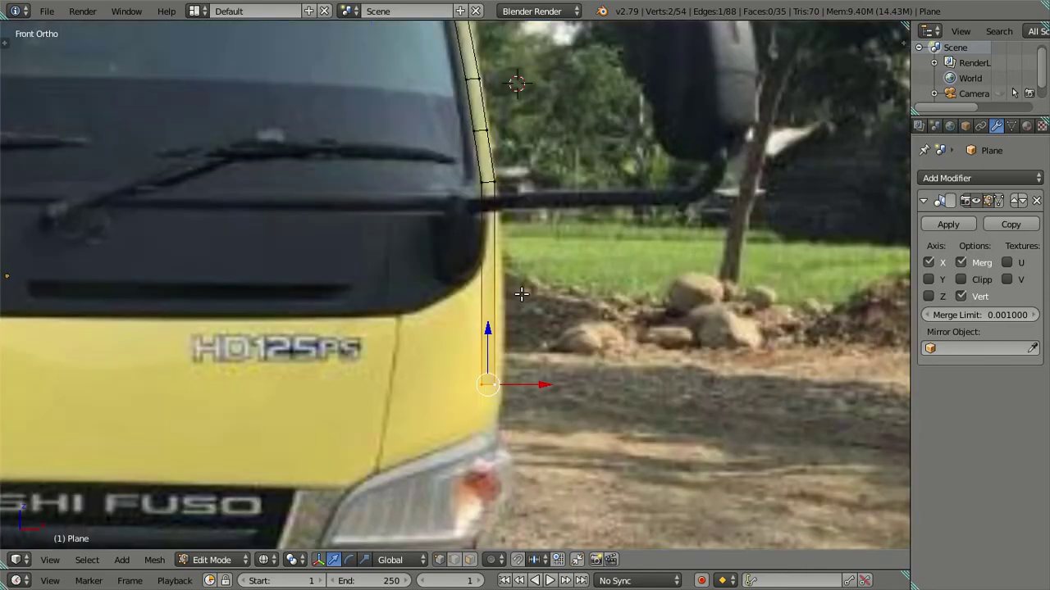
scroll(485, 325, "up", 1)
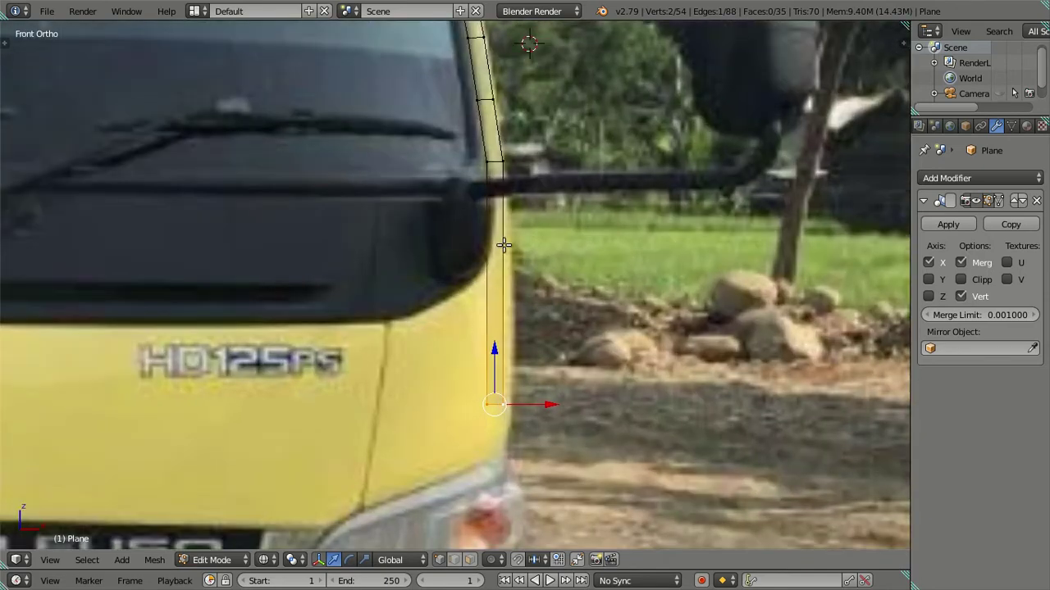
key("KP_3")
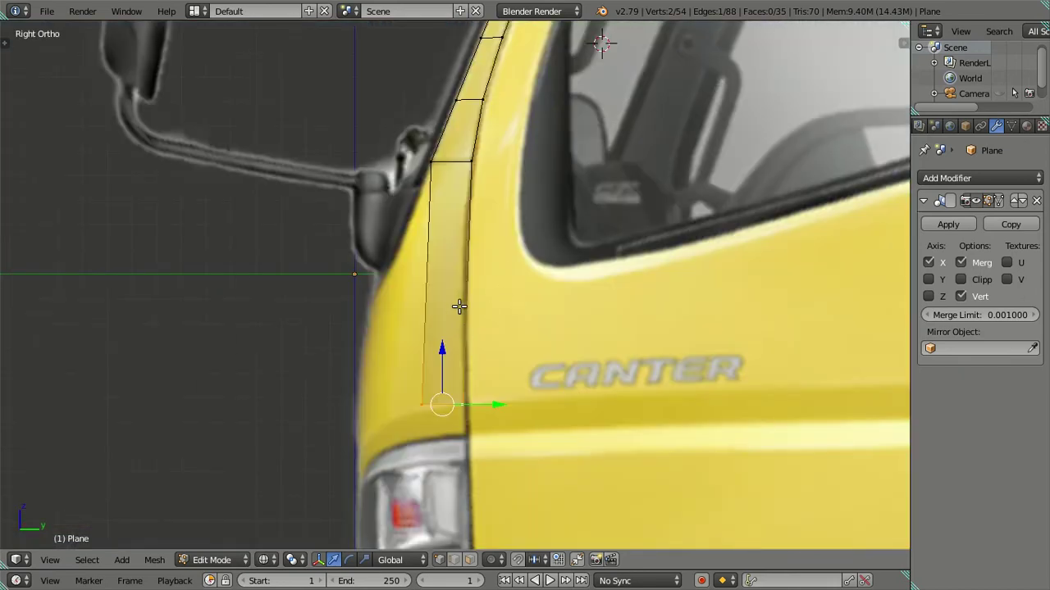
key("ctrl+r")
scroll(461, 306, "up", 1)
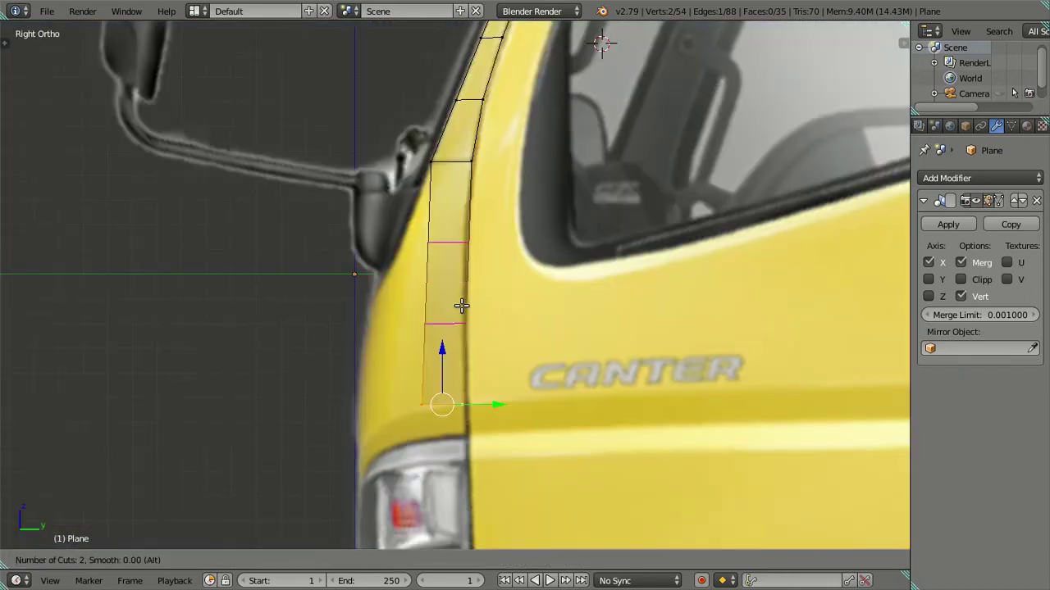
- Confirm the loop cut across the lower face and move its front vertices forward to the cab outline
left_click(462, 305)
left_click(460, 302)
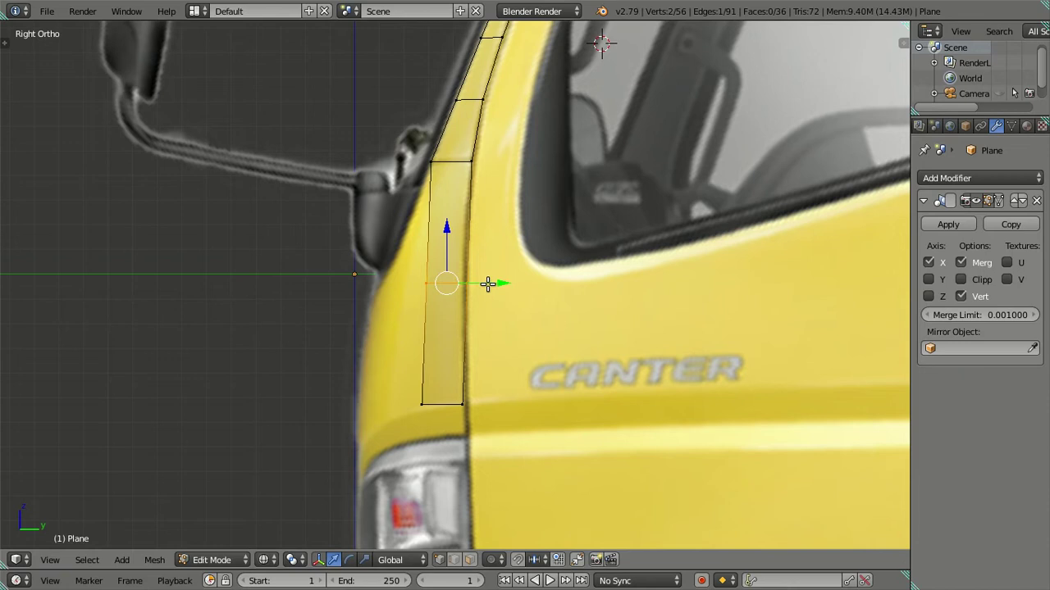
left_click_drag(492, 284, 487, 283)
left_click(484, 283)
right_click(403, 281)
left_click_drag(473, 283, 435, 273)
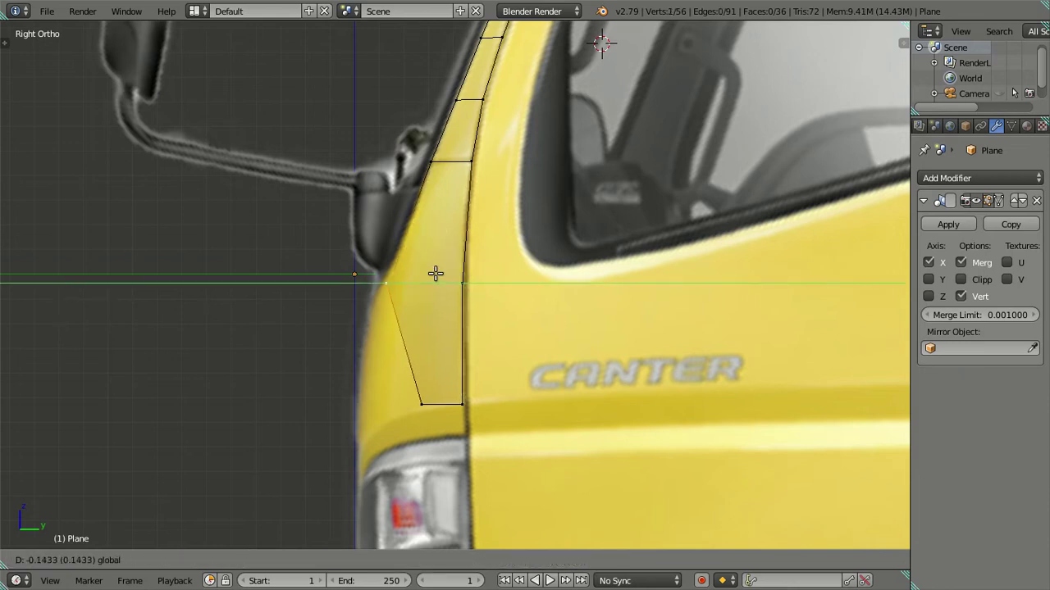
left_click(435, 273)
right_click(423, 402, "shift")
left_click_drag(469, 343, 438, 337)
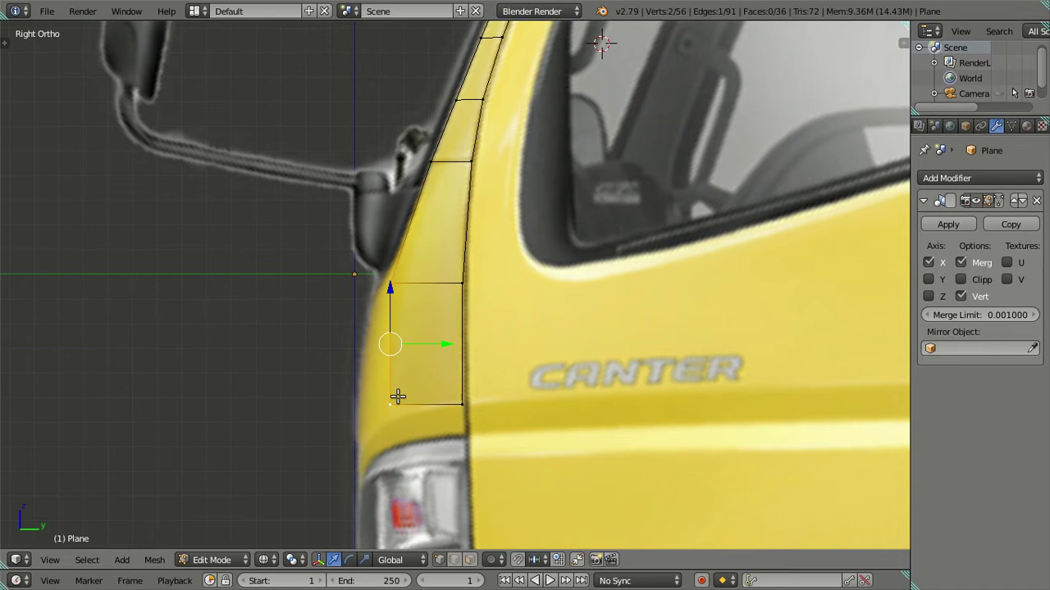
- Raise the outer edge vertices along Z to match both photos, then select the strip's inner-edge vertices
key("KP_1")
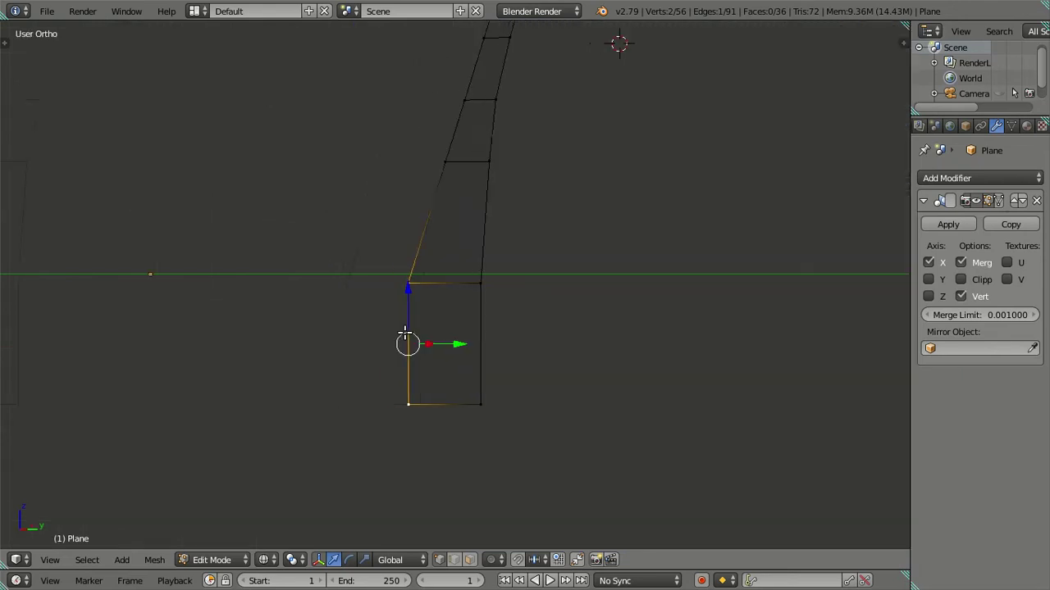
mouse_move(423, 314)
middle_mouse_down()
mouse_move(431, 415)
mouse_move(410, 408)
mouse_move(420, 390)
middle_mouse_up()
key("KP_1")
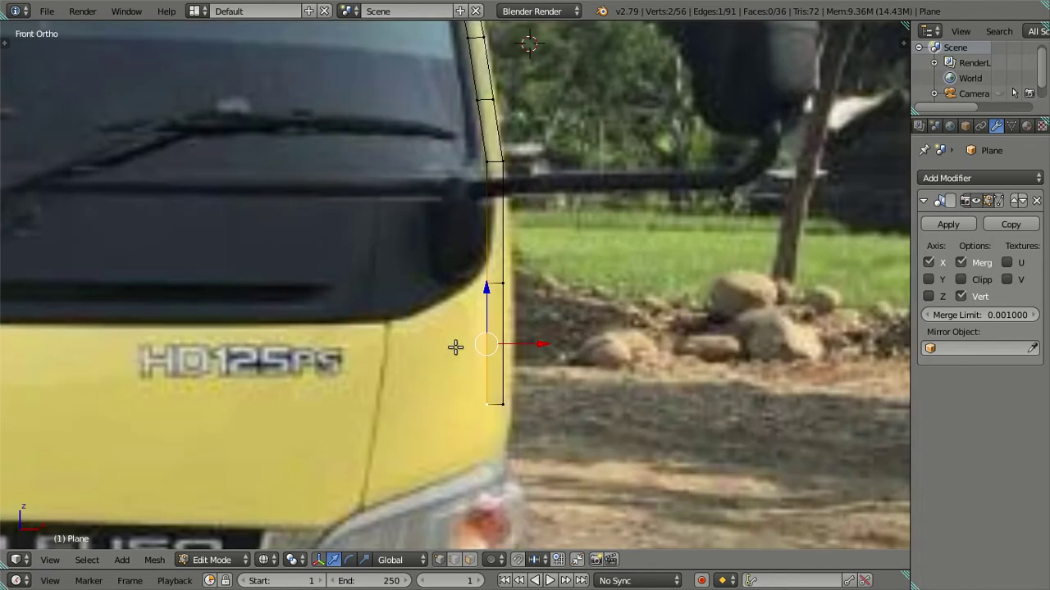
middle_click_drag(458, 340, 461, 339, "shift")
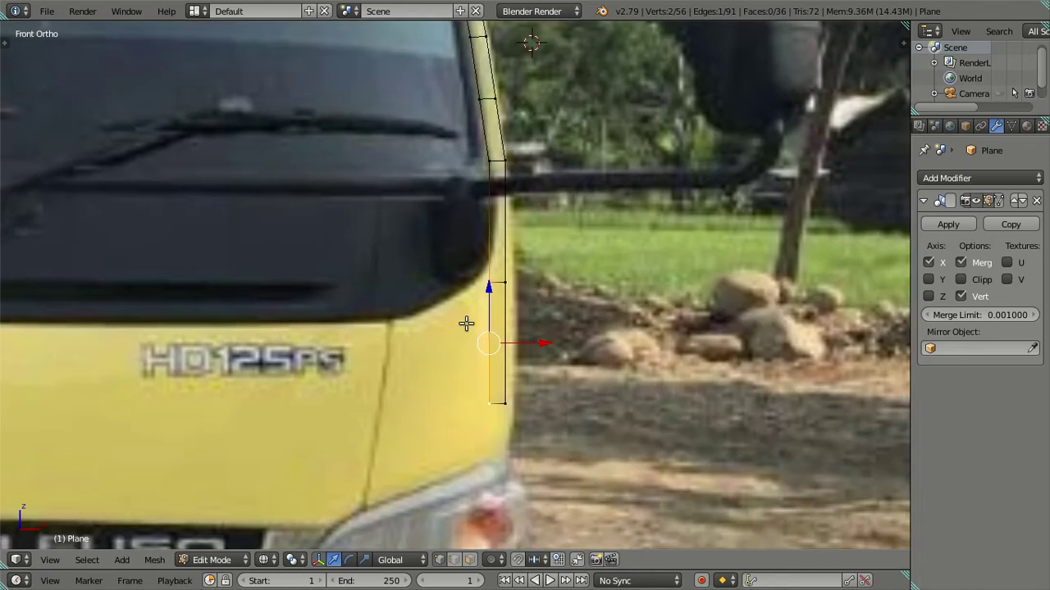
scroll(483, 283, "up", 2)
right_click(526, 281)
right_click(509, 283, "shift")
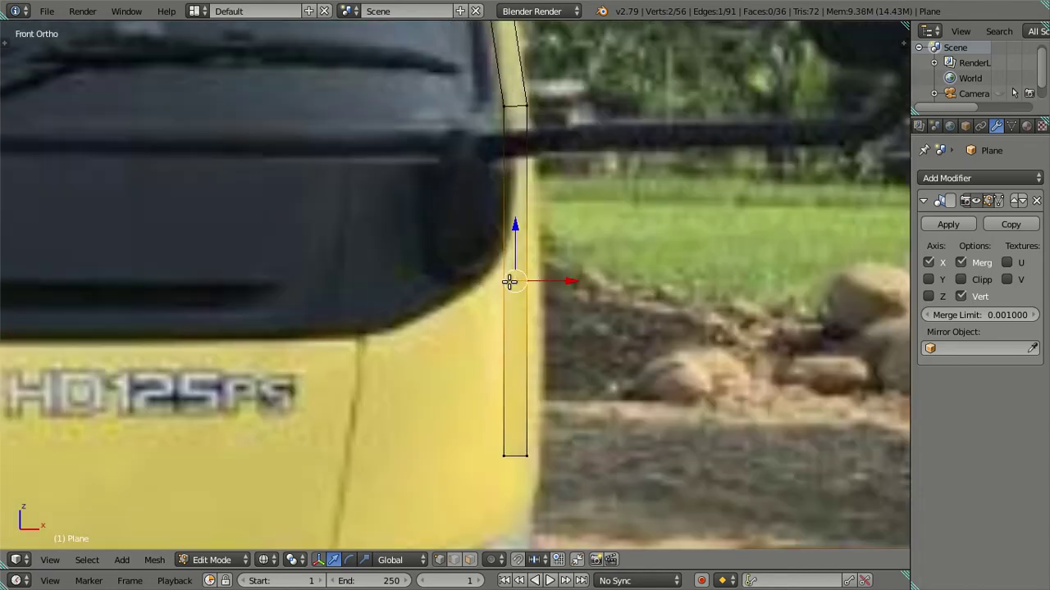
key("KP_3")
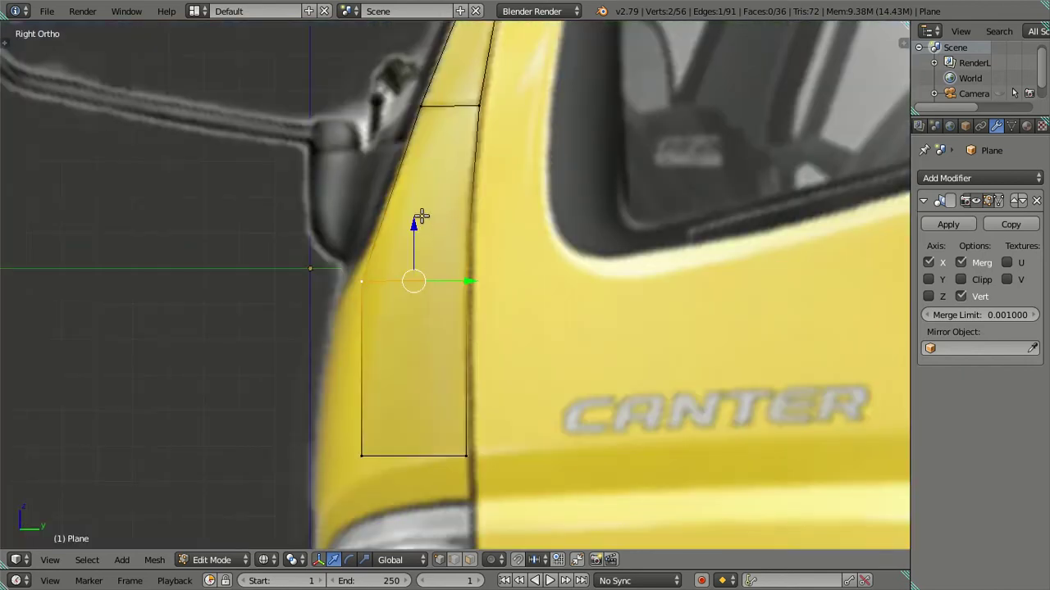
key("g")
key("z")
left_click(419, 212)
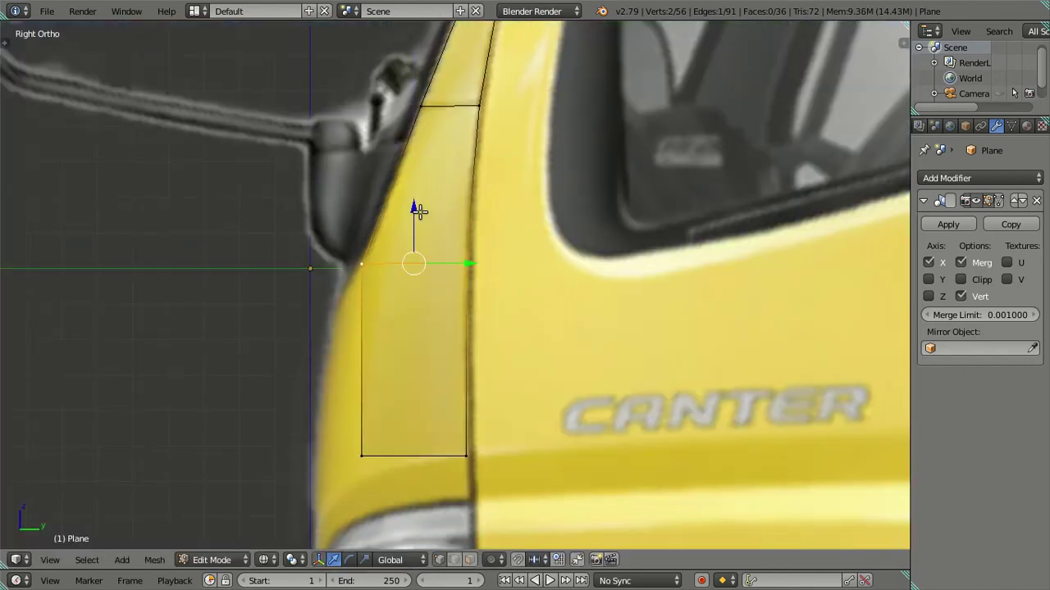
key("KP_1")
key("a")
right_click(485, 444)
right_click(485, 277, "shift")
- Extrude the panel's inner edge sideways toward the grille centre and lower its top vertex
key("e")
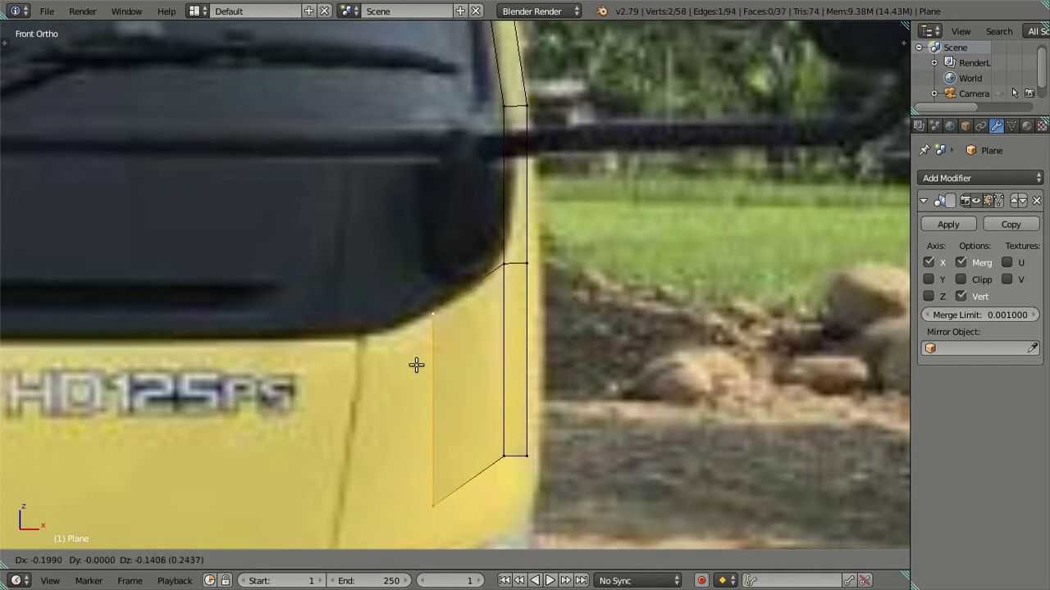
key("Escape")
key("g")
key("x")
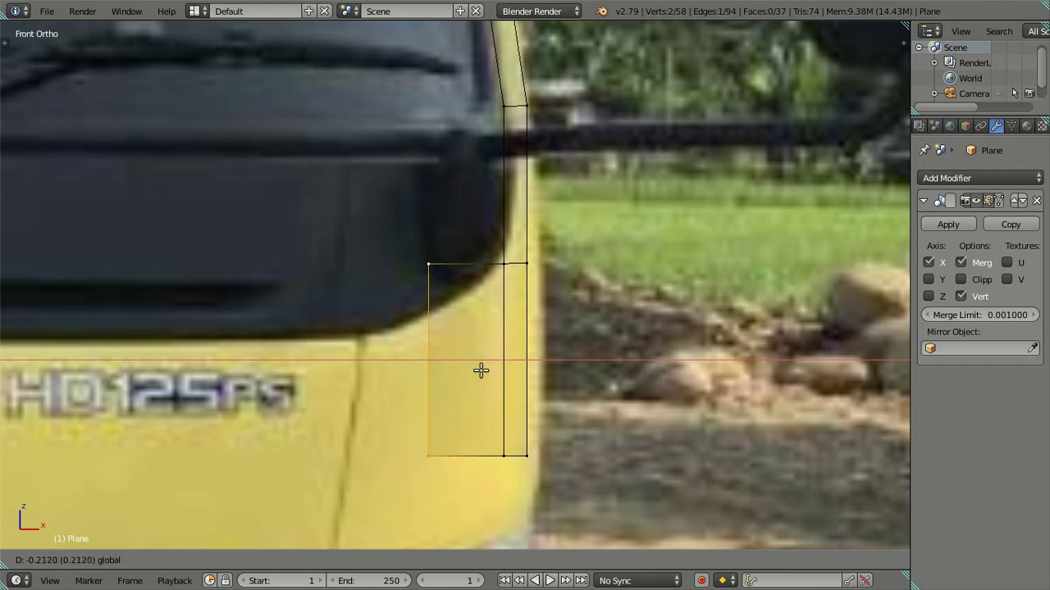
left_click(419, 368)
right_click(366, 259)
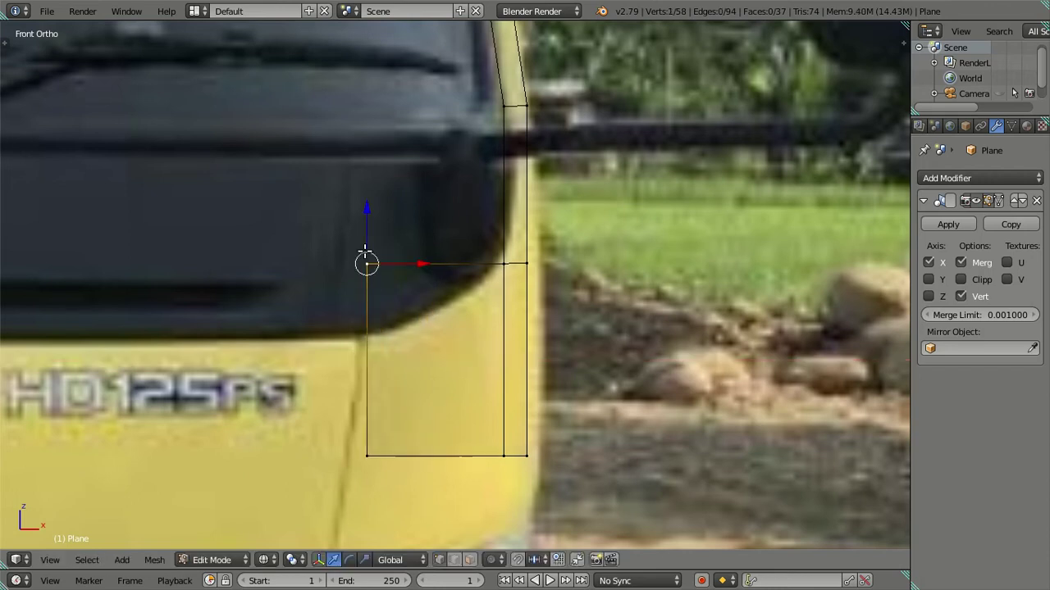
key("g")
key("z")
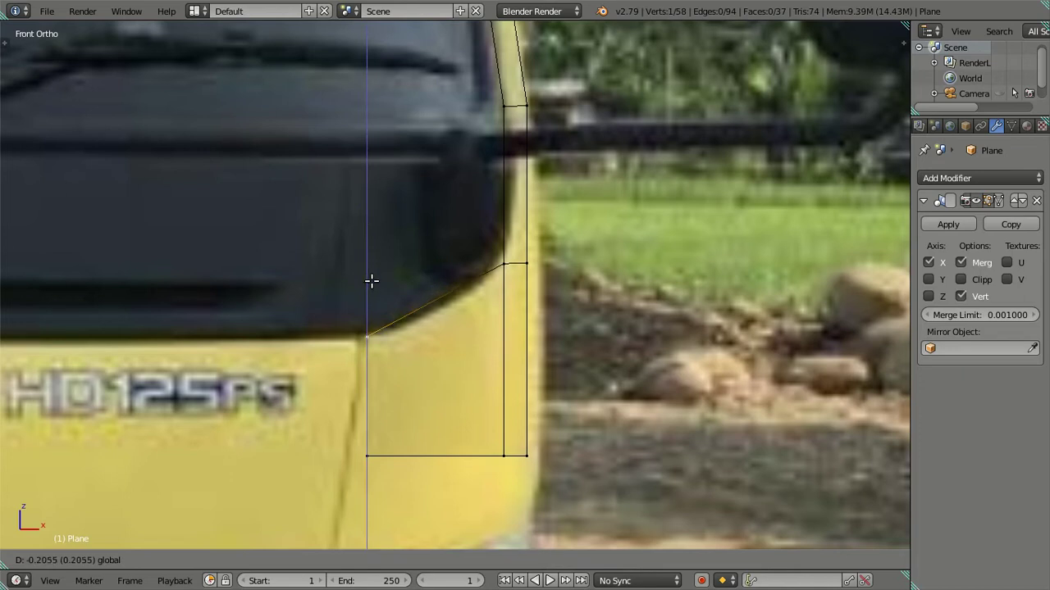
left_click(371, 281)
- In Right view, move the corner panel's lower outer edge down and toward the cab front
scroll(418, 356, "down", 3)
middle_click_drag(417, 356, 478, 319, "shift")
key("a")
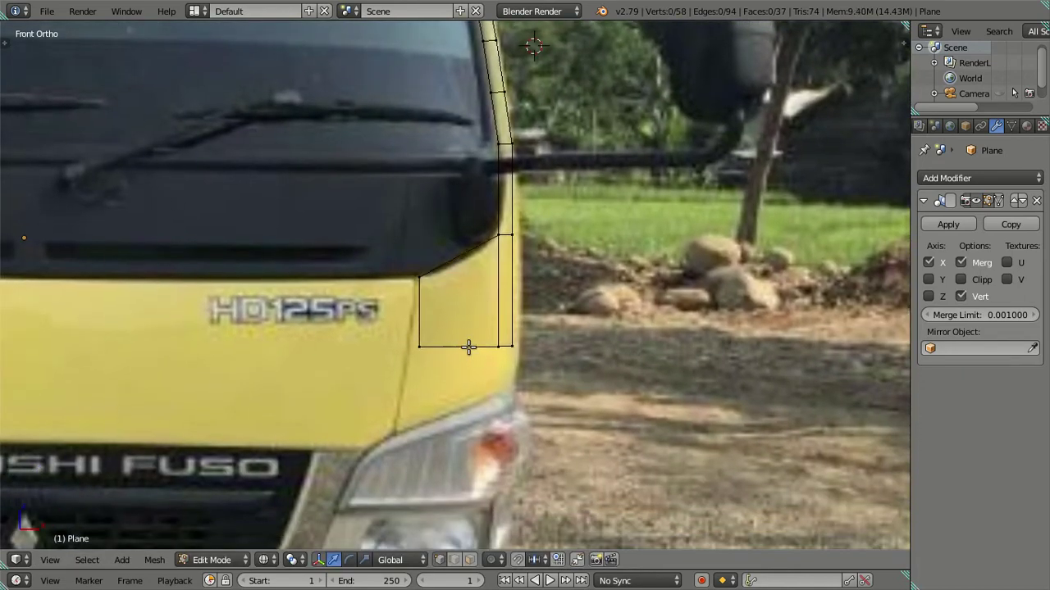
key("KP_3")
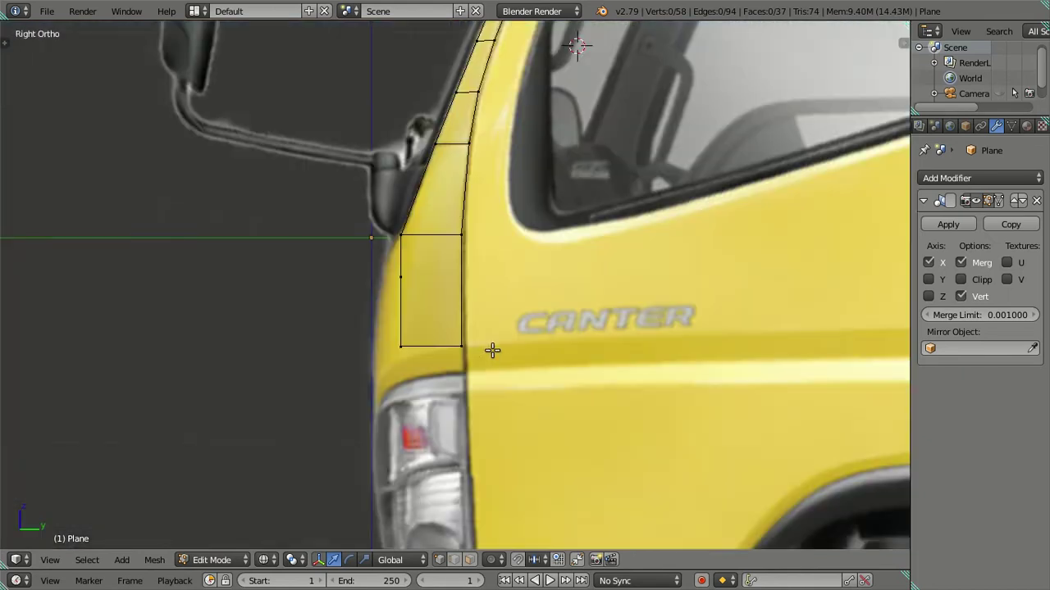
scroll(443, 319, "up", 3)
middle_click_drag(394, 333, 426, 330)
right_click(410, 358)
key("KP_3")
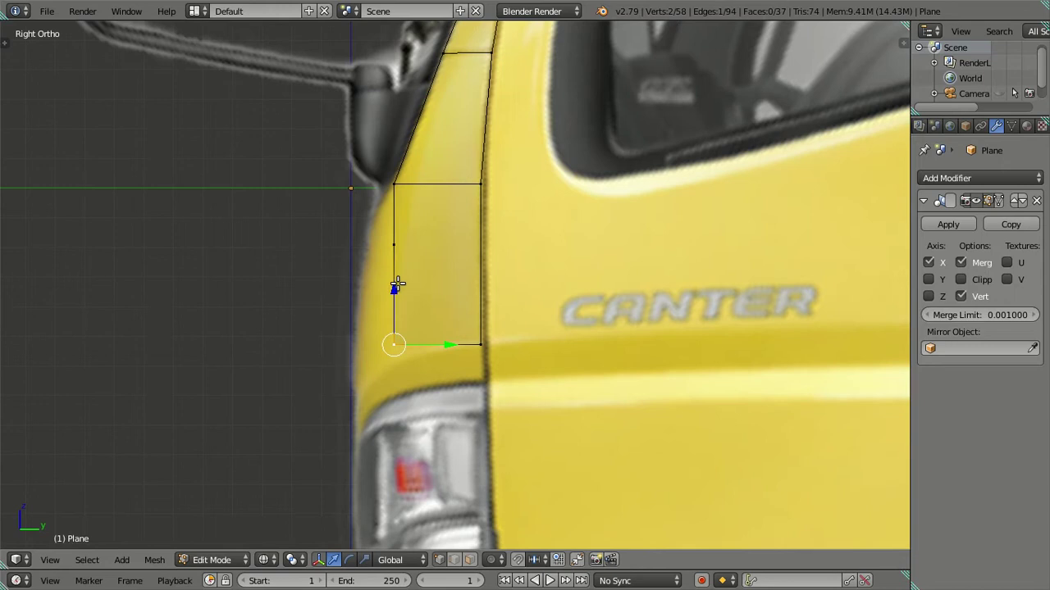
left_click_drag(392, 282, 403, 301)
mouse_move(403, 300)
middle_mouse_down()
mouse_move(403, 321)
mouse_move(435, 370)
mouse_move(375, 286)
mouse_move(378, 260)
middle_mouse_up()
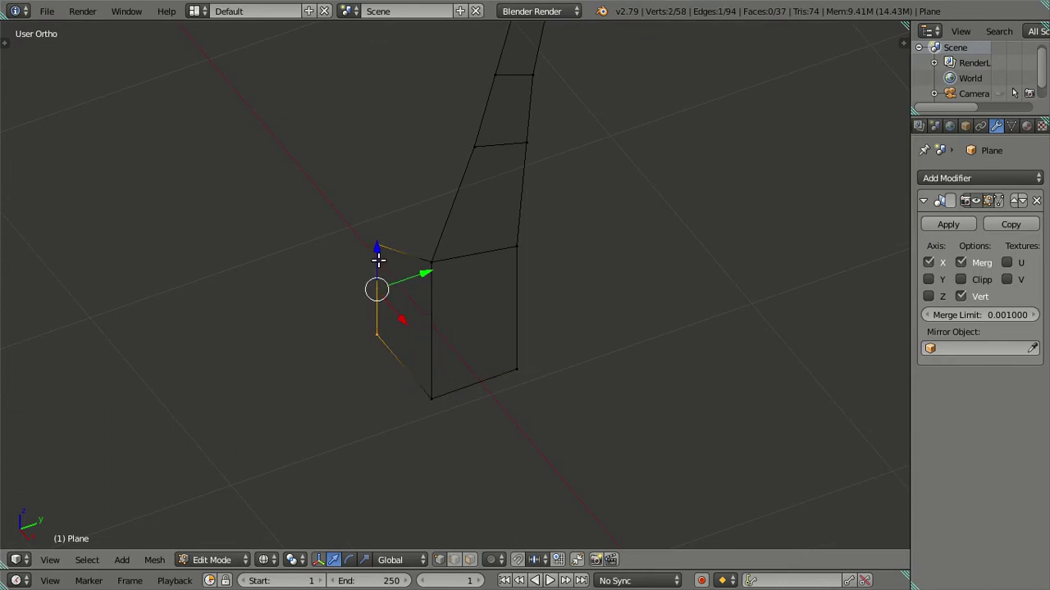
key("KP_3")
left_click_drag(446, 304, 422, 304)
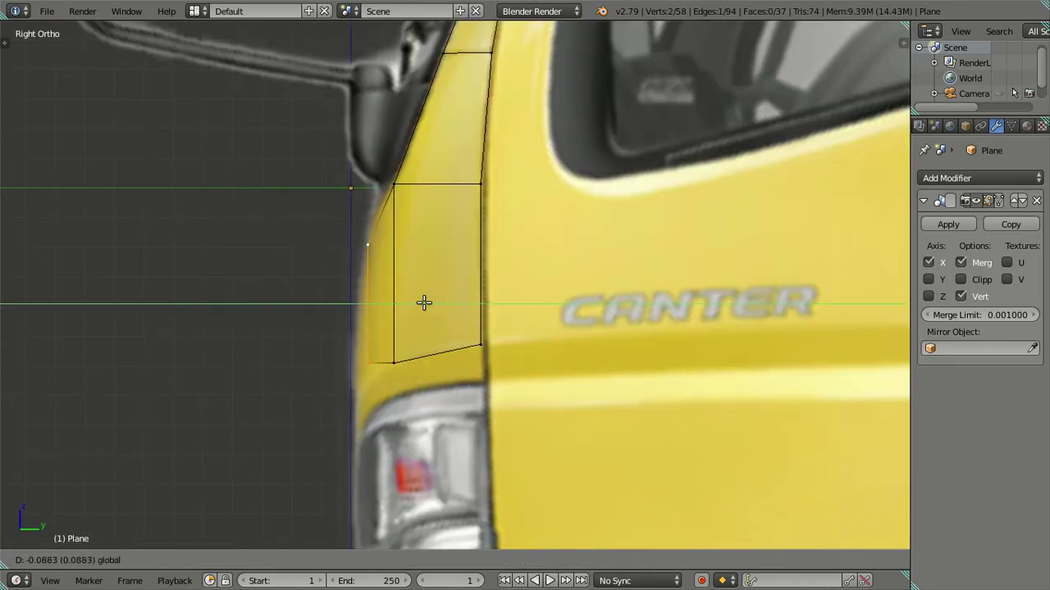
left_click(421, 304)
- Move the lower front vertex forward on Y, down on Z, then sideways on X toward the grille
right_click(385, 358)
key("g")
key("y")
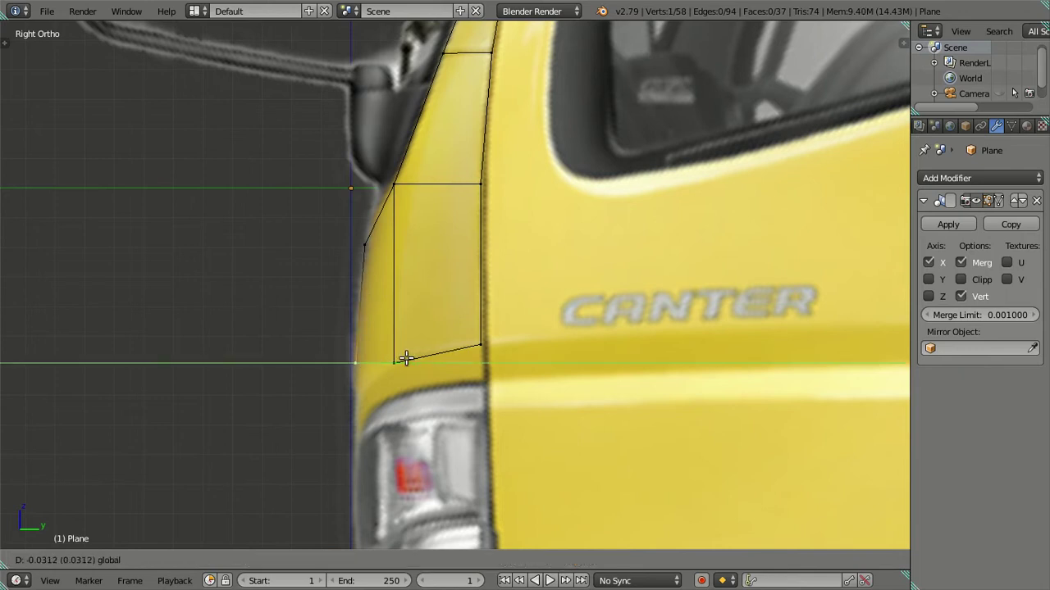
left_click(402, 359)
key("KP_1")
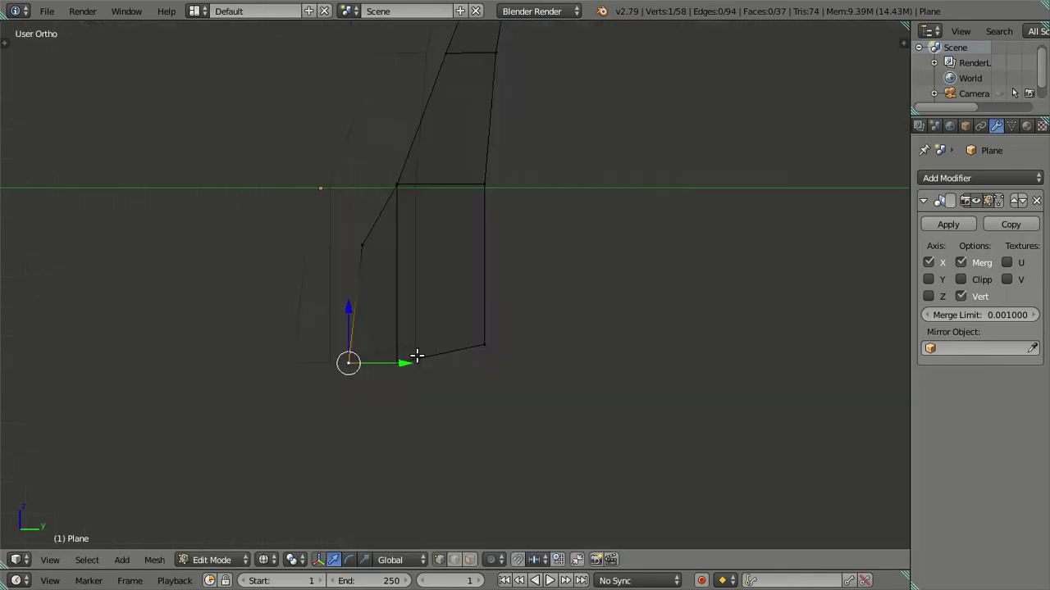
key("g")
key("z")
left_click(403, 318)
key("g")
key("x")
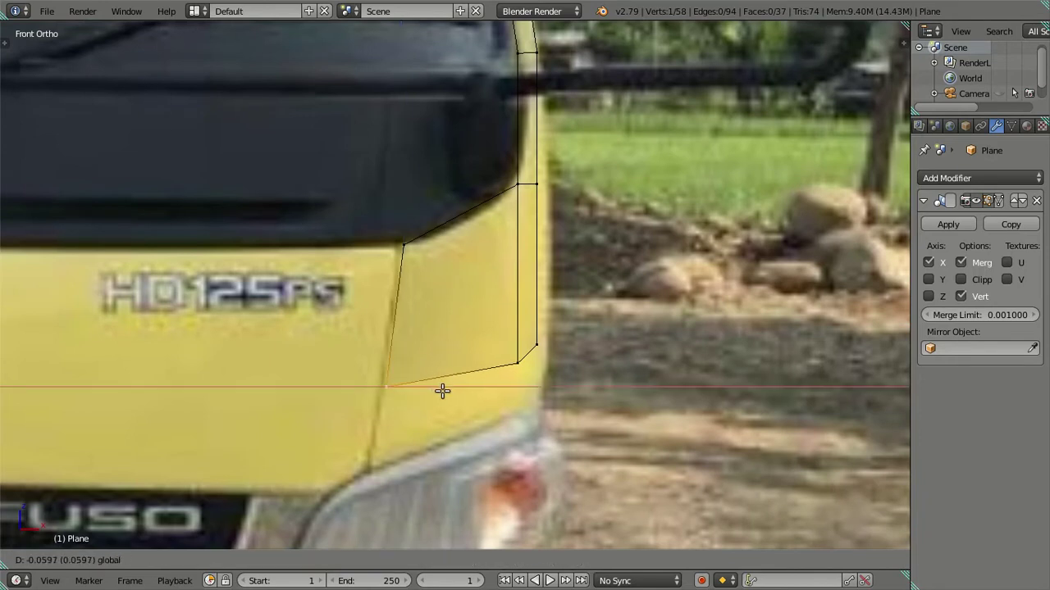
left_click(442, 391)
key("g")
key("z")
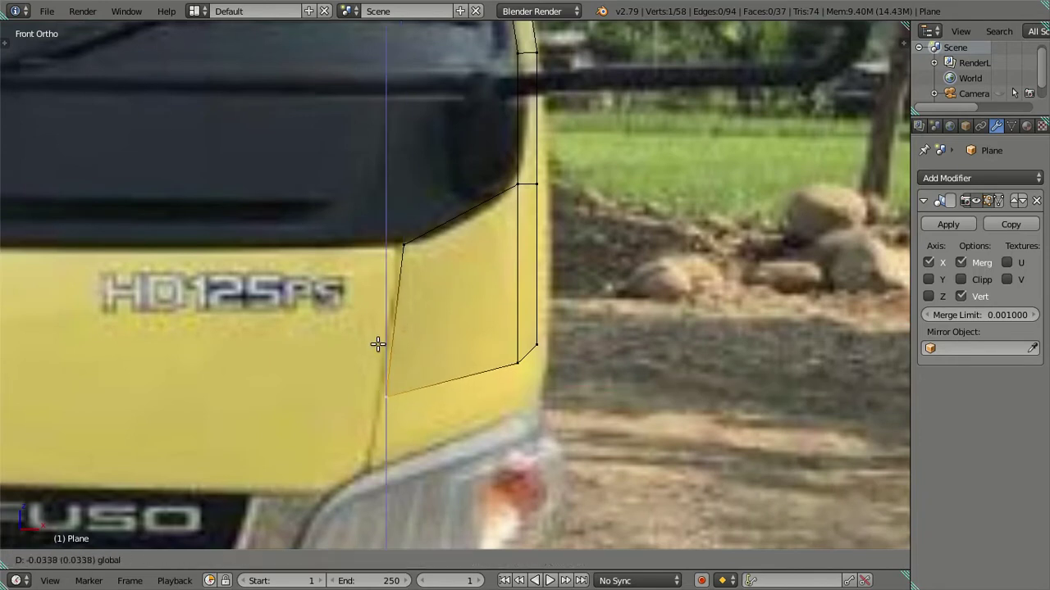
left_click(376, 345)
- Leave the upper inner vertex where it is and check the panel in Right and Front views
right_click(403, 247)
key("g")
right_click(402, 195)
key("a")
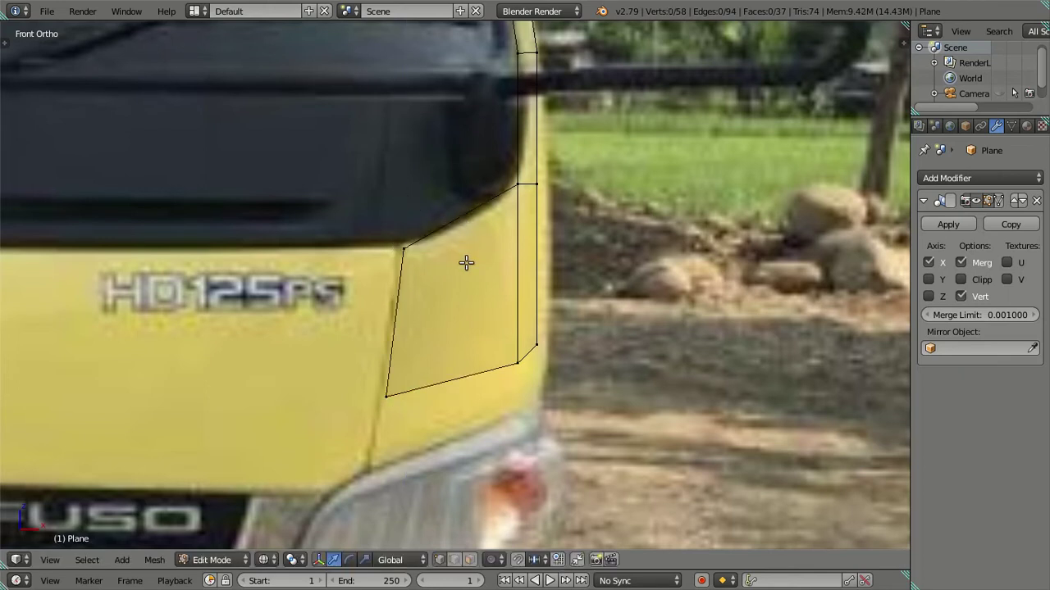
key("KP_3")
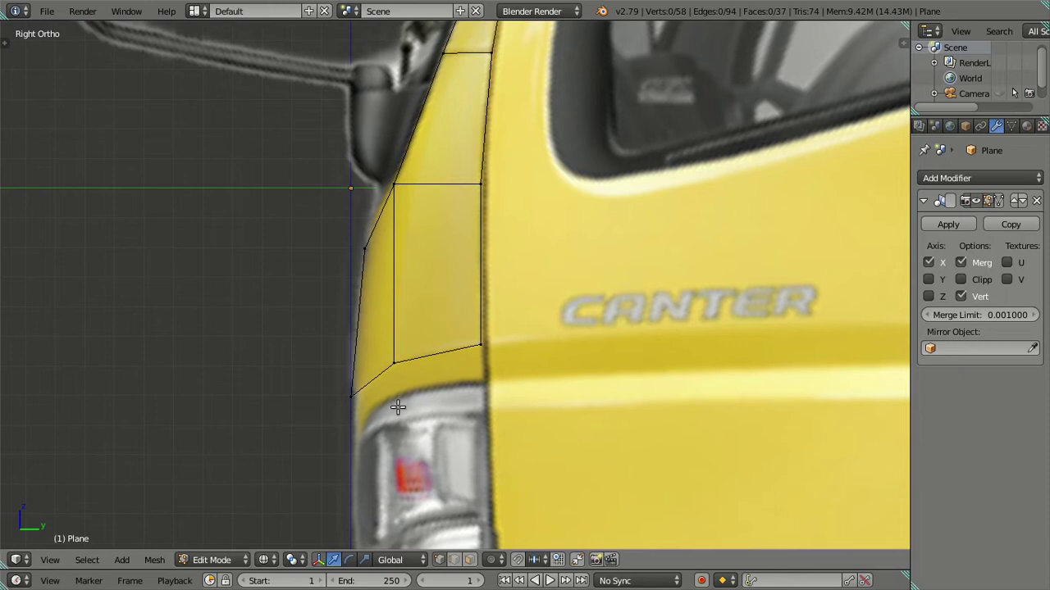
key("KP_1")
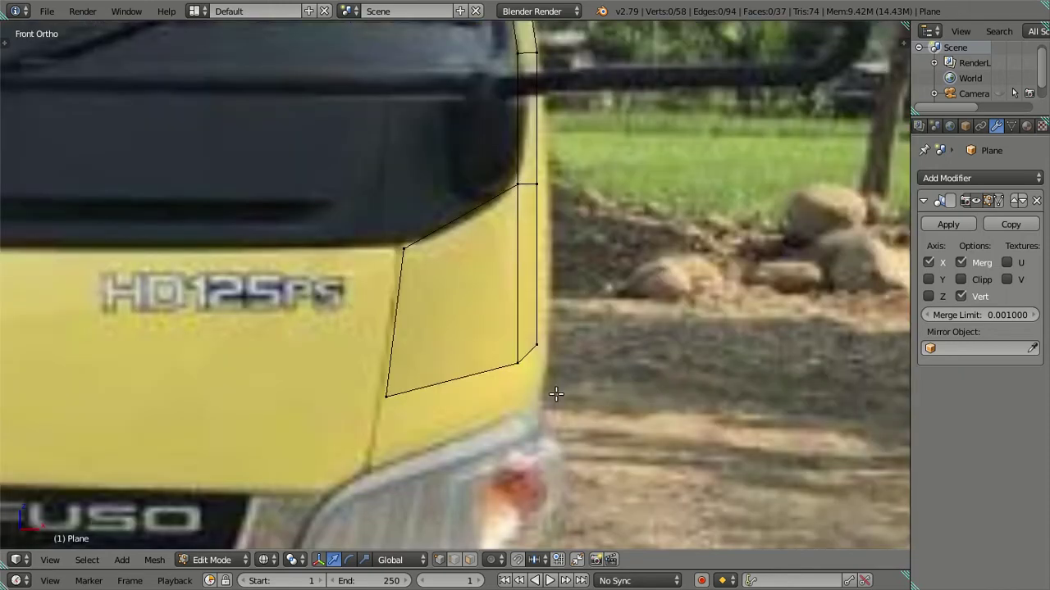
scroll(556, 395, "down", 3)
scroll(556, 395, "down", 2)
scroll(187, 328, "down", 1)
scroll(186, 328, "down", 4)
mouse_move(186, 328)
middle_mouse_down("shift")
mouse_move(555, 319)
mouse_move(526, 549)
middle_mouse_up("shift")
scroll(415, 338, "up", 7)
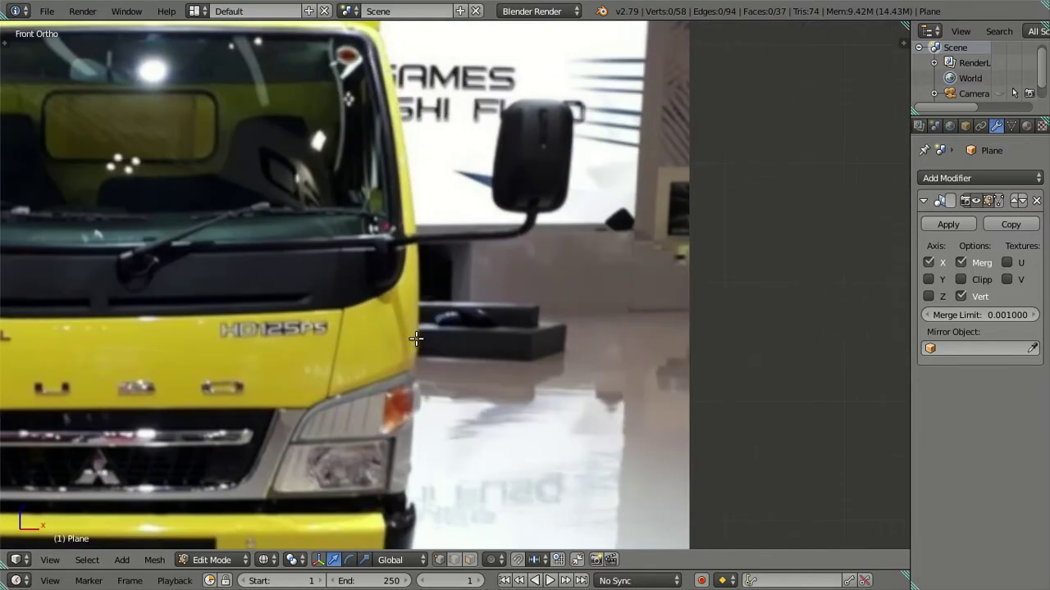
scroll(371, 375, "down", 6)
middle_click_drag(378, 382, 416, 215, "shift")
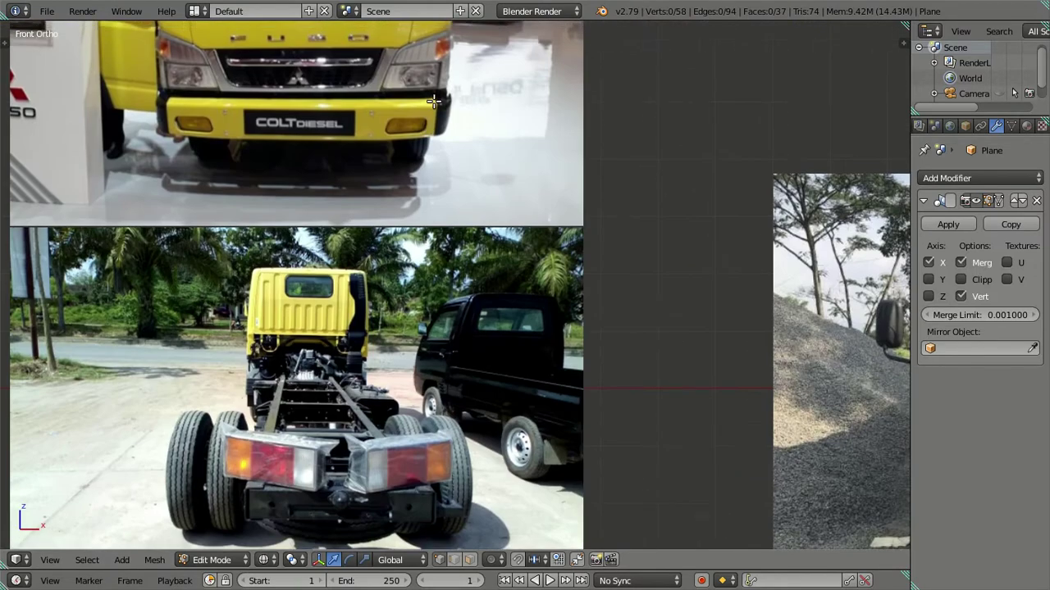
scroll(393, 334, "down", 4)
scroll(433, 445, "up", 4)
scroll(445, 278, "up", 1)
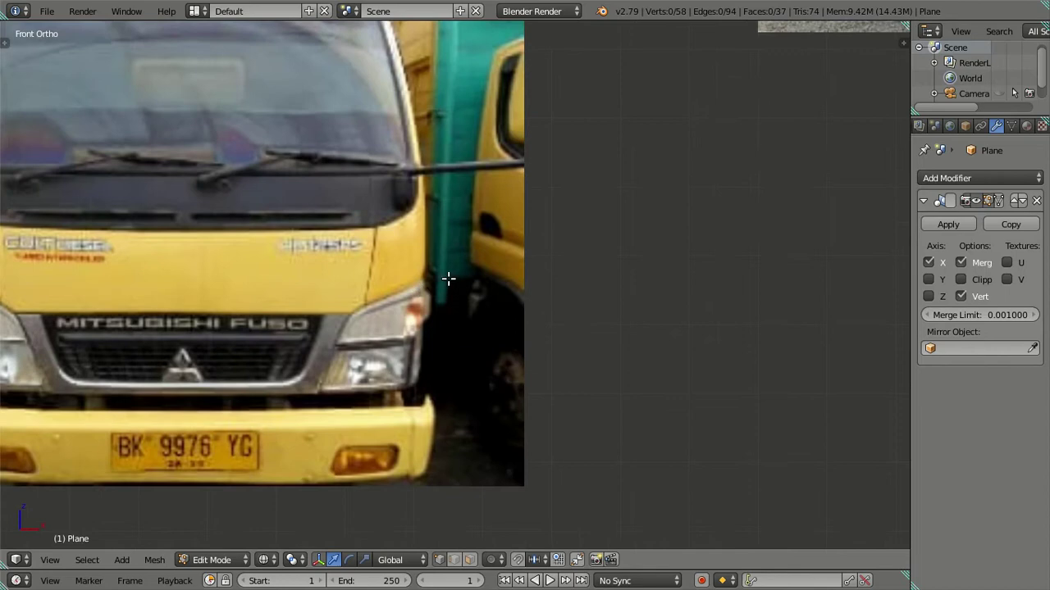
scroll(446, 279, "down", 6)
middle_click_drag(588, 227, 382, 320, "shift")
scroll(381, 319, "up", 5)
middle_click_drag(283, 270, 502, 261, "shift")
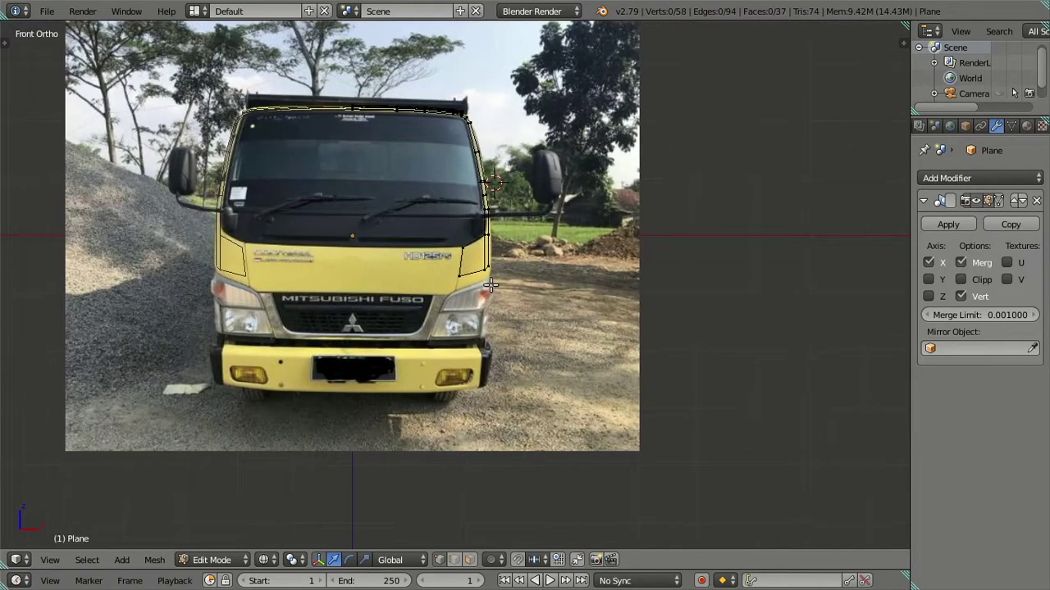
scroll(502, 261, "up", 3)
scroll(502, 261, "up", 3)
middle_click_drag(551, 234, 595, 254, "shift")
scroll(145, 282, "down", 3)
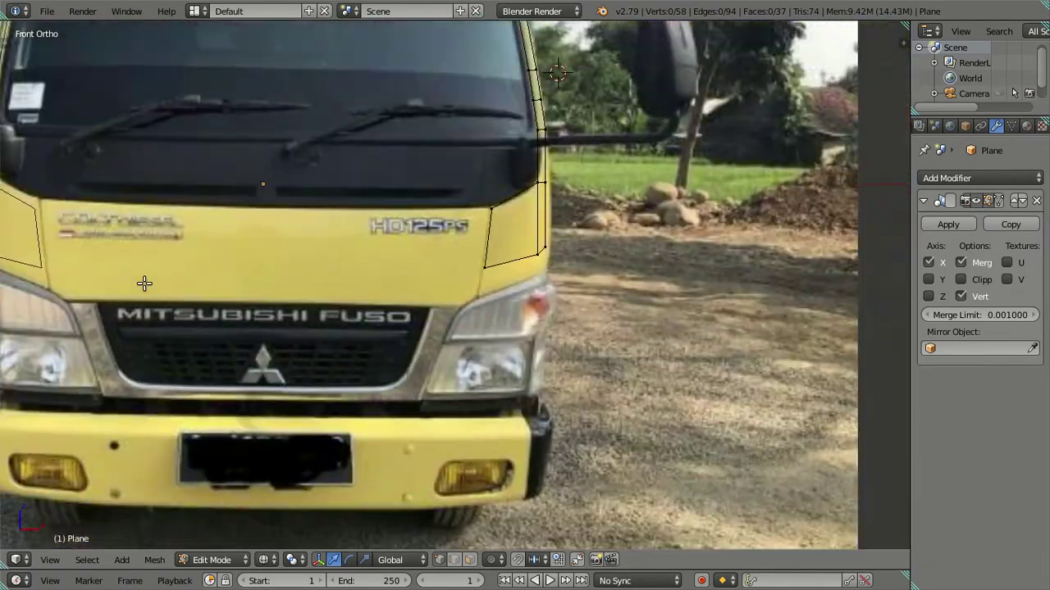
middle_click_drag(145, 281, 474, 290, "shift")
middle_click_drag(601, 284, 344, 328, "shift")
scroll(564, 289, "up", 2)
scroll(567, 351, "down", 1)
scroll(567, 351, "down", 2)
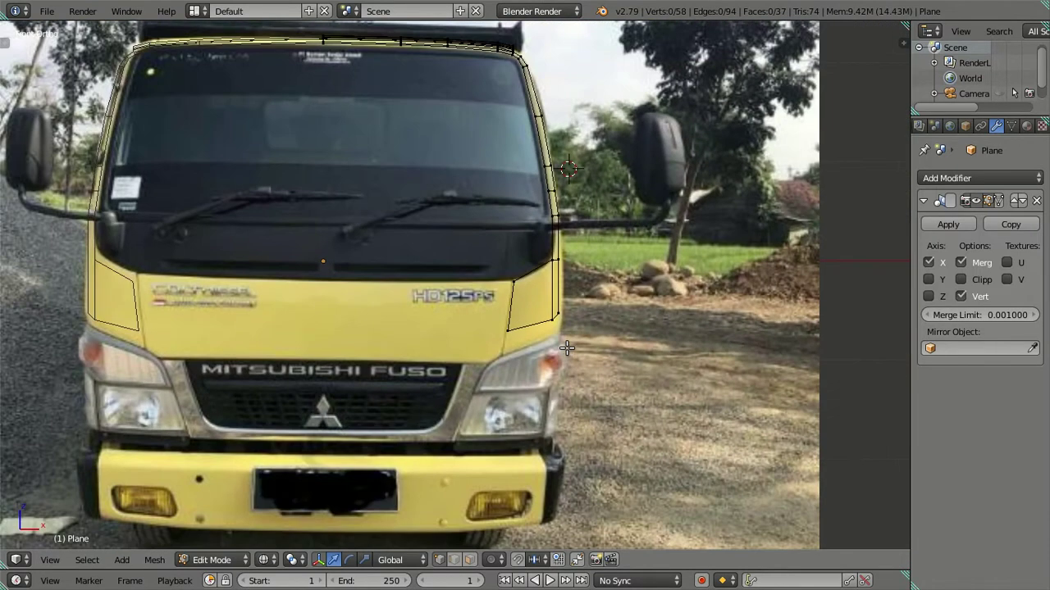
scroll(528, 353, "up", 3)
- In Front view, move the panel's inner lower vertex down on Z and sideways on X
right_click(546, 361)
mouse_move(429, 359)
middle_mouse_down()
mouse_move(569, 361)
mouse_move(649, 314)
middle_mouse_up()
key("KP_1")
key("g")
key("z")
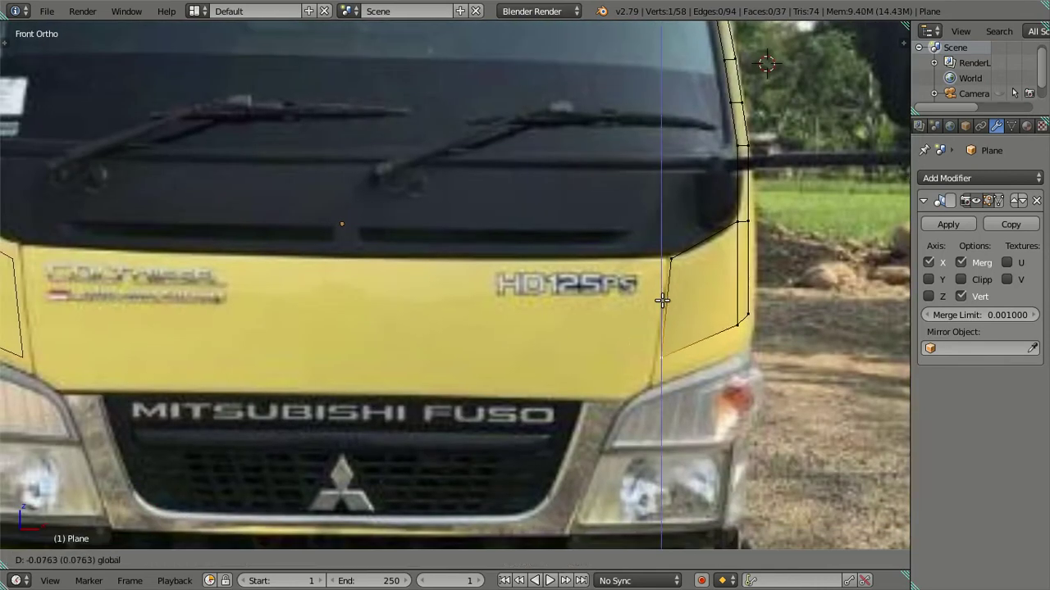
left_click(725, 328)
key("g")
key("x")
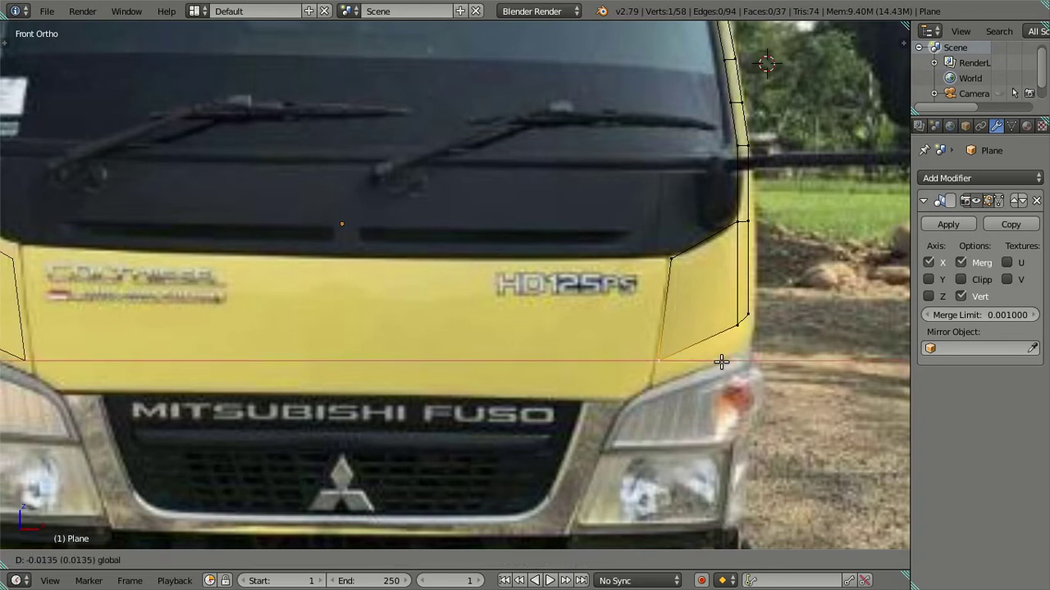
left_click(721, 361)
- Shift the panel's whole inner edge sideways on X, then check it in Right and Front views
scroll(749, 274, "up", 2)
right_click(759, 259, "shift")
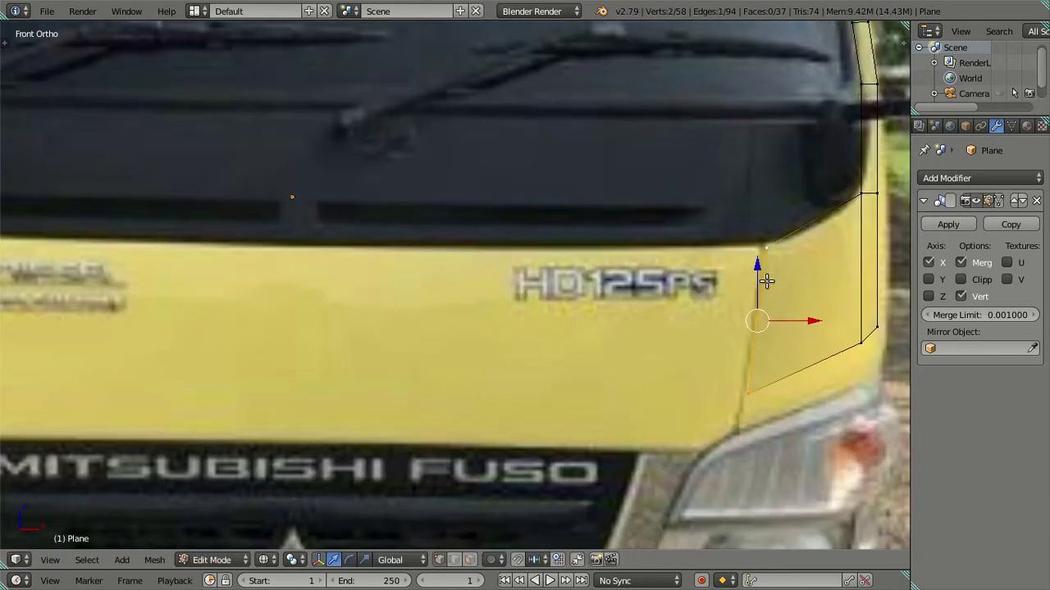
key("g")
key("x")
left_click(803, 322)
mouse_move(803, 322)
middle_mouse_down("shift")
mouse_move(623, 321)
mouse_move(542, 287)
middle_mouse_up("shift")
key("a")
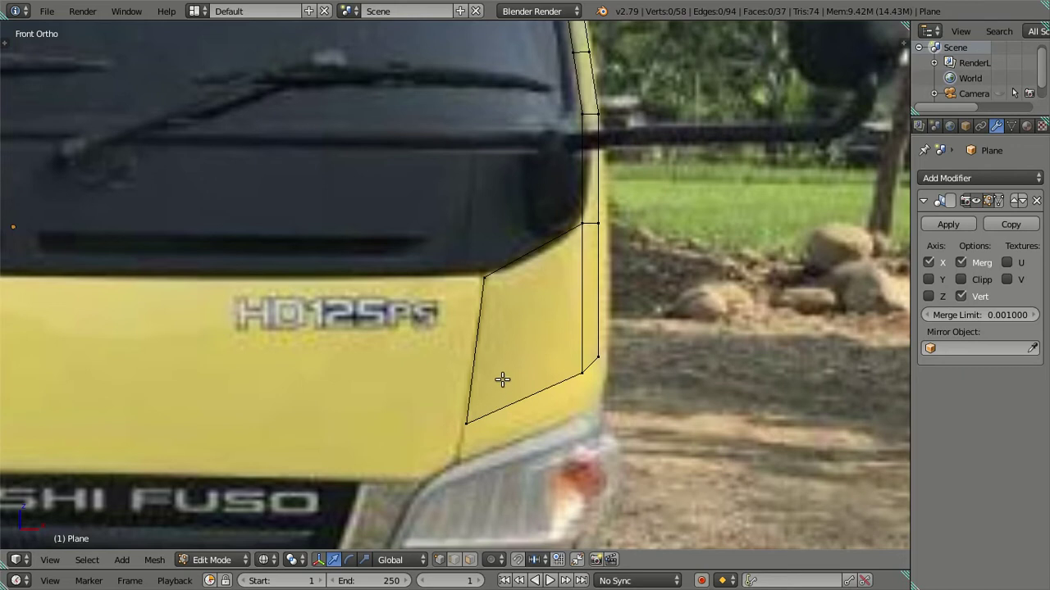
key("KP_3")
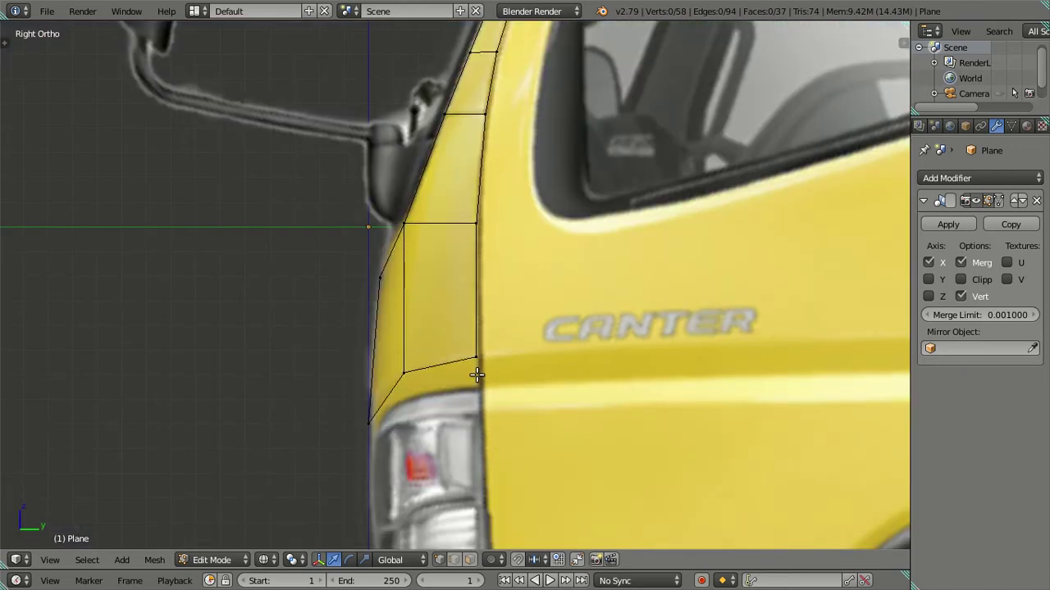
scroll(477, 374, "down", 3)
scroll(476, 375, "up", 3)
key("KP_1")
- Add a vertical loop cut through the corner panel and adjust the cut's top vertex
key("ctrl+r")
left_click(531, 384)
right_click(533, 252)
left_click_drag(534, 200, 540, 192)
left_click(543, 194)
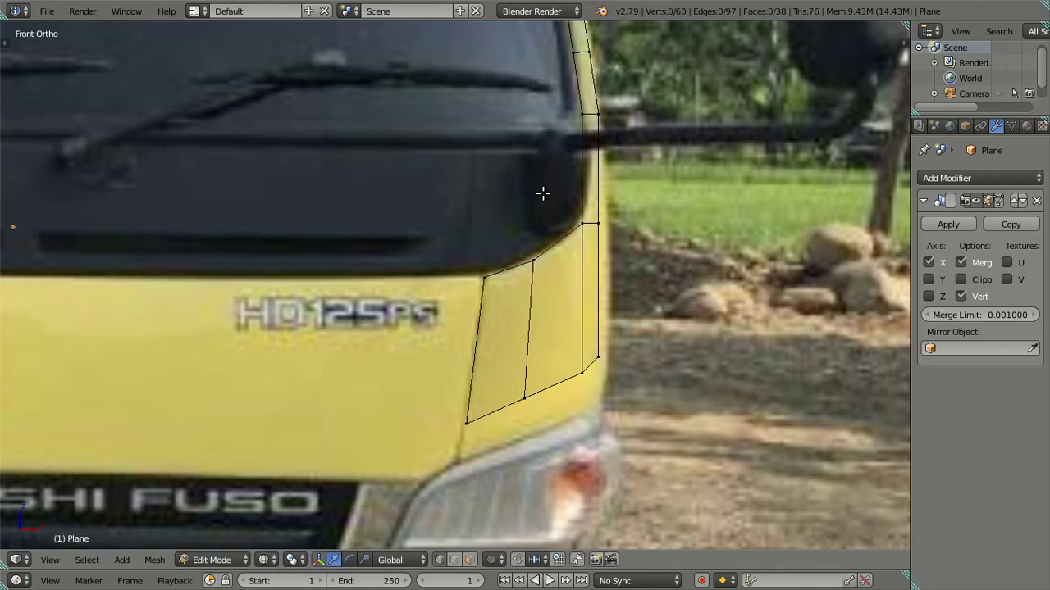
- In Right view, raise one front-edge vertex and pull two others forward to match the photo
key("ctrl+KP_3")
right_click(393, 399)
key("g")
key("z")
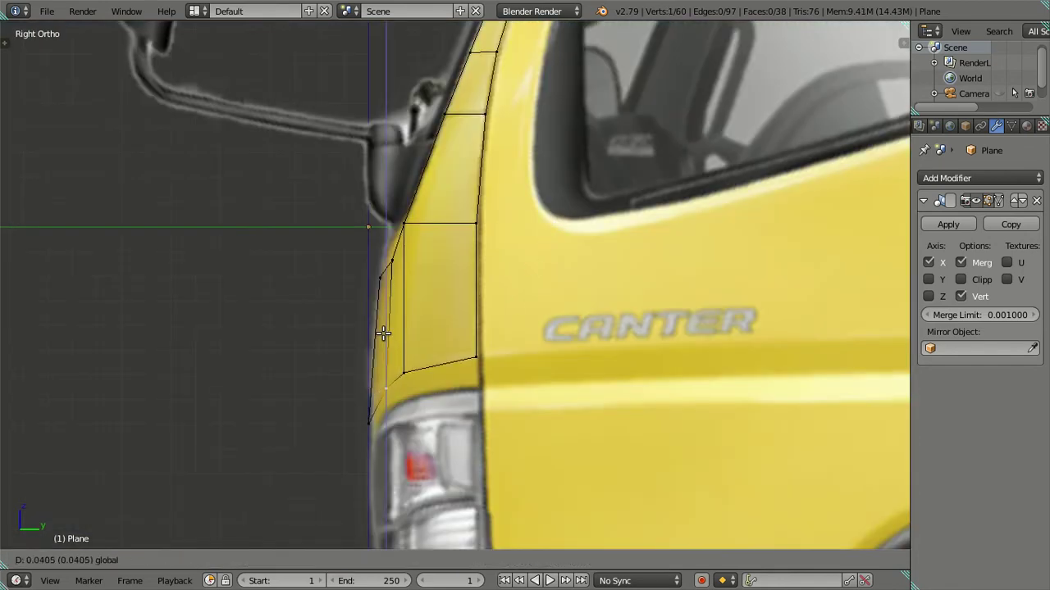
left_click(383, 333)
right_click(391, 261)
right_click(388, 365, "shift")
mouse_move(388, 365)
middle_mouse_down()
mouse_move(398, 377)
mouse_move(401, 446)
mouse_move(443, 362)
middle_mouse_up()
left_click_drag(443, 362, 402, 363)
- Switch to solid shading and Object Mode to view the mirrored shell
key("a")
mouse_move(403, 363)
middle_mouse_down()
mouse_move(533, 312)
mouse_move(497, 312)
mouse_move(552, 138)
mouse_move(634, 235)
mouse_move(586, 370)
mouse_move(538, 379)
mouse_move(487, 363)
mouse_move(381, 297)
middle_mouse_up()
key("z")
key("Tab")
- In Edit Mode, move a front-edge vertex to match the side photo in wireframe
key("KP_3")
scroll(376, 291, "up", 2)
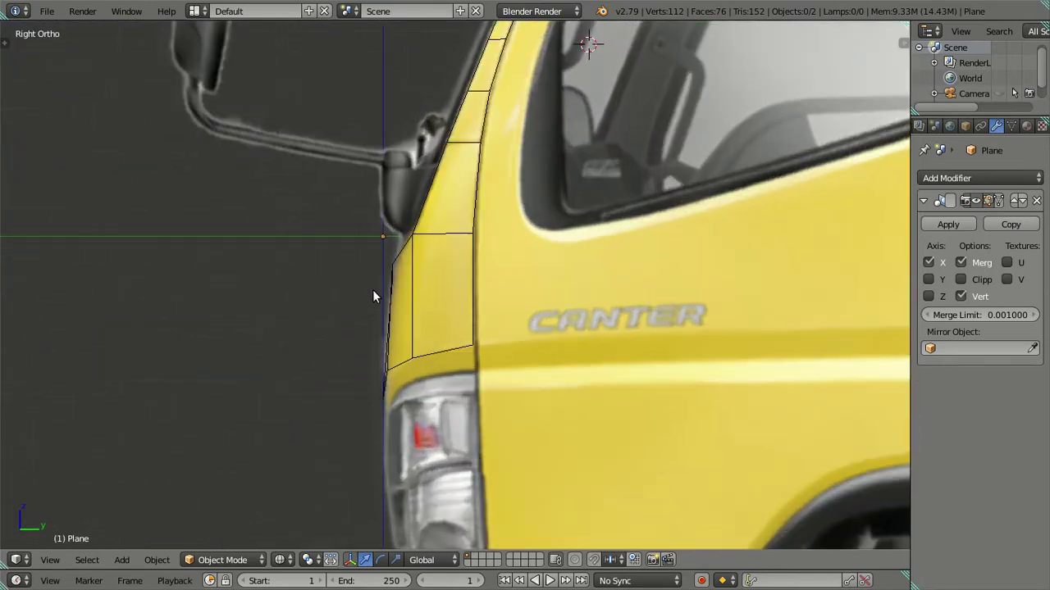
scroll(373, 297, "up", 3)
key("Tab")
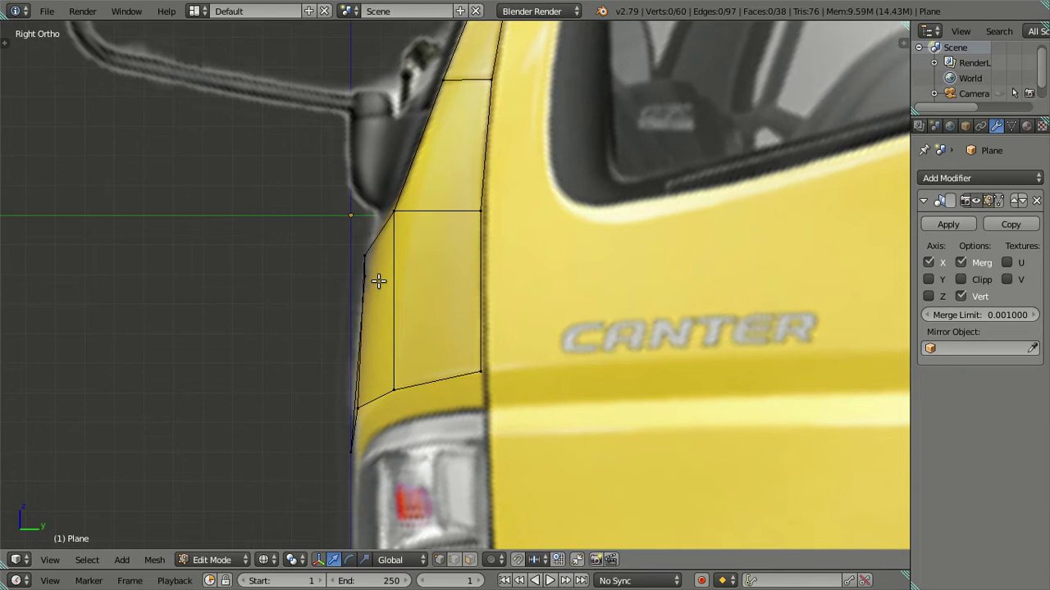
scroll(378, 281, "down", 3)
mouse_move(380, 282)
middle_mouse_down()
mouse_move(417, 307)
mouse_move(429, 422)
middle_mouse_up()
right_click(429, 422)
key("g")
left_click(427, 370)
middle_click_drag(429, 309, 429, 326)
key("KP_3")
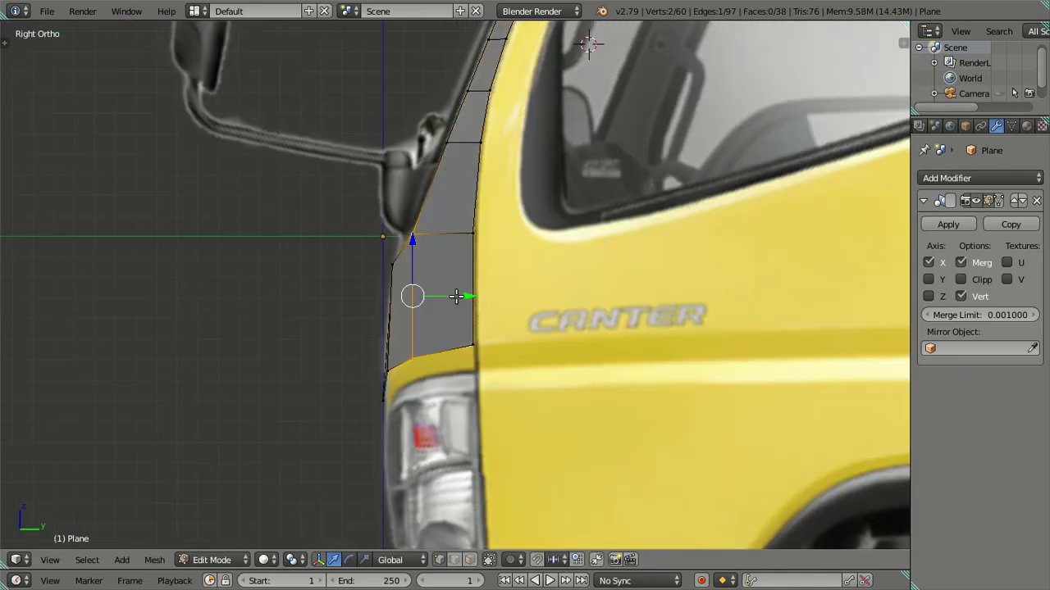
key("z")
left_click_drag(465, 297, 475, 295)
- In Right view, slide a panel edge and another front-edge vertex along the side axis
mouse_move(408, 276)
middle_mouse_down()
mouse_move(438, 301)
mouse_move(478, 386)
middle_mouse_up()
right_click(440, 352)
right_click(443, 413, "shift")
key("KP_3")
left_click_drag(402, 334, 401, 335)
key("a")
mouse_move(396, 323)
middle_mouse_down()
mouse_move(370, 329)
mouse_move(462, 411)
mouse_move(494, 494)
mouse_move(508, 483)
mouse_move(499, 452)
middle_mouse_up()
right_click(473, 396)
key("KP_3")
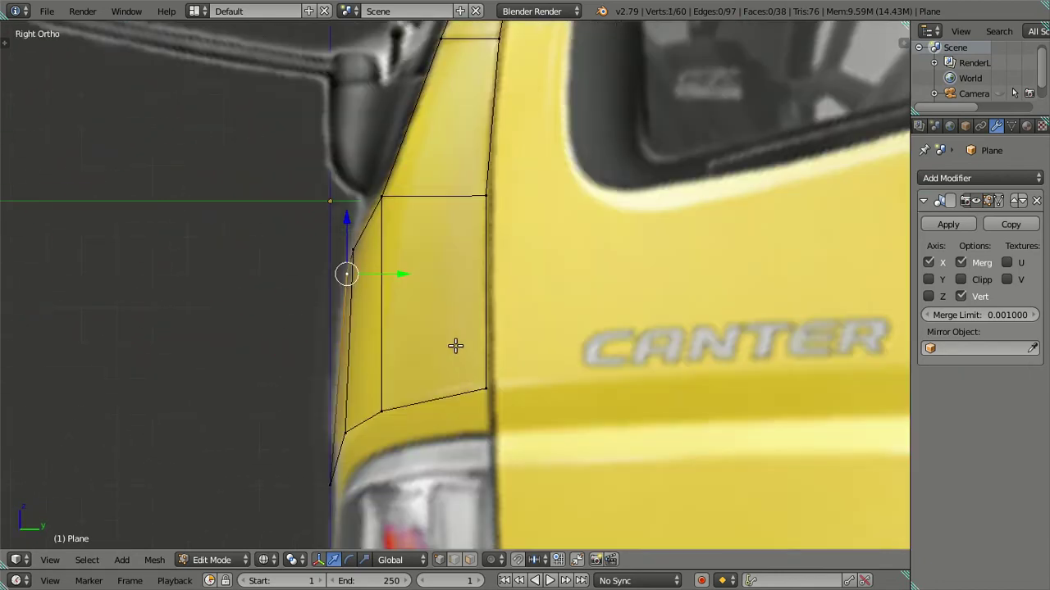
left_click_drag(400, 271, 399, 271)
- In Top view, move two panel vertices along Y to follow the cab outline
mouse_move(399, 271)
middle_mouse_down()
mouse_move(389, 389)
mouse_move(457, 454)
middle_mouse_up()
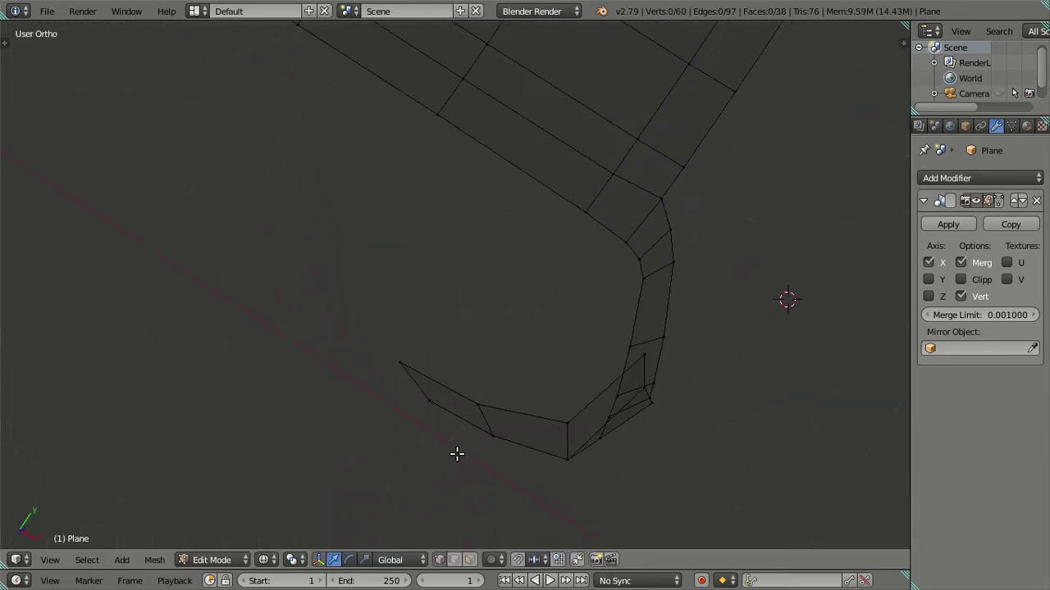
key("KP_7")
right_click(516, 442)
key("g")
key("y")
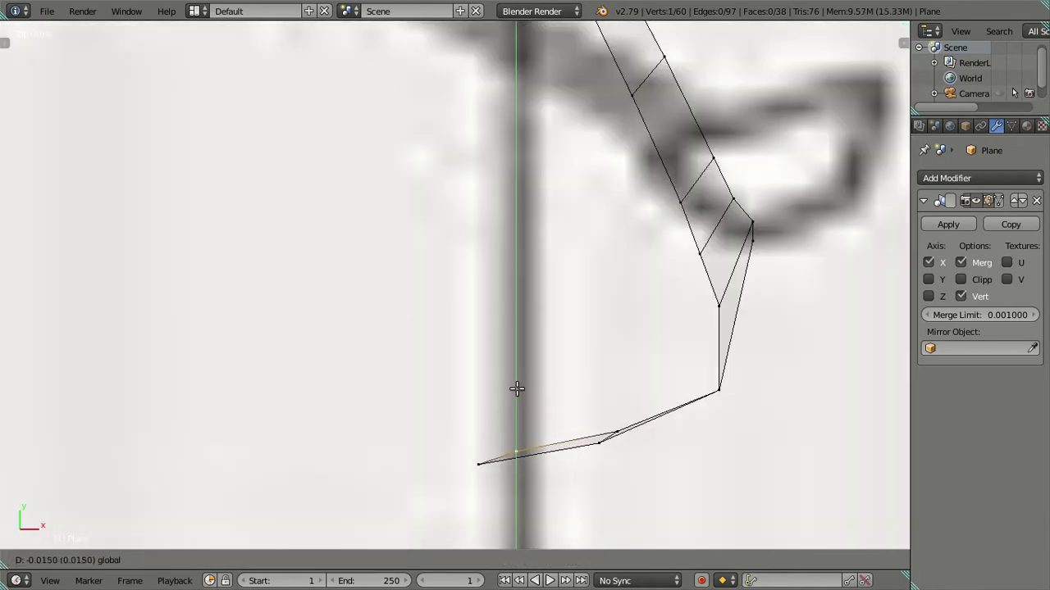
left_click(516, 388)
right_click(609, 392)
key("g")
key("y")
left_click(616, 383)
- In Right view, move the corner panel's bottom vertex to match the photo
mouse_move(616, 382)
middle_mouse_down()
mouse_move(766, 393)
mouse_move(684, 388)
middle_mouse_up()
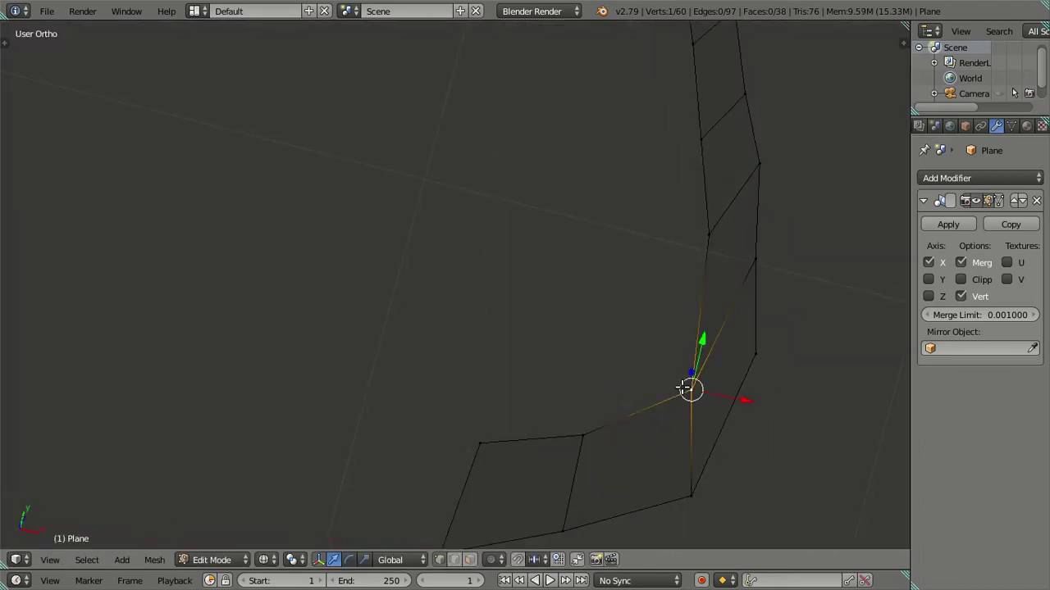
key("KP_3")
right_click(378, 456)
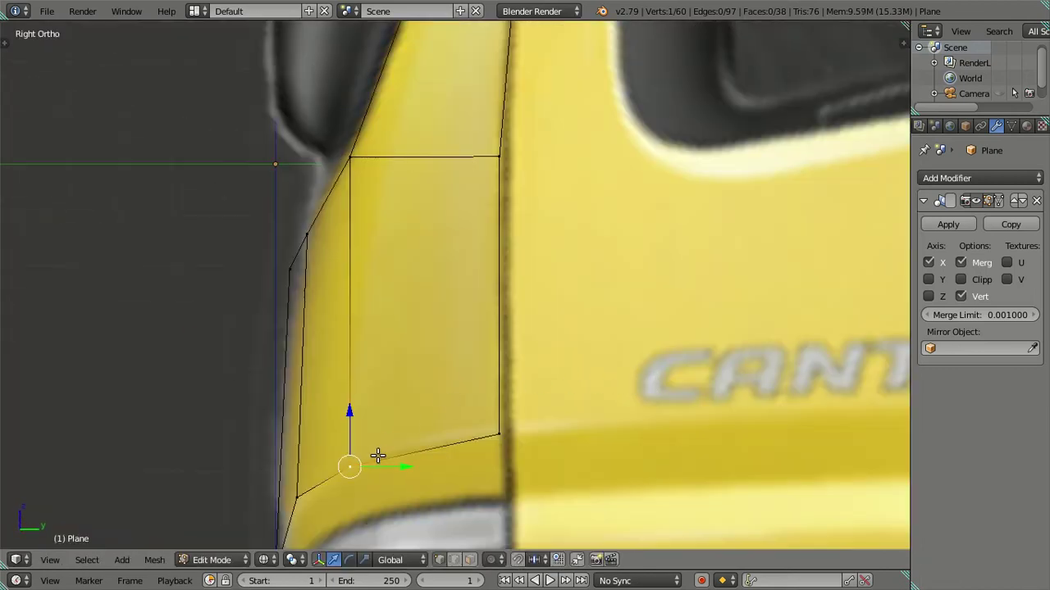
key("g")
left_click(395, 461)
key("a")
- Inspect the mirrored cab from the front, then select the panel's inner edge in Edit Mode
mouse_move(389, 352)
middle_mouse_down()
mouse_move(413, 417)
mouse_move(460, 380)
mouse_move(510, 278)
middle_mouse_up()
key("Tab")
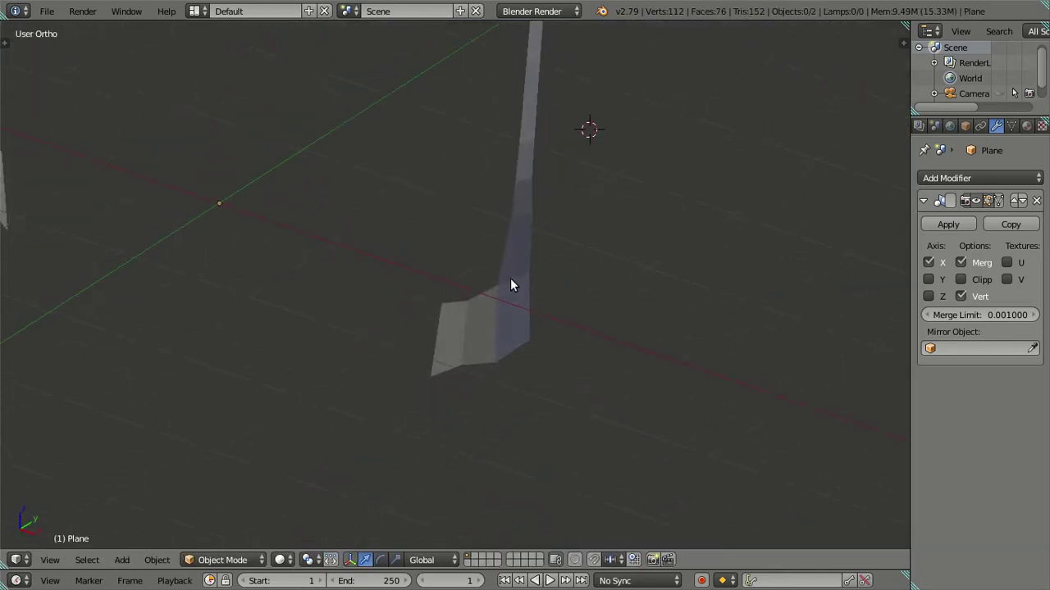
scroll(528, 243, "down", 4)
mouse_move(473, 134)
middle_mouse_down()
mouse_move(443, 286)
mouse_move(474, 260)
mouse_move(577, 329)
mouse_move(564, 337)
middle_mouse_up()
key("KP_1")
scroll(481, 329, "up", 2)
scroll(497, 281, "up", 3)
key("Tab")
right_click(562, 289)
right_click(565, 376, "shift")
- Extrude the corner panel's inner edge into a new front face and push it along X to the centre line
key("e")
key("Escape")
key("g")
key("x")
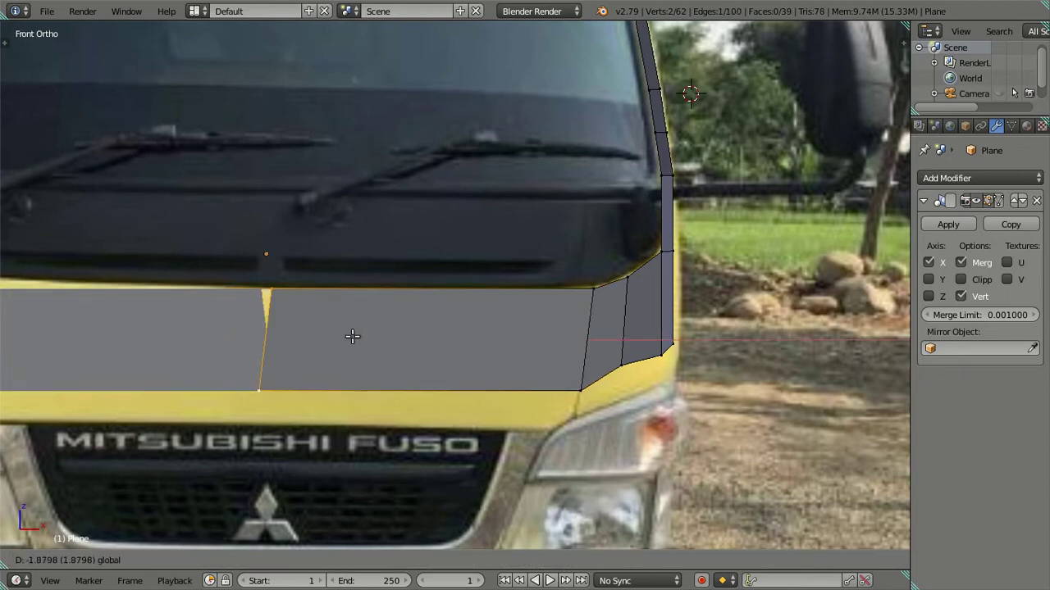
left_click(424, 345)
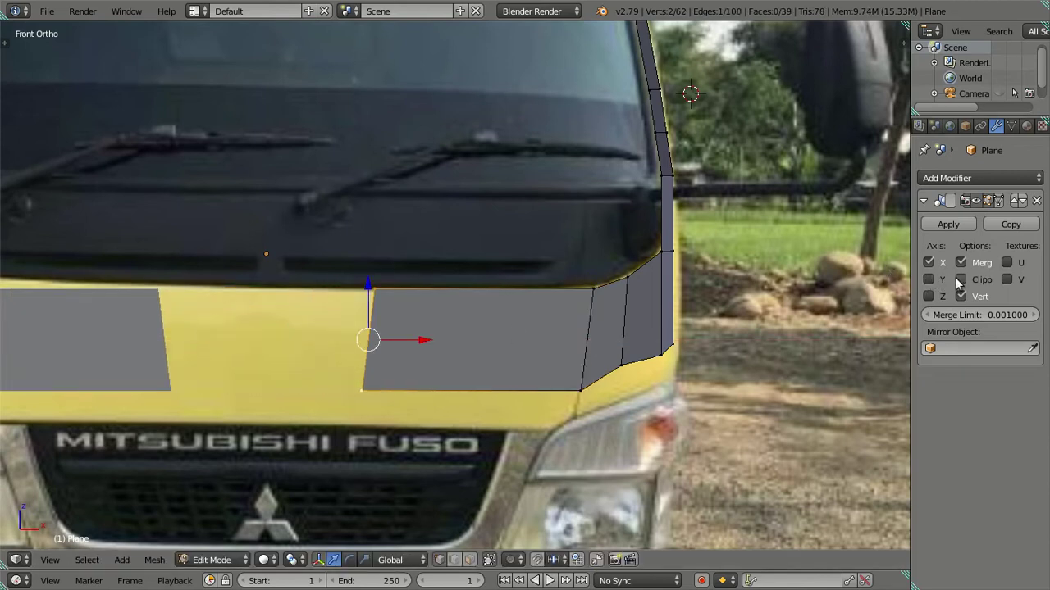
key("g")
key("x")
left_click(282, 328)
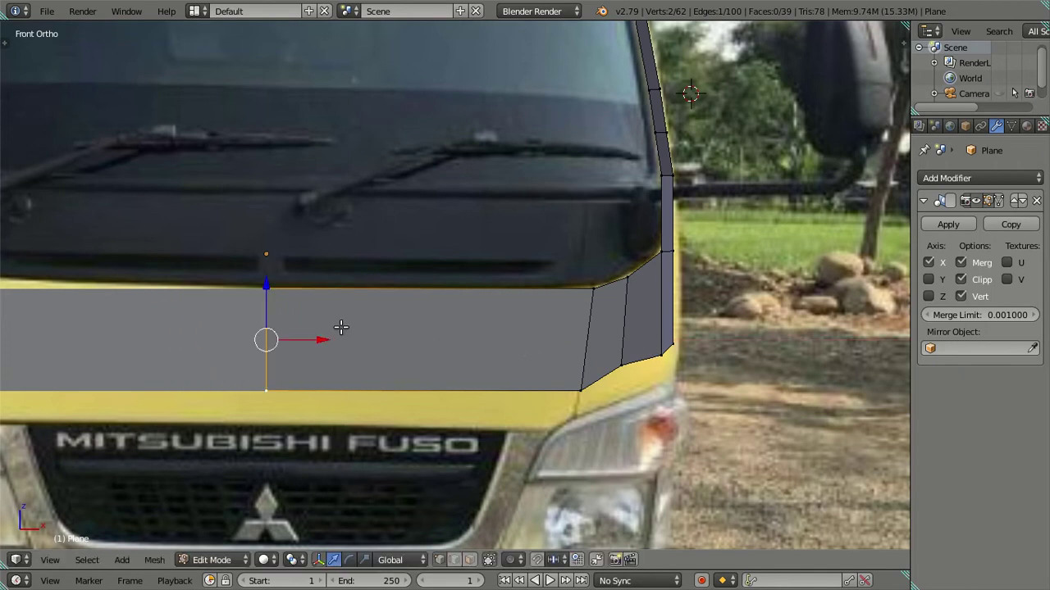
- Check the new panel in see-through and object mode, then undo to turn off the mirrored half
key("z")
scroll(344, 326, "up", 1)
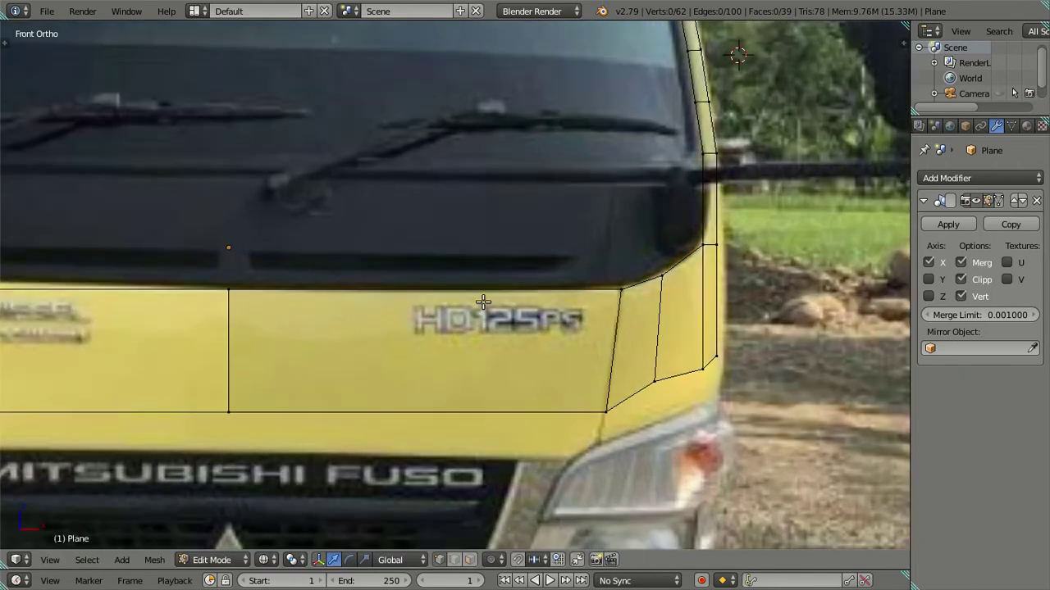
right_click(613, 293)
key("Tab")
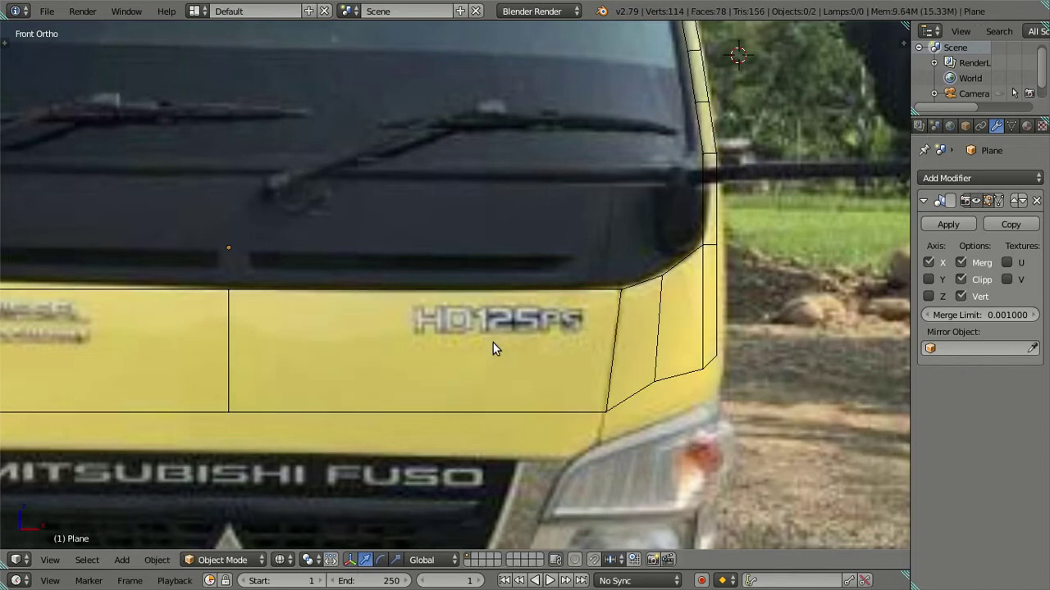
key("Tab")
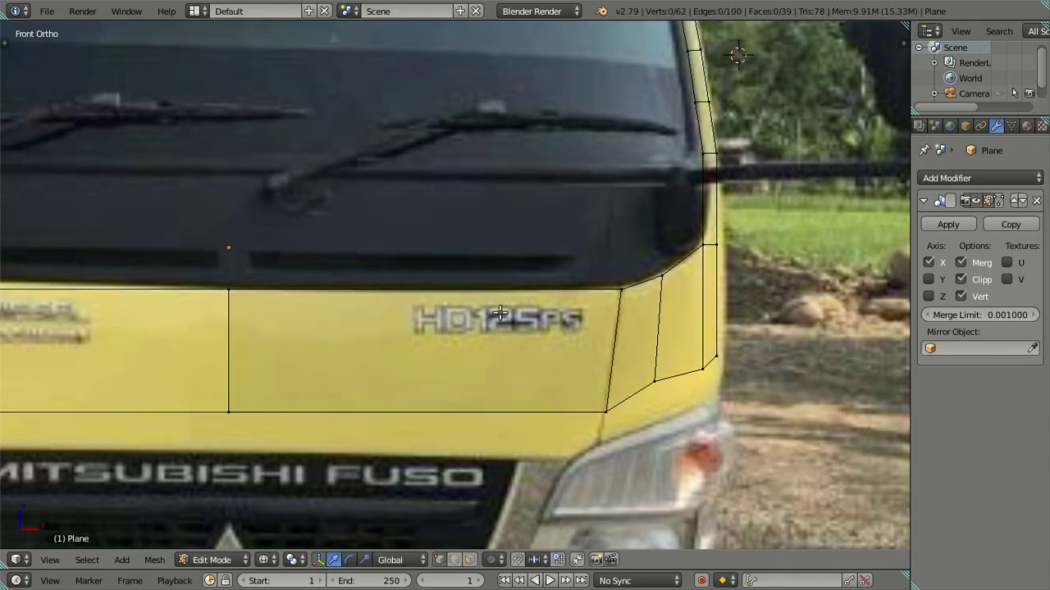
key("Tab")
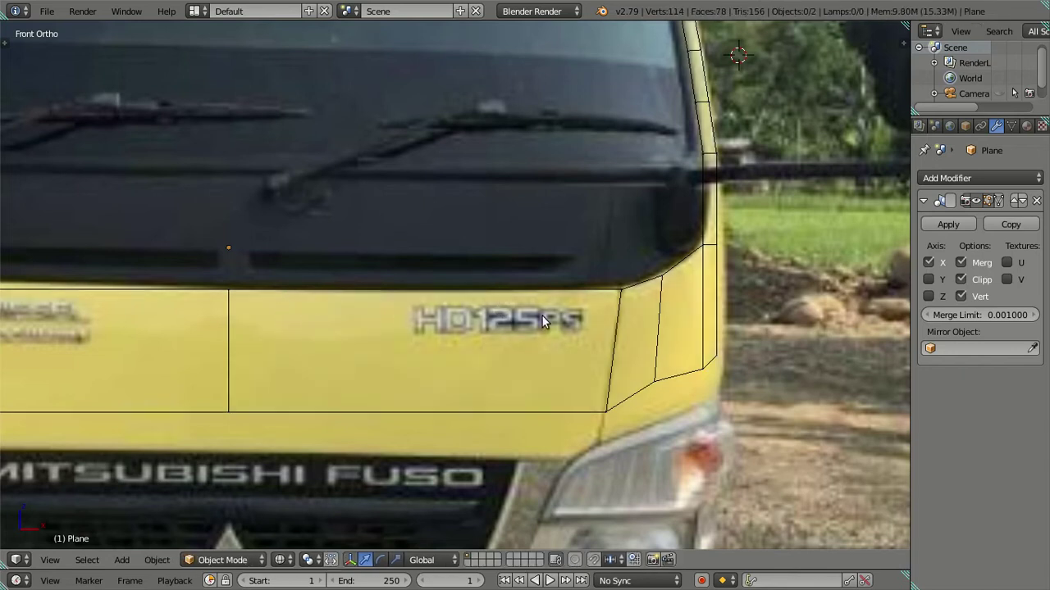
key("ctrl+z")
- Select the Plane and, in edit mode, select the front panel's inner edge
right_click(227, 343)
key("Tab")
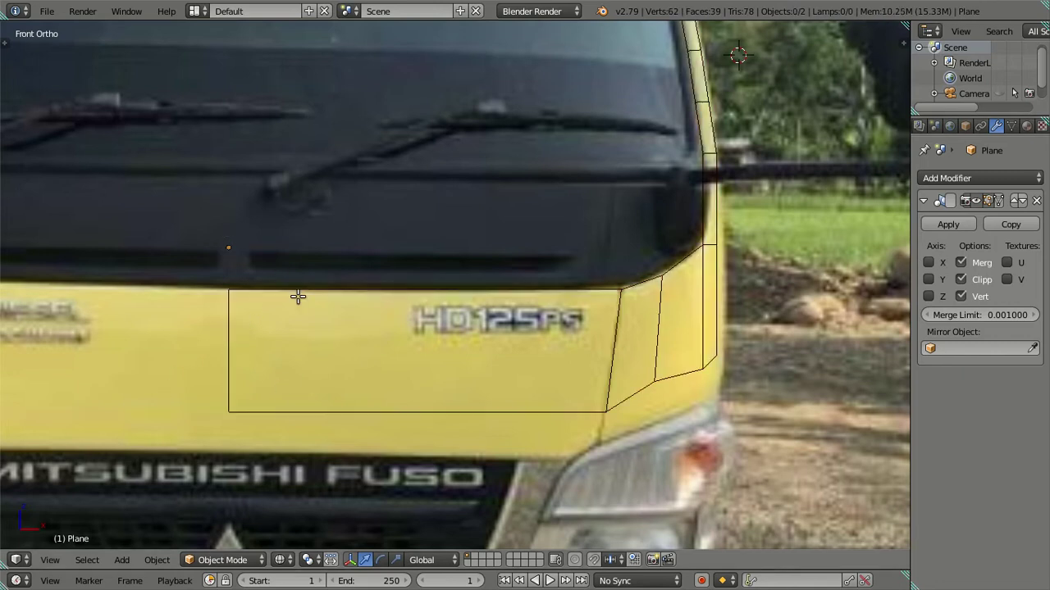
right_click(225, 315)
right_click(229, 379, "shift")
- Move the panel's inner edge onto the cab centre with Mirror X re-enabled
key("g")
key("x")
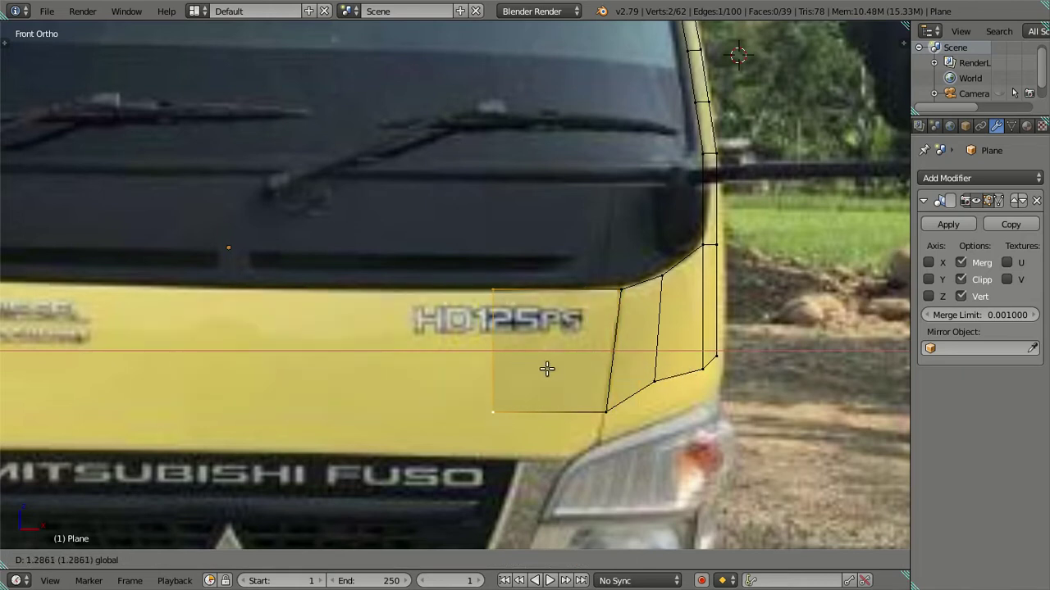
left_click(462, 386)
left_click(927, 264)
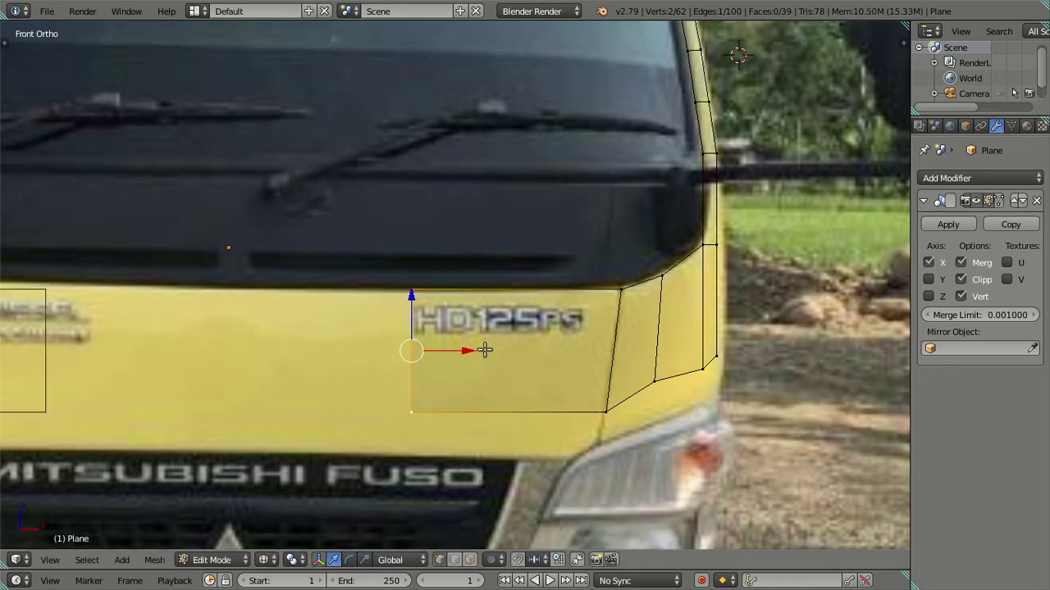
key("g")
left_click(222, 348)
- Raise the corner panel vertex above the headlight to its new height along Z
scroll(531, 316, "down", 3)
key("a")
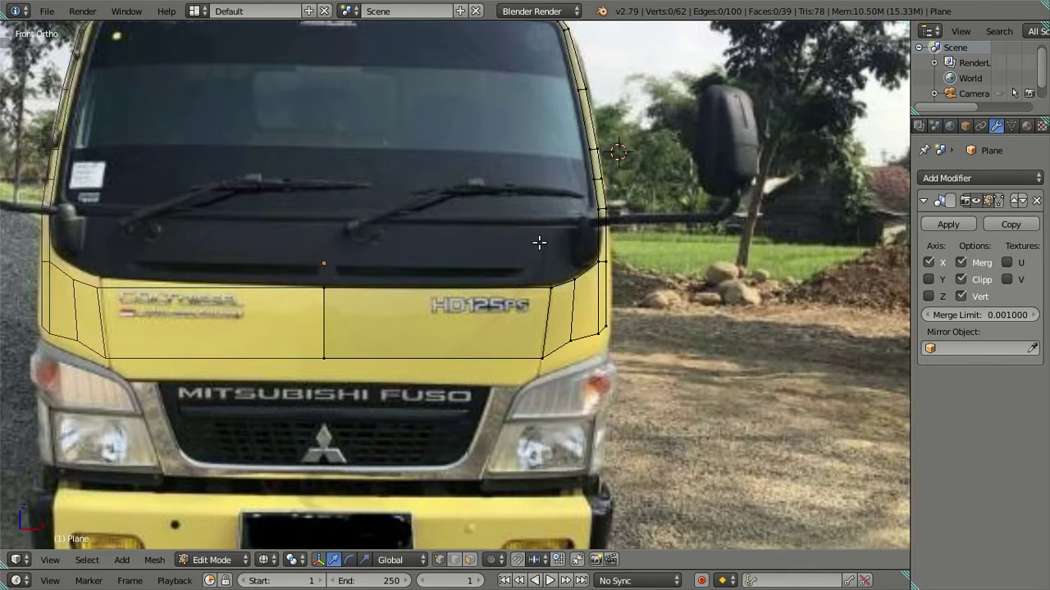
middle_click_drag(539, 241, 522, 331, "shift")
scroll(518, 330, "up", 1)
scroll(503, 316, "down", 2)
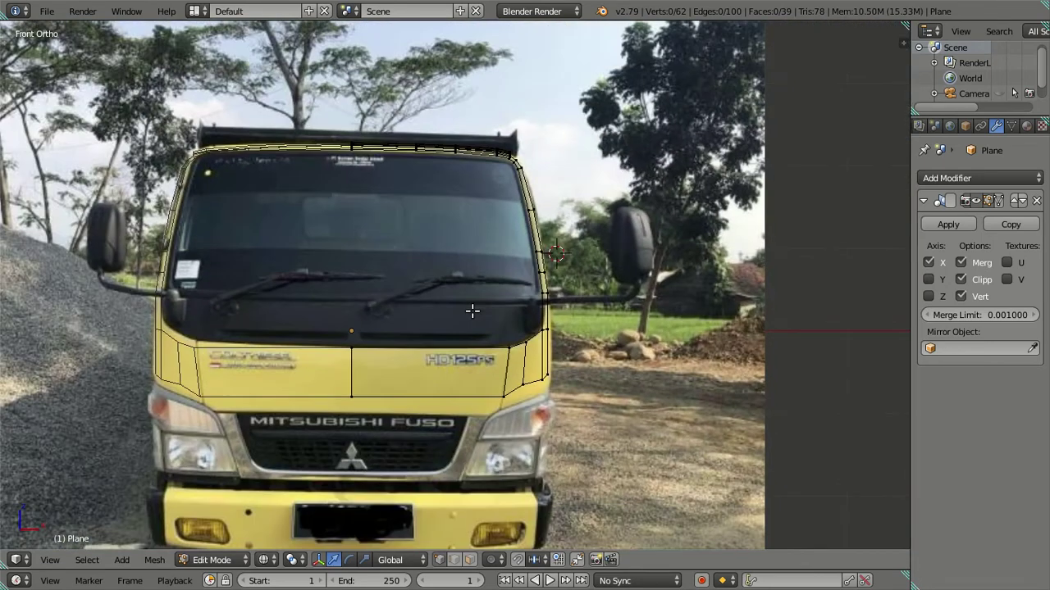
scroll(471, 306, "up", 1)
scroll(468, 319, "up", 1)
scroll(489, 312, "up", 1)
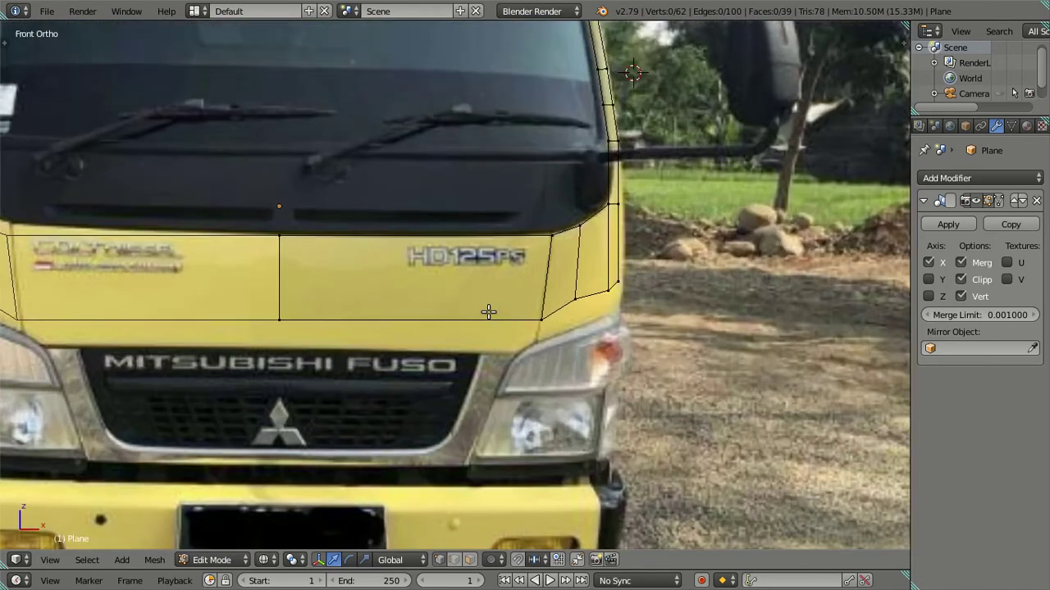
scroll(553, 329, "up", 2)
right_click(575, 338)
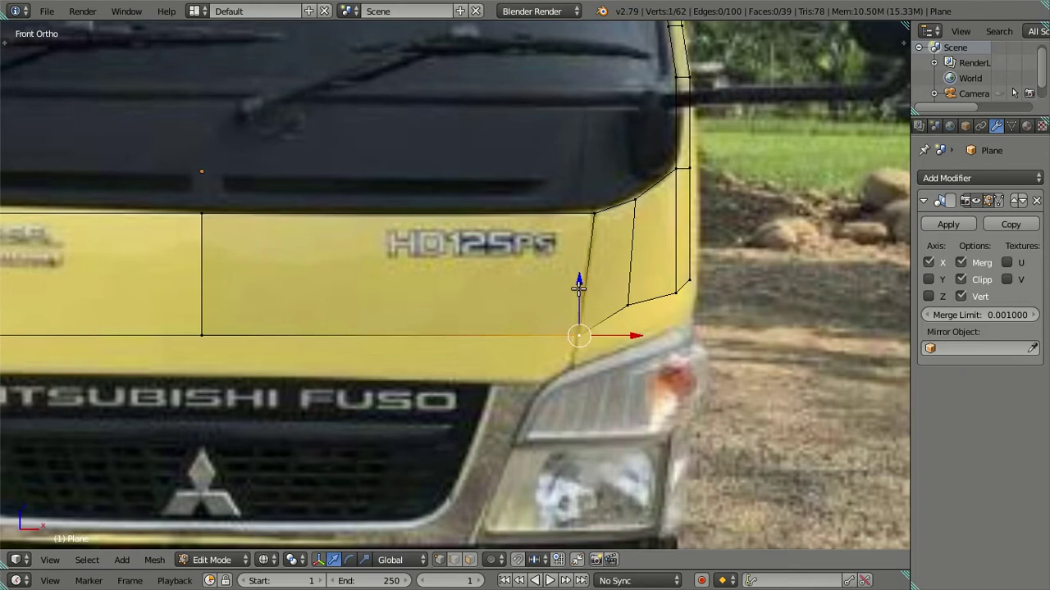
right_click(628, 304)
key("g")
key("z")
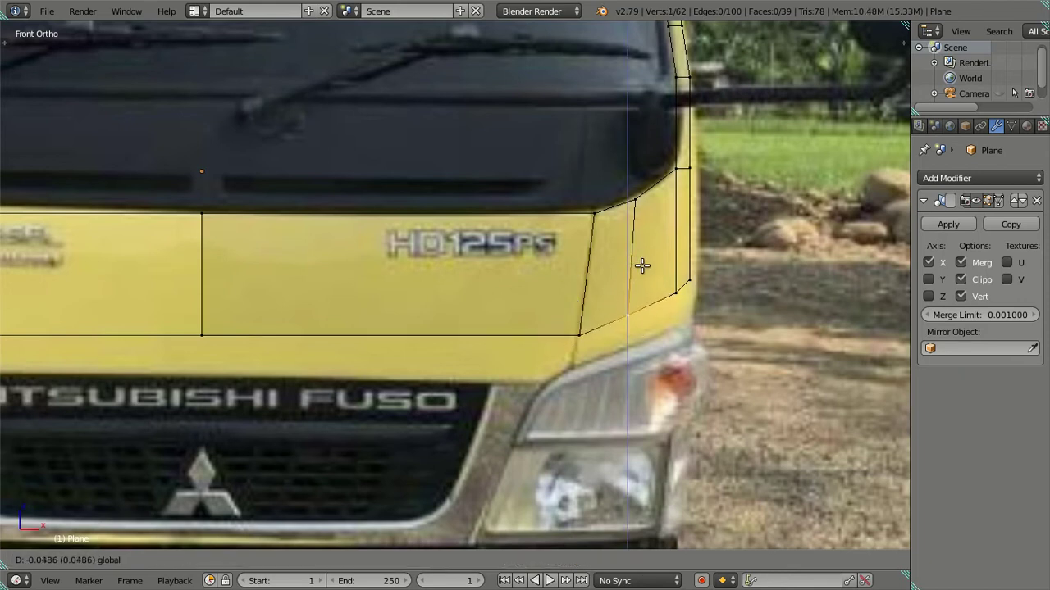
left_click(643, 266)
- Extrude the panel's bottom edge down into a first strip, sliding its outer corner onto the headlight edge
key("a")
key("KP_3")
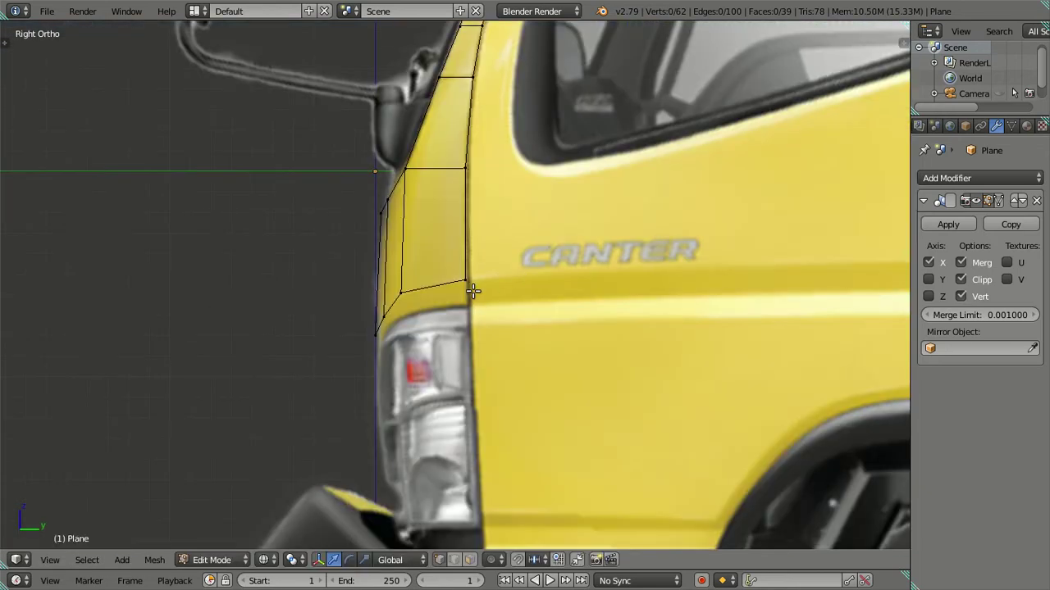
key("KP_1")
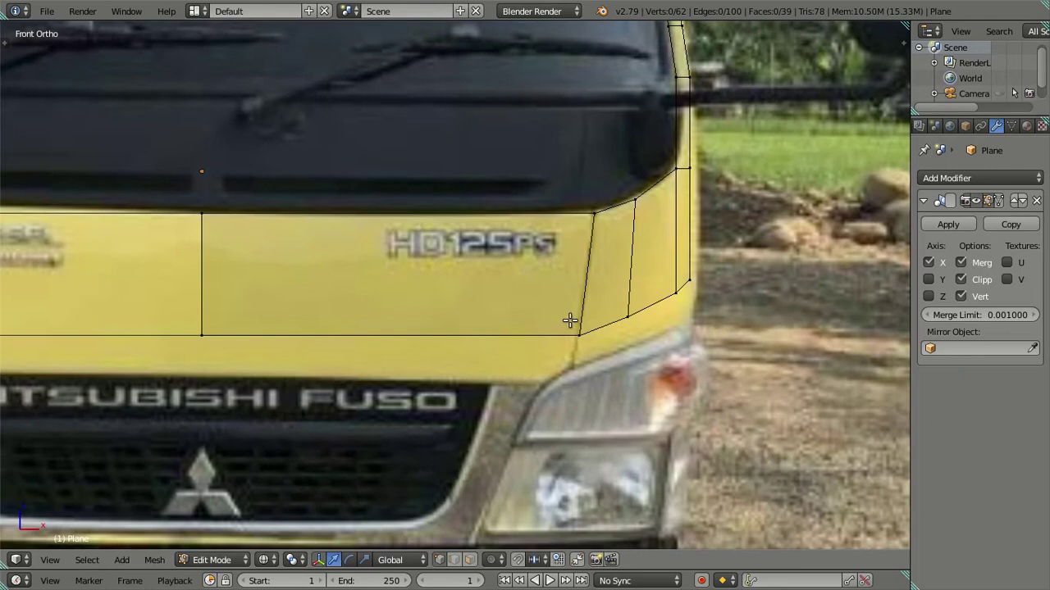
right_click(548, 332)
right_click(251, 334, "shift")
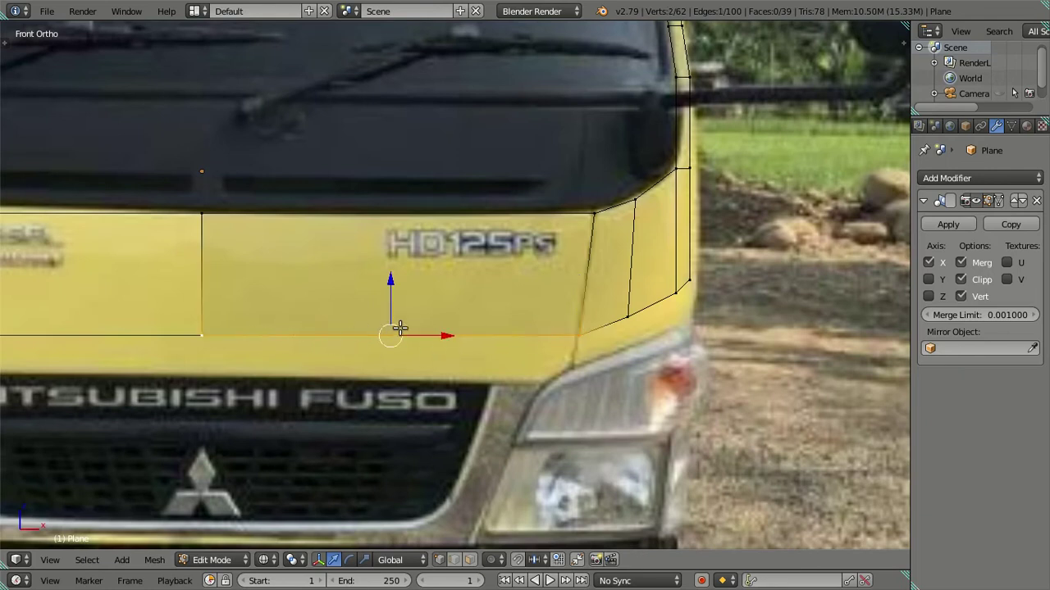
key("e")
right_click(441, 364)
left_click_drag(381, 287, 397, 305)
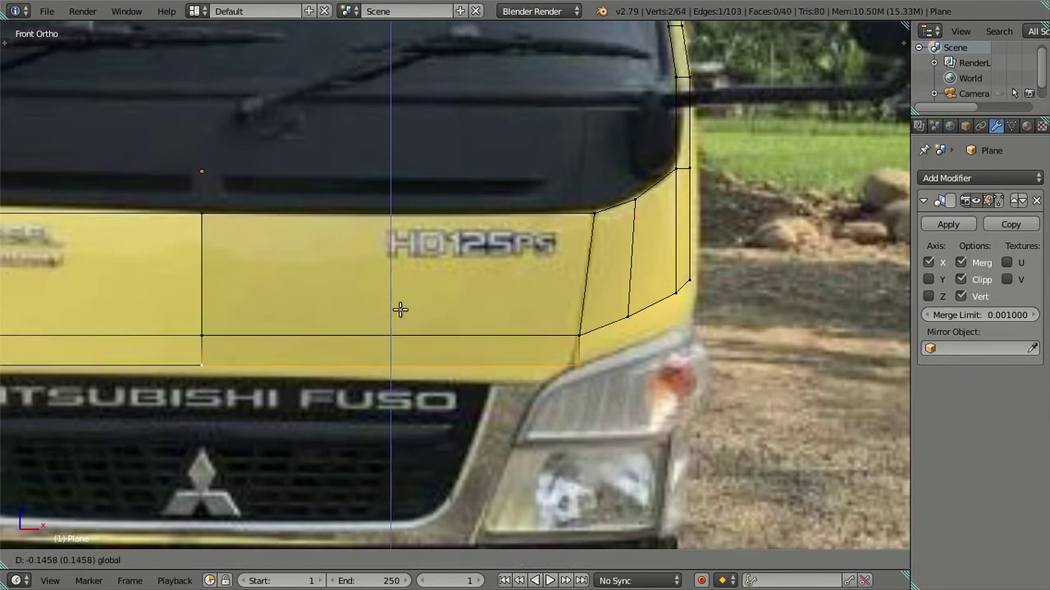
left_click(399, 307)
right_click(607, 363)
left_click_drag(642, 364, 638, 370)
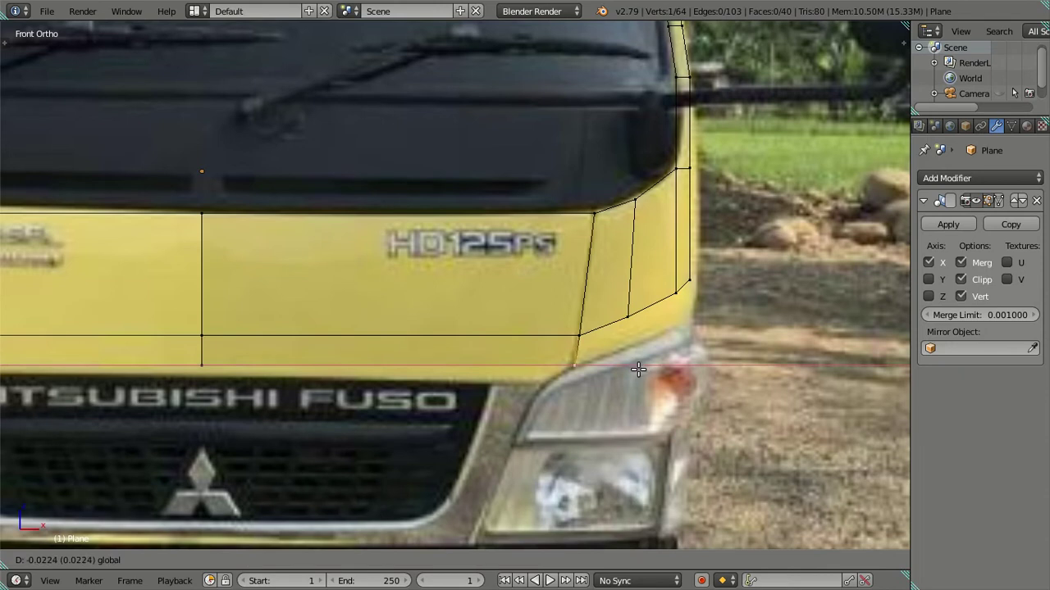
key("a")
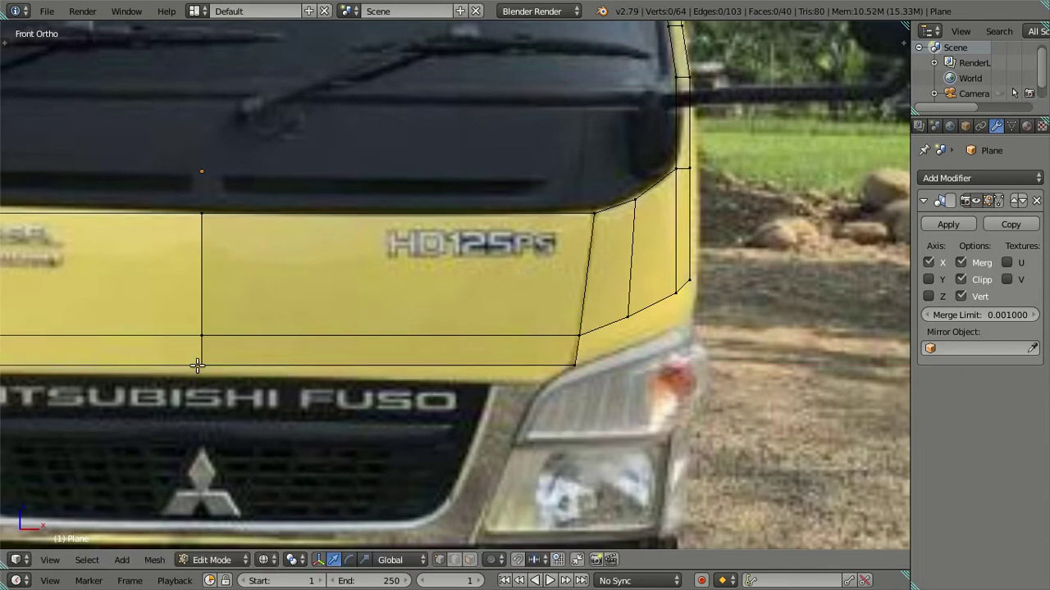
- Extrude a second strip straight down to just above the grille, aligning its outer corner with the headlight
right_click(574, 366)
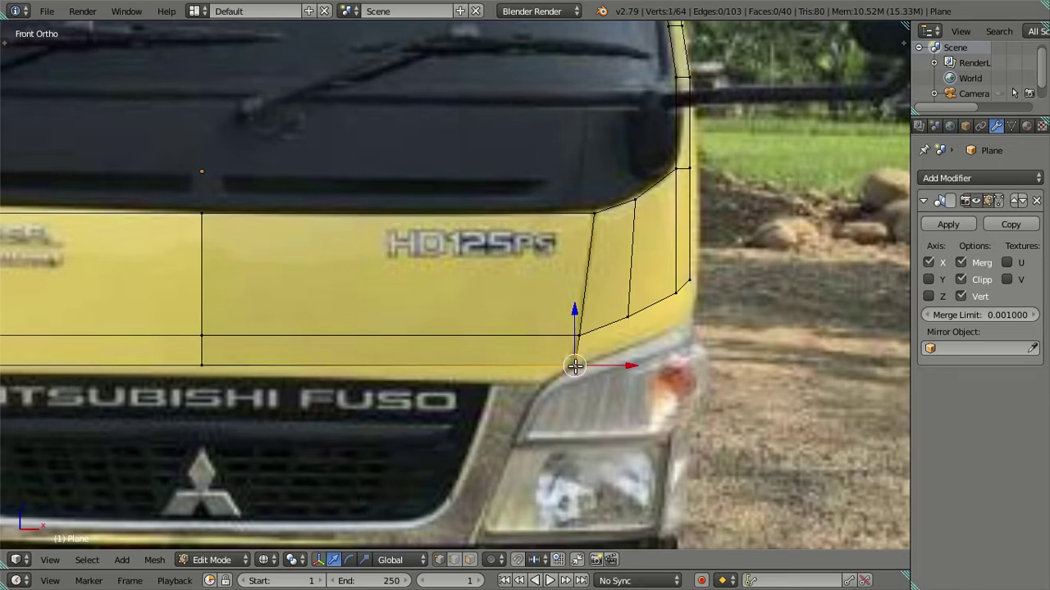
right_click(206, 364, "shift")
key("e")
right_click(303, 409)
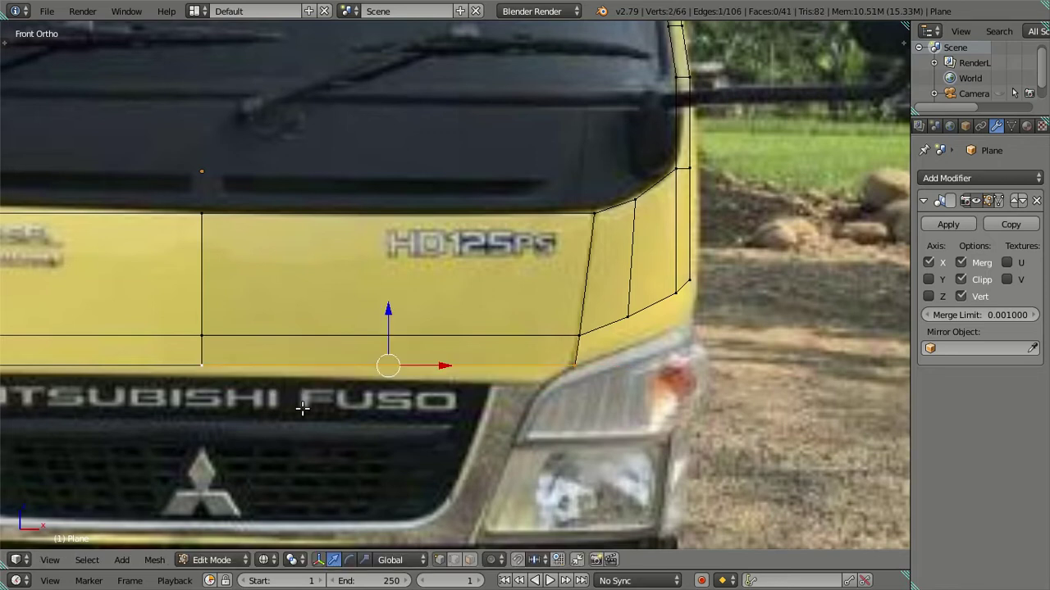
key("g")
key("z")
left_click(482, 336)
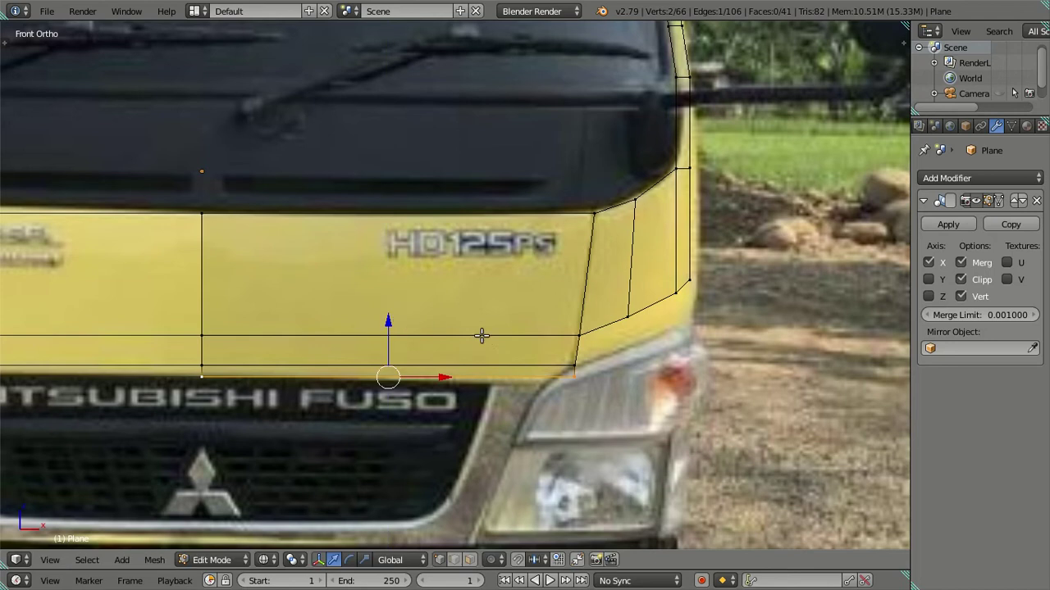
right_click(559, 377)
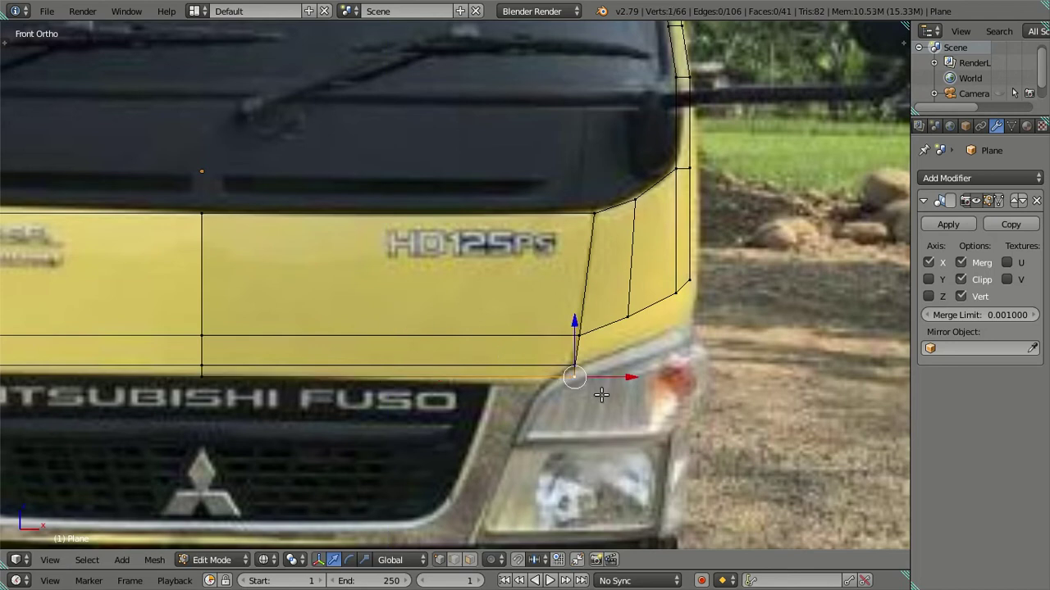
key("g")
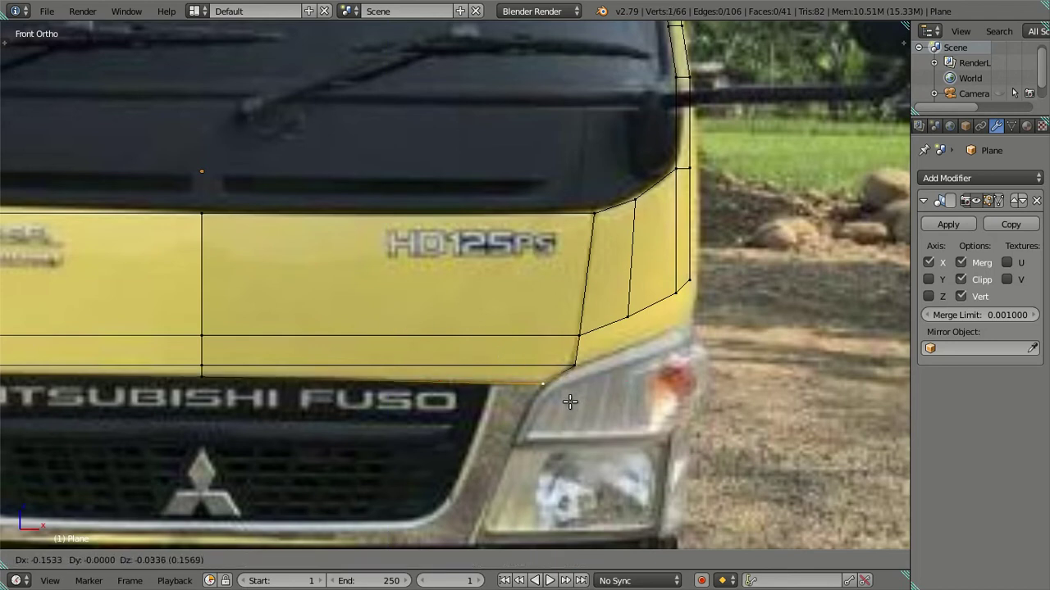
left_click(570, 401)
- Orbit the view to inspect the extended front panel's shape
scroll(448, 410, "up", 1)
key("a")
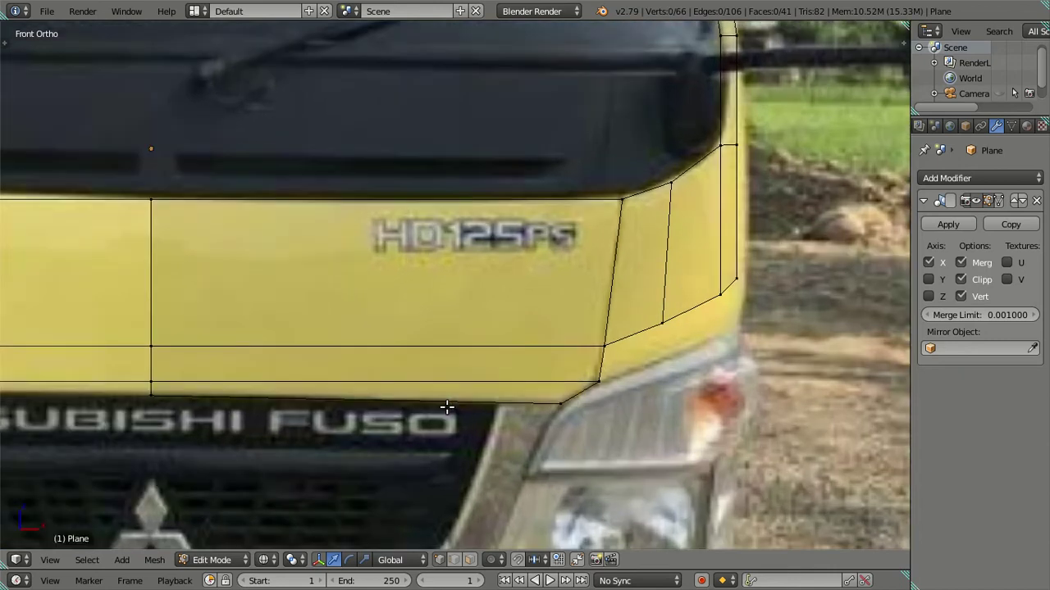
scroll(451, 324, "down", 2)
scroll(448, 320, "down", 1)
mouse_move(672, 300)
middle_mouse_down()
mouse_move(483, 295)
mouse_move(503, 372)
mouse_move(571, 472)
mouse_move(586, 440)
mouse_move(573, 328)
middle_mouse_up()
- Switch to solid shading, zoom a Front Ortho view onto the grille and headlight, and enter Edit Mode
key("z")
key("Tab")
mouse_move(534, 295)
middle_mouse_down()
mouse_move(483, 283)
mouse_move(558, 235)
mouse_move(551, 215)
middle_mouse_up()
key("KP_1")
key("z")
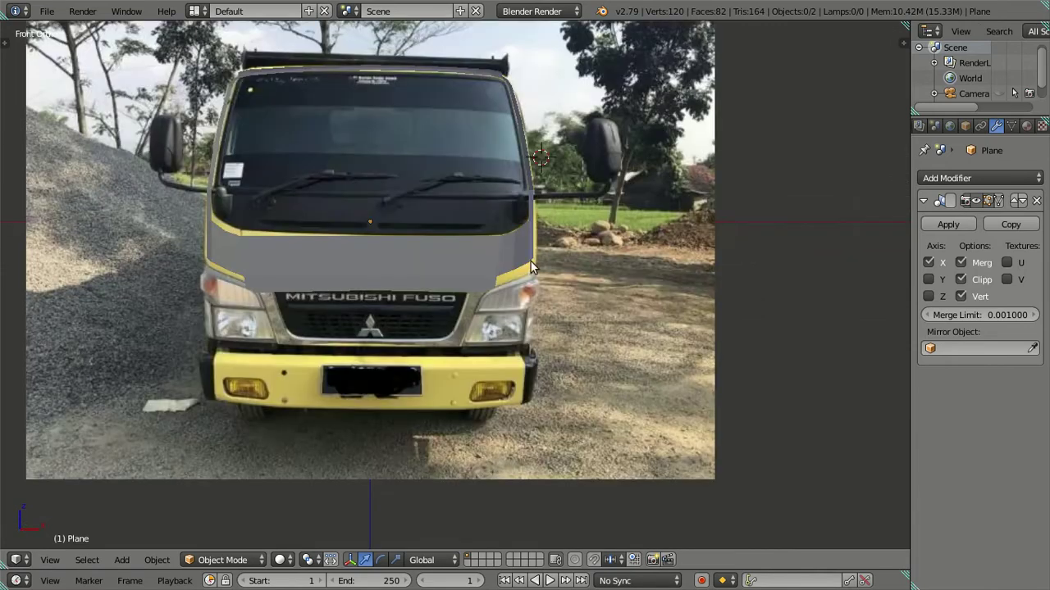
scroll(524, 271, "up", 3)
scroll(518, 290, "up", 1)
scroll(494, 324, "down", 2)
scroll(494, 326, "up", 3)
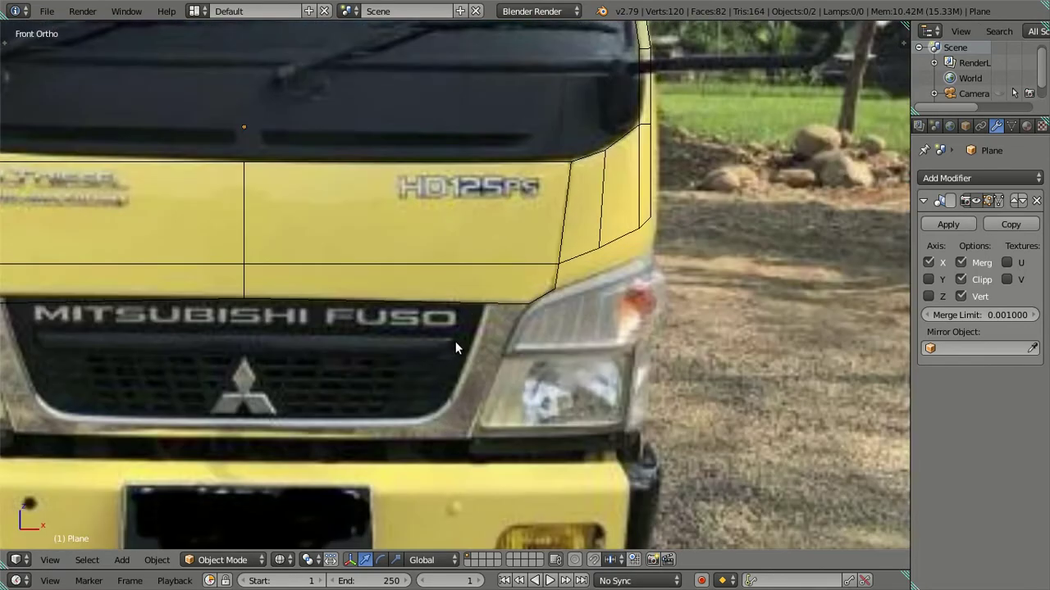
key("Tab")
scroll(456, 339, "up", 1)
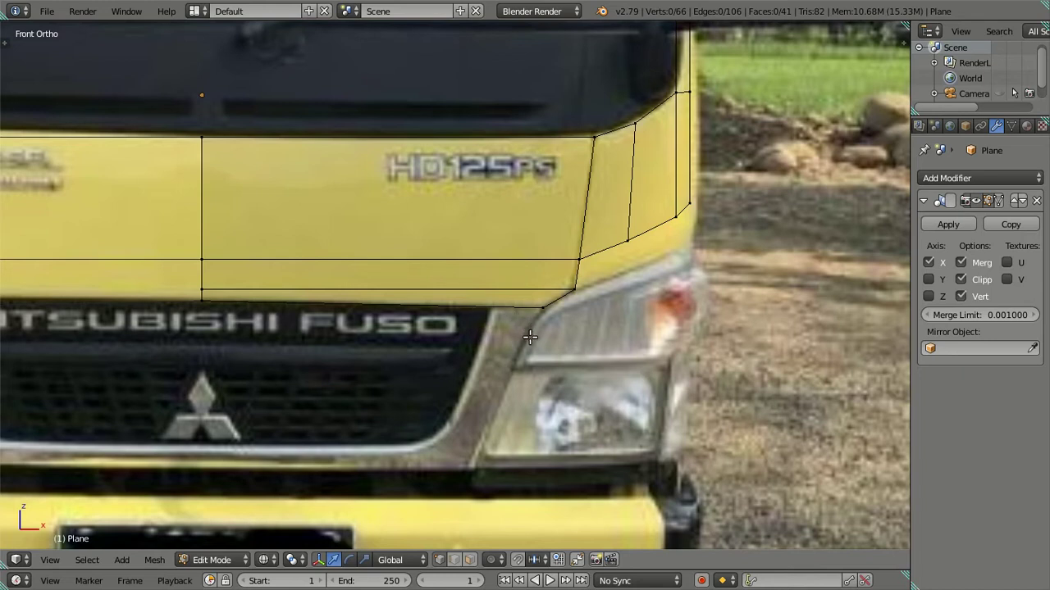
scroll(457, 343, "down", 1)
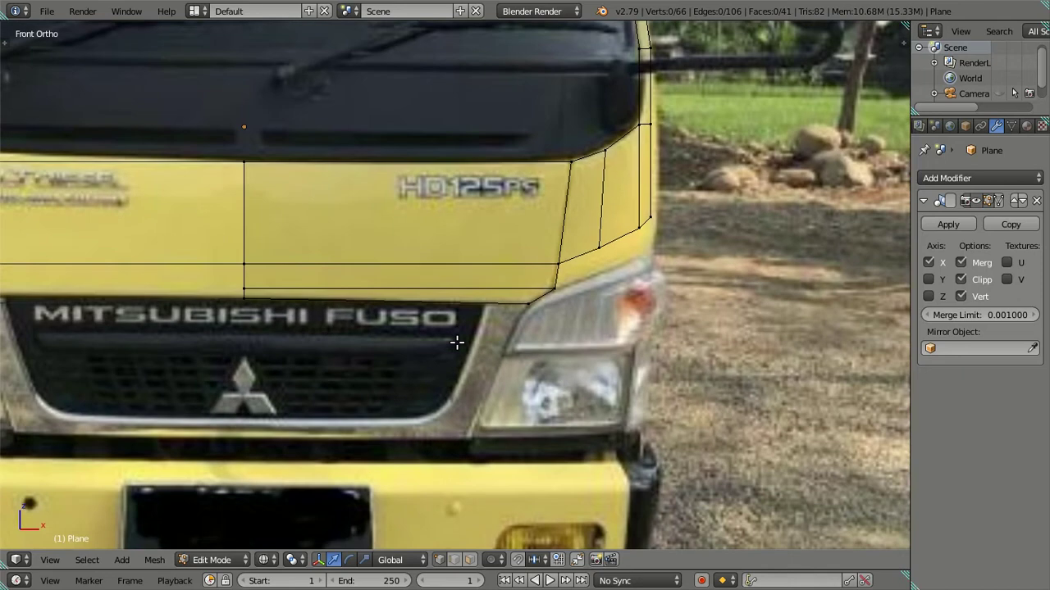
scroll(457, 343, "down", 1)
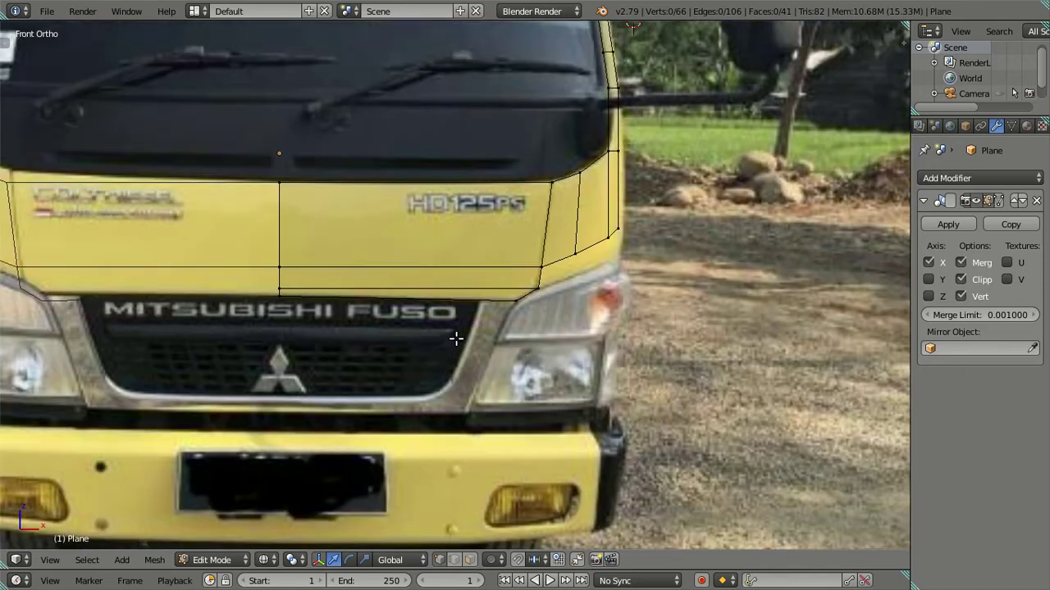
- With Mirror X off, add a vertical loop cut and slide it right under the HD125PS badge
left_click(928, 262)
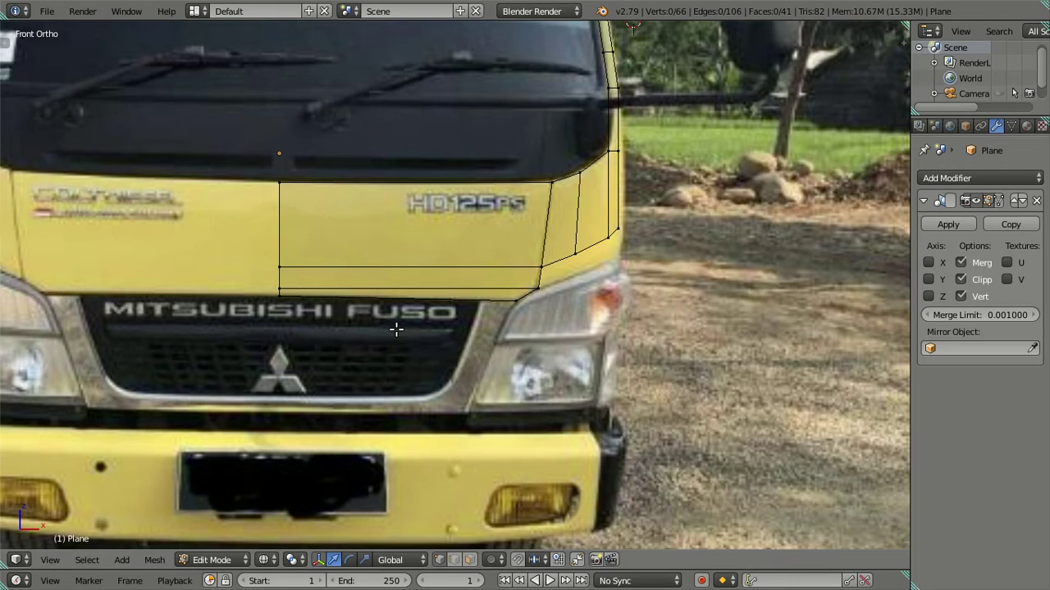
key("ctrl+r")
left_click(440, 279)
left_click(261, 277)
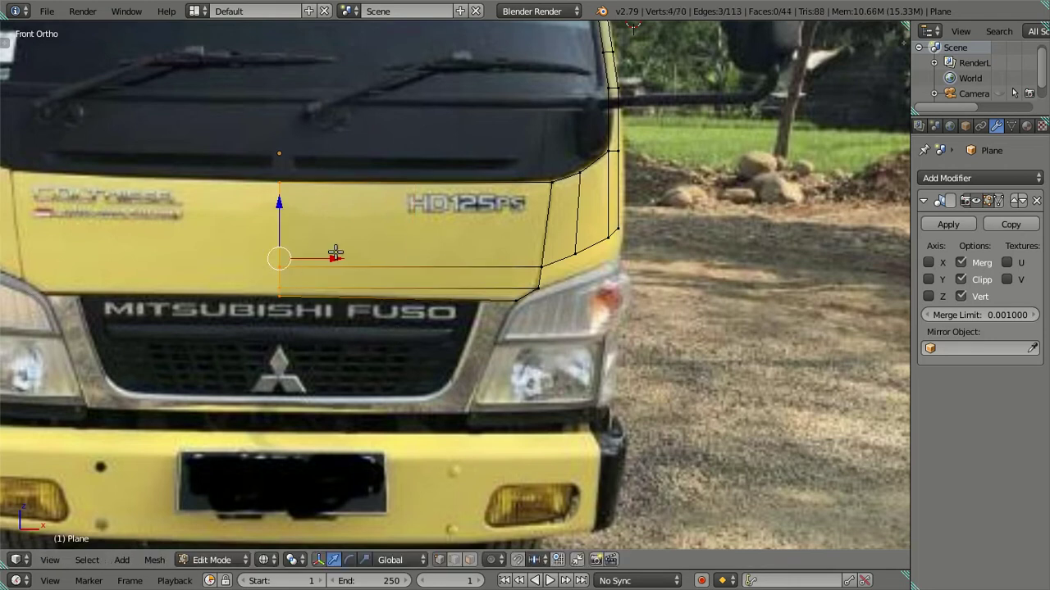
left_click_drag(336, 251, 540, 272)
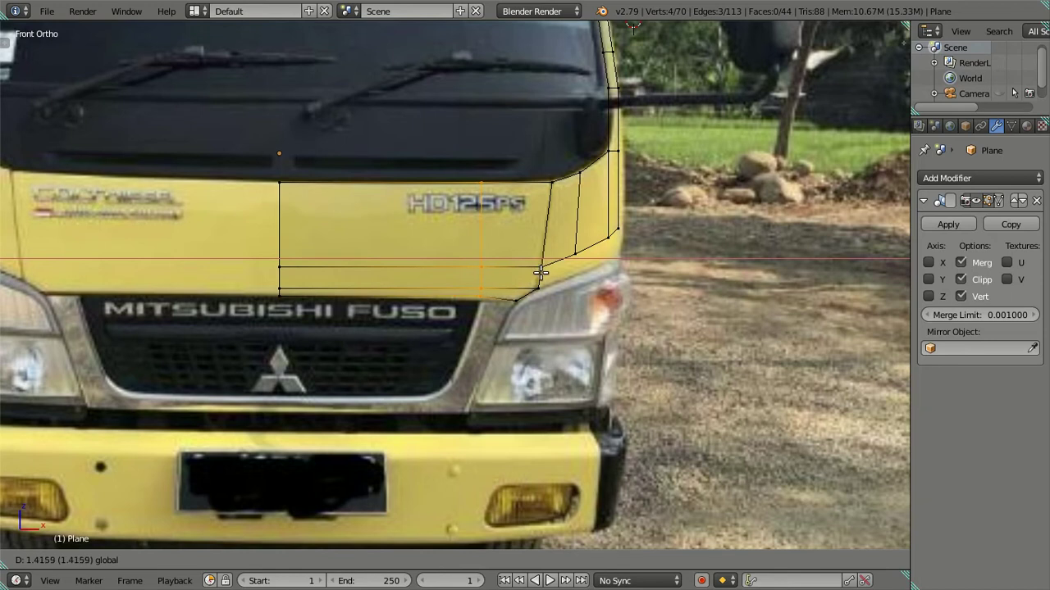
left_click(540, 273)
- Adjust the selected edge's height and drop the new loop's bottom vertex to the grille trim
scroll(516, 261, "up", 2)
scroll(500, 275, "up", 1)
key("g")
key("z")
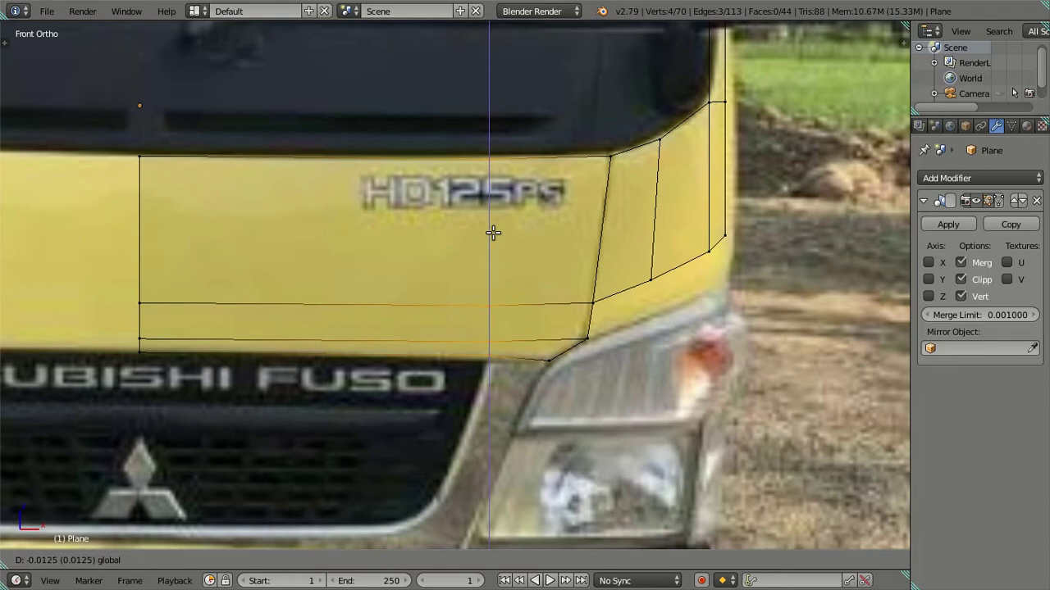
left_click(492, 230)
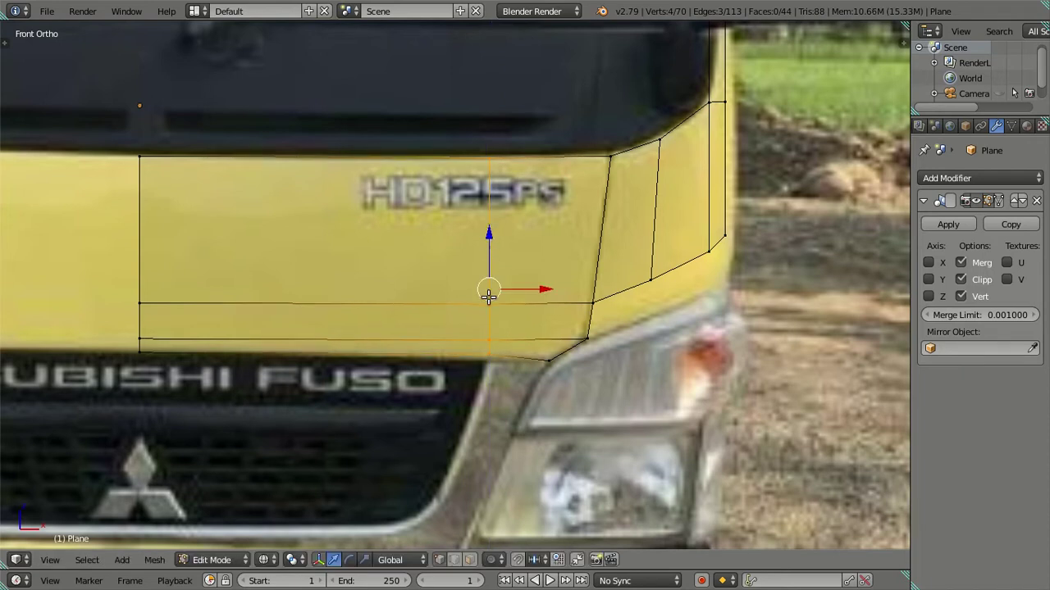
scroll(485, 321, "up", 1)
right_click(495, 368)
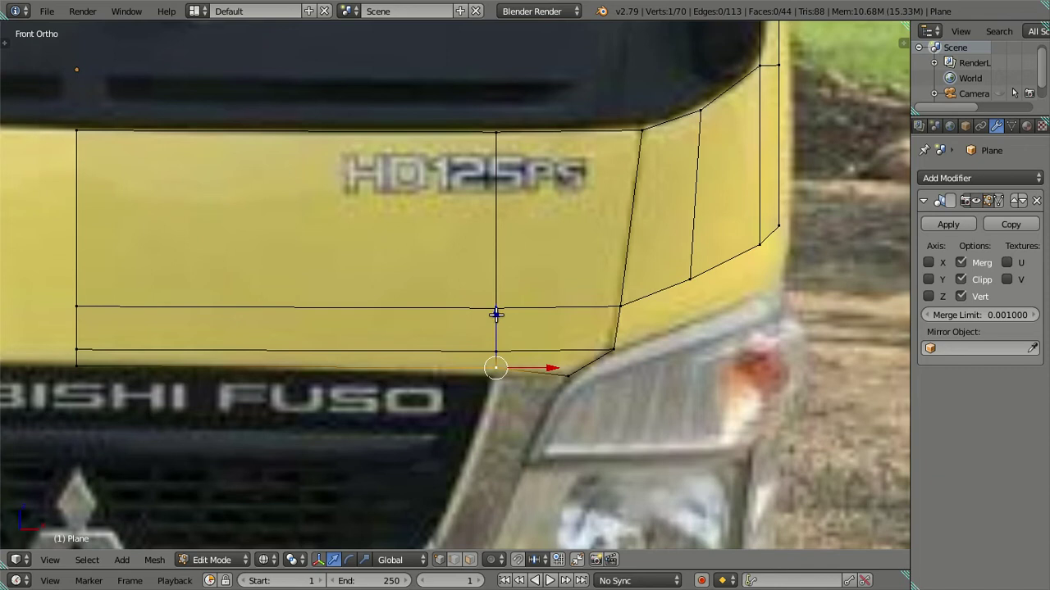
key("g")
key("z")
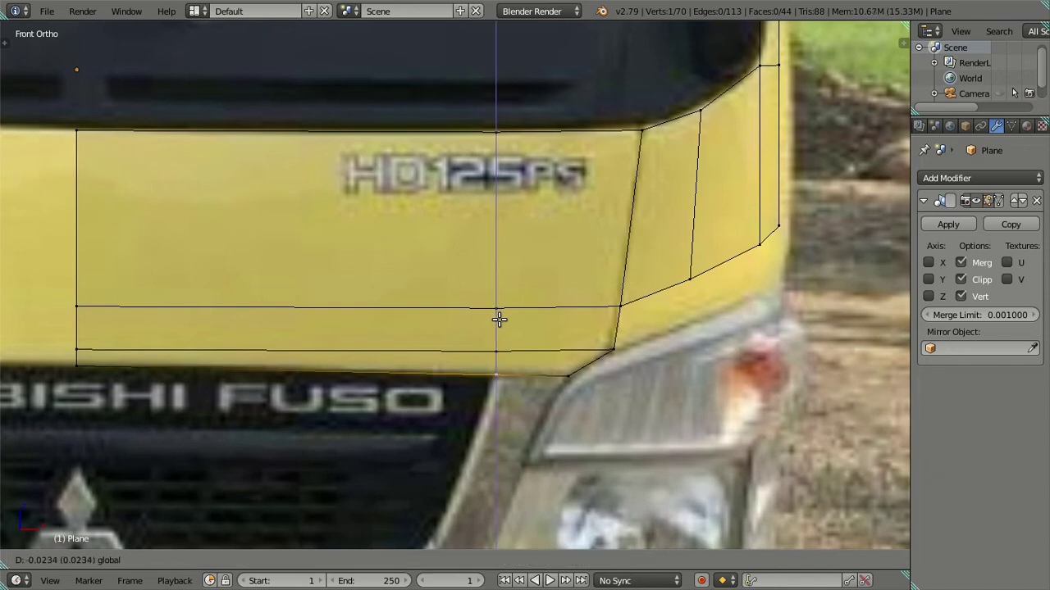
left_click(500, 319)
- Re-enable Mirror X and select the panel's lower corner vertex
key("a")
left_click(928, 263)
left_click(929, 280)
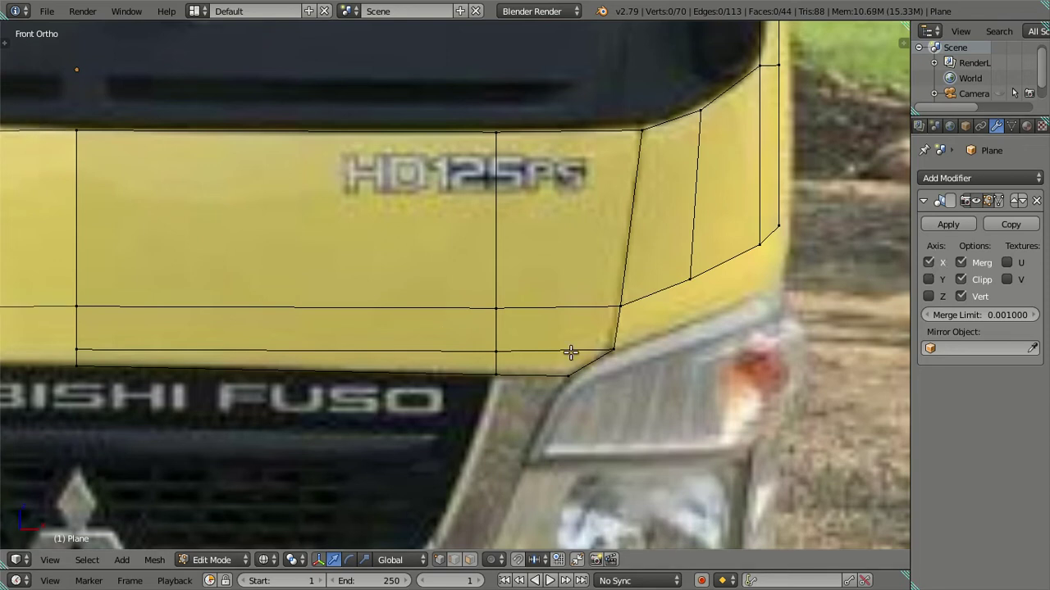
scroll(571, 352, "down", 2)
scroll(481, 361, "up", 2)
left_click(500, 309)
- Extrude the panel's lower corner edge down along the chrome strip to the grille's bottom
left_click(552, 323, "shift")
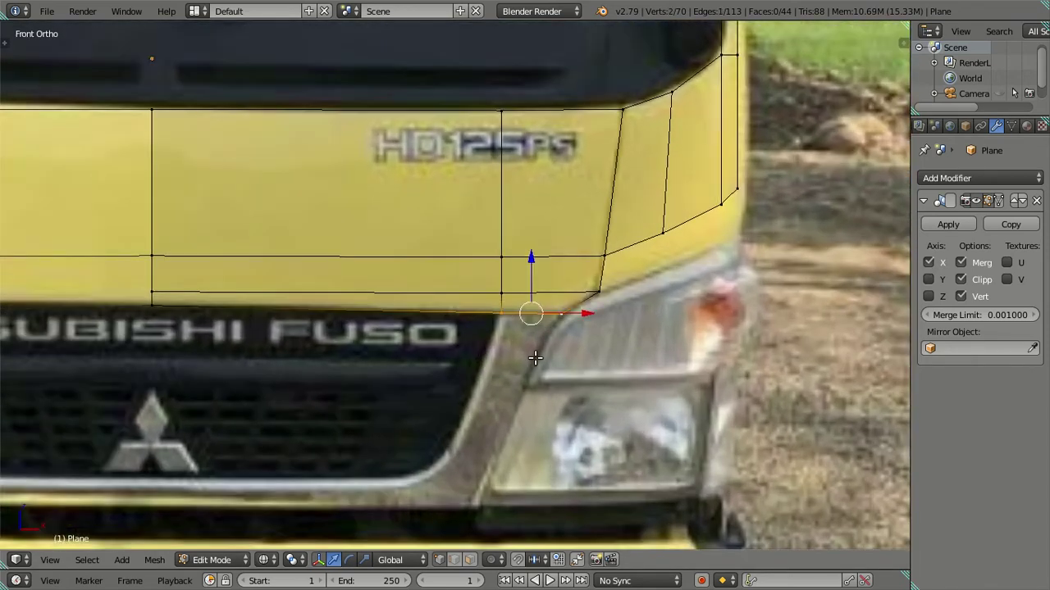
key("e")
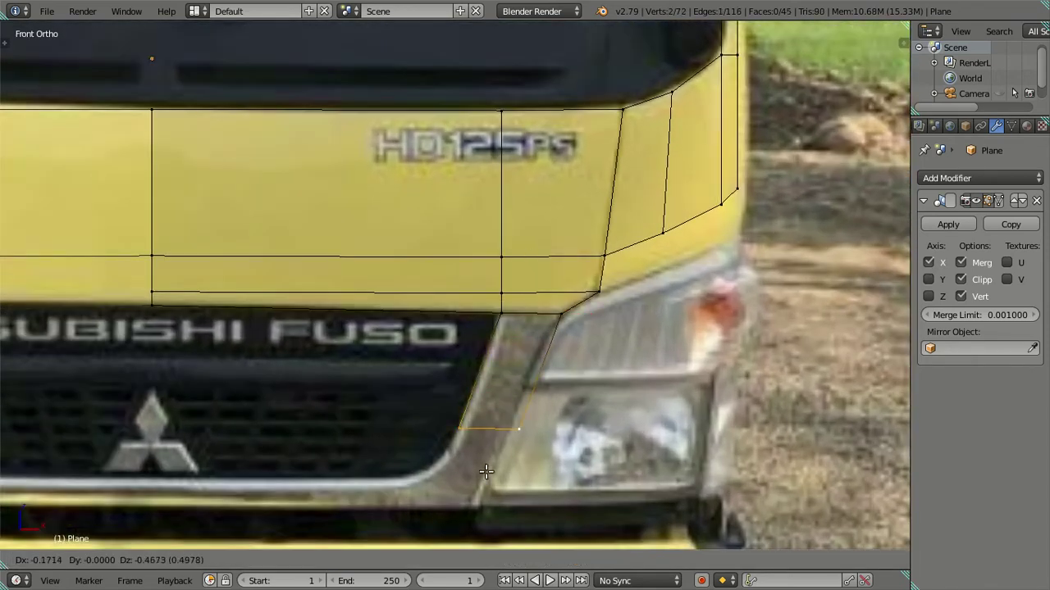
left_click(448, 541)
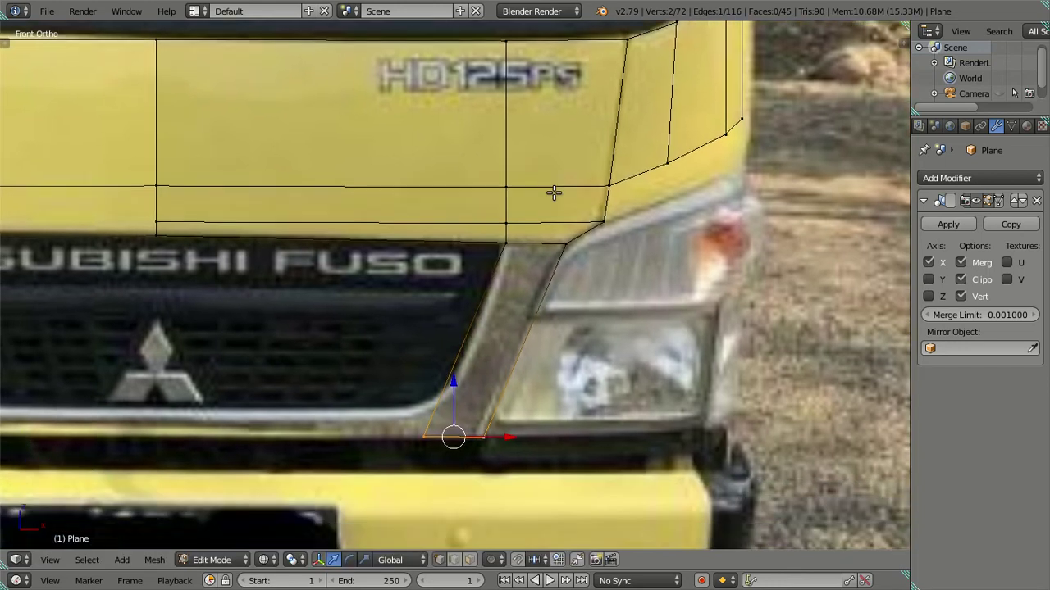
scroll(549, 246, "down", 4, "shift")
key("a")
middle_click_drag(449, 424, 440, 391, "shift")
- Shift the strip's bottom edge sideways along X and add a loop cut across the chrome strip
right_click(440, 392)
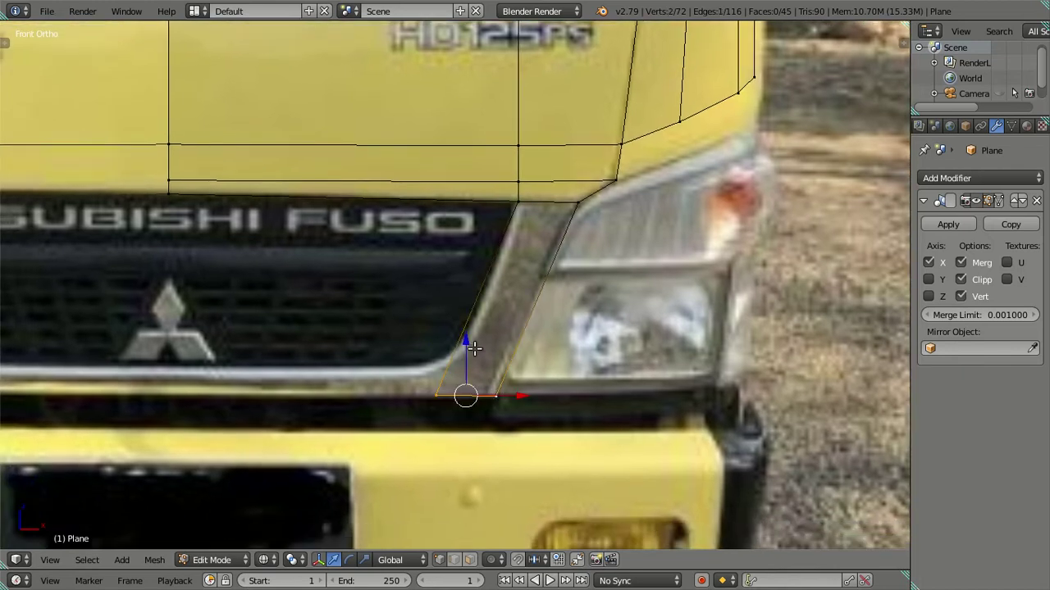
key("g")
key("x")
left_click(513, 394)
key("a")
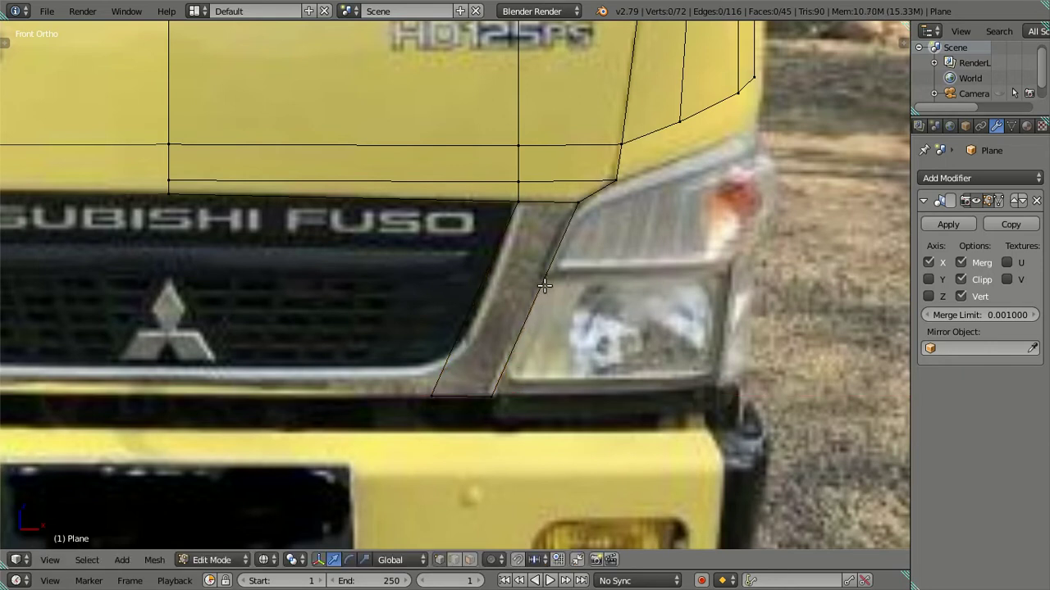
key("ctrl+r")
left_click(555, 277)
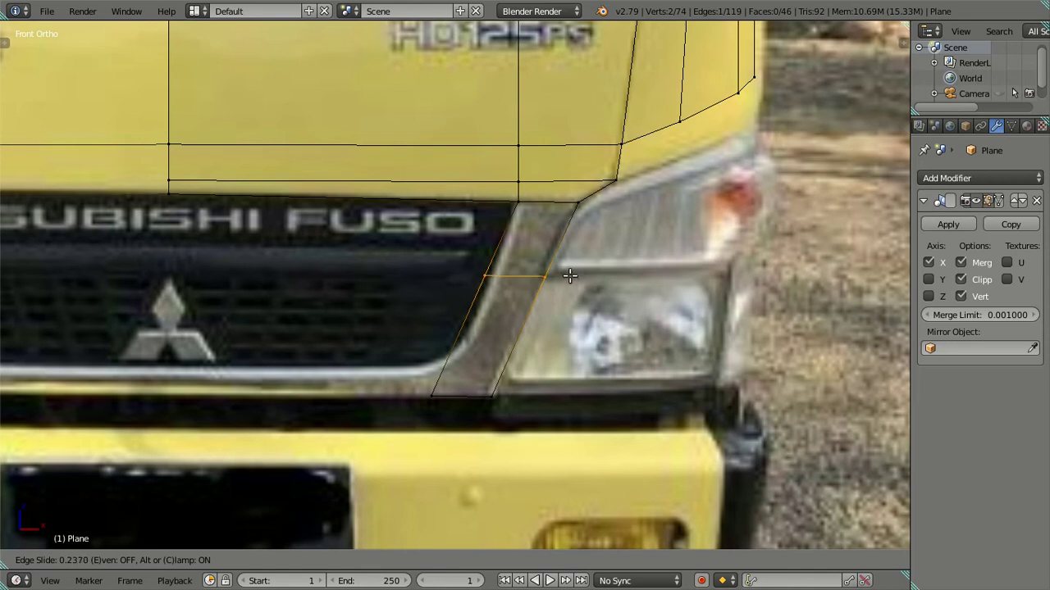
- Commit the loop slide and knife-cut a new edge across the chrome strip
left_click(570, 276)
key("a")
key("k")
left_click(560, 237)
left_click(504, 239)
key("Return")
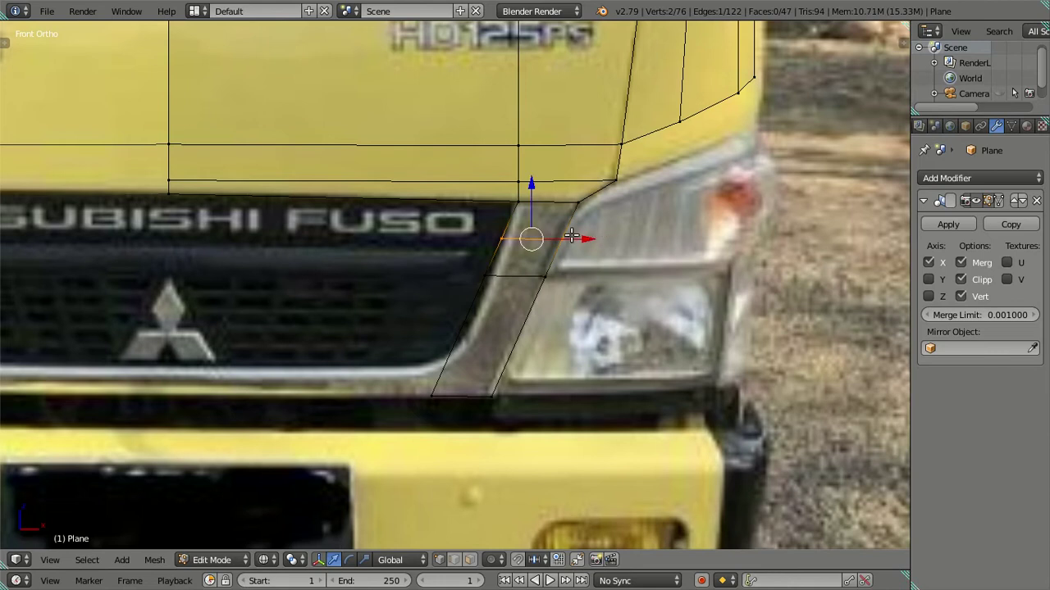
- Slide the new cut's right end and the strip's outer edge sideways onto the trim
right_click(578, 236)
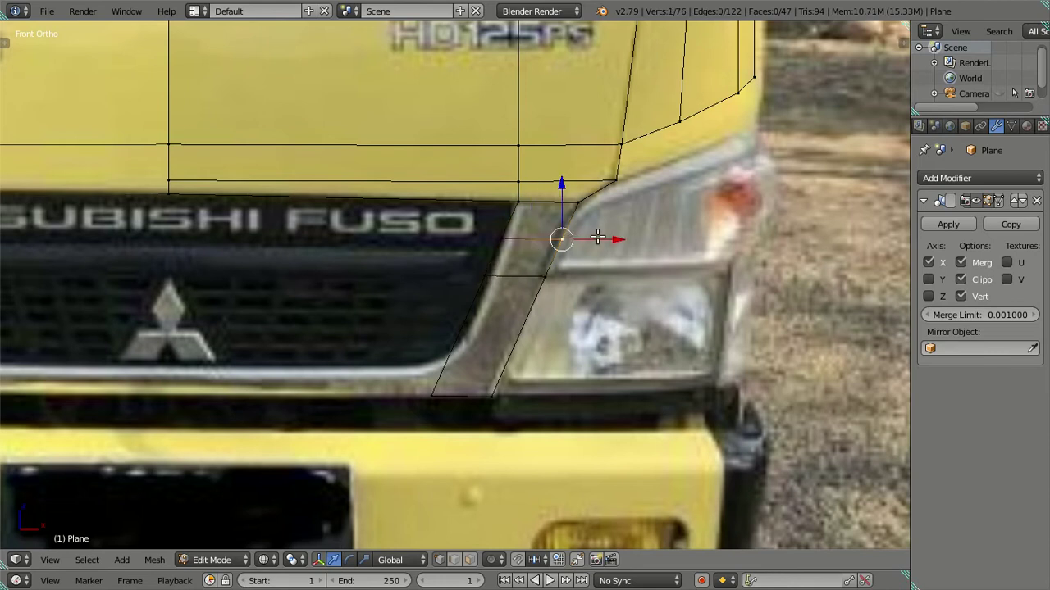
key("g")
key("x")
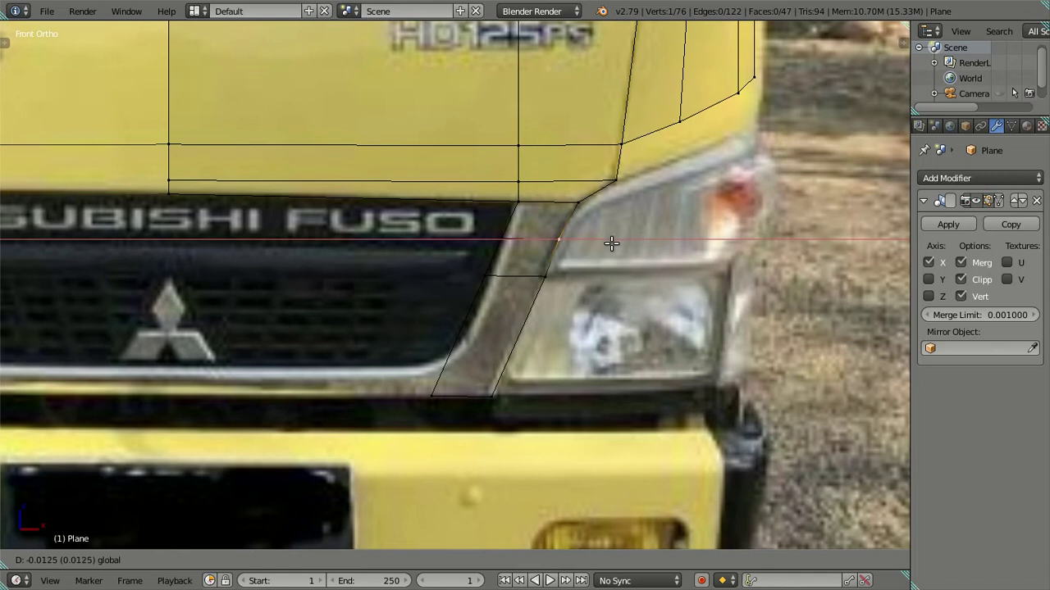
left_click(611, 244)
right_click(551, 276)
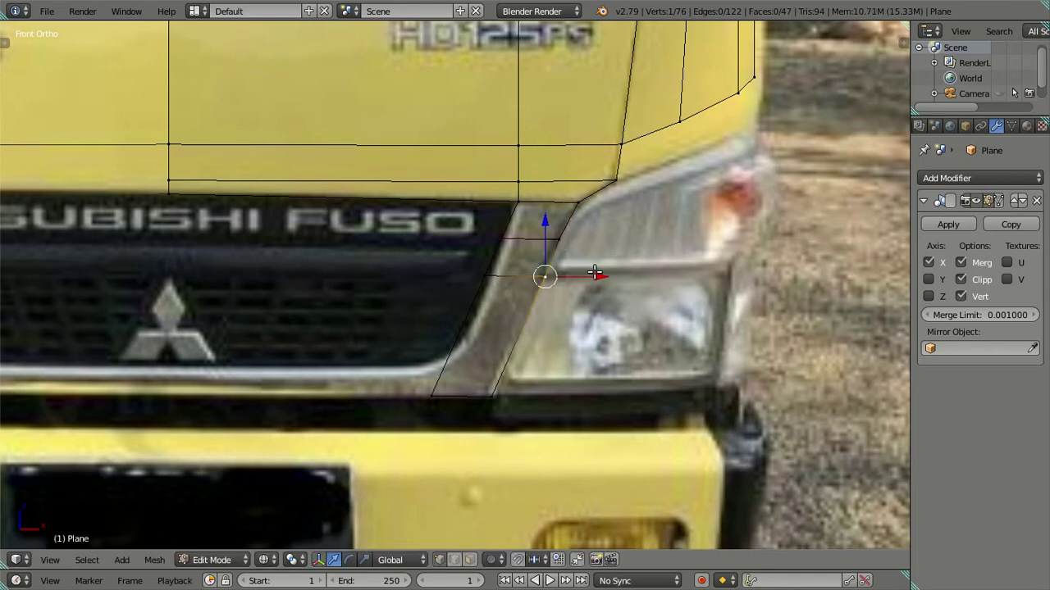
right_click(561, 240, "shift")
left_click_drag(610, 261, 608, 261)
- Nudge the strip's bottom vertex and two upper vertices sideways along the trim
right_click(494, 398)
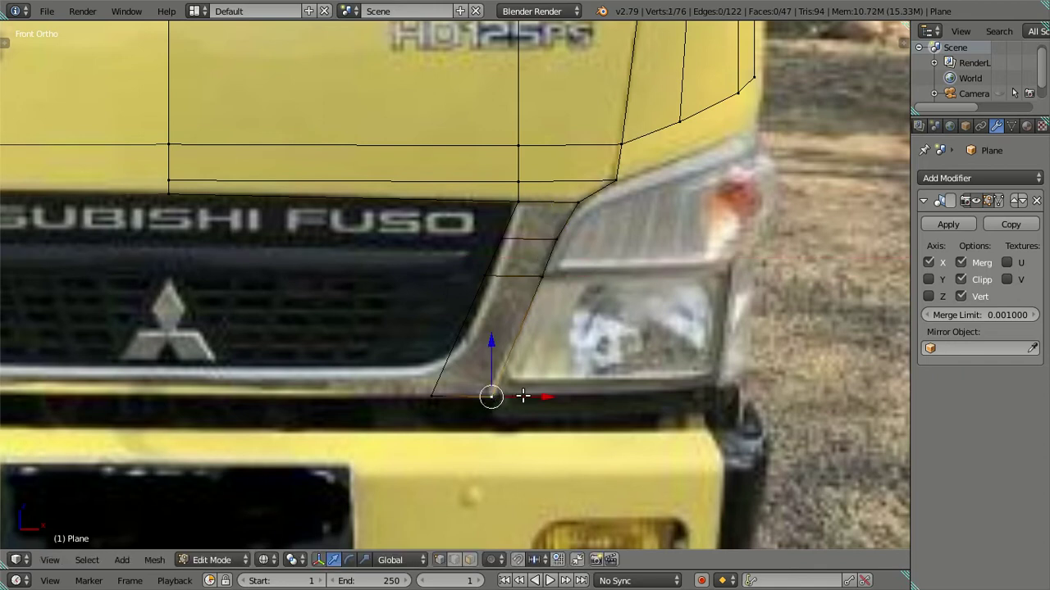
left_click_drag(535, 398, 538, 396)
left_click(536, 397)
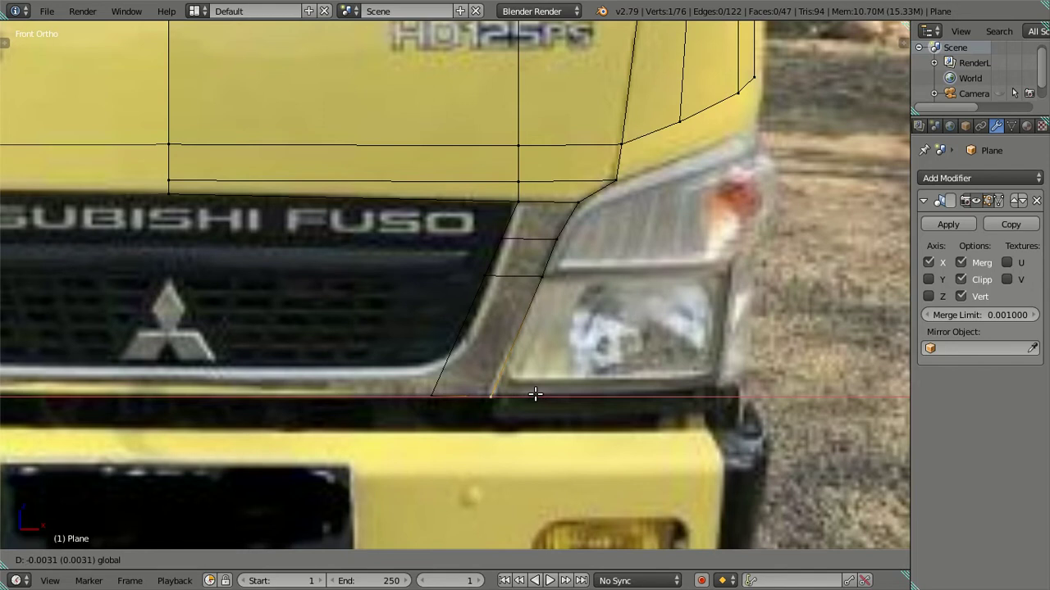
right_click(499, 238, "shift")
left_click_drag(539, 258, 545, 258)
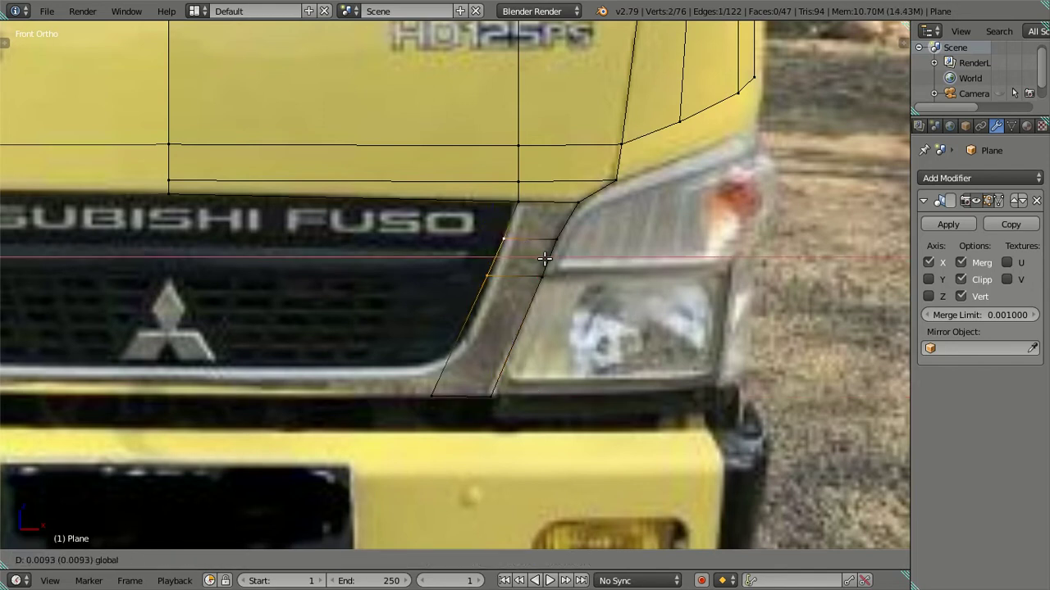
scroll(519, 179, "up", 3, "shift")
- Move the vertical loop along the strip sideways to follow the chrome trim
right_click(510, 236, "alt")
key("g")
key("x")
left_click(557, 200)
key("a")
- Shift the inner-edge vertex at the strip's upper cut sideways to fit the trim
right_click(480, 349)
right_click(510, 311)
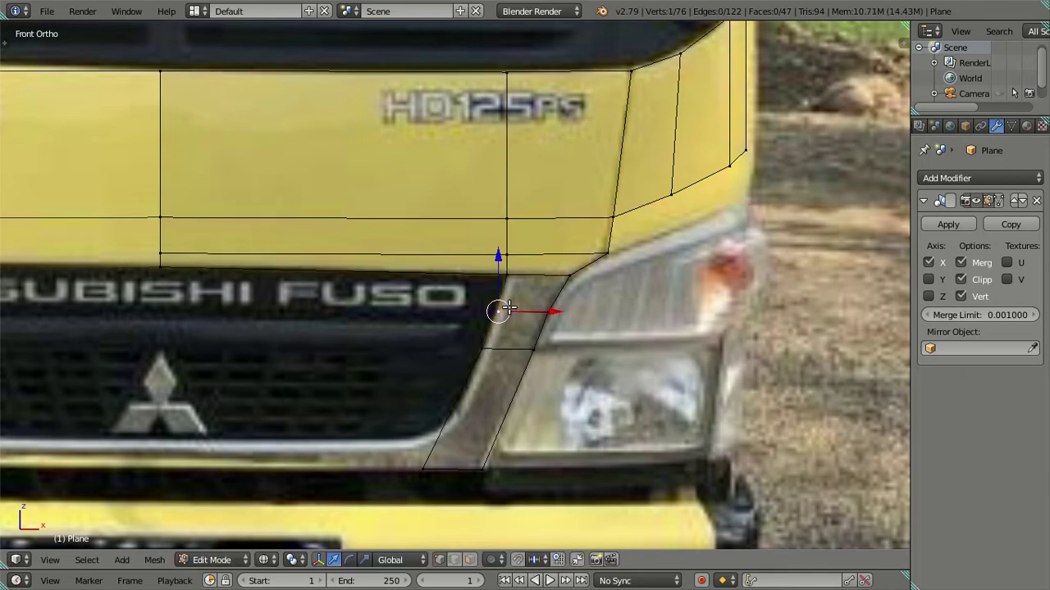
key("g")
key("x")
left_click(551, 308)
- Select the strip's lower-left corner vertex with the grille's lower trim in view
right_click(503, 357)
middle_click_drag(466, 419, 492, 303, "shift")
key("a")
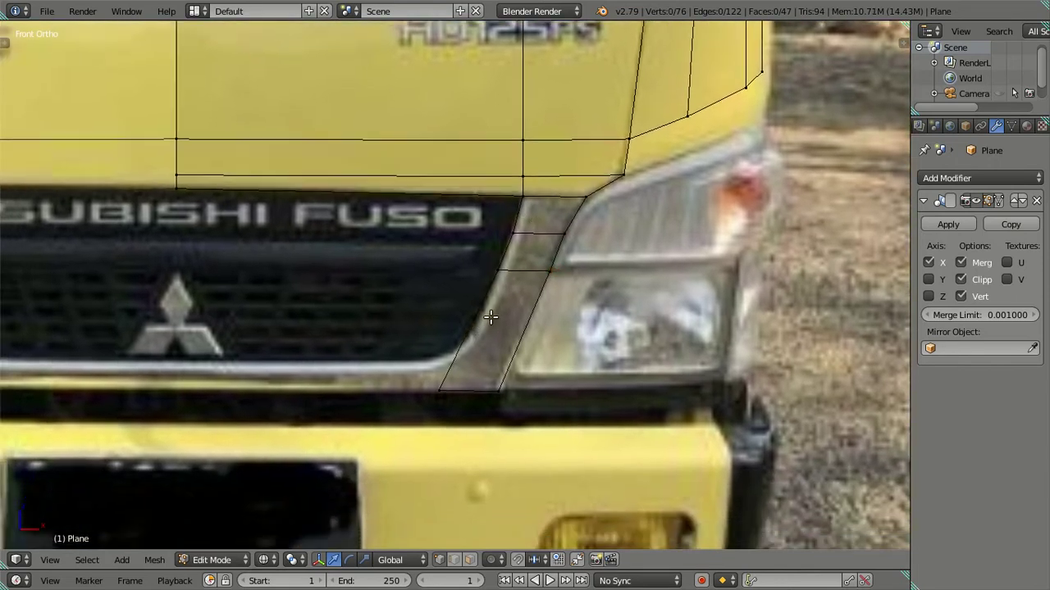
right_click(454, 361)
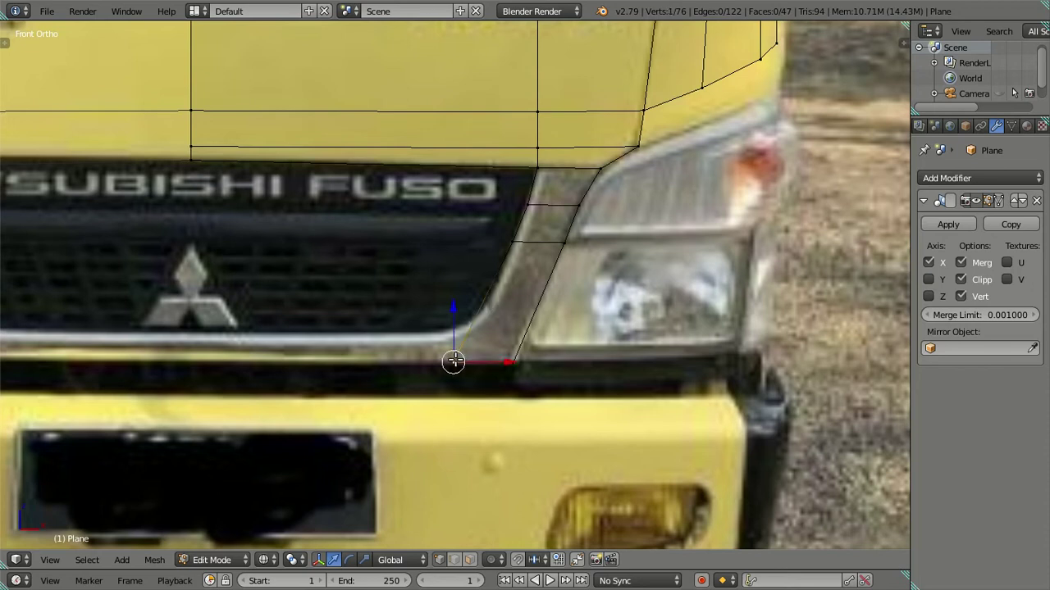
middle_click_drag(456, 358, 591, 311, "shift")
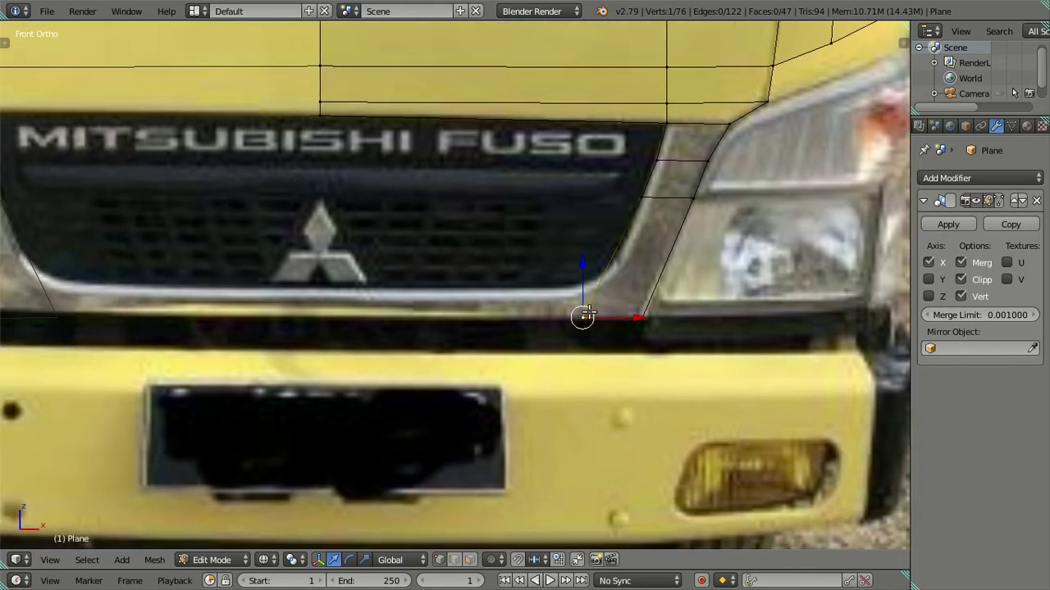
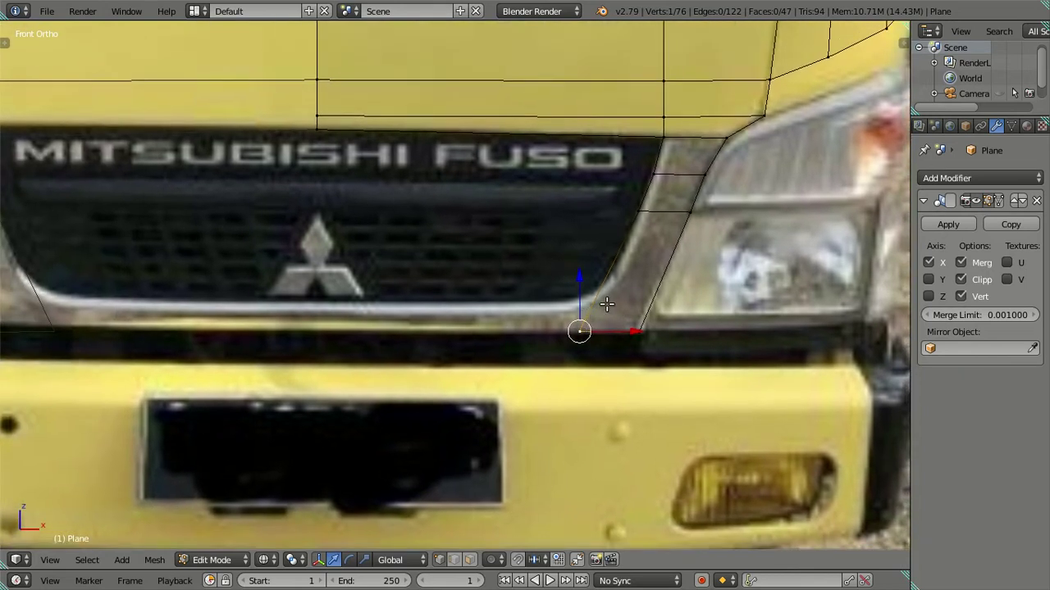
- Add an edge loop across the chrome trim strip beside the headlight
key("ctrl+r")
left_click(650, 288)
left_click(651, 288)
right_click(651, 289)
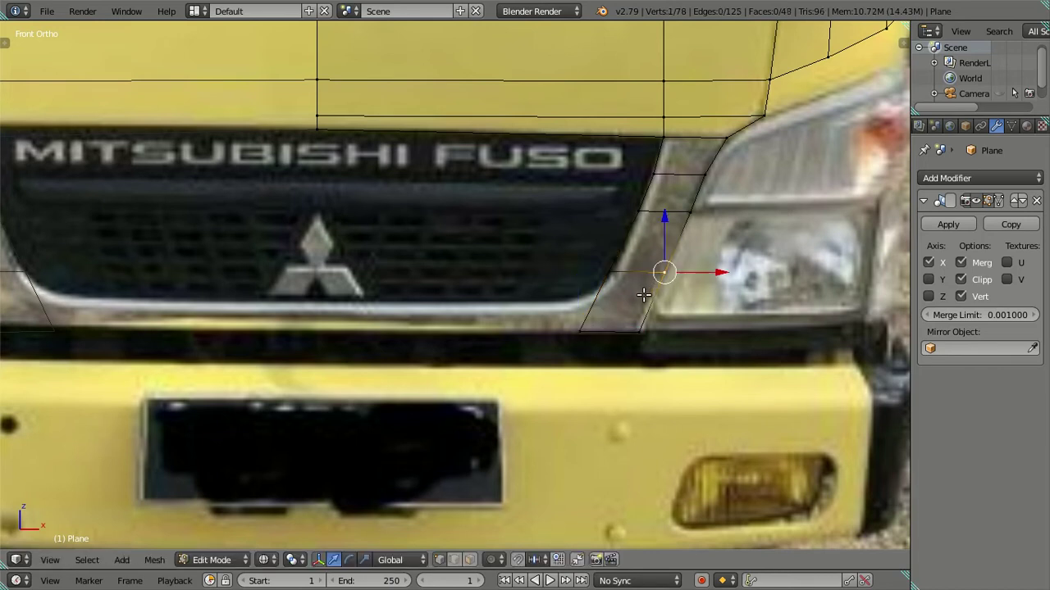
- Cut two more edge loops into the strip and nudge a new vertex sideways to follow the trim
key("ctrl+r")
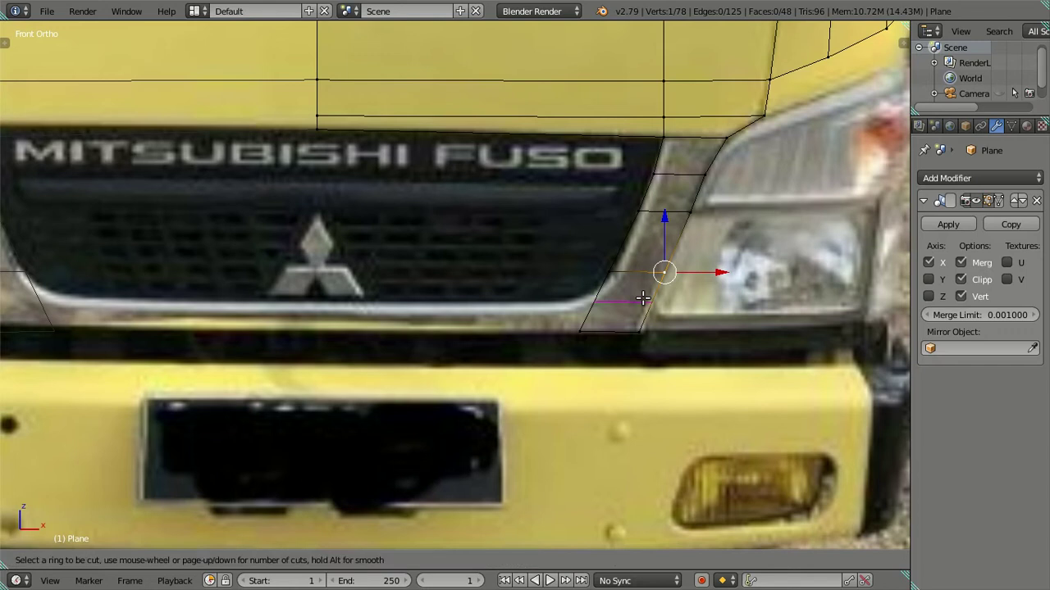
scroll(643, 298, "up", 1)
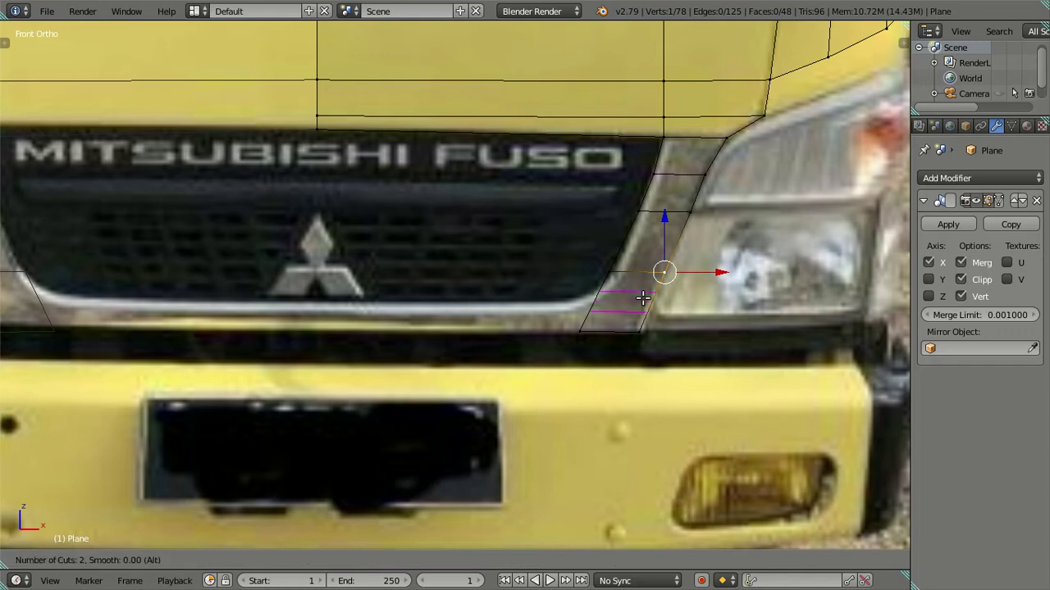
left_click(643, 298)
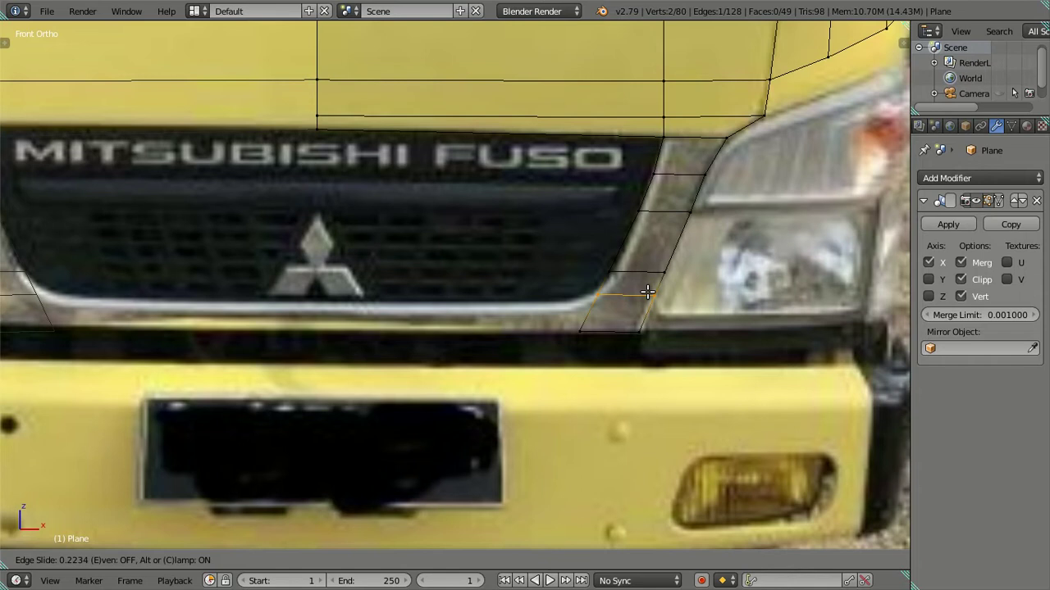
left_click(647, 287)
right_click(609, 270)
left_click_drag(650, 268, 652, 269)
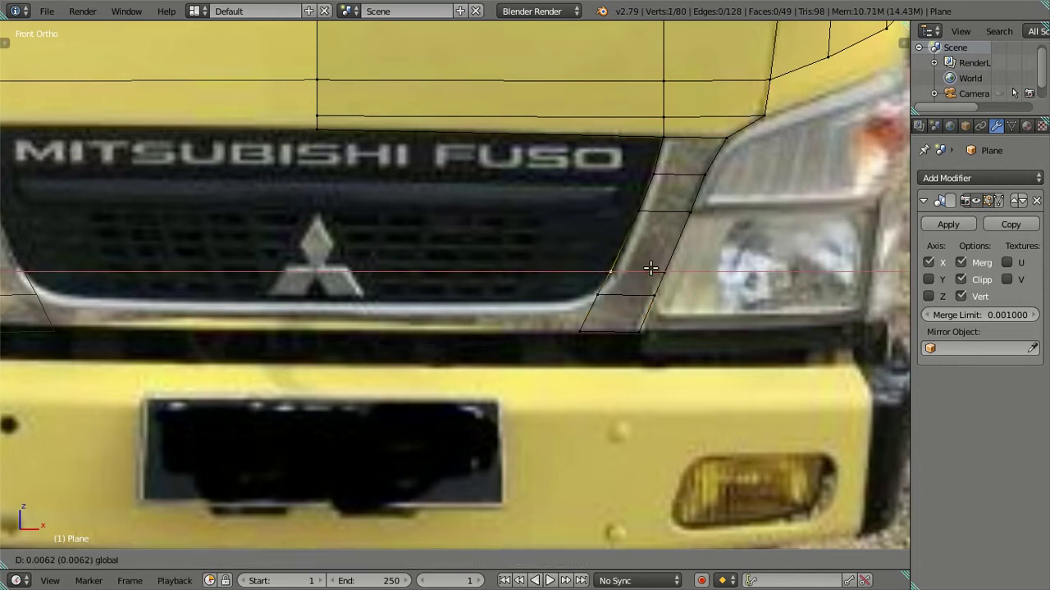
left_click(652, 269)
right_click(597, 295)
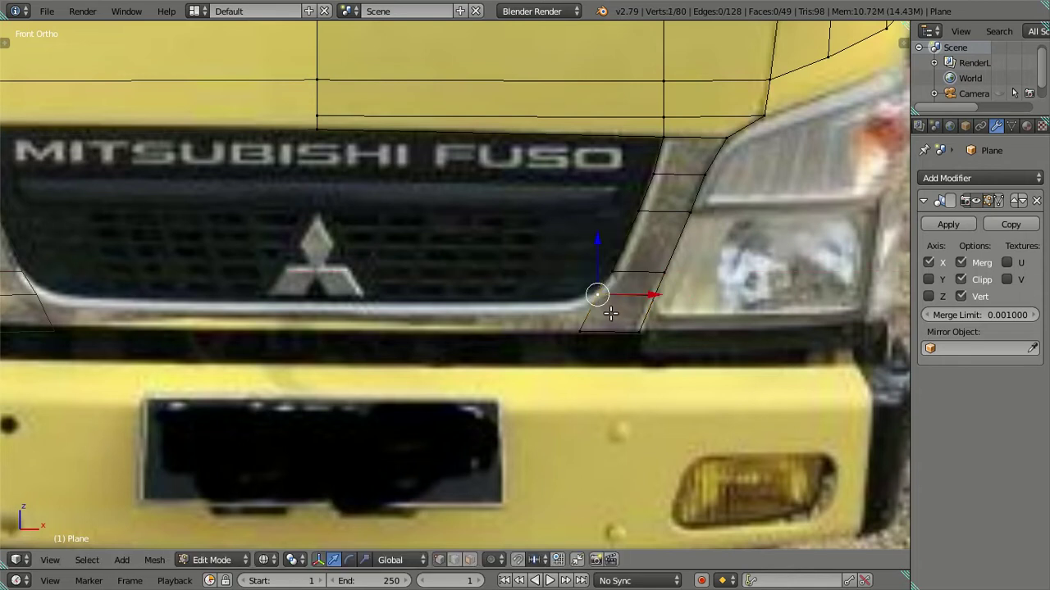
- Add another loop and move its inner end vertex left onto the grille curve
key("ctrl+r")
left_click(638, 313)
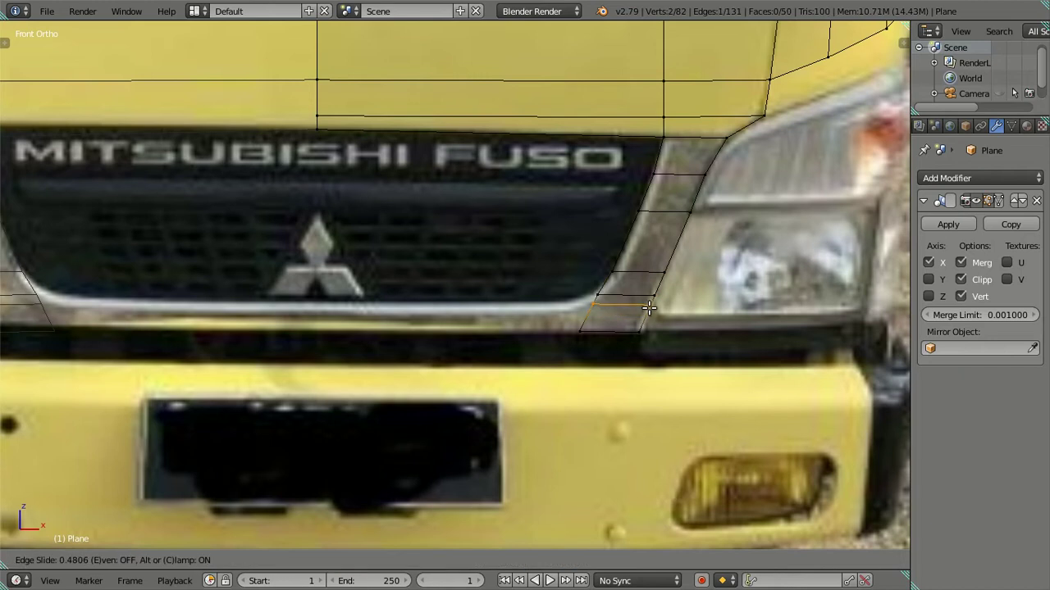
left_click(648, 307)
right_click(594, 305)
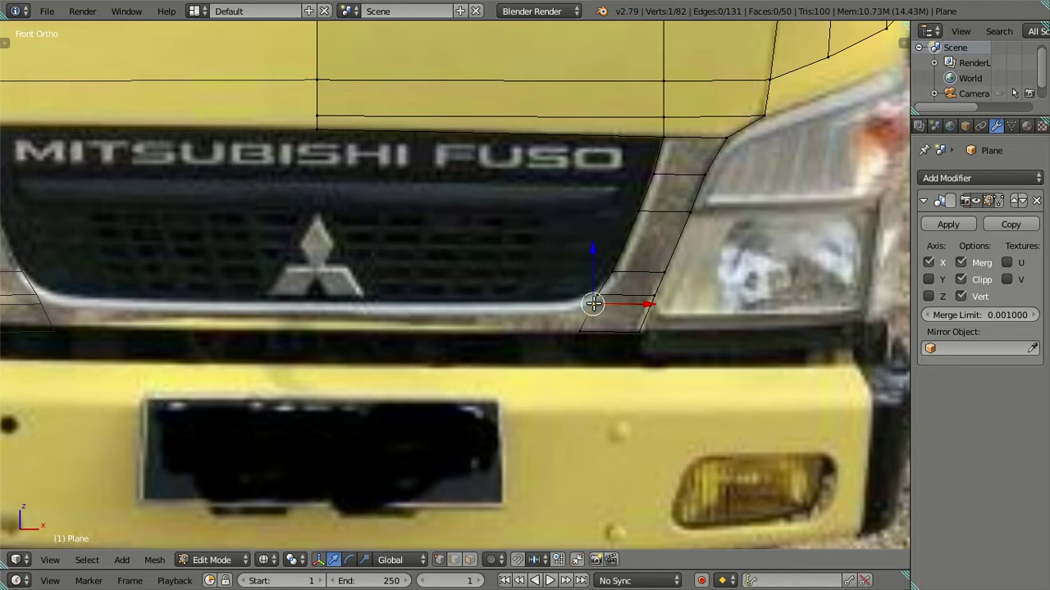
left_click_drag(642, 303, 615, 302)
left_click(573, 257)
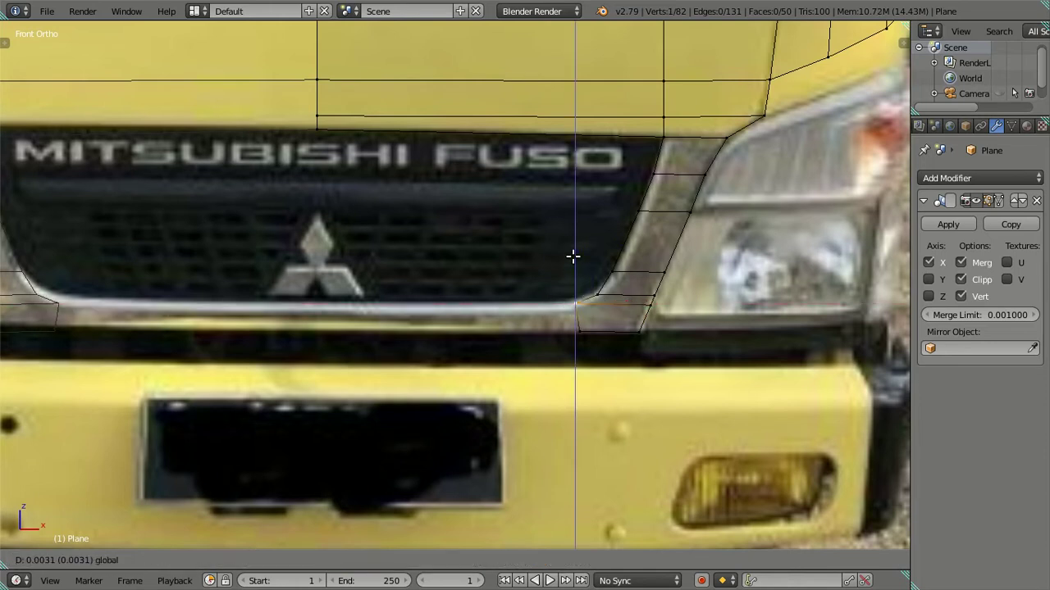
right_click(573, 256)
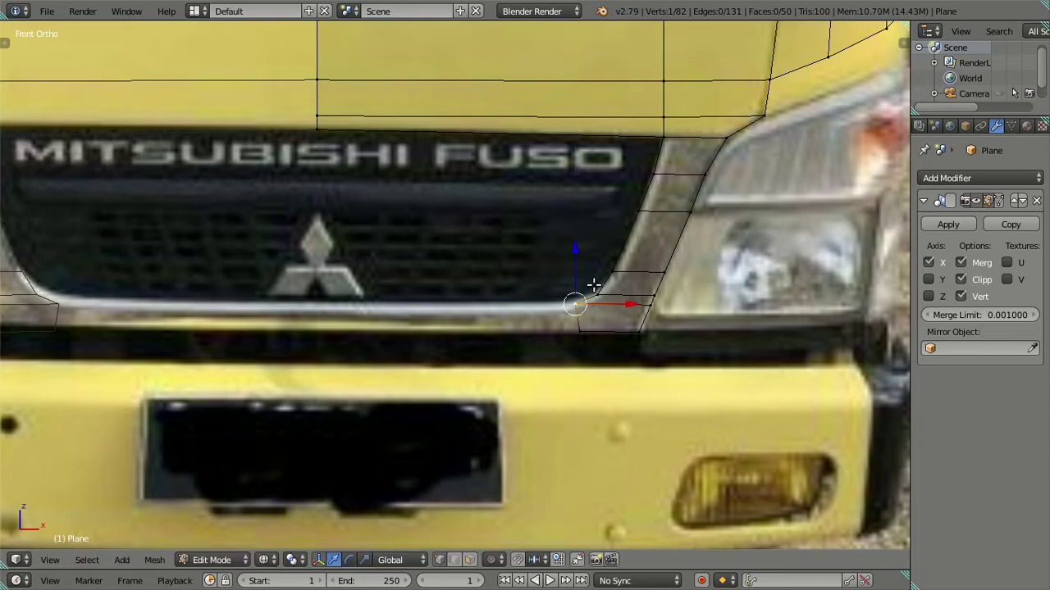
scroll(597, 293, "up", 1)
- Move the vertex up onto the chrome curve
key("g")
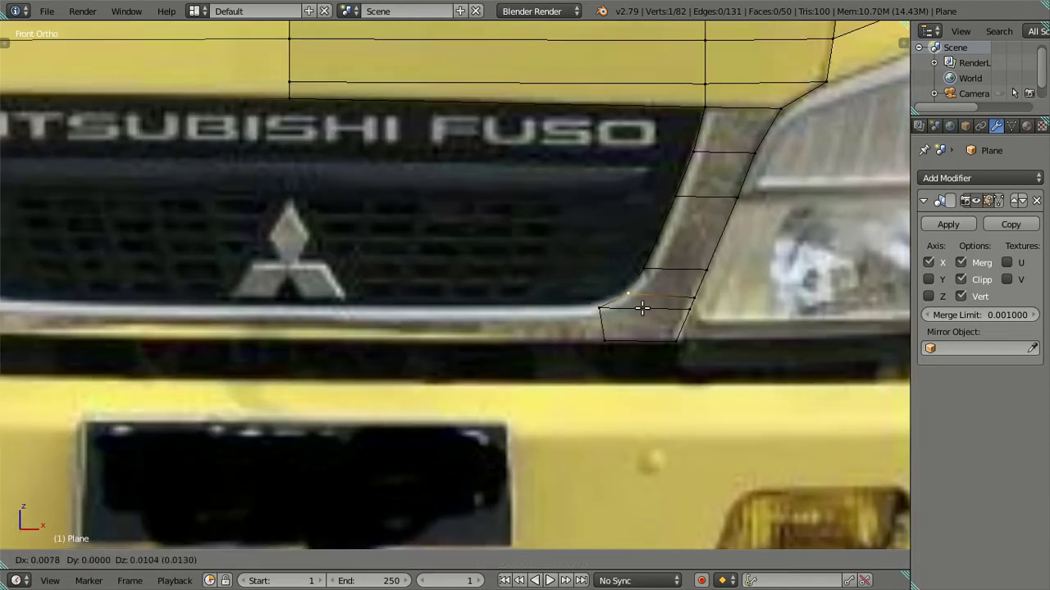
left_click(656, 281)
key("g")
right_click(660, 274)
- Extrude the strip's lower vertical edge left along X under the grille
key("a")
right_click(599, 309)
right_click(603, 340, "shift")
key("g")
right_click(648, 325)
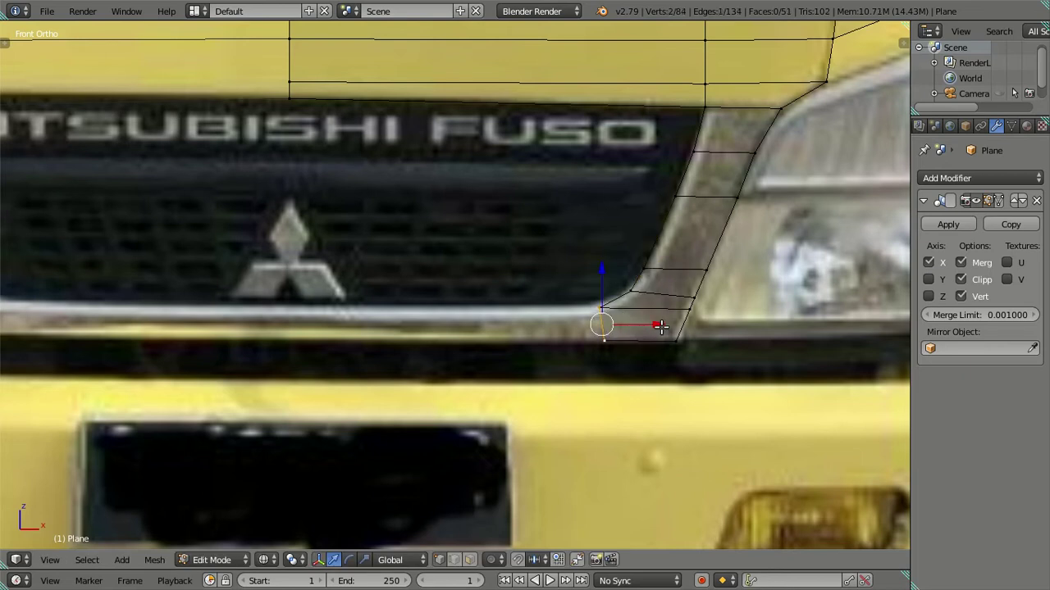
key("e")
key("x")
left_click(226, 337)
- Slide a vertex of the extruded strip along X to fit the chrome bar
scroll(408, 305, "down", 5)
right_click(539, 312)
scroll(596, 349, "up", 5)
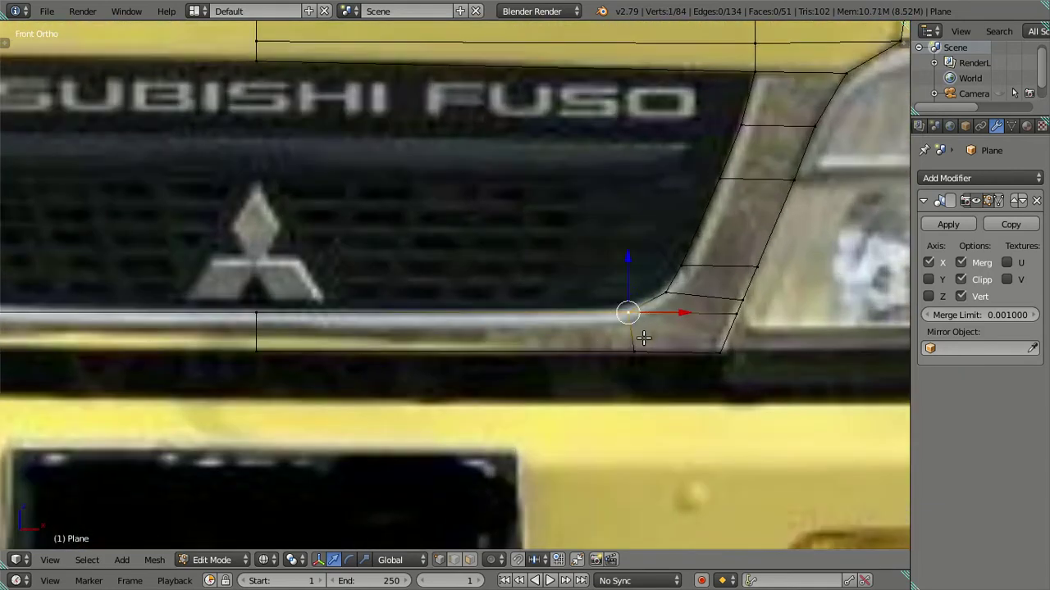
middle_click_drag(662, 346, 596, 344, "shift")
key("g")
key("x")
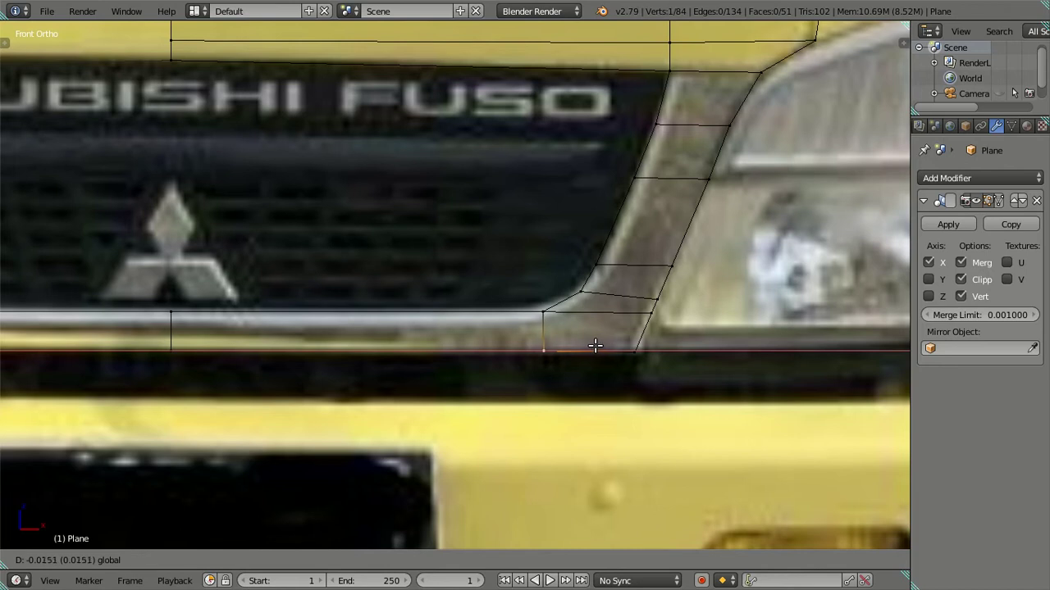
left_click(596, 346)
- Set the grille's lower corner vertex to Z -1.81957 on the trim's bottom edge
right_click(562, 310)
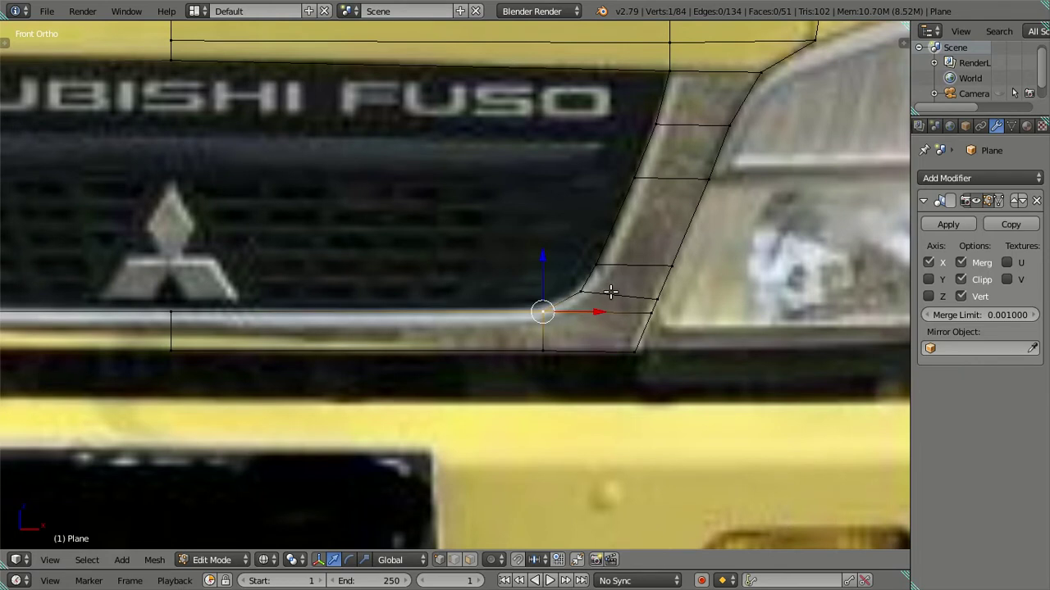
key("n")
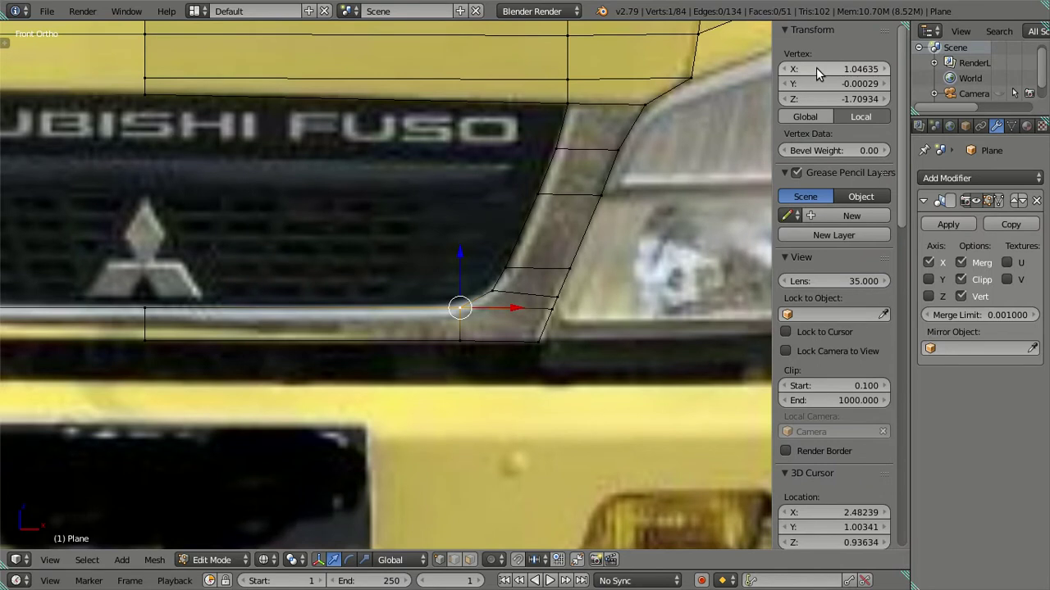
key("g")
key("z")
left_click(465, 356)
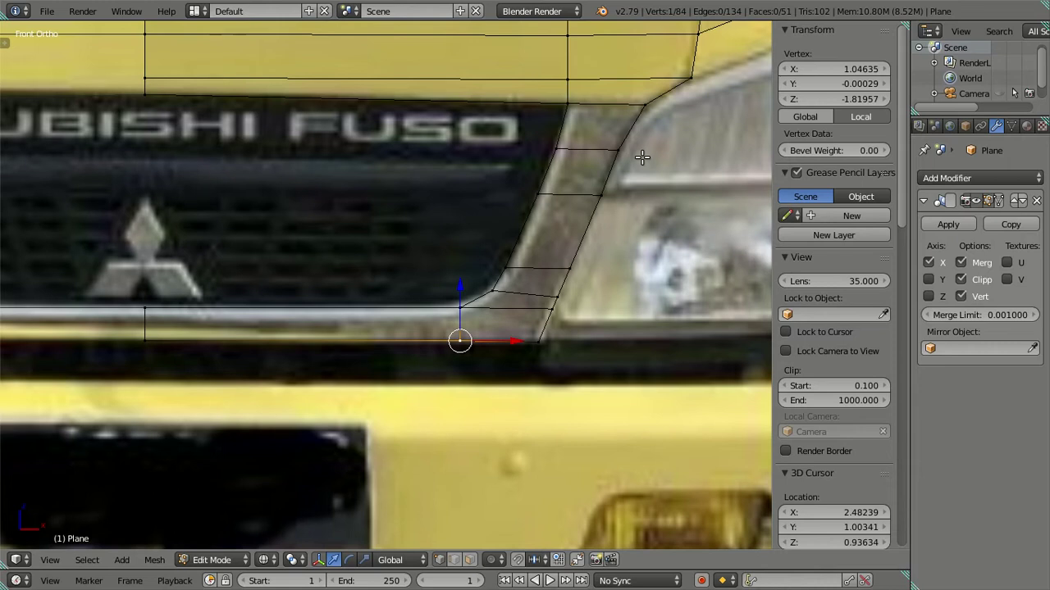
- Frame the right headlight in the right side view with see-through shading
key("n")
key("a")
scroll(600, 236, "down", 2)
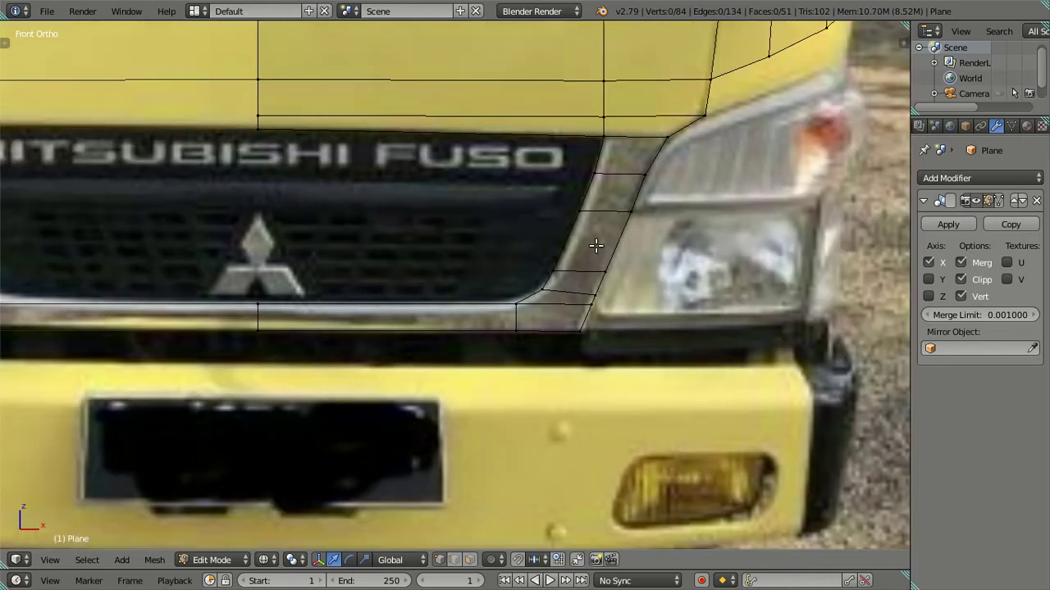
scroll(593, 245, "down", 2)
key("z")
scroll(583, 240, "down", 1)
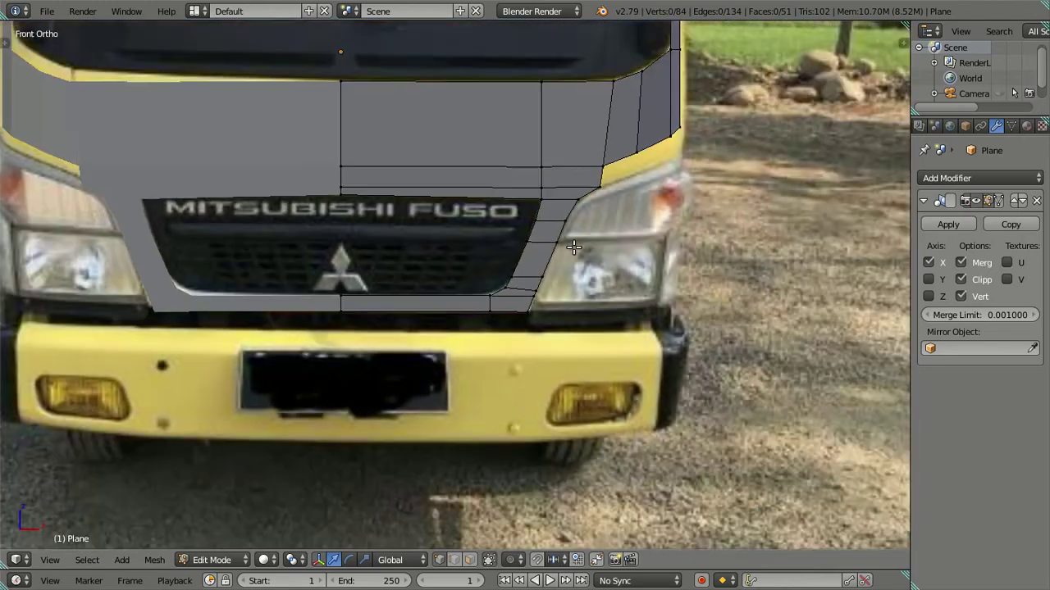
scroll(580, 237, "down", 1)
middle_click_drag(580, 237, 501, 329, "shift")
scroll(501, 329, "down", 2, "ctrl")
scroll(501, 329, "up", 1)
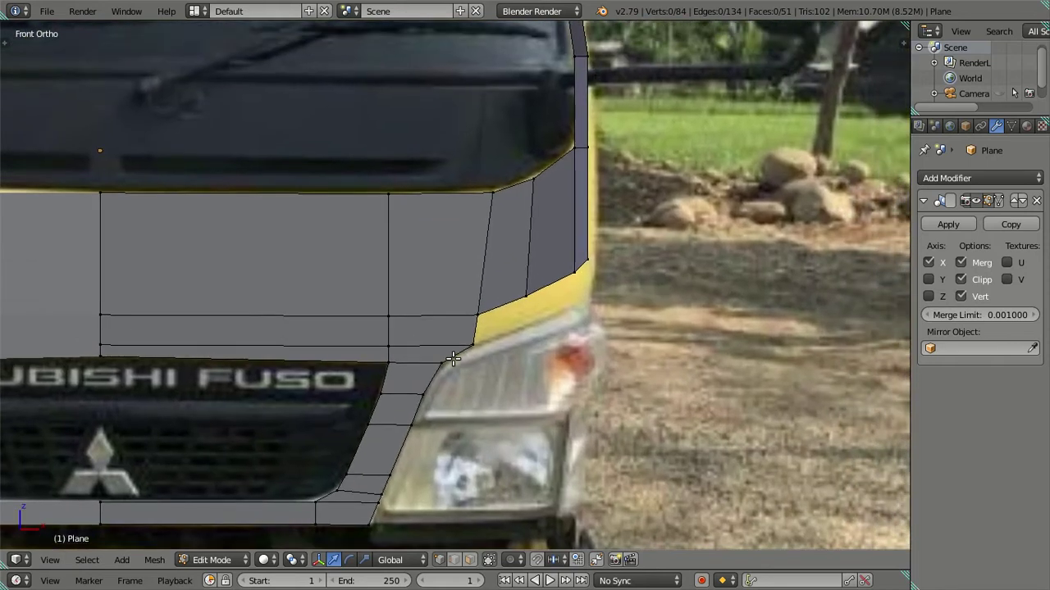
scroll(501, 329, "up", 2)
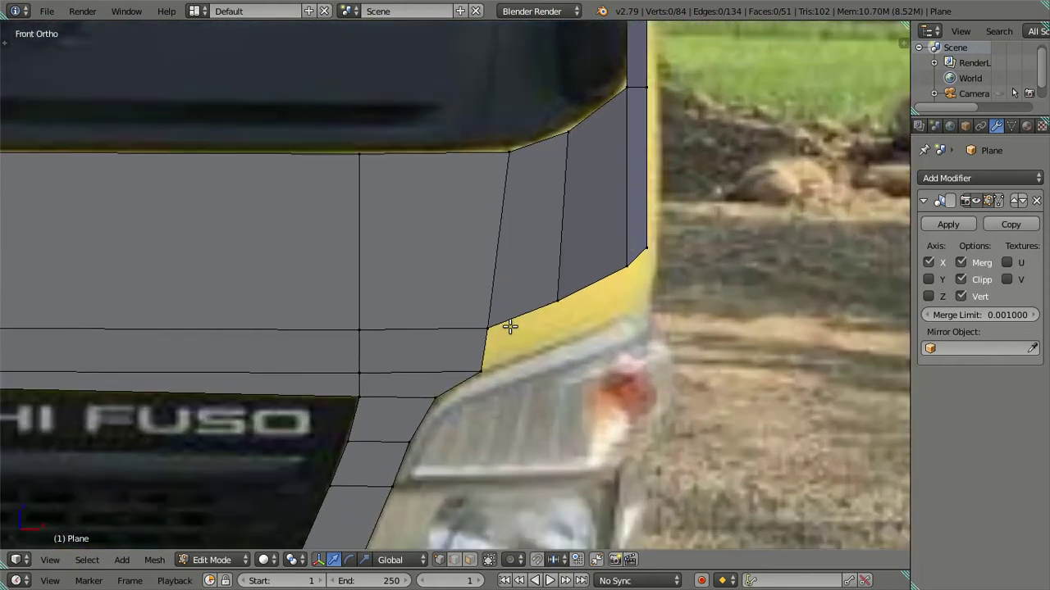
key("KP_3")
key("z")
- Select the corner vertex above the headlight plus the lower-edge vertices
right_click(350, 300)
key("KP_1")
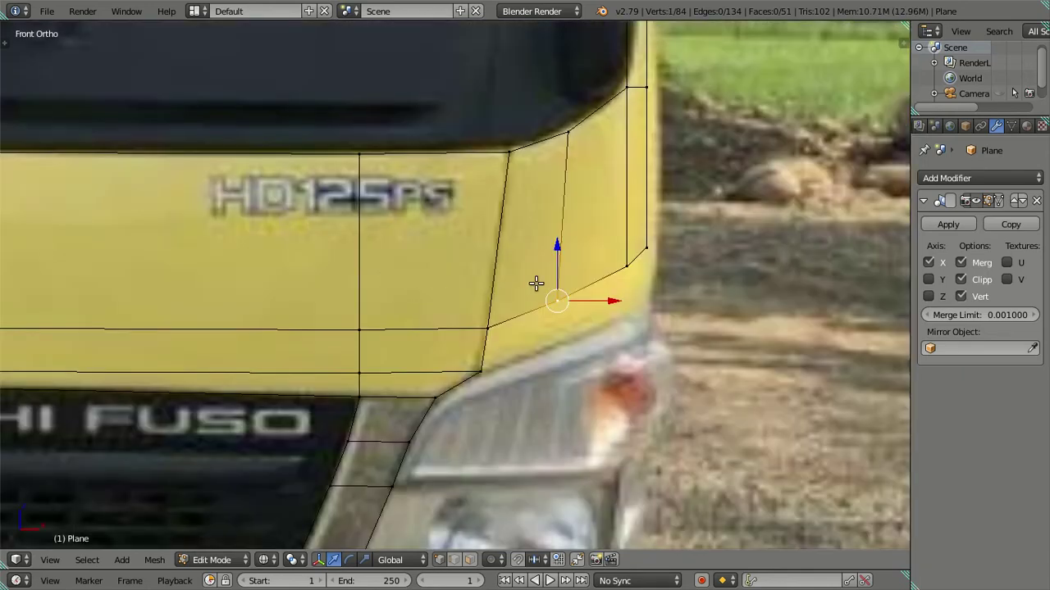
key("g")
key("Escape")
key("KP_6")
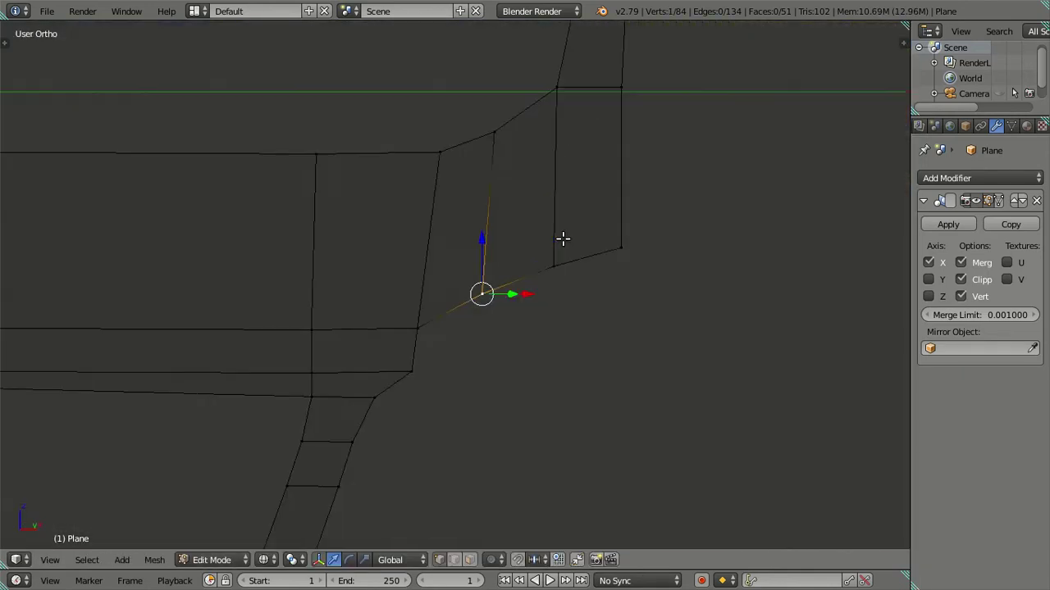
key("KP_3")
key("a")
middle_click_drag(407, 300, 424, 294, "shift")
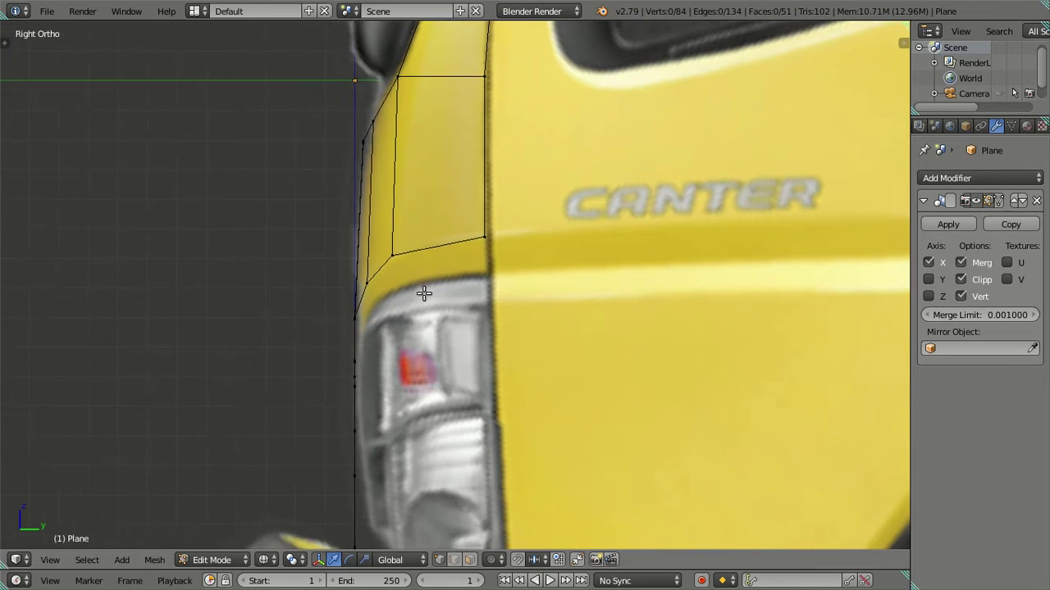
right_click(484, 238)
right_click(365, 285, "ctrl")
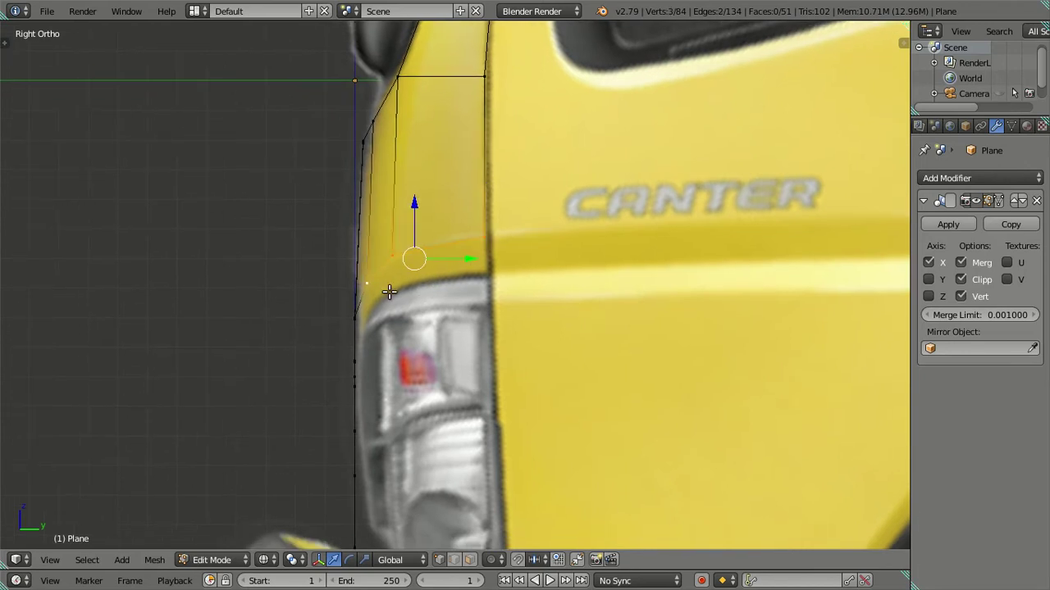
- Extrude the three vertices down toward the headlight and fill the gap with a face
key("KP_1")
key("e")
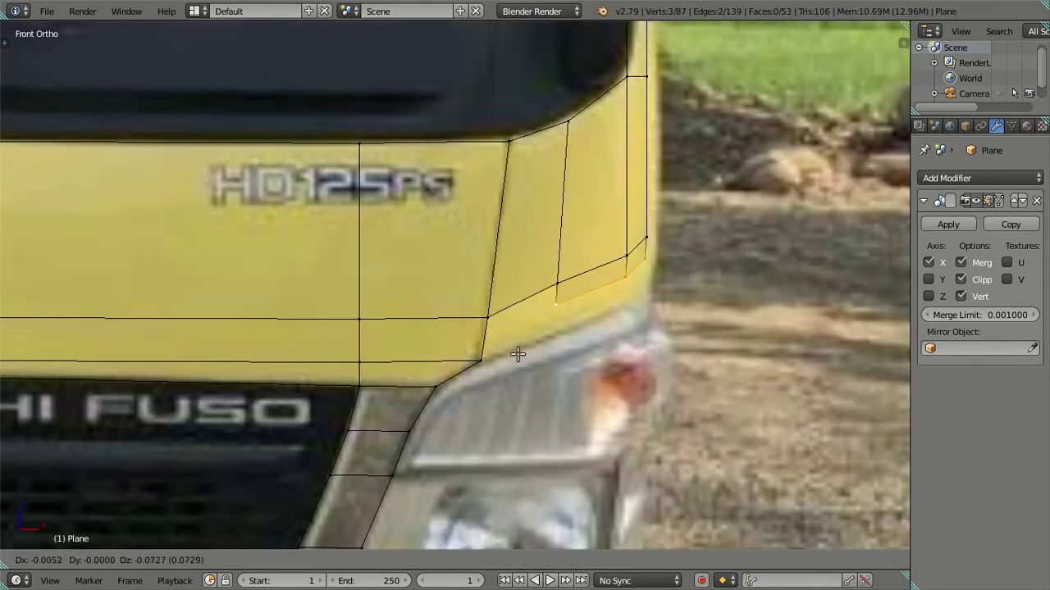
left_click(519, 376)
right_click(481, 361)
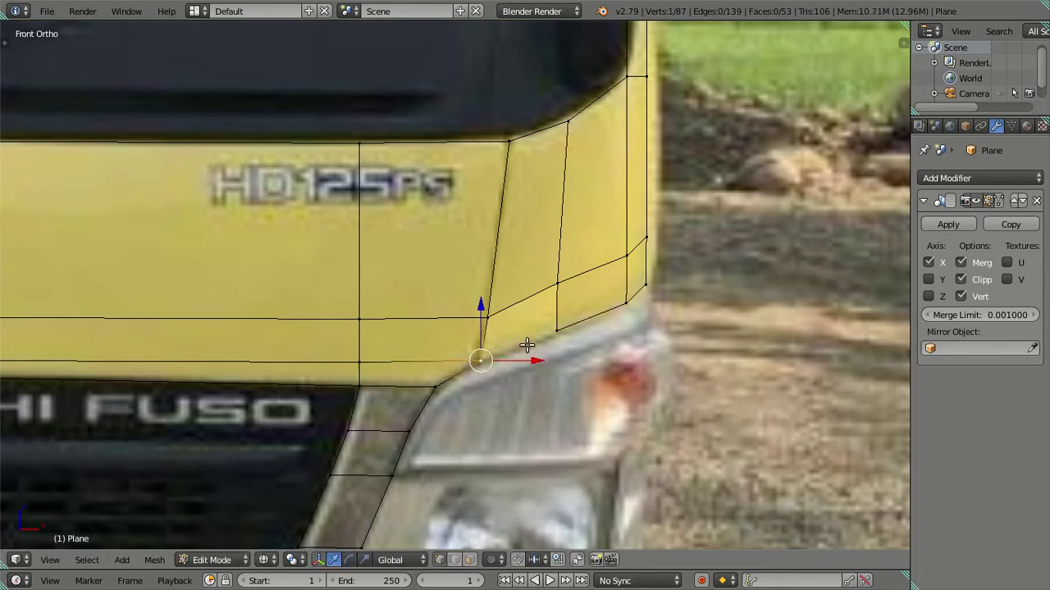
right_click(547, 330, "ctrl")
key("f")
key("a")
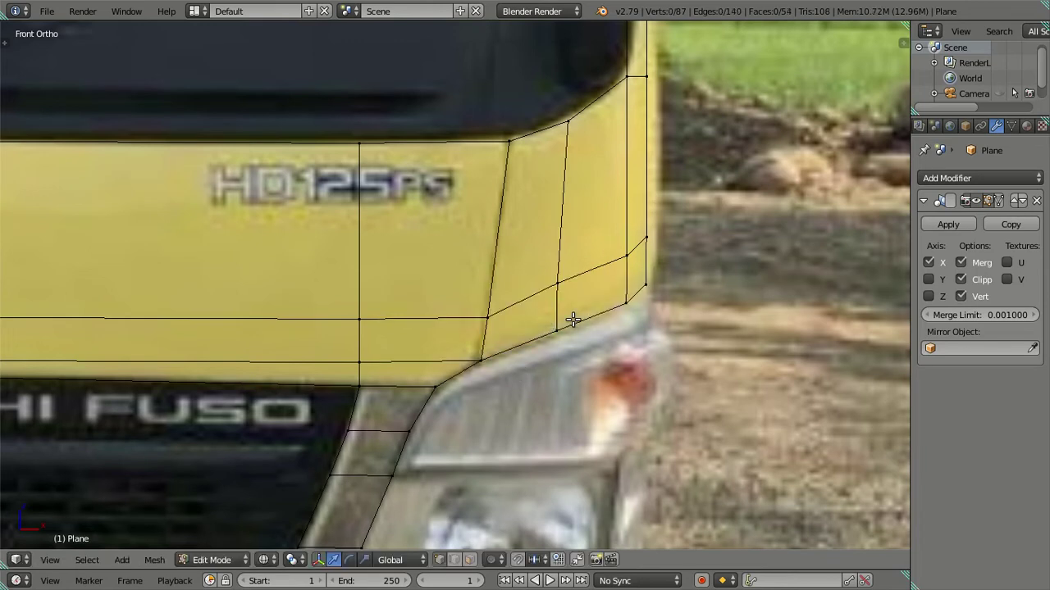
- Move the edge above the light cluster onto the light's outline in the side view
key("KP_3")
right_click(367, 329)
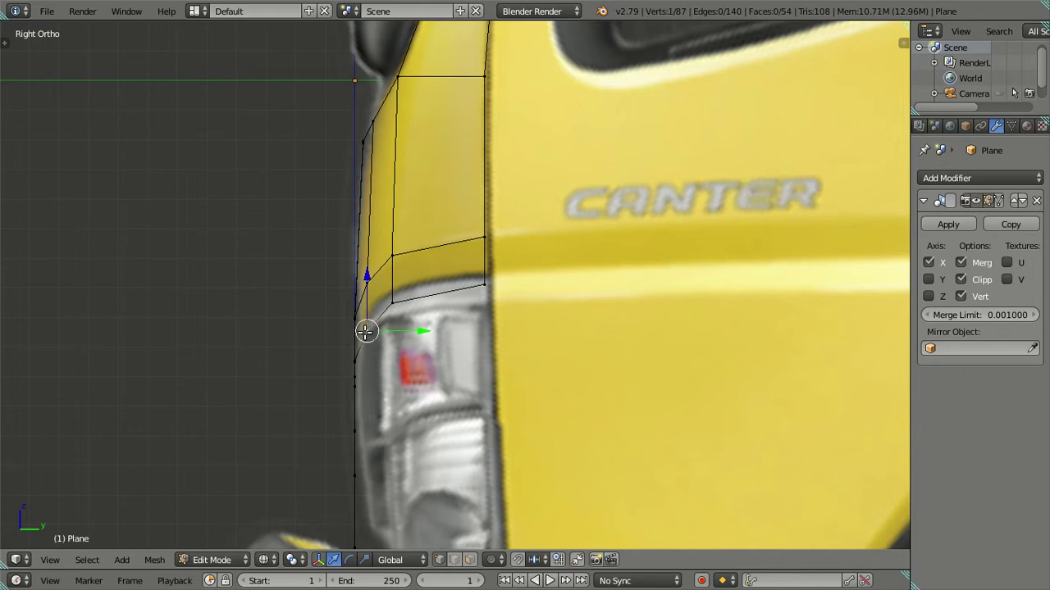
right_click(392, 303, "shift")
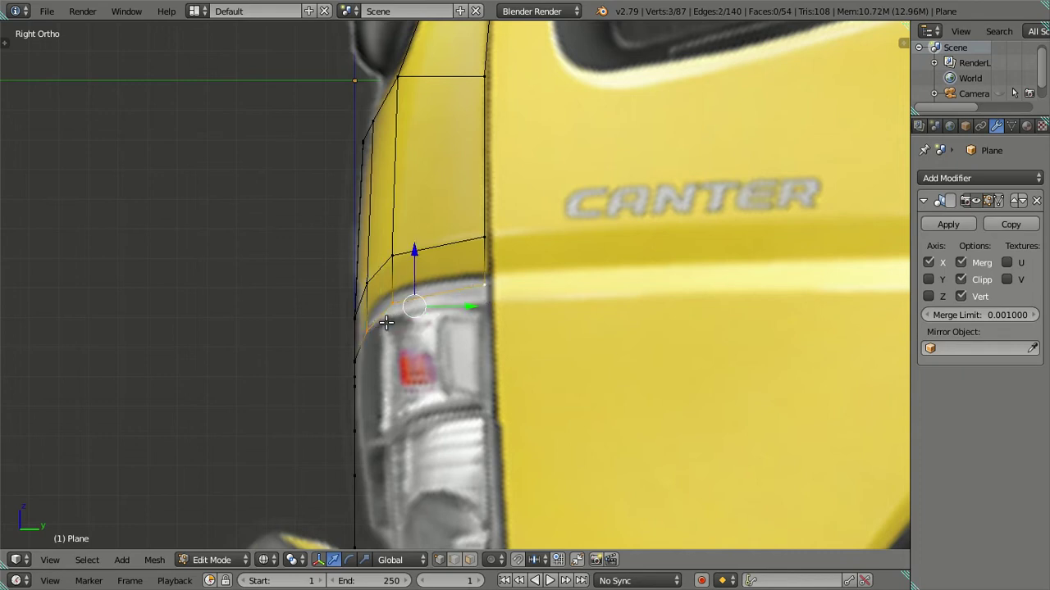
key("g")
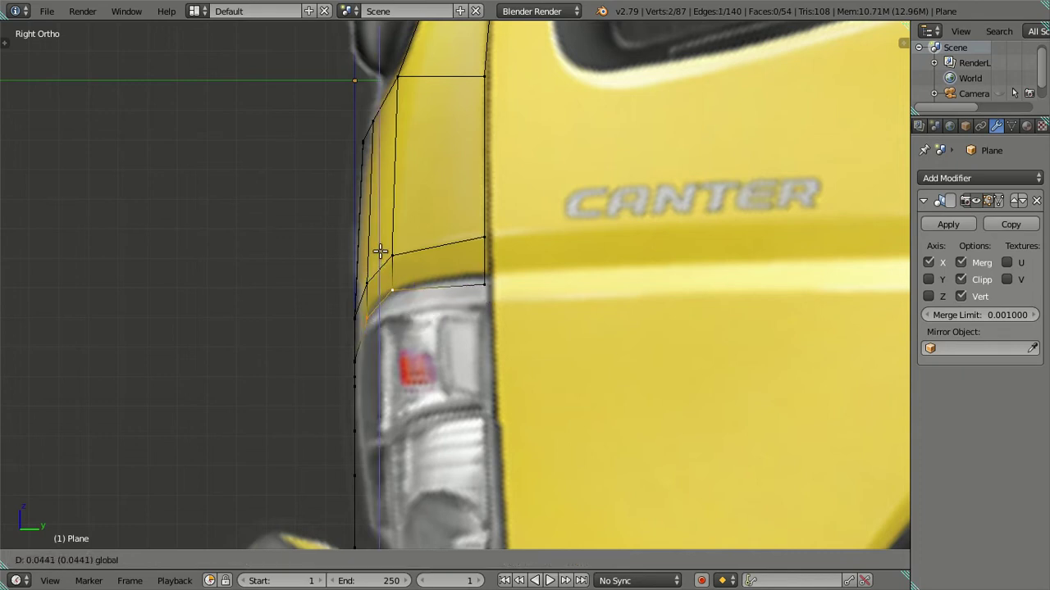
left_click(377, 252)
right_click(483, 281)
key("a")
mouse_move(479, 243)
middle_mouse_down()
mouse_move(466, 286)
mouse_move(531, 291)
middle_mouse_up()
key("KP_1")
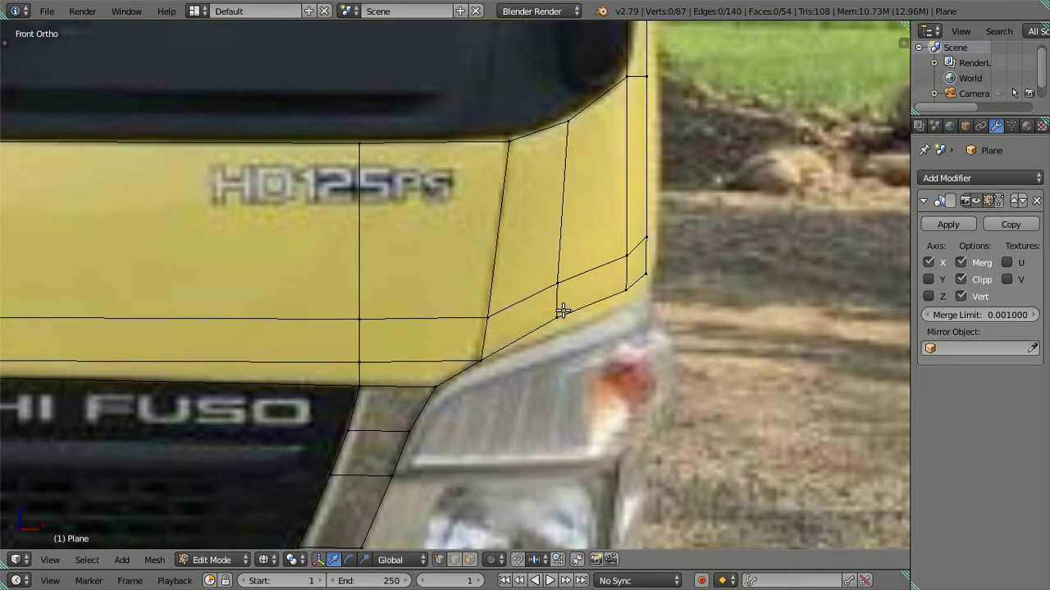
scroll(563, 311, "down", 3)
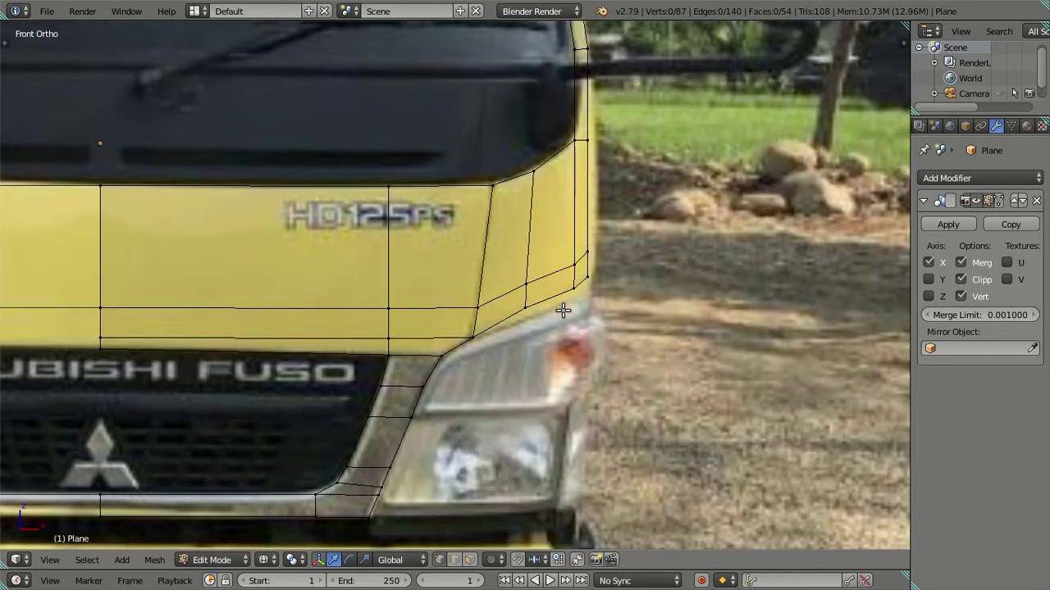
scroll(562, 310, "up", 2)
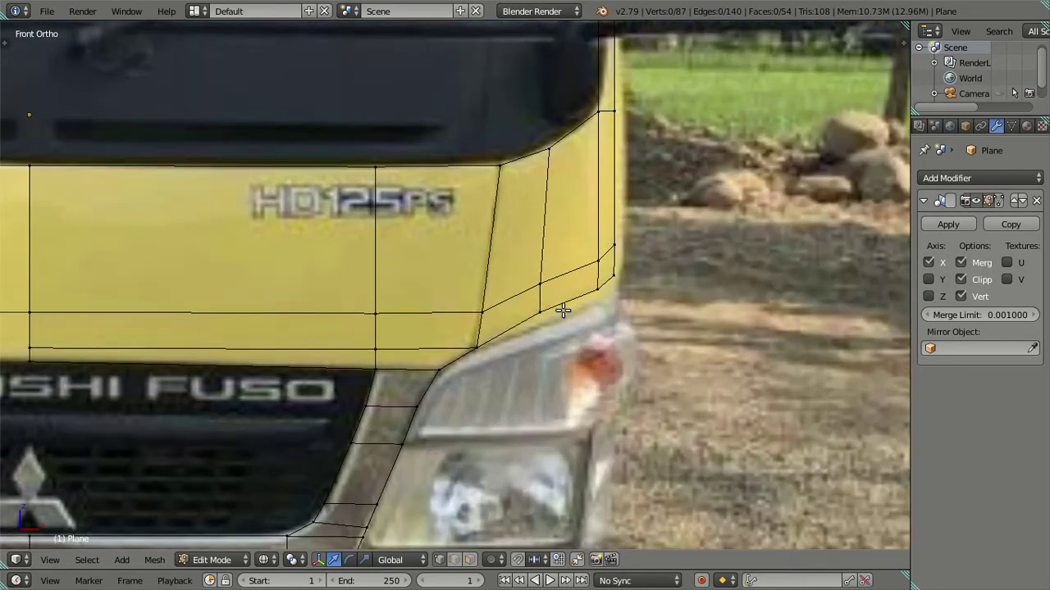
scroll(562, 310, "down", 2)
scroll(563, 310, "down", 2)
scroll(541, 336, "down", 1)
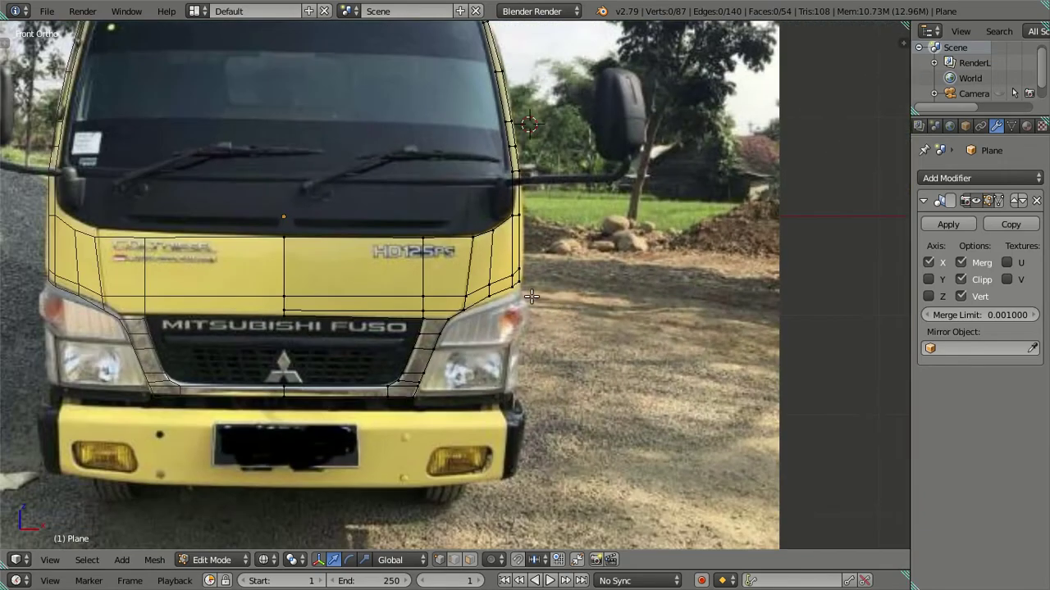
scroll(522, 358, "up", 2, "shift")
scroll(521, 357, "up", 1, "shift")
scroll(459, 373, "up", 1)
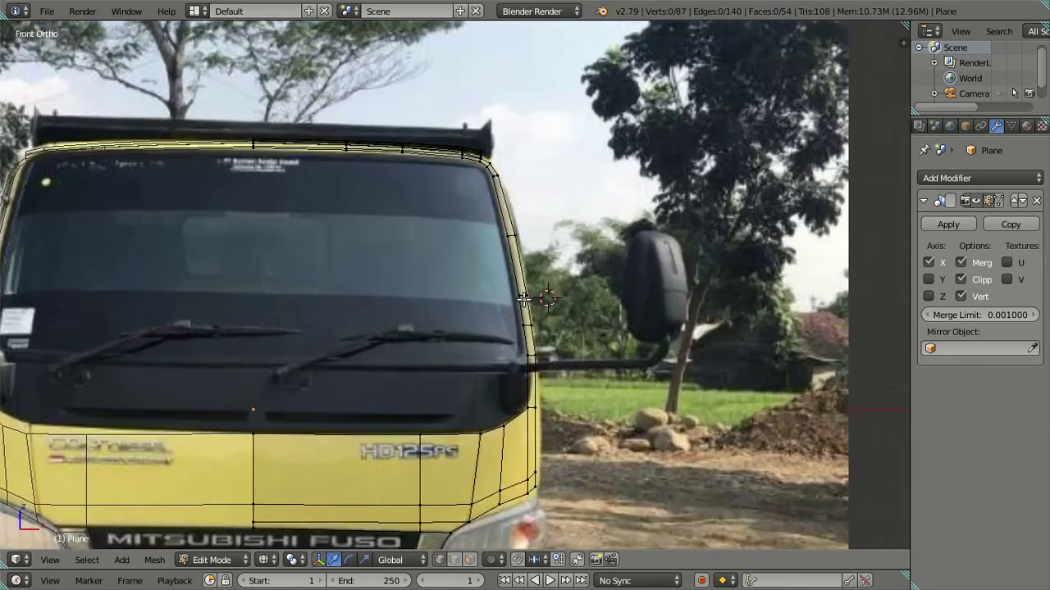
scroll(443, 380, "up", 3)
scroll(443, 380, "down", 1)
scroll(435, 363, "down", 4)
middle_click_drag(435, 363, 478, 284, "shift")
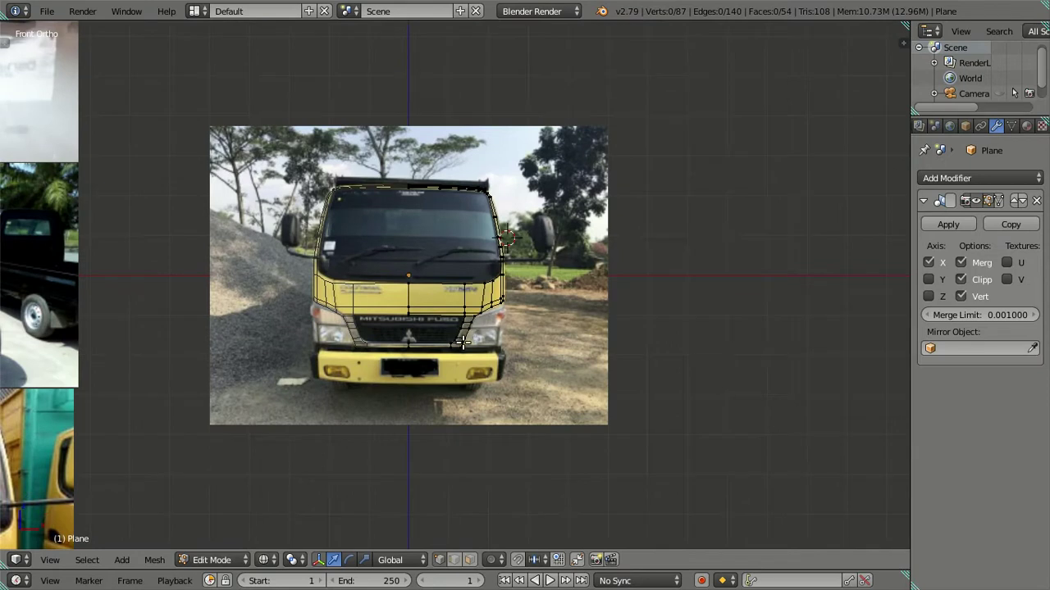
scroll(463, 344, "up", 4)
scroll(463, 344, "down", 1, "shift")
scroll(467, 345, "down", 1, "shift")
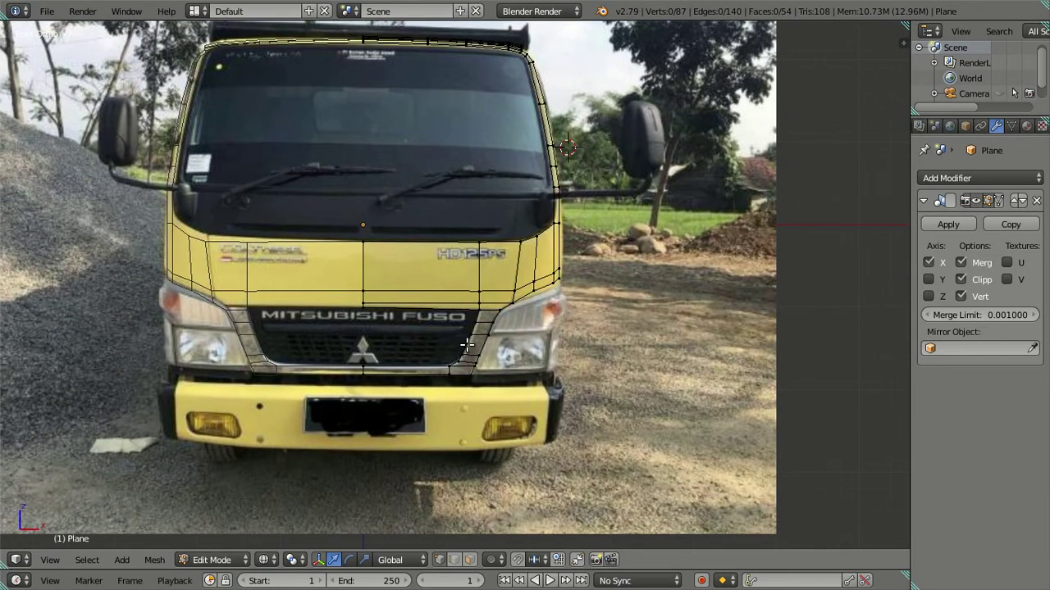
key("KP_3")
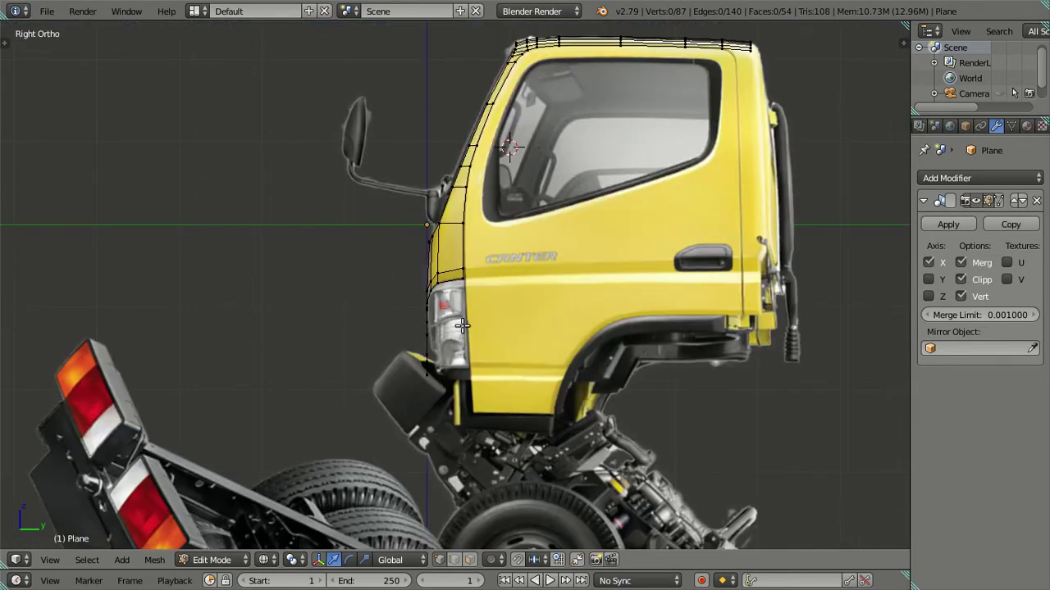
scroll(455, 341, "up", 3)
scroll(454, 341, "up", 1)
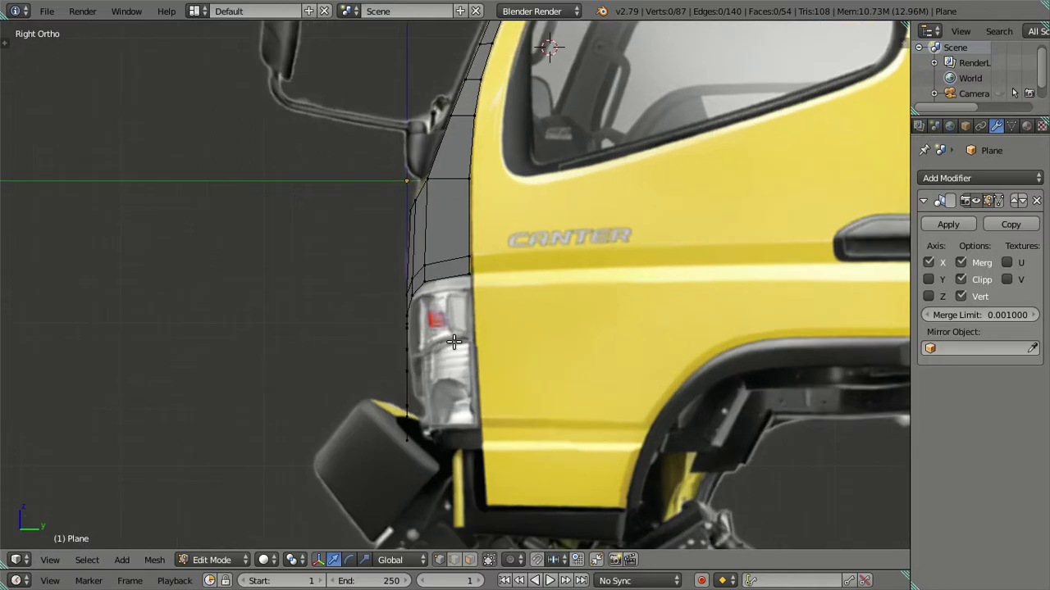
mouse_move(419, 391)
middle_mouse_down()
mouse_move(556, 398)
mouse_move(622, 378)
mouse_move(635, 350)
mouse_move(620, 312)
mouse_move(543, 319)
mouse_move(481, 370)
mouse_move(480, 408)
mouse_move(540, 389)
middle_mouse_up()
scroll(503, 404, "up", 2)
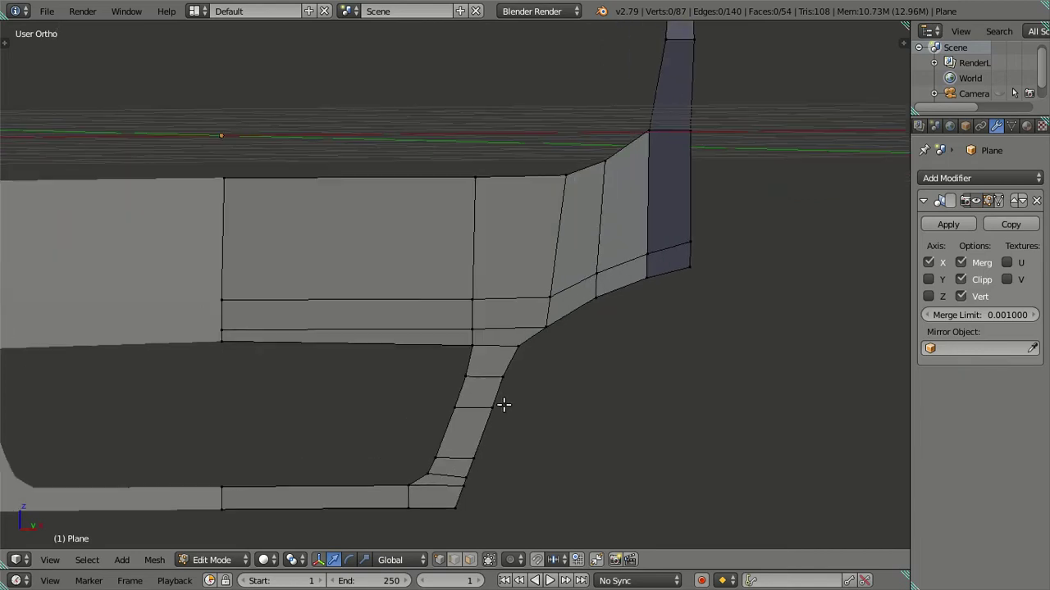
key("KP_3")
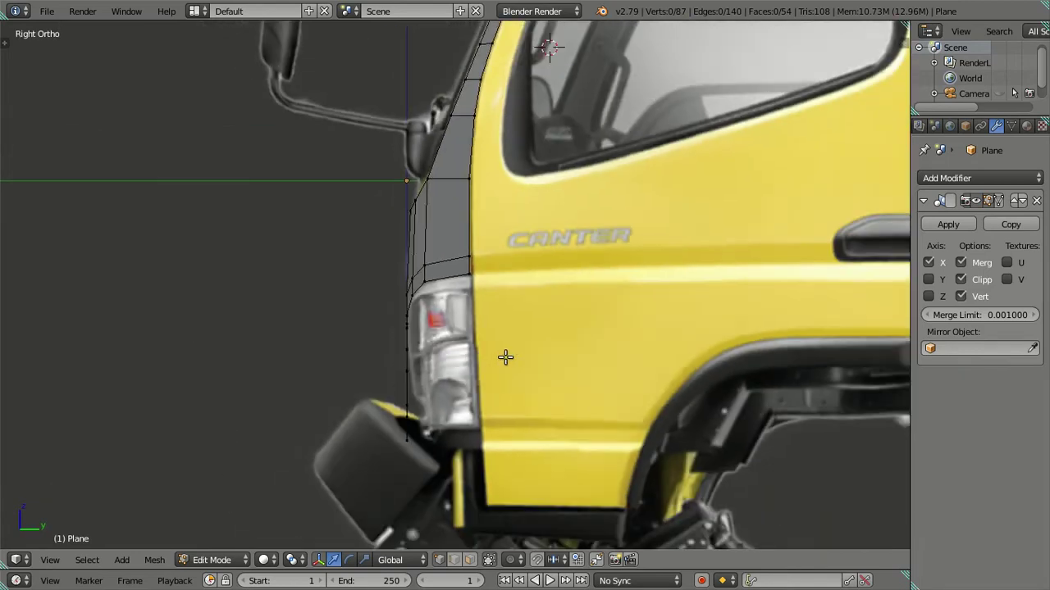
mouse_move(492, 305)
middle_mouse_down()
mouse_move(487, 333)
mouse_move(549, 352)
mouse_move(530, 335)
mouse_move(506, 261)
mouse_move(476, 254)
mouse_move(563, 213)
mouse_move(597, 211)
mouse_move(597, 248)
mouse_move(558, 298)
middle_mouse_up()
key("Tab")
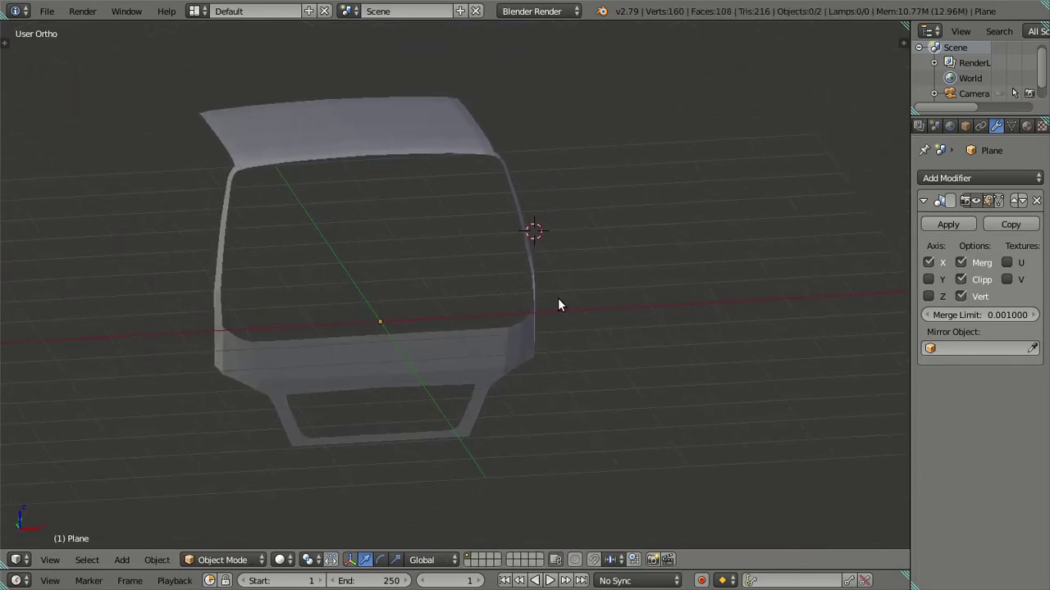
key("KP_1")
scroll(554, 307, "up", 3)
- Push the cab's lower right-edge vertices outward along X
key("Tab")
scroll(553, 306, "up", 1)
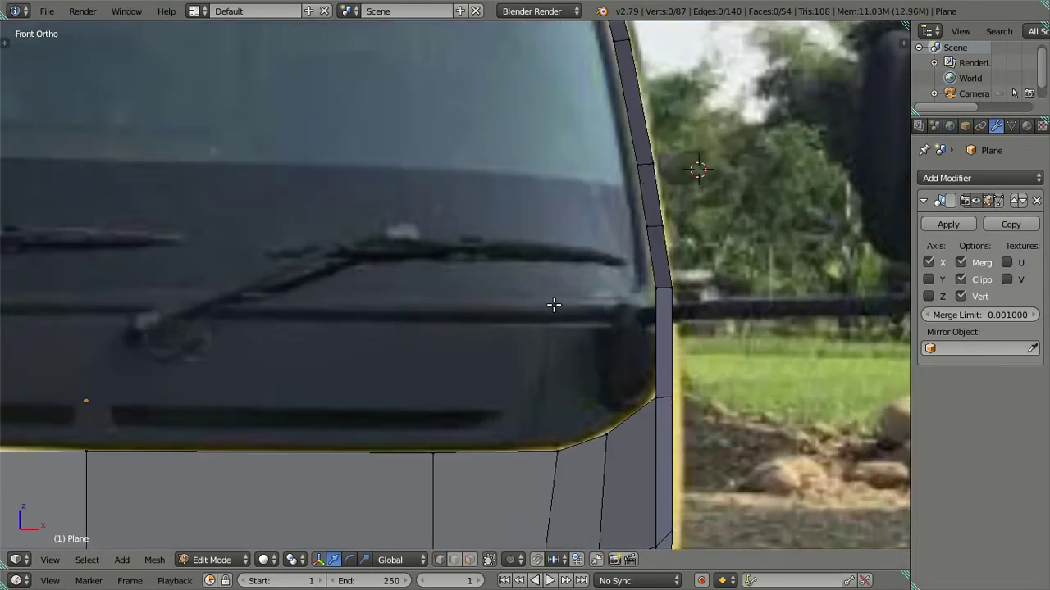
scroll(552, 307, "up", 1)
scroll(626, 351, "up", 1)
middle_click_drag(535, 252, 526, 248, "shift")
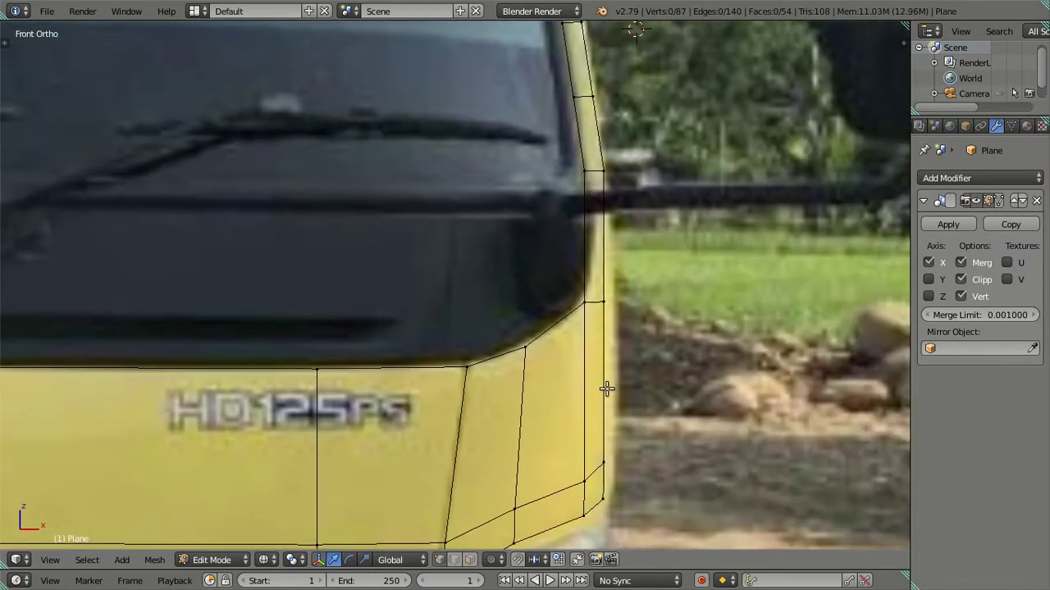
right_click(611, 329)
right_click(620, 498, "ctrl")
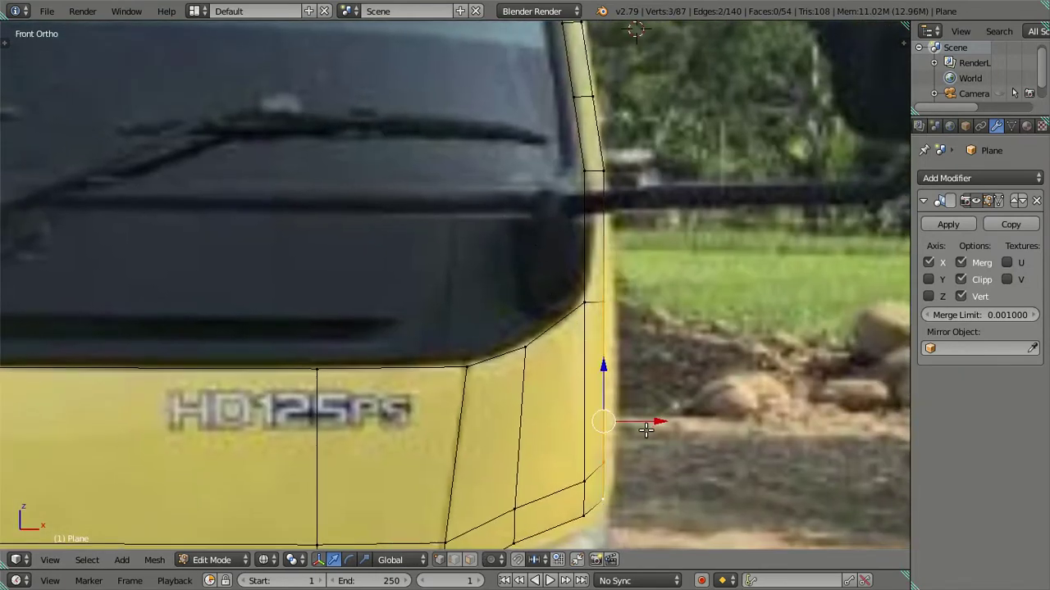
key("g")
key("x")
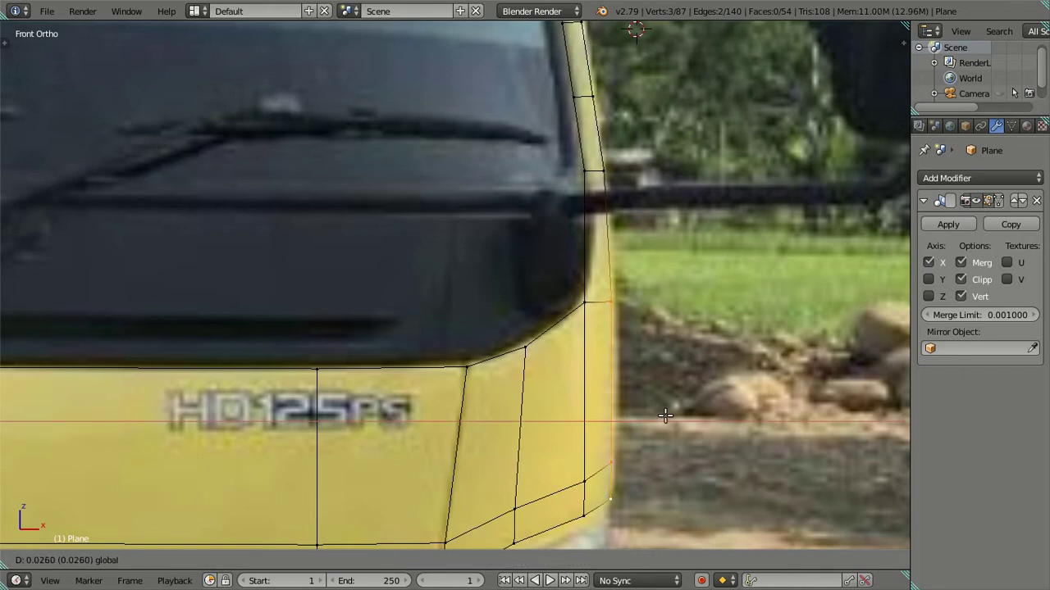
left_click(669, 417)
key("a")
- Add an edge loop on the windshield pillar and slide its vertex onto the pillar edge
middle_click_drag(603, 256, 542, 313, "shift")
key("ctrl+r")
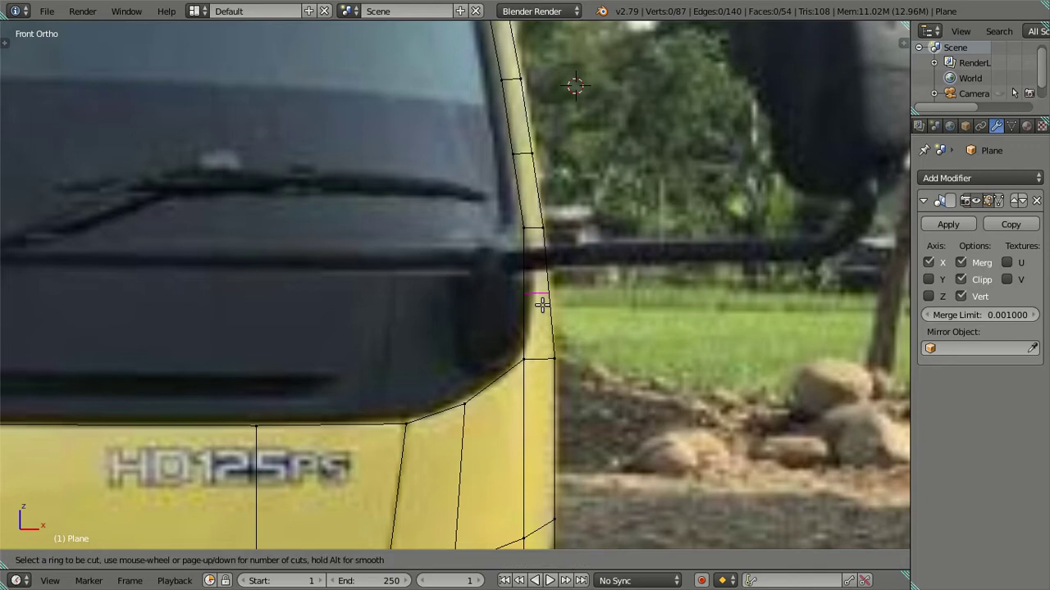
left_click(542, 305)
right_click(542, 305)
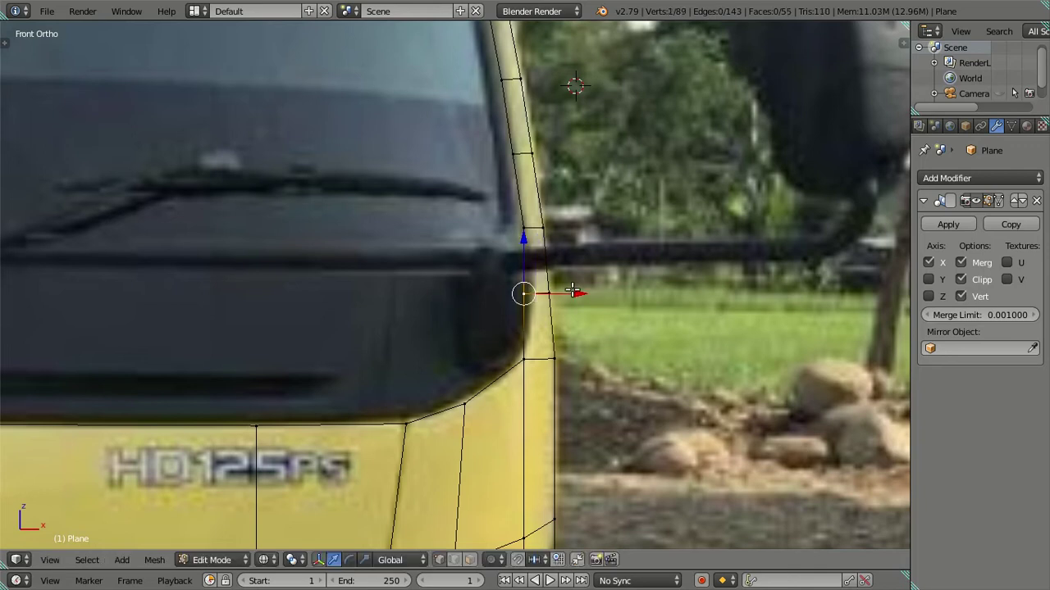
left_click_drag(574, 292, 583, 297)
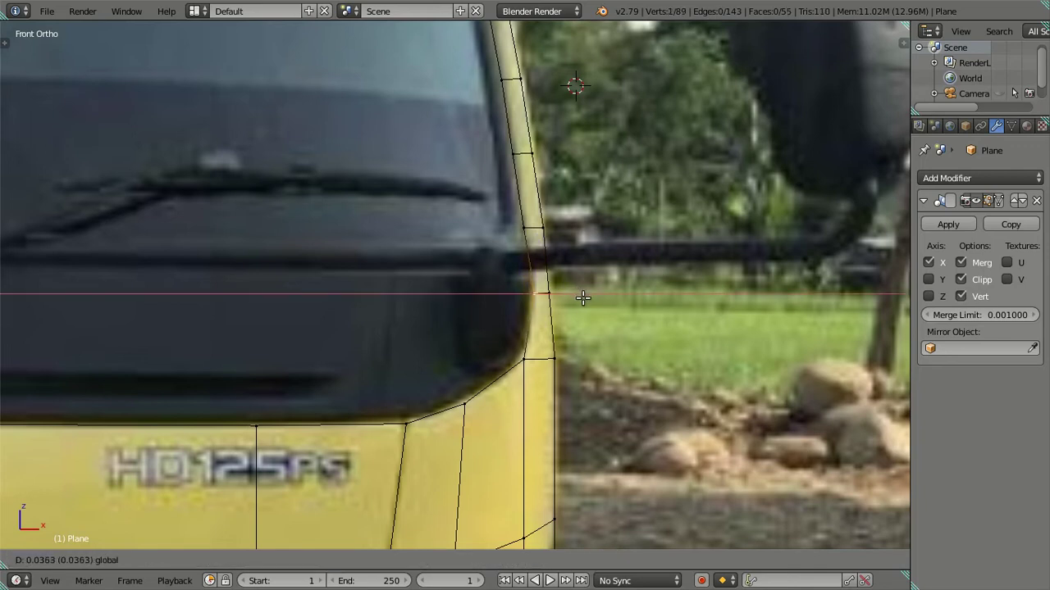
left_click(581, 298)
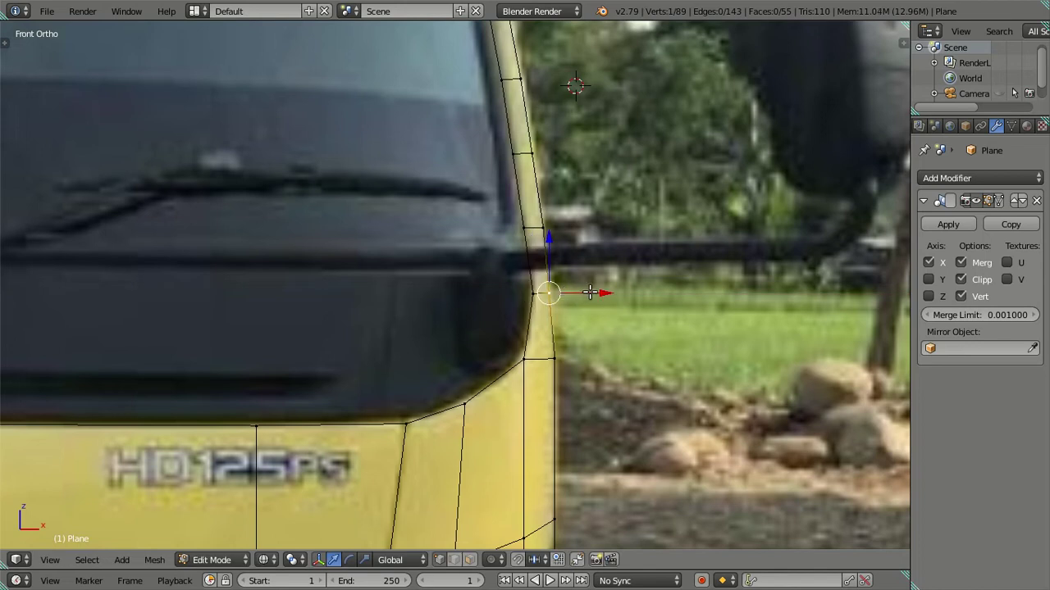
left_click_drag(590, 293, 592, 293)
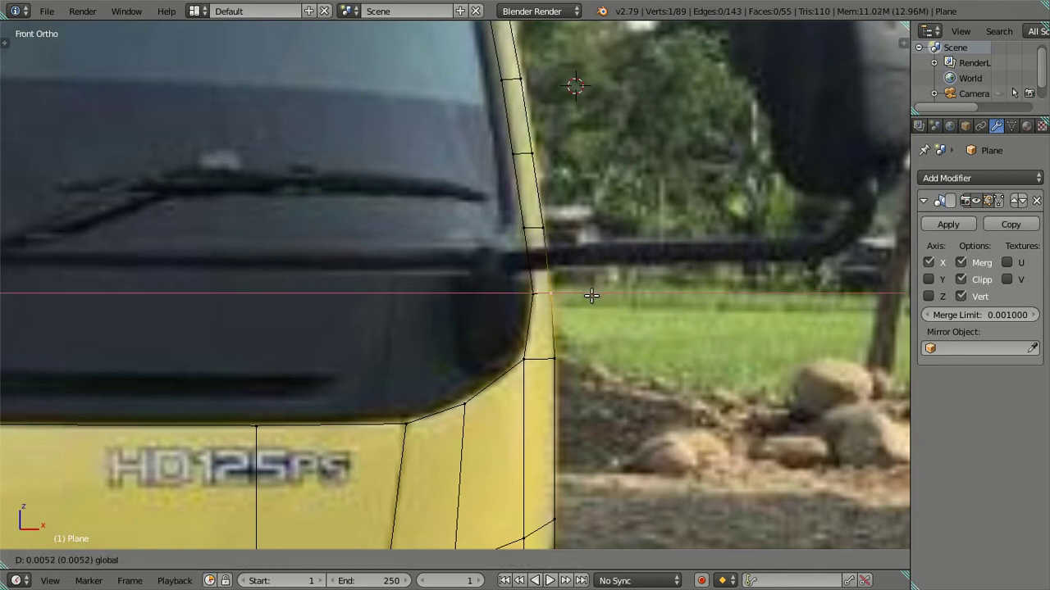
left_click(591, 295)
right_click(579, 352)
key("a")
- Switch to Object Mode and orbit around the mirrored cab shell to check it
scroll(517, 361, "down", 1)
scroll(512, 354, "down", 1)
scroll(502, 361, "down", 1)
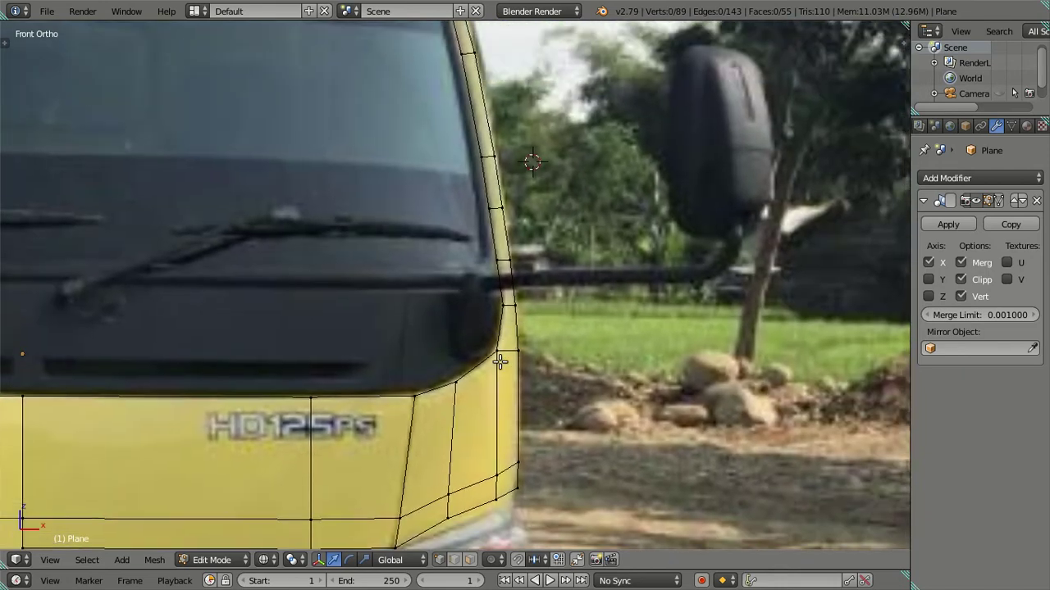
scroll(500, 361, "up", 2)
right_click(487, 347)
key("a")
mouse_move(520, 398)
middle_mouse_down()
mouse_move(527, 391)
mouse_move(467, 360)
mouse_move(397, 439)
mouse_move(405, 500)
mouse_move(574, 321)
middle_mouse_up()
key("KP_1")
scroll(563, 374, "down", 3)
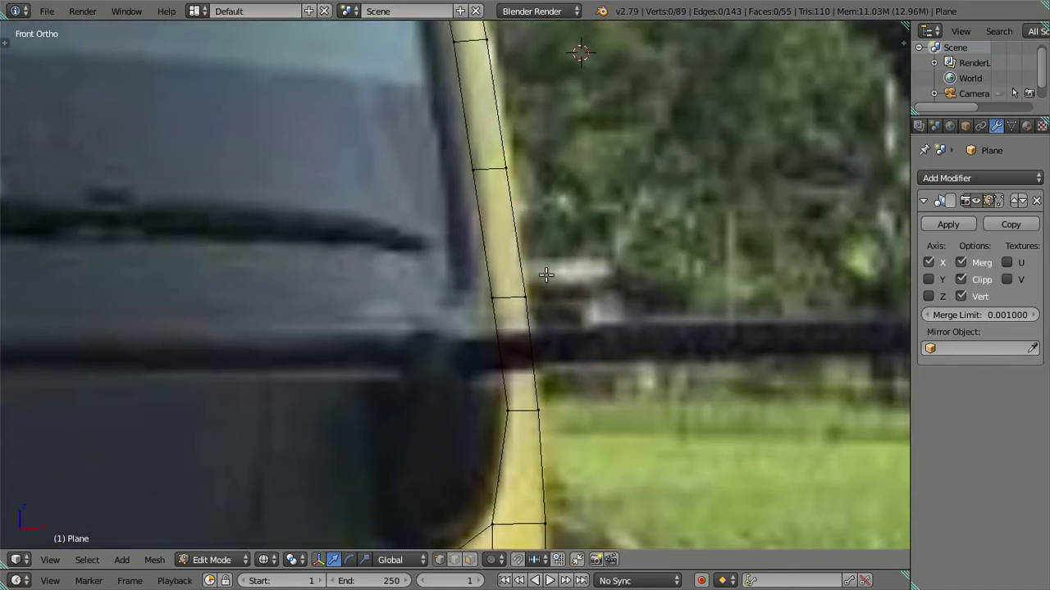
scroll(511, 238, "down", 3)
key("Tab")
mouse_move(511, 235)
middle_mouse_down()
mouse_move(436, 322)
mouse_move(352, 227)
mouse_move(351, 359)
mouse_move(382, 359)
mouse_move(396, 271)
middle_mouse_up()
scroll(396, 270, "down", 3)
mouse_move(432, 234)
middle_mouse_down()
mouse_move(457, 345)
mouse_move(435, 380)
middle_mouse_up()
- Select the cab mesh in Right side view and enter Edit Mode
key("KP_3")
scroll(484, 270, "down", 2)
scroll(477, 272, "down", 3)
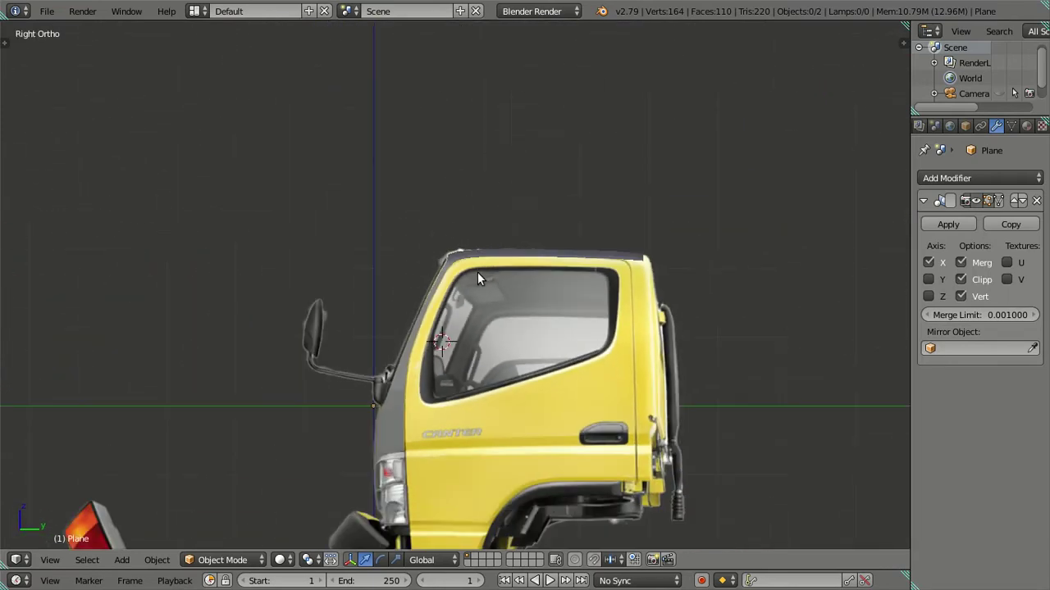
scroll(477, 272, "up", 2)
scroll(438, 271, "up", 2)
right_click(438, 273)
key("Tab")
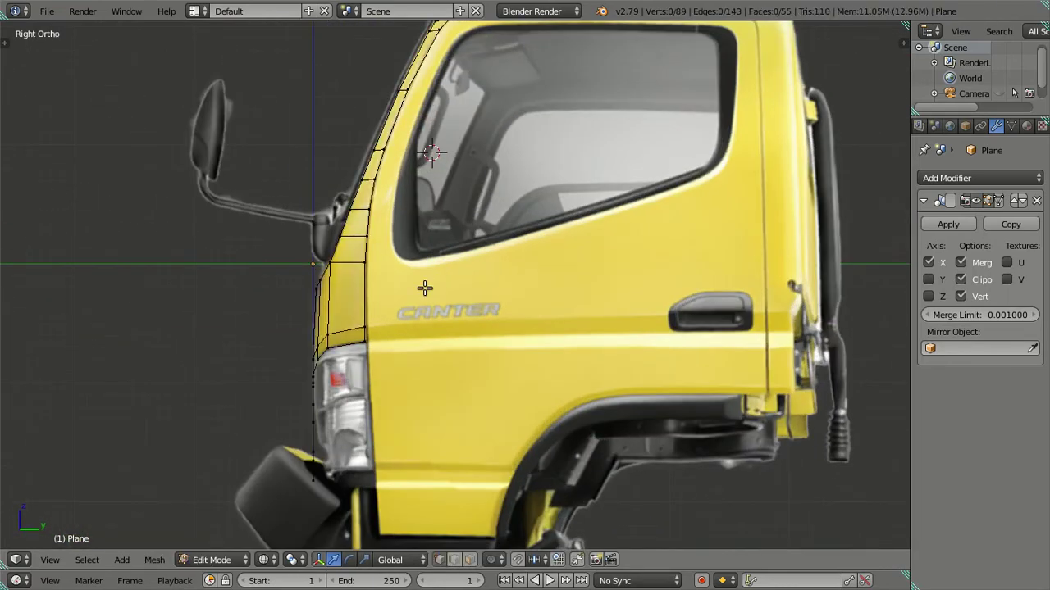
mouse_move(375, 293)
middle_mouse_down("shift")
mouse_move(459, 304)
mouse_move(482, 274)
mouse_move(503, 288)
mouse_move(506, 311)
mouse_move(510, 283)
mouse_move(473, 300)
mouse_move(434, 300)
mouse_move(448, 360)
mouse_move(462, 284)
middle_mouse_up("shift")
scroll(402, 292, "up", 2)
scroll(424, 334, "up", 2)
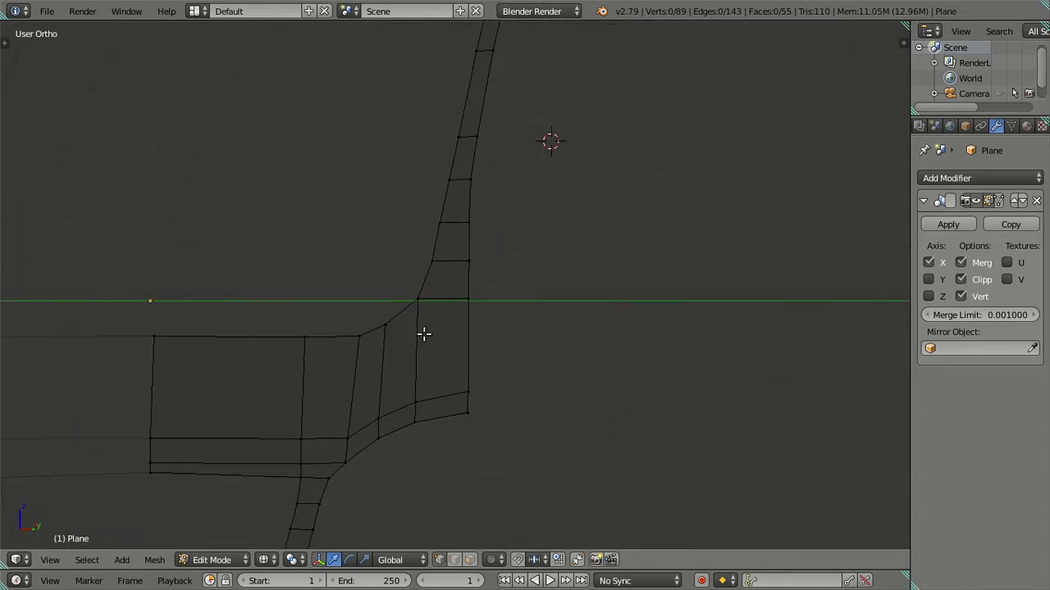
- Add an edge loop across the front panel and check it against the front photo
key("ctrl+r")
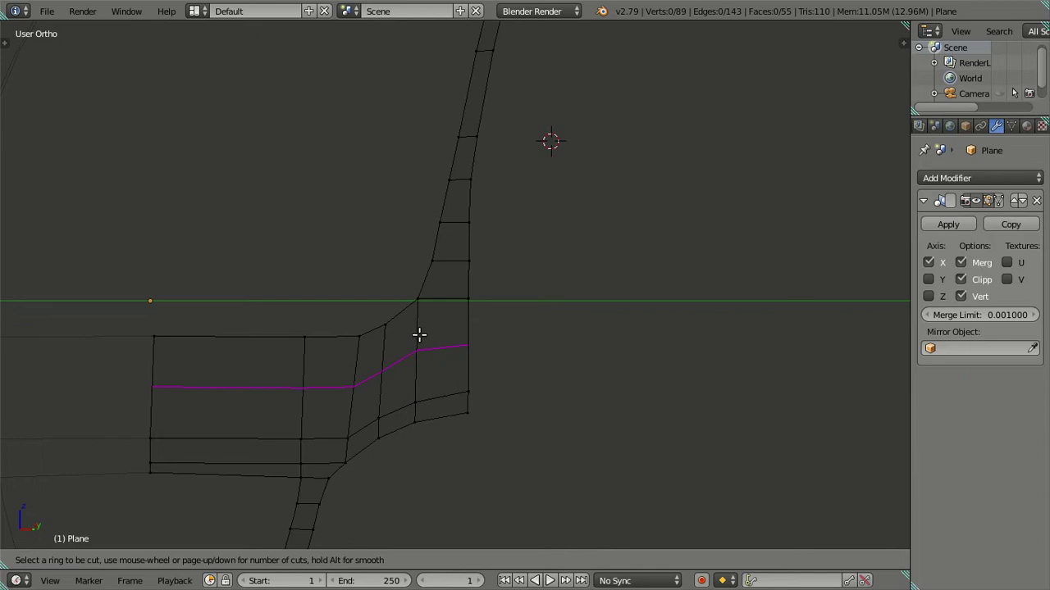
left_click(419, 335)
left_click(419, 338)
middle_click_drag(419, 338, 481, 350)
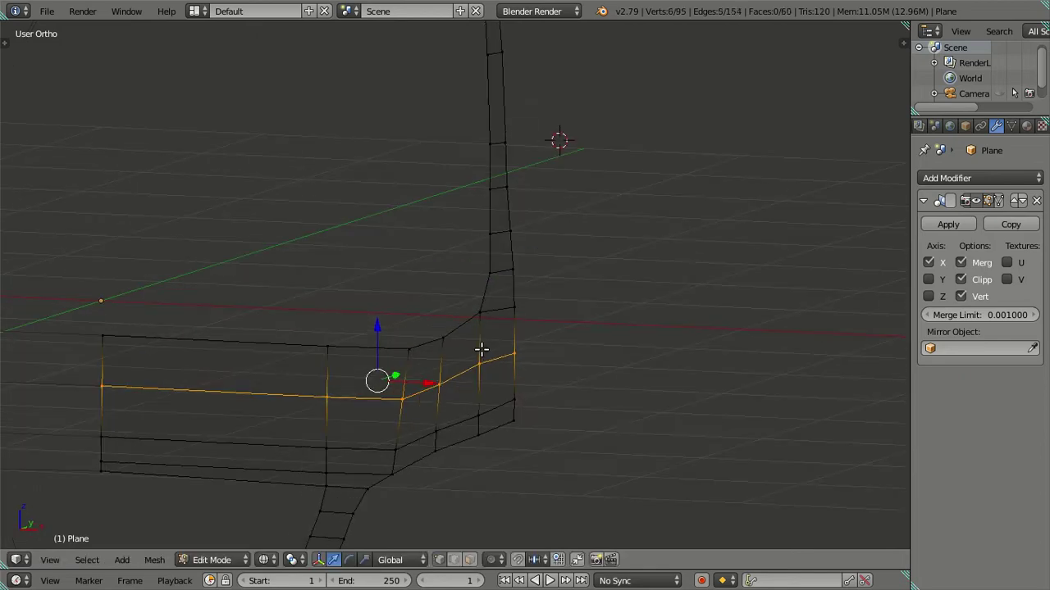
key("KP_1")
key("a")
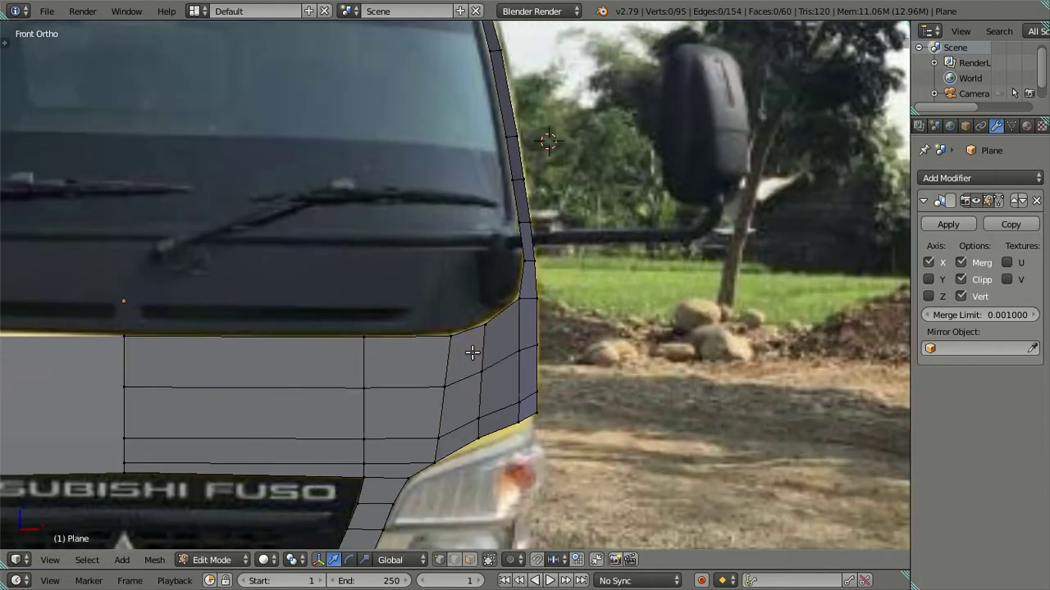
scroll(485, 356, "up", 2)
- Cut a higher loop across the front panel and dissolve the old lower loop
key("ctrl+r")
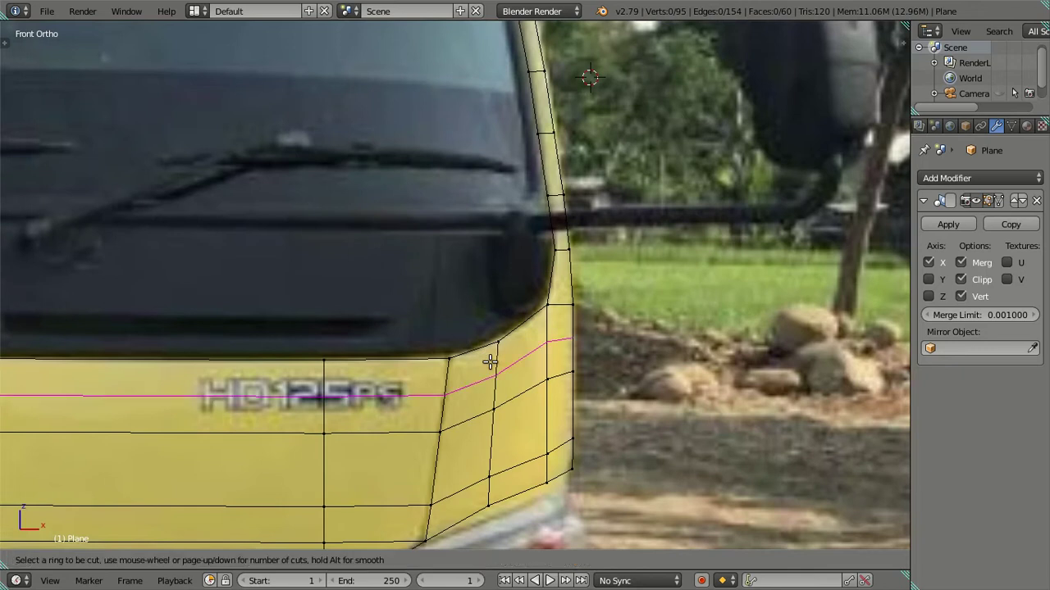
left_click(490, 362)
right_click(488, 365)
right_click(483, 405, "alt")
key("x")
left_click(484, 405)
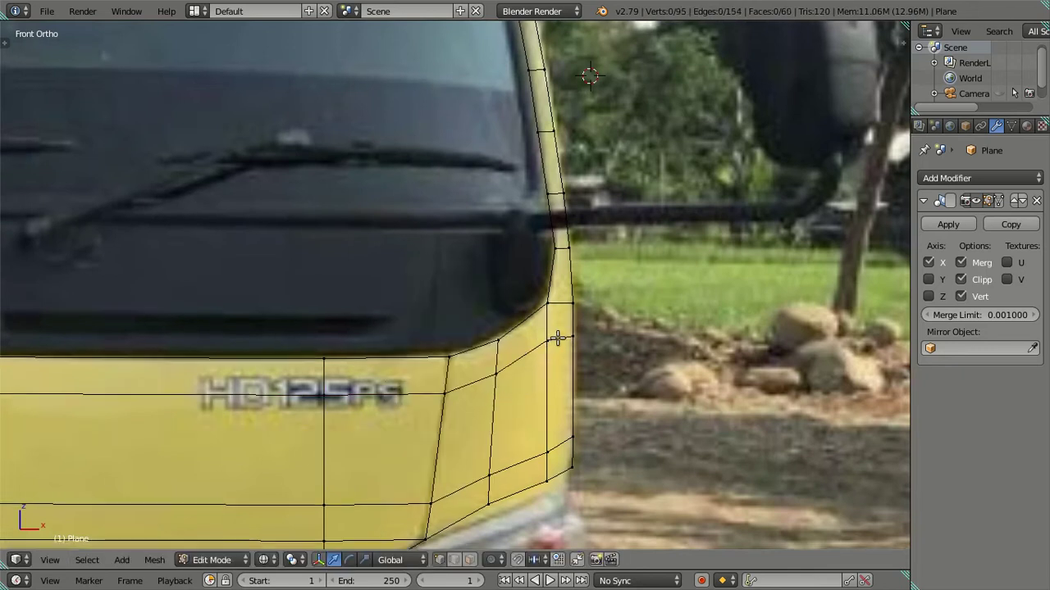
- Select two vertices for merging, then cancel the merge and deselect
mouse_move(557, 337)
middle_mouse_down()
mouse_move(441, 370)
mouse_move(417, 333)
mouse_move(403, 337)
mouse_move(399, 353)
mouse_move(414, 350)
middle_mouse_up()
right_click(414, 309, "shift")
key("alt+m")
key("a")
mouse_move(451, 307)
middle_mouse_down()
mouse_move(452, 351)
mouse_move(600, 312)
mouse_move(513, 328)
mouse_move(462, 323)
mouse_move(464, 339)
mouse_move(440, 317)
mouse_move(452, 356)
mouse_move(443, 328)
mouse_move(486, 331)
mouse_move(511, 342)
mouse_move(503, 349)
middle_mouse_up()
- Frame the cab front against the side photo and switch to vertex select mode
key("KP_3")
scroll(400, 353, "down", 2)
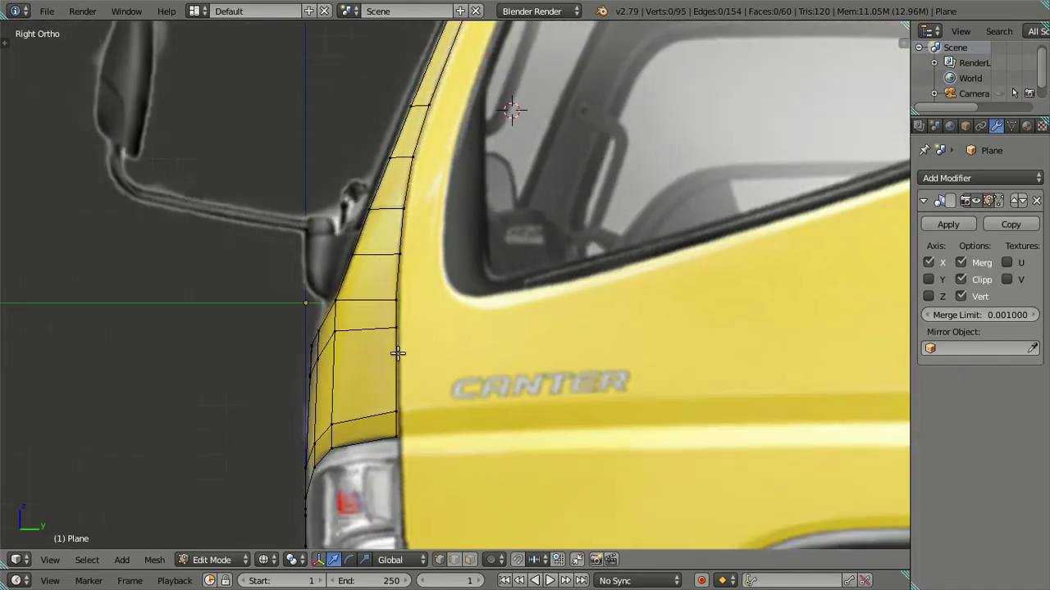
scroll(393, 351, "down", 3)
scroll(394, 351, "up", 2)
scroll(509, 223, "up", 3)
middle_click_drag(508, 223, 446, 403, "shift")
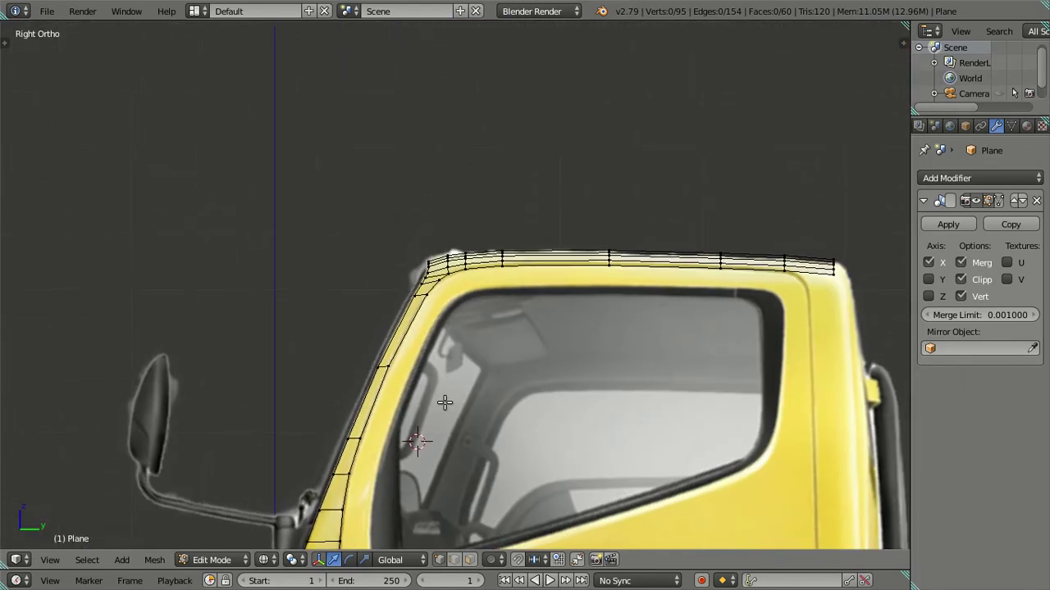
scroll(442, 397, "up", 3)
scroll(441, 386, "down", 5)
middle_click_drag(417, 438, 535, 271, "shift")
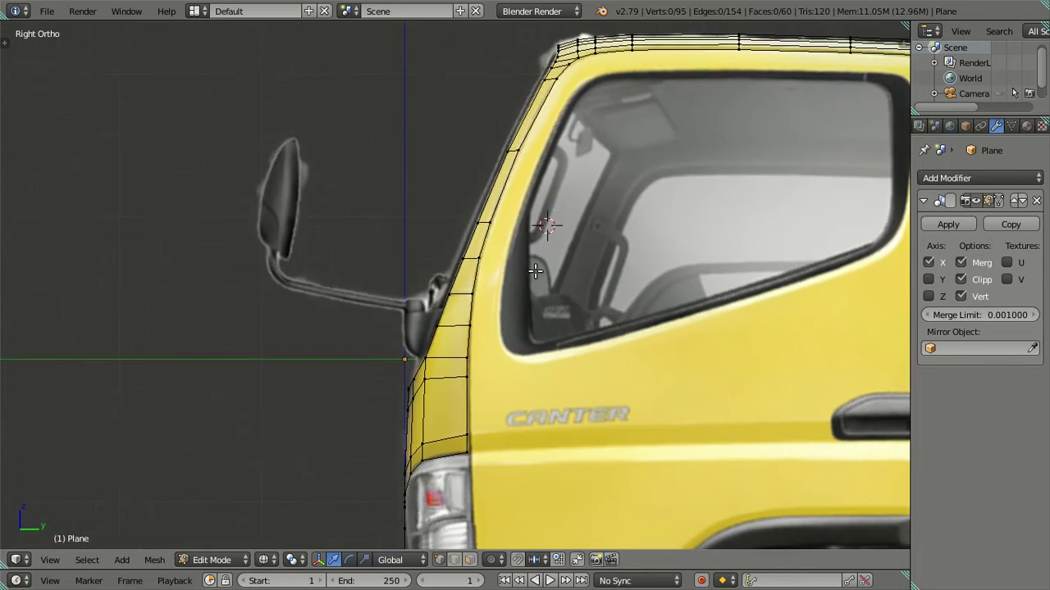
scroll(491, 369, "up", 1)
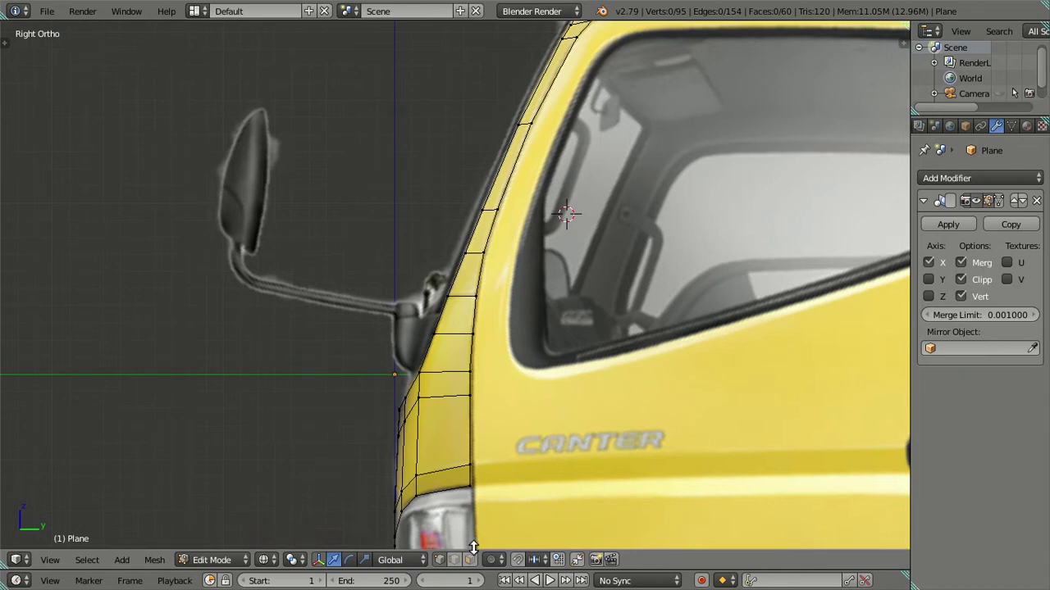
mouse_move(434, 442)
middle_mouse_down()
mouse_move(468, 457)
mouse_move(541, 456)
mouse_move(546, 431)
mouse_move(510, 430)
mouse_move(497, 366)
mouse_move(486, 371)
middle_mouse_up()
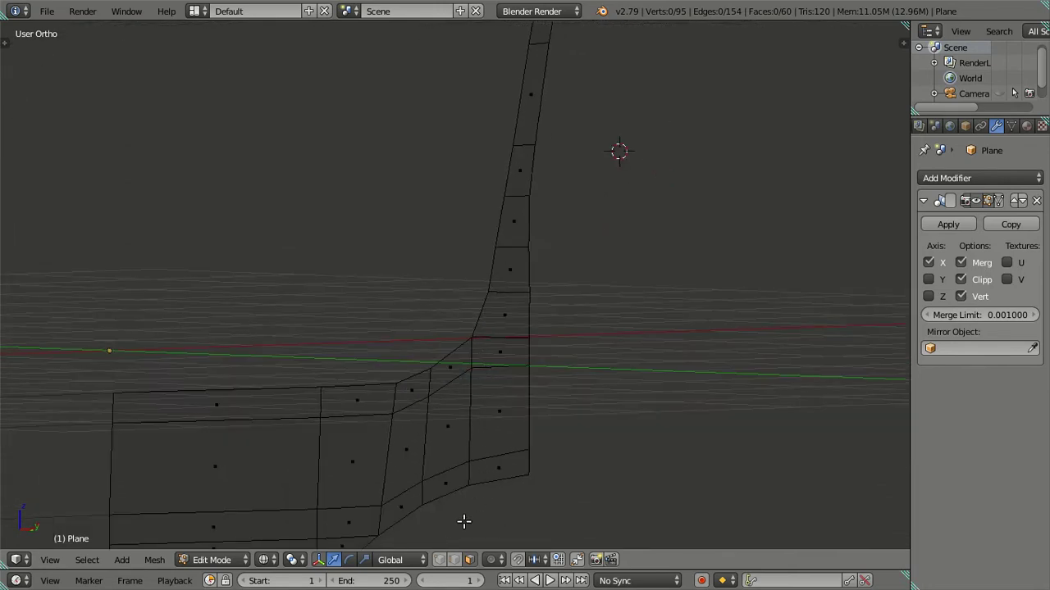
left_click(441, 562)
- Move the side strip's corner vertex onto the pillar outline in side view
middle_click_drag(456, 429, 468, 436)
scroll(472, 418, "up", 2)
scroll(466, 391, "up", 1)
scroll(435, 359, "up", 1)
scroll(437, 358, "up", 1)
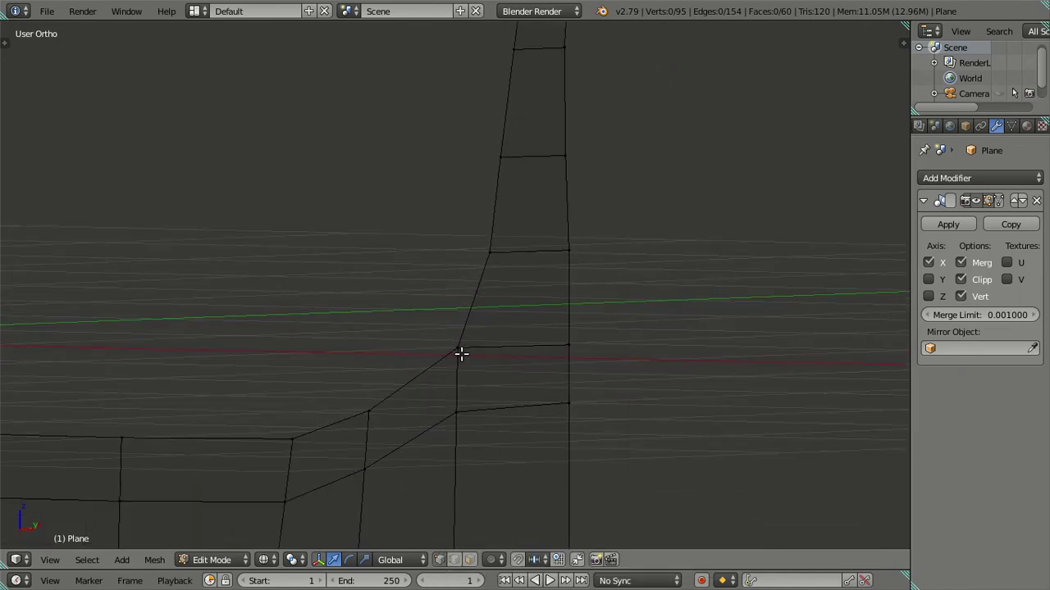
right_click(464, 350)
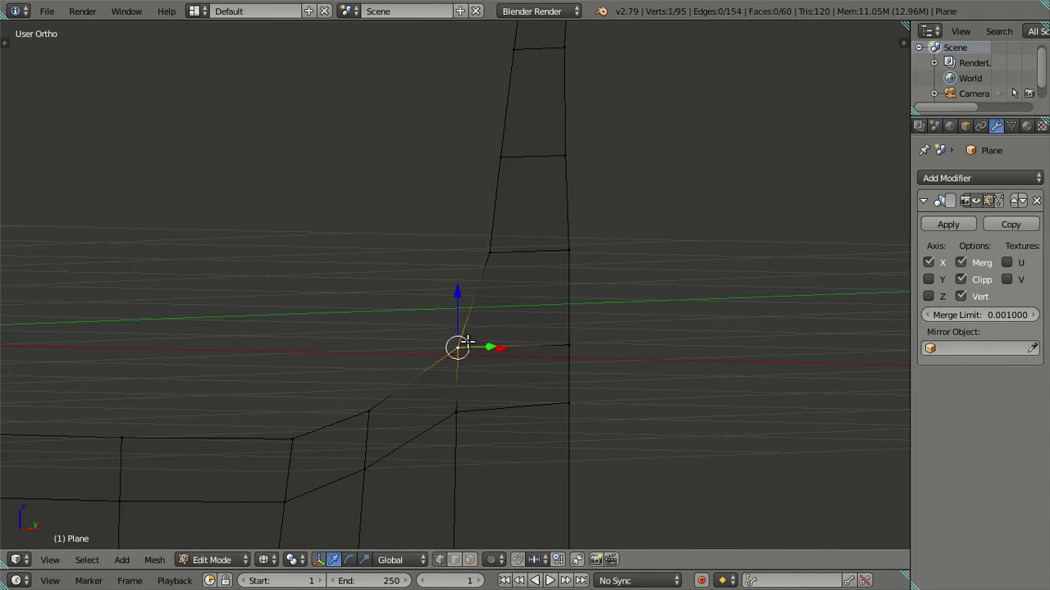
key("e")
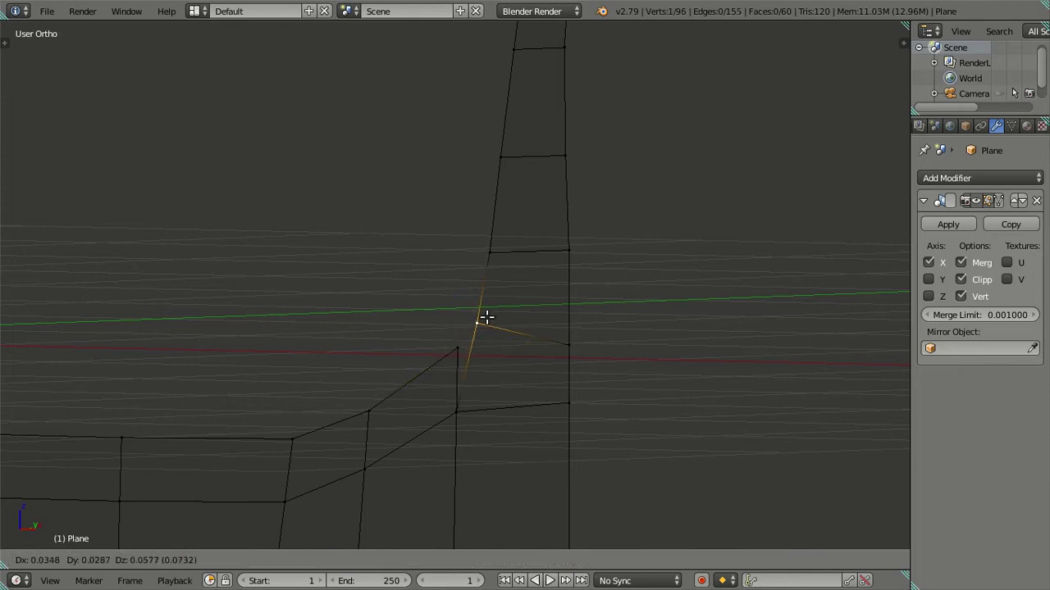
right_click(486, 318)
key("KP_3")
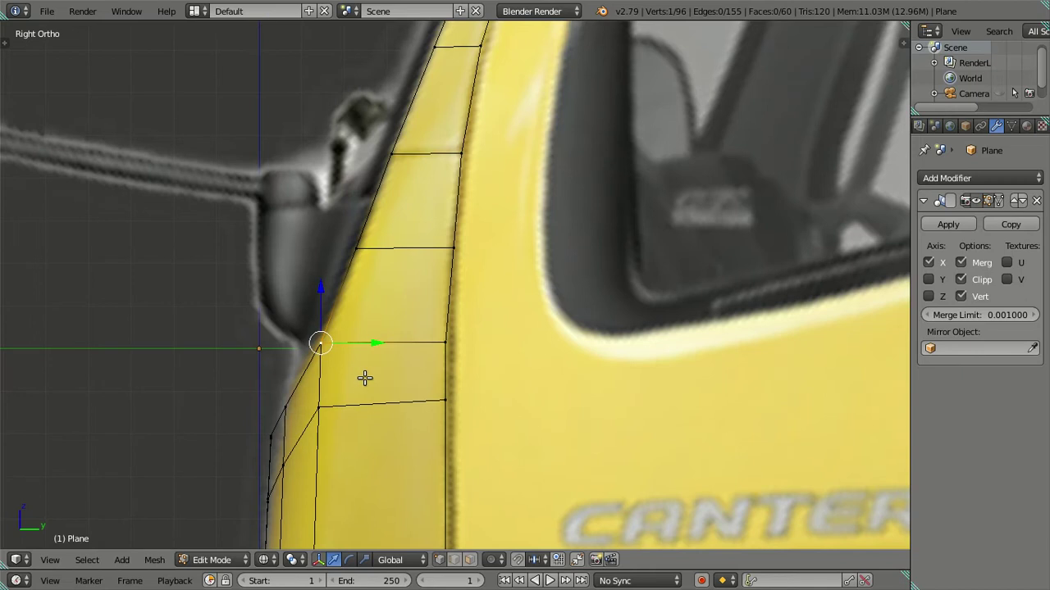
key("g")
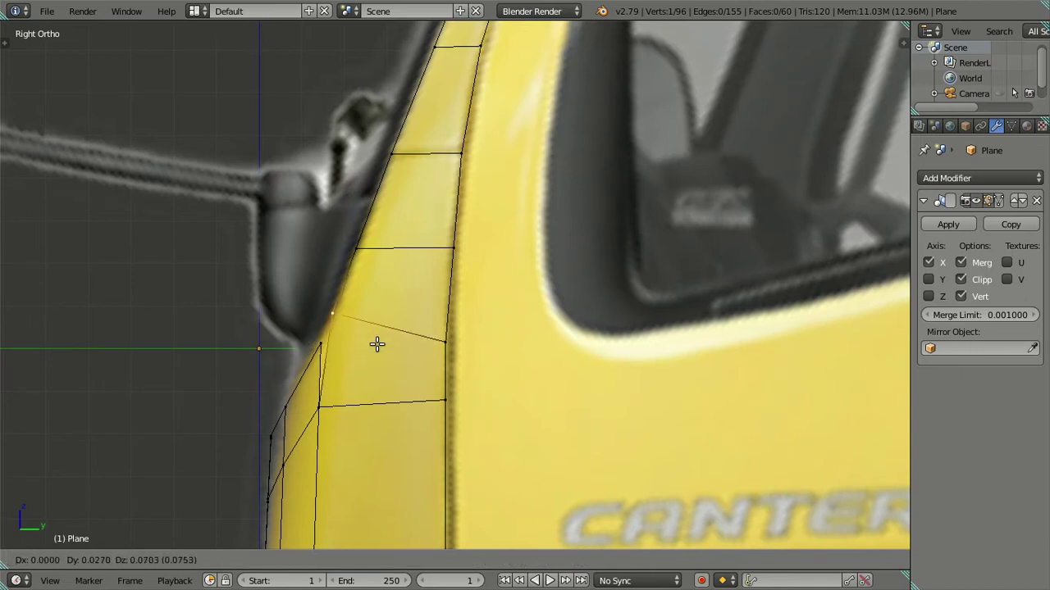
left_click(376, 344)
- In front view, move the vertex to the windscreen corner and shift another along X
key("KP_1")
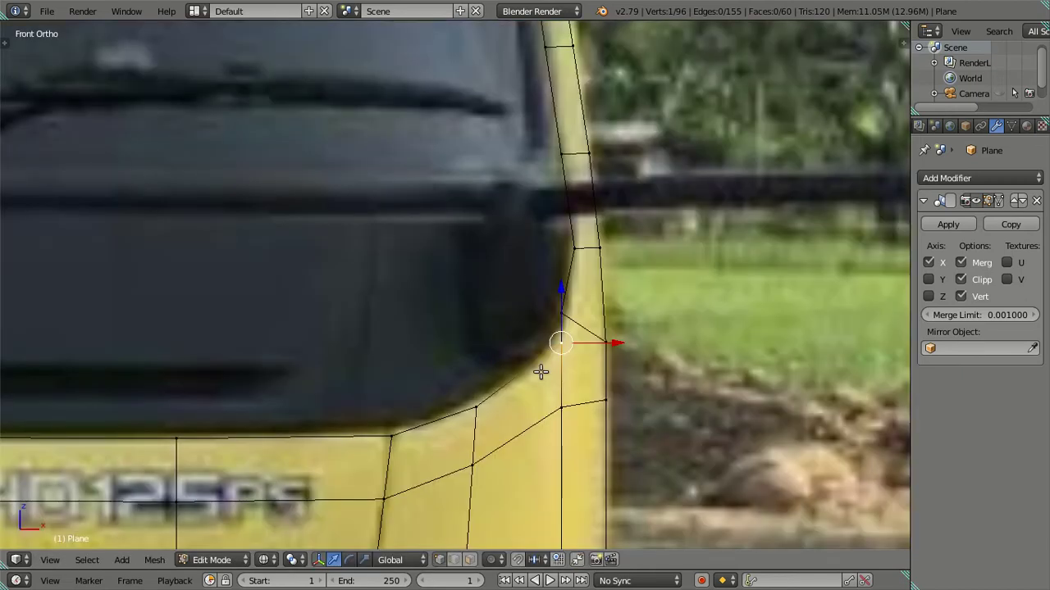
middle_click_drag(540, 372, 533, 370, "shift")
key("g")
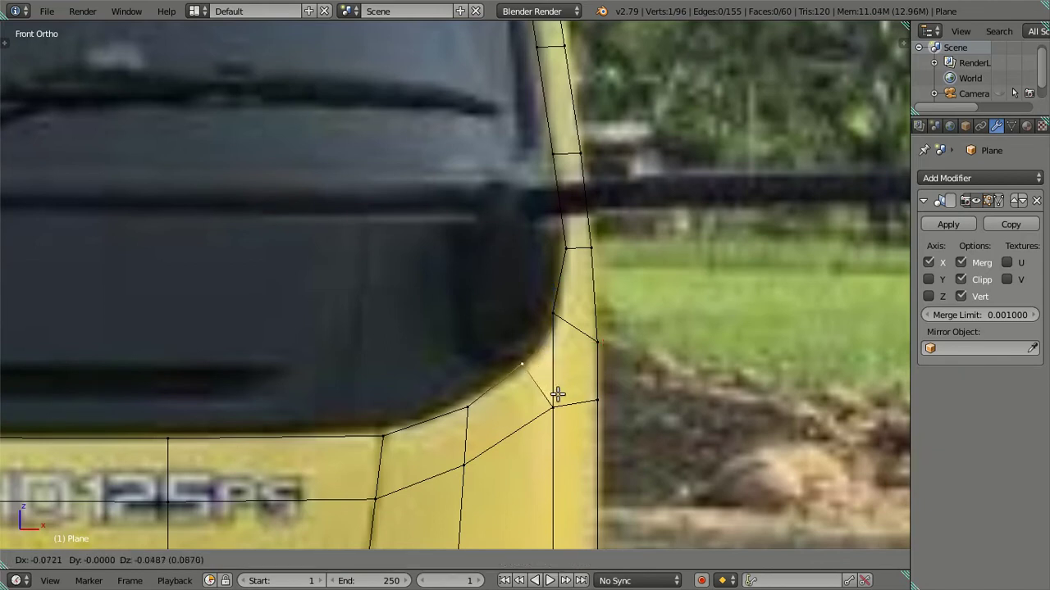
left_click(560, 395)
right_click(558, 315)
key("g")
key("x")
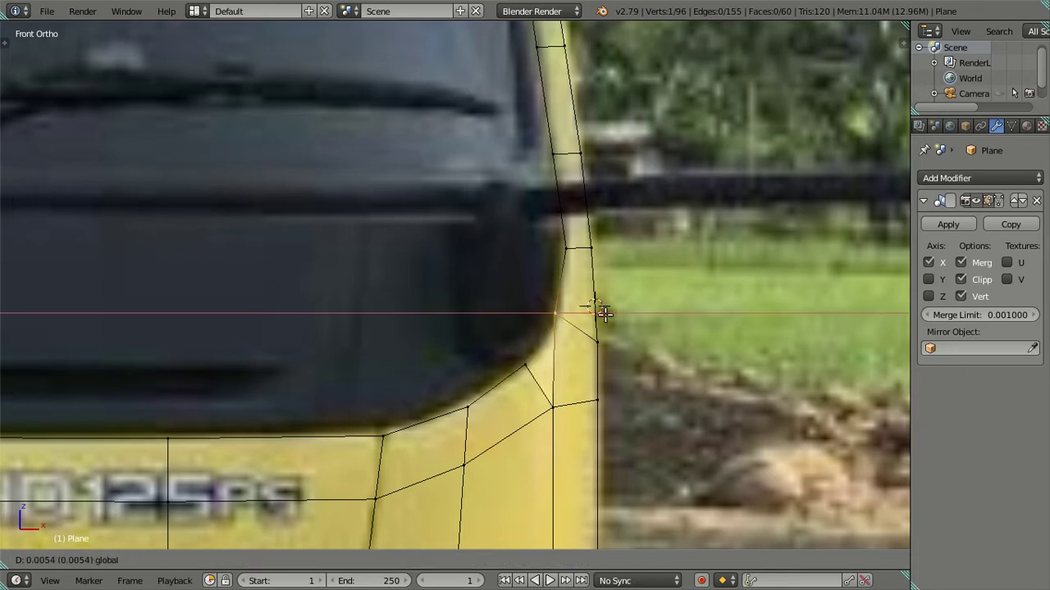
left_click(604, 309)
- Raise the outer-edge vertices along Z and nudge a lower vertex sideways
right_click(578, 253)
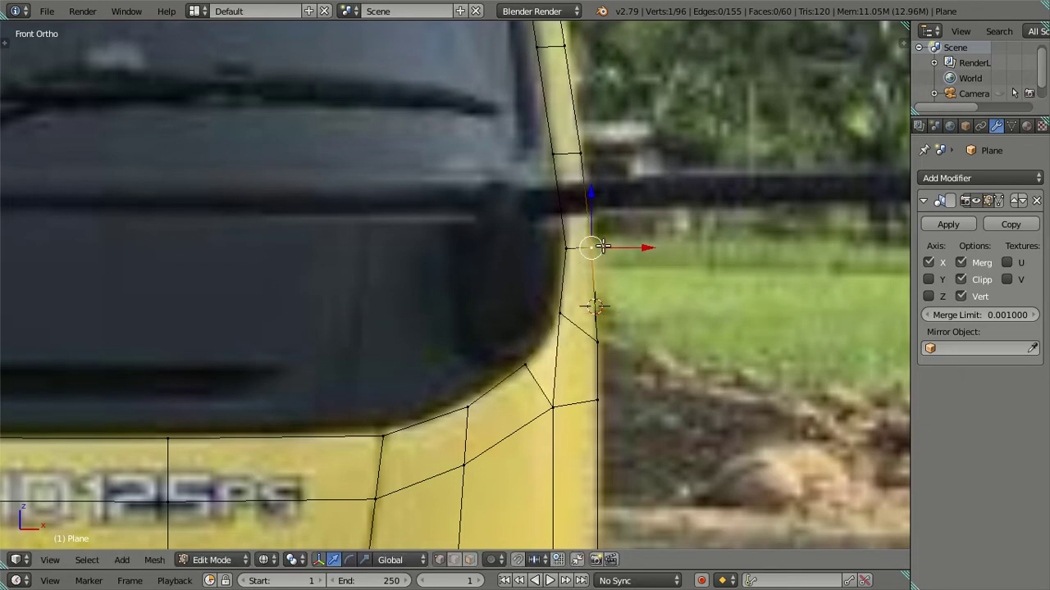
right_click(566, 247)
right_click(592, 246, "shift")
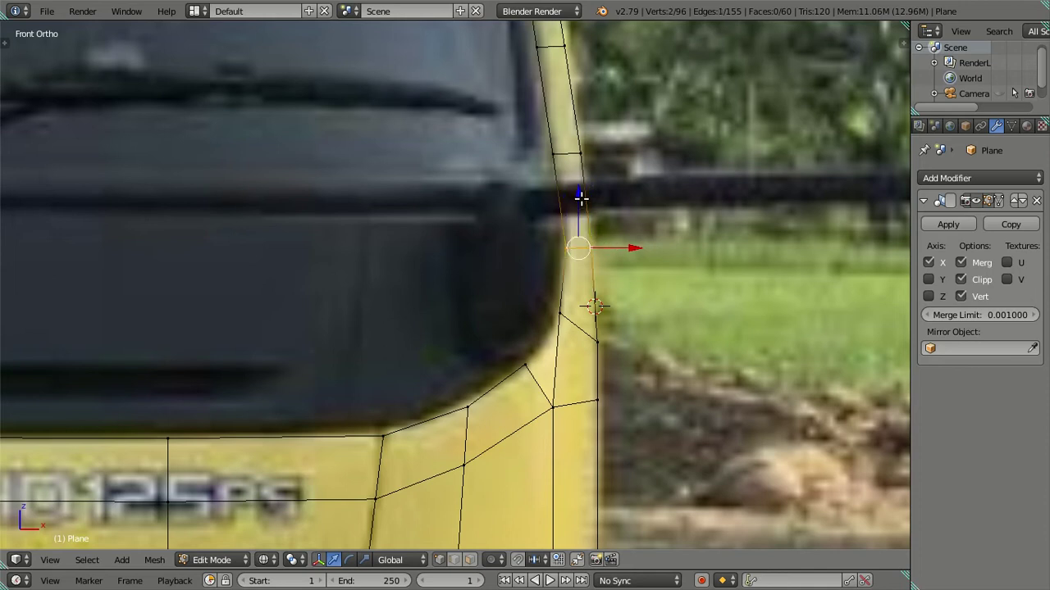
key("g")
key("z")
left_click(578, 169)
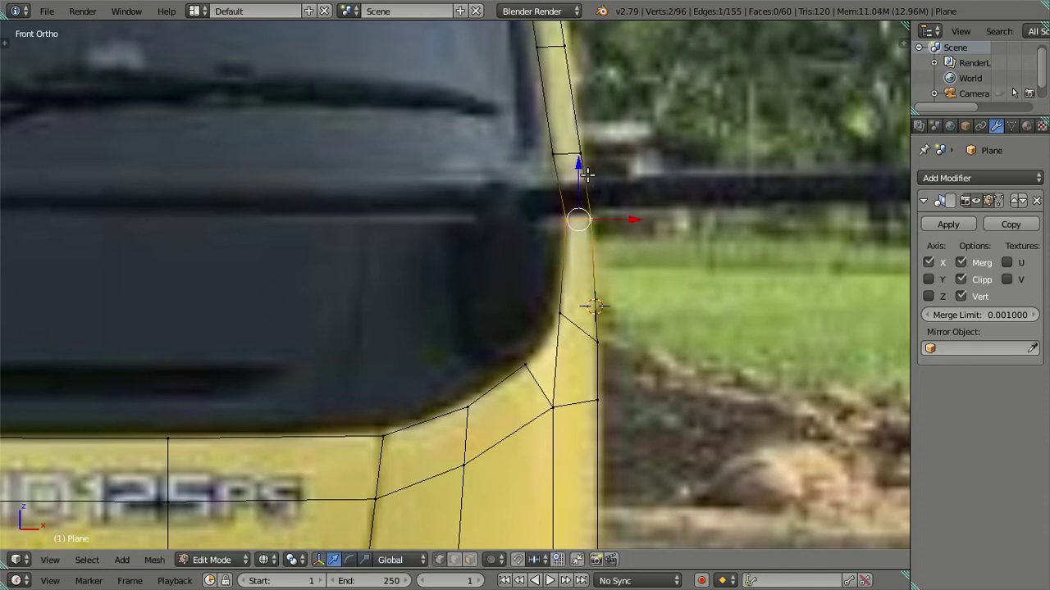
left_click_drag(625, 216, 595, 191)
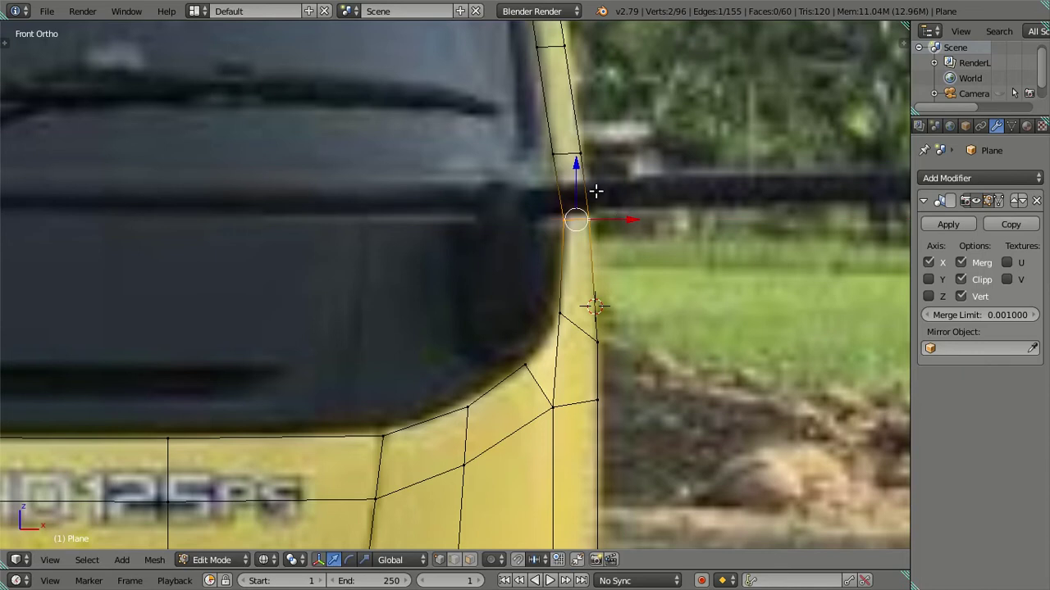
middle_click_drag(595, 190, 569, 279, "shift")
right_click(557, 300)
left_click_drag(609, 299, 602, 295)
scroll(562, 304, "down", 3)
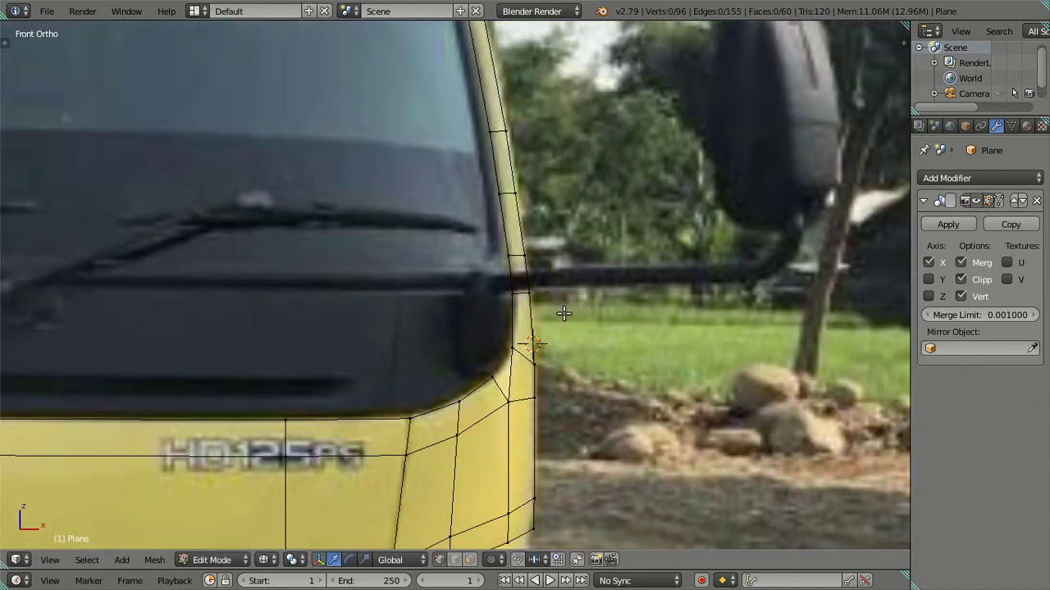
- In side view, slide the vertex beside the mirror mount back along the pillar
key("KP_6")
key("KP_3")
right_click(399, 293)
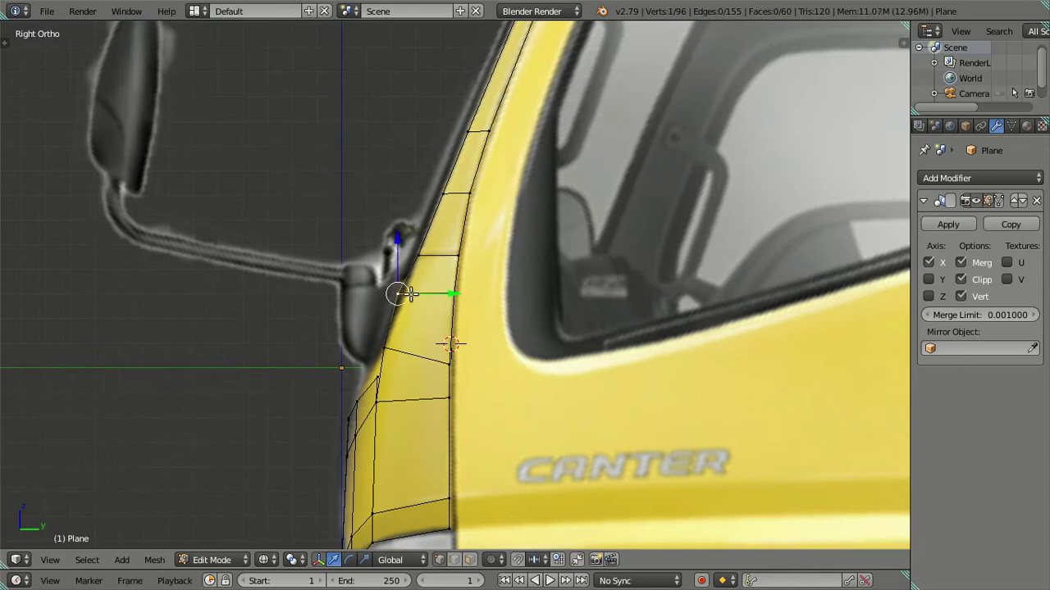
left_click_drag(441, 293, 447, 293)
middle_click_drag(436, 266, 441, 312, "shift")
key("a")
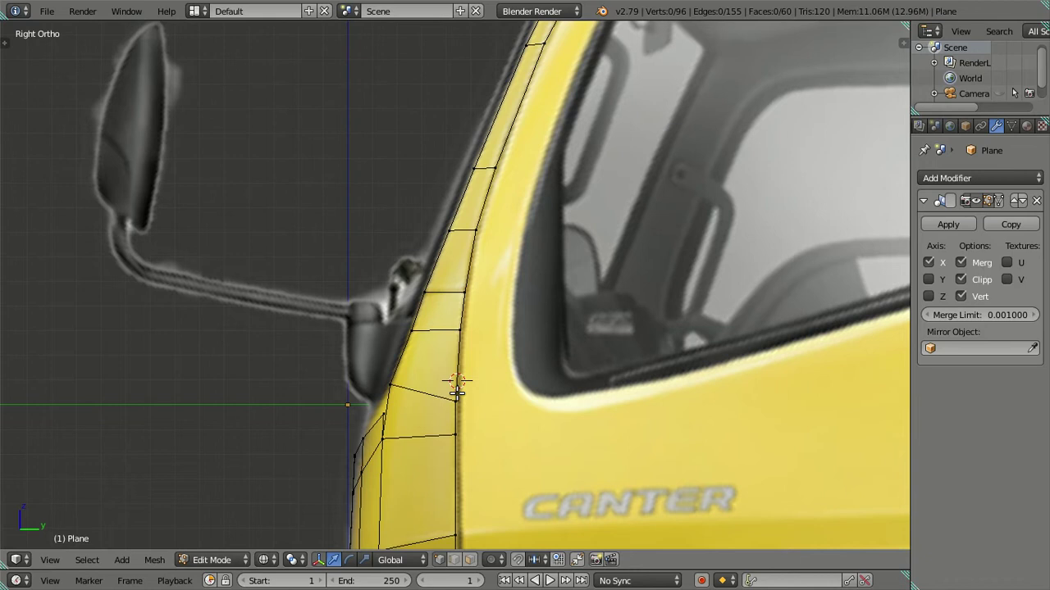
- In front view, shift the windscreen-corner vertex slightly left
key("KP_1")
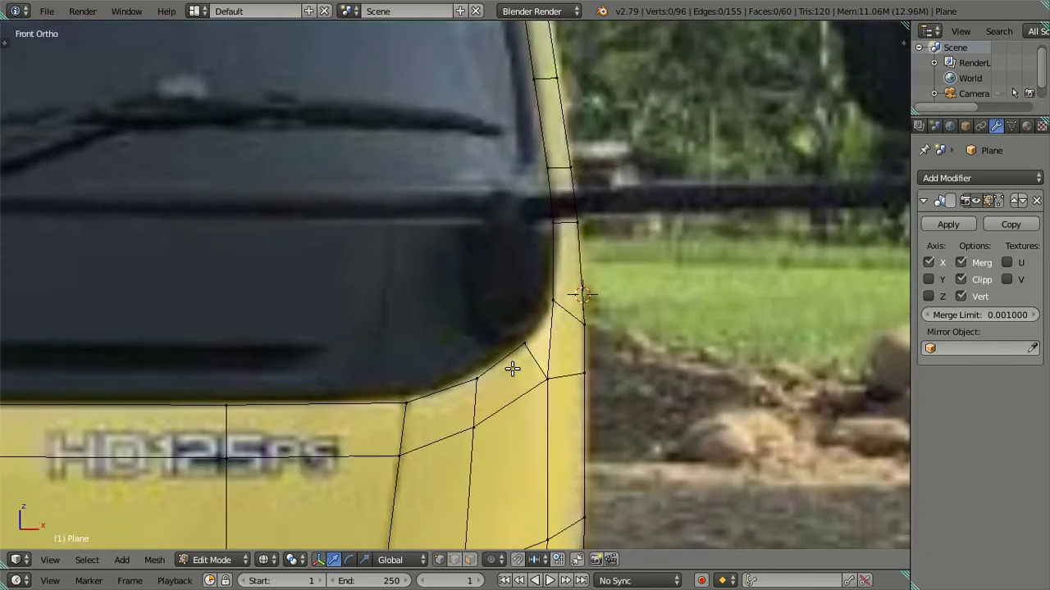
middle_click_drag(482, 382, 492, 280, "shift")
right_click(490, 279)
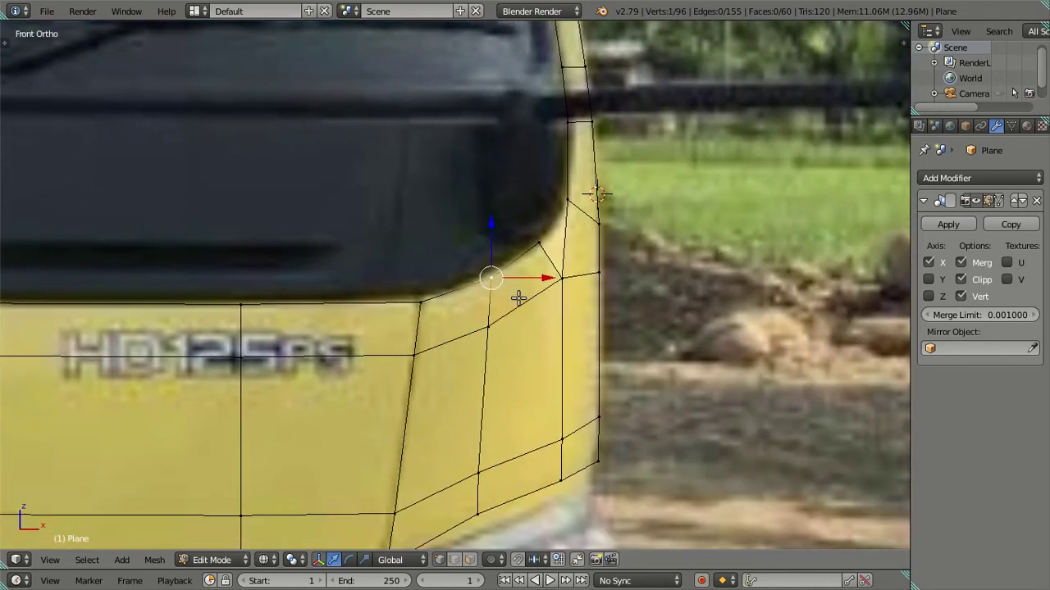
key("g")
left_click(507, 300)
mouse_move(514, 273)
middle_mouse_down("shift")
mouse_move(476, 344)
mouse_move(459, 356)
mouse_move(438, 346)
middle_mouse_up("shift")
key("a")
- Fill a face between three corner vertices and dissolve the shared edge to merge faces
right_click(409, 340)
right_click(436, 296, "ctrl")
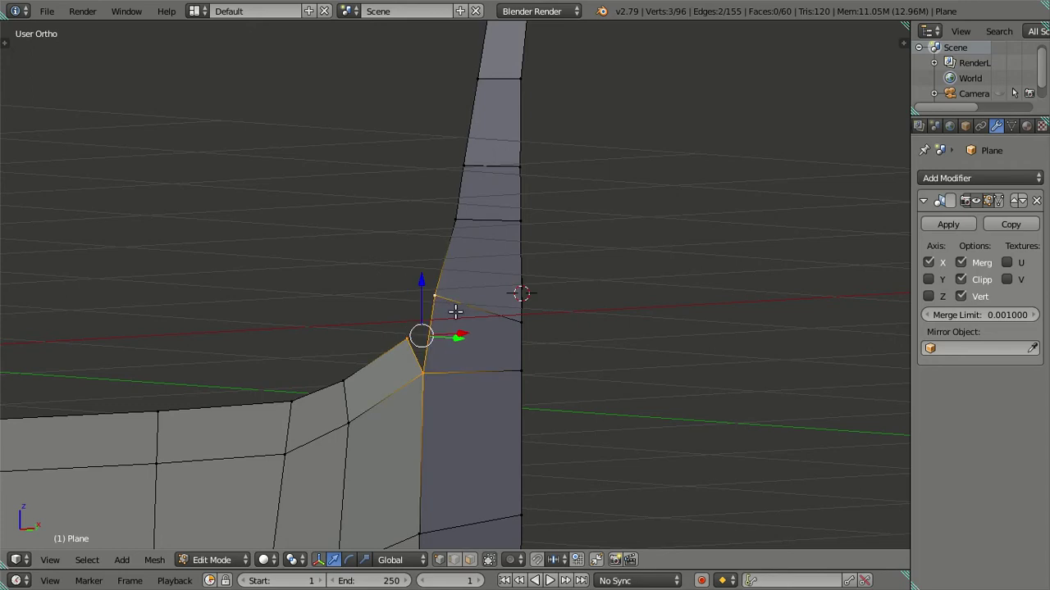
key("f")
key("a")
right_click(430, 347, "alt")
key("x")
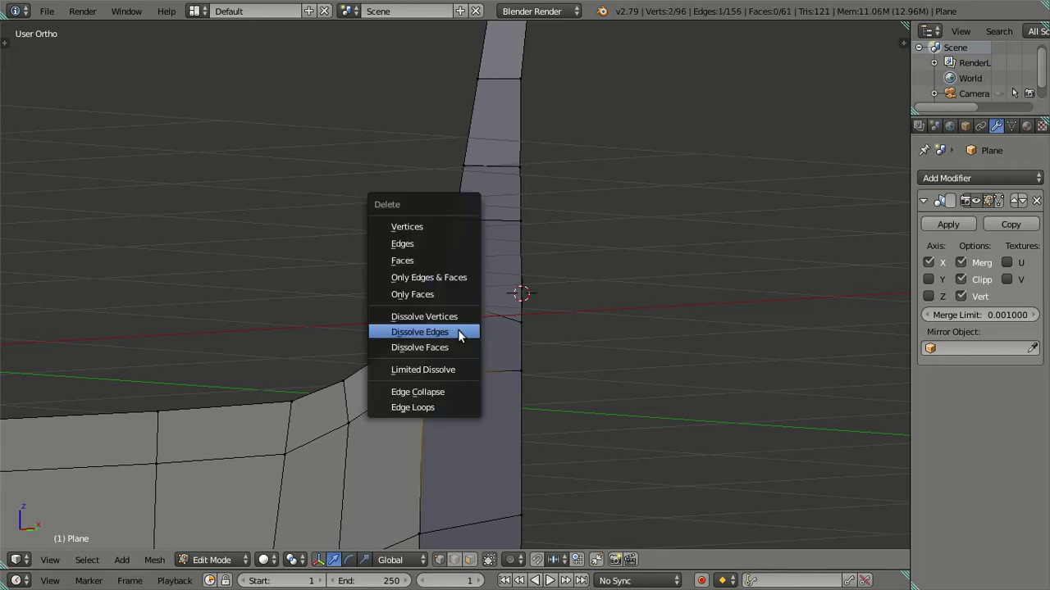
left_click(458, 332)
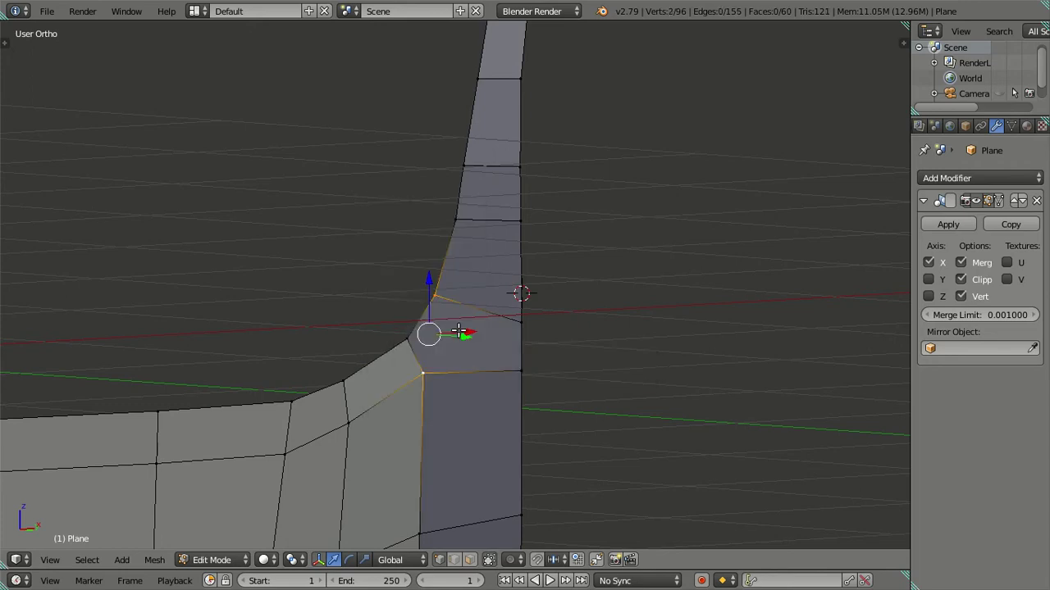
mouse_move(458, 332)
middle_mouse_down()
mouse_move(459, 353)
mouse_move(469, 307)
mouse_move(416, 296)
mouse_move(393, 330)
middle_mouse_up()
key("a")
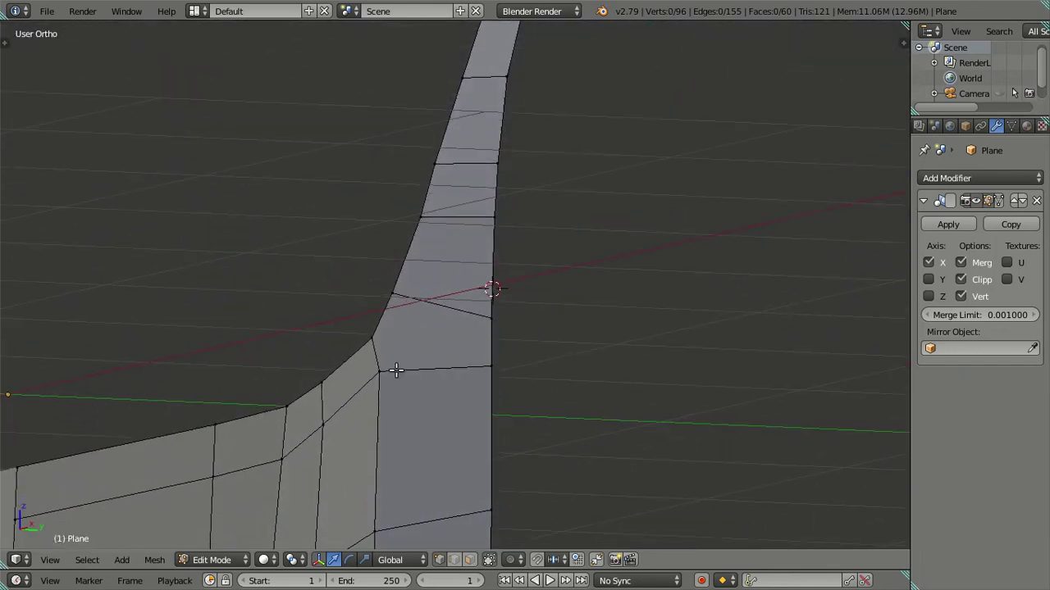
mouse_move(408, 334)
middle_mouse_down()
mouse_move(492, 323)
mouse_move(506, 300)
mouse_move(450, 286)
mouse_move(385, 368)
mouse_move(401, 427)
mouse_move(368, 410)
mouse_move(375, 343)
mouse_move(388, 321)
mouse_move(455, 319)
middle_mouse_up()
right_click(437, 330, "alt")
key("a")
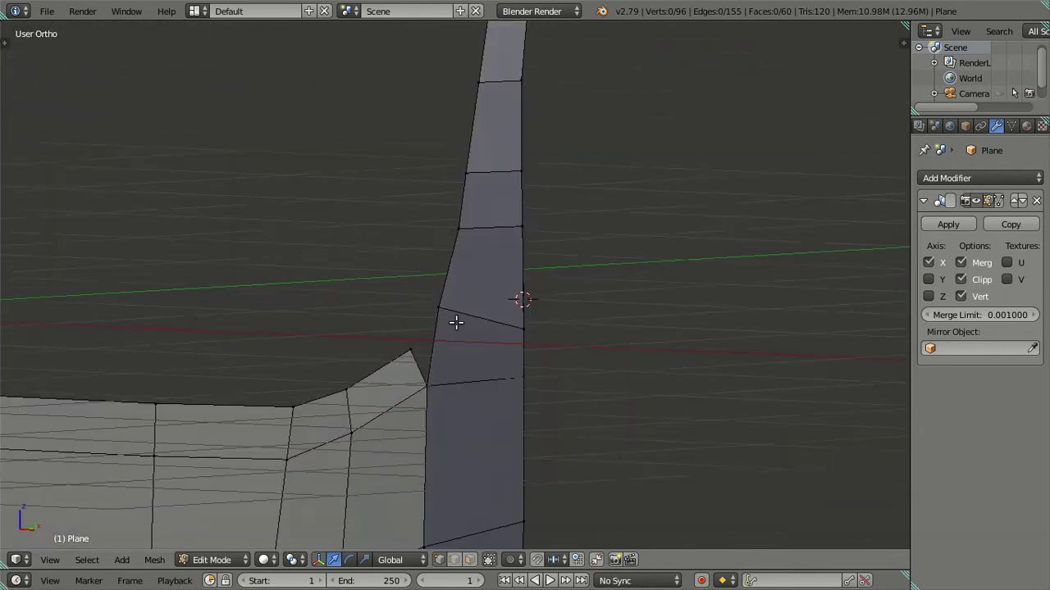
- Switch to Front view in wireframe and select a cab corner vertex
key("KP_1")
key("z")
right_click(497, 382)
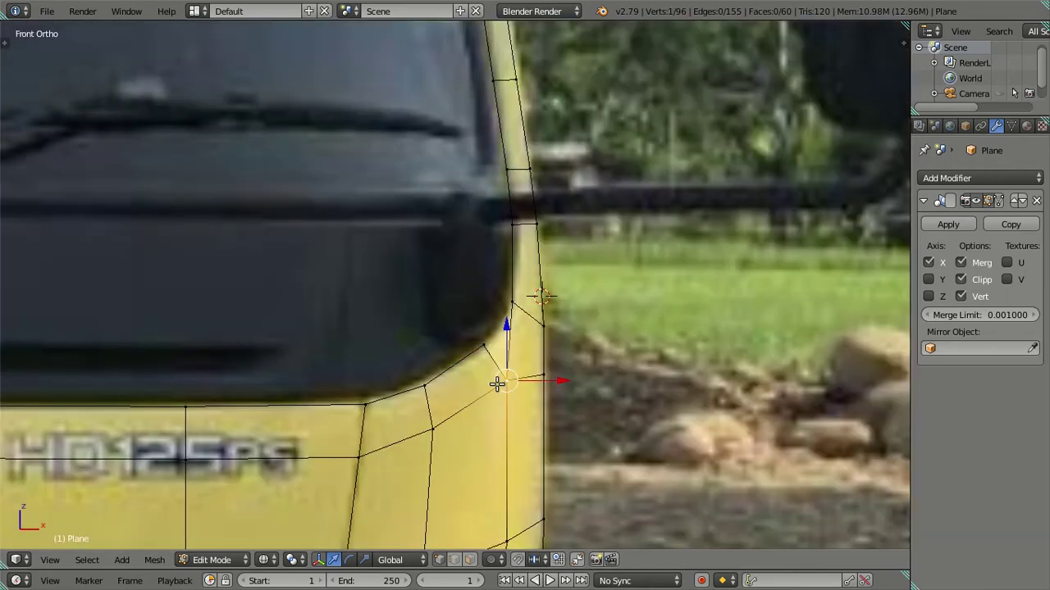
- Reposition the corner vertex, then lower it with a second vertex along Z
key("g")
left_click(509, 338)
right_click(433, 424, "shift")
key("g")
key("z")
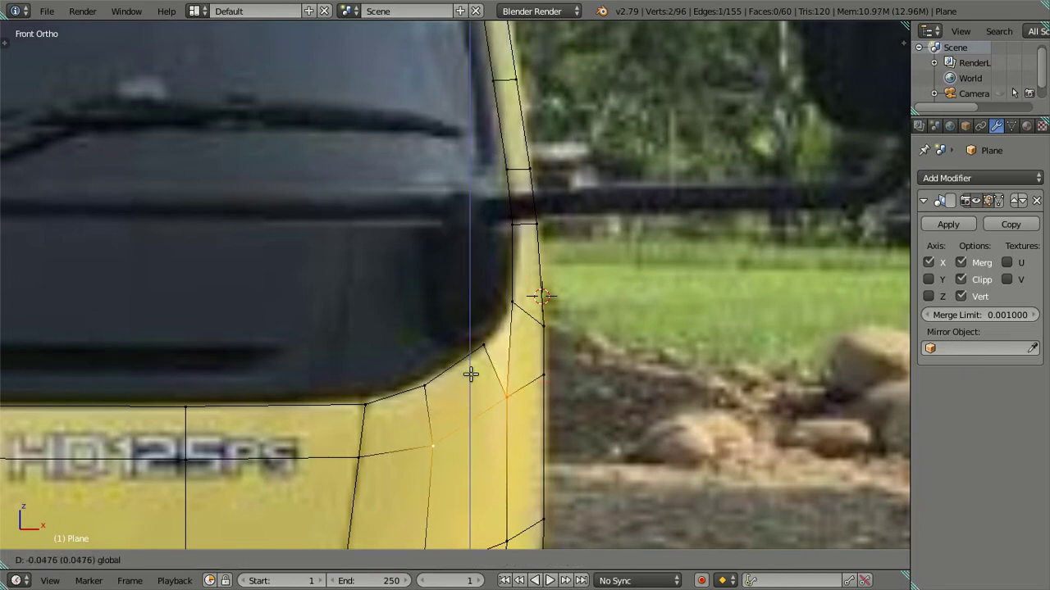
left_click(472, 374)
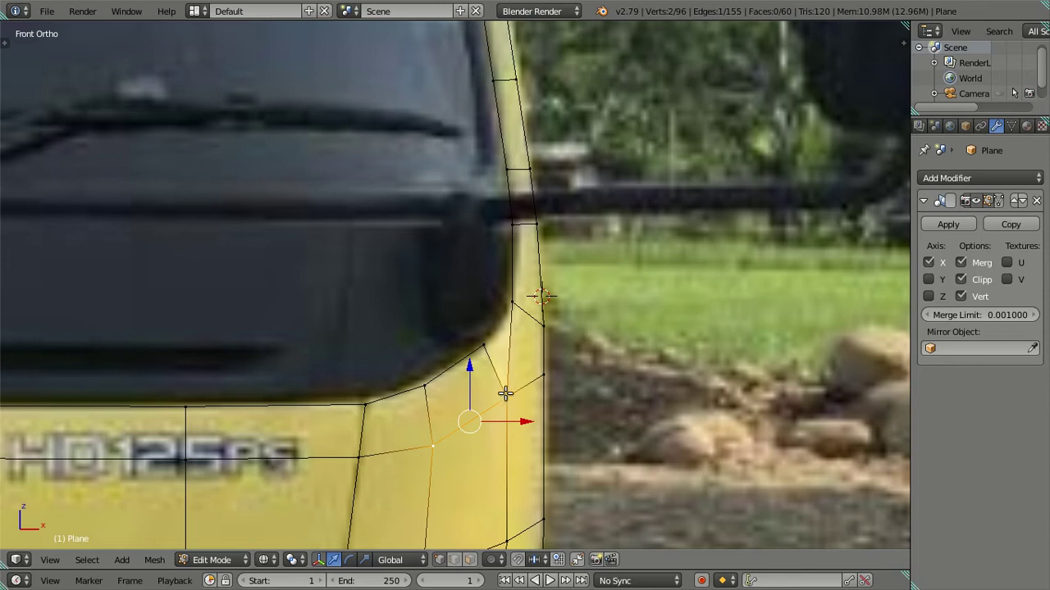
- Merge two windshield-corner vertices At Last
middle_click_drag(504, 394, 504, 313, "shift")
right_click(502, 315)
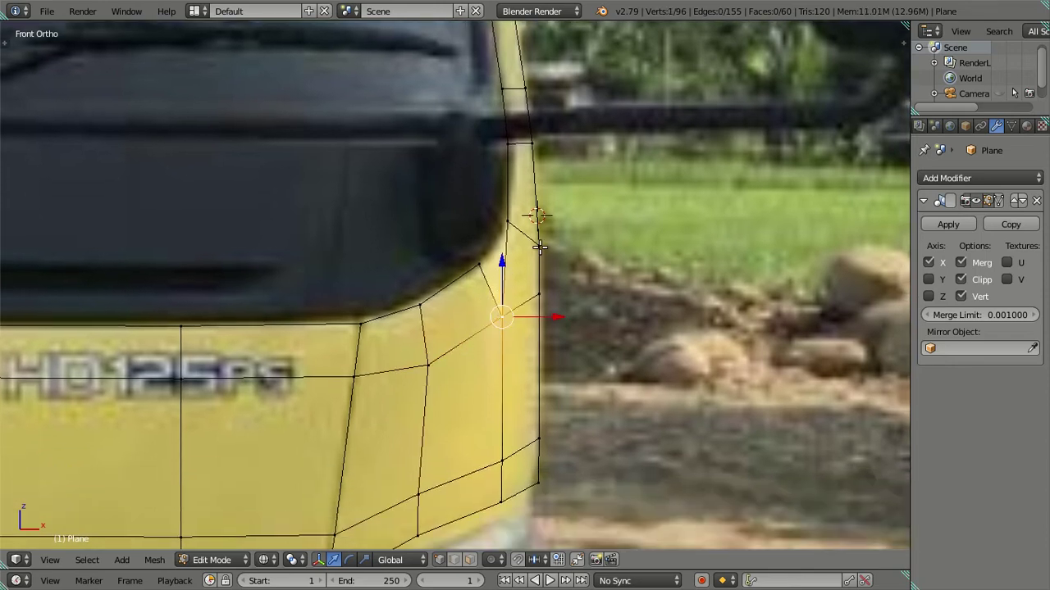
scroll(507, 304, "up", 2)
right_click(576, 223, "shift")
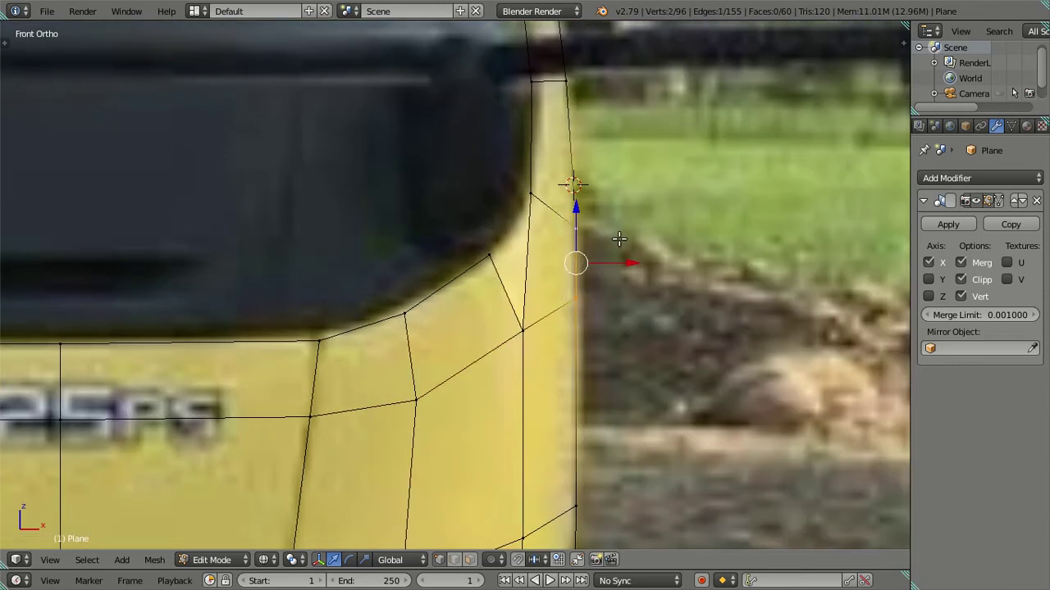
key("alt+m")
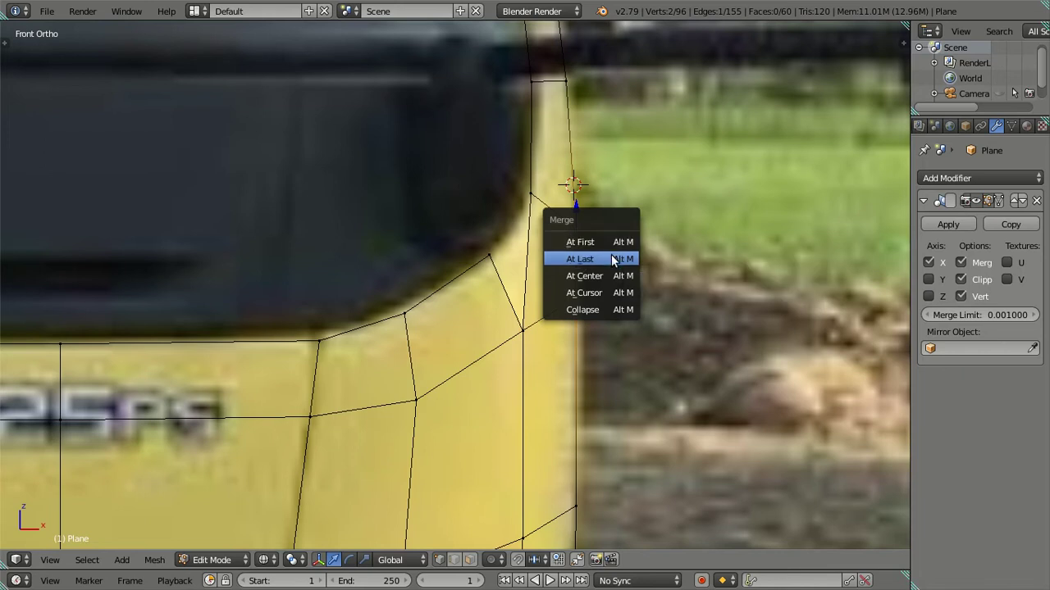
left_click(612, 258)
- Select the leftover corner edges and dissolve them
right_click(492, 253)
right_click(529, 205, "ctrl")
key("x")
left_click(575, 257)
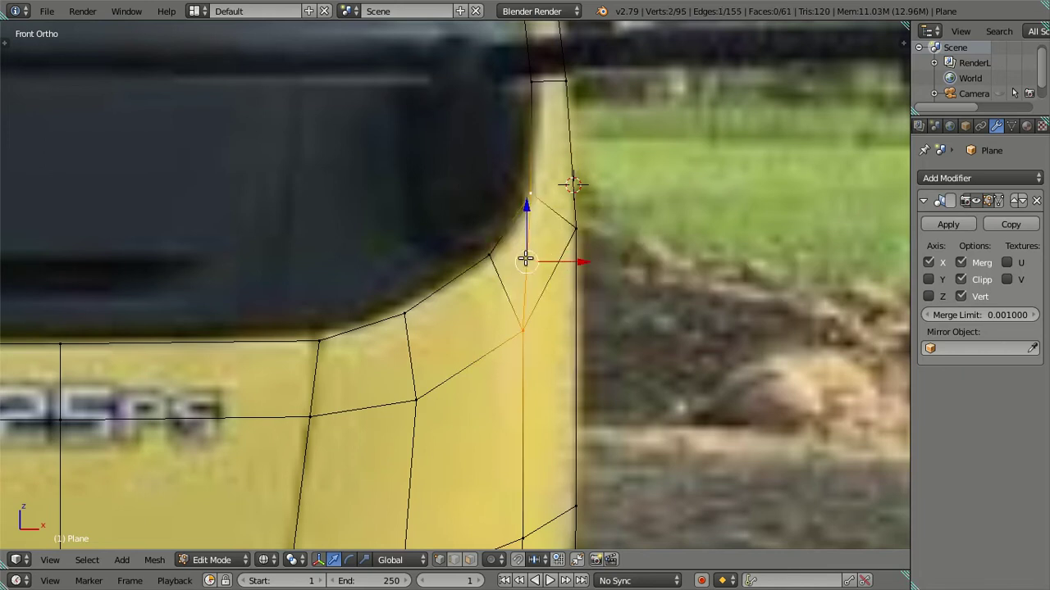
scroll(577, 257, "down", 3)
- In Right view, move the corner vertex below the mirror along Y
mouse_move(555, 265)
middle_mouse_down("shift")
mouse_move(546, 312)
mouse_move(457, 347)
mouse_move(393, 305)
middle_mouse_up("shift")
key("a")
key("KP_3")
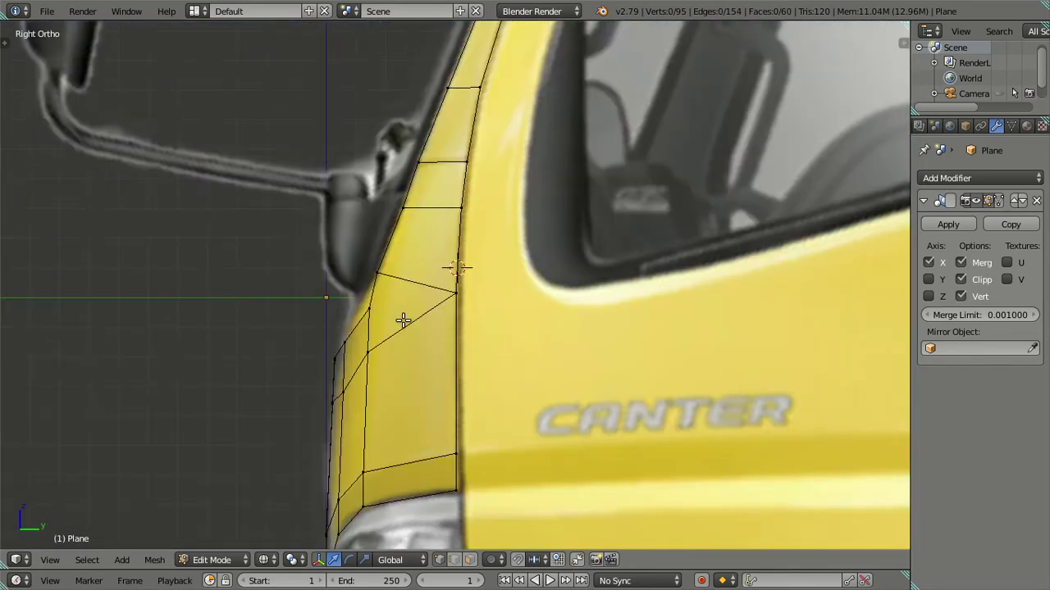
scroll(406, 310, "up", 1)
scroll(417, 303, "up", 1)
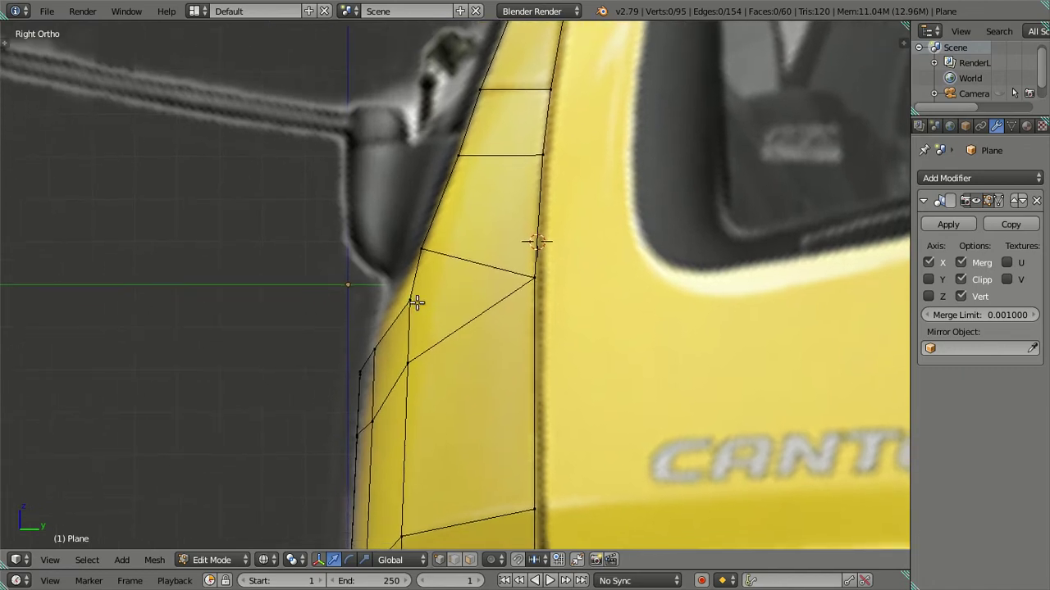
right_click(409, 301)
key("g")
key("y")
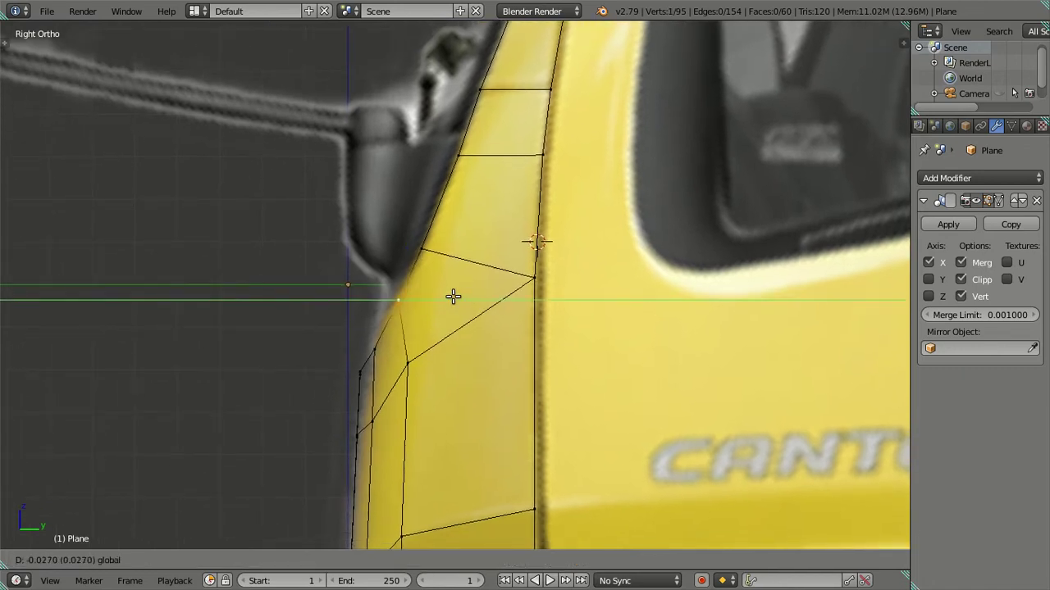
left_click(453, 296)
key("KP_1")
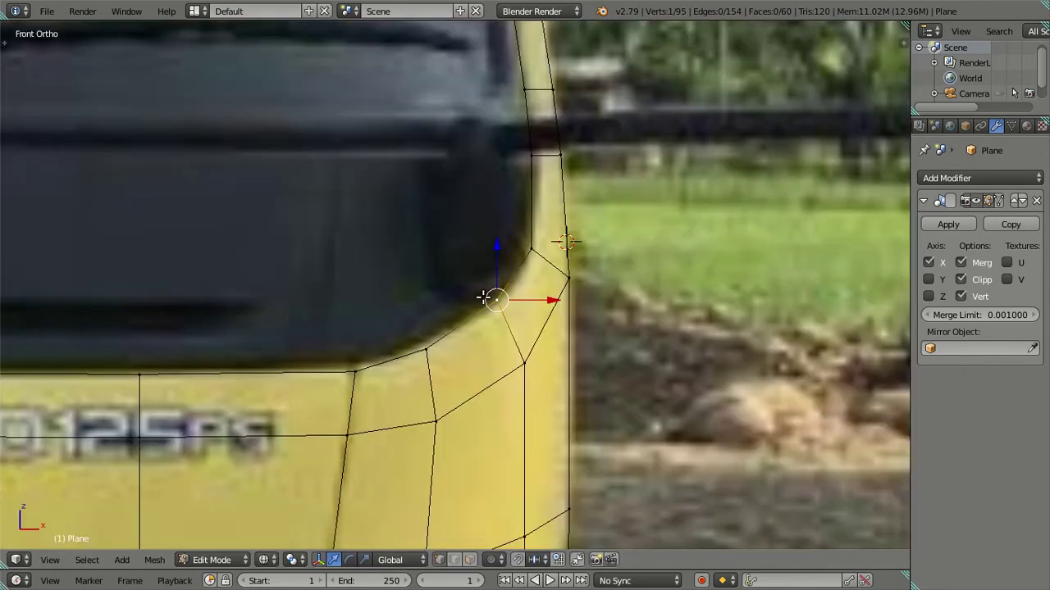
key("KP_3")
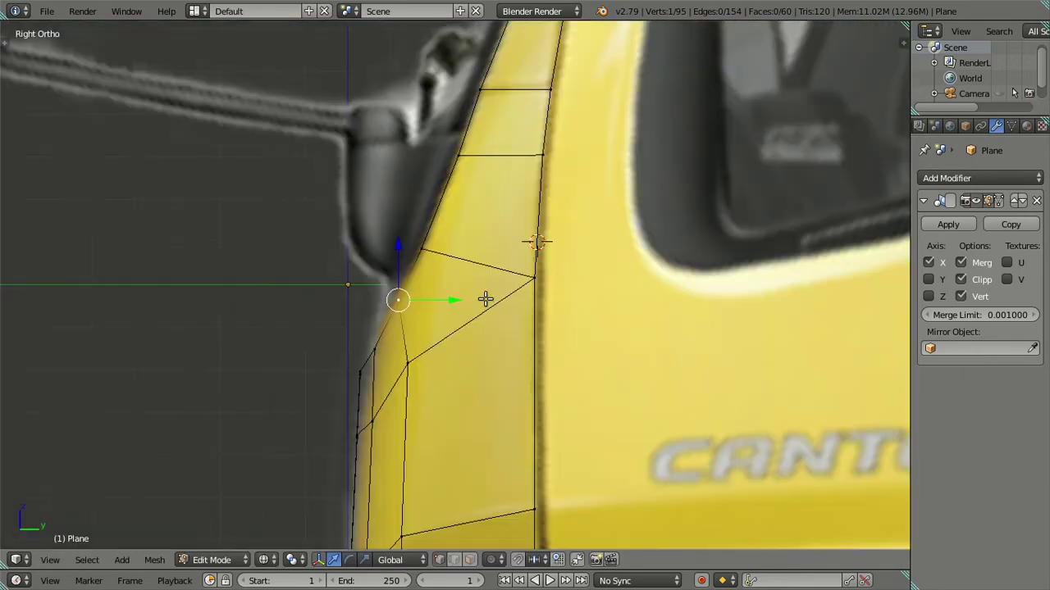
key("a")
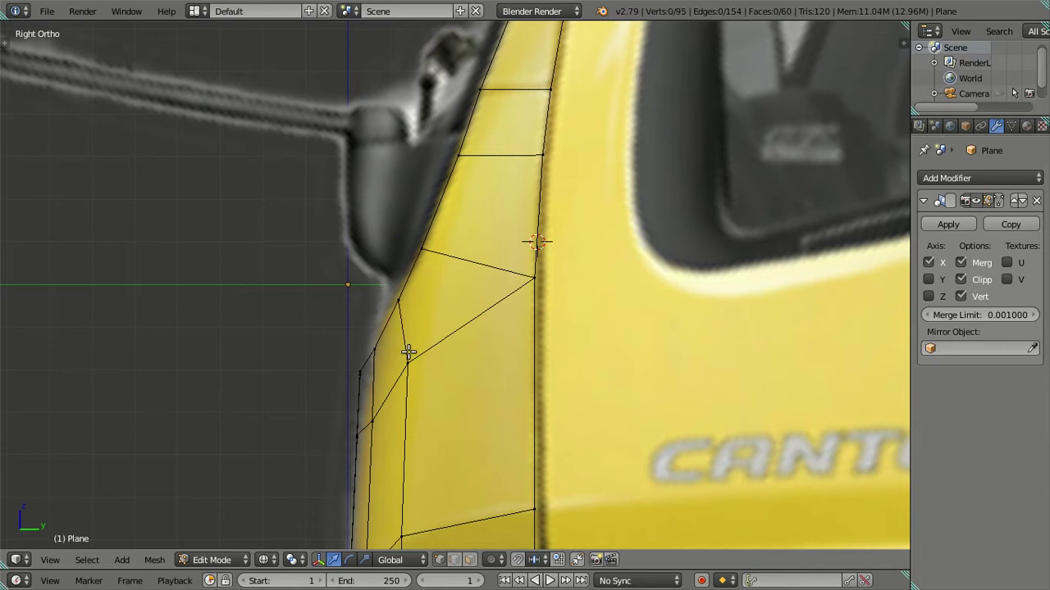
- Select the four-vertex edge loop and slide it along the front-back axis
scroll(430, 343, "up", 2, "ctrl")
right_click(439, 336)
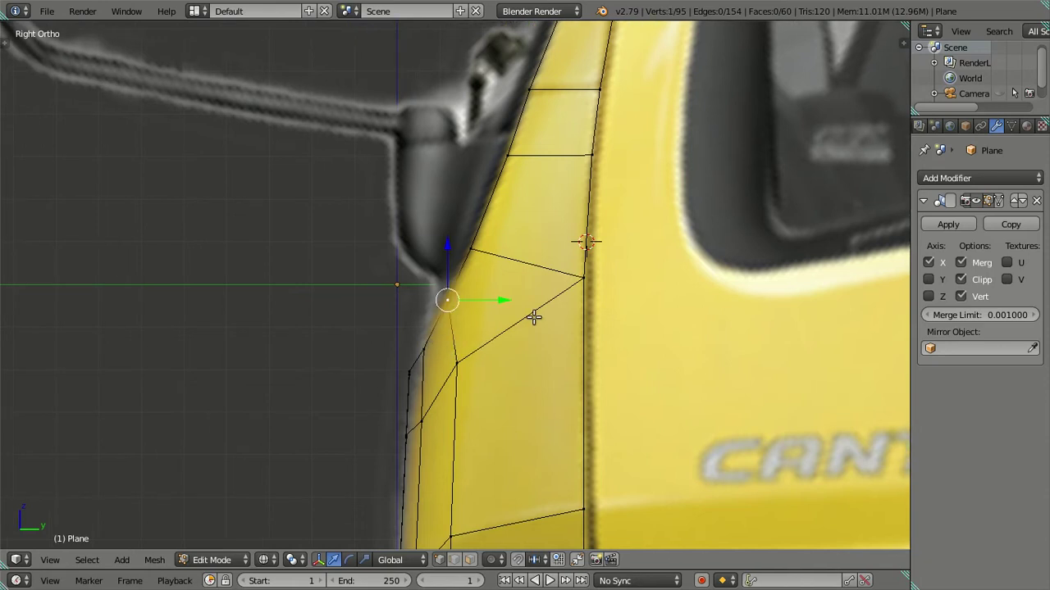
scroll(520, 337, "down", 2)
right_click(456, 455, "alt")
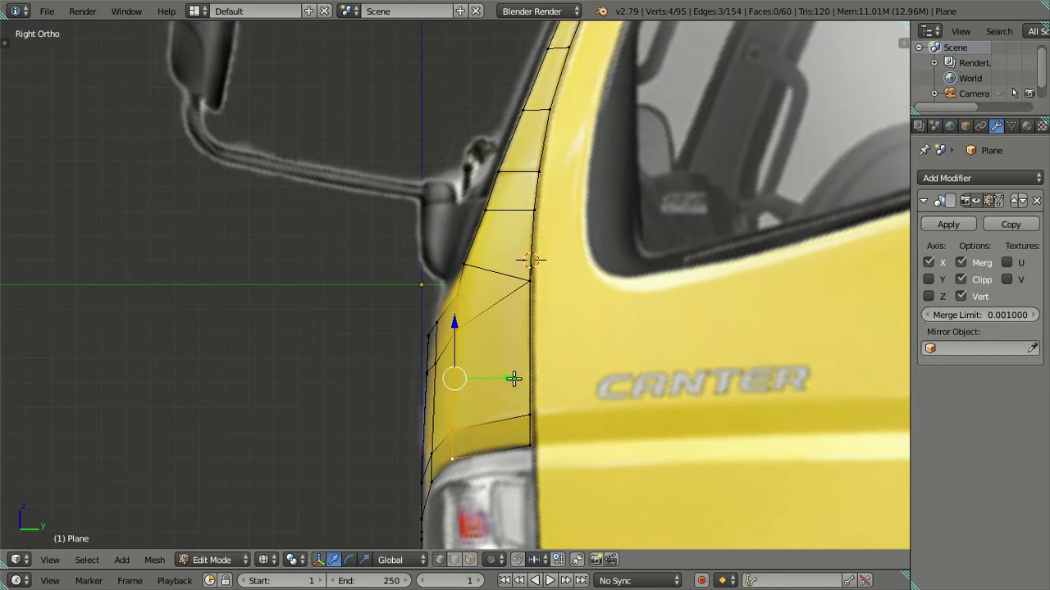
left_click_drag(514, 378, 508, 374)
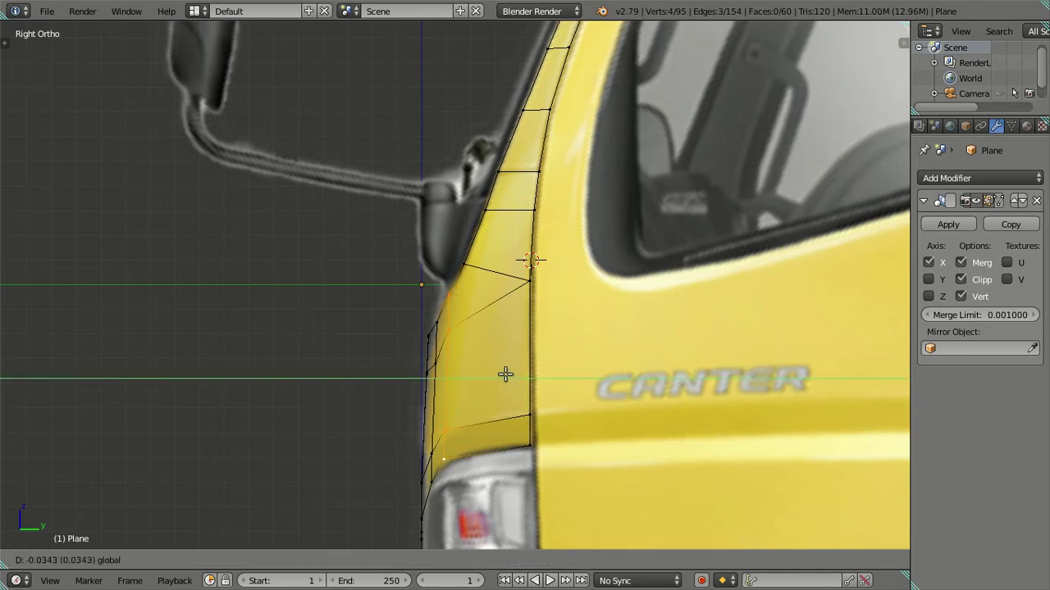
left_click_drag(505, 375, 505, 376)
key("a")
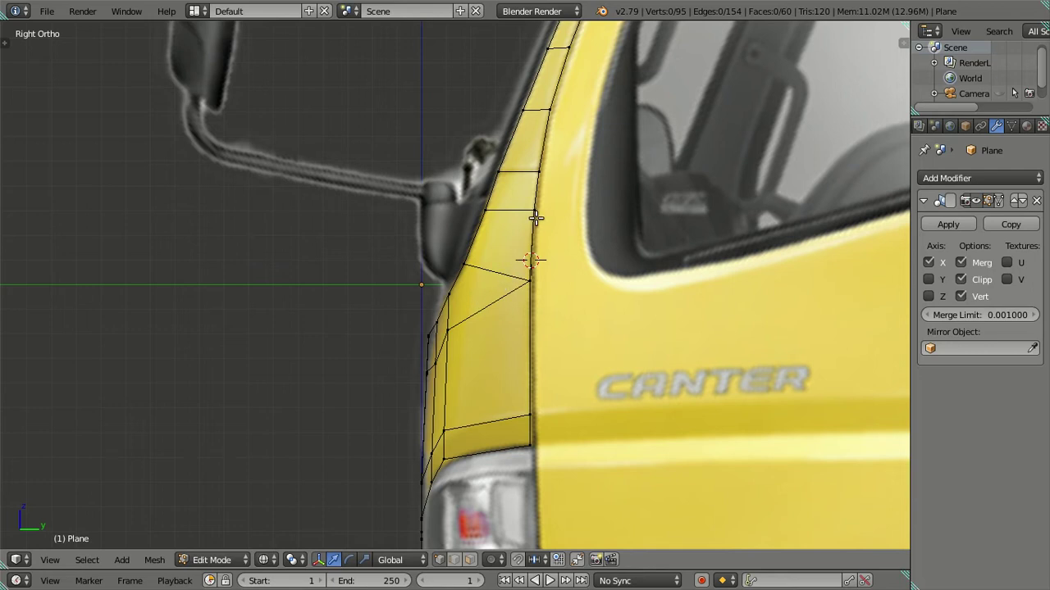
scroll(529, 288, "up", 3)
- Snap the cab-corner vertex to the midpoint of its two neighbouring vertices via the 3D cursor
right_click(485, 253)
right_click(583, 283, "shift")
key("shift+s")
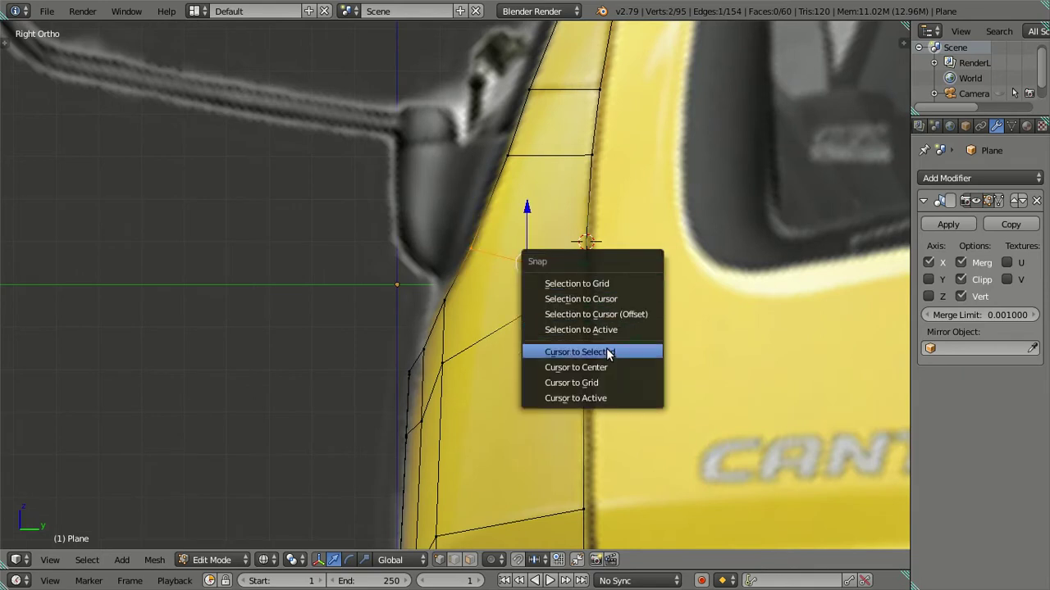
left_click(605, 352)
right_click(589, 282, "shift")
key("shift+s")
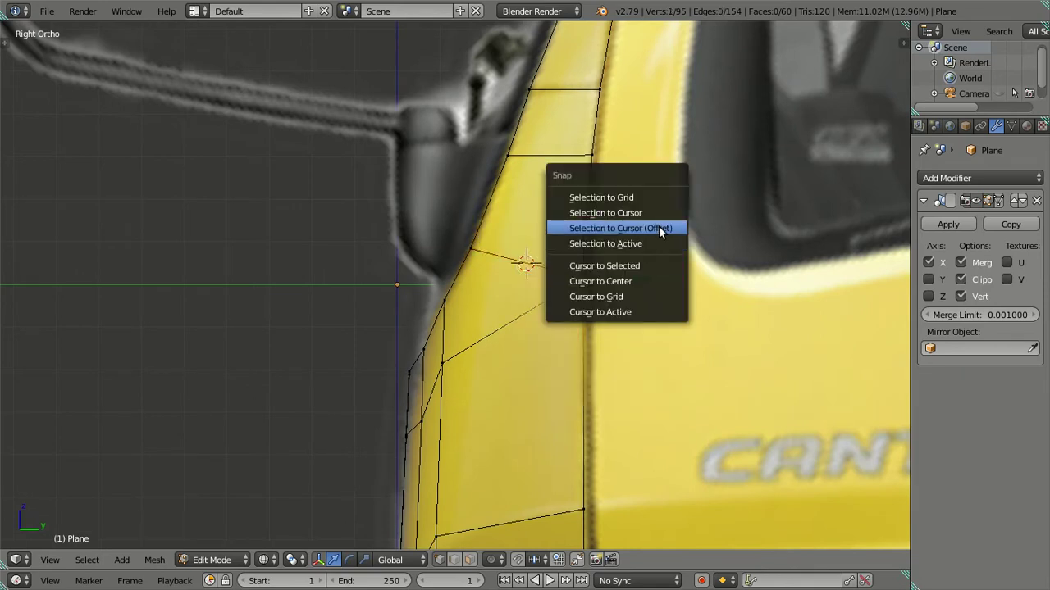
left_click(658, 228)
scroll(589, 275, "down", 2)
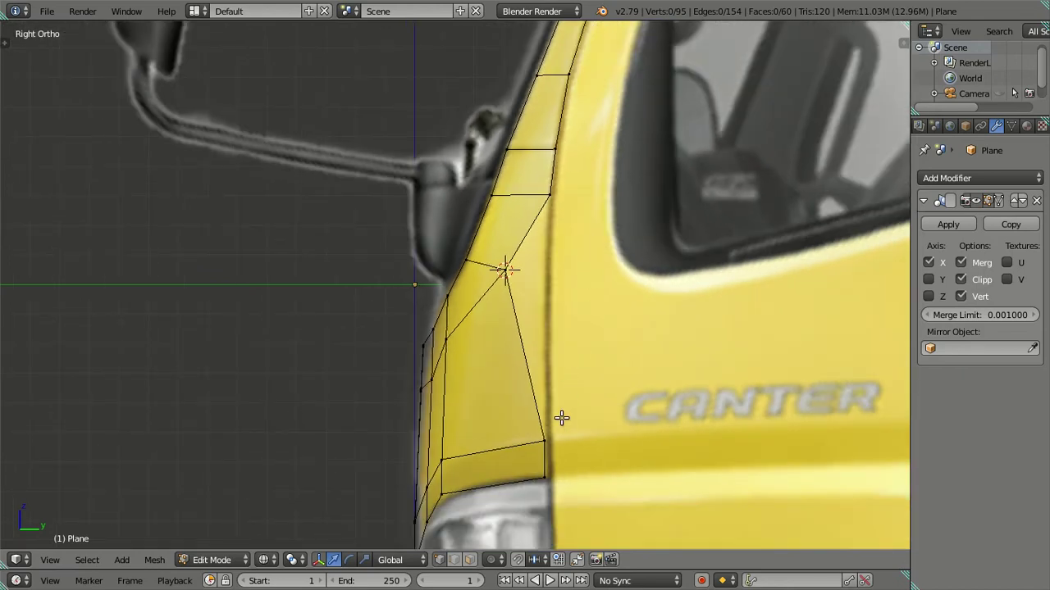
- Check the centred vertex's coordinates in the N panel and align the lower vertex beneath it
right_click(507, 273)
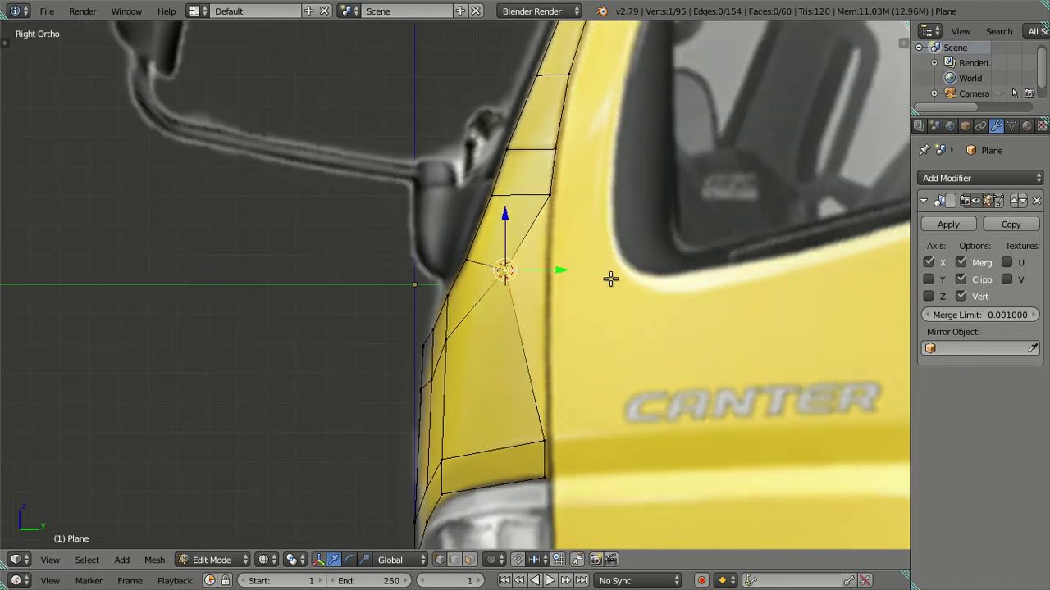
key("n")
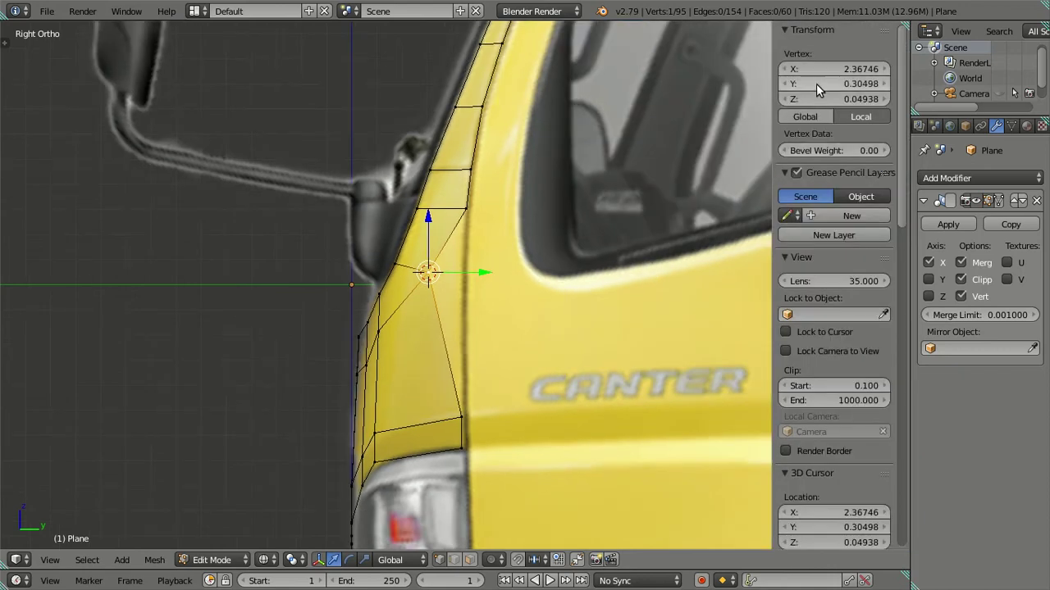
right_click(475, 397)
right_click(469, 438, "shift")
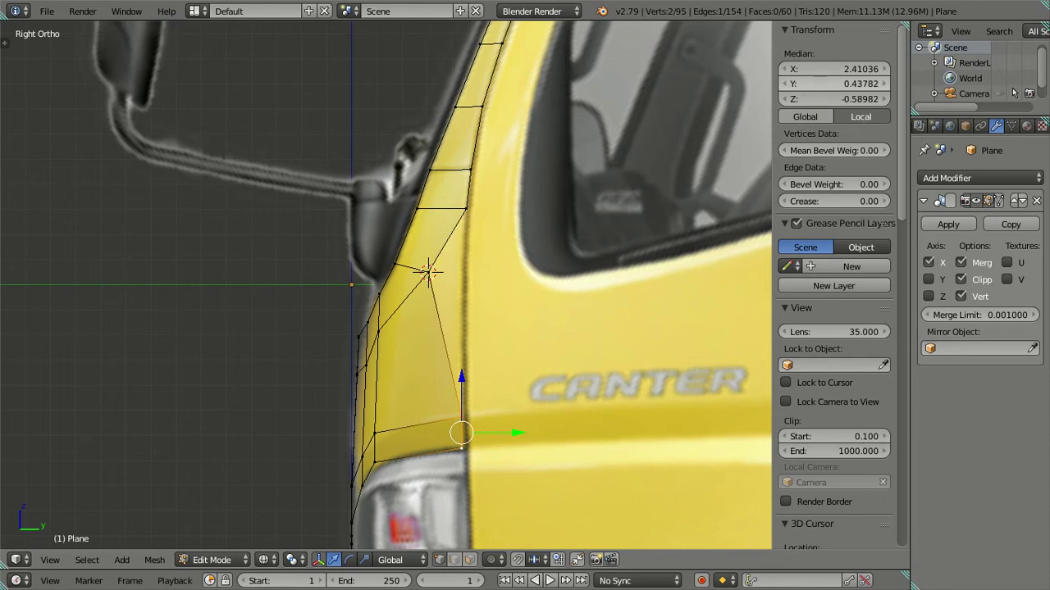
key("ctrl+z")
key("ctrl+z")
key("n")
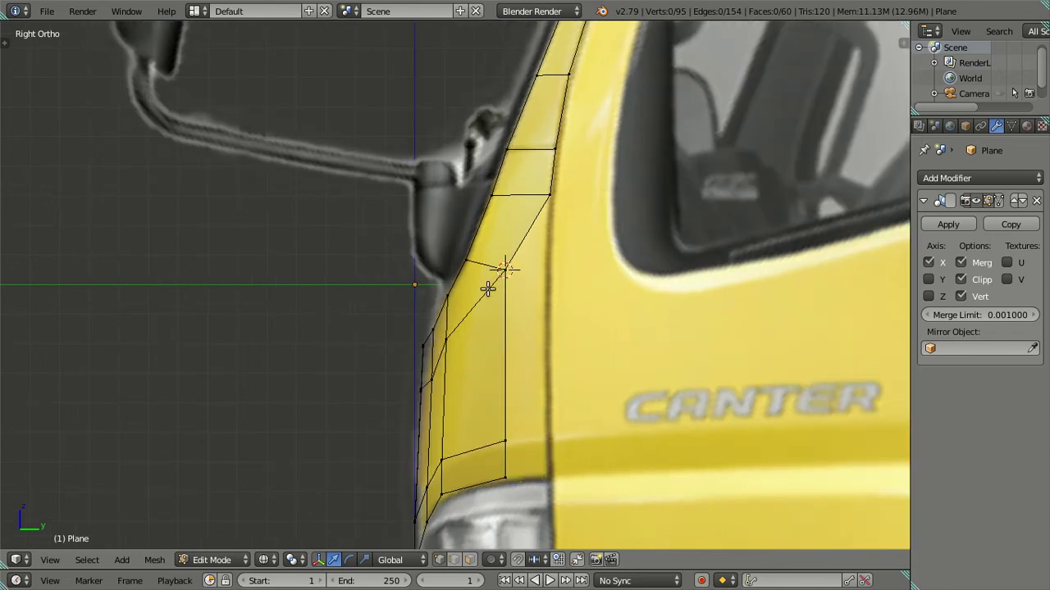
right_click(508, 269)
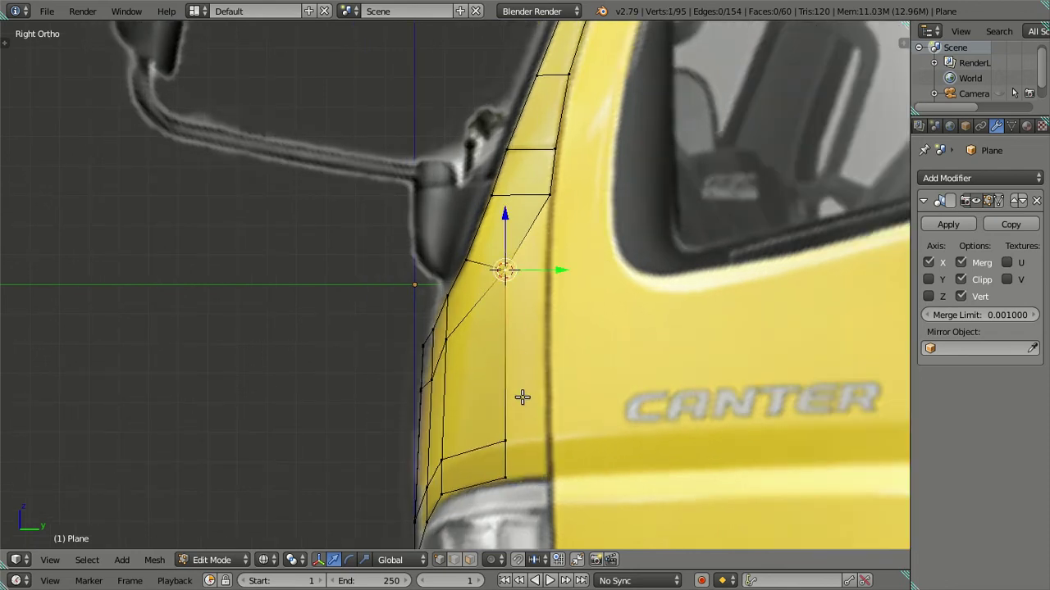
scroll(522, 390, "down", 2)
scroll(503, 438, "up", 2, "shift")
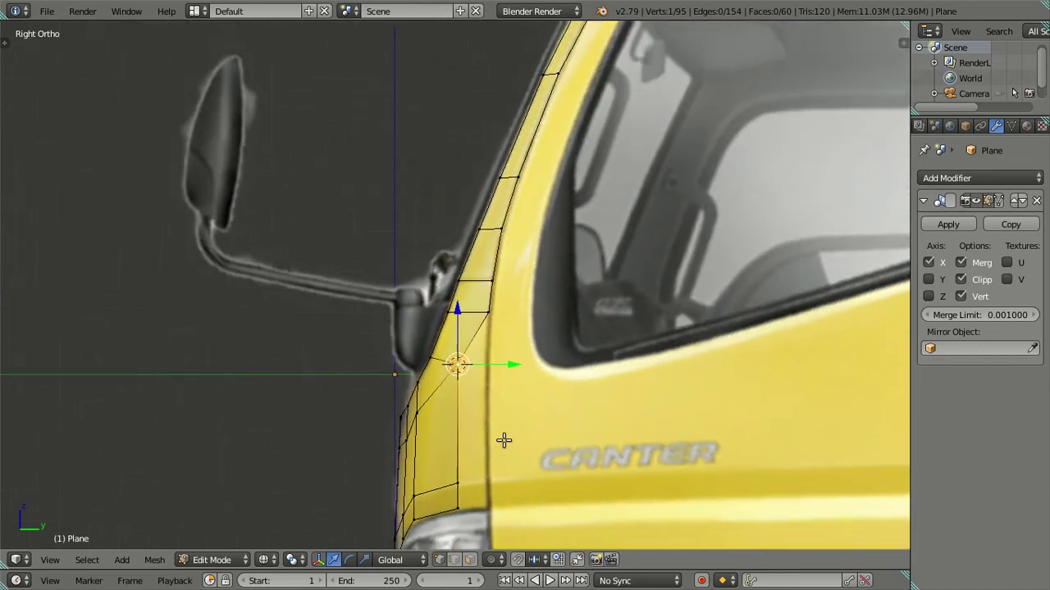
scroll(490, 451, "up", 2, "shift")
scroll(488, 403, "down", 1, "shift")
scroll(488, 404, "down", 1, "shift")
scroll(480, 354, "up", 2, "shift")
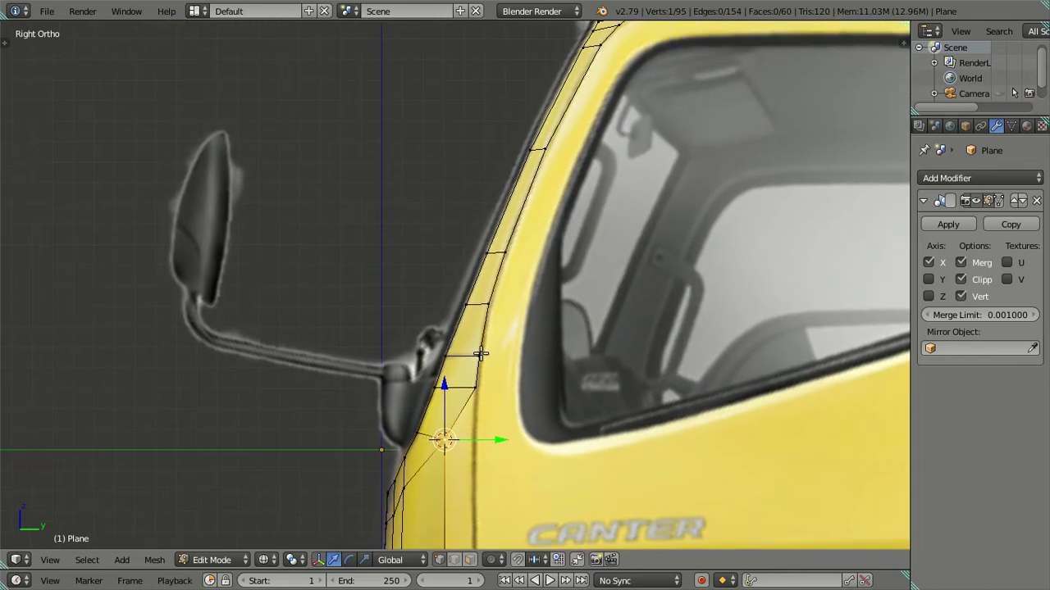
scroll(476, 354, "up", 1, "shift")
key("a")
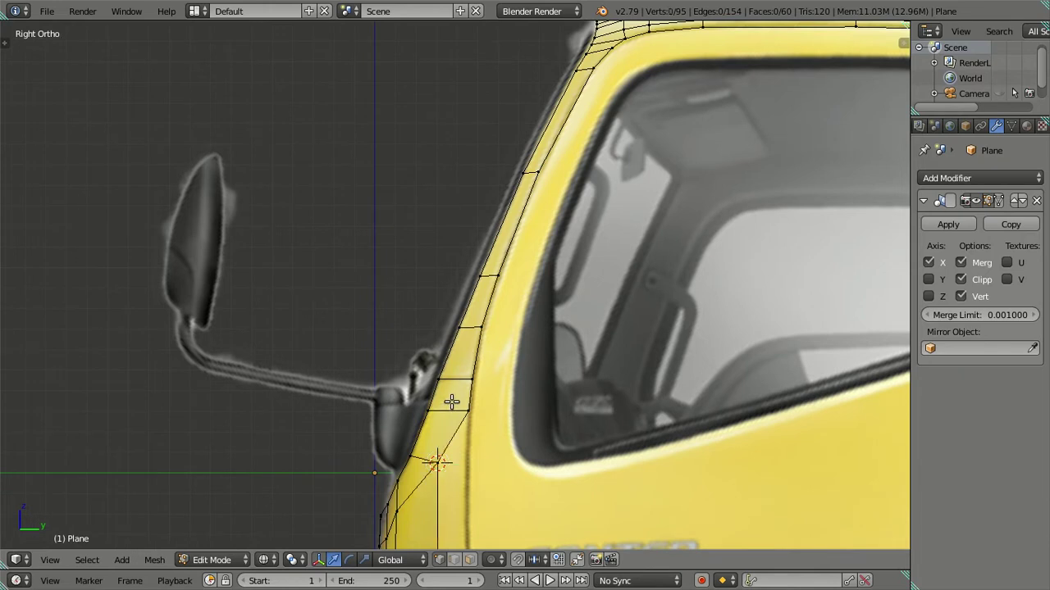
- Add an edge loop along the pillar, then return to the right side view
key("ctrl+r")
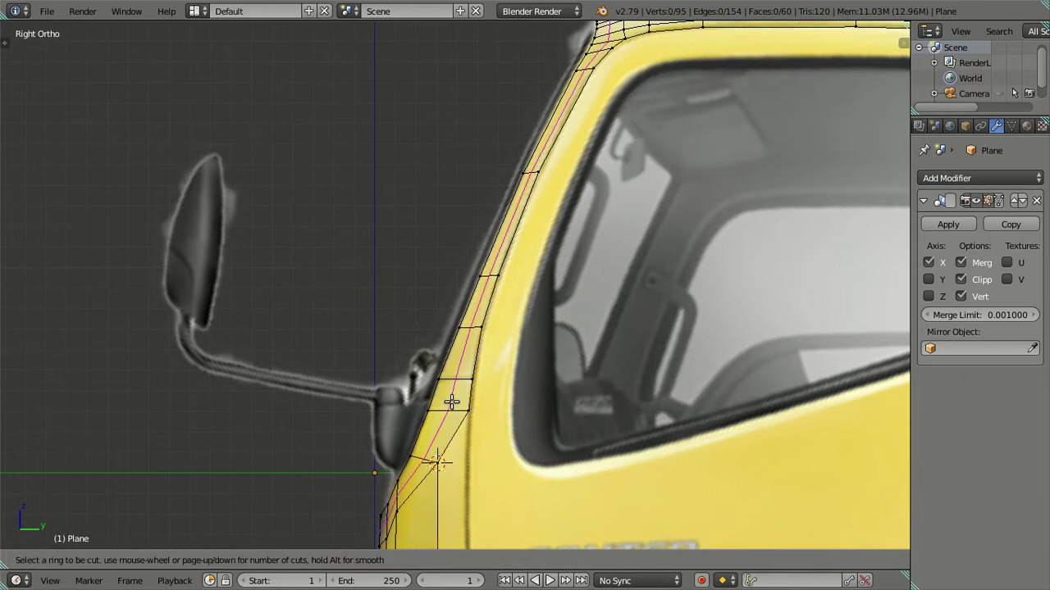
left_click(452, 402)
right_click(452, 402)
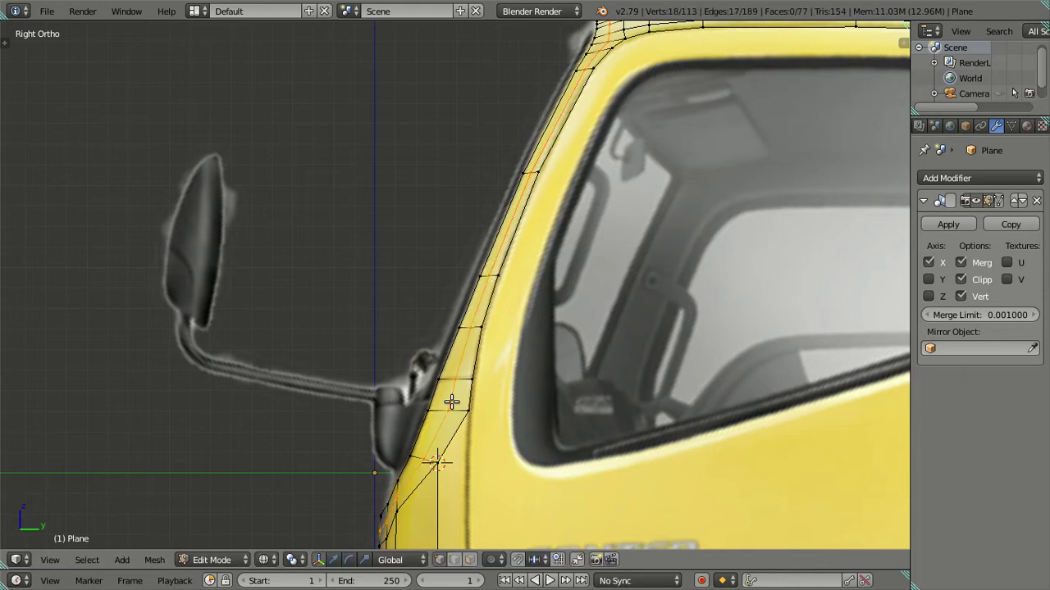
scroll(459, 386, "up", 2)
mouse_move(475, 353)
middle_mouse_down()
mouse_move(509, 361)
mouse_move(547, 345)
mouse_move(522, 357)
mouse_move(504, 347)
mouse_move(498, 295)
middle_mouse_up()
key("a")
key("KP_3")
scroll(503, 347, "up", 2)
- Merge the two stray side vertices into one with Alt+M
right_click(475, 308)
key("alt+m")
left_click(546, 320)
key("a")
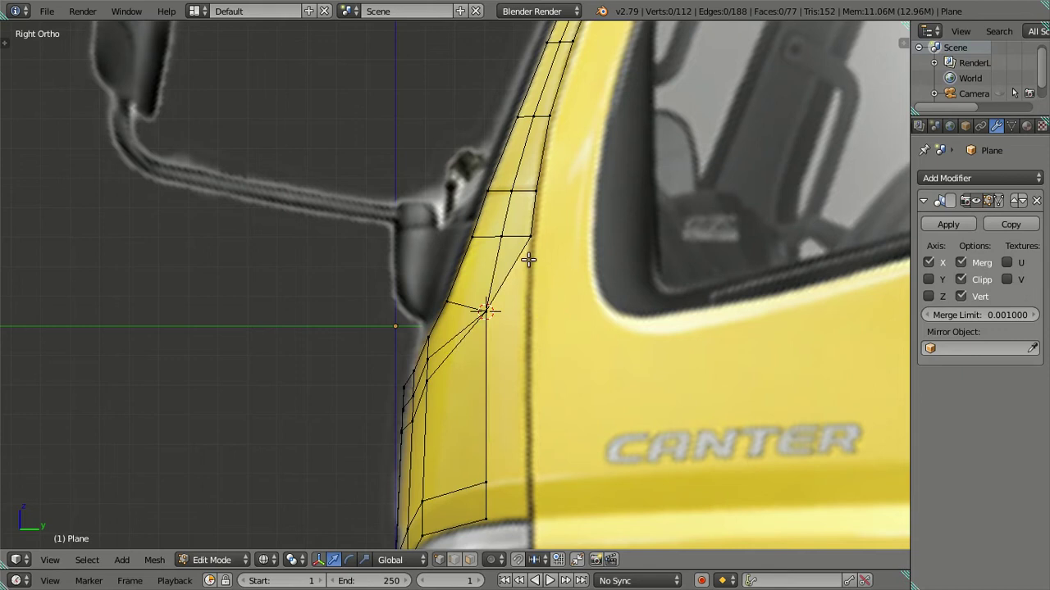
- Extrude the panel's vertical outer edge toward the door line
right_click(496, 316)
right_click(495, 503, "ctrl")
key("e")
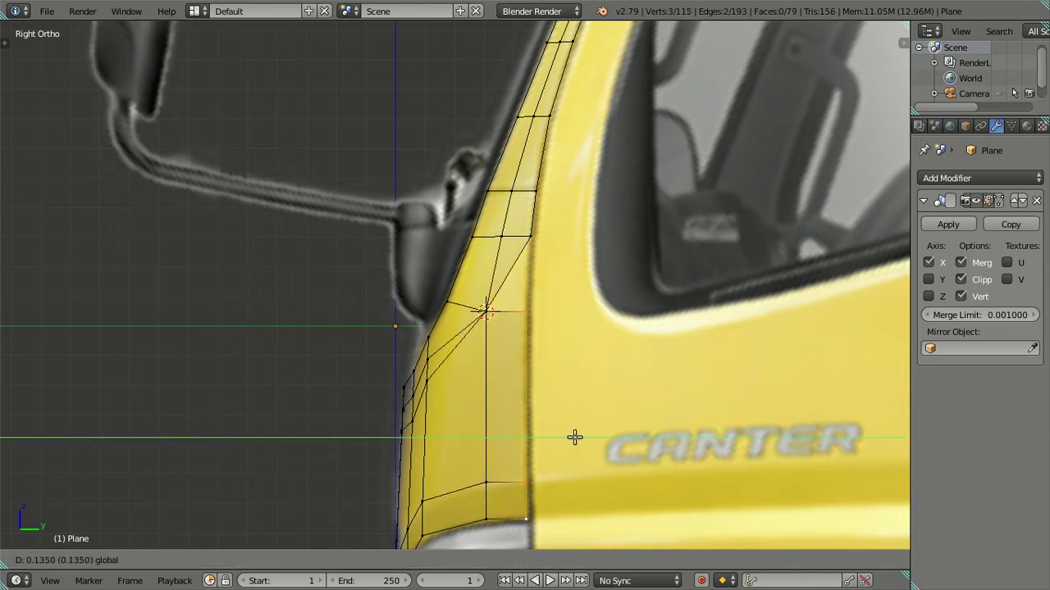
left_click(574, 437)
middle_click_drag(542, 399, 525, 328, "shift")
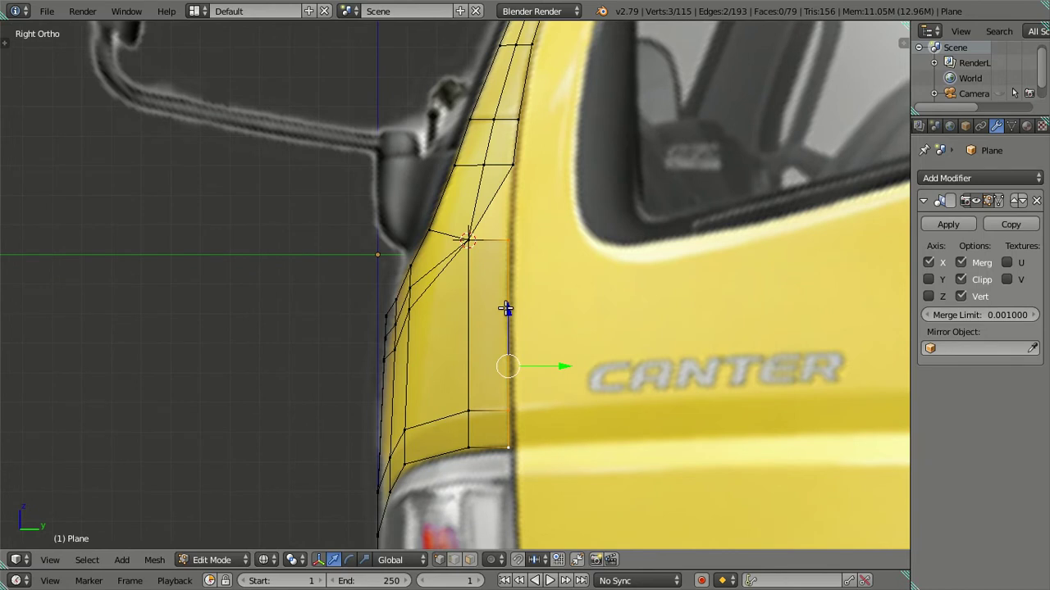
key("g")
key("Escape")
- Reposition the new strip's lower edge and fill a face to the corner vertex
right_click(511, 415)
key("g")
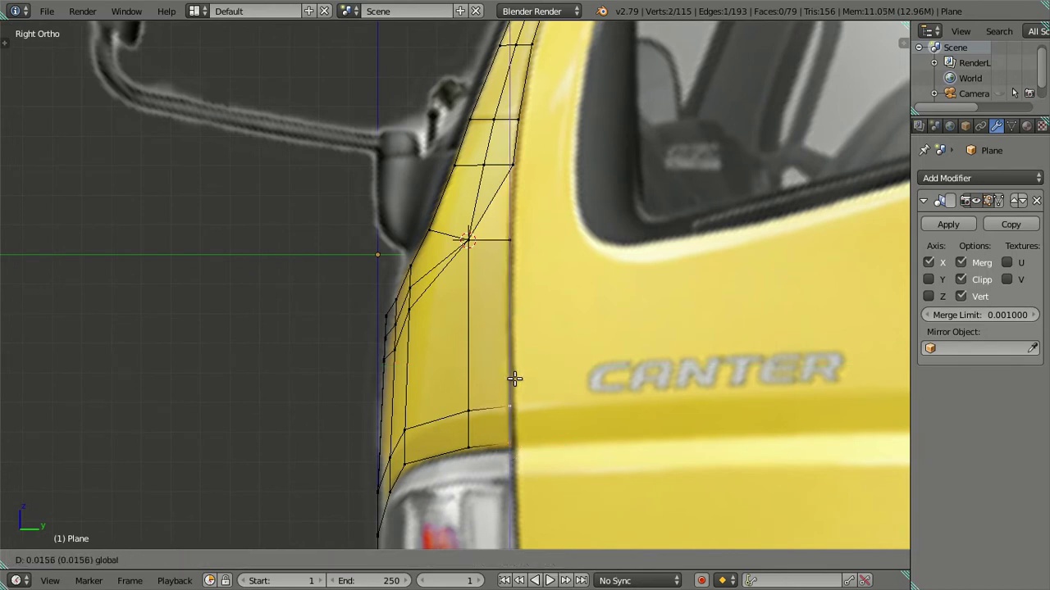
left_click(515, 379)
right_click(513, 164, "shift")
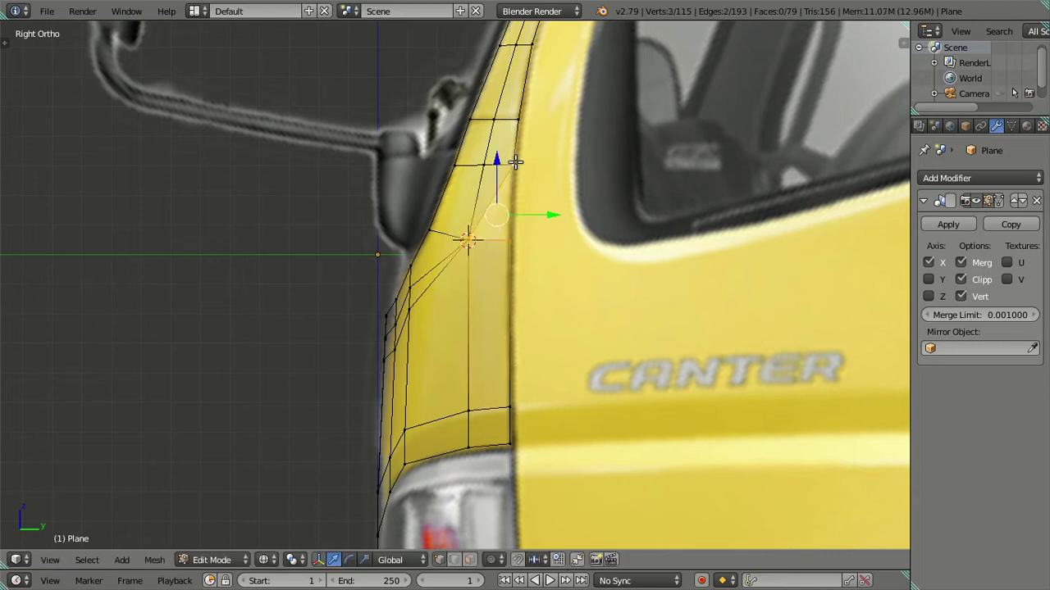
key("f")
key("a")
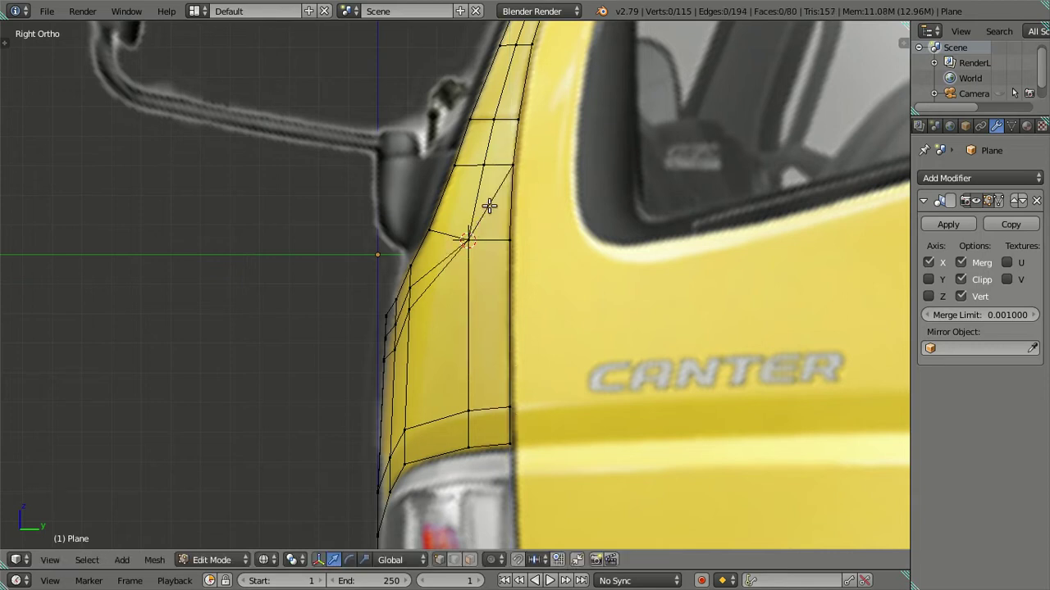
- Dissolve the unwanted diagonal edge beside the new triangle
right_click(469, 237)
right_click(534, 171, "shift")
key("x")
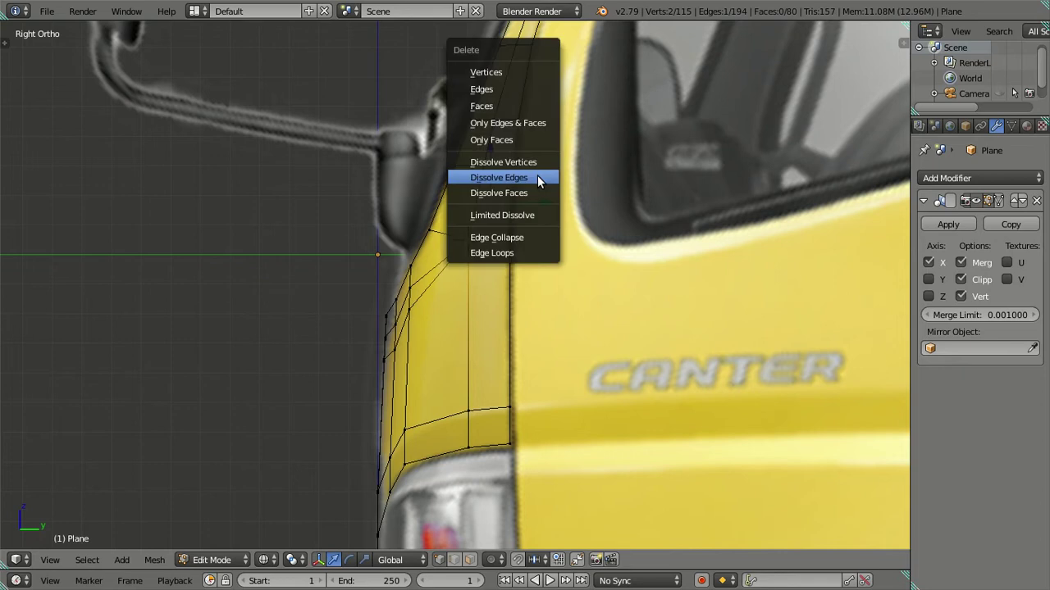
left_click(537, 175)
scroll(487, 274, "up", 2, "shift")
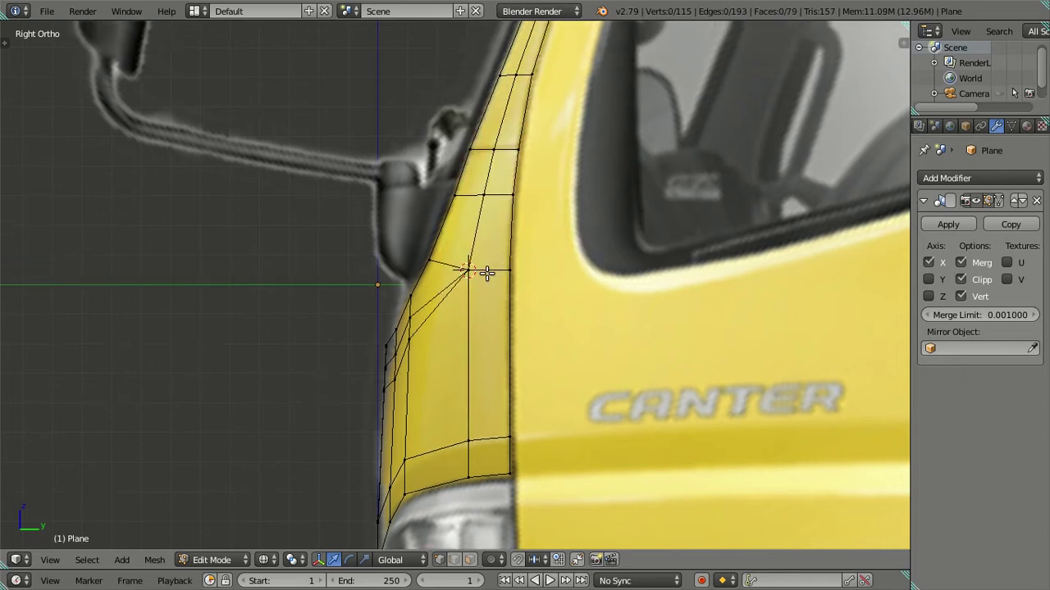
mouse_move(488, 274)
middle_mouse_down()
mouse_move(540, 293)
mouse_move(464, 295)
middle_mouse_up()
- Dissolve the extra edge loop and switch to solid shading
right_click(464, 297, "alt")
key("x")
left_click(534, 286)
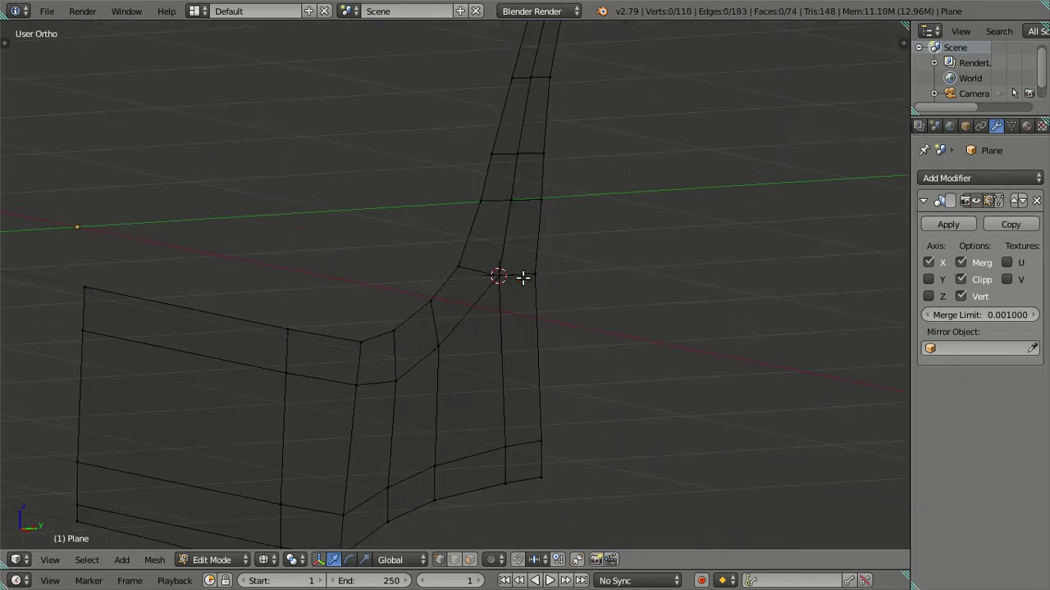
key("z")
mouse_move(530, 274)
middle_mouse_down()
mouse_move(574, 202)
mouse_move(568, 232)
mouse_move(628, 264)
mouse_move(550, 316)
mouse_move(591, 225)
mouse_move(582, 310)
mouse_move(555, 333)
middle_mouse_up()
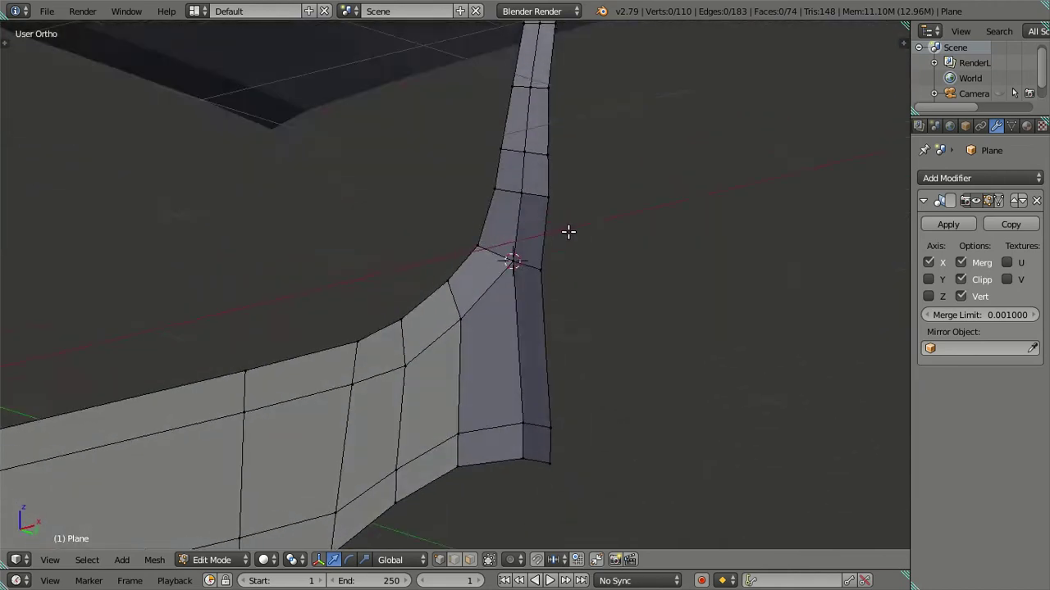
- In front view, slide the windshield's lower-corner vertex sideways to match the reference
right_click(568, 232)
right_click(545, 426, "ctrl")
key("KP_1")
scroll(582, 373, "up", 2)
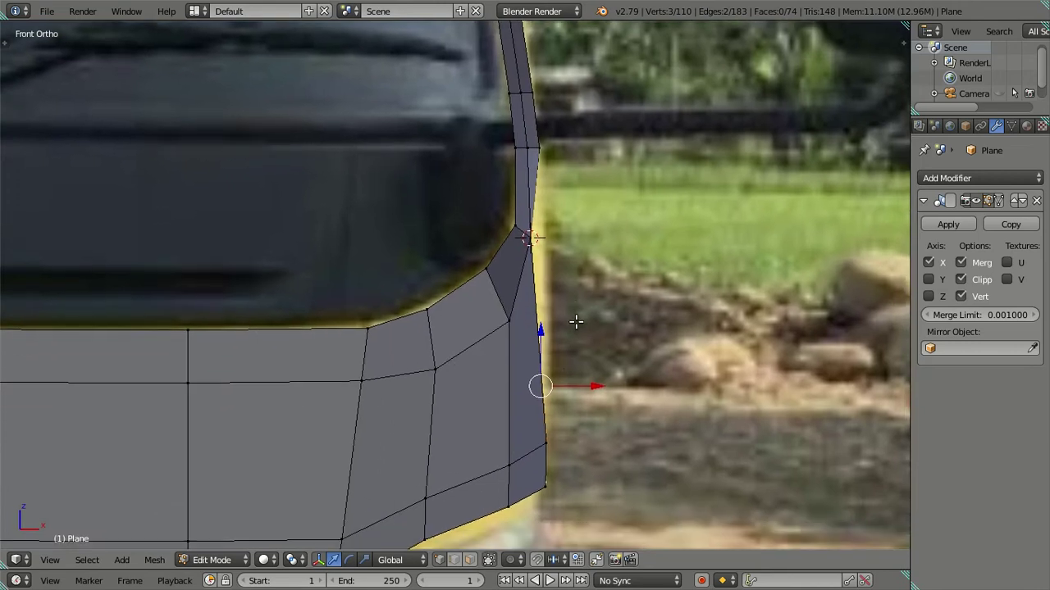
key("g")
key("x")
left_click(602, 381)
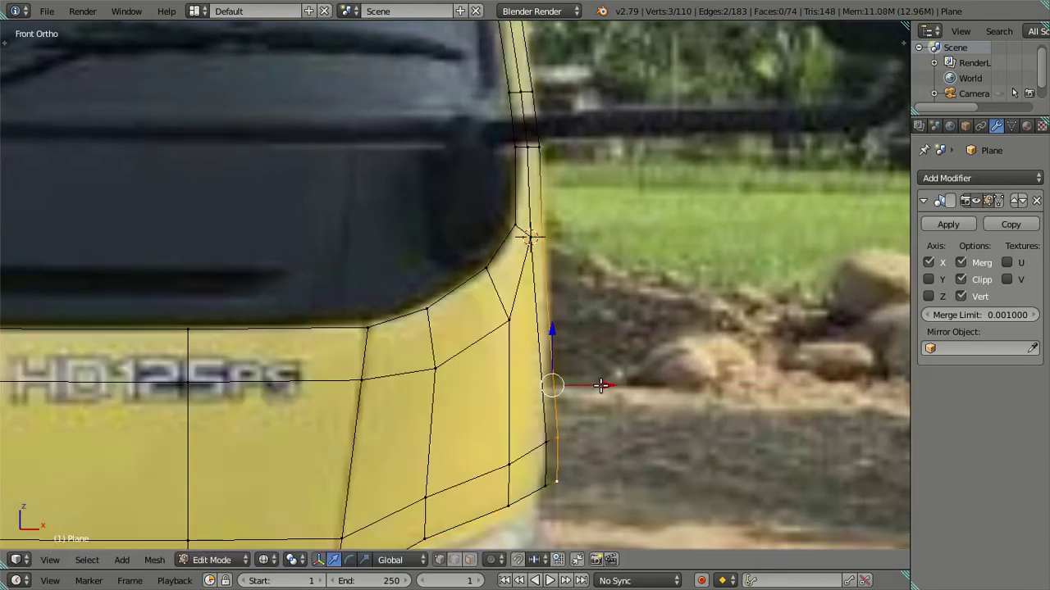
left_click_drag(613, 386, 616, 387)
key("ctrl+z")
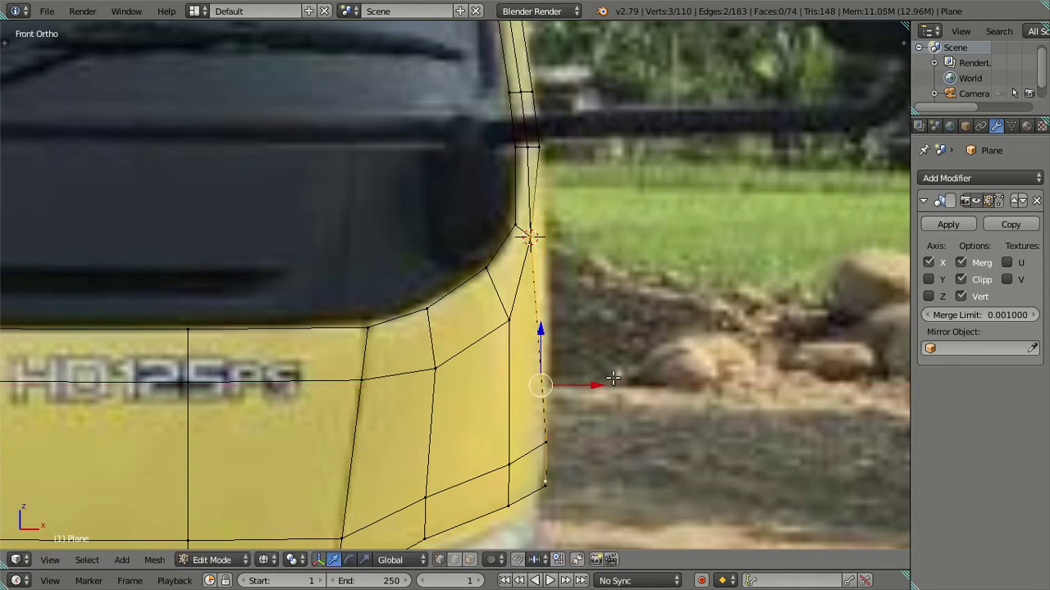
key("ctrl+z")
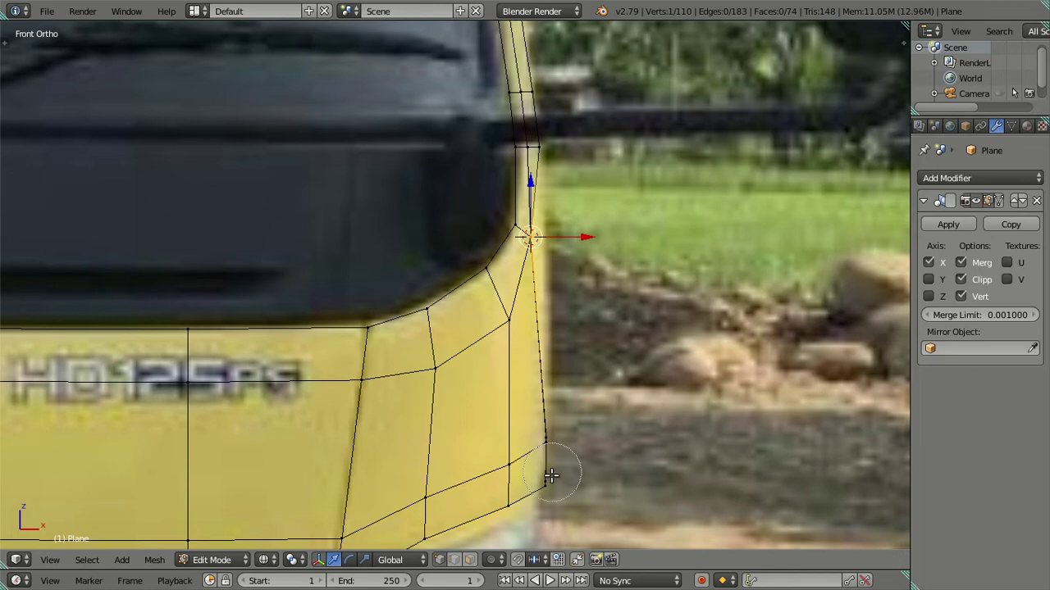
left_click_drag(579, 236, 593, 237)
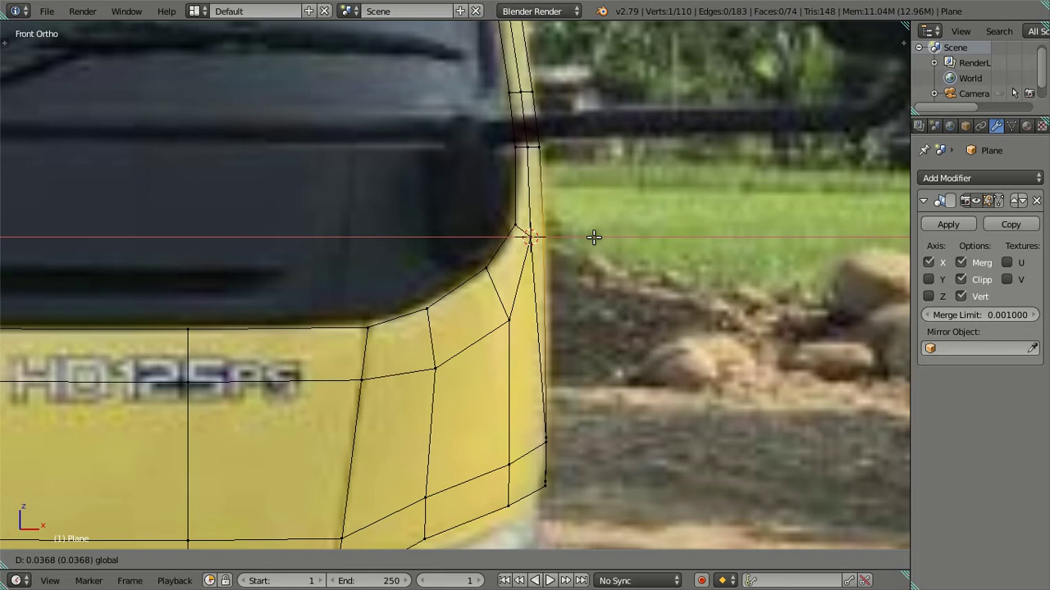
left_click_drag(593, 237, 594, 236)
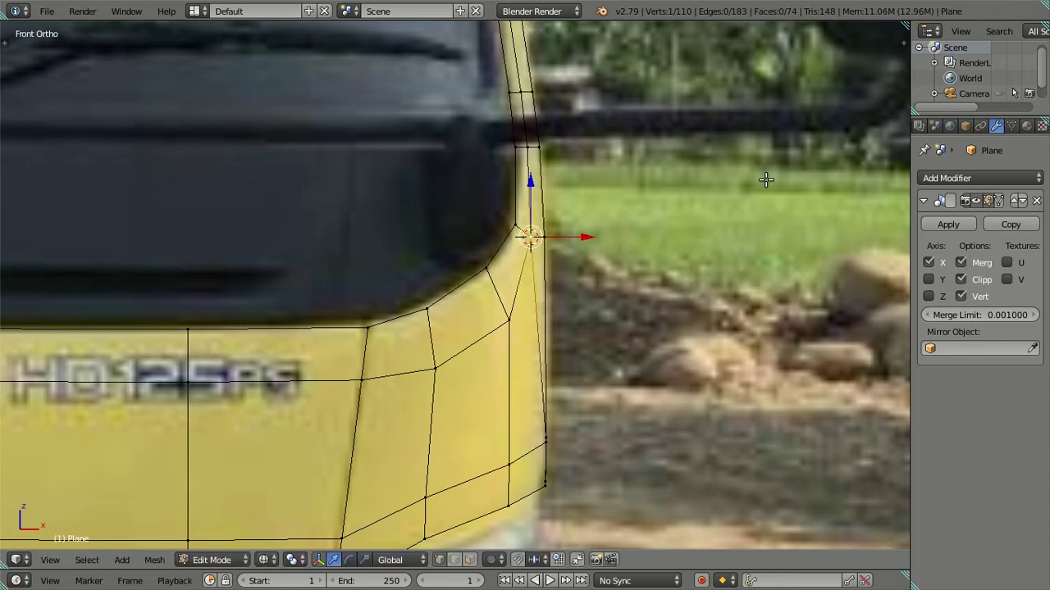
- Set the top and bottom side vertices' X to about 2.36747 in the N panel
key("n")
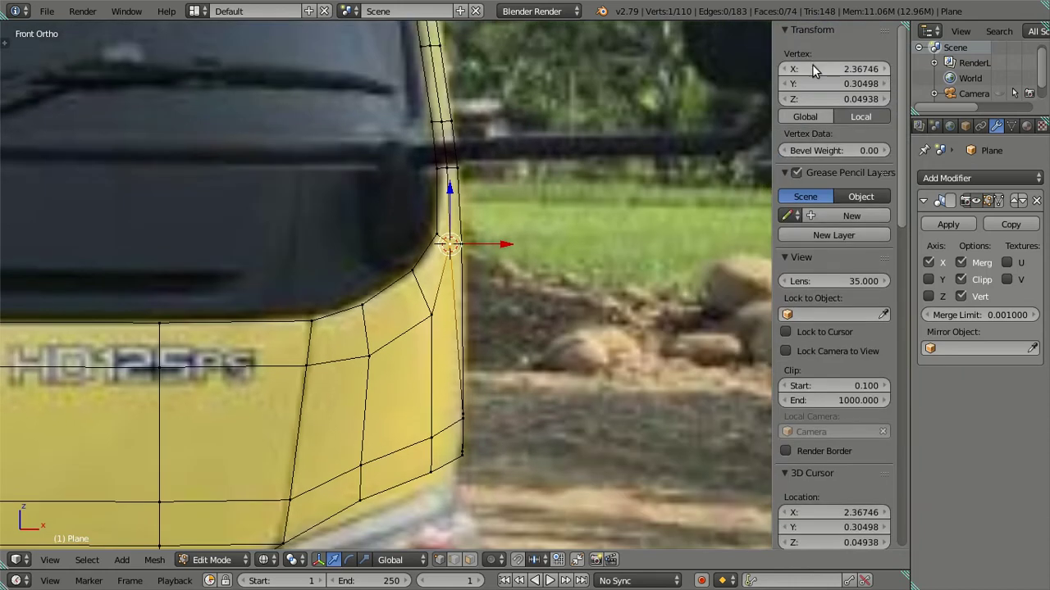
middle_click_drag(542, 311, 452, 396)
right_click(454, 447, "shift")
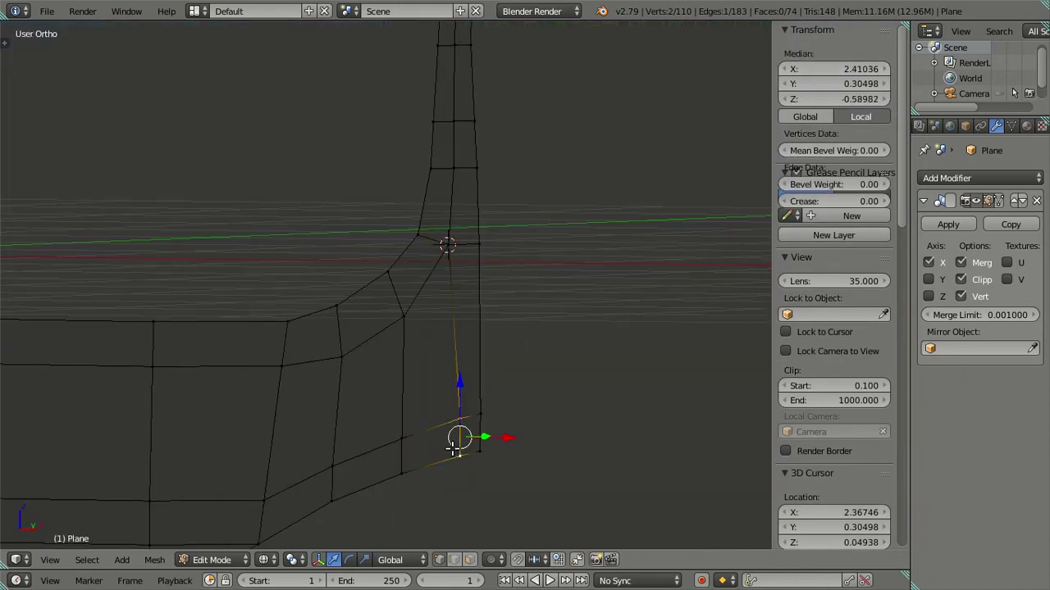
left_click_drag(822, 66, 812, 67)
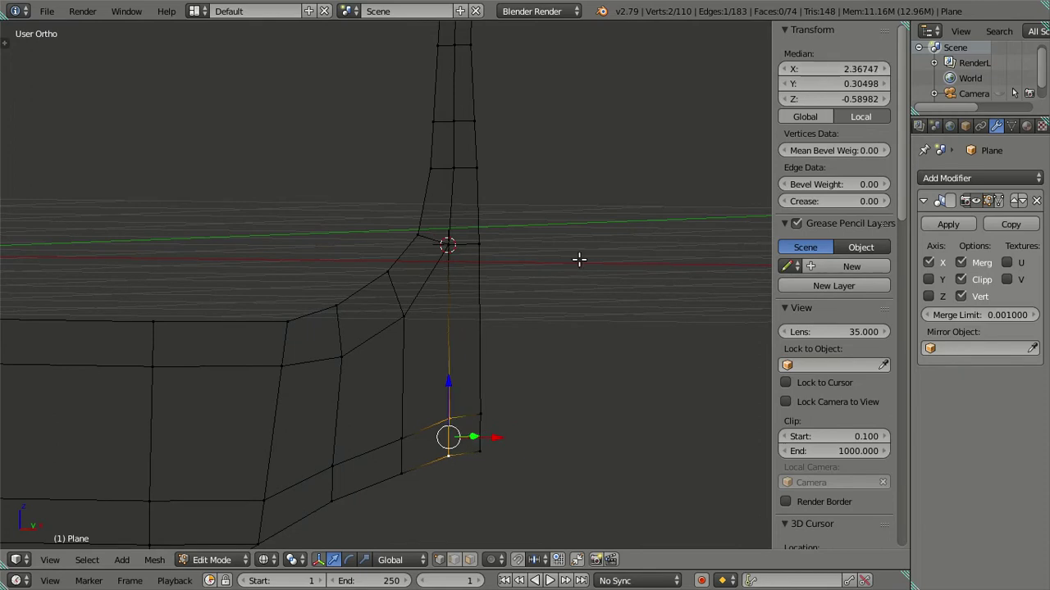
key("n")
key("KP_1")
key("a")
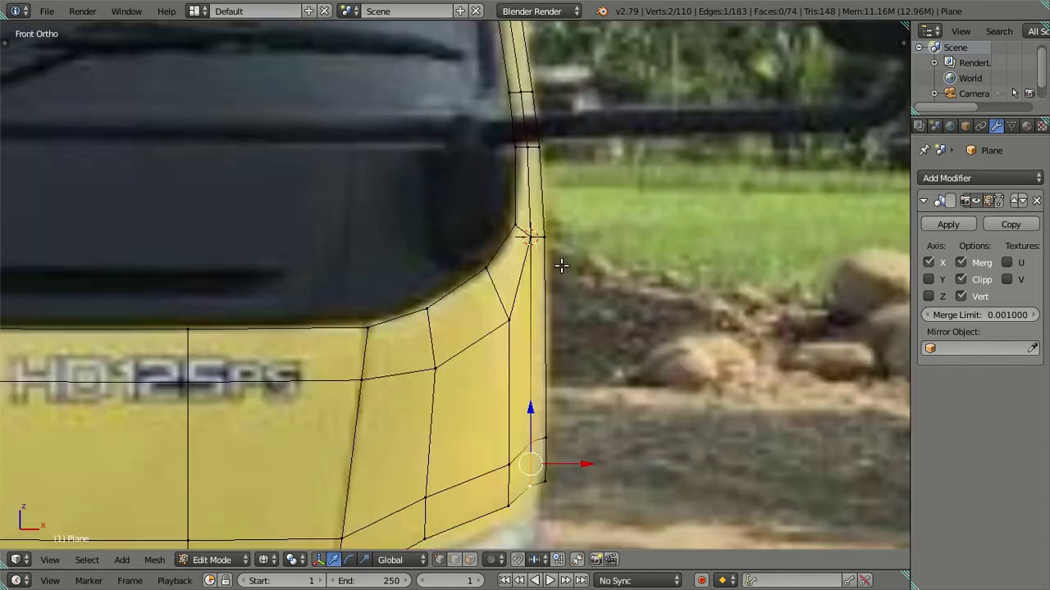
key("z")
- Select two vertices on the right vertical edge and check their depth in wireframe
scroll(574, 340, "up", 1)
scroll(563, 260, "up", 2)
right_click(562, 392)
right_click(563, 426, "shift")
key("z")
mouse_move(575, 368)
middle_mouse_down()
mouse_move(508, 439)
mouse_move(533, 335)
middle_mouse_up()
key("KP_1")
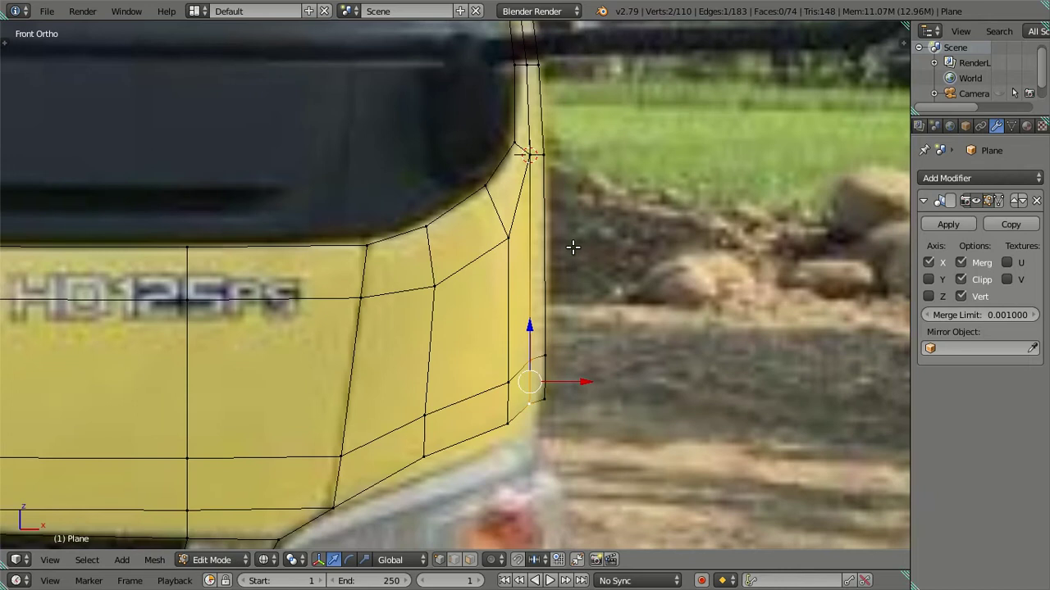
- Shift the windshield-corner and right-edge vertices slightly outward
scroll(572, 247, "down", 1)
middle_click_drag(544, 197, 506, 210, "shift")
right_click(507, 209)
right_click(518, 377, "shift")
right_click(507, 413, "shift")
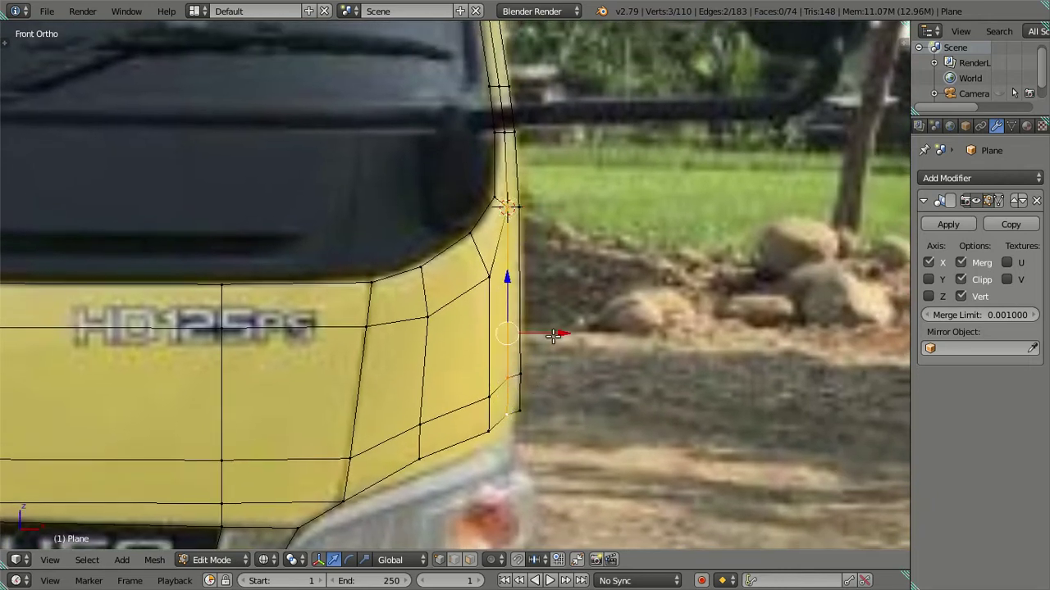
left_click_drag(564, 331, 569, 328)
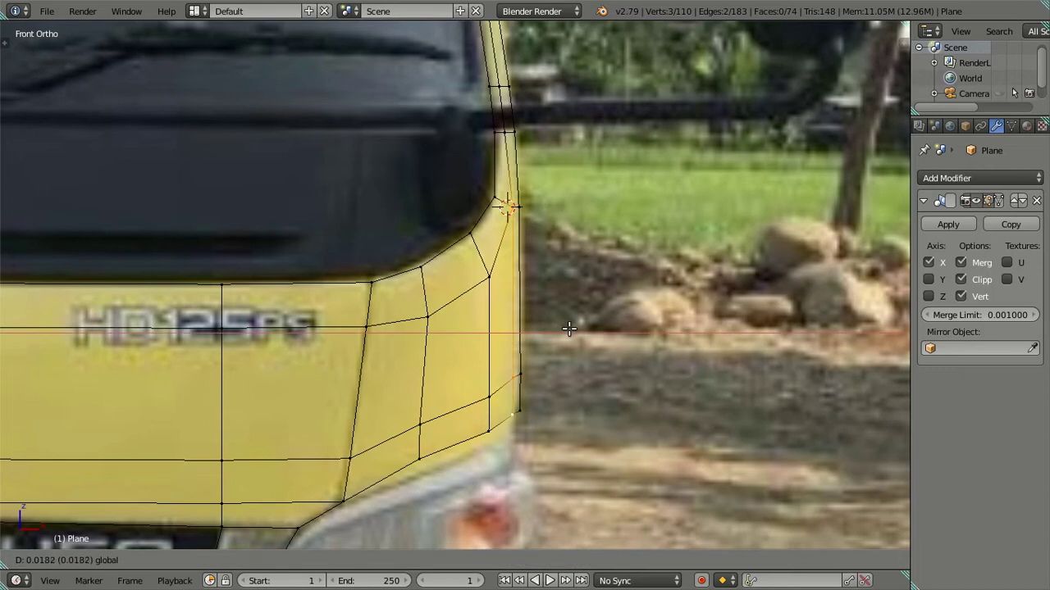
mouse_move(569, 329)
middle_mouse_down()
mouse_move(476, 391)
mouse_move(473, 373)
mouse_move(506, 356)
middle_mouse_up()
key("z")
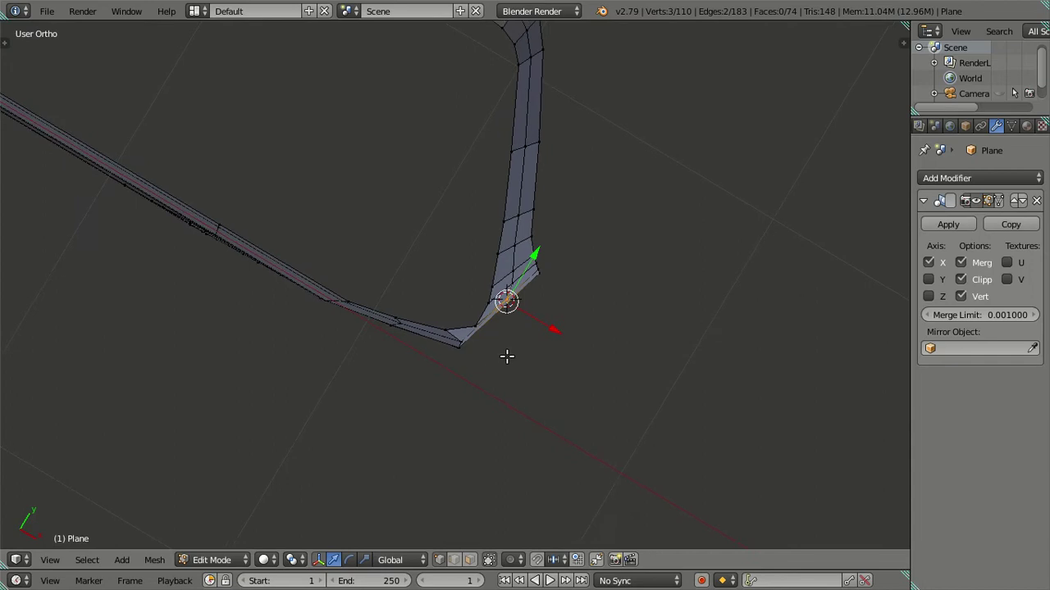
- Align the corner vertex with the top-view reference and review the whole object
key("KP_7")
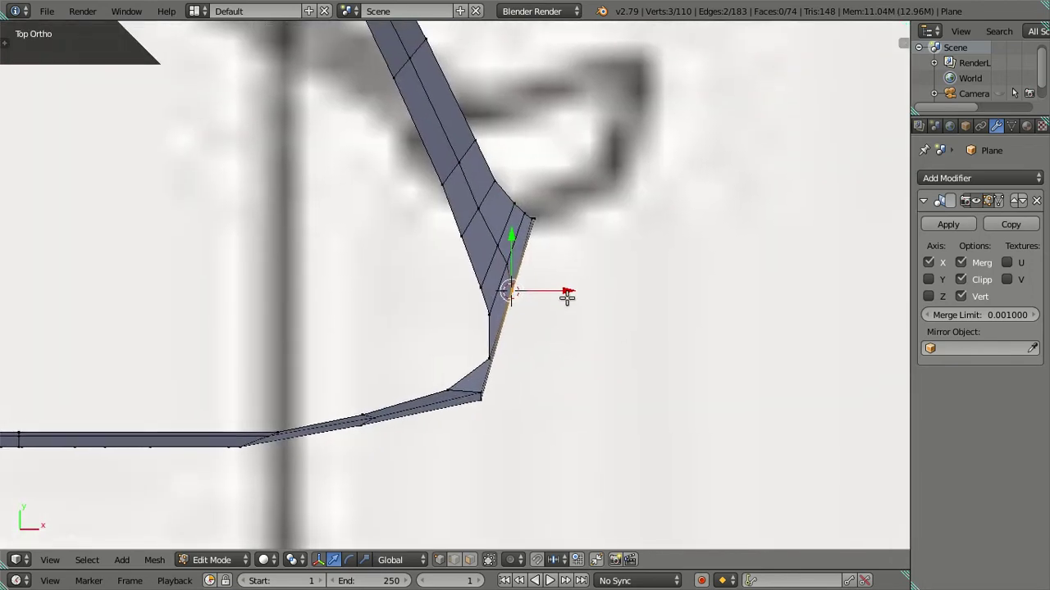
scroll(577, 302, "up", 2)
left_click_drag(596, 295, 611, 297)
mouse_move(611, 297)
middle_mouse_down()
mouse_move(577, 271)
mouse_move(548, 118)
middle_mouse_up()
key("Tab")
mouse_move(538, 193)
middle_mouse_down()
mouse_move(444, 164)
mouse_move(443, 148)
mouse_move(530, 361)
mouse_move(517, 408)
mouse_move(456, 352)
middle_mouse_up()
key("KP_3")
- Back in Edit Mode, shift the vertex path down to the bottom vertex sideways along X
key("Tab")
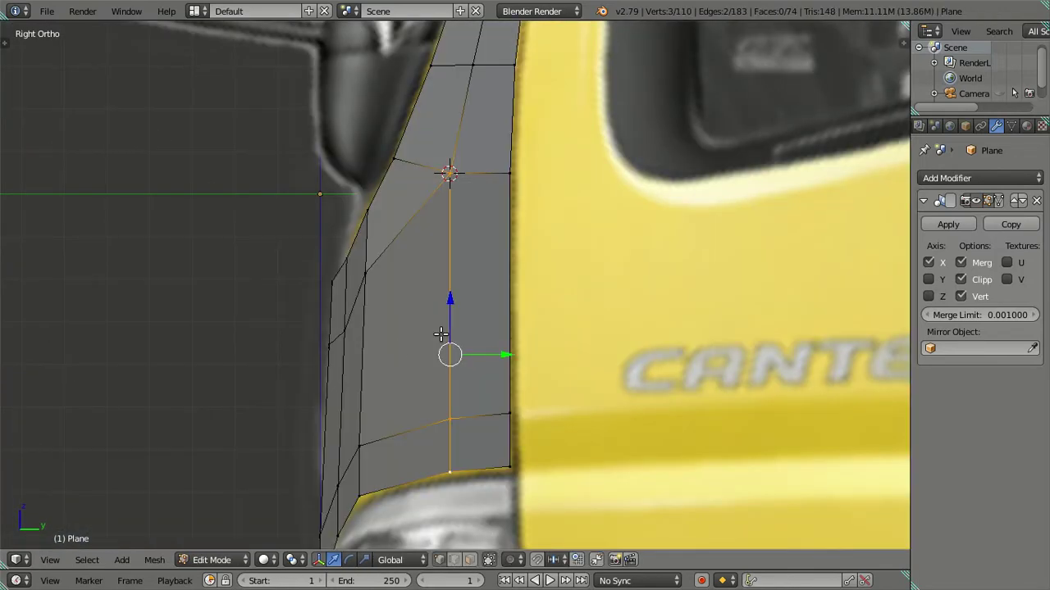
key("a")
scroll(374, 380, "down", 2)
middle_click_drag(374, 379, 386, 368, "shift")
right_click(411, 393)
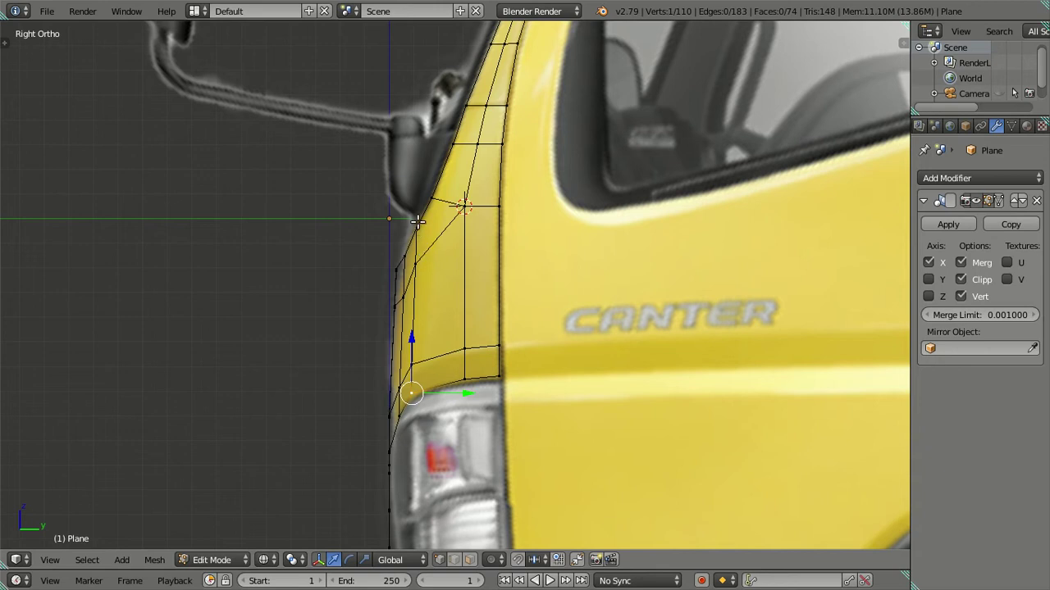
mouse_move(436, 279)
middle_mouse_down()
mouse_move(487, 370)
mouse_move(462, 337)
mouse_move(551, 270)
mouse_move(565, 236)
middle_mouse_up()
key("a")
right_click(468, 376, "ctrl")
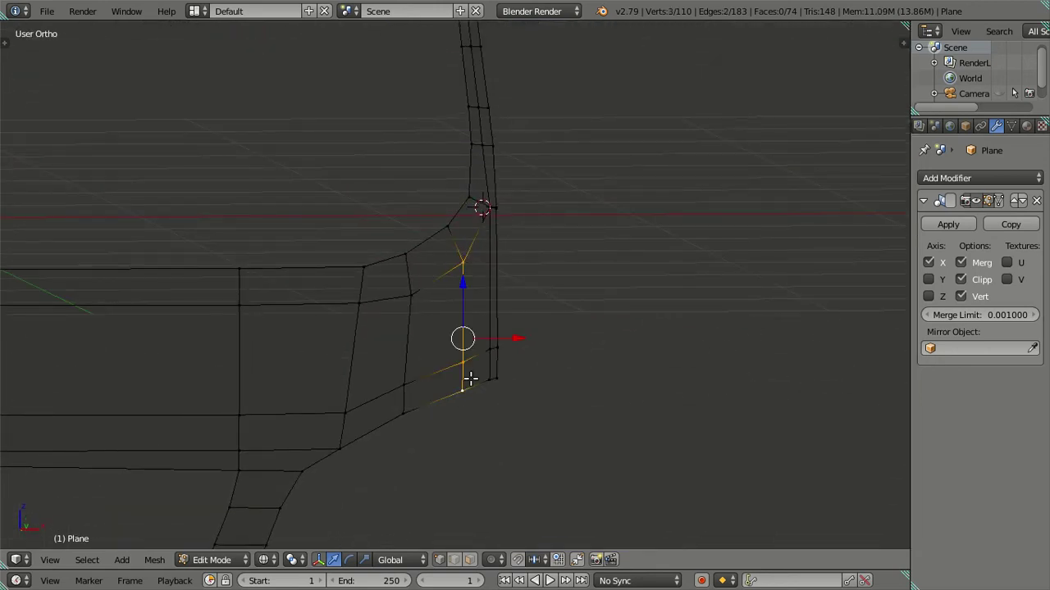
key("KP_3")
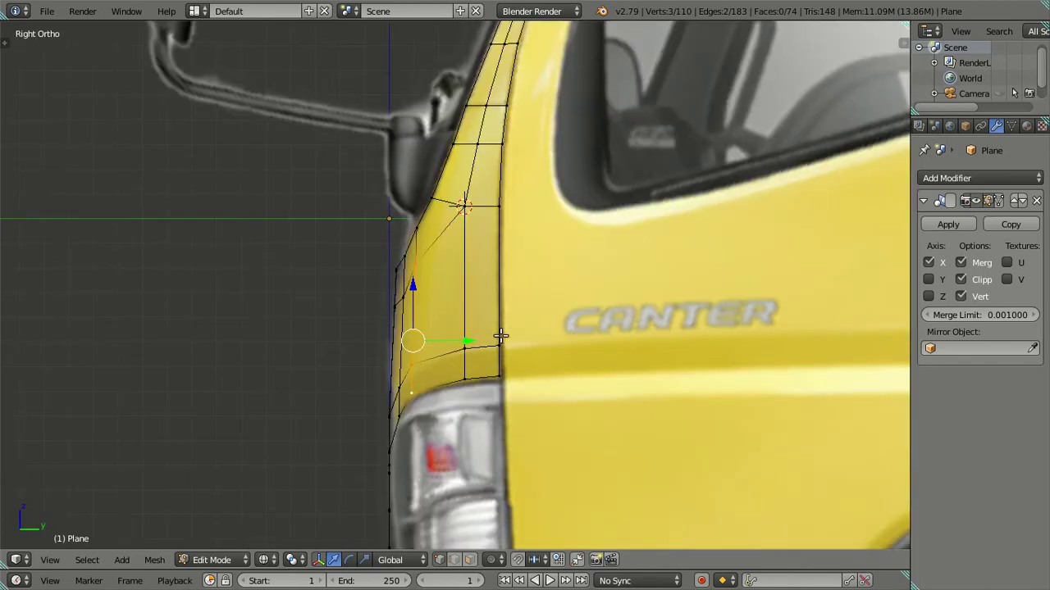
key("KP_1")
key("g")
key("x")
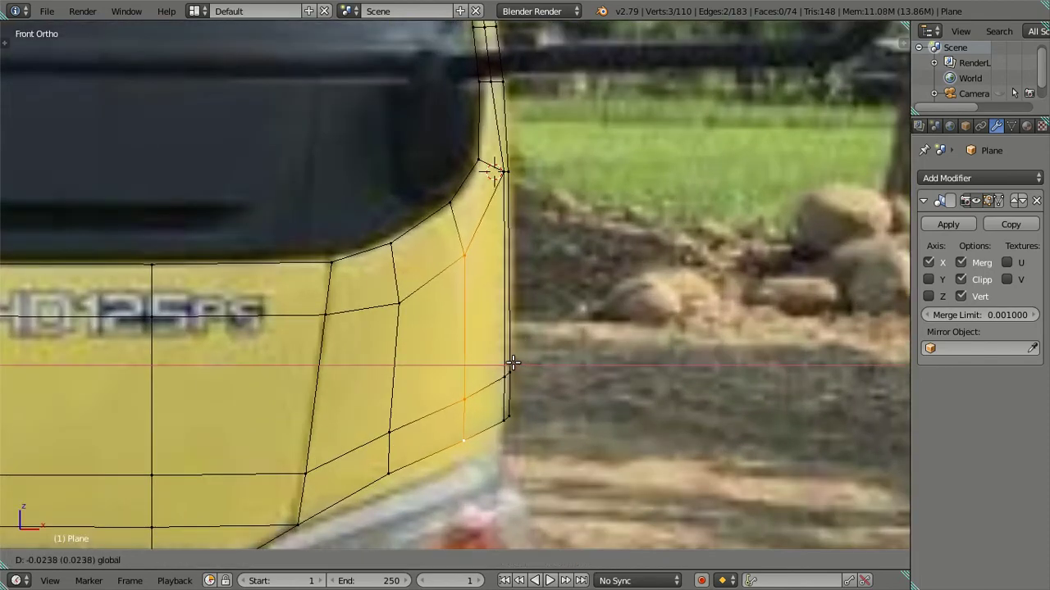
left_click(511, 362)
- In right side view, slide the selected vertices onto the side reference photo
mouse_move(499, 333)
middle_mouse_down()
mouse_move(475, 452)
mouse_move(385, 328)
mouse_move(350, 316)
middle_mouse_up()
key("KP_3")
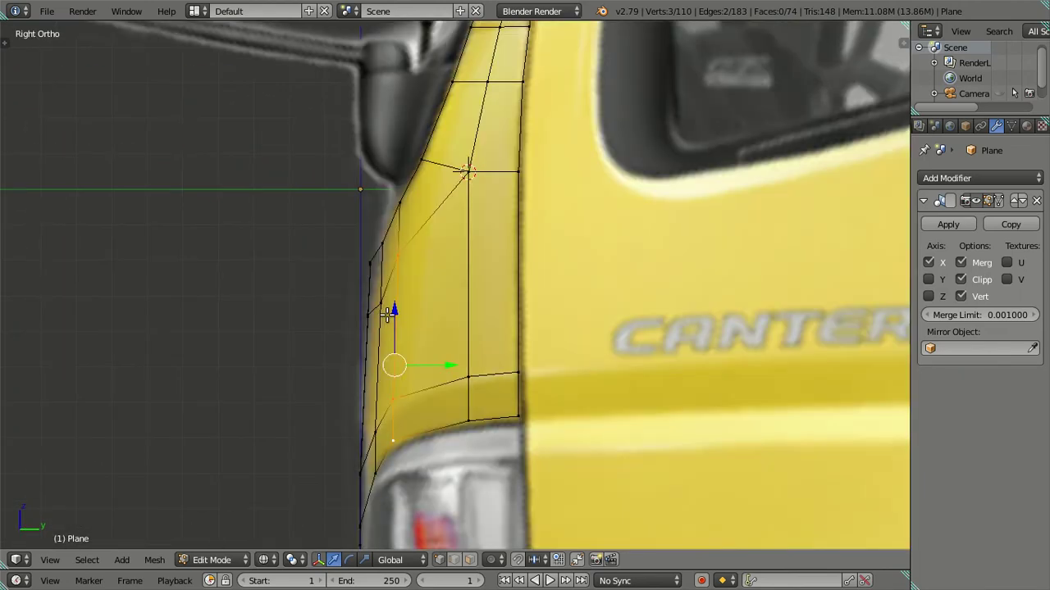
scroll(442, 362, "up", 2)
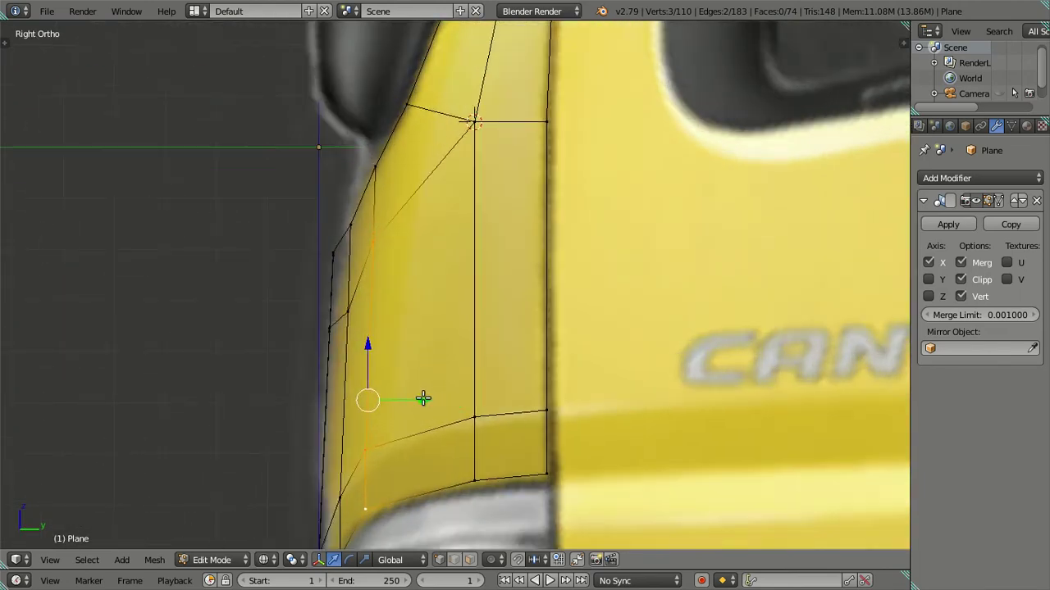
left_click_drag(422, 399, 433, 398)
left_click(433, 398)
mouse_move(433, 398)
middle_mouse_down()
mouse_move(392, 390)
mouse_move(392, 375)
mouse_move(461, 364)
mouse_move(447, 319)
middle_mouse_up()
key("a")
- Move the two lower side-edge vertices along Y onto the bumper curve, then exit to Object Mode
scroll(392, 335, "up", 3)
scroll(447, 368, "up", 2)
key("ctrl+z")
key("KP_3")
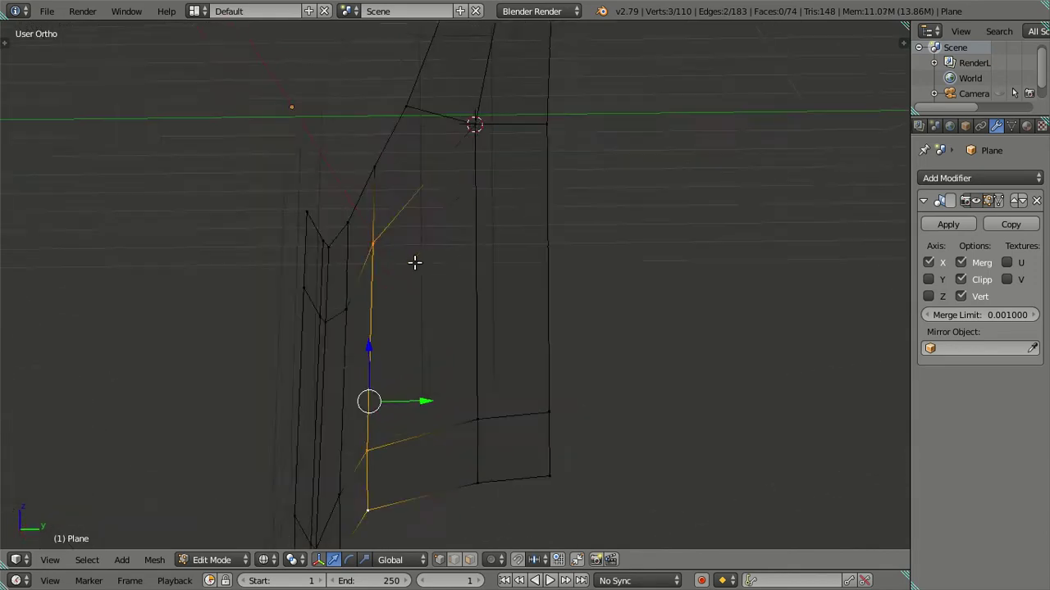
middle_click_drag(402, 385, 418, 295, "shift")
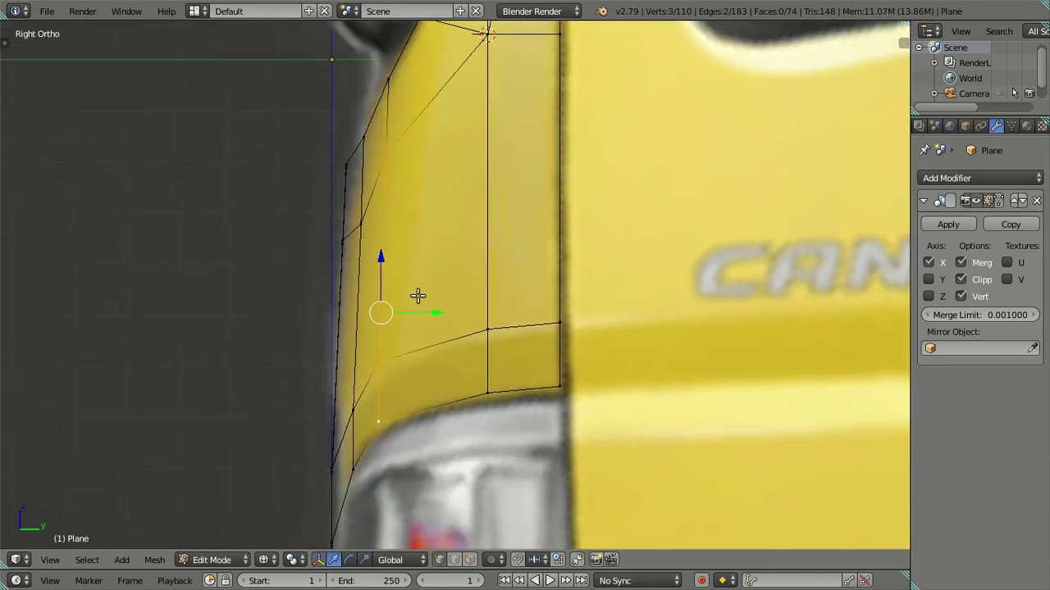
right_click(395, 372)
right_click(390, 405, "shift")
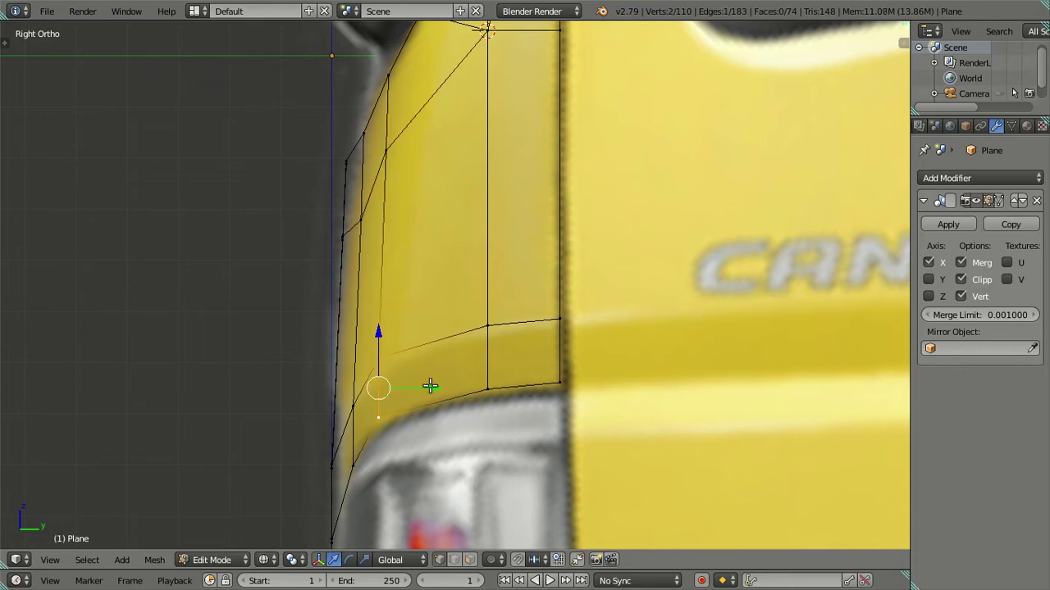
key("g")
key("y")
left_click(438, 386)
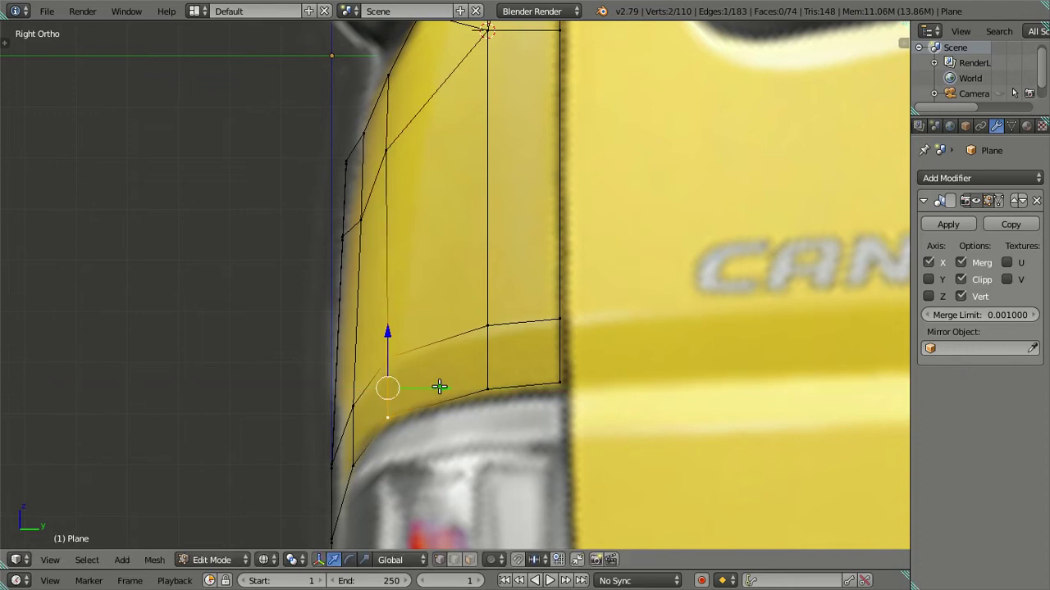
scroll(432, 328, "down", 3)
key("Tab")
mouse_move(431, 282)
middle_mouse_down()
mouse_move(449, 325)
mouse_move(558, 321)
middle_mouse_up()
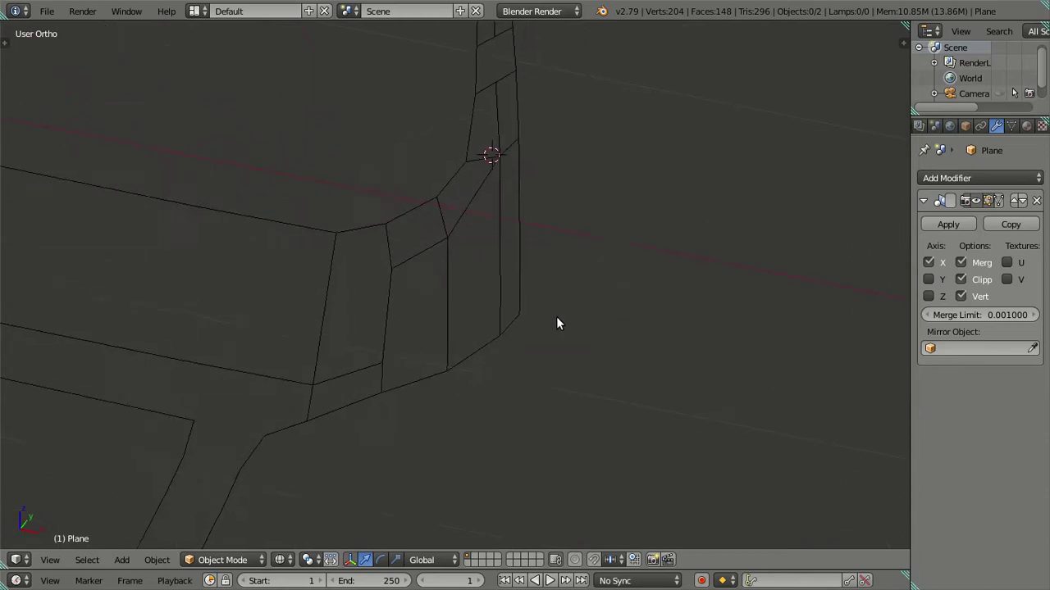
- Orbit the cab in solid shading to inspect the roof and pillar, then re-enter Edit Mode
key("z")
mouse_move(476, 206)
middle_mouse_down()
mouse_move(508, 150)
mouse_move(570, 174)
mouse_move(645, 178)
mouse_move(421, 183)
mouse_move(342, 211)
mouse_move(329, 279)
mouse_move(451, 173)
mouse_move(382, 331)
mouse_move(492, 206)
mouse_move(394, 358)
middle_mouse_up()
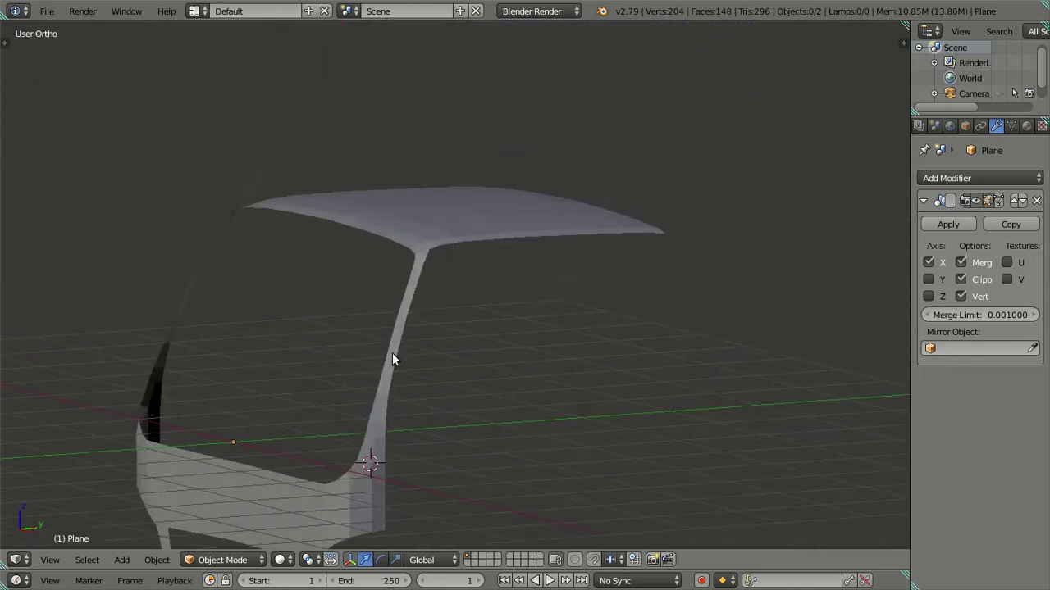
key("Tab")
scroll(399, 298, "up", 2)
scroll(417, 288, "up", 2)
mouse_move(432, 319)
middle_mouse_down()
mouse_move(438, 359)
mouse_move(437, 321)
middle_mouse_up()
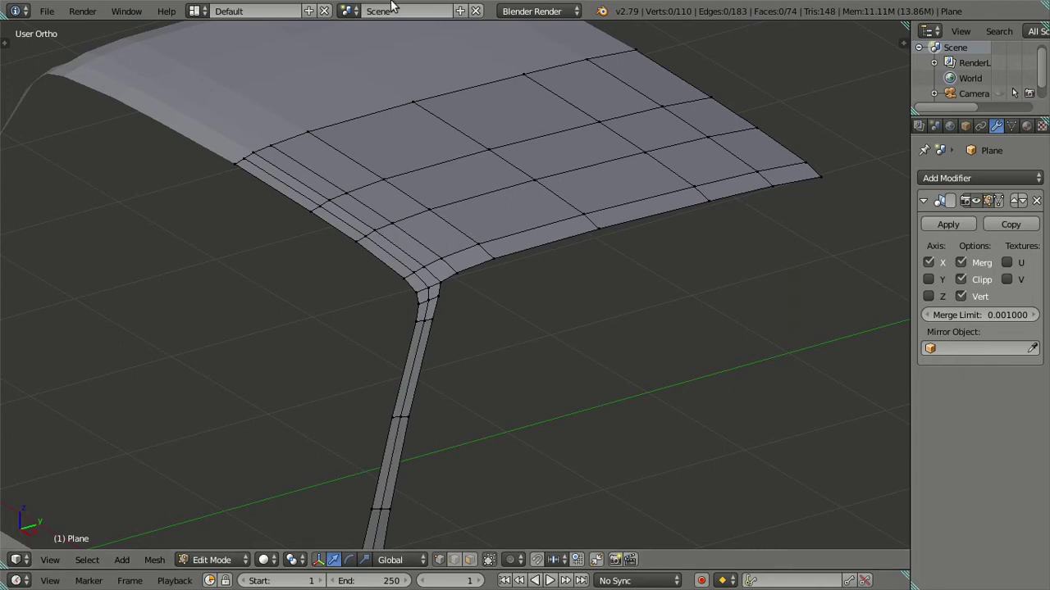
middle_click_drag(482, 260, 484, 274, "shift")
- In right-side wireframe view, select a roof-corner vertex, trying and cancelling a move first
key("KP_3")
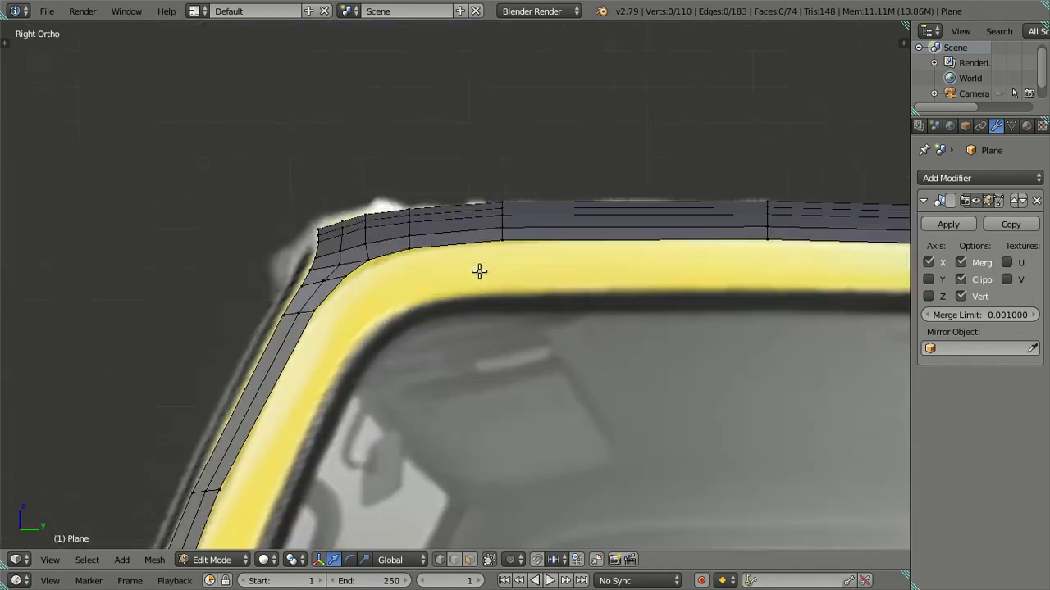
key("z")
scroll(343, 246, "up", 2)
middle_click_drag(342, 246, 364, 297, "shift")
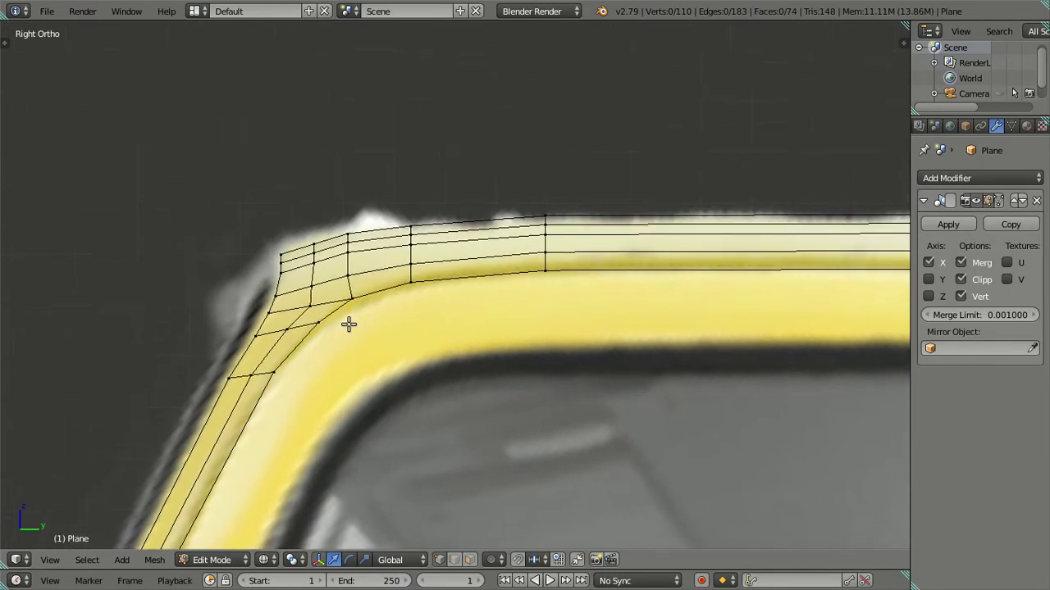
scroll(347, 323, "up", 2)
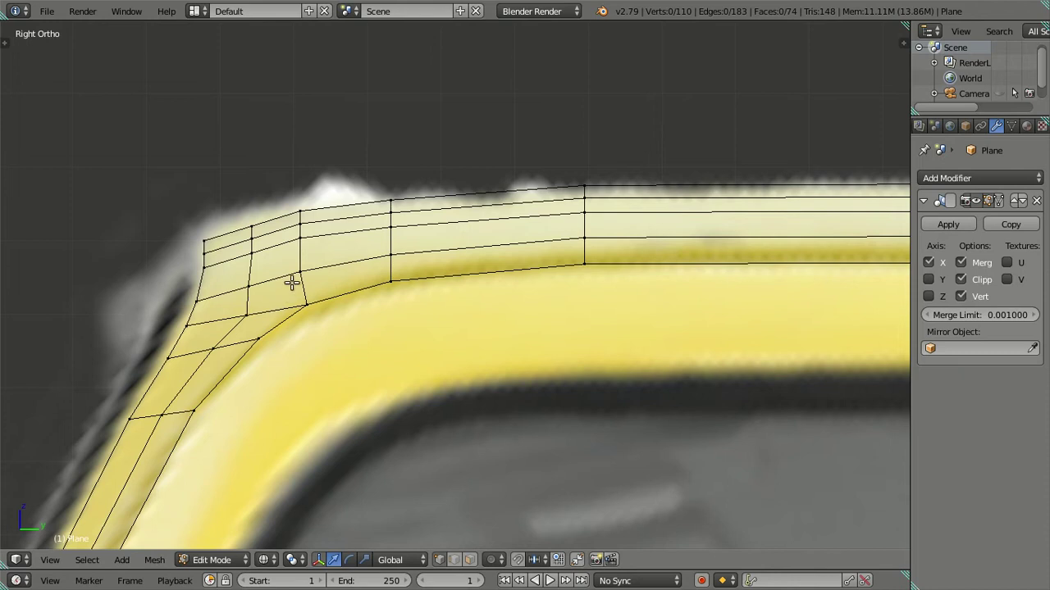
right_click(247, 313)
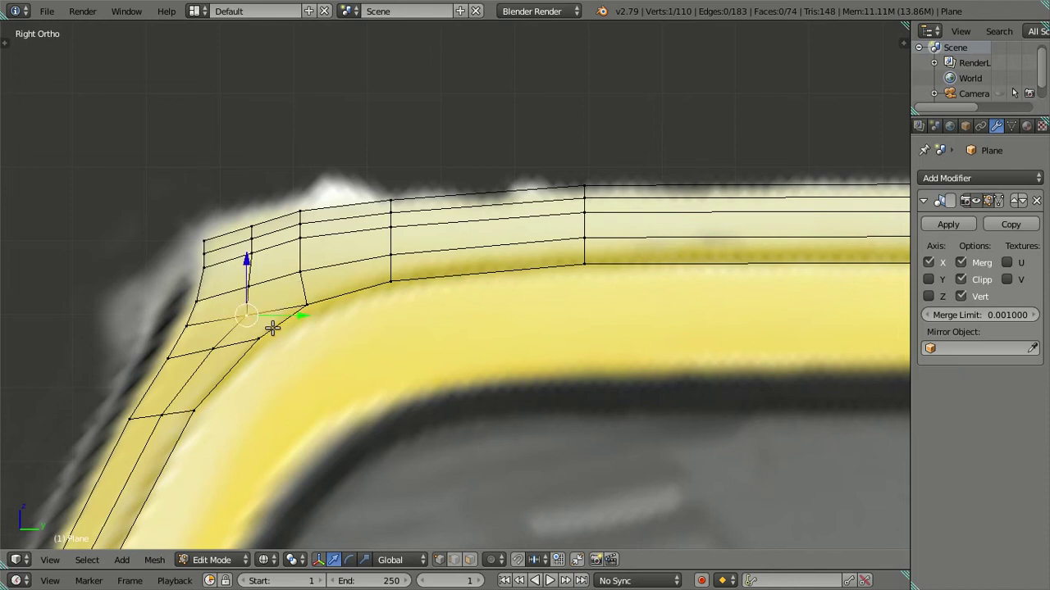
key("g")
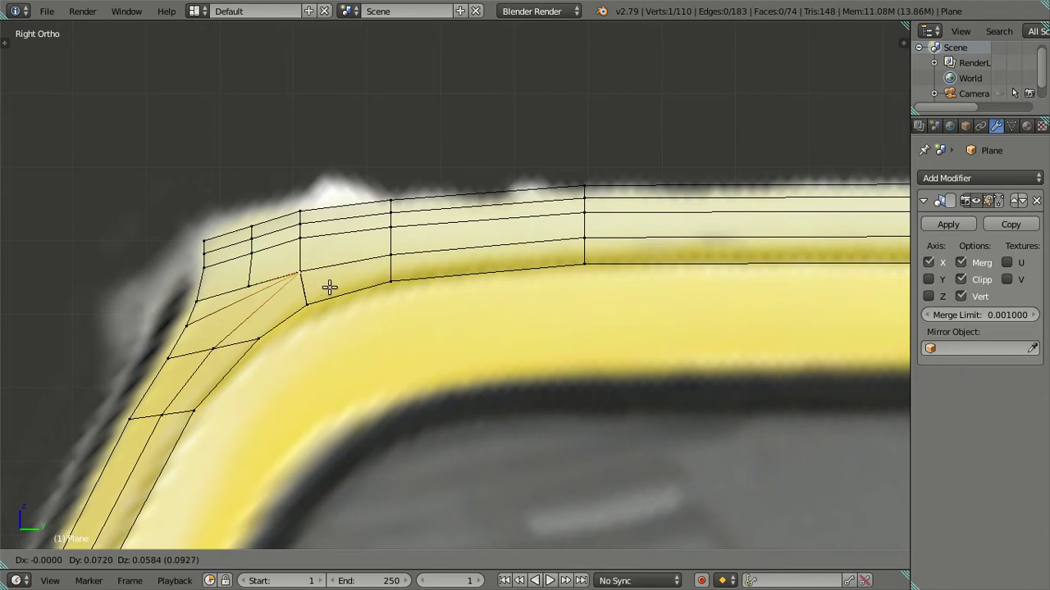
key("Escape")
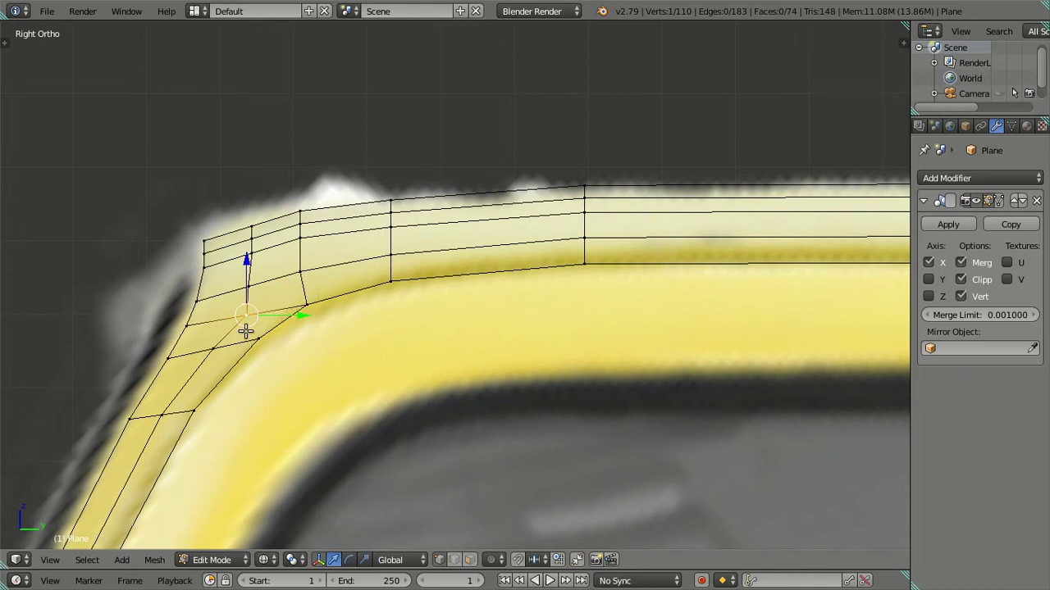
scroll(246, 329, "up", 2)
key("a")
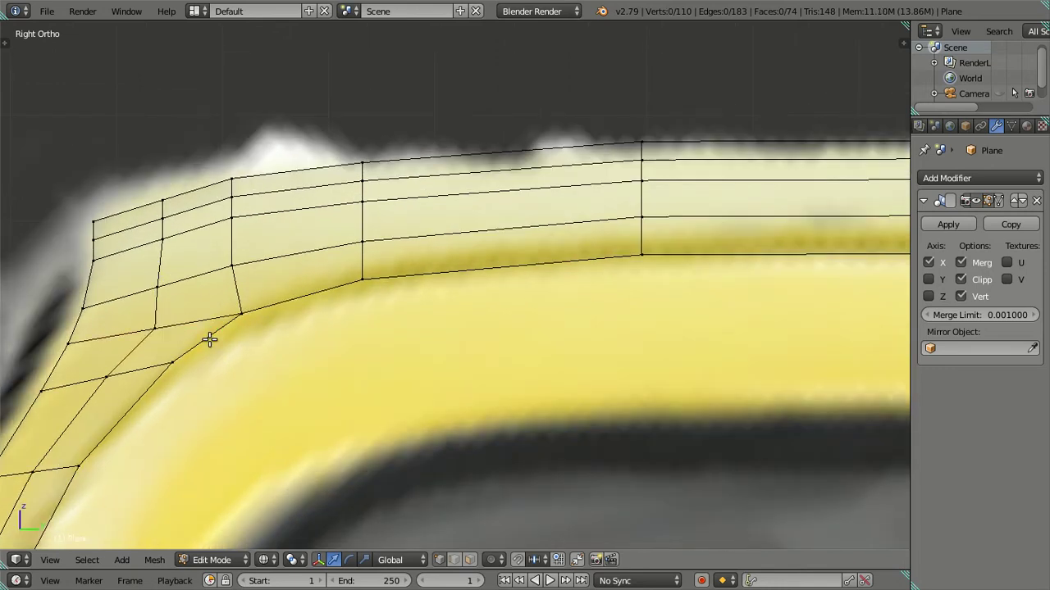
scroll(209, 338, "down", 3)
right_click(281, 310)
- Snap the 3D cursor to the two selected roof-corner vertices and merge them at their centre
right_click(327, 273, "shift")
key("shift+s")
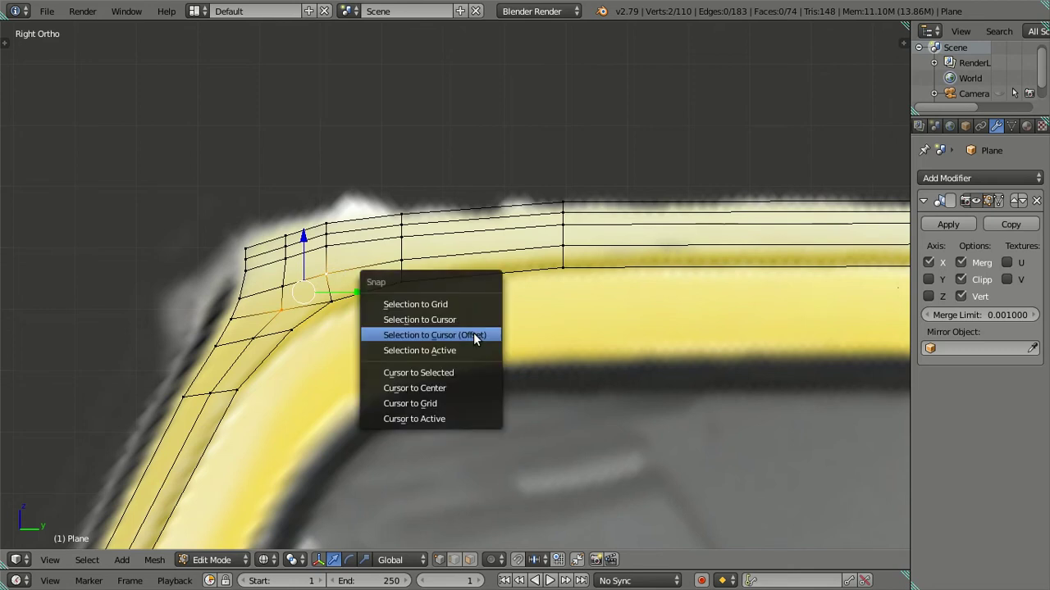
left_click(461, 369)
scroll(439, 353, "up", 1)
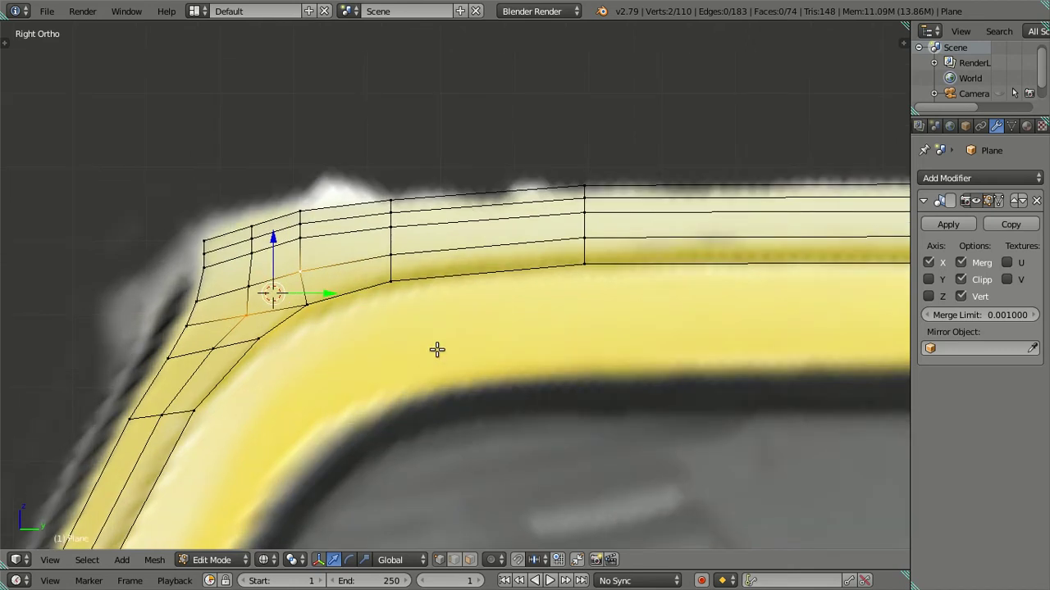
key("alt+m")
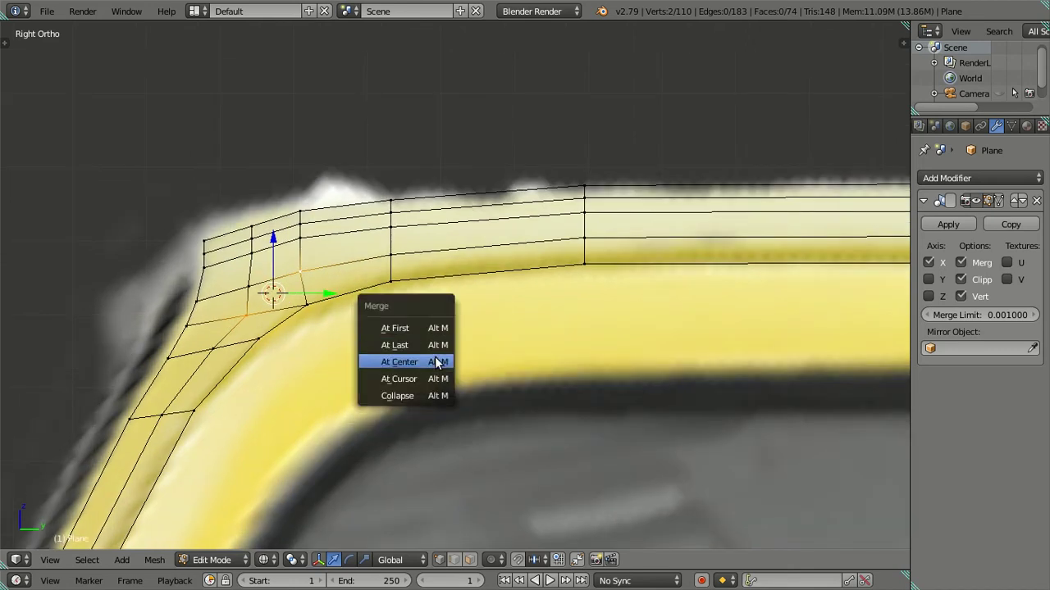
left_click(435, 361)
- Inspect the merge from the front in solid shading, then undo it
key("a")
middle_click_drag(429, 356, 427, 340)
scroll(375, 380, "up", 2)
scroll(375, 387, "up", 2)
mouse_move(375, 386)
middle_mouse_down()
mouse_move(434, 368)
mouse_move(478, 305)
mouse_move(492, 312)
mouse_move(295, 312)
middle_mouse_up()
key("z")
key("KP_1")
left_click(296, 312, "ctrl")
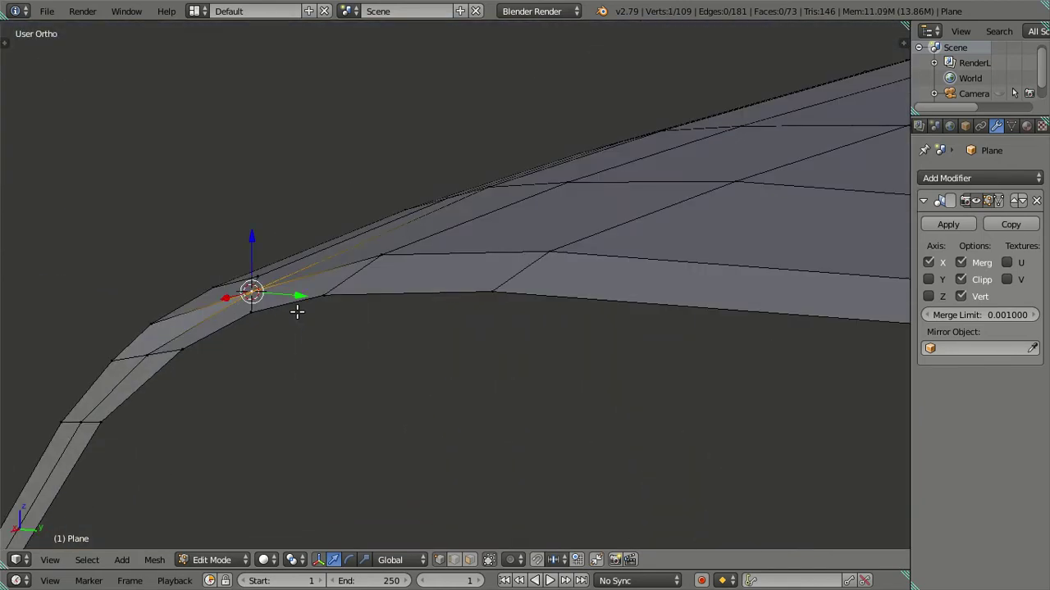
- In right-side wireframe view, slide a roof-corner vertex along Y
scroll(347, 381, "up", 3)
mouse_move(347, 381)
middle_mouse_down()
mouse_move(351, 414)
mouse_move(350, 355)
middle_mouse_up()
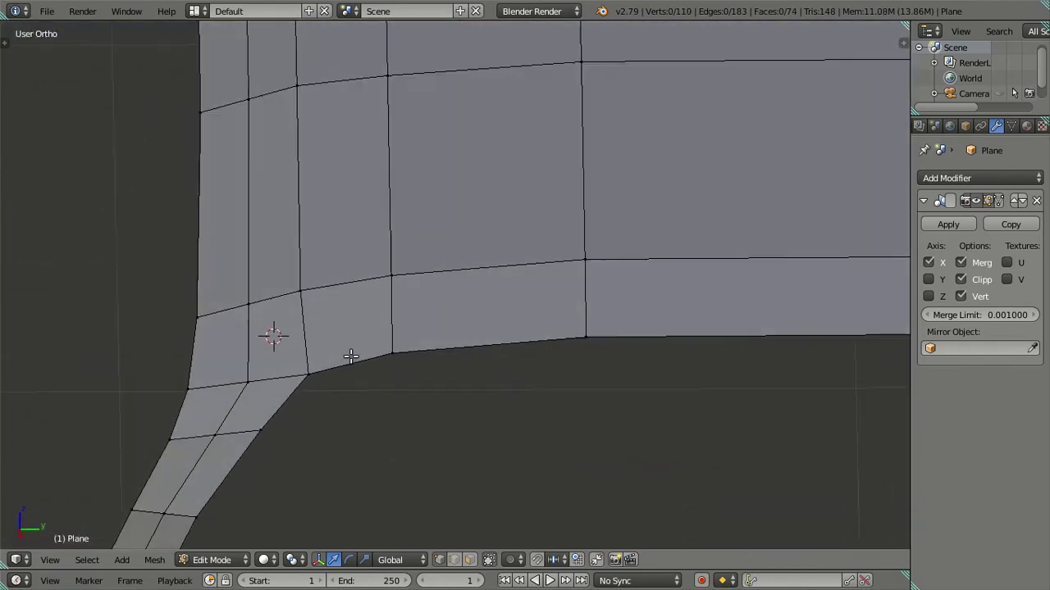
key("KP_3")
key("z")
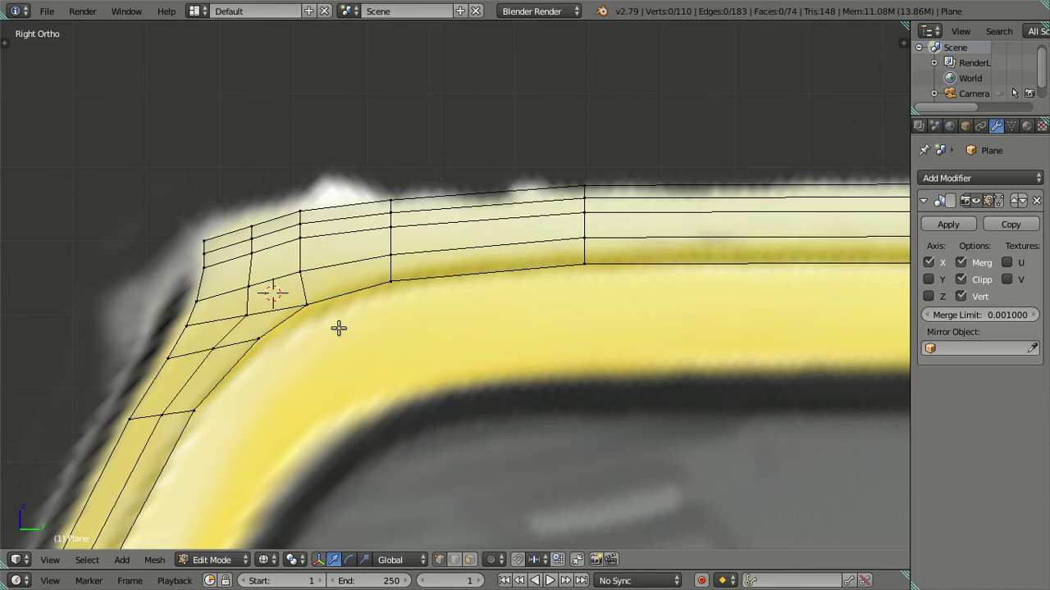
middle_click_drag(339, 325, 395, 322, "shift")
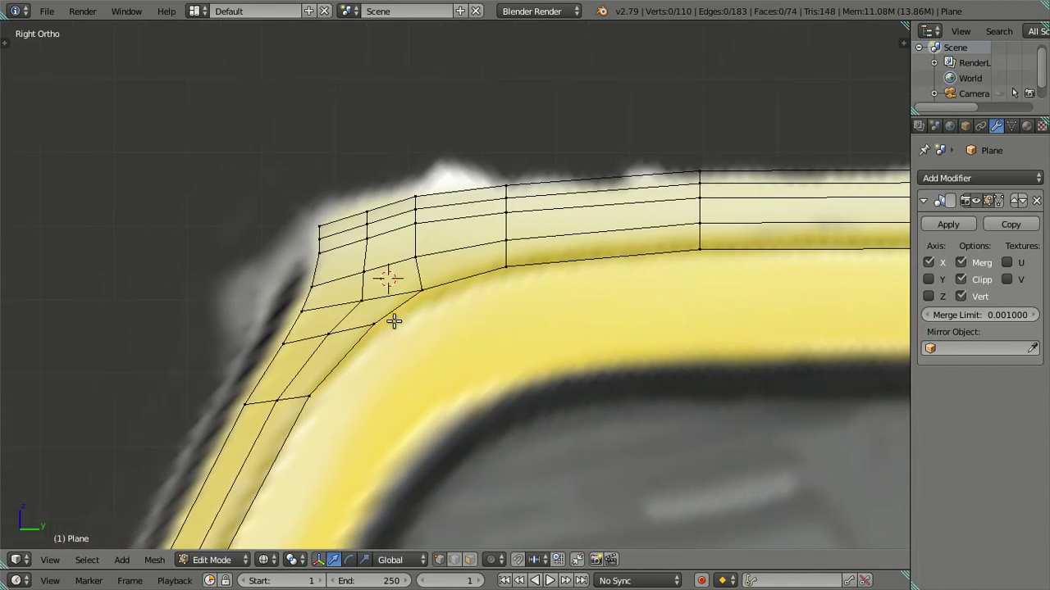
scroll(391, 319, "up", 1)
right_click(364, 320)
scroll(363, 305, "up", 1)
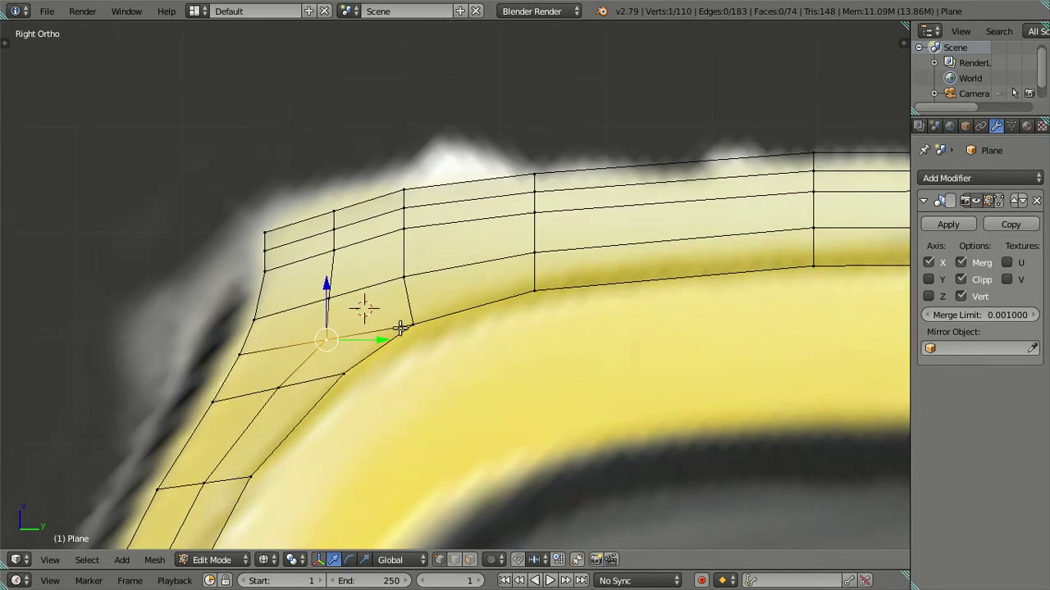
left_click_drag(380, 339, 364, 328)
- Check the roof corner from an orbit, the top view and the right-side view
key("a")
scroll(382, 313, "down", 1)
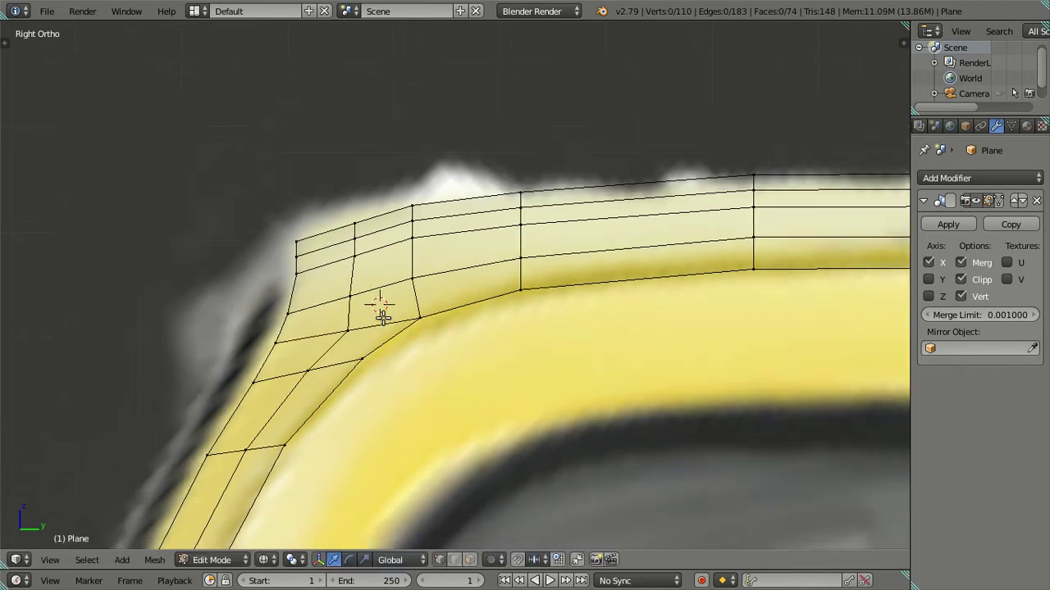
scroll(383, 319, "down", 1)
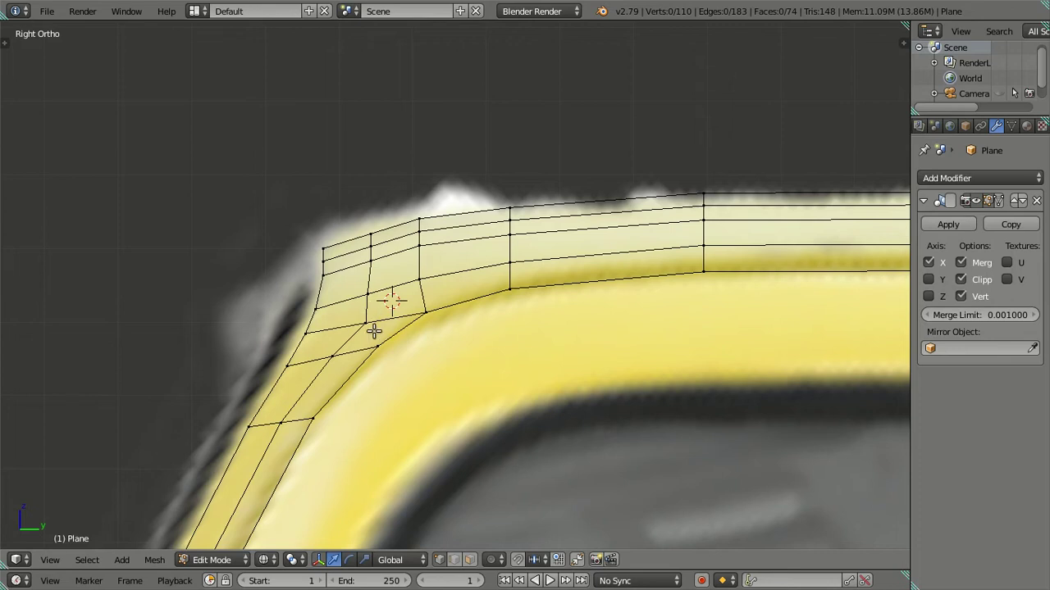
scroll(375, 330, "up", 4)
mouse_move(408, 358)
middle_mouse_down()
mouse_move(524, 503)
mouse_move(541, 508)
mouse_move(550, 429)
mouse_move(501, 358)
mouse_move(402, 341)
mouse_move(361, 391)
mouse_move(358, 483)
mouse_move(398, 410)
mouse_move(473, 382)
middle_mouse_up()
key("KP_7")
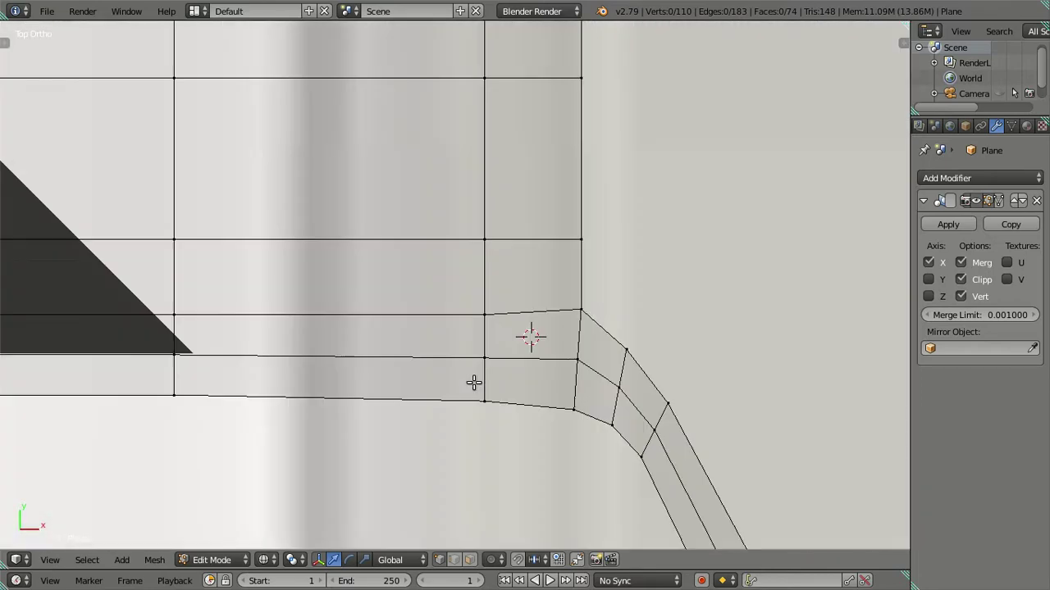
scroll(403, 356, "up", 2)
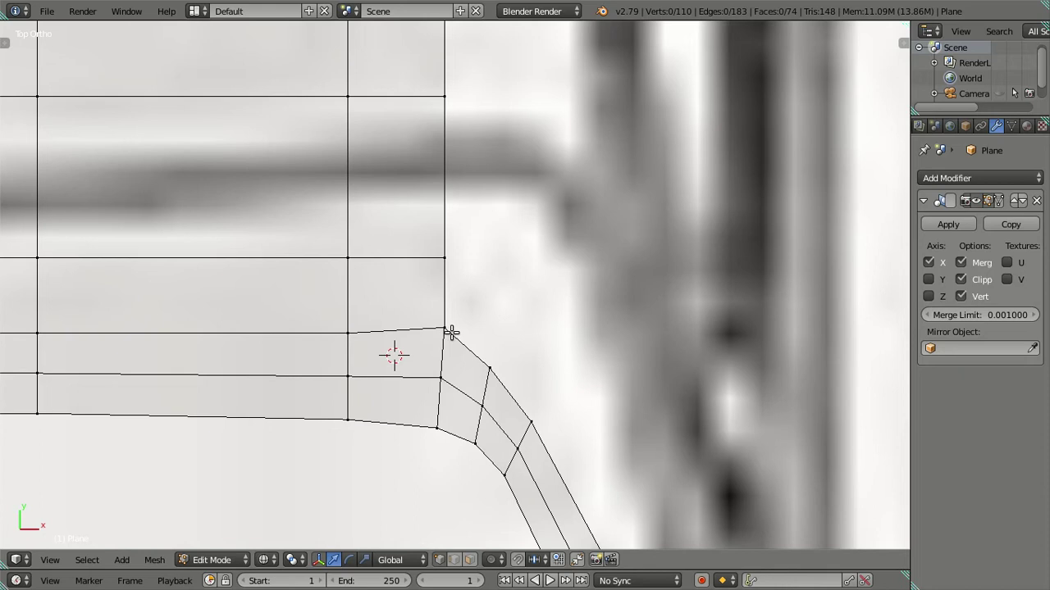
key("KP_3")
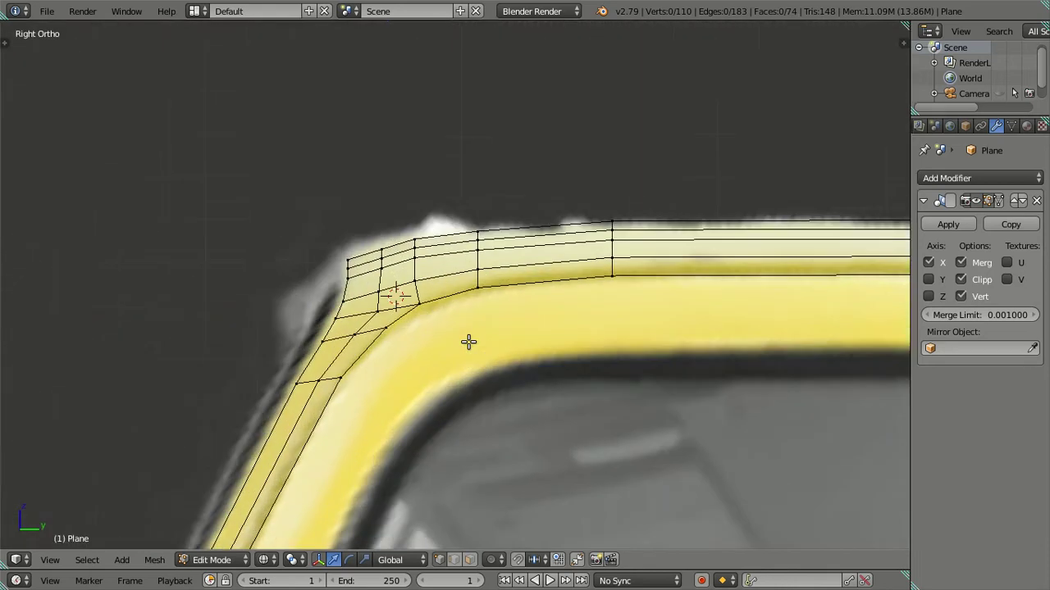
scroll(469, 342, "up", 3)
middle_click_drag(468, 298, 481, 278, "shift")
scroll(476, 282, "down", 3)
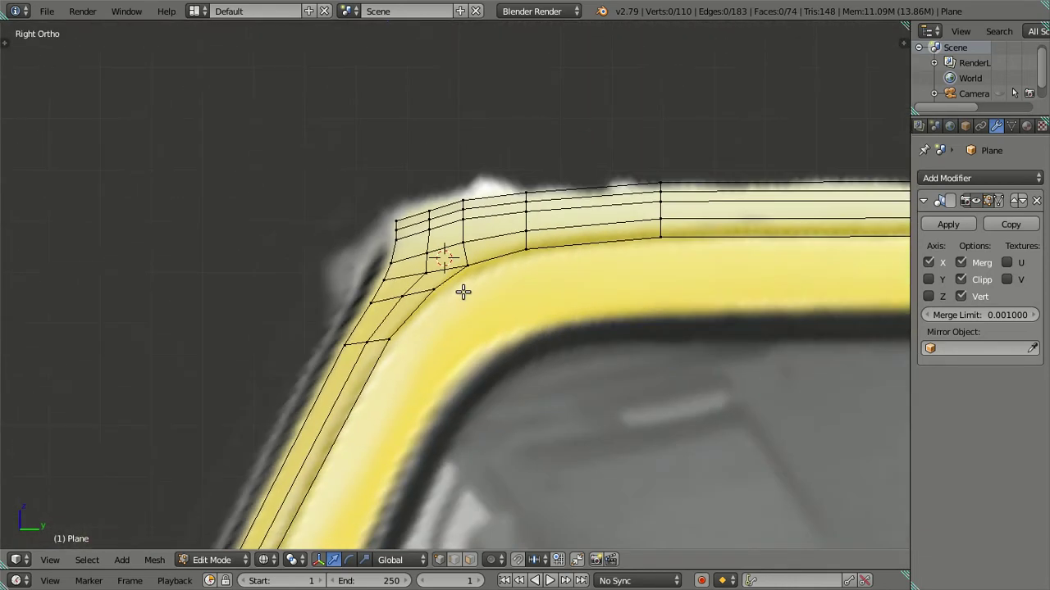
scroll(463, 292, "up", 2)
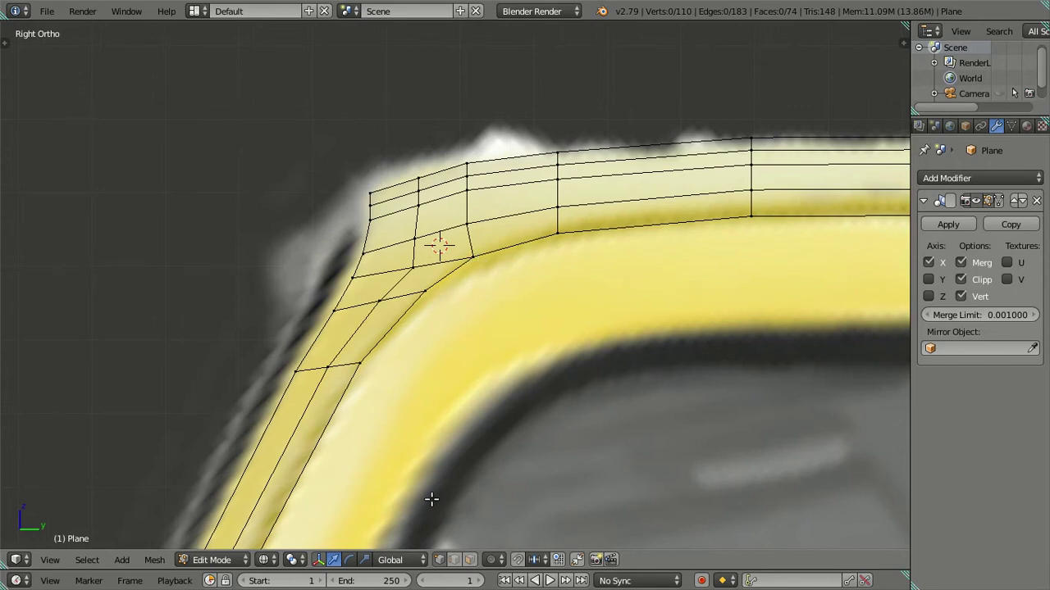
- In vertex select mode, extrude a new vertex onto the roof corner and merge the stray neighbour back
left_click(439, 558)
right_click(472, 257)
key("e")
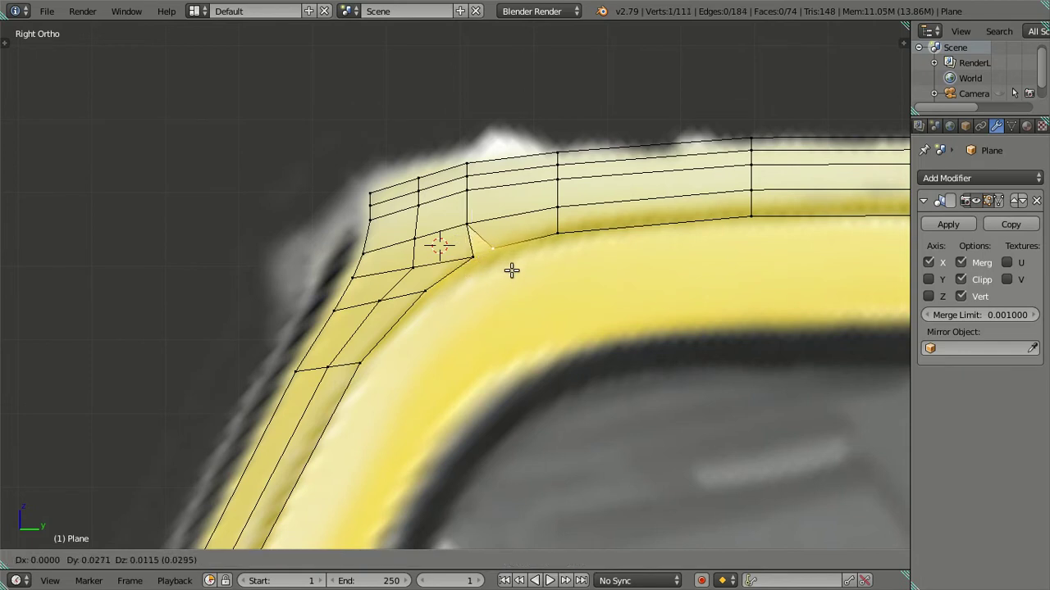
left_click(506, 271)
scroll(497, 277, "up", 2)
middle_click_drag(491, 265, 477, 289, "shift")
right_click(468, 269)
key("g")
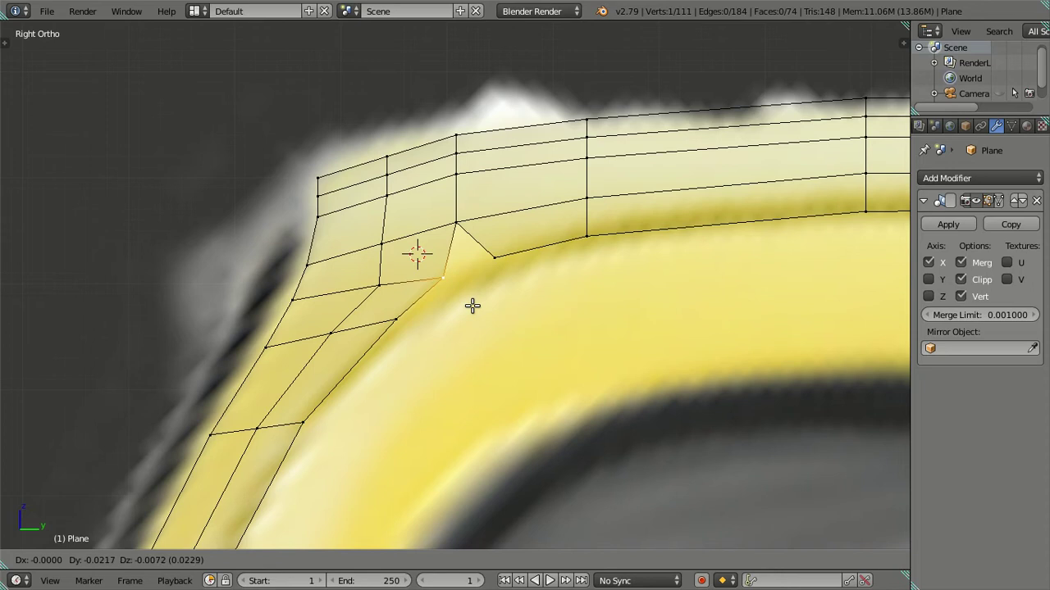
left_click(471, 300)
- Select the inner and opposite roof-corner vertices to check the joined corner
key("a")
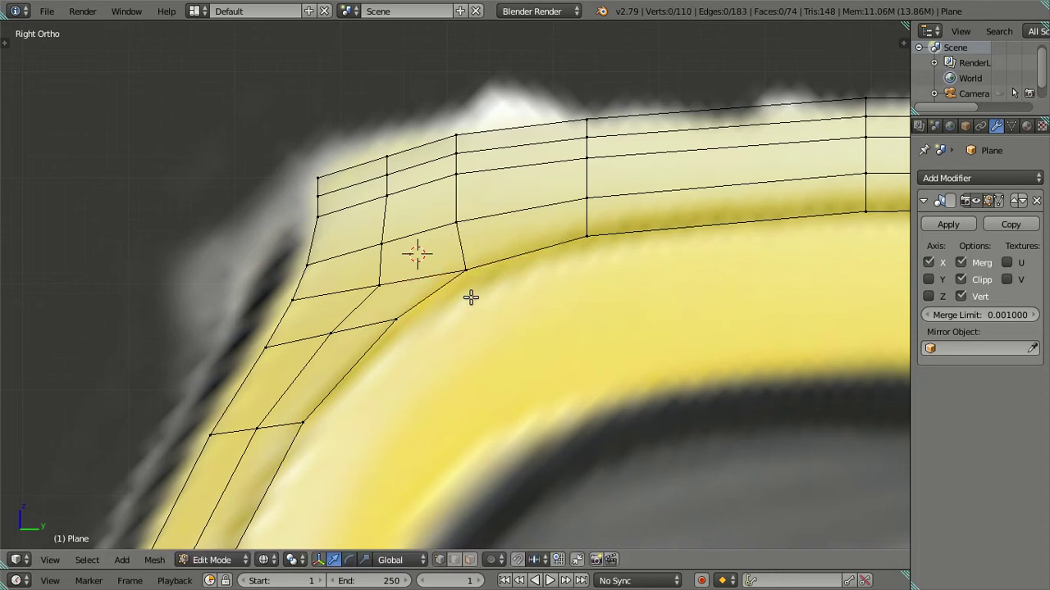
scroll(470, 297, "down", 5)
scroll(468, 291, "down", 3)
scroll(469, 291, "up", 4)
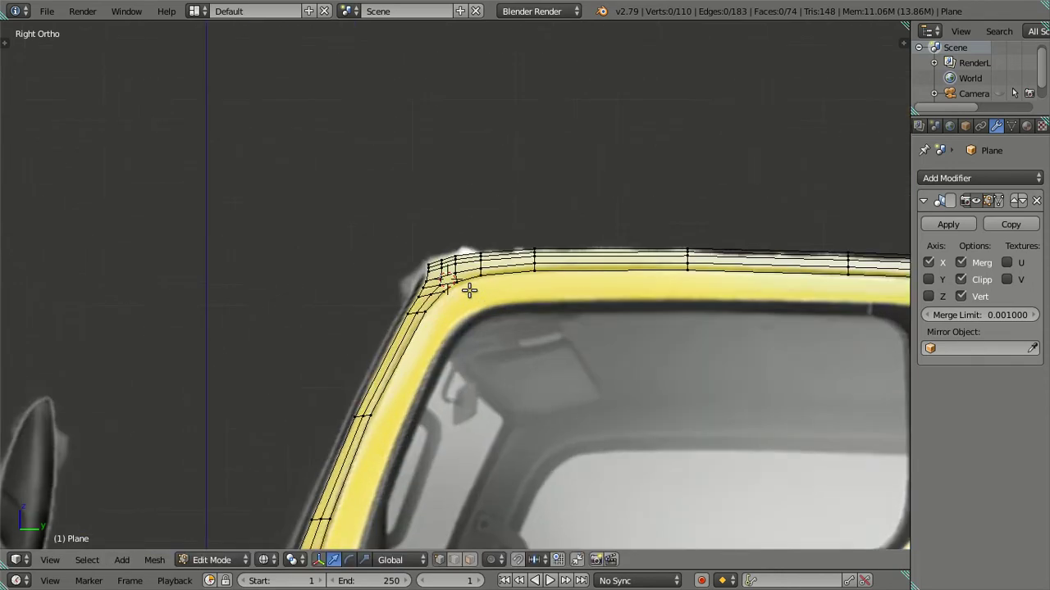
scroll(469, 288, "up", 3)
right_click(388, 285)
right_click(456, 235, "shift")
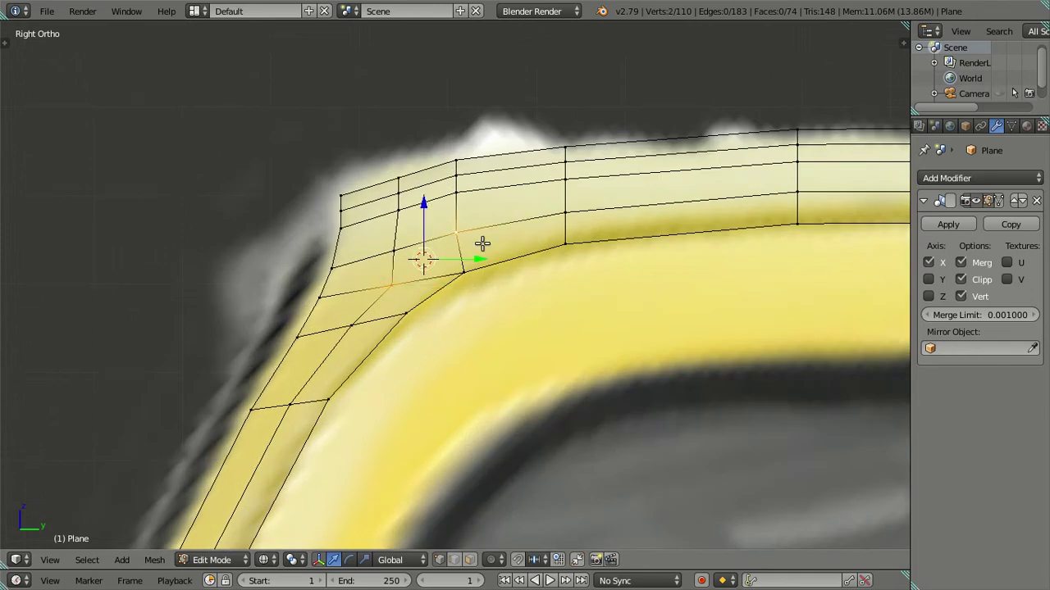
scroll(476, 272, "up", 2)
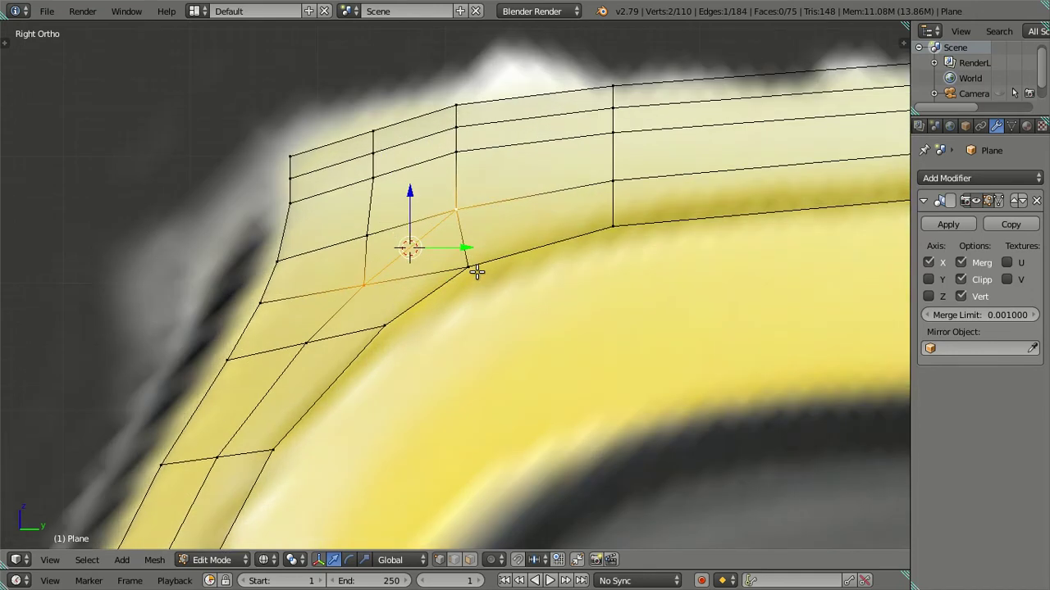
key("a")
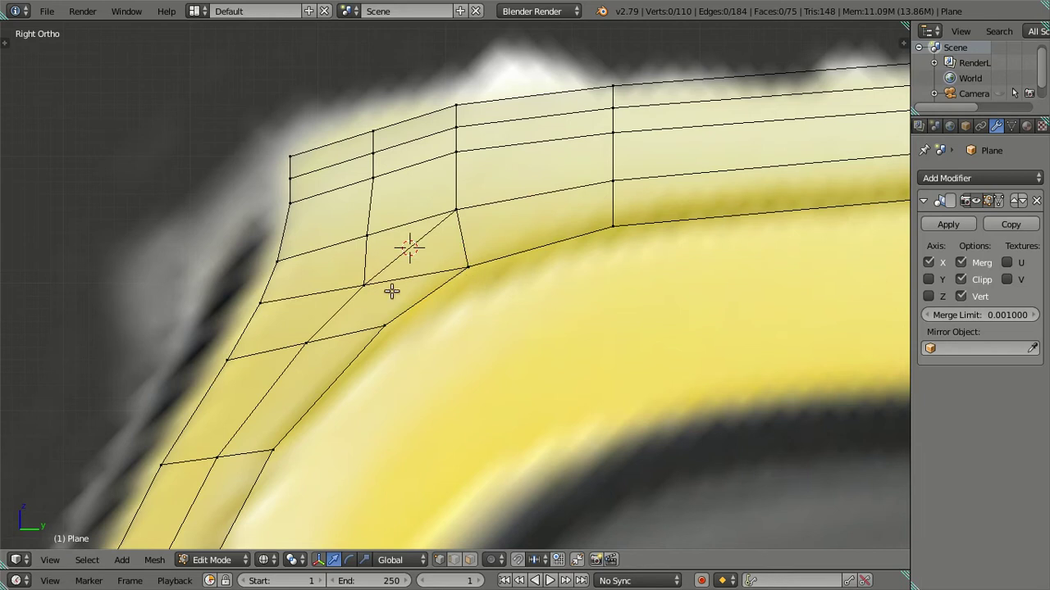
- Pick a vertex on the lower inner corner edge and try a move, then cancel it
scroll(388, 336, "down", 2)
middle_click_drag(388, 339, 416, 297, "shift")
right_click(426, 280)
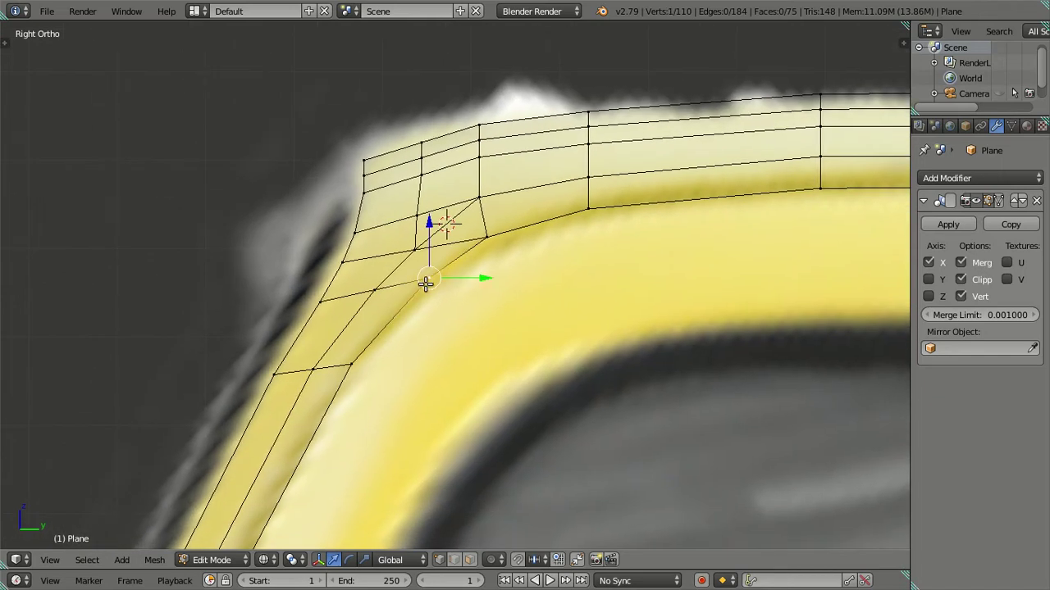
scroll(428, 326, "up", 1)
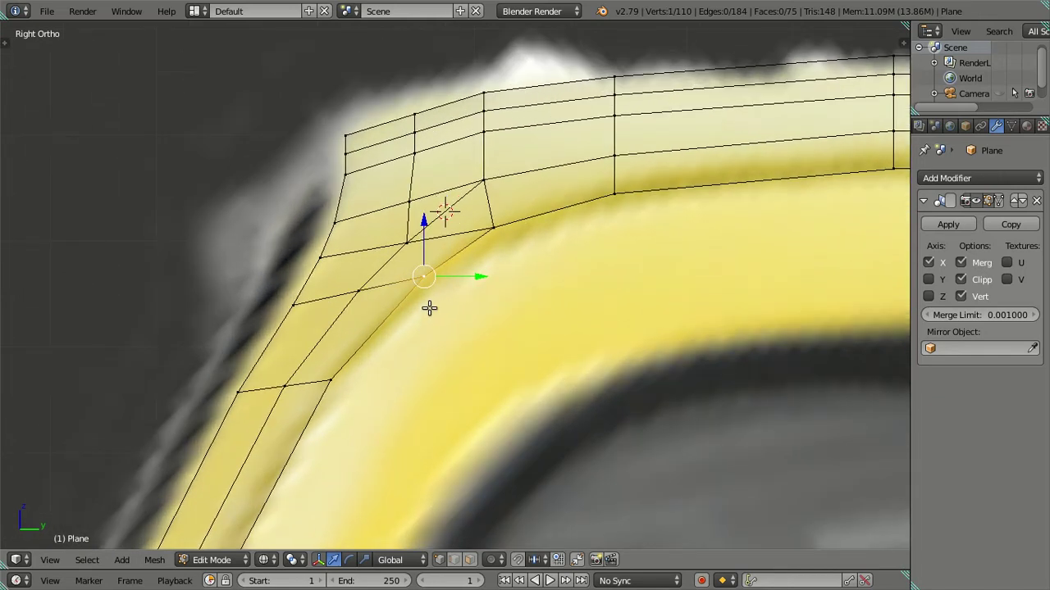
key("g")
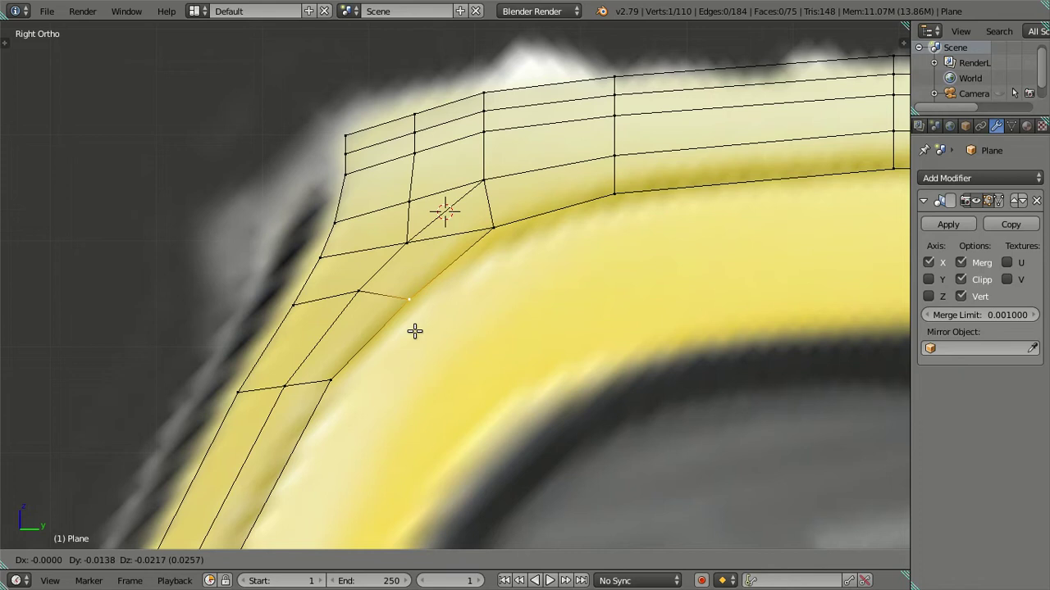
right_click(414, 330)
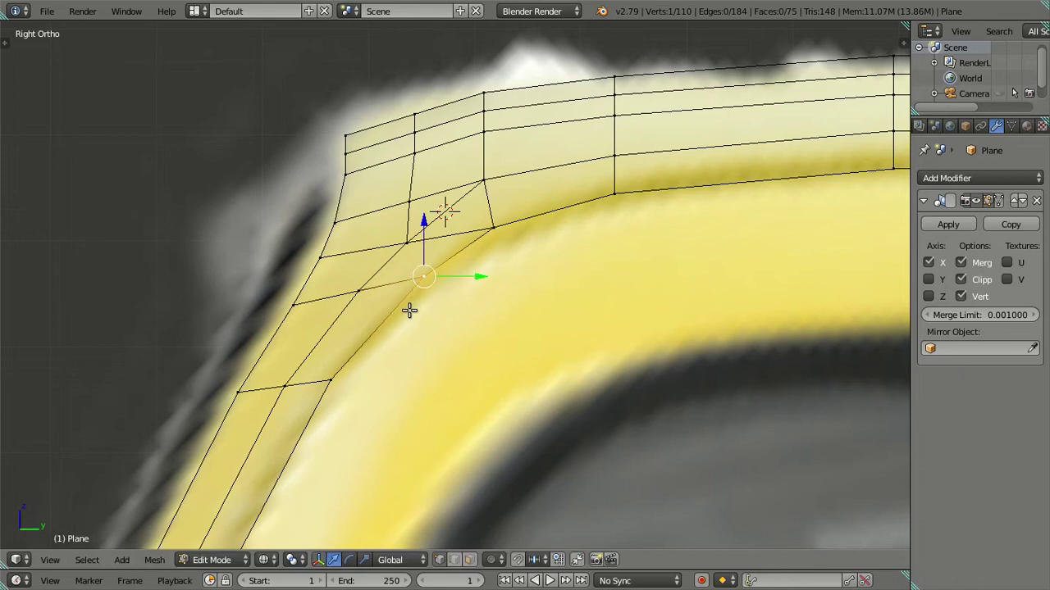
- Move the lower inner-corner vertex onto the window frame edge, checking it against the front reference
scroll(402, 336, "down", 3)
scroll(414, 363, "down", 2)
key("KP_1")
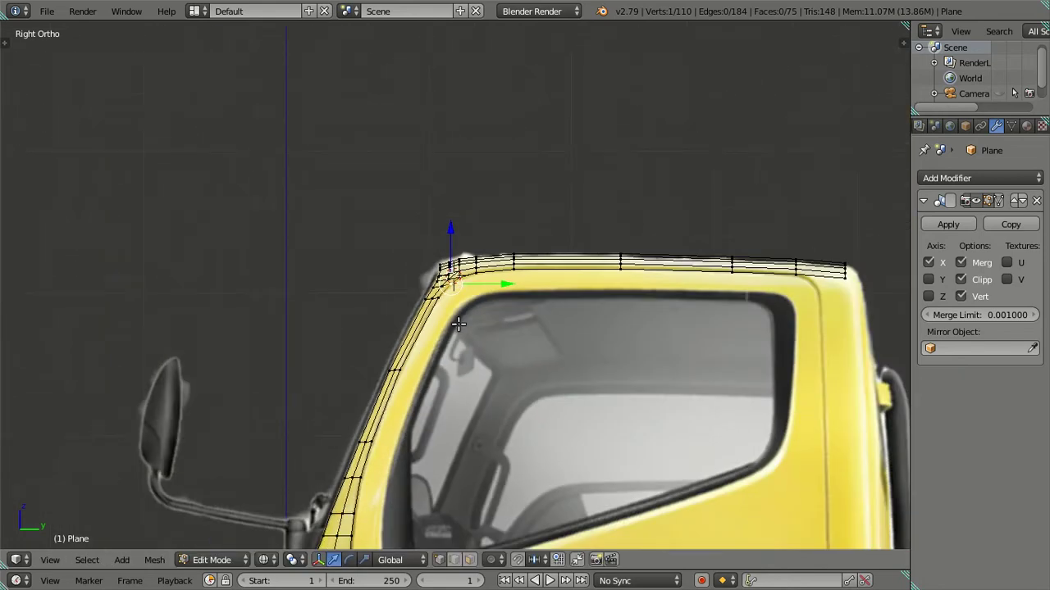
scroll(472, 329, "up", 4)
scroll(472, 329, "up", 1)
scroll(476, 327, "up", 1)
scroll(482, 328, "up", 1)
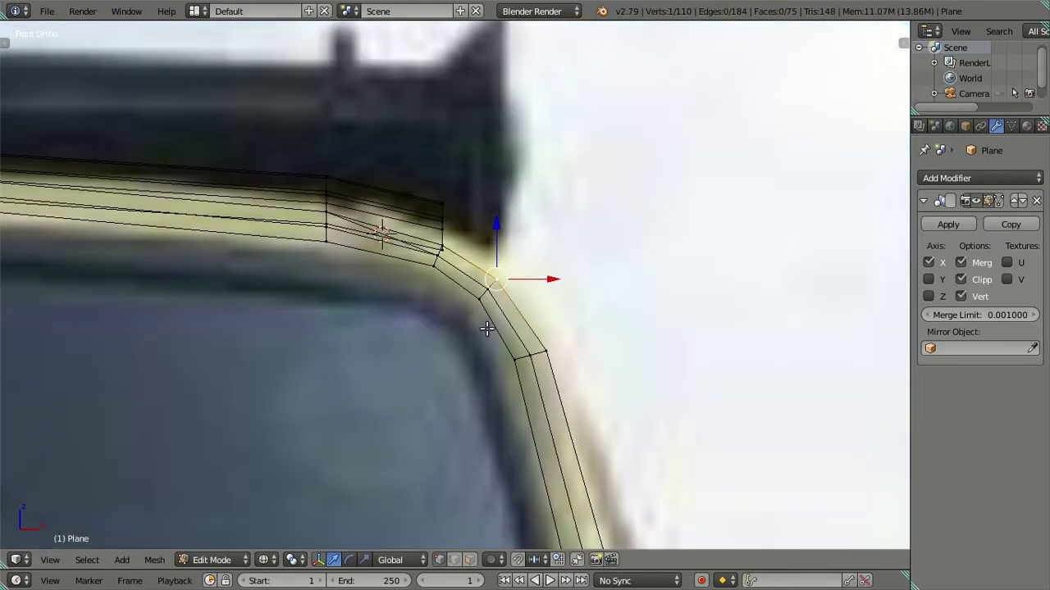
scroll(488, 326, "up", 1)
key("KP_3")
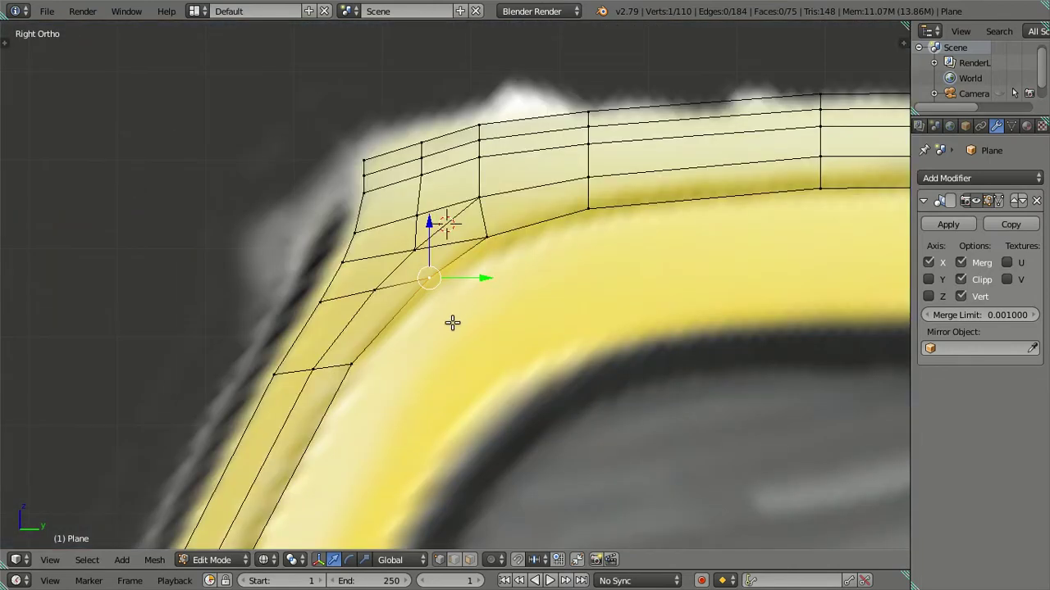
key("g")
left_click(427, 347)
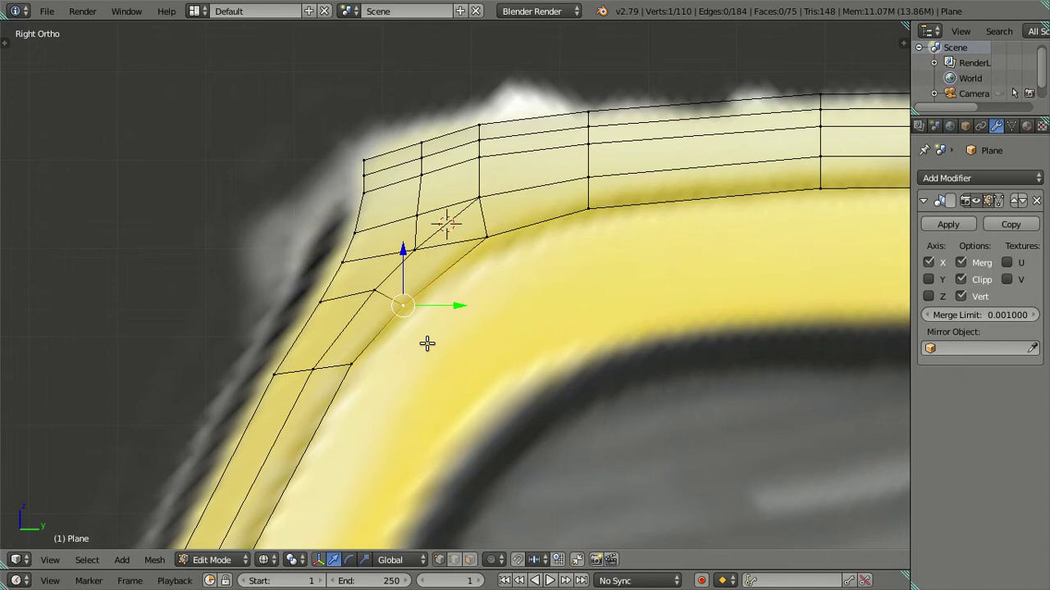
key("KP_1")
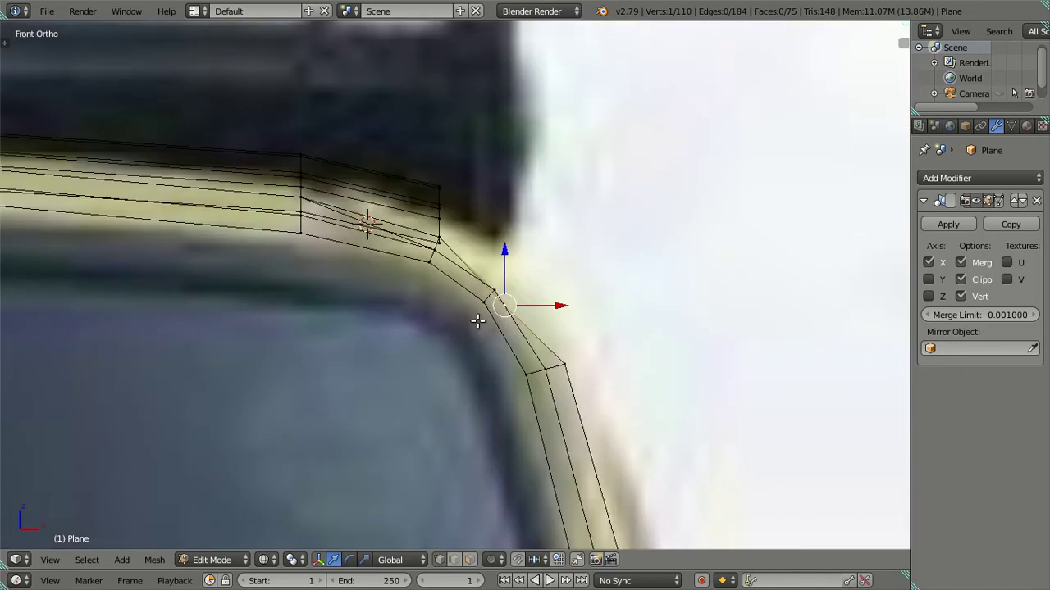
key("a")
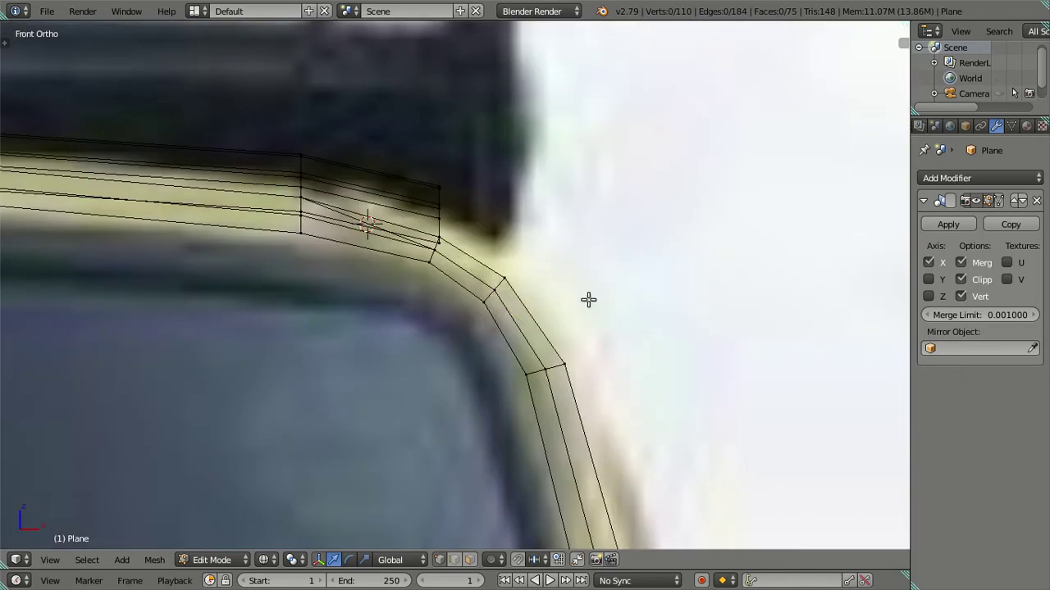
- Reposition the inner-corner vertex in side view, then slide it sideways onto the front outline
key("KP_8")
key("KP_3")
right_click(425, 278)
key("g")
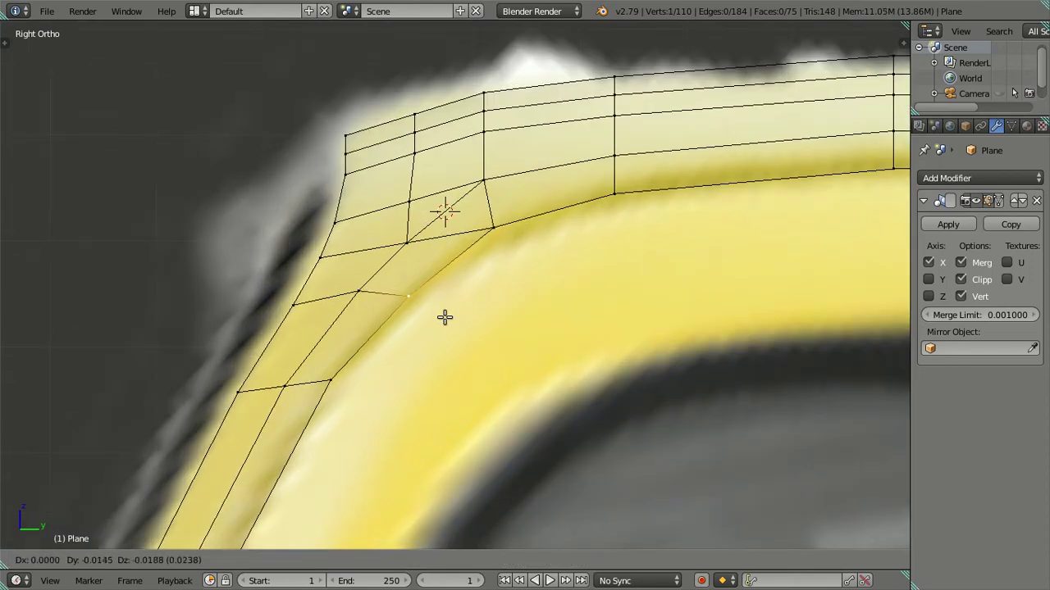
left_click(442, 320)
key("KP_1")
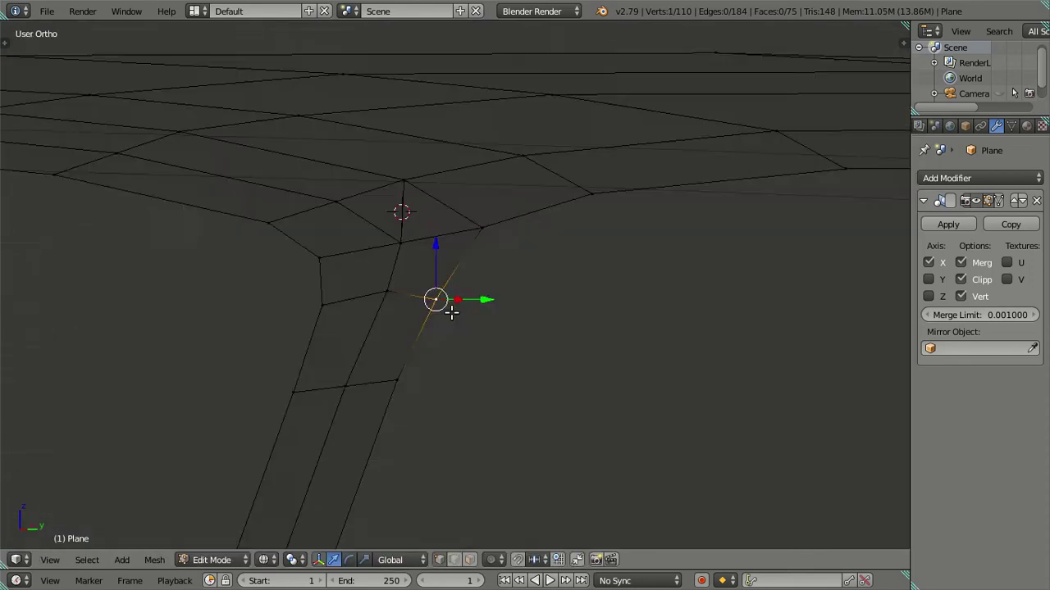
left_click_drag(566, 300, 585, 287)
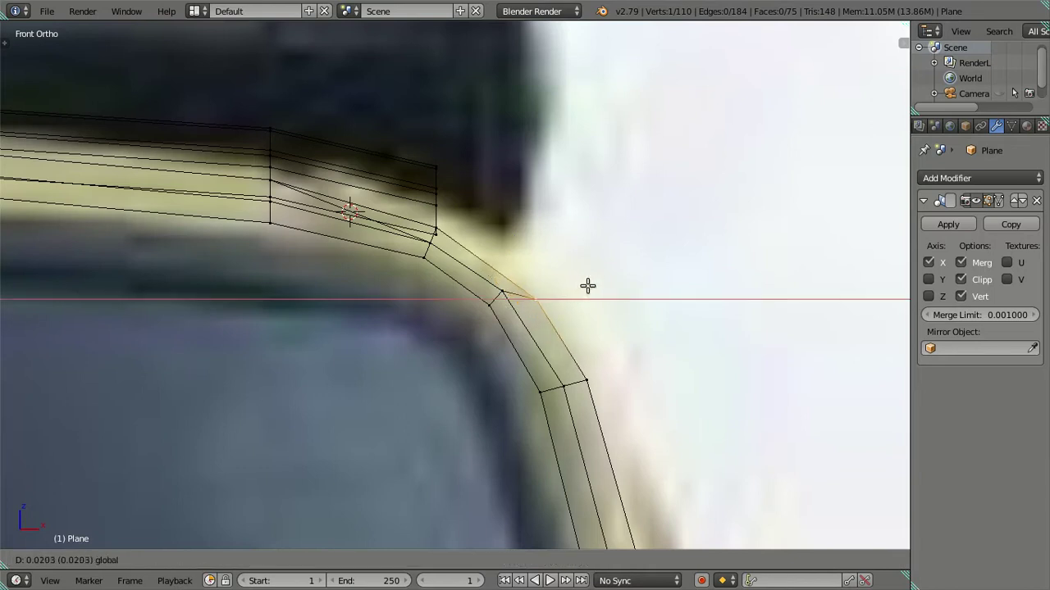
left_click(587, 287)
key("a")
- Place a vertex on the curved window corner and adjust its depth in side view
right_click(497, 293)
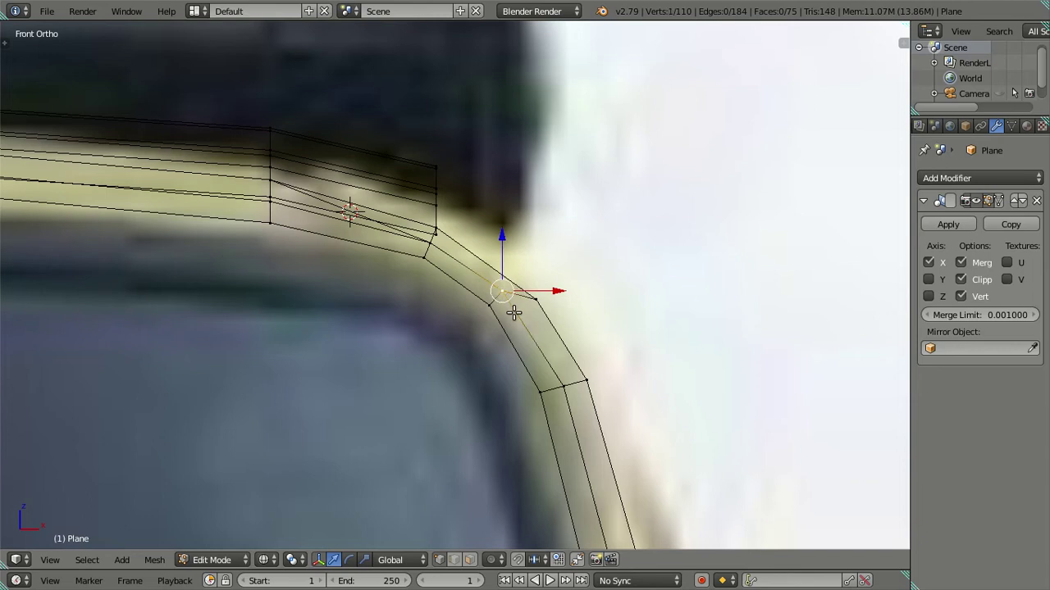
key("g")
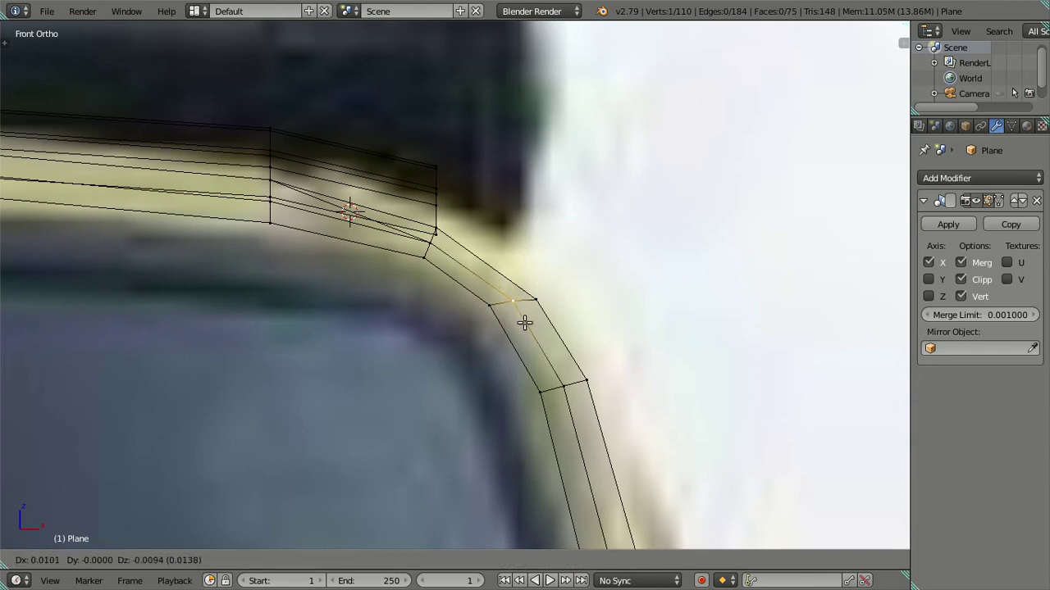
left_click(524, 322)
key("KP_3")
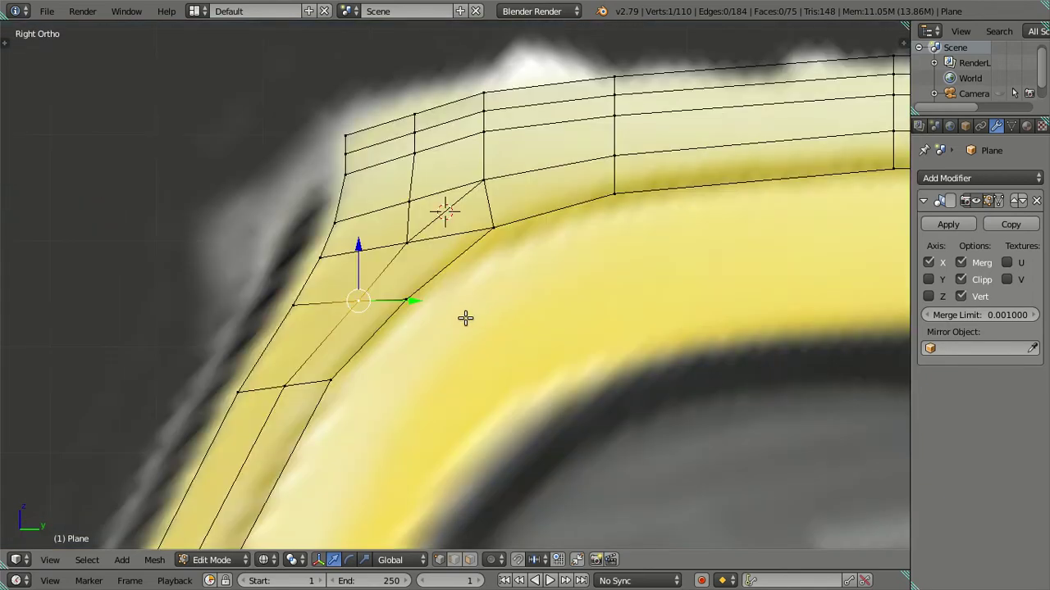
left_click_drag(417, 304, 419, 305)
left_click(417, 301)
- Extrude a new vertex from the inner roof corner to the windshield corner, aligned to the front outline
right_click(487, 233)
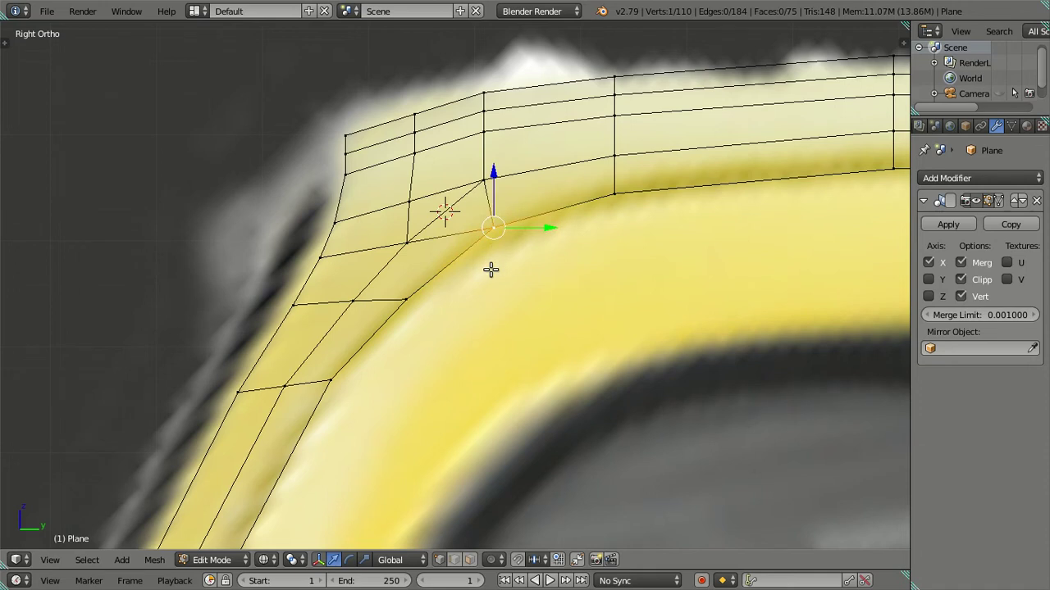
key("e")
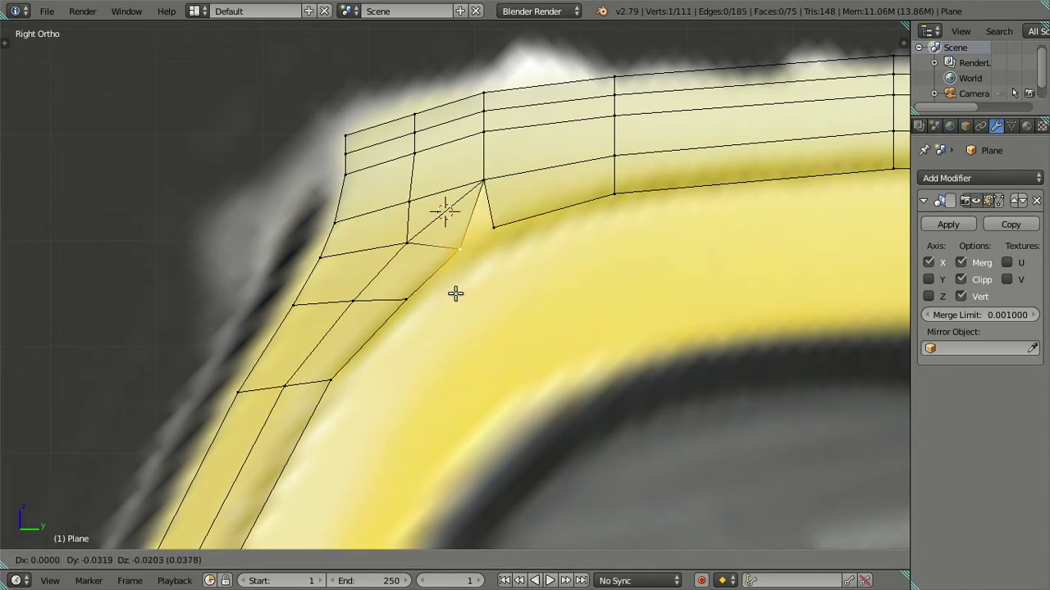
left_click(455, 293)
key("KP_1")
left_click_drag(490, 246, 526, 203)
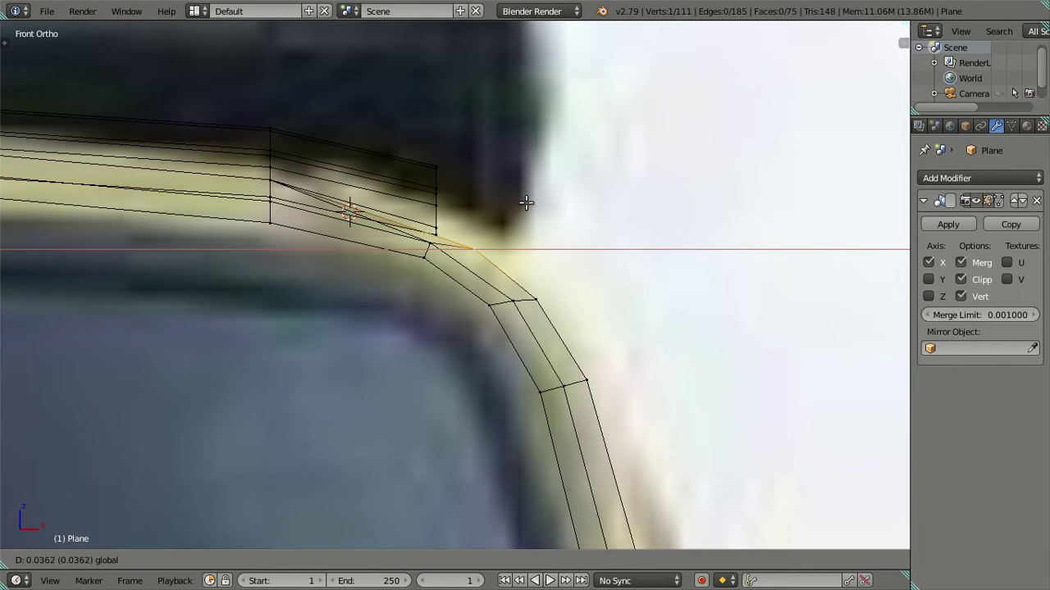
left_click_drag(526, 202, 509, 205)
key("a")
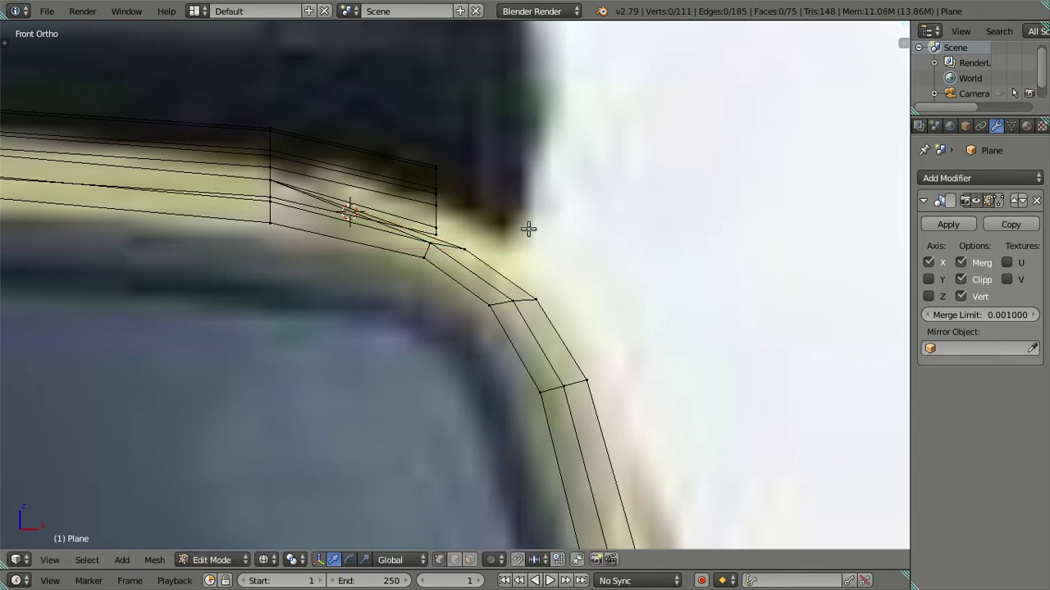
- Slide the next roof-corner vertex sideways onto the cab edge in the front view
key("KP_8")
right_click(500, 214)
key("KP_1")
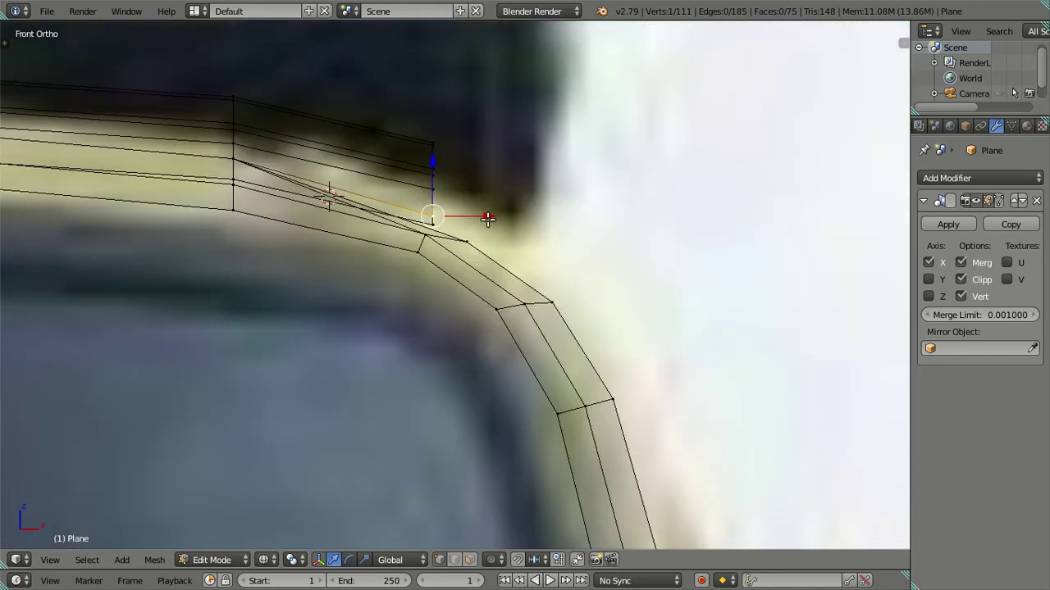
left_click_drag(488, 218, 503, 210)
left_click(504, 209)
- Select the upper roof faces and hide them to expose the roof corner
key("a")
scroll(509, 236, "down", 3)
scroll(533, 242, "down", 3)
middle_click_drag(565, 252, 433, 238)
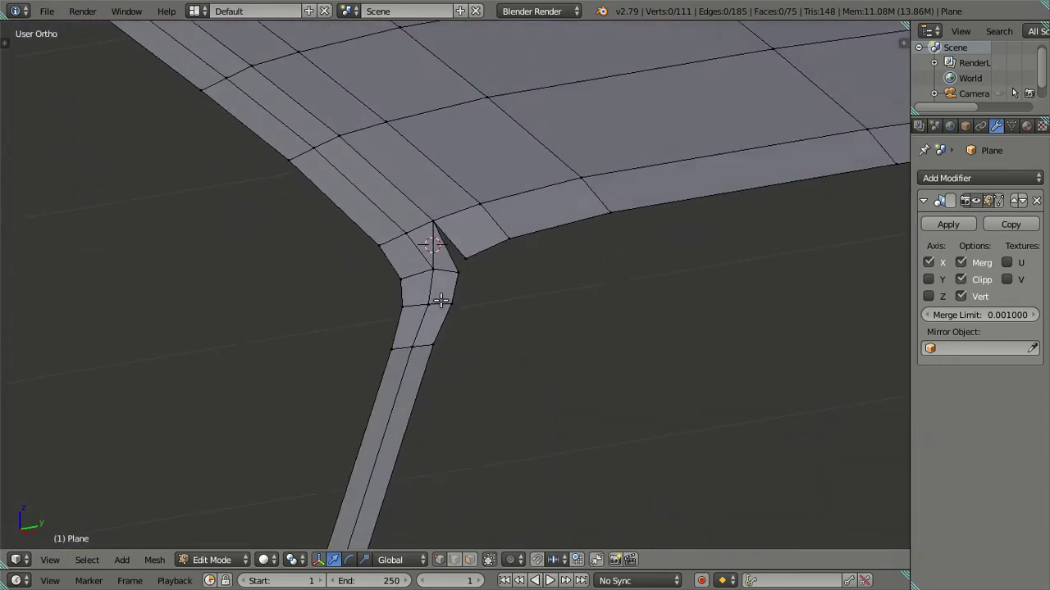
scroll(399, 380, "down", 2)
middle_click_drag(398, 380, 386, 374)
right_click(504, 328, "alt")
right_click(590, 323, "ctrl+shift")
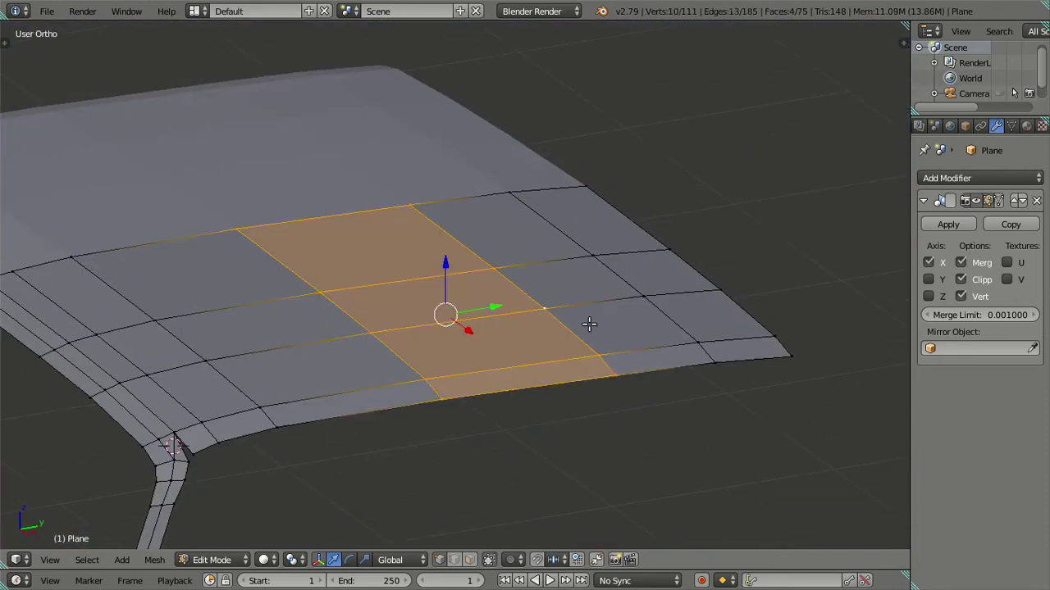
right_click(736, 301, "ctrl+shift")
right_click(738, 300, "ctrl+shift")
key("h")
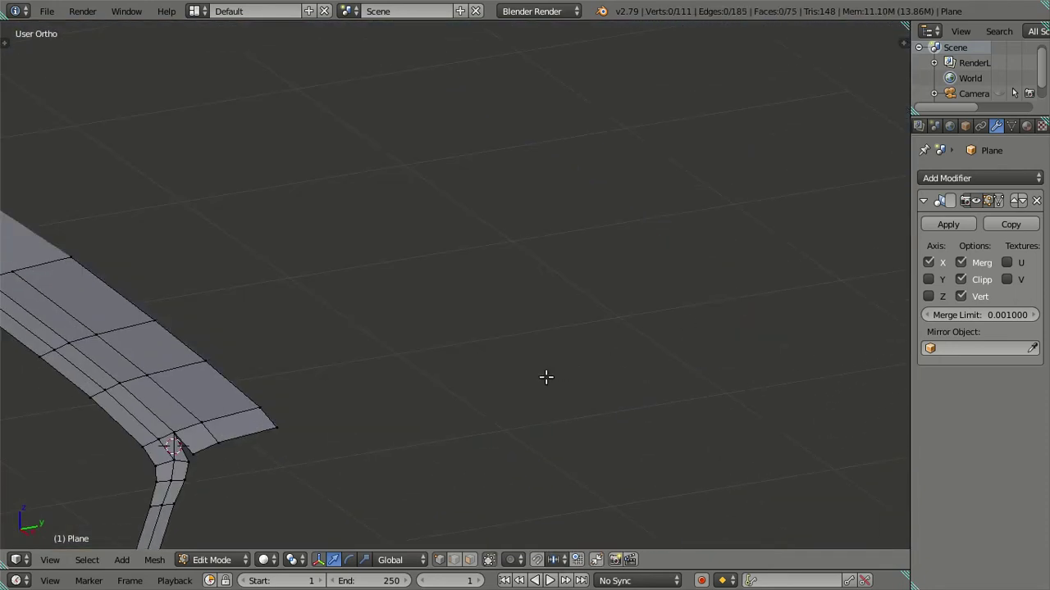
key("alt+h")
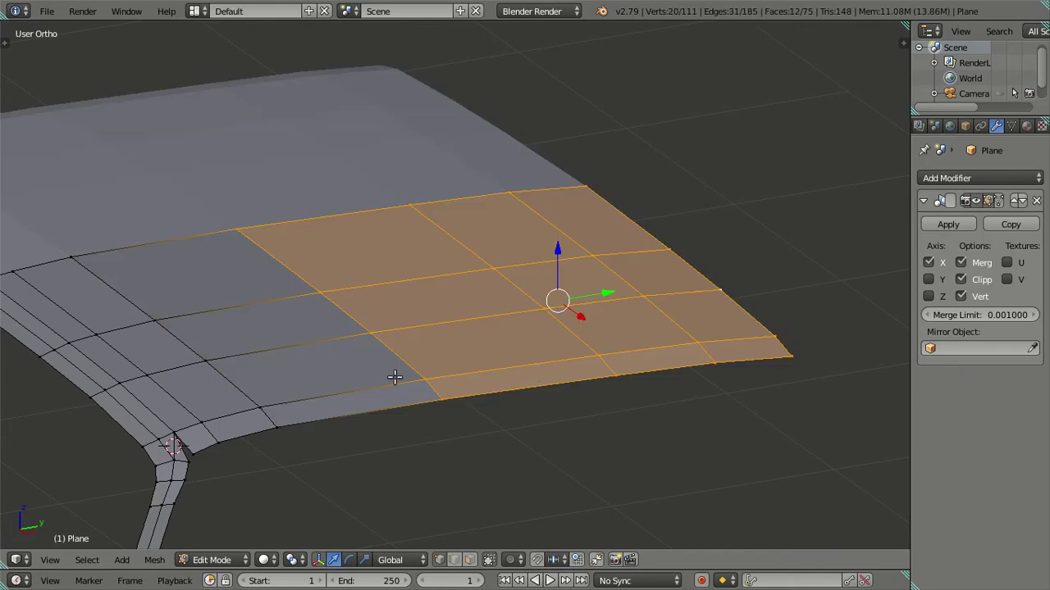
right_click(419, 338, "ctrl+shift")
key("h")
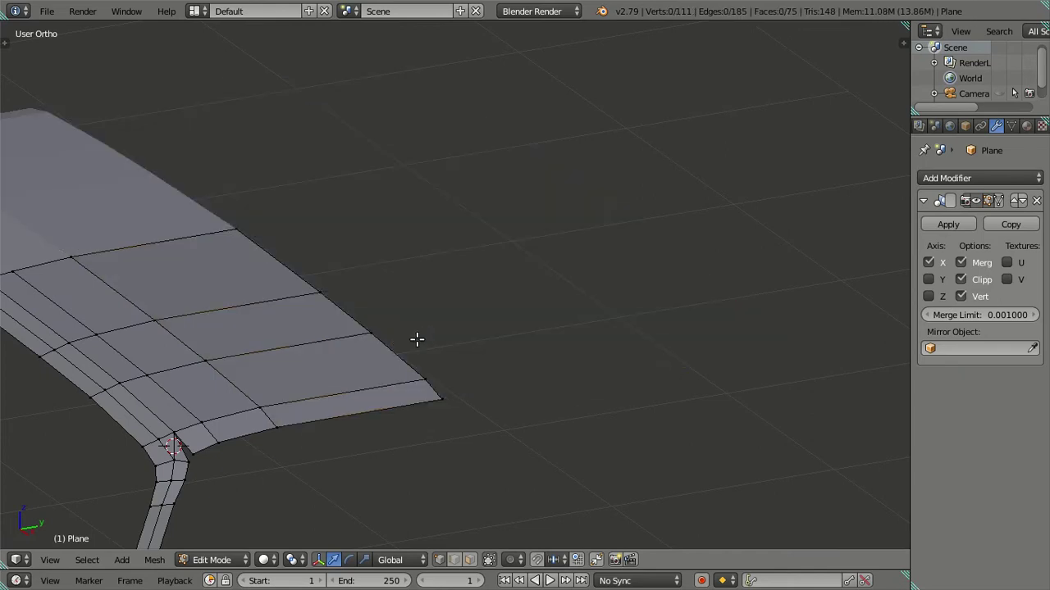
- Move the outer roof-corner vertex to match the side reference outline
key("KP_1")
scroll(438, 339, "up", 3)
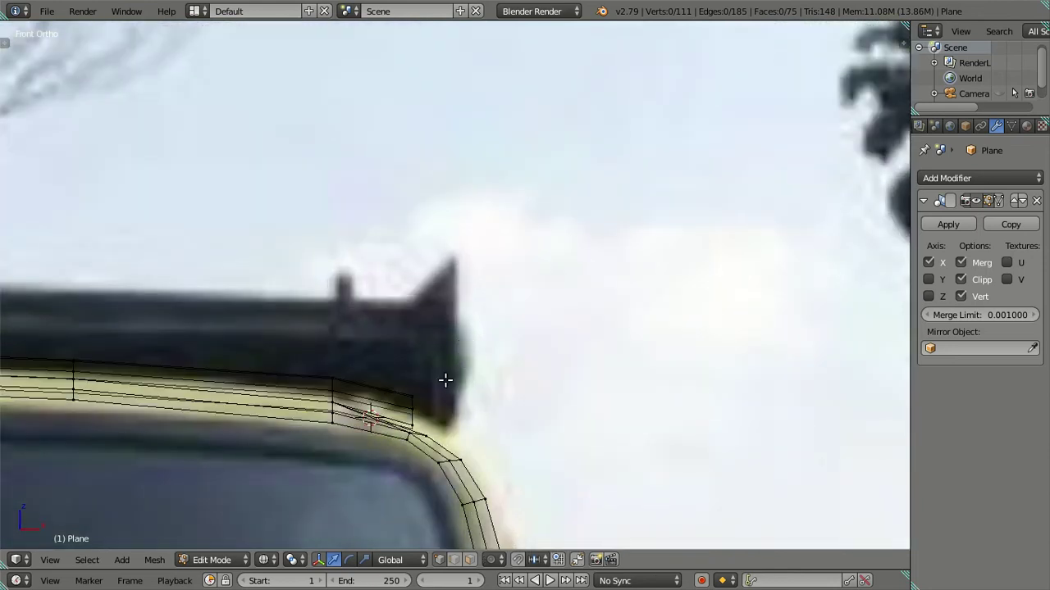
scroll(445, 380, "up", 2)
scroll(490, 307, "up", 2)
right_click(485, 295)
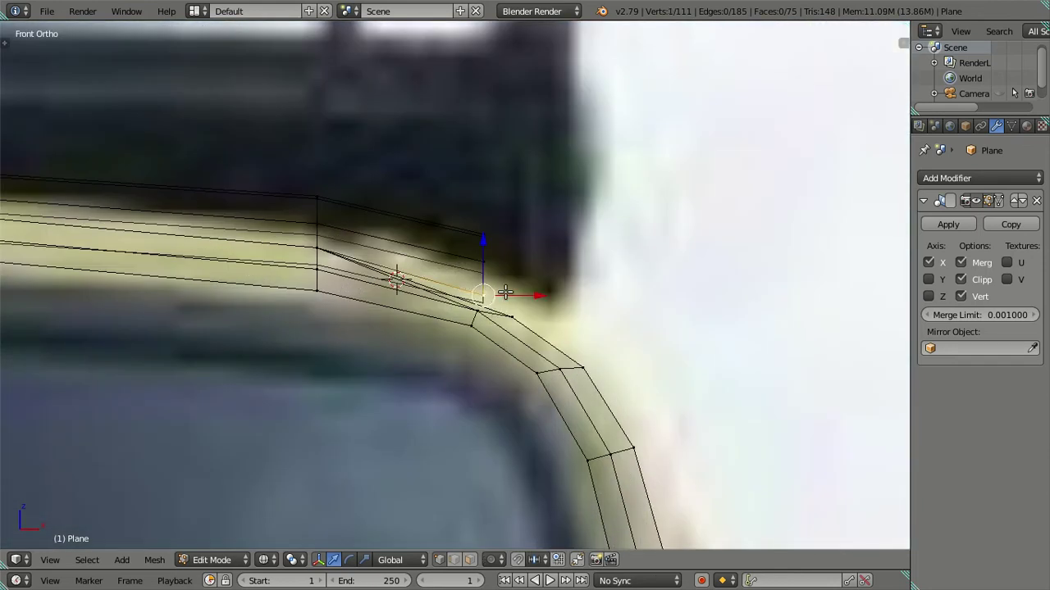
key("KP_3")
scroll(475, 297, "down", 1)
scroll(443, 303, "down", 3)
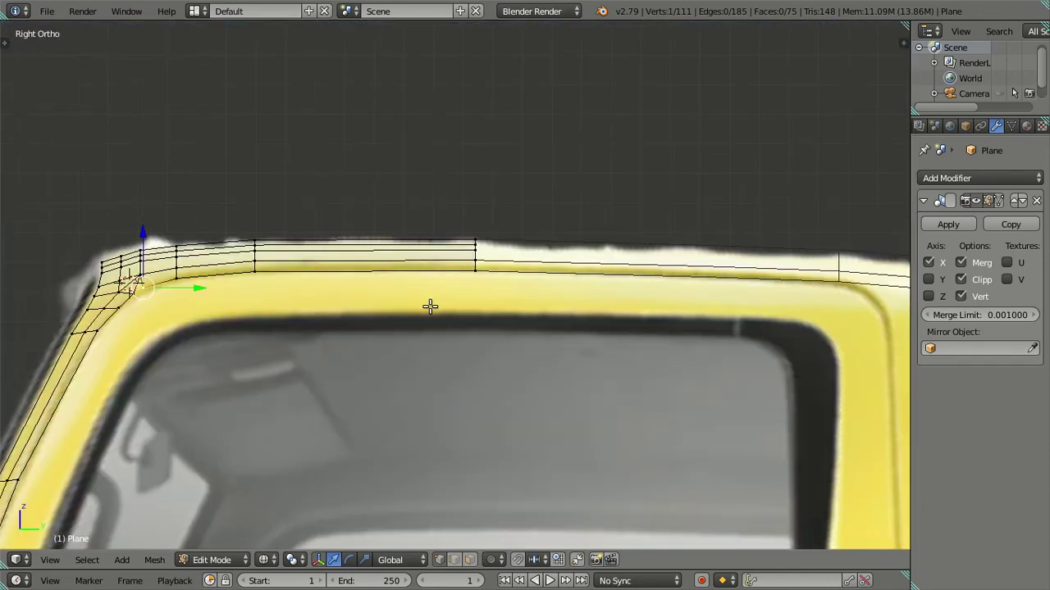
middle_click_drag(407, 303, 528, 291, "shift")
scroll(246, 339, "up", 3)
middle_click_drag(246, 340, 503, 328, "shift")
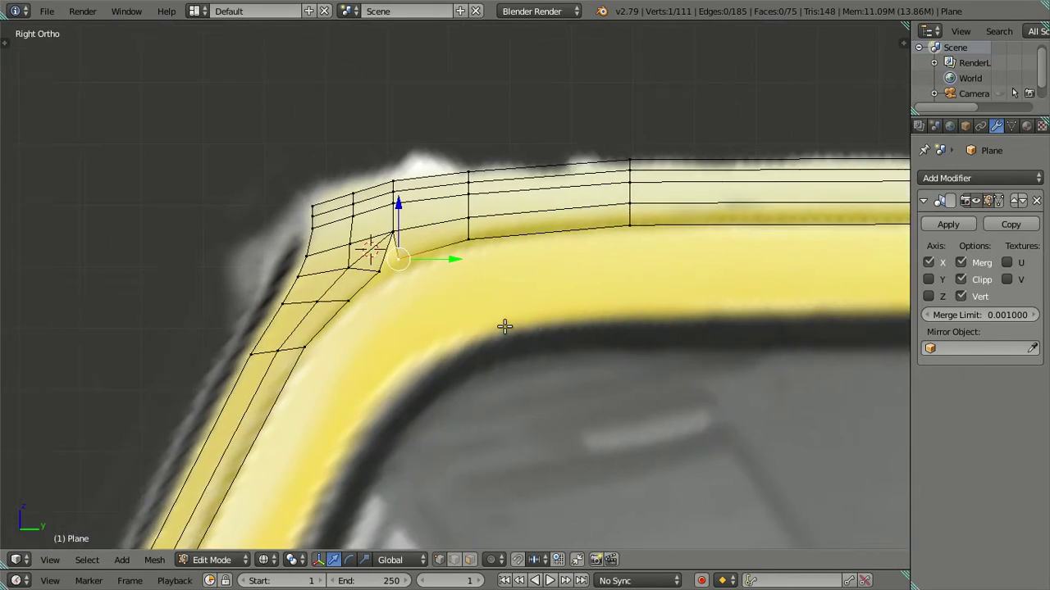
scroll(370, 310, "up", 1)
middle_click_drag(370, 310, 378, 378, "shift")
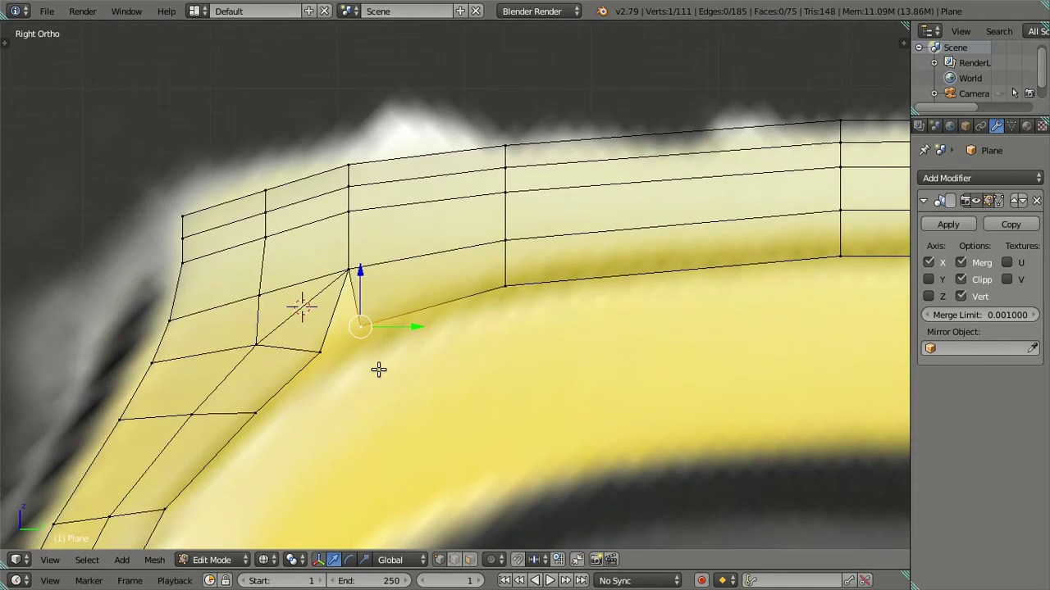
key("g")
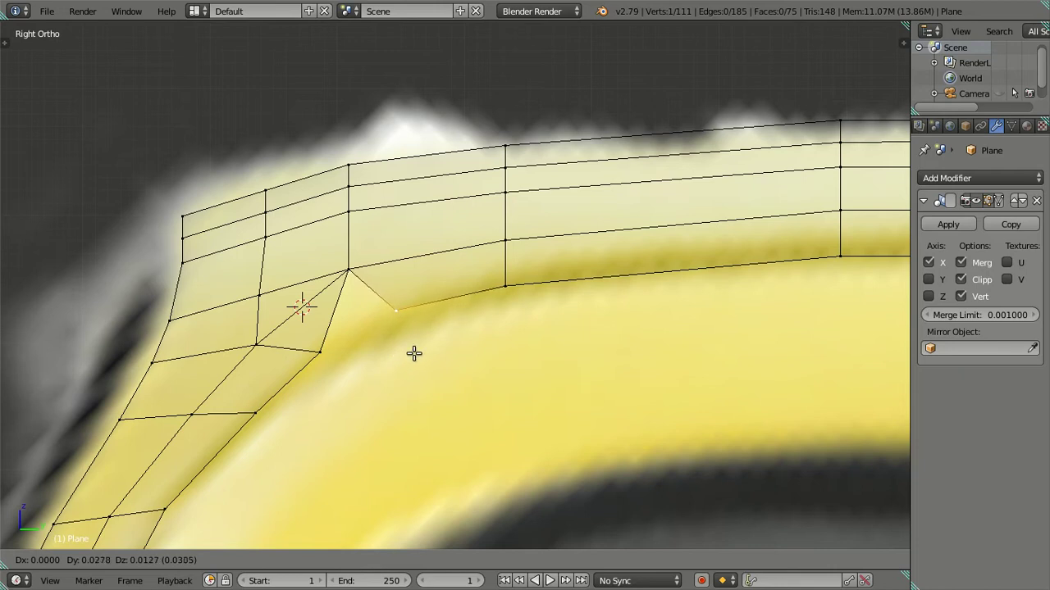
left_click(413, 353)
- Fill a face between three roof-corner vertices and dissolve the redundant edge between two of them
key("KP_1")
middle_click_drag(524, 328, 366, 412)
right_click(341, 397)
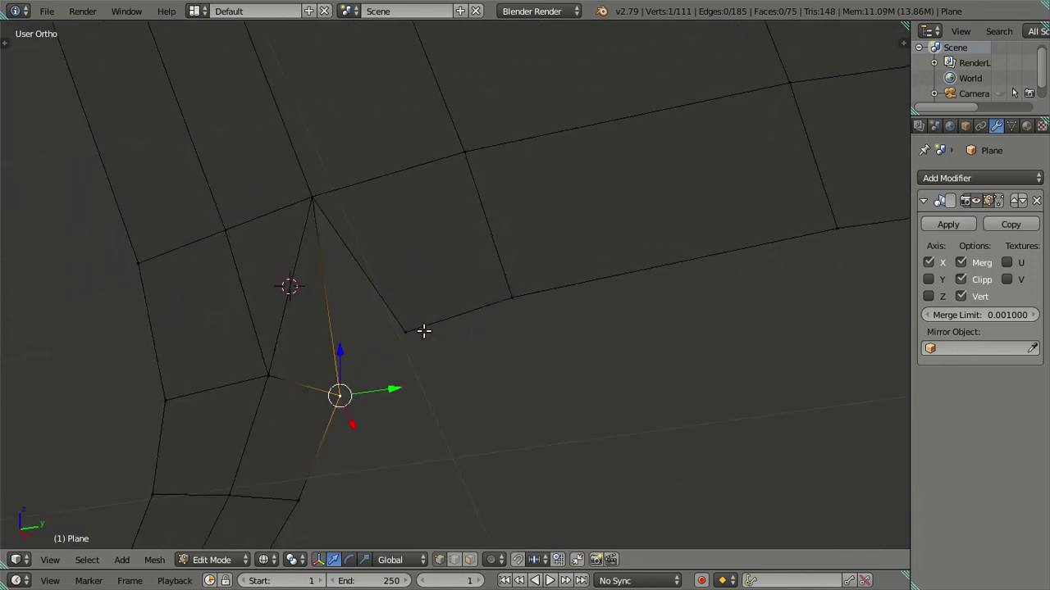
right_click(412, 335, "shift")
key("KP_3")
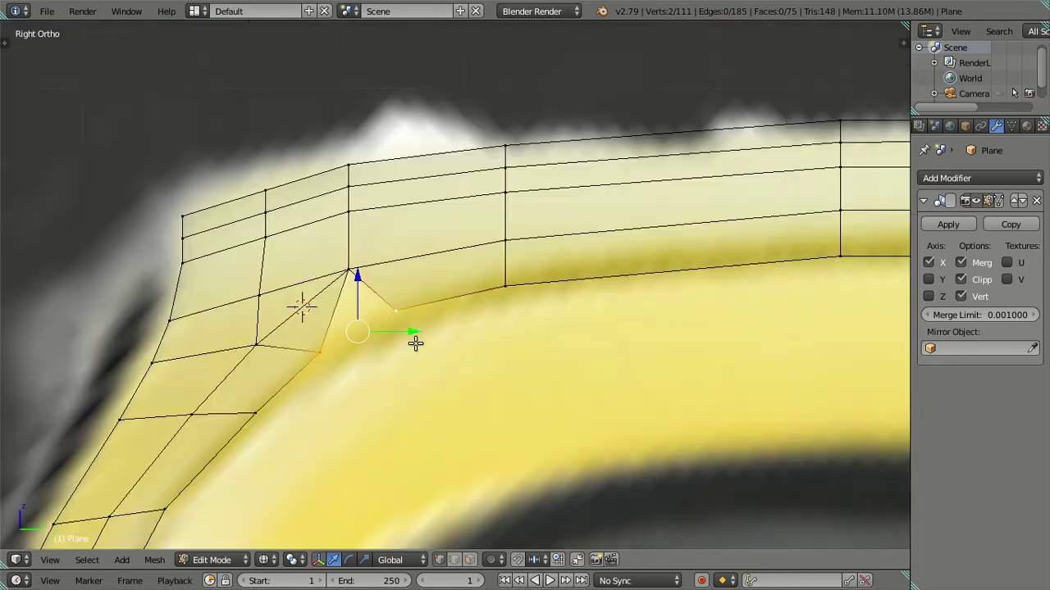
right_click(351, 274, "shift")
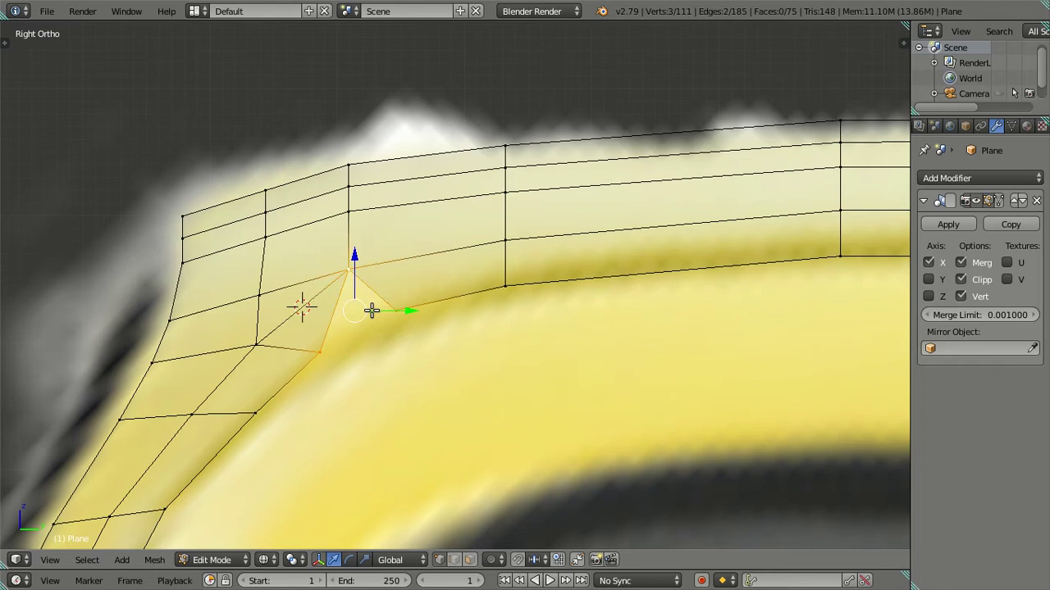
key("f")
right_click(395, 310, "shift")
key("x")
left_click(380, 310)
- Dissolve the extra edge loop across the roof corner
middle_click_drag(359, 314, 356, 331)
scroll(386, 404, "up", 3)
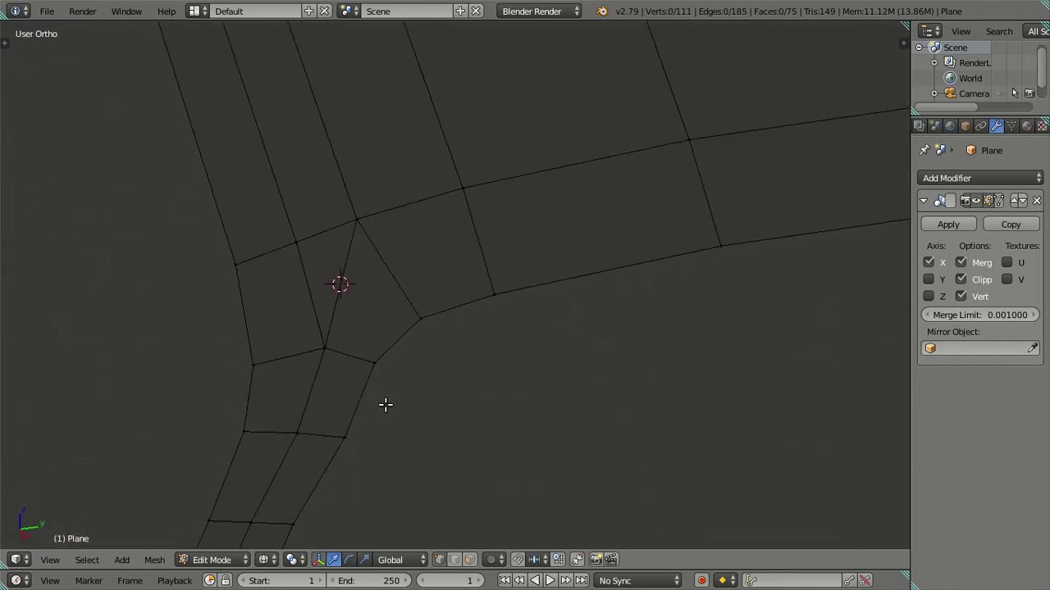
mouse_move(386, 405)
middle_mouse_down()
mouse_move(446, 397)
mouse_move(457, 471)
mouse_move(425, 356)
mouse_move(293, 300)
middle_mouse_up()
left_click(293, 300, "alt")
key("x")
left_click(562, 310)
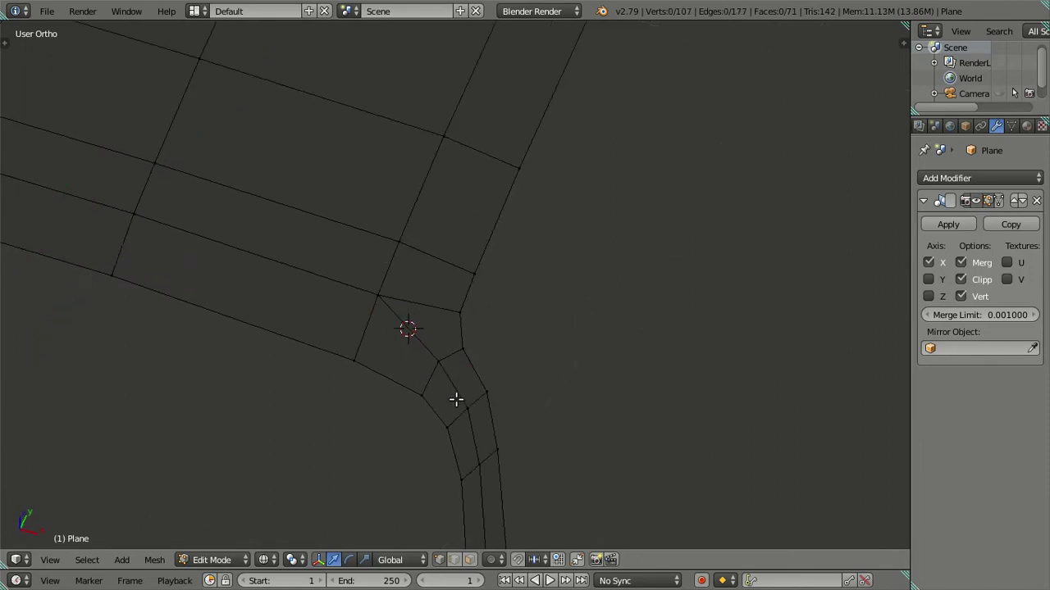
mouse_move(456, 399)
middle_mouse_down()
mouse_move(405, 383)
mouse_move(359, 333)
mouse_move(362, 297)
middle_mouse_up()
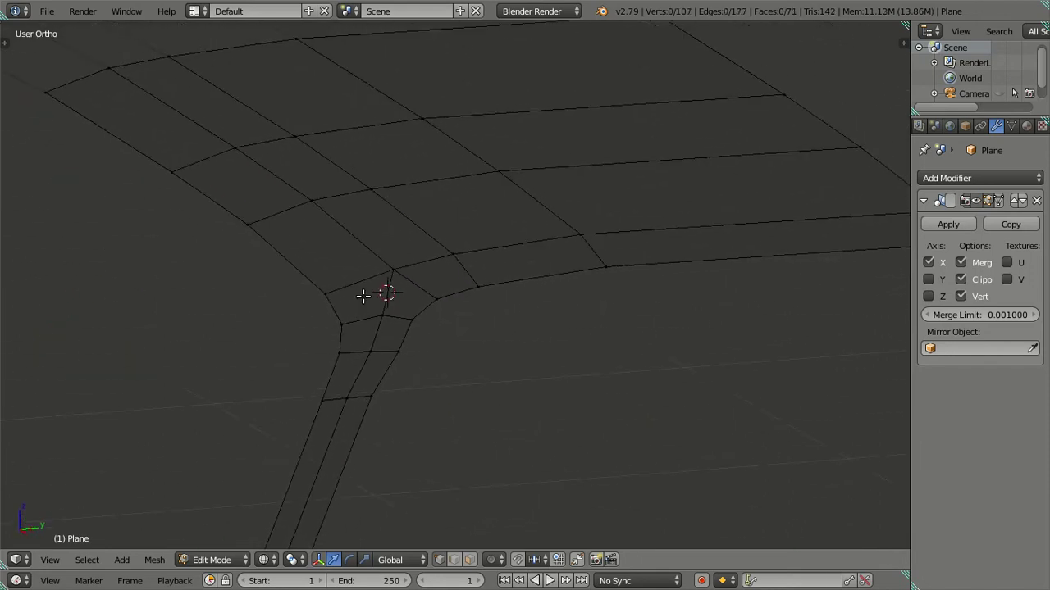
key("KP_3")
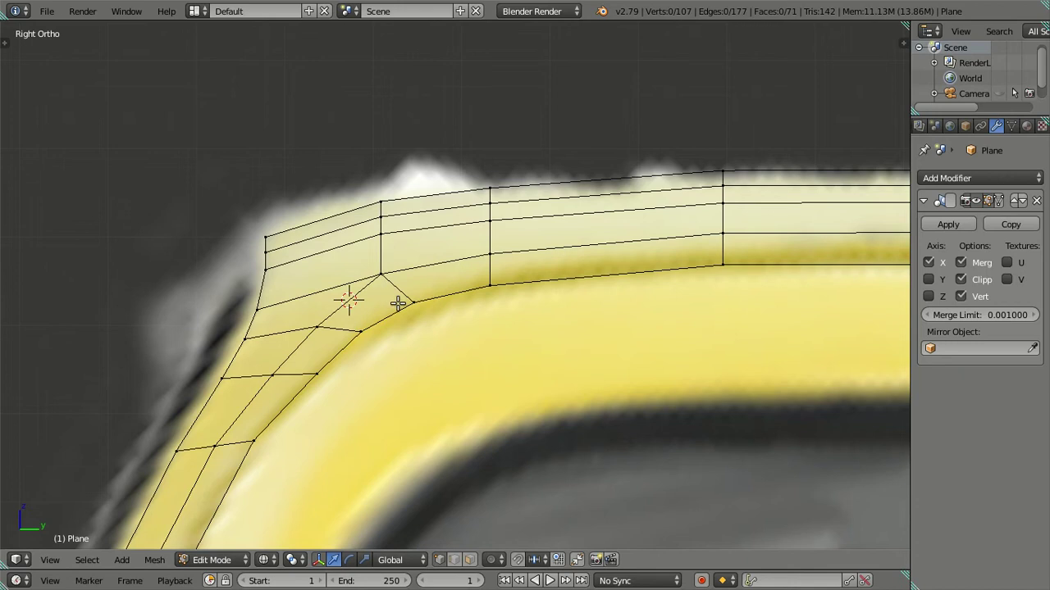
- Raise the outer roof-corner vertex about 0.0101 to meet the roof edge in the front photo
scroll(391, 328, "down", 2)
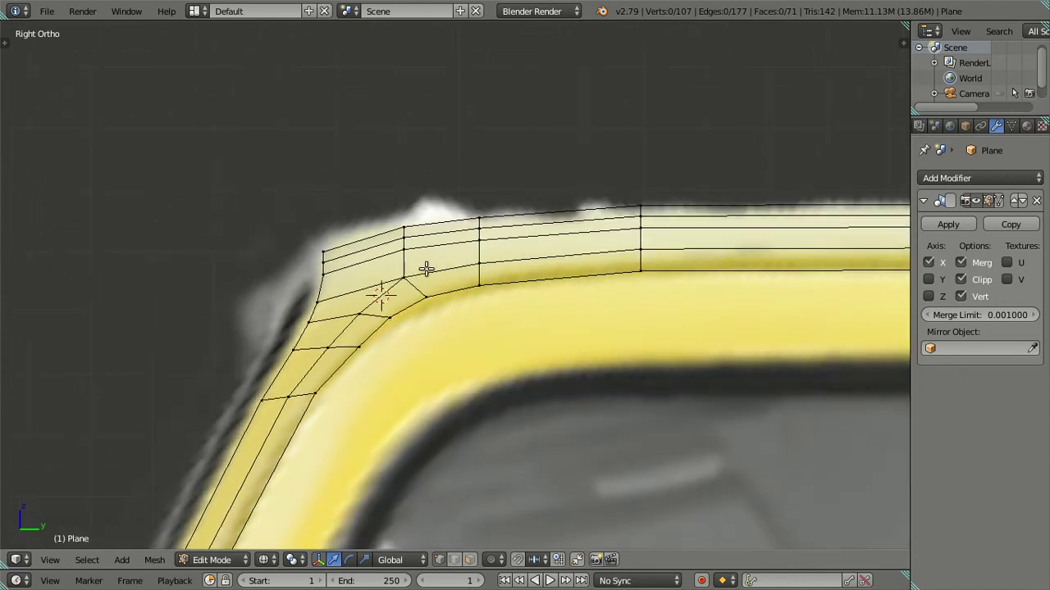
key("ctrl+r")
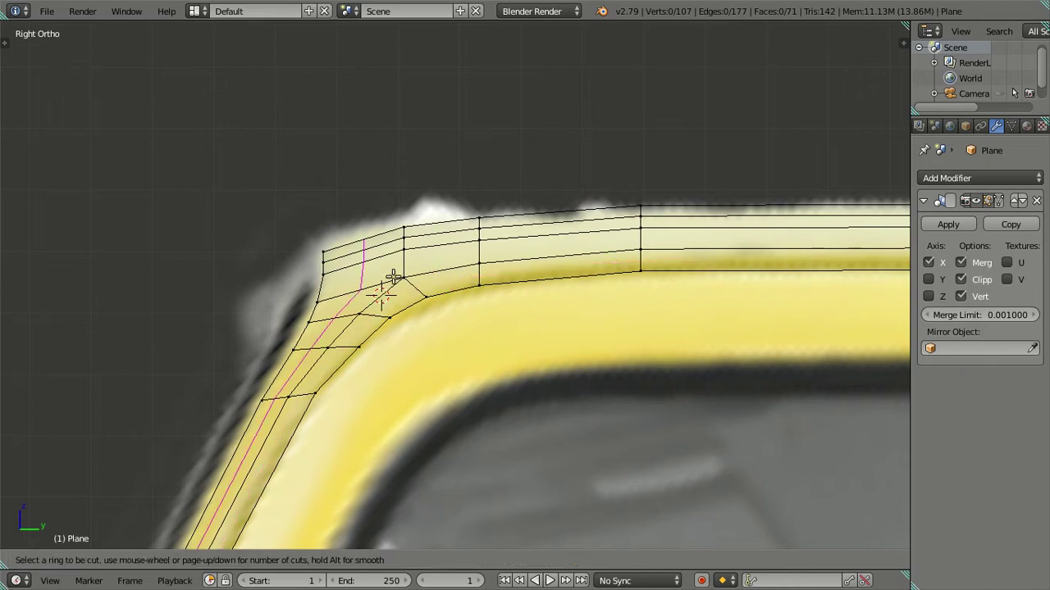
key("Escape")
scroll(427, 357, "up", 2)
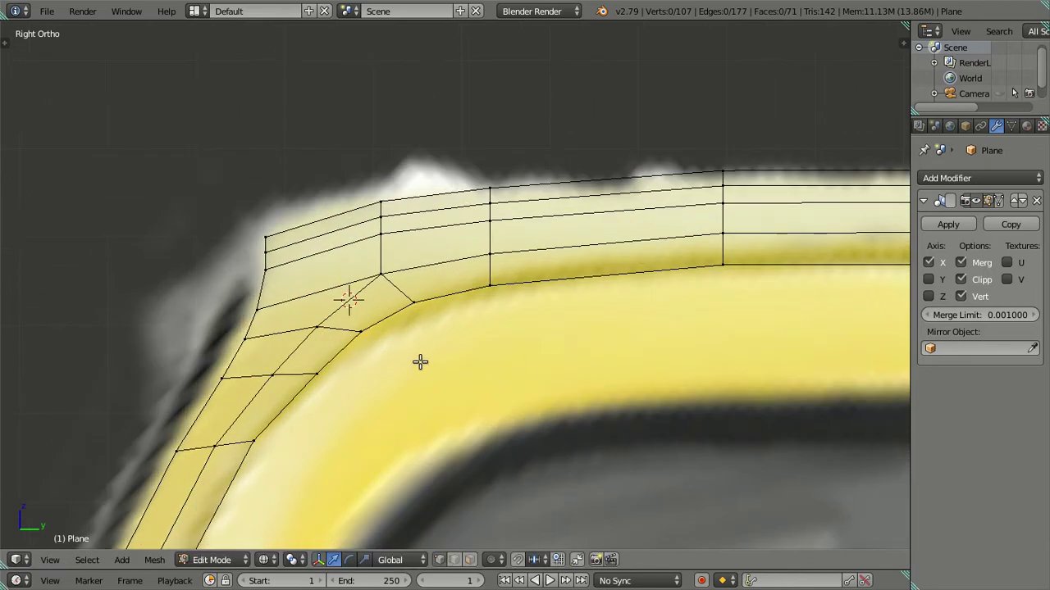
key("ctrl+KP_3")
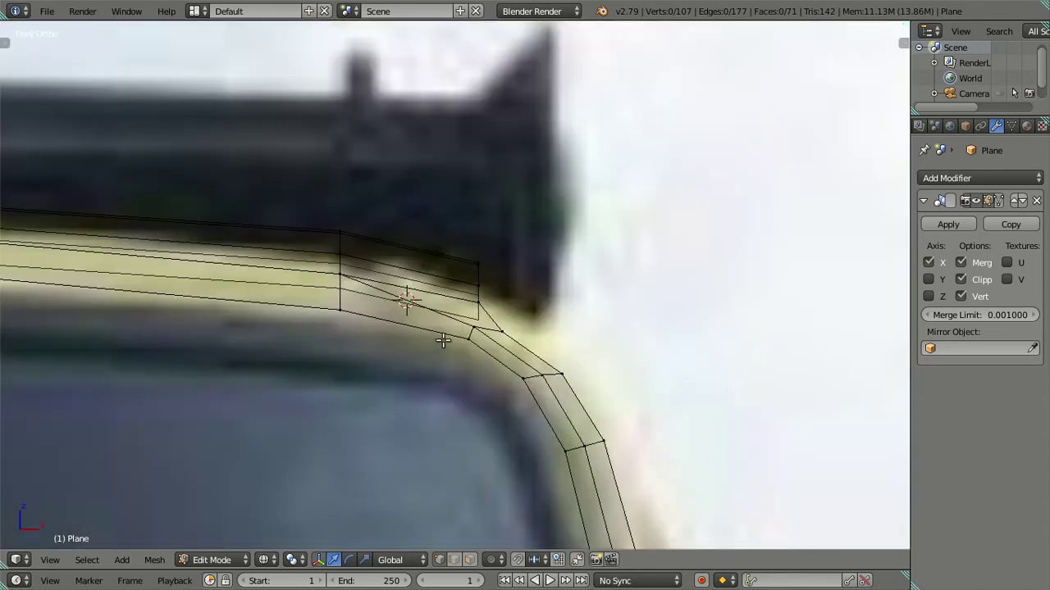
right_click(513, 340)
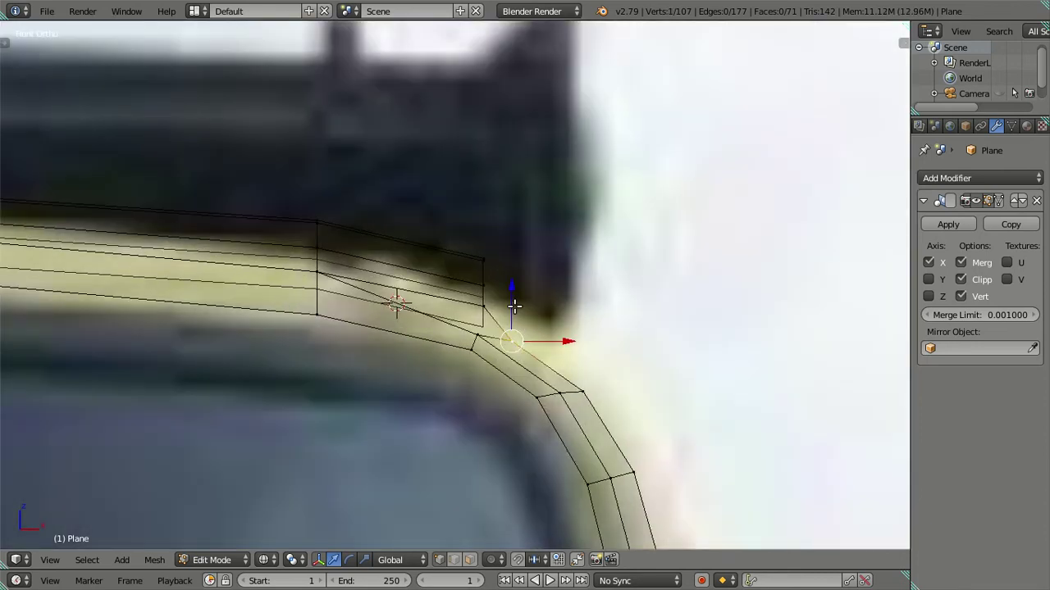
key("KP_3")
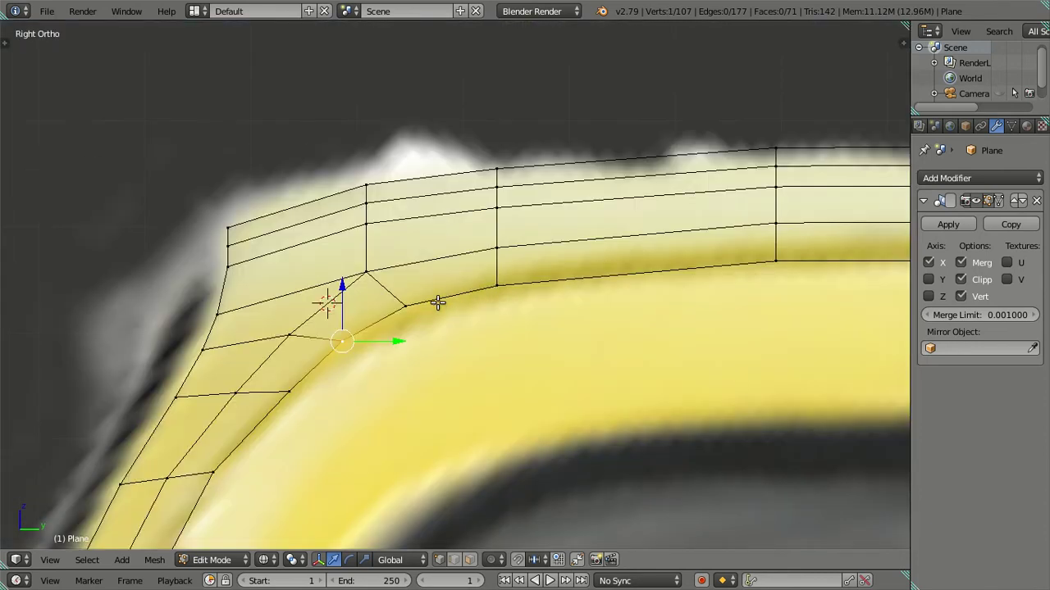
key("KP_1")
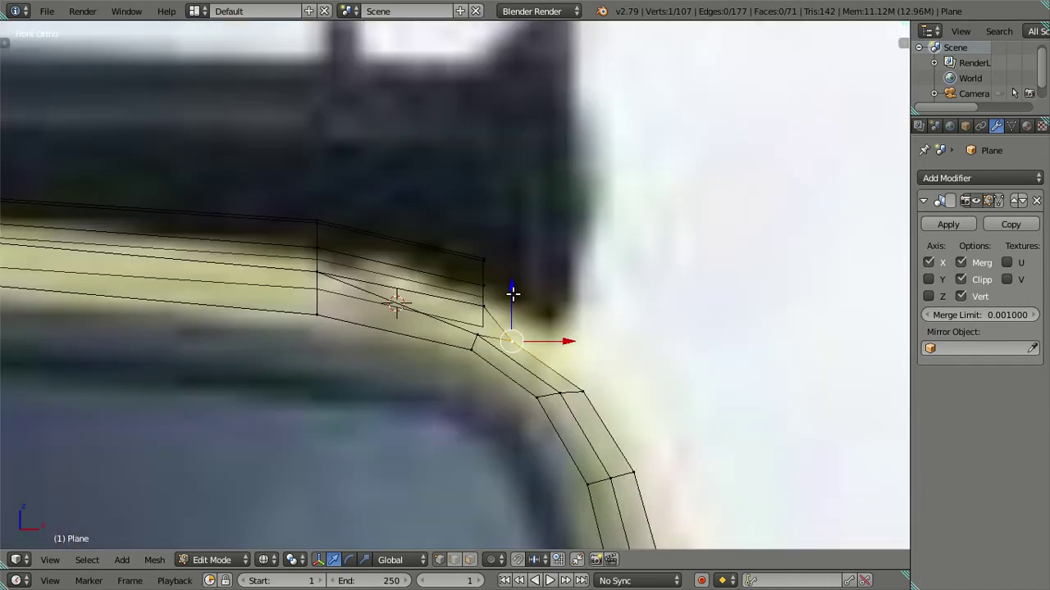
left_click_drag(512, 293, 511, 278)
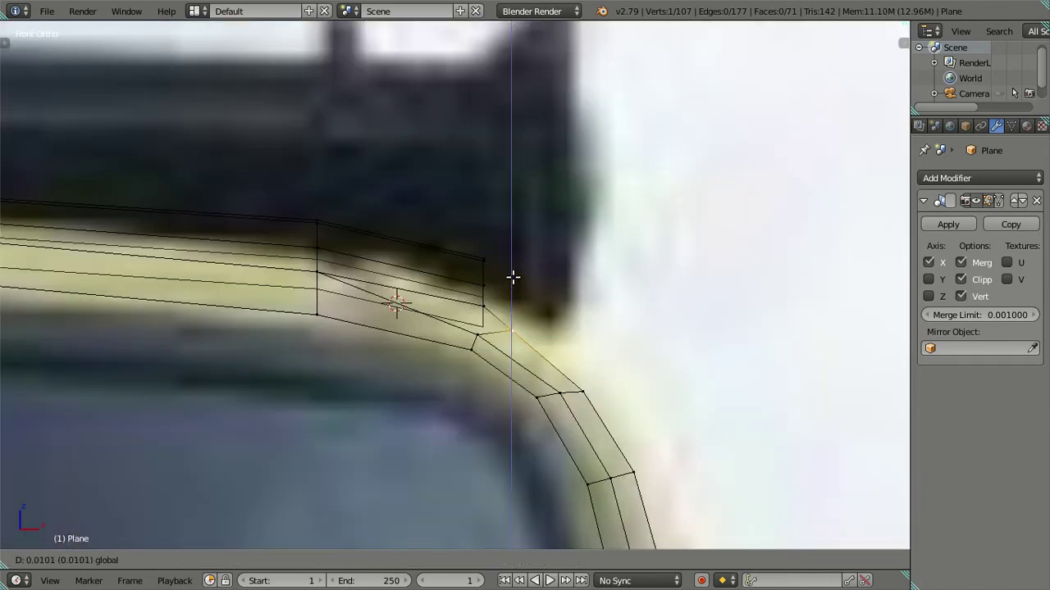
right_click(484, 305)
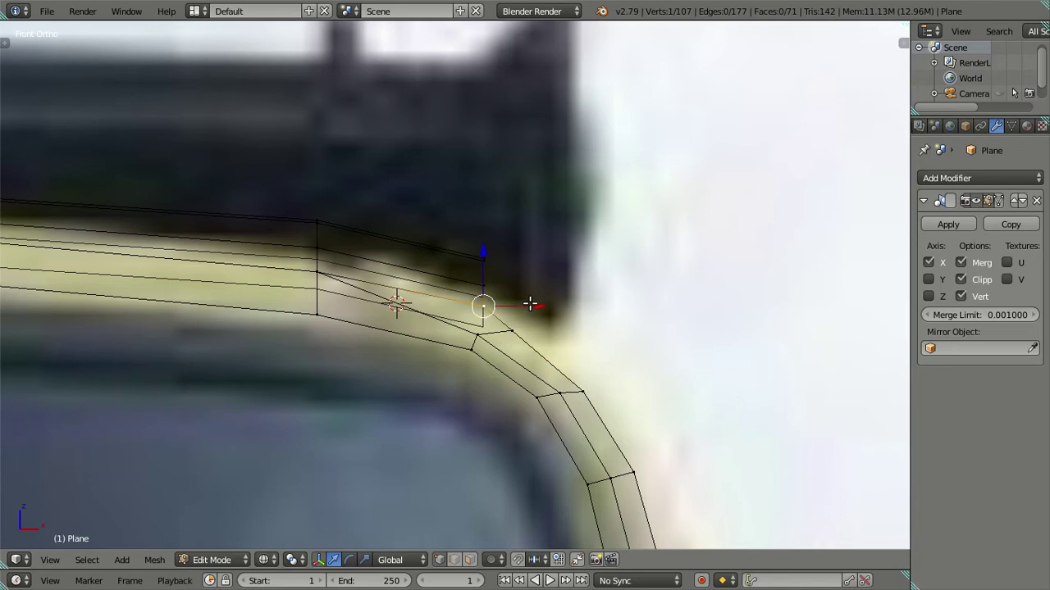
key("KP_7")
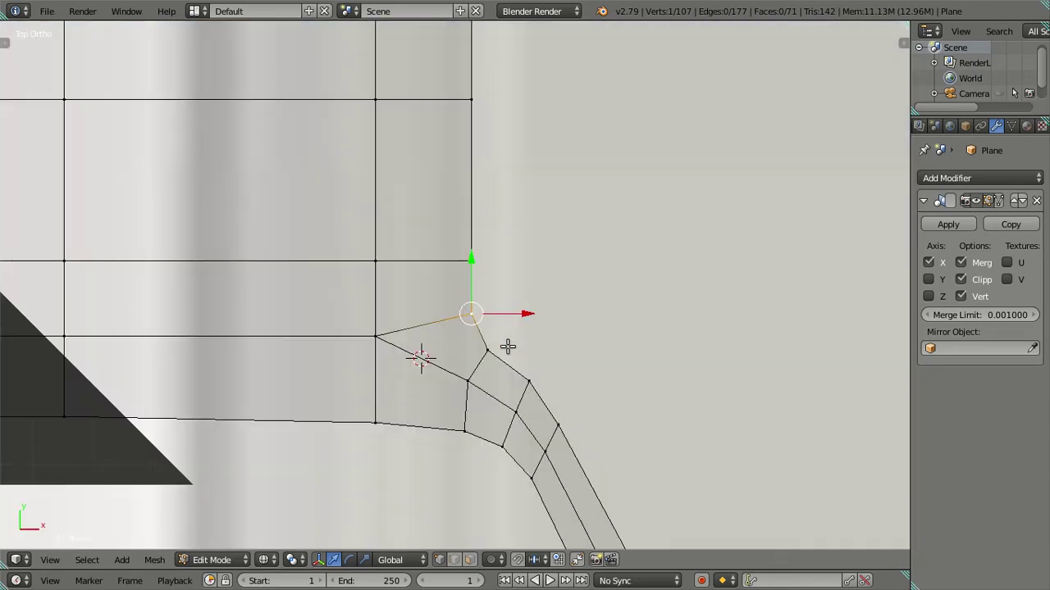
- Try moving two roof-corner vertices along X, then cancel and undo
scroll(484, 340, "down", 5)
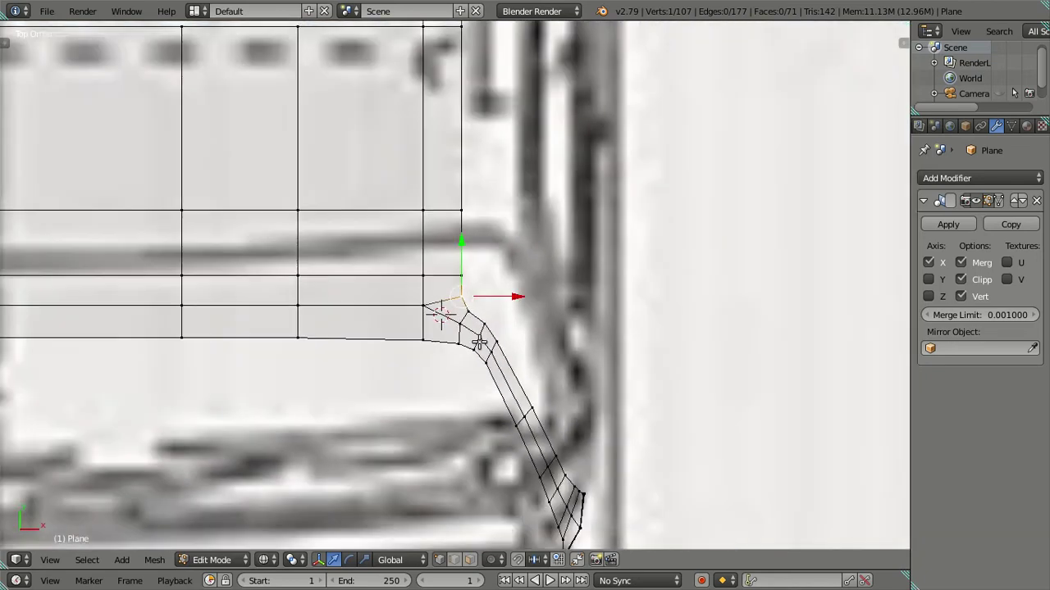
scroll(479, 342, "down", 3)
scroll(482, 339, "up", 3)
scroll(482, 339, "up", 3)
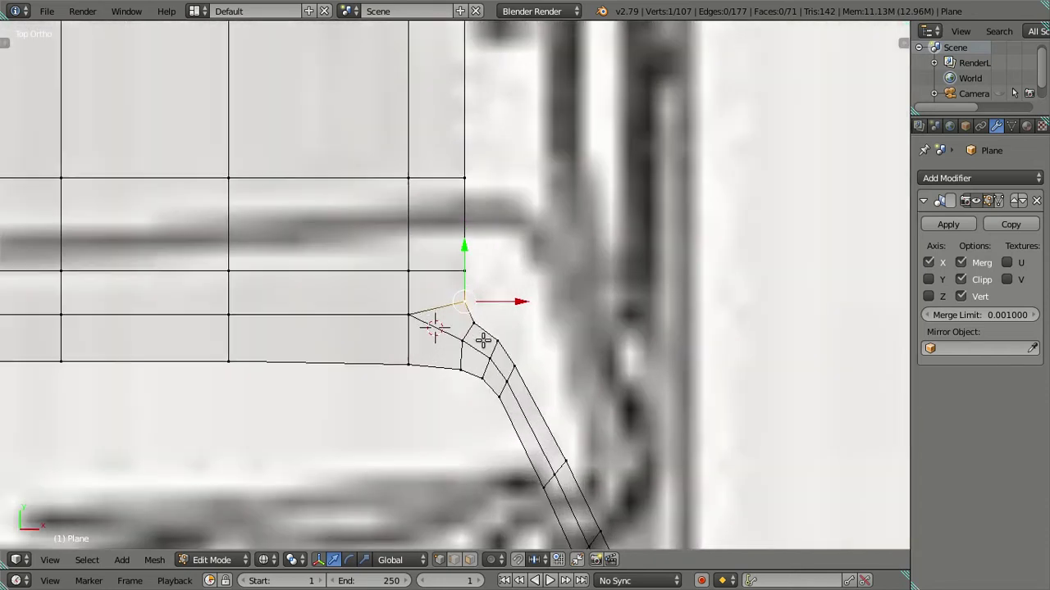
right_click(474, 317, "shift")
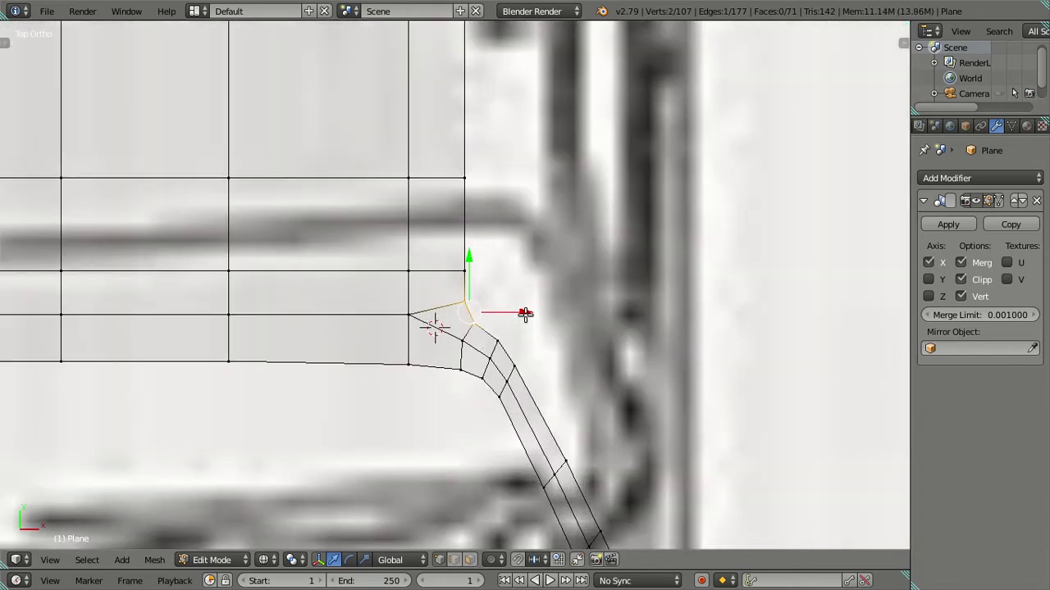
key("g")
key("x")
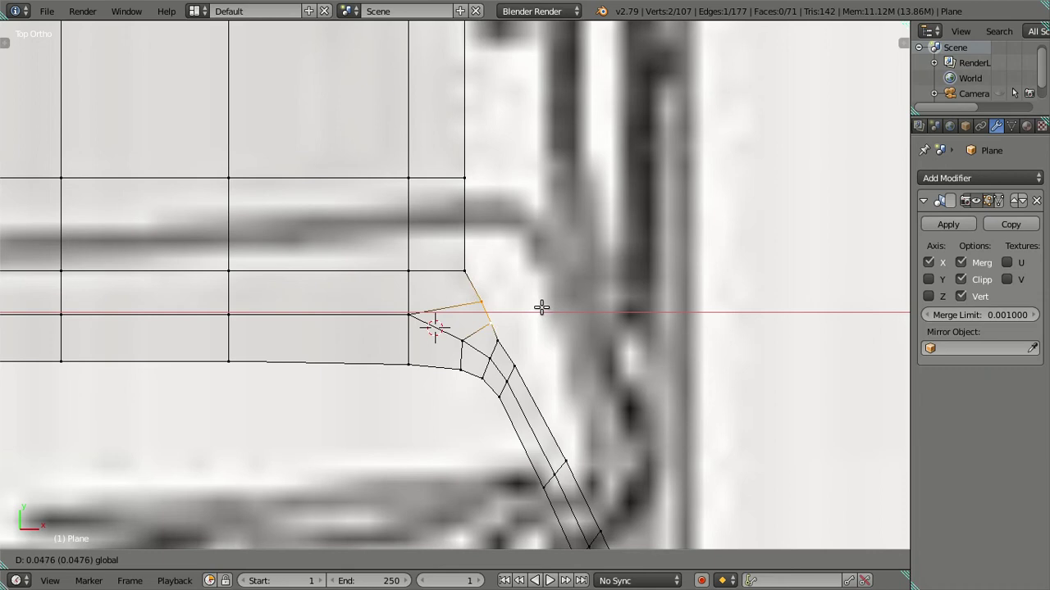
key("Escape")
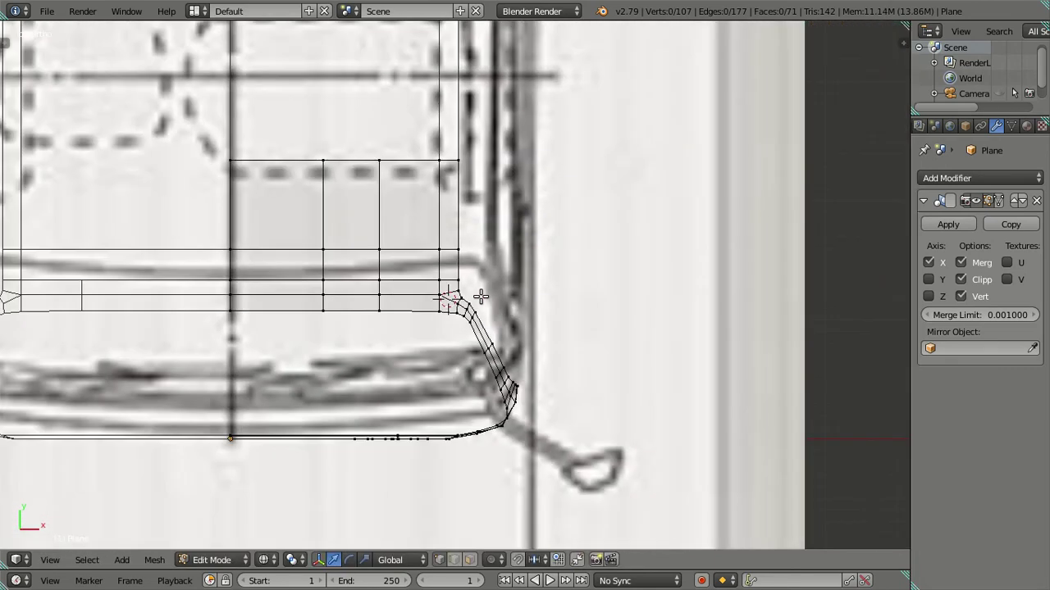
key("ctrl+z")
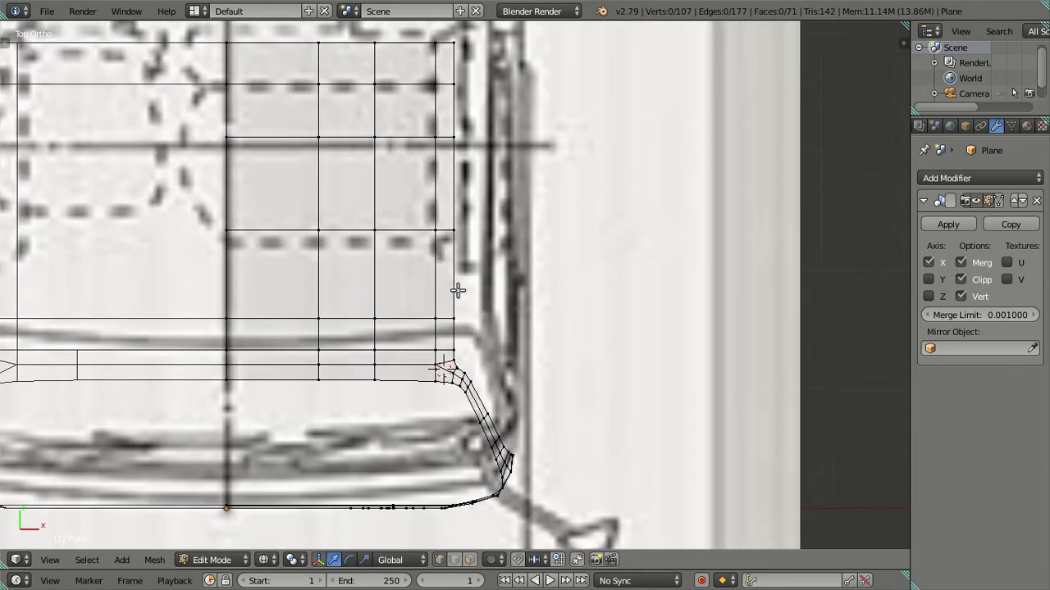
- Select the roof's outer edge loop and push it about 0.0363 outward along X
scroll(458, 291, "up", 3)
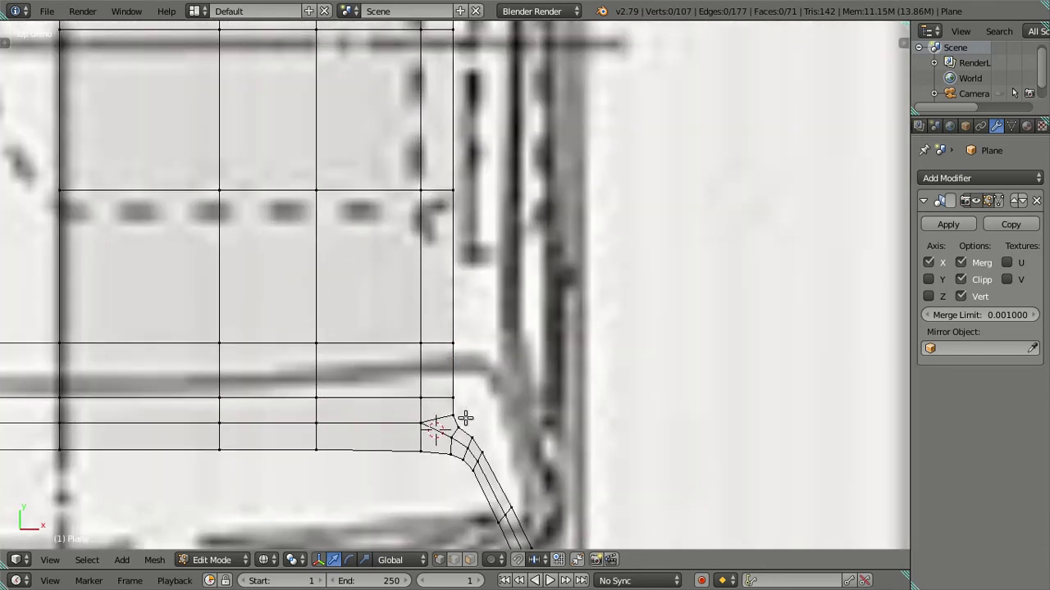
right_click(458, 423)
scroll(455, 283, "down", 3)
scroll(459, 209, "down", 1)
right_click(444, 358, "alt")
scroll(450, 344, "up", 1)
scroll(454, 328, "up", 2)
scroll(452, 285, "up", 2)
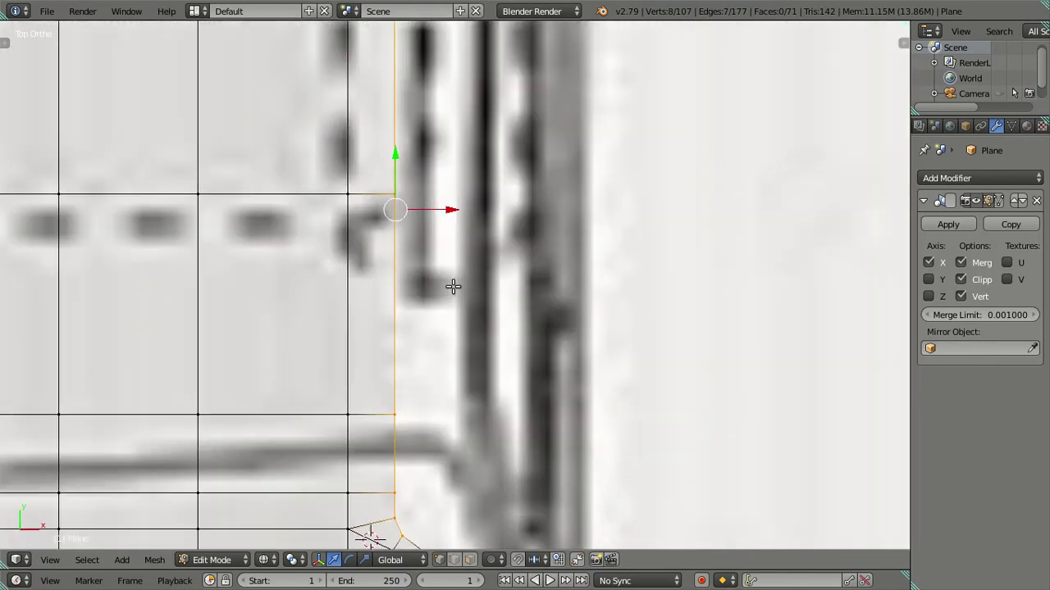
scroll(439, 235, "up", 1)
left_click_drag(461, 88, 476, 77)
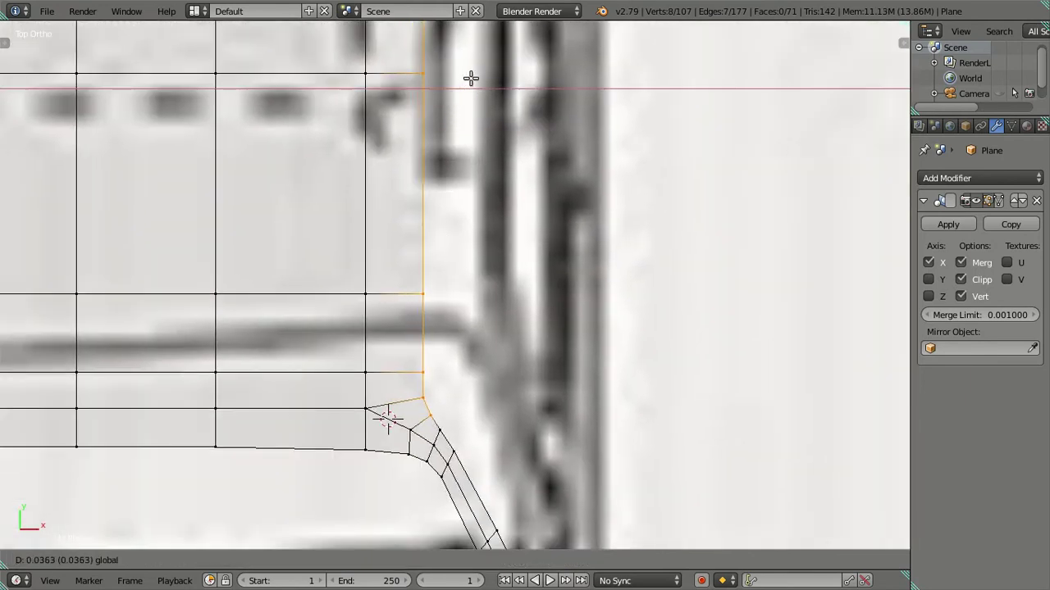
left_click(476, 78)
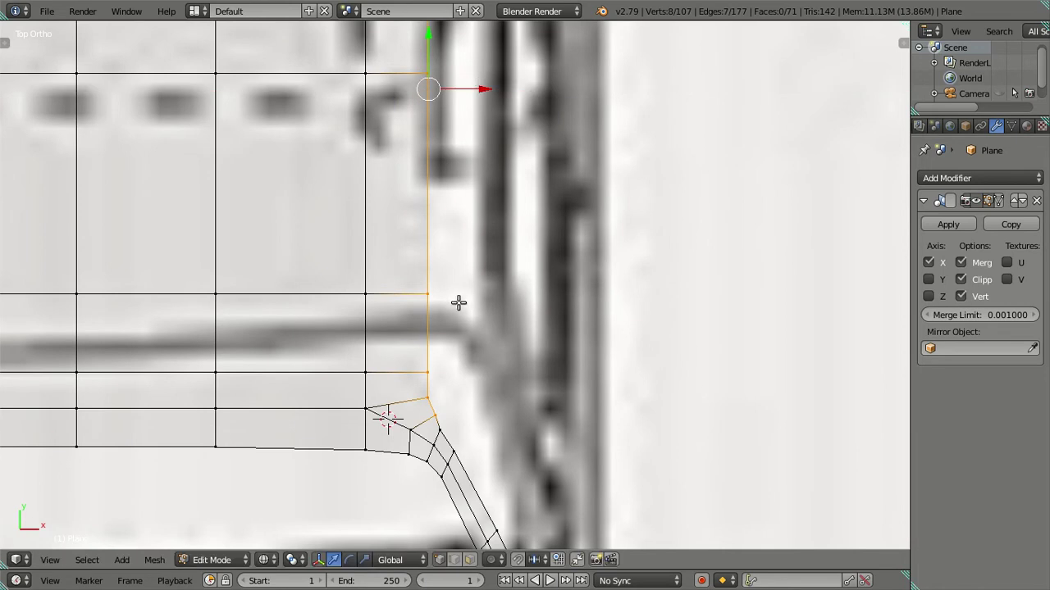
- Without the lower corner vertex, push the loop a further 0.0052 outward, then deselect all
right_click(442, 406, "shift")
left_click_drag(480, 41, 486, 43)
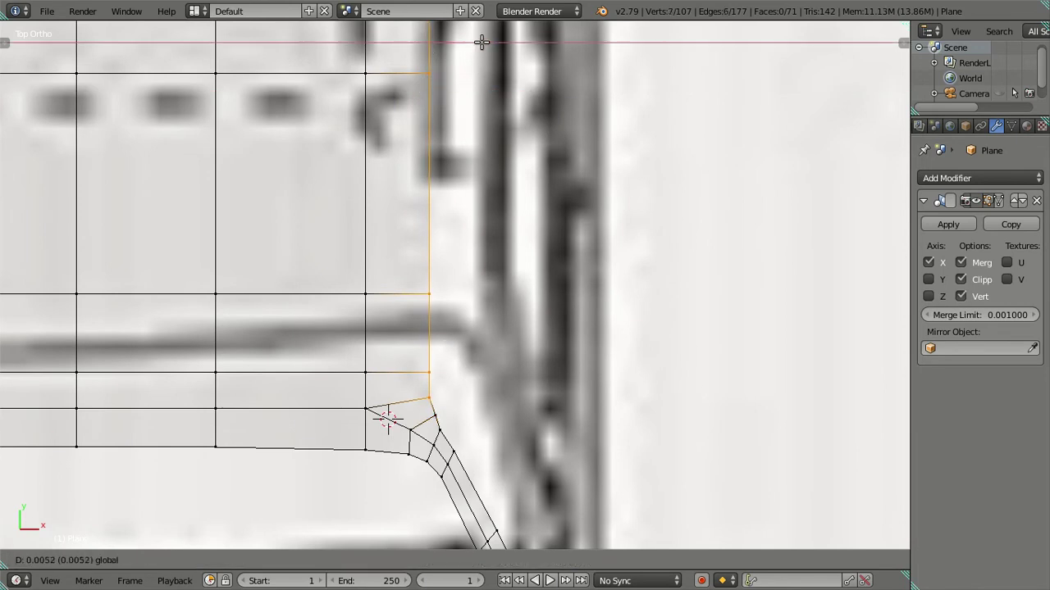
left_click(486, 42)
scroll(475, 265, "down", 2)
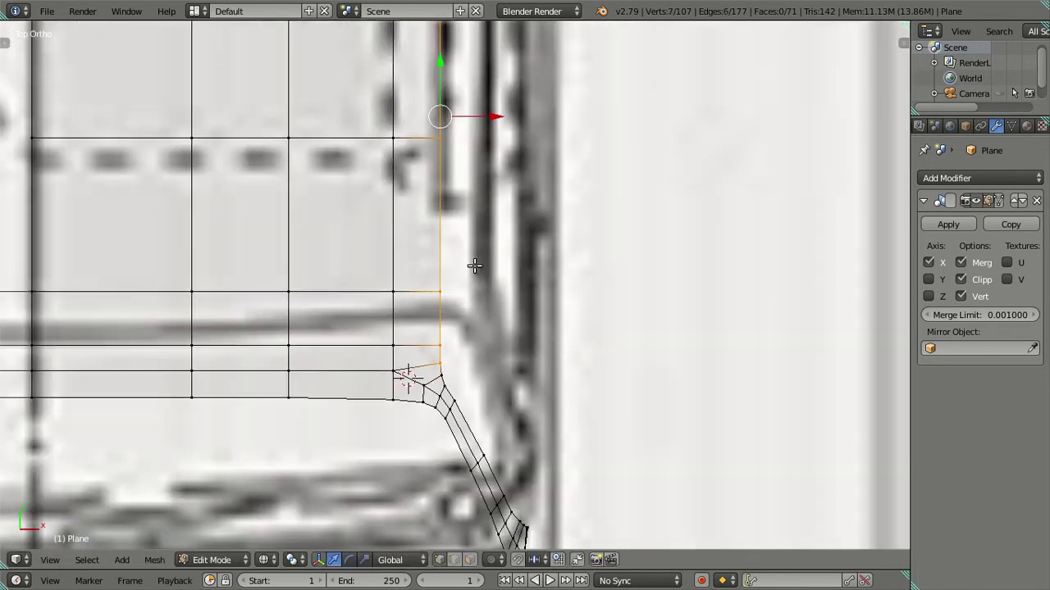
key("KP_1")
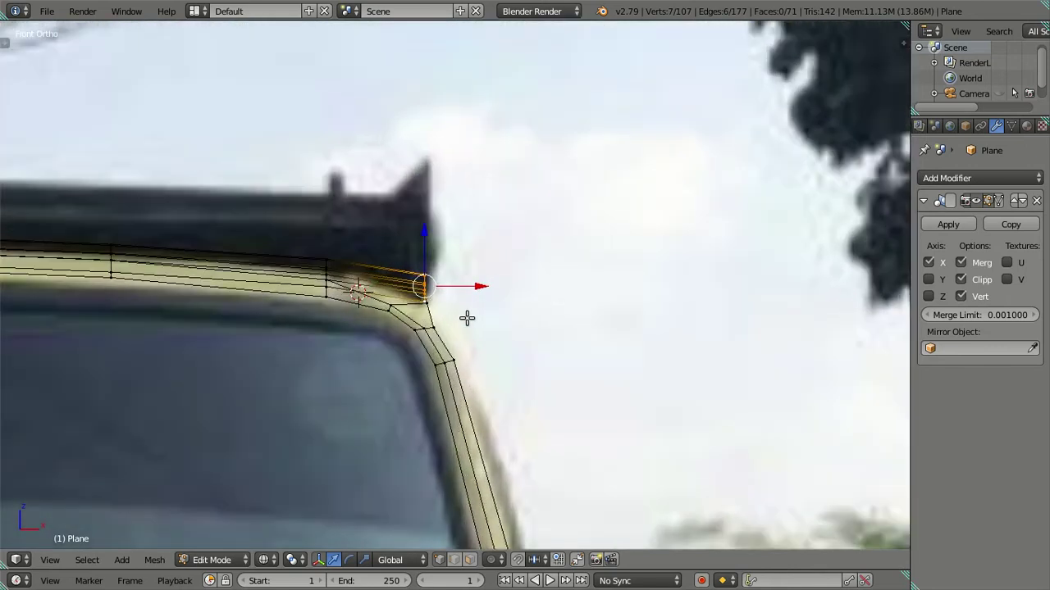
scroll(467, 318, "up", 1)
key("a")
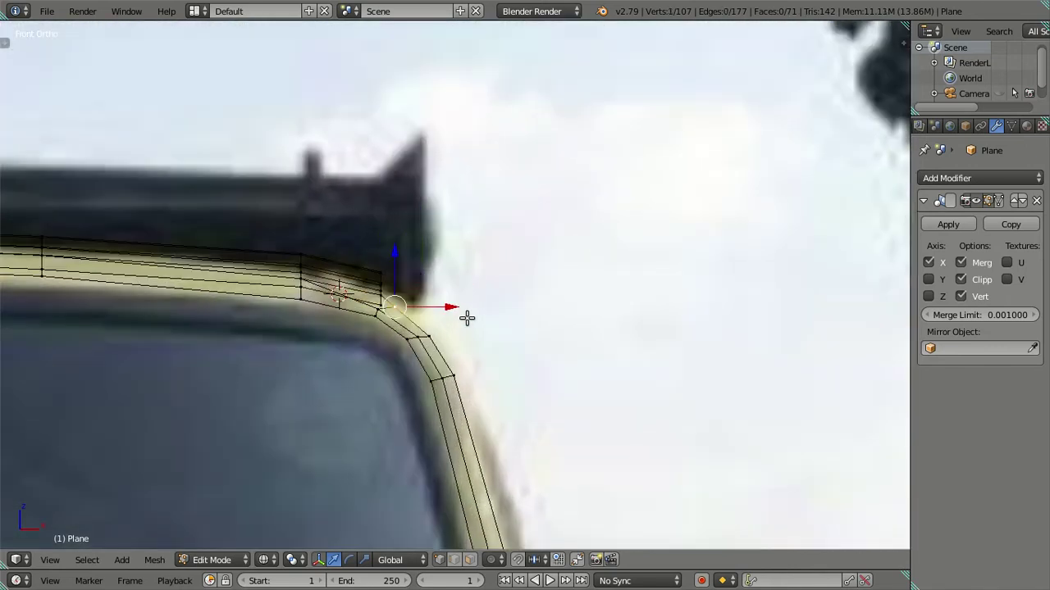
scroll(468, 317, "down", 1)
scroll(541, 374, "down", 1)
mouse_move(540, 373)
middle_mouse_down()
mouse_move(418, 374)
mouse_move(363, 438)
mouse_move(370, 462)
mouse_move(357, 375)
middle_mouse_up()
- In the right side view, lower a roof-corner vertex about 0.0122 onto the outline
key("KP_3")
scroll(359, 351, "up", 1)
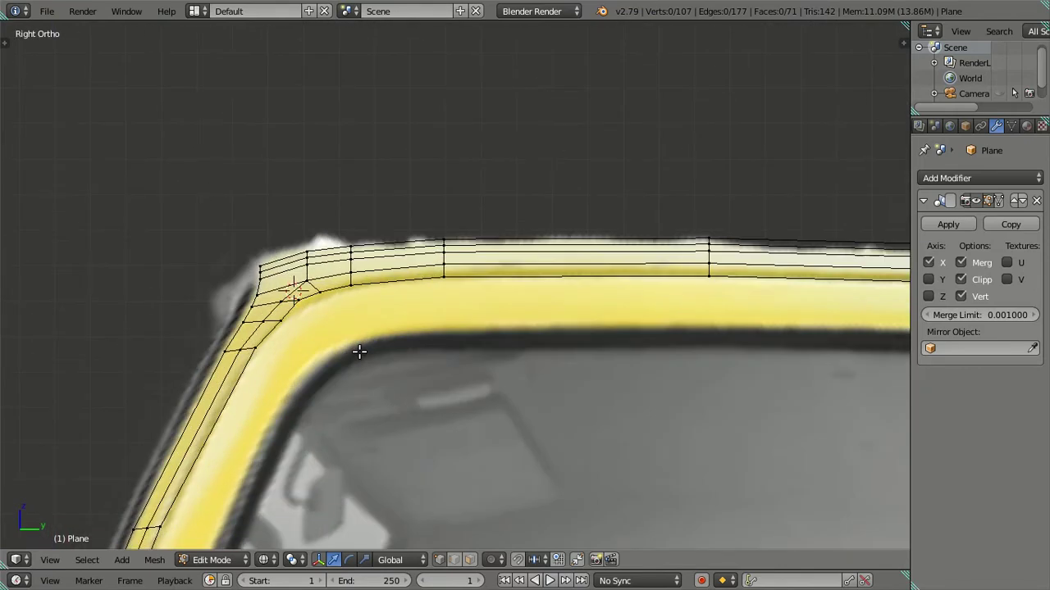
scroll(315, 313, "up", 1)
scroll(304, 321, "down", 1)
scroll(394, 344, "up", 2)
right_click(296, 312)
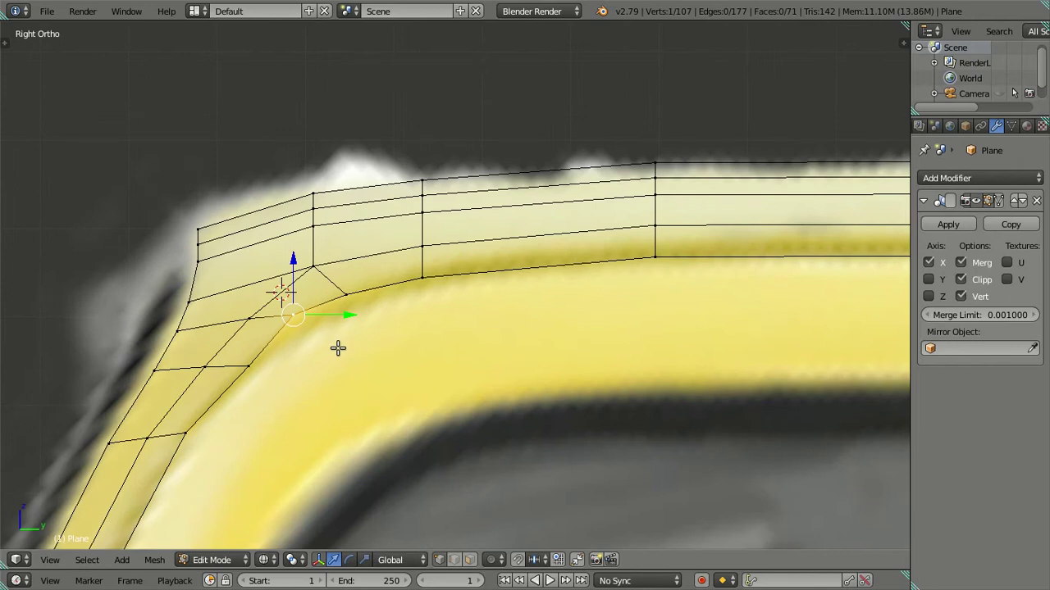
key("g")
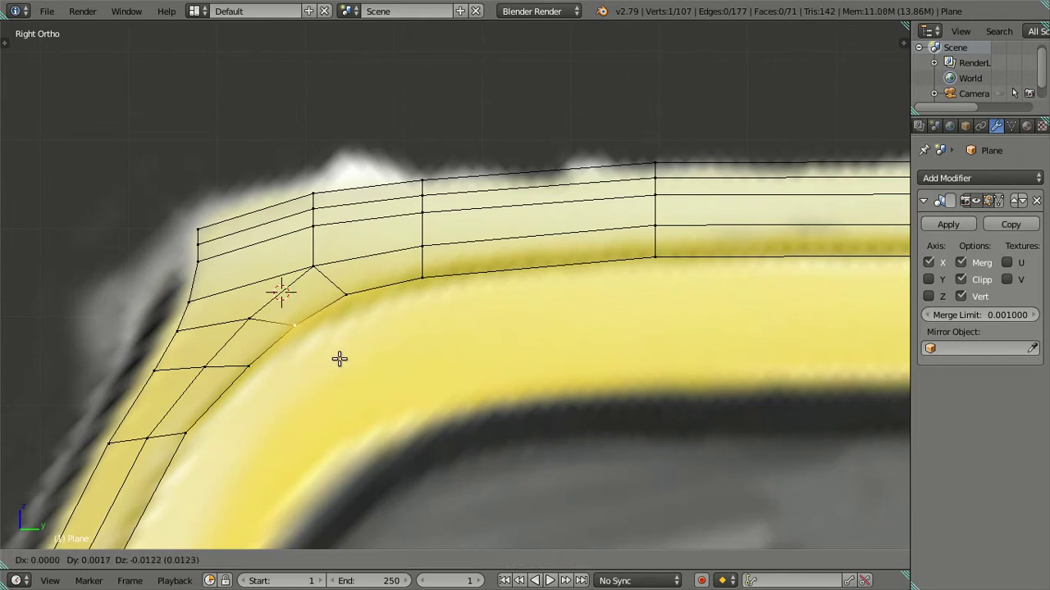
left_click(337, 357)
- In the front view, move the neighbouring corner vertex about 0.0330 outward to the cab edge
right_click(261, 326)
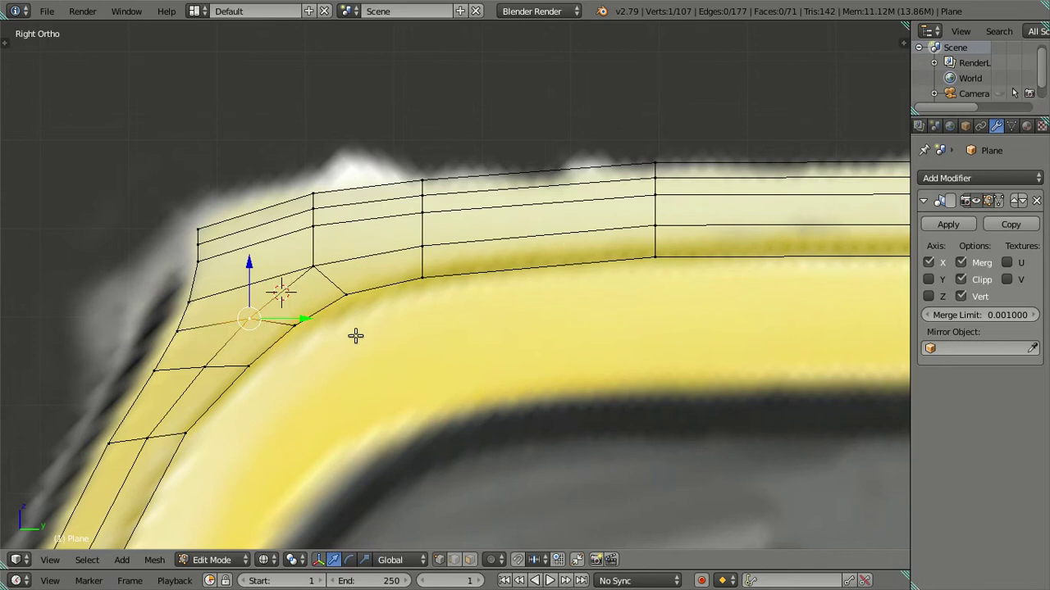
key("KP_1")
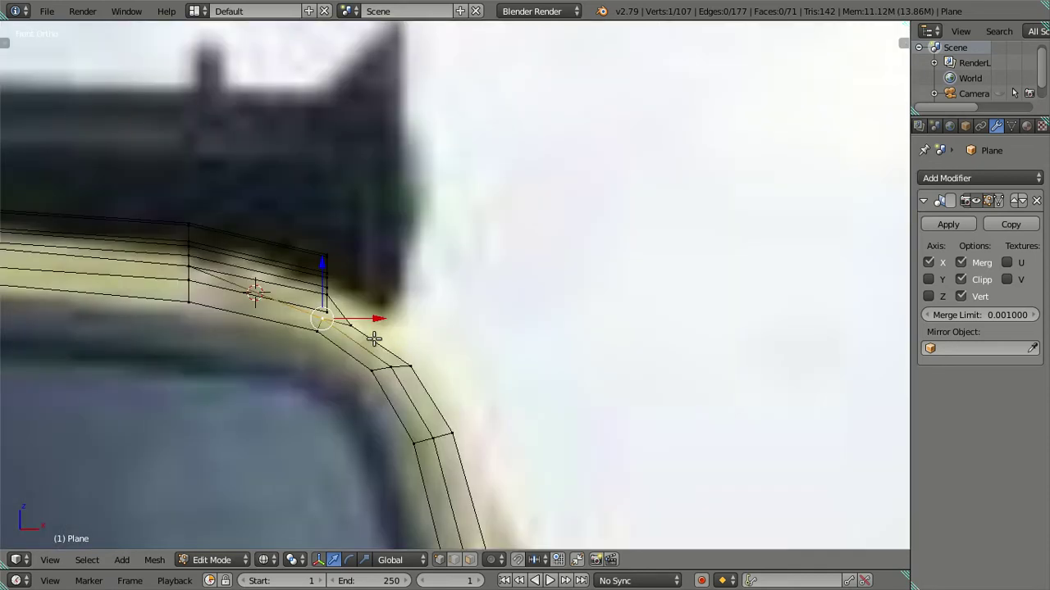
left_click_drag(382, 320, 429, 324)
scroll(429, 324, "down", 3)
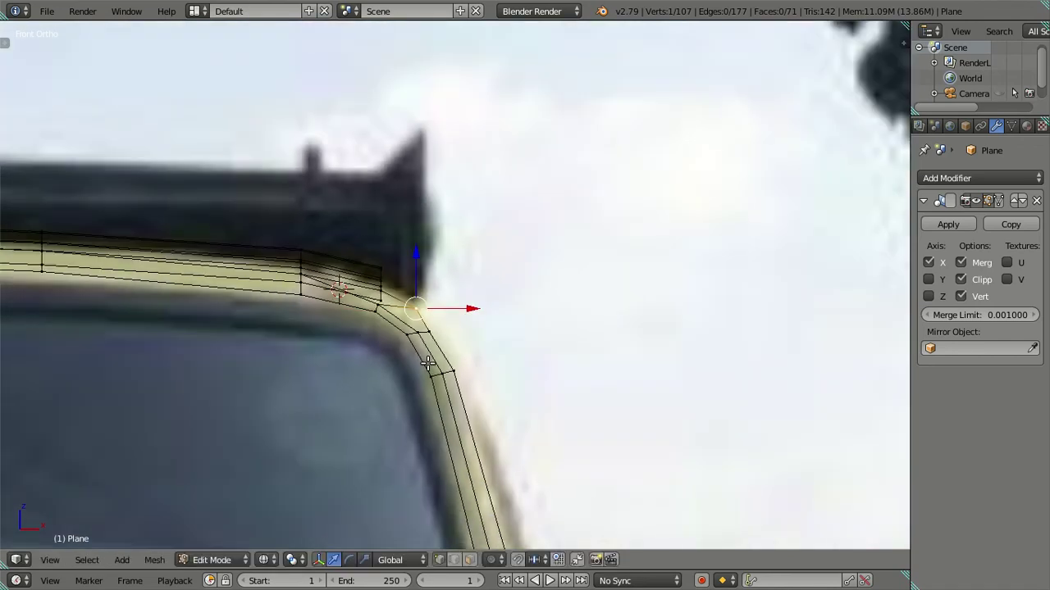
scroll(430, 345, "down", 2)
scroll(434, 373, "up", 1)
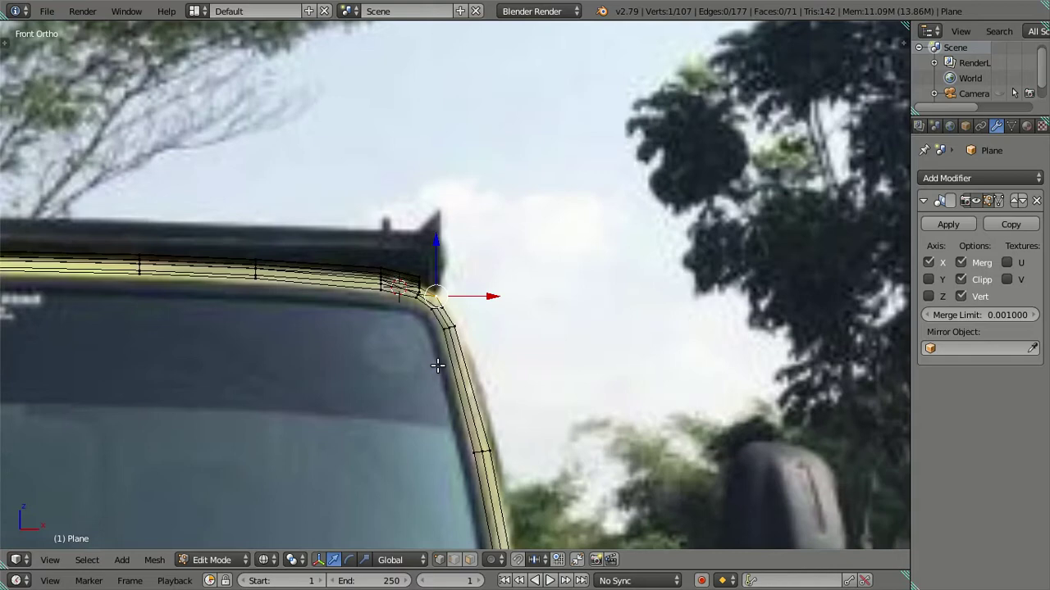
scroll(436, 365, "up", 2)
scroll(436, 363, "up", 1)
scroll(438, 363, "down", 2)
scroll(439, 364, "down", 5)
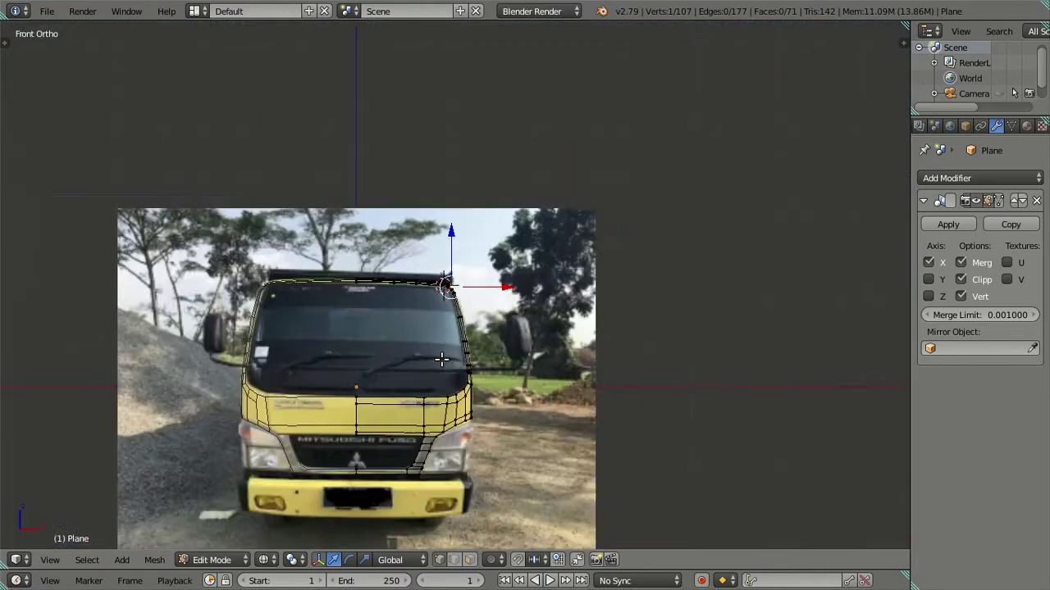
scroll(311, 403, "down", 4)
- Look over the reference photos, then switch to the right side view in object mode
mouse_move(311, 403)
middle_mouse_down("shift")
mouse_move(569, 337)
mouse_move(479, 314)
middle_mouse_up("shift")
scroll(569, 337, "up", 5)
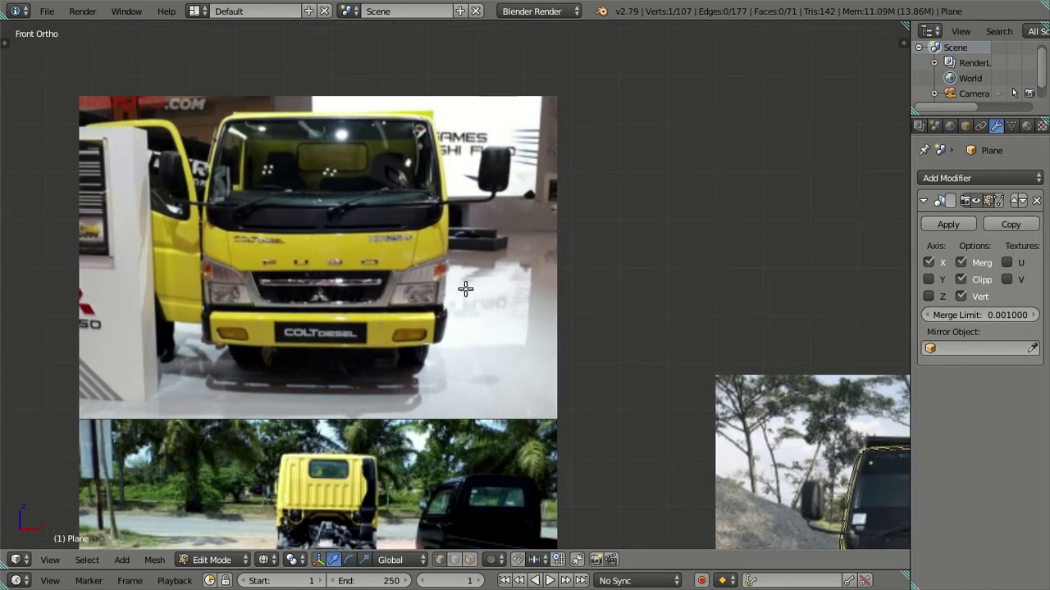
scroll(464, 288, "down", 4)
middle_click_drag(623, 300, 459, 243, "shift")
scroll(528, 267, "up", 3)
key("KP_3")
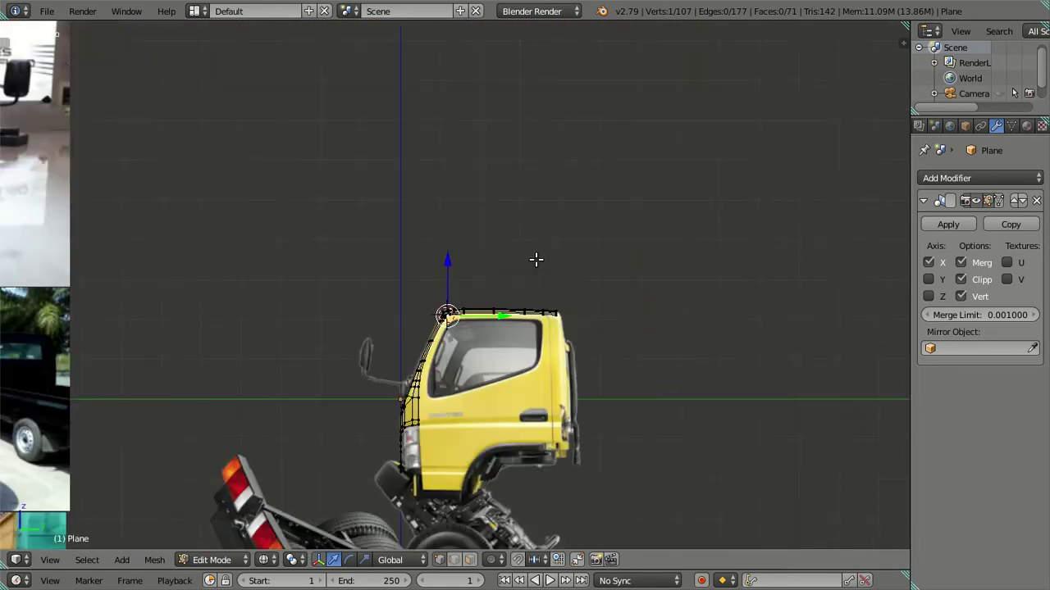
scroll(536, 260, "up", 2)
key("Tab")
- Compare the cab roof against the side photo, selecting and then deselecting all objects
middle_click_drag(551, 296, 480, 151, "shift")
scroll(480, 152, "up", 3)
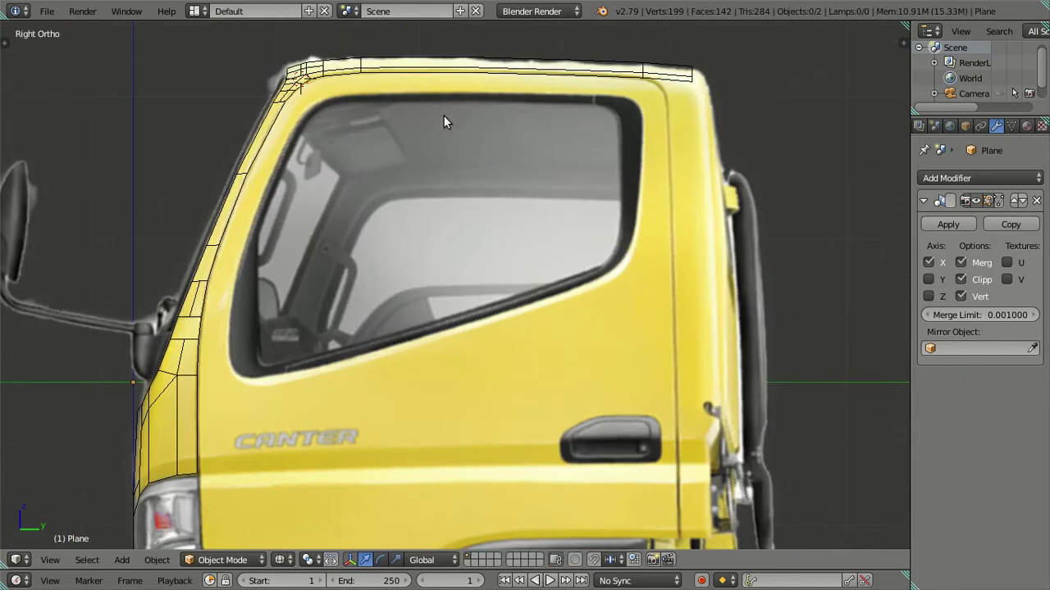
middle_click_drag(444, 116, 434, 287, "shift")
key("Tab")
key("Tab")
right_click(373, 238)
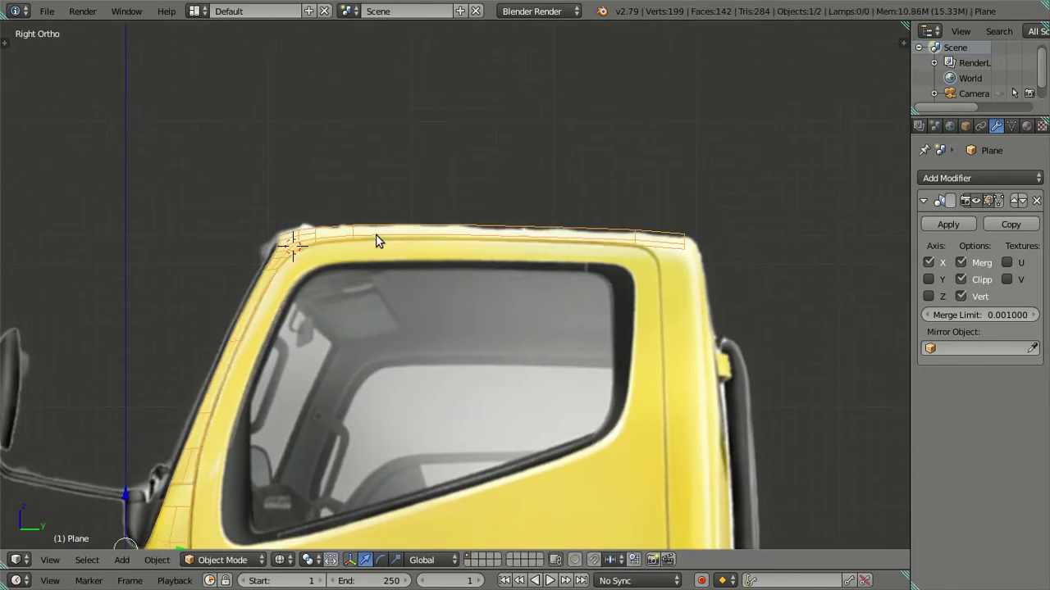
key("ctrl+z")
scroll(381, 250, "up", 2)
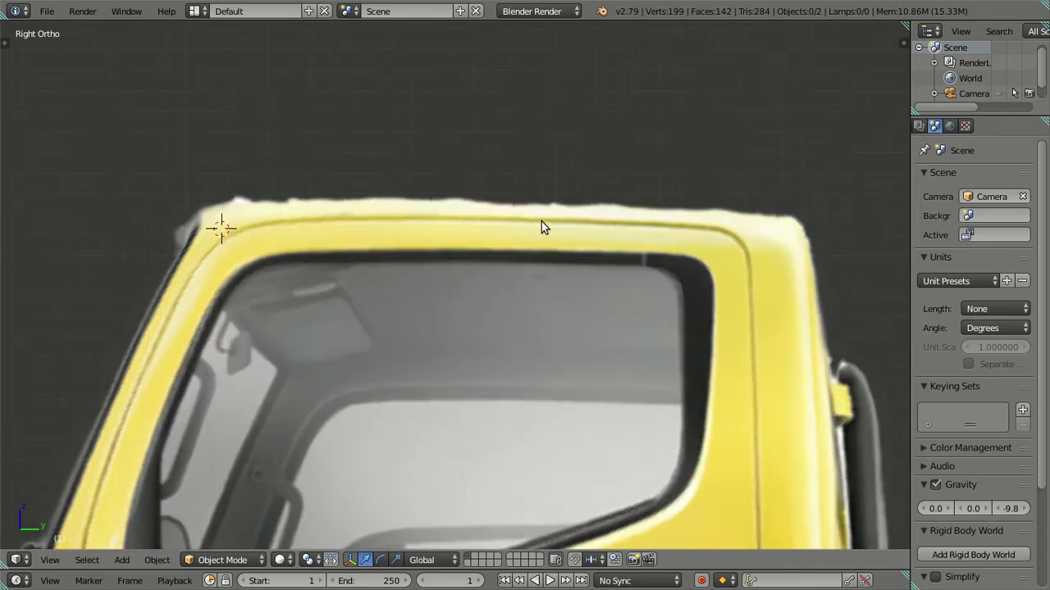
scroll(541, 221, "down", 5)
key("a")
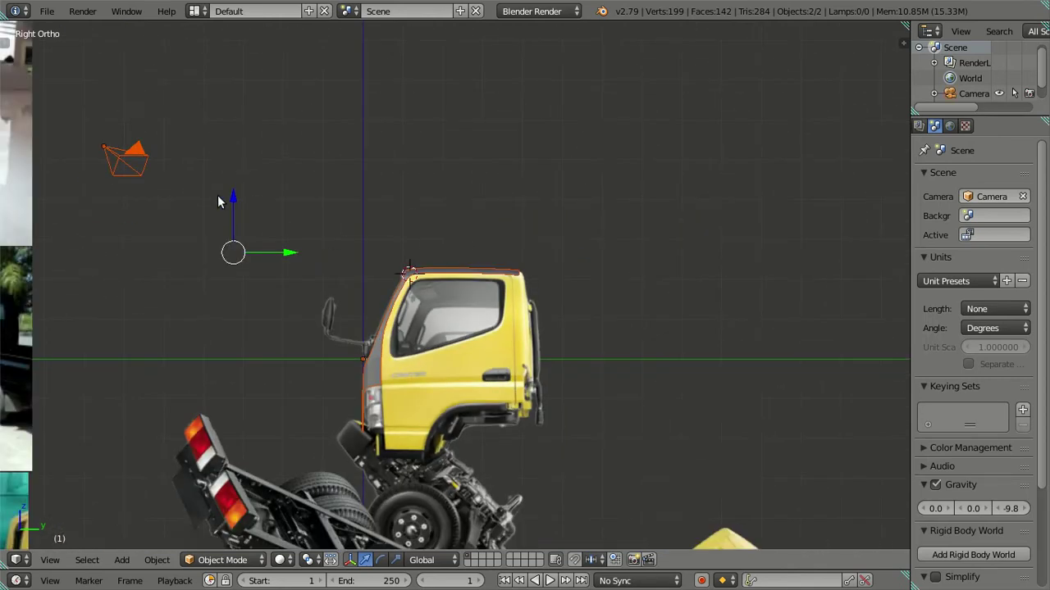
scroll(450, 197, "up", 2)
scroll(449, 197, "down", 2)
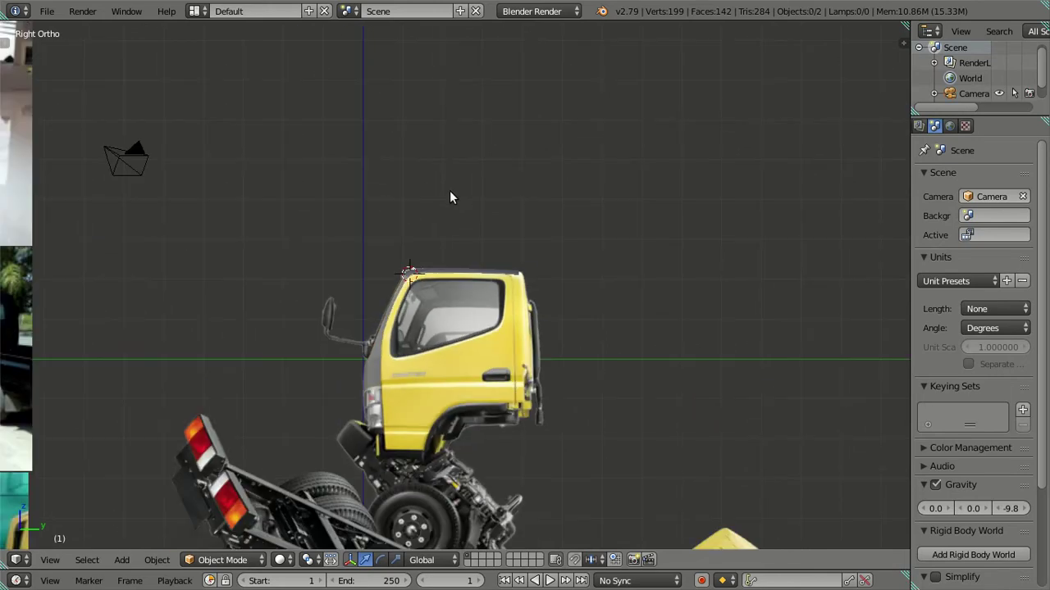
scroll(450, 197, "up", 3)
scroll(449, 197, "up", 3)
key("a")
scroll(450, 196, "up", 3)
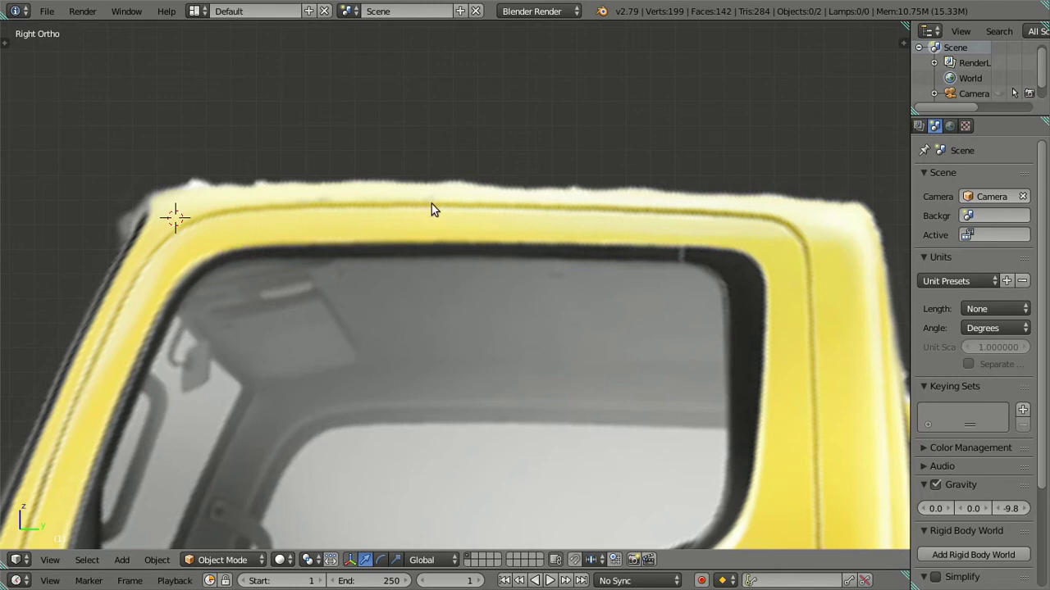
- In front view, select the cab mesh instead of the camera
key("KP_1")
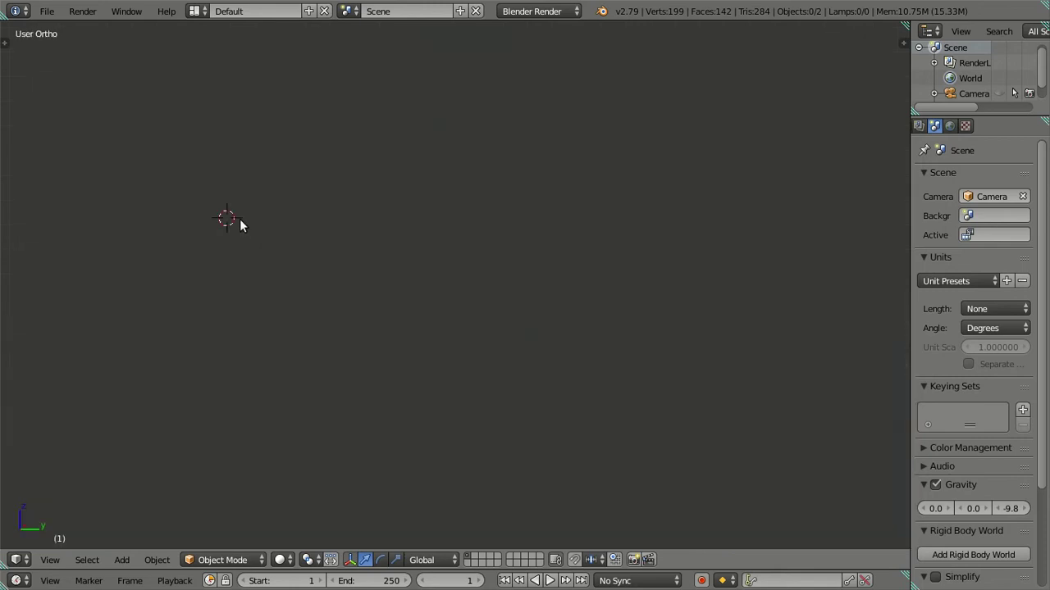
scroll(328, 222, "down", 3)
middle_click_drag(565, 260, 325, 268, "shift")
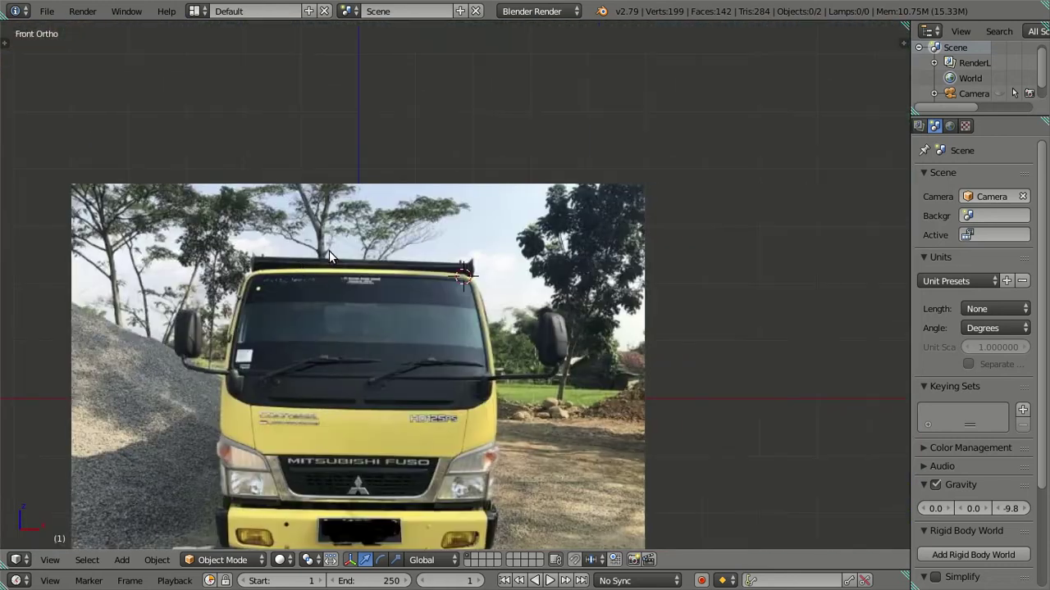
scroll(495, 200, "down", 4)
left_click(581, 194)
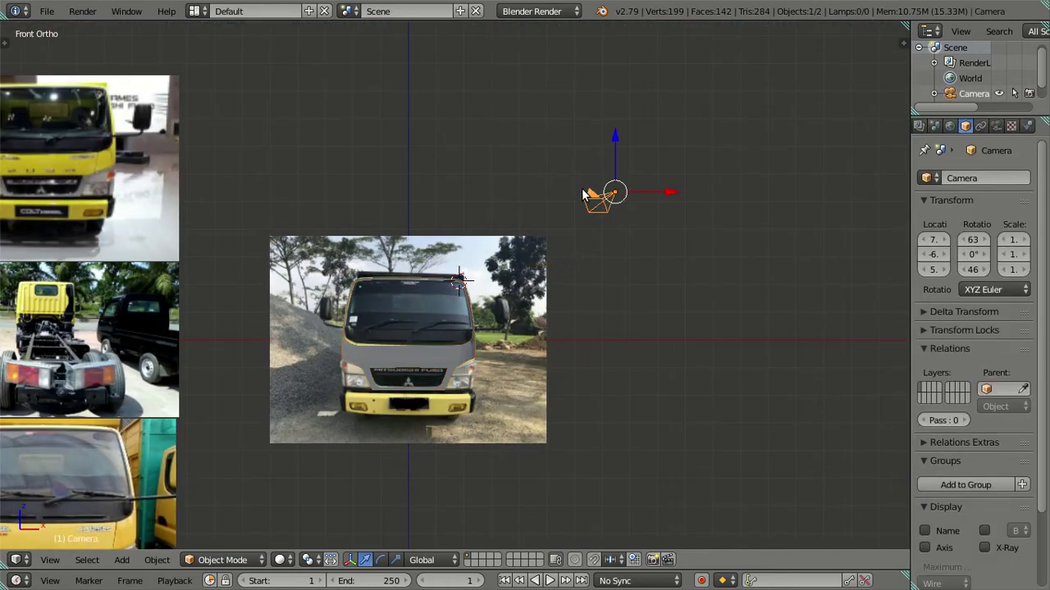
scroll(448, 504, "up", 4)
scroll(448, 504, "up", 3)
right_click(447, 504)
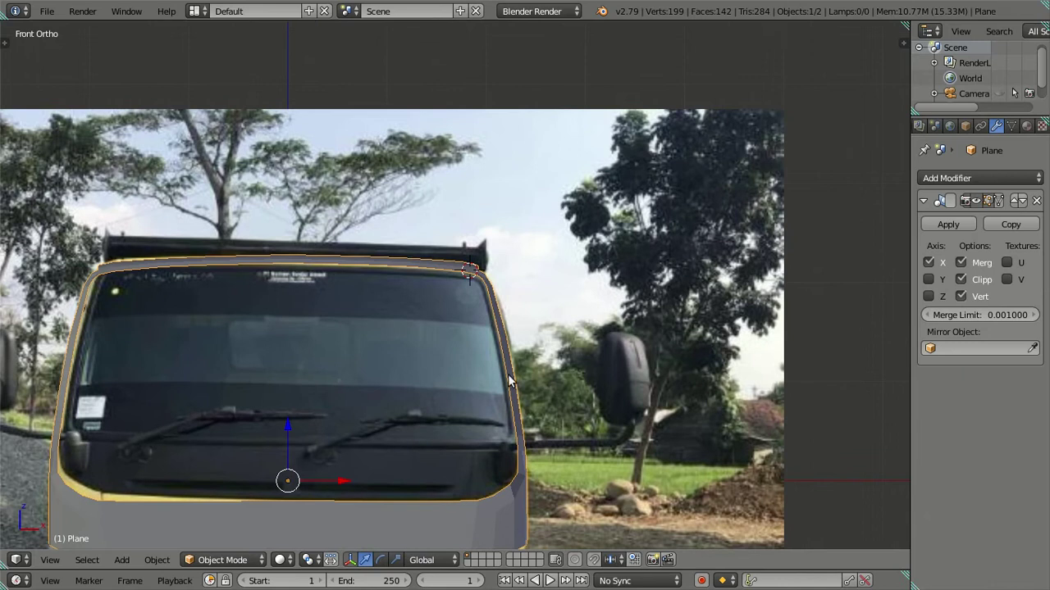
- In Edit Mode with solid shading, move the roof rail's end vertex outward along X
key("Tab")
scroll(509, 369, "up", 3)
scroll(516, 368, "up", 2)
mouse_move(516, 368)
middle_mouse_down("shift")
mouse_move(399, 363)
mouse_move(405, 304)
middle_mouse_up("shift")
scroll(398, 364, "up", 4)
scroll(405, 307, "up", 3)
key("z")
right_click(354, 311)
key("g")
key("x")
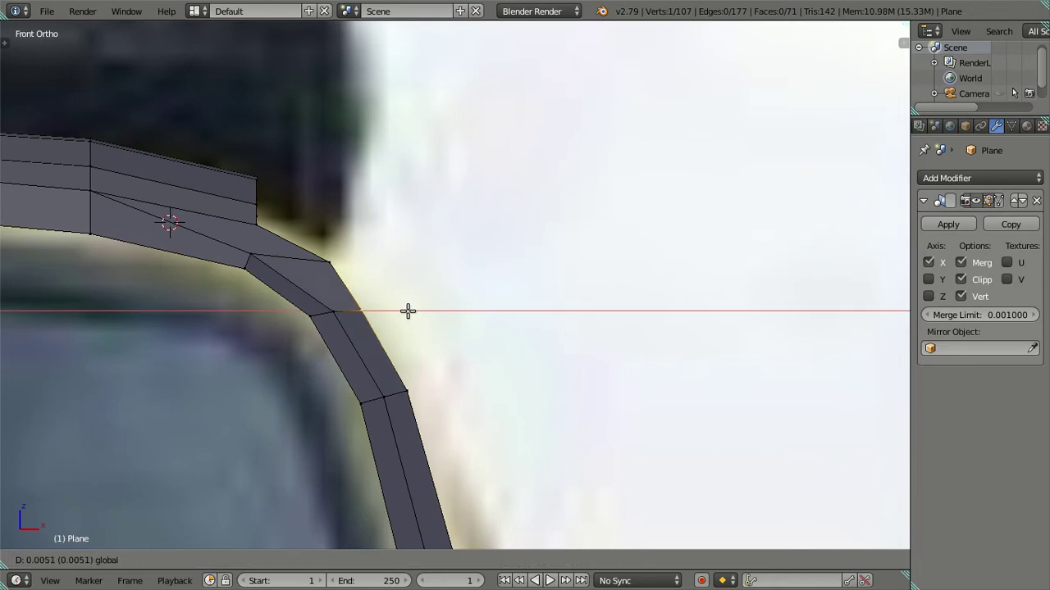
left_click(408, 311)
- Slide the roof-edge border vertices out along X to the photo's roof corner
middle_click_drag(354, 282, 361, 254, "shift")
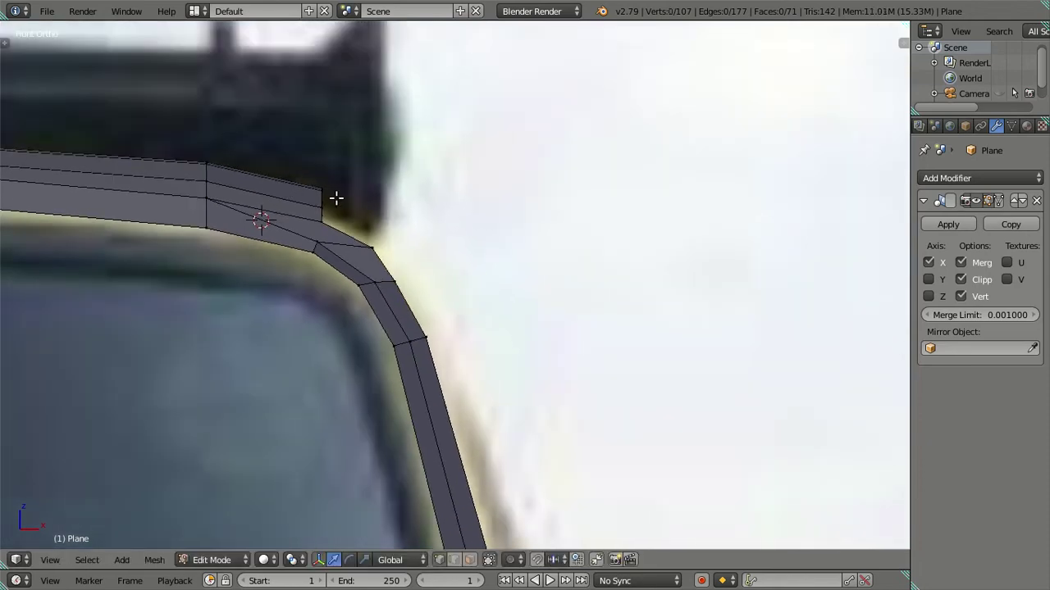
middle_click_drag(335, 197, 235, 358)
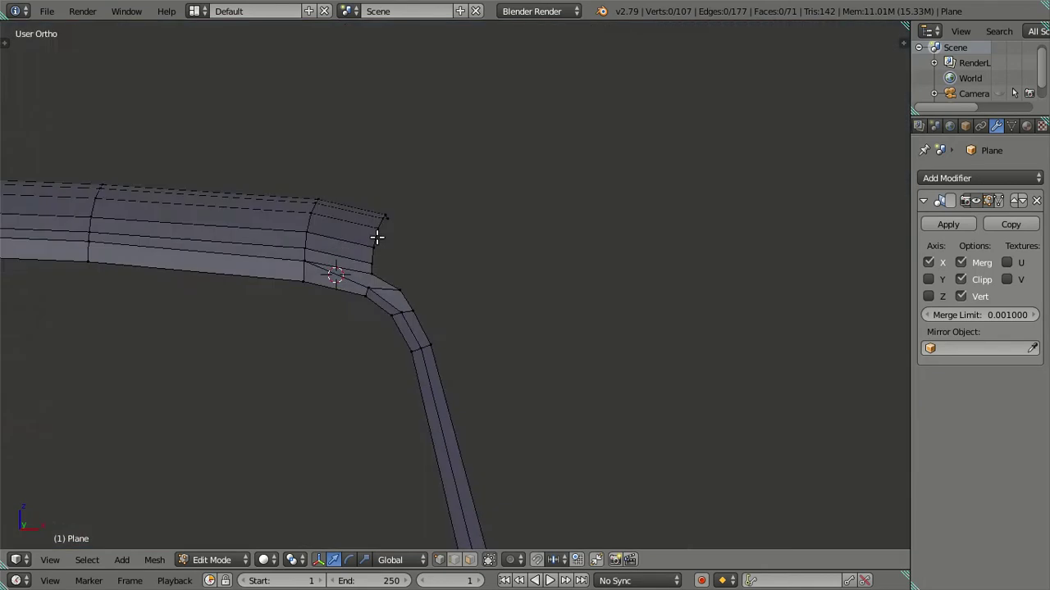
right_click(631, 81, "ctrl")
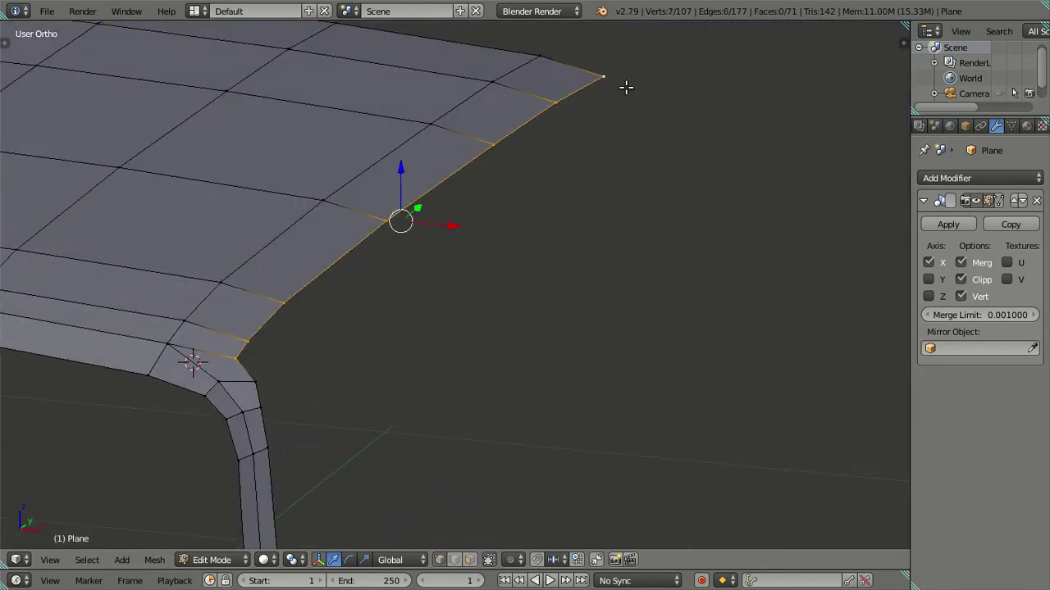
key("KP_1")
scroll(595, 213, "up", 4)
left_click_drag(343, 189, 378, 187)
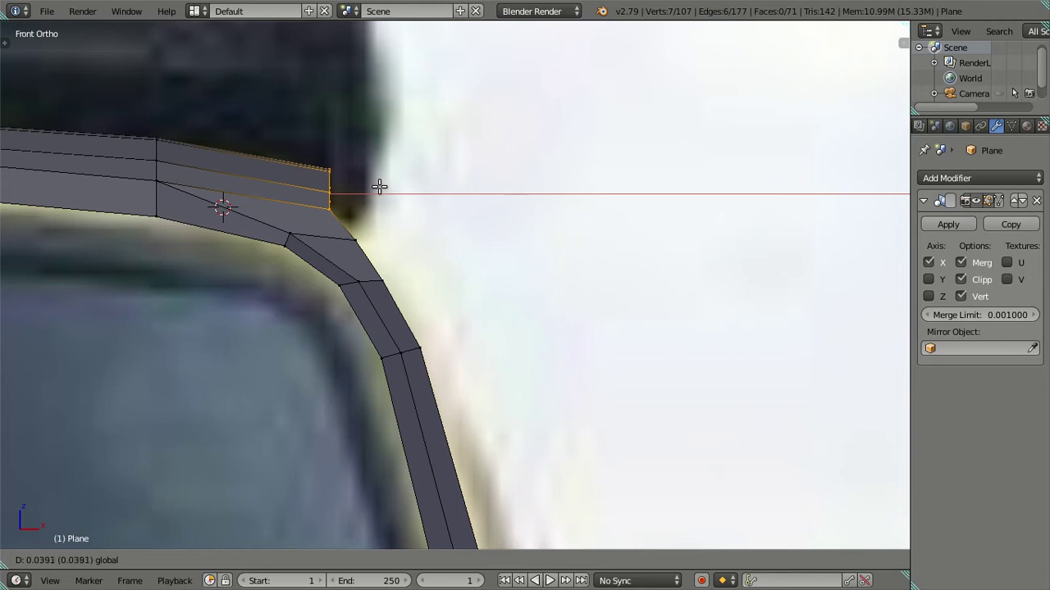
left_click_drag(378, 187, 390, 185)
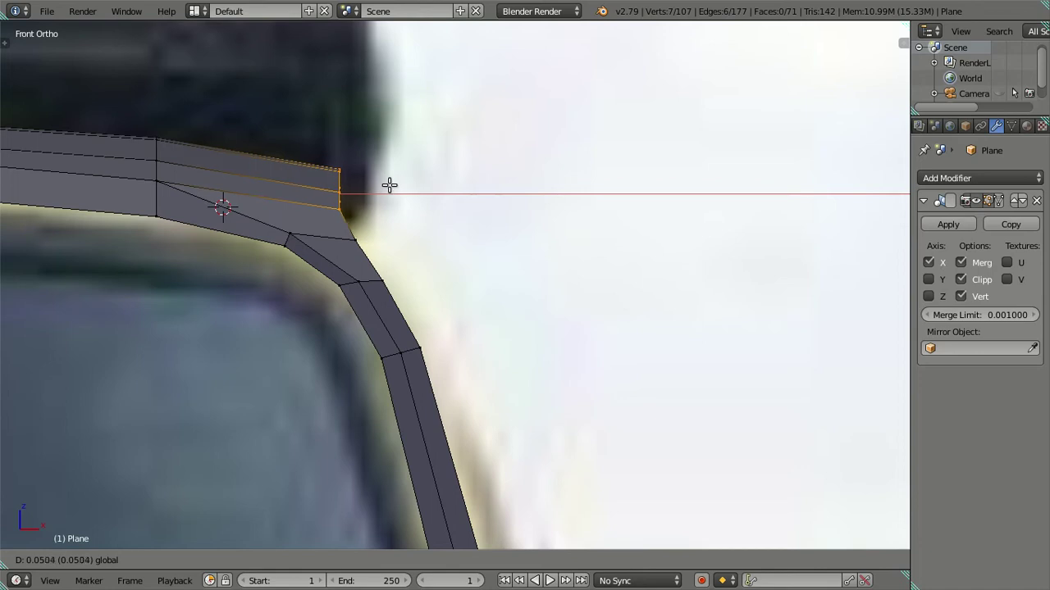
left_click(383, 185)
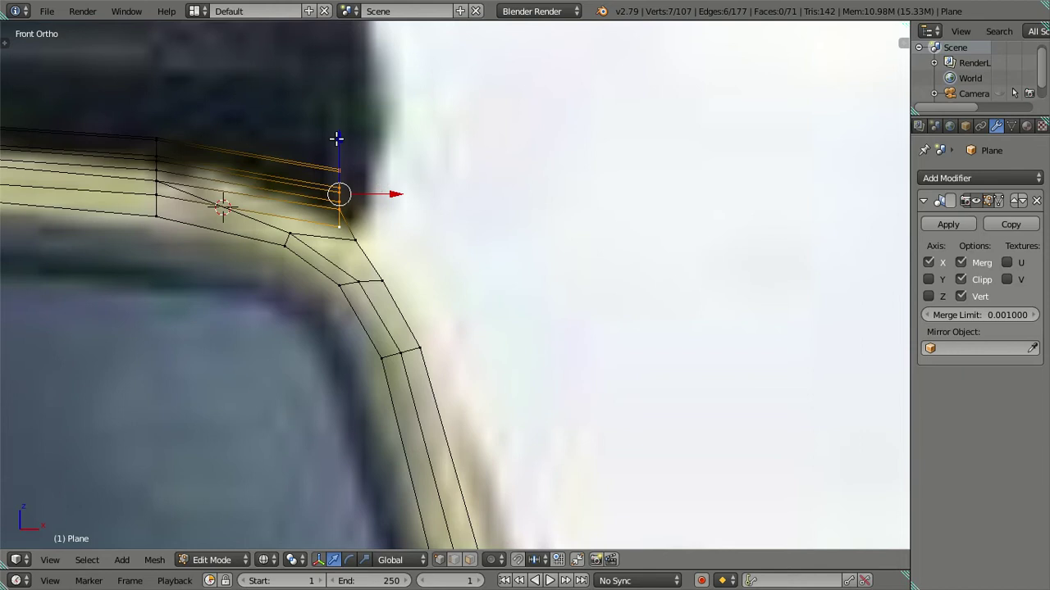
left_click_drag(336, 133, 349, 182)
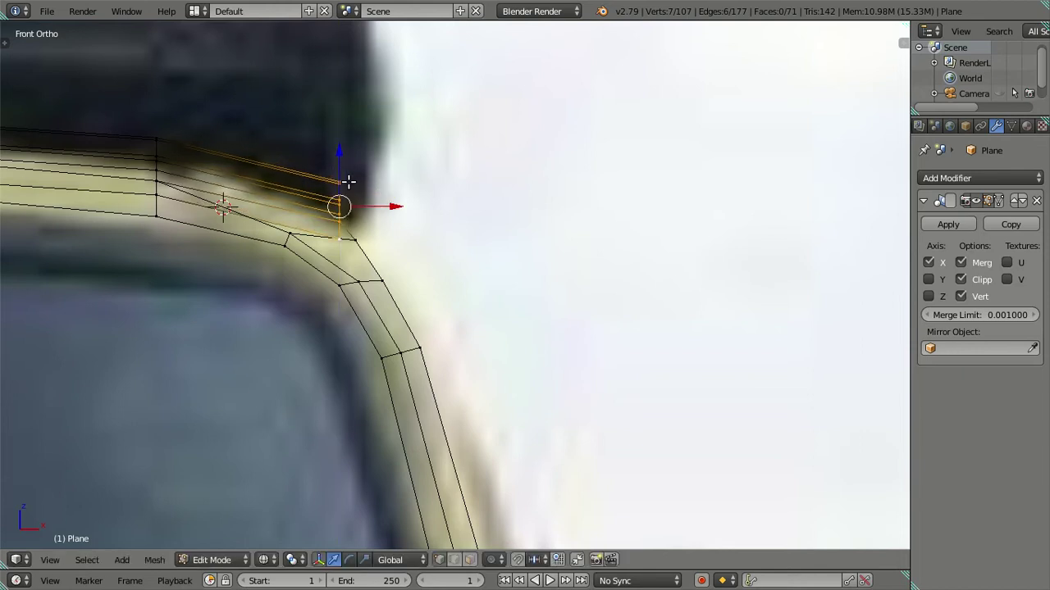
- Check the roofline in side view, undo the lowering, and deselect all vertices
scroll(361, 193, "down", 4)
key("KP_3")
scroll(363, 192, "down", 4)
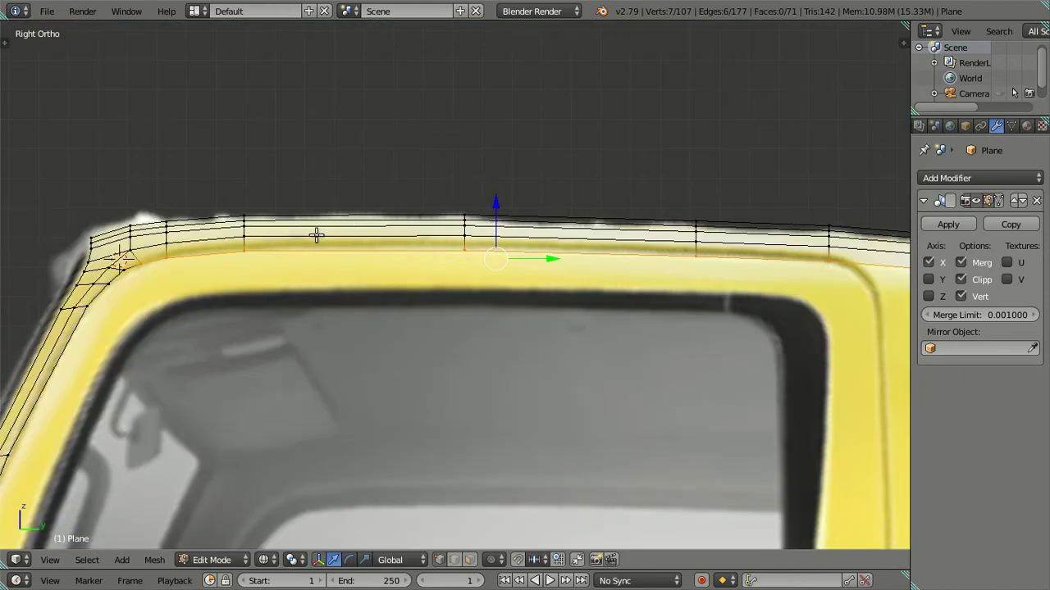
middle_click_drag(317, 234, 336, 230, "shift")
key("ctrl+z")
key("a")
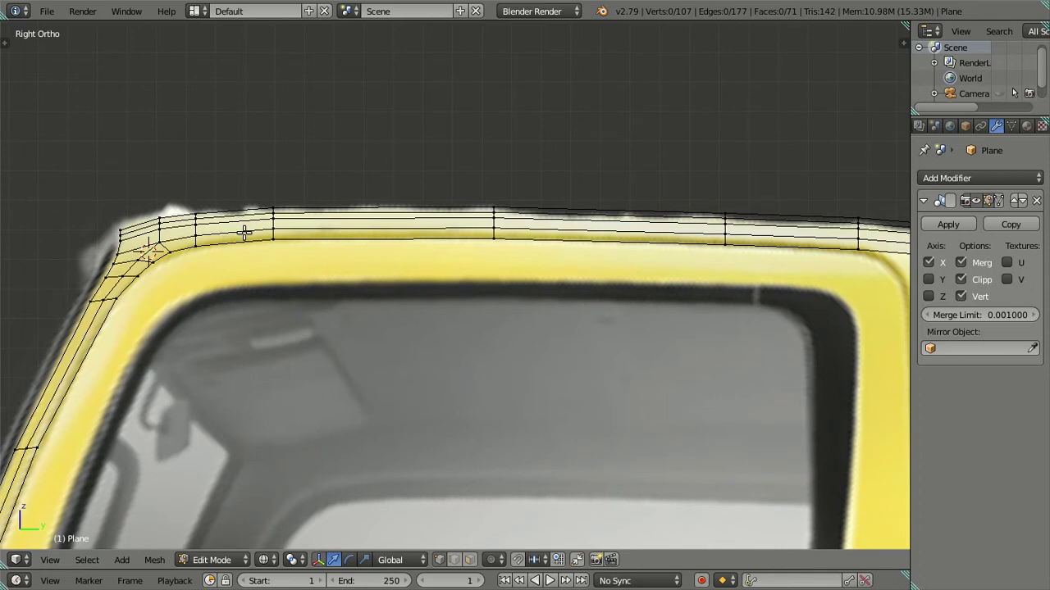
mouse_move(246, 232)
middle_mouse_down()
mouse_move(336, 254)
mouse_move(429, 237)
mouse_move(403, 274)
mouse_move(399, 331)
mouse_move(382, 310)
middle_mouse_up()
key("KP_1")
- In top view, shift the outer column of roof vertices slightly inward along X
key("KP_7")
scroll(410, 340, "up", 3)
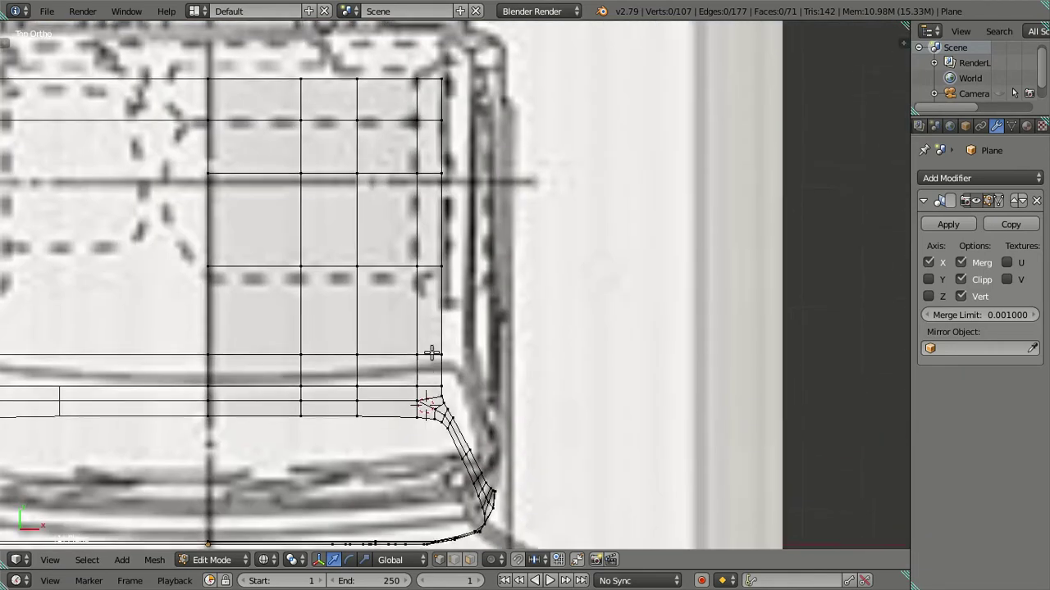
scroll(421, 305, "up", 3)
scroll(408, 376, "up", 1)
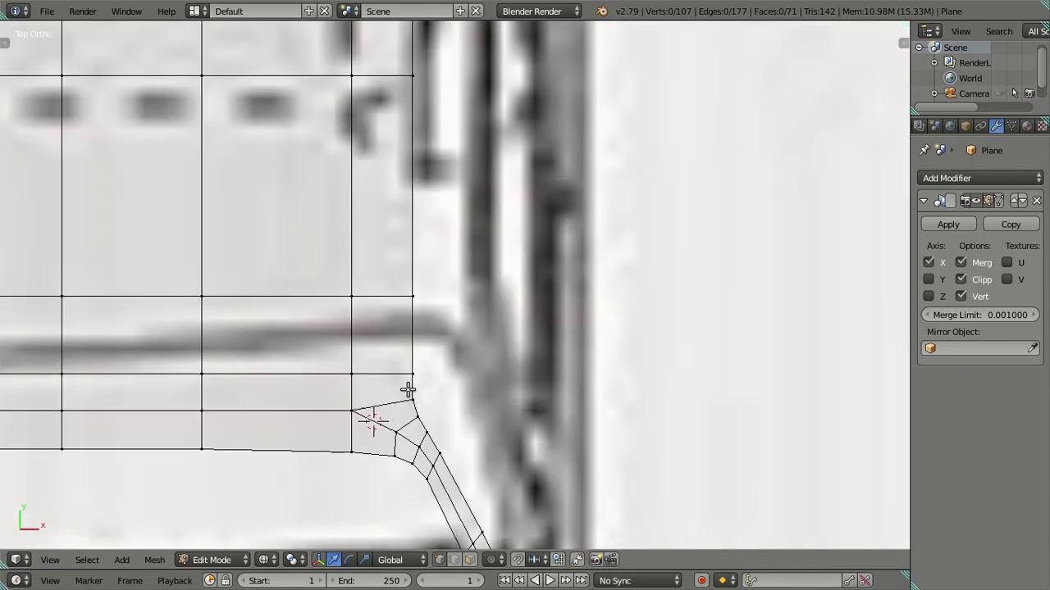
scroll(408, 376, "up", 1)
scroll(408, 376, "down", 2)
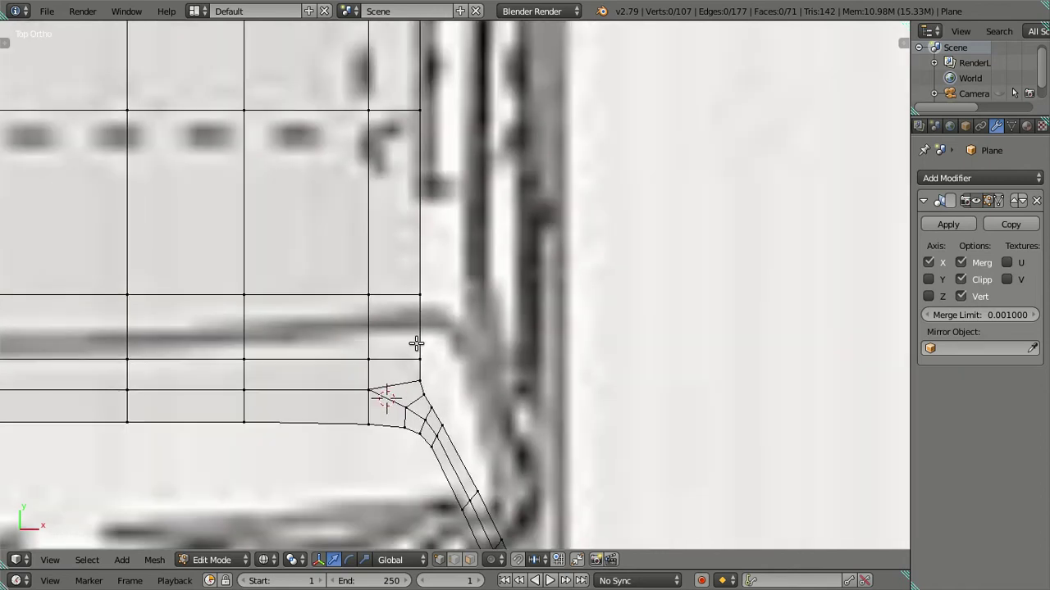
scroll(469, 214, "down", 2)
scroll(462, 300, "down", 2)
scroll(429, 216, "down", 2)
scroll(443, 138, "down", 1)
right_click(444, 138, "ctrl")
scroll(444, 138, "up", 4)
scroll(461, 305, "up", 3)
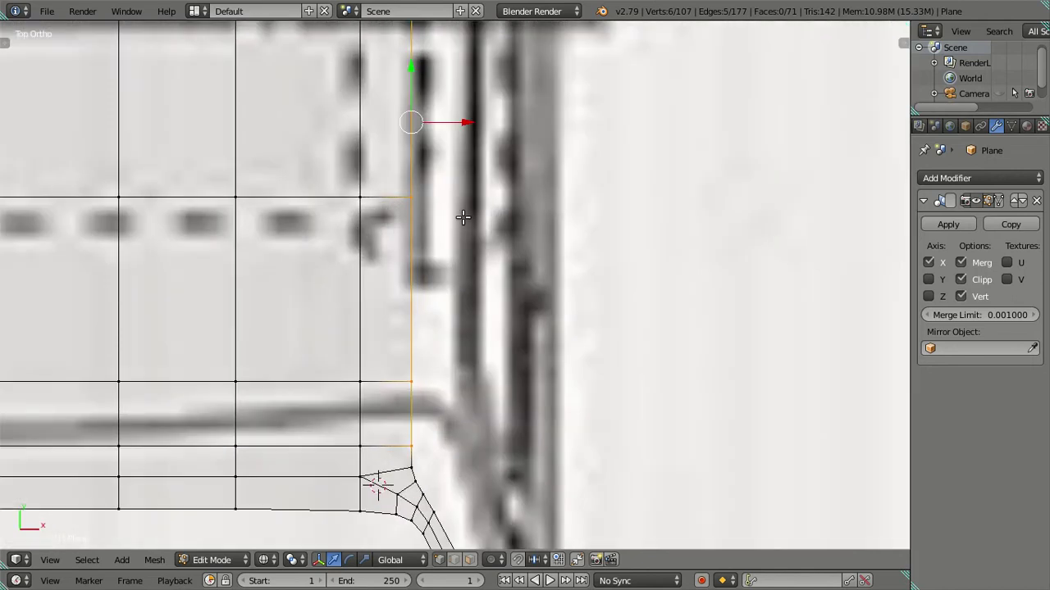
scroll(463, 218, "up", 2, "shift")
left_click_drag(466, 155, 452, 224)
- Inspect the roof corner in Object Mode from orbit, front and side views
scroll(443, 328, "down", 3)
middle_click_drag(440, 337, 396, 237)
scroll(338, 271, "up", 2)
middle_click_drag(339, 270, 349, 204)
key("KP_1")
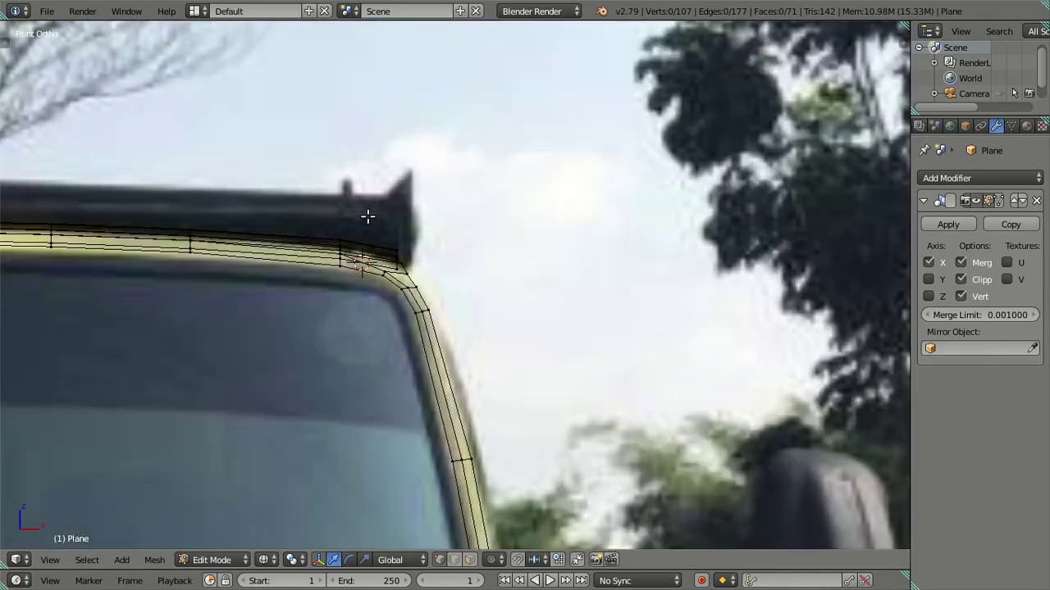
key("KP_3")
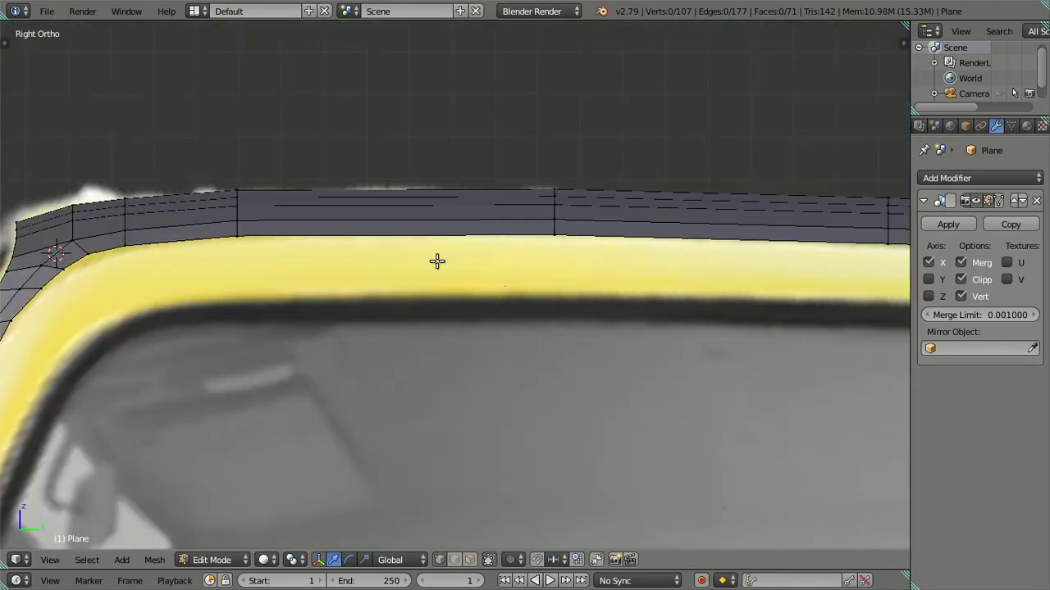
key("Tab")
scroll(410, 256, "down", 2)
mouse_move(382, 256)
middle_mouse_down()
mouse_move(442, 274)
mouse_move(499, 257)
mouse_move(534, 272)
mouse_move(537, 294)
mouse_move(552, 245)
middle_mouse_up()
key("KP_1")
- Return to Edit Mode, clear the selection, and compare the wireframe mesh against the photo
key("Tab")
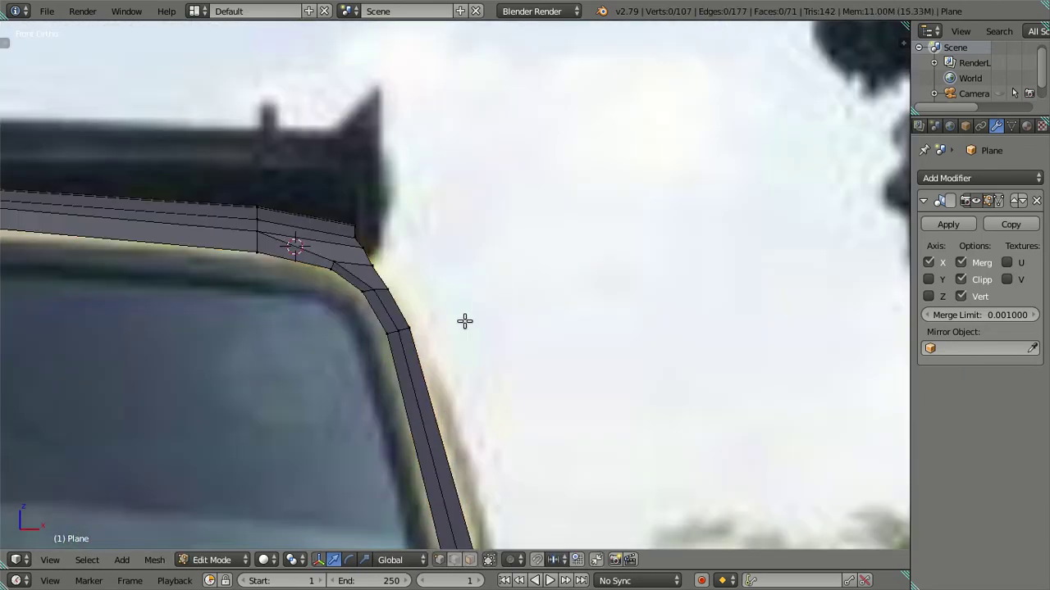
scroll(484, 311, "up", 1)
key("a")
key("a")
scroll(479, 294, "up", 1)
scroll(468, 303, "up", 1)
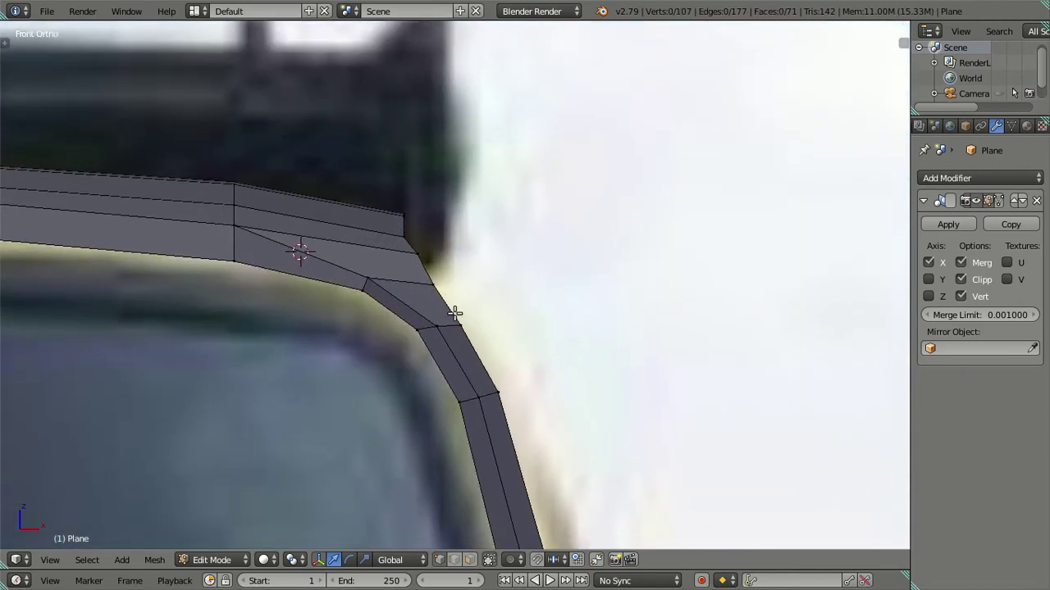
scroll(454, 312, "up", 2)
key("z")
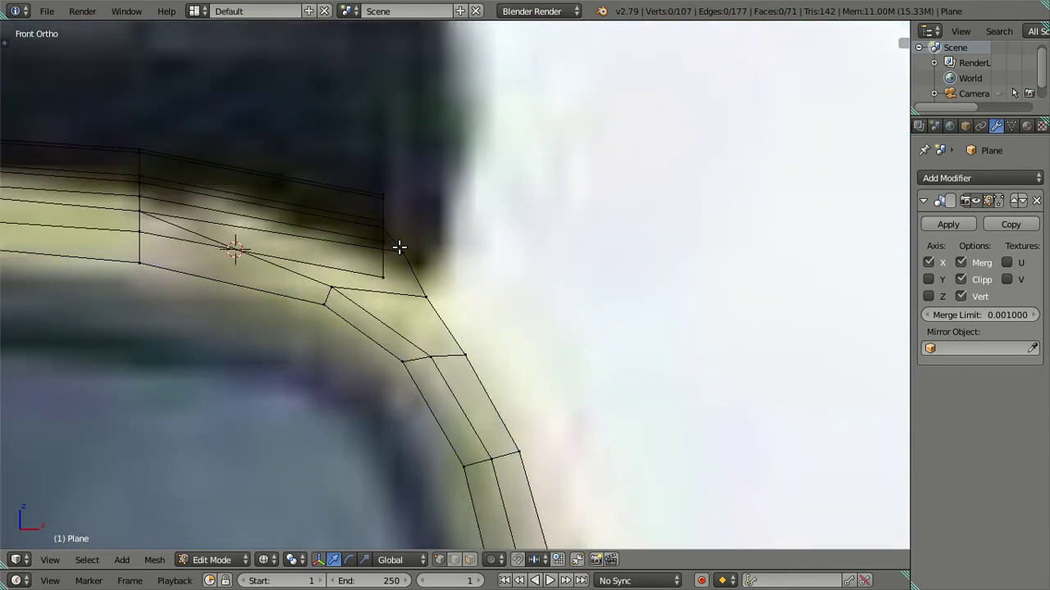
scroll(415, 246, "down", 2)
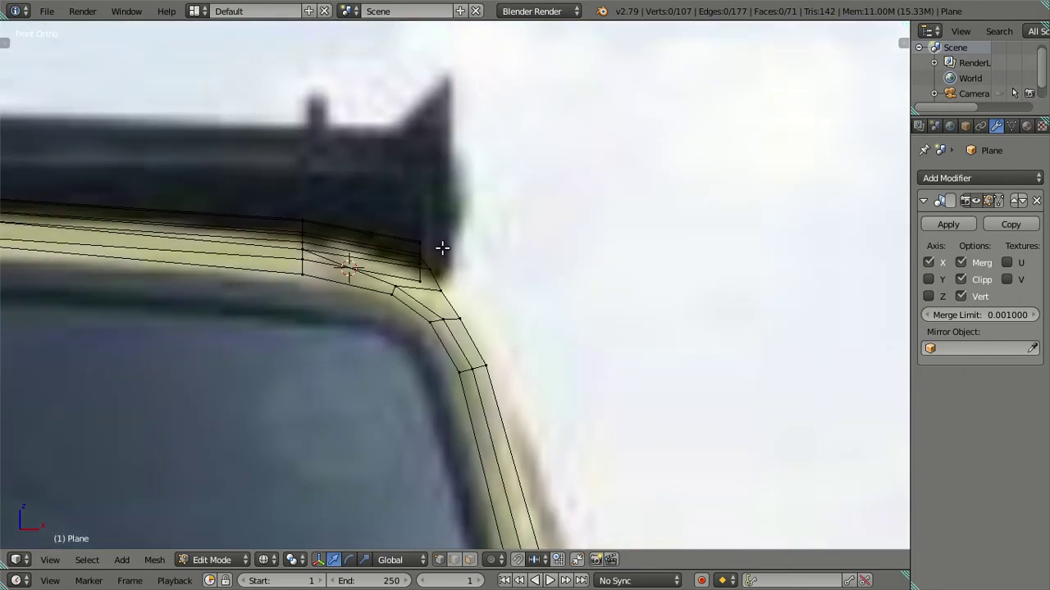
key("z")
middle_click_drag(438, 246, 448, 283)
scroll(443, 286, "up", 2)
- In front view, slide the roof mesh's outer boundary edges sideways along X
right_click(570, 47, "alt")
key("KP_1")
scroll(542, 184, "up", 2)
scroll(537, 232, "up", 1)
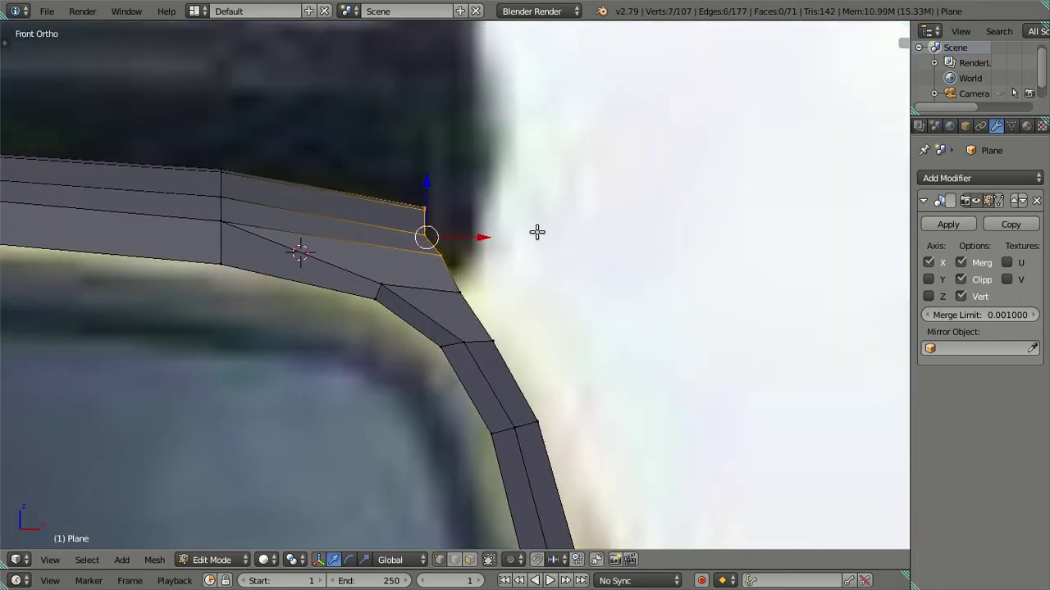
scroll(525, 240, "up", 2)
left_click_drag(475, 215, 469, 213)
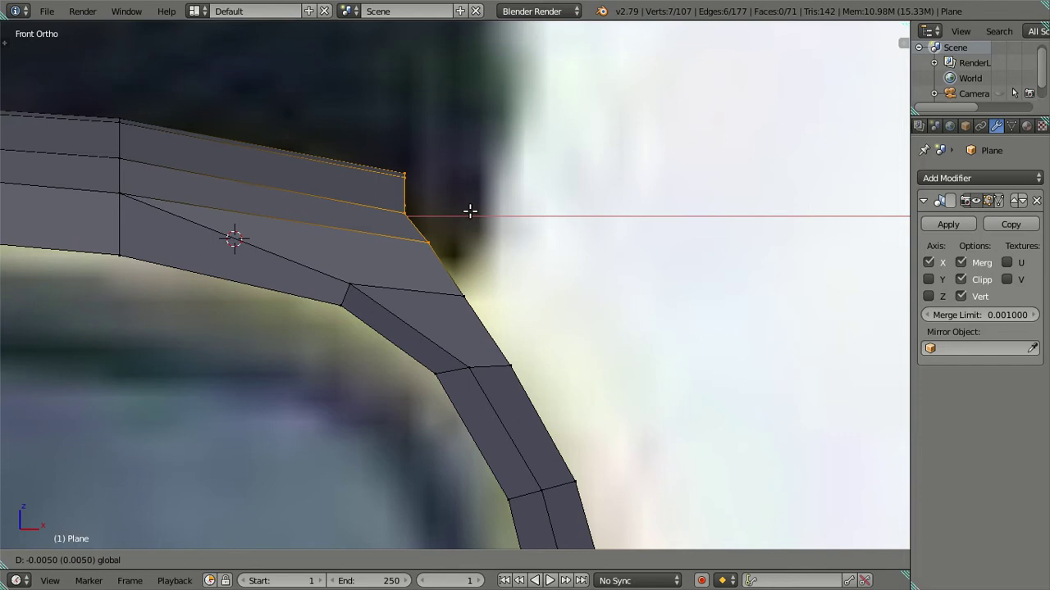
left_click_drag(471, 211, 470, 212)
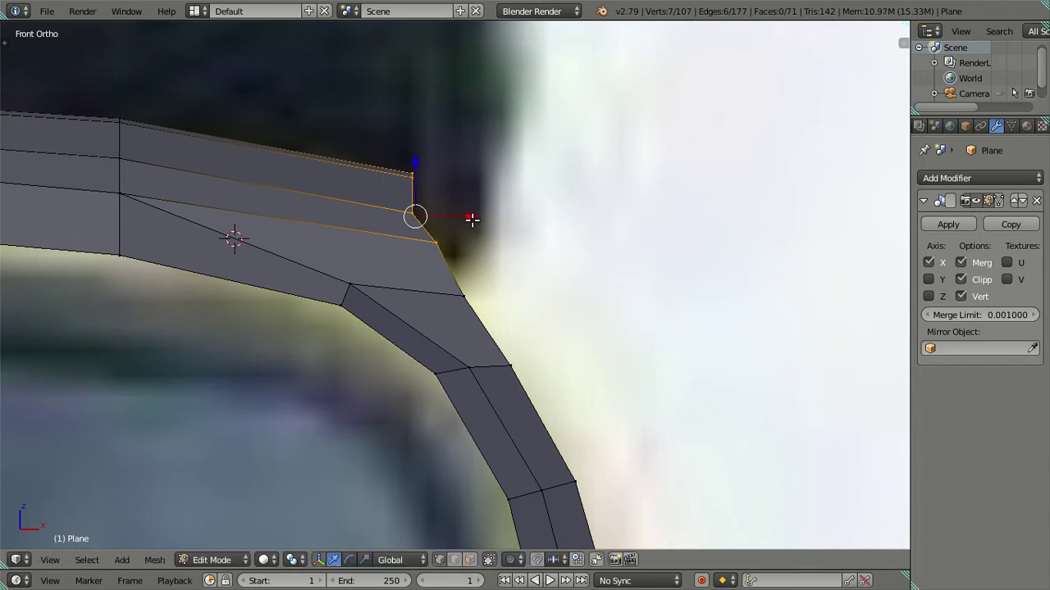
- Without the lower corner vertex, push the rail-end edges right to the roof edge
right_click(443, 241, "shift")
key("z")
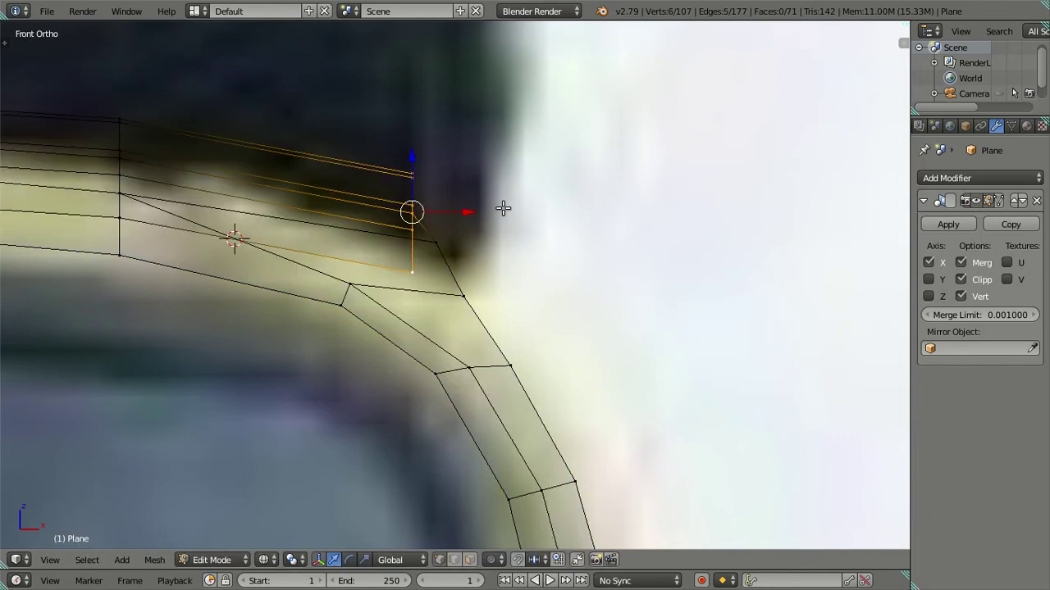
scroll(503, 208, "up", 1)
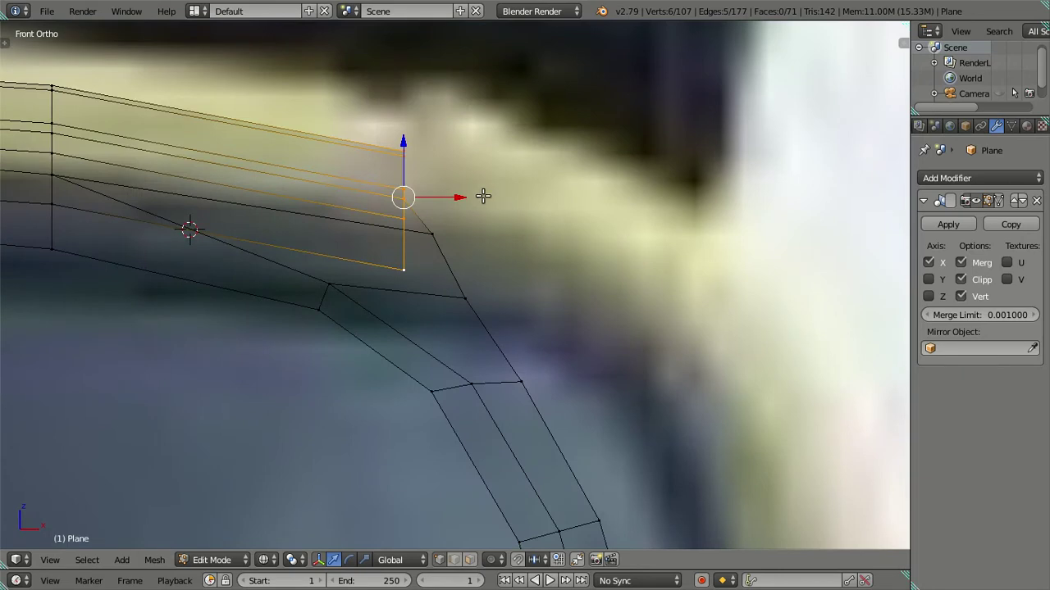
left_click_drag(459, 197, 479, 198)
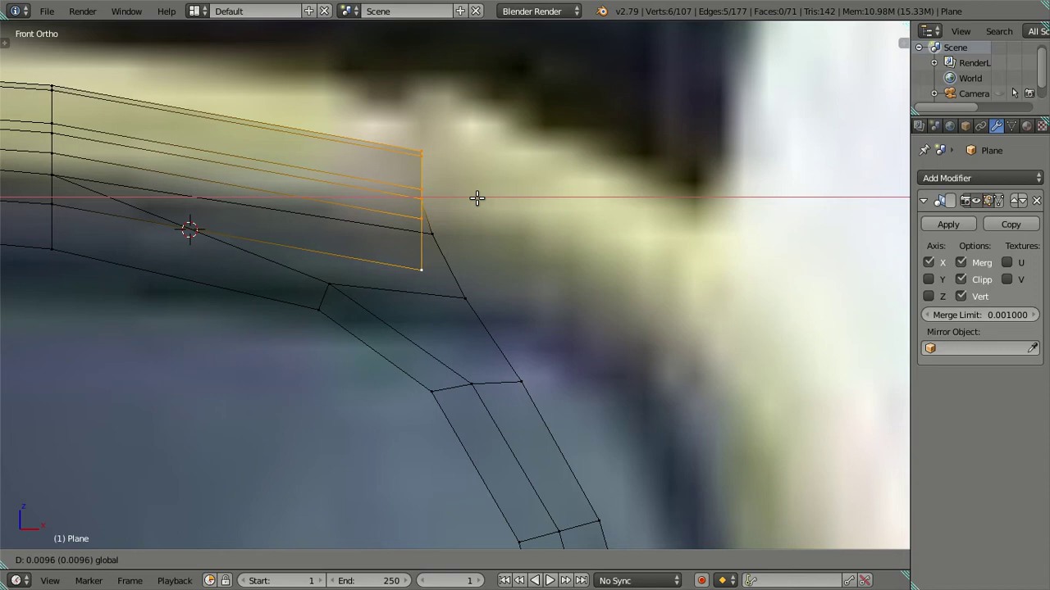
left_click_drag(476, 198, 478, 197)
key("KP_3")
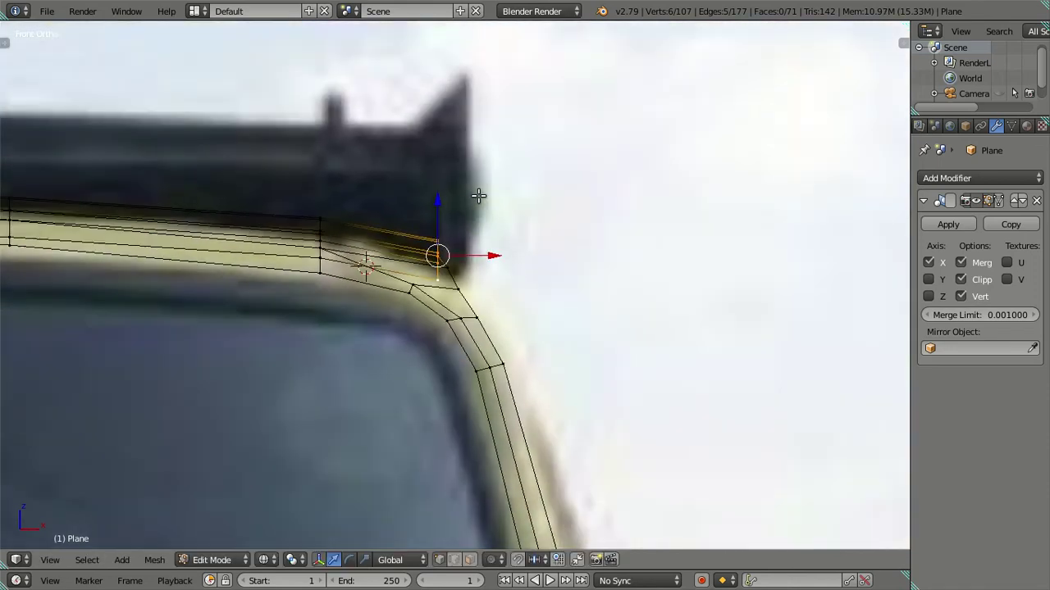
key("KP_4")
key("KP_4")
- Slide the rail-end vertices right along X to match the front truck photo
key("KP_7")
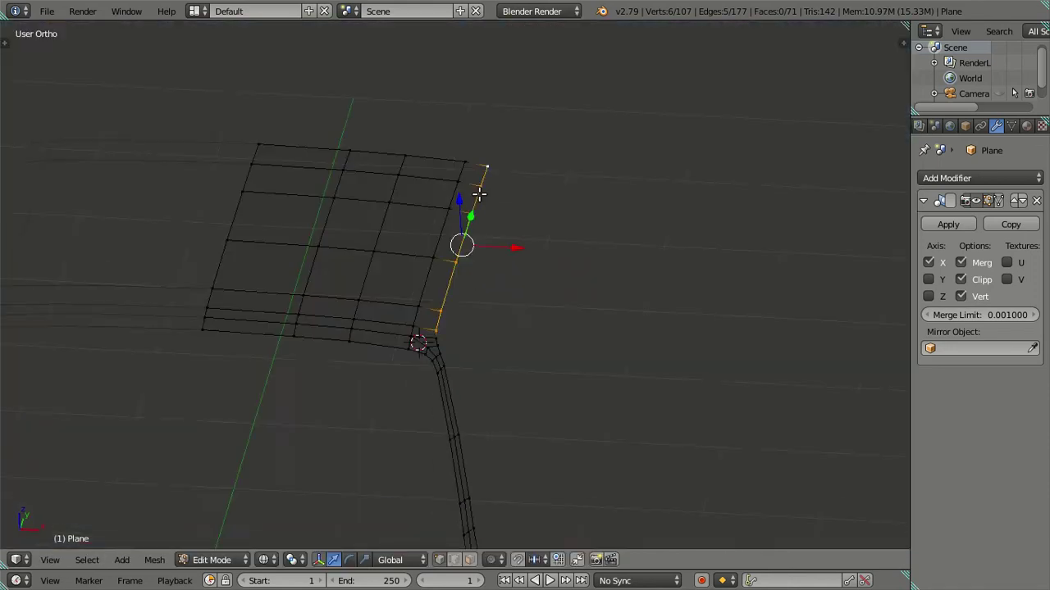
scroll(482, 234, "down", 3)
scroll(482, 234, "up", 3)
scroll(484, 231, "up", 1)
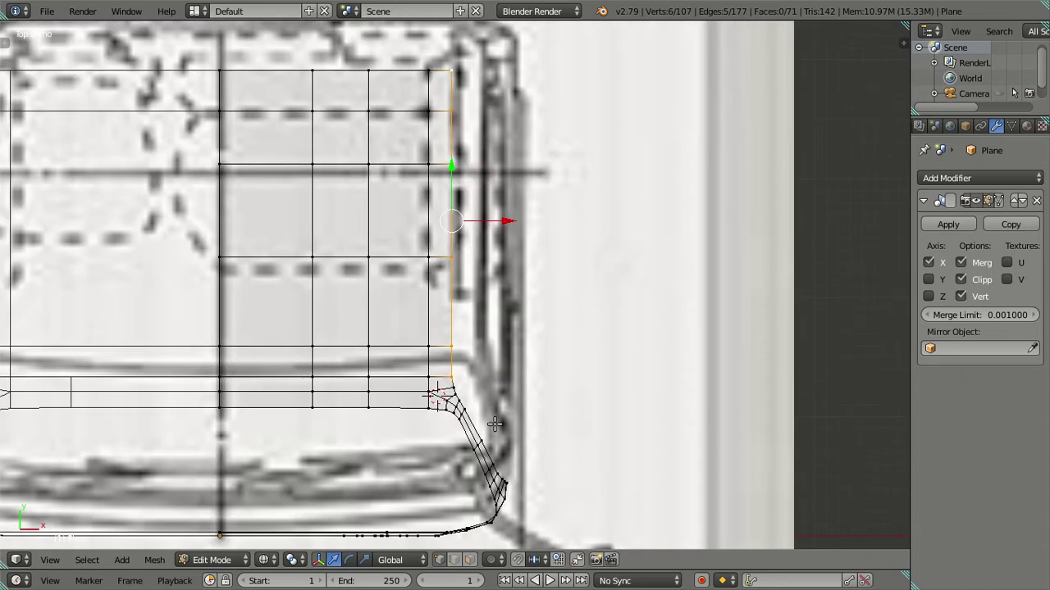
key("KP_1")
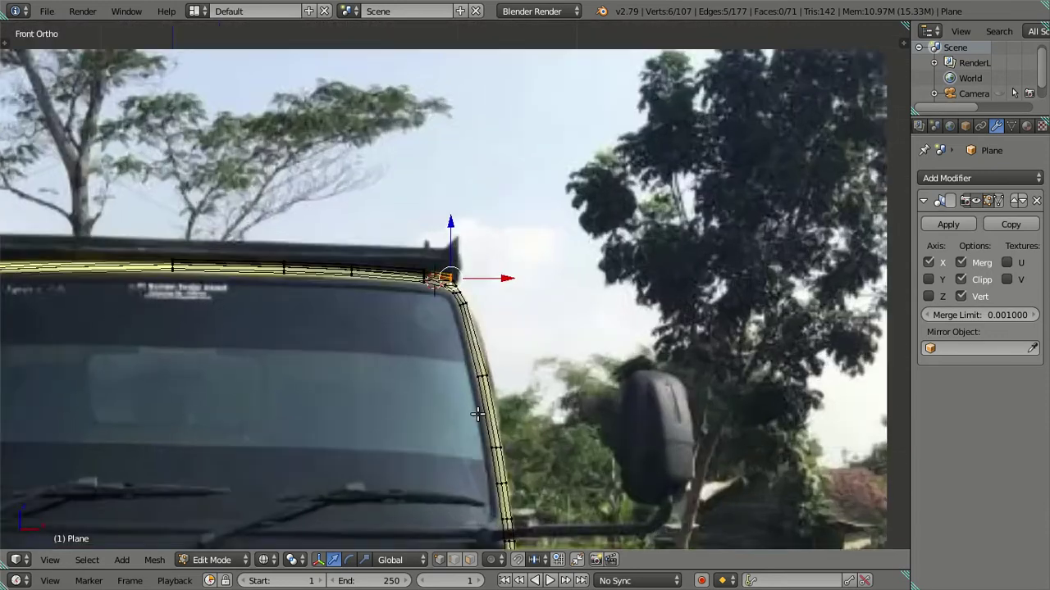
scroll(479, 402, "up", 3)
scroll(483, 391, "up", 2)
scroll(462, 259, "up", 3)
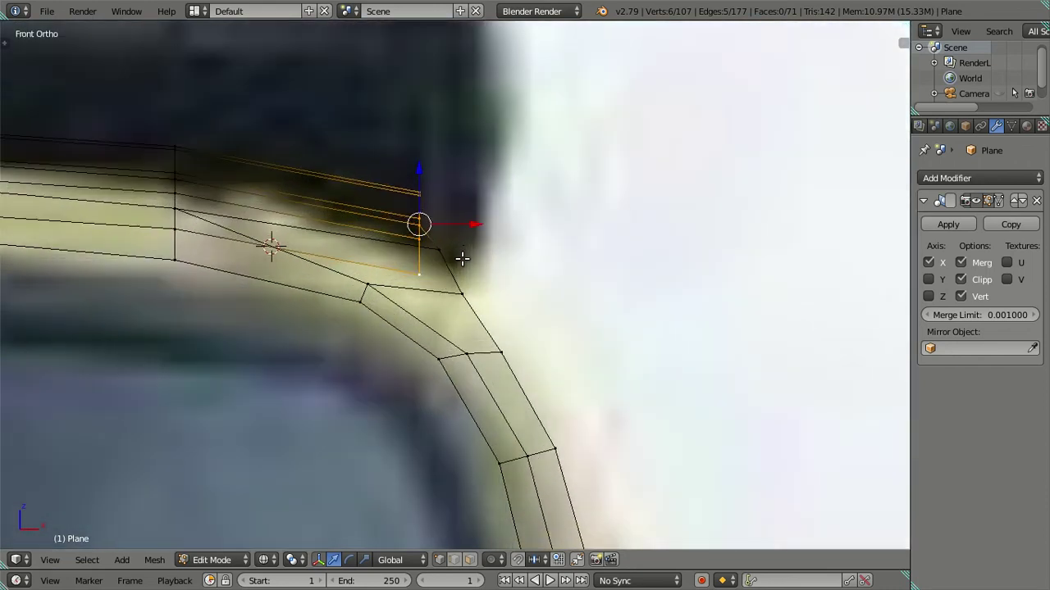
left_click_drag(473, 220, 487, 212)
left_click(487, 212)
- Select the roof-rail edge loop, shift it right along X and lower it along Z
scroll(487, 212, "down", 2)
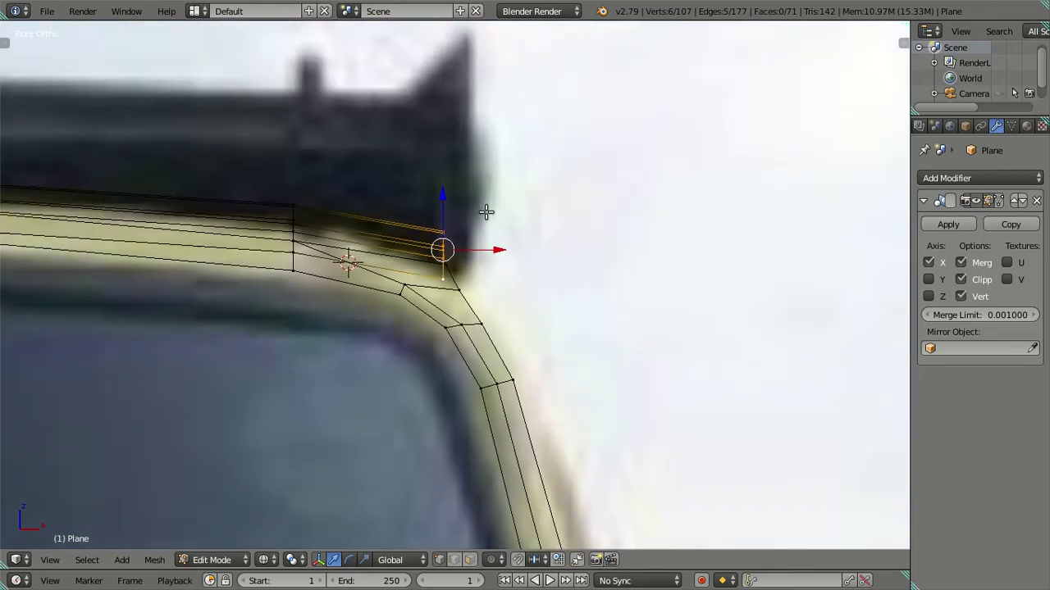
scroll(492, 234, "down", 3)
key("z")
scroll(497, 261, "up", 3)
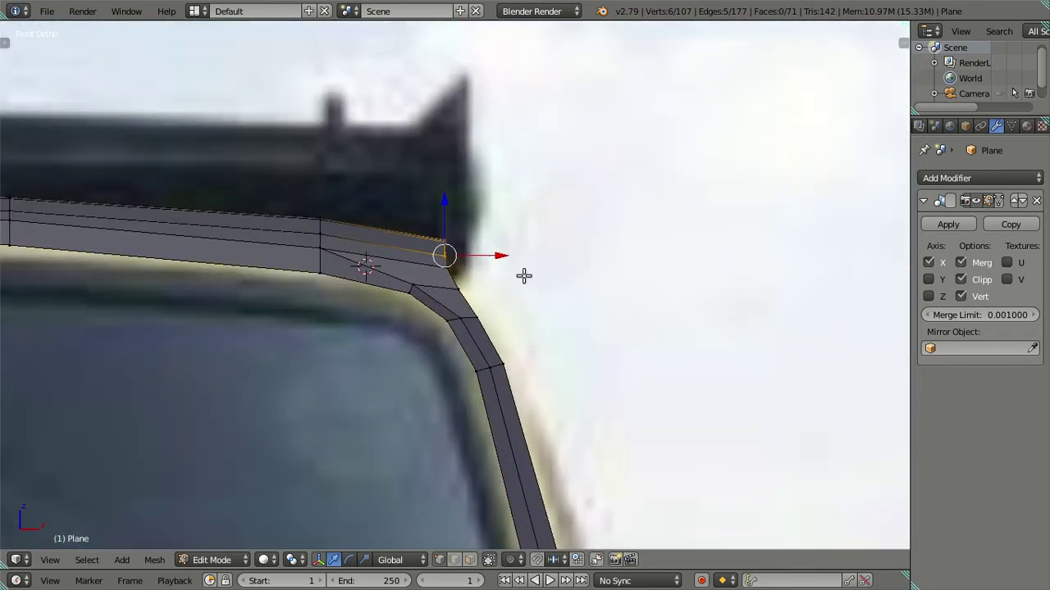
mouse_move(472, 243)
middle_mouse_down()
mouse_move(405, 307)
mouse_move(387, 363)
mouse_move(355, 394)
mouse_move(331, 362)
middle_mouse_up()
key("z")
key("z")
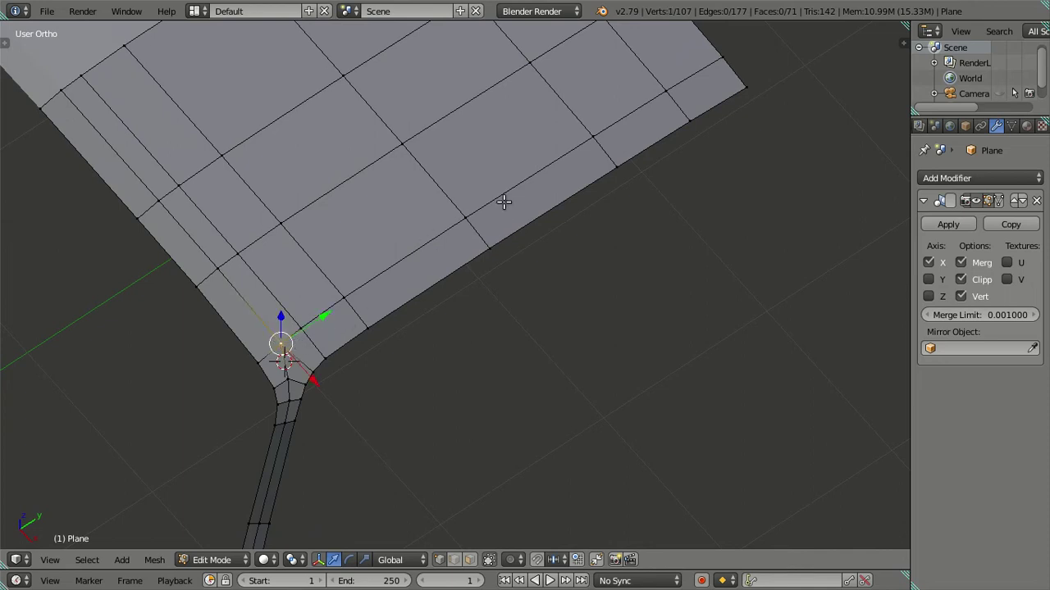
left_click(736, 55, "alt")
key("KP_1")
scroll(679, 140, "up", 2)
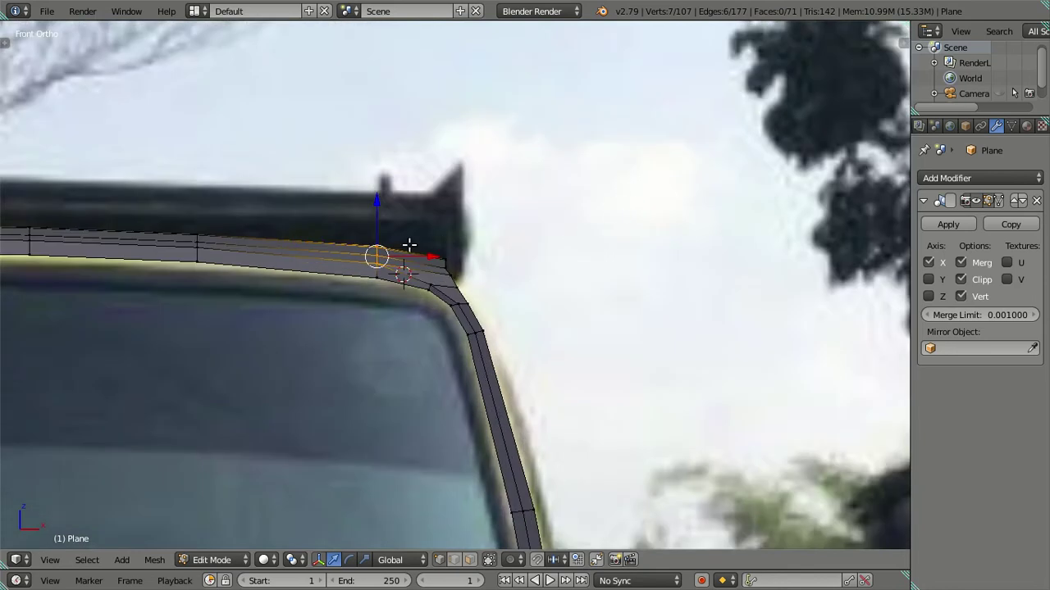
scroll(405, 241, "up", 2)
left_click_drag(374, 243, 416, 247)
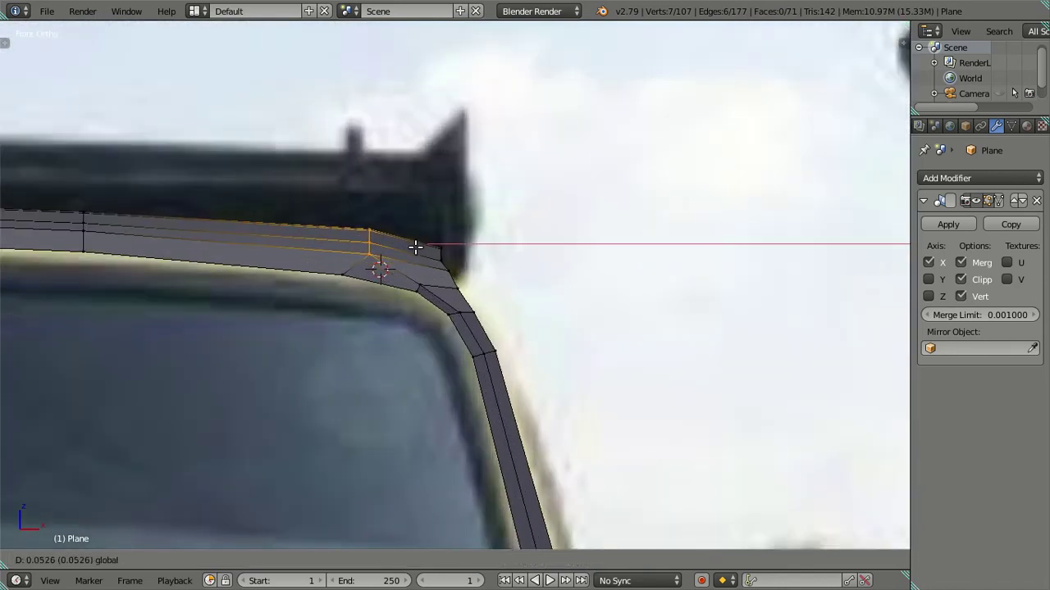
left_click(416, 247)
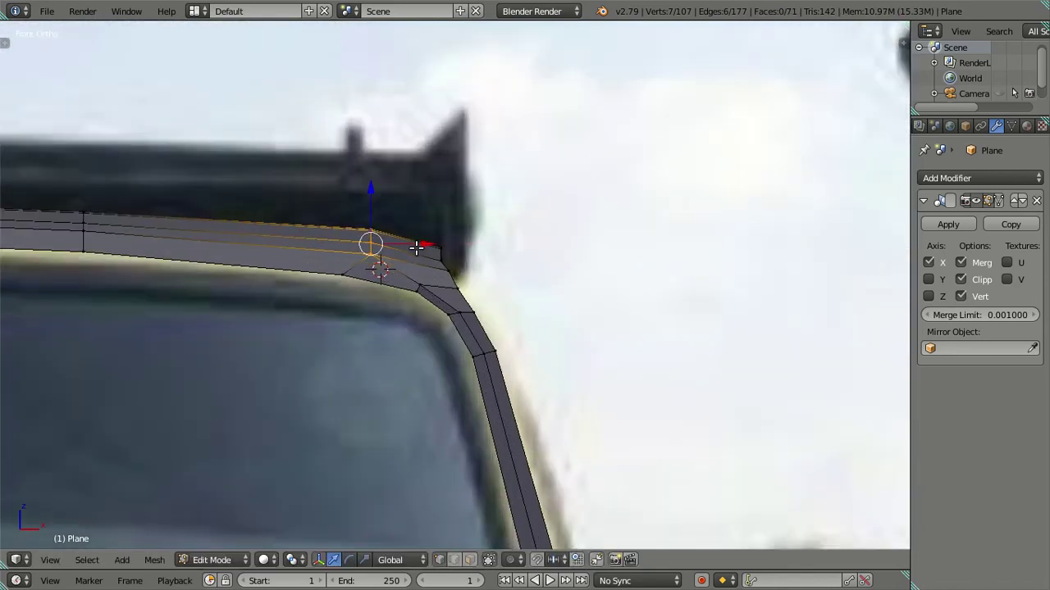
scroll(378, 219, "up", 1)
key("g")
key("z")
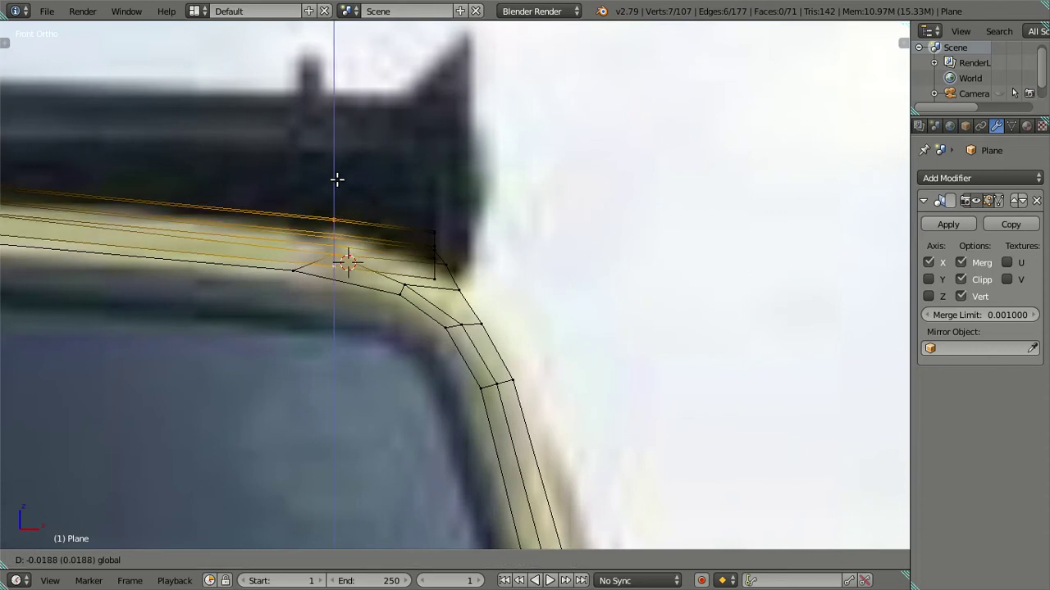
left_click(331, 206)
- Select the edge loop near the roof corner and reposition it along X
middle_click_drag(369, 223, 515, 216, "shift")
key("z")
scroll(504, 218, "down", 2)
scroll(474, 279, "up", 2)
right_click(474, 279, "alt")
right_click(474, 279, "alt+shift")
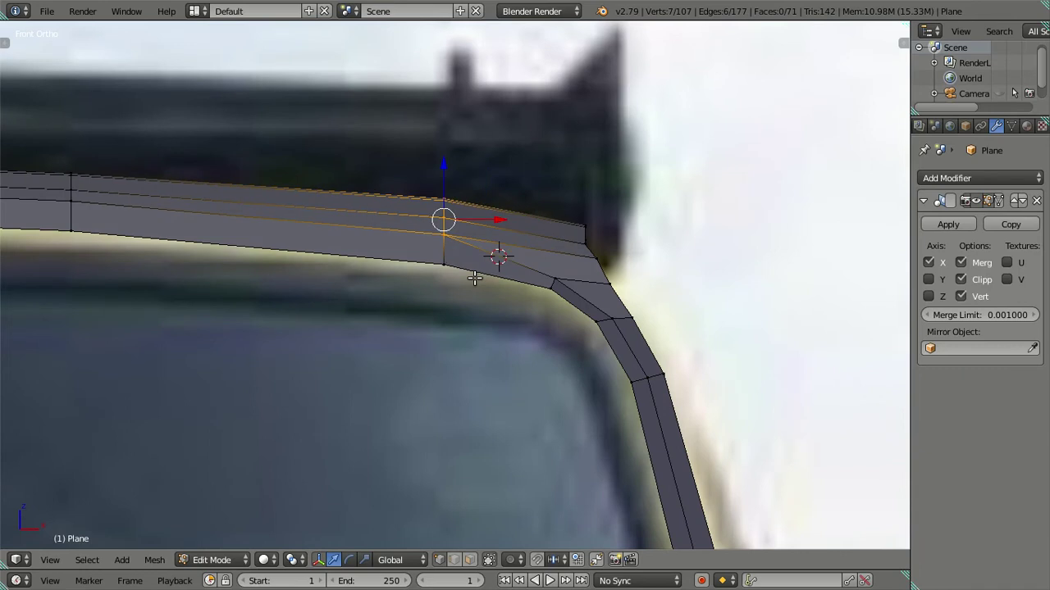
key("z")
key("g")
key("x")
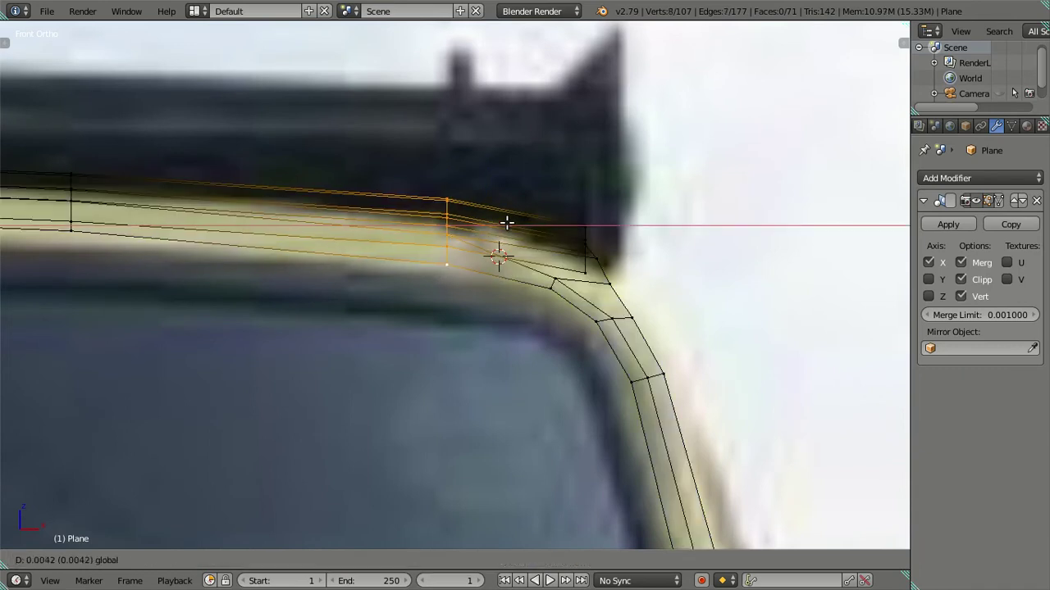
left_click(536, 236)
key("ctrl+z")
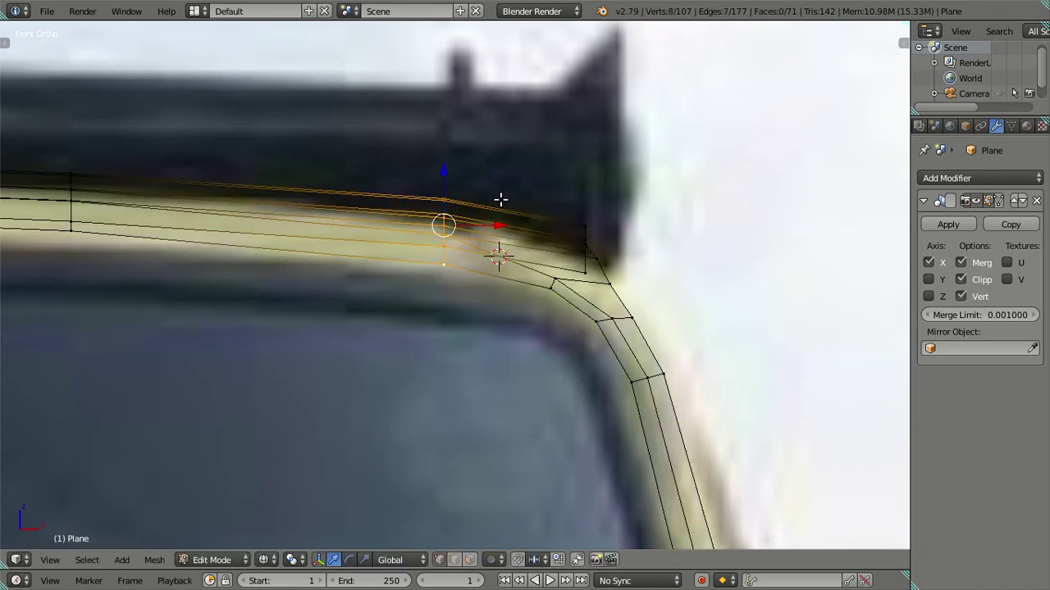
key("g")
key("x")
left_click(533, 232)
- Raise that corner loop slightly along Z and nudge it sideways along X
key("g")
key("z")
left_click(485, 170)
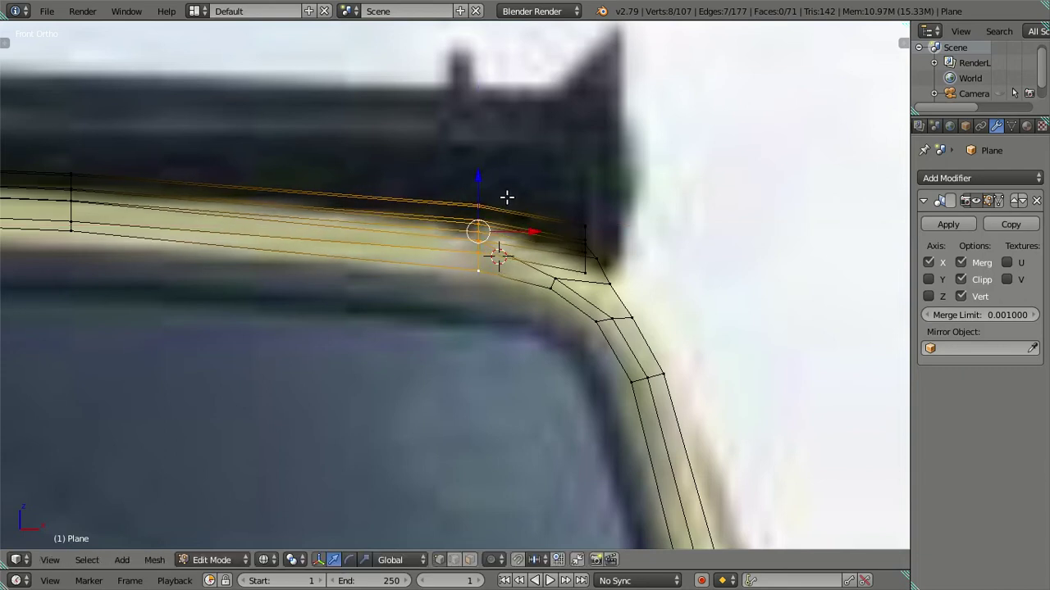
scroll(492, 280, "up", 1)
key("g")
key("x")
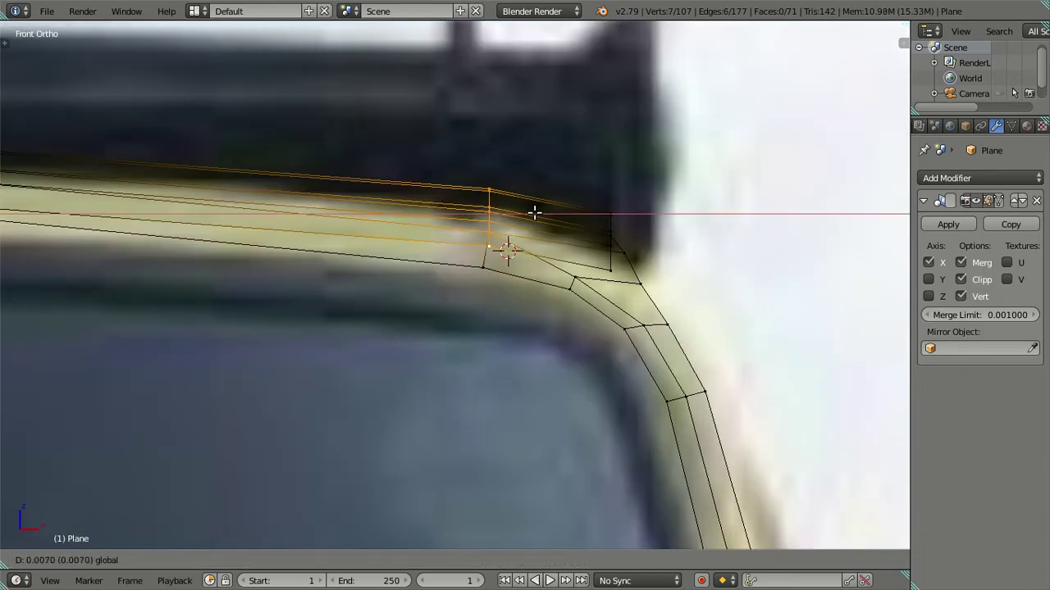
left_click(537, 215)
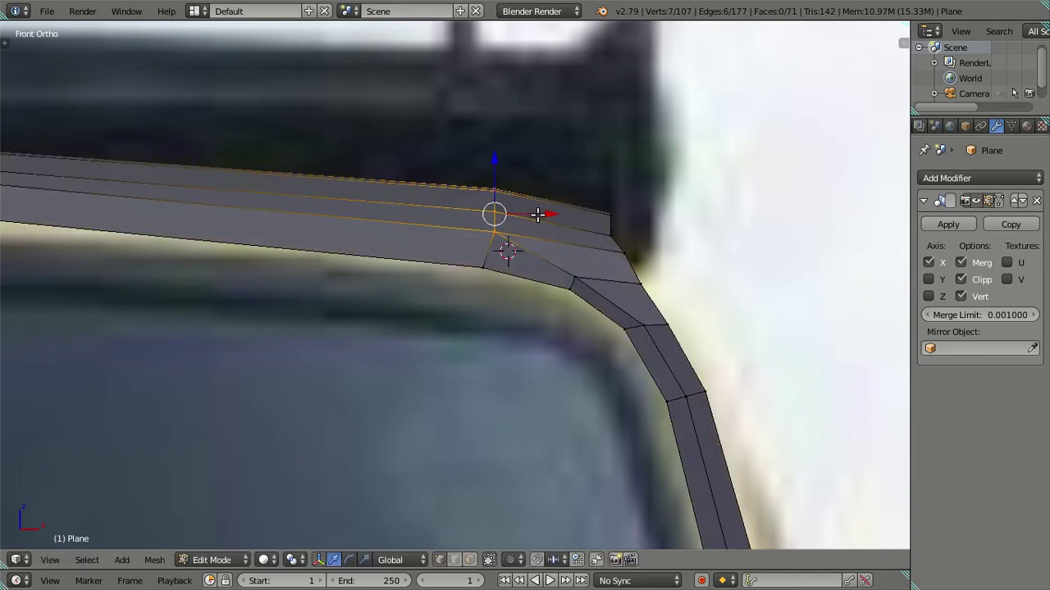
- Check the rail in 3D, then slide the loop right along X and lower it in front view
scroll(539, 222, "down", 1)
middle_click_drag(539, 222, 670, 248)
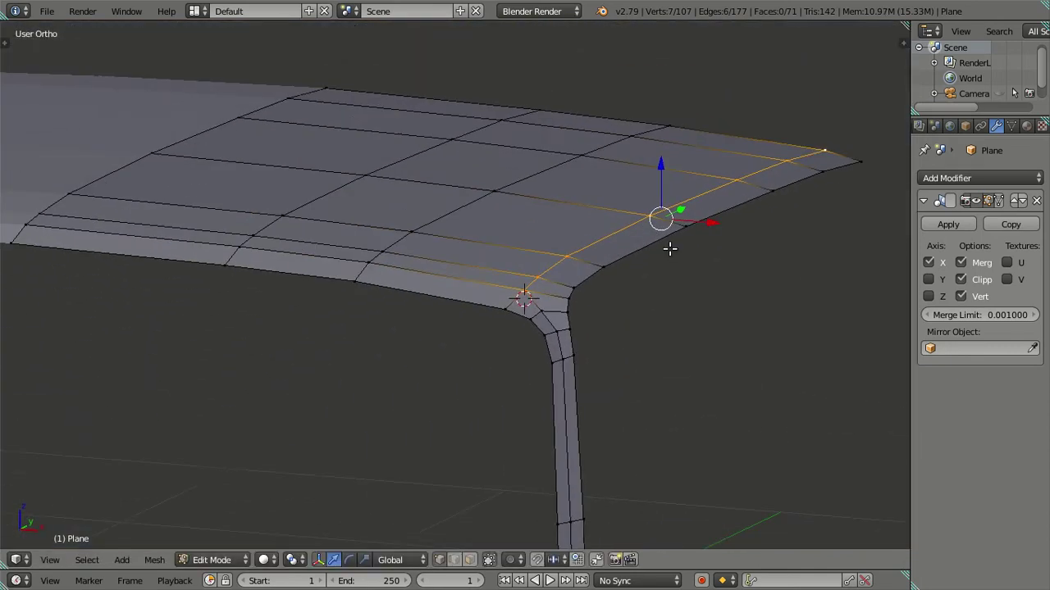
scroll(528, 312, "up", 2)
scroll(560, 418, "up", 2)
scroll(490, 415, "up", 2)
mouse_move(489, 415)
middle_mouse_down()
mouse_move(476, 368)
mouse_move(476, 399)
mouse_move(530, 415)
mouse_move(582, 325)
mouse_move(628, 271)
mouse_move(619, 278)
middle_mouse_up()
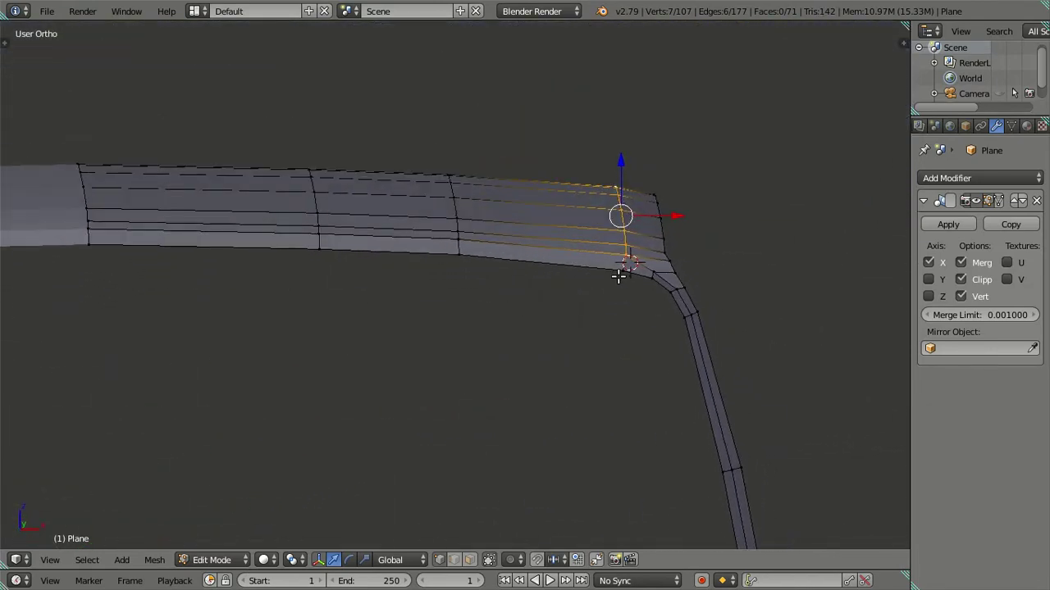
key("KP_1")
scroll(668, 244, "up", 1)
middle_click_drag(667, 243, 459, 307, "shift")
scroll(437, 317, "up", 1)
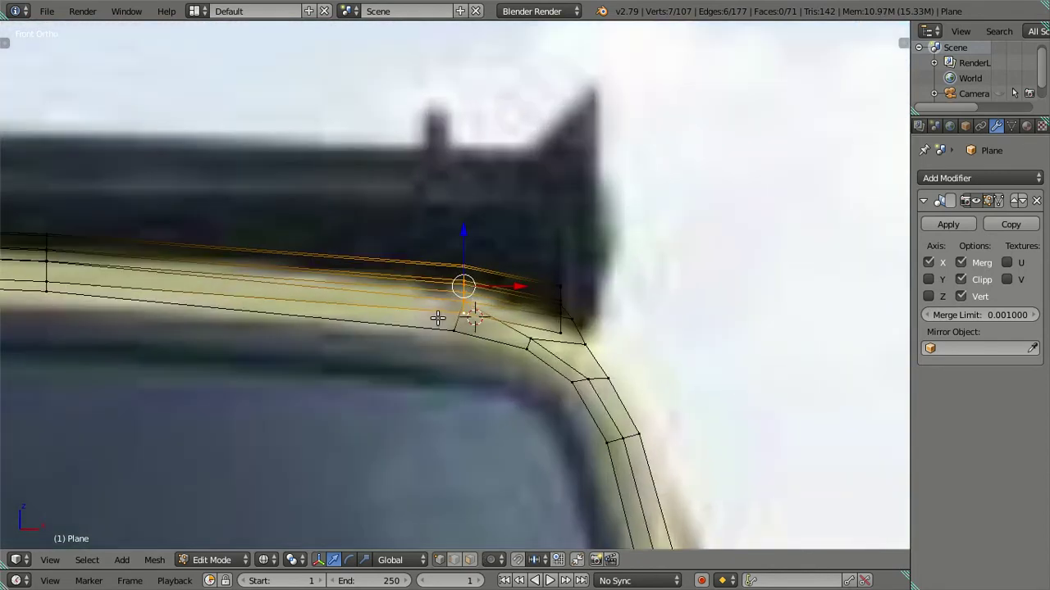
left_click_drag(511, 280, 534, 288)
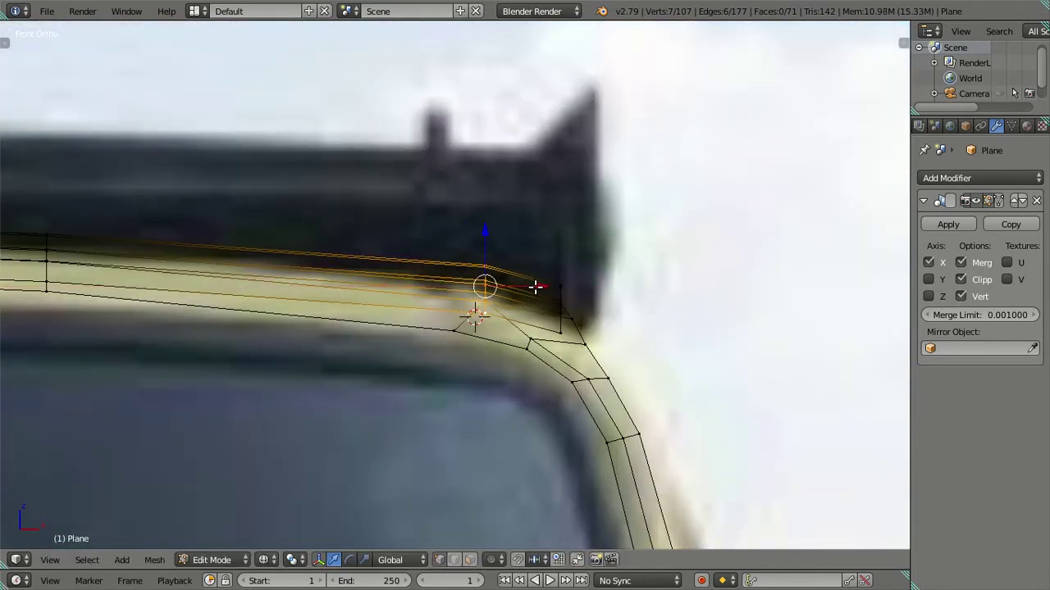
key("z")
scroll(568, 343, "up", 3)
left_click_drag(516, 238, 518, 250)
scroll(557, 358, "down", 2)
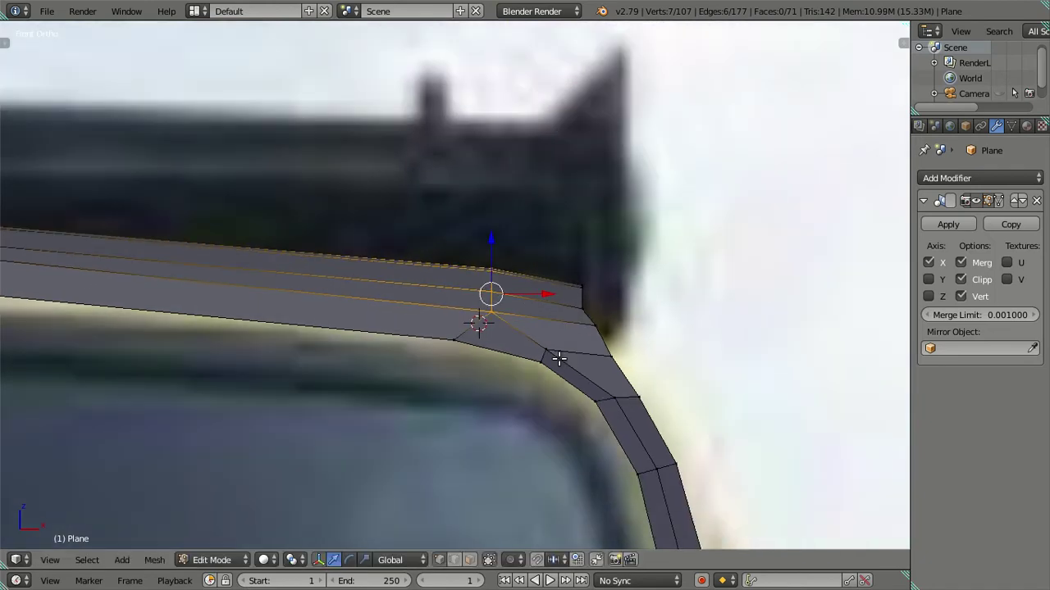
- Move the lower corner vertex along X, deselect all and return to Object Mode
right_click(552, 354)
right_click(579, 348, "alt")
right_click(552, 345)
key("g")
key("x")
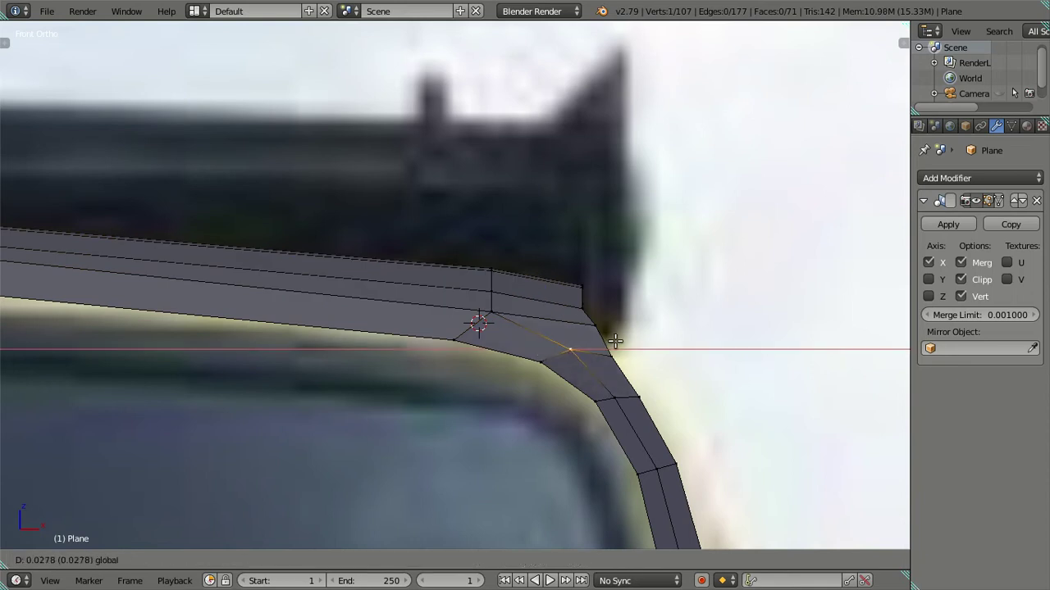
left_click(615, 341)
key("a")
scroll(605, 403, "down", 1)
mouse_move(605, 402)
middle_mouse_down()
mouse_move(533, 349)
mouse_move(466, 370)
mouse_move(402, 320)
mouse_move(331, 421)
mouse_move(323, 262)
mouse_move(312, 365)
mouse_move(371, 401)
mouse_move(378, 471)
mouse_move(372, 279)
mouse_move(297, 260)
mouse_move(192, 291)
mouse_move(215, 426)
mouse_move(263, 423)
mouse_move(363, 358)
mouse_move(424, 300)
mouse_move(448, 286)
mouse_move(468, 295)
mouse_move(391, 235)
mouse_move(304, 368)
mouse_move(282, 427)
mouse_move(241, 344)
mouse_move(312, 288)
mouse_move(396, 255)
middle_mouse_up()
key("Tab")
- Re-enter Edit Mode in front view and zoom in on the roof corner
key("KP_1")
key("Tab")
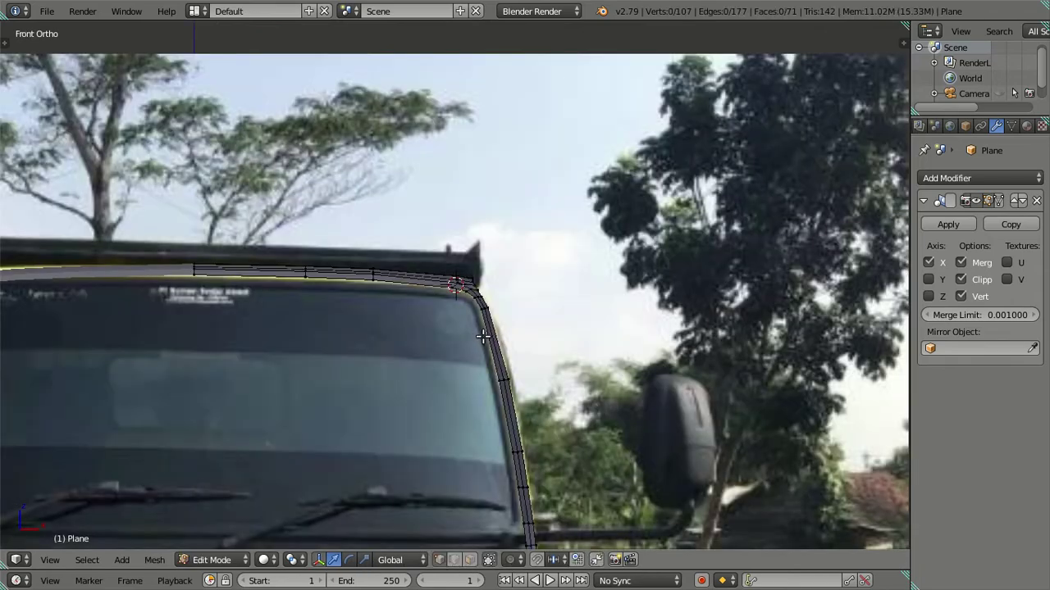
scroll(442, 262, "up", 2)
scroll(459, 213, "up", 2)
scroll(475, 137, "up", 2)
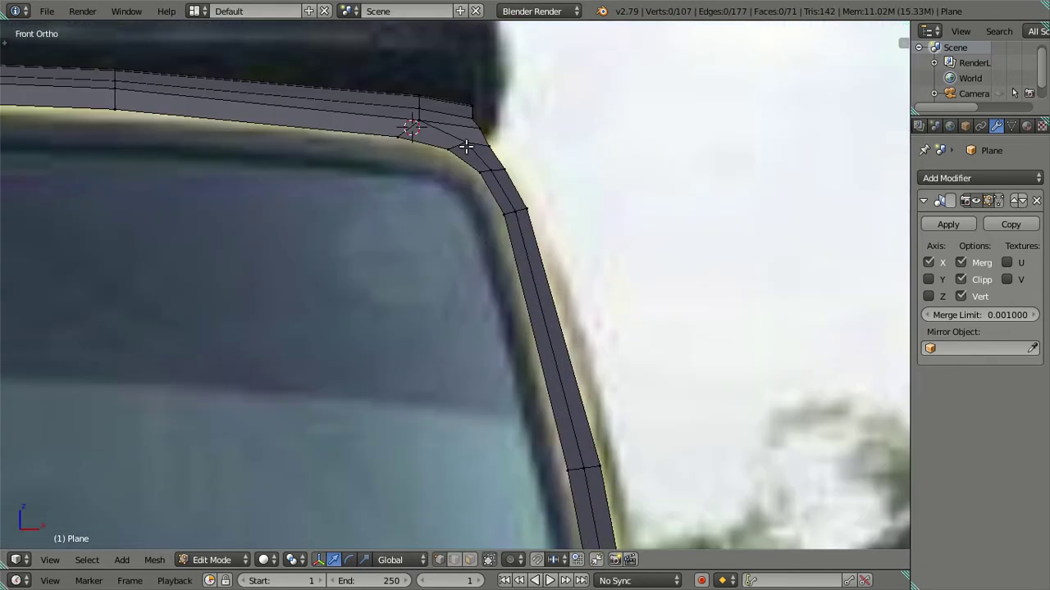
right_click(466, 146)
scroll(466, 146, "down", 3)
scroll(459, 246, "down", 1)
scroll(475, 328, "up", 2)
scroll(472, 373, "up", 2)
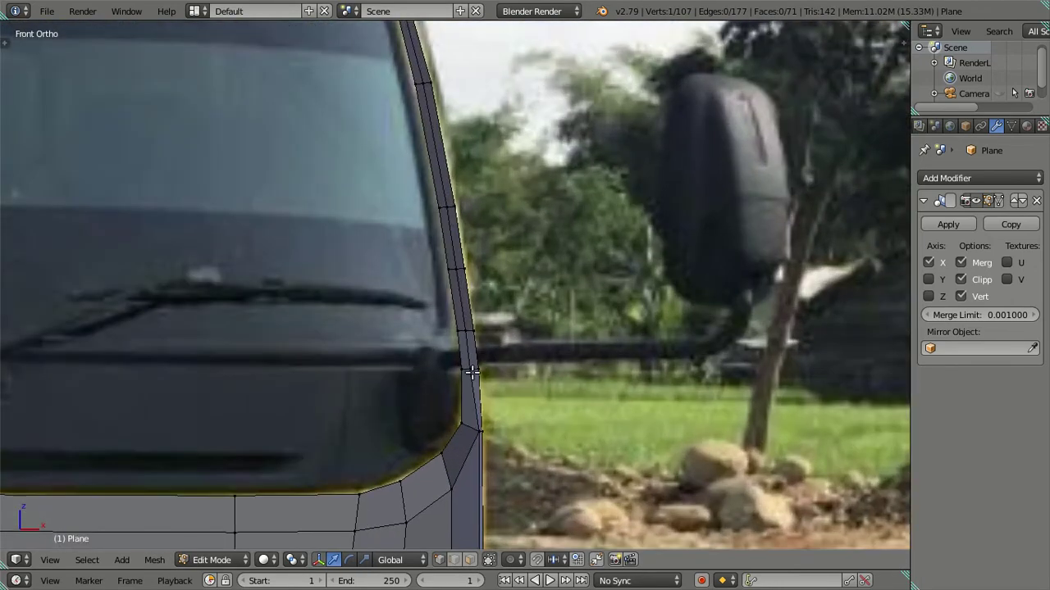
- Select the A-pillar edge loop and nudge it slightly along X in top view
right_click(469, 369, "alt")
scroll(445, 182, "down", 3)
key("KP_7")
scroll(501, 319, "up", 3)
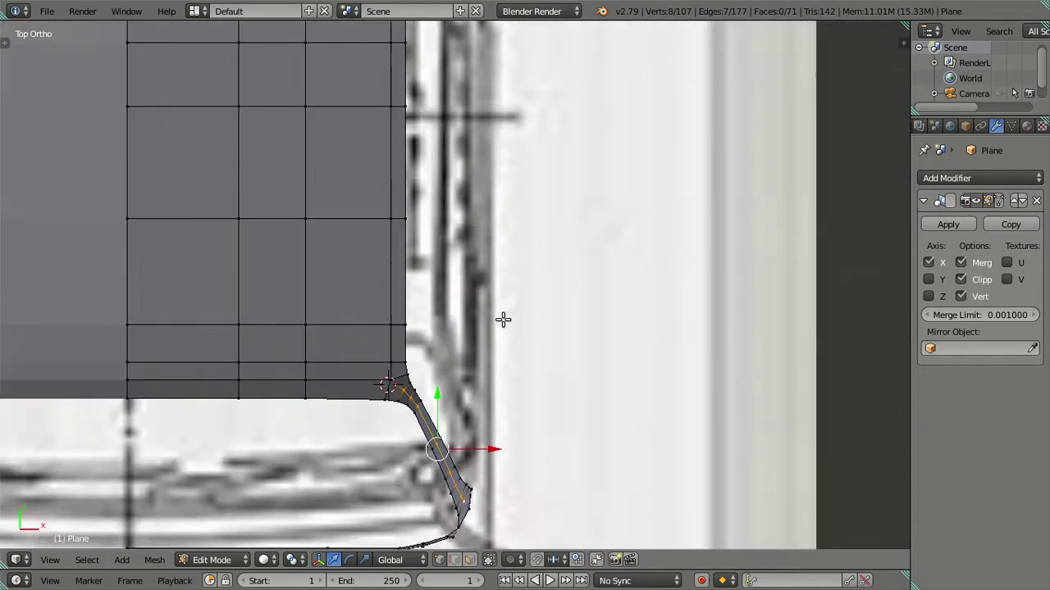
scroll(489, 449, "up", 1)
scroll(489, 448, "down", 2)
scroll(506, 259, "up", 2)
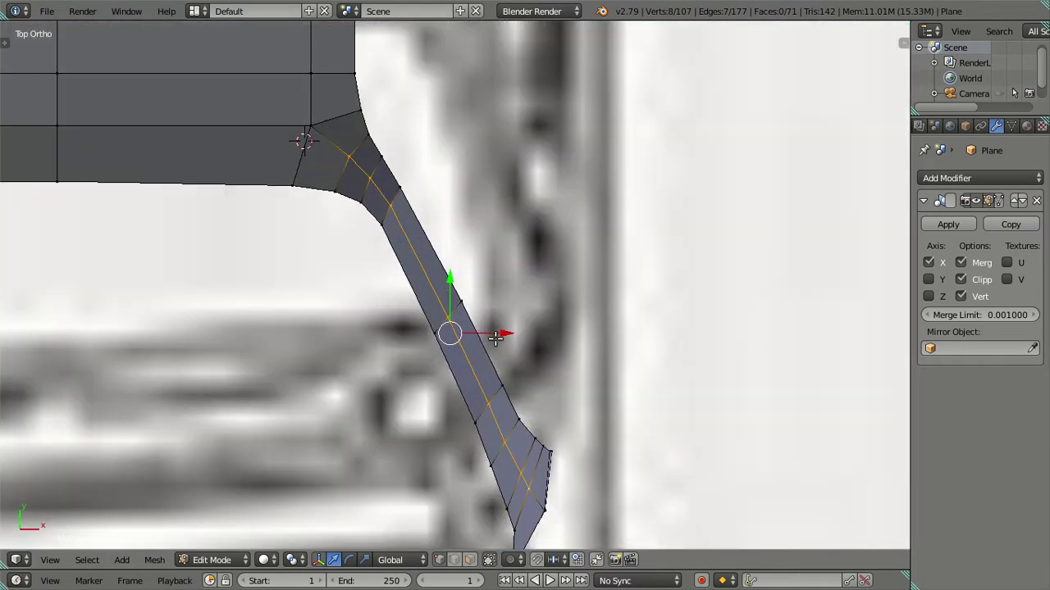
left_click_drag(506, 332, 511, 331)
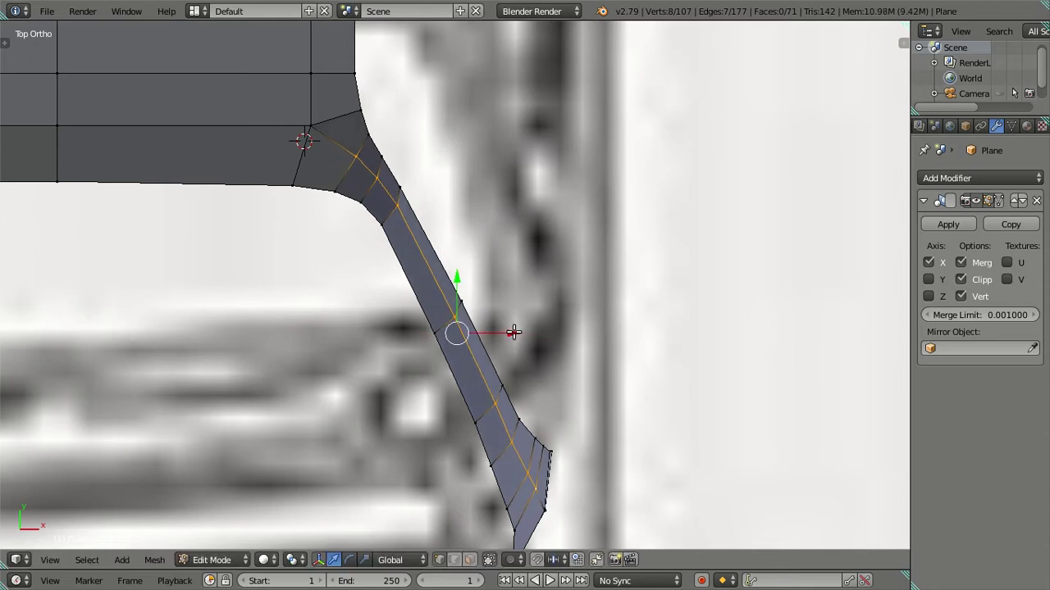
- Return to Object Mode and check the pillar in side view with solid shading
key("Tab")
mouse_move(516, 348)
middle_mouse_down()
mouse_move(430, 180)
mouse_move(488, 115)
mouse_move(457, 105)
mouse_move(403, 150)
middle_mouse_up()
key("KP_3")
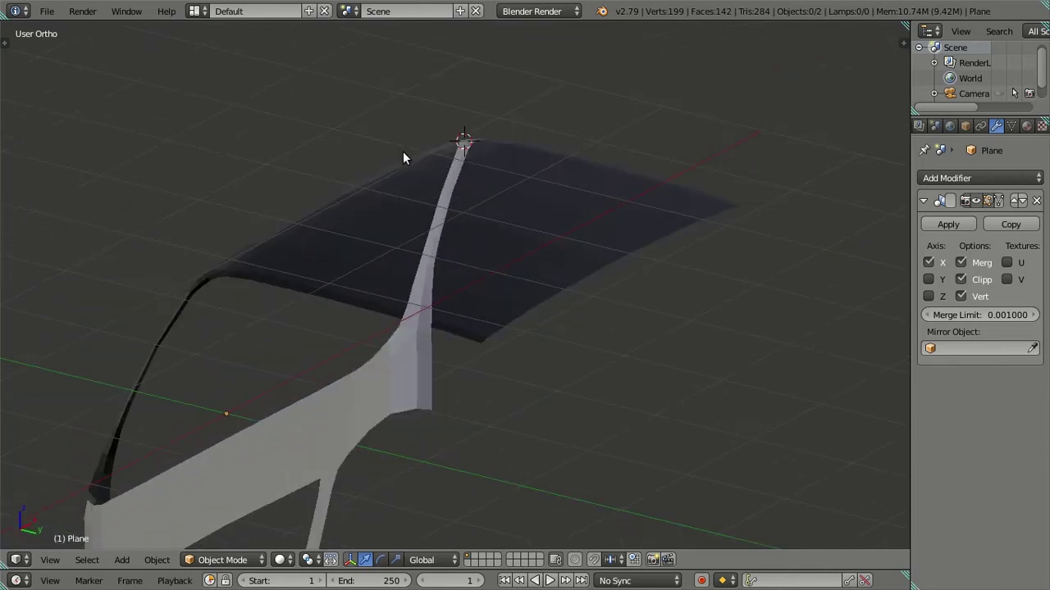
key("Tab")
scroll(425, 207, "up", 5)
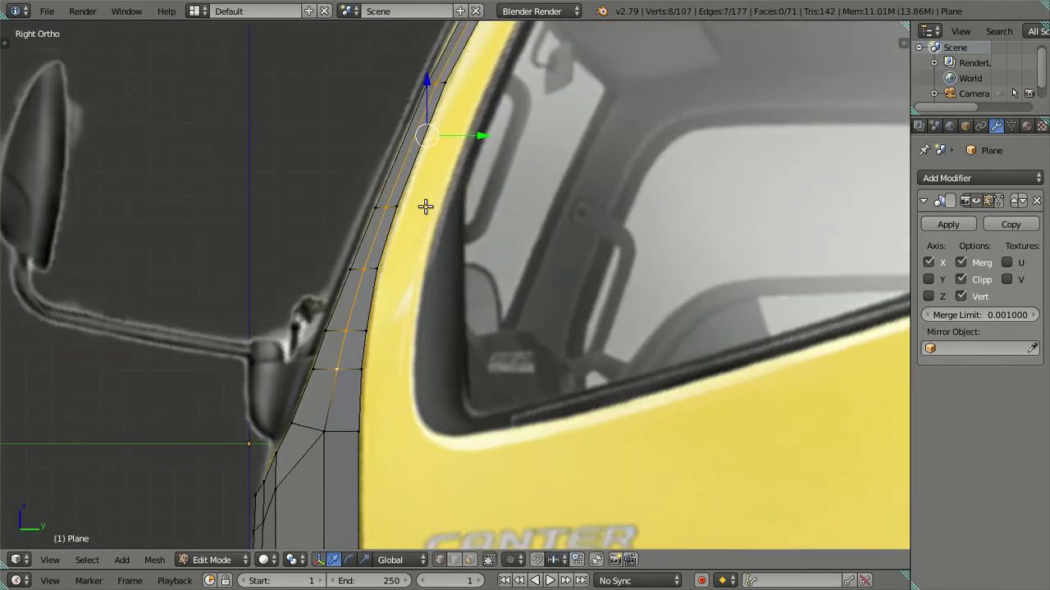
scroll(425, 207, "down", 2)
key("Tab")
mouse_move(427, 158)
middle_mouse_down()
mouse_move(400, 208)
mouse_move(479, 366)
mouse_move(517, 180)
mouse_move(366, 238)
mouse_move(410, 243)
mouse_move(433, 312)
mouse_move(509, 229)
mouse_move(467, 298)
mouse_move(464, 188)
mouse_move(310, 207)
mouse_move(292, 238)
mouse_move(303, 232)
middle_mouse_up()
key("Tab")
key("z")
key("Tab")
- In Right view, compare the cab against the side photo in wireframe and enter Edit Mode
key("KP_3")
key("z")
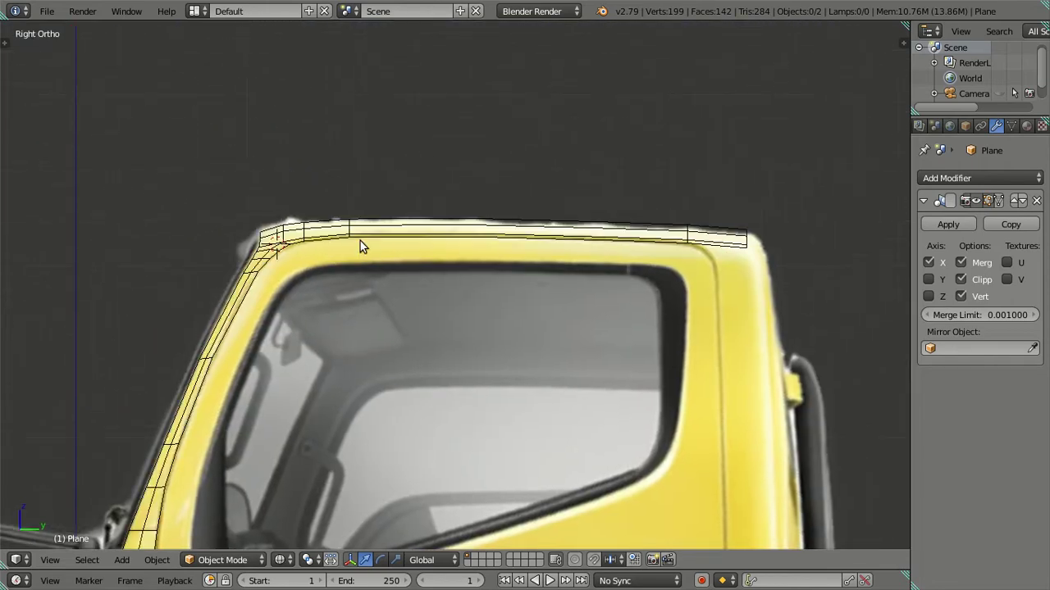
scroll(360, 241, "up", 2)
key("z")
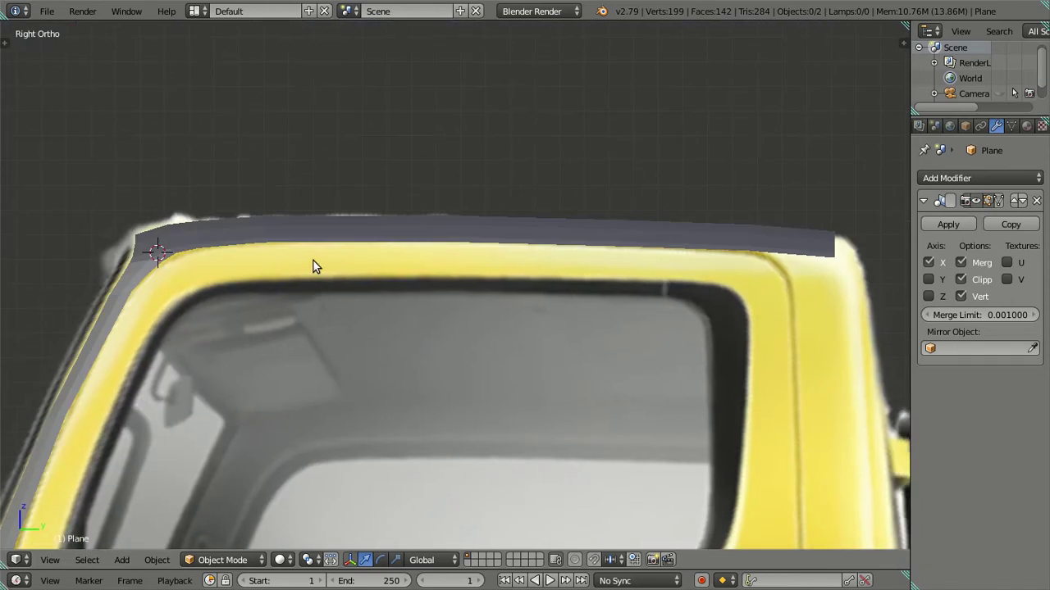
scroll(314, 261, "up", 2)
scroll(312, 251, "down", 3)
key("Tab")
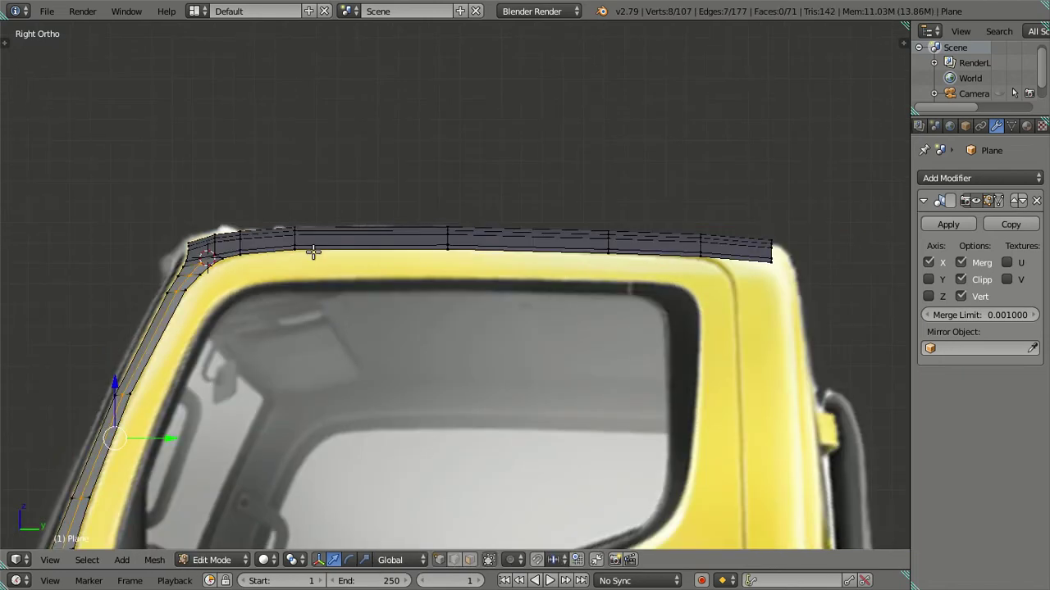
scroll(313, 251, "up", 2)
scroll(337, 290, "up", 1)
key("z")
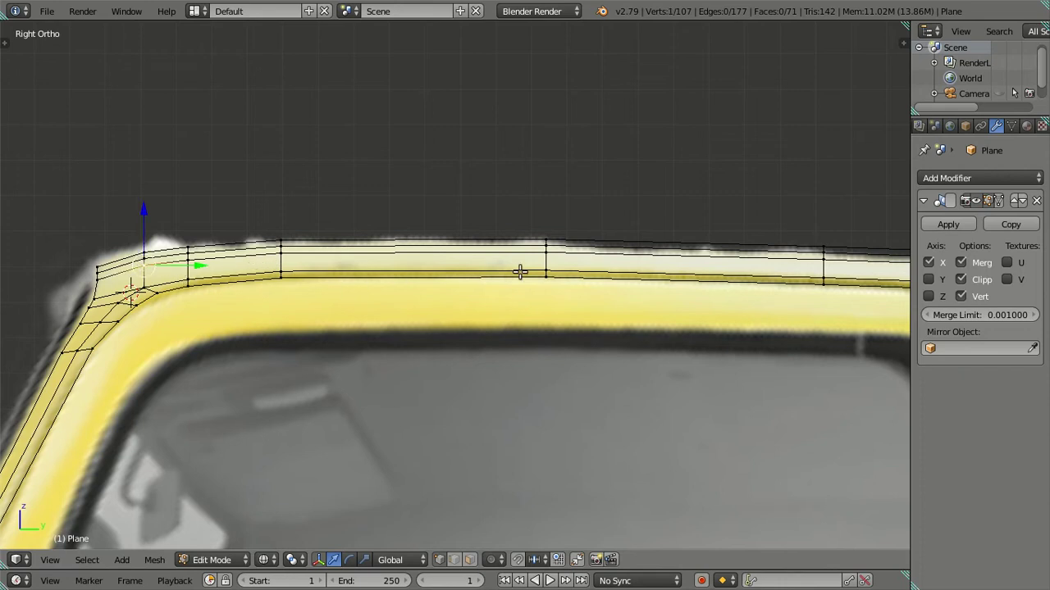
scroll(349, 314, "down", 2)
scroll(363, 307, "down", 2)
key("z")
- Select the edge loop at the roof rail's front end and inspect it from the side
middle_click_drag(363, 307, 424, 378)
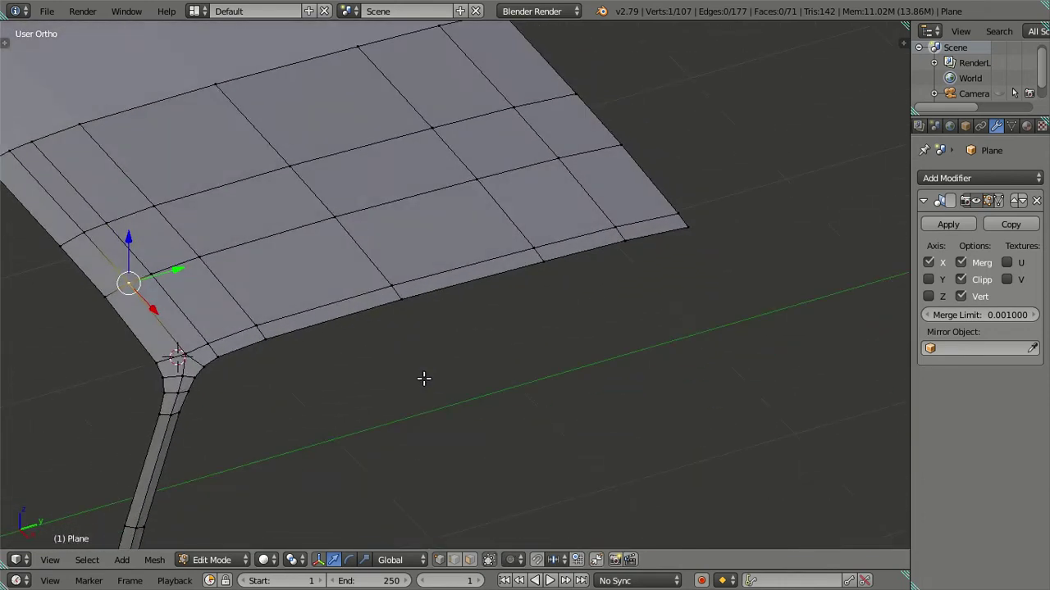
right_click(187, 353)
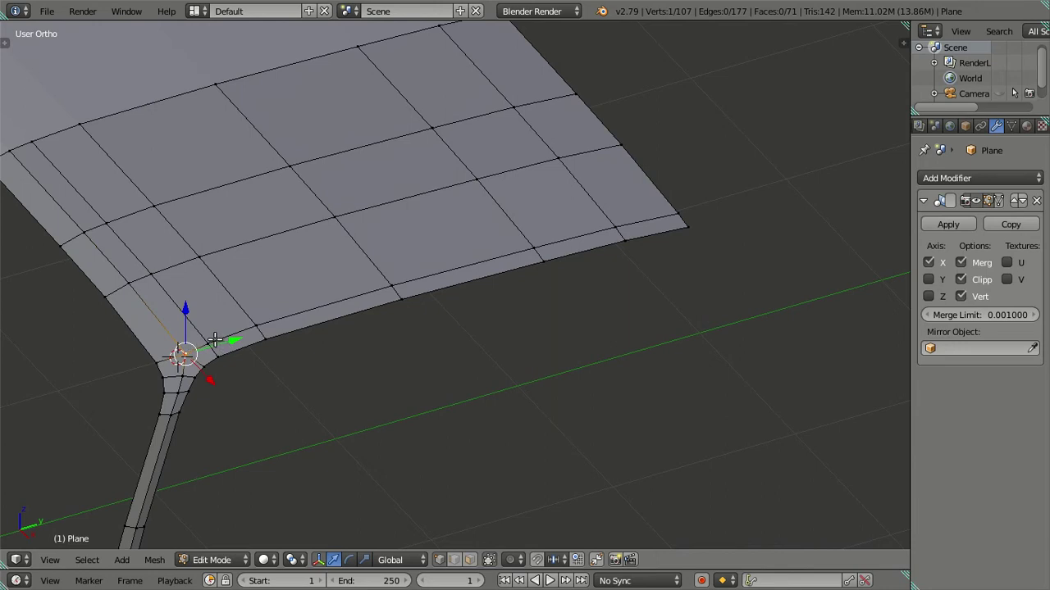
right_click(679, 205, "alt")
key("KP_3")
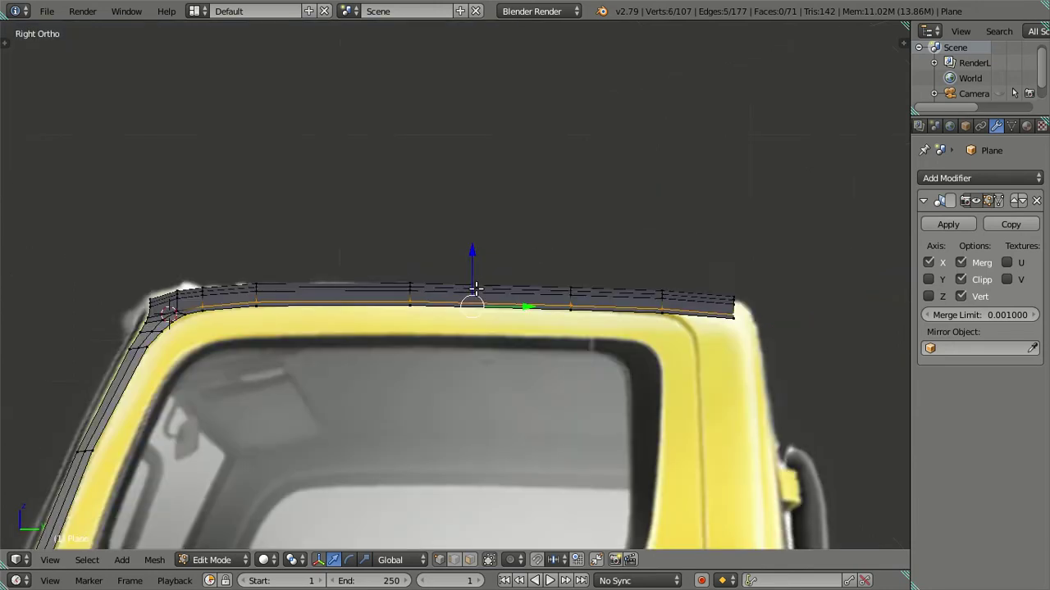
scroll(375, 316, "up", 4)
middle_click_drag(375, 317, 418, 300, "shift")
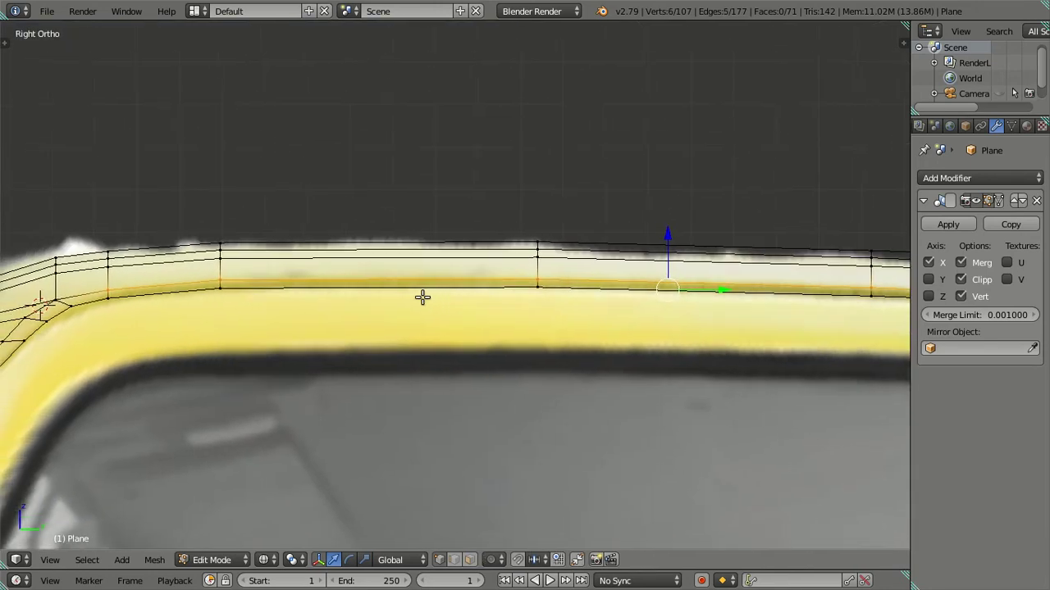
scroll(422, 297, "down", 2)
middle_click_drag(421, 295, 571, 302)
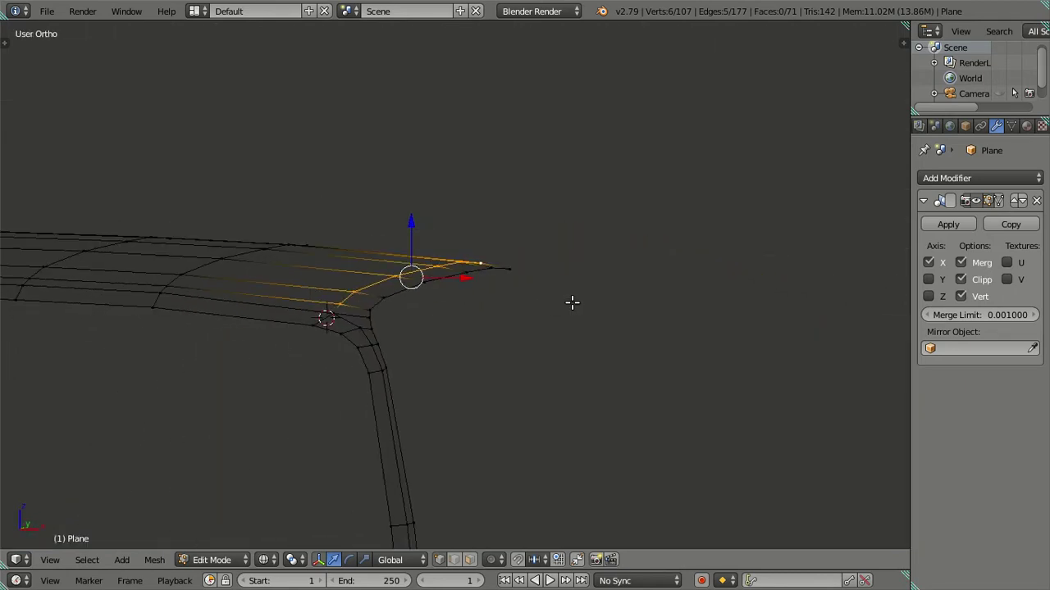
- In front view, move the roof rail's front loop outward along X
key("KP_1")
key("g")
key("x")
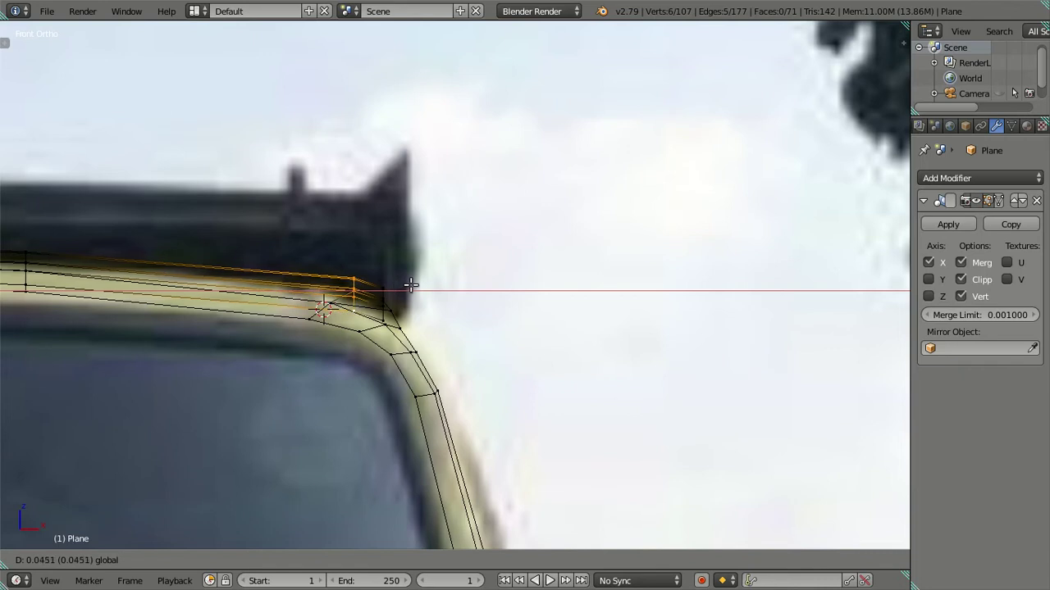
left_click(410, 284)
scroll(470, 289, "up", 2)
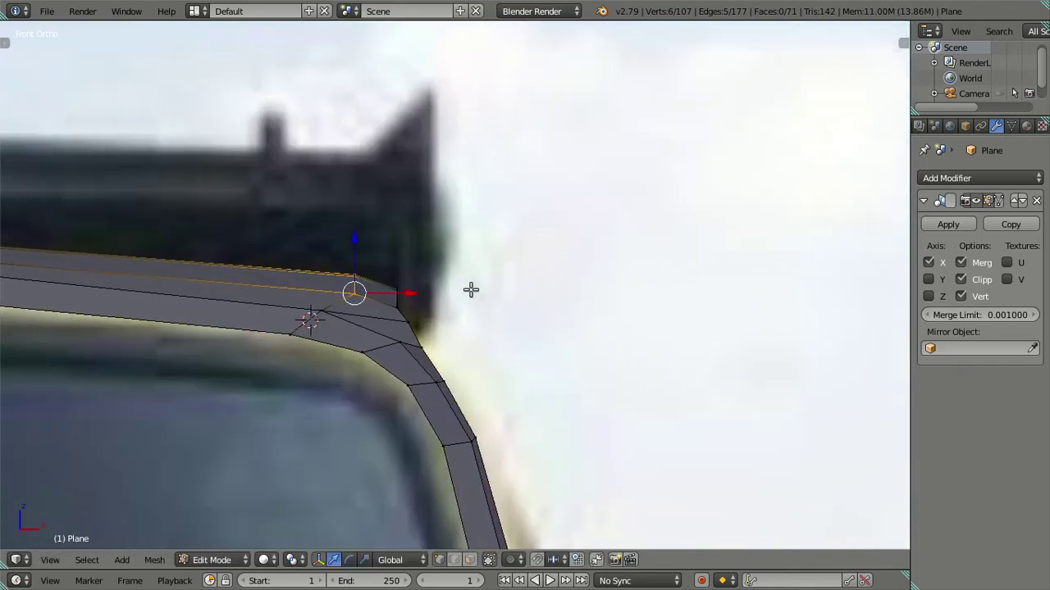
scroll(470, 290, "up", 1)
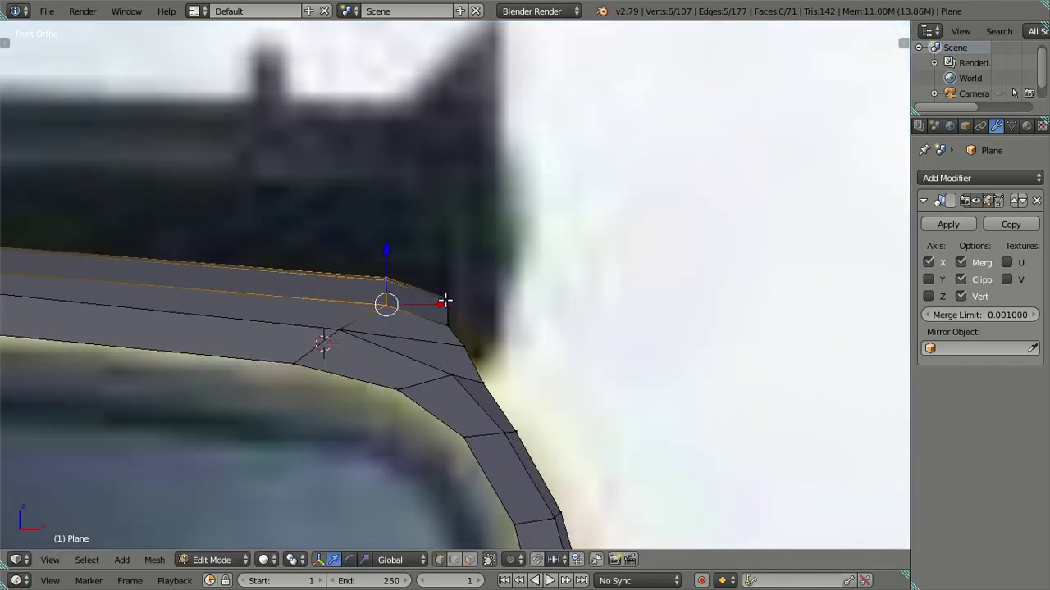
- Shift the corner vertex twice along X, then nudge it slightly down in Z
key("g")
key("x")
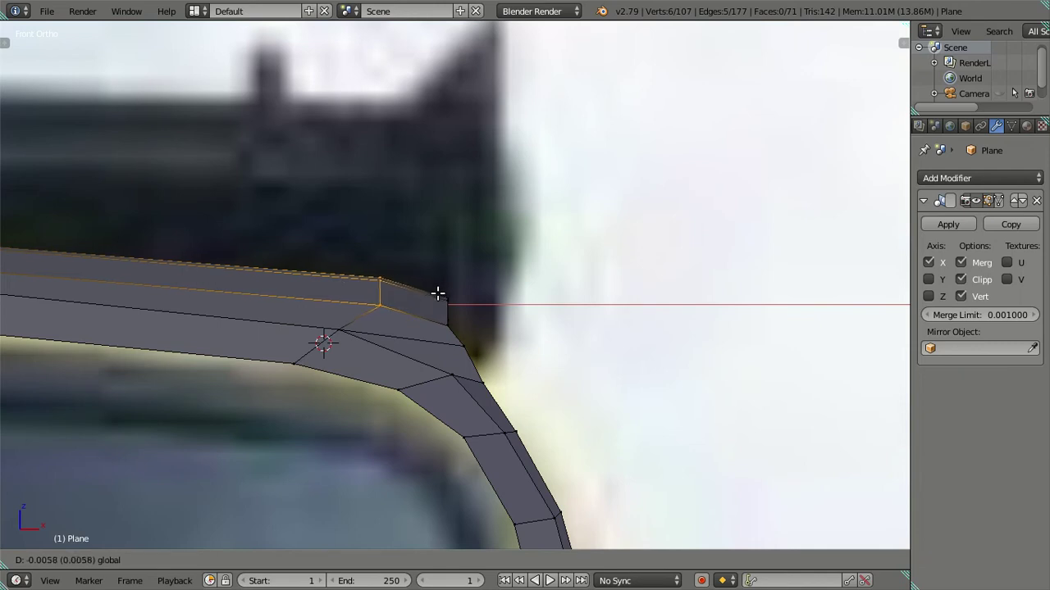
left_click(438, 293)
key("g")
key("x")
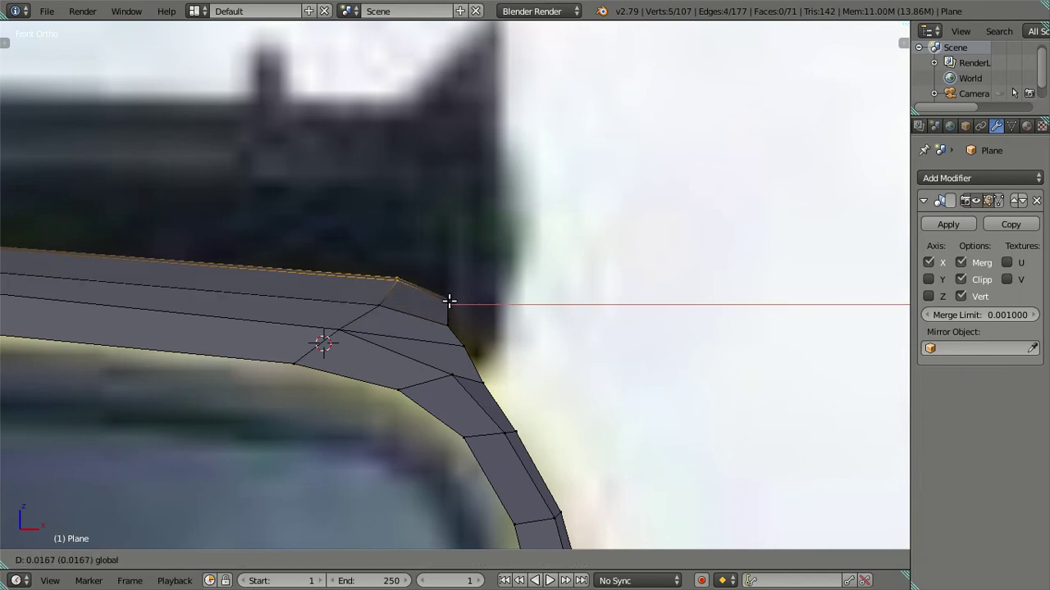
left_click(449, 300)
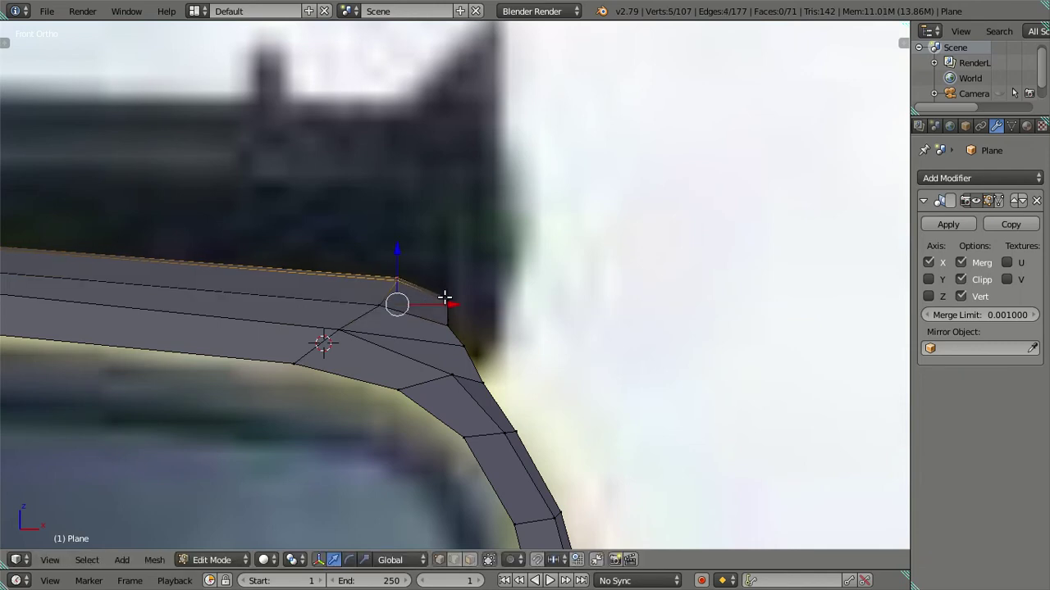
left_click_drag(399, 247, 401, 252)
left_click(403, 254)
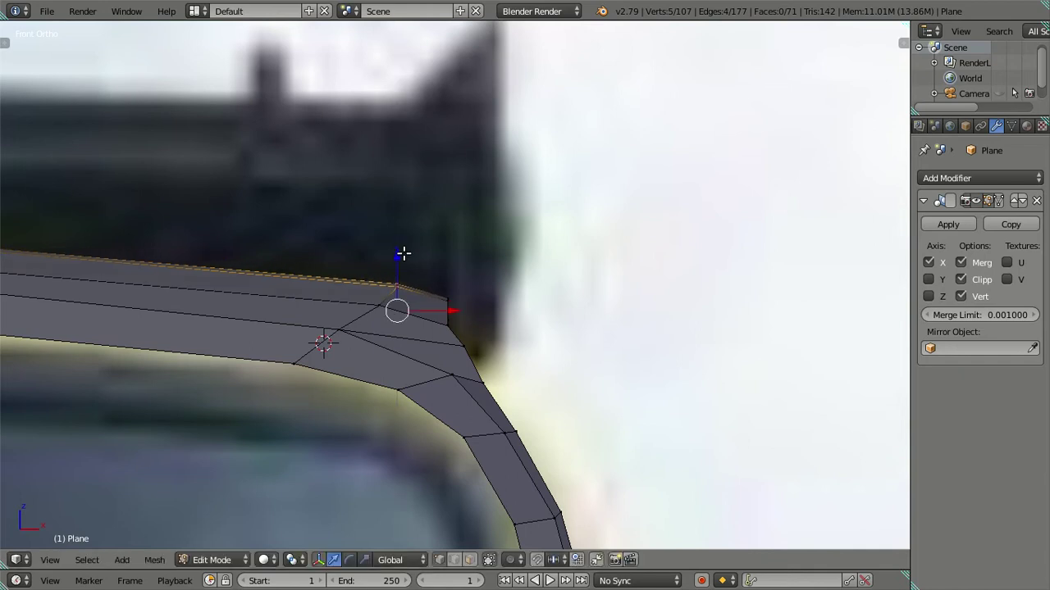
- Check the rail corner against the front photo, toggling wireframe on and off
scroll(417, 286, "down", 2)
mouse_move(417, 286)
middle_mouse_down()
mouse_move(402, 428)
mouse_move(368, 410)
mouse_move(340, 446)
mouse_move(351, 378)
mouse_move(446, 363)
mouse_move(429, 368)
mouse_move(393, 315)
mouse_move(382, 304)
mouse_move(375, 312)
middle_mouse_up()
scroll(424, 356, "down", 2)
key("a")
key("ctrl+KP_1")
scroll(475, 324, "up", 3)
key("z")
key("KP_1")
scroll(476, 324, "up", 1)
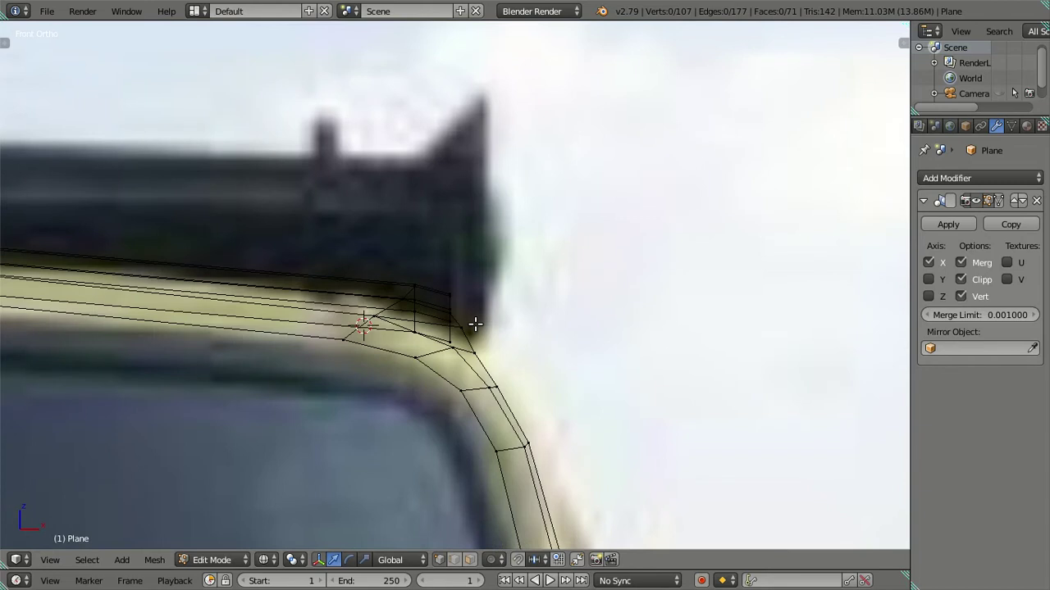
scroll(476, 324, "up", 2)
scroll(475, 324, "down", 2)
scroll(485, 369, "down", 1)
middle_click_drag(489, 353, 497, 307, "shift")
key("z")
scroll(492, 279, "down", 1)
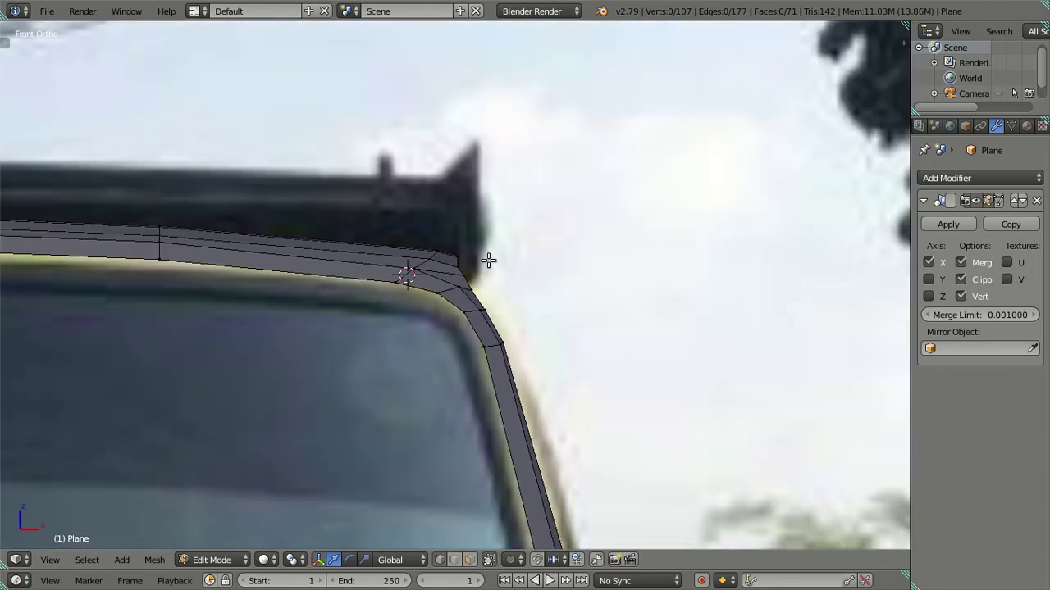
- Shift the rail's whole outer border edge slightly outward along X
middle_click_drag(487, 257, 445, 309)
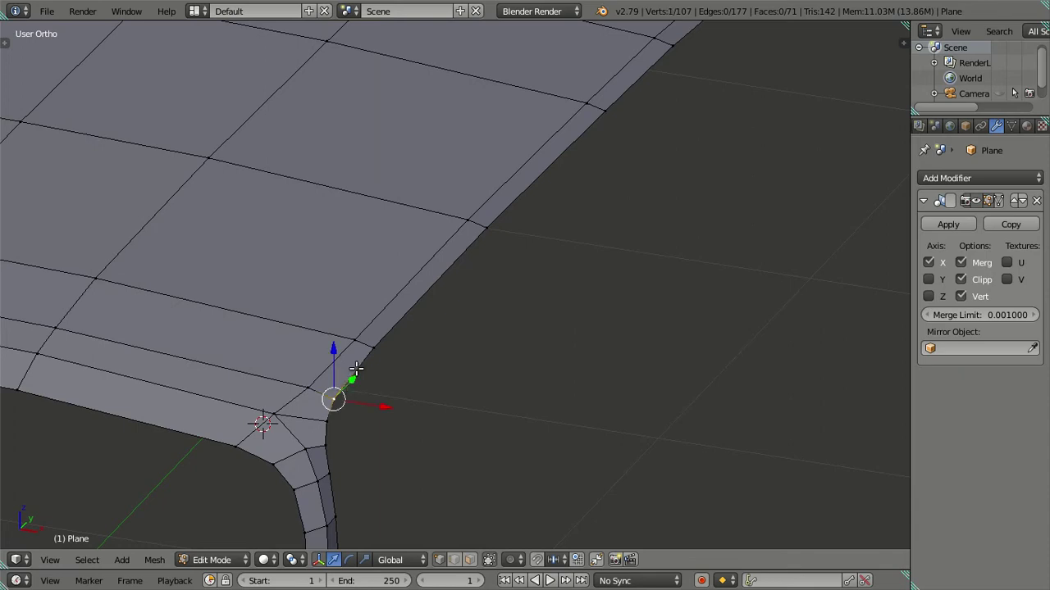
scroll(356, 369, "down", 3)
right_click(614, 120, "ctrl")
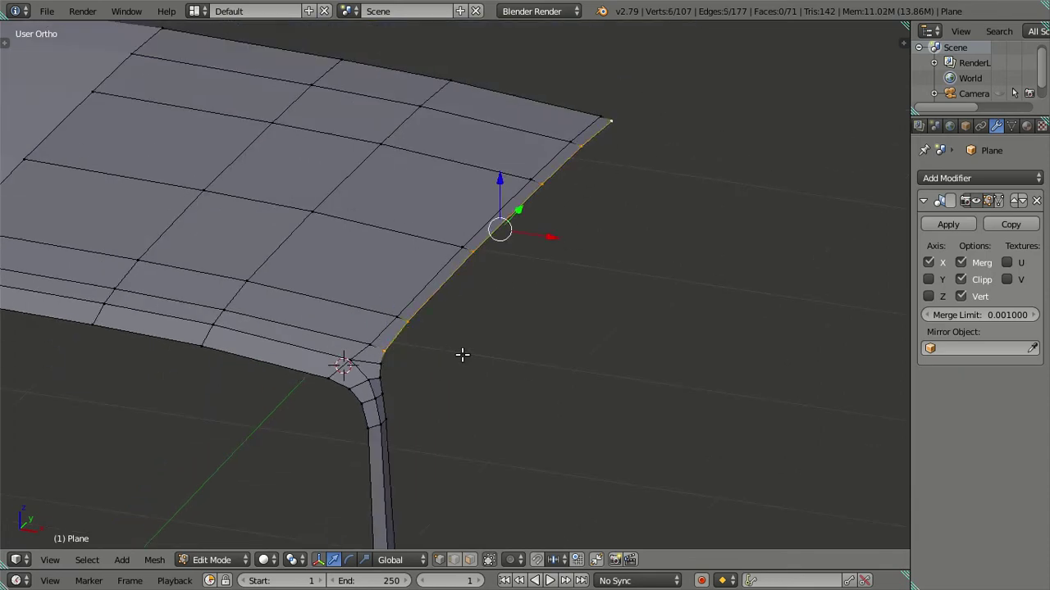
key("KP_1")
left_click_drag(515, 238, 518, 234)
key("z")
scroll(488, 231, "up", 2)
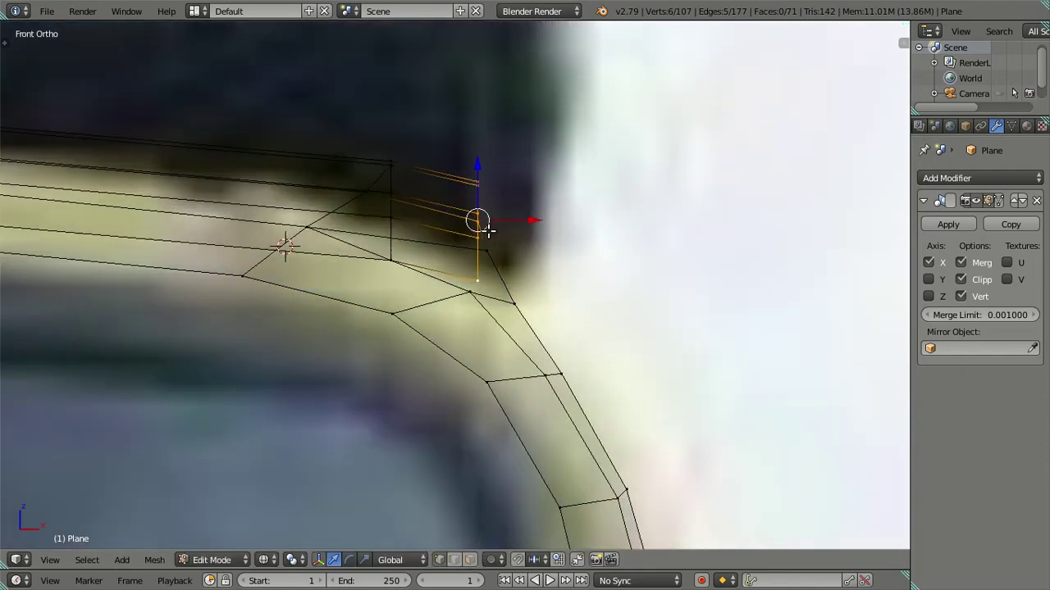
scroll(488, 231, "down", 1)
scroll(487, 238, "down", 2)
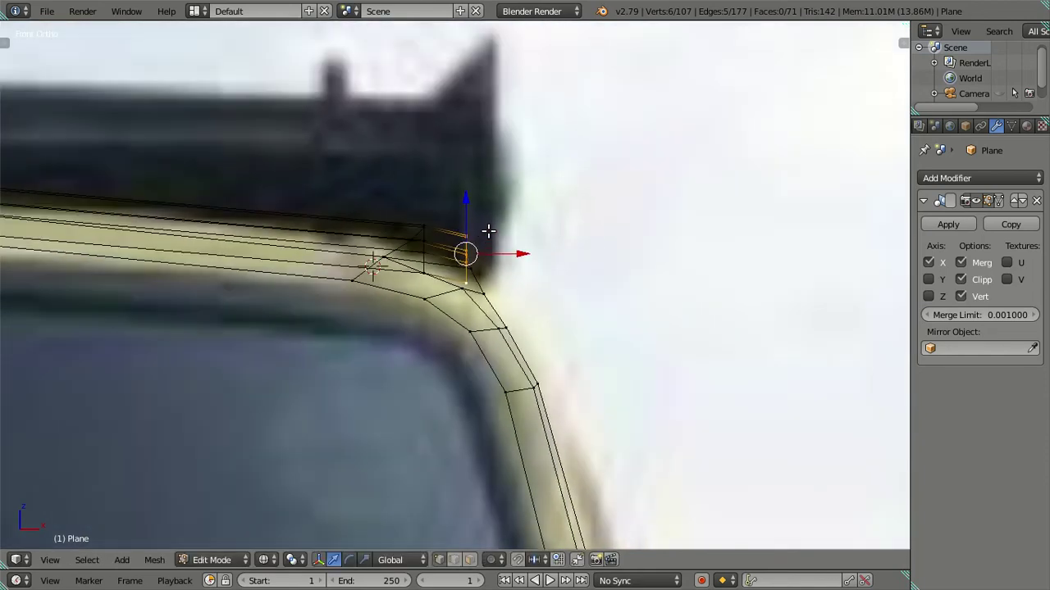
key("KP_3")
scroll(488, 253, "up", 1)
scroll(488, 254, "up", 1)
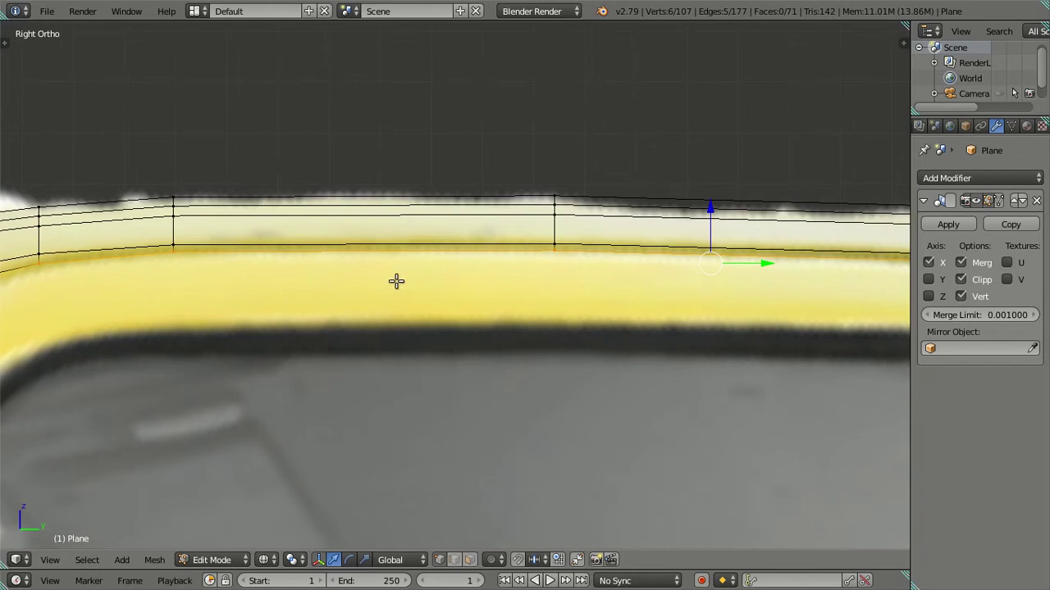
- Look over the whole roof rail, ending in the side reference view
middle_click_drag(396, 281, 630, 262, "shift")
scroll(630, 262, "down", 1)
middle_click_drag(694, 235, 454, 237, "shift")
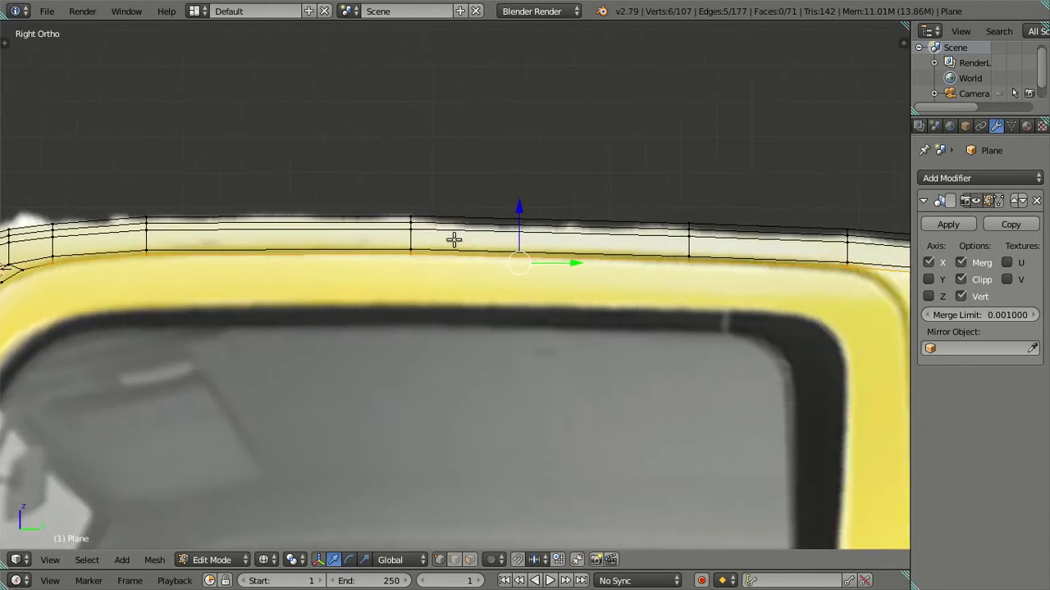
scroll(453, 238, "down", 1)
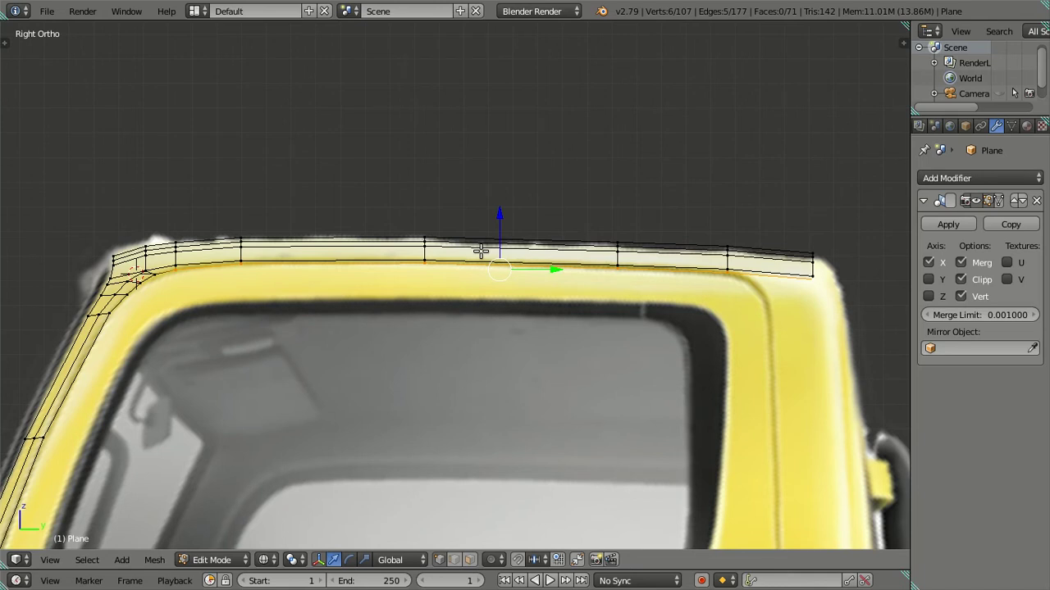
mouse_move(423, 303)
middle_mouse_down()
mouse_move(468, 363)
mouse_move(532, 366)
mouse_move(572, 350)
mouse_move(450, 323)
mouse_move(364, 321)
mouse_move(328, 337)
mouse_move(401, 345)
mouse_move(358, 333)
mouse_move(391, 383)
mouse_move(470, 312)
mouse_move(520, 295)
mouse_move(515, 304)
middle_mouse_up()
key("KP_1")
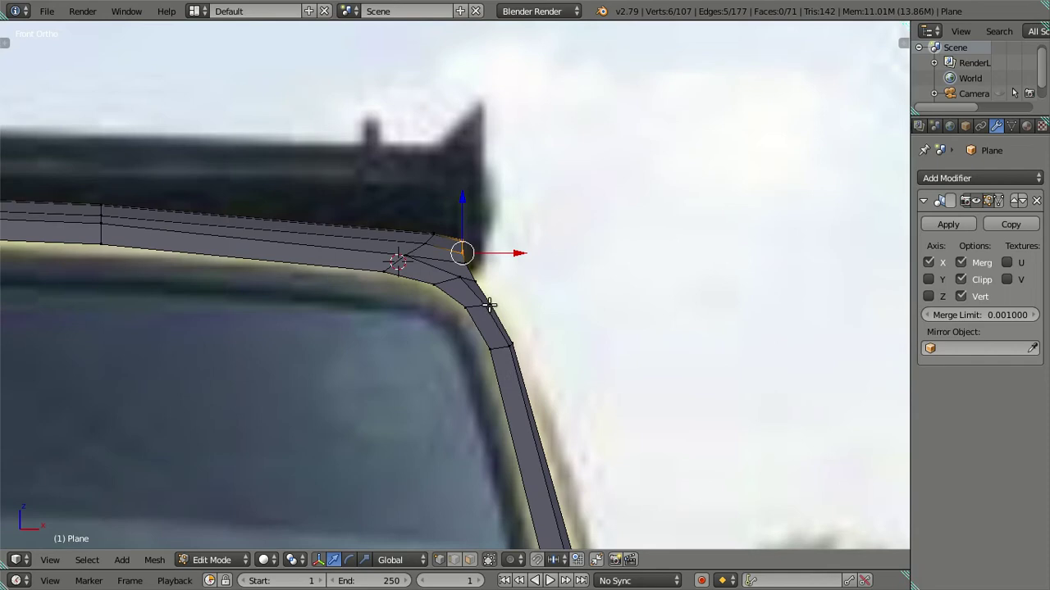
mouse_move(490, 310)
middle_mouse_down()
mouse_move(426, 347)
mouse_move(330, 359)
mouse_move(492, 325)
mouse_move(352, 352)
mouse_move(438, 321)
middle_mouse_up()
key("KP_1")
mouse_move(527, 284)
middle_mouse_down()
mouse_move(562, 304)
mouse_move(391, 288)
middle_mouse_up()
key("KP_3")
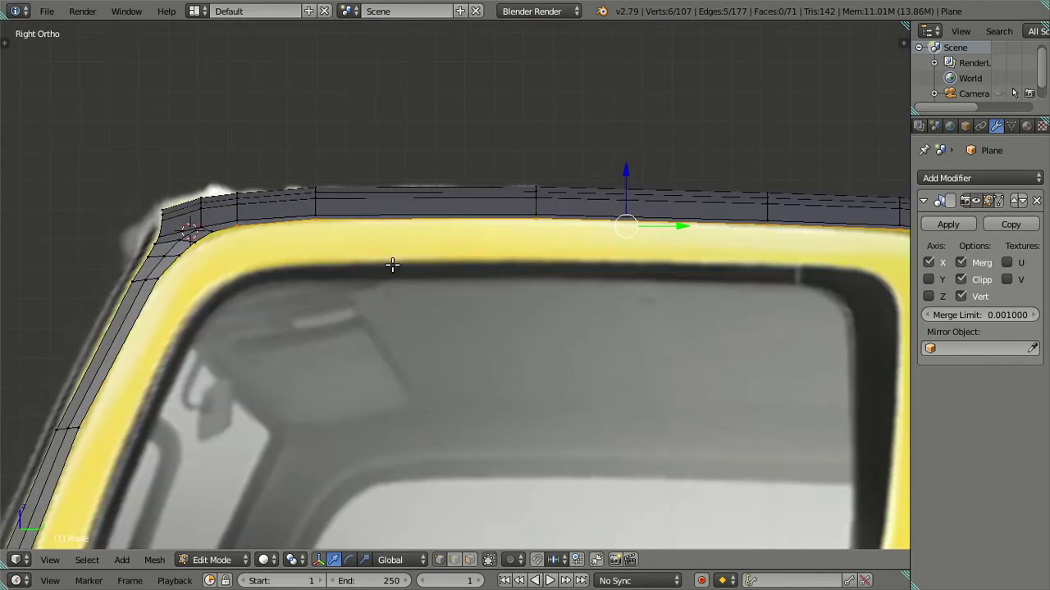
scroll(391, 262, "down", 5)
scroll(539, 216, "up", 3)
scroll(520, 227, "up", 3)
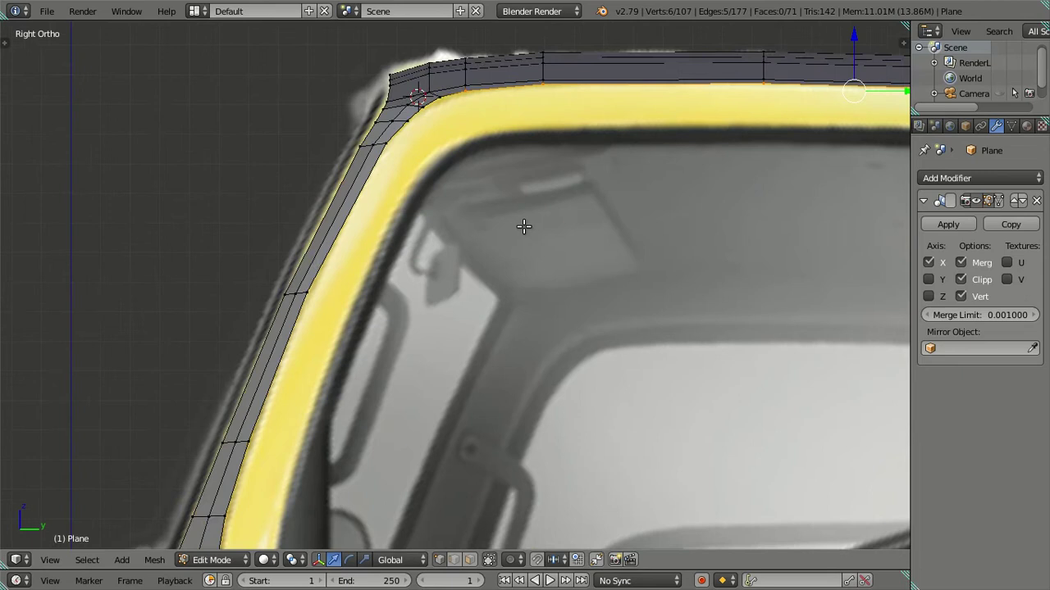
- Slide a row of pillar-strip vertices along Y onto the yellow pillar's edge
right_click(277, 290, "alt")
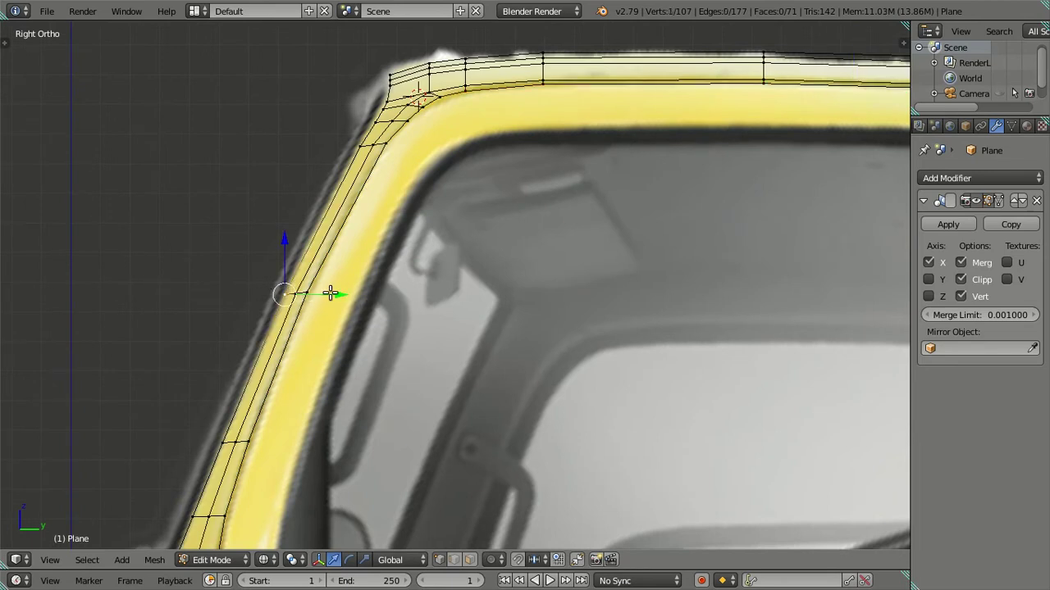
scroll(323, 307, "up", 2)
middle_click_drag(323, 306, 455, 314, "shift")
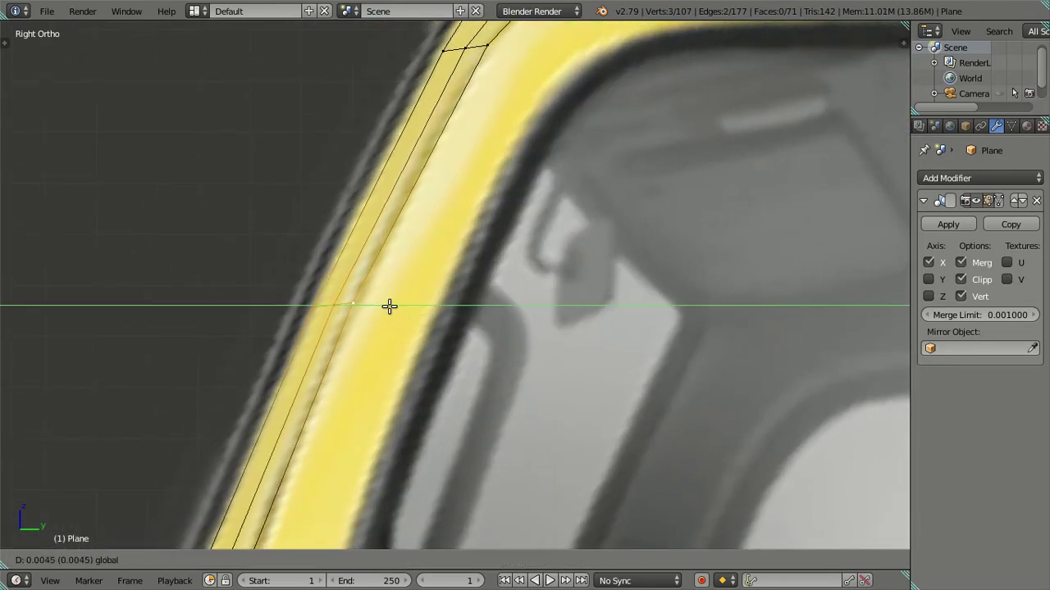
left_click_drag(387, 309, 389, 304)
scroll(389, 304, "down", 1)
scroll(389, 304, "down", 2)
key("a")
- Lower the roof-corner vertex slightly in Z to meet the windshield corner
middle_click_drag(432, 238, 405, 342, "shift")
scroll(414, 272, "up", 1)
middle_click_drag(414, 272, 410, 298, "shift")
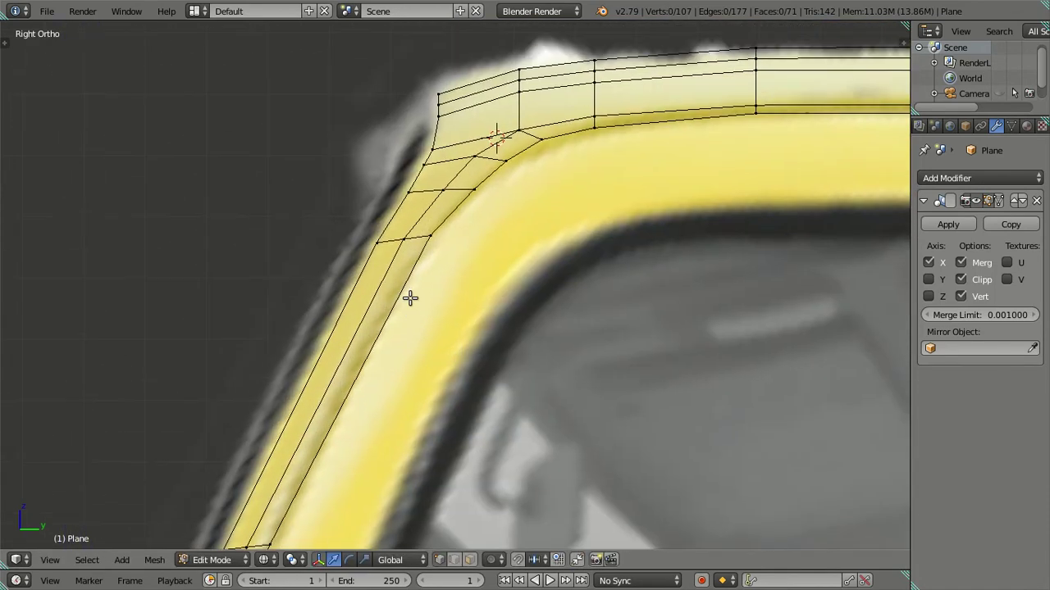
scroll(410, 297, "down", 2)
scroll(416, 290, "up", 1)
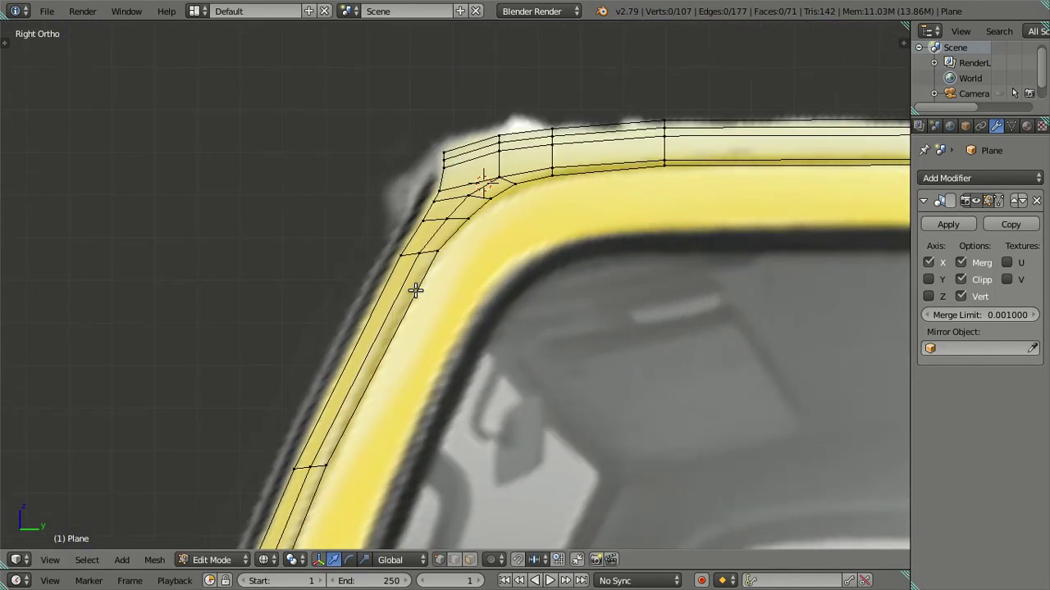
mouse_move(428, 281)
middle_mouse_down("shift")
mouse_move(419, 293)
mouse_move(458, 279)
middle_mouse_up("shift")
scroll(440, 263, "up", 2)
left_click_drag(460, 234, 464, 236)
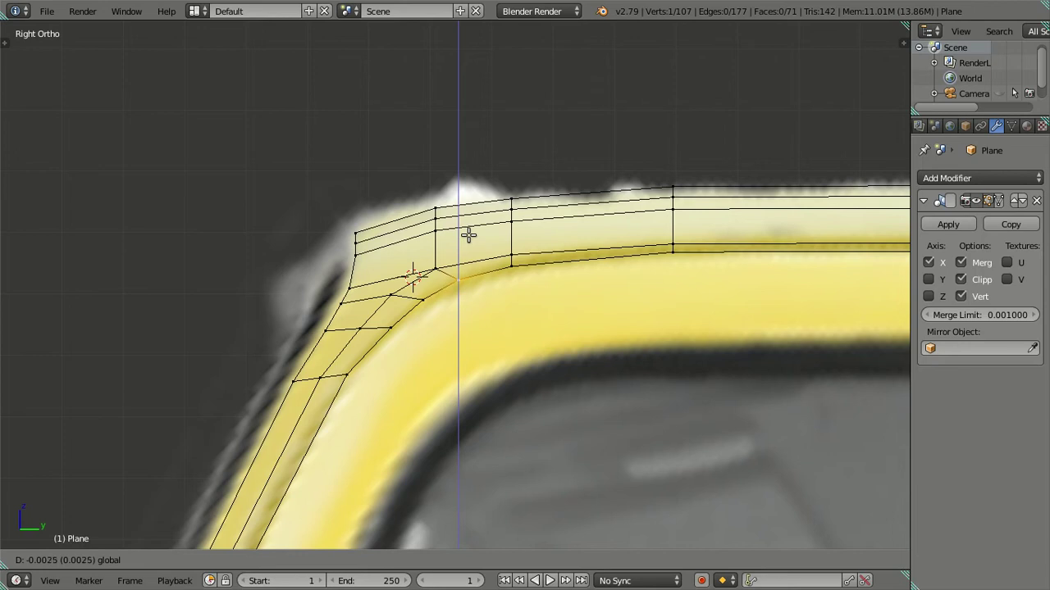
left_click(469, 235)
key("KP_1")
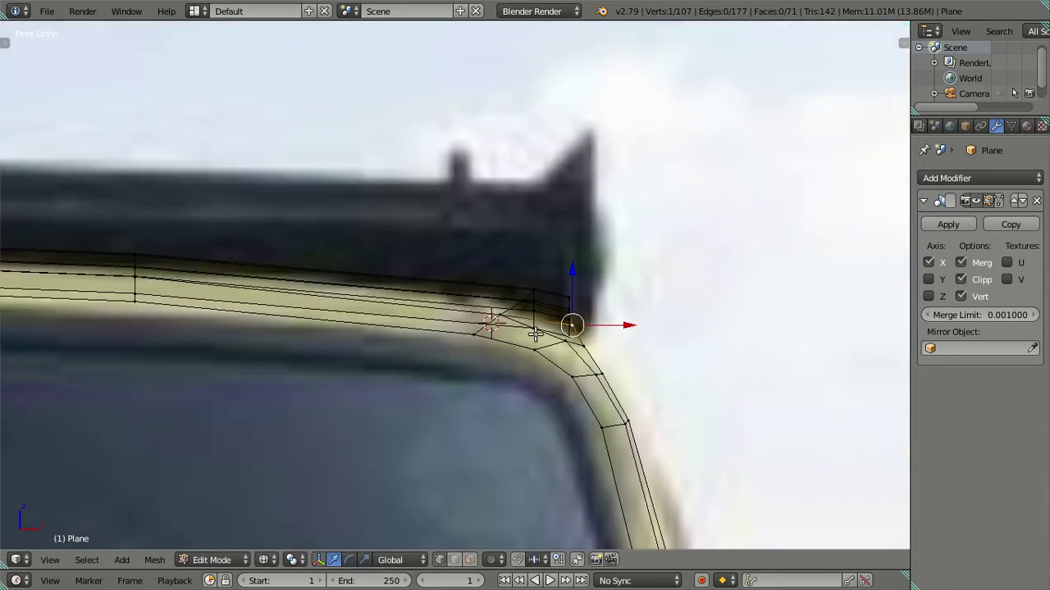
- Zoom in on the roof corner in front view with solid shading
scroll(535, 334, "up", 1)
key("KP_3")
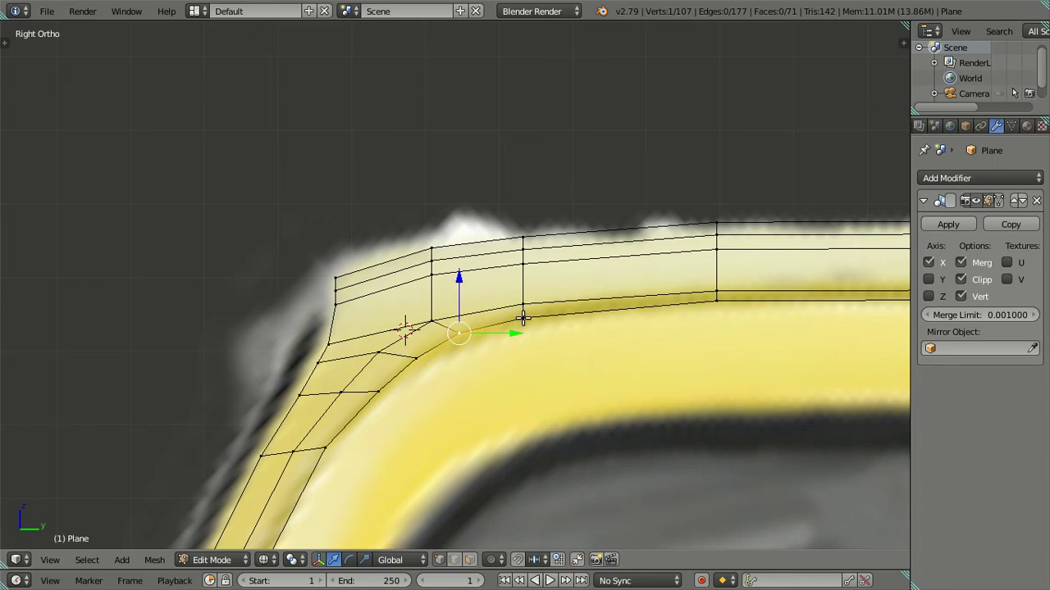
key("KP_1")
scroll(592, 328, "up", 2)
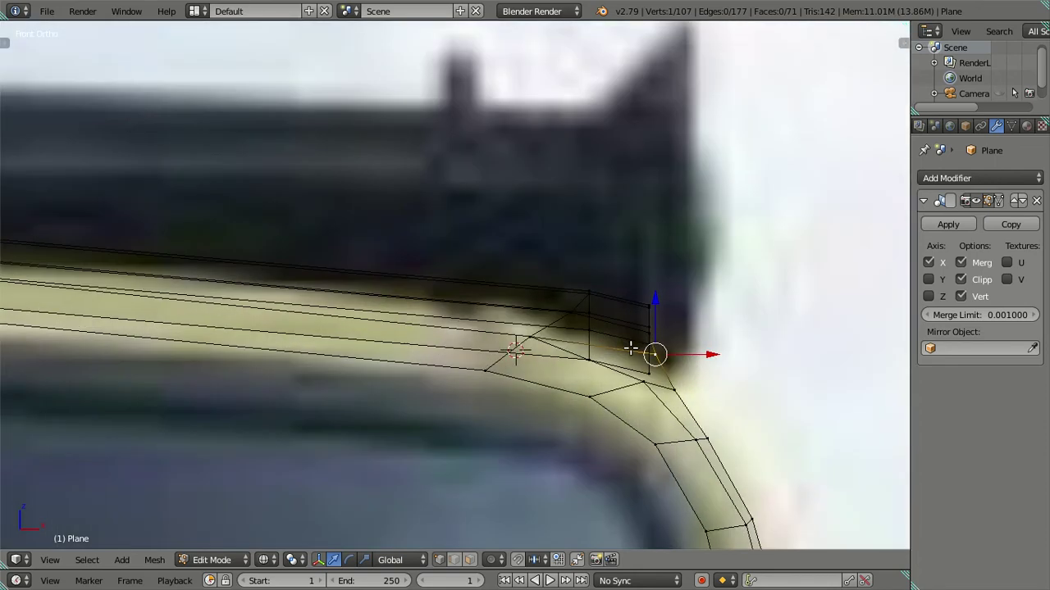
scroll(600, 300, "up", 1)
key("z")
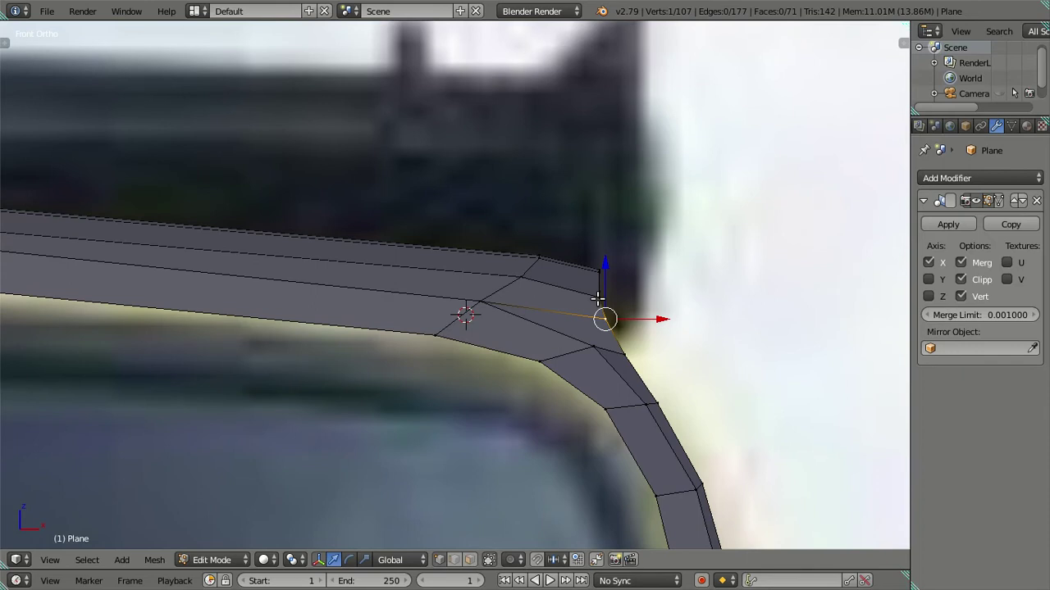
scroll(598, 296, "down", 3)
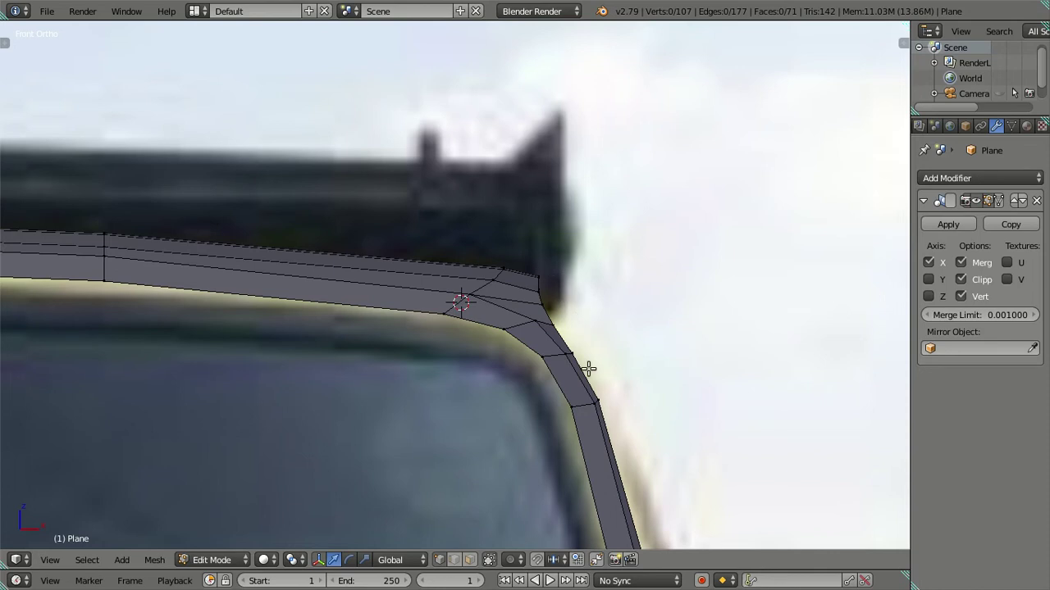
scroll(571, 309, "down", 1)
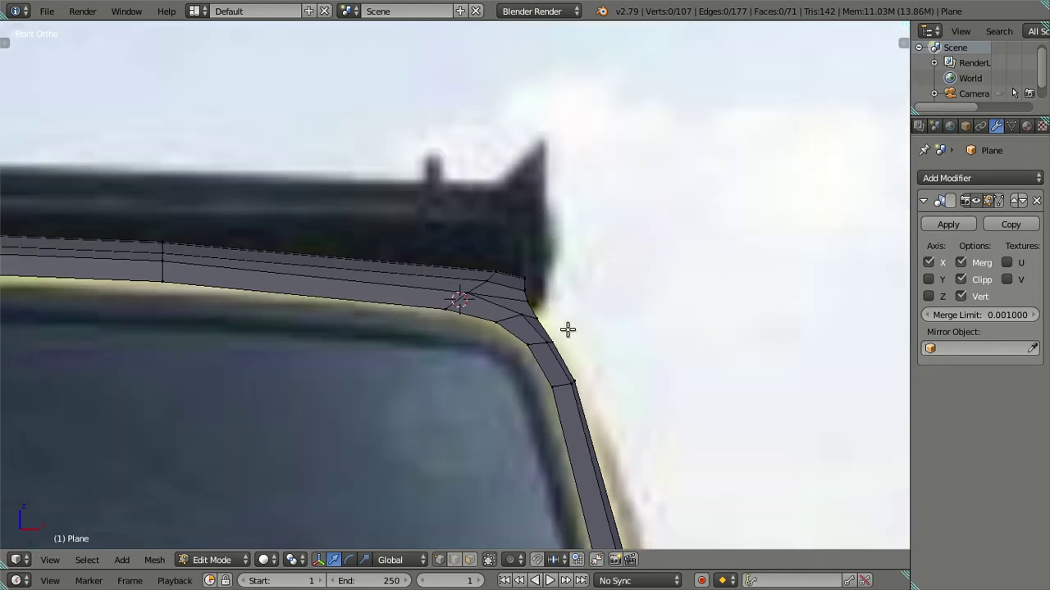
scroll(570, 359, "up", 1)
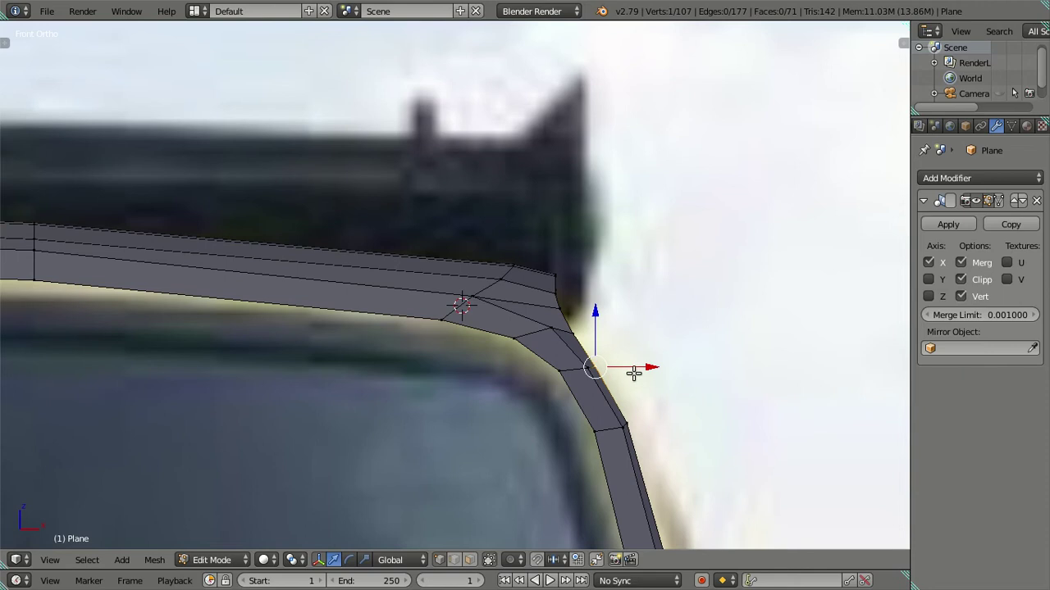
middle_click_drag(634, 373, 553, 332, "shift")
scroll(555, 328, "up", 1)
- Push the three roof-corner vertices outward along X to the photo's outline
left_click_drag(566, 340, 607, 339)
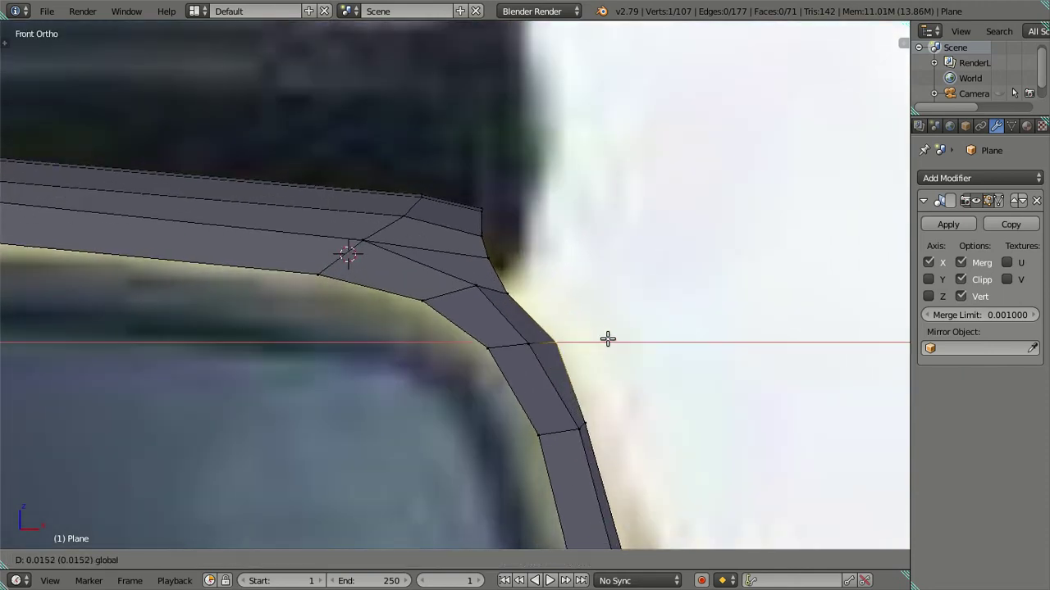
left_click(609, 338)
right_click(506, 287)
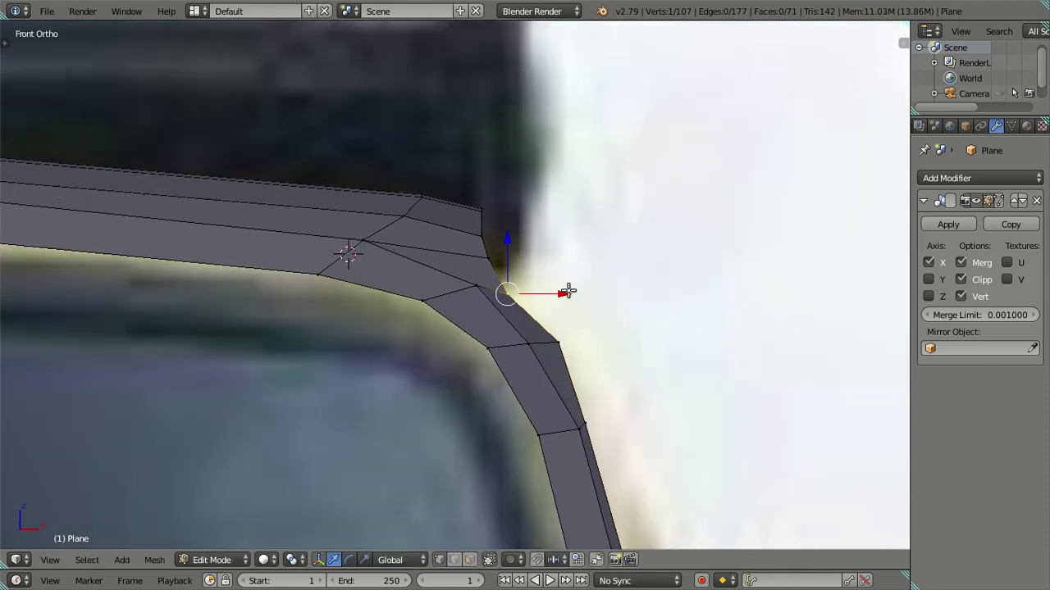
left_click_drag(568, 292, 601, 291)
left_click(606, 291)
right_click(488, 260)
key("g")
key("x")
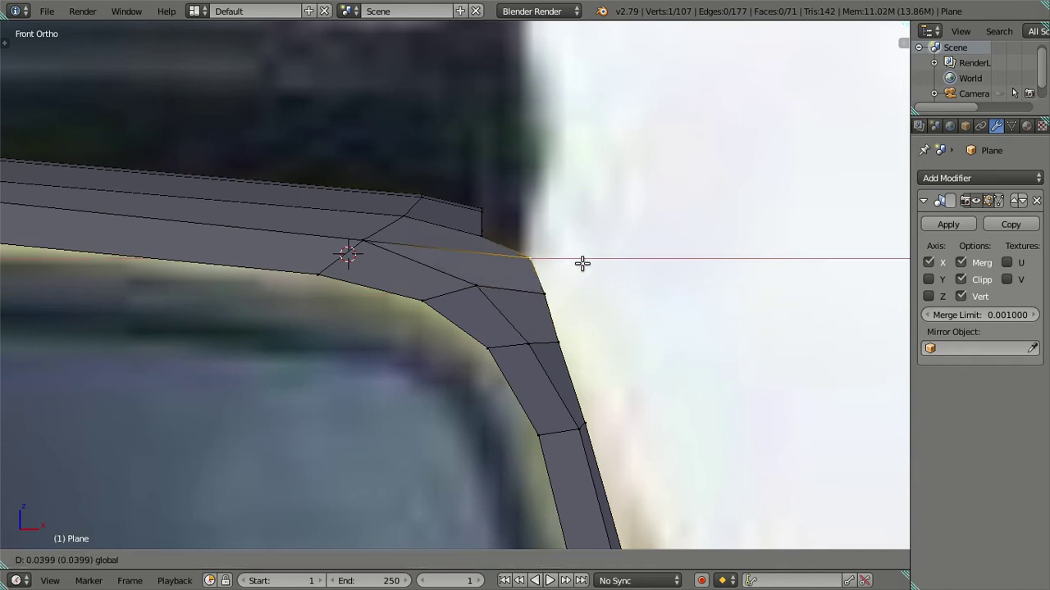
left_click(582, 262)
- Move the roof's outer edge loop out along X, then ease it back slightly
scroll(490, 236, "down", 3)
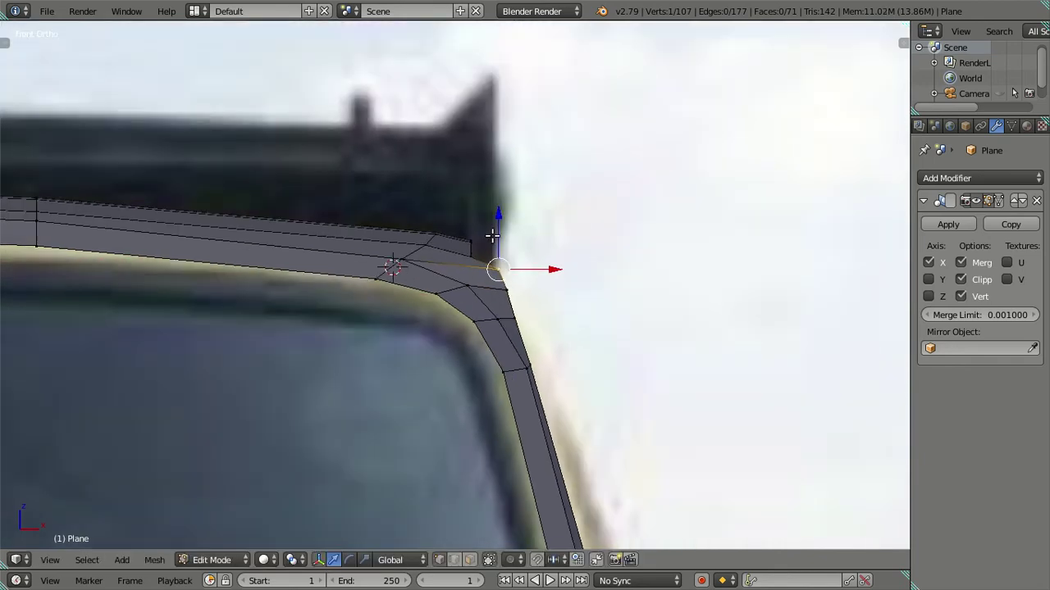
mouse_move(513, 271)
middle_mouse_down()
mouse_move(476, 358)
mouse_move(419, 432)
mouse_move(370, 433)
mouse_move(501, 296)
mouse_move(351, 320)
middle_mouse_up()
right_click(823, 221, "alt")
key("KP_Decimal")
key("KP_1")
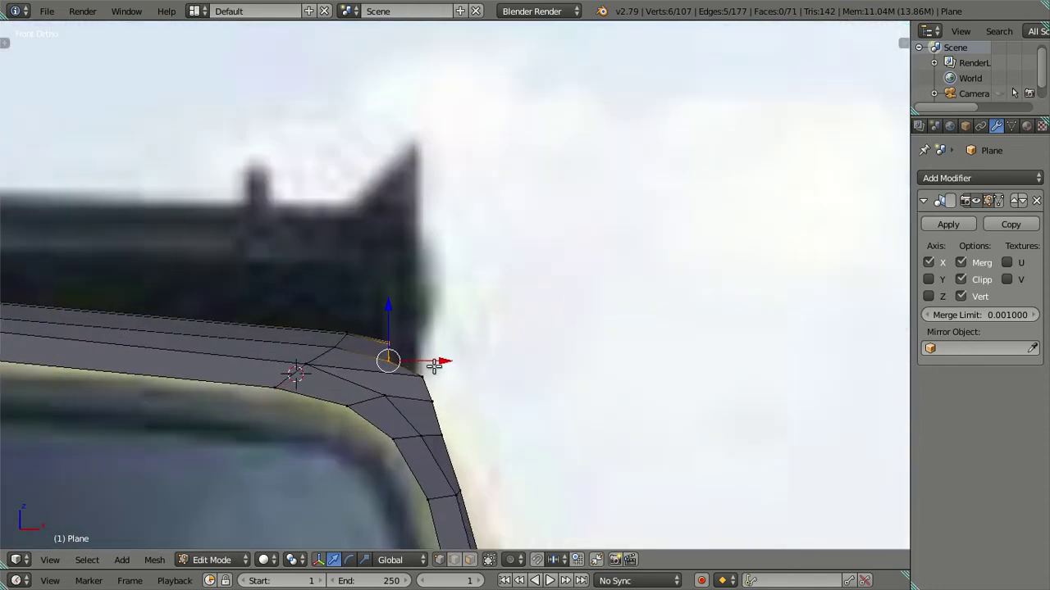
left_click_drag(433, 367, 469, 359)
left_click(469, 359)
scroll(602, 305, "up", 2)
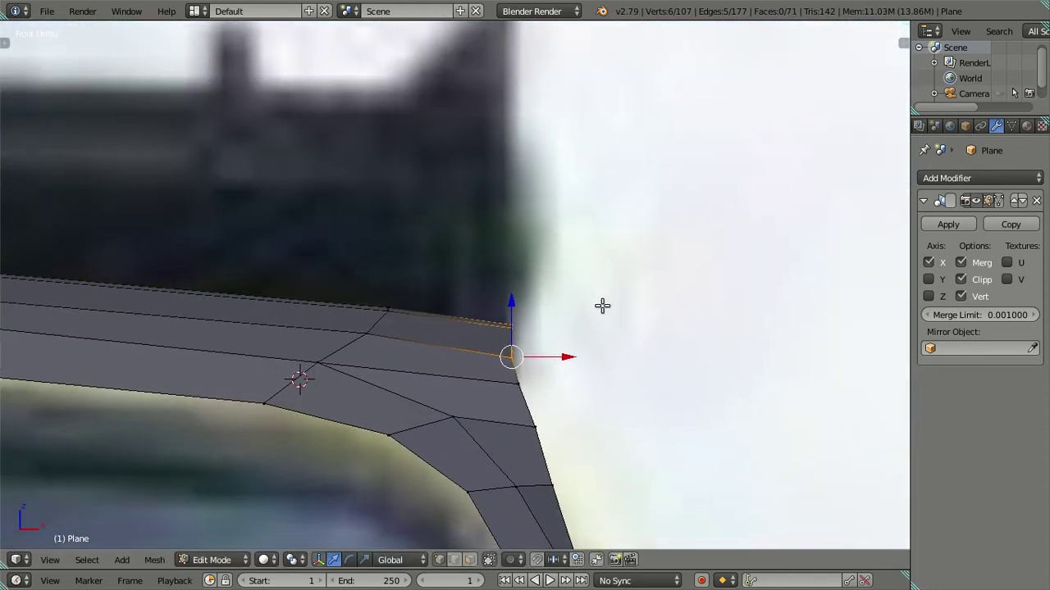
scroll(592, 316, "up", 2)
scroll(574, 321, "up", 1)
left_click_drag(578, 352, 546, 345)
- Inspect the rounded roof corner at an angle and view it in Object Mode
scroll(546, 344, "up", 2)
mouse_move(544, 319)
middle_mouse_down()
mouse_move(504, 366)
mouse_move(493, 348)
mouse_move(484, 382)
mouse_move(497, 432)
mouse_move(451, 284)
mouse_move(475, 436)
mouse_move(410, 401)
mouse_move(393, 407)
mouse_move(425, 335)
mouse_move(459, 304)
mouse_move(525, 358)
mouse_move(523, 433)
mouse_move(480, 358)
mouse_move(459, 438)
mouse_move(421, 421)
mouse_move(388, 248)
mouse_move(405, 347)
mouse_move(393, 432)
mouse_move(761, 356)
mouse_move(471, 424)
mouse_move(458, 344)
mouse_move(483, 251)
mouse_move(320, 309)
mouse_move(308, 387)
mouse_move(317, 429)
mouse_move(353, 410)
mouse_move(408, 347)
mouse_move(368, 257)
mouse_move(336, 257)
mouse_move(412, 358)
mouse_move(431, 438)
mouse_move(485, 260)
mouse_move(382, 309)
middle_mouse_up()
key("Tab")
- Try an X-axis move on two cab-corner vertices in top view, cancel it, and switch to side view
key("KP_7")
key("Tab")
right_click(378, 305)
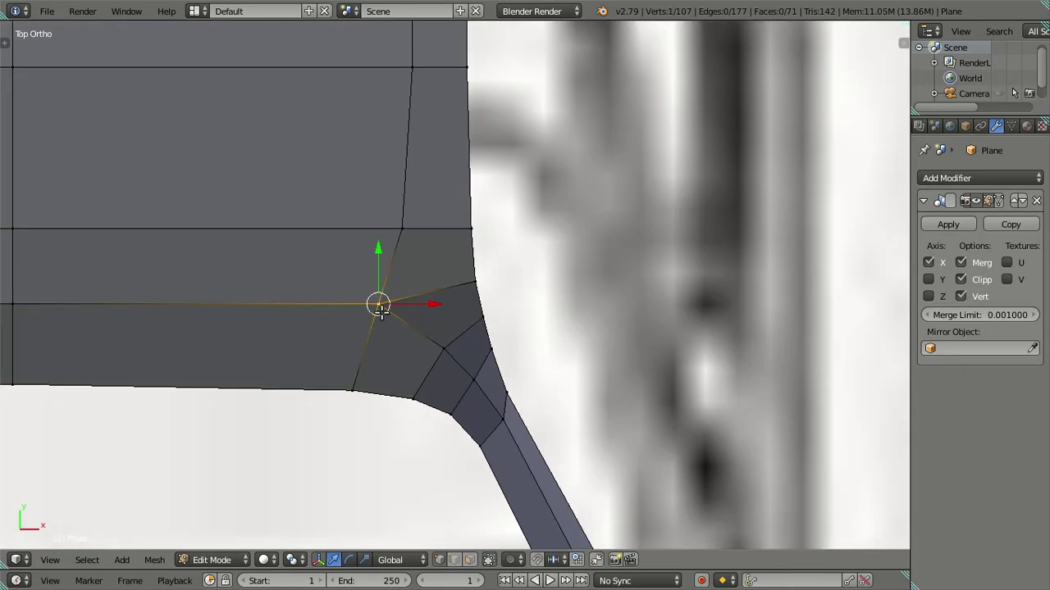
right_click(467, 376, "ctrl")
key("g")
key("x")
key("Escape")
key("KP_1")
key("a")
key("Tab")
key("Tab")
key("KP_3")
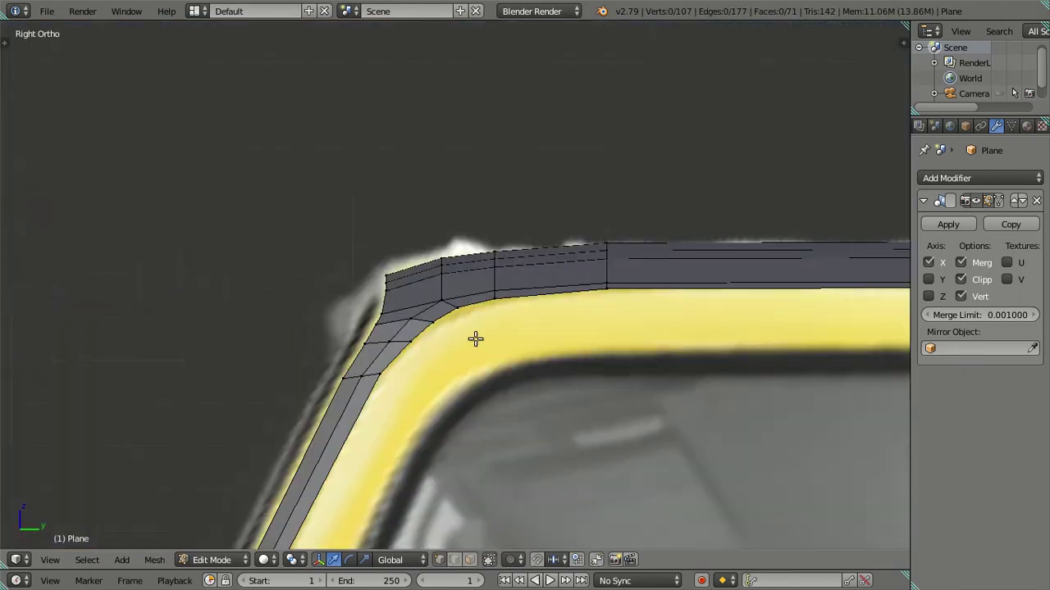
- Slide the two pillar-corner vertices slightly along Y to hug the pillar's curve
right_click(377, 343, "shift")
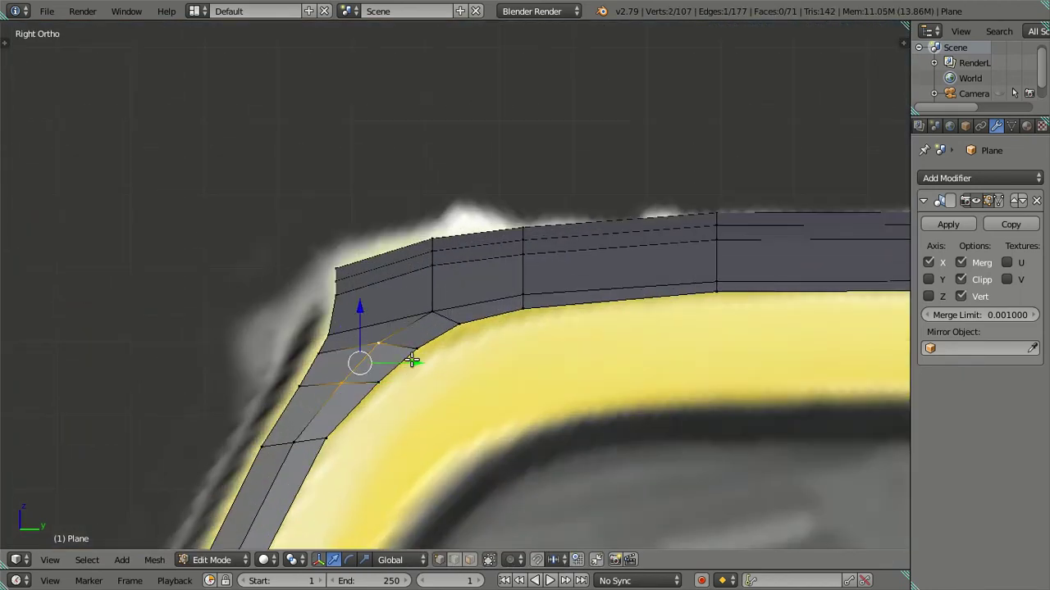
scroll(377, 342, "up", 2)
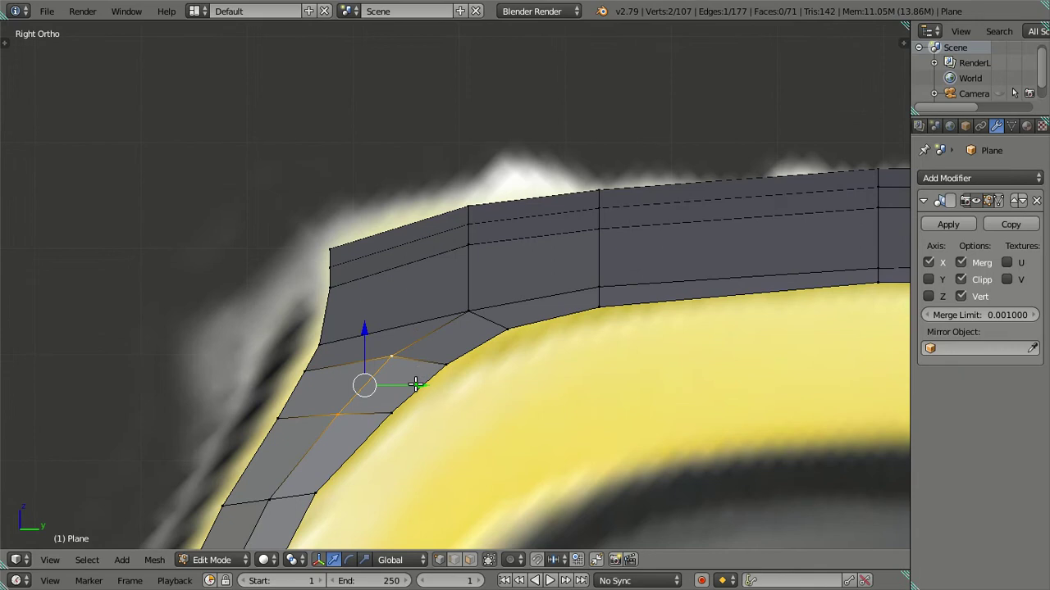
left_click_drag(416, 384, 410, 385)
left_click(407, 385)
key("a")
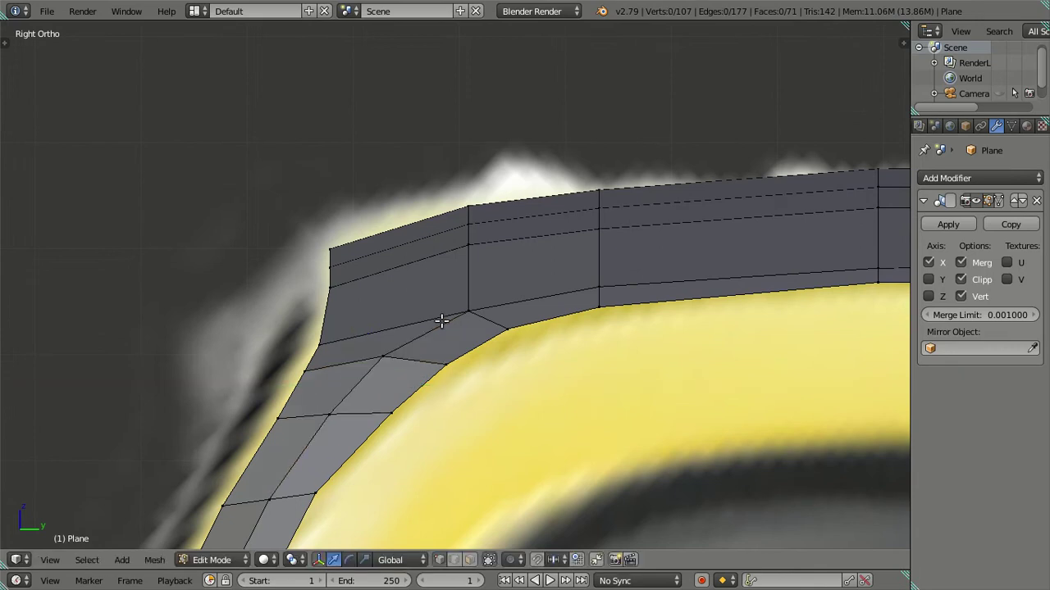
scroll(450, 313, "down", 2)
- Shift the roof-pillar corner vertex along Y toward the windshield
right_click(441, 295)
scroll(451, 299, "up", 2)
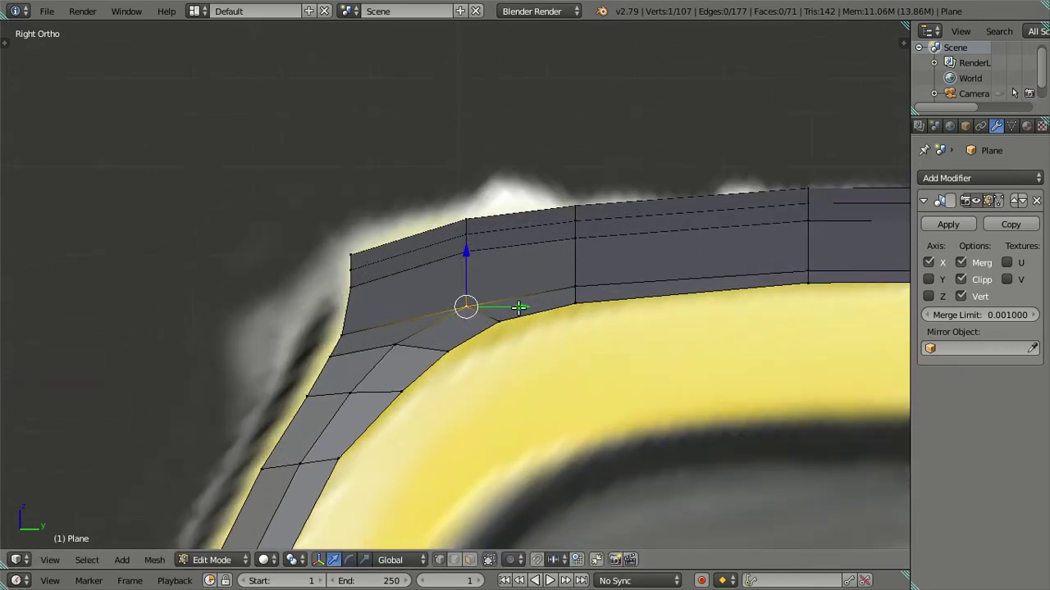
left_click_drag(517, 306, 504, 298)
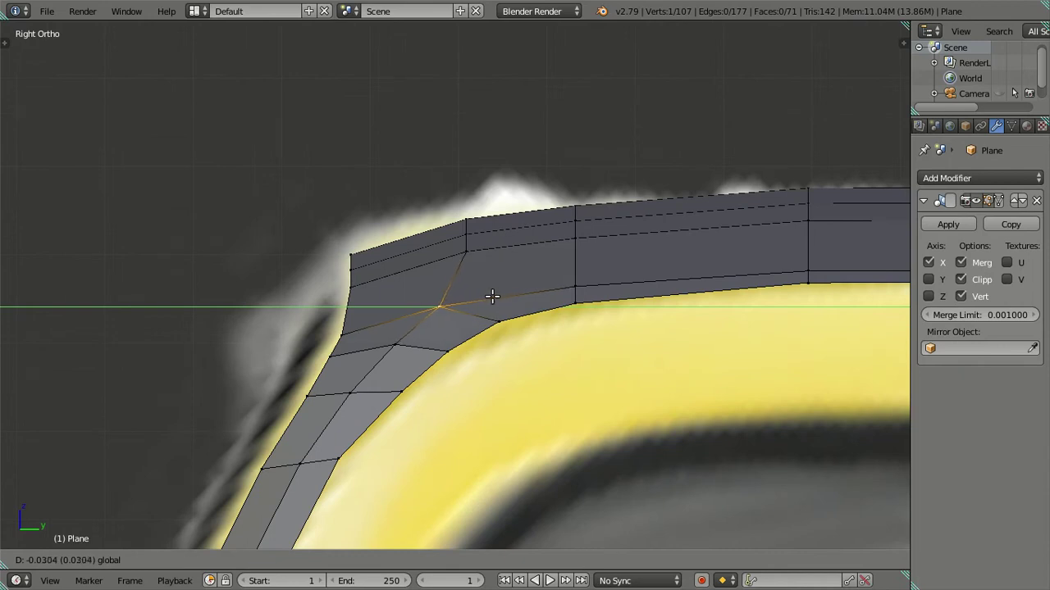
left_click(492, 296)
key("a")
scroll(480, 293, "up", 3)
mouse_move(480, 293)
middle_mouse_down()
mouse_move(452, 333)
mouse_move(520, 416)
mouse_move(357, 287)
mouse_move(468, 300)
middle_mouse_up()
- Inspect the smoothed corner outside Edit Mode, then return to side-view editing
key("Tab")
mouse_move(491, 253)
middle_mouse_down()
mouse_move(413, 311)
mouse_move(427, 383)
mouse_move(513, 290)
mouse_move(492, 281)
mouse_move(401, 328)
mouse_move(269, 215)
mouse_move(213, 281)
mouse_move(202, 254)
mouse_move(291, 265)
mouse_move(433, 204)
middle_mouse_up()
key("KP_3")
scroll(492, 279, "up", 3)
key("Tab")
- Move the corner vertex down along Z to follow the side photo's curve
right_click(506, 294)
key("g")
key("z")
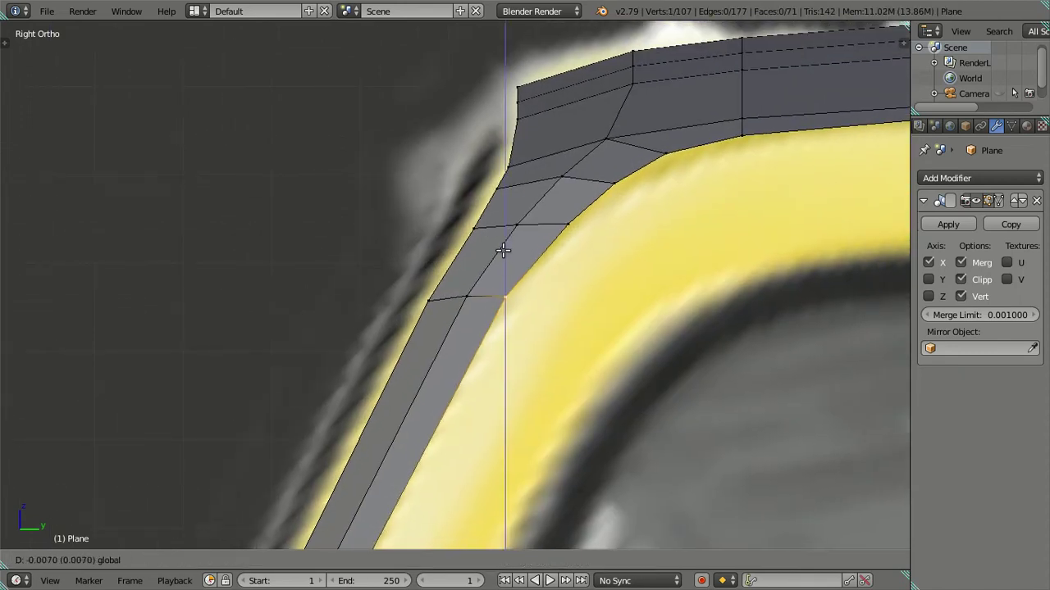
left_click(503, 250)
scroll(500, 246, "down", 2)
scroll(508, 279, "down", 1)
scroll(506, 320, "down", 1)
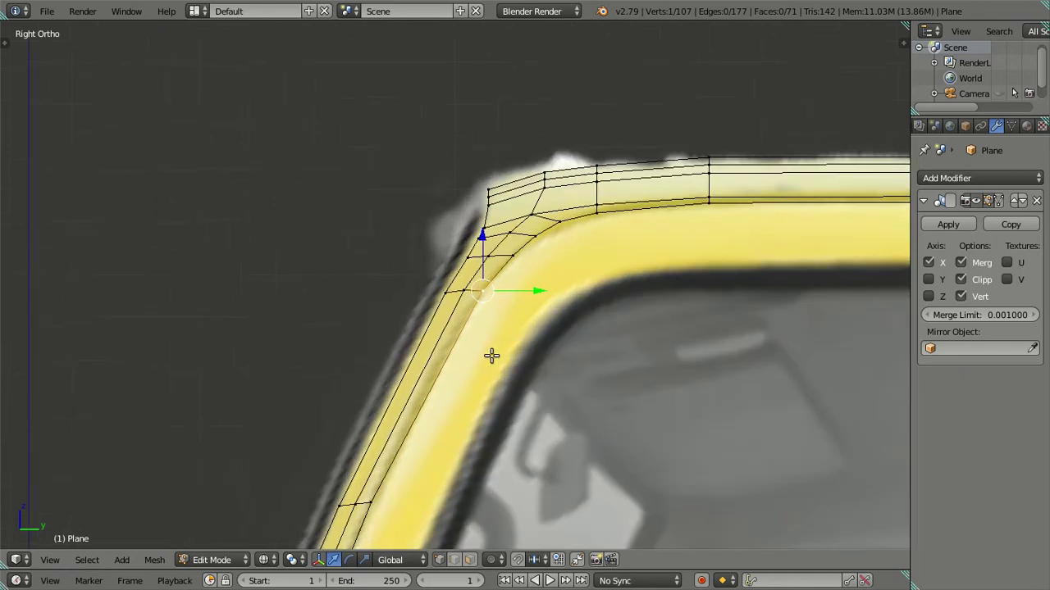
- Insert a centred loop cut across the A-pillar strip
scroll(492, 355, "up", 1)
key("ctrl+r")
left_click(458, 400)
right_click(458, 399)
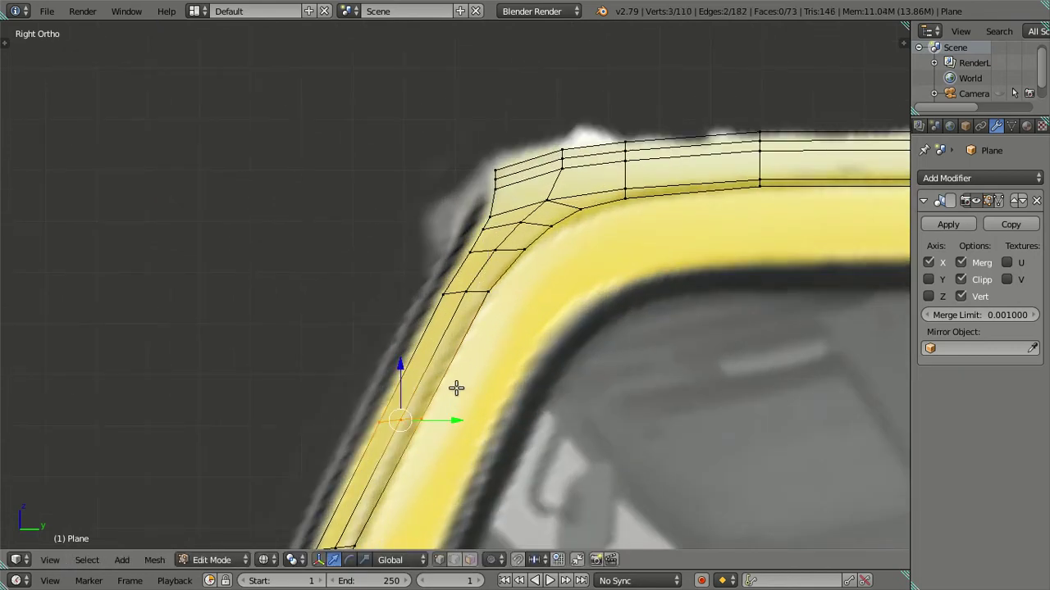
- Nudge one pillar vertex sideways to fit the outline, leaving the next one in place
scroll(476, 369, "up", 1)
right_click(482, 363)
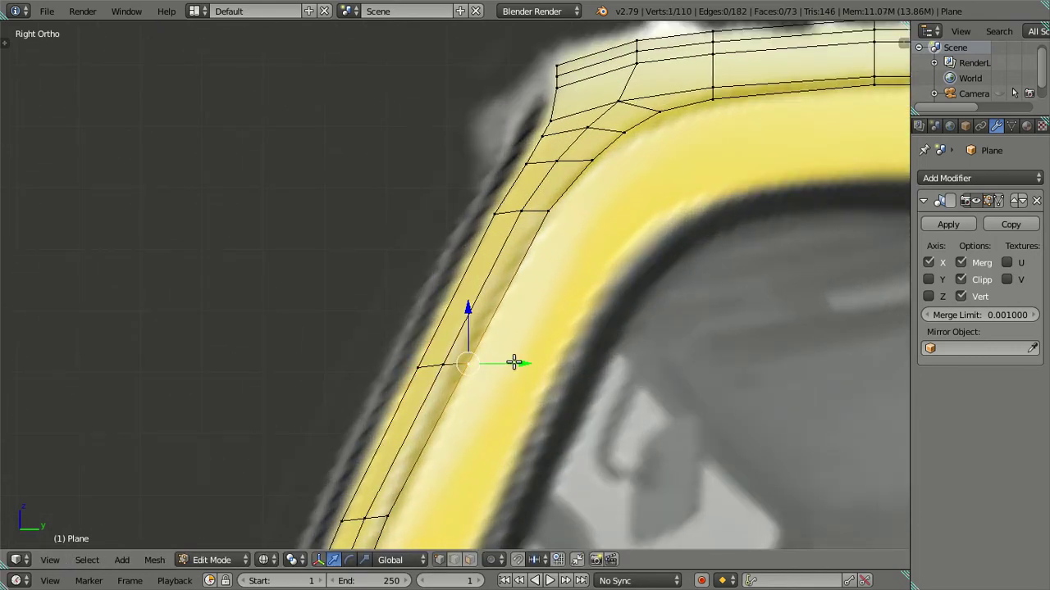
left_click_drag(513, 362, 509, 361)
left_click(508, 361)
right_click(440, 363)
key("g")
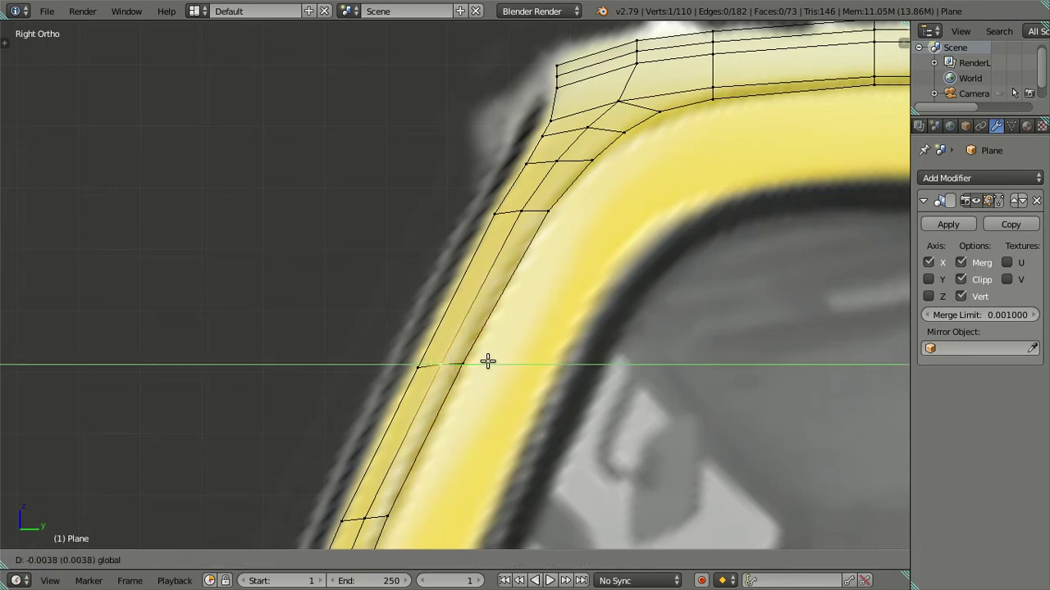
left_click(488, 362)
key("a")
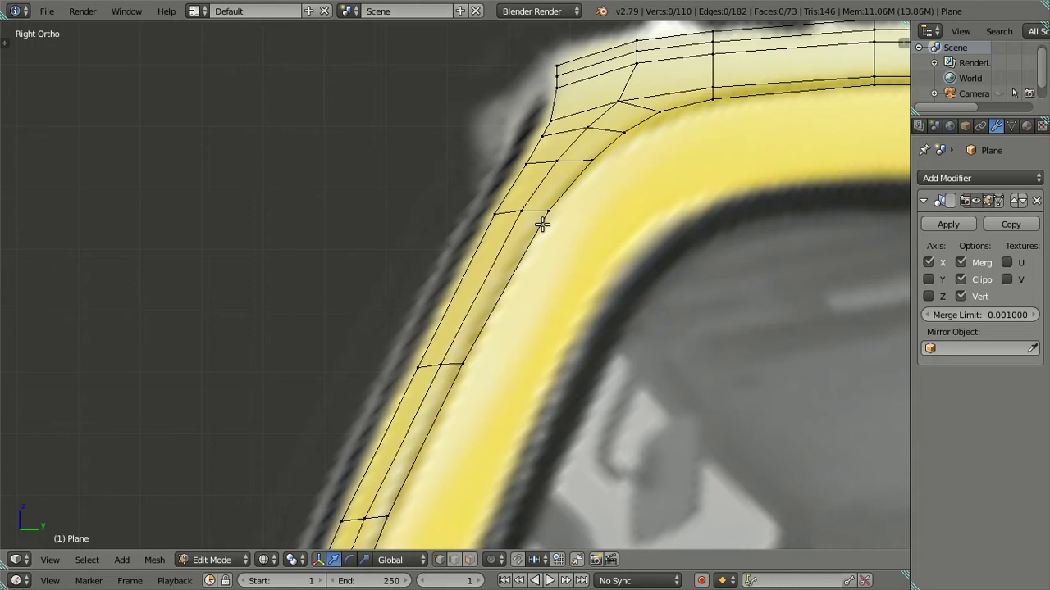
- Shift an edge across the pillar strip along Y
scroll(555, 237, "down", 2)
scroll(556, 237, "down", 2)
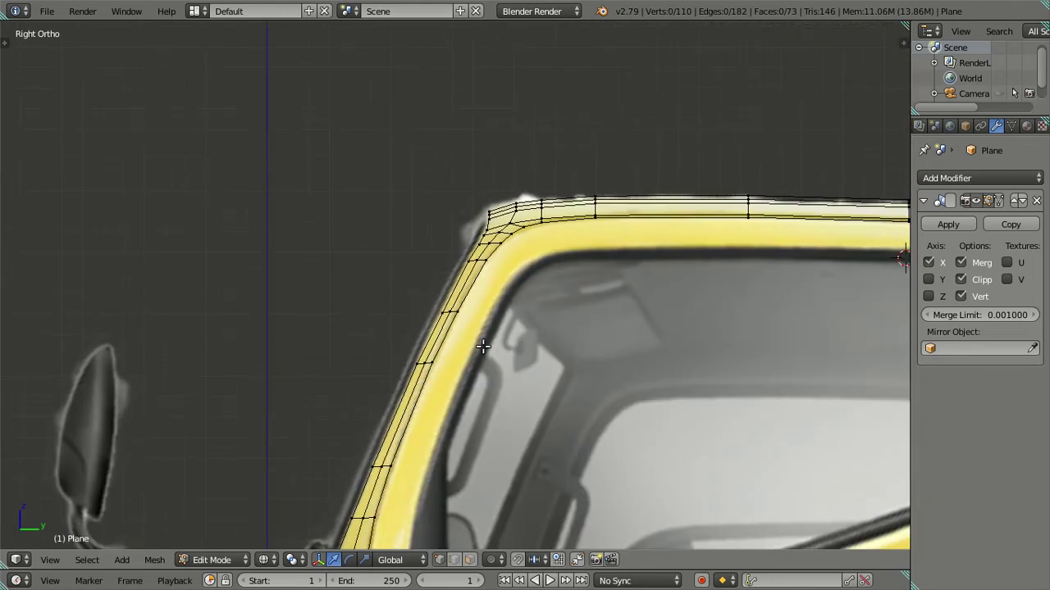
scroll(467, 369, "up", 1)
scroll(497, 311, "up", 2)
scroll(492, 297, "up", 1)
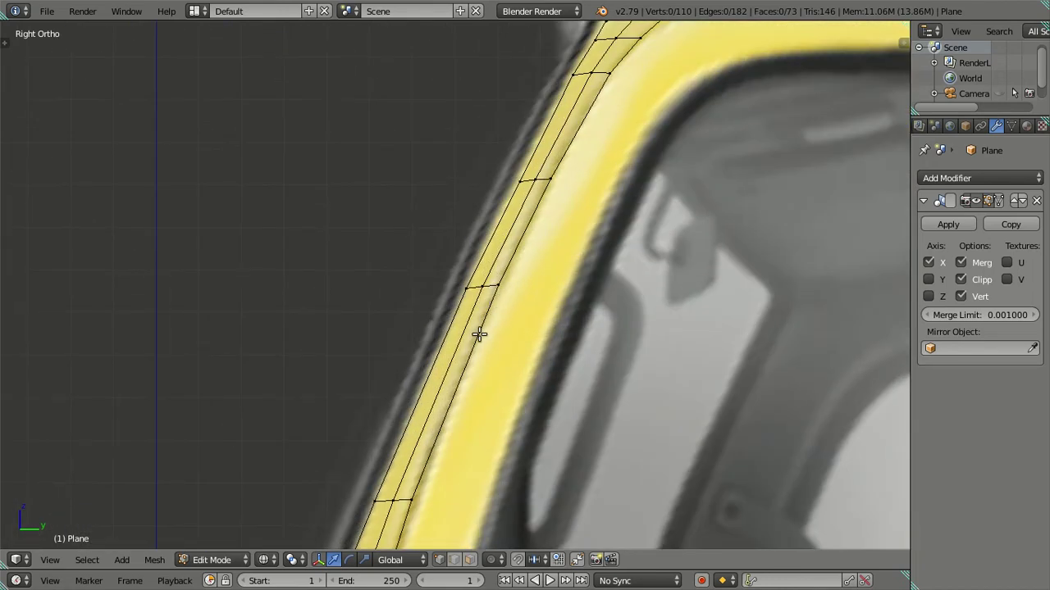
right_click(489, 283)
key("g")
key("y")
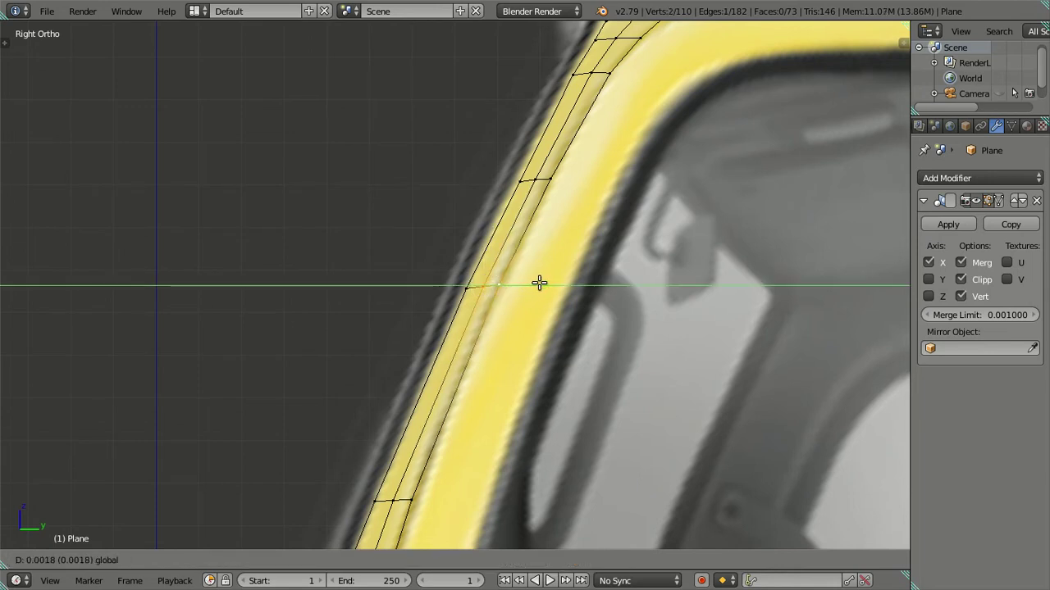
left_click(541, 281)
- Move a single vertex on the pillar edge along Y to match the outline
right_click(490, 286)
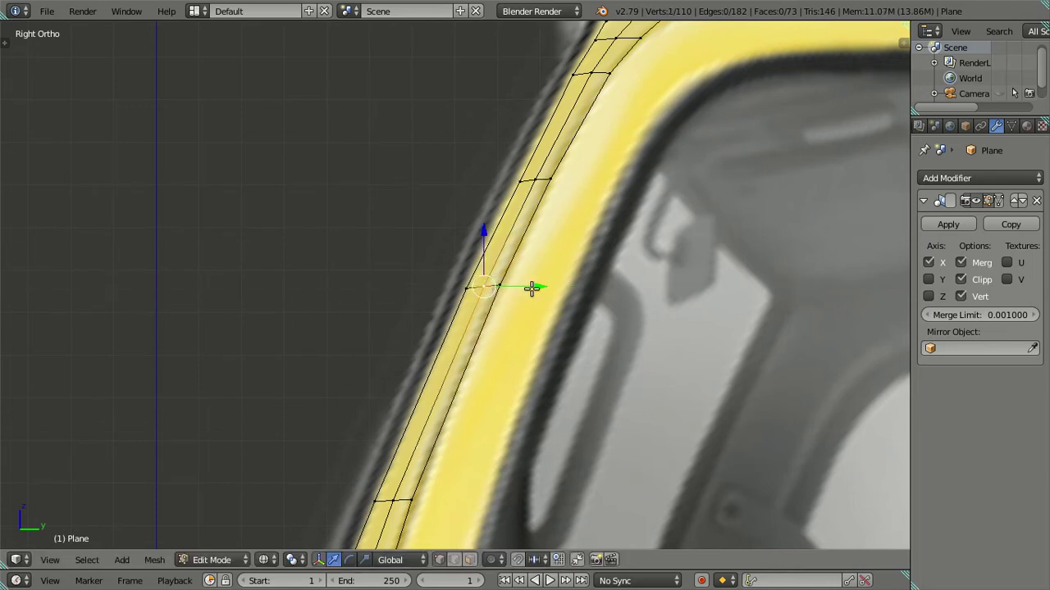
key("g")
key("y")
left_click(530, 286)
scroll(525, 272, "down", 3)
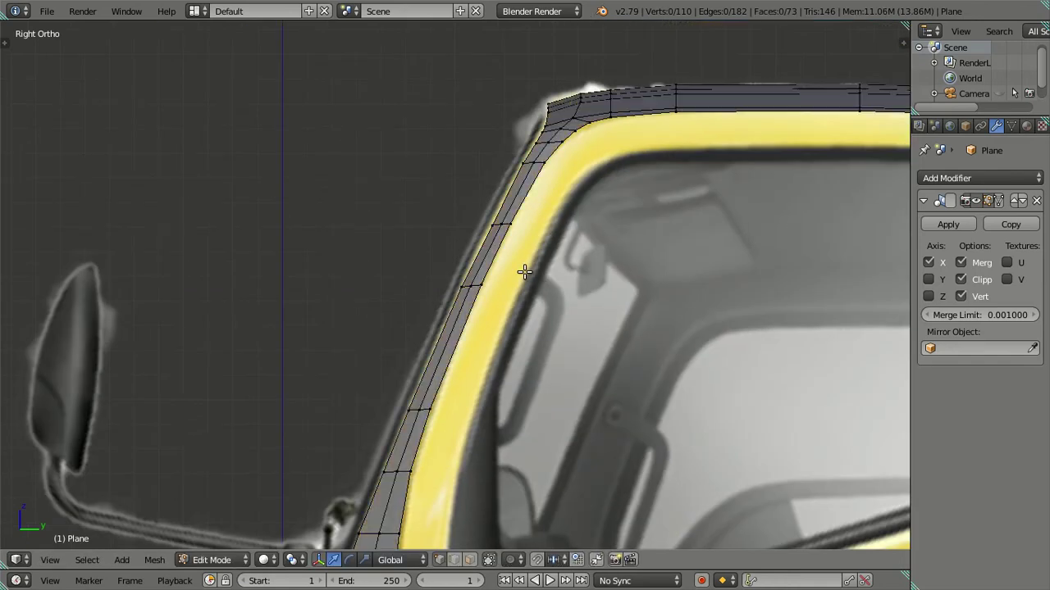
scroll(525, 270, "down", 3)
- Leave Edit Mode and orbit around the cab to inspect the roof and pillar in perspective
key("Tab")
mouse_move(523, 262)
middle_mouse_down()
mouse_move(513, 299)
mouse_move(576, 293)
middle_mouse_up()
scroll(484, 291, "up", 3)
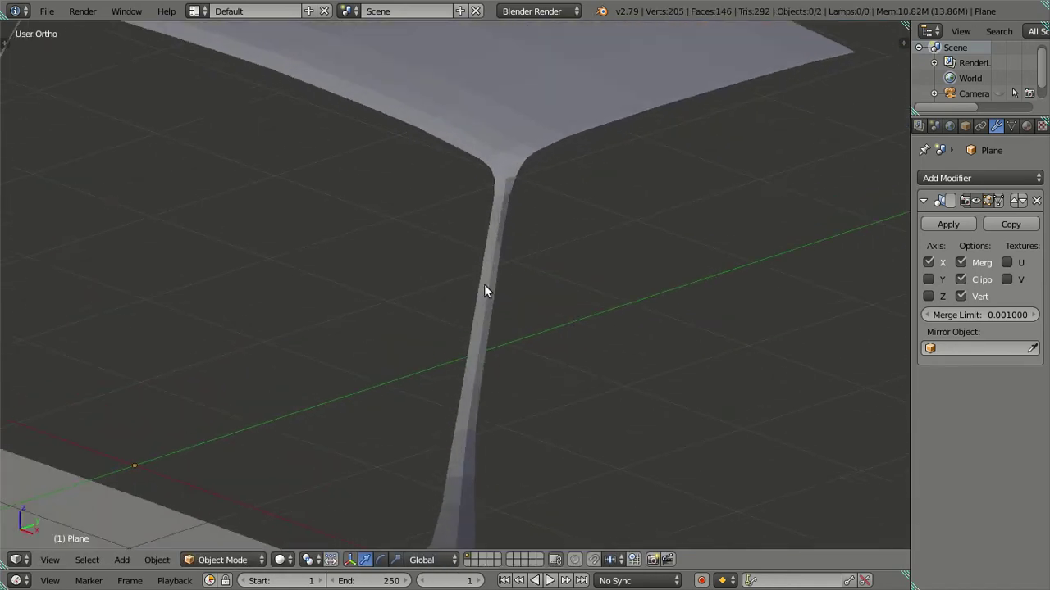
middle_click_drag(484, 290, 569, 293)
scroll(589, 230, "up", 3)
mouse_move(589, 230)
middle_mouse_down()
mouse_move(431, 284)
mouse_move(525, 282)
mouse_move(538, 341)
middle_mouse_up()
scroll(424, 283, "down", 2)
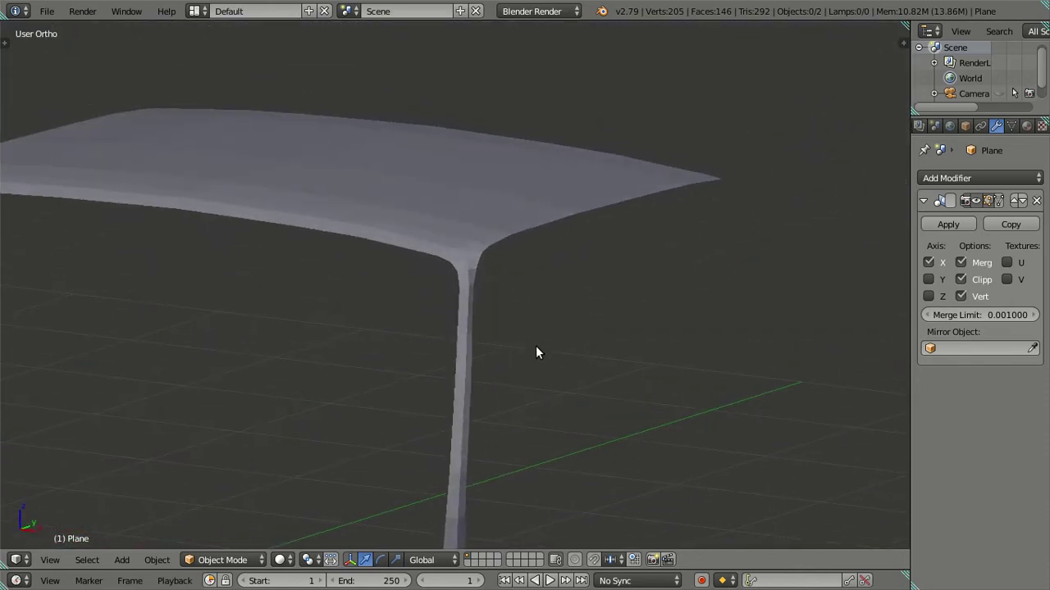
- In front view, shift the pillar's edge loop along X to match the front photo
key("KP_1")
key("Tab")
scroll(538, 347, "up", 1)
scroll(535, 347, "down", 2)
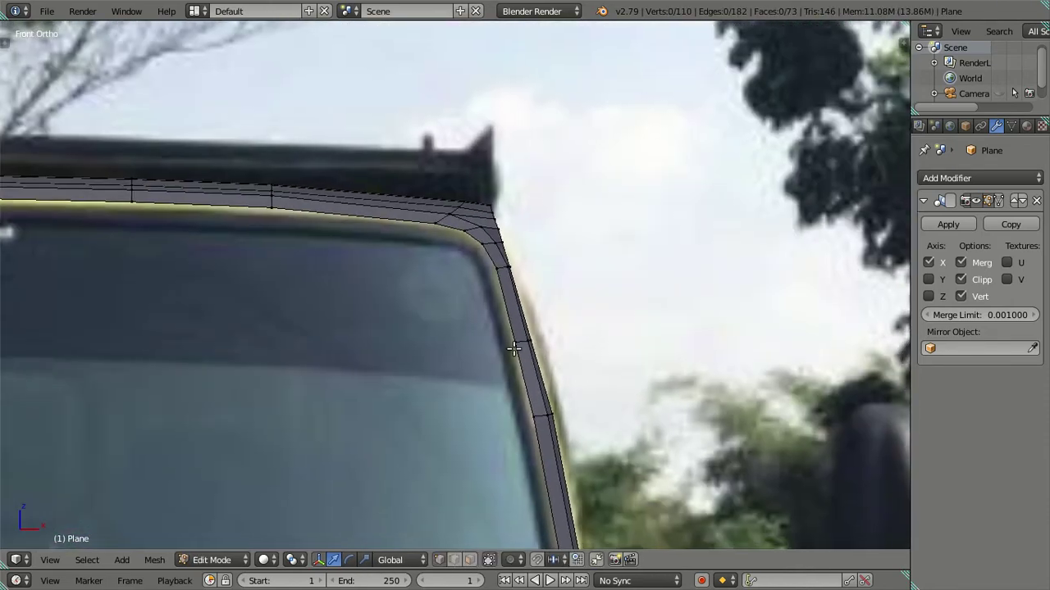
scroll(455, 312, "up", 2)
right_click(452, 307, "alt")
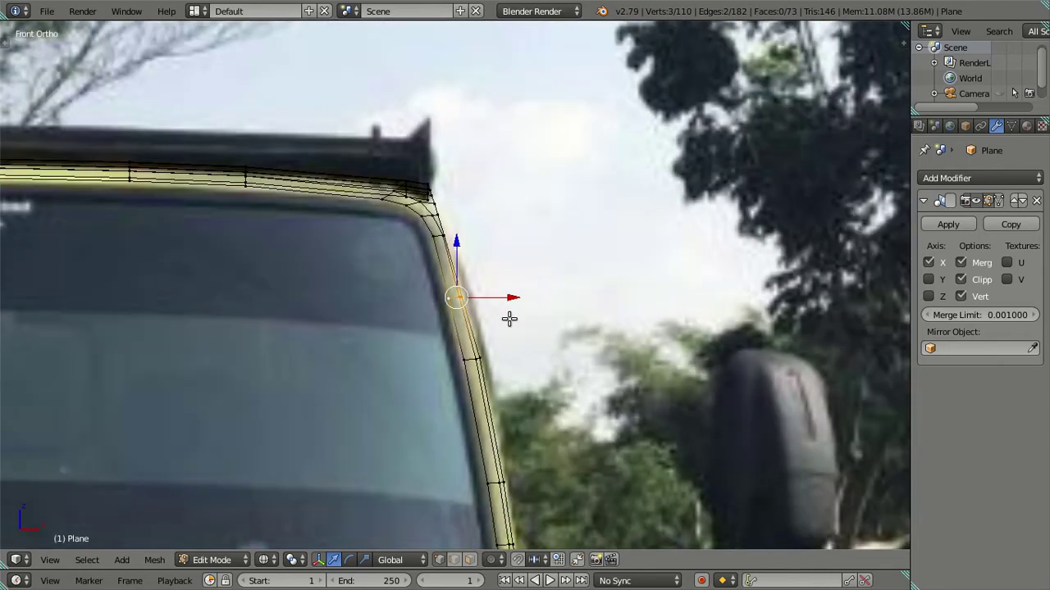
key("g")
key("x")
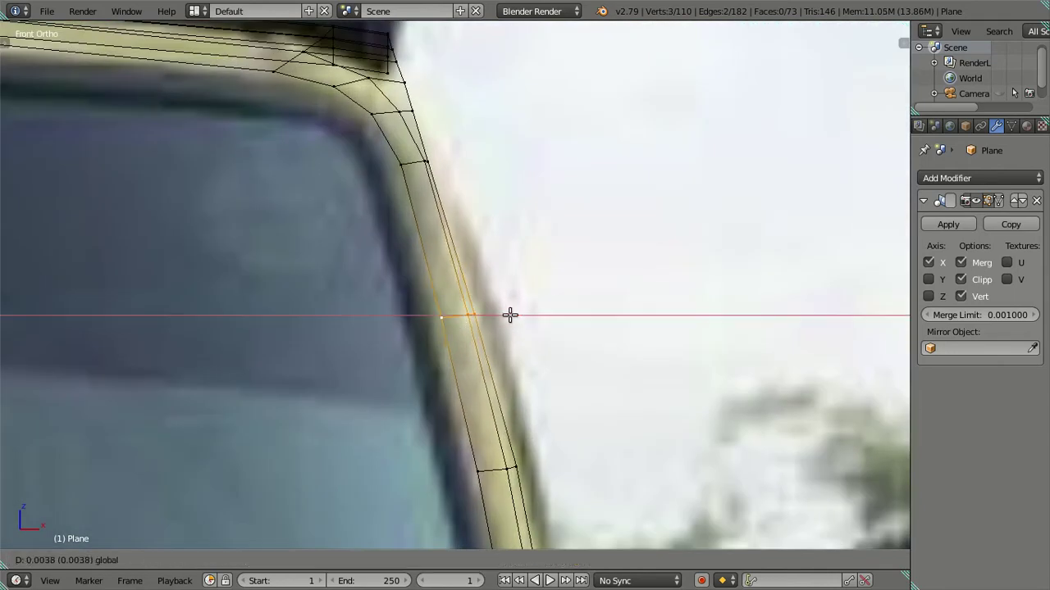
left_click(508, 317)
key("a")
- Move two pillar vertices, including the one near the roof corner, along X
scroll(462, 295, "down", 1)
scroll(461, 293, "up", 1)
scroll(455, 237, "down", 1)
scroll(464, 242, "up", 1)
right_click(444, 227)
key("g")
key("x")
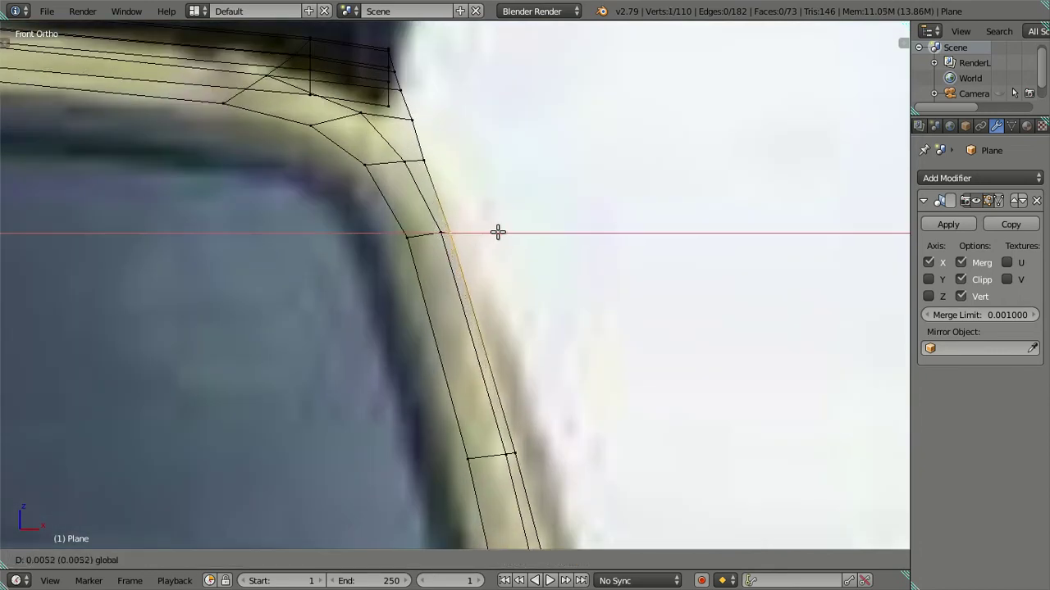
left_click(492, 232)
right_click(434, 168)
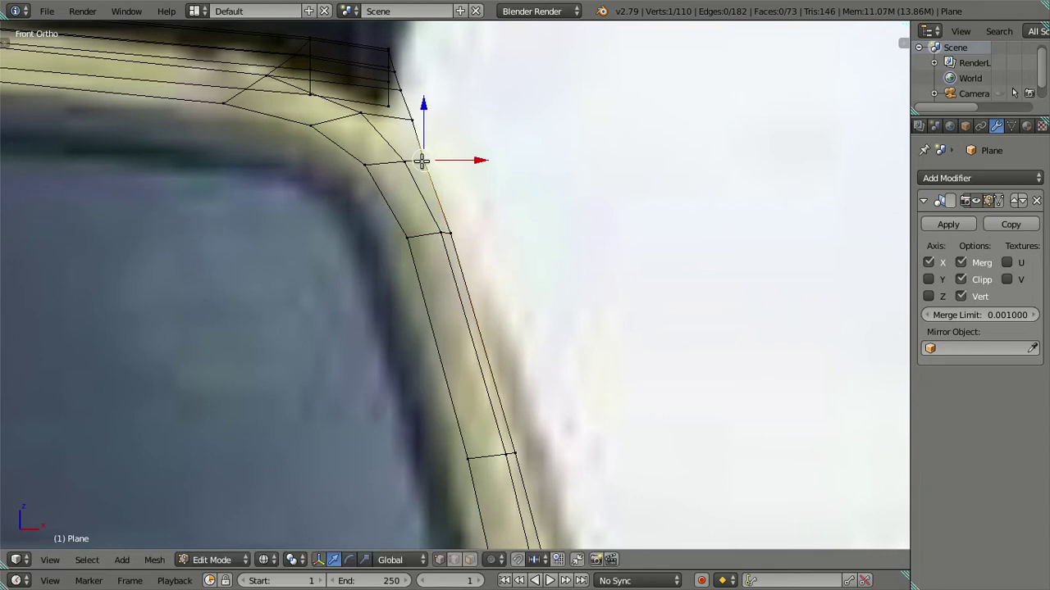
key("g")
key("x")
left_click(465, 161)
key("a")
- Pan across the reference photos and place the 3D cursor at the windshield corner
scroll(378, 287, "down", 10)
middle_click_drag(378, 287, 459, 262, "shift")
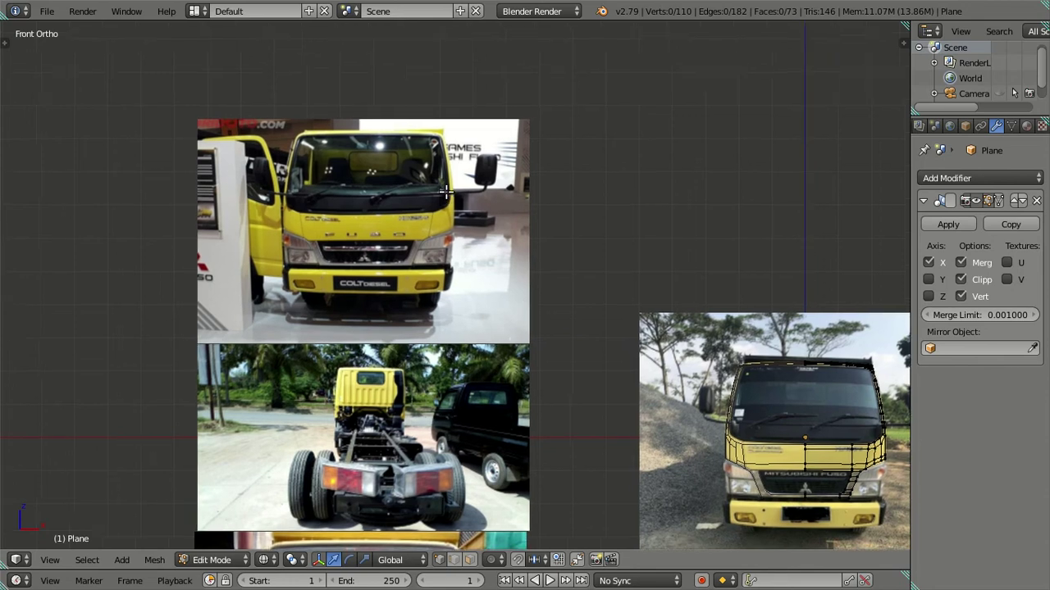
scroll(460, 262, "down", 2)
scroll(459, 263, "up", 5)
scroll(429, 238, "up", 2)
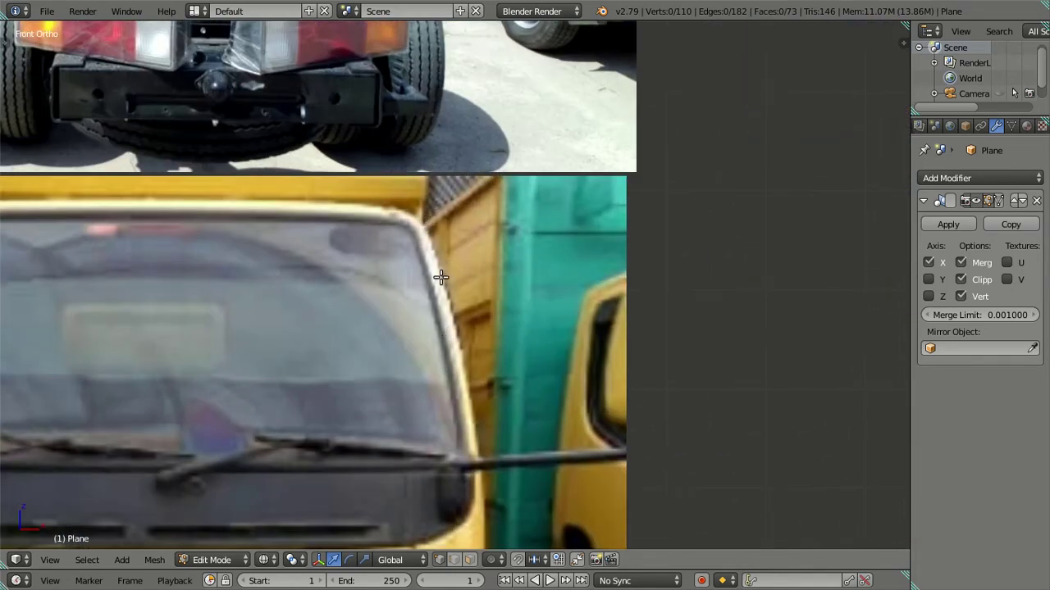
scroll(427, 223, "down", 5)
middle_click_drag(815, 145, 539, 251, "shift")
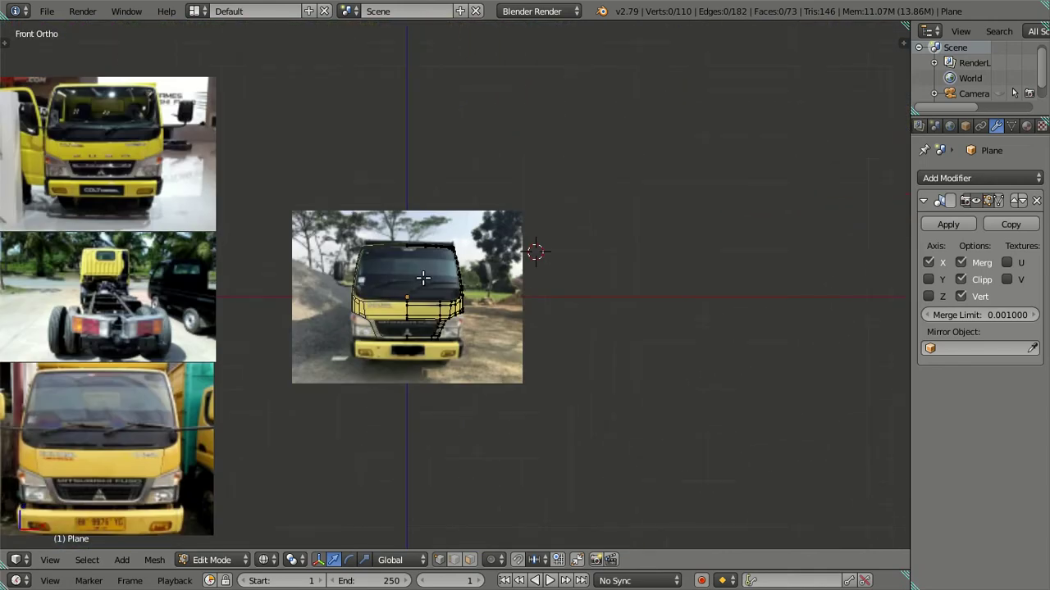
scroll(505, 371, "up", 4)
scroll(505, 371, "up", 1)
scroll(505, 371, "up", 1)
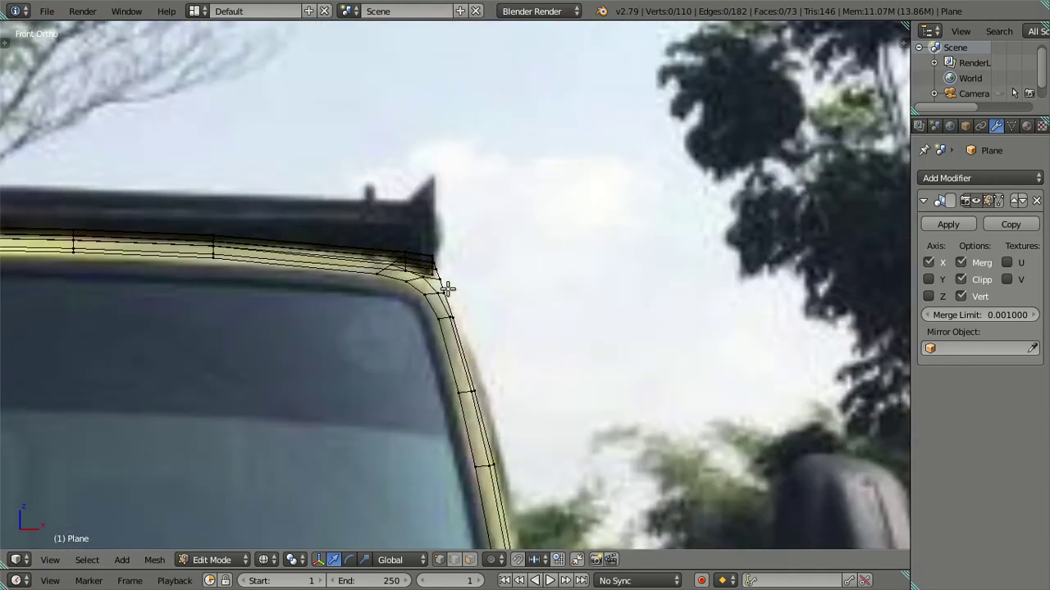
left_click(452, 291)
- Switch to the side view, pan left, and orbit to see the mesh from above
key("KP_3")
scroll(468, 304, "down", 2)
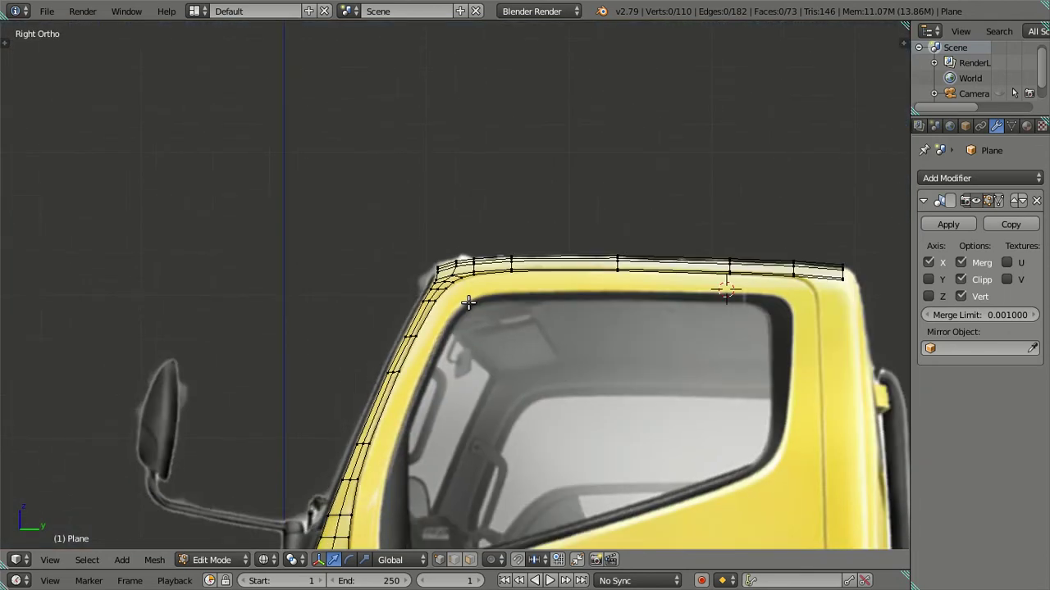
middle_click_drag(485, 296, 414, 302, "shift")
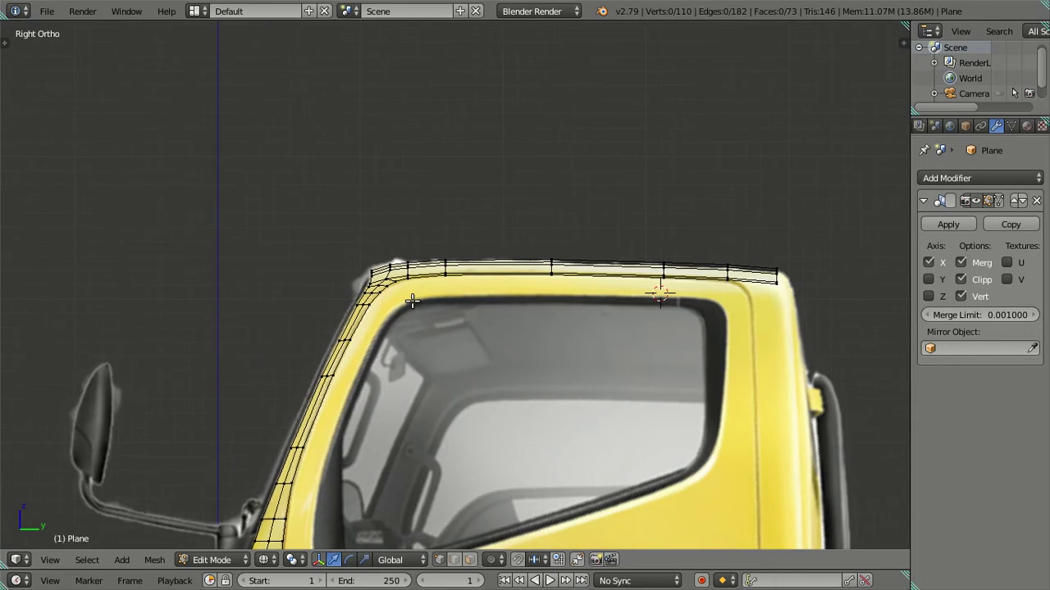
scroll(412, 301, "up", 2)
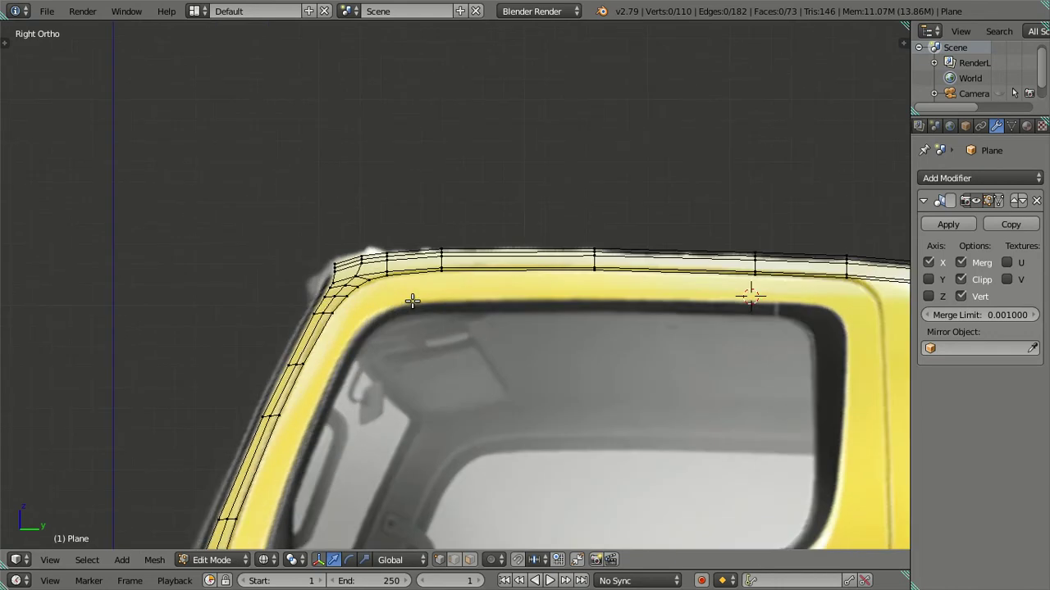
scroll(387, 288, "up", 2)
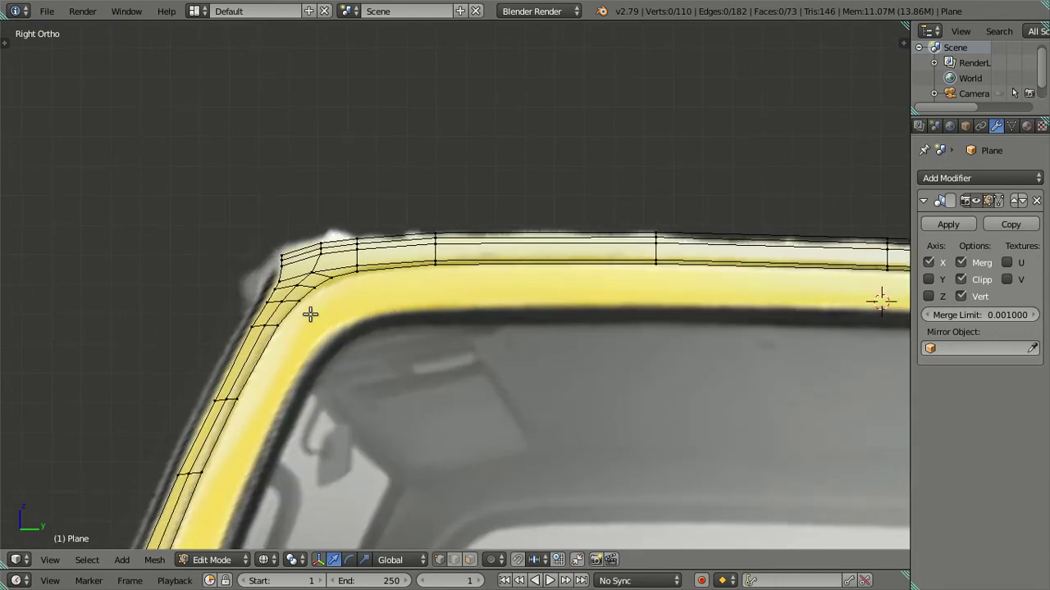
scroll(312, 313, "down", 2)
mouse_move(366, 310)
middle_mouse_down()
mouse_move(397, 342)
mouse_move(464, 352)
mouse_move(421, 322)
mouse_move(426, 314)
middle_mouse_up()
- Return to the front view, zoom in, and orbit to look at the roof mesh from above
key("KP_1")
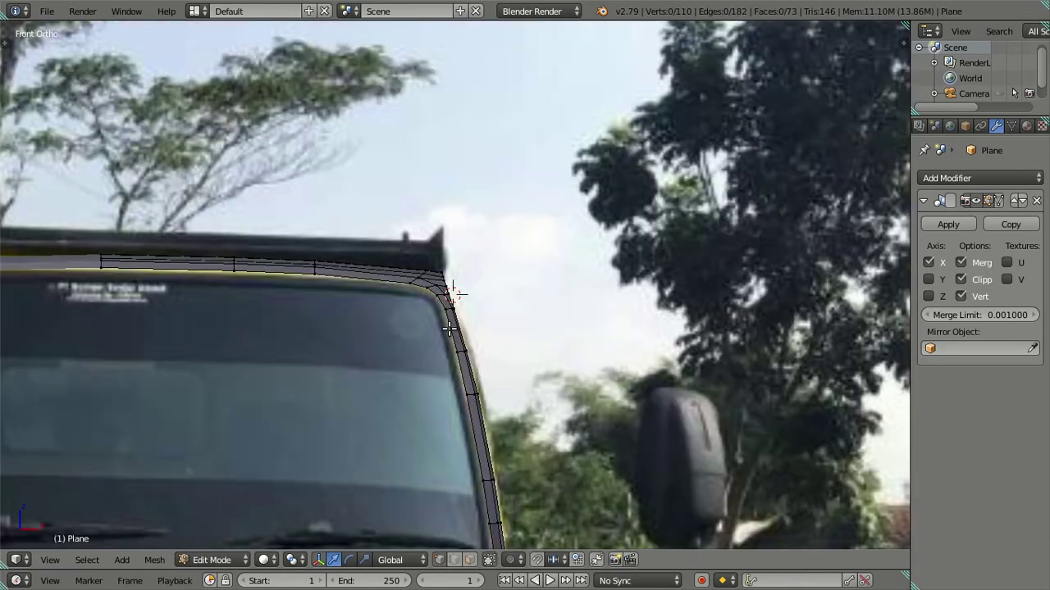
scroll(488, 348, "up", 1)
scroll(488, 348, "up", 1)
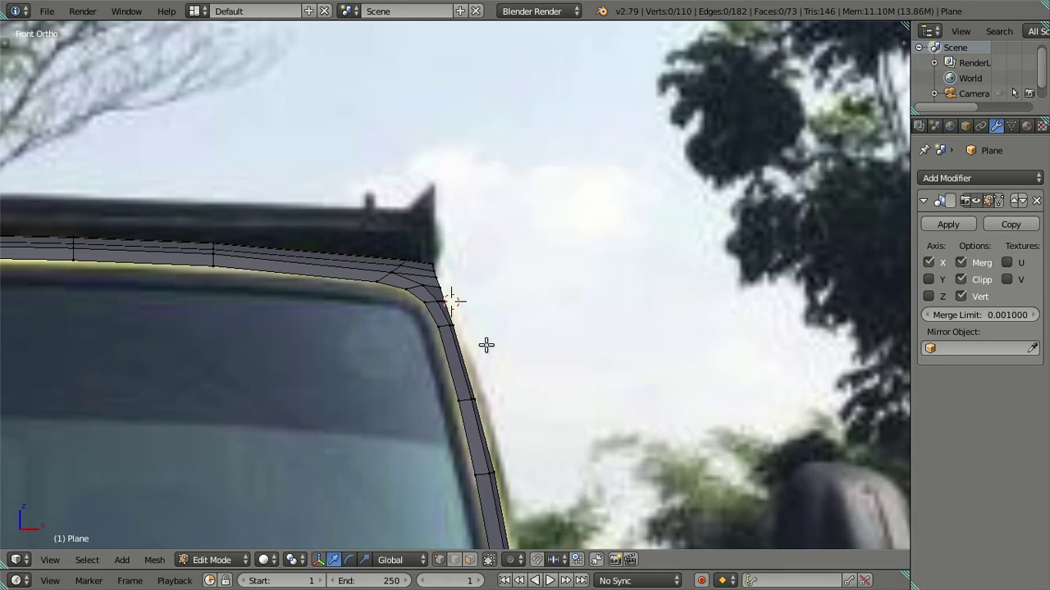
scroll(486, 345, "up", 1)
scroll(486, 344, "up", 1)
scroll(485, 343, "up", 1)
scroll(485, 342, "up", 1)
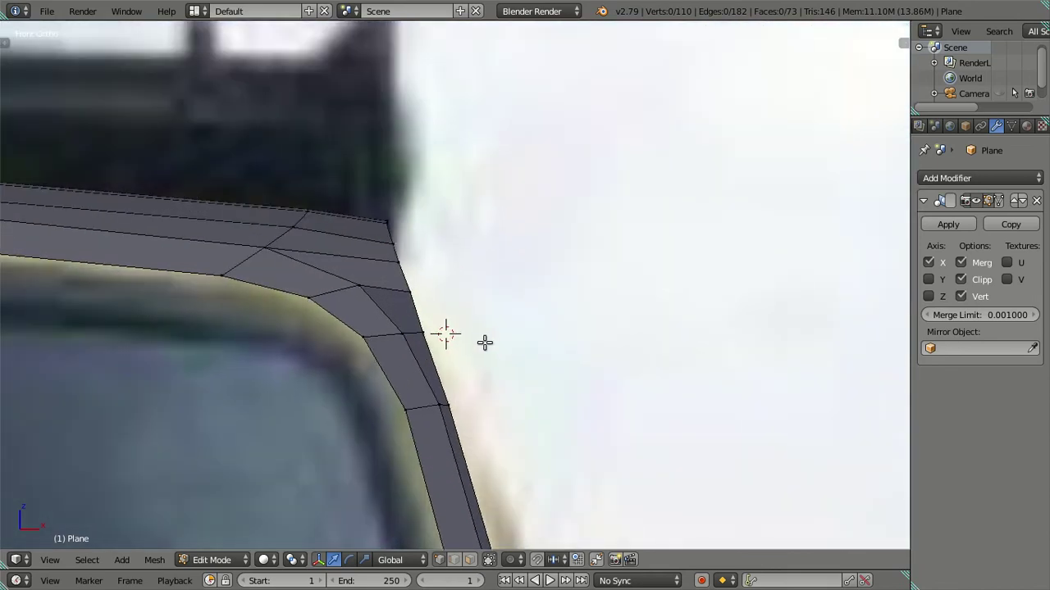
scroll(484, 342, "down", 1)
mouse_move(509, 304)
middle_mouse_down()
mouse_move(476, 321)
mouse_move(307, 325)
middle_mouse_up()
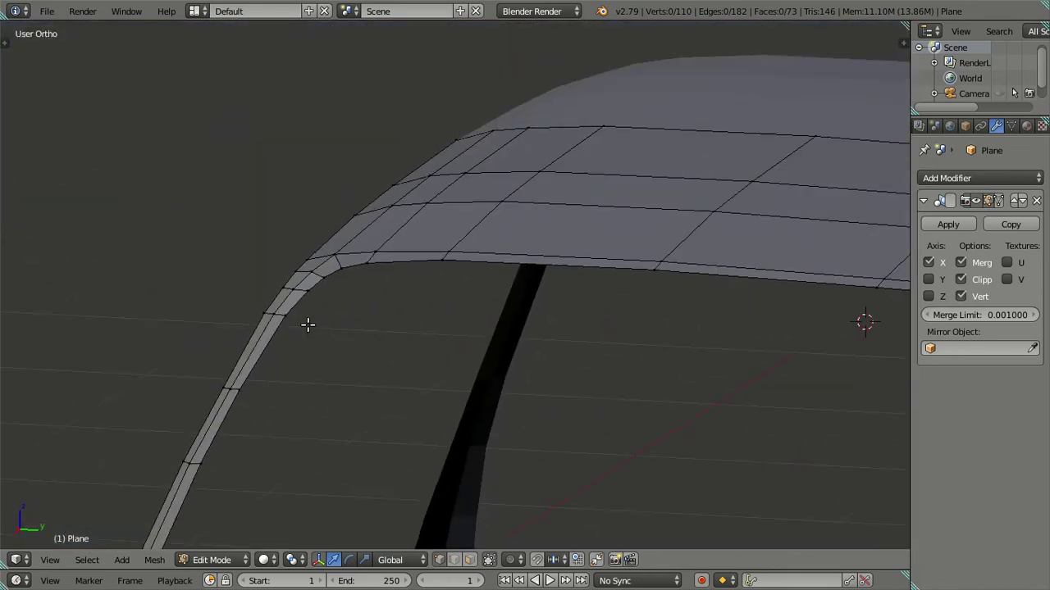
- Switch to the side view, re-enter Edit Mode, and pan to the rear roof corner
key("KP_3")
scroll(316, 307, "down", 2)
key("Tab")
scroll(455, 305, "up", 1)
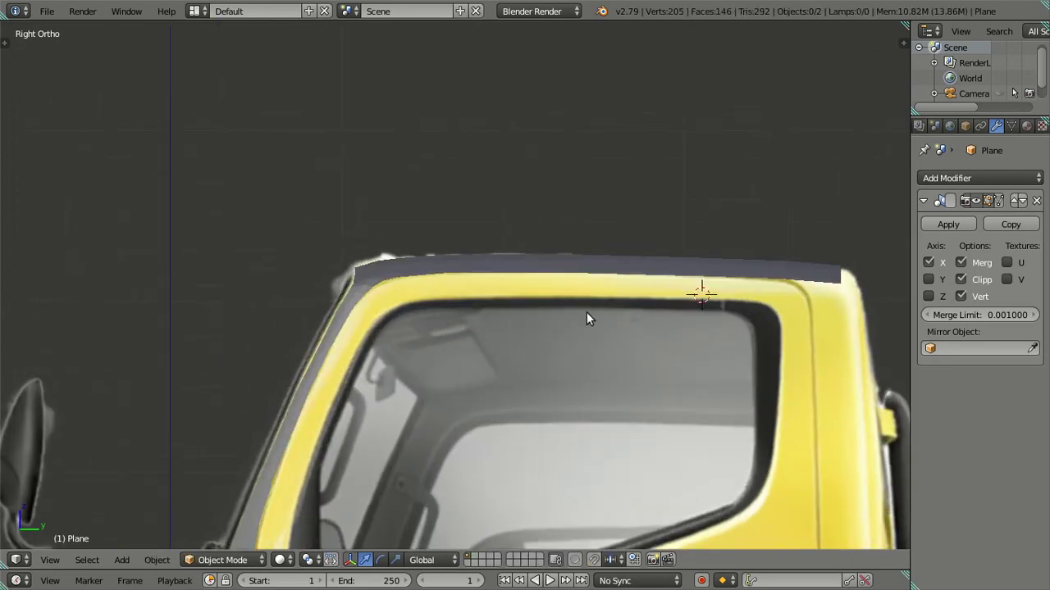
middle_click_drag(586, 318, 340, 307, "shift")
key("Tab")
scroll(566, 300, "up", 1)
scroll(566, 300, "up", 1)
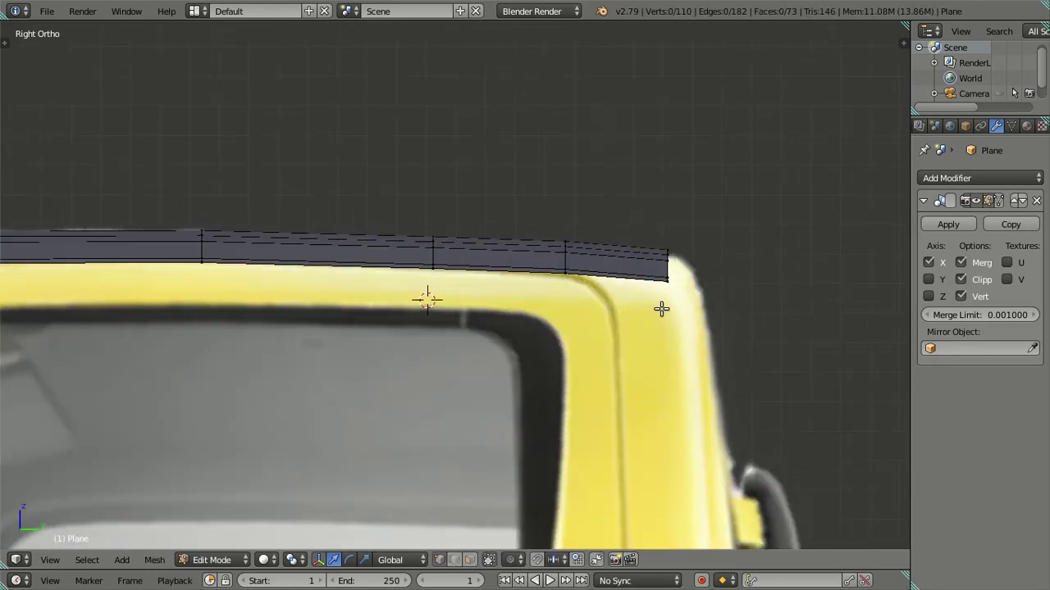
- In see-through view, move the roof rail's rear-end vertices back and up to the photo's rear roof corner
scroll(661, 309, "up", 2)
middle_click_drag(665, 303, 534, 328, "shift")
right_click(609, 305, "alt")
key("a")
right_click(625, 299, "alt")
key("x")
key("z")
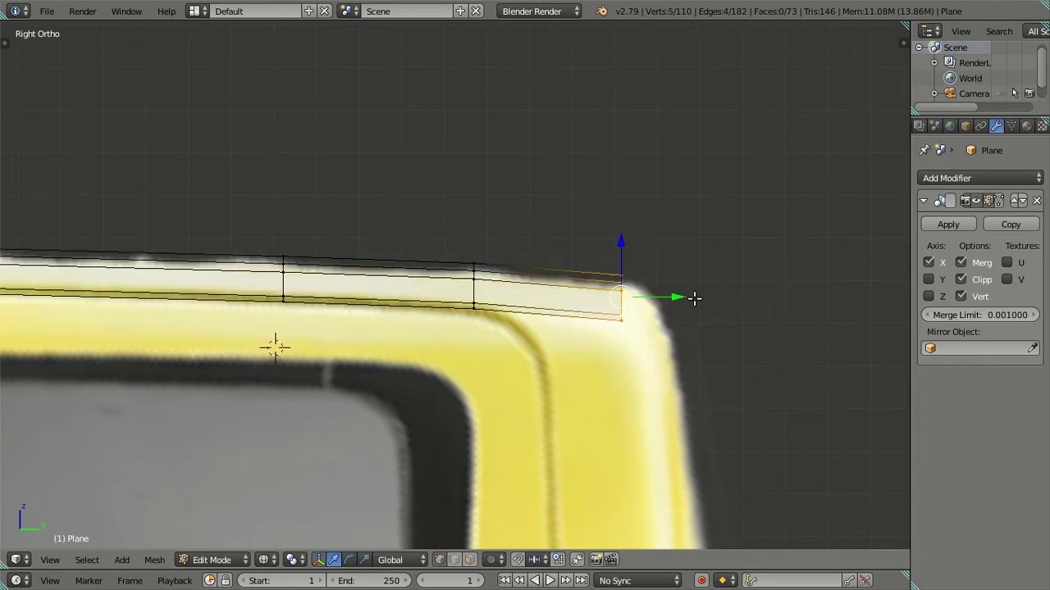
left_click_drag(693, 298, 607, 276)
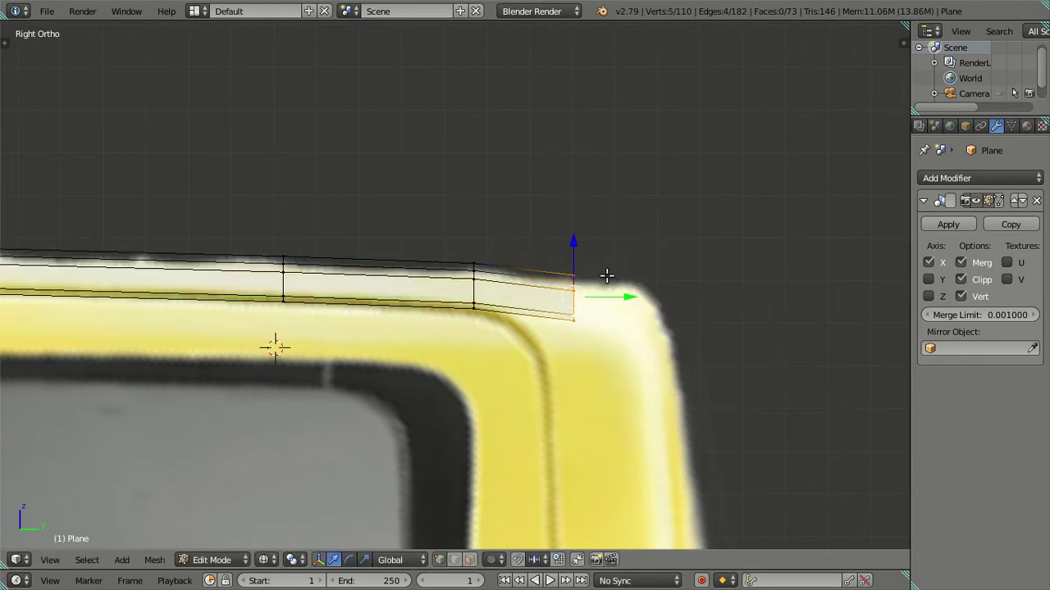
left_click_drag(565, 241, 579, 237)
- Move the rail's bottom end vertex inward along the curve and slide its outermost end vertex along Y
scroll(586, 263, "up", 1)
right_click(614, 314)
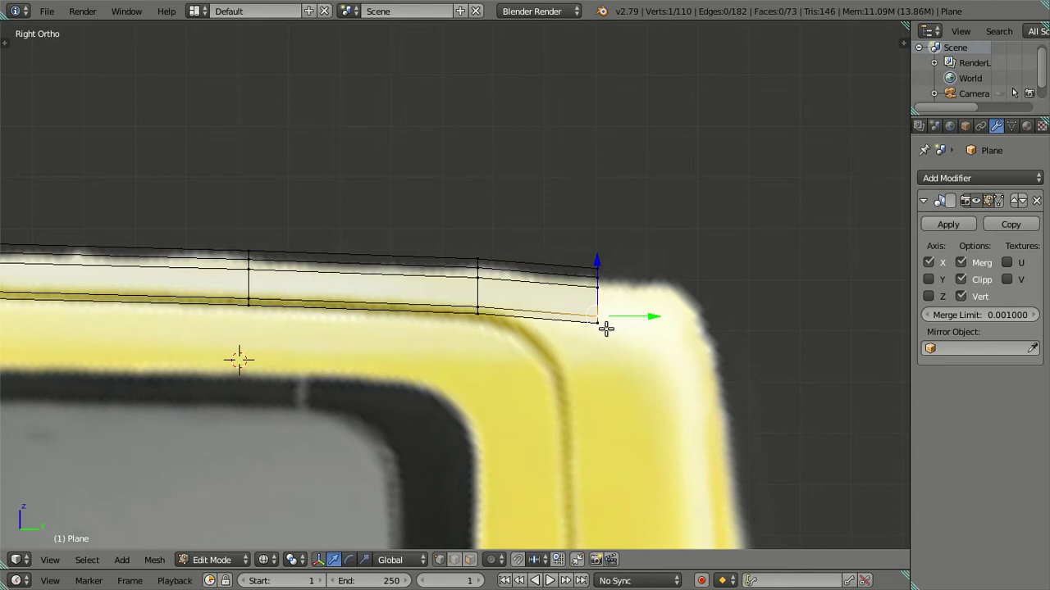
right_click(604, 322)
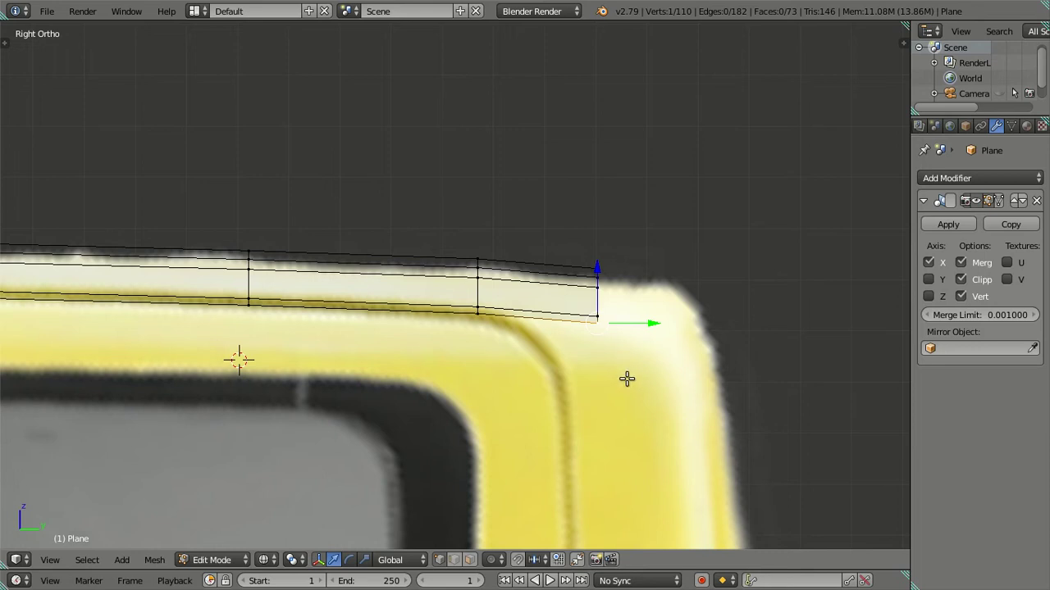
key("g")
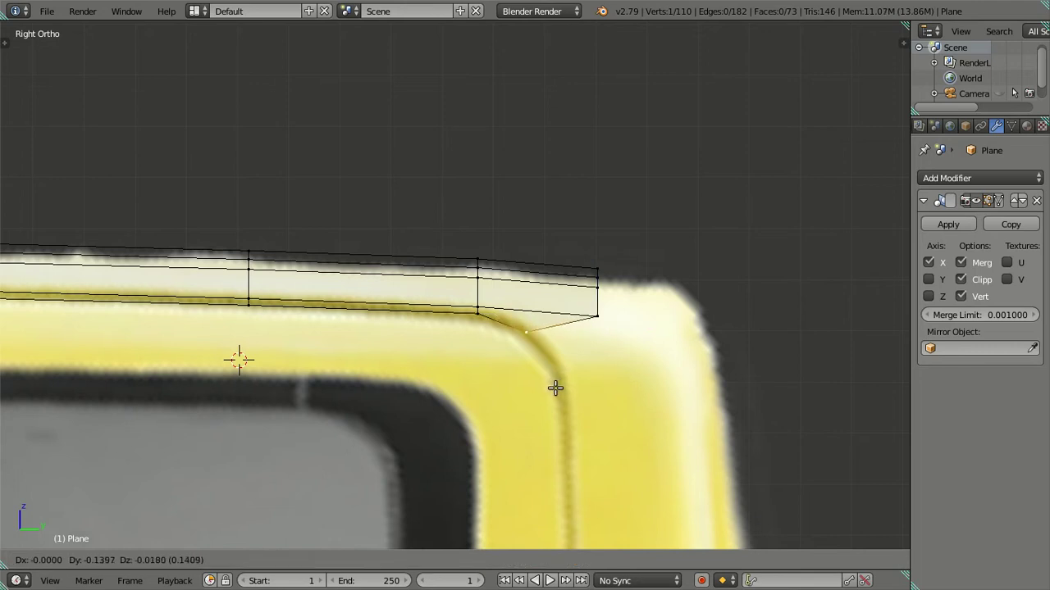
left_click(555, 388)
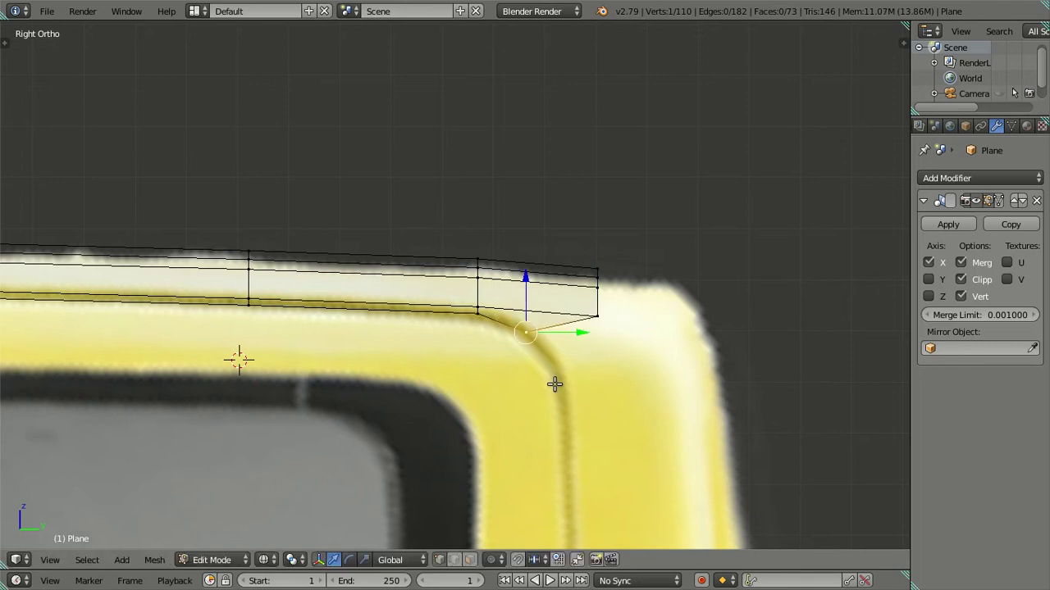
right_click(600, 313)
key("g")
key("y")
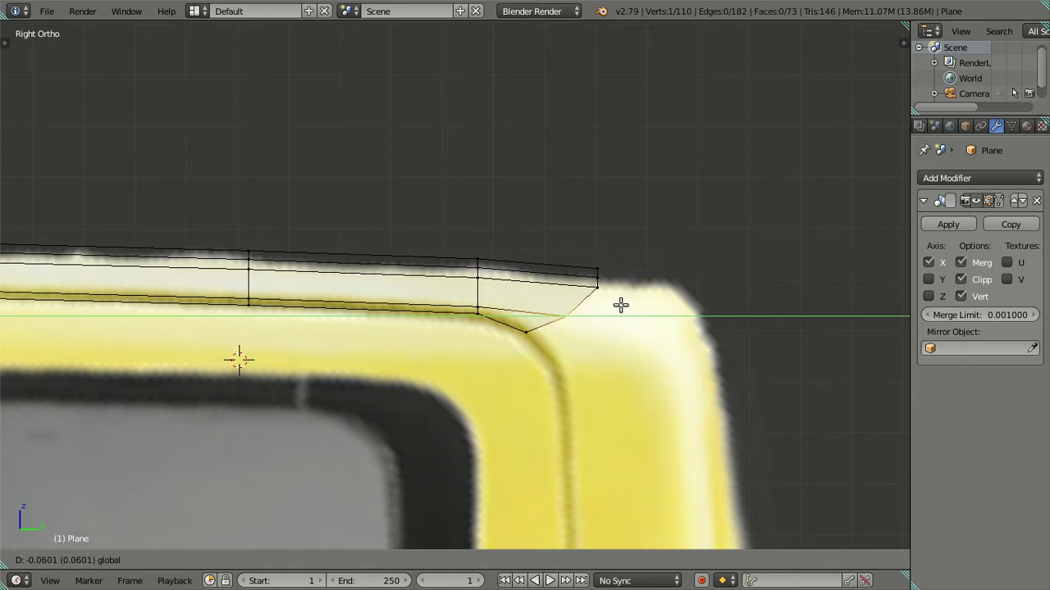
left_click(621, 305)
- Extrude the rear roof corner edge down to the corner bend
scroll(605, 323, "down", 2)
scroll(604, 336, "down", 2)
key("a")
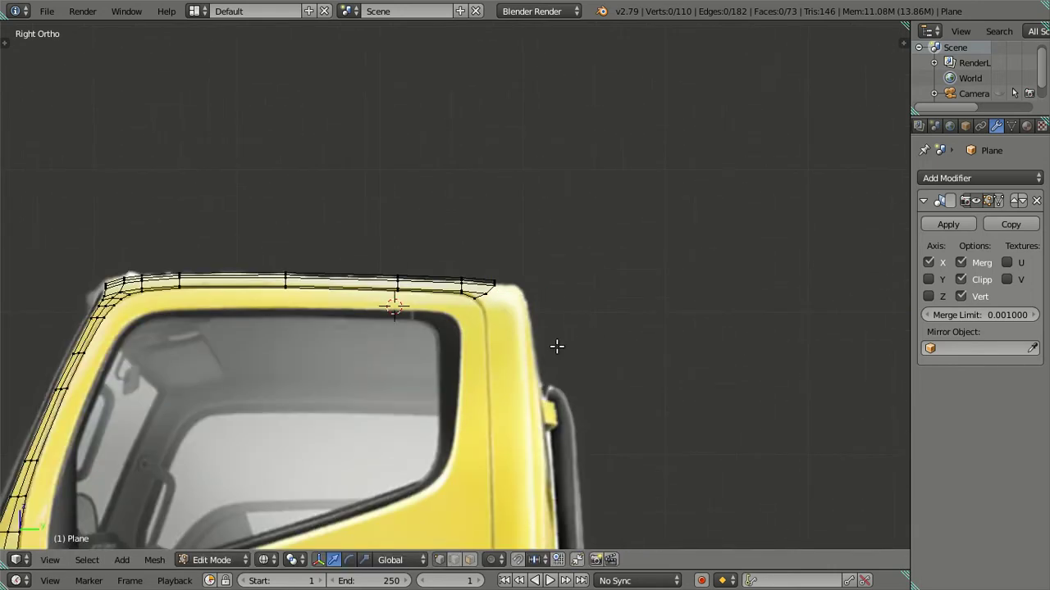
scroll(528, 299, "up", 1)
scroll(525, 279, "down", 3)
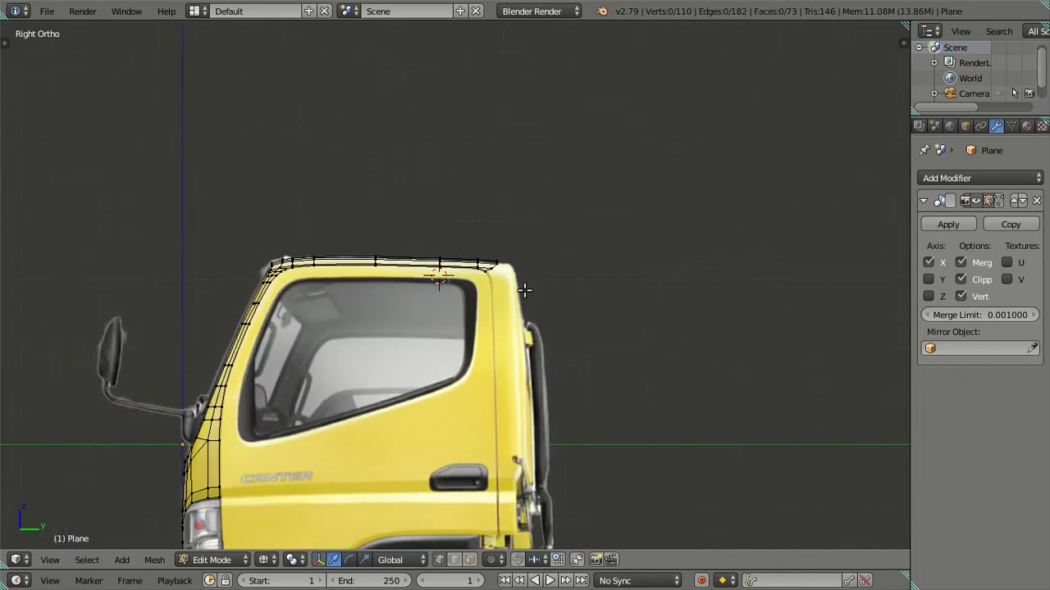
scroll(498, 318, "up", 2)
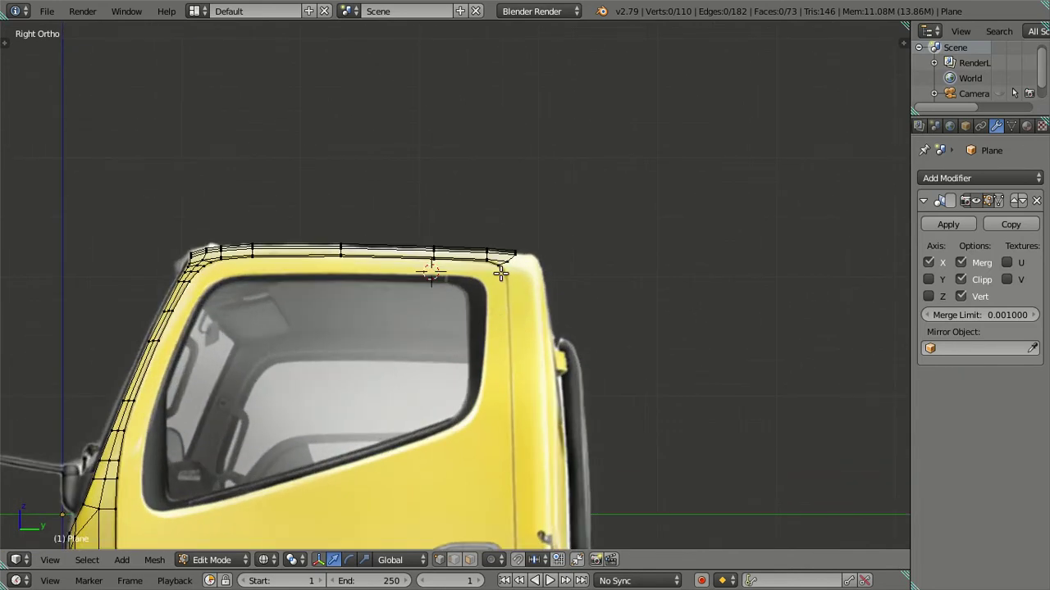
right_click(500, 273)
scroll(518, 260, "up", 2)
scroll(563, 249, "up", 2)
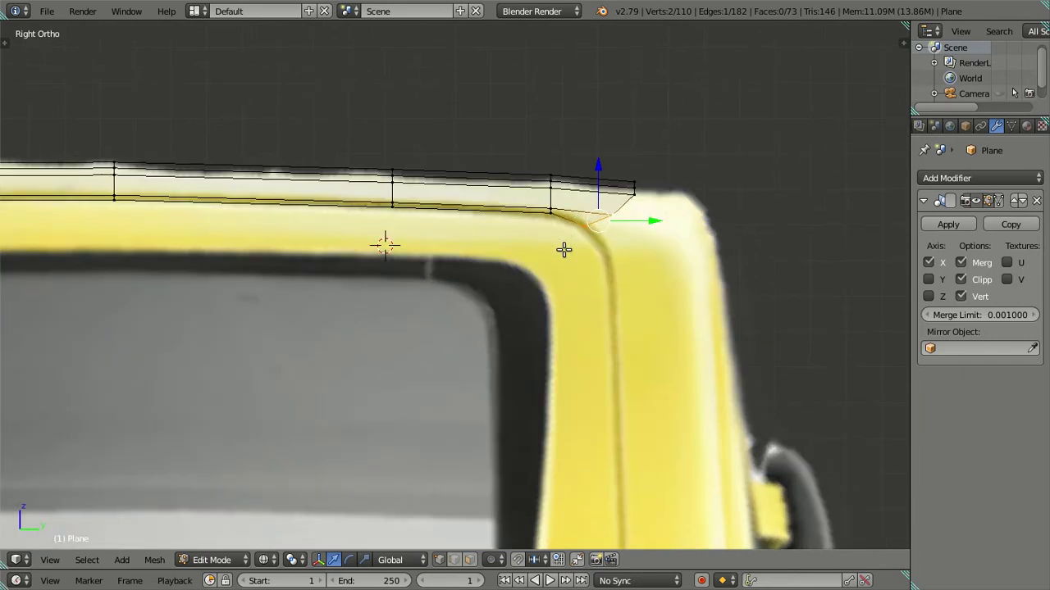
key("e")
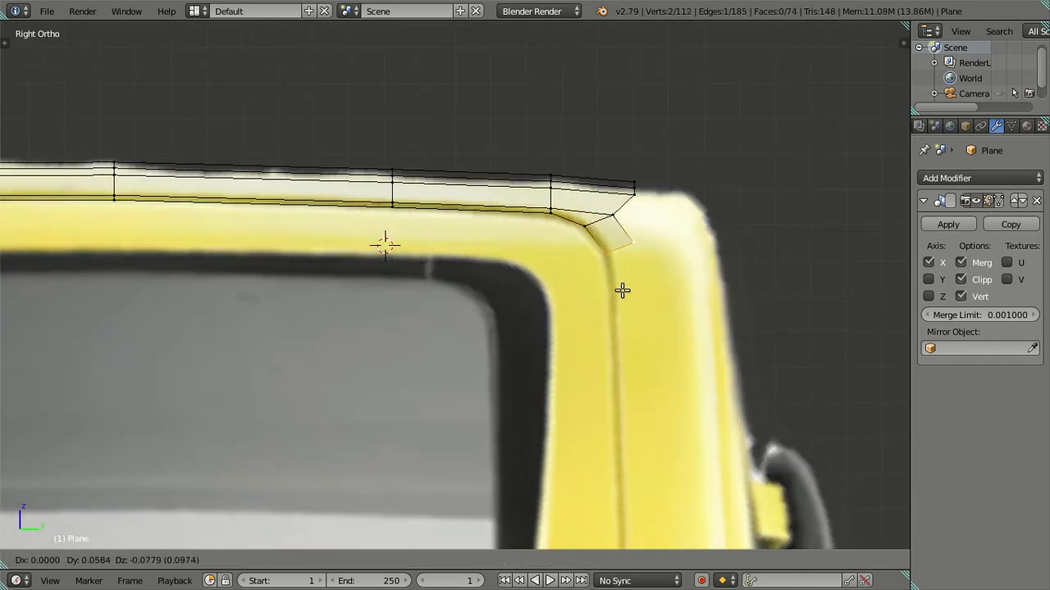
left_click(623, 289)
- Nudge both new corner vertices along Y, then extrude the pair down the rear door pillar
right_click(588, 230)
key("g")
key("y")
left_click(635, 226)
right_click(635, 238)
key("g")
key("y")
left_click(675, 241)
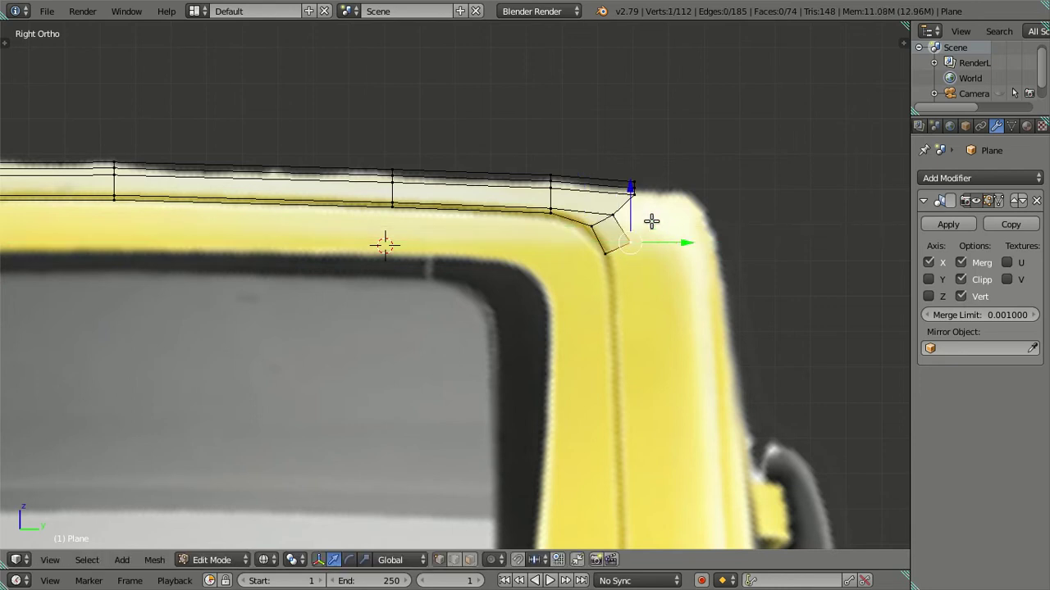
right_click(615, 250, "shift")
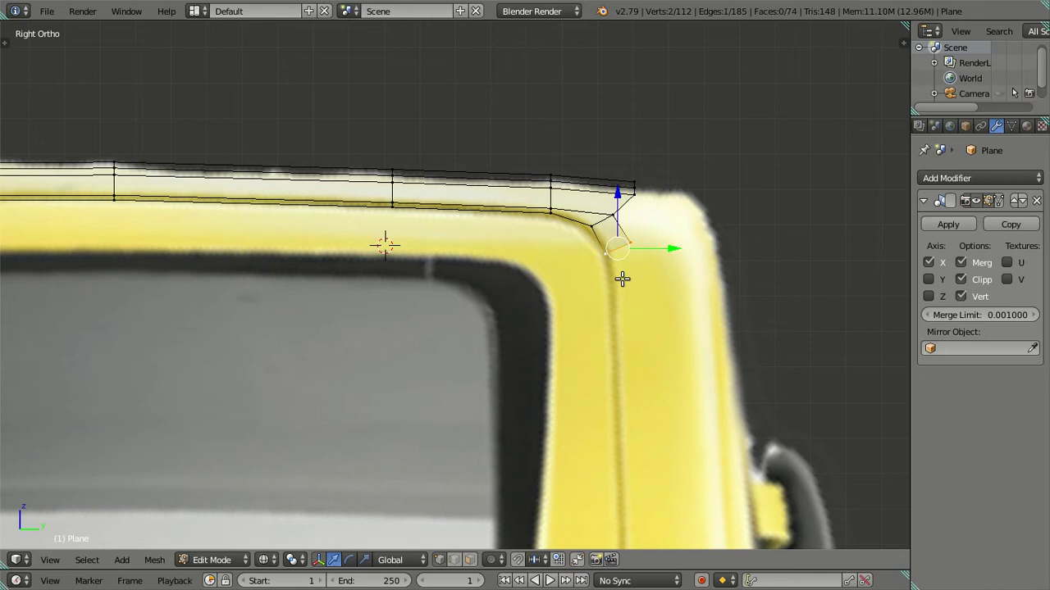
key("e")
left_click(627, 310)
- Slide one vertex of the new pillar face along its edge, then extrude the strip's lower edge again
right_click(633, 275)
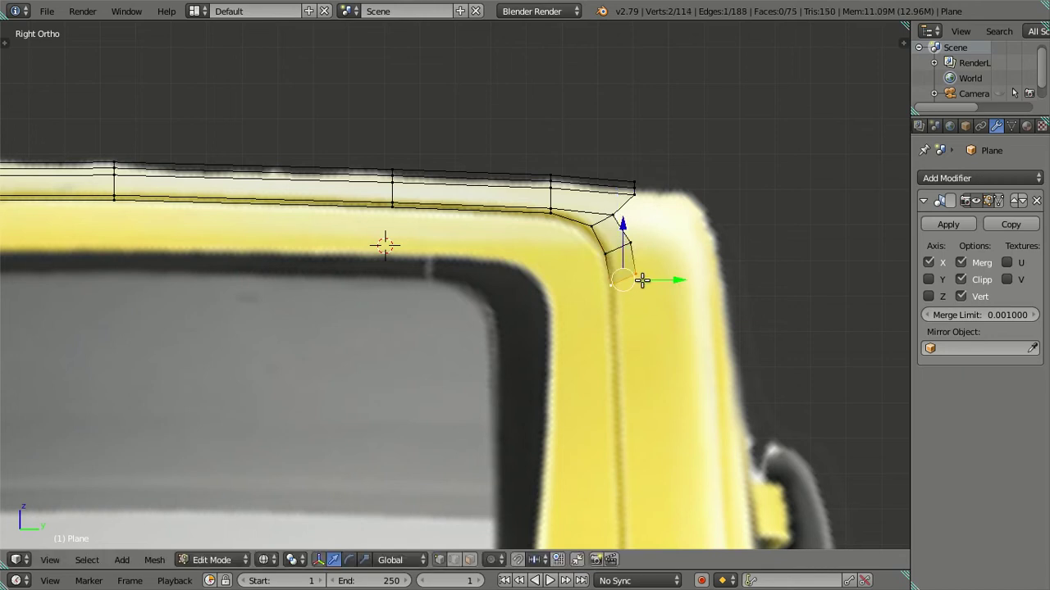
scroll(637, 284, "up", 2)
middle_click_drag(734, 274, 503, 285, "shift")
key("n")
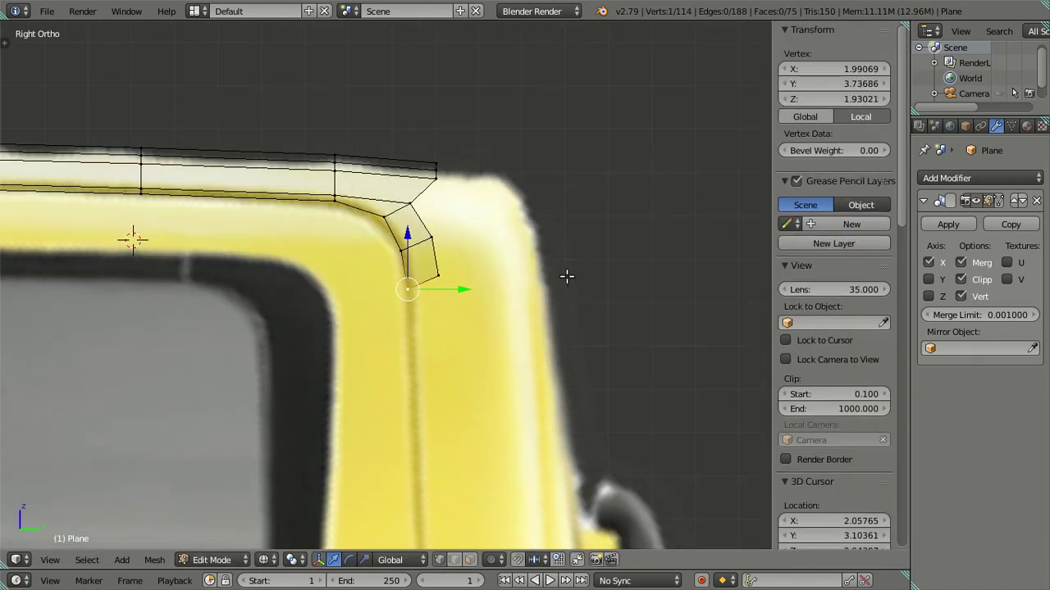
key("g")
key("g")
left_click(667, 183)
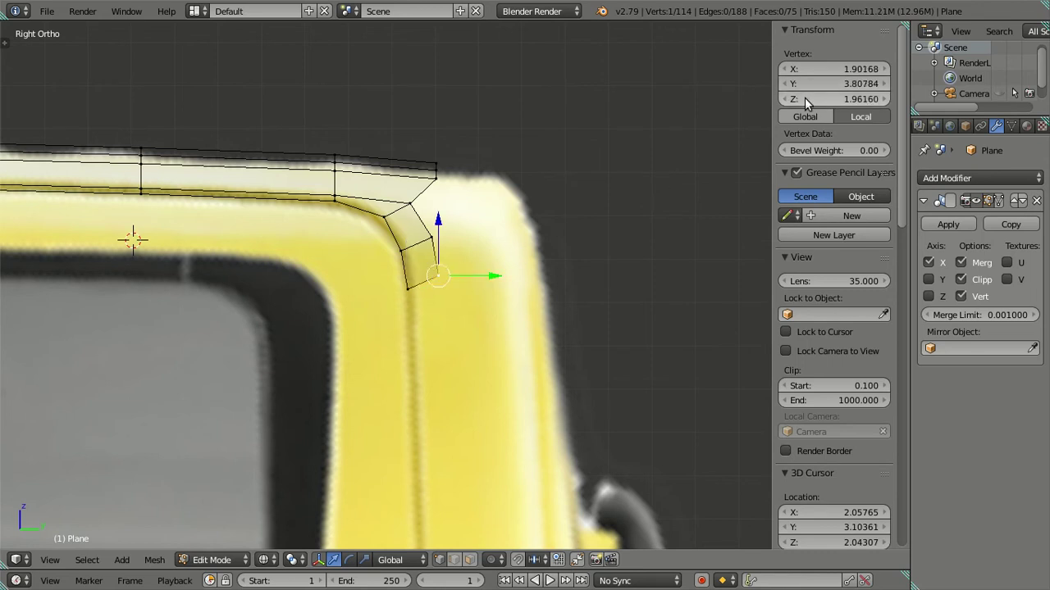
key("a")
key("n")
right_click(468, 273)
scroll(527, 291, "down", 3)
key("e")
right_click(524, 259)
- Pull the new edge down the rear door edge toward the door handle, then nudge a vertex along Y
left_click_drag(493, 178, 520, 374)
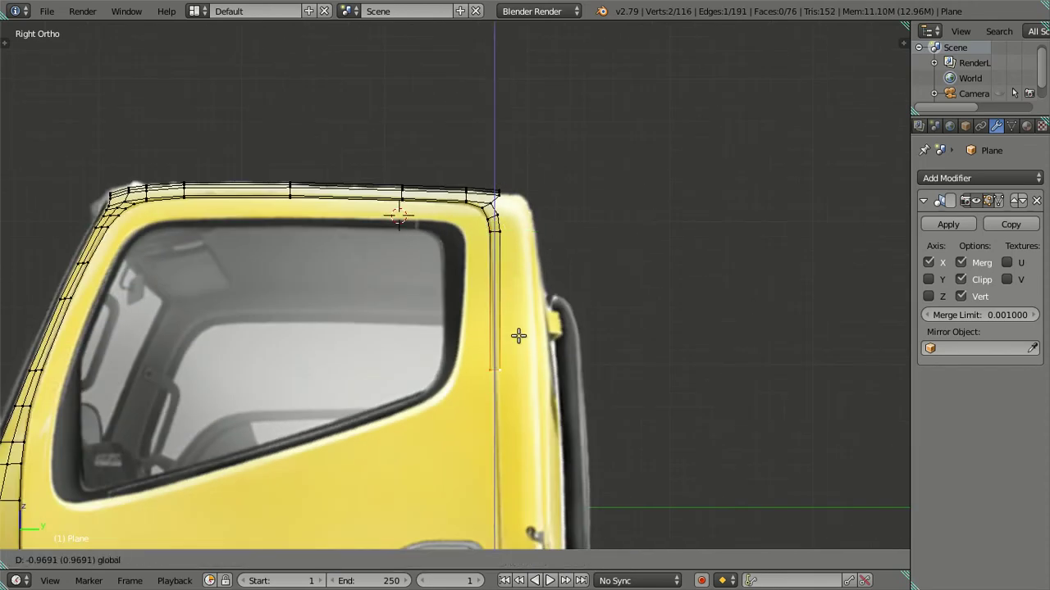
middle_click_drag(520, 375, 524, 181, "shift")
left_click_drag(503, 156, 522, 304)
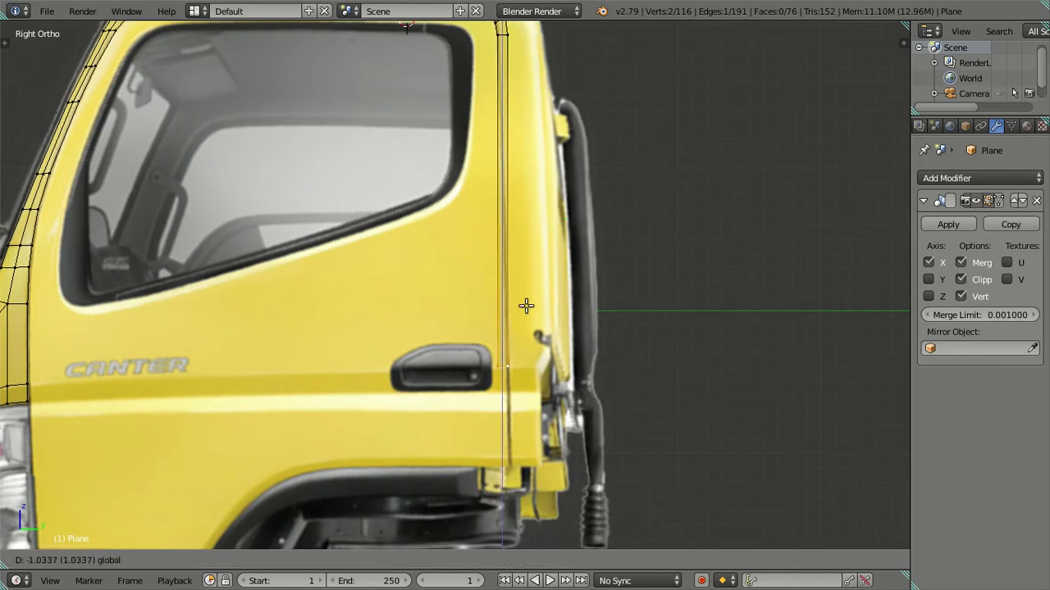
left_click(526, 305)
key("g")
key("y")
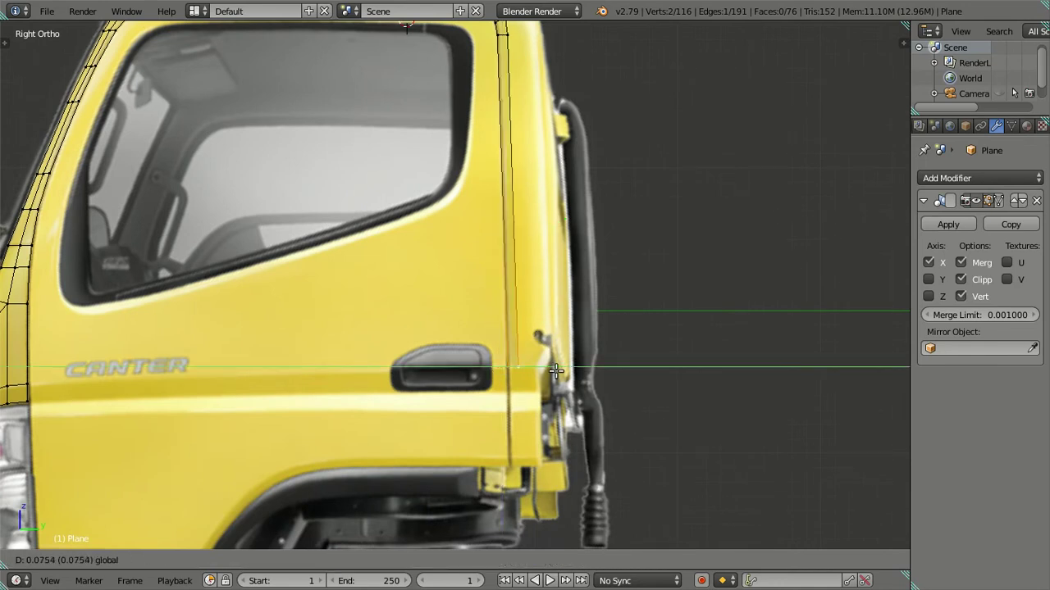
left_click(555, 370)
- Align the strip's two bottom vertices along X in front view, then raise them in side view
scroll(539, 239, "down", 1)
scroll(534, 224, "down", 1)
right_click(493, 394)
right_click(505, 391, "shift")
key("KP_1")
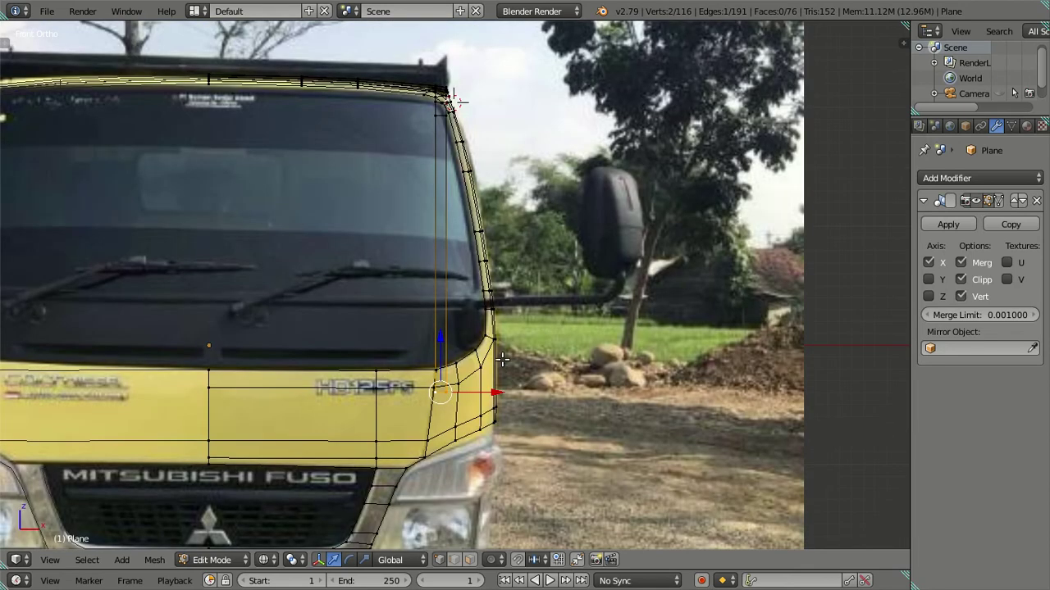
key("g")
key("x")
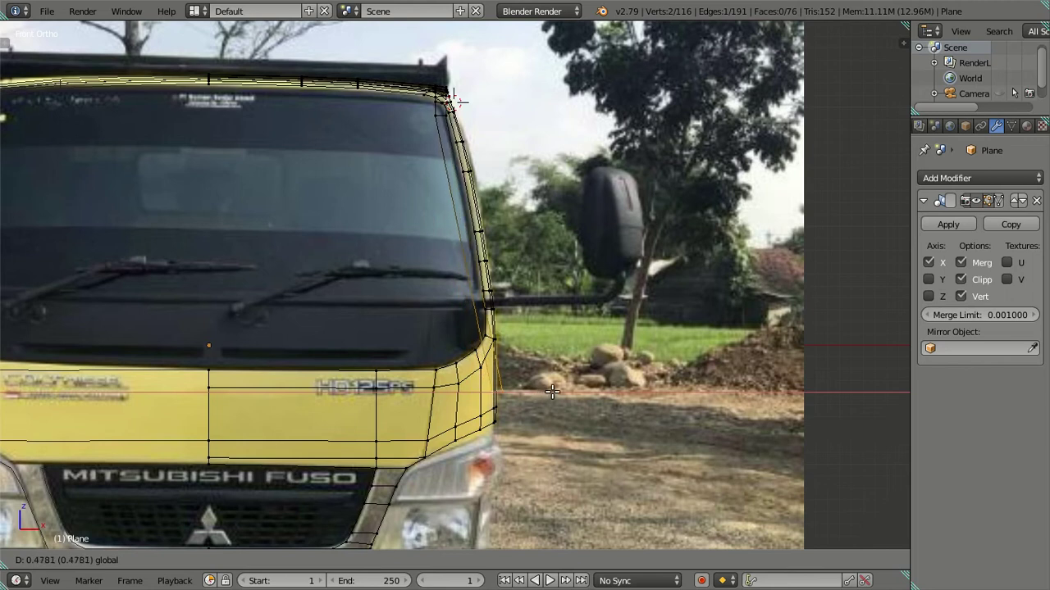
left_click(557, 392)
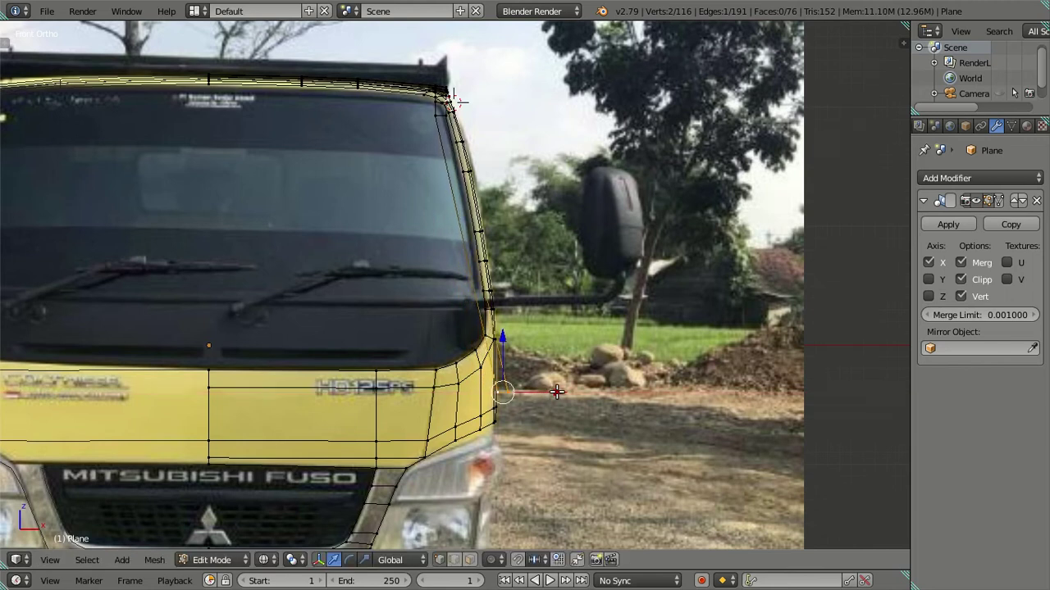
key("KP_3")
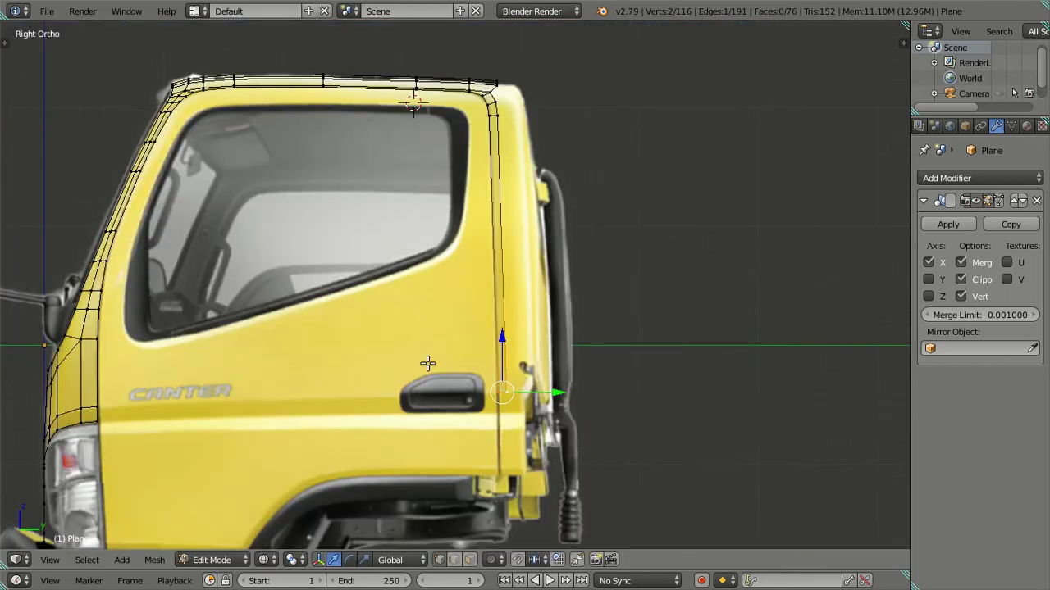
left_click_drag(500, 339, 502, 204)
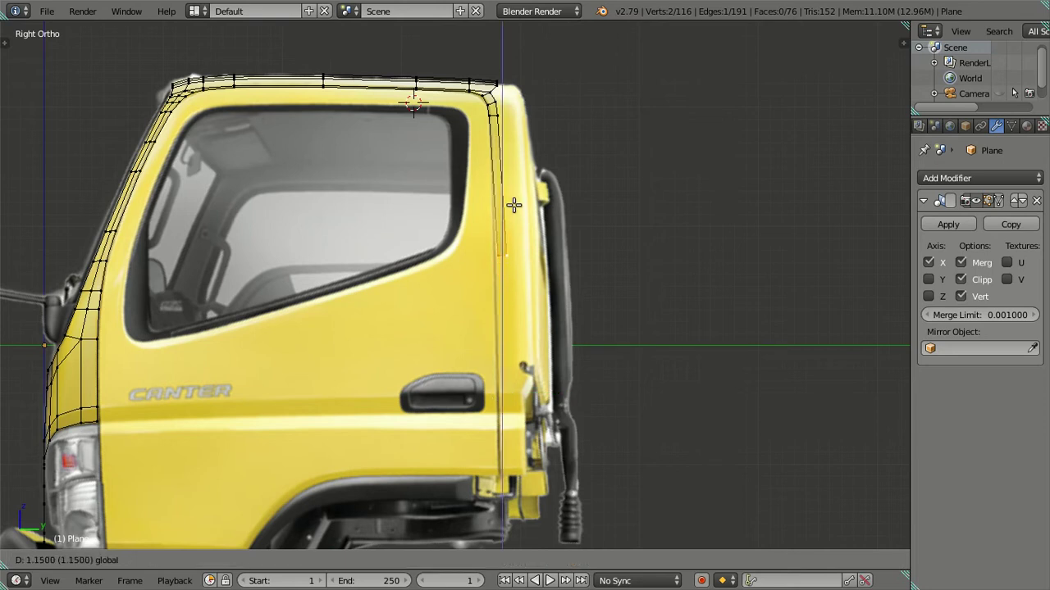
- Delete the faces of the door-edge strip's bottom segment
right_click(97, 339)
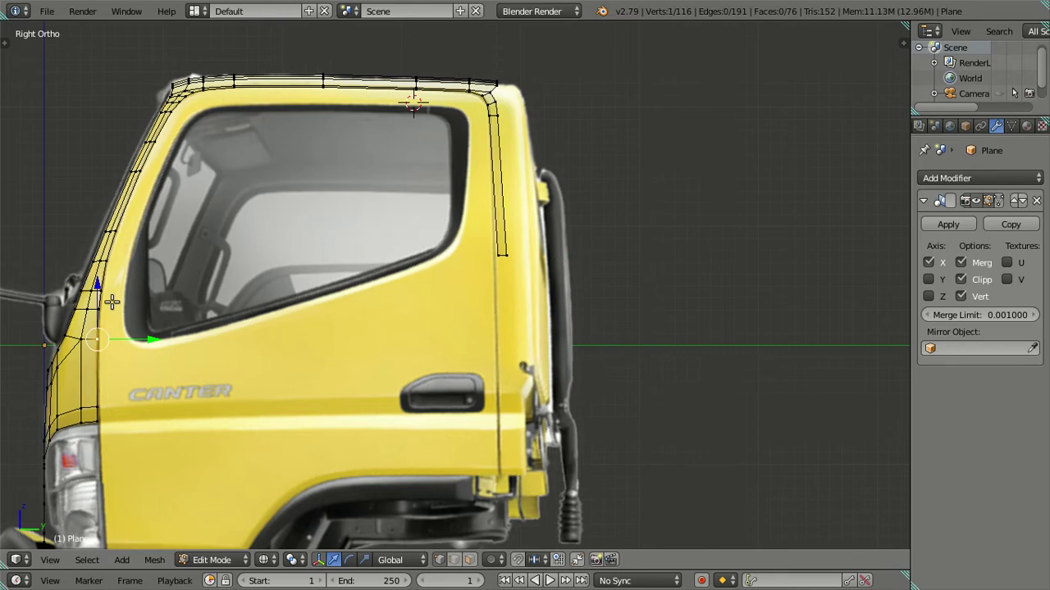
middle_click_drag(119, 302, 182, 298, "shift")
key("a")
right_click(563, 250)
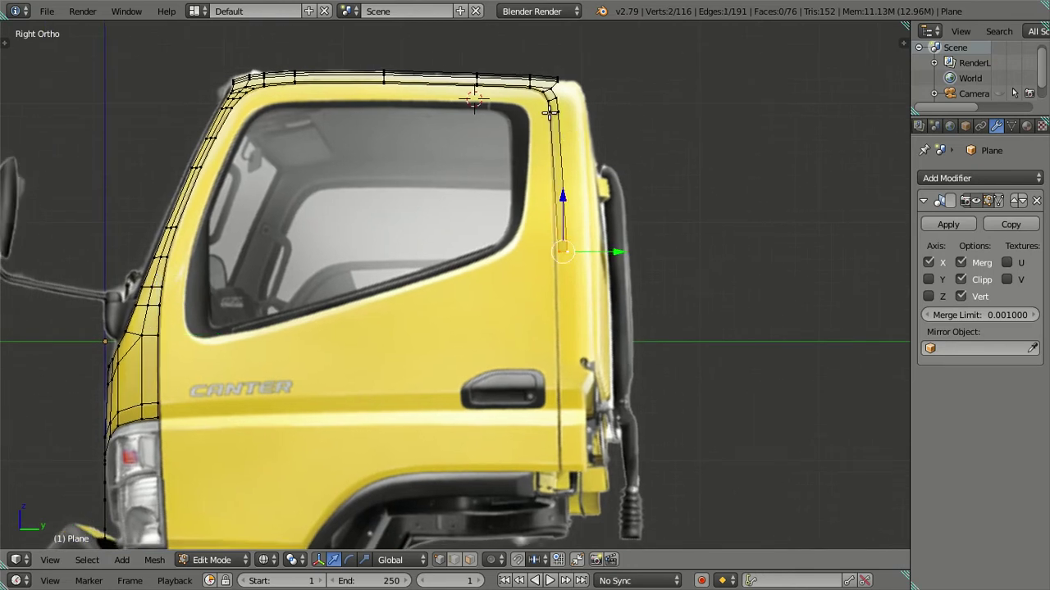
key("x")
left_click(563, 72)
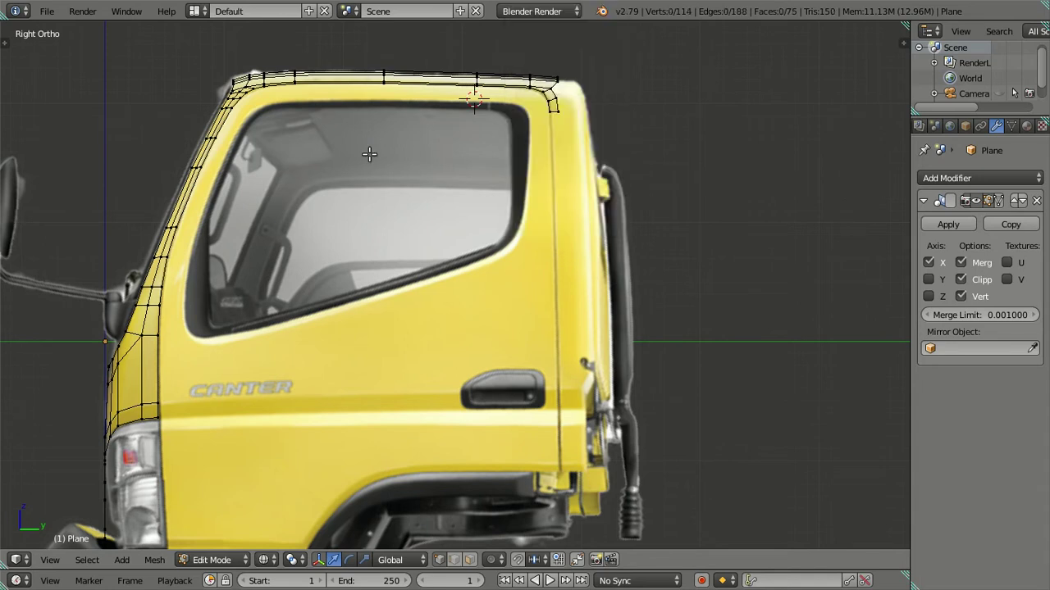
- Extrude the A-pillar's lower front corner edge down along the side photo
right_click(235, 111)
middle_click_drag(223, 416, 378, 318, "shift")
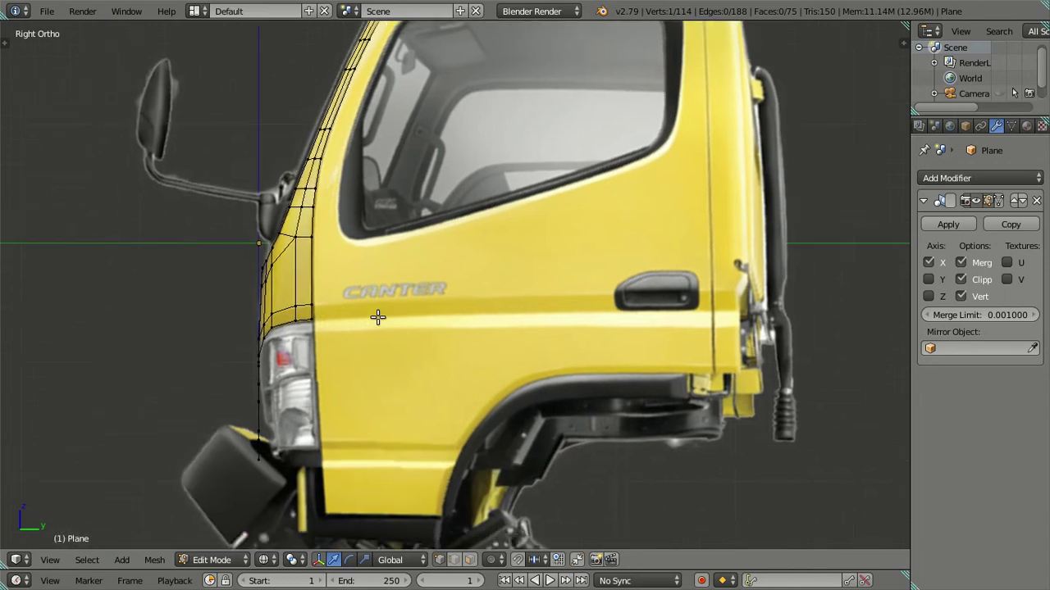
scroll(293, 354, "up", 1)
scroll(255, 344, "up", 1)
right_click(251, 339)
right_click(226, 341, "shift")
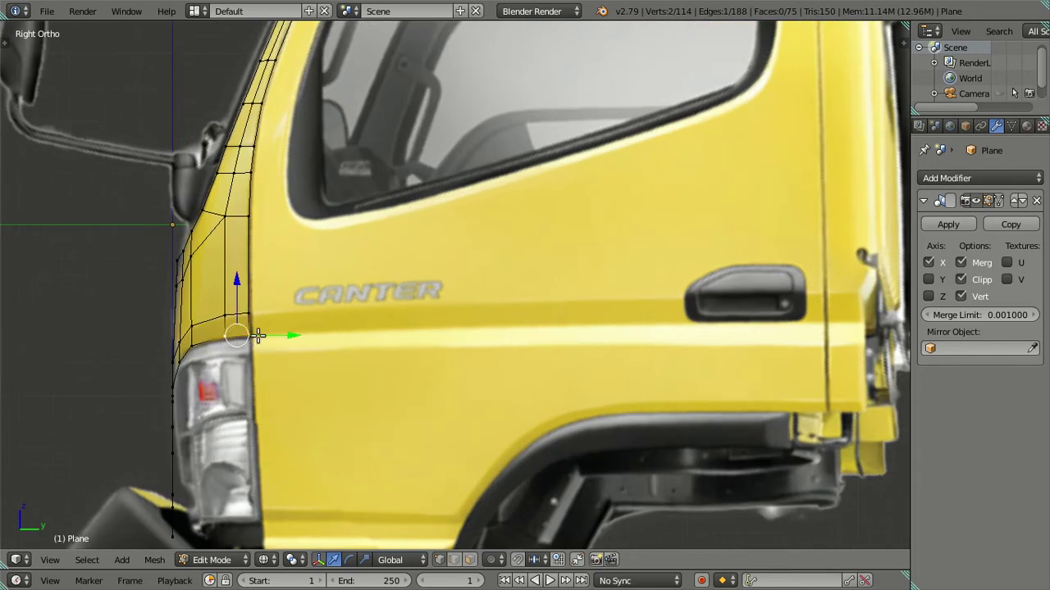
middle_click_drag(234, 386, 265, 382, "shift")
key("e")
key("Escape")
left_click_drag(261, 276, 272, 286)
left_click(272, 287)
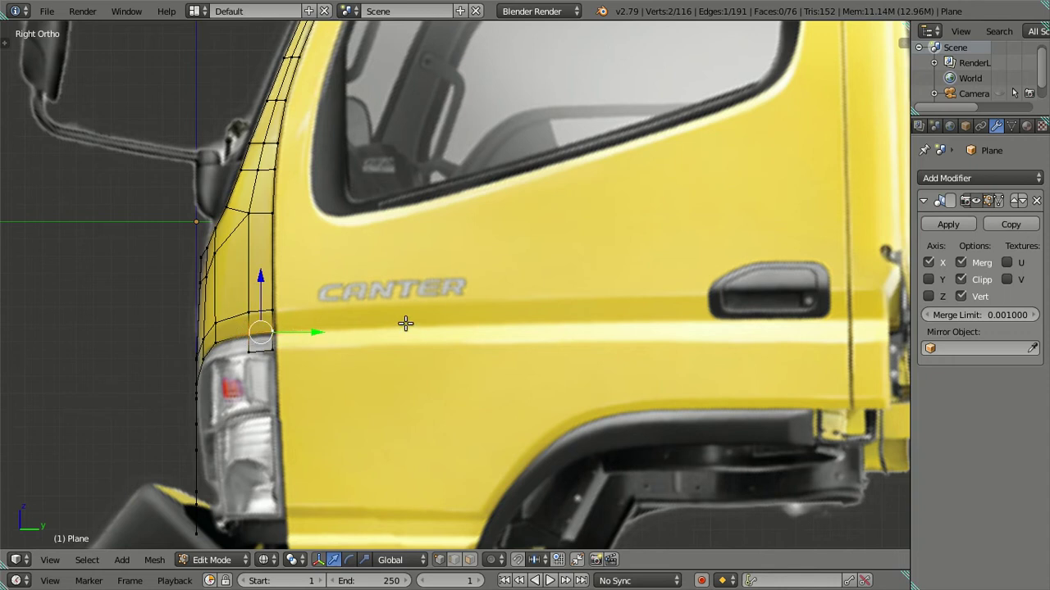
- After checking front and side photos, move a new lower-edge vertex in line with the headlight top
key("KP_1")
scroll(501, 334, "up", 1)
scroll(563, 346, "up", 1)
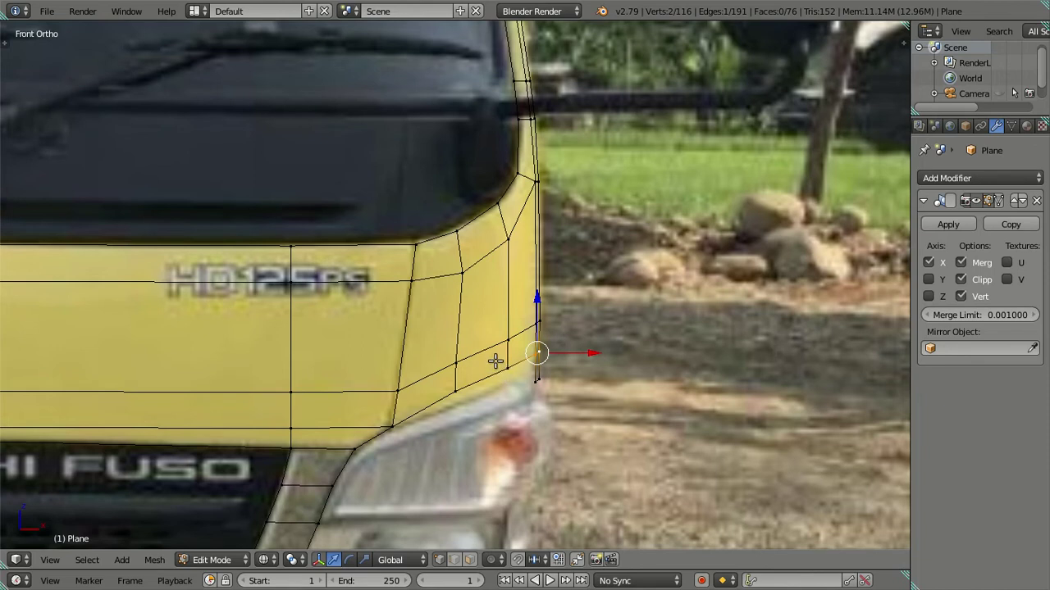
scroll(387, 423, "down", 1)
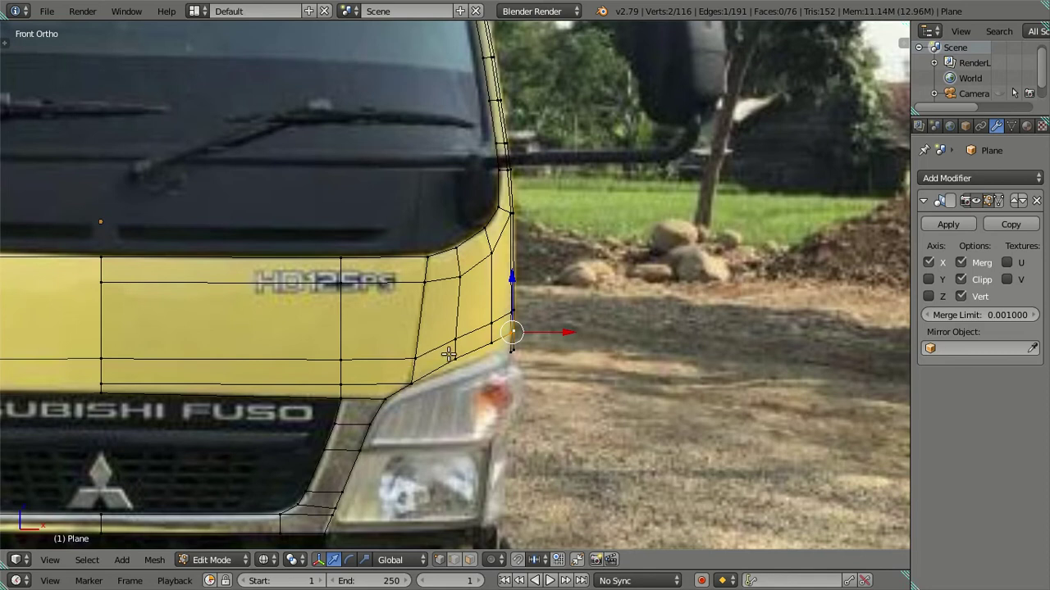
key("KP_3")
middle_click_drag(310, 361, 386, 358, "shift")
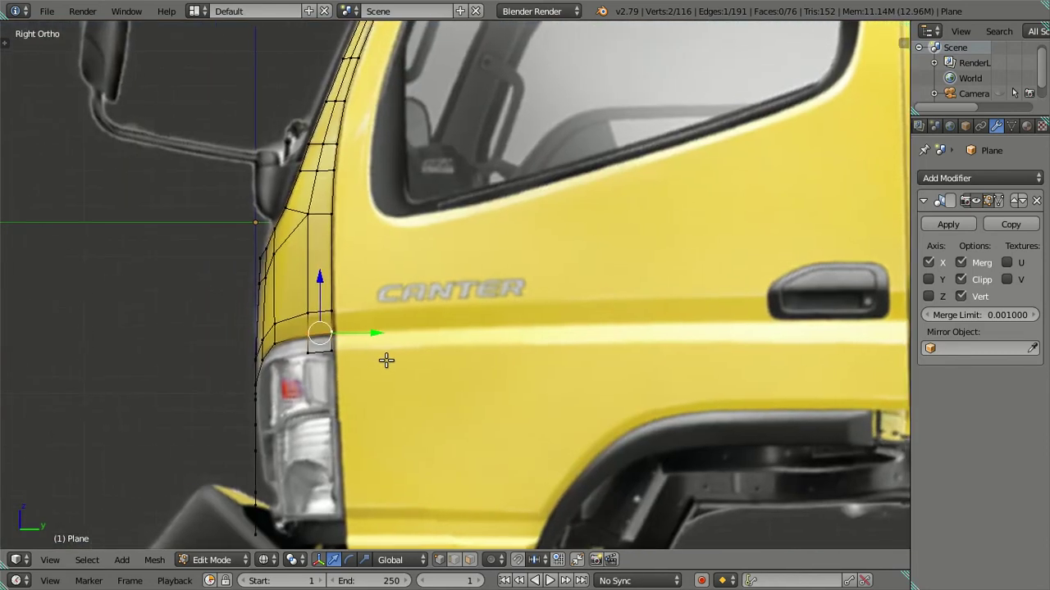
scroll(361, 366, "up", 2)
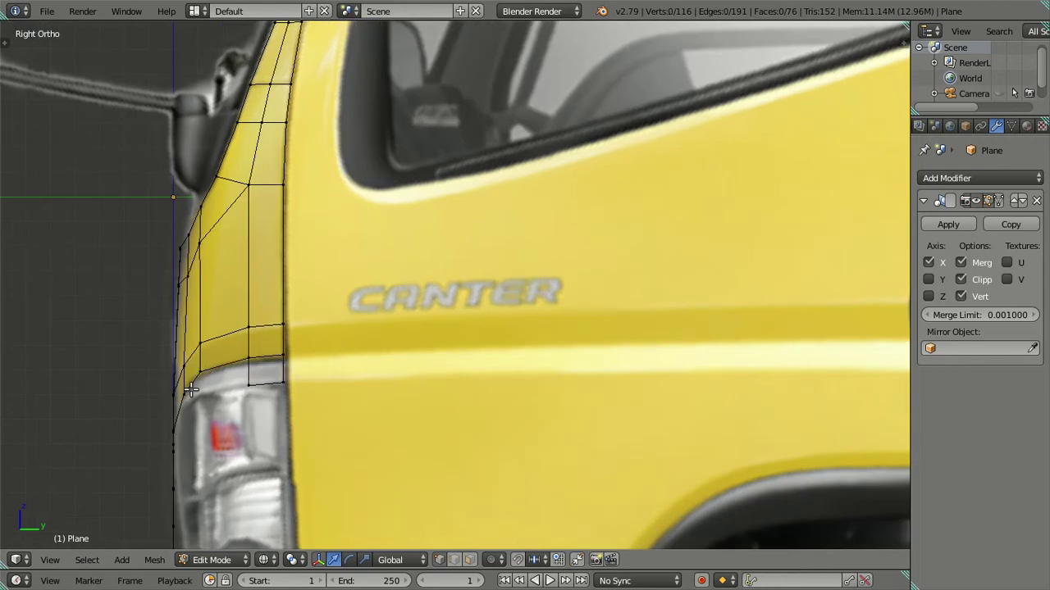
middle_click_drag(187, 401, 292, 400)
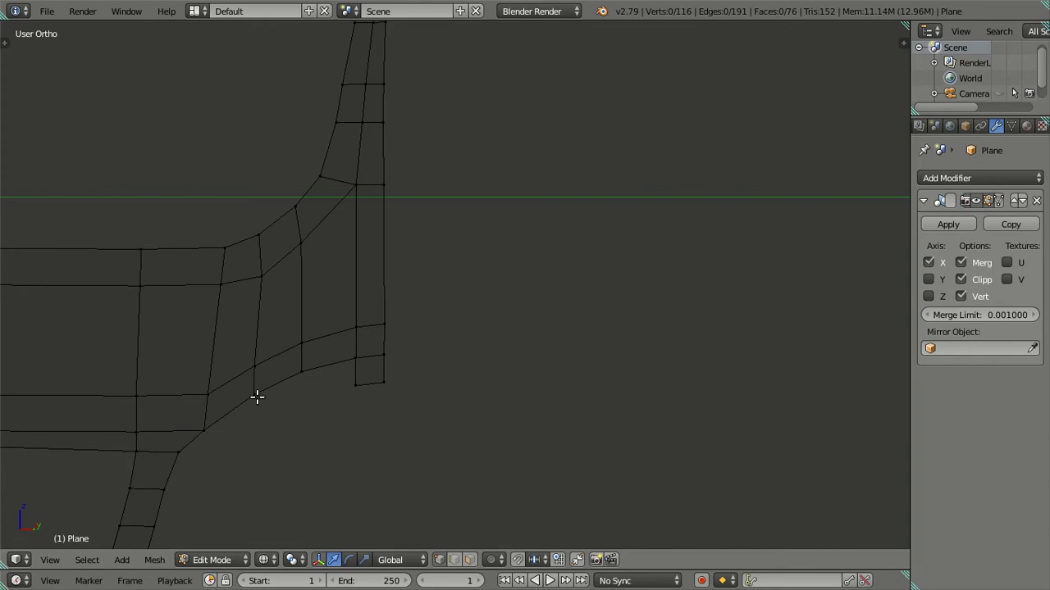
left_click(257, 397)
left_click(302, 372, "shift")
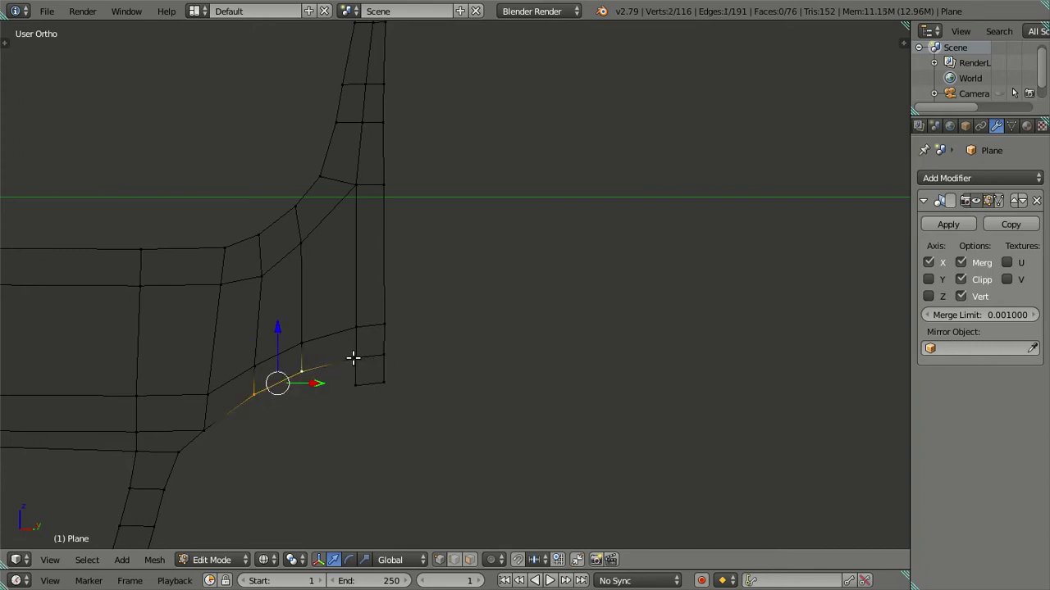
key("KP_3")
key("g")
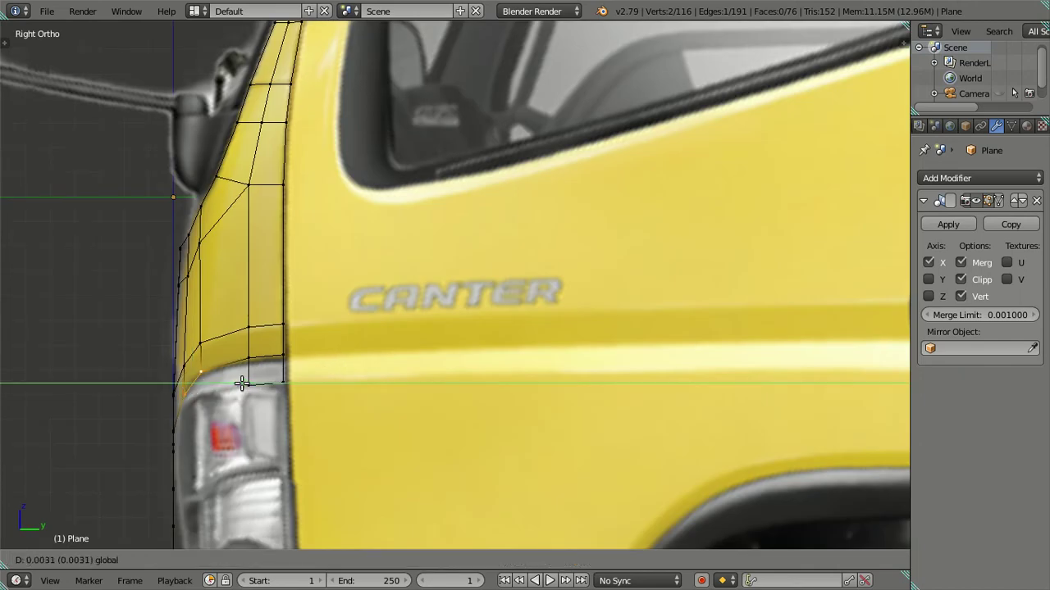
left_click(195, 397)
- In front view, shift three corner vertices inward to match the cab curve in the front photo
right_click(246, 361)
key("KP_1")
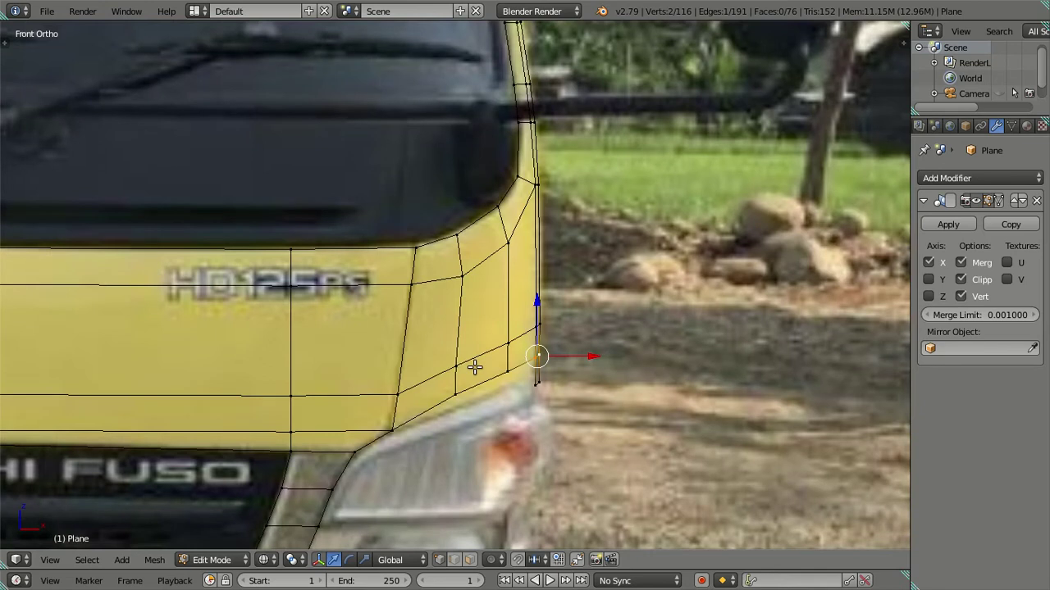
left_click_drag(584, 356, 578, 356)
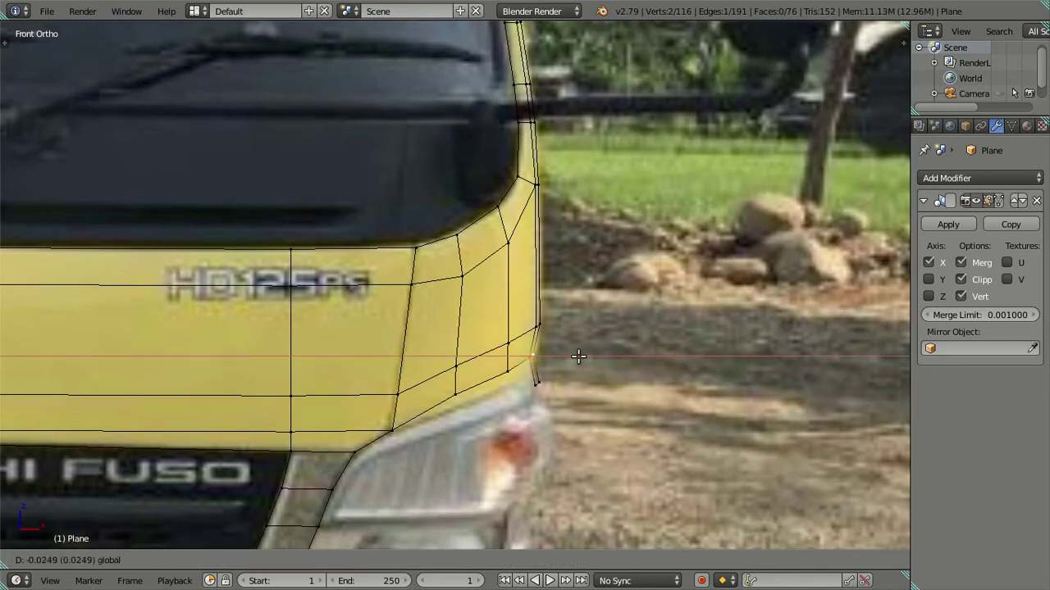
left_click(578, 356)
right_click(507, 373)
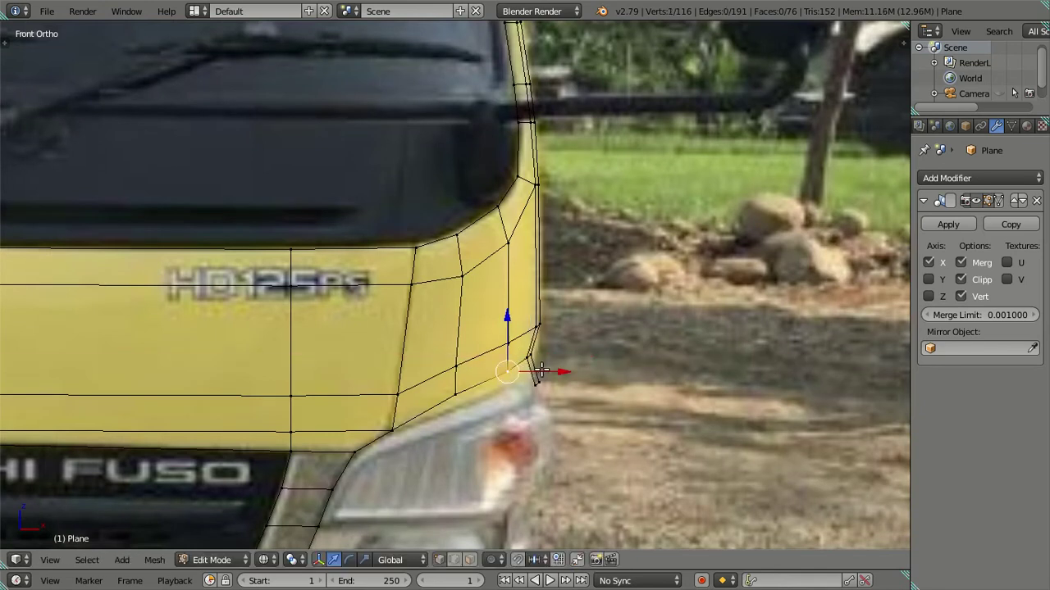
key("g")
left_click(539, 371)
right_click(459, 397)
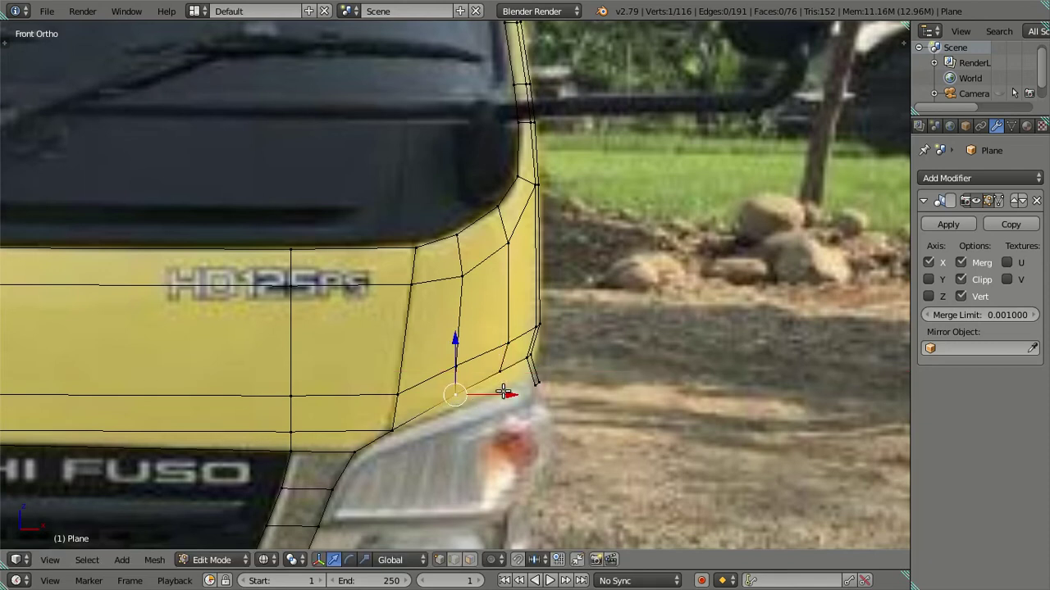
left_click_drag(503, 393, 496, 395)
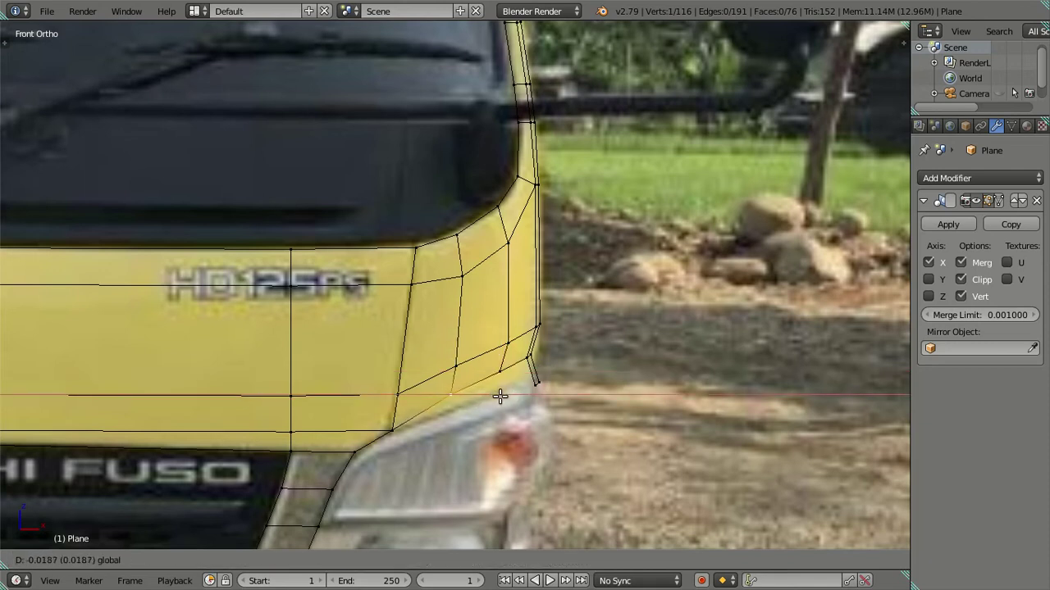
left_click(496, 395)
key("a")
key("KP_3")
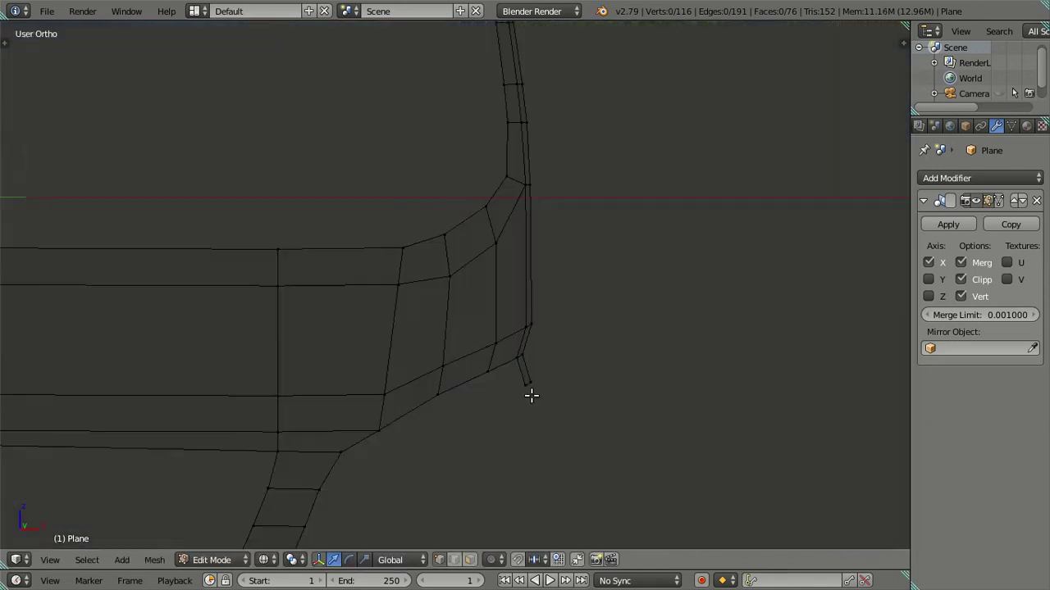
right_click(283, 386)
scroll(290, 386, "down", 4)
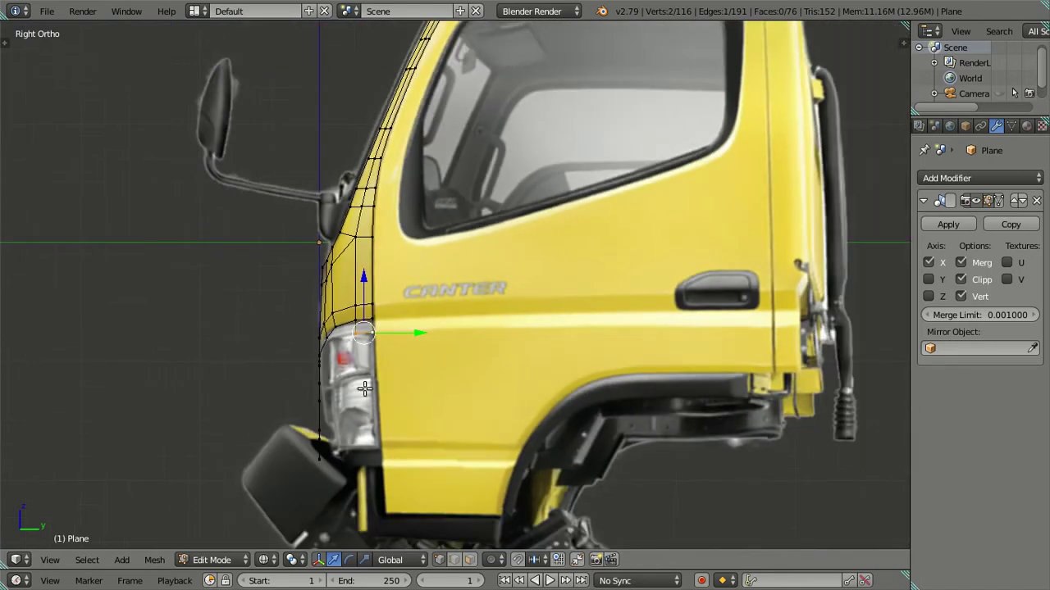
- Extrude the front-corner edge down toward the cab floor near the bumper
key("e")
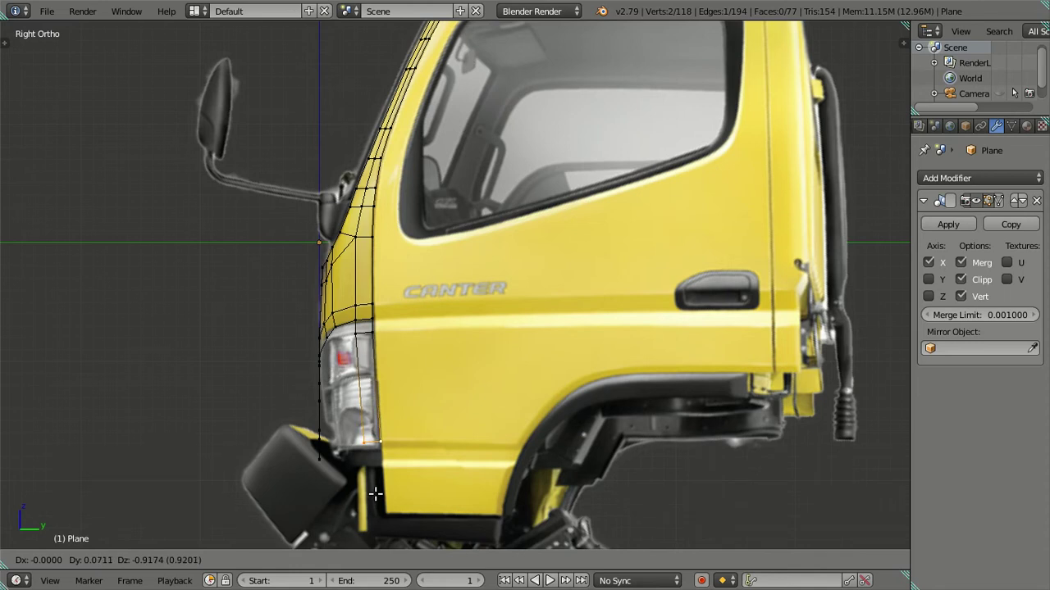
left_click(382, 63)
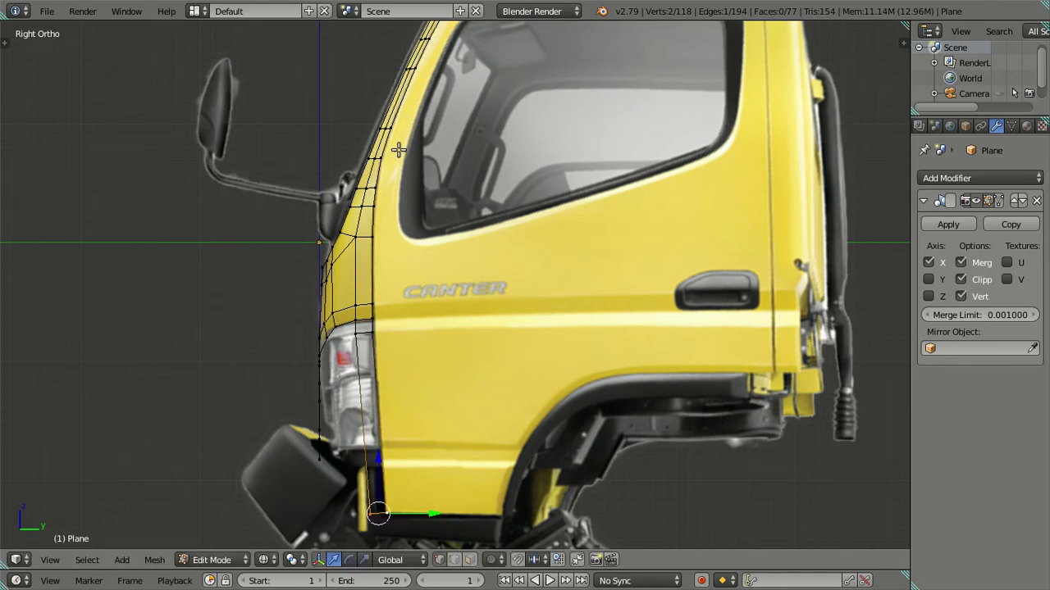
middle_click_drag(430, 397, 452, 312, "shift")
scroll(451, 324, "up", 1)
scroll(451, 335, "up", 1)
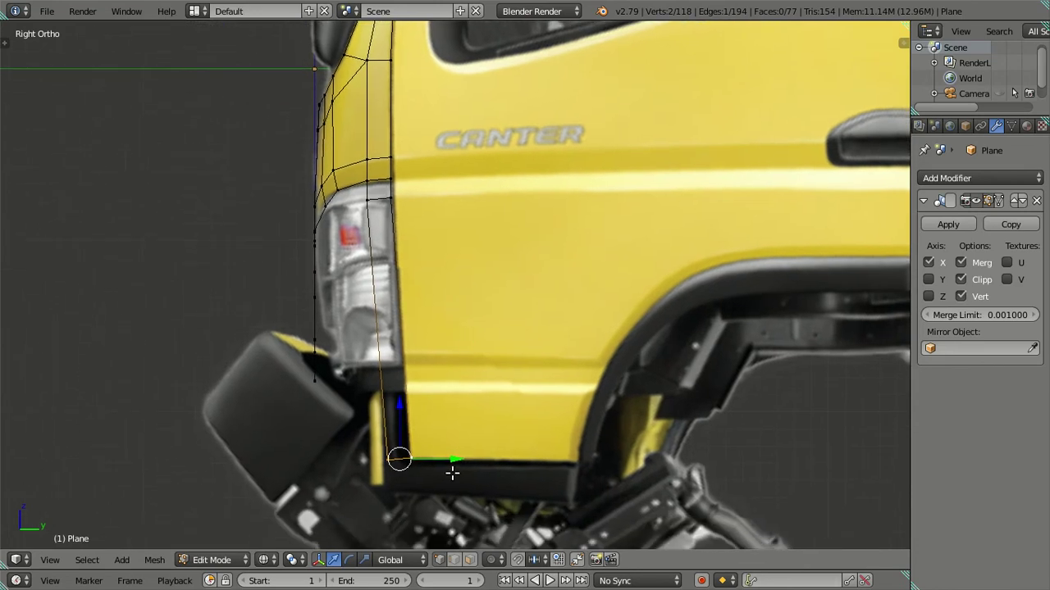
left_click_drag(456, 457, 452, 456)
left_click(453, 456)
key("ctrl+z")
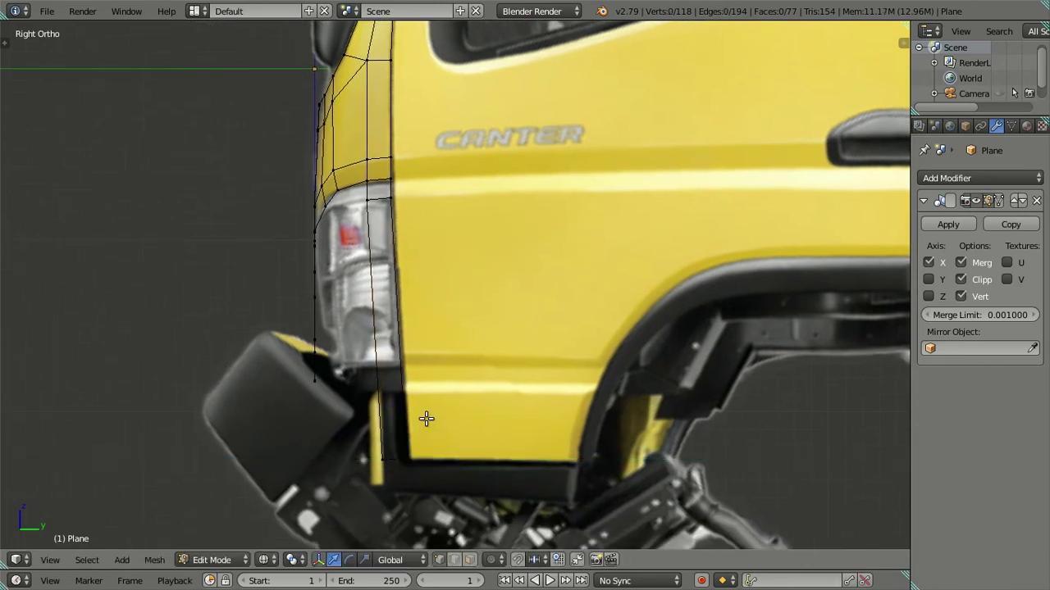
- Add four loop cuts across the new lower strip, two of them at the headlight bottom
key("ctrl+r")
left_click(400, 318)
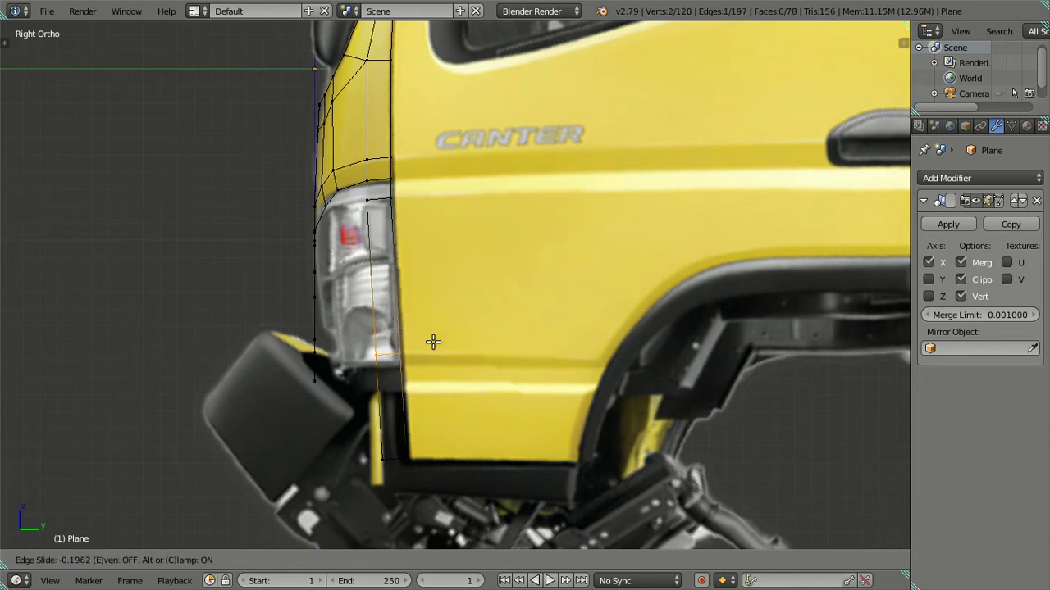
left_click(433, 342)
key("ctrl+r")
left_click(403, 408)
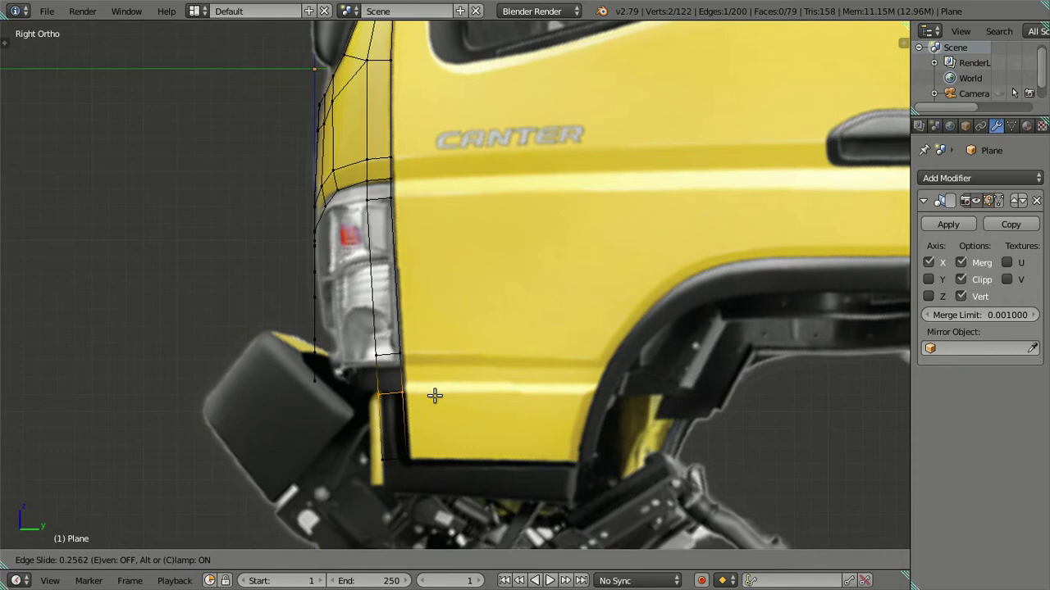
left_click(435, 396)
scroll(427, 392, "up", 2)
key("ctrl+r")
left_click(406, 395)
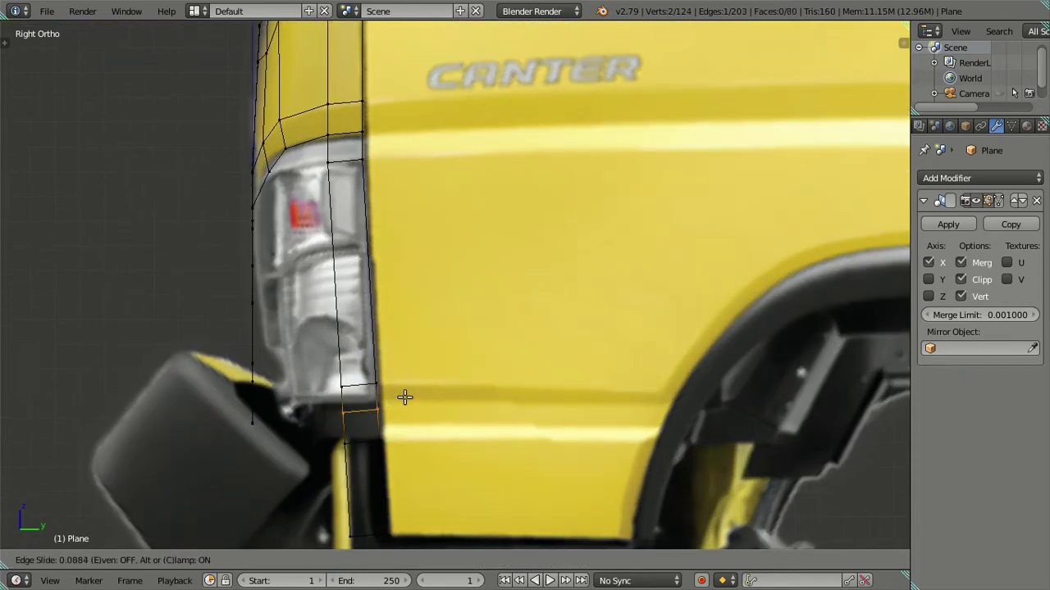
left_click(411, 395)
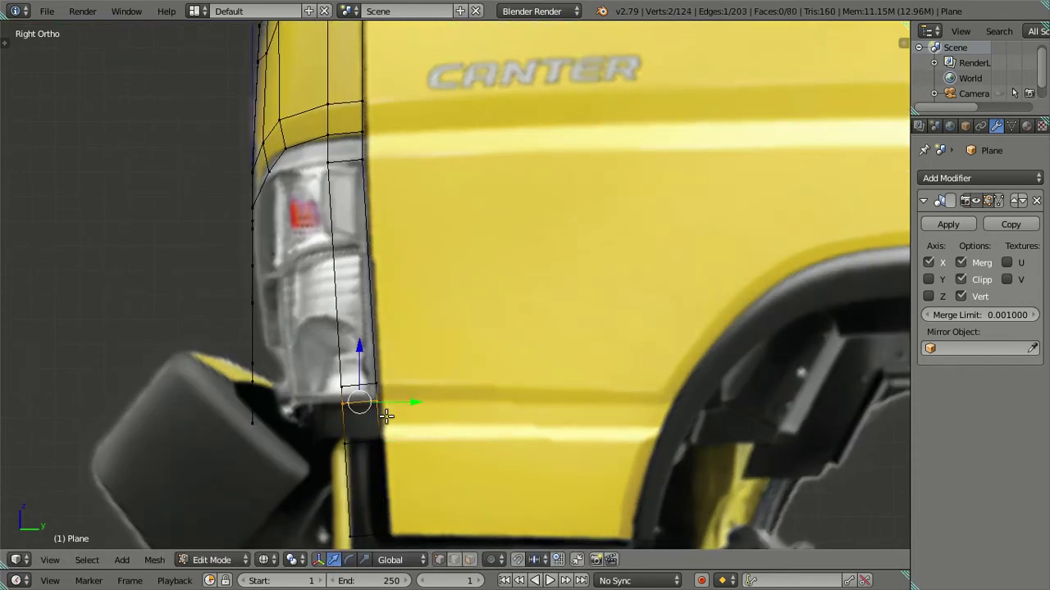
key("ctrl+r")
left_click(399, 411)
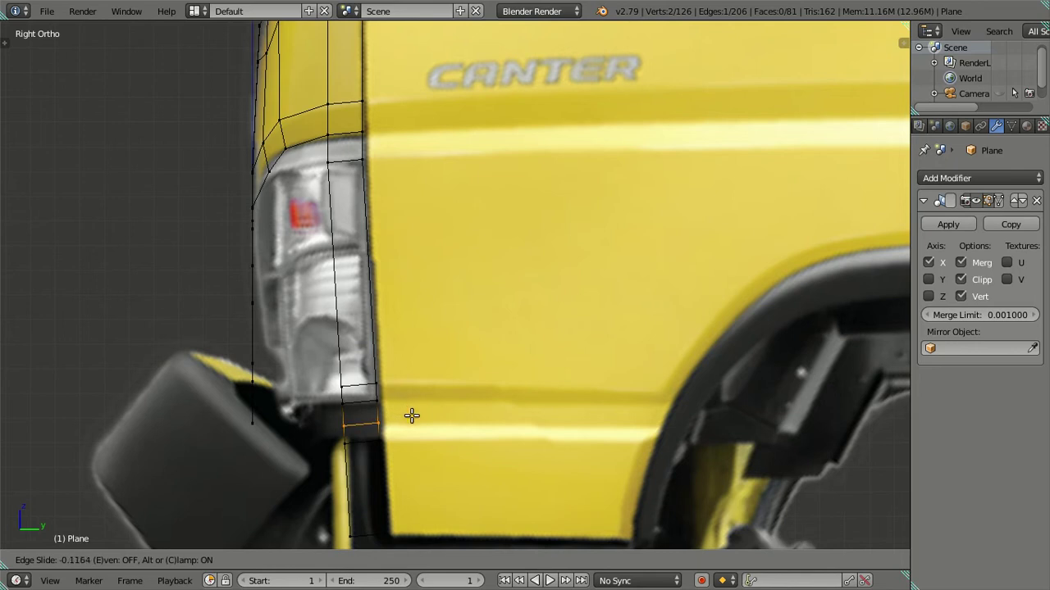
left_click(411, 416)
- In the front view, nudge a lower-strip vertex slightly inward across the cab width
right_click(361, 402, "shift")
middle_click_drag(431, 413, 482, 393)
key("KP_1")
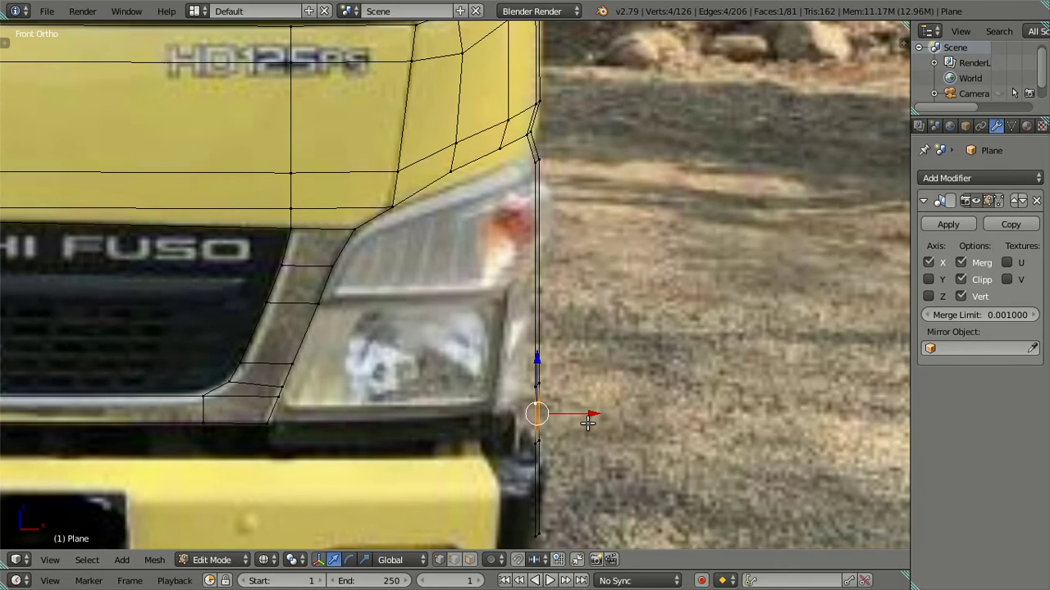
left_click_drag(599, 414, 586, 415)
key("KP_3")
- Frame the cab in the Right Ortho side view and select a bottom front-corner vertex
key("a")
scroll(443, 381, "down", 1)
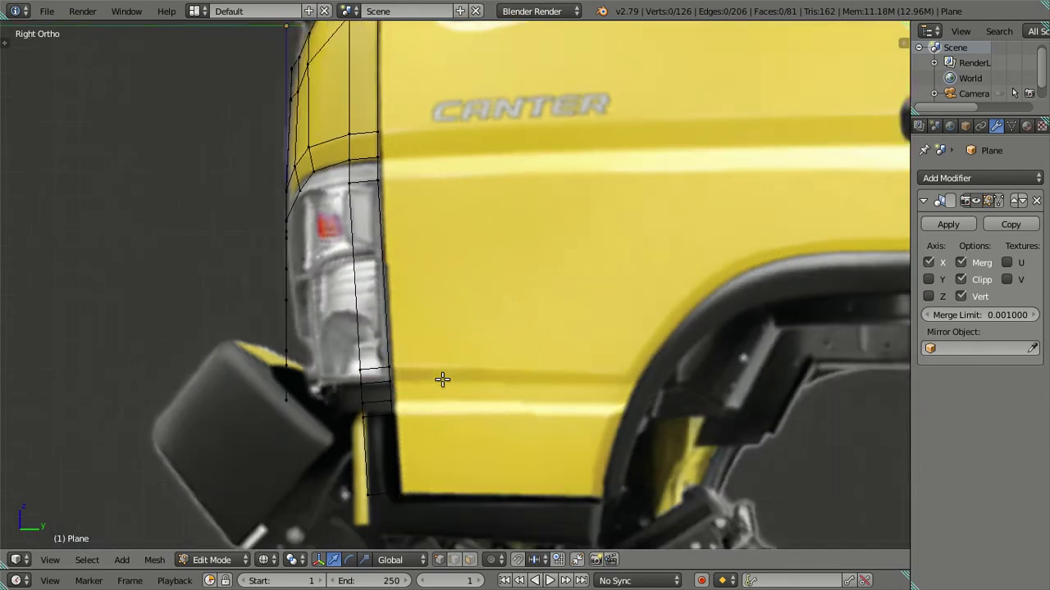
scroll(437, 328, "down", 1)
scroll(424, 335, "down", 1)
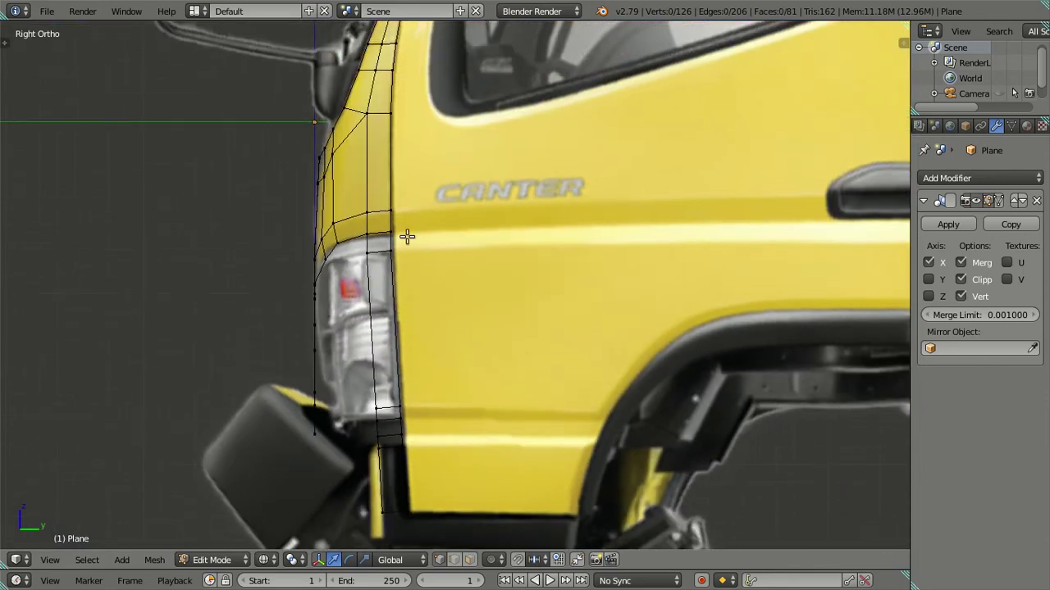
middle_click_drag(407, 237, 407, 270, "shift")
scroll(393, 297, "up", 2)
scroll(394, 271, "down", 3)
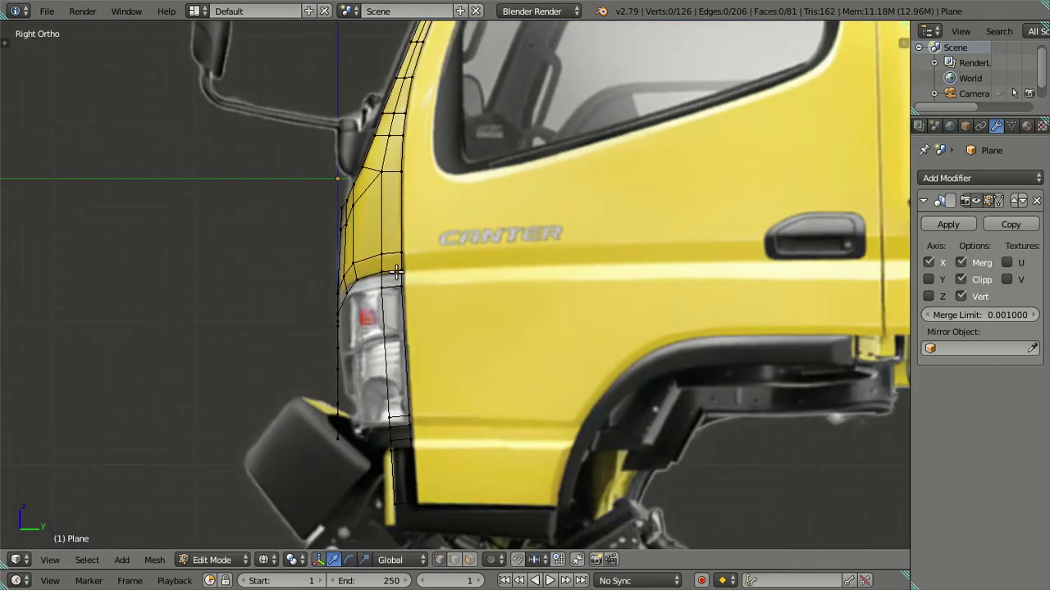
scroll(405, 211, "down", 1)
right_click(445, 458)
mouse_move(462, 205)
middle_mouse_down("shift")
mouse_move(457, 269)
mouse_move(457, 257)
middle_mouse_up("shift")
middle_click_drag(451, 171, 456, 290, "shift")
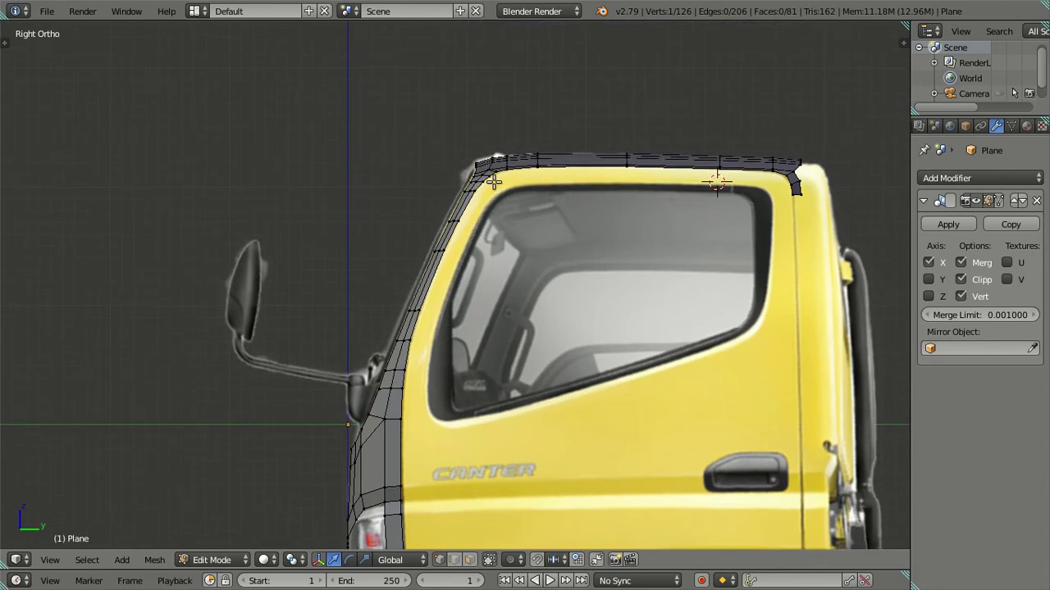
- Select the three vertices of the small roof-corner piece in solid shading
scroll(477, 262, "down", 1)
scroll(476, 262, "down", 1)
mouse_move(583, 251)
middle_mouse_down()
mouse_move(623, 330)
mouse_move(691, 323)
mouse_move(741, 288)
mouse_move(530, 253)
middle_mouse_up()
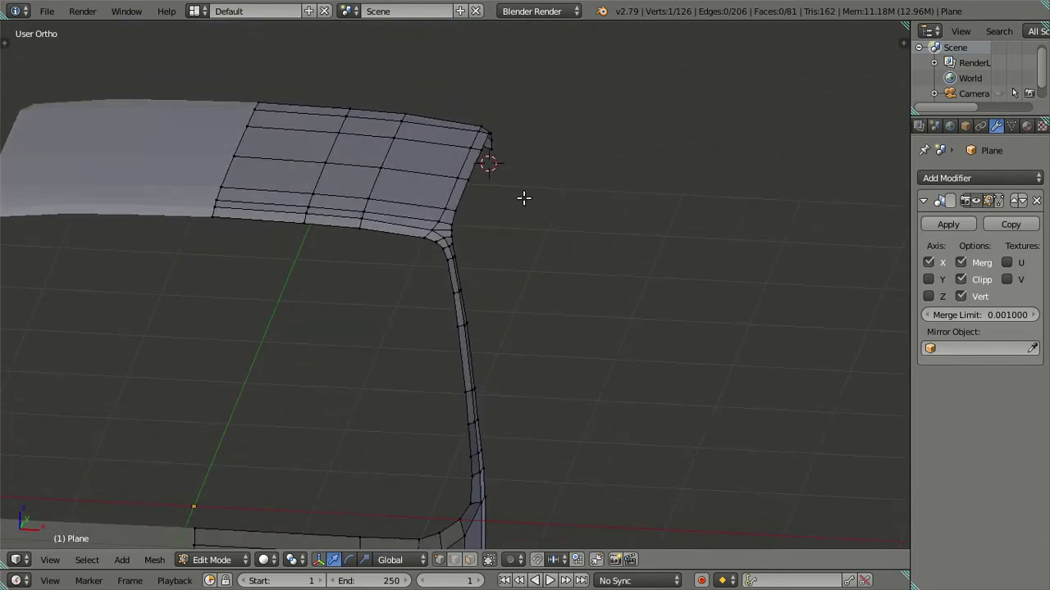
key("KP_1")
scroll(524, 191, "up", 2)
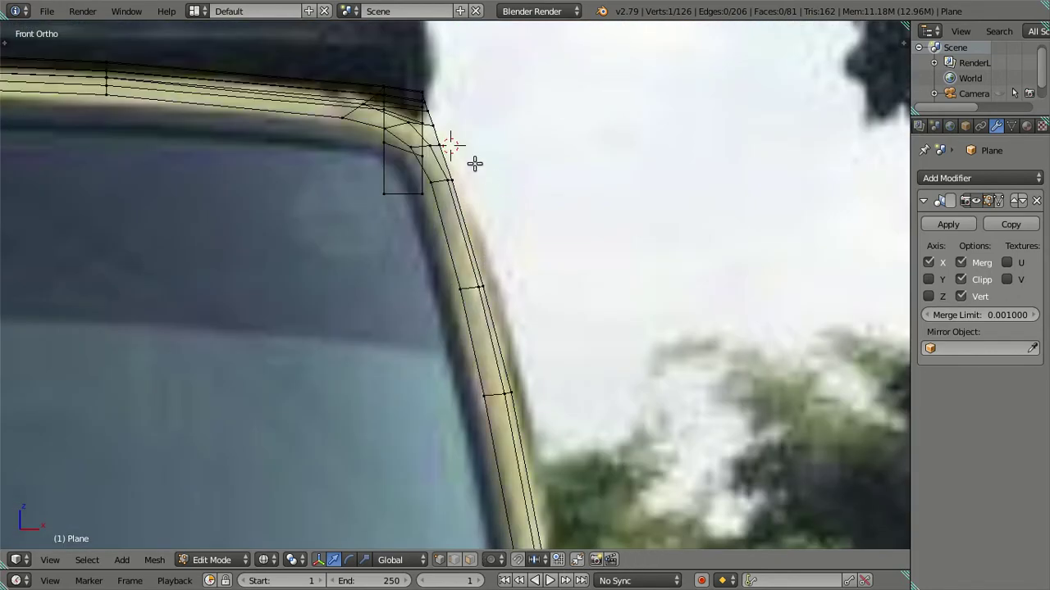
scroll(475, 164, "down", 1)
mouse_move(462, 188)
middle_mouse_down()
mouse_move(524, 254)
mouse_move(340, 311)
mouse_move(639, 227)
mouse_move(692, 160)
mouse_move(547, 229)
mouse_move(720, 222)
mouse_move(574, 270)
mouse_move(616, 272)
middle_mouse_up()
key("z")
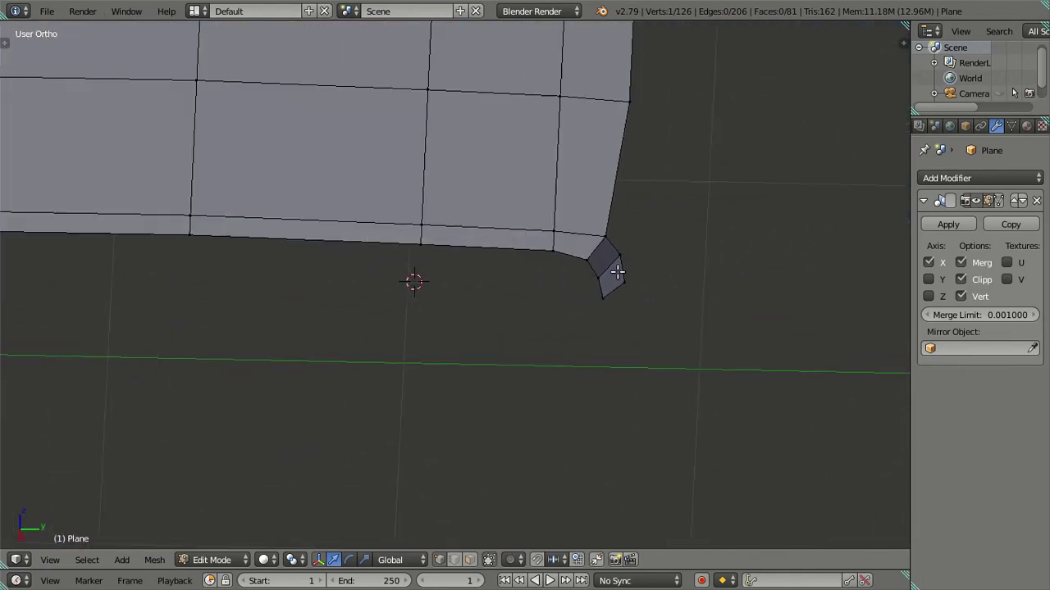
right_click(602, 238)
right_click(615, 249, "shift")
right_click(640, 280, "shift")
- Extrude the three corner vertices into new faces in the side view
middle_click_drag(645, 281, 665, 260)
key("KP_1")
key("z")
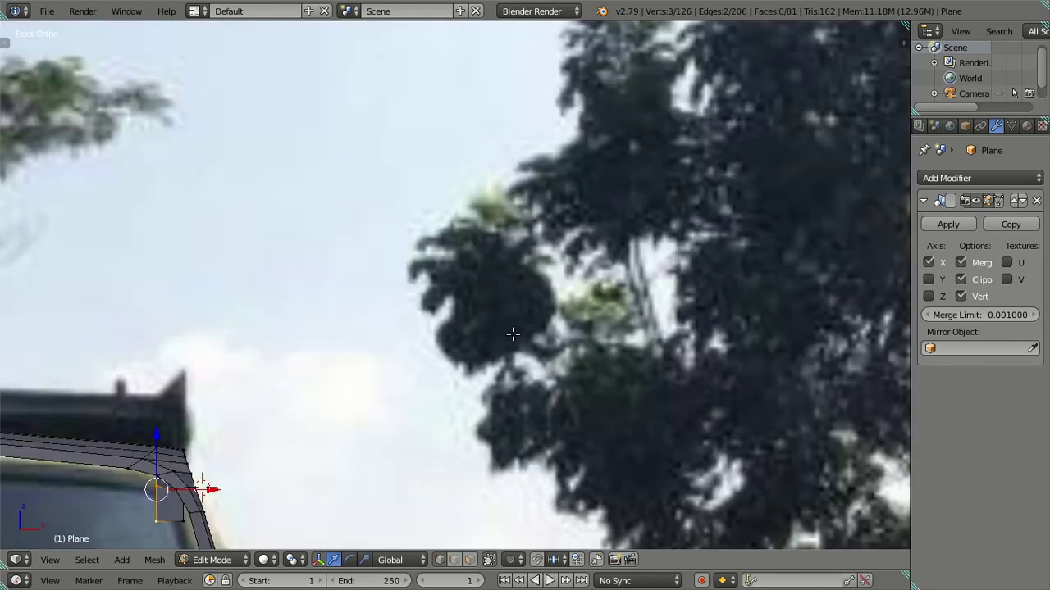
scroll(420, 360, "up", 3)
scroll(431, 316, "up", 2)
middle_click_drag(432, 365, 509, 277, "shift")
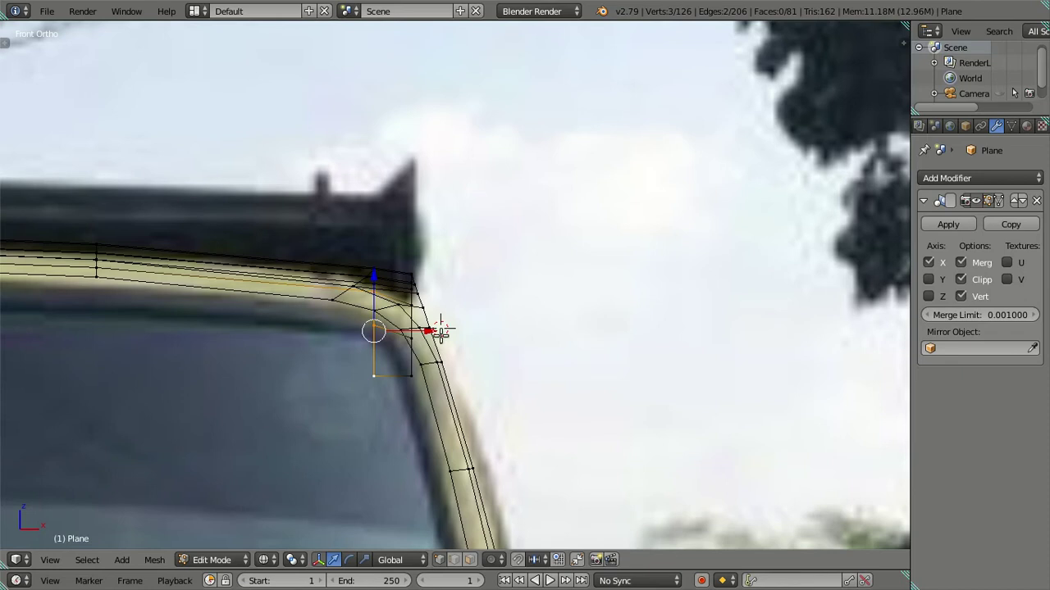
scroll(400, 385, "up", 2)
scroll(394, 336, "down", 3)
scroll(478, 335, "down", 3)
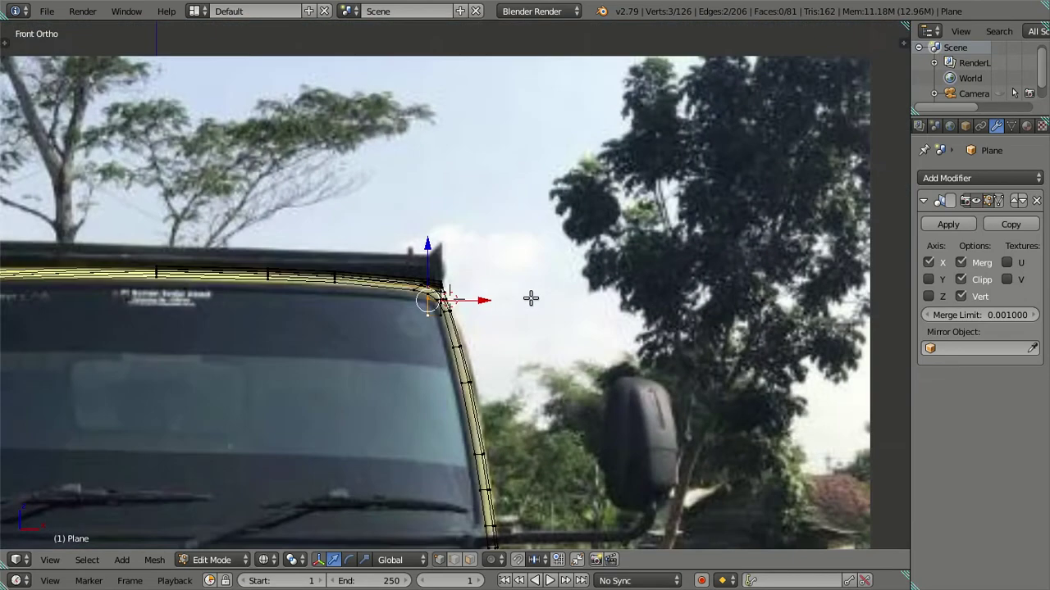
key("KP_3")
middle_click_drag(573, 303, 534, 260, "shift")
scroll(535, 260, "up", 3)
key("e")
left_click(519, 258)
- Check the corner from the top, then extrude another vertex from it in the front view
key("KP_7")
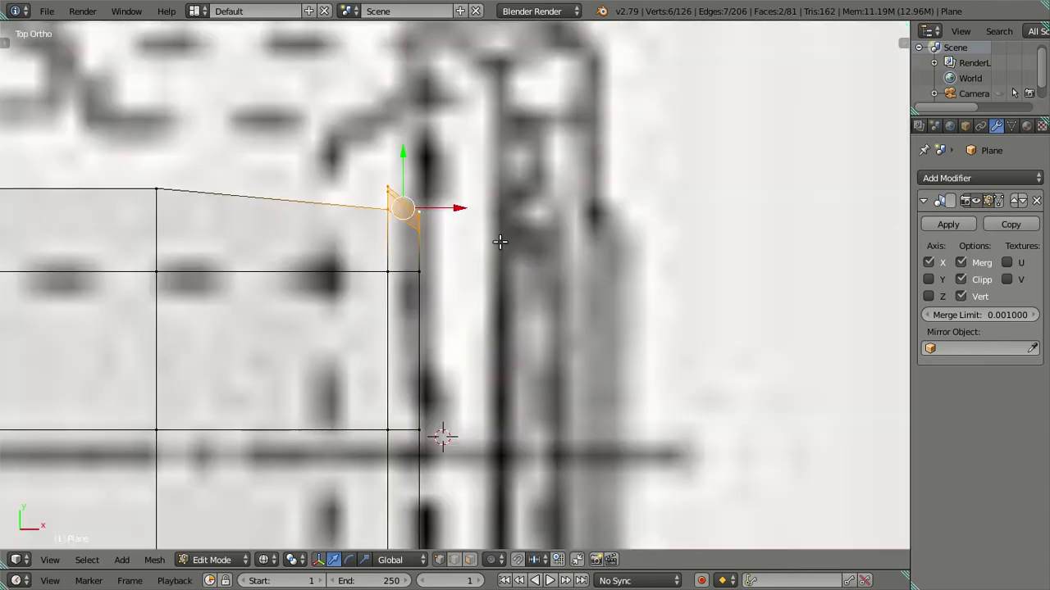
scroll(474, 228, "down", 4)
scroll(474, 232, "down", 1)
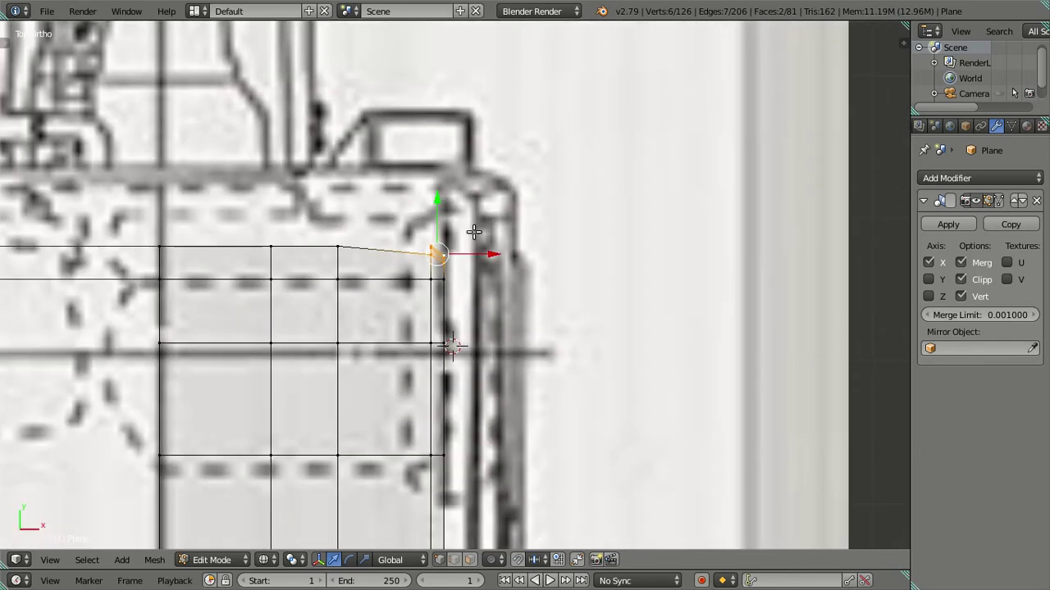
key("KP_1")
scroll(473, 232, "up", 2)
scroll(468, 234, "up", 2)
key("e")
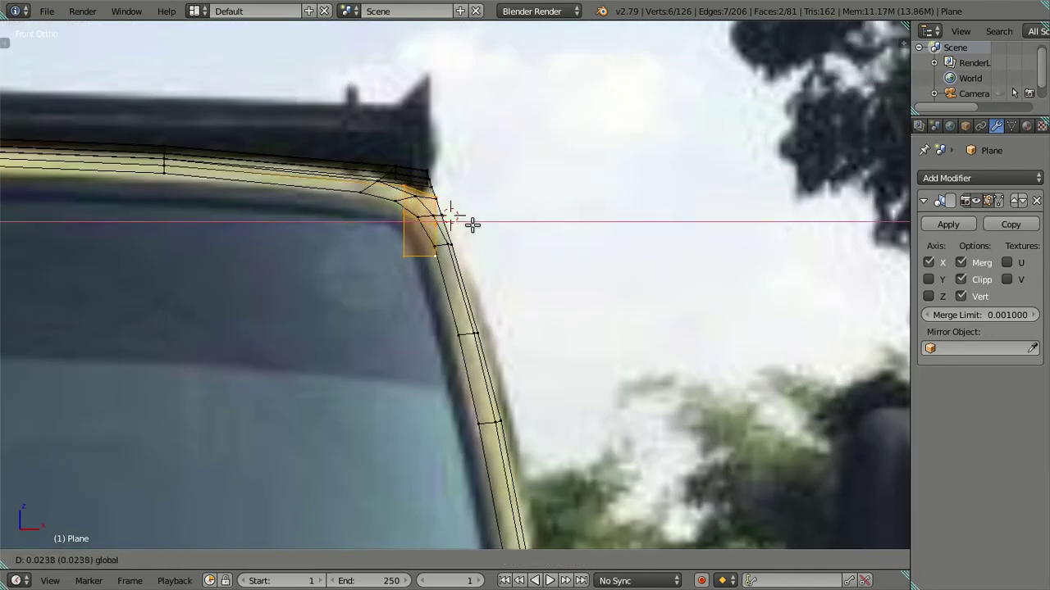
left_click(472, 224)
- Slide the corner vertices along X to the edge of the front photo
scroll(463, 214, "up", 2)
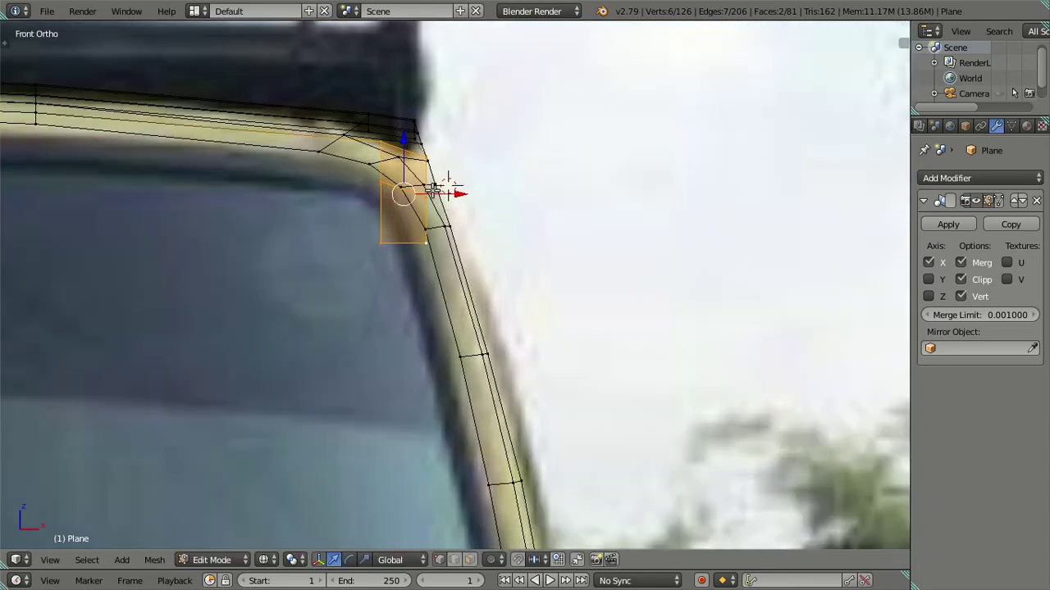
left_click_drag(455, 201, 477, 203)
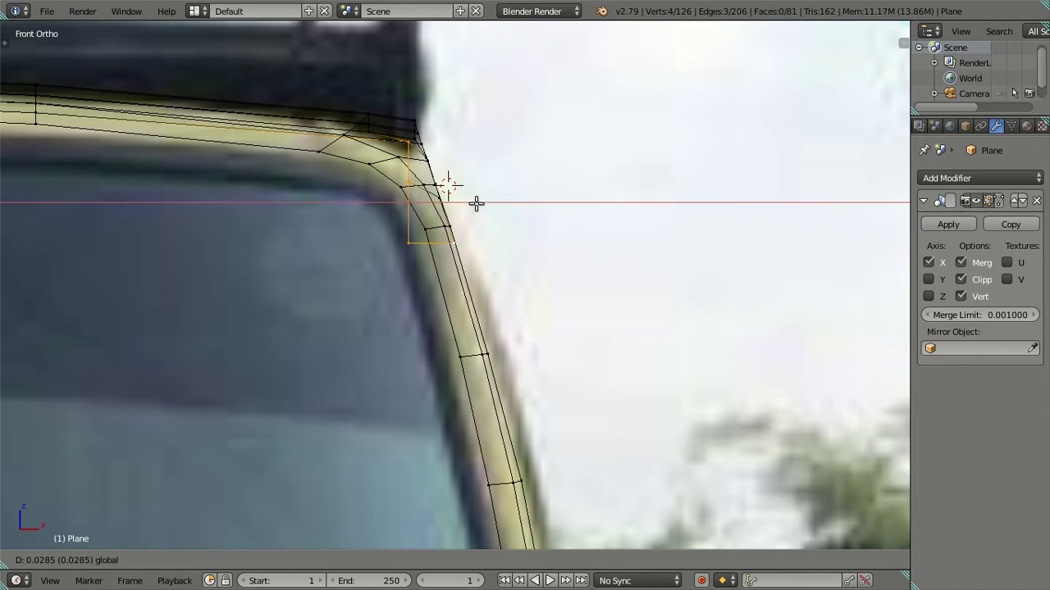
right_click(468, 237, "shift")
left_click_drag(462, 187, 473, 188)
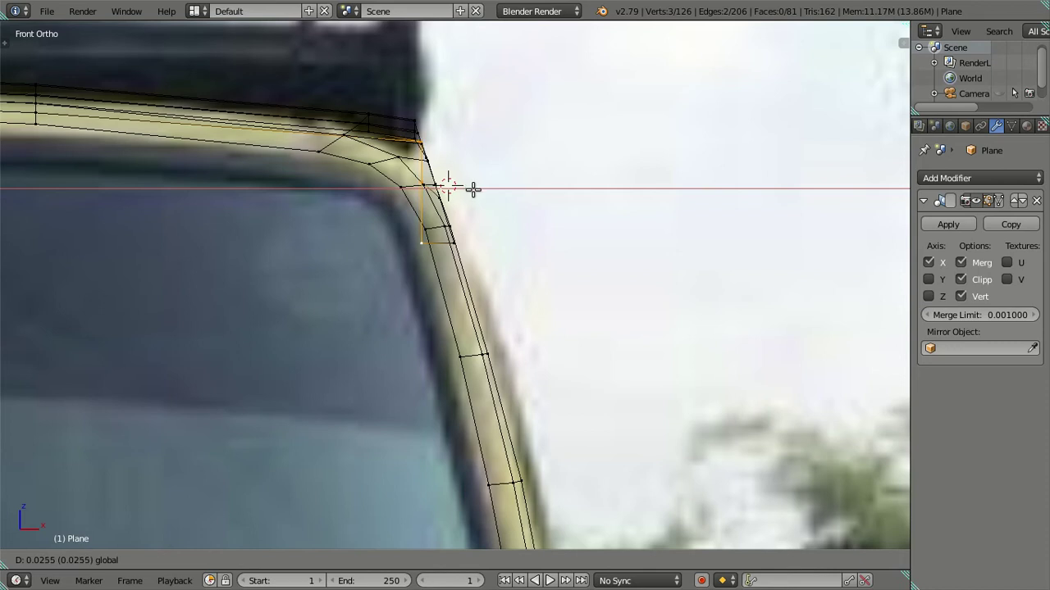
left_click(473, 187)
- Slide two vertices, then a lower vertex, along X onto the A-pillar outline
right_click(431, 134, "shift")
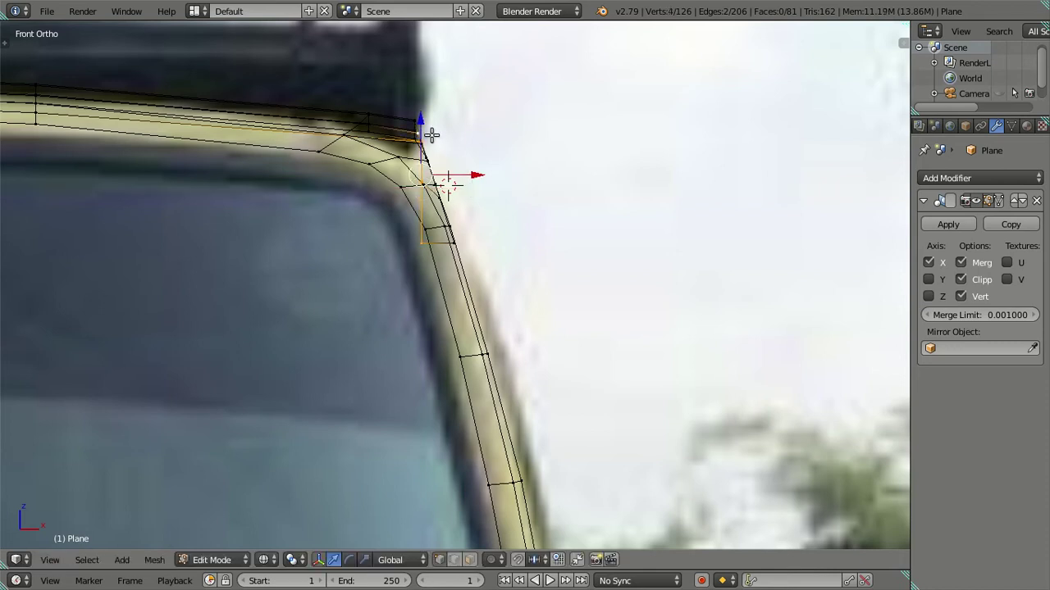
right_click(422, 129, "shift")
left_click_drag(472, 211, 479, 209)
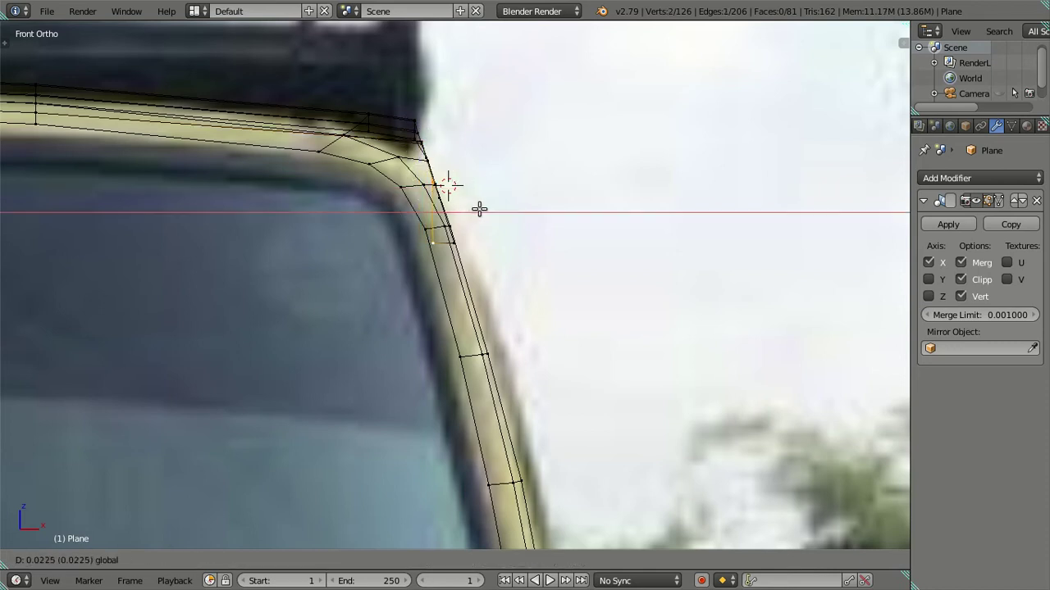
left_click(479, 209)
right_click(443, 174, "shift")
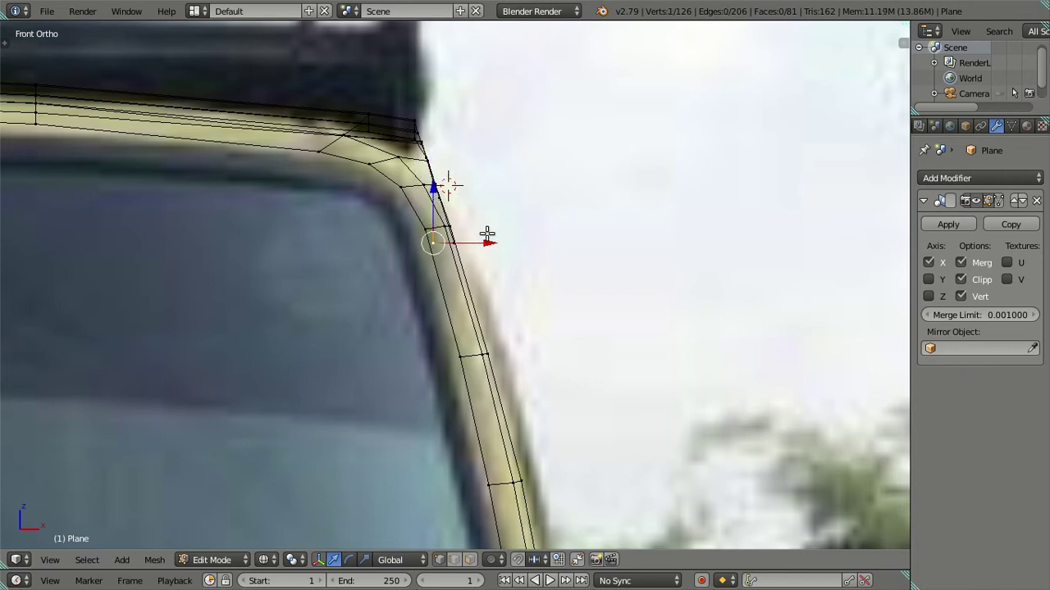
left_click_drag(497, 242, 513, 243)
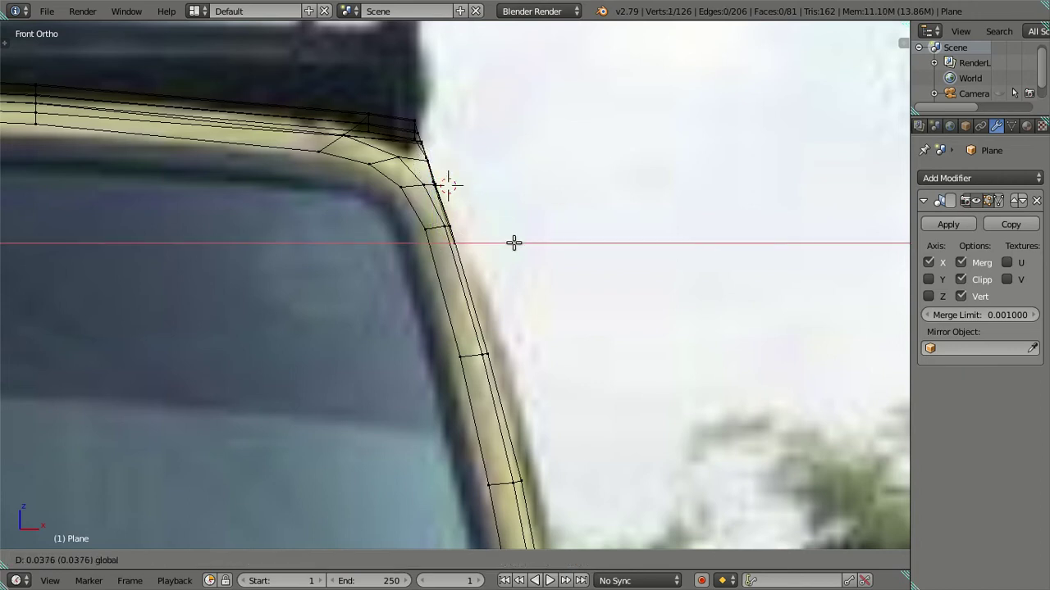
left_click(514, 242)
- Select the roof-and-pillar edge loop and deselect its right end and bottom vertices with C
scroll(534, 213, "down", 3)
mouse_move(534, 213)
middle_mouse_down()
mouse_move(431, 253)
mouse_move(309, 216)
mouse_move(224, 229)
mouse_move(216, 297)
mouse_move(312, 377)
mouse_move(422, 344)
mouse_move(520, 178)
mouse_move(516, 213)
mouse_move(401, 257)
mouse_move(213, 235)
mouse_move(435, 246)
mouse_move(560, 159)
middle_mouse_up()
scroll(560, 159, "down", 3)
key("KP_3")
scroll(416, 276, "up", 1)
scroll(358, 357, "up", 1)
right_click(358, 356, "alt")
middle_click_drag(359, 357, 454, 312)
scroll(577, 230, "up", 3)
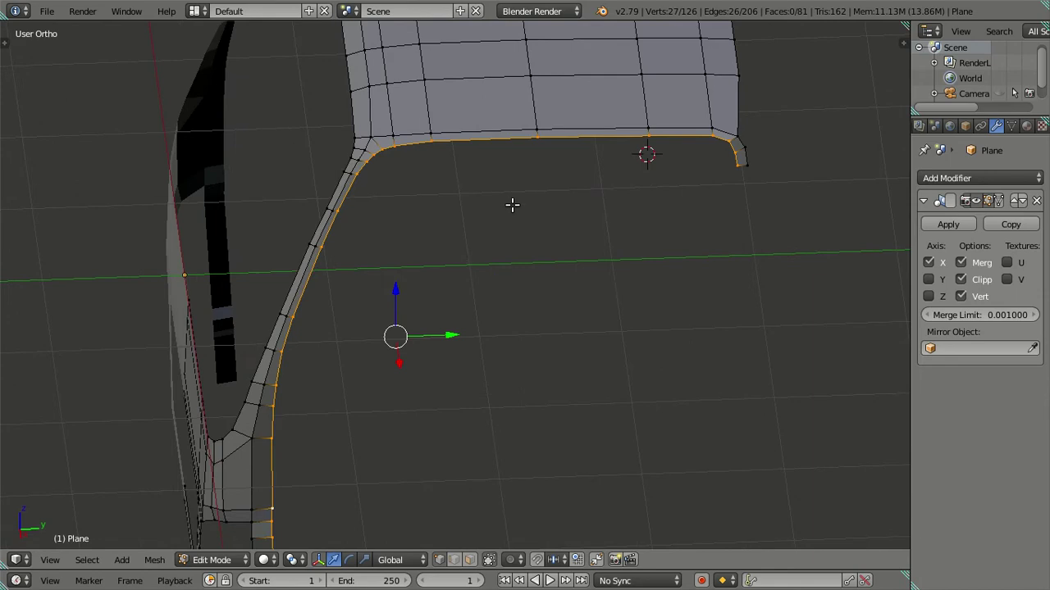
middle_click_drag(512, 205, 490, 261, "shift")
key("c")
middle_click_drag(766, 237, 392, 212)
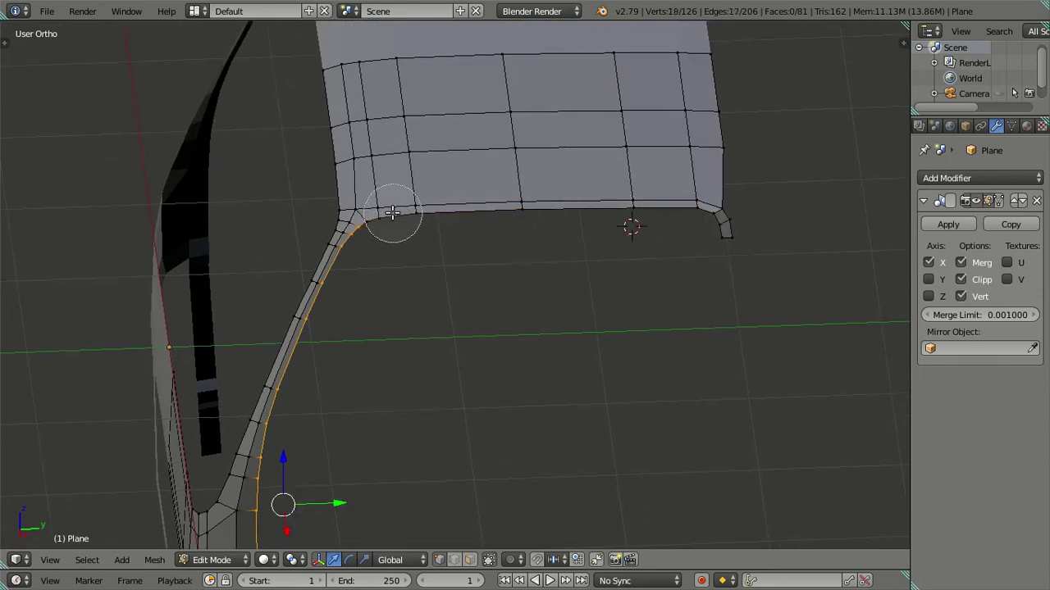
middle_click(387, 211)
right_click(390, 213)
key("KP_3")
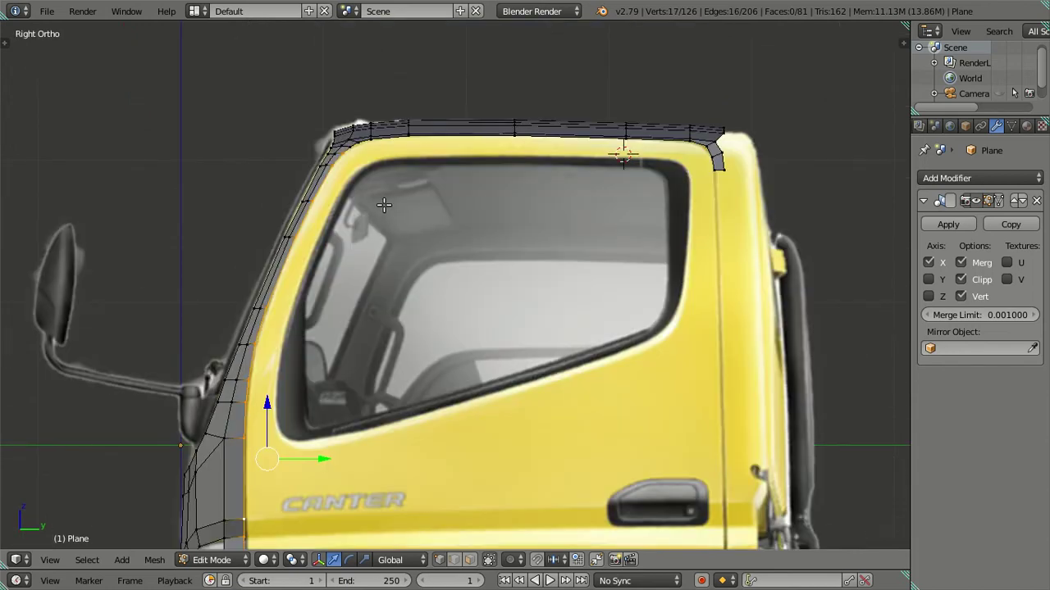
scroll(362, 164, "down", 2)
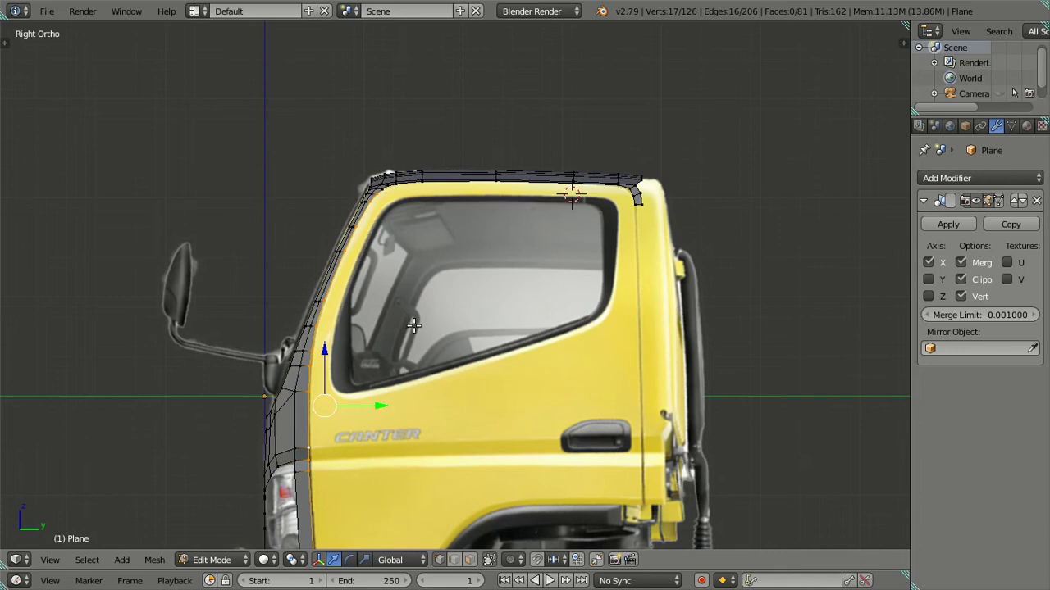
- Extrude the front door-edge column in place, slide it toward the door, then extrude it in place again
key("e")
right_click(450, 328)
scroll(447, 321, "down", 1)
scroll(445, 319, "down", 1)
scroll(445, 319, "up", 3)
left_click_drag(405, 404, 422, 401)
middle_click_drag(437, 248, 440, 282, "shift")
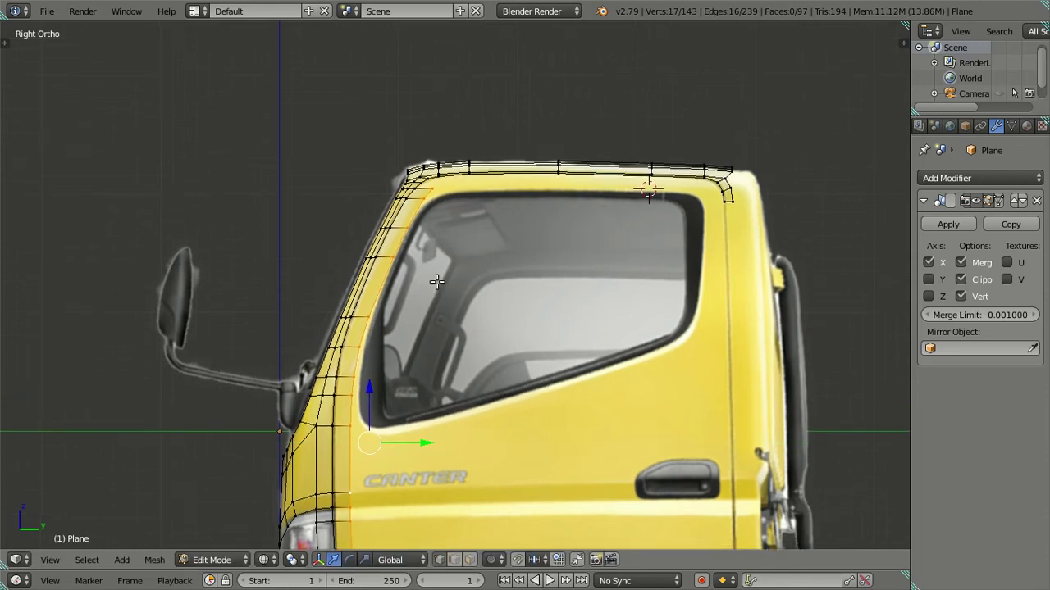
scroll(437, 283, "down", 3)
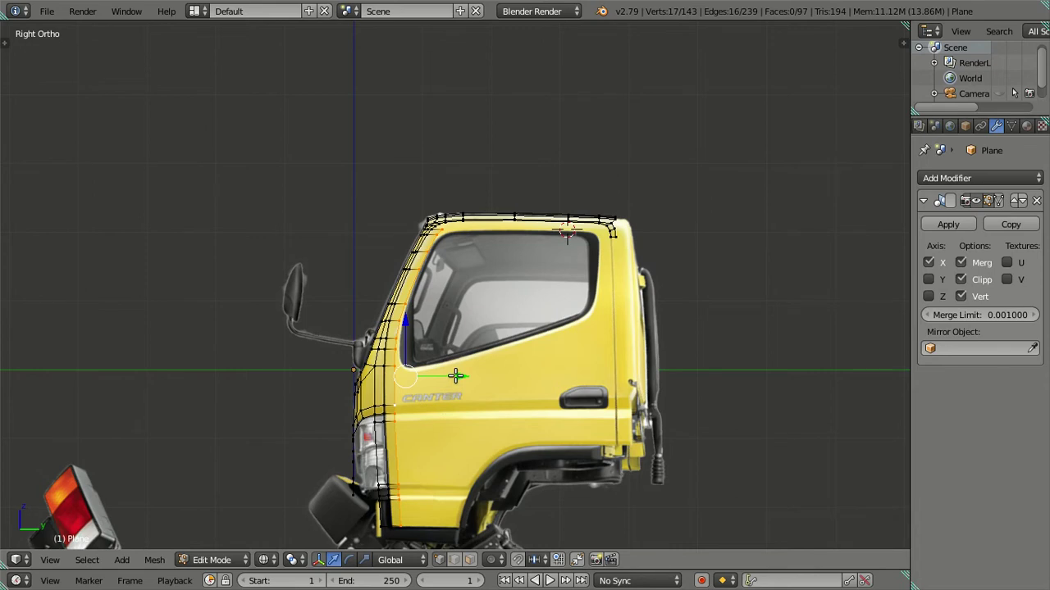
key("e")
right_click(502, 375)
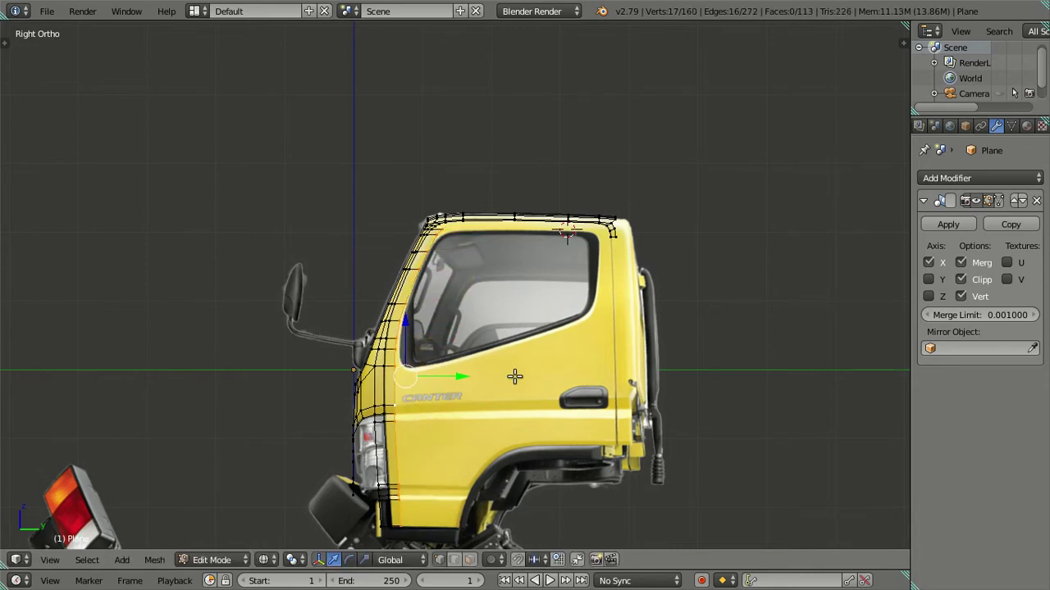
- Stretch the newly extruded faces across the door to its rear edge
key("g")
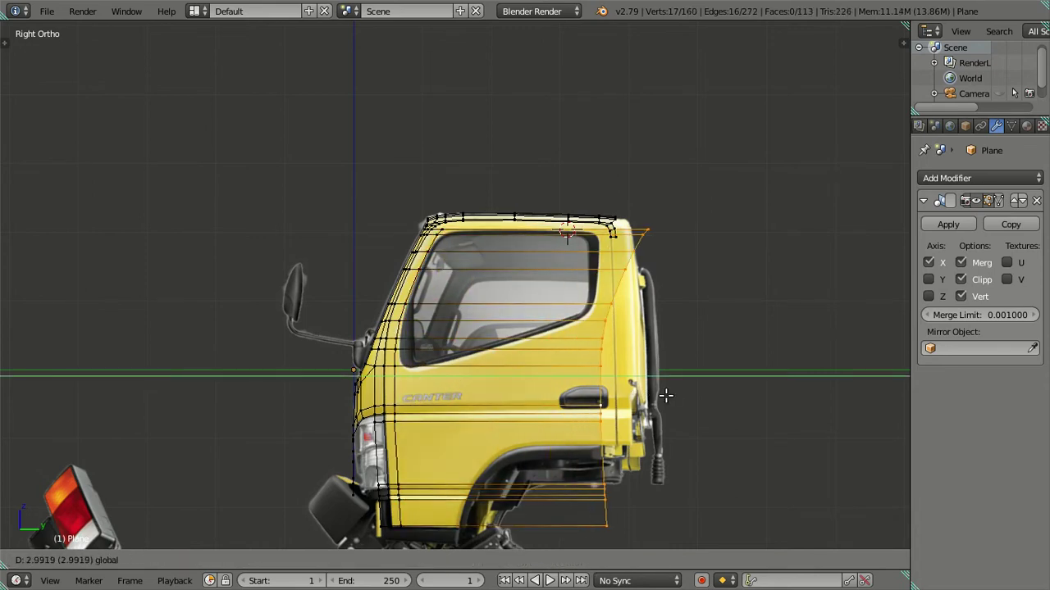
left_click(678, 397)
key("a")
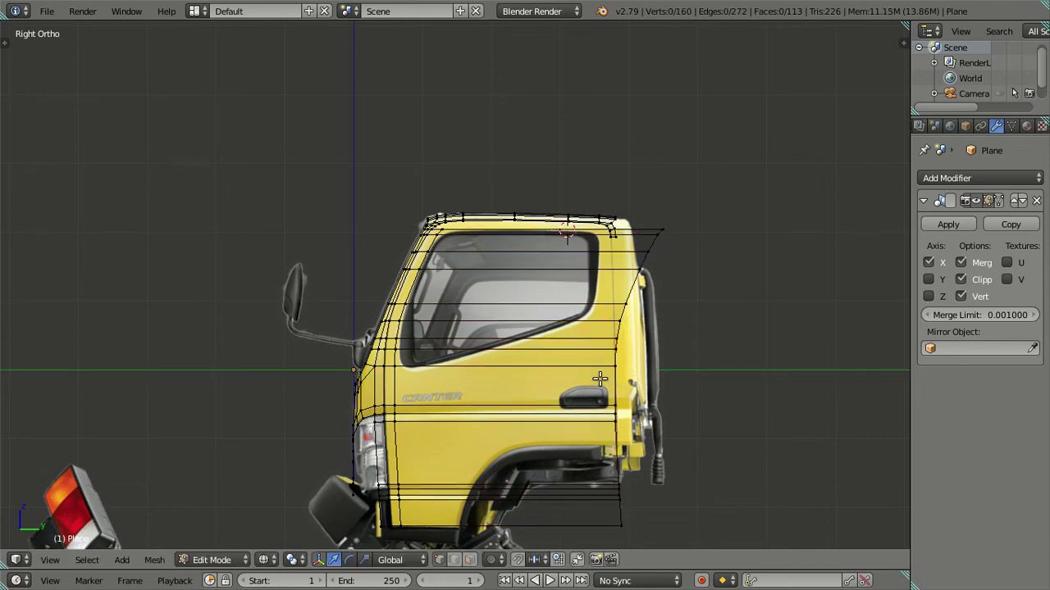
scroll(590, 374, "up", 1)
key("z")
key("z")
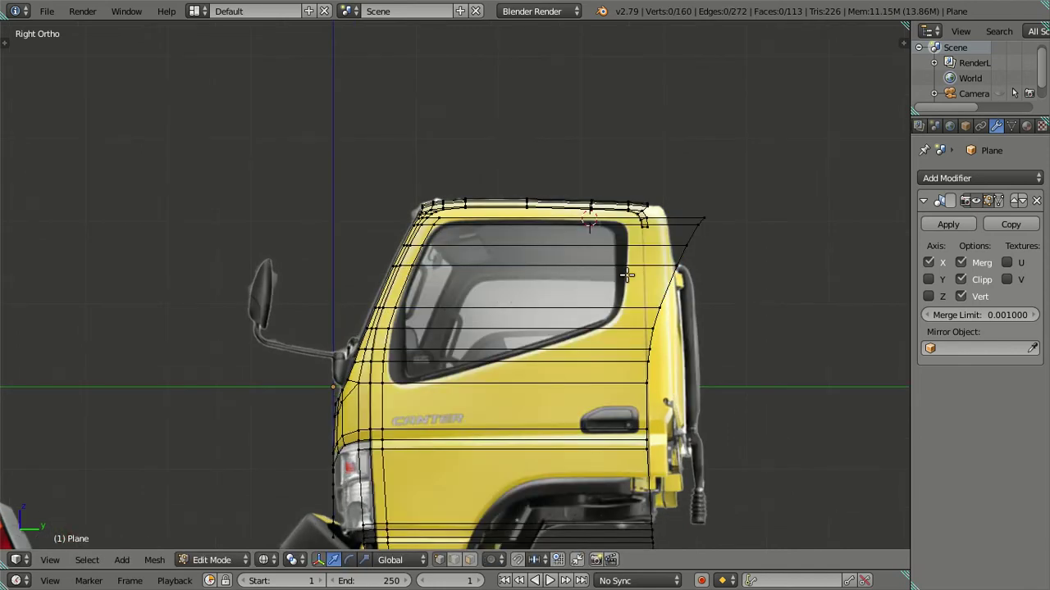
middle_click_drag(627, 276, 588, 297, "shift")
scroll(400, 399, "up", 2)
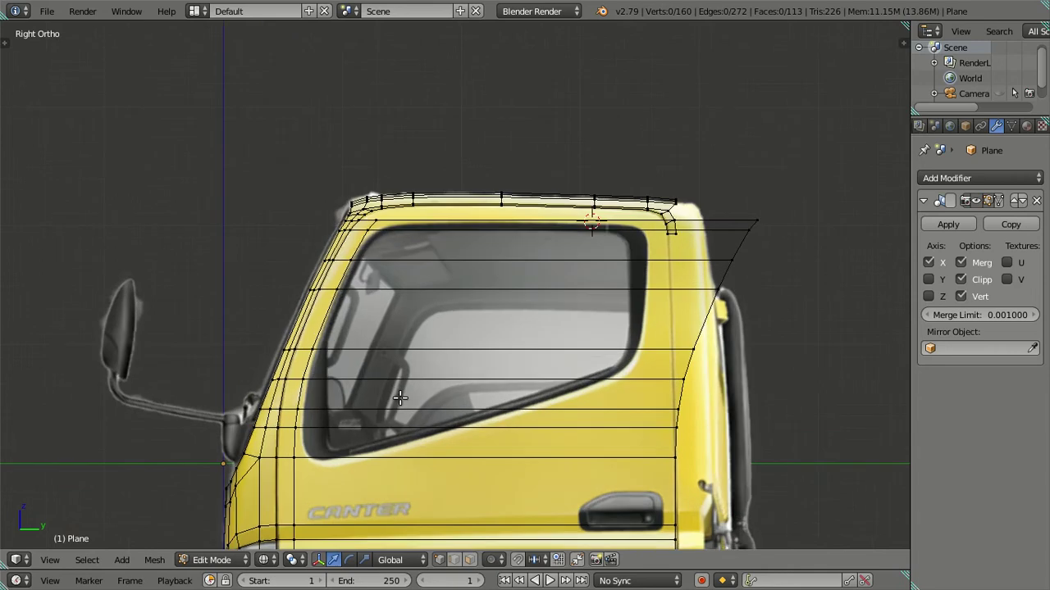
scroll(459, 344, "up", 1)
scroll(521, 292, "up", 1)
scroll(521, 293, "up", 1)
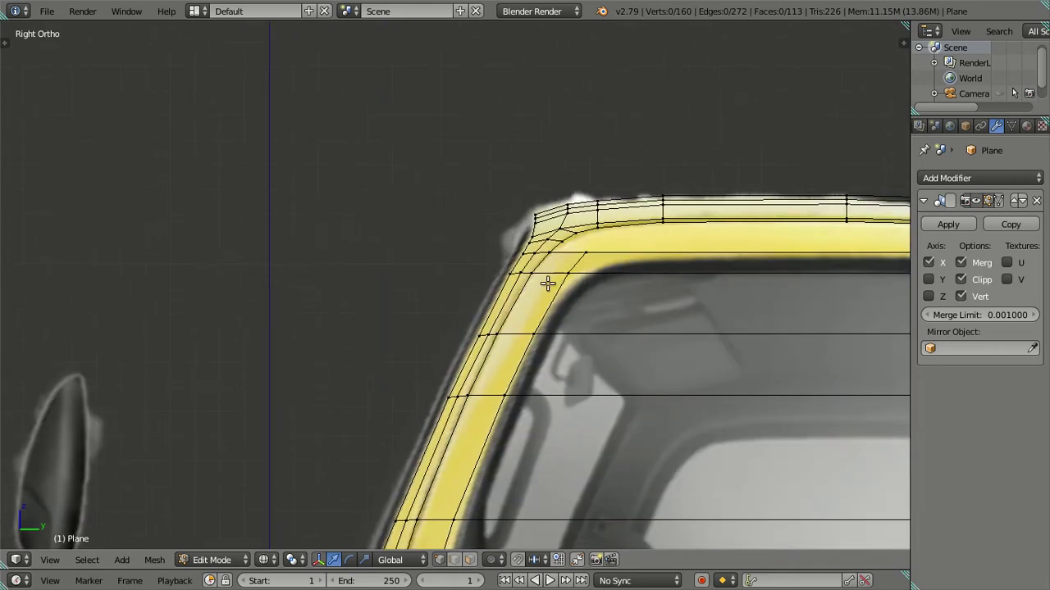
scroll(417, 339, "up", 2)
scroll(420, 343, "up", 1)
scroll(417, 331, "down", 5)
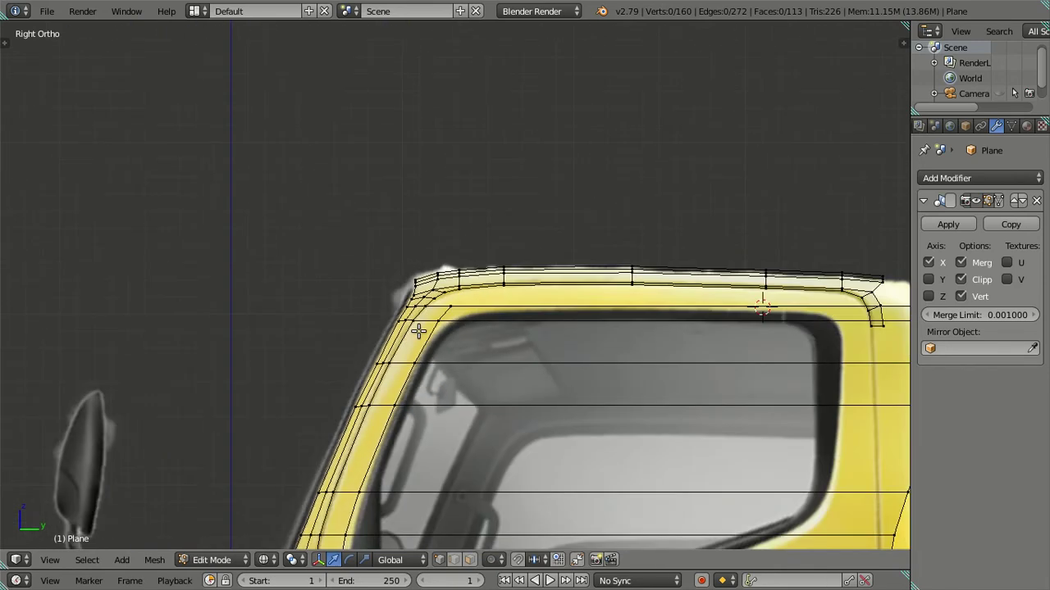
middle_click_drag(621, 339, 454, 359, "shift")
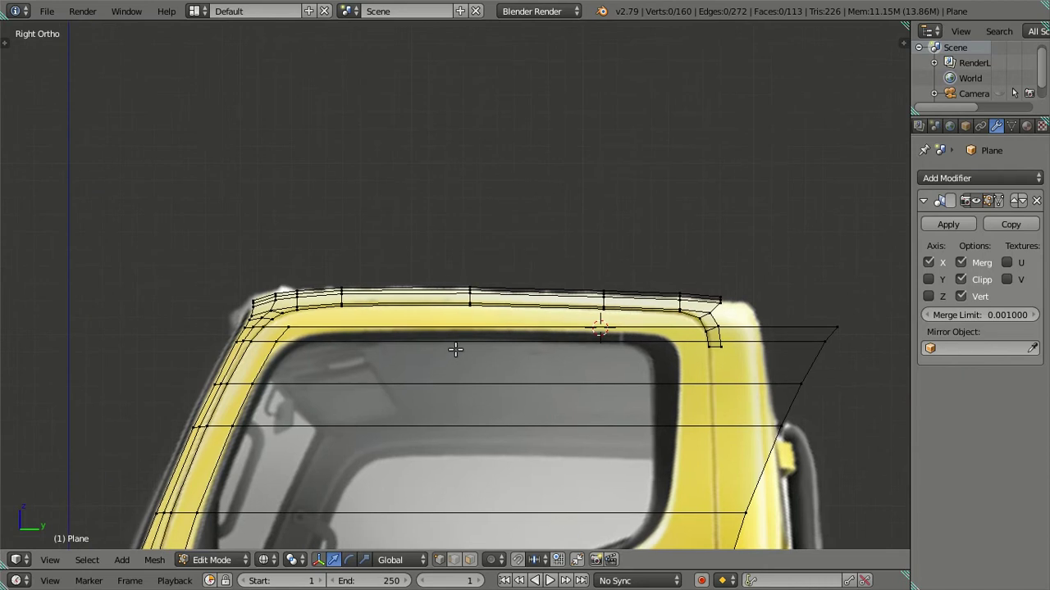
scroll(455, 350, "down", 4)
scroll(457, 346, "down", 3)
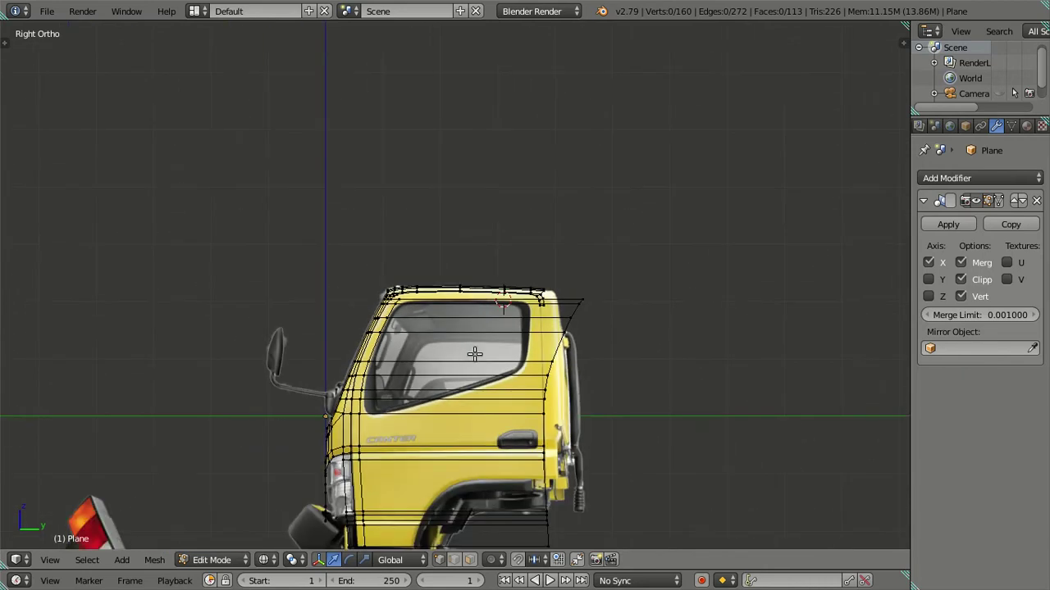
scroll(570, 360, "down", 4, "shift")
scroll(570, 361, "up", 2)
scroll(566, 345, "down", 2, "shift")
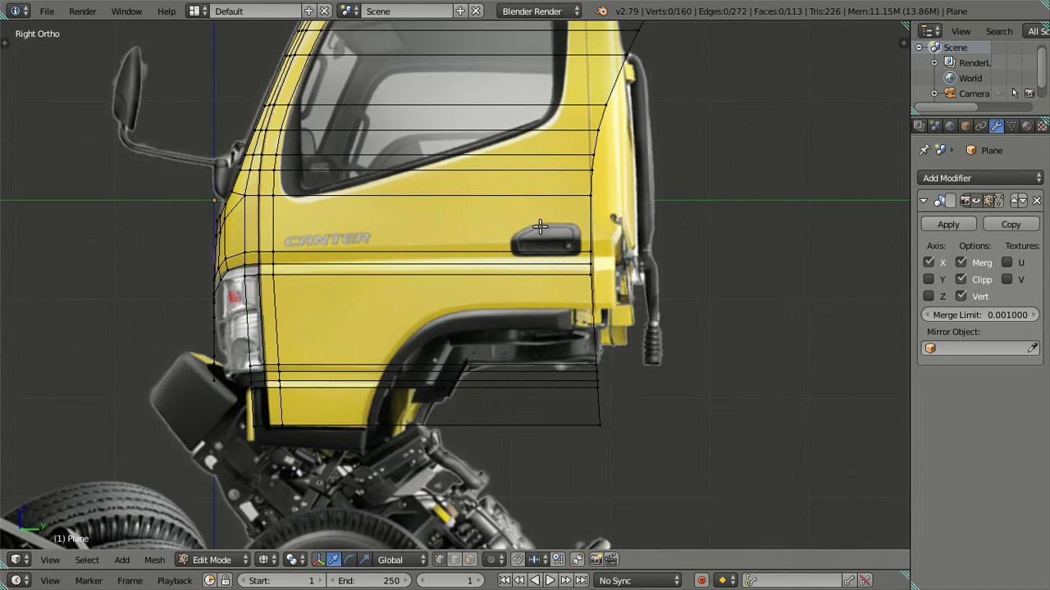
middle_click_drag(606, 250, 556, 291, "shift")
scroll(556, 291, "up", 2)
- Move the three rear-edge vertices and scale them along Z to match the reference photo
right_click(569, 354)
right_click(569, 336, "shift")
right_click(572, 316, "shift")
scroll(573, 316, "down", 1)
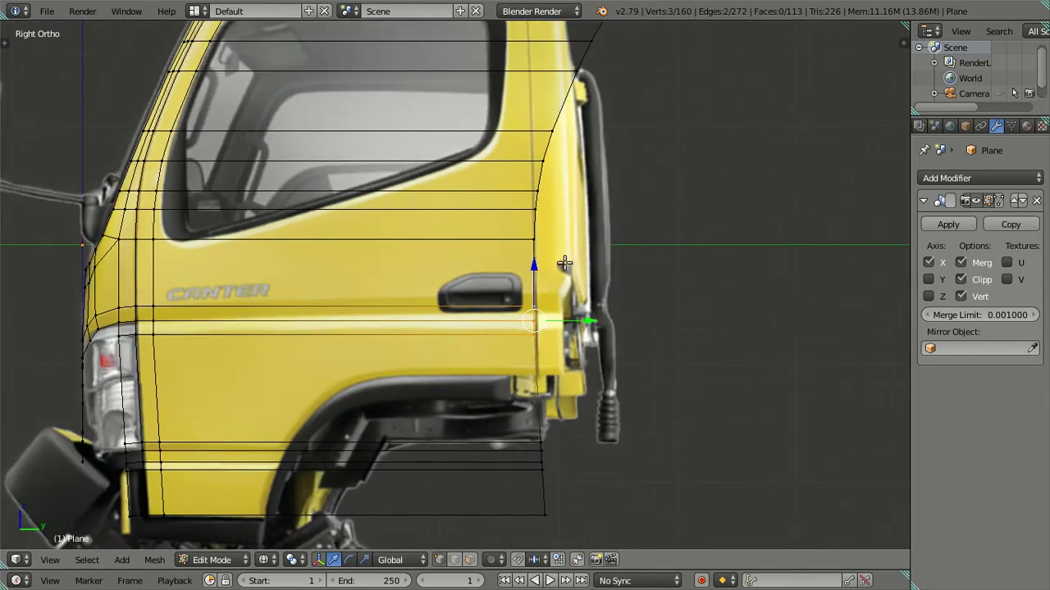
key("g")
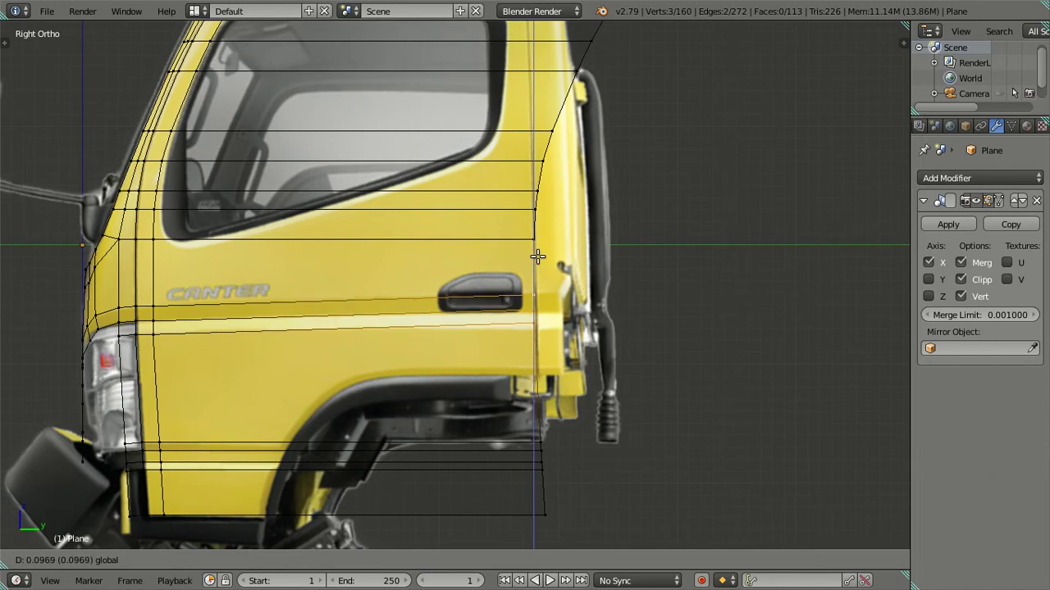
left_click(543, 252)
scroll(554, 345, "up", 2)
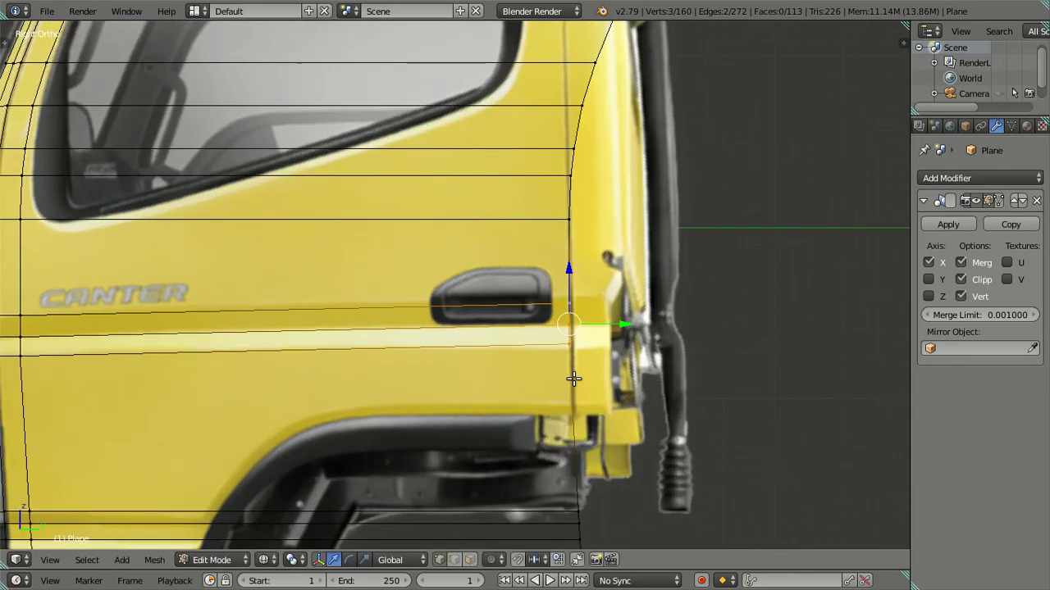
key("s")
key("z")
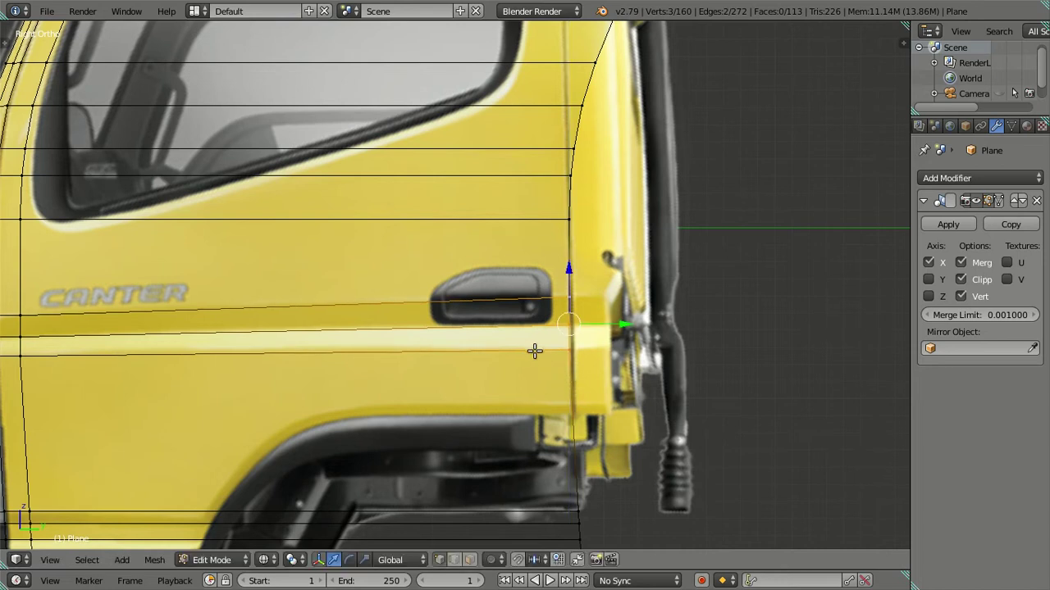
middle_click_drag(534, 351, 550, 368, "shift")
key("a")
middle_click_drag(423, 321, 424, 387, "shift")
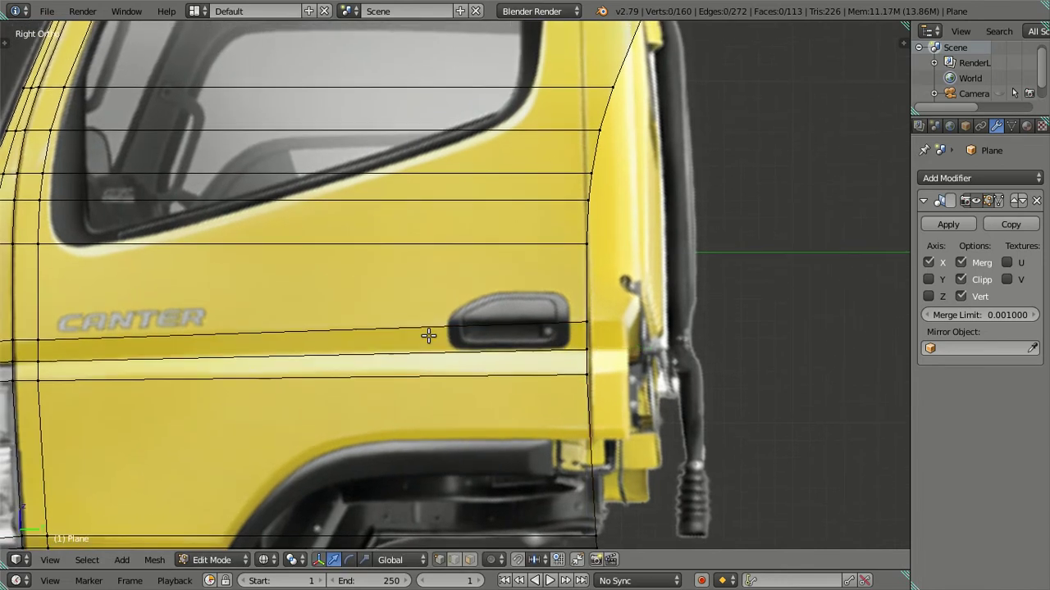
scroll(424, 387, "down", 2)
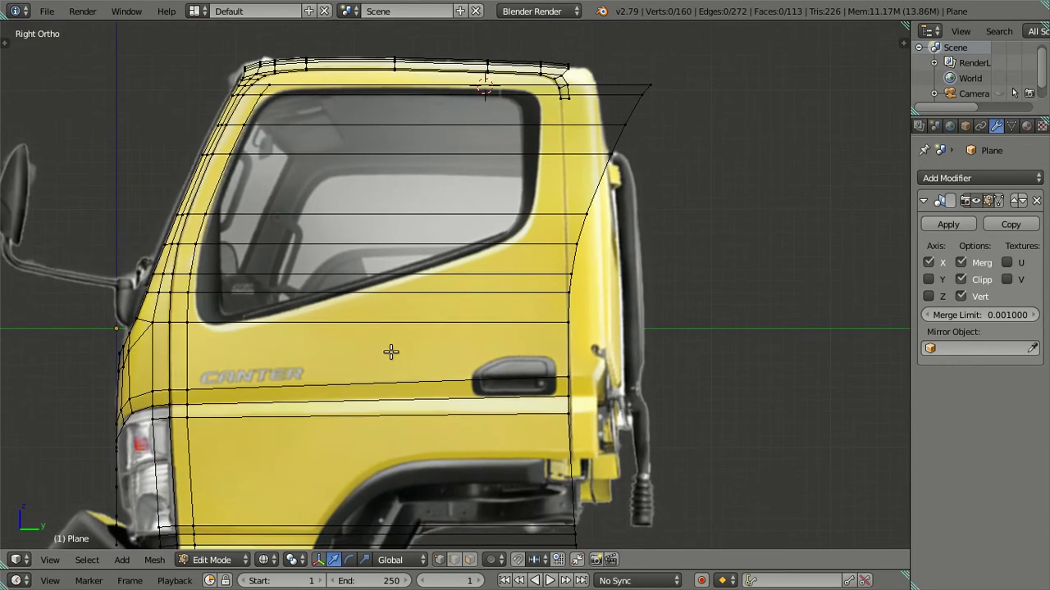
mouse_move(463, 272)
middle_mouse_down("shift")
mouse_move(464, 301)
mouse_move(636, 379)
mouse_move(636, 300)
mouse_move(557, 315)
mouse_move(386, 290)
mouse_move(366, 448)
mouse_move(385, 386)
mouse_move(375, 443)
mouse_move(389, 478)
mouse_move(434, 417)
mouse_move(457, 274)
mouse_move(448, 241)
mouse_move(405, 296)
mouse_move(408, 364)
mouse_move(431, 290)
middle_mouse_up("shift")
- Check the surface in solid shading, then return to Right Ortho wireframe on the cab's top corner
key("z")
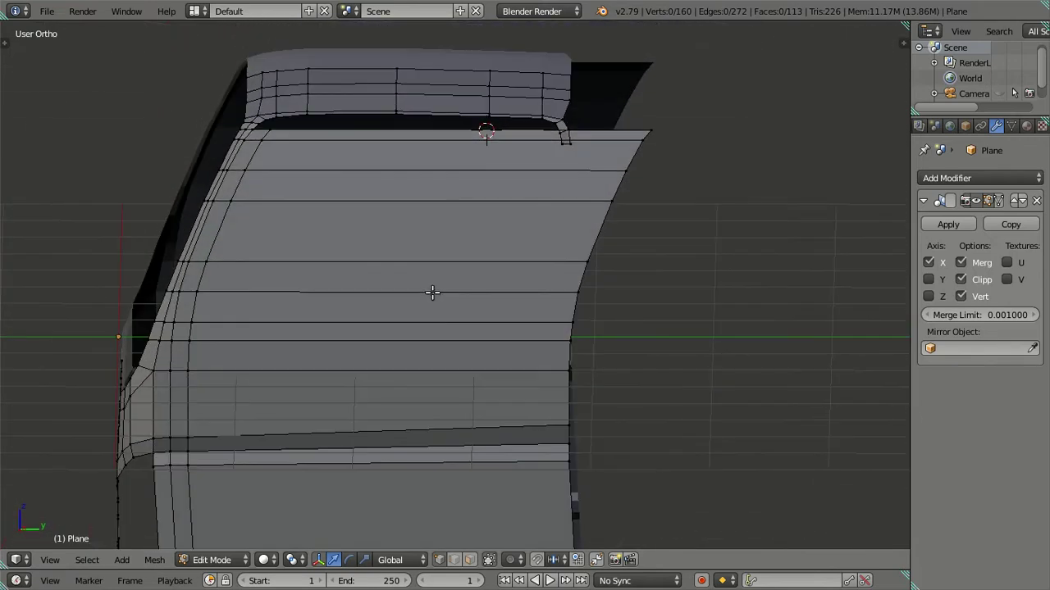
key("KP_3")
key("z")
middle_click_drag(389, 222, 351, 182, "shift")
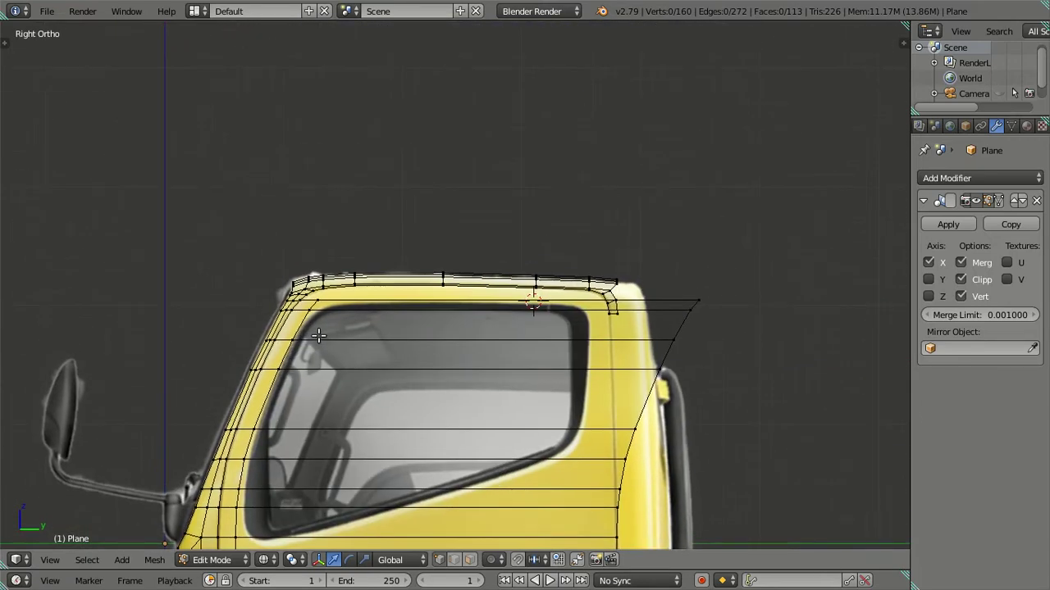
scroll(410, 279, "up", 3)
scroll(434, 286, "up", 3)
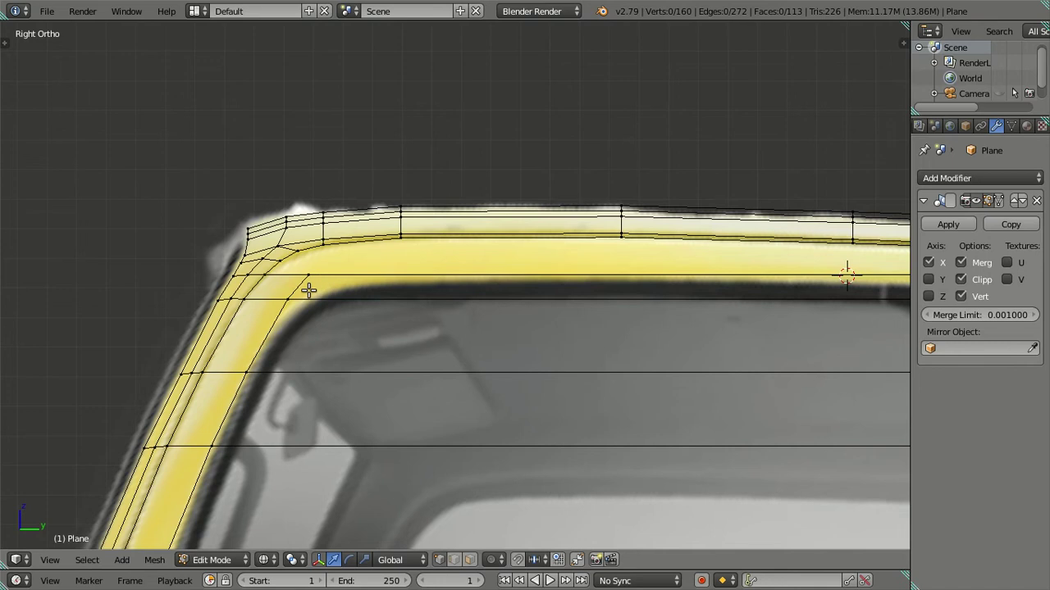
- Lower the door's top face slightly along Z beneath the roof corner
right_click(283, 301)
scroll(283, 300, "down", 2)
scroll(410, 312, "down", 1)
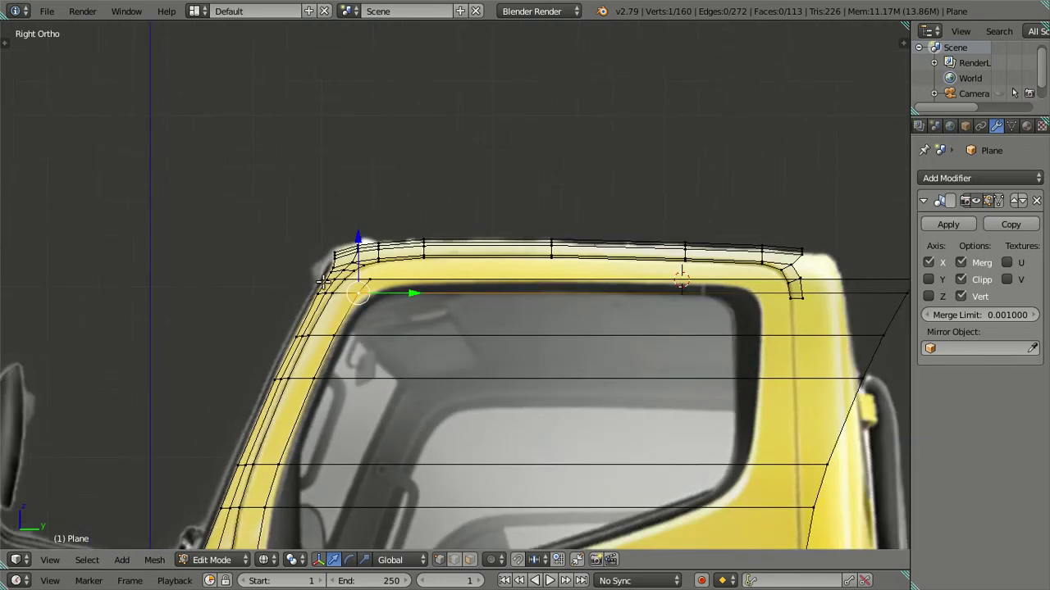
scroll(420, 315, "up", 2, "ctrl")
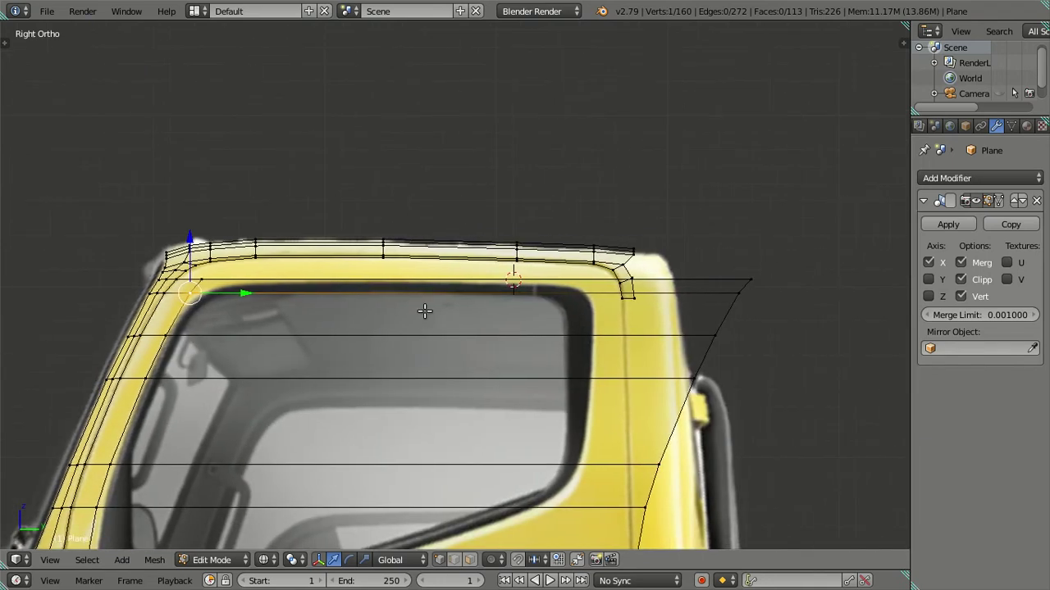
right_click(753, 296, "shift")
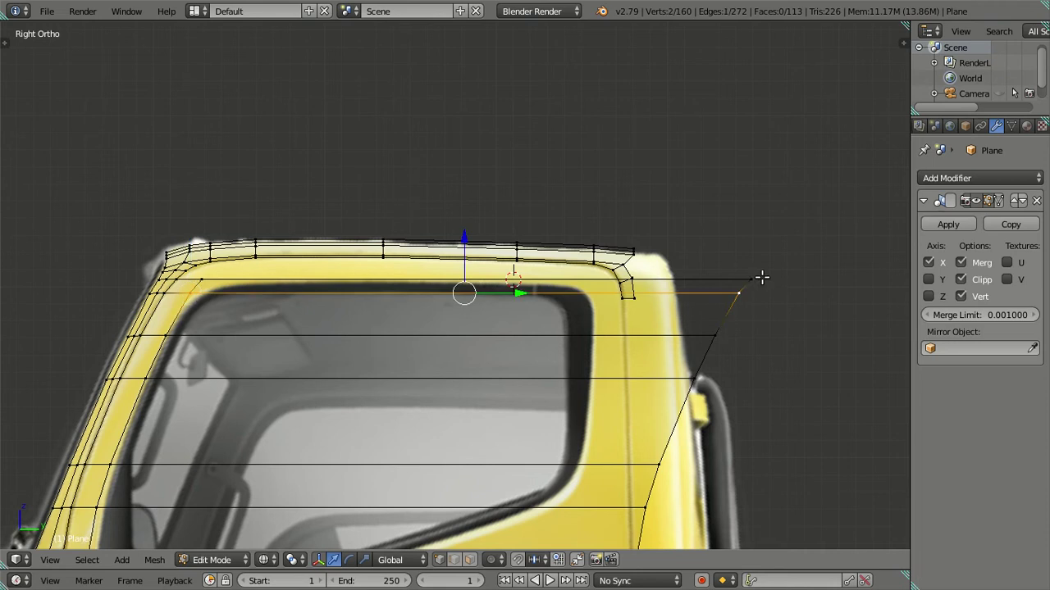
right_click(761, 278, "shift")
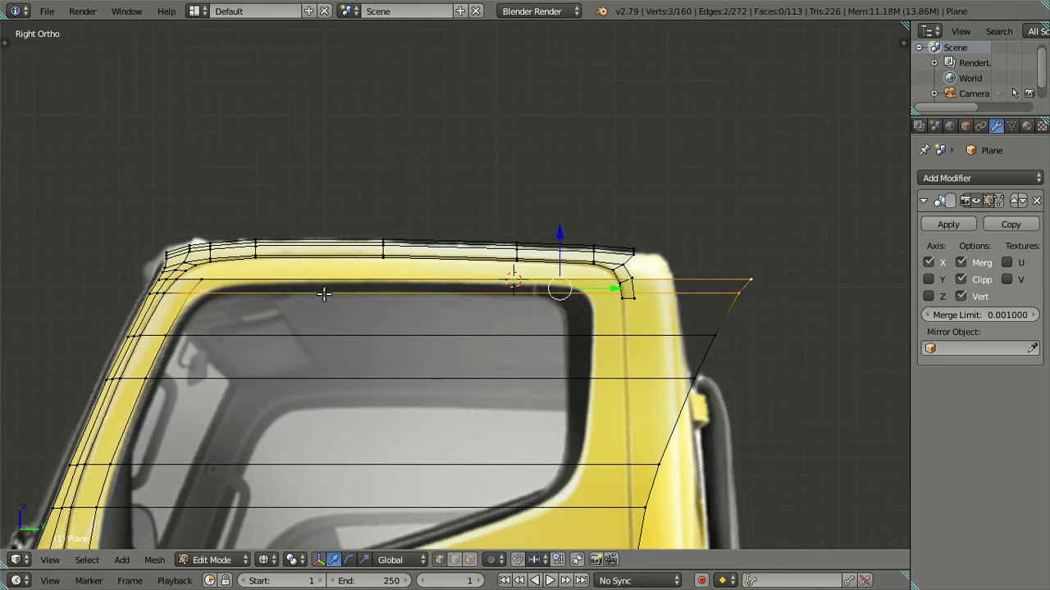
right_click(212, 282, "shift")
key("g")
key("z")
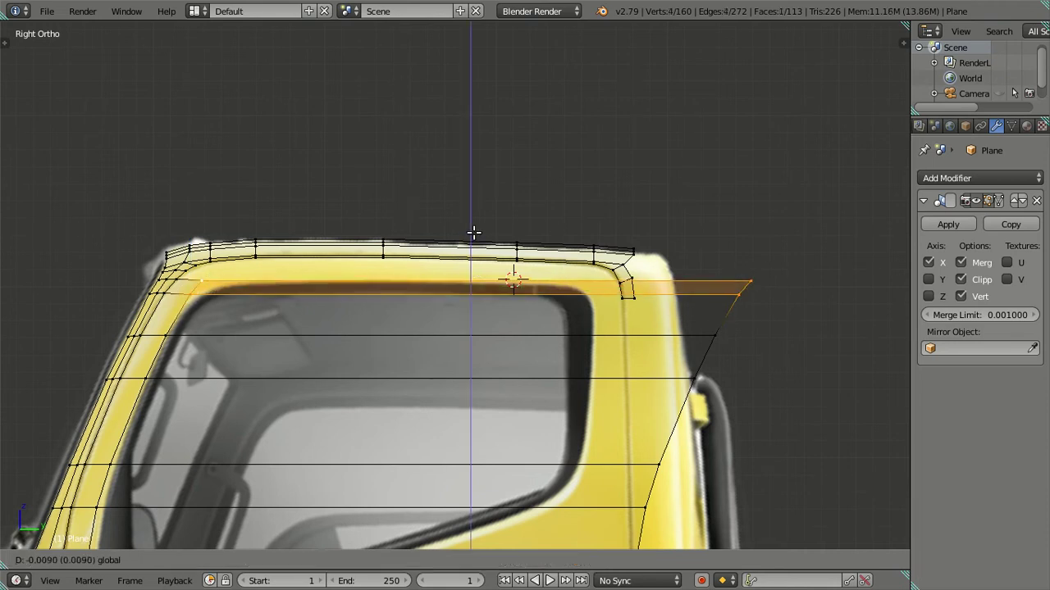
left_click(478, 232)
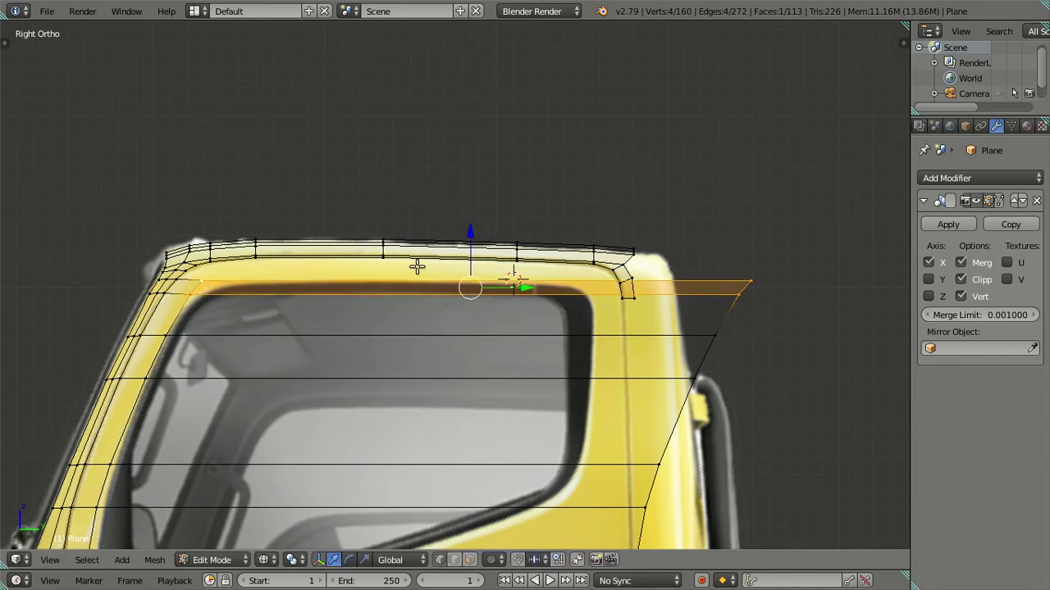
key("a")
- Lower the next row's edge along Z to line up with the window top
right_click(190, 294)
right_click(740, 292, "shift")
key("g")
key("z")
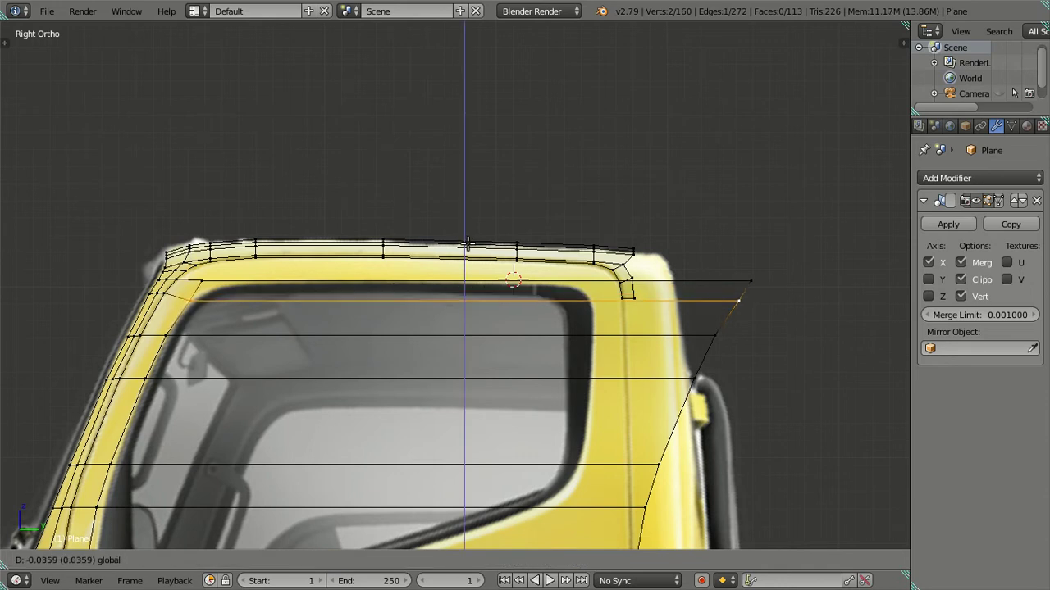
left_click(468, 244)
key("a")
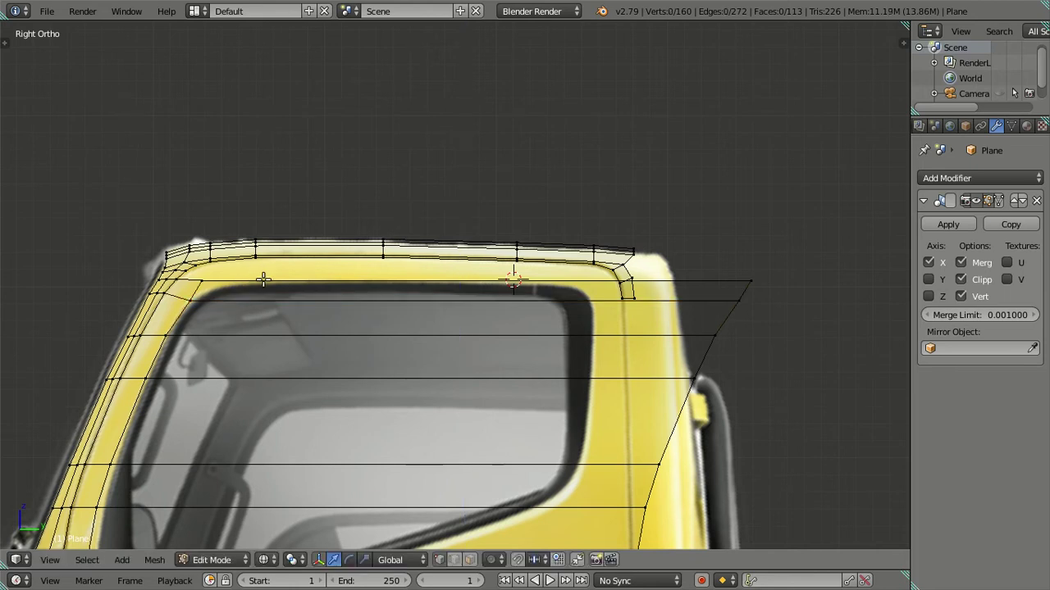
scroll(262, 279, "down", 3)
- Slide the lower rear-edge vertices onto the cab's rear outline in the reference
middle_click_drag(339, 321, 410, 225, "shift")
scroll(569, 382, "up", 1)
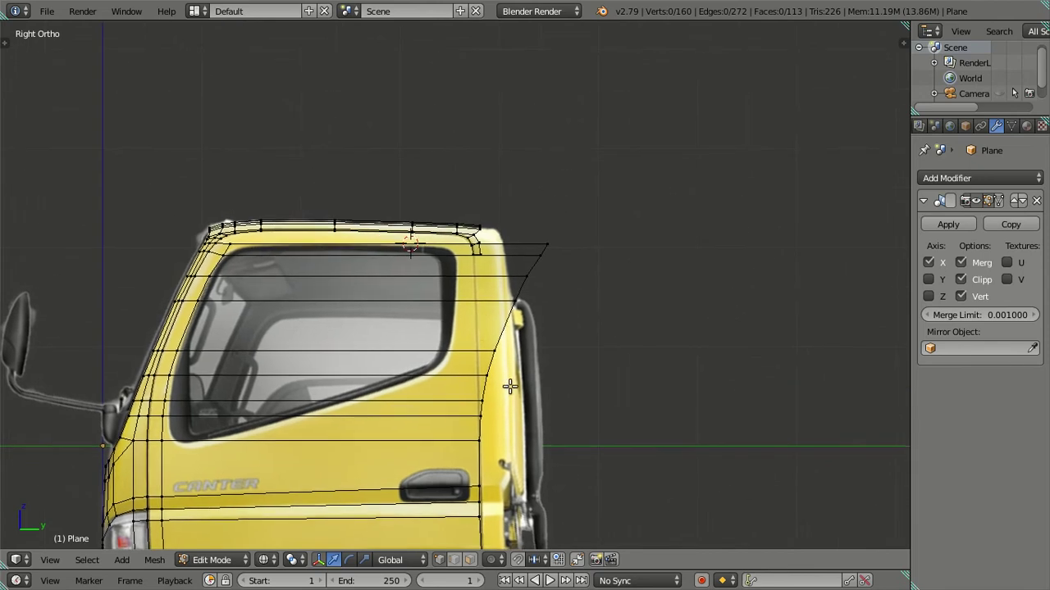
scroll(508, 422, "up", 1)
right_click(502, 423)
scroll(489, 345, "up", 1)
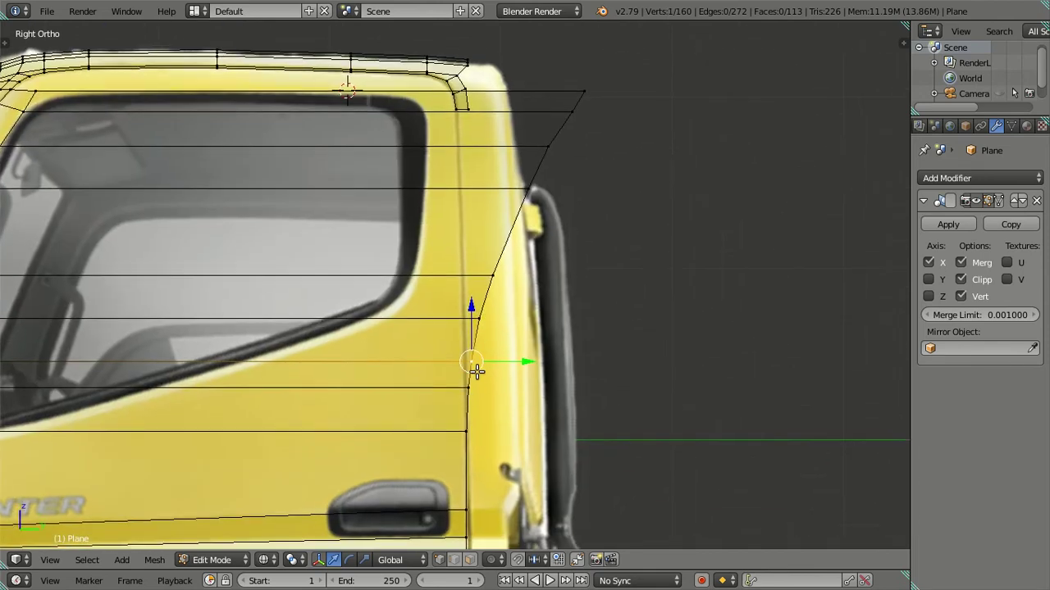
left_click_drag(528, 361, 523, 358)
left_click(523, 358)
right_click(519, 386)
key("g")
key("y")
left_click(516, 385)
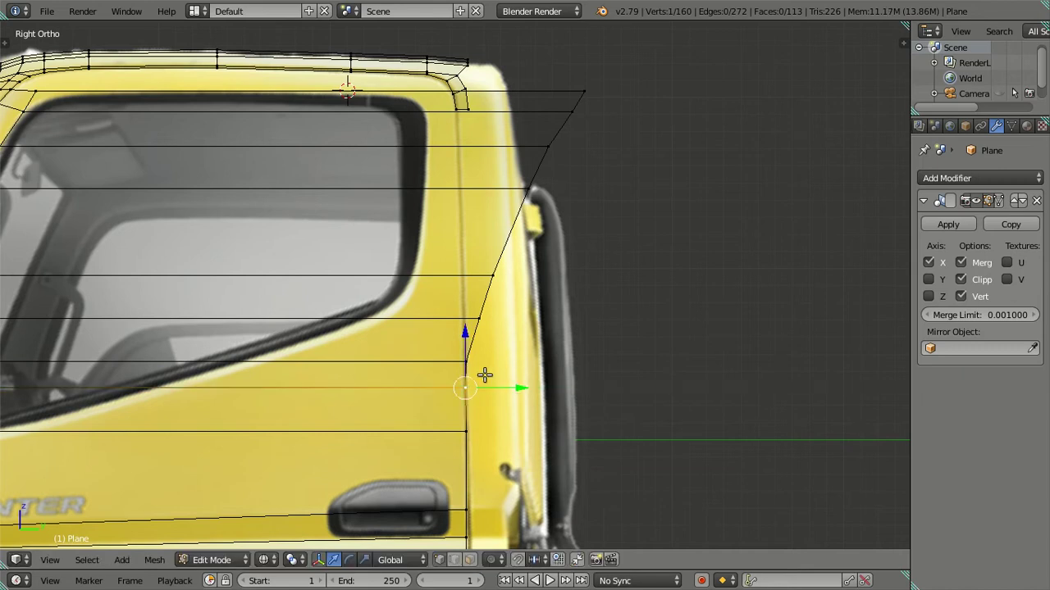
- Shift that vertex and a neighbouring one further along Y to follow the rear curve
scroll(492, 382, "up", 1)
key("g")
key("y")
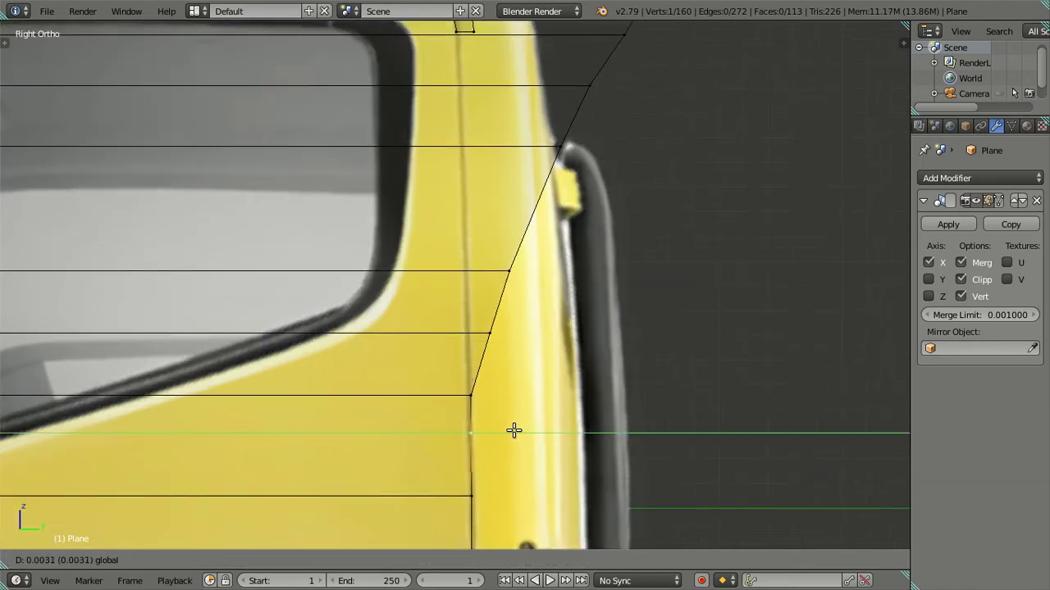
left_click(512, 430)
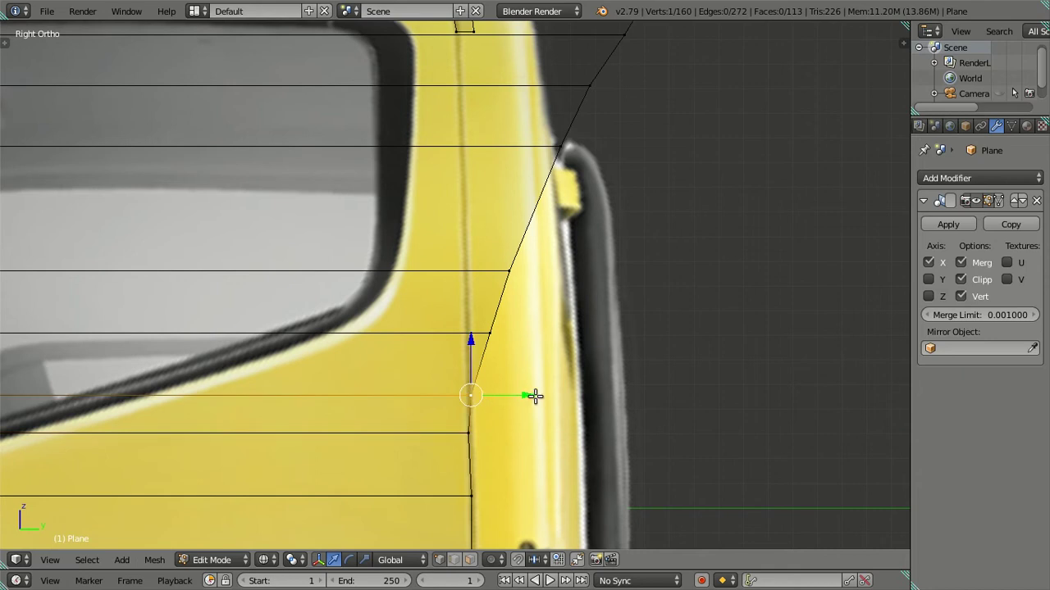
right_click(462, 439, "shift")
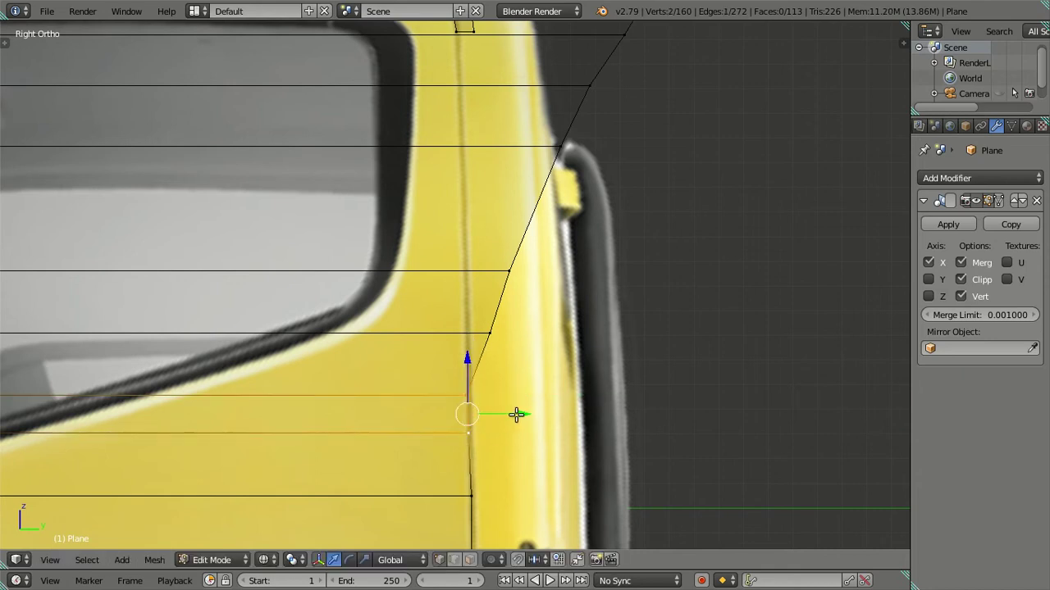
key("g")
key("y")
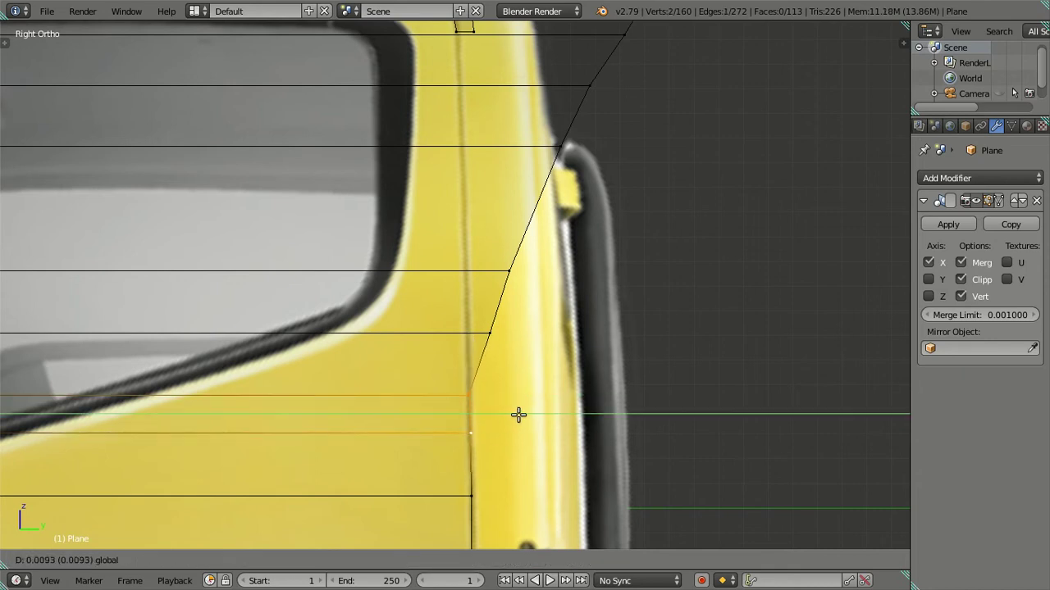
left_click(518, 414)
- Move the two slanted-edge vertices individually along Y onto the reference outline
right_click(502, 338)
key("g")
key("y")
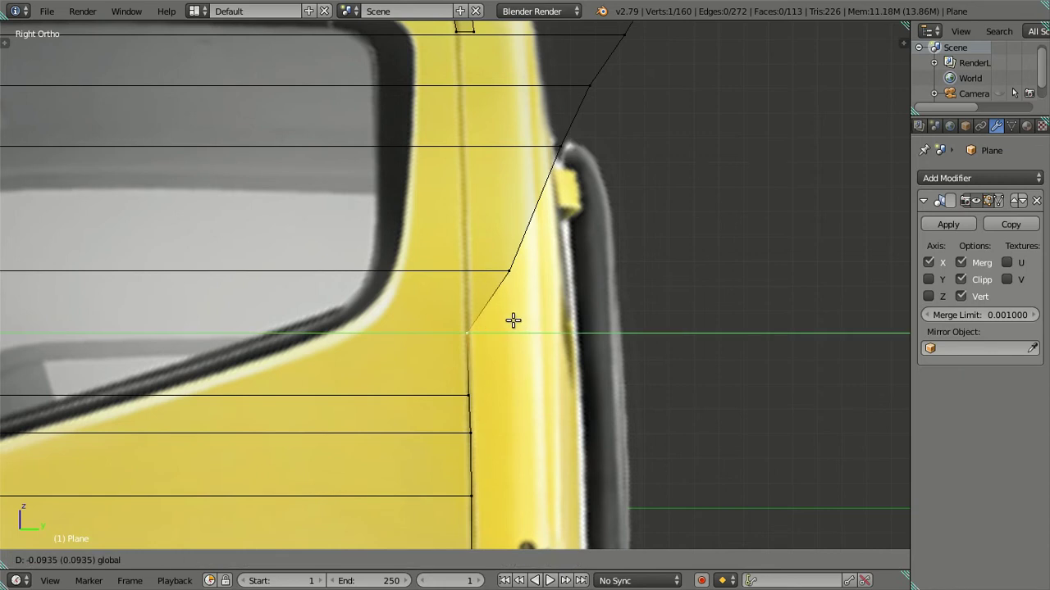
left_click(515, 312)
right_click(510, 272)
key("g")
key("y")
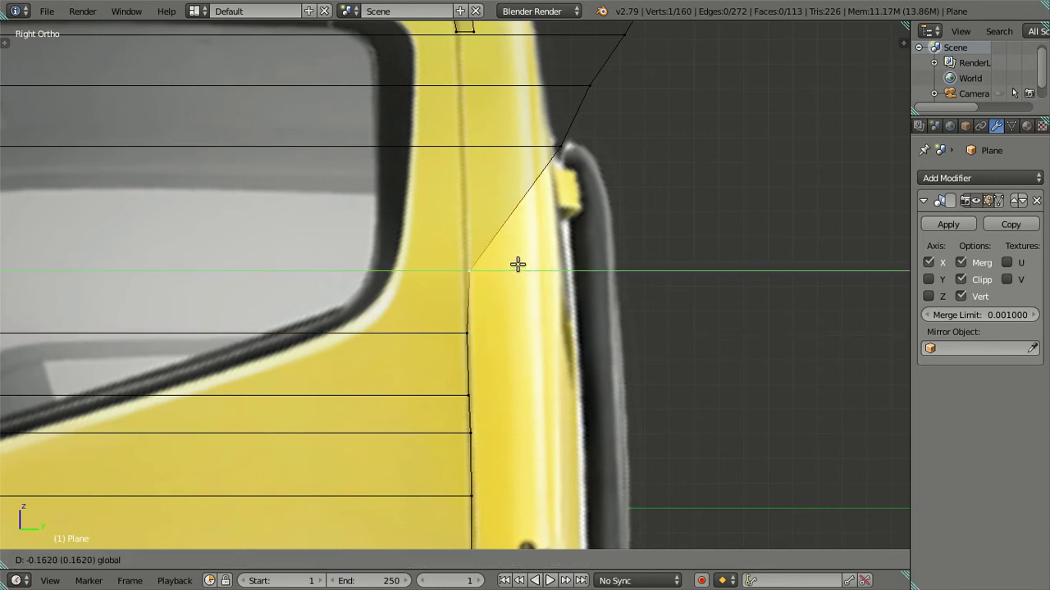
left_click(514, 261)
middle_click_drag(513, 263, 499, 399, "shift")
- Move four slanted rear-edge vertices along Y, then shift the upper three further along Y
right_click(543, 306)
right_click(572, 240, "shift")
right_click(607, 190, "shift")
right_click(626, 162, "shift")
left_click(639, 234)
key("g")
key("y")
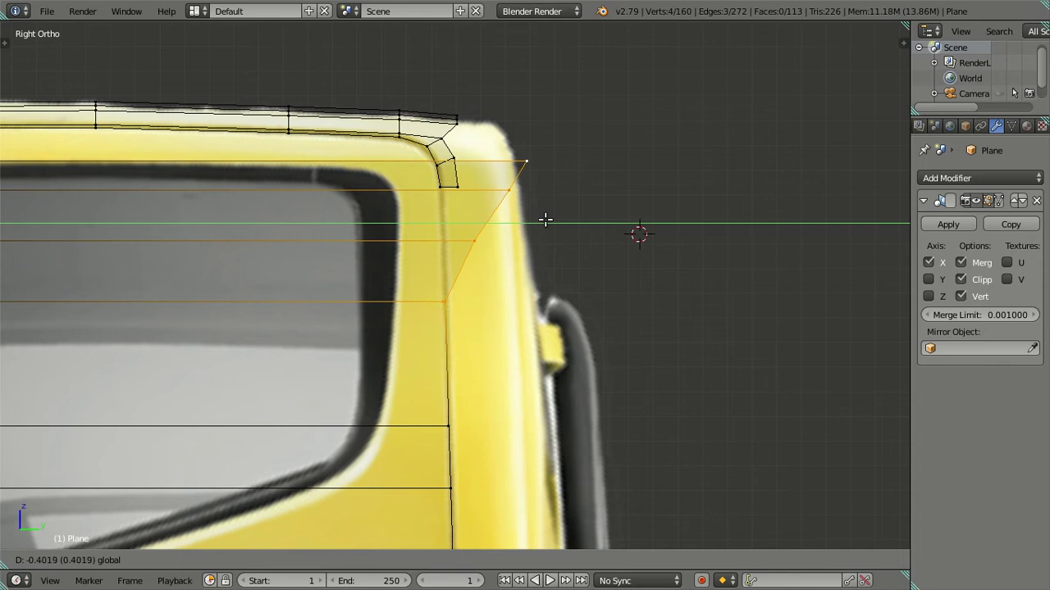
left_click(545, 220)
right_click(444, 302, "shift")
key("g")
key("z")
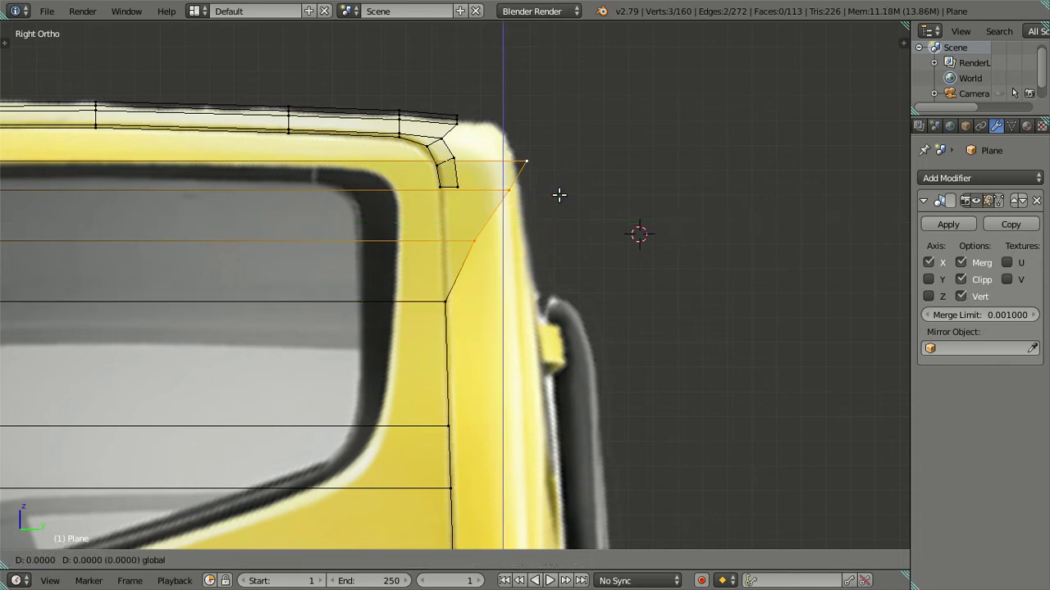
right_click(529, 195)
key("g")
key("y")
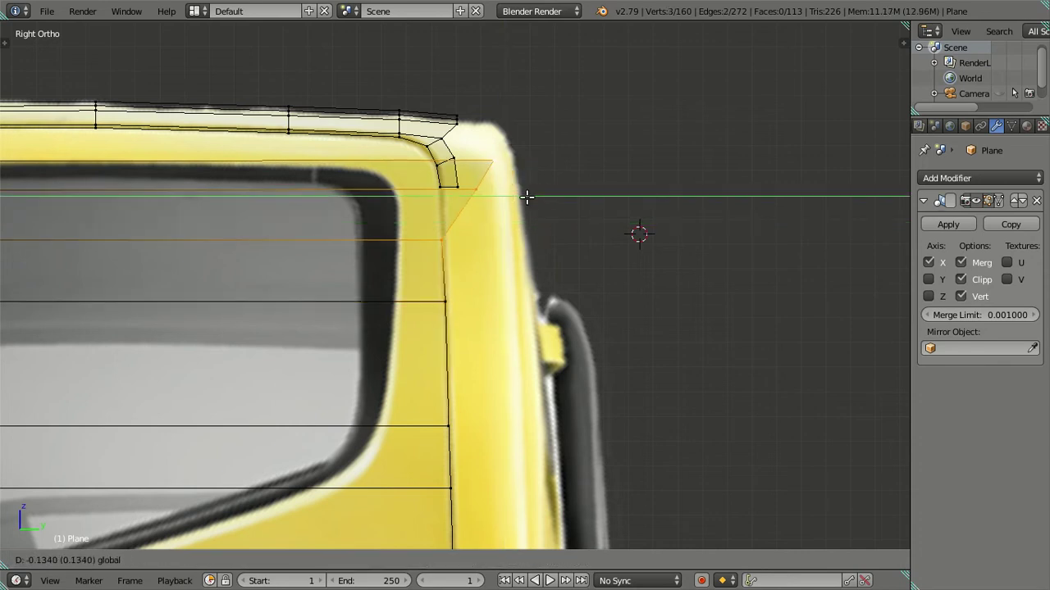
left_click(526, 196)
- Nudge the top two vertices and the roof-corner vertex along Y to match the rounded corner
middle_click_drag(520, 276, 535, 345, "shift")
right_click(466, 330, "shift")
key("g")
key("y")
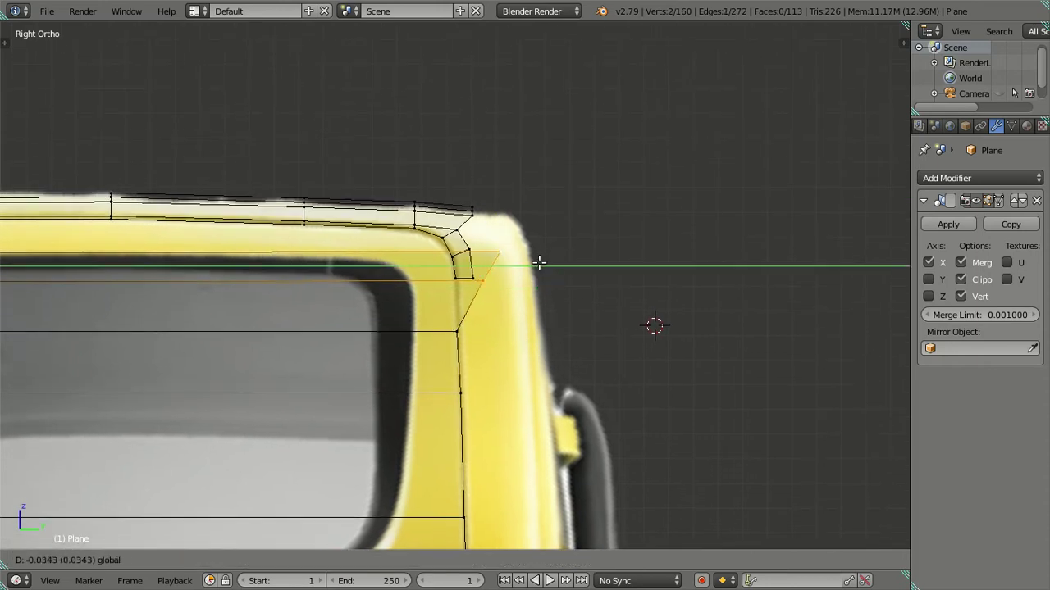
left_click(513, 262)
middle_click_drag(487, 298, 518, 394, "shift")
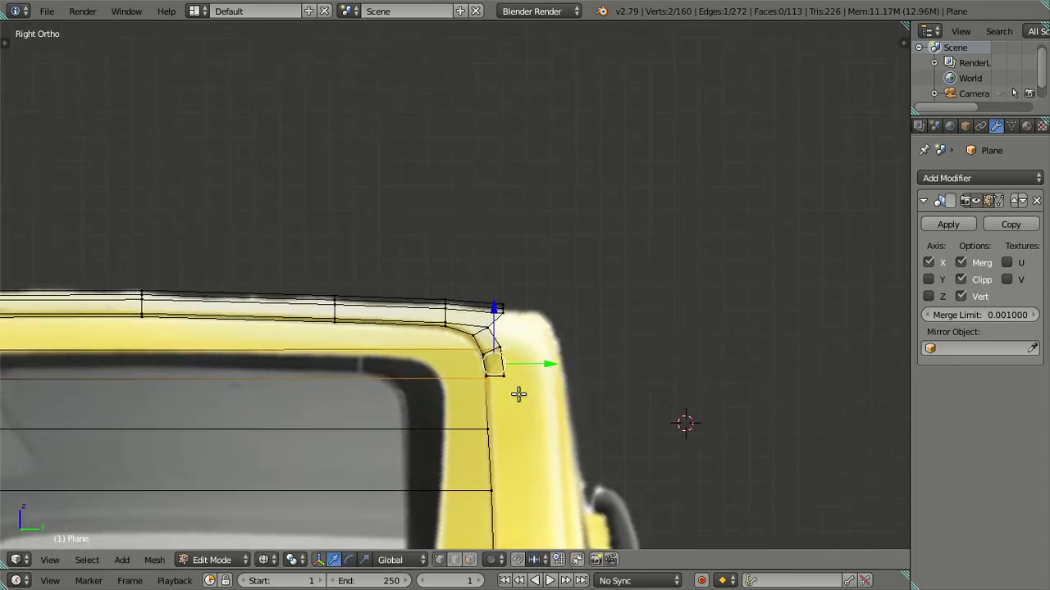
right_click(488, 382, "shift")
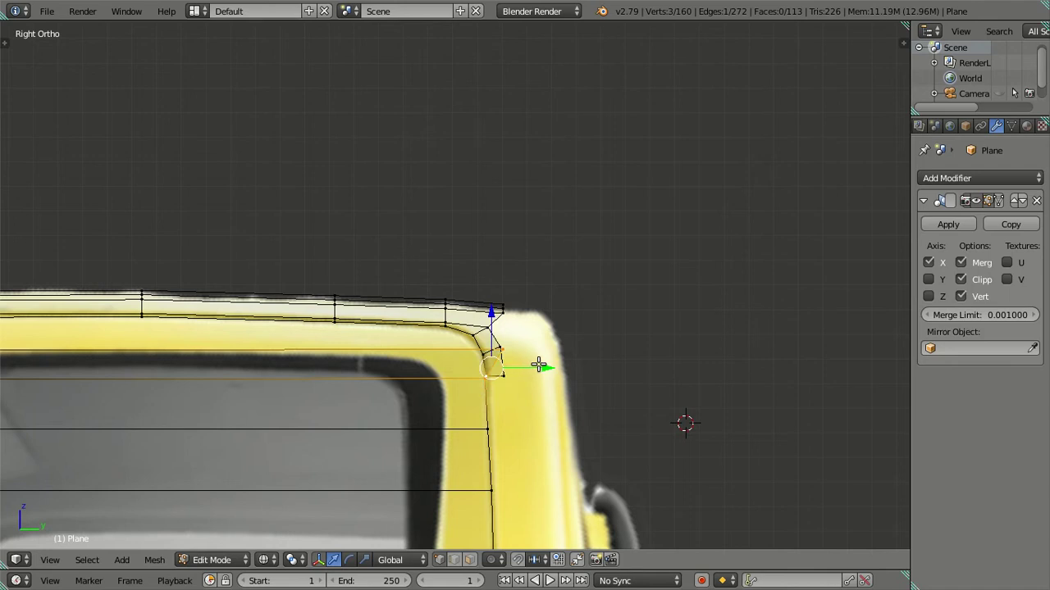
right_click(487, 398)
left_click_drag(559, 346, 534, 344)
key("a")
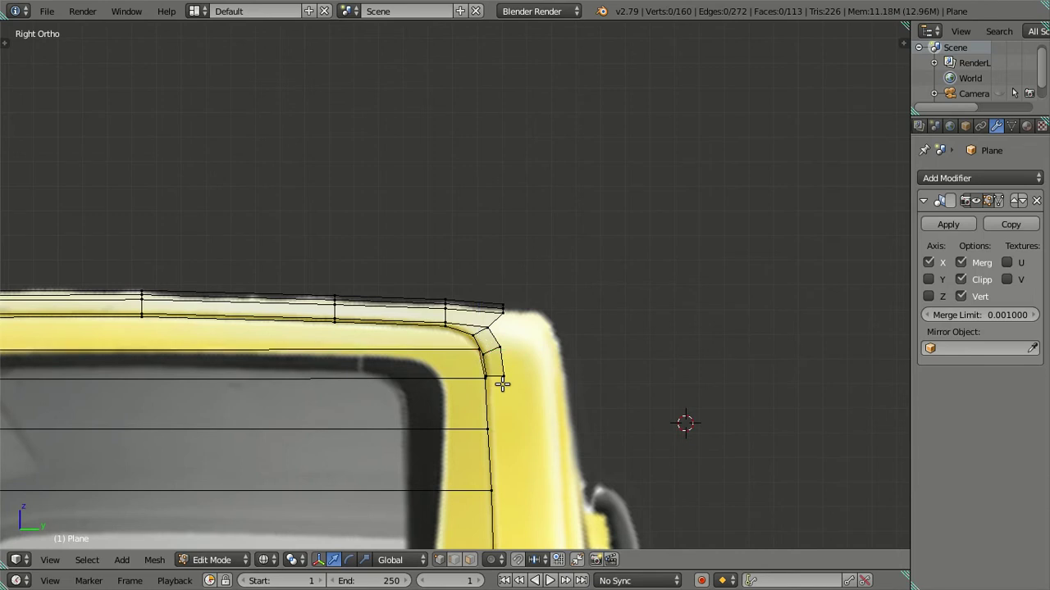
- Zoom to the lower door and lower its bottom edge vertices along Z
scroll(501, 384, "down", 3)
scroll(487, 396, "down", 2)
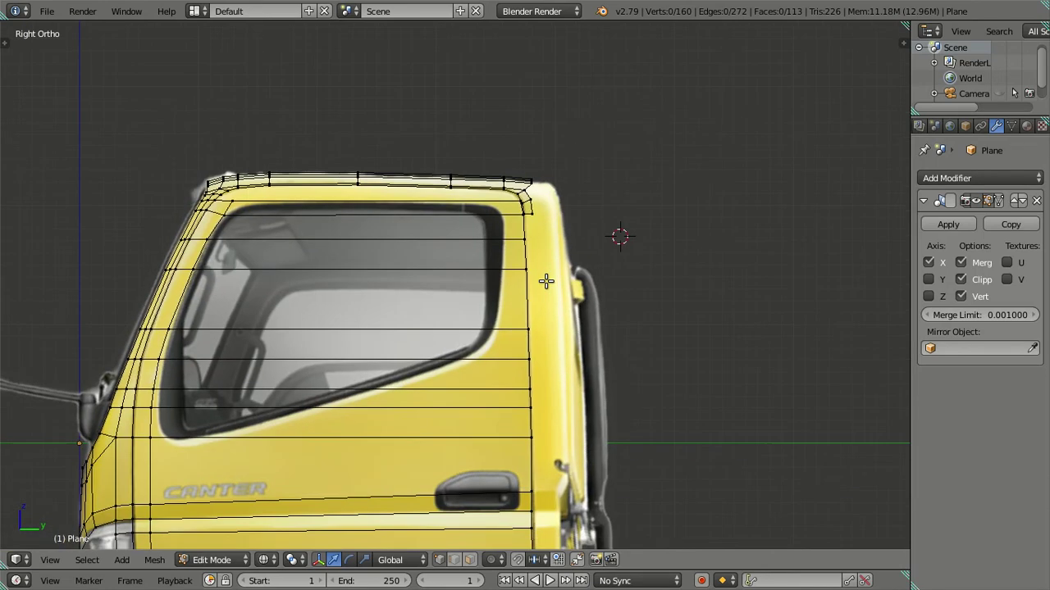
scroll(544, 262, "down", 1)
scroll(538, 233, "down", 2, "shift")
scroll(535, 224, "up", 1)
scroll(541, 271, "down", 2, "shift")
scroll(553, 357, "up", 2)
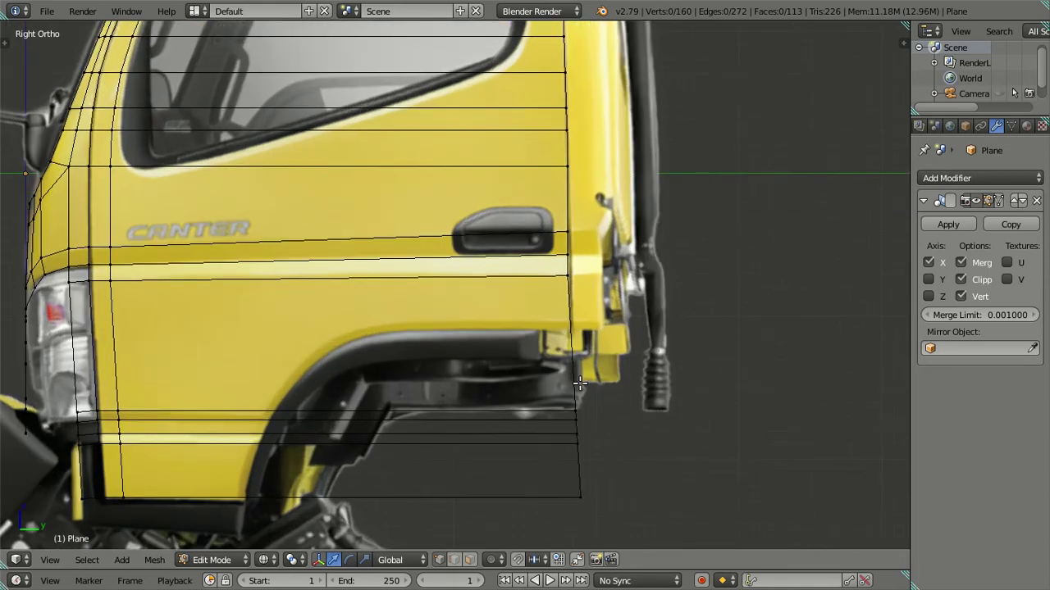
scroll(589, 412, "down", 1, "shift")
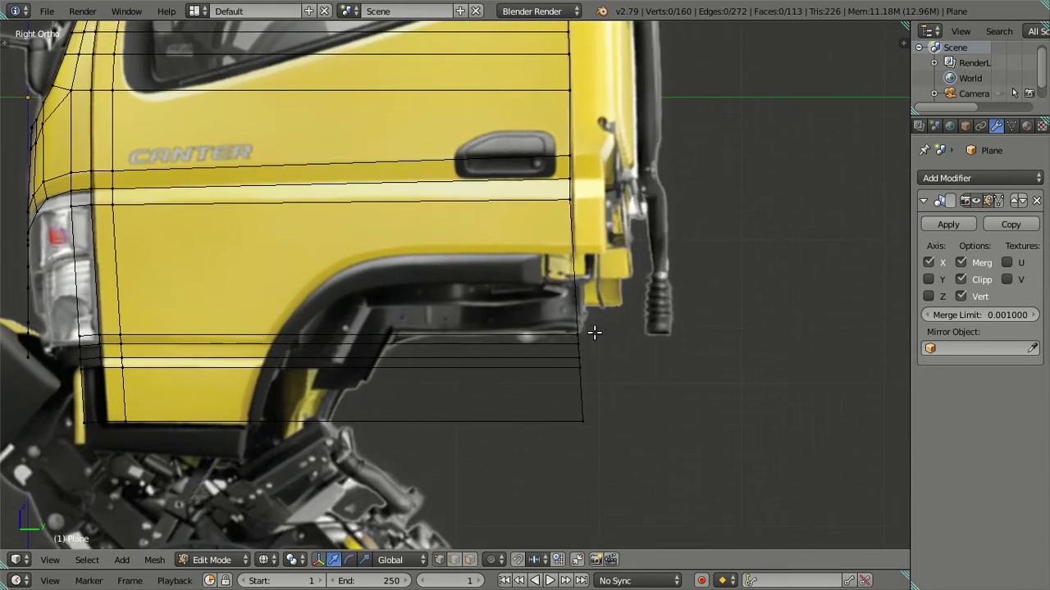
scroll(607, 361, "up", 2)
scroll(640, 376, "down", 1, "ctrl")
right_click(658, 384)
right_click(664, 363, "shift")
right_click(666, 350, "shift")
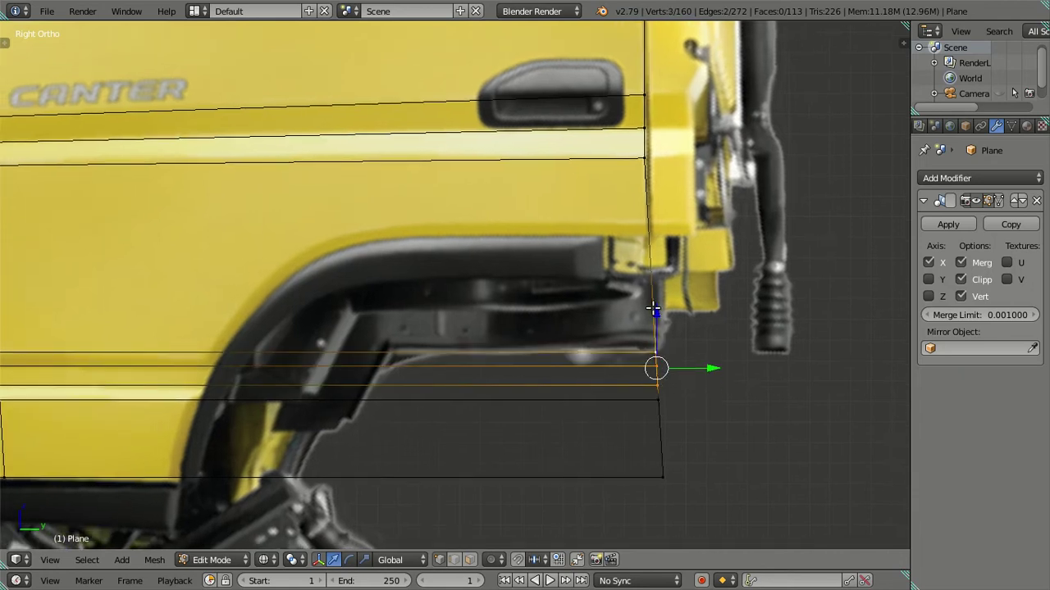
key("g")
key("z")
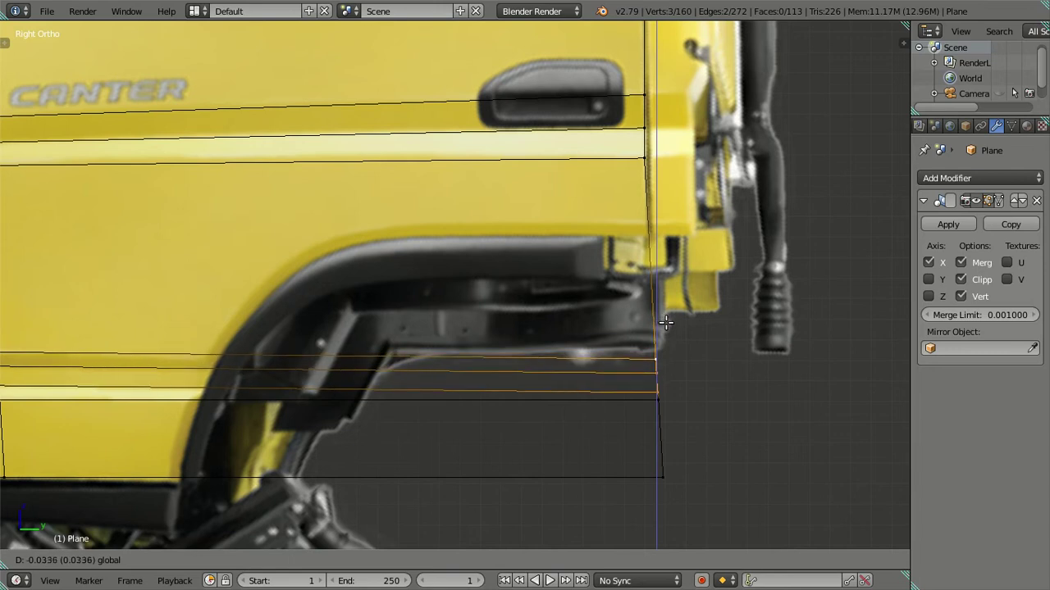
left_click(683, 349)
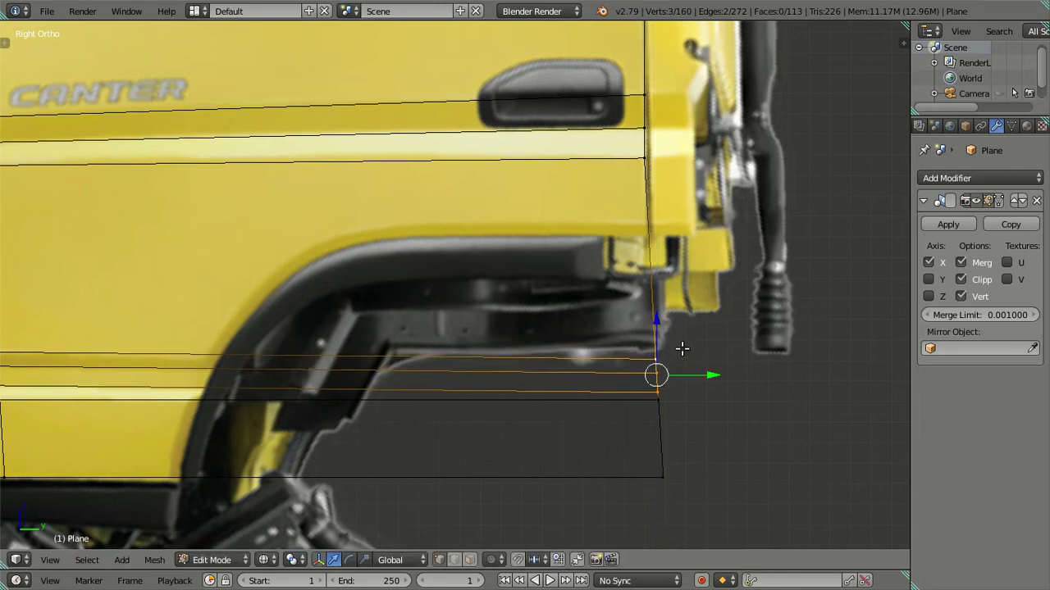
- Nudge the door's rear-corner vertices into line with the cab's rear outline, then deselect all
right_click(661, 390, "shift")
left_click_drag(652, 310, 666, 317)
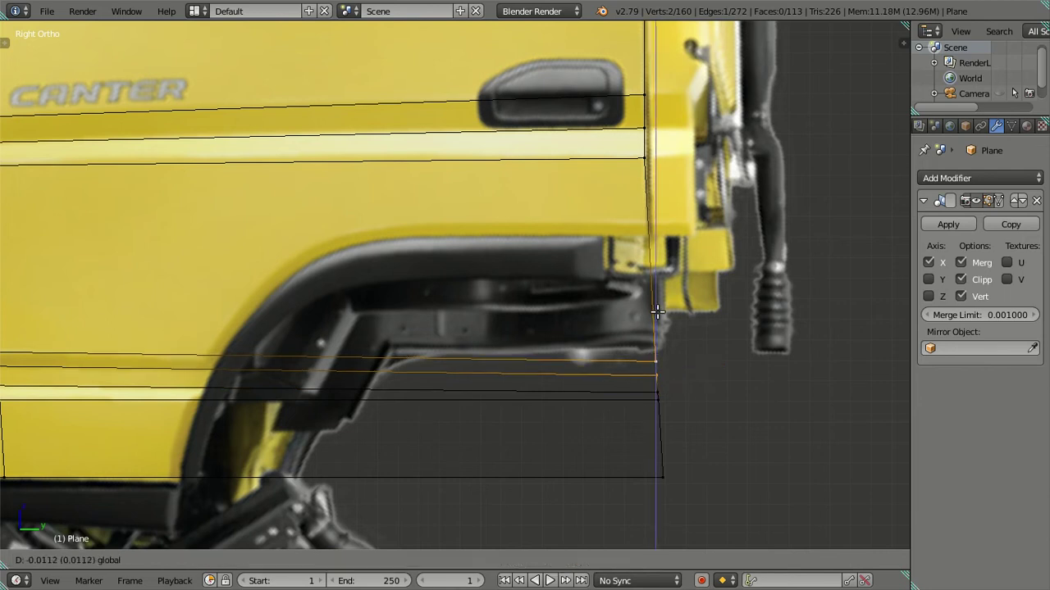
right_click(667, 377)
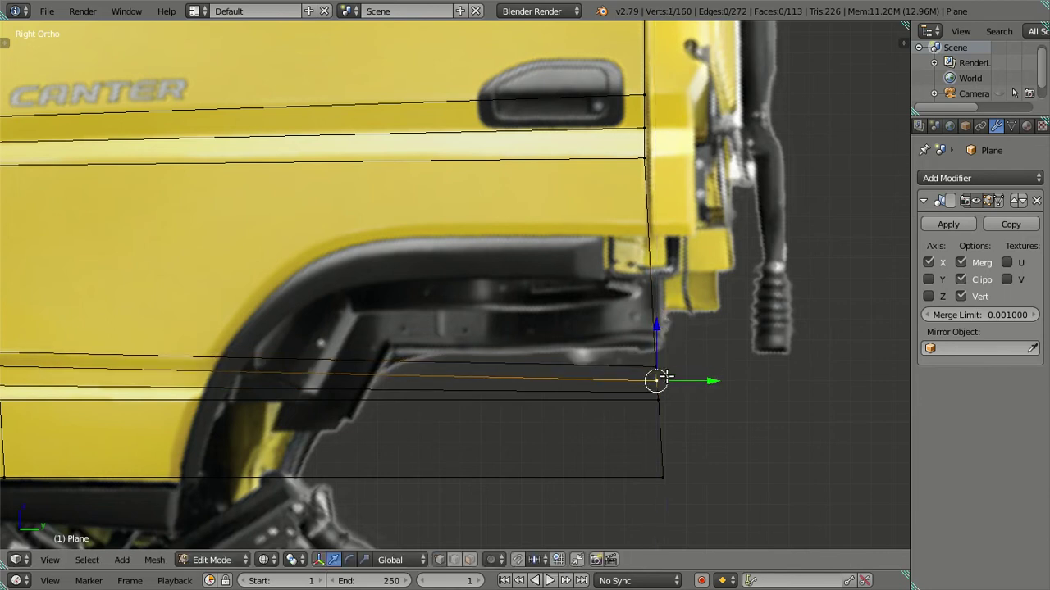
mouse_move(656, 339)
left_mouse_down()
mouse_move(656, 321)
mouse_move(672, 350)
mouse_move(664, 339)
left_mouse_up()
right_click(675, 403)
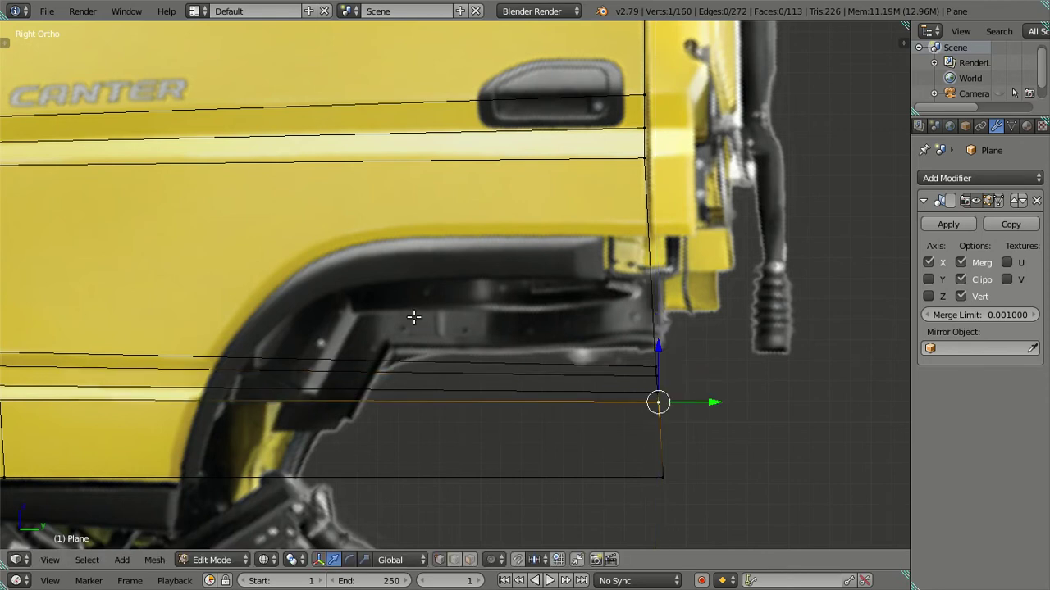
key("a")
scroll(412, 323, "down", 2)
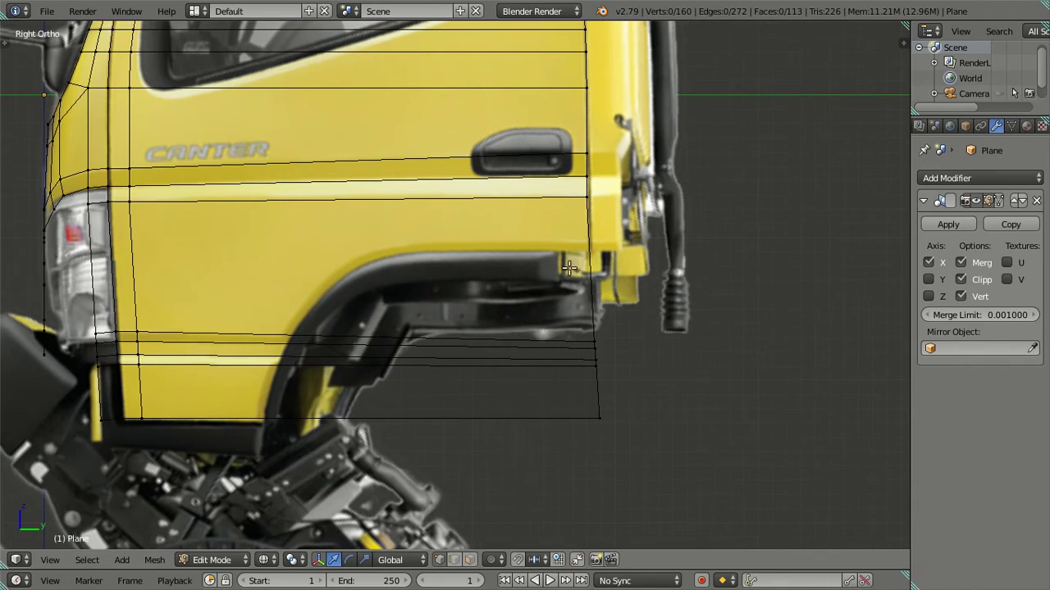
- Try a loop cut across the door and shift the rear edge chain, then dissolve that loop
key("ctrl+r")
left_click(595, 261)
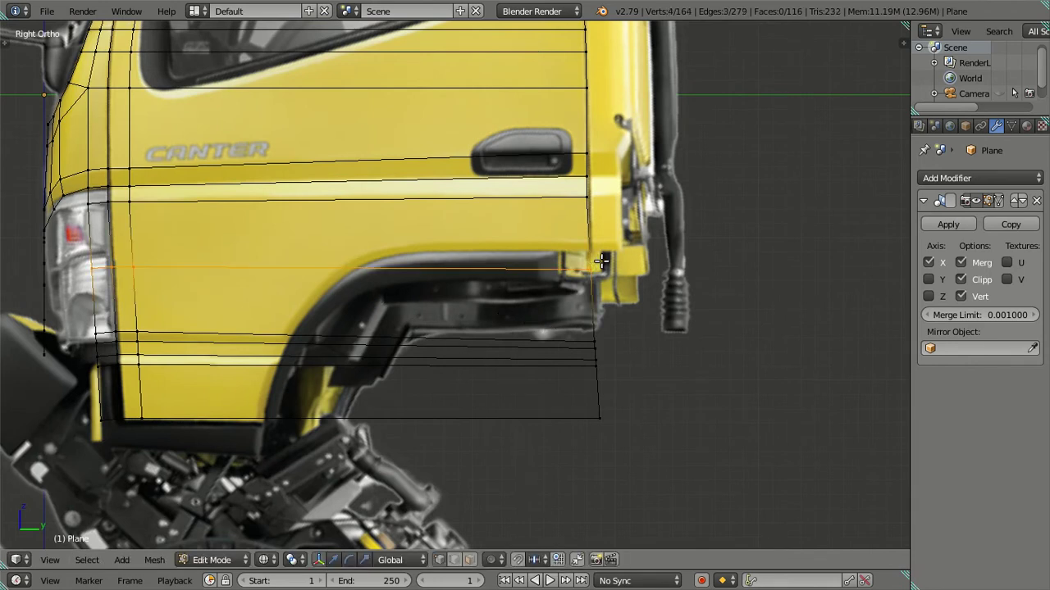
left_click(643, 232)
key("a")
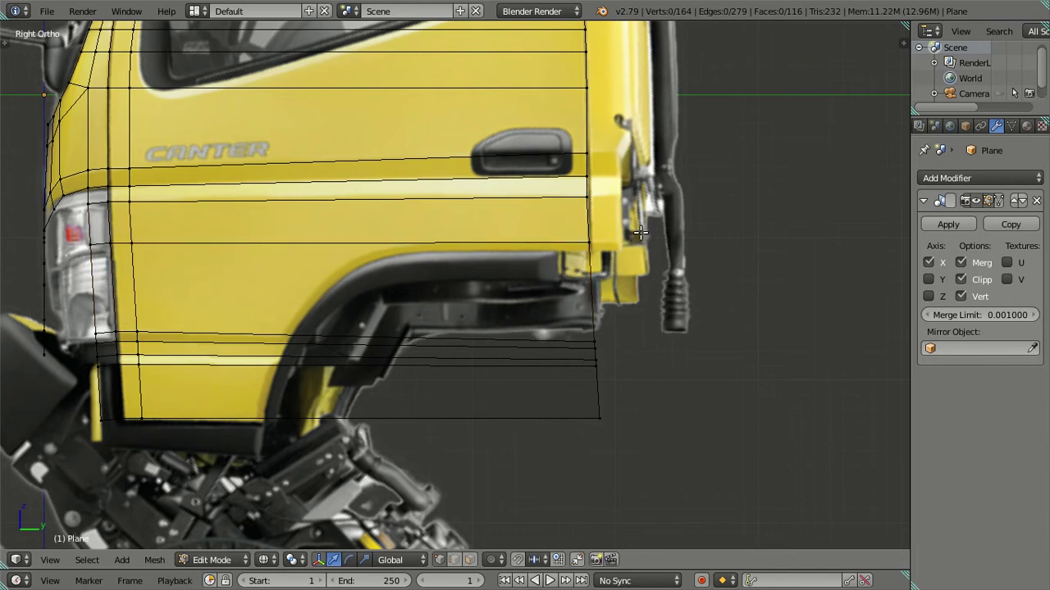
right_click(617, 331)
right_click(612, 434, "ctrl")
left_click_drag(653, 366, 334, 374)
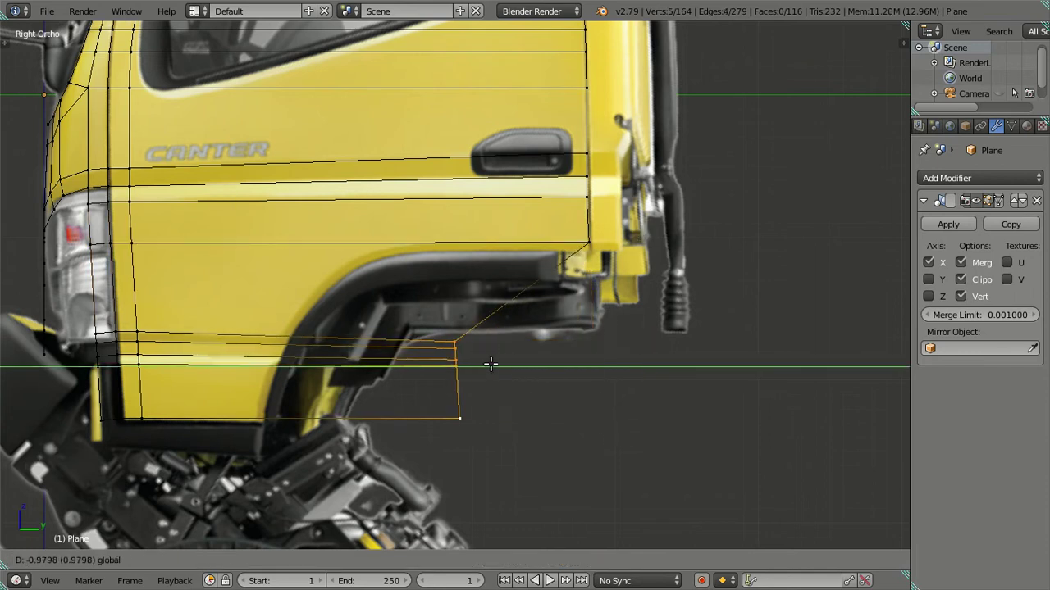
scroll(468, 304, "up", 1)
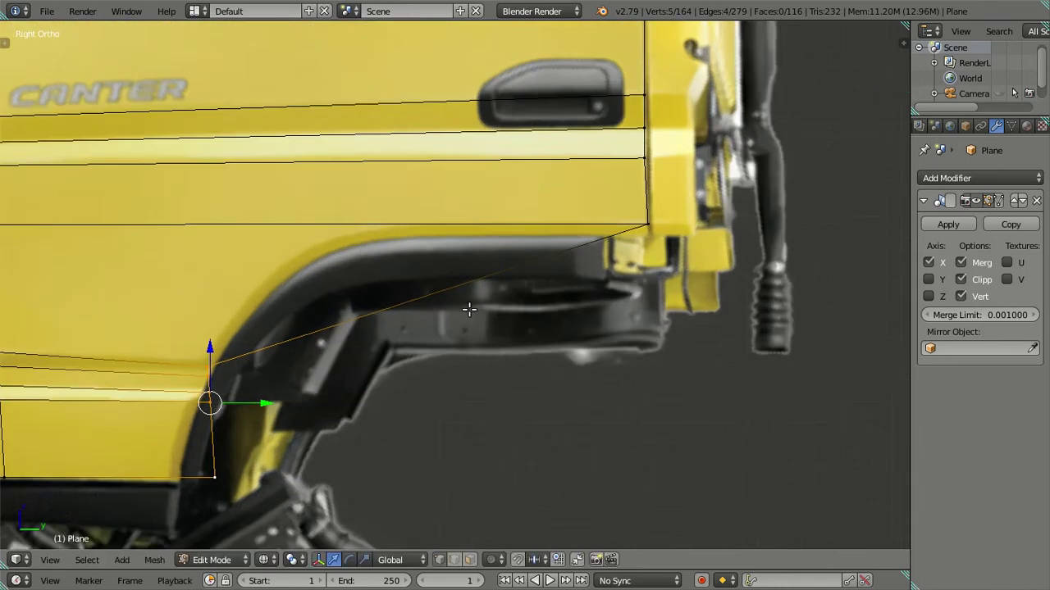
scroll(536, 286, "down", 2)
right_click(574, 305, "alt")
key("ctrl+x")
- Cut a new edge loop across the lower door and select its end vertex
right_click(731, 305, "alt")
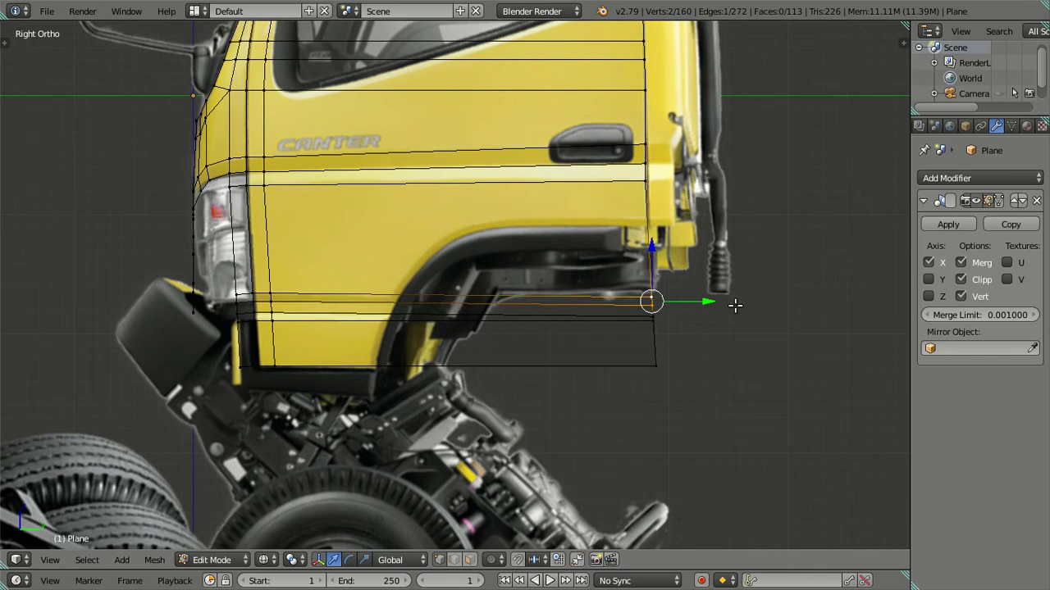
right_click(734, 305, "alt+shift")
key("a")
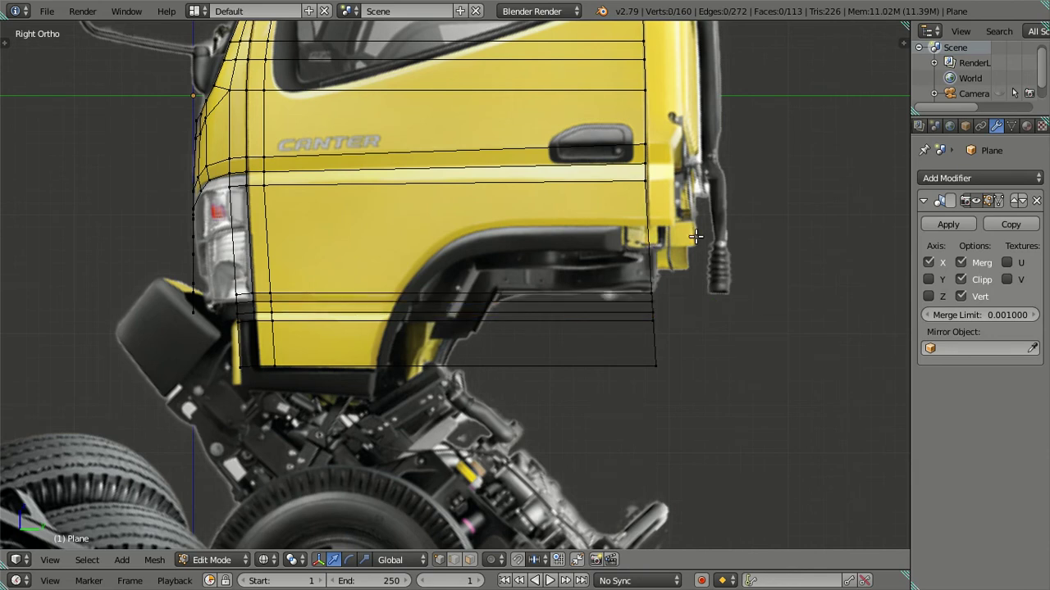
middle_click_drag(628, 231, 616, 301, "shift")
right_click(617, 305)
scroll(619, 312, "up", 2)
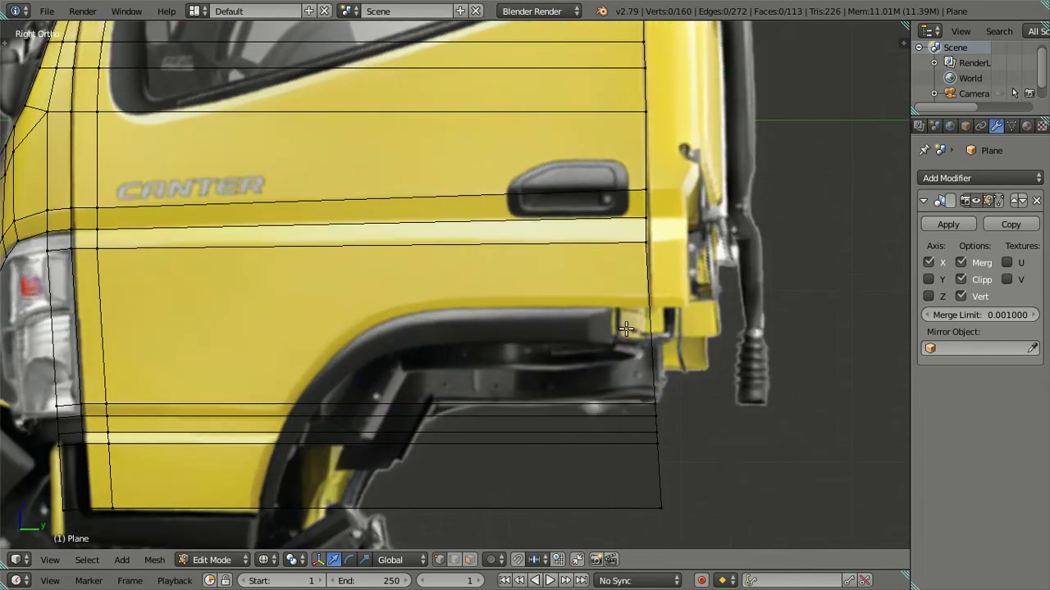
key("ctrl+r")
left_click(689, 305)
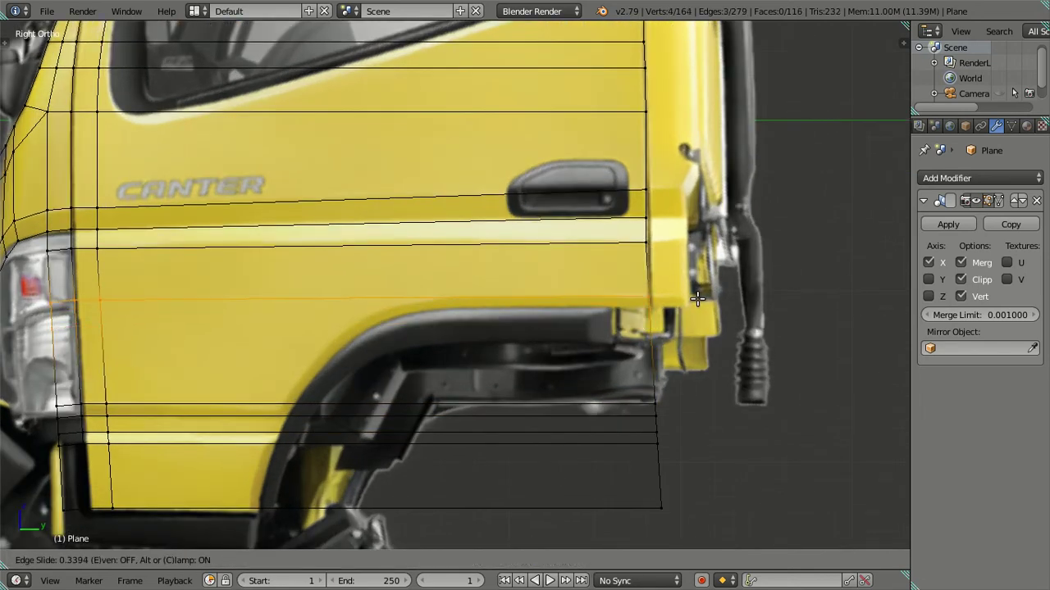
left_click(697, 299)
right_click(668, 434)
right_click(662, 488, "alt")
- Slide the loop's end vertex along Y onto the wheel arch outline
key("g")
key("y")
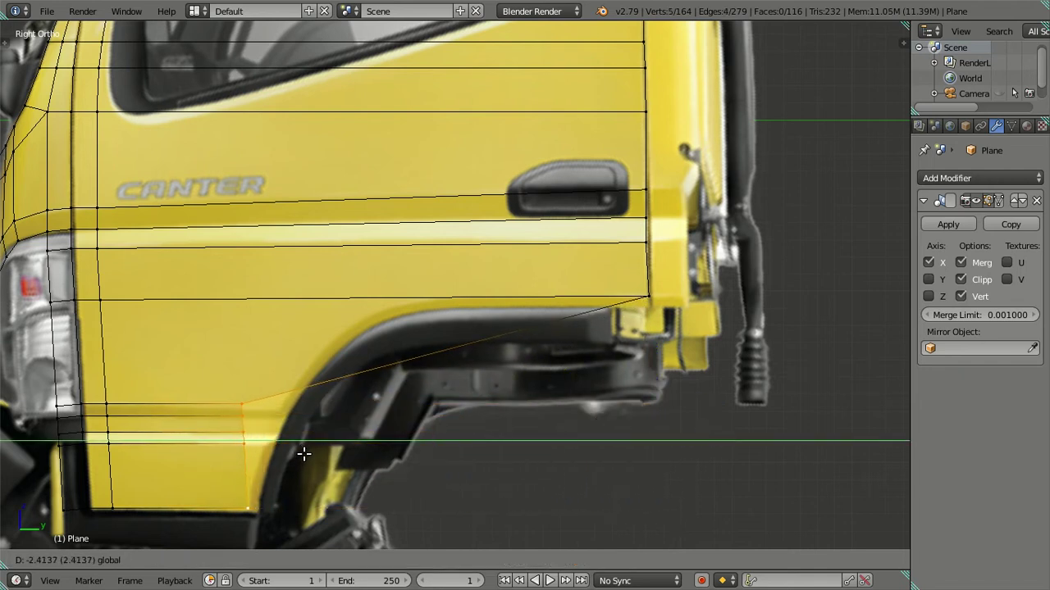
left_click(303, 452)
mouse_move(302, 452)
middle_mouse_down("shift")
mouse_move(410, 451)
mouse_move(418, 398)
middle_mouse_up("shift")
scroll(417, 398, "up", 2)
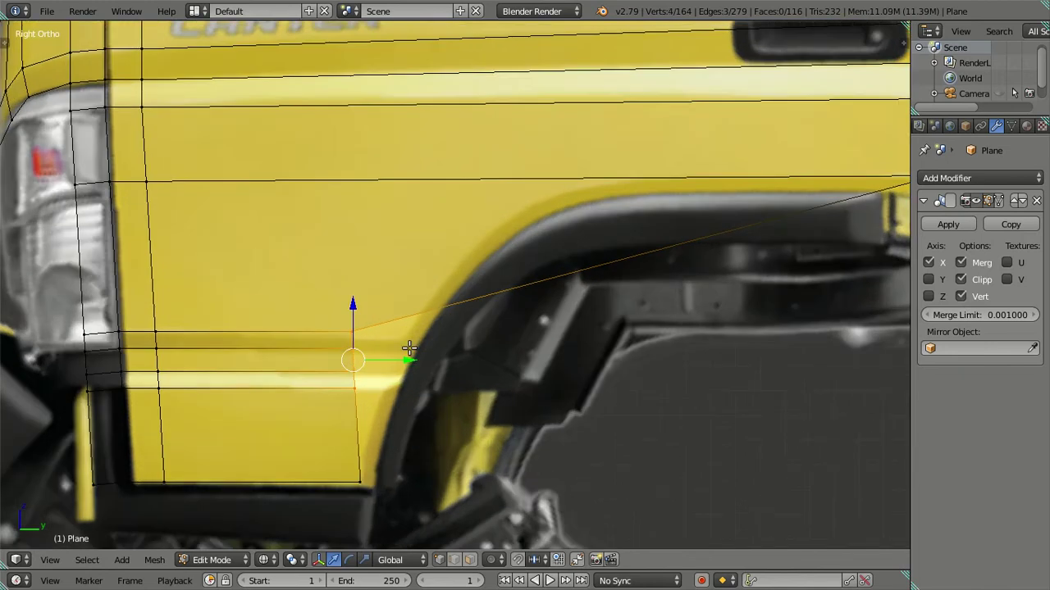
key("g")
key("y")
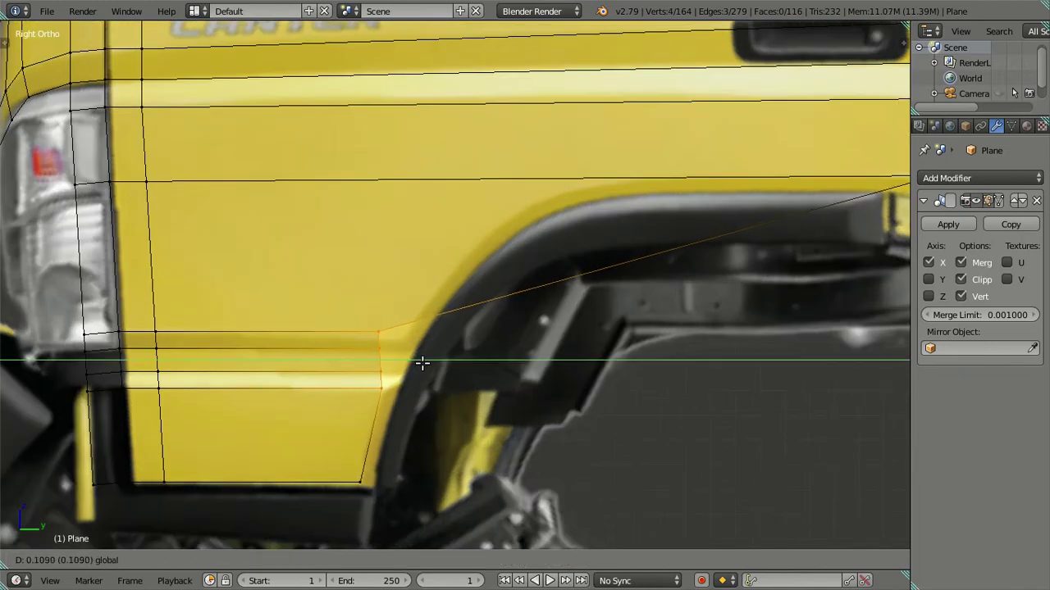
left_click(422, 362)
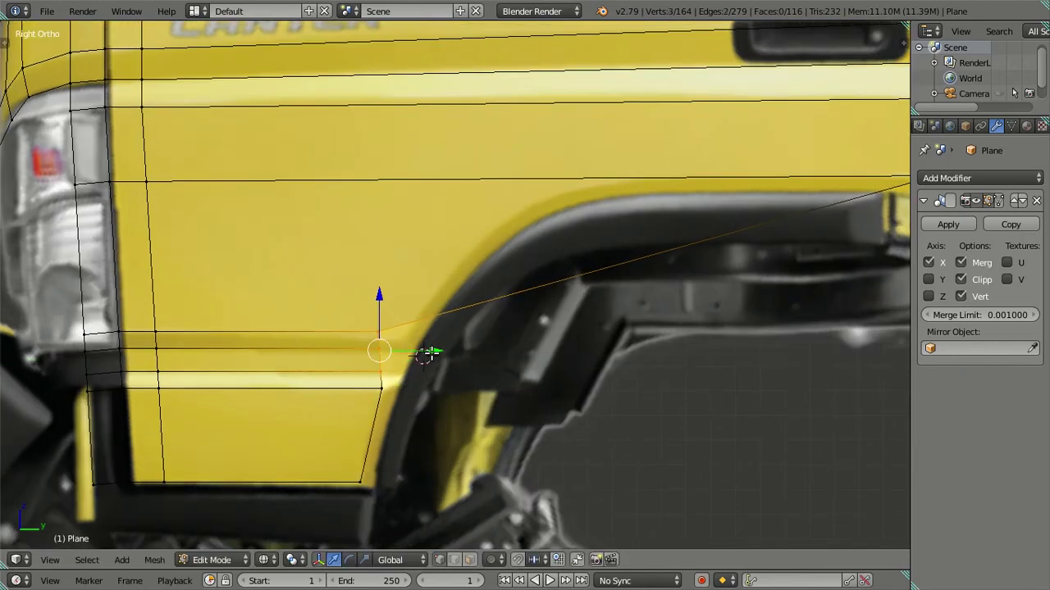
- Fine-tune the vertex onto the arch curve with small Y moves, then deselect and frame the door
key("g")
key("y")
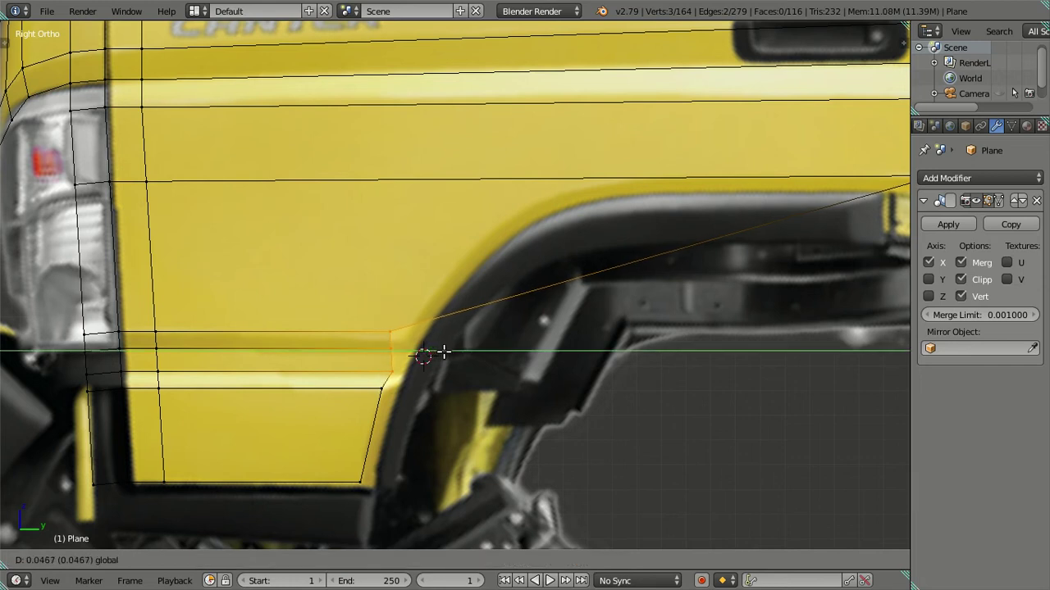
left_click(441, 352)
key("g")
key("y")
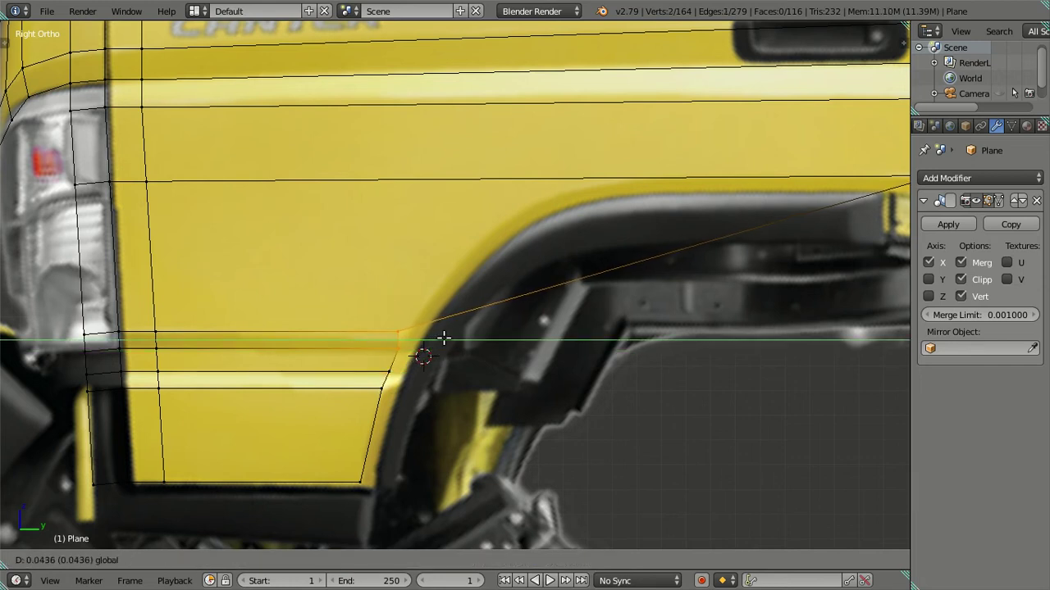
left_click(444, 337)
key("g")
key("y")
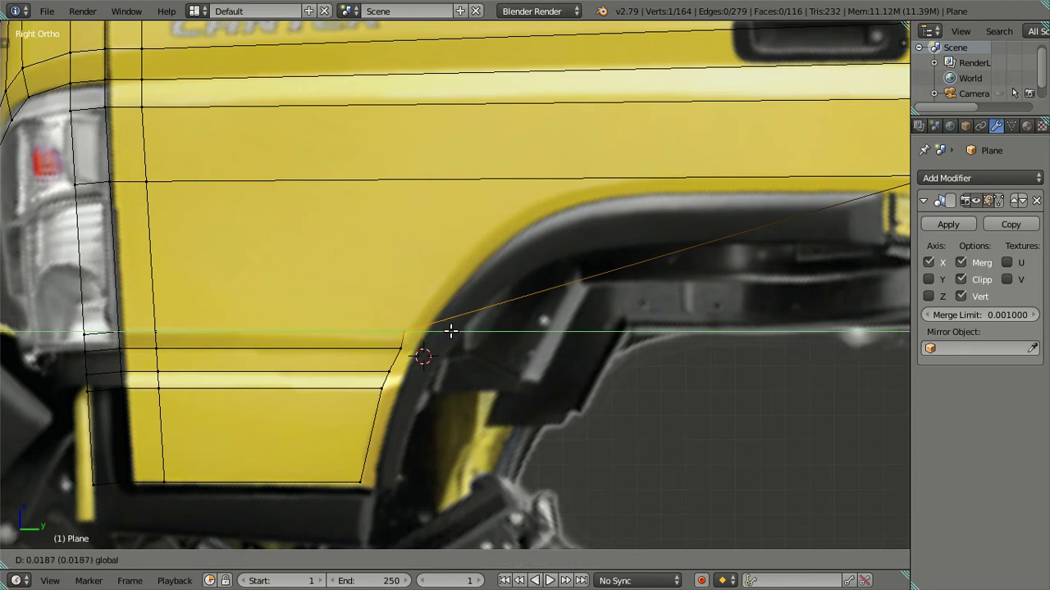
left_click(455, 331)
key("a")
scroll(452, 330, "down", 2)
middle_click_drag(583, 254, 502, 348, "shift")
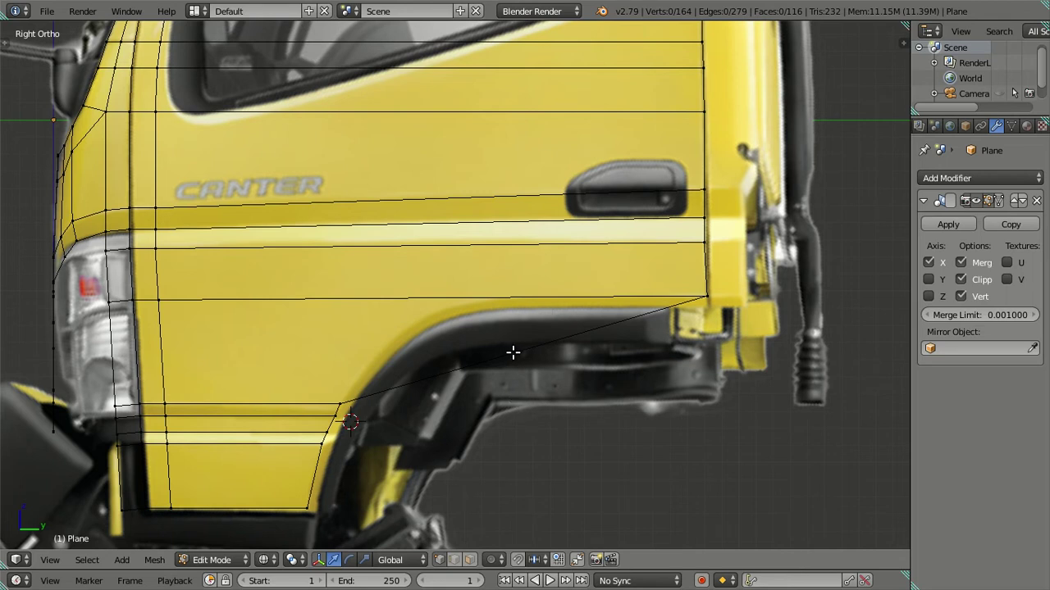
- Cut an edge loop across the door above the arch and slide its end vertex onto the arch curve
key("ctrl+r")
left_click(514, 352)
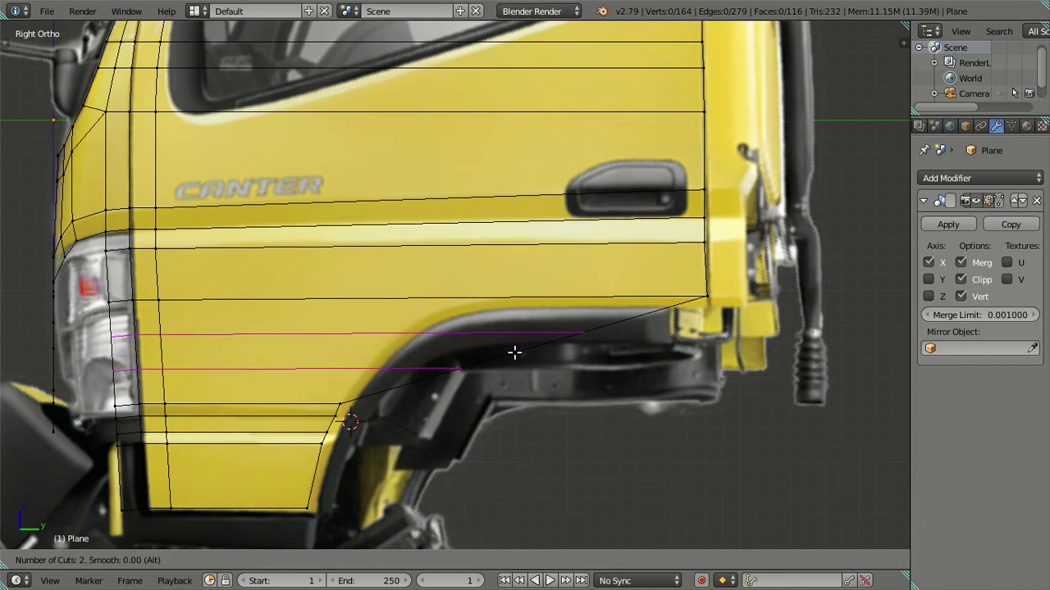
left_click(529, 352)
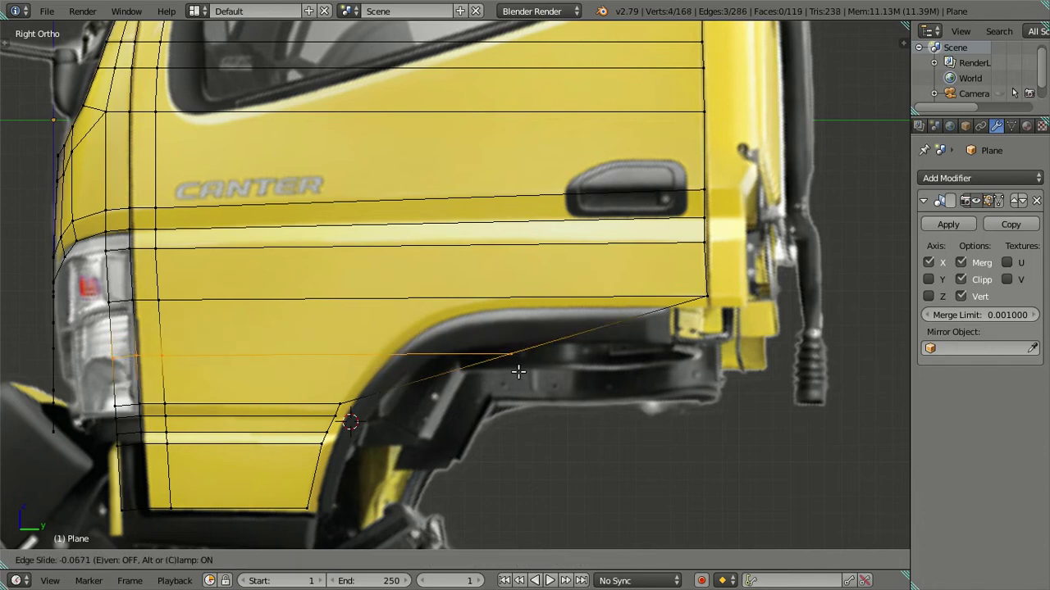
left_click(498, 402)
right_click(492, 369)
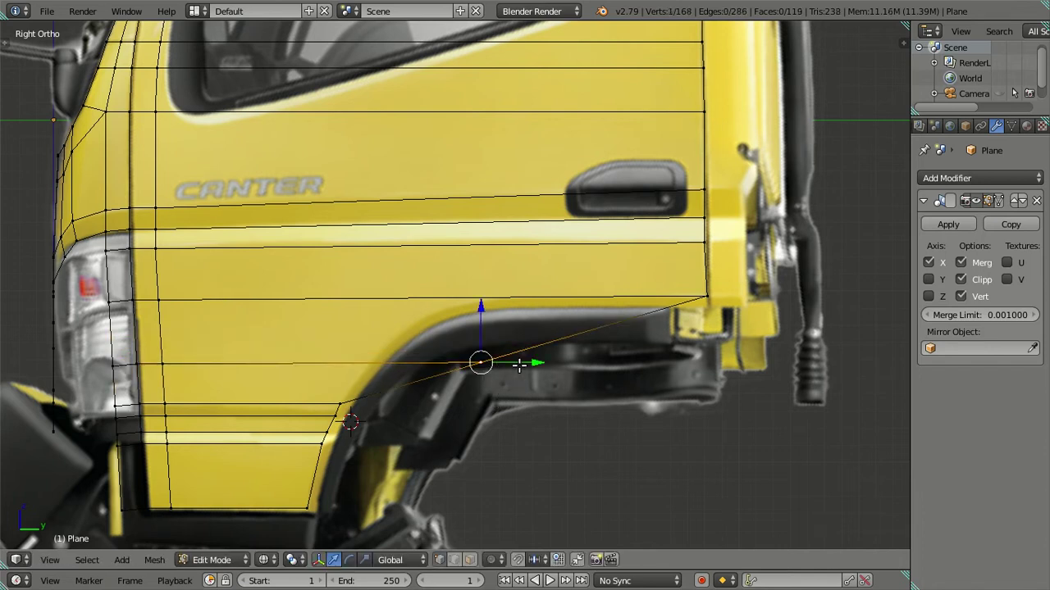
key("g")
key("y")
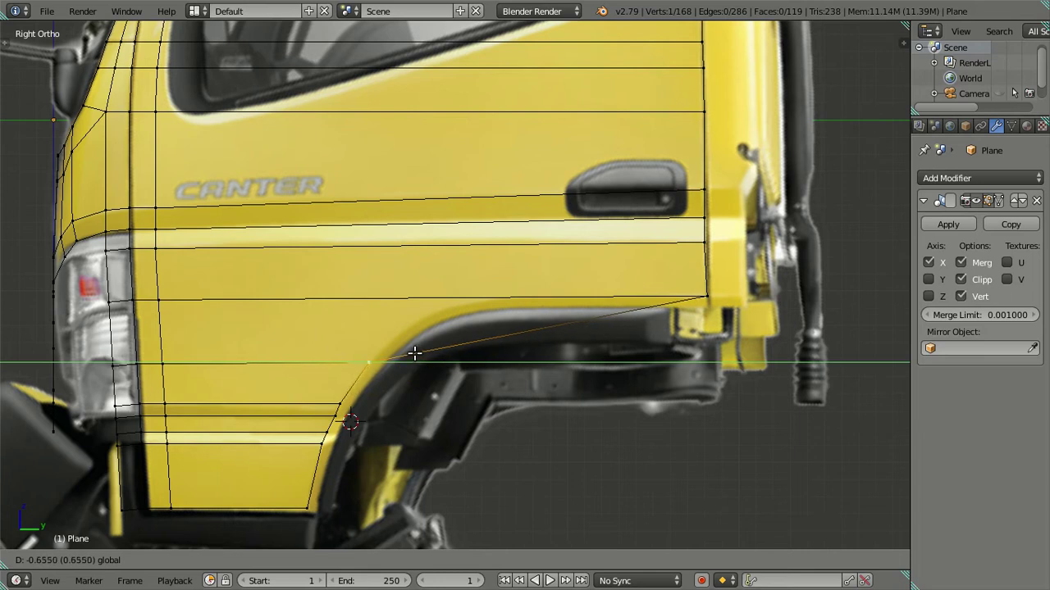
left_click(415, 353)
- Cut a second, higher loop and move its arch-side vertex along Y onto the arch outline
key("ctrl+r")
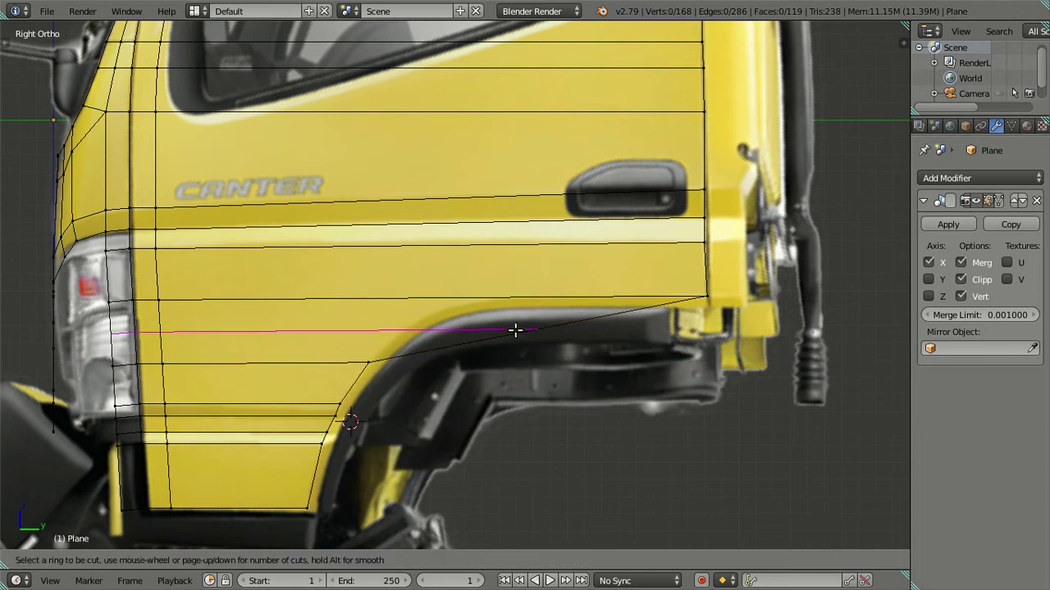
left_click(515, 330)
right_click(515, 331)
right_click(538, 329)
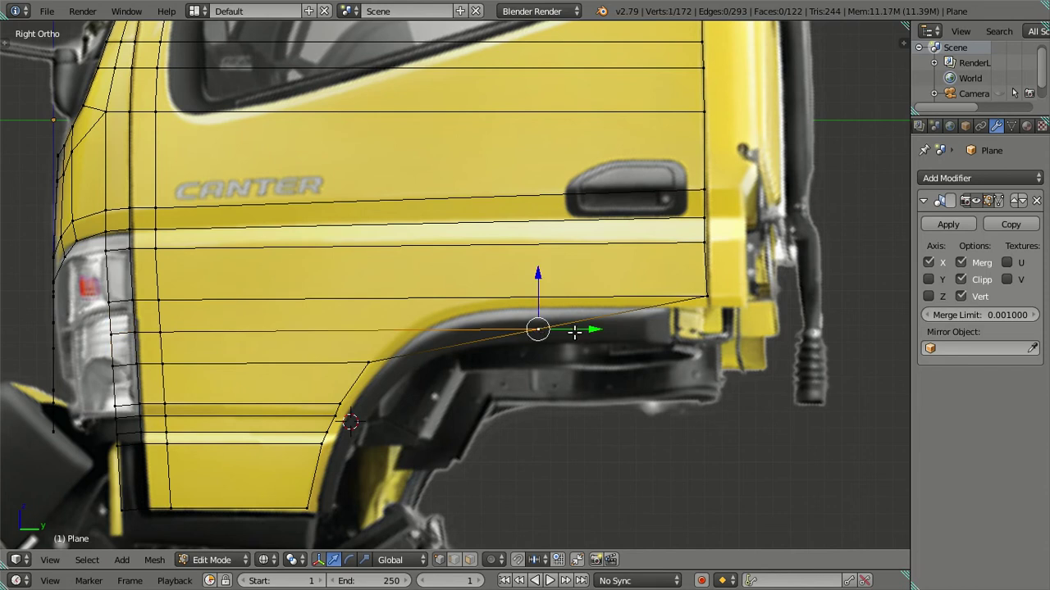
key("g")
key("y")
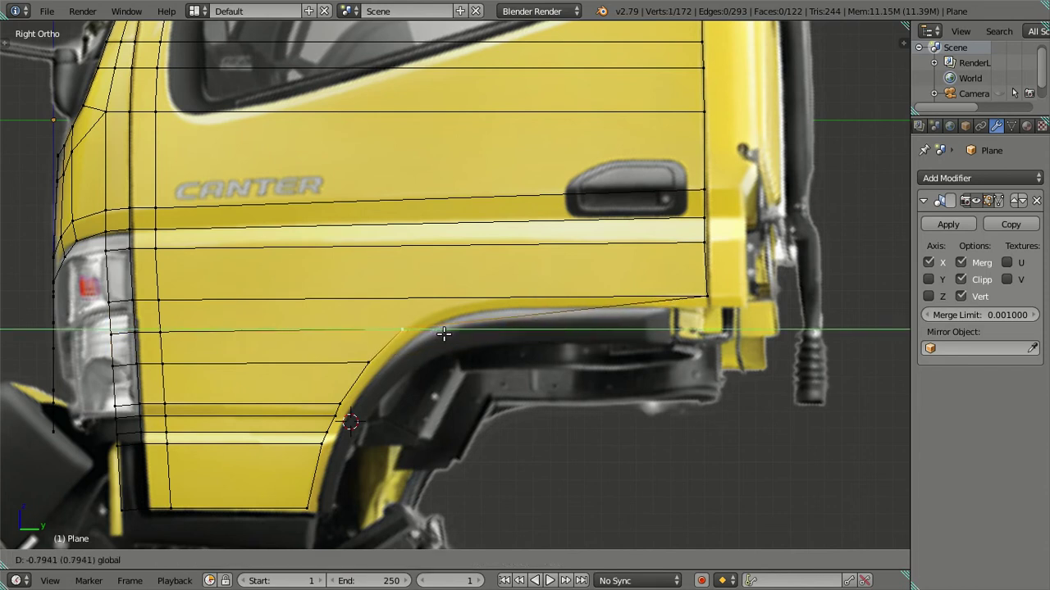
left_click(443, 334)
middle_click_drag(443, 333, 482, 364, "shift")
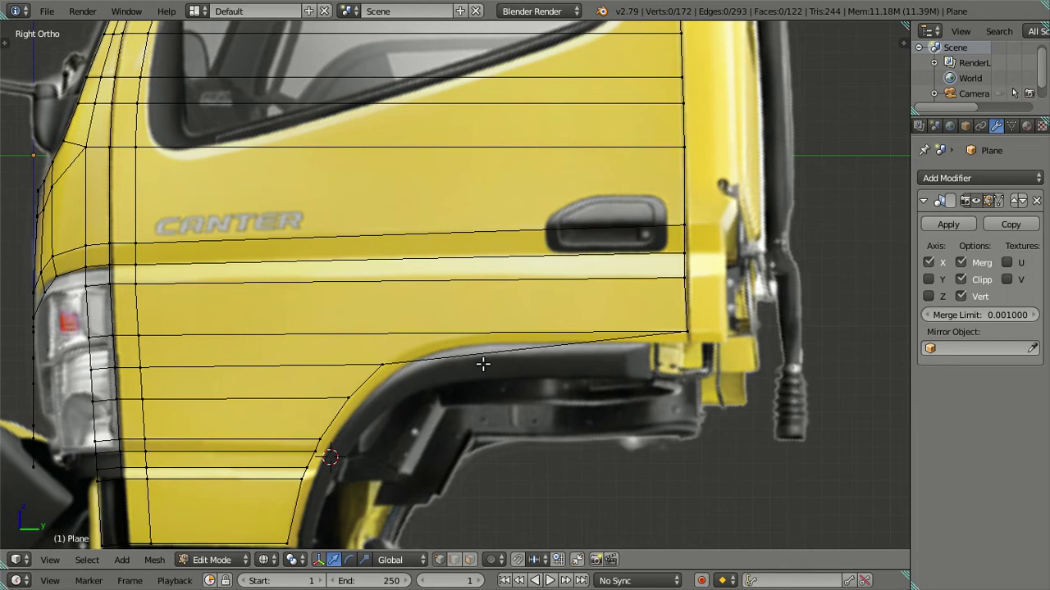
scroll(483, 364, "down", 4)
scroll(475, 361, "up", 2, "shift")
scroll(456, 352, "up", 2, "shift")
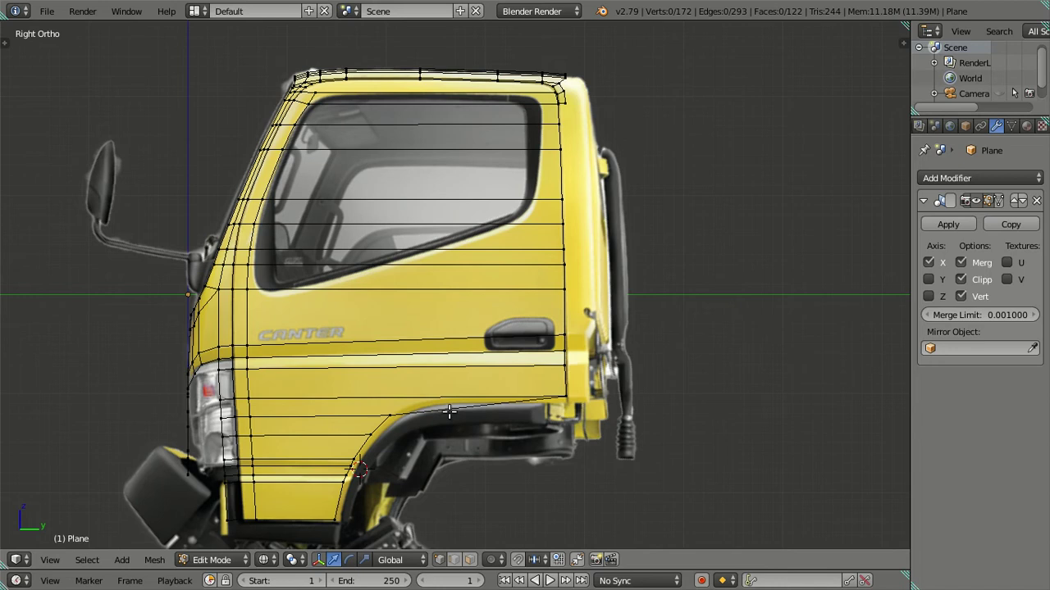
- In solid view, delete the long face strip just above the wheel arch
key("z")
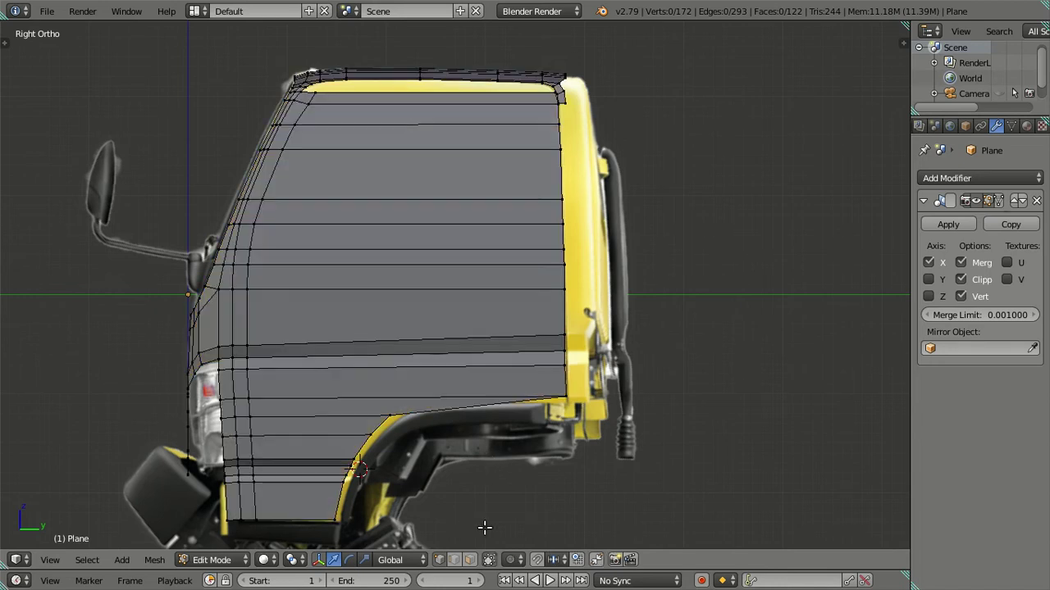
right_click(430, 408, "alt")
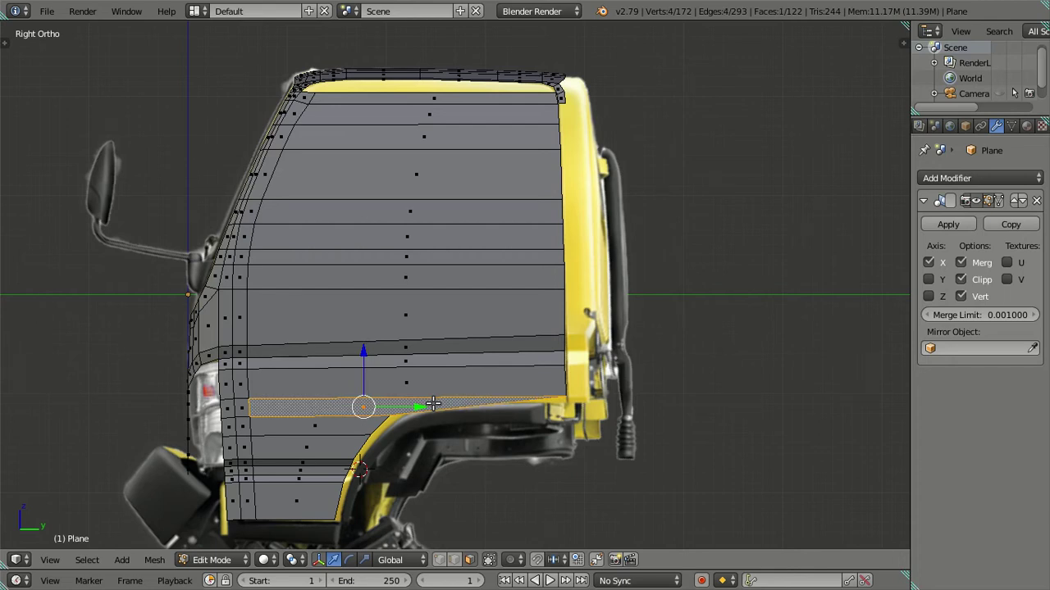
key("x")
left_click(432, 403)
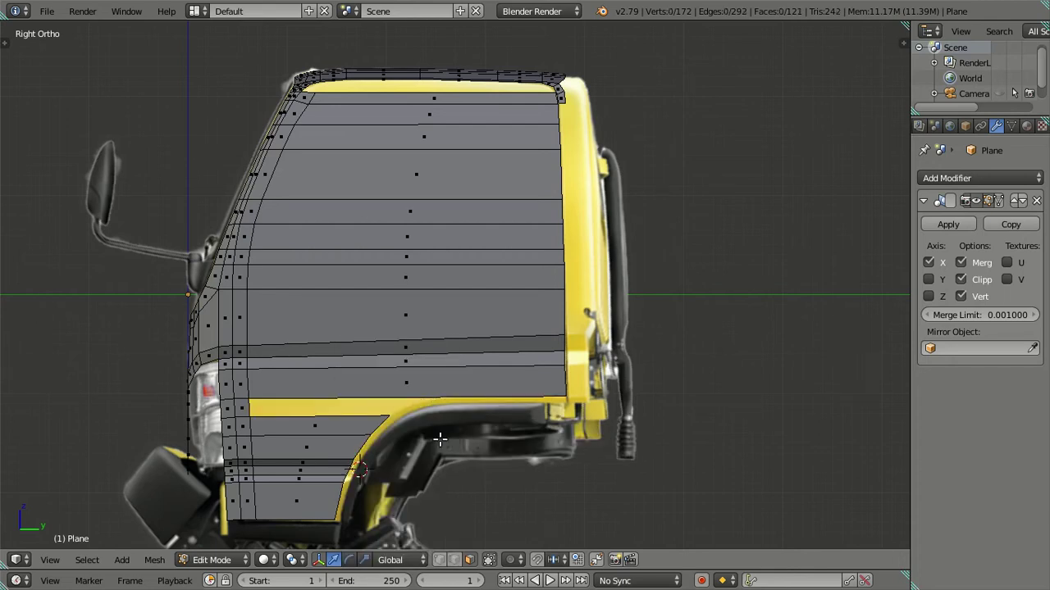
- Back in wireframe, move two front door pillar vertices onto the cab outline
key("z")
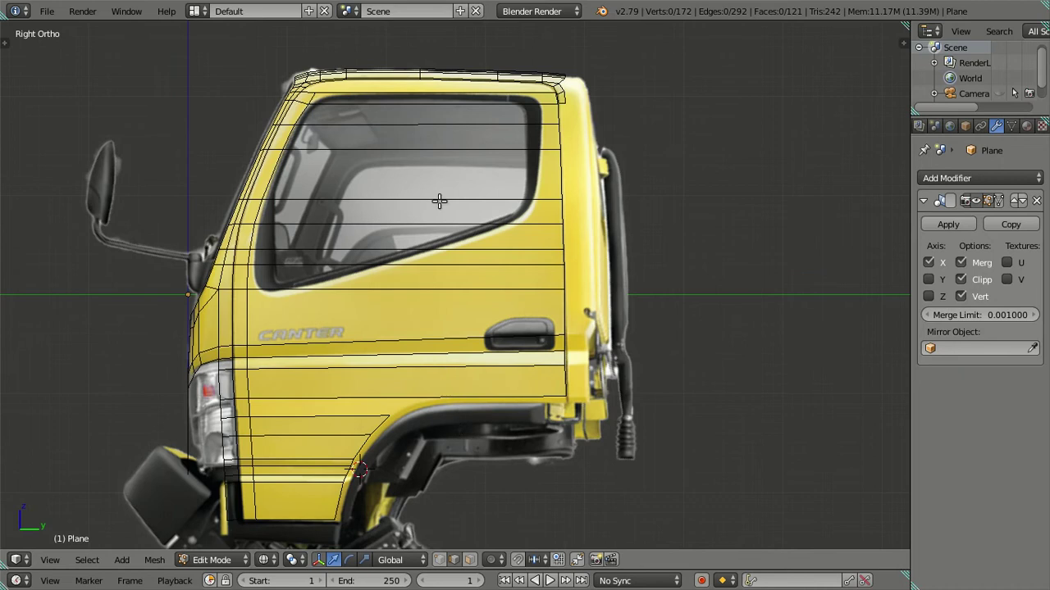
middle_click_drag(438, 199, 434, 289, "shift")
middle_click_drag(459, 356, 610, 344, "shift")
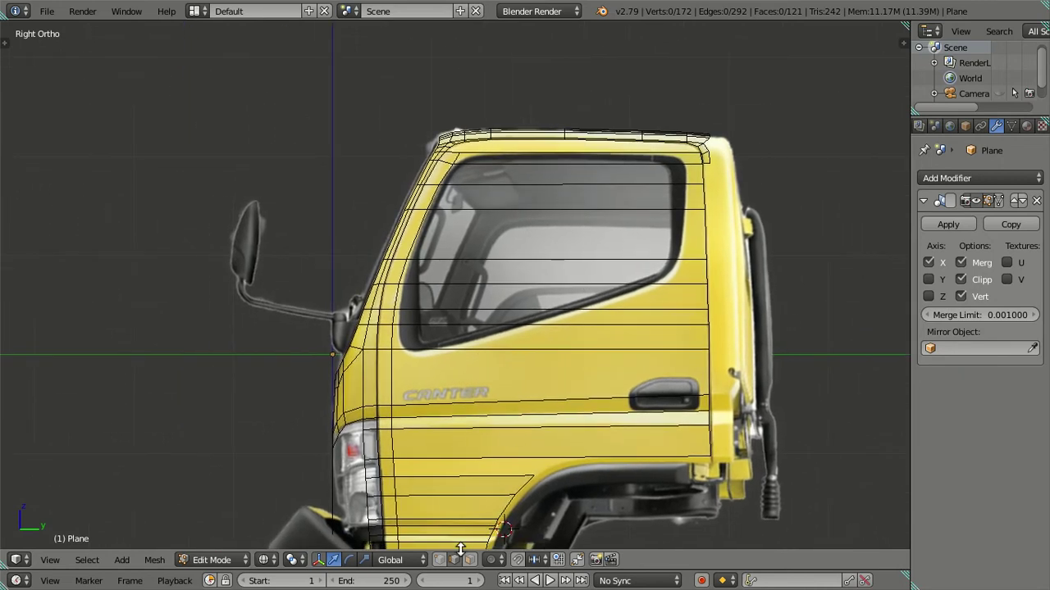
scroll(427, 379, "up", 2)
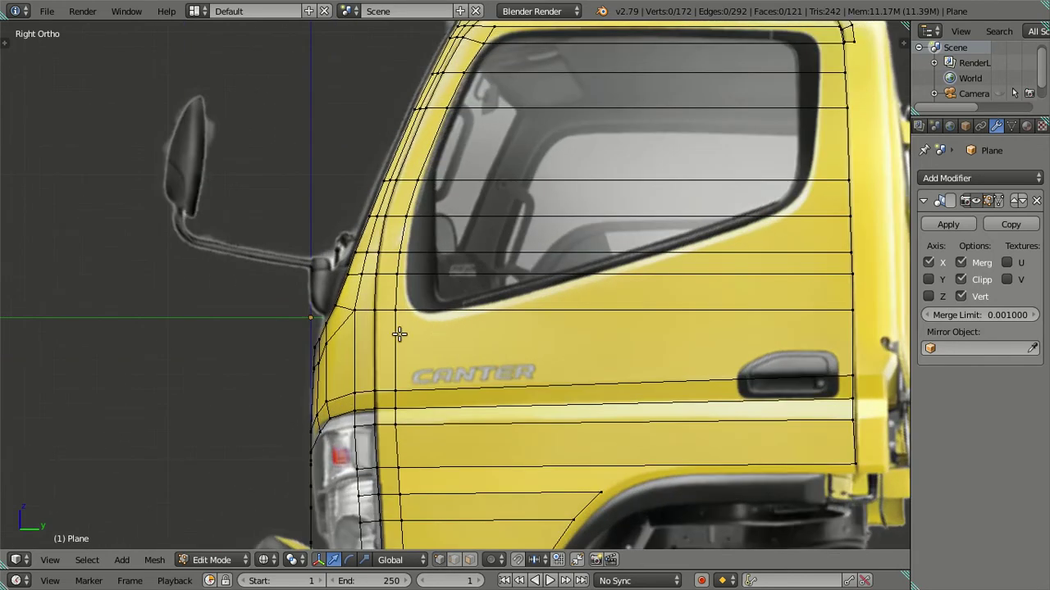
right_click(396, 309)
scroll(397, 309, "up", 2)
key("g")
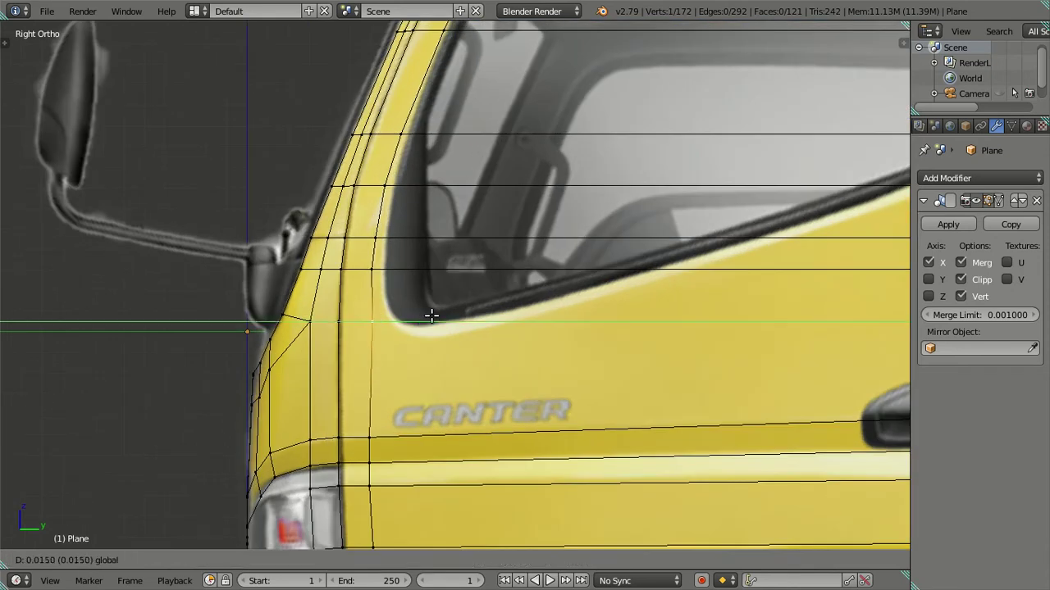
left_click(444, 315)
right_click(370, 269)
key("g")
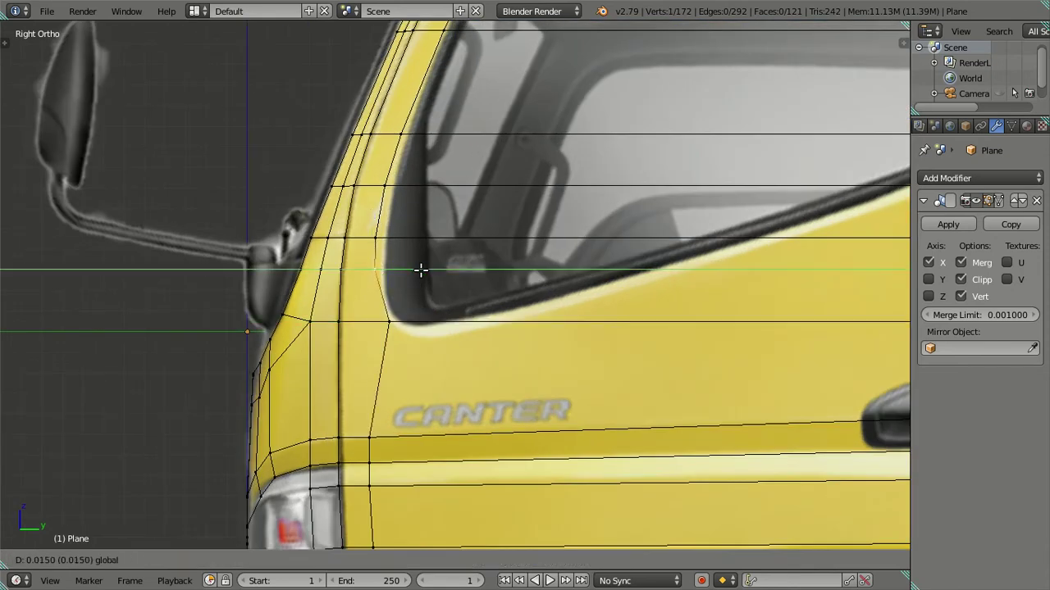
left_click(426, 273)
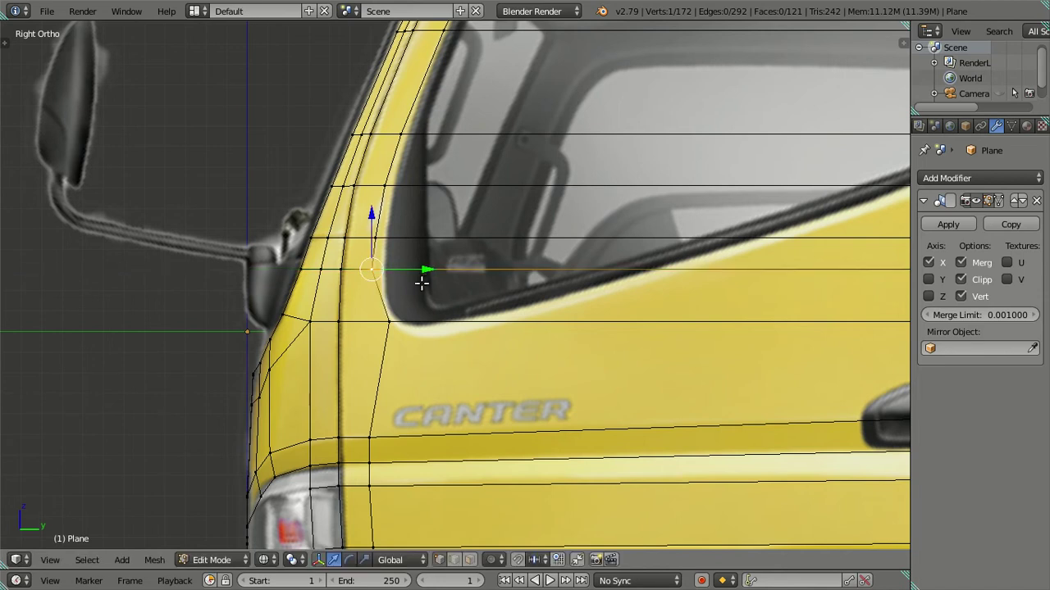
- Move a lower pillar vertex up to the window corner and slide two pillar vertices sideways
scroll(414, 326, "up", 1, "shift")
scroll(410, 336, "up", 1, "shift")
right_click(394, 350)
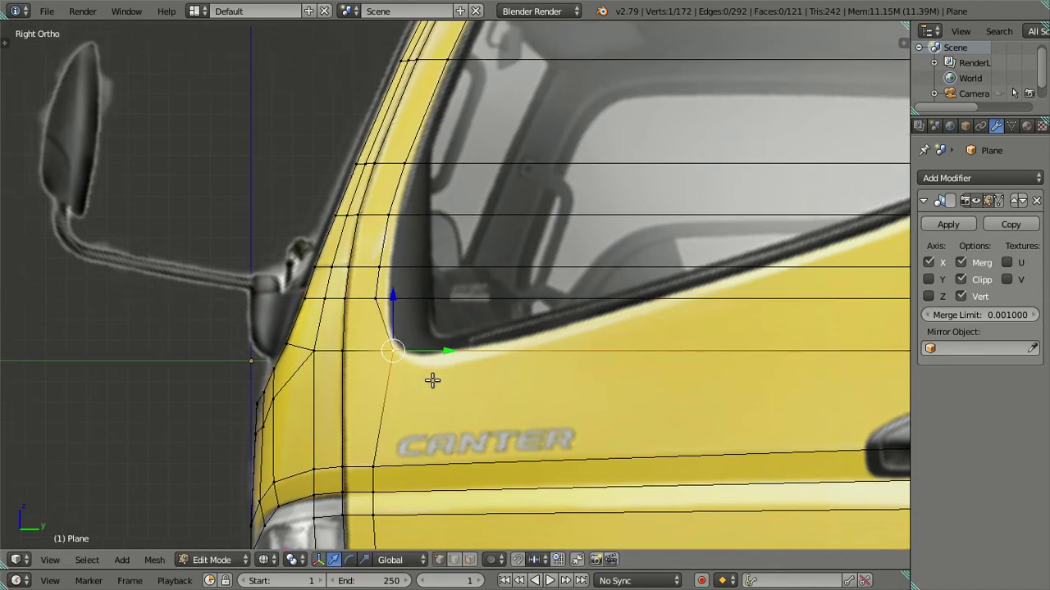
key("g")
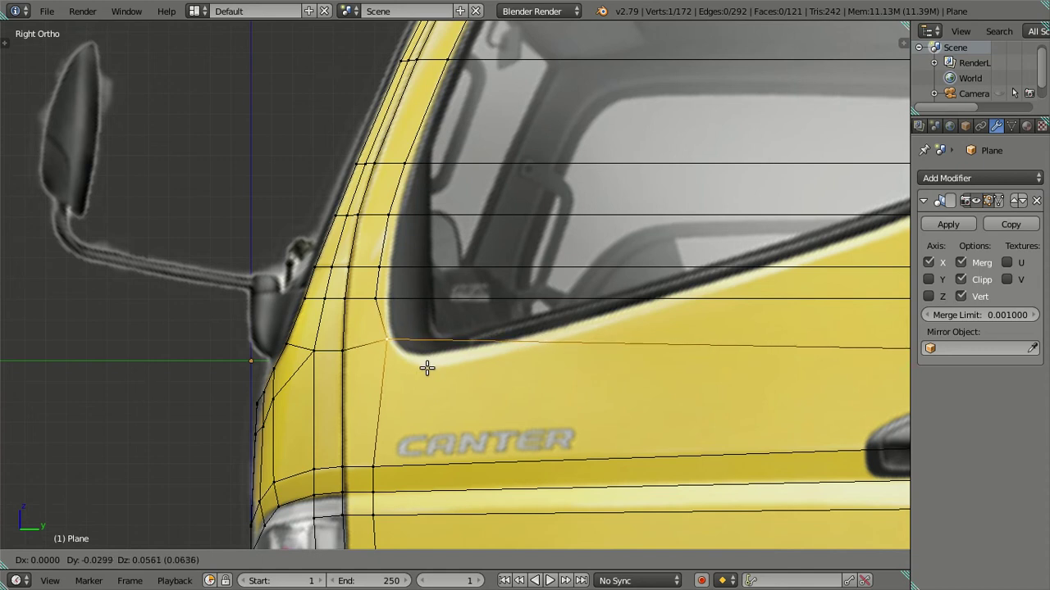
left_click(428, 369)
right_click(379, 297)
right_click(380, 268, "shift")
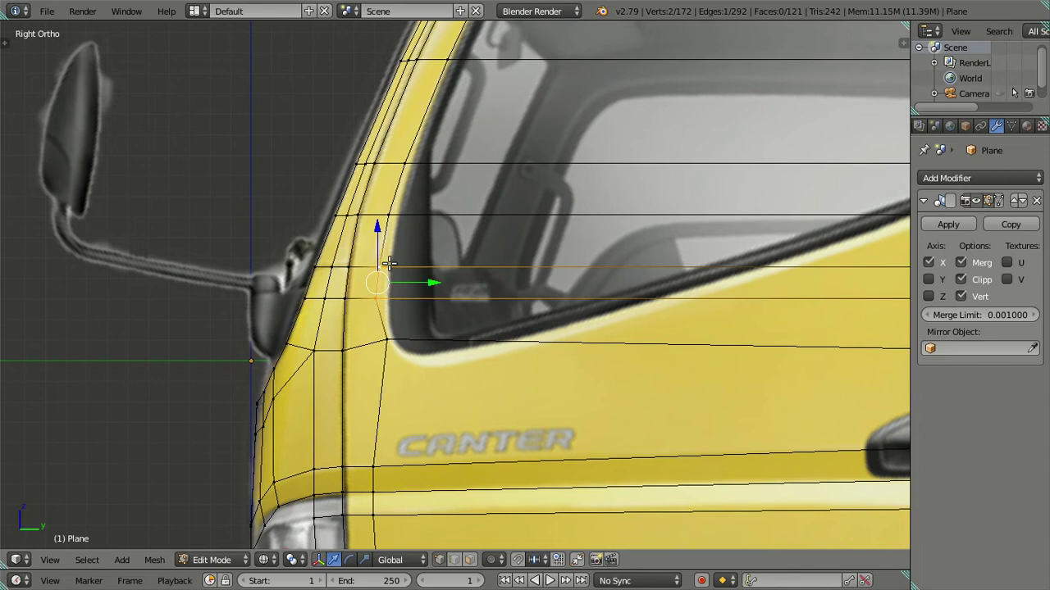
middle_click_drag(405, 289, 416, 332, "shift")
left_click_drag(416, 333, 430, 327)
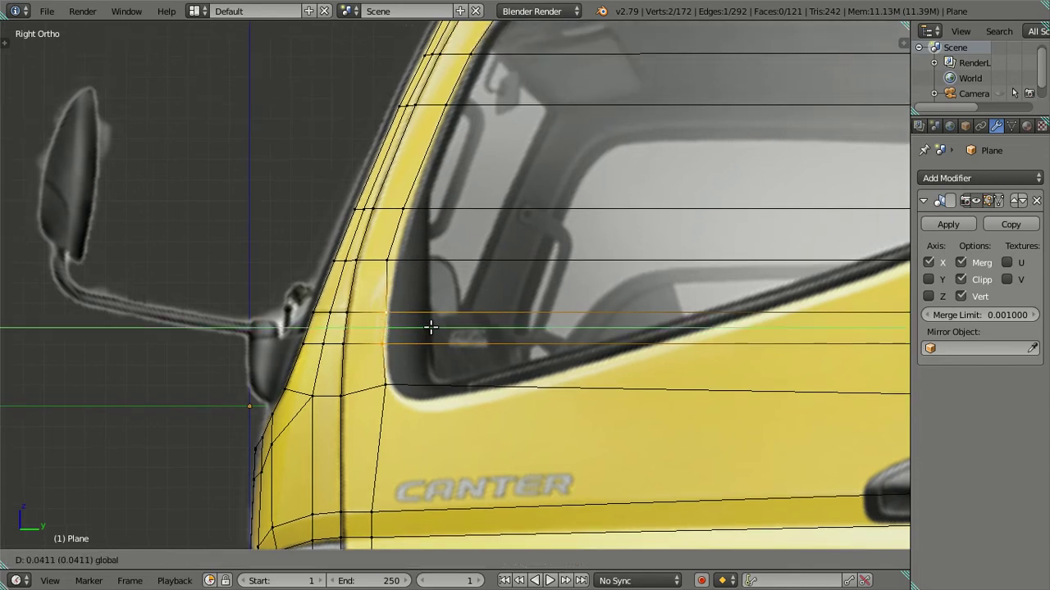
- Slide the remaining window pillar and roof-corner vertices sideways to hug the outline, then deselect all
middle_click_drag(417, 300, 408, 345, "shift")
right_click(386, 309)
left_click_drag(421, 307, 430, 308)
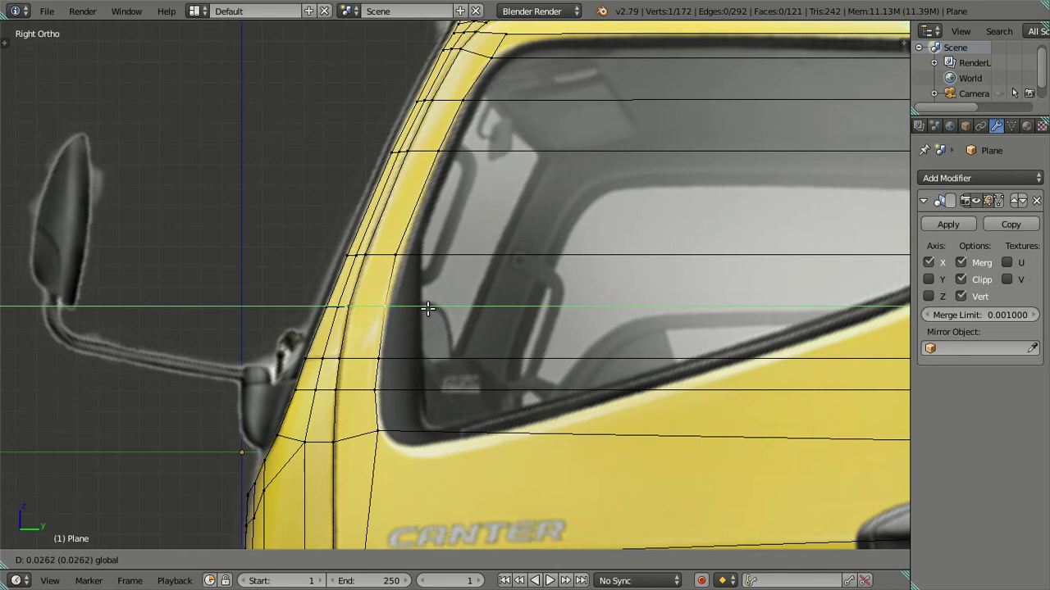
left_click(429, 305)
middle_click_drag(397, 246, 371, 353, "shift")
right_click(371, 352)
left_click_drag(410, 358, 415, 360)
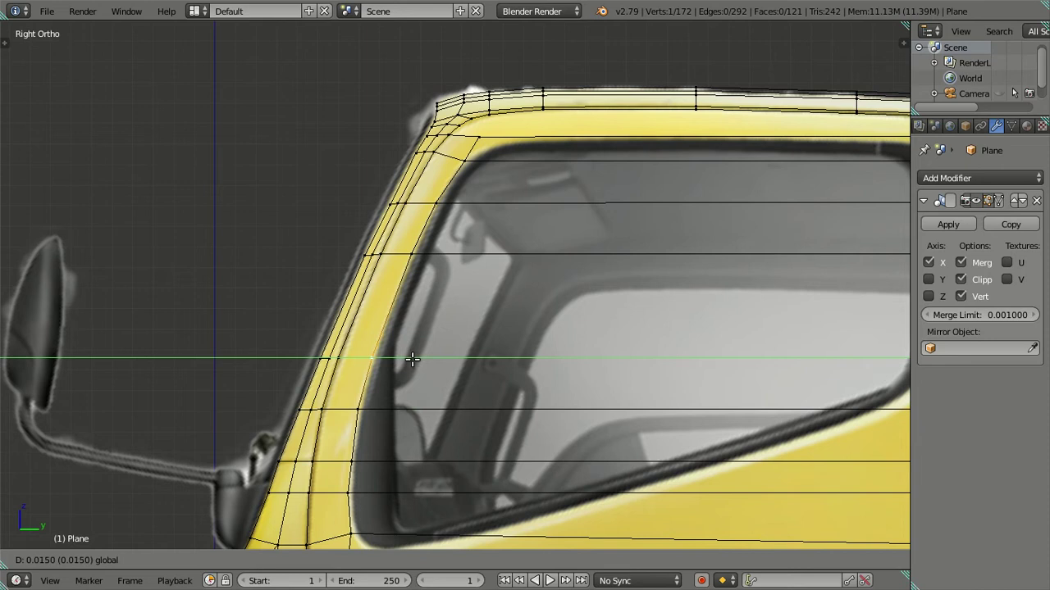
left_click(383, 332)
right_click(367, 404)
left_click_drag(402, 408, 402, 401)
key("a")
- Zoom out and pan to view the whole cab and door
scroll(459, 307, "up", 1)
scroll(417, 369, "down", 1)
scroll(404, 356, "down", 1)
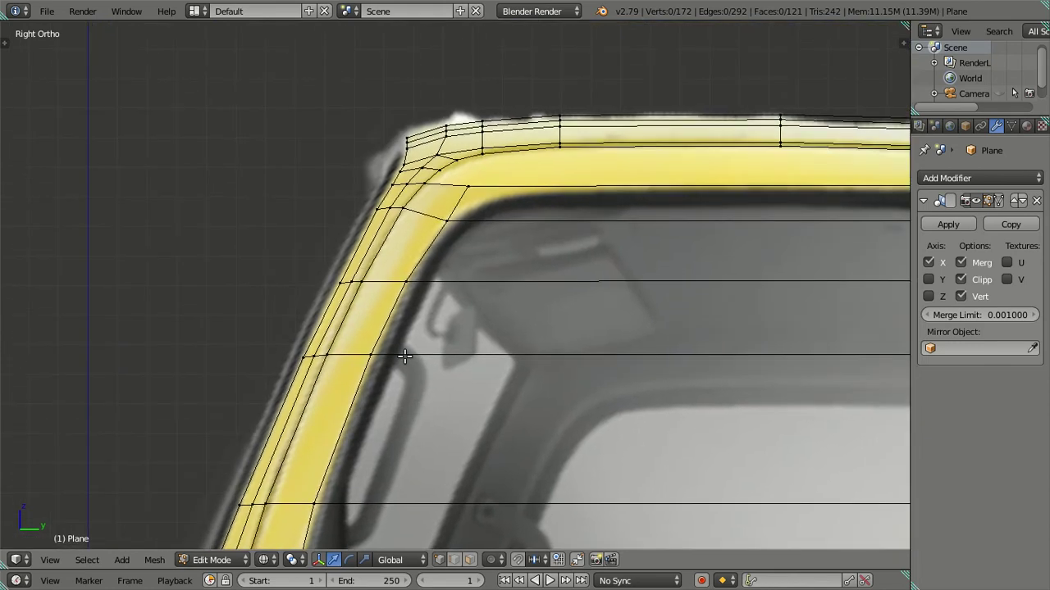
scroll(404, 356, "down", 3)
middle_click_drag(563, 276, 439, 357, "shift")
scroll(452, 347, "down", 2)
scroll(440, 370, "down", 2, "shift")
scroll(436, 367, "down", 2, "shift")
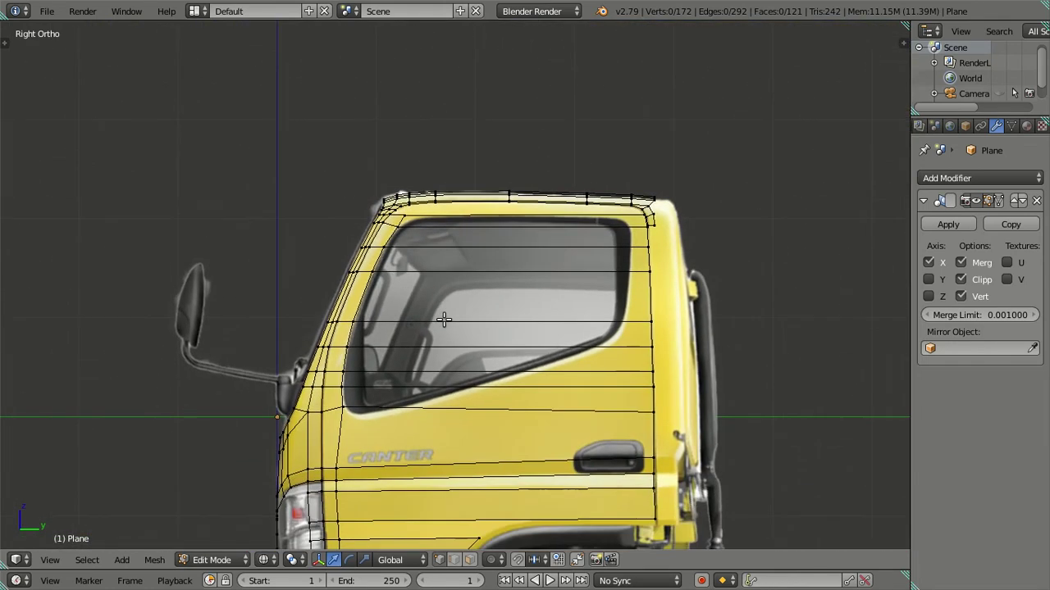
scroll(432, 373, "down", 2, "shift")
scroll(367, 426, "up", 1)
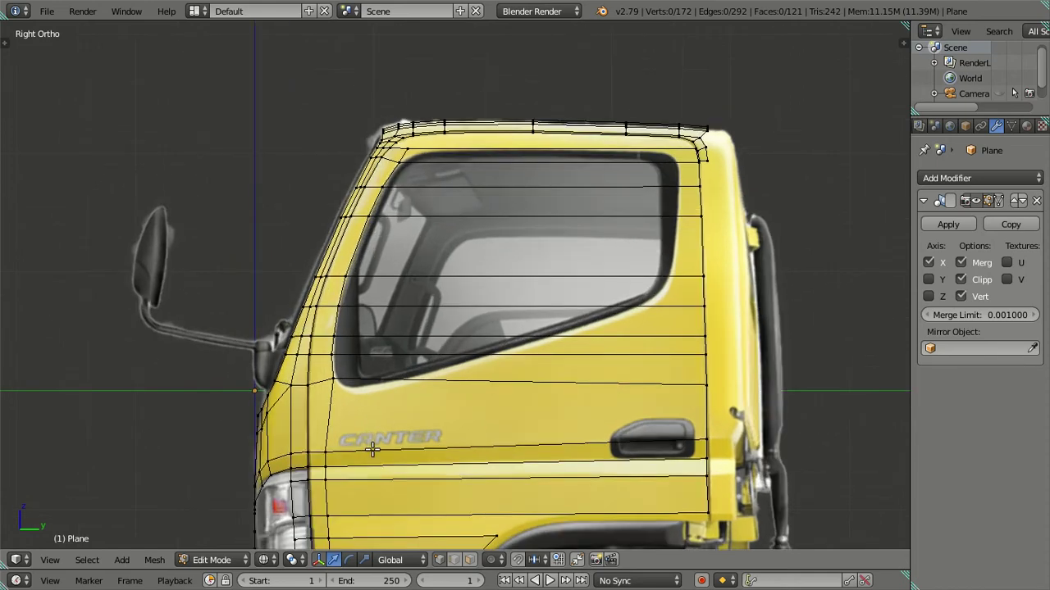
middle_click_drag(375, 445, 417, 293, "shift")
- Show the transform panel and try selecting the vertex path along the door's front edge
right_click(372, 221)
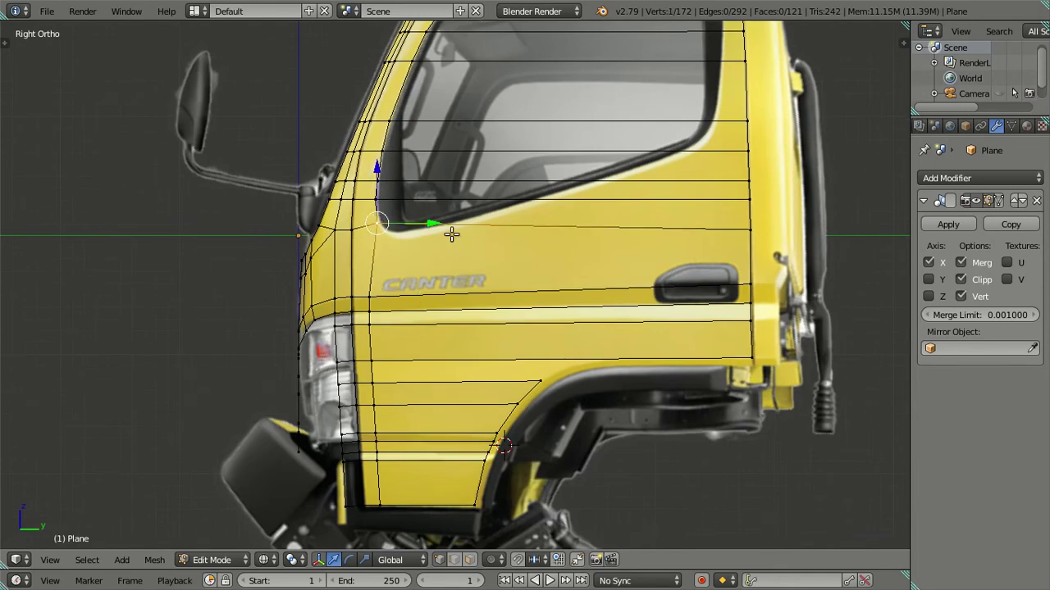
key("n")
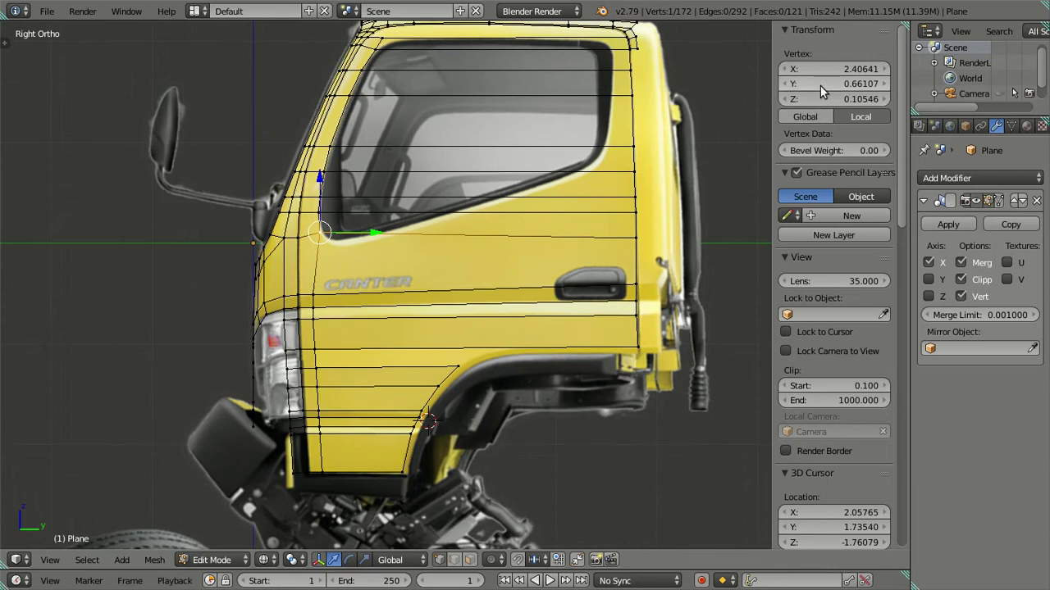
right_click(312, 295)
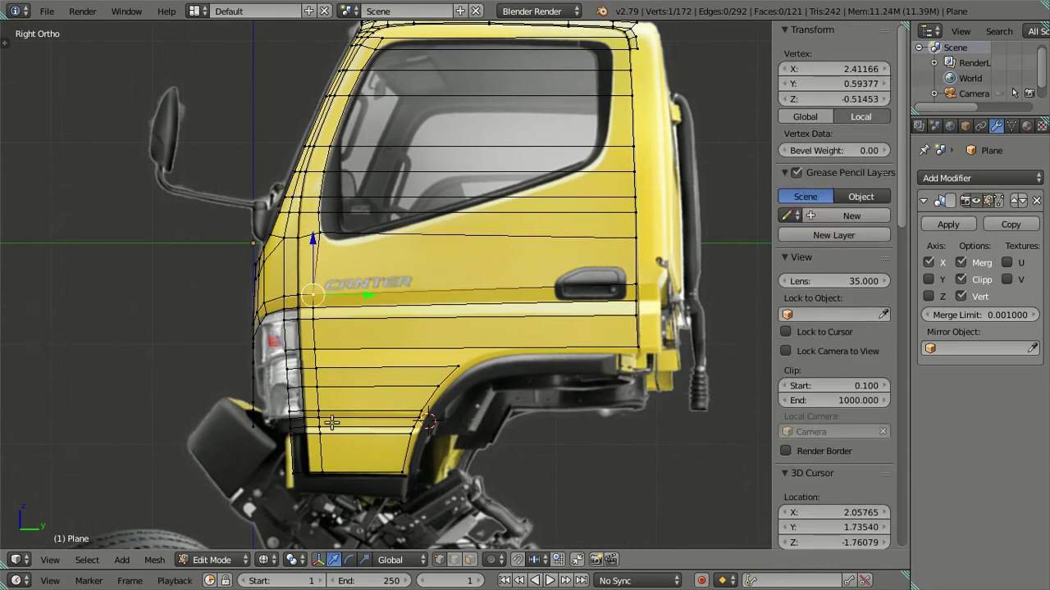
right_click(340, 476, "ctrl")
key("a")
scroll(405, 305, "up", 1)
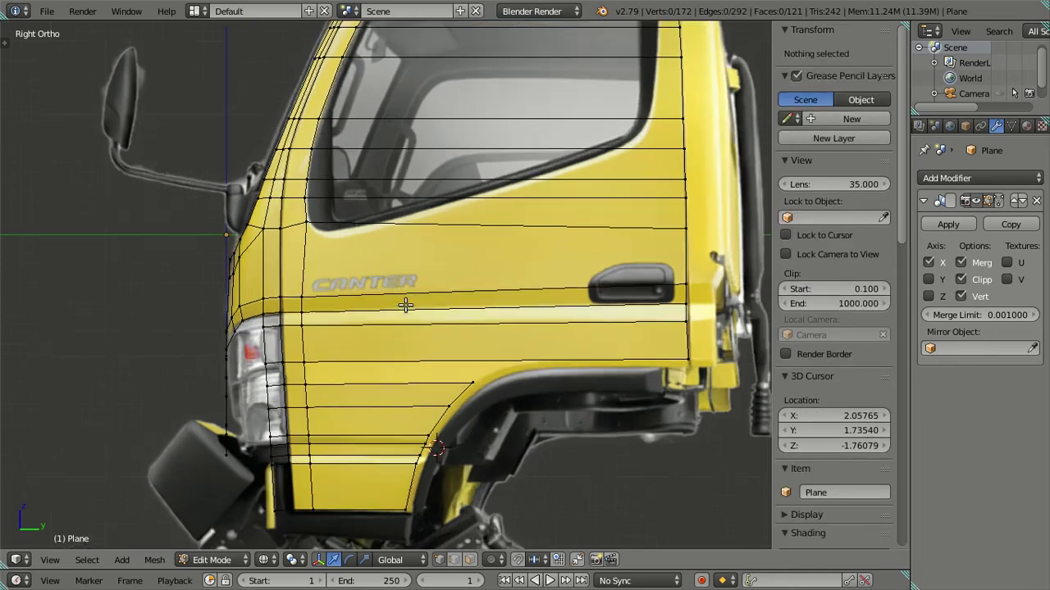
- Select the eleven-vertex door-edge column and nudge it slightly along Y to meet the door seam
right_click(306, 293)
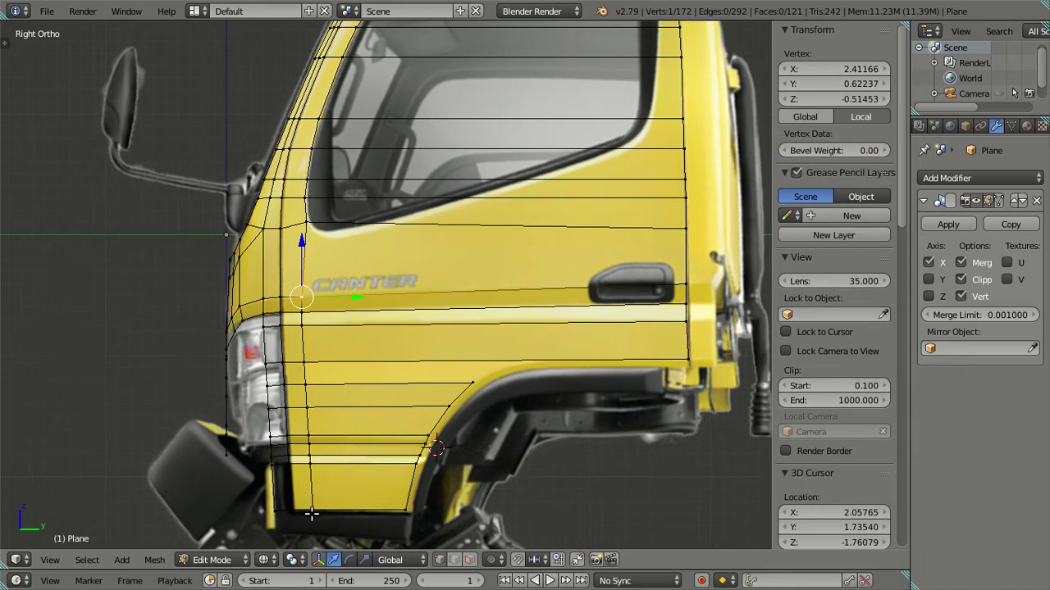
right_click(312, 511, "ctrl")
left_click_drag(363, 400, 369, 399)
right_click(394, 354)
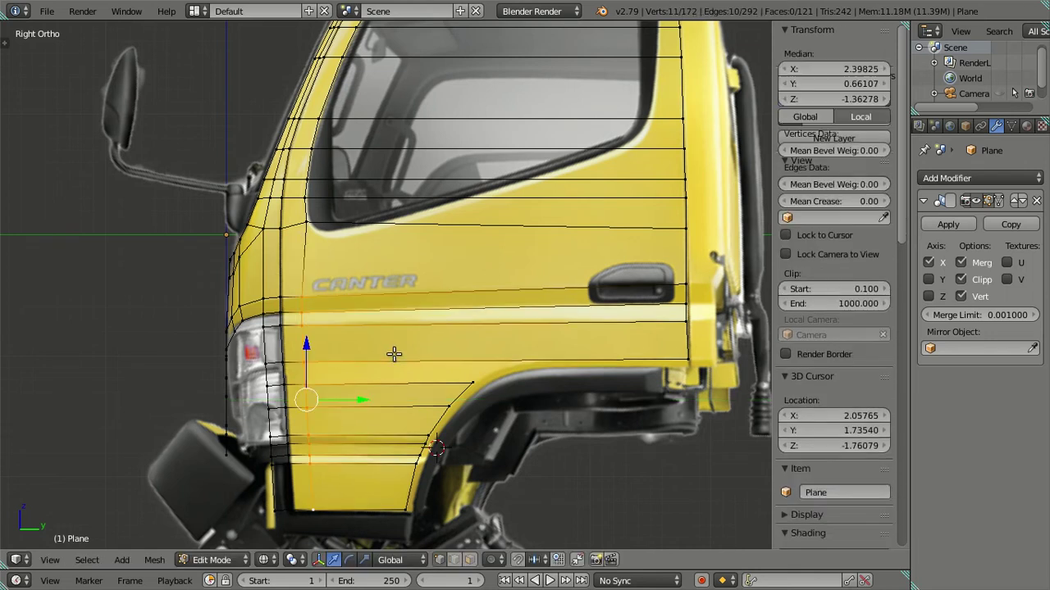
key("a")
key("n")
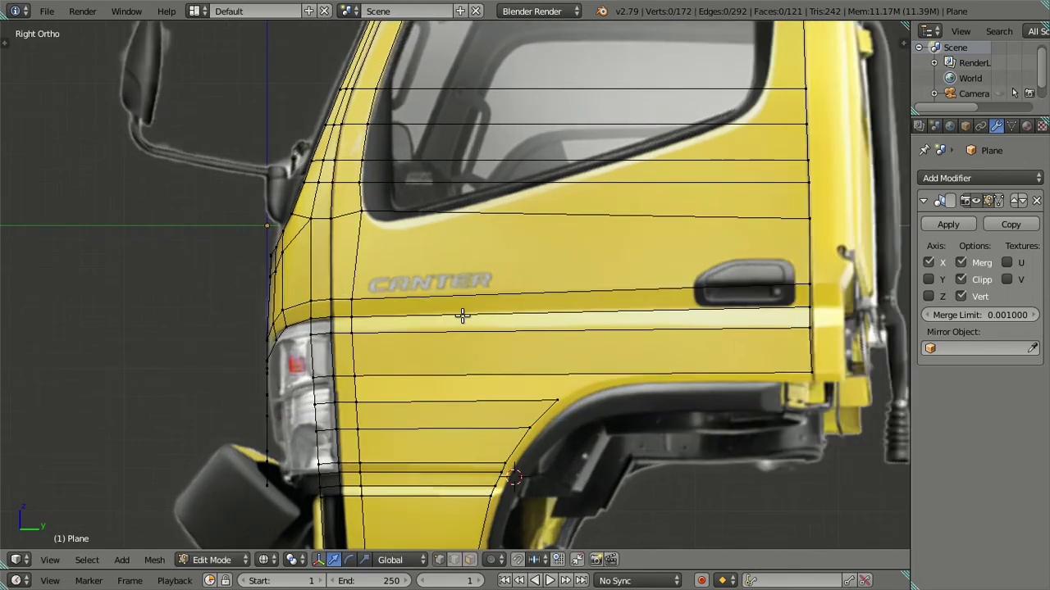
scroll(471, 287, "down", 6)
scroll(447, 283, "up", 2)
scroll(444, 287, "up", 2)
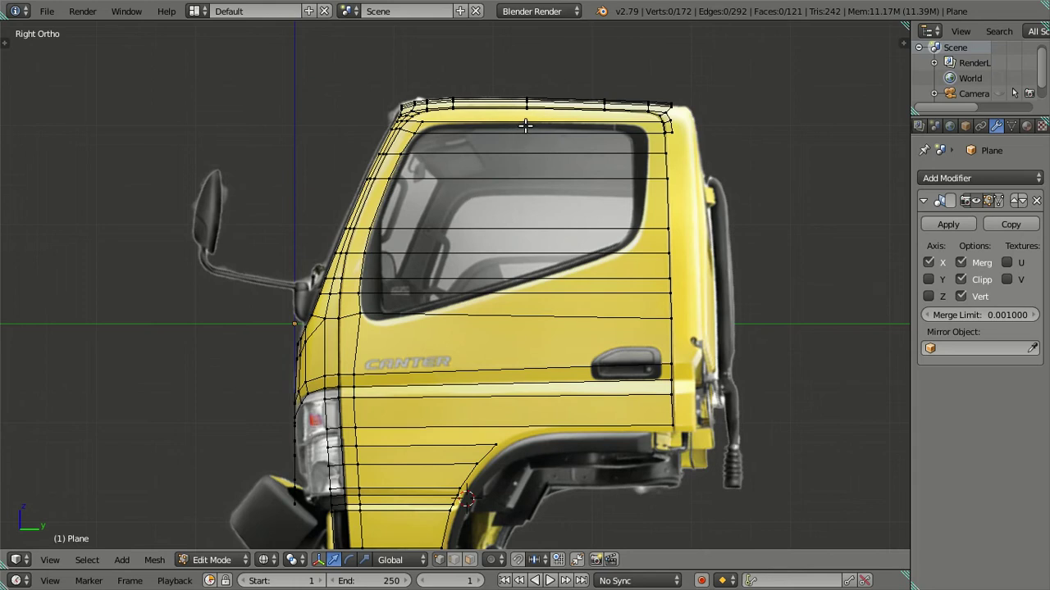
- Loop-cut a vertical edge loop down through the middle of the door and window
key("ctrl+r")
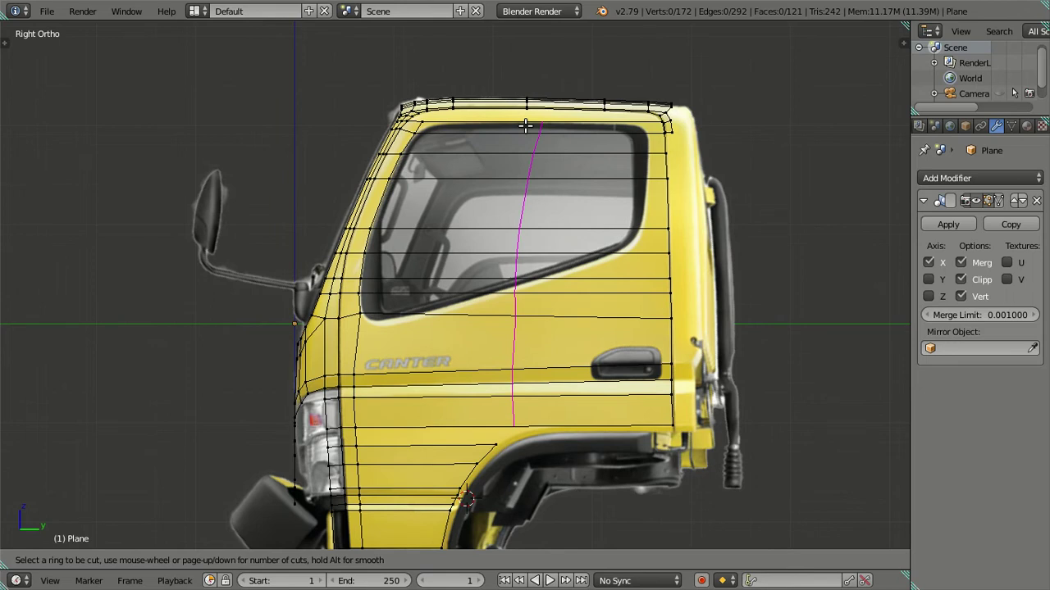
left_click(526, 126)
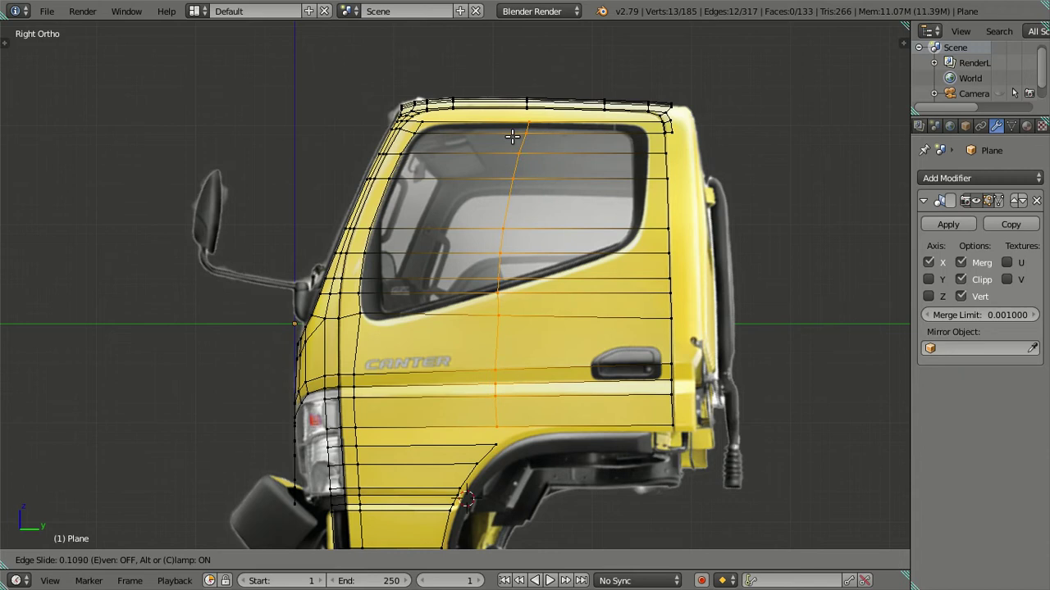
left_click(511, 137)
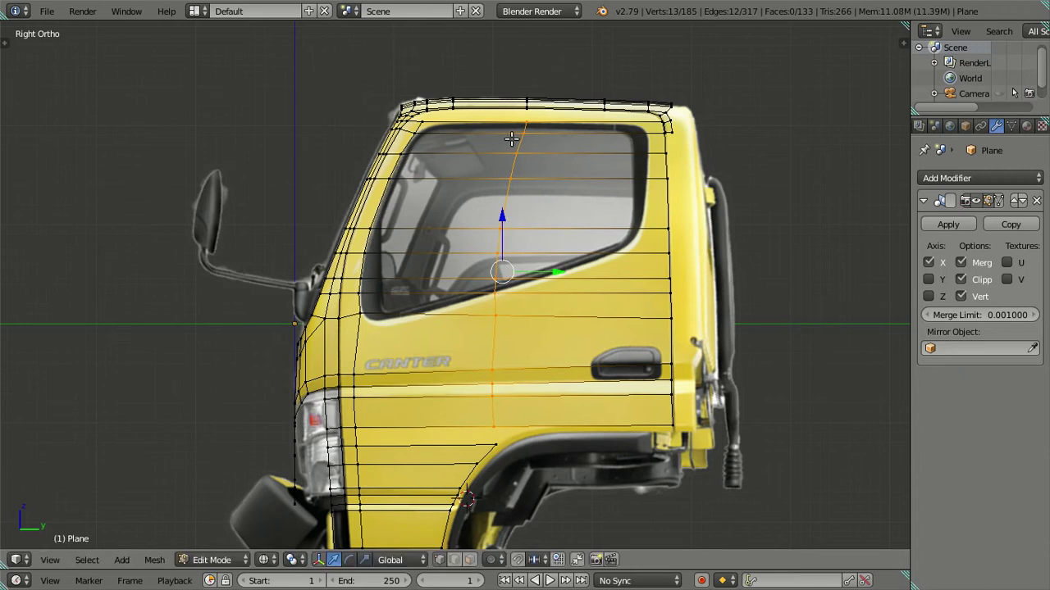
key("a")
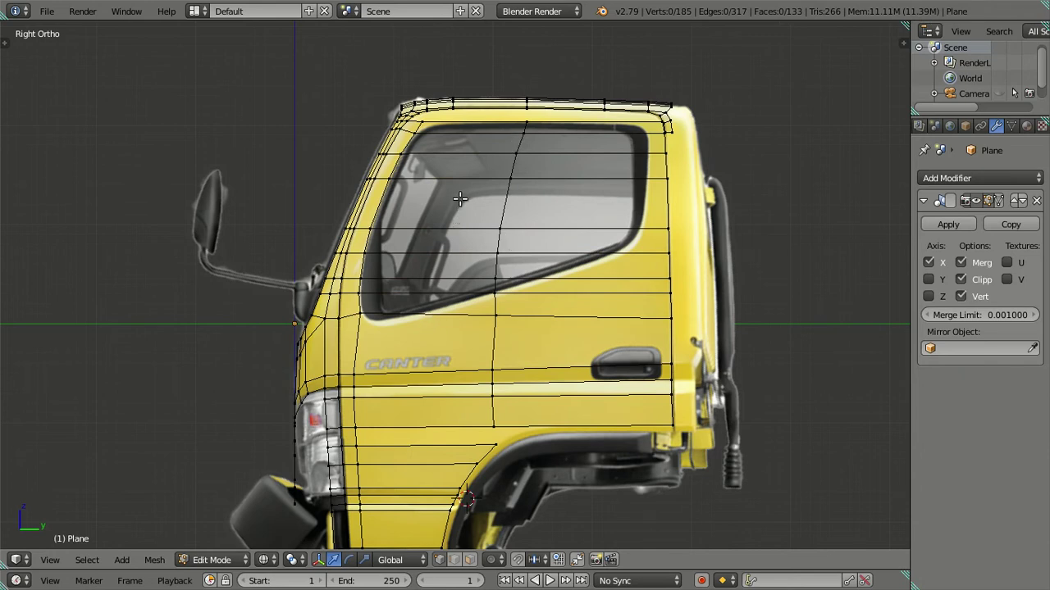
- Move the roof-corner vertex sideways along Y to refine the roof curve
scroll(460, 214, "up", 3)
middle_click_drag(462, 141, 464, 328, "shift")
scroll(464, 328, "up", 2)
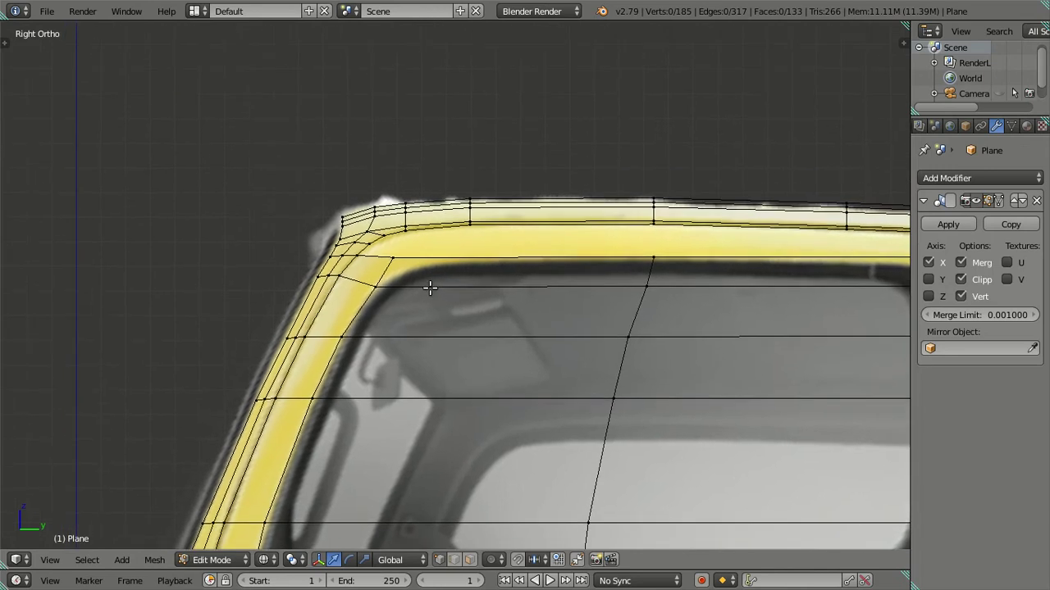
right_click(384, 252)
key("g")
key("y")
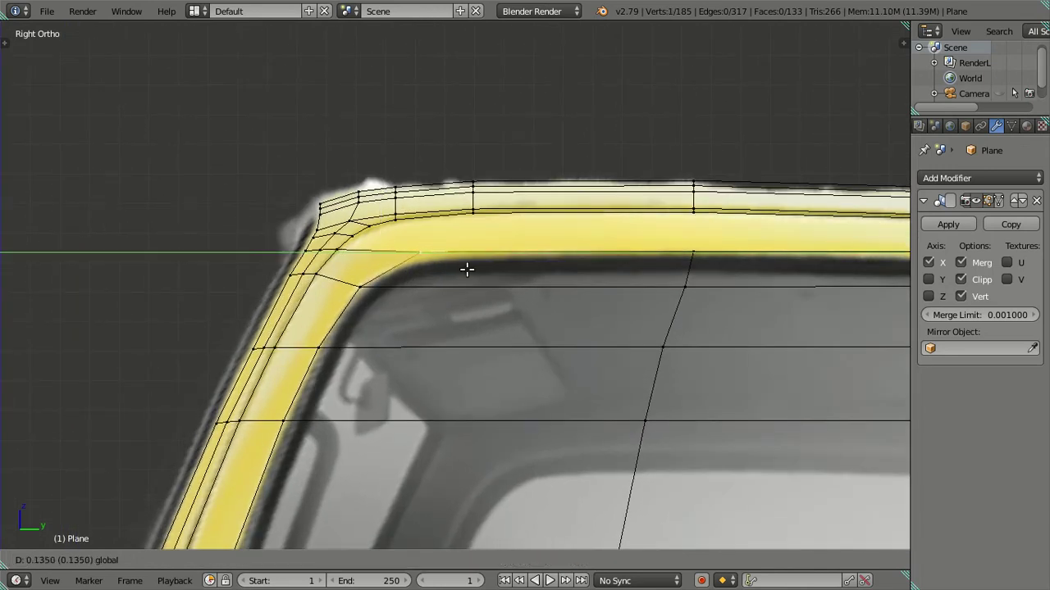
left_click(440, 267)
key("a")
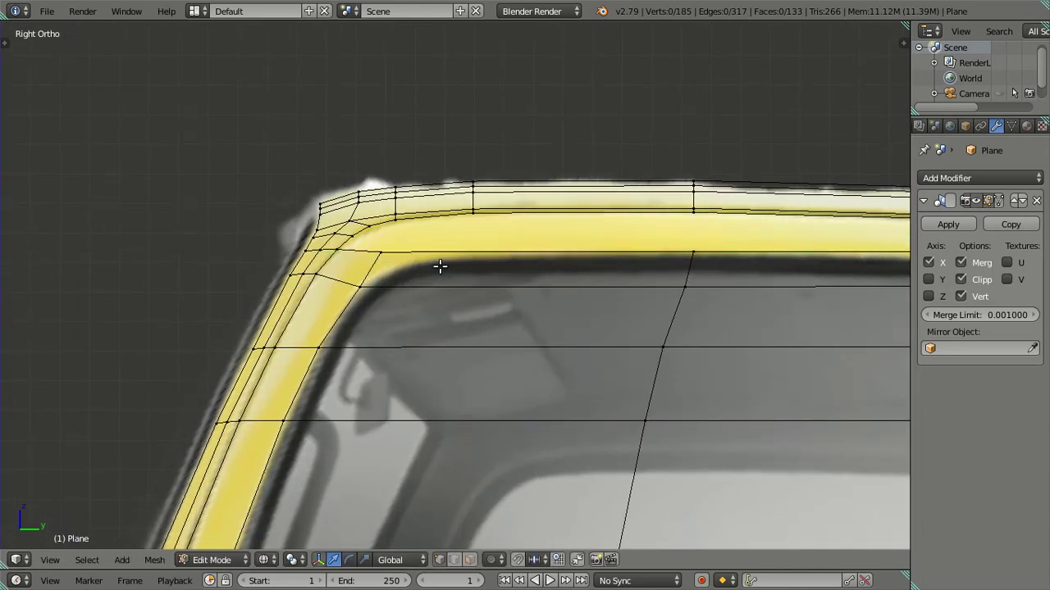
scroll(441, 267, "down", 3)
scroll(443, 268, "down", 2)
scroll(444, 266, "down", 1)
- Fill a new face from the lower-door vertices above the wheel arch
scroll(497, 361, "up", 2)
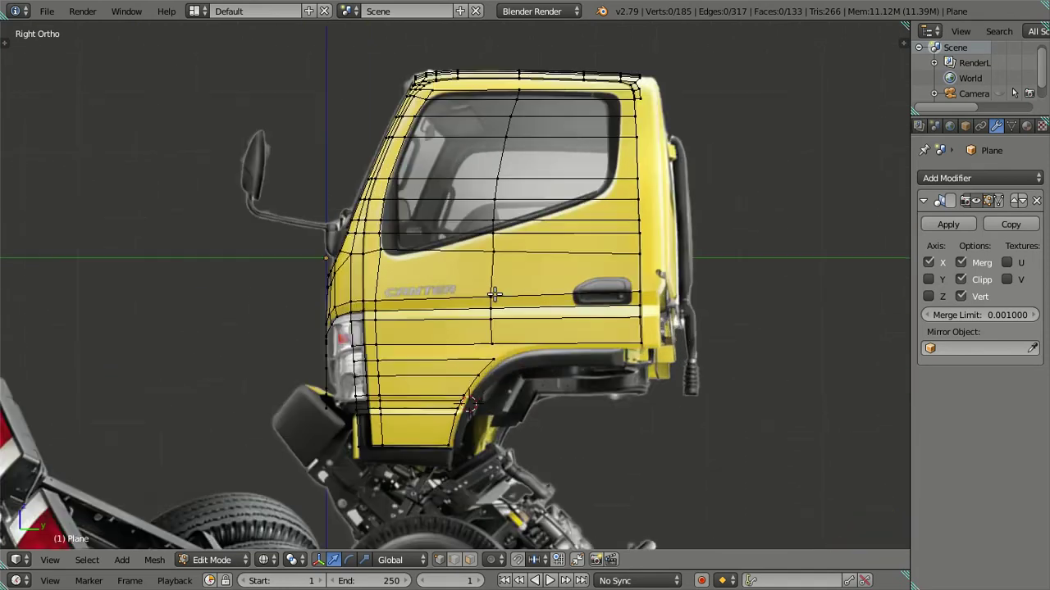
right_click(501, 369)
right_click(502, 354, "alt")
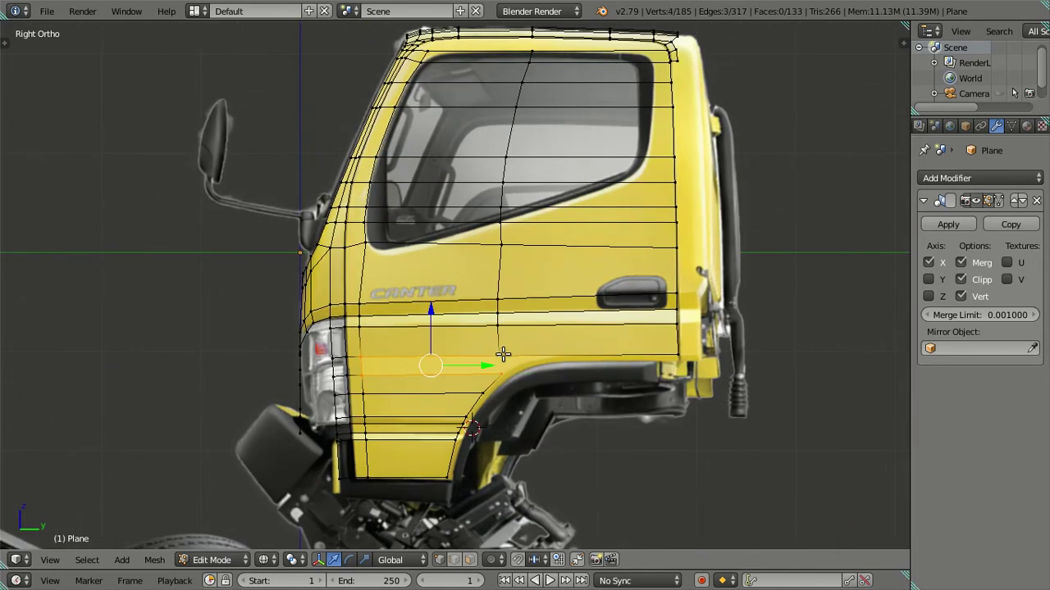
key("f")
key("a")
- Start a Y-constrained move of the wheel-arch corner vertex, then cancel it
middle_click_drag(511, 347, 466, 307, "shift")
scroll(434, 297, "up", 2)
right_click(434, 293)
key("g")
key("y")
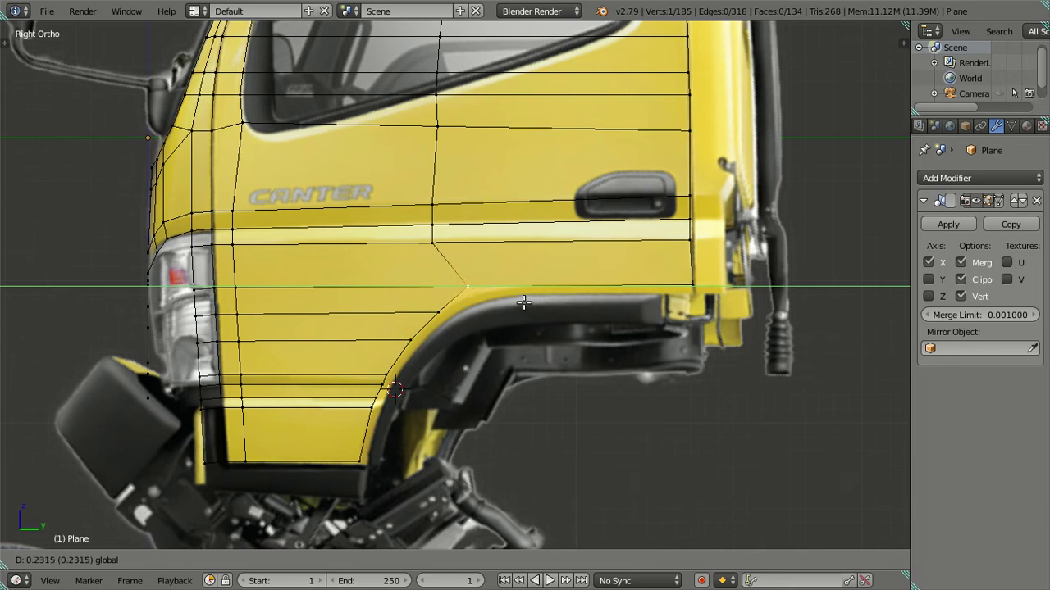
key("Escape")
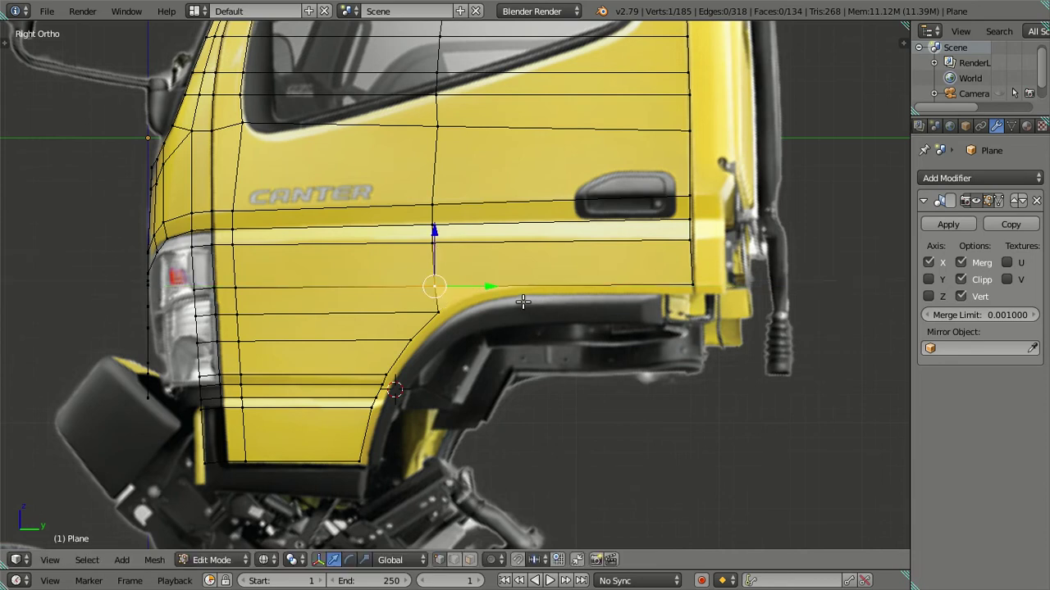
key("a")
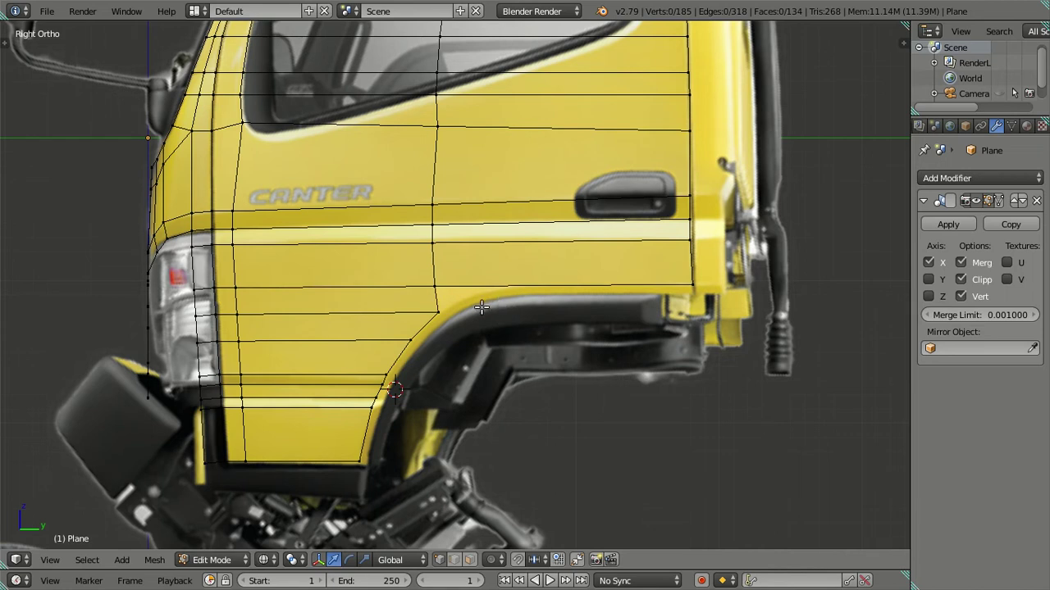
- Raise the two horizontal loops above the arch and slide their end vertices toward the arch
right_click(351, 305, "alt")
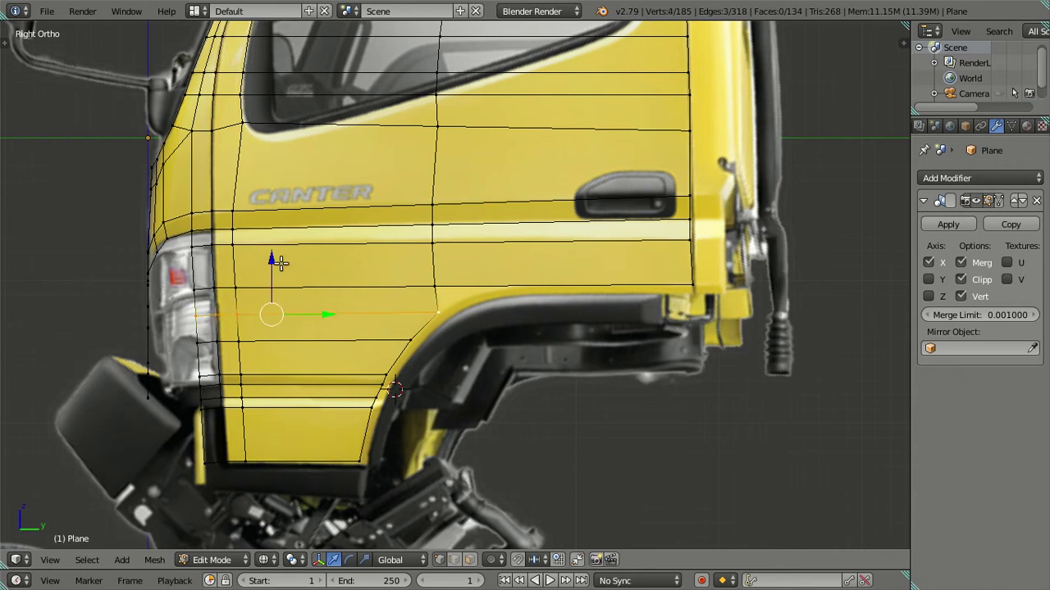
left_click_drag(273, 261, 275, 251)
right_click(438, 302)
left_click_drag(479, 305, 500, 305)
right_click(321, 338, "alt")
left_click_drag(267, 286, 269, 275)
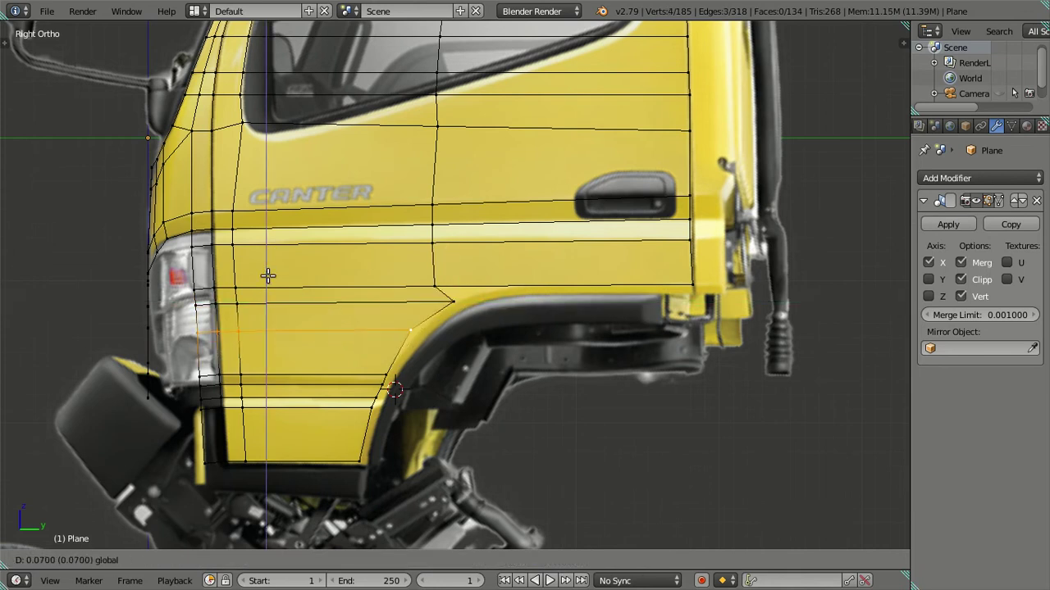
right_click(415, 336)
left_click_drag(452, 335, 459, 341)
key("a")
- Slide the vertex beside the wheel arch right, along the arch top to the door's rear edge
scroll(421, 386, "up", 2)
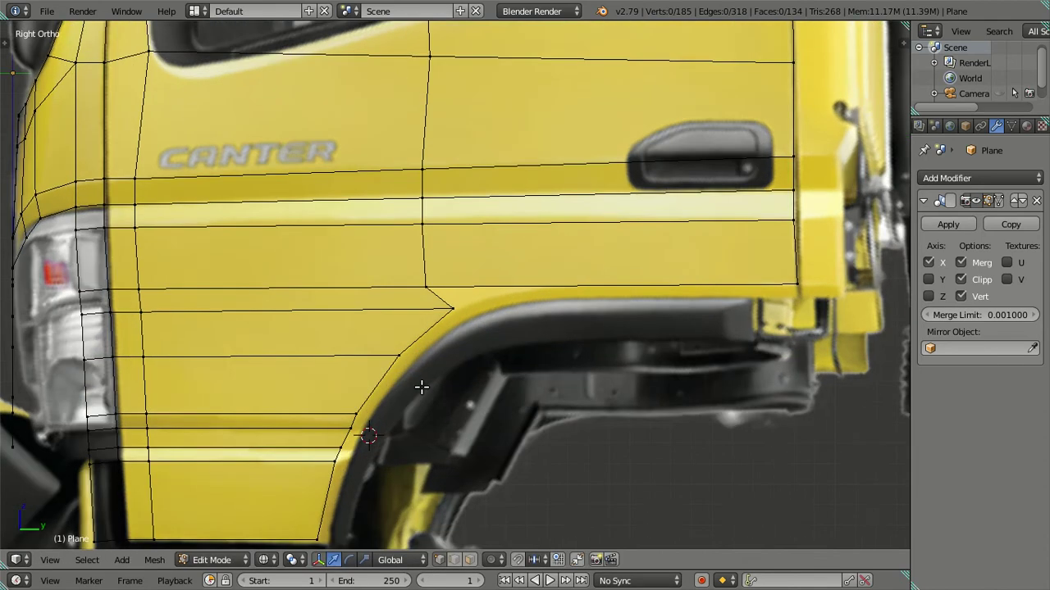
middle_click_drag(407, 364, 391, 419, "shift")
right_click(408, 341)
mouse_move(468, 347)
left_mouse_down()
mouse_move(478, 337)
mouse_move(569, 340)
mouse_move(561, 345)
left_mouse_up()
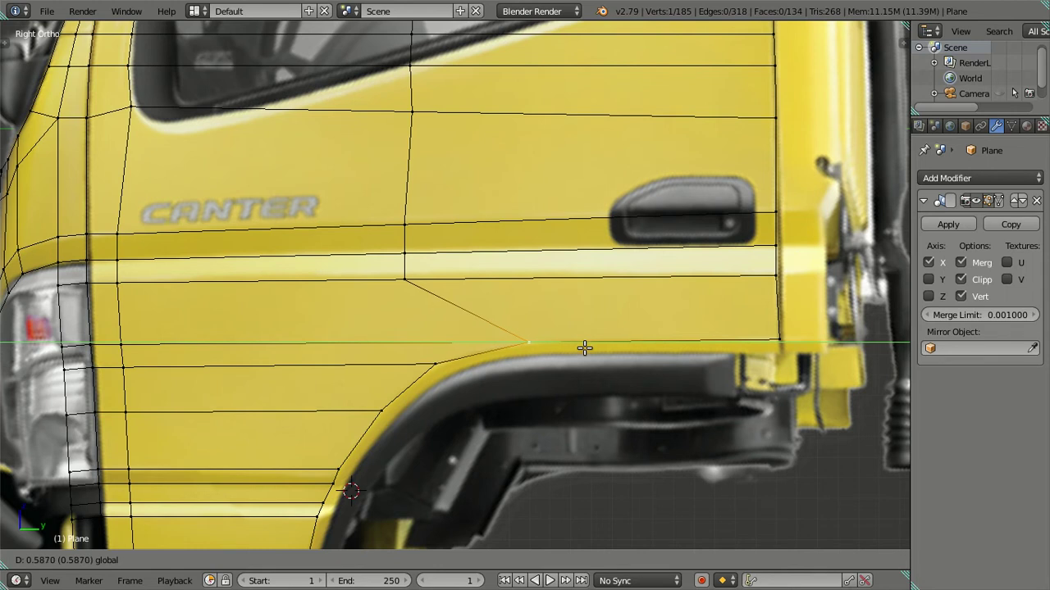
left_click_drag(561, 344, 583, 347)
key("a")
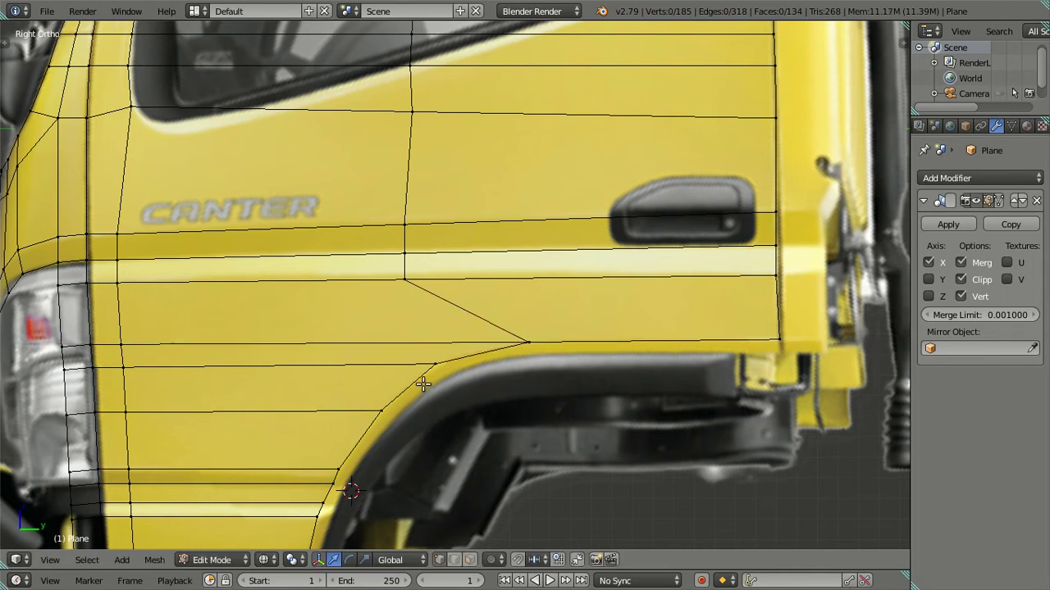
- Slide the arch's upper-end vertex along its edge and move a lower-panel edge loop vertically along Z
right_click(337, 365, "alt")
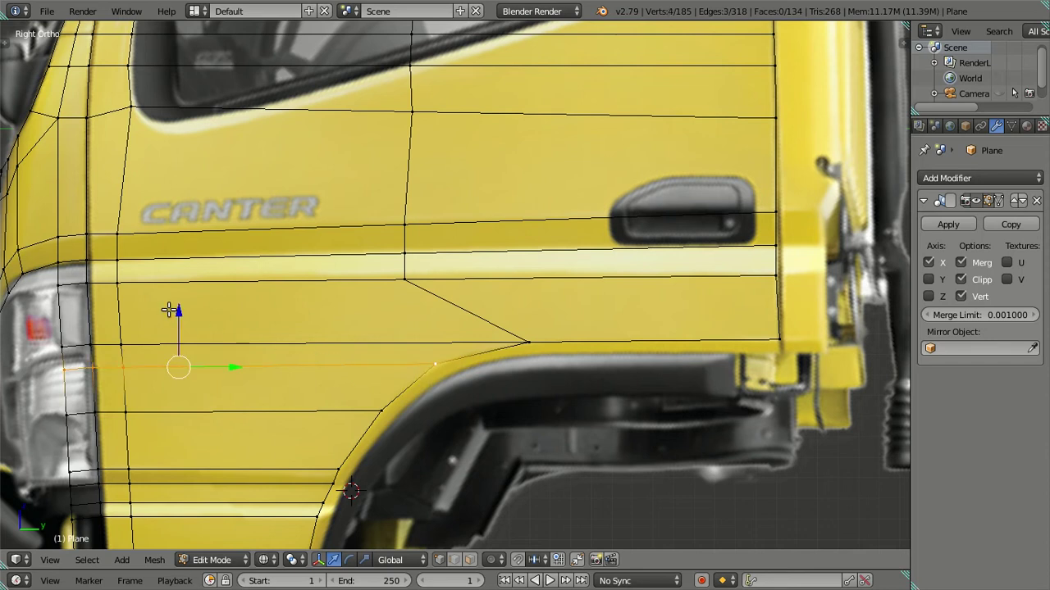
key("a")
key("ctrl+z")
right_click(438, 361)
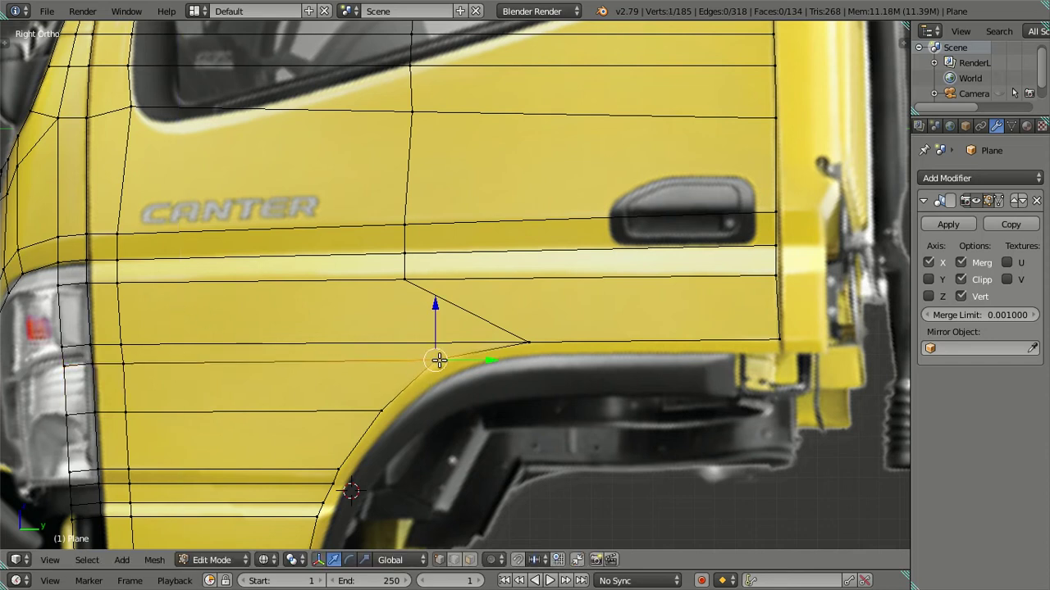
key("g")
key("g")
left_click(457, 359)
right_click(350, 363, "alt")
key("g")
key("z")
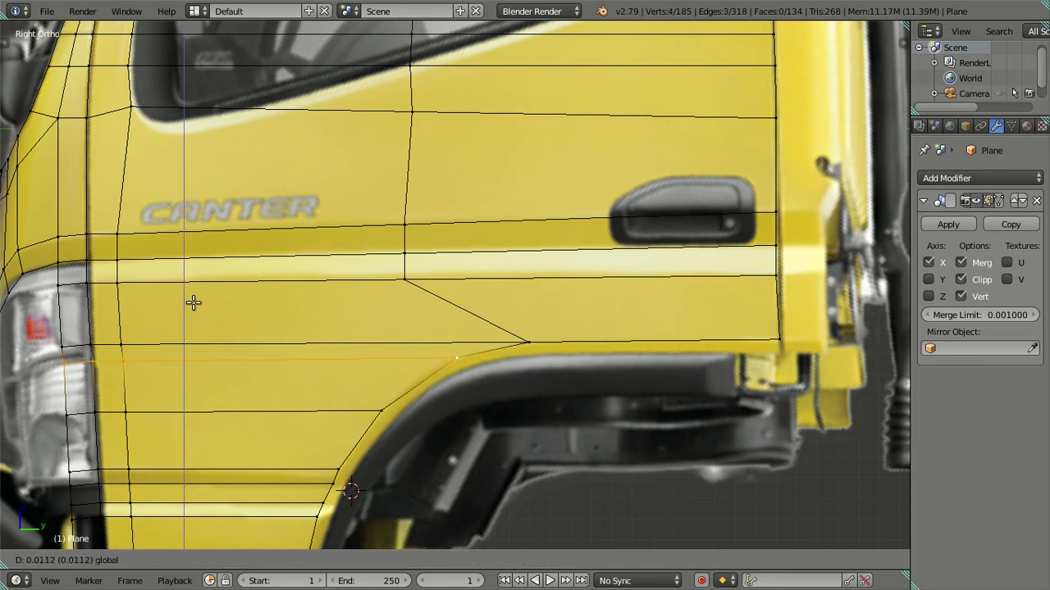
left_click(194, 302)
key("a")
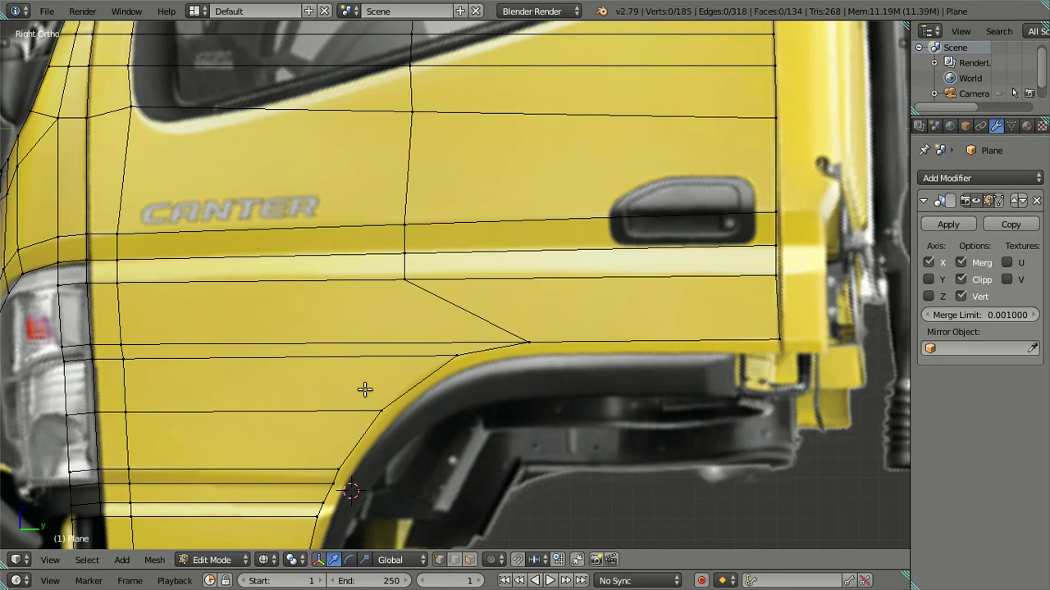
- Add a horizontal loop cut across the lower panel and pull its arch vertex onto the curve
key("ctrl+r")
left_click(410, 389)
left_click(418, 384)
right_click(474, 380)
left_click_drag(474, 381, 465, 379)
left_click(465, 380)
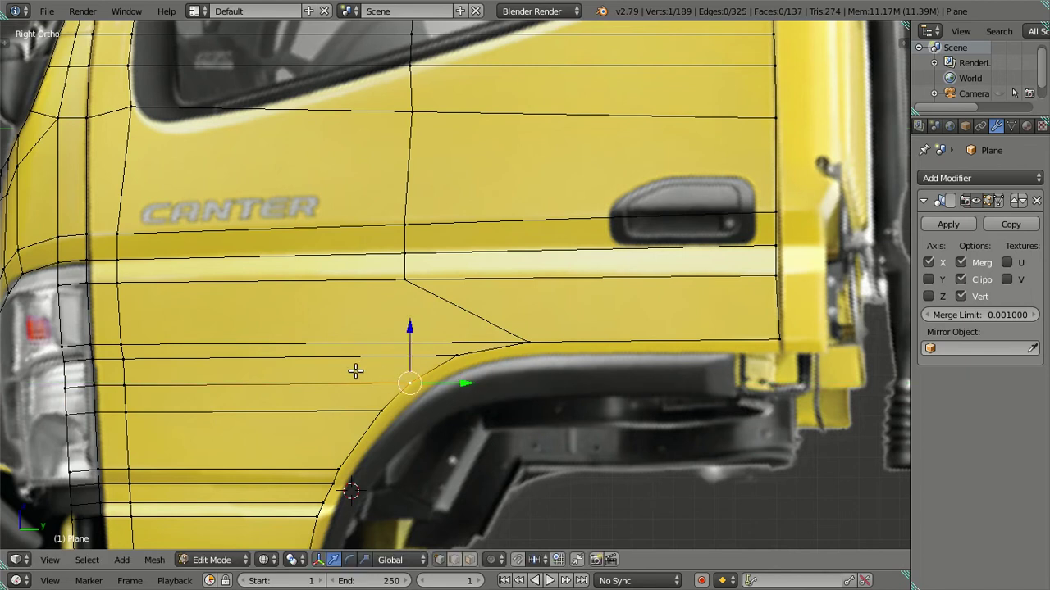
- Shift another wheel-arch vertex sideways onto the arch edge
right_click(316, 382, "alt")
key("g")
right_click(177, 340)
right_click(388, 379)
left_click(468, 397)
left_click_drag(465, 392, 461, 386)
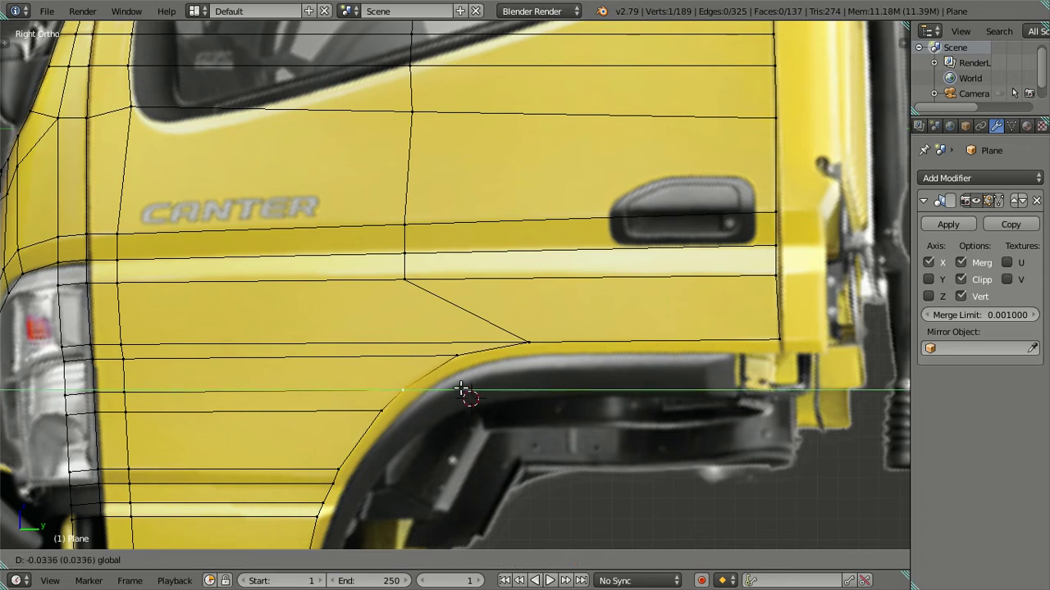
left_click(462, 387)
- Lower the bottom edge loop slightly and slide its arch vertex onto the wheel arch
right_click(300, 410, "alt")
left_click_drag(165, 350, 169, 367)
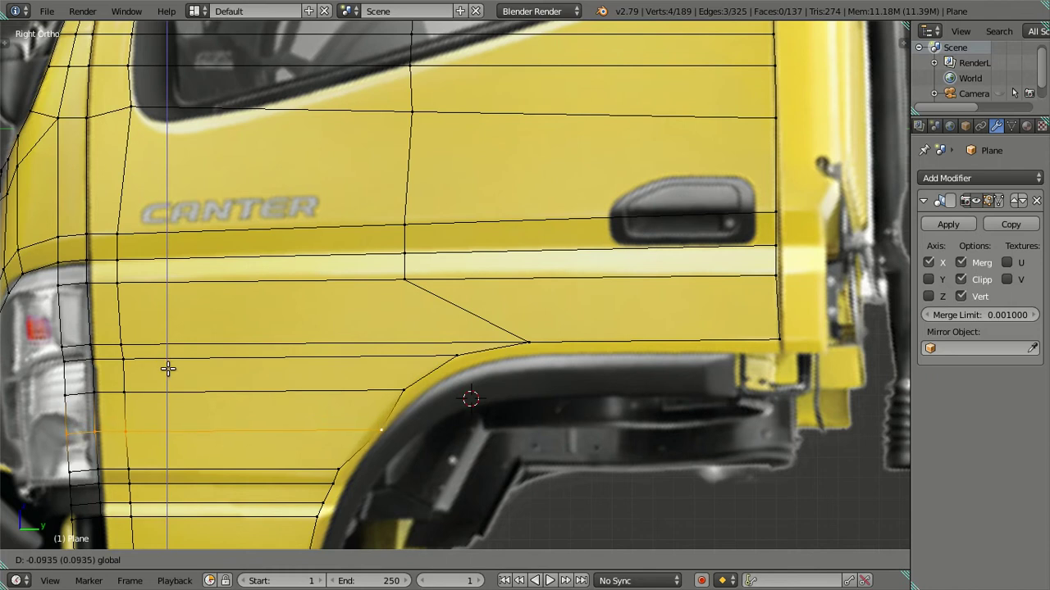
right_click(381, 427)
left_click_drag(438, 432, 423, 431)
- Add a vertical loop cut through the door and move it along Y near the door's rear edge
key("a")
scroll(422, 416, "down", 5)
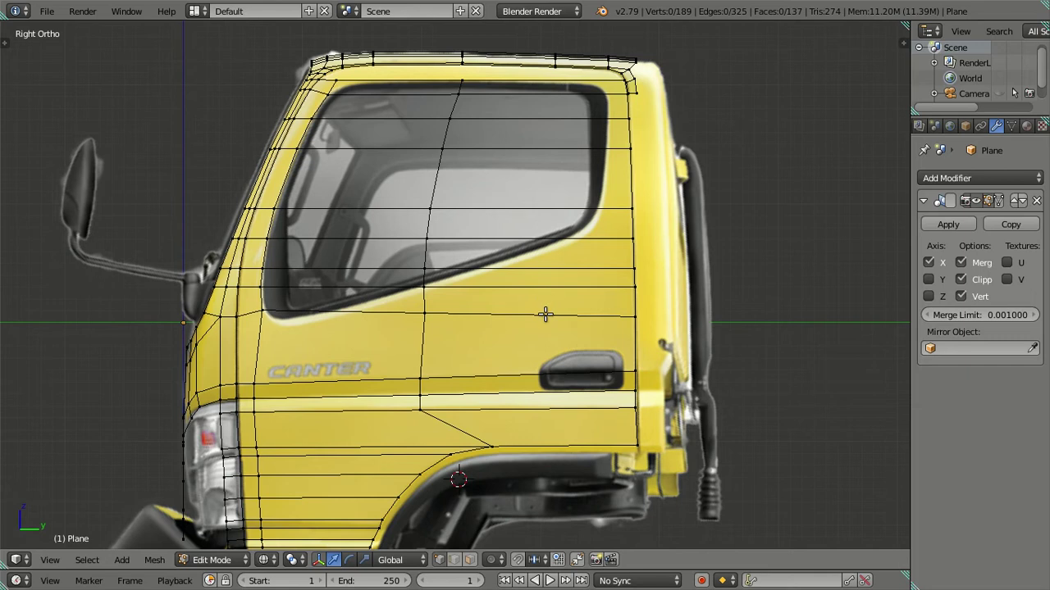
key("ctrl+r")
left_click(540, 208)
left_click(815, 234)
key("g")
key("y")
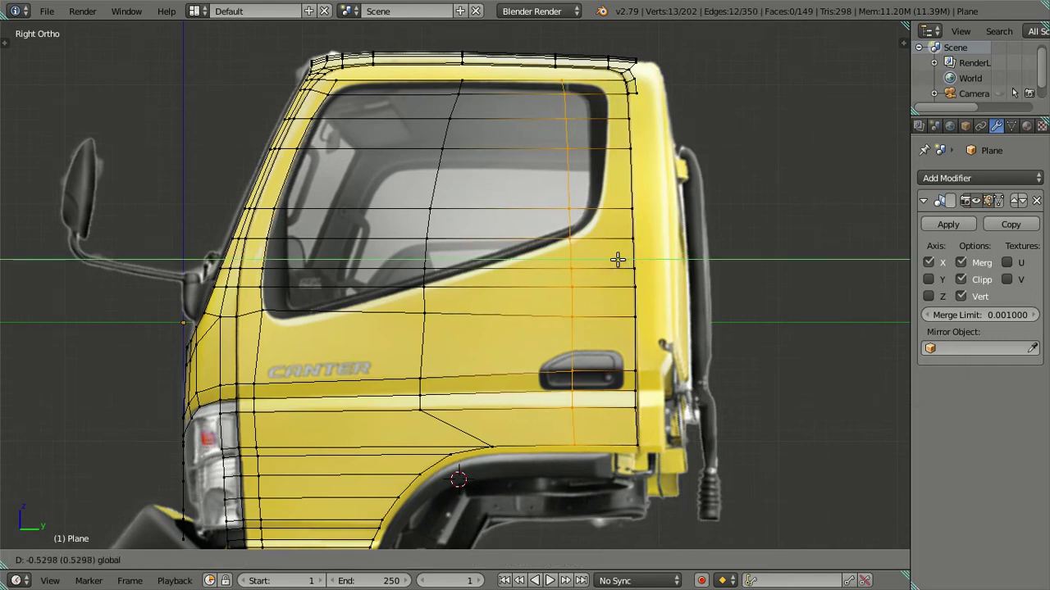
left_click(613, 259)
- Zoom in on the window and move its upper-corner vertex to round the roof curve
key("a")
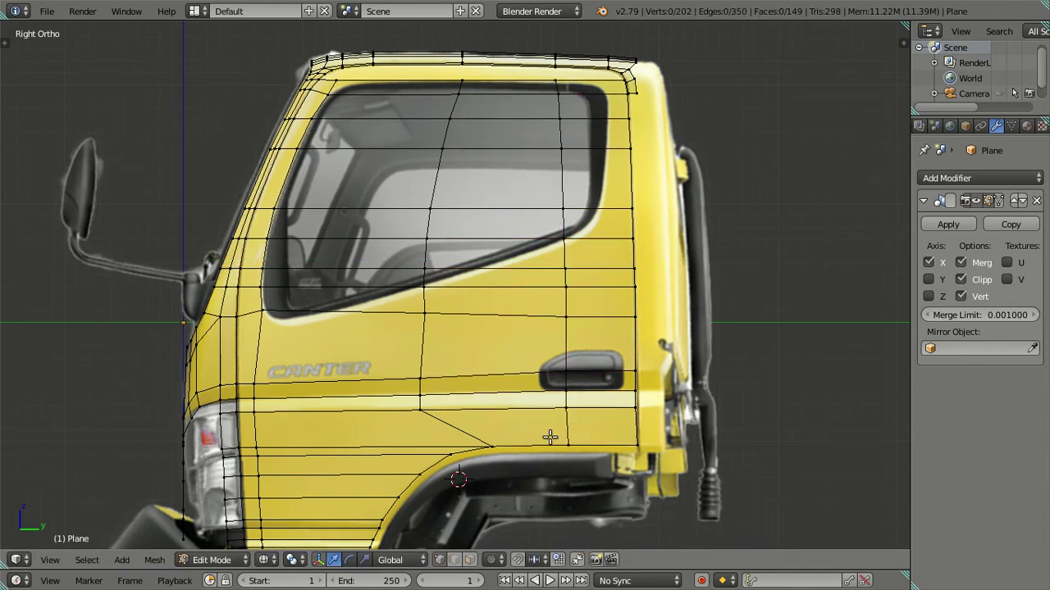
scroll(514, 336, "up", 4, "shift")
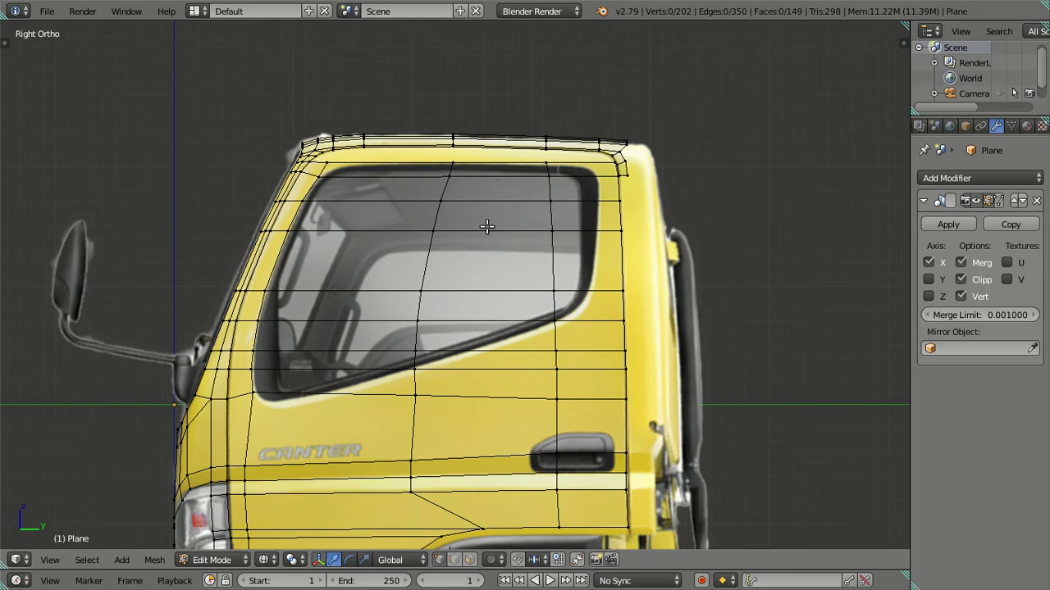
scroll(442, 212, "up", 1)
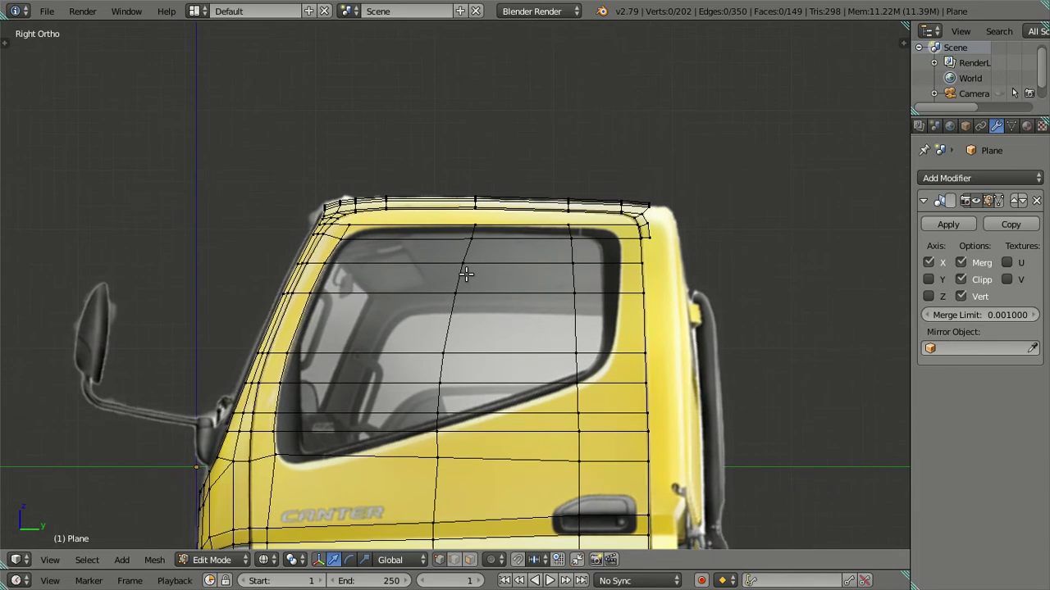
scroll(438, 281, "up", 1)
scroll(421, 277, "up", 1)
scroll(426, 302, "up", 1)
scroll(493, 253, "up", 1)
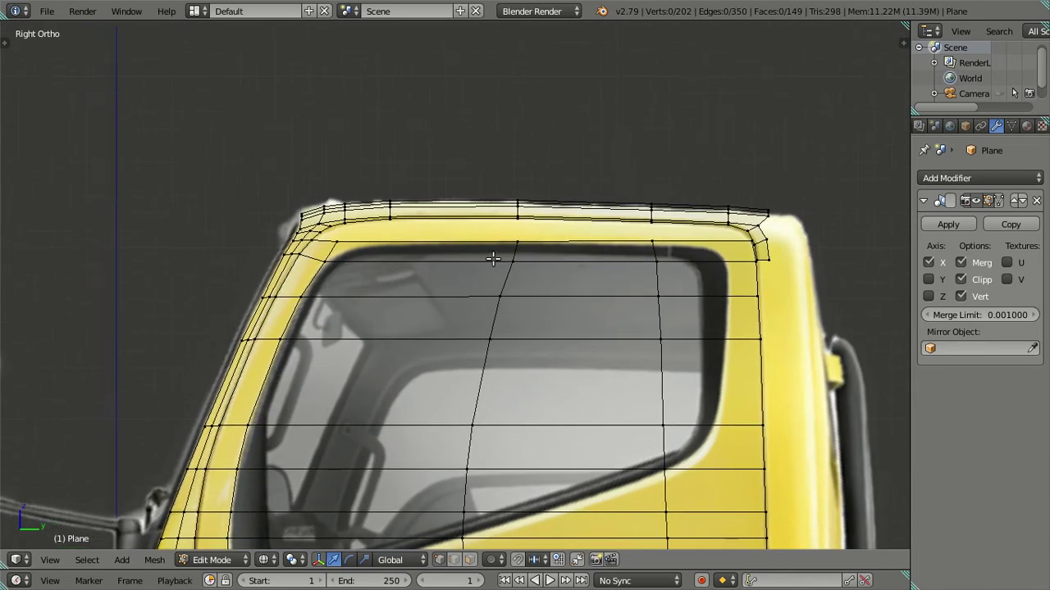
scroll(497, 258, "up", 1)
scroll(456, 246, "up", 1)
scroll(402, 320, "up", 1)
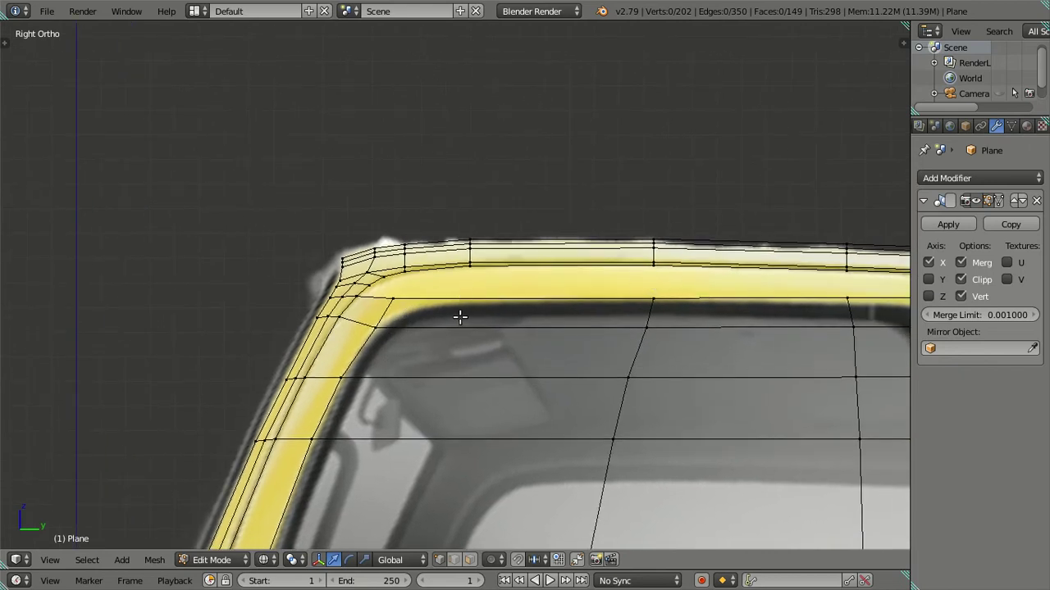
right_click(399, 296)
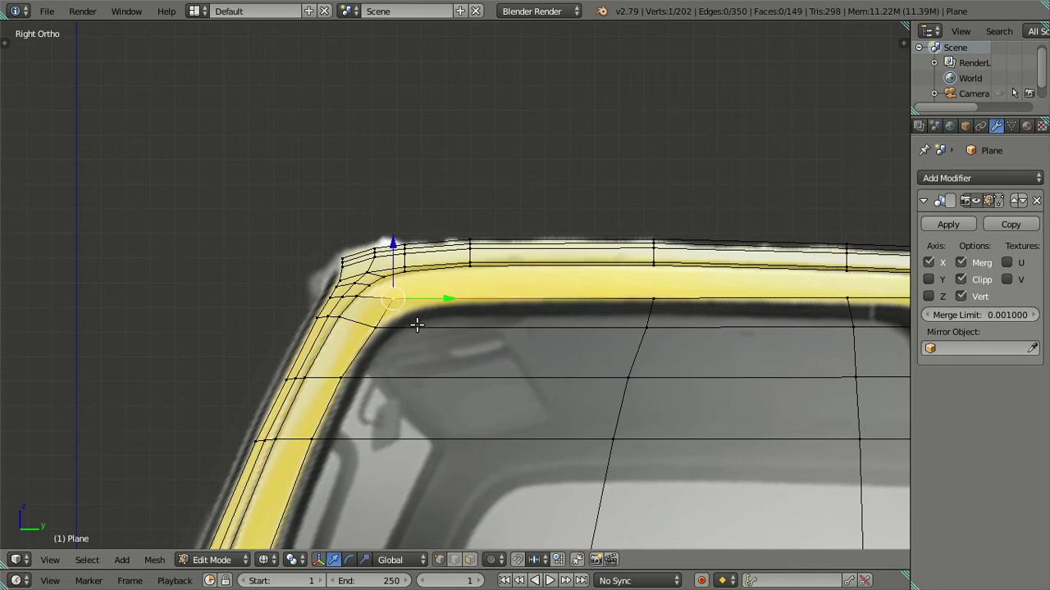
key("g")
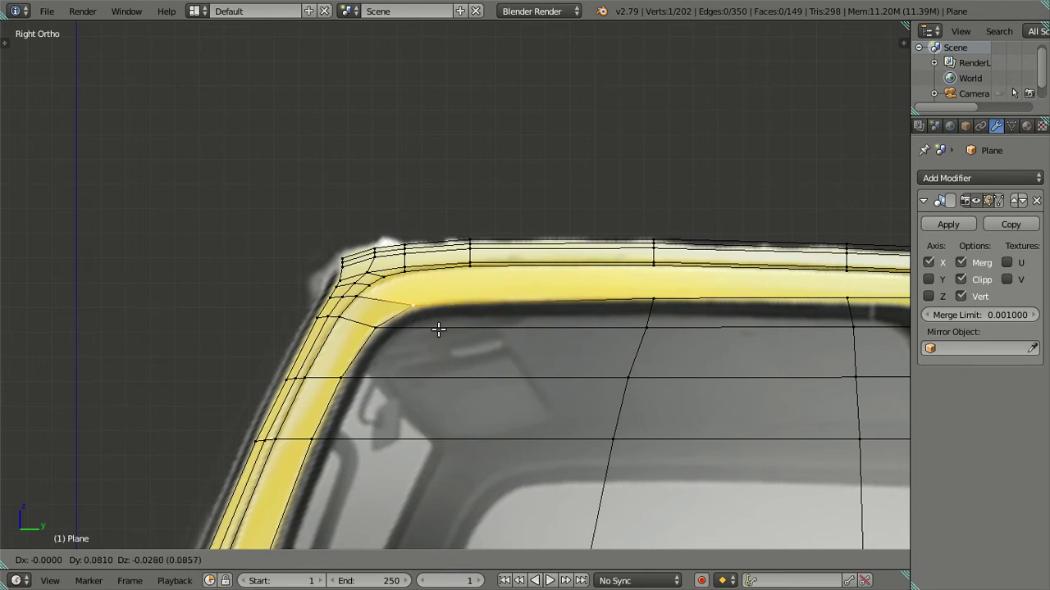
left_click(435, 331)
key("a")
- Dissolve the edges at the roof corner vertices
scroll(416, 315, "up", 2)
middle_click_drag(393, 301, 418, 277, "shift")
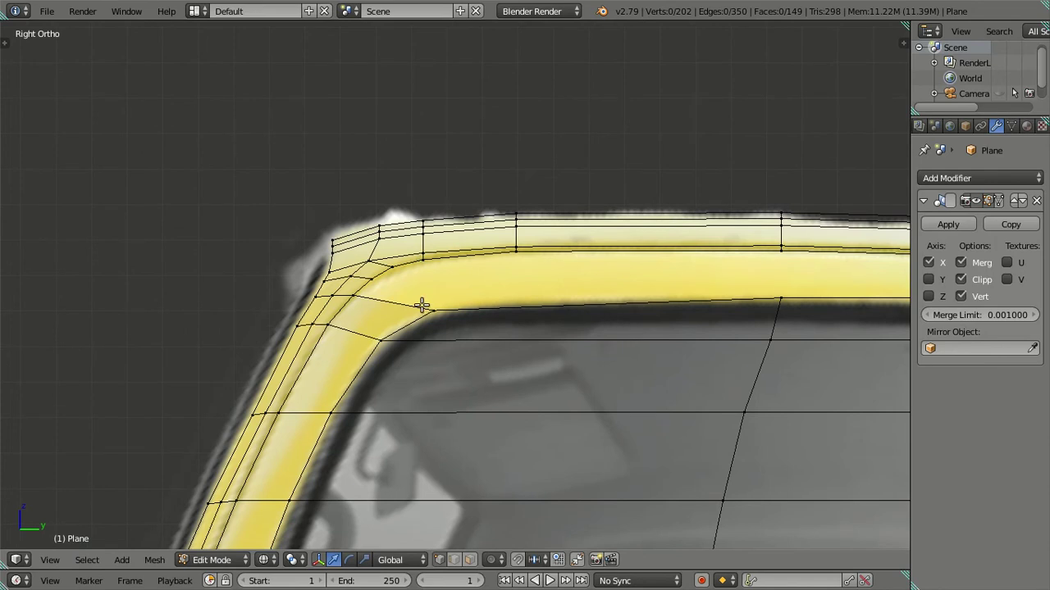
right_click(359, 277)
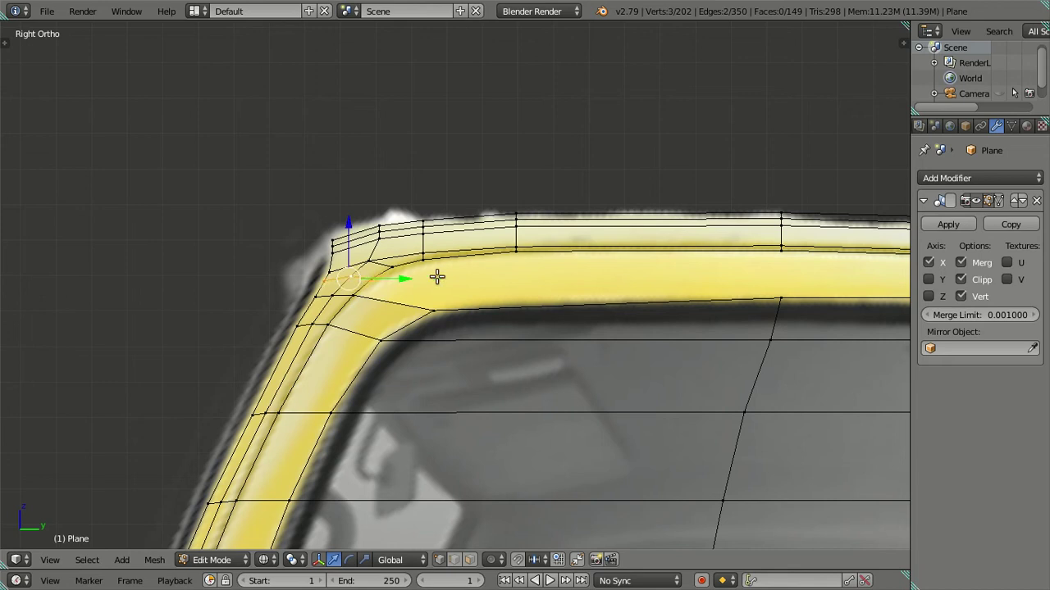
key("x")
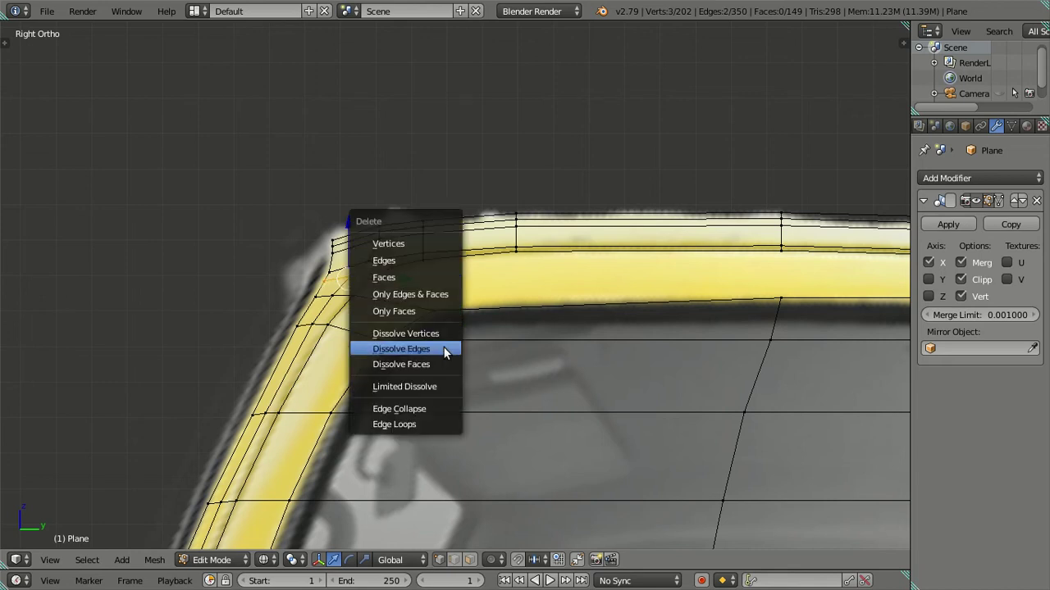
left_click(448, 347)
- Undo the roof-corner dissolve in front view and orbit to inspect the corner obliquely
key("KP_1")
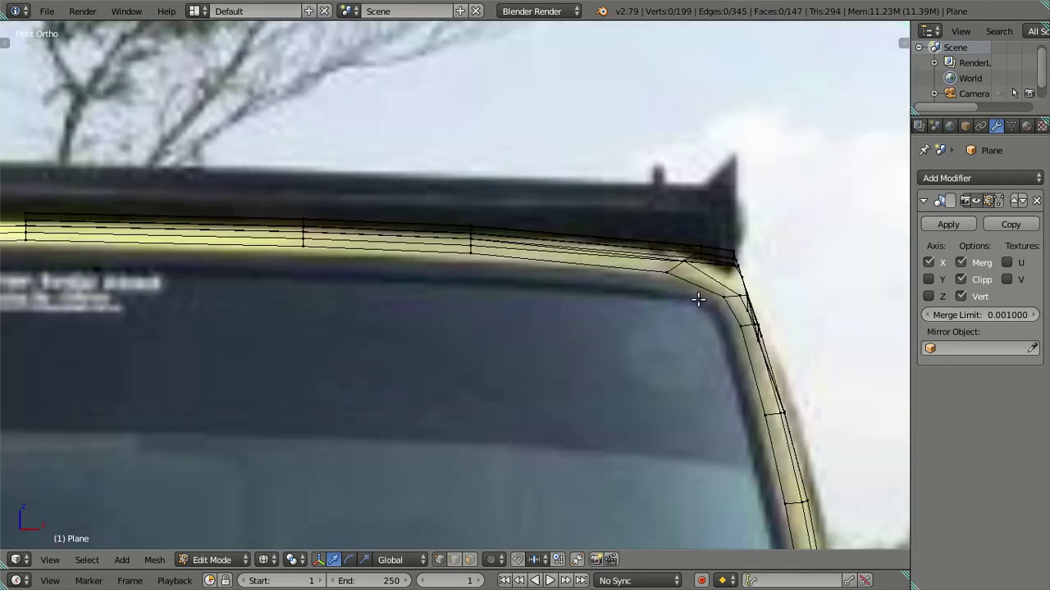
key("ctrl+z")
scroll(698, 300, "down", 2)
scroll(609, 257, "up", 3)
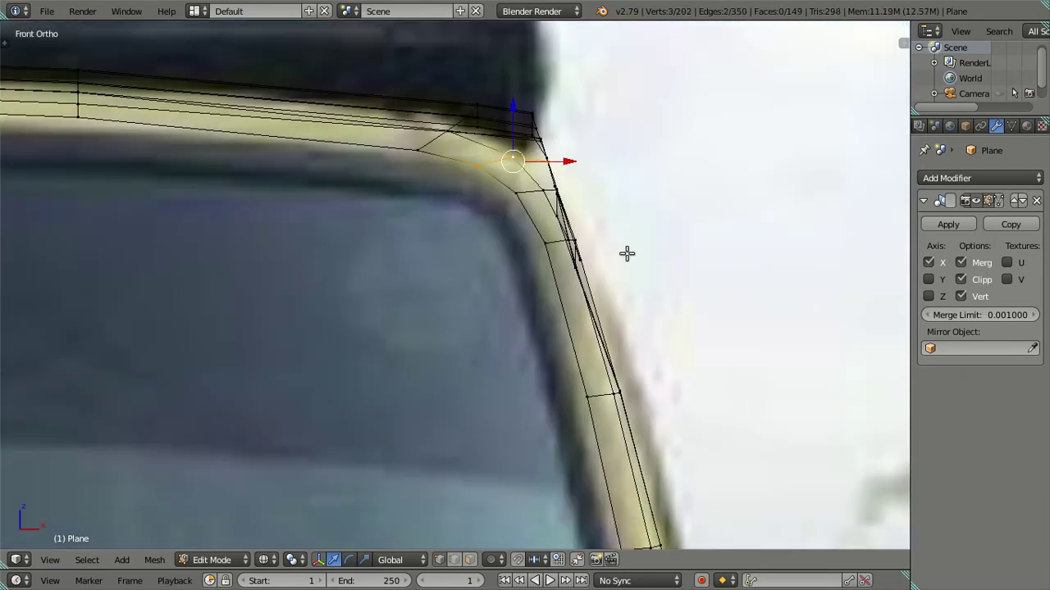
mouse_move(593, 214)
middle_mouse_down()
mouse_move(393, 297)
mouse_move(408, 330)
mouse_move(537, 265)
mouse_move(547, 297)
mouse_move(536, 352)
mouse_move(520, 336)
mouse_move(520, 314)
mouse_move(347, 279)
middle_mouse_up()
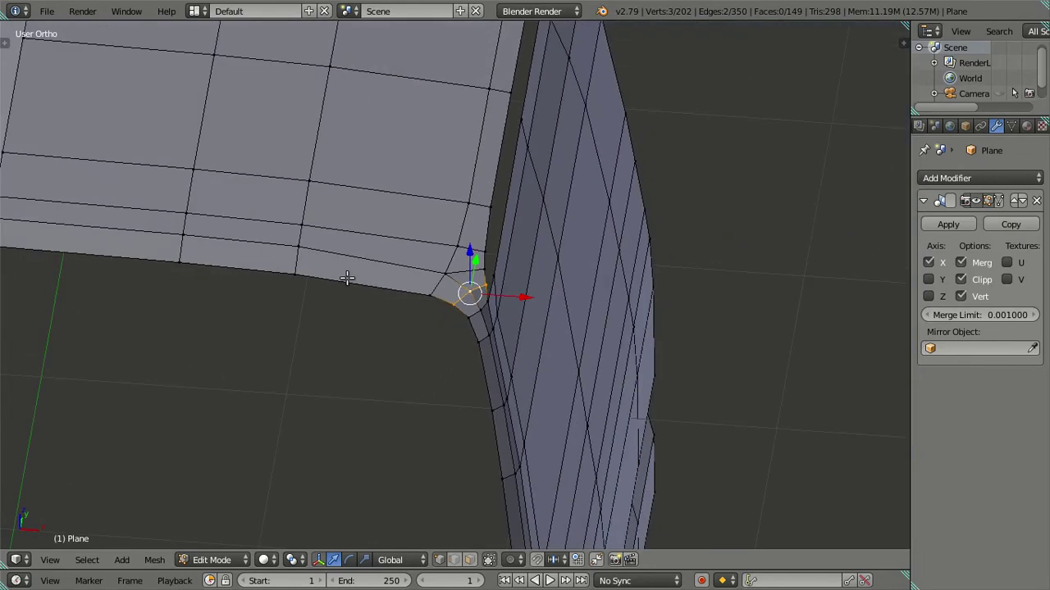
key("a")
- Try a loop cut near the roof corner, then undo it
key("ctrl+r")
left_click(385, 234)
left_click(545, 253)
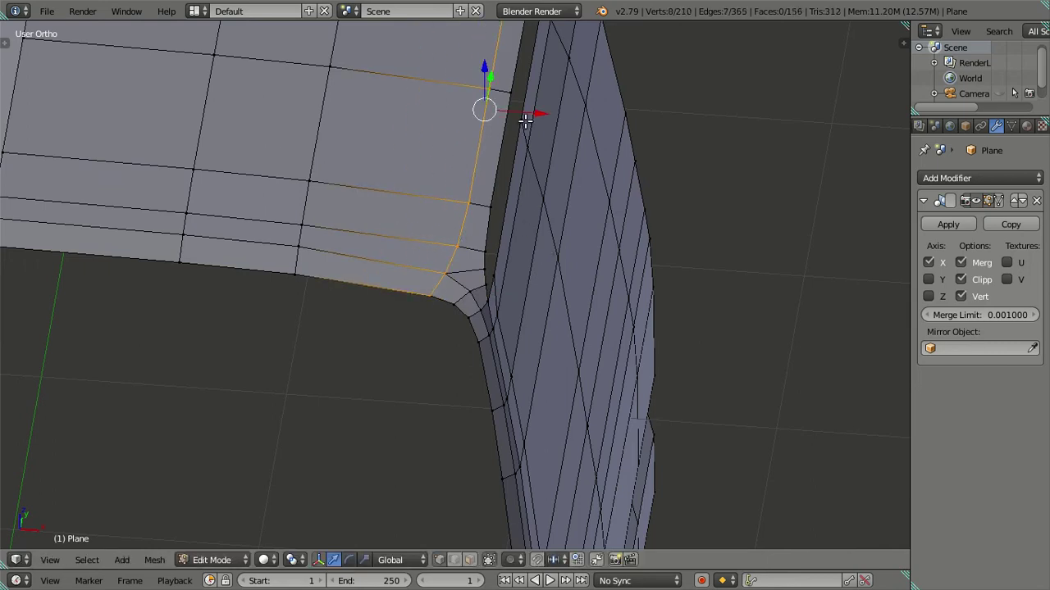
key("ctrl+z")
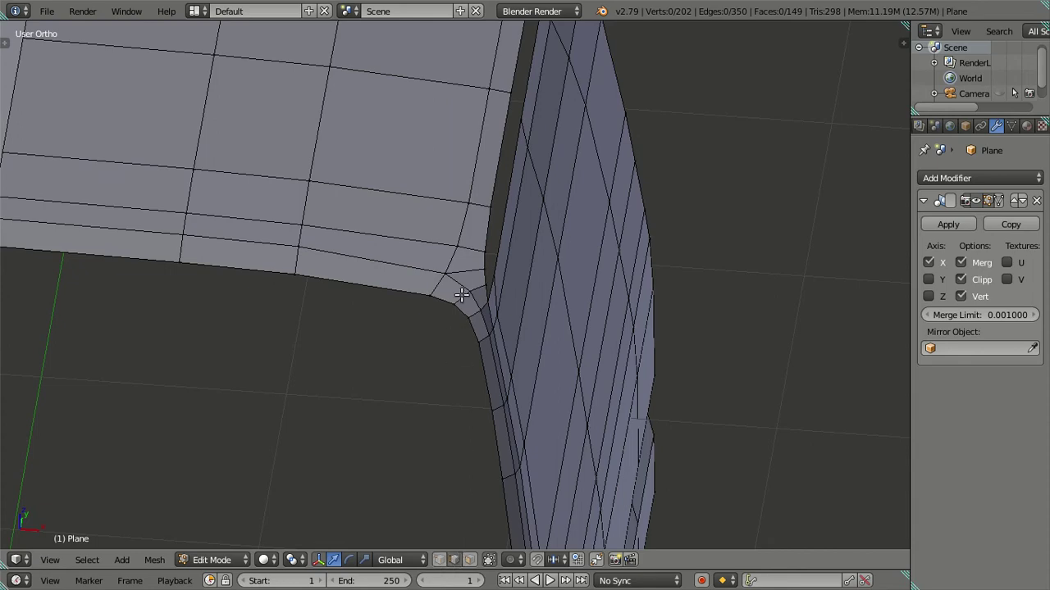
mouse_move(413, 249)
middle_mouse_down()
mouse_move(517, 298)
mouse_move(344, 218)
mouse_move(399, 223)
mouse_move(457, 250)
mouse_move(547, 213)
middle_mouse_up()
key("KP_1")
- Test dissolving the roof-corner edges in wireframe, undo it, and finish back in side view
right_click(487, 190)
key("z")
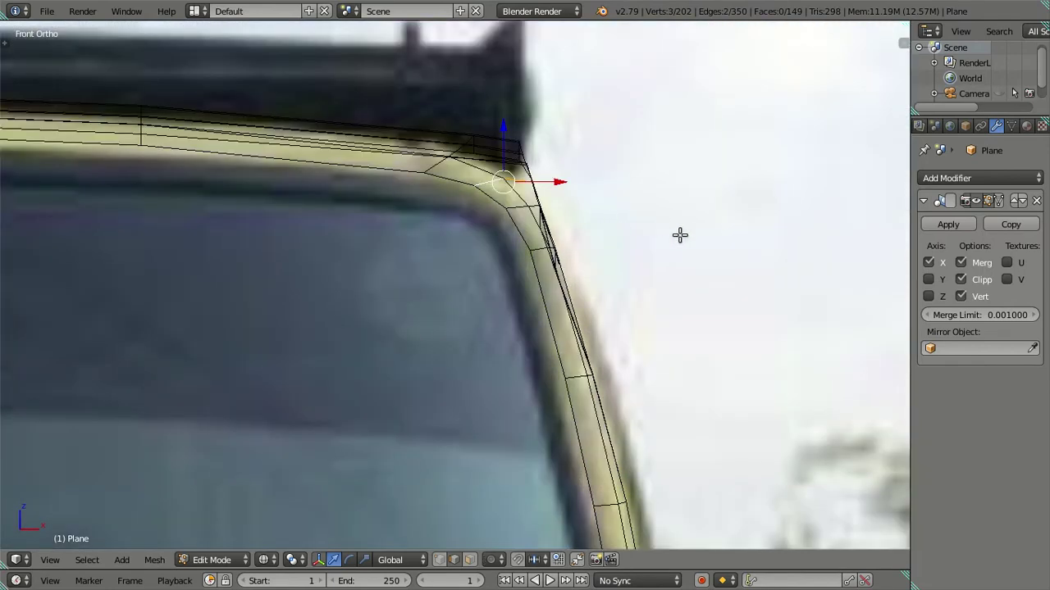
key("x")
left_click(680, 237)
key("ctrl+z")
key("ctrl+z")
mouse_move(680, 235)
middle_mouse_down()
mouse_move(595, 249)
mouse_move(501, 355)
mouse_move(471, 356)
mouse_move(438, 304)
mouse_move(442, 275)
mouse_move(398, 254)
middle_mouse_up()
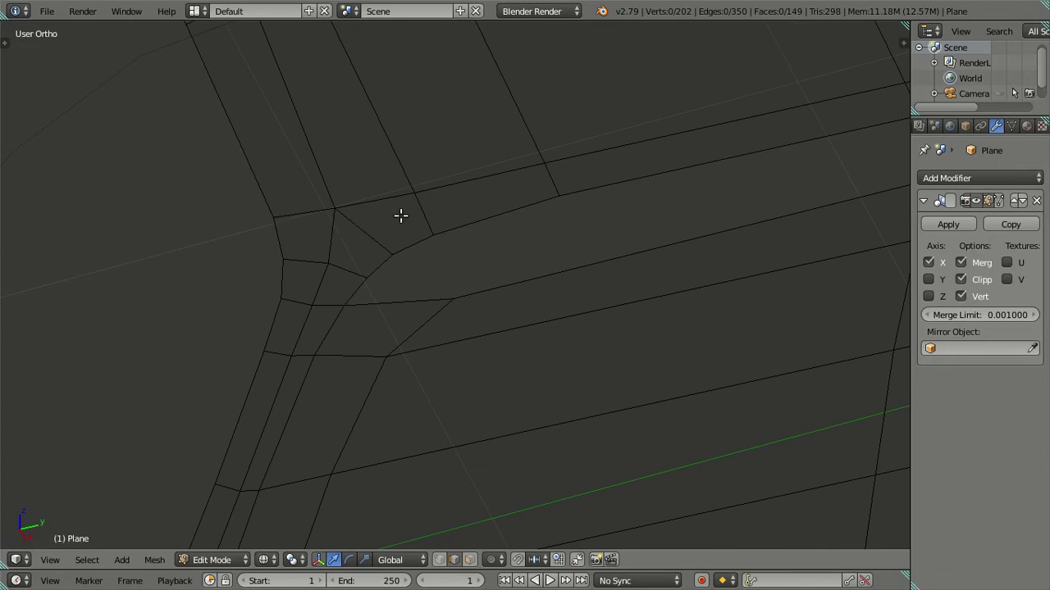
mouse_move(362, 215)
middle_mouse_down()
mouse_move(440, 268)
mouse_move(503, 222)
mouse_move(538, 178)
mouse_move(534, 276)
mouse_move(521, 225)
mouse_move(492, 293)
mouse_move(422, 237)
mouse_move(359, 232)
mouse_move(344, 192)
middle_mouse_up()
key("KP_3")
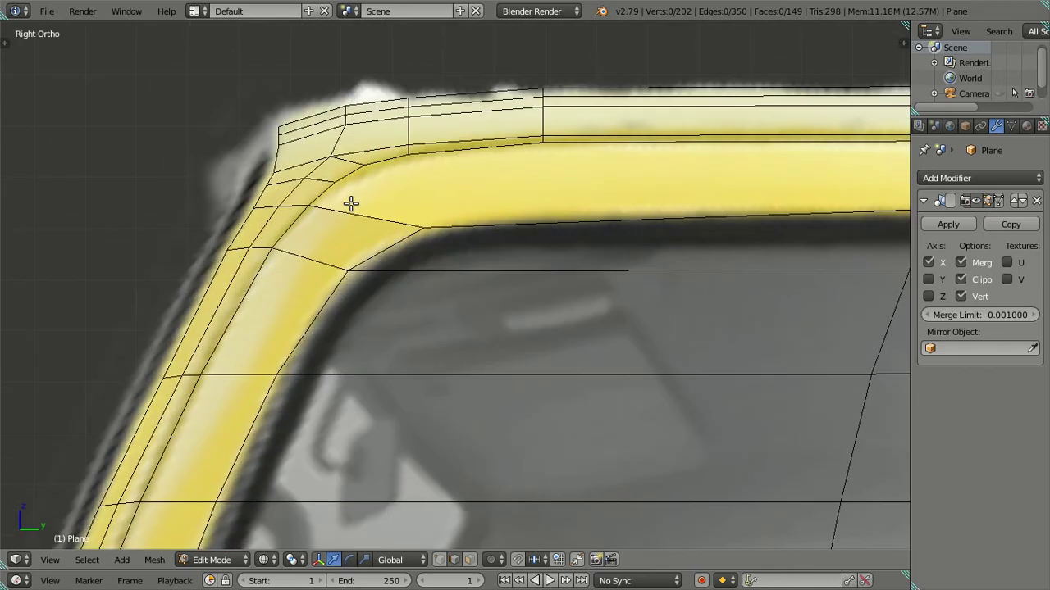
- Add a loop cut across the windshield frame and confirm its edge slide
key("Tab")
key("Tab")
scroll(389, 192, "down", 3)
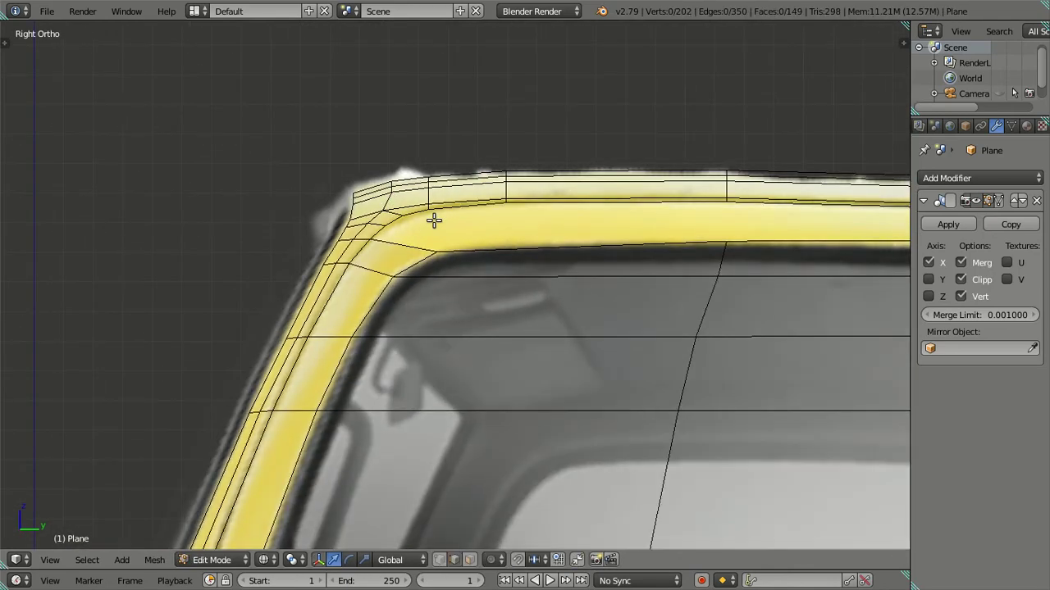
scroll(484, 305, "down", 4)
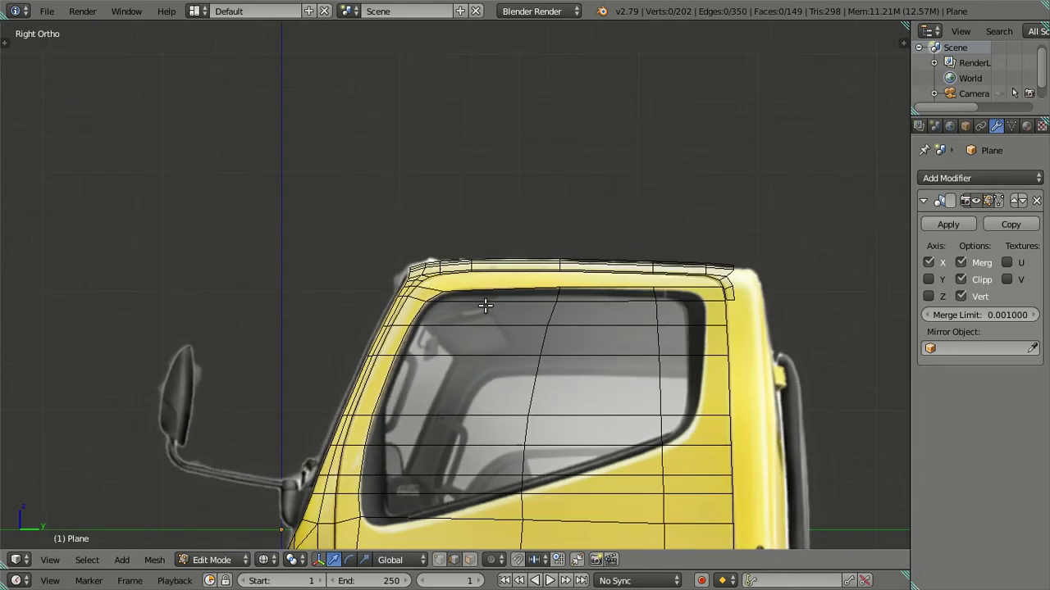
scroll(485, 305, "up", 2)
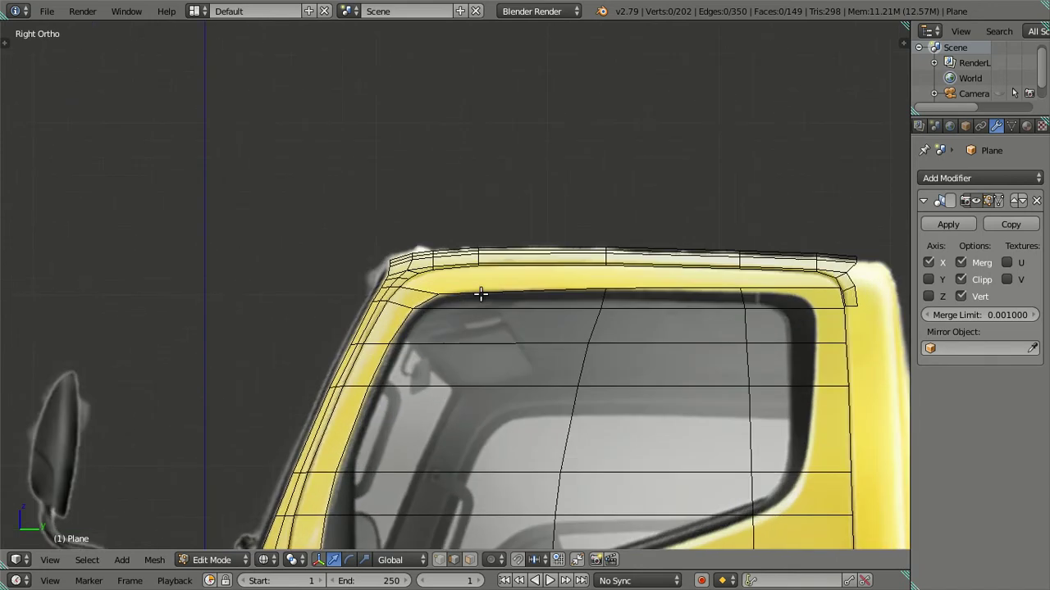
key("ctrl+r")
left_click(478, 293)
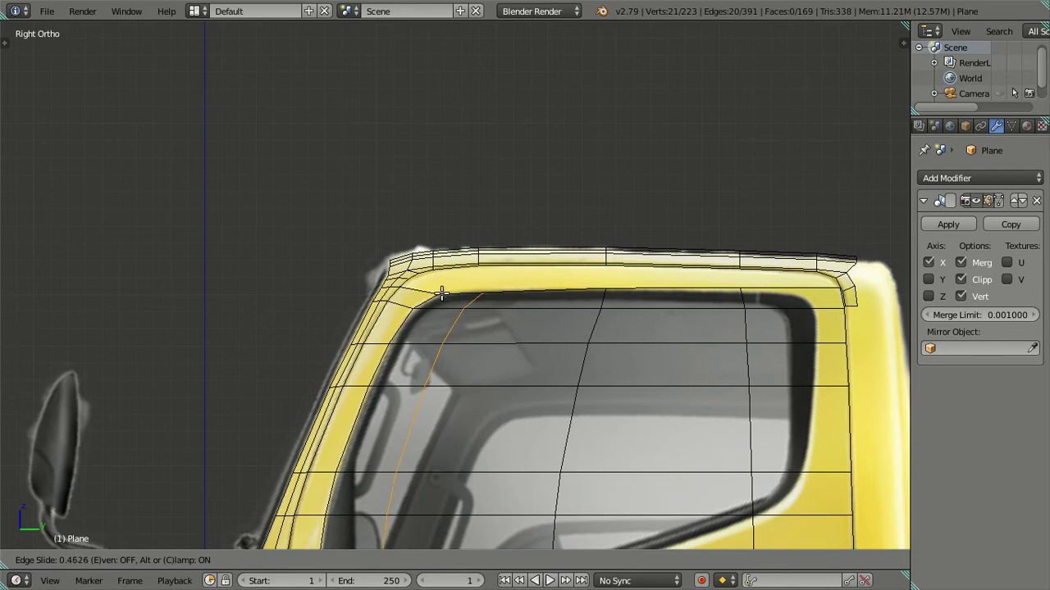
left_click(441, 293)
key("a")
- Select a second edge at the rounded roof corner and fill a face between the two edges
scroll(452, 295, "up", 3)
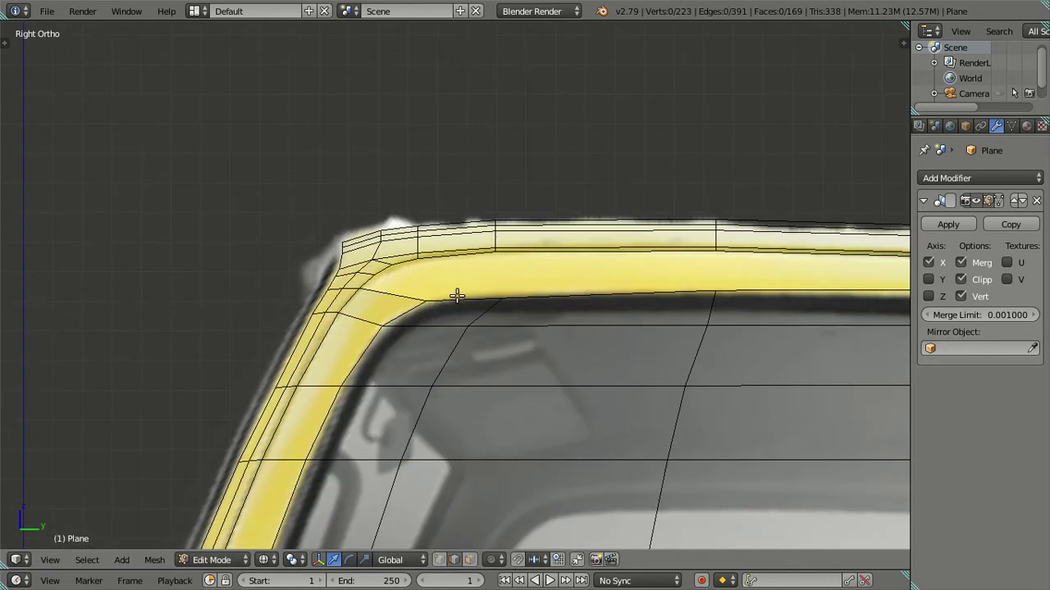
right_click(452, 259, "shift")
mouse_move(478, 270)
middle_mouse_down()
mouse_move(489, 335)
mouse_move(480, 300)
mouse_move(504, 254)
mouse_move(519, 255)
mouse_move(461, 319)
mouse_move(422, 314)
mouse_move(427, 257)
mouse_move(458, 251)
mouse_move(465, 296)
mouse_move(467, 258)
mouse_move(503, 265)
mouse_move(492, 307)
mouse_move(475, 270)
middle_mouse_up()
key("f")
key("a")
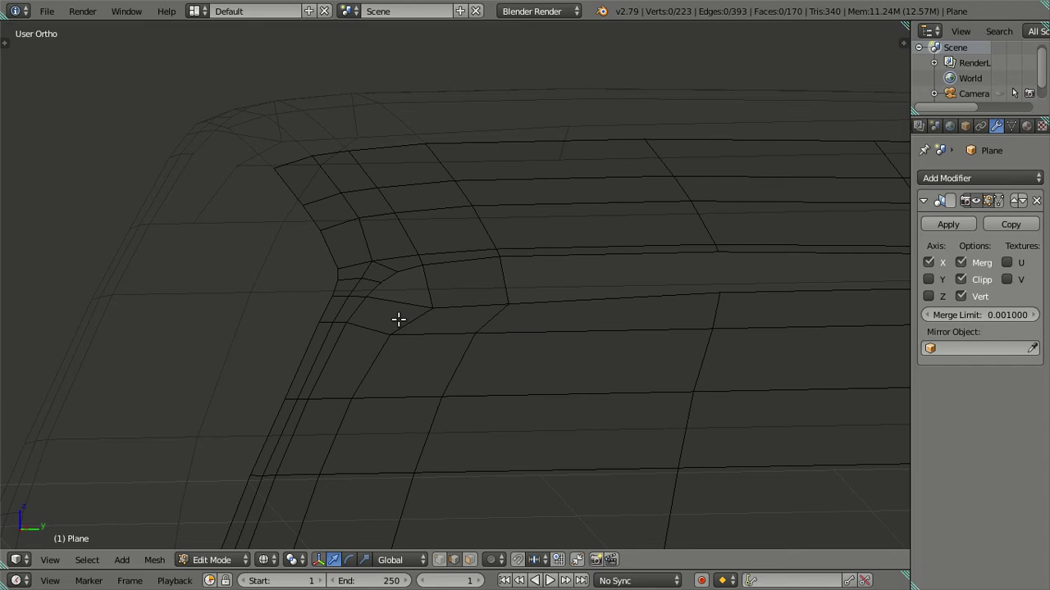
- In side view, move the window's top-corner vertex along the Y axis
scroll(421, 314, "down", 3)
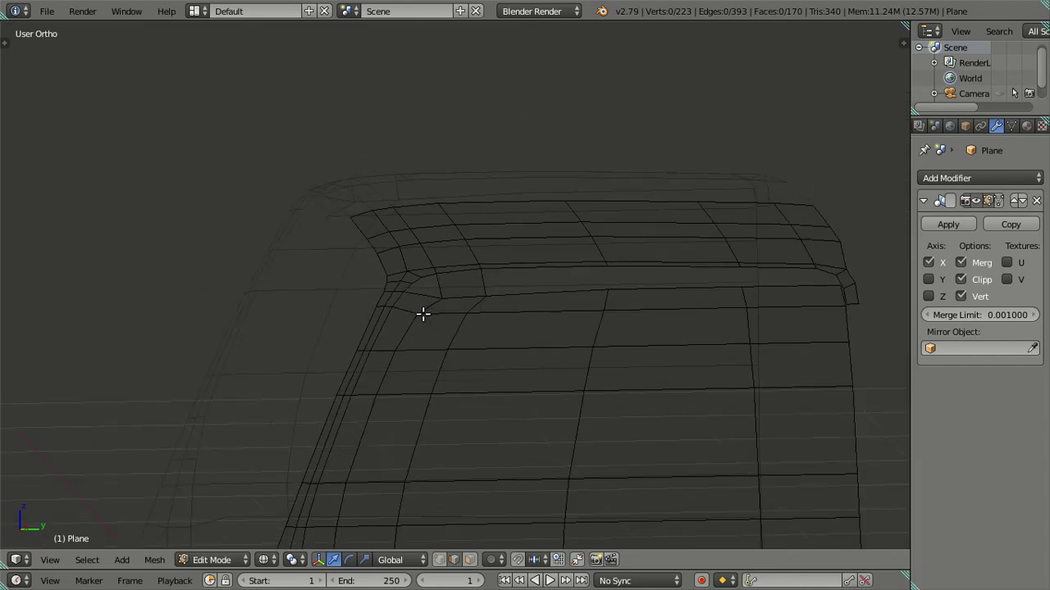
key("KP_3")
scroll(422, 410, "down", 2)
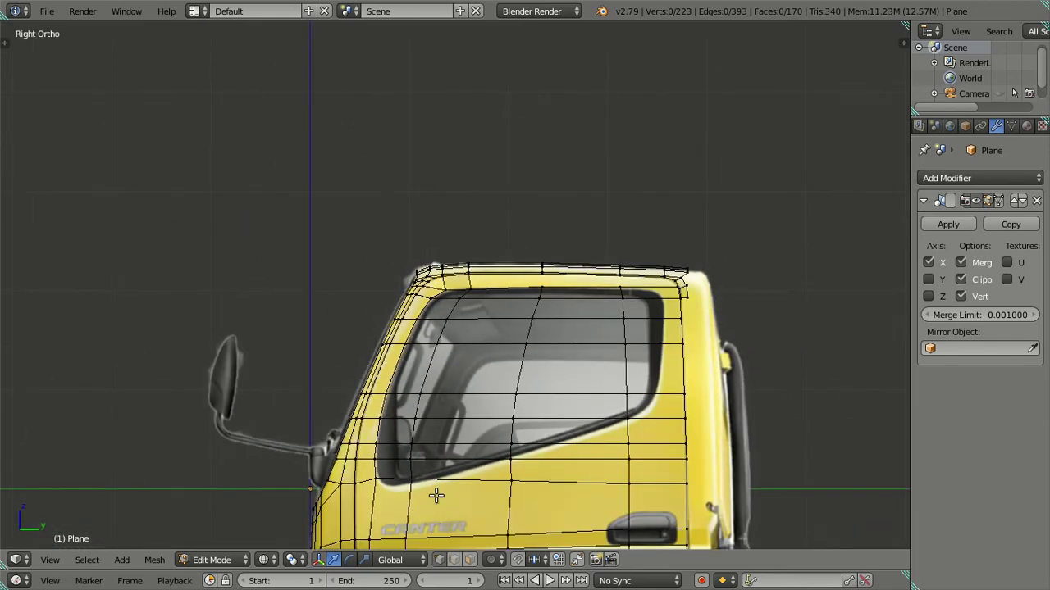
scroll(459, 344, "up", 1)
scroll(467, 331, "up", 2)
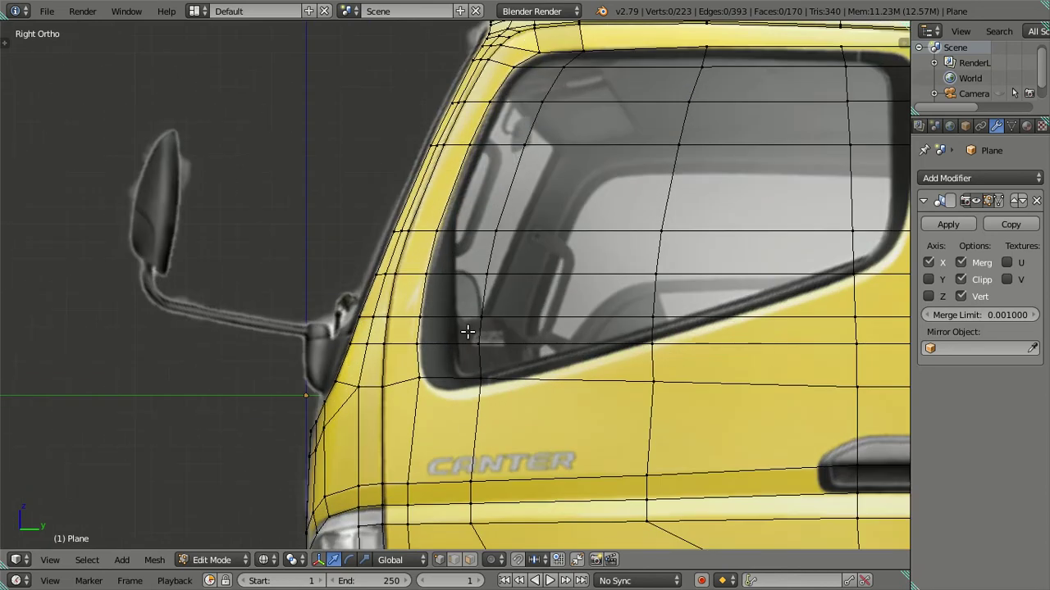
scroll(465, 331, "down", 4)
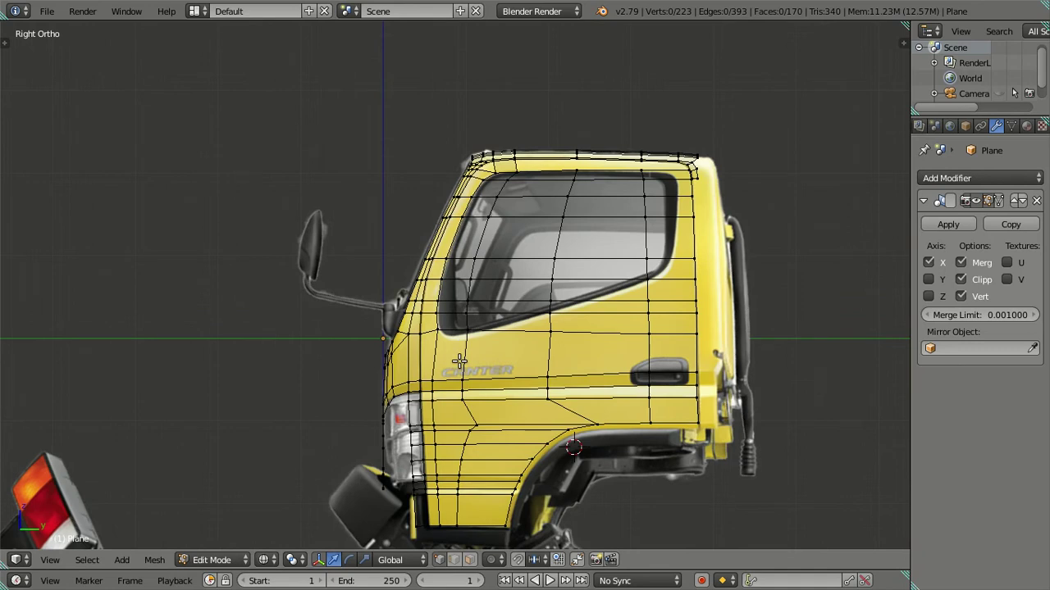
scroll(459, 361, "up", 1)
scroll(460, 361, "up", 3)
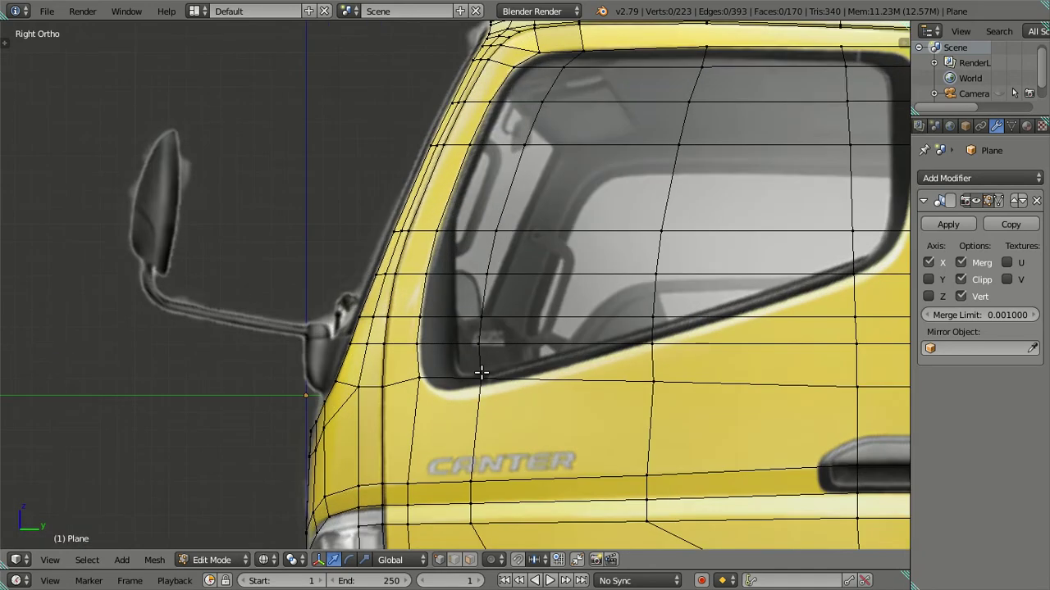
middle_click_drag(713, 82, 530, 312, "shift")
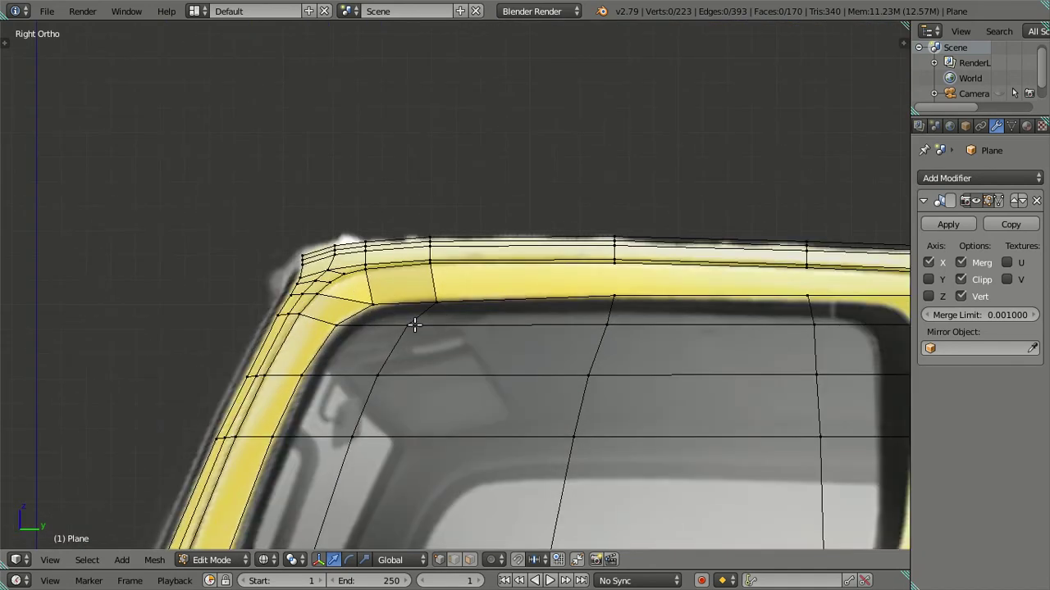
right_click(436, 302)
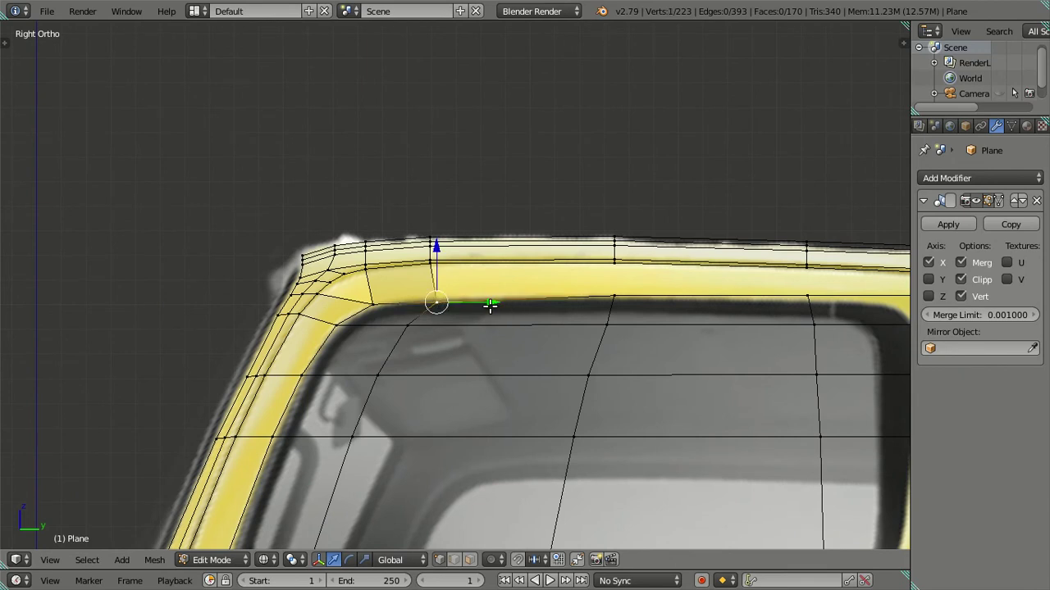
key("g")
key("y")
left_click(477, 302)
key("a")
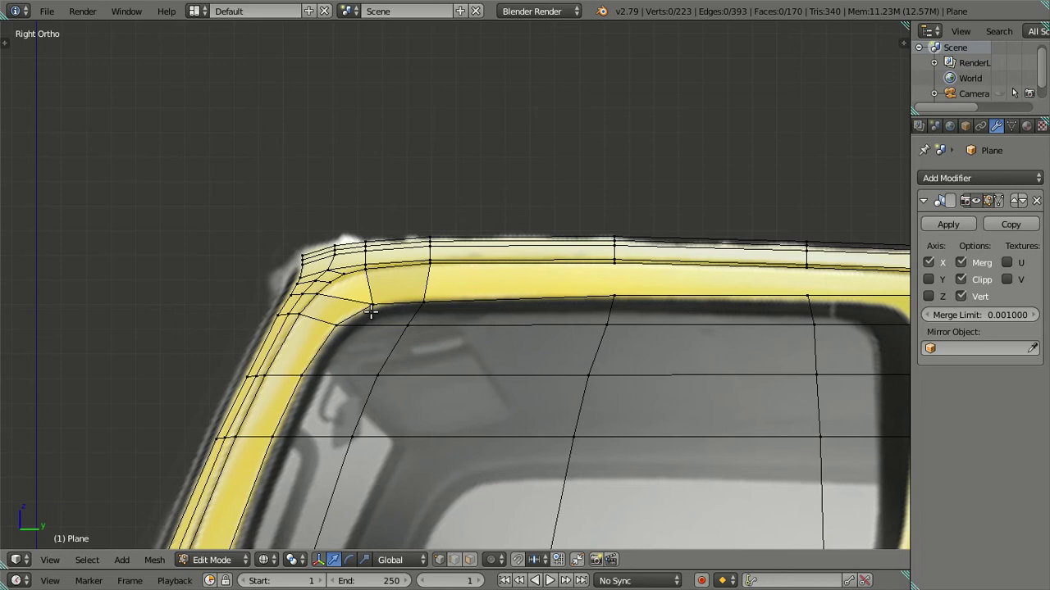
- Select the edge loop below the roof minus its left-corner vertices, then leave it unmoved
scroll(329, 337, "down", 1)
scroll(385, 331, "down", 1)
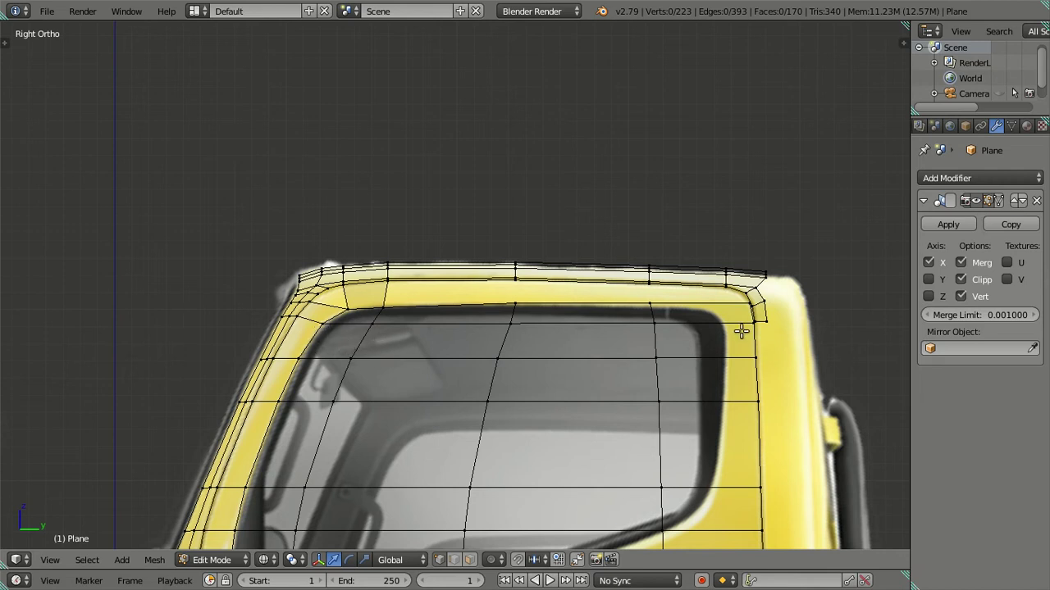
right_click(402, 326, "alt")
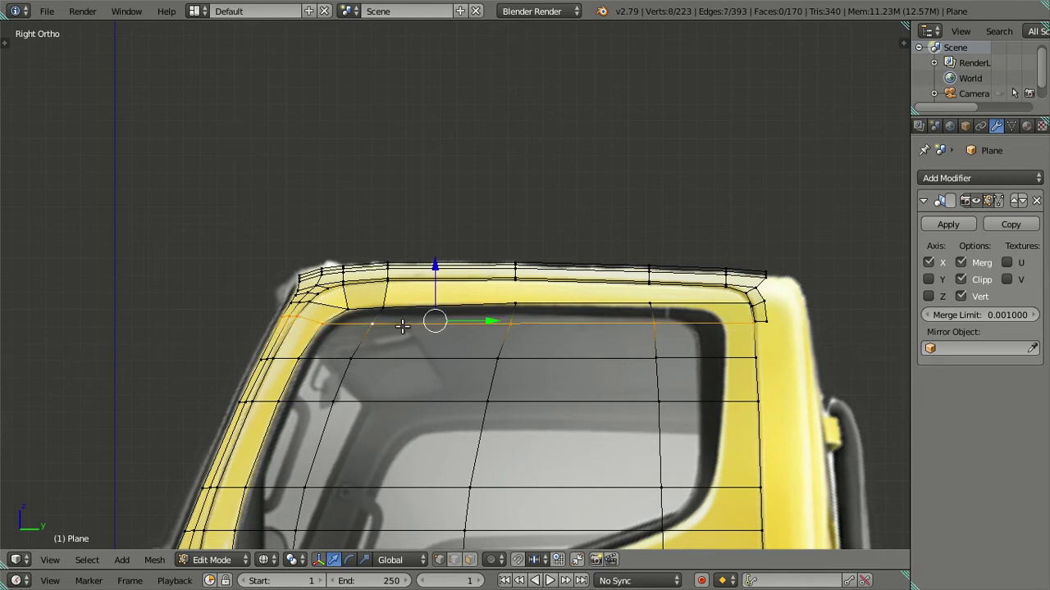
key("c")
middle_click_drag(270, 293, 283, 305)
key("Escape")
left_click_drag(525, 262, 525, 270)
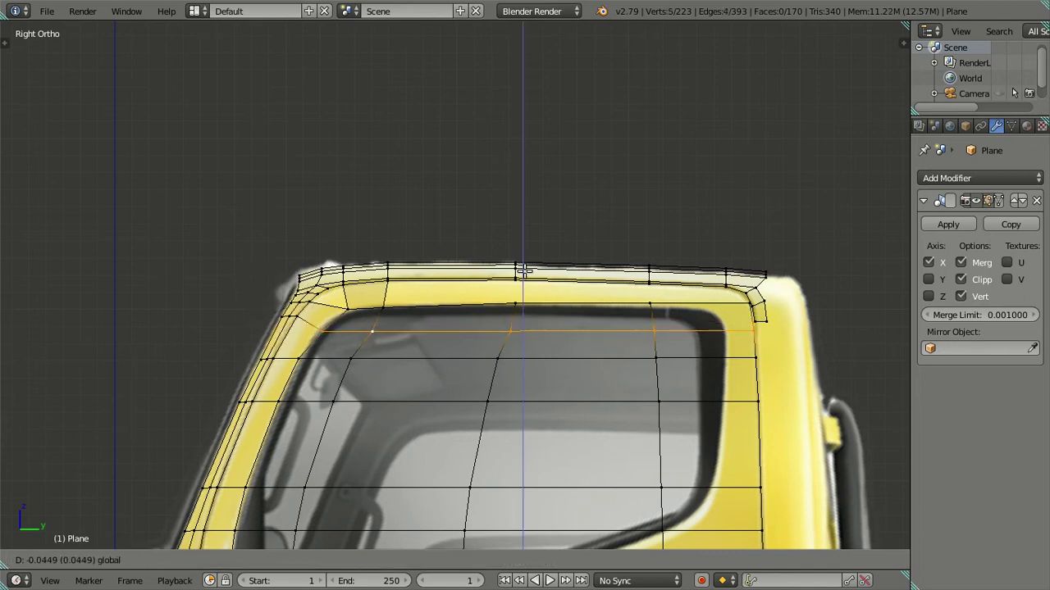
key("Escape")
key("a")
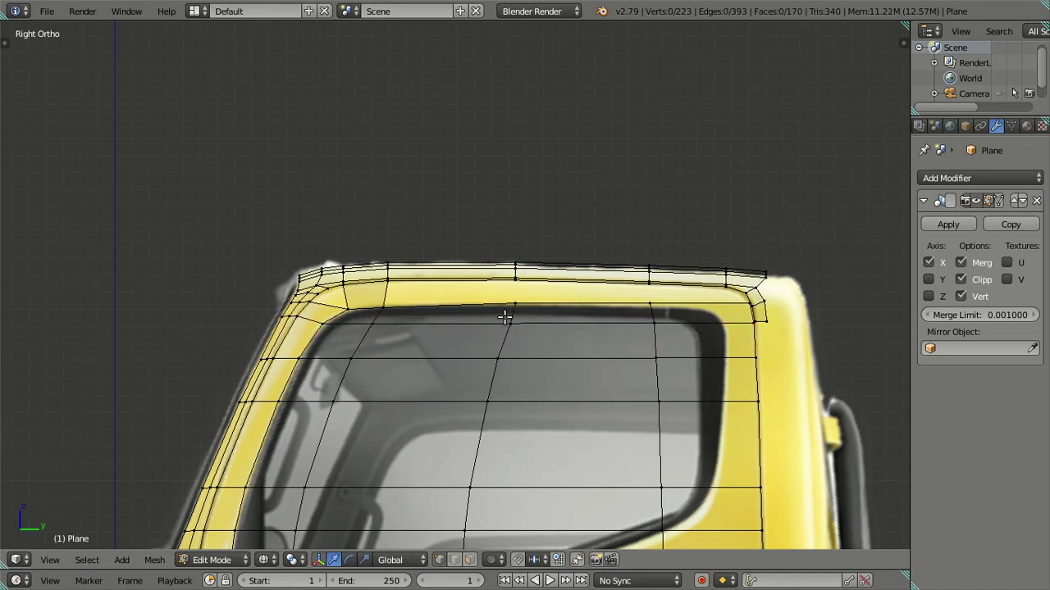
- In face select mode, delete two faces at the front roof corner
key("KP_1")
scroll(596, 333, "up", 5)
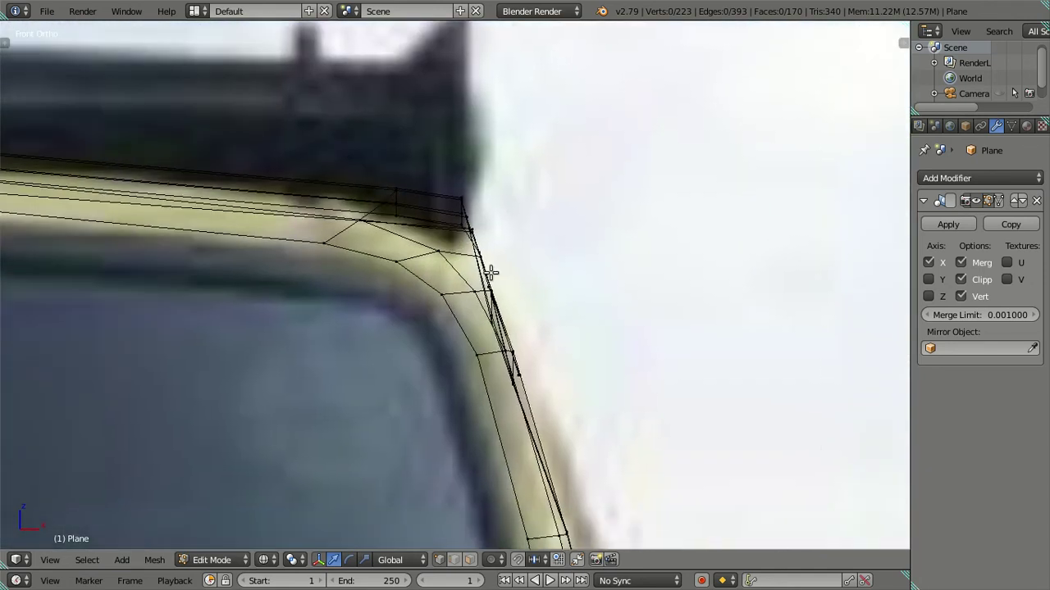
scroll(489, 272, "up", 2)
scroll(511, 329, "down", 5)
mouse_move(623, 342)
middle_mouse_down()
mouse_move(509, 333)
mouse_move(548, 317)
mouse_move(477, 349)
middle_mouse_up()
key("KP_3")
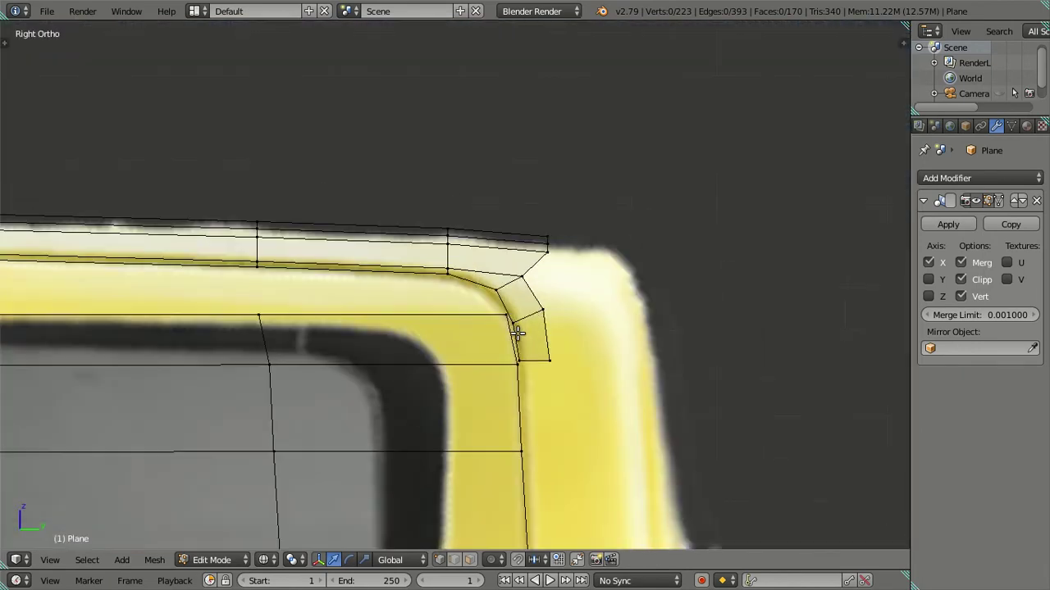
left_click(470, 559)
left_click(529, 332)
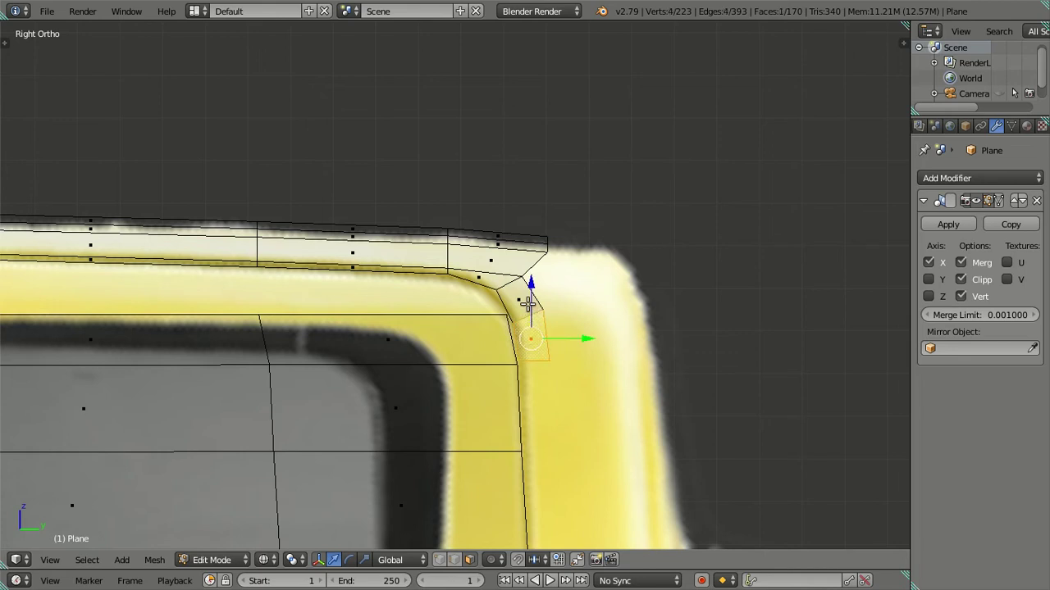
left_click(533, 291, "shift")
key("x")
left_click(520, 210)
- Delete a column of four more roof-corner faces and check the result from preset views
mouse_move(520, 210)
middle_mouse_down()
mouse_move(399, 312)
mouse_move(480, 255)
middle_mouse_up()
left_click(481, 255, "alt")
key("x")
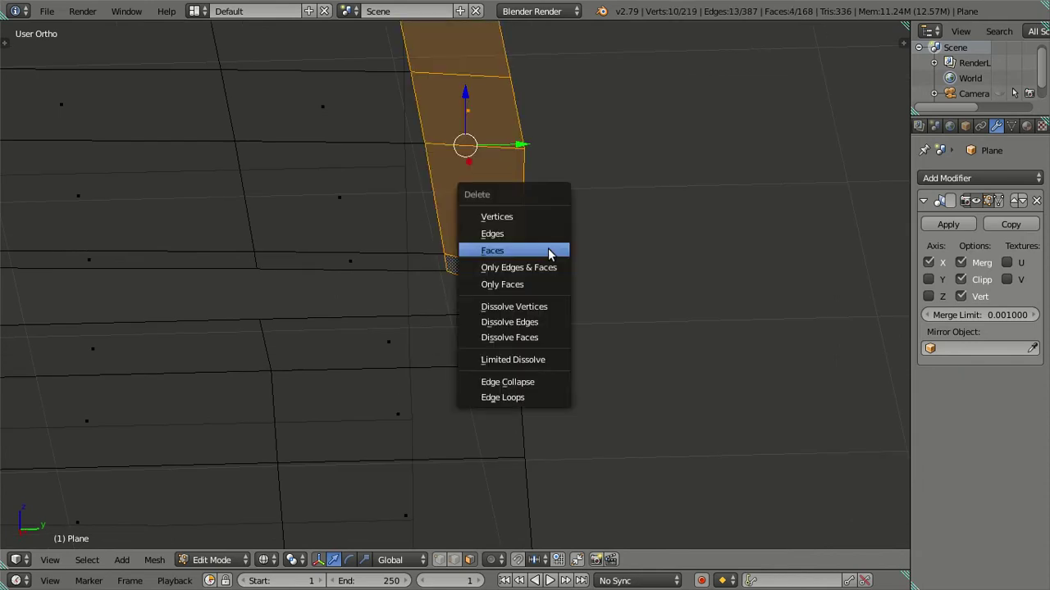
left_click(550, 256)
middle_click_drag(435, 293, 448, 257)
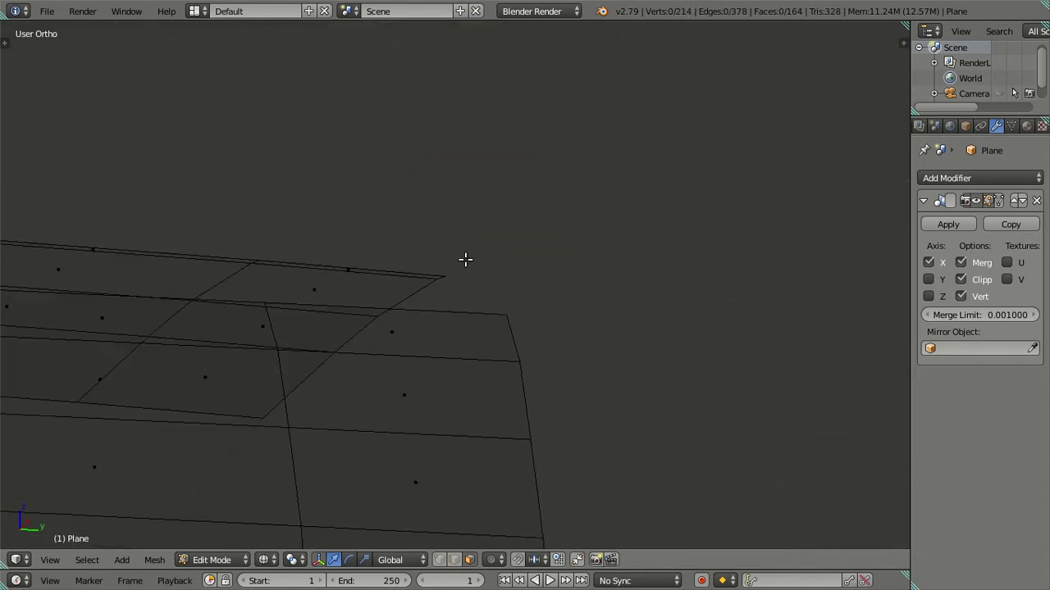
key("KP_1")
key("KP_8")
key("KP_3")
key("KP_1")
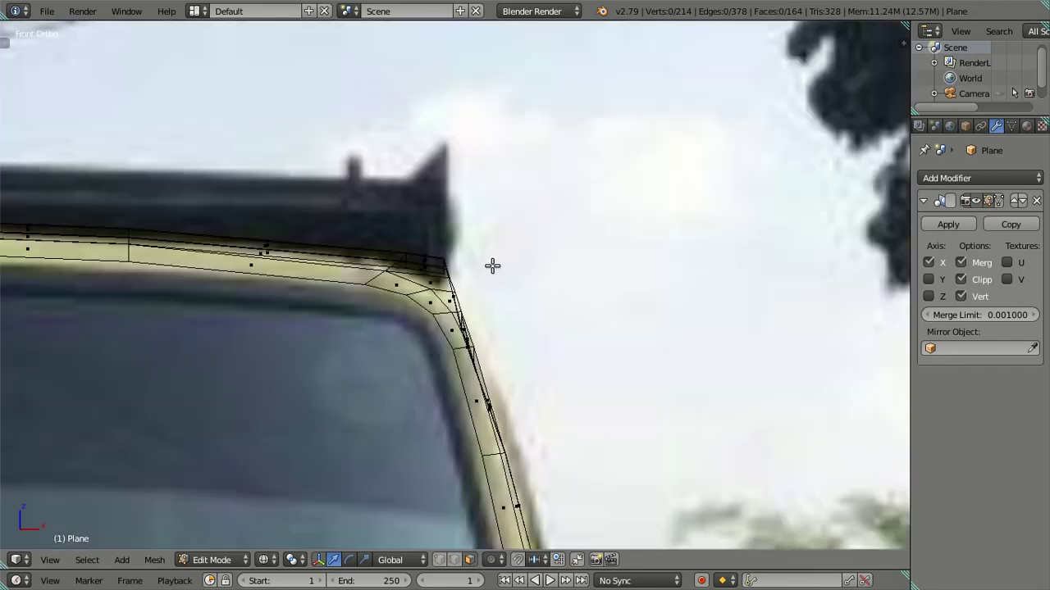
- Select the roof-rim edge path running across the cab's front roof corner
scroll(482, 435, "up", 3)
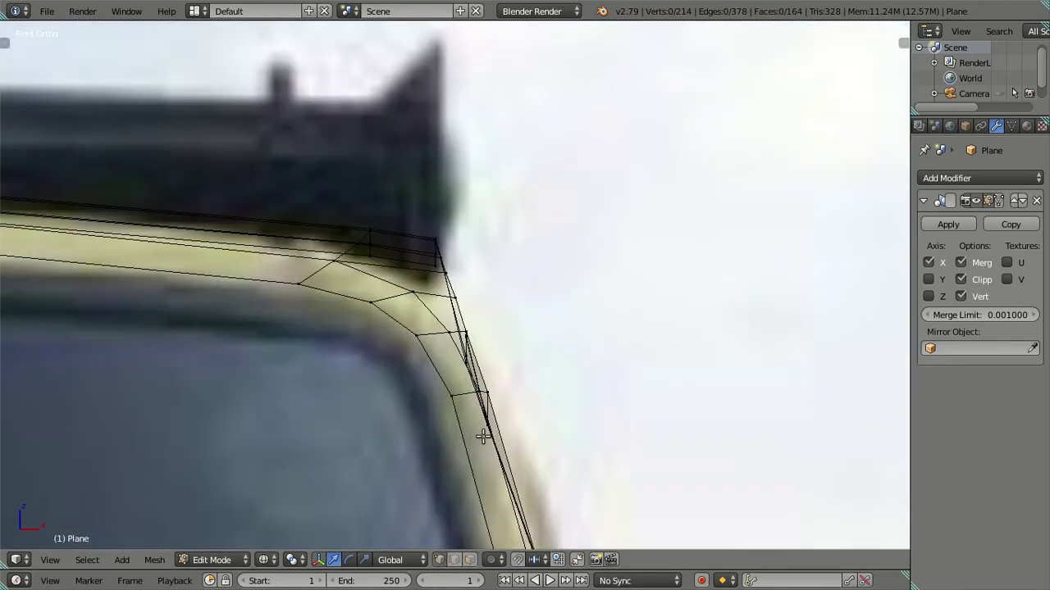
middle_click_drag(482, 436, 436, 206, "shift")
scroll(436, 246, "up", 2)
mouse_move(458, 241)
middle_mouse_down()
mouse_move(432, 241)
mouse_move(464, 243)
mouse_move(396, 298)
middle_mouse_up()
scroll(396, 298, "down", 4)
mouse_move(321, 298)
middle_mouse_down()
mouse_move(475, 282)
mouse_move(243, 281)
middle_mouse_up()
right_click(240, 290)
right_click(649, 249, "ctrl")
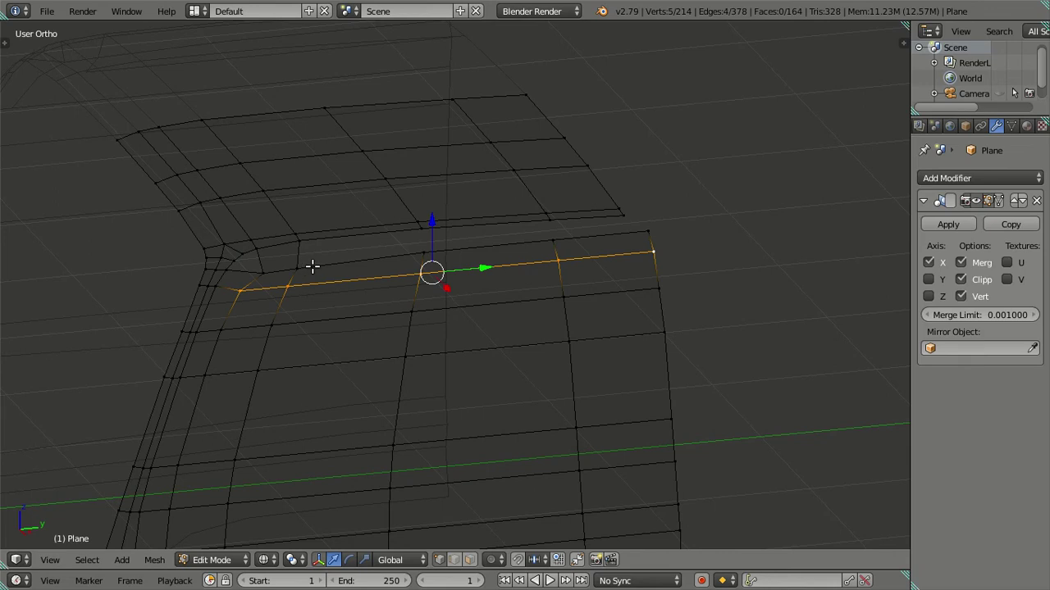
- In Front Ortho view, move the roof-rim path along X, then nudge it slightly further
key("KP_1")
scroll(402, 281, "up", 2)
scroll(427, 274, "up", 2)
scroll(452, 271, "up", 2)
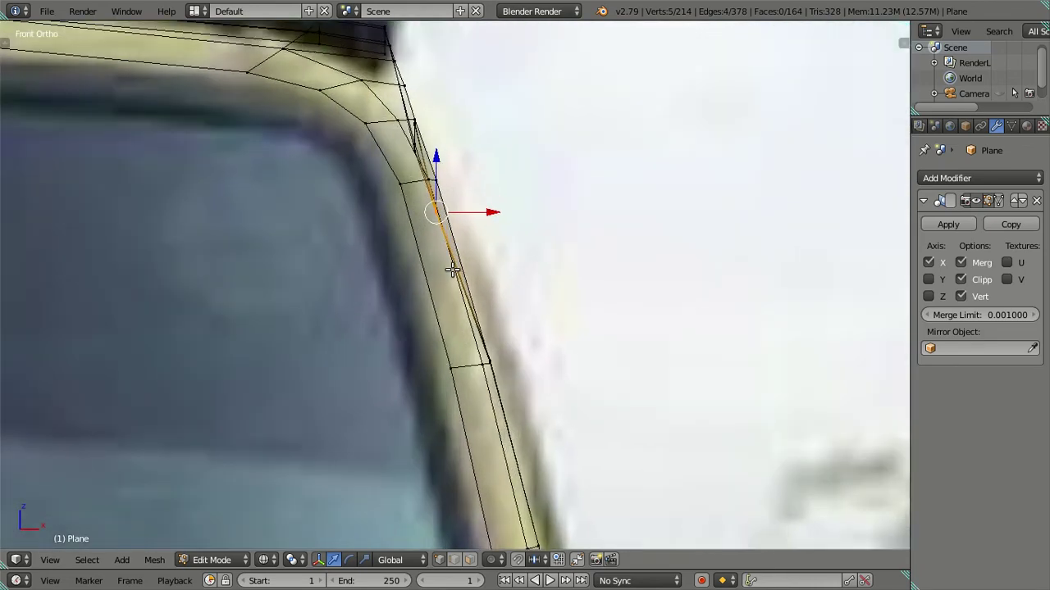
scroll(453, 271, "up", 2)
scroll(481, 248, "up", 1)
key("g")
key("x")
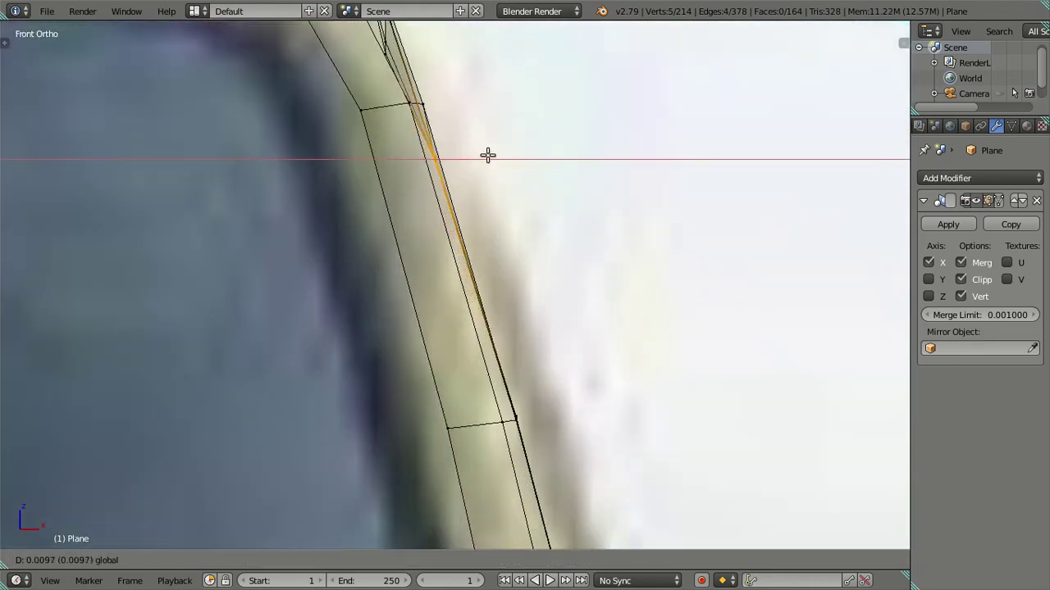
left_click(492, 154)
scroll(469, 164, "up", 2)
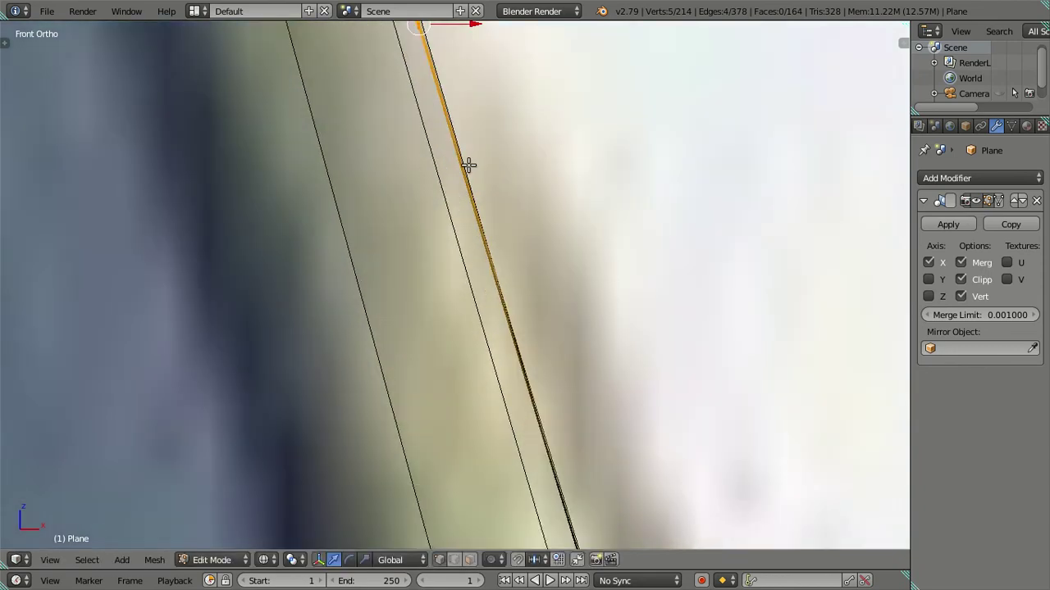
scroll(438, 421, "down", 1)
scroll(411, 342, "up", 1)
left_click_drag(407, 322, 414, 324)
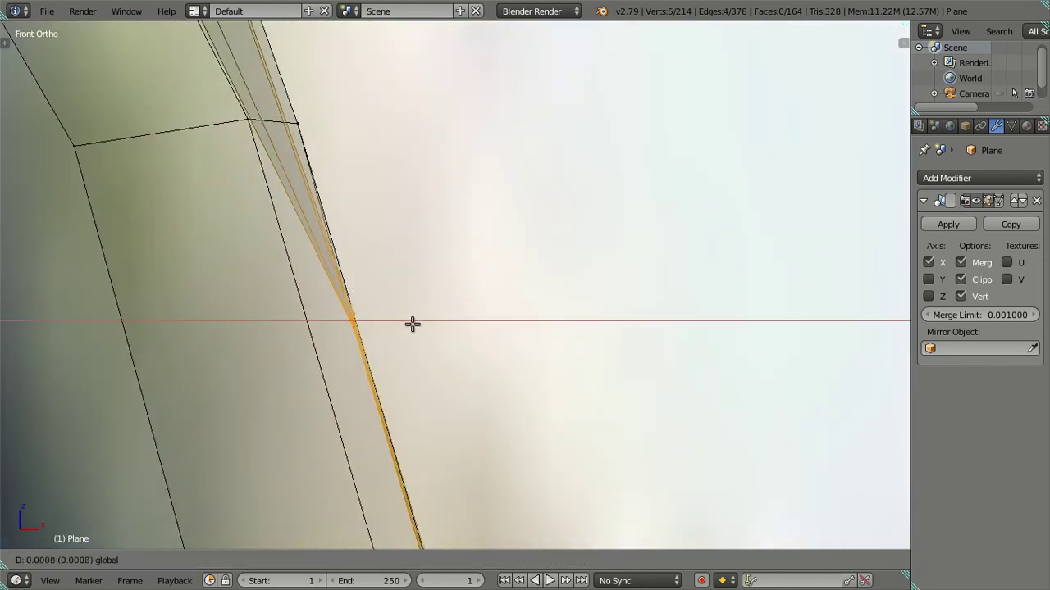
left_click(414, 324)
- Start another X-axis move of the roof-rim path, then deselect everything
scroll(492, 410, "down", 1)
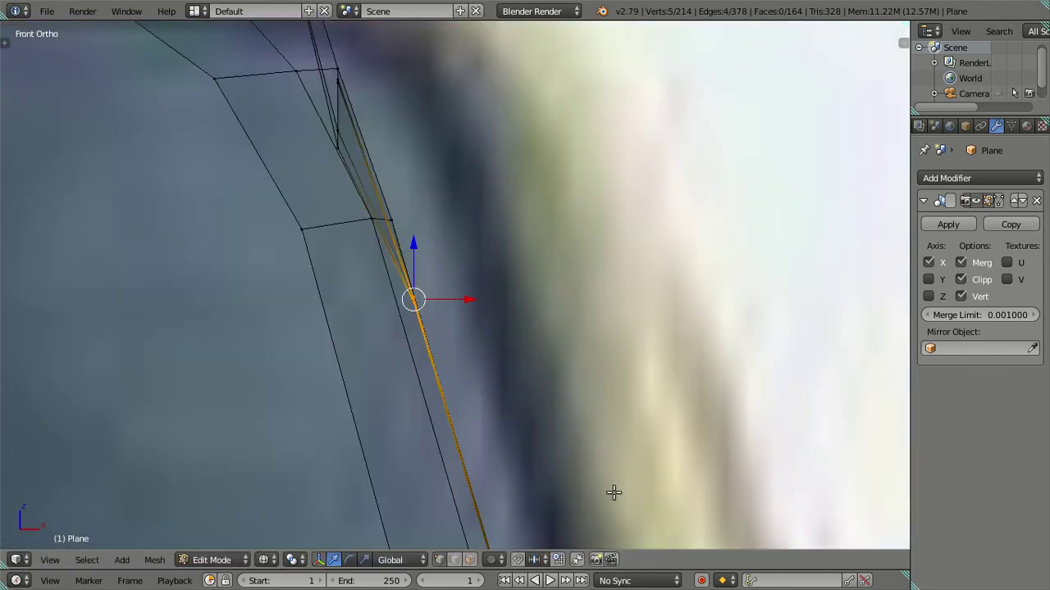
scroll(532, 183, "up", 2)
scroll(454, 364, "up", 4)
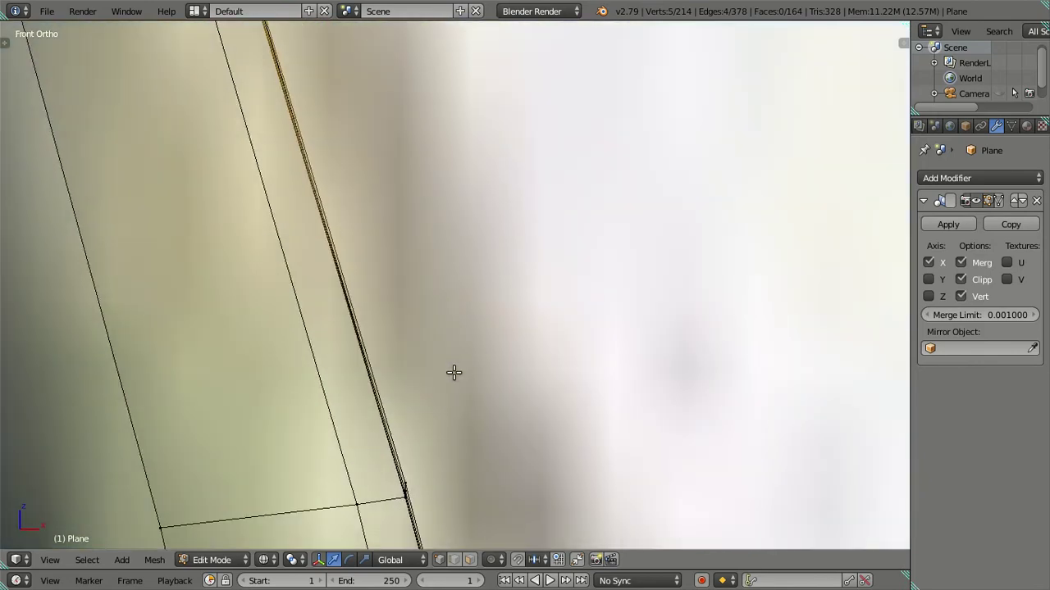
scroll(454, 373, "down", 2)
scroll(440, 347, "down", 2)
scroll(433, 297, "down", 2)
scroll(498, 308, "down", 1)
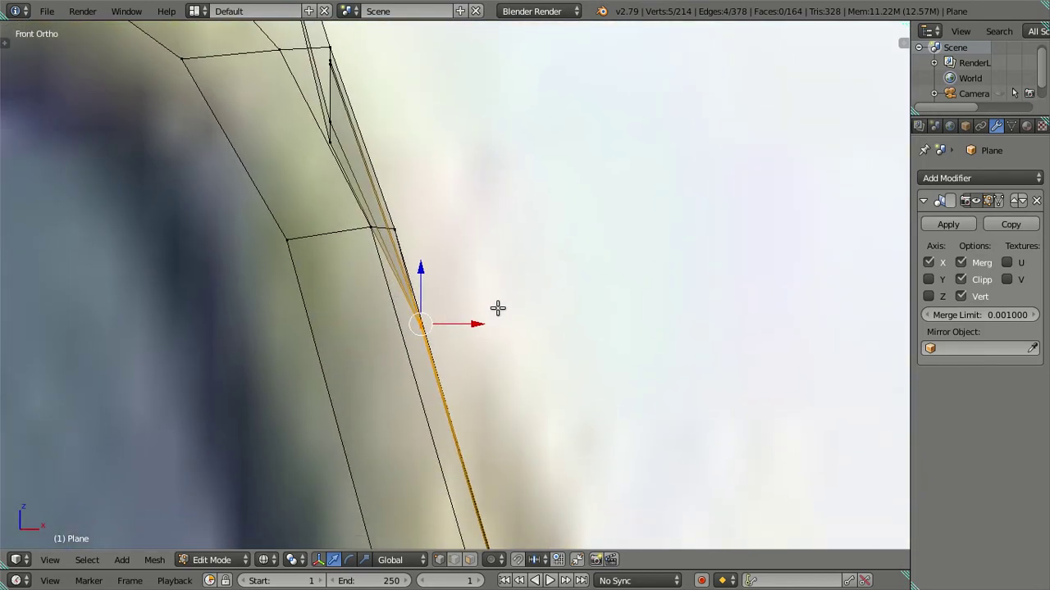
scroll(456, 359, "up", 2)
key("g")
key("x")
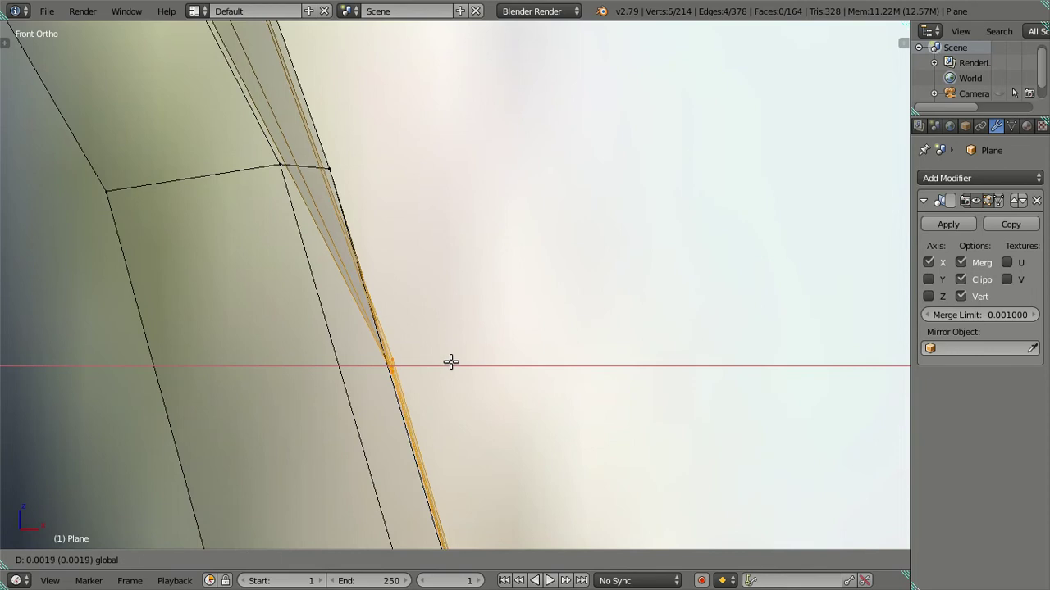
scroll(419, 325, "down", 4)
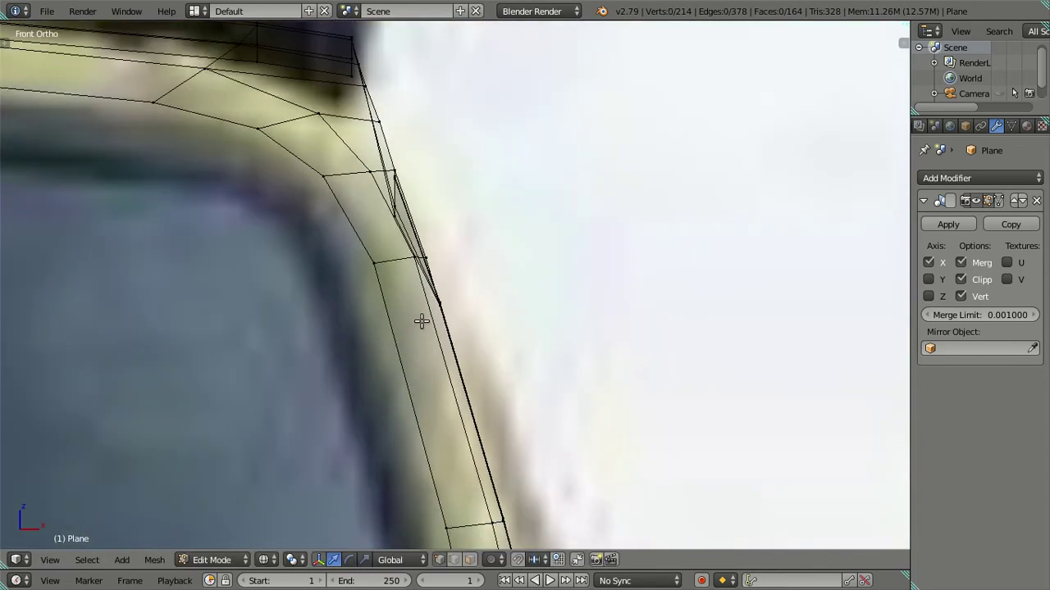
scroll(571, 316, "down", 2)
key("a")
- Reselect the five-vertex roof-rim path and shift it 0.0168 along X in front view
middle_click_drag(572, 317, 454, 283)
right_click(251, 330)
right_click(594, 180, "ctrl")
key("KP_1")
scroll(566, 281, "up", 2)
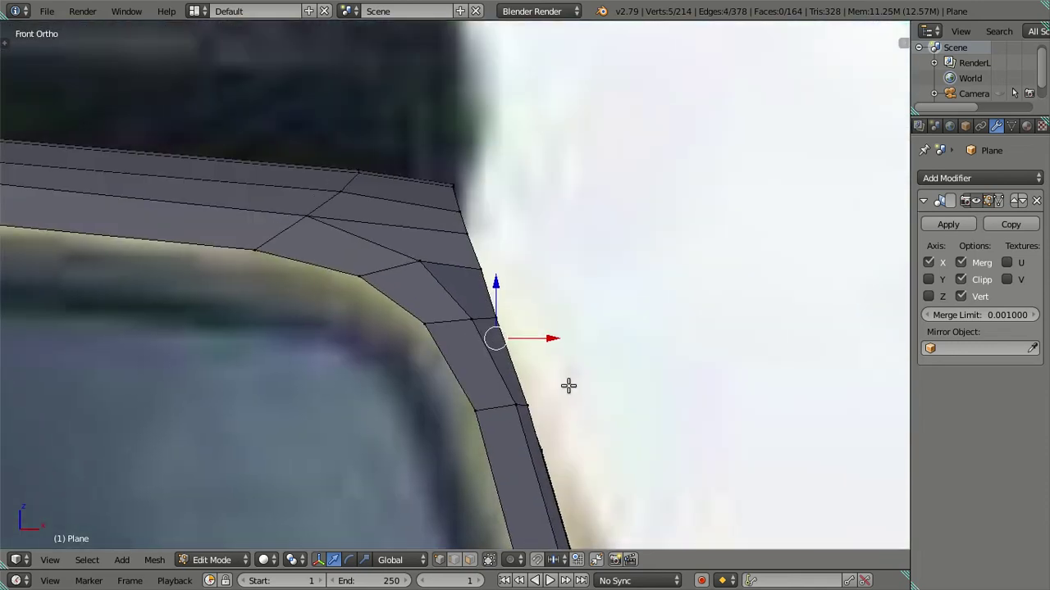
scroll(537, 391, "up", 2)
key("g")
key("x")
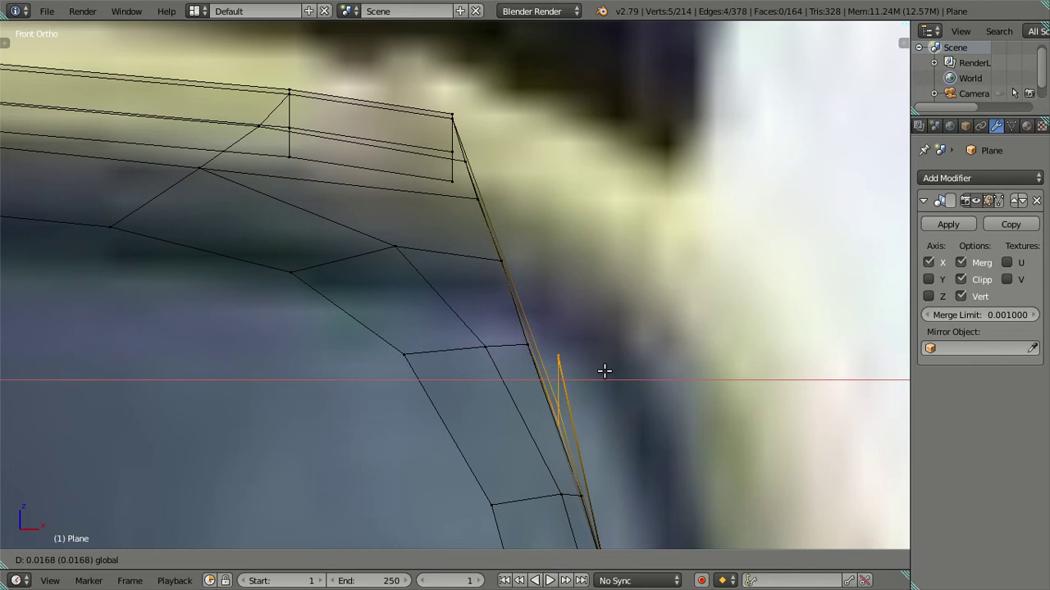
left_click(605, 370)
- Orbit around the mesh to inspect the tightened front roof corner
scroll(598, 365, "down", 2)
scroll(598, 365, "down", 2)
scroll(597, 363, "up", 1)
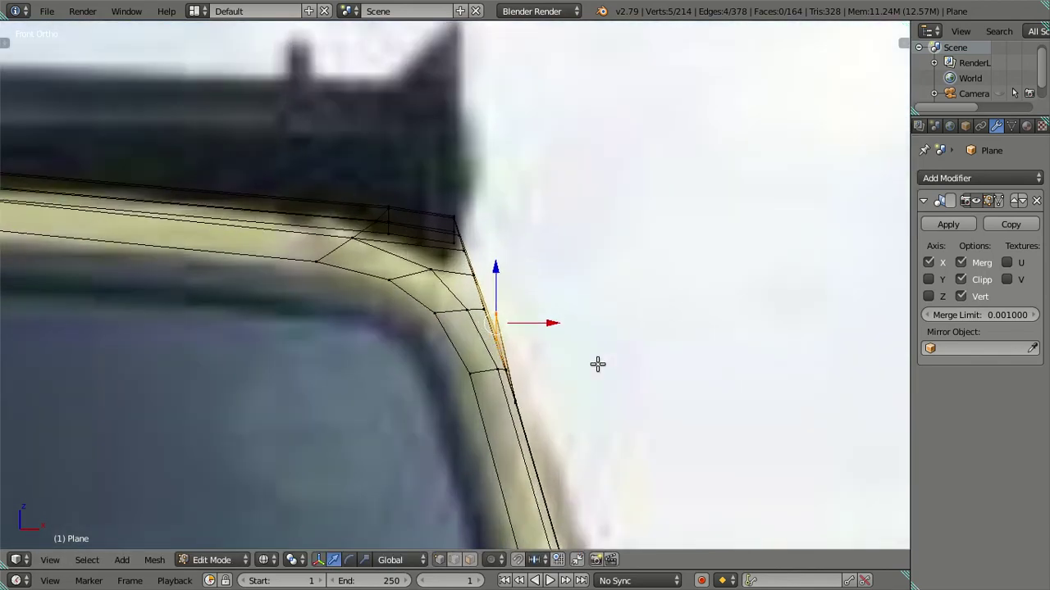
middle_click_drag(597, 364, 574, 366)
mouse_move(509, 364)
middle_mouse_down()
mouse_move(237, 350)
mouse_move(178, 363)
mouse_move(410, 352)
mouse_move(459, 456)
mouse_move(527, 401)
mouse_move(558, 326)
mouse_move(548, 288)
mouse_move(466, 297)
mouse_move(437, 340)
mouse_move(445, 356)
middle_mouse_up()
scroll(289, 364, "down", 3)
scroll(445, 356, "down", 2)
- In Right Ortho with face select and solid shading, delete a vertical strip of cab-side faces
key("KP_3")
scroll(448, 354, "up", 4)
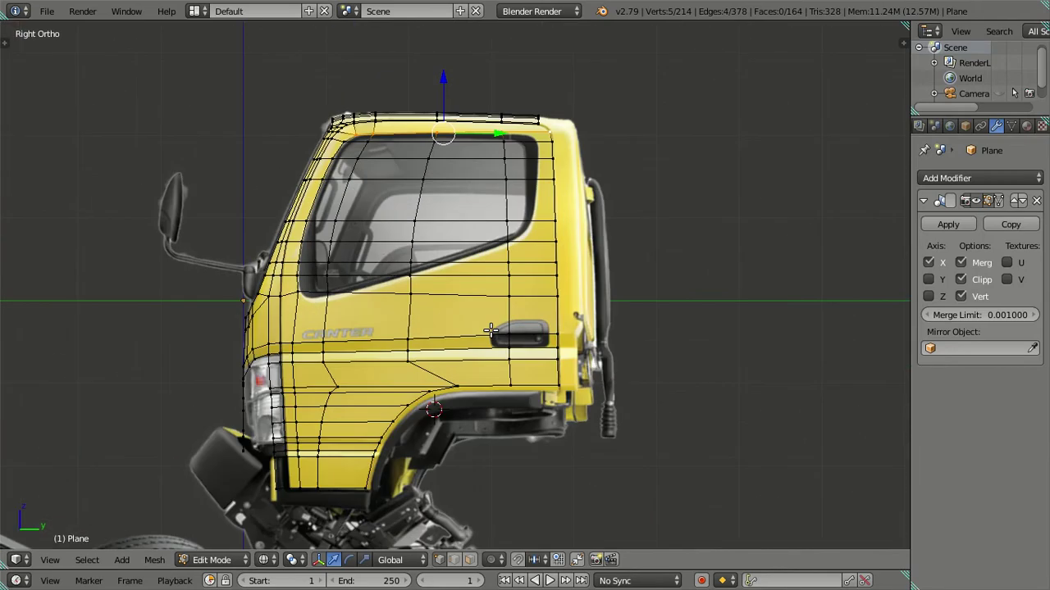
key("a")
mouse_move(487, 282)
middle_mouse_down()
mouse_move(497, 307)
mouse_move(476, 267)
mouse_move(501, 296)
mouse_move(481, 307)
middle_mouse_up()
key("KP_3")
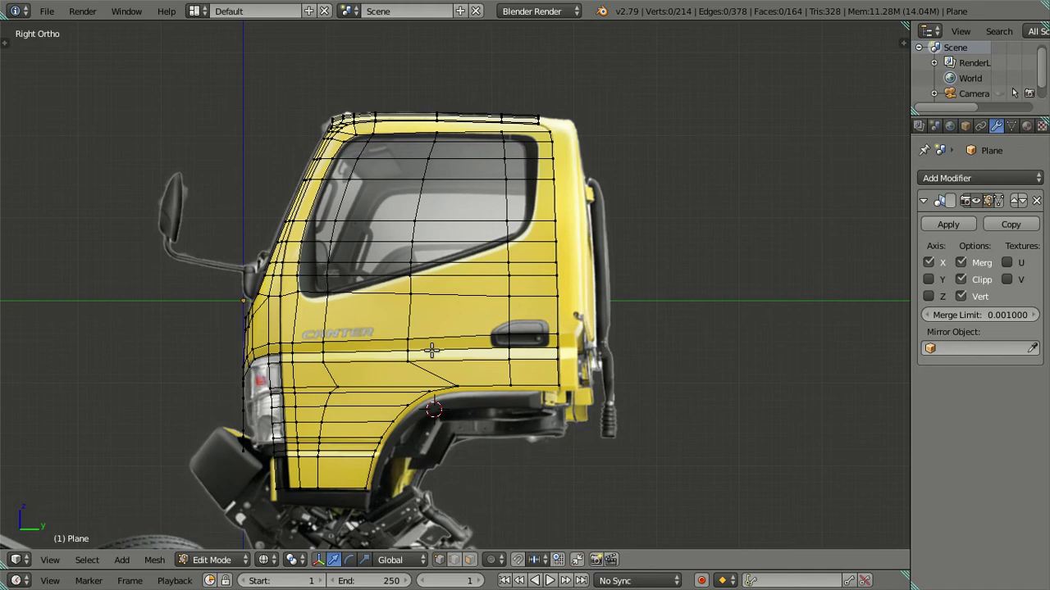
middle_click_drag(405, 307, 403, 381, "shift")
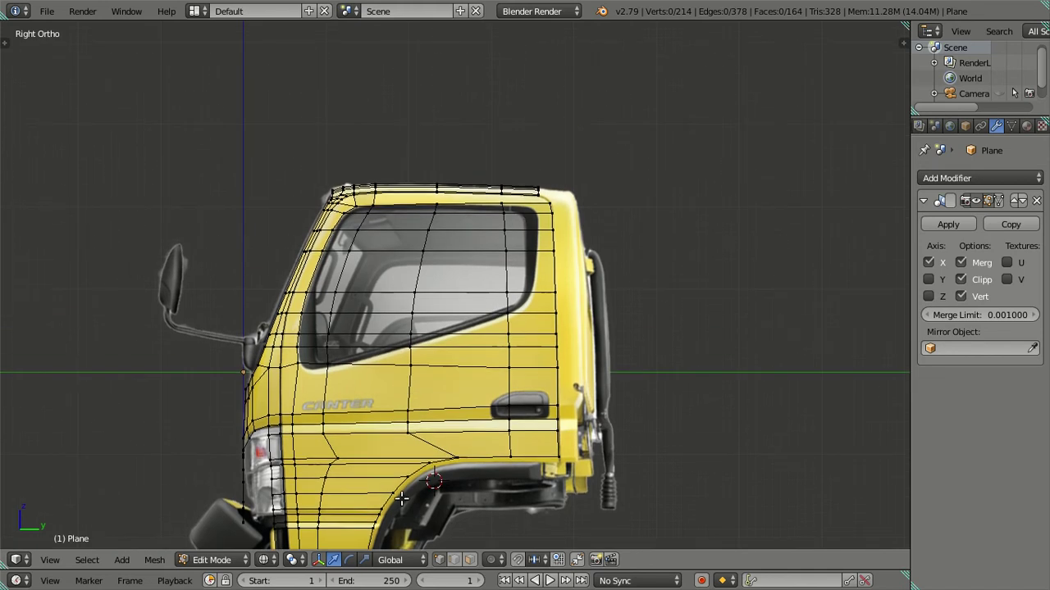
left_click(470, 559)
key("z")
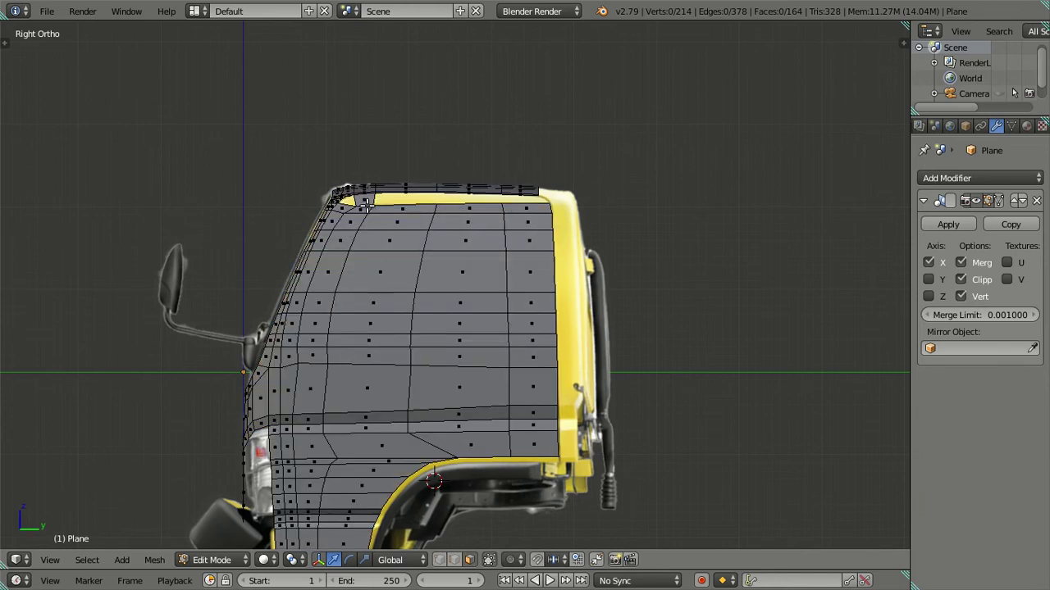
scroll(321, 494, "down", 2)
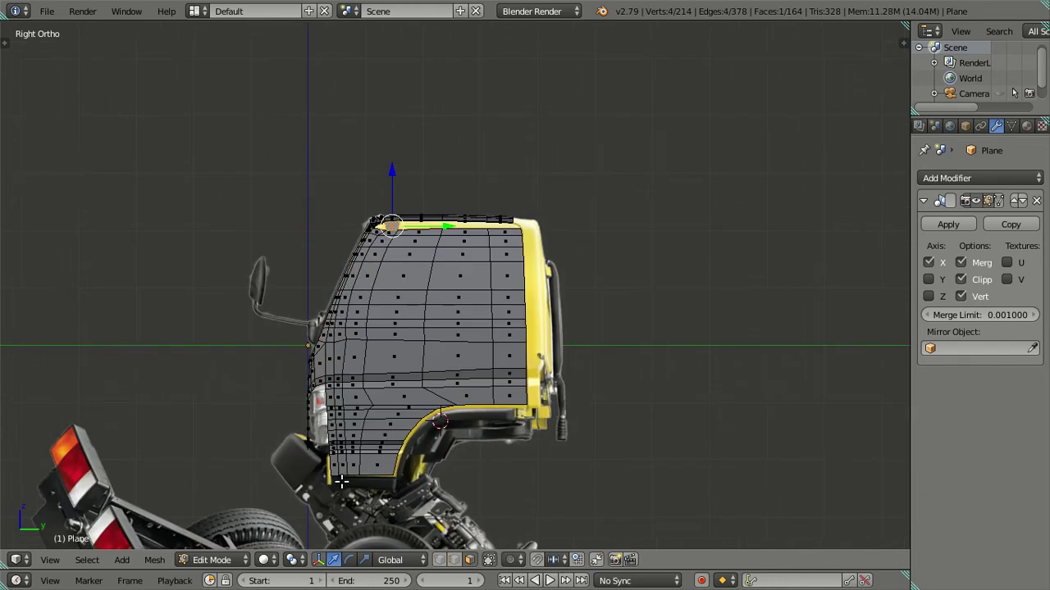
right_click(352, 463, "alt")
key("x")
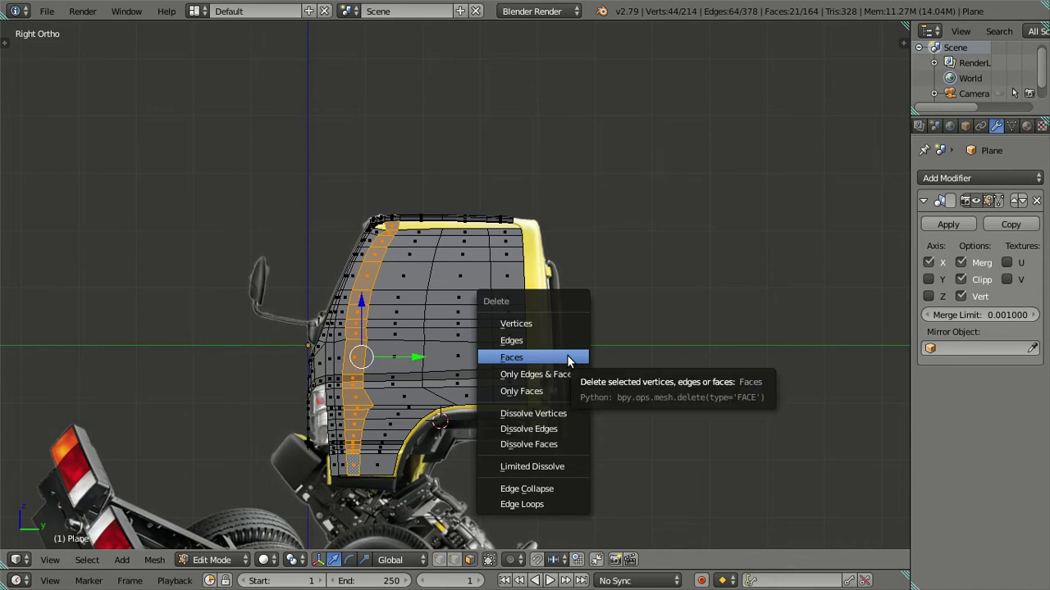
left_click(568, 356)
- Select the linked door-panel faces and delete them
right_click(460, 336)
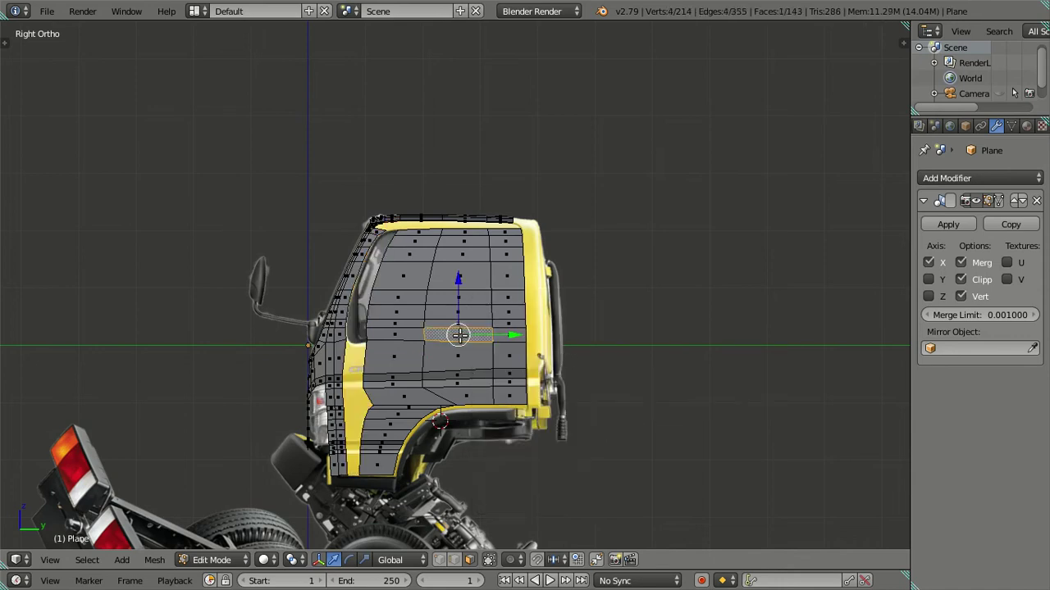
key("ctrl+l")
key("x")
left_click(461, 337)
- Inspect the cab's roof corner from the front view
scroll(369, 293, "up", 2)
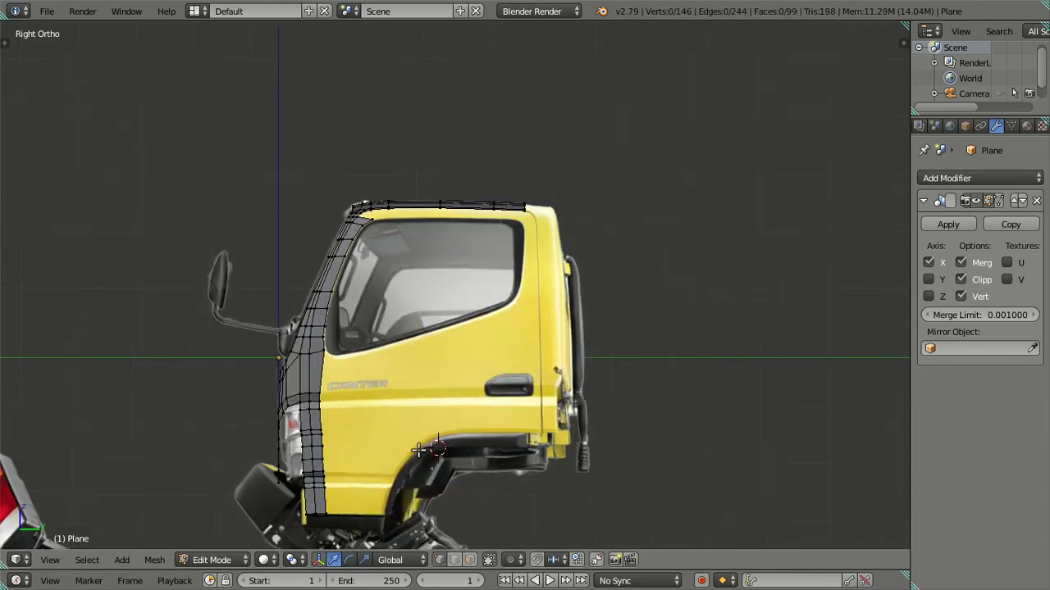
scroll(369, 293, "up", 1)
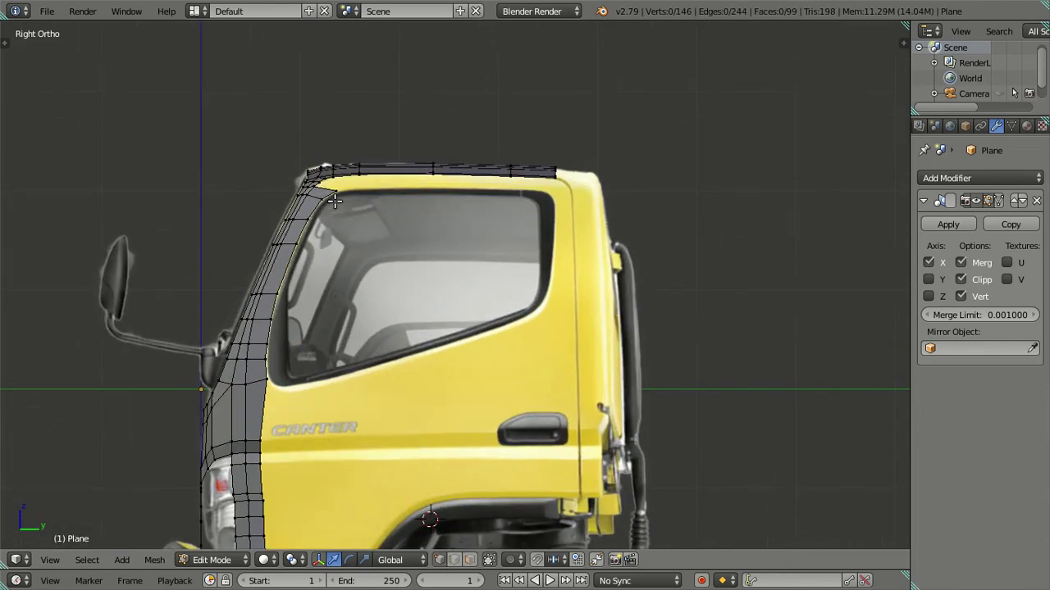
key("KP_1")
scroll(530, 159, "up", 3)
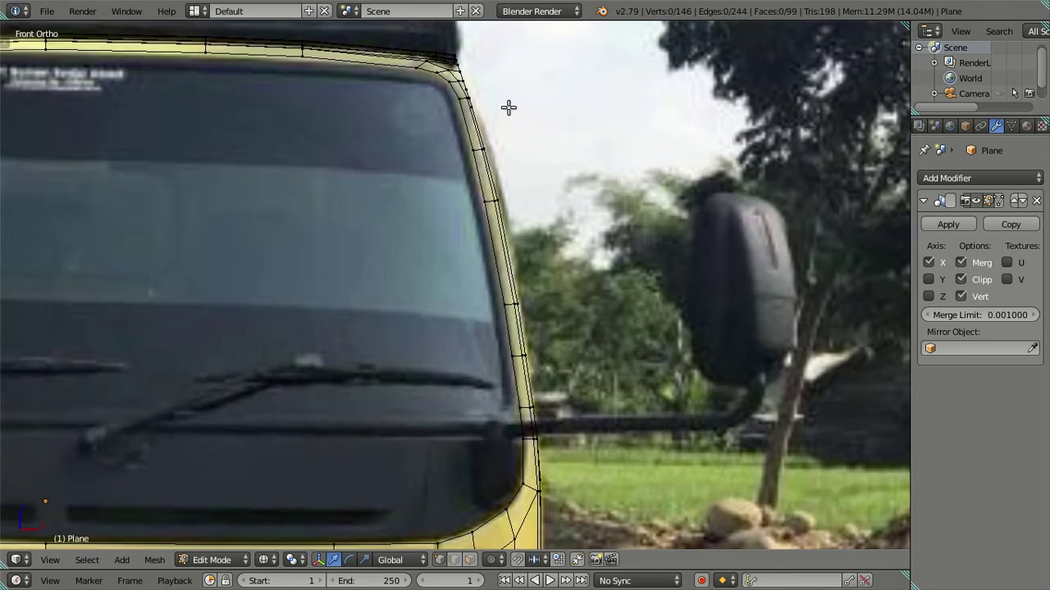
middle_click_drag(506, 107, 476, 299, "shift")
scroll(476, 299, "up", 2)
scroll(443, 232, "up", 1)
scroll(457, 386, "up", 1)
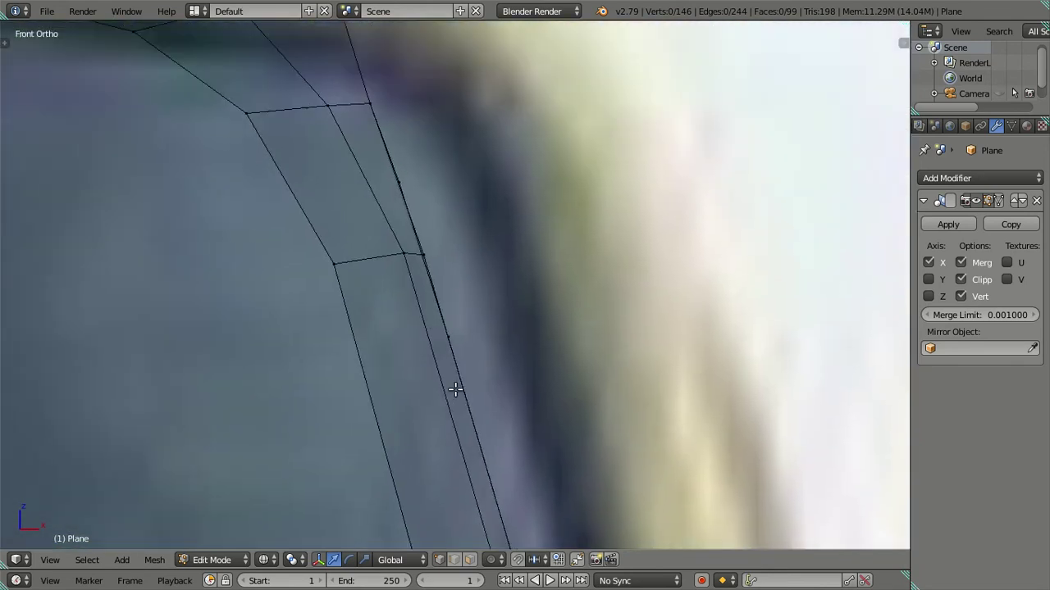
scroll(449, 406, "up", 2)
scroll(449, 385, "up", 2)
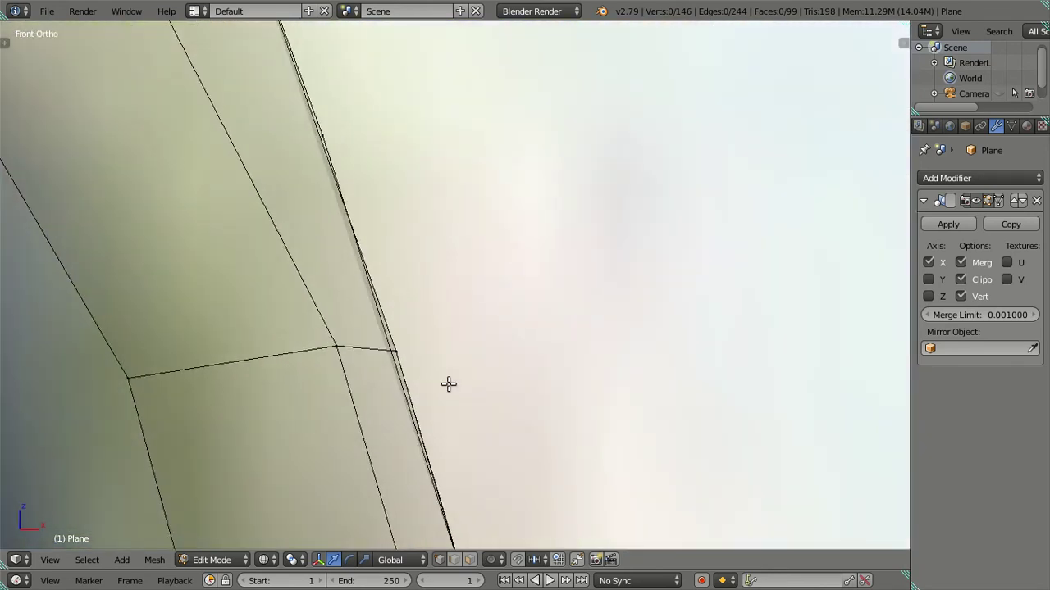
scroll(449, 385, "down", 2)
scroll(450, 380, "down", 2)
- Back in side view, delete the face strip along the door's front edge
key("KP_3")
scroll(451, 370, "down", 3)
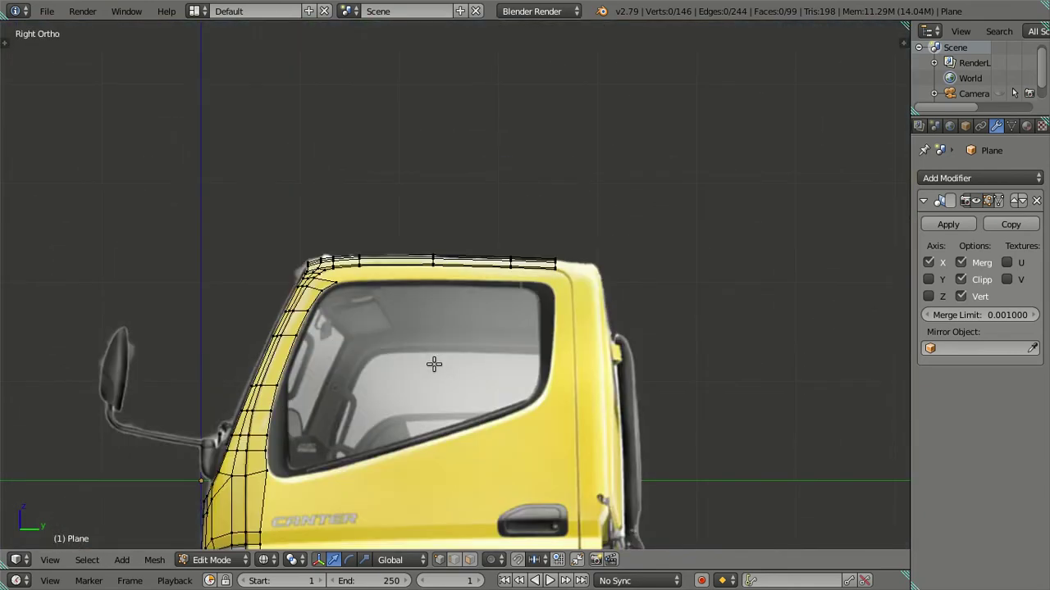
scroll(417, 500, "down", 1)
scroll(417, 499, "down", 2)
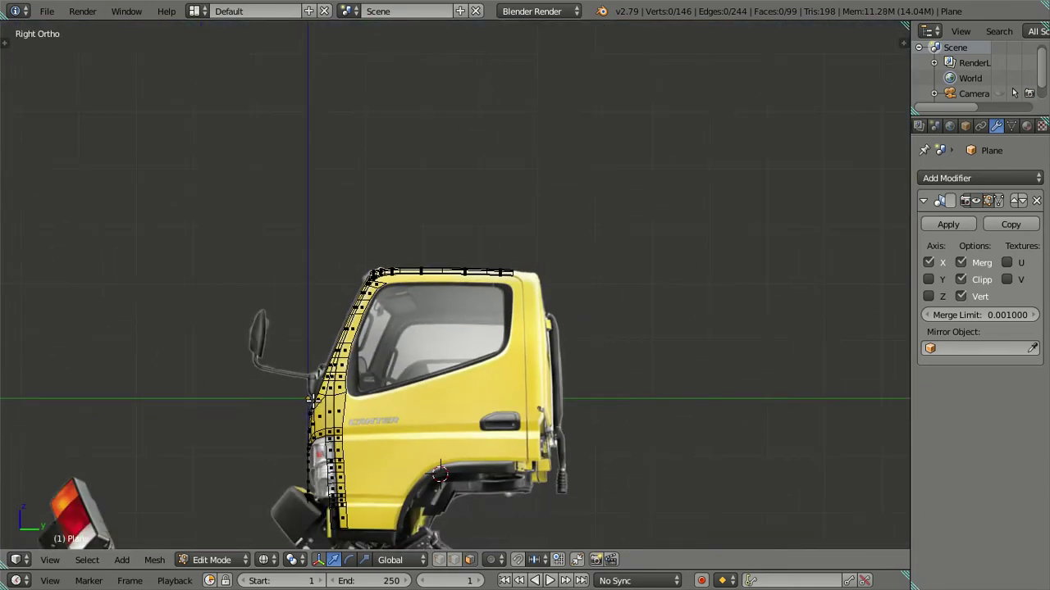
scroll(344, 395, "up", 1)
scroll(368, 405, "up", 1)
scroll(450, 361, "up", 2, "ctrl")
scroll(467, 357, "up", 2)
right_click(422, 361, "alt")
scroll(459, 360, "down", 2)
key("x")
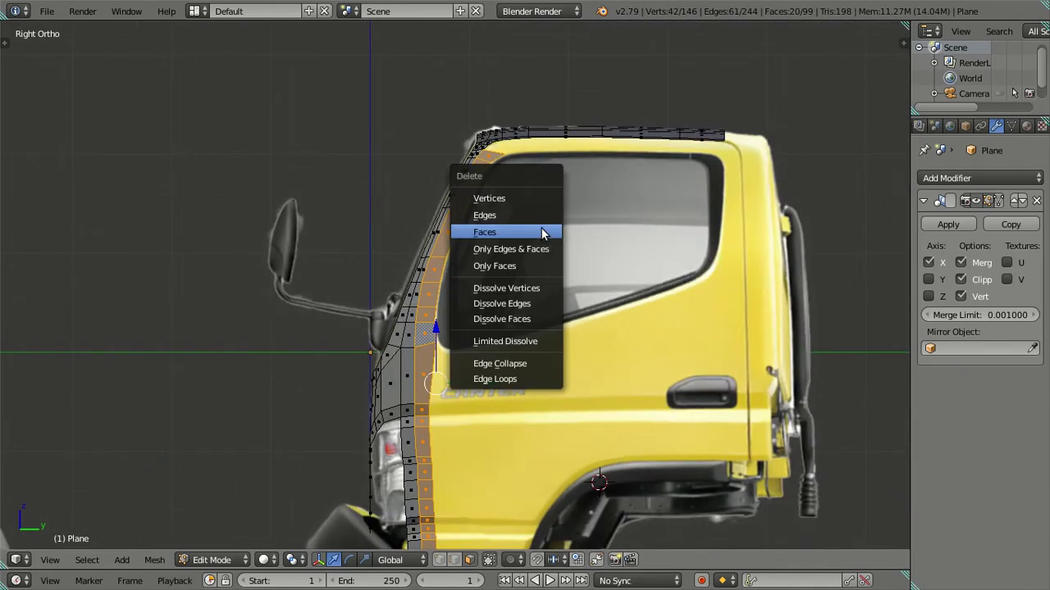
left_click(542, 234)
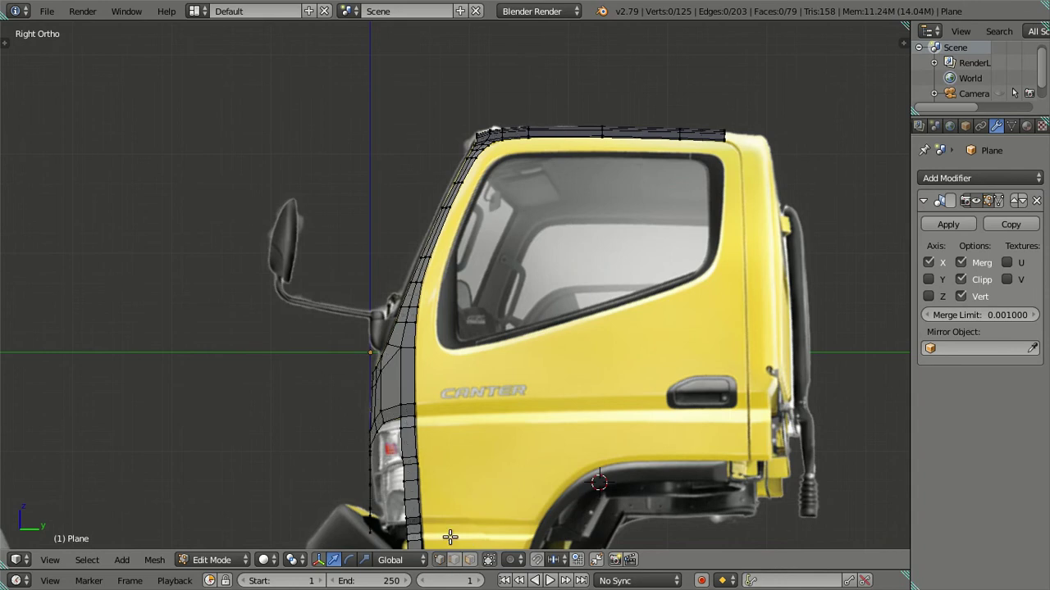
- Select the roof-corner vertex and the vertex column along the front pillar edge
scroll(455, 525, "up", 1, "shift")
scroll(464, 459, "up", 4)
scroll(466, 448, "up", 2)
middle_click_drag(466, 447, 415, 250, "shift")
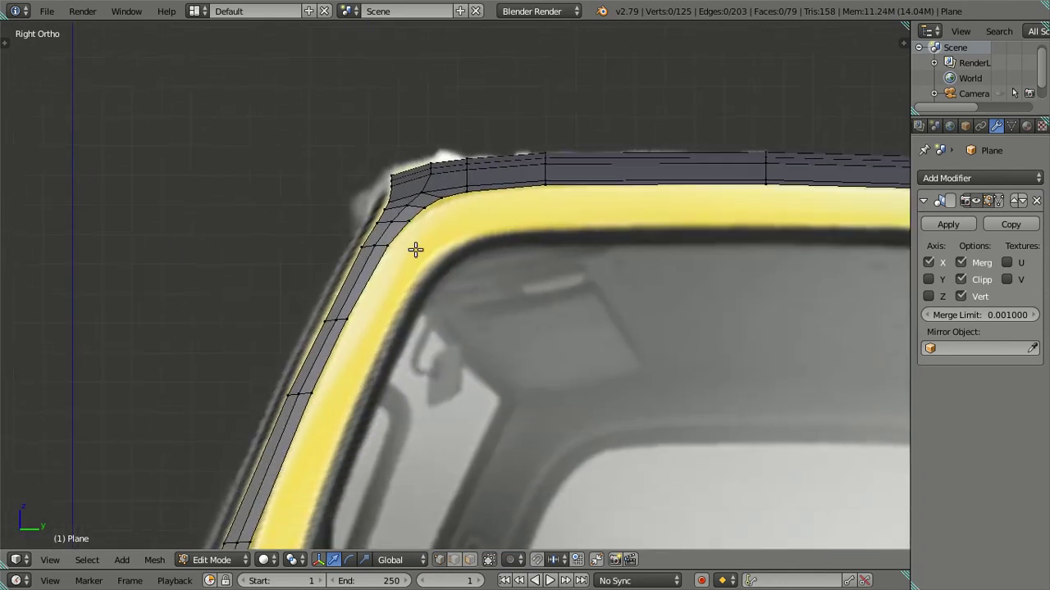
scroll(423, 228, "up", 1)
scroll(424, 227, "up", 1)
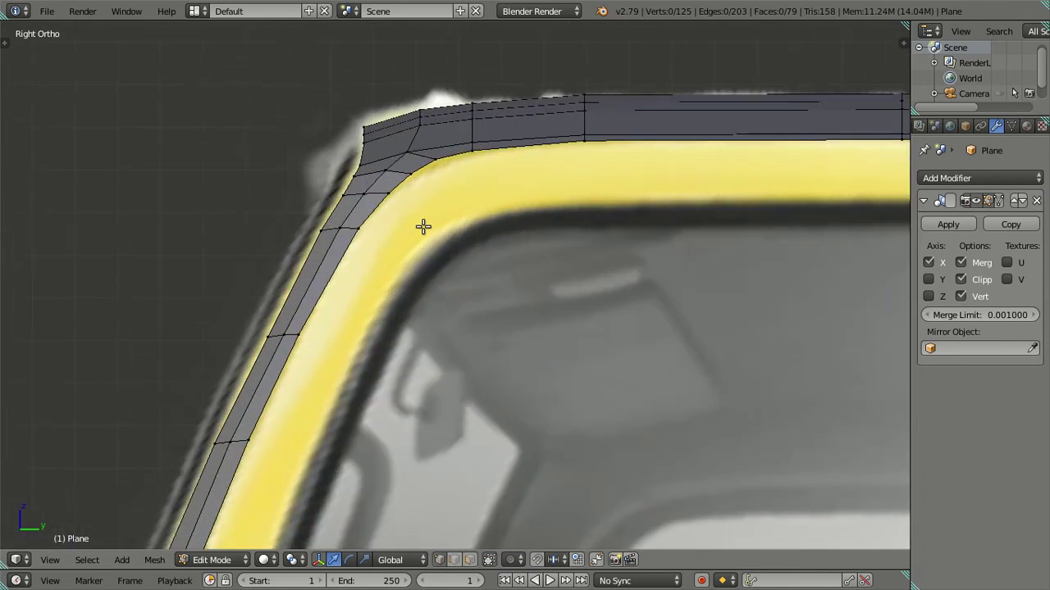
right_click(435, 166)
scroll(418, 205, "down", 1)
scroll(407, 227, "down", 2)
scroll(422, 259, "up", 1)
scroll(431, 265, "up", 2)
scroll(431, 265, "down", 7)
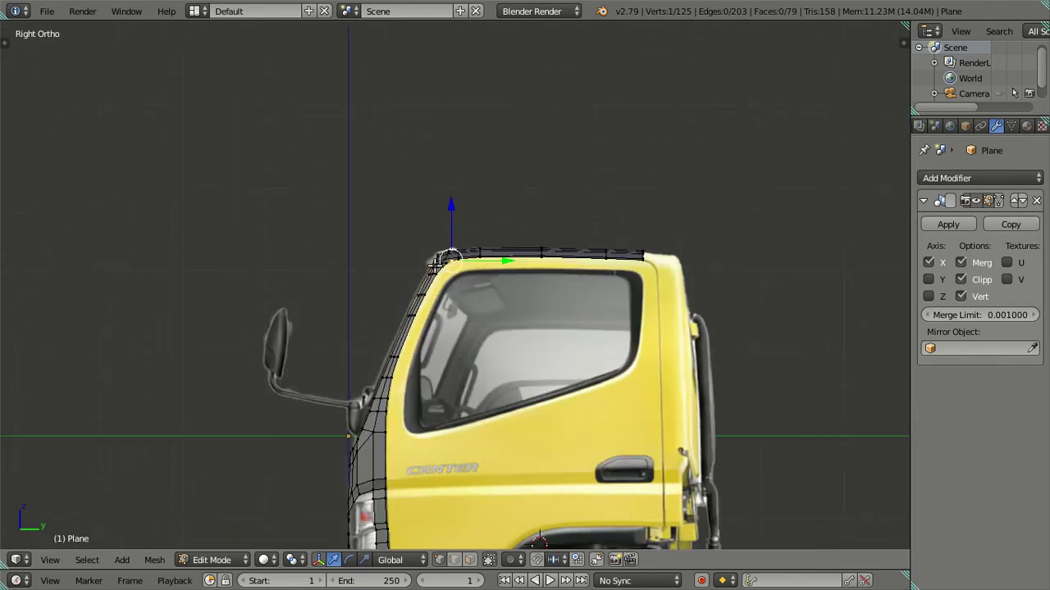
scroll(477, 383, "up", 2)
scroll(462, 367, "up", 1)
scroll(444, 402, "up", 1)
right_click(402, 471, "alt")
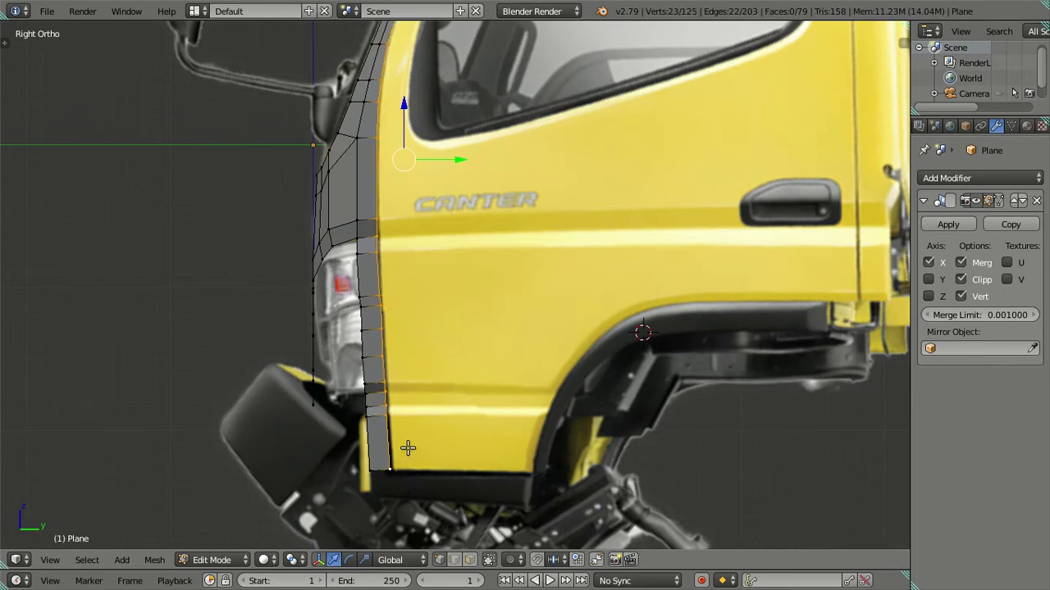
scroll(485, 262, "down", 3)
- Extrude the pillar vertex column and move it back to the door's rear edge
key("e")
right_click(544, 324)
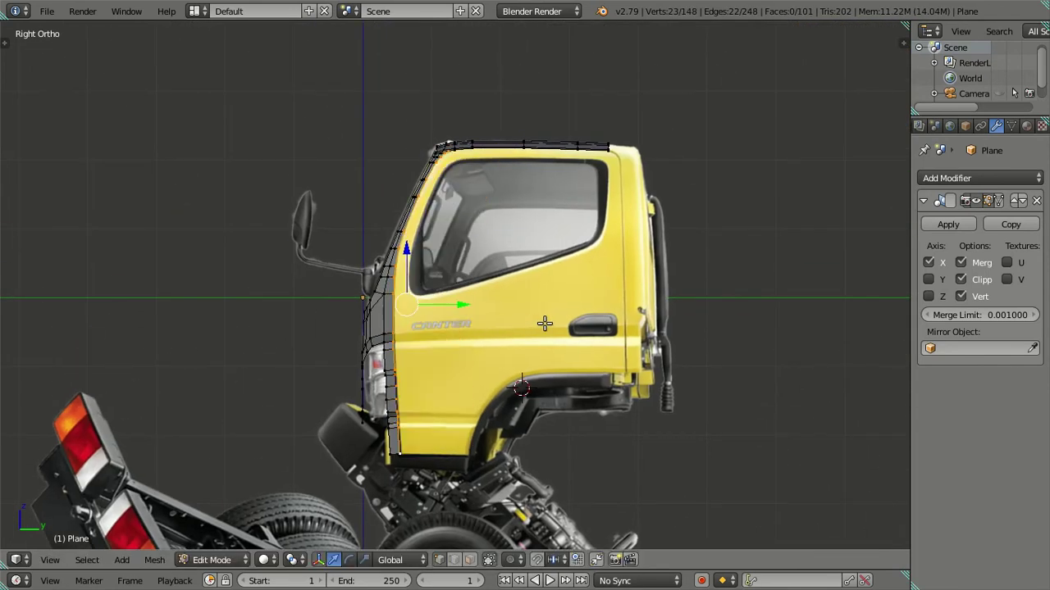
key("g")
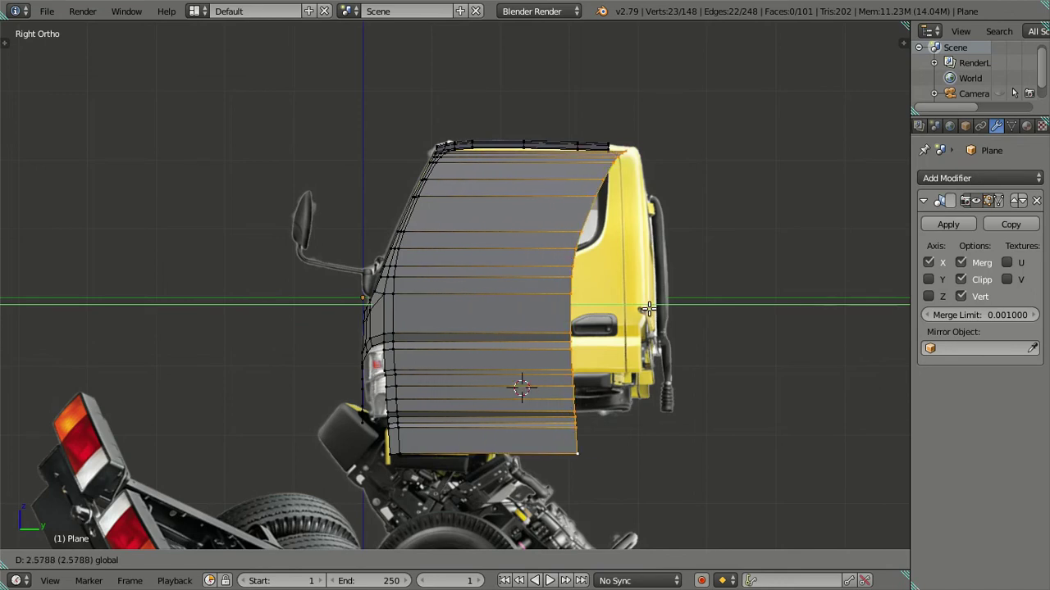
left_click(692, 312)
scroll(566, 272, "up", 2)
scroll(574, 311, "up", 1)
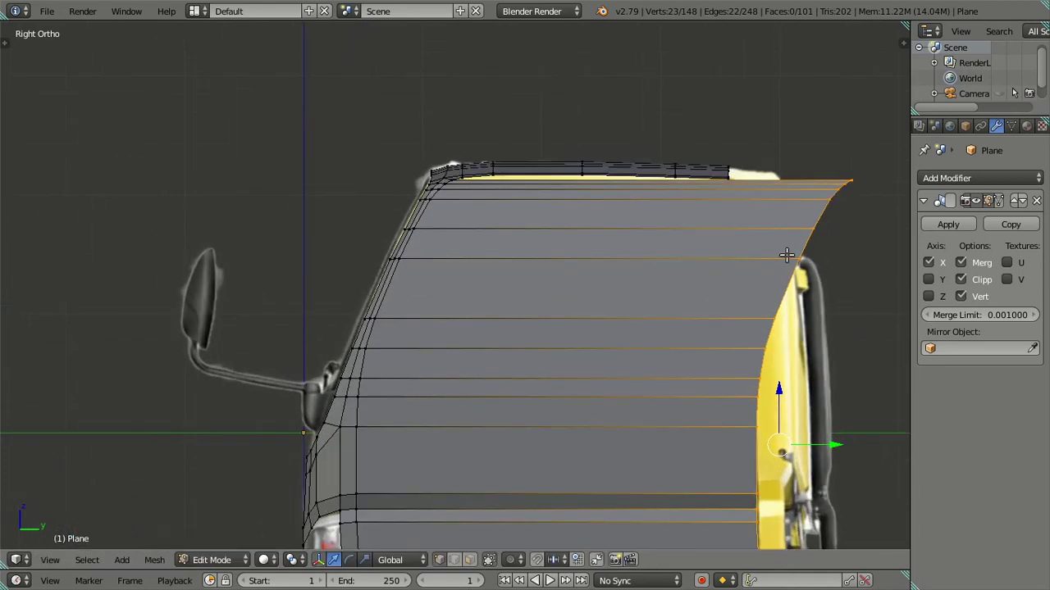
- In wireframe, select the rear-edge vertex path to the top corner and slide it along Y in stages
right_click(767, 346)
right_click(862, 171, "ctrl")
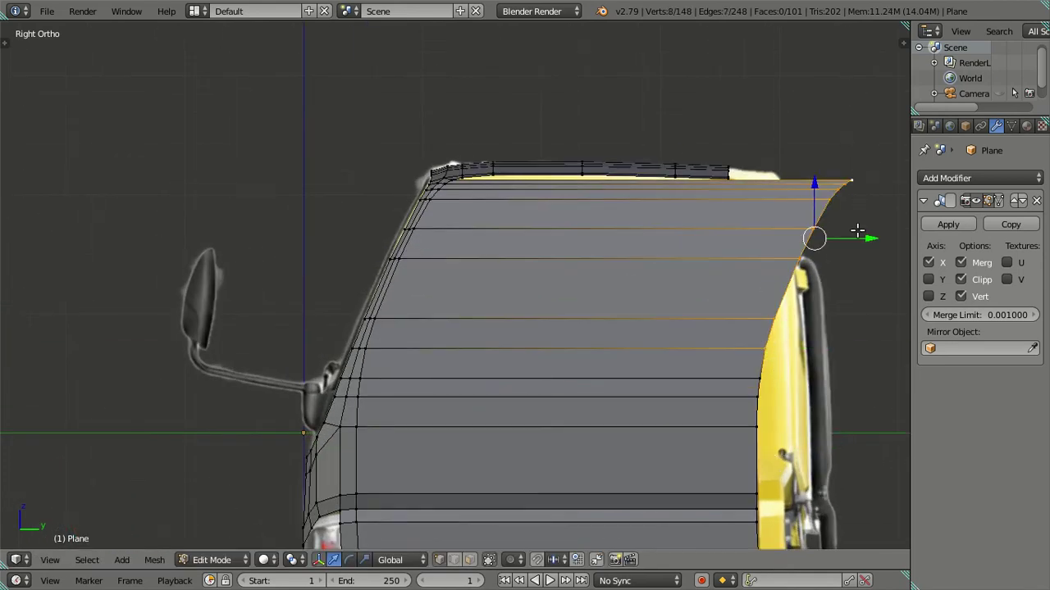
key("z")
scroll(561, 274, "up", 1)
scroll(561, 275, "up", 2)
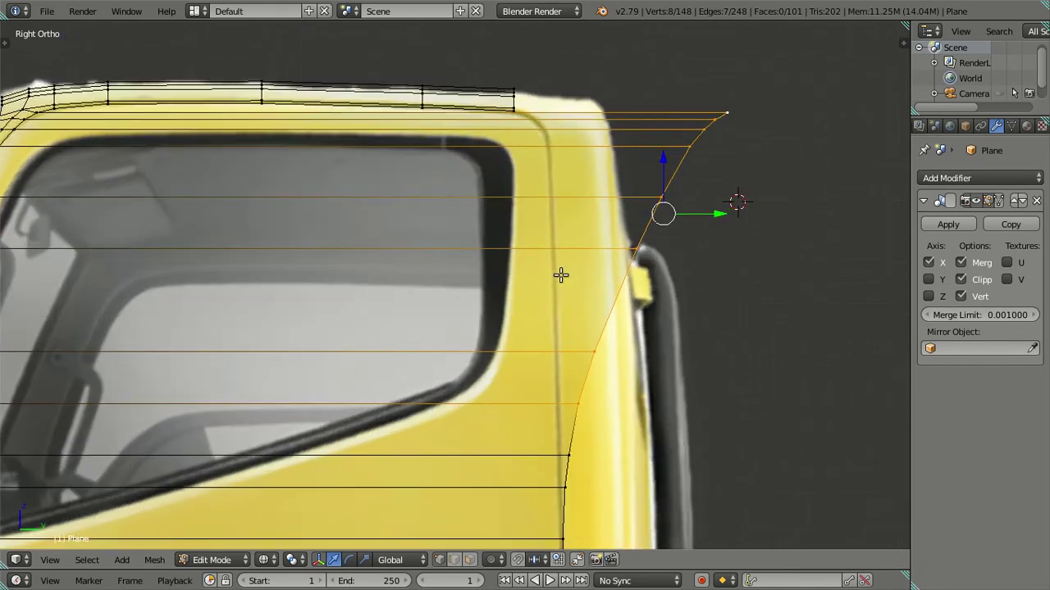
key("g")
key("y")
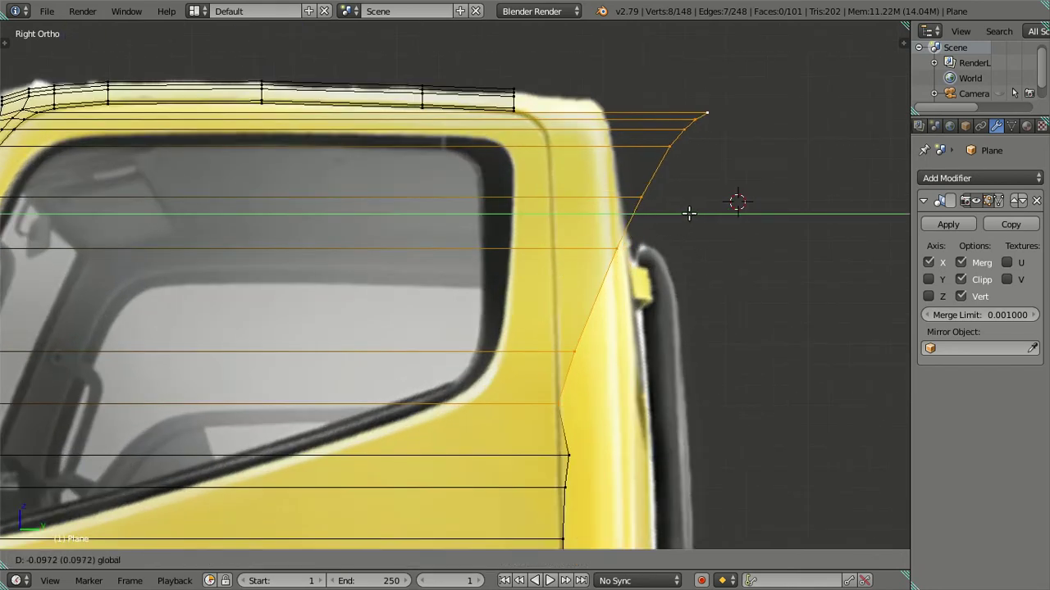
left_click(686, 213)
right_click(529, 410, "shift")
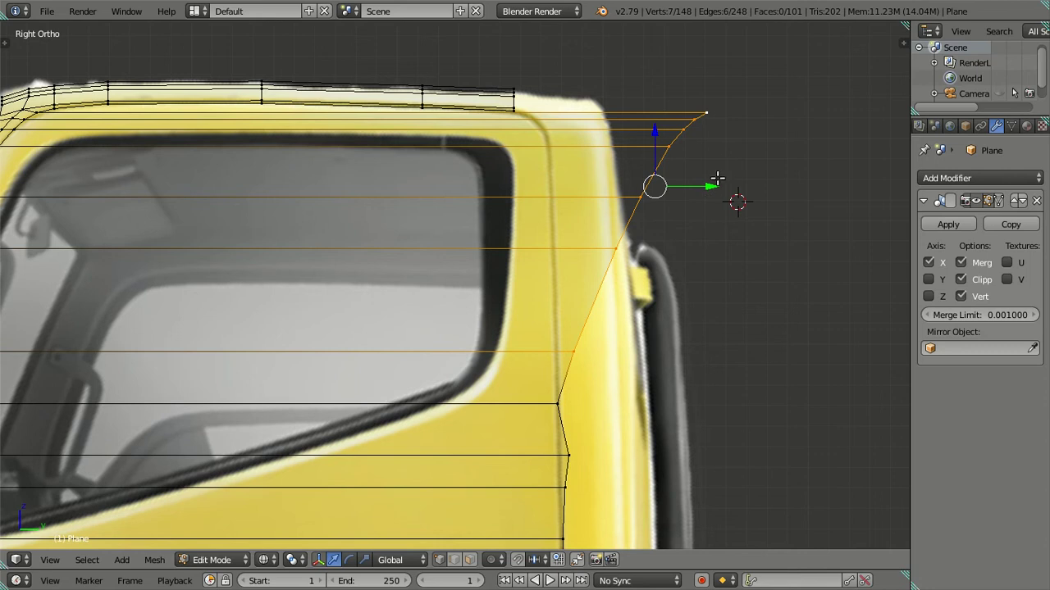
key("g")
key("y")
left_click(700, 178)
right_click(572, 331, "shift")
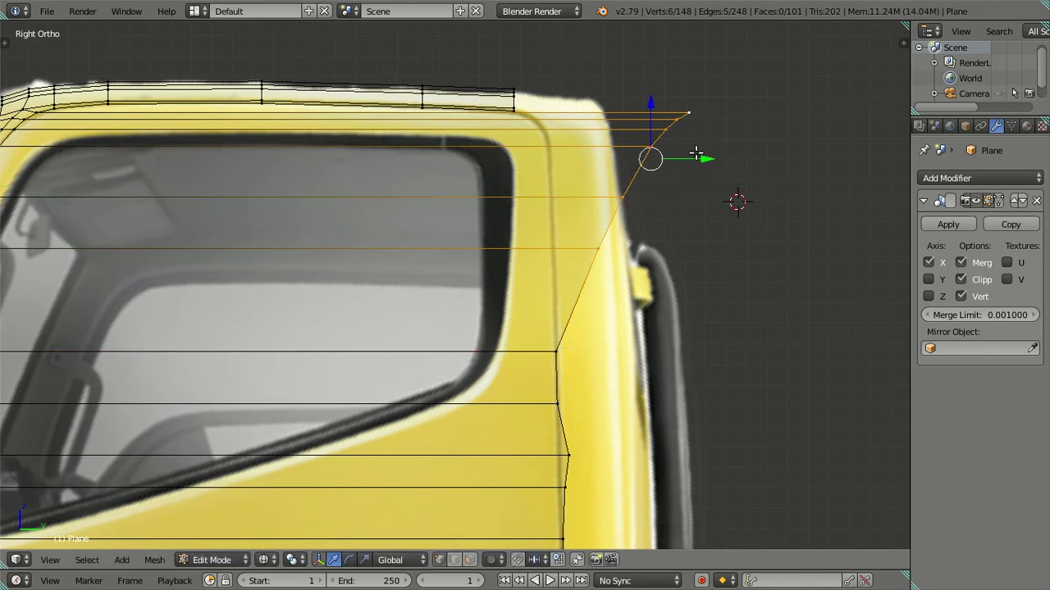
key("g")
key("y")
left_click(646, 156)
- Keep sliding ever-fewer upper vertices along Y, finishing with the single top roof-corner vertex
right_click(574, 251, "shift")
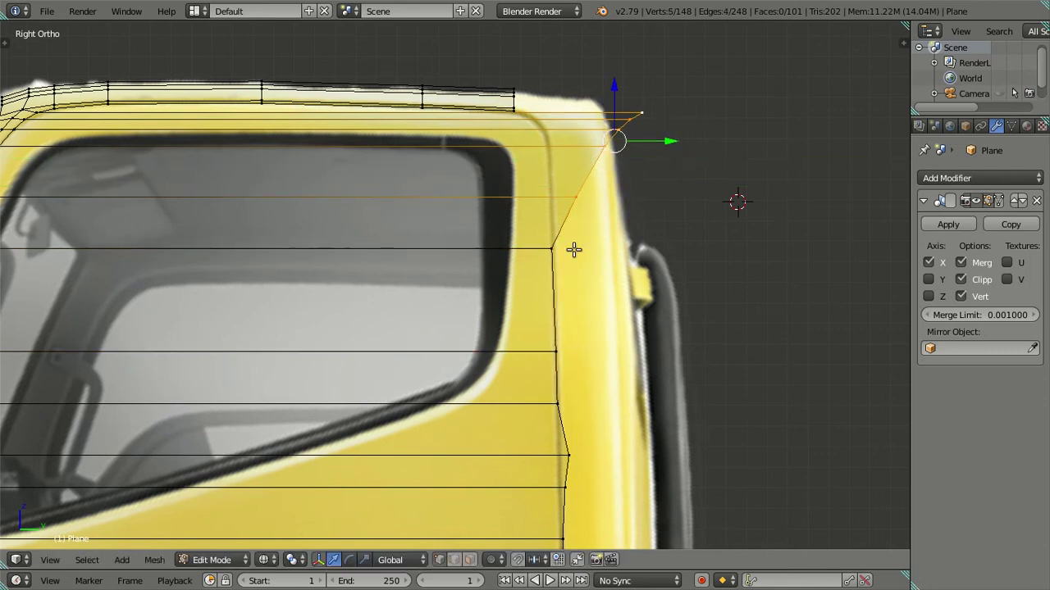
scroll(573, 250, "up", 1)
middle_click_drag(573, 251, 629, 376, "shift")
key("g")
key("y")
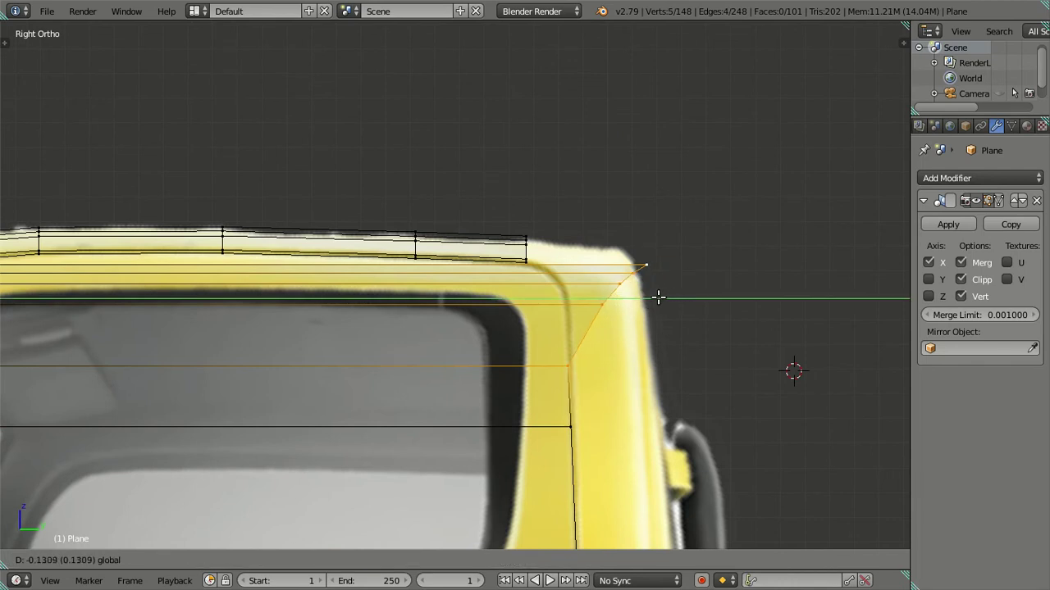
left_click(656, 297)
right_click(574, 364, "shift")
scroll(632, 326, "up", 3)
key("g")
key("y")
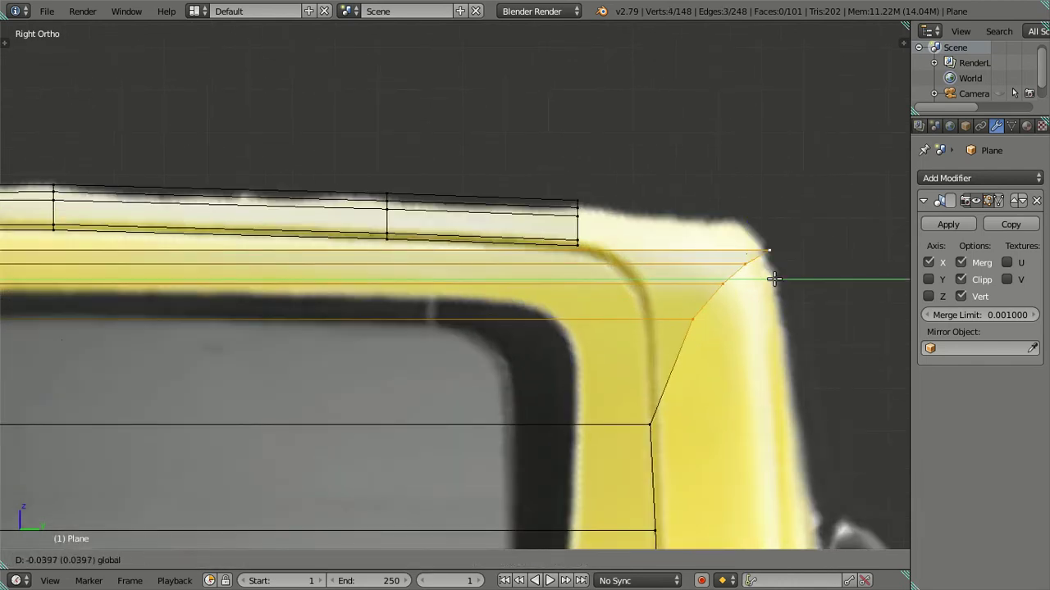
left_click(738, 281)
right_click(664, 317, "shift")
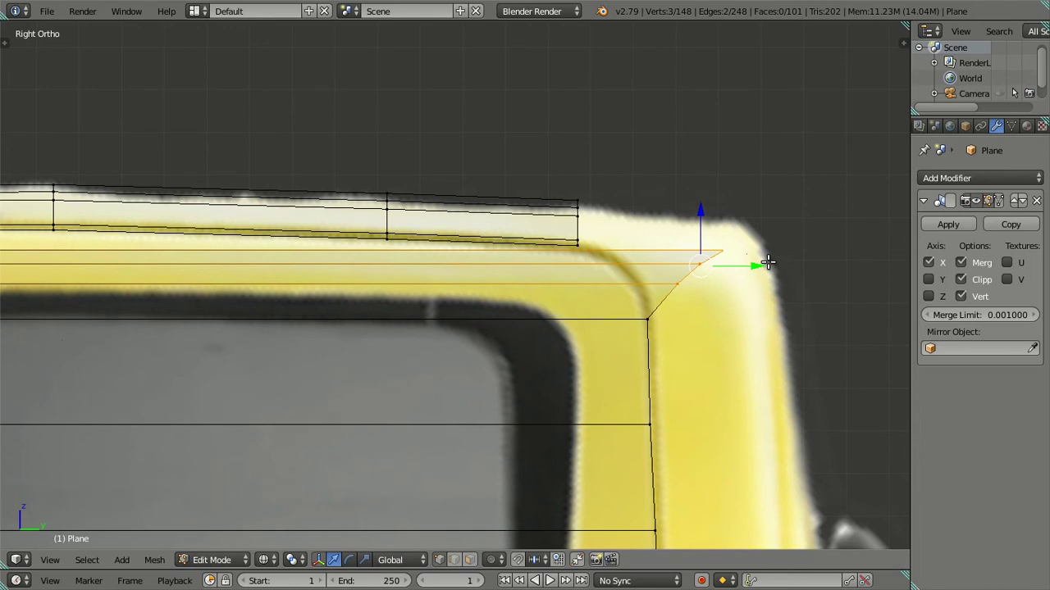
key("g")
key("y")
left_click(694, 283)
right_click(648, 275, "shift")
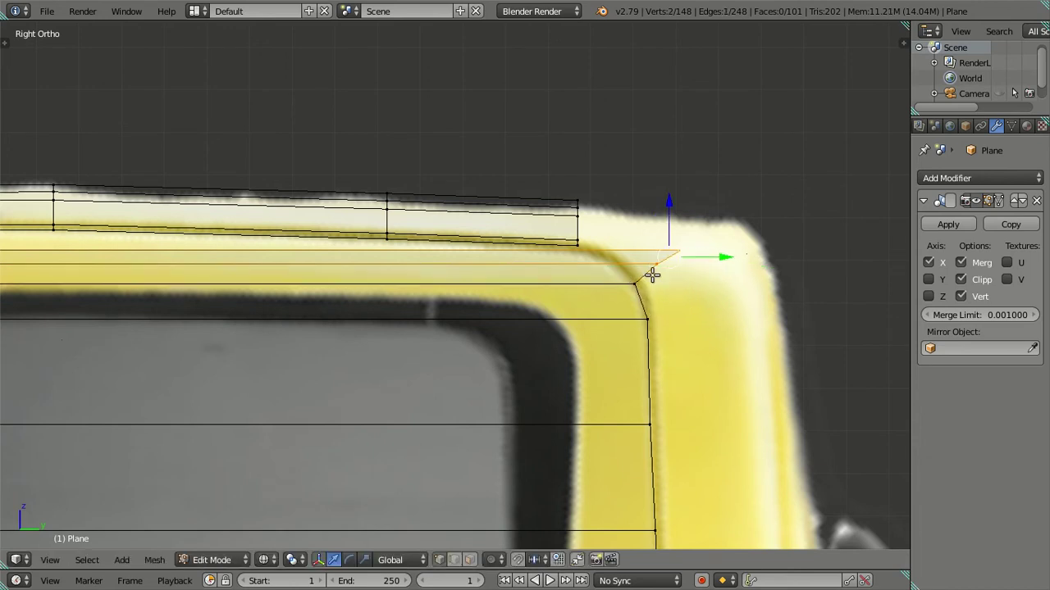
key("g")
key("y")
left_click(668, 261)
right_click(607, 264, "shift")
key("g")
key("y")
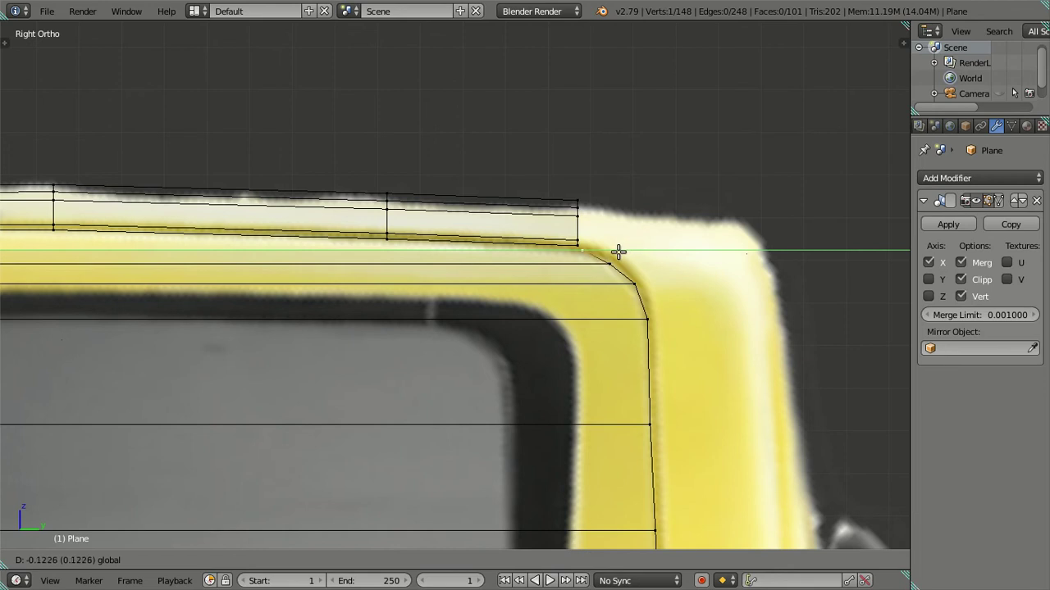
left_click(616, 252)
- Slide two vertices on the door's rear edge along Y to match the outline
key("a")
scroll(620, 265, "down", 3)
middle_click_drag(621, 265, 616, 152, "shift")
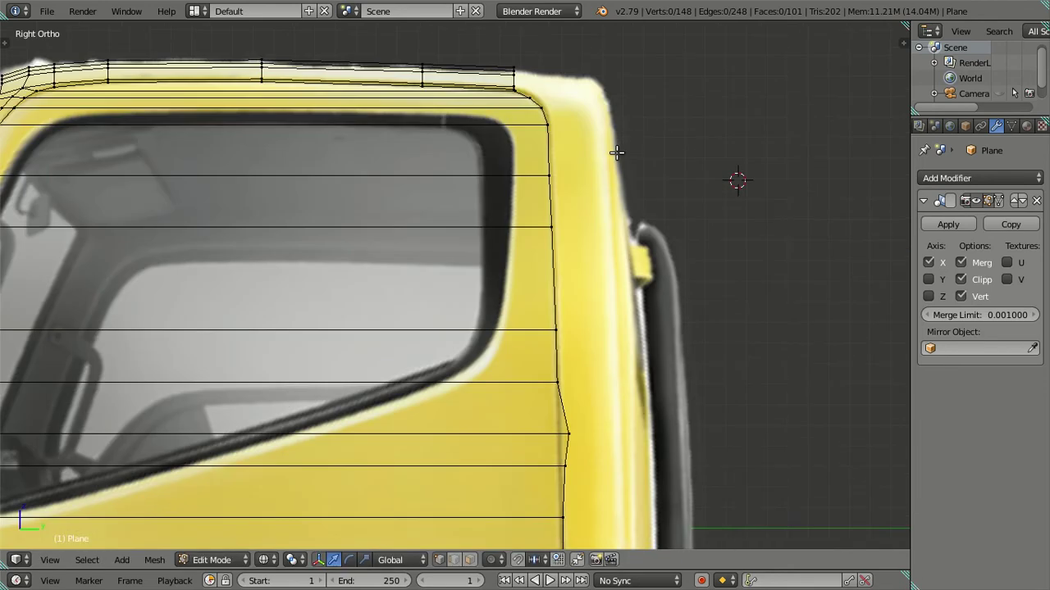
scroll(609, 353, "up", 3)
middle_click_drag(609, 354, 610, 226, "shift")
scroll(610, 226, "up", 2)
right_click(617, 287)
right_click(625, 234, "shift")
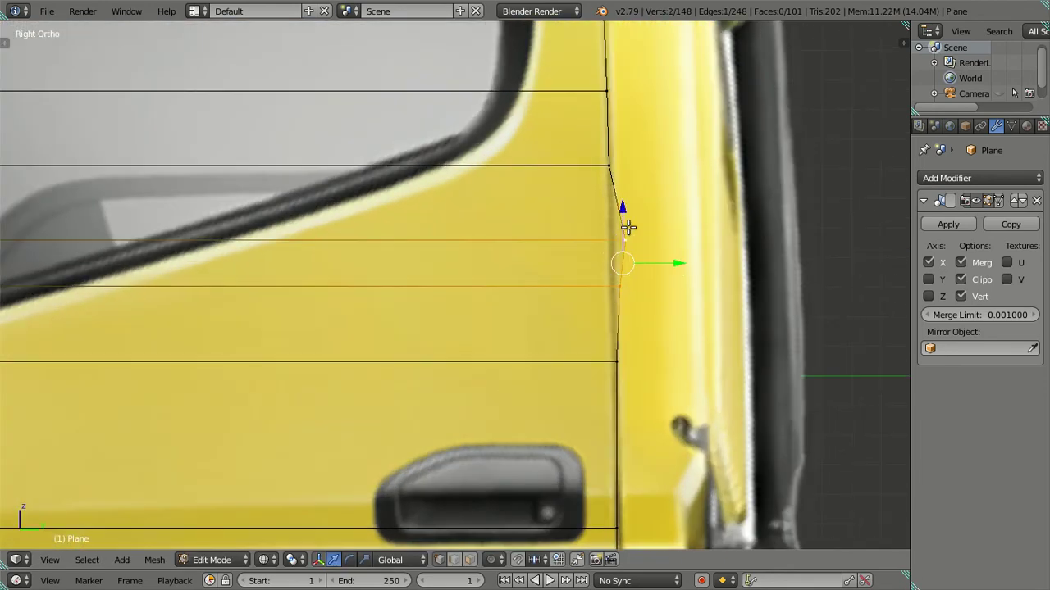
key("g")
key("y")
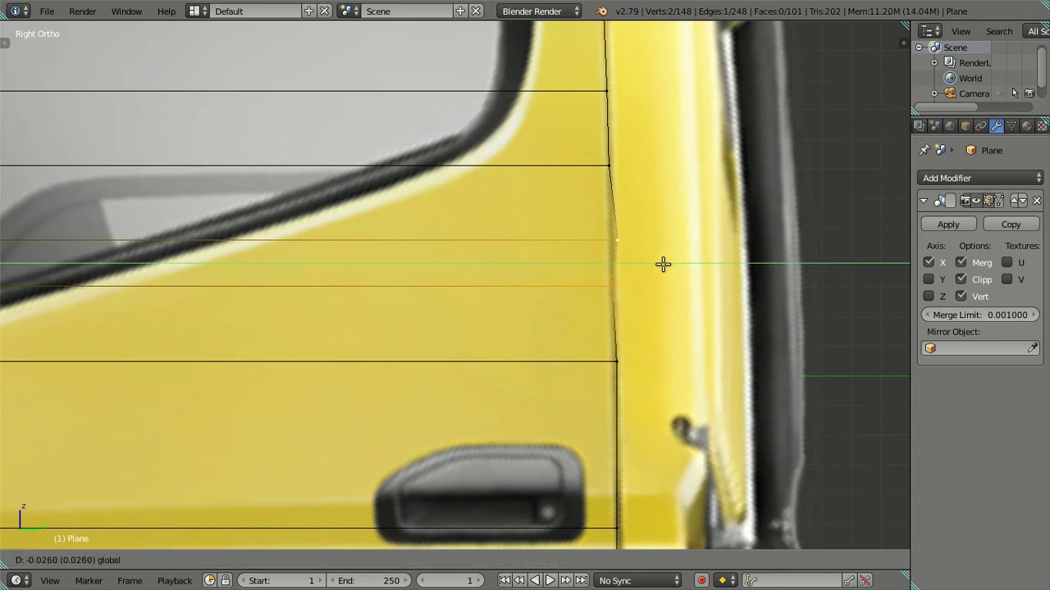
left_click(663, 264)
- Leave the lower door-edge vertex unmoved, clear the selection and zoom out
right_click(632, 238)
right_click(646, 366)
key("g")
key("Escape")
right_click(615, 240)
key("a")
scroll(665, 241, "down", 1)
scroll(665, 241, "down", 2)
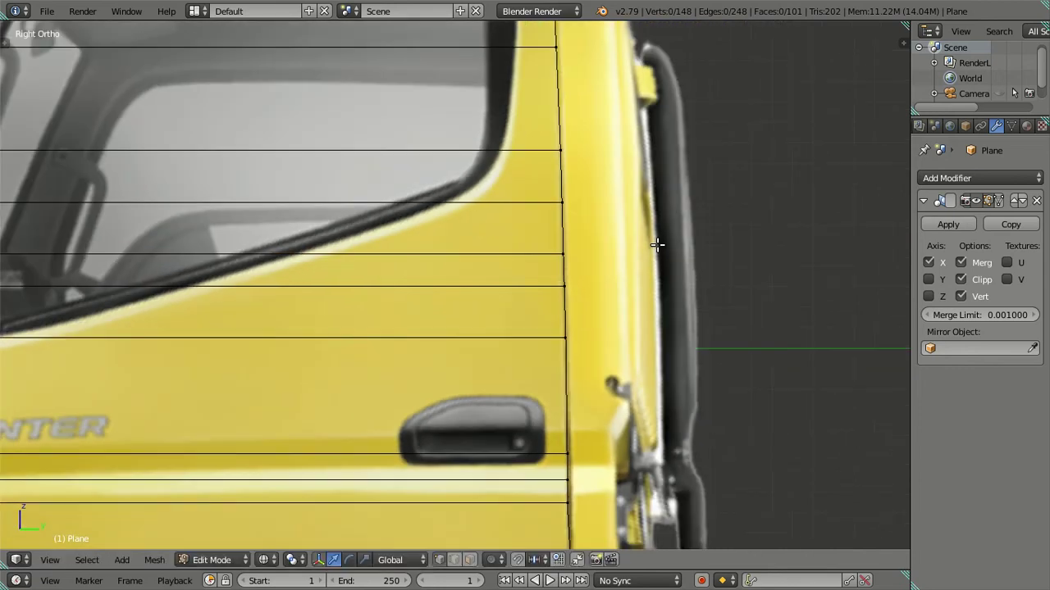
scroll(660, 244, "down", 3)
scroll(381, 212, "up", 1)
scroll(480, 292, "up", 1)
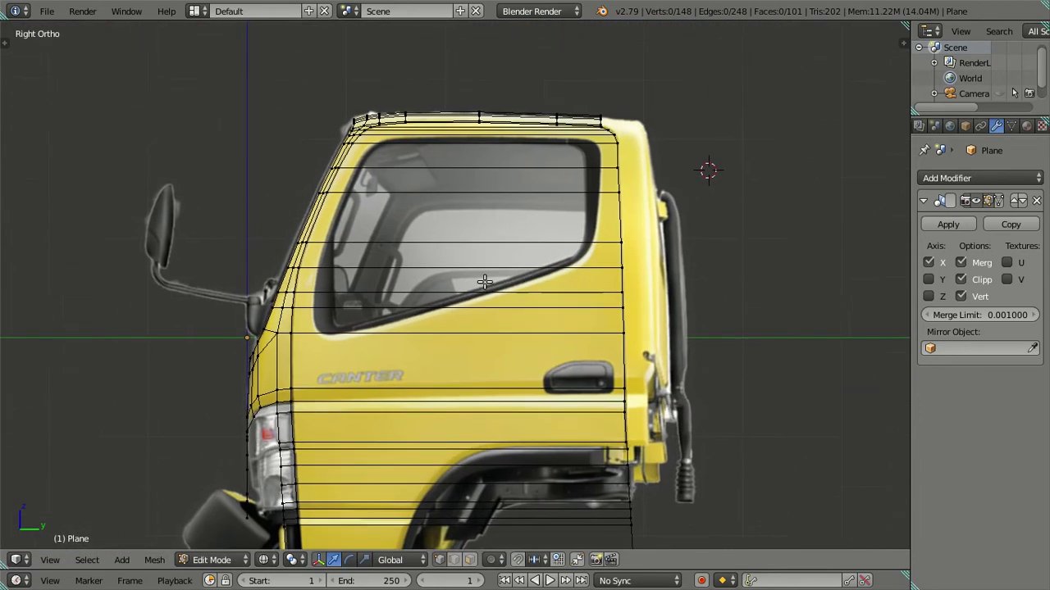
scroll(480, 291, "up", 2)
- Select the two-vertex roof-corner edge in Right Ortho and raise it vertically along Z
mouse_move(421, 237)
middle_mouse_down()
mouse_move(469, 274)
mouse_move(437, 249)
mouse_move(549, 240)
mouse_move(421, 219)
mouse_move(365, 246)
mouse_move(382, 287)
mouse_move(391, 241)
mouse_move(437, 217)
mouse_move(475, 251)
mouse_move(478, 364)
mouse_move(504, 298)
mouse_move(487, 251)
mouse_move(415, 216)
mouse_move(361, 211)
mouse_move(421, 290)
middle_mouse_up()
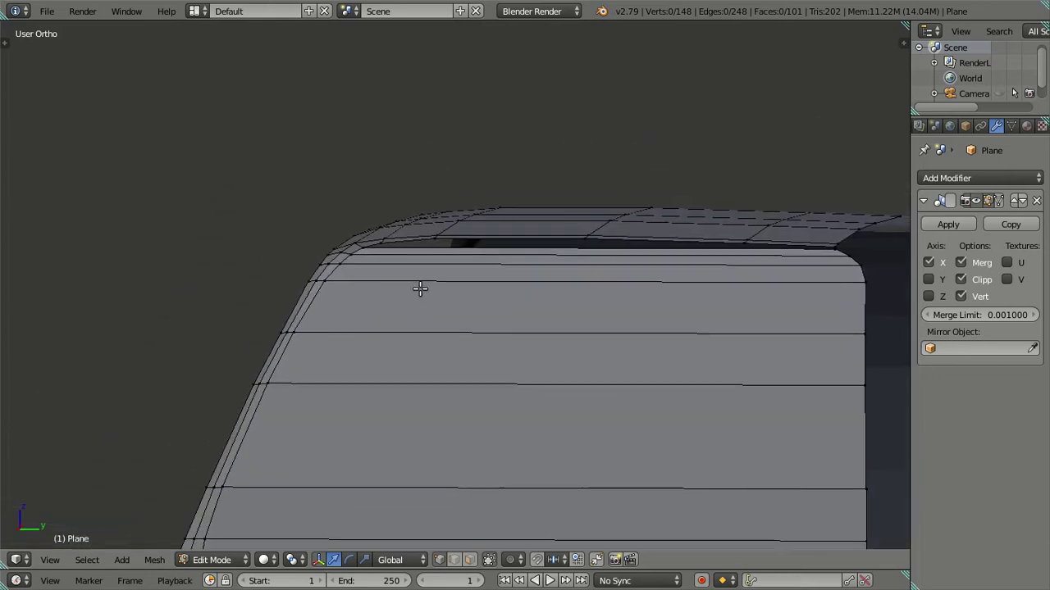
key("KP_3")
middle_click_drag(337, 221, 511, 253, "shift")
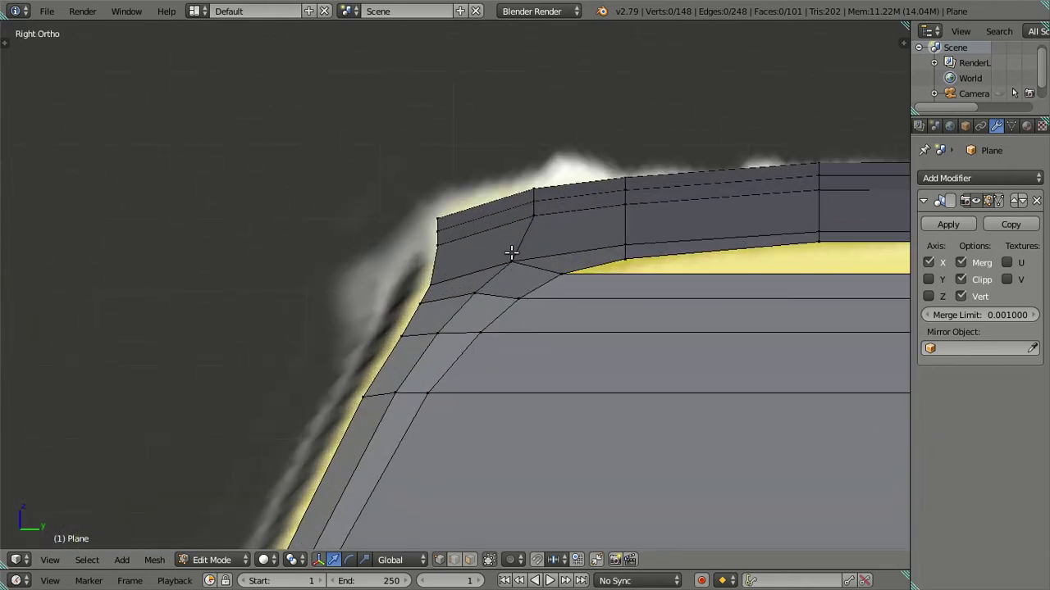
right_click(521, 249)
right_click(621, 241, "shift")
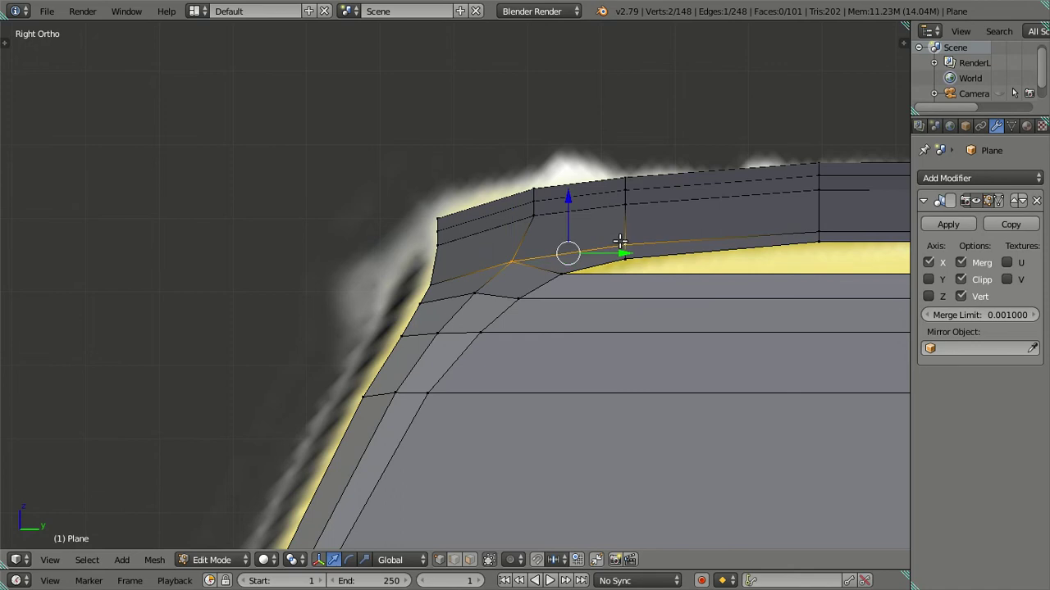
key("KP_1")
middle_click_drag(392, 262, 455, 193, "shift")
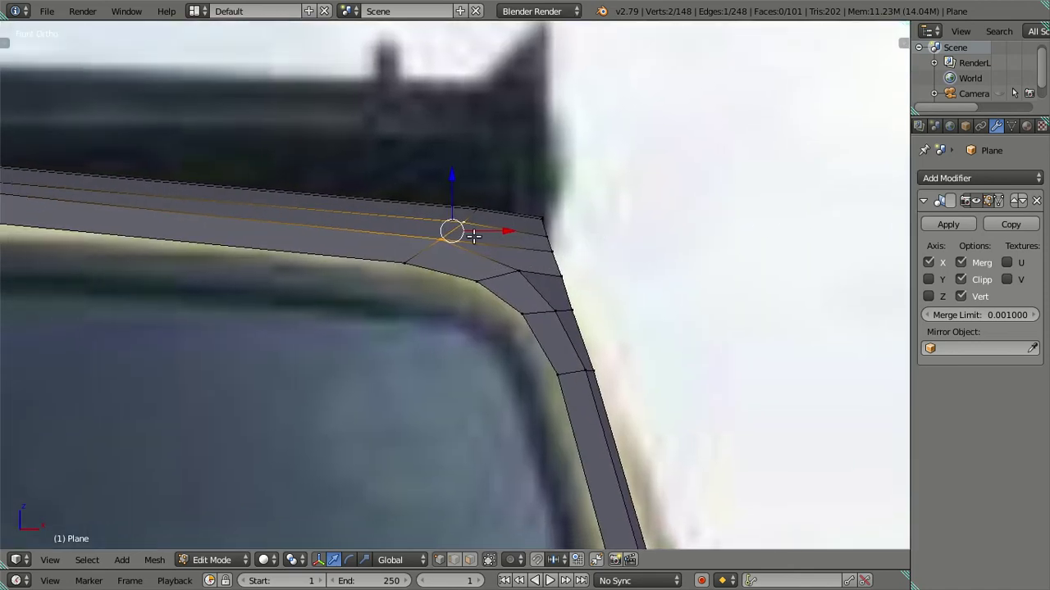
scroll(455, 192, "up", 2)
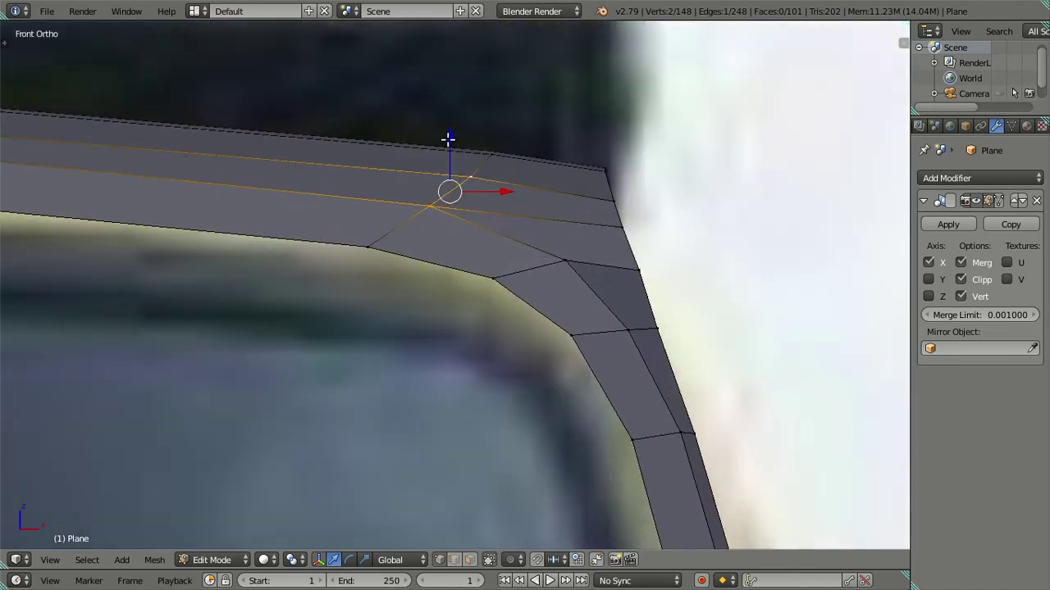
key("g")
key("z")
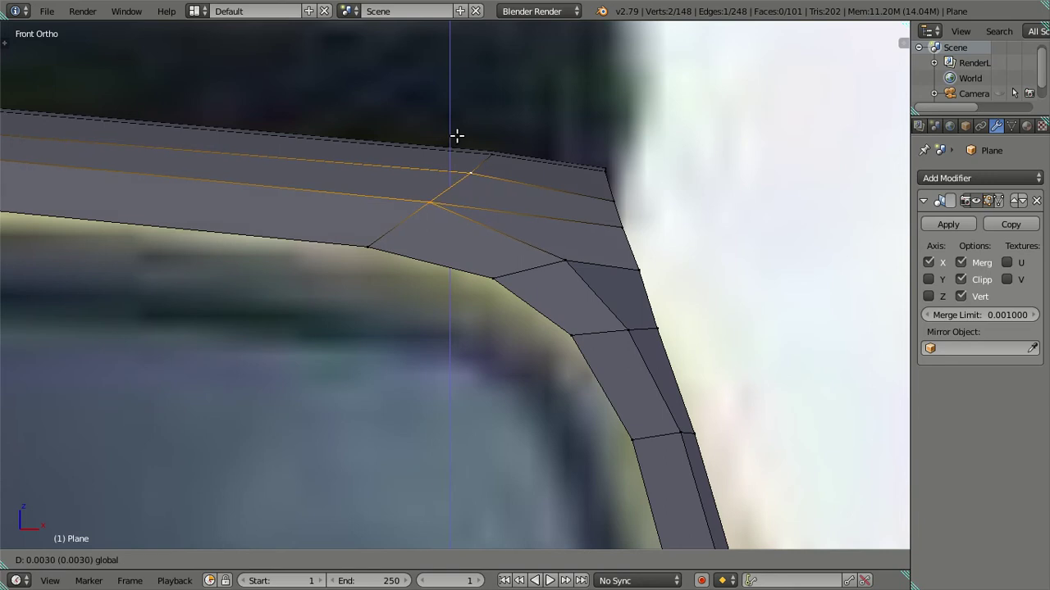
left_click(457, 135)
- Preview the raised roof in Object Mode, then lift a single roof-corner vertex along Z
key("Tab")
mouse_move(459, 140)
middle_mouse_down()
mouse_move(552, 352)
mouse_move(525, 196)
mouse_move(350, 228)
mouse_move(326, 272)
mouse_move(326, 190)
mouse_move(363, 227)
mouse_move(354, 218)
mouse_move(385, 202)
middle_mouse_up()
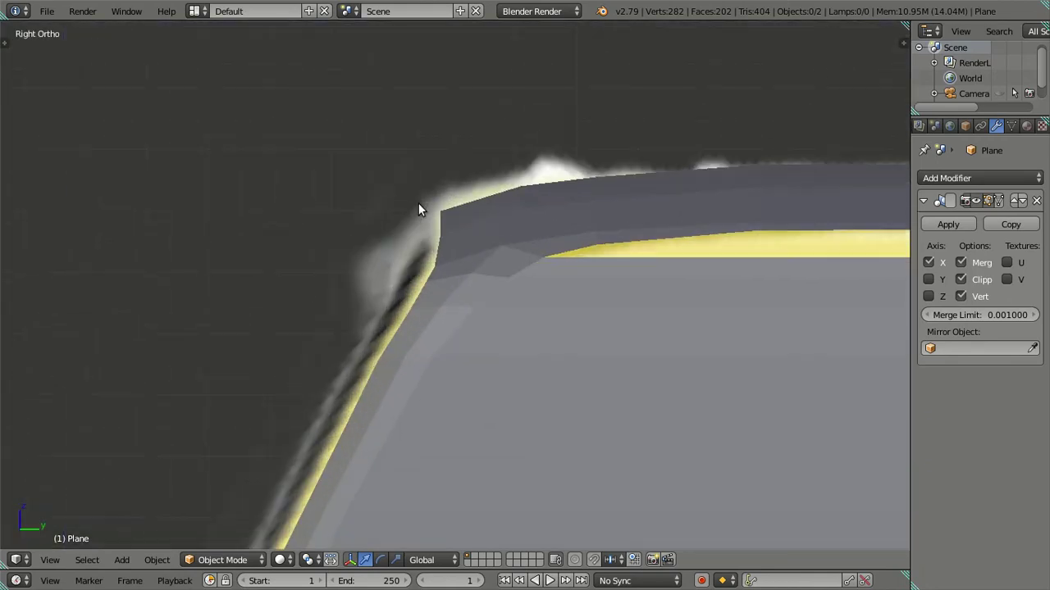
key("Tab")
middle_click_drag(506, 191, 368, 159, "shift")
scroll(345, 172, "up", 2)
right_click(326, 186)
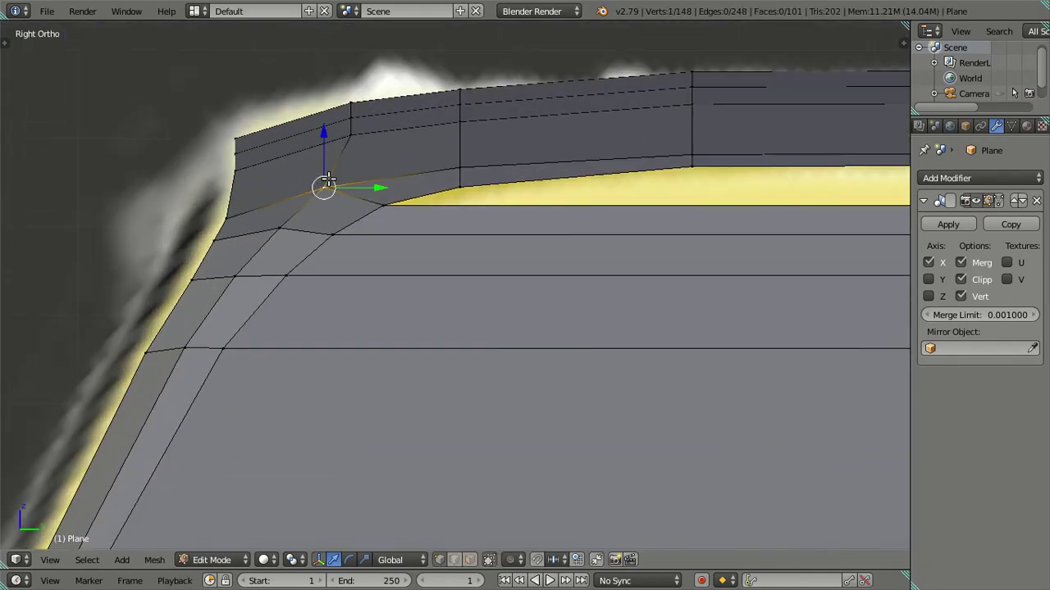
key("g")
key("z")
left_click(314, 122)
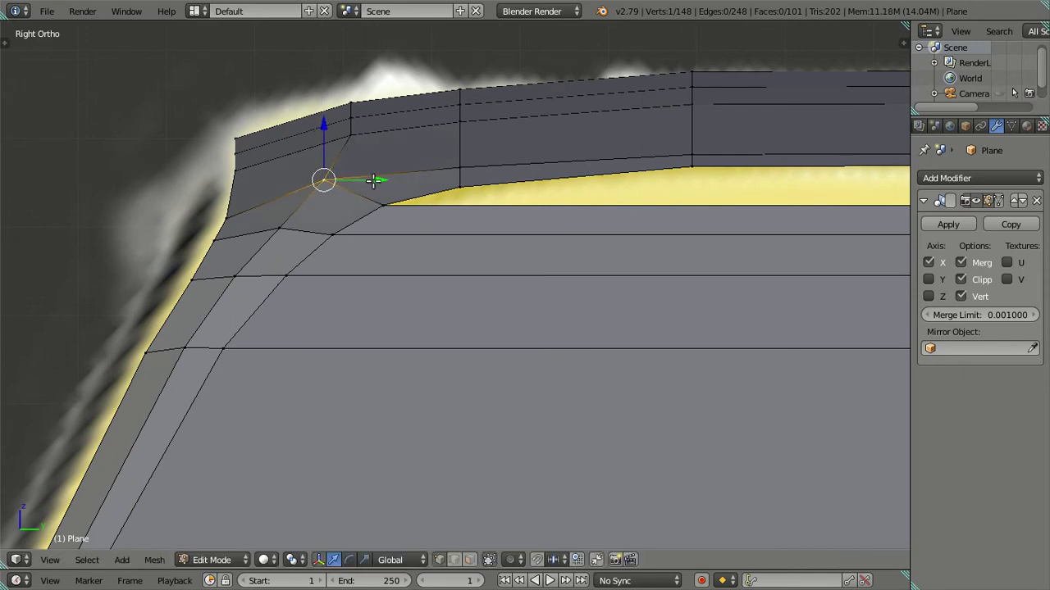
key("g")
key("z")
right_click(322, 115)
- Slide a roof-edge vertex along Y toward the front corner, about -0.0177, to follow the curve
key("a")
right_click(370, 137)
key("KP_1")
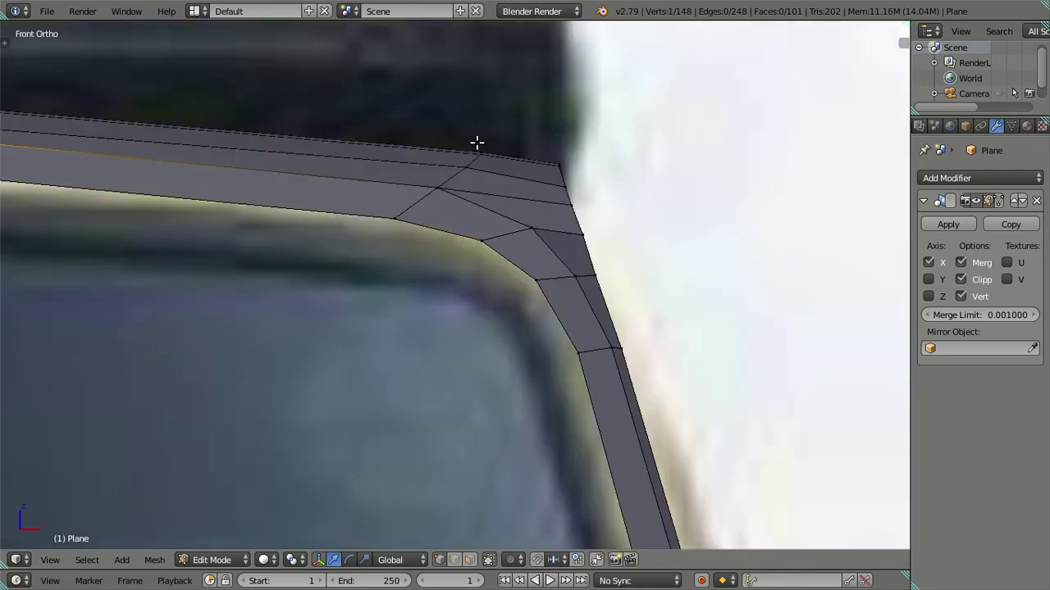
scroll(432, 156, "down", 2)
middle_click_drag(360, 171, 568, 172, "shift")
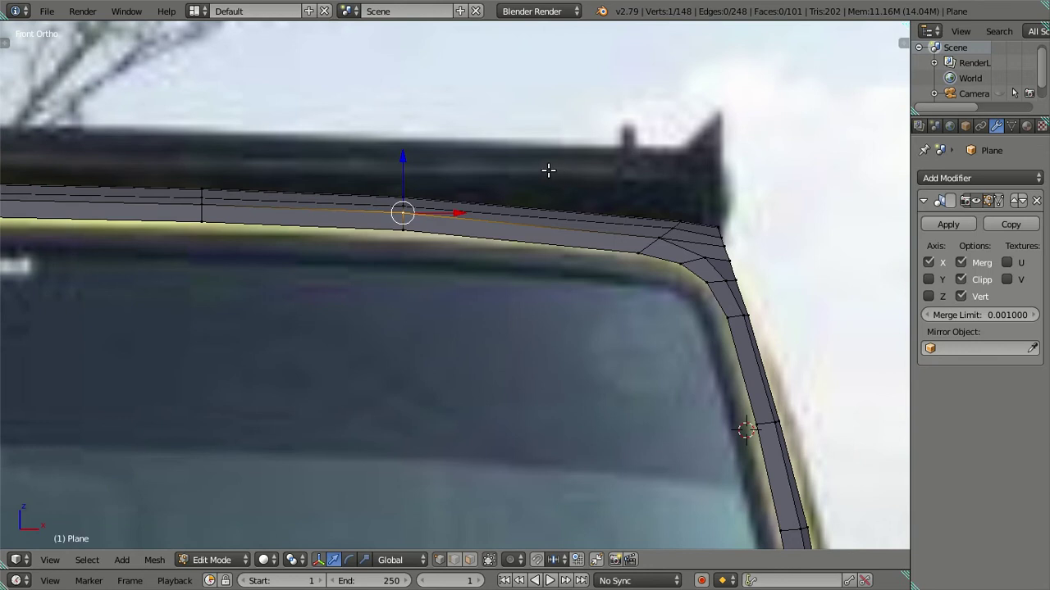
key("KP_3")
scroll(494, 188, "up", 1)
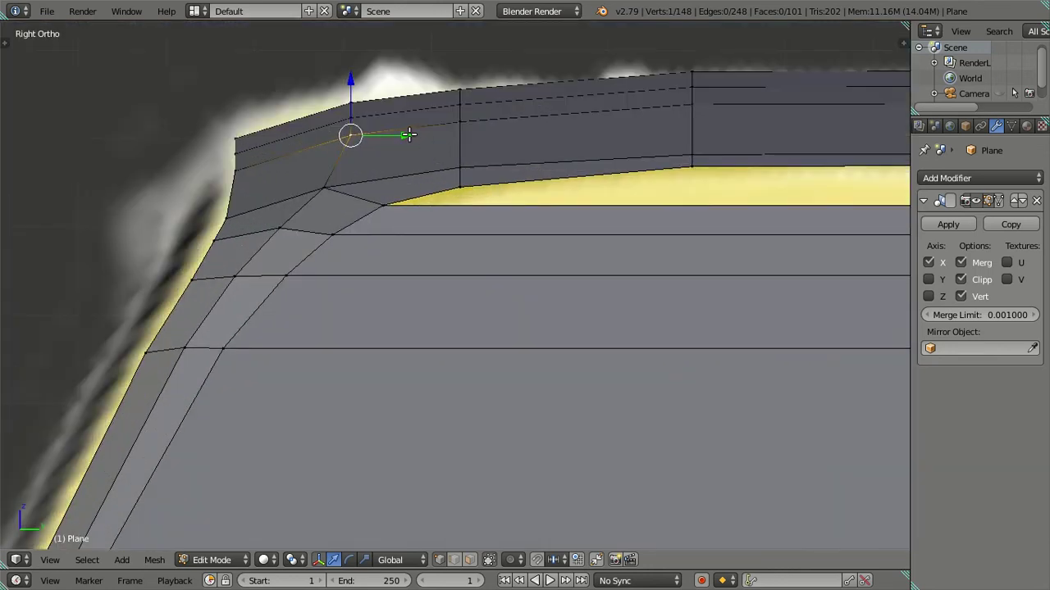
left_click_drag(409, 135, 404, 134)
key("ctrl+z")
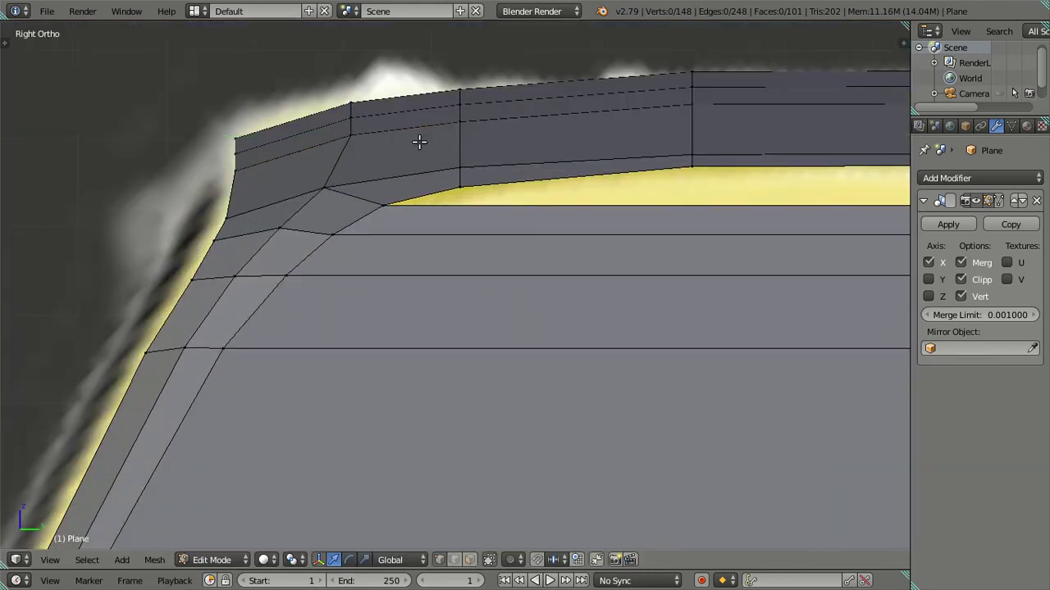
scroll(419, 142, "down", 1)
right_click(459, 183)
left_click_drag(504, 176, 501, 178)
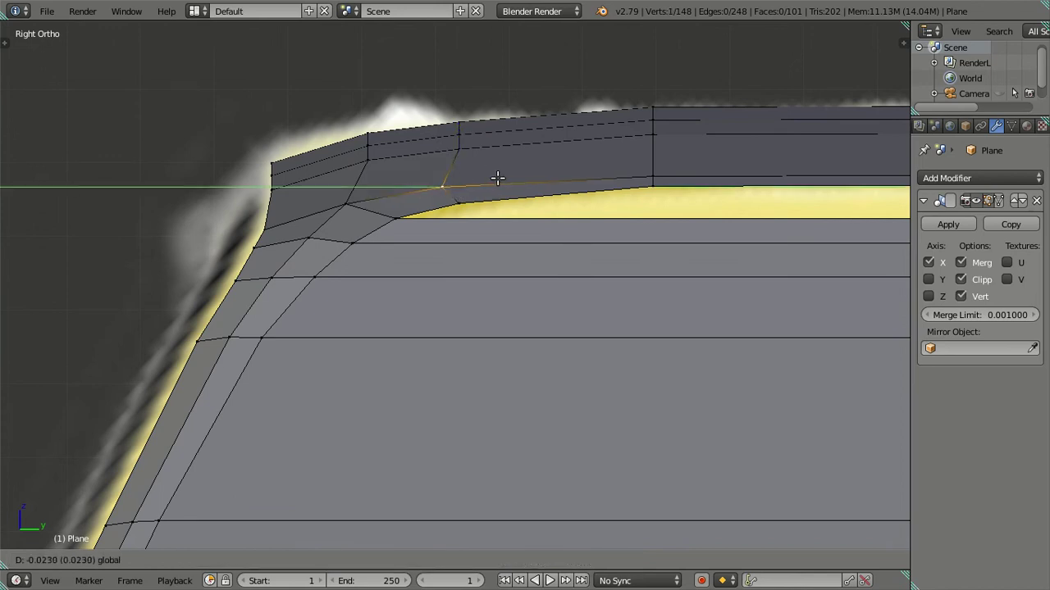
- Finish the roof-corner vertex move, then orbit to inspect the corner and deselect
key("ctrl+z")
mouse_move(498, 178)
middle_mouse_down()
mouse_move(509, 258)
mouse_move(506, 237)
middle_mouse_up()
scroll(506, 237, "up", 2)
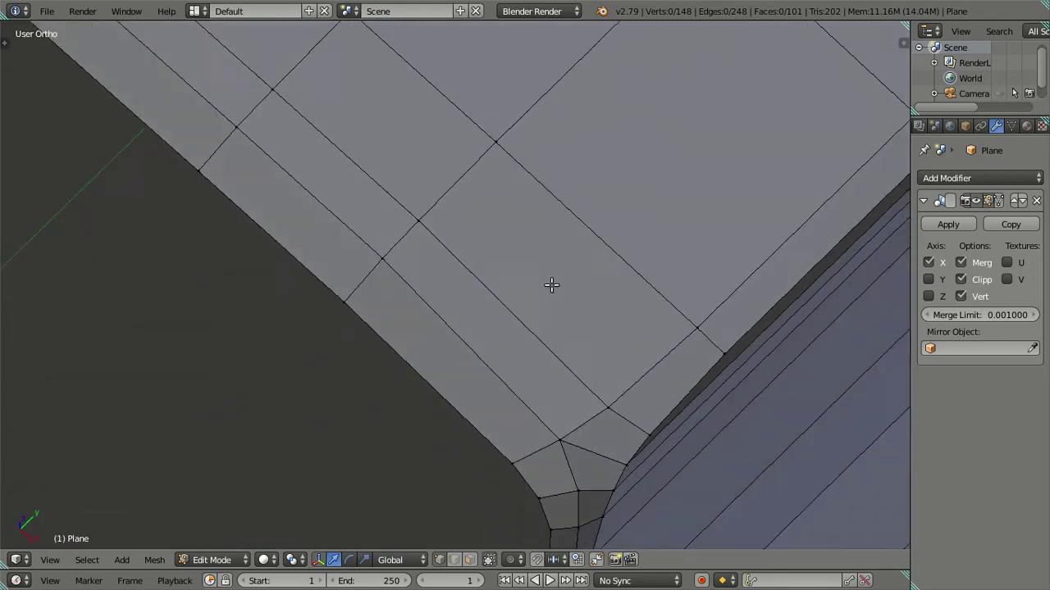
middle_click_drag(552, 285, 599, 274)
right_click(590, 258)
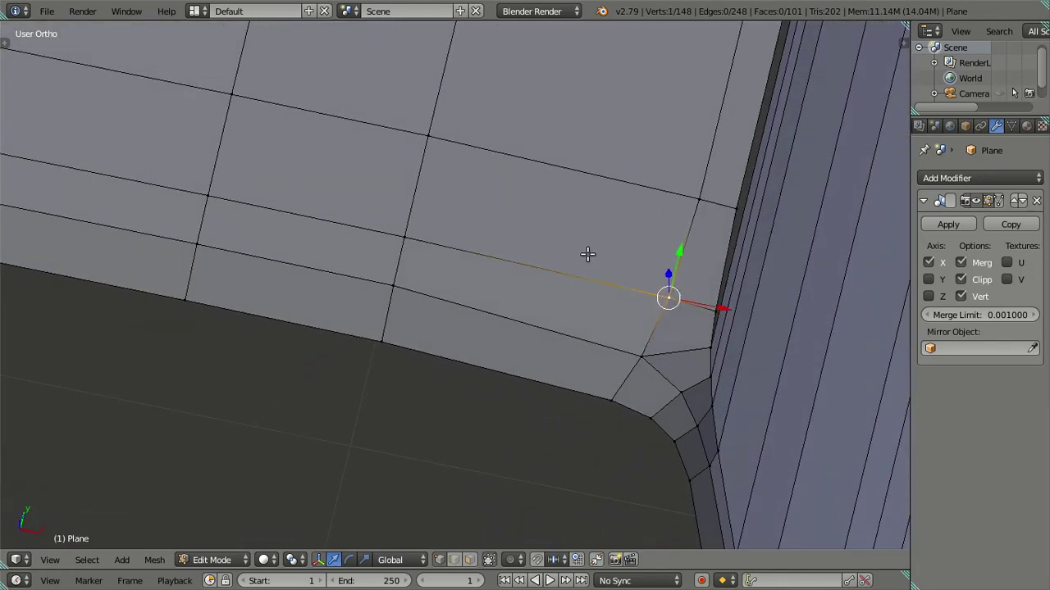
mouse_move(588, 255)
middle_mouse_down()
mouse_move(549, 282)
mouse_move(457, 194)
mouse_move(410, 197)
mouse_move(567, 265)
mouse_move(521, 122)
mouse_move(539, 228)
mouse_move(499, 204)
mouse_move(476, 167)
mouse_move(476, 101)
mouse_move(424, 195)
mouse_move(496, 182)
mouse_move(503, 145)
mouse_move(461, 191)
middle_mouse_up()
key("a")
scroll(532, 227, "down", 3)
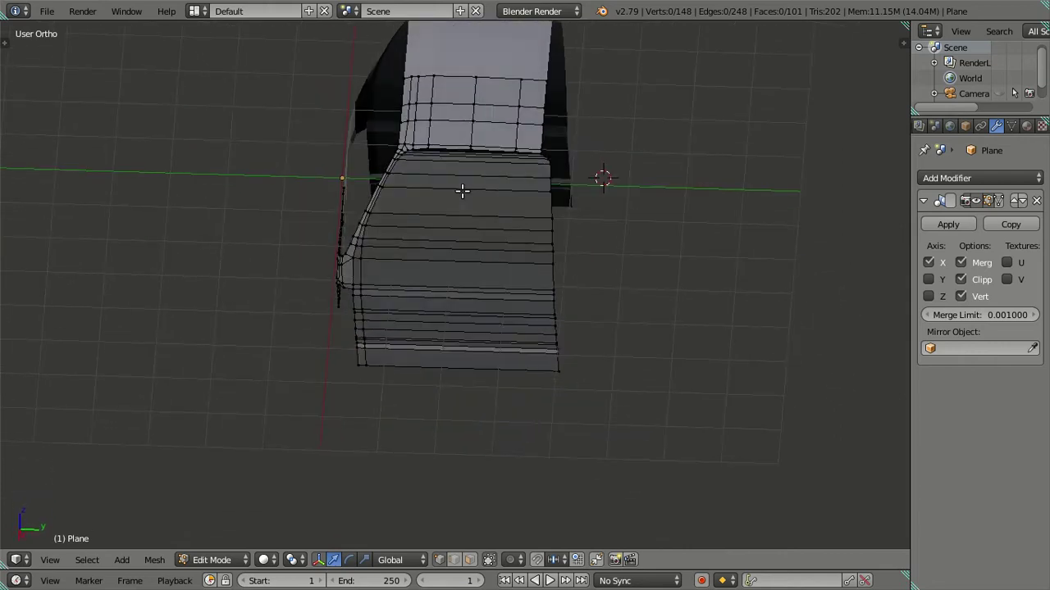
- Return to the Right Ortho side view centred on the cab and start a loop cut
key("KP_3")
scroll(476, 202, "up", 1)
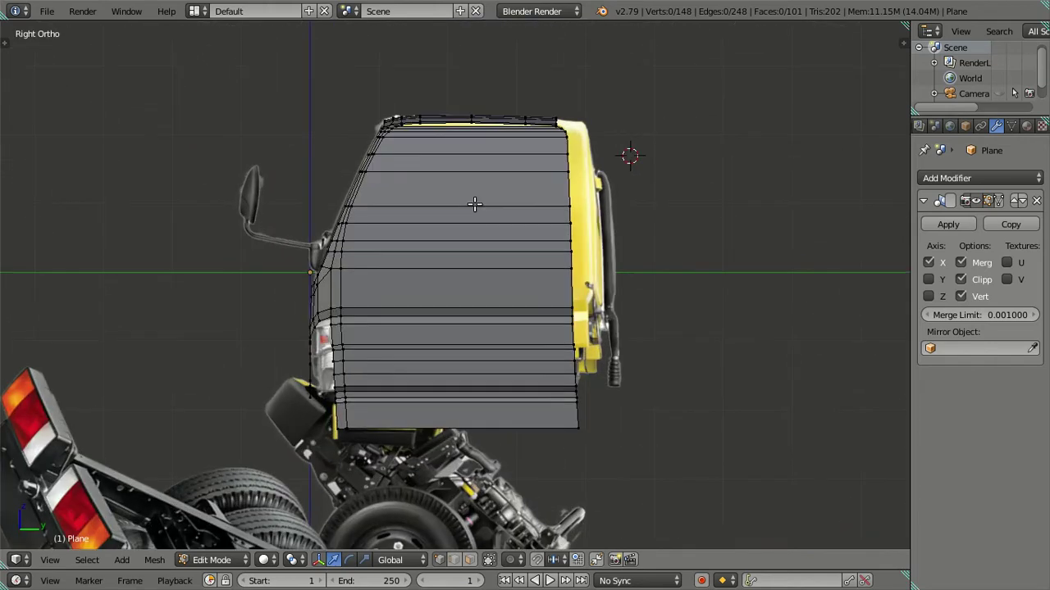
scroll(491, 327, "up", 2)
middle_click_drag(491, 326, 473, 259, "shift")
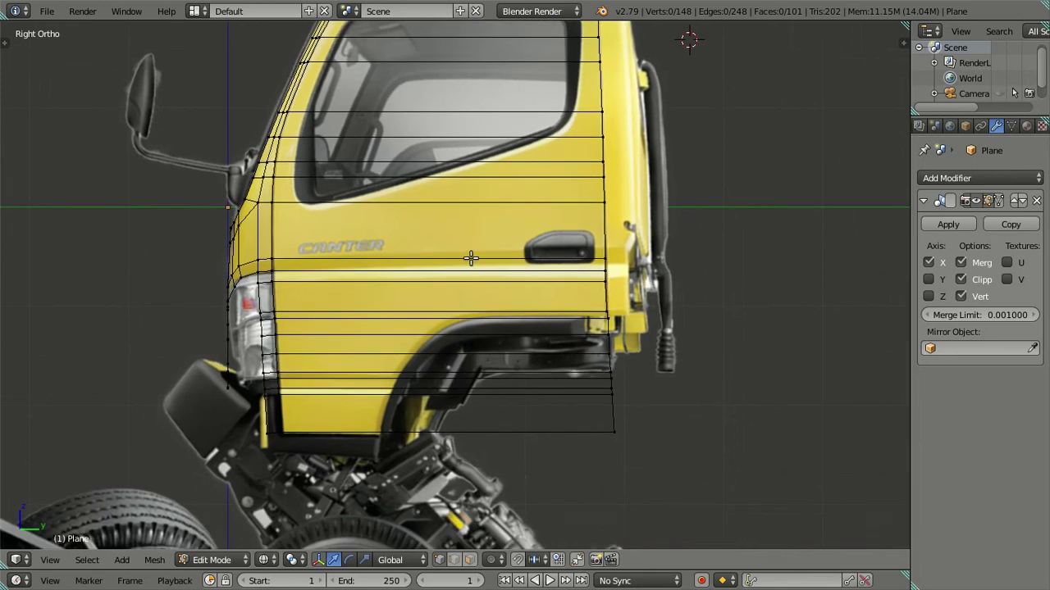
key("ctrl+r")
- Add a vertical edge loop across the cab side and shift it along Y
left_click(347, 216)
key("g")
key("y")
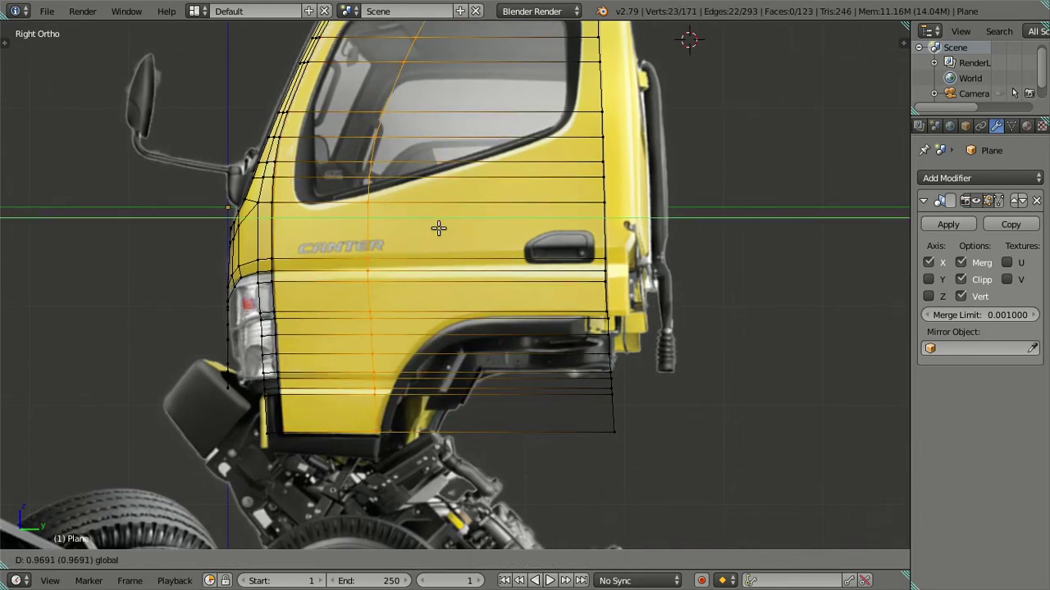
left_click(436, 227)
scroll(441, 467, "up", 3)
scroll(442, 467, "up", 2)
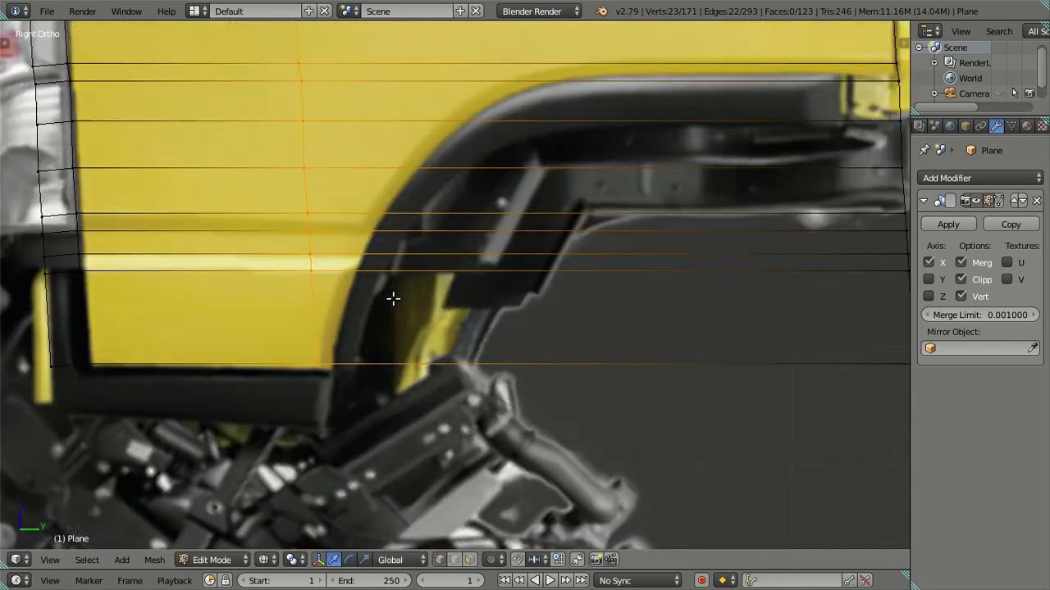
scroll(392, 297, "up", 2)
- Shift the loop's upper vertices along Y, leaving the bottom vertex near the wheel arch
right_click(288, 378, "shift")
middle_click_drag(300, 294, 308, 397, "shift")
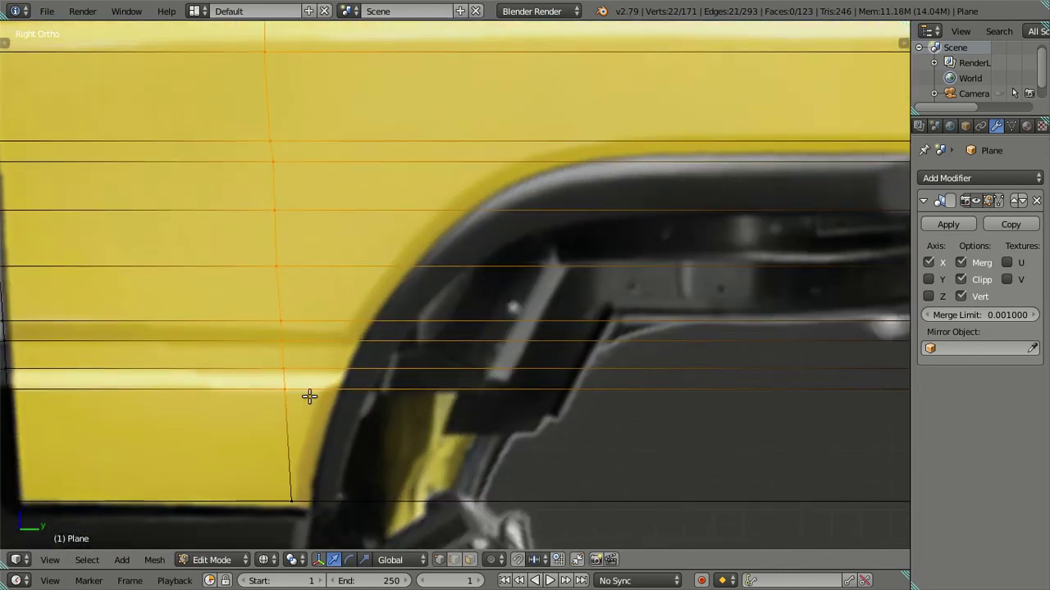
scroll(348, 328, "down", 1)
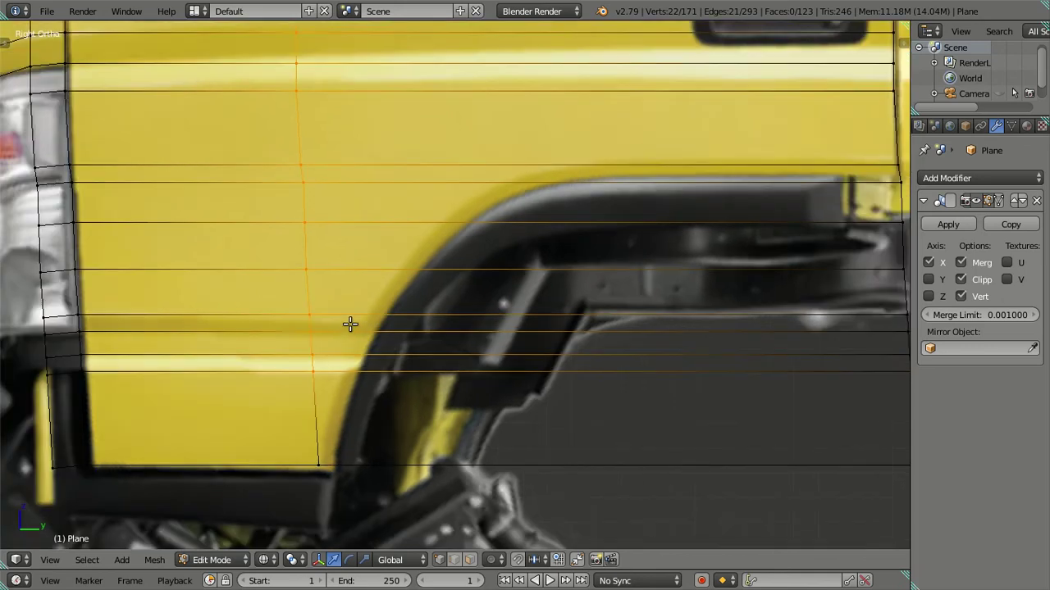
key("g")
key("y")
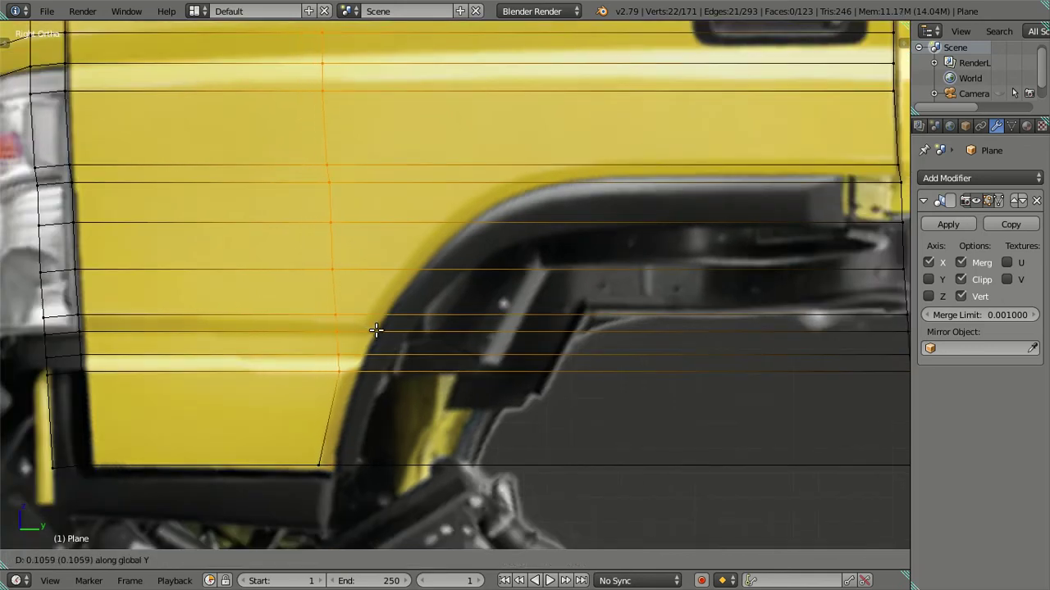
left_click(373, 329)
- Slide another vertical edge loop forward to line up with the door's front edge
right_click(340, 371)
scroll(394, 310, "down", 6)
right_click(410, 267, "alt")
scroll(438, 243, "up", 2)
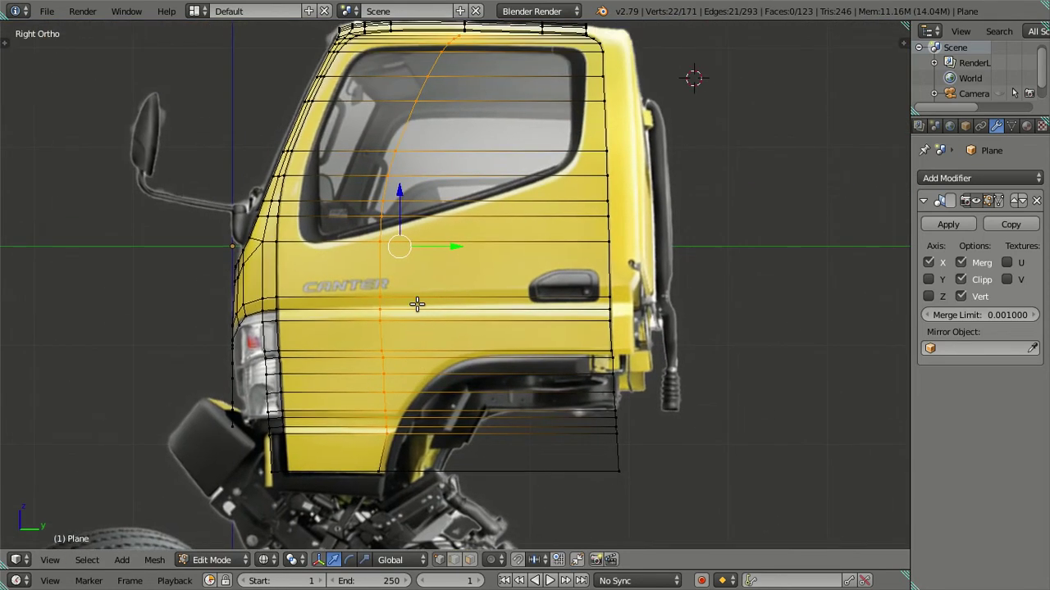
middle_click_drag(422, 243, 414, 264, "shift")
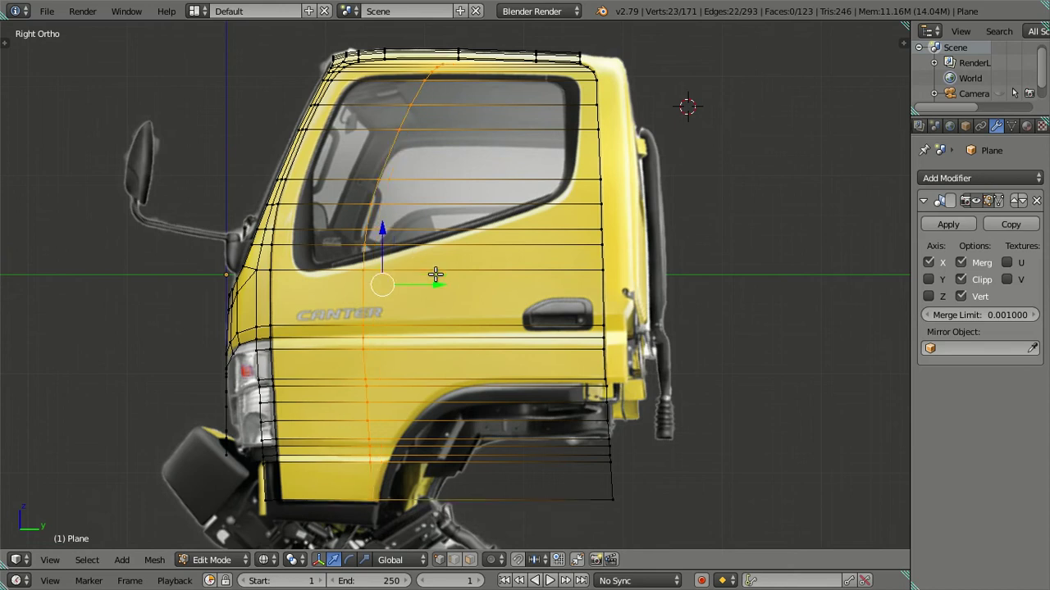
right_click(429, 275, "alt")
left_click_drag(346, 286, 357, 286)
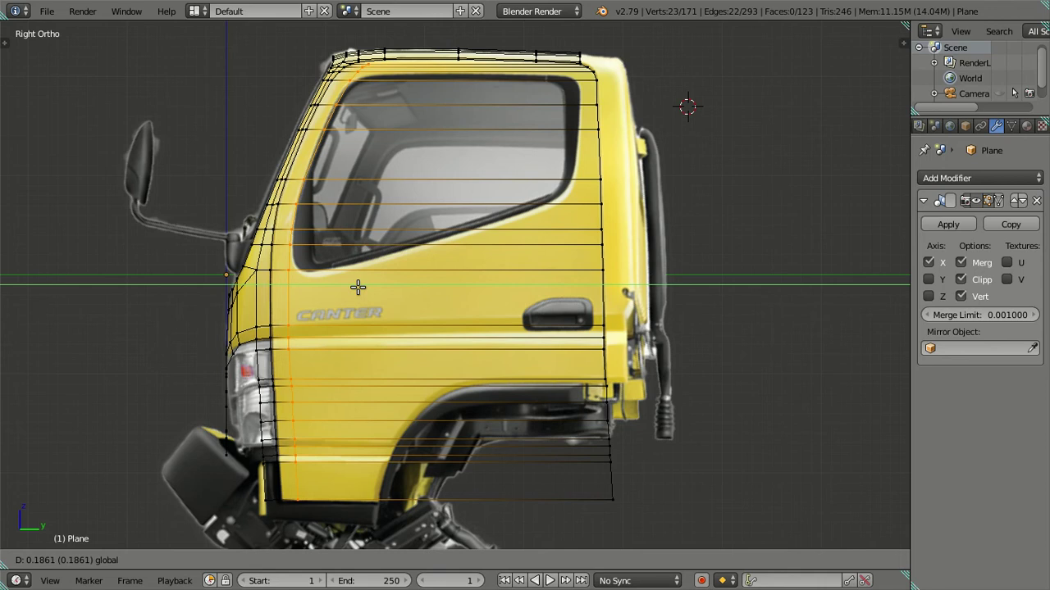
scroll(361, 254, "up", 5, "shift")
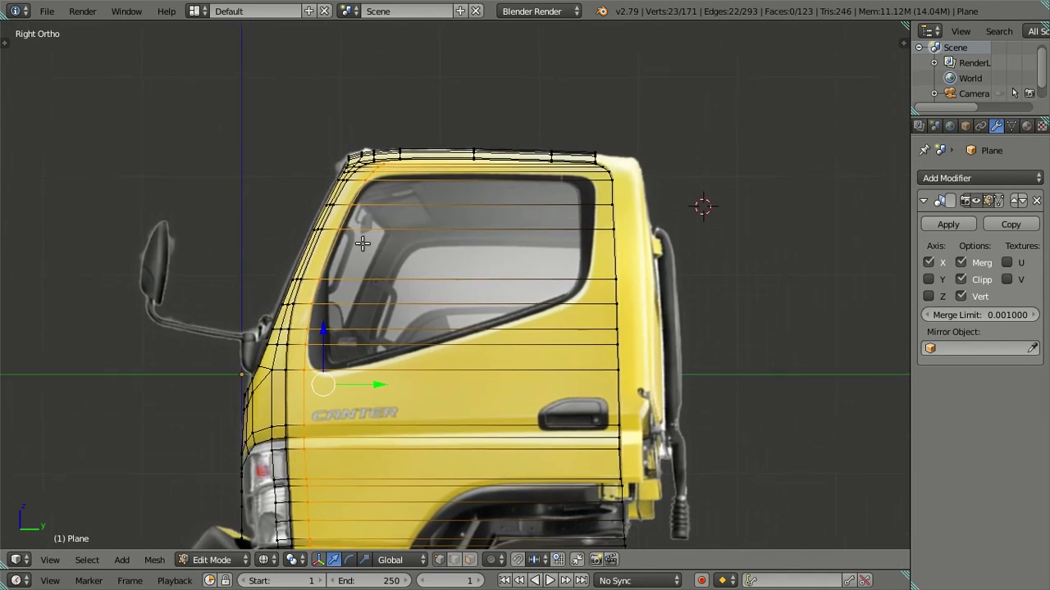
- Zoom in and compare the solid and wireframe cab mesh against the side reference
key("a")
scroll(361, 244, "up", 2)
scroll(359, 246, "up", 2)
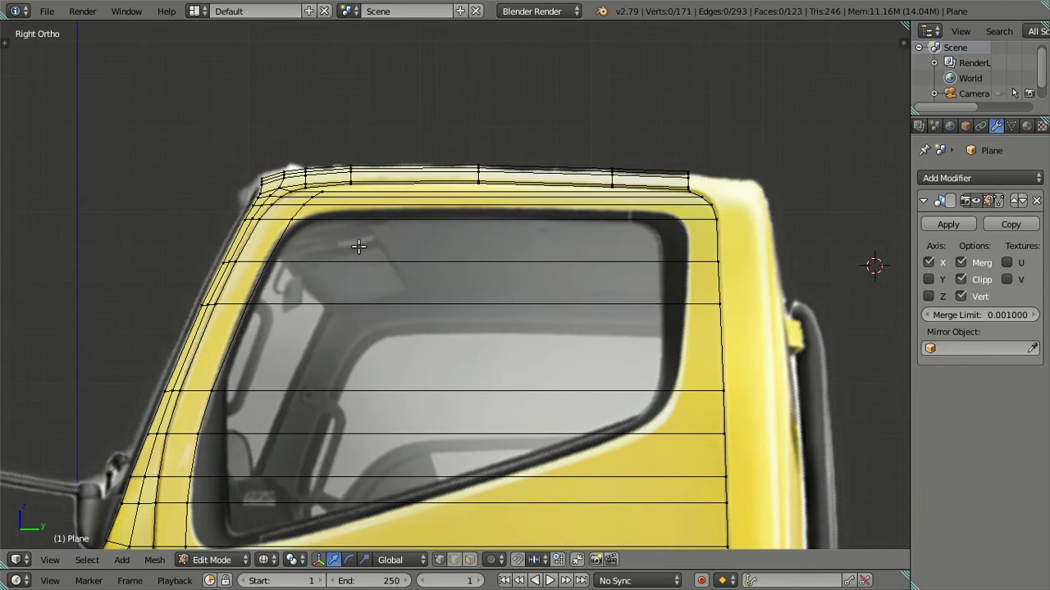
scroll(358, 246, "up", 2, "shift")
key("z")
scroll(361, 247, "up", 3)
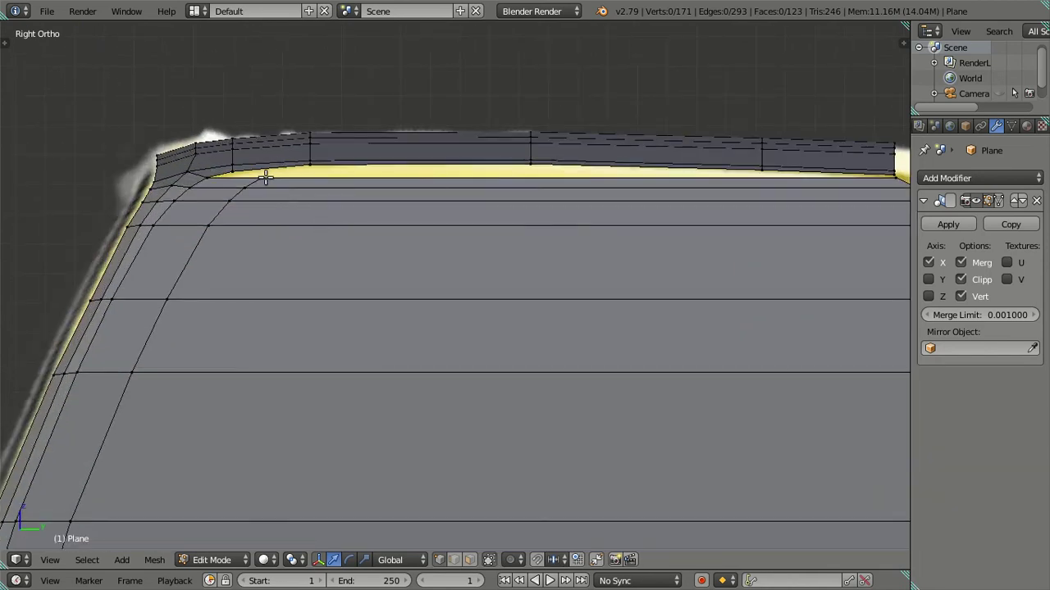
key("z")
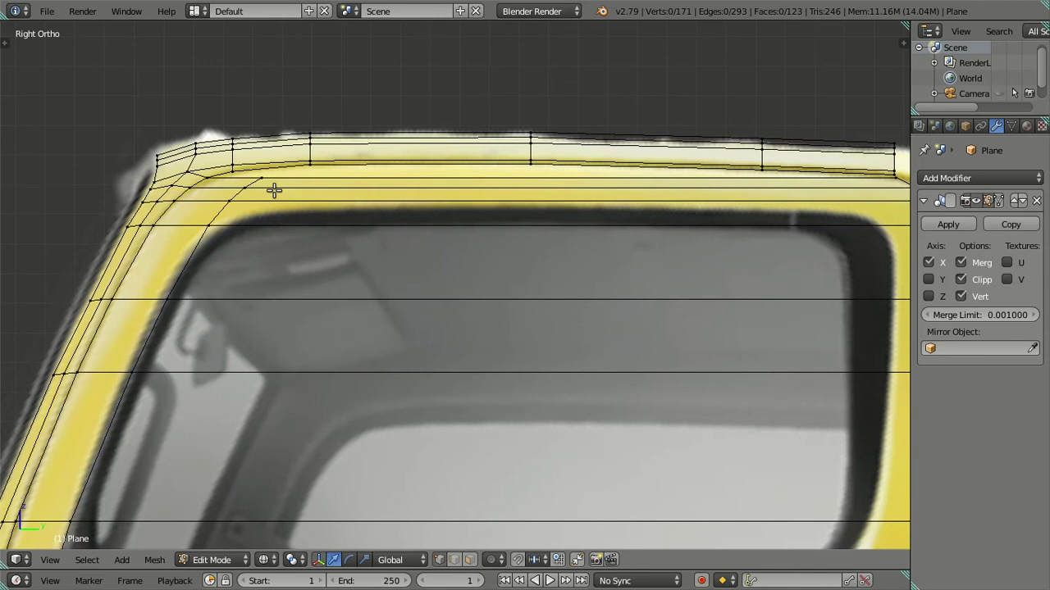
scroll(279, 213, "down", 3)
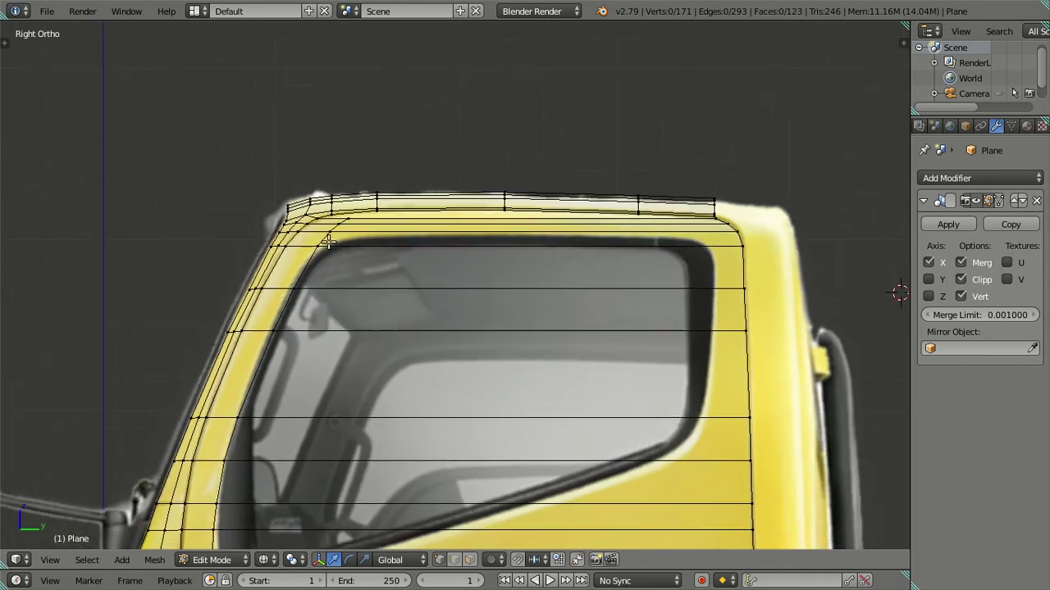
scroll(295, 270, "up", 2)
scroll(382, 254, "up", 2)
- Move the front-pillar vertices along Y to follow the window edge
right_click(350, 315)
scroll(387, 267, "up", 3, "shift")
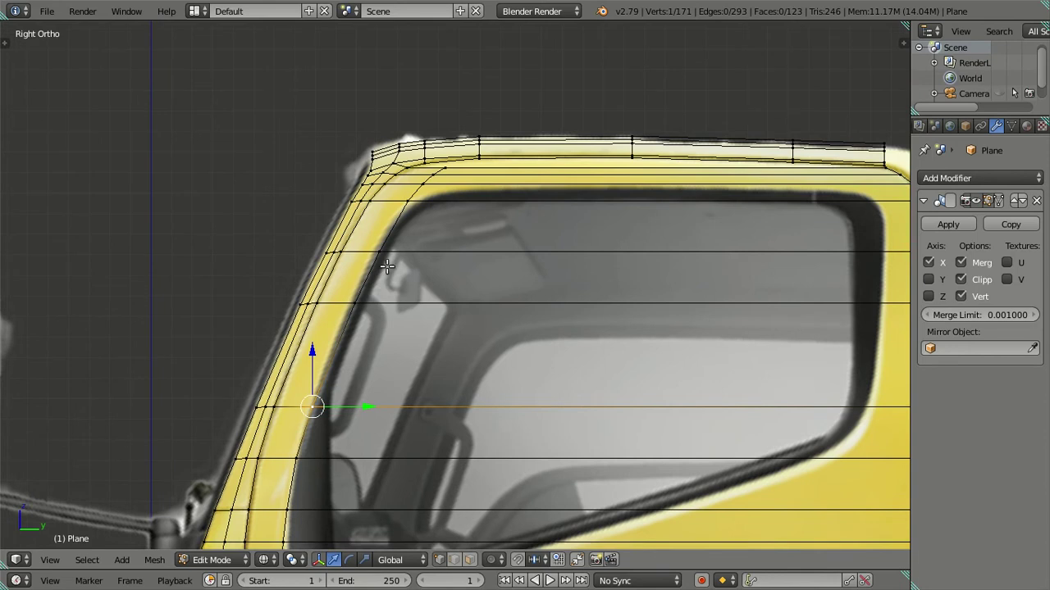
right_click(398, 246, "ctrl")
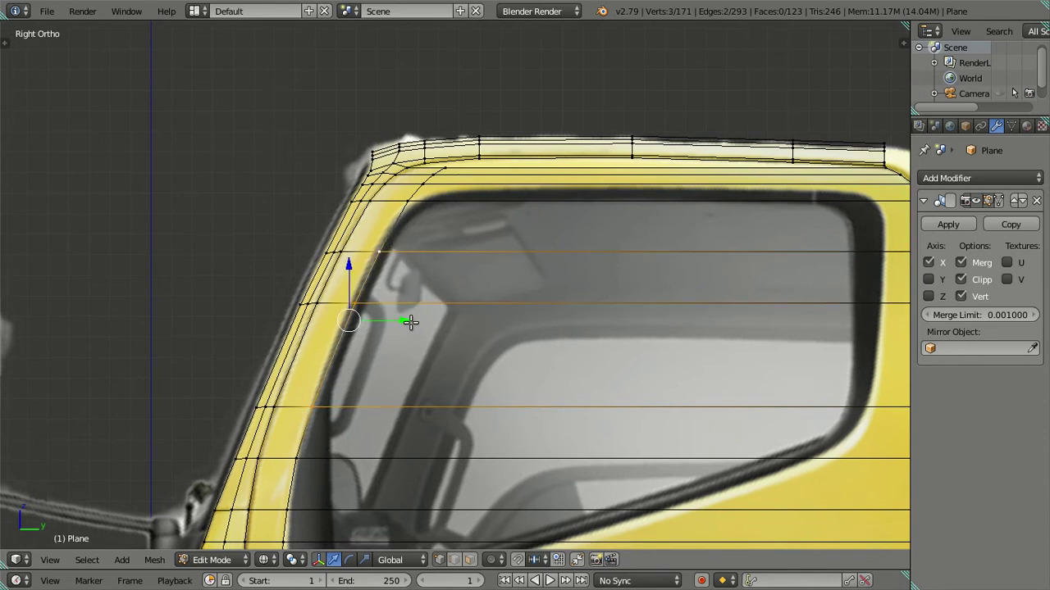
left_click_drag(410, 322, 408, 323)
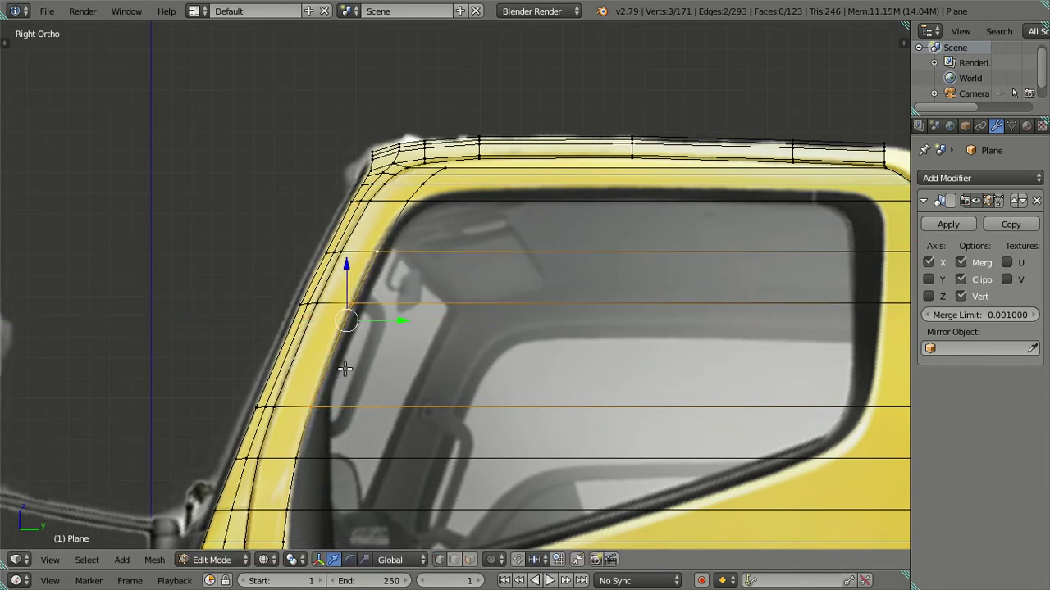
right_click(320, 400, "shift")
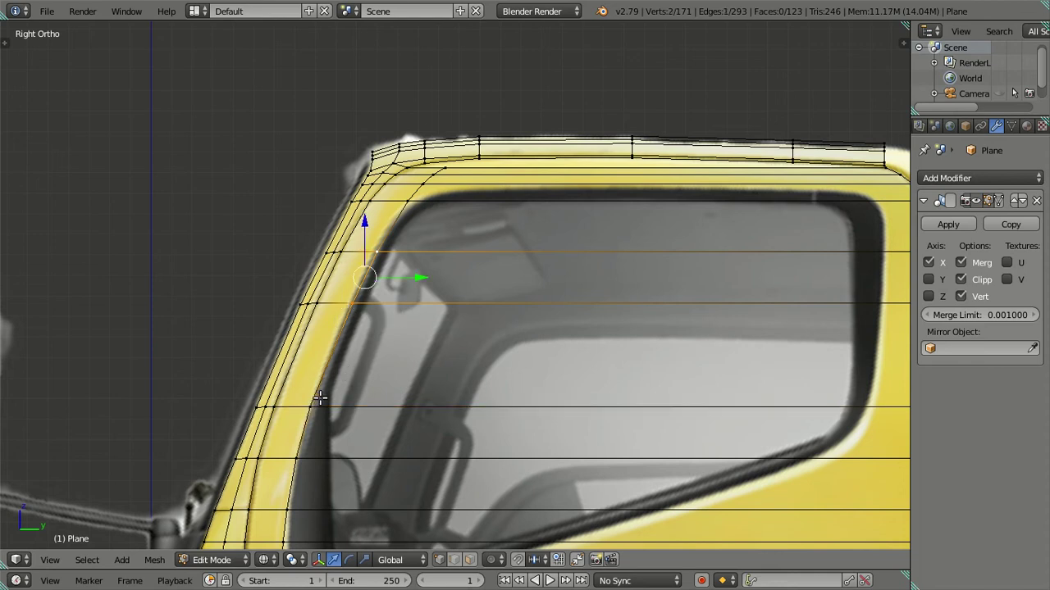
scroll(378, 294, "up", 2)
left_click_drag(372, 273, 369, 273)
key("a")
- Move a lower door vertex along Y to the window's lower front corner
scroll(386, 270, "down", 3)
scroll(398, 246, "up", 4)
right_click(264, 261)
left_click_drag(300, 260, 304, 260)
right_click(258, 326)
left_click_drag(294, 320, 310, 314)
left_click_drag(263, 287, 263, 261)
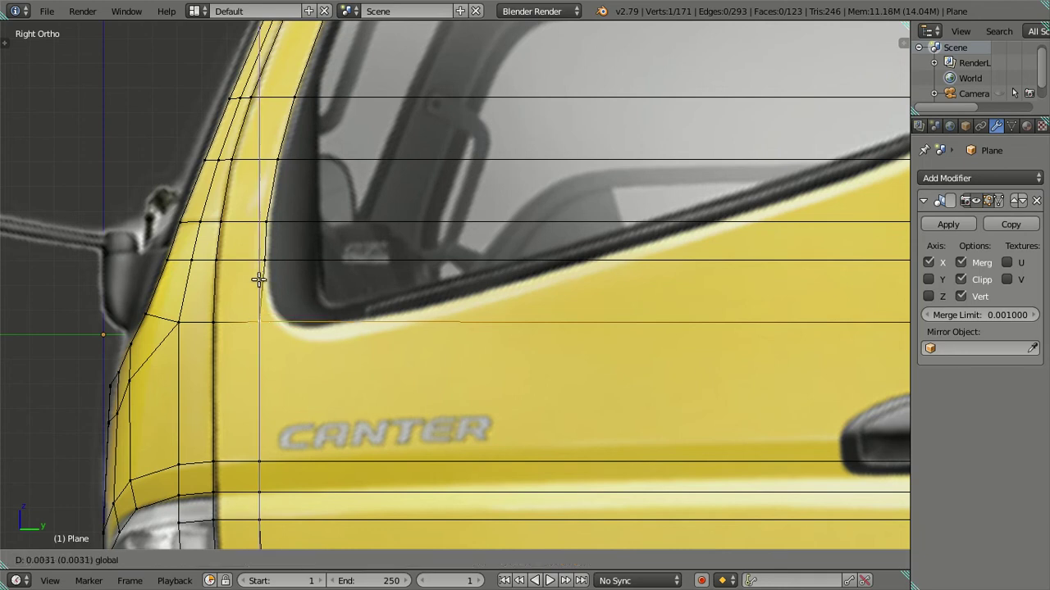
right_click(263, 261)
left_click_drag(320, 321, 338, 327)
left_click(338, 327)
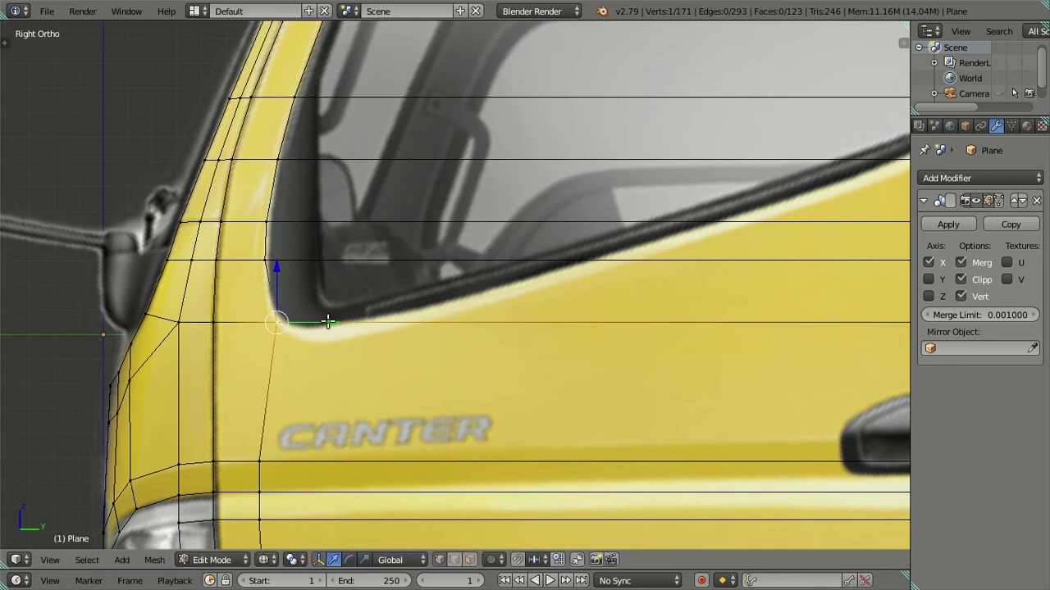
- Check the edge loops under the window and the vertex at its lower front corner
scroll(283, 282, "down", 3)
key("a")
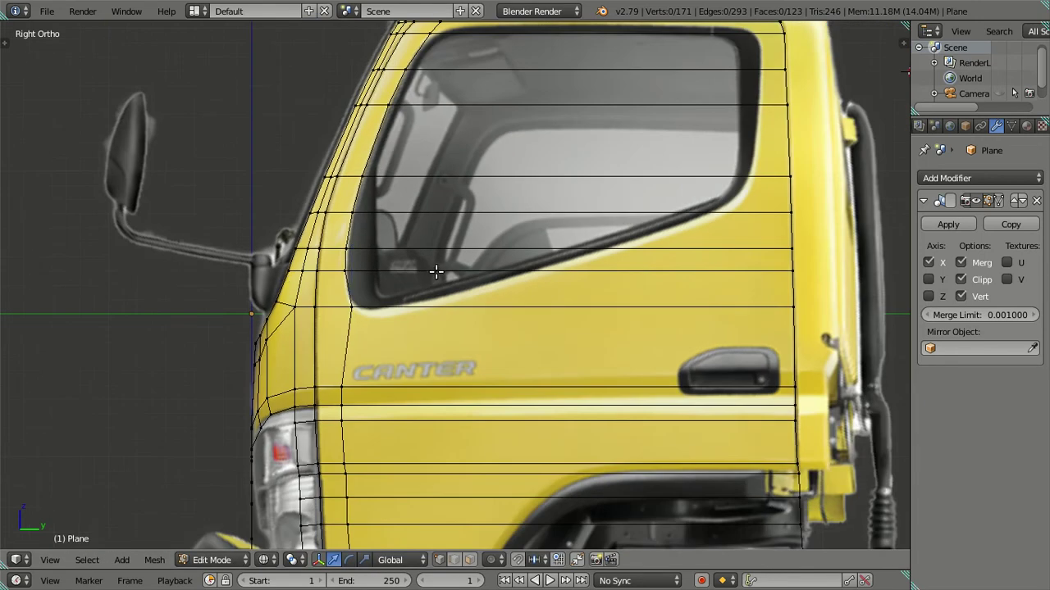
right_click(436, 273, "alt")
key("a")
scroll(377, 249, "down", 2)
right_click(424, 309, "alt")
key("a")
right_click(423, 308)
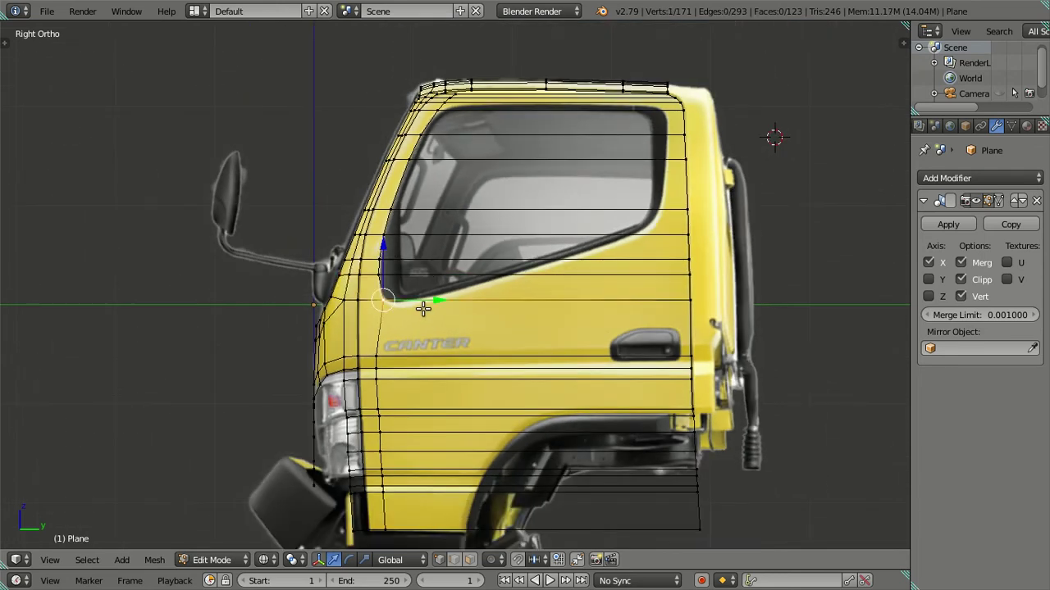
scroll(421, 306, "up", 2)
scroll(421, 307, "down", 3)
key("a")
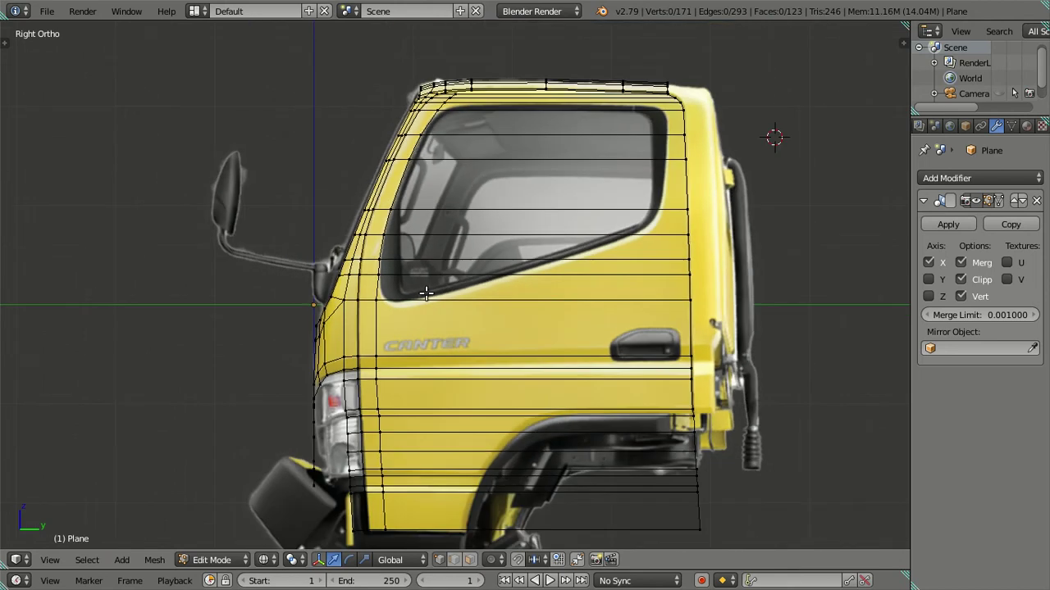
scroll(422, 358, "up", 4, "shift")
scroll(420, 333, "up", 4)
scroll(420, 333, "down", 3, "ctrl")
scroll(419, 271, "up", 2, "shift")
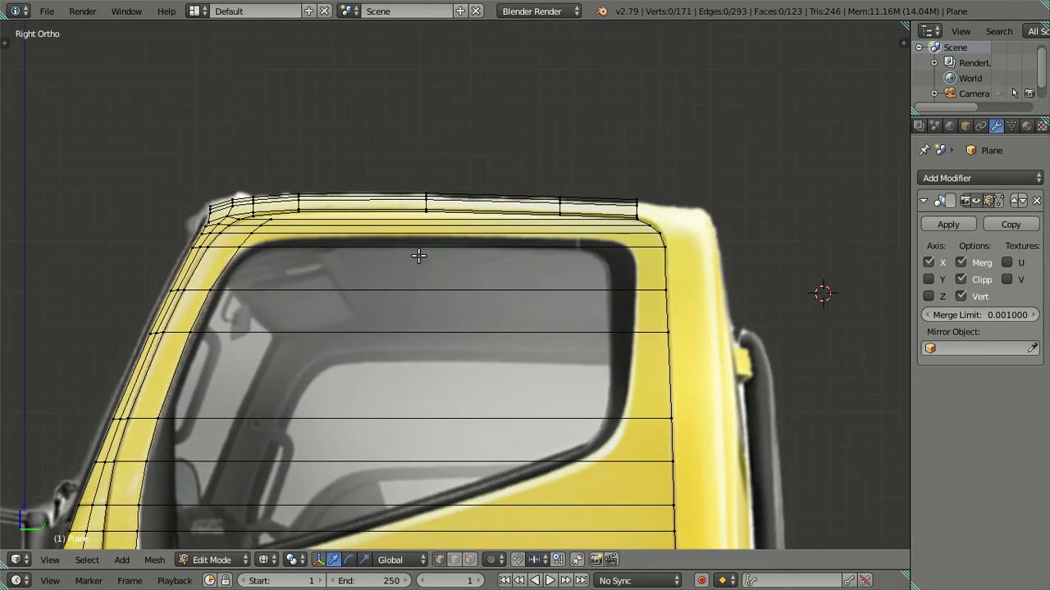
scroll(418, 257, "up", 2)
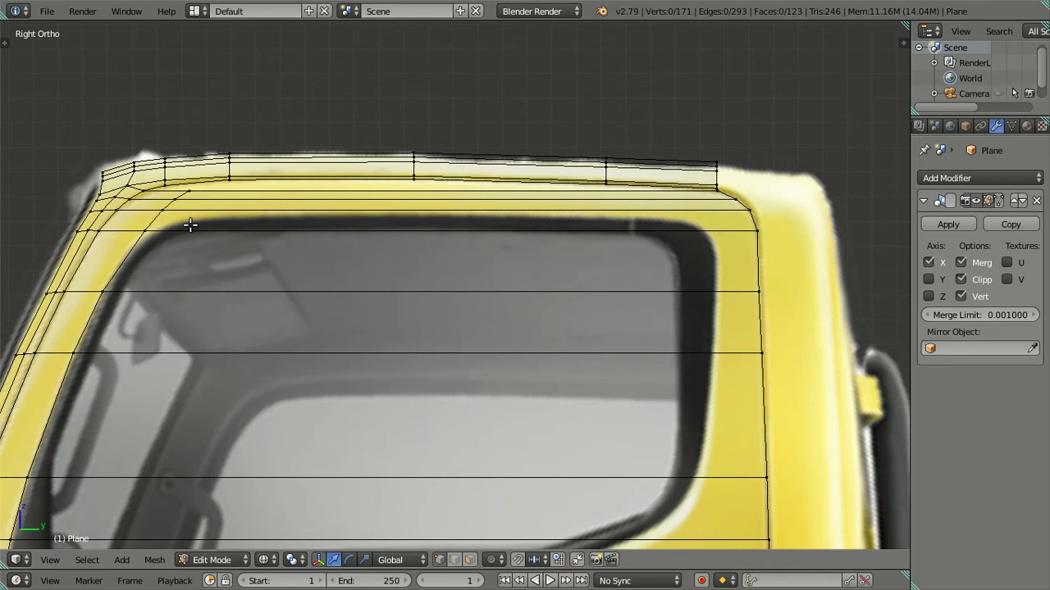
- Switch to Front Ortho with the wireframe mesh over the front reference photo
key("z")
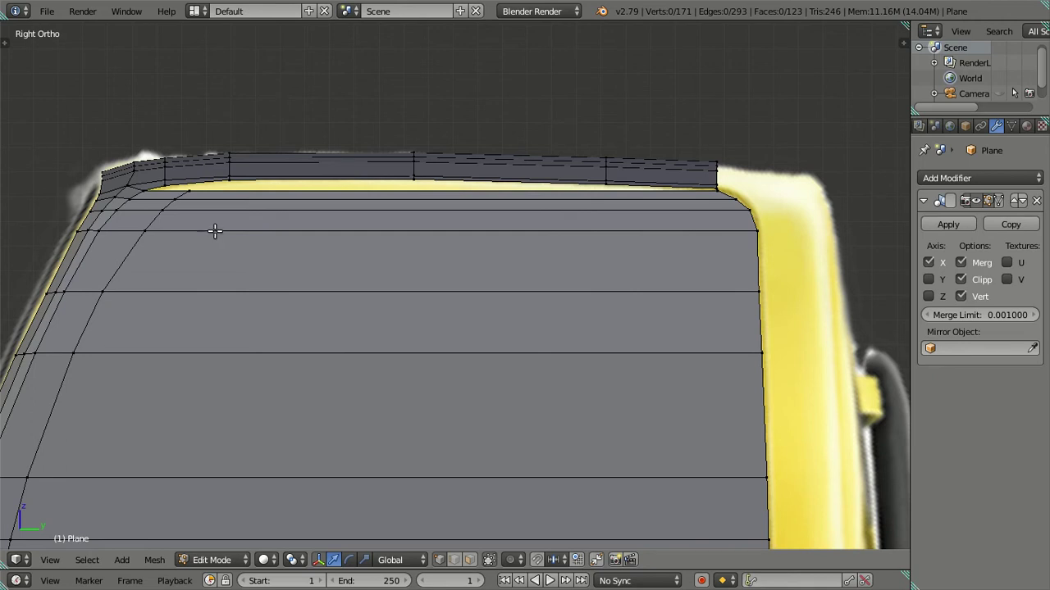
key("KP_1")
key("z")
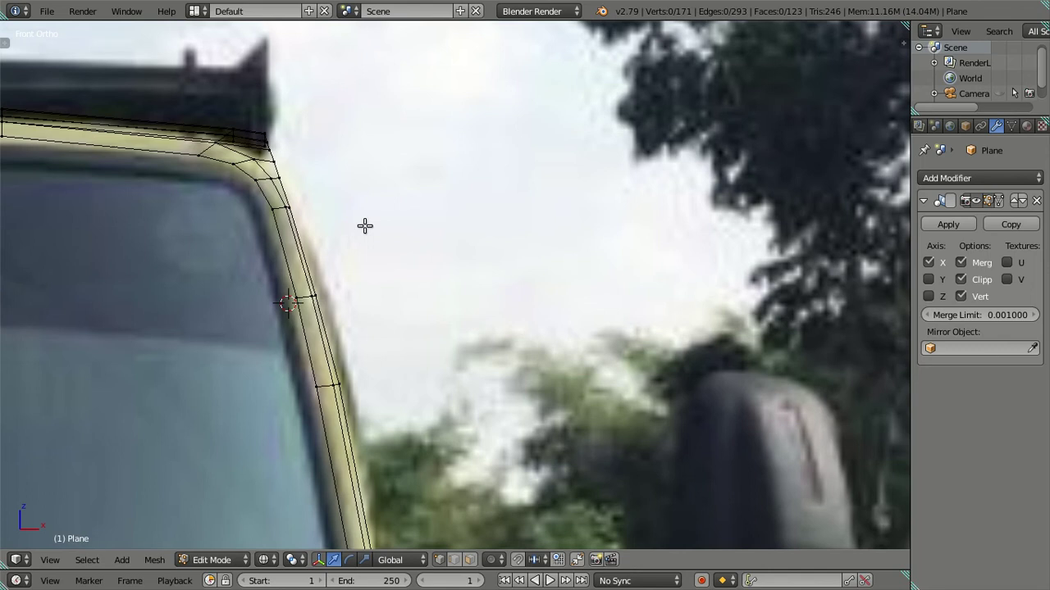
- Frame the roof corner in the front view, showing the wireframe mesh over the photo
middle_click_drag(363, 225, 338, 225)
right_click(275, 146)
key("KP_1")
key("z")
scroll(308, 164, "up", 3)
middle_click_drag(400, 226, 520, 301, "shift")
key("z")
scroll(514, 298, "down", 4)
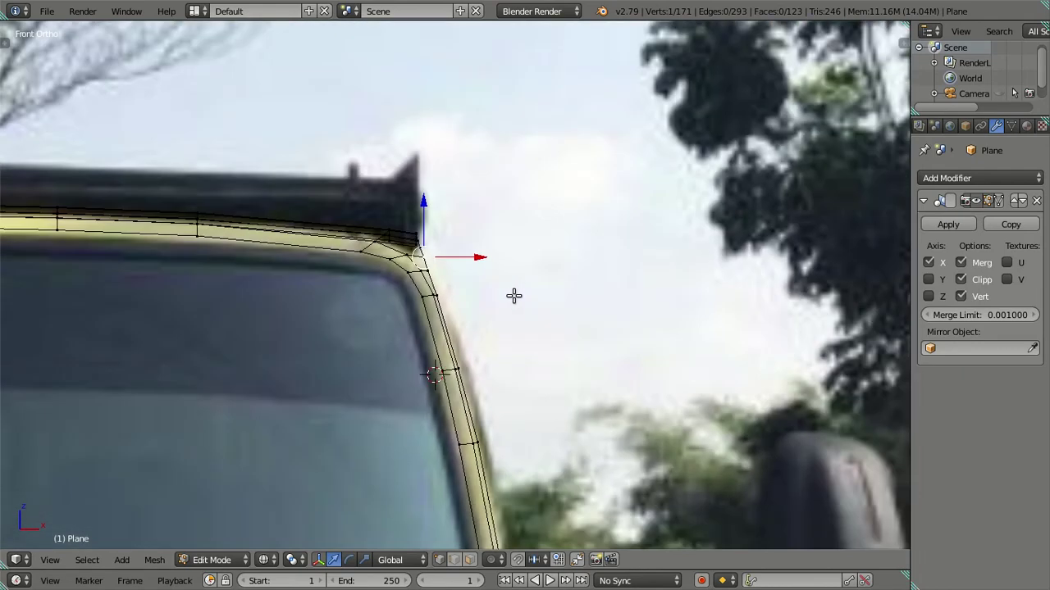
key("z")
key("a")
scroll(434, 248, "up", 4)
scroll(434, 248, "up", 1)
mouse_move(434, 248)
middle_mouse_down("shift")
mouse_move(433, 323)
mouse_move(366, 309)
middle_mouse_up("shift")
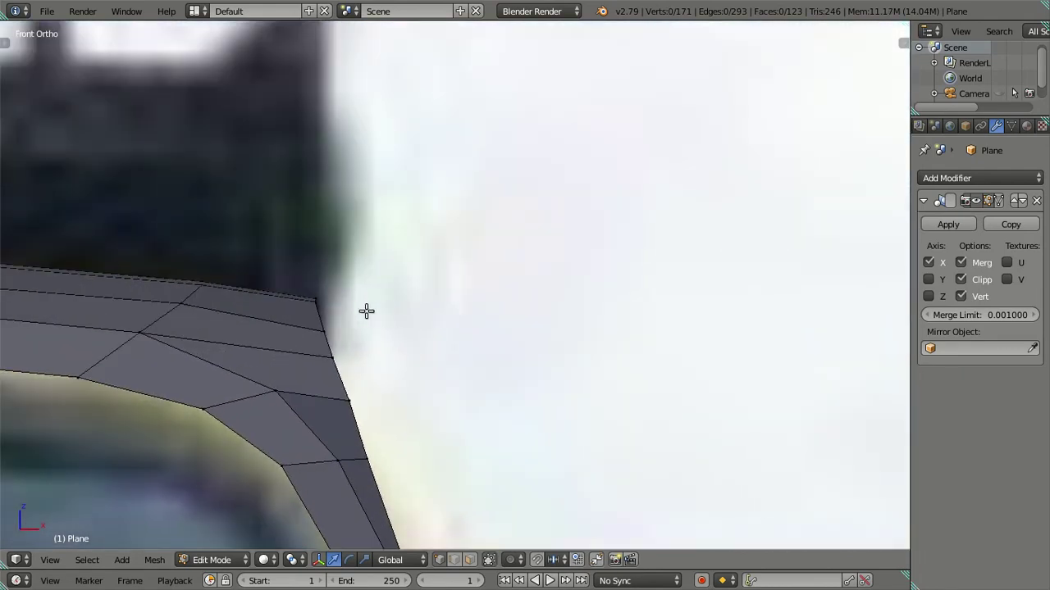
key("z")
- Select the roof-corner edge vertices and slide them left along X to match the photo
right_click(316, 345)
right_click(317, 303, "alt")
key("z")
left_click_drag(364, 322, 361, 318)
scroll(361, 320, "up", 1)
scroll(402, 309, "up", 3)
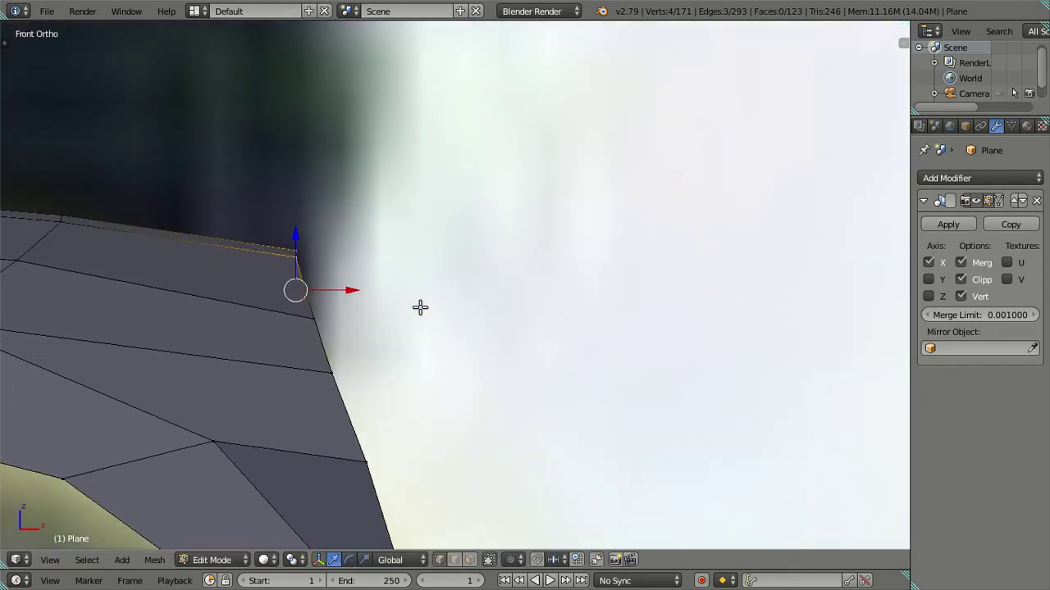
right_click(319, 309, "shift")
left_click_drag(358, 295, 326, 292)
left_click(326, 292)
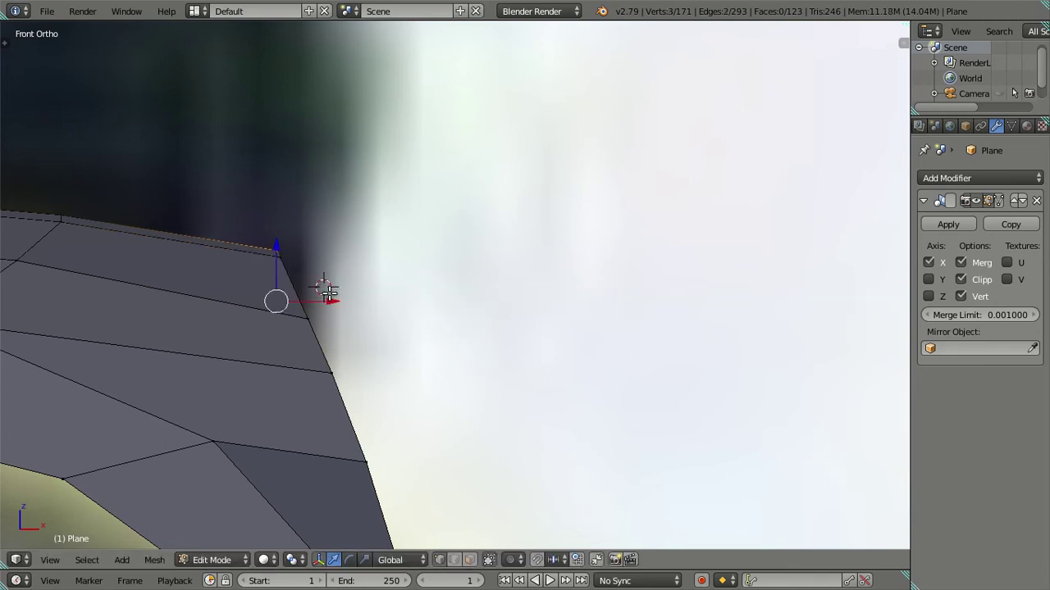
key("a")
- Orbit and zoom around the roof corner to inspect the roof-to-side seam
mouse_move(330, 283)
middle_mouse_down()
mouse_move(301, 335)
mouse_move(361, 368)
mouse_move(342, 445)
mouse_move(401, 355)
mouse_move(492, 296)
mouse_move(248, 309)
mouse_move(417, 295)
mouse_move(463, 323)
mouse_move(572, 280)
mouse_move(339, 290)
mouse_move(213, 279)
mouse_move(287, 206)
mouse_move(380, 295)
mouse_move(415, 297)
middle_mouse_up()
scroll(401, 356, "down", 3)
scroll(456, 304, "up", 3)
scroll(463, 323, "down", 3)
scroll(557, 279, "up", 2)
scroll(339, 290, "down", 2)
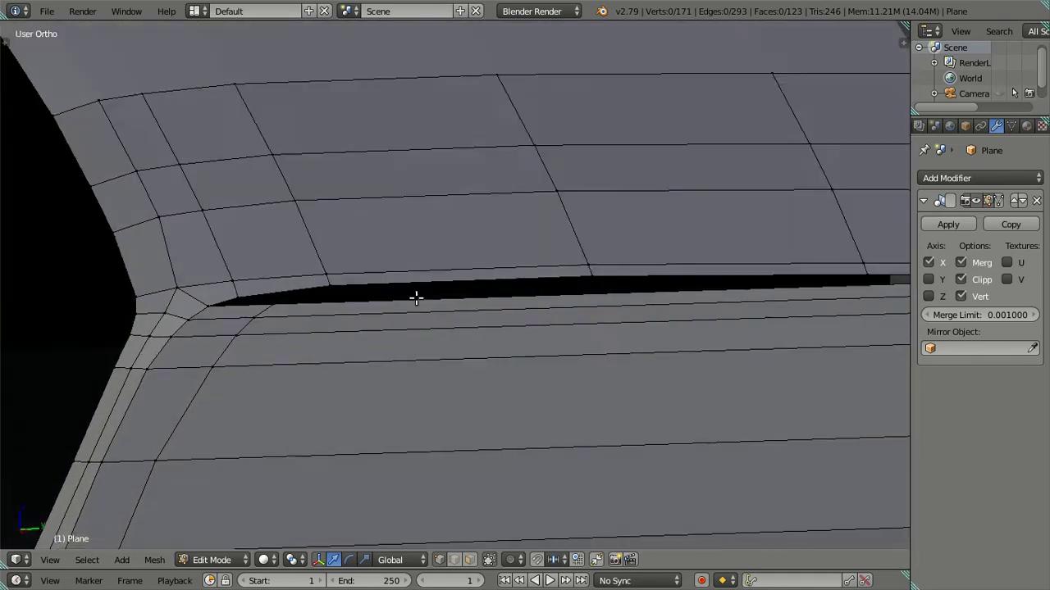
scroll(416, 291, "down", 3)
- Switch to the right side view and frame the cab over the reference photo
key("KP_3")
scroll(412, 288, "down", 2)
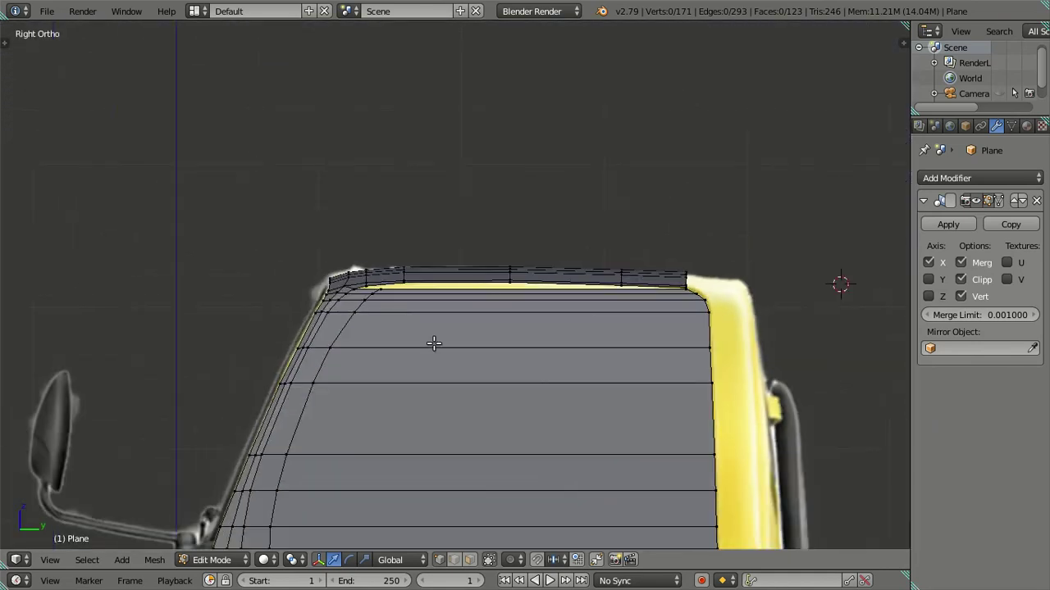
middle_click_drag(433, 345, 429, 205, "shift")
scroll(429, 206, "down", 1)
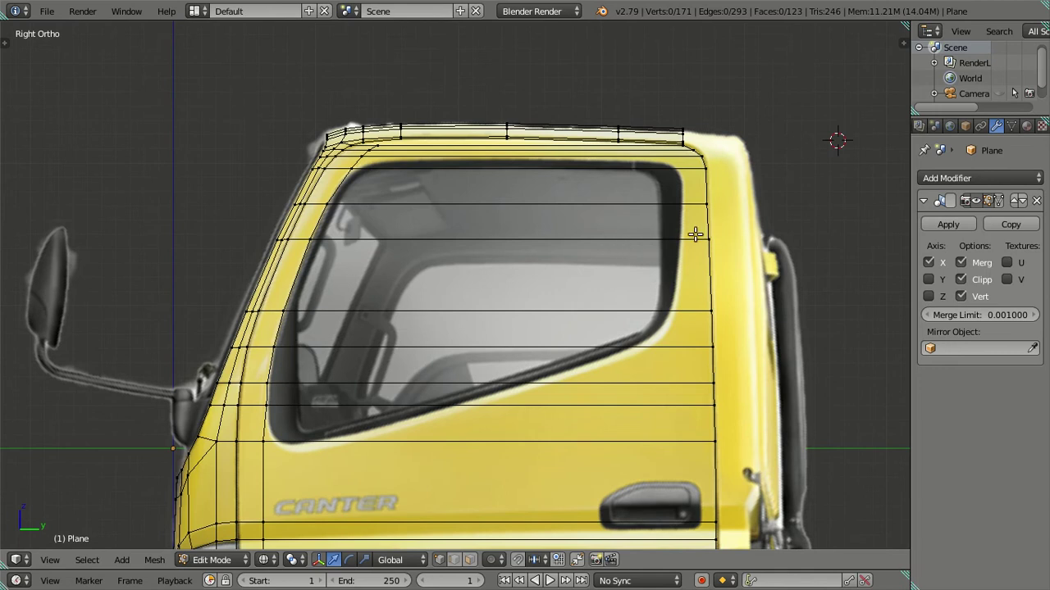
middle_click_drag(693, 234, 635, 237, "shift")
scroll(632, 254, "down", 1)
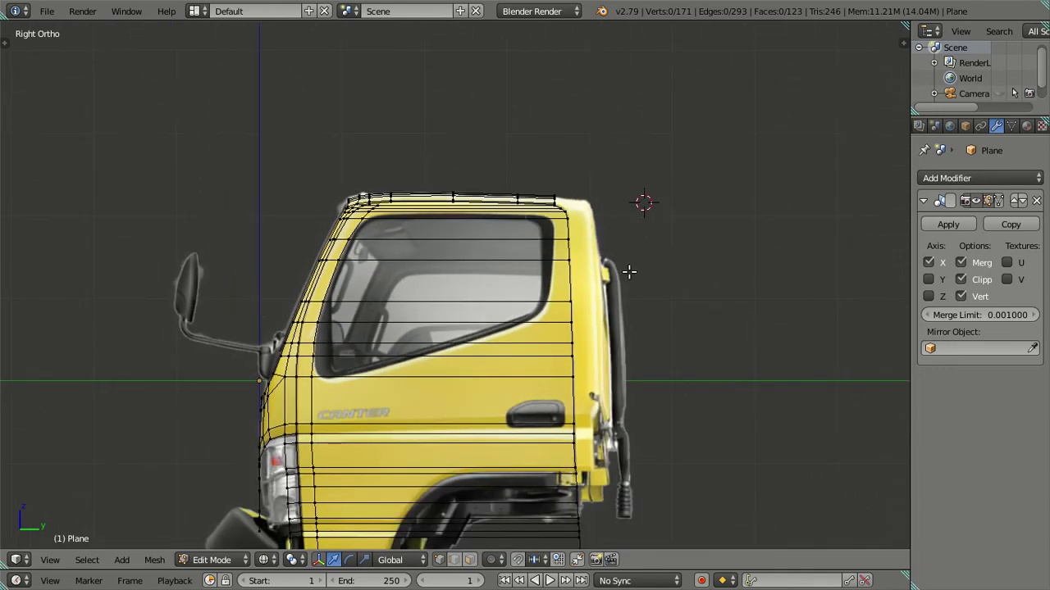
scroll(607, 238, "down", 2)
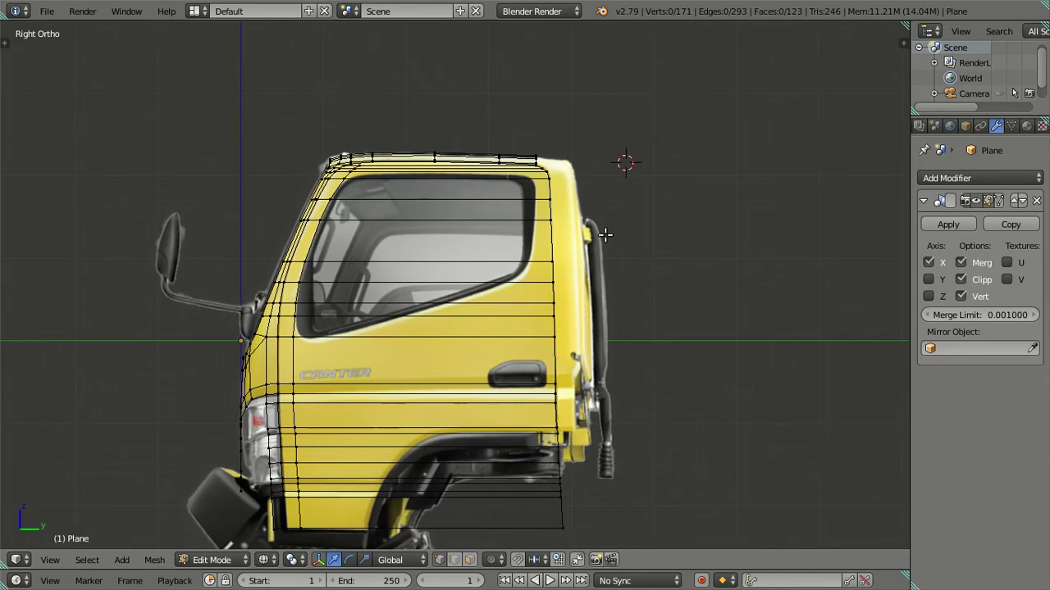
- Add a vertical loop cut near the cab's rear edge and slide it along Y
key("ctrl+r")
left_click(465, 262)
left_click(648, 317)
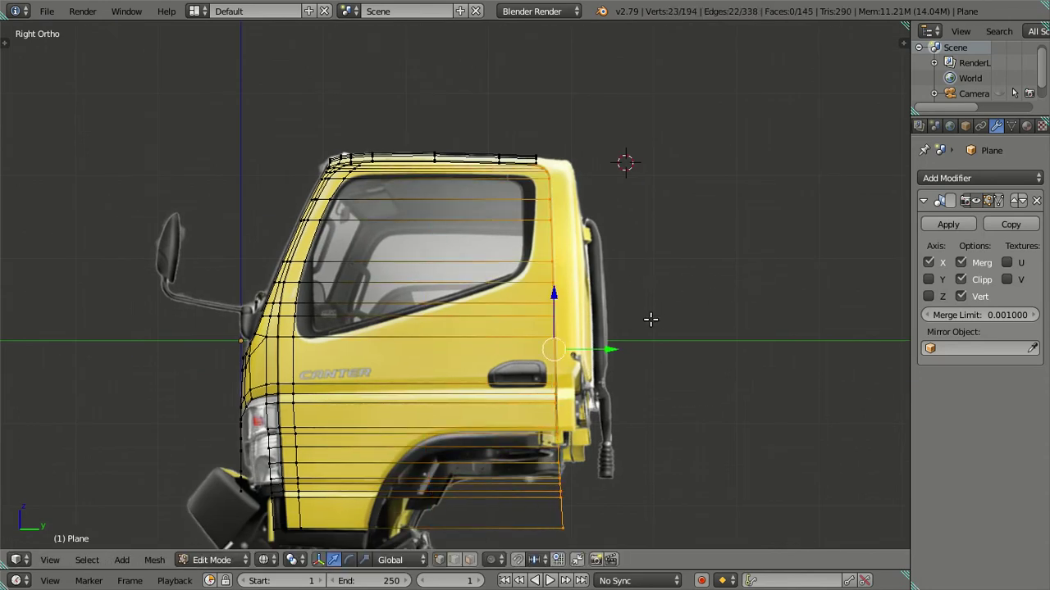
scroll(649, 316, "up", 1)
key("g")
key("y")
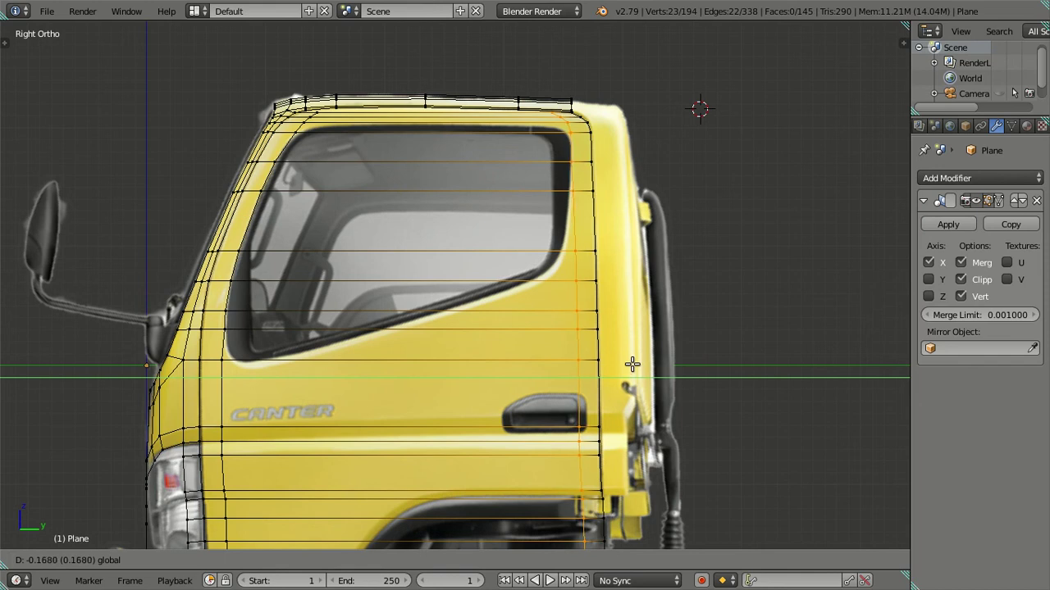
left_click(632, 364)
scroll(600, 300, "up", 1)
scroll(600, 296, "down", 1)
scroll(599, 297, "down", 1)
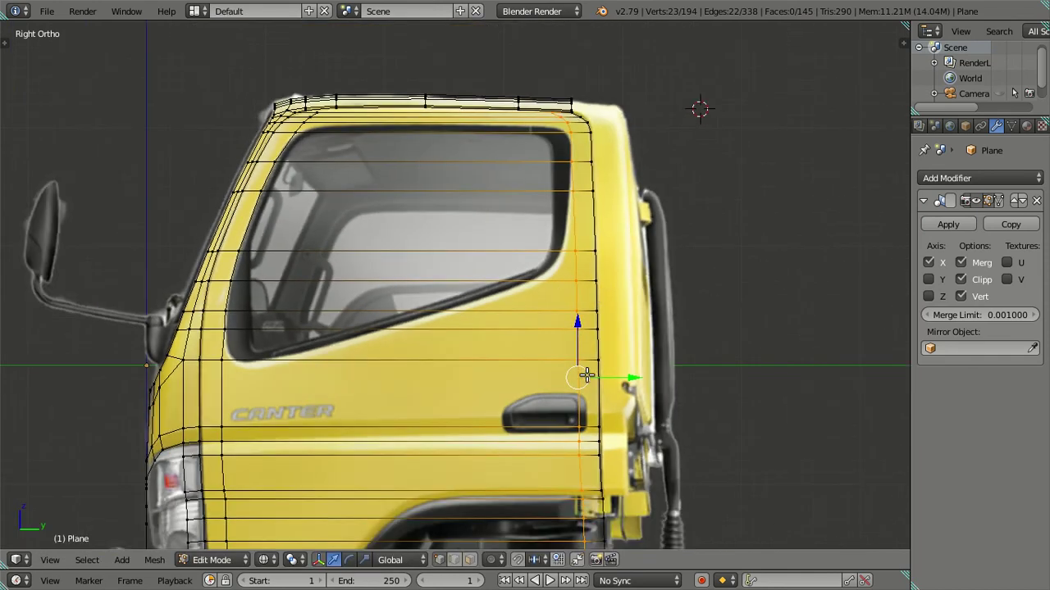
- Shift two edges of the new loop slightly toward the upper window corner
middle_click_drag(573, 306, 563, 351, "shift")
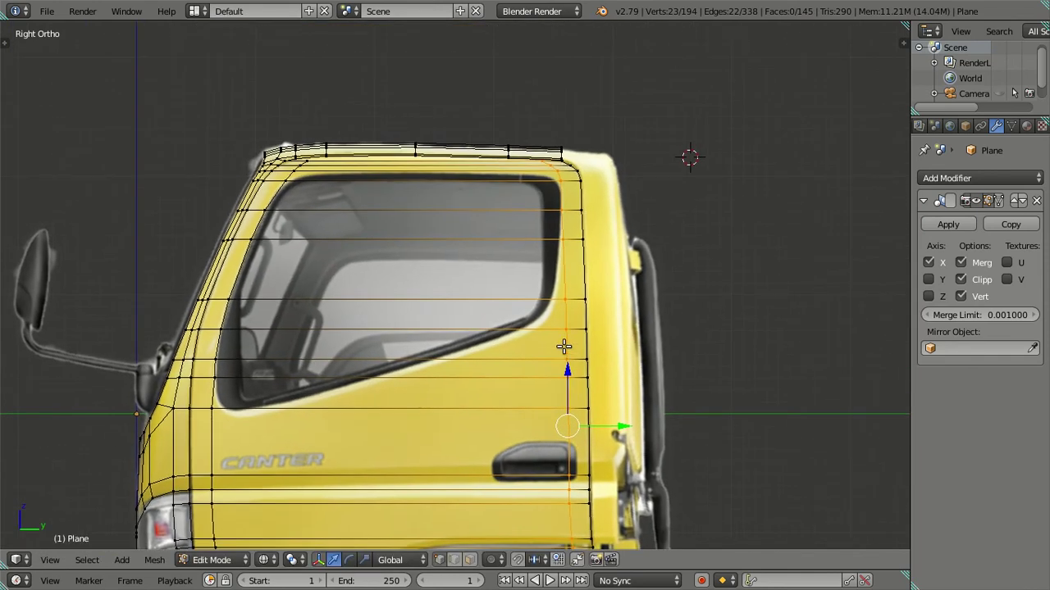
scroll(563, 346, "up", 1)
scroll(509, 415, "up", 1)
scroll(527, 392, "up", 2)
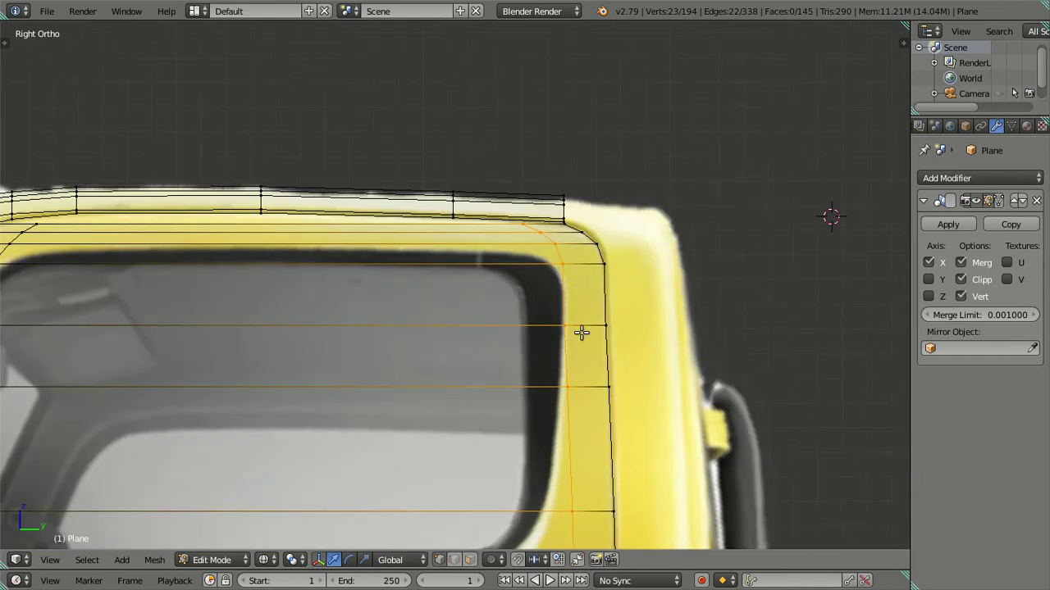
middle_click_drag(582, 374, 574, 272, "shift")
right_click(567, 294)
right_click(569, 402, "shift")
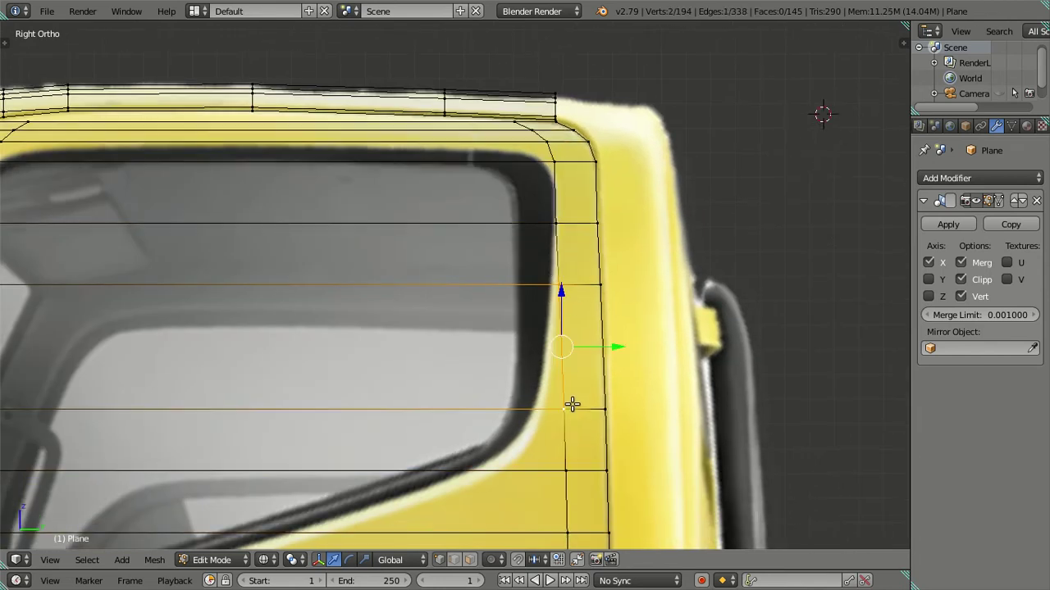
left_click_drag(613, 348, 604, 341)
left_click(604, 341)
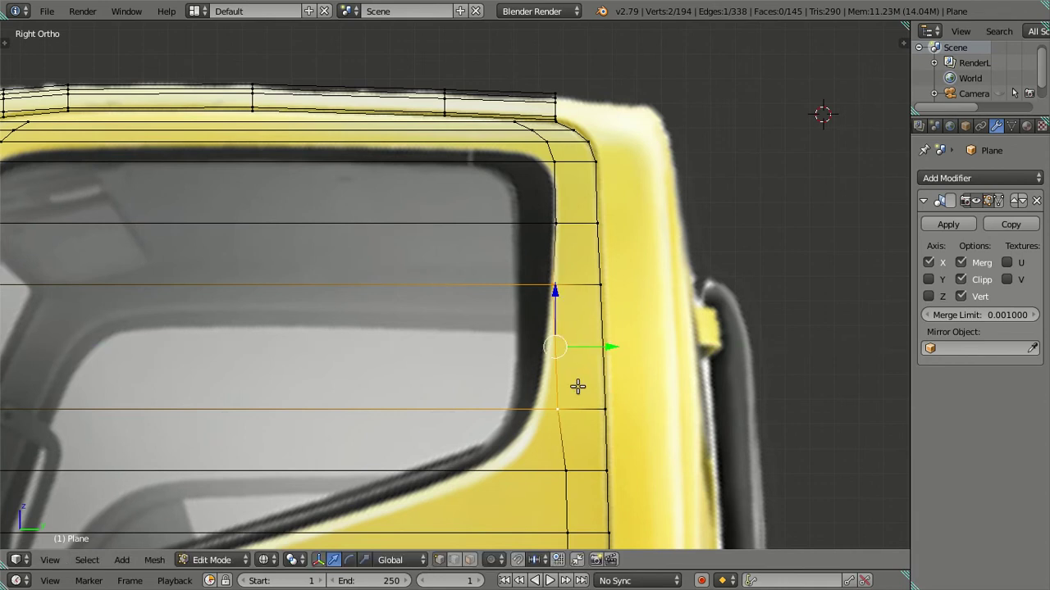
- Slide the loop's window-corner vertices along Y to follow the window edge and curve
scroll(577, 386, "down", 3)
scroll(577, 386, "up", 2)
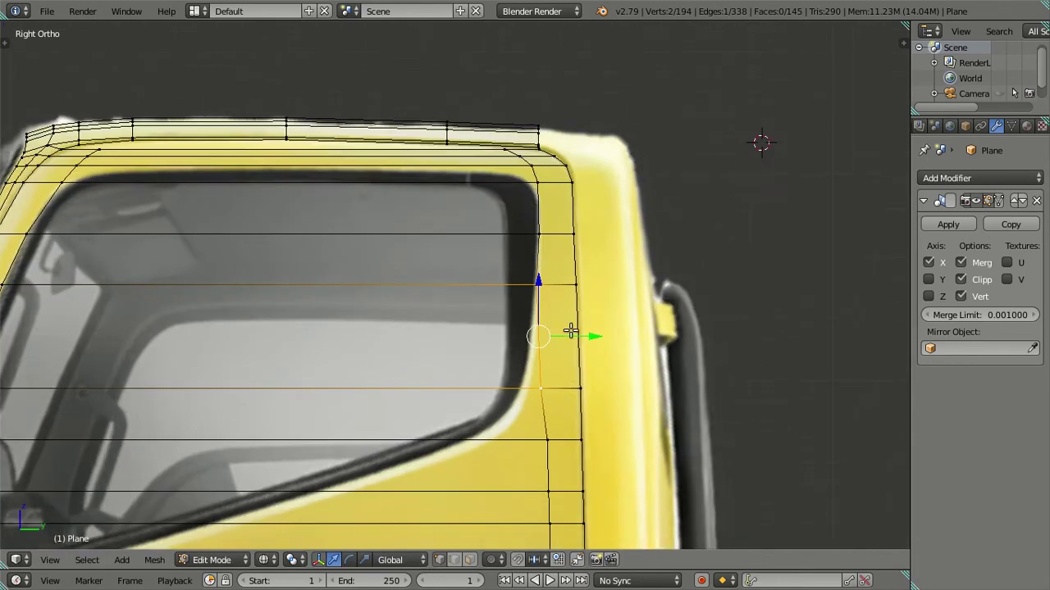
scroll(566, 328, "up", 2, "shift")
right_click(536, 268)
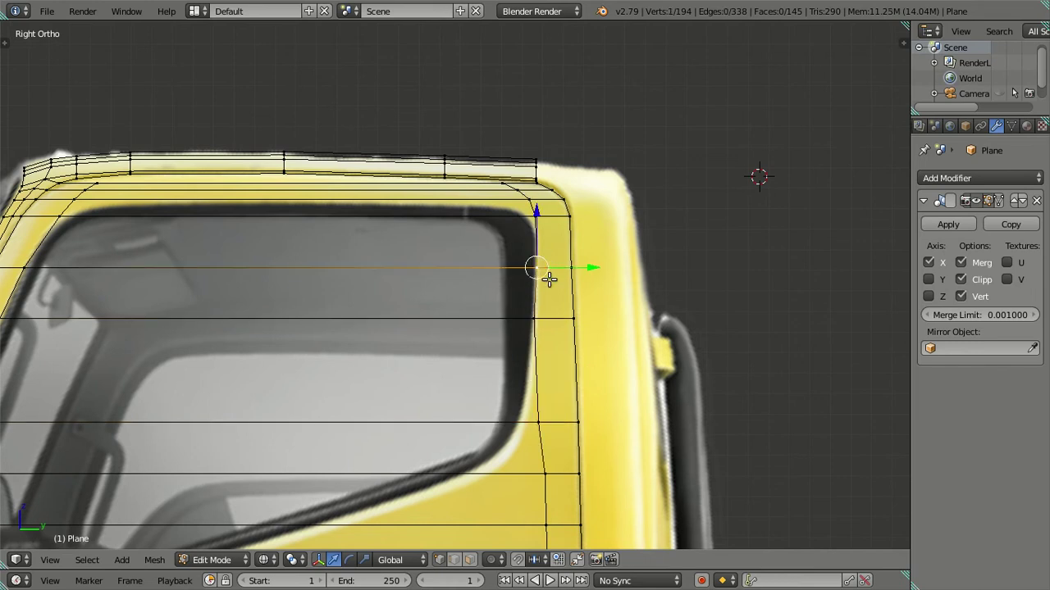
scroll(548, 279, "up", 2)
left_click_drag(623, 256, 629, 258)
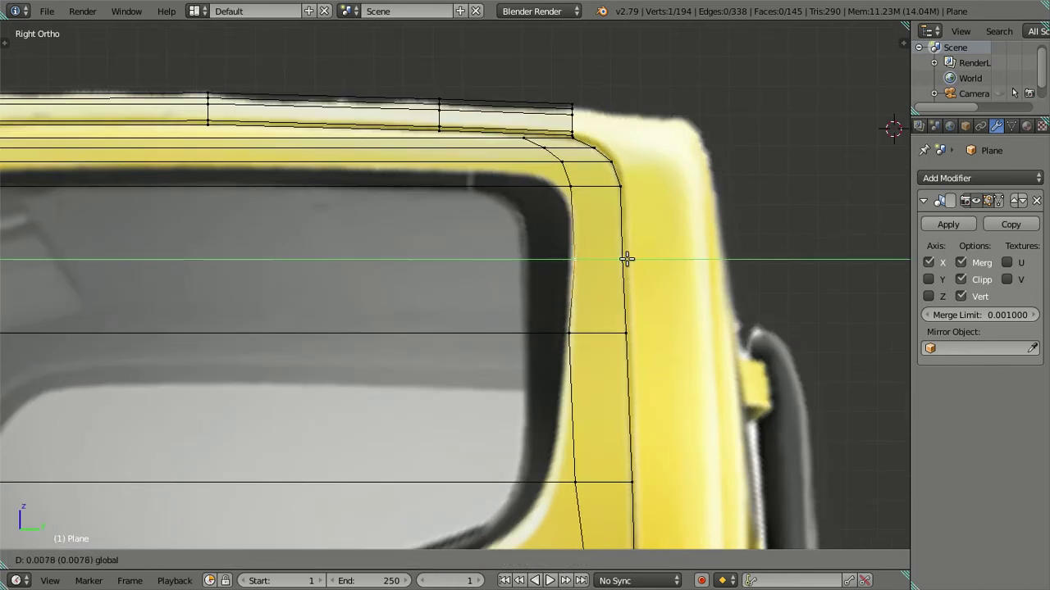
left_click(625, 259)
right_click(570, 187, "shift")
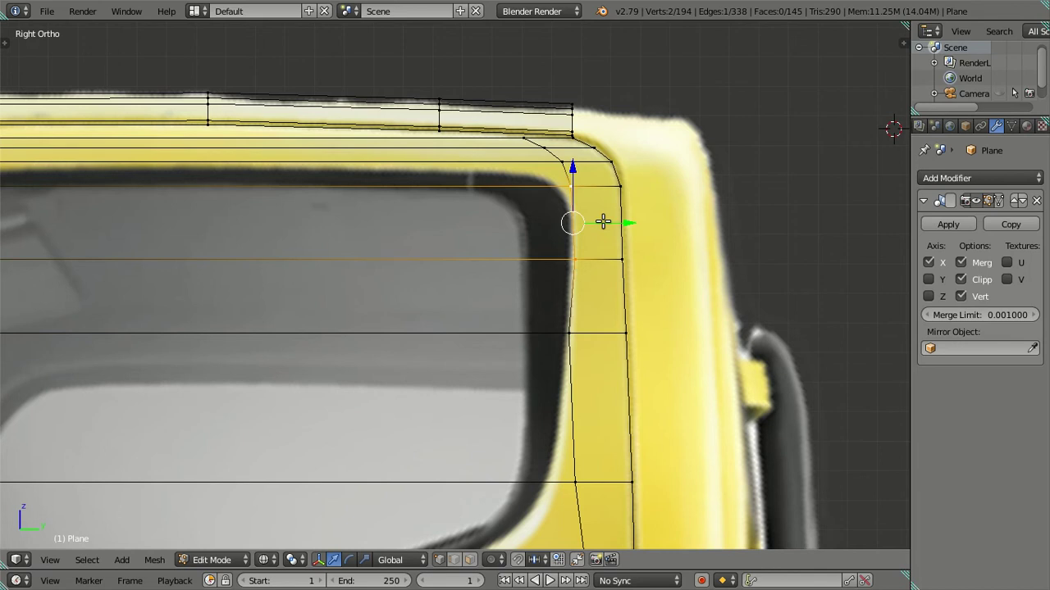
left_click_drag(605, 220, 606, 222)
left_click(607, 223)
right_click(579, 314)
left_click_drag(599, 330, 608, 331)
left_click(608, 331)
- Move a pair of window-corner vertices along Y onto the window outline
key("a")
right_click(573, 188)
right_click(578, 259, "shift")
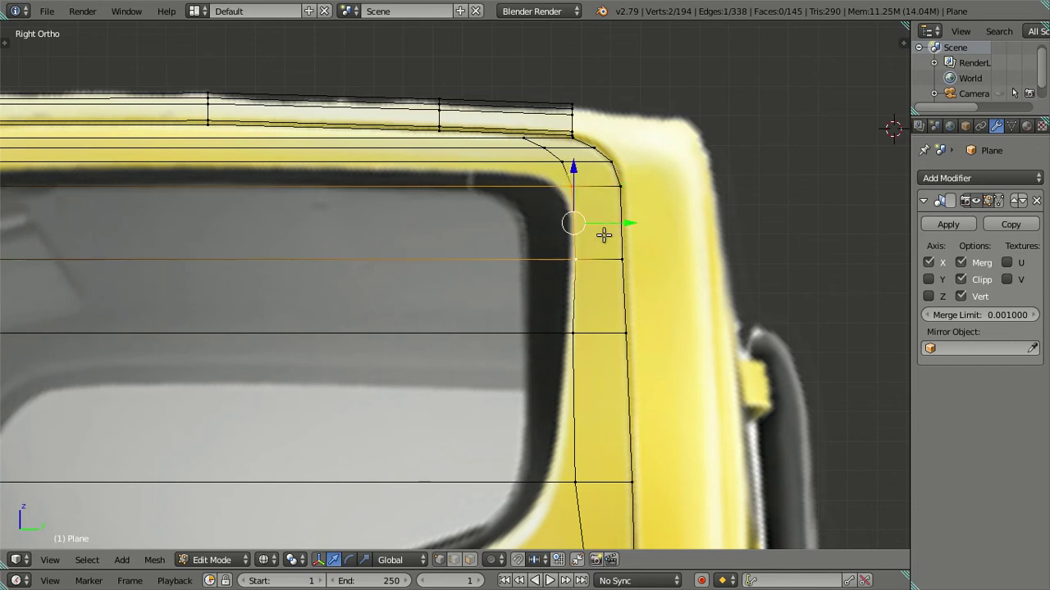
left_click_drag(621, 223, 619, 221)
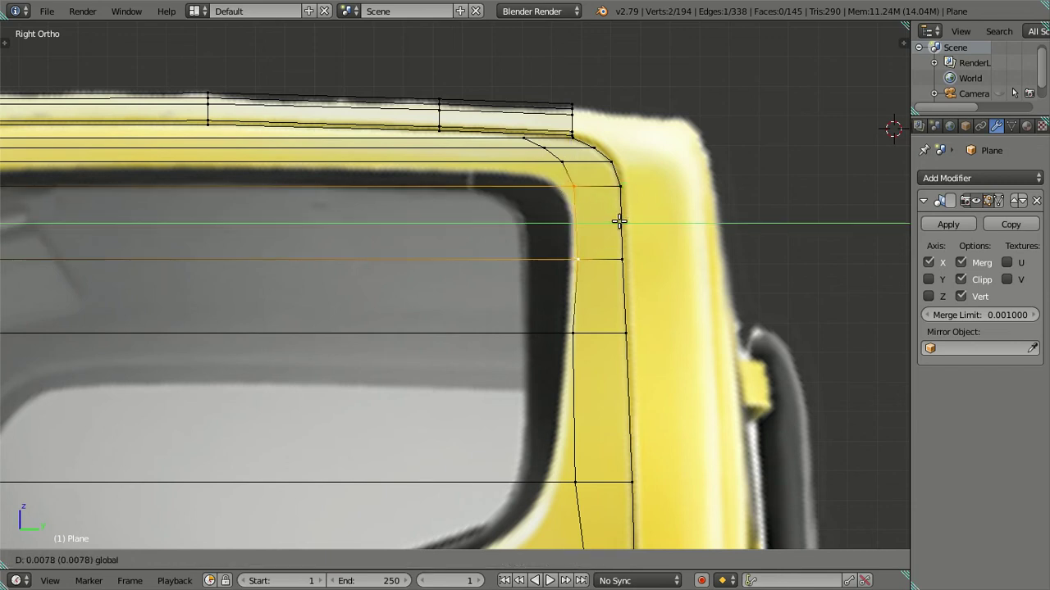
left_click(619, 222)
scroll(600, 253, "down", 3, "shift")
scroll(610, 279, "down", 2, "shift")
- Slide a lower loop vertex along the Y axis, then deselect everything
right_click(621, 283)
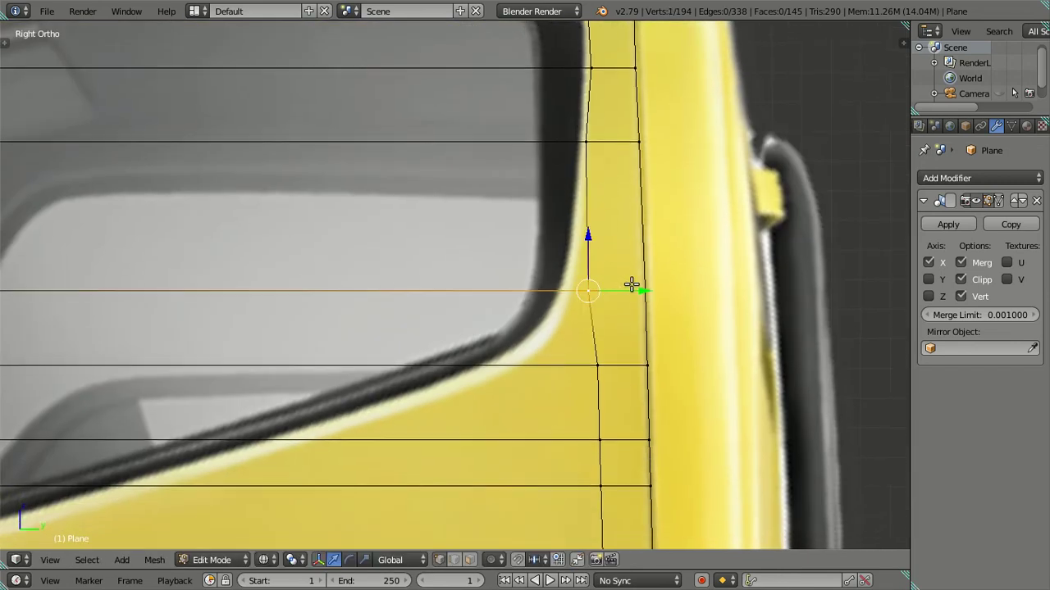
key("g")
key("y")
left_click(617, 283)
scroll(617, 284, "down", 5)
key("a")
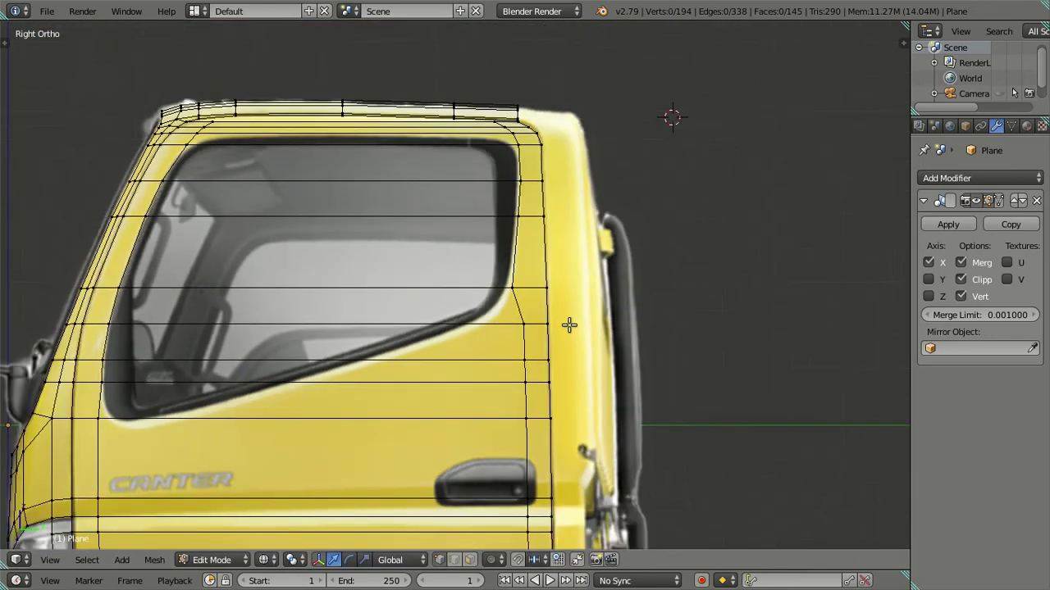
scroll(570, 326, "down", 1)
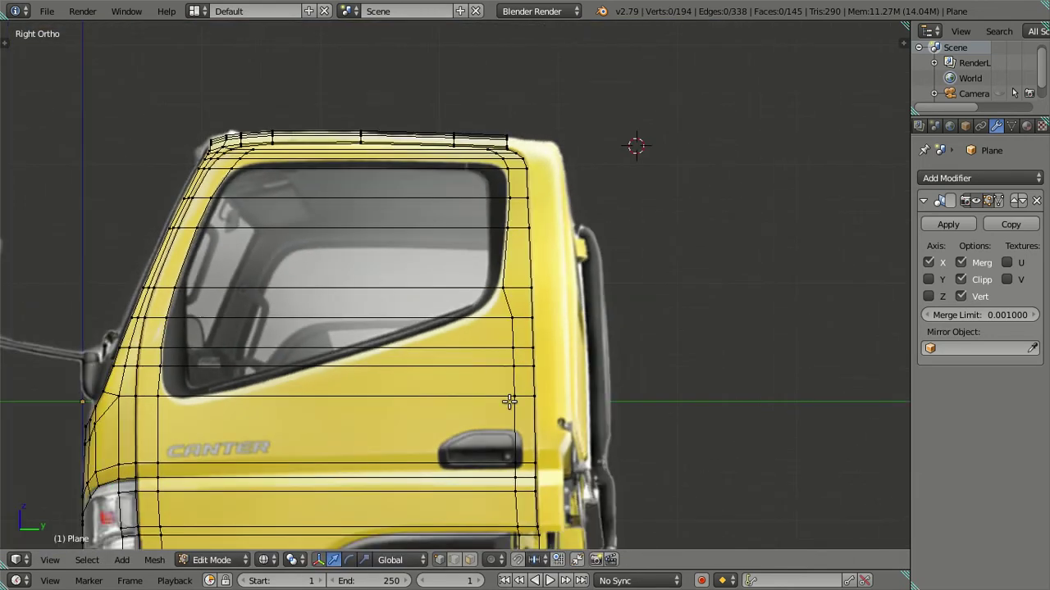
scroll(509, 400, "up", 1)
- Move the window's lower rear and front corner vertices, then undo those edits
left_click(524, 325)
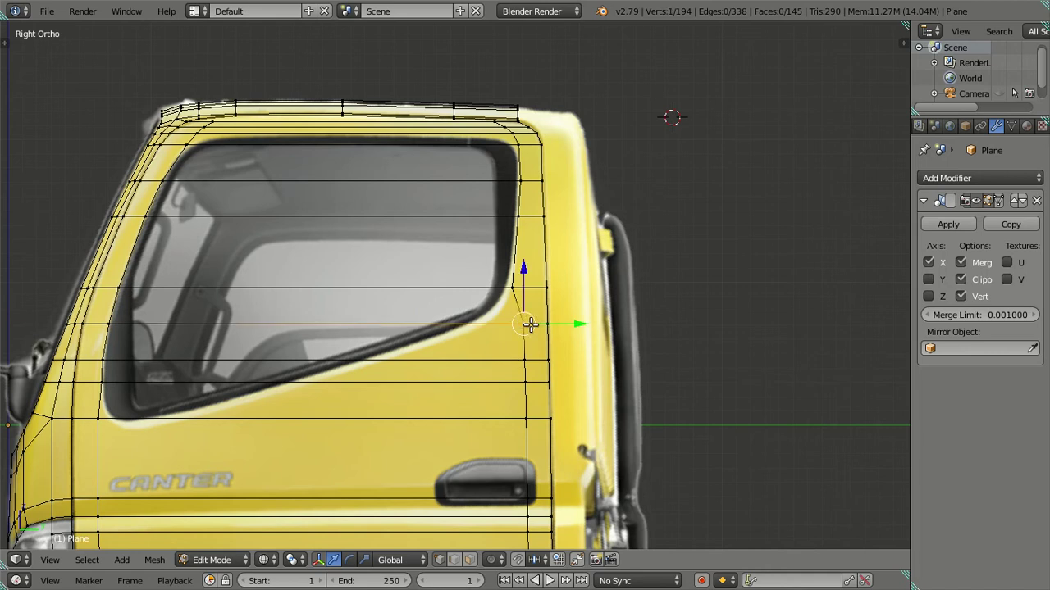
key("g")
key("y")
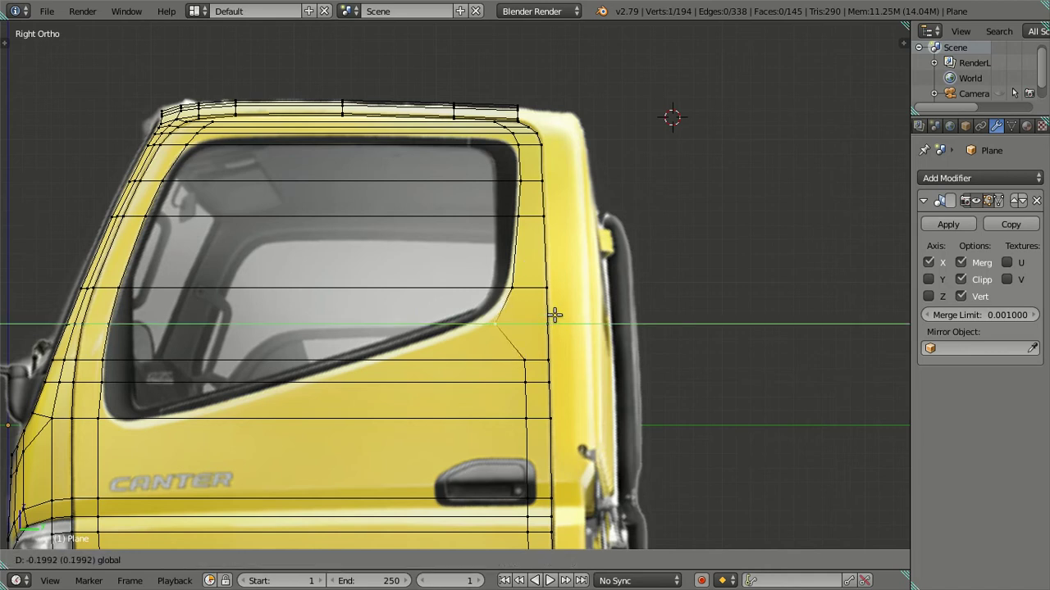
left_click(554, 315)
right_click(102, 418)
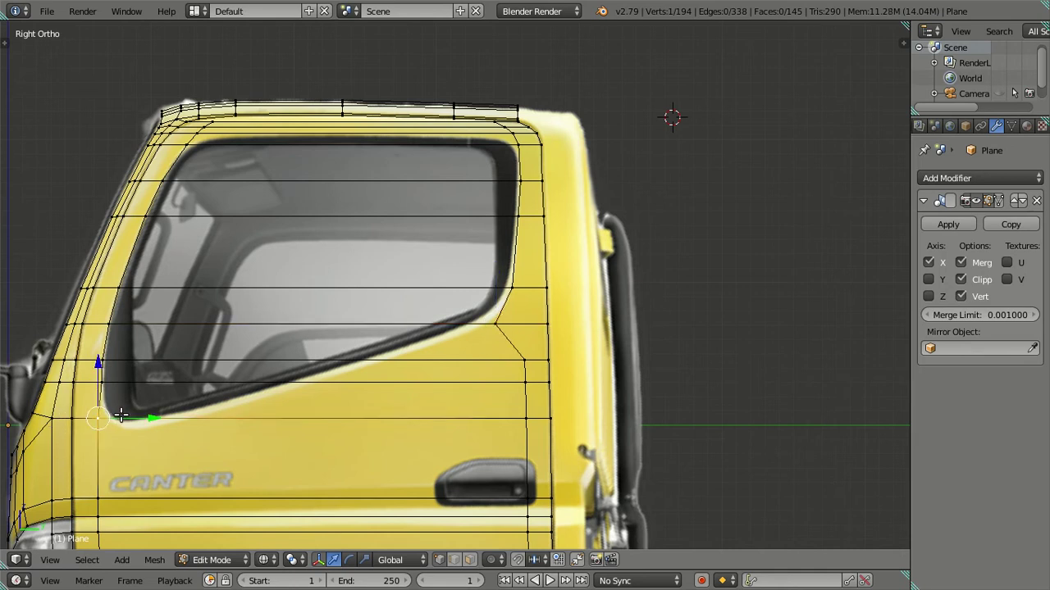
key("g")
left_click(131, 415)
key("a")
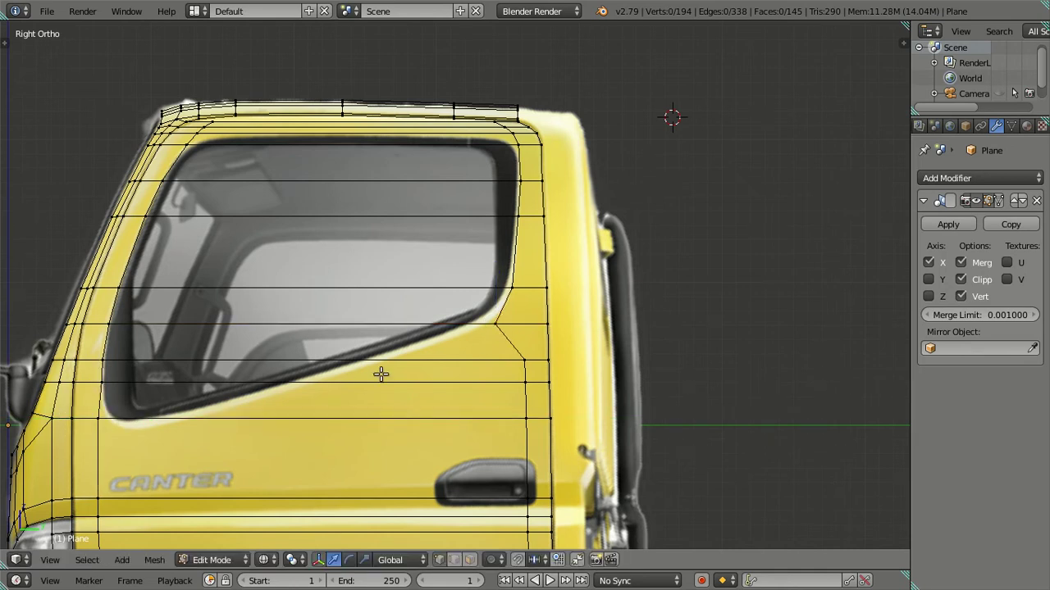
key("ctrl+z")
key("ctrl+z")
key("ctrl+z")
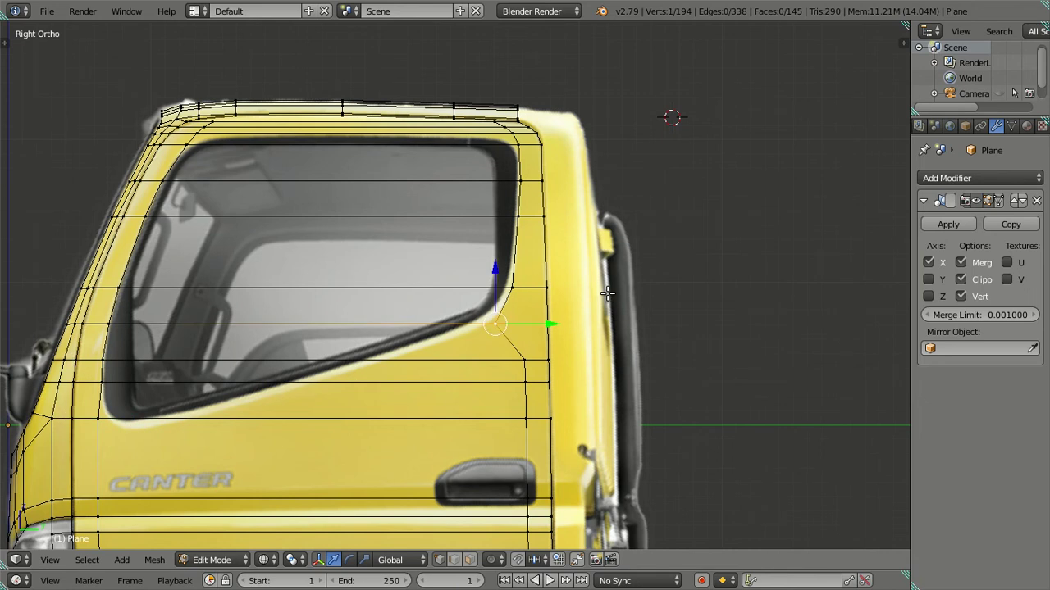
key("ctrl+z")
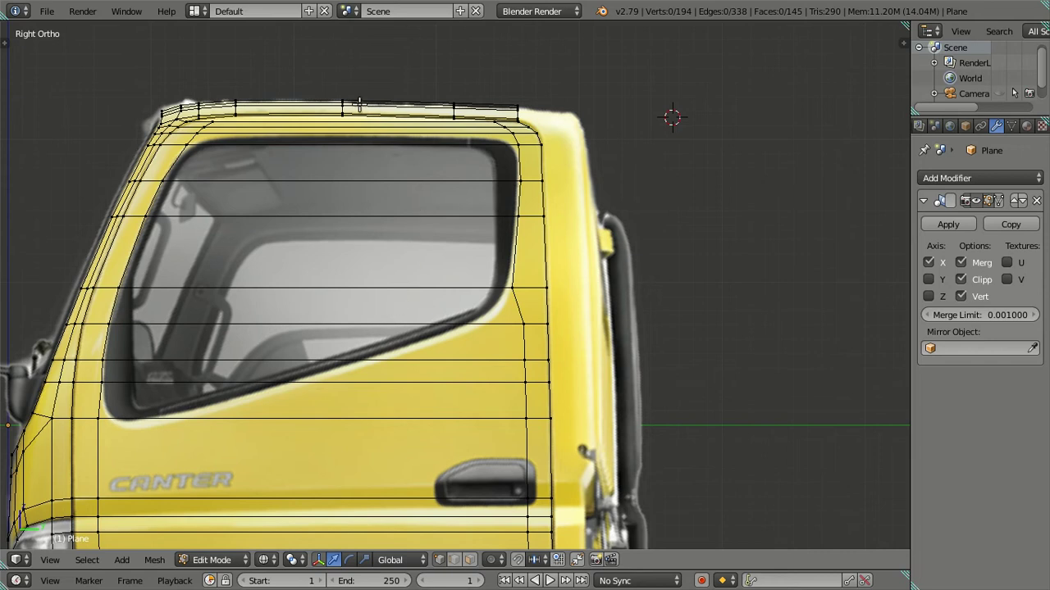
- Pan and zoom around the cab to inspect the restored mesh
middle_click_drag(396, 151, 382, 274, "shift")
scroll(382, 274, "up", 3)
scroll(335, 260, "down", 1)
scroll(456, 270, "up", 2)
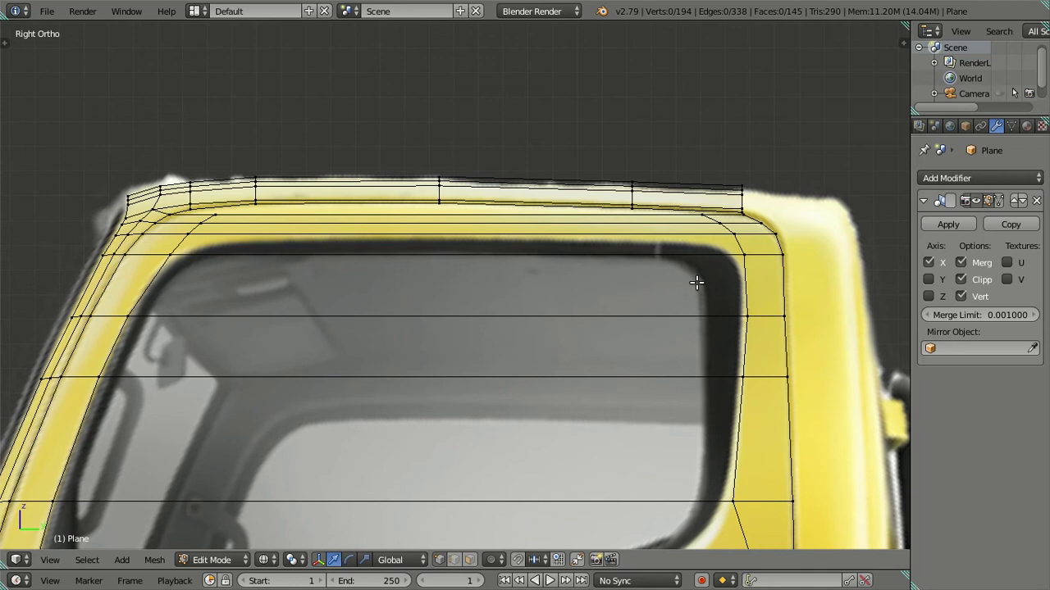
scroll(360, 282, "down", 2)
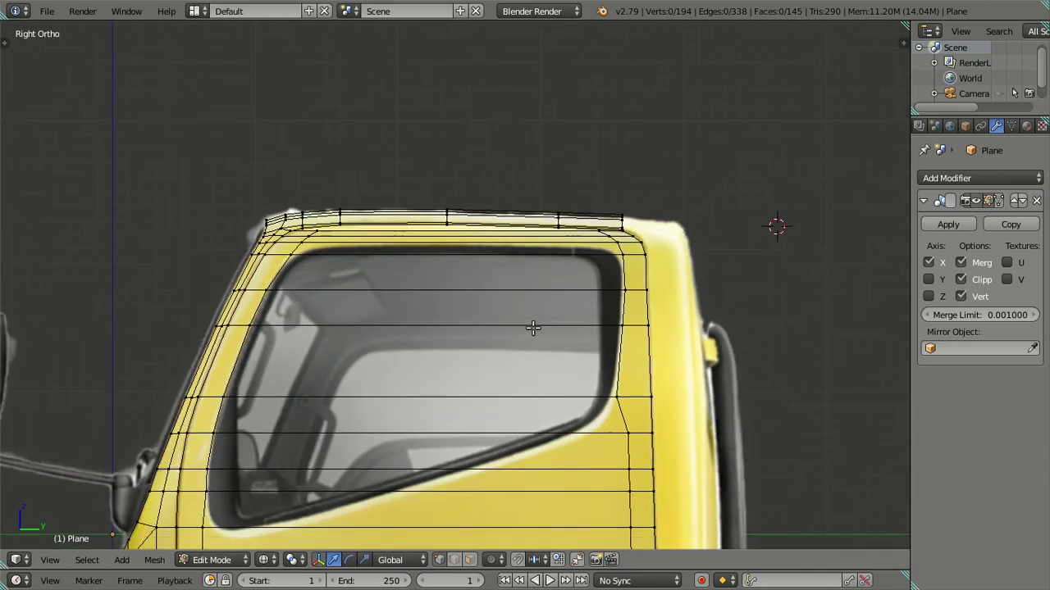
scroll(532, 326, "down", 2, "shift")
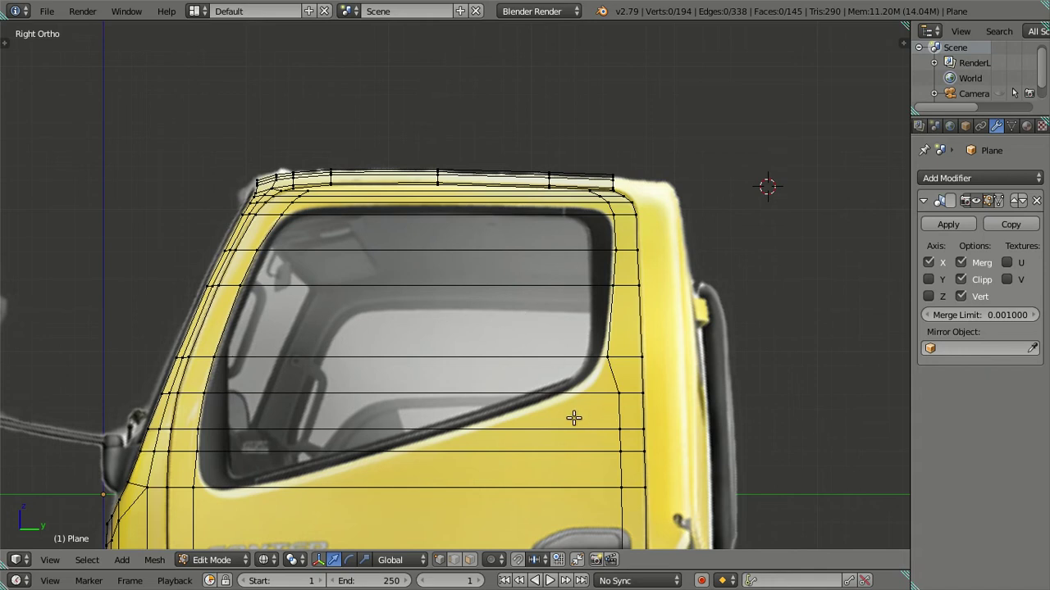
scroll(573, 418, "down", 3)
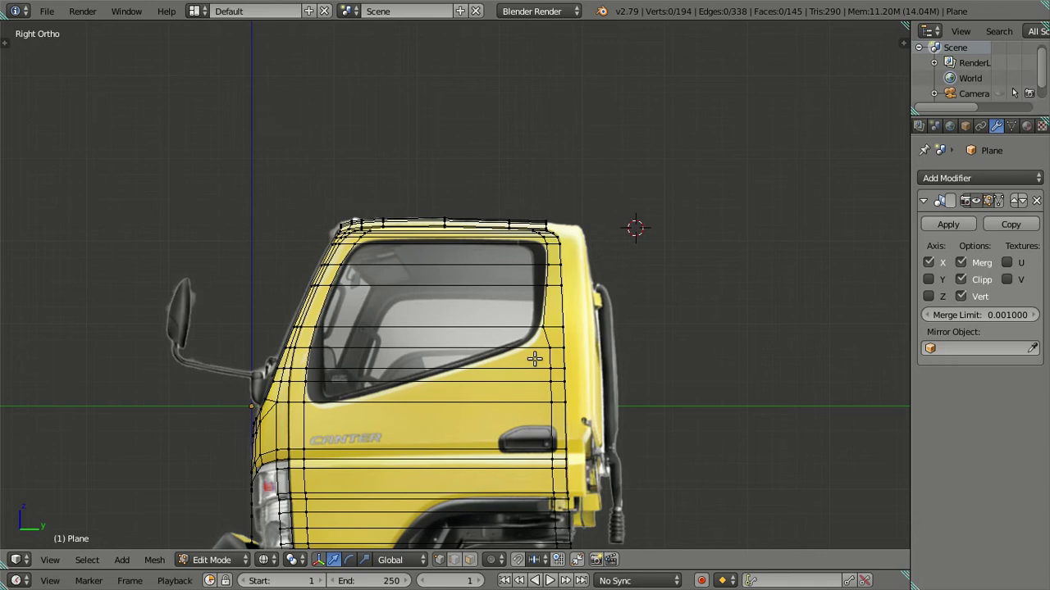
scroll(545, 459, "up", 4)
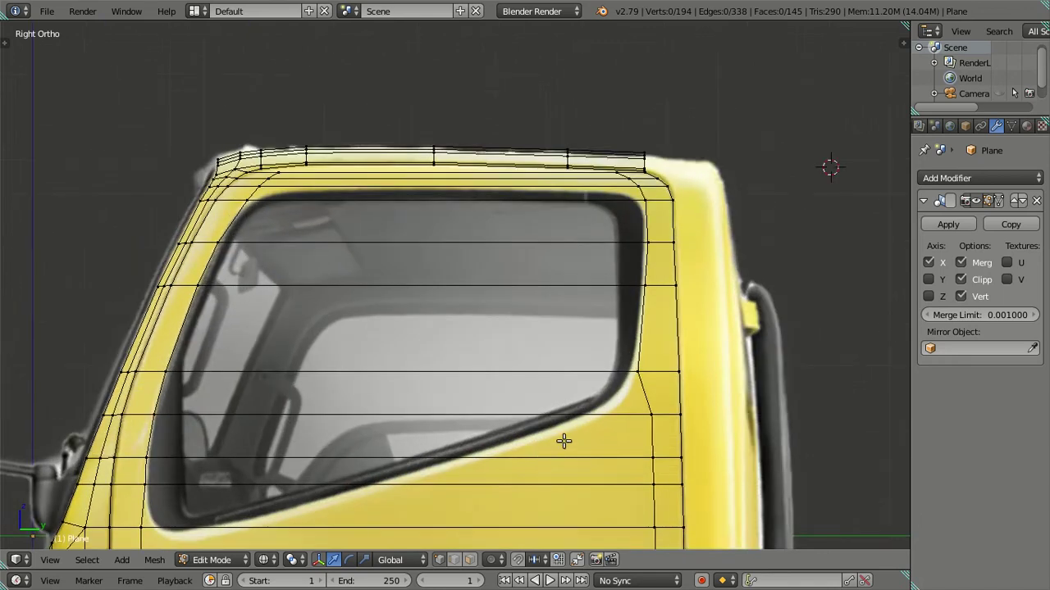
scroll(614, 439, "down", 3, "shift")
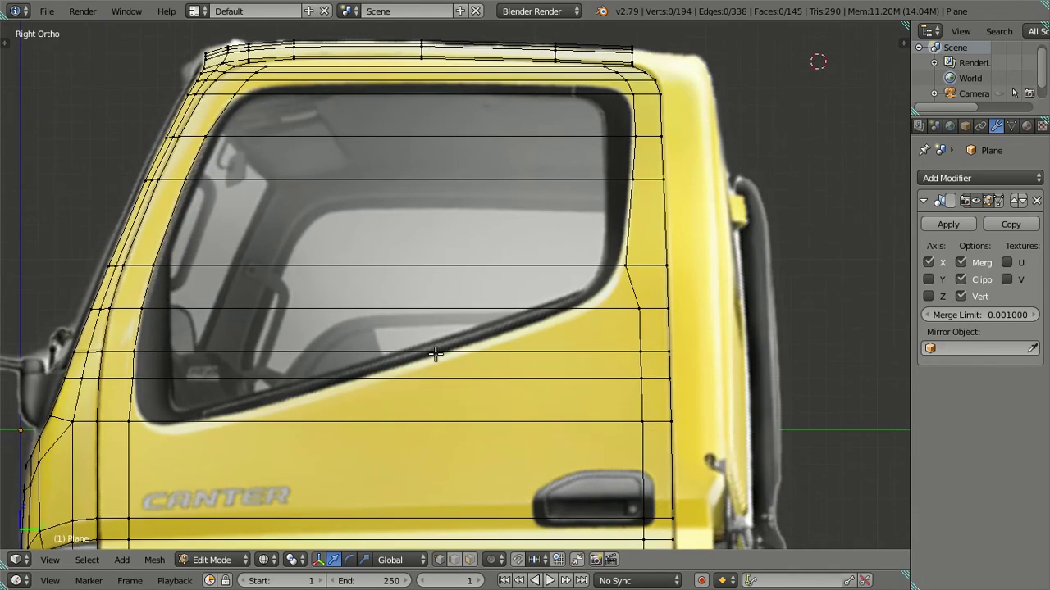
- Slide the rear window-corner vertex and next two door-edge vertices along Y onto the window slope
right_click(656, 310)
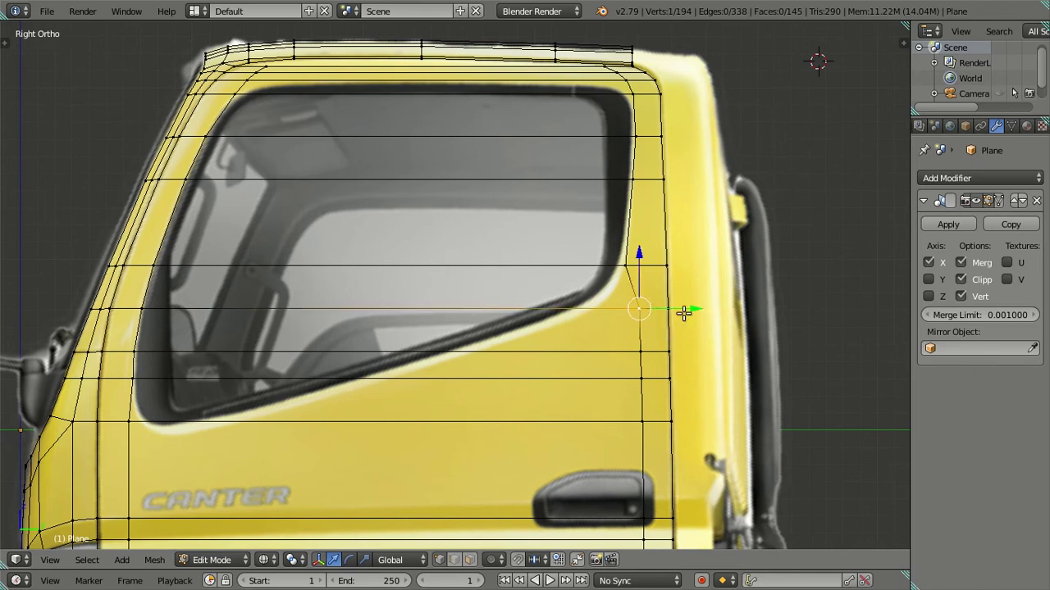
key("g")
key("y")
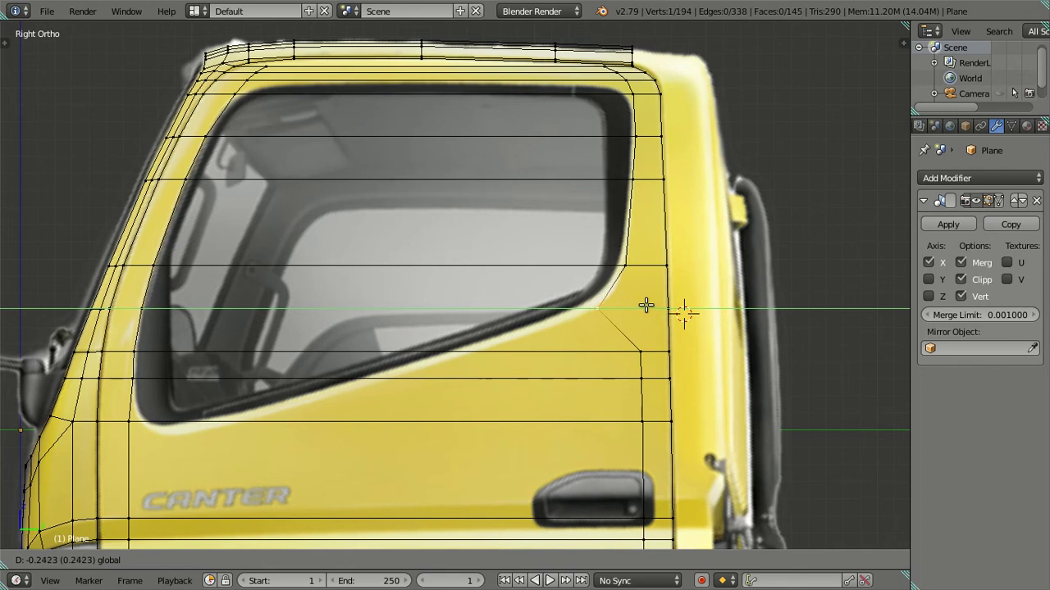
left_click(643, 307)
right_click(649, 354)
key("g")
key("y")
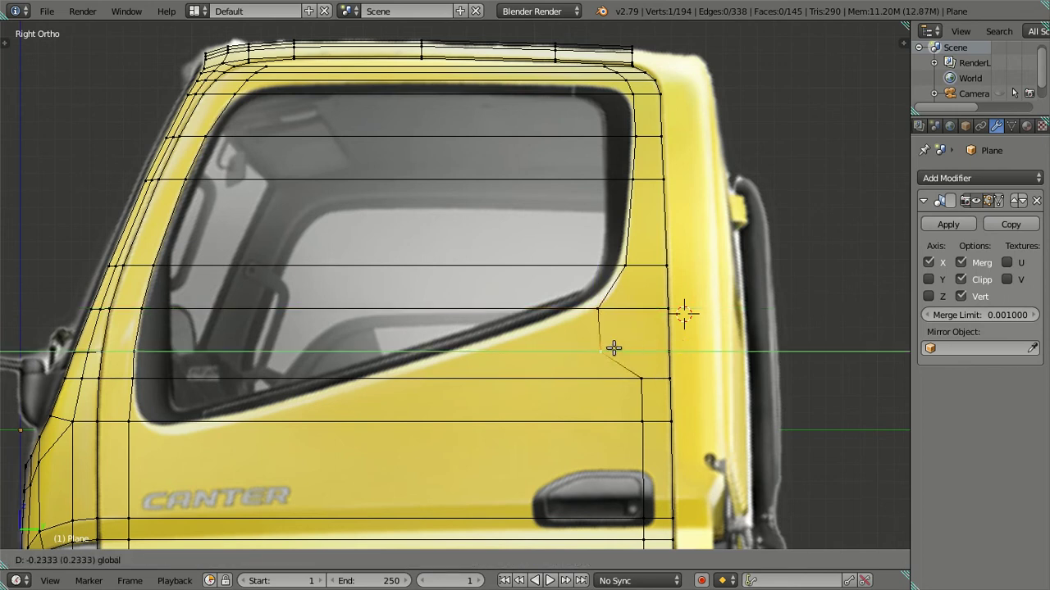
left_click(523, 343)
right_click(649, 378)
key("g")
key("y")
left_click(452, 377)
- Move the lowest door-edge vertex onto the slope and reposition the window's front lower corner
right_click(641, 422)
key("g")
key("y")
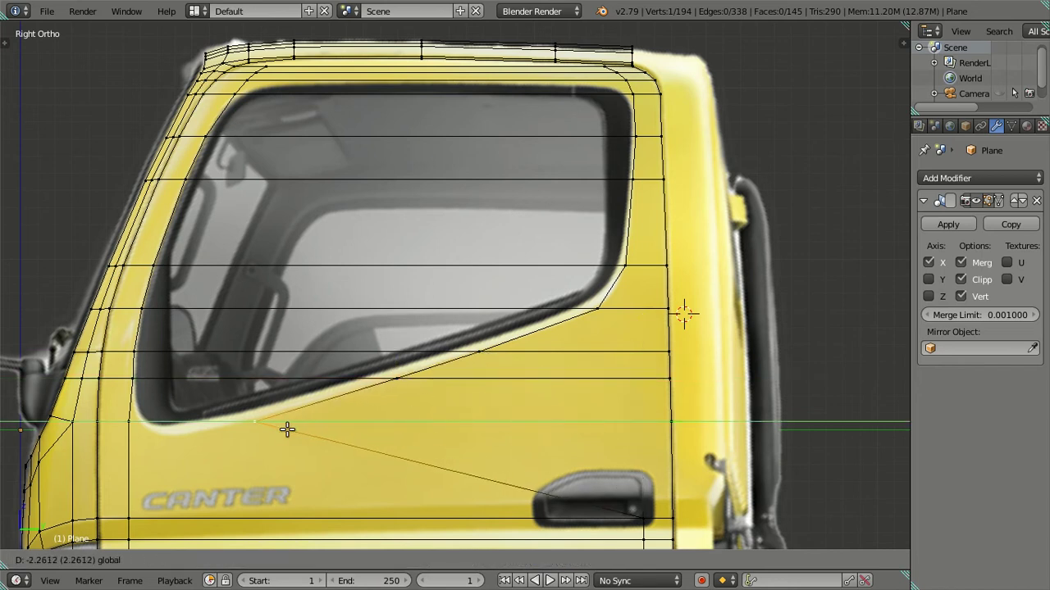
left_click(283, 429)
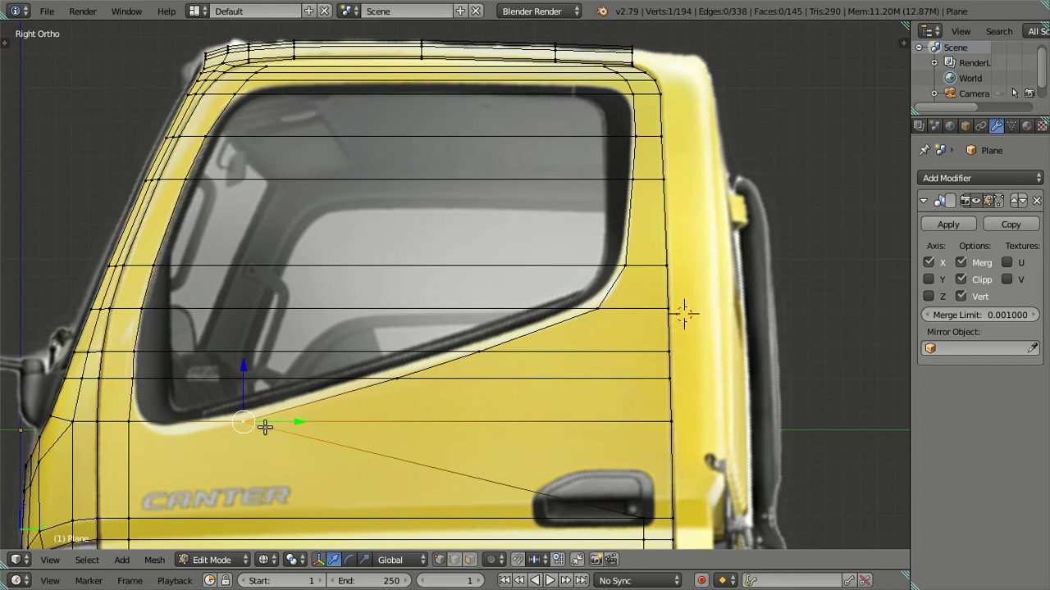
right_click(131, 427)
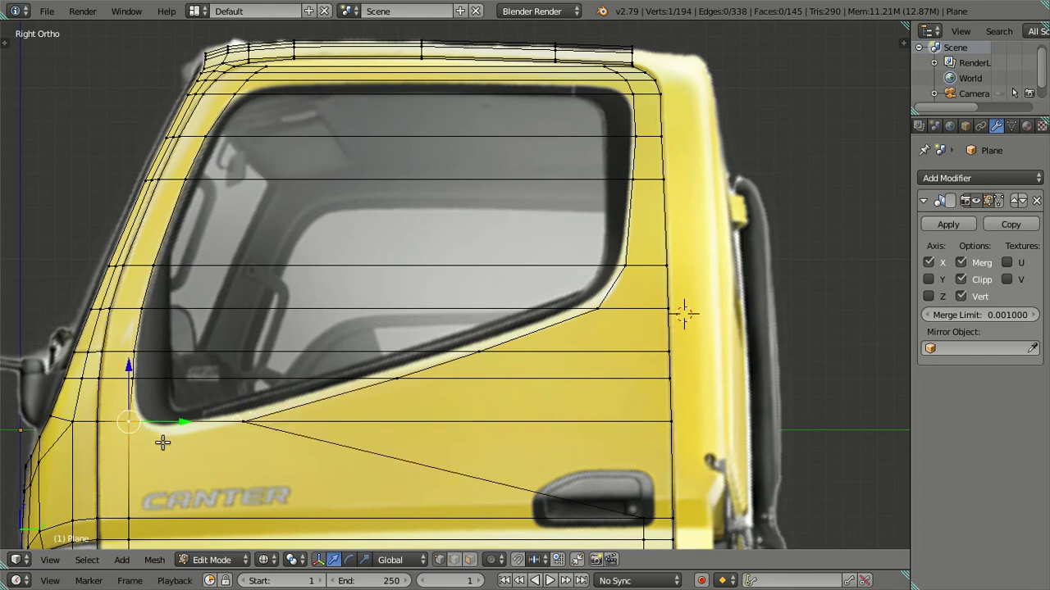
key("g")
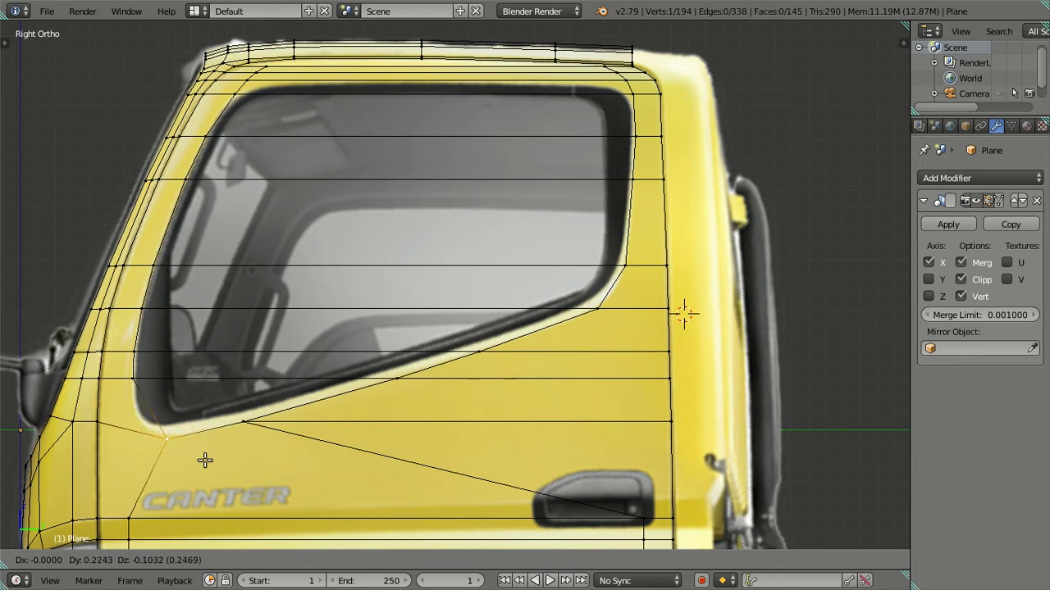
left_click(203, 457)
- Cancel the window-corner vertex move and undo the last two vertex edits
right_click(133, 378)
key("g")
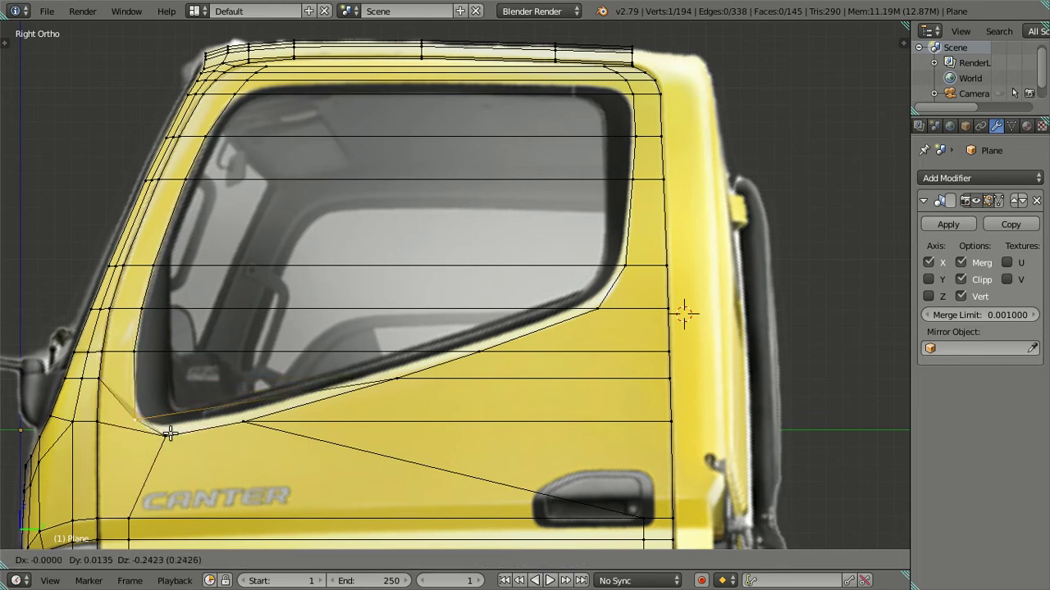
right_click(169, 395)
right_click(169, 395)
key("ctrl+z")
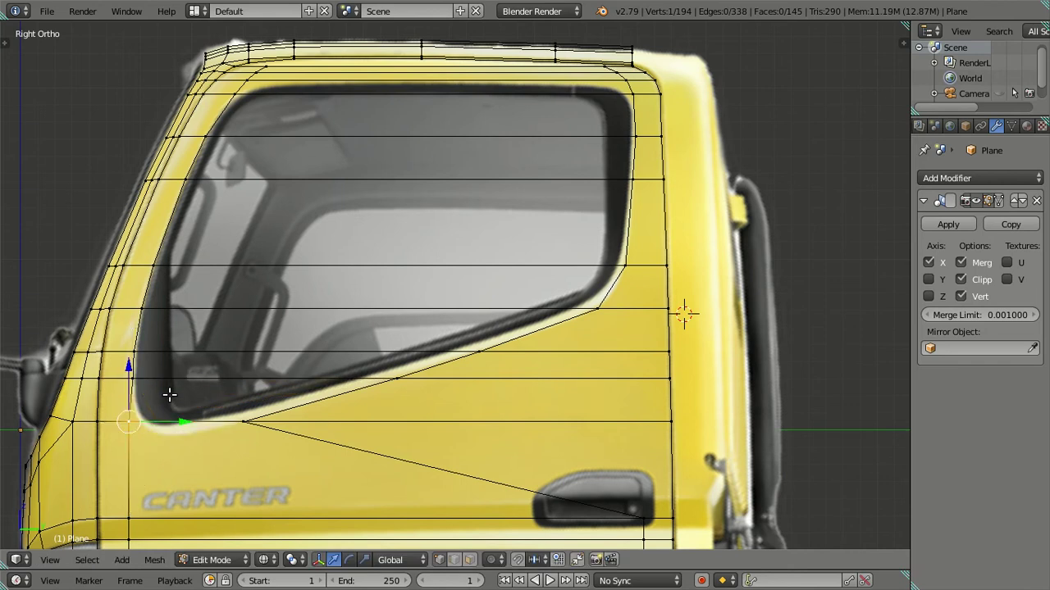
key("ctrl+z")
key("ctrl+z")
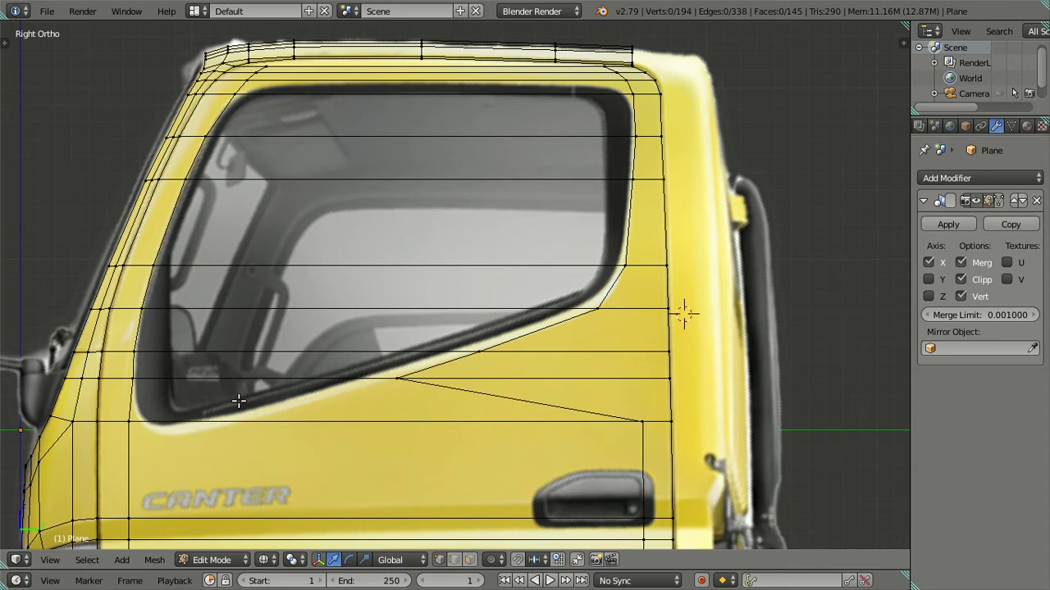
- Add a centred horizontal loop cut across the door and clear the selection
key("ctrl+r")
left_click(127, 402)
right_click(127, 402)
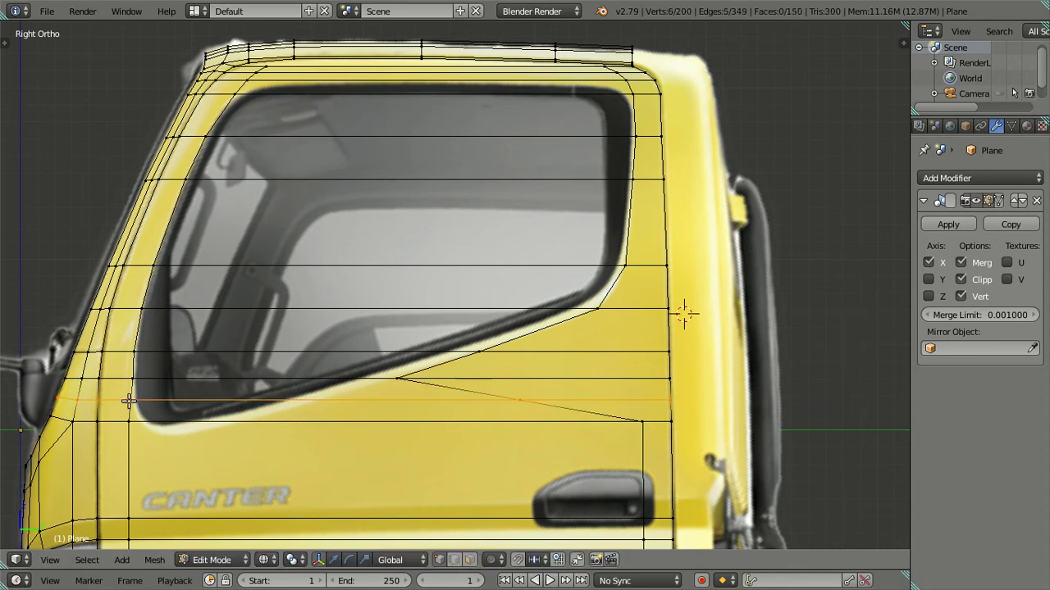
key("a")
- Nudge the vertex at the window's lower front corner into place
scroll(148, 415, "up", 2)
scroll(271, 349, "up", 1)
right_click(182, 367)
scroll(143, 407, "up", 2)
key("g")
left_click(123, 408)
- Move the vertices below the corner down to the window's lower edge
right_click(70, 438)
key("g")
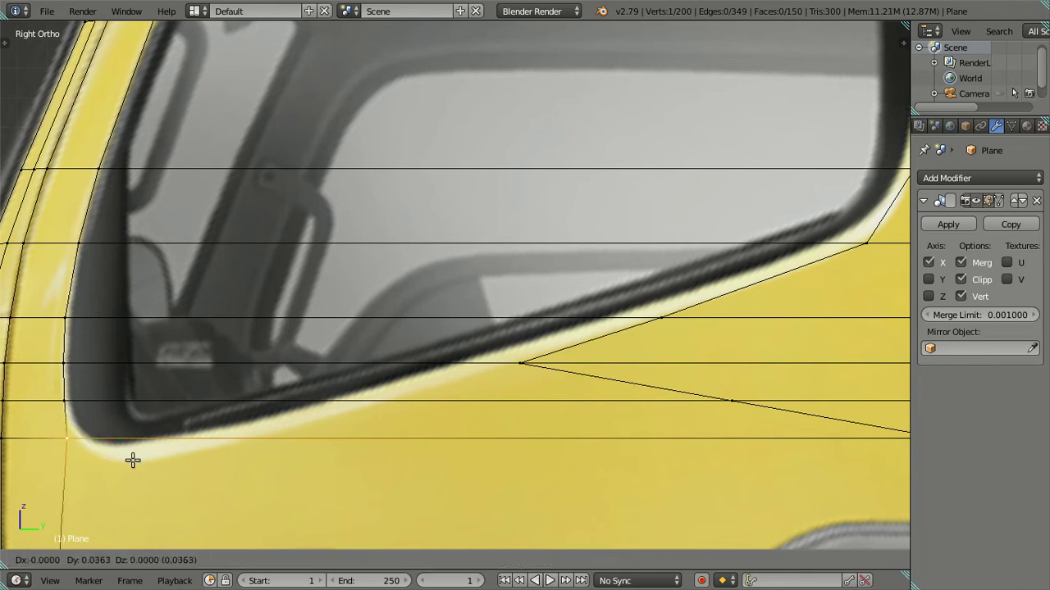
left_click(142, 467)
right_click(105, 412)
key("g")
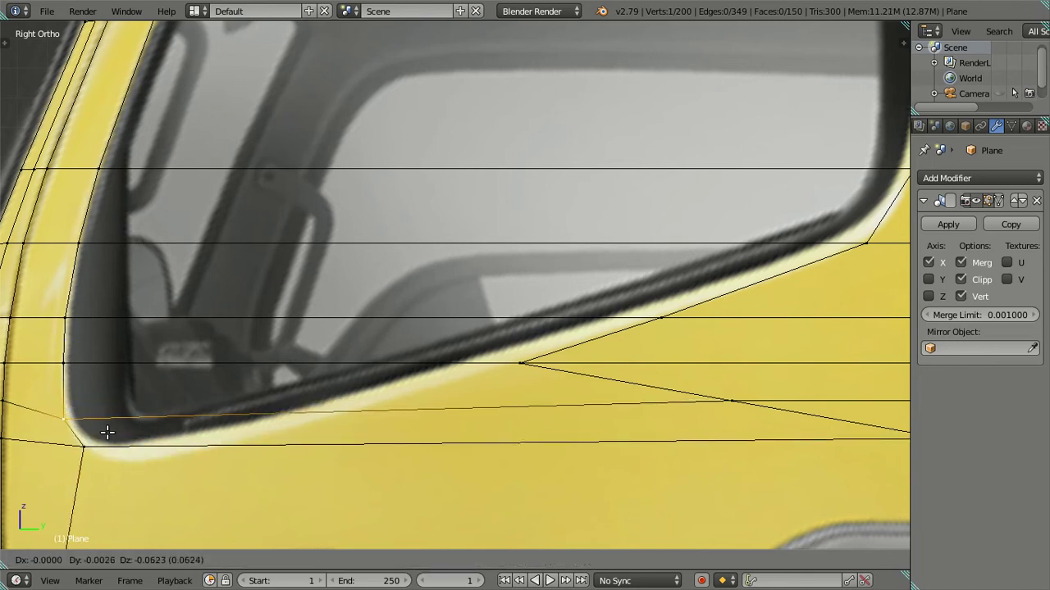
left_click(108, 431)
- Slide a vertex on the sloping window edge along the Y axis
scroll(247, 441, "down", 3)
right_click(625, 344)
key("g")
key("y")
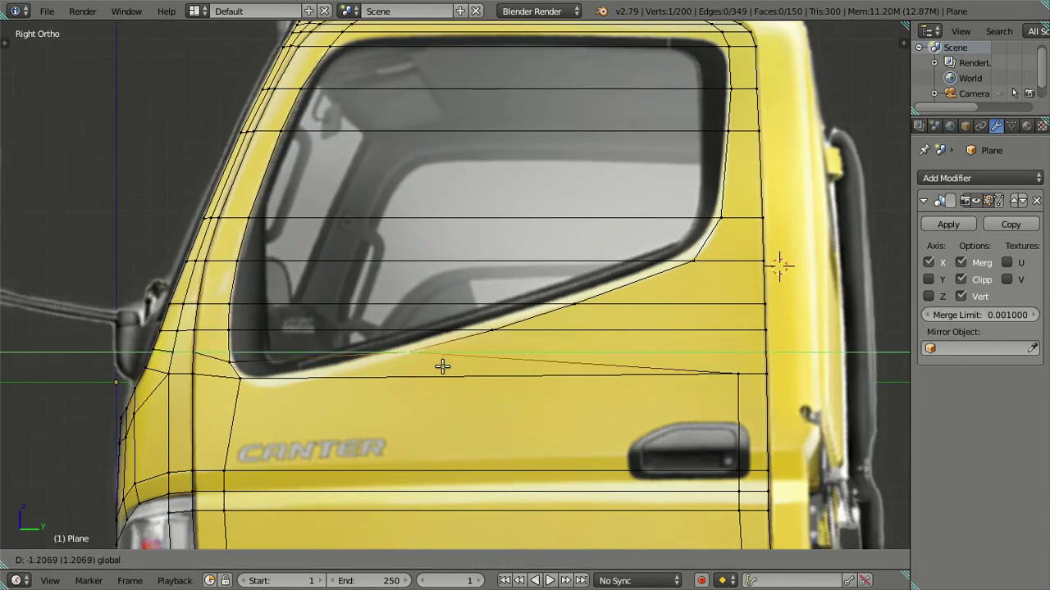
left_click(447, 369)
- Reposition the door-corner vertex along Y to meet the window-door corner
right_click(738, 374)
key("g")
left_click(804, 386)
key("g")
key("y")
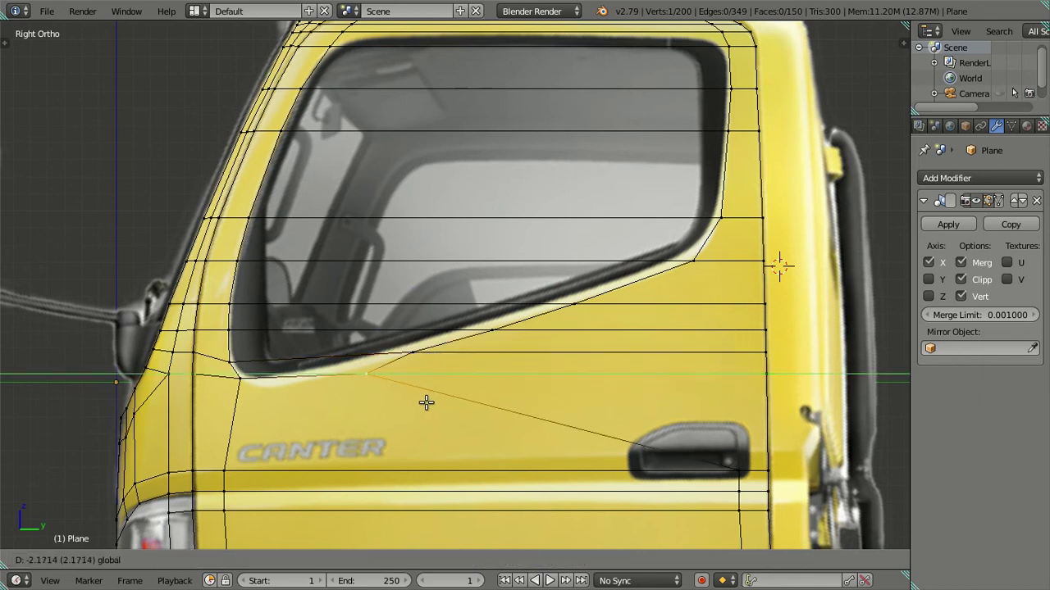
left_click(400, 411)
scroll(382, 410, "up", 1)
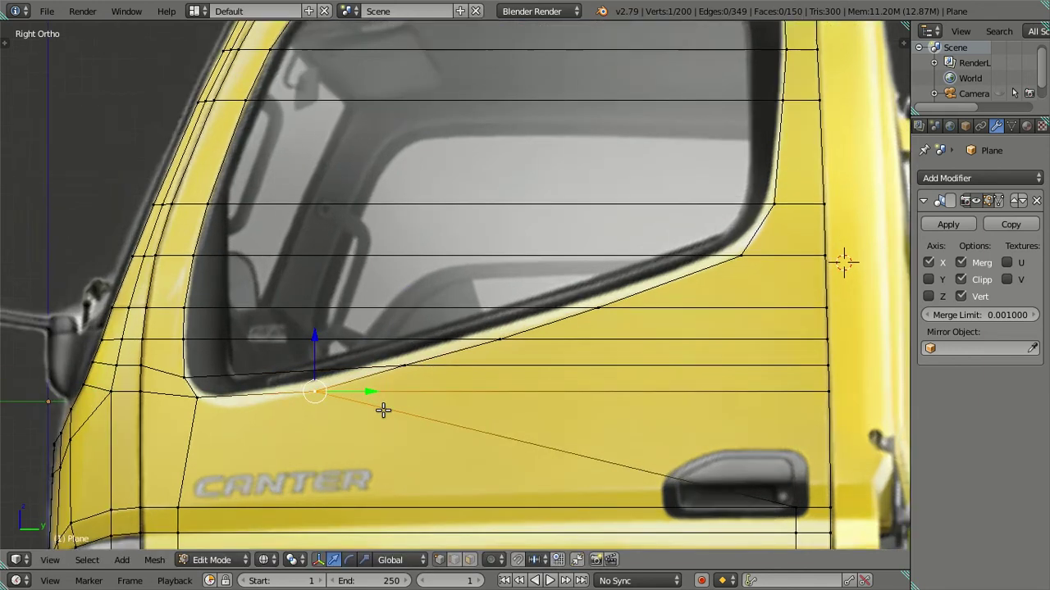
scroll(427, 386, "up", 2)
key("g")
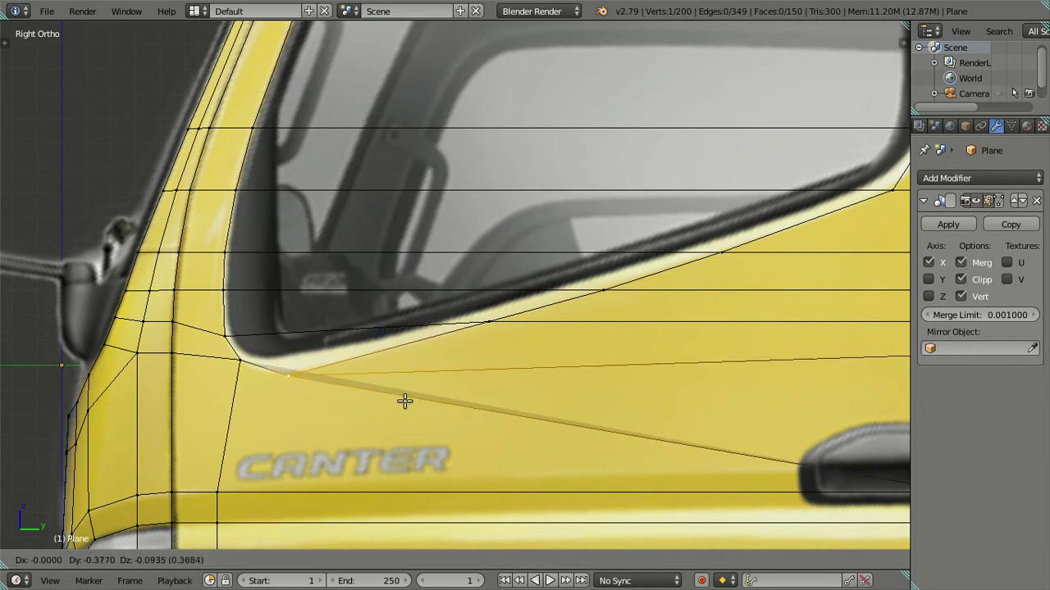
left_click(452, 391)
- Inspect the cab zoomed in from the front view
key("KP_1")
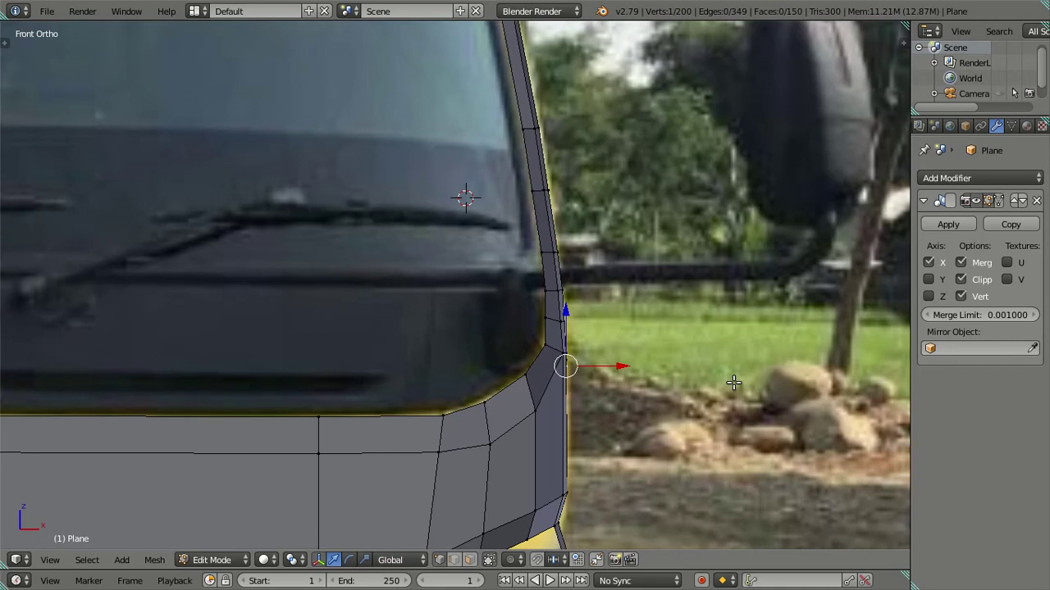
scroll(733, 383, "up", 2)
scroll(509, 290, "up", 2)
scroll(403, 272, "up", 2)
scroll(417, 304, "up", 2)
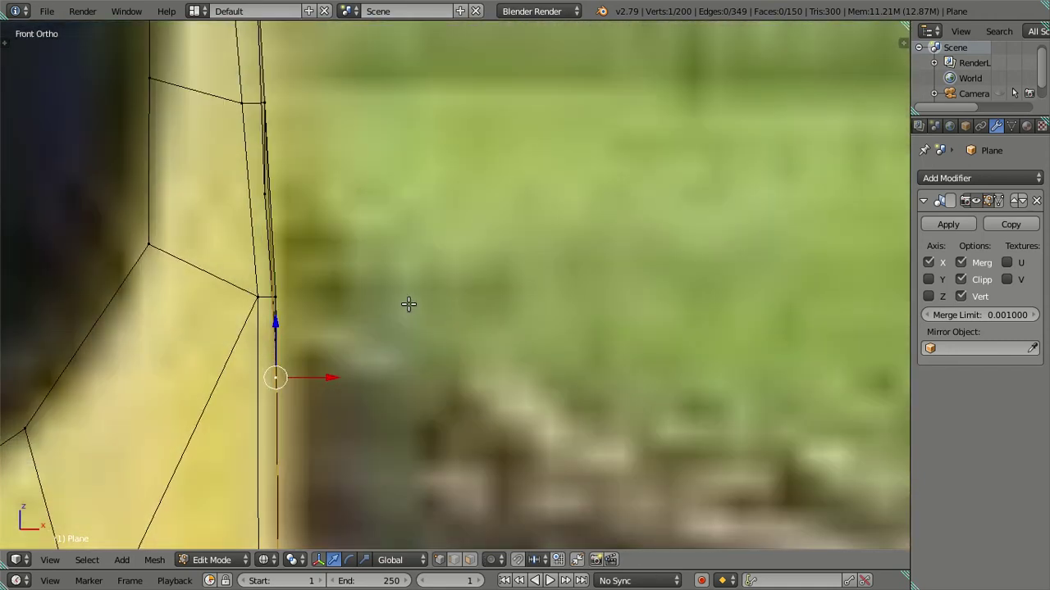
scroll(408, 296, "down", 2)
scroll(408, 296, "down", 2)
- In side view with X-ray on, move a vertex toward the window corner, then undo it
key("KP_3")
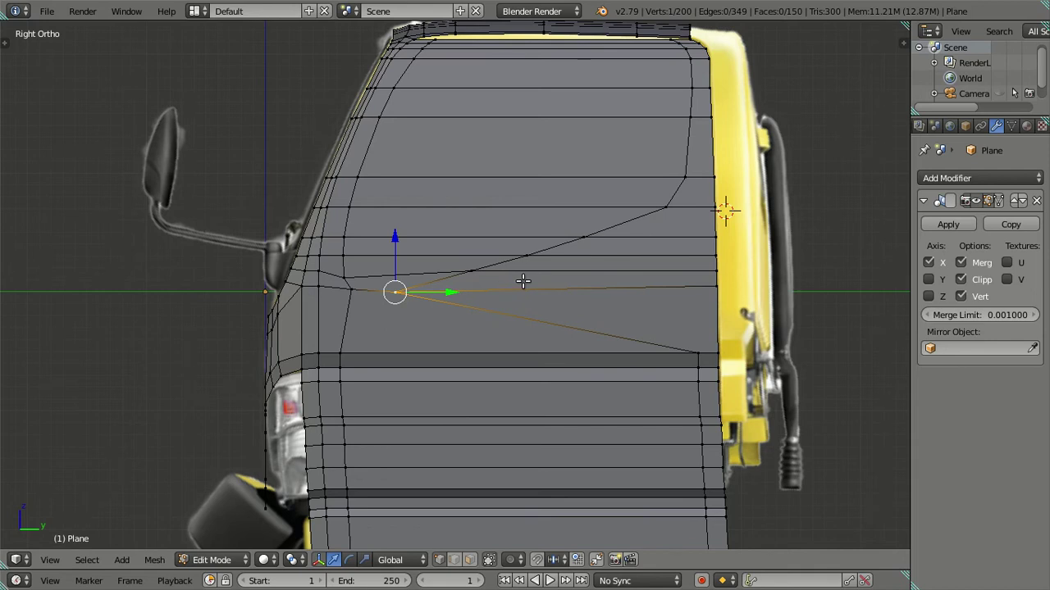
key("z")
key("g")
left_click(625, 280)
key("ctrl+z")
key("ctrl+z")
key("ctrl+z")
key("ctrl+z")
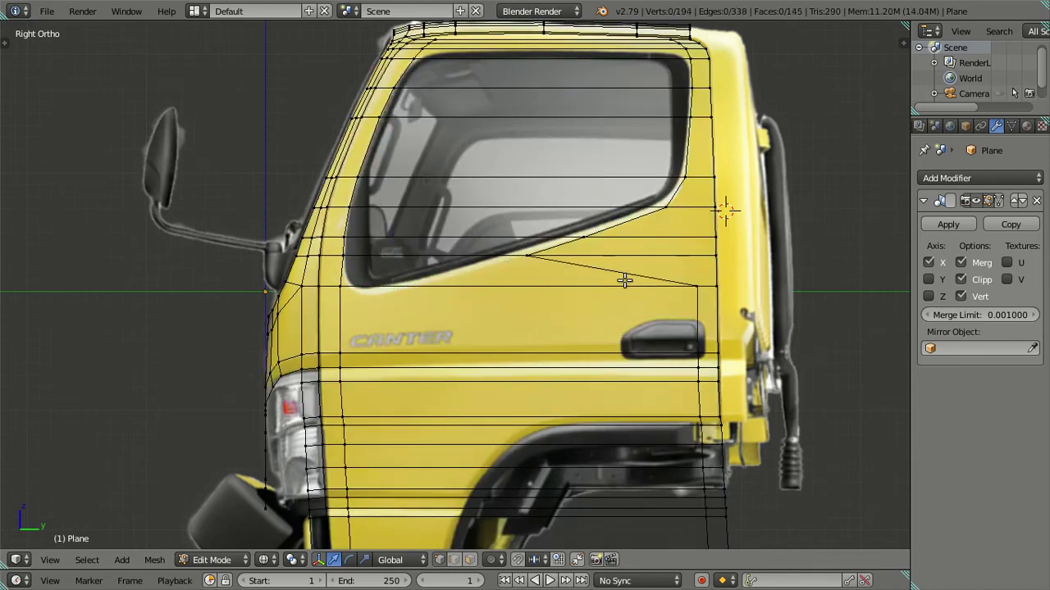
scroll(624, 280, "up", 1)
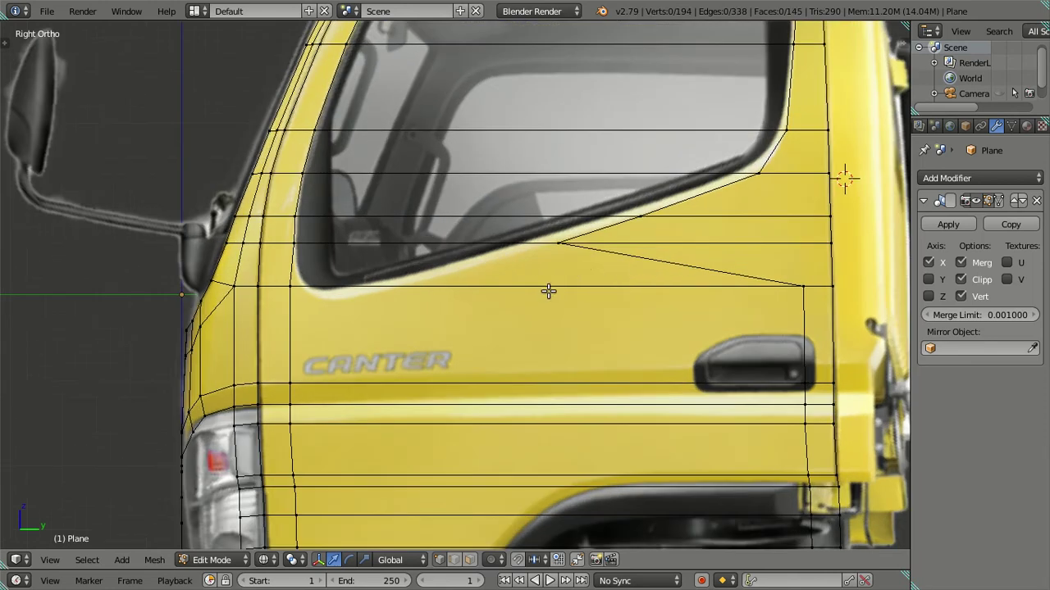
scroll(548, 290, "up", 1)
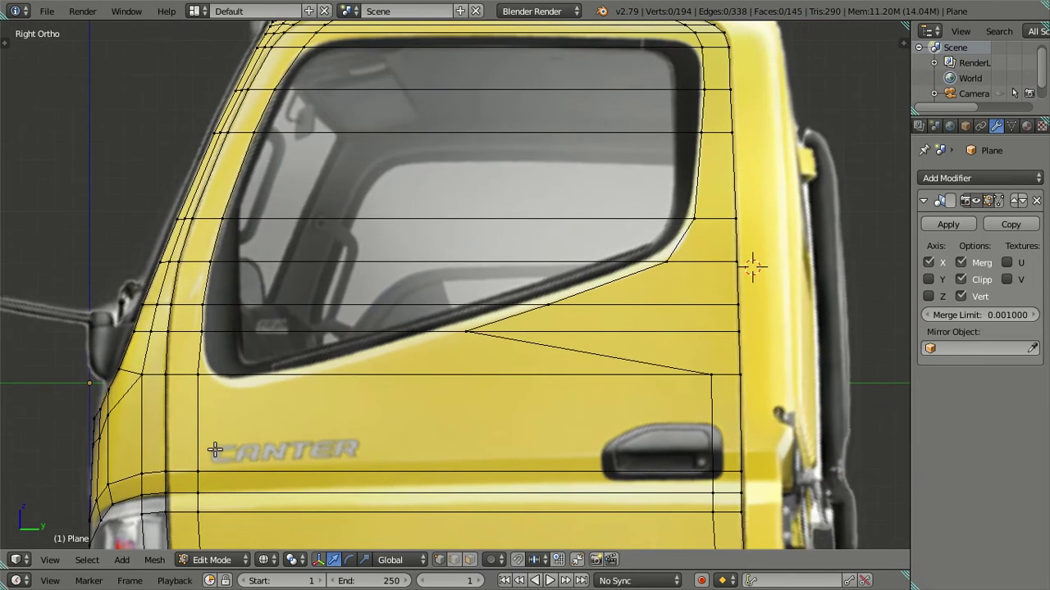
- Cut a horizontal loop across the door, sliding it just below the window
key("ctrl+r")
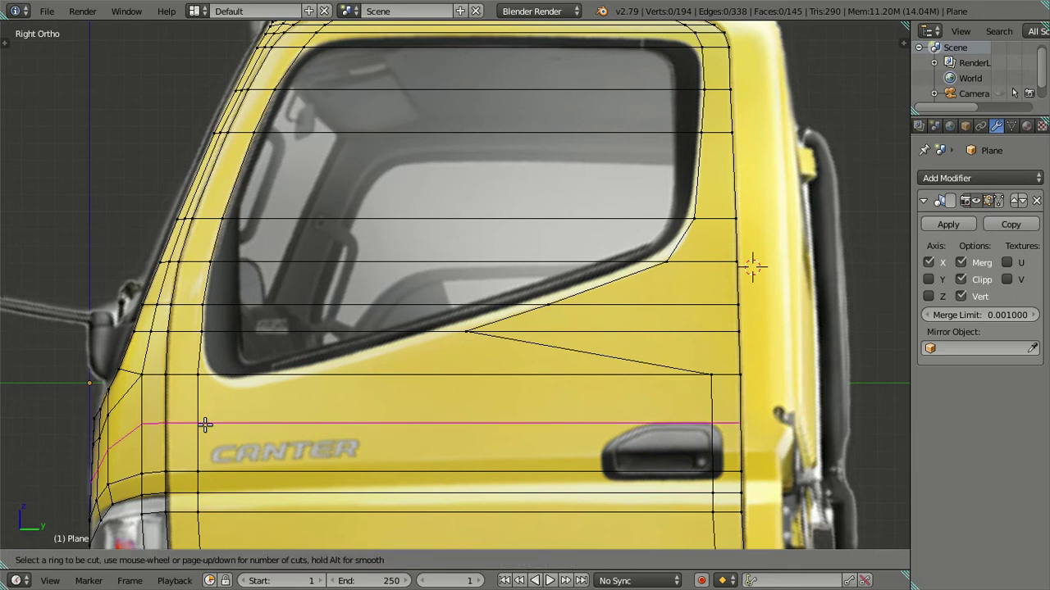
left_click(205, 424)
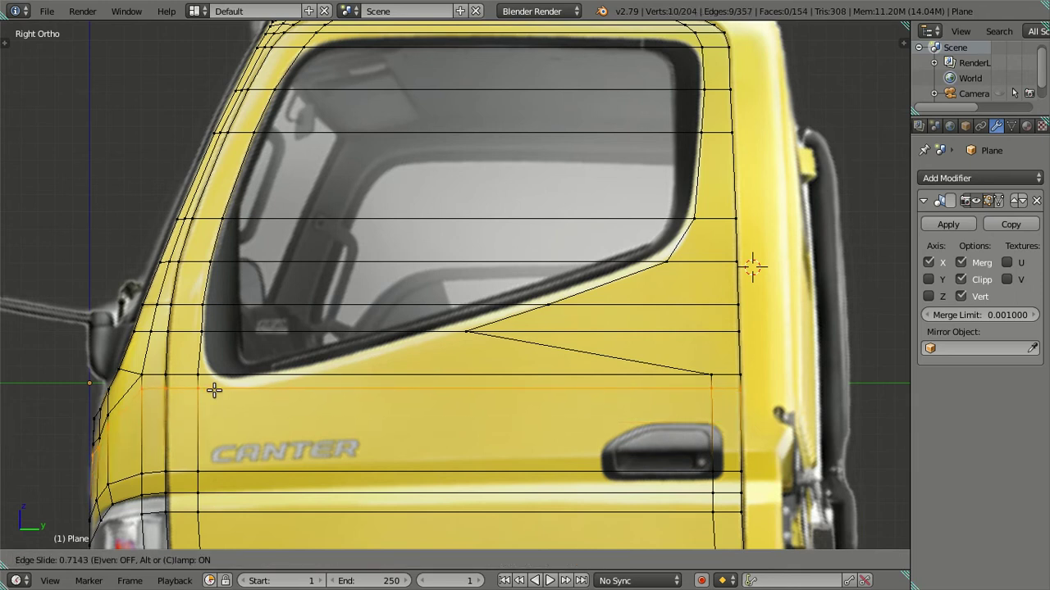
left_click(214, 390)
key("a")
- Slide the door's rear-edge vertices along Y, placing the new loop's rear vertex under the window's front corner
right_click(711, 377)
right_click(714, 374)
left_click(781, 373)
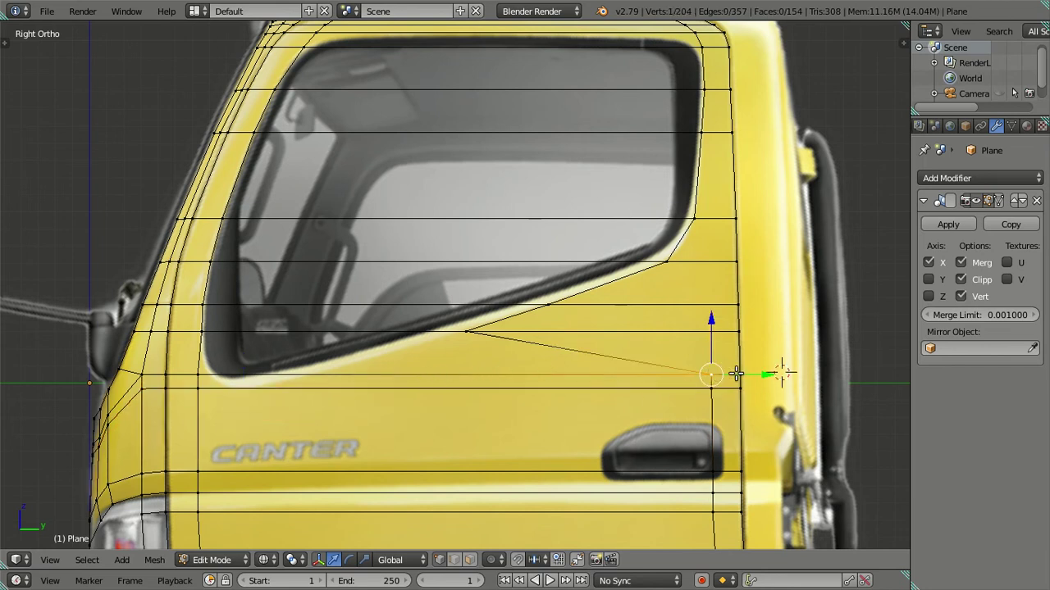
key("g")
key("y")
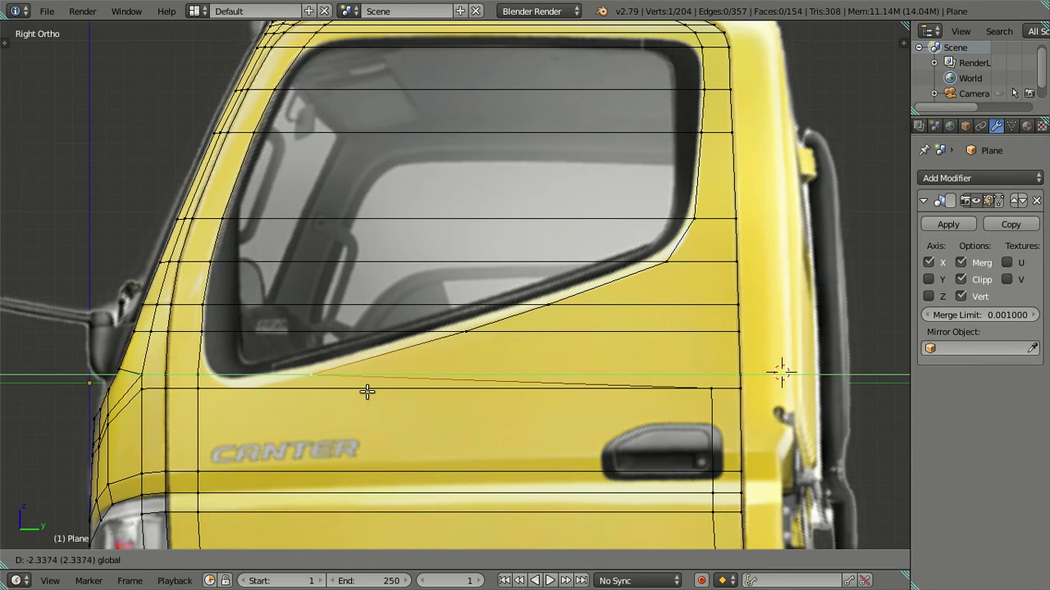
left_click(366, 391)
right_click(711, 387)
key("g")
key("y")
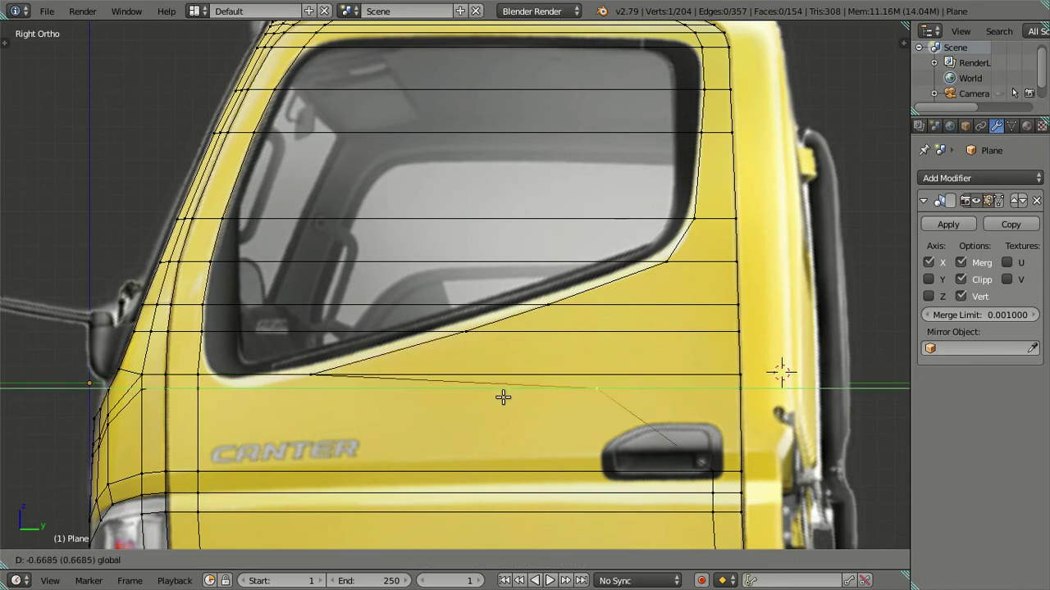
left_click(278, 404)
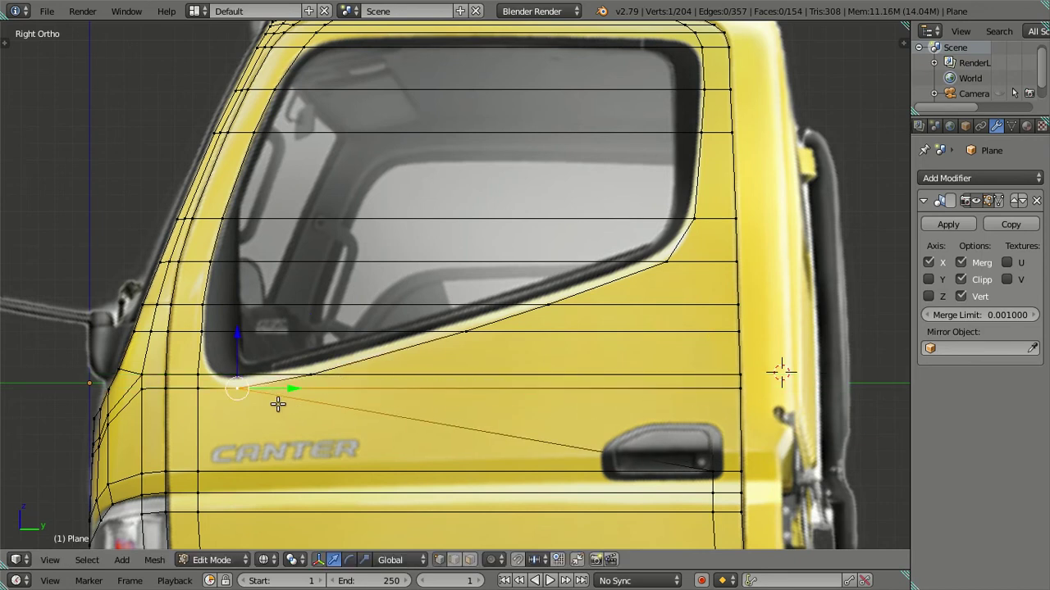
key("a")
- Move the vertical edge loop through the door along Y toward the door front
middle_click_drag(238, 408, 328, 396, "shift")
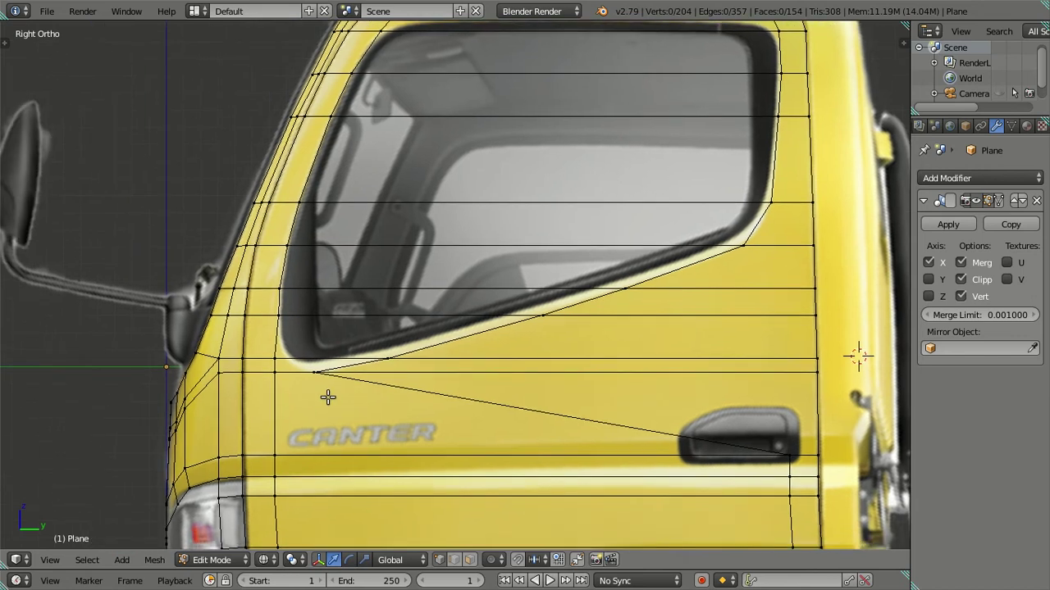
scroll(328, 397, "down", 3)
middle_click_drag(613, 415, 539, 243, "shift")
right_click(545, 212)
right_click(557, 387, "alt")
left_click(608, 295)
key("g")
key("y")
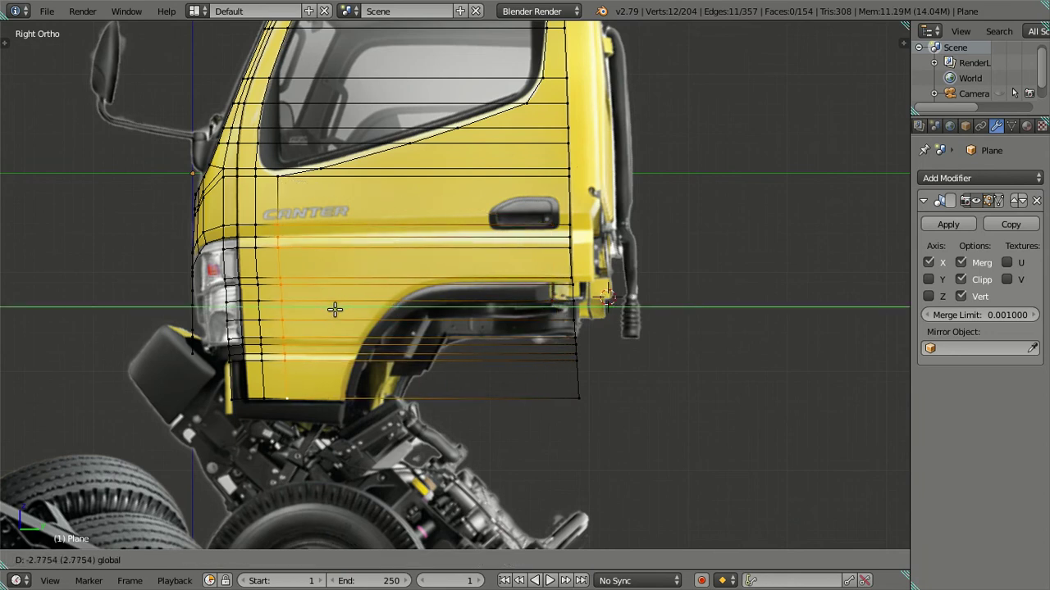
left_click(335, 309)
key("a")
- Shift the vertex at the window's lower front corner along the Y axis
scroll(347, 375, "up", 4)
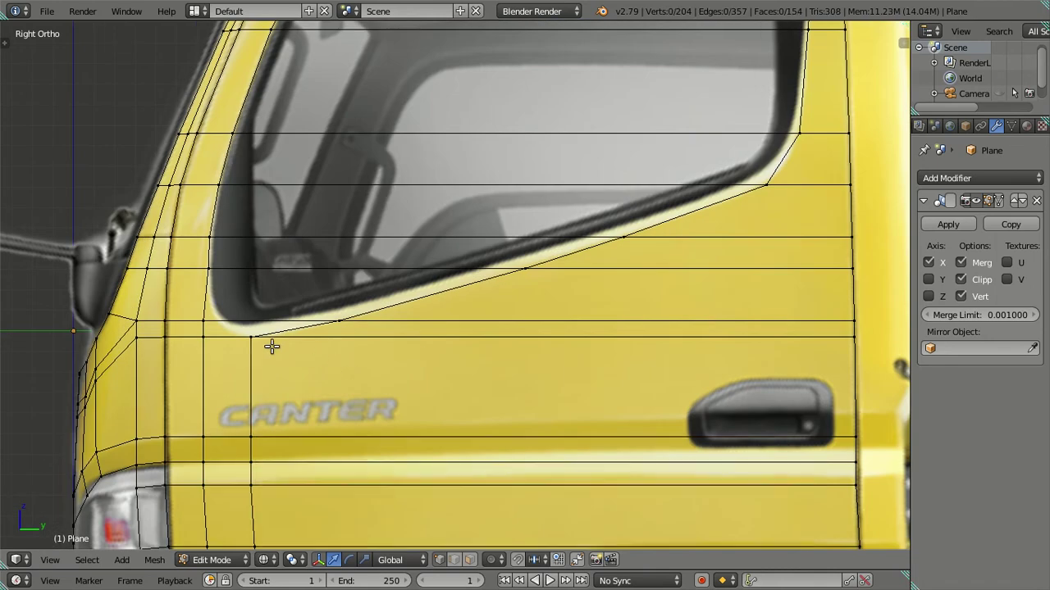
middle_click_drag(271, 346, 426, 359, "shift")
scroll(425, 359, "up", 2)
right_click(313, 350)
key("g")
key("y")
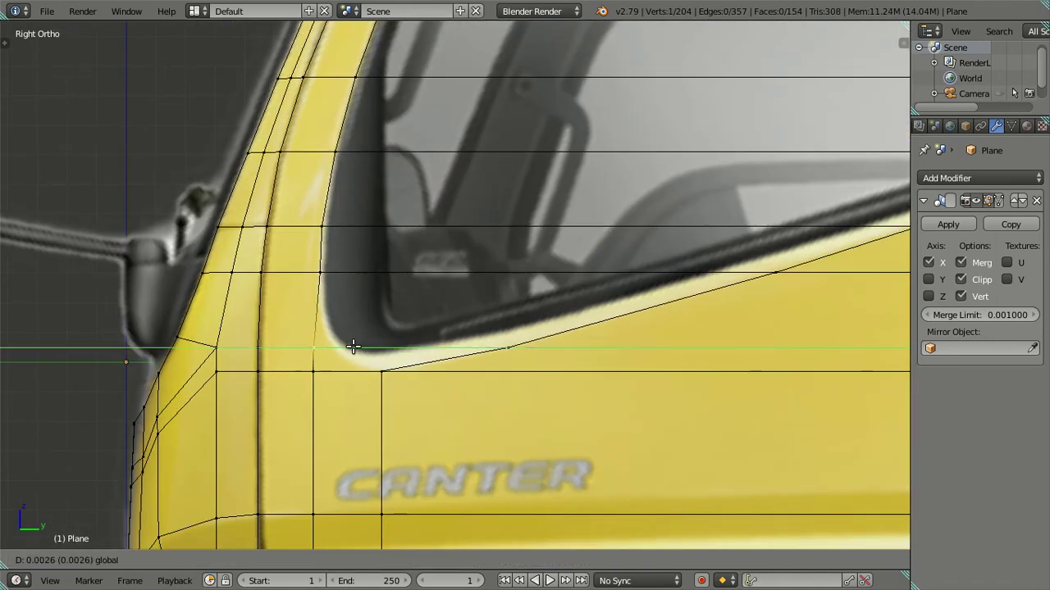
left_click(366, 347)
key("a")
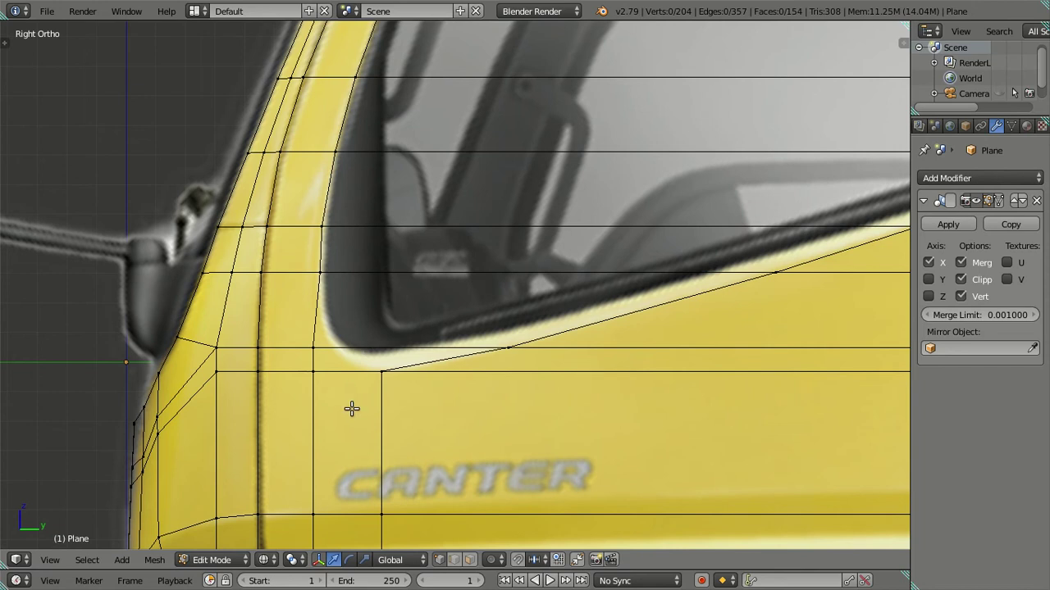
- Drag the loop vertices beneath the window corner rightward to sit under the window
right_click(321, 371)
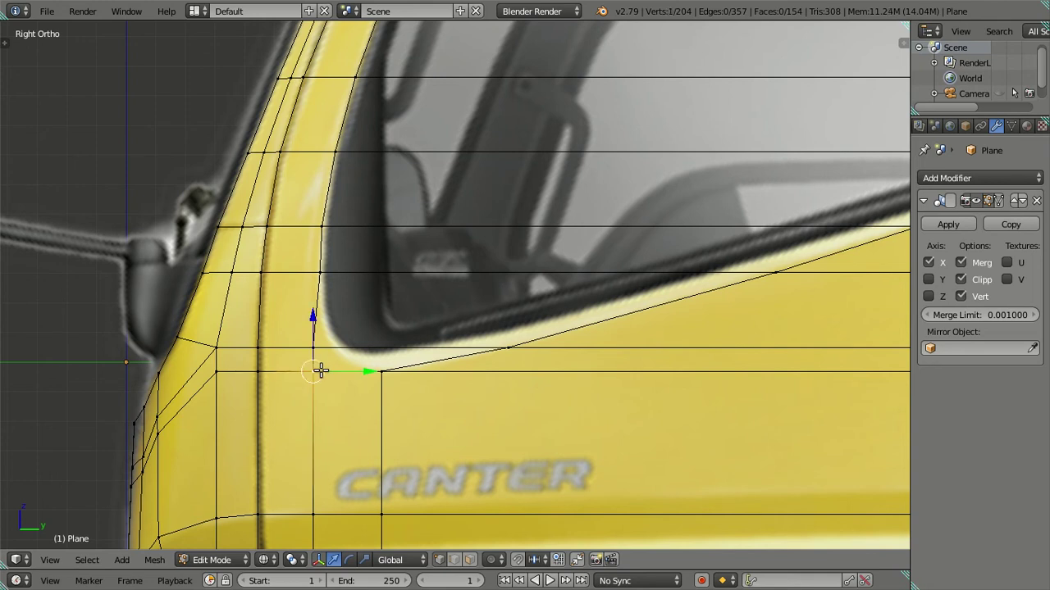
right_click(380, 371)
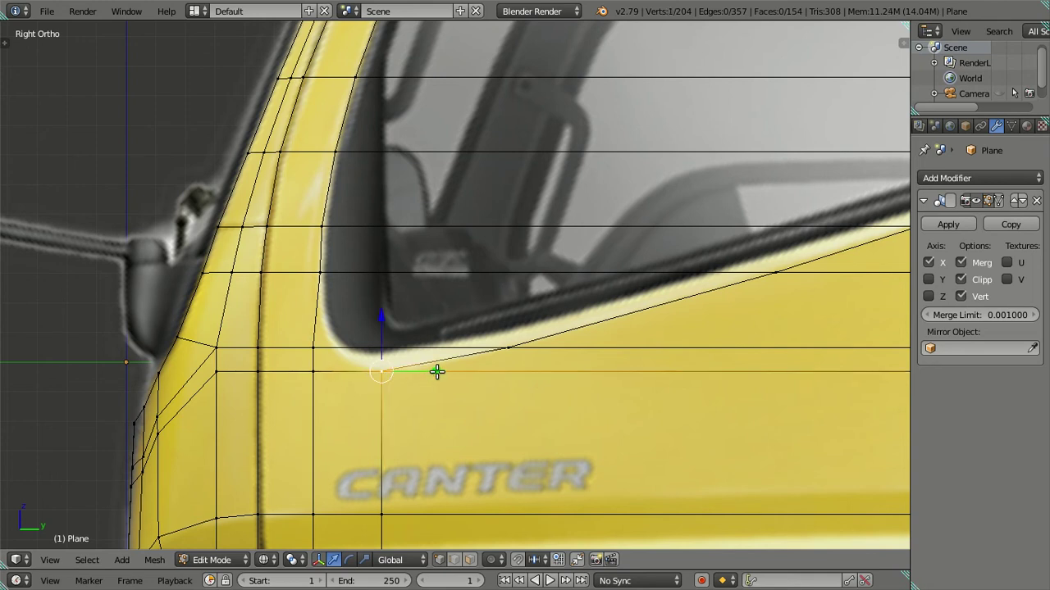
right_click(320, 371)
mouse_move(358, 371)
left_mouse_down()
mouse_move(400, 363)
mouse_move(371, 345)
left_mouse_up()
right_click(316, 347)
right_click(379, 370)
left_click_drag(426, 371, 459, 370)
key("a")
- Zoom and pan to frame the window's lower front corner
scroll(527, 337, "down", 3)
scroll(526, 337, "down", 2)
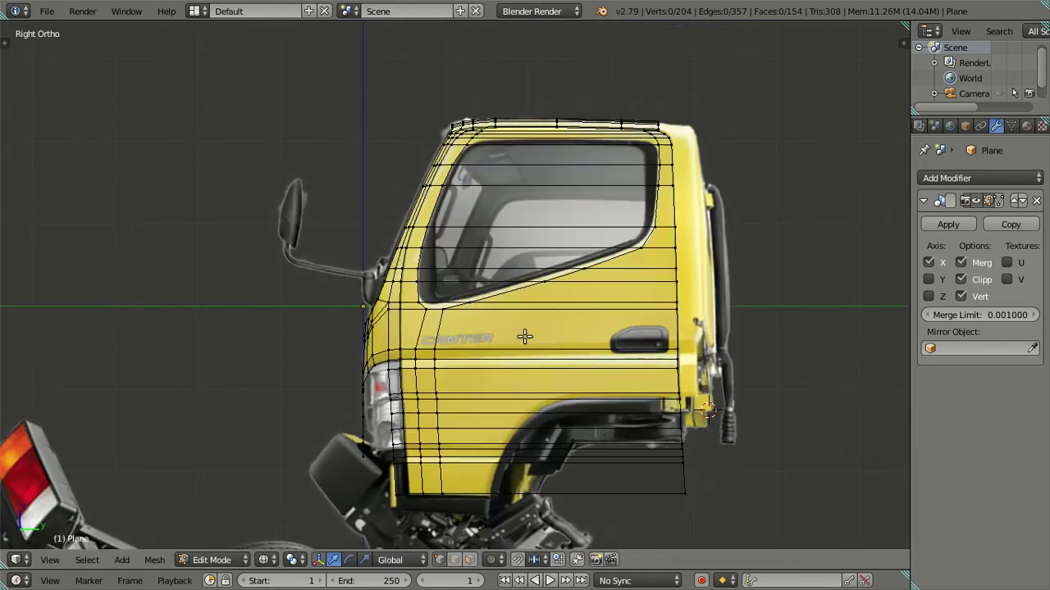
scroll(504, 373, "up", 1)
scroll(449, 391, "up", 1)
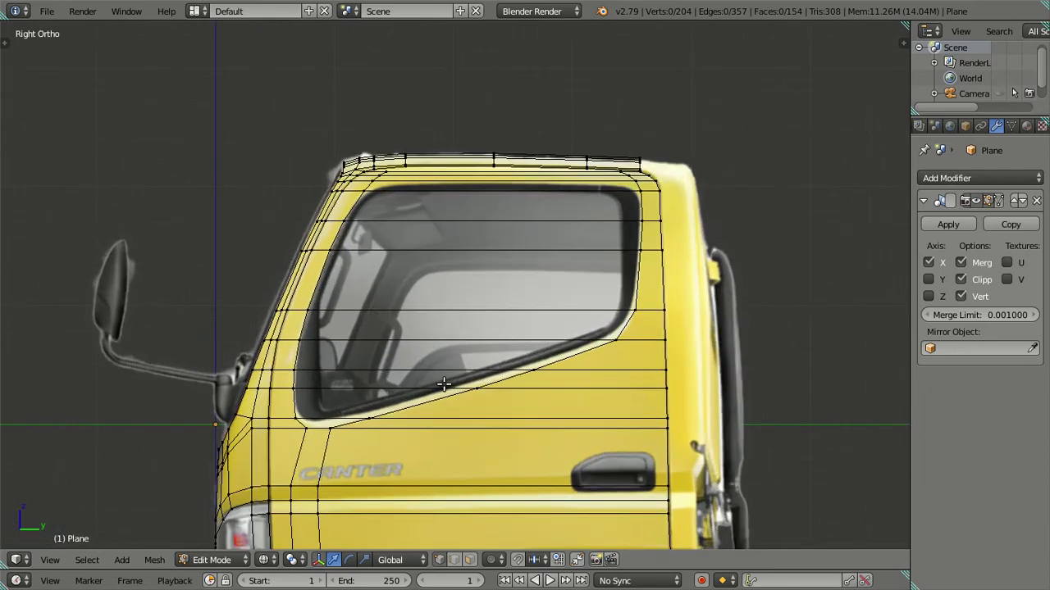
scroll(339, 384, "up", 1)
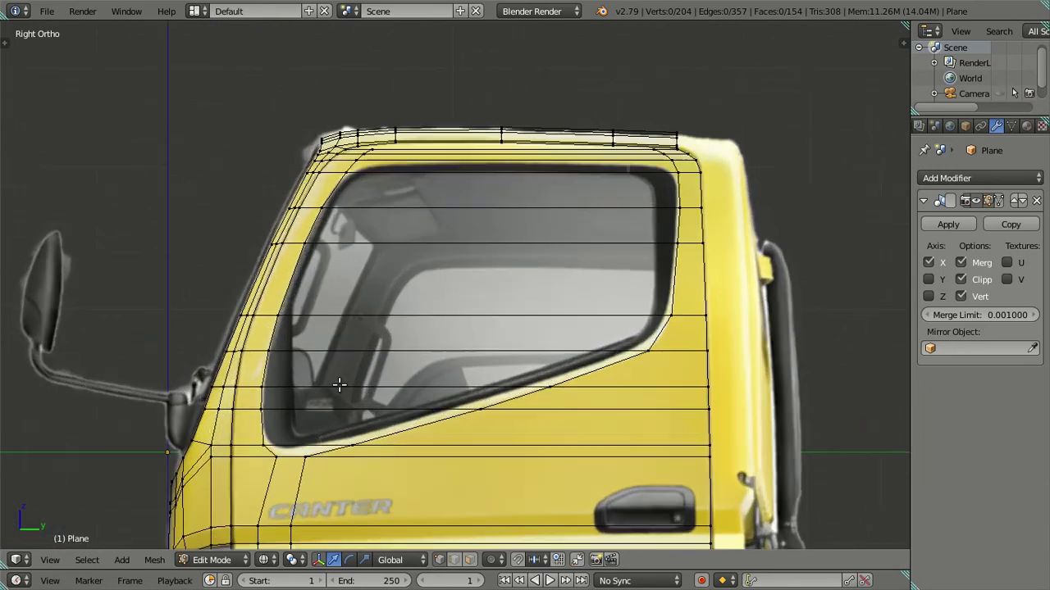
middle_click_drag(297, 474, 374, 375, "shift")
scroll(374, 375, "up", 2)
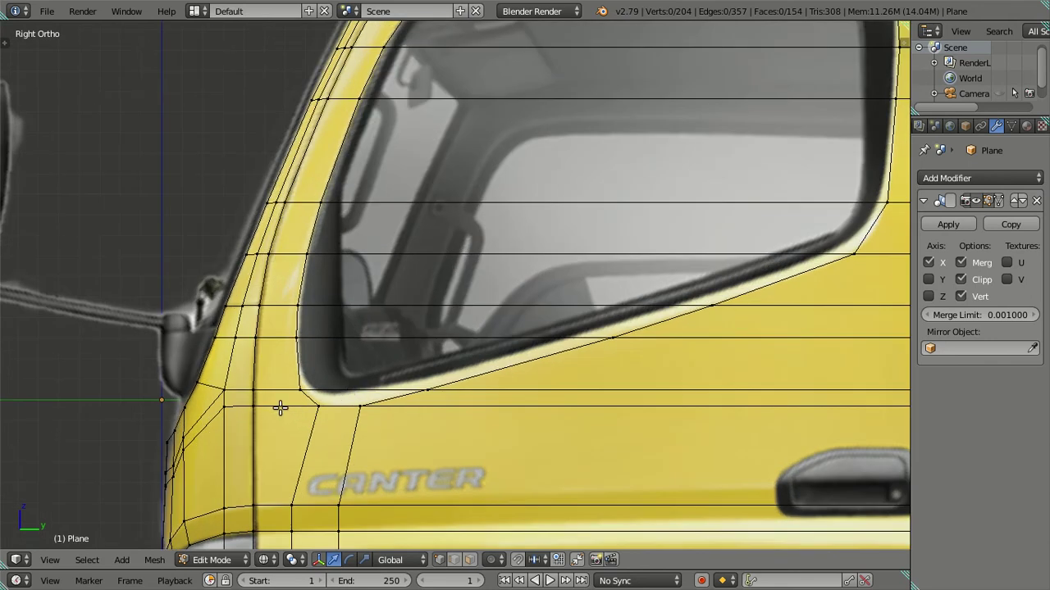
- Delete the edges around the door corner and cut a new loop just below the window
key("x")
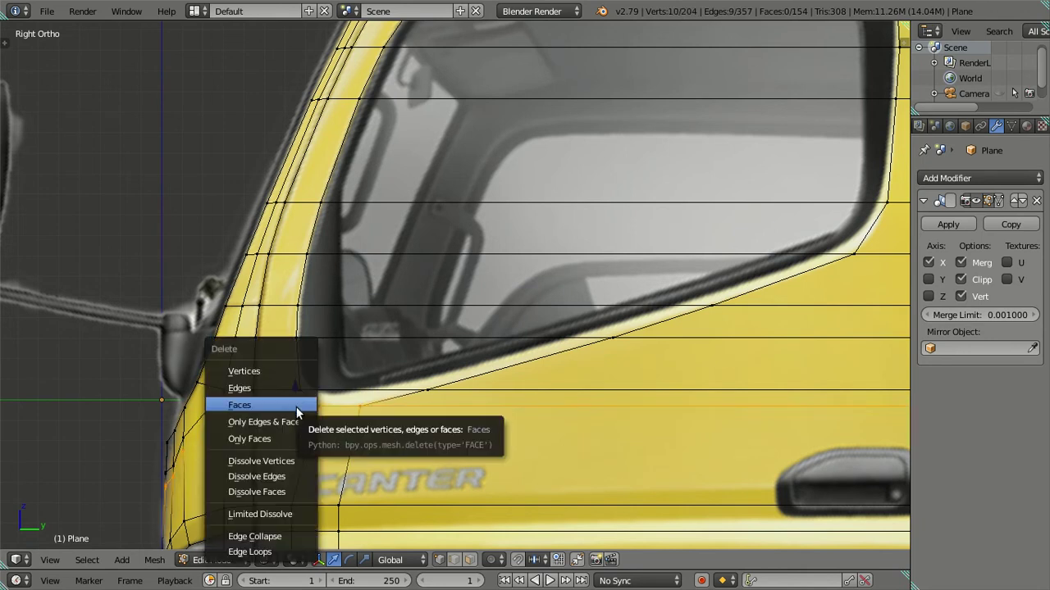
left_click(274, 478)
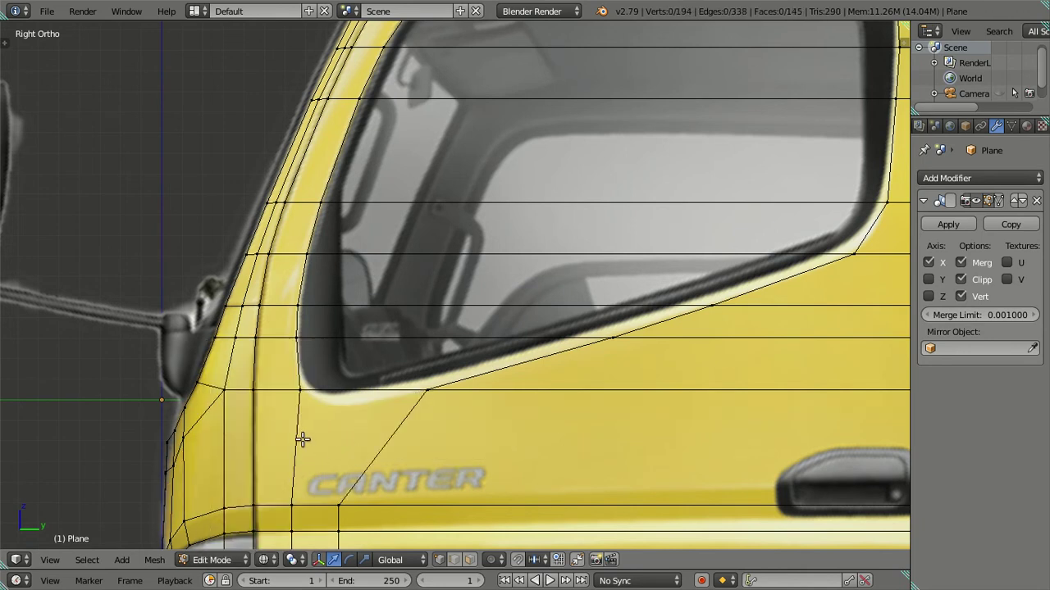
key("ctrl+r")
left_click(304, 437)
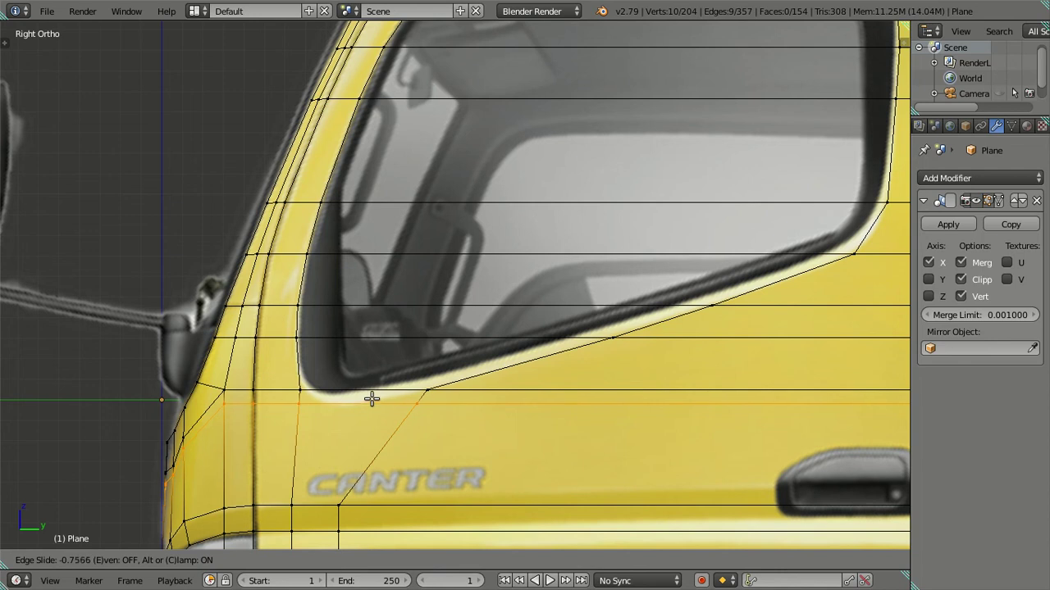
left_click(369, 398)
scroll(307, 432, "up", 1)
key("a")
- Slide two of the new loop's vertices along Y near the window corner
scroll(255, 388, "up", 1)
right_click(255, 388)
key("g")
key("y")
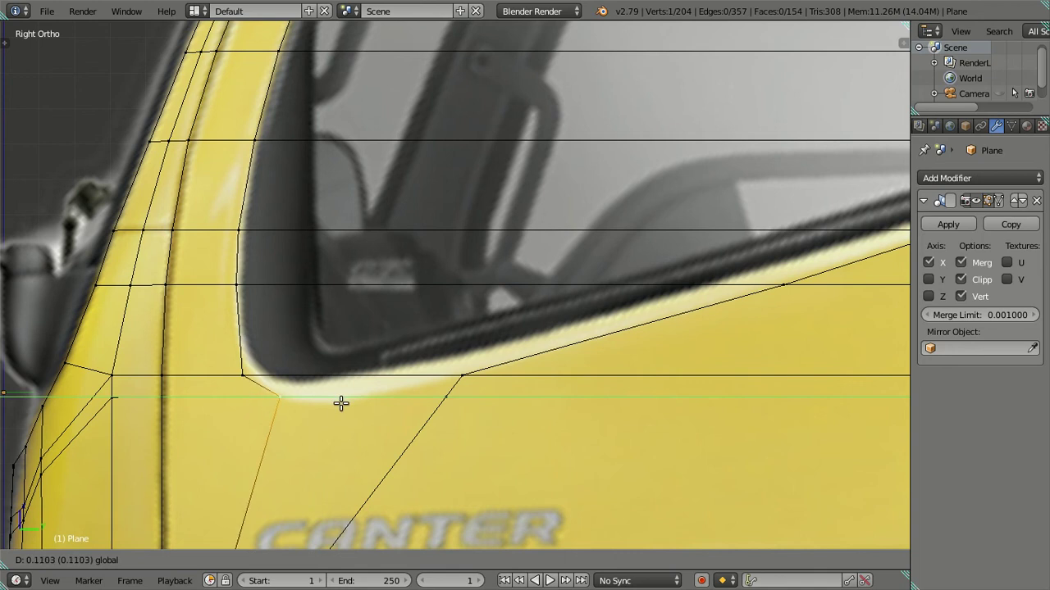
left_click(341, 402)
right_click(445, 401)
key("g")
key("y")
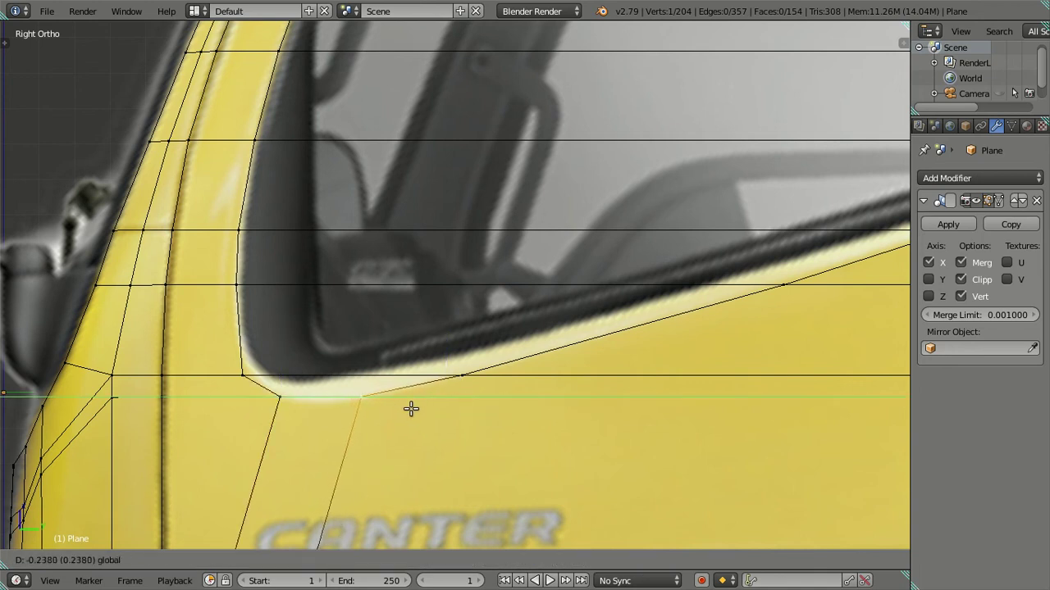
left_click(411, 408)
- Remove that edge loop and cut another one just under the window corner
scroll(372, 400, "down", 2)
right_click(372, 401)
right_click(372, 401, "alt")
key("ctrl+x")
scroll(353, 399, "up", 2)
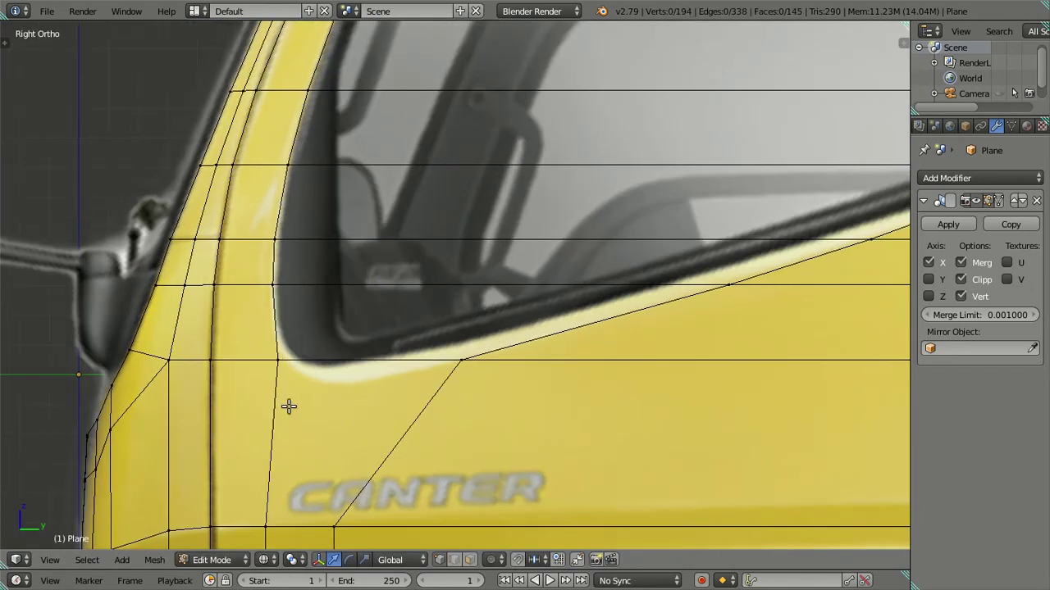
key("ctrl+r")
left_click(314, 377)
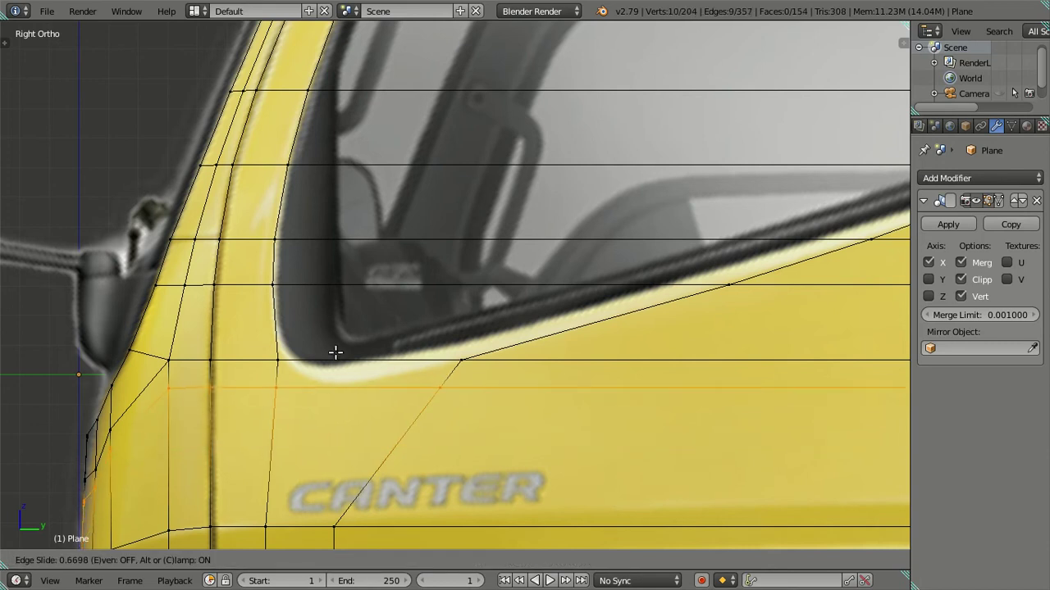
left_click(335, 351)
- Move the new loop's vertices toward the window's lower front corner
right_click(289, 378)
key("g")
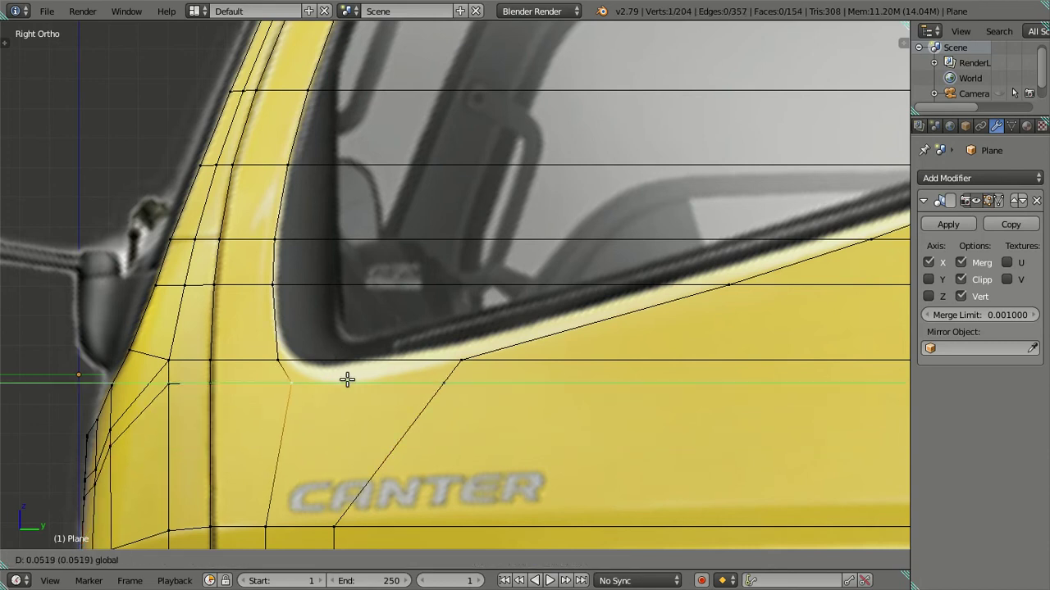
left_click(360, 375)
right_click(443, 383)
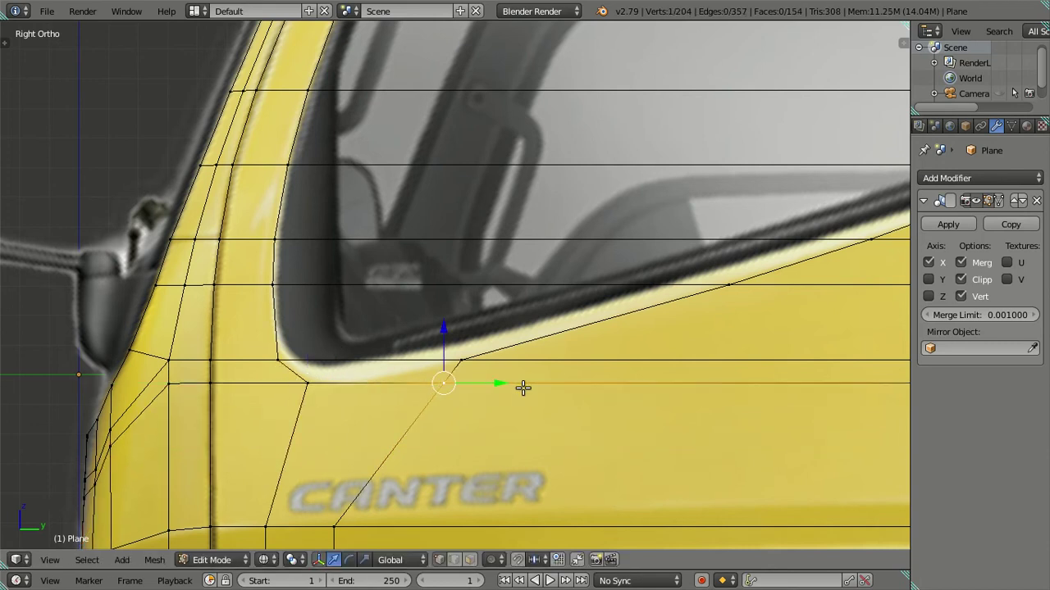
key("g")
left_click(443, 384)
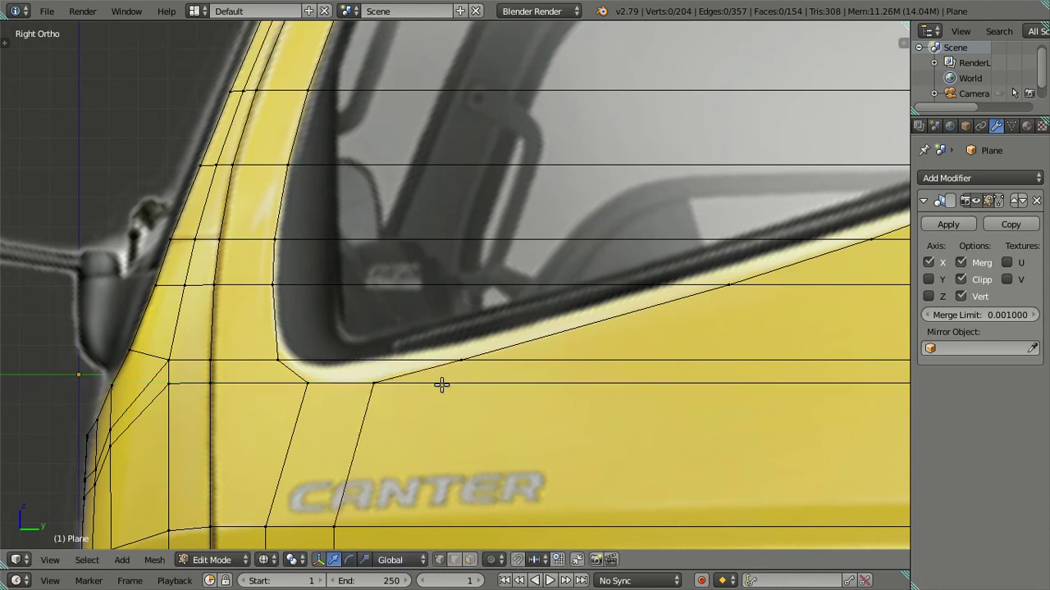
right_click(280, 360)
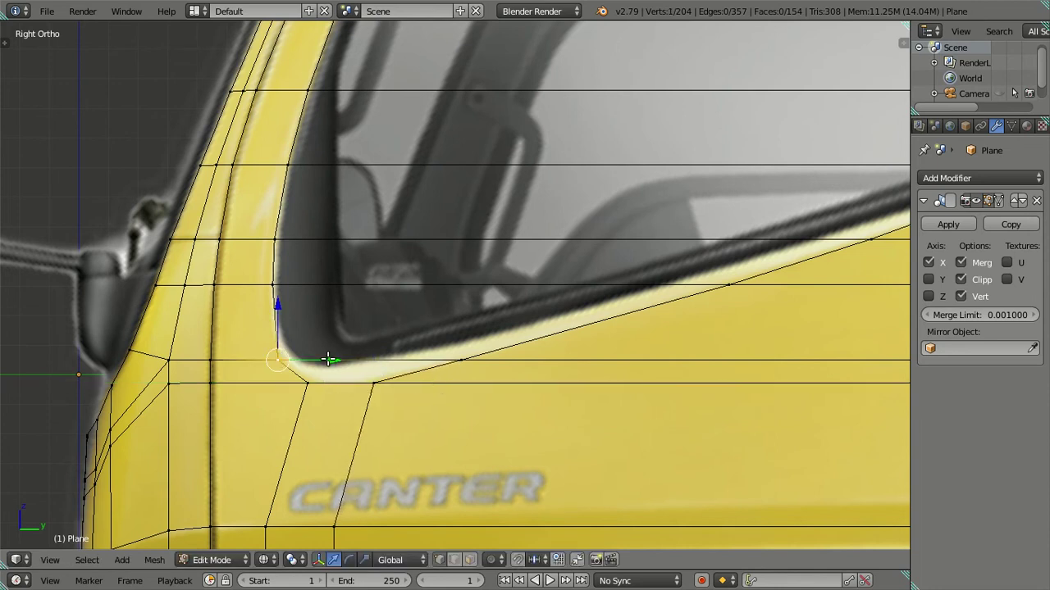
scroll(328, 359, "down", 5)
scroll(347, 353, "down", 1)
- Toggle between solid and textured shading to compare the cab mesh with the reference
key("z")
key("a")
scroll(433, 334, "up", 1)
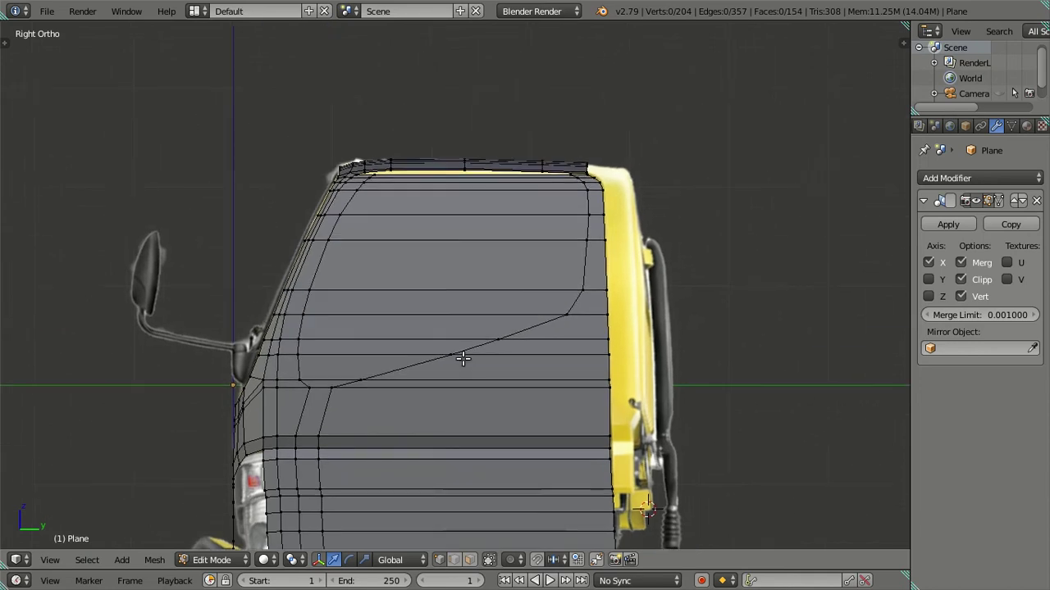
key("alt+z")
scroll(550, 336, "up", 1)
key("a")
key("a")
key("alt+z")
key("alt+z")
scroll(543, 270, "up", 2)
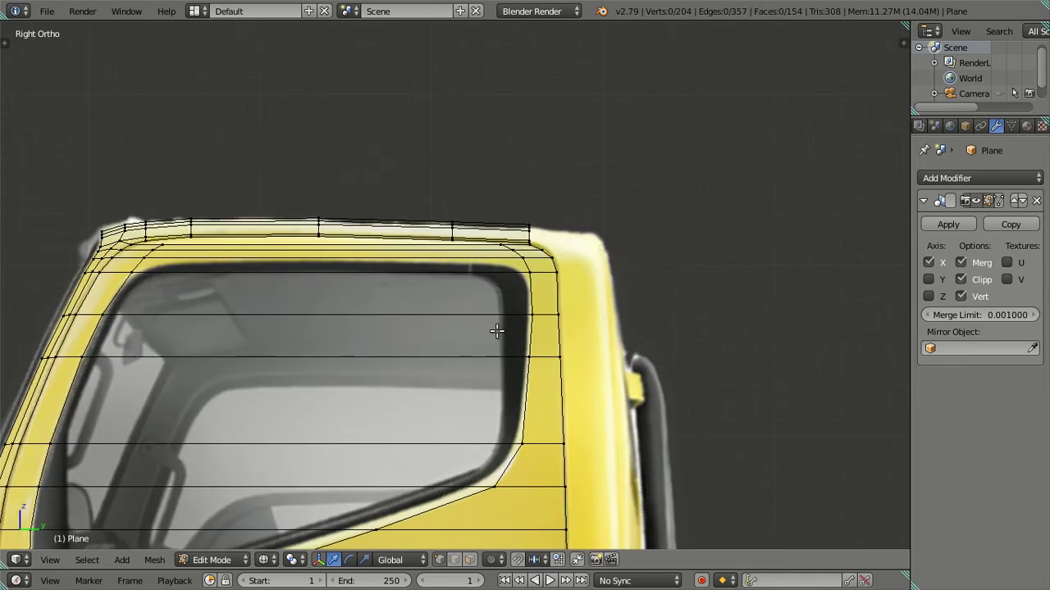
scroll(497, 331, "up", 2)
- Slide the upper-right window corner vertex along Y into the rounded corner
right_click(560, 266)
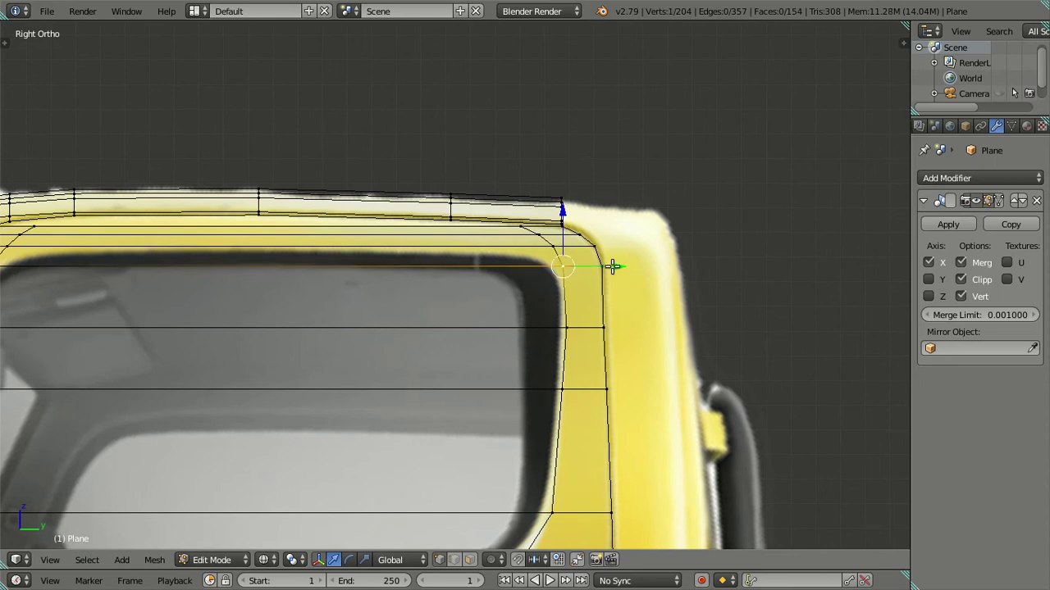
right_click(560, 246)
right_click(564, 264)
key("g")
key("y")
left_click(590, 266)
key("a")
- Try a new edge loop along the window edge, then undo it
scroll(415, 312, "down", 1)
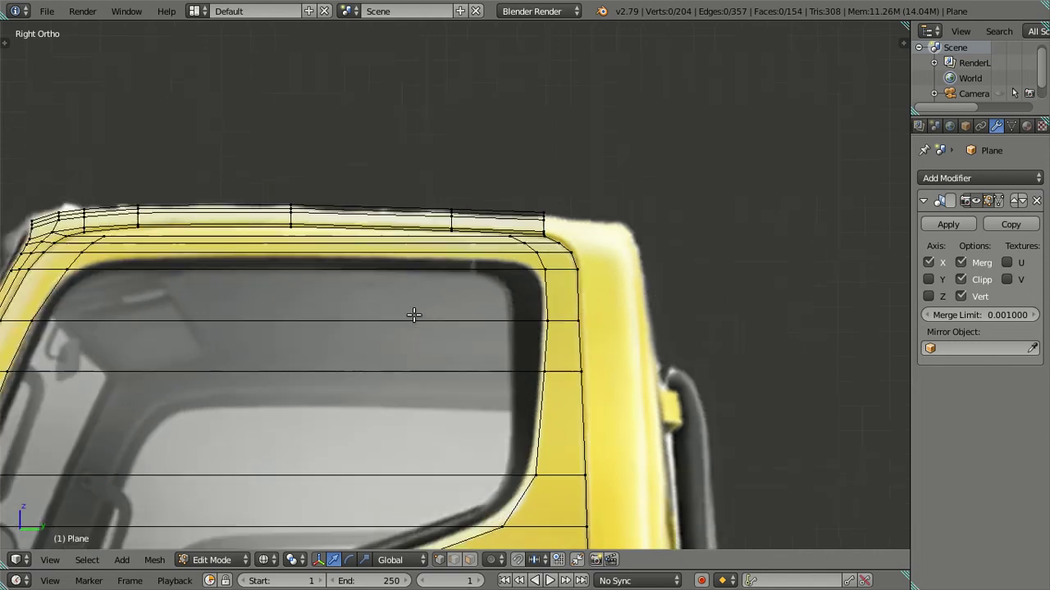
scroll(418, 319, "down", 1)
scroll(449, 351, "up", 1)
scroll(451, 353, "up", 1)
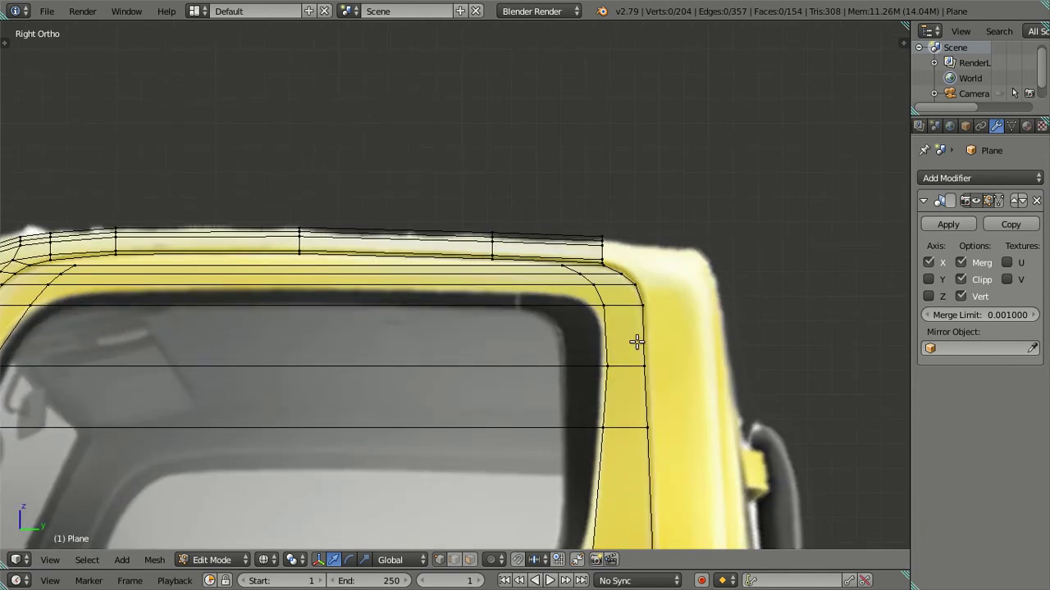
key("ctrl+r")
left_click(636, 341)
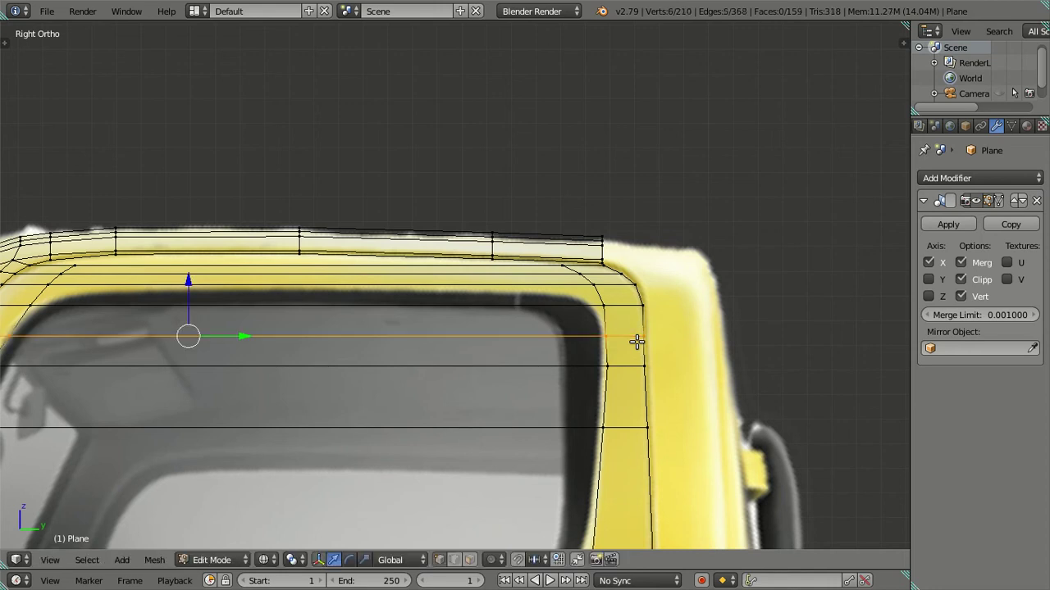
scroll(644, 333, "up", 2)
scroll(648, 328, "down", 3)
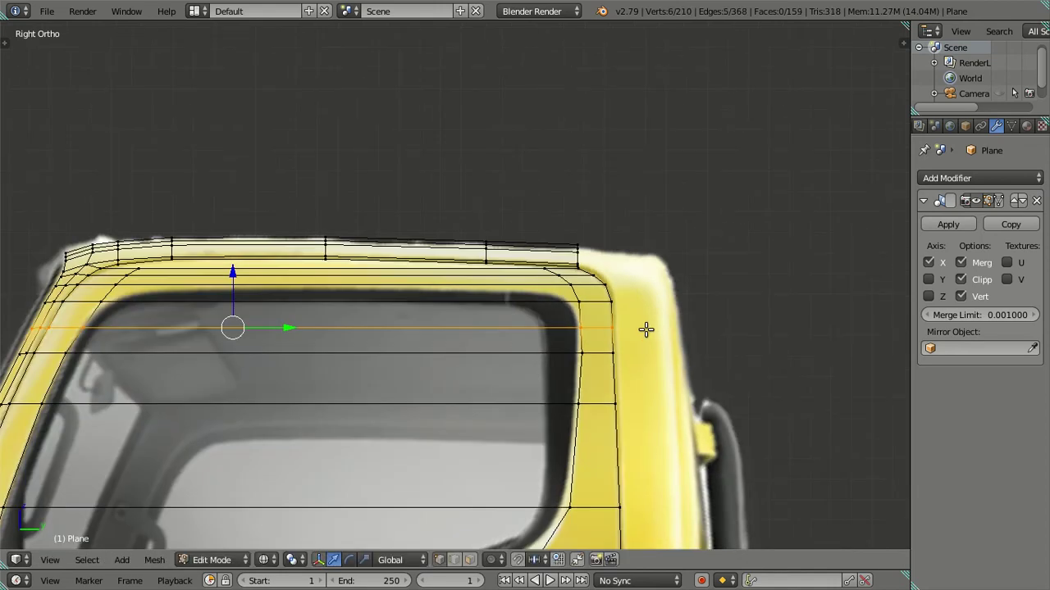
key("ctrl+z")
- Slide another top-corner window vertex leftward along Y
scroll(646, 329, "up", 2)
right_click(681, 281)
key("g")
key("y")
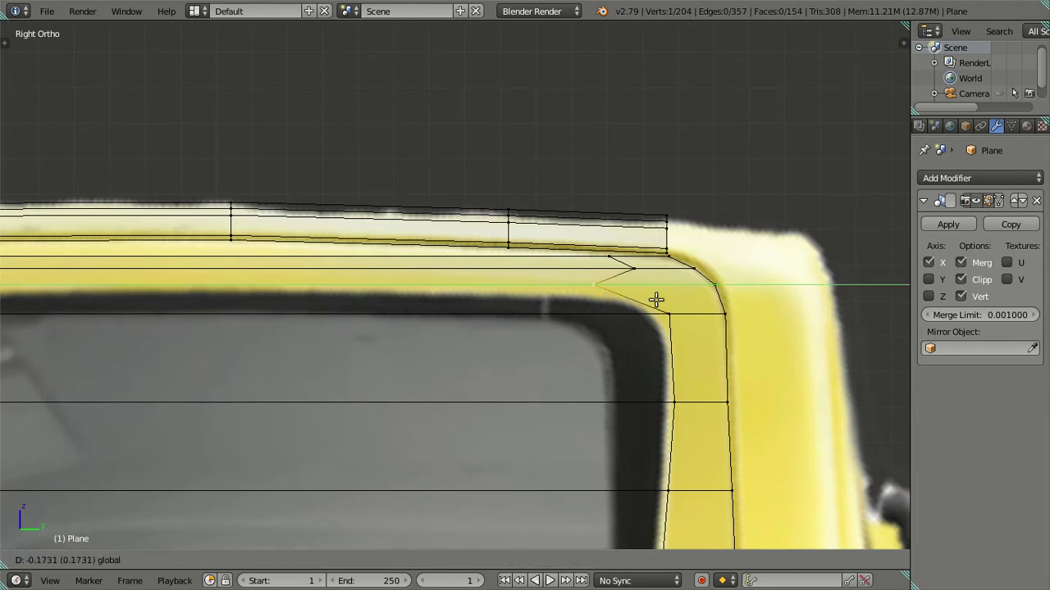
left_click(673, 305)
key("a")
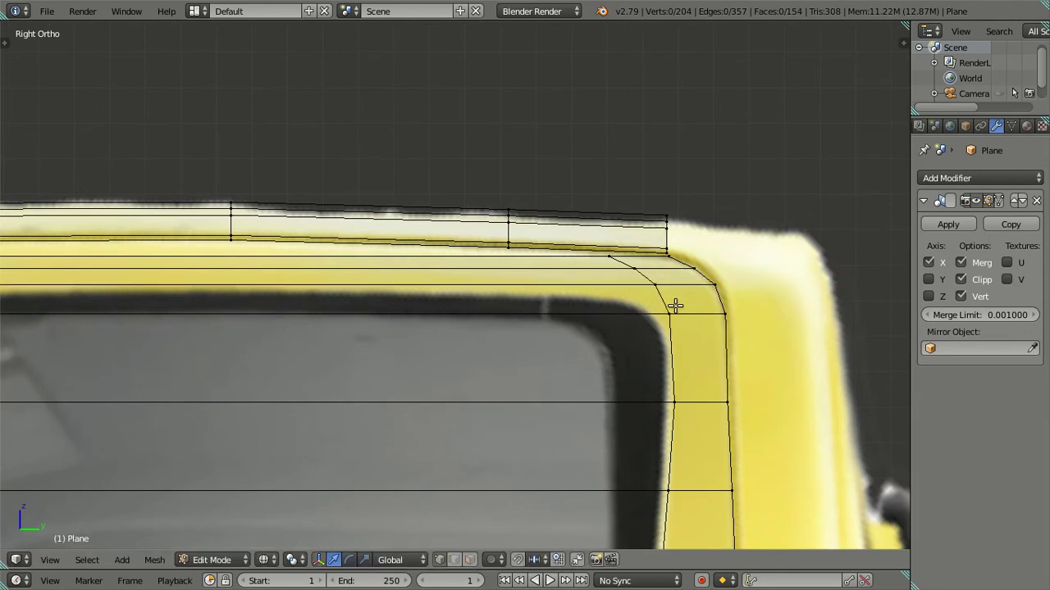
scroll(674, 306, "down", 3)
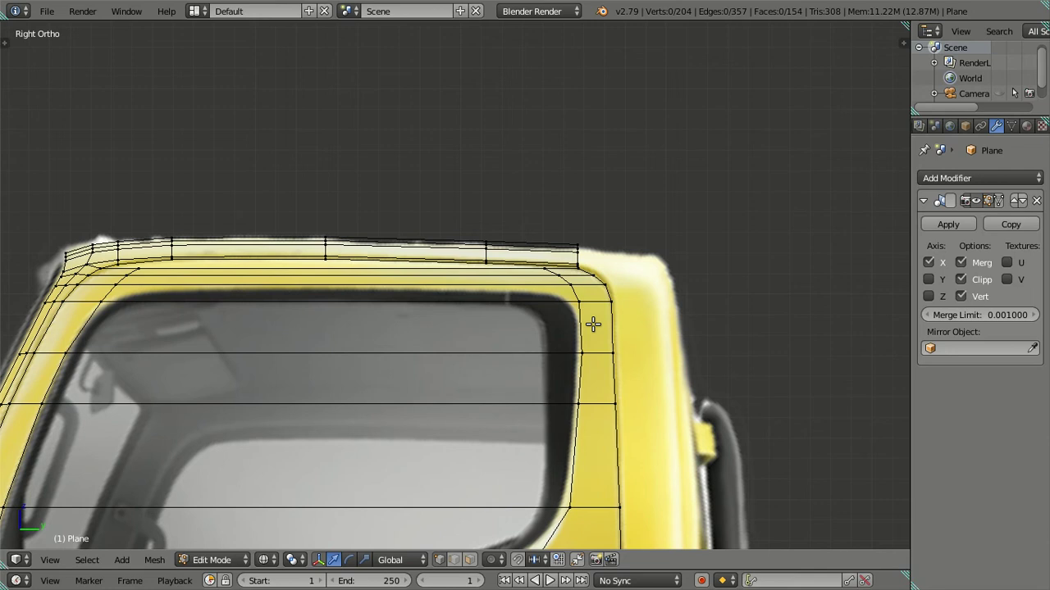
- Move a vertex on the window's top-left edge along Y, leaving the right-corner vertex unchanged
right_click(123, 283)
key("g")
key("y")
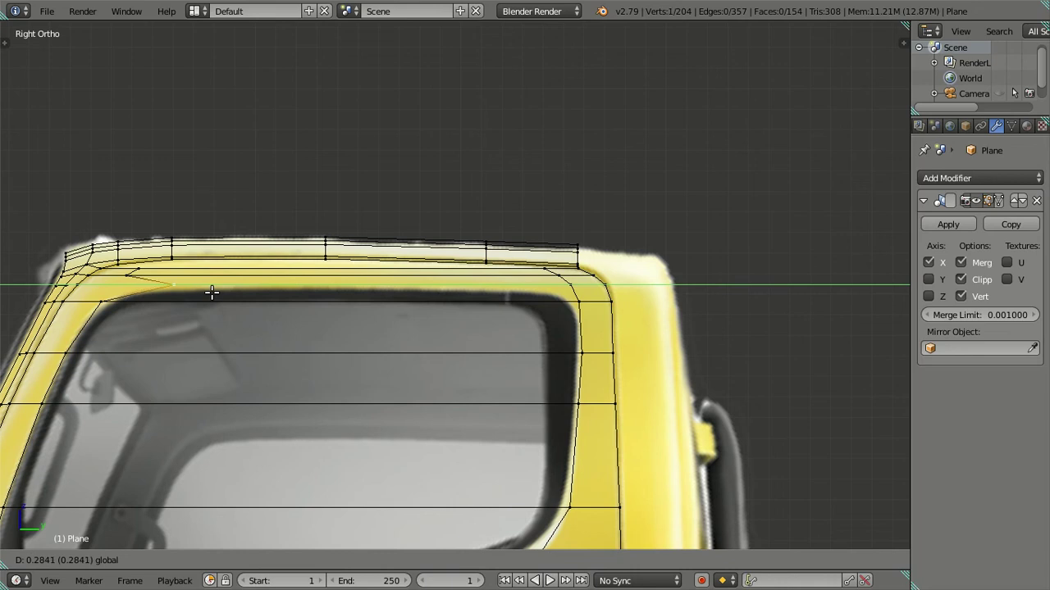
left_click(212, 293)
right_click(564, 283)
key("g")
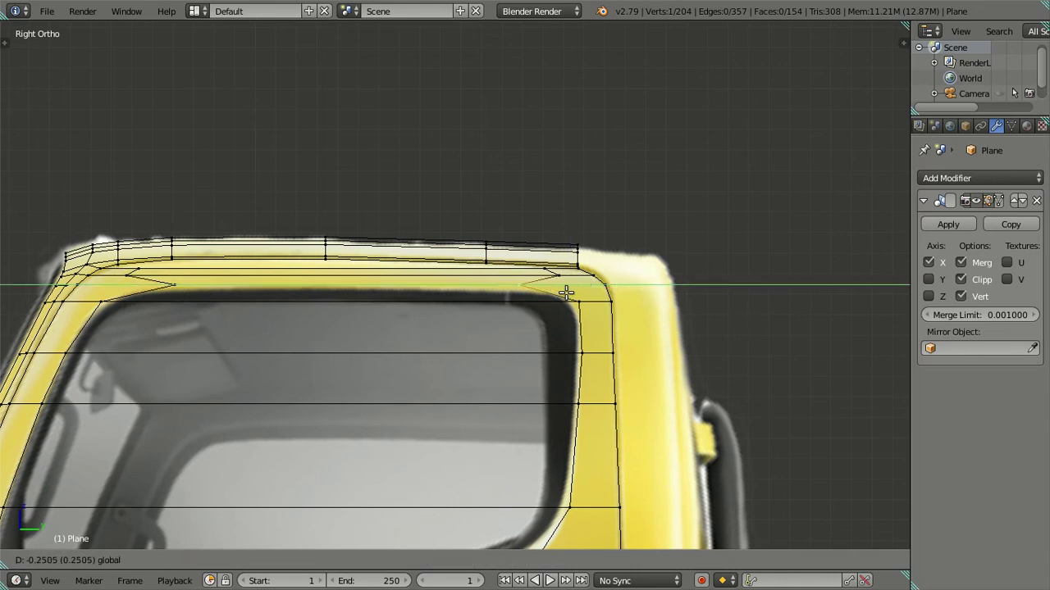
right_click(603, 298)
key("ctrl+z")
key("ctrl+z")
key("a")
key("z")
- Recentre the whole cab in view with its reference texture shown
scroll(492, 316, "down", 3)
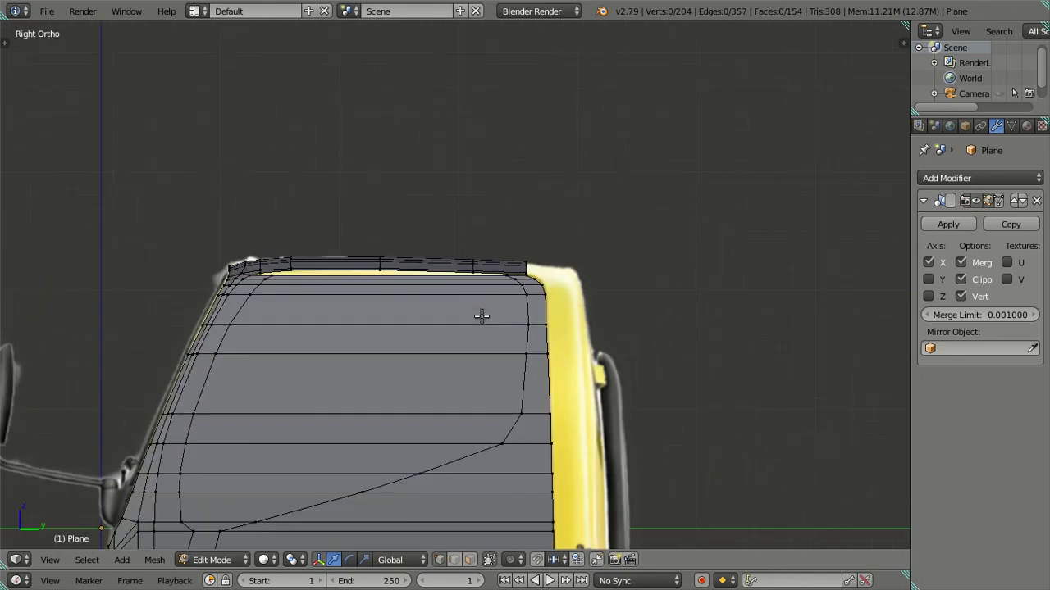
mouse_move(427, 386)
middle_mouse_down("shift")
mouse_move(468, 265)
mouse_move(441, 300)
mouse_move(582, 260)
mouse_move(576, 301)
middle_mouse_up("shift")
key("alt+z")
scroll(468, 268, "up", 1)
scroll(467, 274, "up", 1)
- Switch to front view in wireframe and zoom in over the front reference image
key("z")
key("KP_1")
key("z")
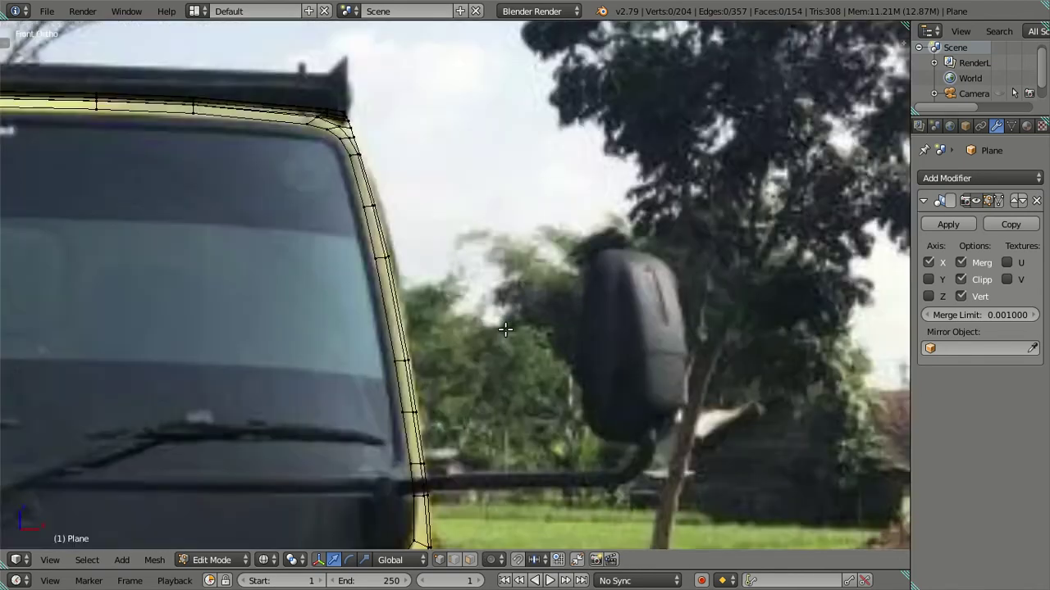
scroll(505, 326, "up", 2)
scroll(506, 325, "up", 2)
scroll(458, 333, "up", 1)
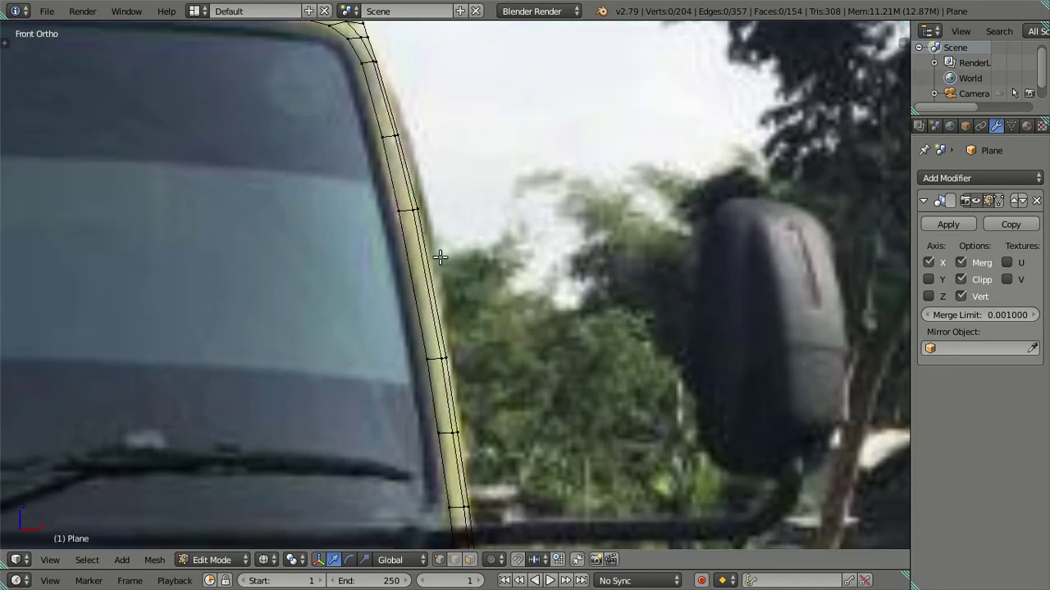
scroll(458, 332, "up", 2)
scroll(417, 298, "up", 1, "ctrl")
scroll(424, 291, "up", 1, "shift")
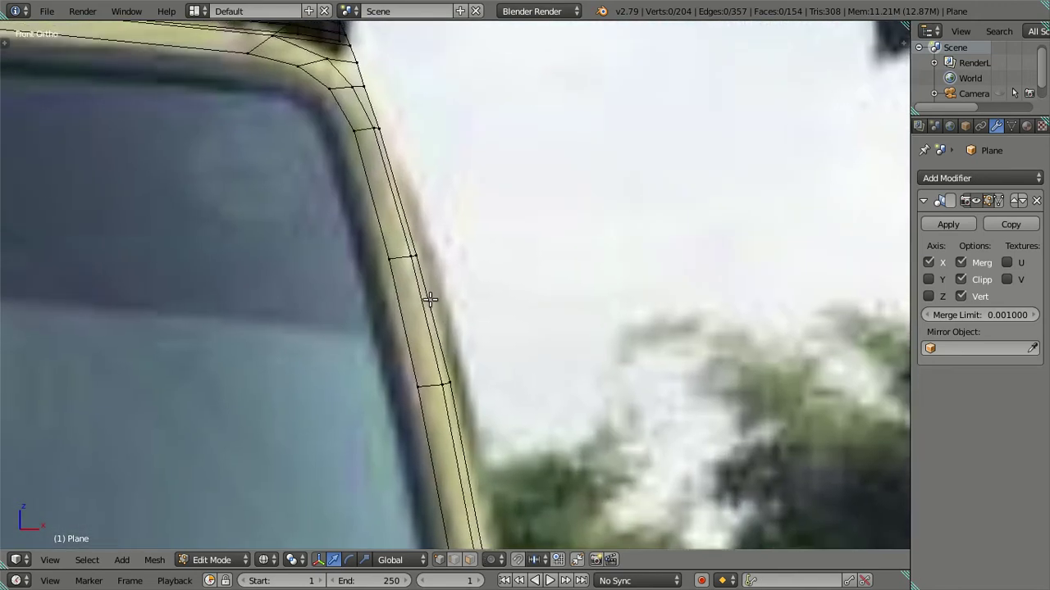
scroll(440, 311, "down", 1)
scroll(432, 310, "up", 1)
scroll(447, 332, "up", 3)
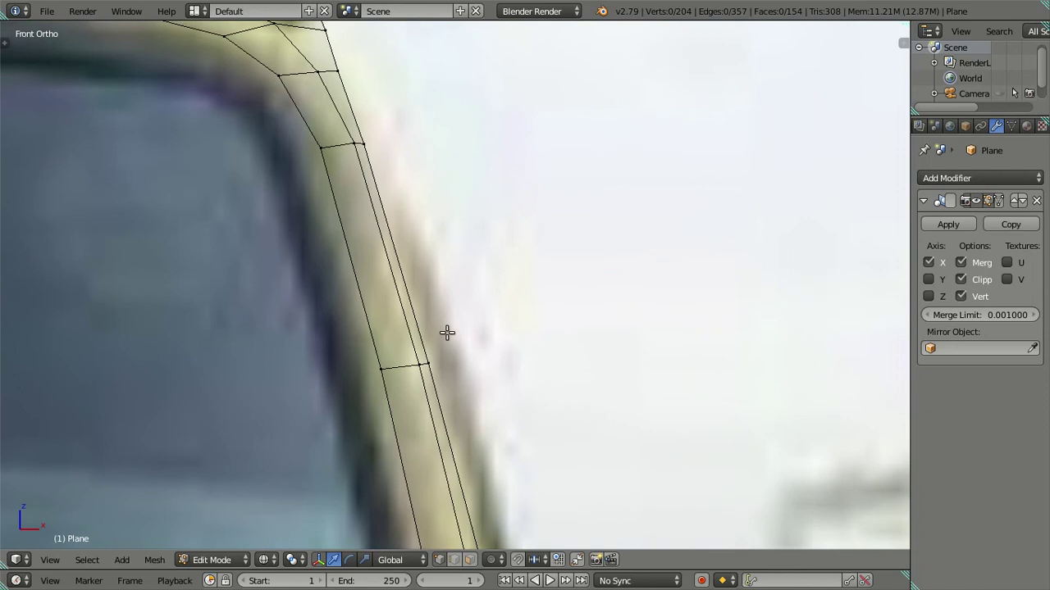
- Circle-select the cab's side-edge vertices and extrude them along X
key("c")
left_click(450, 357)
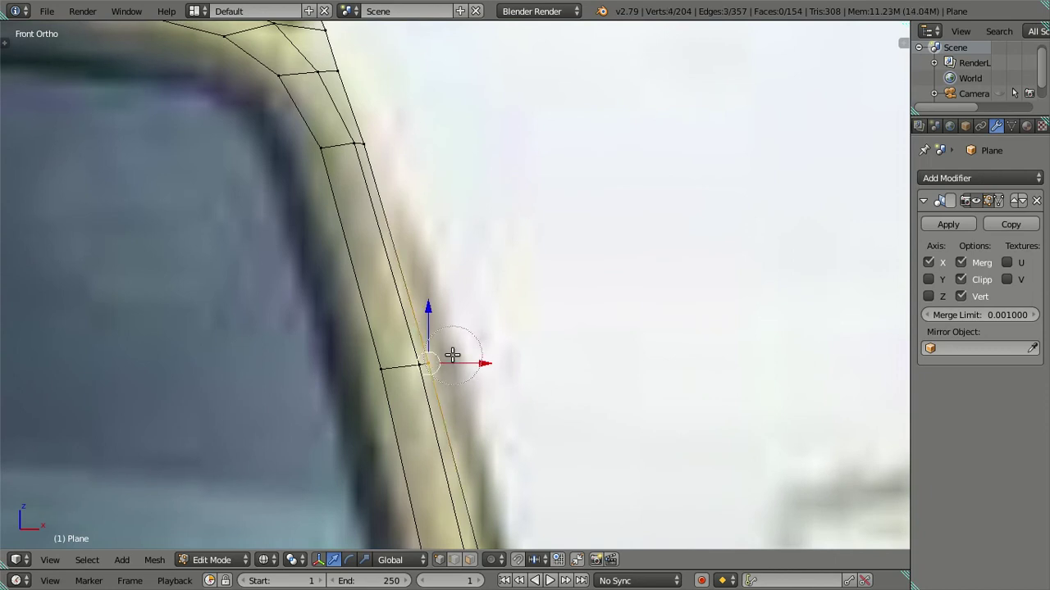
left_click(391, 136)
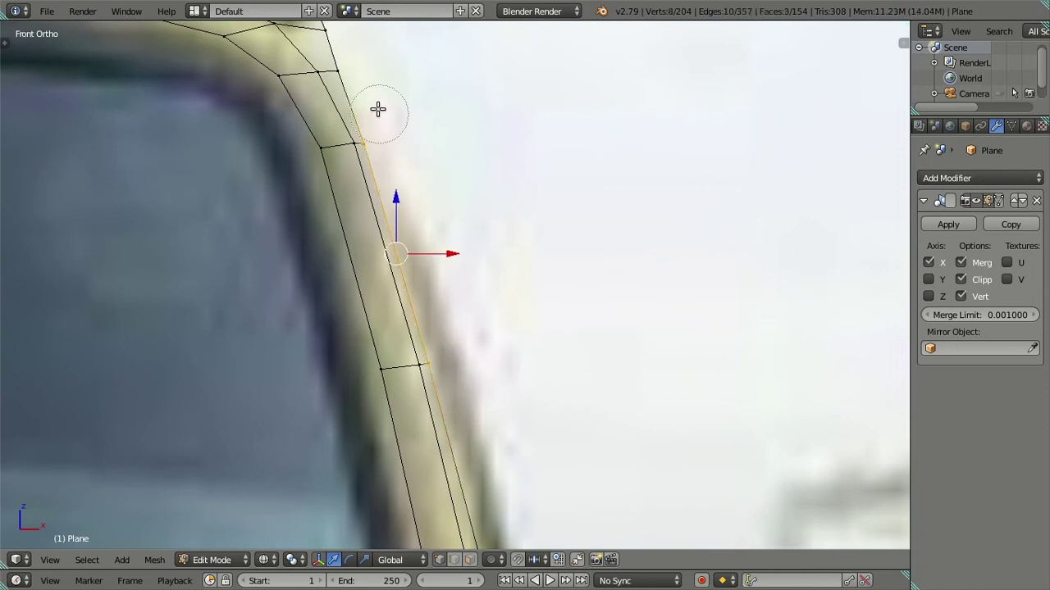
key("Escape")
key("e")
key("x")
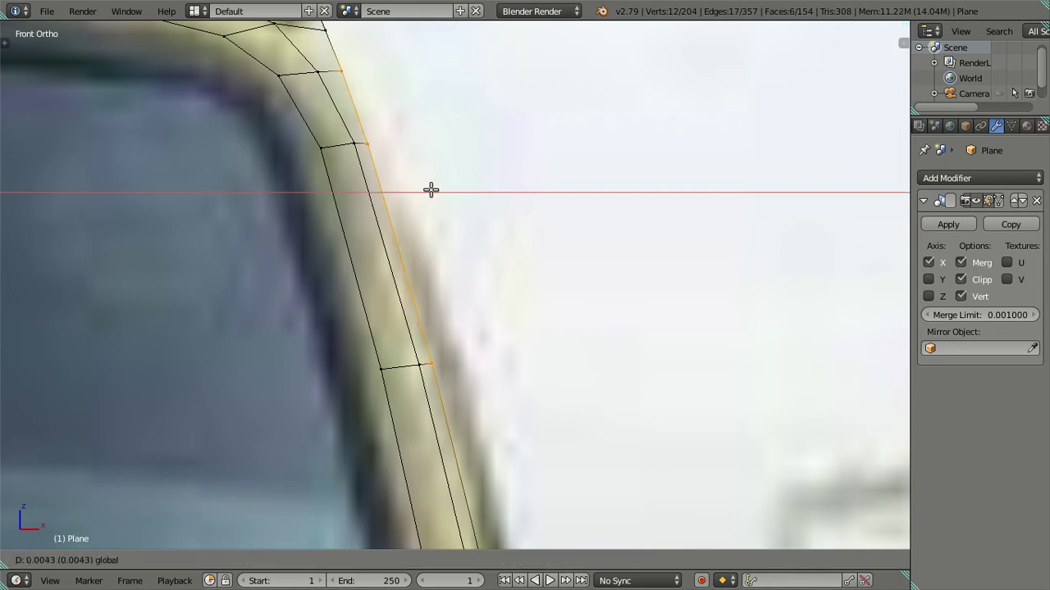
left_click(431, 190)
key("a")
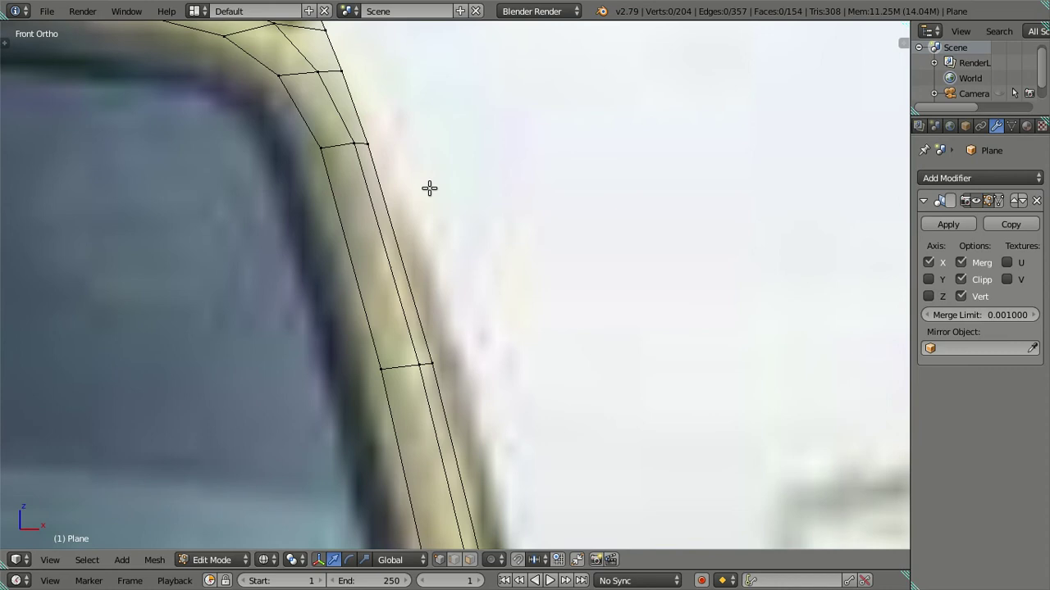
- Select the roof-corner vertex and the edge run below it to check the pillar slope
scroll(429, 190, "down", 3)
scroll(443, 271, "up", 1)
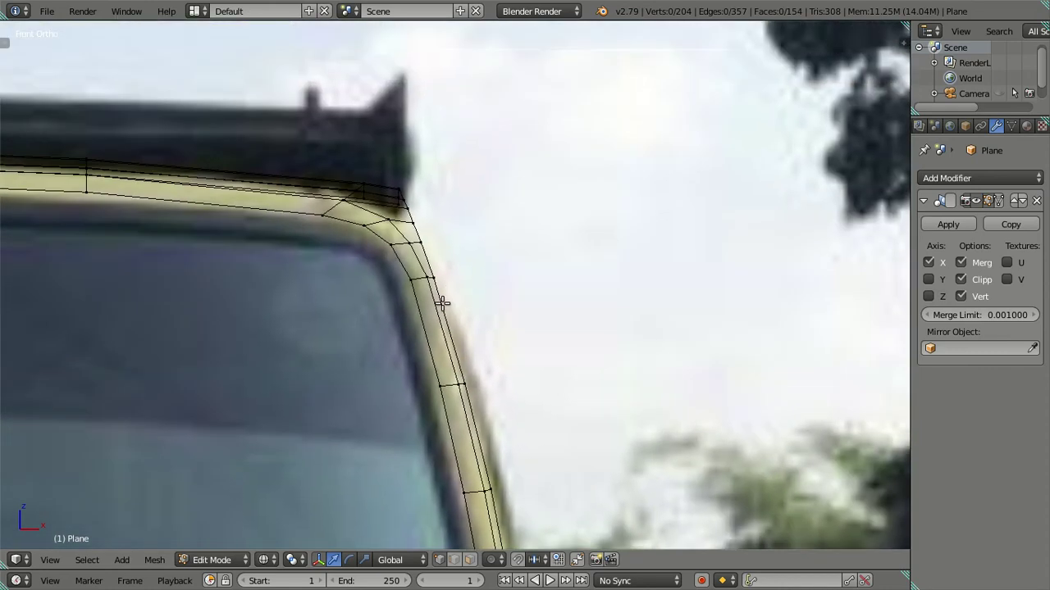
scroll(435, 321, "up", 2)
scroll(462, 257, "up", 1)
scroll(414, 276, "up", 1)
right_click(426, 267)
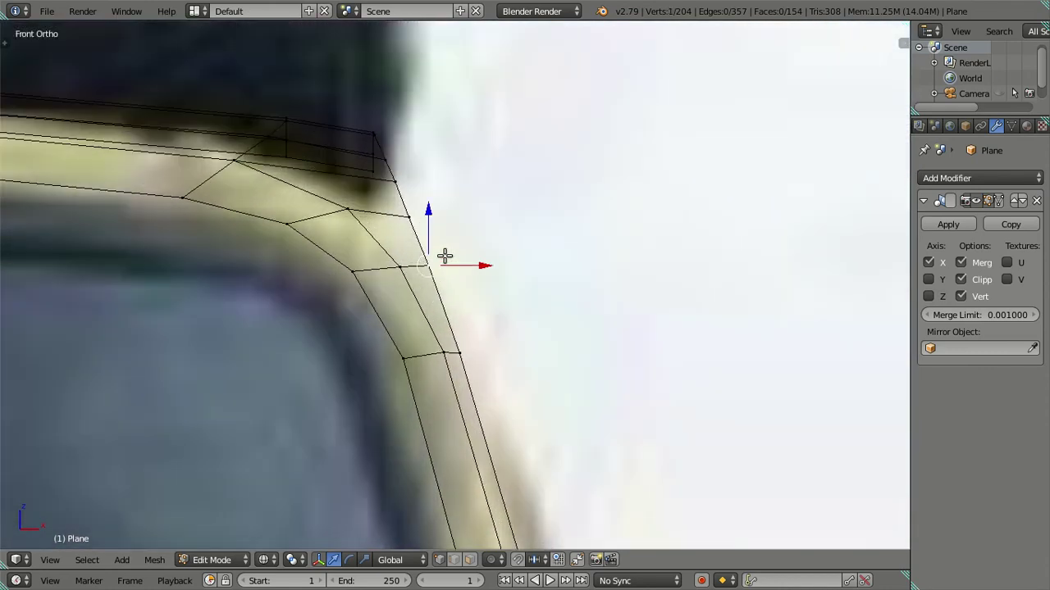
scroll(452, 263, "down", 1)
right_click(435, 254, "alt")
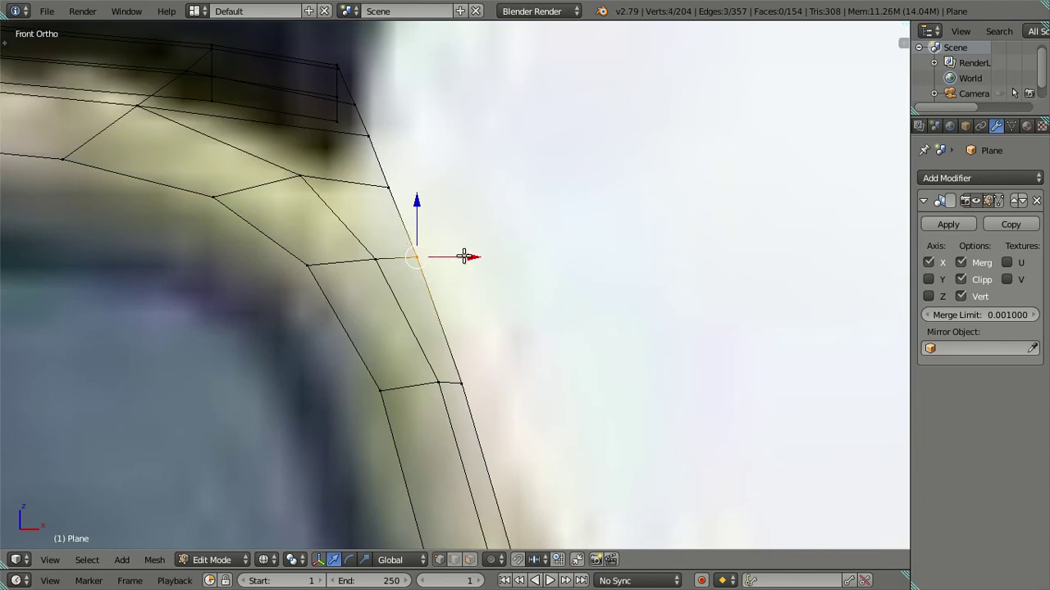
key("a")
- Show the cab solid in Object Mode and orbit around the window-frame corner
scroll(424, 244, "down", 1)
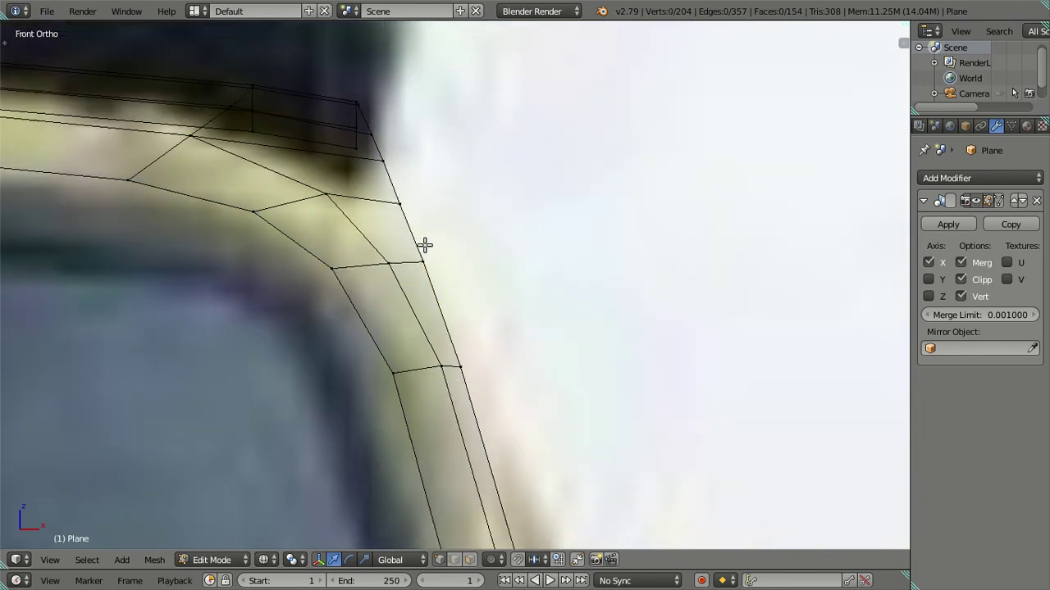
key("z")
scroll(428, 246, "down", 1)
scroll(428, 247, "down", 3)
key("Tab")
middle_click_drag(531, 284, 522, 331)
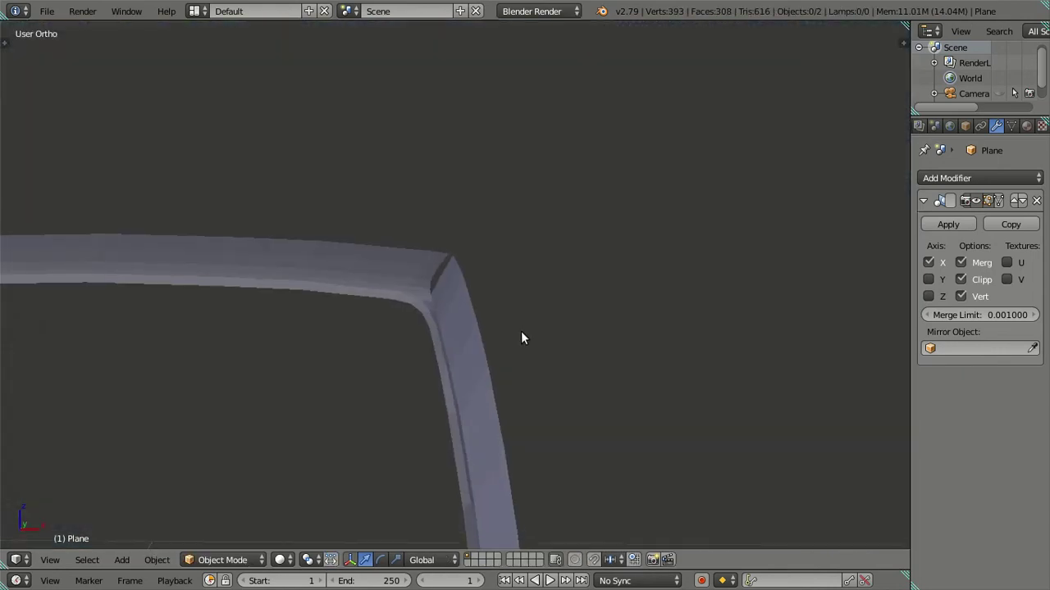
- After inspecting the frame corner, go to Right Ortho wireframe Edit Mode and preview a door loop cut
scroll(485, 363, "up", 2)
mouse_move(485, 363)
middle_mouse_down()
mouse_move(391, 344)
mouse_move(368, 429)
mouse_move(274, 358)
mouse_move(384, 361)
mouse_move(408, 410)
mouse_move(410, 338)
mouse_move(336, 325)
mouse_move(335, 363)
mouse_move(363, 340)
middle_mouse_up()
key("KP_3")
key("Tab")
key("z")
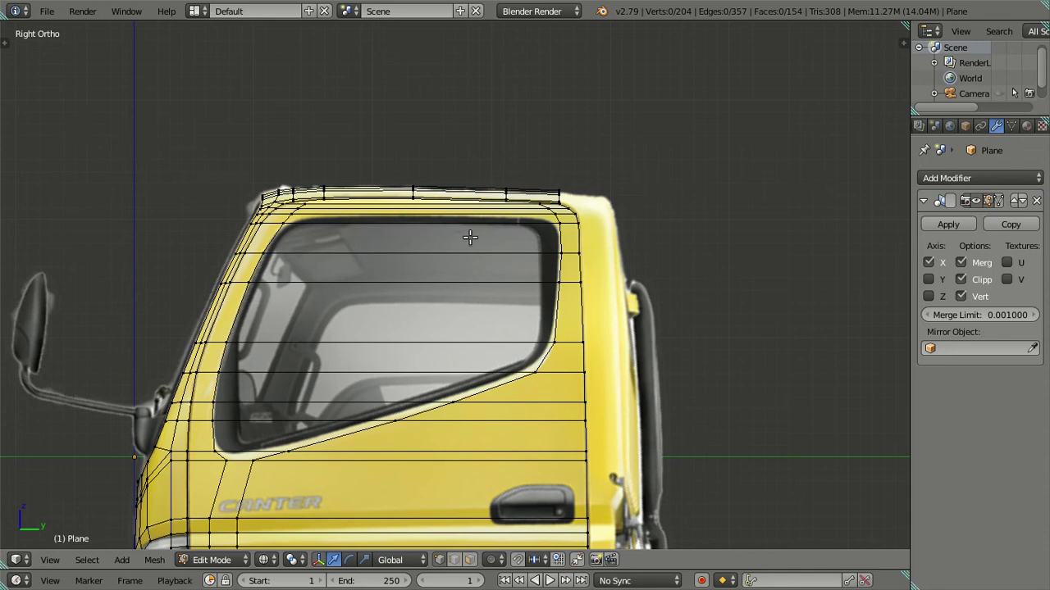
scroll(453, 400, "down", 2)
scroll(459, 385, "down", 1)
scroll(461, 349, "up", 1)
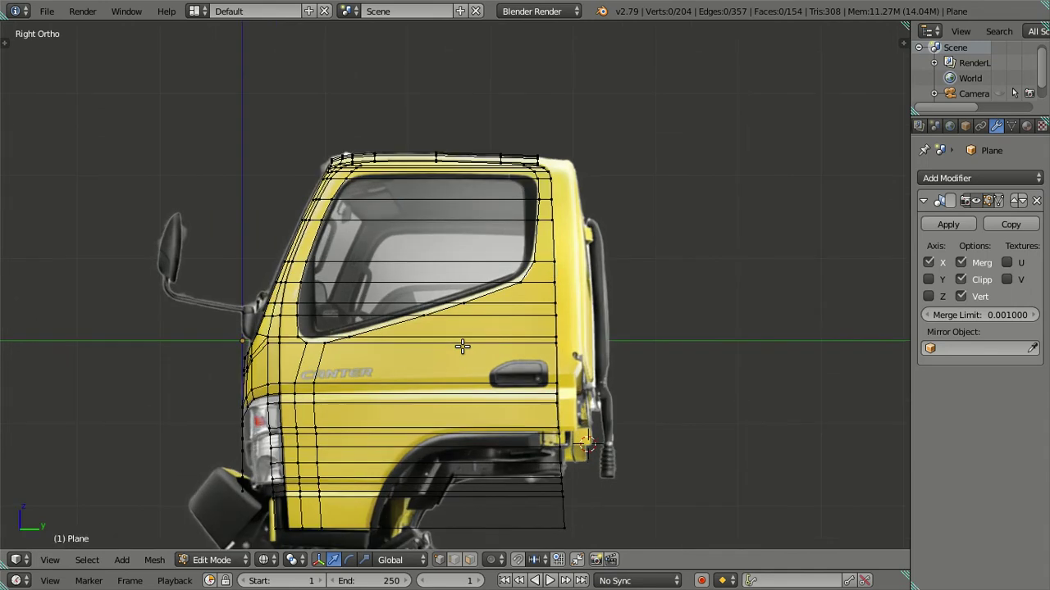
scroll(463, 346, "up", 1)
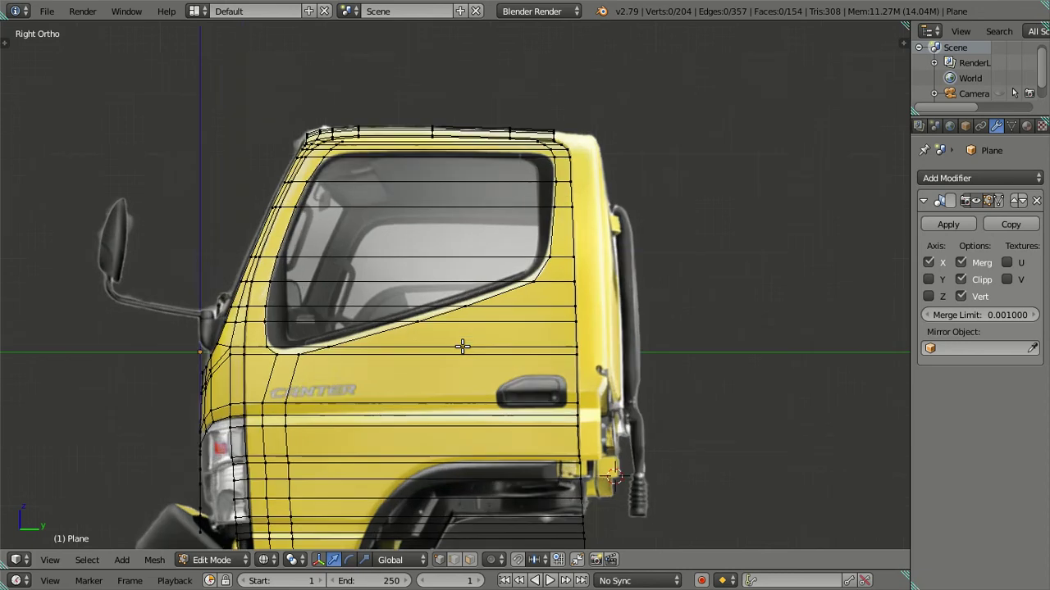
scroll(386, 307, "up", 1)
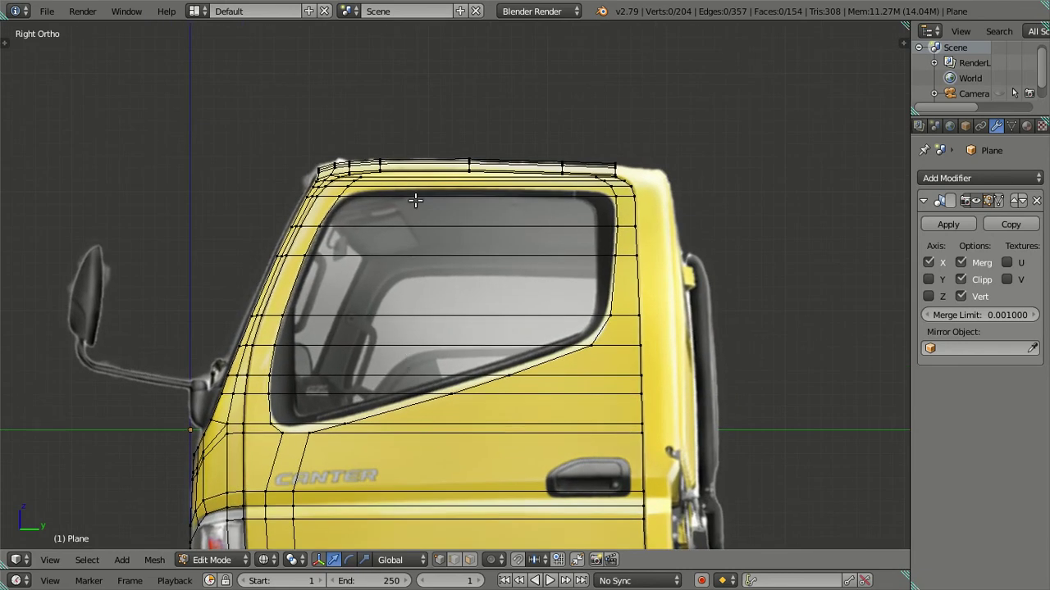
key("ctrl+r")
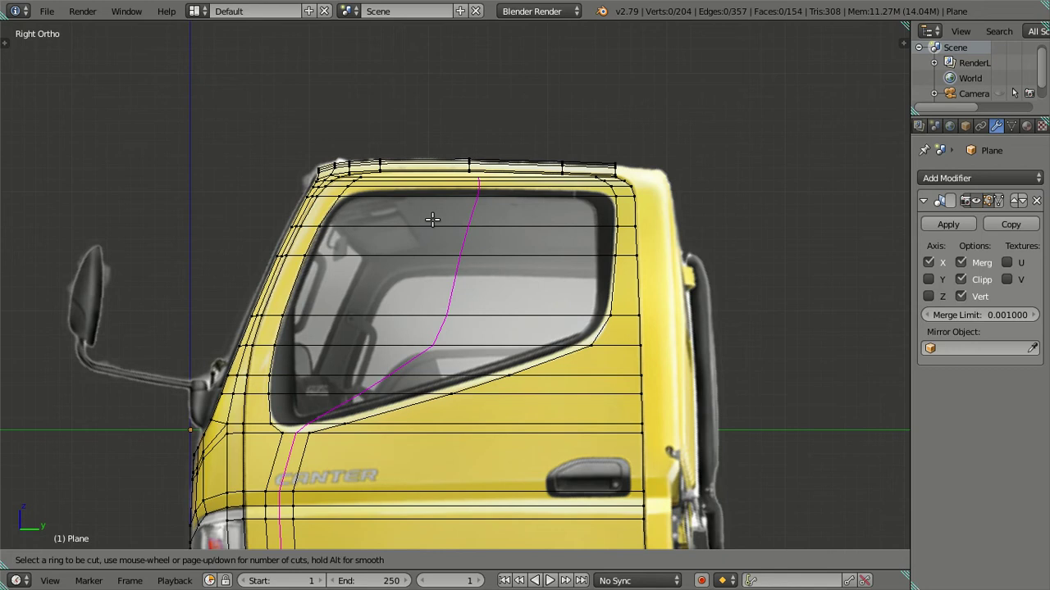
- Cancel the loop cut and shift the rear roof-corner vertices about 0.29 along Y
right_click(433, 219)
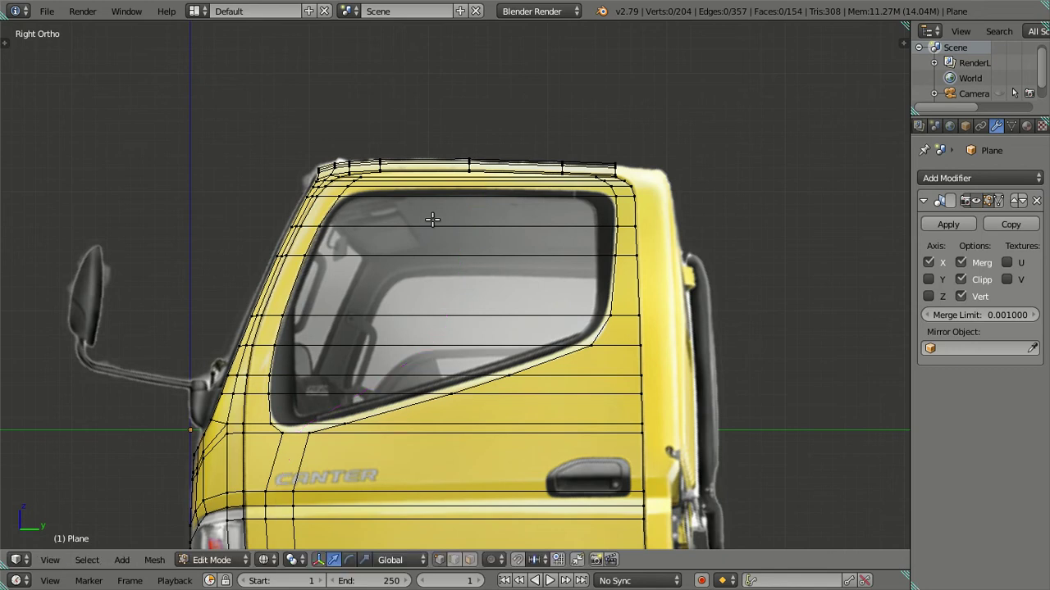
scroll(687, 211, "up", 2)
scroll(586, 339, "up", 2)
scroll(586, 260, "up", 1)
right_click(586, 260)
right_click(566, 244, "ctrl")
key("g")
key("y")
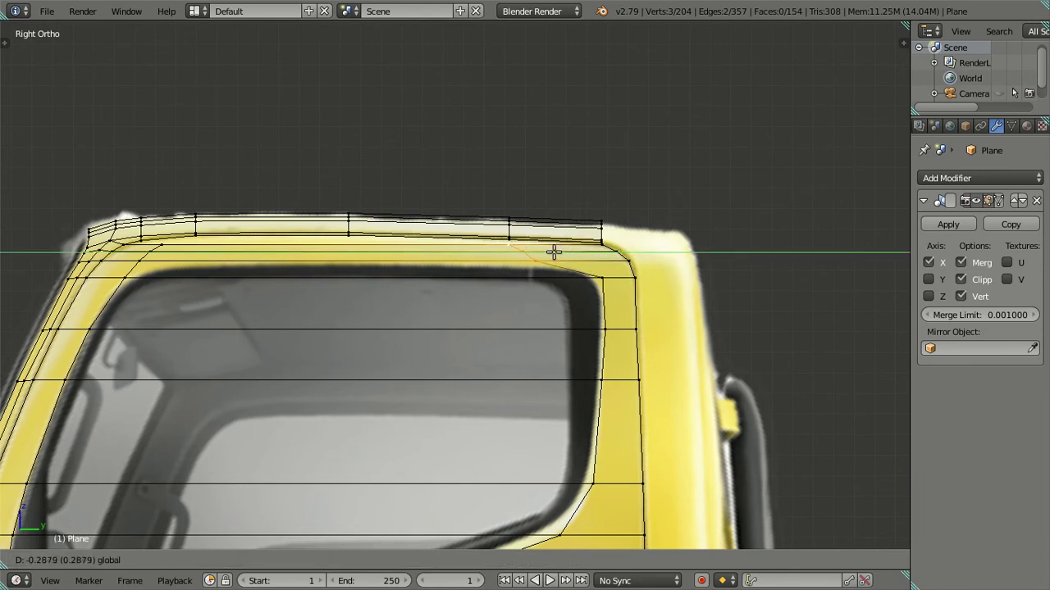
left_click(558, 250)
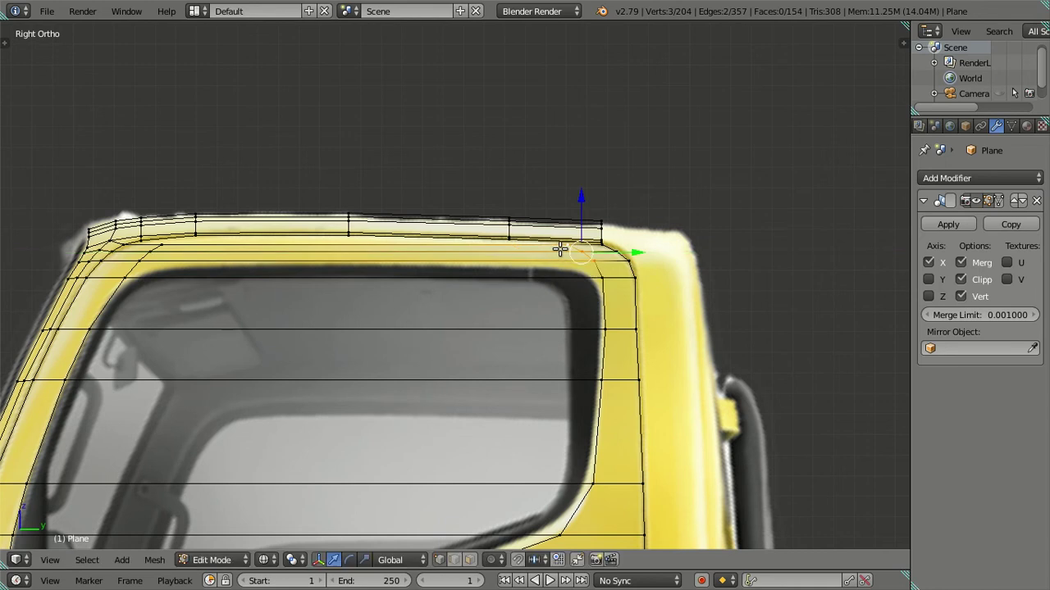
key("a")
- Zoom in and out to check the adjusted roof corner against the reference
scroll(564, 248, "down", 4)
scroll(564, 248, "up", 3)
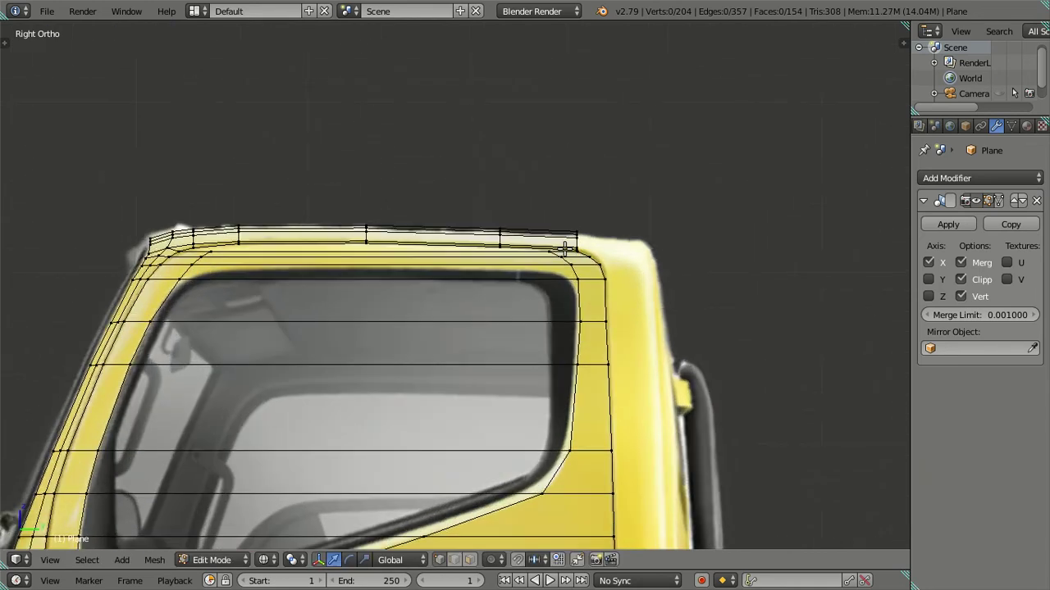
scroll(564, 247, "up", 2)
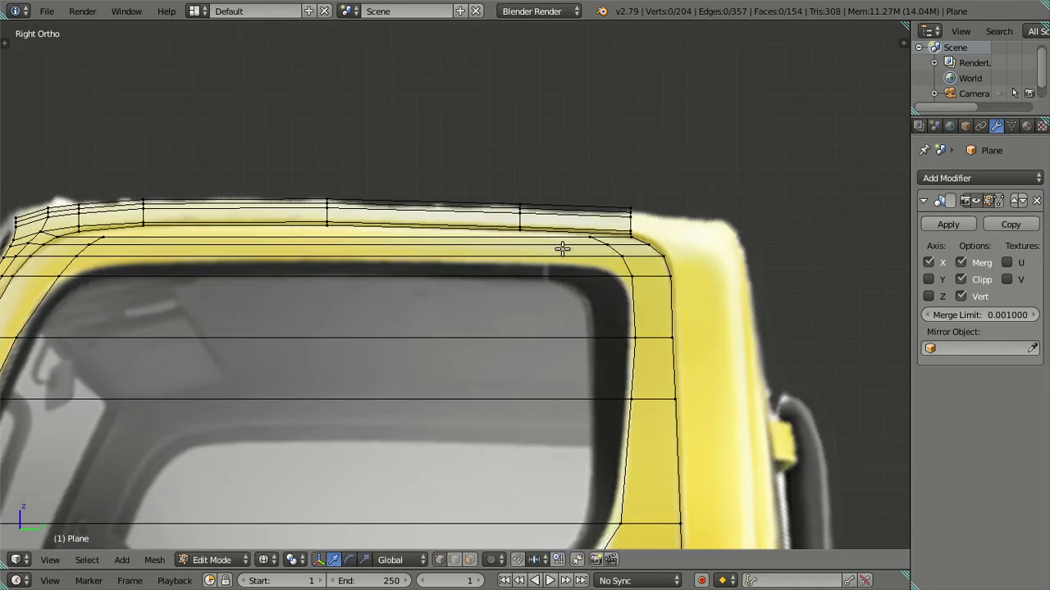
scroll(563, 248, "down", 3)
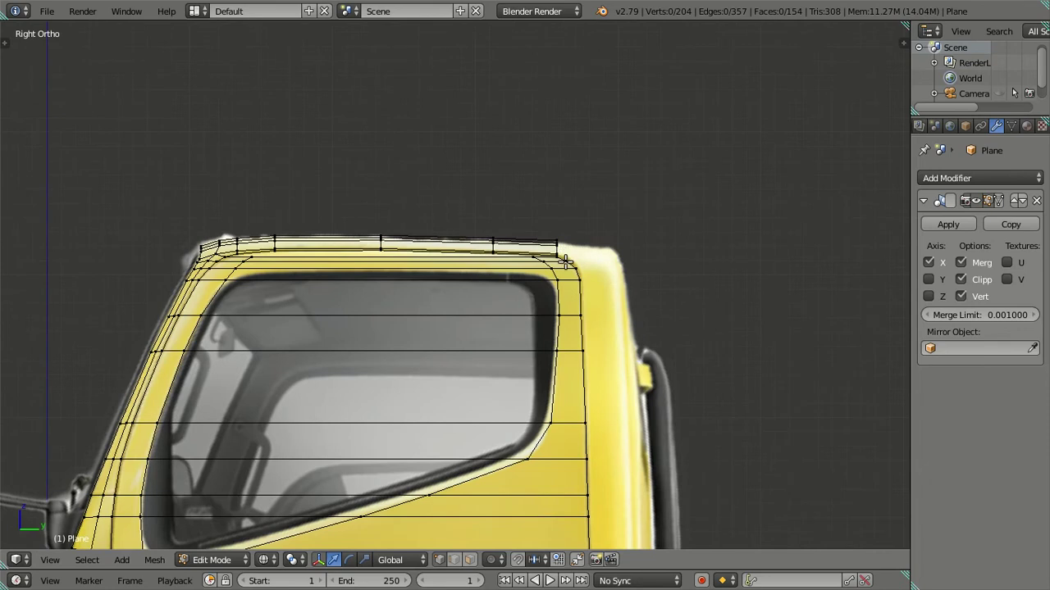
scroll(565, 260, "down", 3)
scroll(564, 270, "down", 3)
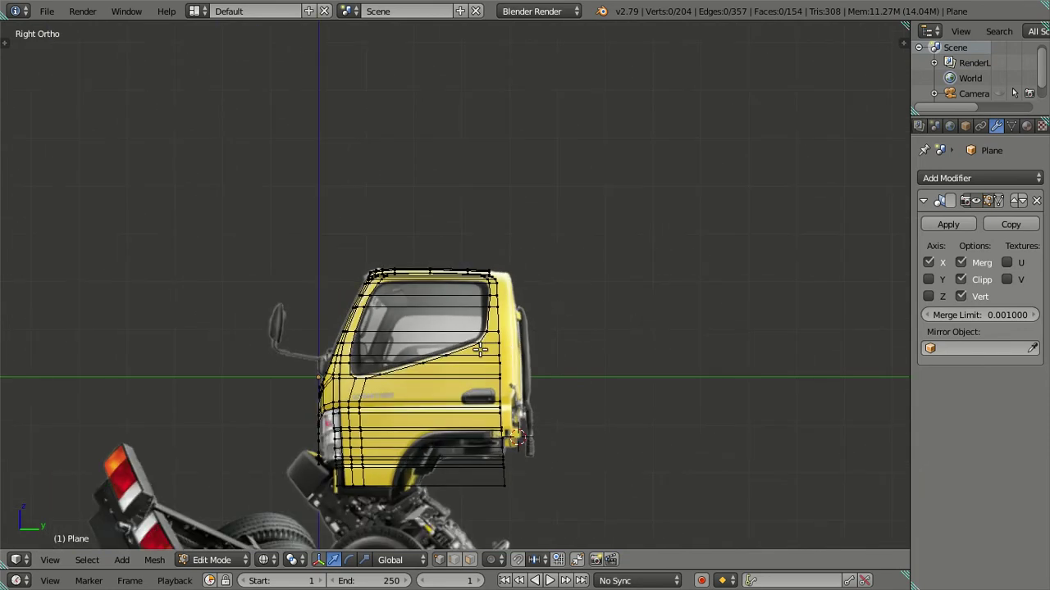
mouse_move(492, 246)
middle_mouse_down()
mouse_move(466, 295)
mouse_move(557, 277)
mouse_move(475, 276)
middle_mouse_up()
key("z")
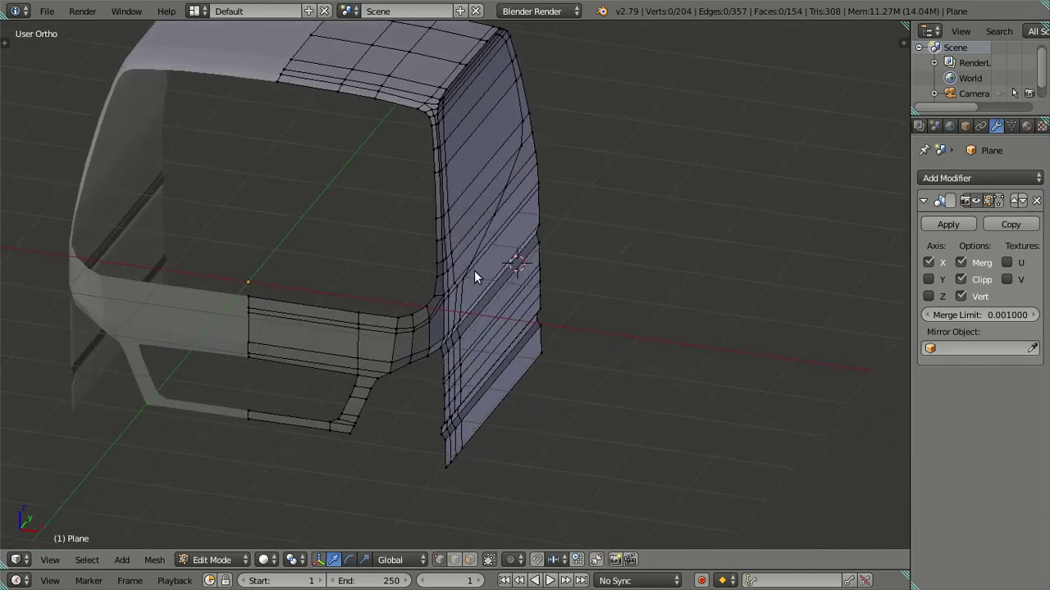
key("Tab")
mouse_move(433, 196)
middle_mouse_down()
mouse_move(413, 183)
mouse_move(372, 228)
mouse_move(365, 312)
mouse_move(405, 341)
mouse_move(549, 227)
mouse_move(335, 169)
mouse_move(312, 223)
mouse_move(442, 220)
mouse_move(460, 168)
mouse_move(470, 163)
mouse_move(489, 182)
mouse_move(465, 178)
middle_mouse_up()
key("KP_3")
key("Tab")
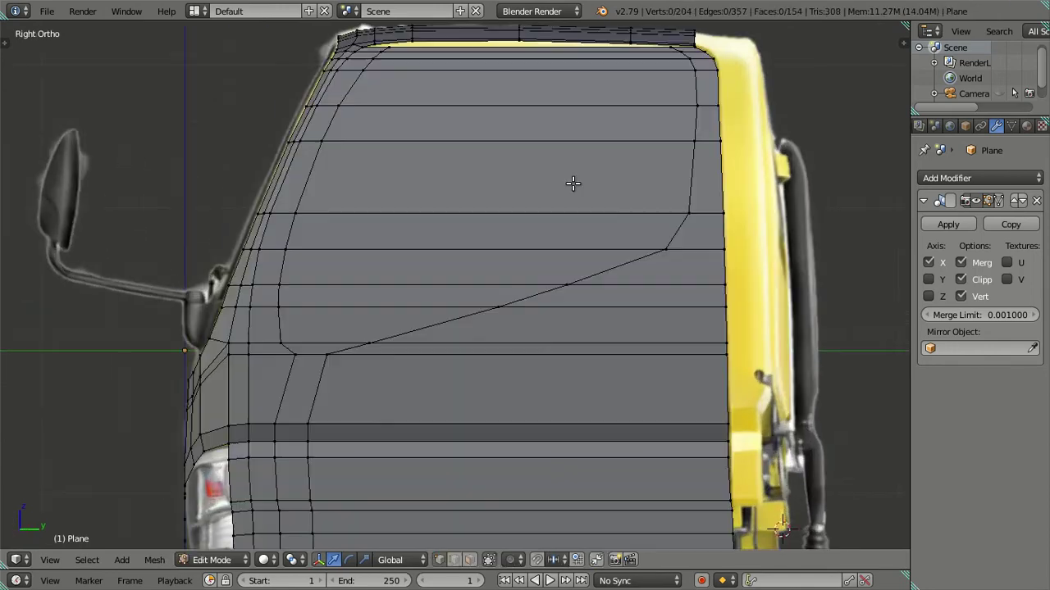
key("z")
scroll(476, 170, "up", 1)
scroll(394, 175, "up", 1)
scroll(382, 218, "up", 1)
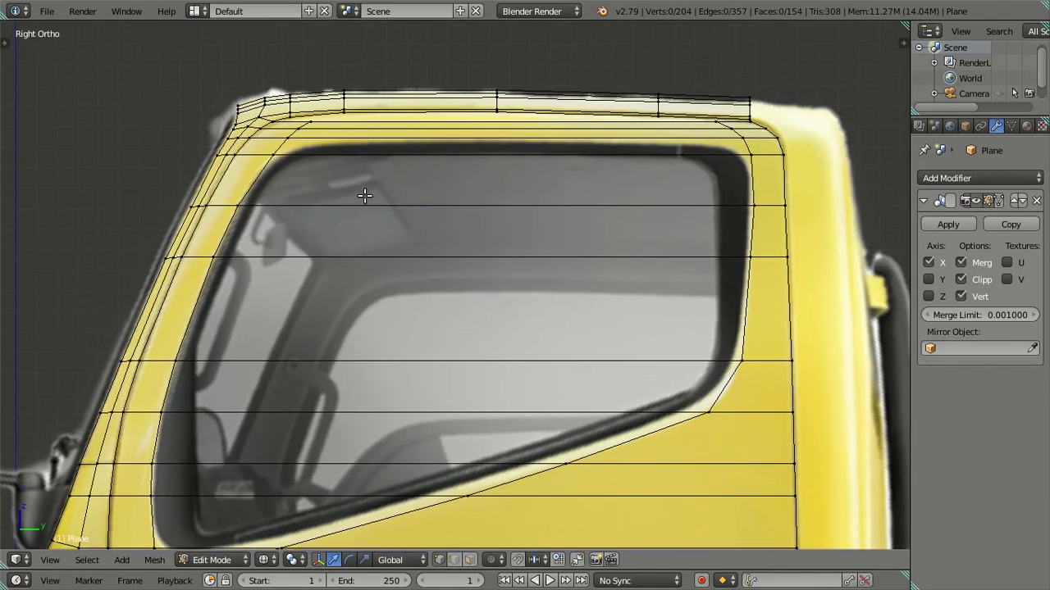
scroll(366, 197, "up", 1)
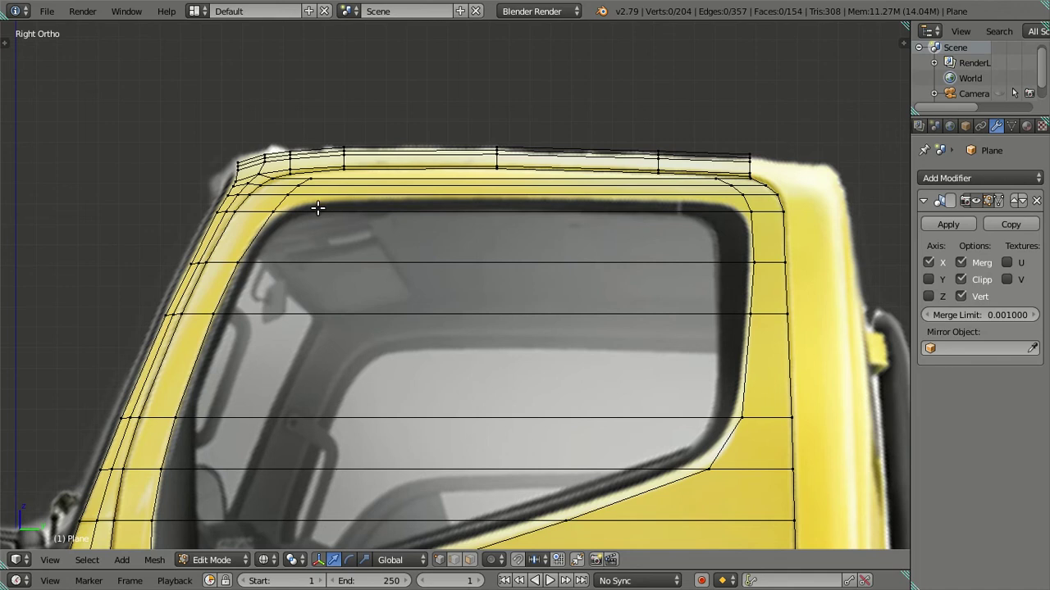
scroll(323, 208, "down", 4)
scroll(422, 339, "down", 1, "shift")
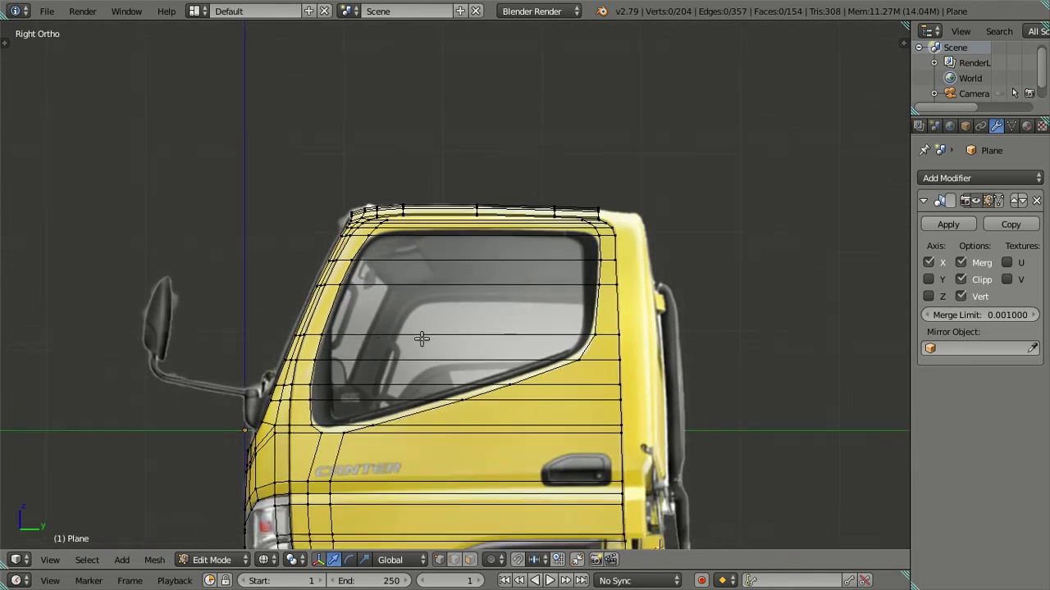
scroll(378, 402, "down", 4, "shift")
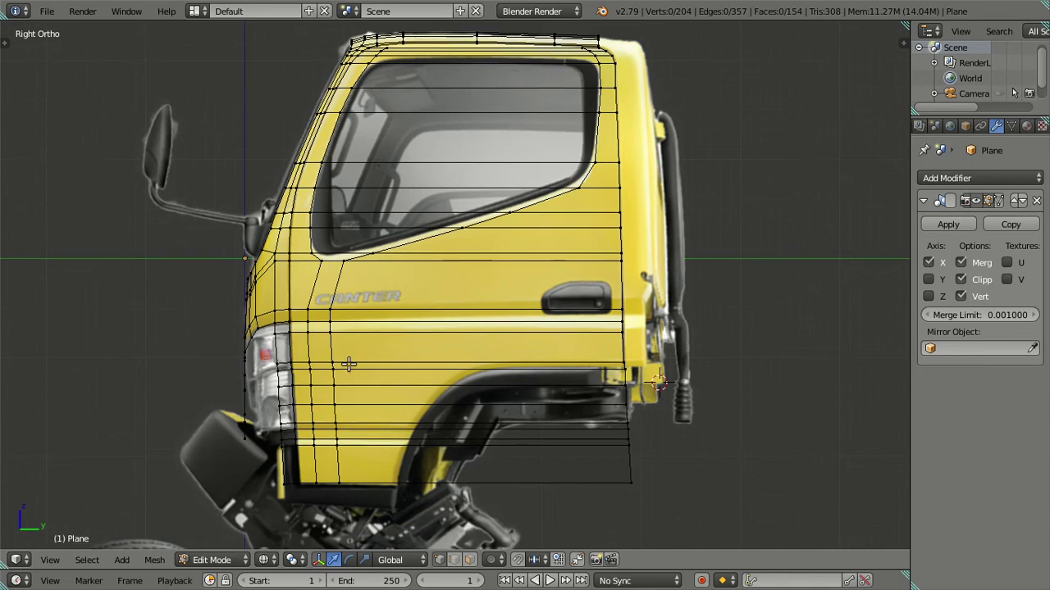
- Select the vertical door edge loop and move it rearward in two stages
right_click(345, 261)
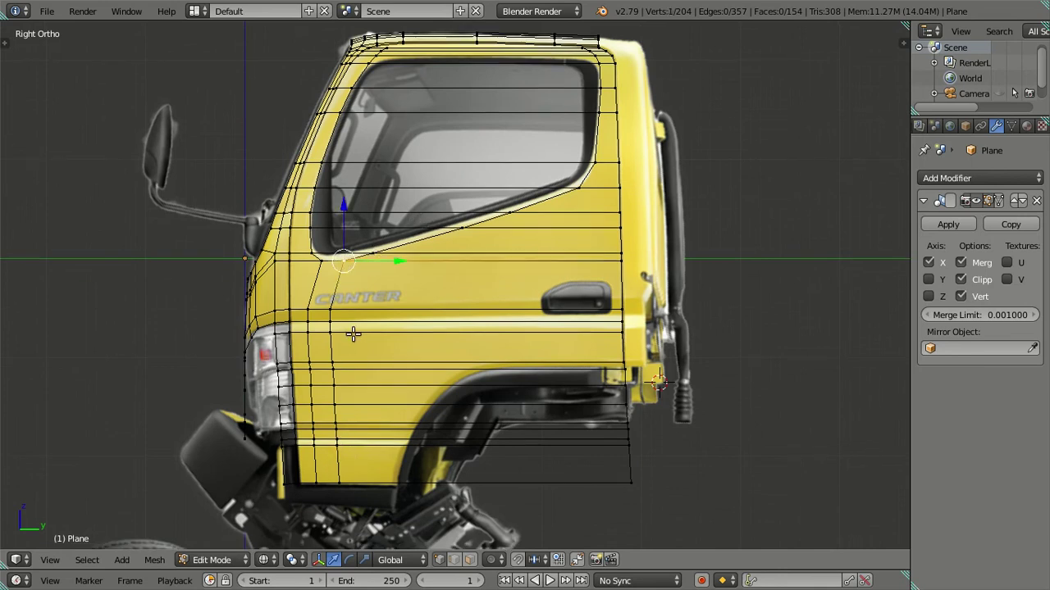
key("a")
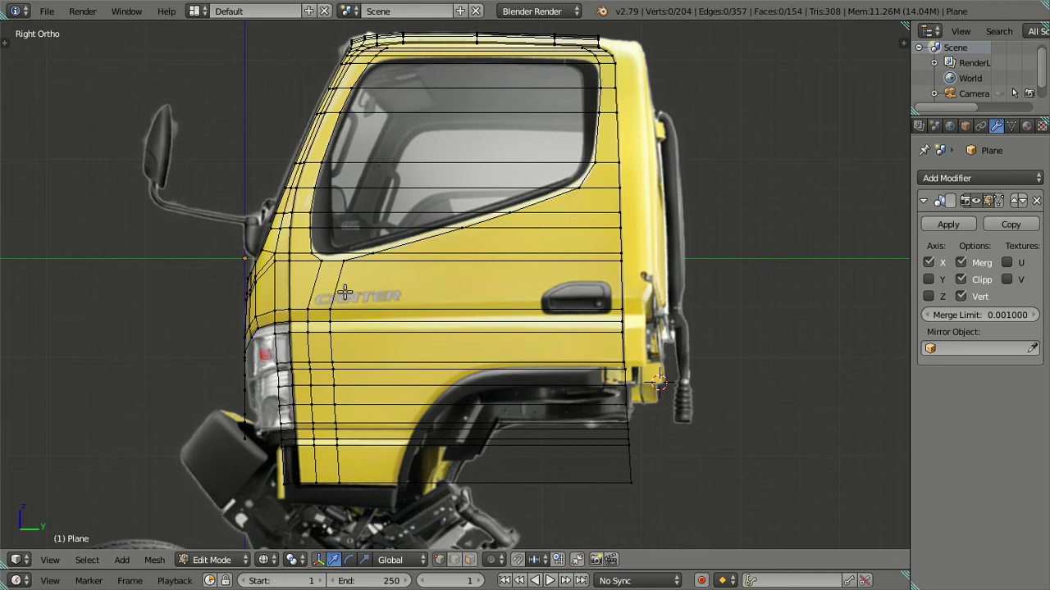
right_click(344, 261)
right_click(338, 478, "alt")
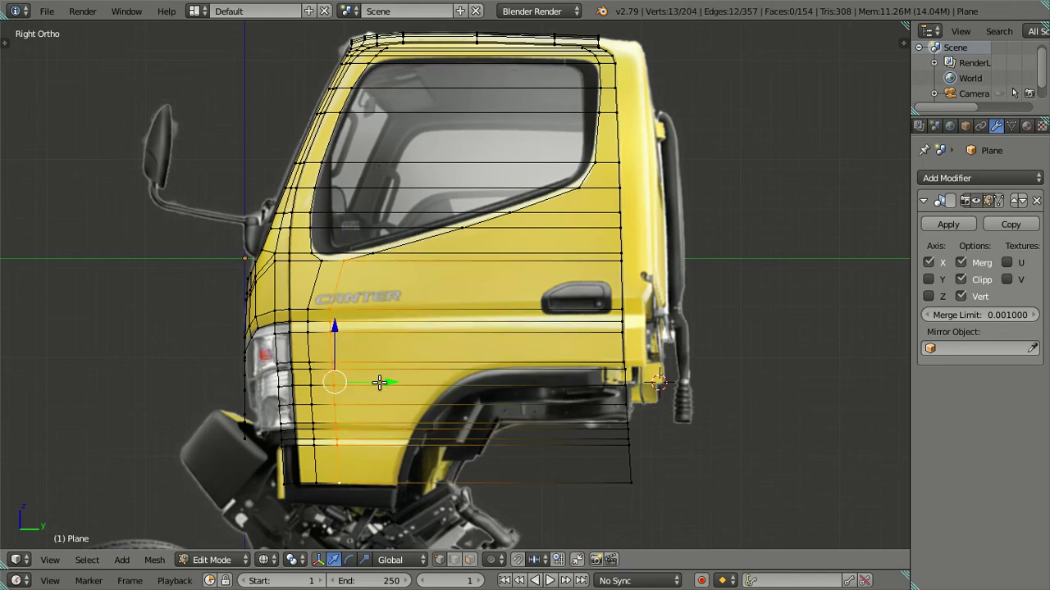
key("g")
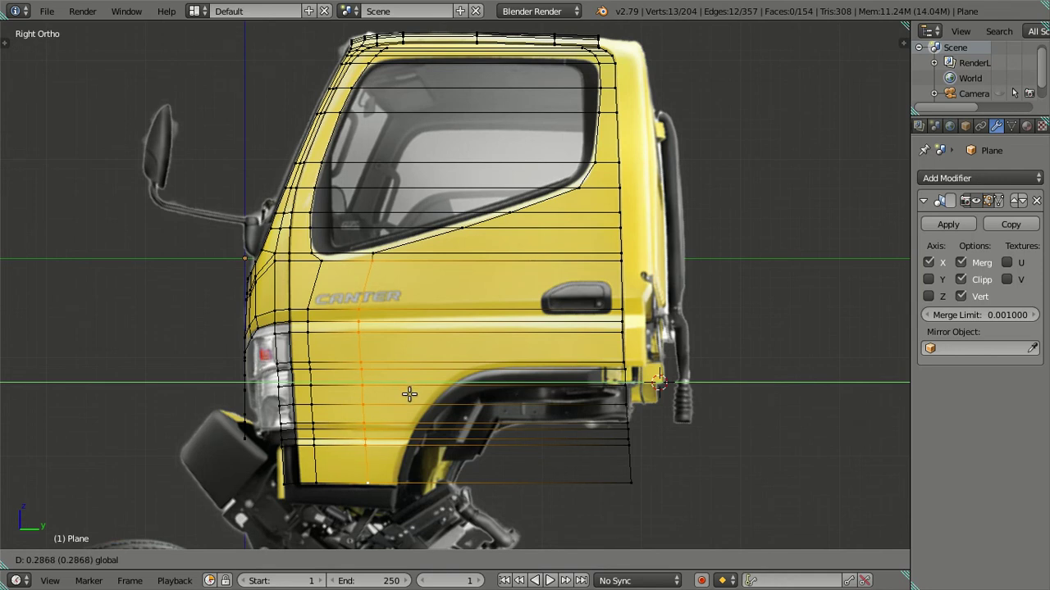
left_click(409, 394)
right_click(373, 256, "shift")
key("g")
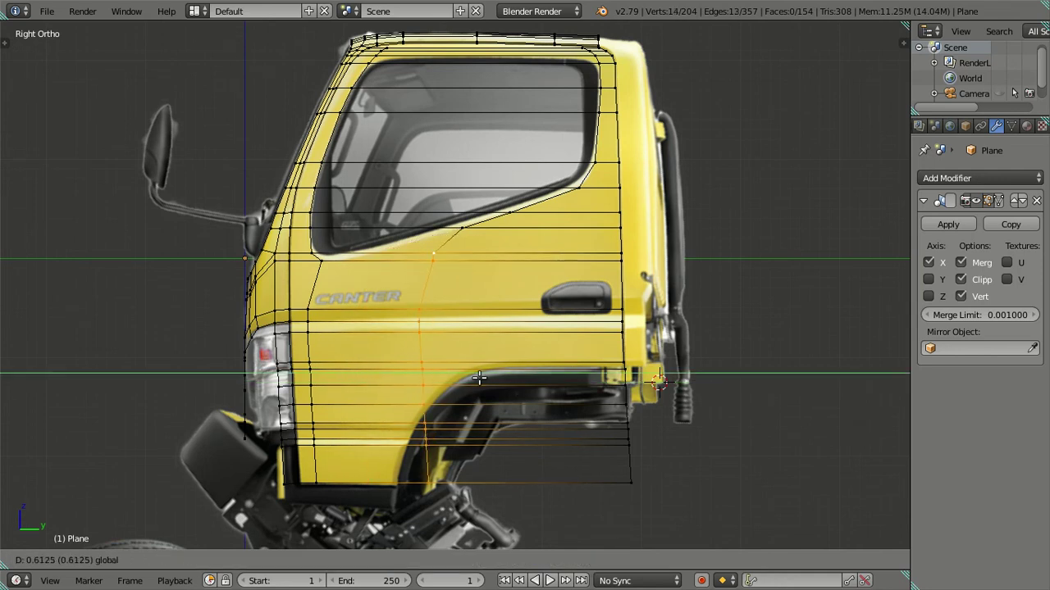
left_click(503, 385)
- Add the upper vertices and move the extended loop toward the door handle
right_click(461, 228, "shift")
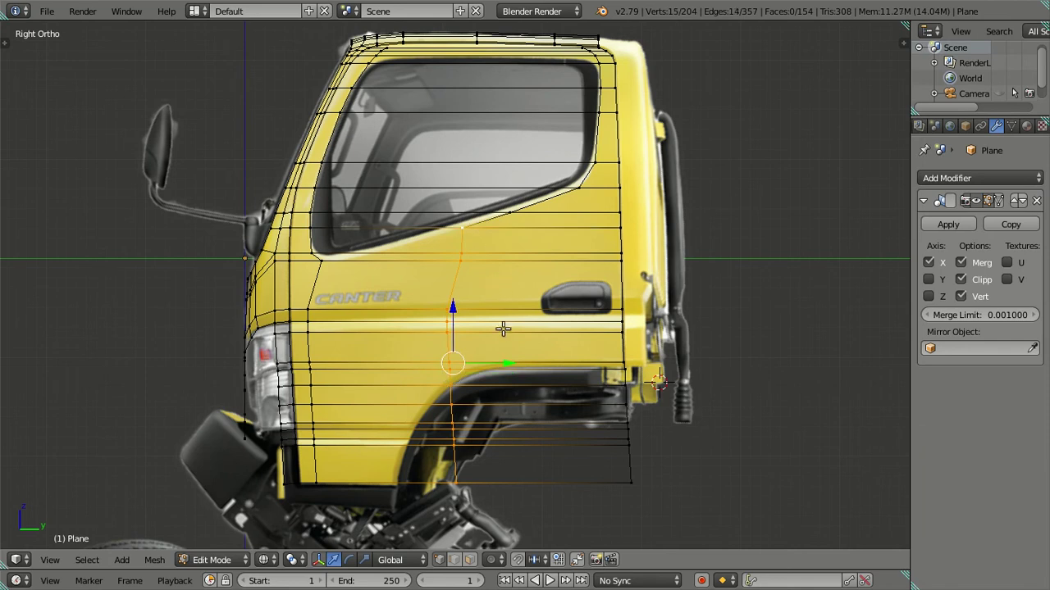
key("g")
left_click(555, 392)
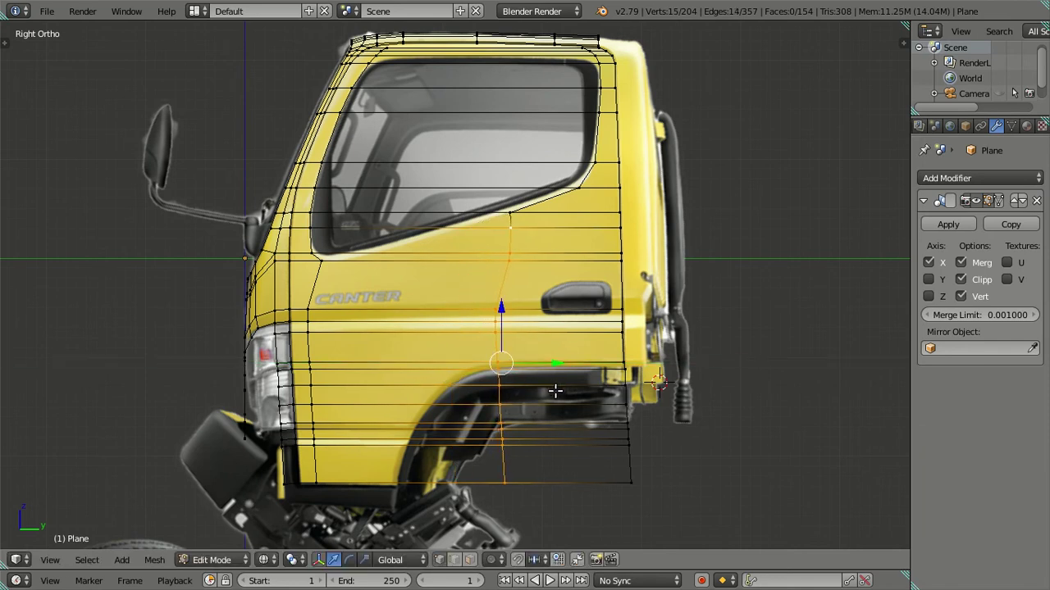
right_click(510, 215, "shift")
key("g")
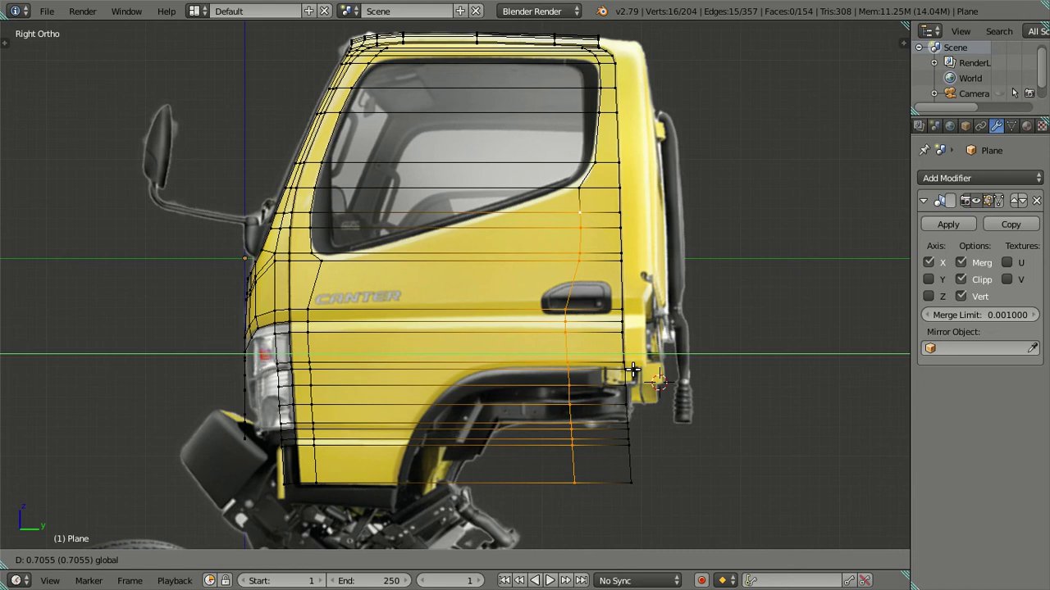
left_click(634, 370)
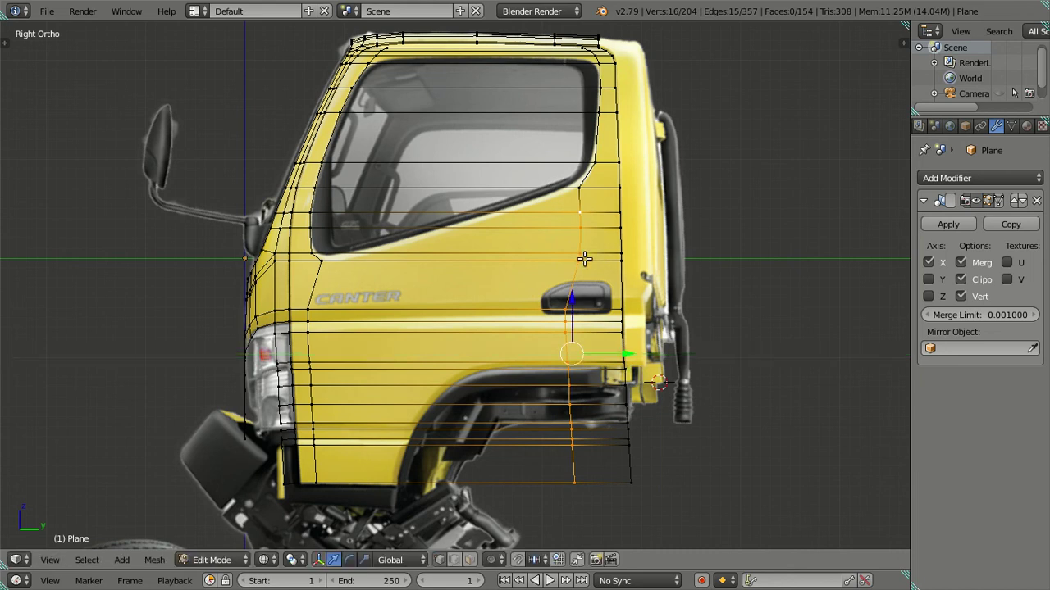
- Drop the upper vertices from the selection and slide the loop's lower part rearward
key("c")
middle_click_drag(578, 205, 572, 275)
key("Escape")
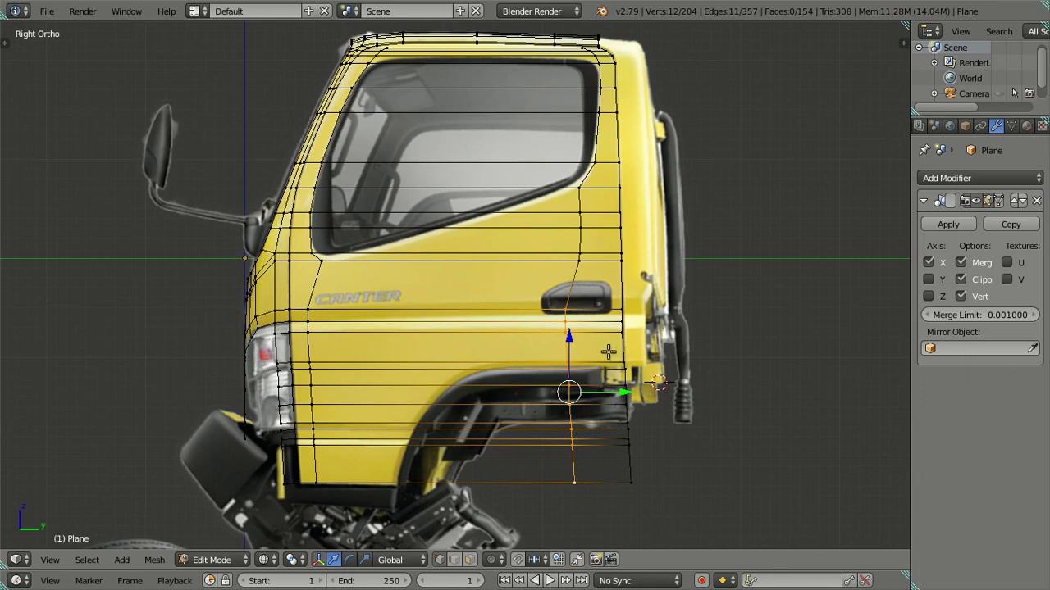
key("g")
left_click(633, 395)
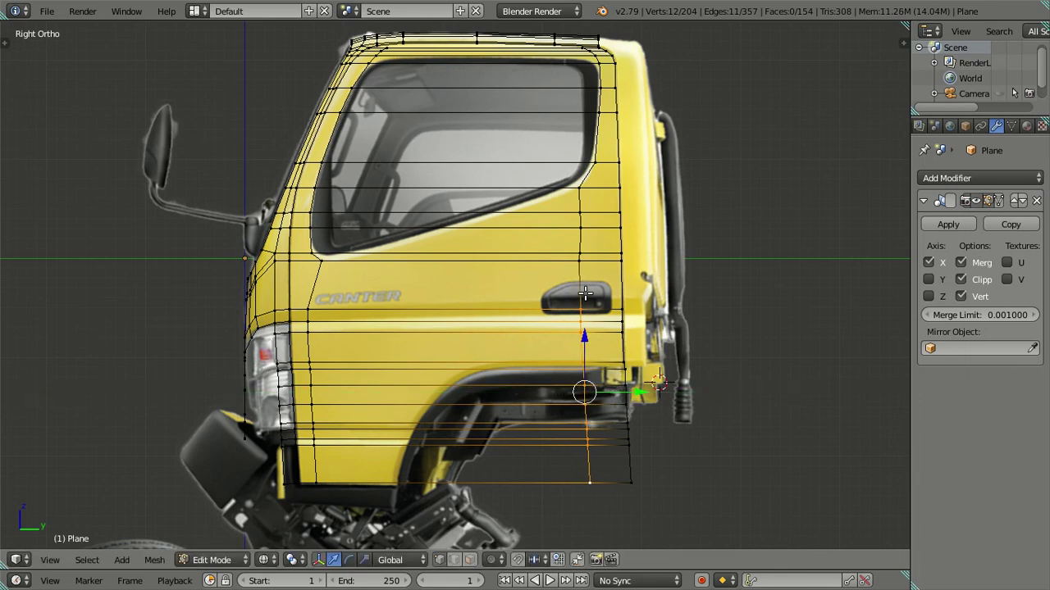
key("a")
scroll(473, 257, "up", 2, "shift")
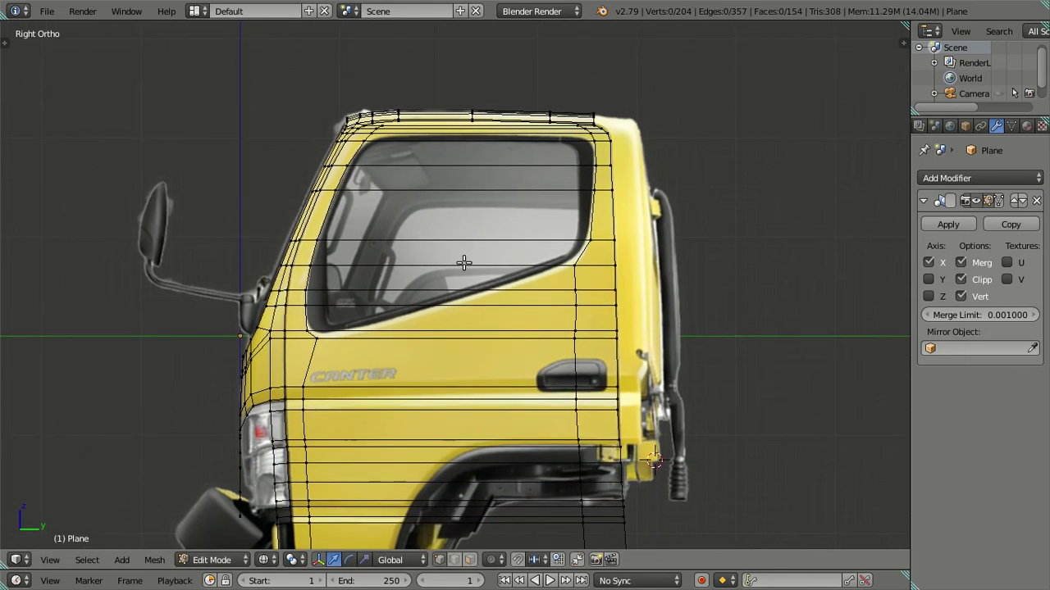
scroll(446, 224, "down", 2, "shift")
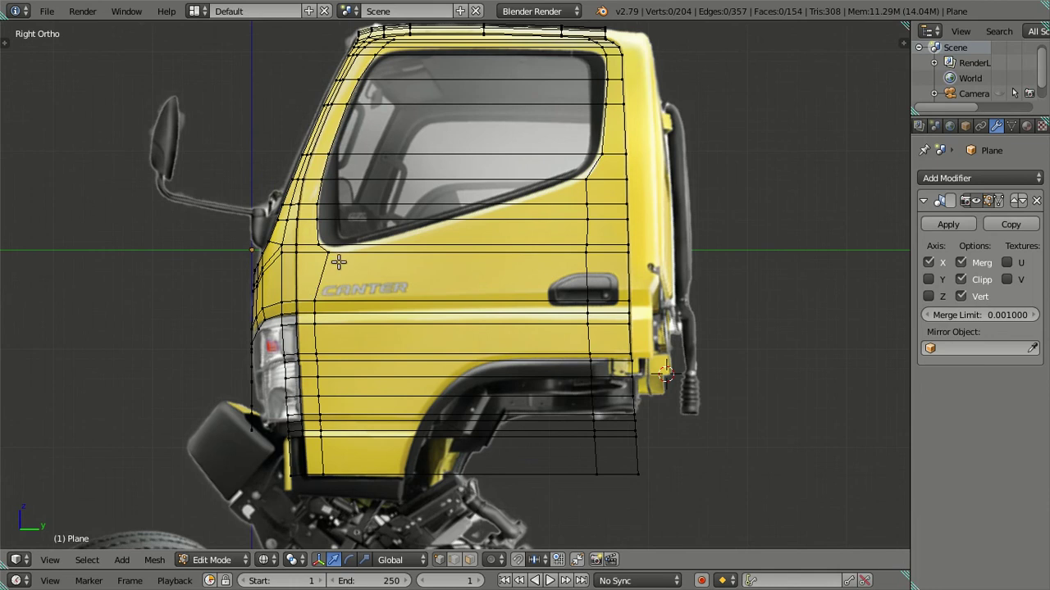
scroll(339, 261, "up", 1)
- Add a new vertical loop cut through the door
key("ctrl+r")
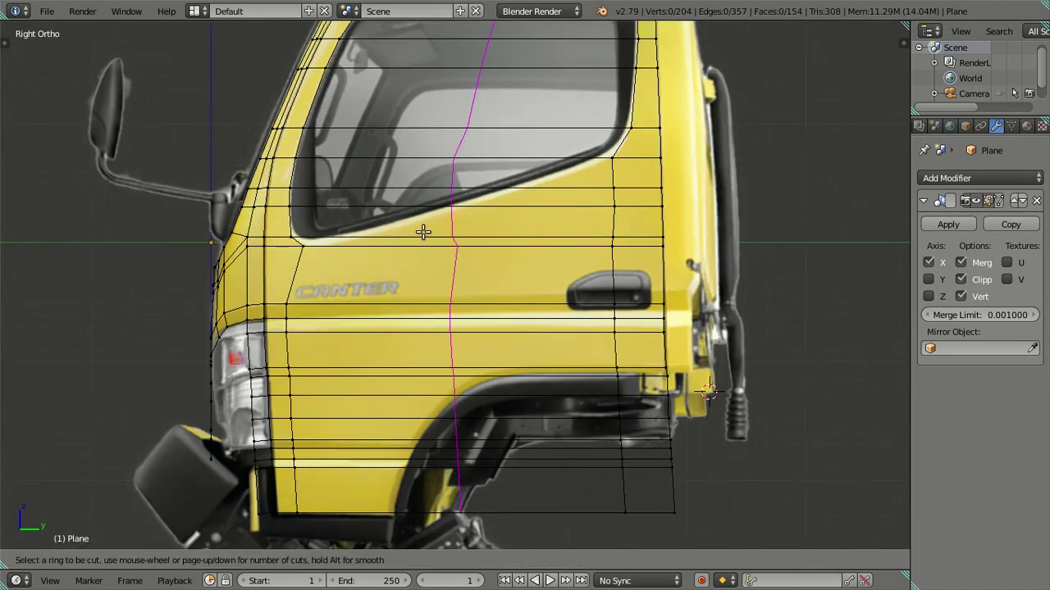
key("Escape")
scroll(422, 233, "down", 1)
scroll(423, 242, "down", 1)
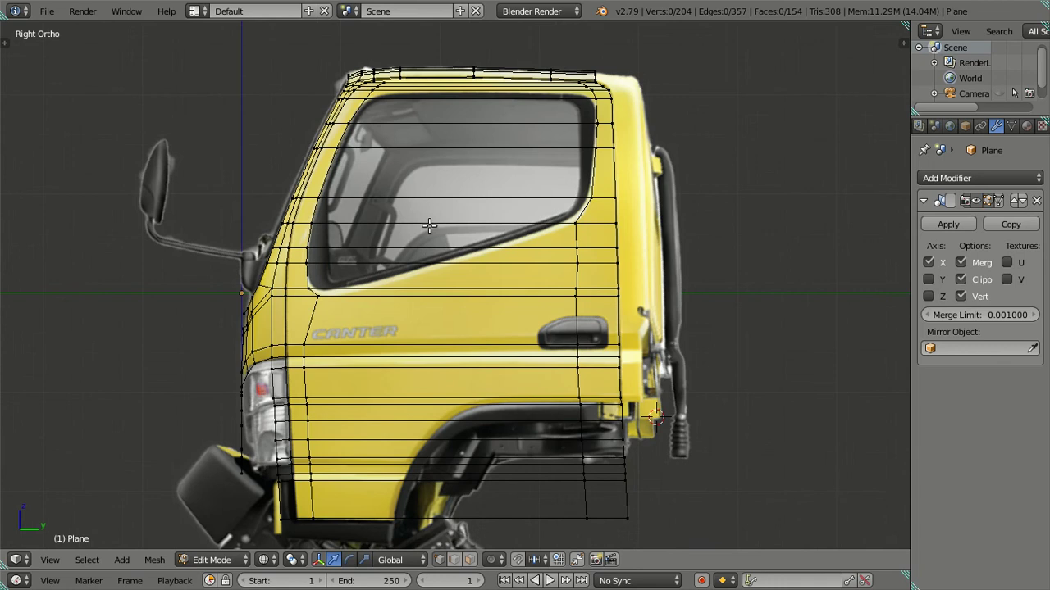
scroll(427, 259, "down", 1)
key("ctrl+r")
left_click(433, 269)
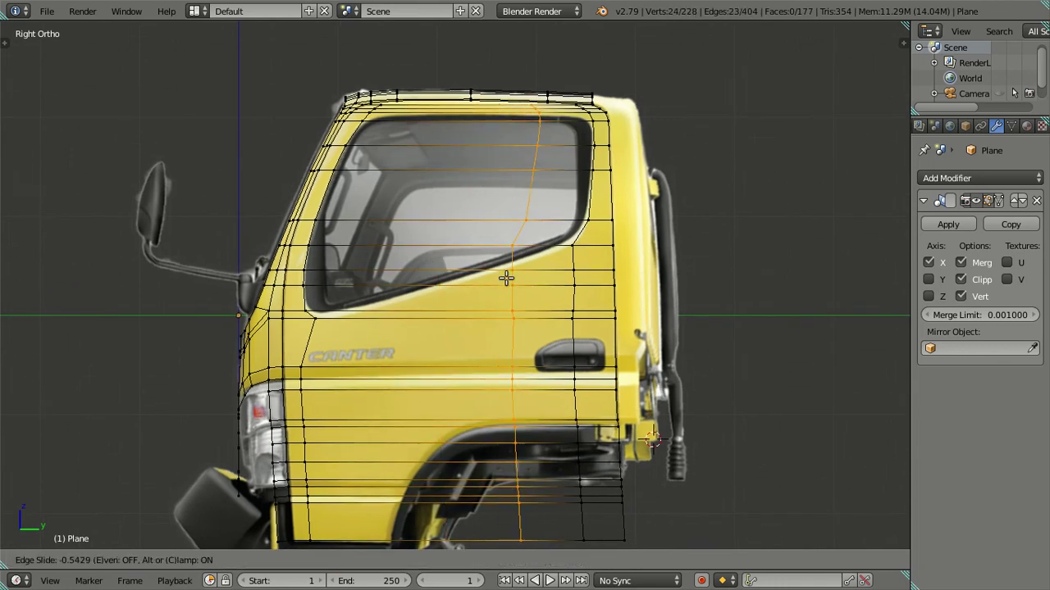
left_click(525, 296)
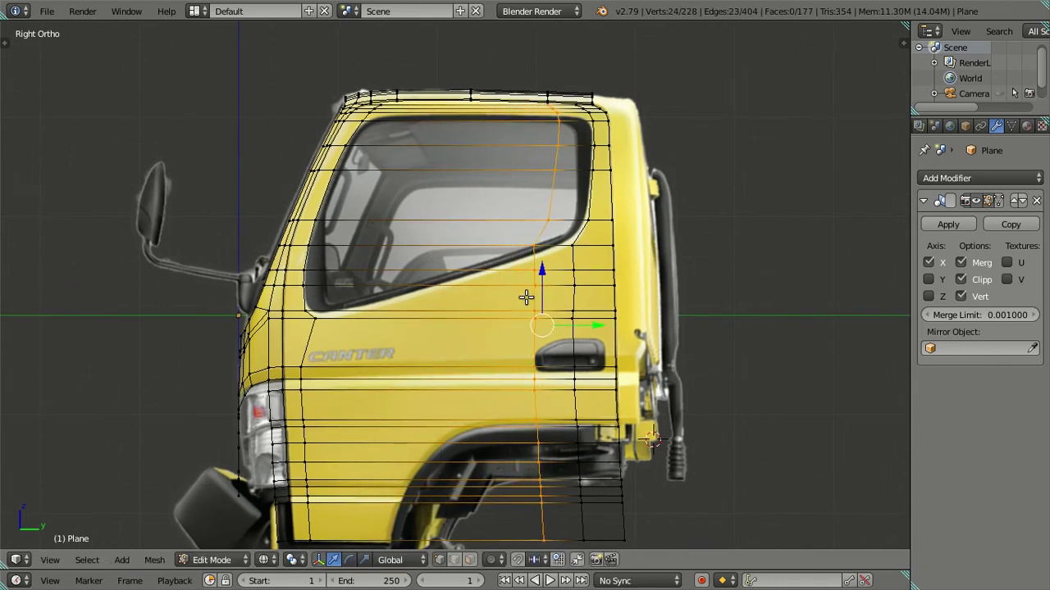
scroll(528, 270, "up", 2)
- Slide the vertical loop under the door handle about 0.37 units along Y toward the front
right_click(573, 260)
scroll(560, 352, "down", 2)
right_click(525, 493, "alt")
scroll(525, 493, "up", 2)
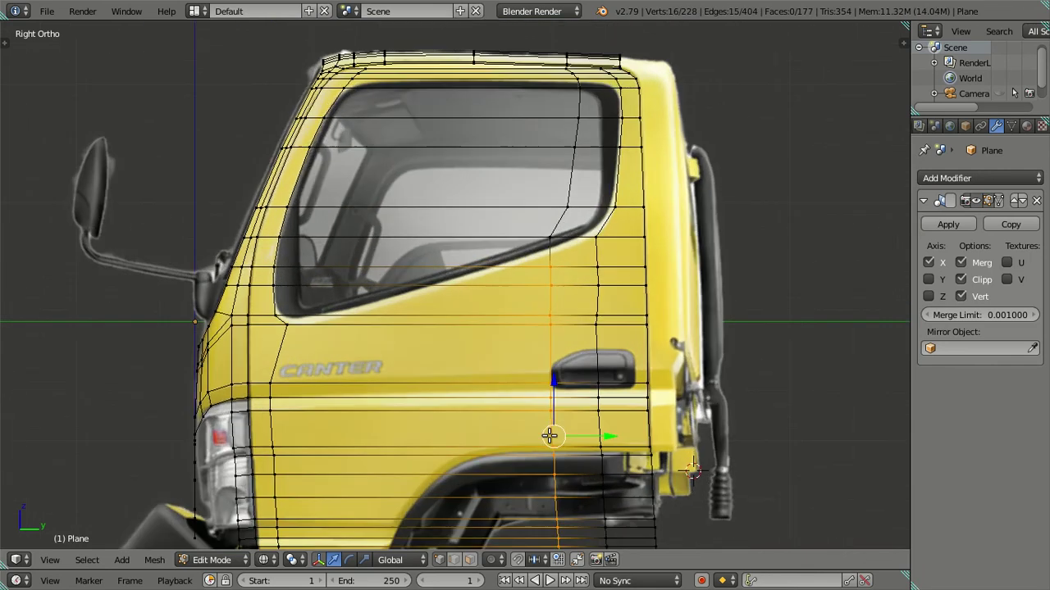
key("g")
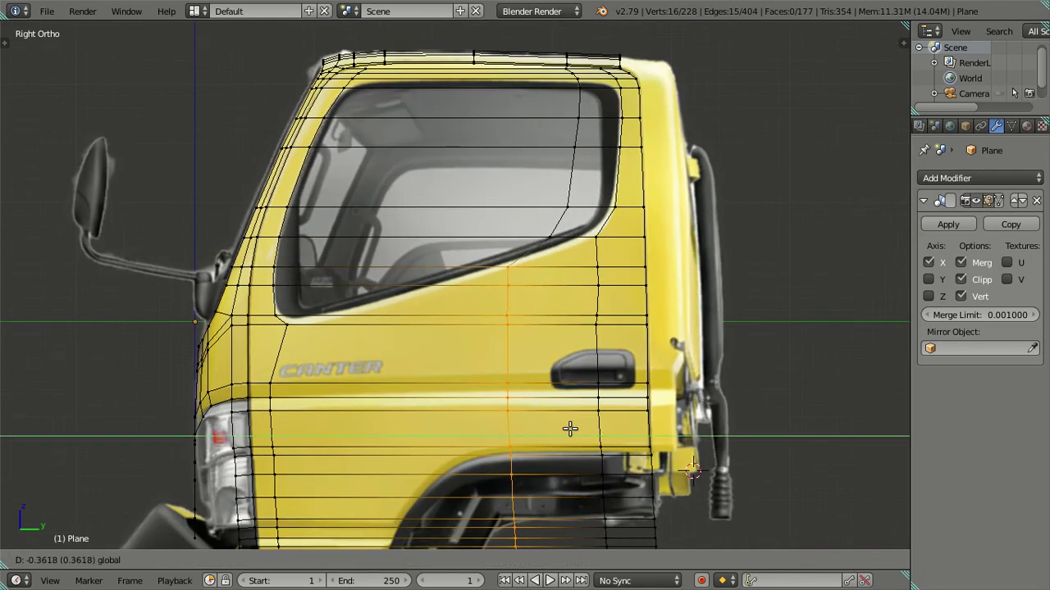
right_click(569, 424)
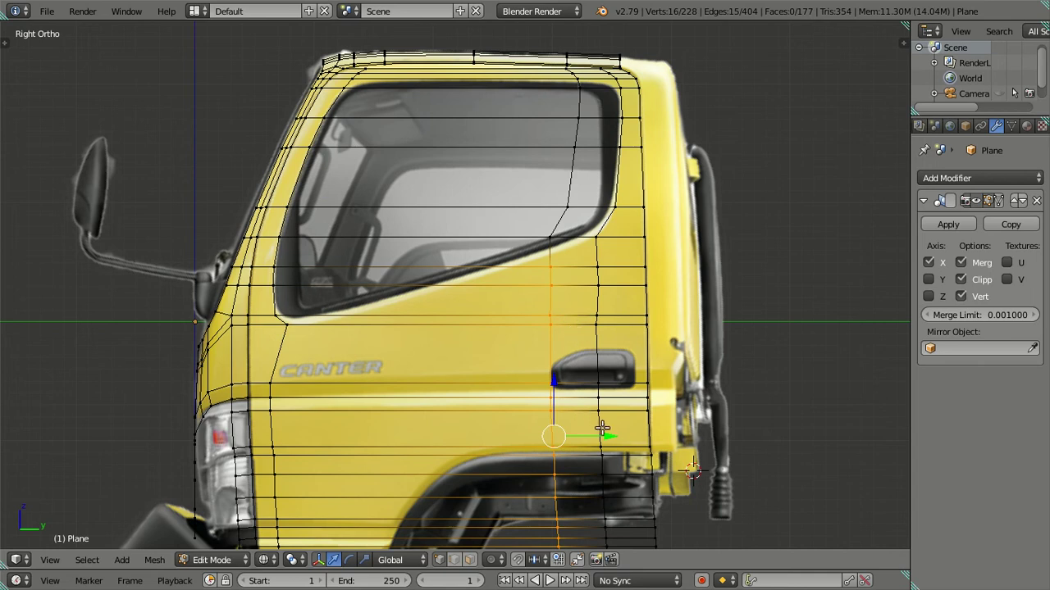
left_click_drag(607, 436, 570, 422)
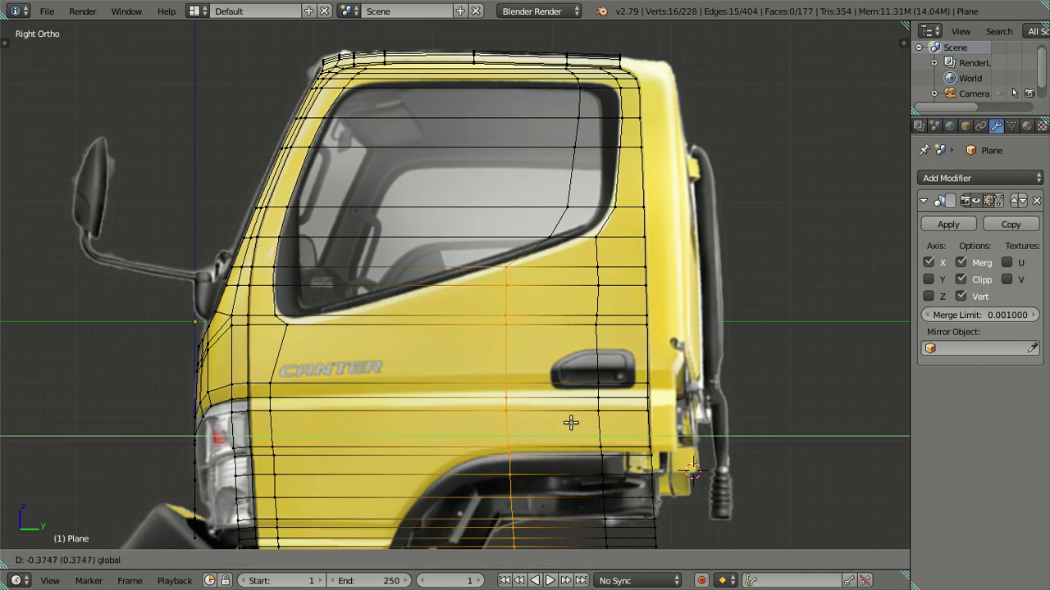
left_click(577, 425)
- Cut a new vertical edge loop across the door and window
key("a")
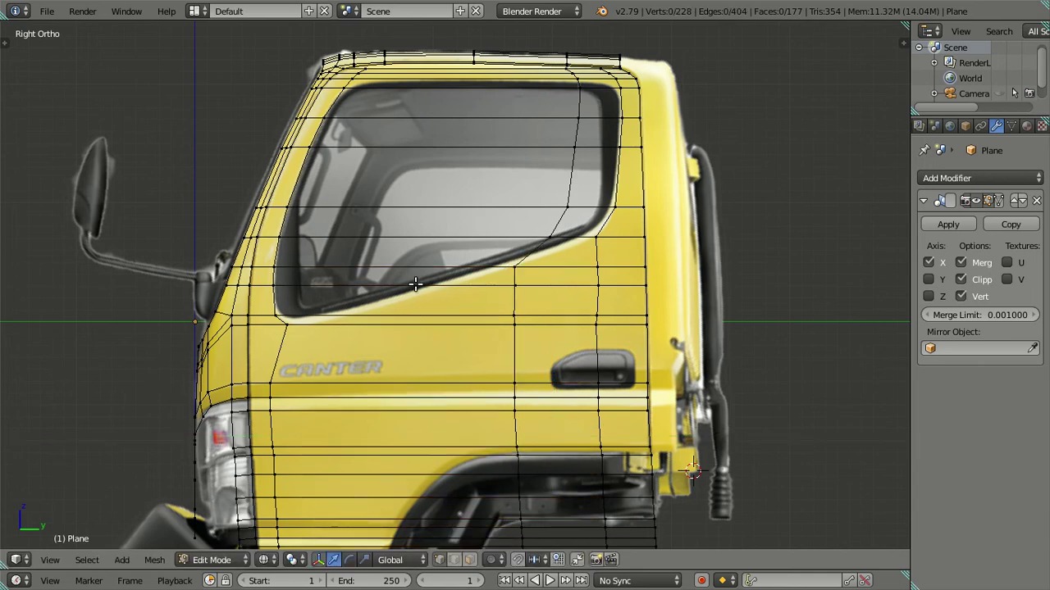
key("ctrl+r")
left_click(434, 256)
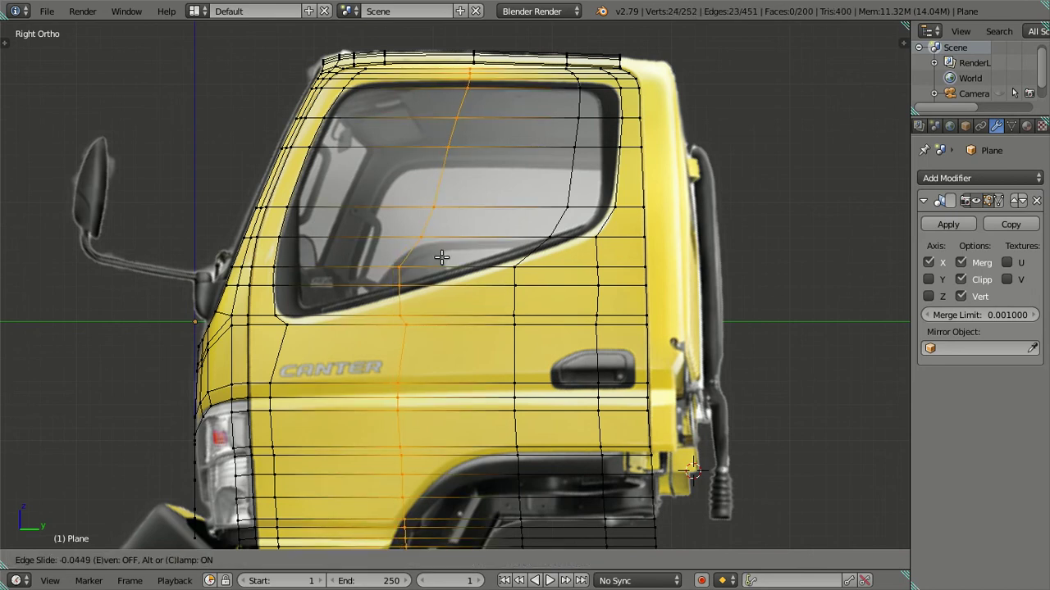
left_click(427, 257)
- Move the new vertical loop along the Y axis
right_click(404, 266)
scroll(403, 265, "down", 3)
scroll(424, 467, "up", 3)
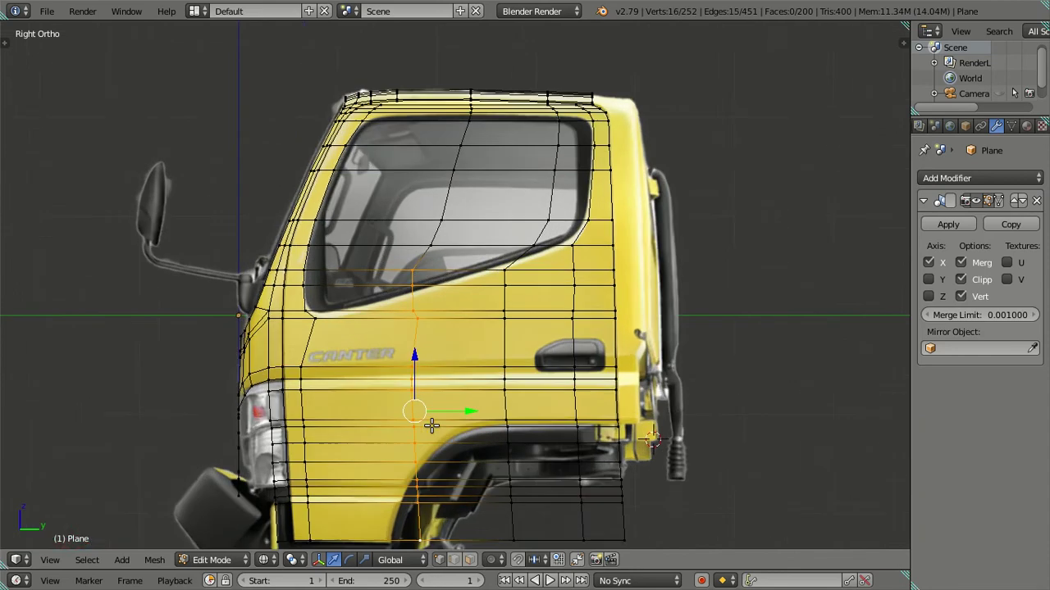
right_click(450, 427, "alt")
key("g")
key("y")
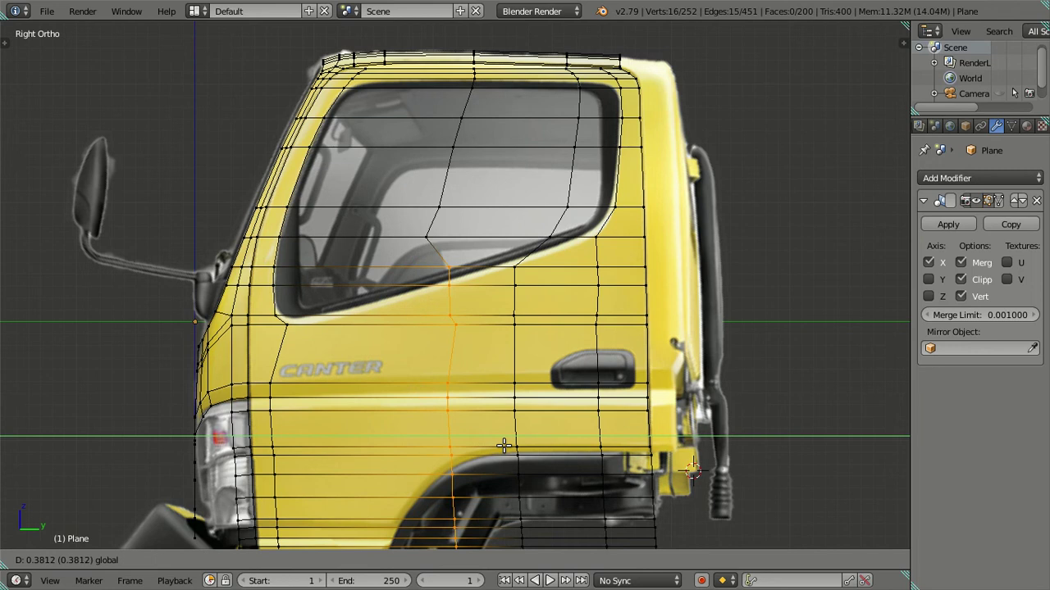
left_click(503, 446)
- Shift the edge at the window's lower edge and the loop vertex inside the window along Y
right_click(418, 220)
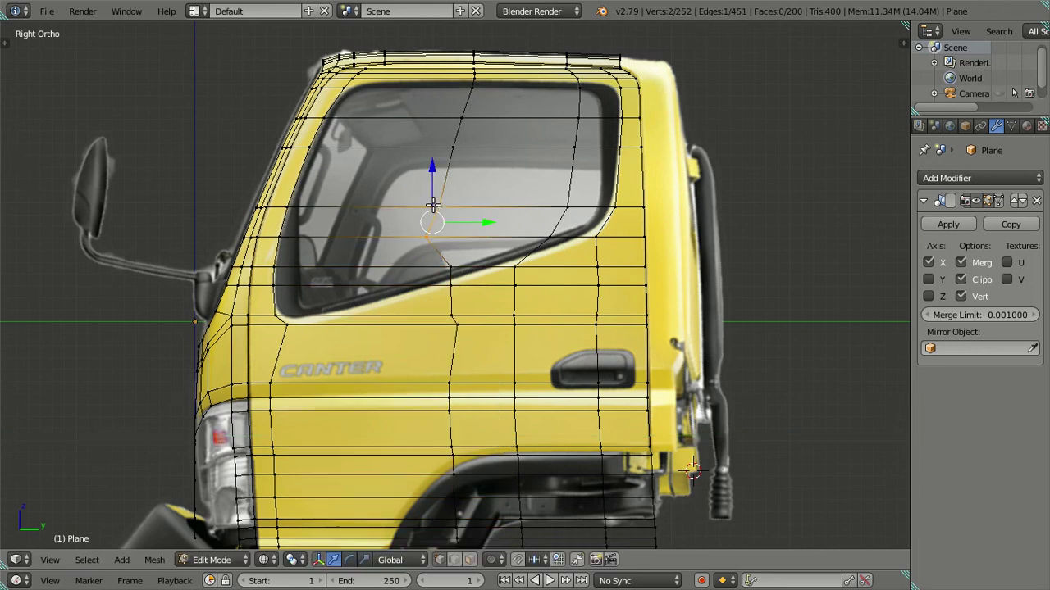
key("g")
key("y")
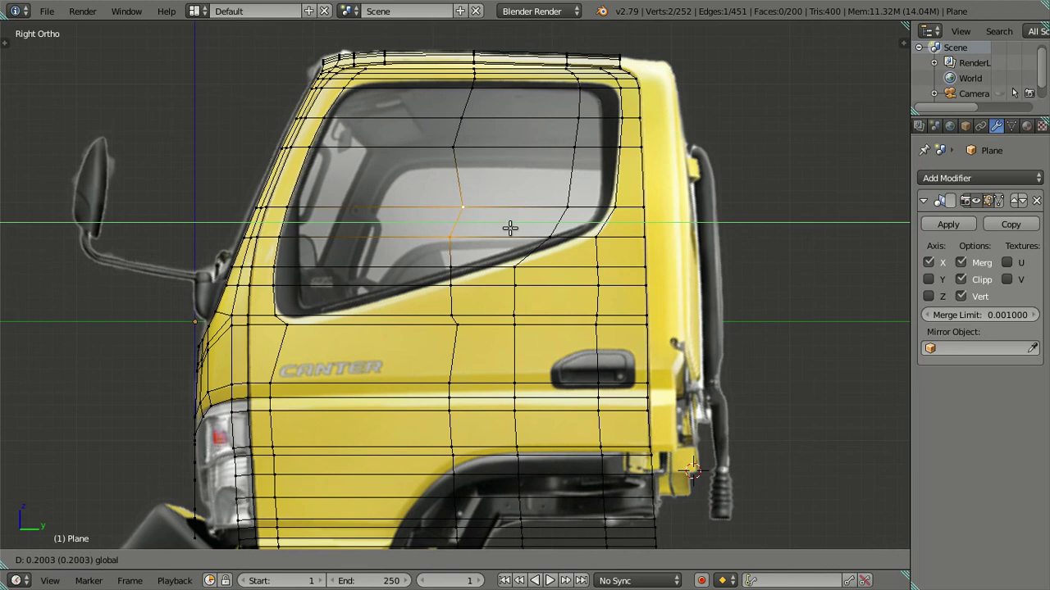
left_click(511, 227)
right_click(488, 205)
key("g")
key("y")
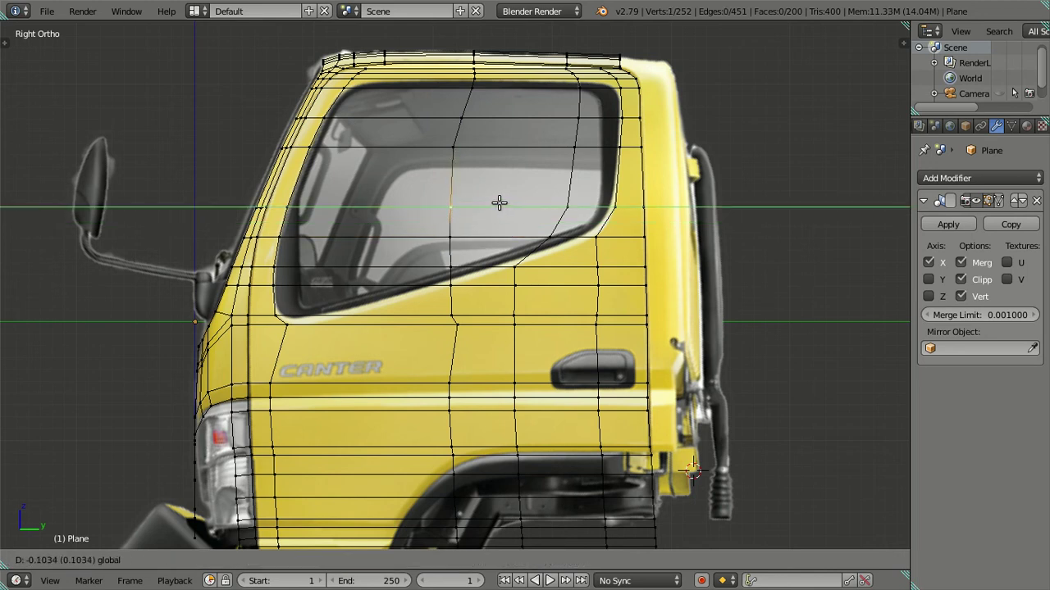
left_click(499, 203)
- Select vertices up the window's rear corner, then clear the selection
key("a")
right_click(556, 236)
right_click(579, 120, "ctrl")
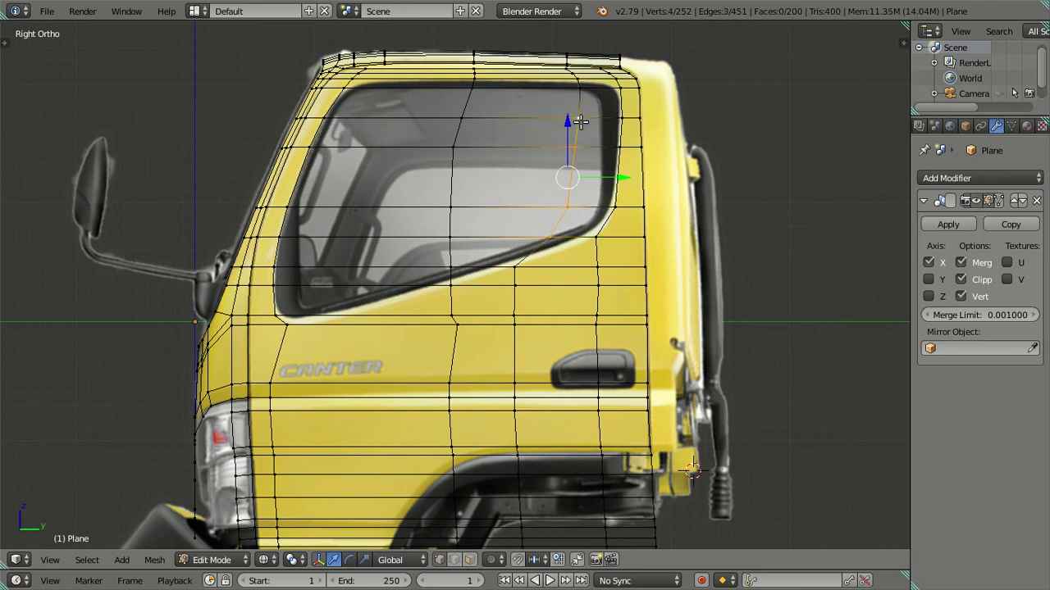
key("a")
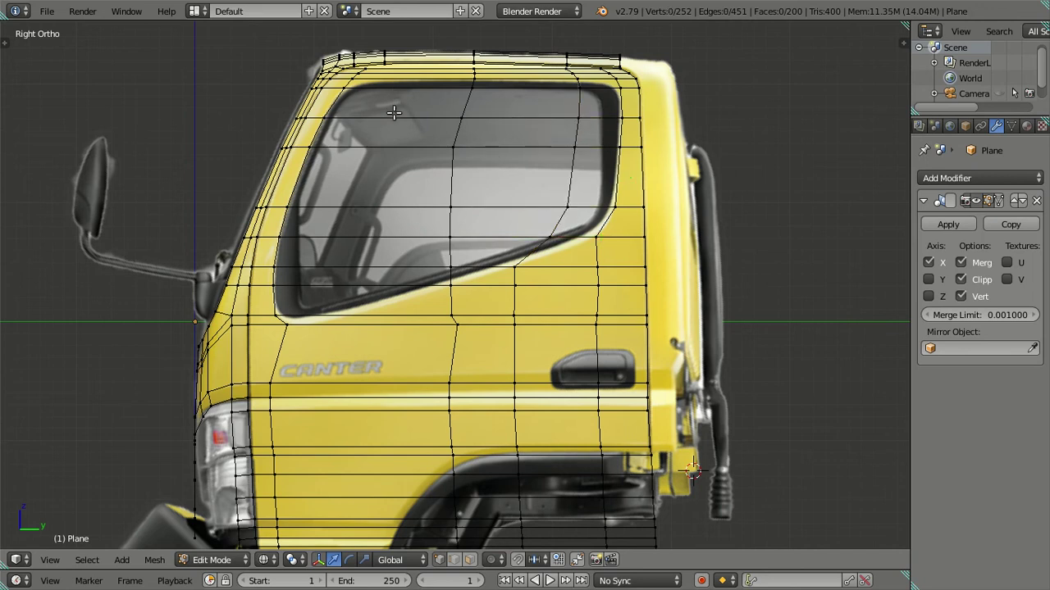
- Add a vertical loop near the door front and move it slightly forward
key("ctrl+r")
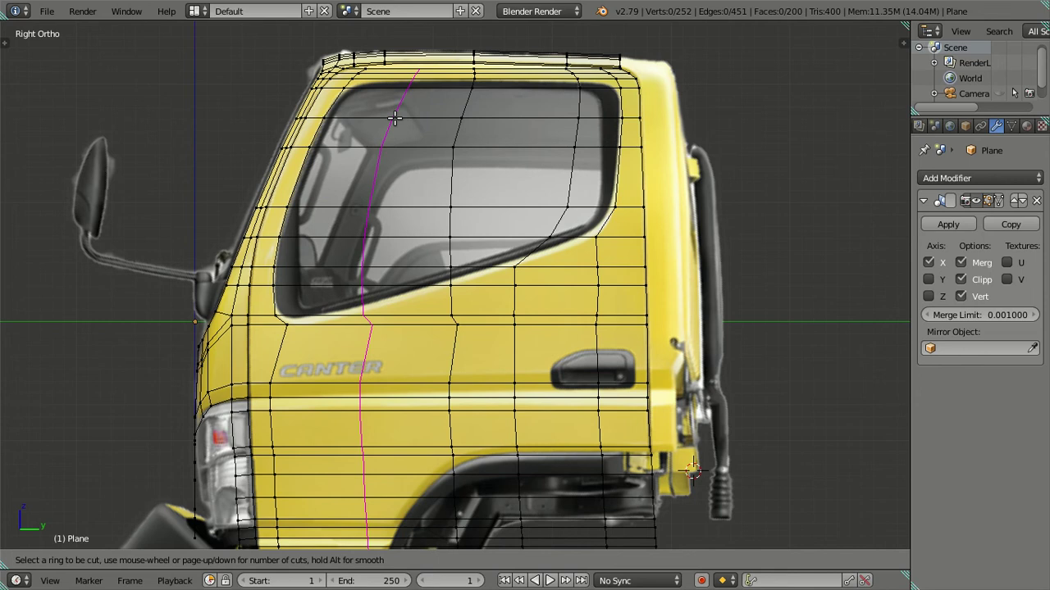
left_click(394, 119)
right_click(362, 316)
scroll(357, 315, "down", 2)
right_click(388, 430, "alt")
scroll(395, 451, "up", 2)
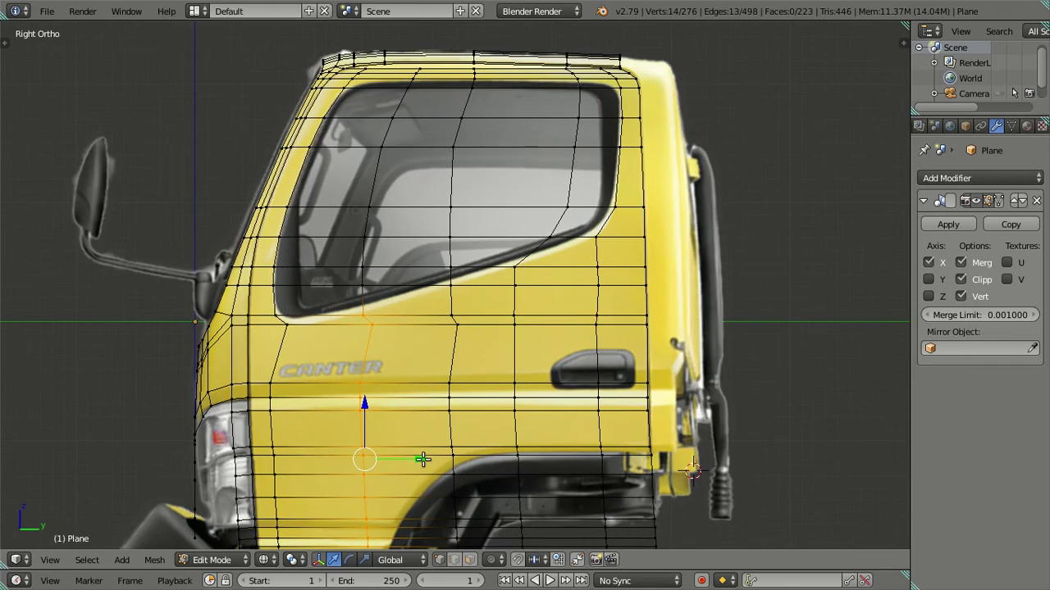
left_click_drag(423, 458, 416, 459)
- Shift the face band above the wheel arch and the front door loop slightly forward along Y
right_click(453, 330)
scroll(454, 333, "down", 2)
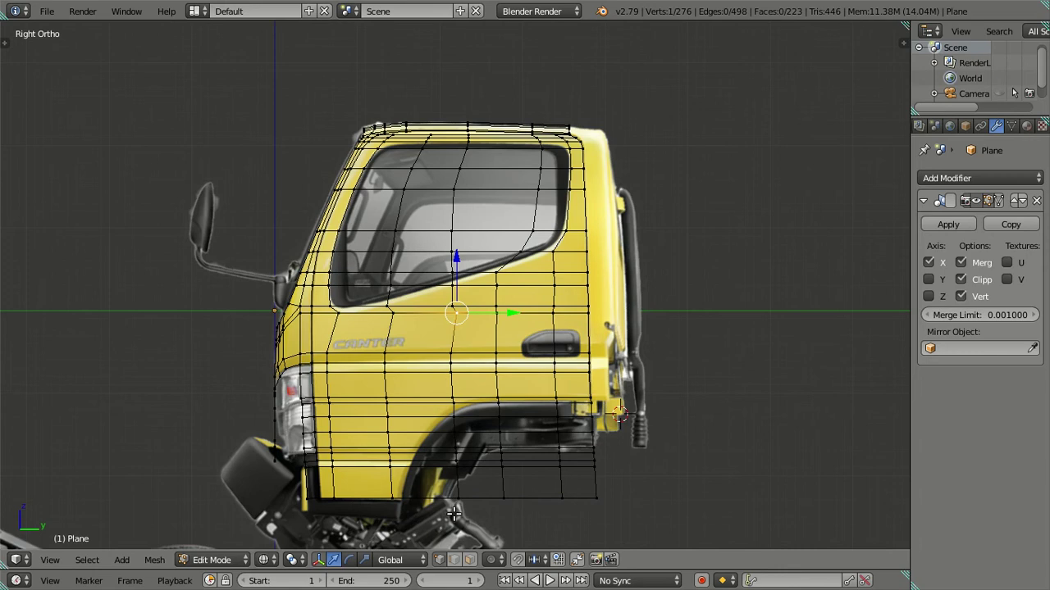
right_click(399, 482, "ctrl+alt")
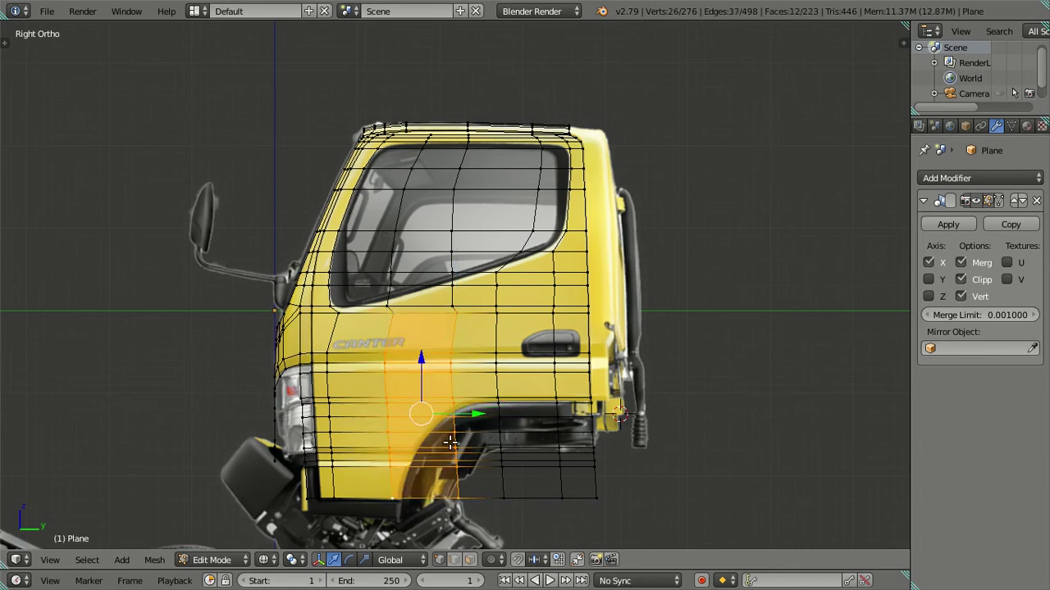
left_click_drag(474, 414, 468, 416)
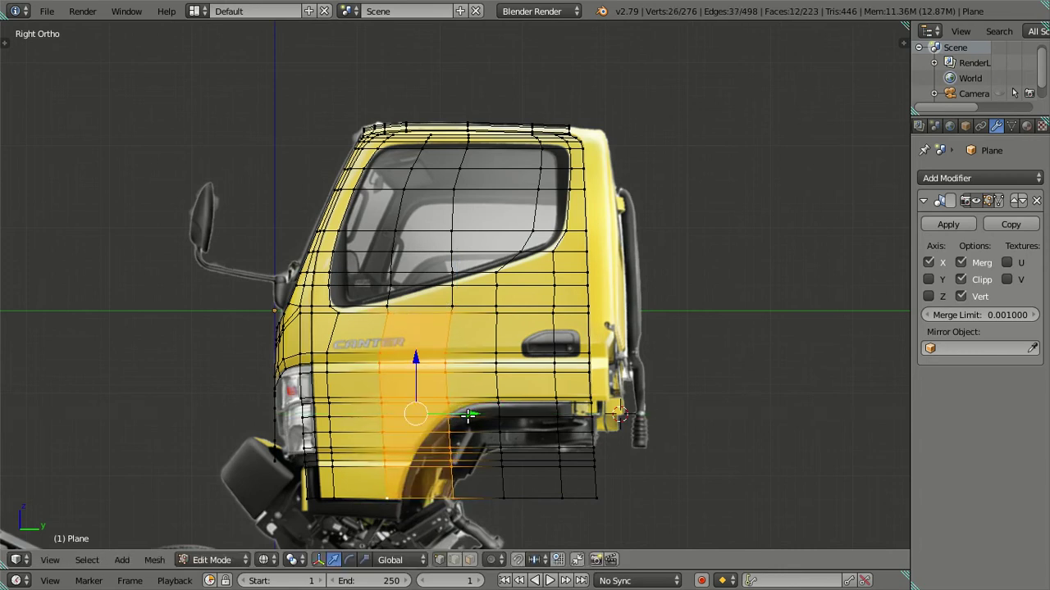
right_click(448, 378, "alt")
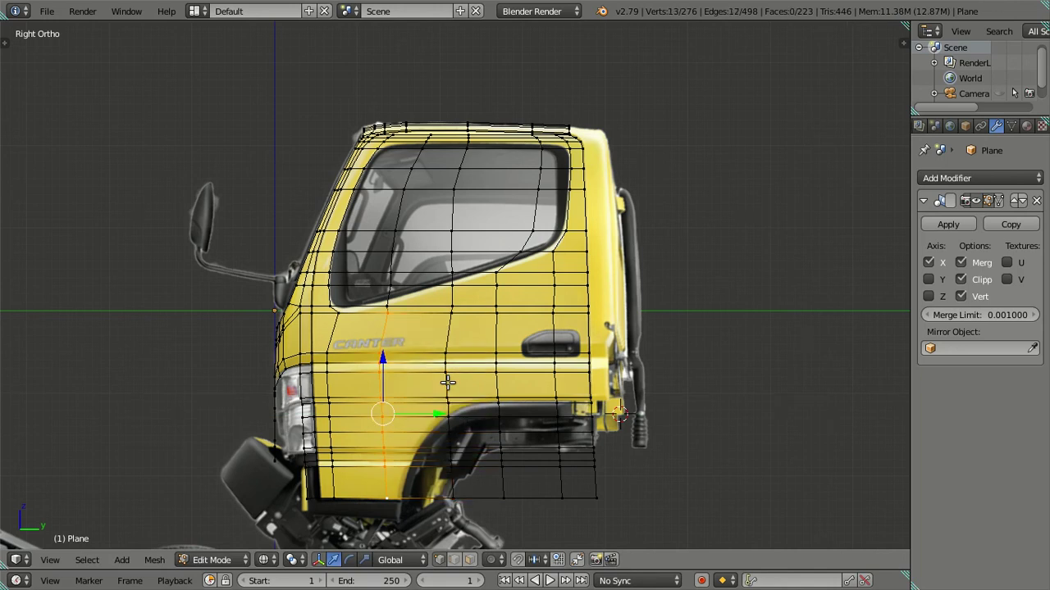
scroll(422, 406, "up", 1)
left_click_drag(429, 436, 429, 435)
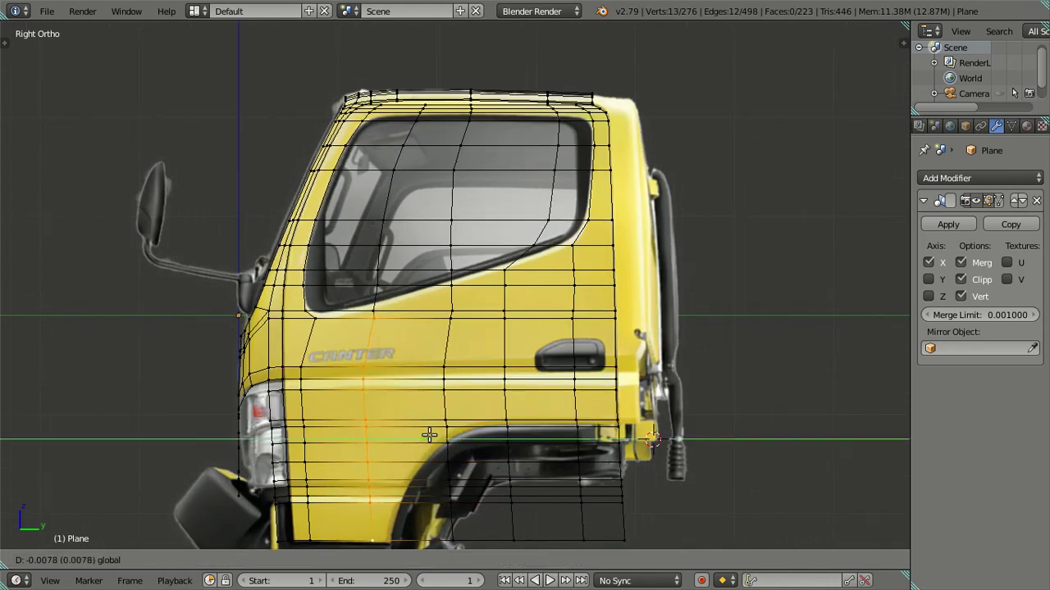
- Slide the vertices along the window's top-front corner along Y toward the front corner
key("a")
scroll(438, 270, "up", 2)
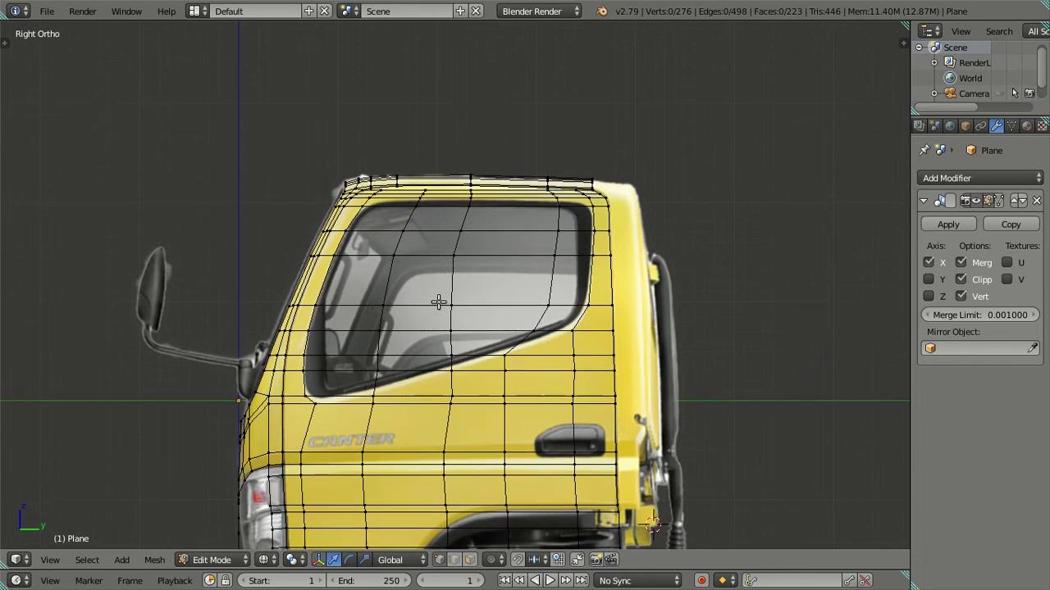
scroll(436, 283, "up", 1)
middle_click_drag(435, 283, 429, 391, "shift")
scroll(425, 381, "up", 1)
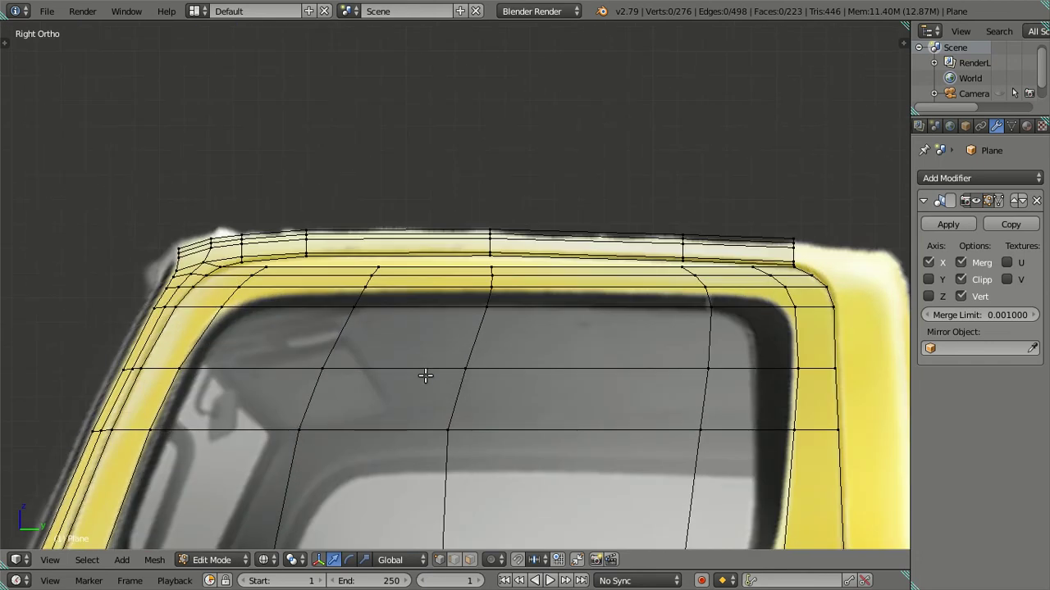
scroll(368, 303, "up", 1)
middle_click_drag(394, 303, 410, 302, "shift")
right_click(370, 307)
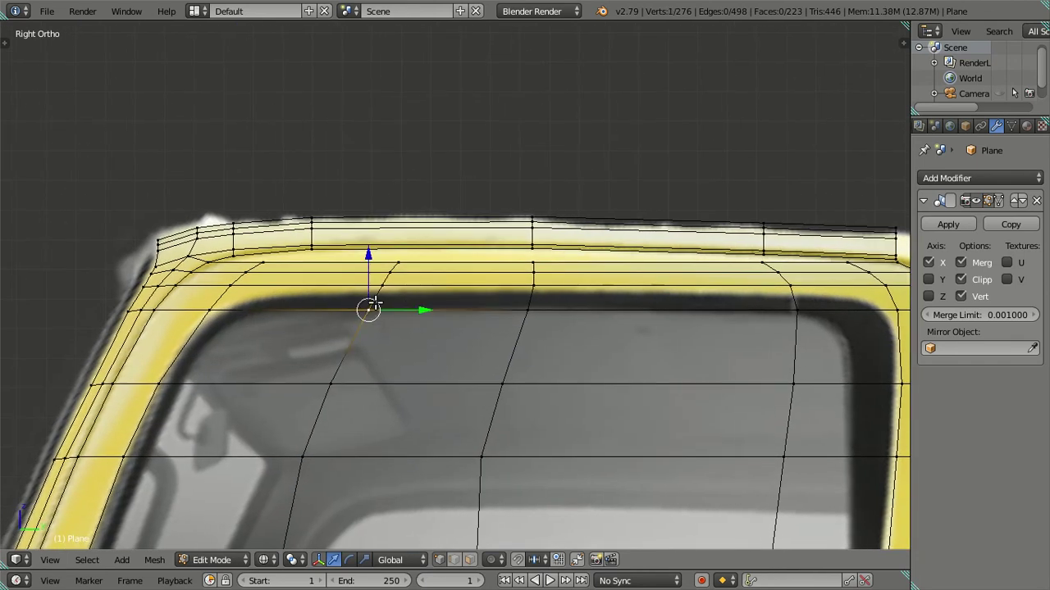
right_click(410, 260, "alt")
key("g")
key("y")
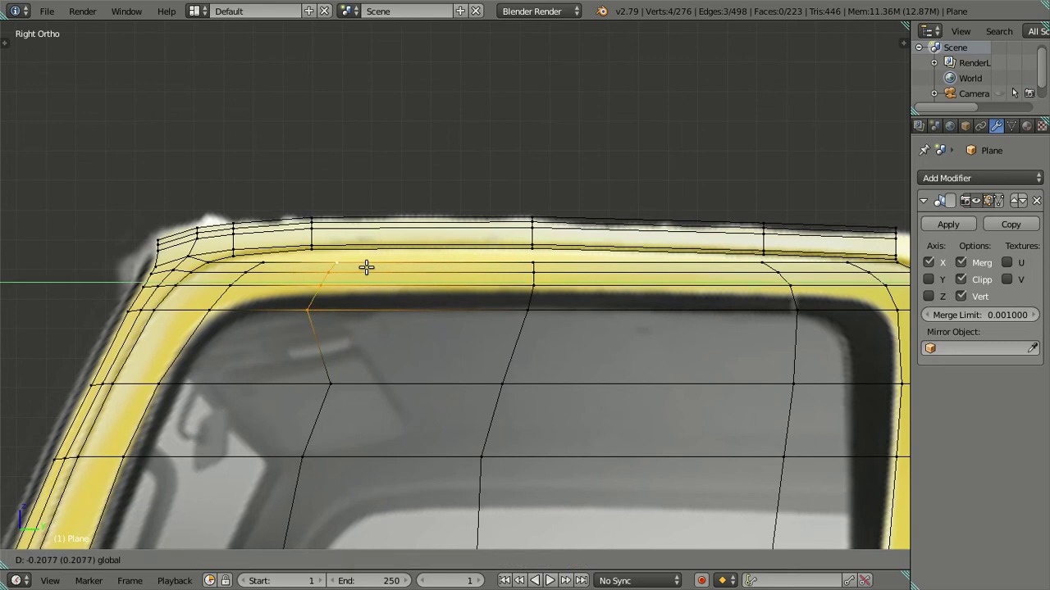
left_click(385, 268)
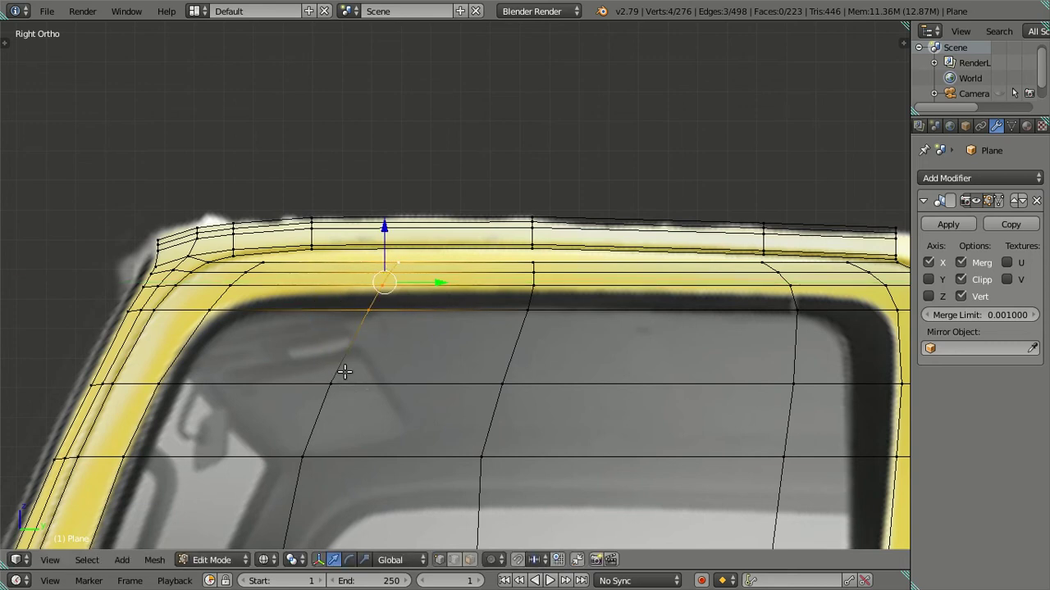
left_click_drag(433, 282, 344, 264)
- Trim the selection, then move two window-loop vertices along Y
right_click(356, 284, "shift")
right_click(325, 282, "shift")
right_click(320, 274, "shift")
middle_click_drag(333, 281, 410, 232, "shift")
right_click(395, 310)
left_click(465, 326)
right_click(394, 243, "shift")
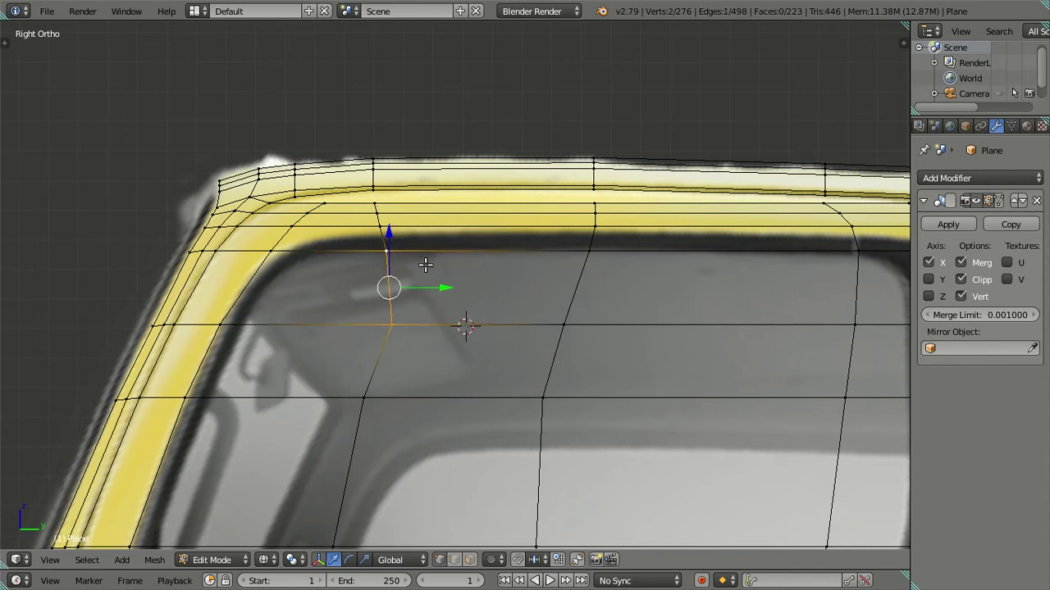
key("g")
key("y")
left_click(407, 306)
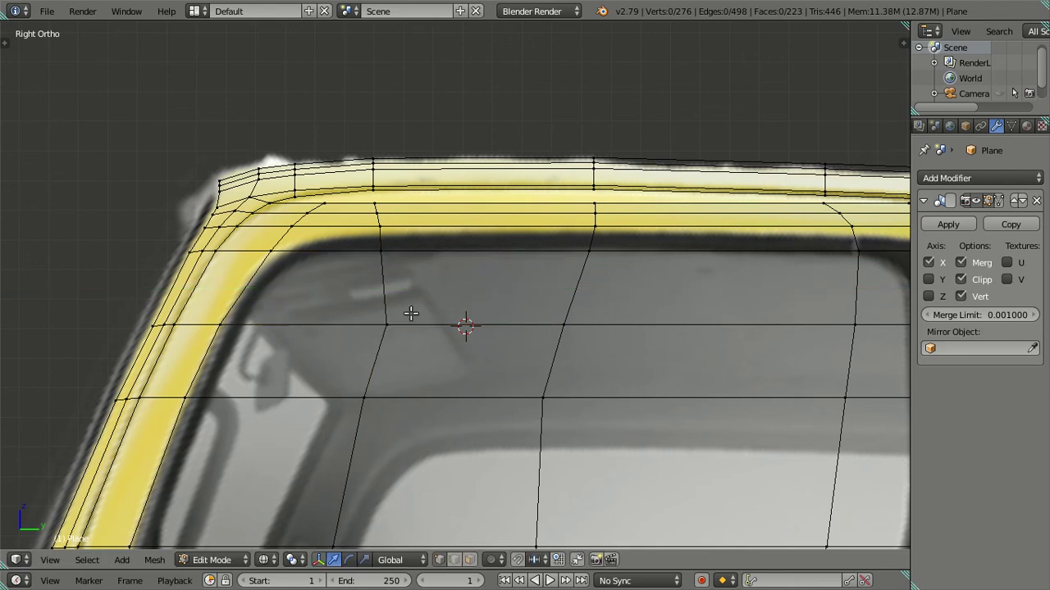
- Move another window-loop vertex pair and a lower vertex along Y
scroll(429, 287, "down", 1)
middle_click_drag(429, 286, 388, 286, "shift")
right_click(449, 332)
right_click(482, 300, "shift")
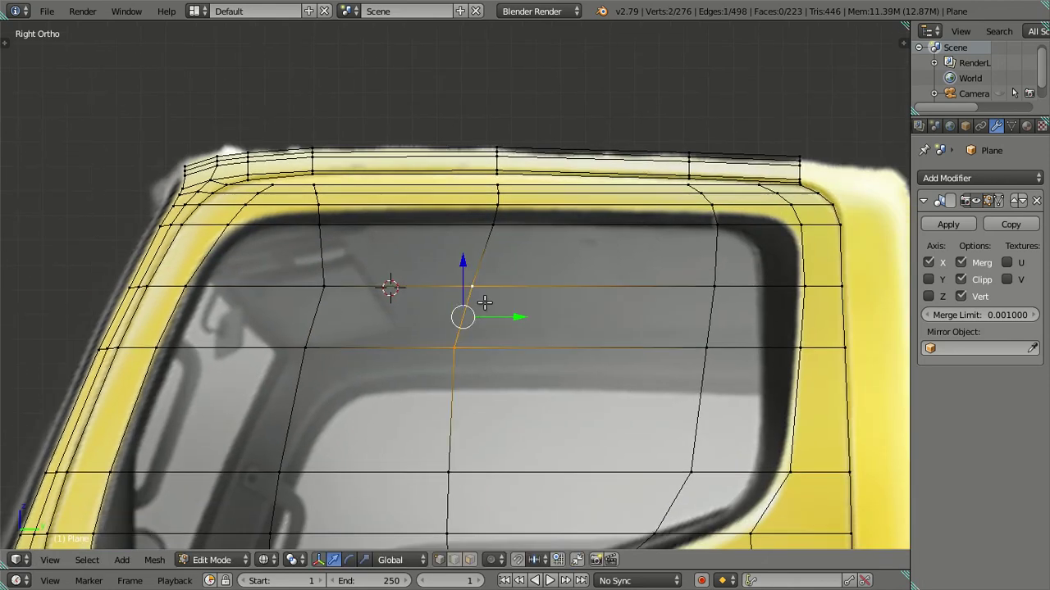
key("g")
key("y")
left_click(489, 325)
key("a")
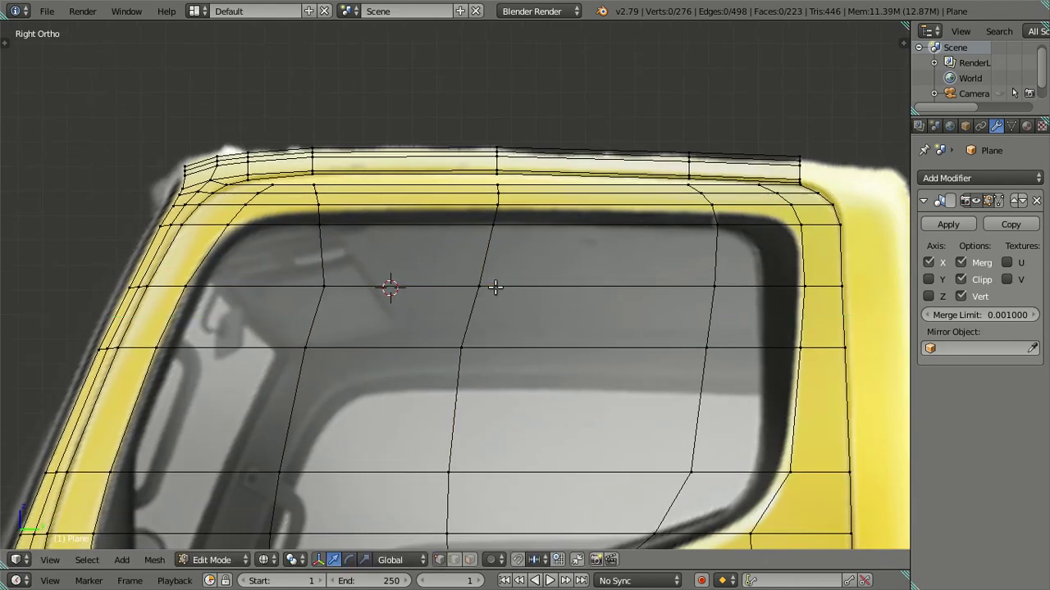
middle_click_drag(492, 284, 464, 325, "shift")
right_click(456, 393)
key("g")
key("y")
left_click(489, 385)
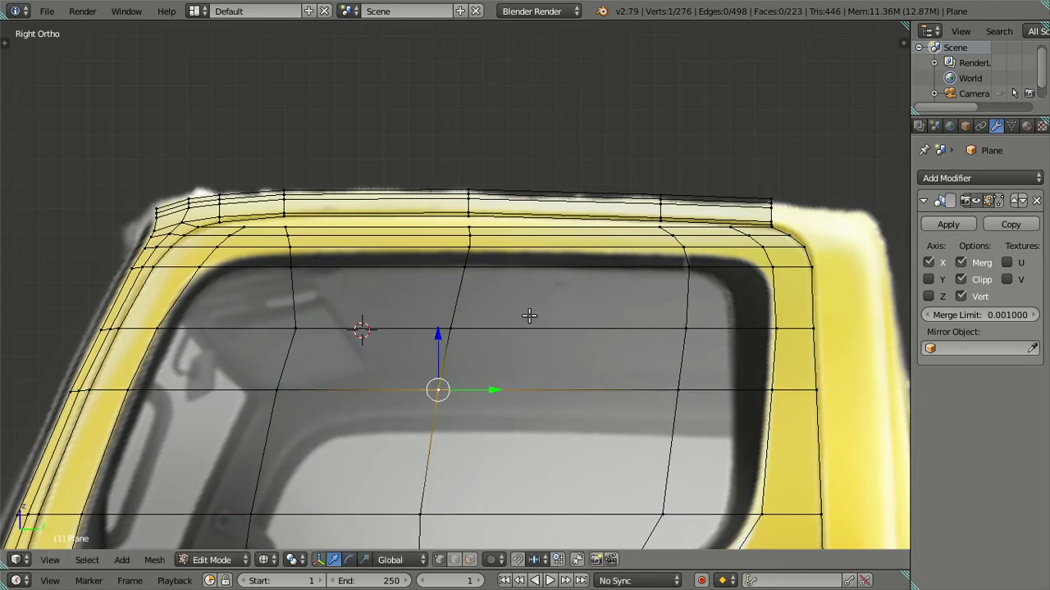
key("a")
- Fill the two gaps along the cab roof edge with new faces
scroll(438, 309, "up", 2)
scroll(438, 302, "up", 2)
mouse_move(465, 278)
middle_mouse_down()
mouse_move(441, 305)
mouse_move(472, 345)
middle_mouse_up()
right_click(544, 320)
right_click(409, 287, "shift")
right_click(299, 243, "shift")
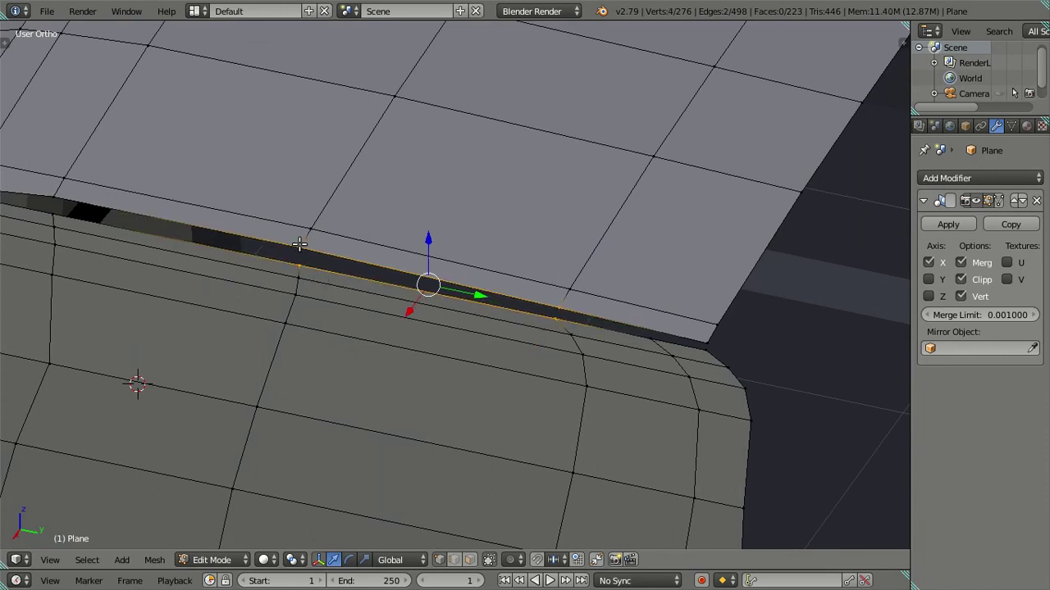
key("f")
key("a")
mouse_move(300, 243)
middle_mouse_down()
mouse_move(316, 262)
mouse_move(195, 265)
mouse_move(218, 281)
middle_mouse_up()
right_click(215, 278)
right_click(469, 259, "shift")
right_click(471, 251, "shift")
key("f")
key("a")
- Show the mesh as wireframe and frame the window corner in Right Ortho view
mouse_move(347, 269)
middle_mouse_down()
mouse_move(330, 282)
mouse_move(410, 282)
mouse_move(363, 249)
mouse_move(386, 268)
mouse_move(399, 251)
mouse_move(401, 237)
mouse_move(375, 229)
mouse_move(359, 265)
mouse_move(381, 260)
middle_mouse_up()
key("z")
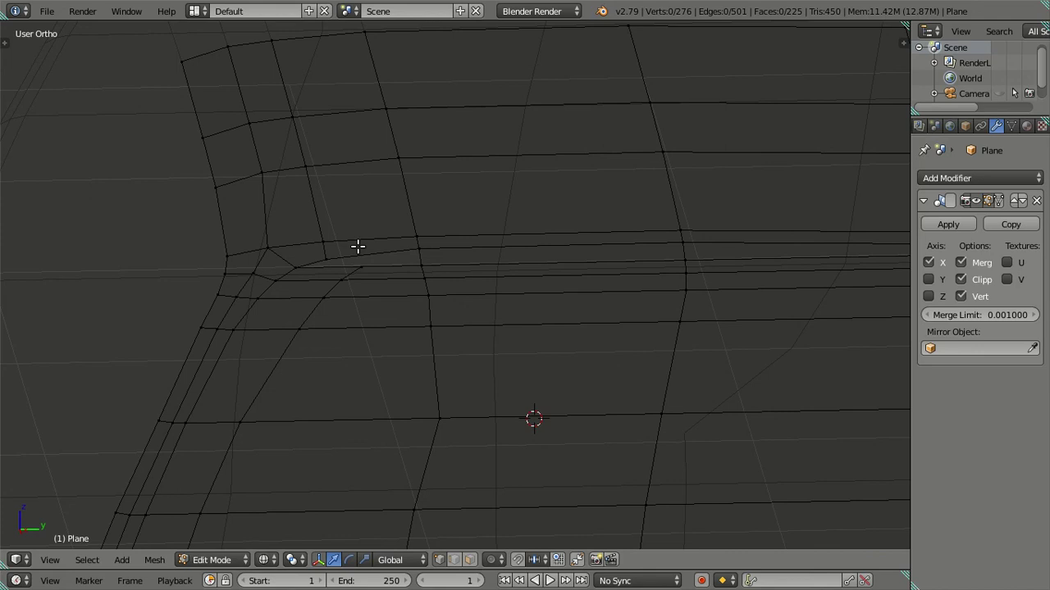
key("KP_3")
middle_click_drag(358, 244, 441, 213, "shift")
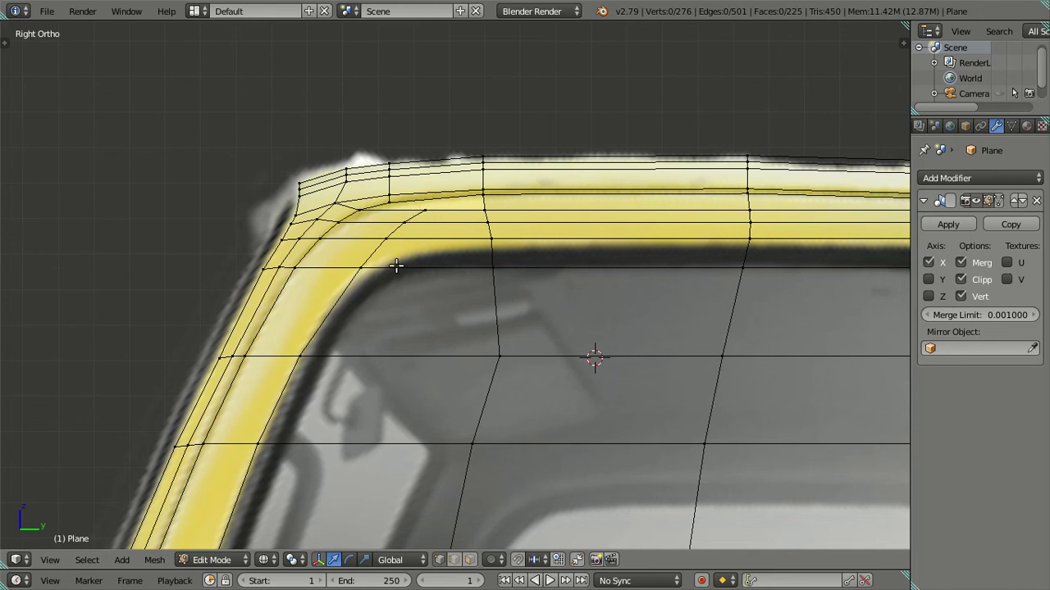
scroll(395, 266, "up", 1)
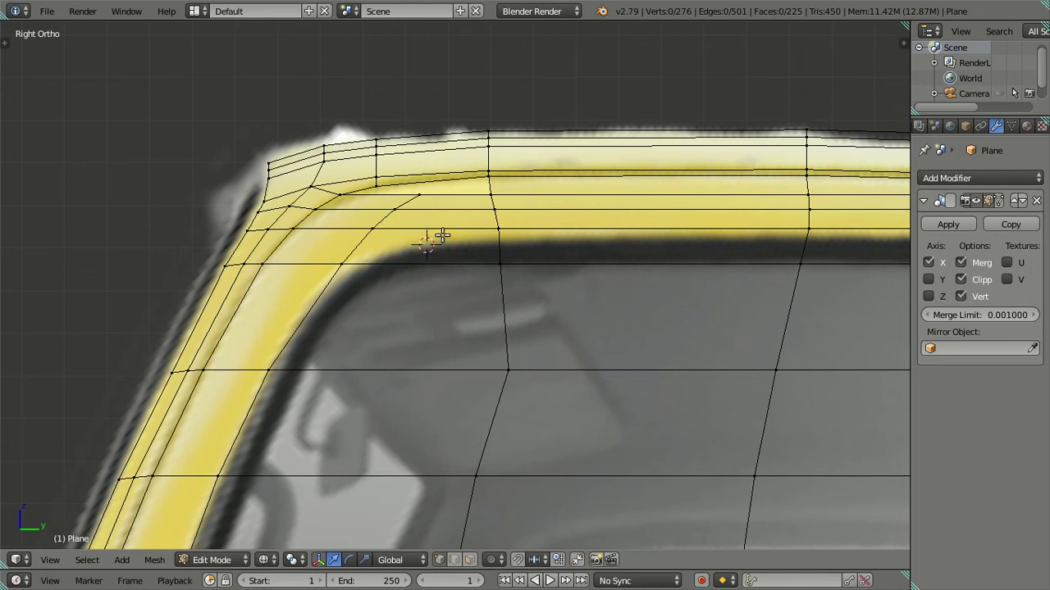
- Cut temporary vertical and horizontal loops and put the 3D cursor on their crossing vertex
key("ctrl+r")
left_click(435, 235)
right_click(434, 236)
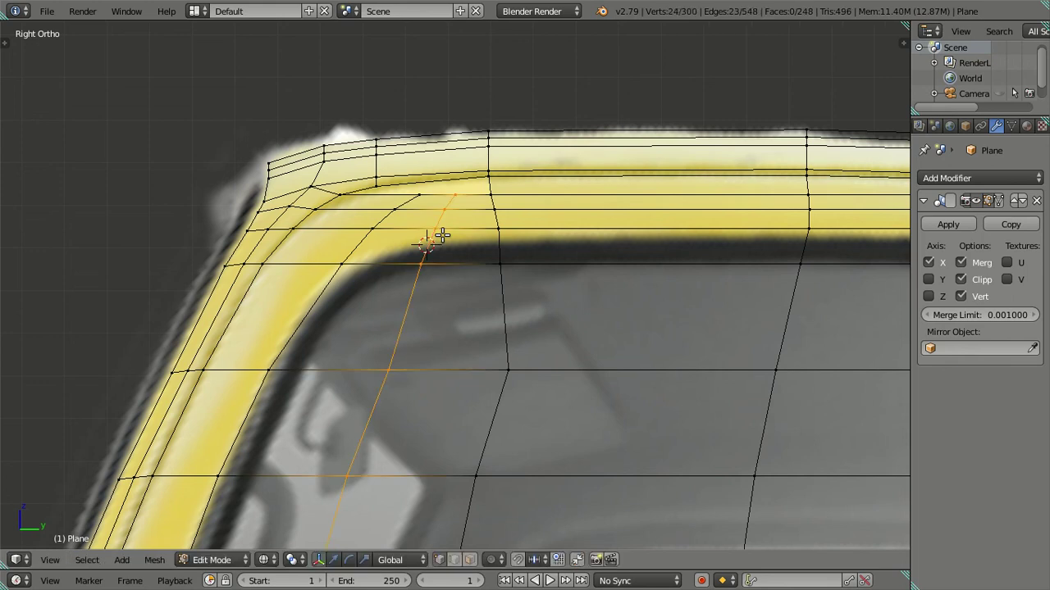
key("ctrl+r")
left_click(493, 247)
right_click(488, 246)
right_click(428, 243)
scroll(435, 249, "up", 2)
key("shift+s")
left_click(416, 230)
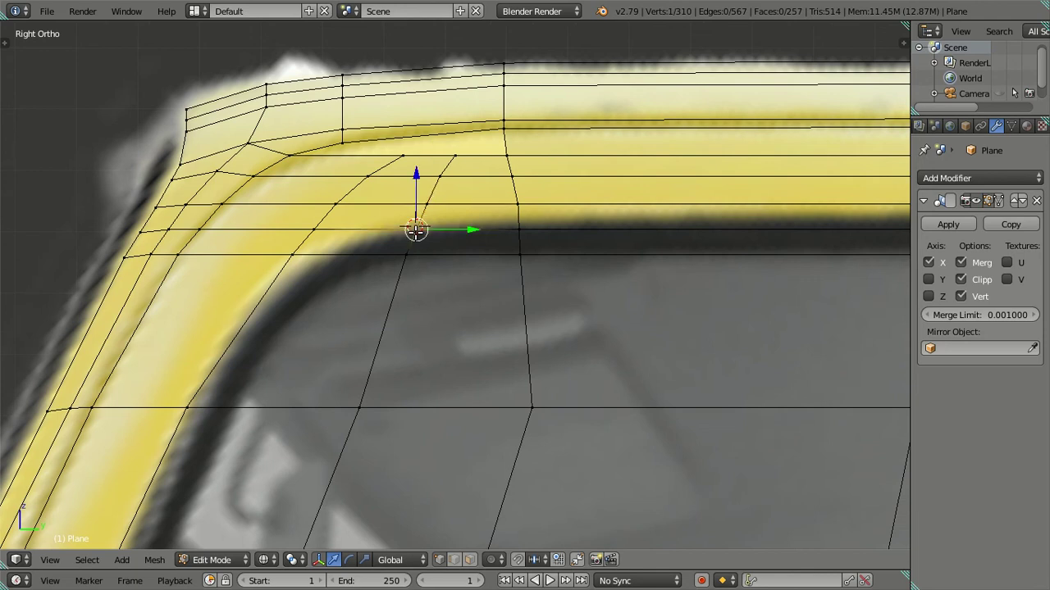
key("shift+s")
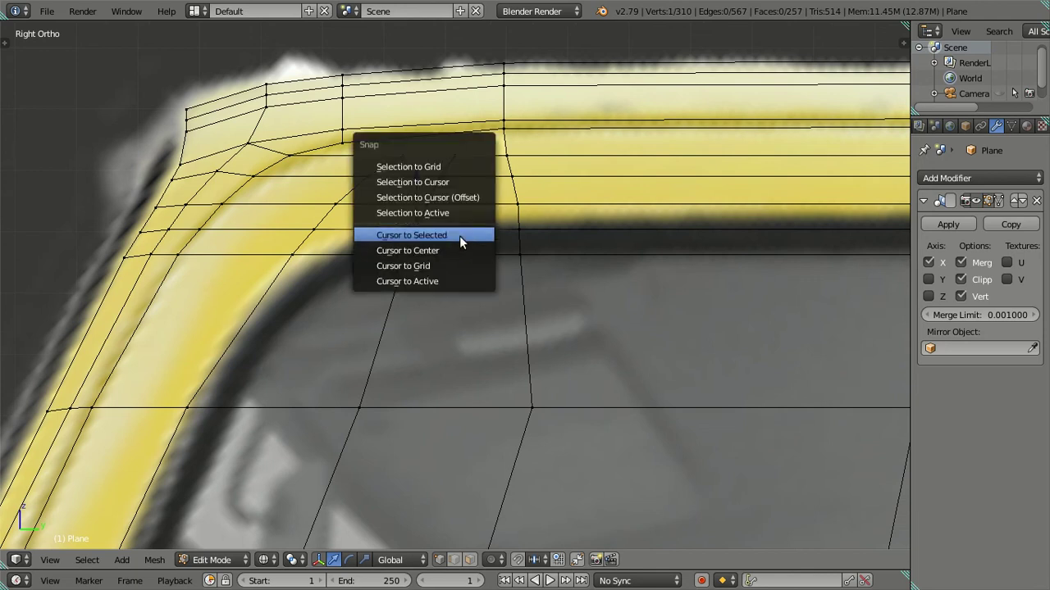
left_click(460, 235)
- Dissolve both temporary loops and snap the window-corner vertex onto the 3D cursor
key("a")
scroll(460, 237, "down", 2)
right_click(460, 236)
right_click(460, 236, "alt")
key("ctrl+x")
right_click(460, 236, "alt")
key("ctrl+x")
right_click(395, 241)
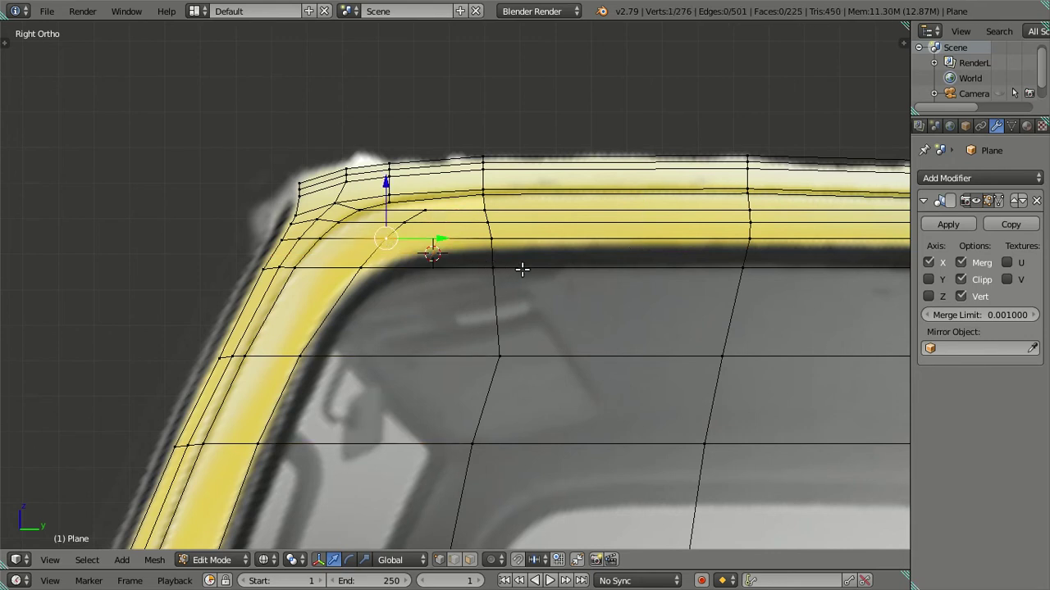
key("shift+s")
left_click(526, 230)
scroll(493, 274, "up", 2)
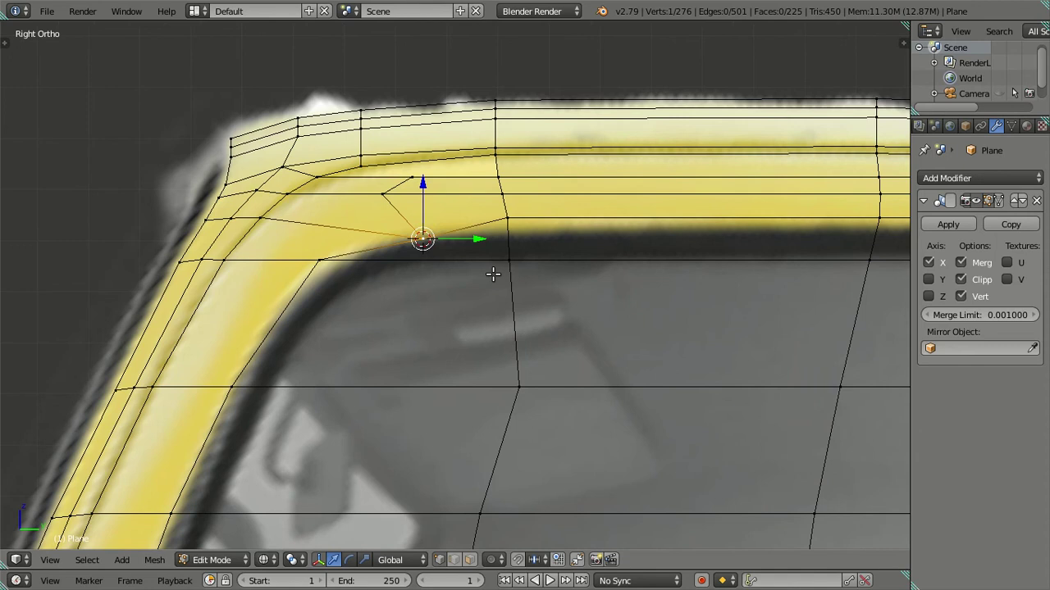
key("a")
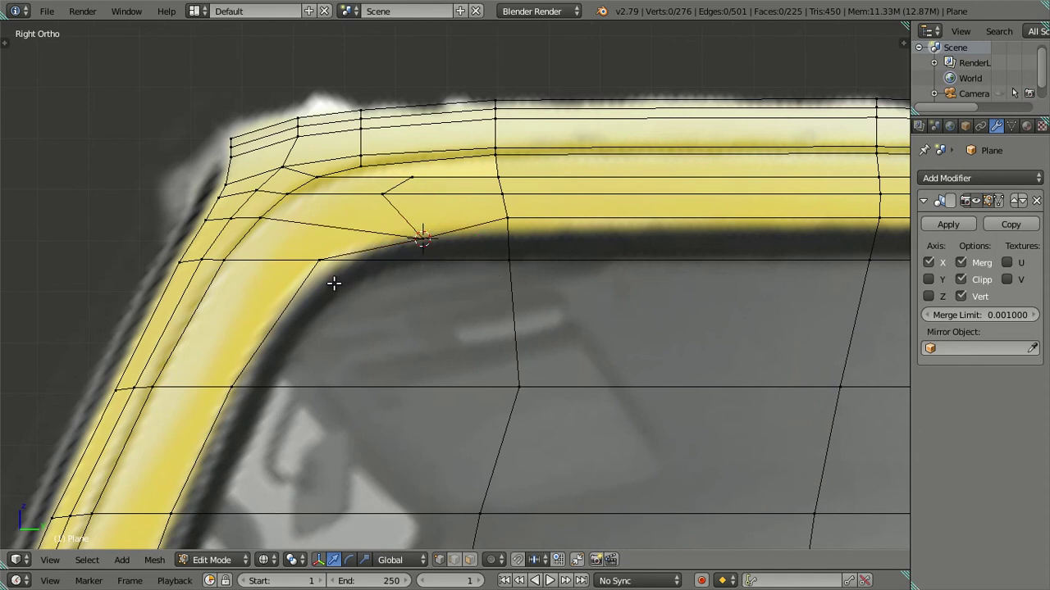
- Repeat with new temporary loops along the window top, moving the corner vertex to their crossing
right_click(393, 267)
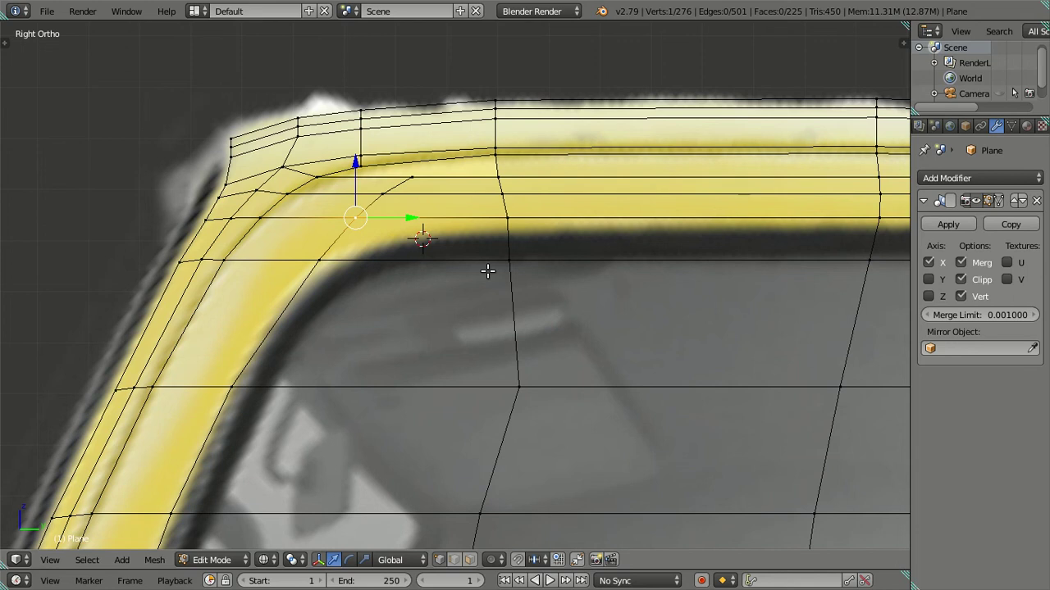
key("ctrl+r")
left_click(463, 217)
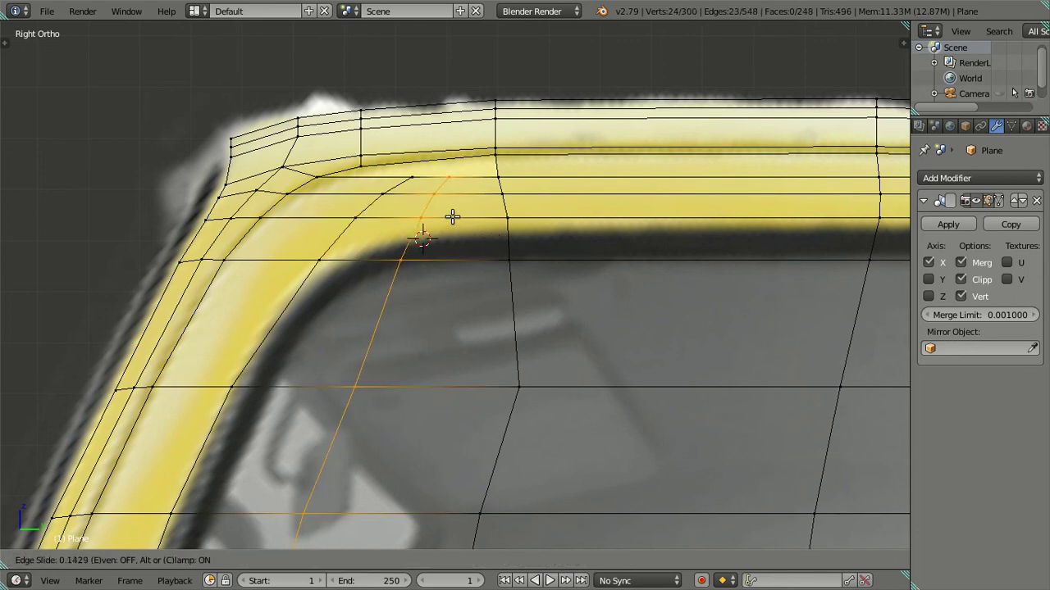
left_click(449, 216)
key("ctrl+r")
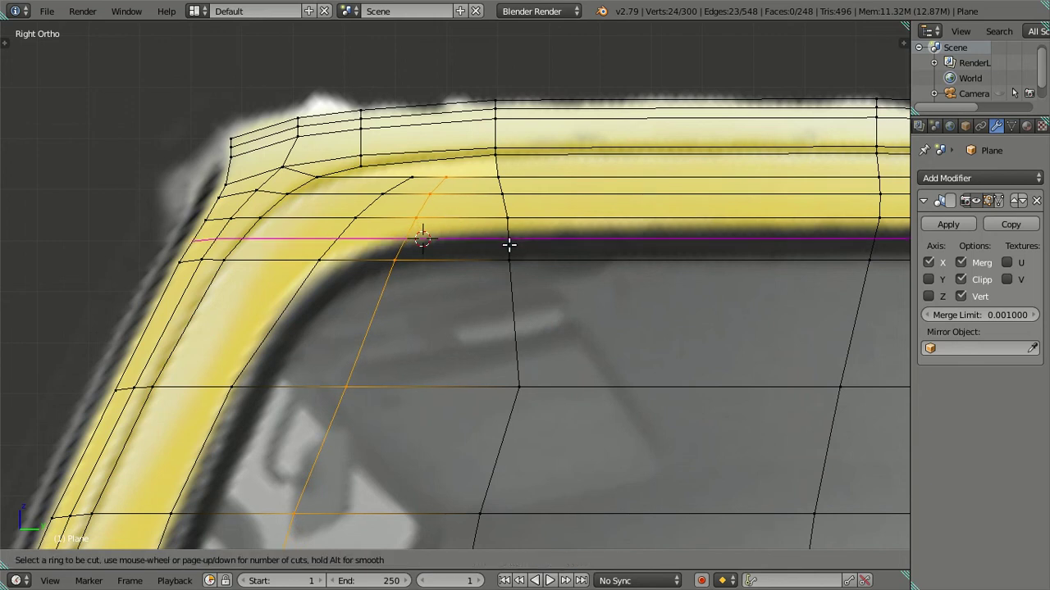
left_click(508, 245)
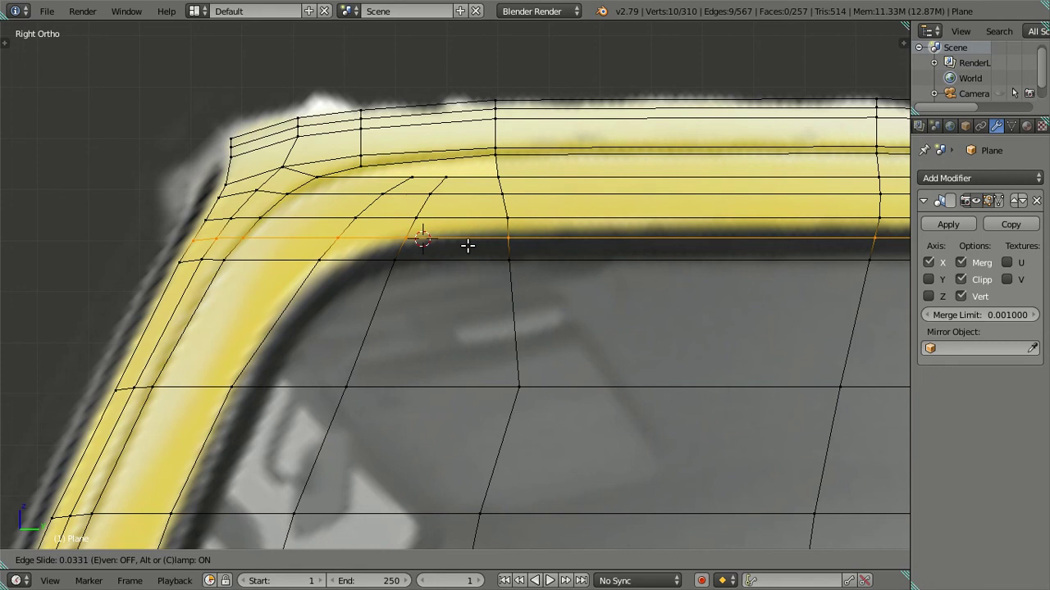
left_click(471, 243)
right_click(485, 228)
key("shift+s")
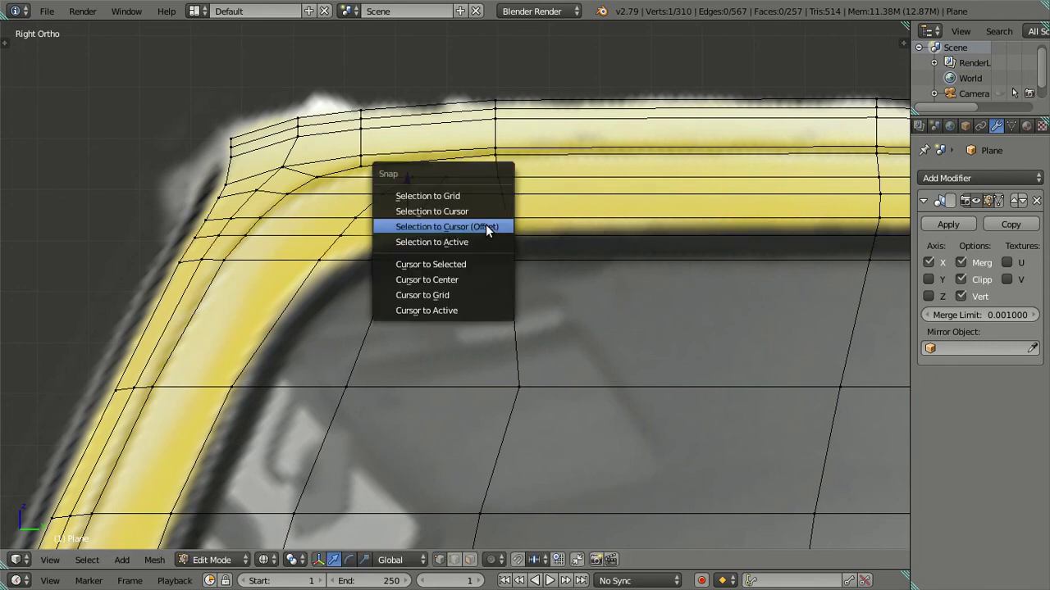
left_click(486, 256)
key("ctrl+z")
key("ctrl+z")
key("shift+s")
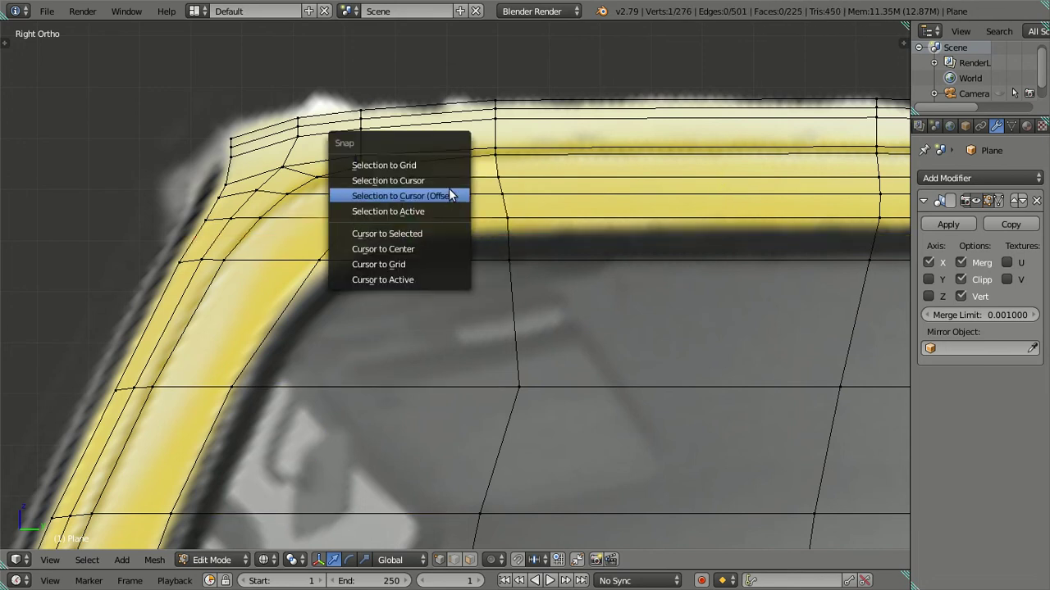
left_click(448, 195)
key("a")
- Orbit and check the corner from the front view, then return to the right-side view
mouse_move(457, 229)
middle_mouse_down()
mouse_move(520, 288)
mouse_move(602, 234)
mouse_move(609, 254)
middle_mouse_up()
key("KP_1")
scroll(668, 251, "down", 4)
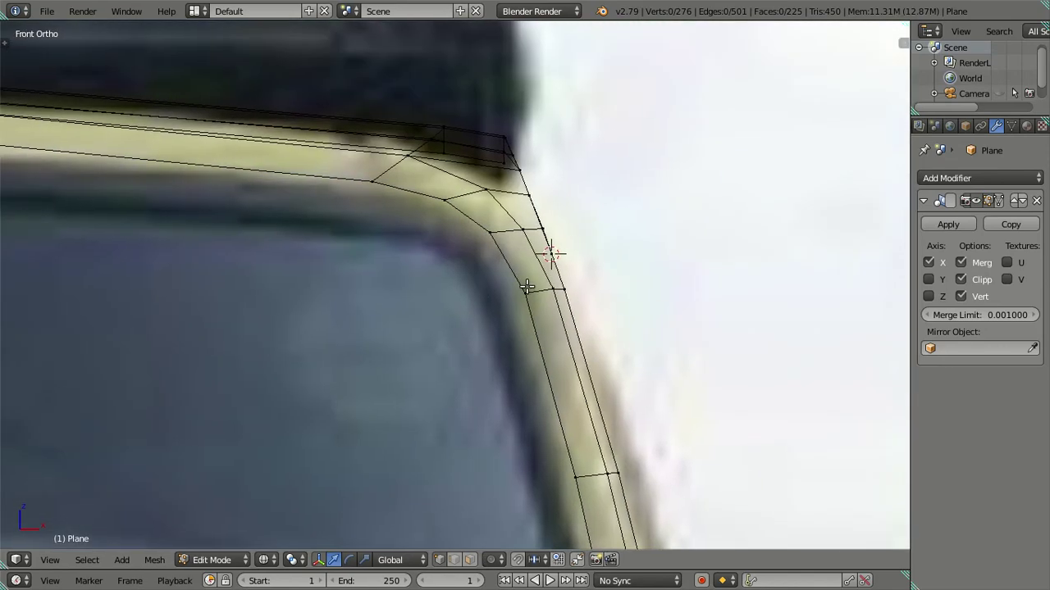
key("KP_3")
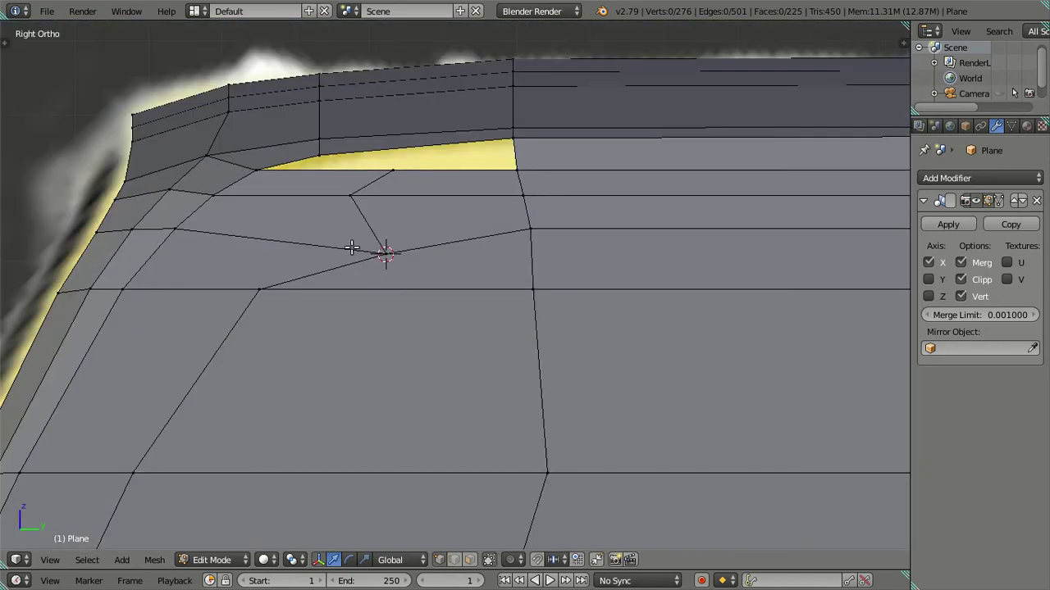
- Move the window's corner vertices so the edges follow the rounded window curve
scroll(374, 274, "down", 2)
scroll(351, 246, "down", 1)
scroll(353, 244, "down", 1)
scroll(371, 228, "up", 1)
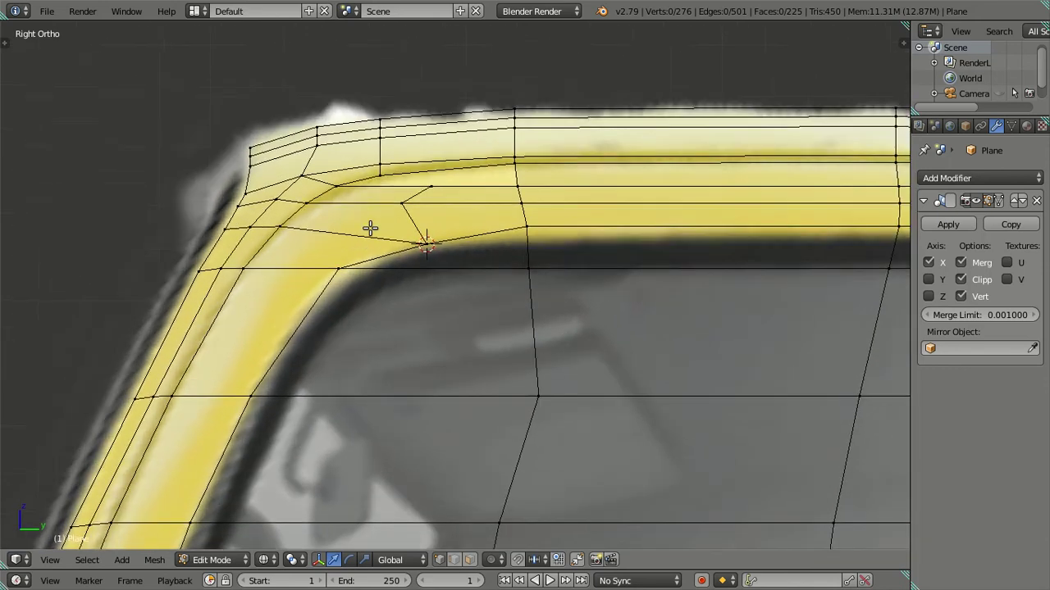
scroll(369, 229, "up", 1)
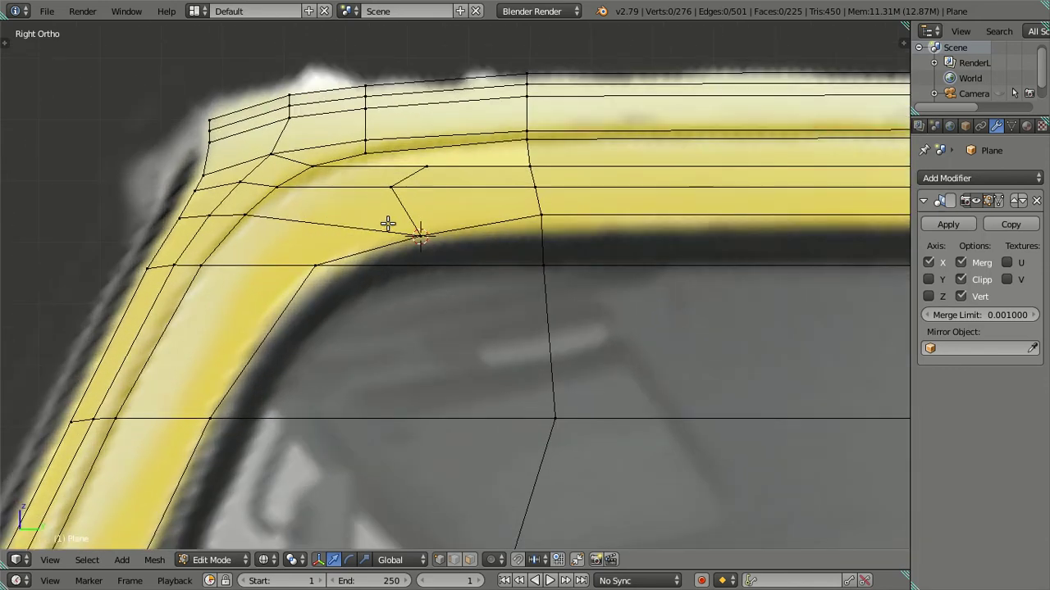
scroll(388, 223, "down", 1)
scroll(388, 224, "down", 1)
key("a")
key("a")
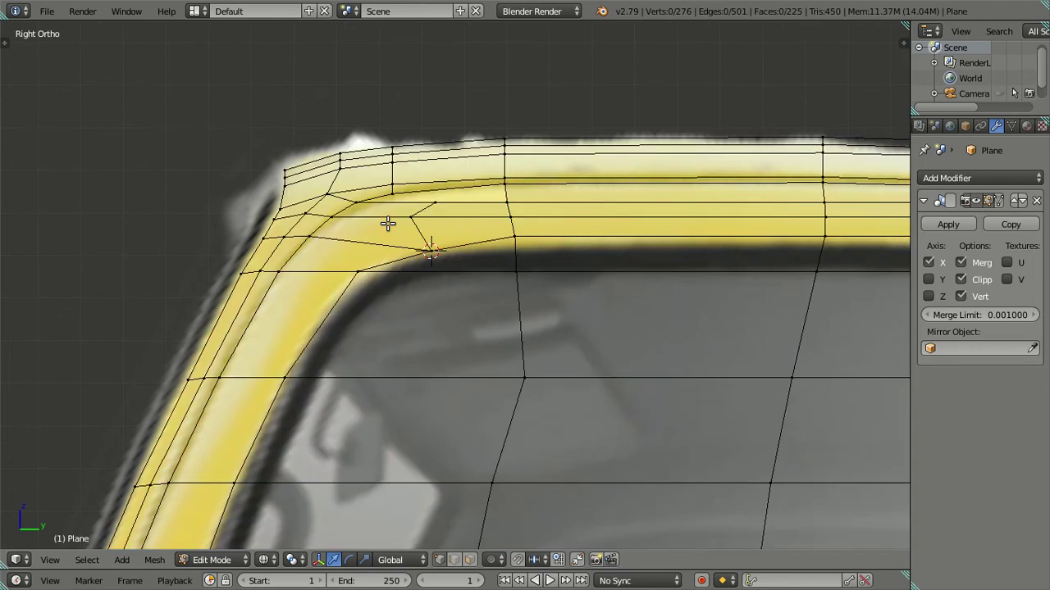
right_click(358, 274)
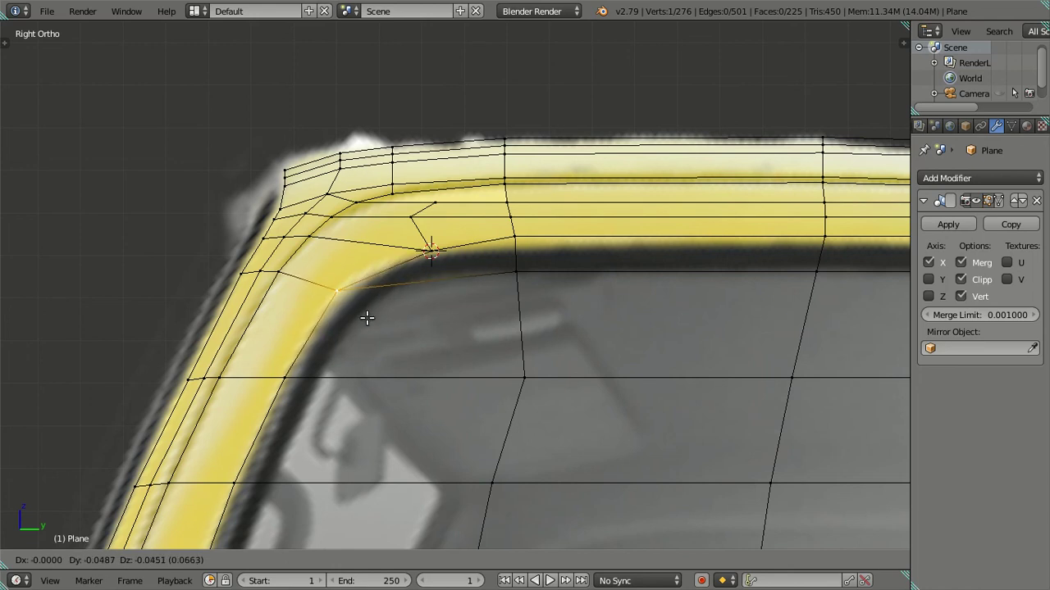
left_click(365, 314)
right_click(414, 253)
key("g")
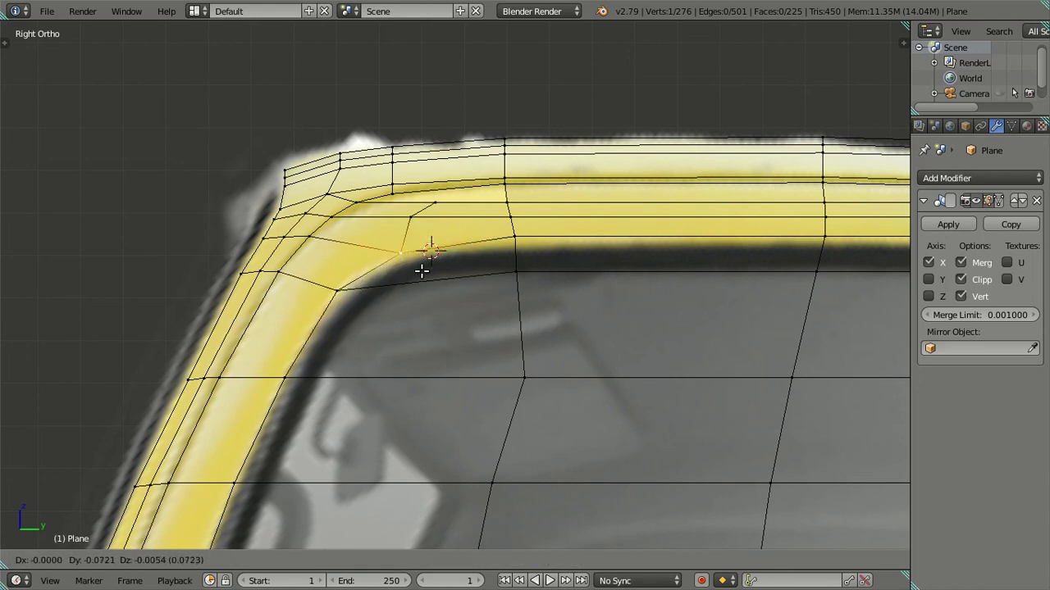
left_click(421, 270)
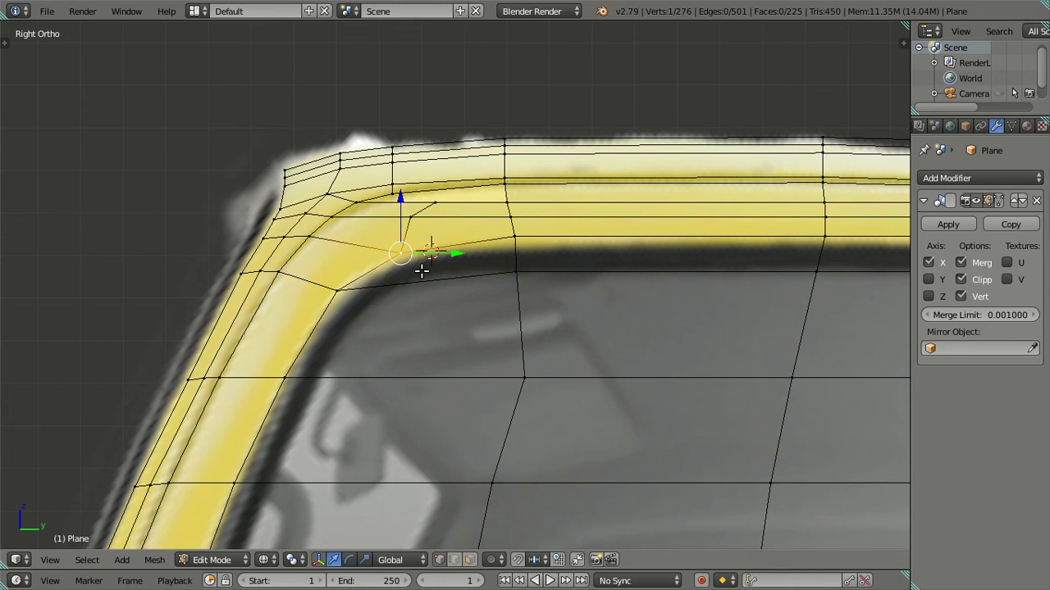
- Revert the last vertex move and add a horizontal loop across the pillar below the window top
key("ctrl+z")
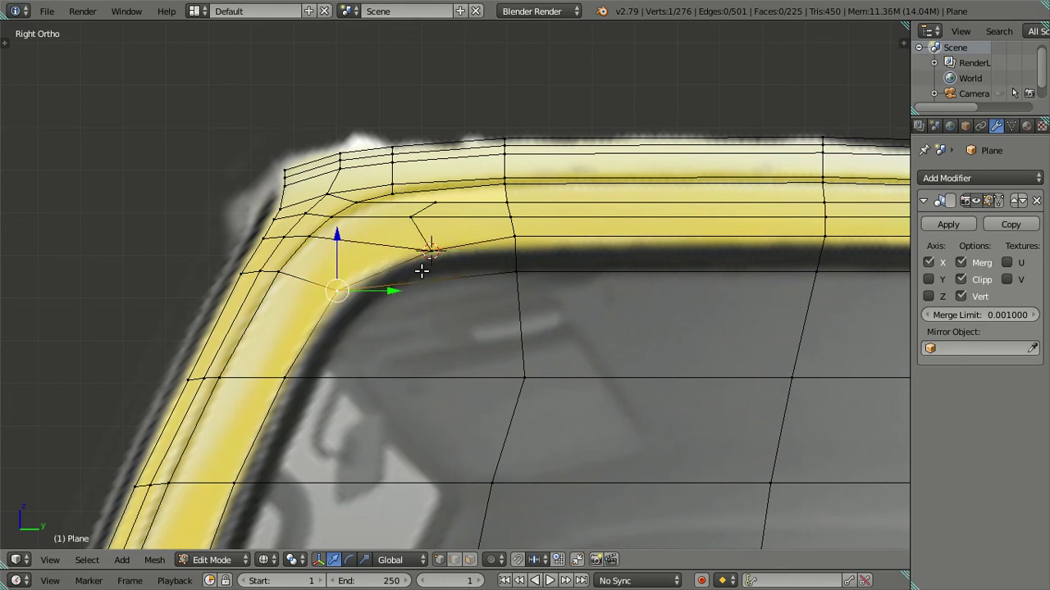
key("ctrl+z")
key("ctrl+z")
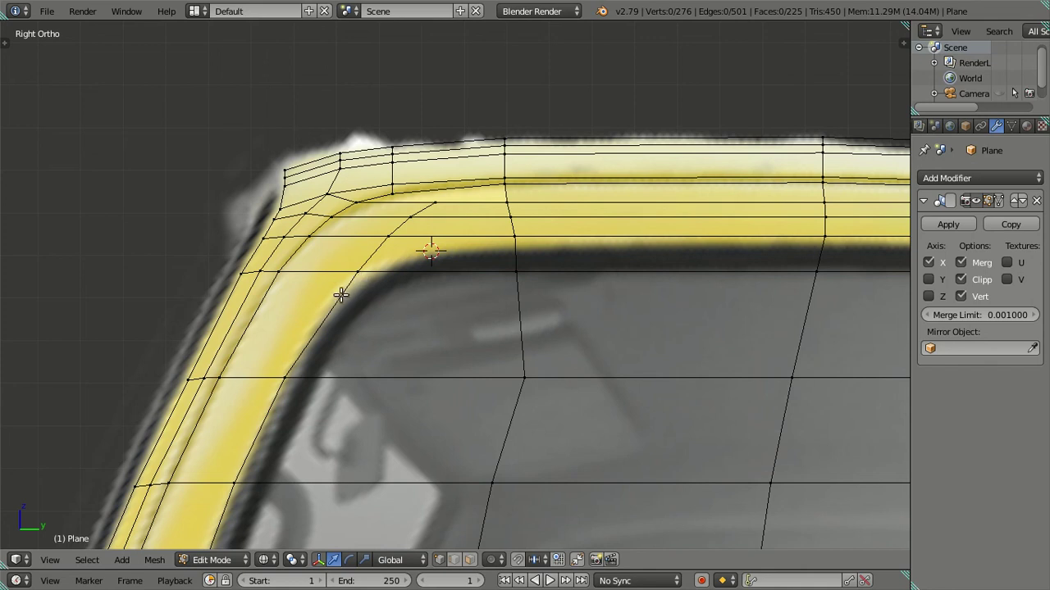
key("ctrl+r")
left_click(520, 305)
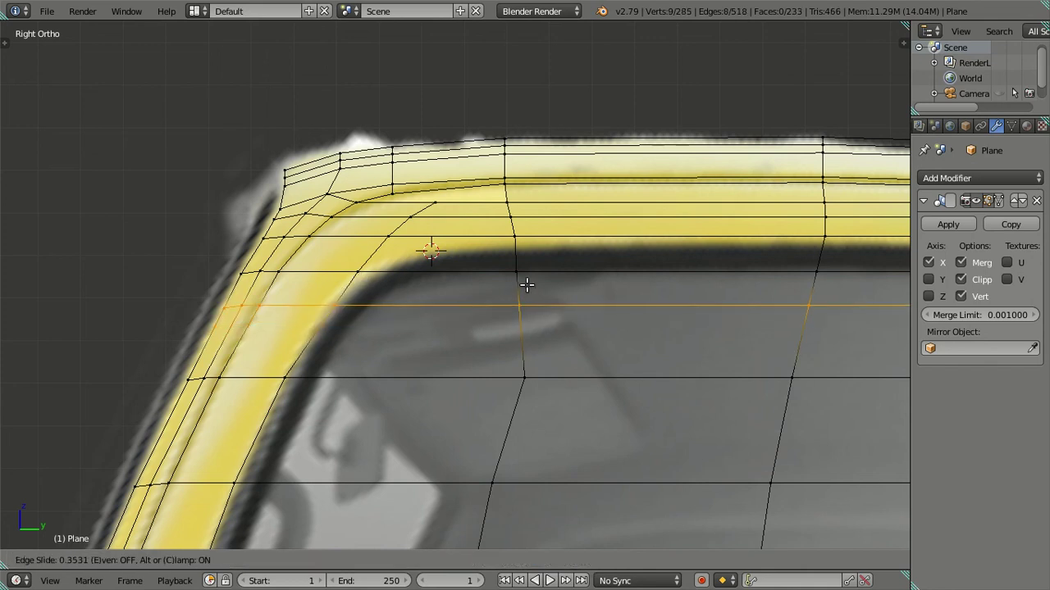
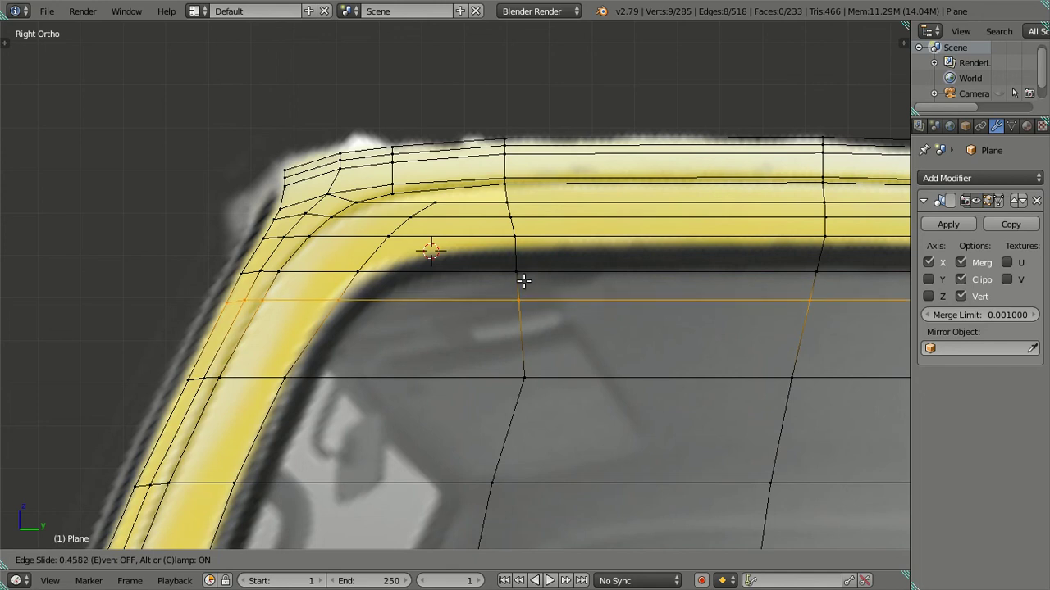
- Confirm the slid loop, nudge a loop vertex along Y, and snap the 3D cursor onto it
left_click(524, 281)
scroll(257, 335, "up", 1)
scroll(336, 299, "up", 2)
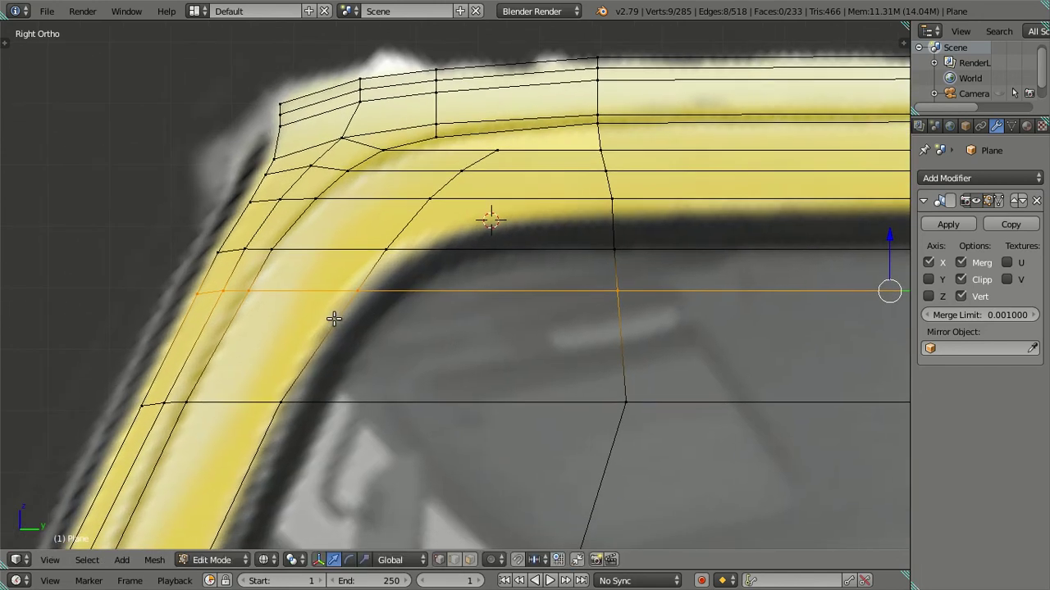
right_click(357, 292)
left_click_drag(415, 291, 399, 289)
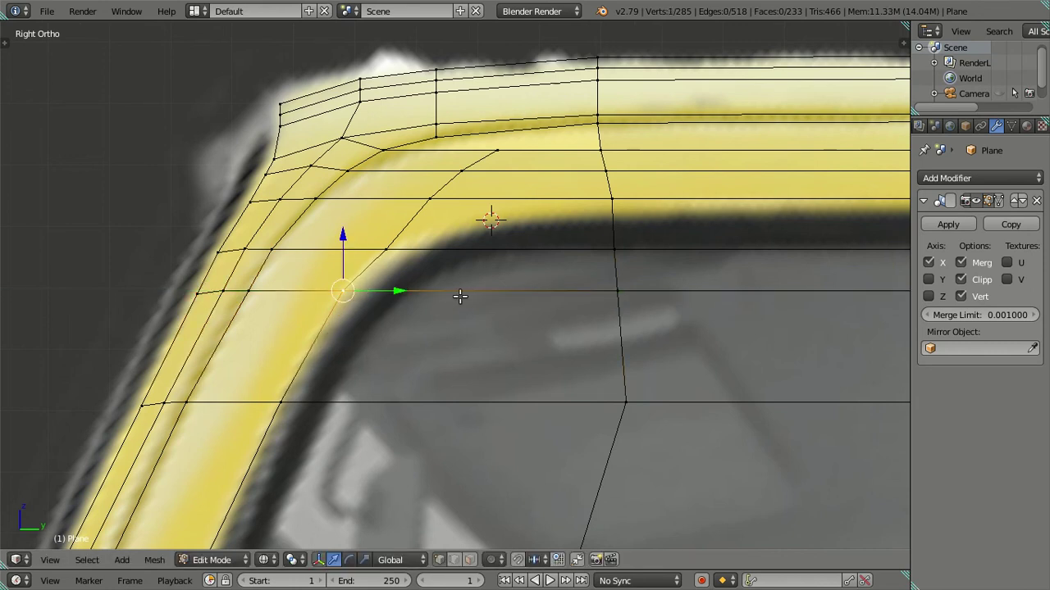
key("shift+s")
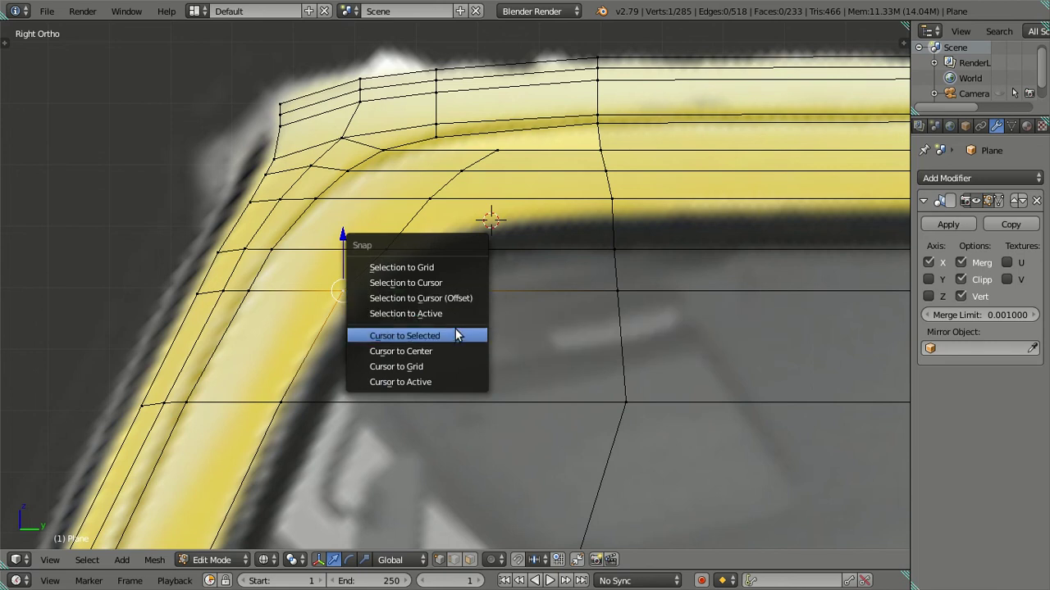
left_click(457, 333)
- Dissolve the surplus horizontal edge loop and snap the 3D cursor to the selection
right_click(453, 306, "alt")
key("ctrl+x")
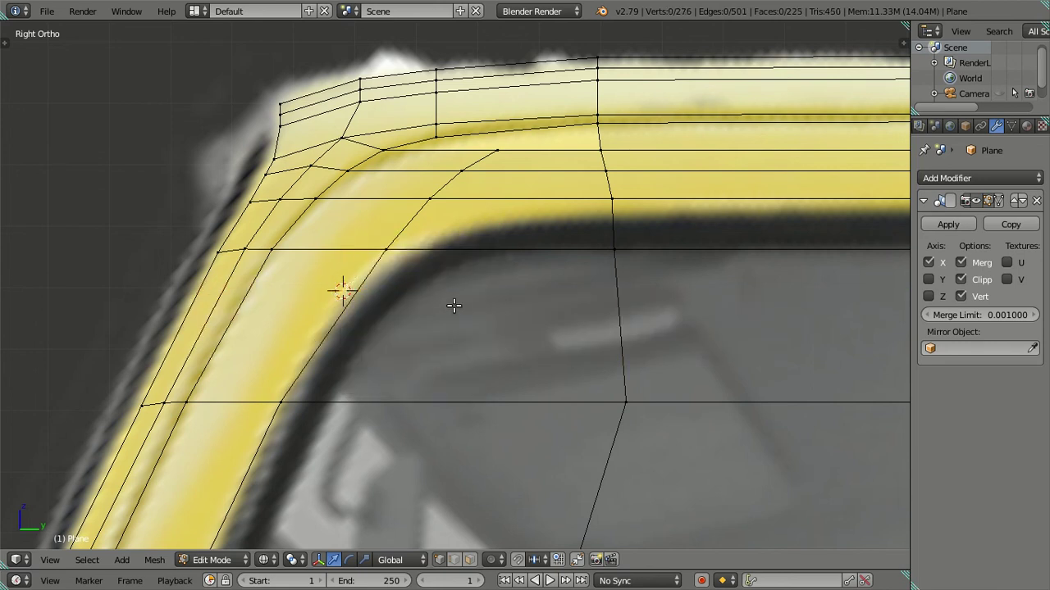
key("shift+s")
left_click(449, 229)
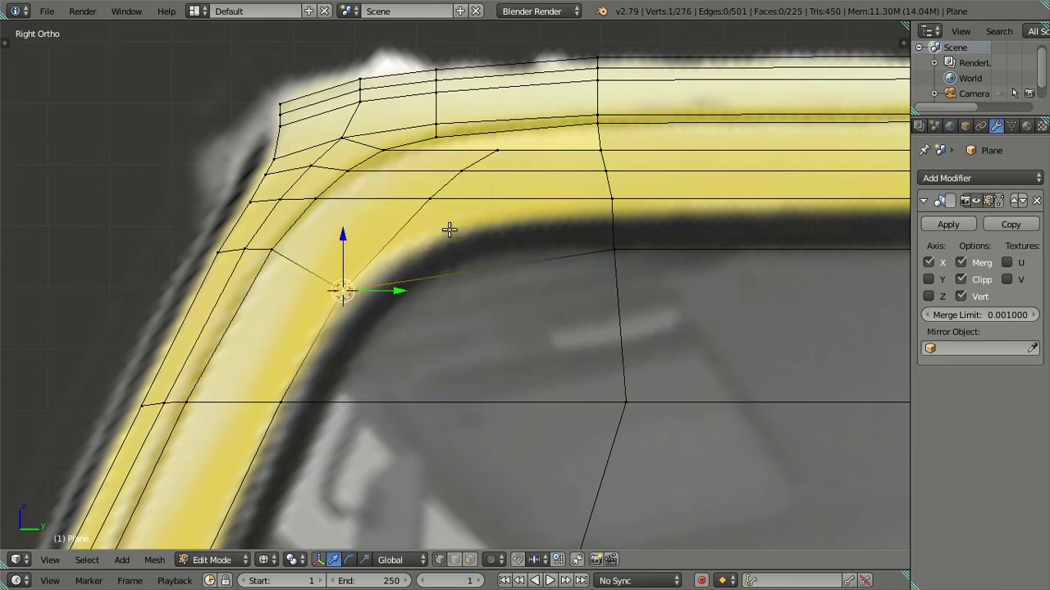
- Select the inner window-corner vertex and try a loop cut through the corner, then undo it
scroll(443, 237, "down", 2)
right_click(441, 233)
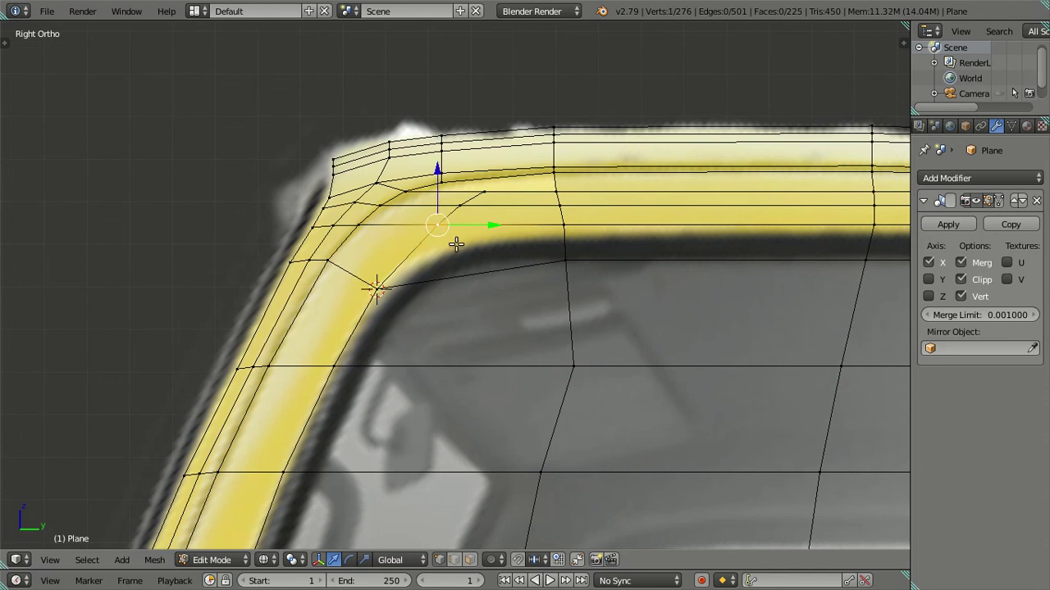
key("g")
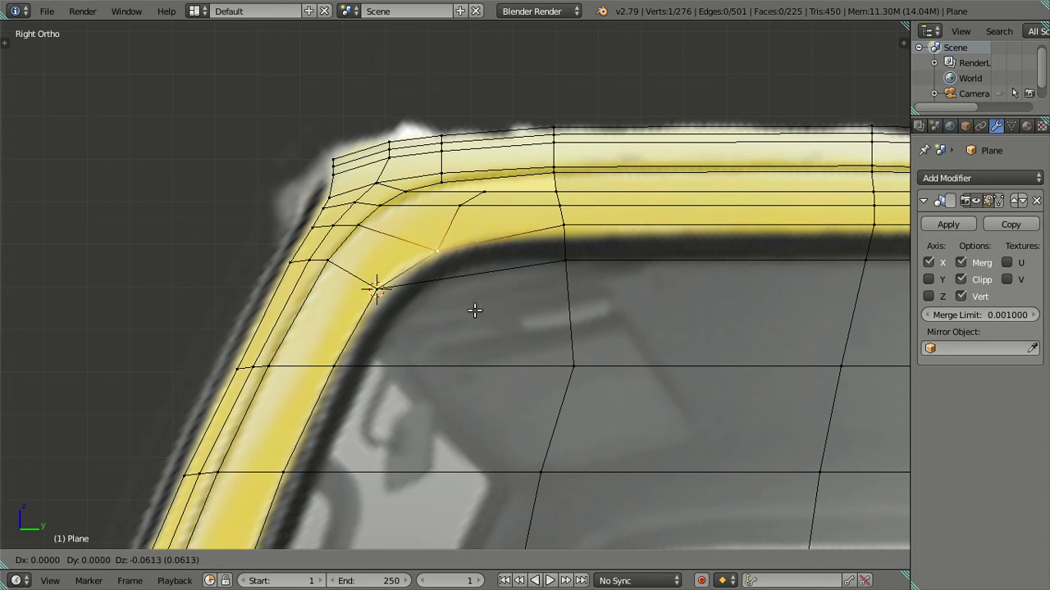
key("Escape")
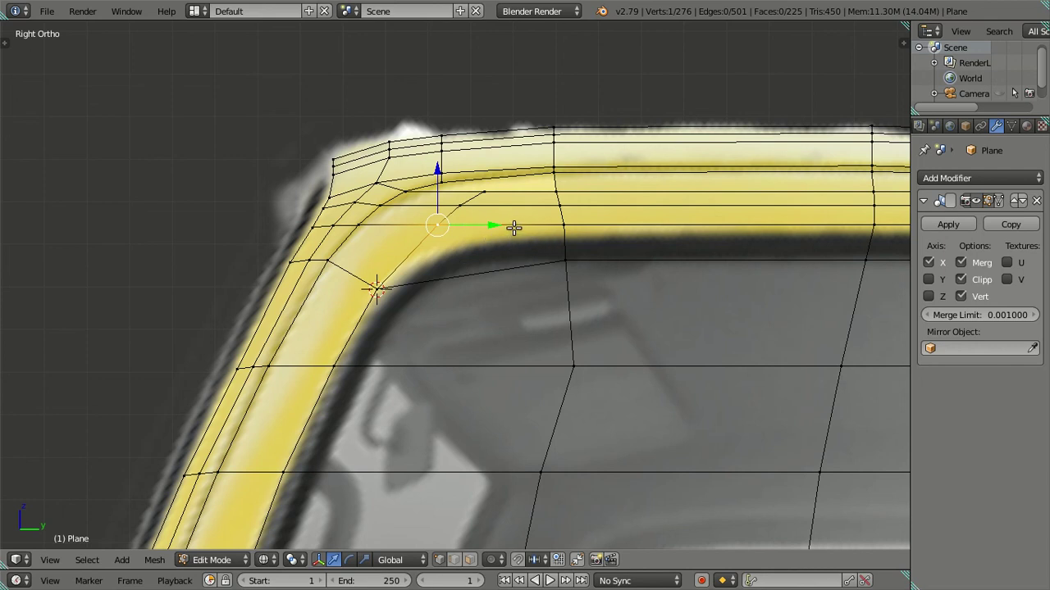
key("ctrl+r")
left_click(502, 226)
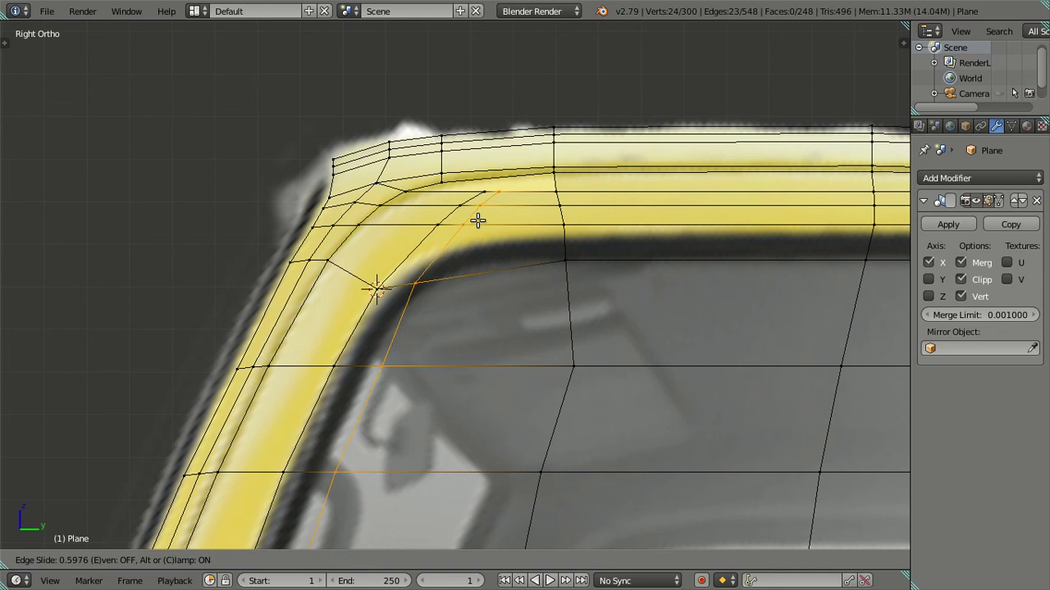
left_click(477, 219)
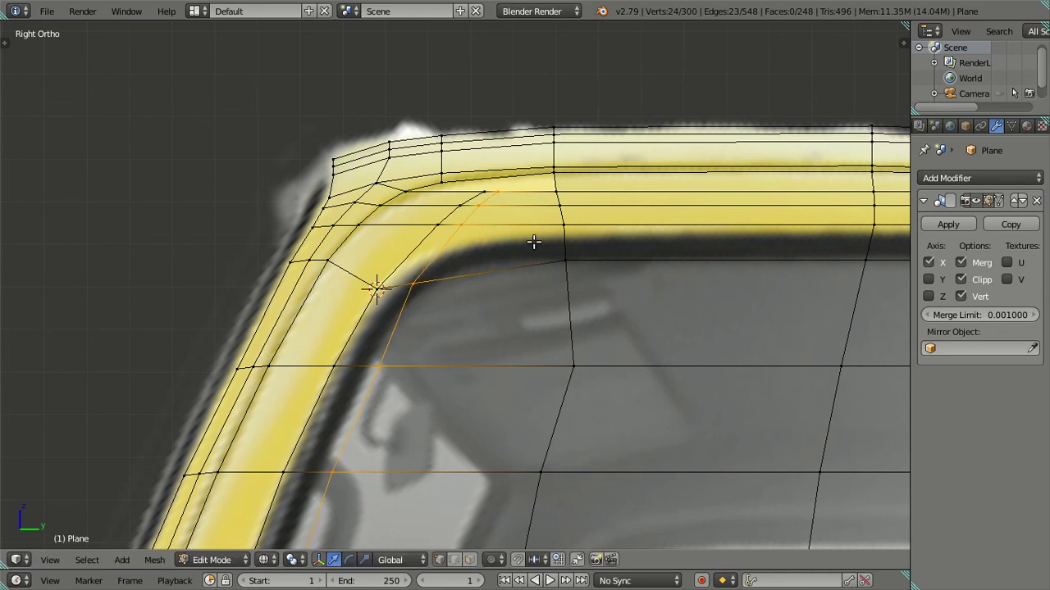
key("ctrl+z")
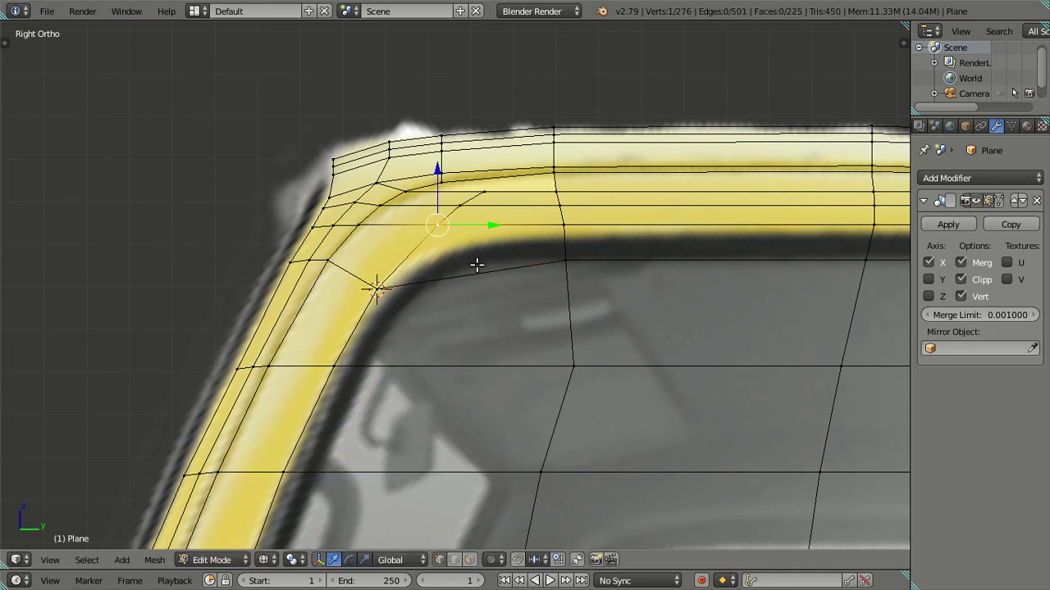
key("g")
key("Escape")
- Snap the 3D cursor to the selected vertex, then undo to restore the vertex position
key("shift+a")
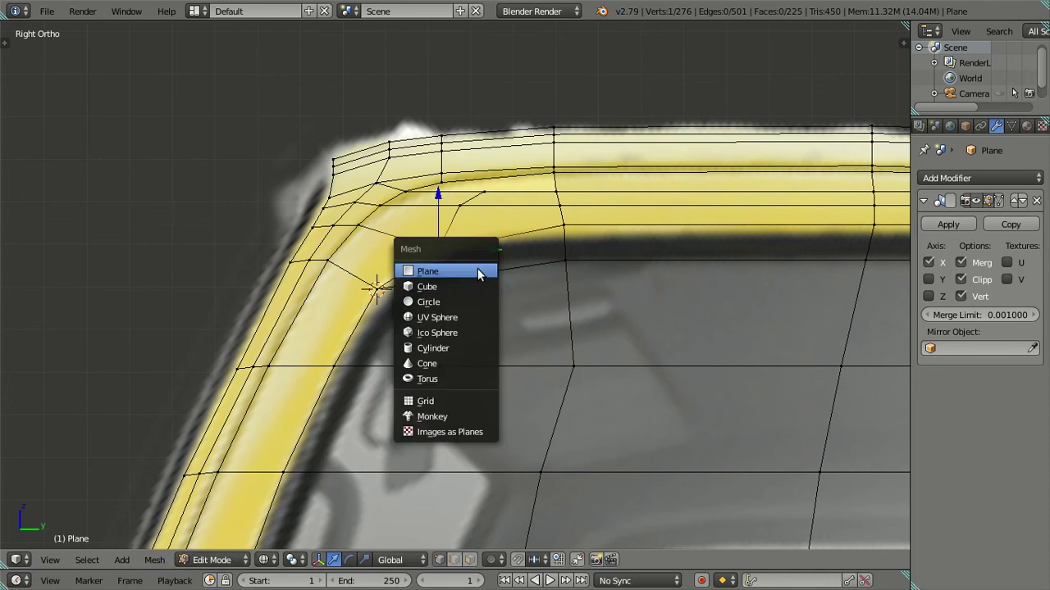
key("shift+s")
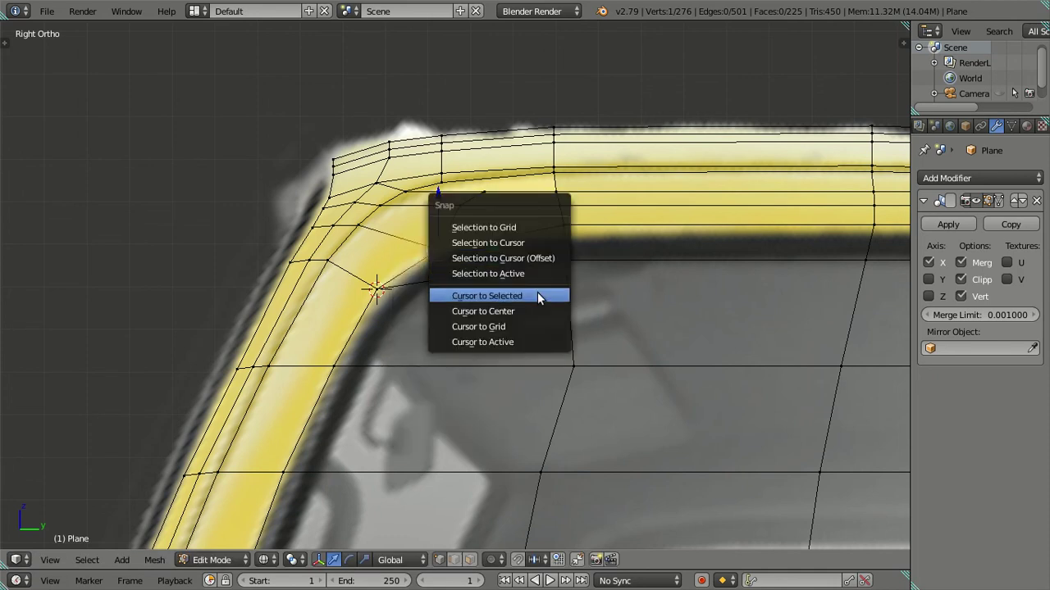
left_click(537, 295)
key("ctrl+z")
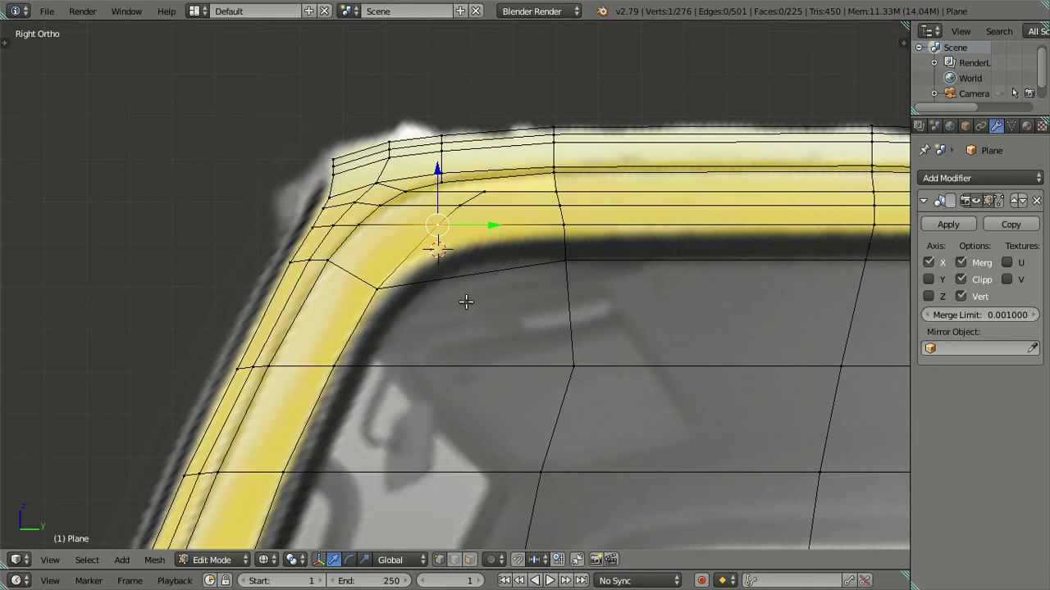
- Add two new edge loops around the rounded window corner
scroll(466, 302, "up", 2)
key("ctrl+r")
left_click(445, 281)
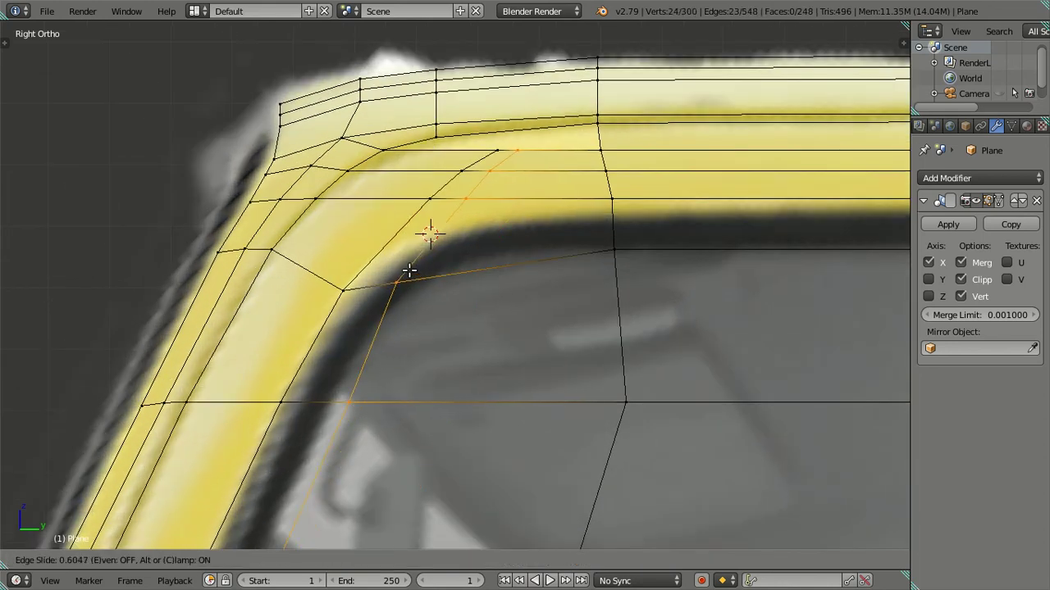
left_click(400, 262)
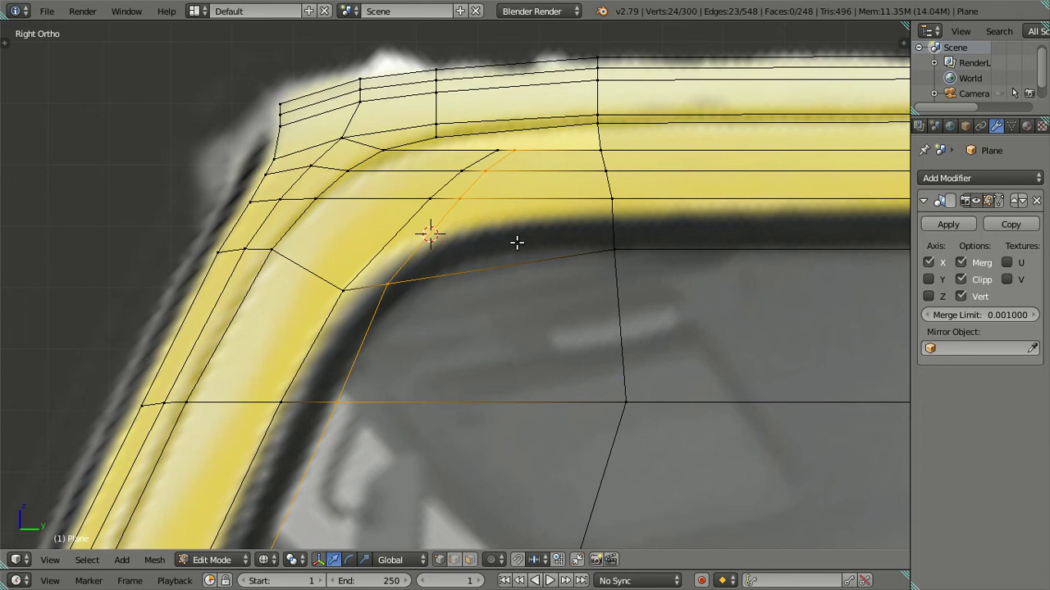
key("ctrl+r")
left_click(605, 224)
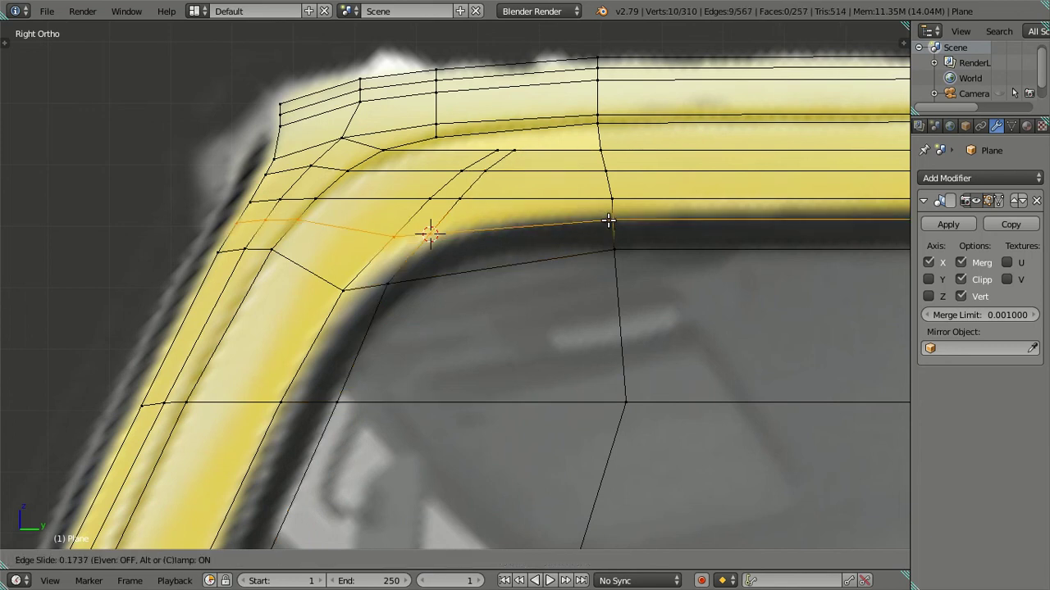
left_click(608, 220)
- Snap the cursor to a new-loop vertex, dissolve the extra loop, and move the corner vertex onto the cursor
right_click(430, 234)
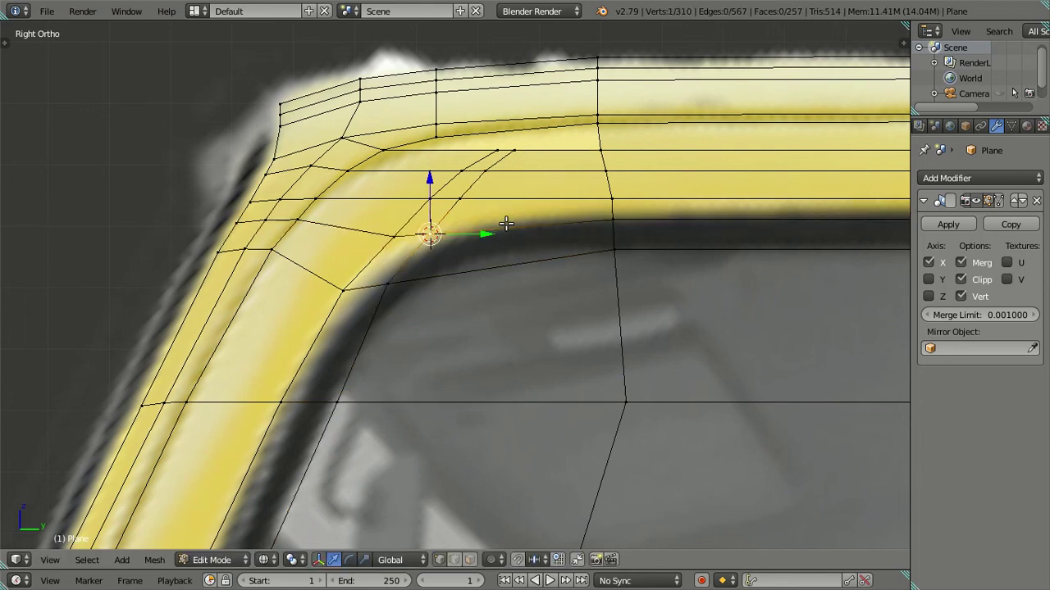
key("shift+s")
left_click(500, 223)
right_click(519, 215, "alt")
key("ctrl+x")
right_click(519, 215)
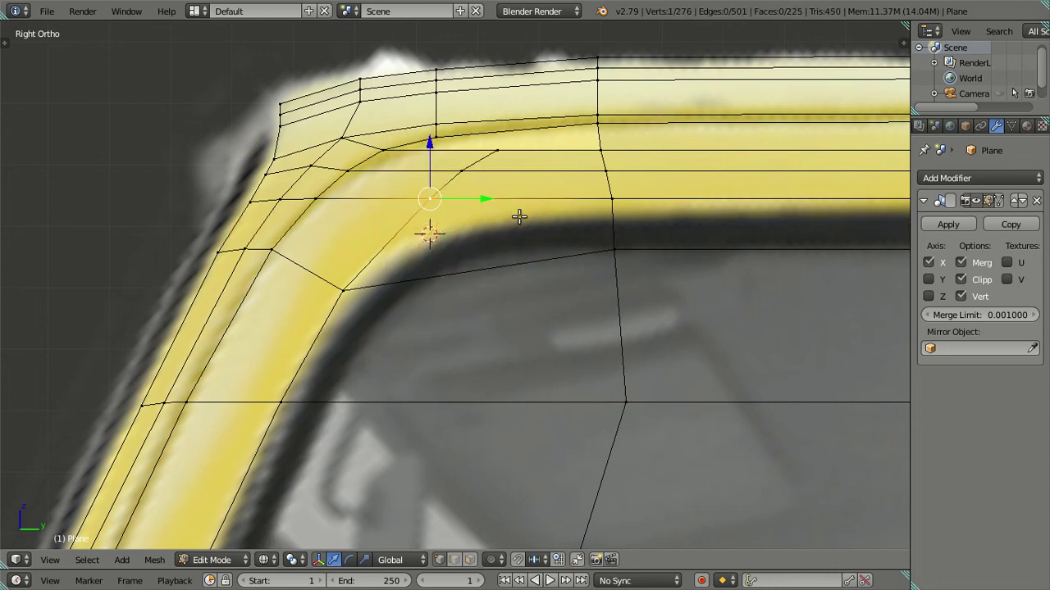
key("shift+s")
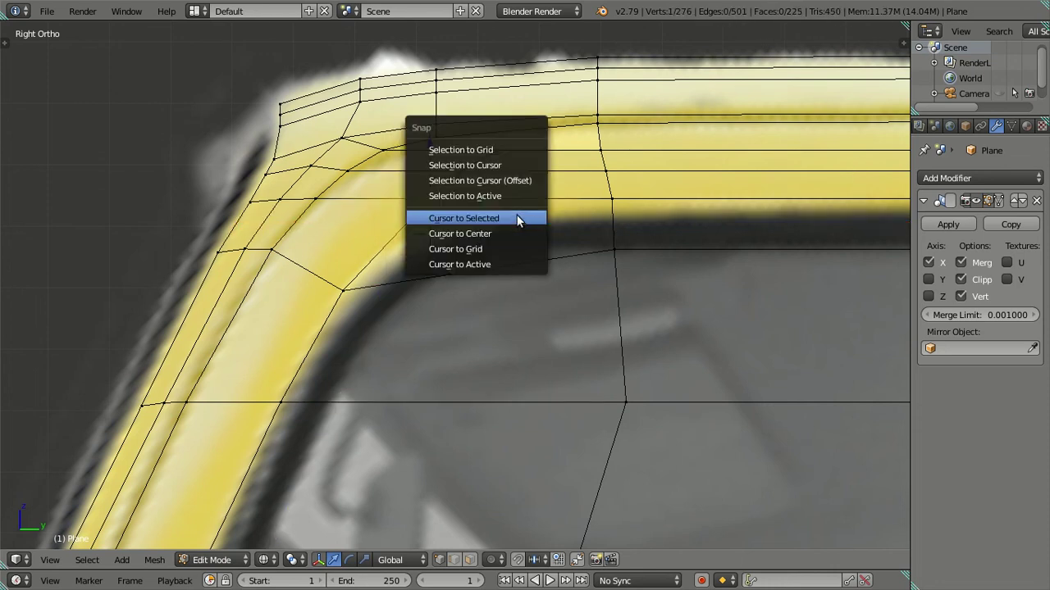
left_click(529, 176)
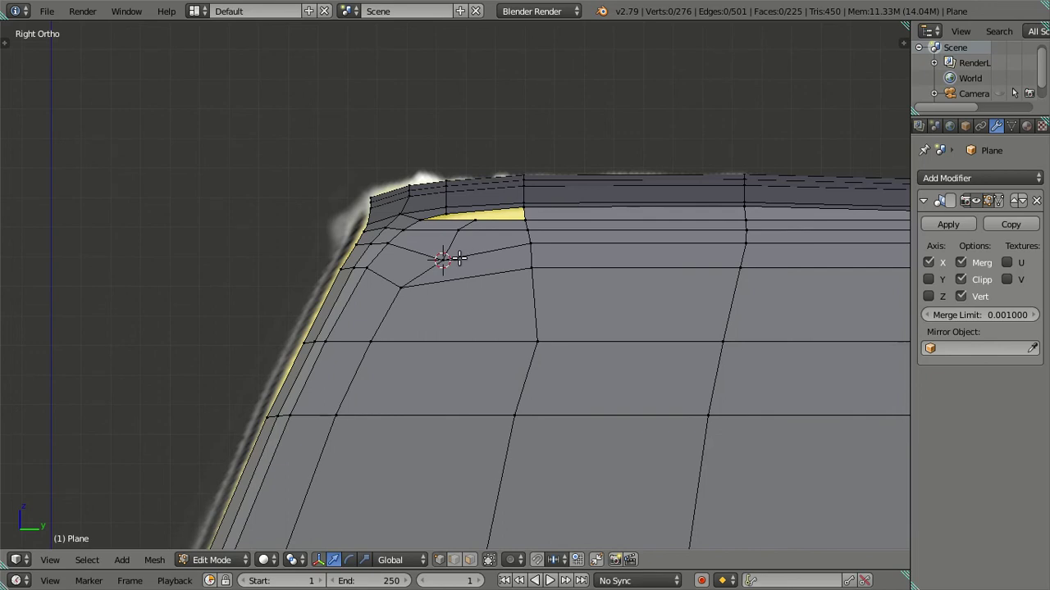
- In front view, shift the edge along the cab's side along the X axis
key("KP_1")
scroll(560, 271, "up", 2)
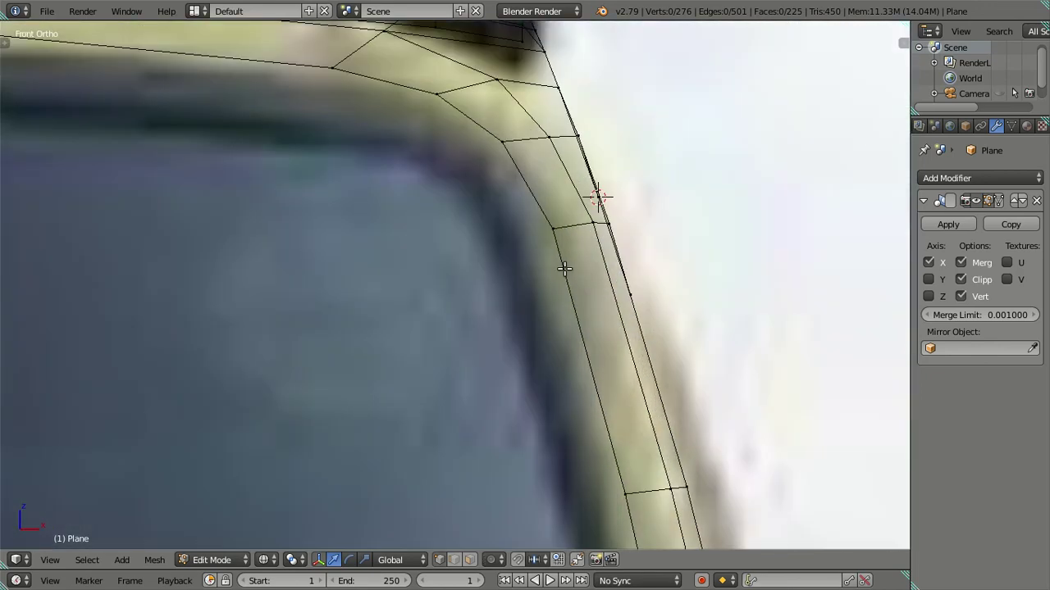
scroll(584, 252, "up", 2)
scroll(581, 243, "down", 3)
scroll(576, 241, "up", 3)
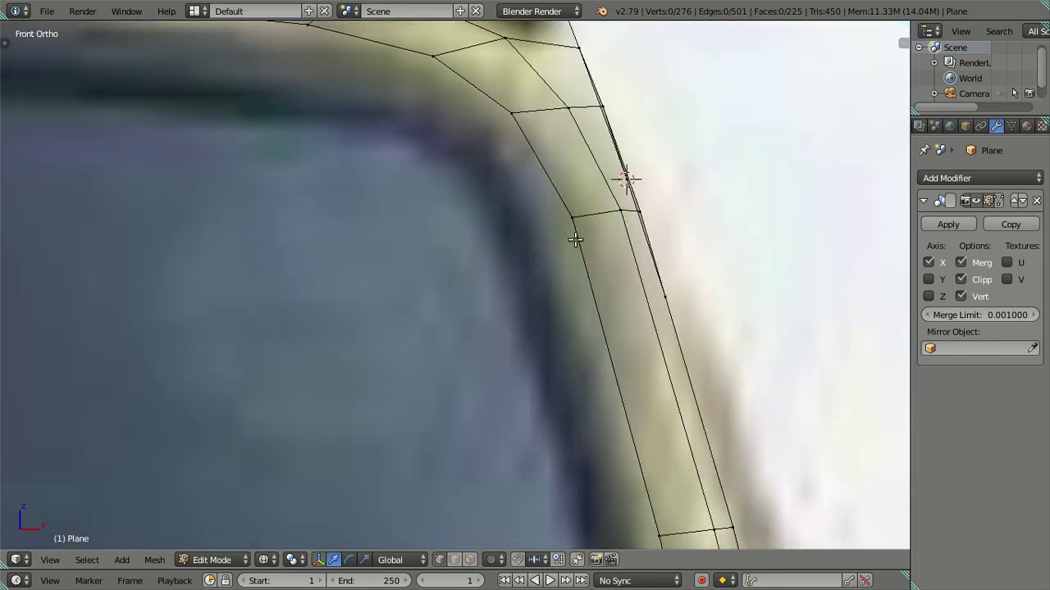
scroll(424, 274, "up", 1)
scroll(421, 273, "up", 1)
scroll(421, 273, "up", 3)
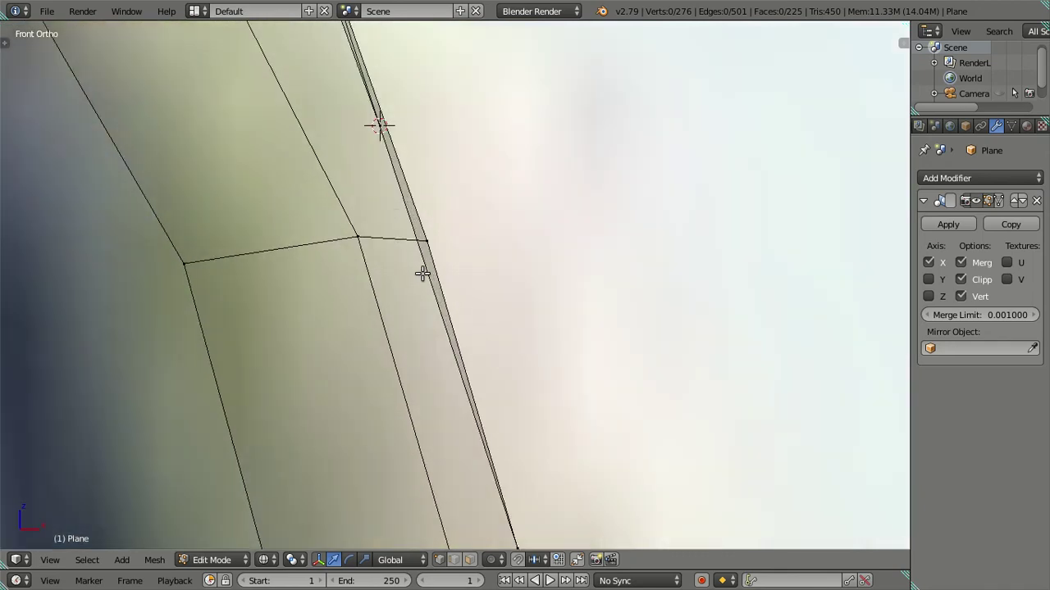
scroll(422, 273, "down", 4)
scroll(421, 274, "down", 4)
scroll(422, 273, "up", 2)
scroll(421, 274, "up", 3)
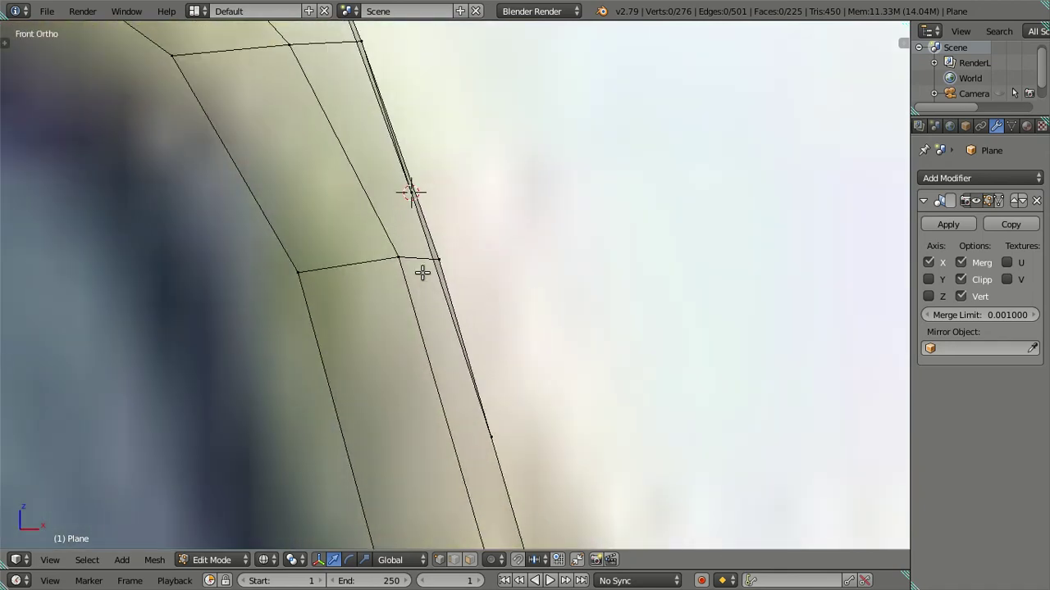
right_click(403, 254)
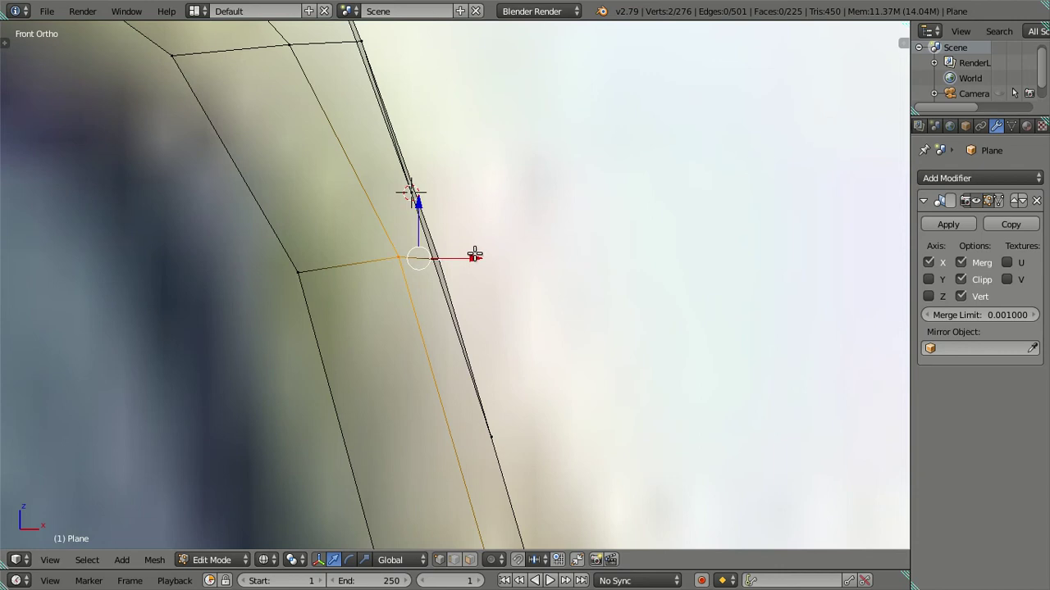
key("g")
key("x")
left_click(465, 254)
- In the right side view, lower a roof top-edge vertex 0.013 along the global Z axis
scroll(465, 256, "down", 2)
scroll(467, 261, "down", 2)
mouse_move(467, 261)
middle_mouse_down()
mouse_move(403, 305)
mouse_move(316, 286)
middle_mouse_up()
key("a")
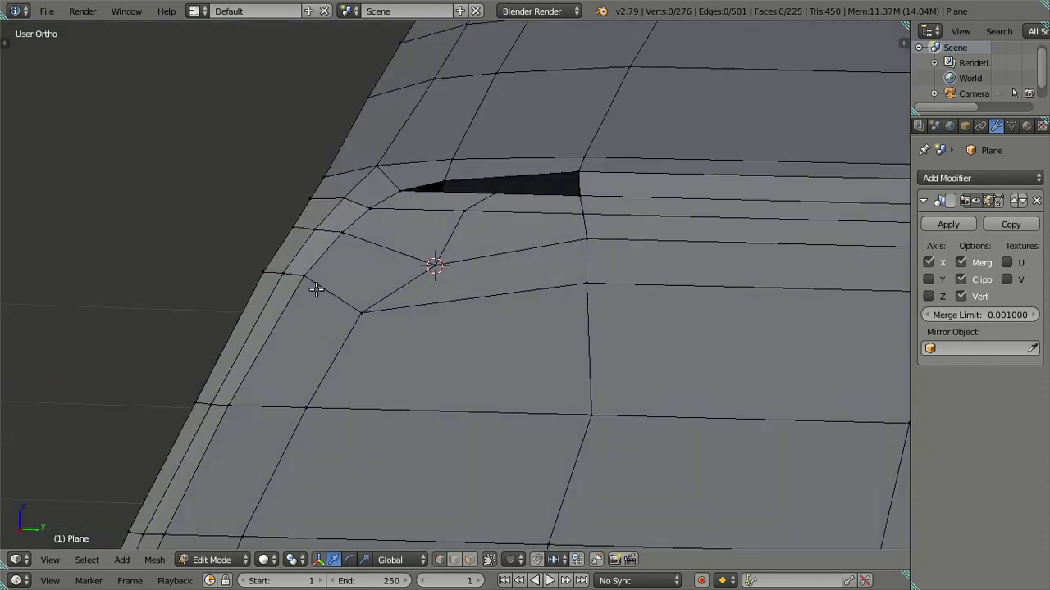
key("KP_3")
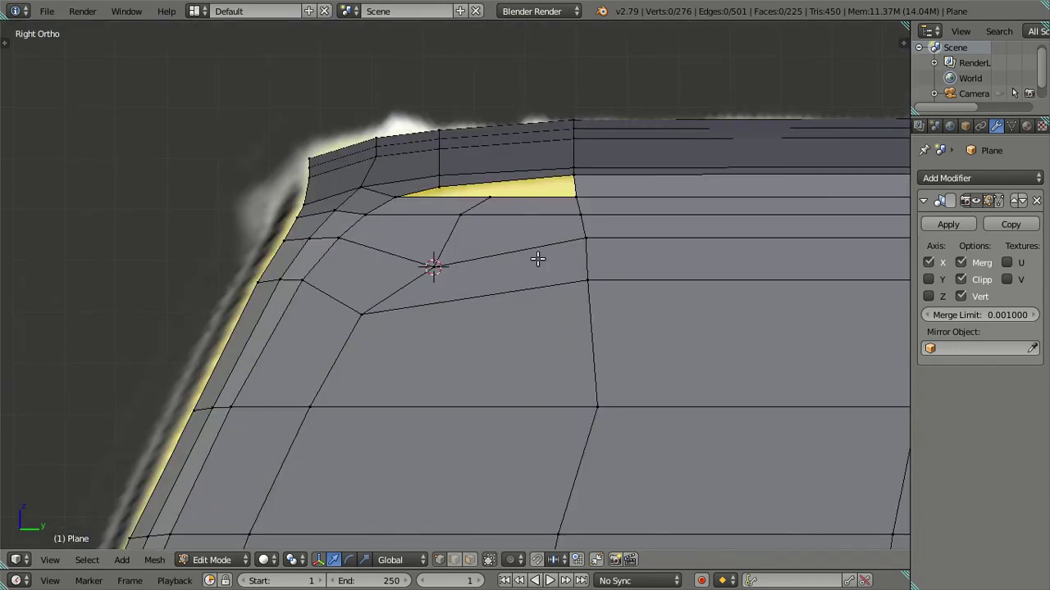
scroll(537, 259, "down", 2)
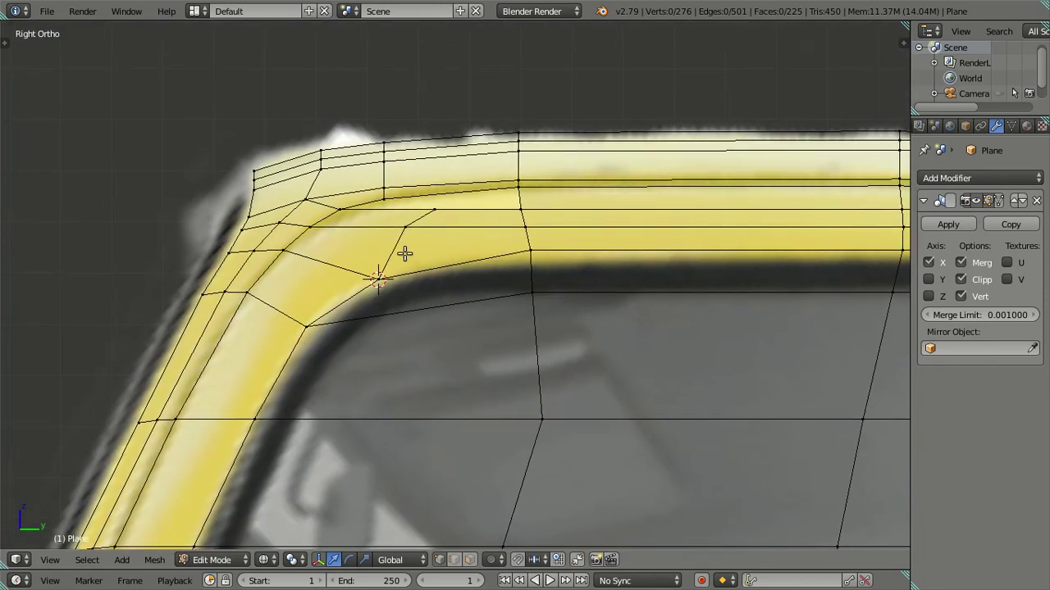
scroll(406, 253, "down", 2)
scroll(351, 241, "down", 2)
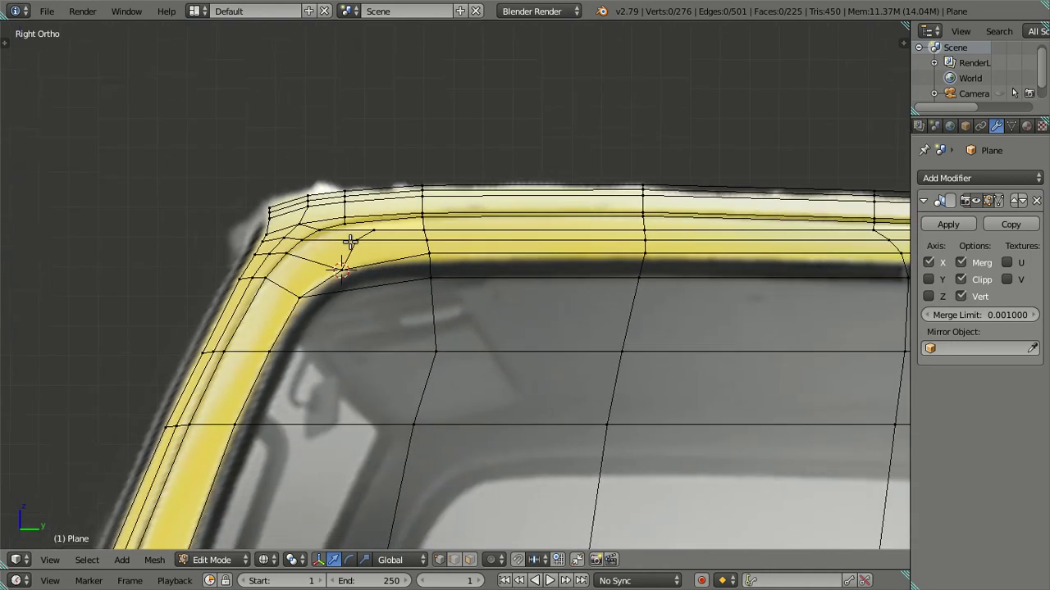
scroll(556, 265, "down", 2)
scroll(501, 273, "down", 1)
scroll(505, 273, "up", 2)
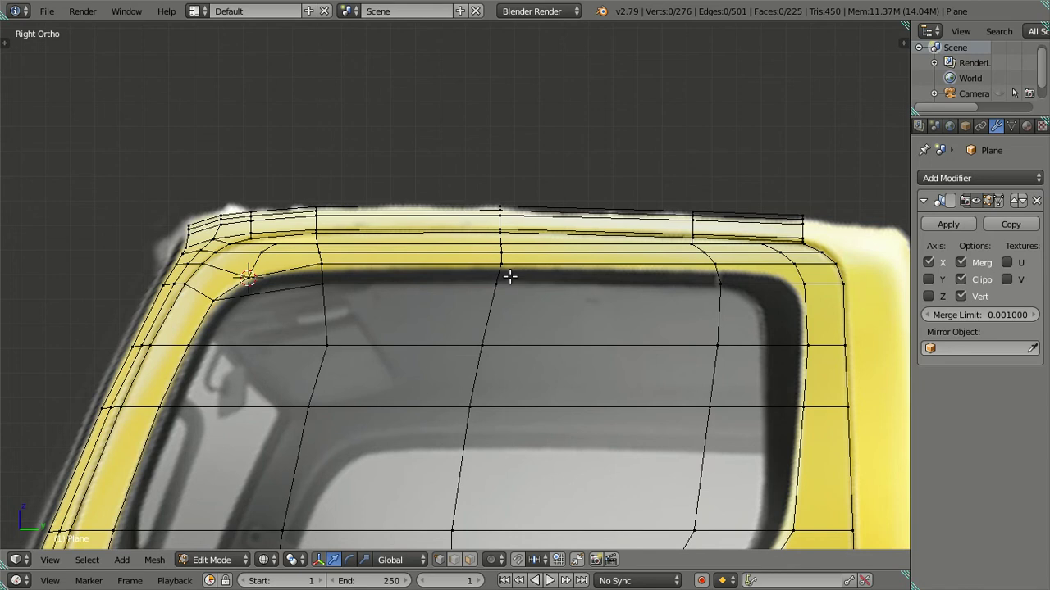
scroll(509, 277, "up", 1)
right_click(296, 259)
left_click_drag(293, 209, 300, 211)
- Try a loop cut across the window frame, snap the 3D cursor to a frame vertex, then undo the cut
key("a")
scroll(303, 263, "up", 3)
middle_click_drag(304, 274, 424, 274, "shift")
scroll(424, 274, "up", 2)
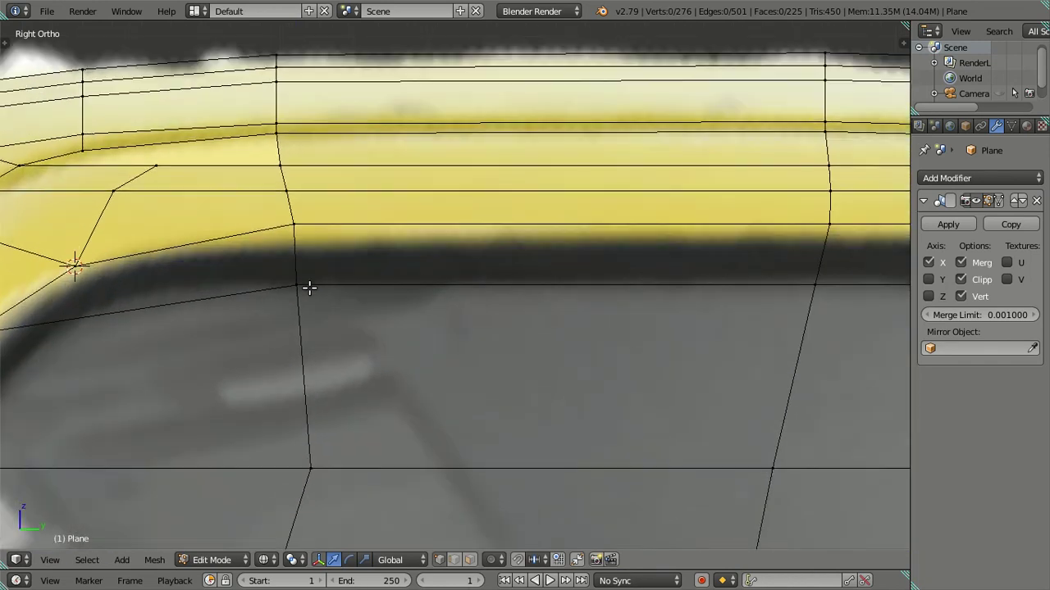
key("ctrl+r")
left_click(306, 261)
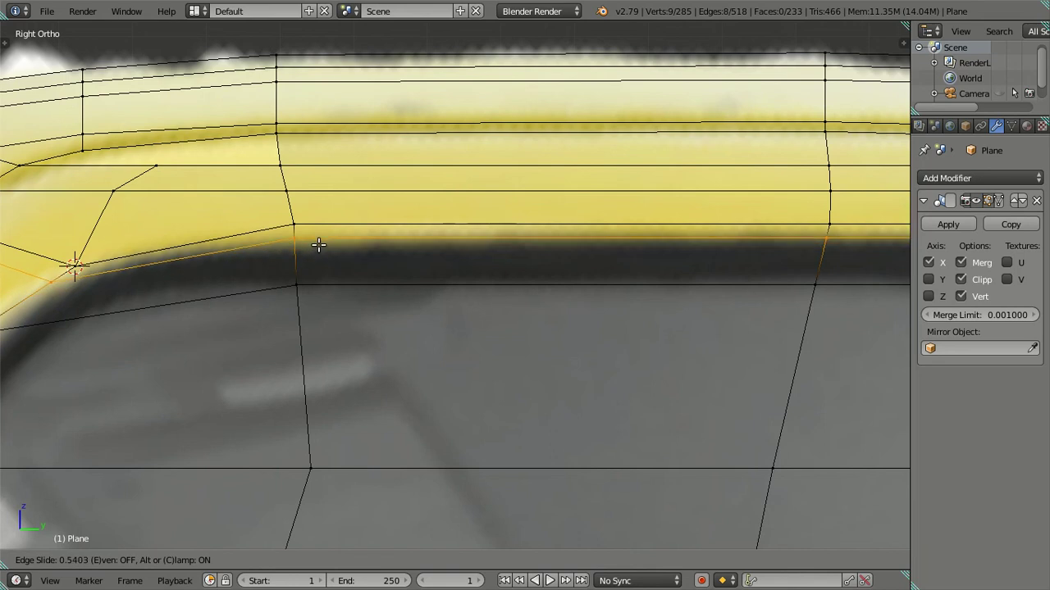
left_click(318, 244)
right_click(293, 237)
key("shift+s")
left_click(386, 262)
key("ctrl+z")
key("ctrl+z")
right_click(307, 223)
key("shift+s")
left_click(413, 183)
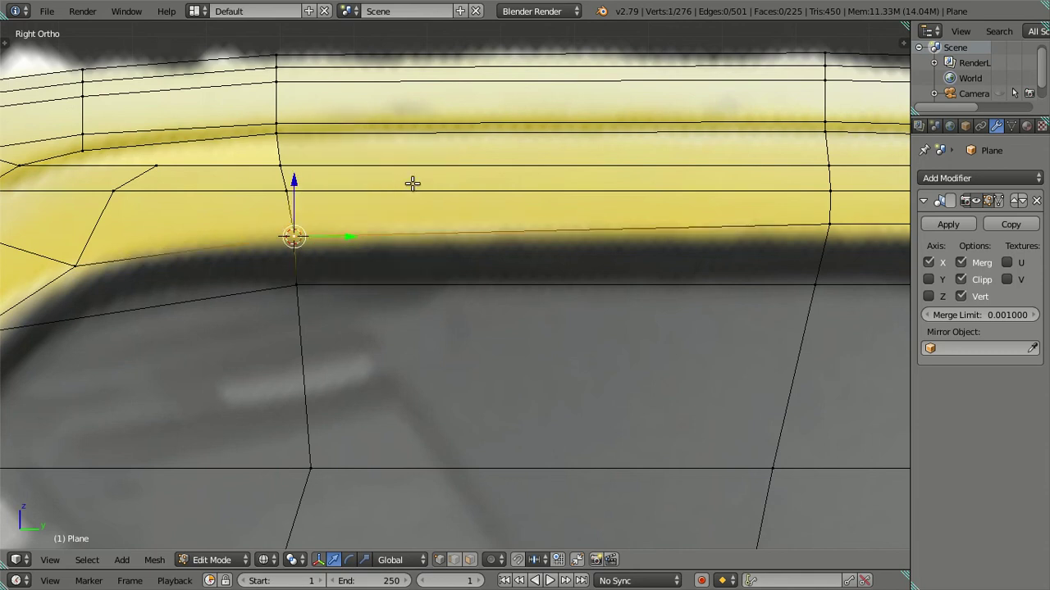
- Raise two roof-corner frame vertices slightly along the vertical axis
scroll(375, 208, "down", 2)
scroll(374, 213, "down", 2)
key("a")
scroll(390, 230, "down", 3)
scroll(397, 237, "up", 1)
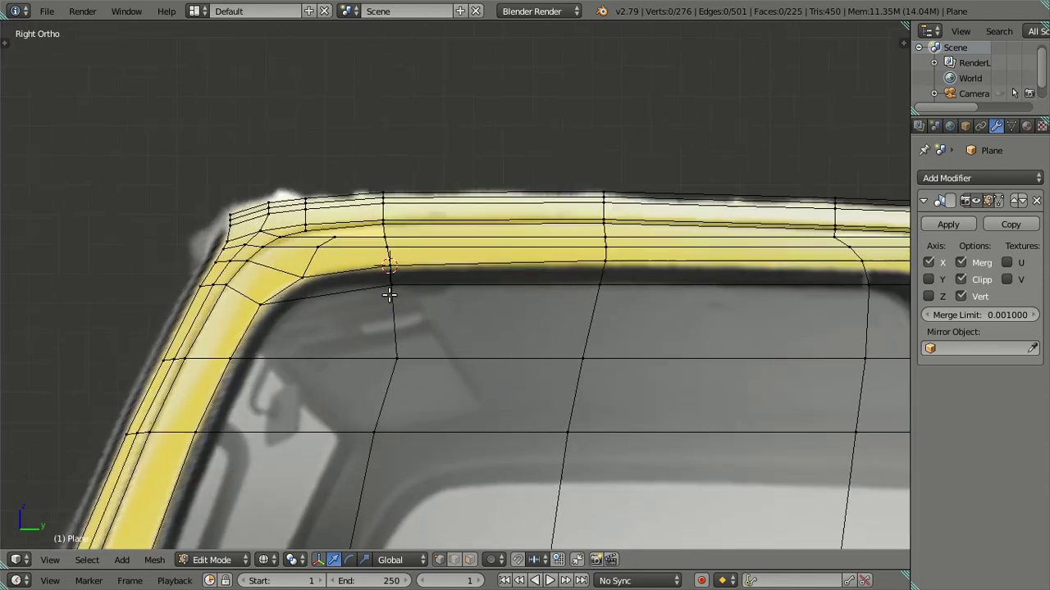
right_click(299, 272)
right_click(389, 265, "shift")
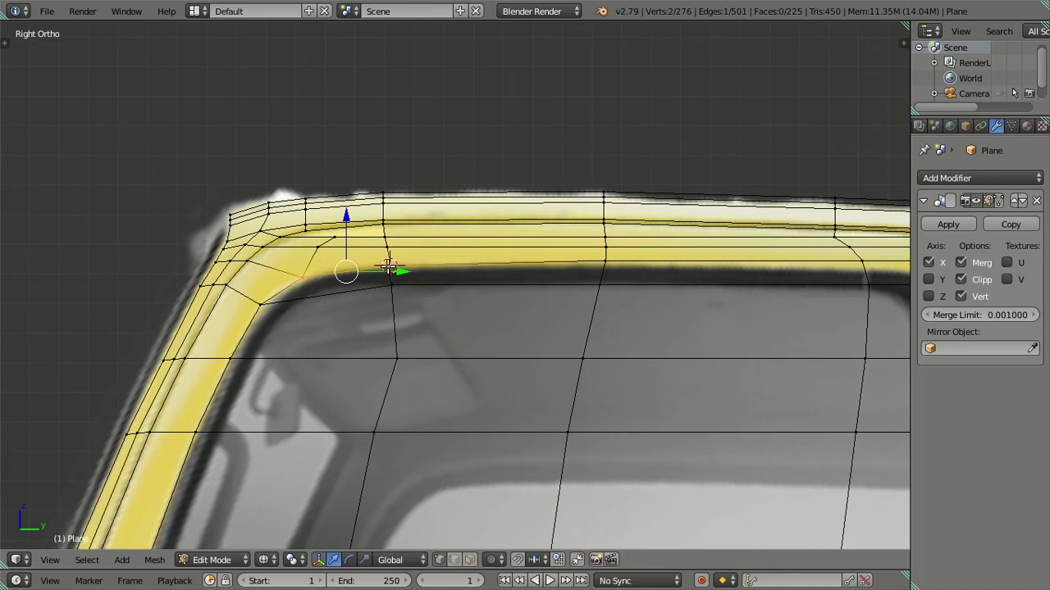
scroll(277, 217, "up", 3)
left_click_drag(267, 209, 268, 207)
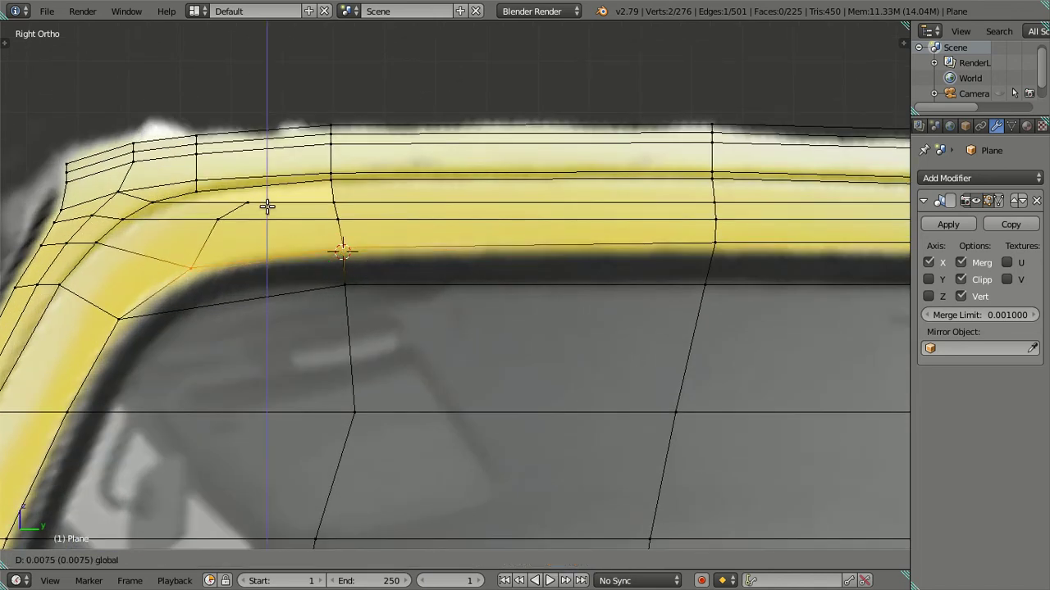
left_click(267, 206)
scroll(267, 207, "down", 3)
key("ctrl+z")
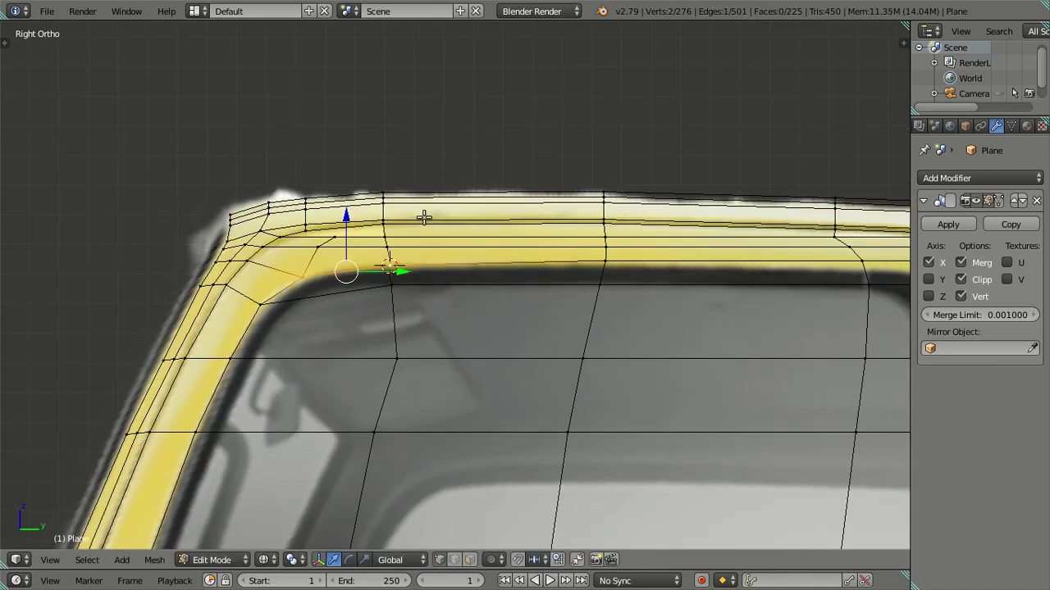
left_click_drag(341, 219, 341, 218)
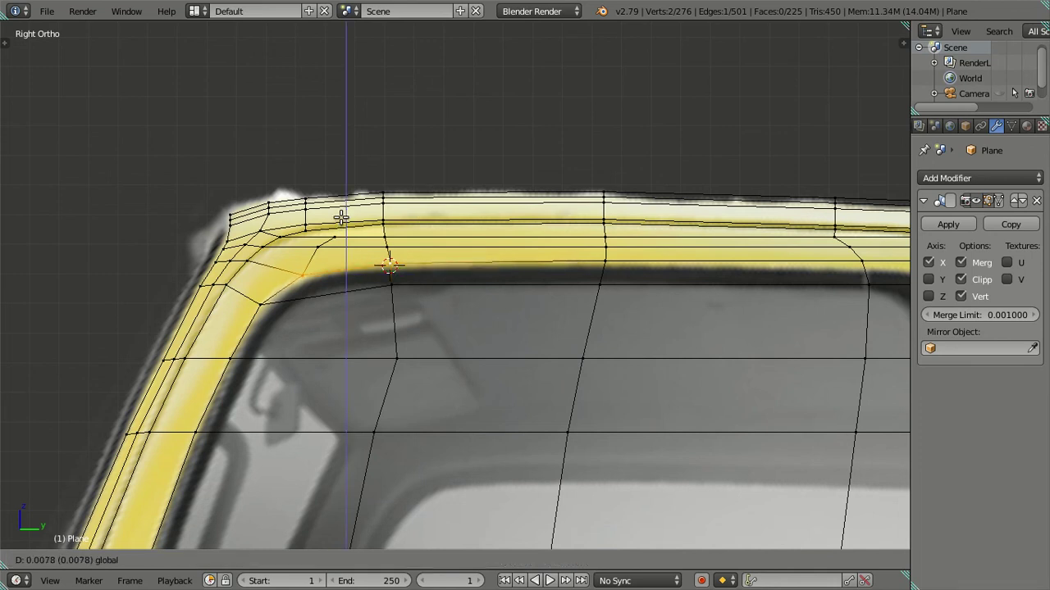
left_click(341, 217)
- Check the front view, then move the vertex at the 3D cursor upward along Z
key("KP_1")
scroll(566, 257, "up", 3)
scroll(452, 246, "up", 3)
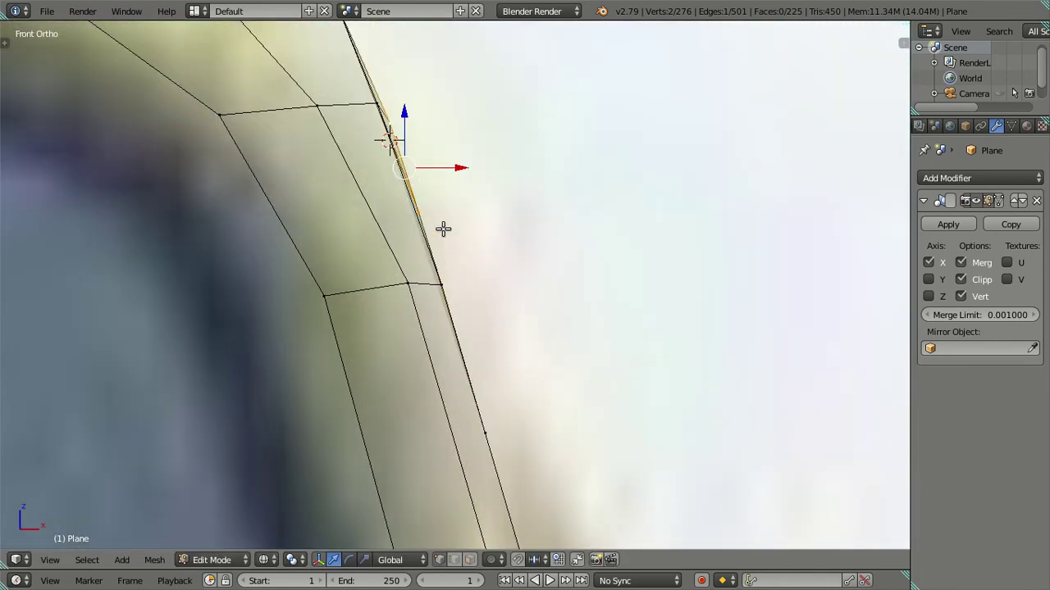
scroll(469, 315, "down", 1)
scroll(465, 309, "up", 1)
key("a")
scroll(464, 308, "up", 1)
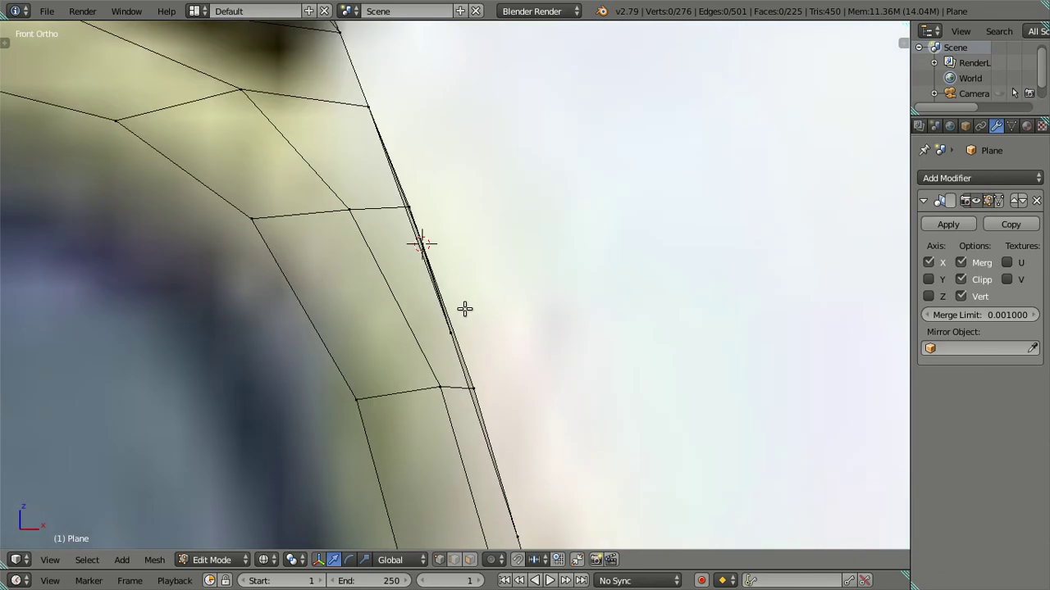
scroll(473, 298, "down", 3)
key("KP_3")
scroll(473, 297, "up", 1)
scroll(475, 300, "up", 2)
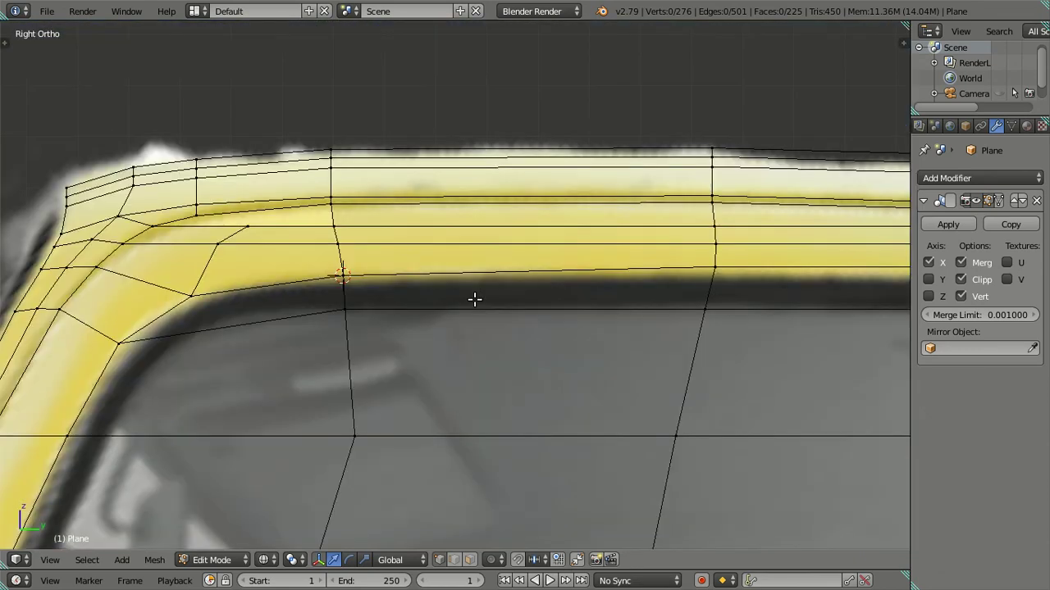
scroll(471, 298, "down", 1)
scroll(470, 298, "up", 1)
right_click(471, 298)
key("g")
key("z")
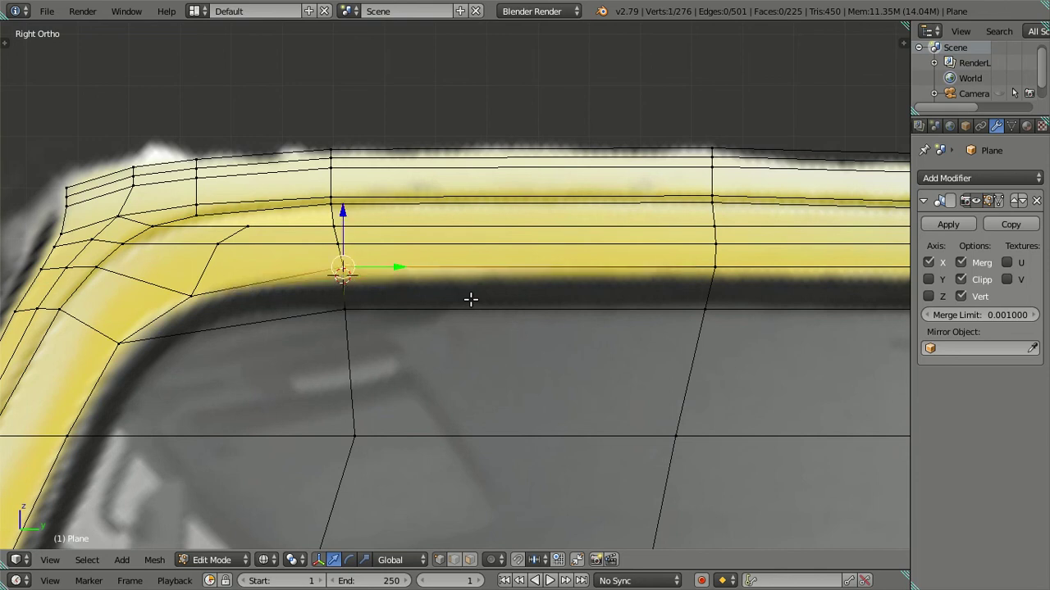
scroll(393, 300, "down", 1)
scroll(443, 283, "up", 2)
scroll(403, 257, "up", 2)
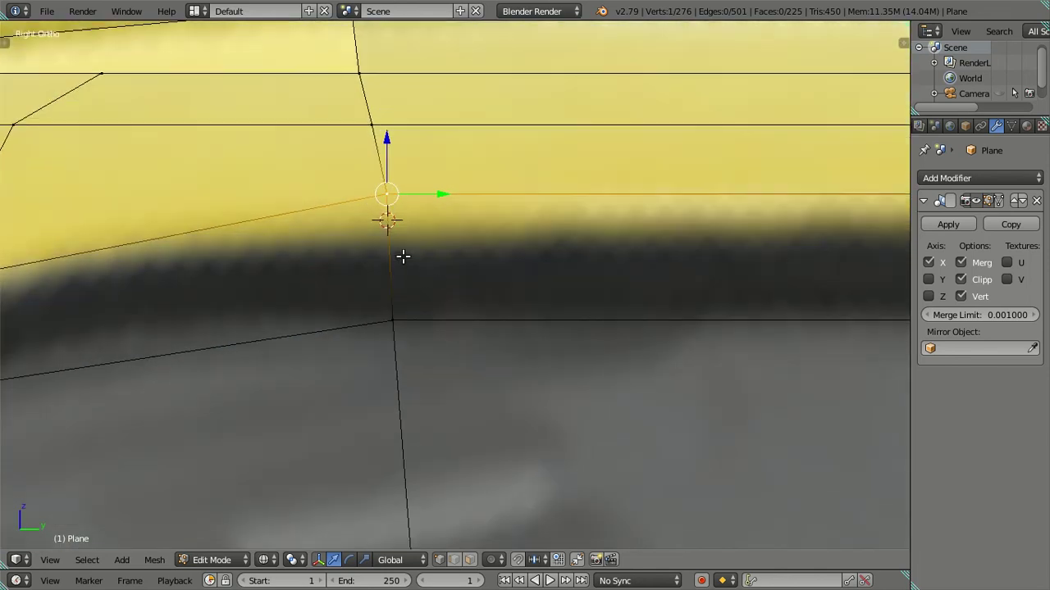
- Place the 3D cursor via a temporary loop below the top edge, then snap an upper-frame vertex onto it
key("a")
key("ctrl+r")
left_click(431, 238)
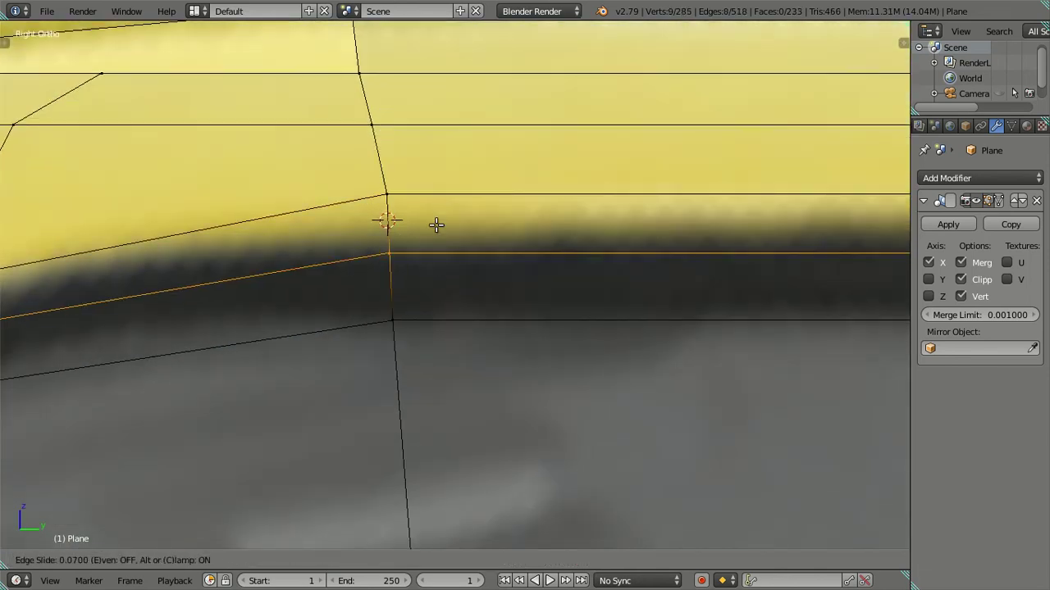
left_click(404, 202)
key("ctrl+z")
key("ctrl+r")
left_click(404, 256)
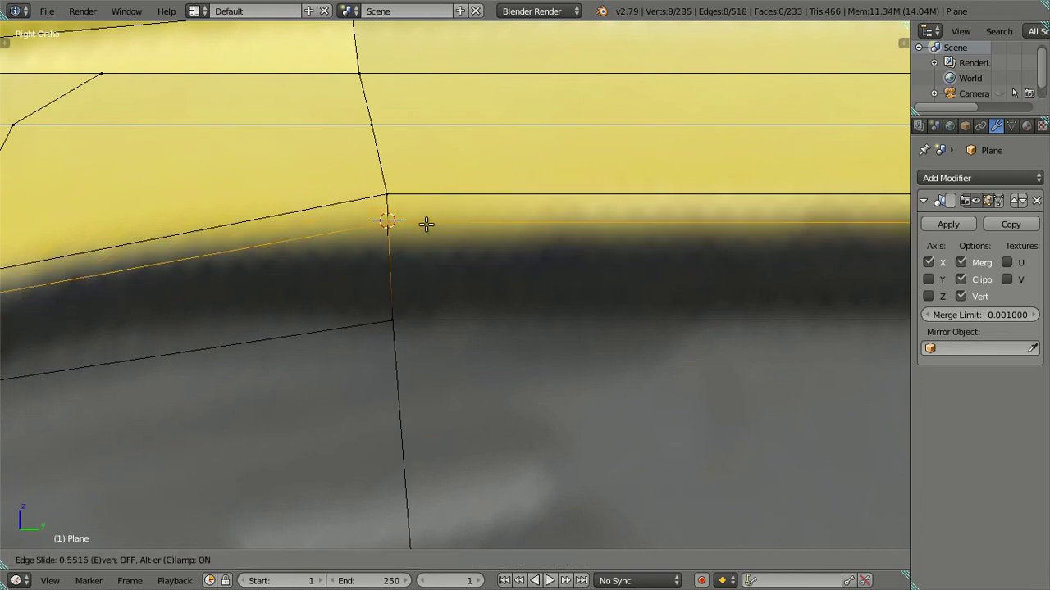
left_click(401, 203)
right_click(393, 208)
key("shift+s")
left_click(429, 250)
key("ctrl+z")
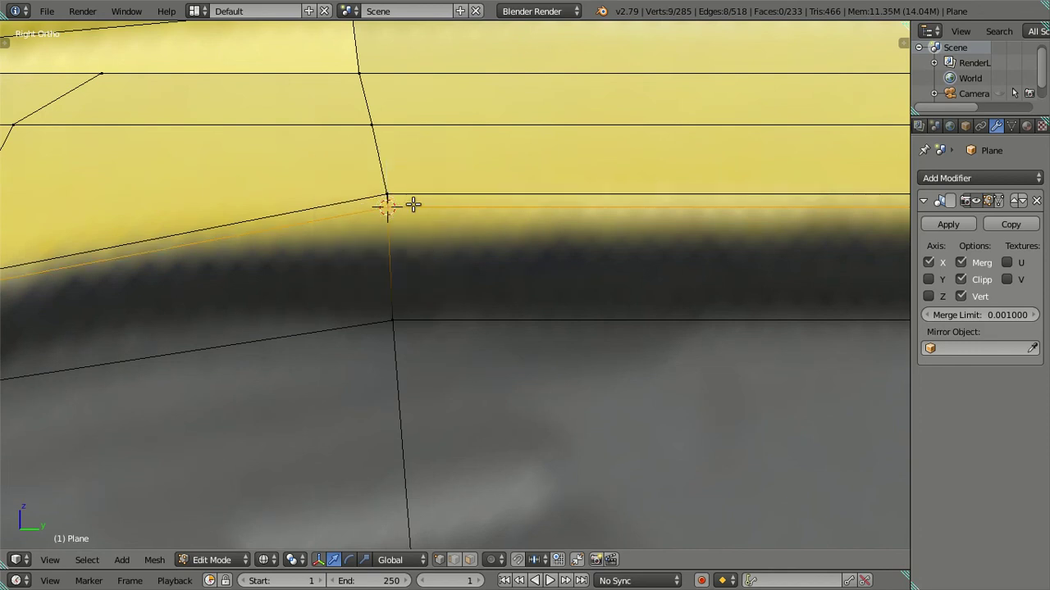
right_click(389, 196)
key("shift+s")
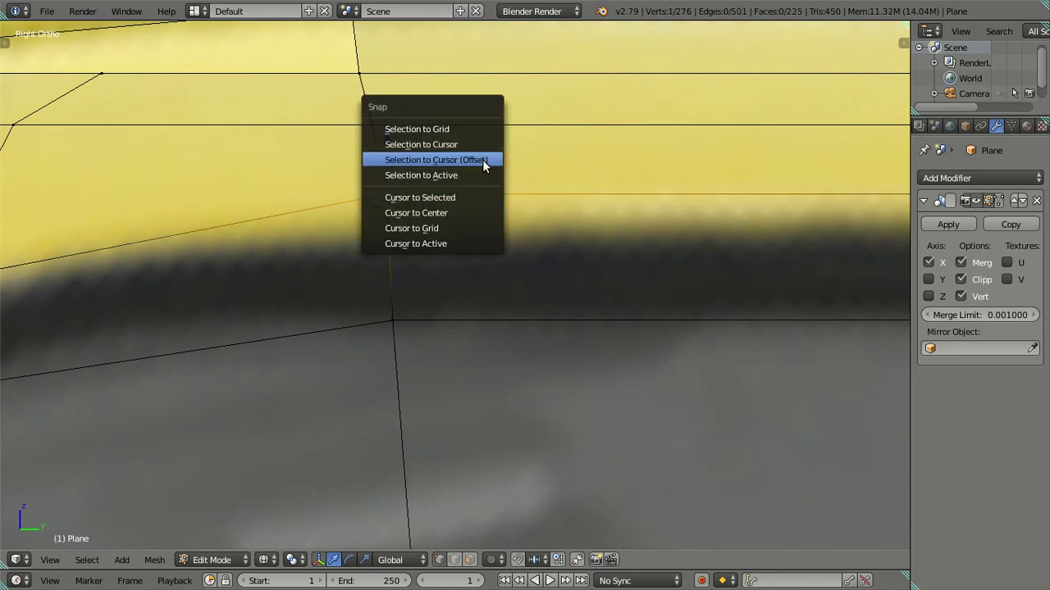
left_click(482, 159)
- Try moving the frame's inner-corner vertex vertically along Z, then undo the move
scroll(335, 251, "down", 4)
scroll(404, 271, "down", 2)
scroll(403, 271, "down", 3)
scroll(427, 316, "up", 1)
scroll(369, 311, "up", 1)
scroll(386, 299, "up", 1)
scroll(386, 298, "up", 1)
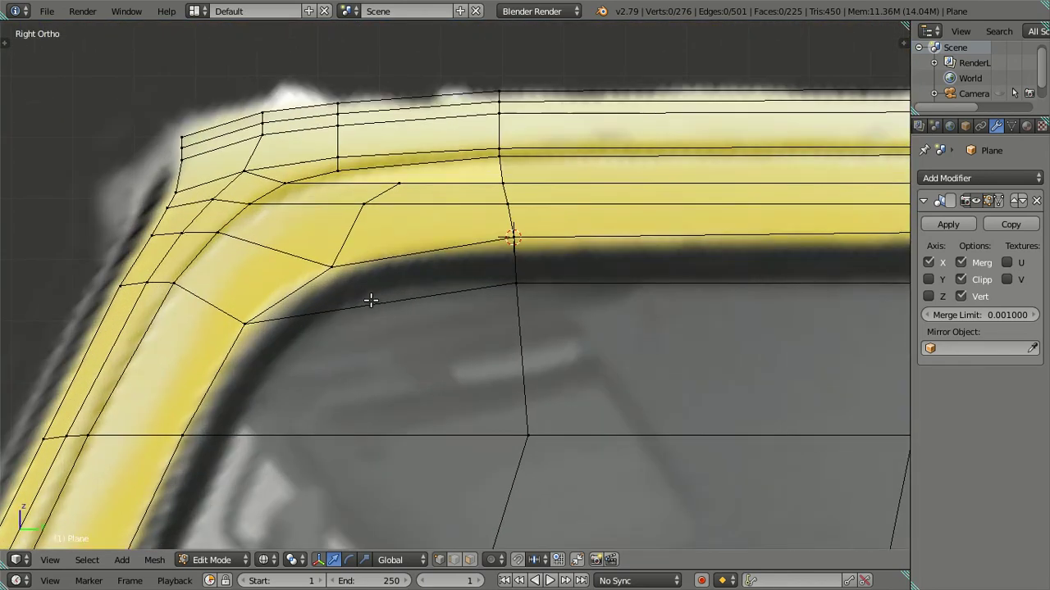
scroll(368, 300, "up", 1)
scroll(391, 311, "up", 2)
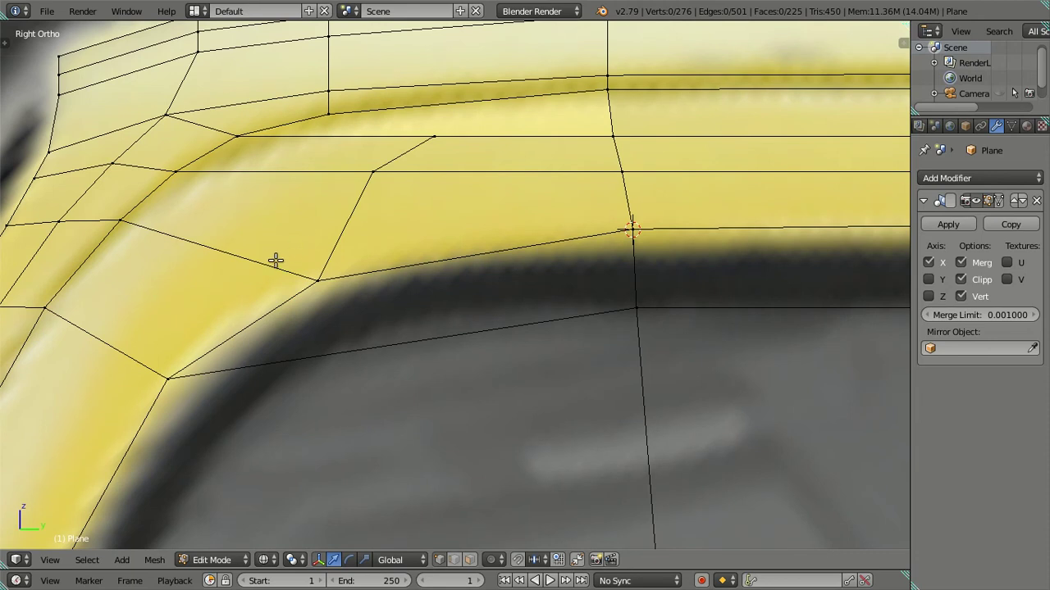
right_click(318, 271)
key("g")
key("z")
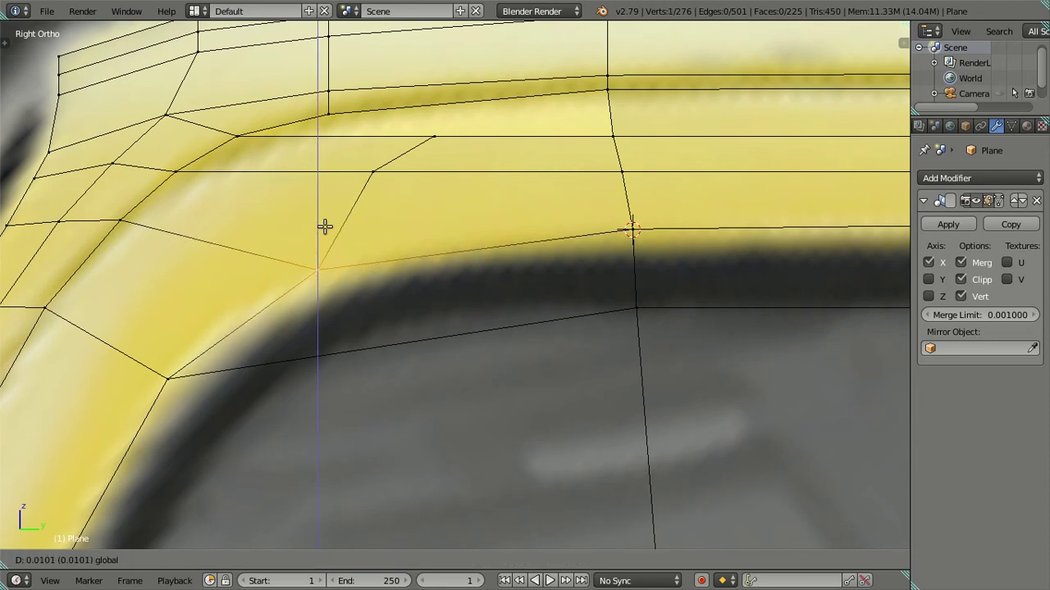
left_click(325, 227)
scroll(349, 236, "down", 2)
scroll(424, 256, "down", 2)
key("ctrl+z")
key("ctrl+z")
key("ctrl+z")
key("ctrl+z")
key("ctrl+z")
key("ctrl+z")
- Snap the selected inner-corner vertex onto the 3D cursor instead of moving it
scroll(492, 303, "up", 3)
scroll(376, 289, "up", 2)
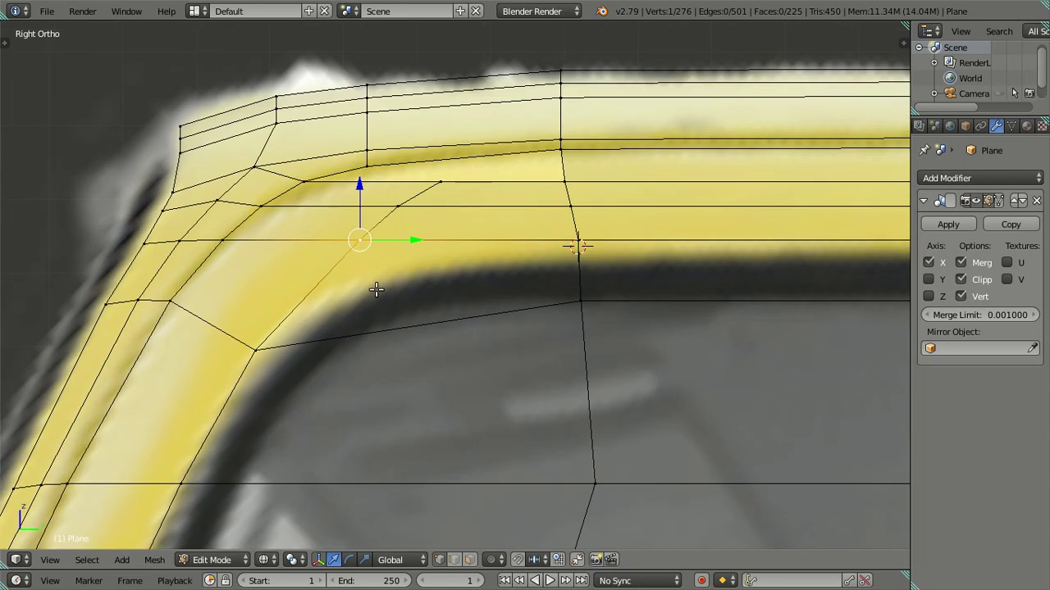
key("g")
key("z")
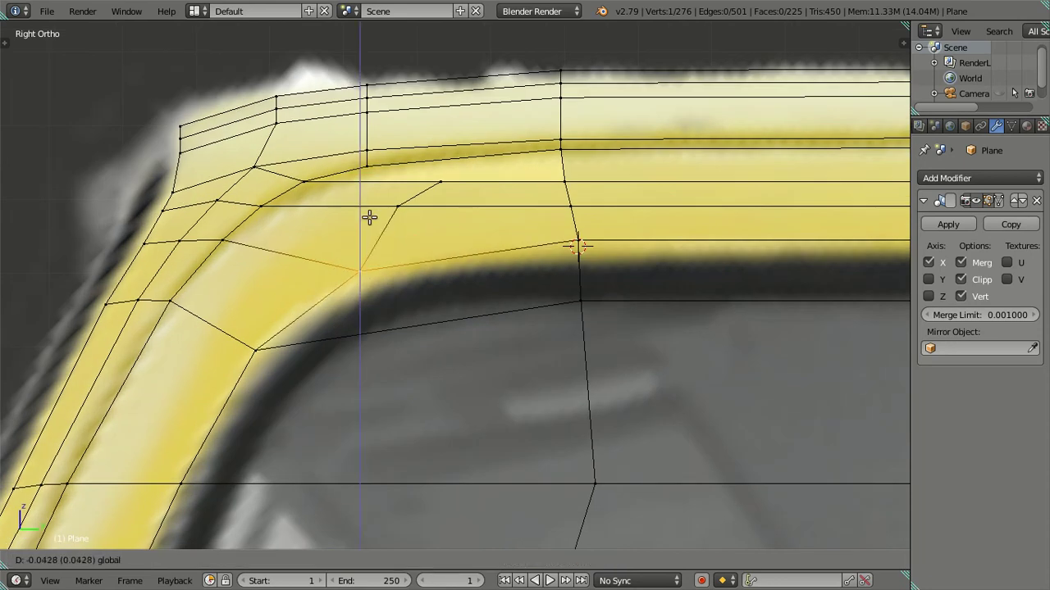
right_click(370, 217)
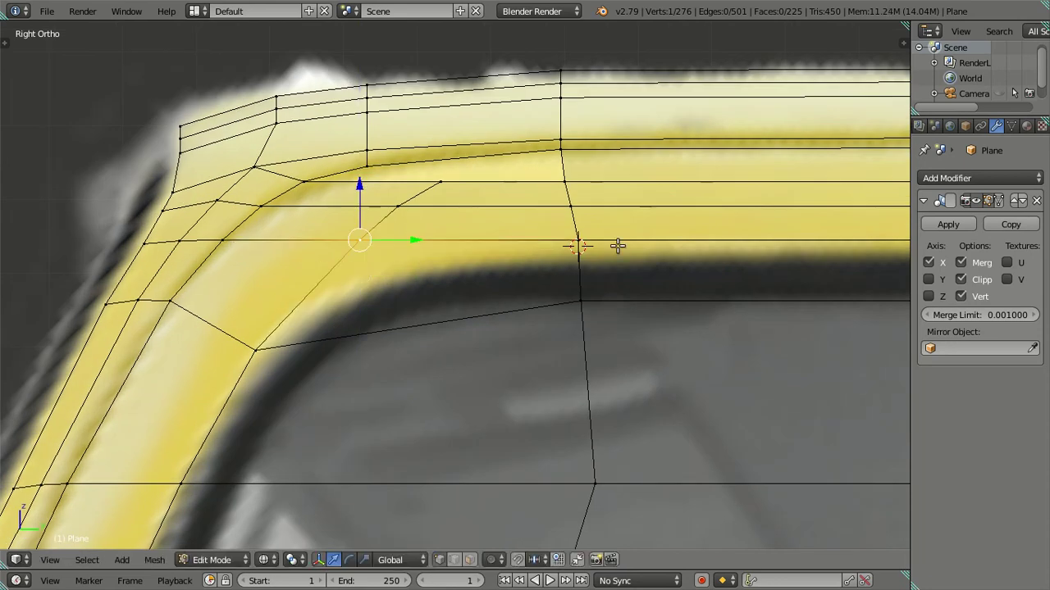
key("shift+s")
left_click(658, 232)
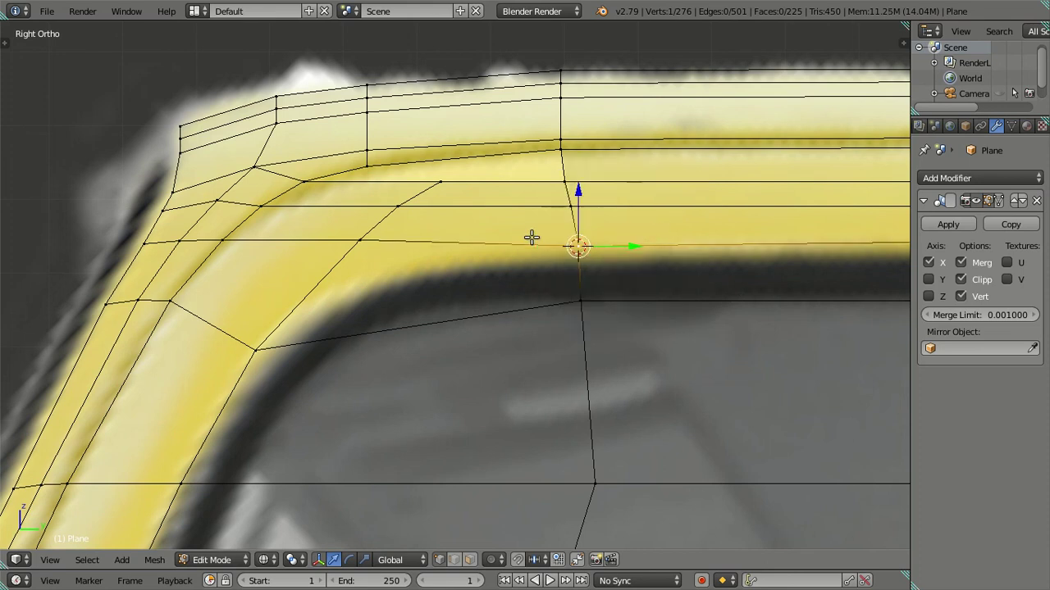
- Move the neighbouring frame-edge vertex down, put the 3D cursor on it, then undo the move
right_click(344, 237)
key("g")
key("z")
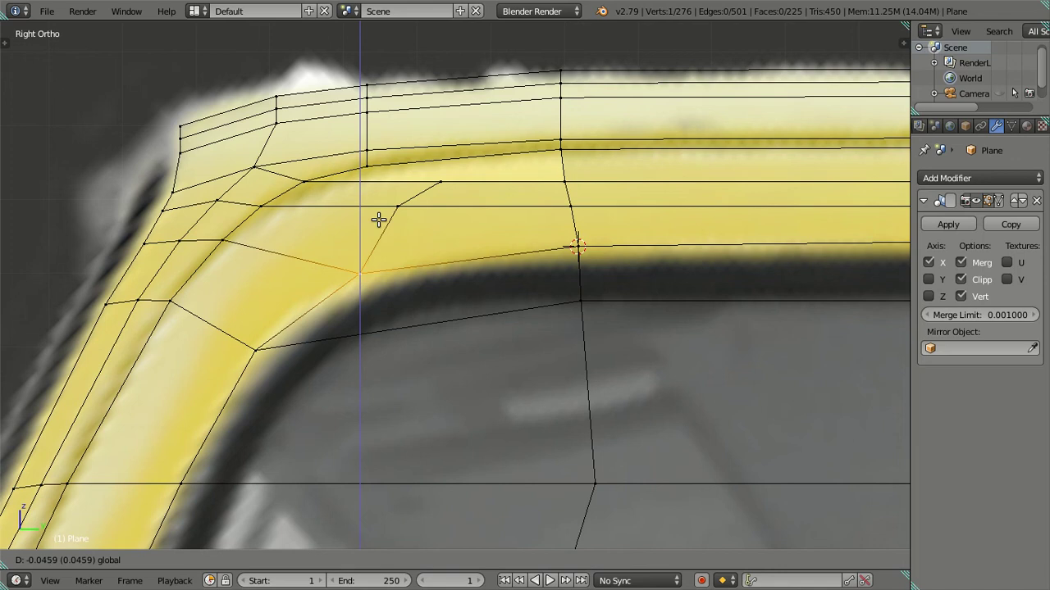
left_click(378, 220)
key("shift+s")
left_click(502, 287)
key("ctrl+z")
scroll(378, 273, "up", 2)
- Cut two new edge loops along the window frame
key("ctrl+r")
left_click(262, 275)
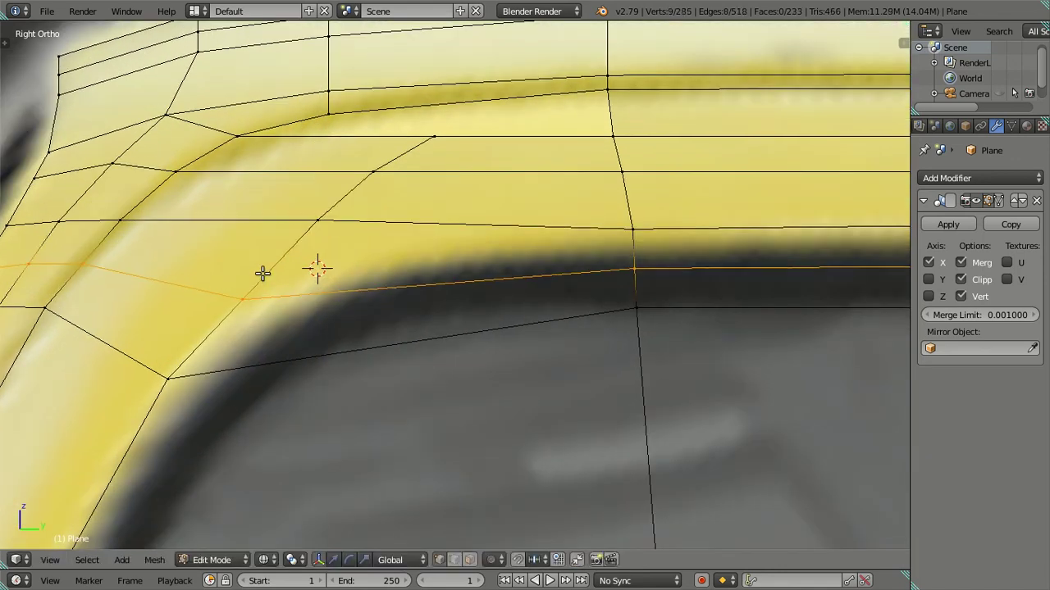
left_click(275, 233)
key("ctrl+r")
left_click(434, 216)
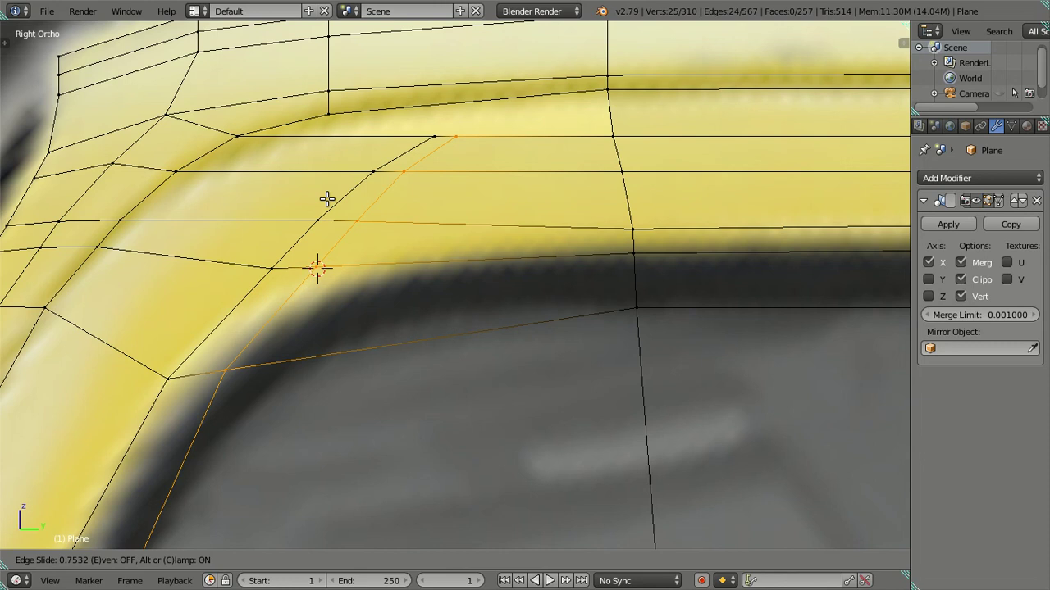
left_click(327, 205)
- Put the 3D cursor on the window-corner vertex, undo the extra loop, and snap the vertex onto the cursor
right_click(320, 268)
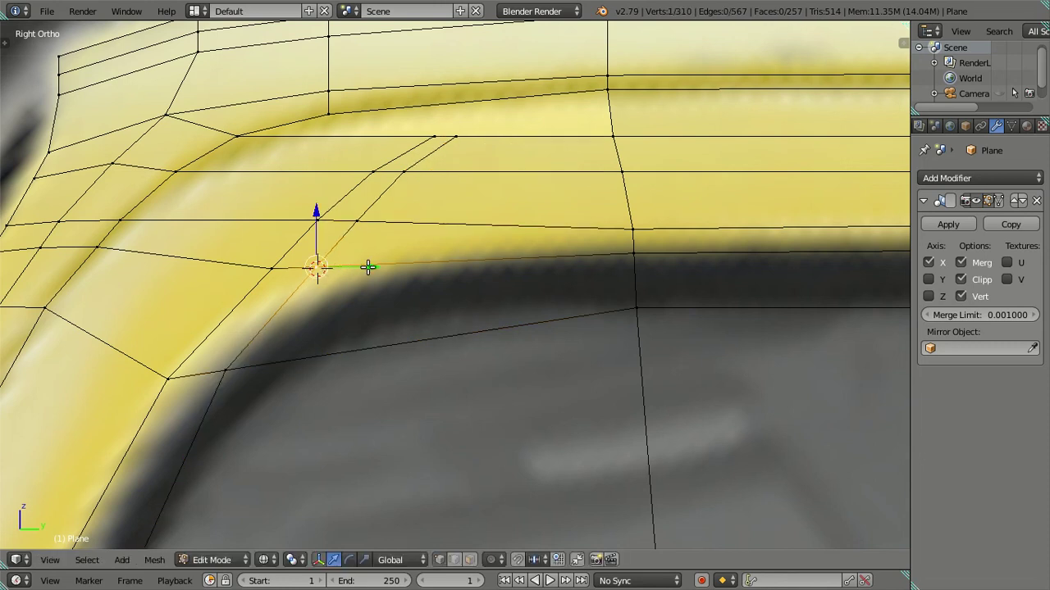
key("shift+s")
left_click(389, 269)
right_click(403, 262, "alt")
key("ctrl+z")
key("ctrl+z")
key("ctrl+z")
key("shift+s")
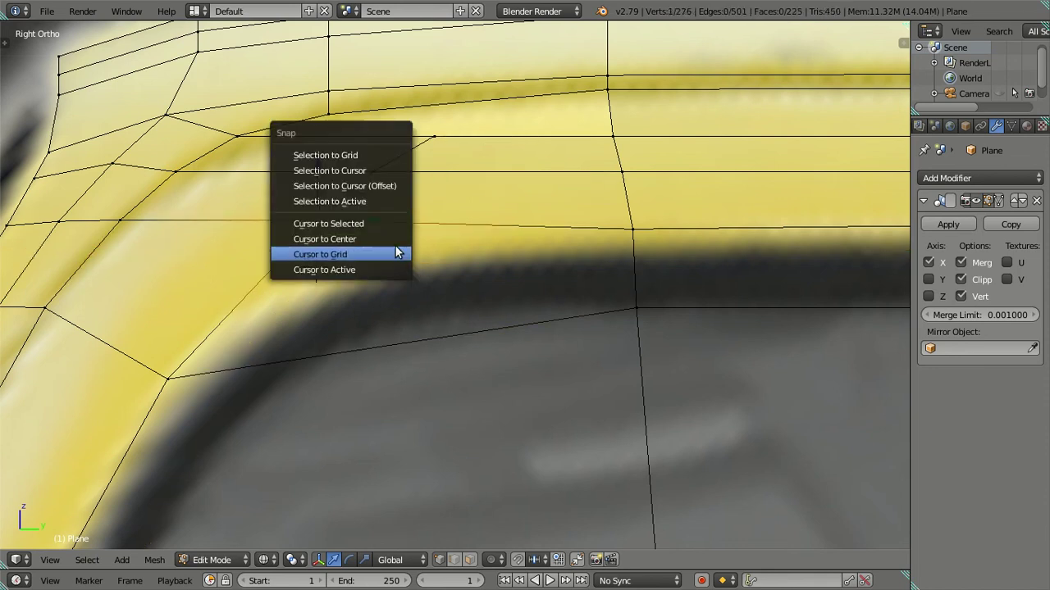
left_click(406, 206)
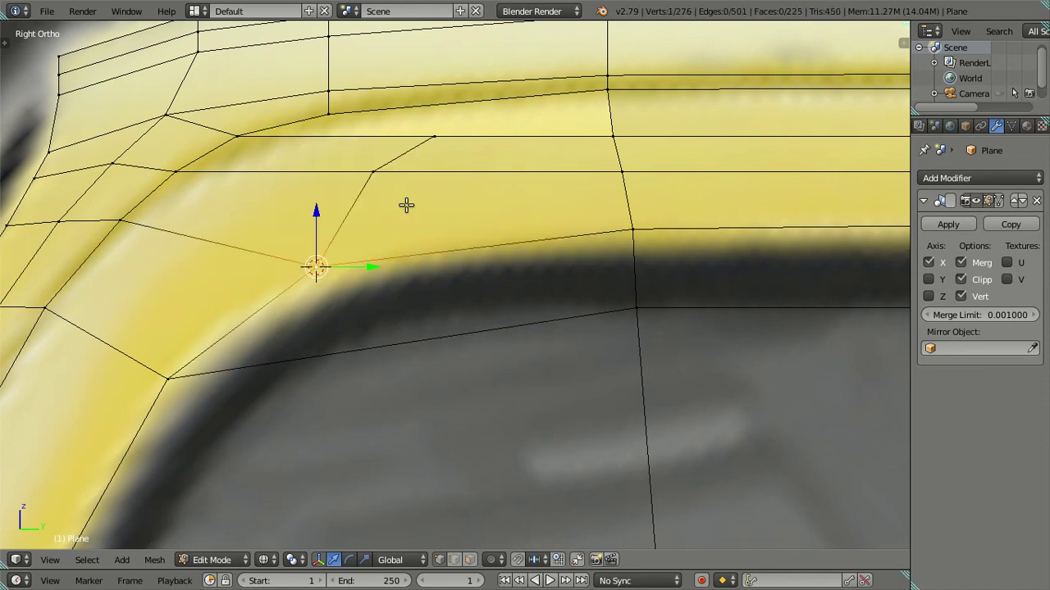
scroll(405, 206, "down", 3)
scroll(382, 274, "down", 2)
- Move two roof-rim vertices onto the yellow trim, the second constrained along Y
key("a")
scroll(428, 271, "up", 3)
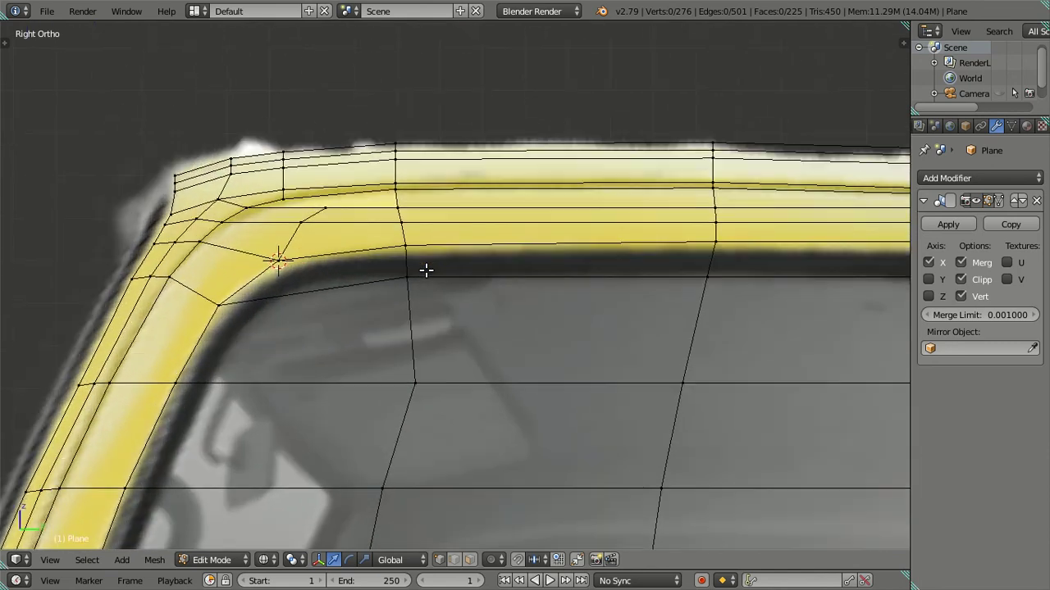
right_click(316, 217)
key("g")
left_click(332, 222)
right_click(327, 212)
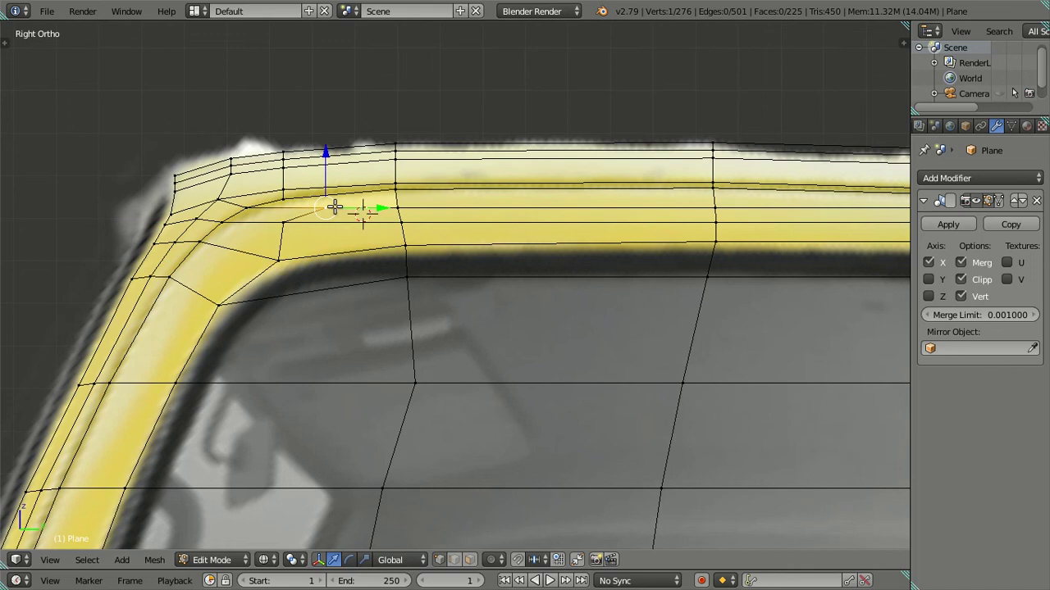
key("g")
key("y")
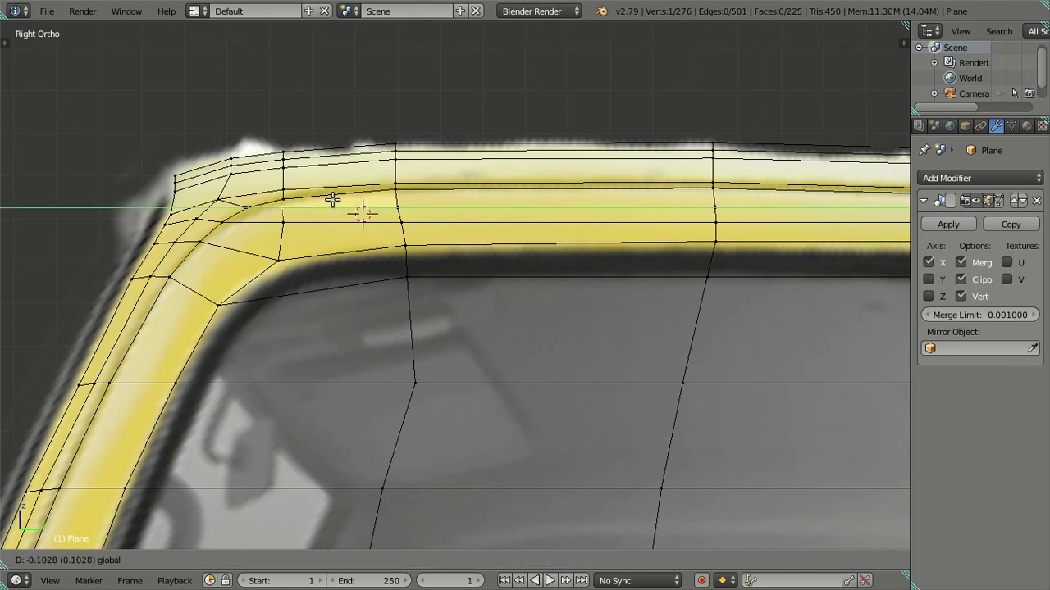
left_click(333, 199)
key("a")
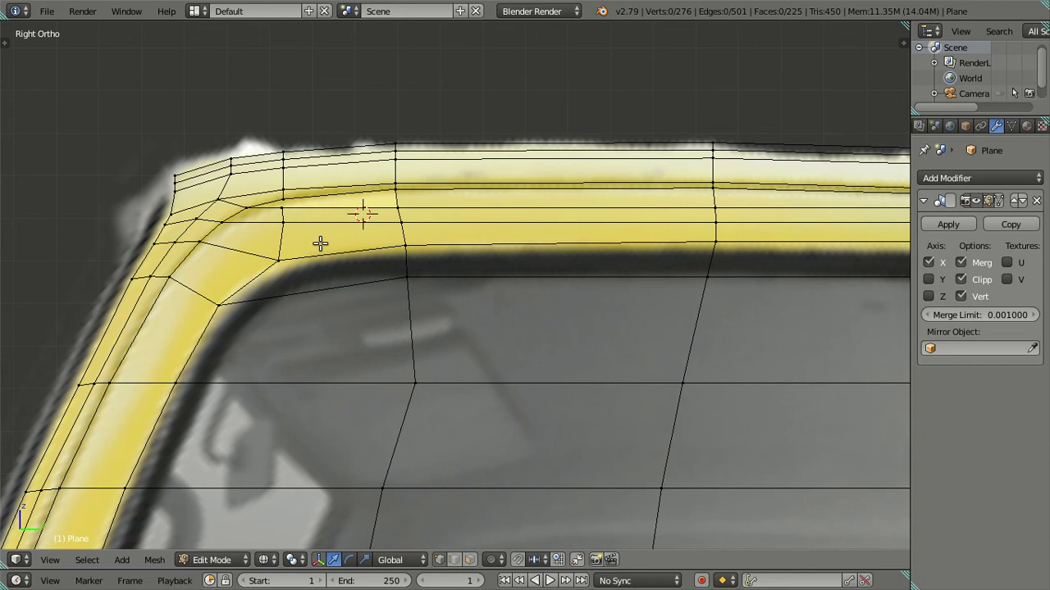
- Select the window-corner vertex, then switch to solid shading and face select mode
scroll(320, 244, "down", 3)
right_click(439, 335)
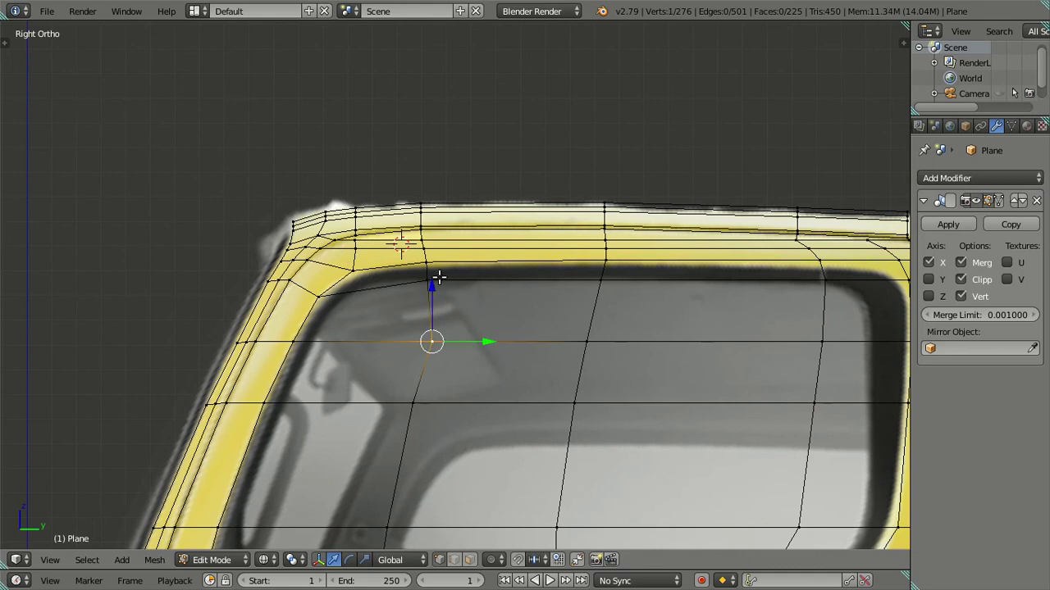
scroll(435, 250, "up", 3)
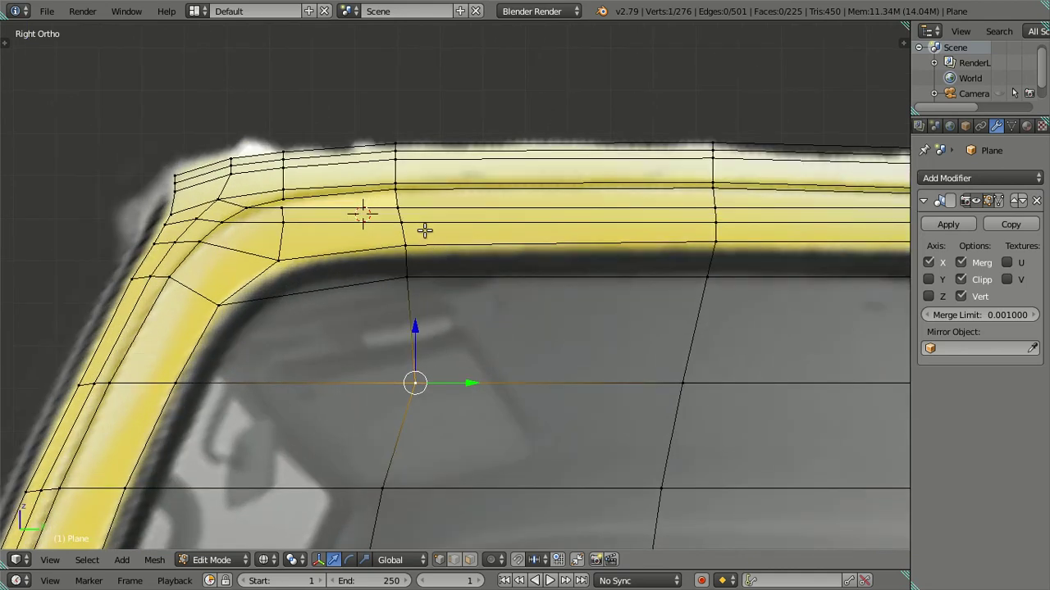
scroll(426, 230, "down", 2)
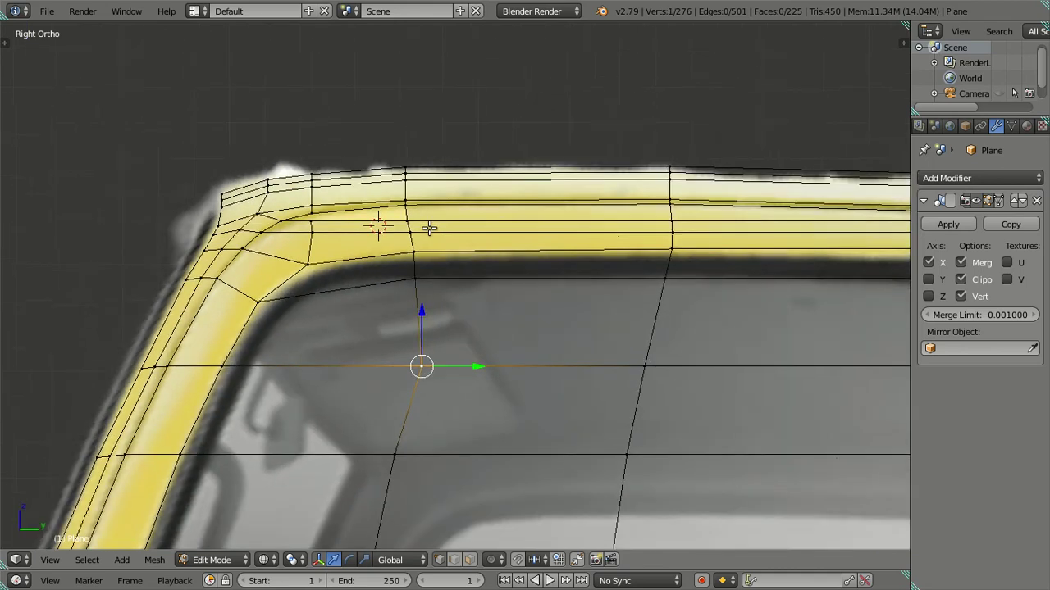
scroll(536, 257, "down", 1)
key("a")
left_click(469, 559)
- Delete the thin strip face along the roof top
right_click(608, 234, "alt")
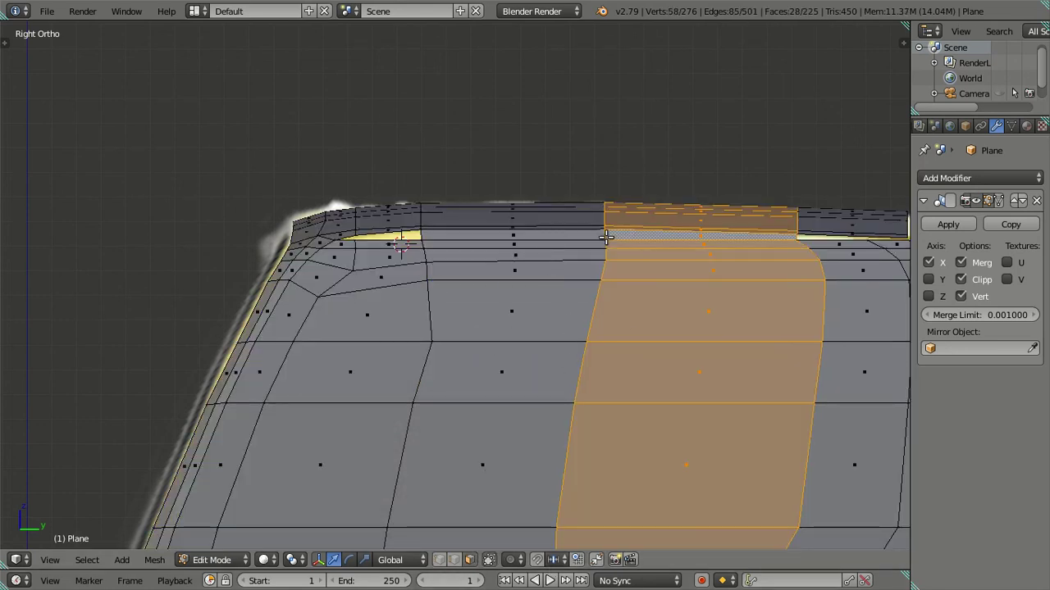
key("a")
right_click(601, 236)
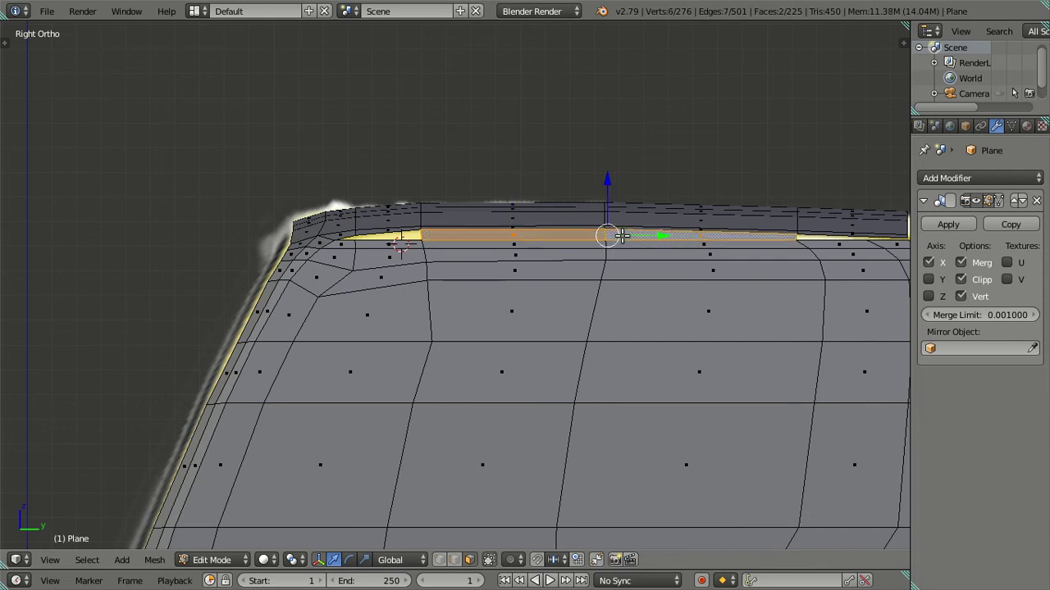
key("x")
left_click(583, 168)
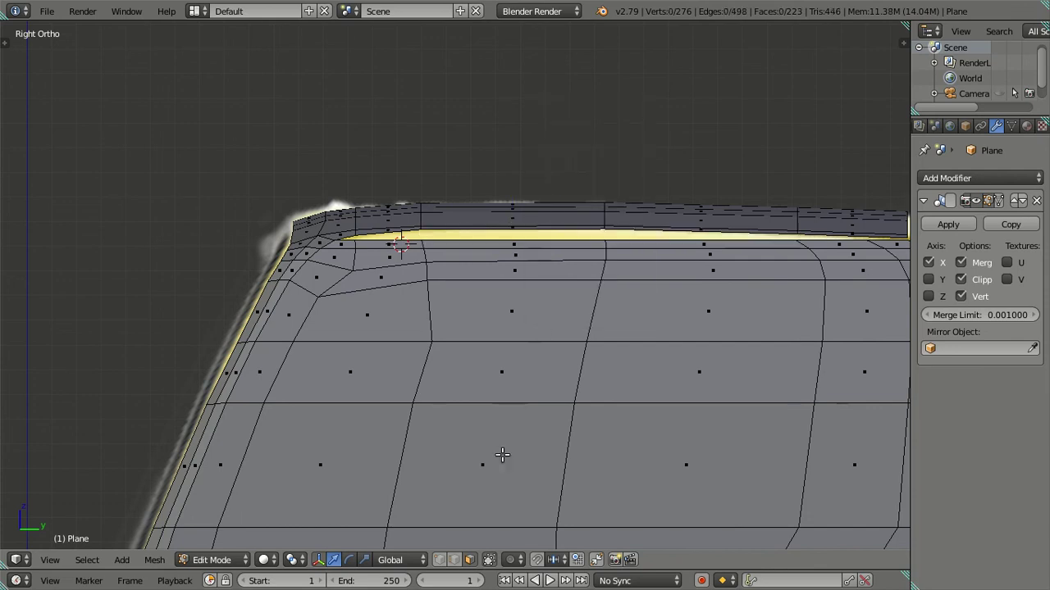
- Back in vertex mode and wireframe, select three column vertices and slide them onto the window edge
left_click(440, 559)
key("z")
scroll(405, 256, "up", 4)
right_click(397, 276)
right_click(388, 195, "ctrl")
right_click(418, 368, "shift")
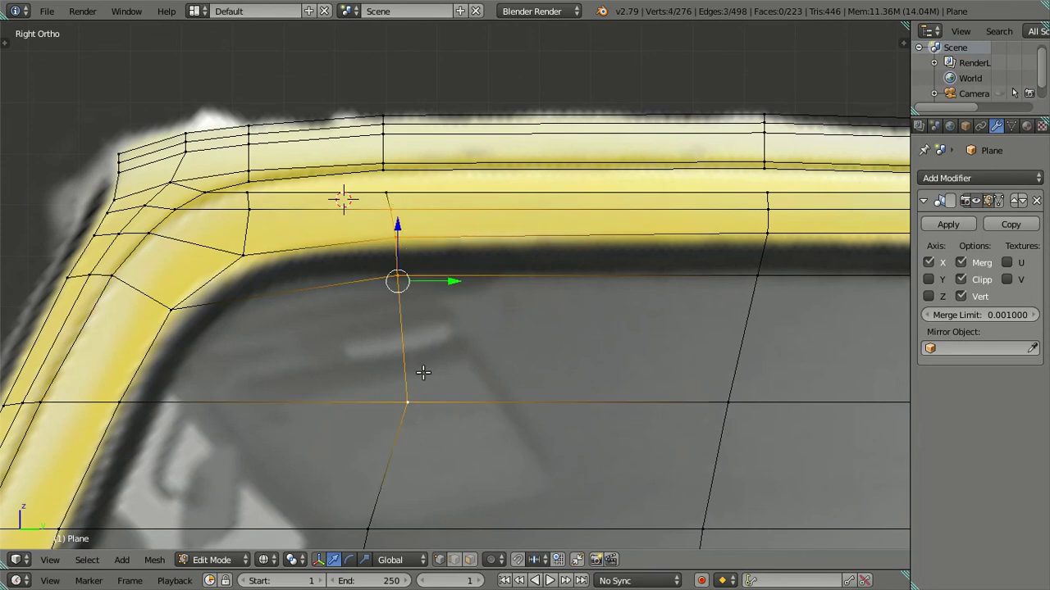
scroll(443, 337, "down", 4)
left_click_drag(476, 281, 436, 269)
- Add two more vertices to the column and shift it slightly left to match the window
right_click(426, 240, "shift")
scroll(457, 249, "up", 2)
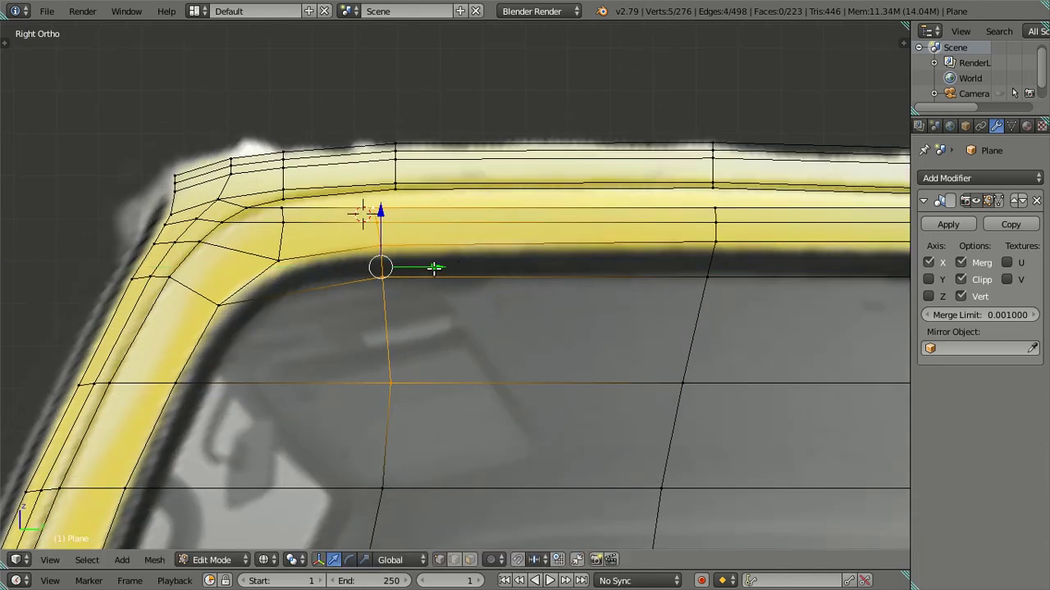
scroll(443, 403, "down", 2)
right_click(424, 404, "shift")
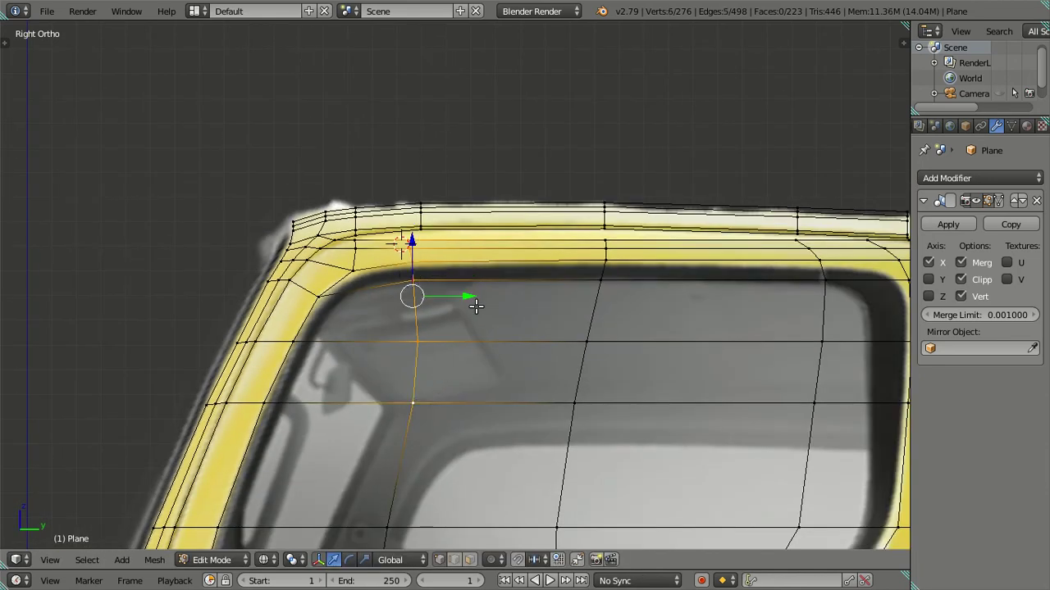
scroll(469, 322, "down", 3)
left_click_drag(483, 292, 473, 290)
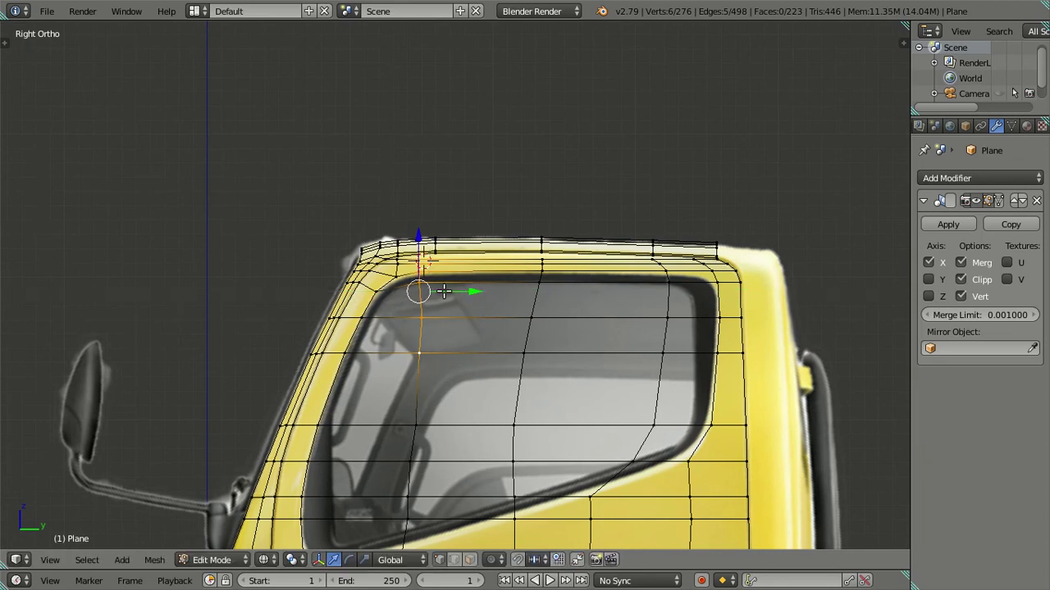
scroll(410, 328, "up", 2)
scroll(401, 361, "up", 3)
key("a")
scroll(403, 356, "down", 3)
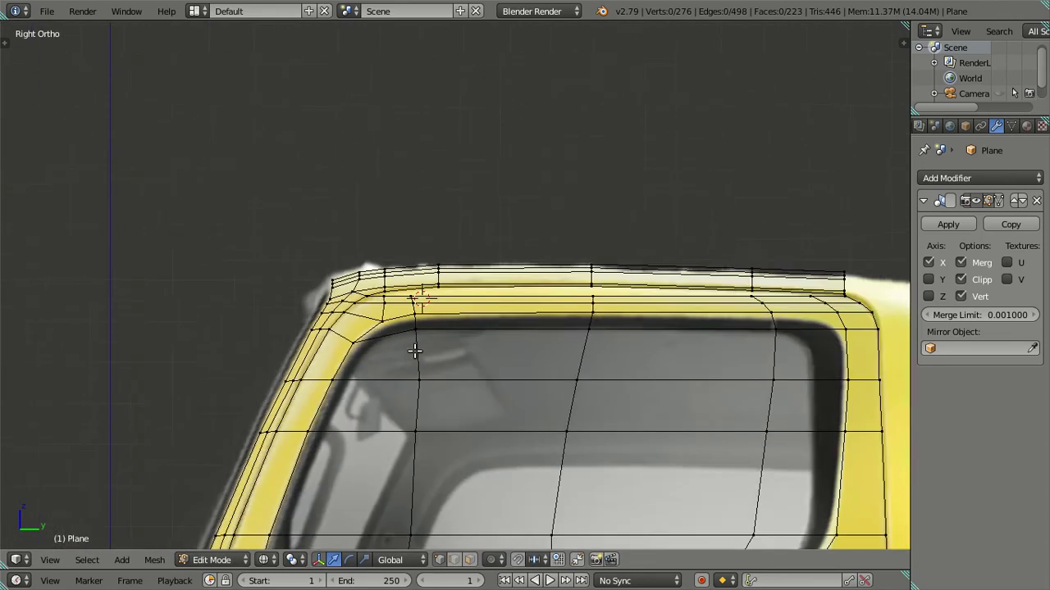
scroll(415, 351, "down", 4)
scroll(418, 349, "up", 4)
scroll(418, 348, "up", 3)
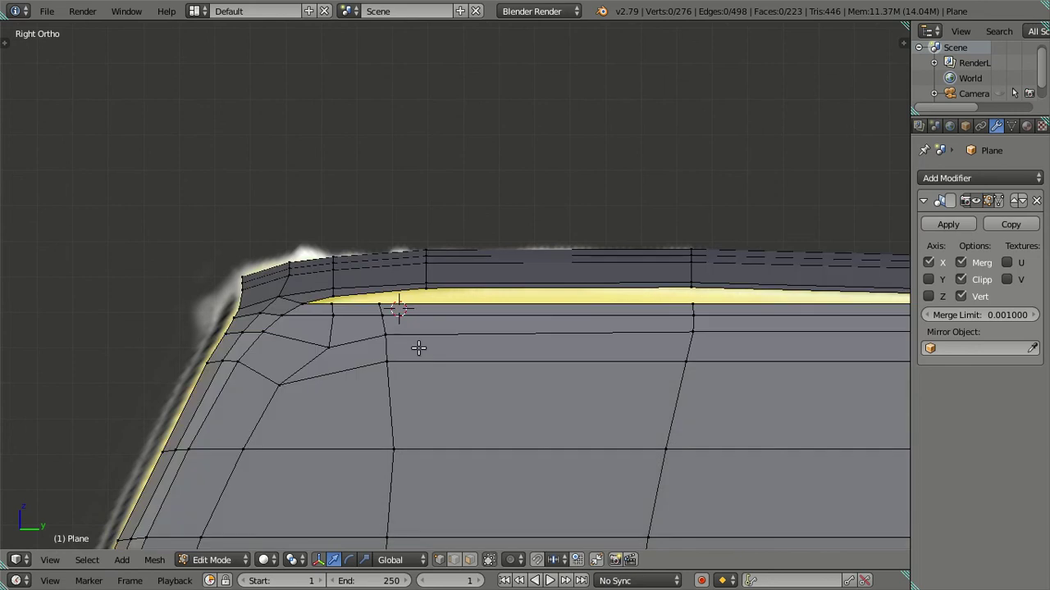
scroll(418, 350, "up", 1)
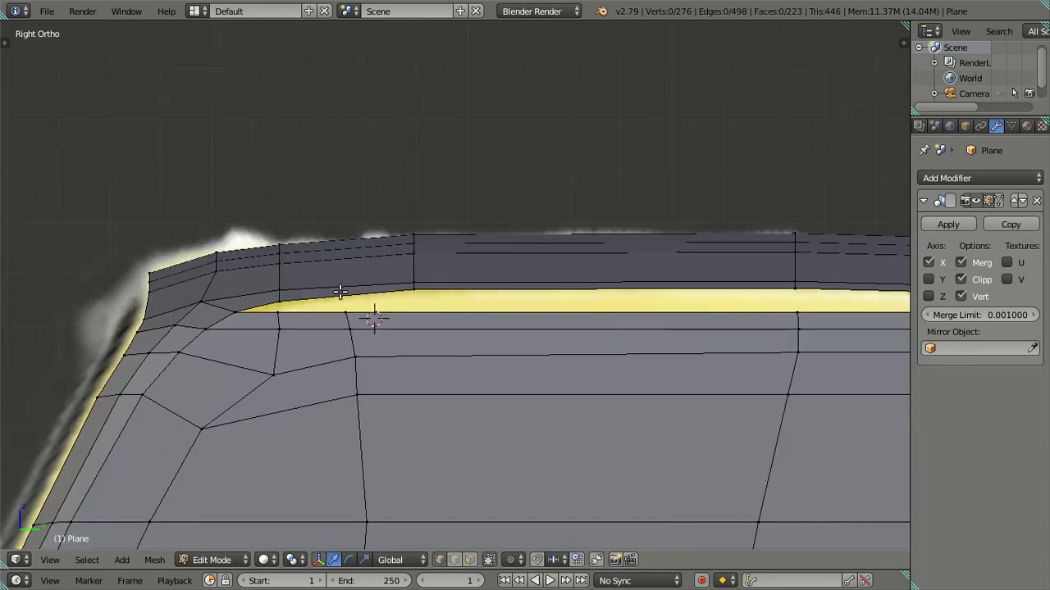
scroll(340, 293, "down", 3)
scroll(378, 298, "down", 1)
scroll(434, 316, "down", 1)
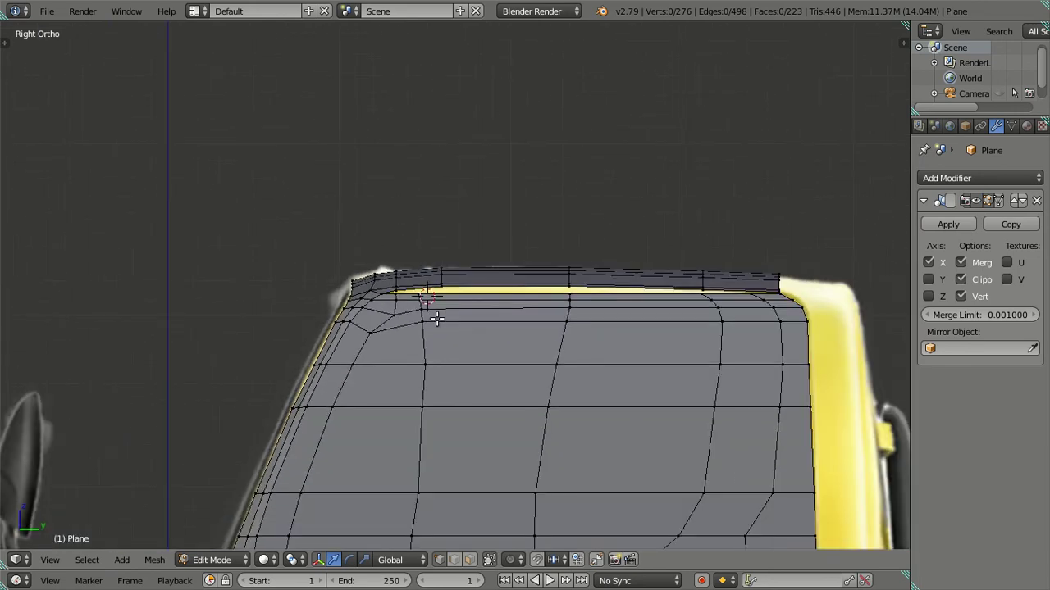
scroll(434, 316, "down", 1)
key("alt+z")
scroll(499, 351, "up", 1)
scroll(501, 350, "up", 2)
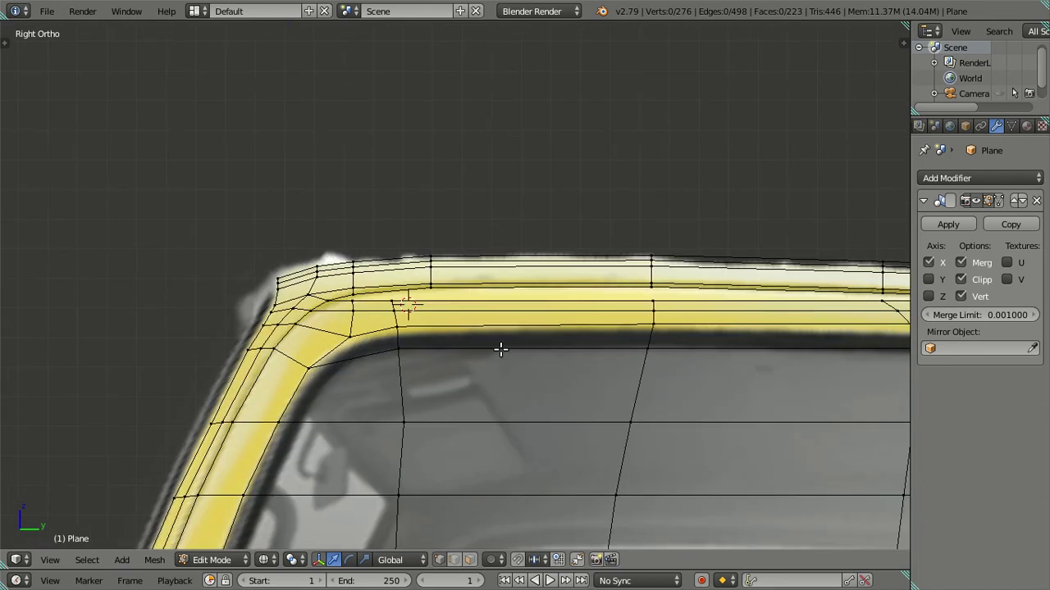
scroll(508, 348, "up", 2)
scroll(435, 317, "up", 1)
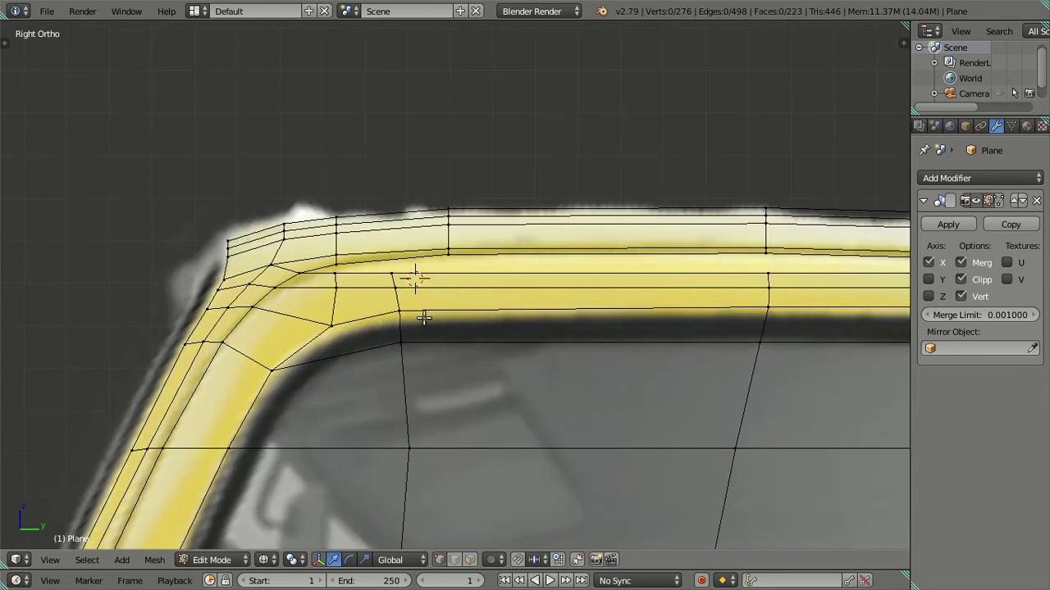
scroll(352, 319, "up", 1)
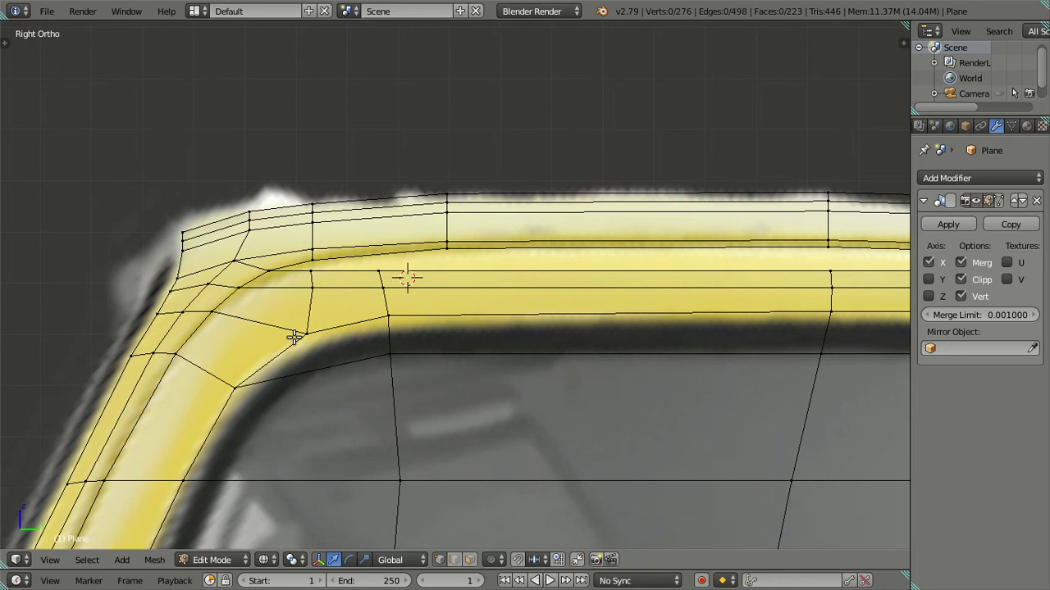
key("Escape")
scroll(339, 316, "up", 1)
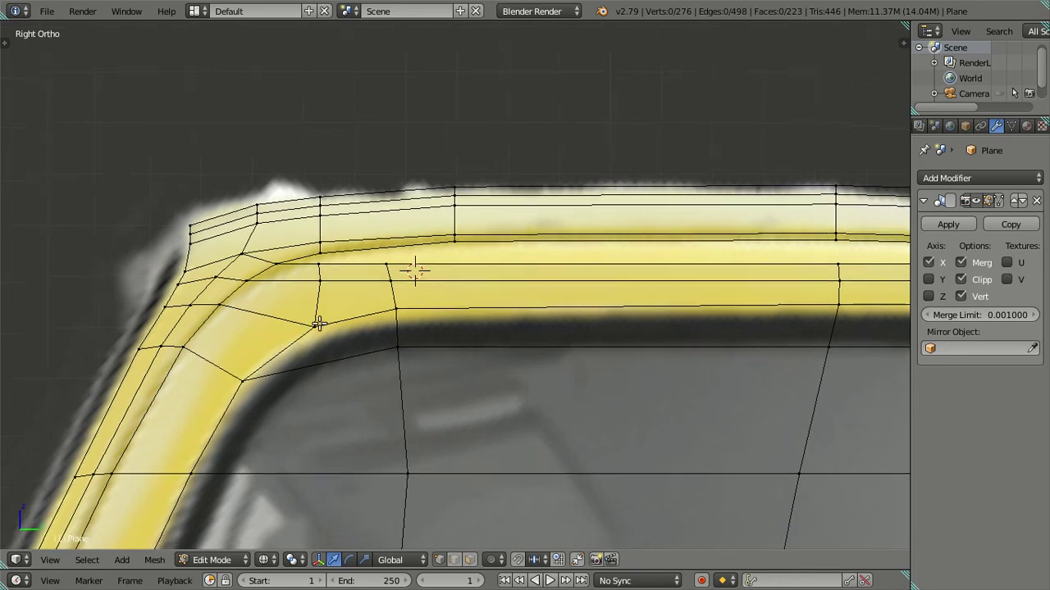
scroll(339, 317, "up", 1)
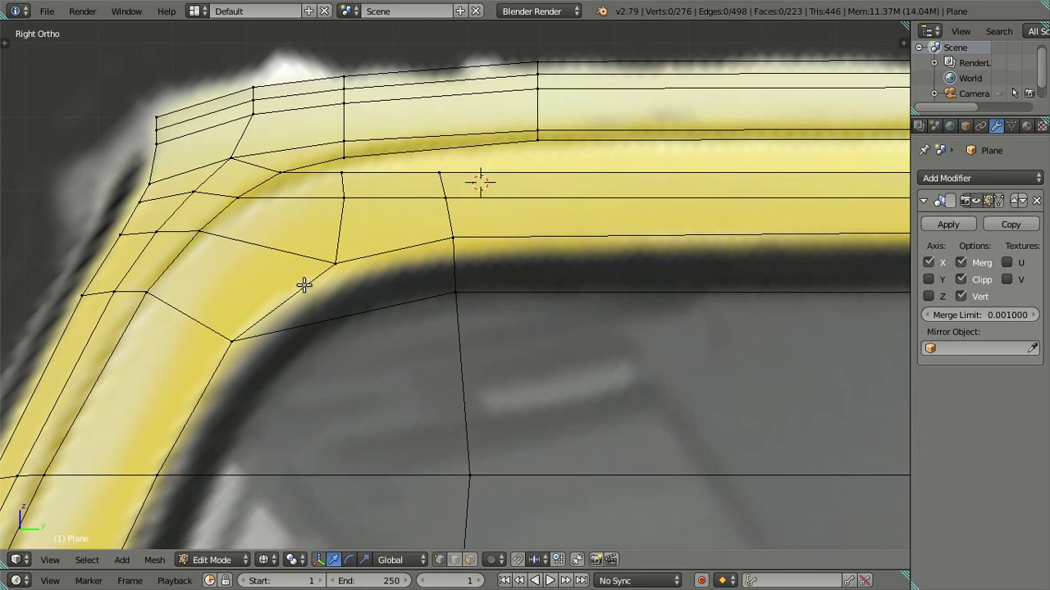
scroll(303, 286, "down", 1)
scroll(427, 292, "down", 1)
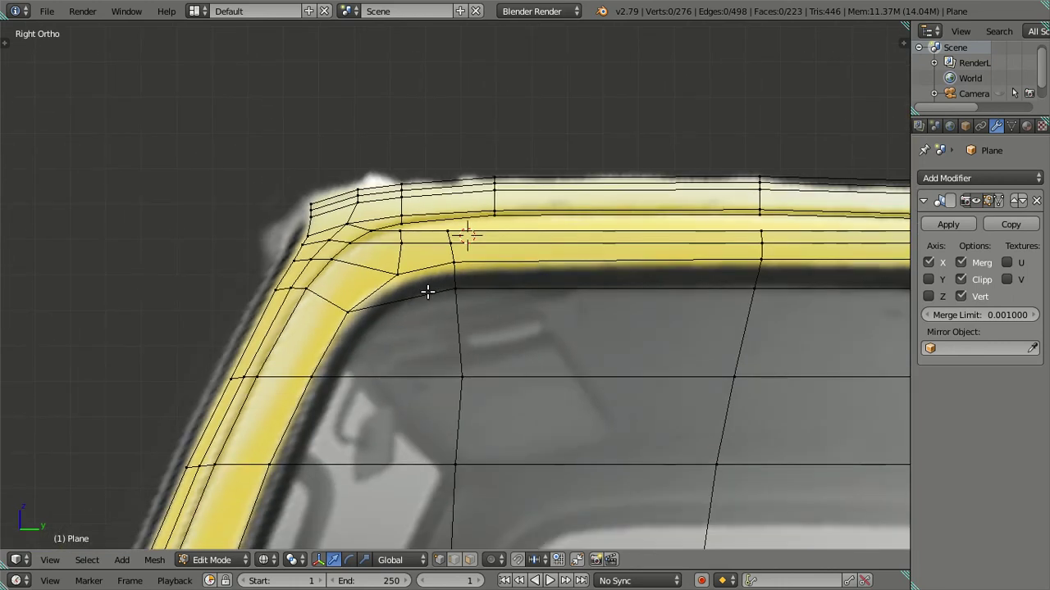
scroll(427, 292, "down", 1)
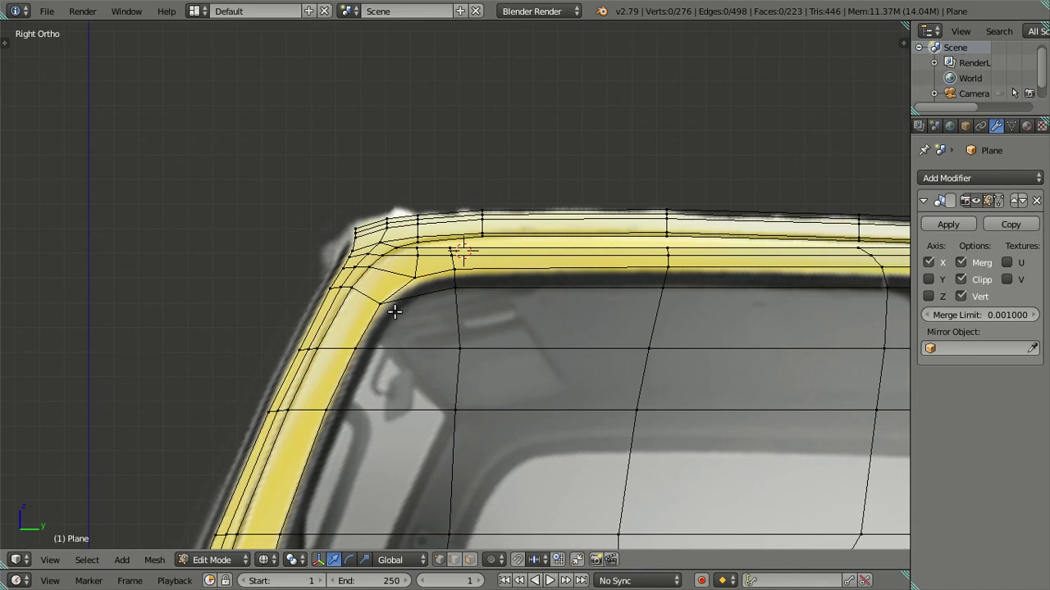
- Slide the two upper column vertices sideways along Y onto the window frame
right_click(454, 284)
right_click(456, 264, "alt")
key("g")
key("y")
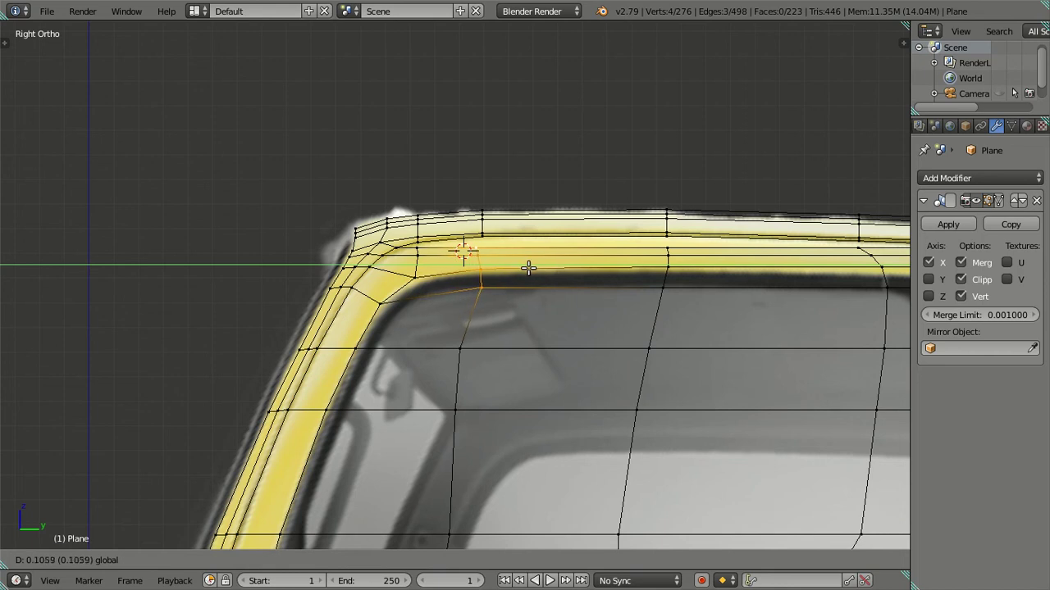
left_click(531, 271)
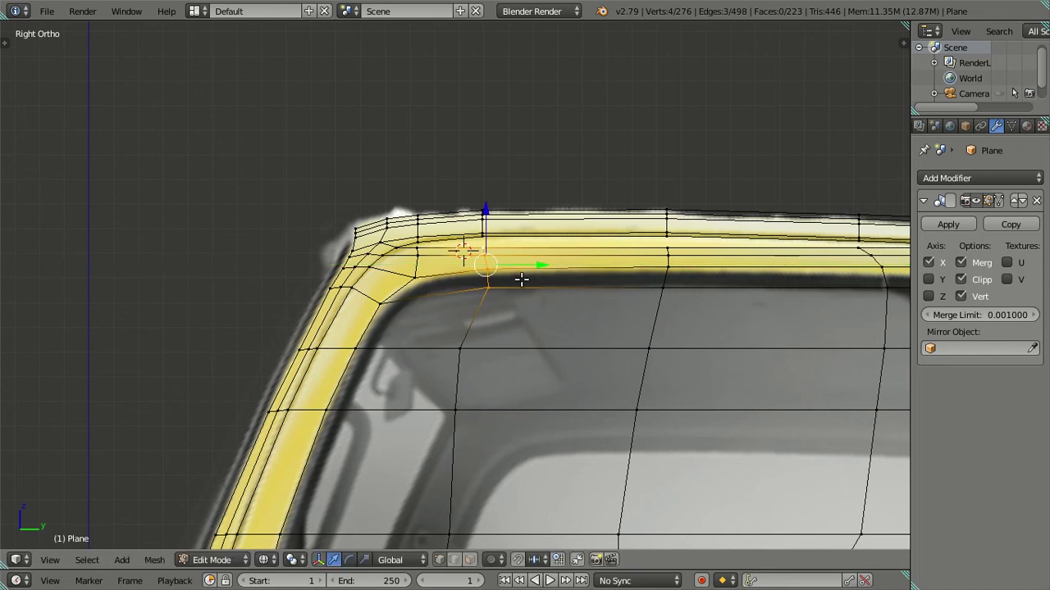
- Add the two lower vertices, slide the whole column along Y, then deselect all
right_click(460, 348, "shift")
right_click(456, 410, "shift")
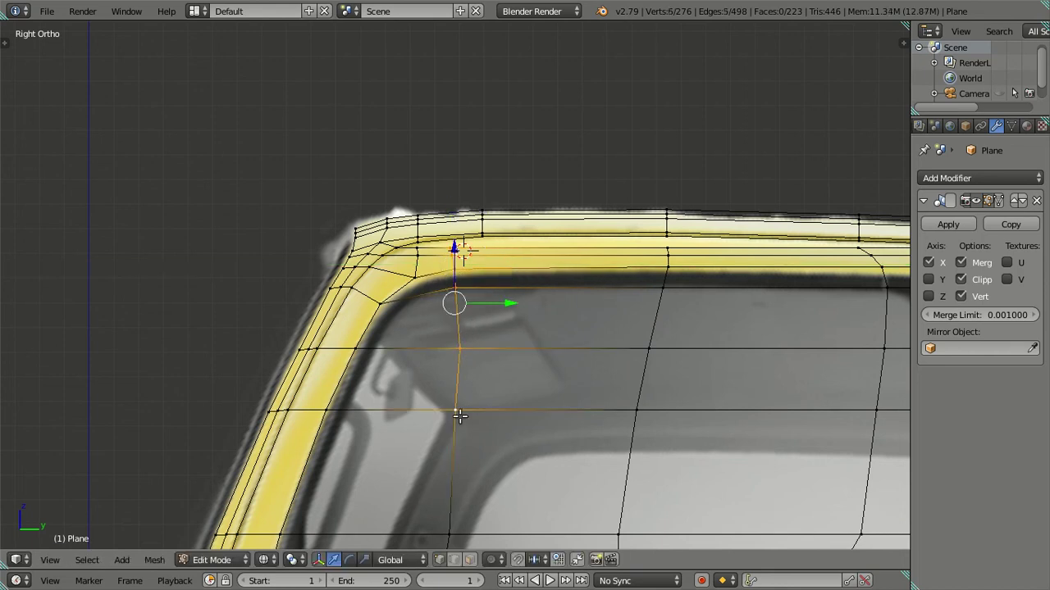
key("g")
key("y")
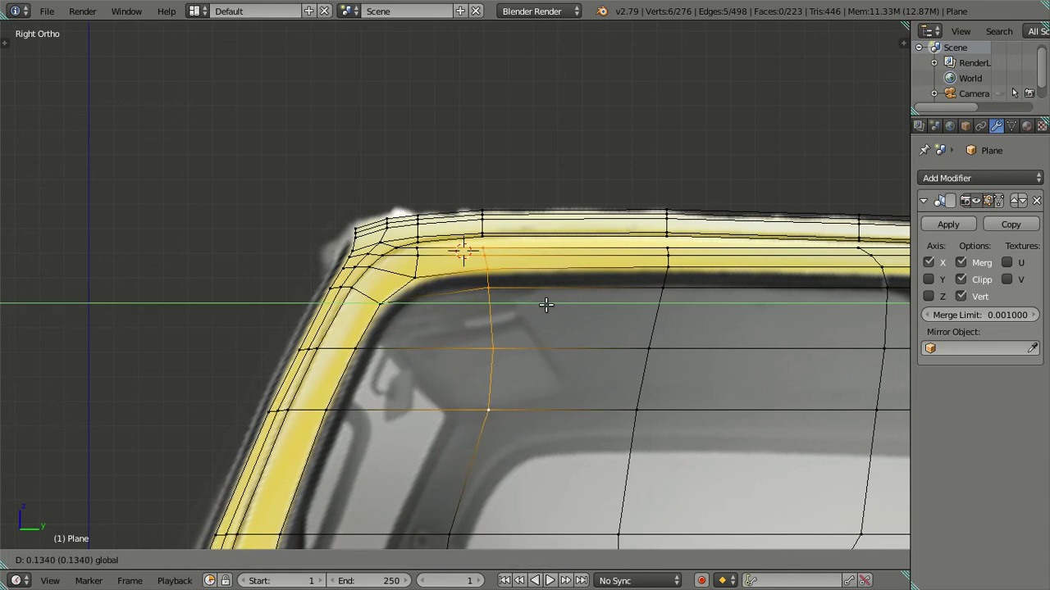
left_click(546, 305)
key("a")
scroll(451, 301, "down", 5)
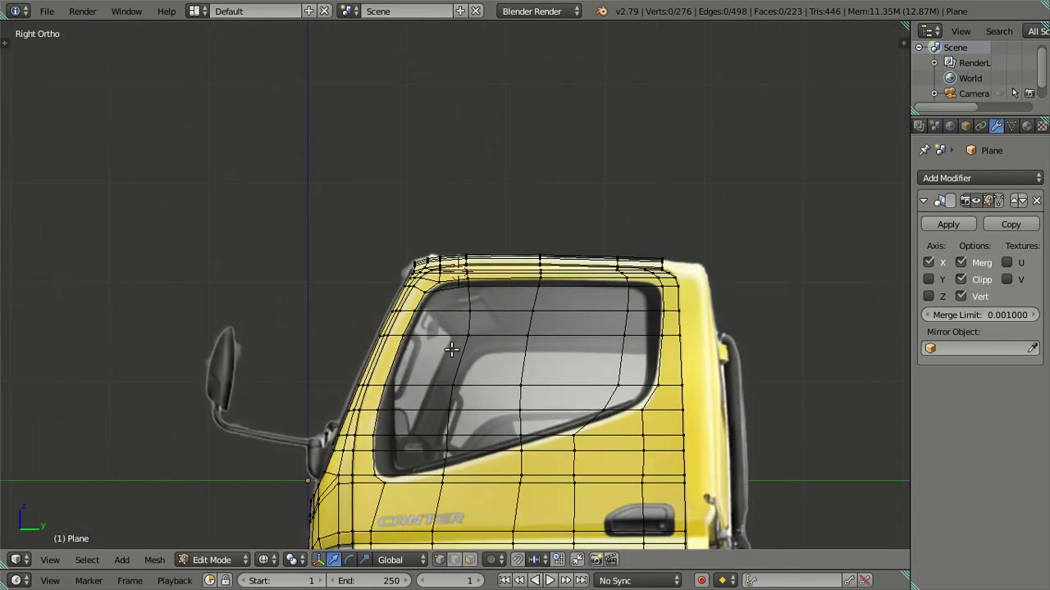
- Cut a trial edge loop down the window pillar, then undo it
key("ctrl+r")
left_click(443, 346)
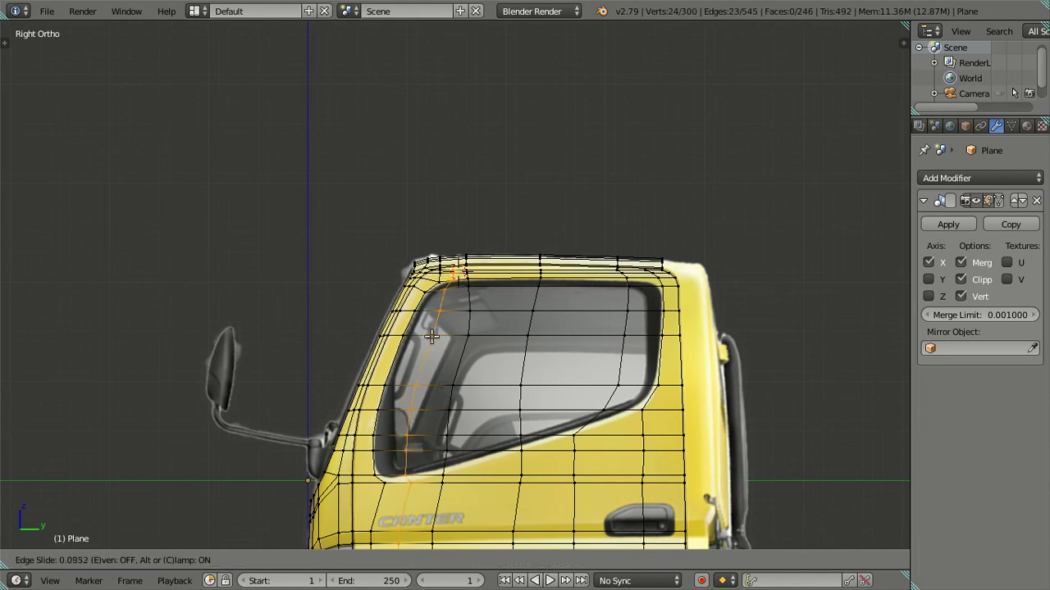
left_click(423, 338)
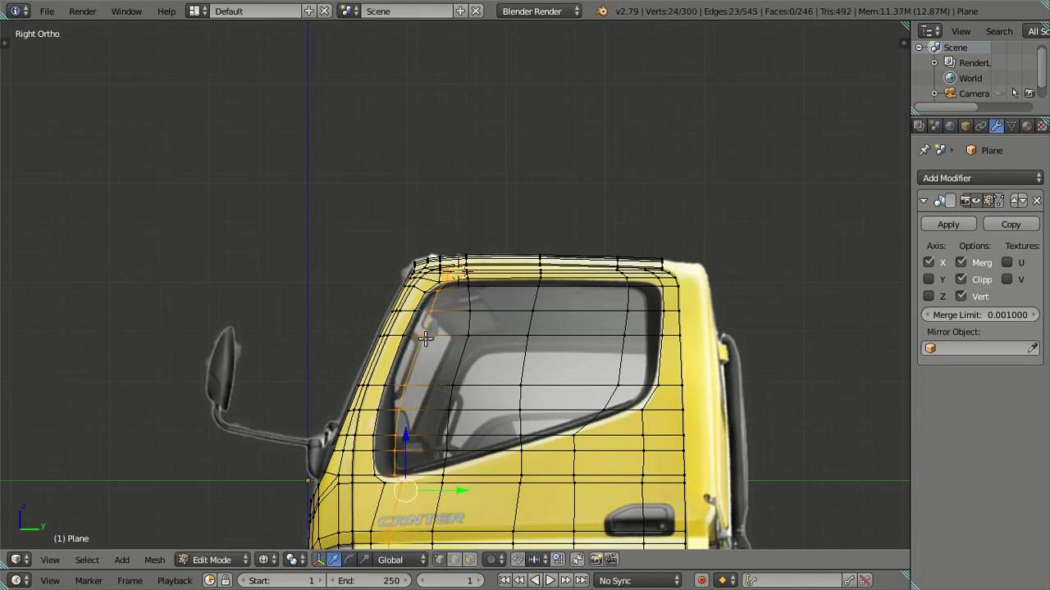
middle_click_drag(414, 403, 437, 322, "shift")
scroll(437, 321, "up", 4)
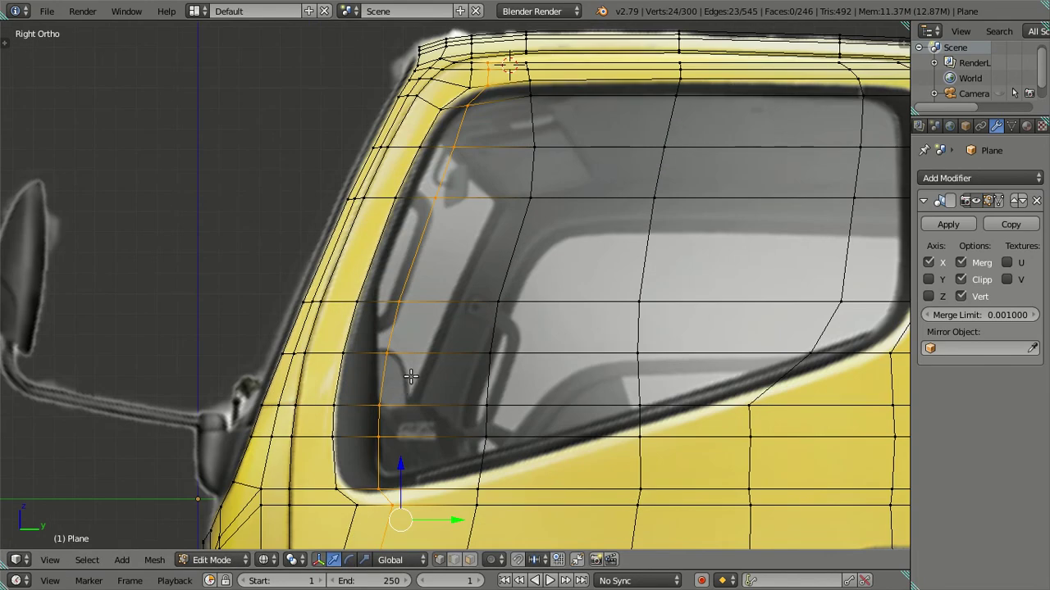
scroll(509, 345, "down", 4)
key("ctrl+z")
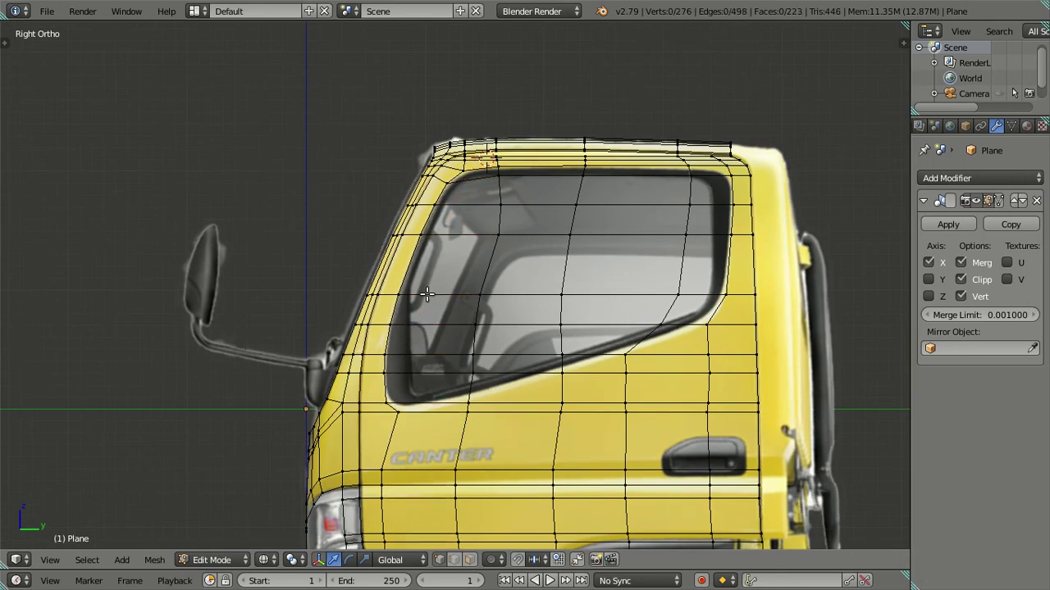
- Recut the pillar edge loop centred and move it sideways along Y
key("ctrl+r")
left_click(427, 295)
right_click(309, 311)
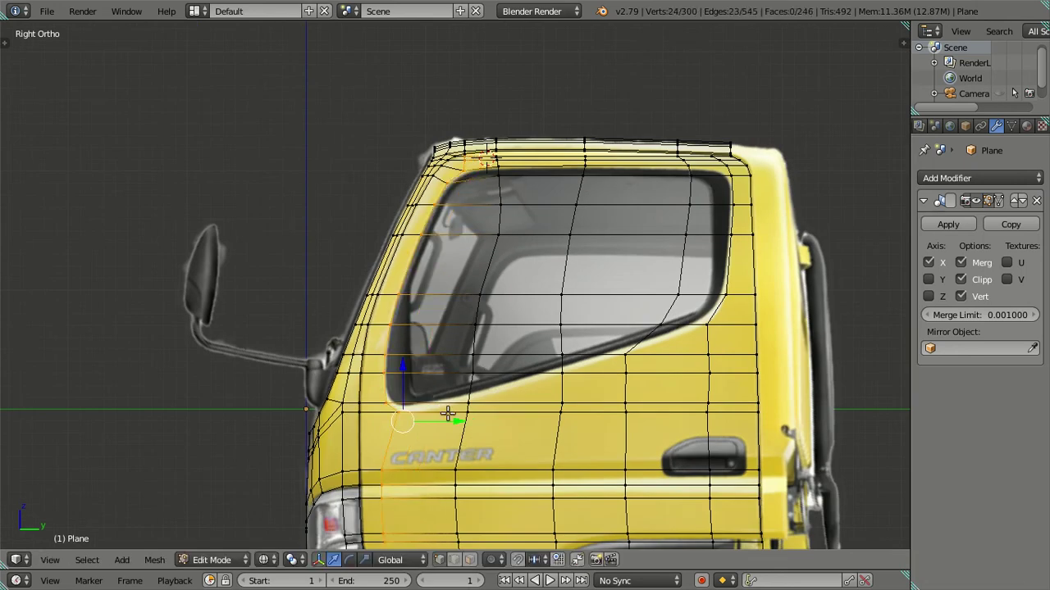
key("g")
key("y")
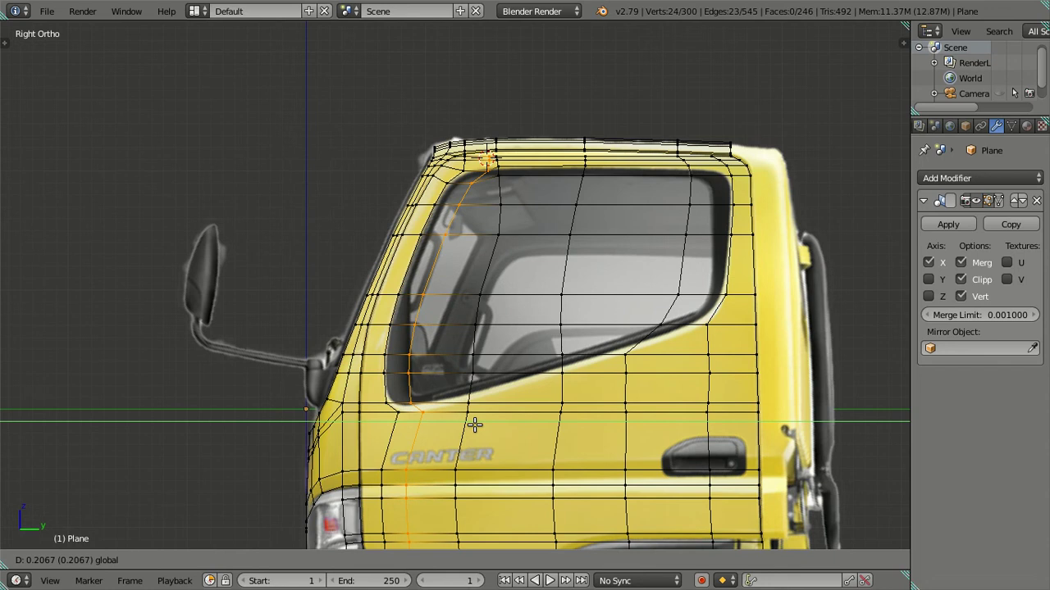
left_click(475, 424)
scroll(451, 342, "up", 3)
- Slide two, then three, of the new loop's vertices along Y to trace the window edge
right_click(448, 290)
right_click(470, 253, "shift")
key("g")
key("y")
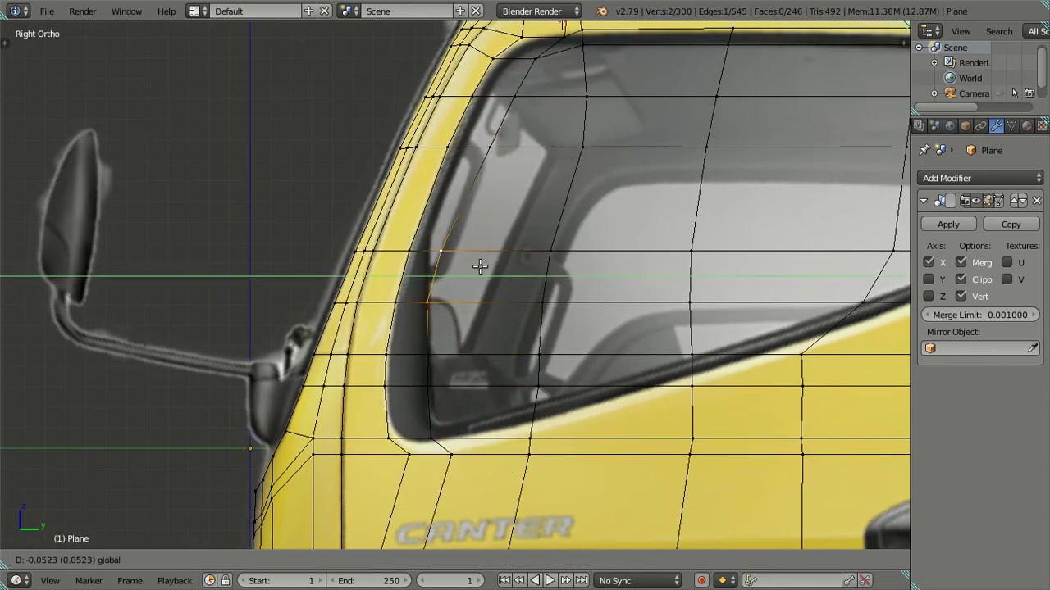
left_click(480, 265)
right_click(465, 335, "shift")
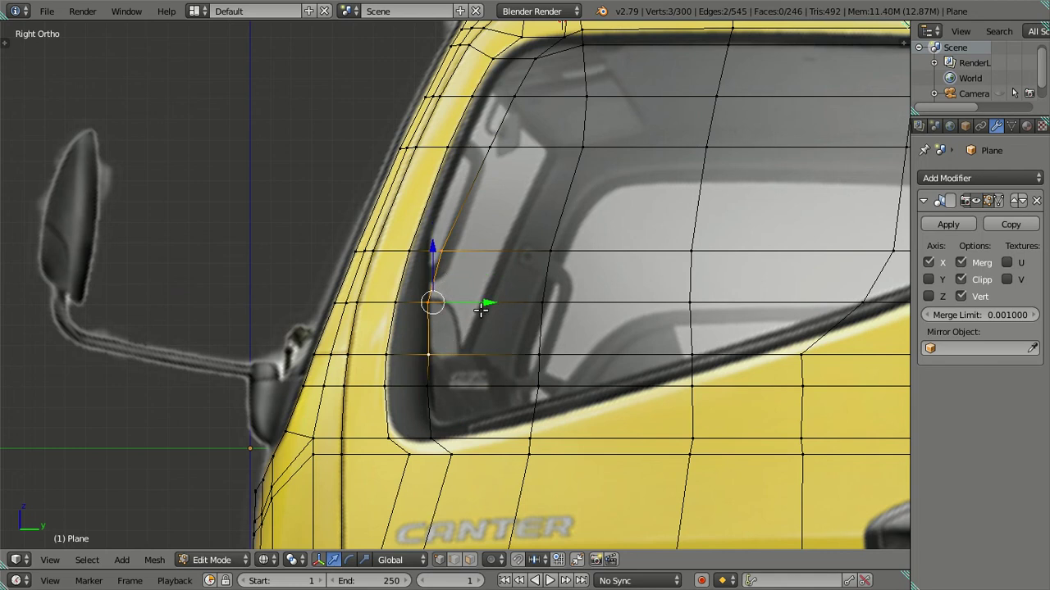
key("g")
key("y")
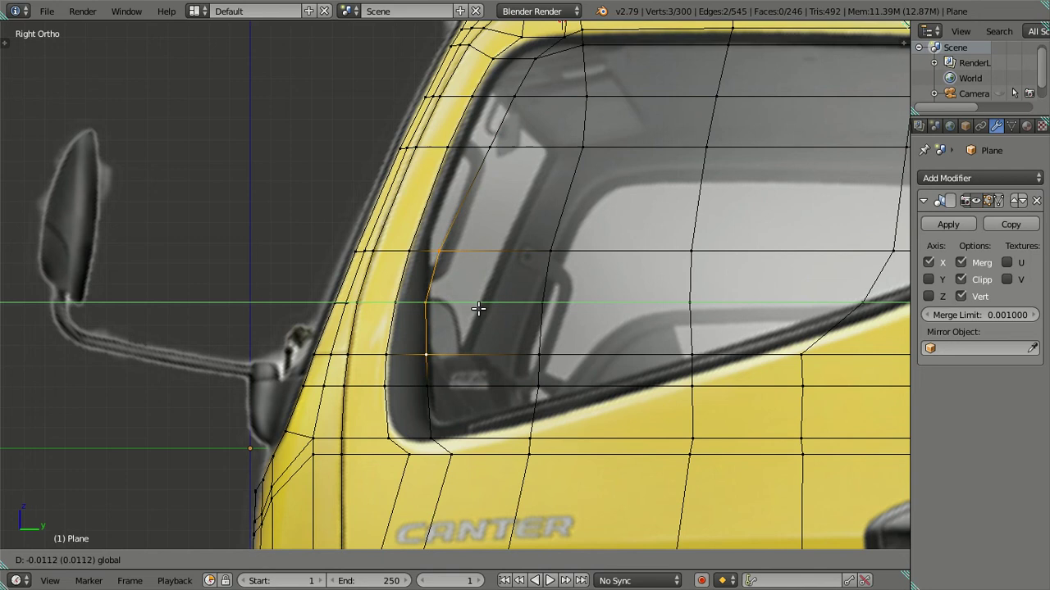
left_click(479, 308)
scroll(471, 308, "up", 2, "shift")
- Shift the top window-edge vertex along Y, slide a corner vertex, and select the upper-corner pair
right_click(467, 310)
key("g")
key("y")
left_click(476, 283)
middle_click_drag(470, 250, 460, 344, "shift")
right_click(496, 271)
key("g")
key("g")
left_click(519, 231)
middle_click_drag(519, 230, 507, 265, "shift")
right_click(493, 304, "shift")
right_click(518, 233, "shift")
- Move the three selected vertices sideways along Y, then deselect everything
key("g")
key("y")
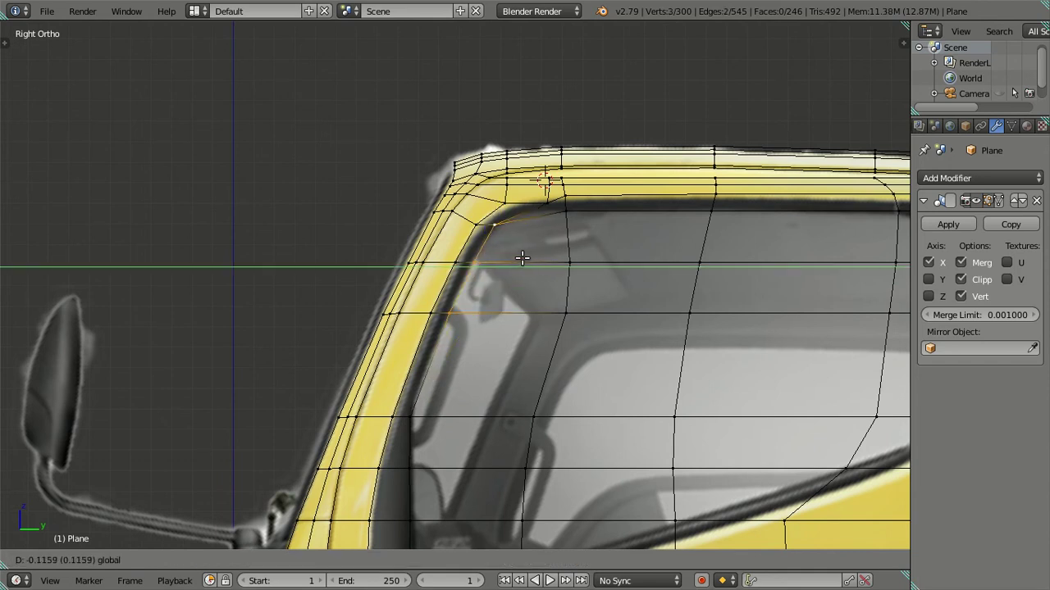
left_click(521, 257)
middle_click_drag(521, 256, 469, 356, "shift")
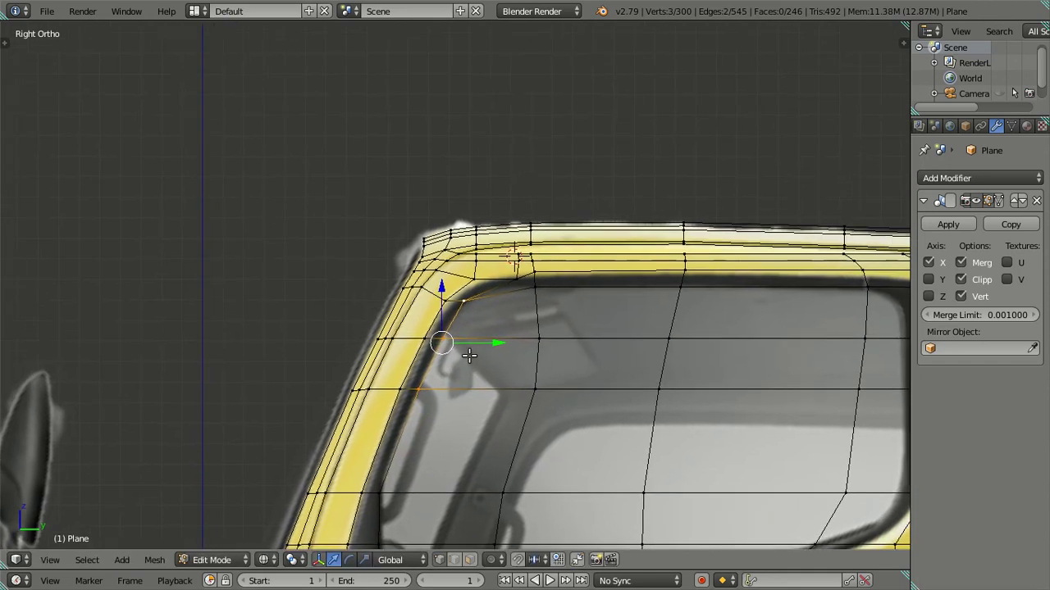
scroll(469, 355, "up", 2)
key("a")
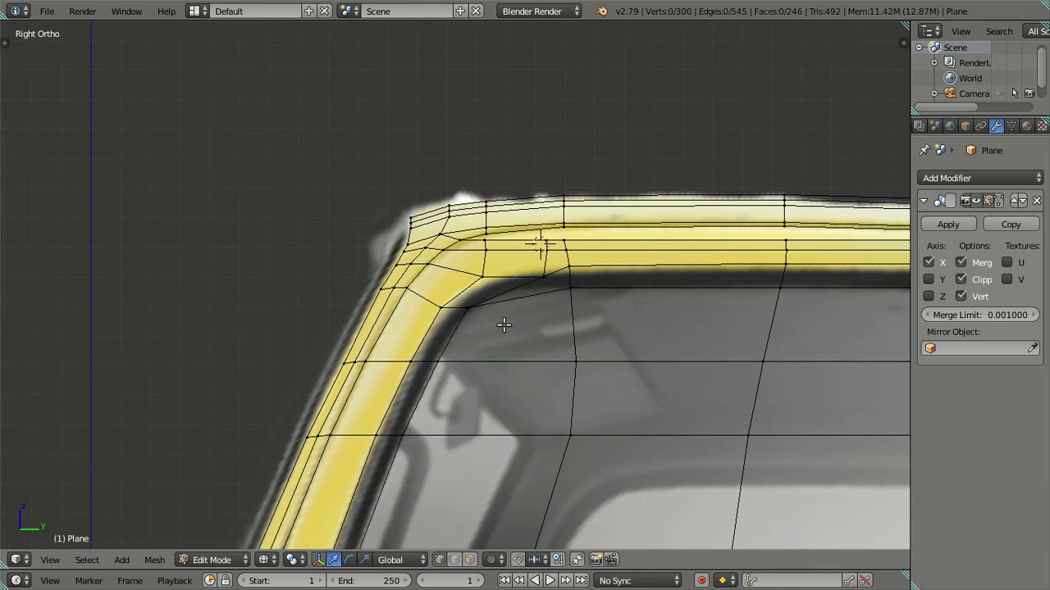
- Shift the upper-left window-corner vertex, then it and two neighbours, sideways along Y
middle_click_drag(525, 287, 481, 326, "shift")
right_click(500, 315)
key("g")
key("y")
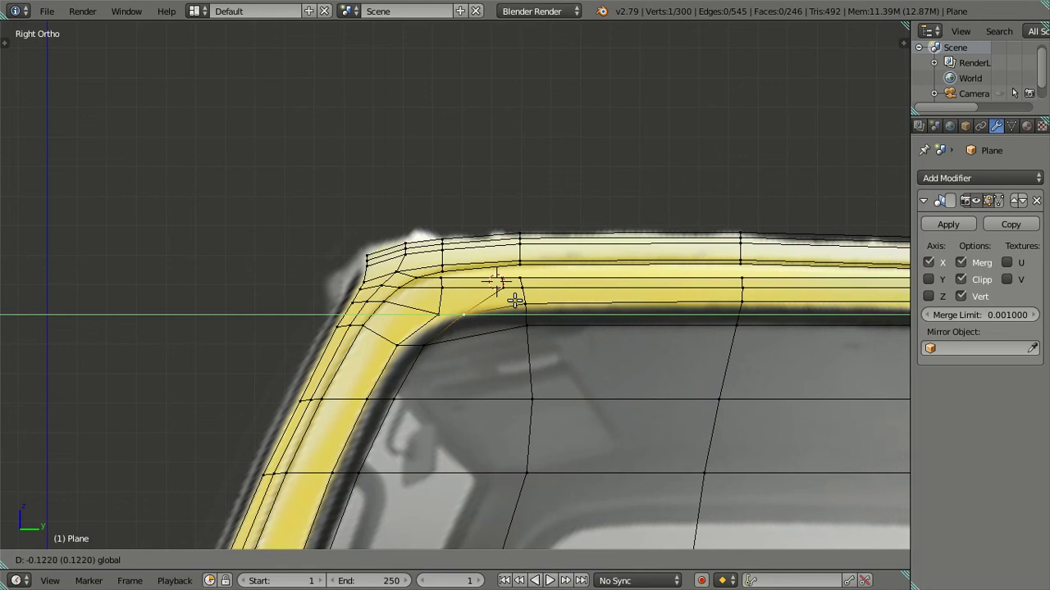
left_click(515, 301)
right_click(514, 304, "shift")
right_click(505, 281, "shift")
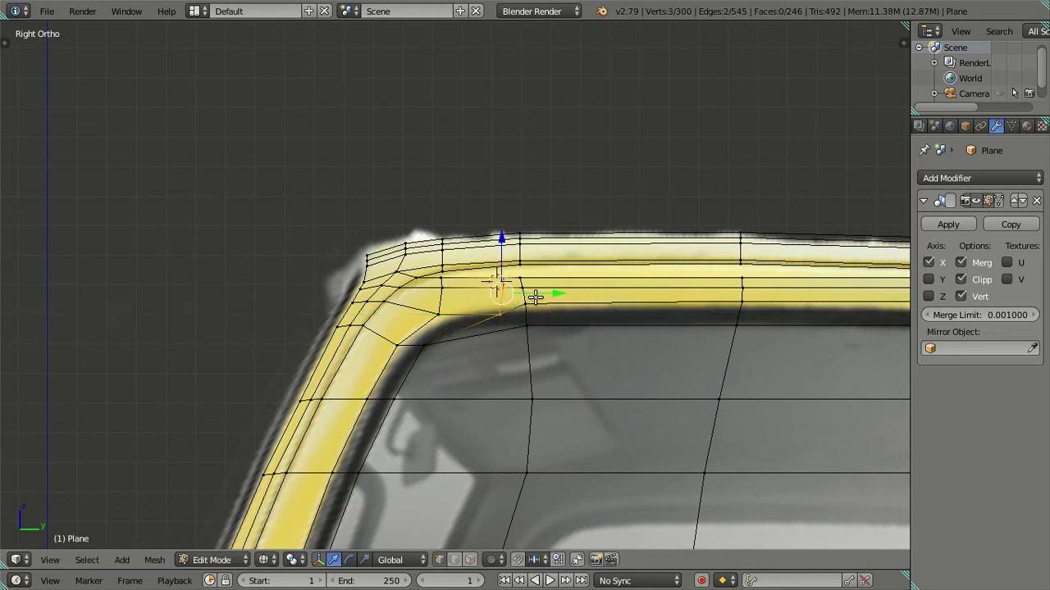
key("g")
key("y")
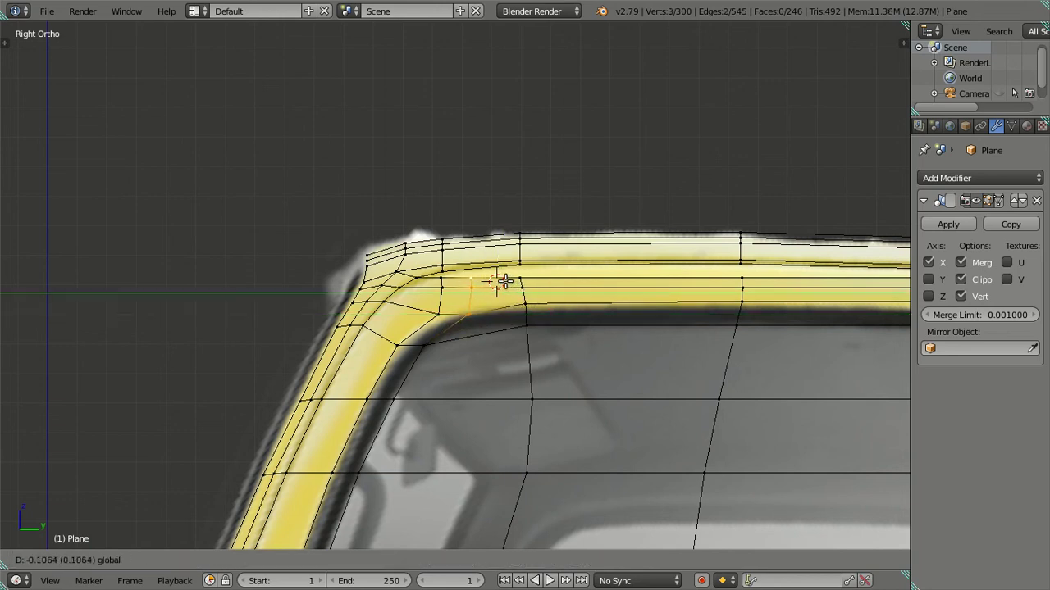
left_click(503, 280)
key("a")
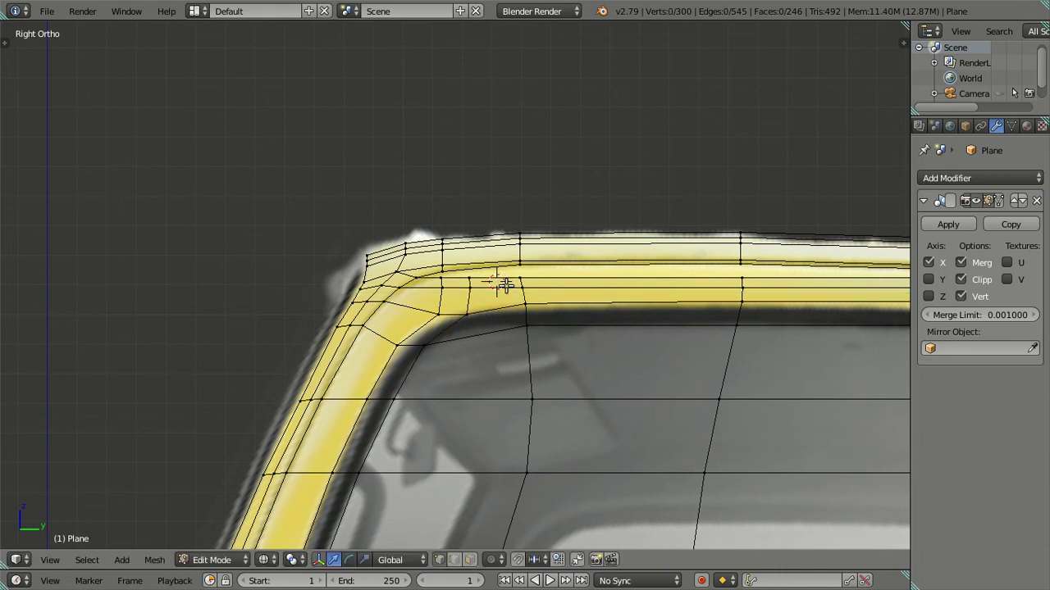
- Try moving the inner window-corner vertex, then cancel so it stays in place
scroll(477, 363, "down", 2)
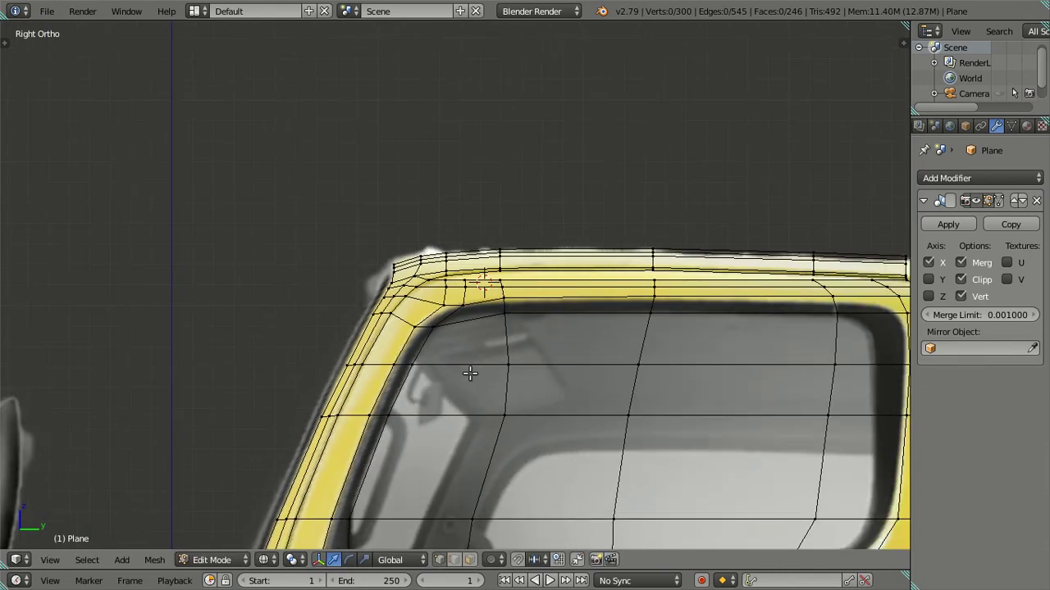
scroll(467, 353, "up", 3)
scroll(457, 322, "up", 2)
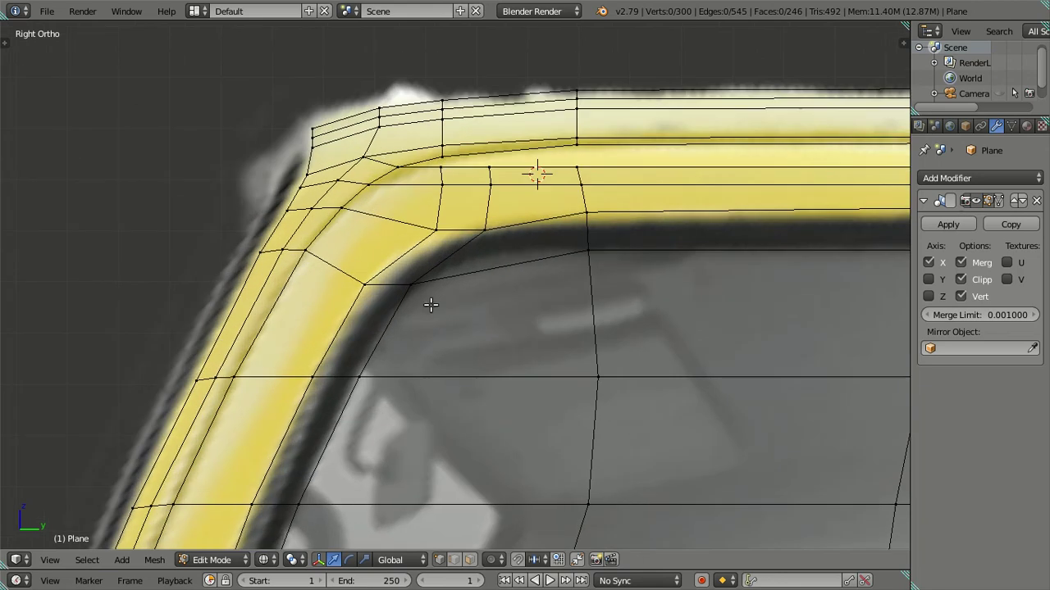
right_click(405, 298)
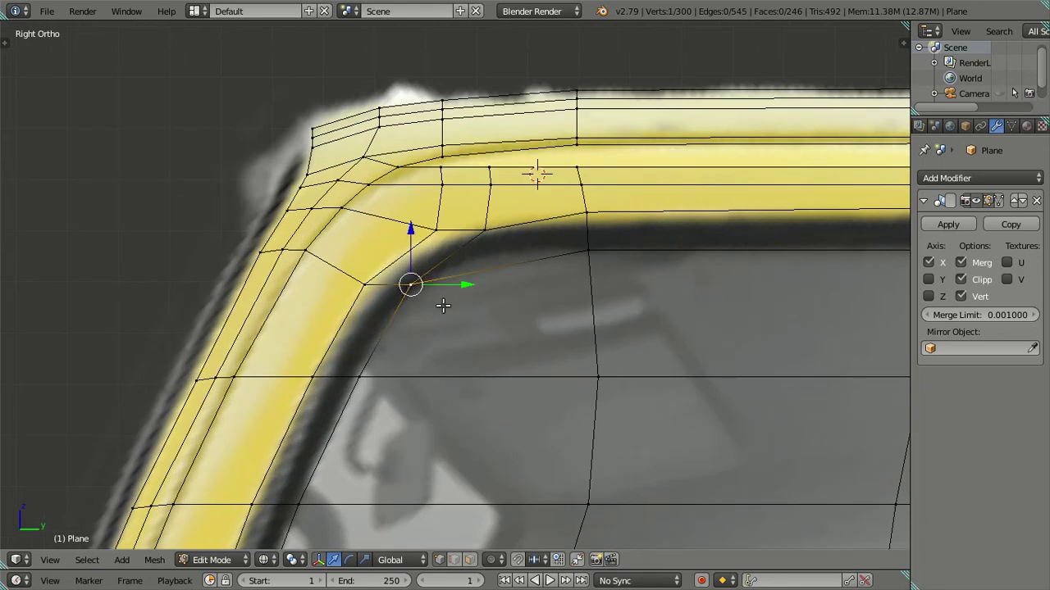
key("g")
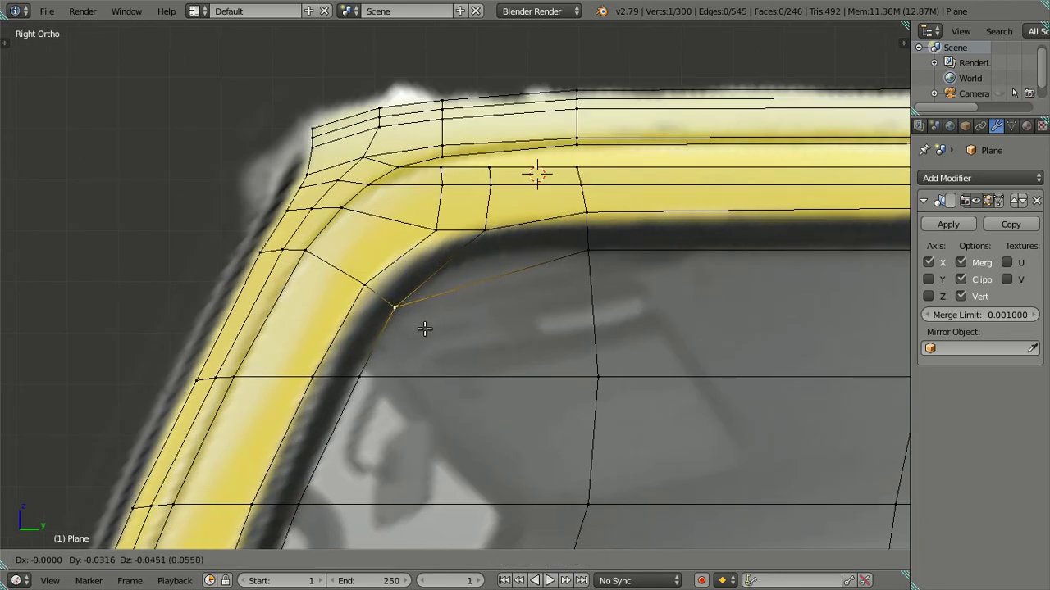
key("Escape")
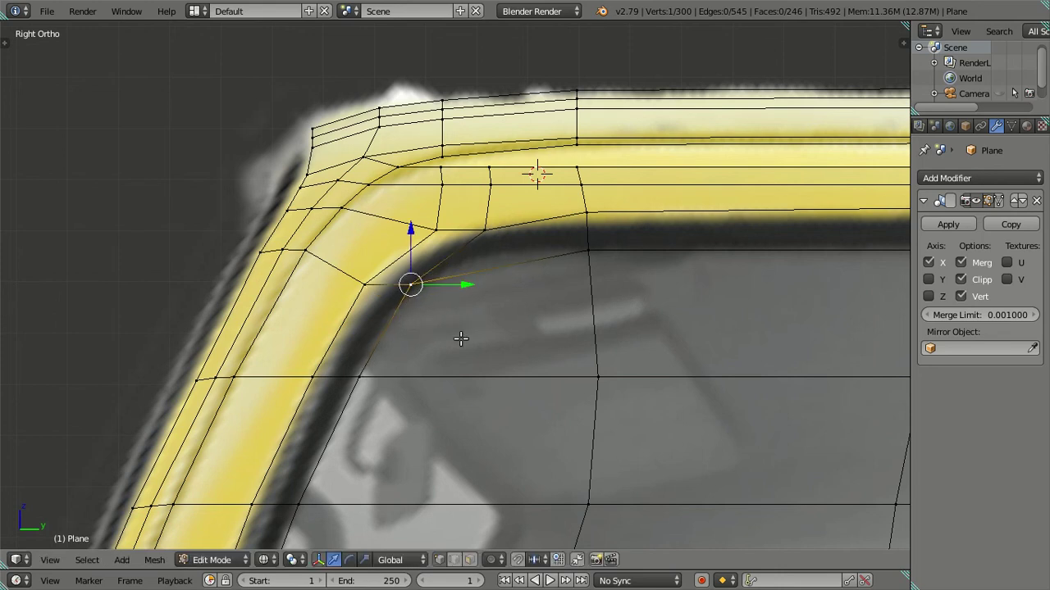
scroll(460, 339, "down", 5)
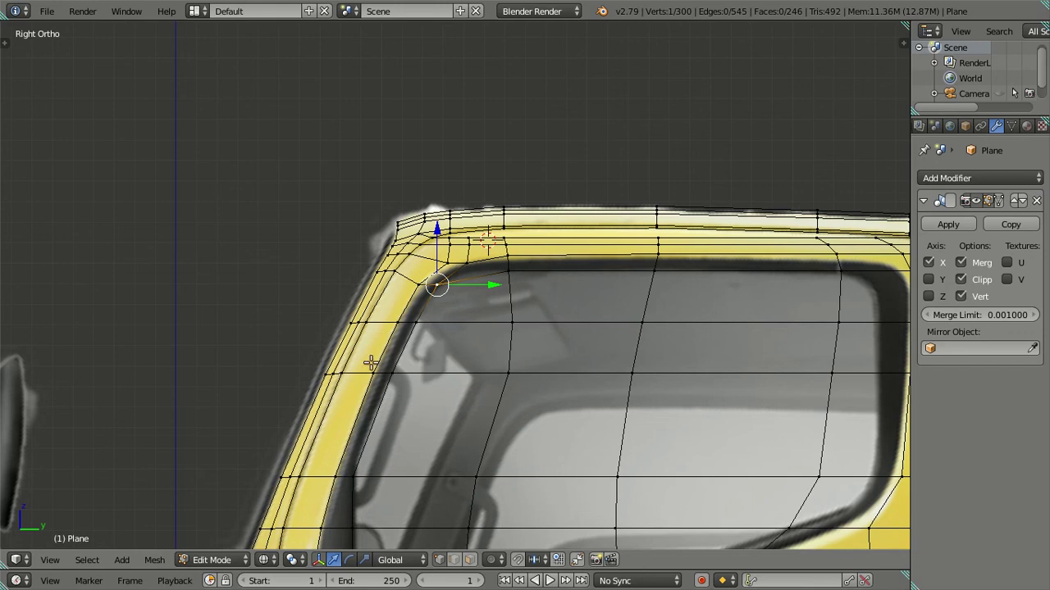
scroll(608, 383, "down", 2)
- Shift the three-vertex column on the window's right edge along Y toward the frame
scroll(668, 288, "down", 3, "ctrl")
key("a")
middle_click_drag(646, 377, 587, 345, "shift")
right_click(598, 359)
middle_click_drag(619, 279, 600, 305, "shift")
right_click(593, 256, "ctrl")
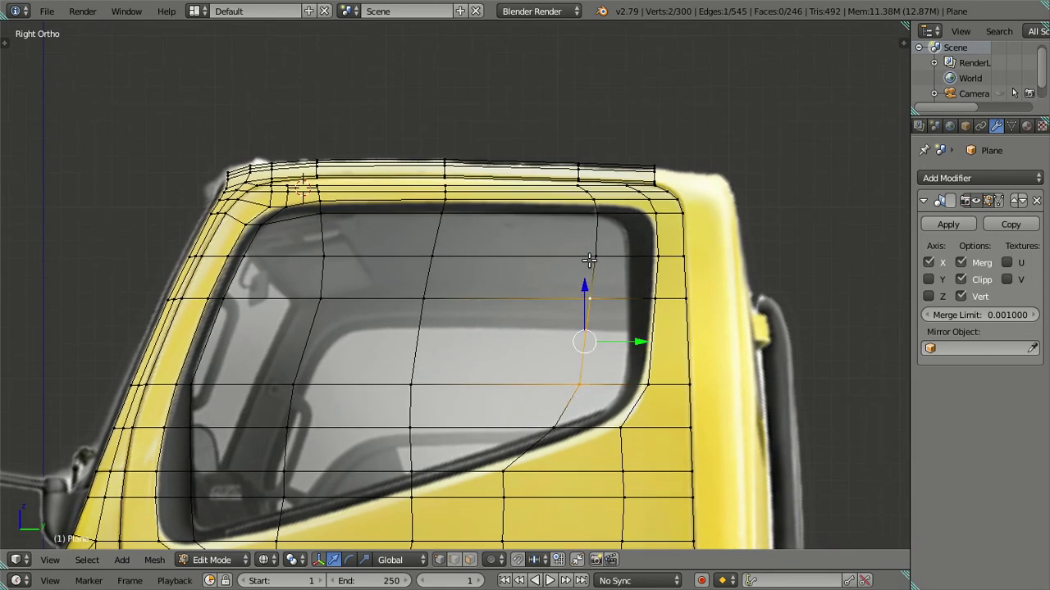
left_click_drag(641, 312, 652, 313)
right_click(666, 318)
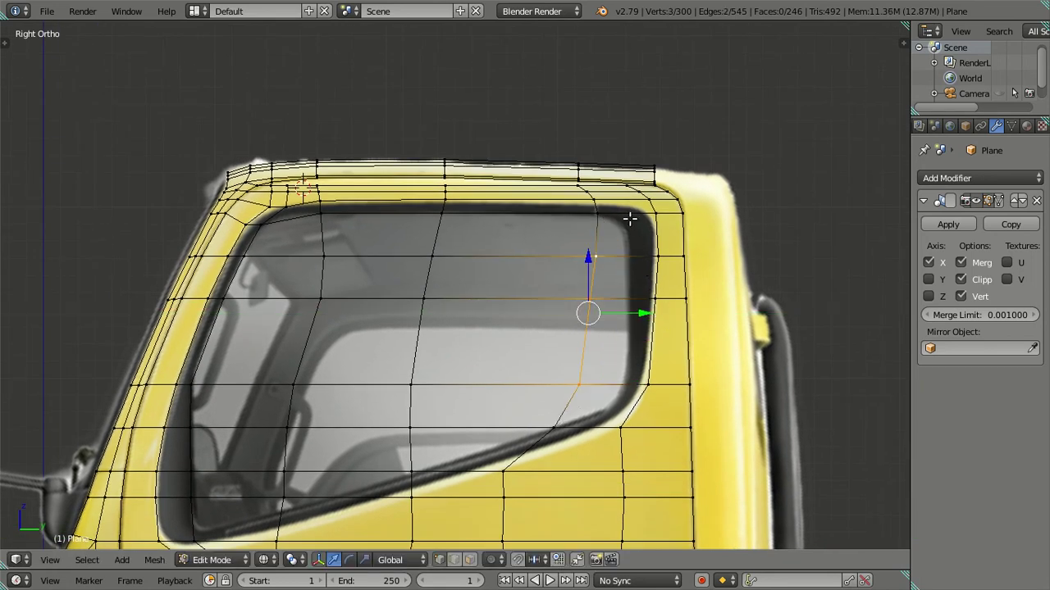
right_click(601, 256)
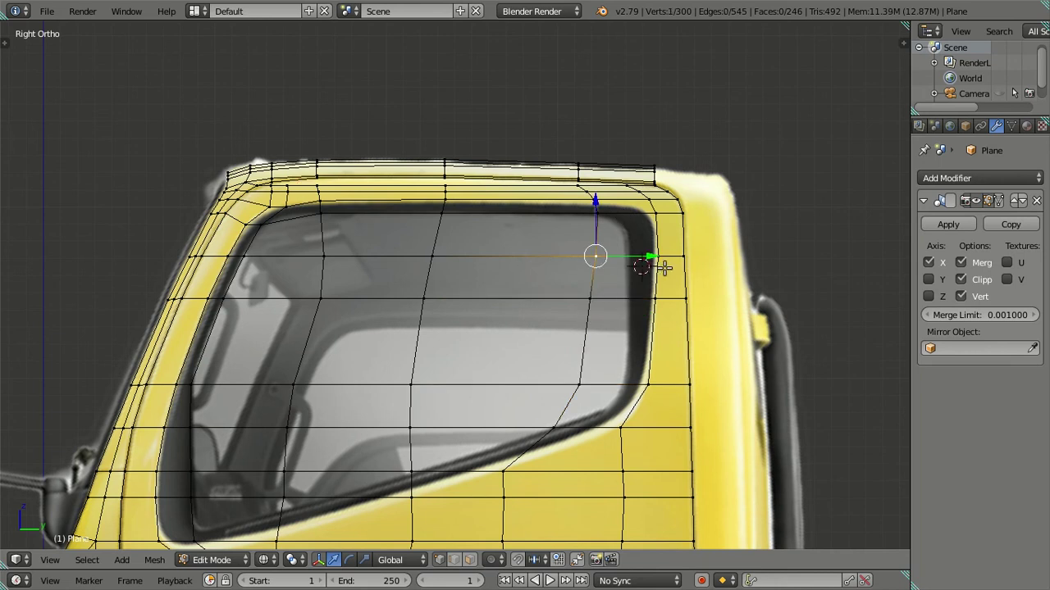
right_click(593, 363, "ctrl")
left_click_drag(638, 313, 665, 310)
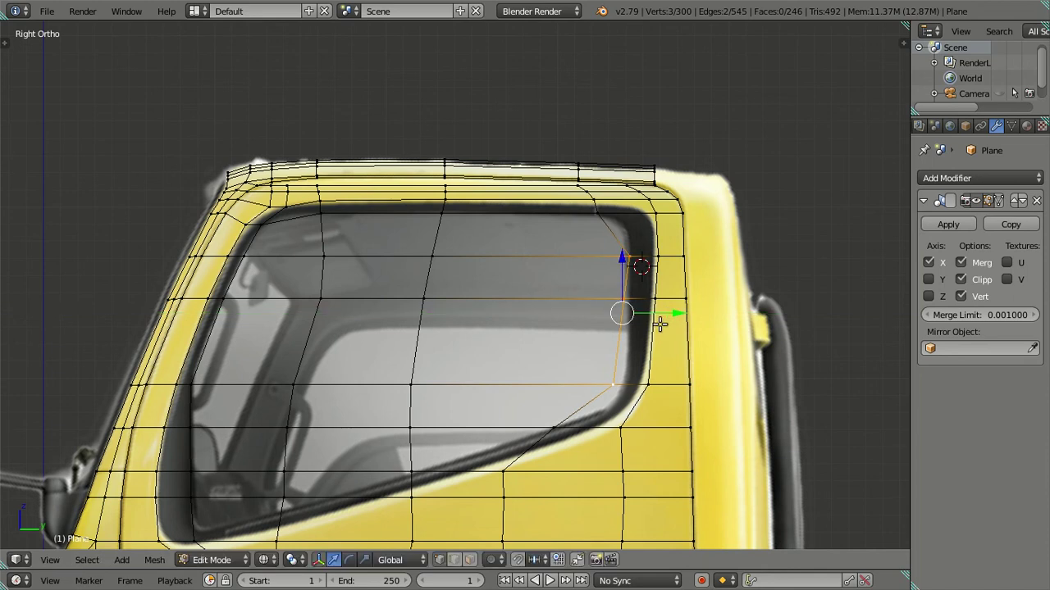
- Nudge the window-corner vertex pair, then the lower corner vertex, along Y onto the frame
scroll(661, 321, "up", 3)
scroll(563, 249, "up", 1)
right_click(540, 184)
right_click(558, 339, "shift")
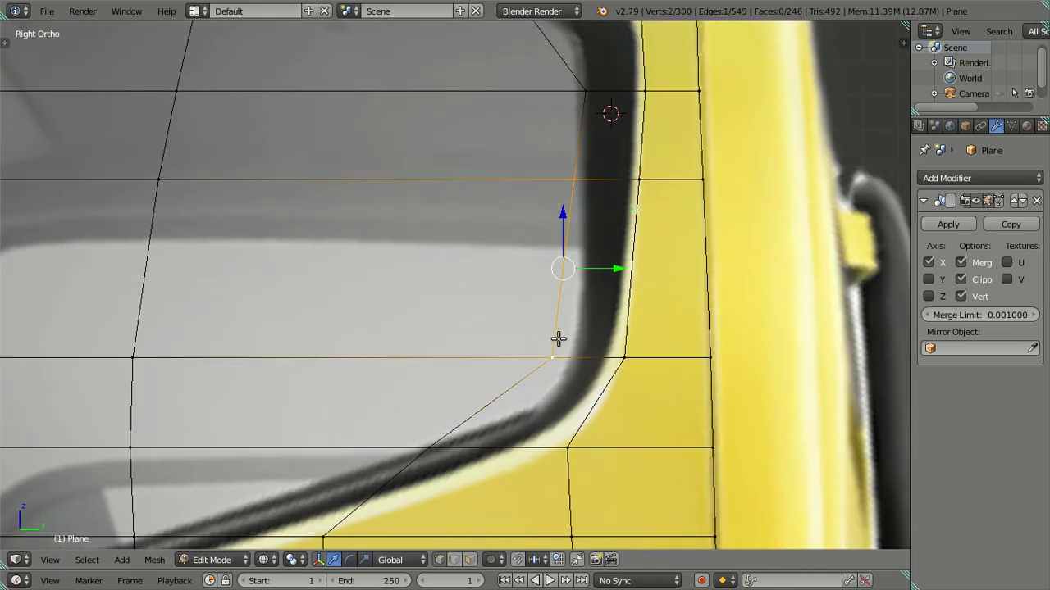
left_click_drag(610, 270, 620, 270)
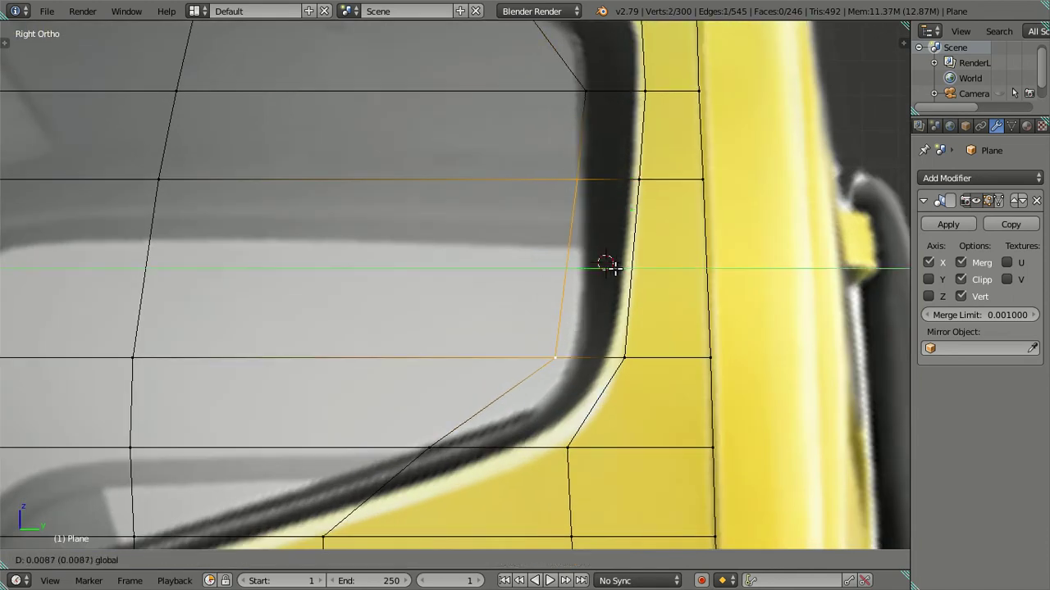
right_click(564, 348)
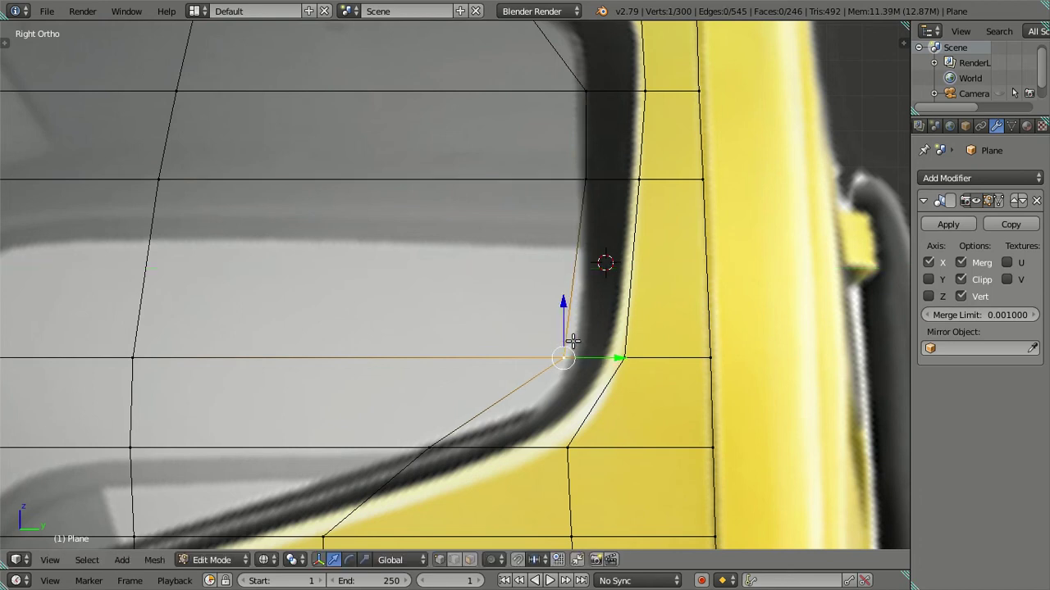
left_click_drag(608, 355, 611, 355)
key("a")
- Move the window's left vertical edge leftward along Y to match the photo's frame
scroll(566, 344, "down", 3)
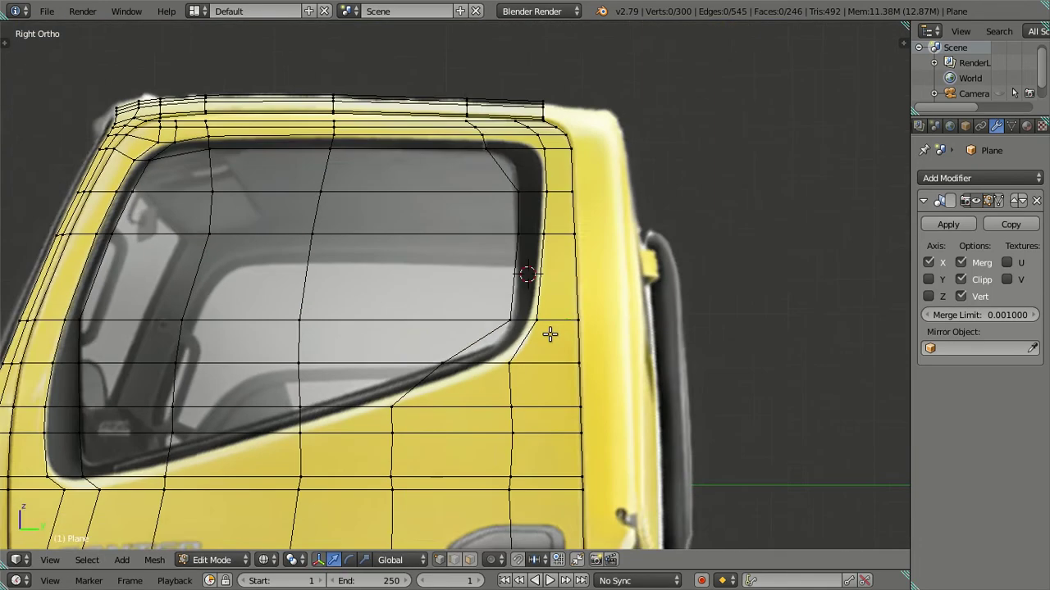
scroll(533, 342, "down", 2)
scroll(371, 326, "up", 3)
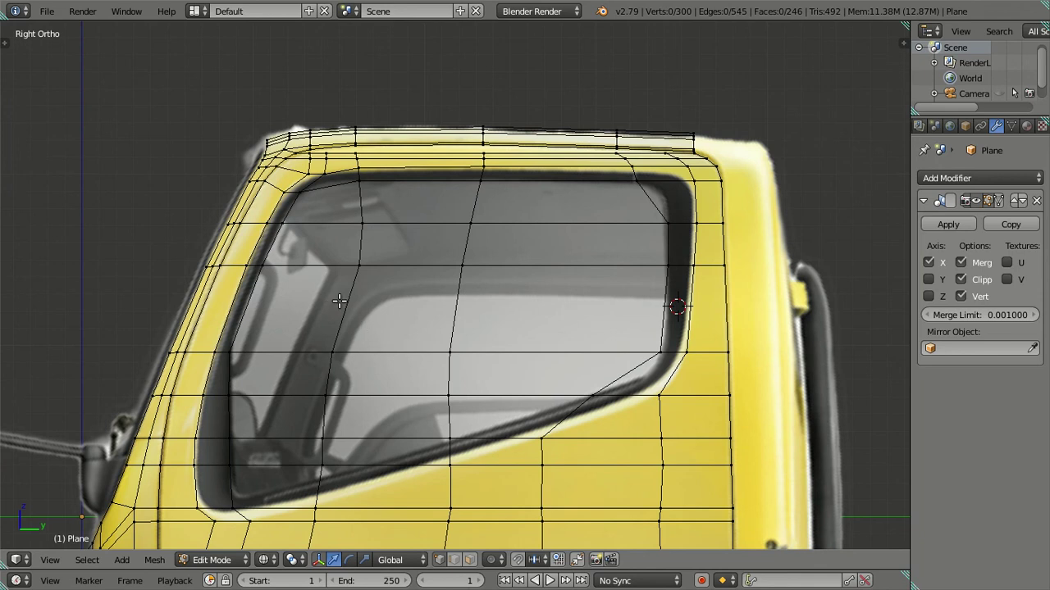
middle_click_drag(339, 300, 423, 333, "shift")
right_click(432, 302)
right_click(448, 257, "shift")
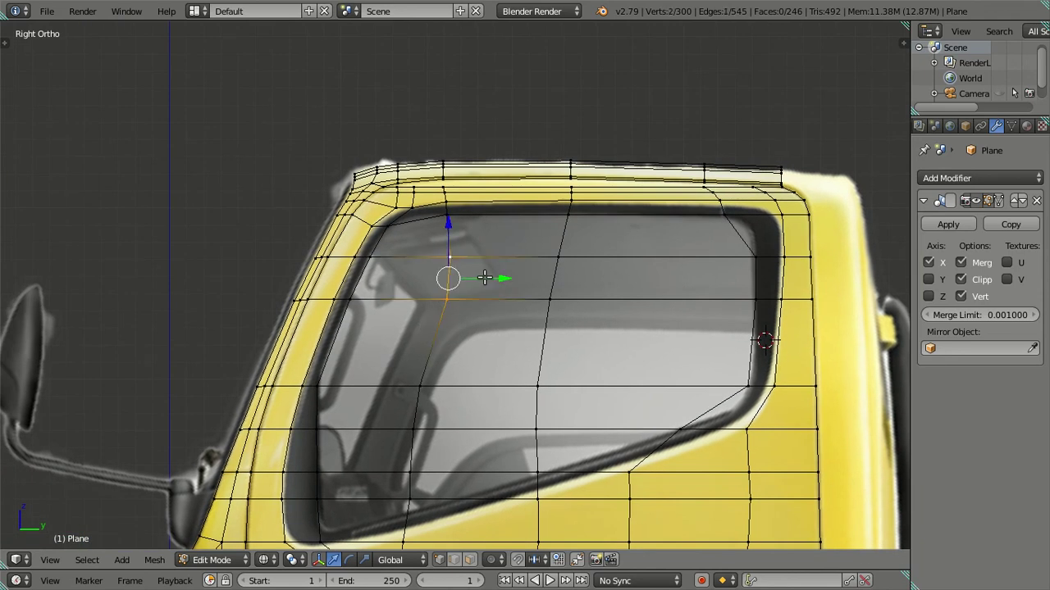
left_click_drag(492, 279, 484, 273)
left_click(483, 273)
key("a")
scroll(504, 295, "down", 1)
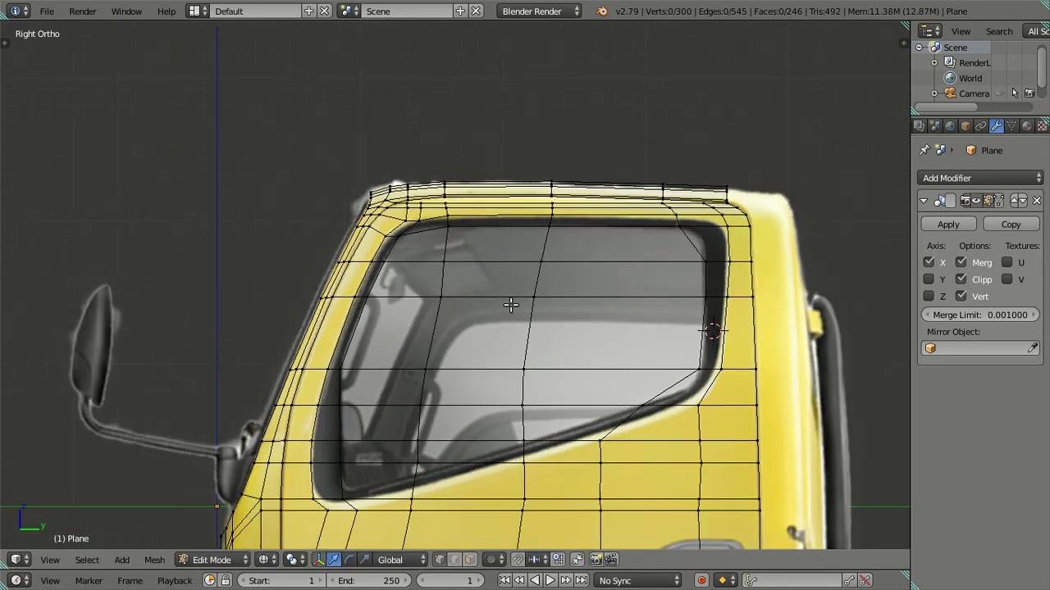
middle_click_drag(501, 276, 498, 295, "shift")
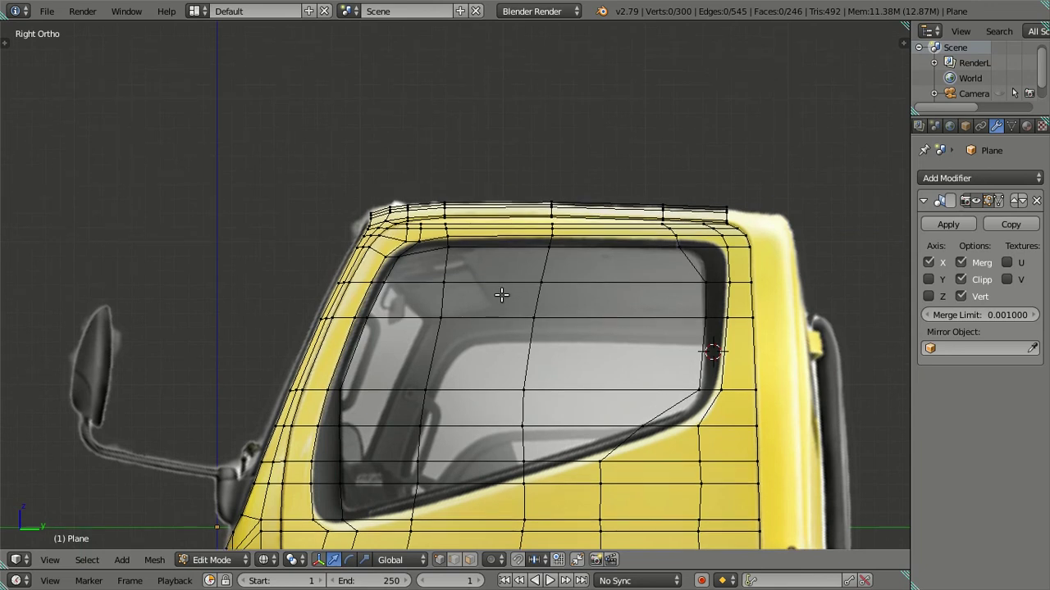
middle_click_drag(644, 265, 554, 282, "shift")
scroll(554, 282, "up", 2)
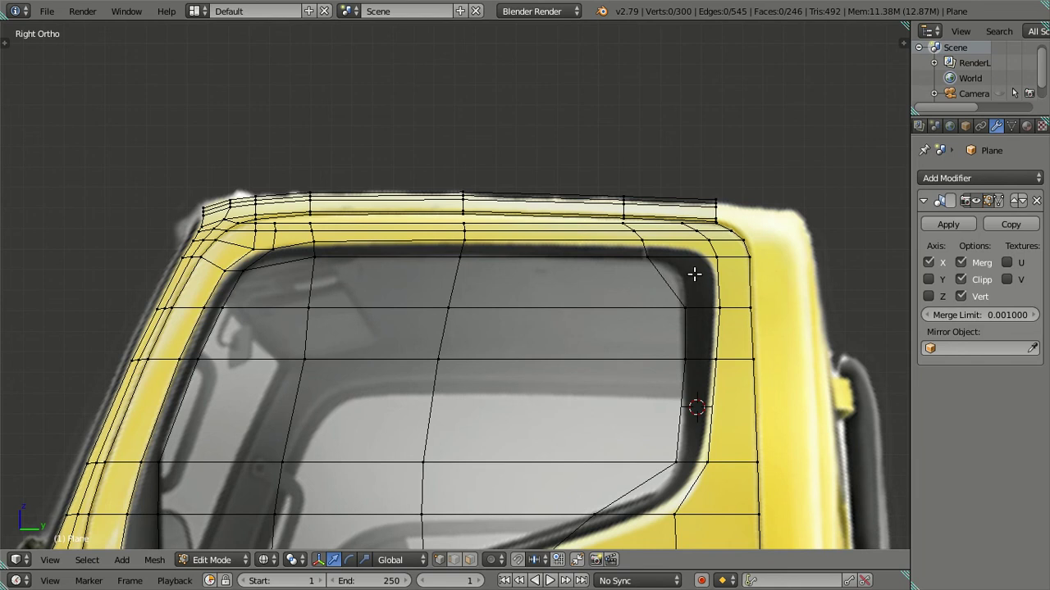
- Switch to Front Ortho view and zoom in on the cab's roof-corner edge
middle_click_drag(694, 274, 621, 287, "shift")
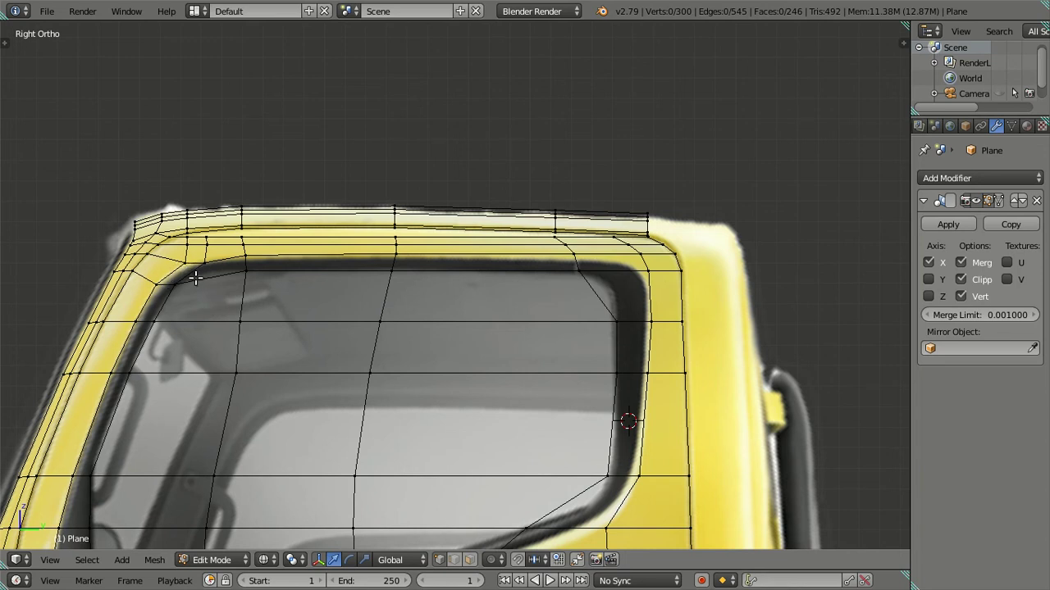
scroll(195, 280, "down", 3)
scroll(271, 390, "up", 2)
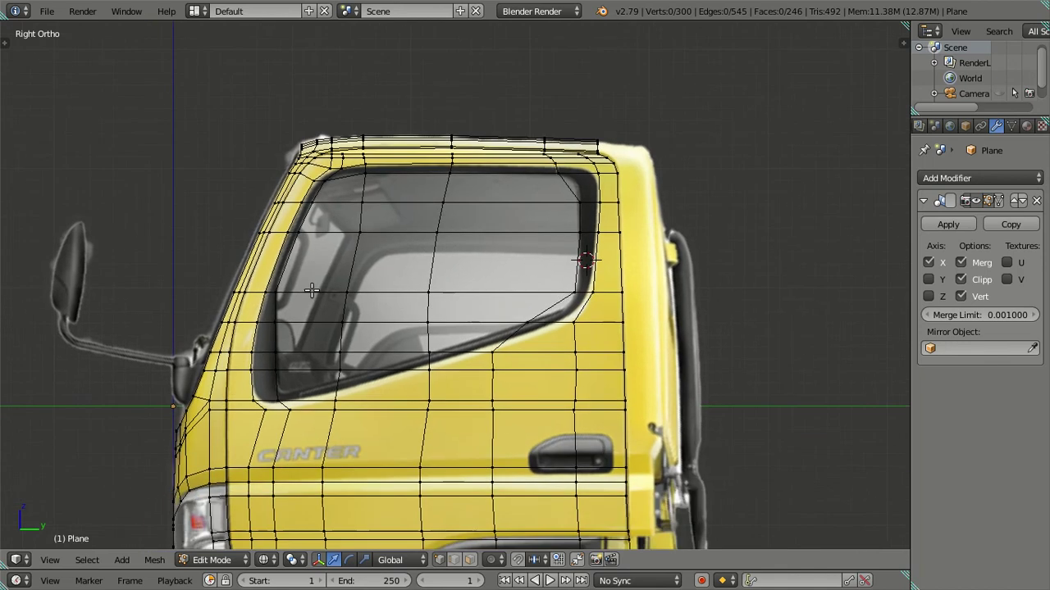
scroll(345, 364, "up", 2)
scroll(394, 348, "up", 1)
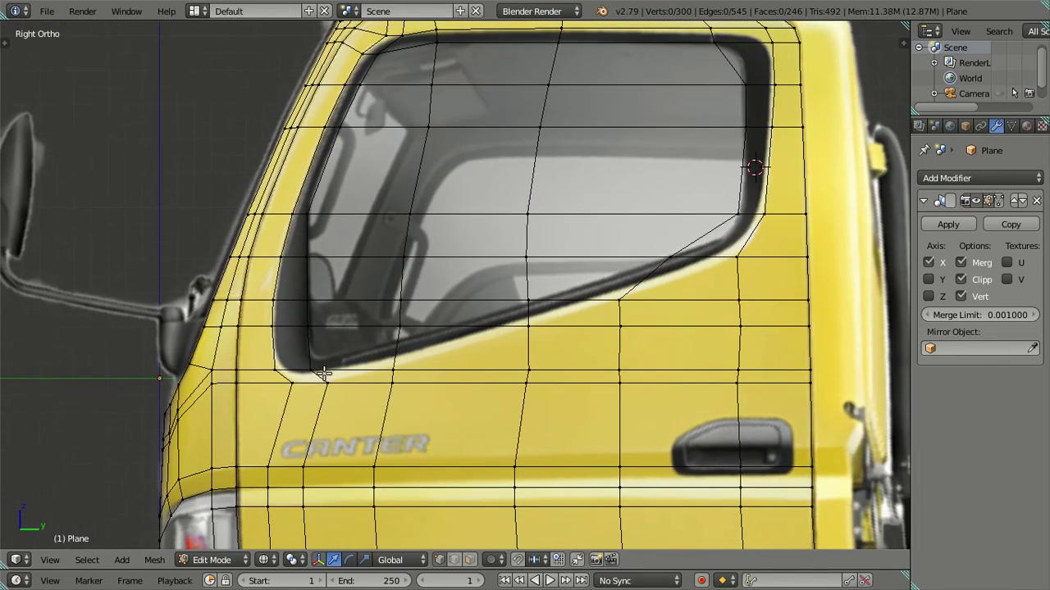
middle_click_drag(455, 276, 391, 328, "shift")
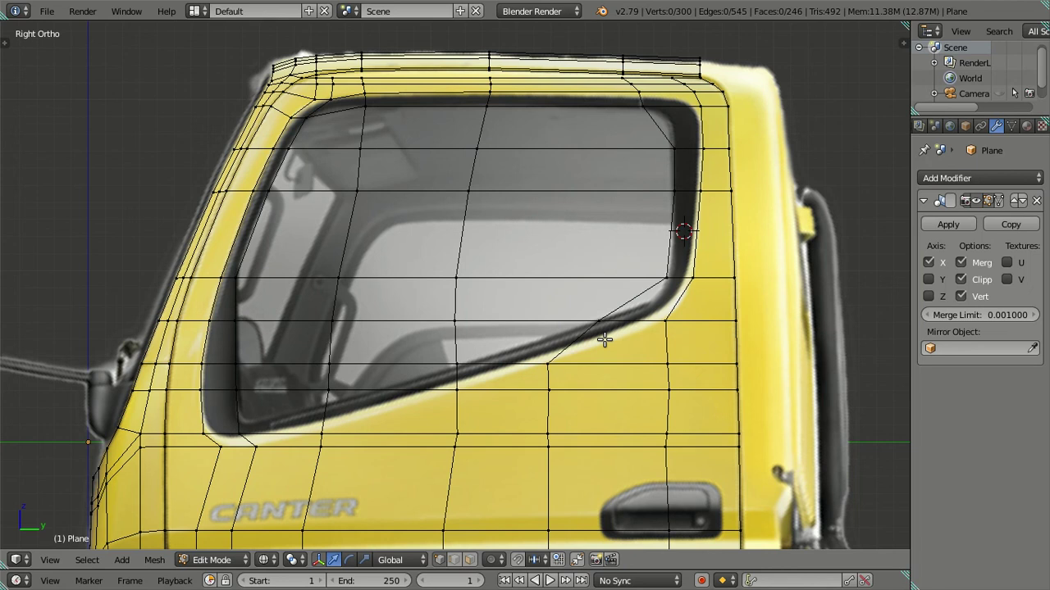
middle_click_drag(574, 363, 511, 274)
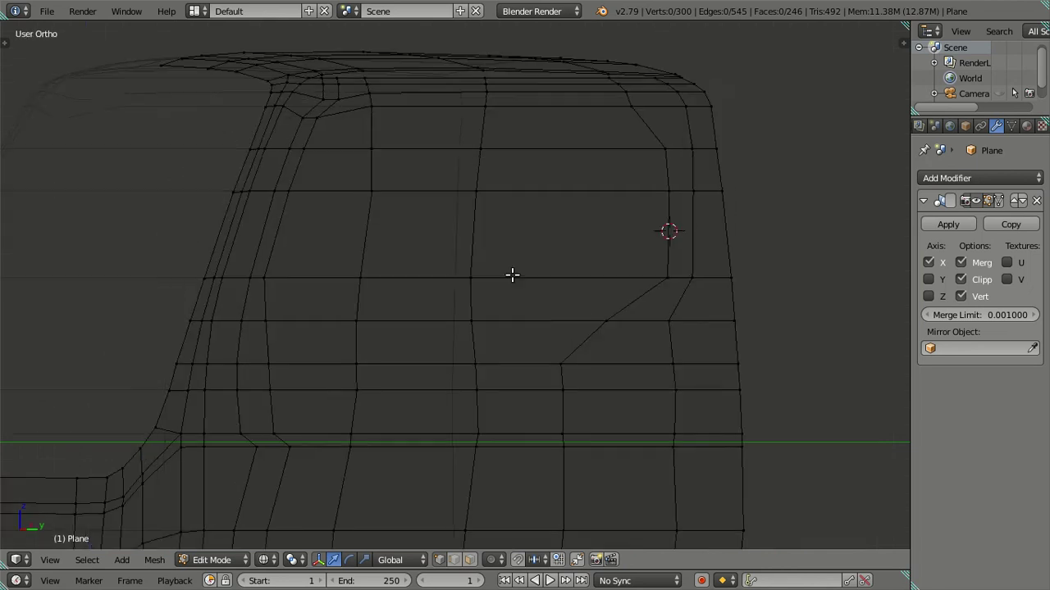
key("KP_1")
scroll(551, 253, "up", 6)
scroll(565, 252, "up", 7)
middle_click_drag(581, 251, 316, 216, "shift")
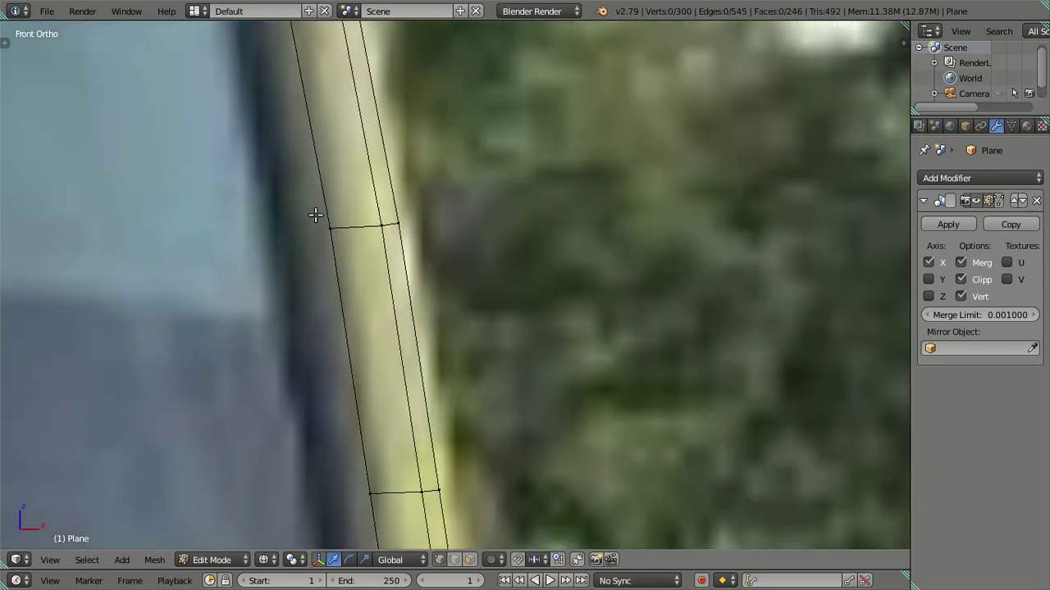
scroll(353, 295, "down", 4)
middle_click_drag(401, 374, 440, 241, "shift")
scroll(440, 242, "up", 1)
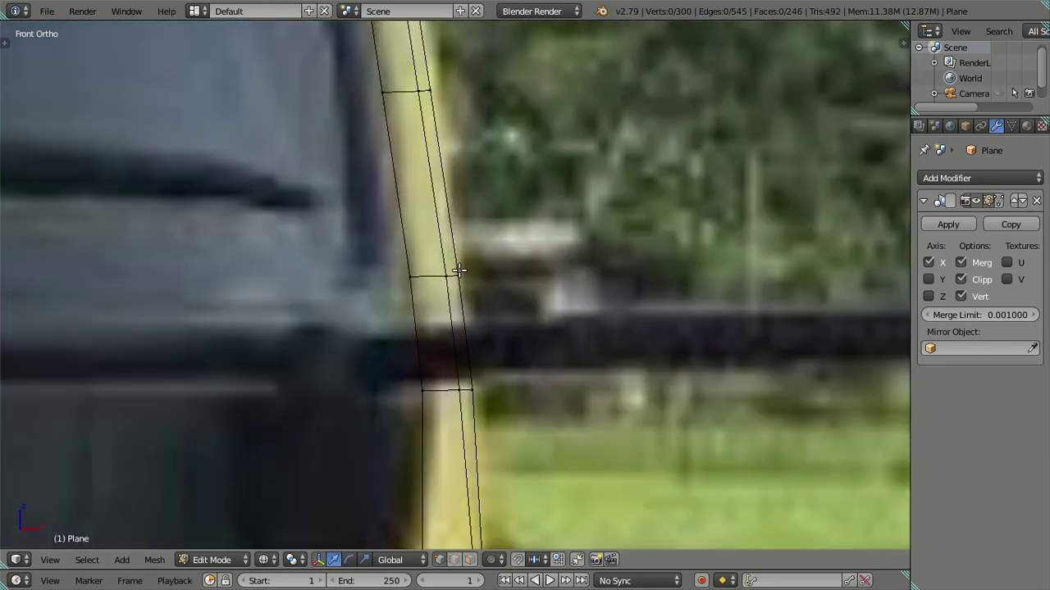
scroll(459, 270, "down", 3)
middle_click_drag(476, 382, 484, 289, "shift")
scroll(457, 321, "up", 2)
scroll(457, 300, "up", 2)
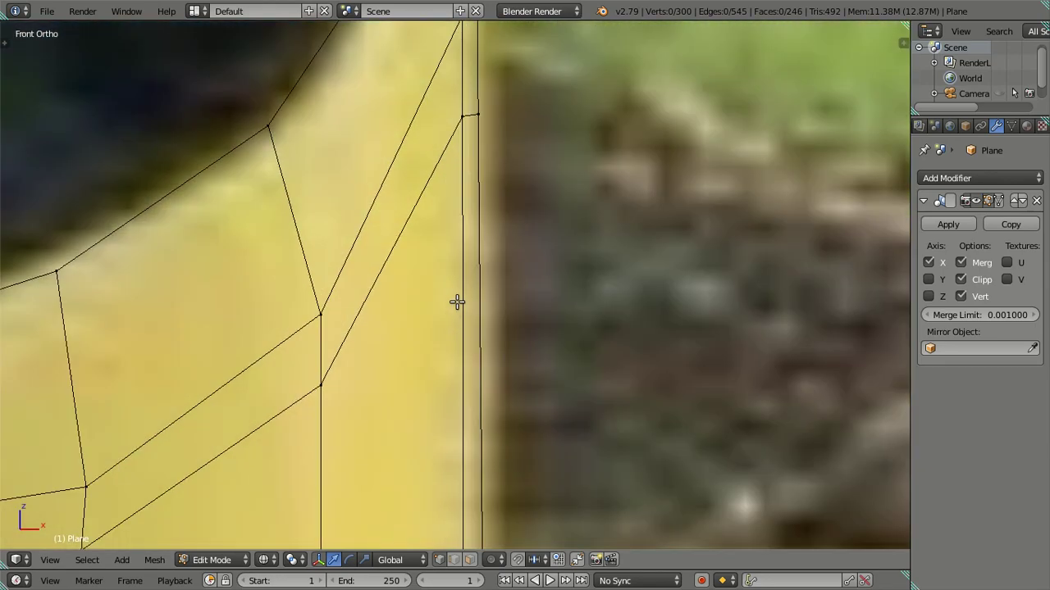
scroll(456, 300, "down", 6)
scroll(500, 303, "down", 1)
scroll(500, 303, "up", 6)
scroll(485, 314, "up", 2)
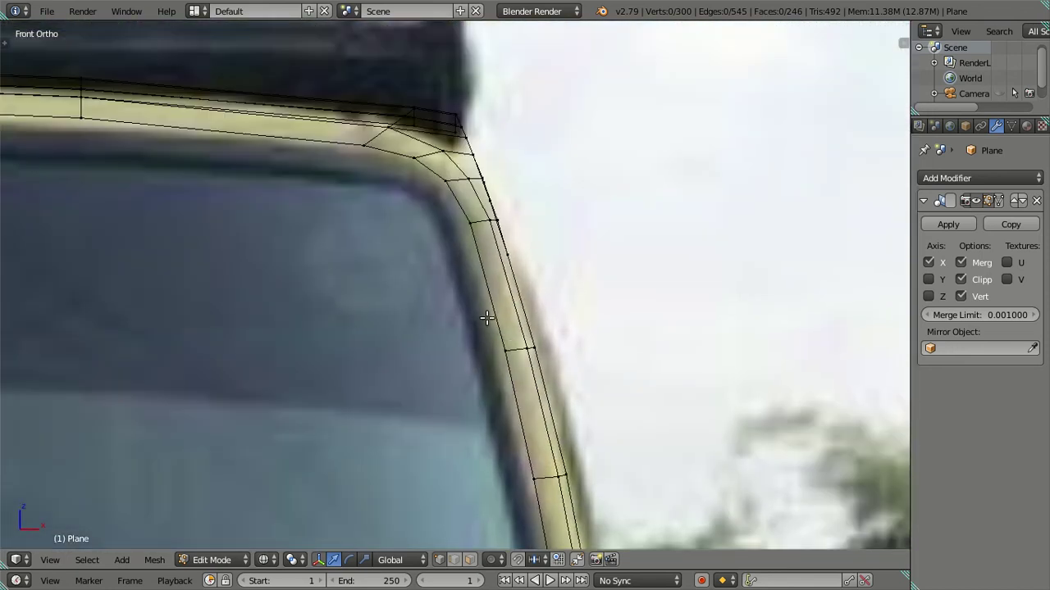
scroll(497, 270, "up", 2)
scroll(412, 342, "up", 2)
scroll(454, 284, "up", 3)
- Pull the roof-corner edge vertices along X onto the windshield pillar outline
right_click(433, 235)
key("g")
key("x")
left_click(487, 230)
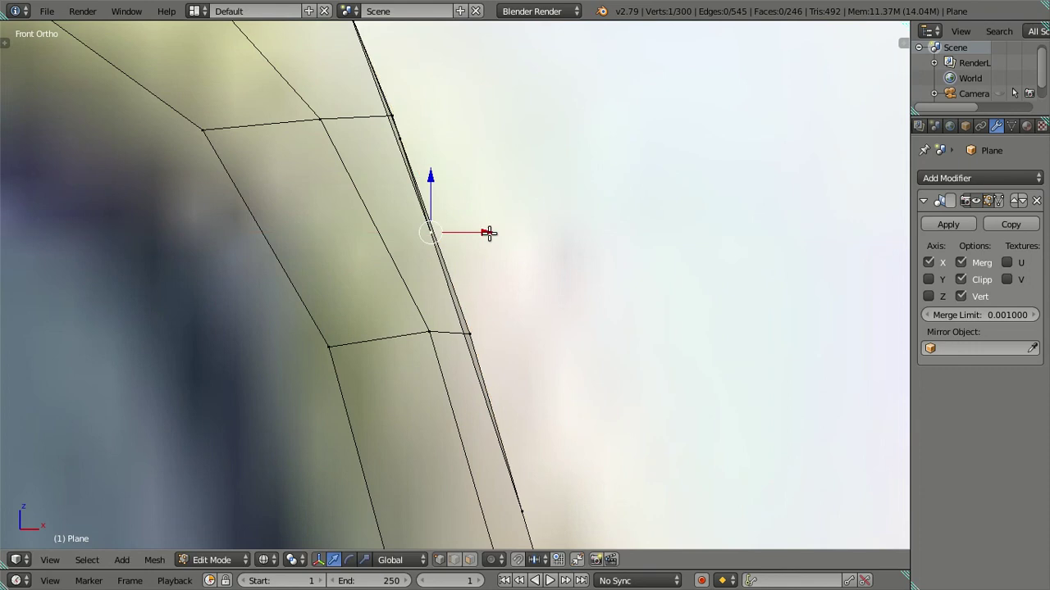
scroll(467, 254, "up", 2)
right_click(413, 182, "shift")
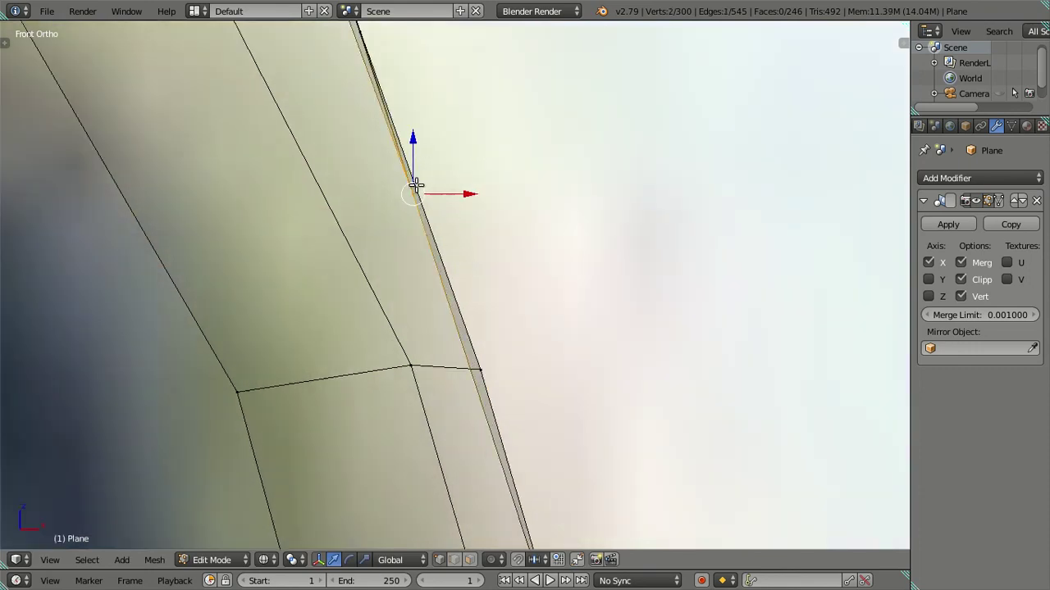
key("g")
key("x")
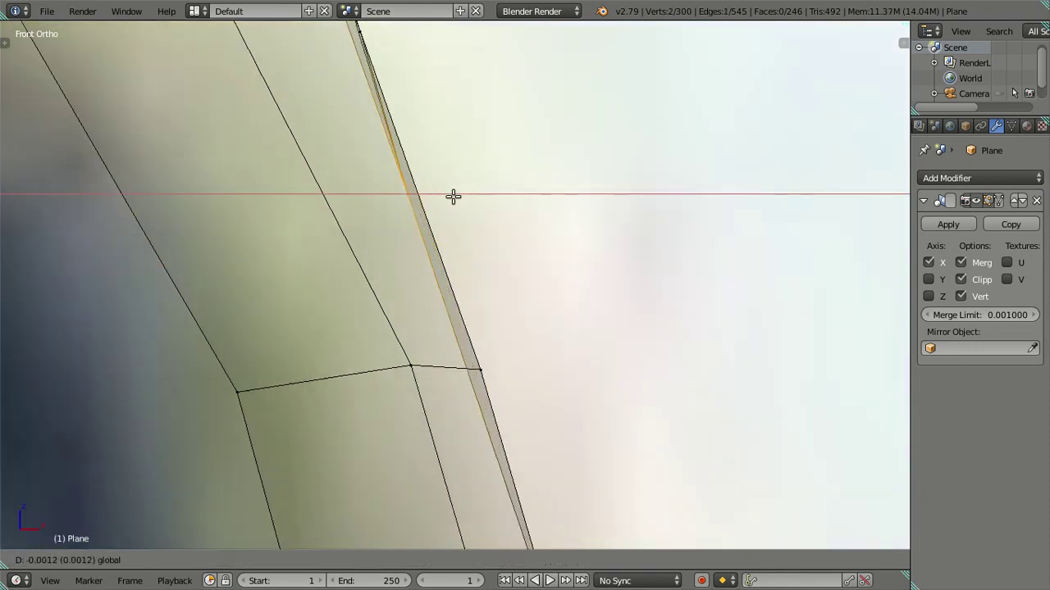
left_click(426, 201)
- Return to Object Mode and view the cab from a low angle
scroll(428, 201, "down", 5)
mouse_move(429, 204)
middle_mouse_down()
mouse_move(438, 270)
mouse_move(424, 270)
middle_mouse_up()
scroll(418, 283, "down", 2)
scroll(438, 281, "down", 2)
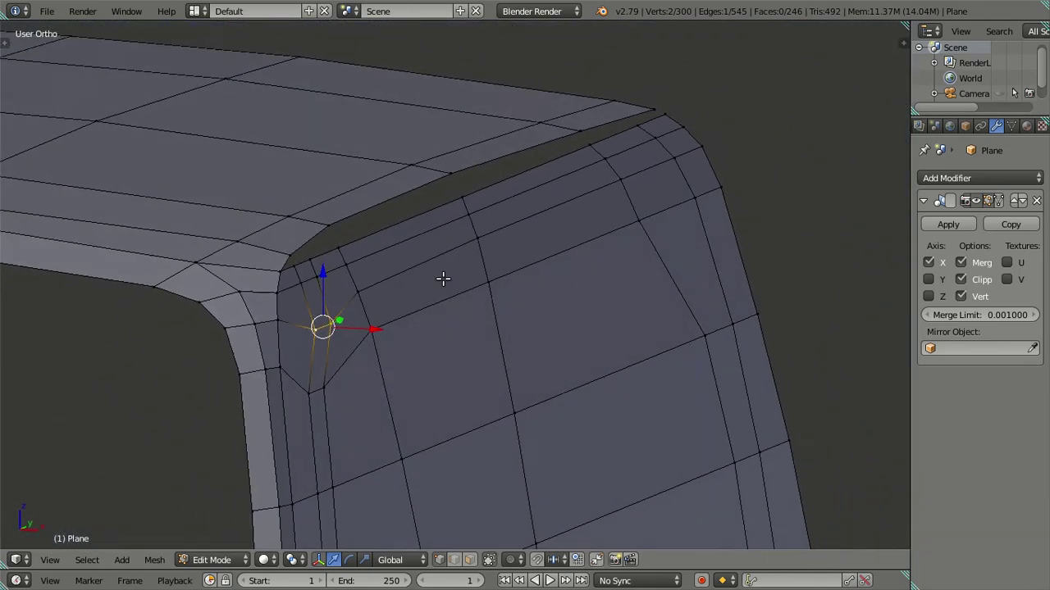
scroll(447, 273, "down", 2)
key("Tab")
scroll(475, 303, "down", 2)
mouse_move(496, 330)
middle_mouse_down()
mouse_move(342, 328)
mouse_move(296, 402)
mouse_move(314, 382)
mouse_move(338, 383)
mouse_move(394, 353)
middle_mouse_up()
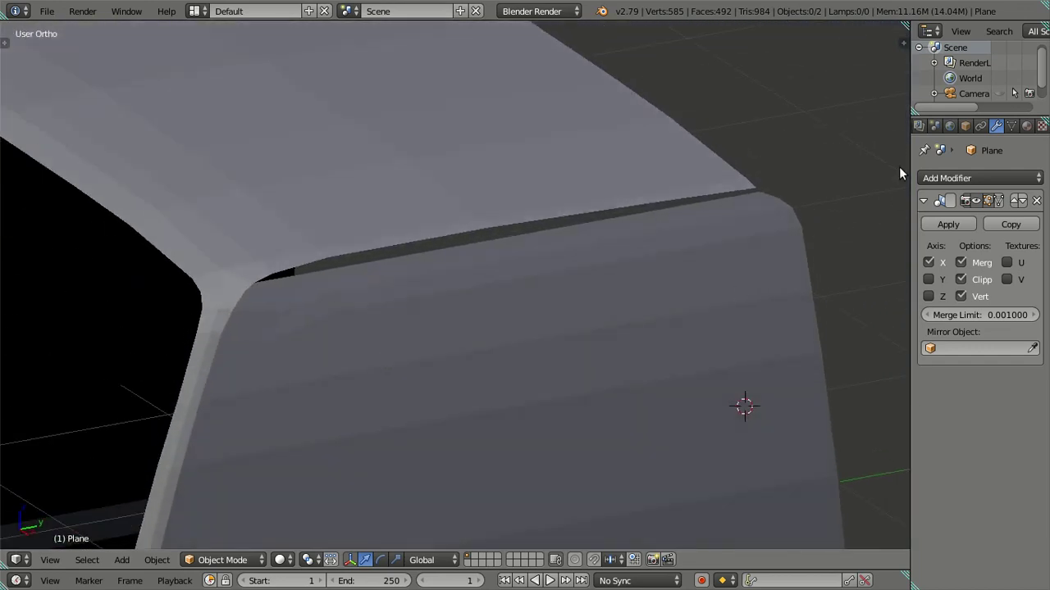
- Add a Subdivision Surface modifier after the Mirror and set viewport subdivisions to 0
left_click(939, 178)
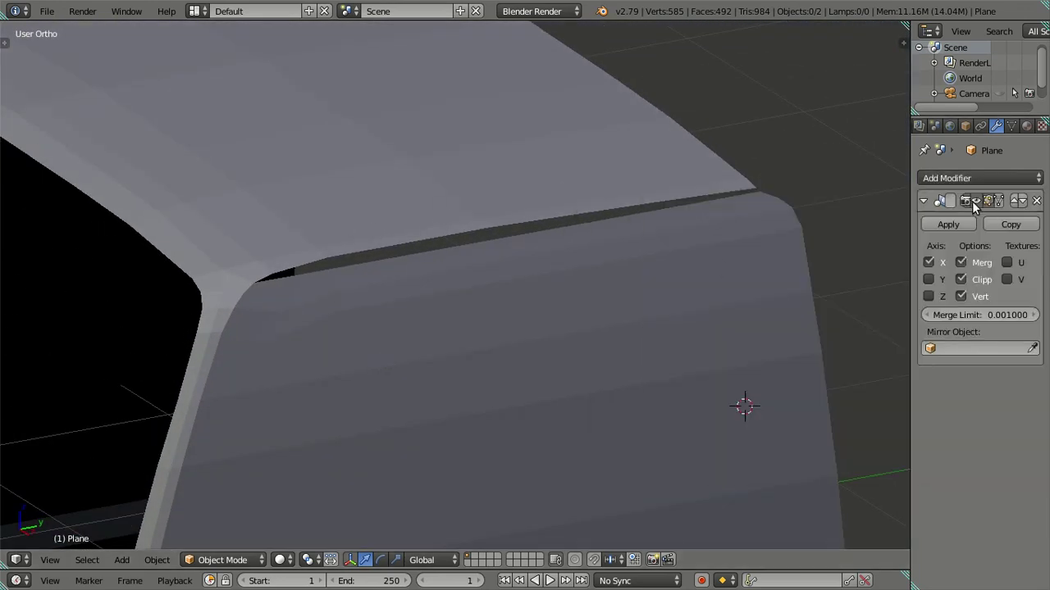
left_click(961, 176)
left_click(756, 434)
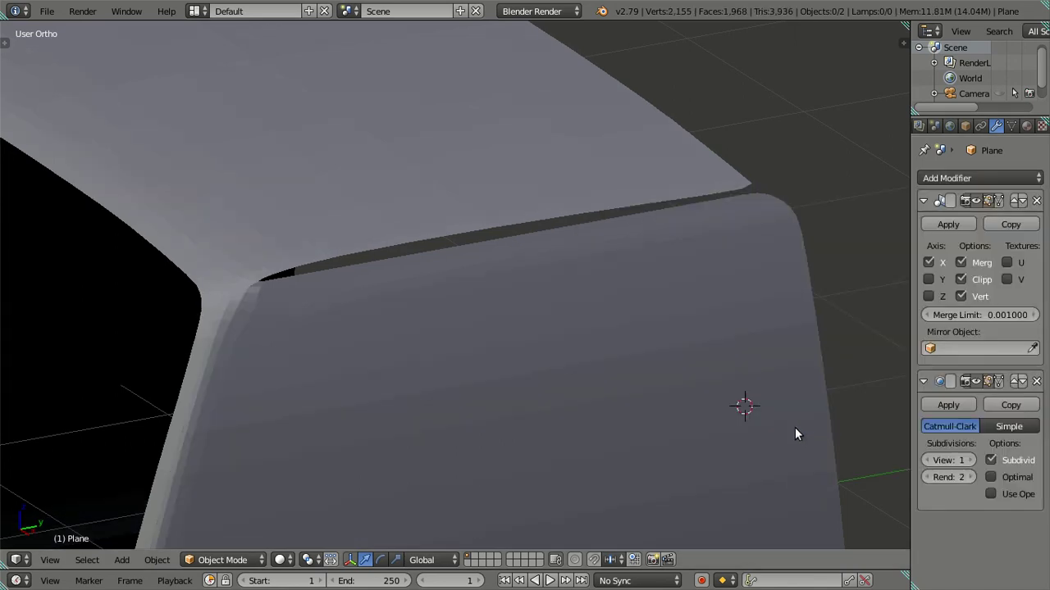
key("Tab")
mouse_move(561, 373)
middle_mouse_down()
mouse_move(520, 342)
mouse_move(492, 293)
mouse_move(452, 375)
mouse_move(520, 394)
middle_mouse_up()
key("Tab")
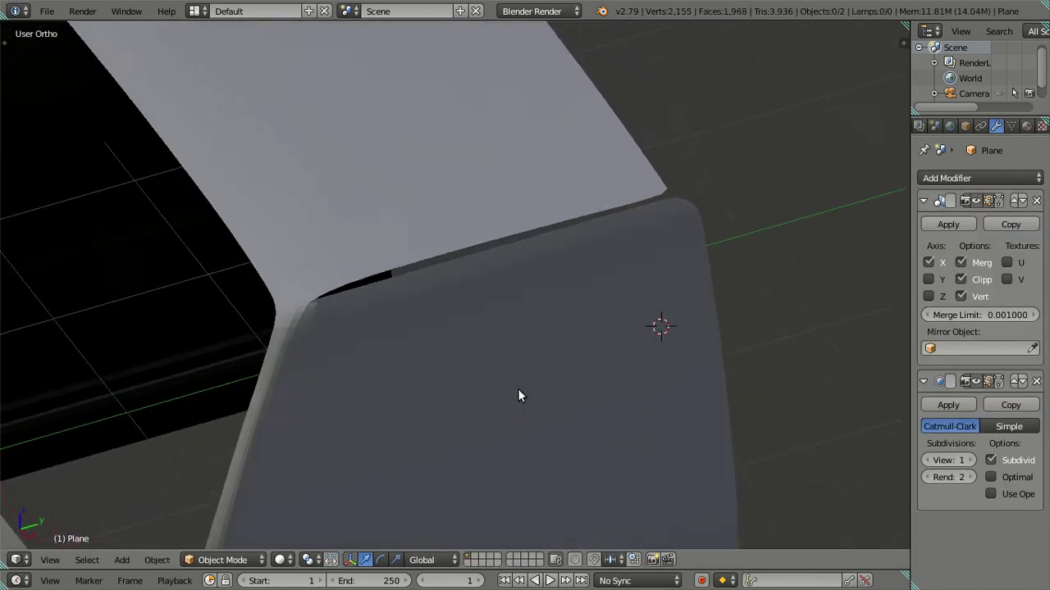
left_click(930, 460)
- In Edit Mode, check the cab from the Right Ortho side view
key("Tab")
scroll(402, 295, "down", 3)
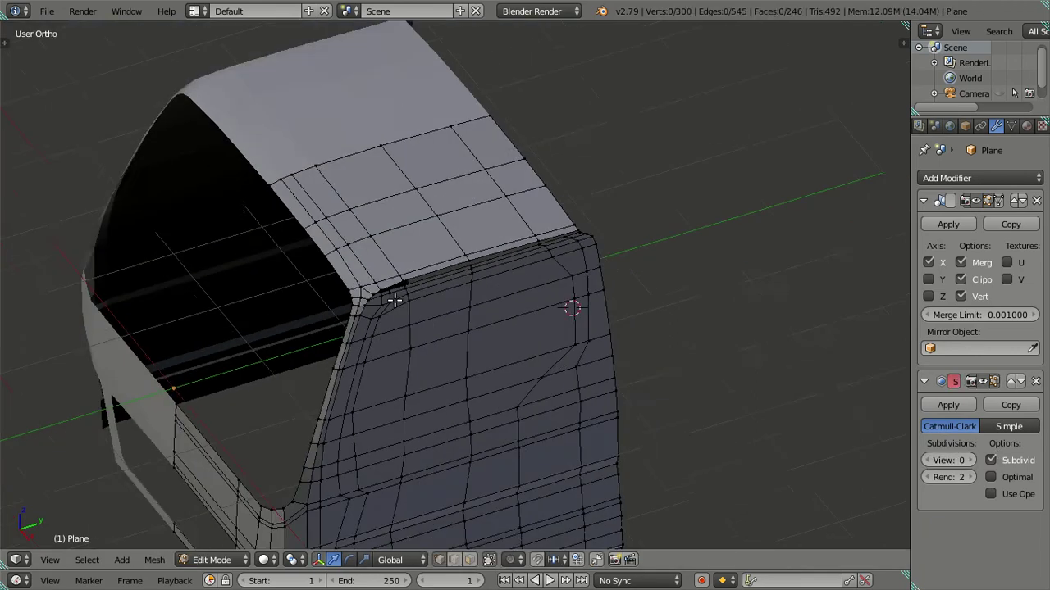
key("KP_3")
scroll(409, 279, "up", 3)
middle_click_drag(418, 288, 421, 218, "shift")
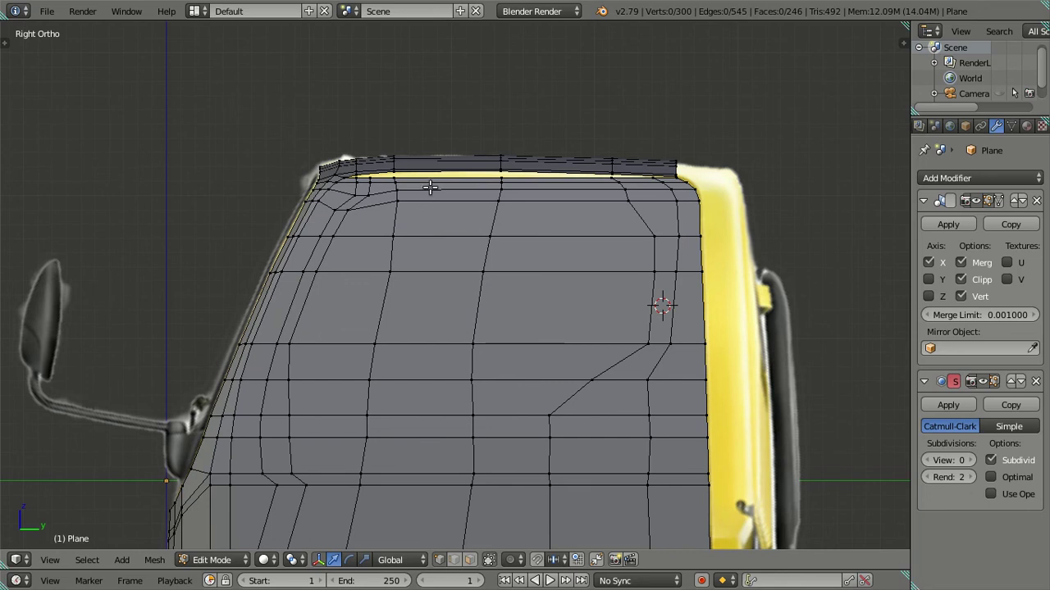
scroll(421, 215, "down", 2)
middle_click_drag(421, 237, 421, 144, "shift")
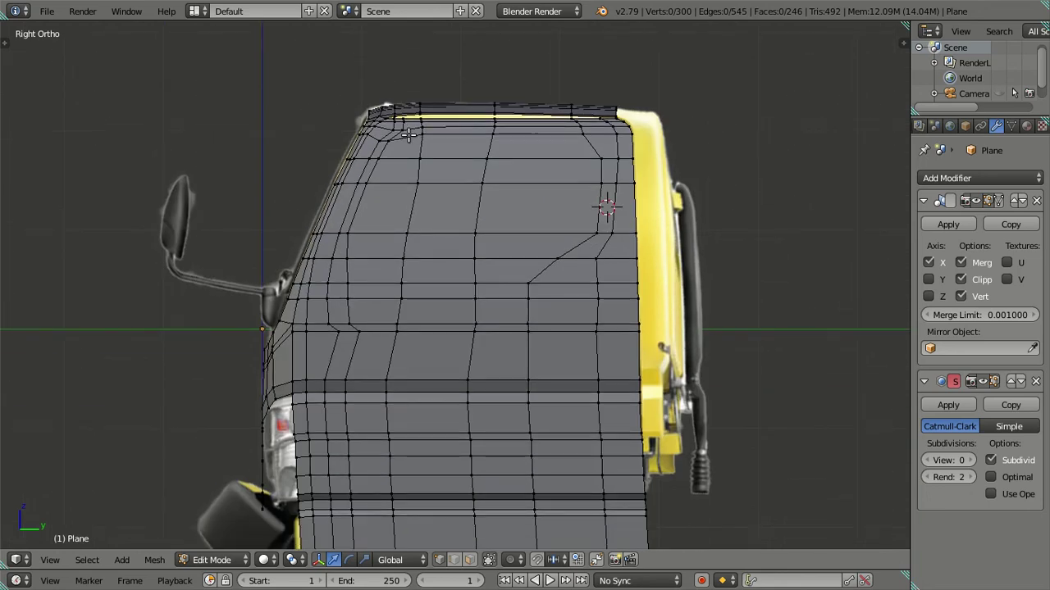
scroll(414, 139, "down", 2)
- Back in Object Mode, frame the smoothed cab zoomed in from Front Ortho view
key("KP_1")
key("a")
key("a")
key("a")
middle_click_drag(451, 230, 399, 274)
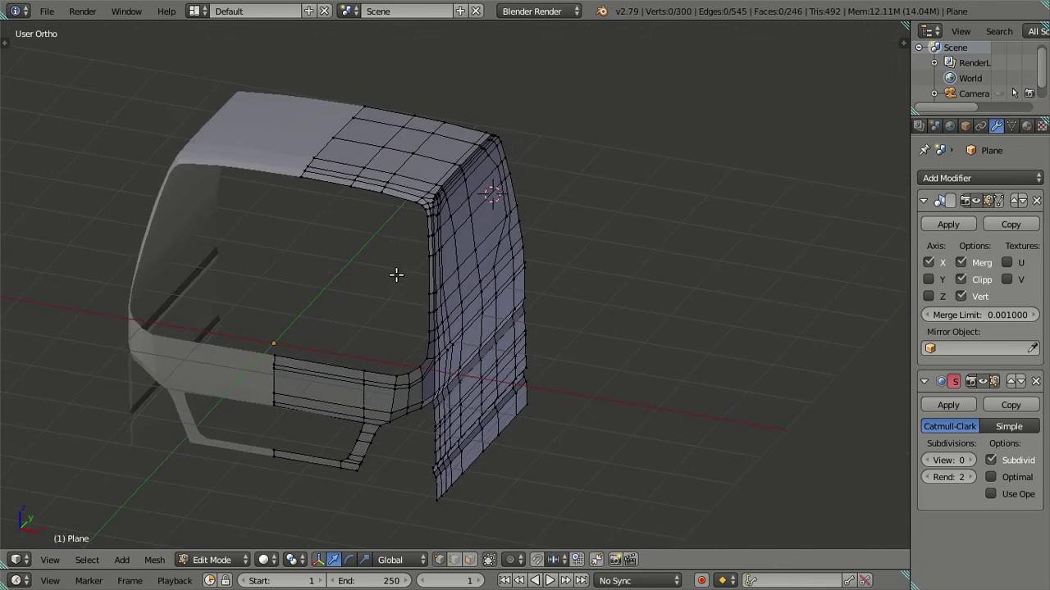
key("Tab")
mouse_move(347, 234)
middle_mouse_down()
mouse_move(328, 255)
mouse_move(359, 284)
mouse_move(438, 279)
mouse_move(450, 230)
mouse_move(615, 241)
mouse_move(551, 205)
middle_mouse_up()
key("KP_1")
scroll(449, 220, "up", 1)
scroll(605, 225, "up", 2)
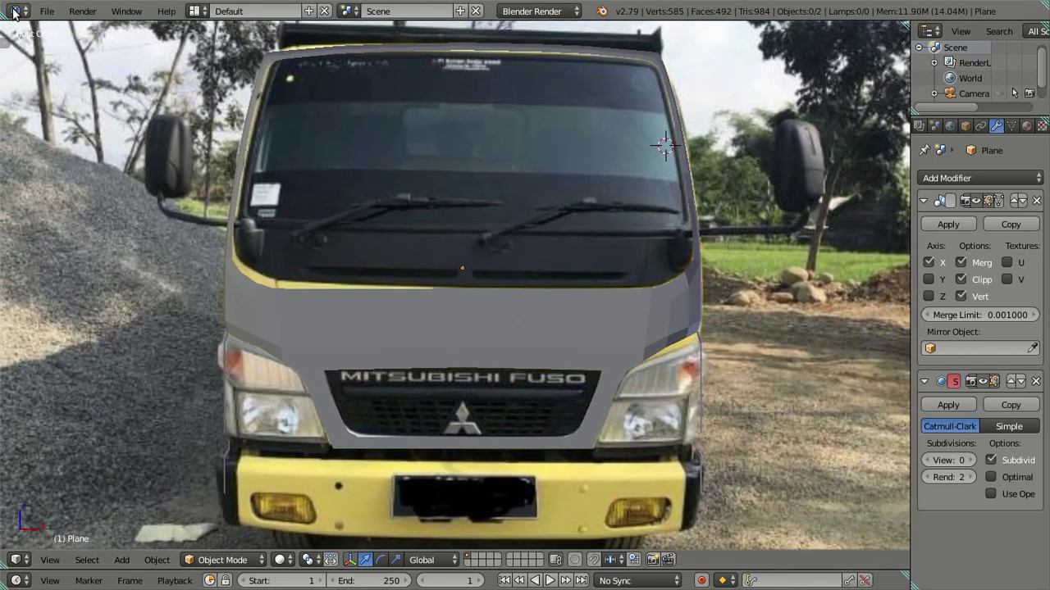
- Switch the viewport shading so the front reference photo shows through the cab
left_click(48, 12)
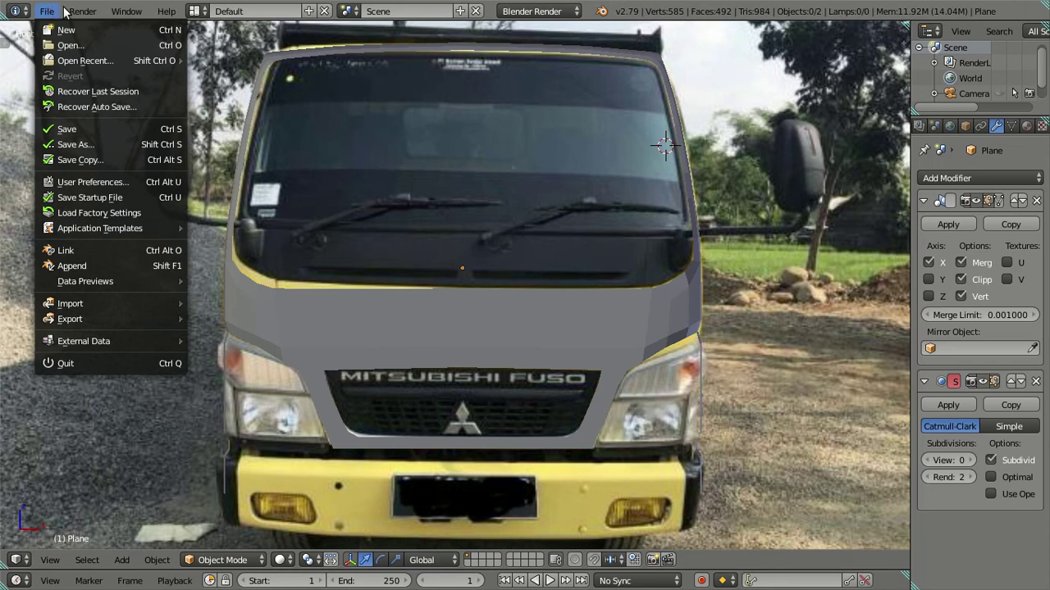
left_click(48, 11)
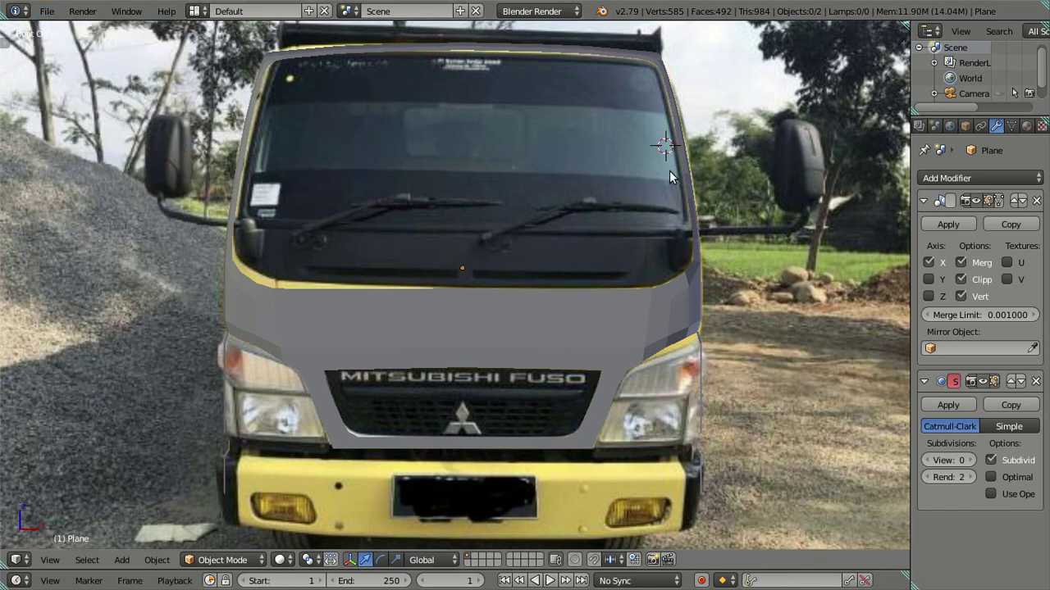
key("alt+z")
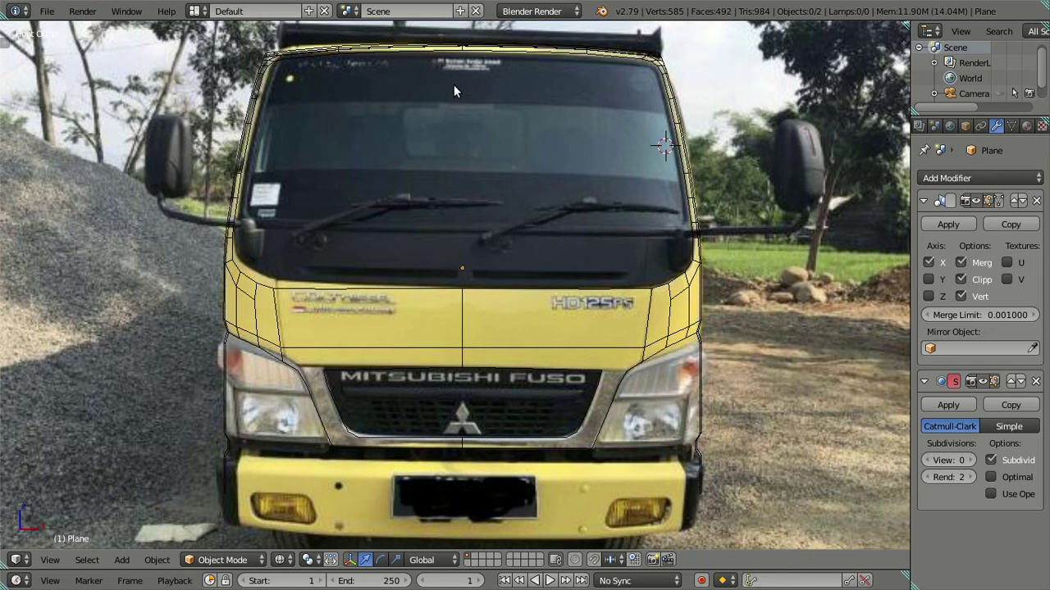
scroll(832, 407, "down", 4)
scroll(831, 401, "up", 2)
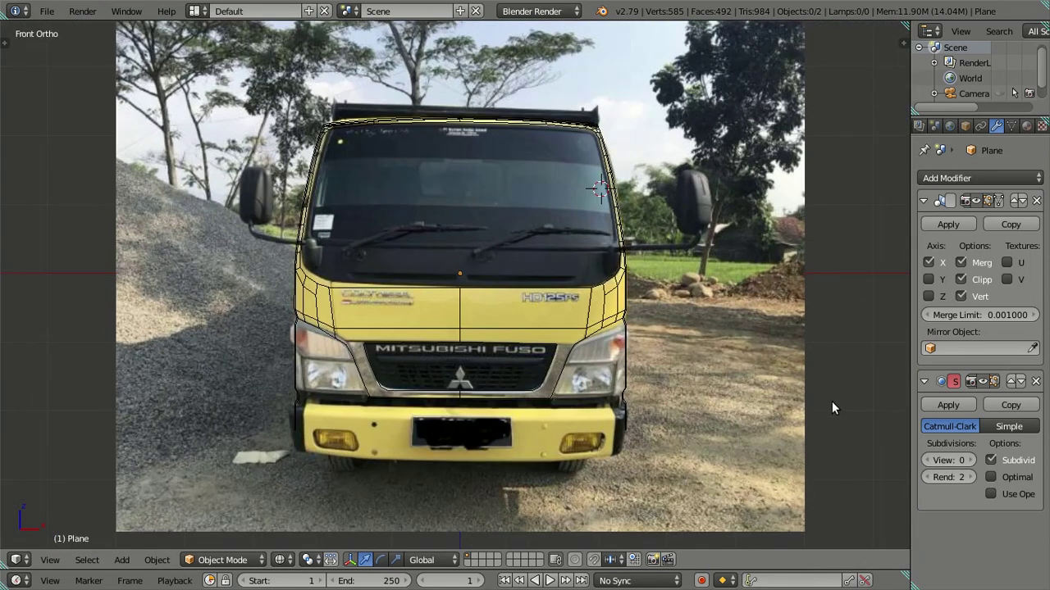
scroll(831, 401, "up", 1)
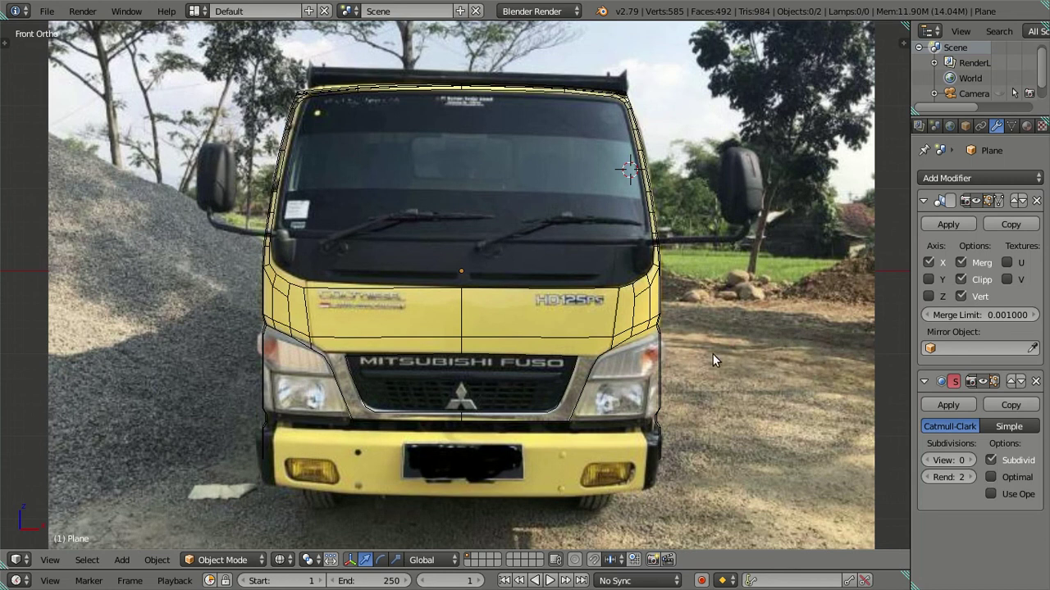
- Show the viewport side properties and add a new background image slot
key("n")
scroll(841, 398, "down", 5)
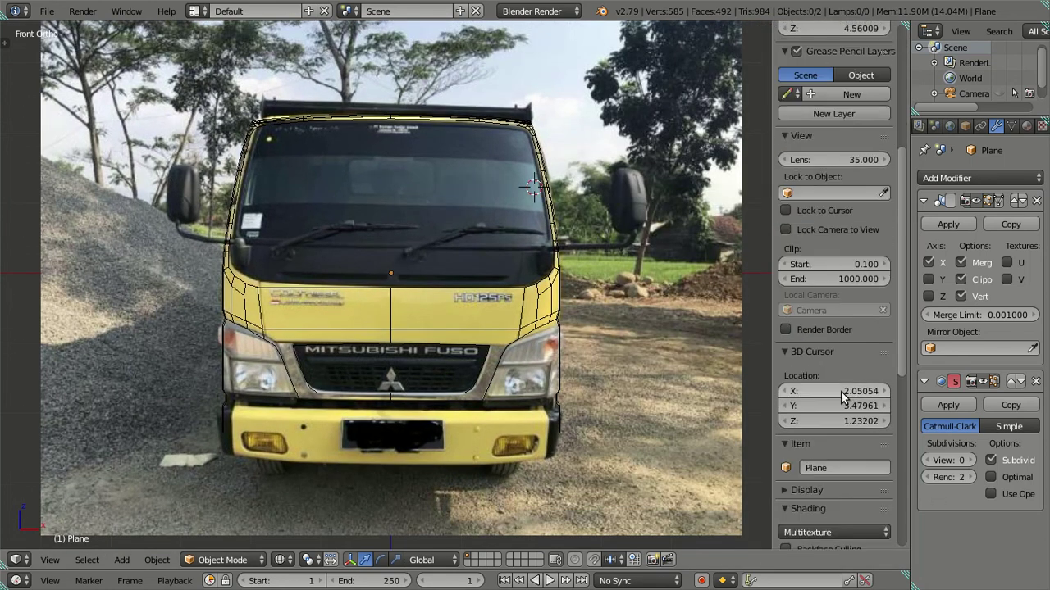
scroll(841, 391, "down", 5)
scroll(842, 389, "down", 2)
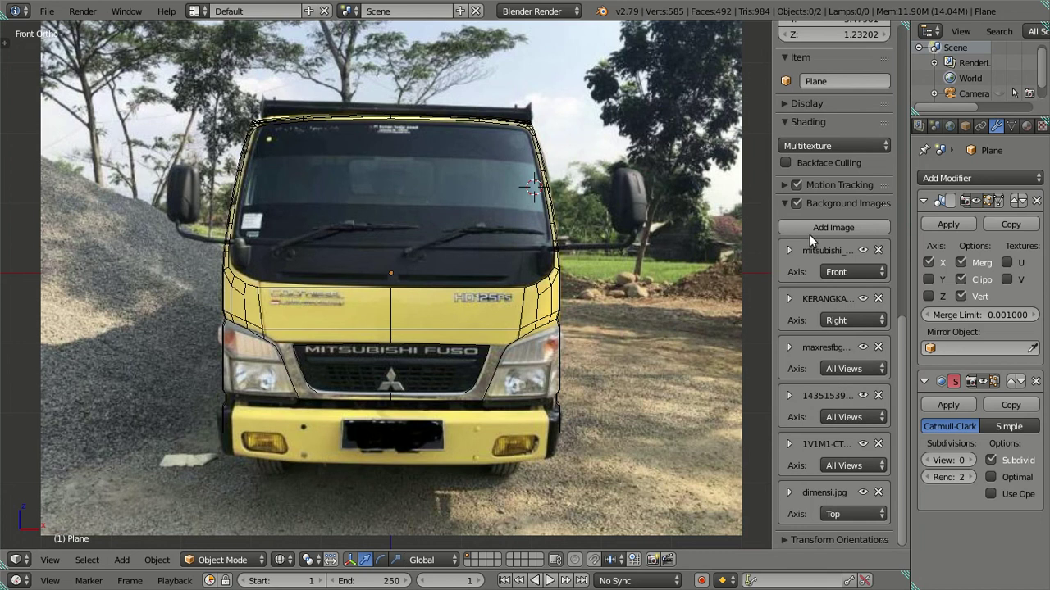
left_click(832, 227)
- Browse to the Desktop's 5-Colt-Diesel-FE-74-HD-revisiedsticker.png and copy its name up to HD
scroll(821, 427, "down", 3)
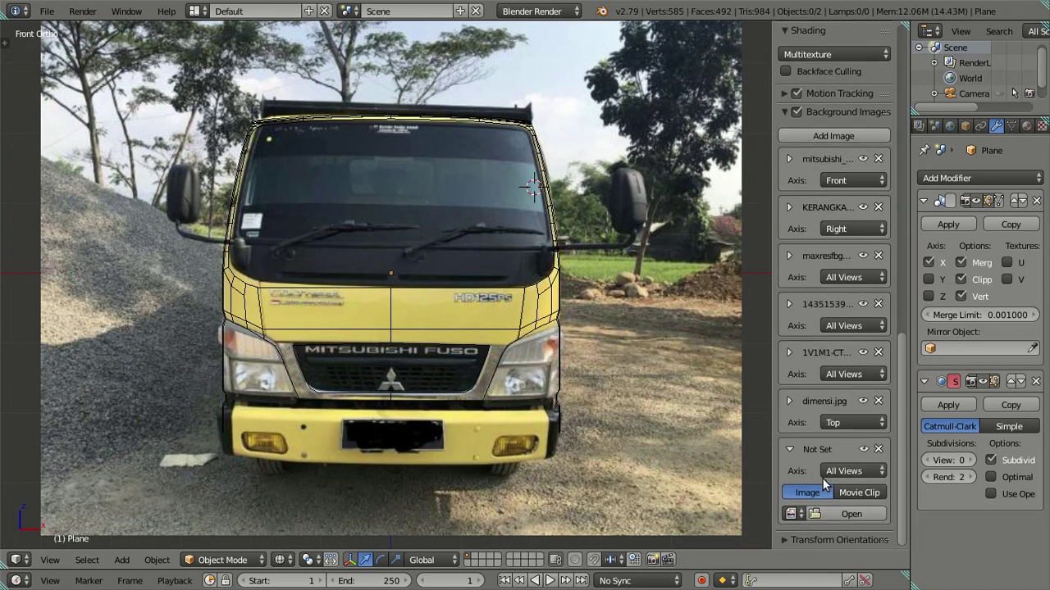
left_click(835, 514)
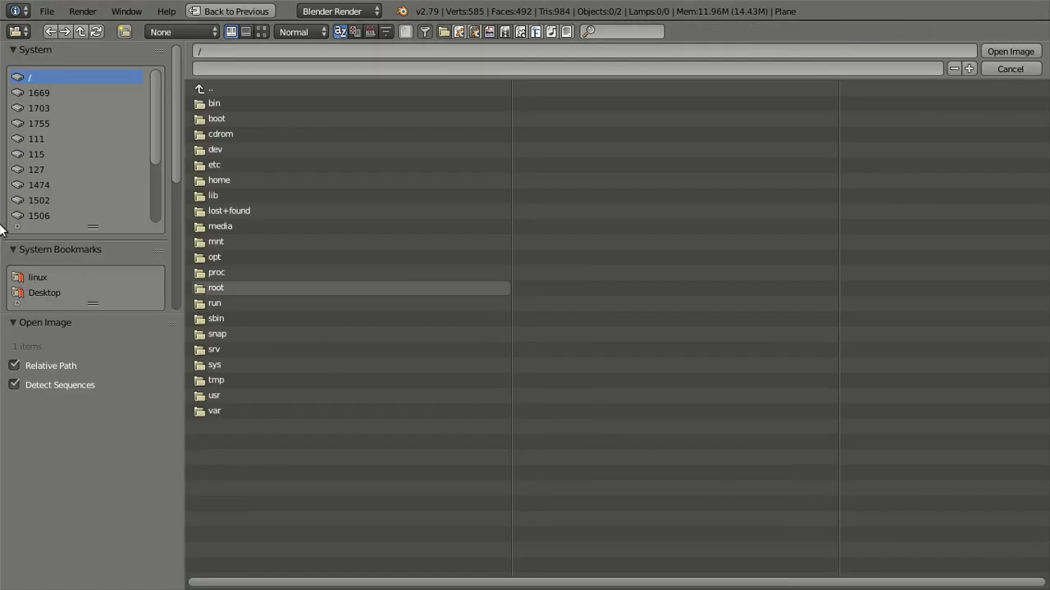
left_click(46, 292)
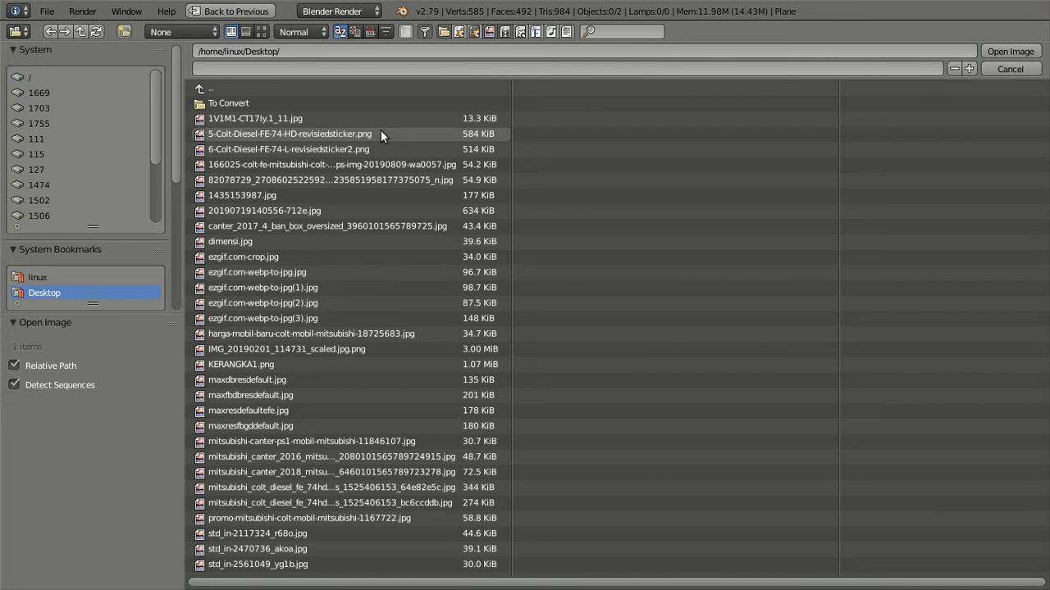
left_click(333, 134)
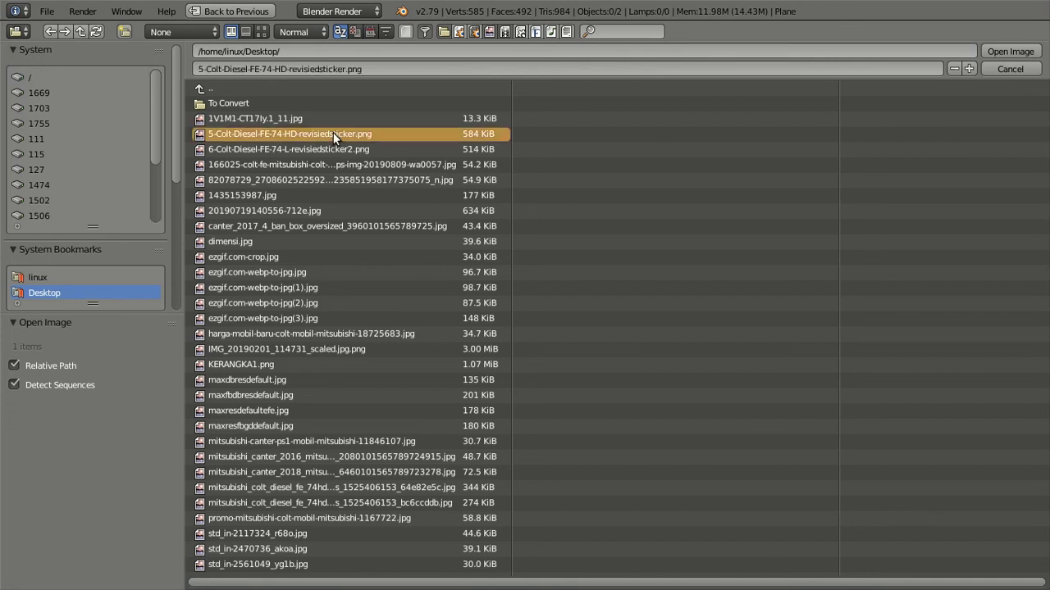
left_click(243, 68)
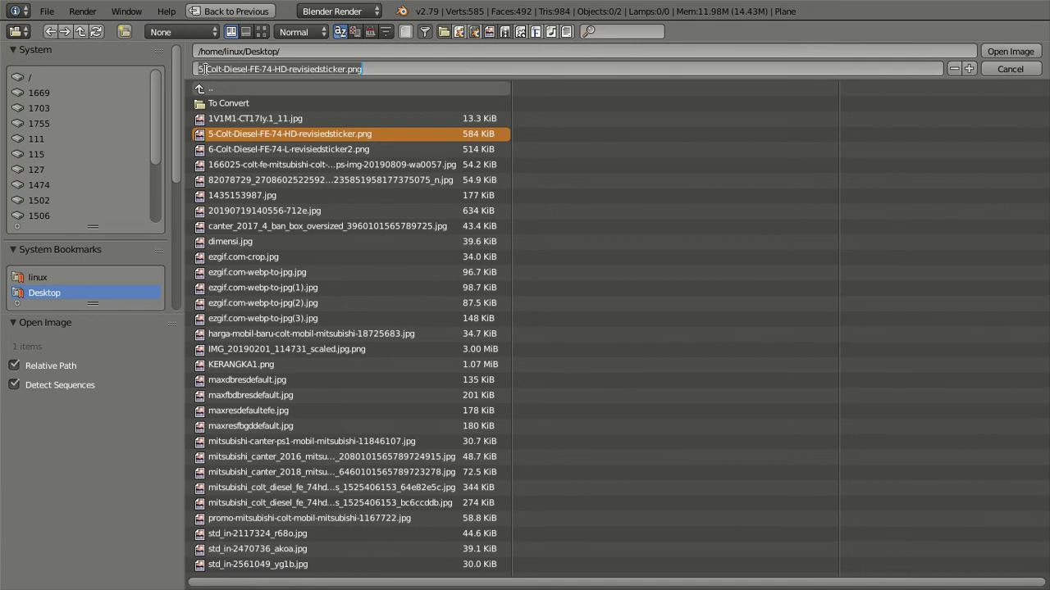
left_click_drag(205, 69, 288, 71)
key("ctrl+c")
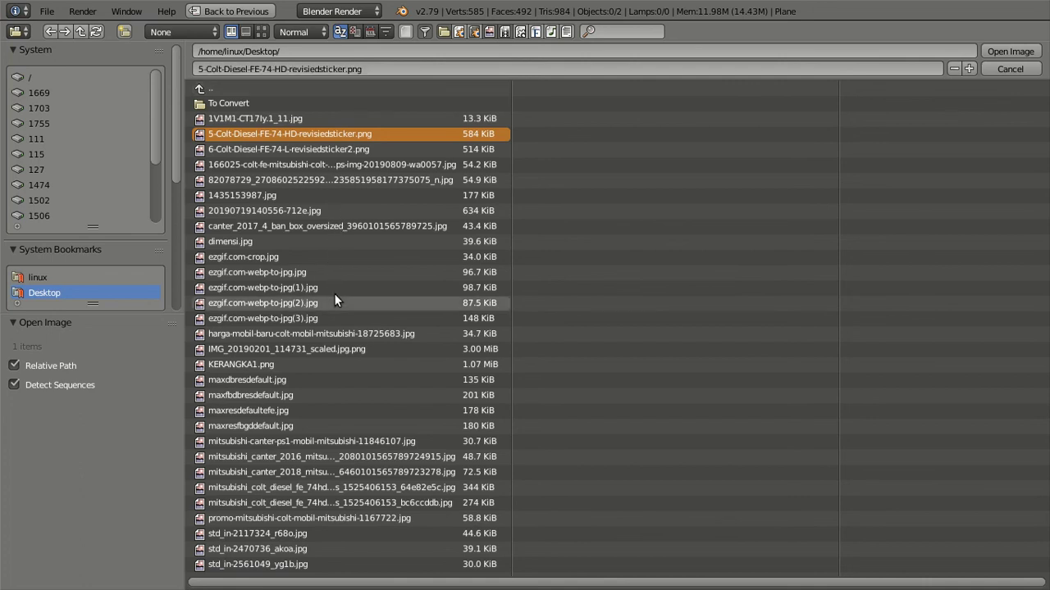
- Cancel loading the image and remove the empty background image slot
left_click(1007, 69)
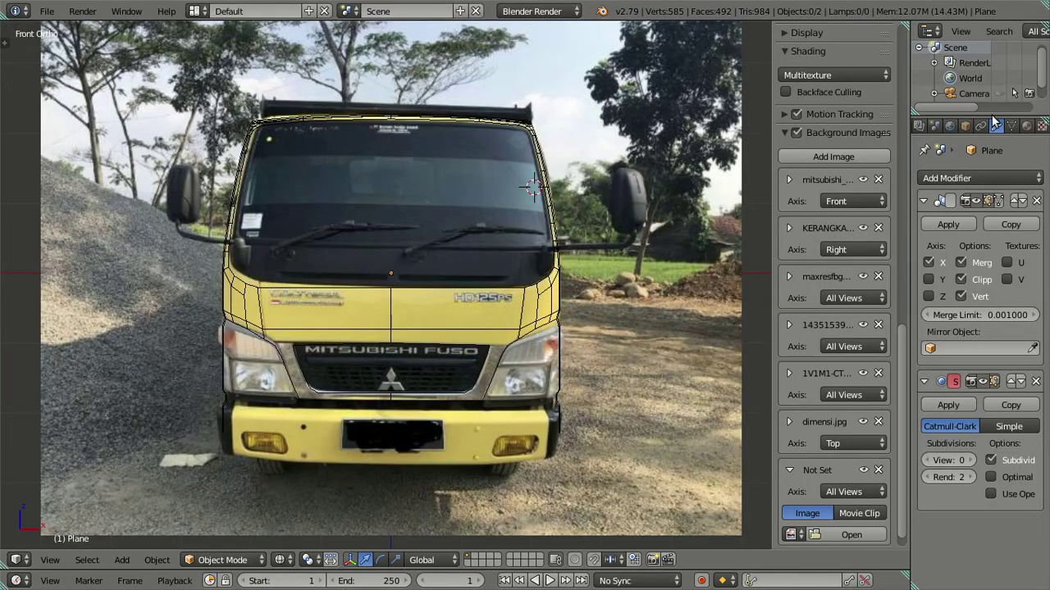
scroll(867, 469, "down", 1)
left_click(876, 446)
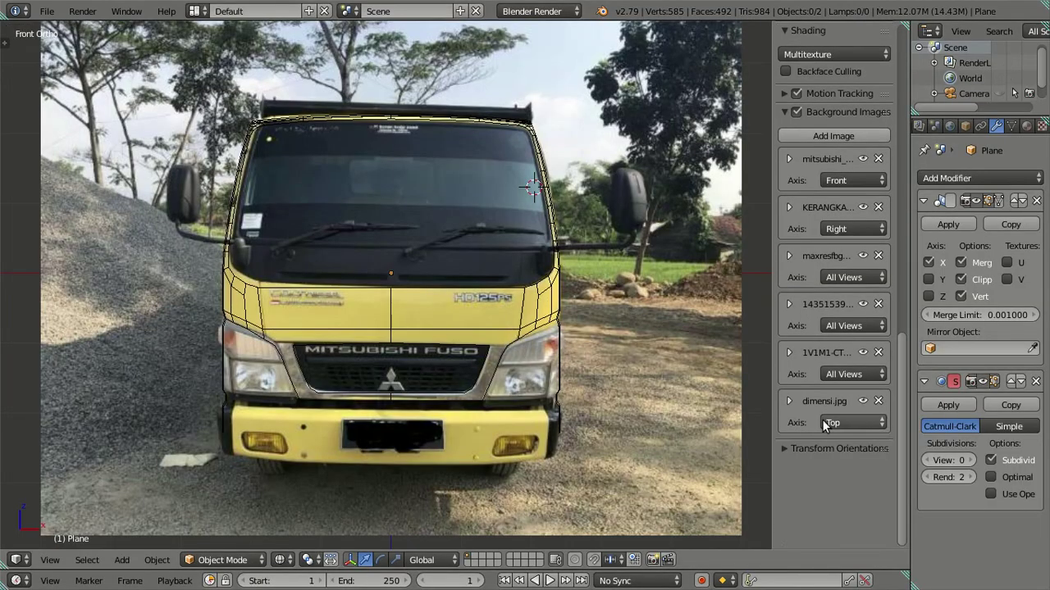
- Hide the side properties and enter the Save As name 'Colt Diesel FE 74 HD 125 PS'
key("n")
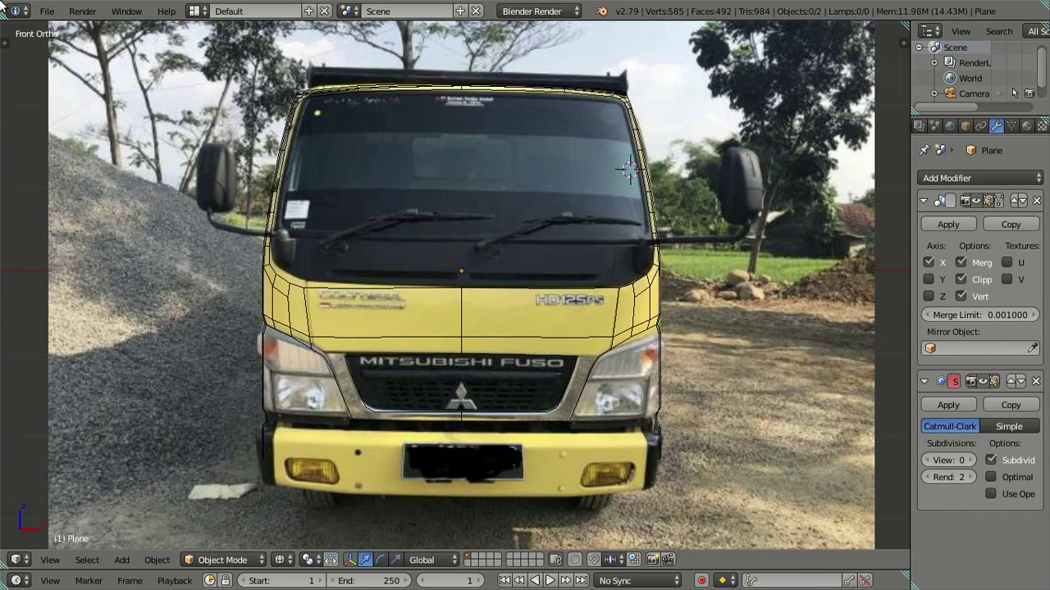
left_click(47, 11)
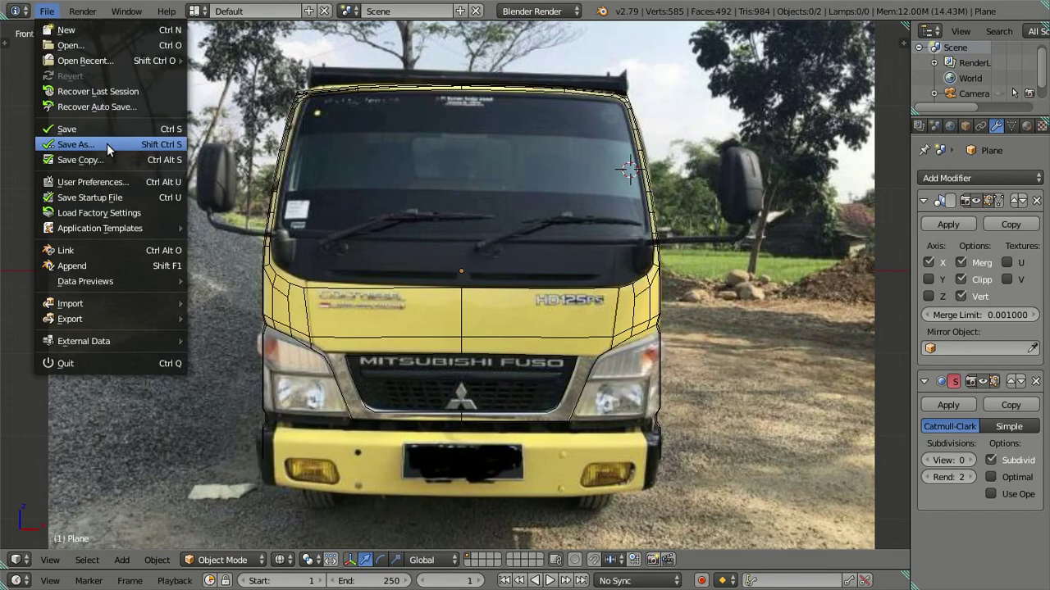
left_click(107, 143)
left_click(198, 69)
key("ctrl+shift+Right")
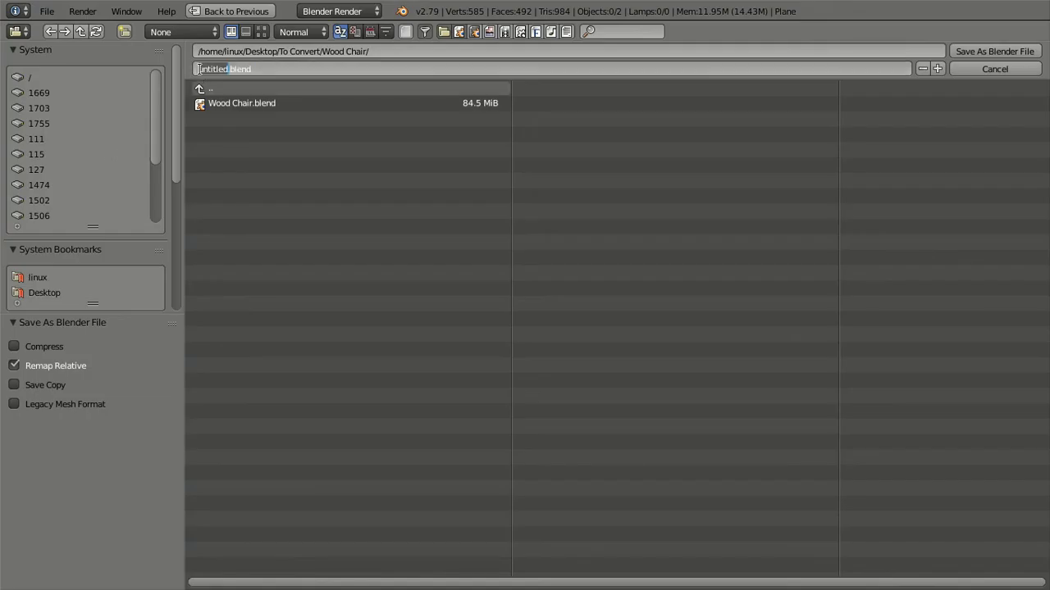
key("ctrl+v")
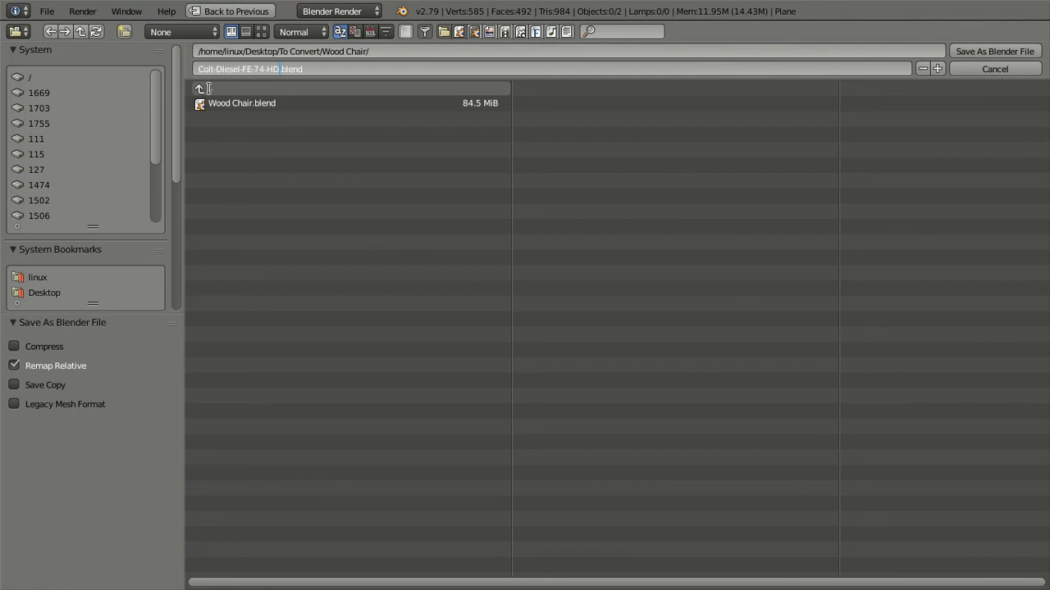
type("125 P")
type("S")
key("BackSpace")
key("BackSpace")
key("BackSpace")
key("BackSpace")
key("Return")
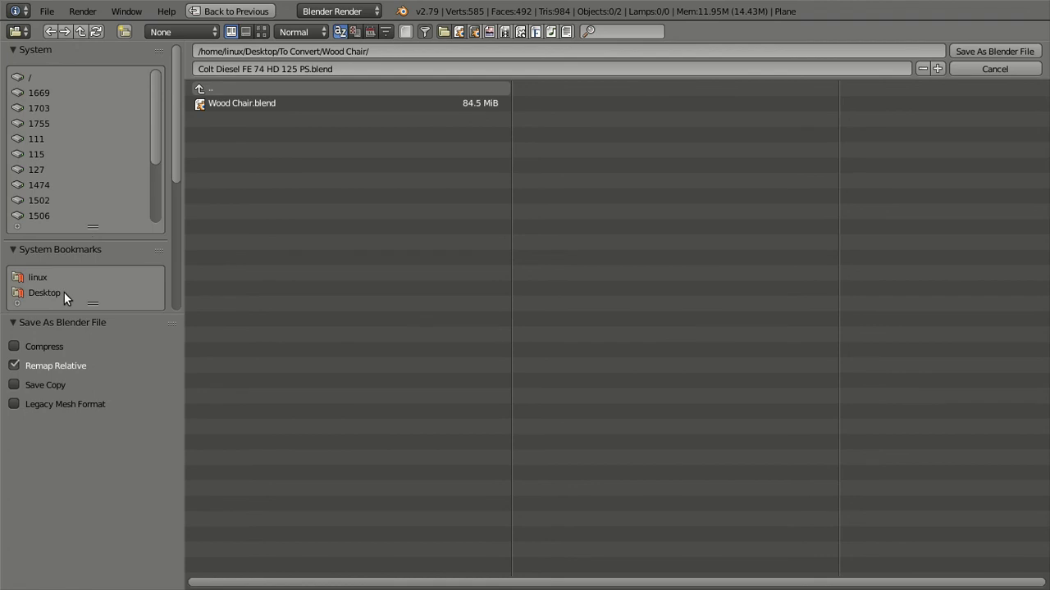
- Save the .blend to the Desktop, overwriting the existing file, then restore solid shading and exit fullscreen
left_click(64, 292)
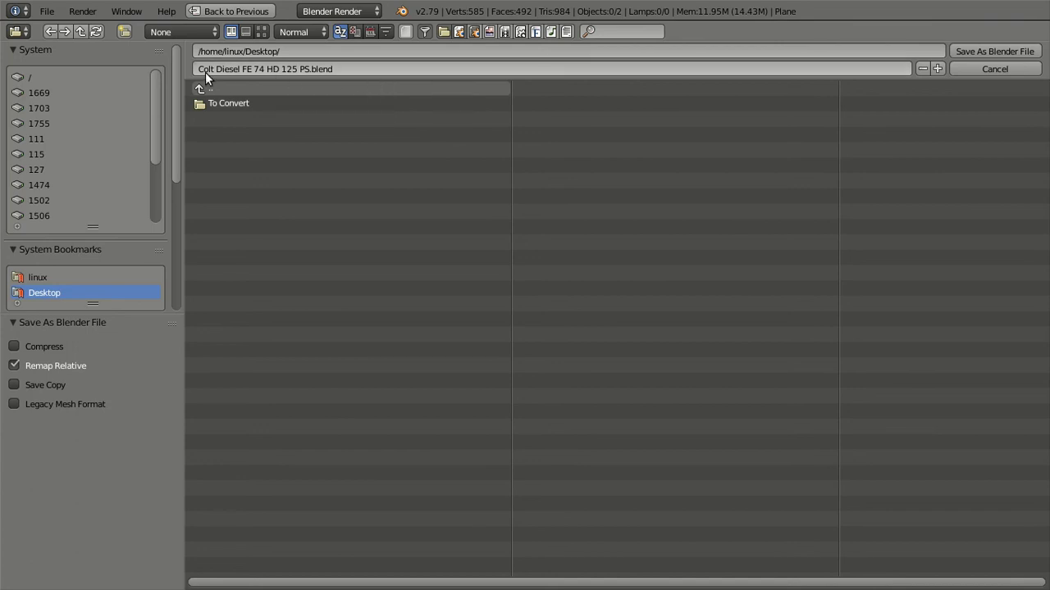
left_click(979, 51)
key("ctrl+s")
left_click(589, 145)
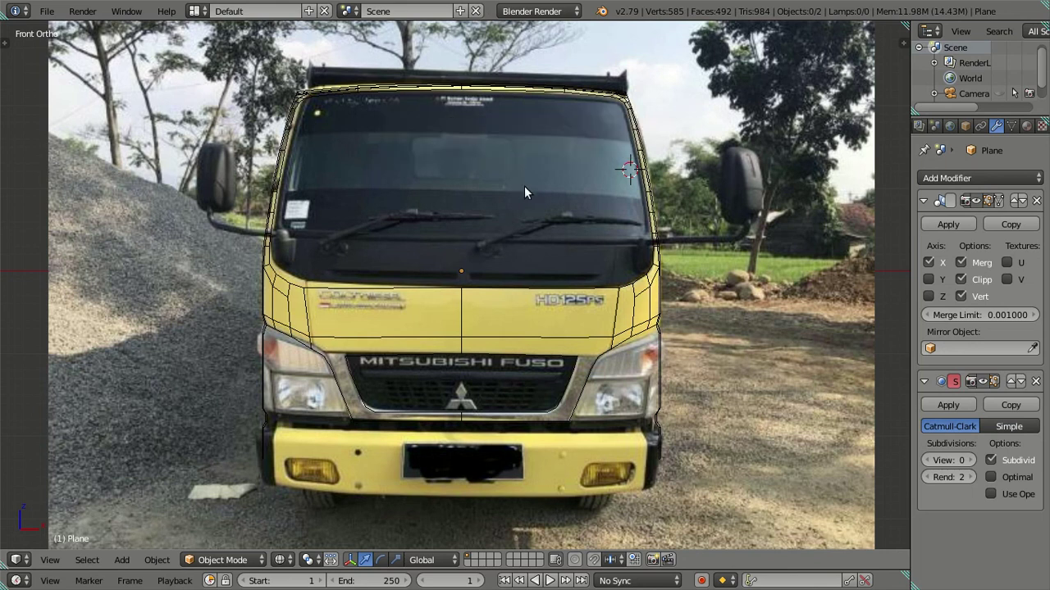
key("z")
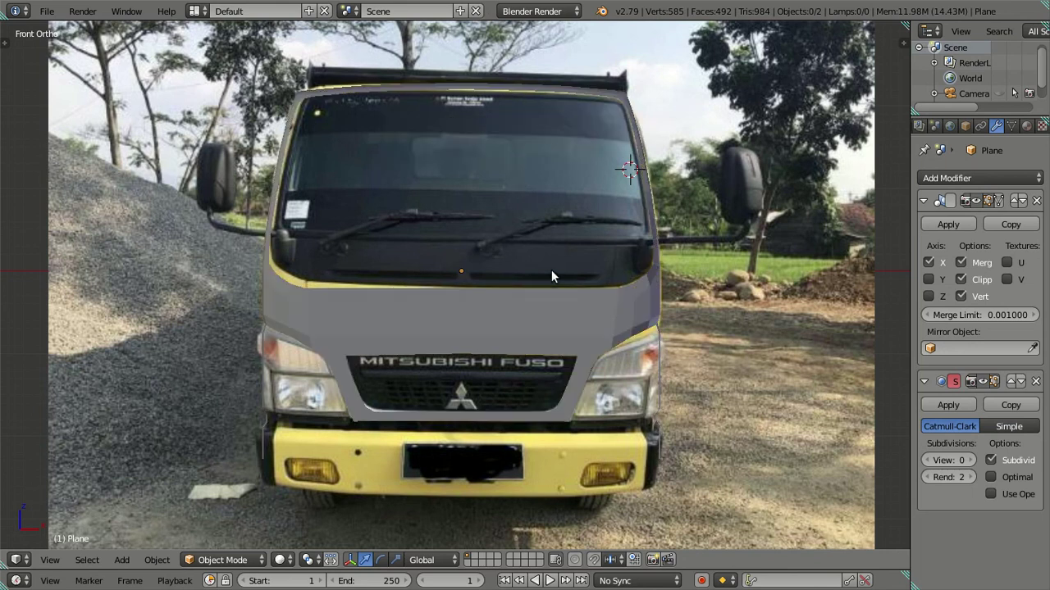
left_click(127, 11)
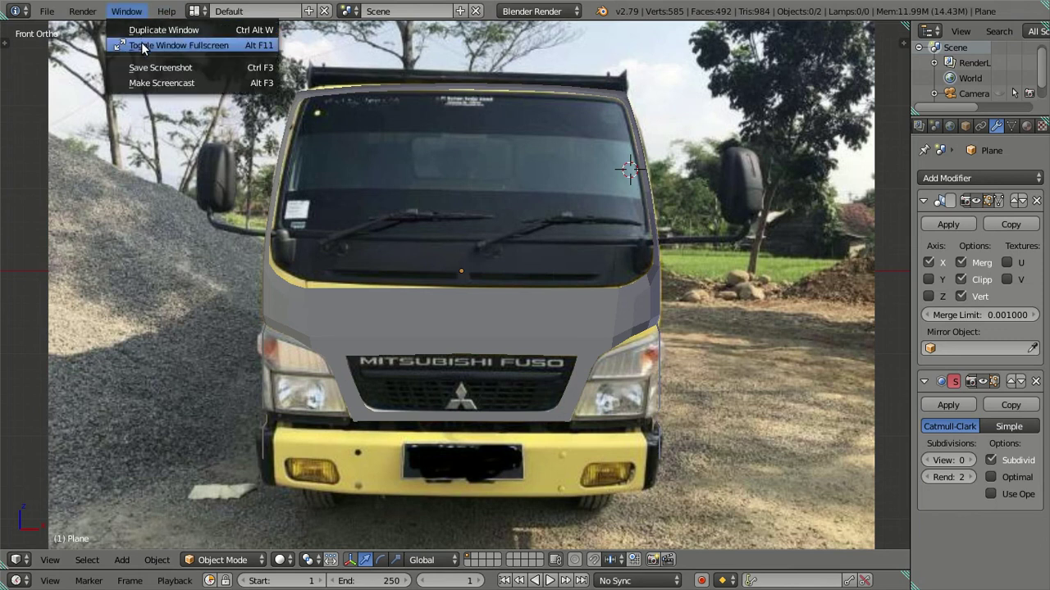